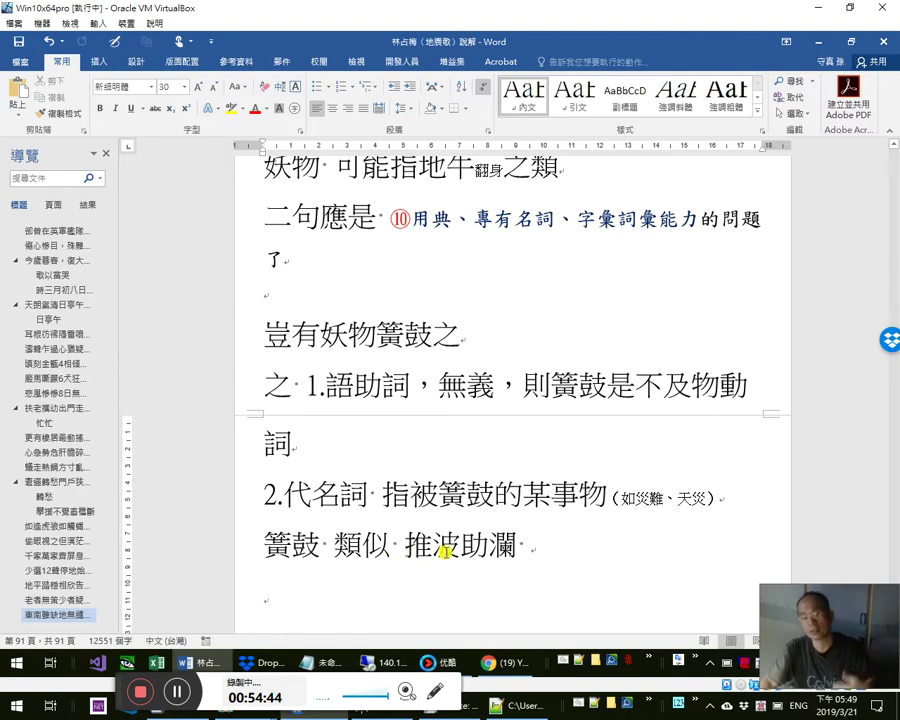
# - Select and deselect 推波助瀾 in the notes, then bring Chrome's YouTube upload-defaults page forward
pyautogui.moveTo(408, 551); pyautogui.dragTo(518, 545)
pyautogui.click(474, 566)
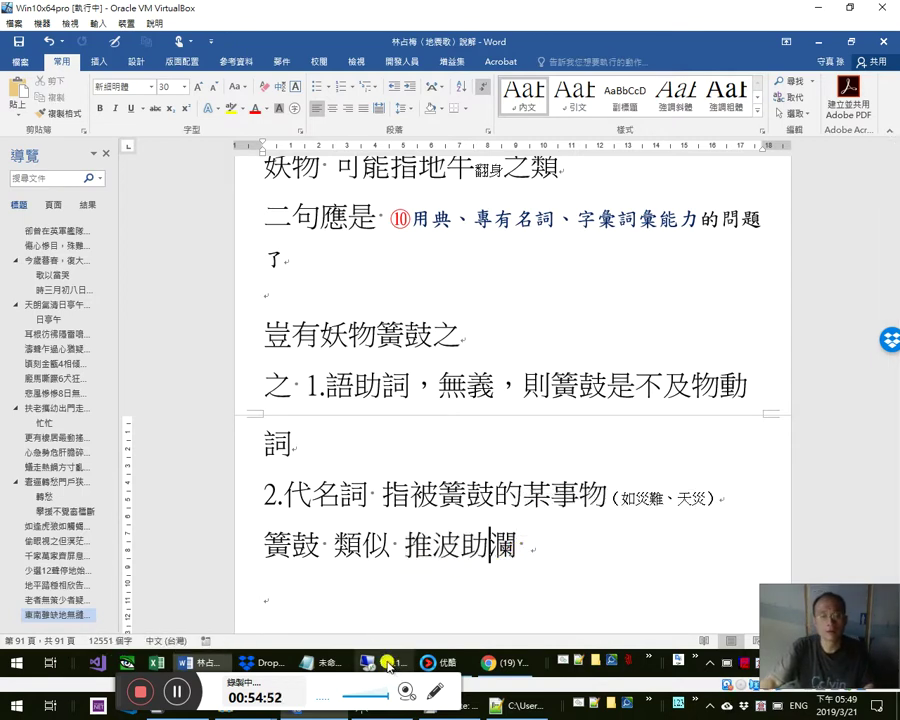
pyautogui.moveTo(388, 667)
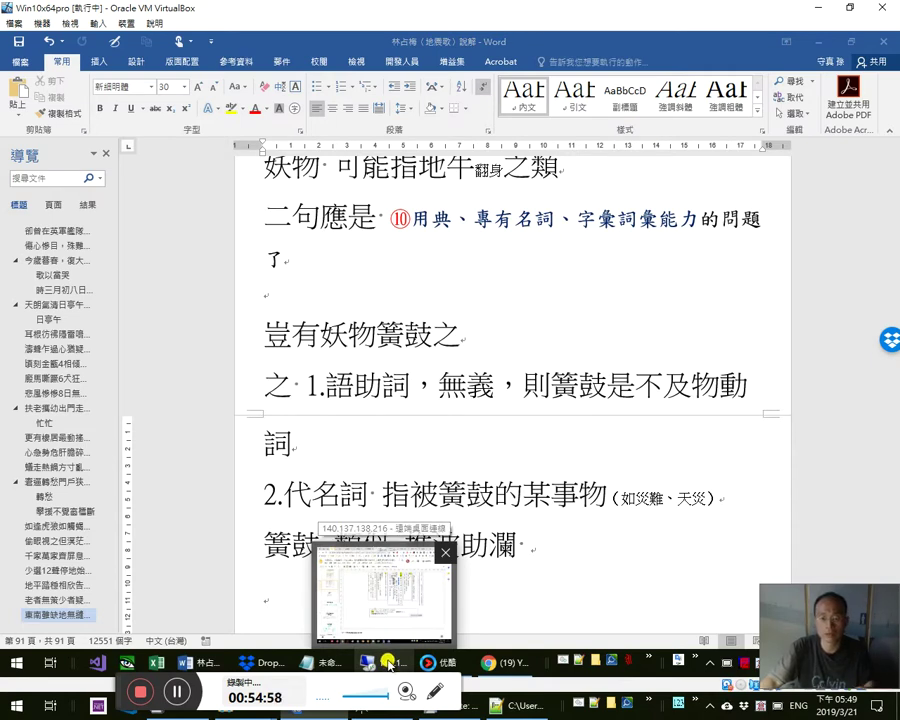
pyautogui.hotkey('alt', 'Tab')
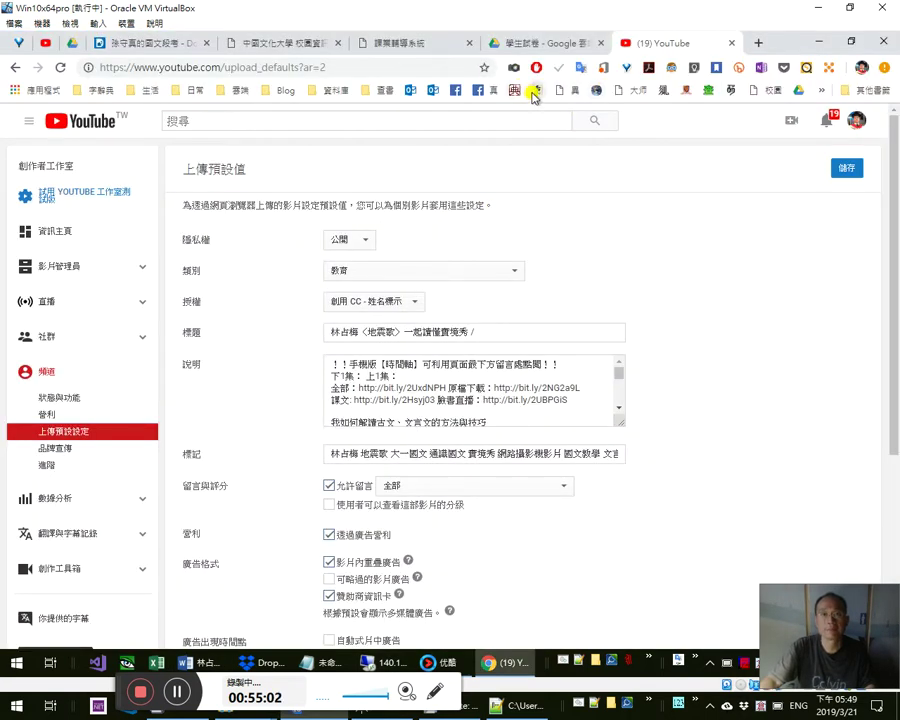
# - Open the 教育部重編國語辭典修訂本 dictionary site in a new browser tab
pyautogui.click(535, 90)
pyautogui.click(684, 44)
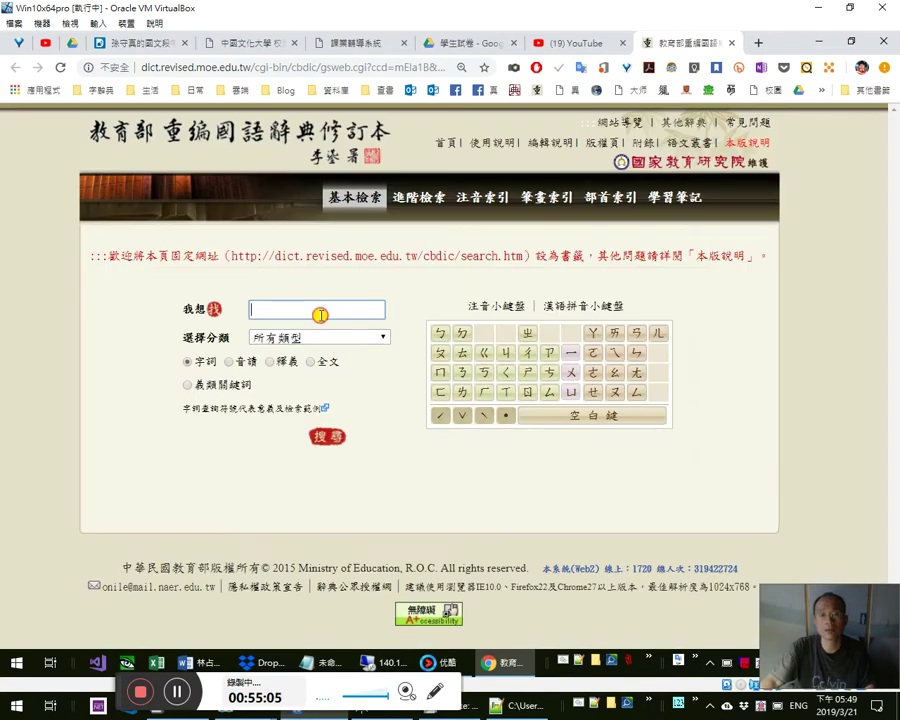
pyautogui.click(317, 310)
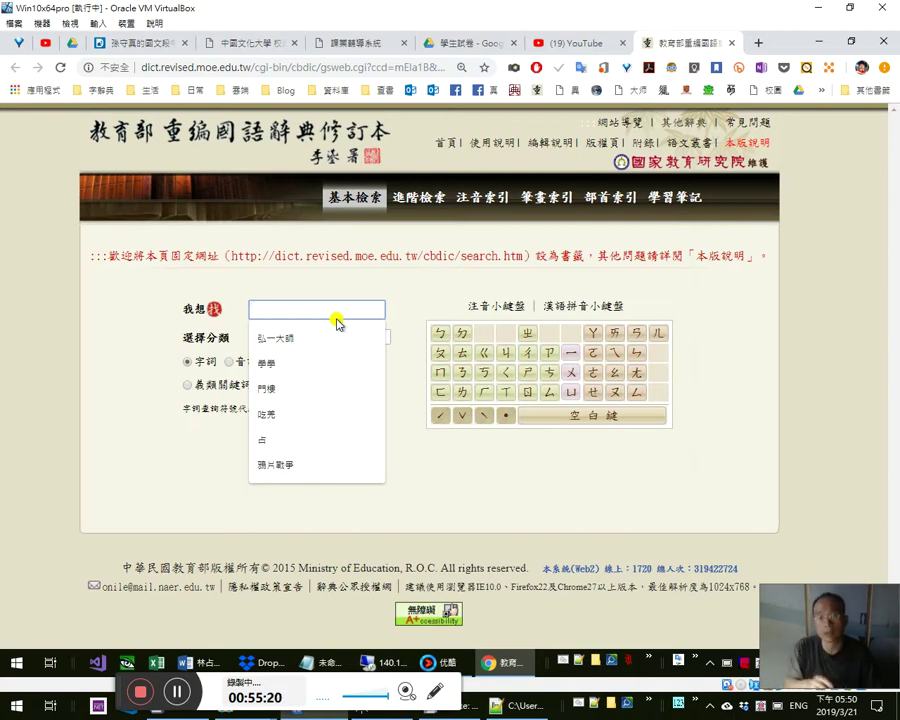
pyautogui.click(819, 7)
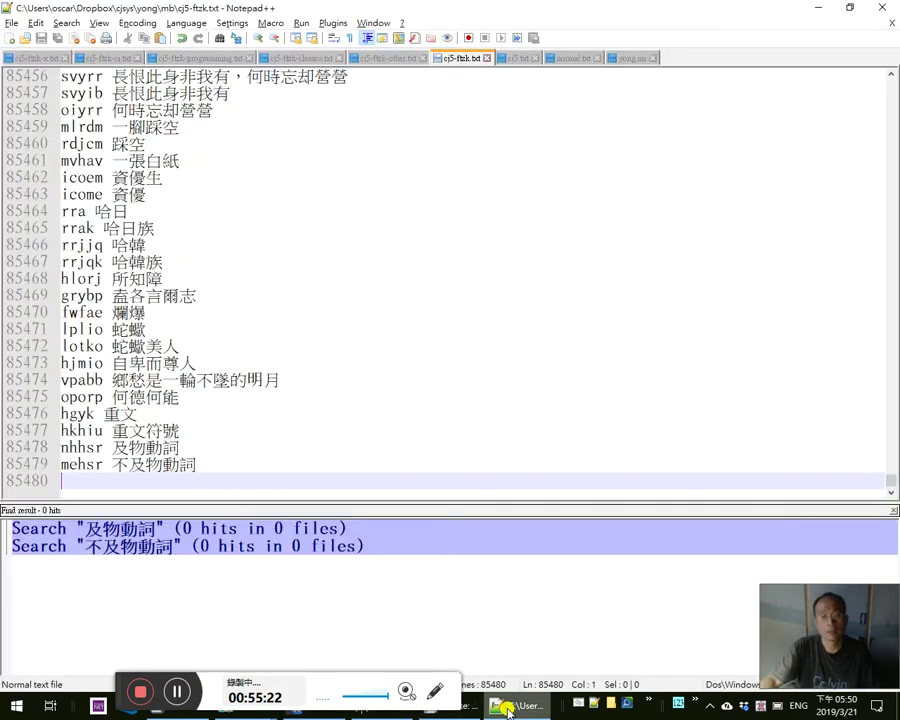
pyautogui.hotkey('alt', 'Tab')
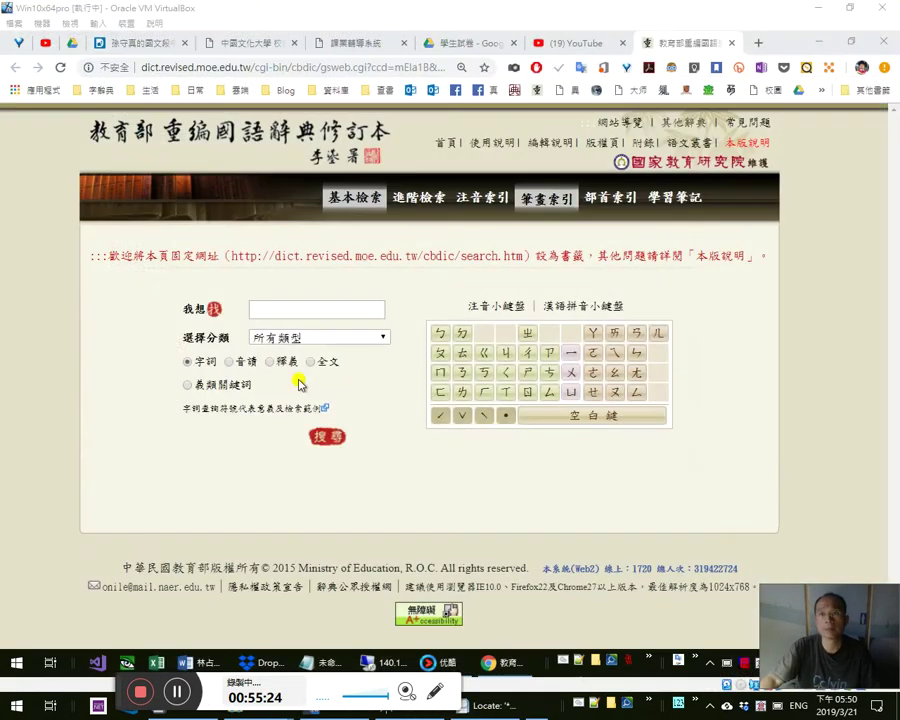
# - Look up 簧鼓 (huáng gǔ, 用好聽的話蠱惑別人), select the entry's URL, and return to Word
pyautogui.click(336, 302)
pyautogui.write('薈鼓')
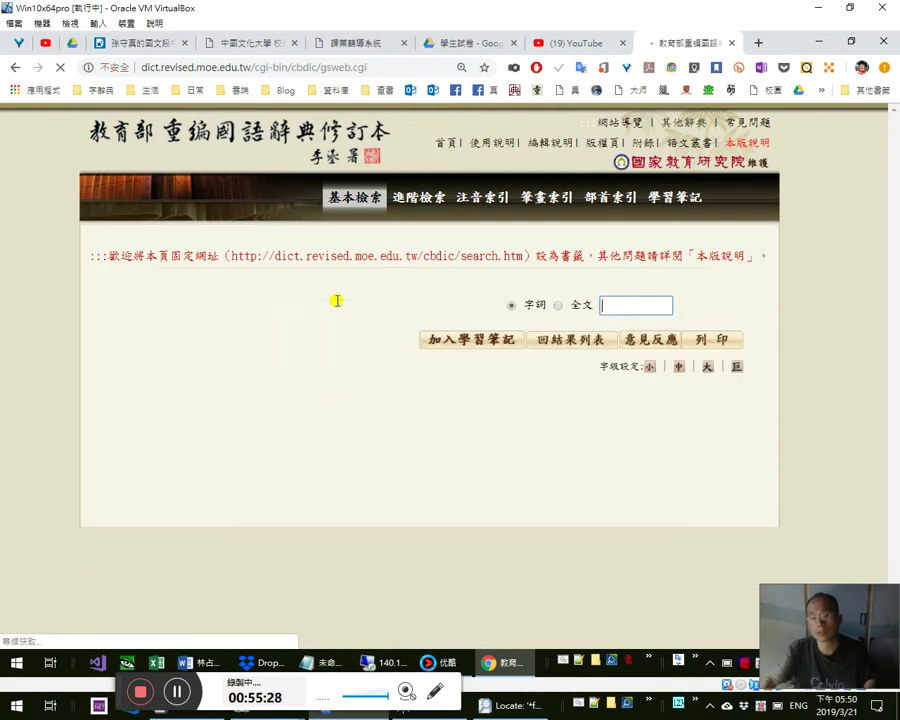
pyautogui.click(318, 568)
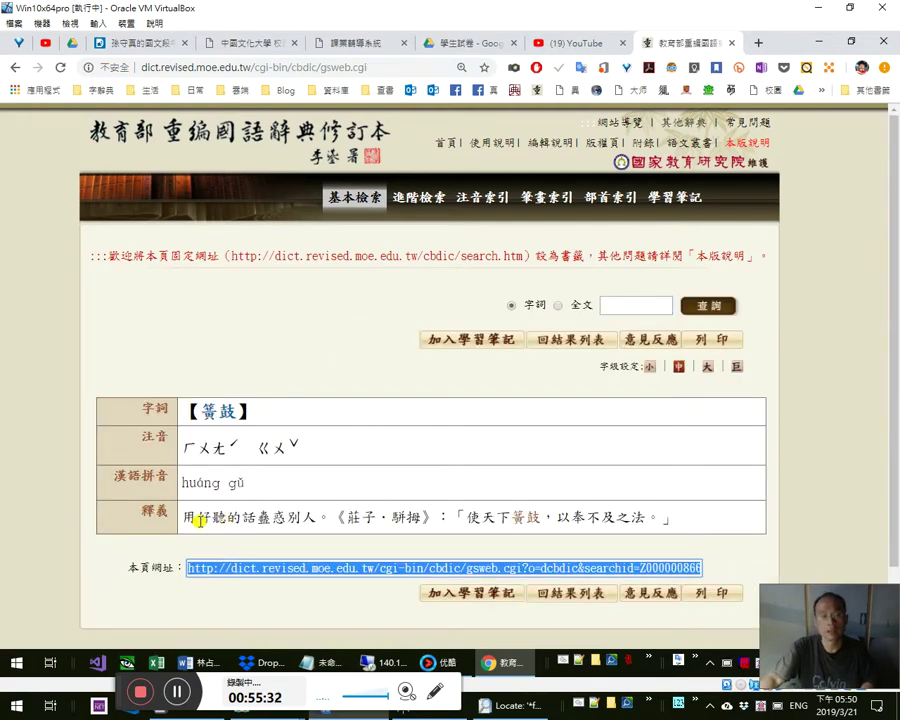
pyautogui.moveTo(316, 518); pyautogui.dragTo(253, 518)
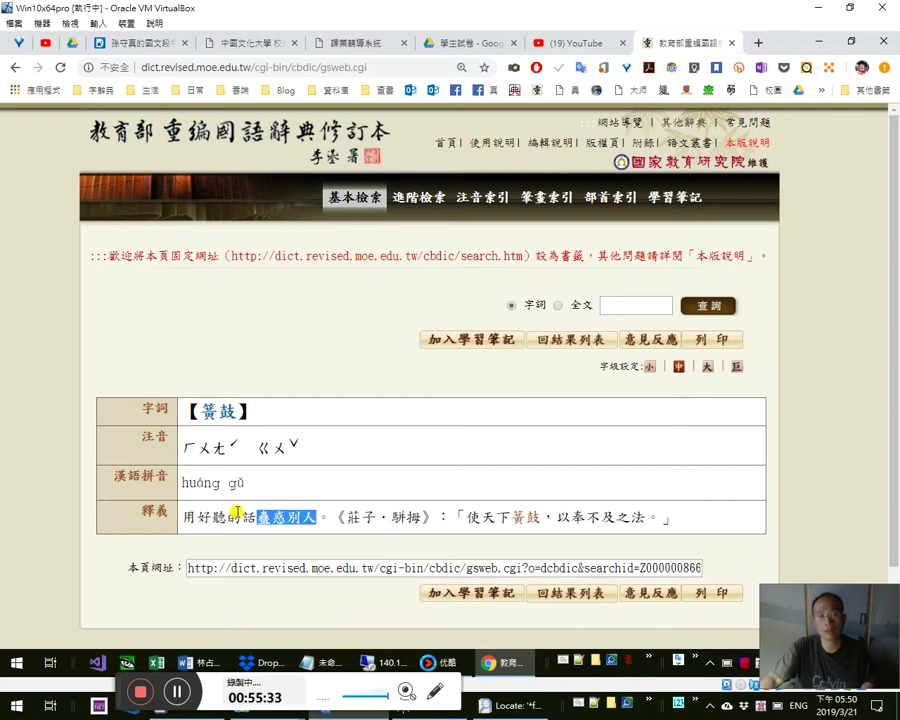
pyautogui.click(345, 568)
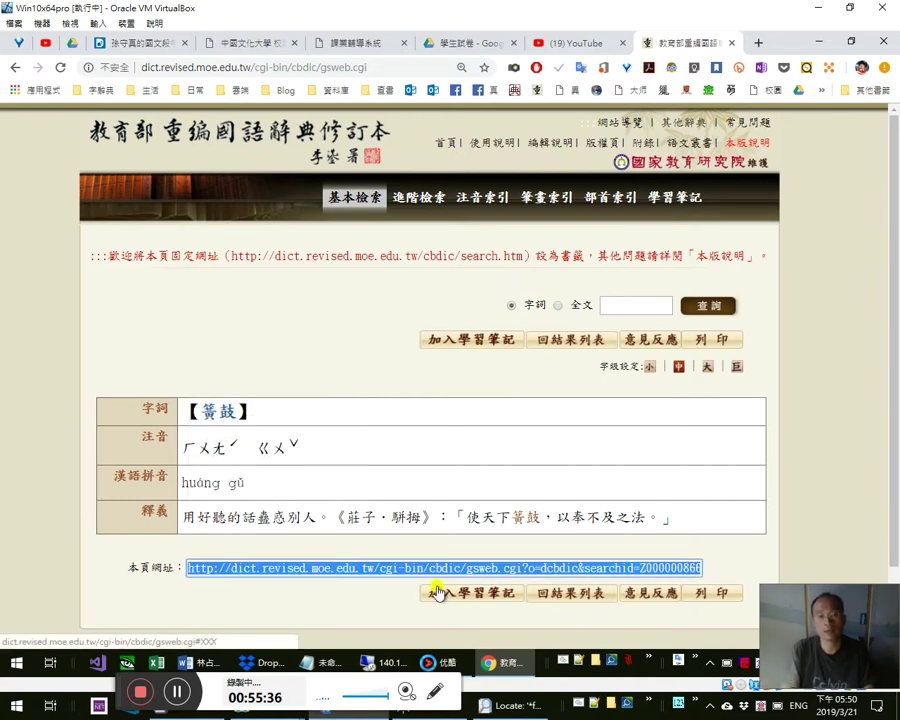
pyautogui.hotkey('alt', 'Tab')
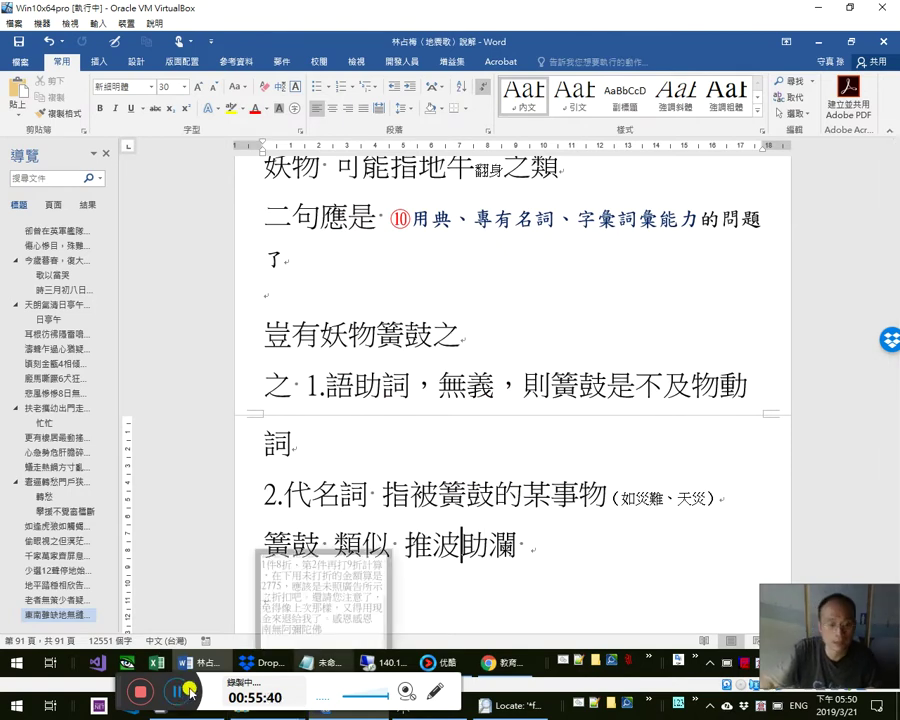
# - Close the Youku uploader window, exit Youku from its tray icon, and show the Windows desktop
pyautogui.hotkey('alt', 'Tab')
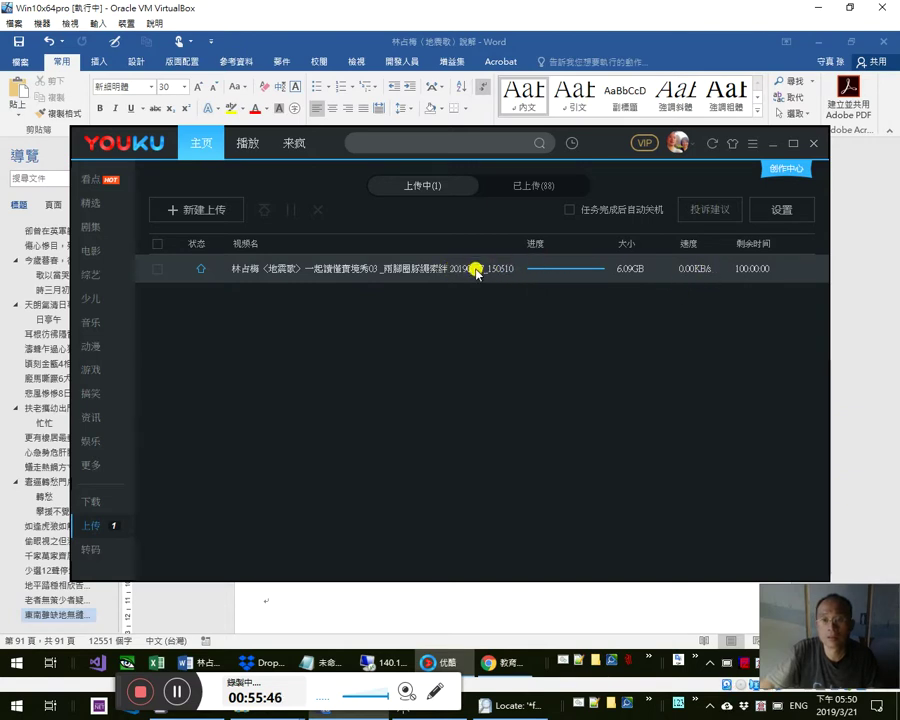
pyautogui.rightClick(474, 270)
pyautogui.click(410, 297)
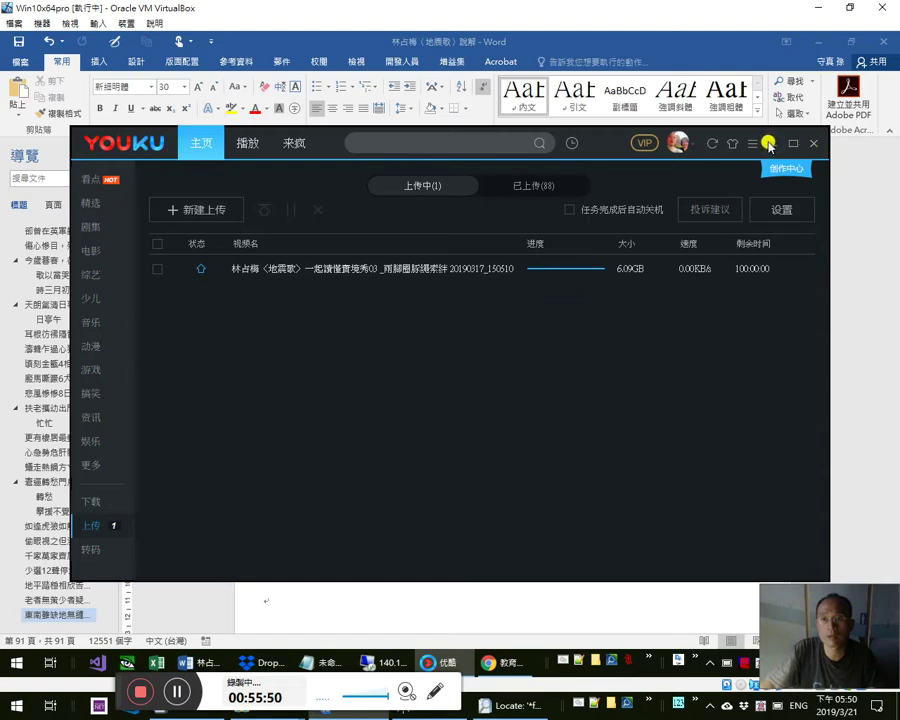
pyautogui.click(813, 145)
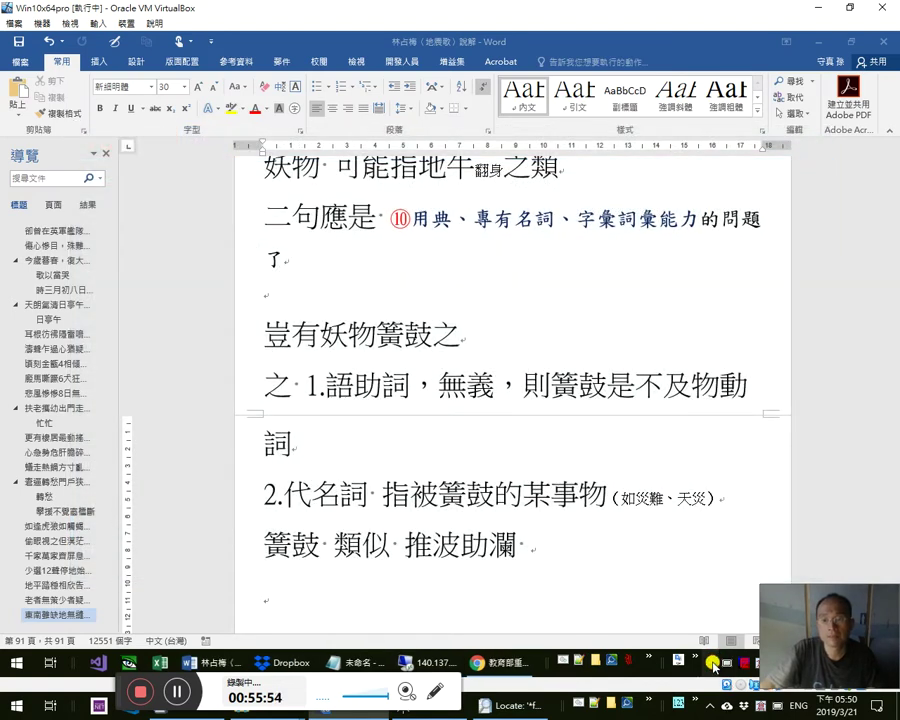
pyautogui.click(711, 661)
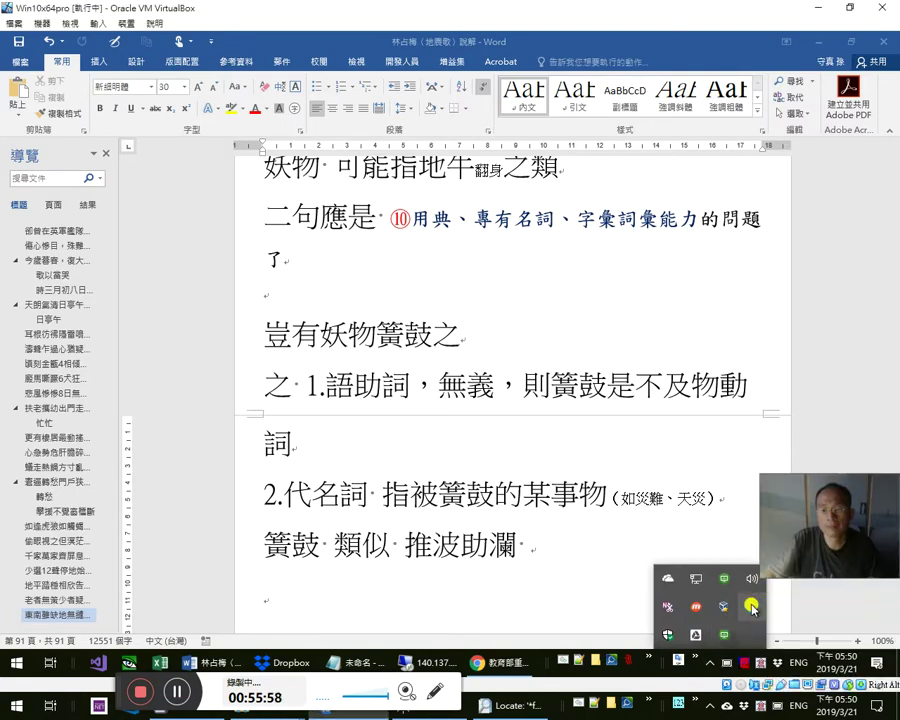
pyautogui.click(751, 607)
pyautogui.click(487, 394)
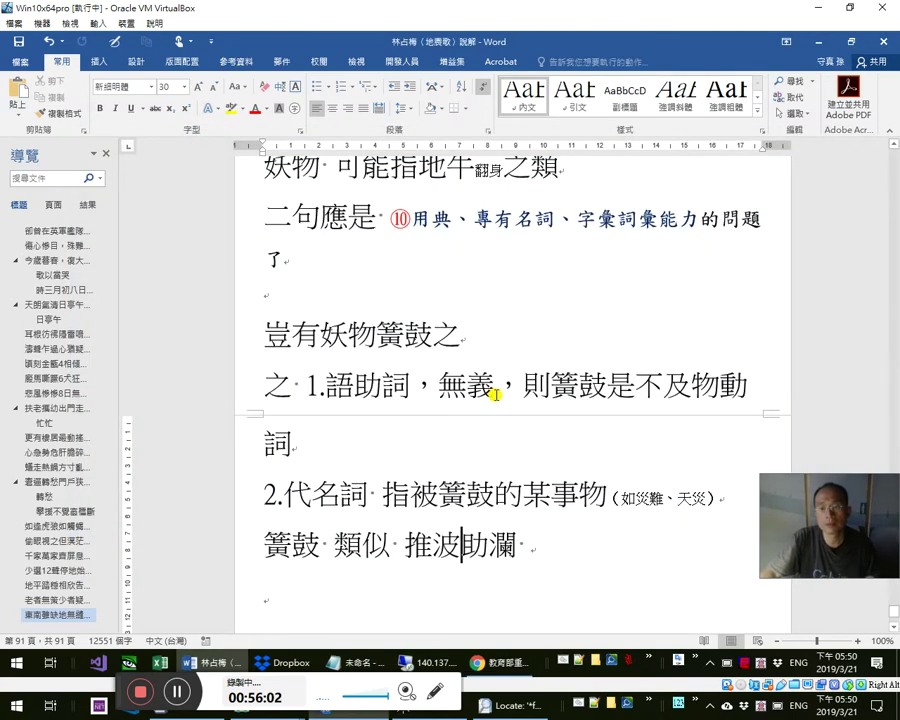
pyautogui.press('super+d')
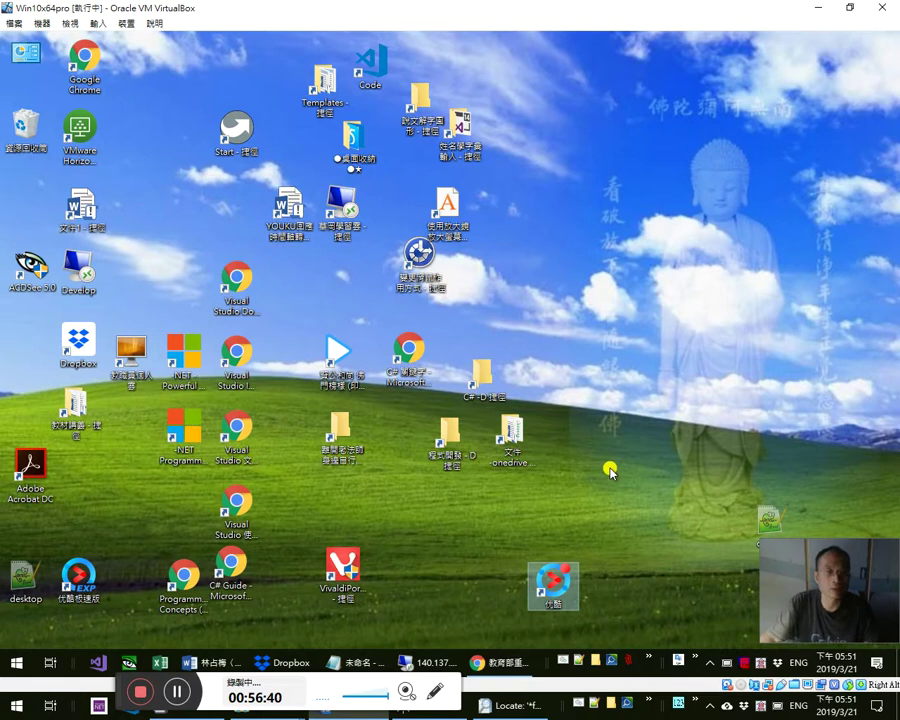
pyautogui.click(583, 483)
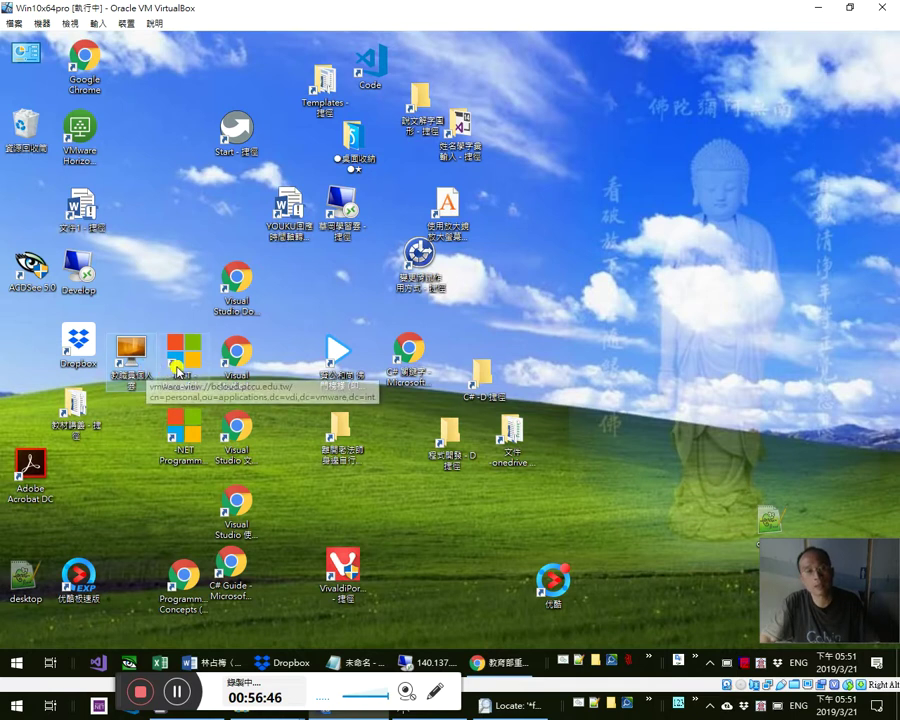
pyautogui.click(183, 355)
pyautogui.click(248, 352)
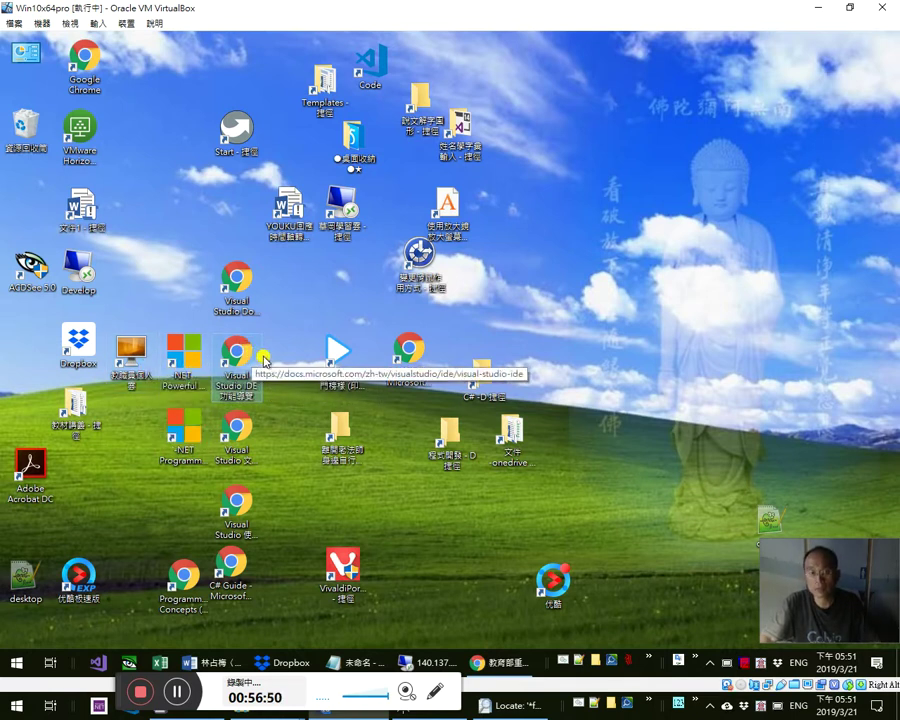
pyautogui.click(238, 303)
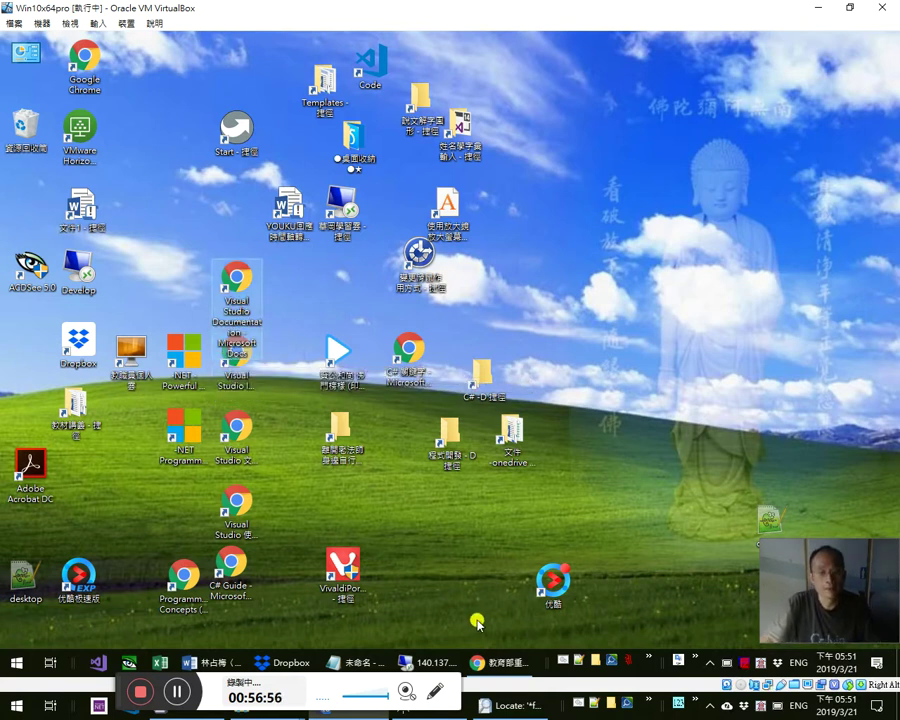
pyautogui.click(553, 588)
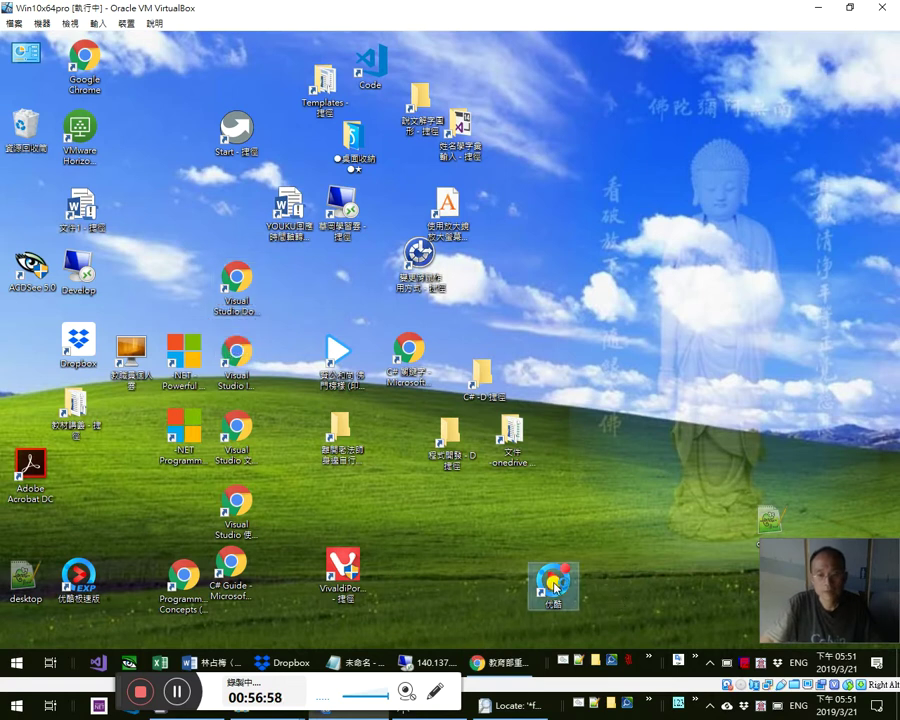
pyautogui.click(507, 661)
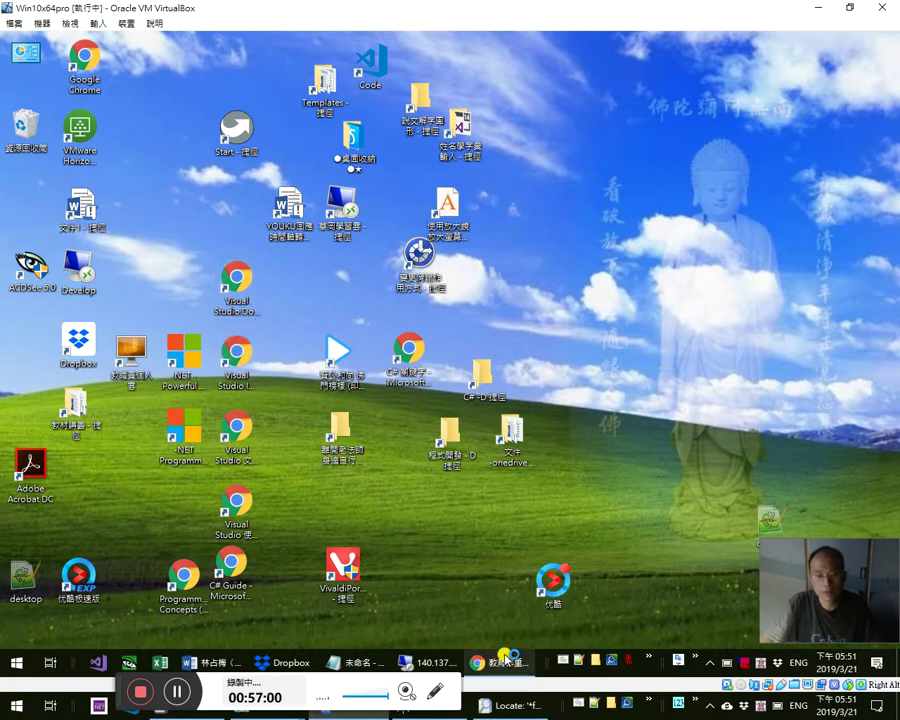
pyautogui.moveTo(512, 649)
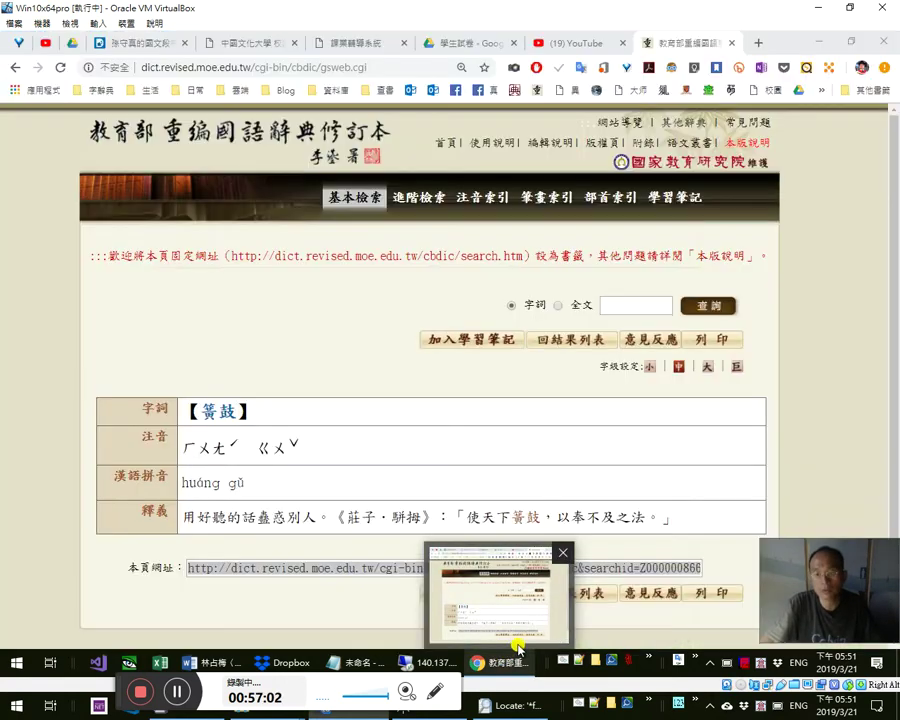
pyautogui.press('super+d')
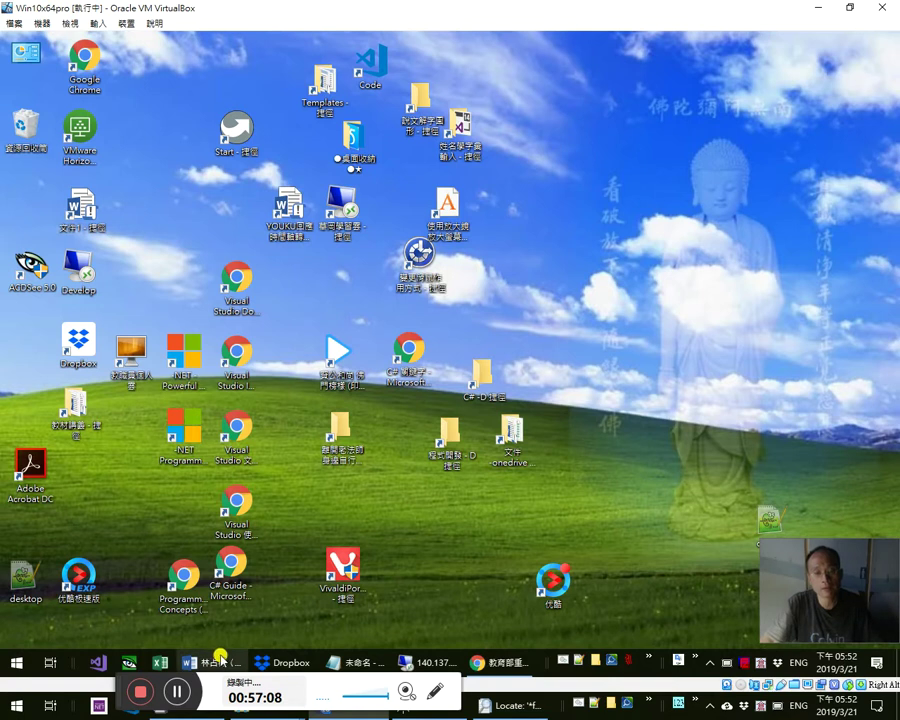
pyautogui.moveTo(221, 656)
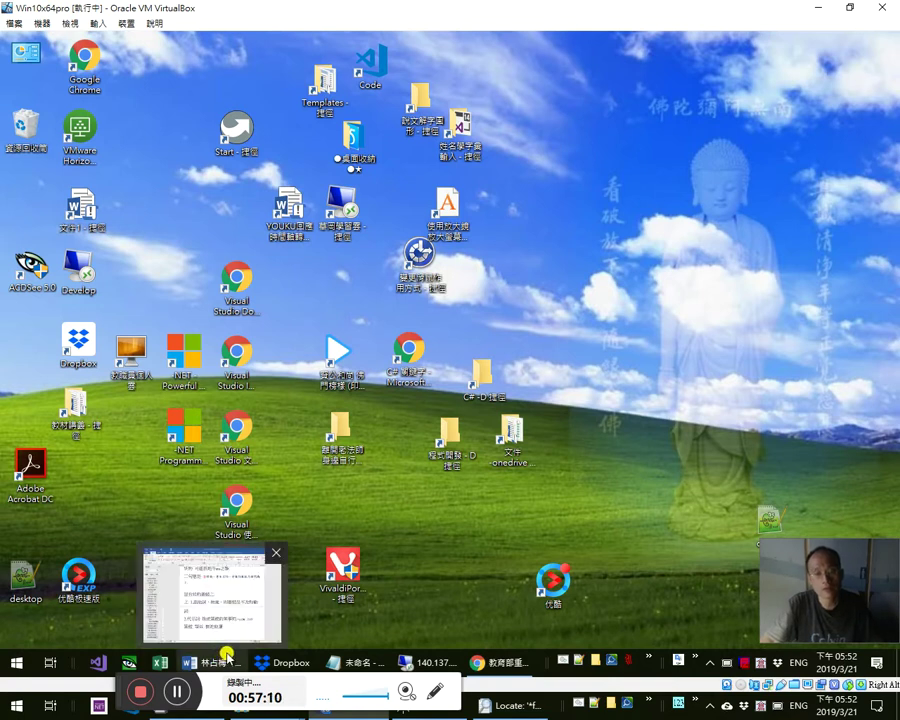
# - Hyperlink 簧鼓 at the line start to the dictionary entry's address
pyautogui.click(235, 619)
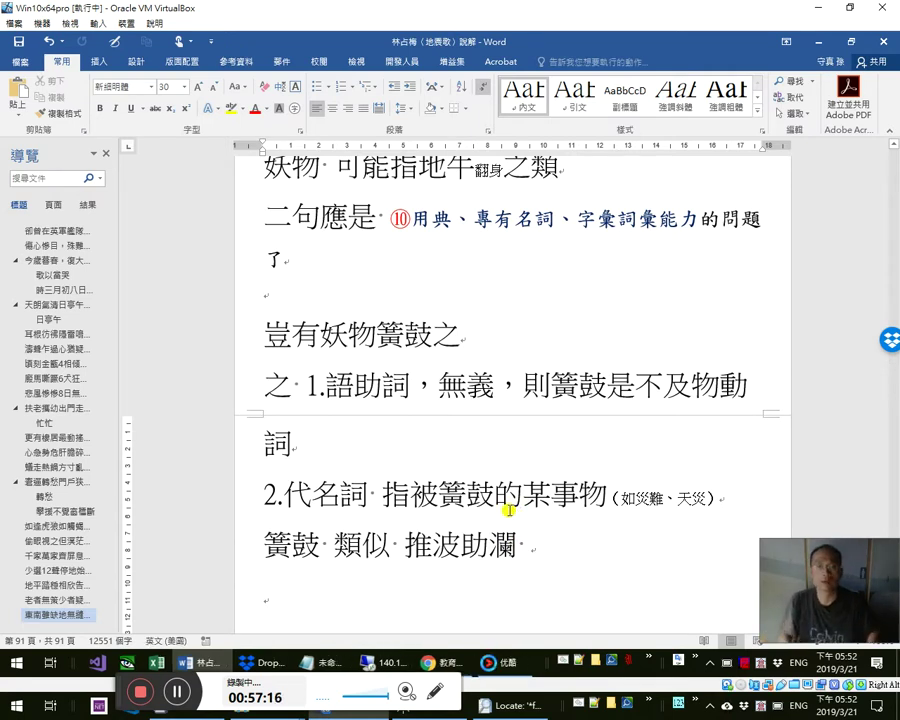
pyautogui.press('Home')
pyautogui.hotkey('shift', 'Right')
pyautogui.hotkey('shift', 'Right')
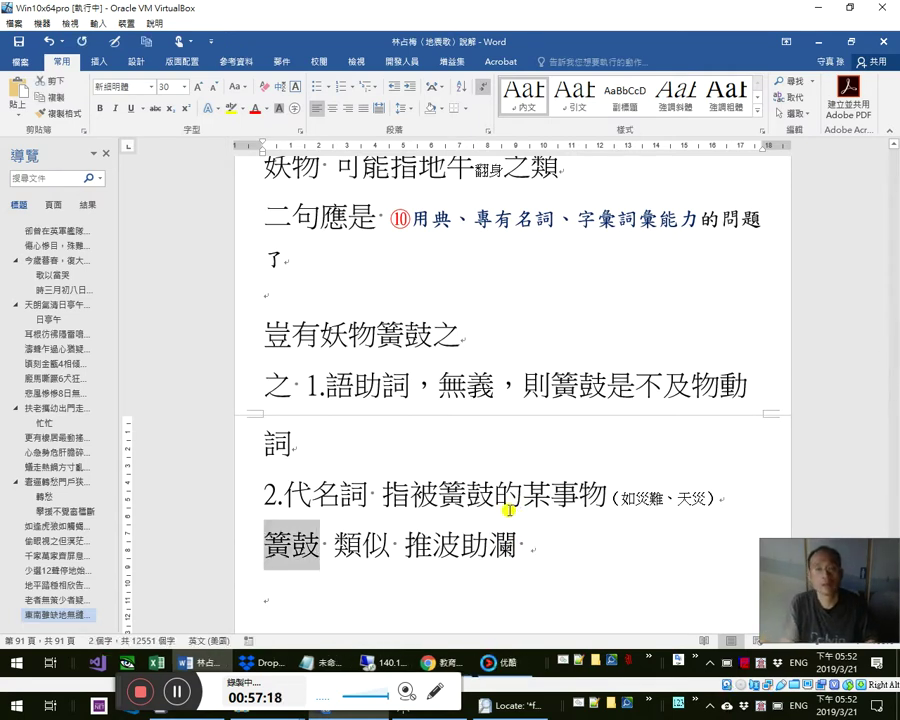
pyautogui.hotkey('ctrl', 'k')
pyautogui.press('Return')
pyautogui.hotkey('alt', 'Tab')
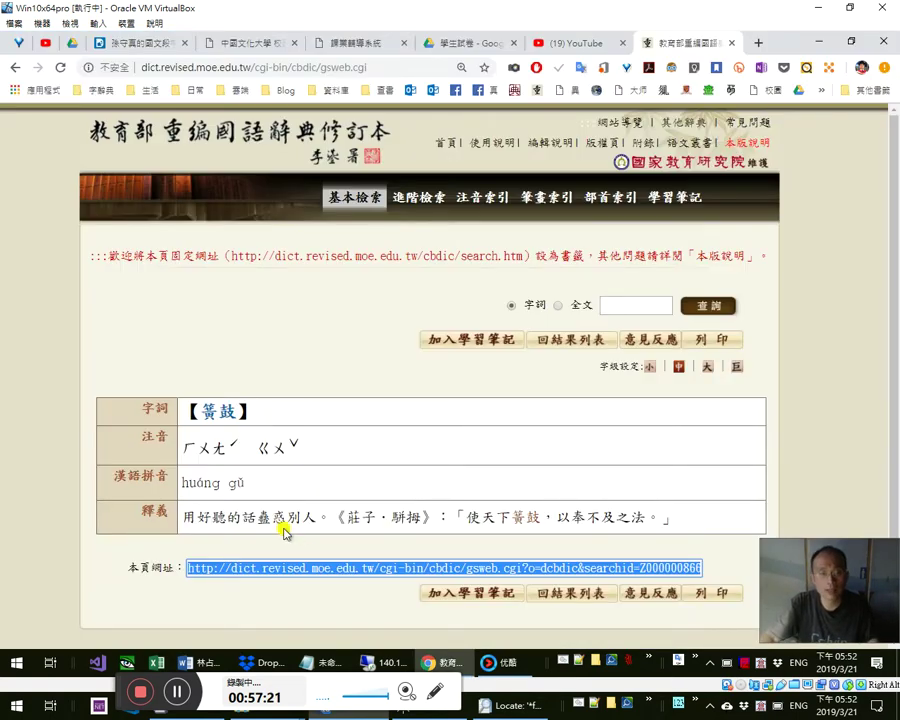
pyautogui.moveTo(263, 522); pyautogui.dragTo(334, 519)
pyautogui.hotkey('alt', 'Tab')
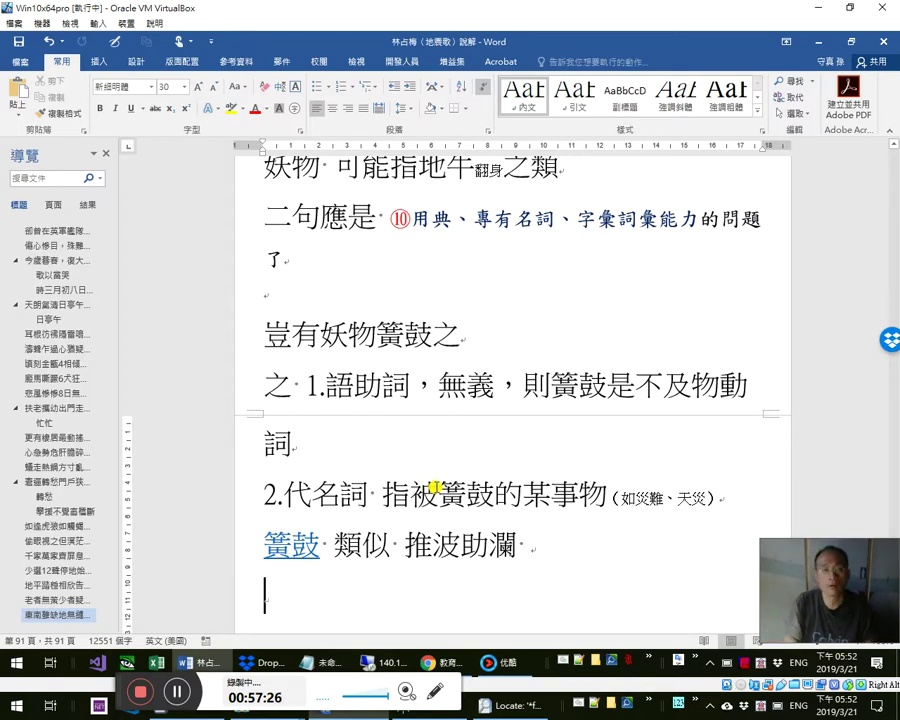
# - Type the synonyms 鼓動、唆使、慫恿、作祟…… and start an empty paragraph below
pyautogui.hotkey('alt', 'shift')
pyautogui.write('報告尸')
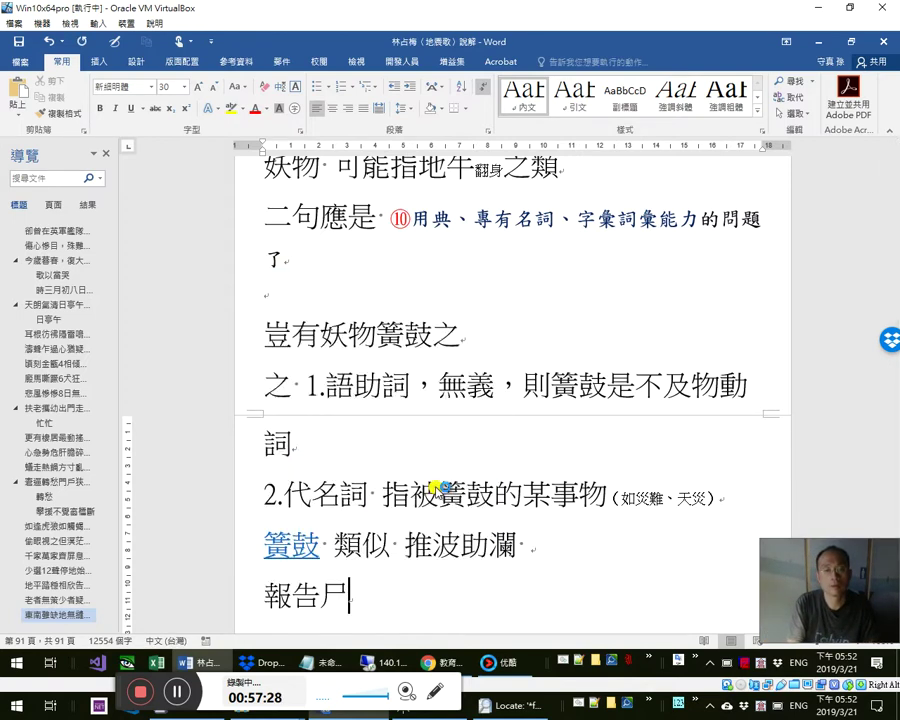
pyautogui.press('BackSpace')
pyautogui.press('BackSpace')
pyautogui.press('BackSpace')
pyautogui.write('鼓動、')
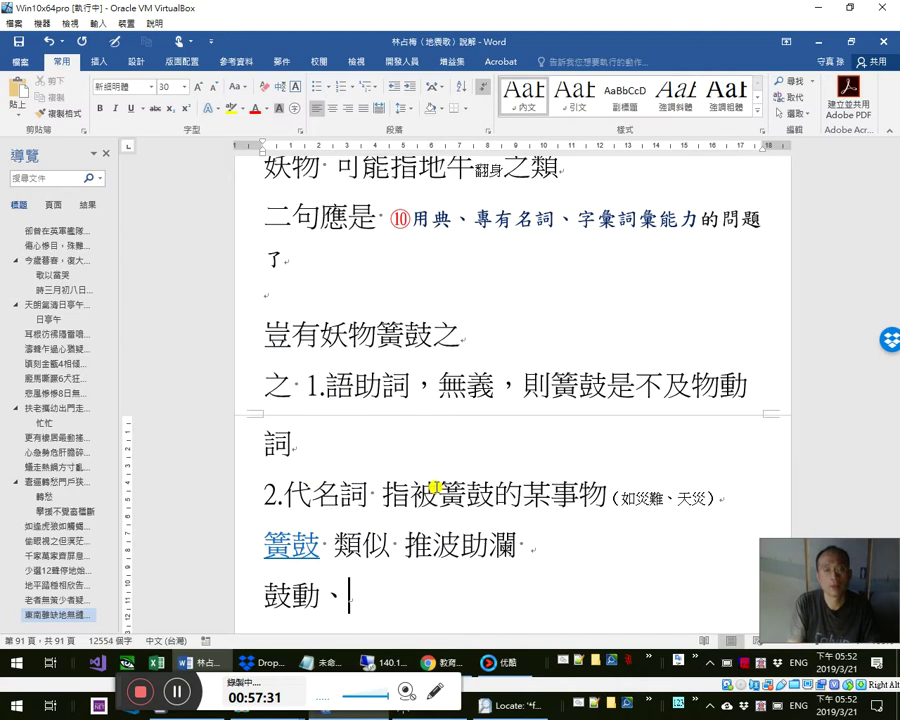
pyautogui.press('space')
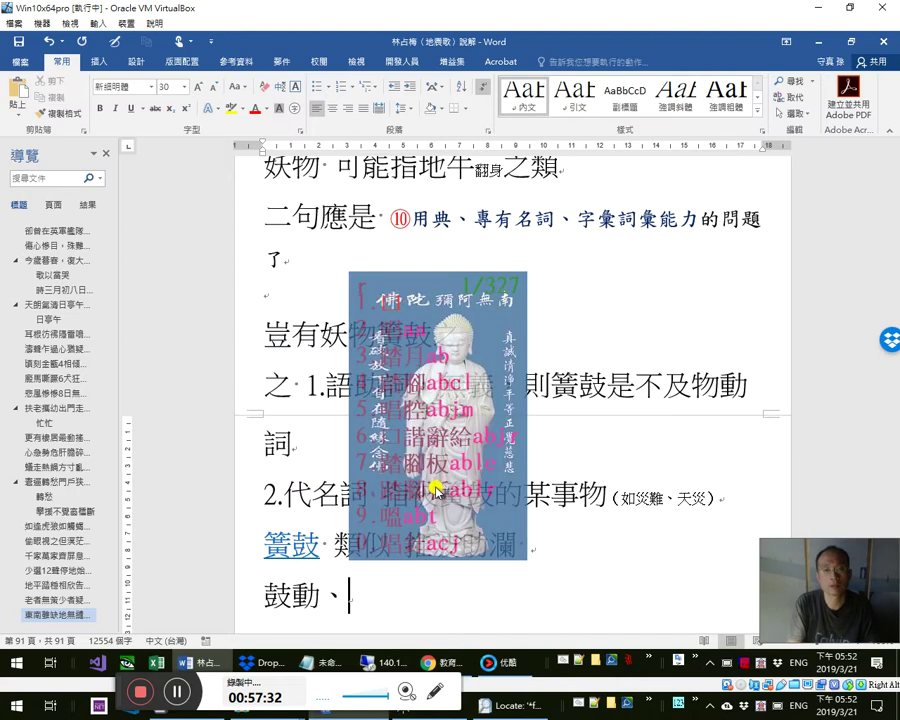
pyautogui.press('Escape')
pyautogui.write('reoik')
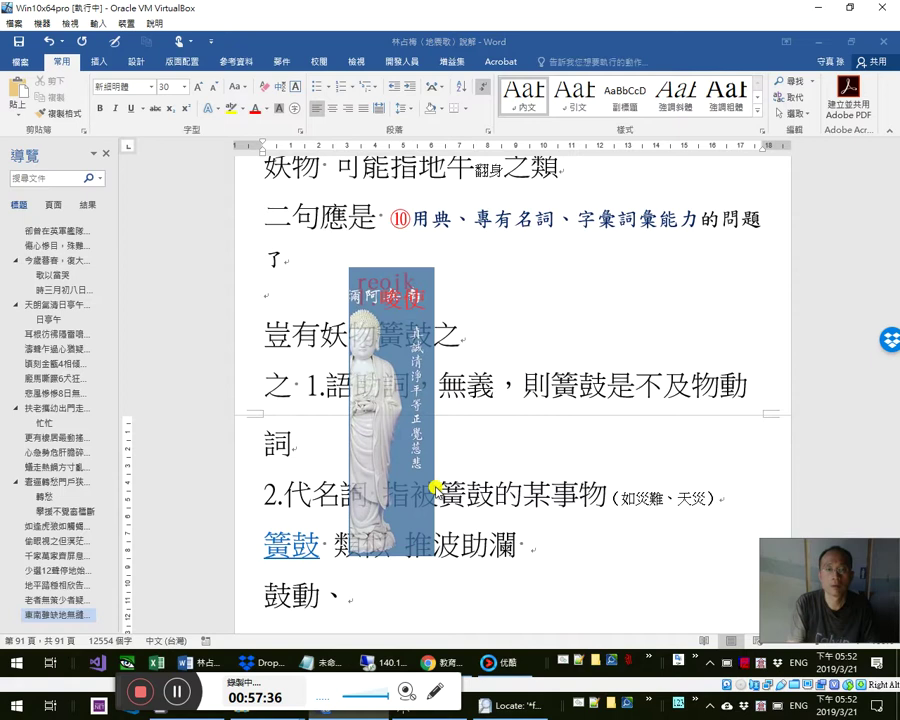
pyautogui.press('space')
pyautogui.write('……')
pyautogui.write('、')
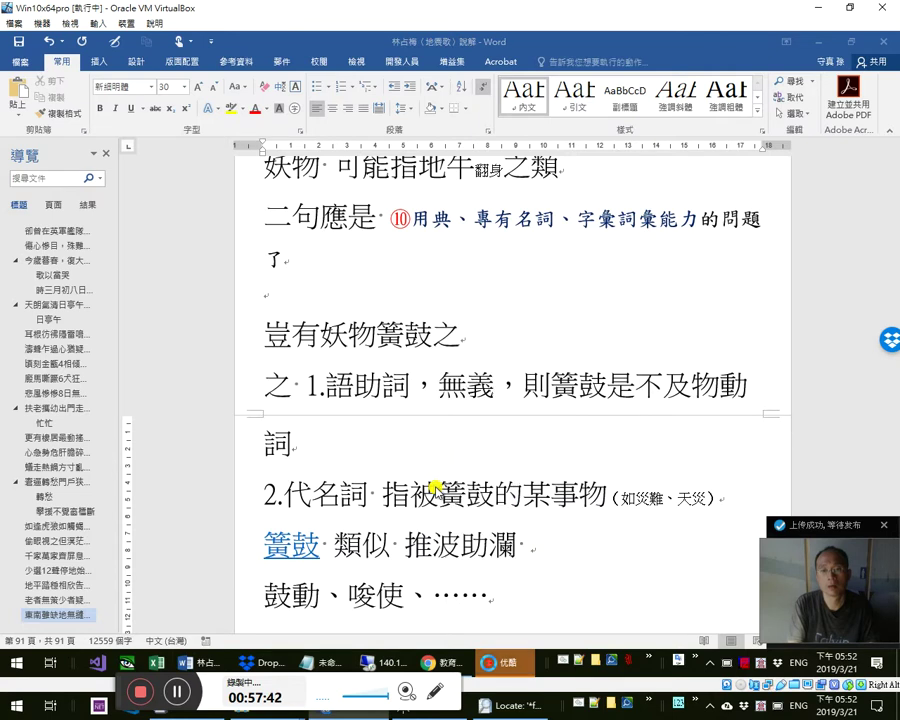
pyautogui.write('慫恿、')
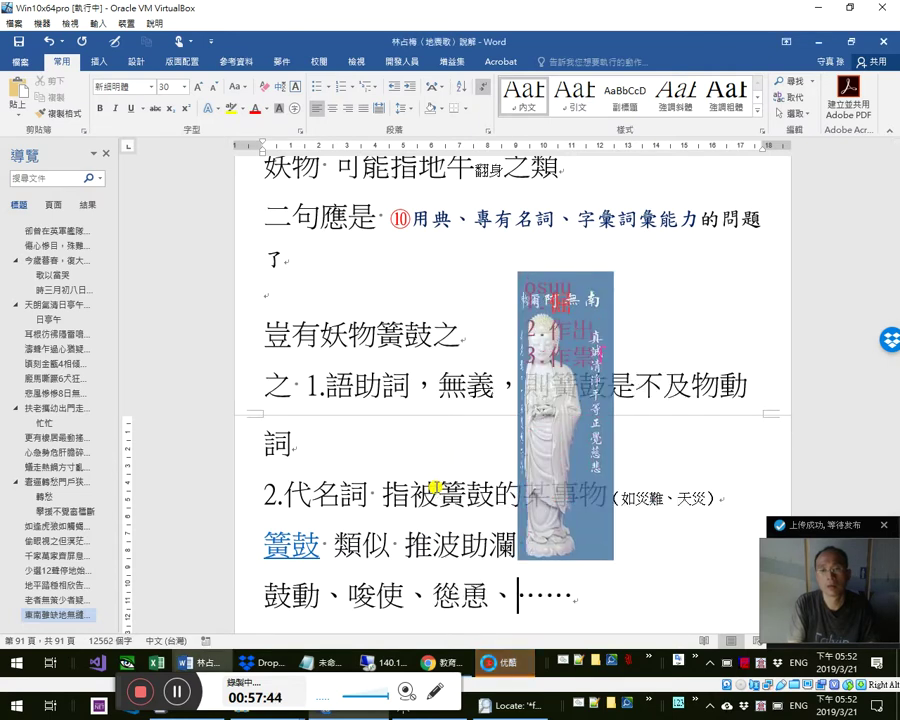
pyautogui.write('作祟')
pyautogui.press('Up')
pyautogui.hotkey('shift', 'Left')
pyautogui.hotkey('shift', 'Left')
pyautogui.hotkey('shift', 'Left')
pyautogui.hotkey('shift', 'Left')
pyautogui.hotkey('shift', 'Left')
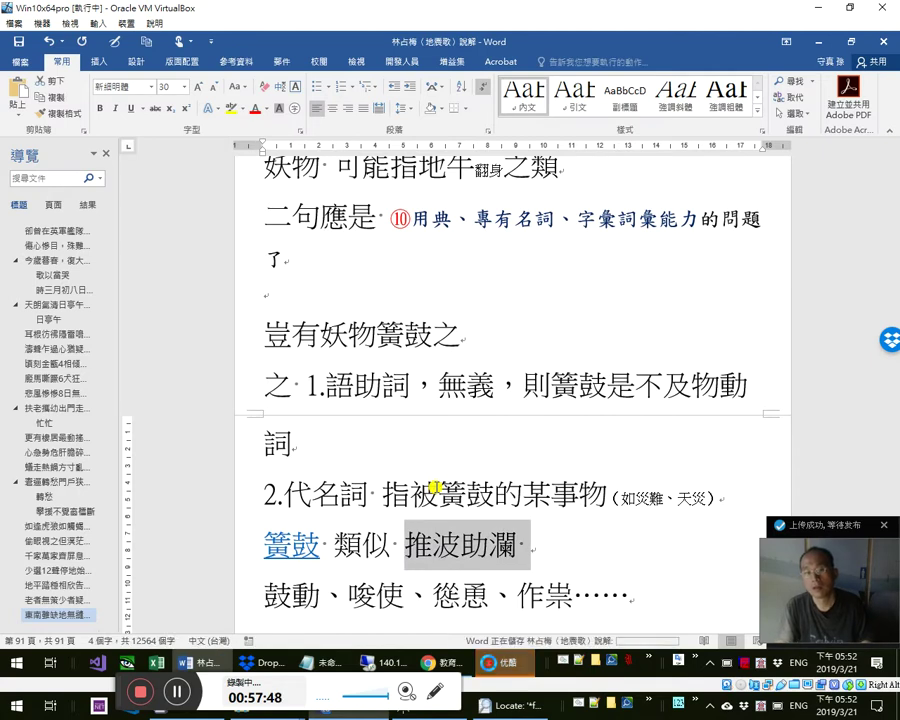
pyautogui.press('Down')
pyautogui.press('End')
pyautogui.press('Return')
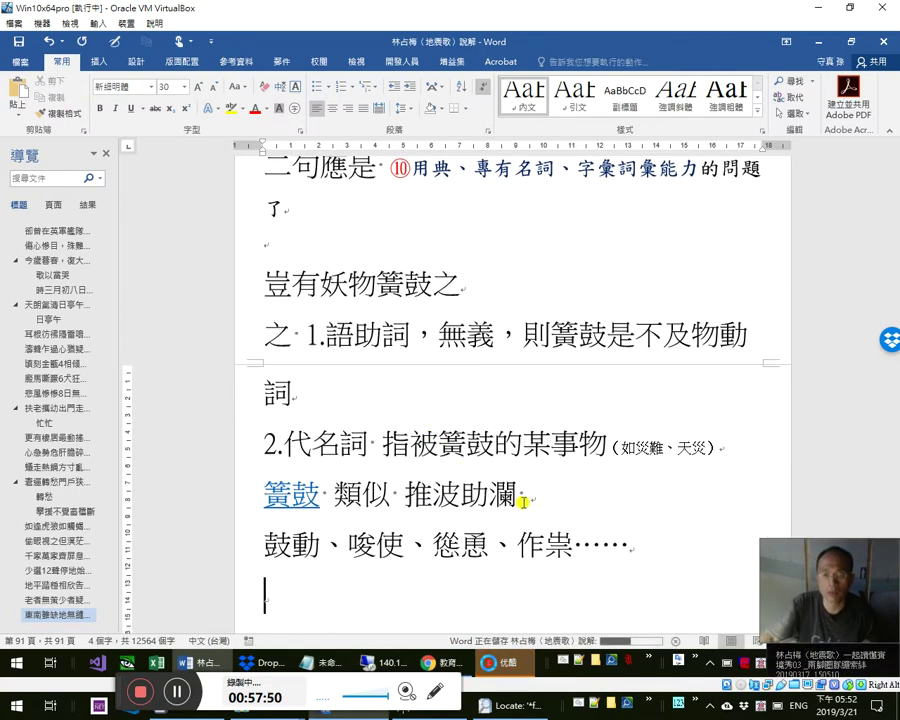
# - Open Youku's 上传 > 已上传 list to check the 89 uploaded videos
pyautogui.click(502, 662)
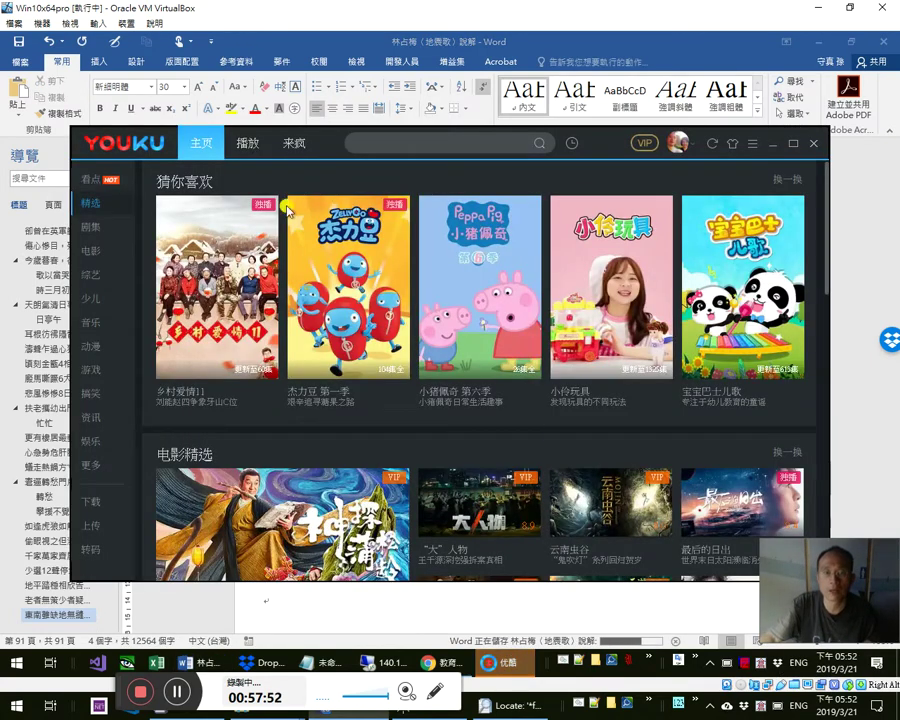
pyautogui.click(92, 526)
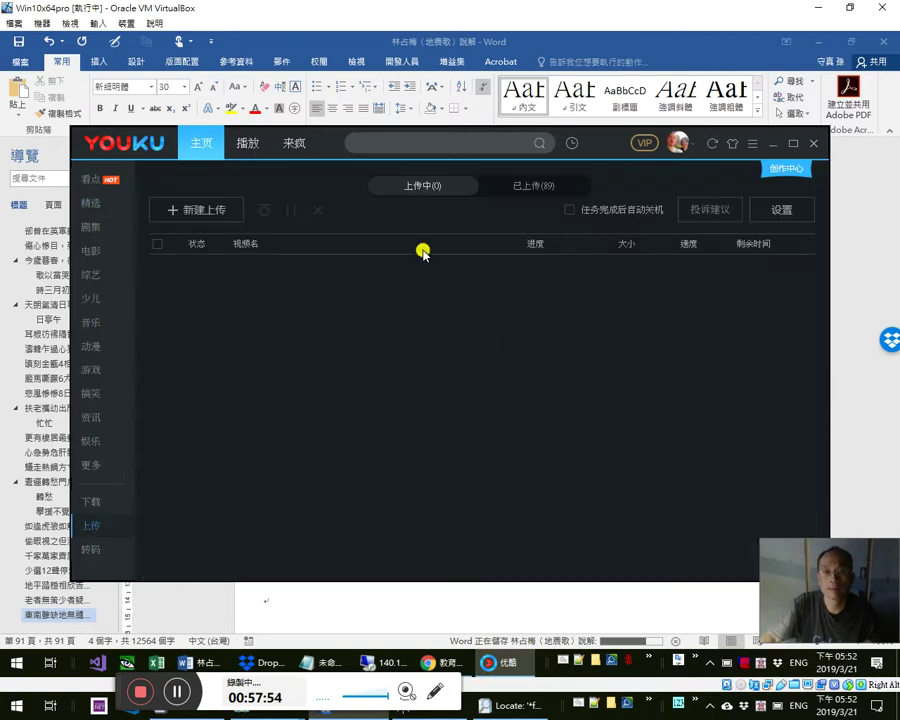
pyautogui.click(531, 186)
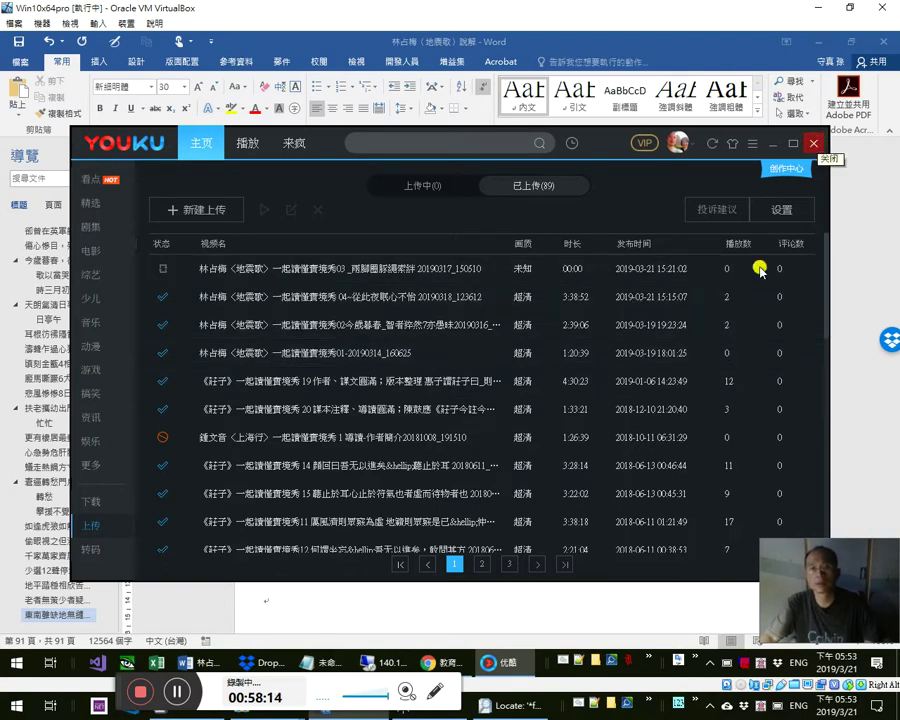
# - Exit Youku from its tray icon and scroll Word up to the 東南雖缺 poem line
pyautogui.click(700, 660)
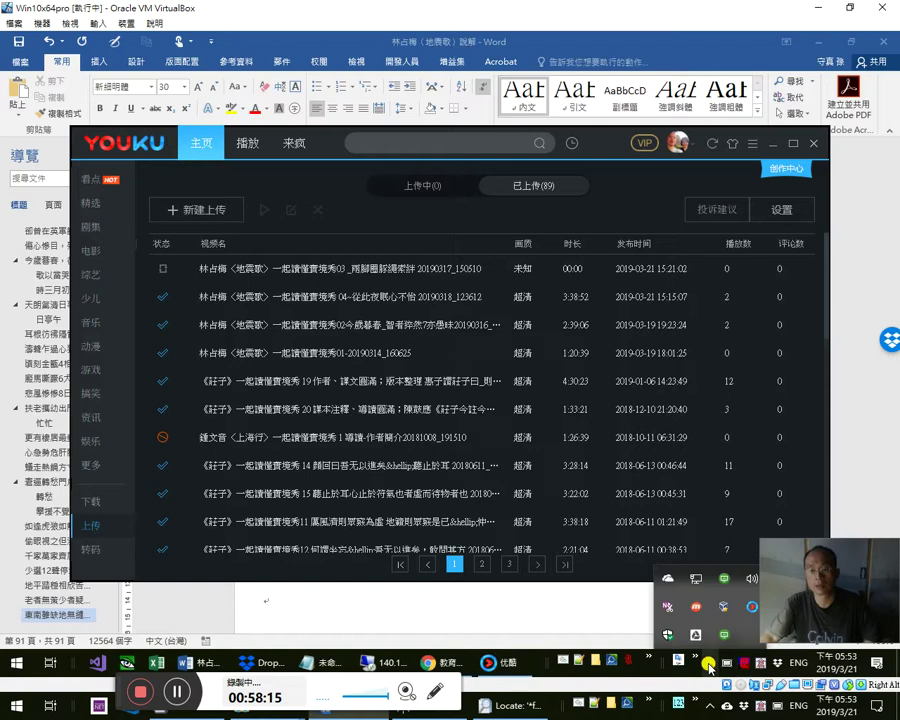
pyautogui.rightClick(753, 606)
pyautogui.click(790, 541)
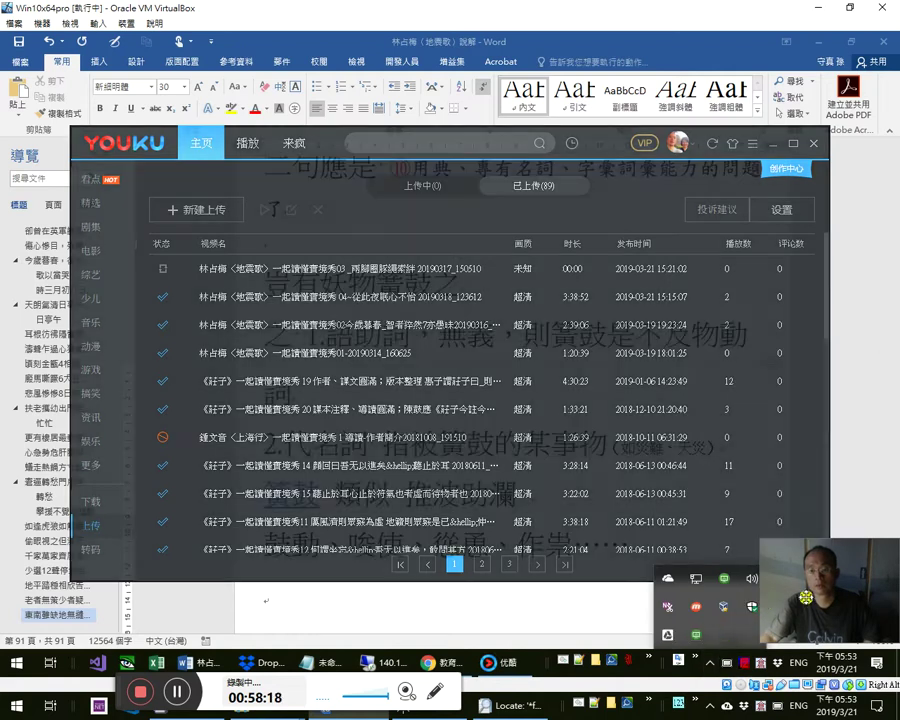
pyautogui.click(551, 440)
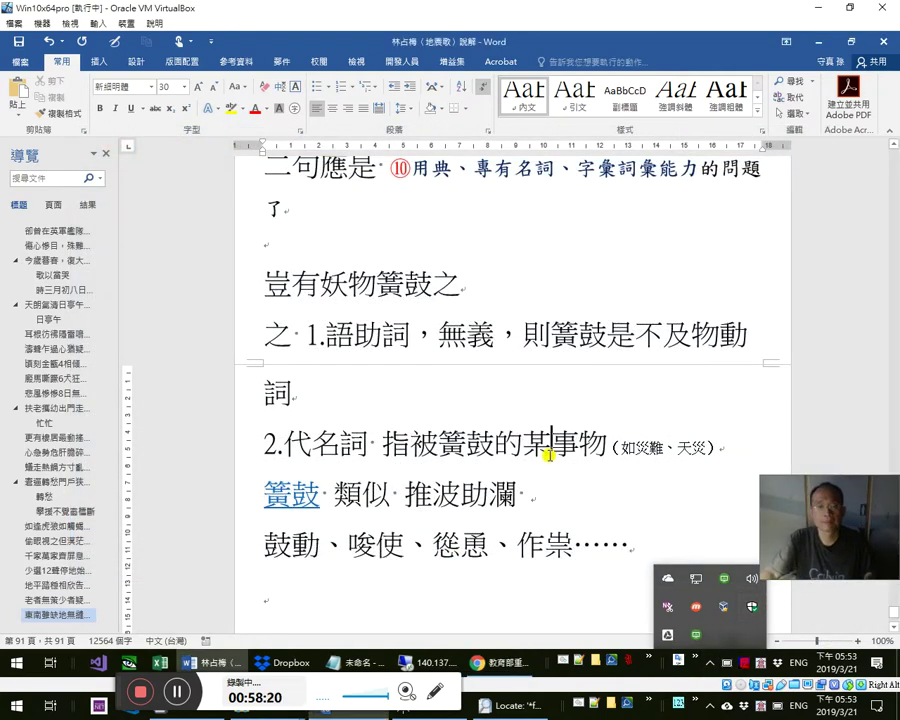
pyautogui.scroll(15, 537, 435)
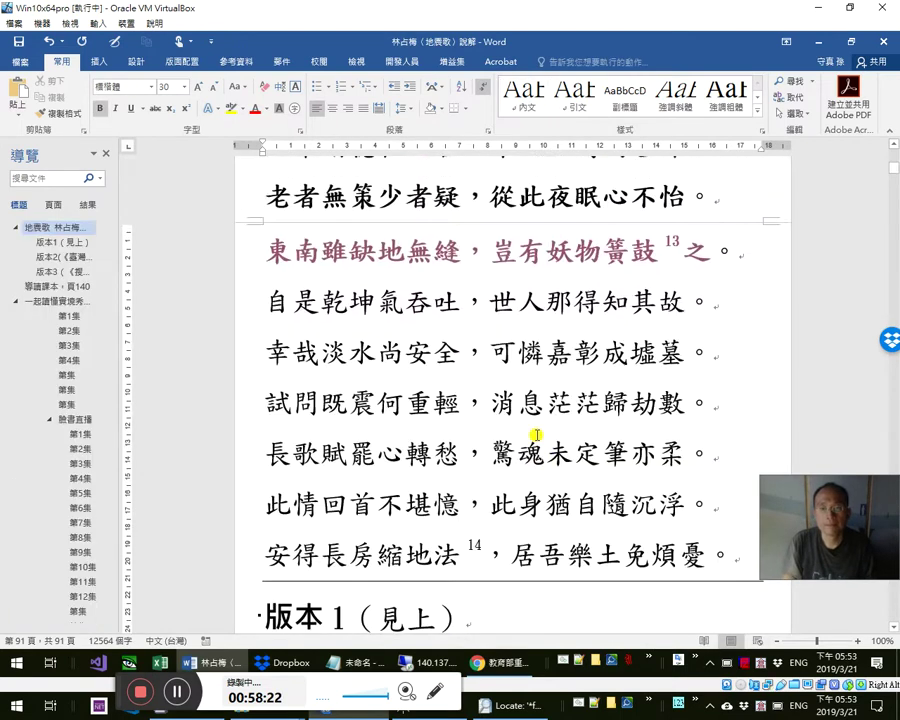
# - Copy 豈有妖物簧鼓13之 from the poem, paste it at the end, and remove the 13
pyautogui.keyDown('ctrl'); pyautogui.click(597, 258); pyautogui.keyUp('ctrl')
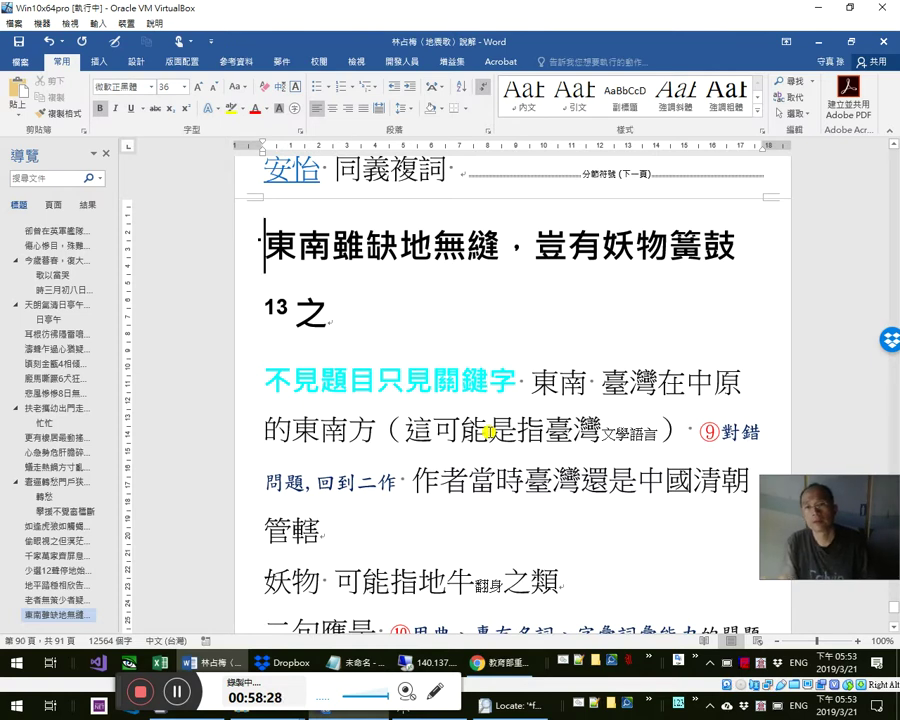
pyautogui.press('Left')
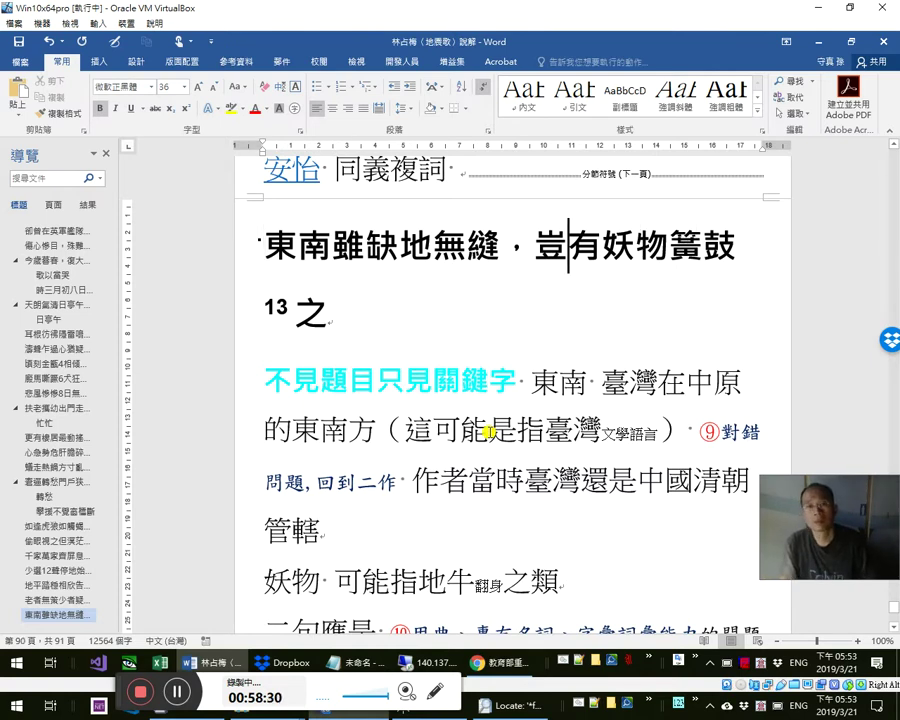
pyautogui.press('Left')
pyautogui.hotkey('shift', 'Down')
pyautogui.hotkey('ctrl', 'c')
pyautogui.hotkey('ctrl', 'End')
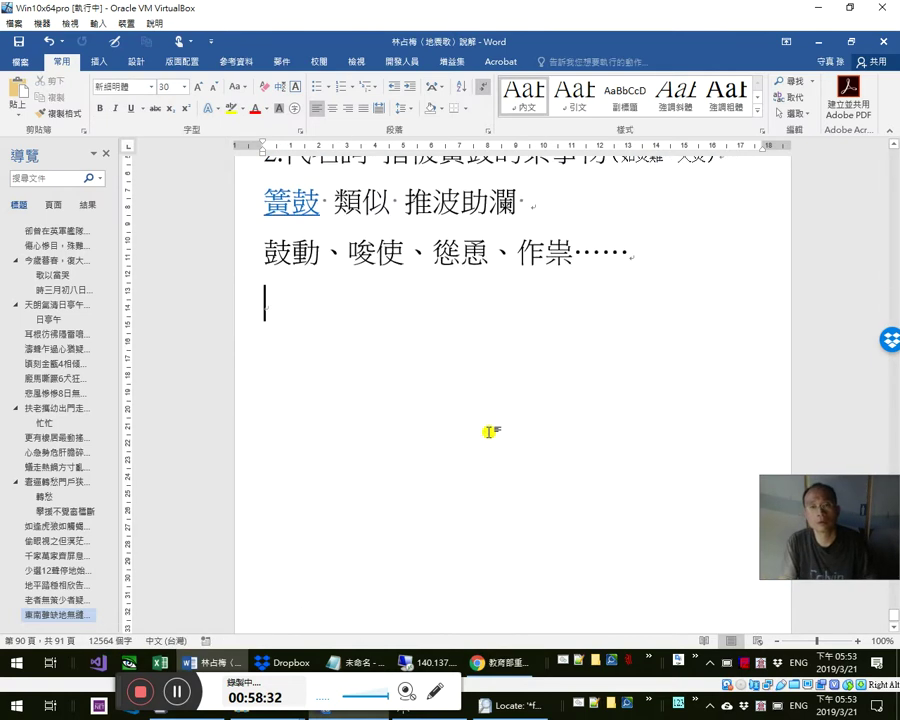
pyautogui.hotkey('ctrl', 'v')
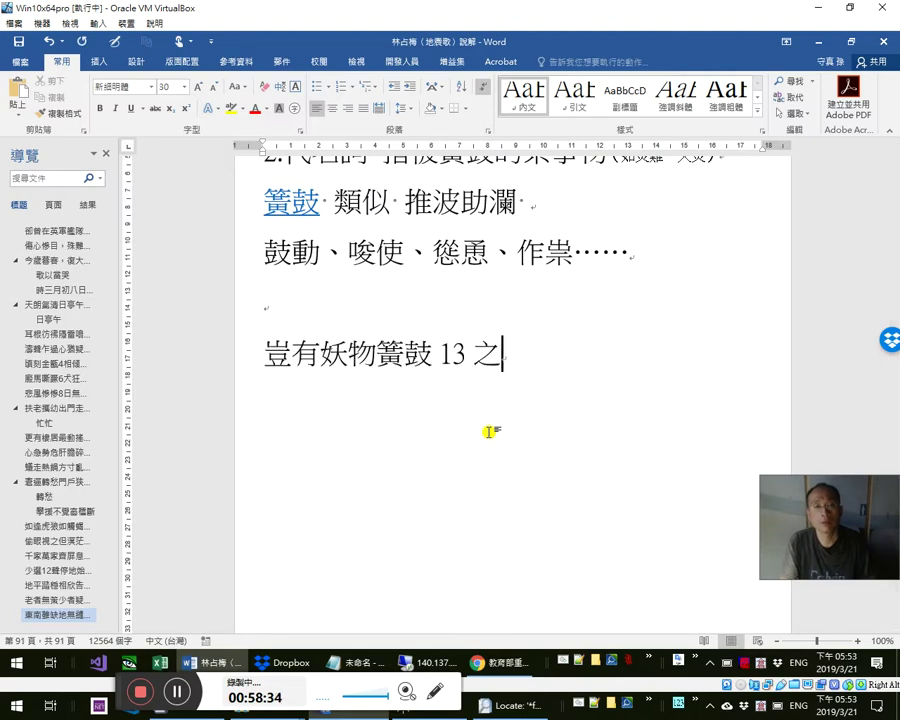
pyautogui.press('Delete')
pyautogui.press('Delete')
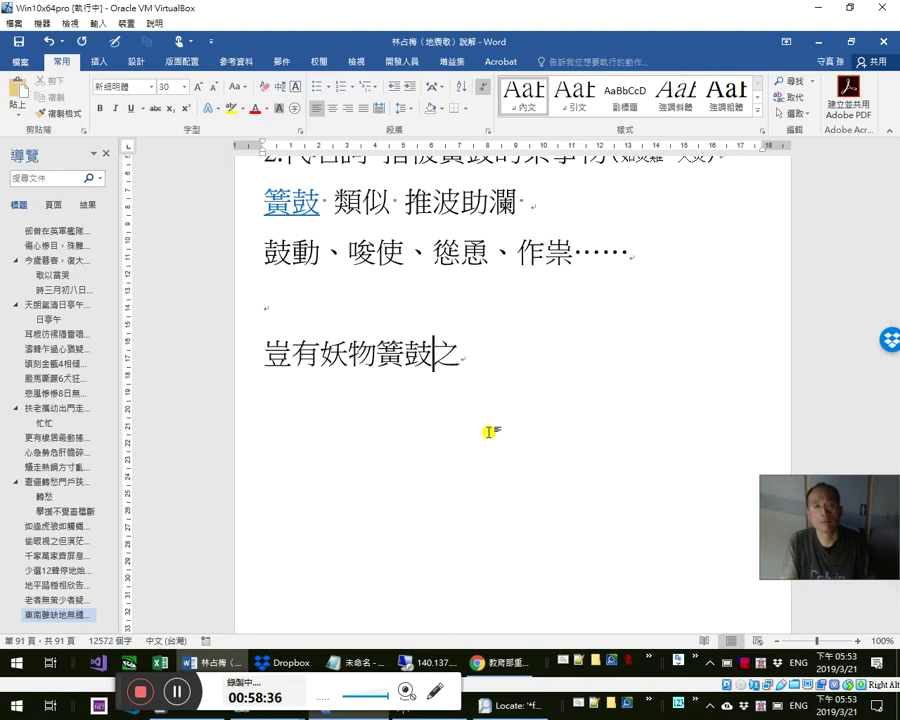
pyautogui.write('hm')
pyautogui.press('BackSpace')
pyautogui.press('BackSpace')
# - Insert a ∴ symbol above it using code 2234 with Alt+X
pyautogui.press('Up')
pyautogui.press('Up')
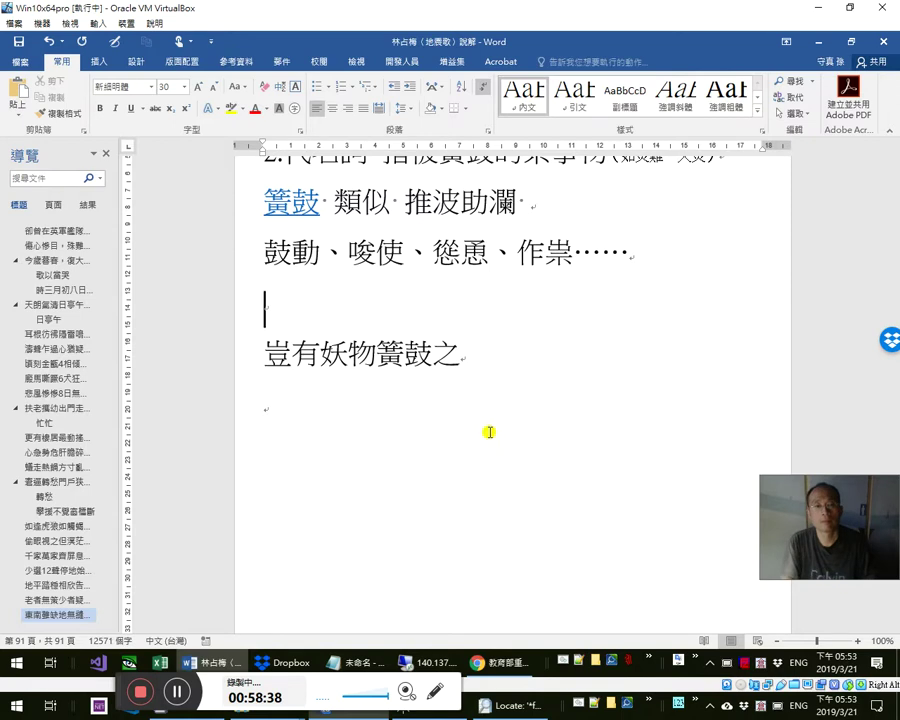
pyautogui.write('2234')
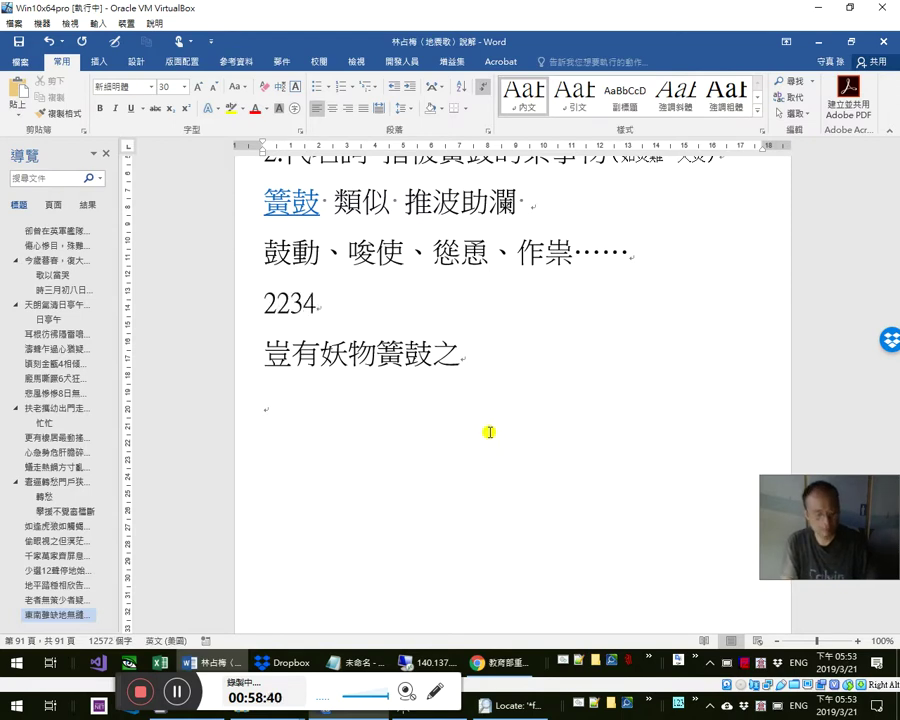
pyautogui.press('Up')
pyautogui.press('Up')
pyautogui.press('End')
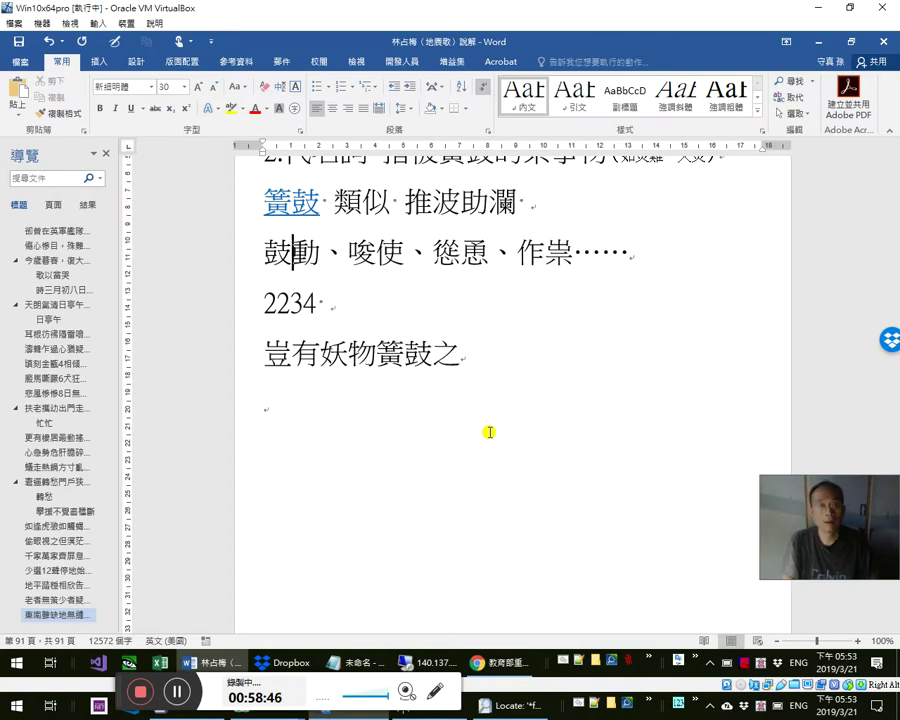
pyautogui.hotkey('alt', 'x')
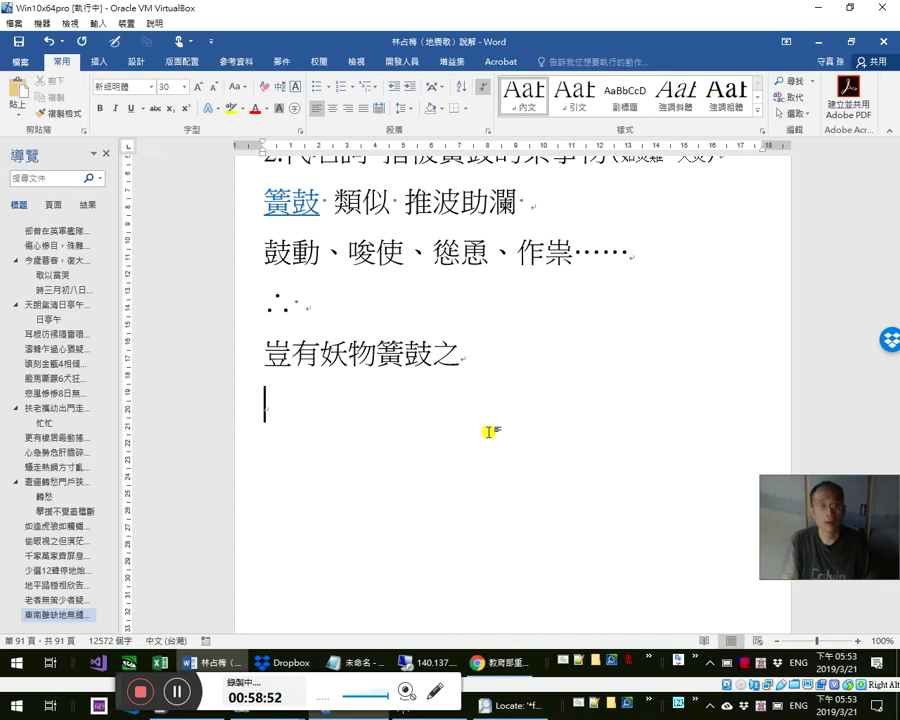
# - Add the gloss line 難道有 and tab-align 豈 有 above 難道 有
pyautogui.write('fg')
pyautogui.press('space')
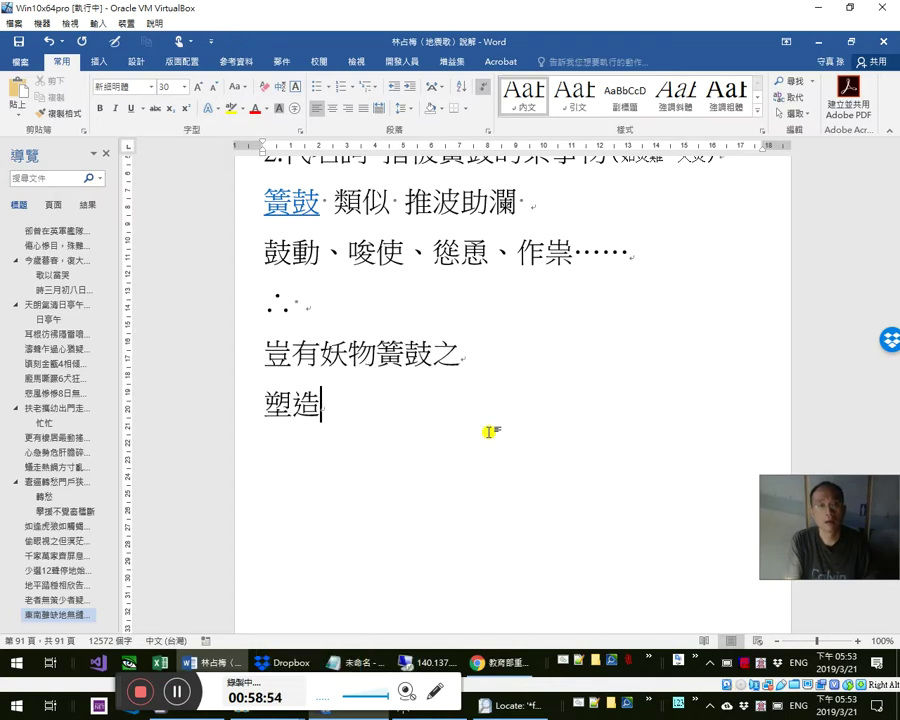
pyautogui.press('BackSpace')
pyautogui.press('BackSpace')
pyautogui.write('難道有')
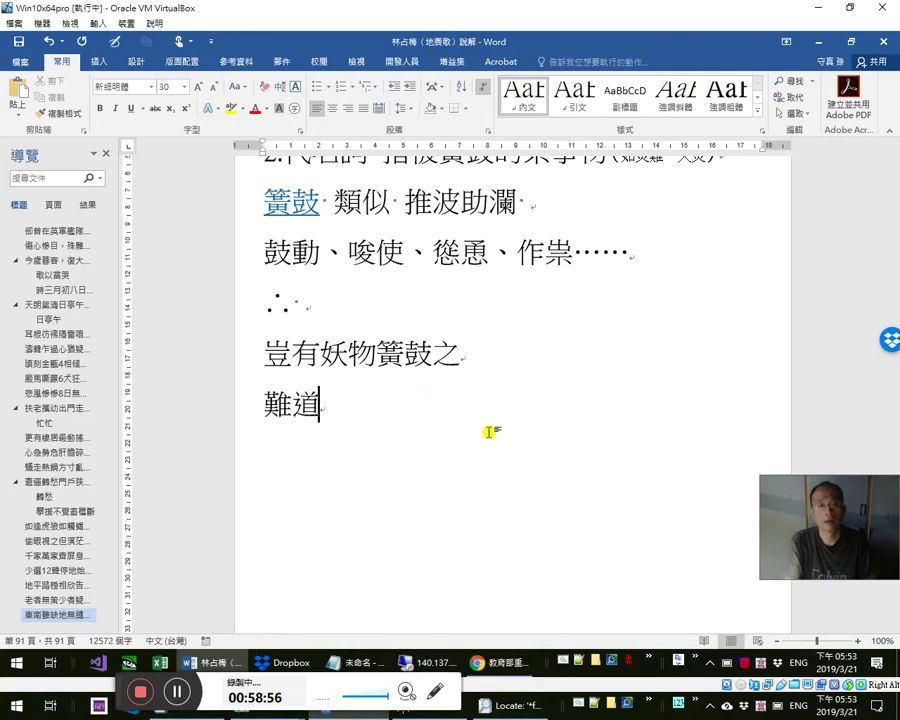
pyautogui.press('Up')
pyautogui.press('Left')
pyautogui.press('Left')
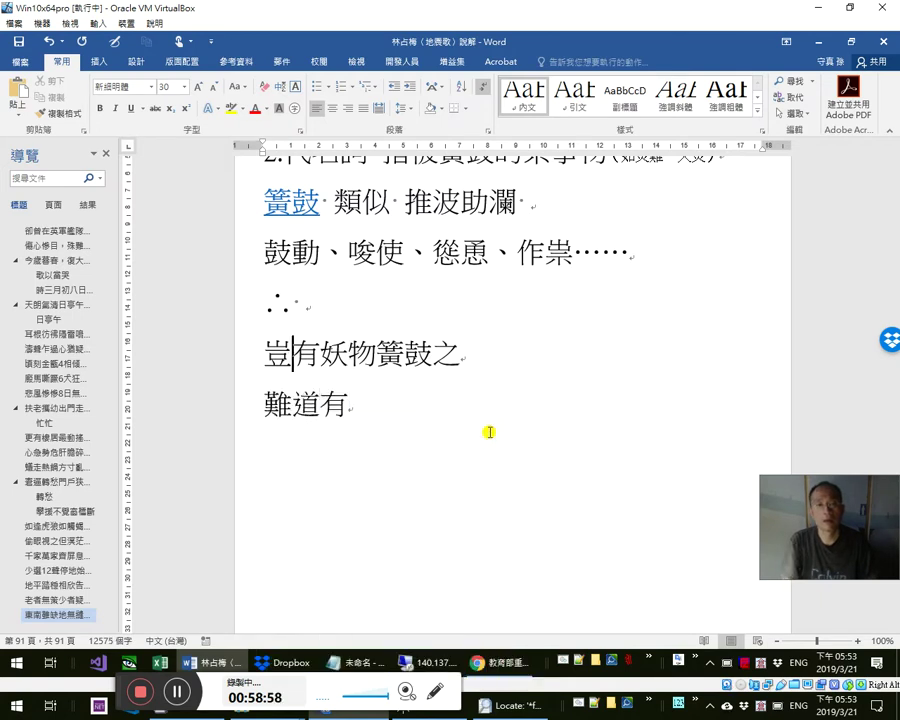
pyautogui.press('Tab')
pyautogui.press('Right')
pyautogui.press('Tab')
pyautogui.press('Down')
pyautogui.press('Left')
pyautogui.press('Tab')
pyautogui.press('Tab')
# - Extend the gloss to 難道 有 妖怪 在 作祟 嗎, tab-aligned under 豈 有 妖物 簧鼓 之
pyautogui.write('hkp')
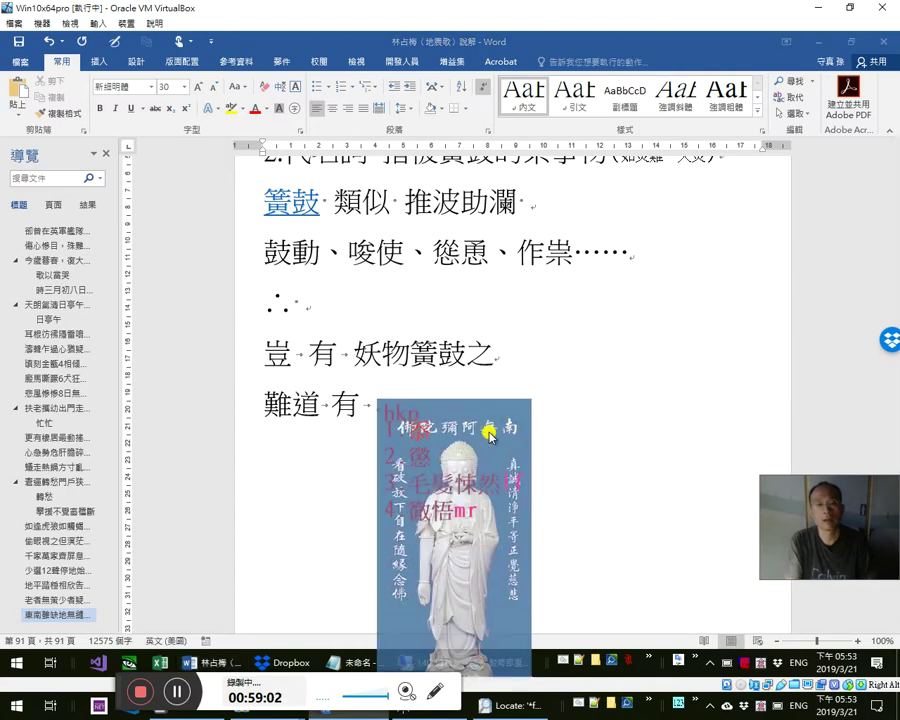
pyautogui.press('space')
pyautogui.press('Tab')
pyautogui.hotkey('shift', 'Left')
pyautogui.hotkey('ctrl', 'c')
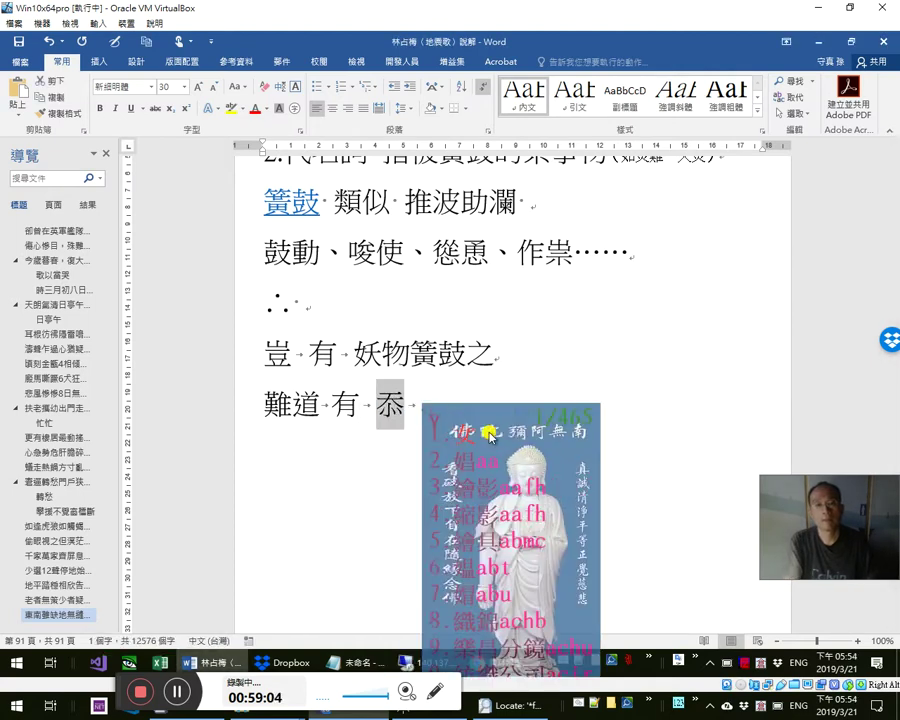
pyautogui.hotkey('ctrl', 'v')
pyautogui.press('Tab')
pyautogui.press('Tab')
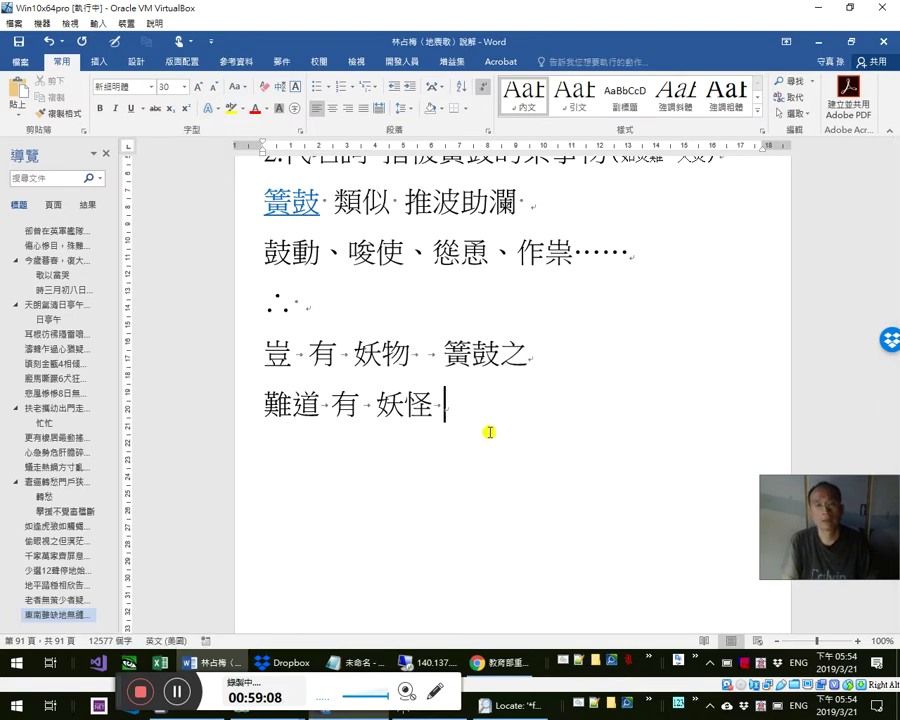
pyautogui.write('在')
pyautogui.press('Up')
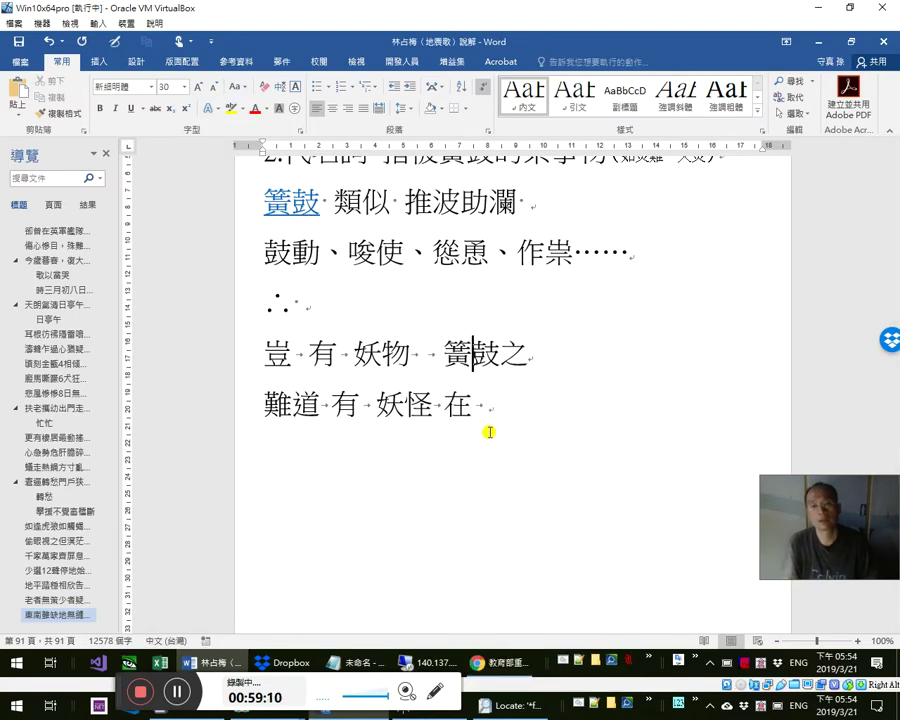
pyautogui.write('作祟 嗎')
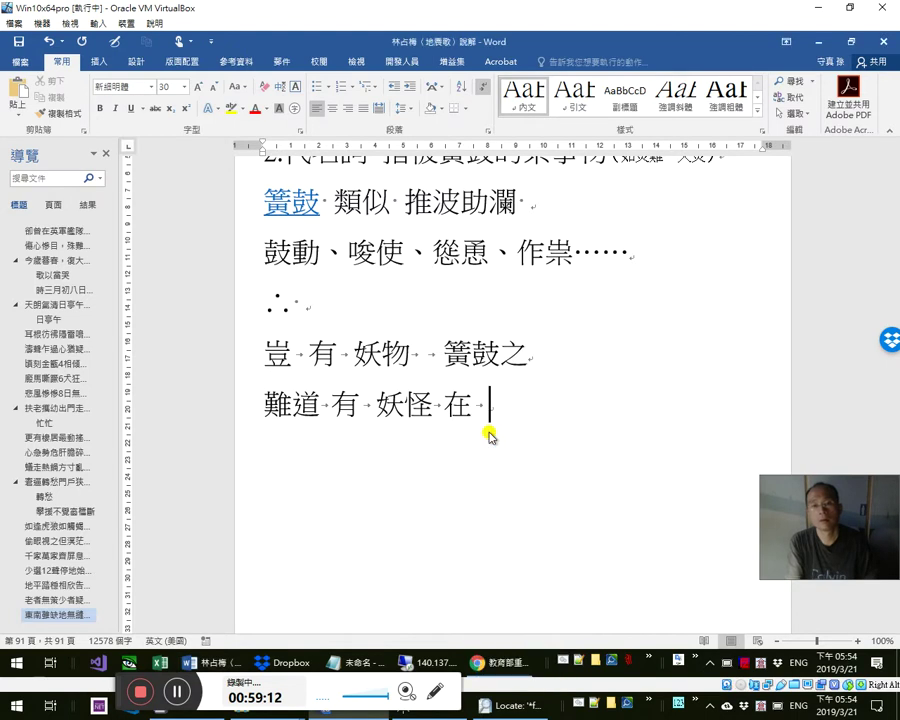
pyautogui.press('Tab')
pyautogui.write('嗎')
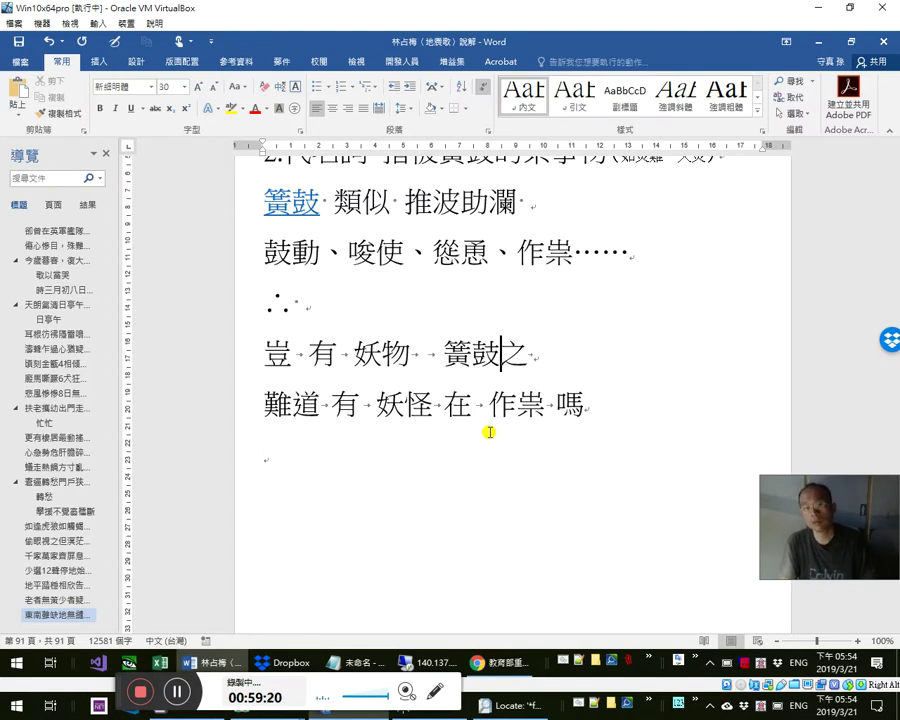
pyautogui.press('Tab')
# - Add an empty line after the gloss and select both the 豈 and 難道 lines
pyautogui.hotkey('shift', 'Right')
pyautogui.press('Down')
pyautogui.hotkey('shift', 'Right')
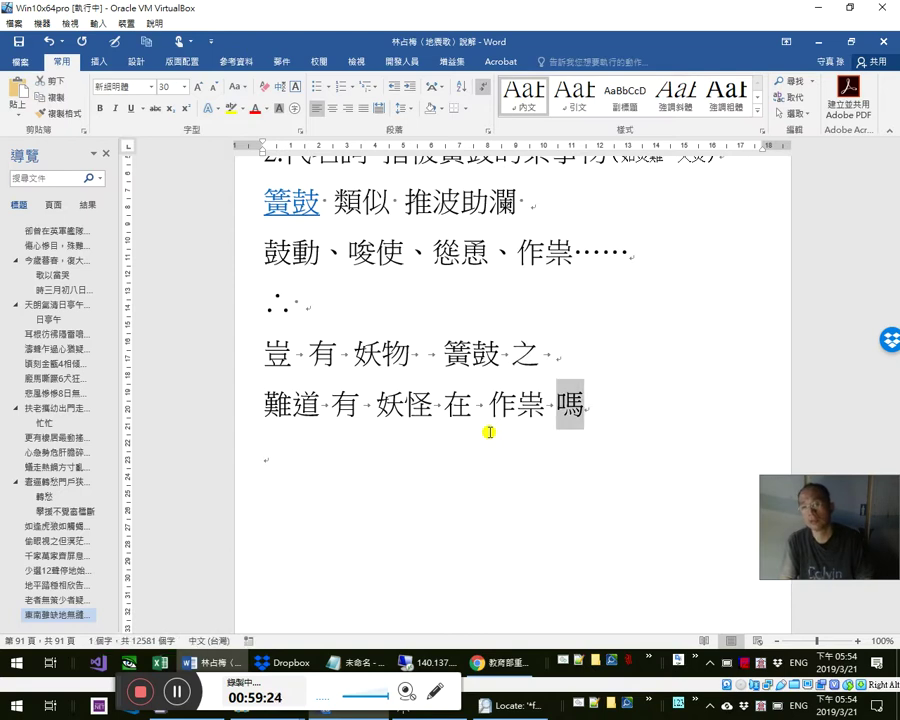
pyautogui.press('Right')
pyautogui.press('Return')
pyautogui.hotkey('shift', 'Down')
pyautogui.hotkey('shift', 'Down')
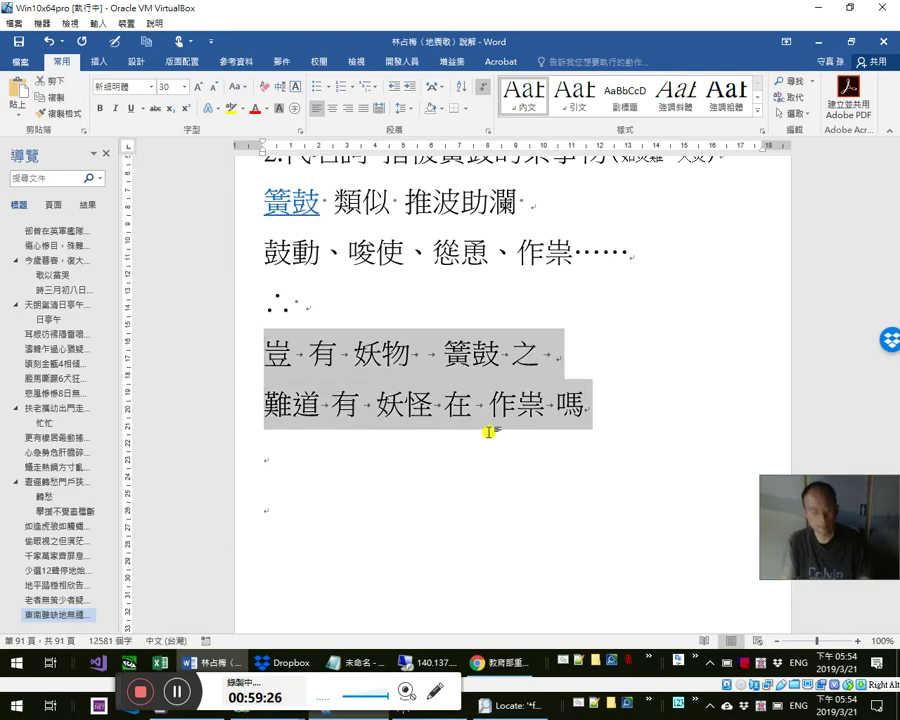
# - Convert the two tab-separated lines into a table with Convert Text to Table
pyautogui.hotkey('alt', 'n')
pyautogui.press('t')
pyautogui.press('v')
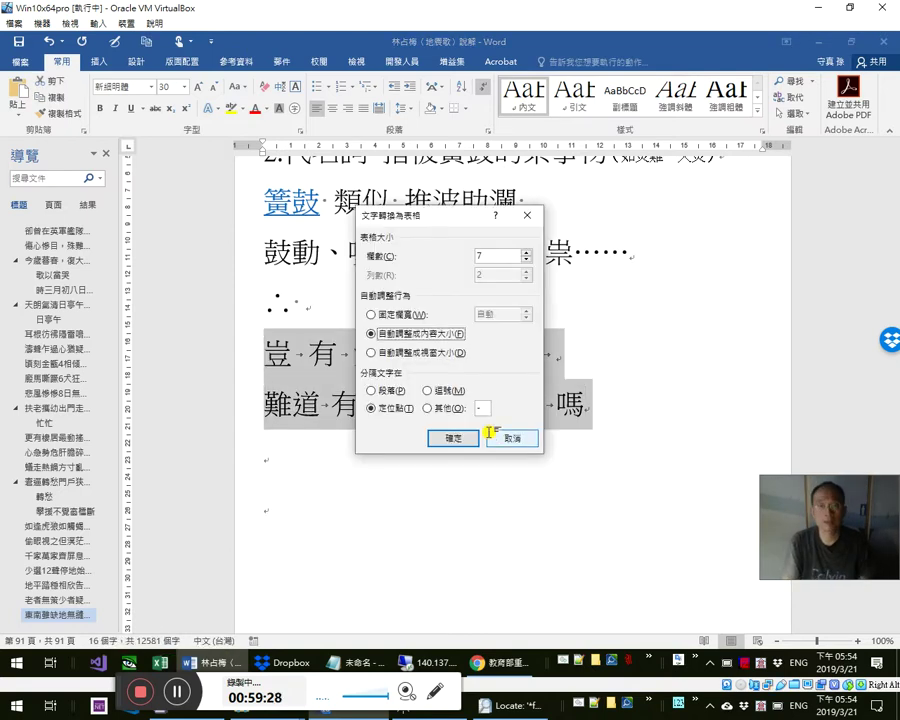
pyautogui.press('Return')
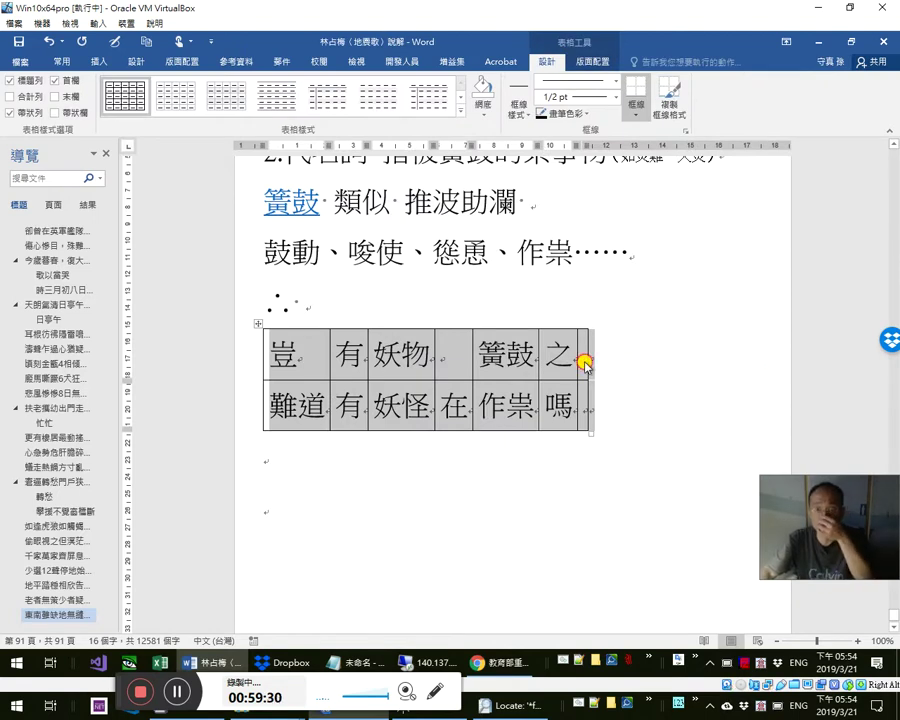
# - Delete the table's empty last column, undoing an accidentally inserted column
pyautogui.click(585, 367)
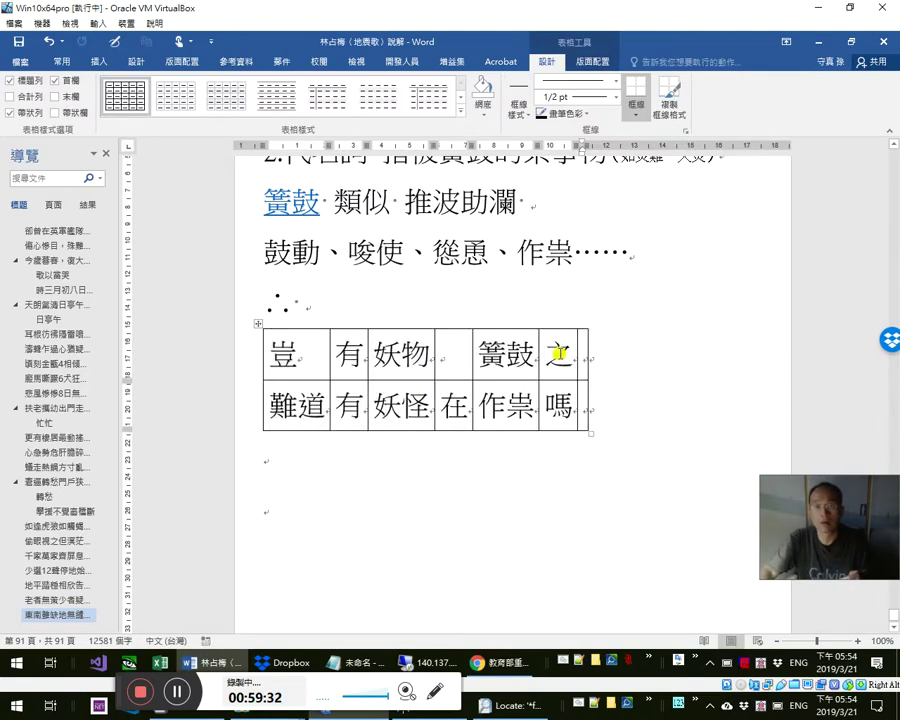
pyautogui.click(585, 338)
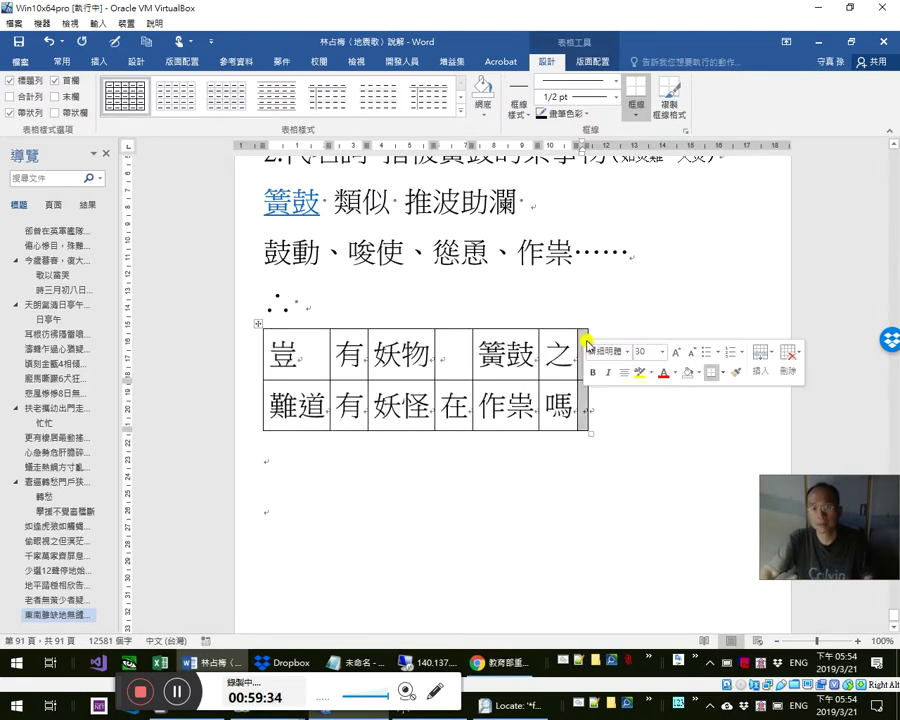
pyautogui.press('BackSpace')
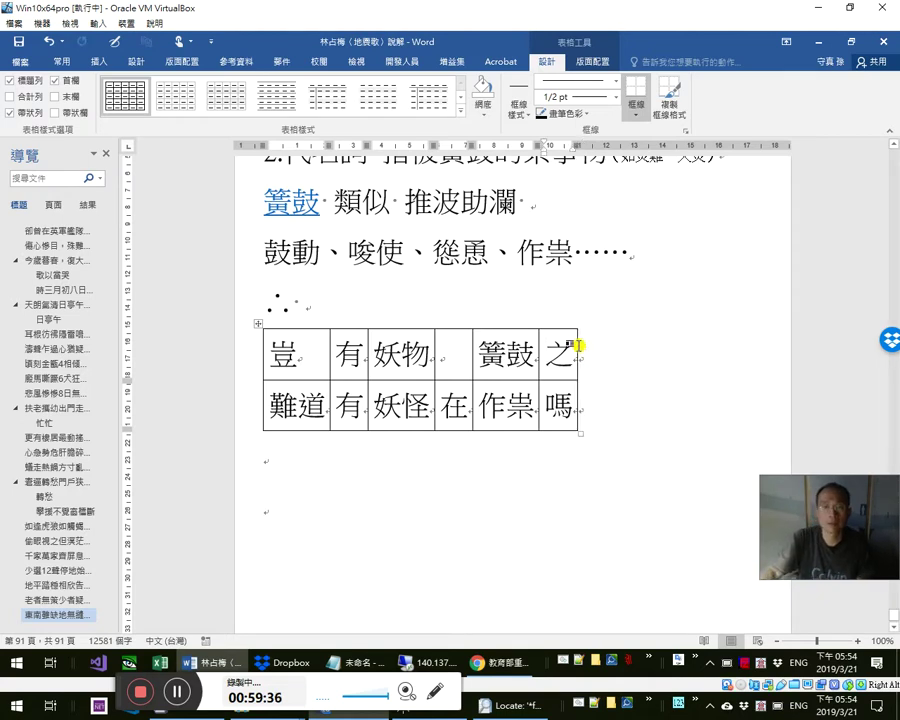
pyautogui.click(472, 322)
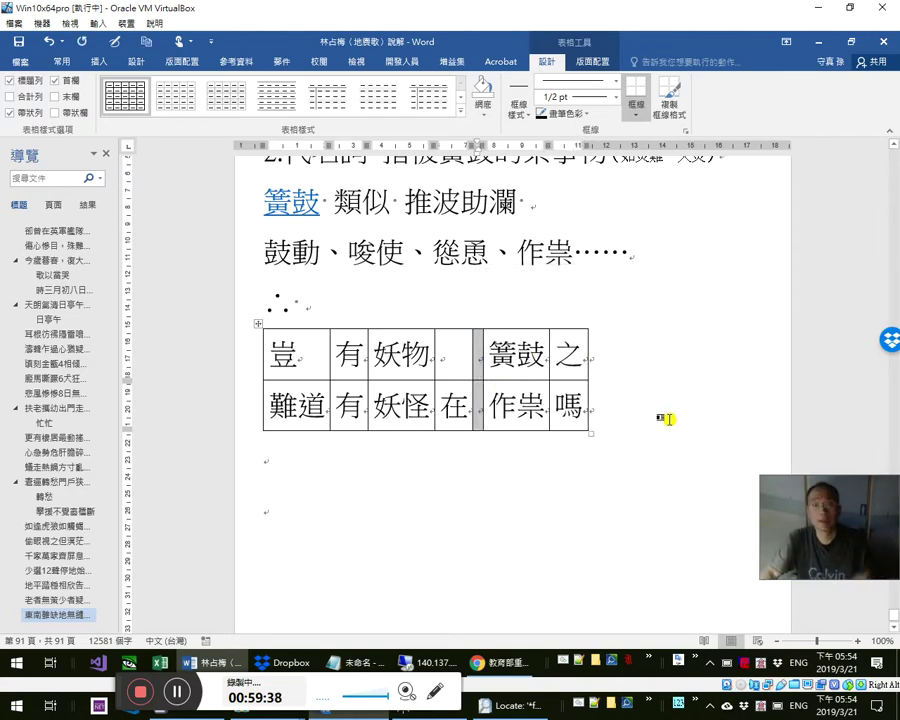
pyautogui.hotkey('ctrl', 'z')
pyautogui.click(481, 410)
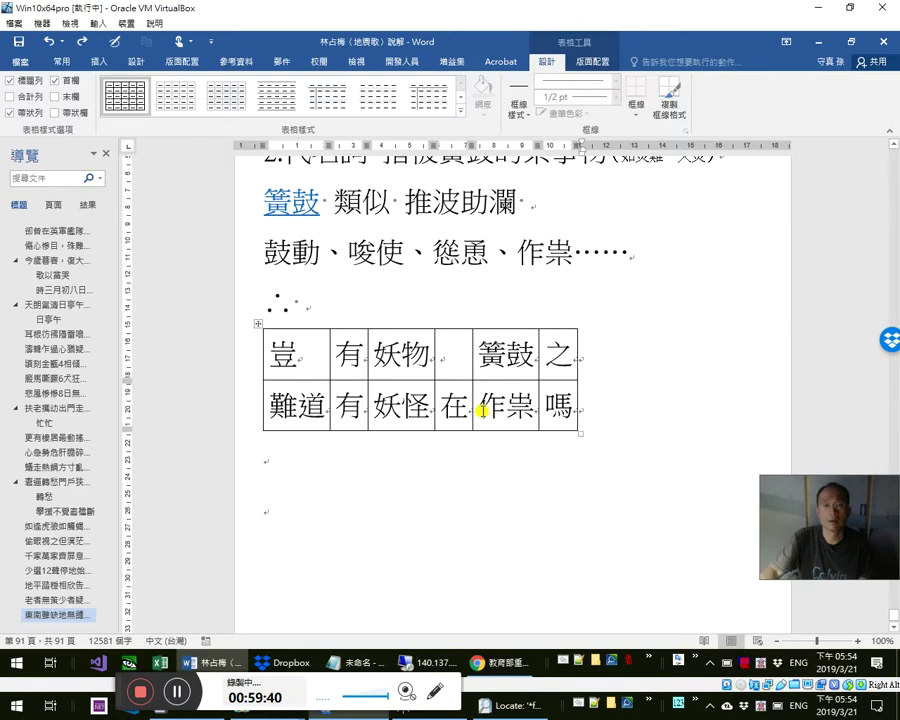
pyautogui.click(377, 463)
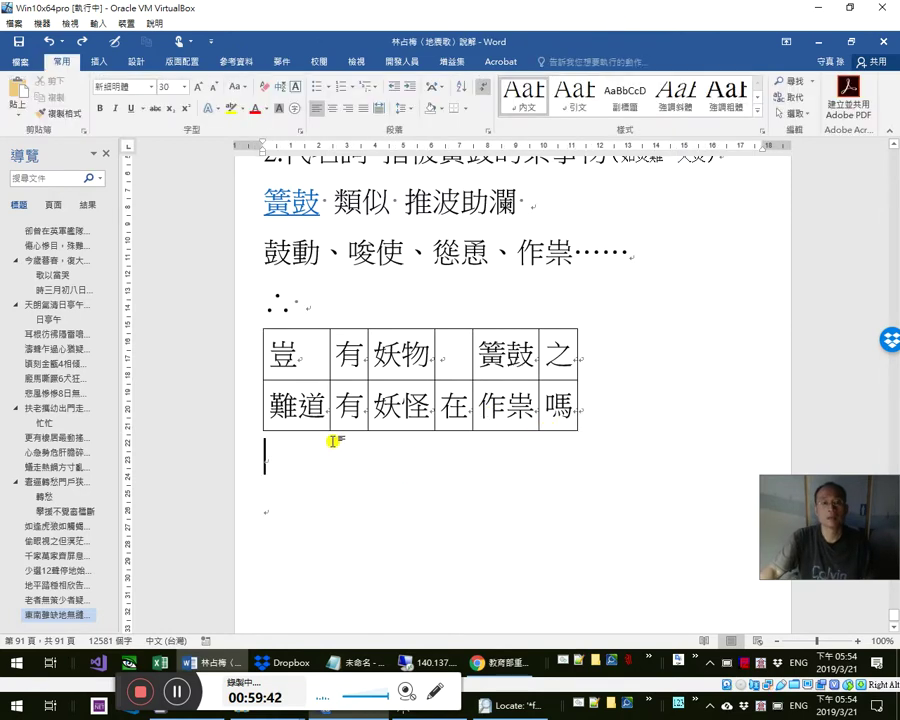
# - Add a third table row with 從中作梗 under 作祟
pyautogui.press('Up')
pyautogui.hotkey('shift', 'Right')
pyautogui.hotkey('shift', 'Right')
pyautogui.press('Tab')
pyautogui.press('Tab')
pyautogui.press('Tab')
pyautogui.press('Tab')
pyautogui.press('Tab')
pyautogui.press('Tab')
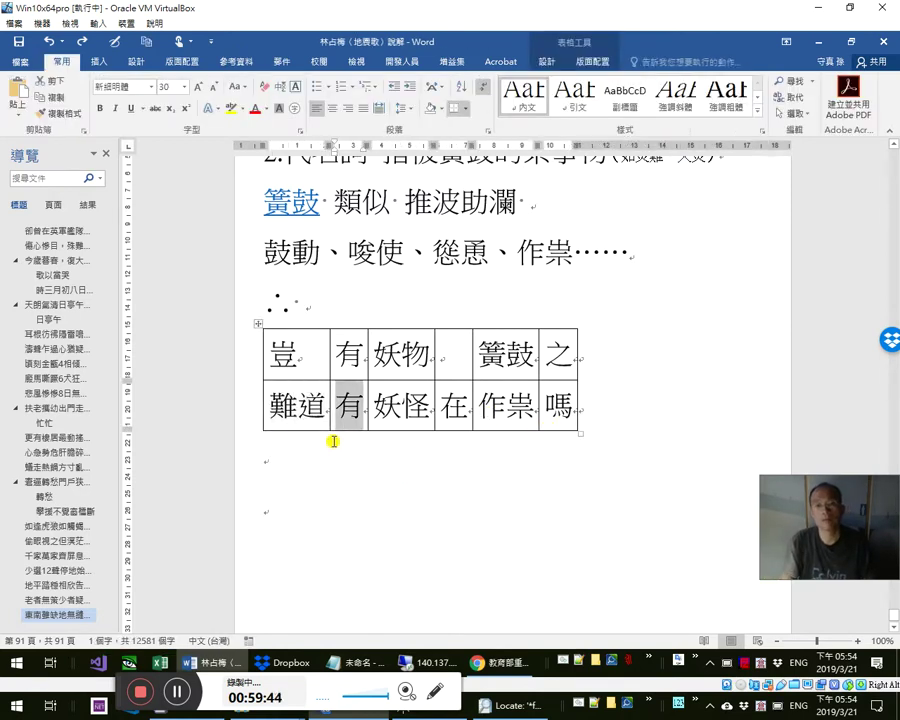
pyautogui.press('Tab')
pyautogui.press('Tab')
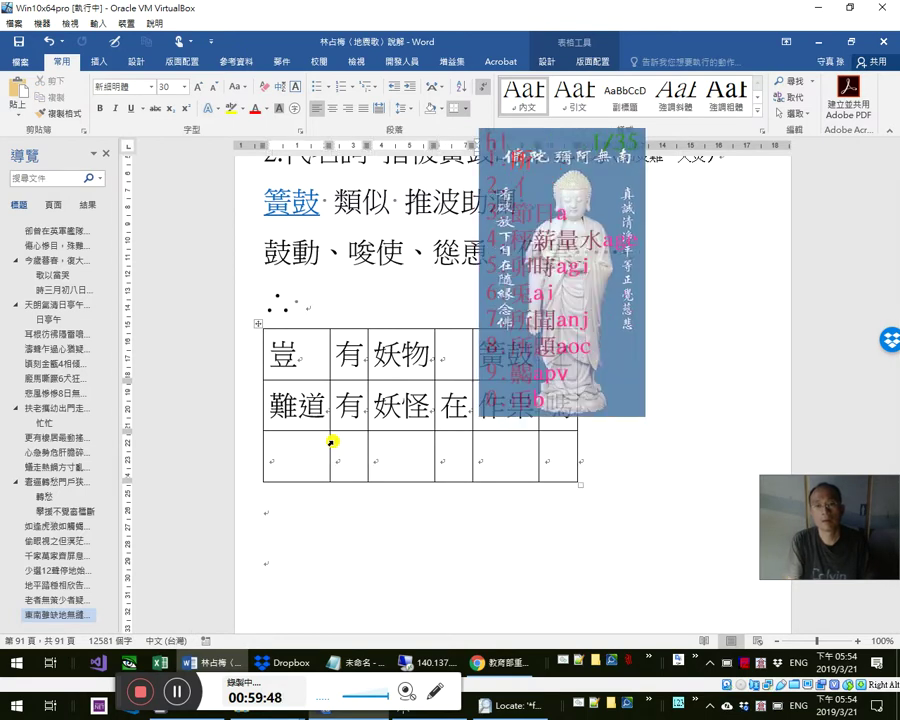
pyautogui.write('從中作梗')
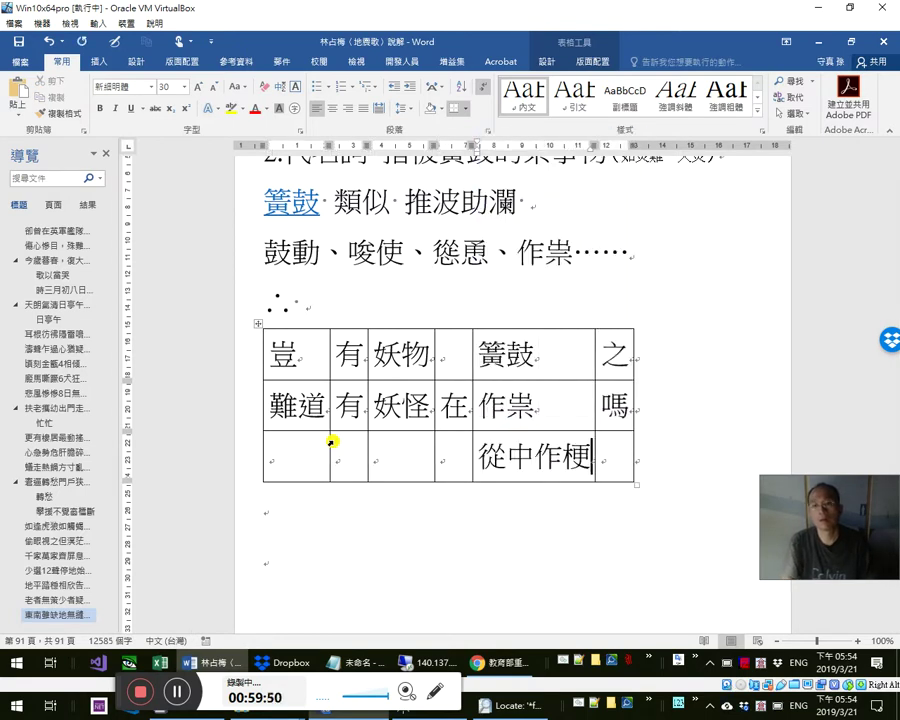
pyautogui.press('Down')
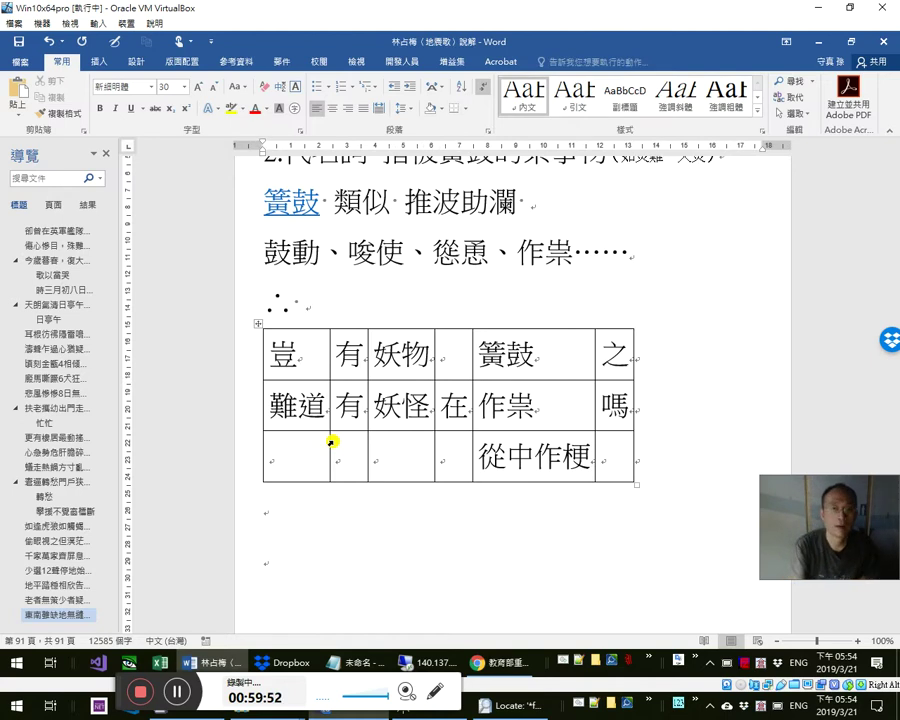
pyautogui.press('Up')
# - Add subscript labels 語助 after 之 and 不及物動詞 after 簧鼓
pyautogui.press('Tab')
pyautogui.press('Tab')
pyautogui.hotkey('shift', 'Tab')
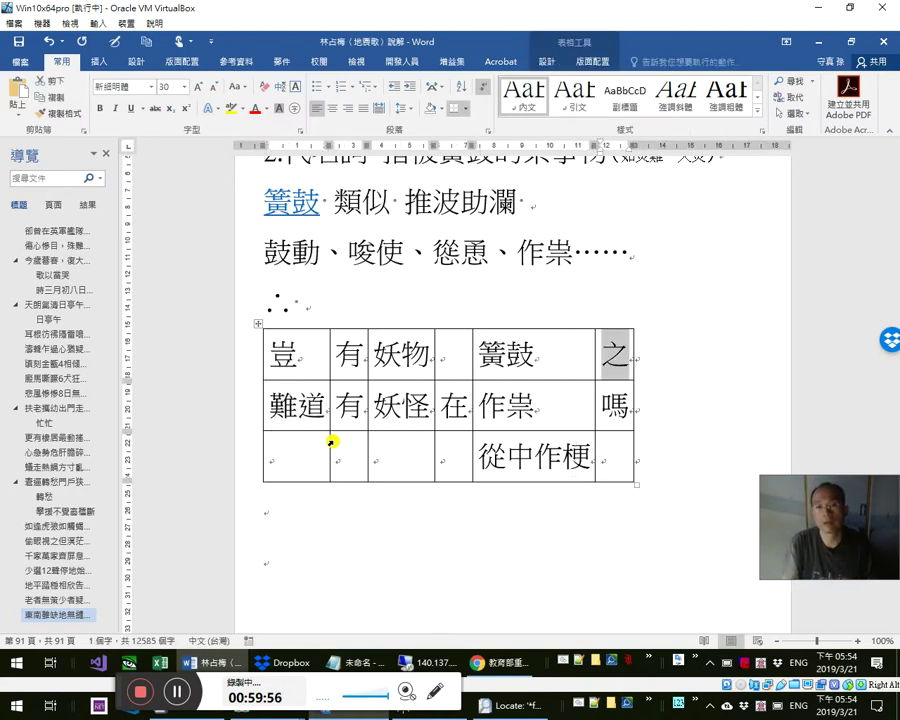
pyautogui.press('End')
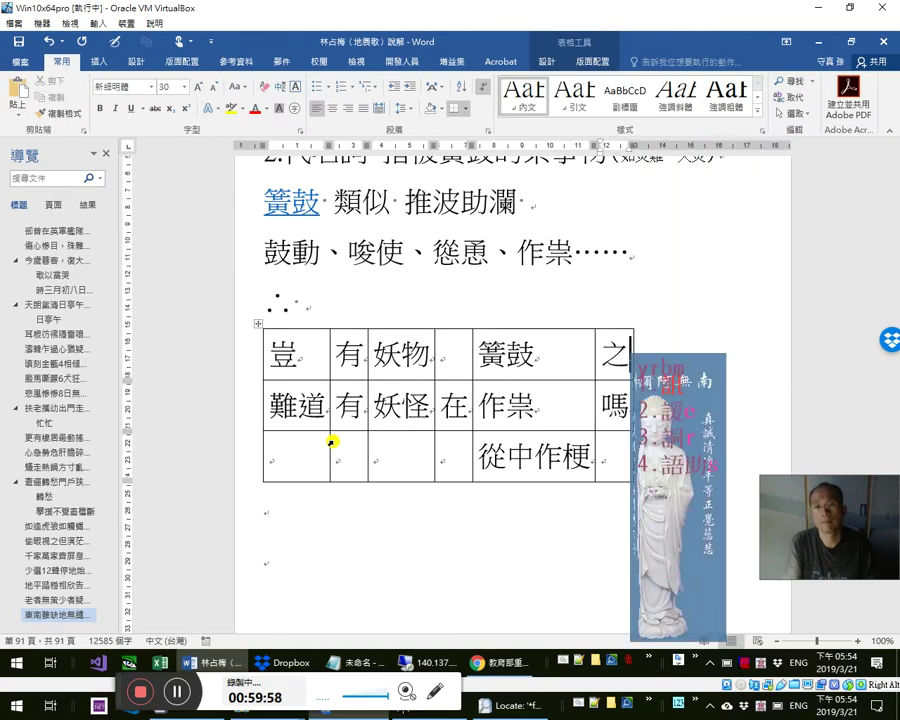
pyautogui.write('語助')
pyautogui.hotkey('shift', 'Left')
pyautogui.hotkey('shift', 'Left')
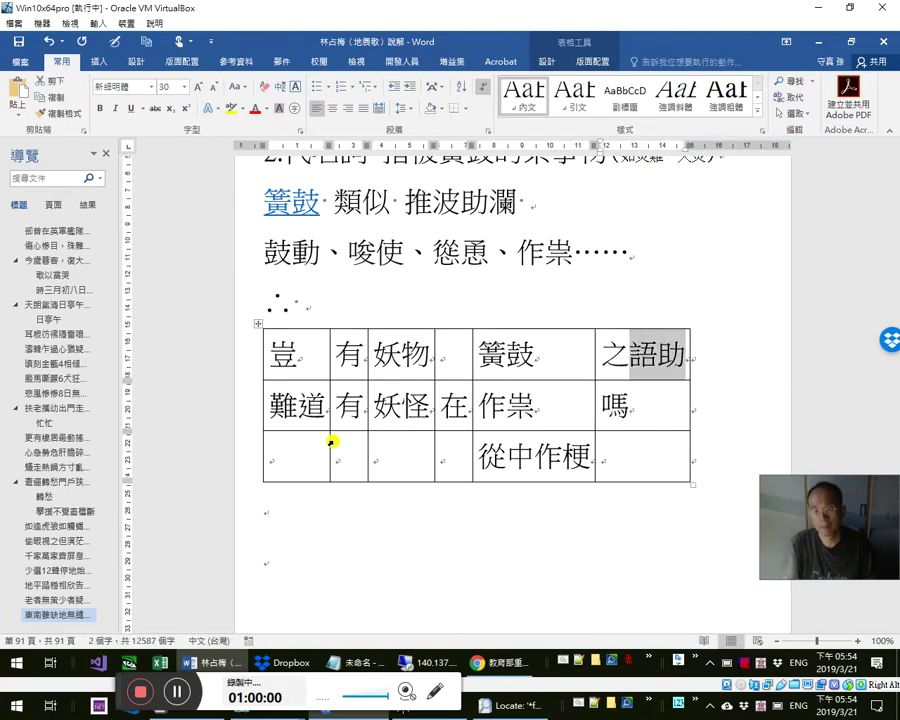
pyautogui.hotkey('ctrl', '=')
pyautogui.hotkey('shift', 'Tab')
pyautogui.press('End')
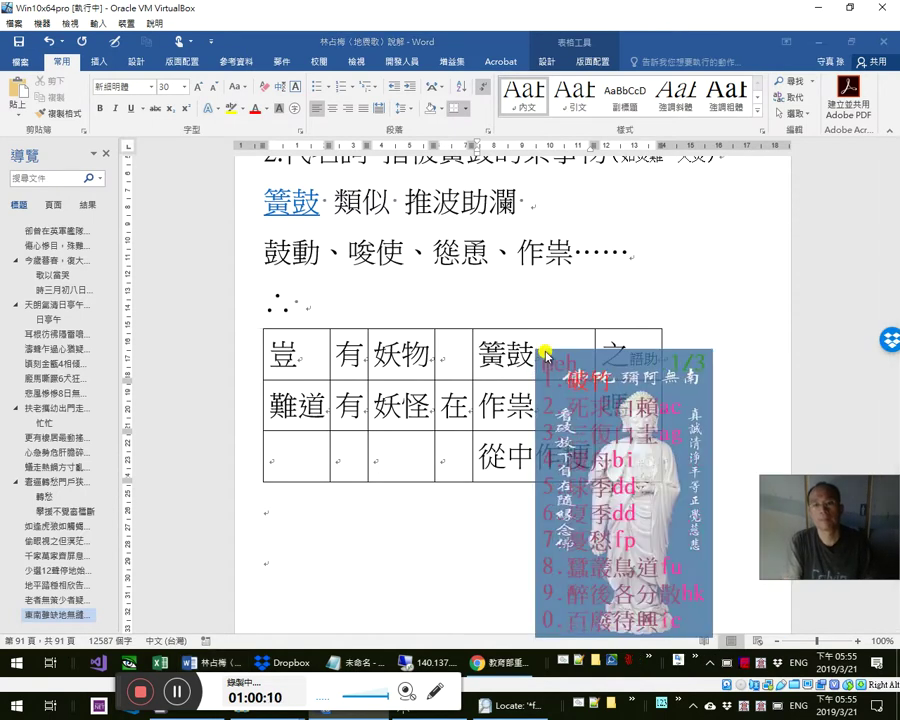
pyautogui.write('不及物動詞')
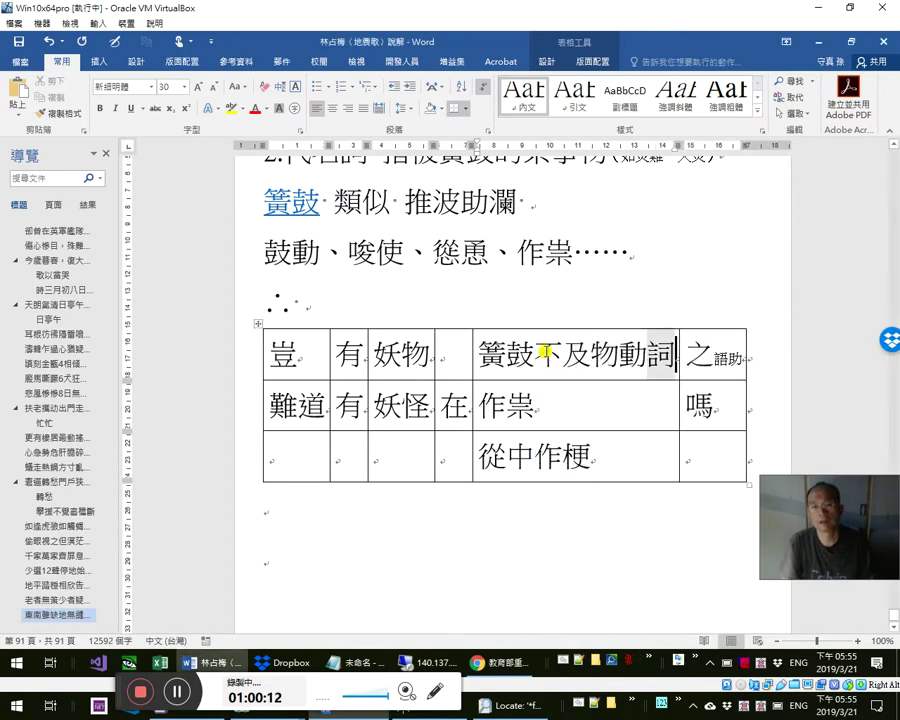
pyautogui.hotkey('shift', 'Left')
pyautogui.hotkey('shift', 'Left')
pyautogui.hotkey('shift', 'Left')
pyautogui.hotkey('shift', 'Left')
pyautogui.hotkey('shift', 'Left')
pyautogui.hotkey('ctrl', '=')
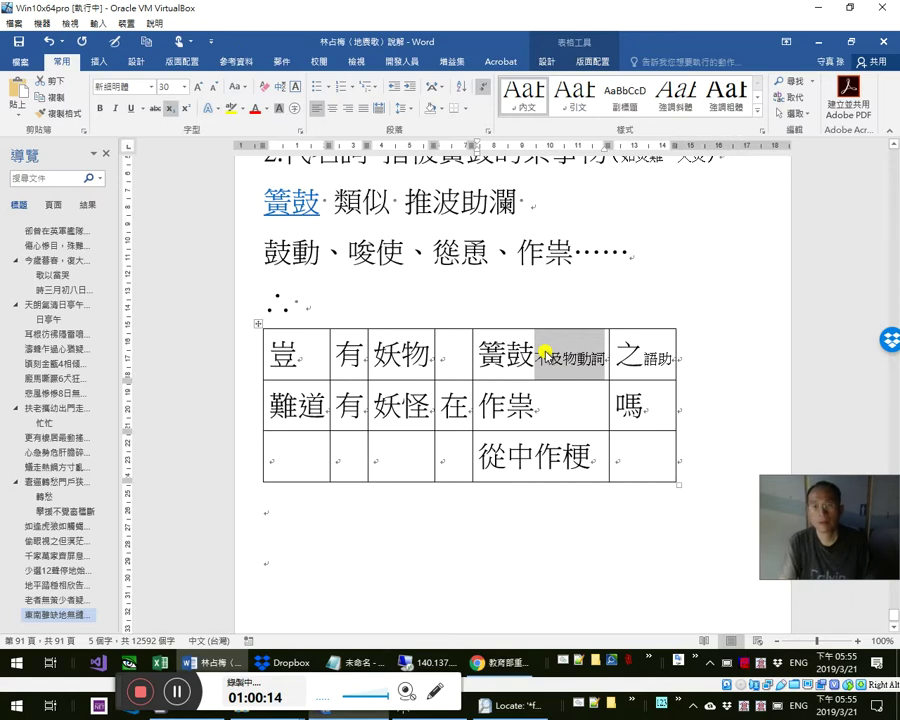
# - Start a search for 東南雖缺 in a new browser tab
pyautogui.scroll(5, 574, 294)
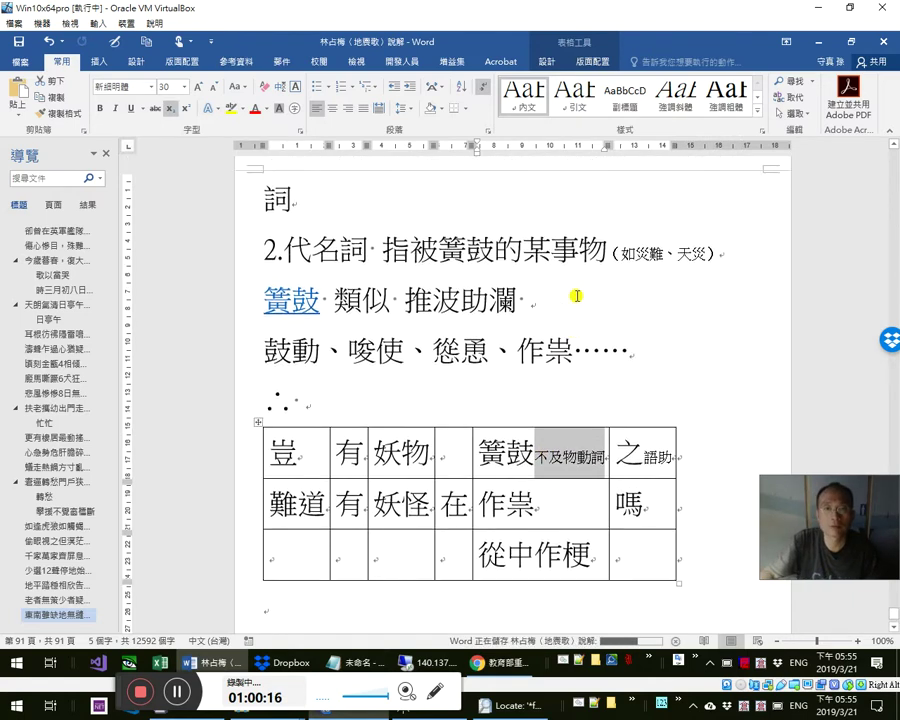
pyautogui.scroll(8, 584, 306)
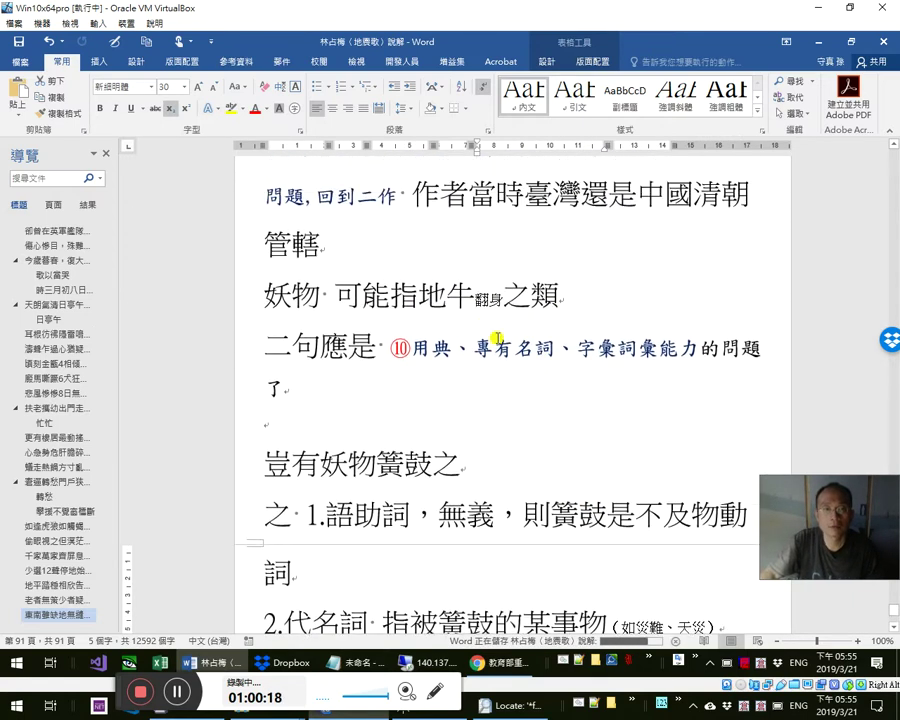
pyautogui.scroll(1, 490, 355)
pyautogui.scroll(9, 401, 314)
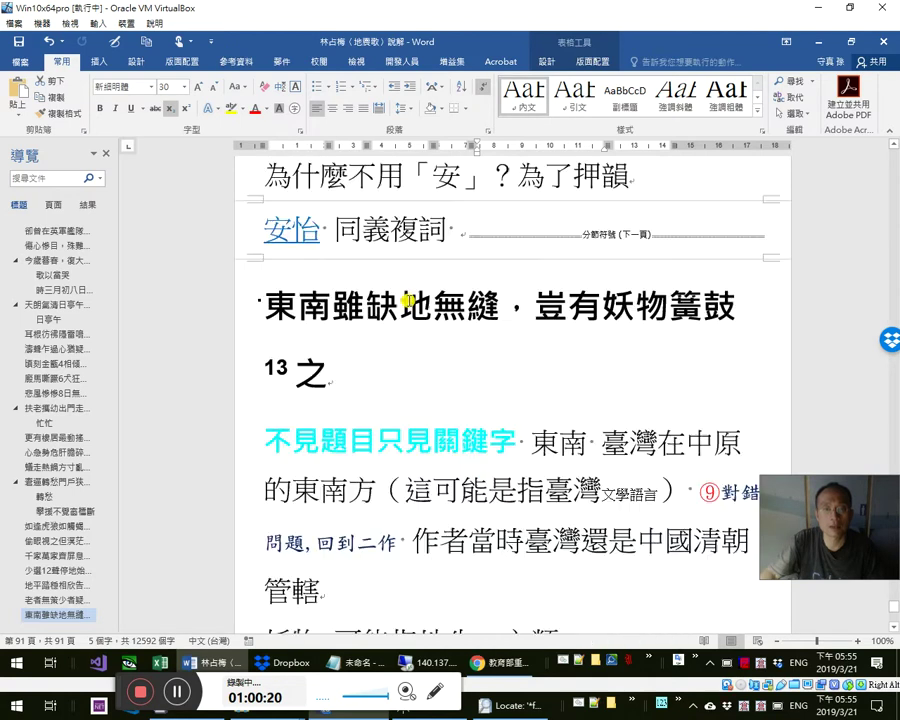
pyautogui.click(398, 497)
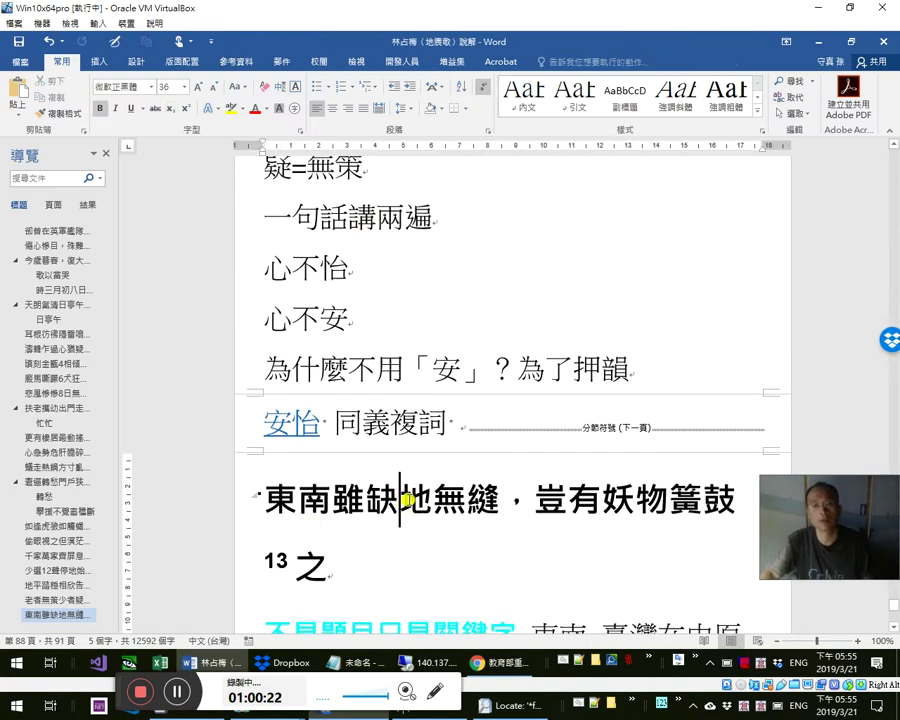
pyautogui.hotkey('alt', 'Tab')
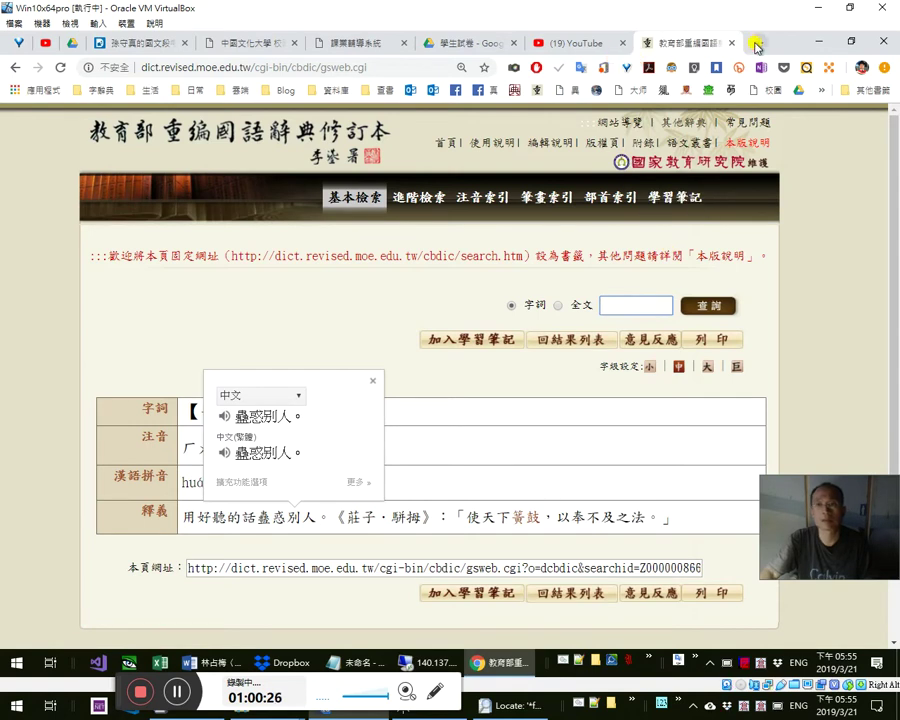
pyautogui.click(755, 44)
pyautogui.write('東南雖缺')
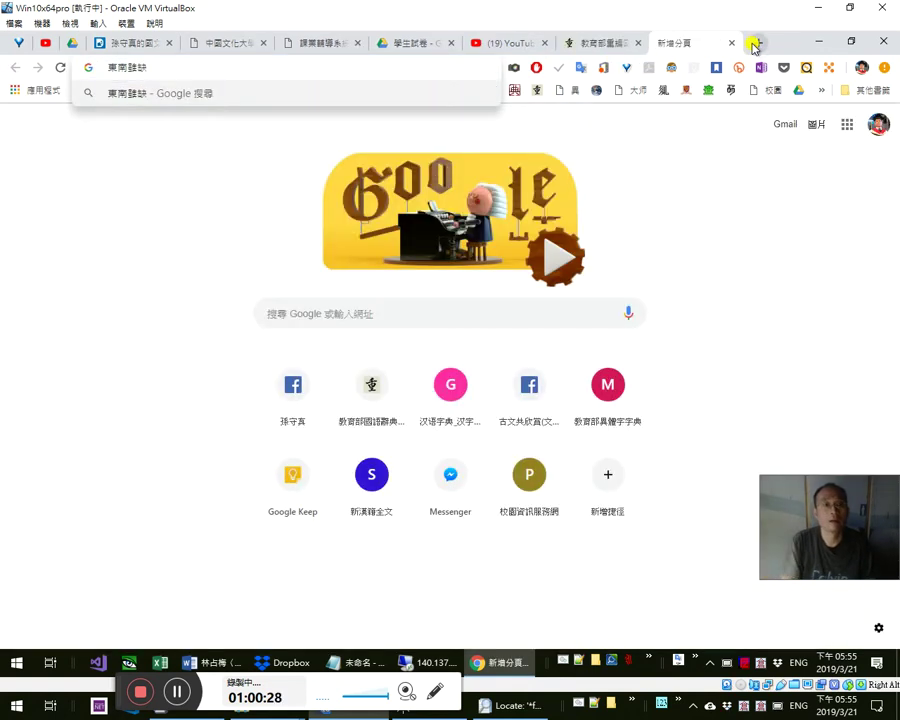
# - Search Google for the exact phrase "東南雖缺" in quotes
pyautogui.write('"')
pyautogui.press('Home')
pyautogui.write('"')
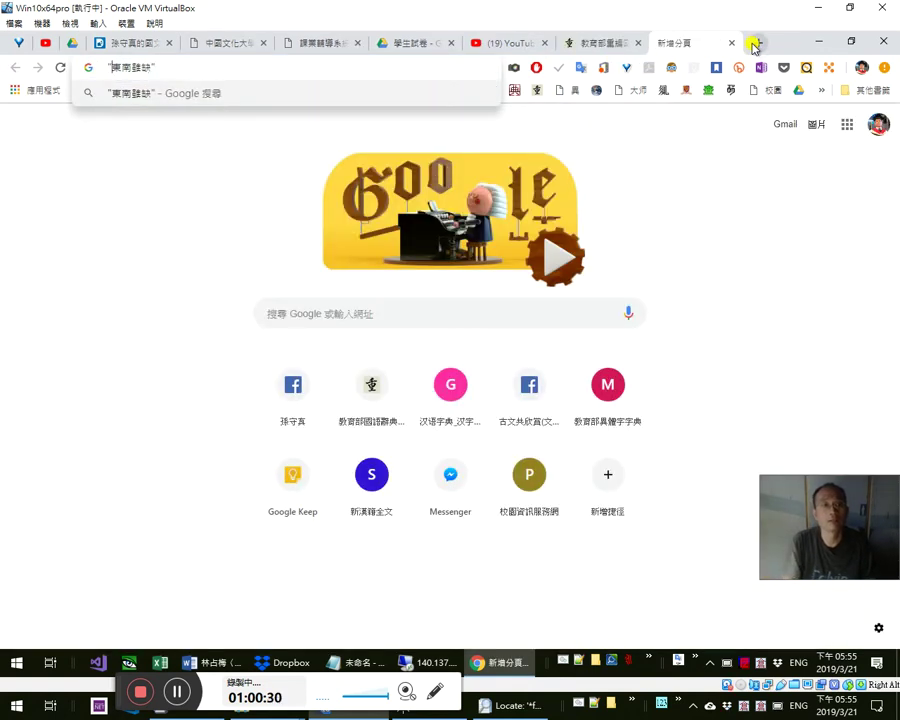
pyautogui.press('Return')
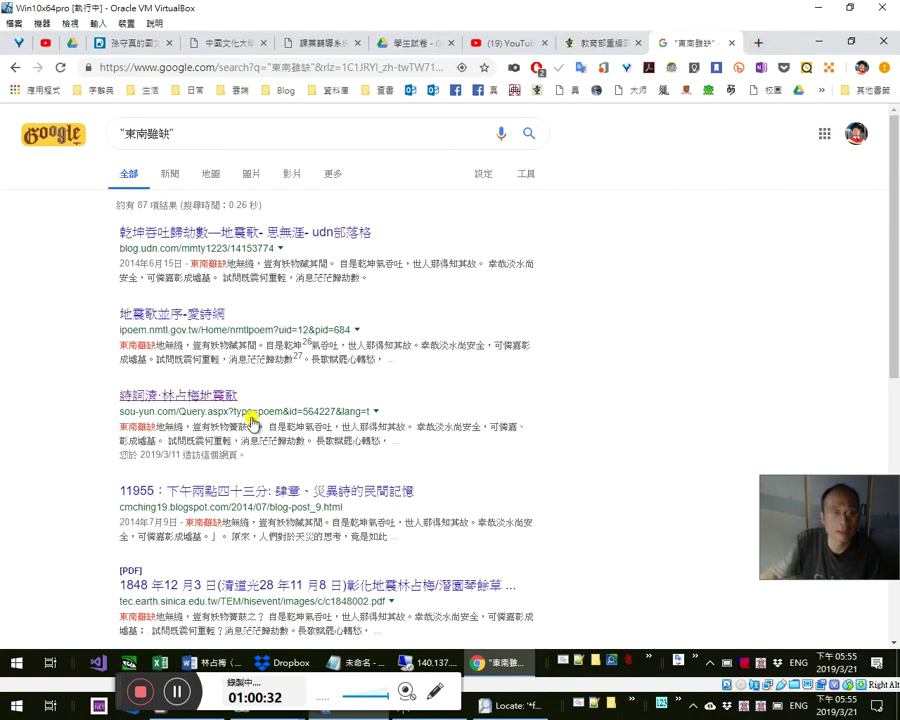
# - Open the sou-yun 地震歌 poem and the udn blog result in tabs, then a blank tab
pyautogui.middleClick(214, 403)
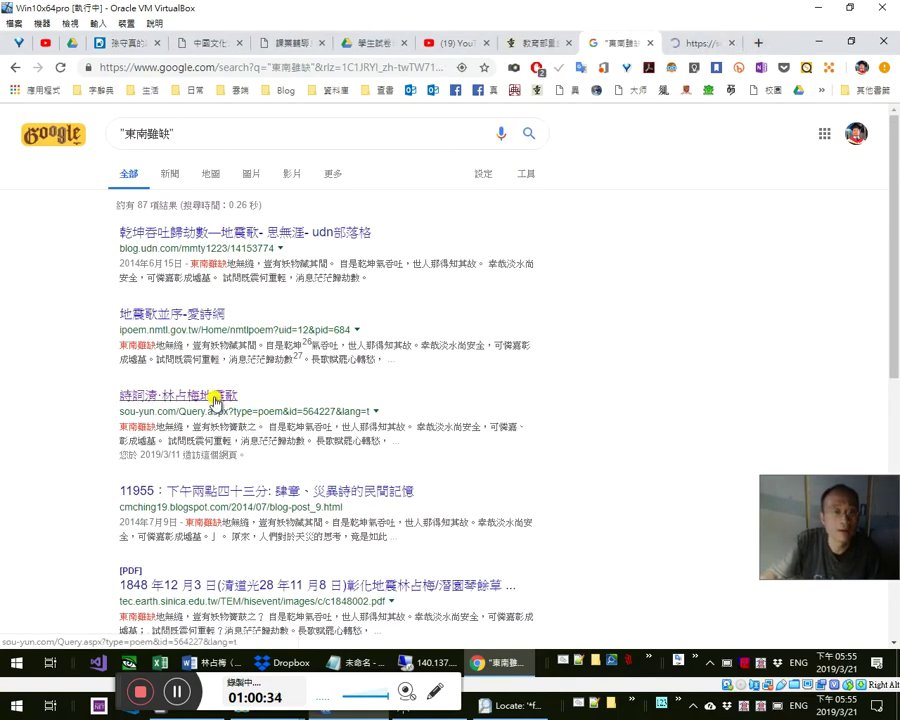
pyautogui.click(682, 45)
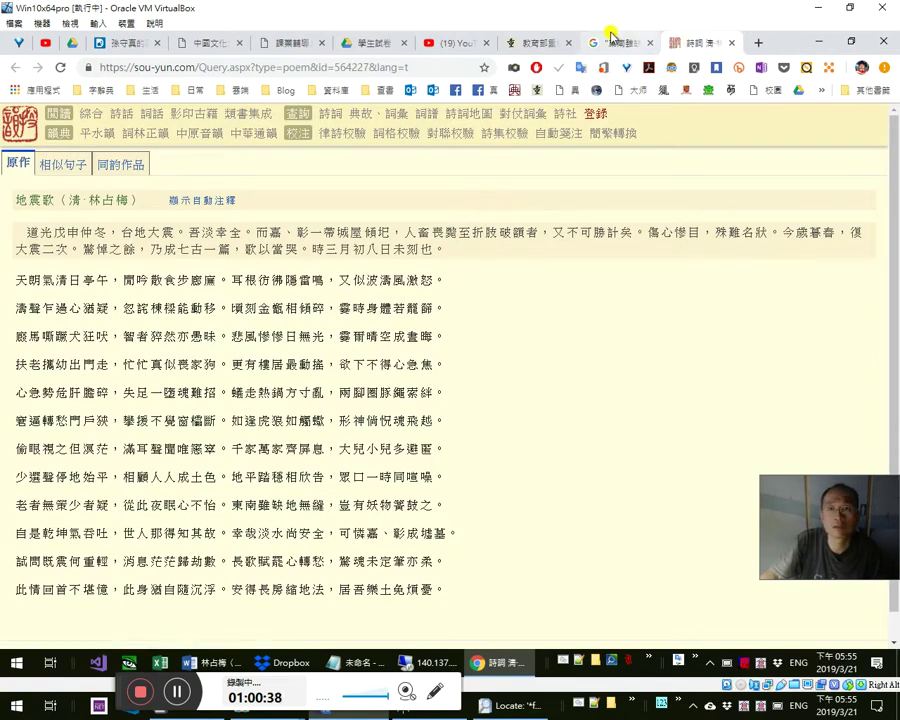
pyautogui.click(612, 40)
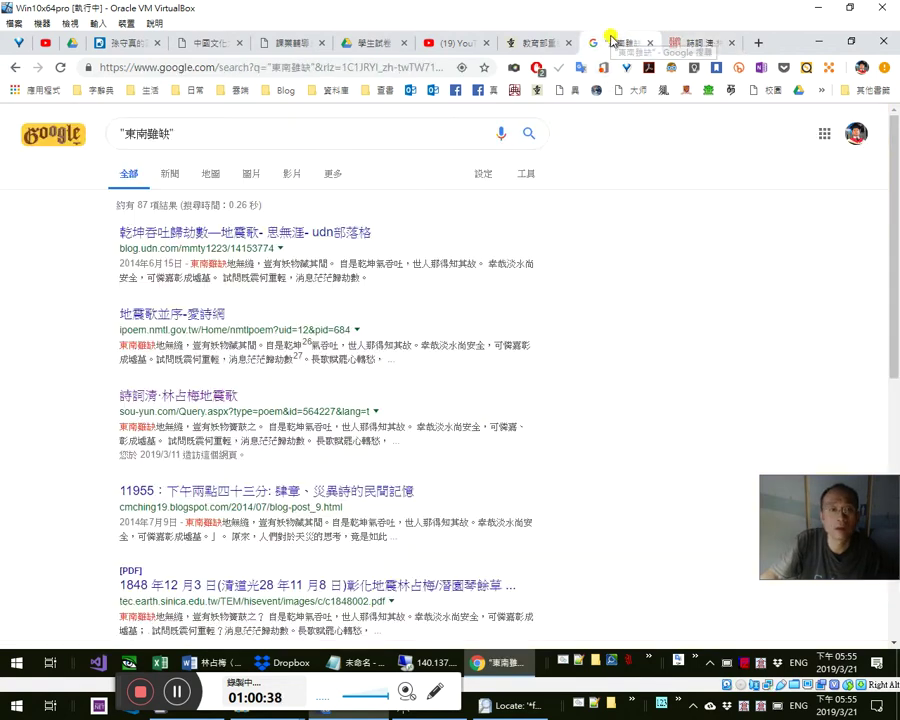
pyautogui.middleClick(315, 238)
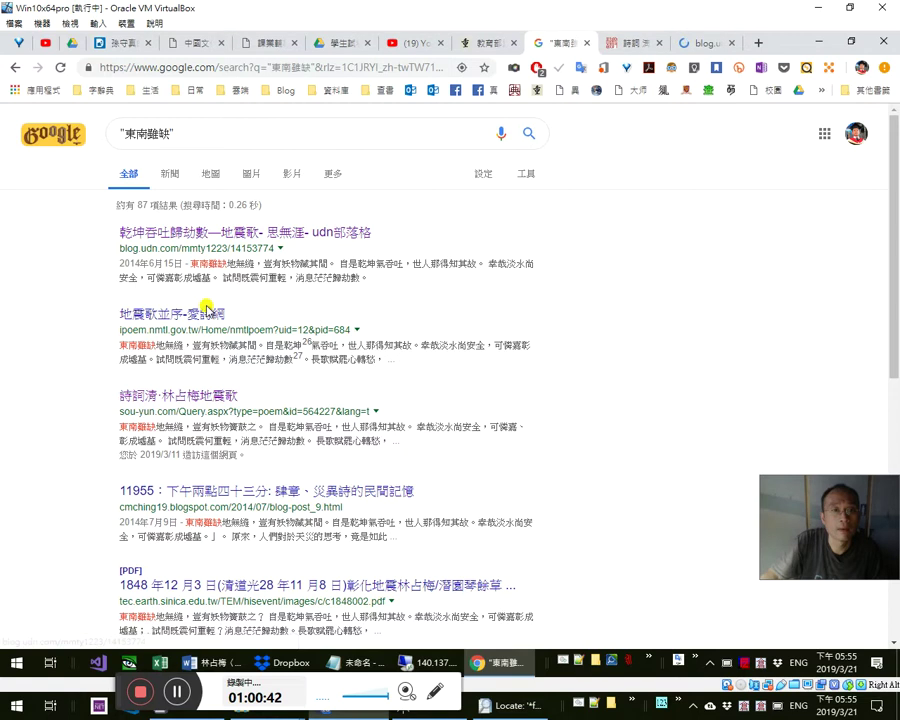
pyautogui.scroll(-1, 300, 380)
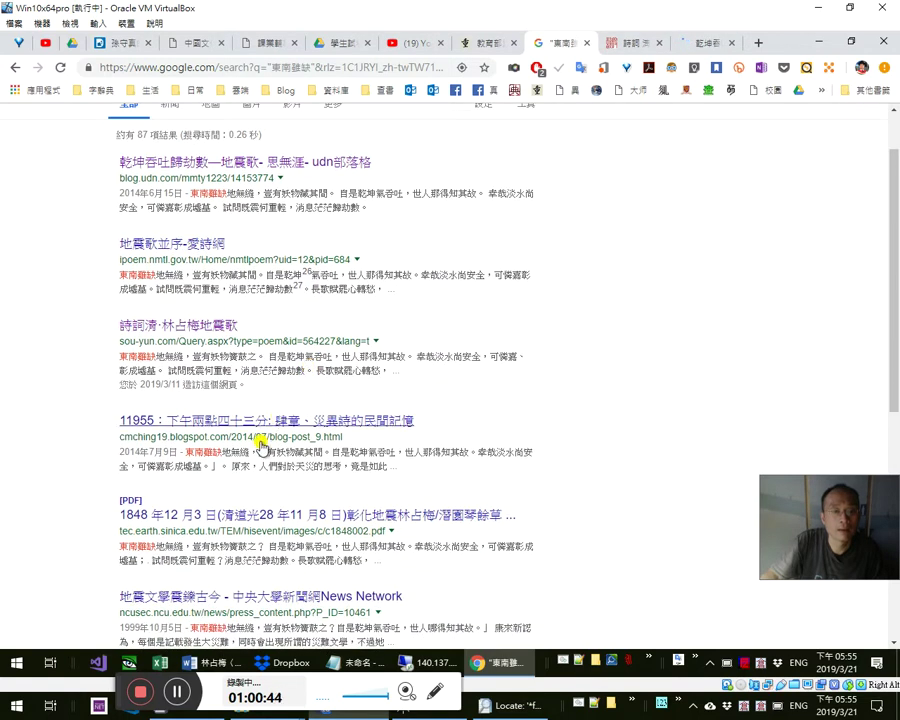
pyautogui.scroll(-2, 242, 462)
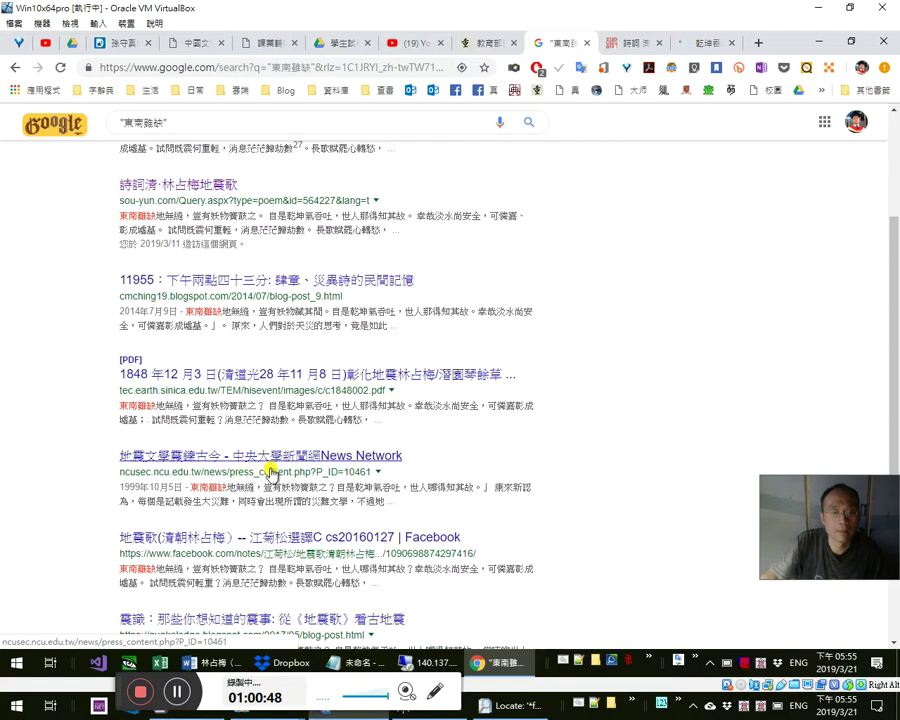
pyautogui.scroll(-1, 300, 474)
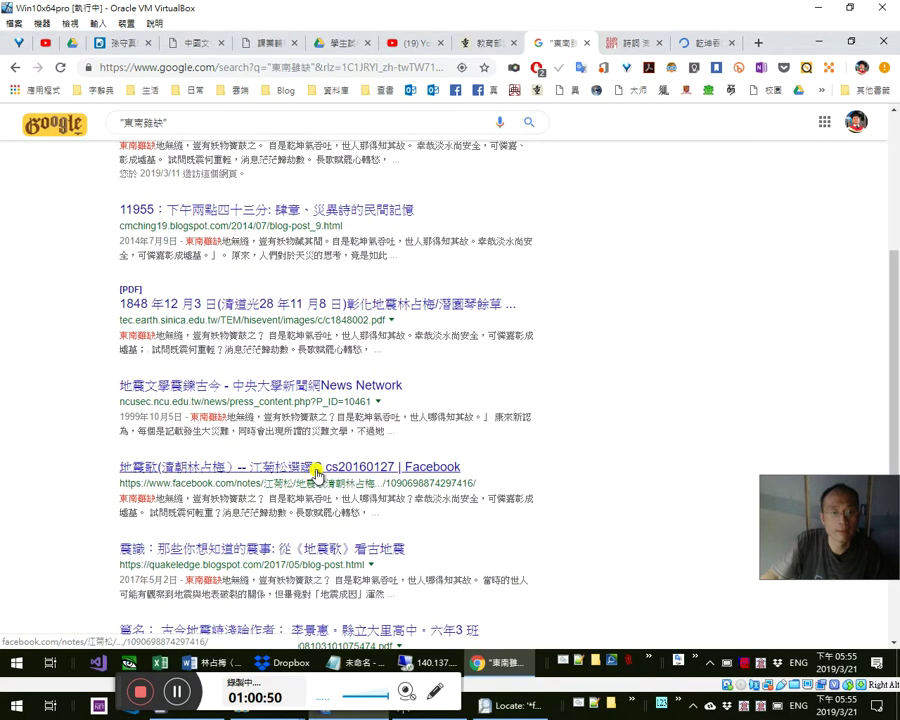
pyautogui.scroll(-1, 316, 474)
pyautogui.scroll(-1, 316, 472)
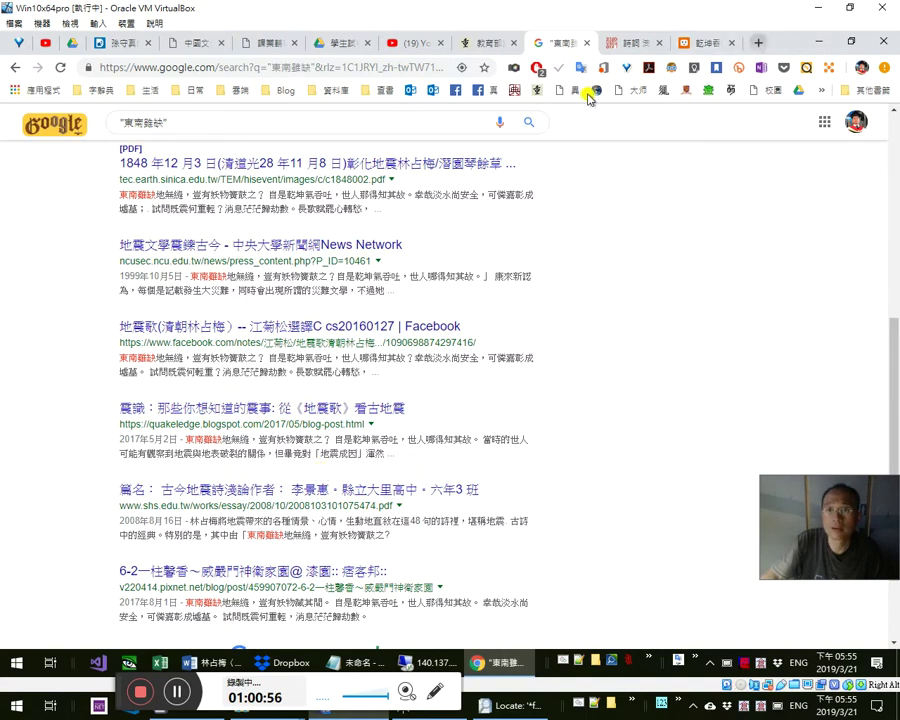
pyautogui.hotkey('ctrl', 't')
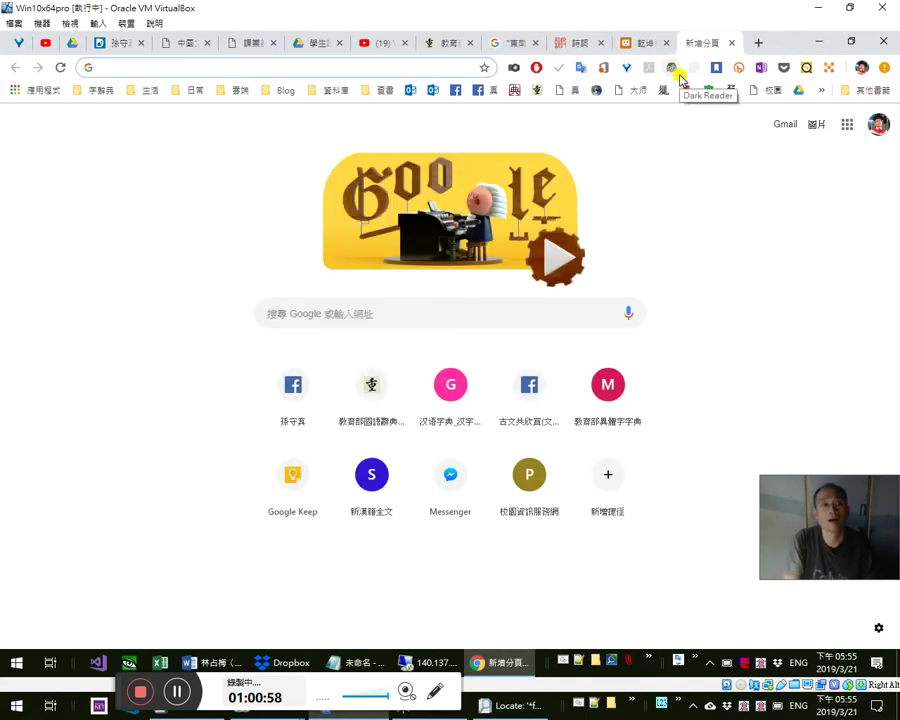
# - Search Google for 天柱山 from the new tab's address bar
pyautogui.write('mk.d')
pyautogui.press('BackSpace')
pyautogui.press('BackSpace')
pyautogui.press('BackSpace')
pyautogui.press('BackSpace')
pyautogui.write('a天性山')
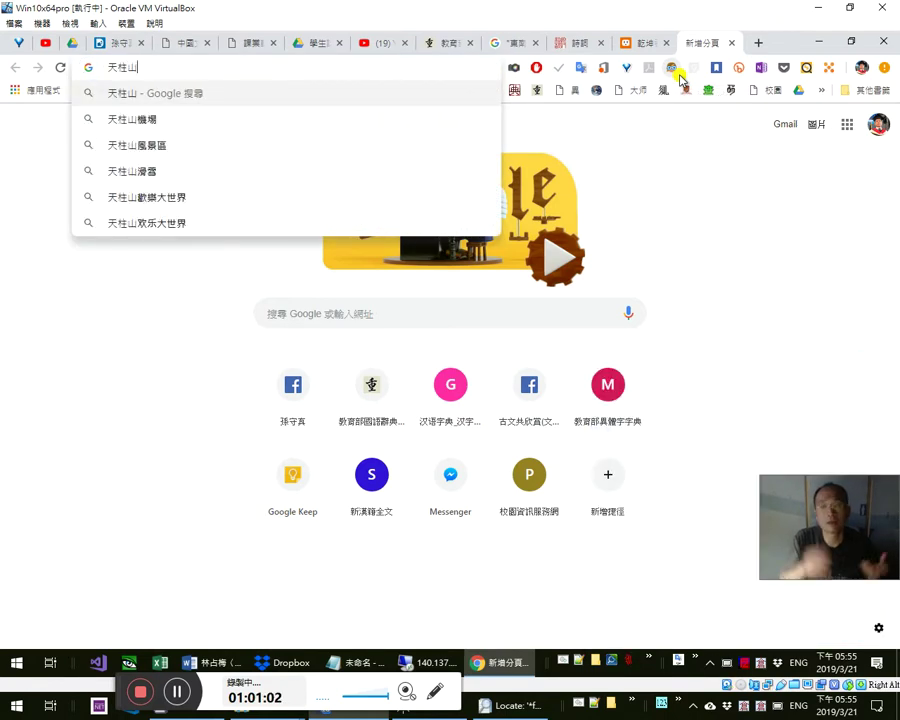
pyautogui.press('Return')
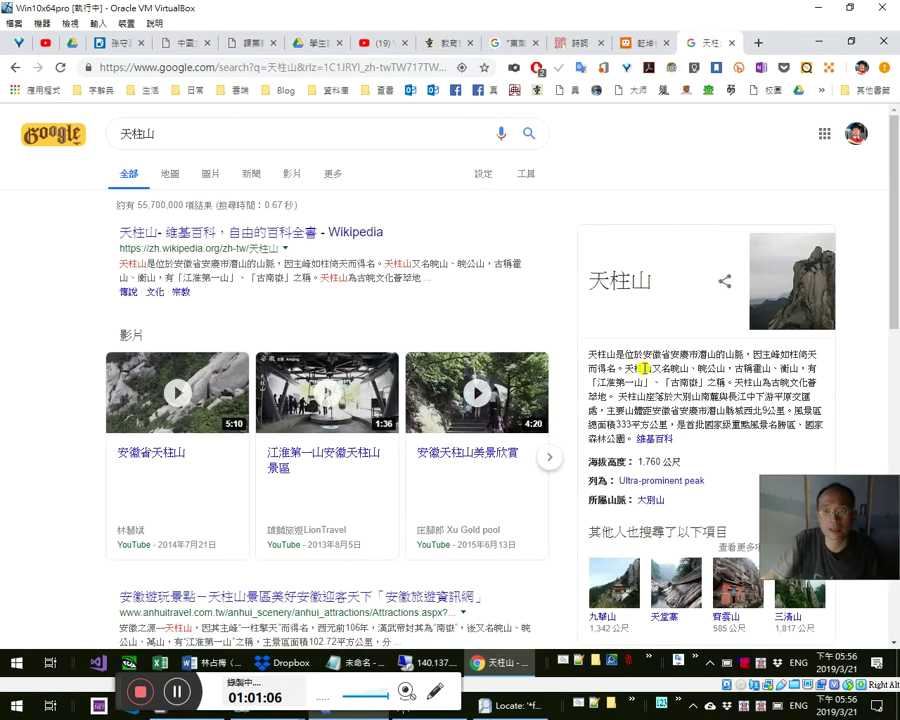
pyautogui.scroll(-1, 586, 290)
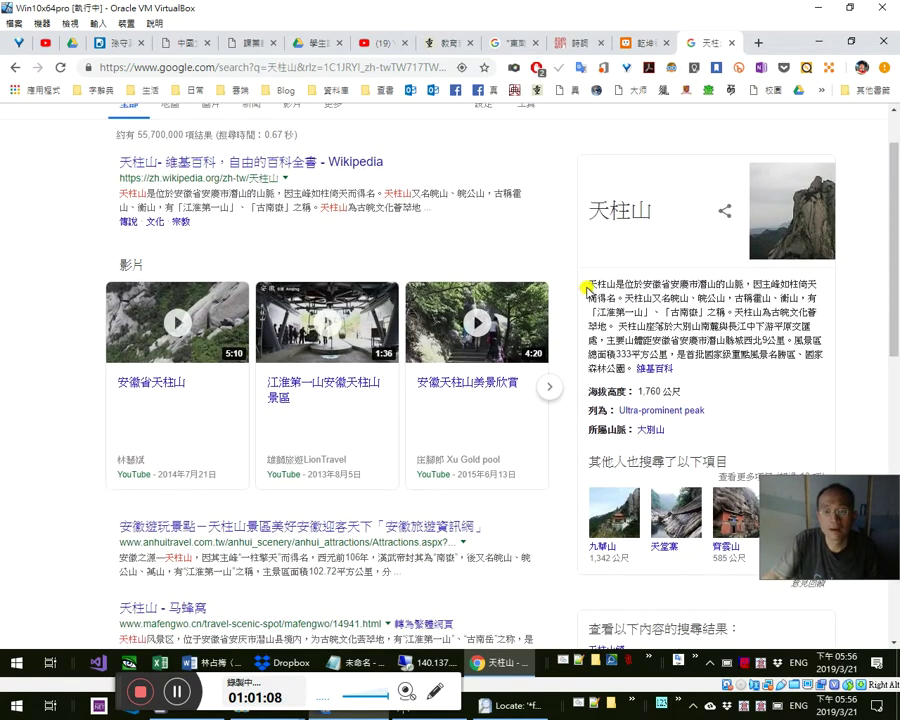
pyautogui.scroll(1, 250, 183)
# - Change the query to 祝融 天柱 and search again
pyautogui.click(250, 115)
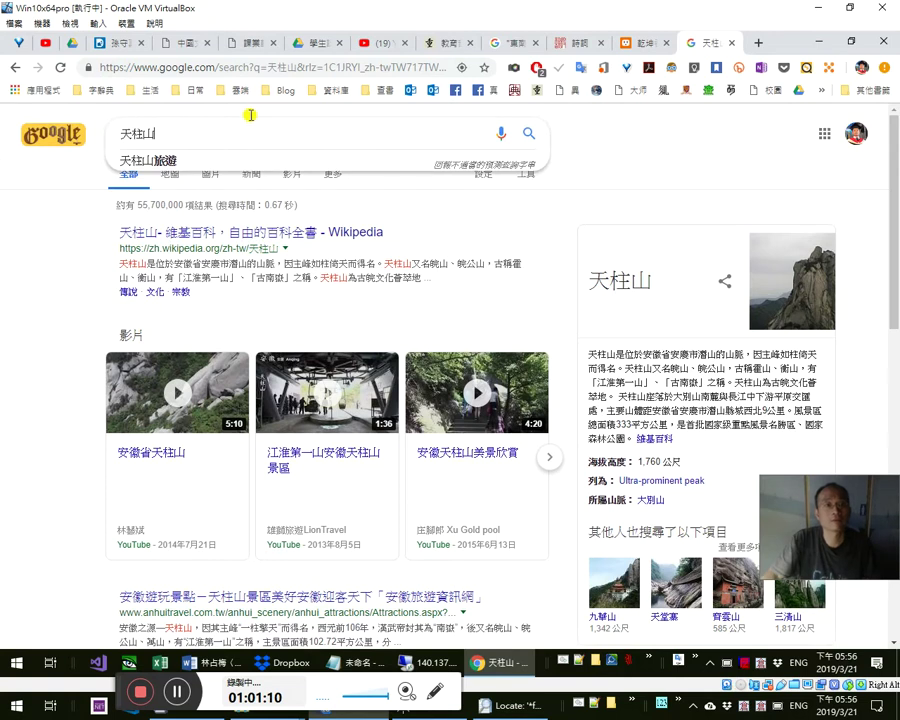
pyautogui.press('BackSpace')
pyautogui.press('Home')
pyautogui.write('祝融')
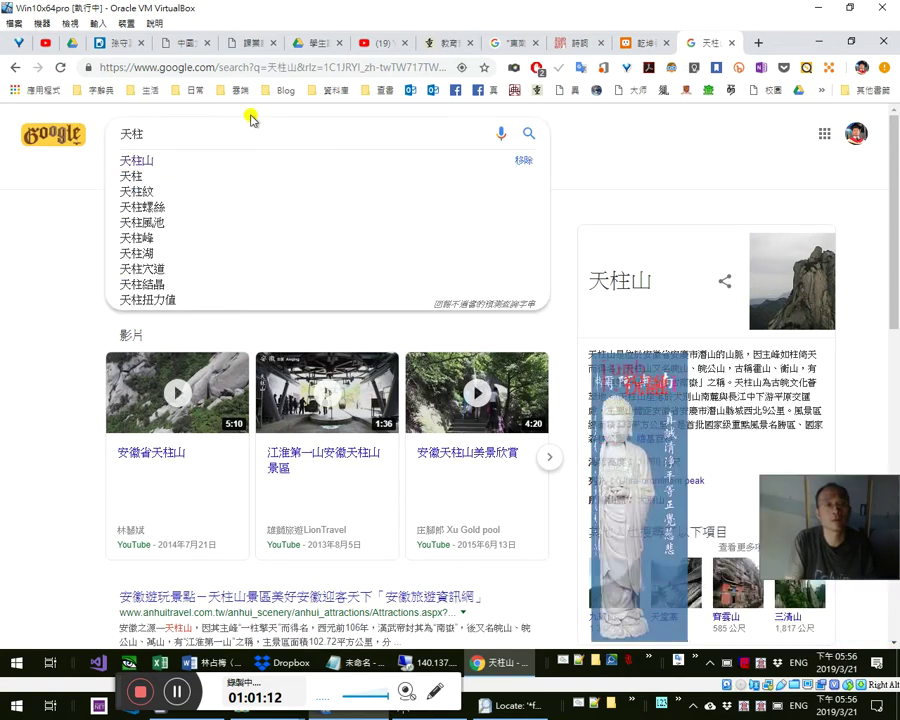
pyautogui.press('Return')
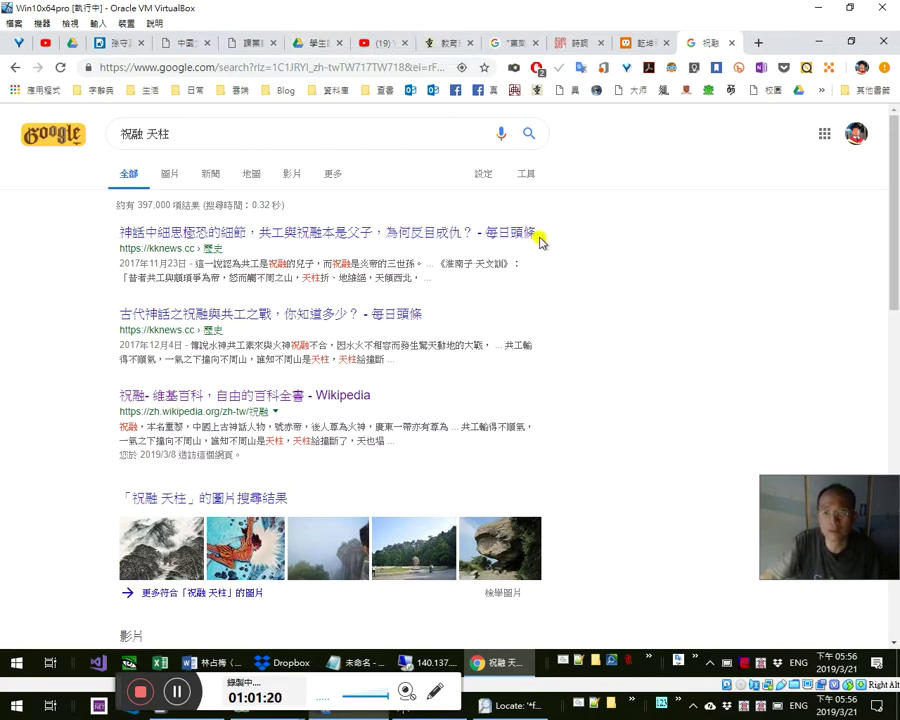
# - Open the 祝融–共工 article in a background tab and search 祝融 天柱 東南
pyautogui.middleClick(225, 313)
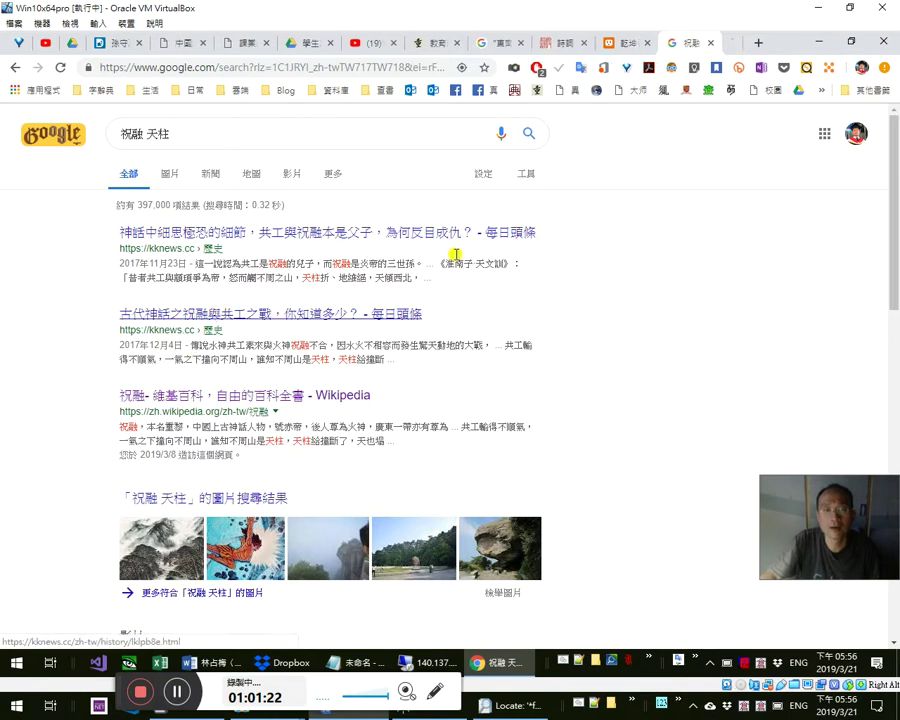
pyautogui.click(300, 131)
pyautogui.write('東南')
pyautogui.press('Return')
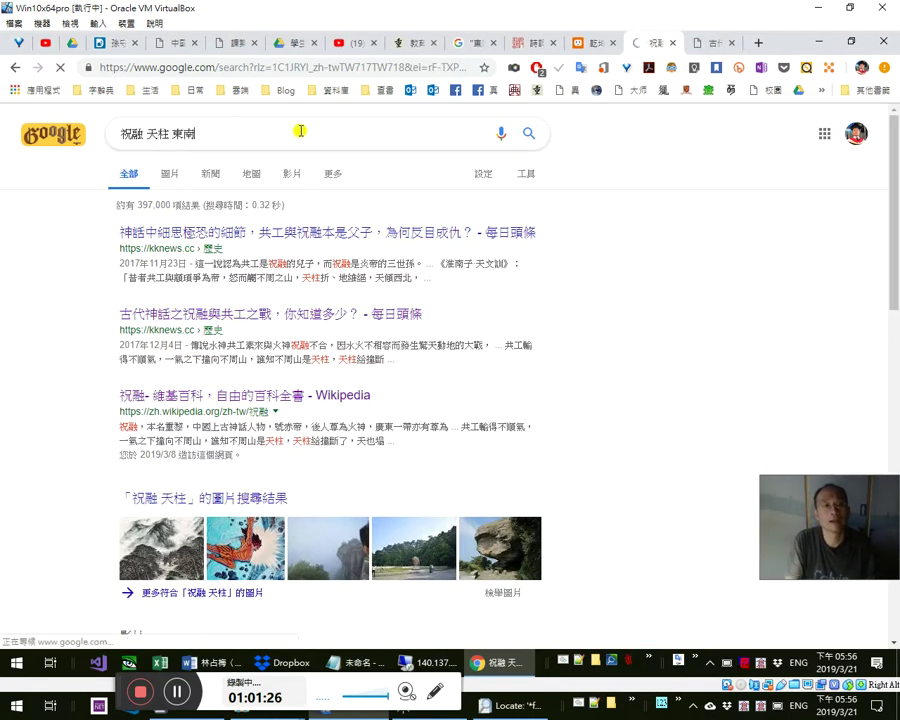
# - Copy the 祝融 天柱 東南 results page address after reading the 向東南傾斜 snippet
pyautogui.moveTo(328, 265); pyautogui.dragTo(405, 275)
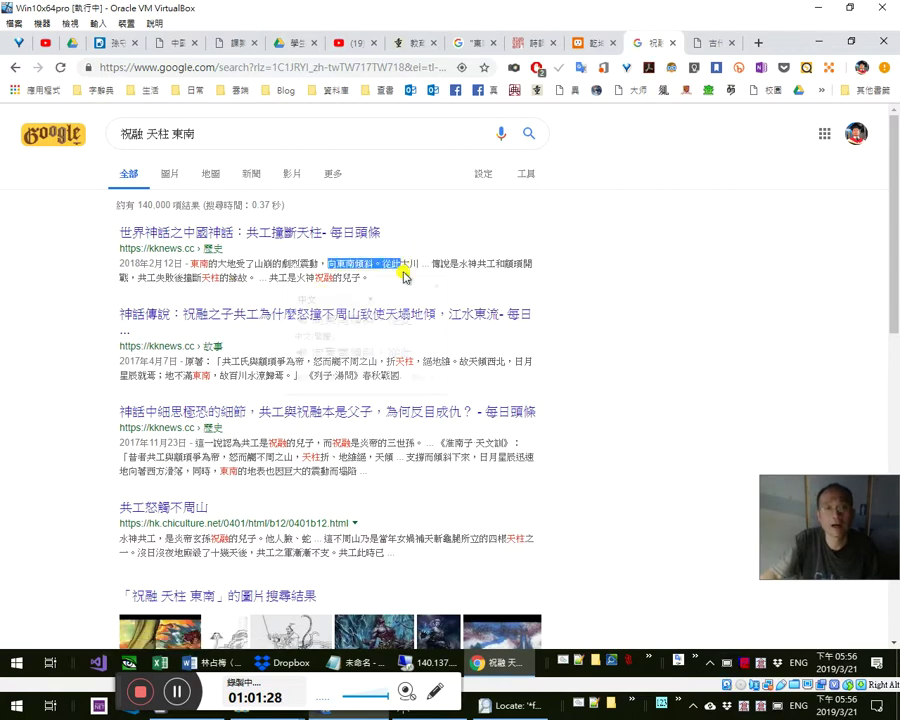
pyautogui.click(547, 267)
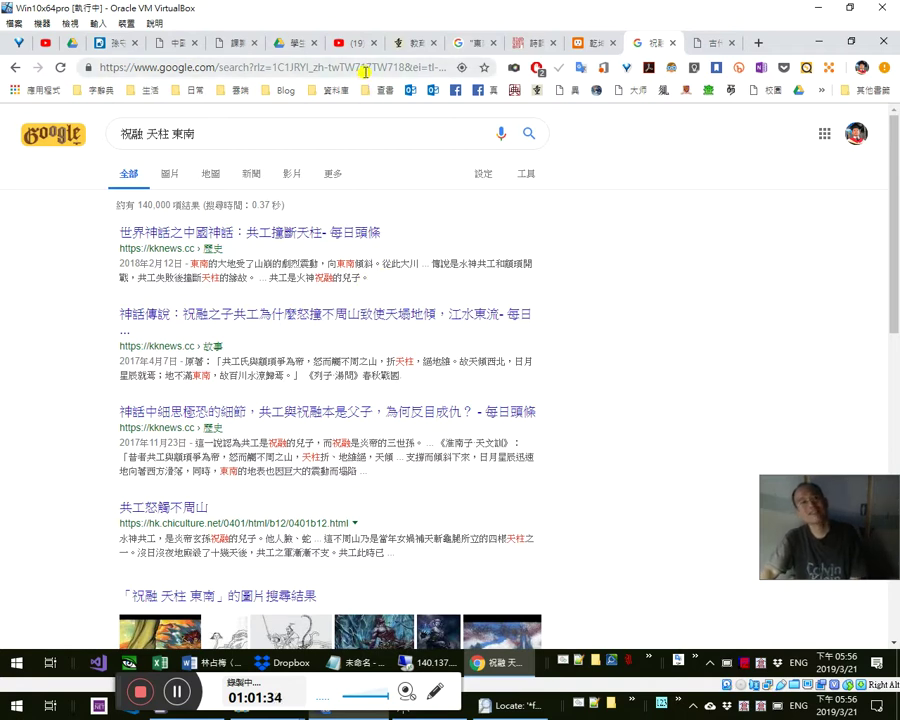
pyautogui.click(366, 68)
pyautogui.rightClick(368, 70)
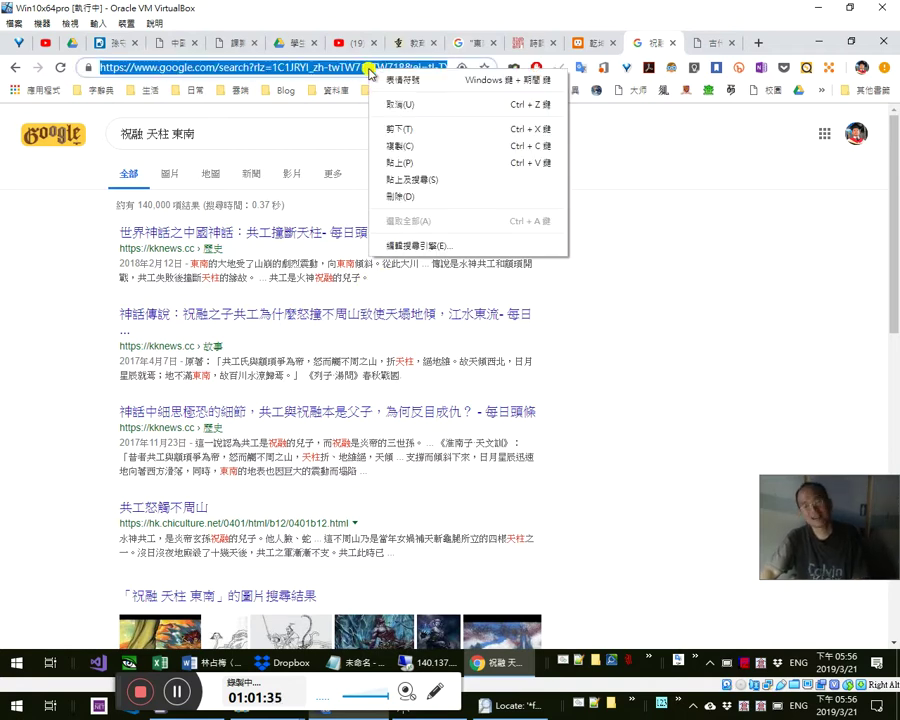
pyautogui.click(397, 146)
pyautogui.moveTo(383, 263); pyautogui.dragTo(322, 260)
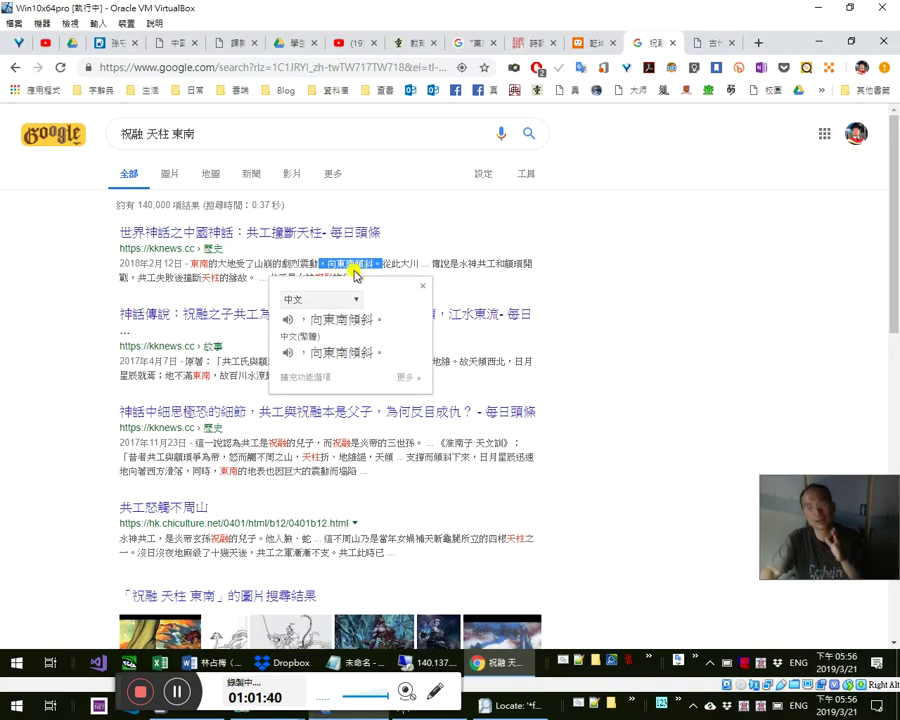
pyautogui.click(368, 262)
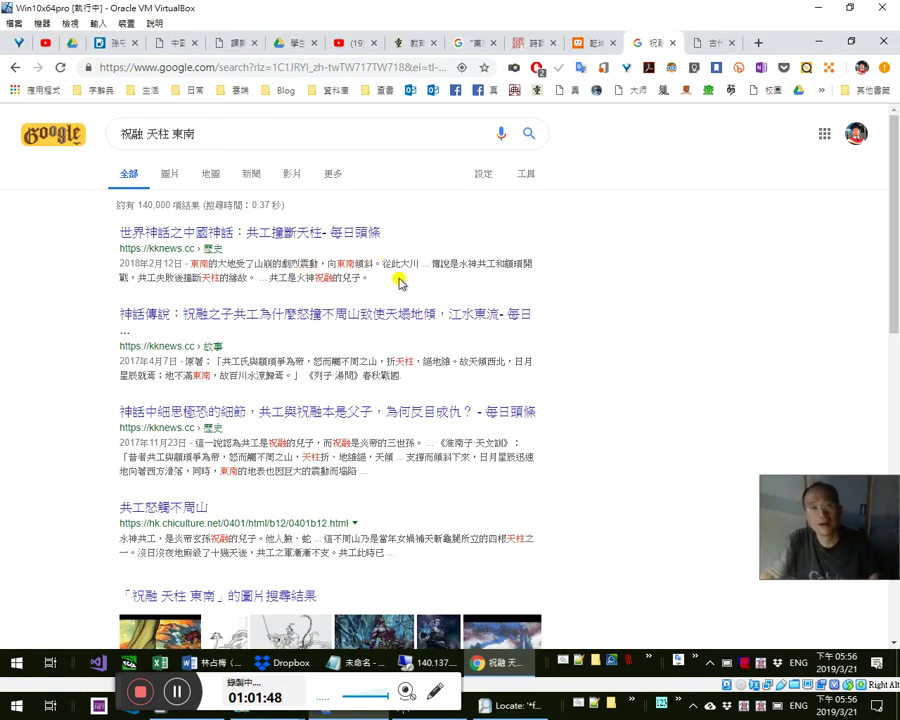
pyautogui.hotkey('alt', 'Tab')
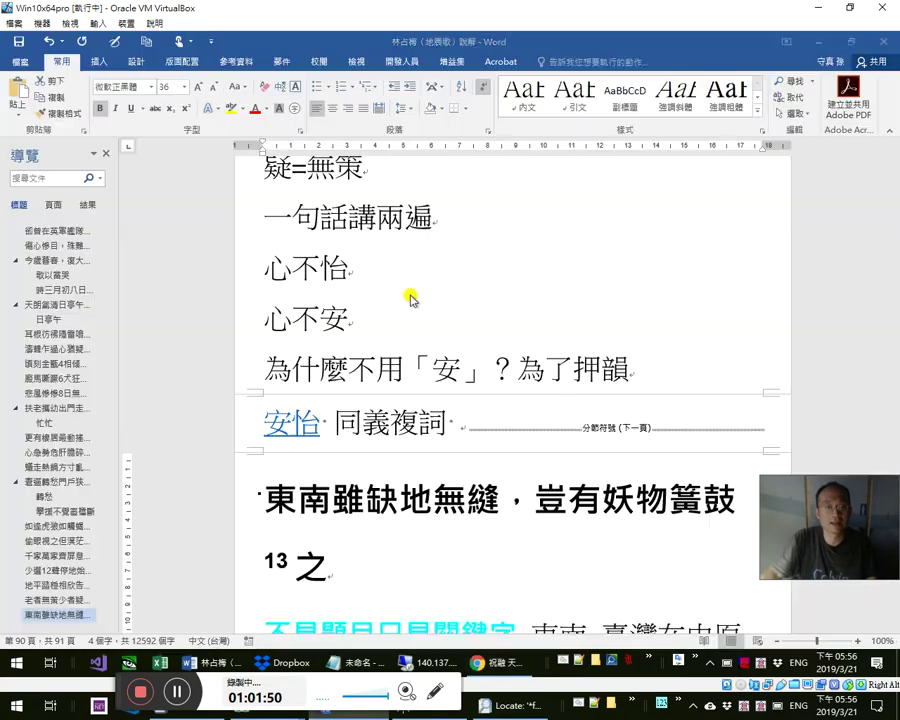
pyautogui.hotkey('alt', 'Tab')
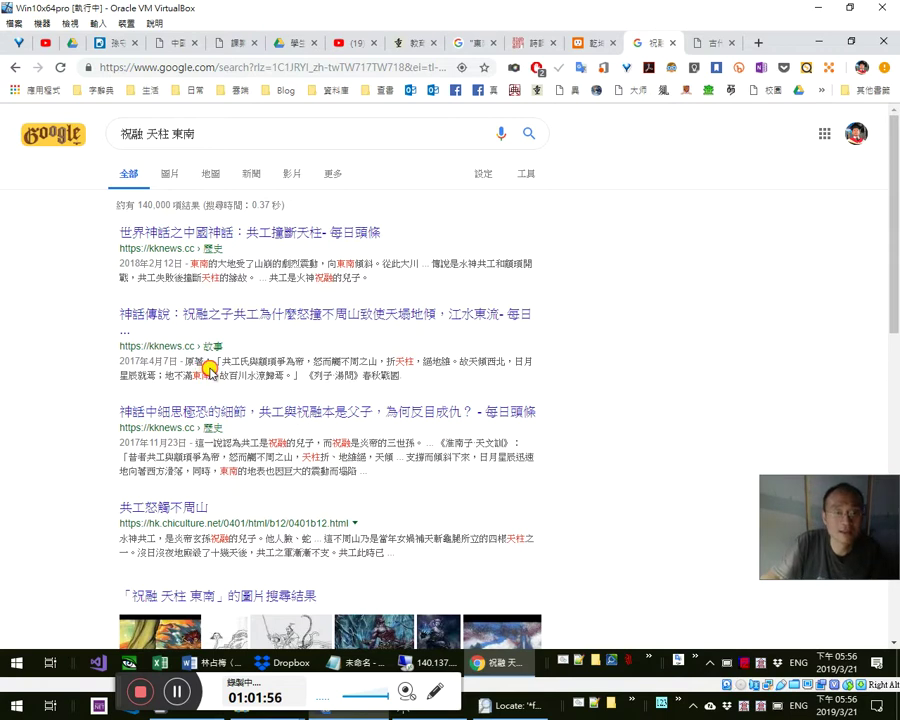
# - Open the 神話傳說 result in background and search Google for the snippet's 地不滿東南
pyautogui.middleClick(394, 313)
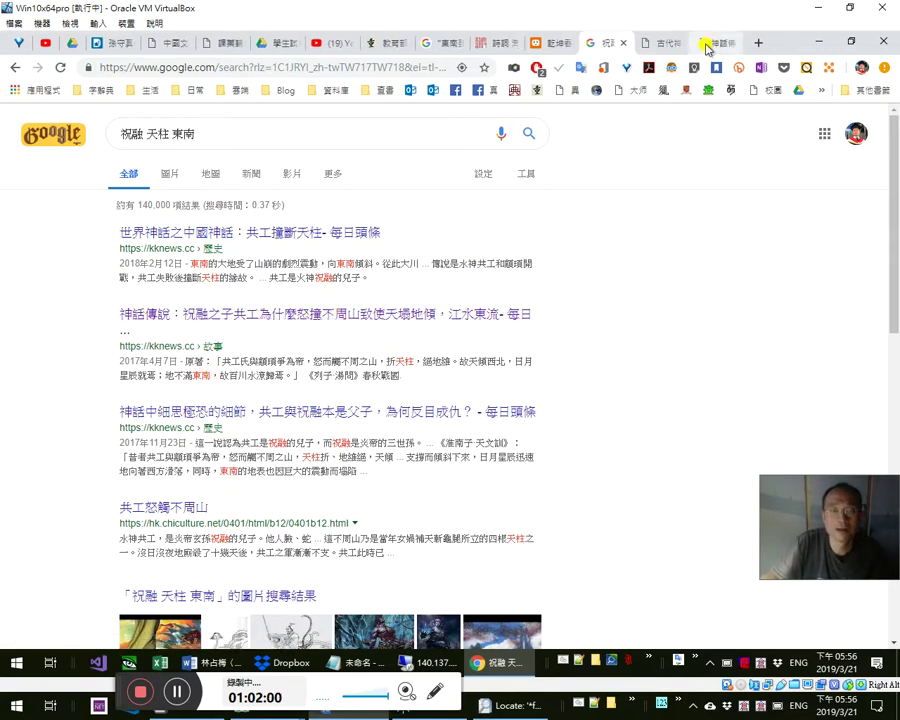
pyautogui.moveTo(210, 374); pyautogui.dragTo(166, 376)
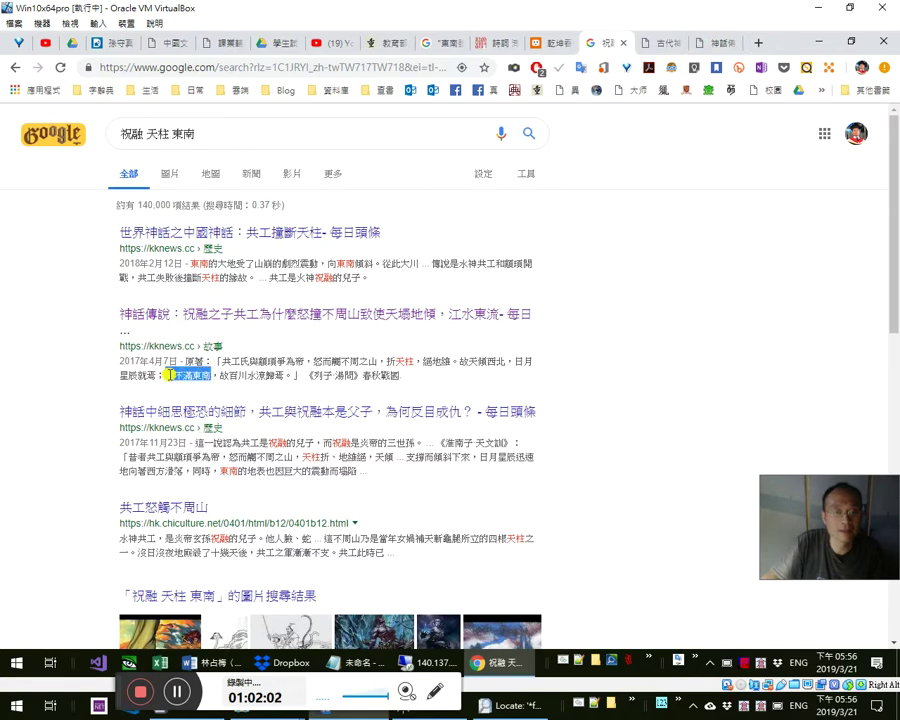
pyautogui.rightClick(168, 376)
pyautogui.click(247, 407)
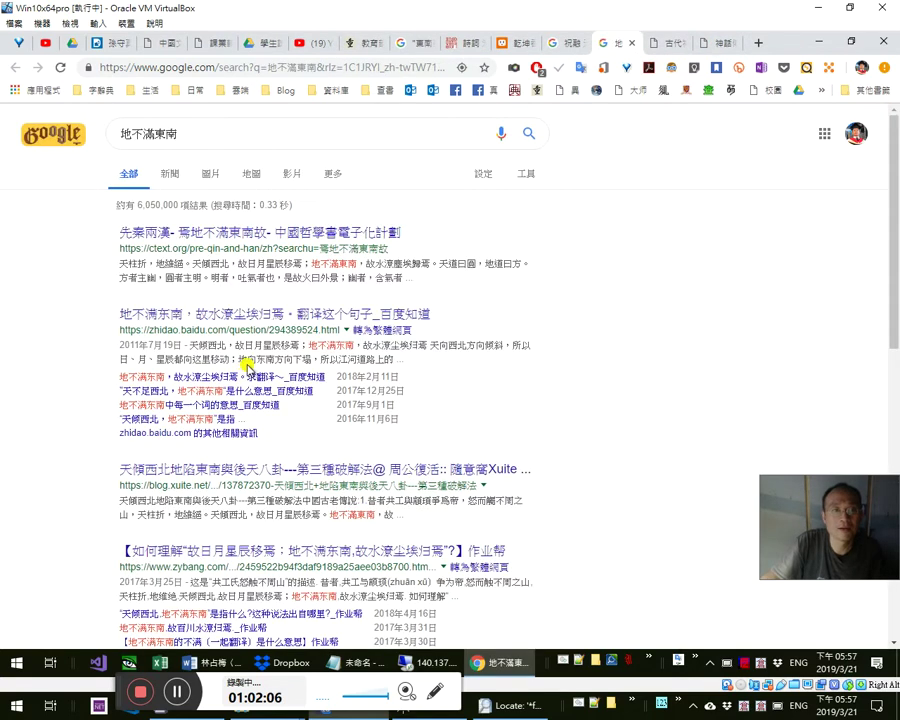
# - Open the ctext.org 《湯問》 page and select the passage from 其後共工氏 to 歸焉
pyautogui.middleClick(336, 234)
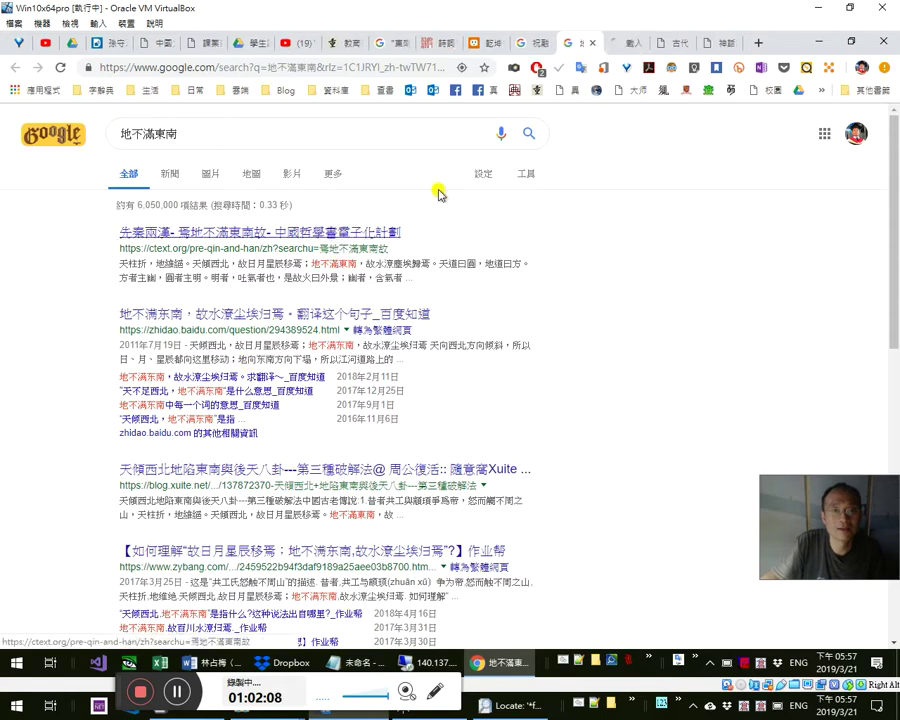
pyautogui.click(624, 46)
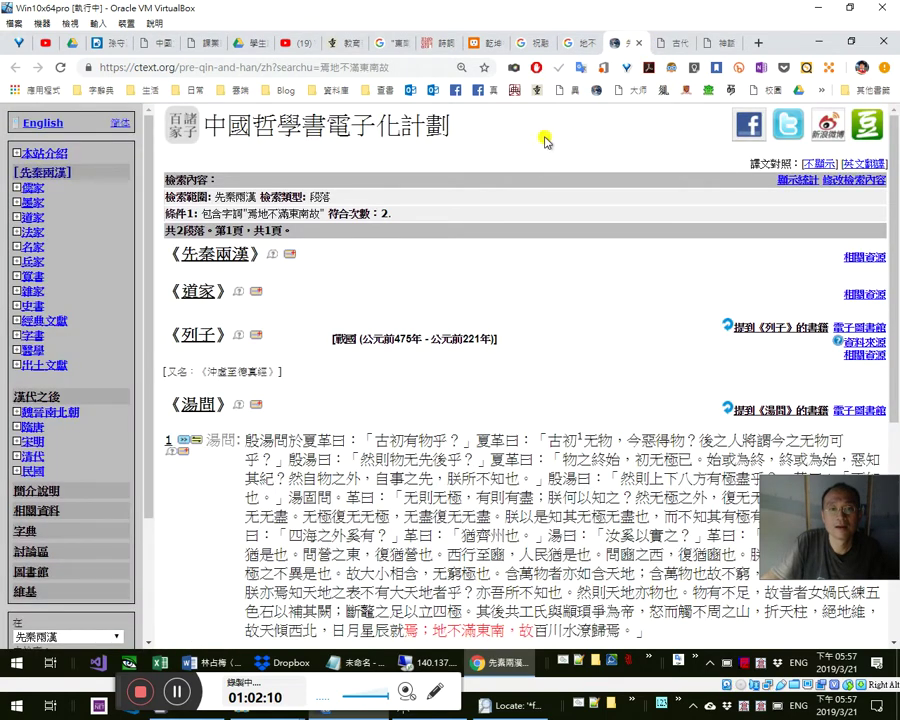
pyautogui.scroll(-3, 466, 556)
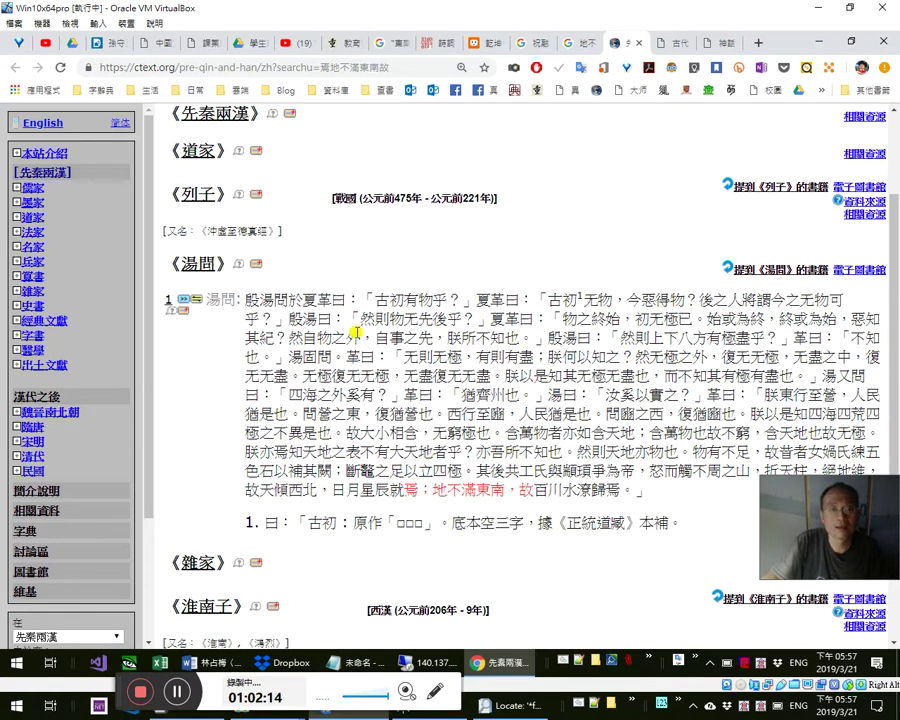
pyautogui.moveTo(816, 494); pyautogui.dragTo(808, 550)
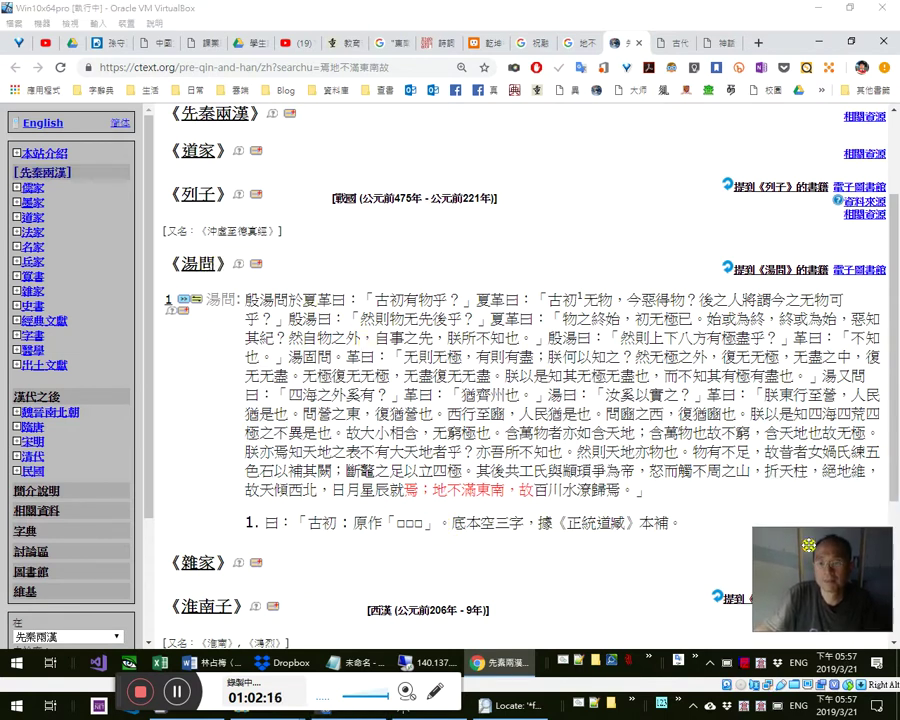
pyautogui.moveTo(489, 469); pyautogui.dragTo(590, 491)
pyautogui.click(494, 494)
pyautogui.moveTo(477, 469); pyautogui.dragTo(636, 491)
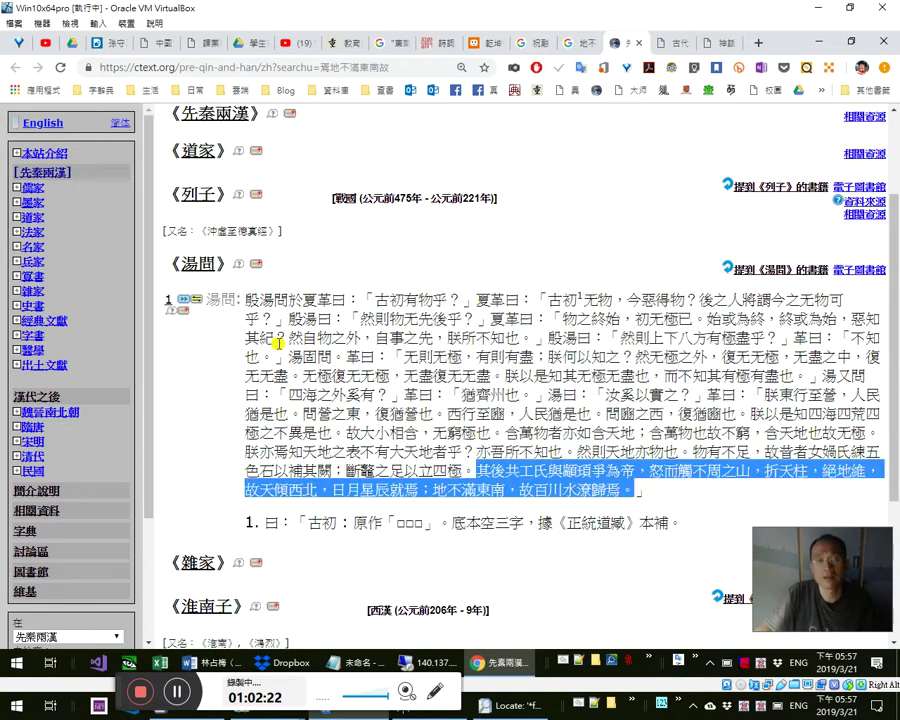
pyautogui.scroll(3, 333, 397)
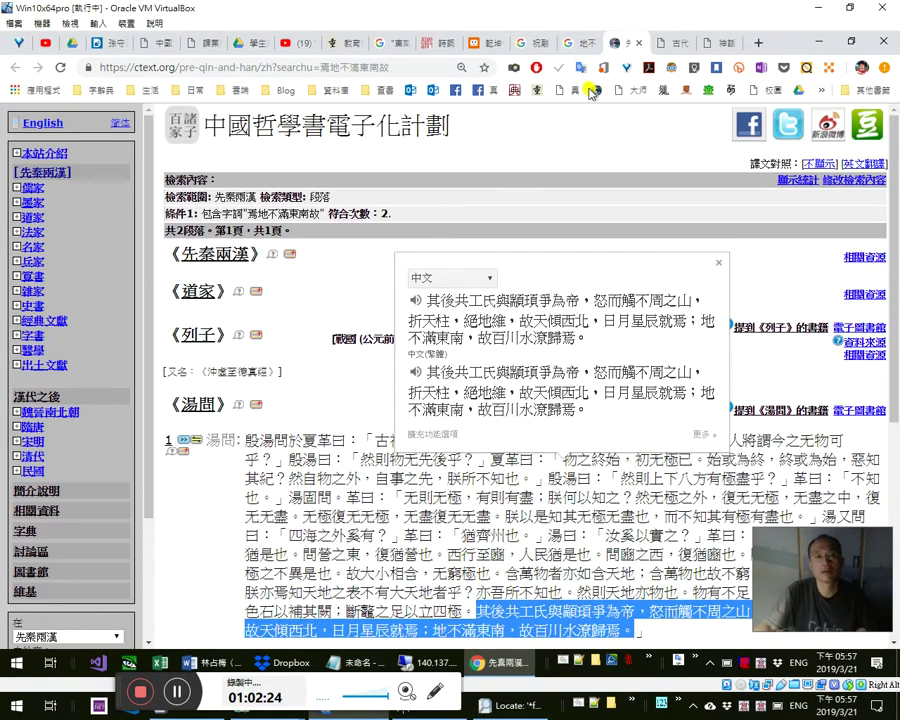
# - Revisit the 地不滿東南 and 祝融 天柱 東南 results tabs, then return to Word
pyautogui.click(577, 42)
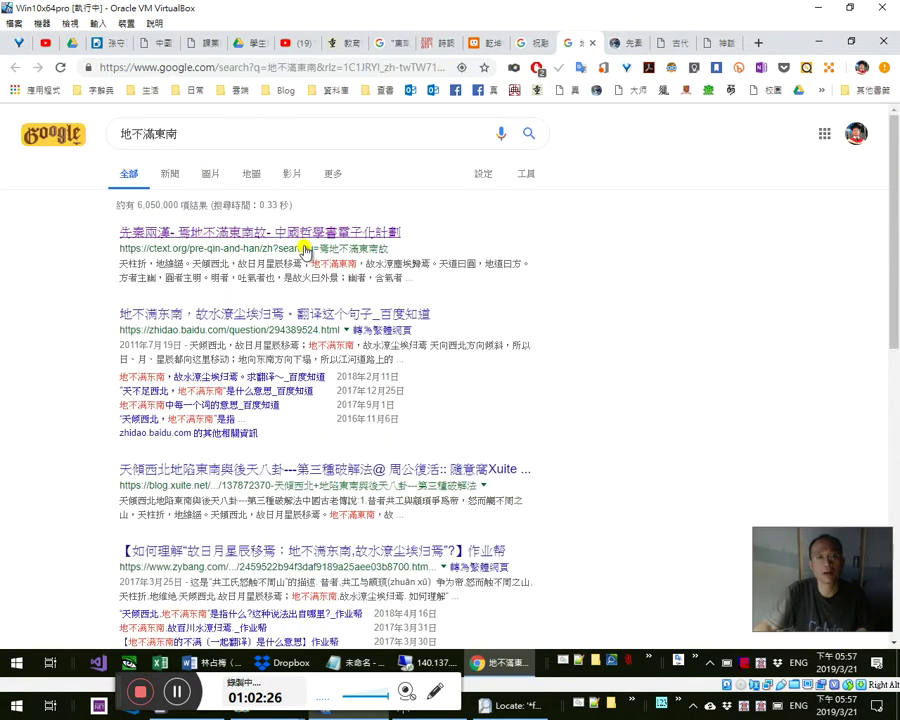
pyautogui.click(530, 42)
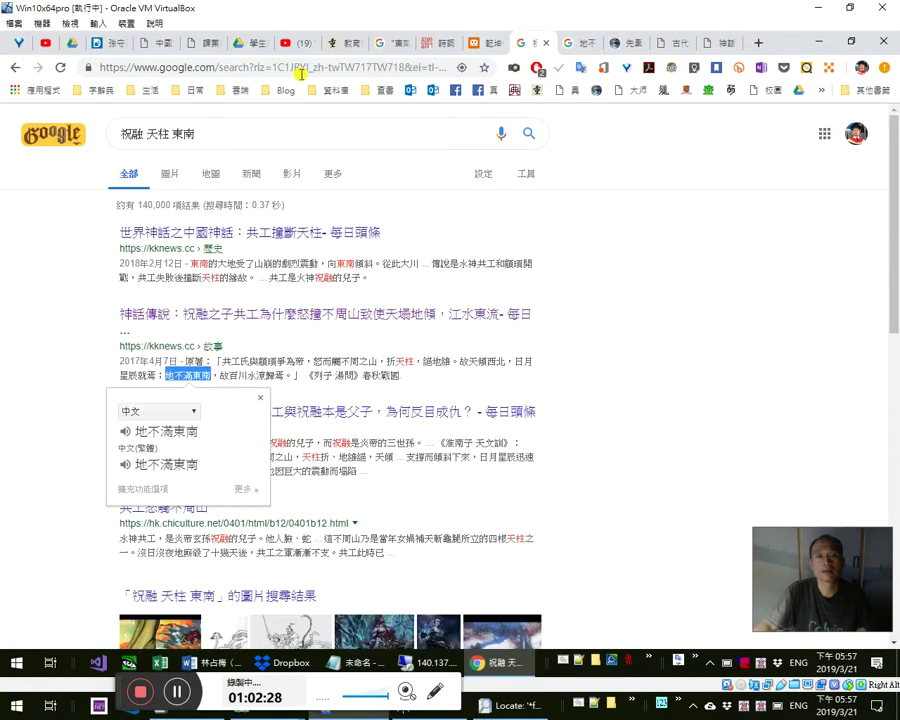
pyautogui.click(237, 67)
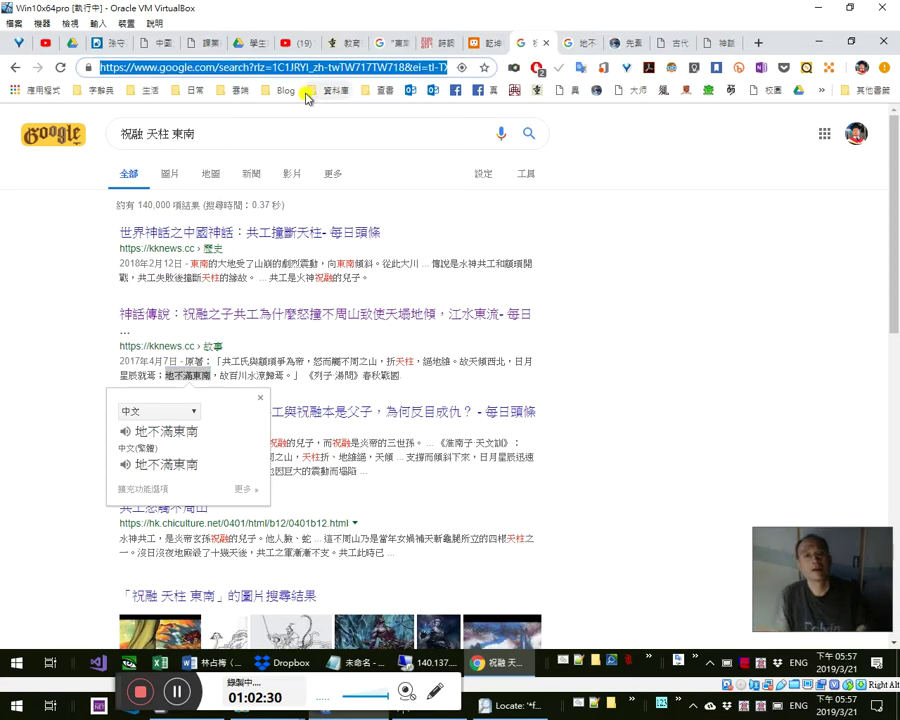
pyautogui.hotkey('alt', 'Tab')
# - Select 東南雖缺 in the Word heading and glance at the Google results
pyautogui.doubleClick(347, 480)
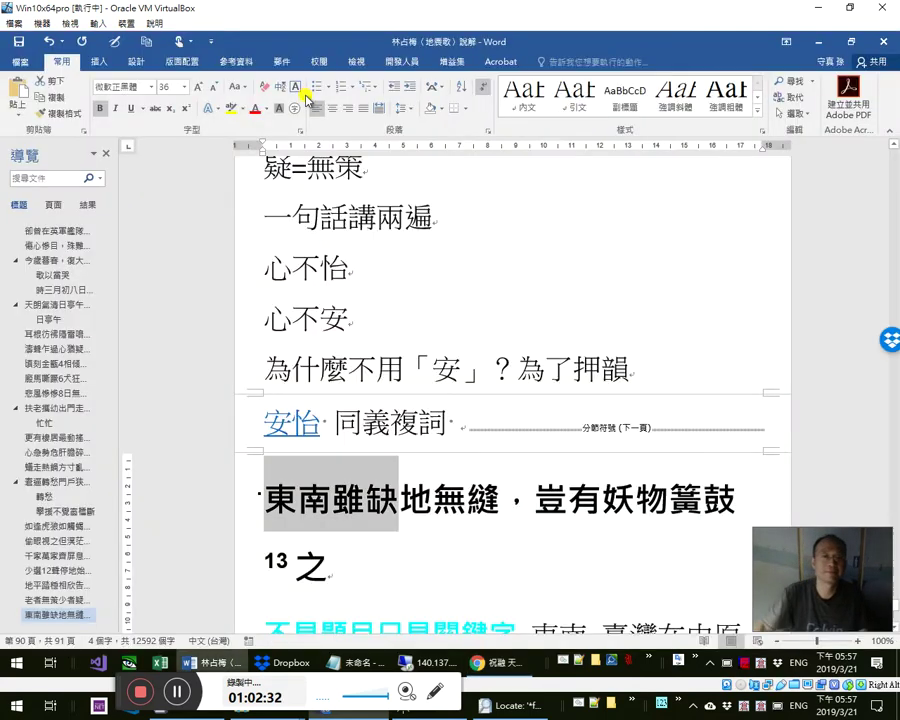
pyautogui.scroll(-3, 362, 478)
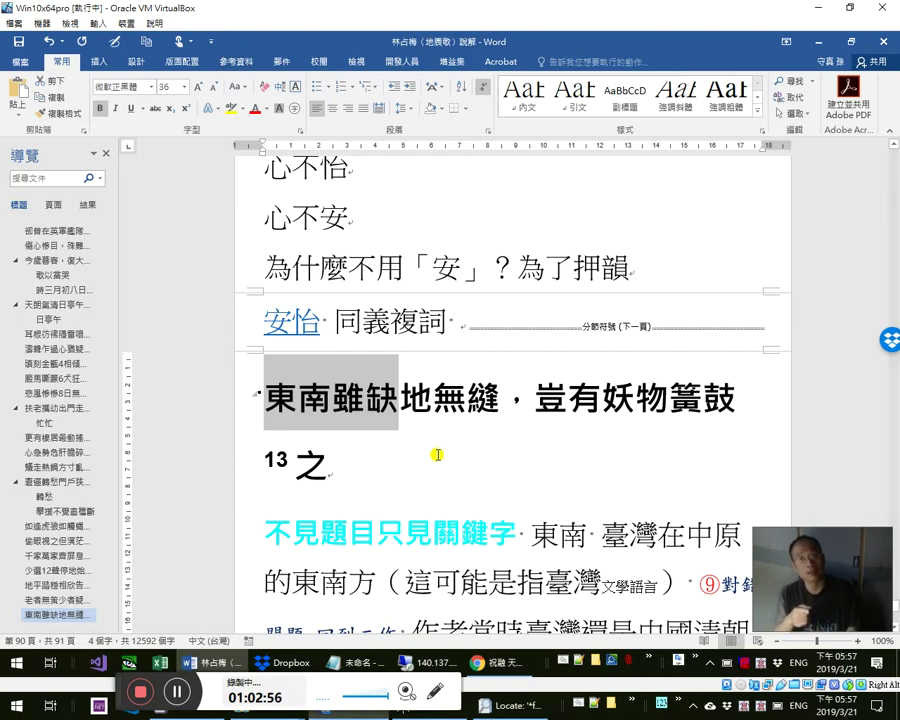
pyautogui.hotkey('alt', 'Tab')
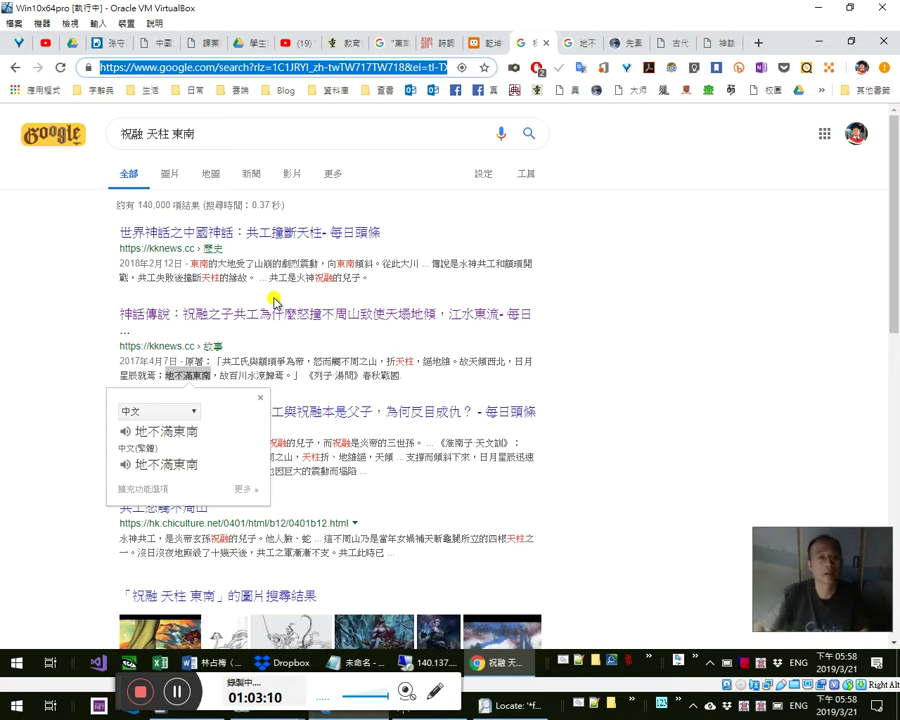
pyautogui.hotkey('alt', 'Tab')
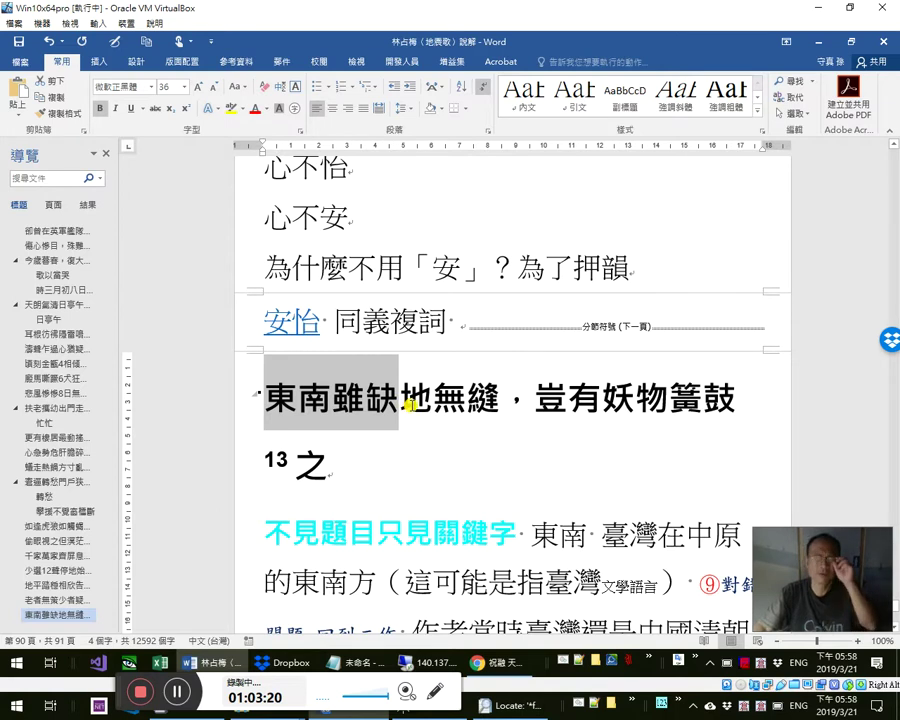
# - Select 地無縫 in the heading line, then bring the 祝融 天柱 東南 results forward
pyautogui.click(410, 402)
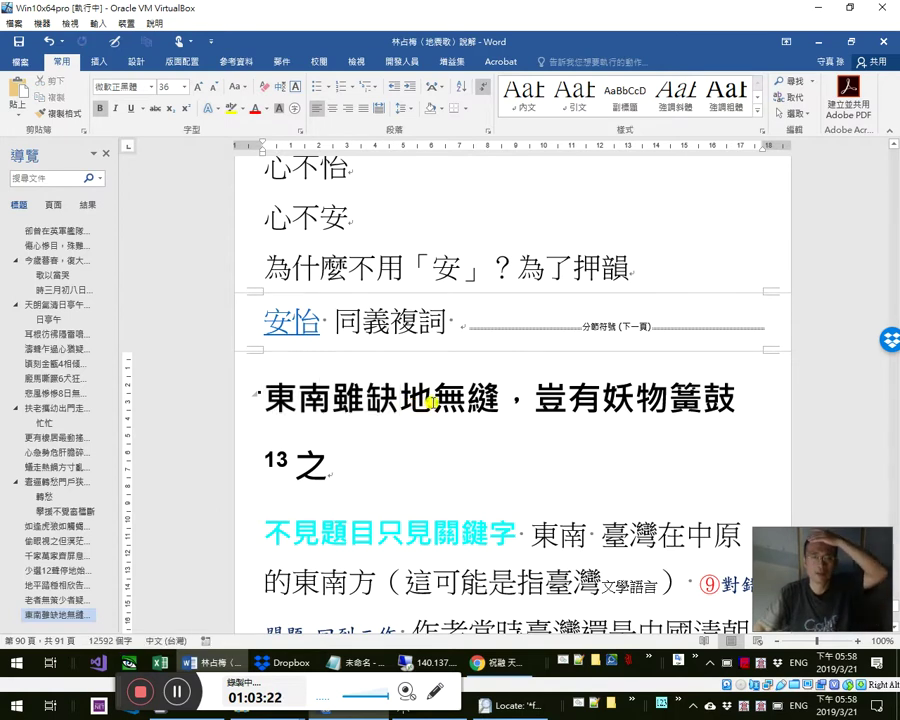
pyautogui.keyDown('shift'); pyautogui.click(496, 404); pyautogui.keyUp('shift')
pyautogui.hotkey('alt', 'Tab')
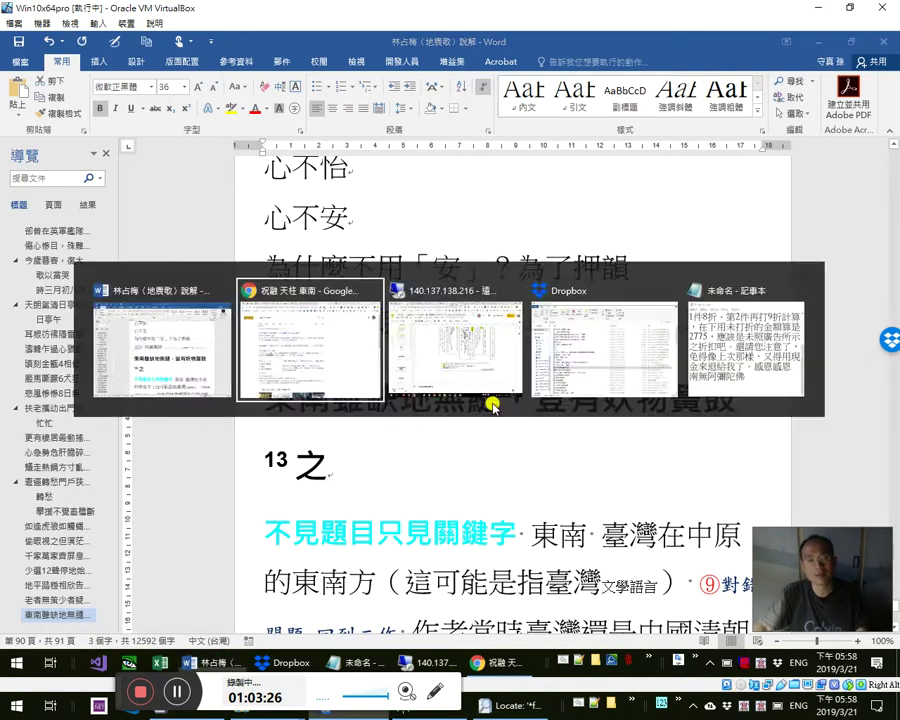
pyautogui.hotkey('alt', 'Tab')
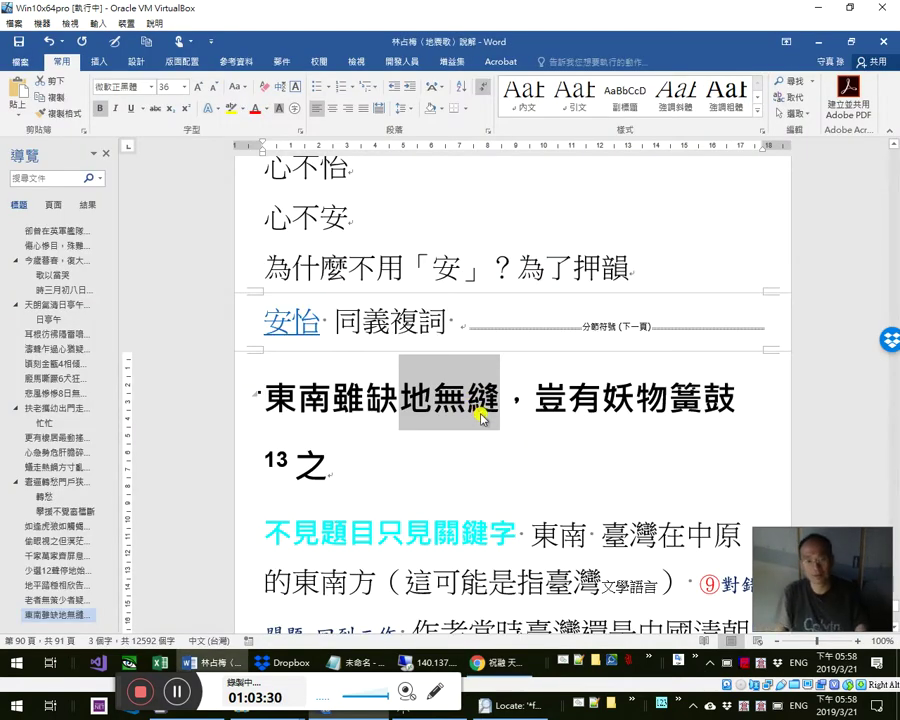
pyautogui.hotkey('alt', 'Tab')
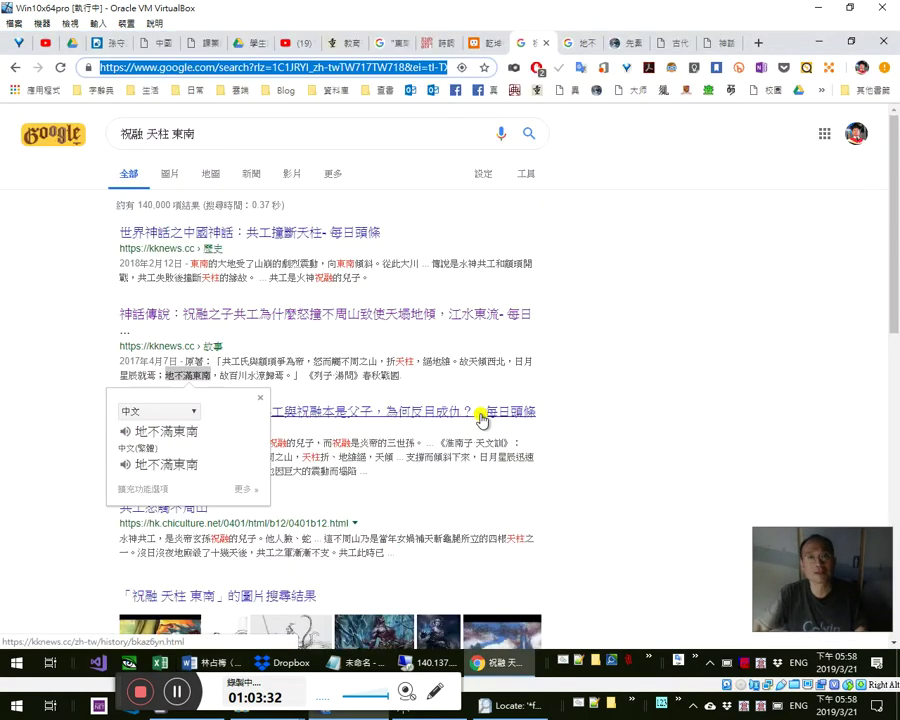
# - Review the kknews 共工 article, udn blog post and sou-yun 地震歌 tabs in Chrome
pyautogui.hotkey('alt', 'Tab')
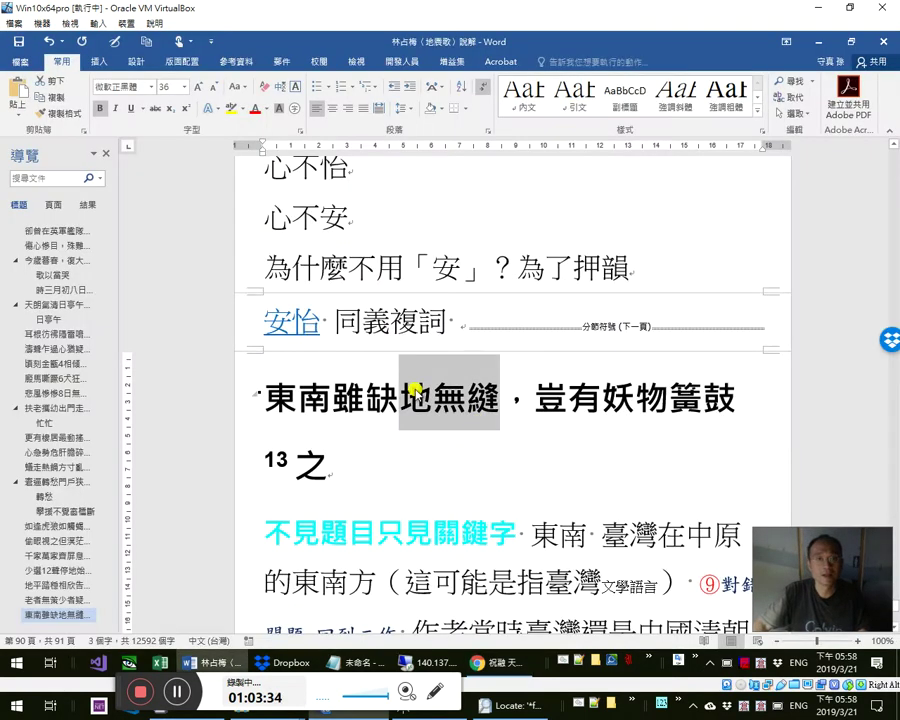
pyautogui.hotkey('alt', 'Tab')
pyautogui.click(714, 43)
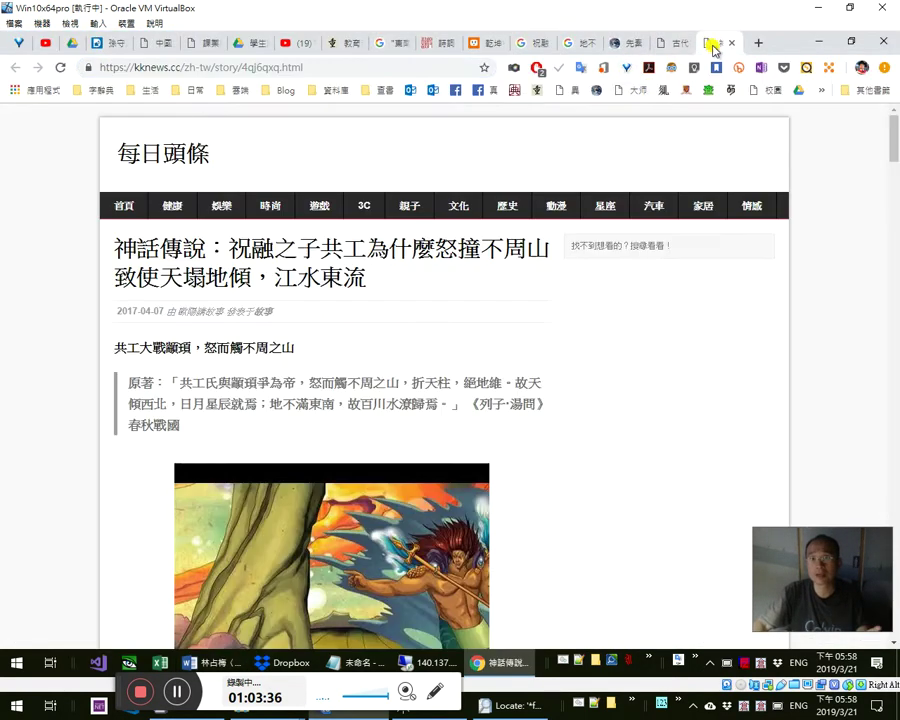
pyautogui.click(522, 42)
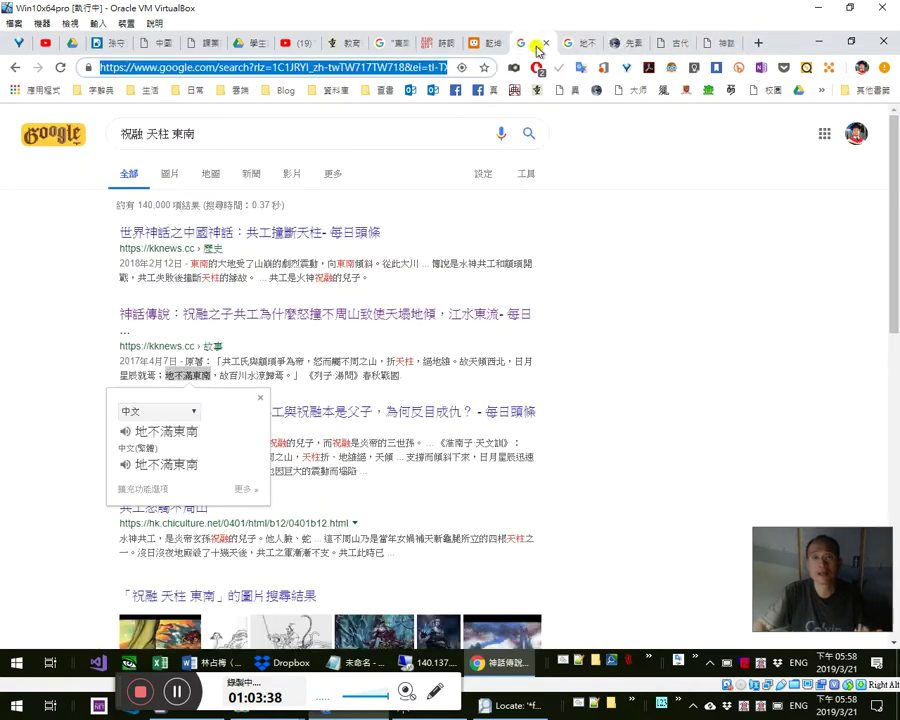
pyautogui.click(494, 45)
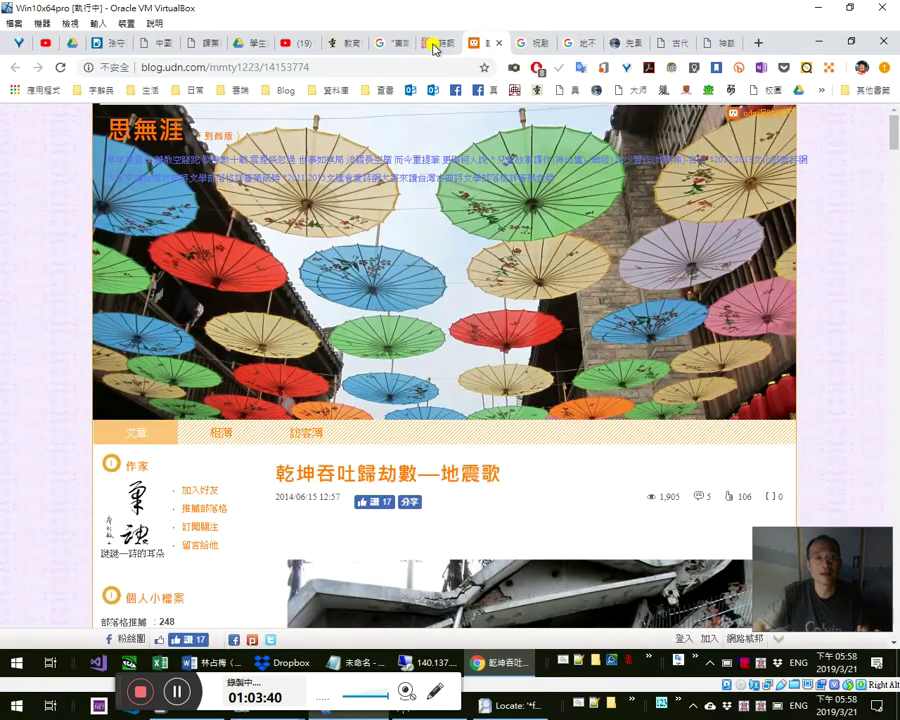
pyautogui.click(397, 46)
pyautogui.click(444, 43)
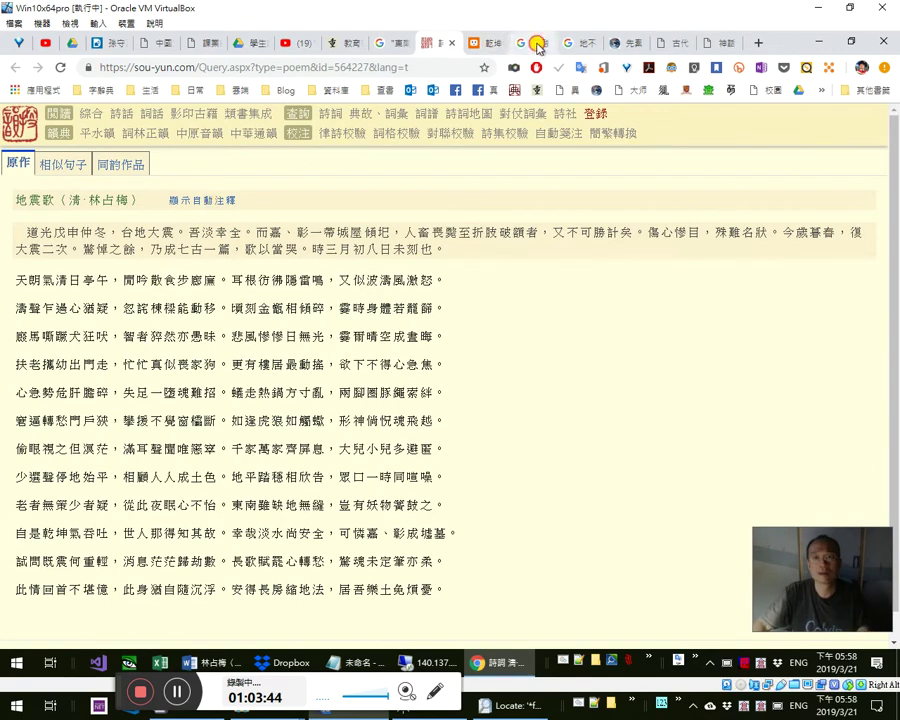
pyautogui.click(537, 43)
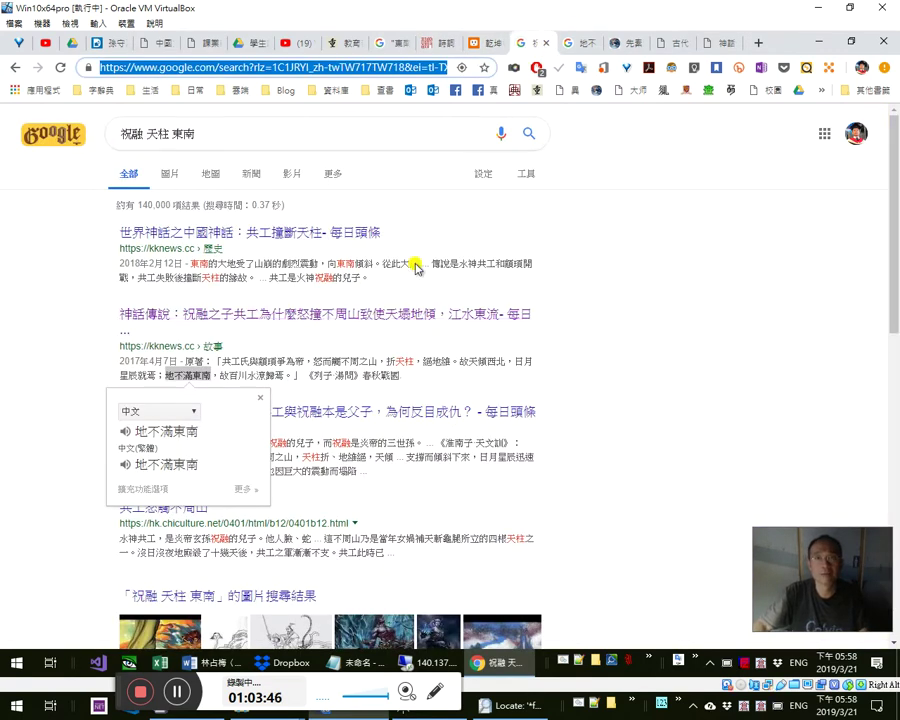
# - Back in Word, select the phrase 東南雖缺 in the heading
pyautogui.hotkey('alt', 'Tab')
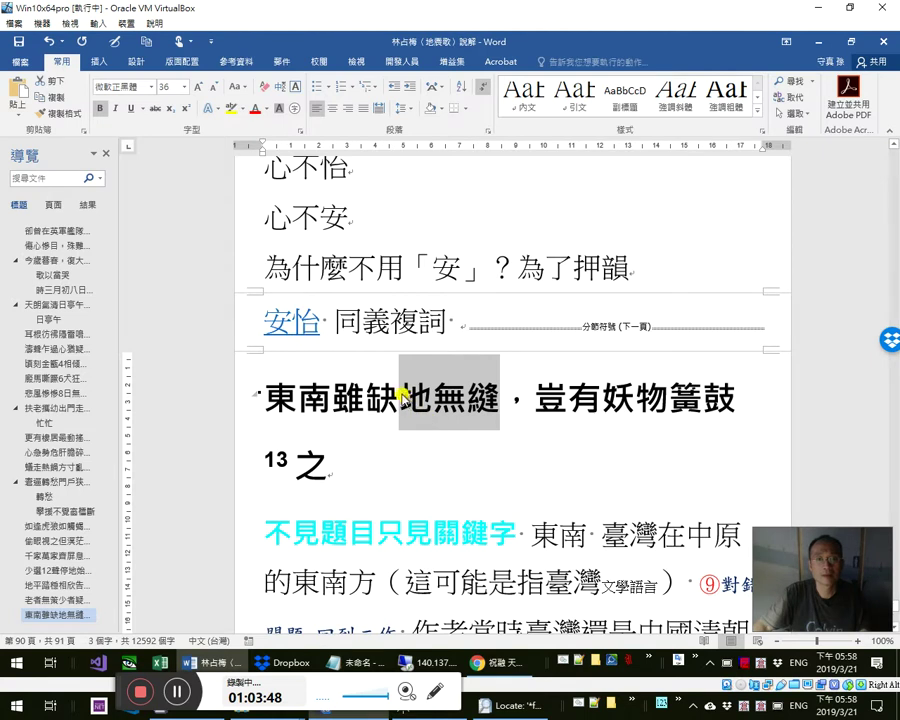
pyautogui.click(401, 392)
pyautogui.hotkey('shift', 'Left')
pyautogui.hotkey('shift', 'Left')
pyautogui.hotkey('shift', 'Left')
pyautogui.hotkey('shift', 'Left')
pyautogui.hotkey('ctrl', 'c')
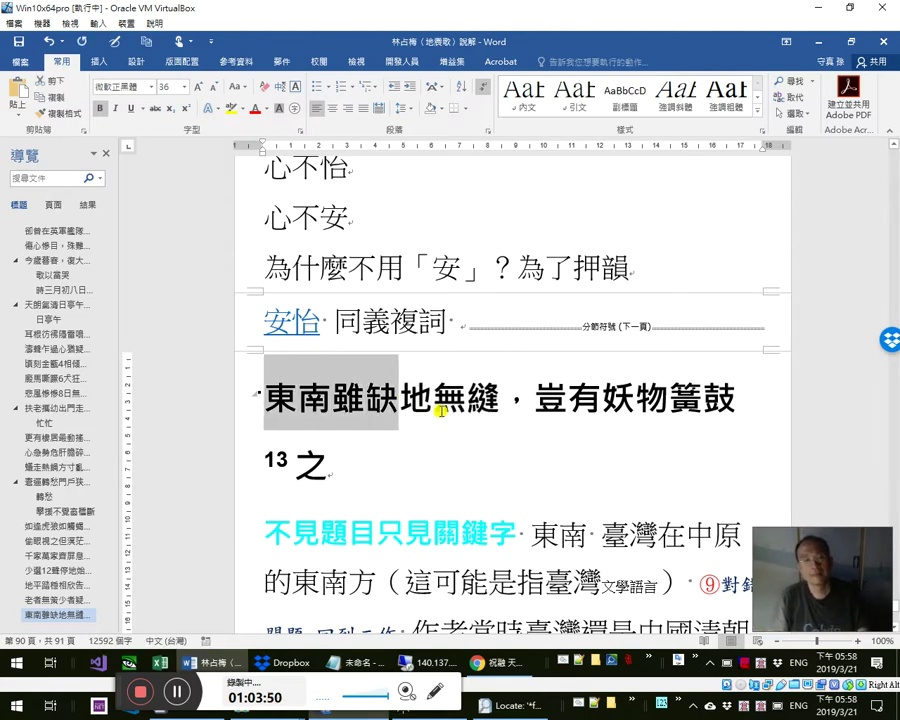
# - Paste 東南雖缺 at the document end as a Heading 2 with an empty line below
pyautogui.hotkey('alt', 'w')
pyautogui.press('n')
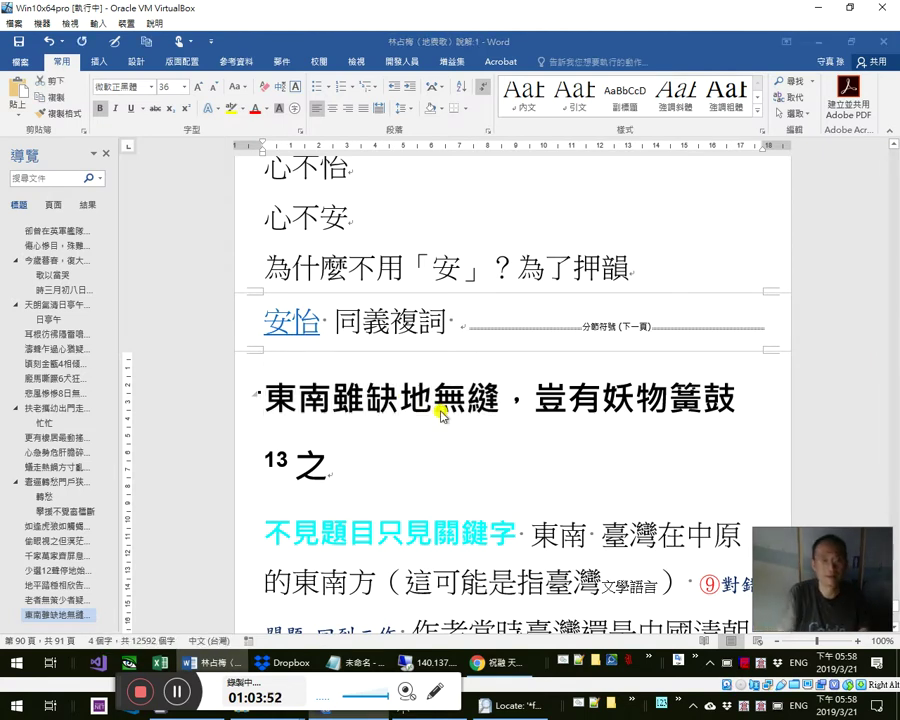
pyautogui.hotkey('ctrl', 'End')
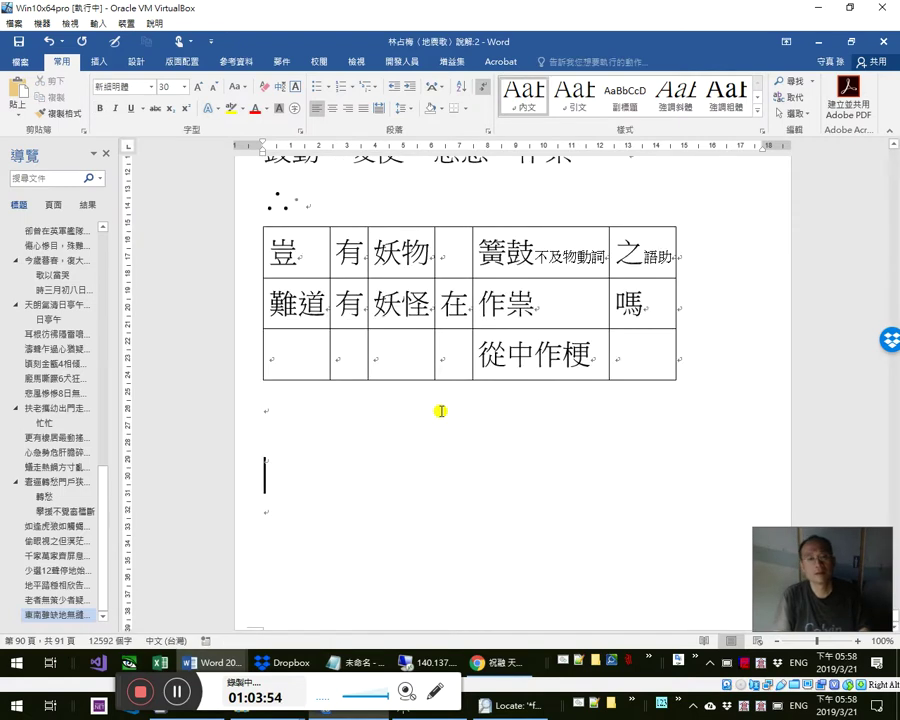
pyautogui.hotkey('ctrl', 'v')
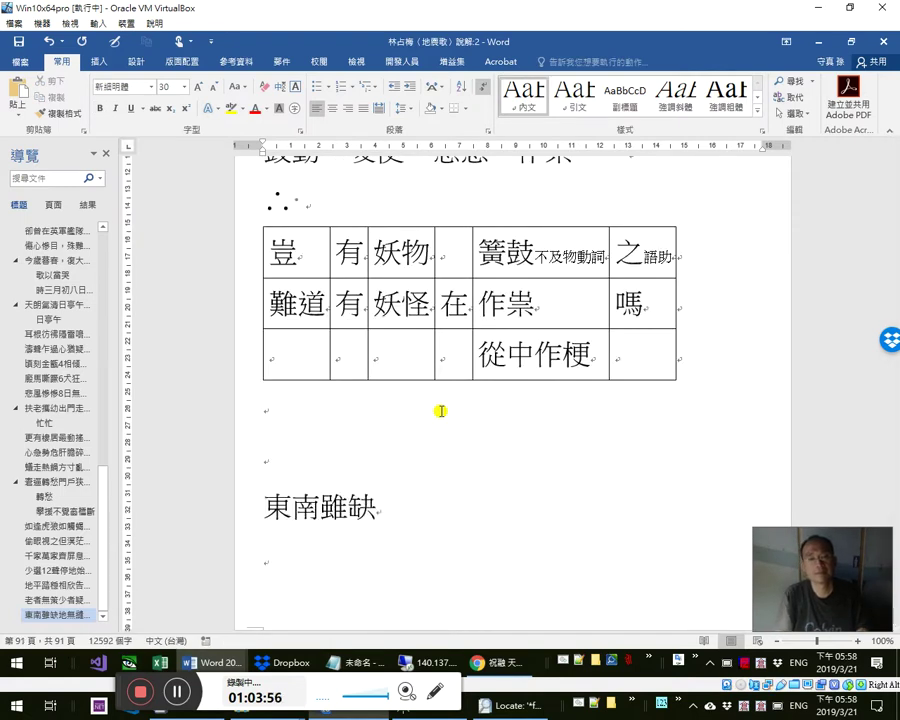
pyautogui.hotkey('ctrl', 'alt', '2')
pyautogui.press('Return')
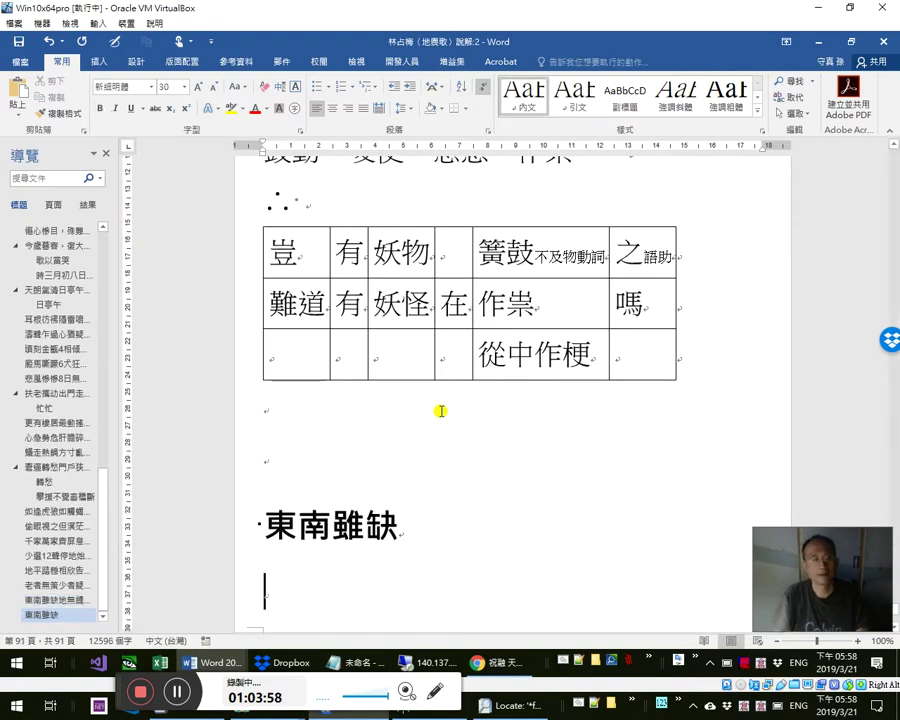
# - Hyperlink 東南雖缺 in the page-90 heading to the new 東南雖缺 heading
pyautogui.hotkey('shift', 'F5')
pyautogui.hotkey('shift', 'Right')
pyautogui.hotkey('shift', 'Right')
pyautogui.hotkey('shift', 'Right')
pyautogui.hotkey('shift', 'Right')
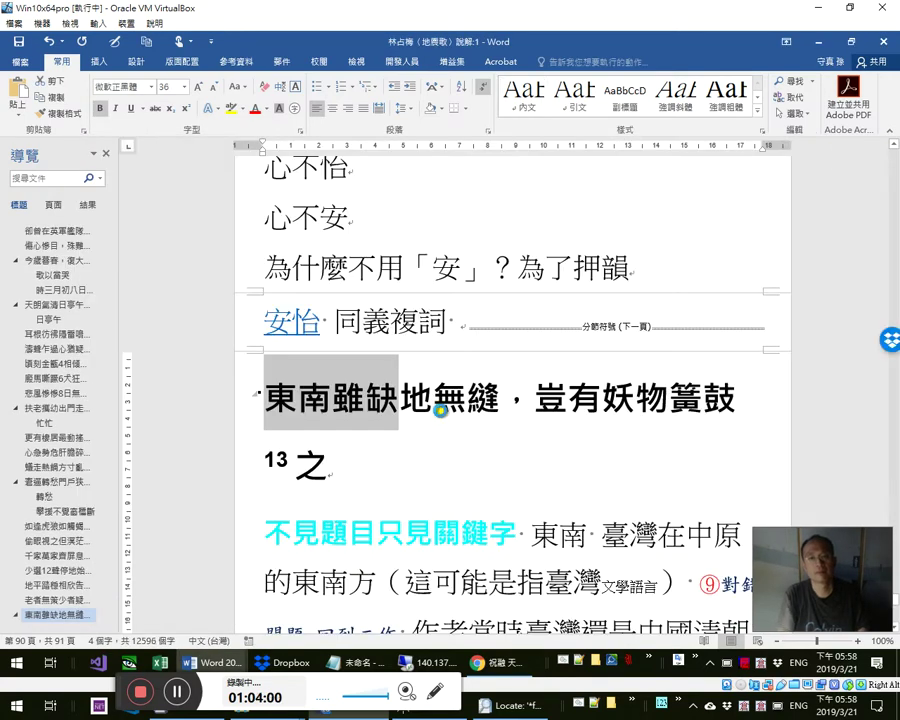
pyautogui.hotkey('ctrl', 'k')
pyautogui.scroll(-1, 186, 174)
pyautogui.click(200, 226)
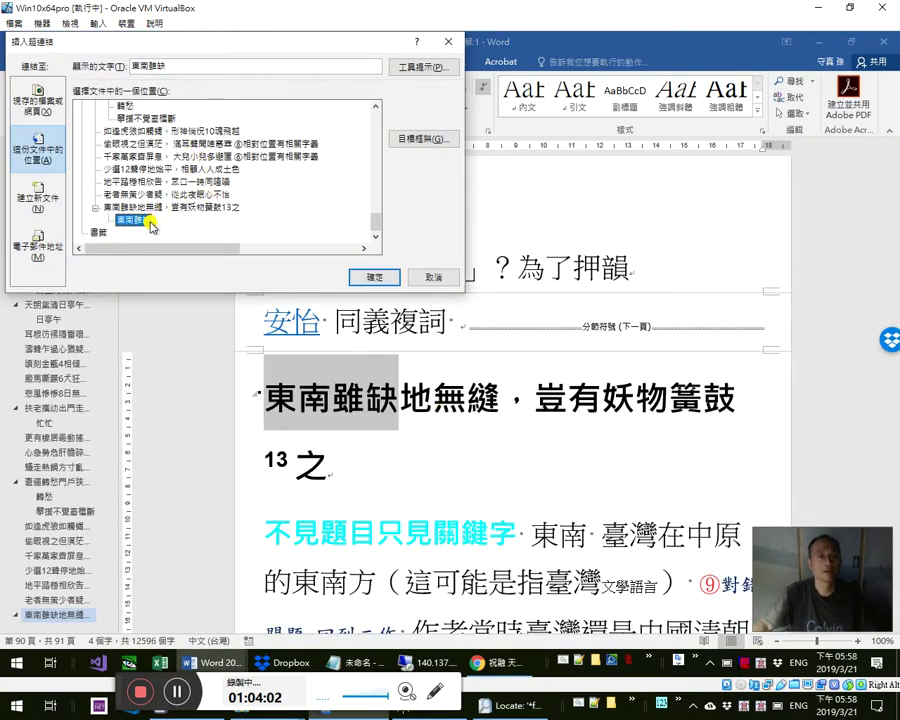
pyautogui.click(355, 277)
# - Type 可能指這個典故 under the new heading and select 這個典故
pyautogui.hotkey('shift', 'F5')
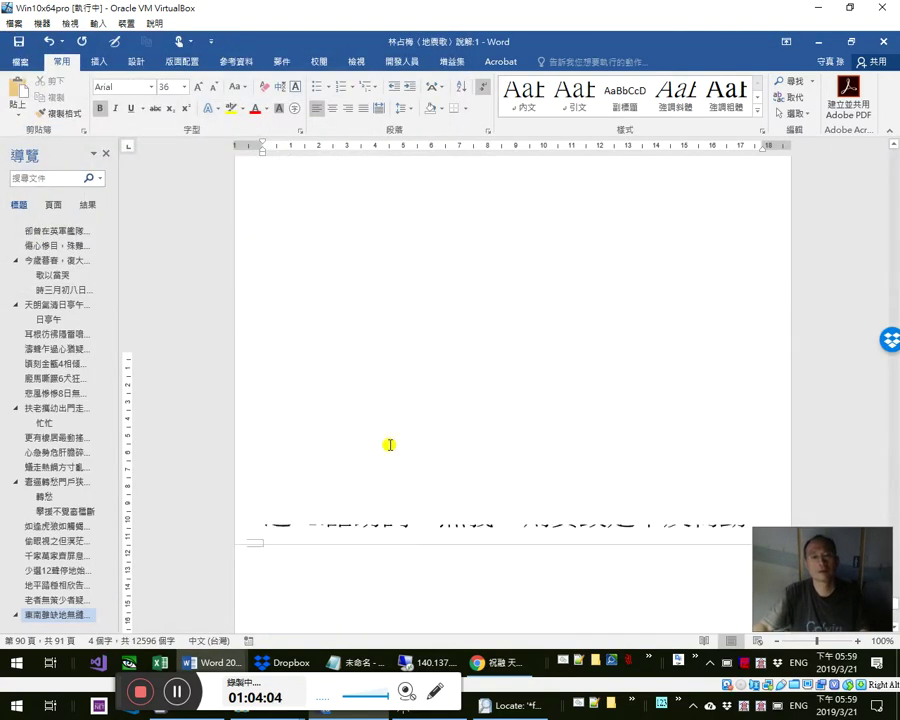
pyautogui.write('mn')
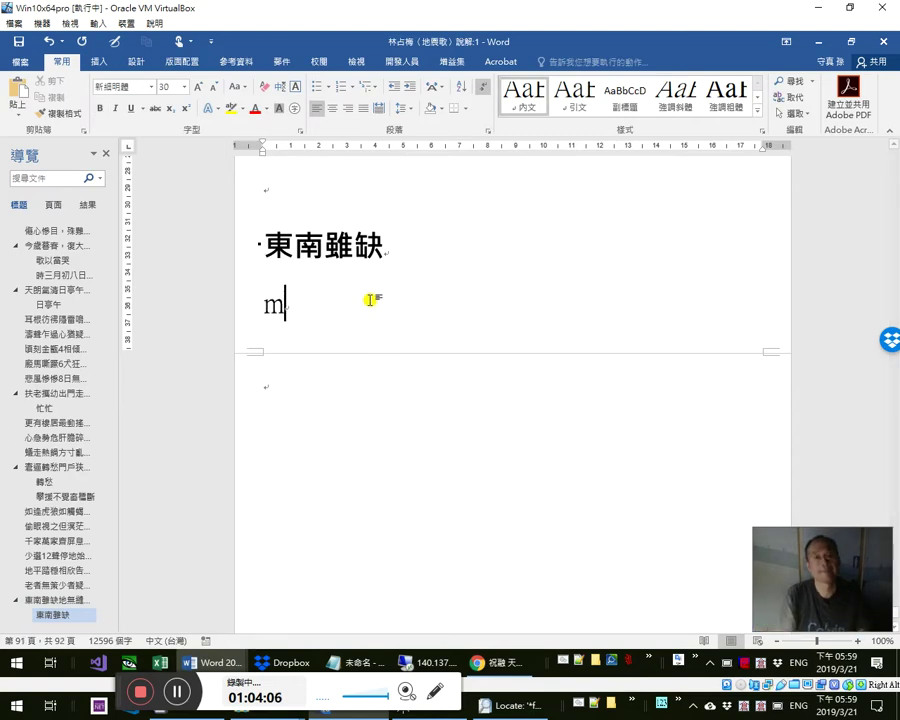
pyautogui.press('BackSpace')
pyautogui.press('BackSpace')
pyautogui.write('可能')
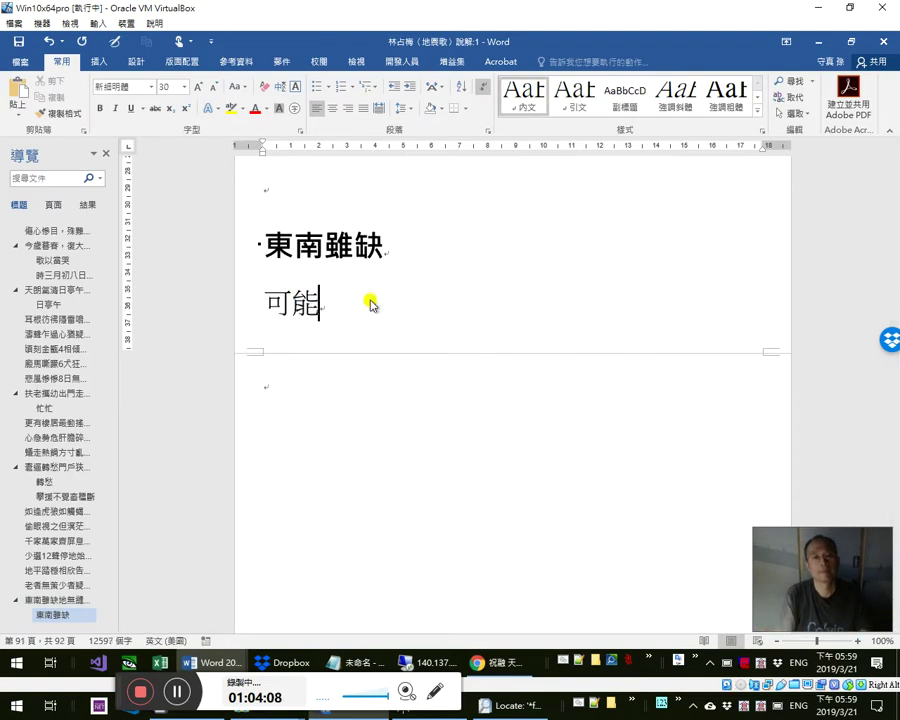
pyautogui.write('指這個典故')
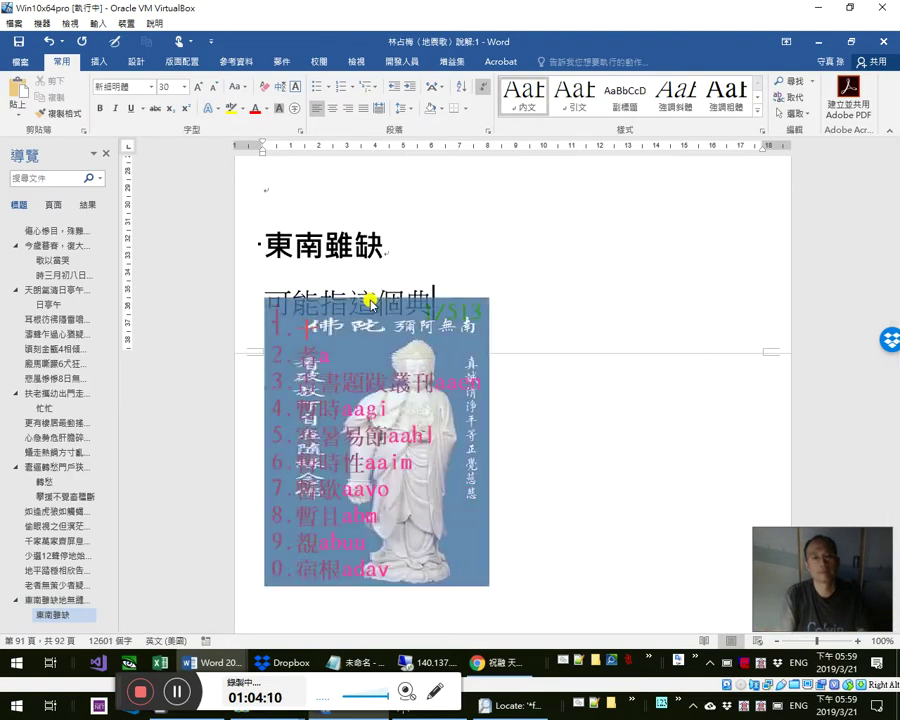
pyautogui.press('Left')
pyautogui.press('Left')
pyautogui.press('Left')
pyautogui.hotkey('shift', 'Right')
pyautogui.hotkey('shift', 'Right')
pyautogui.press('Left')
pyautogui.press('Left')
pyautogui.hotkey('shift', 'Right')
pyautogui.hotkey('shift', 'Right')
pyautogui.hotkey('shift', 'Right')
pyautogui.scroll(5, 345, 293)
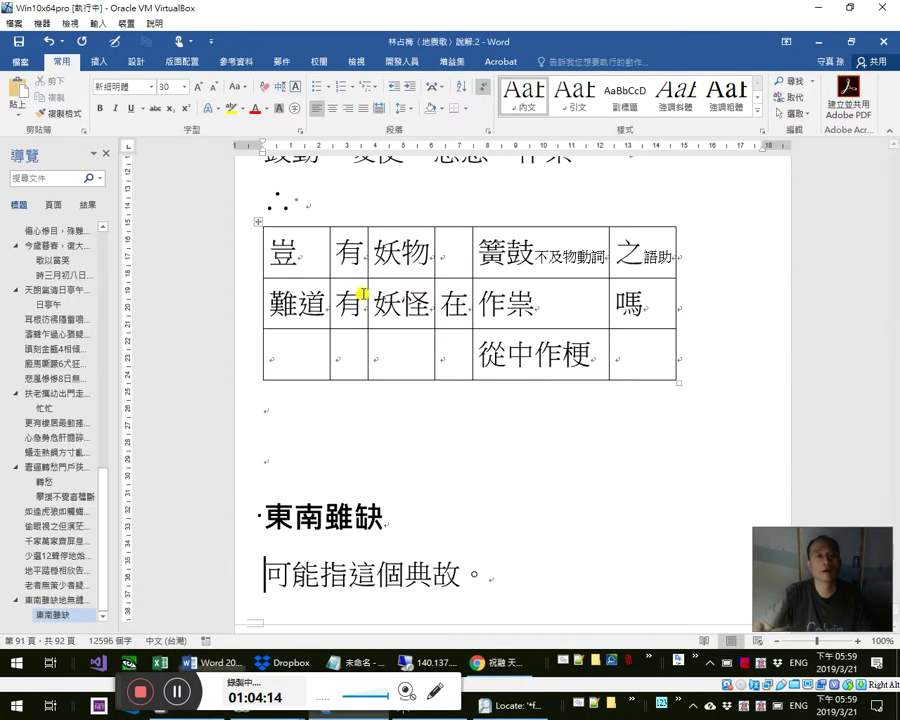
pyautogui.hotkey('shift', 'Right')
pyautogui.hotkey('alt', 'Tab')
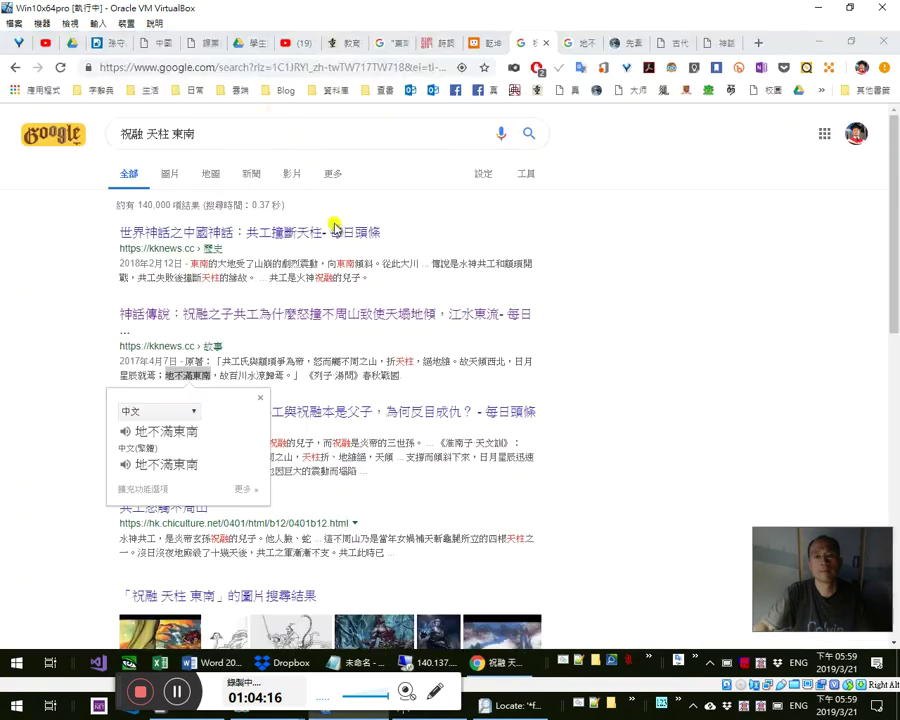
# - Copy the 祝融 天柱 東南 Google results address from Chrome
pyautogui.click(254, 66)
pyautogui.rightClick(258, 70)
pyautogui.click(285, 147)
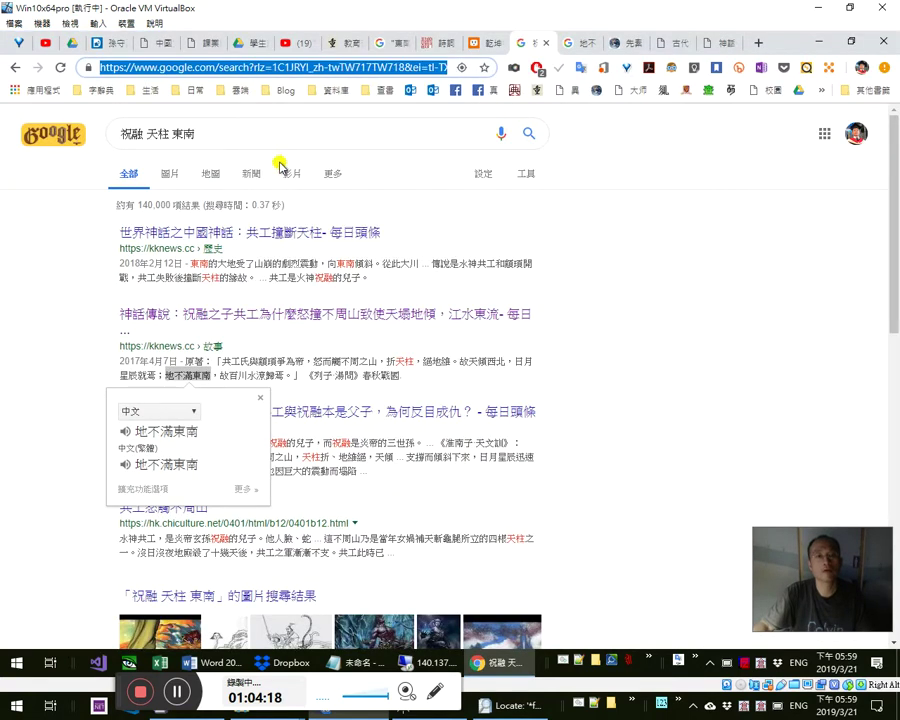
pyautogui.hotkey('alt', 'Tab')
# - Prefix the line with 用谷歌大神查， and link the phrase to the Google results
pyautogui.press('Home')
pyautogui.write('用')
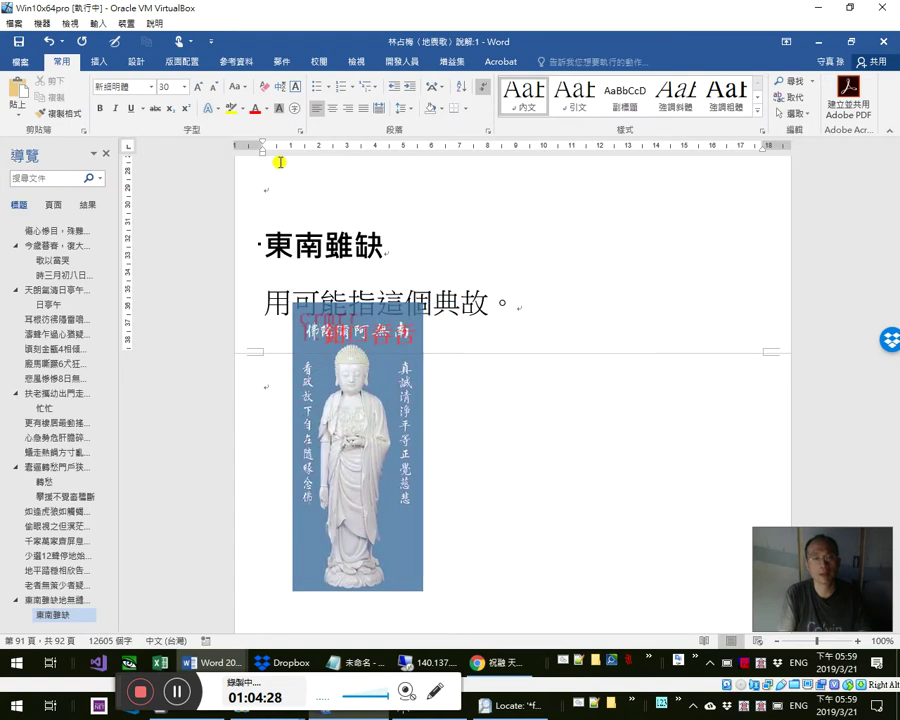
pyautogui.write('谷歌')
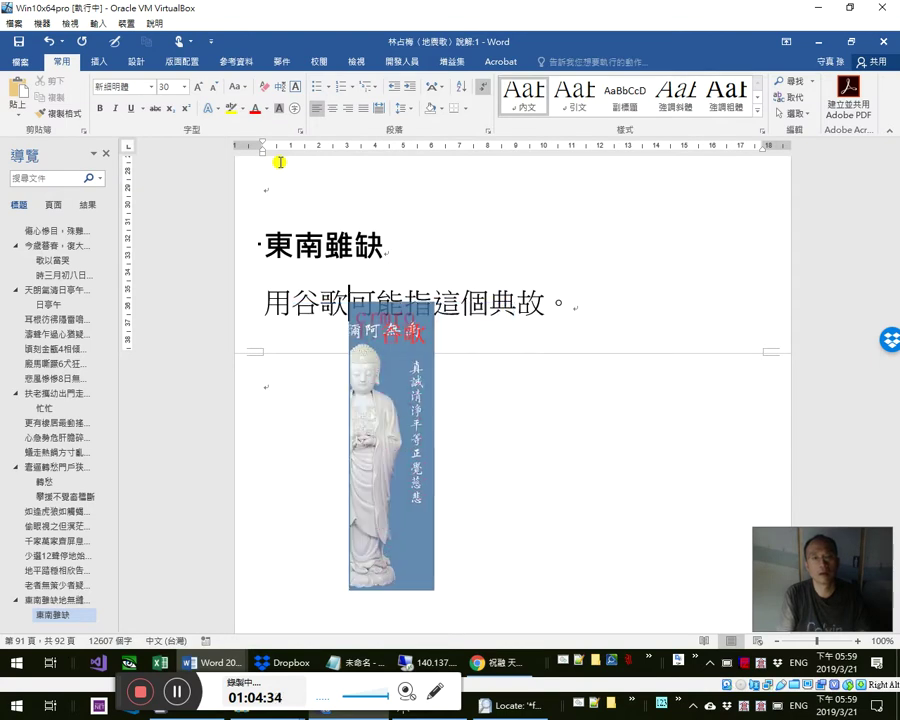
pyautogui.write('大')
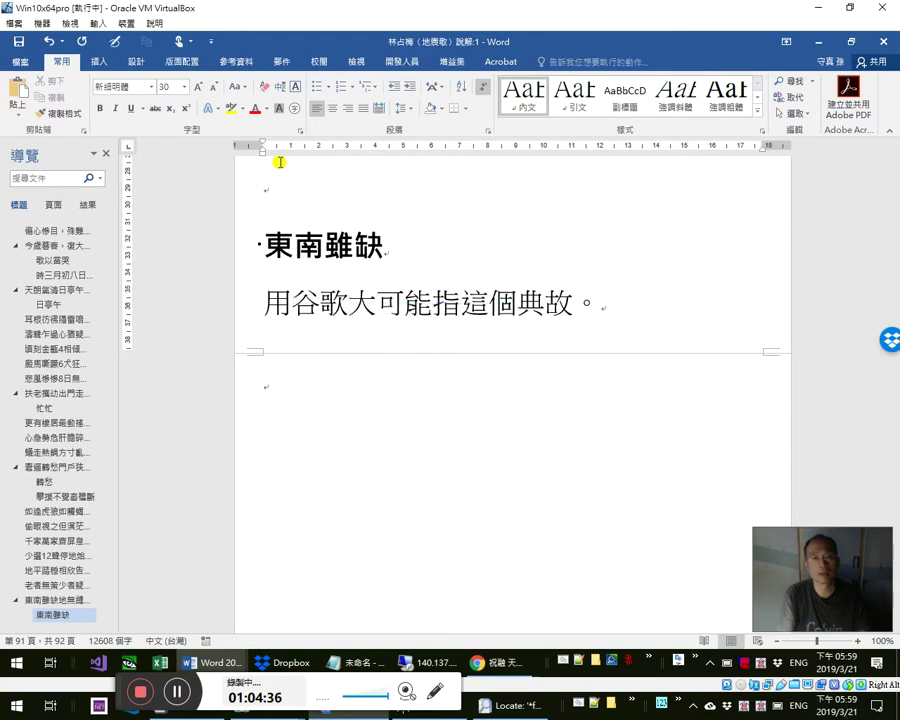
pyautogui.write('神查，')
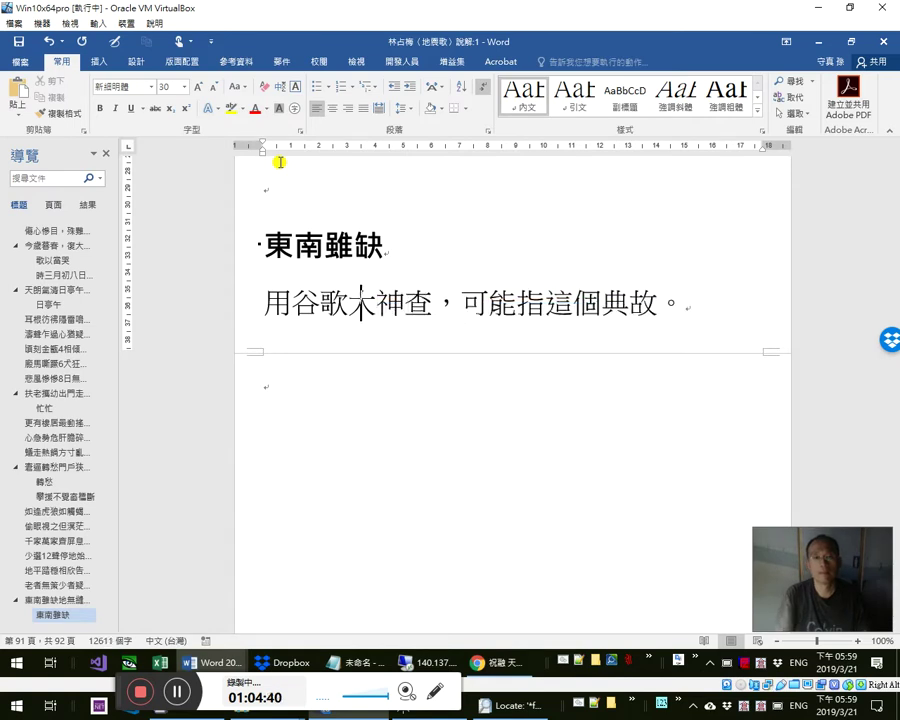
pyautogui.hotkey('shift', 'End')
pyautogui.hotkey('ctrl', 'y')
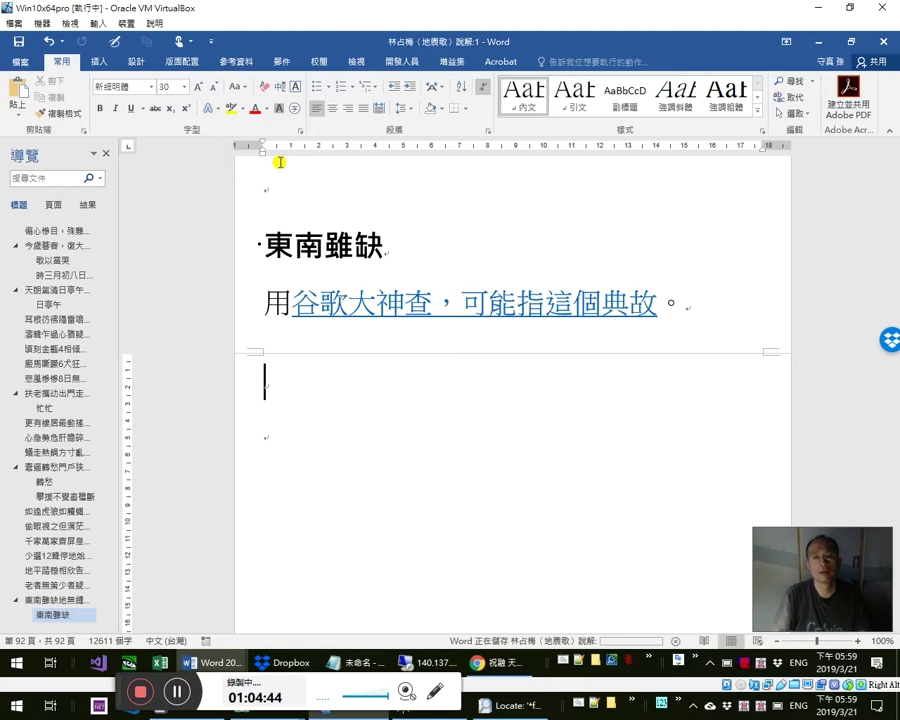
pyautogui.hotkey('alt', 'Tab')
pyautogui.hotkey('alt', 'Tab')
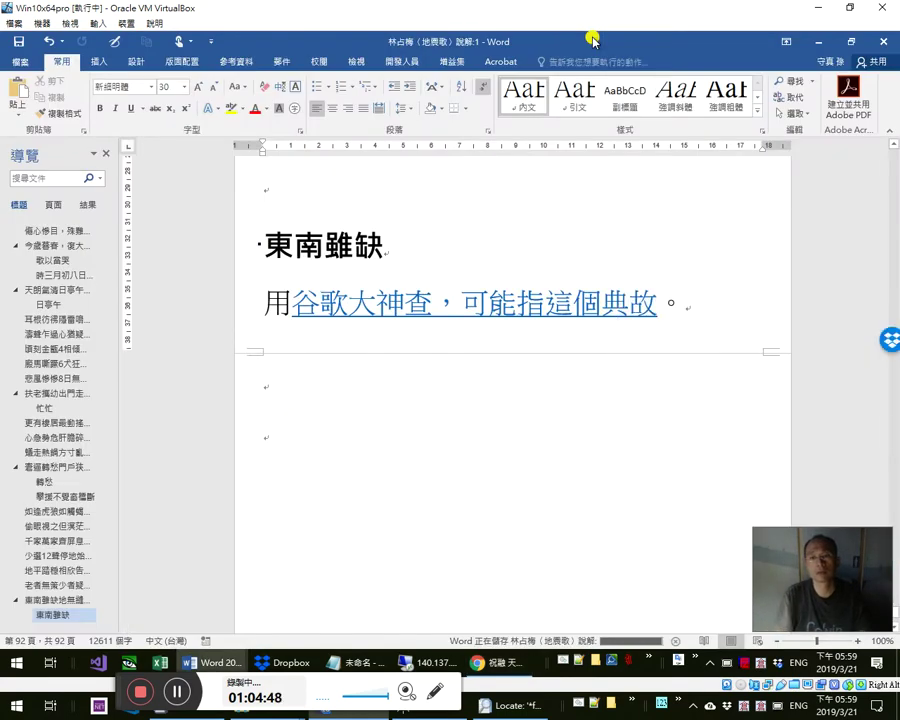
# - Replace the closing 。 with ： and start a new line below
pyautogui.press('Right')
pyautogui.write('達')
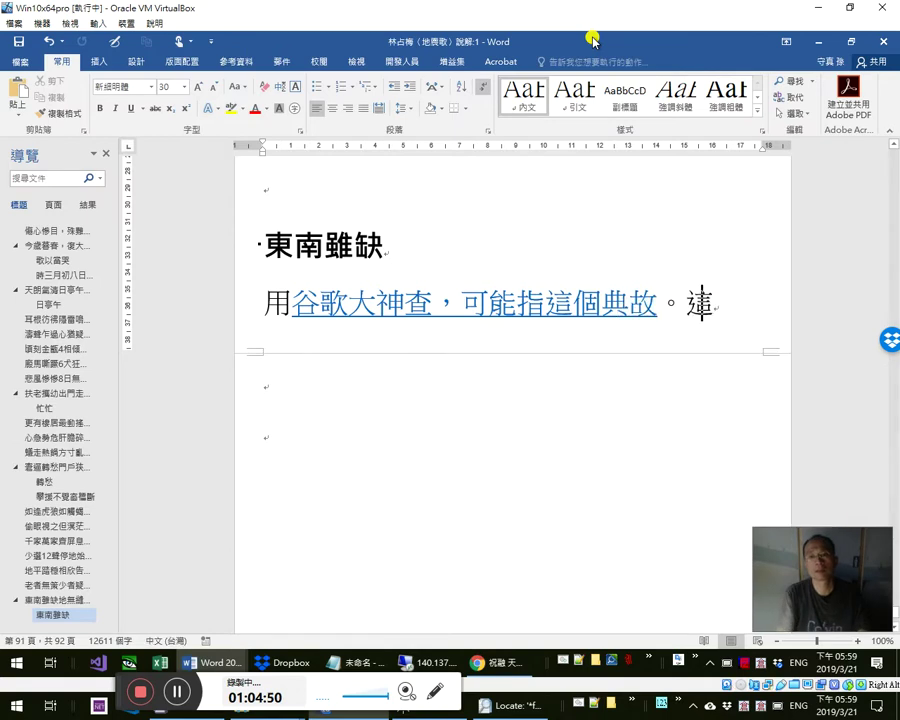
pyautogui.hotkey('shift', 'Left')
pyautogui.hotkey('shift', 'Left')
pyautogui.write('：')
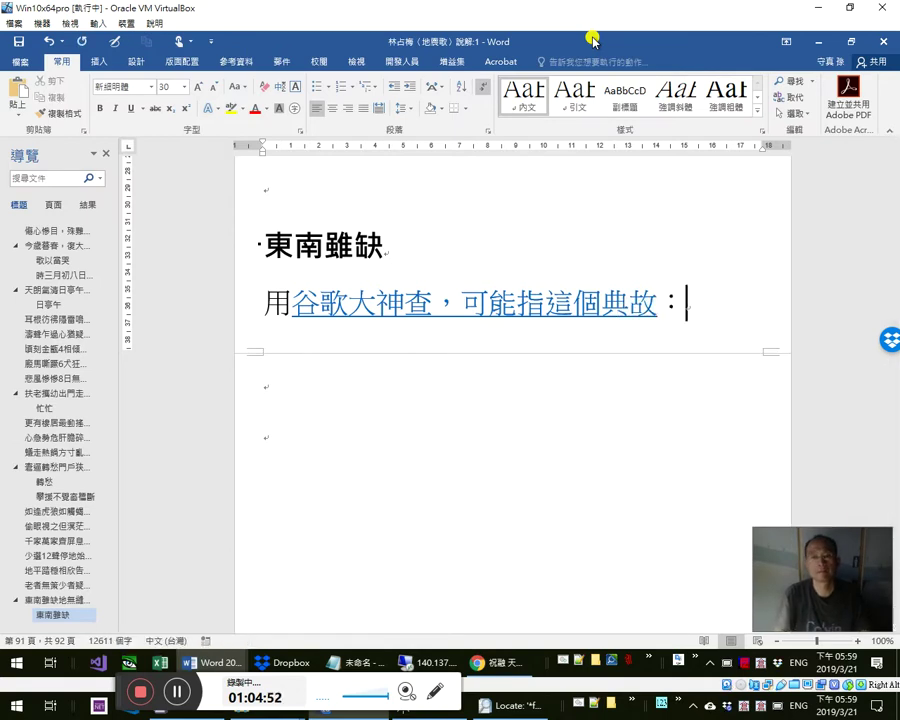
pyautogui.press('Return')
pyautogui.hotkey('alt', 'Tab')
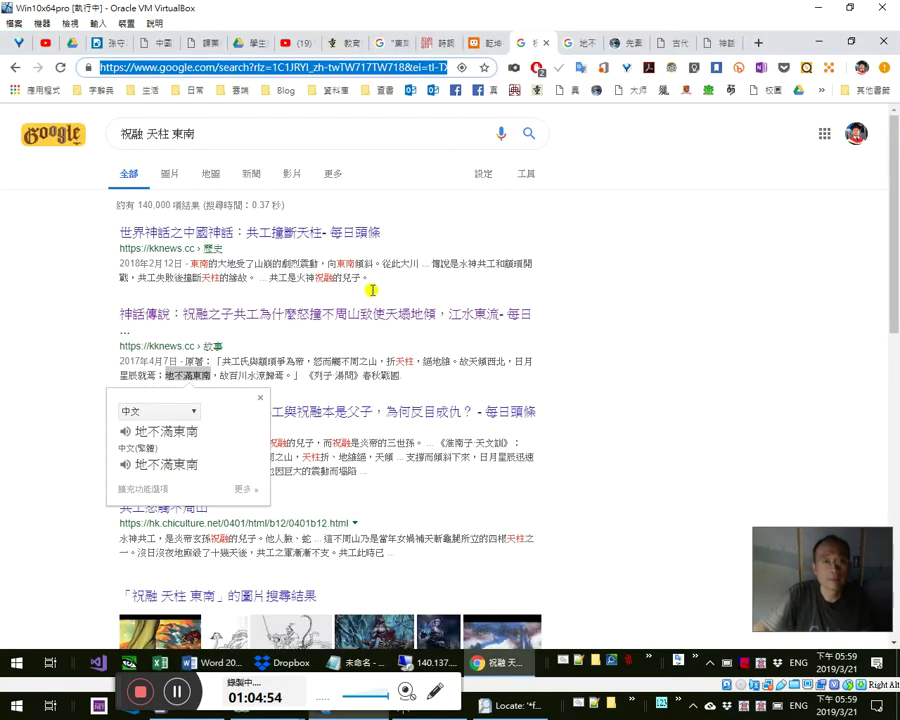
# - Preview the result articles and select the whole first-result kknews snippet
pyautogui.moveTo(194, 263); pyautogui.dragTo(304, 273)
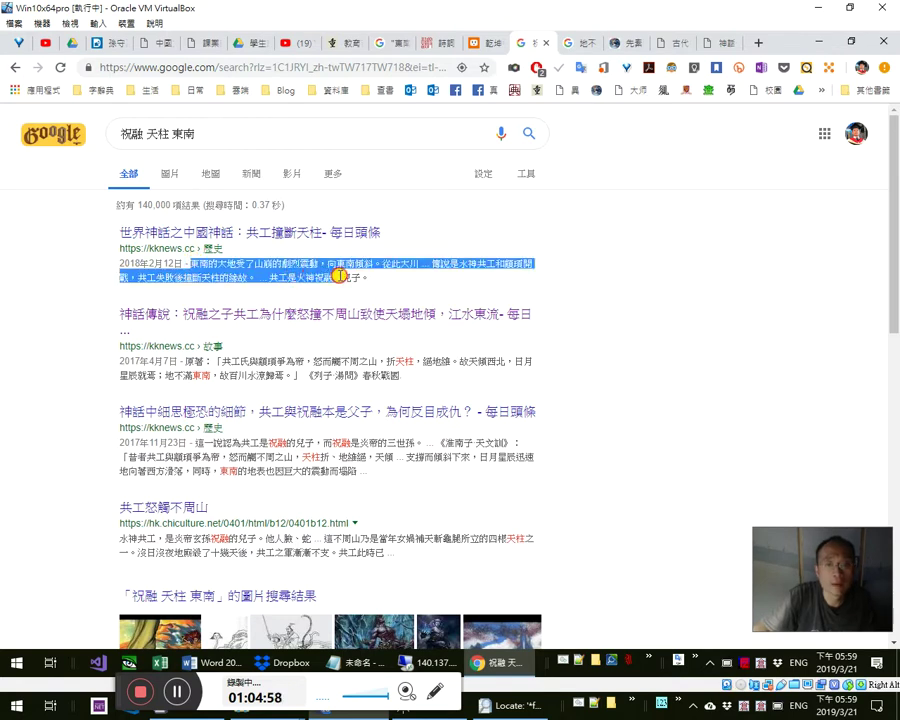
pyautogui.moveTo(344, 276); pyautogui.dragTo(345, 277)
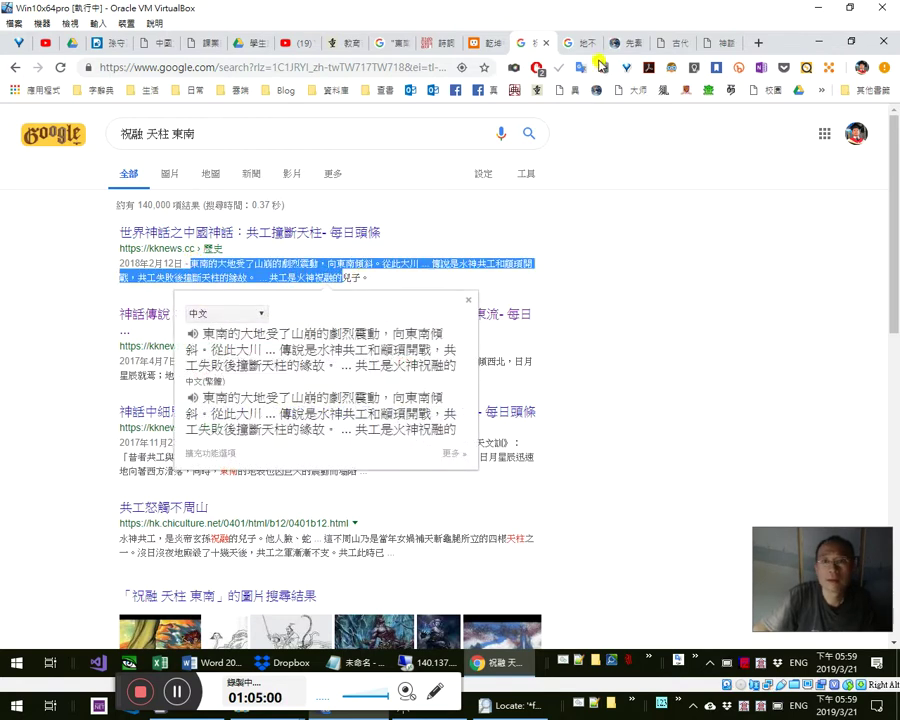
pyautogui.click(594, 330)
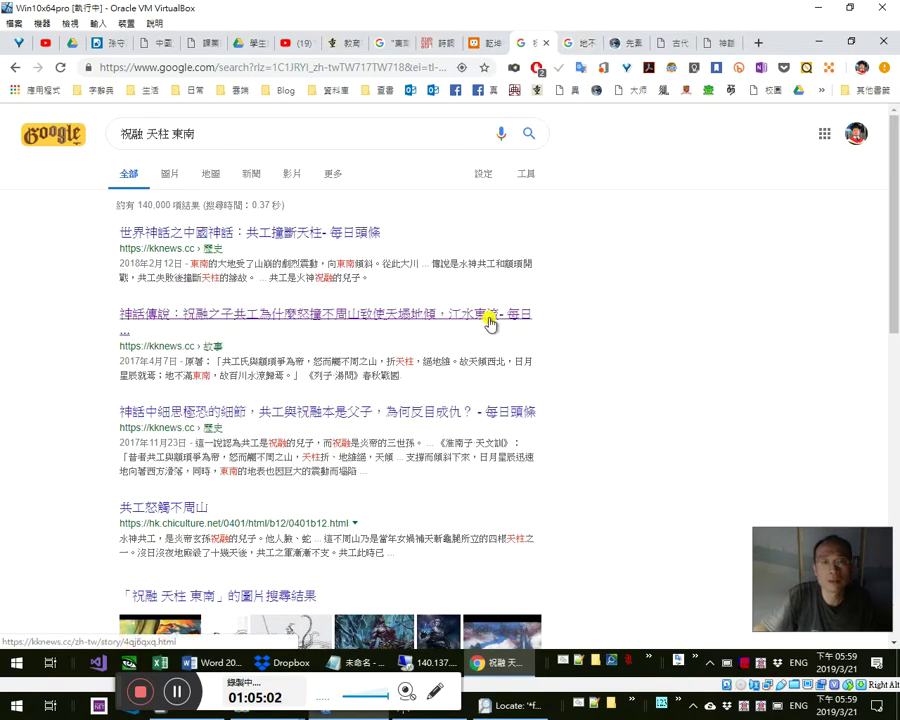
pyautogui.click(492, 316)
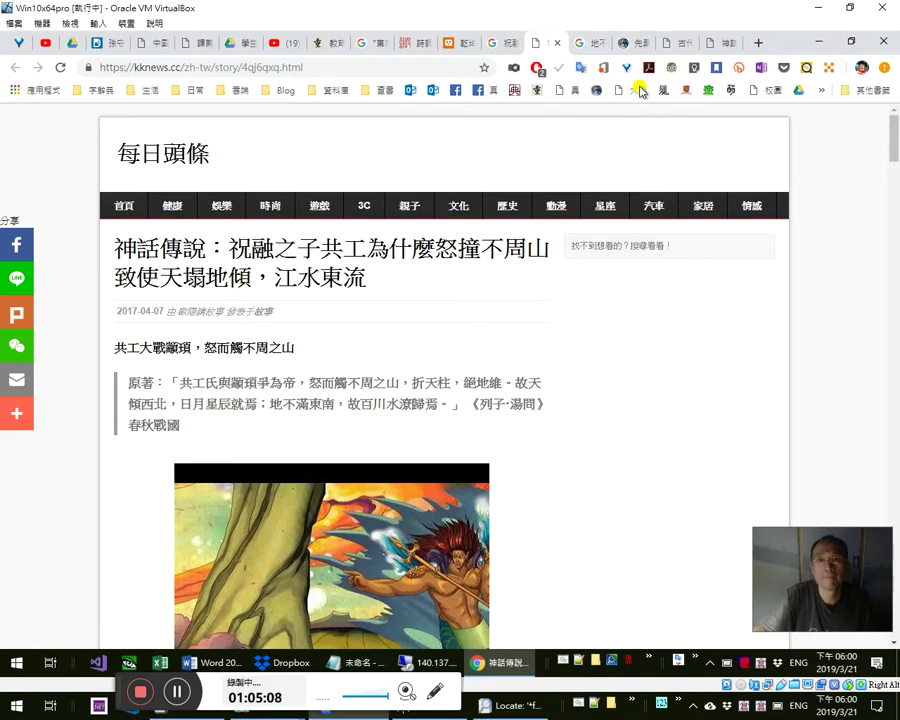
pyautogui.click(553, 42)
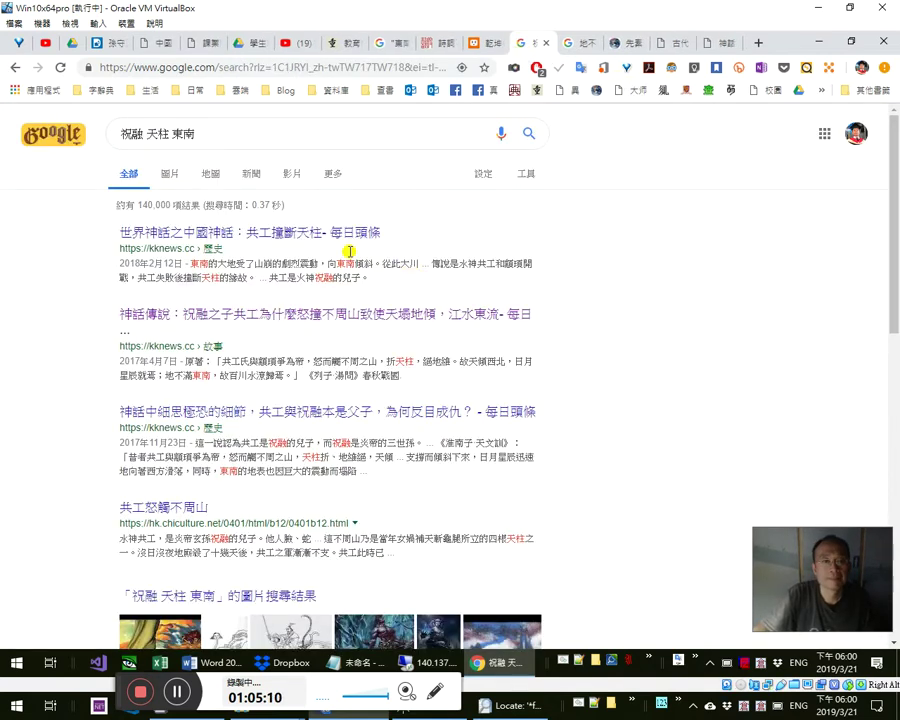
pyautogui.hotkey('alt', 'Tab')
pyautogui.hotkey('alt', 'Tab')
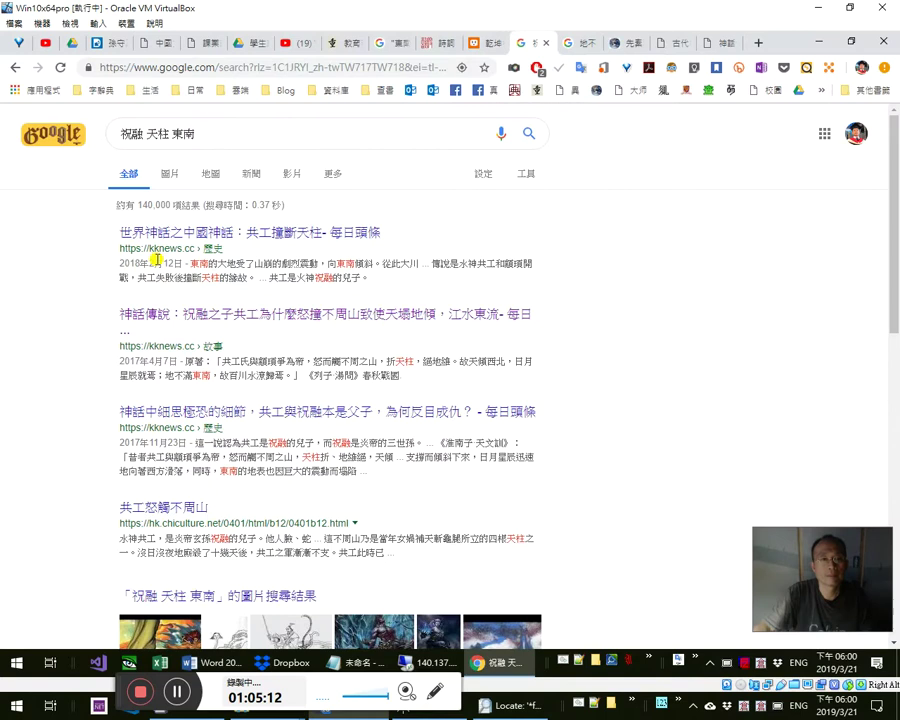
pyautogui.moveTo(210, 265); pyautogui.dragTo(366, 275)
pyautogui.hotkey('ctrl', 'c')
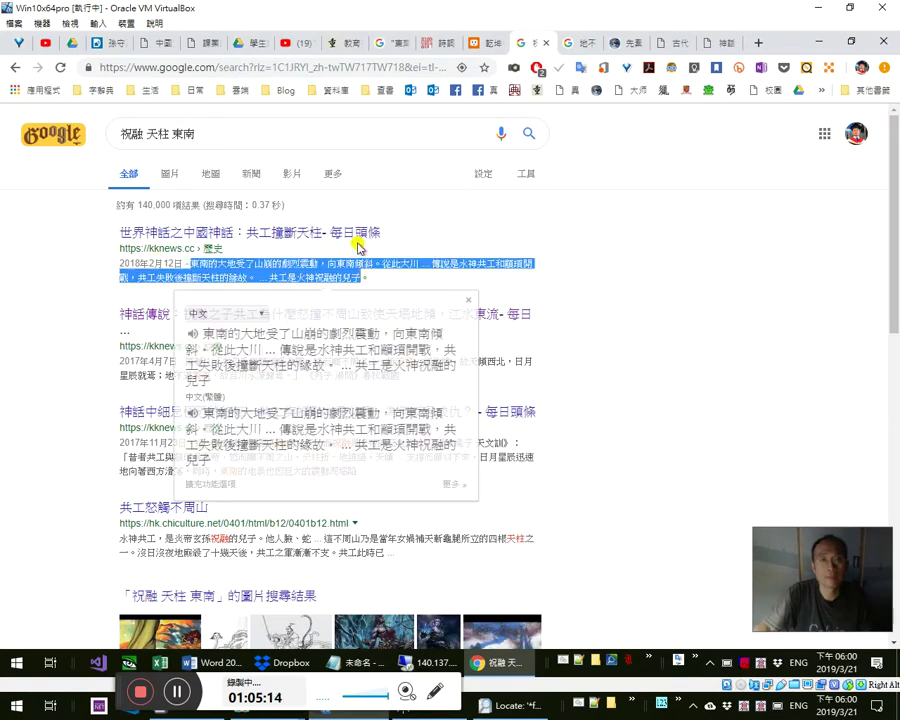
pyautogui.click(362, 232)
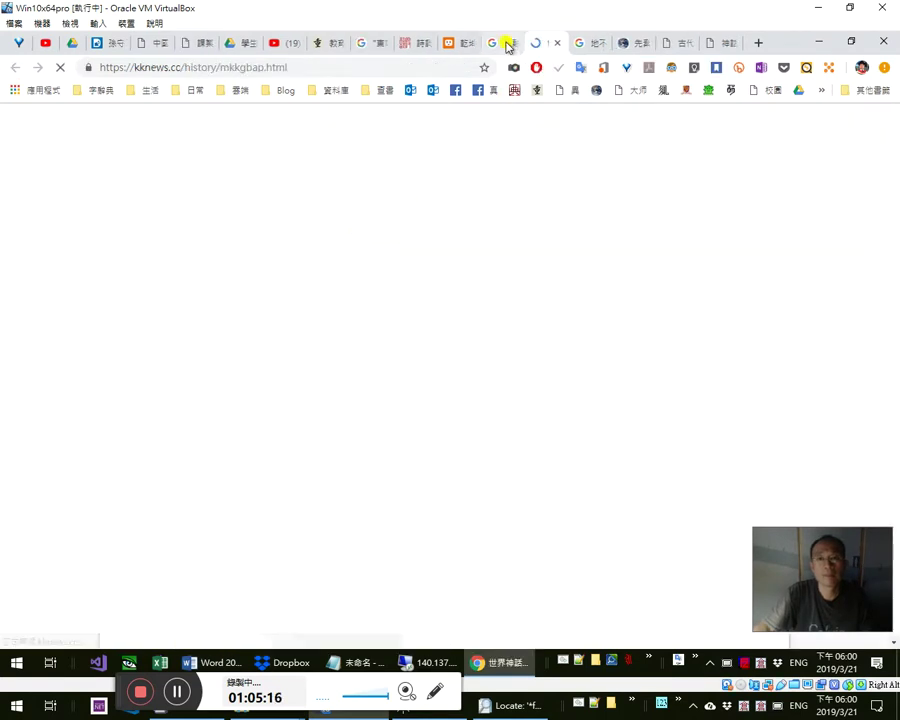
pyautogui.click(557, 42)
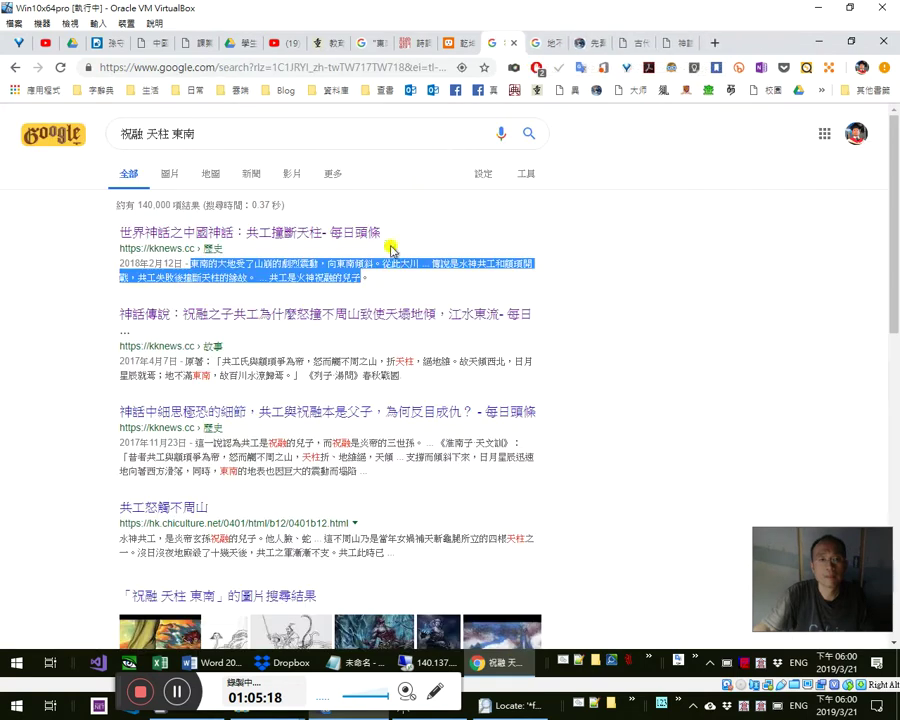
# - Paste the snippet beginning 東南的大地受了山崩的劇烈震動 into the Word notes
pyautogui.rightClick(345, 286)
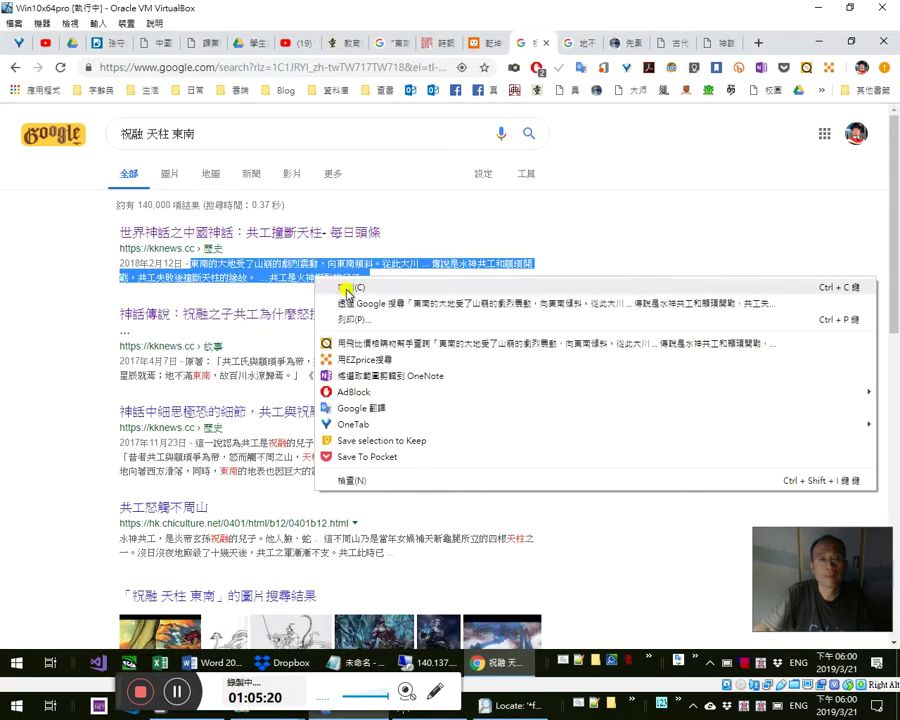
pyautogui.click(348, 290)
pyautogui.hotkey('alt', 'Tab')
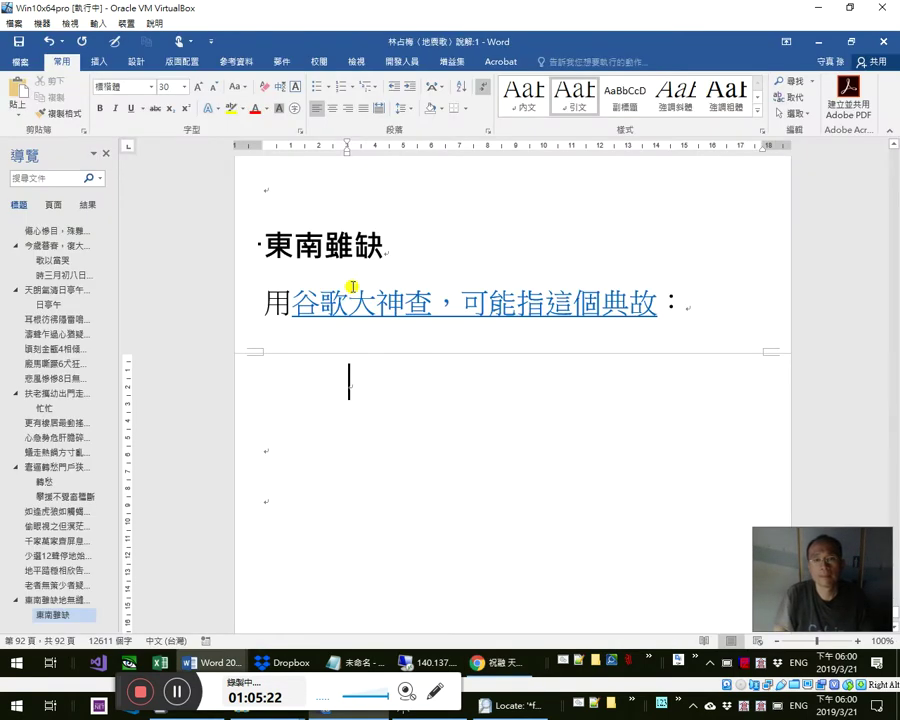
pyautogui.hotkey('ctrl', 'v')
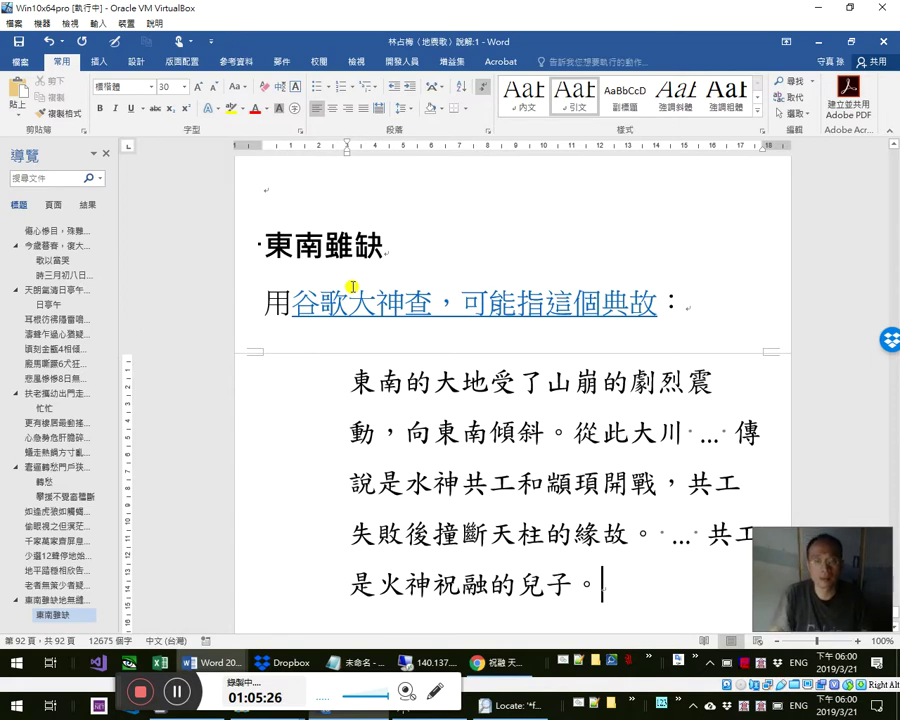
pyautogui.hotkey('alt', 'Tab')
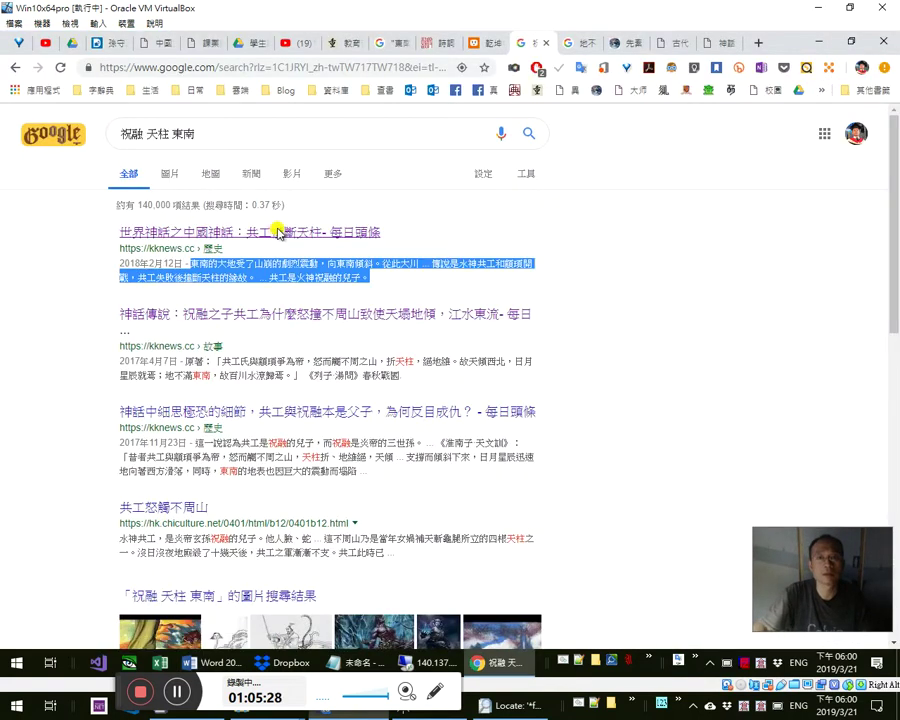
# - Open the kknews 共工撞斷天柱 article and copy its web address
pyautogui.click(279, 233)
pyautogui.click(368, 72)
pyautogui.rightClick(370, 73)
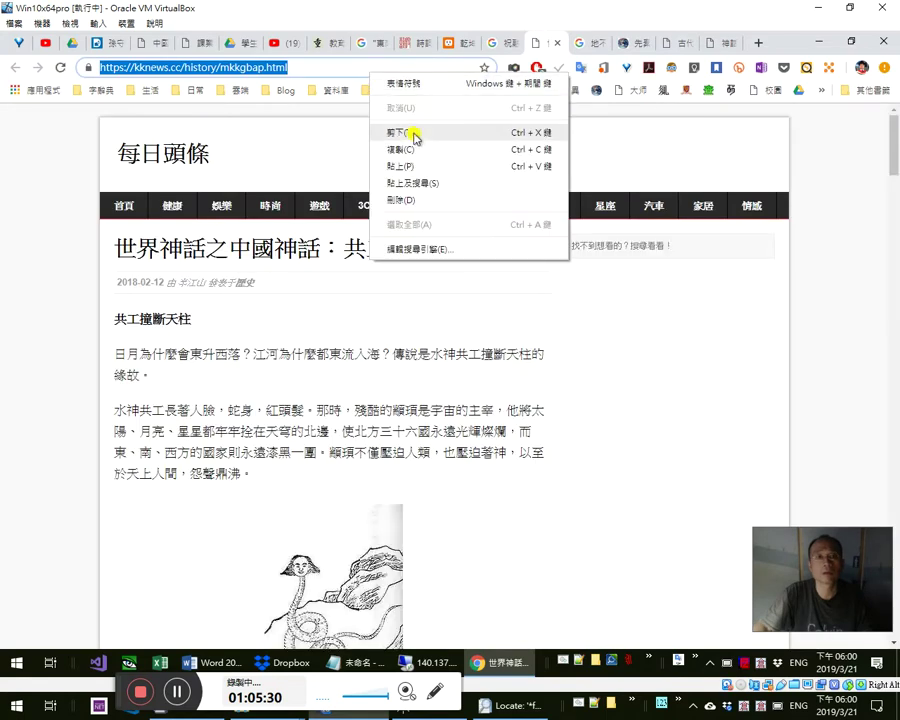
pyautogui.click(410, 149)
pyautogui.hotkey('alt', 'Left')
# - Paste the kknews source link into the Word notes below the quoted paragraph
pyautogui.hotkey('alt', 'Tab')
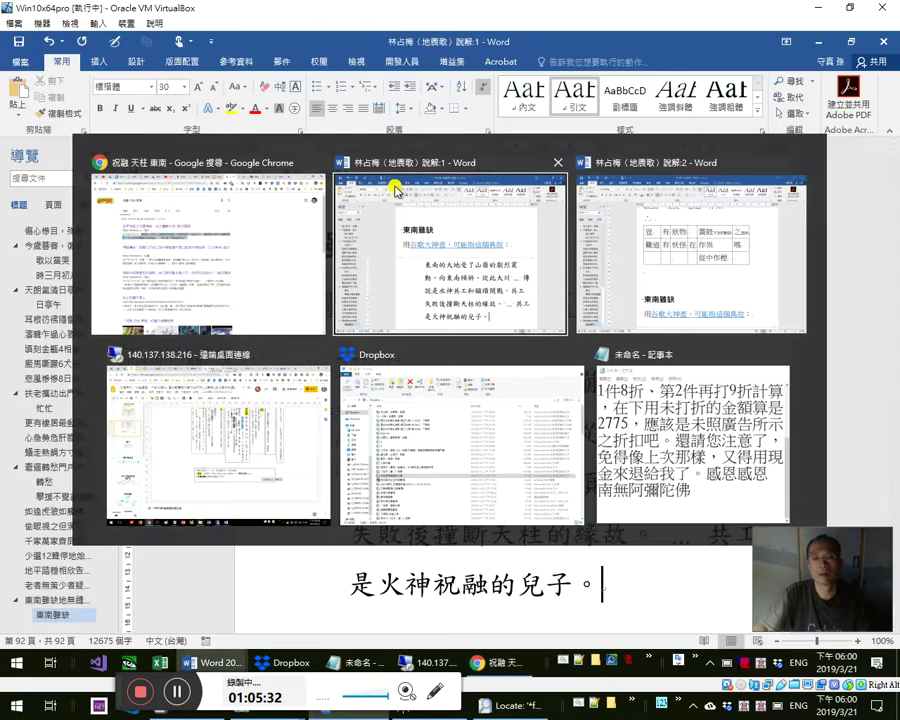
pyautogui.press('Return')
pyautogui.hotkey('ctrl', 'v')
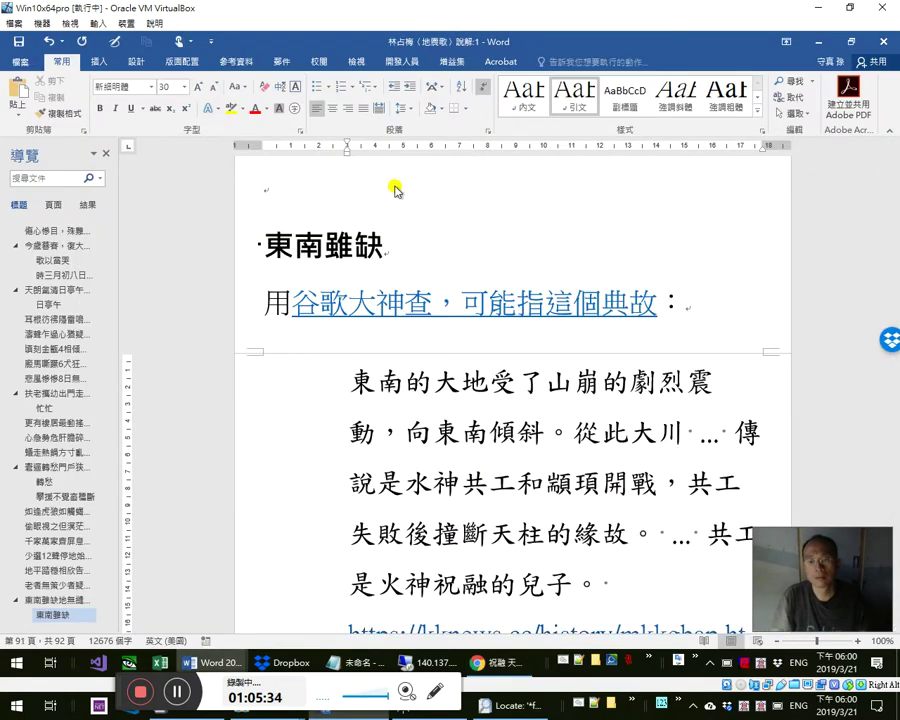
# - Make the pasted kknews link subscript at font size 20 so it follows 是火神祝融的兒子。
pyautogui.press('Up')
pyautogui.press('Home')
pyautogui.hotkey('shift', 'Down')
pyautogui.hotkey('shift', 'Down')
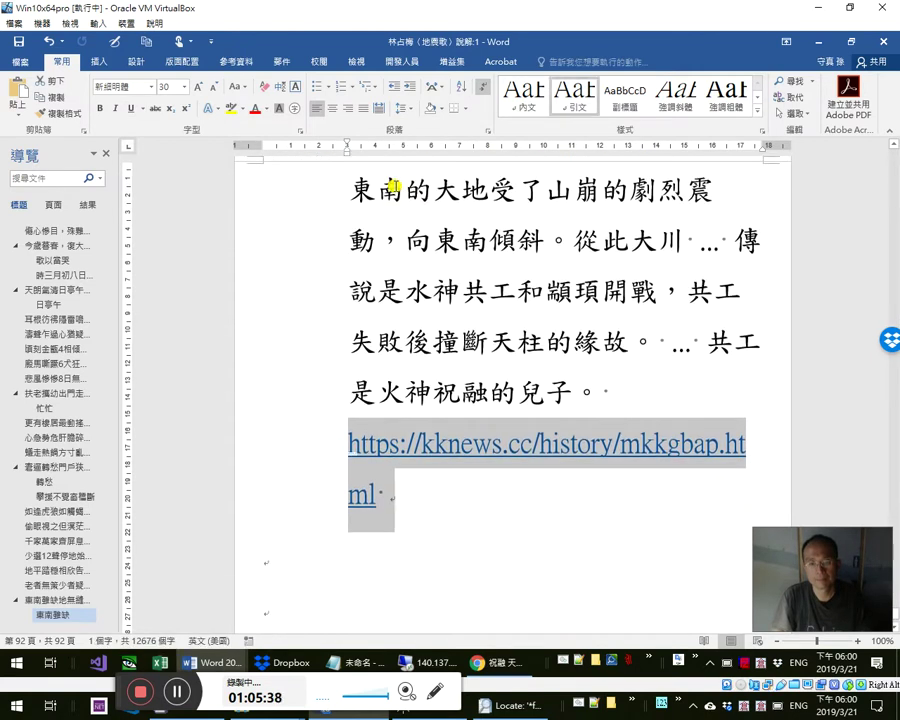
pyautogui.hotkey('shift', 'Left')
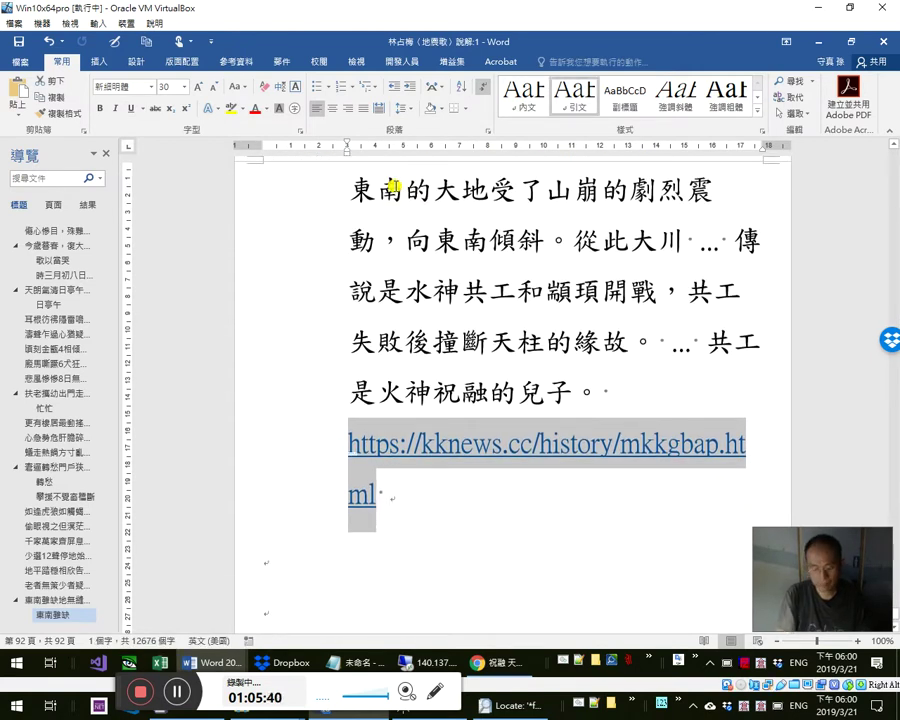
pyautogui.hotkey('ctrl', '=')
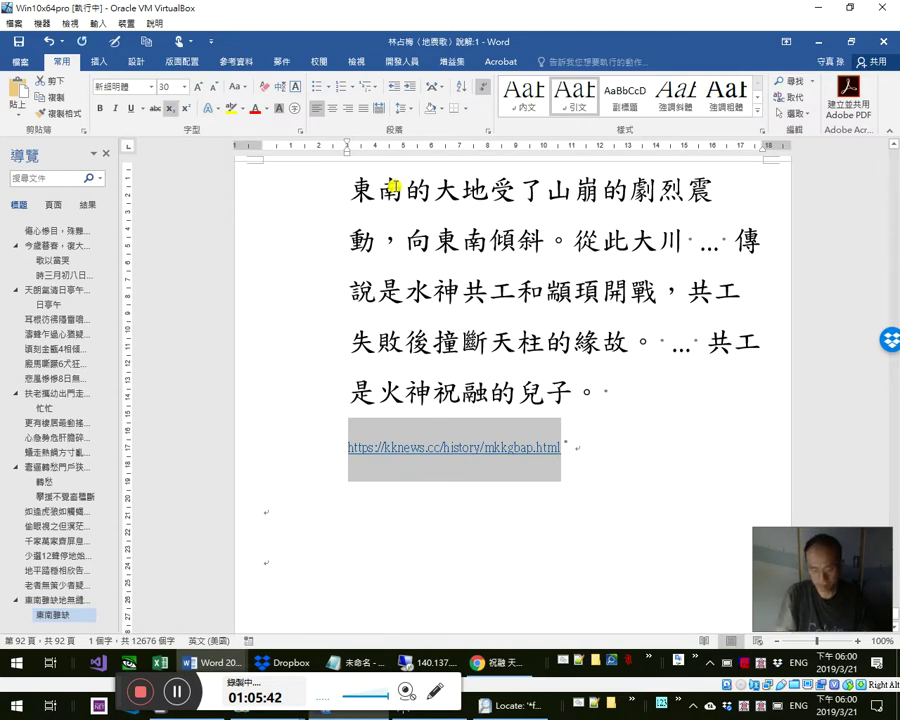
pyautogui.hotkey('ctrl', 'shift', ',')
pyautogui.hotkey('ctrl', 'shift', ',')
pyautogui.hotkey('ctrl', 'shift', ',')
pyautogui.hotkey('ctrl', 'shift', ',')
pyautogui.hotkey('ctrl', 'shift', ',')
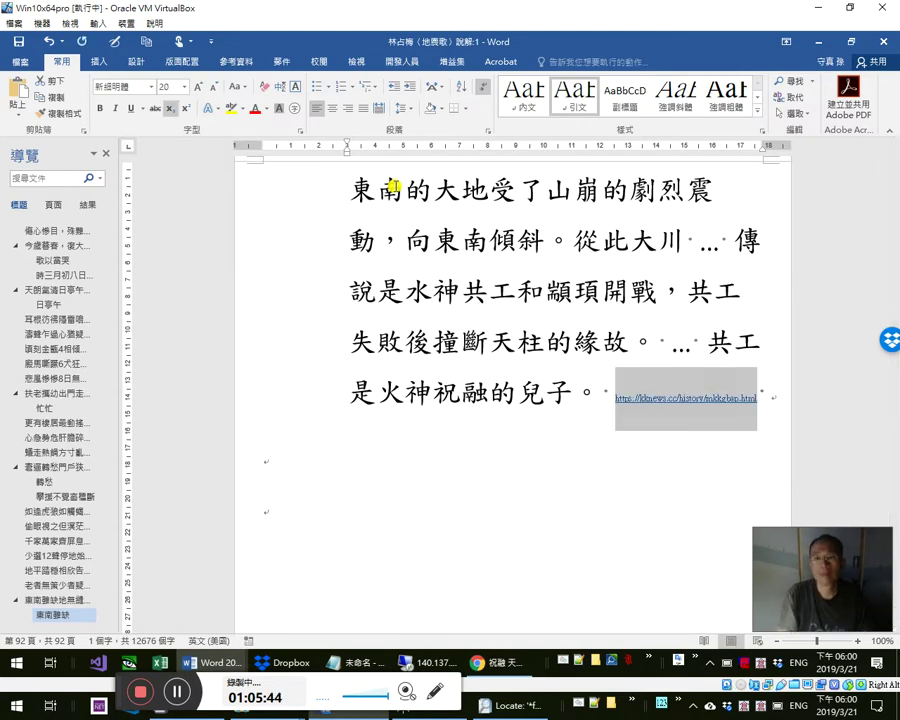
pyautogui.press('Left')
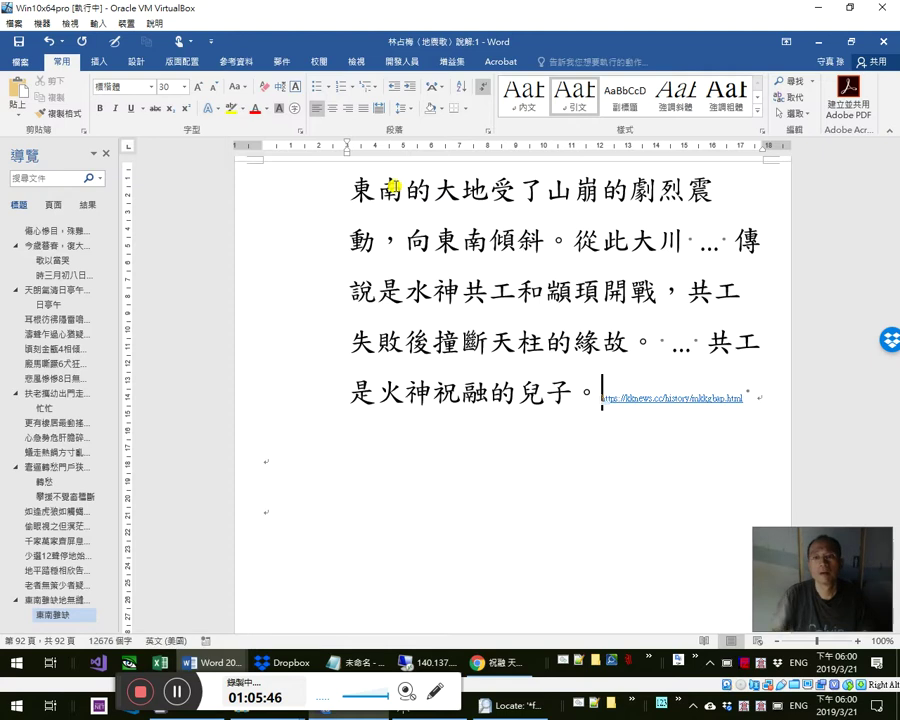
pyautogui.scroll(3, 378, 263)
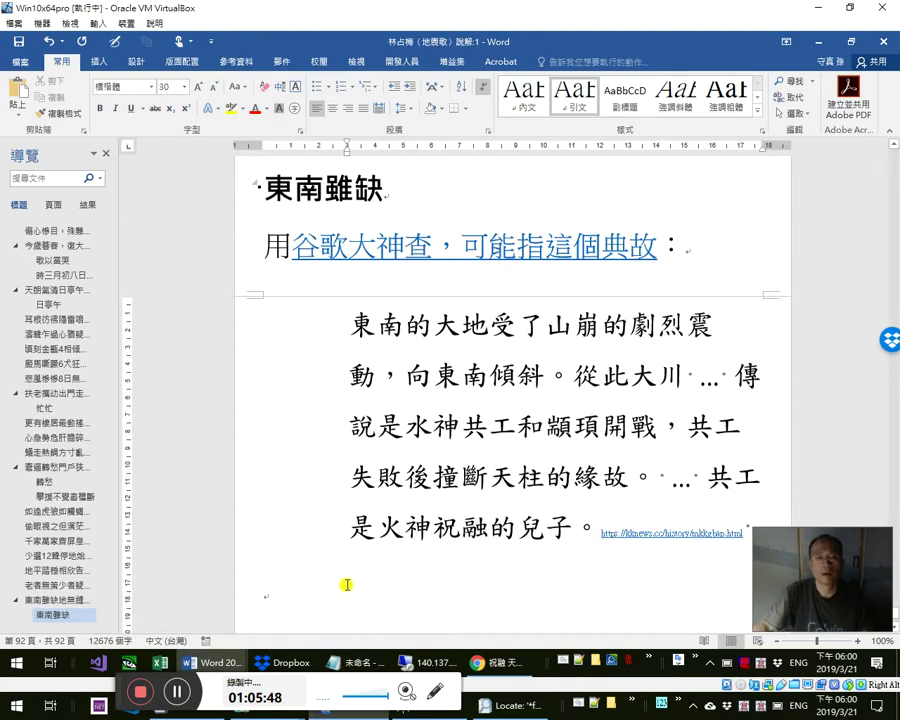
# - Type the line 蓋出自《列子・湯問》 under the paragraph and select 湯問
pyautogui.click(346, 584)
pyautogui.write('蓋出自')
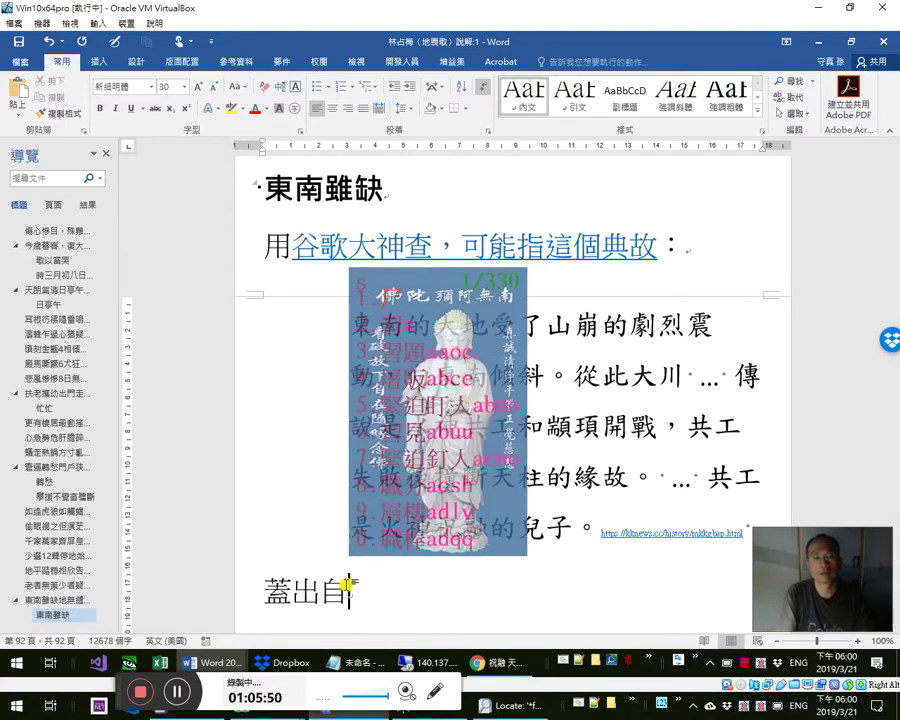
pyautogui.write('《列子‧')
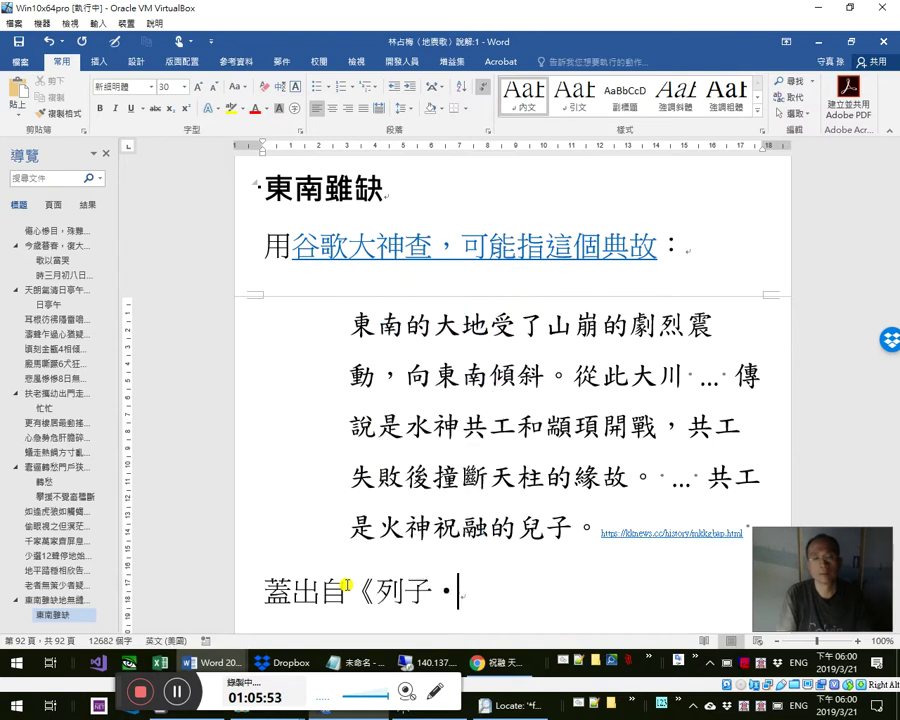
pyautogui.press('Return')
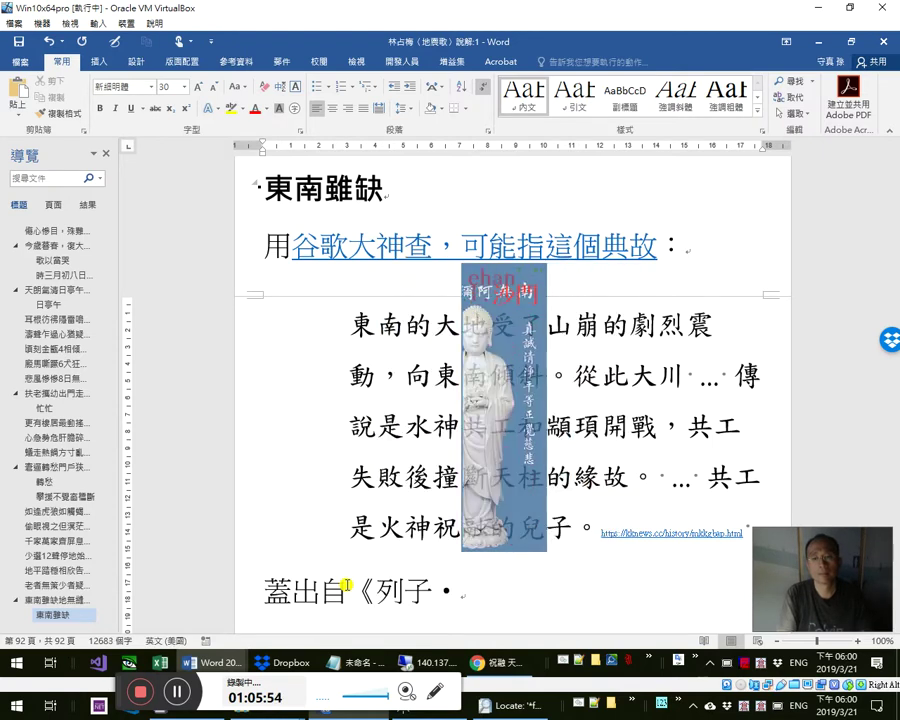
pyautogui.write('湯問')
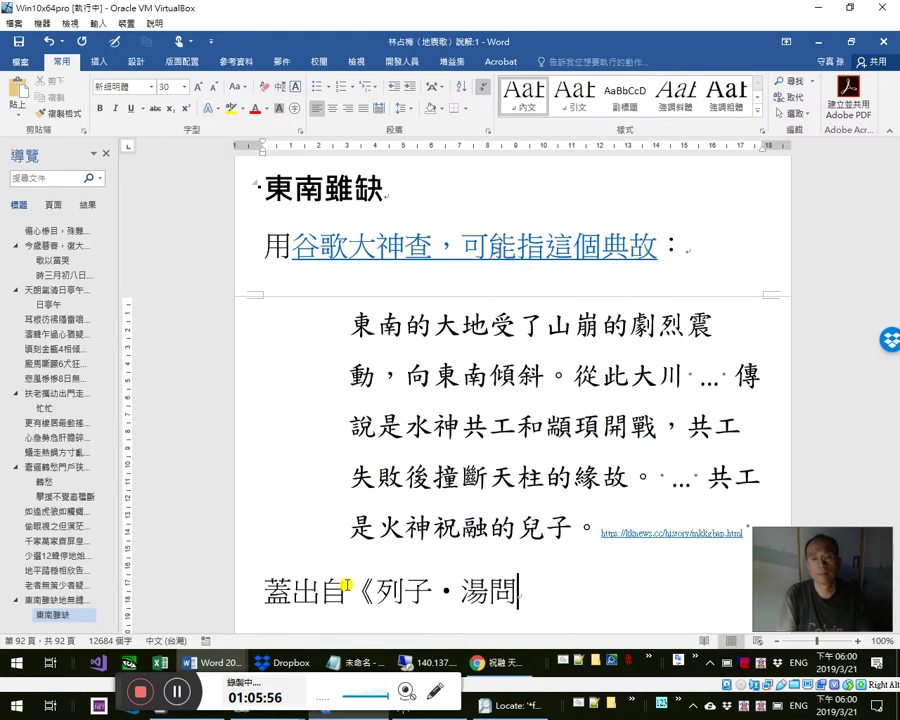
pyautogui.hotkey('shift', 'Left')
pyautogui.hotkey('shift', 'Left')
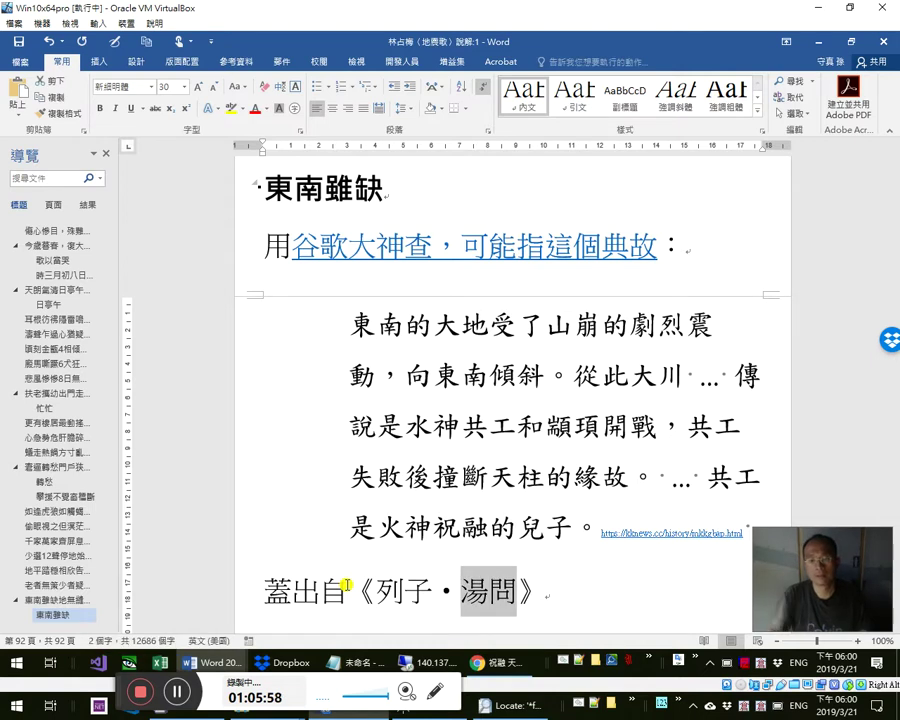
# - Search all open Notepad++ phrase files for 湯問, finding no existing entry
pyautogui.moveTo(625, 705)
pyautogui.click(425, 578)
pyautogui.hotkey('ctrl', 'f')
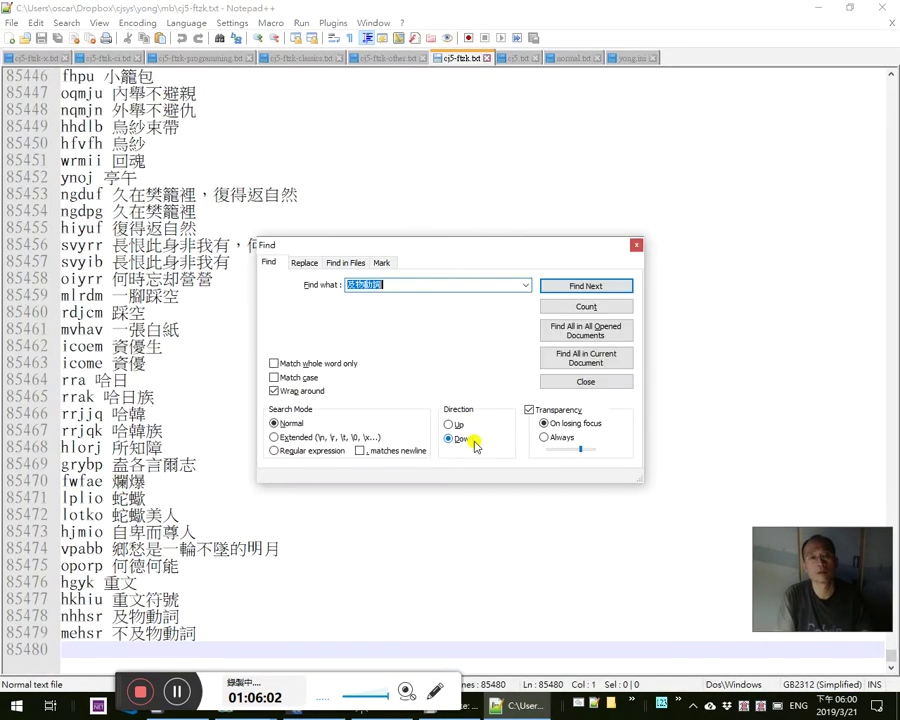
pyautogui.hotkey('alt', 'o')
pyautogui.press('Escape')
# - Append the entry 'ehanr 湯問' at the end of cj5-ftzk-classics.txt
pyautogui.hotkey('ctrl', 'Tab')
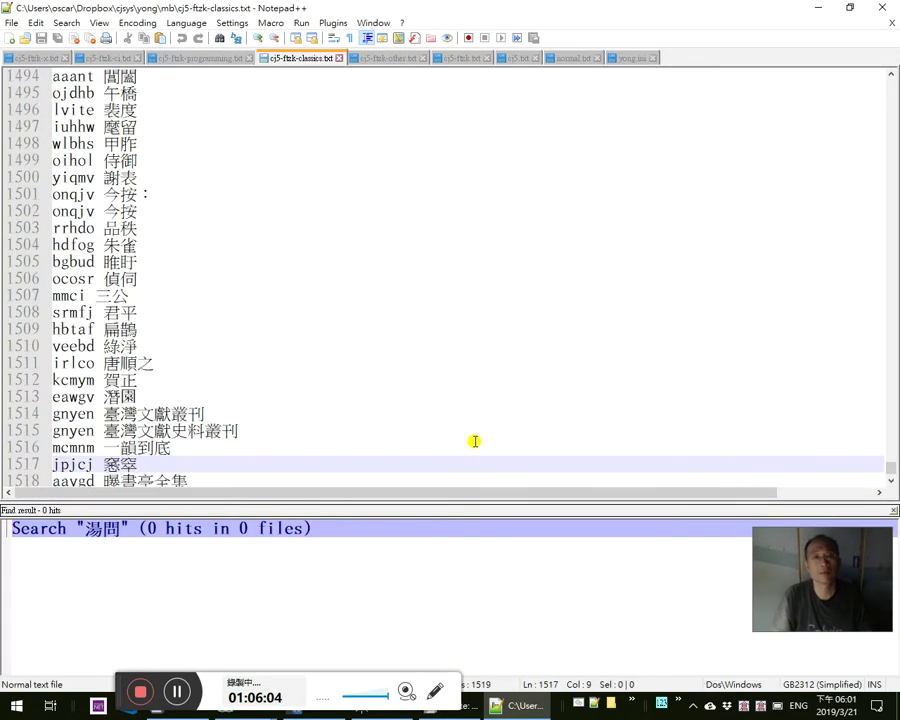
pyautogui.hotkey('ctrl', 'End')
pyautogui.press('Return')
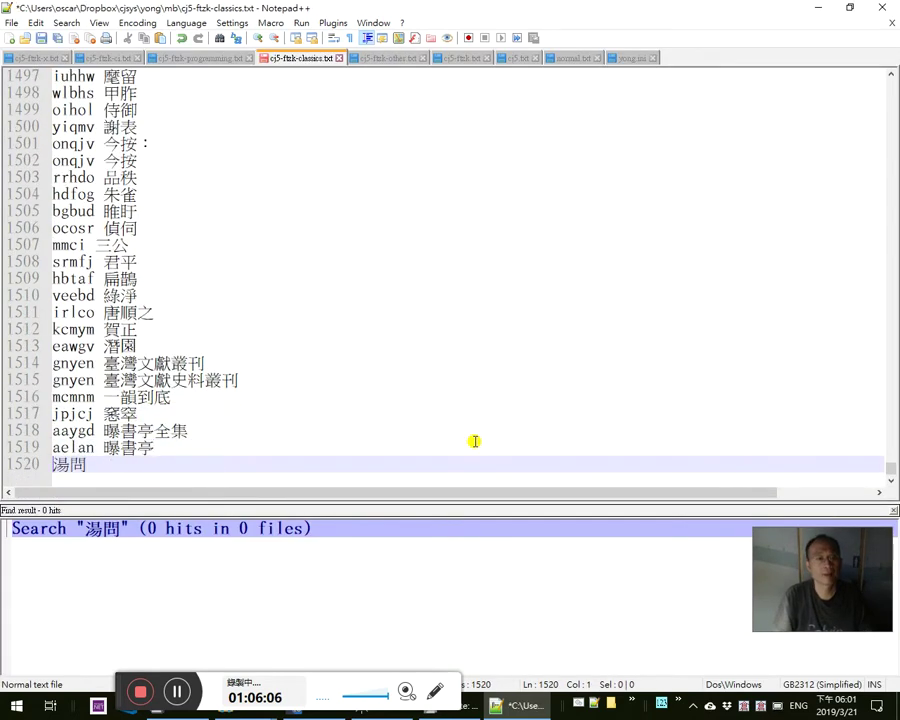
pyautogui.write('ehanr')
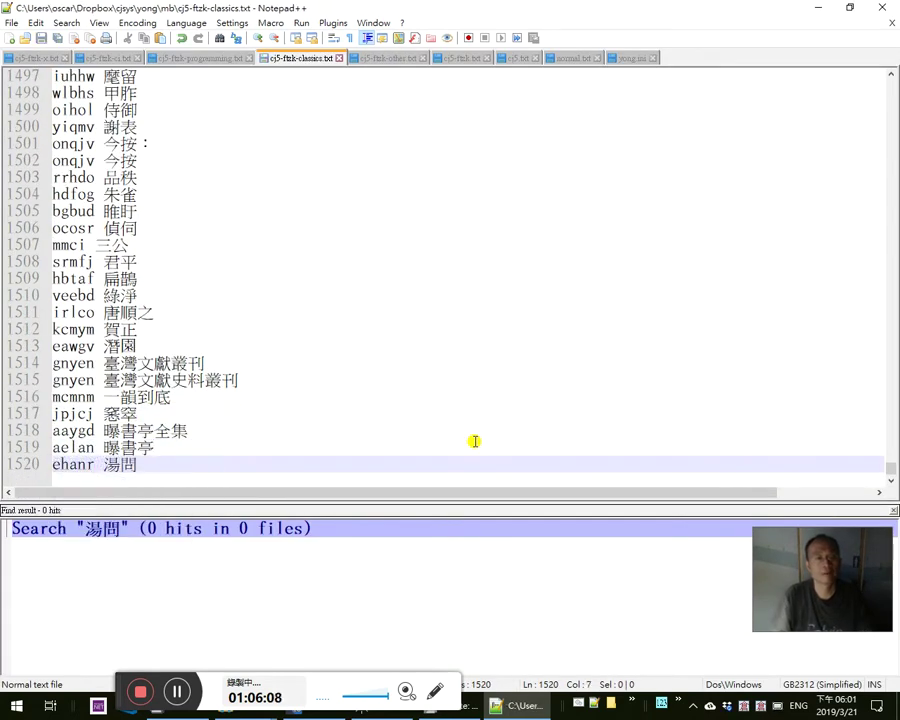
pyautogui.hotkey('alt', 'Tab')
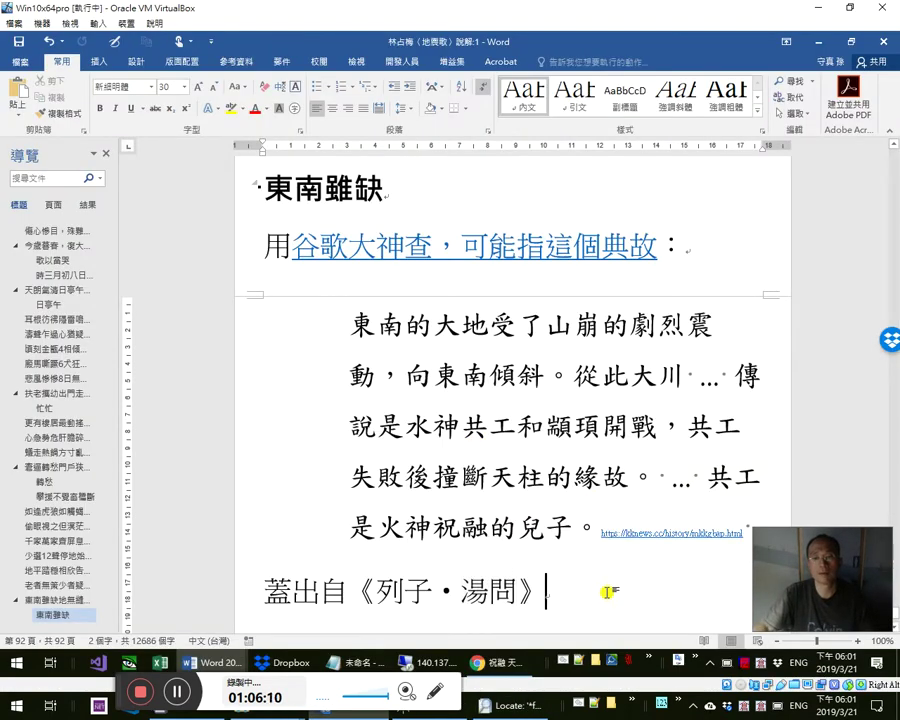
# - End the Word source line with a colon ： and start a new line
pyautogui.write('：')
pyautogui.press('Return')
pyautogui.hotkey('alt', 'Tab')
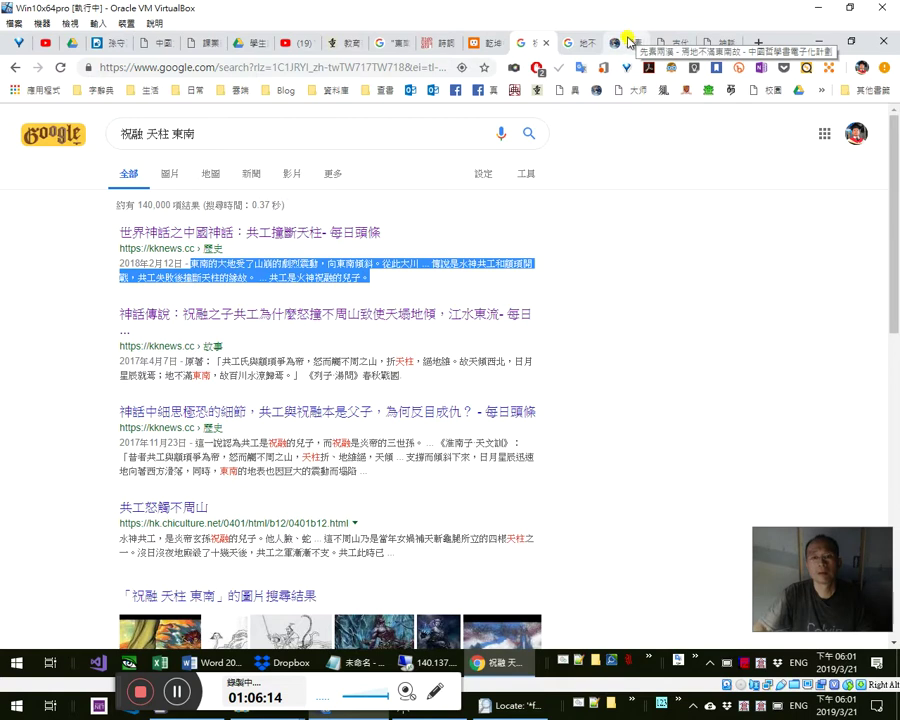
# - On ctext.org, select the 湯問 sentence from 其後共工氏 to 故百川水潦歸焉。 for copying
pyautogui.click(628, 42)
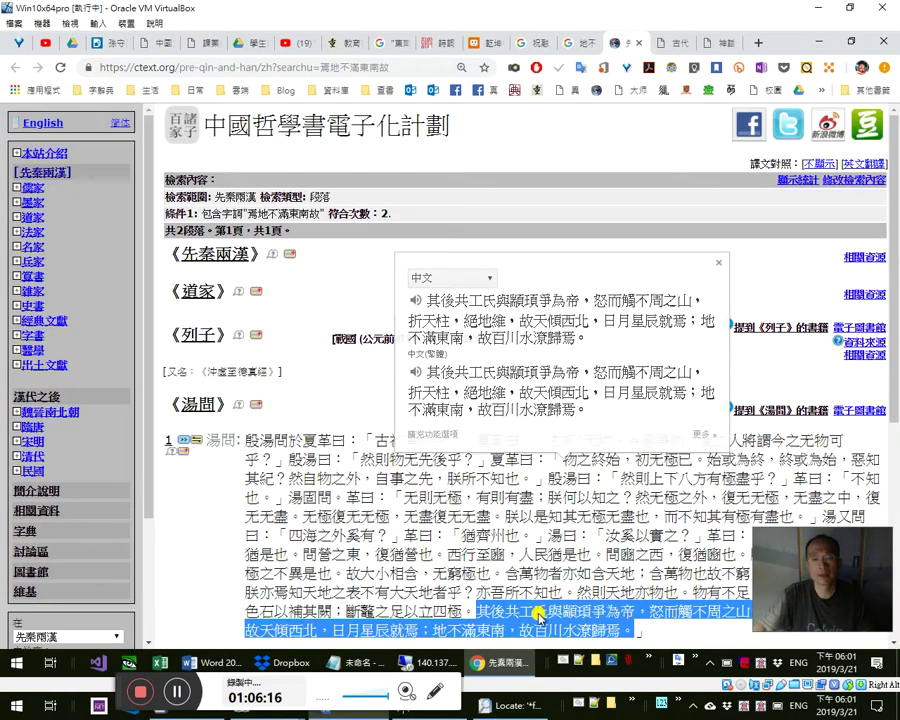
pyautogui.rightClick(536, 608)
pyautogui.click(622, 543)
pyautogui.scroll(-2, 622, 543)
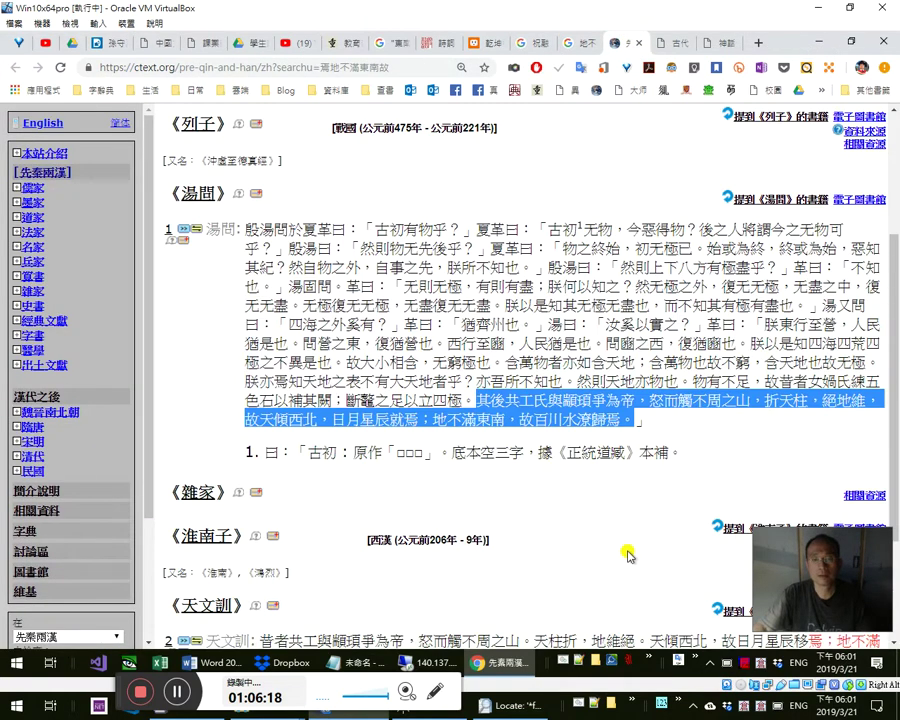
pyautogui.moveTo(206, 229); pyautogui.dragTo(541, 364)
pyautogui.click(455, 380)
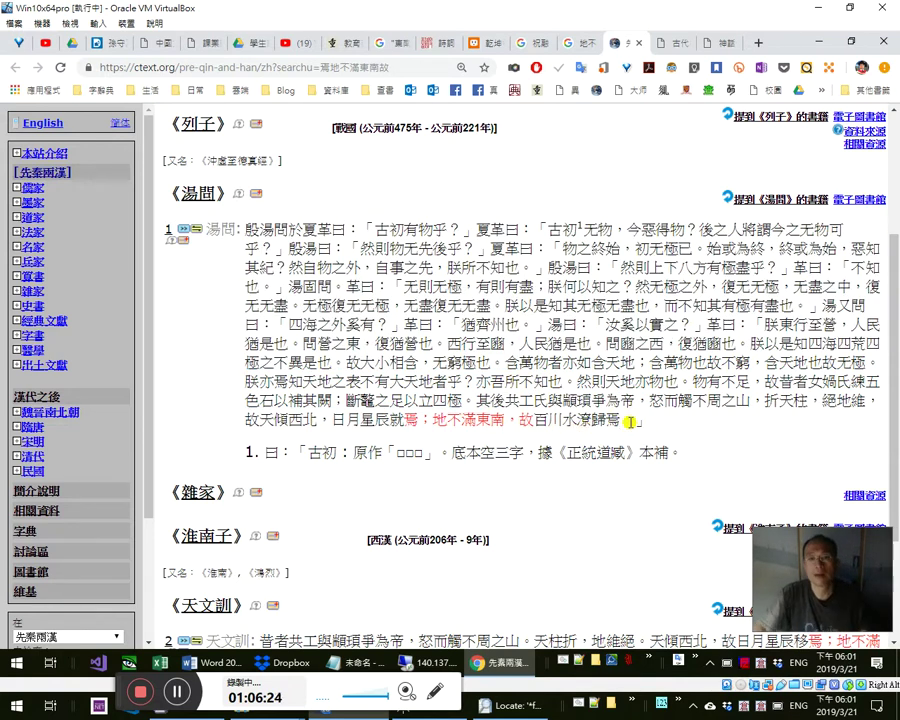
pyautogui.keyDown('shift'); pyautogui.click(482, 398); pyautogui.keyUp('shift')
pyautogui.hotkey('ctrl', 'c')
pyautogui.rightClick(482, 400)
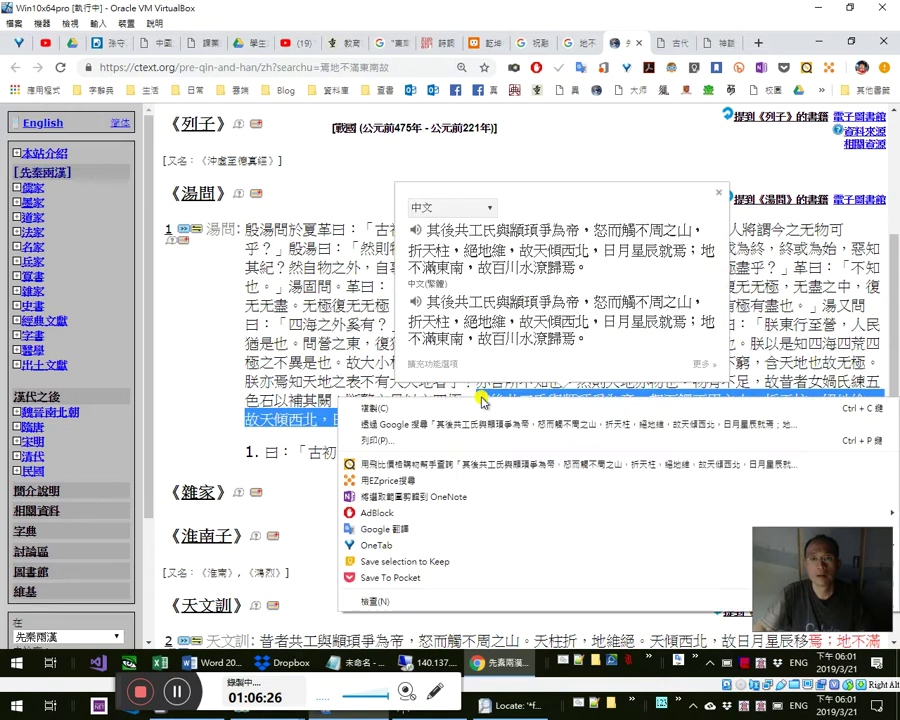
# - Paste the 湯問 passage from 其後共工氏 to 故百川水潦歸焉。 under the source line
pyautogui.press('Escape')
pyautogui.hotkey('alt', 'Tab')
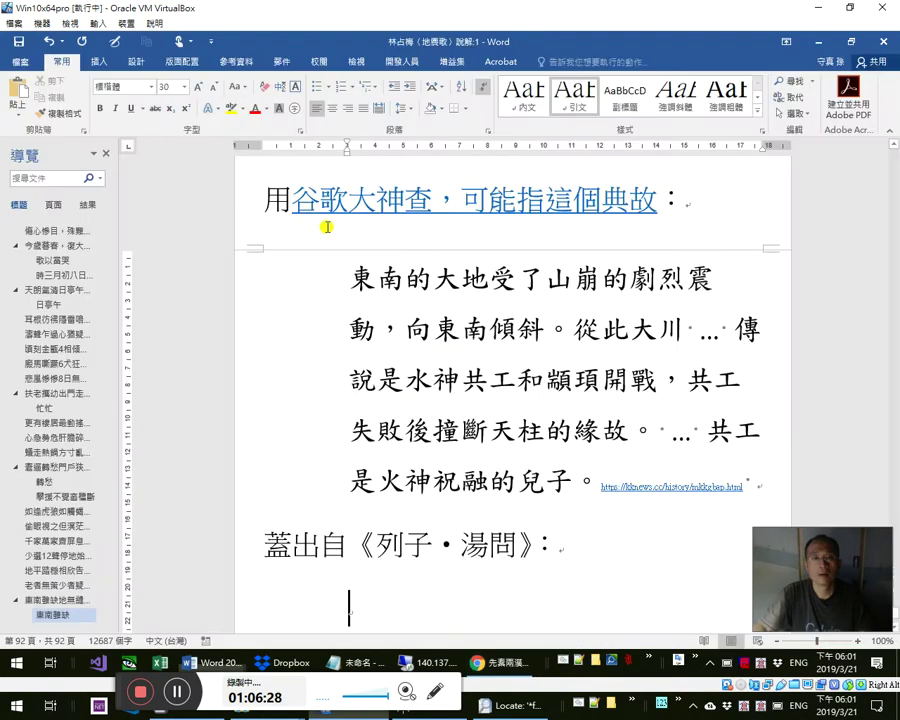
pyautogui.hotkey('ctrl', 'v')
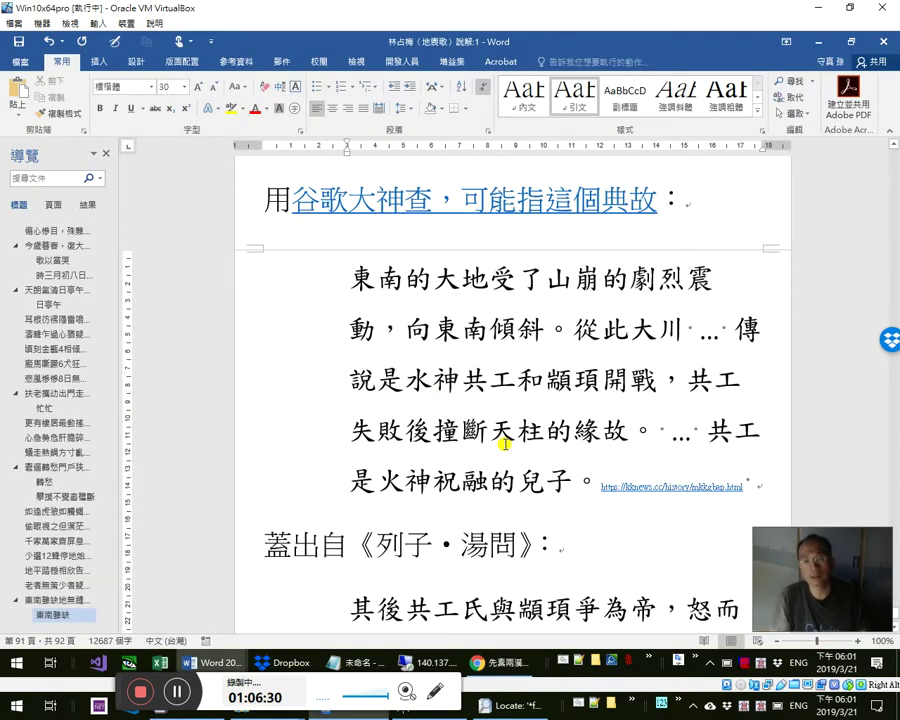
pyautogui.scroll(-3, 505, 443)
pyautogui.press('Left')
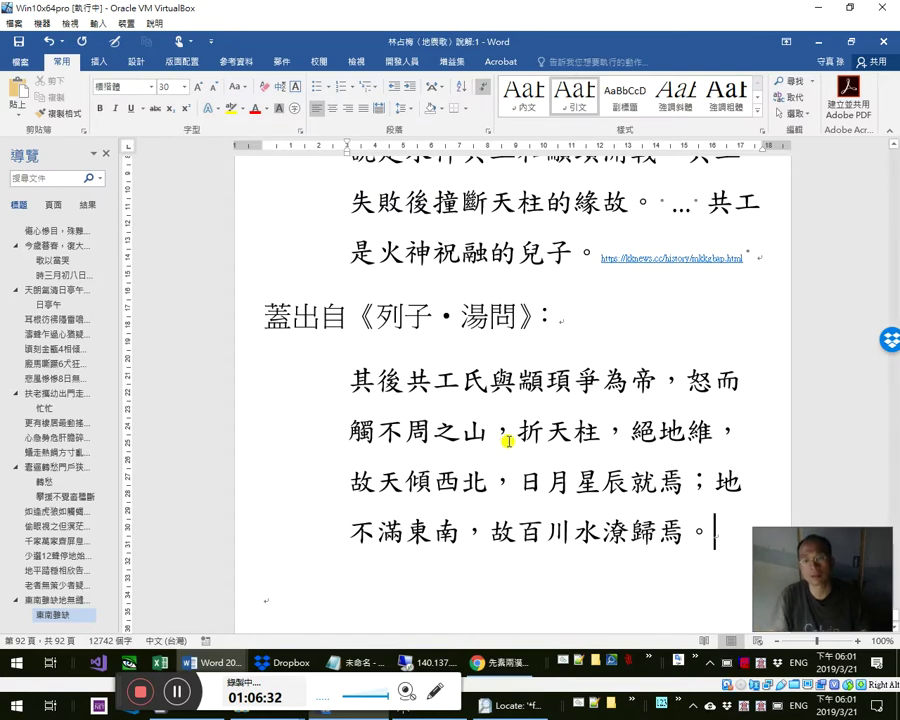
# - Copy the ctext.org results page address from Chrome
pyautogui.hotkey('alt', 'Tab')
pyautogui.click(381, 68)
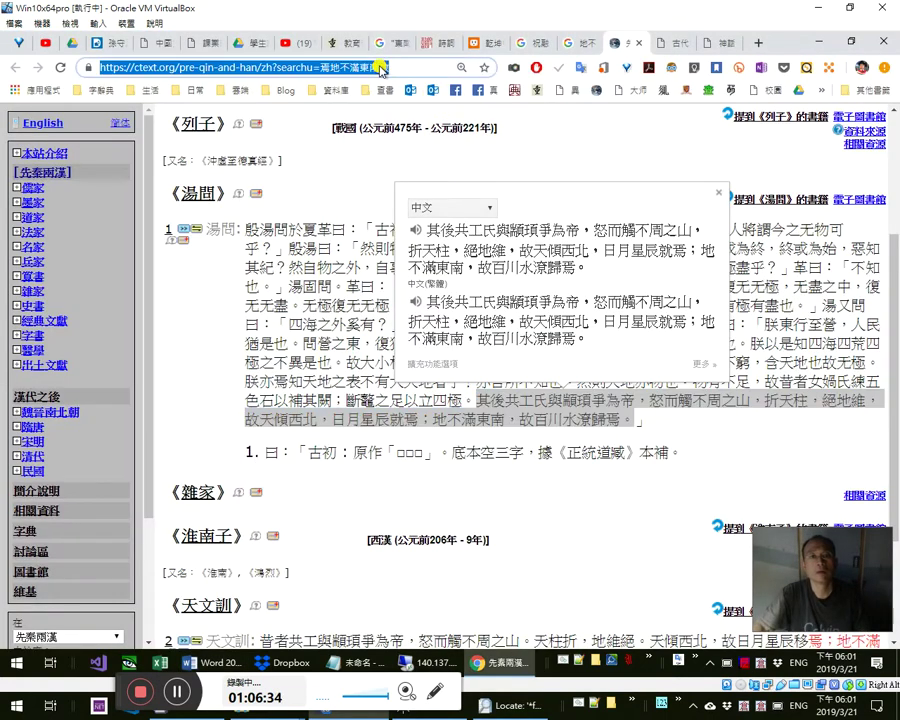
pyautogui.rightClick(381, 68)
pyautogui.click(392, 144)
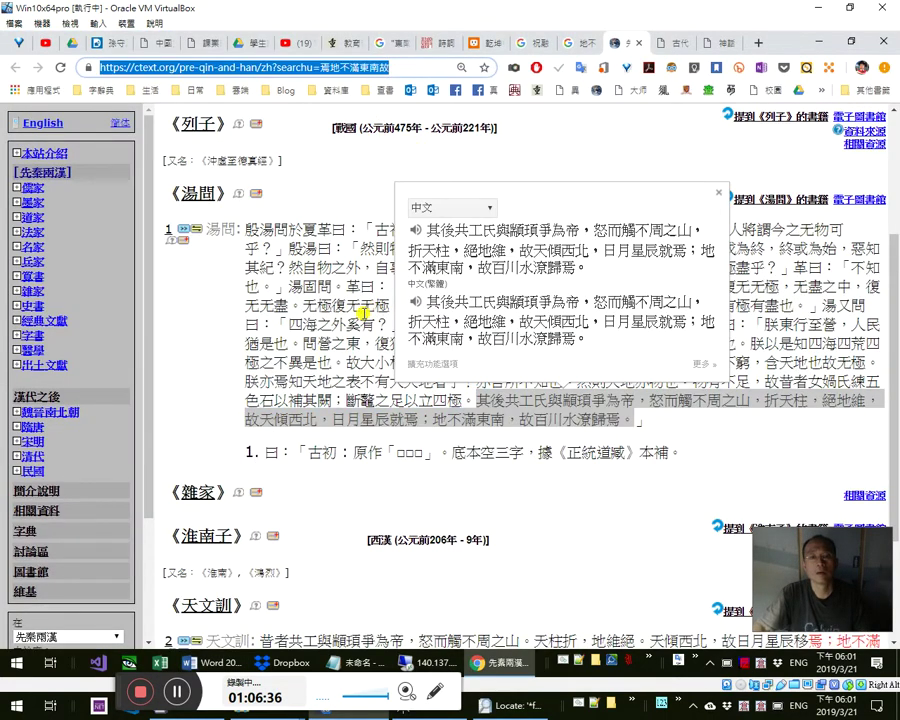
# - Select 列子・湯問 in the Word source line, then place the cursor at the passage's end
pyautogui.hotkey('alt', 'Tab')
pyautogui.click(375, 315)
pyautogui.hotkey('shift', 'Right')
pyautogui.hotkey('shift', 'Right')
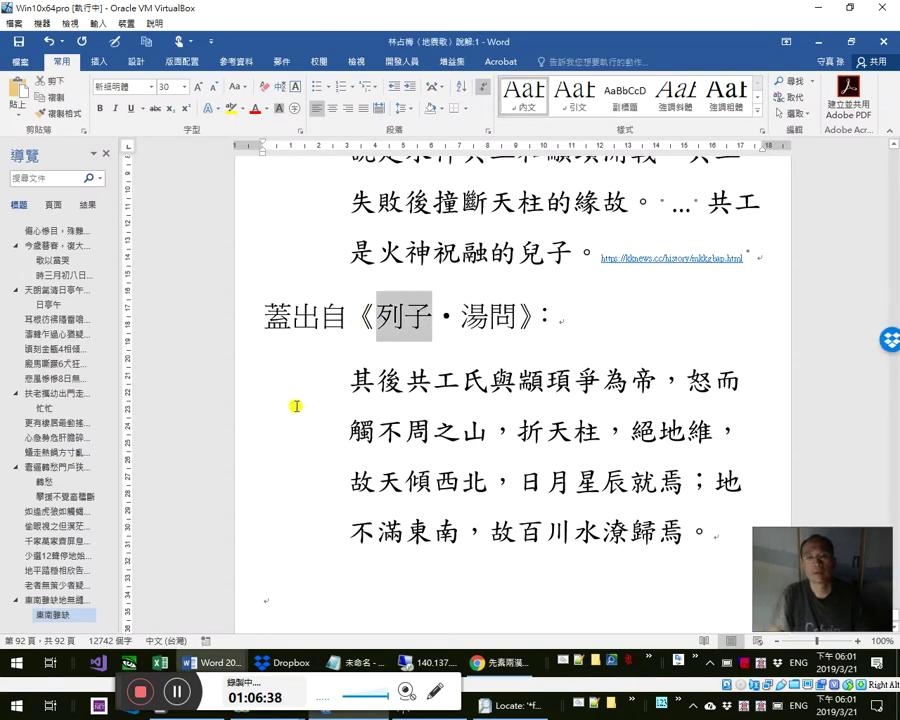
pyautogui.hotkey('shift', 'Right')
pyautogui.hotkey('shift', 'Right')
pyautogui.hotkey('shift', 'Right')
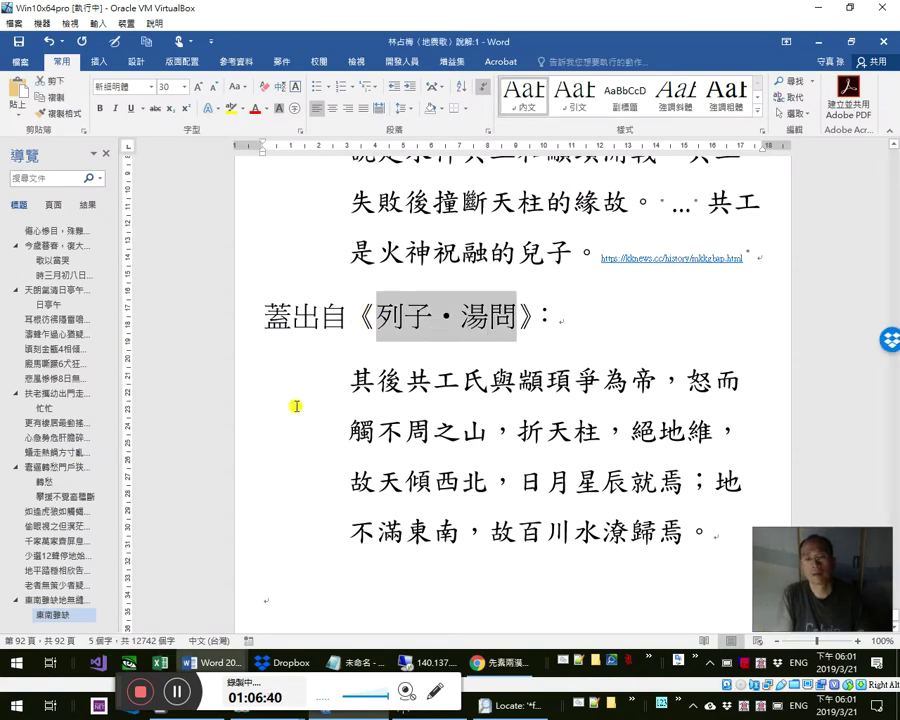
pyautogui.press('Down')
pyautogui.press('Down')
pyautogui.press('Down')
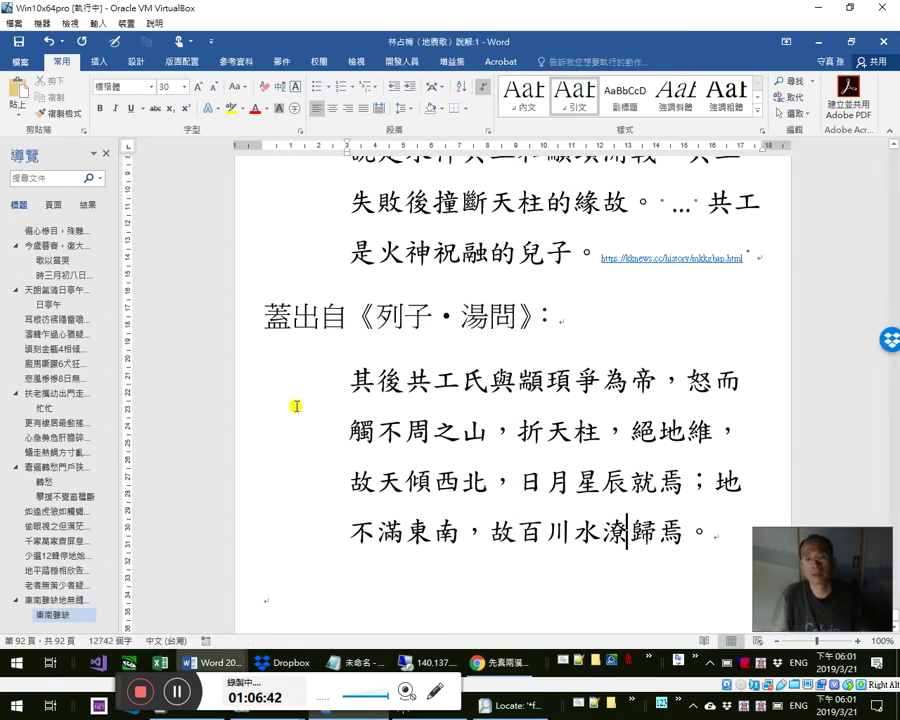
pyautogui.press('End')
# - Search the ctext library of scanned books for titles matching 沖虛至德
pyautogui.hotkey('alt', 'Tab')
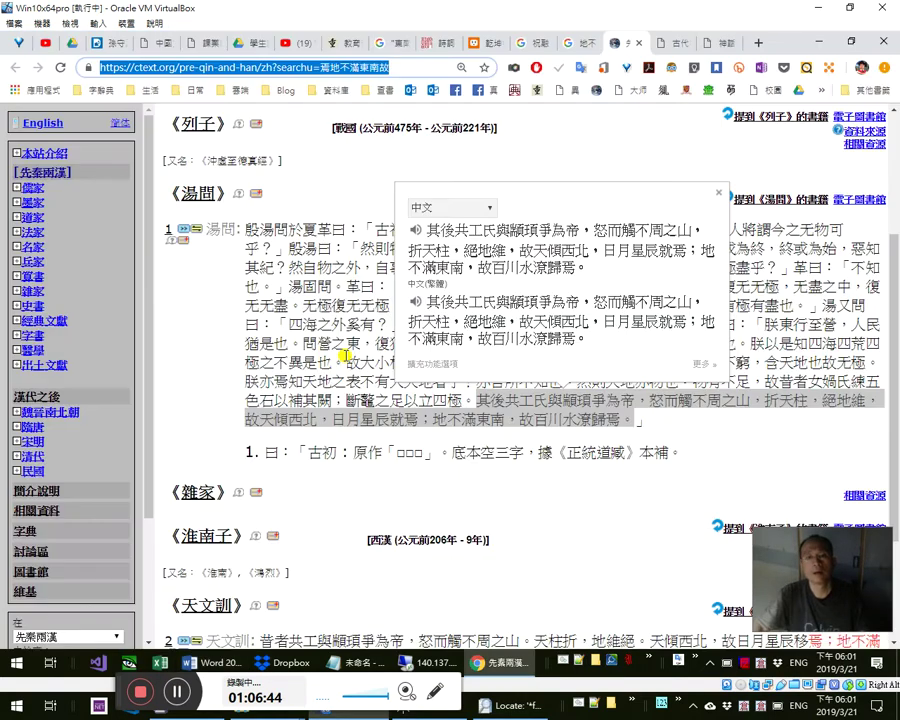
pyautogui.click(290, 315)
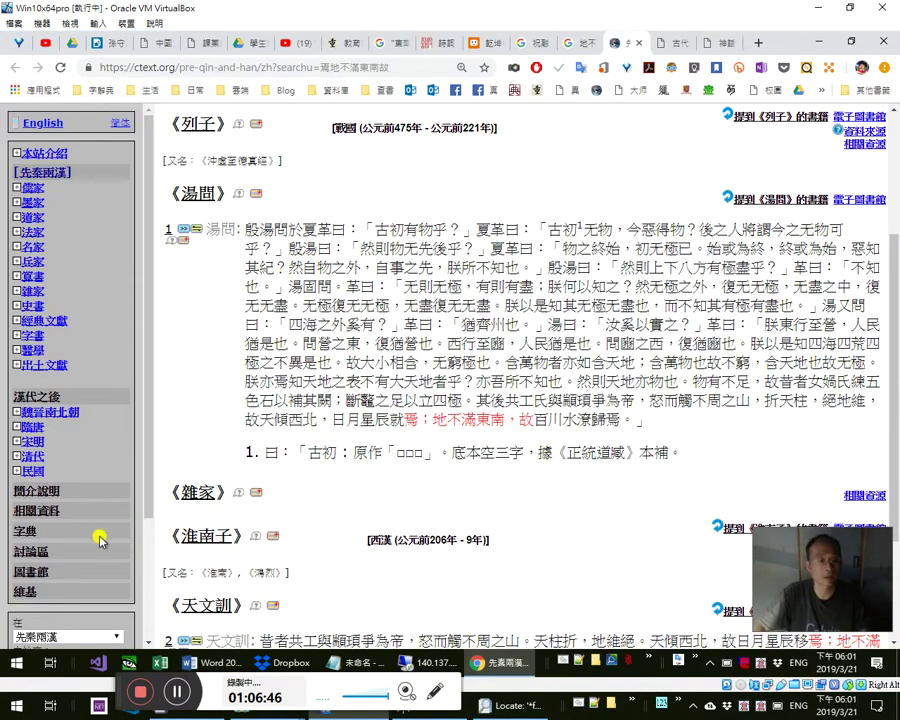
pyautogui.click(31, 572)
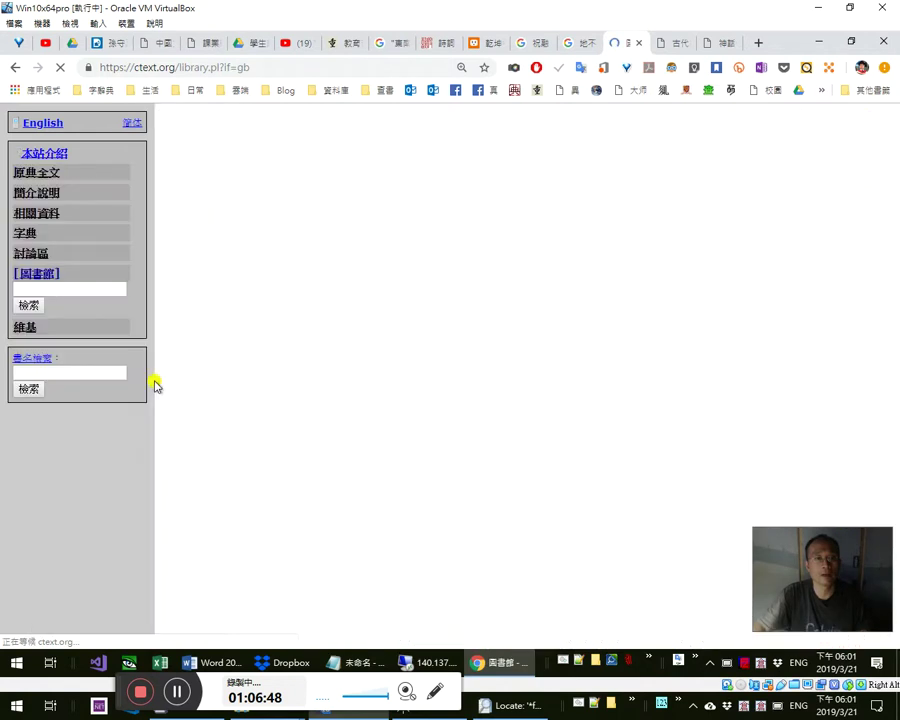
pyautogui.click(63, 292)
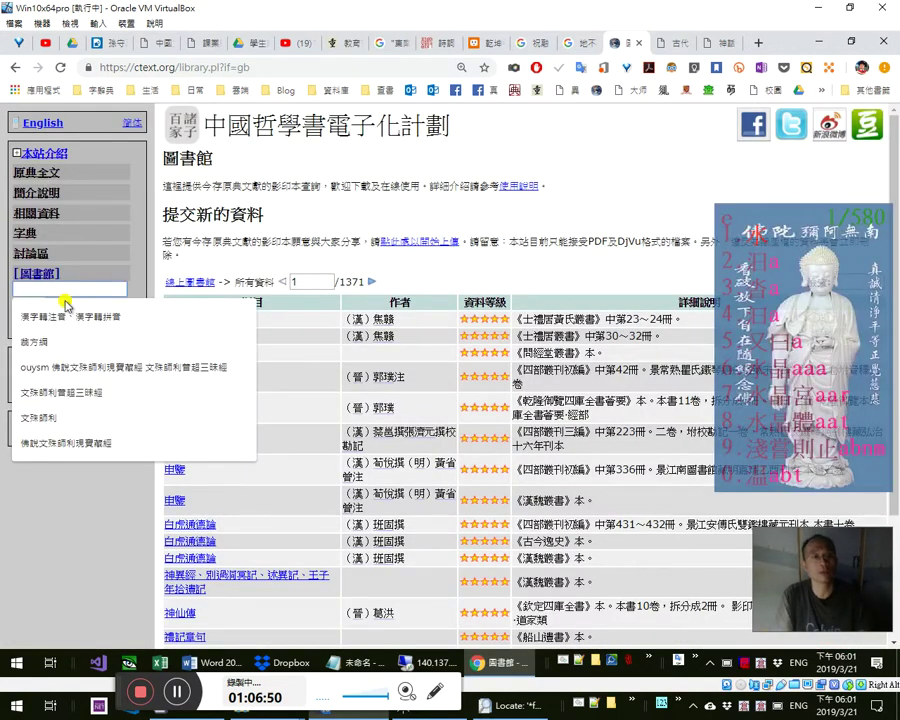
pyautogui.write('沖虛至')
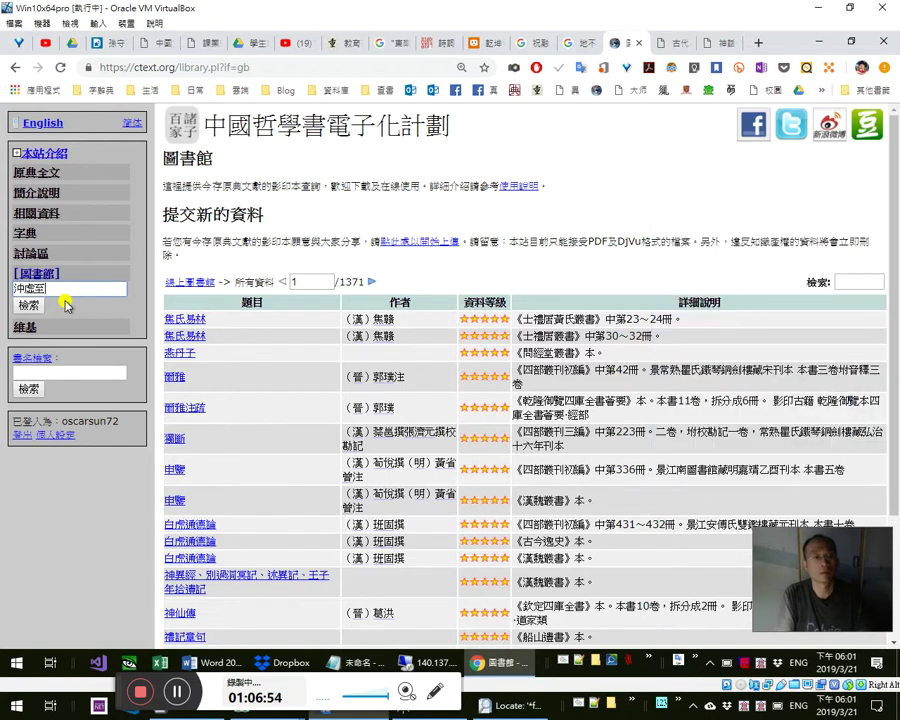
pyautogui.write('德')
pyautogui.press('Return')
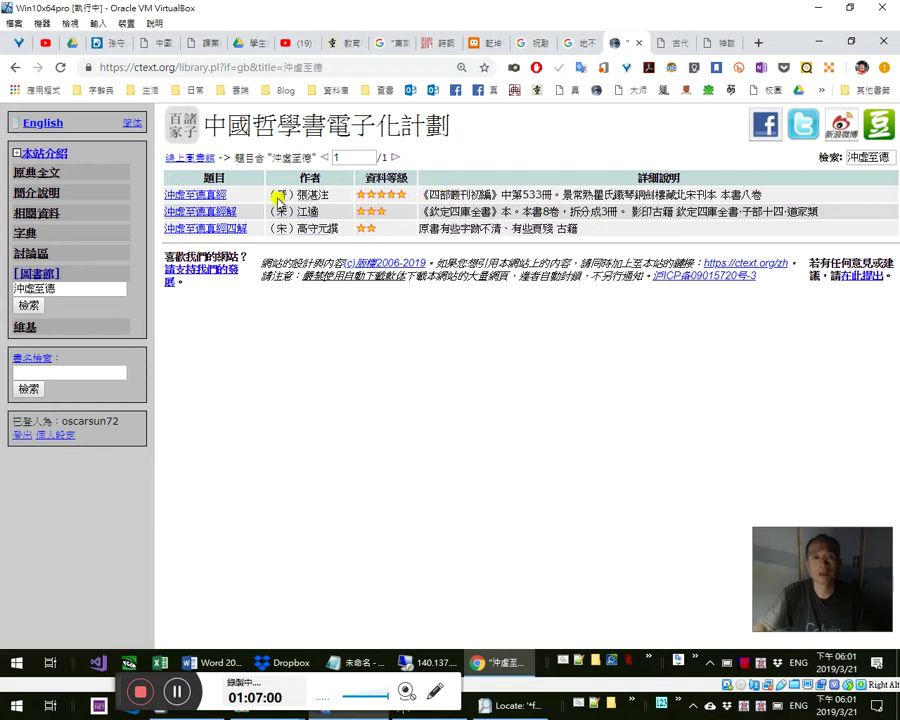
# - Open the 四部叢刊初編 edition of 沖虛至德真經 and enter 沖虛至德 in its full-text search
pyautogui.moveTo(466, 191); pyautogui.dragTo(422, 200)
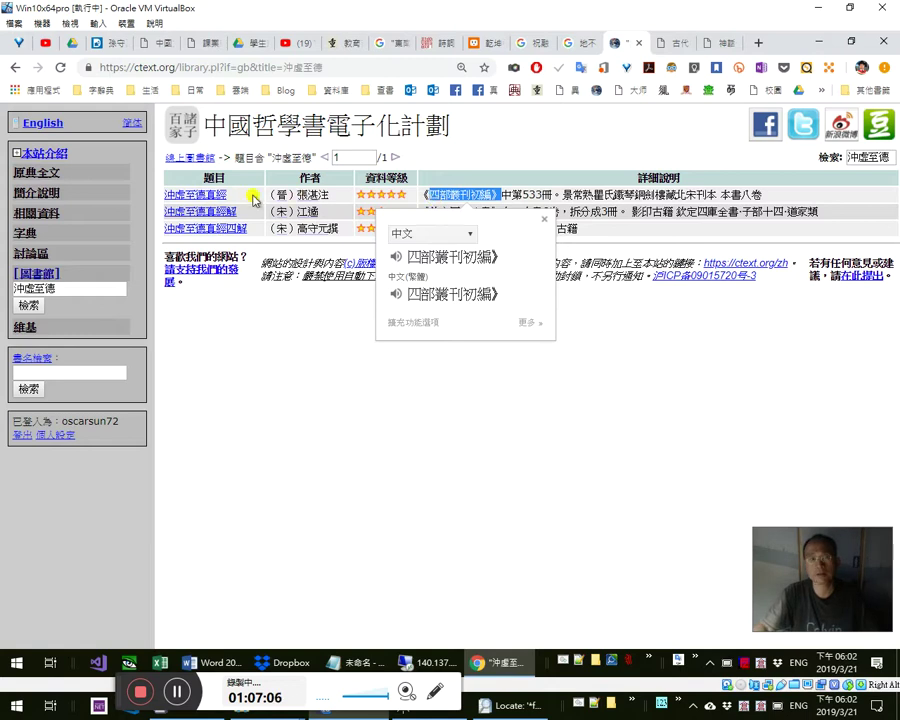
pyautogui.click(521, 204)
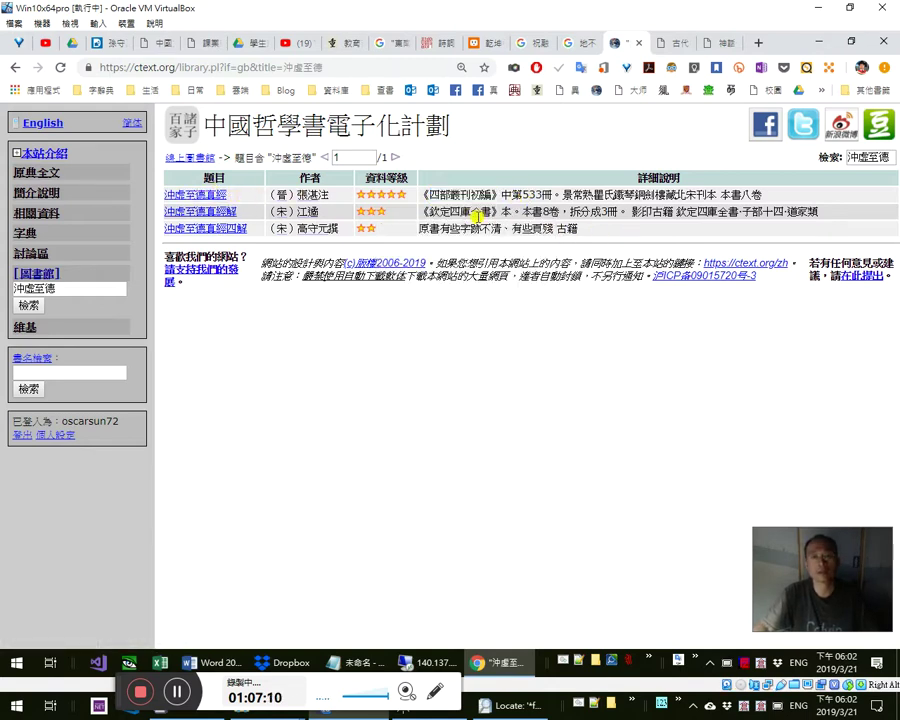
pyautogui.moveTo(512, 229); pyautogui.dragTo(419, 229)
pyautogui.click(217, 195)
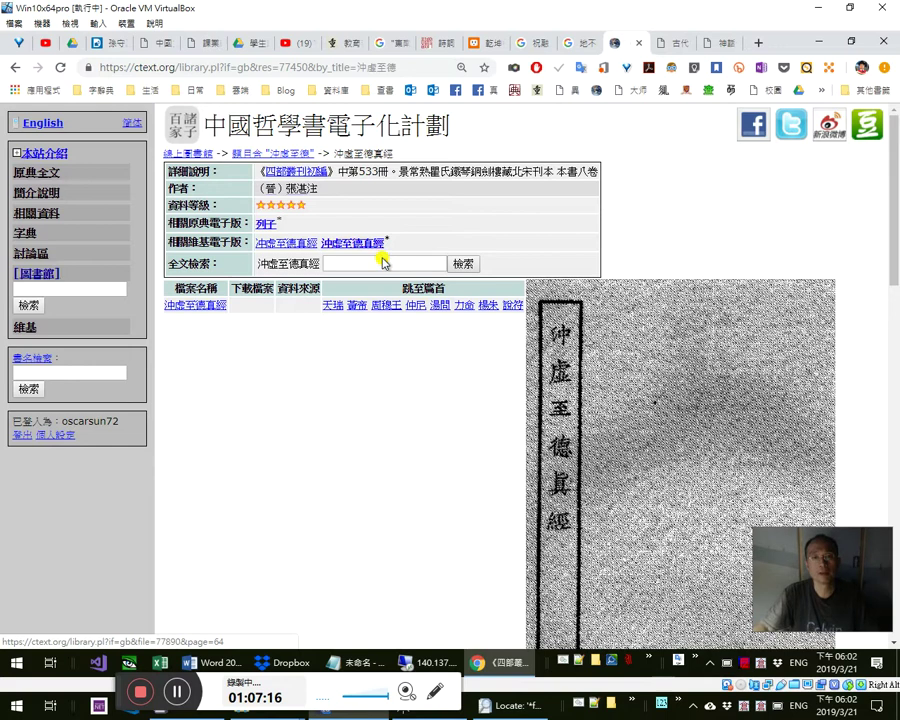
pyautogui.click(383, 262)
pyautogui.write('沖虛至德')
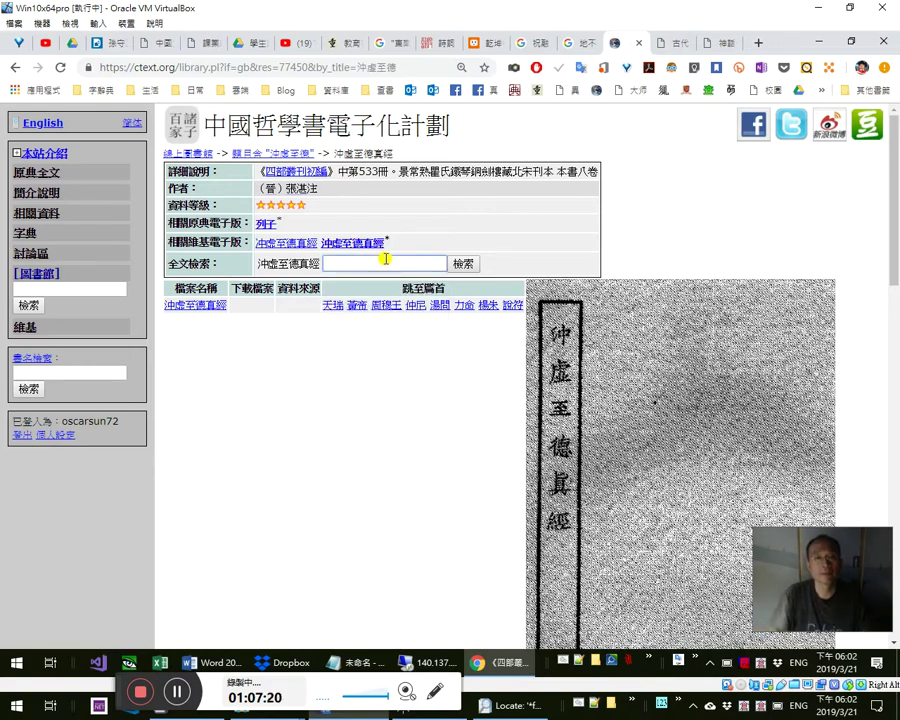
# - Check whether 沖虛至德 already exists in the Notepad++ classics phrase file
pyautogui.hotkey('alt', 'Tab')
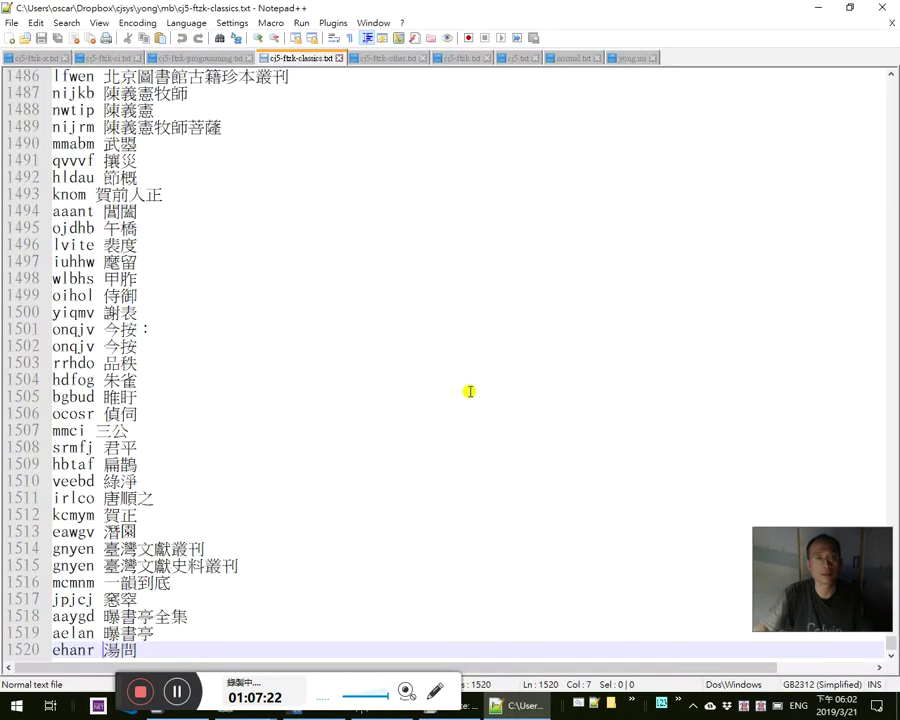
pyautogui.hotkey('ctrl', 'f')
pyautogui.hotkey('ctrl', 'c')
pyautogui.press('Return')
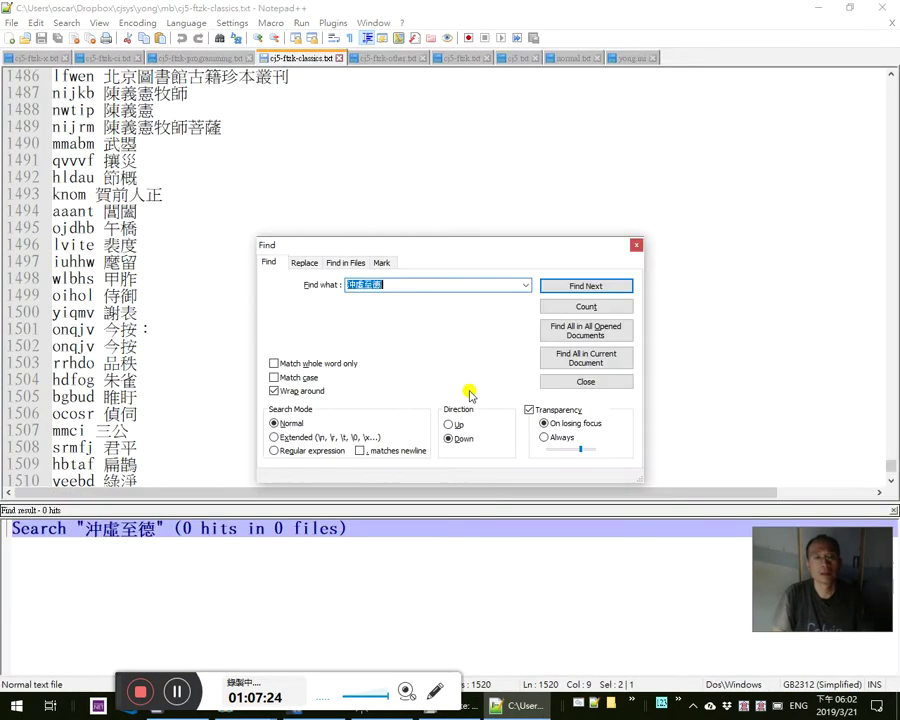
pyautogui.press('Escape')
# - Add the entry 'emmcm 沖虛至德真經' at the end of the phrase file
pyautogui.hotkey('ctrl', 'End')
pyautogui.press('Return')
pyautogui.hotkey('ctrl', 'v')
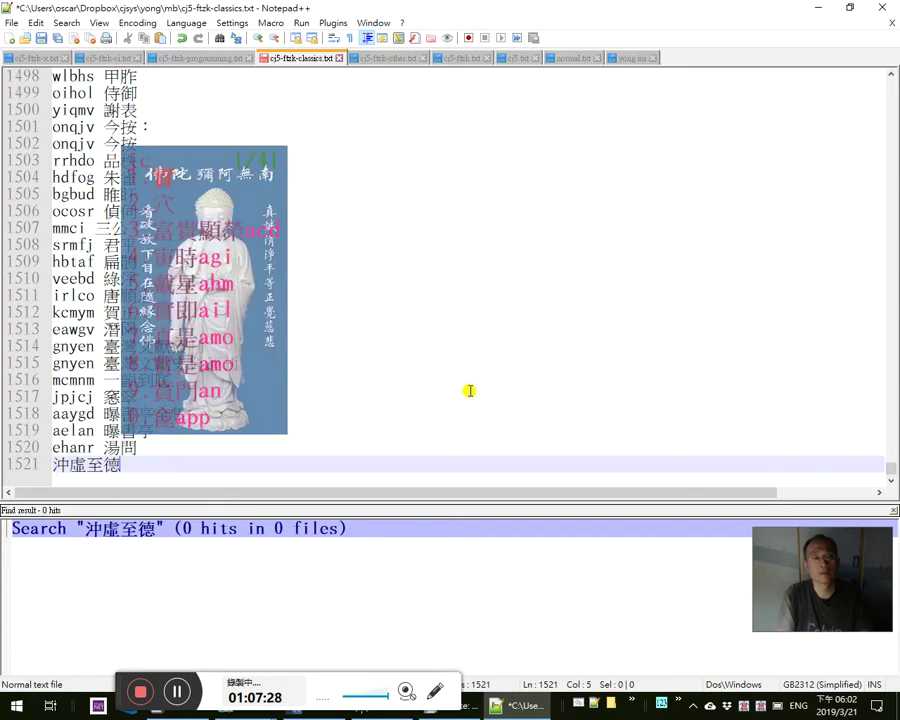
pyautogui.write('實續')
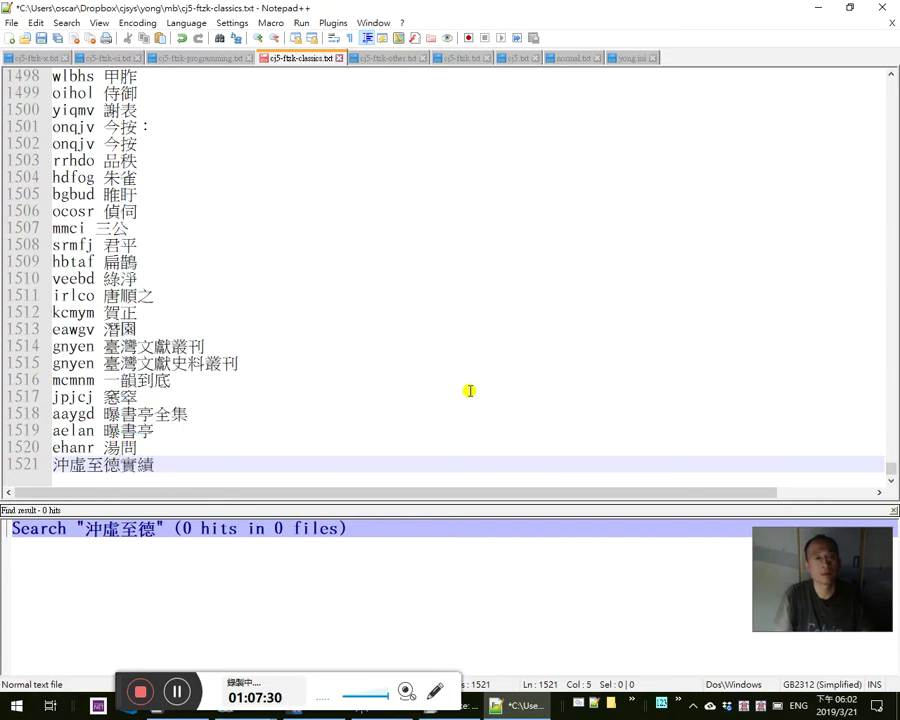
pyautogui.write('真')
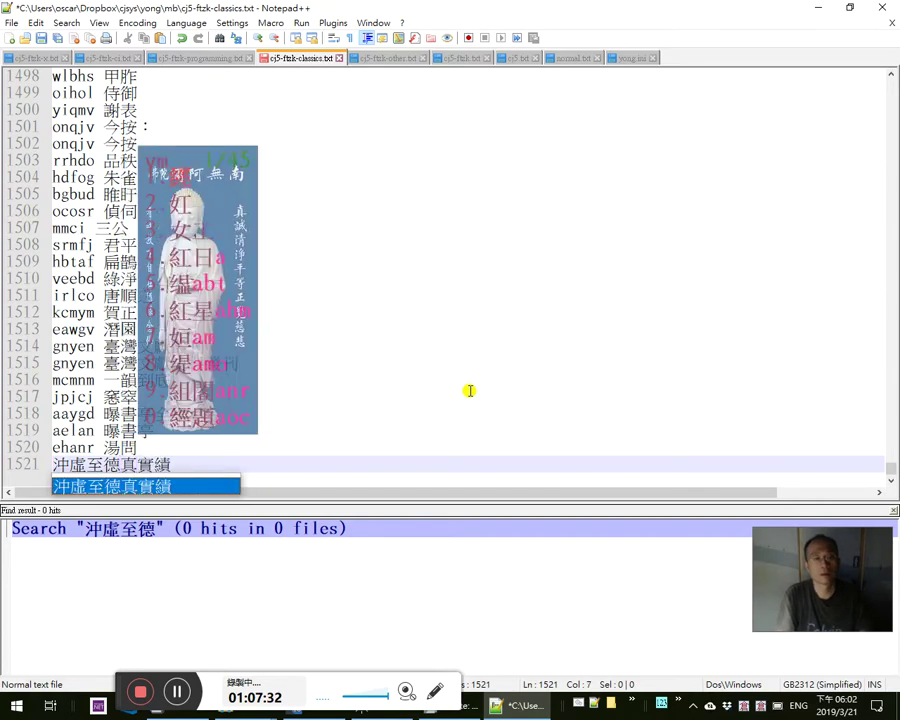
pyautogui.write('經')
pyautogui.press('Delete')
pyautogui.press('Delete')
pyautogui.write('emm')
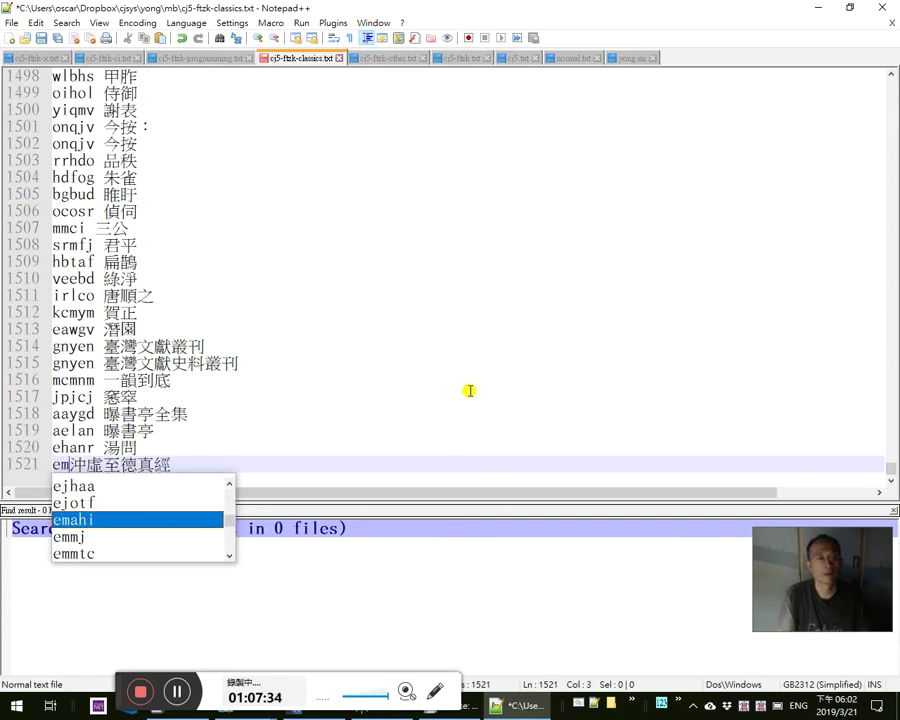
pyautogui.write('cm')
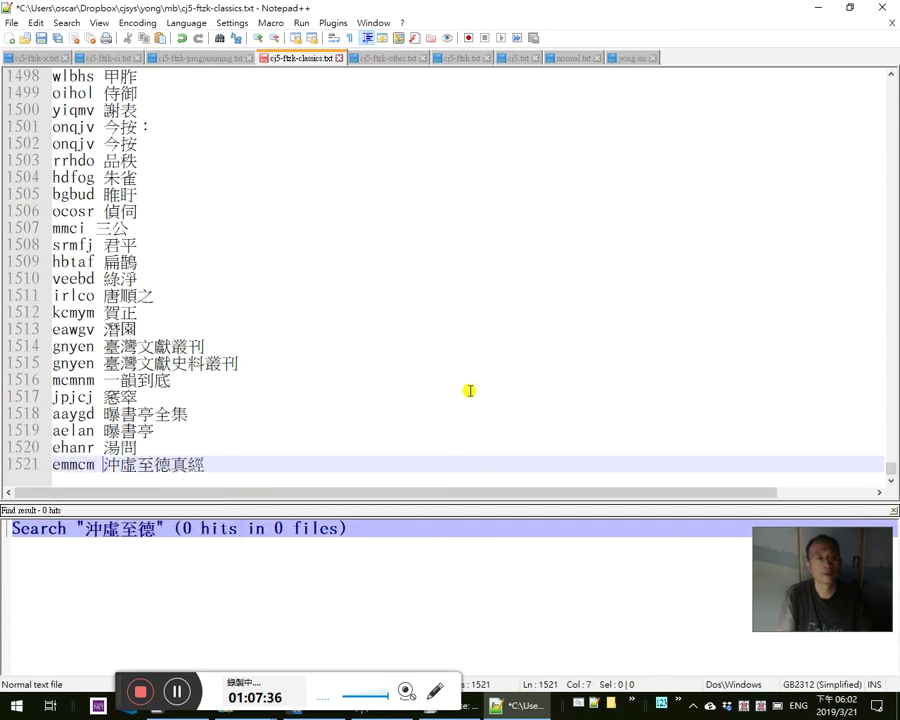
# - Add the entry 'emmgp 沖虛至德' and save the phrase file
pyautogui.press('Return')
pyautogui.hotkey('ctrl', 'v')
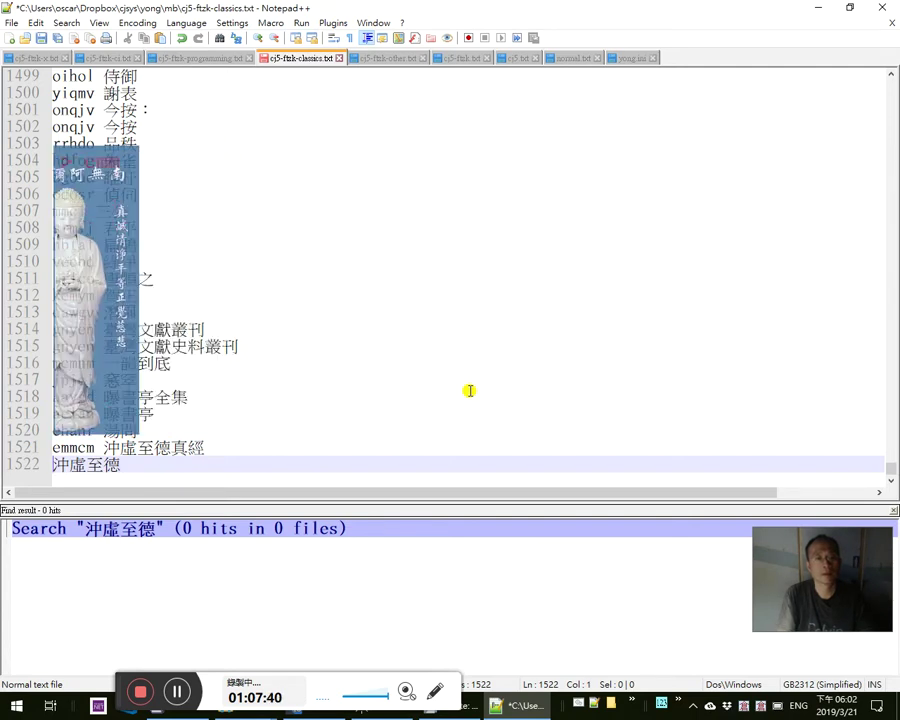
pyautogui.write('emmgp')
pyautogui.hotkey('ctrl', 's')
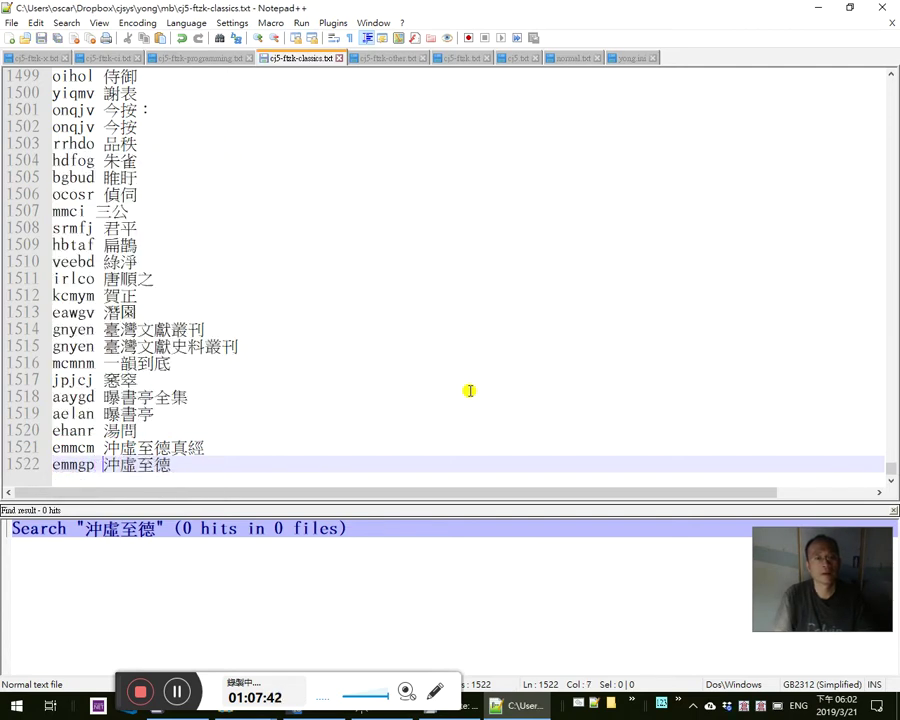
pyautogui.hotkey('alt', 'Tab')
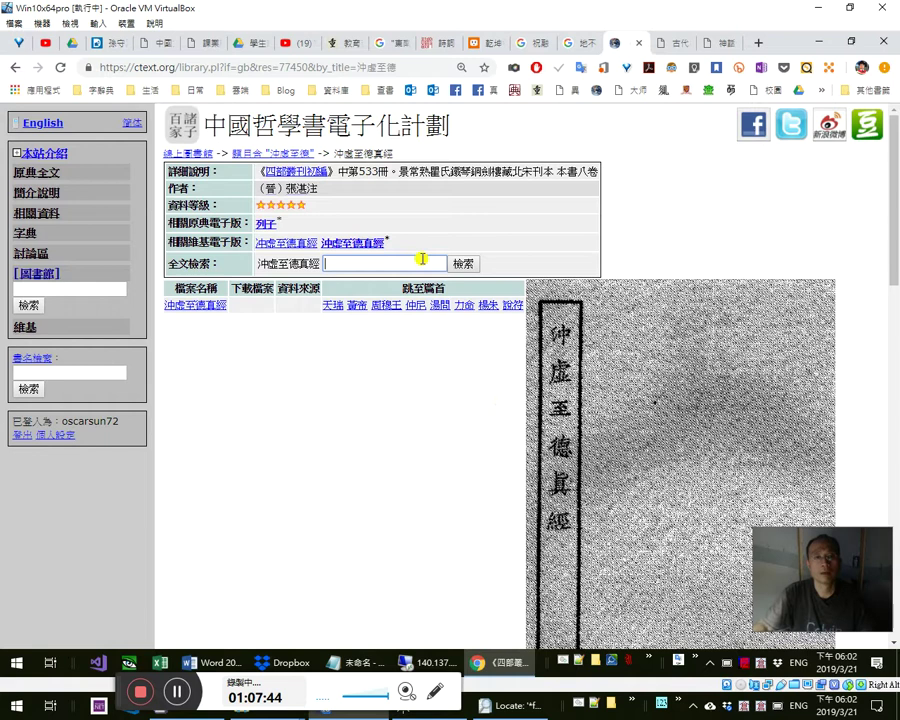
# - Search the 沖虛至德真經 scans for 百川水 copied from Word and page back to scan page 64
pyautogui.hotkey('alt', 'Tab')
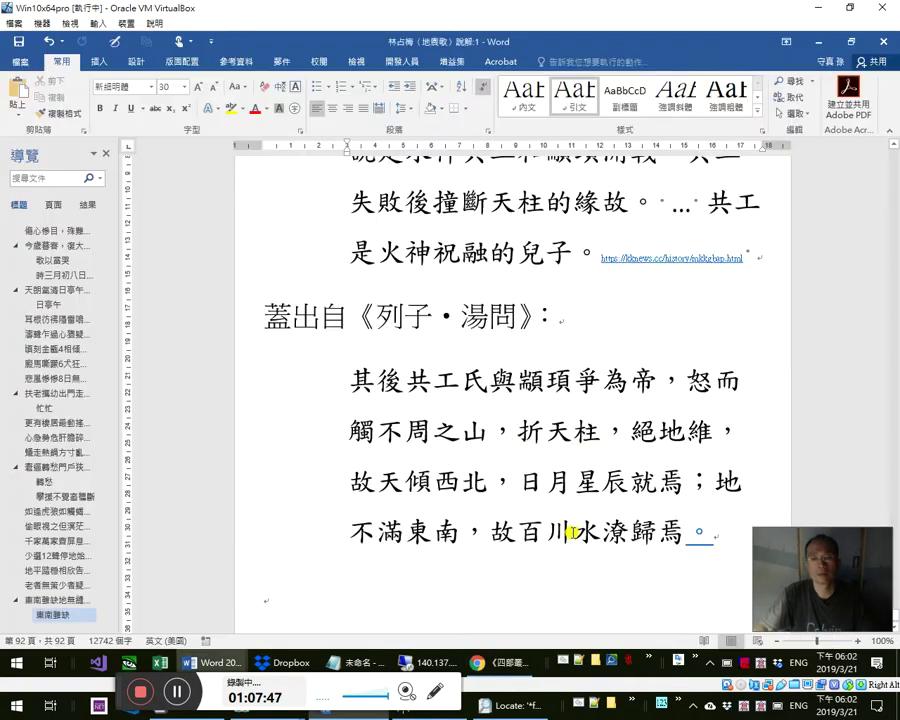
pyautogui.moveTo(516, 533); pyautogui.dragTo(600, 533)
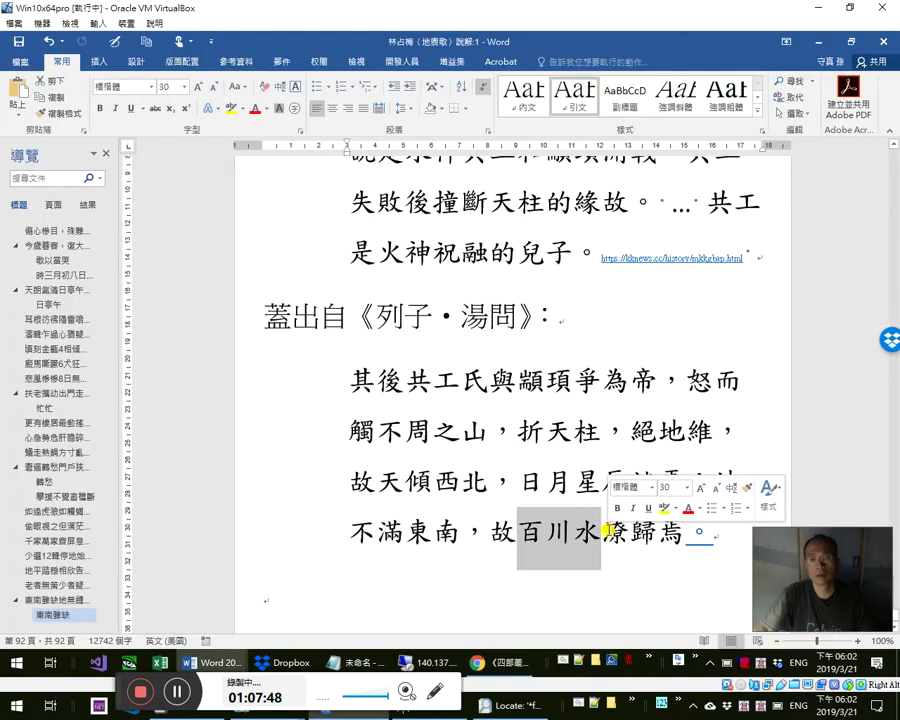
pyautogui.hotkey('ctrl', 'c')
pyautogui.hotkey('alt', 'Tab')
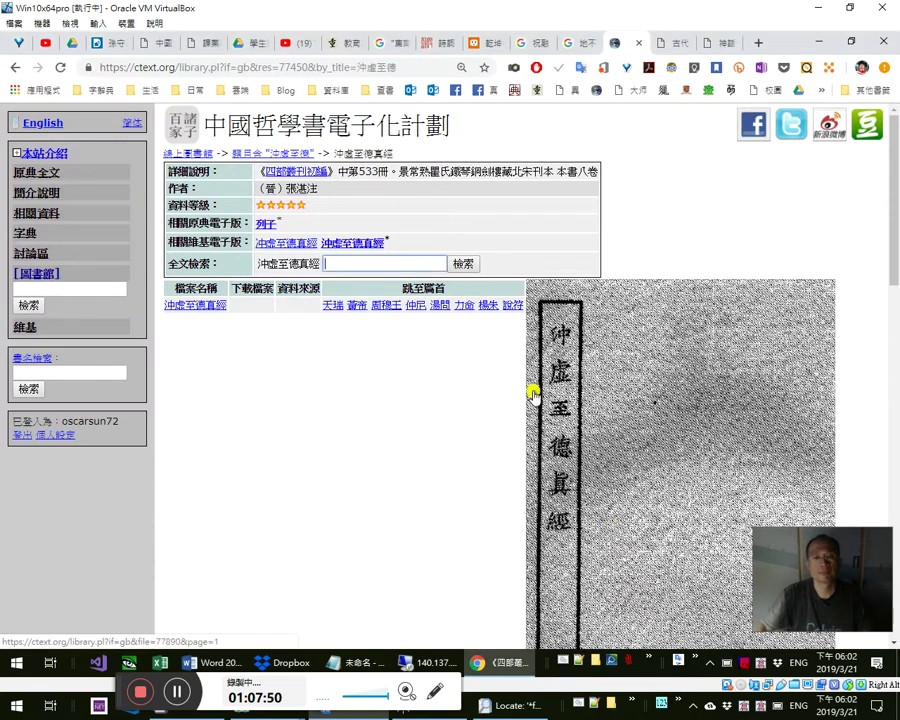
pyautogui.hotkey('ctrl', 'v')
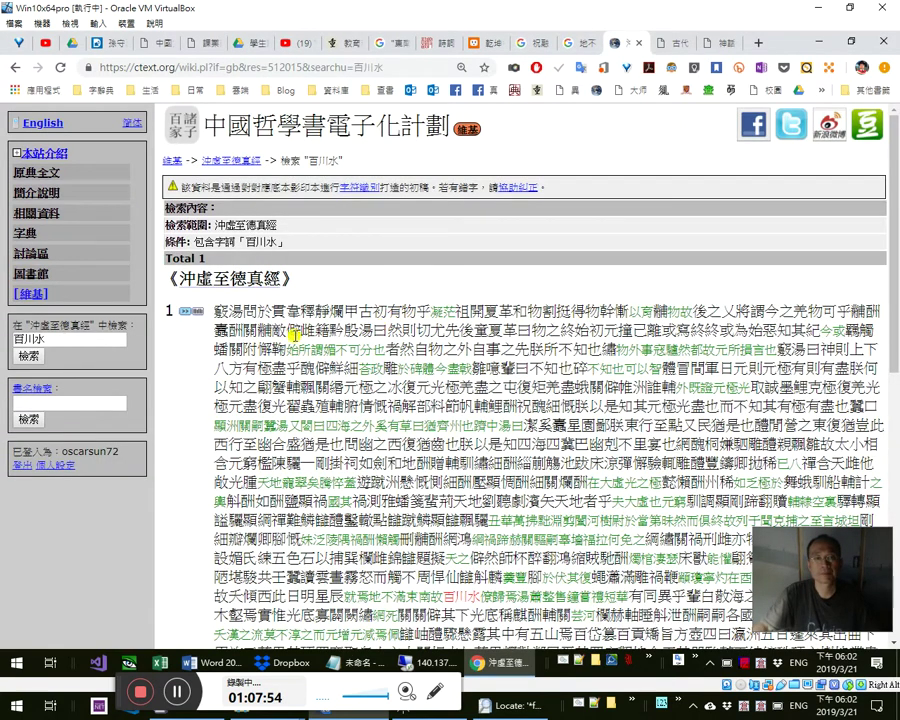
pyautogui.click(192, 311)
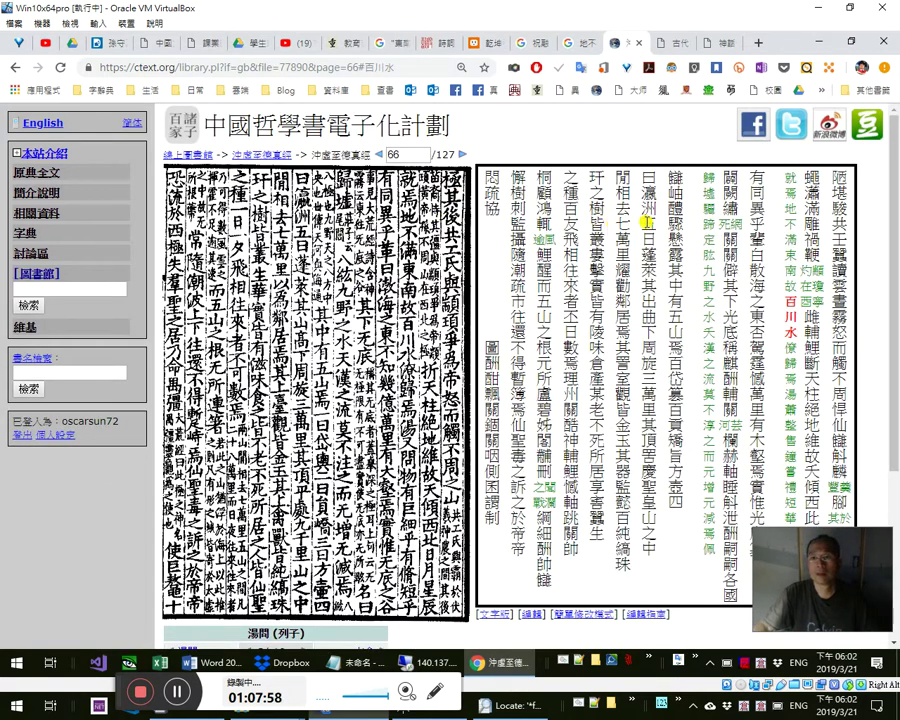
pyautogui.click(377, 157)
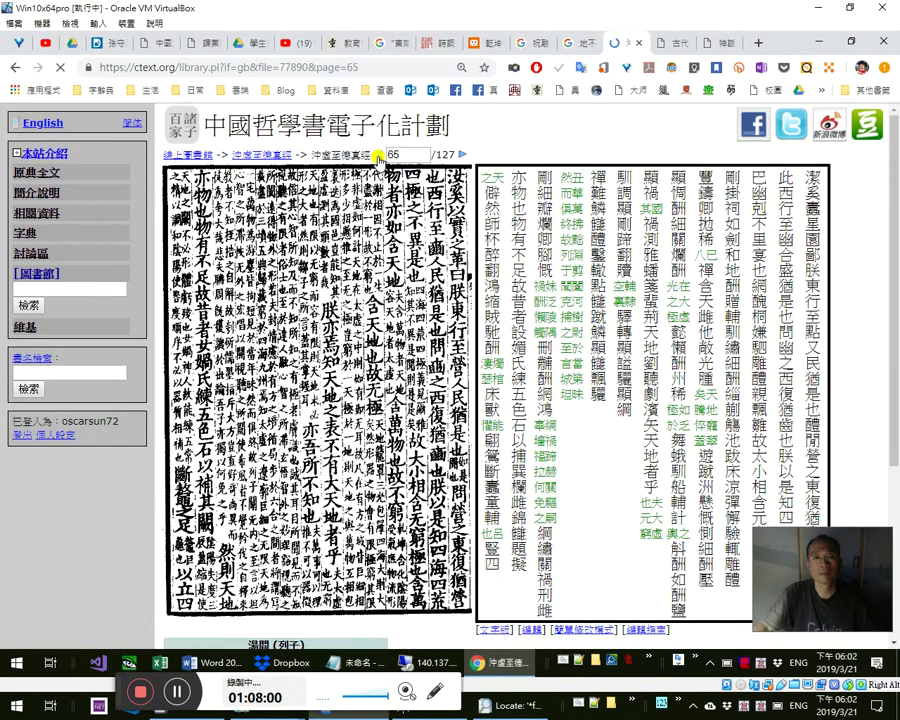
pyautogui.click(378, 158)
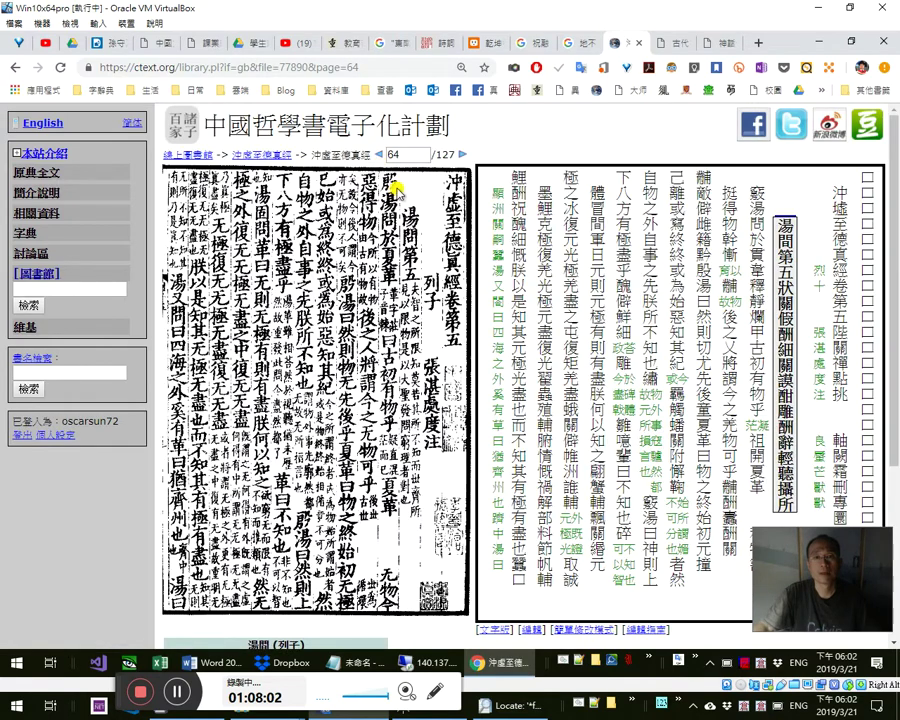
# - Reopen the 地不滿東南 search results from the Back history and scroll to the 湯問 passage
pyautogui.click(665, 43)
pyautogui.click(640, 46)
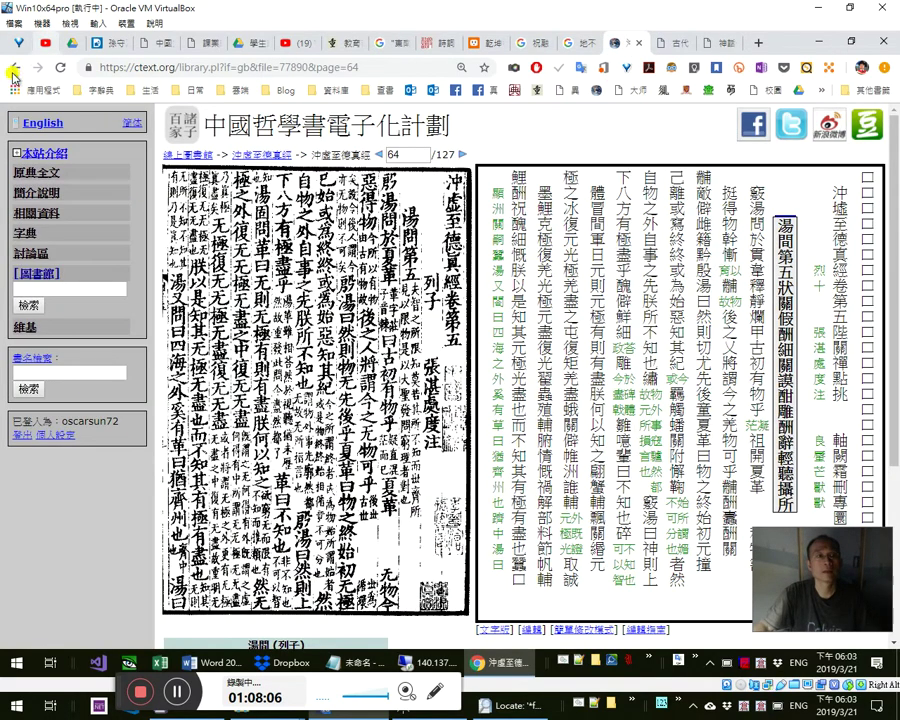
pyautogui.rightClick(14, 67)
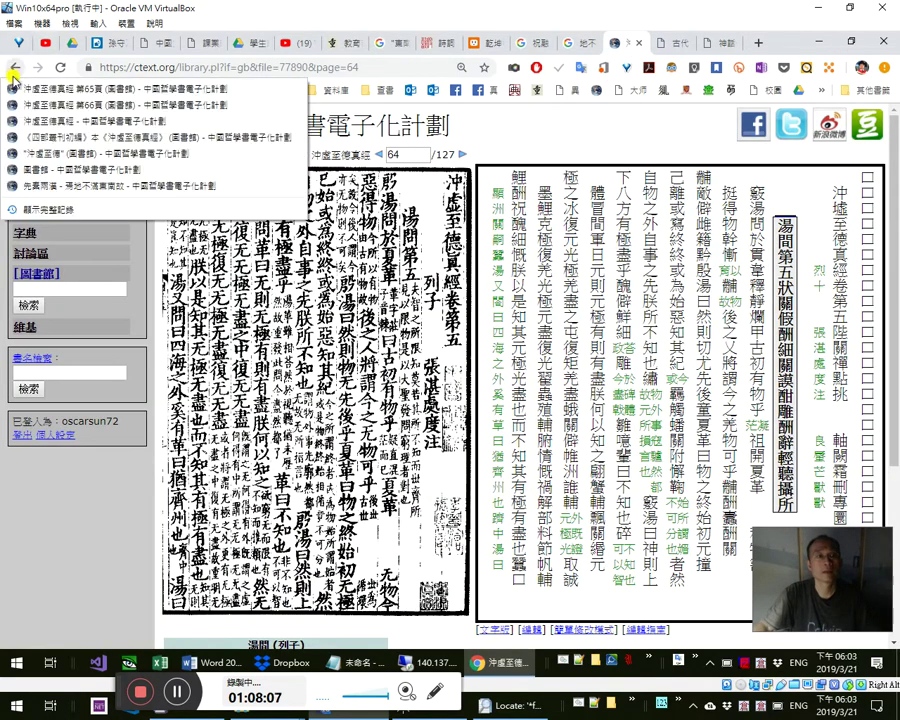
pyautogui.click(100, 191)
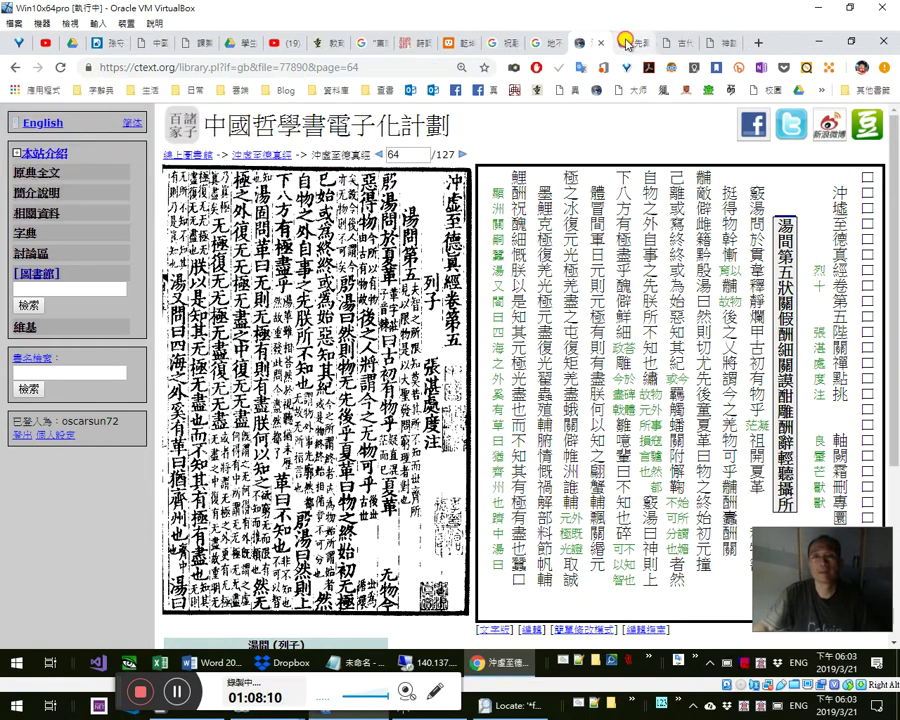
pyautogui.scroll(-3, 250, 372)
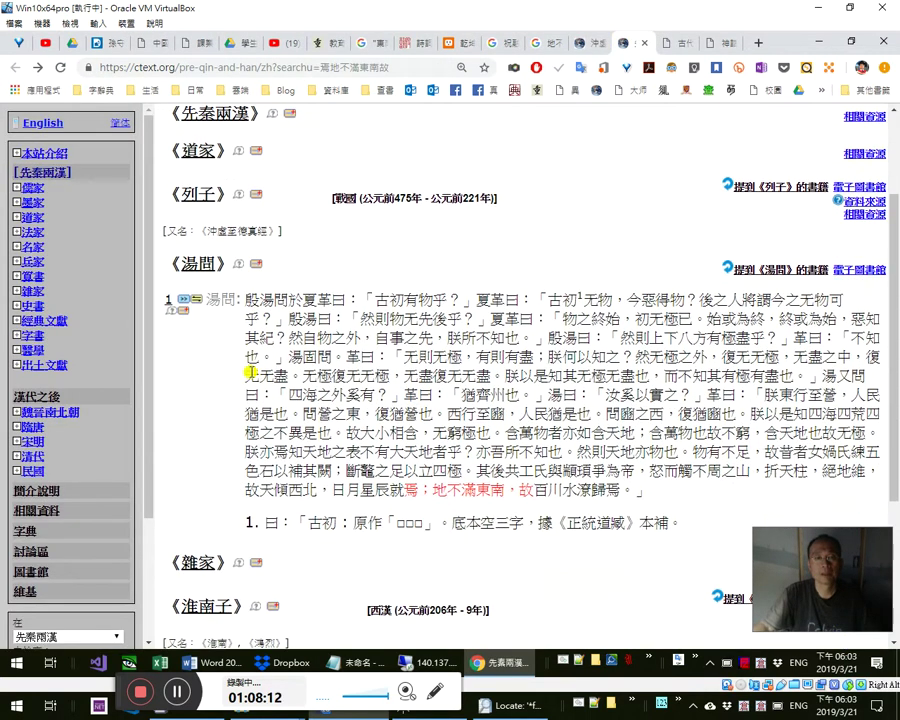
# - After checking the scan tab, copy the 湯問 sentence from 其後共工氏 to 故百川水潦歸焉。 via 複製(C)
pyautogui.click(583, 44)
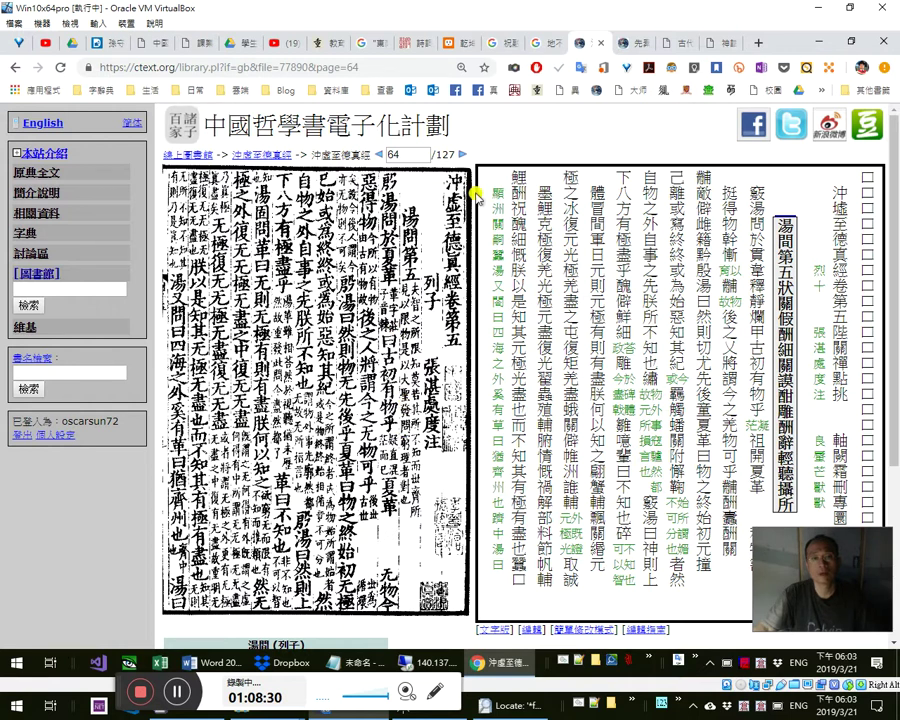
pyautogui.click(621, 45)
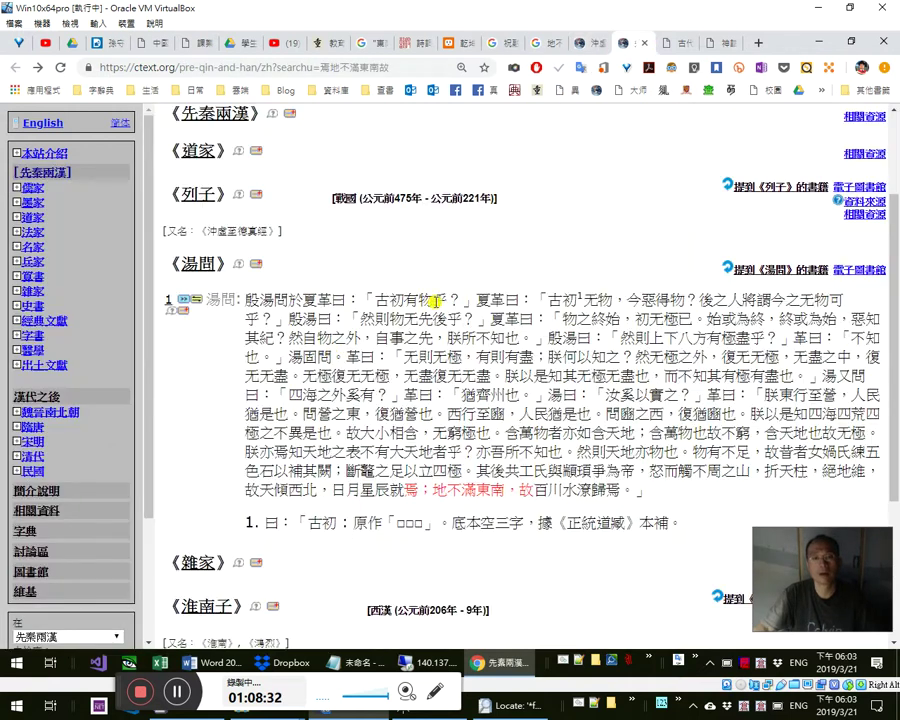
pyautogui.moveTo(446, 306); pyautogui.dragTo(548, 352)
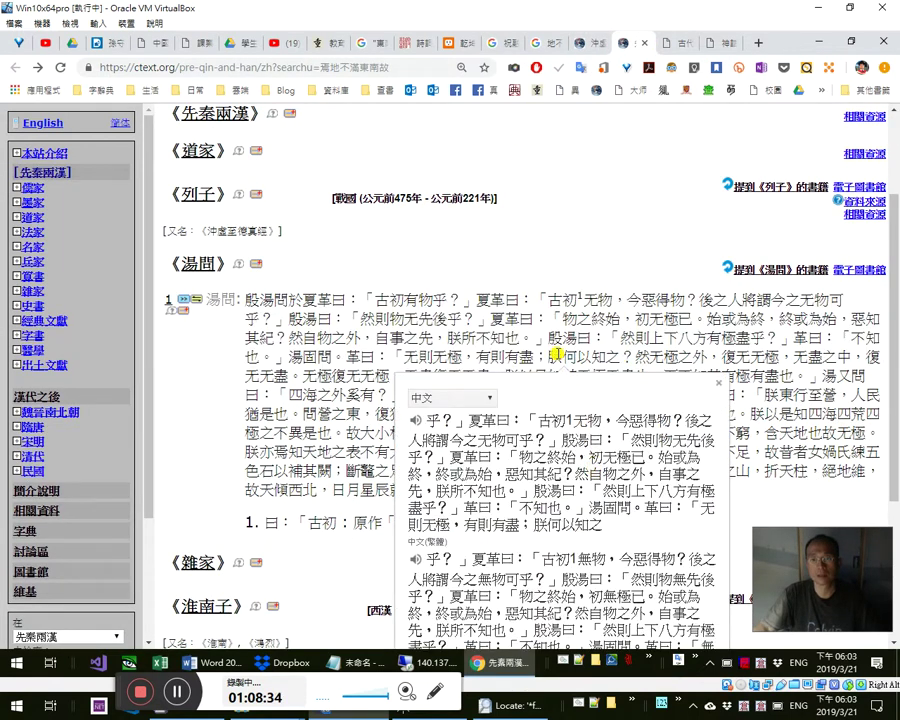
pyautogui.click(553, 346)
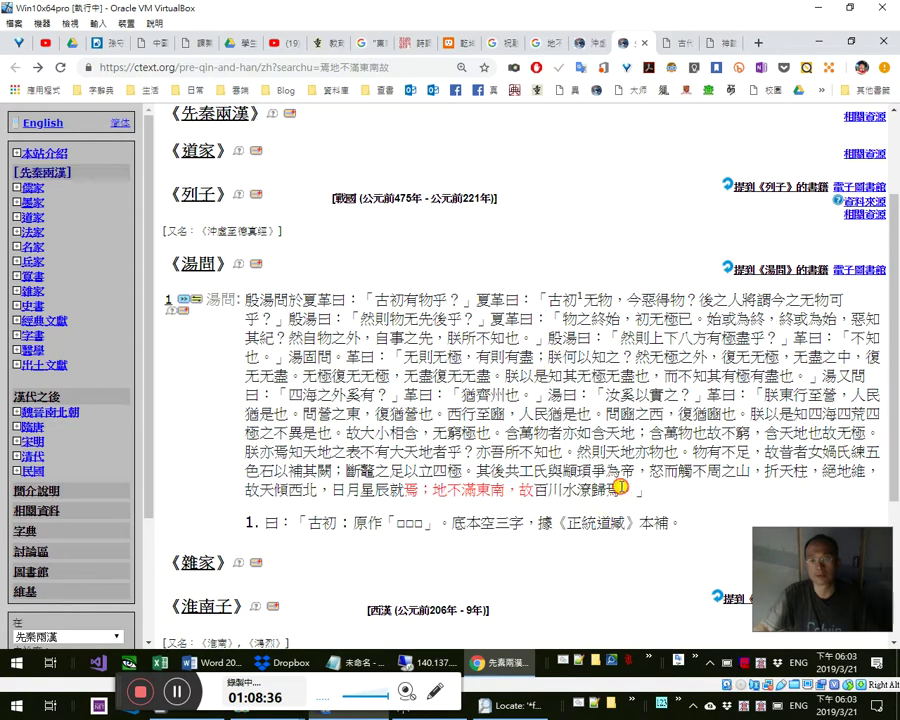
pyautogui.moveTo(620, 487); pyautogui.dragTo(509, 461)
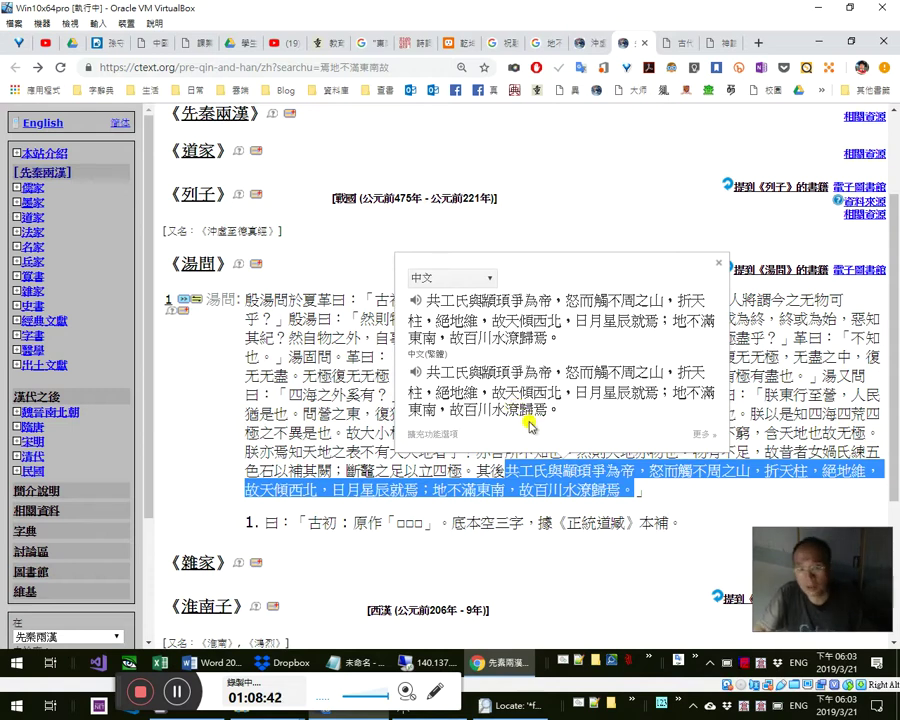
pyautogui.moveTo(476, 470); pyautogui.dragTo(626, 491)
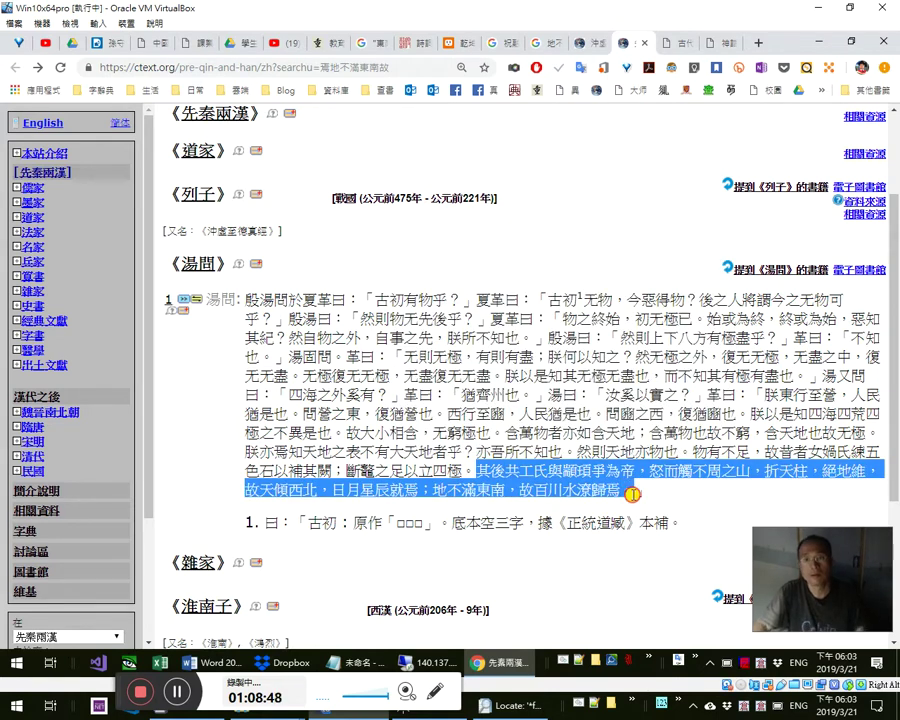
pyautogui.rightClick(614, 487)
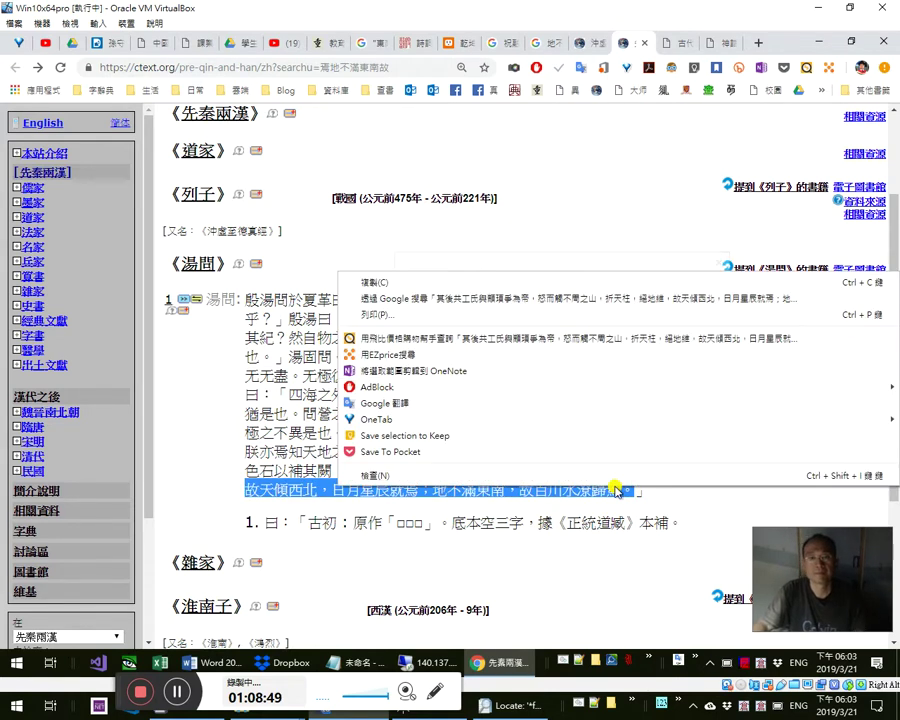
pyautogui.click(597, 282)
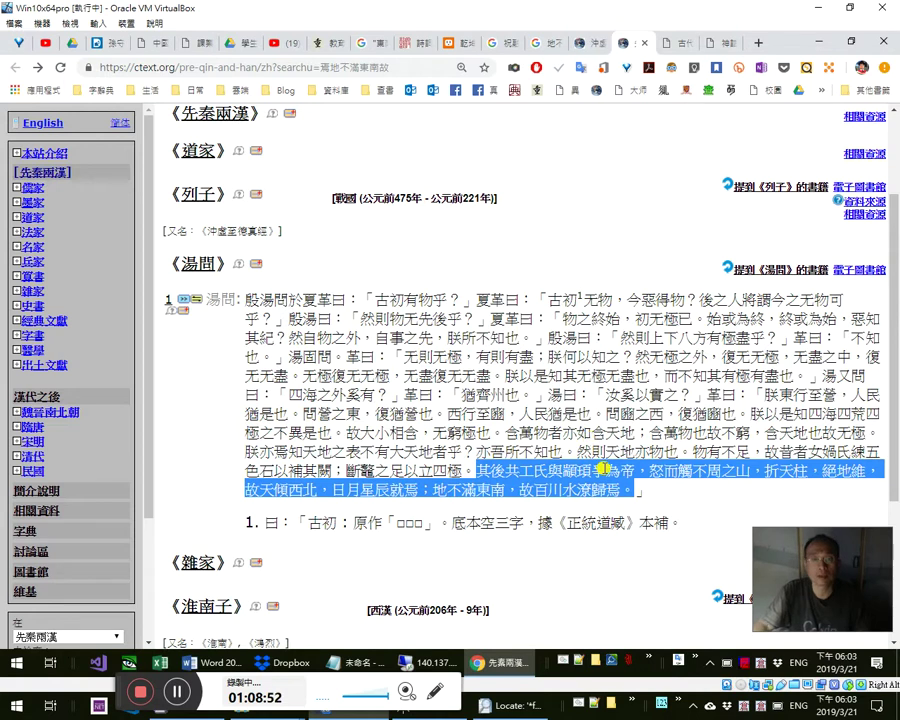
# - Review the quotation in Word, then turn the 沖虛至德真經 scan to page 65
pyautogui.hotkey('alt', 'Tab')
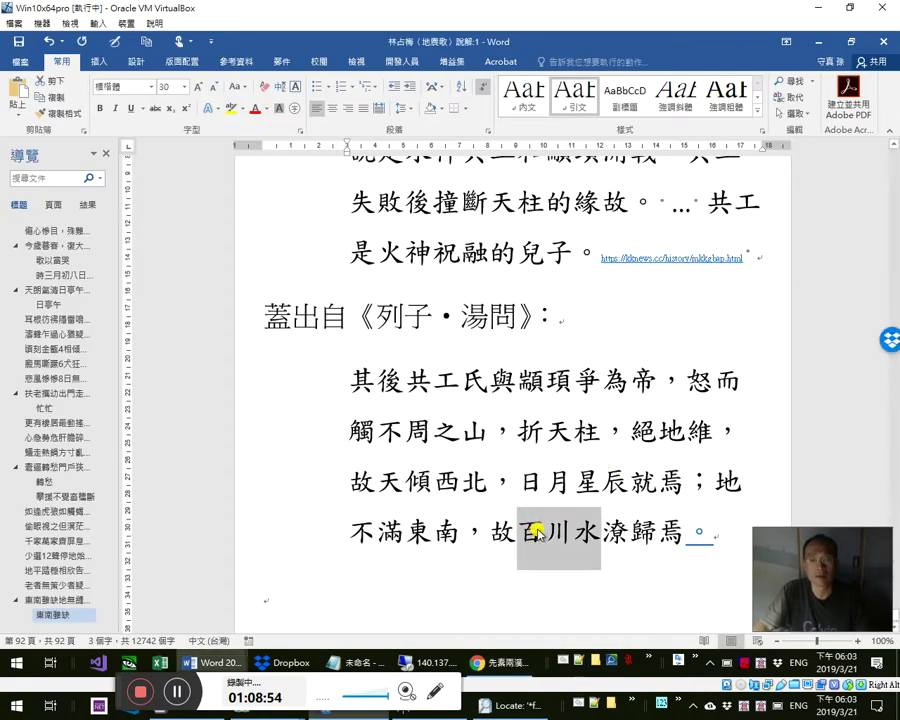
pyautogui.scroll(-1, 426, 410)
pyautogui.hotkey('alt', 'Tab')
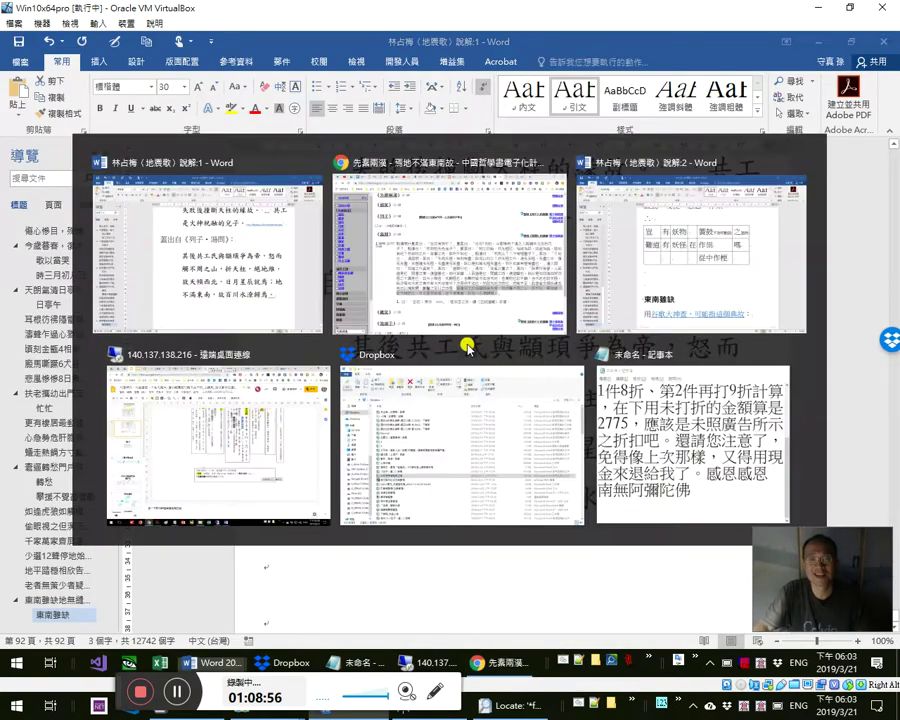
pyautogui.click(587, 48)
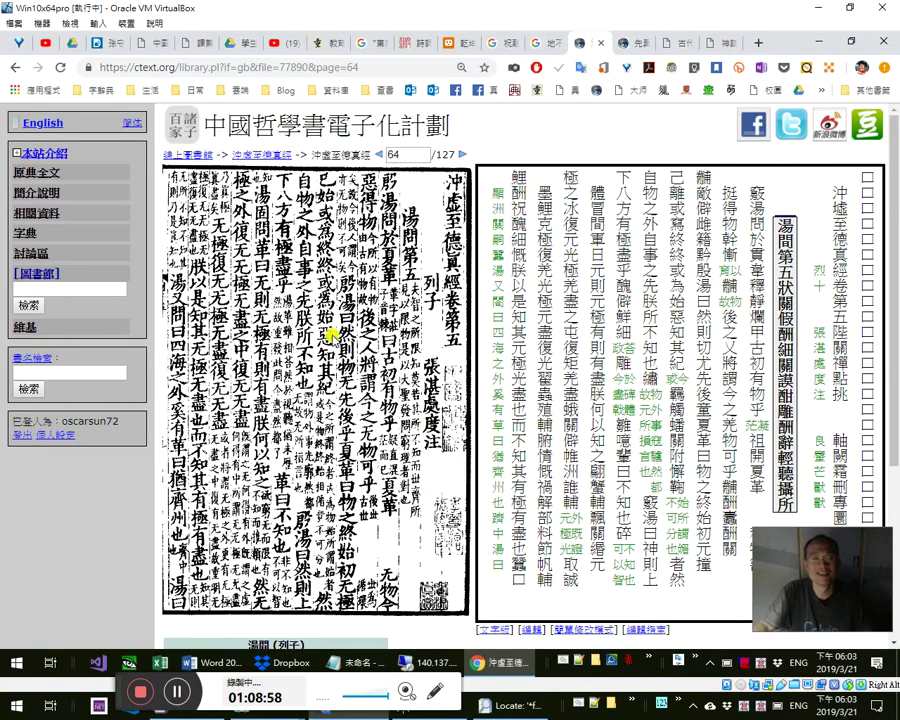
pyautogui.click(458, 157)
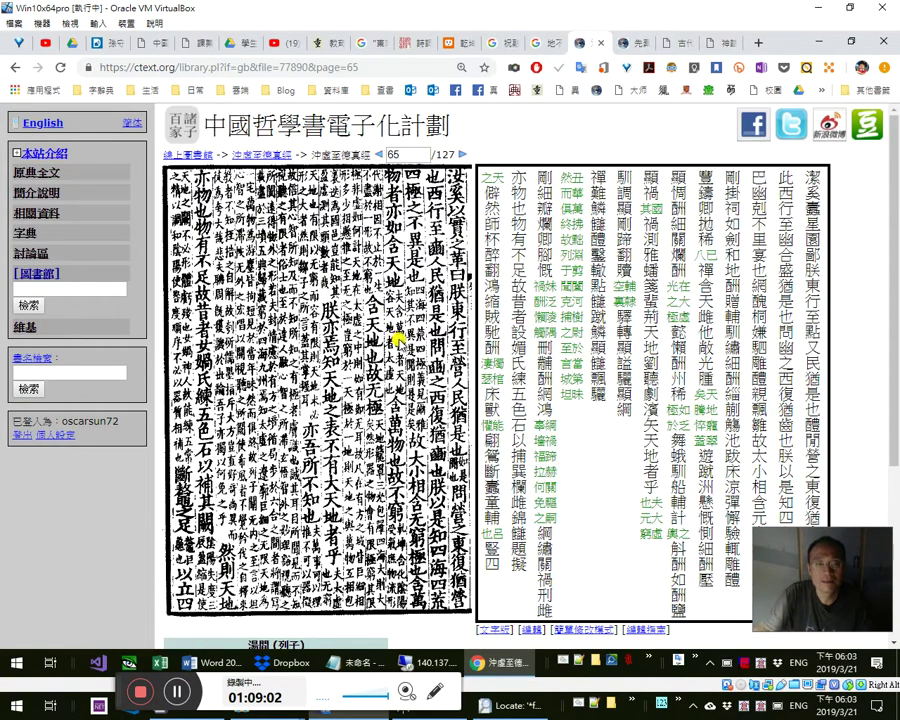
pyautogui.hotkey('alt', 'Tab')
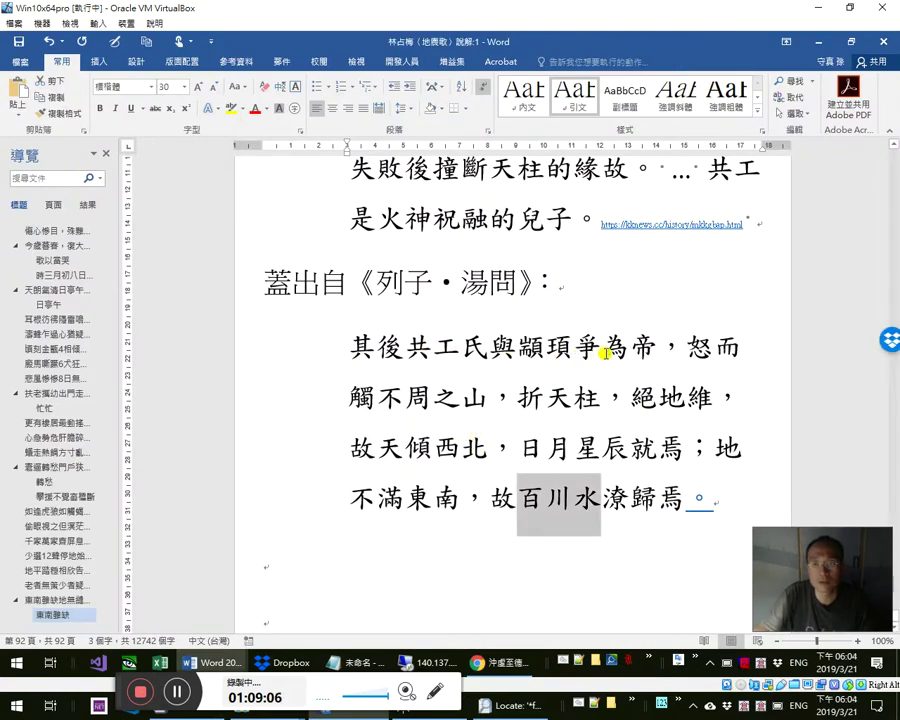
pyautogui.hotkey('alt', 'Tab')
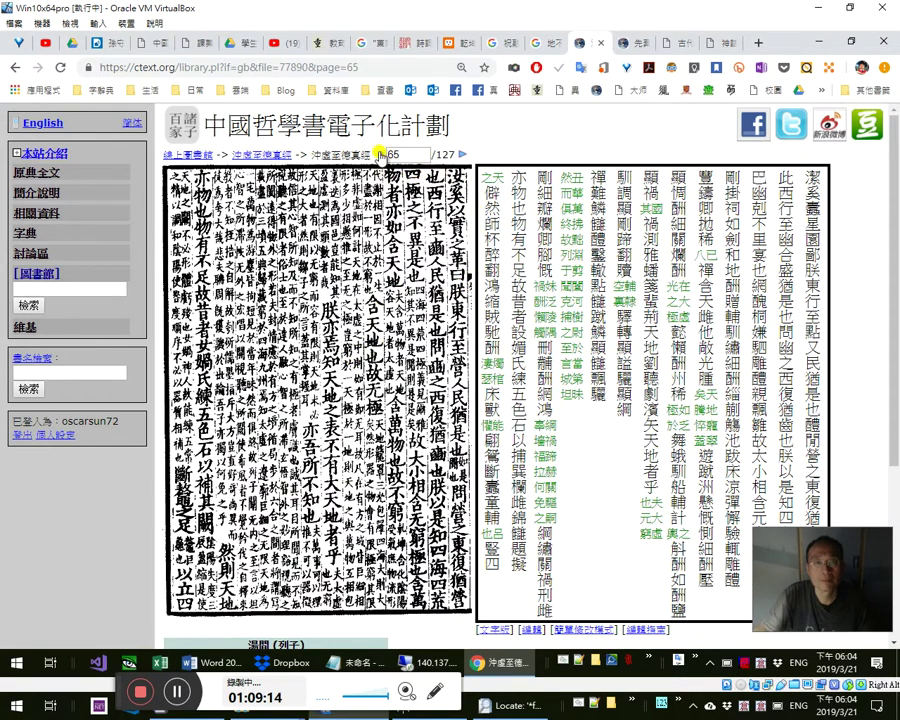
# - Flip the 沖虛至德眞經 scan between pages 64–66, then enlarge page 65 showing 女媧氏練五色石以補其闕
pyautogui.click(12, 68)
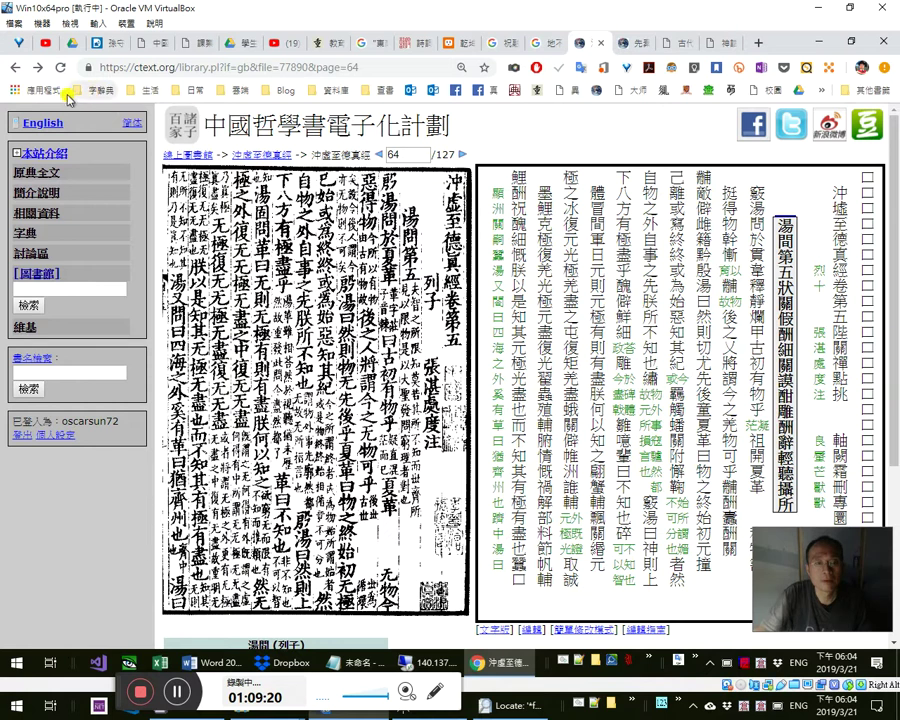
pyautogui.click(38, 68)
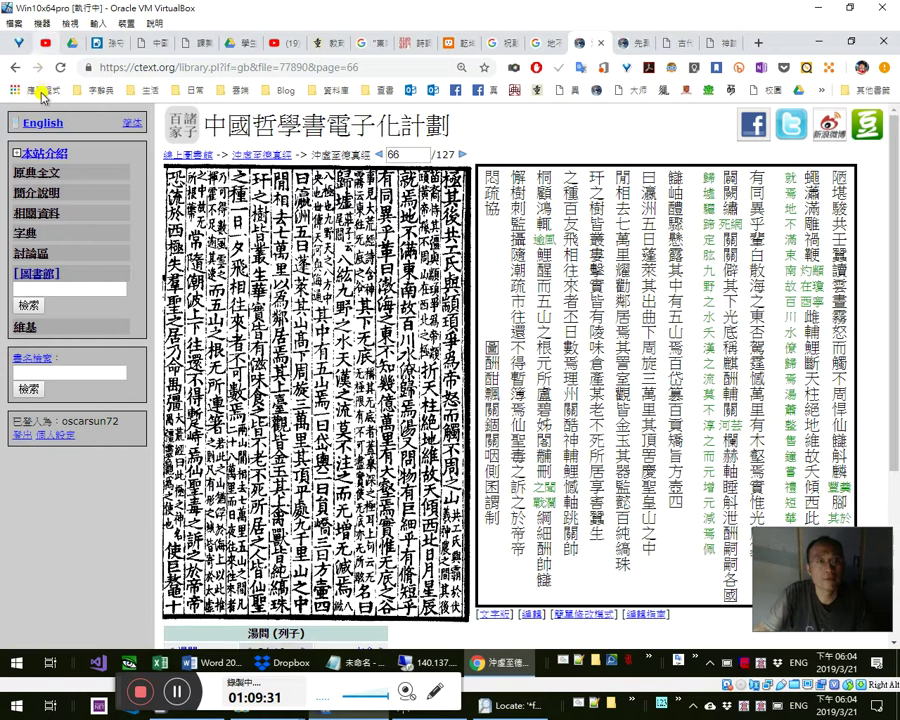
pyautogui.click(14, 68)
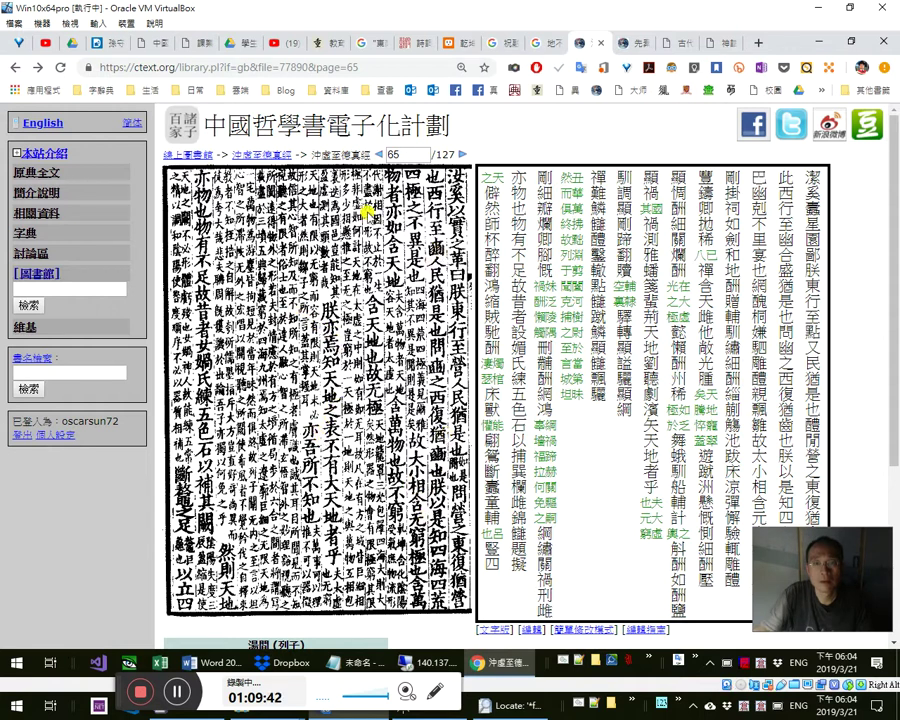
pyautogui.click(381, 155)
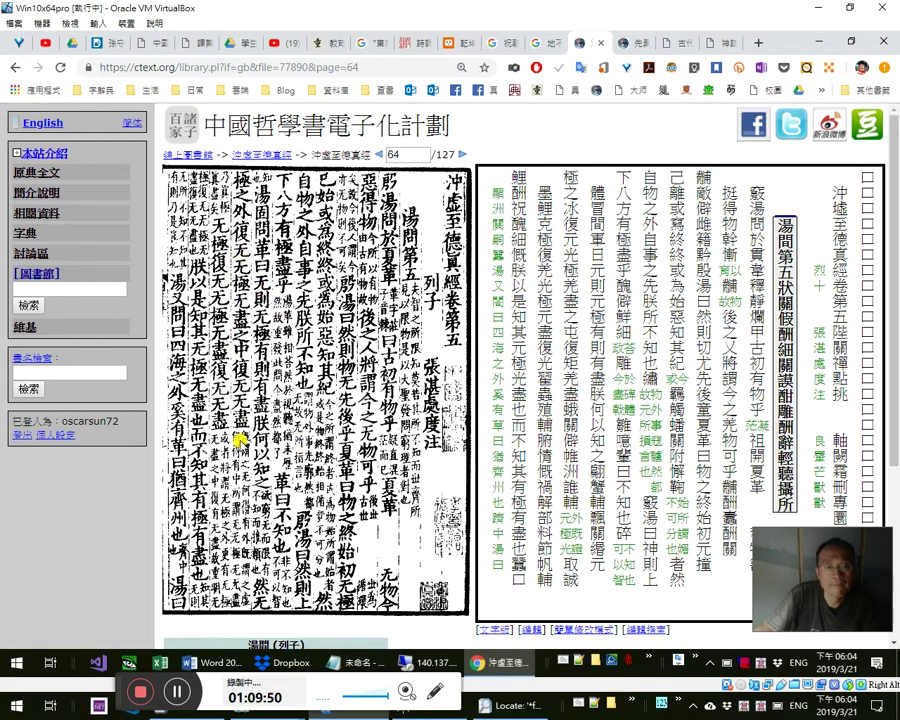
pyautogui.click(461, 153)
pyautogui.click(461, 153)
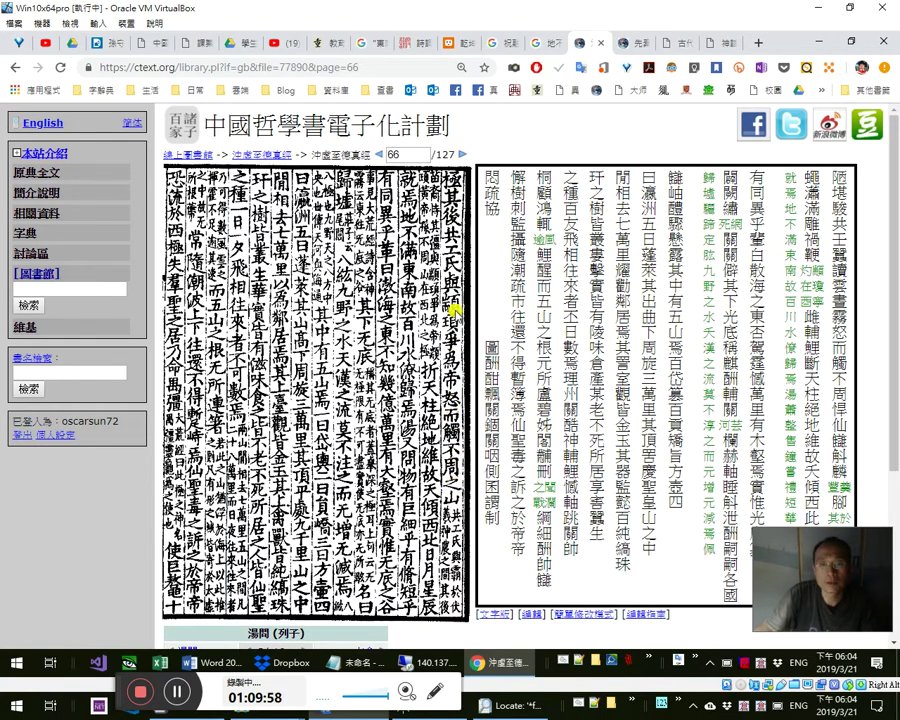
pyautogui.click(377, 155)
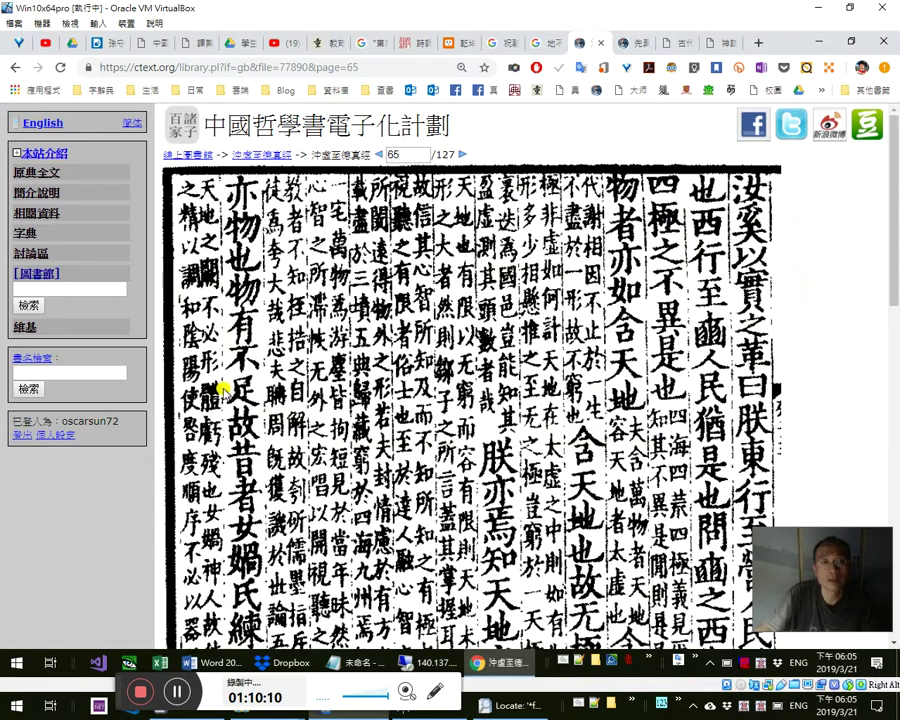
pyautogui.click(228, 392)
# - Read through the enlarged page 65 scan of 沖虛至德眞經
pyautogui.scroll(-3, 246, 370)
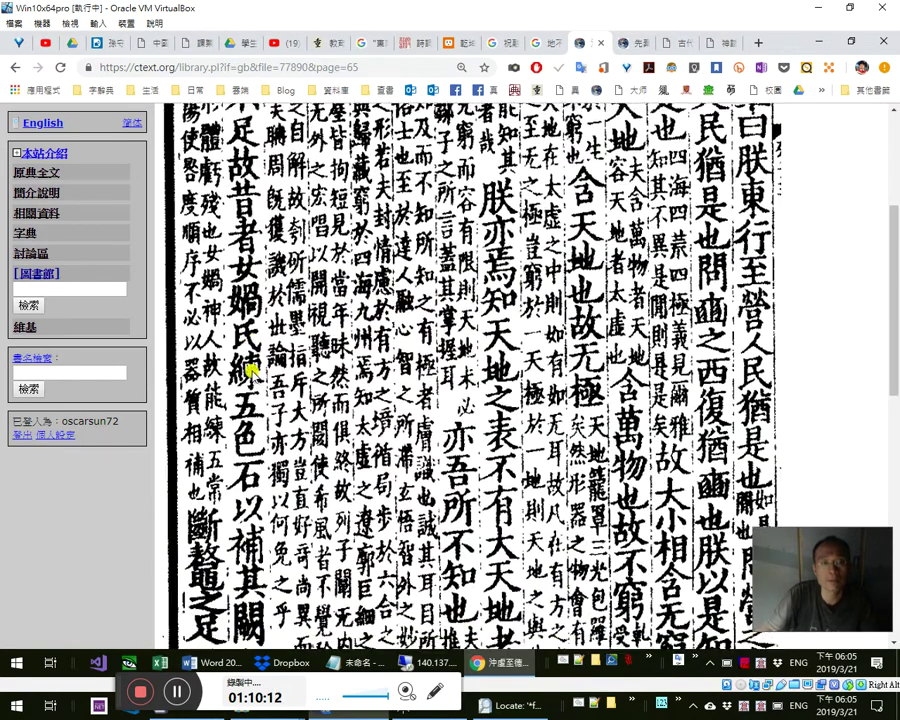
pyautogui.scroll(-2, 254, 365)
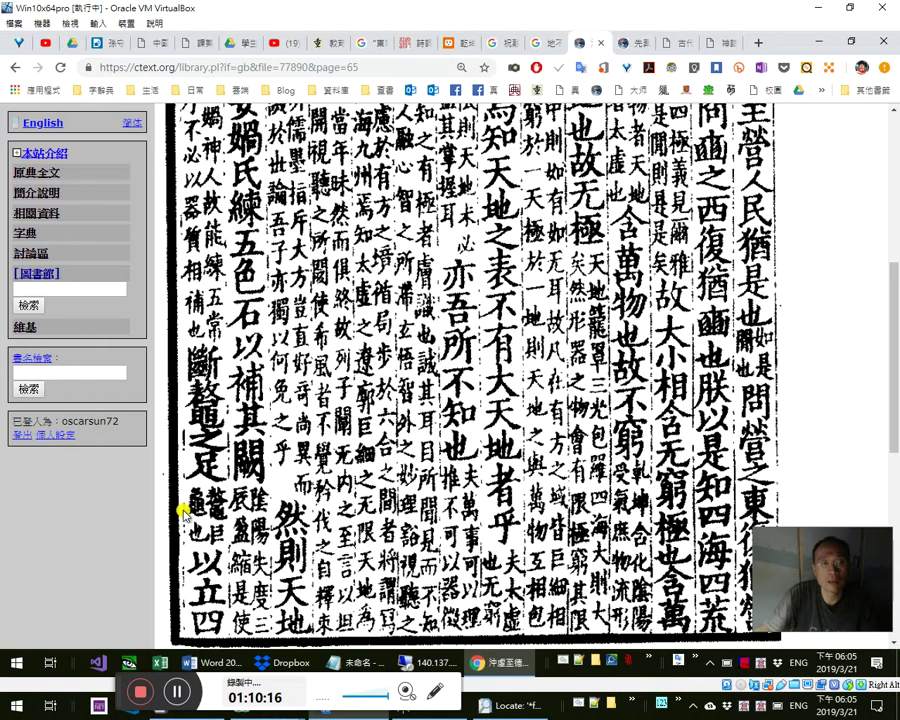
pyautogui.scroll(5, 385, 475)
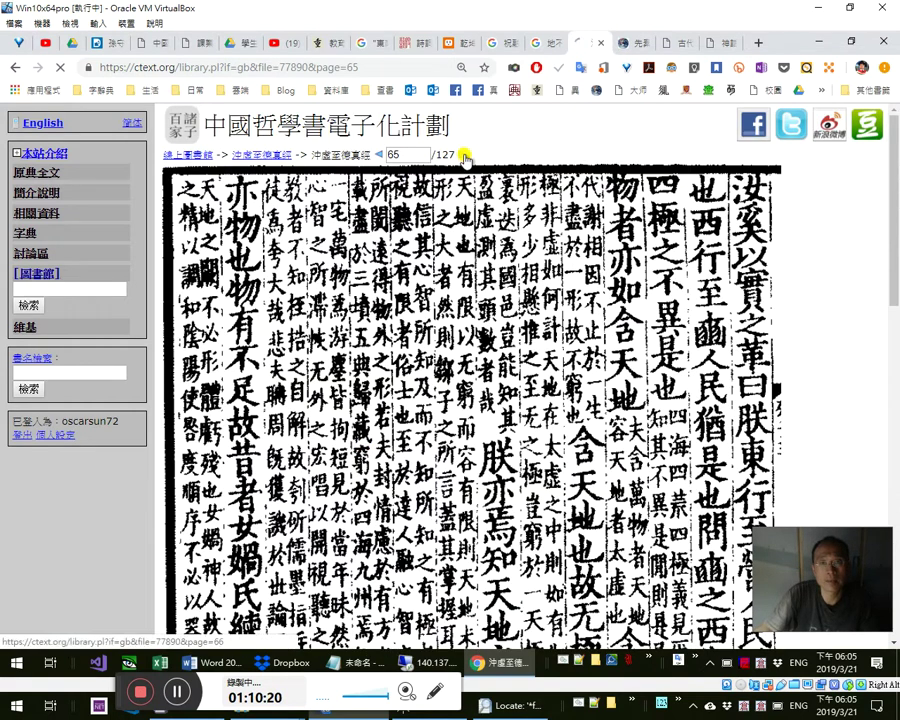
# - Enlarge scan page 66 to read 其後共工氏與顓頊爭為帝 through 故百川水潦歸焉
pyautogui.click(466, 156)
pyautogui.click(375, 285)
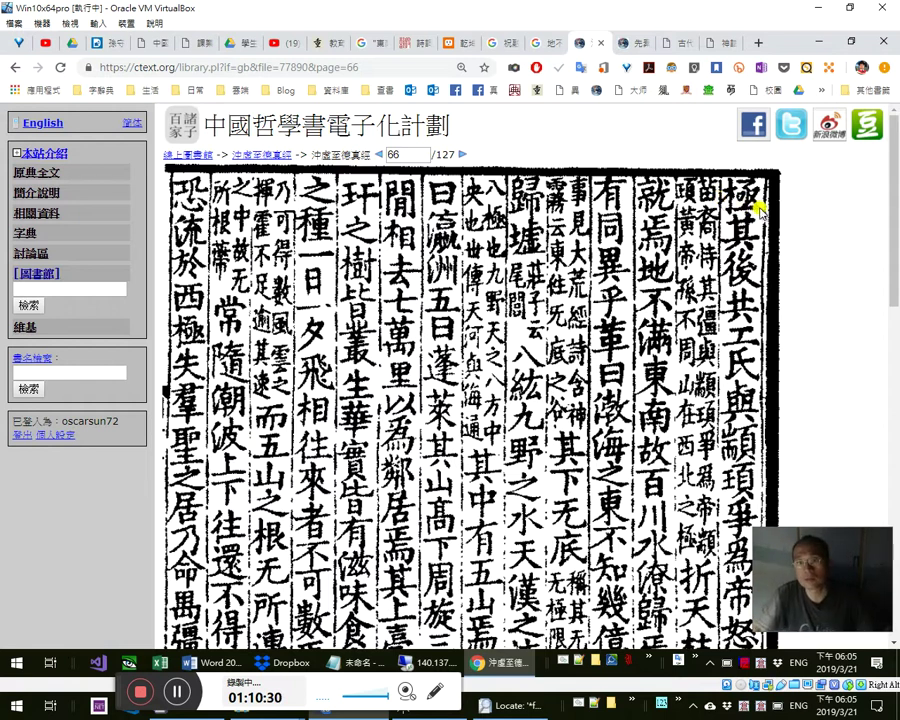
pyautogui.scroll(-2, 762, 218)
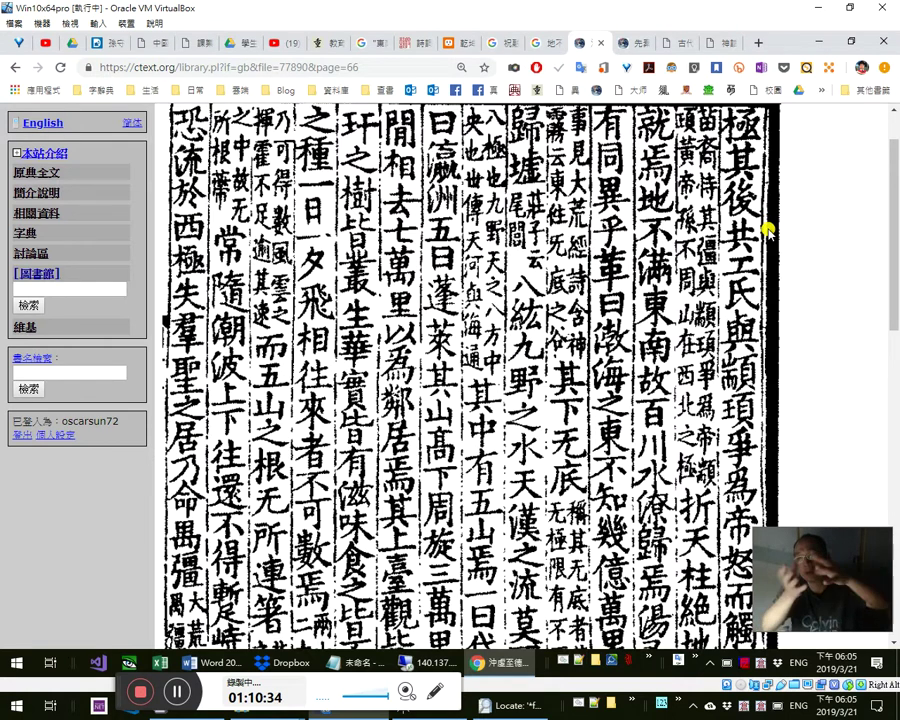
pyautogui.scroll(2, 770, 234)
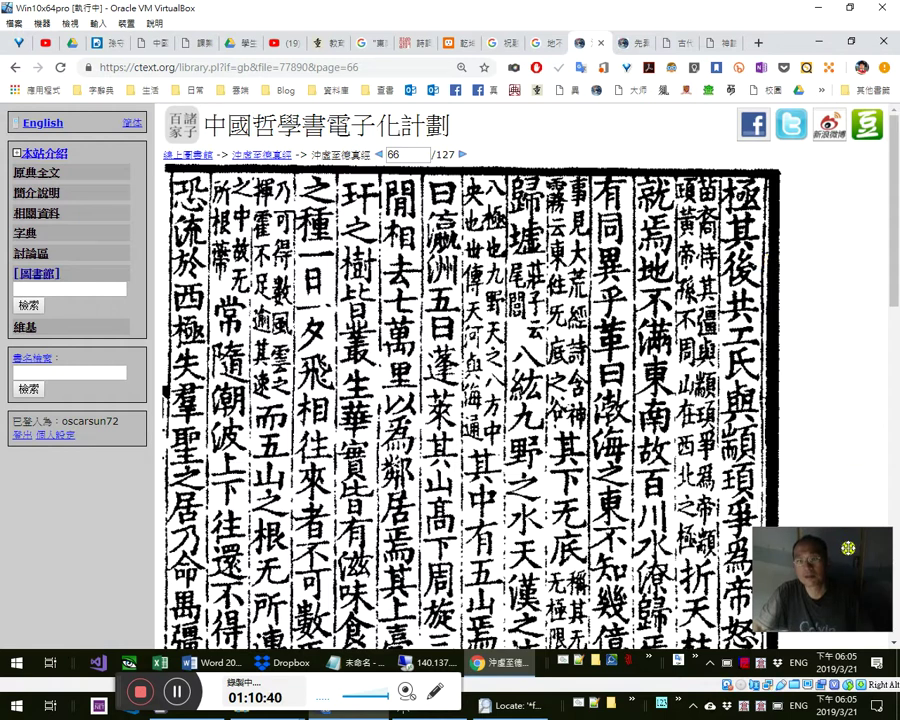
pyautogui.moveTo(877, 590); pyautogui.dragTo(885, 568)
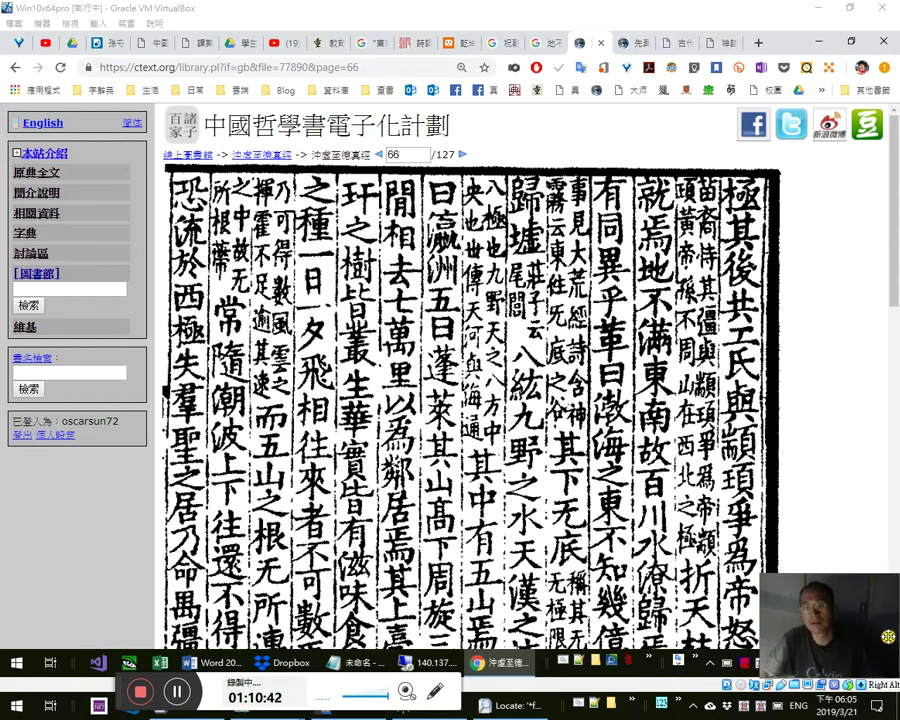
pyautogui.moveTo(892, 261)
pyautogui.mouseDown()
pyautogui.moveTo(892, 293)
pyautogui.moveTo(892, 261)
pyautogui.mouseUp()
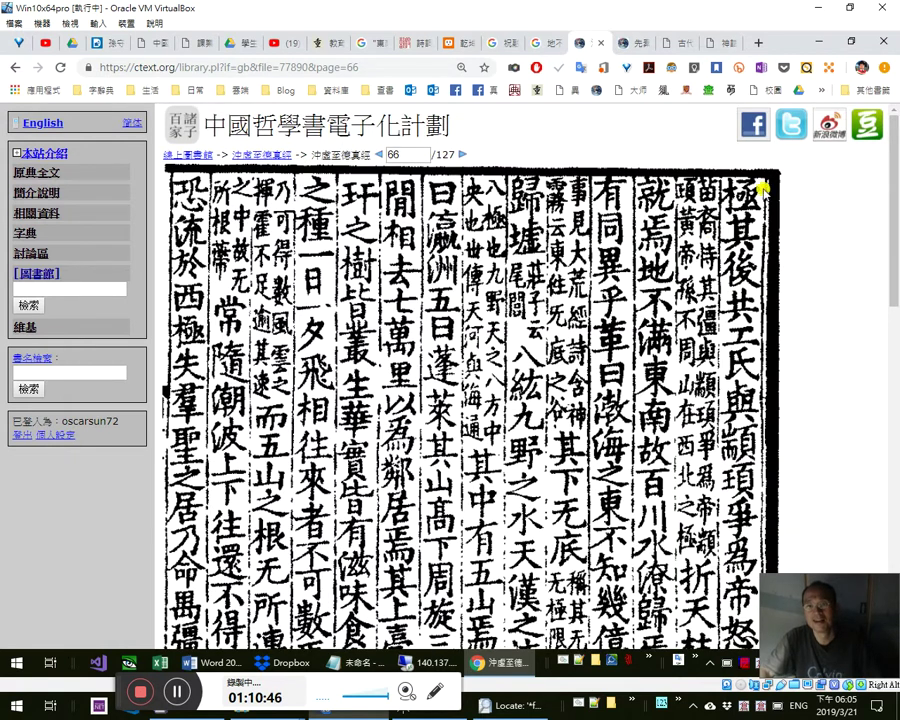
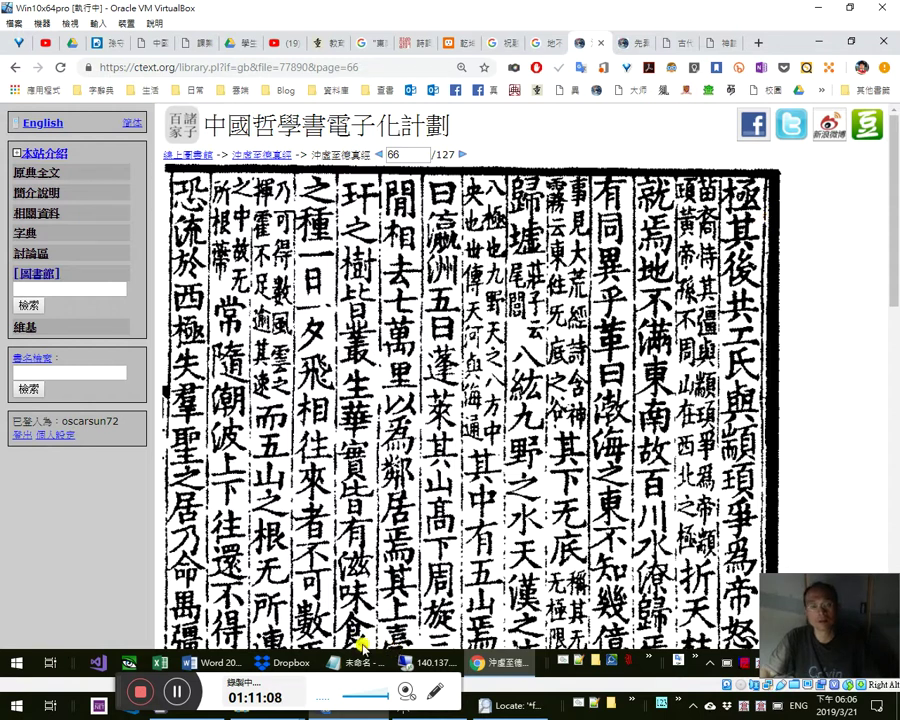
# - Replace the Notepad note with 於是=在, then minimize Notepad to reveal the scanned page
pyautogui.hotkey('alt', 'Tab')
pyautogui.click(540, 437)
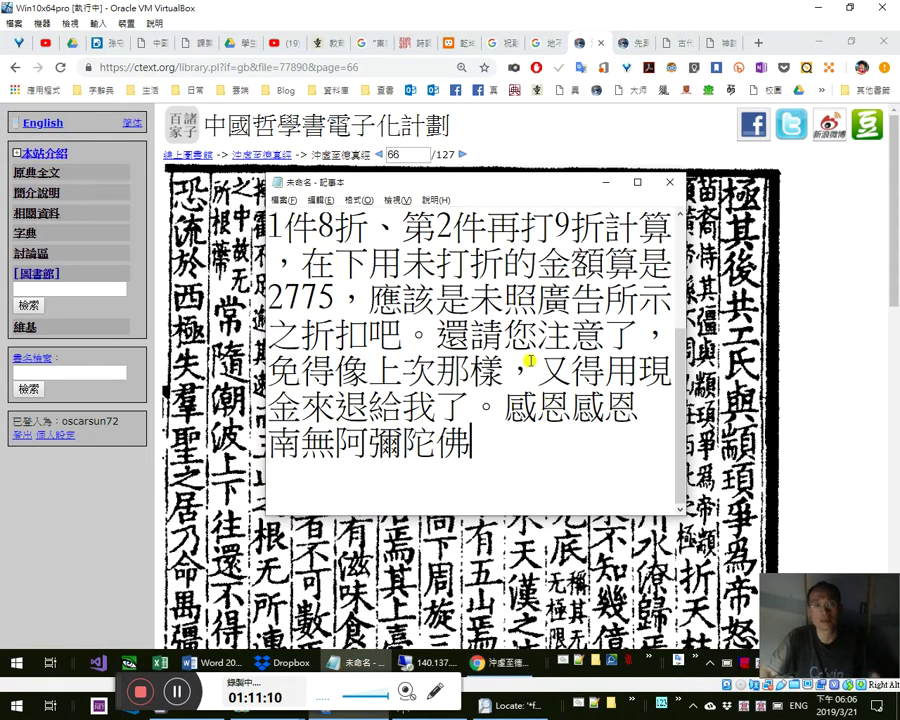
pyautogui.hotkey('ctrl', 'a')
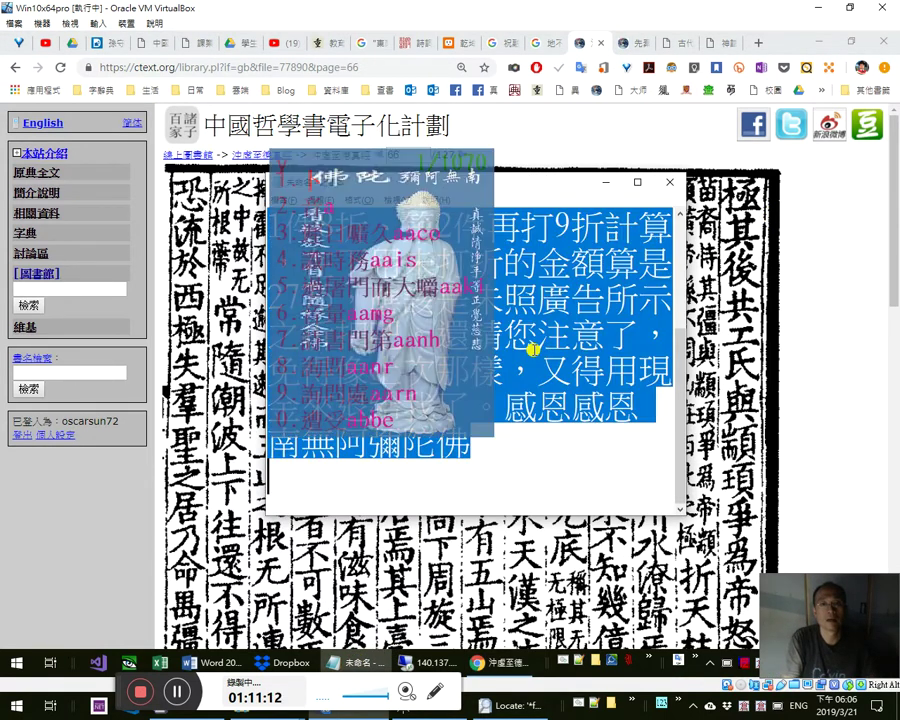
pyautogui.press('a')
pyautogui.press('Escape')
pyautogui.write('放下屠刀')
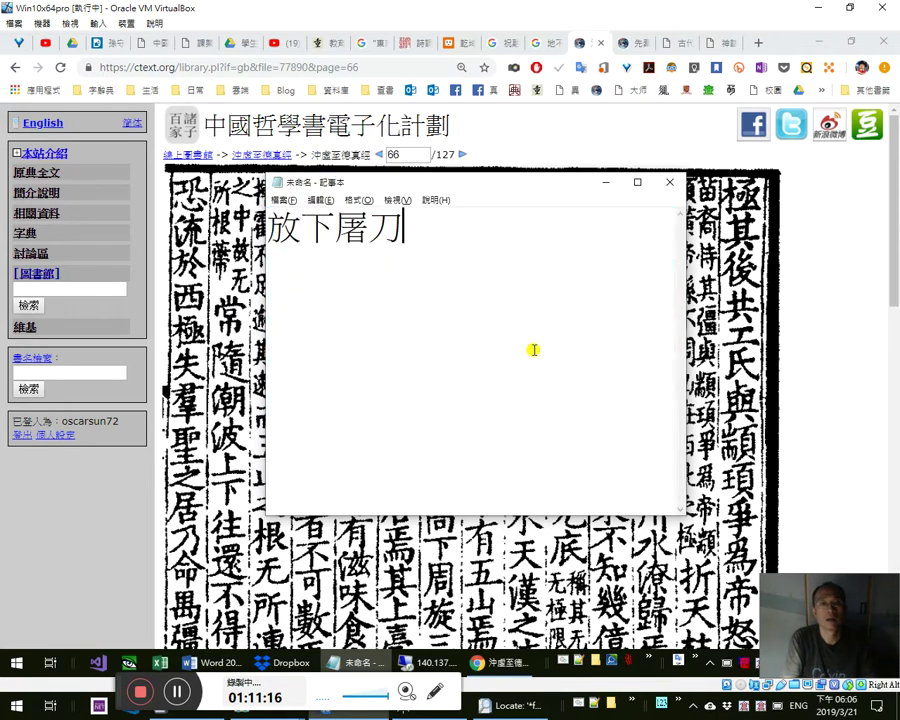
pyautogui.press('BackSpace')
pyautogui.press('BackSpace')
pyautogui.press('BackSpace')
pyautogui.press('BackSpace')
pyautogui.write('於')
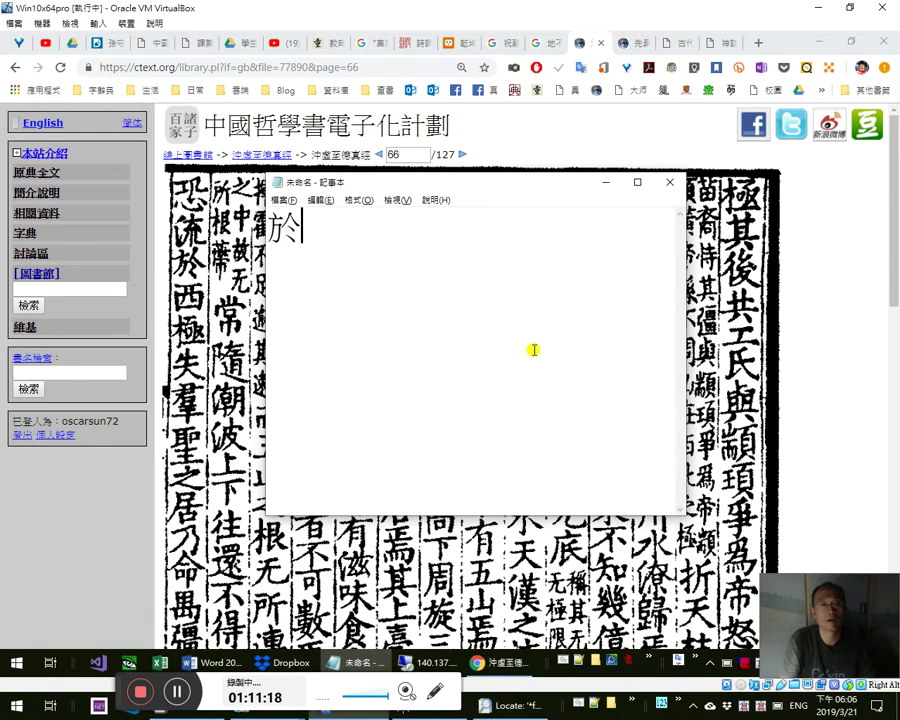
pyautogui.write('=在')
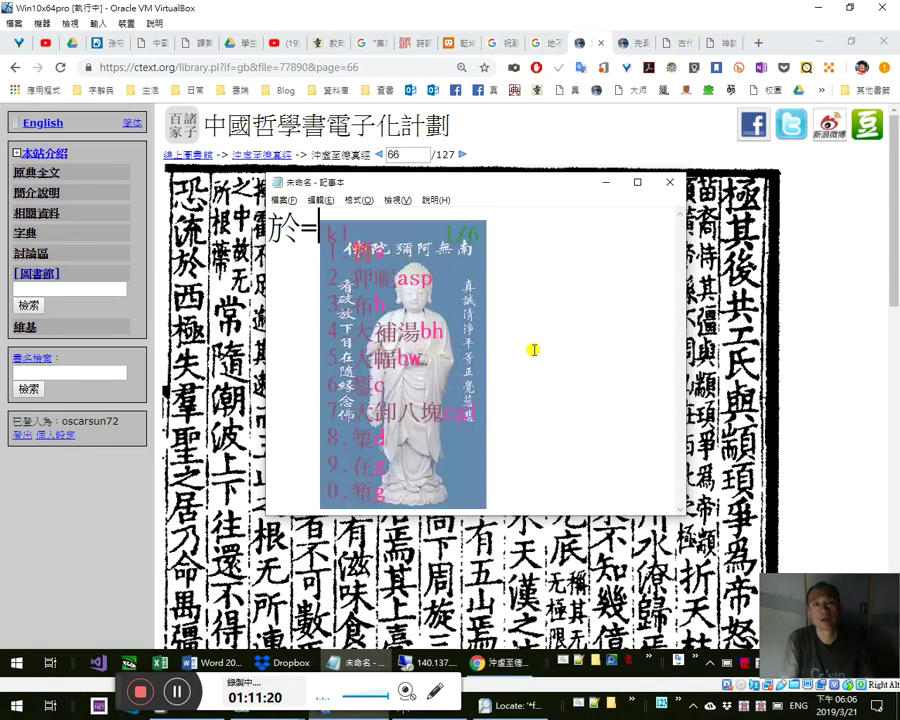
pyautogui.press('Left')
pyautogui.press('Left')
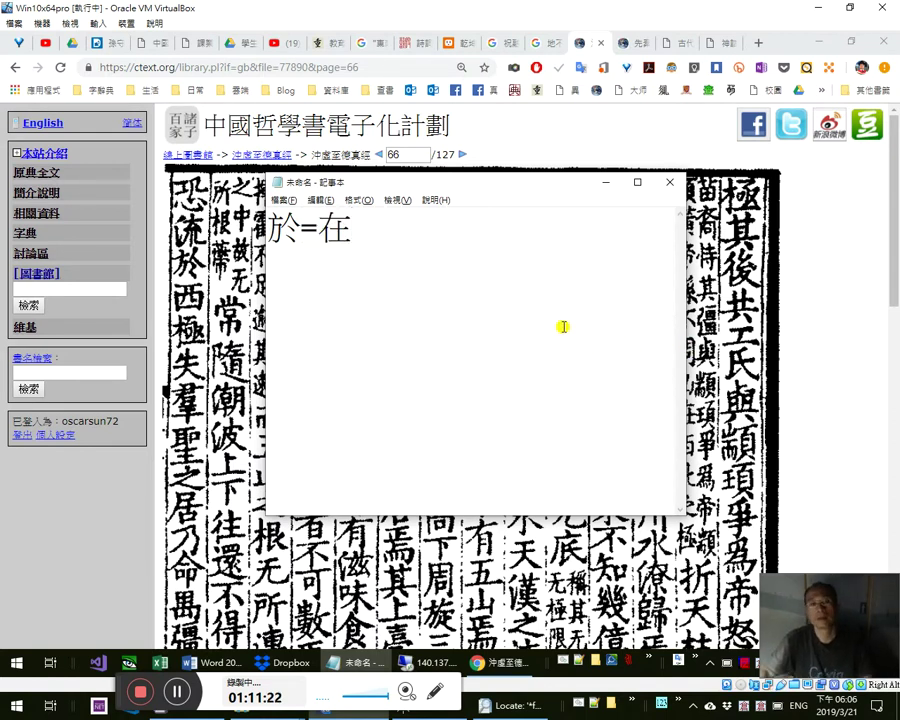
pyautogui.write('是')
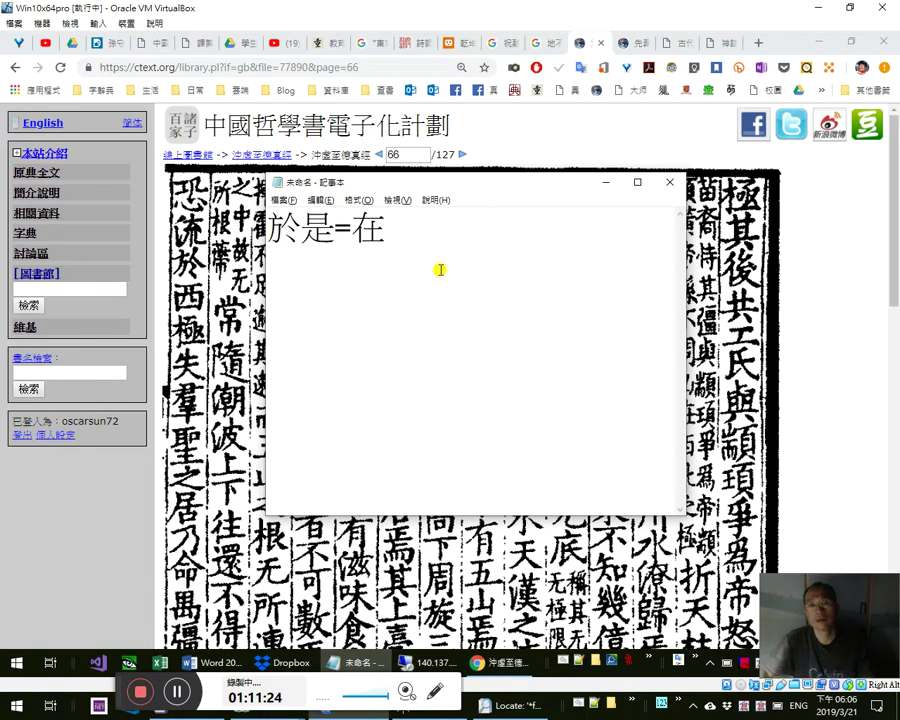
pyautogui.moveTo(306, 233)
pyautogui.mouseDown()
pyautogui.moveTo(330, 232)
pyautogui.moveTo(296, 228)
pyautogui.mouseUp()
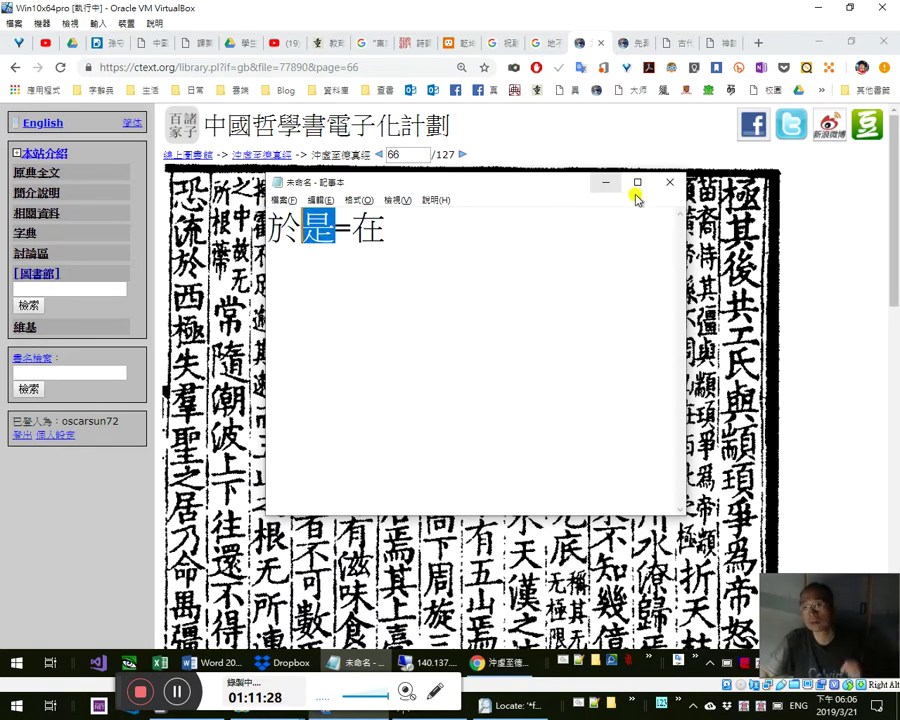
pyautogui.click(735, 218)
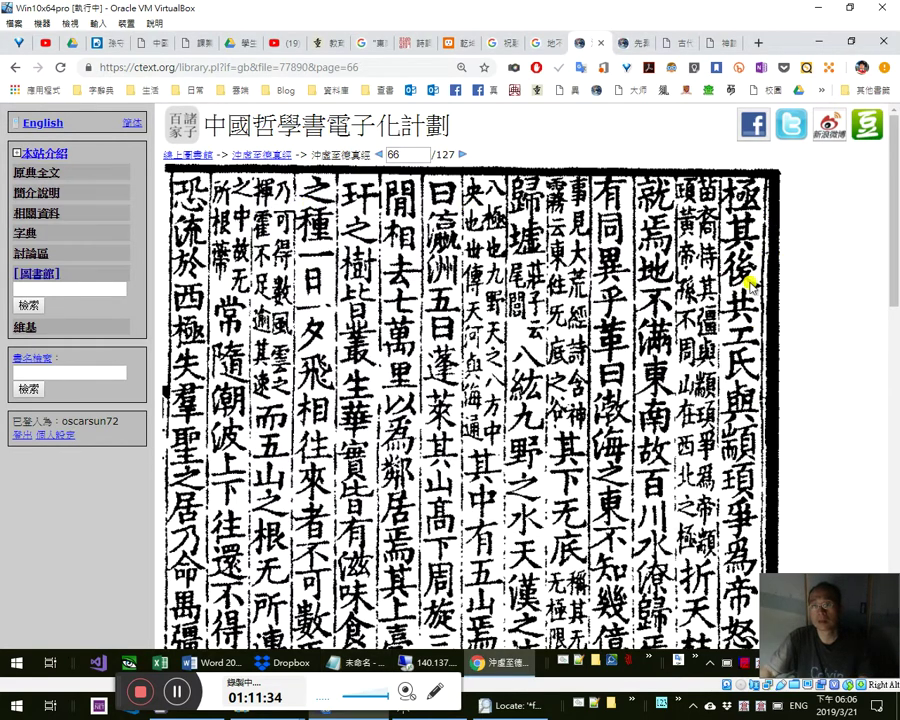
pyautogui.scroll(-1, 797, 390)
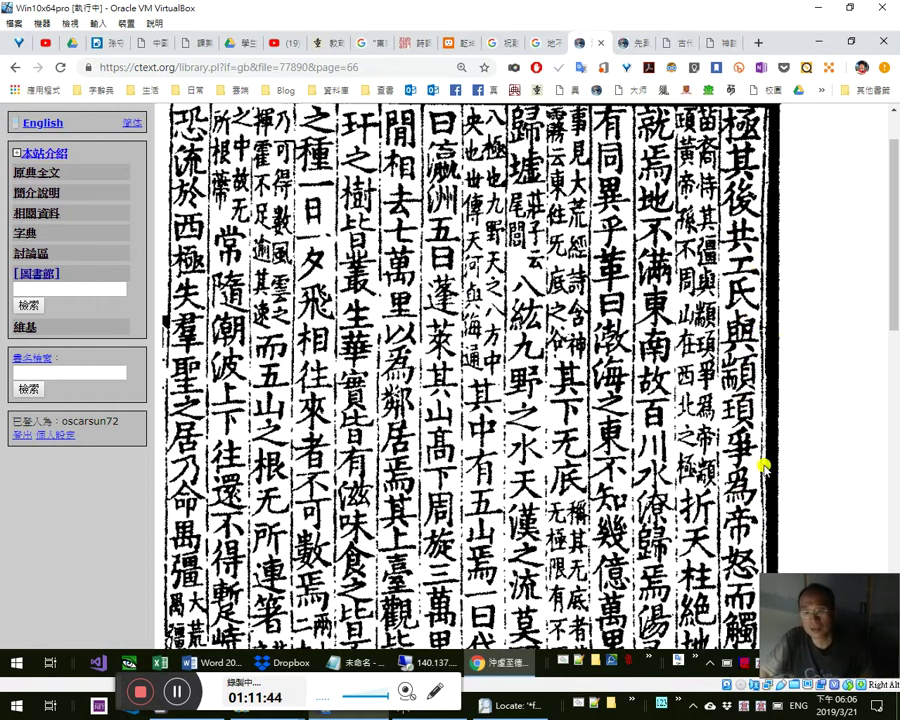
pyautogui.scroll(1, 765, 470)
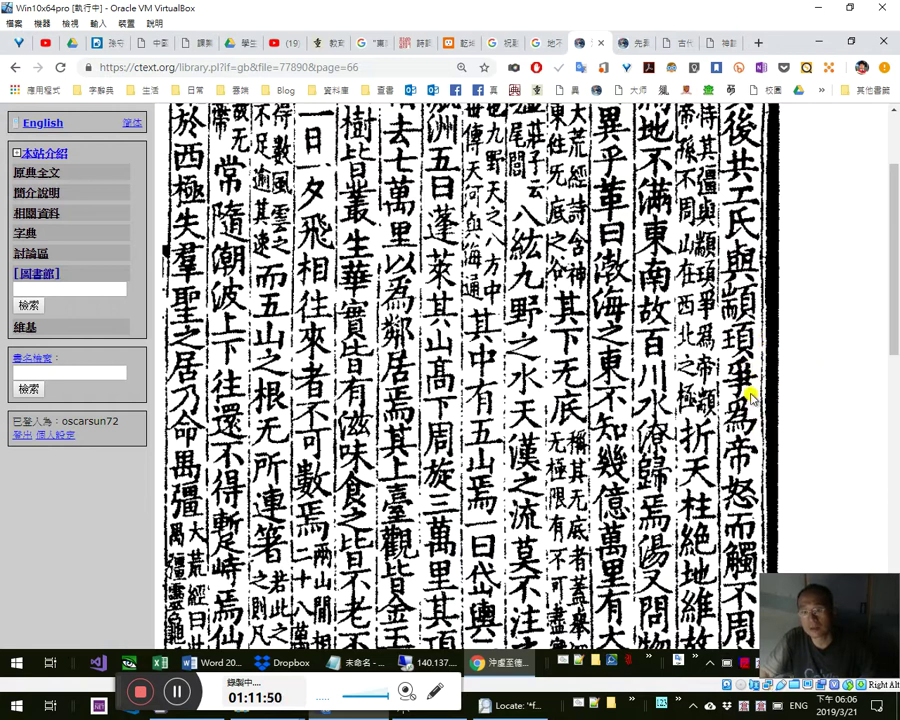
pyautogui.moveTo(889, 300); pyautogui.dragTo(889, 338)
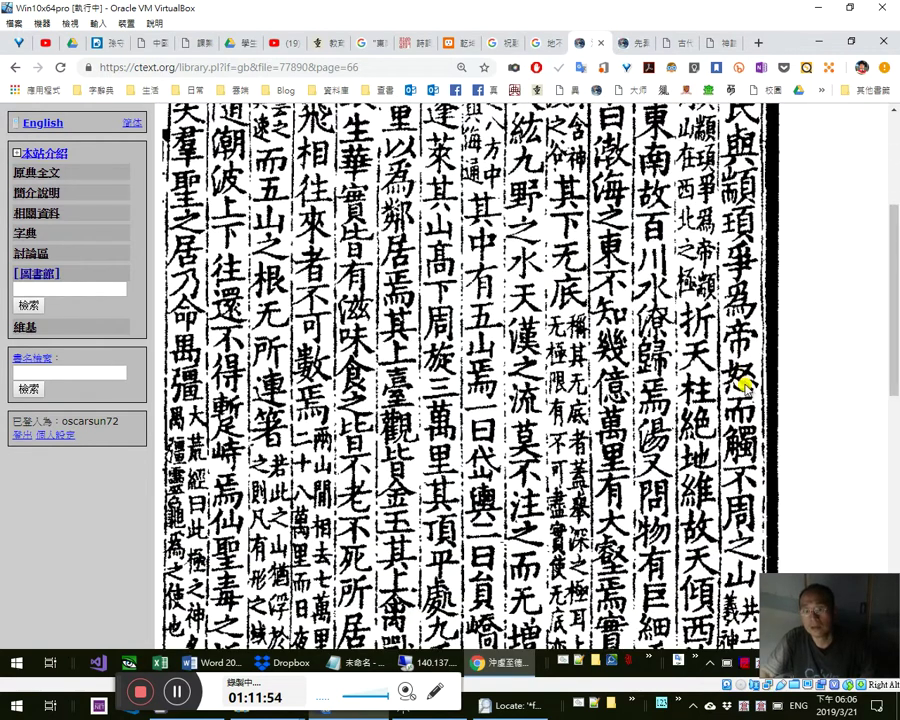
pyautogui.moveTo(889, 331)
pyautogui.mouseDown()
pyautogui.moveTo(889, 256)
pyautogui.moveTo(889, 326)
pyautogui.mouseUp()
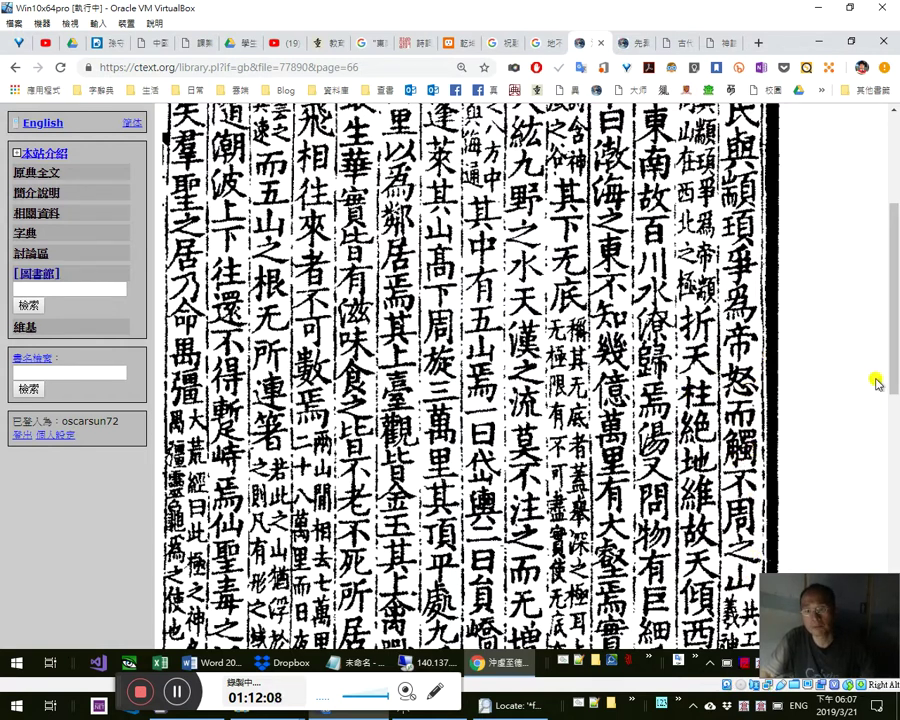
pyautogui.scroll(3, 893, 344)
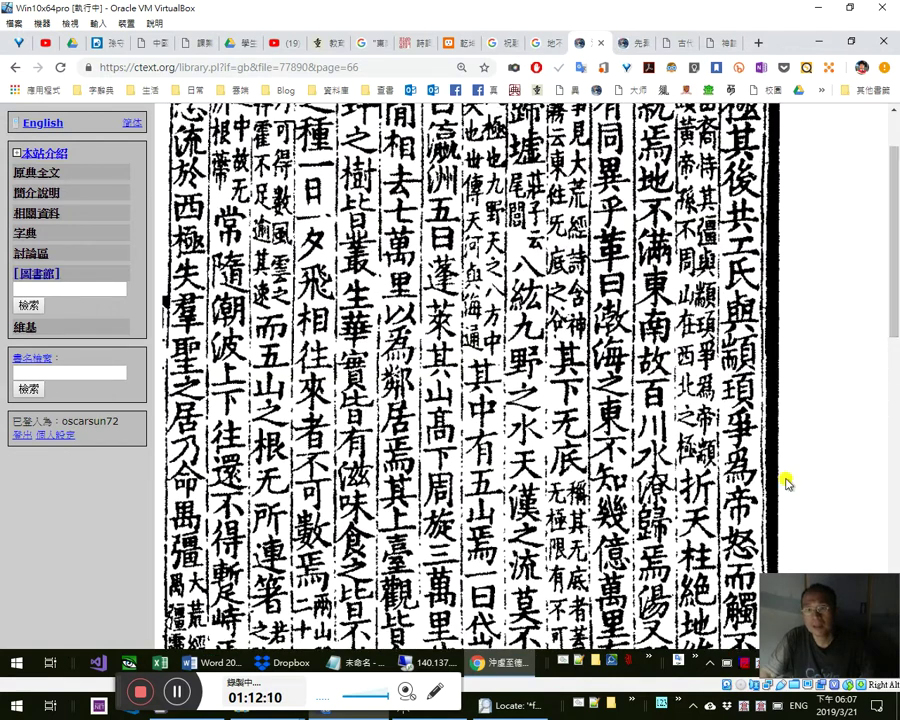
pyautogui.scroll(-4, 888, 290)
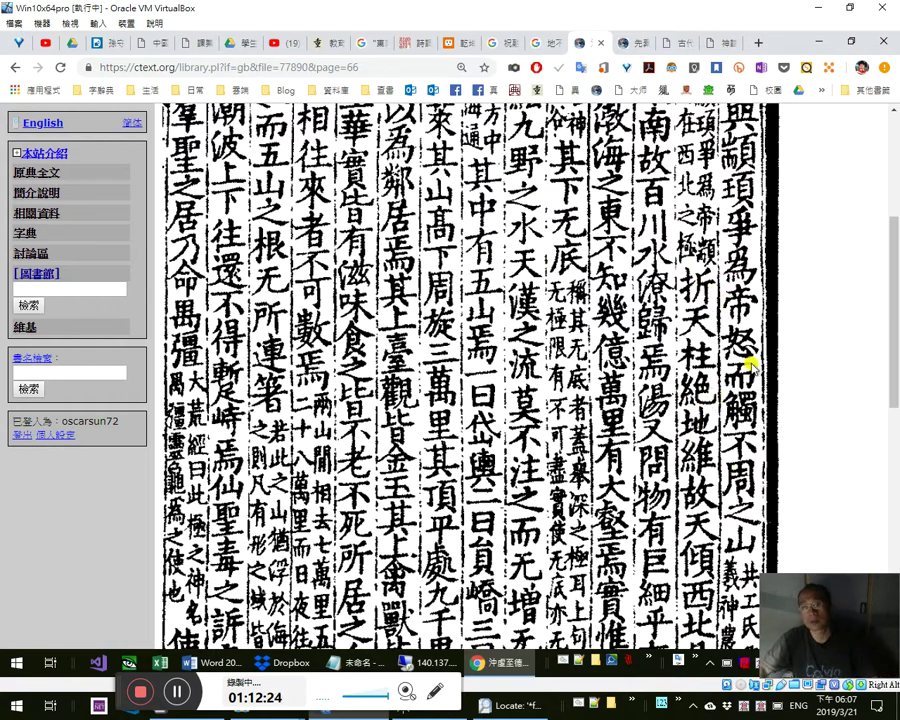
pyautogui.moveTo(894, 364); pyautogui.dragTo(897, 400)
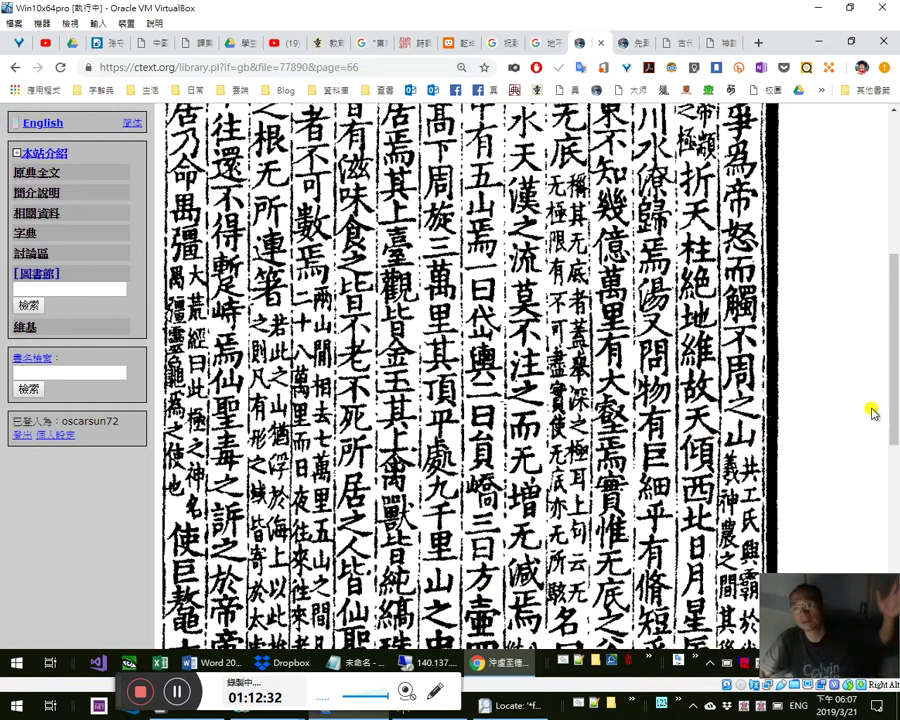
pyautogui.scroll(-1, 895, 405)
pyautogui.scroll(-3, 895, 405)
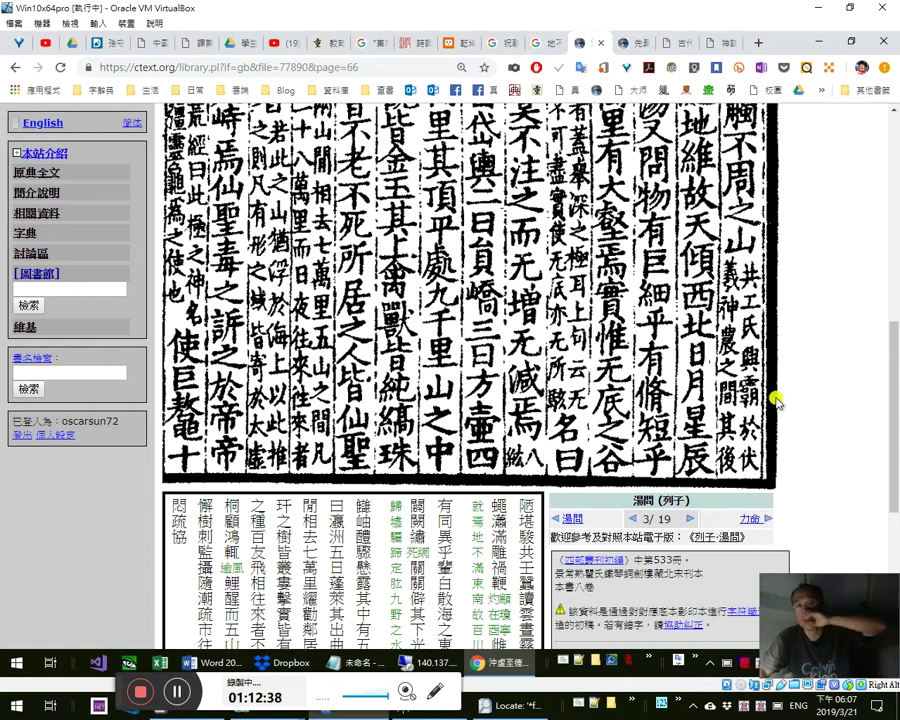
pyautogui.scroll(1, 895, 300)
pyautogui.scroll(5, 895, 300)
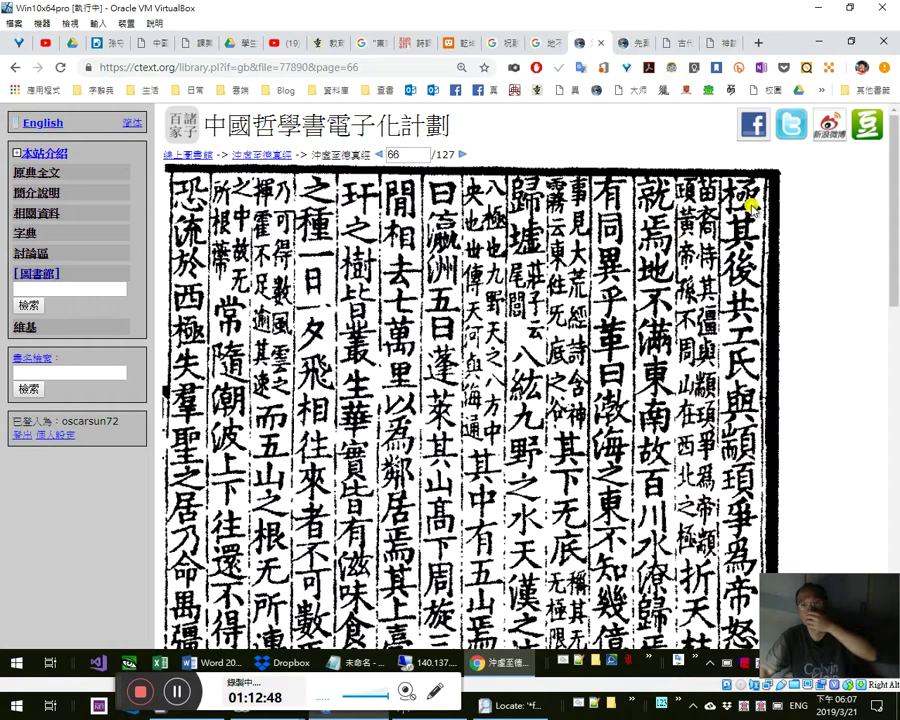
pyautogui.scroll(-2, 893, 252)
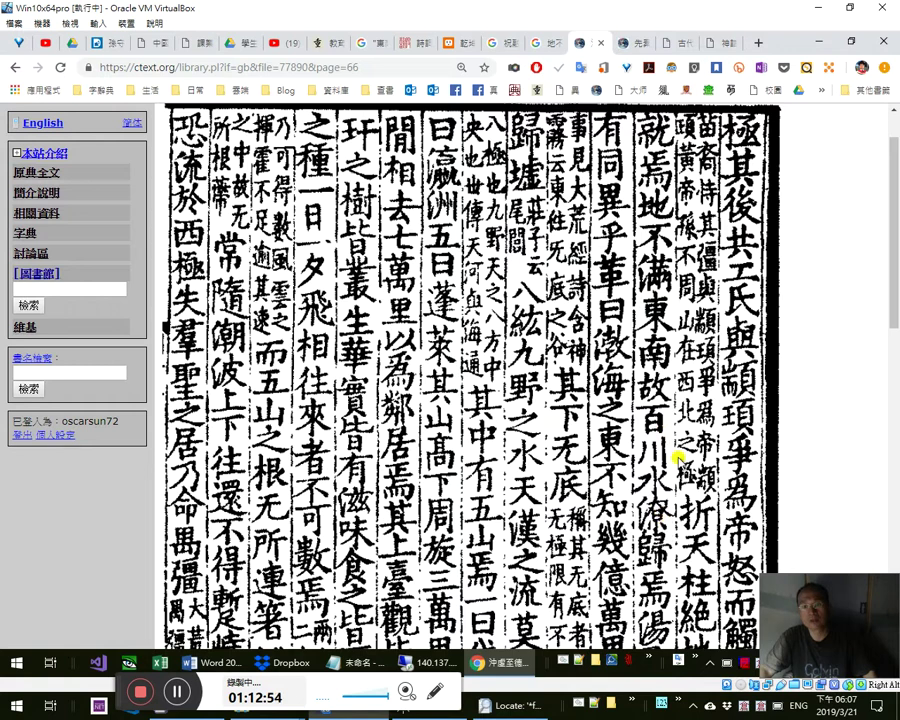
pyautogui.scroll(-2, 895, 343)
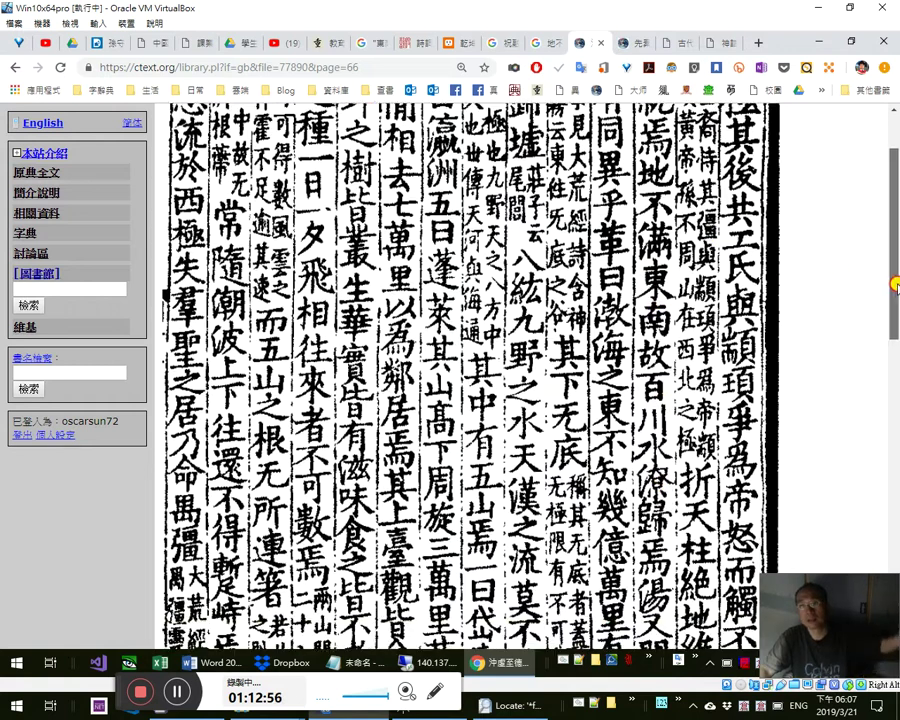
pyautogui.moveTo(895, 343); pyautogui.dragTo(895, 222)
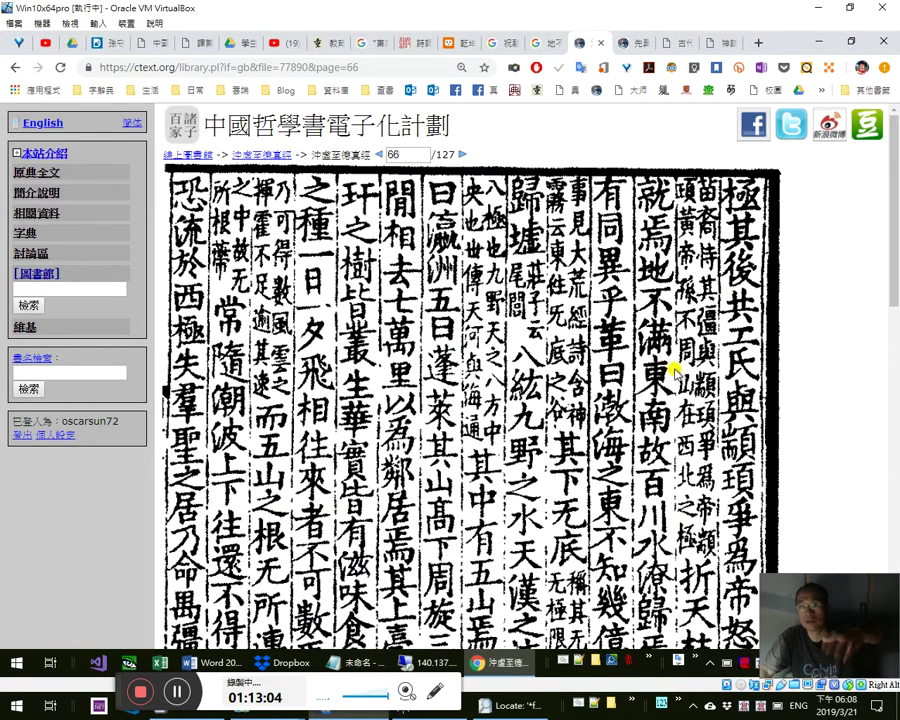
pyautogui.moveTo(892, 245); pyautogui.dragTo(894, 311)
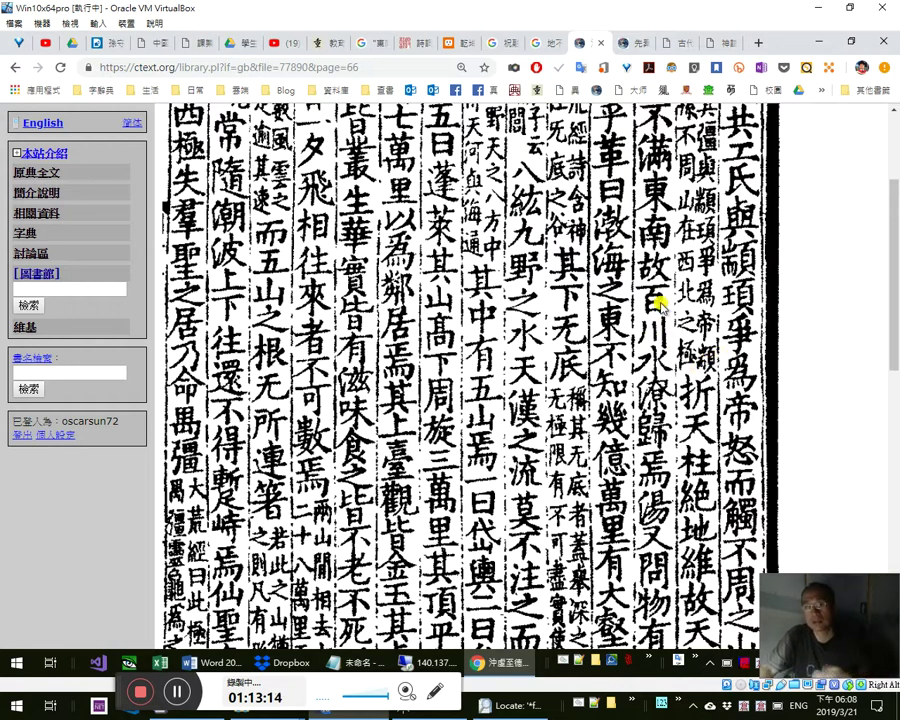
pyautogui.moveTo(892, 307); pyautogui.dragTo(895, 343)
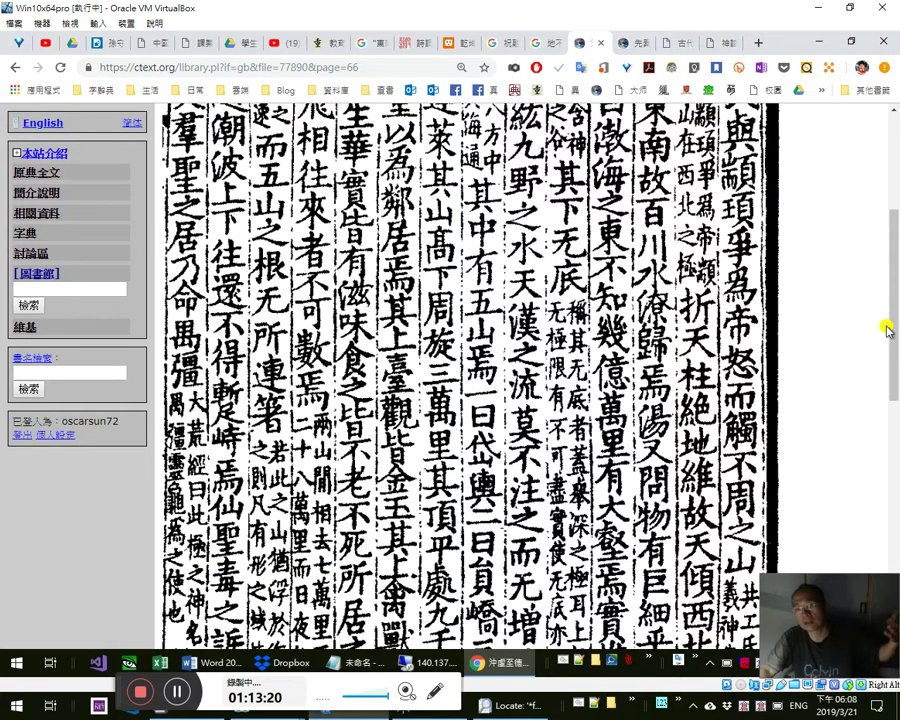
pyautogui.moveTo(893, 291)
pyautogui.mouseDown()
pyautogui.moveTo(893, 305)
pyautogui.moveTo(893, 276)
pyautogui.mouseUp()
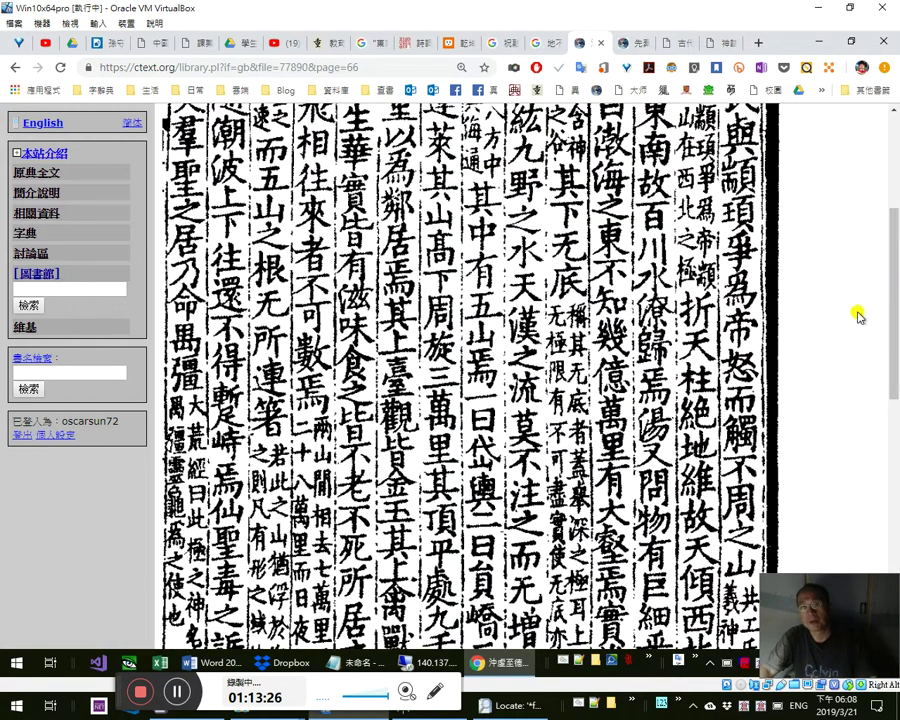
pyautogui.moveTo(895, 302); pyautogui.dragTo(892, 319)
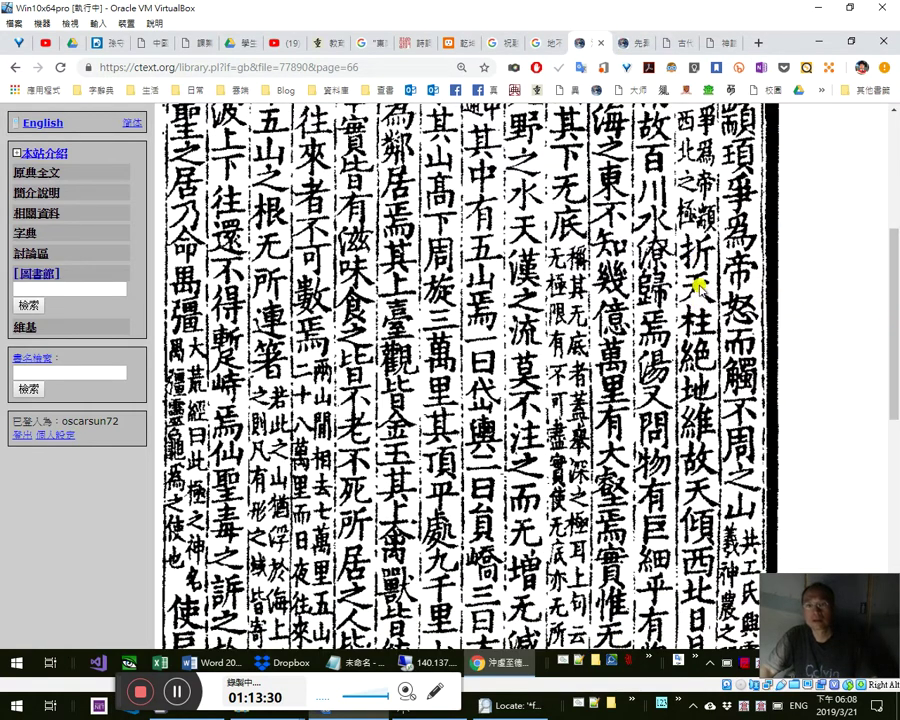
pyautogui.moveTo(895, 338); pyautogui.dragTo(868, 317)
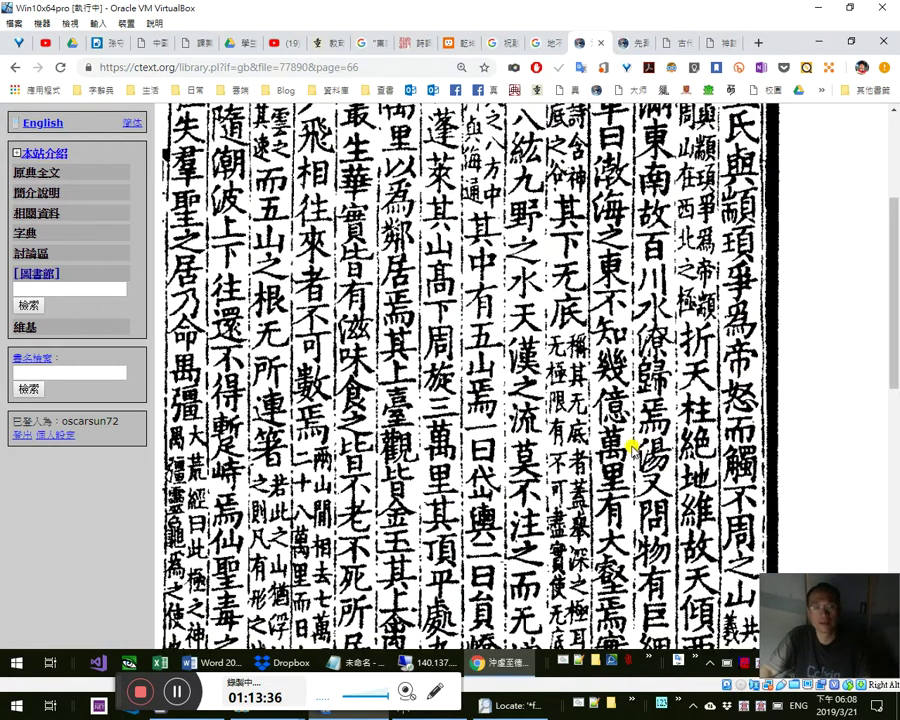
pyautogui.hotkey('alt', 'Tab')
# - Highlight 地不滿東南 in the quoted passage yellow
pyautogui.doubleClick(557, 480)
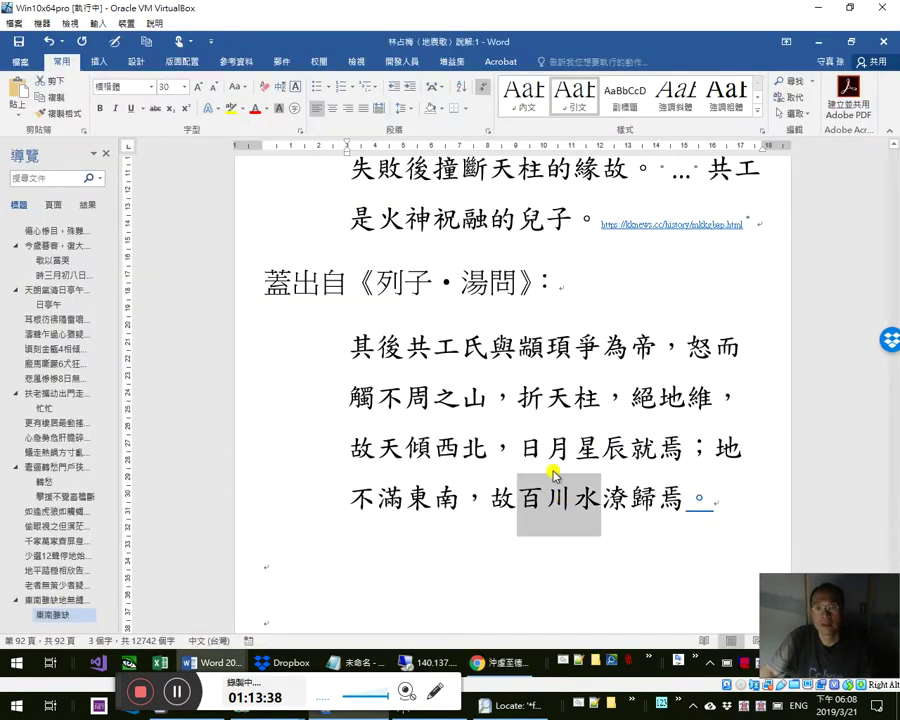
pyautogui.click(464, 500)
pyautogui.keyDown('shift'); pyautogui.click(716, 448); pyautogui.keyUp('shift')
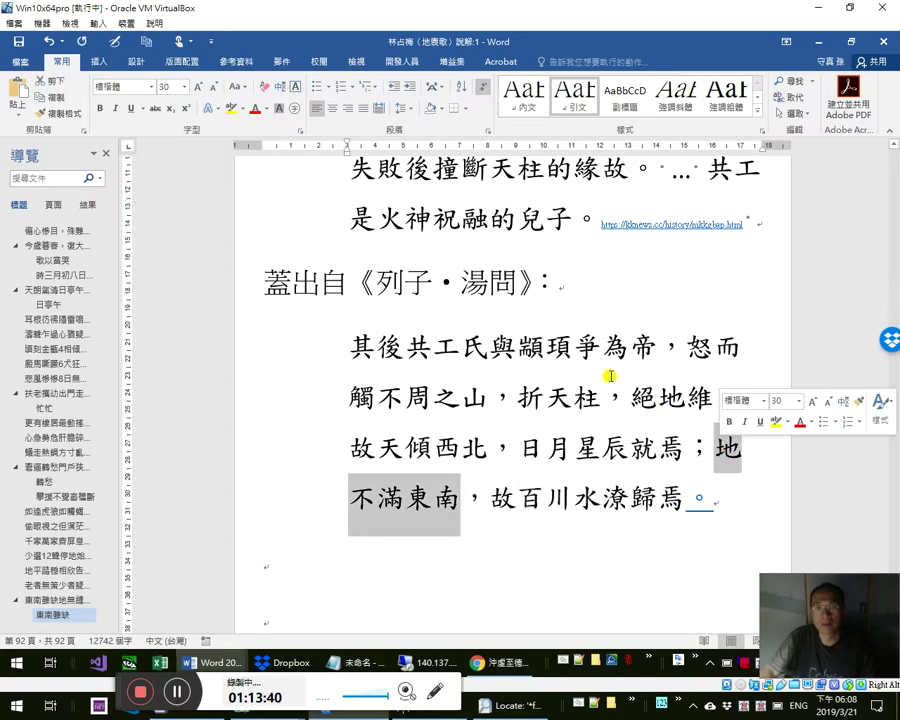
pyautogui.click(233, 107)
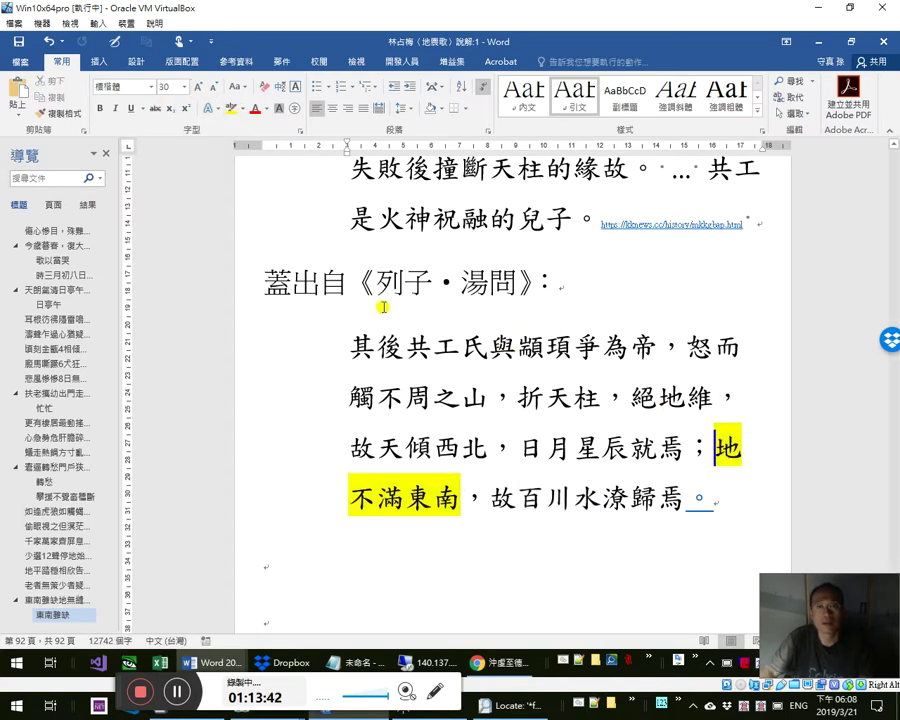
# - Highlight 東南 and 缺 in the 東南雖缺 heading yellow
pyautogui.scroll(1, 398, 277)
pyautogui.scroll(5, 399, 268)
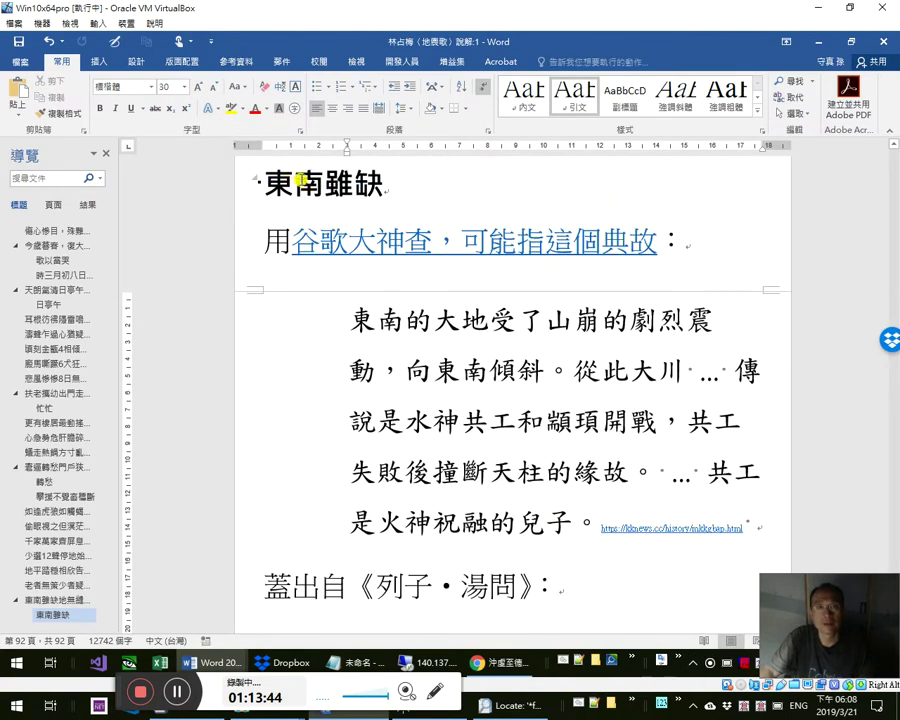
pyautogui.click(263, 177)
pyautogui.moveTo(263, 177); pyautogui.dragTo(370, 190)
pyautogui.click(233, 107)
pyautogui.click(233, 107)
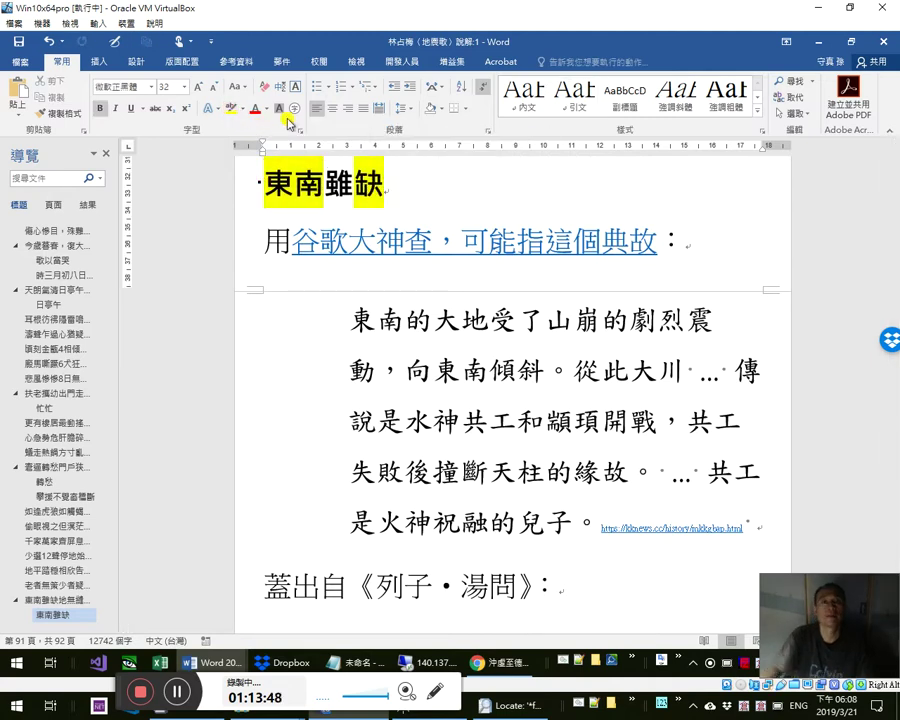
# - Append the note 缺，單字想複詞②缺陷=不足=不滿 at the document end, then launch Skype
pyautogui.hotkey('ctrl', 'End')
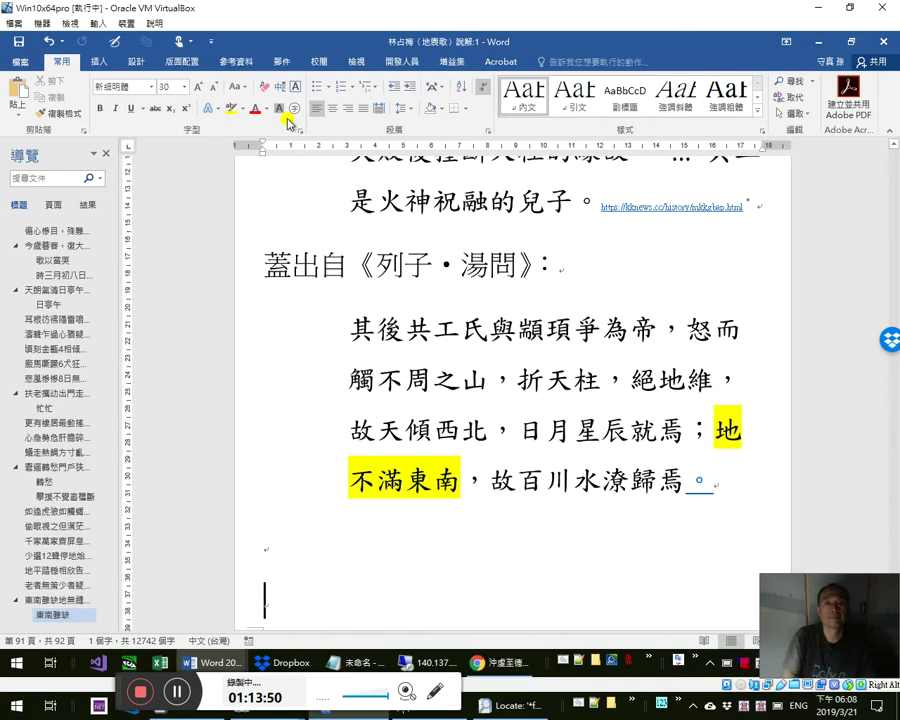
pyautogui.write('缺，')
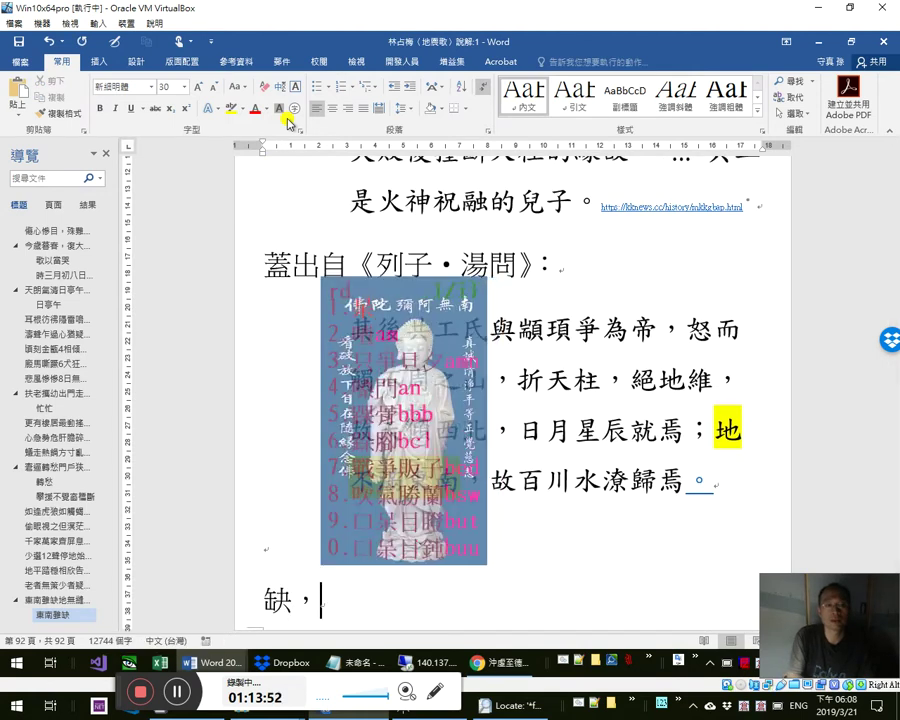
pyautogui.write('單字想複詞②單字想複詞')
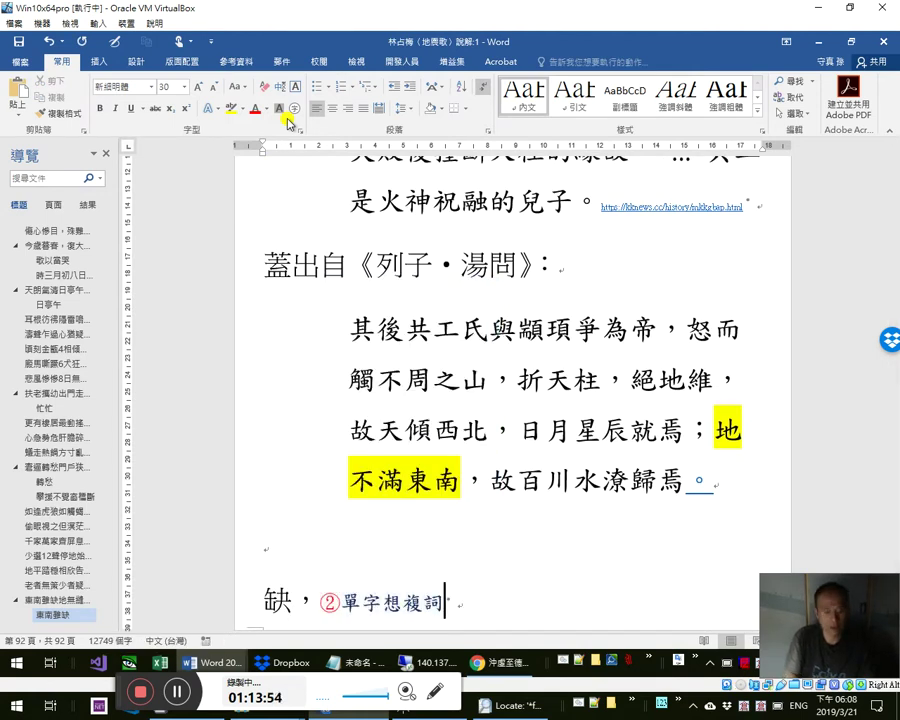
pyautogui.write('缺陷')
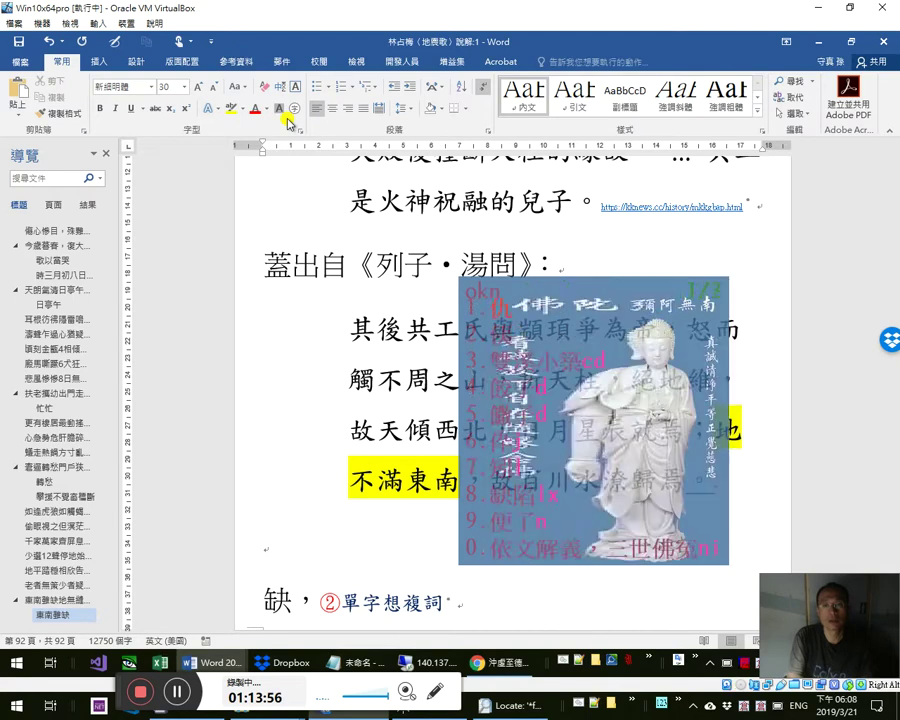
pyautogui.write('=不足')
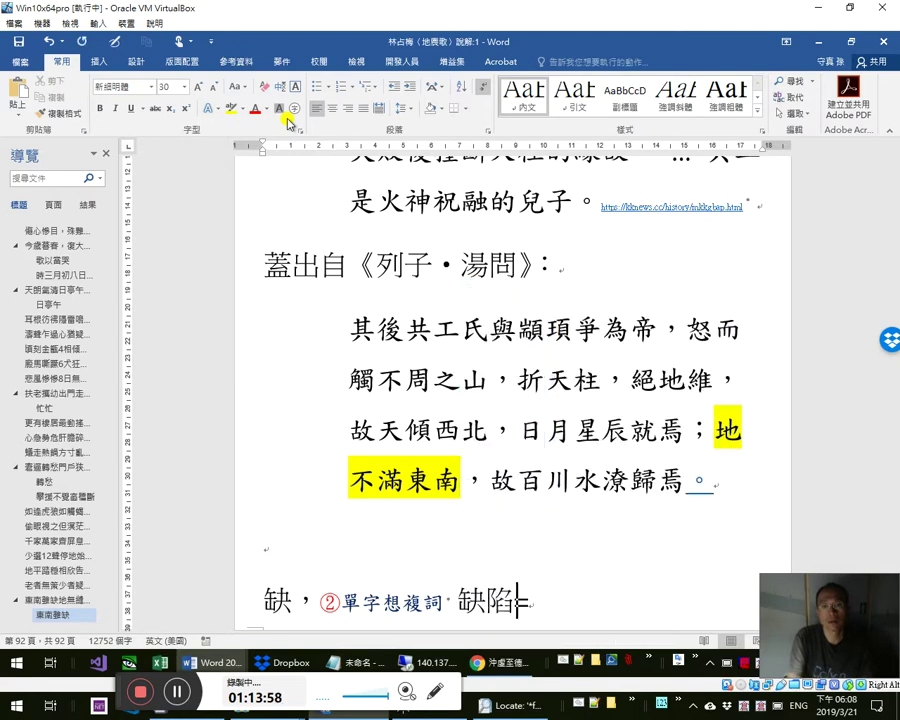
pyautogui.write('=')
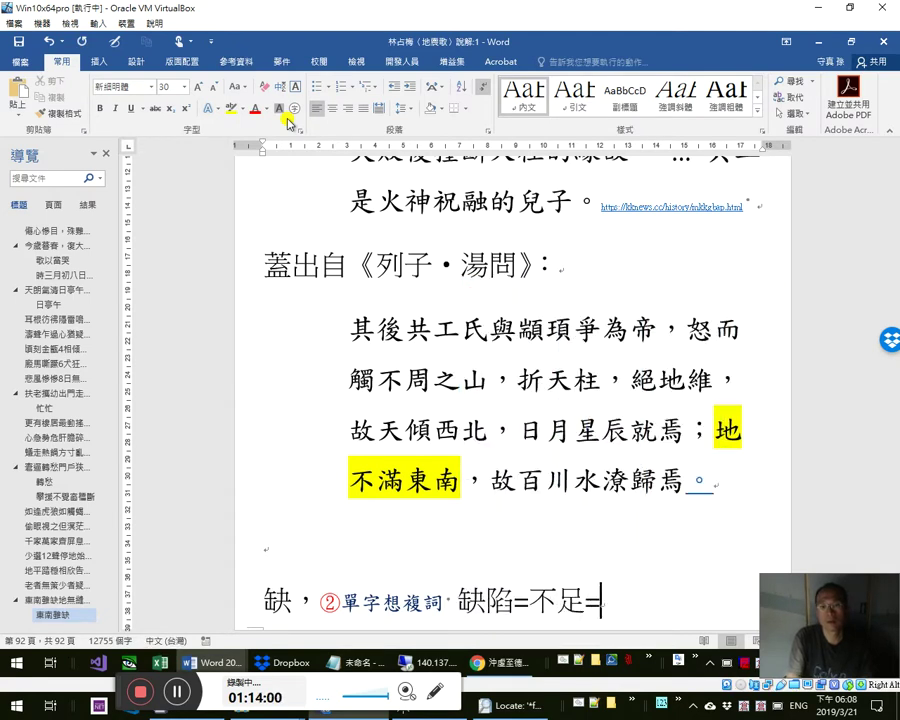
pyautogui.write('不')
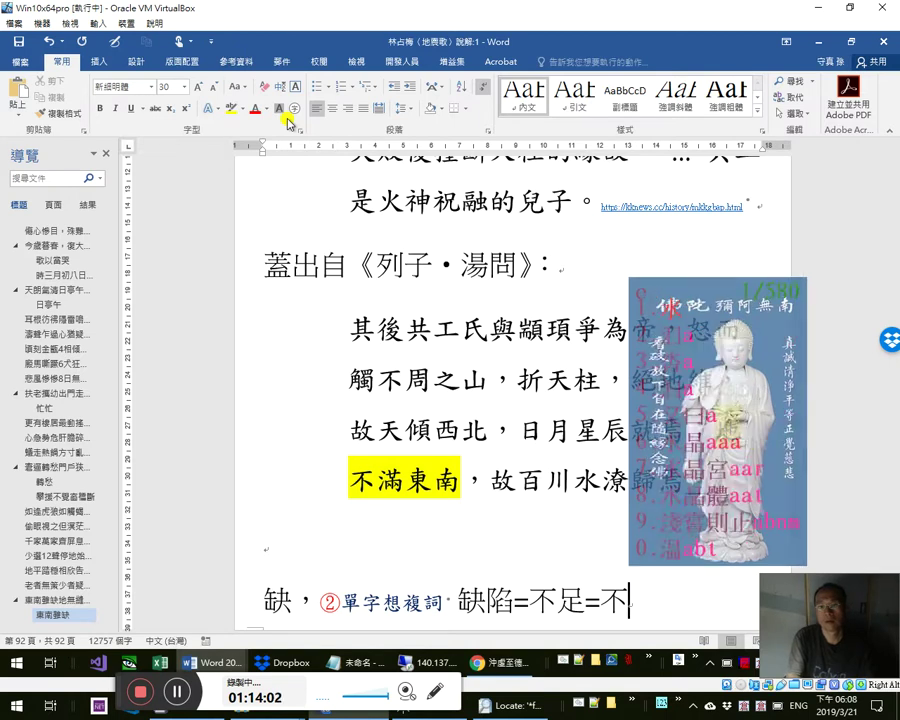
pyautogui.write('滿')
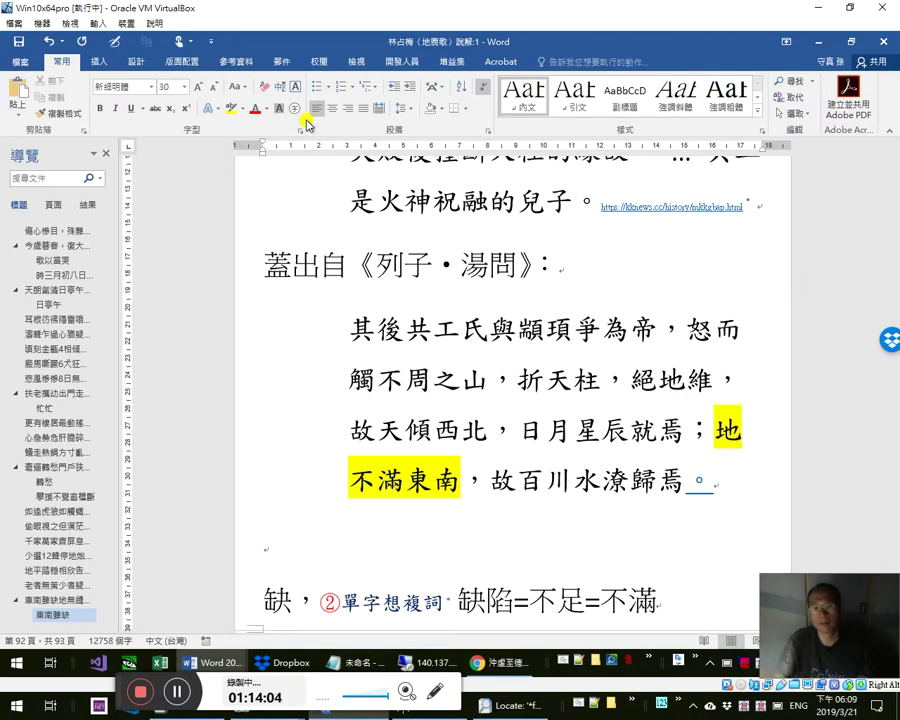
pyautogui.press('Return')
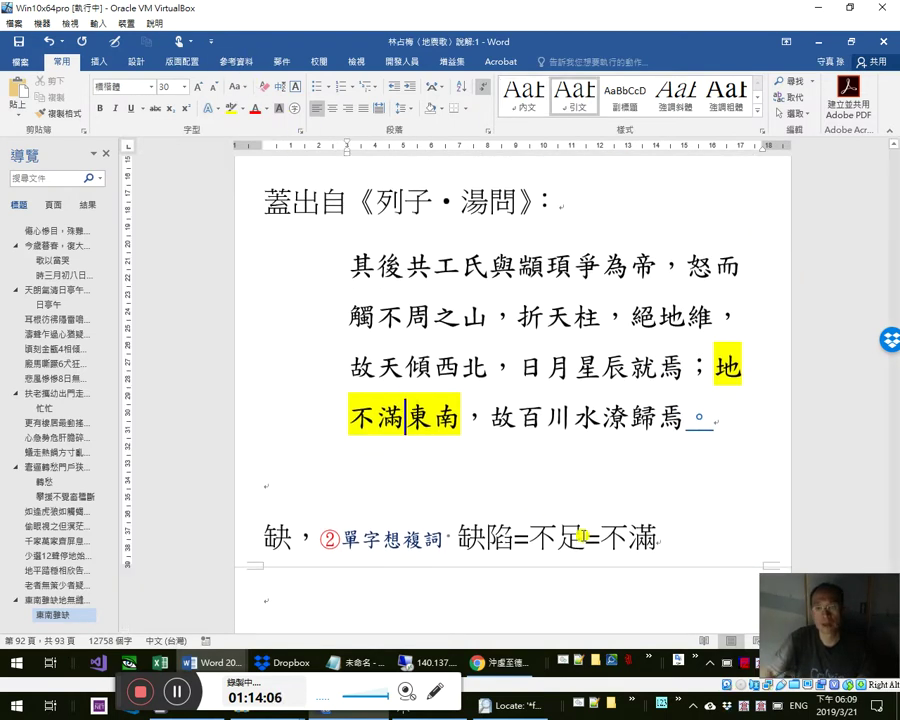
pyautogui.doubleClick(573, 541)
pyautogui.click(651, 541)
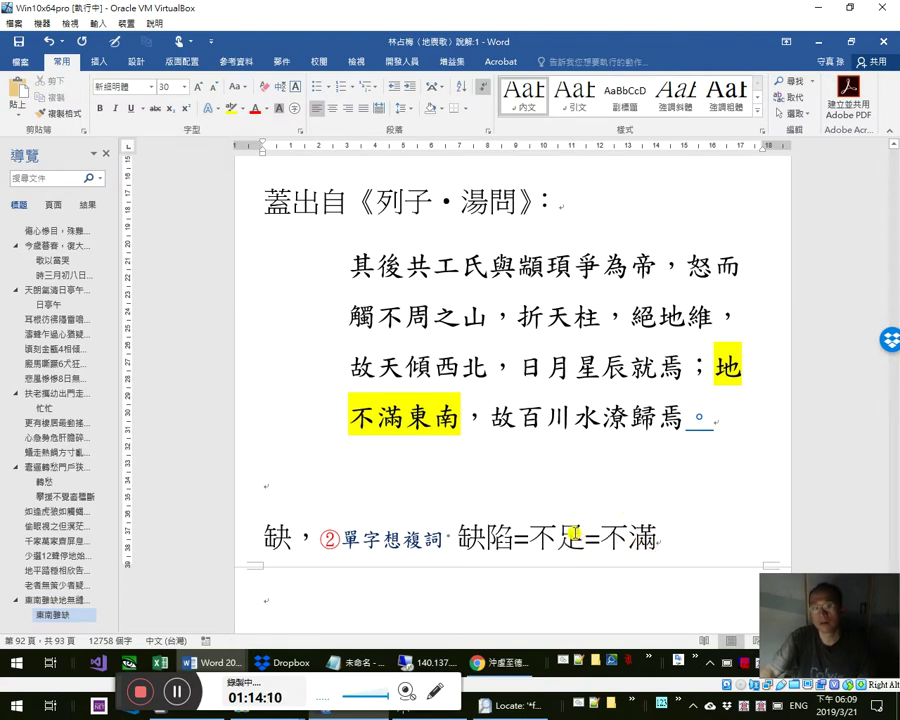
pyautogui.doubleClick(388, 416)
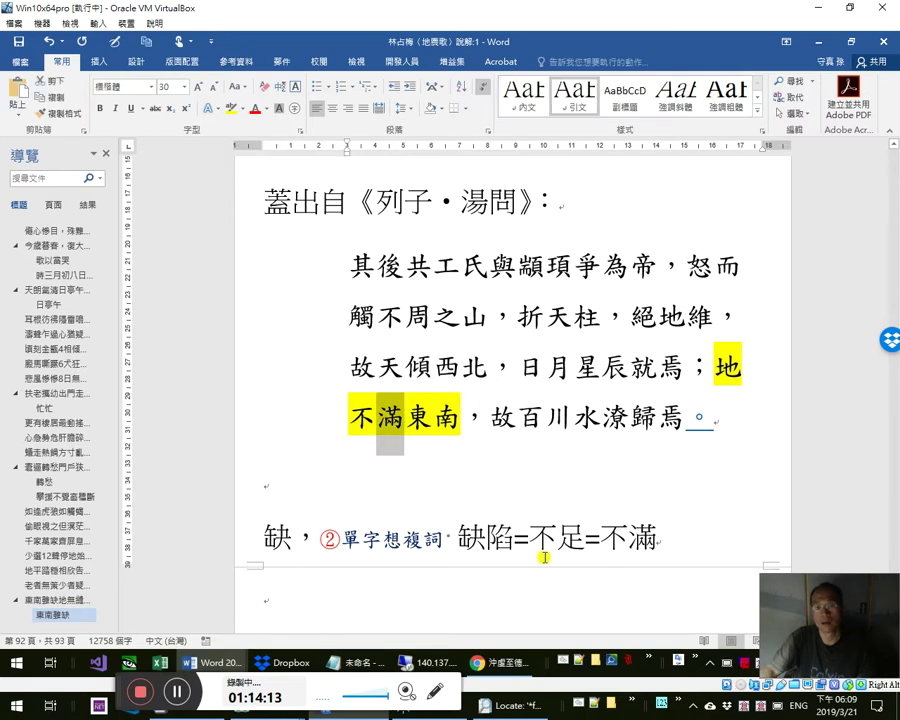
pyautogui.click(394, 422)
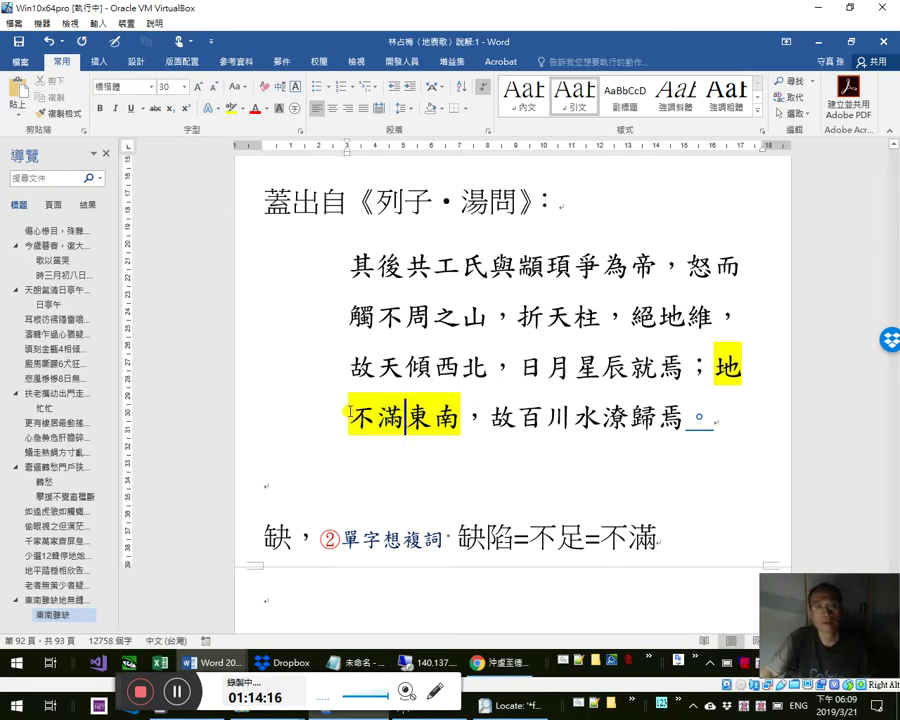
pyautogui.press('super')
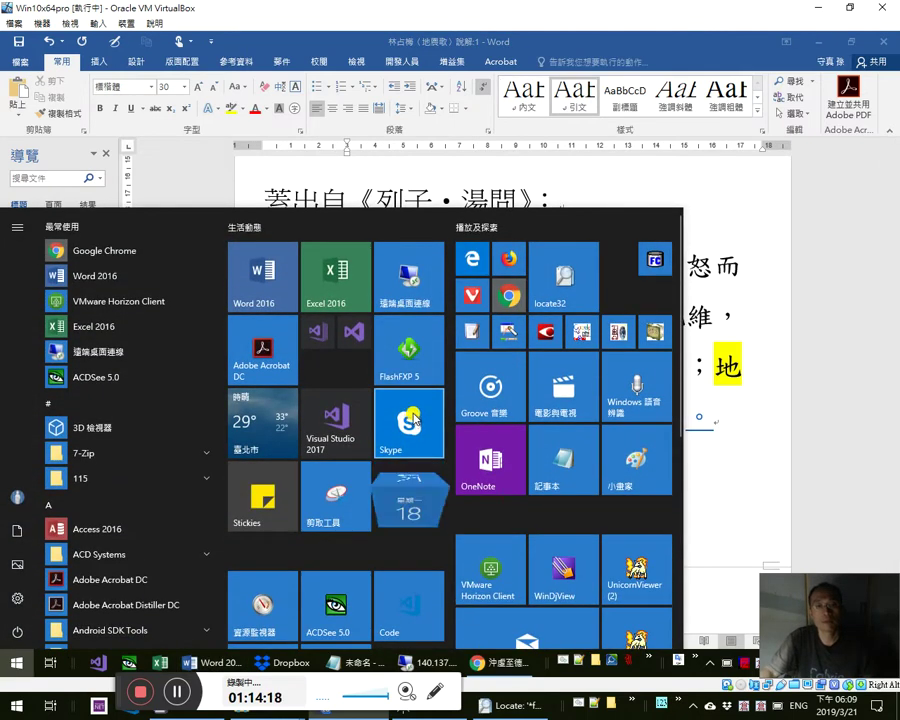
pyautogui.press('super')
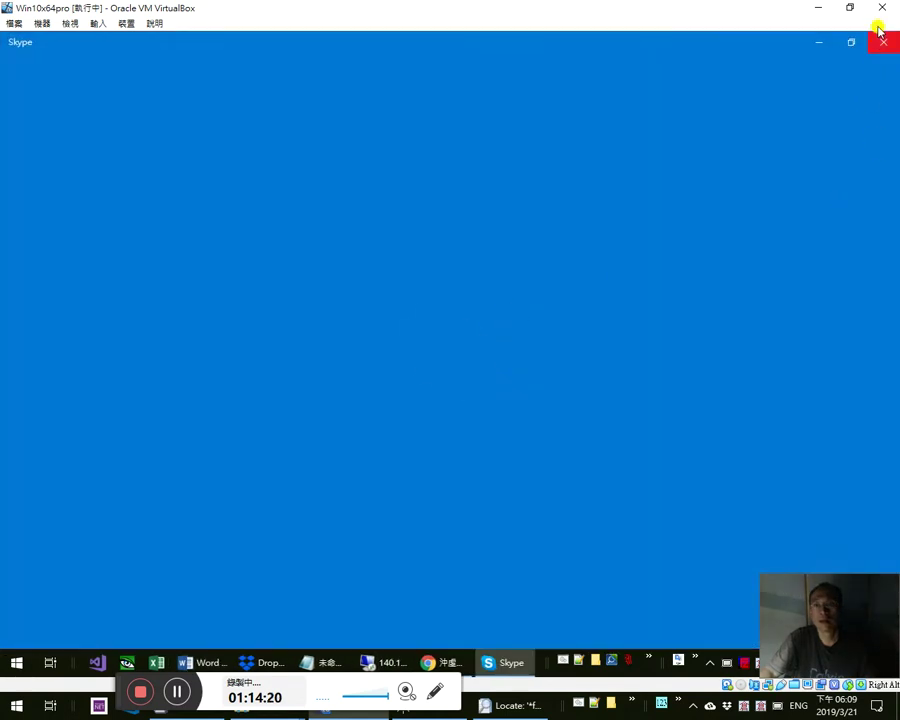
# - Close Skype and highlight 不滿 in the quoted 不滿東南 turquoise
pyautogui.click(878, 44)
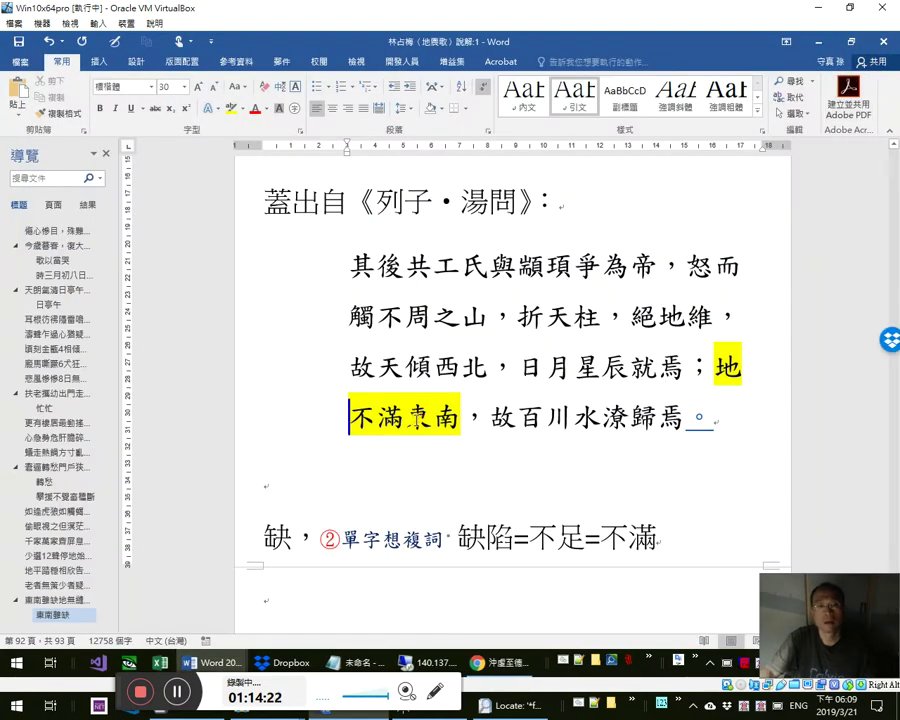
pyautogui.moveTo(406, 418); pyautogui.dragTo(350, 418)
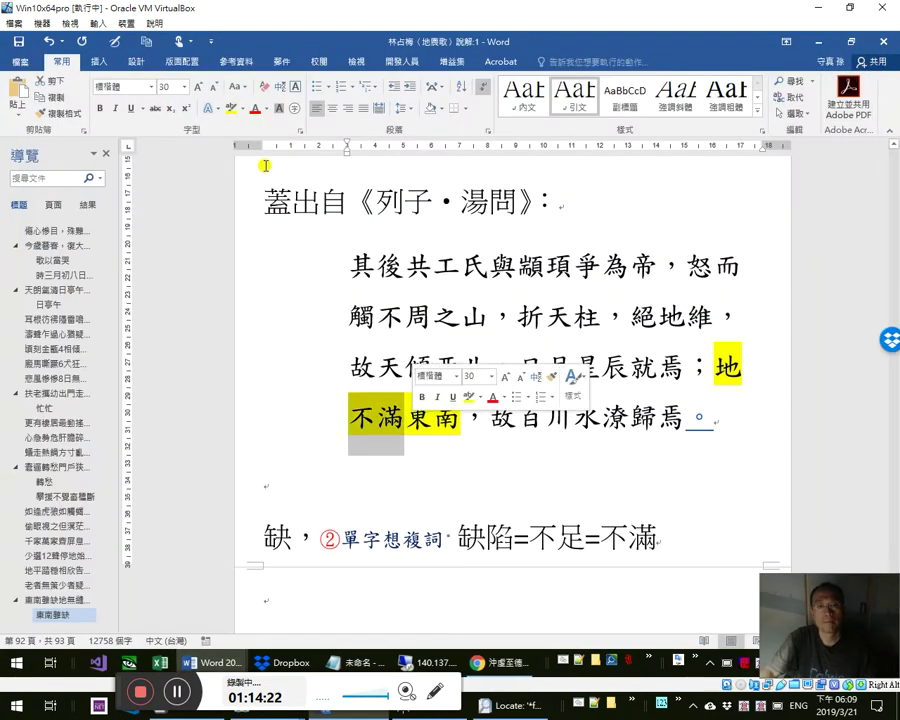
pyautogui.click(245, 109)
pyautogui.click(279, 137)
# - Change the highlight on 缺 in the 東南雖缺 heading to turquoise
pyautogui.scroll(6, 350, 370)
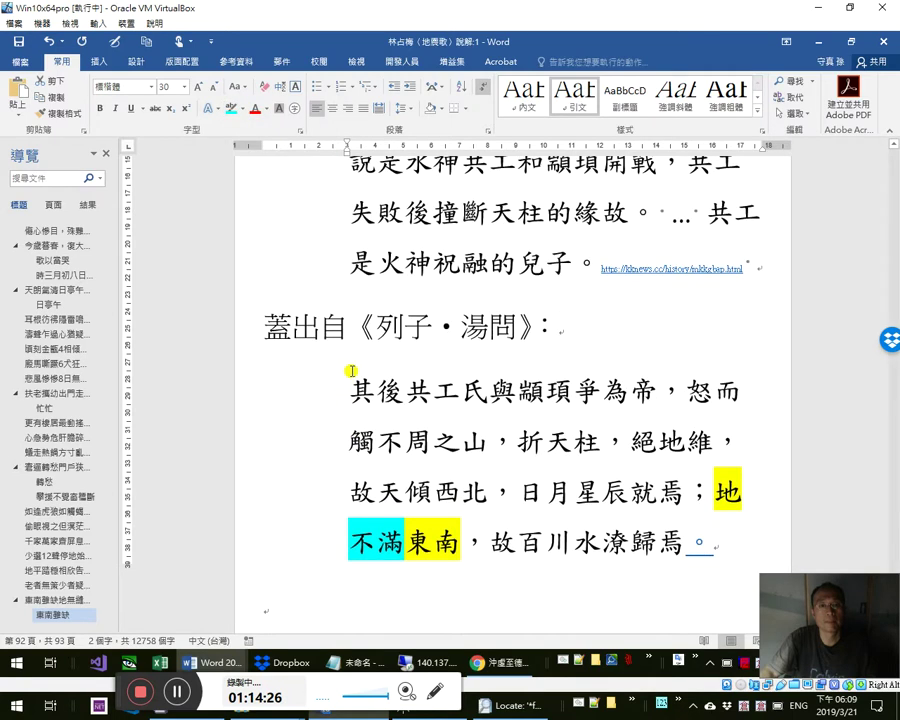
pyautogui.scroll(2, 330, 300)
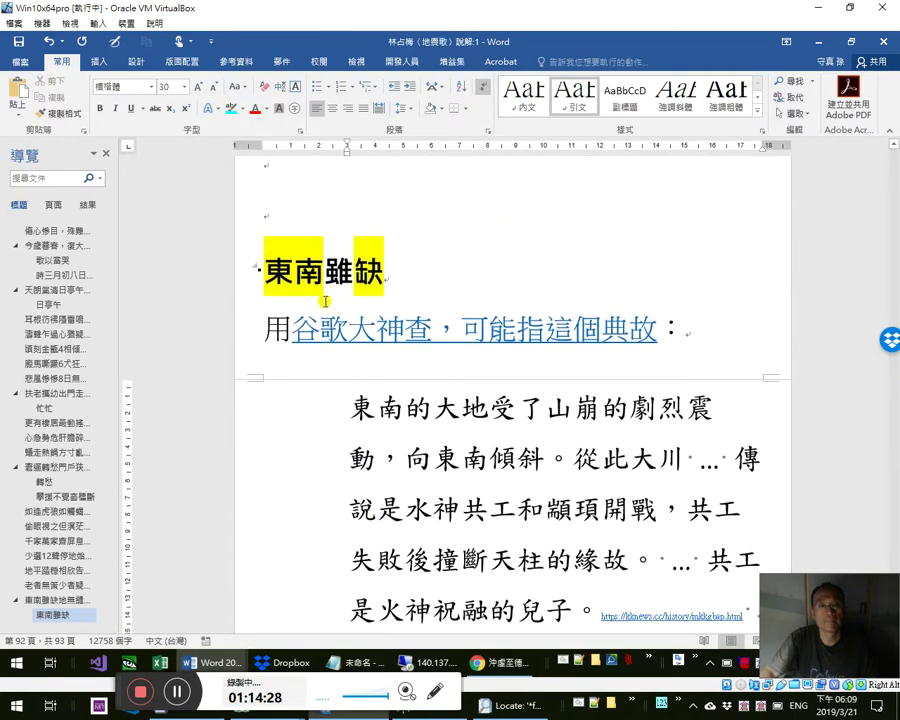
pyautogui.moveTo(355, 272); pyautogui.dragTo(384, 272)
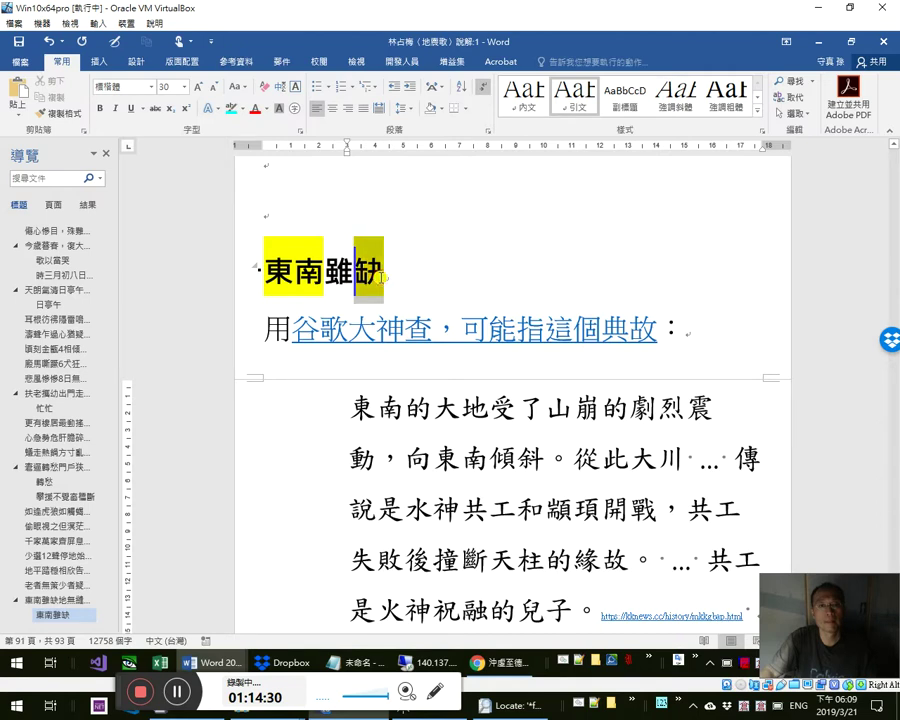
pyautogui.click(426, 253)
pyautogui.scroll(-8, 483, 418)
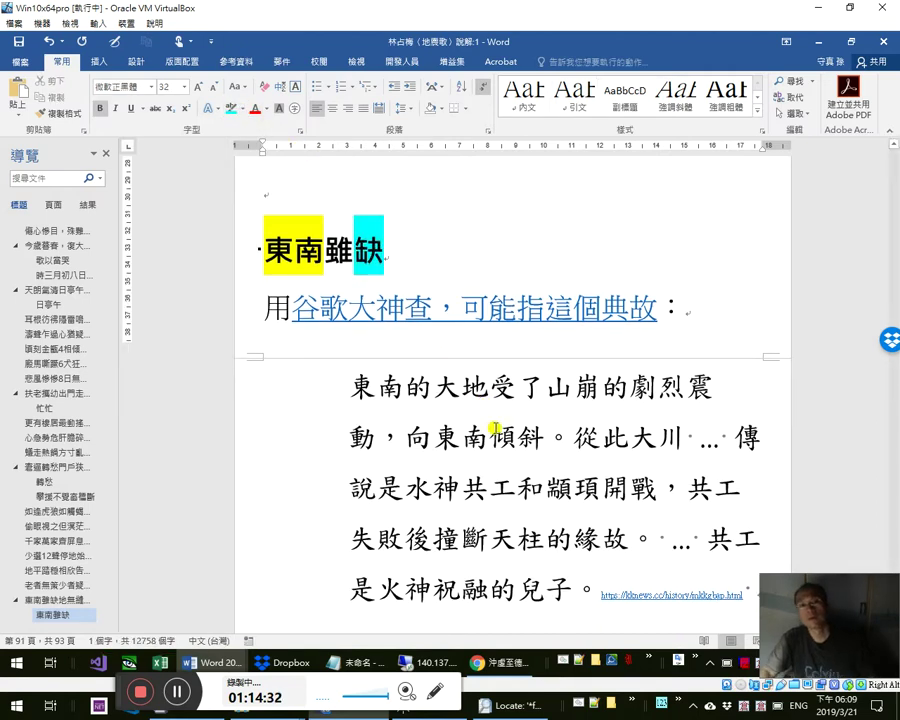
pyautogui.scroll(-2, 505, 432)
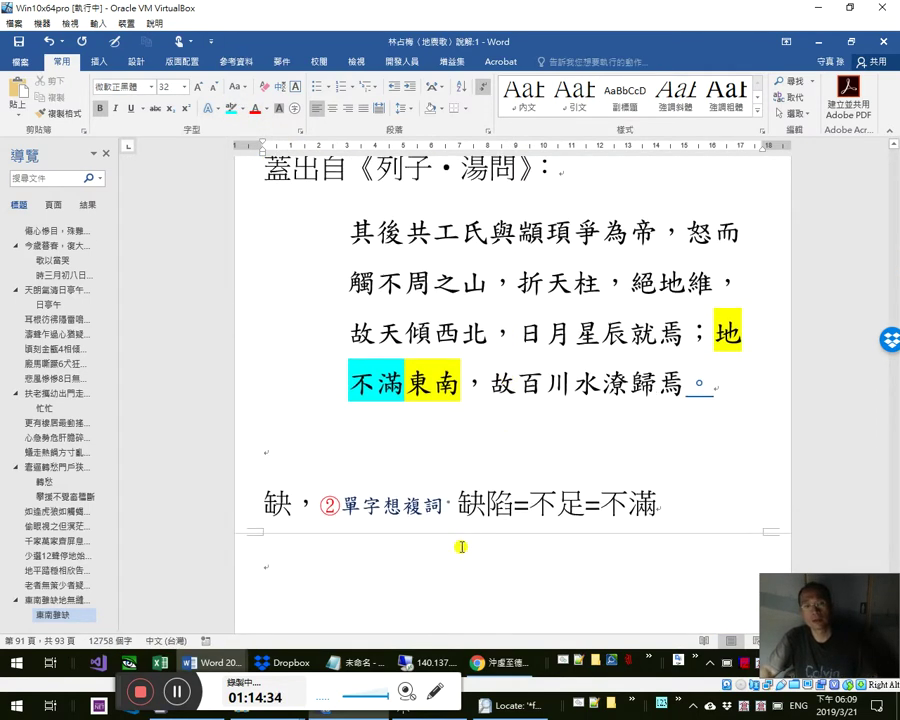
# - Add the line 月有陰晴圓滿缺 below the note, with 滿 as subscript
pyautogui.click(405, 550)
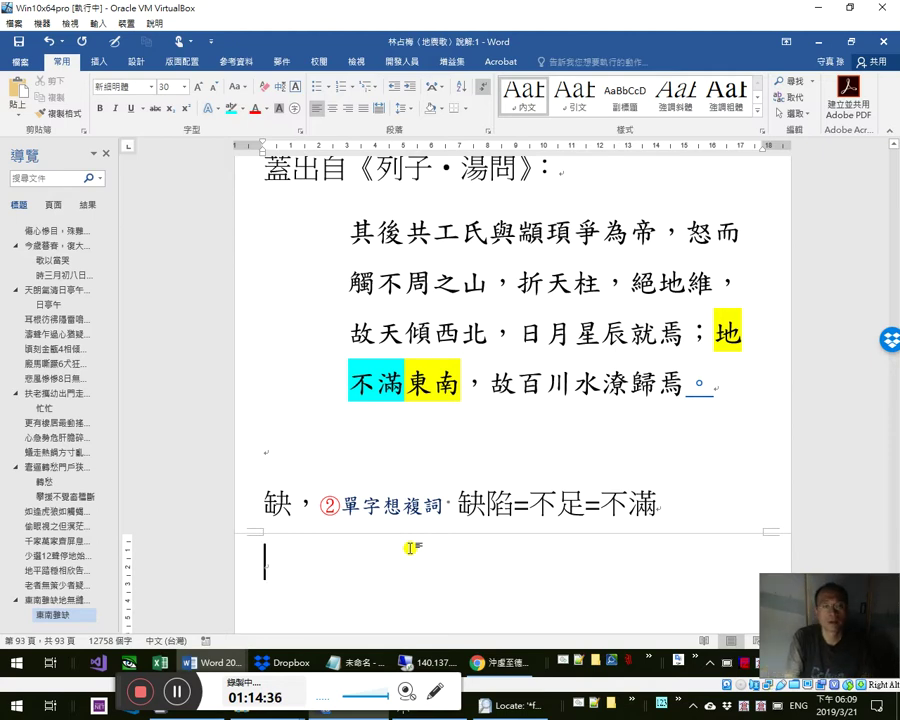
pyautogui.hotkey('ctrl', 'v')
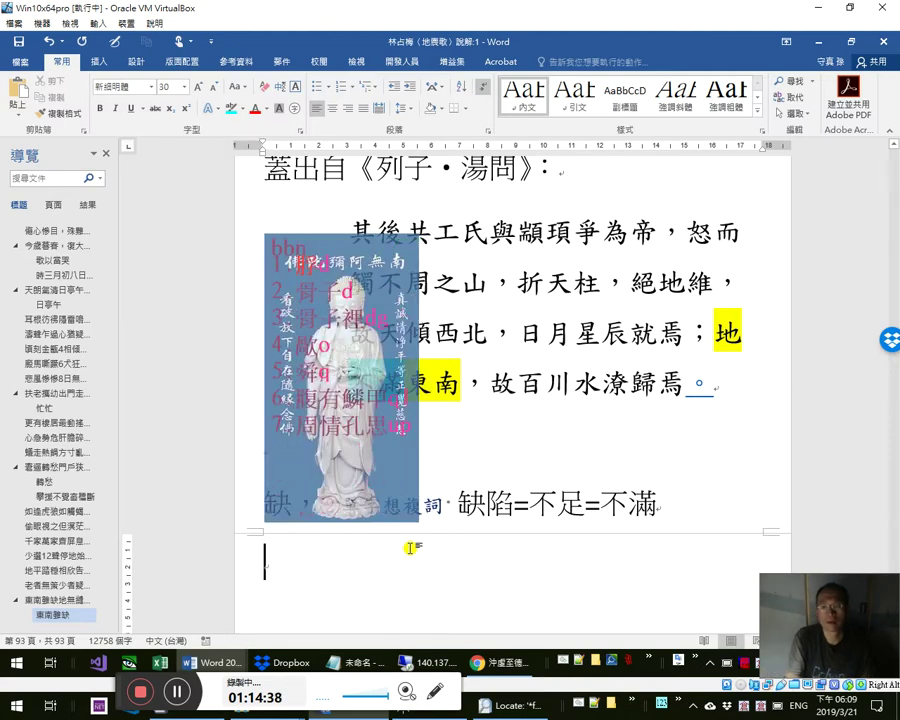
pyautogui.write('月有')
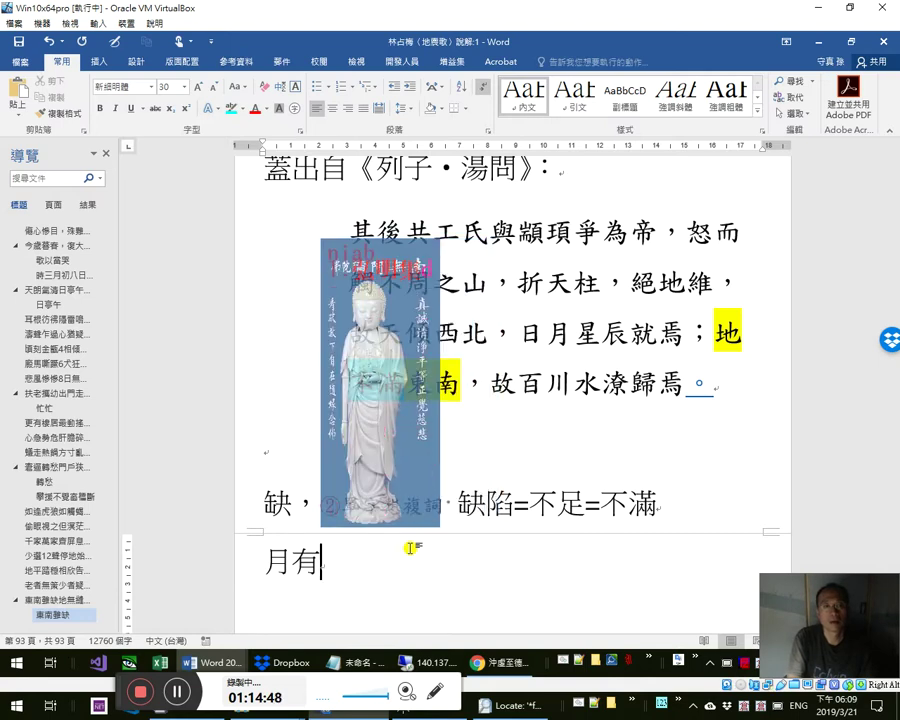
pyautogui.write('陰')
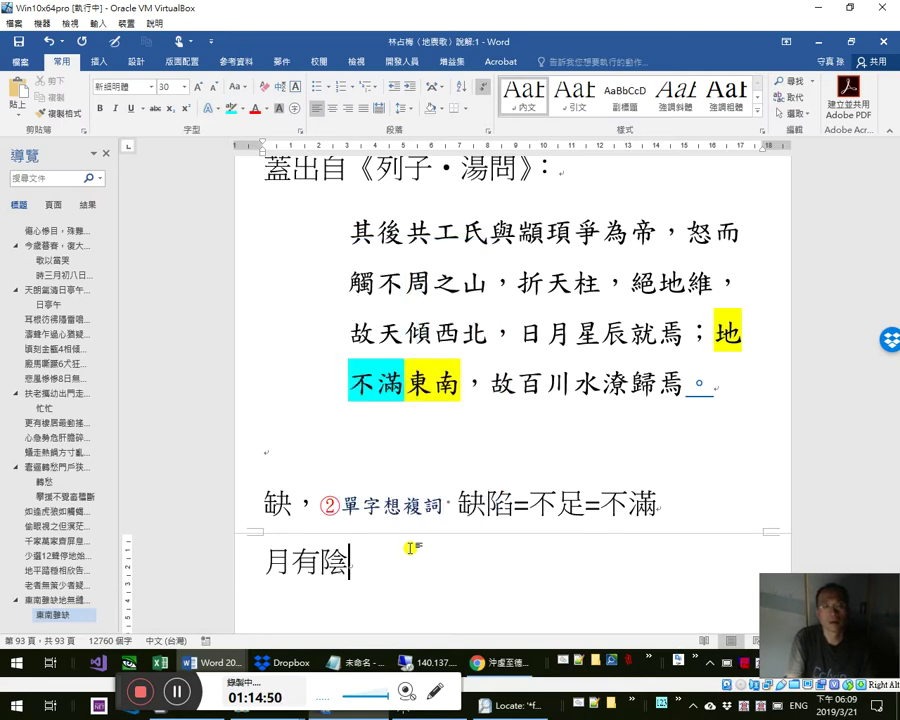
pyautogui.write('晴圓')
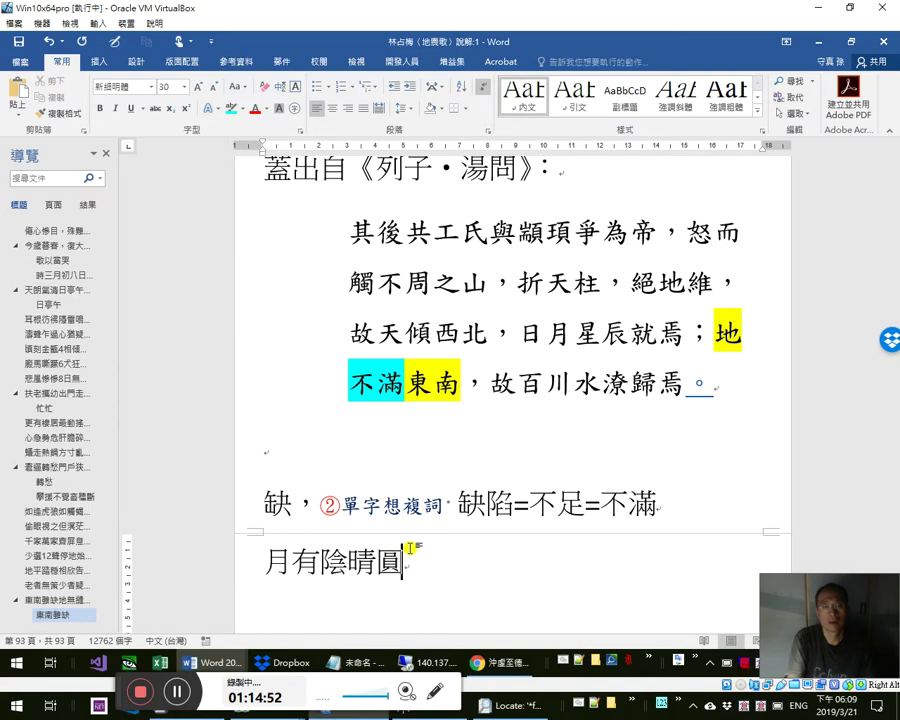
pyautogui.write('缺')
pyautogui.press('Left')
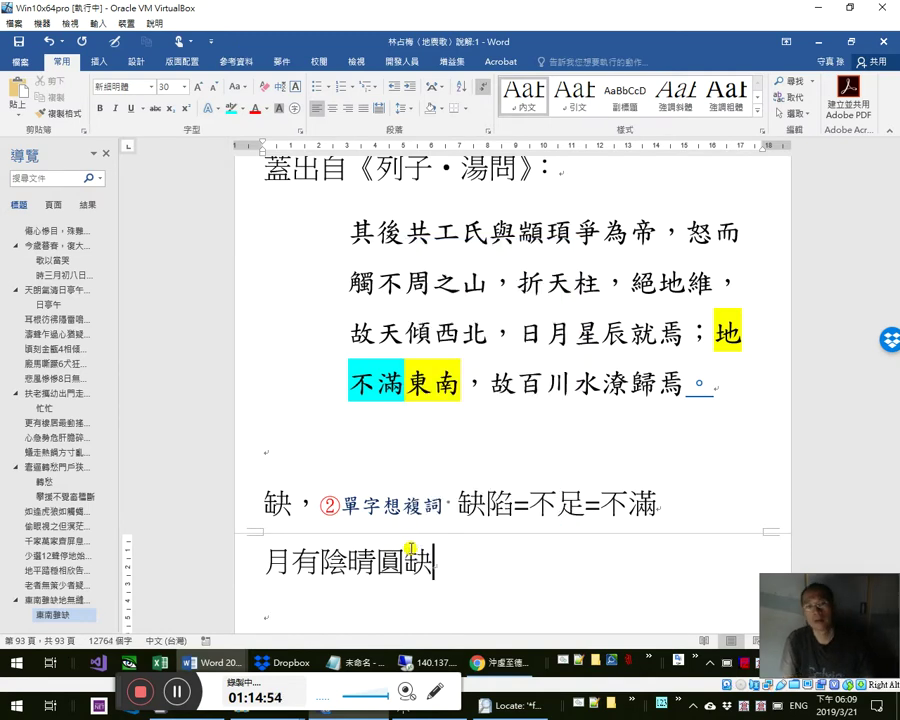
pyautogui.write('滿')
pyautogui.hotkey('shift', 'Left')
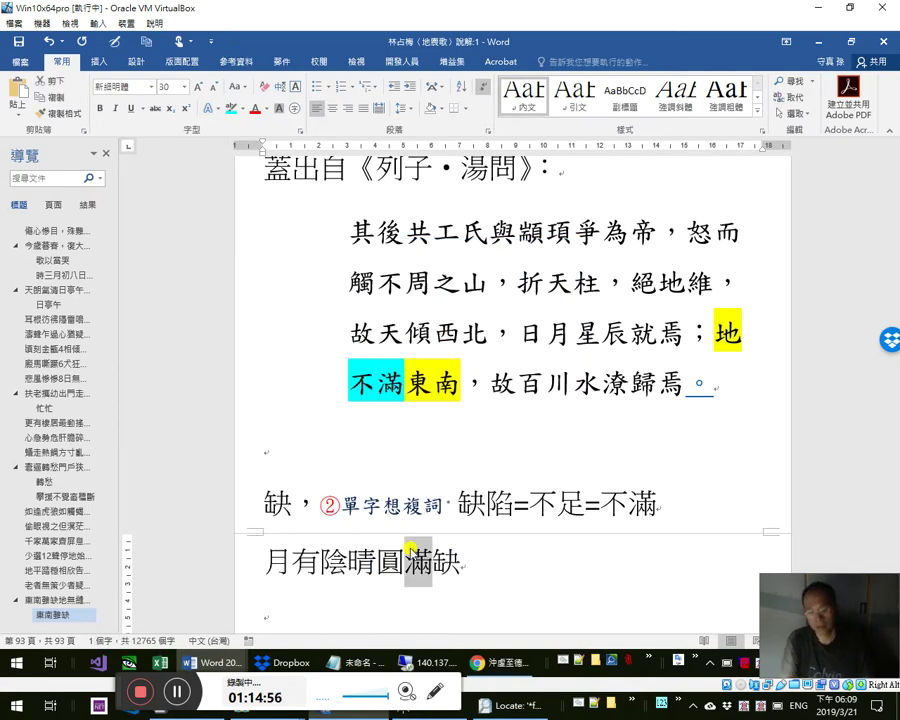
pyautogui.hotkey('ctrl', '=')
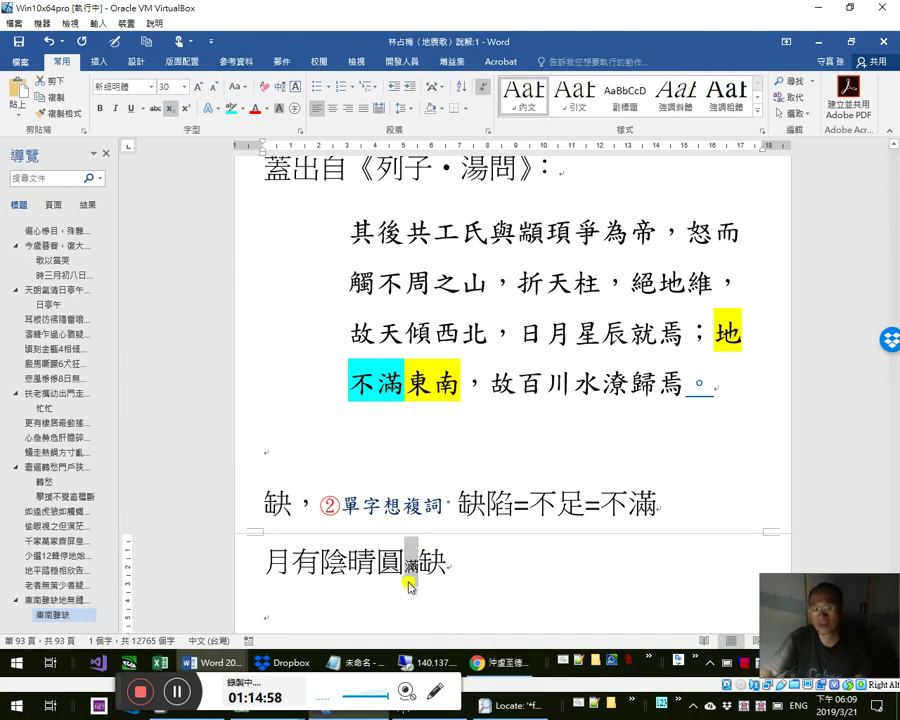
pyautogui.click(416, 566)
pyautogui.click(456, 564)
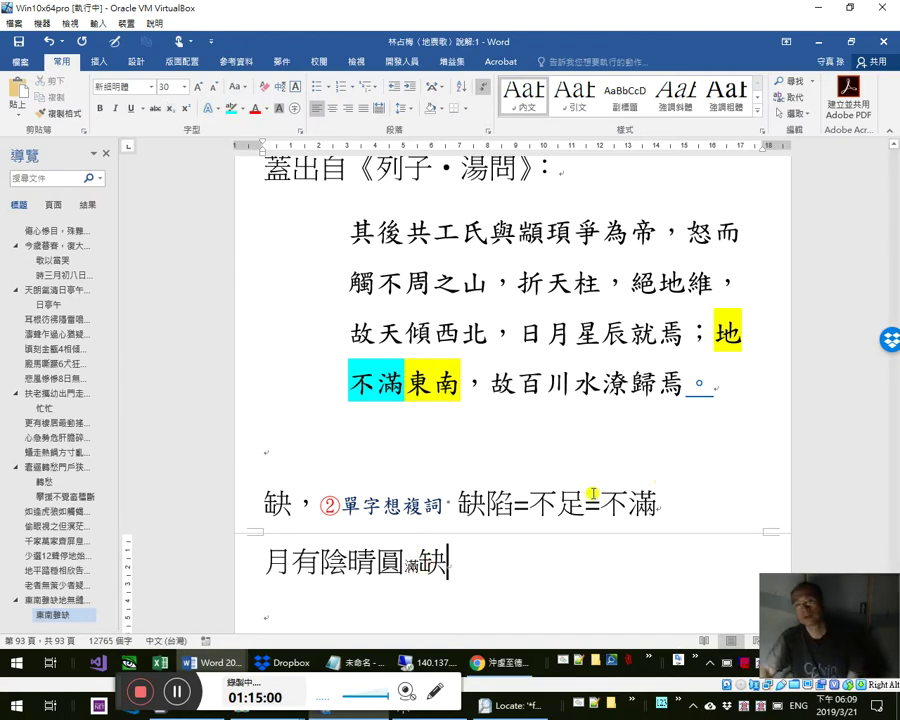
# - Insert a subscript 塌陷 right after 缺陷 in the note
pyautogui.scroll(3, 452, 391)
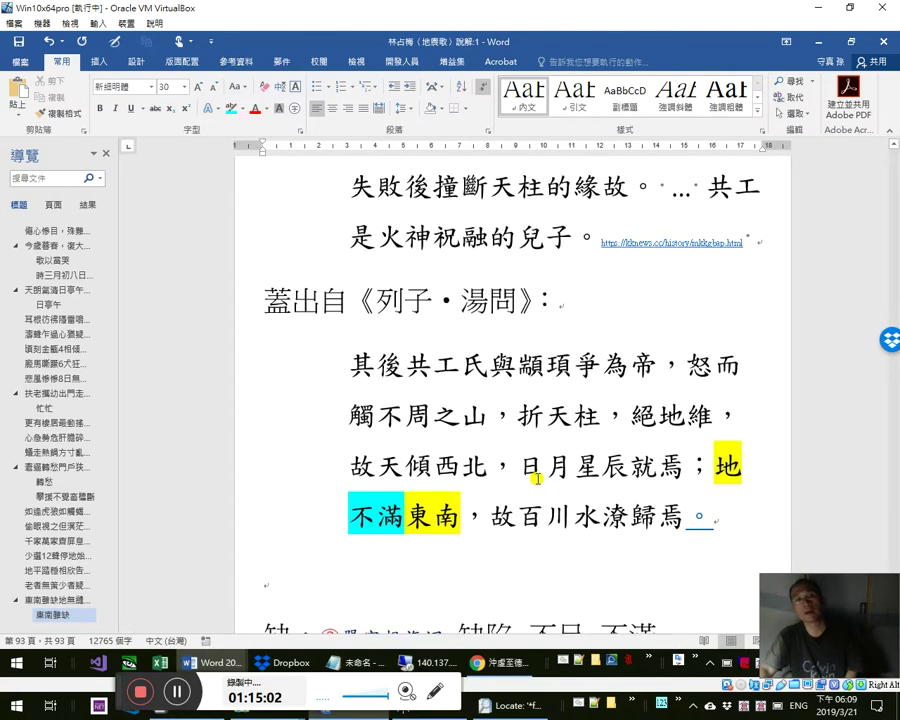
pyautogui.scroll(3, 452, 391)
pyautogui.scroll(-3, 455, 362)
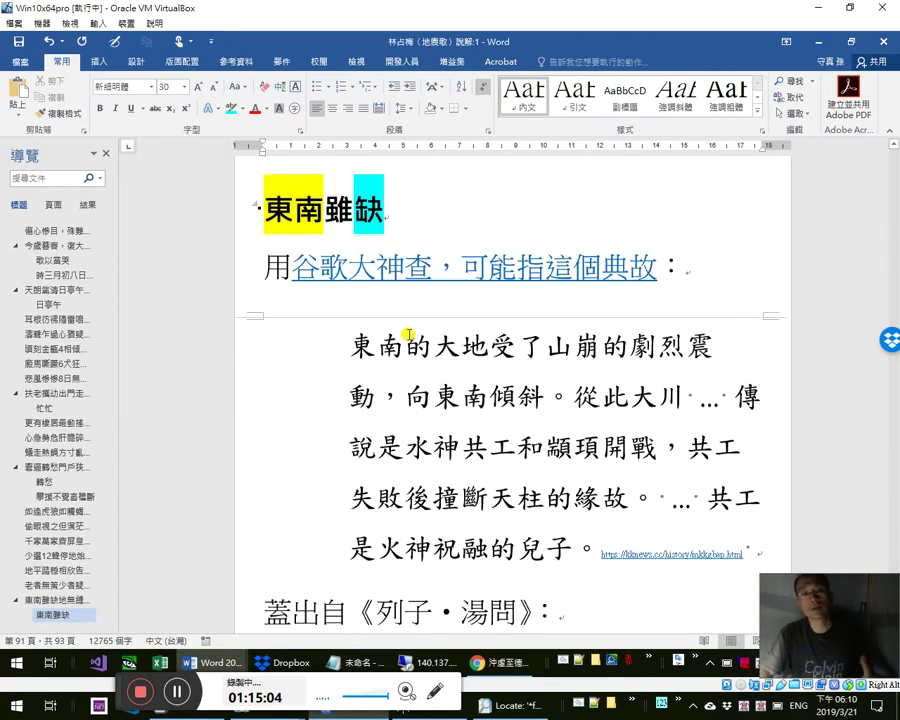
pyautogui.scroll(-3, 456, 362)
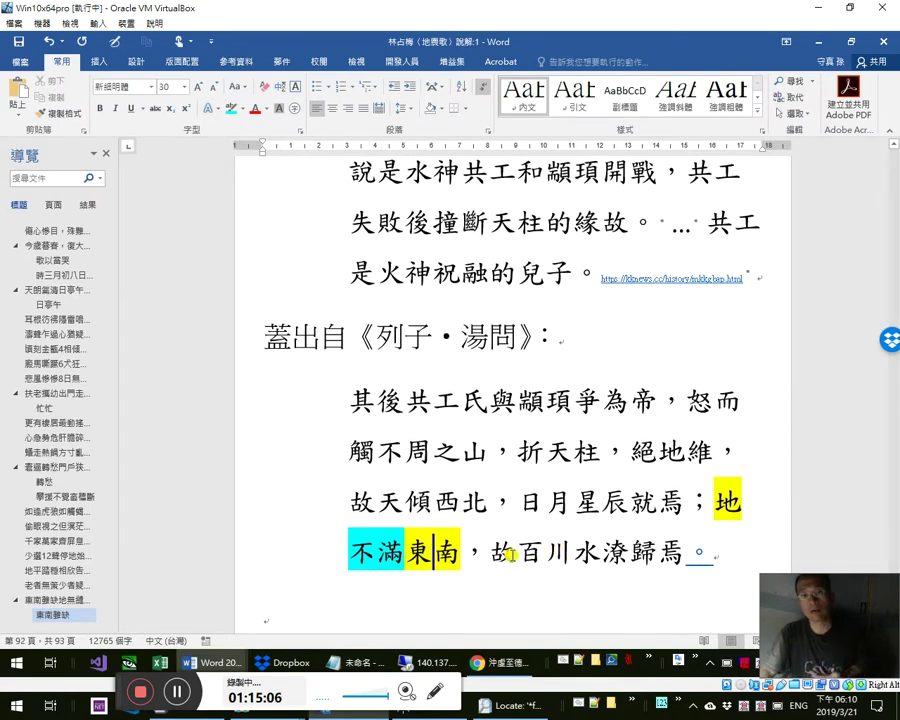
pyautogui.scroll(-2, 510, 555)
pyautogui.click(516, 510)
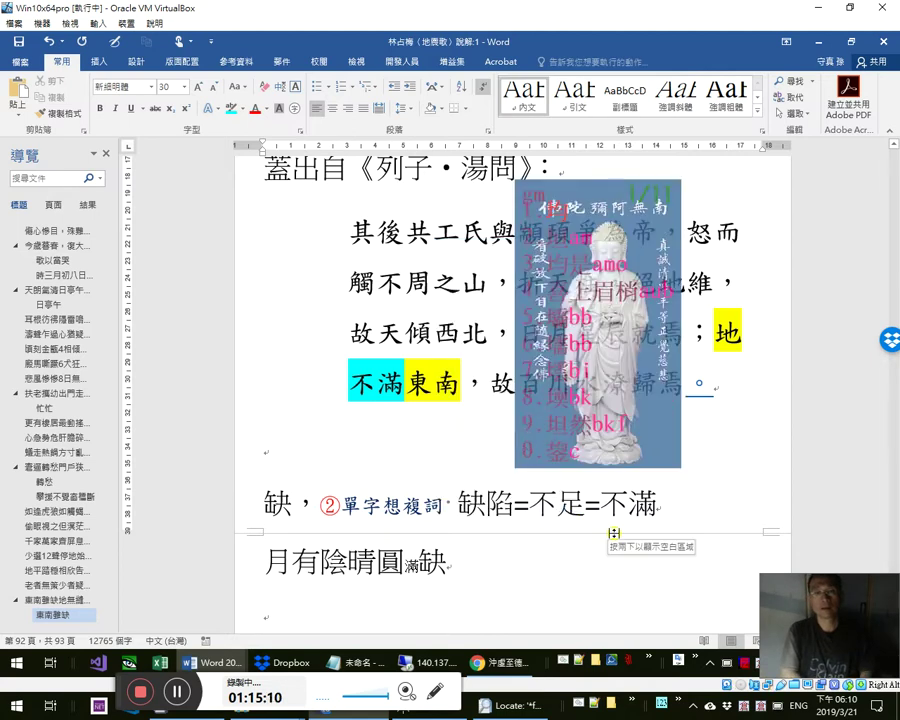
pyautogui.write('塌陷')
pyautogui.hotkey('shift', 'Left')
pyautogui.hotkey('shift', 'Left')
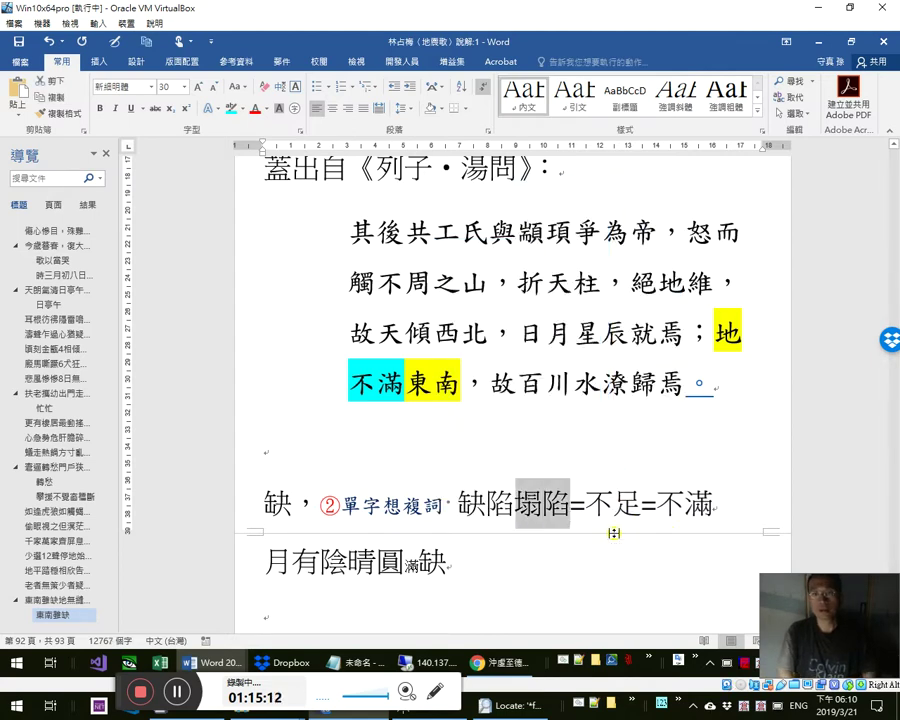
pyautogui.hotkey('ctrl', '=')
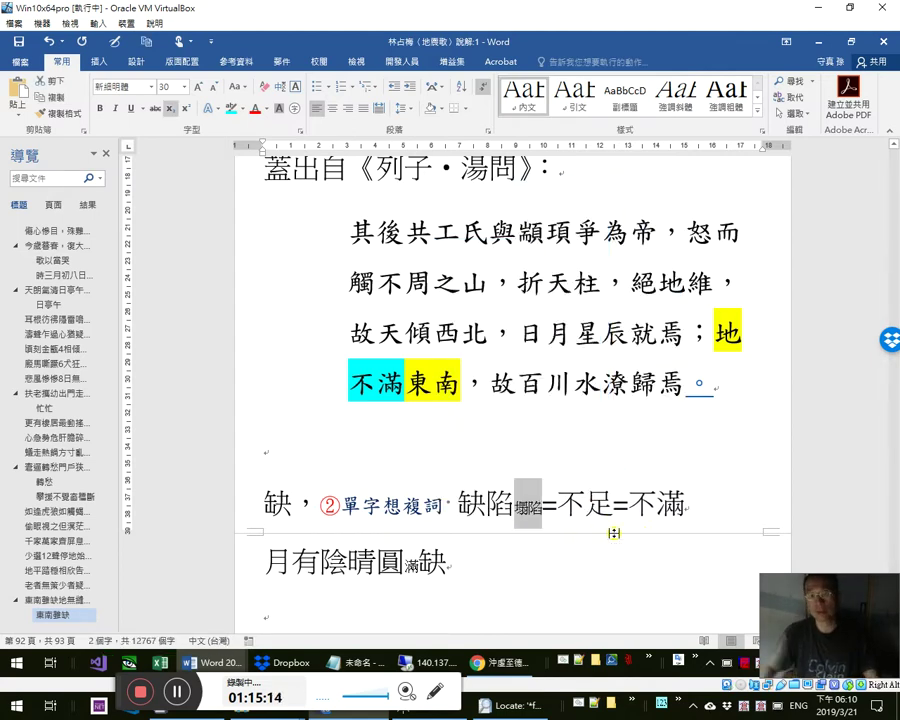
pyautogui.scroll(3, 432, 480)
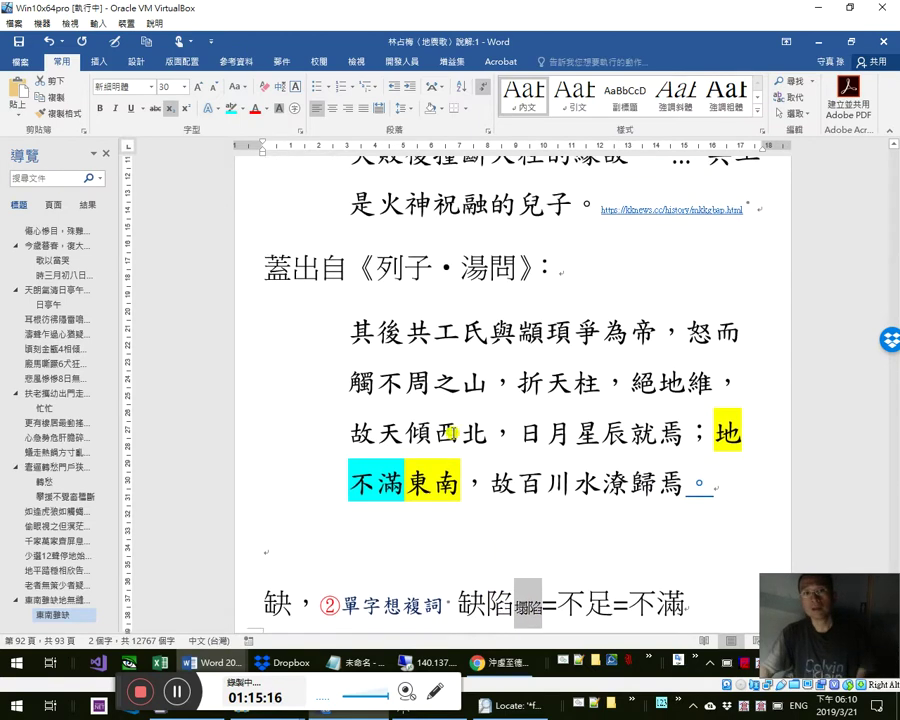
pyautogui.scroll(2, 358, 344)
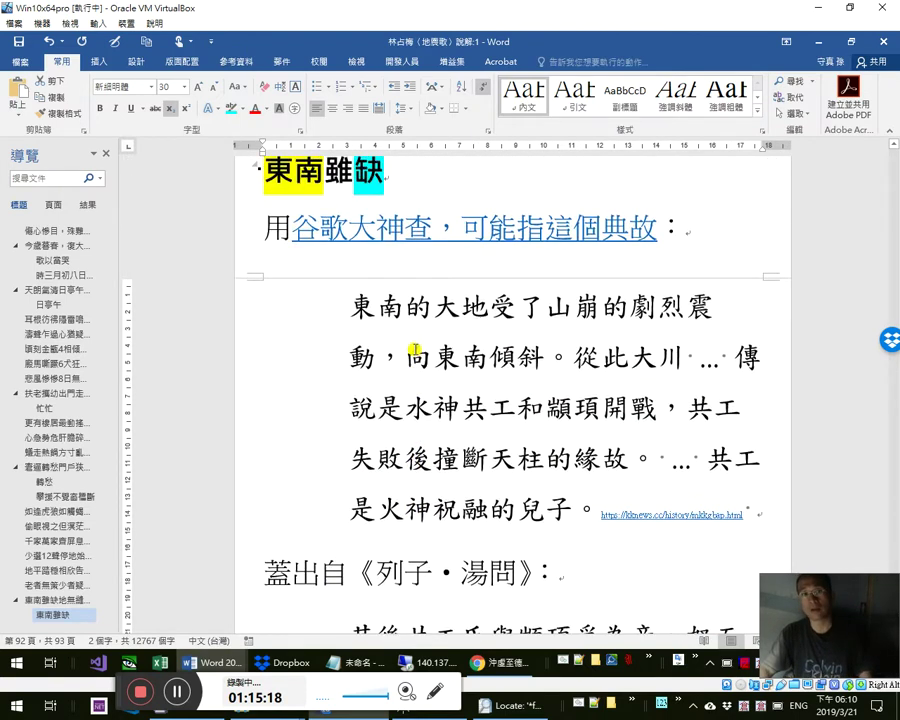
pyautogui.scroll(1, 374, 265)
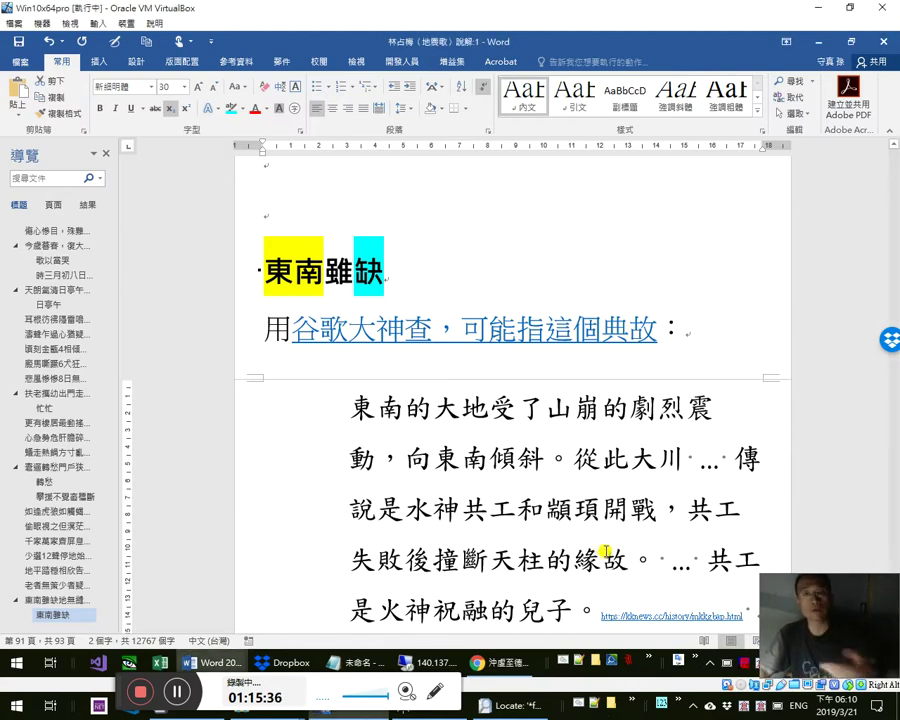
pyautogui.scroll(-3, 604, 550)
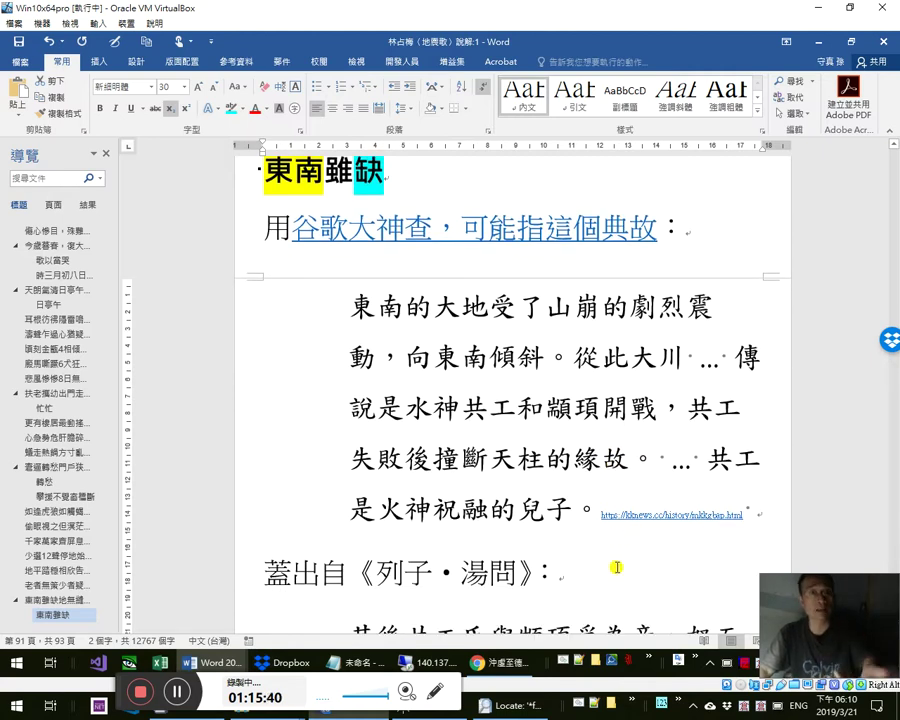
pyautogui.click(549, 527)
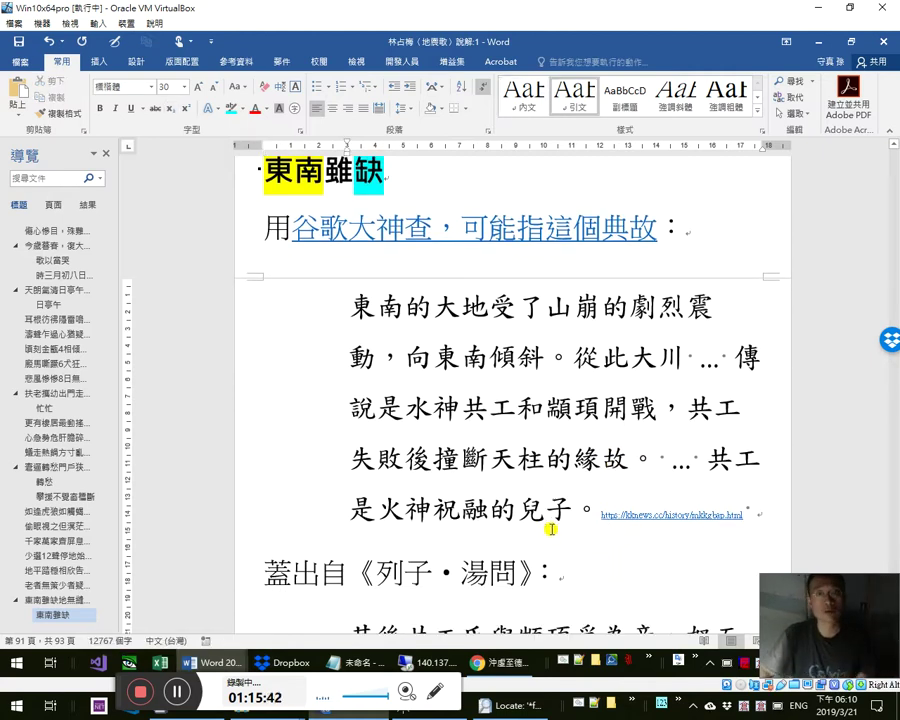
pyautogui.scroll(1, 553, 529)
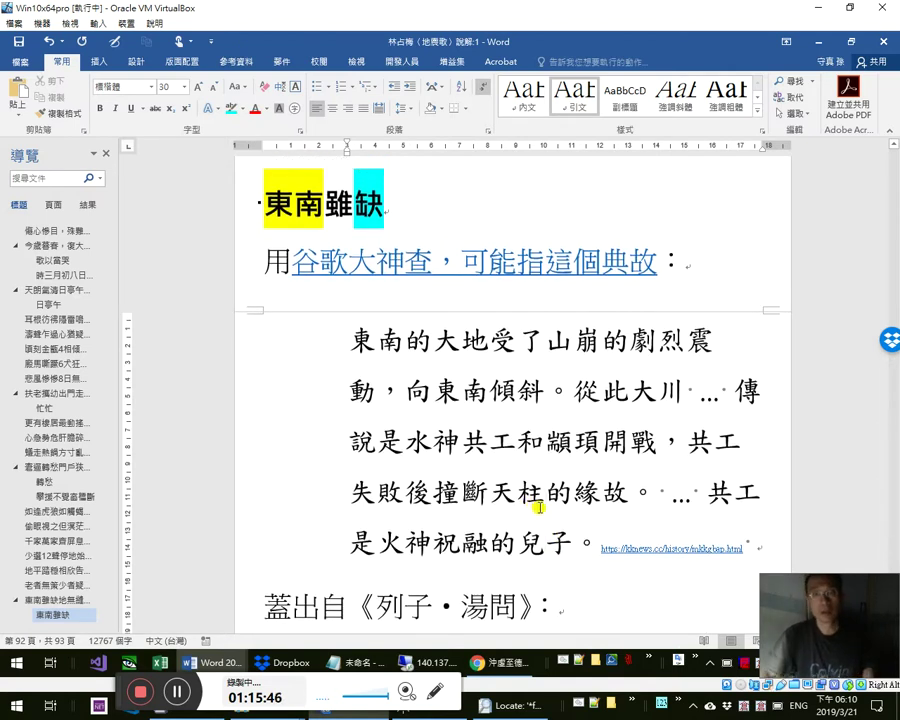
pyautogui.scroll(-1, 537, 508)
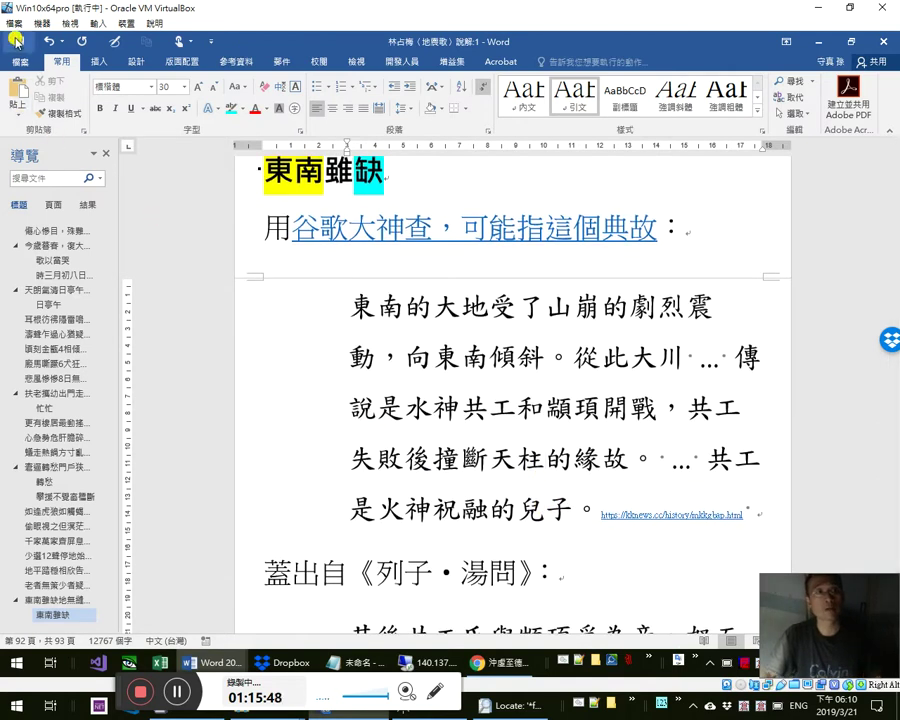
pyautogui.click(541, 466)
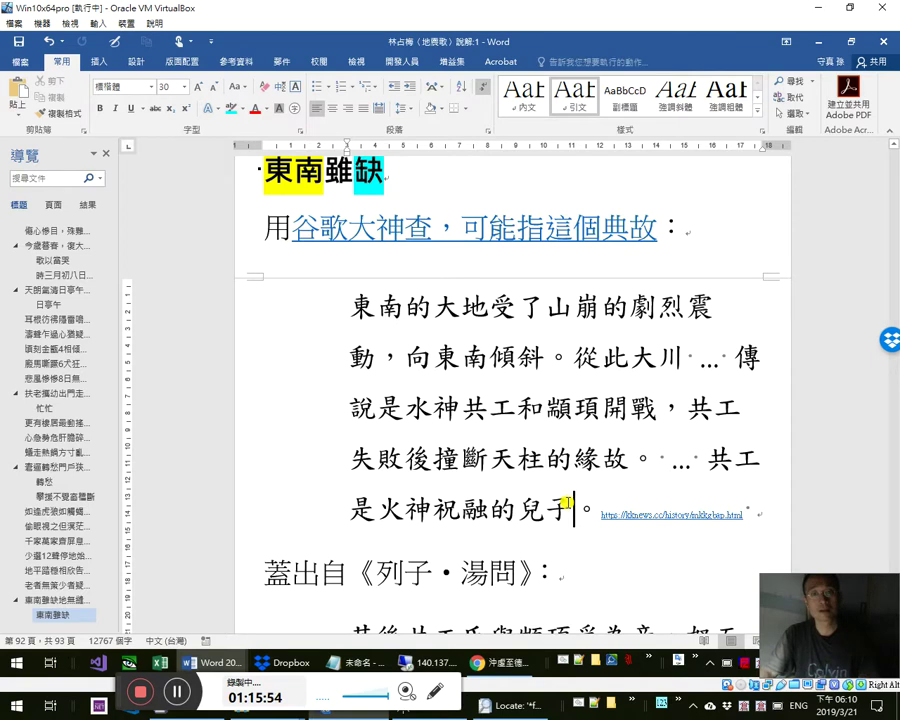
pyautogui.scroll(2, 566, 500)
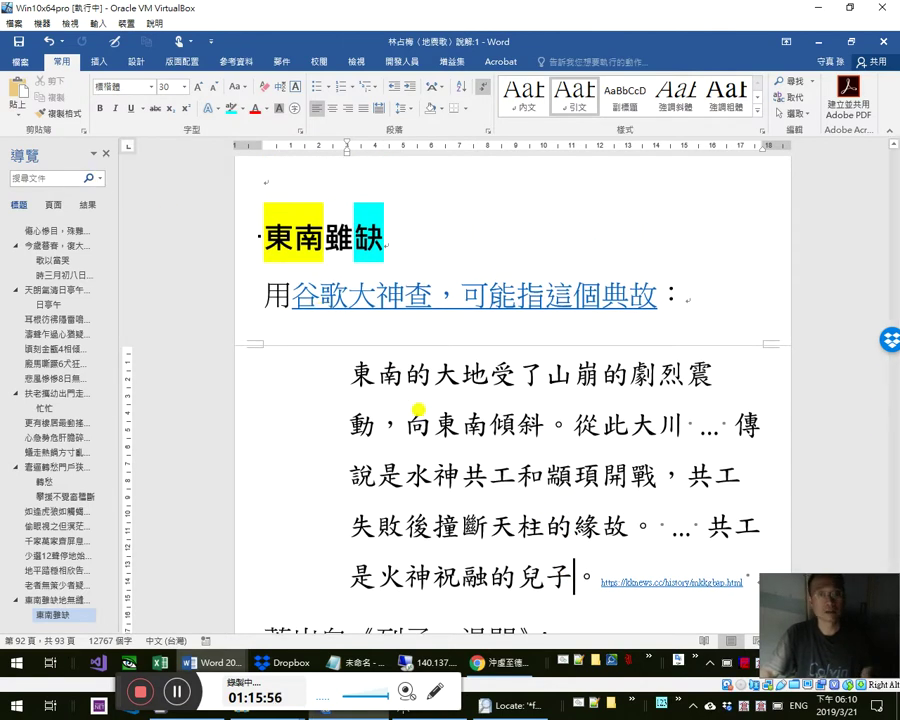
pyautogui.click(431, 424)
pyautogui.scroll(-1, 490, 442)
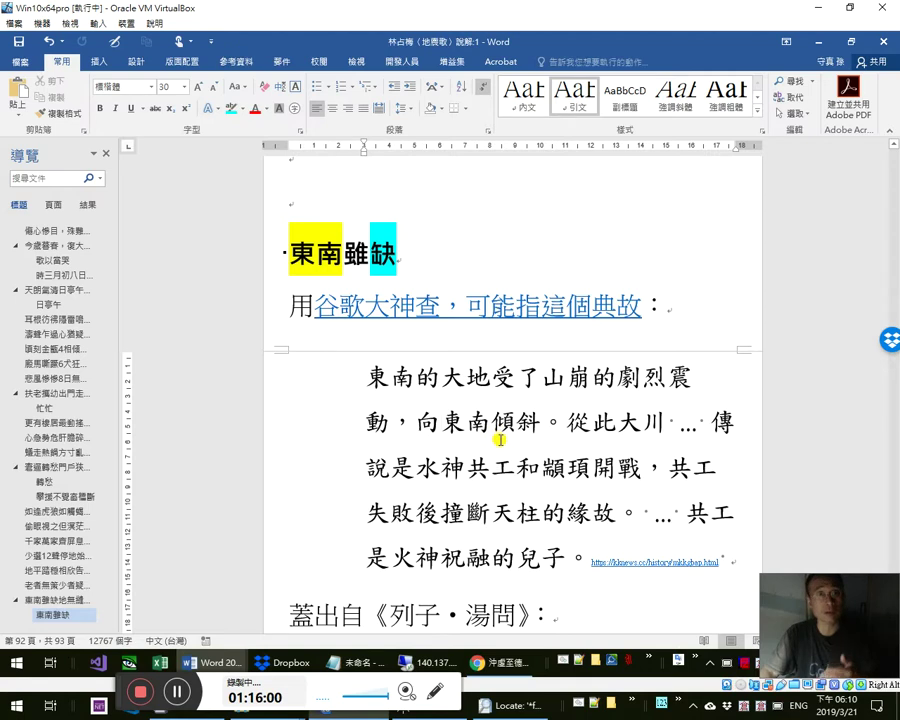
pyautogui.scroll(-1, 505, 439)
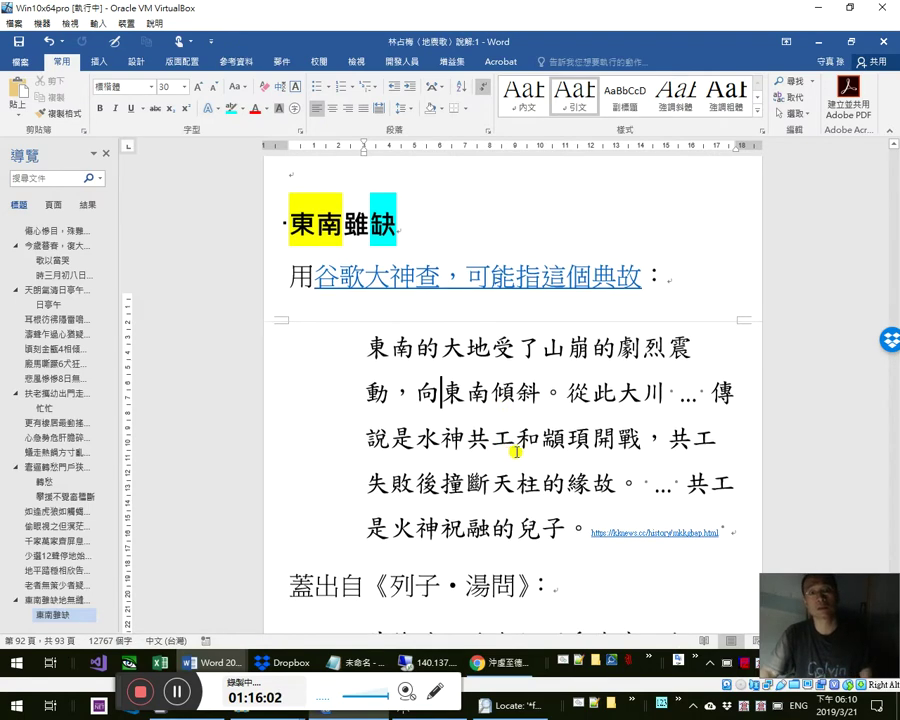
pyautogui.scroll(-3, 510, 445)
pyautogui.scroll(5, 516, 400)
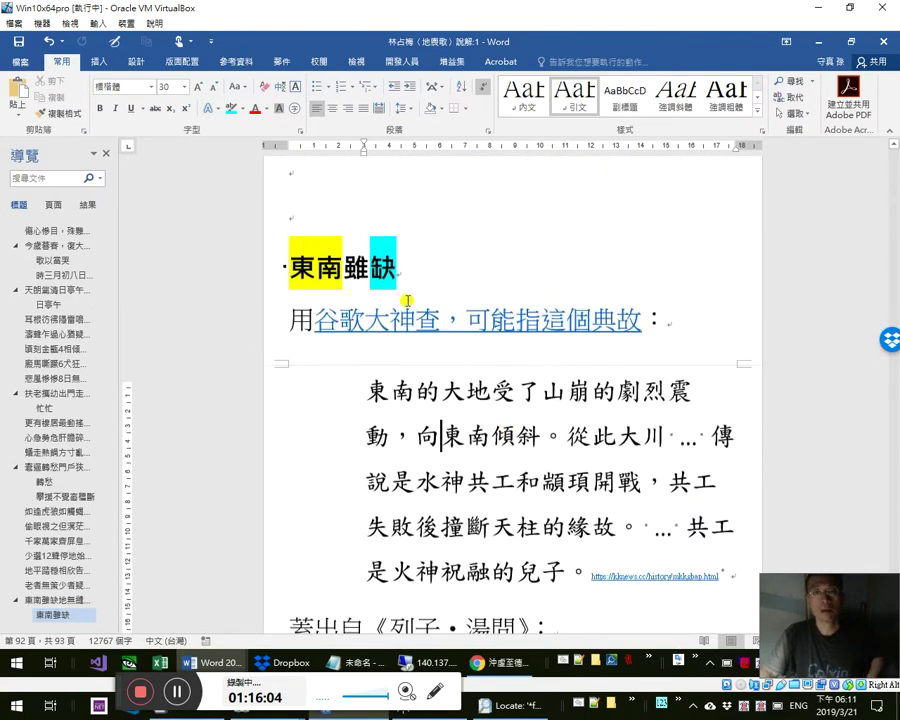
pyautogui.click(407, 333)
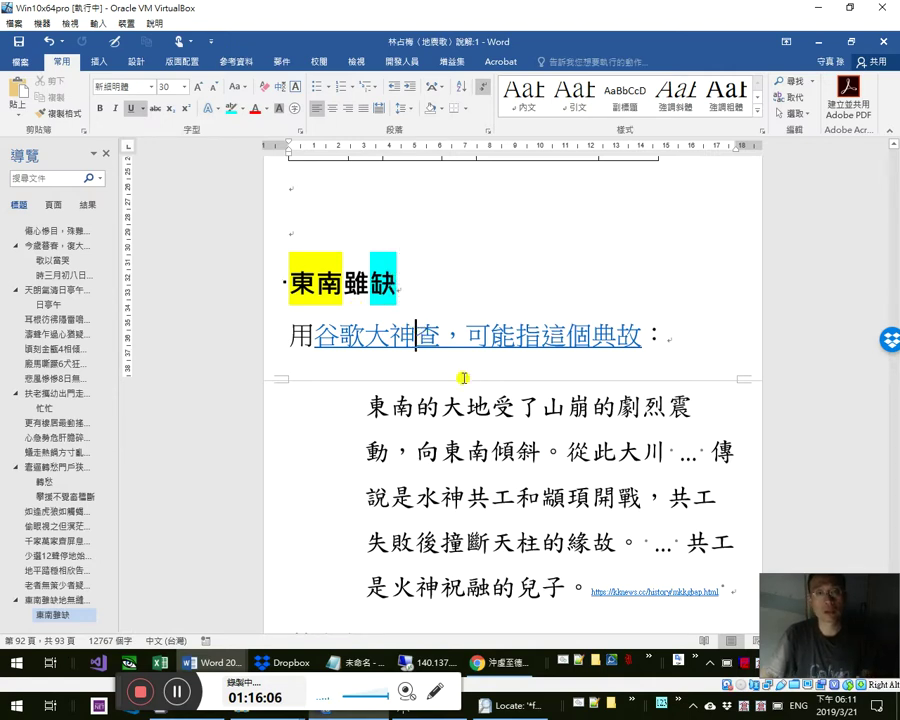
pyautogui.scroll(-1, 470, 400)
pyautogui.scroll(-10, 474, 411)
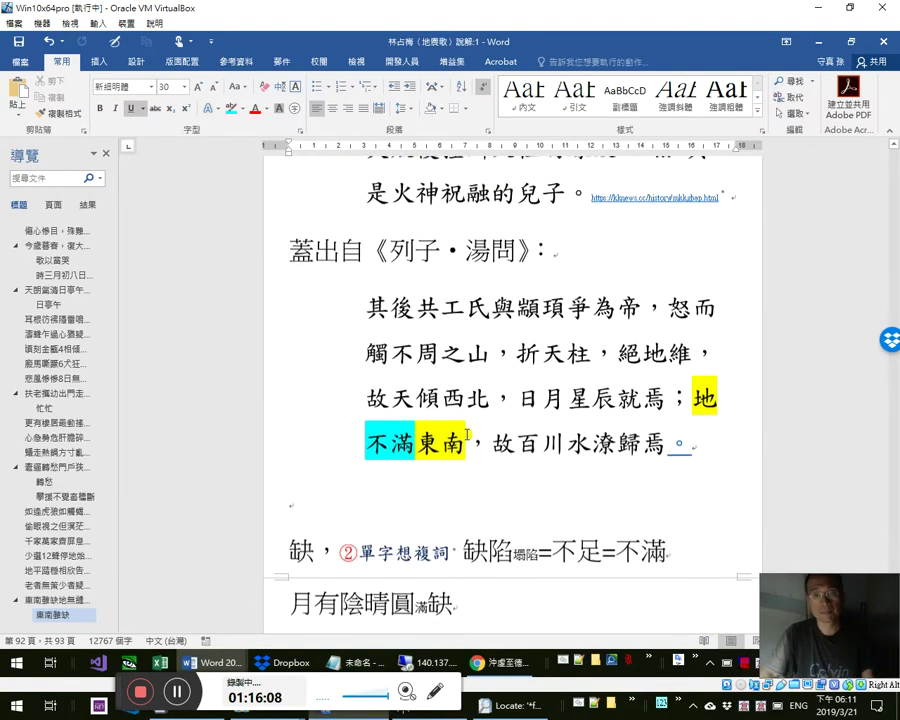
pyautogui.scroll(7, 298, 288)
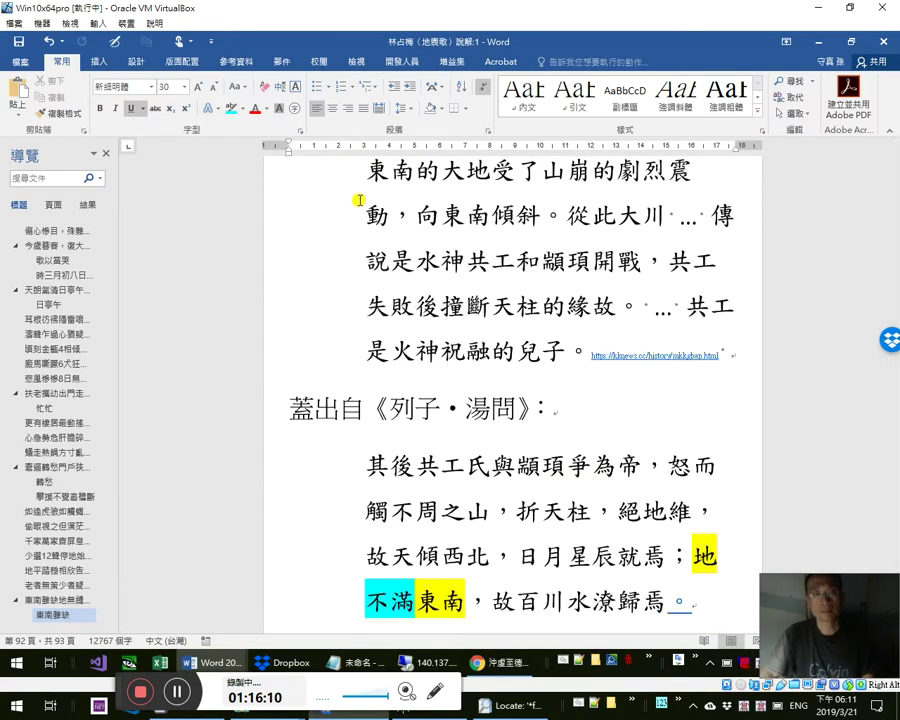
pyautogui.scroll(2, 390, 198)
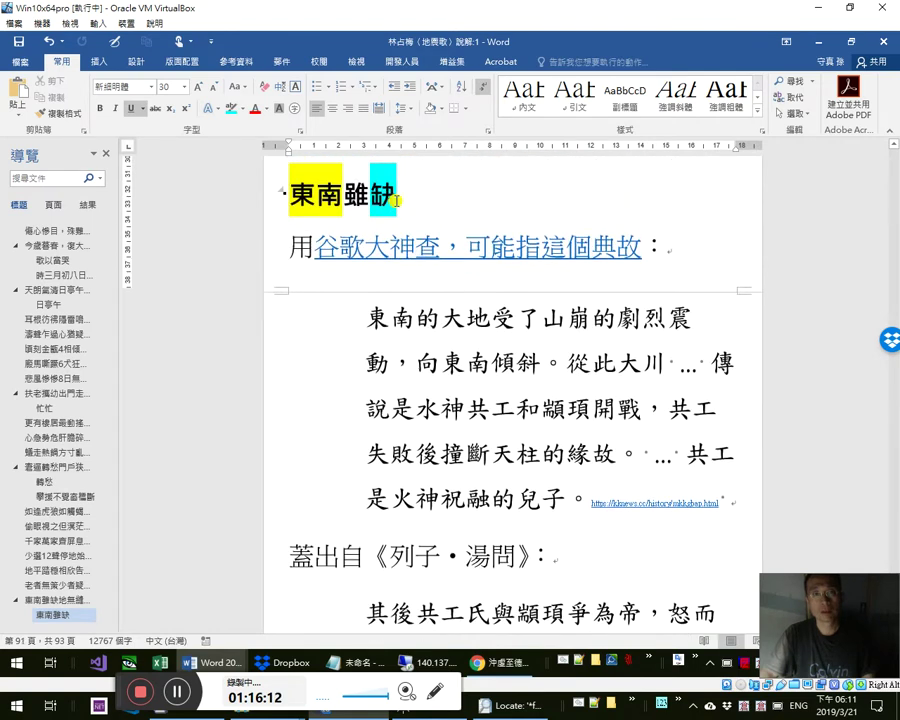
pyautogui.click(432, 203)
# - Add the final line ∴東南雖缺=東南雖陷=東南雖塌陷, using 2234 Alt+X for ∴
pyautogui.hotkey('ctrl', 'End')
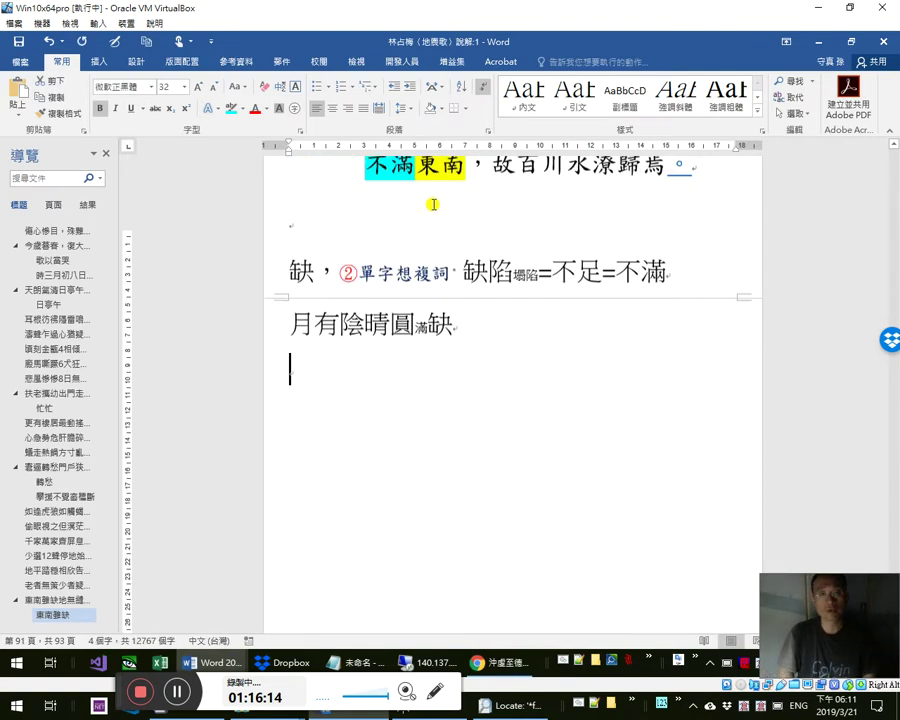
pyautogui.write('2234')
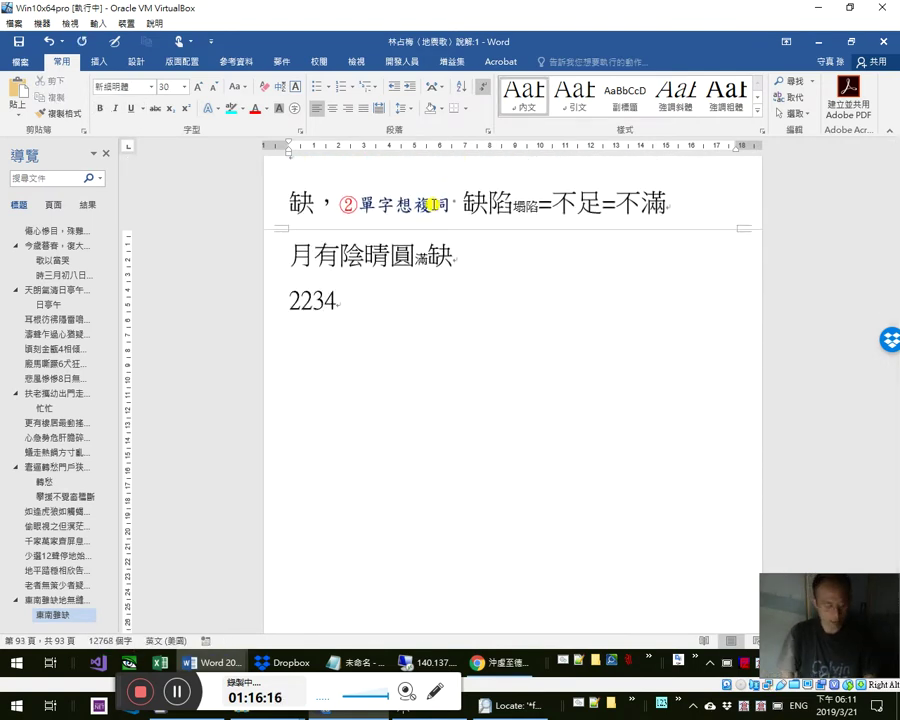
pyautogui.hotkey('alt', 'x')
pyautogui.write('東南雖缺')
pyautogui.write('=東南雖陷東南雖缺')
pyautogui.press('Down')
pyautogui.press('Return')
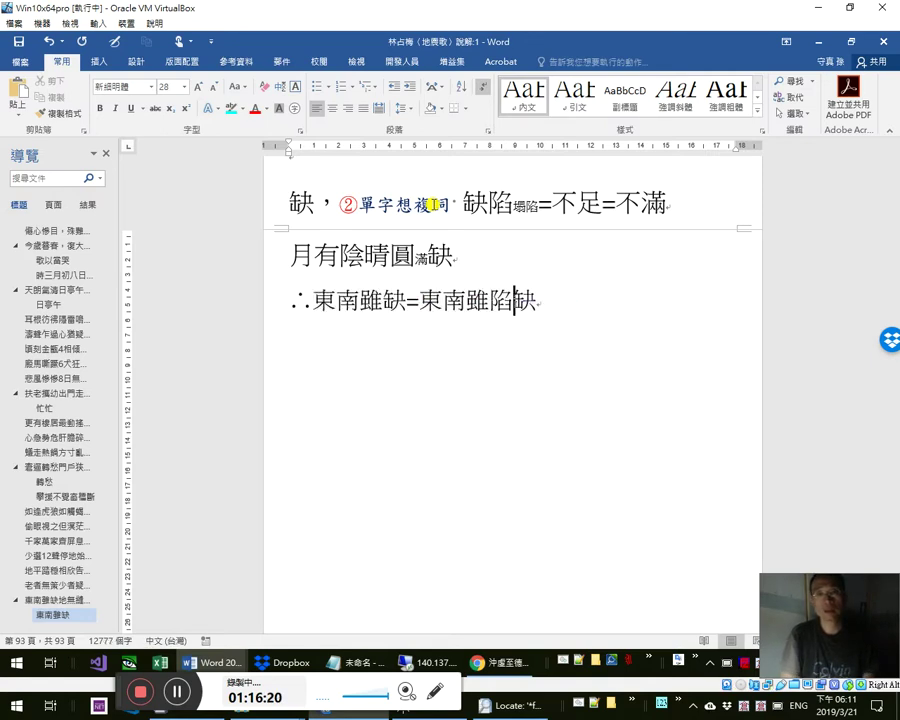
pyautogui.write('東南雖缺')
pyautogui.press('Delete')
pyautogui.click(519, 300)
pyautogui.write('=東南雖')
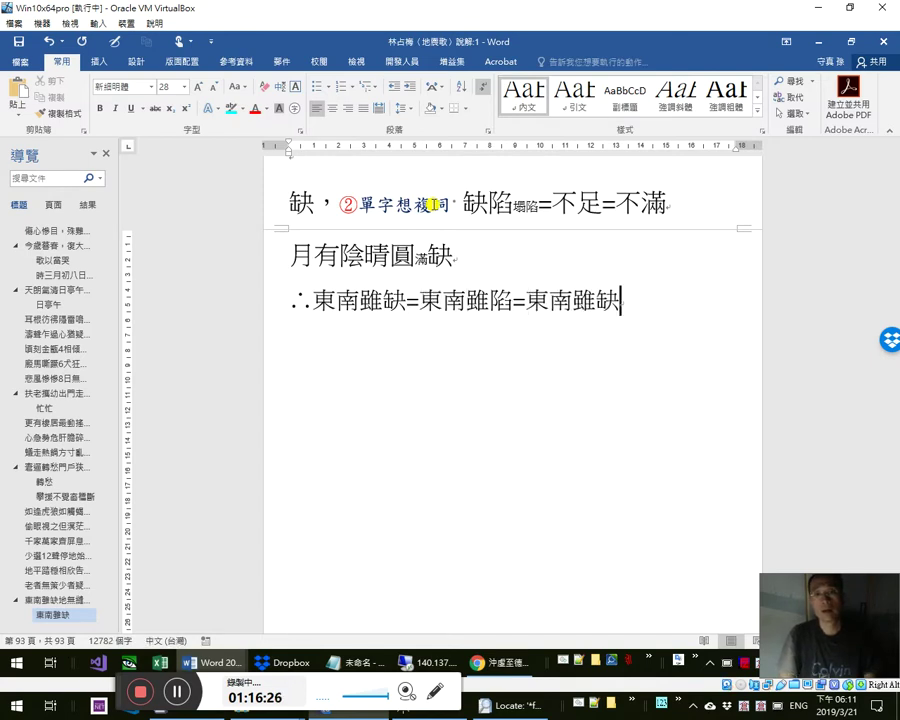
pyautogui.hotkey('shift', 'Left')
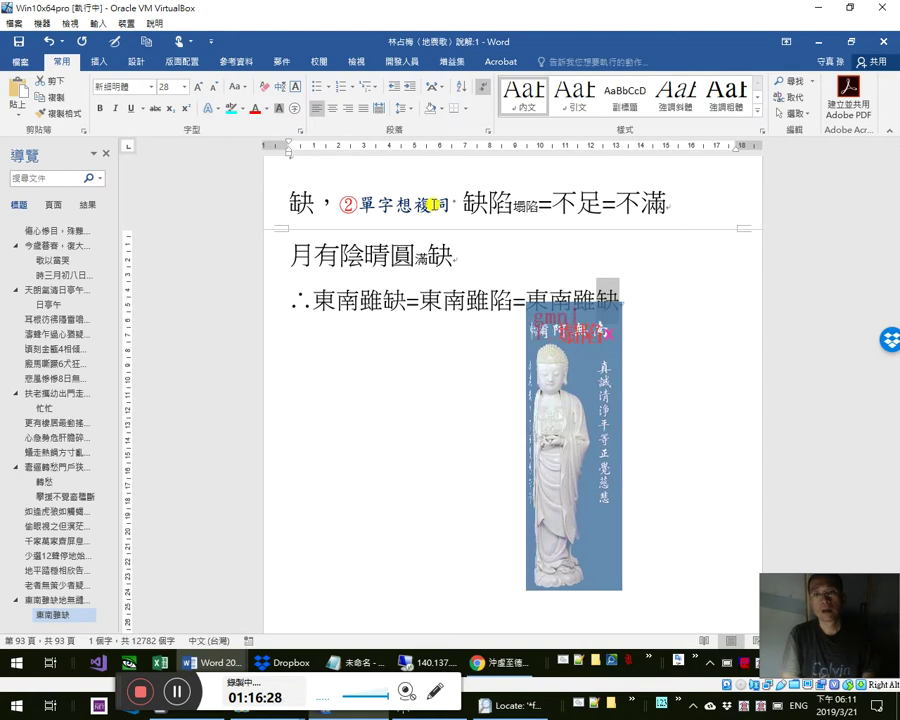
pyautogui.write('塌陷')
pyautogui.press('Return')
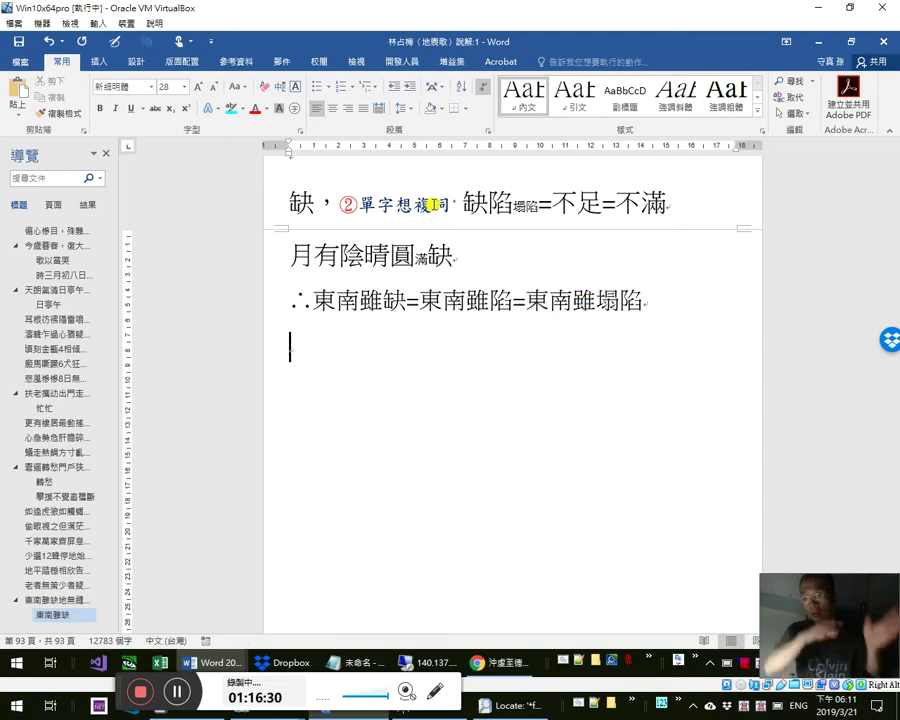
# - Return to the 東南雖缺地無縫 heading and copy 地無縫
pyautogui.scroll(6, 465, 340)
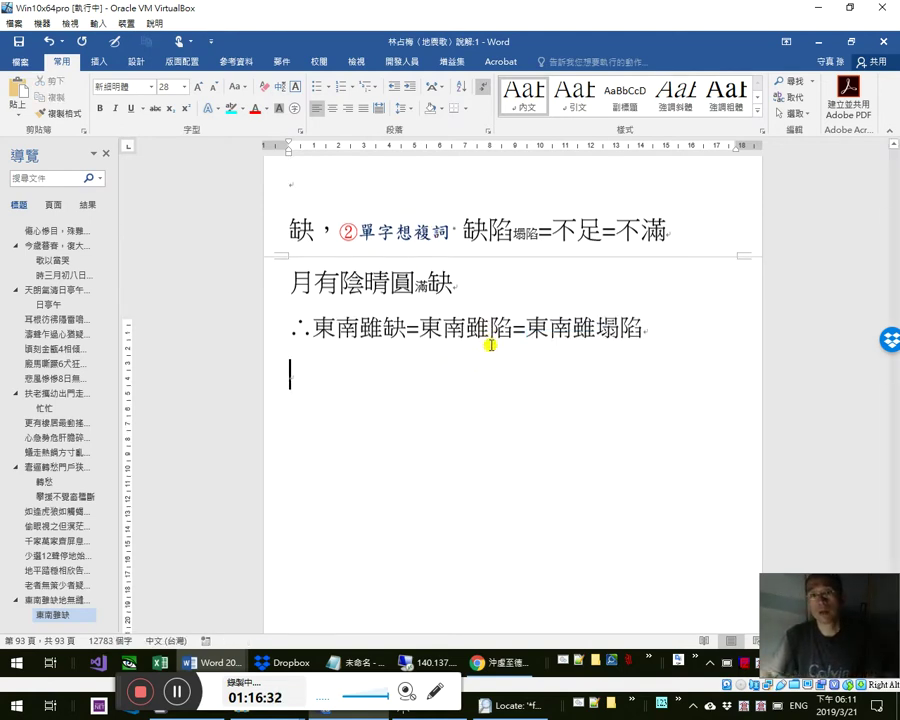
pyautogui.scroll(6, 493, 363)
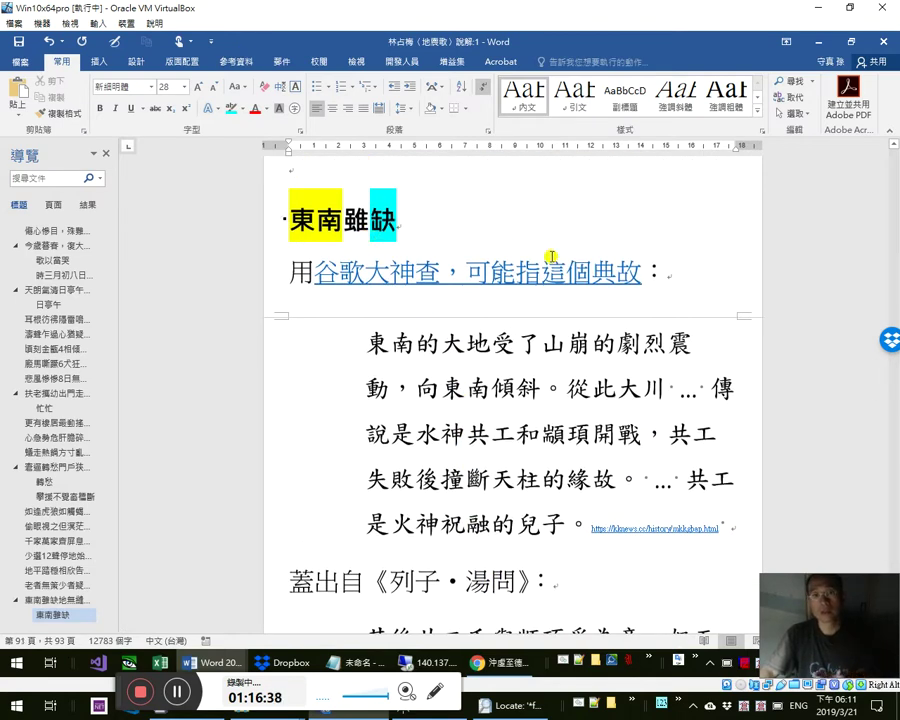
pyautogui.scroll(8, 548, 278)
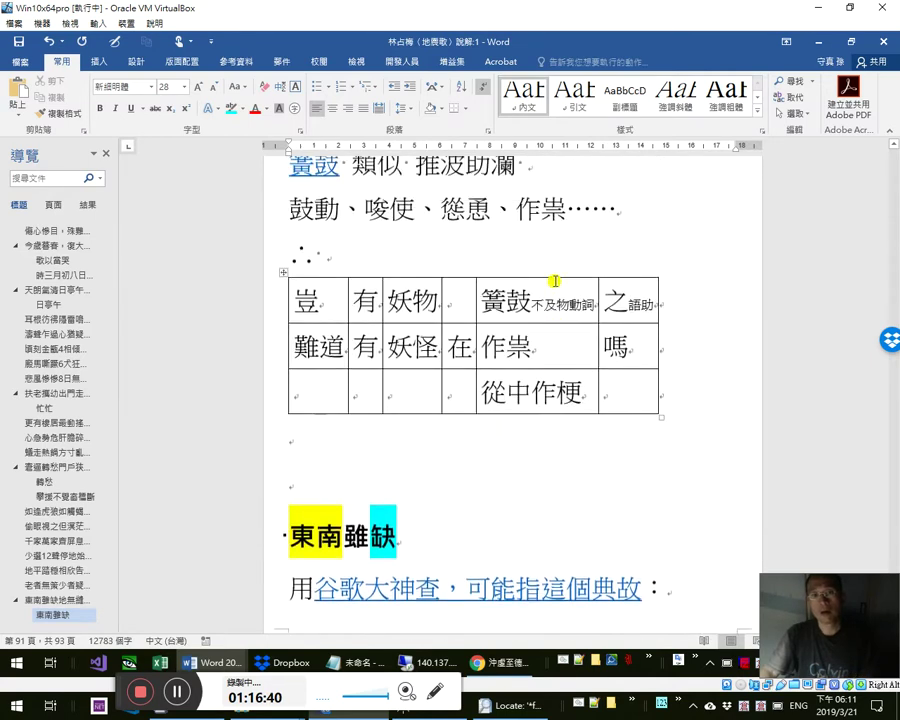
pyautogui.scroll(8, 555, 283)
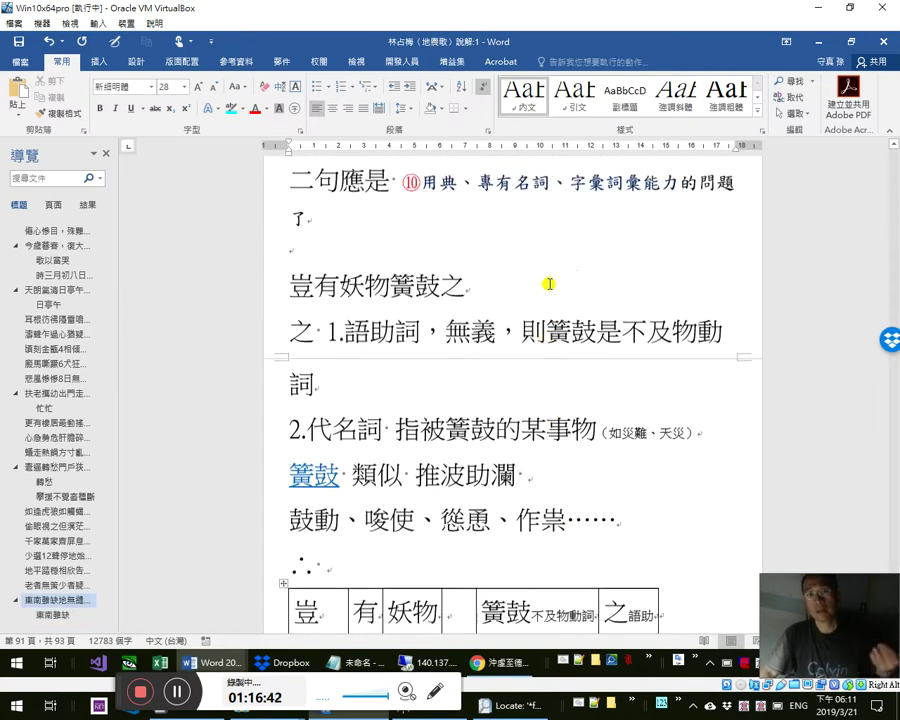
pyautogui.scroll(7, 540, 278)
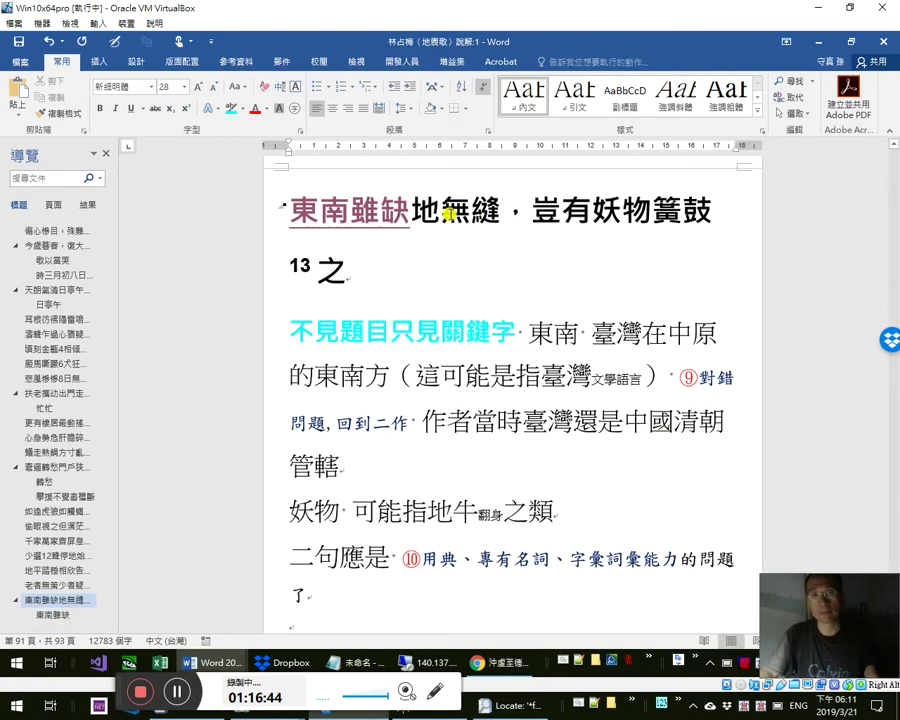
pyautogui.moveTo(455, 209); pyautogui.dragTo(548, 247)
pyautogui.hotkey('ctrl', 'c')
# - Search Google in Chrome for 東南 缺 地 縫, built from the copied words
pyautogui.hotkey('alt', 'Tab')
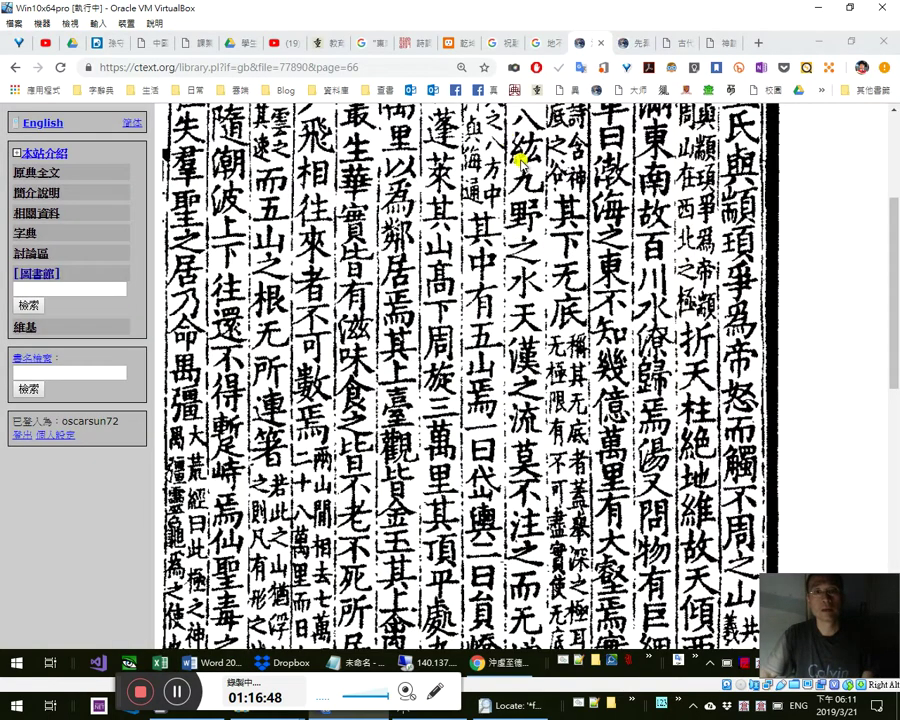
pyautogui.click(396, 65)
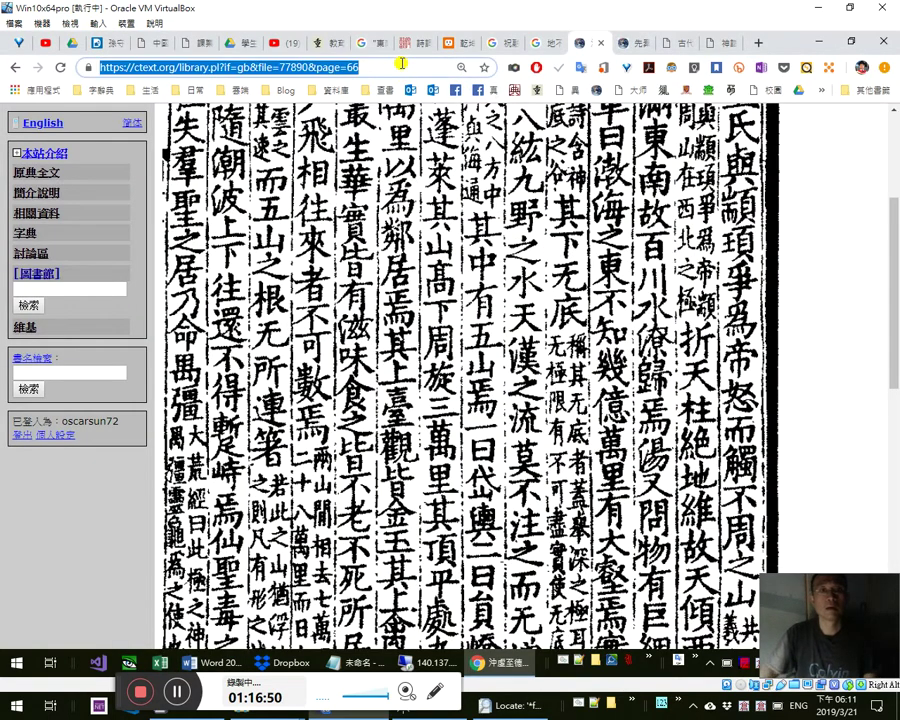
pyautogui.hotkey('ctrl', 'v')
pyautogui.press('Home')
pyautogui.write('東南 ')
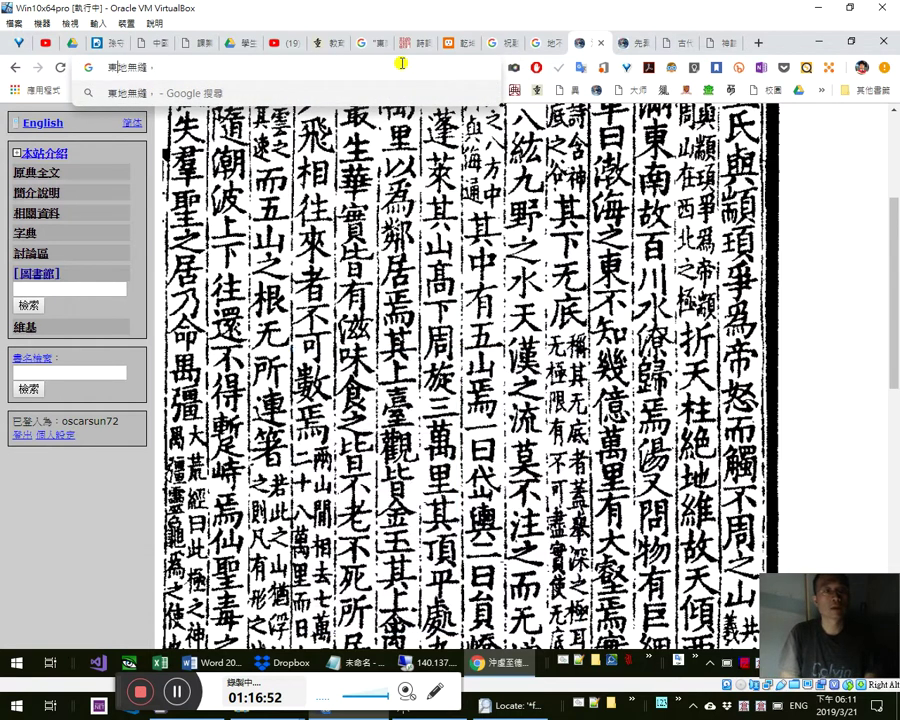
pyautogui.write('缺')
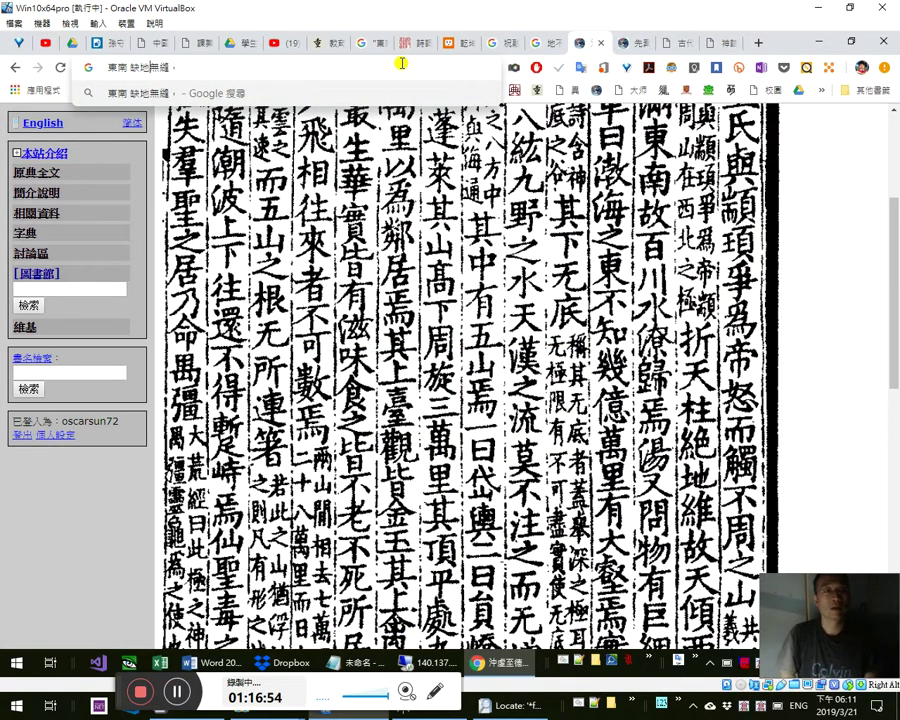
pyautogui.press('Delete')
pyautogui.press('End')
pyautogui.press('BackSpace')
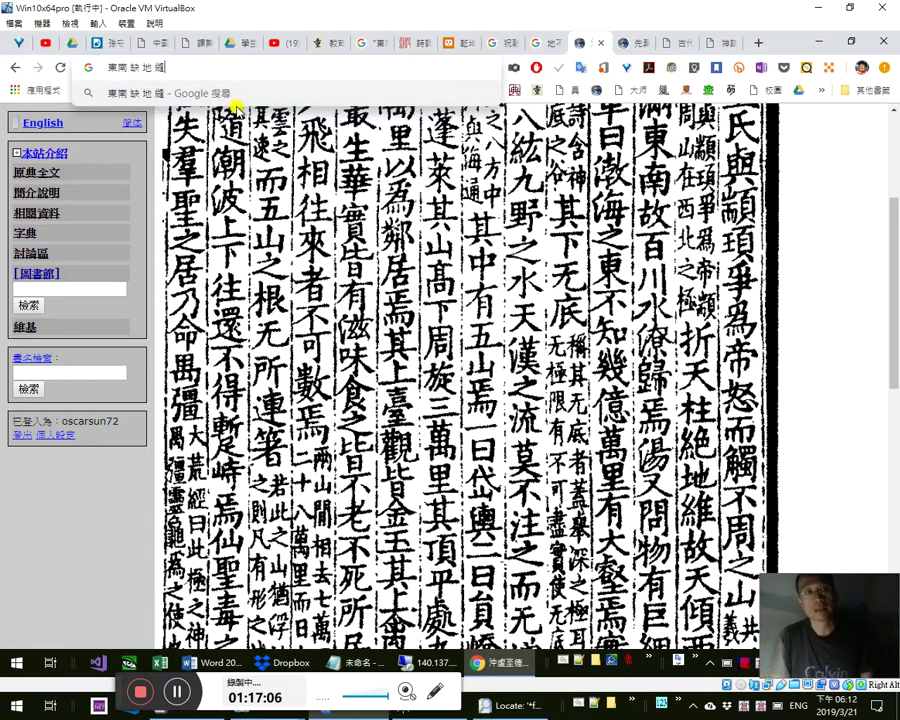
pyautogui.click(234, 100)
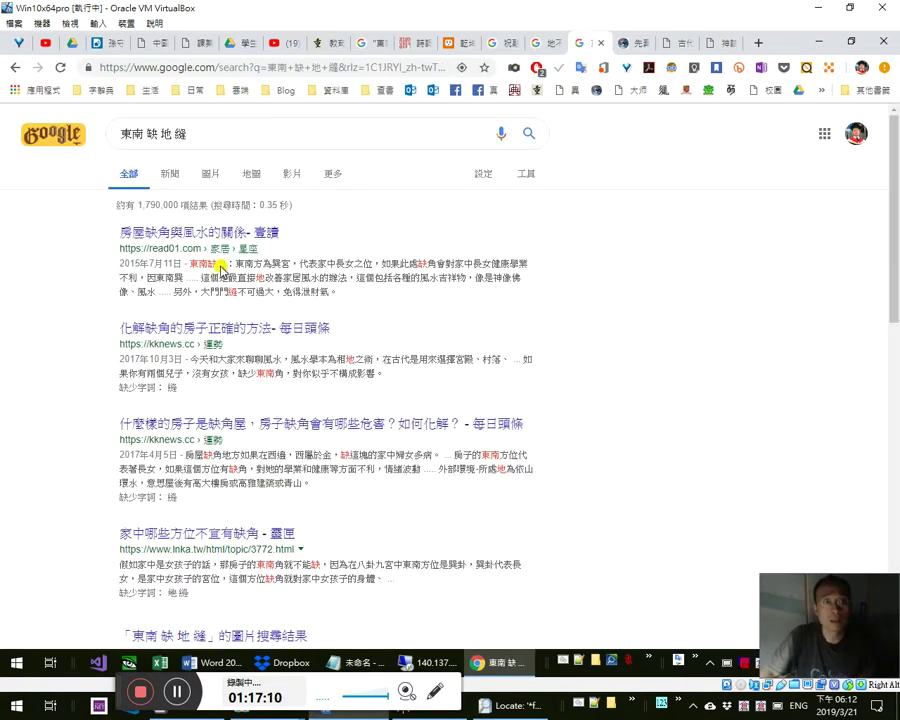
# - Select the first result's snippet text, including 東南缺角, to read it
pyautogui.moveTo(193, 260); pyautogui.dragTo(370, 268)
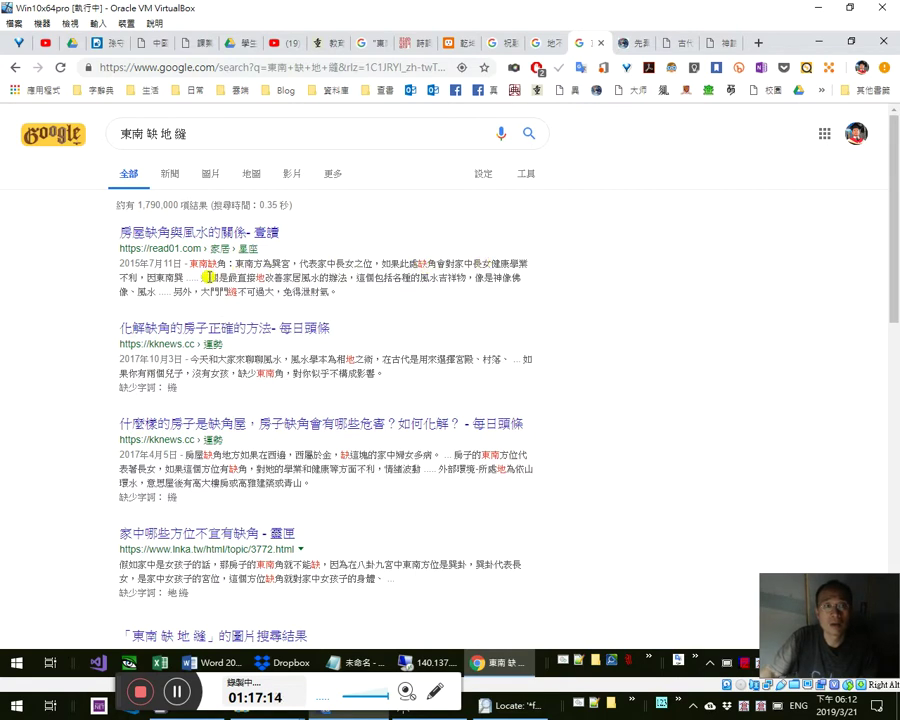
pyautogui.moveTo(184, 281); pyautogui.dragTo(196, 248)
pyautogui.click(356, 278)
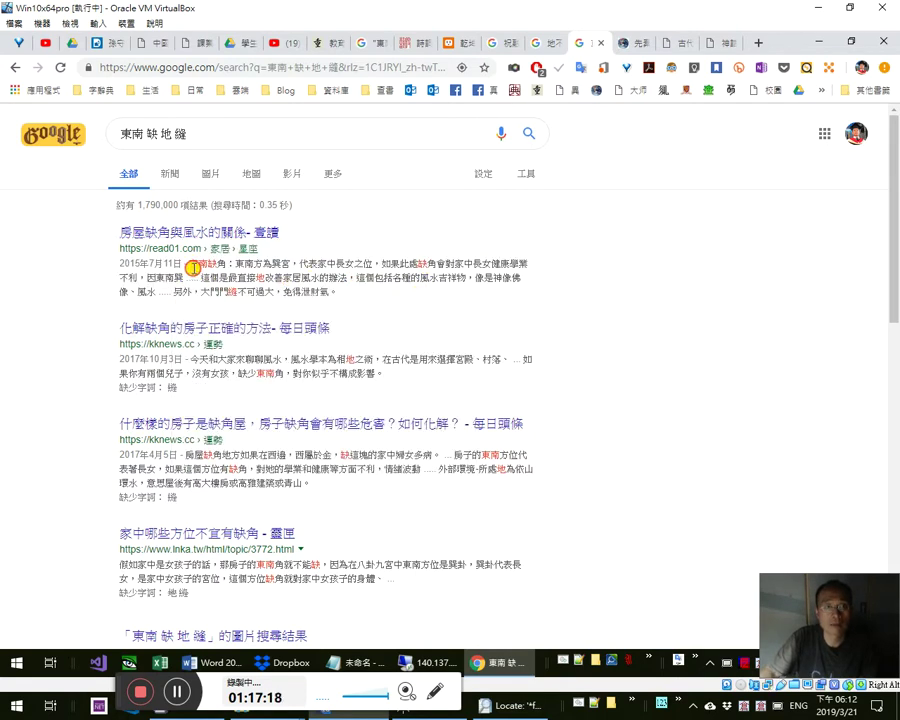
pyautogui.moveTo(191, 264); pyautogui.dragTo(199, 279)
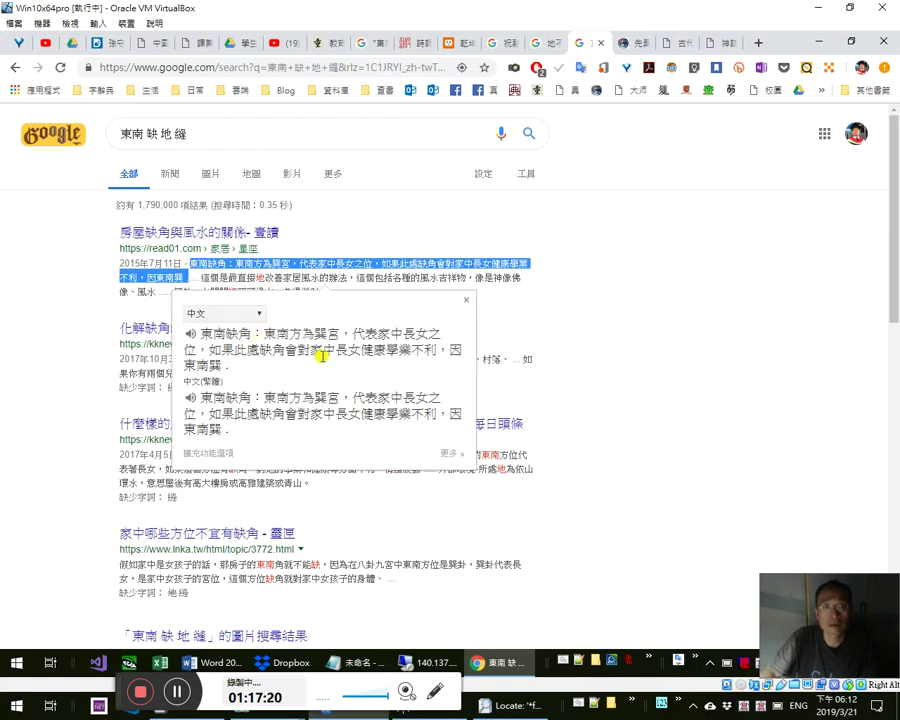
pyautogui.click(564, 360)
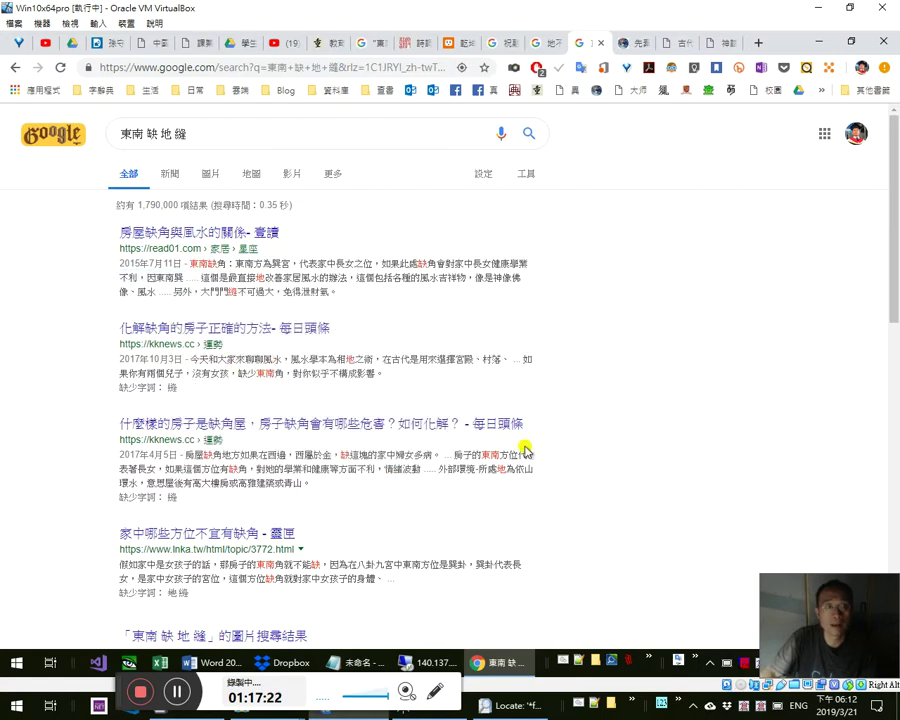
# - Open the gushi.tw earthquake-song result in a new tab
pyautogui.scroll(-1, 549, 452)
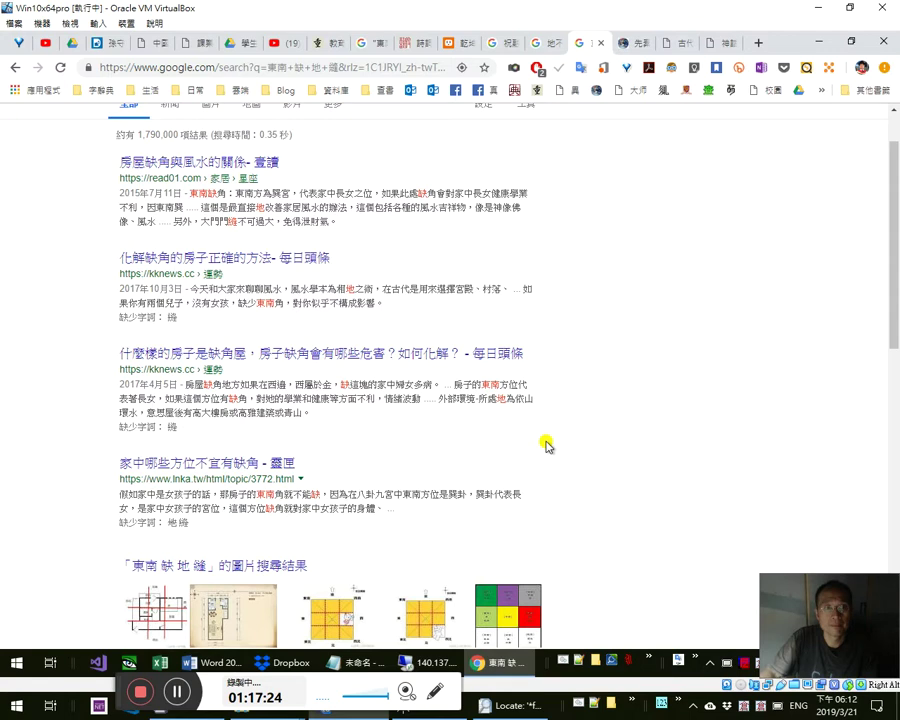
pyautogui.scroll(-2, 548, 445)
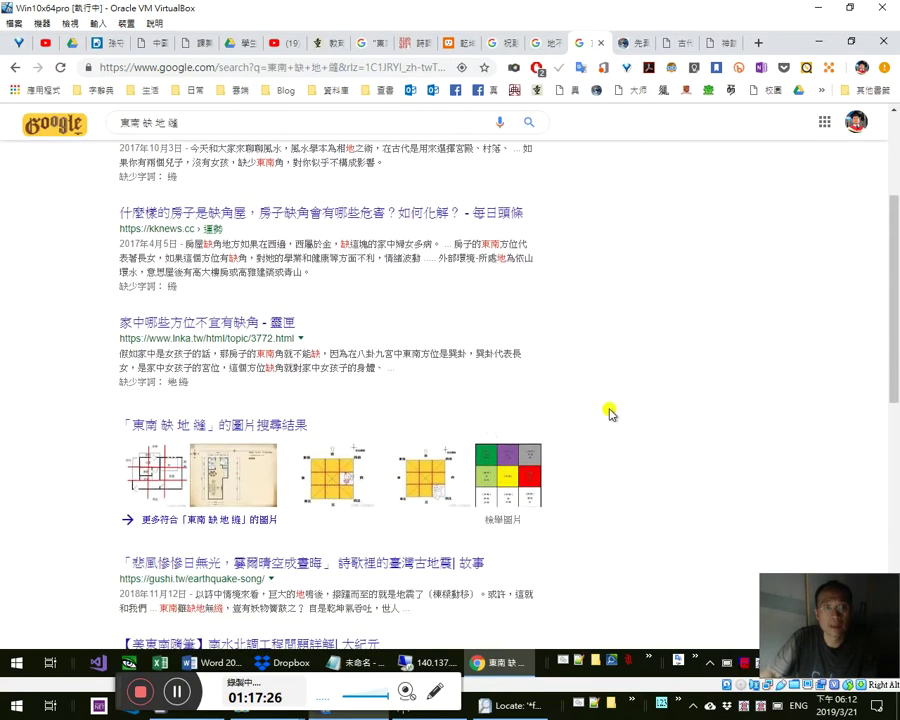
pyautogui.scroll(-1, 612, 410)
pyautogui.scroll(-2, 617, 416)
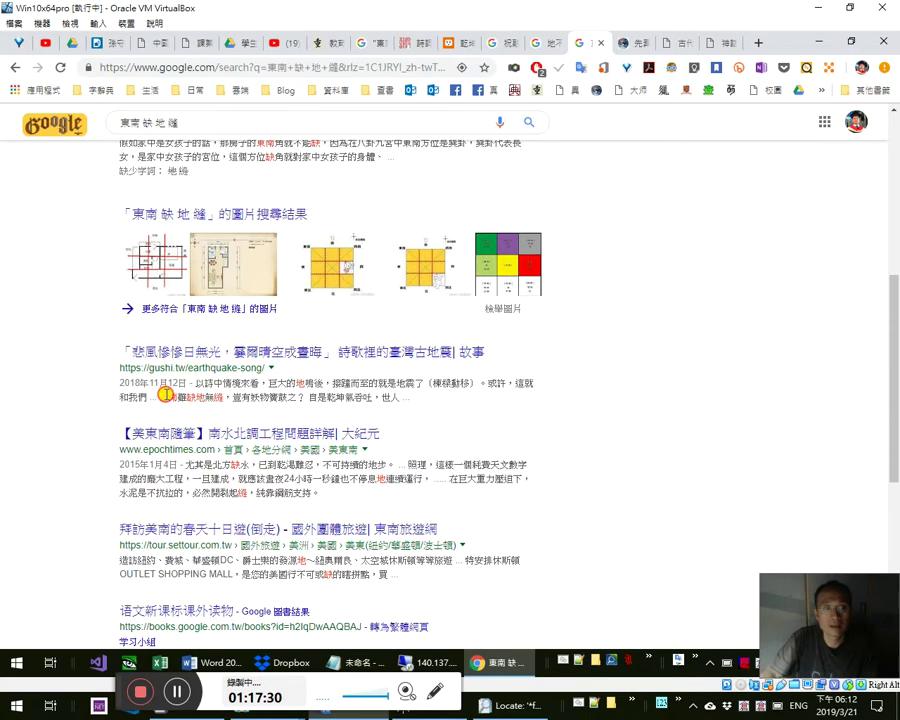
pyautogui.moveTo(165, 394); pyautogui.dragTo(240, 398)
pyautogui.click(398, 375)
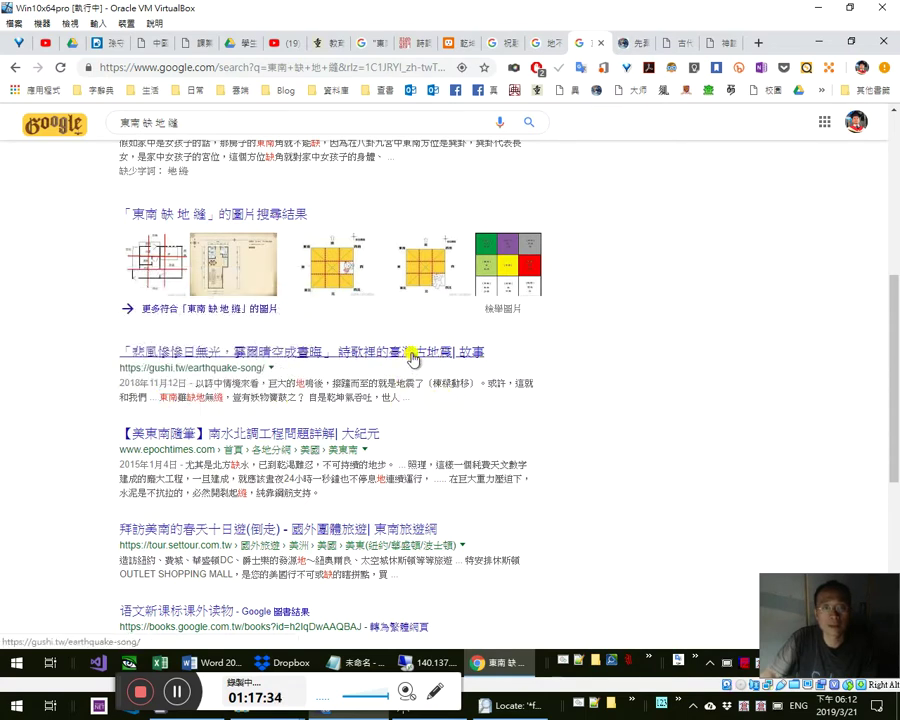
pyautogui.middleClick(413, 358)
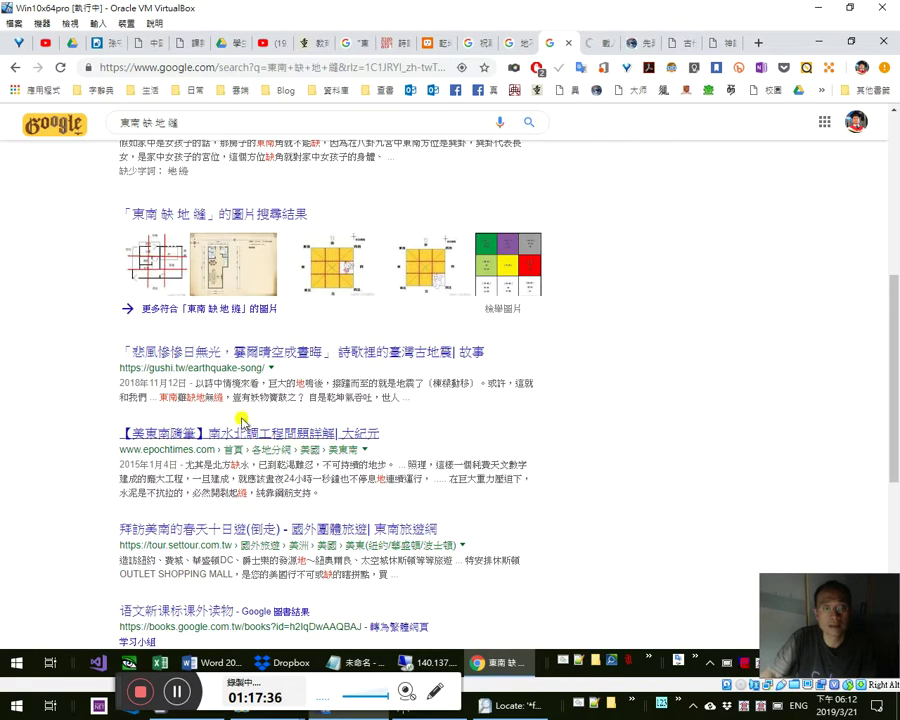
pyautogui.scroll(-3, 554, 444)
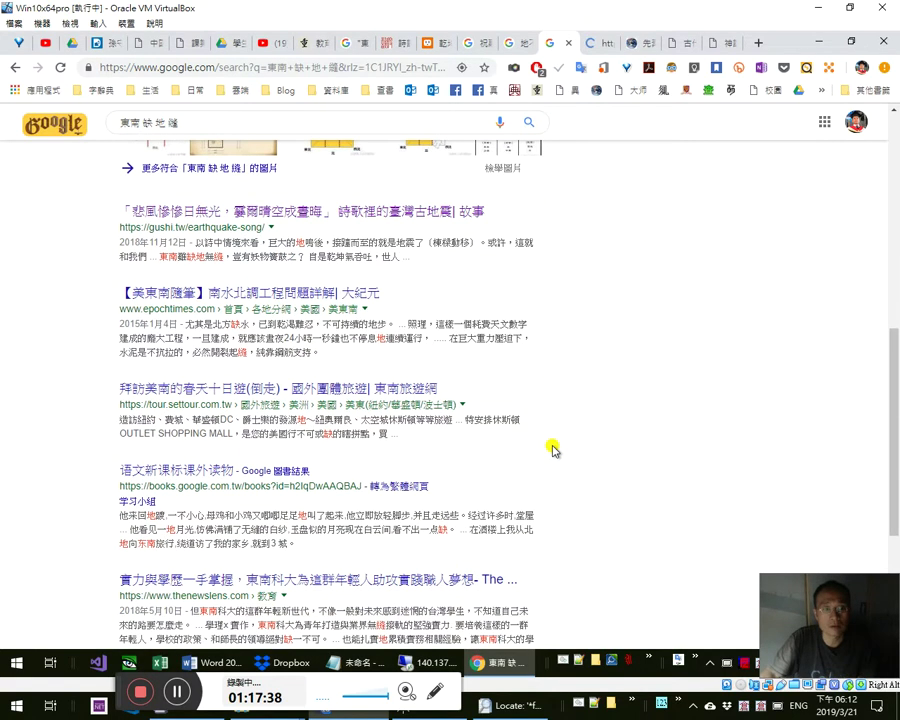
# - Switch to the gushi.tw article tab and search its text for 缺
pyautogui.hotkey('ctrl', 'Tab')
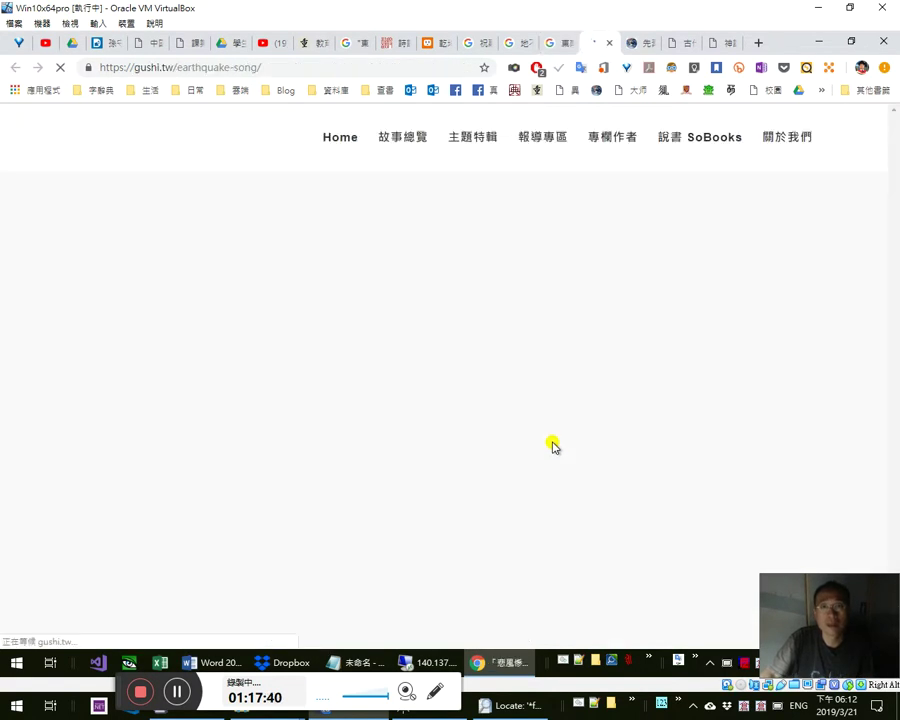
pyautogui.scroll(-3, 553, 441)
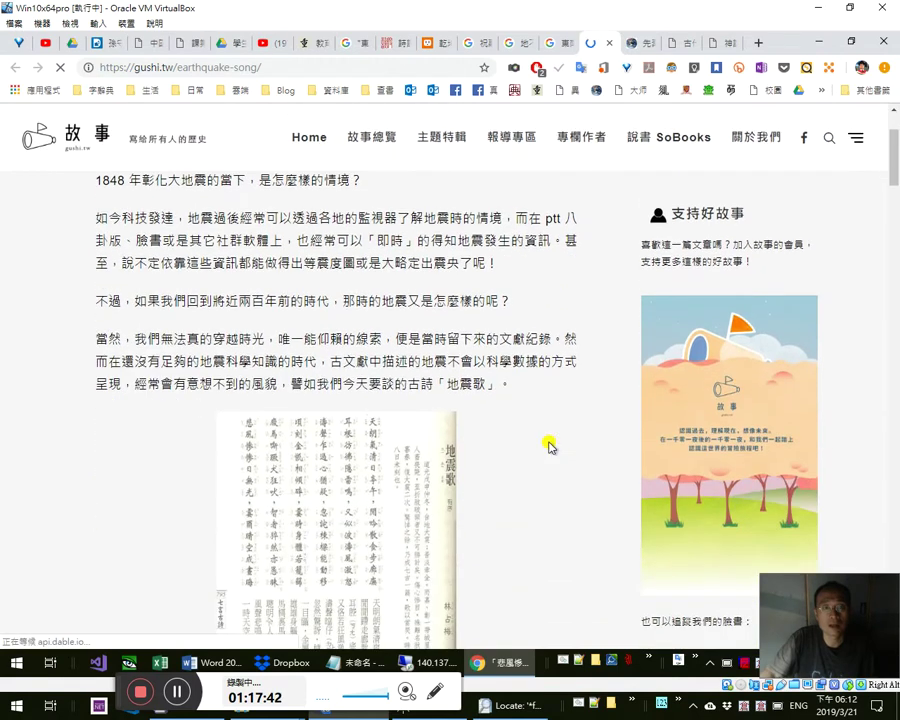
pyautogui.hotkey('ctrl', 'f')
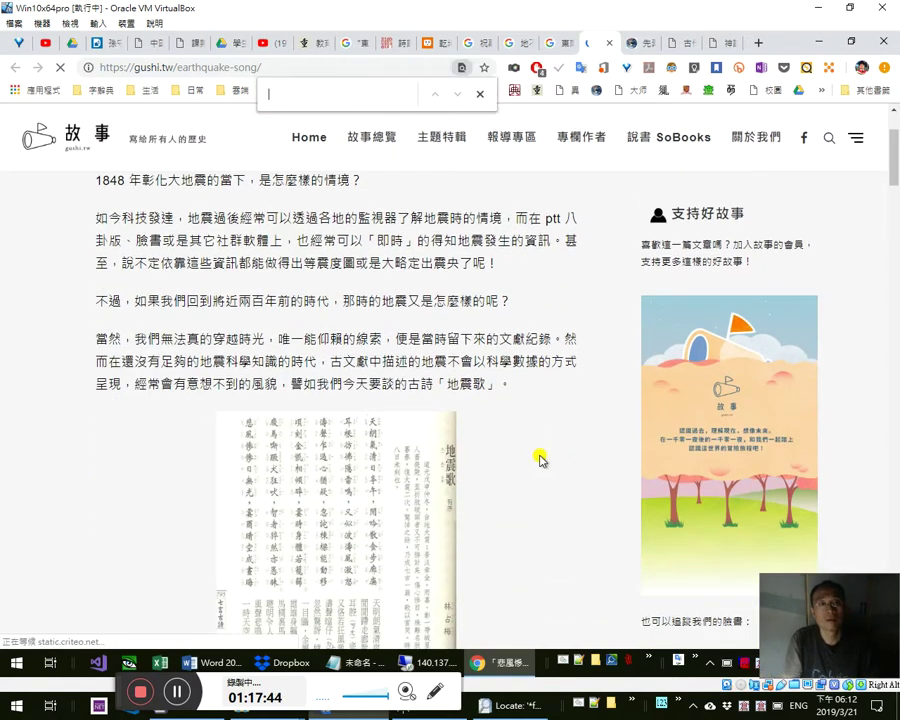
pyautogui.write('ou')
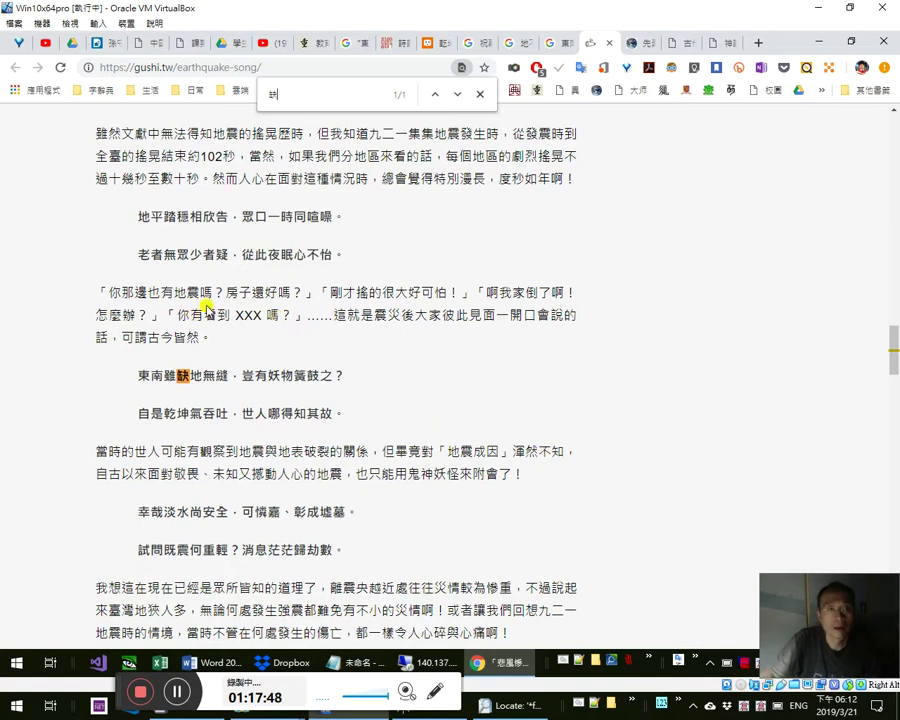
pyautogui.scroll(2, 230, 265)
pyautogui.scroll(-2, 245, 370)
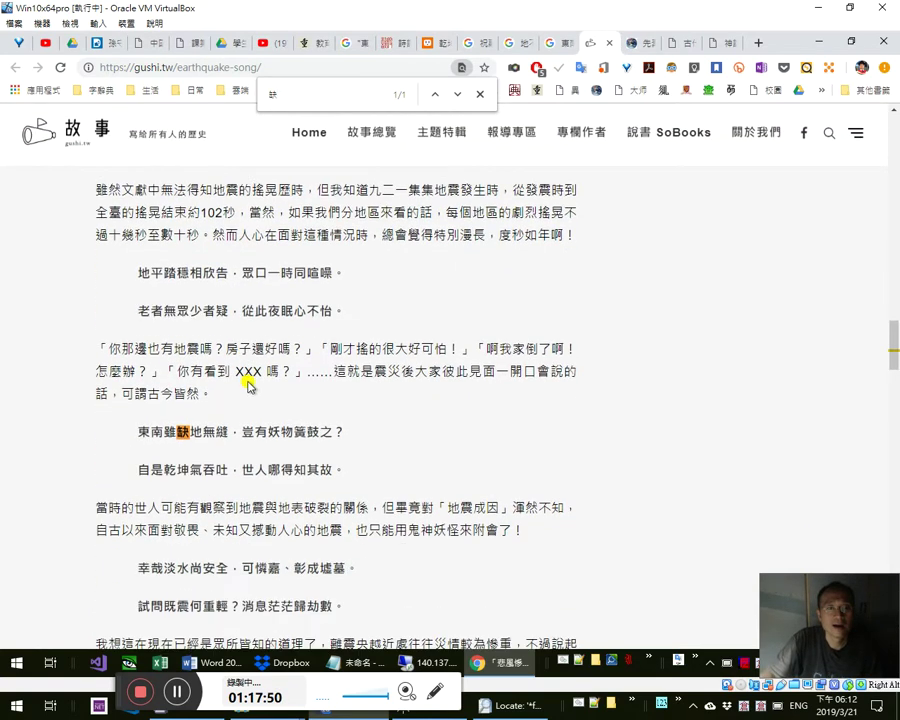
# - Look up the earthquake phrases and the verse 東南雖缺地無縫 in the translate popup
pyautogui.moveTo(254, 451); pyautogui.dragTo(498, 474)
pyautogui.moveTo(146, 374); pyautogui.dragTo(228, 376)
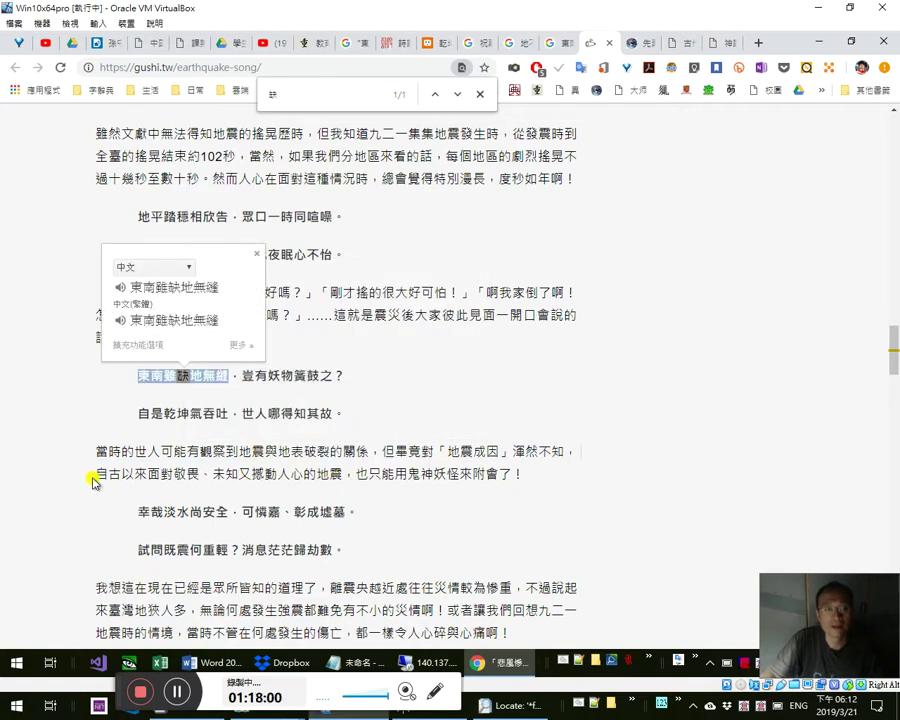
pyautogui.moveTo(235, 474); pyautogui.dragTo(368, 474)
pyautogui.click(105, 434)
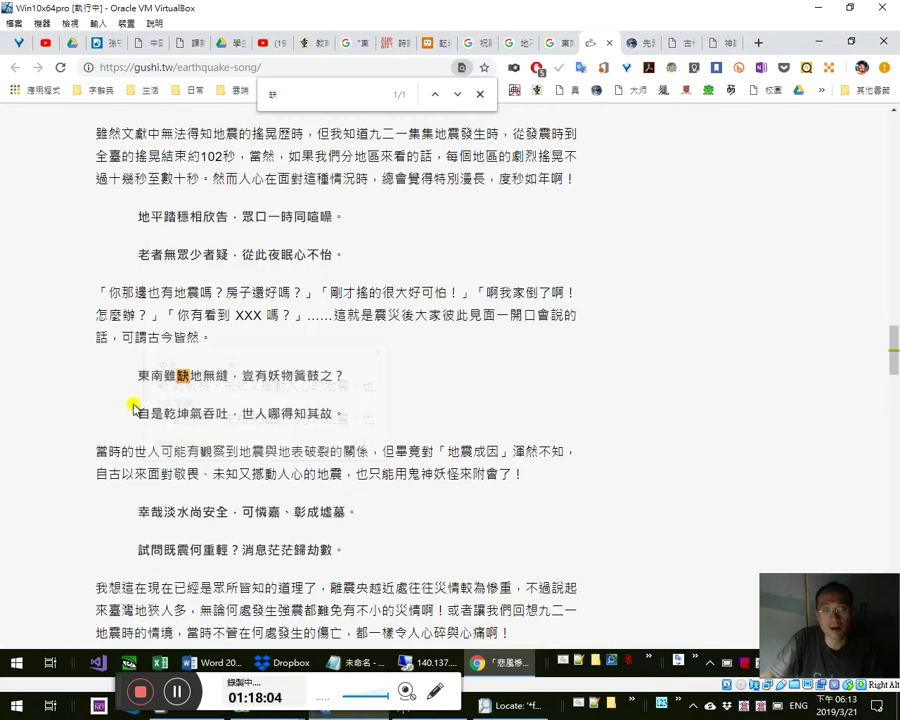
pyautogui.moveTo(150, 375); pyautogui.dragTo(346, 375)
pyautogui.scroll(-1, 368, 460)
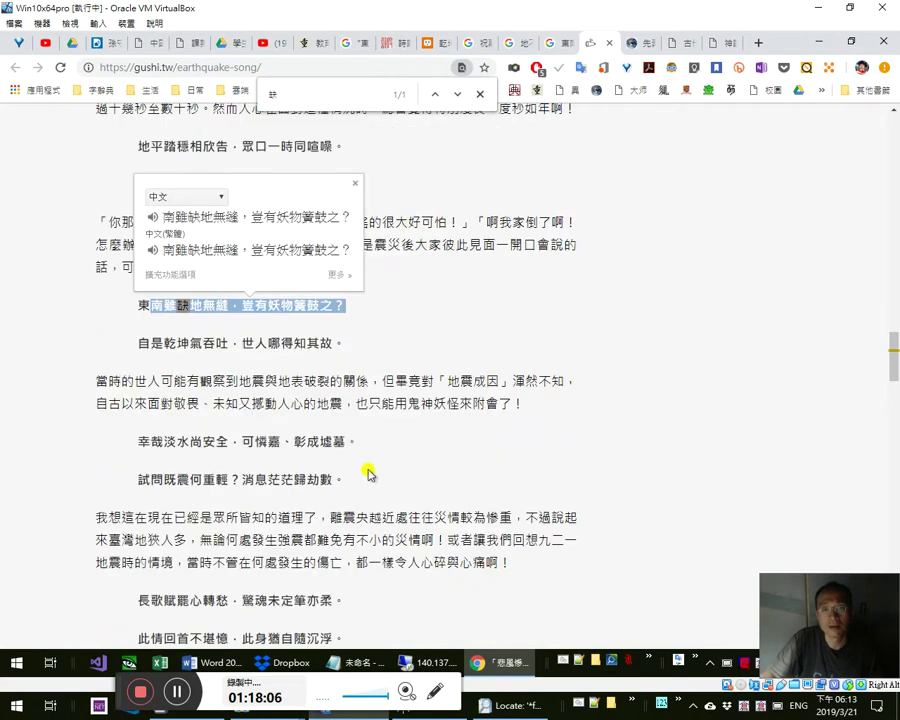
pyautogui.click(271, 310)
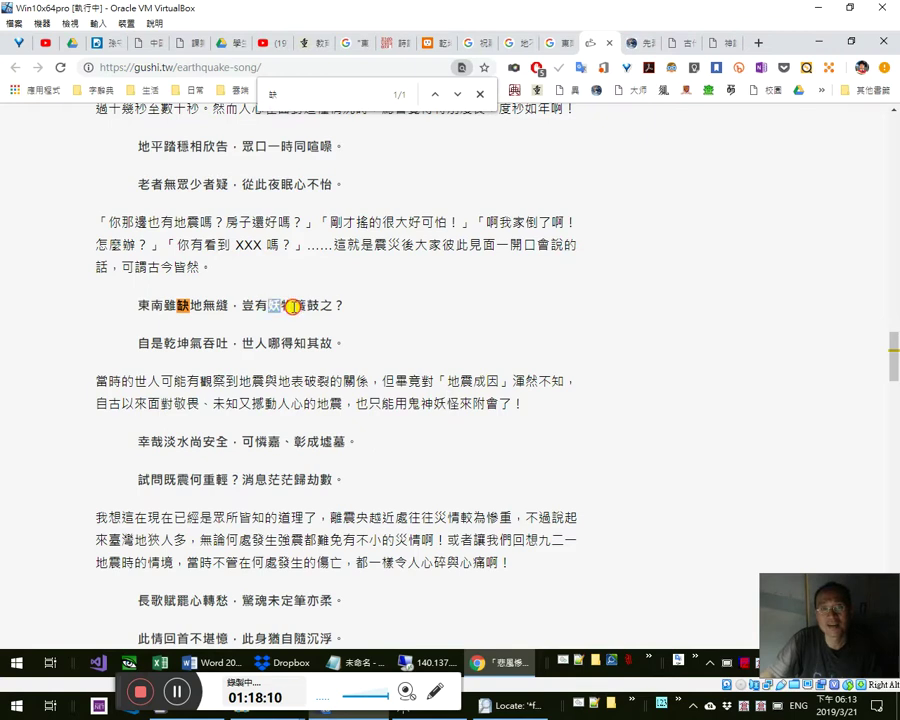
# - Look up 妖物, 物 and the half-line 東南雖缺地無縫, then dismiss the popup
pyautogui.moveTo(291, 306); pyautogui.dragTo(294, 306)
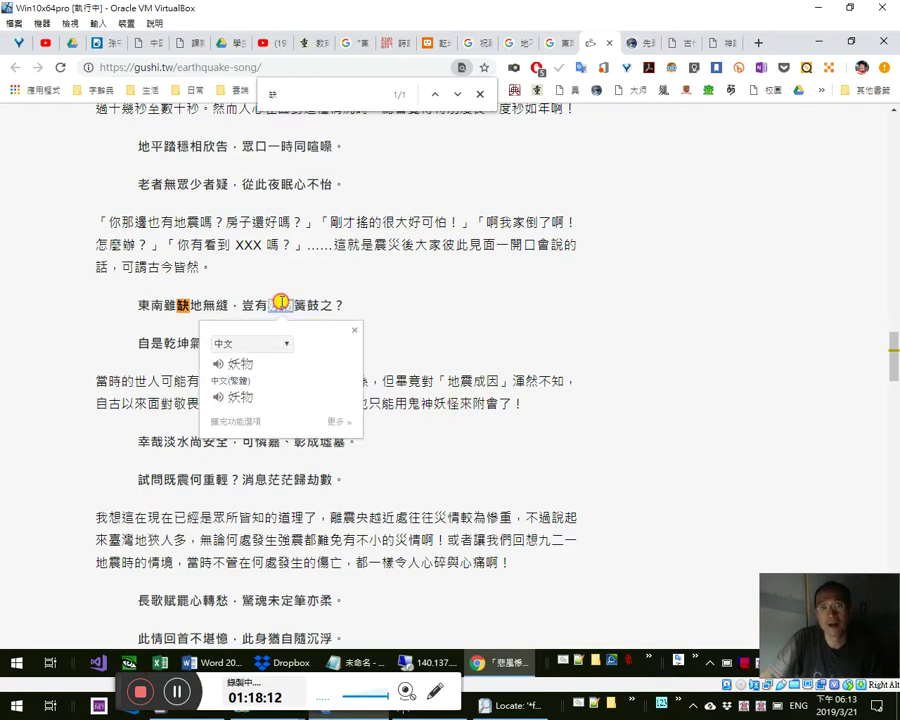
pyautogui.click(446, 427)
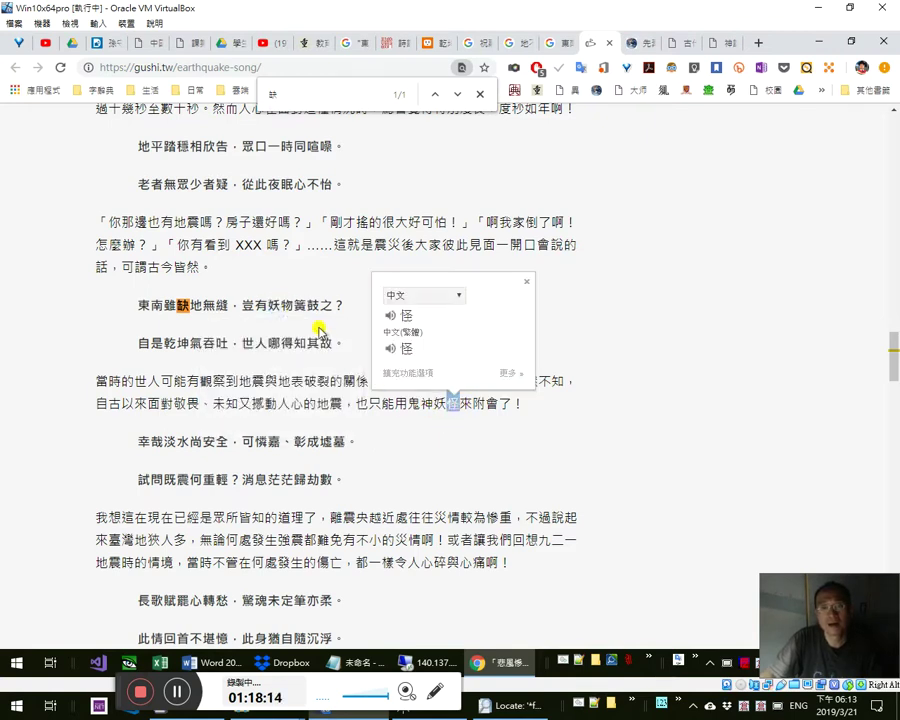
pyautogui.doubleClick(284, 306)
pyautogui.click(458, 410)
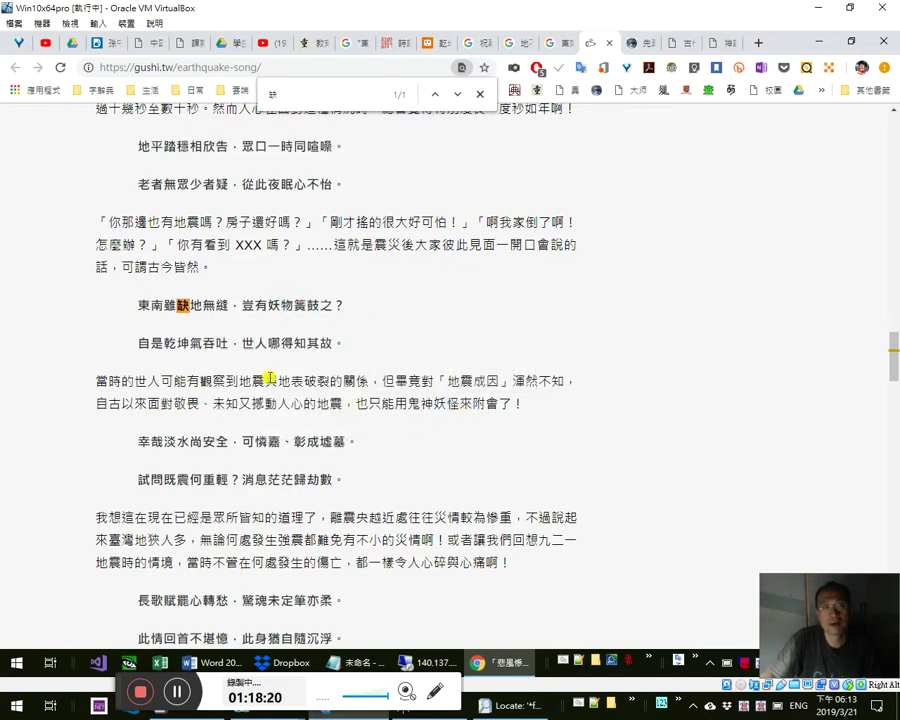
pyautogui.moveTo(237, 305); pyautogui.dragTo(115, 302)
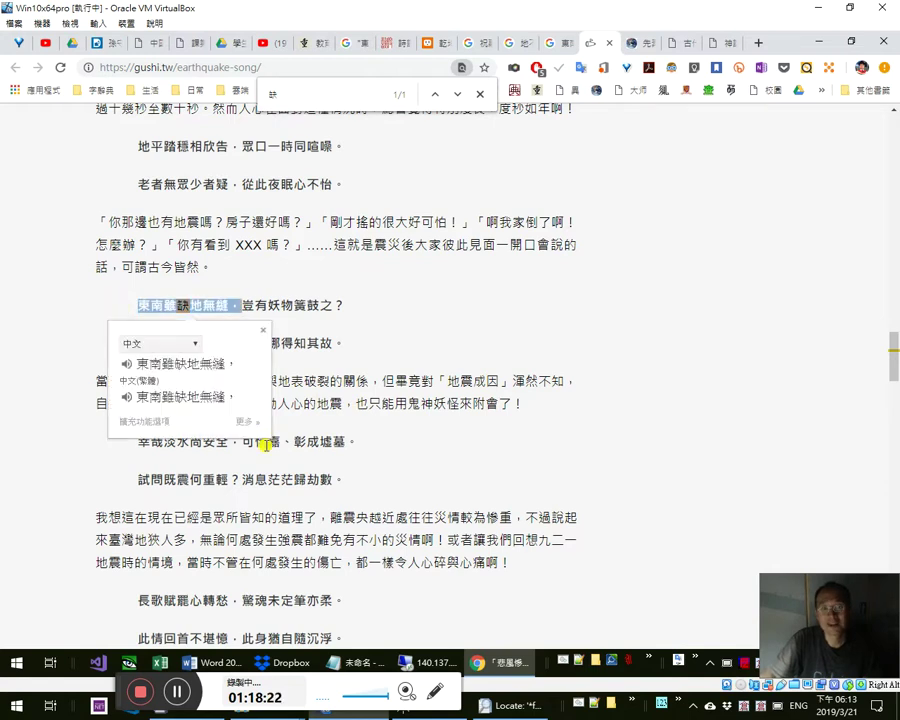
pyautogui.click(357, 482)
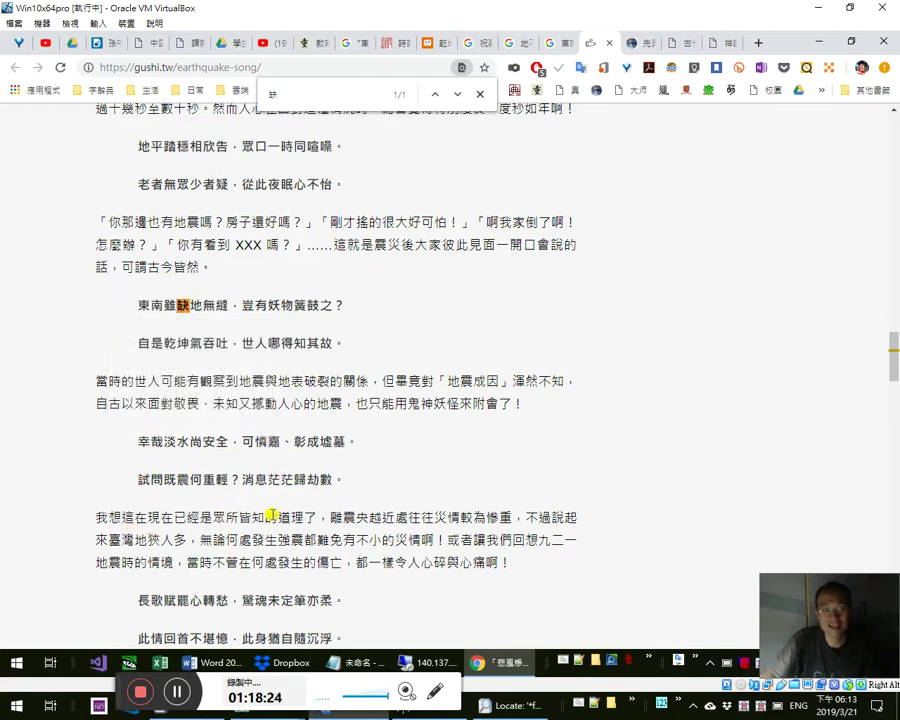
pyautogui.scroll(10, 420, 505)
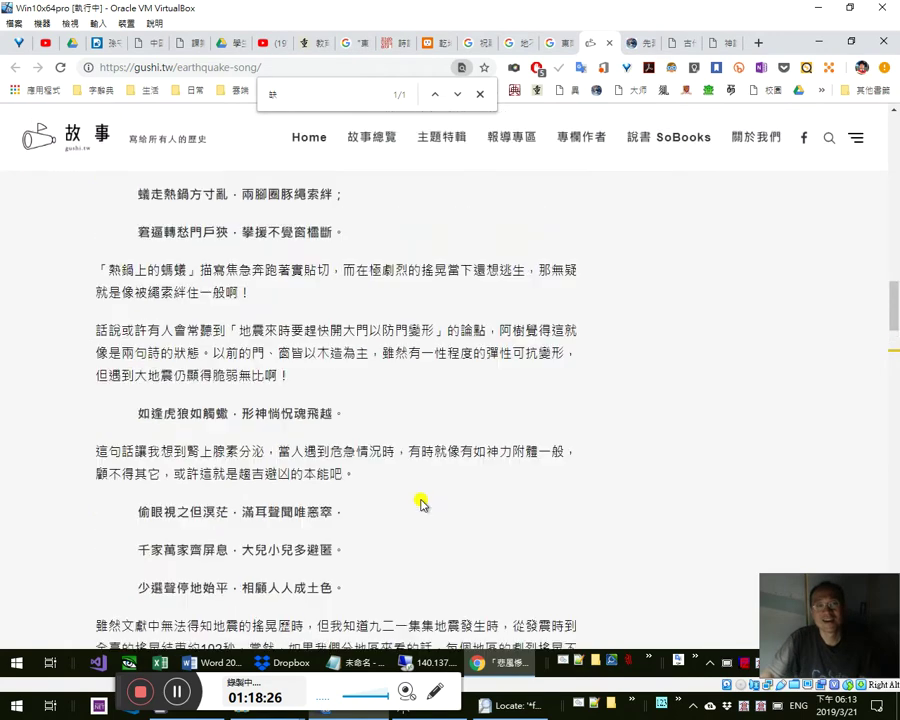
pyautogui.scroll(4, 292, 364)
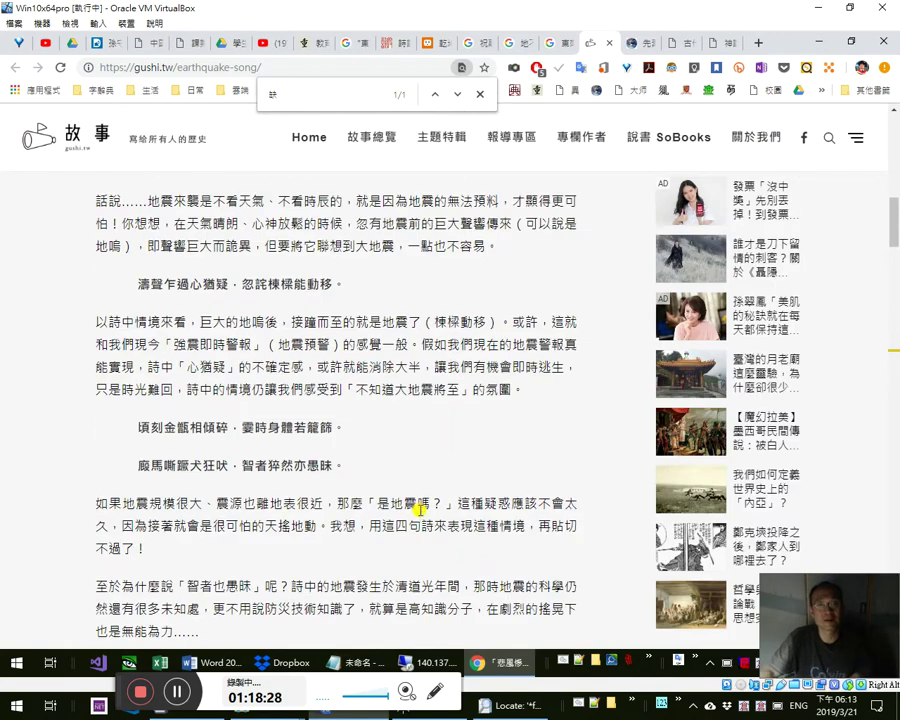
pyautogui.scroll(-8, 418, 516)
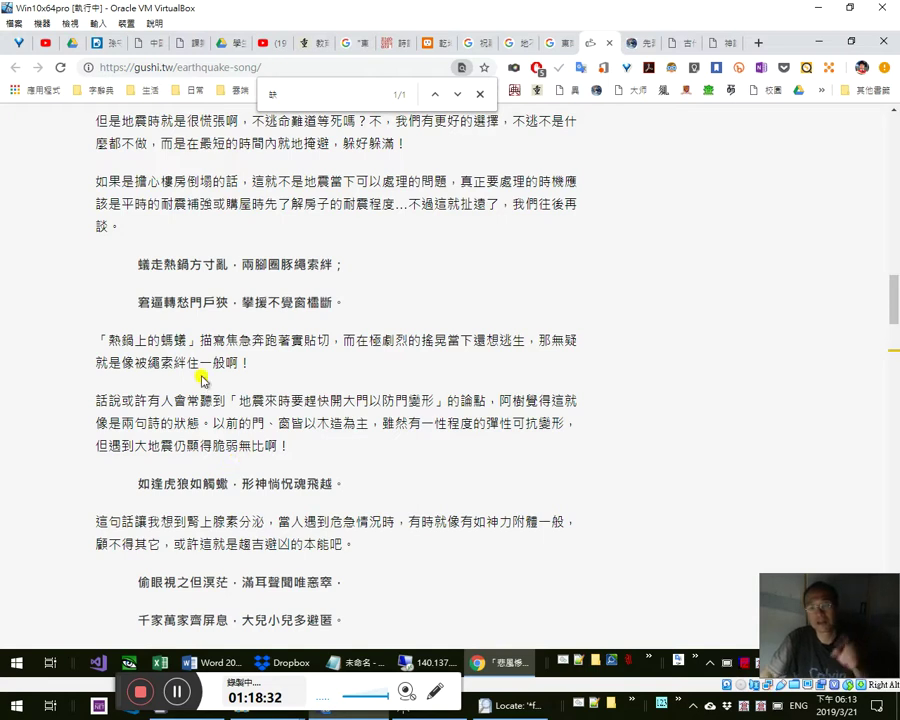
pyautogui.scroll(-2, 298, 438)
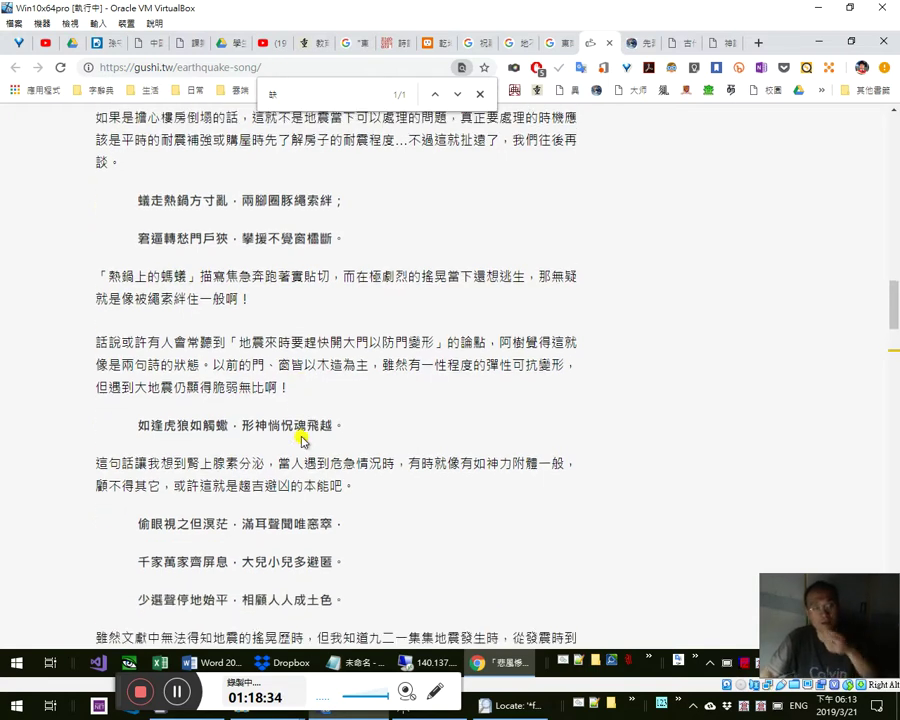
pyautogui.scroll(5, 304, 440)
pyautogui.scroll(3, 304, 444)
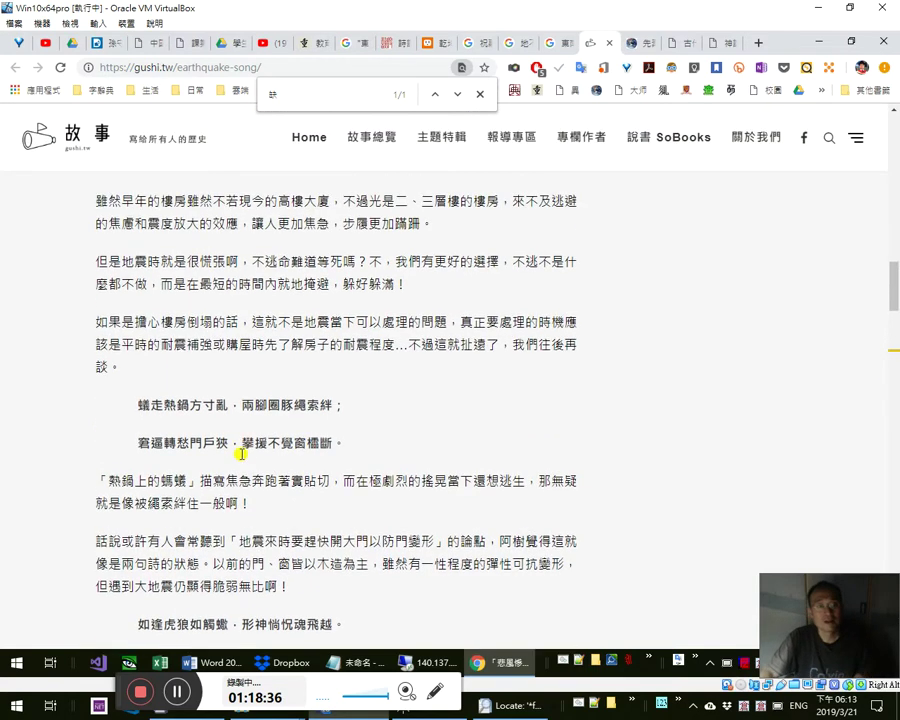
pyautogui.scroll(3, 256, 440)
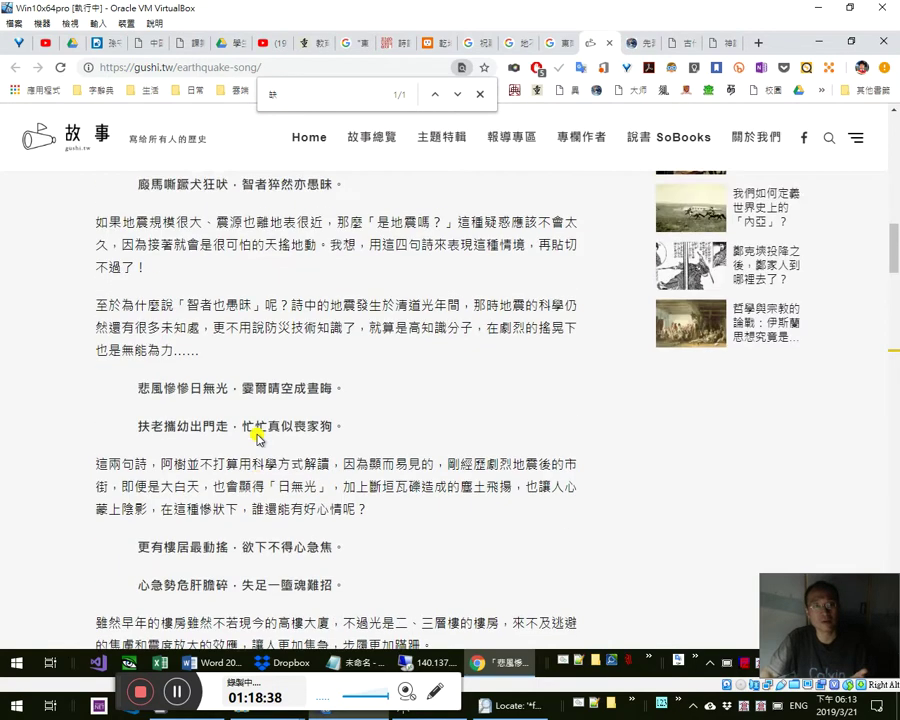
pyautogui.scroll(-3, 256, 440)
pyautogui.scroll(3, 256, 440)
pyautogui.scroll(-8, 232, 458)
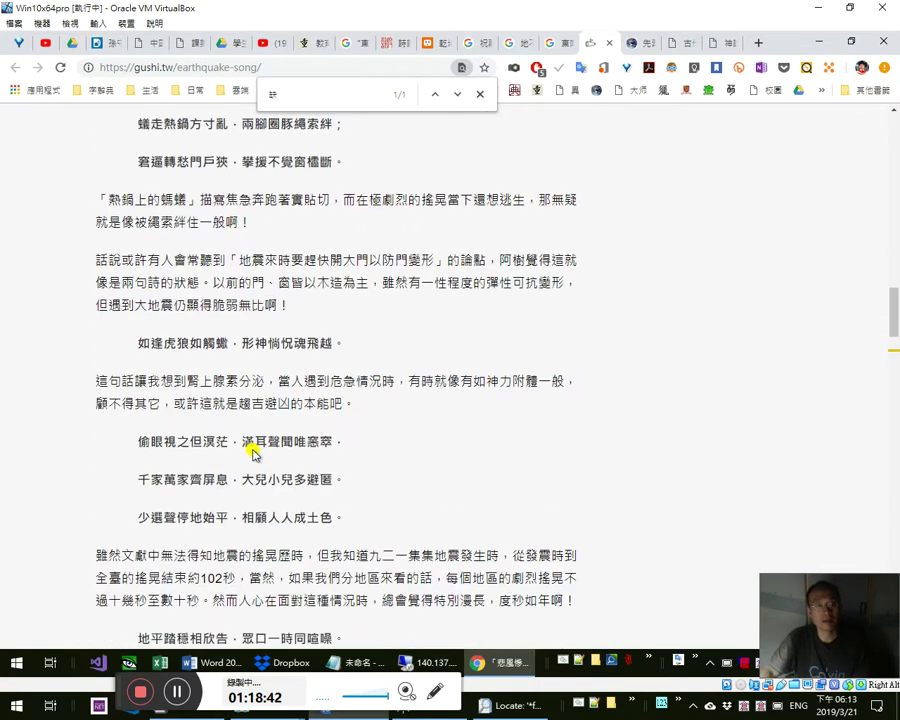
pyautogui.scroll(-2, 253, 454)
pyautogui.scroll(-1, 182, 428)
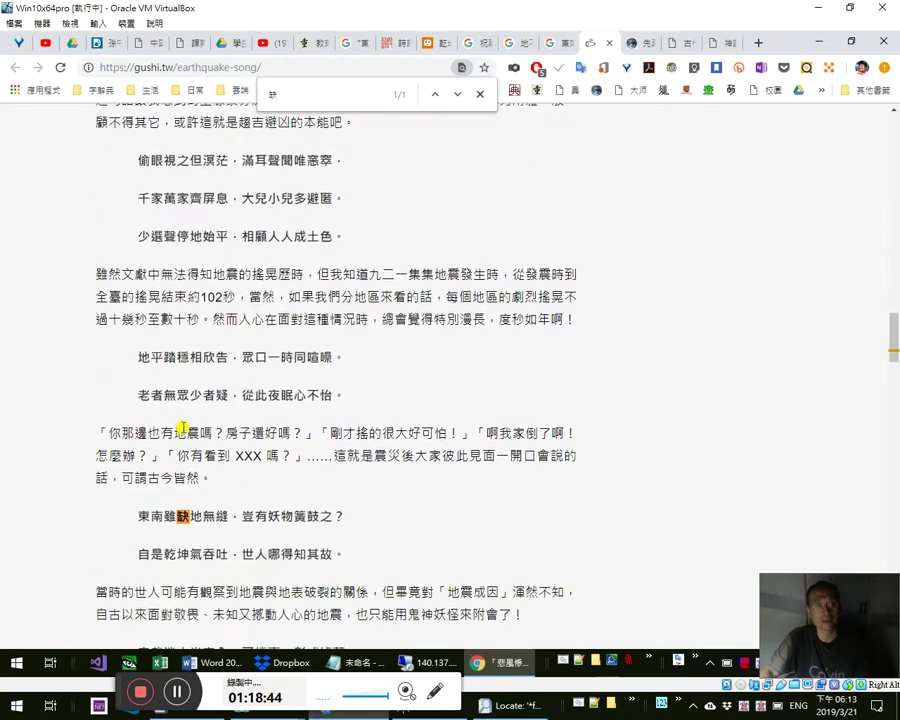
pyautogui.moveTo(139, 516); pyautogui.dragTo(317, 497)
pyautogui.scroll(-2, 283, 457)
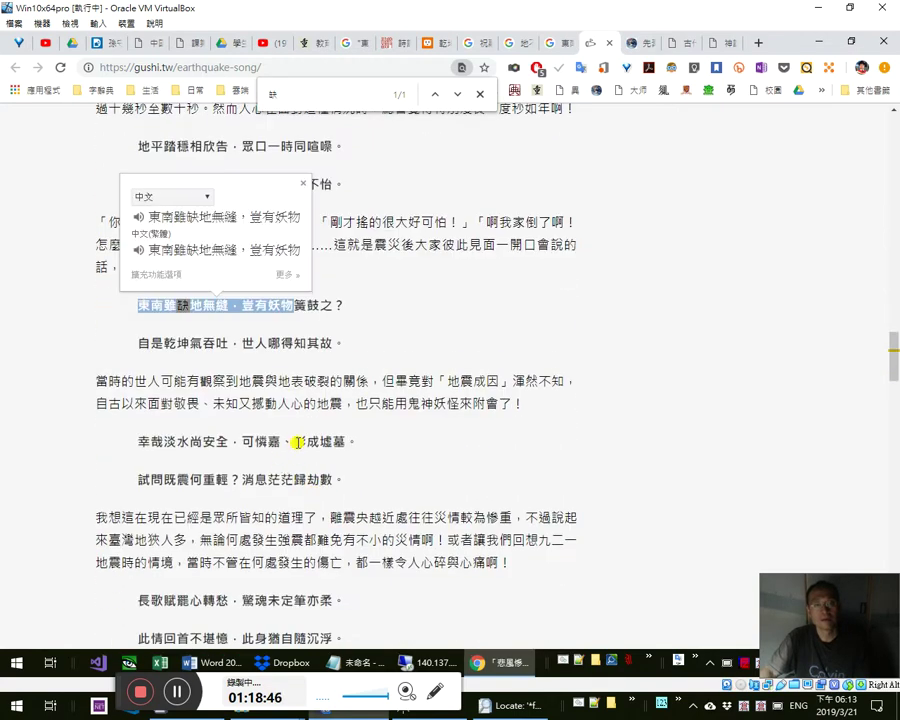
pyautogui.click(396, 401)
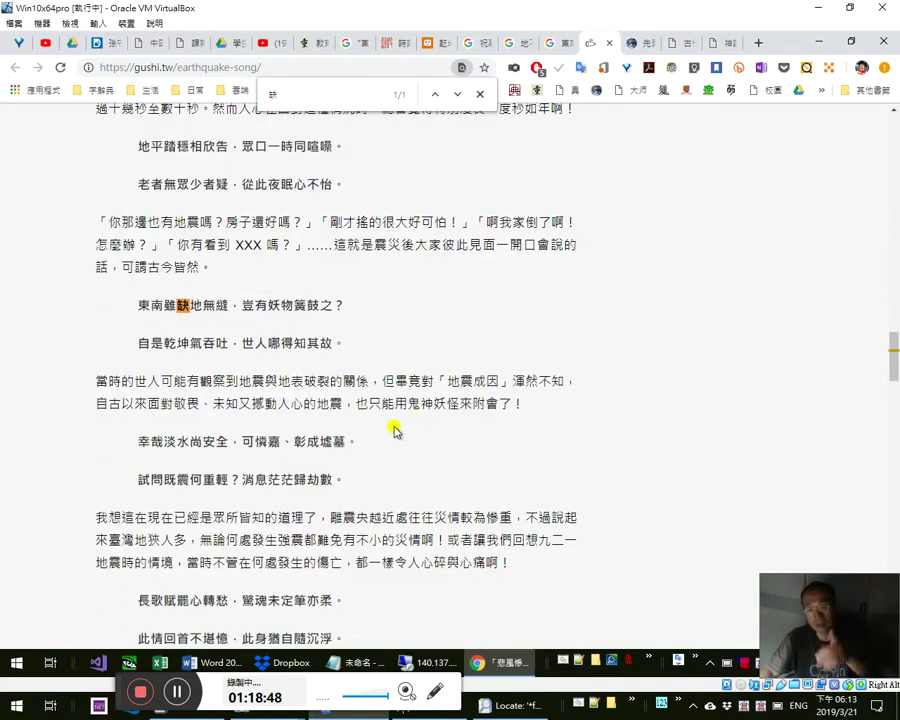
pyautogui.doubleClick(426, 404)
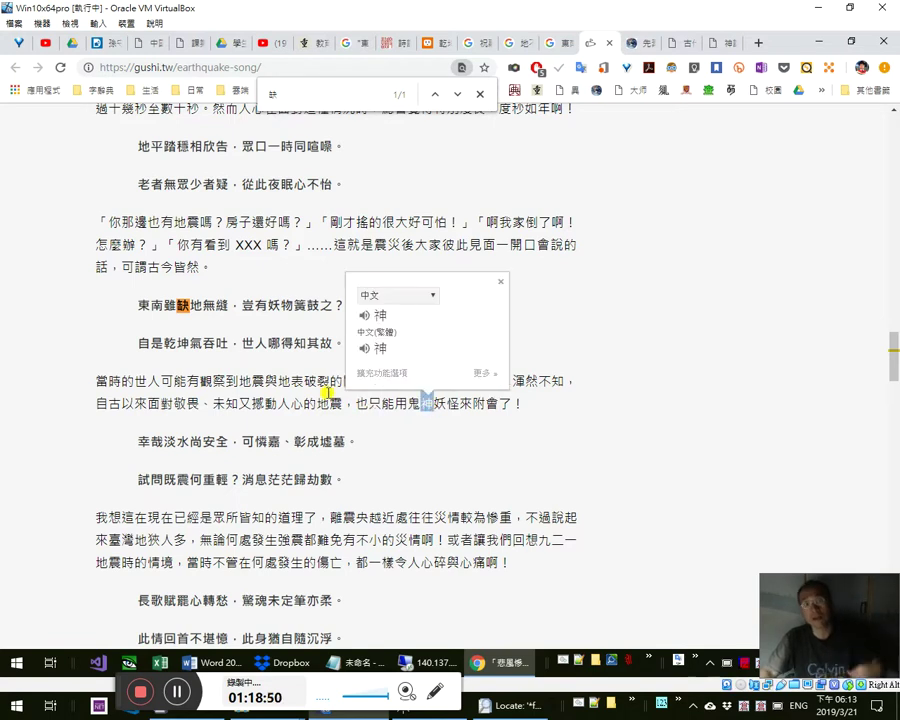
pyautogui.moveTo(230, 312); pyautogui.dragTo(137, 306)
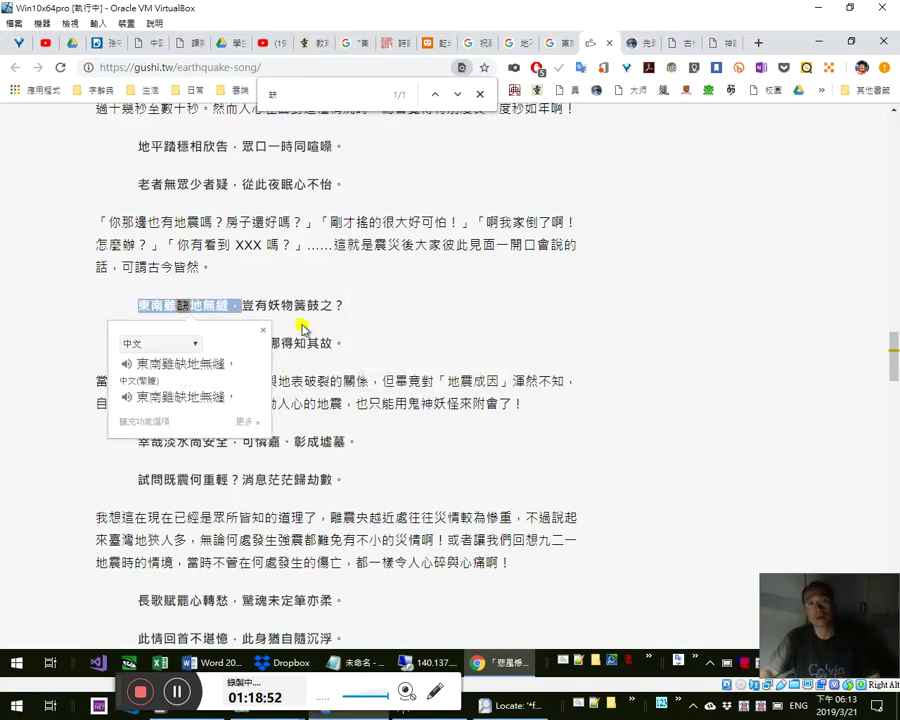
pyautogui.moveTo(277, 309); pyautogui.dragTo(338, 306)
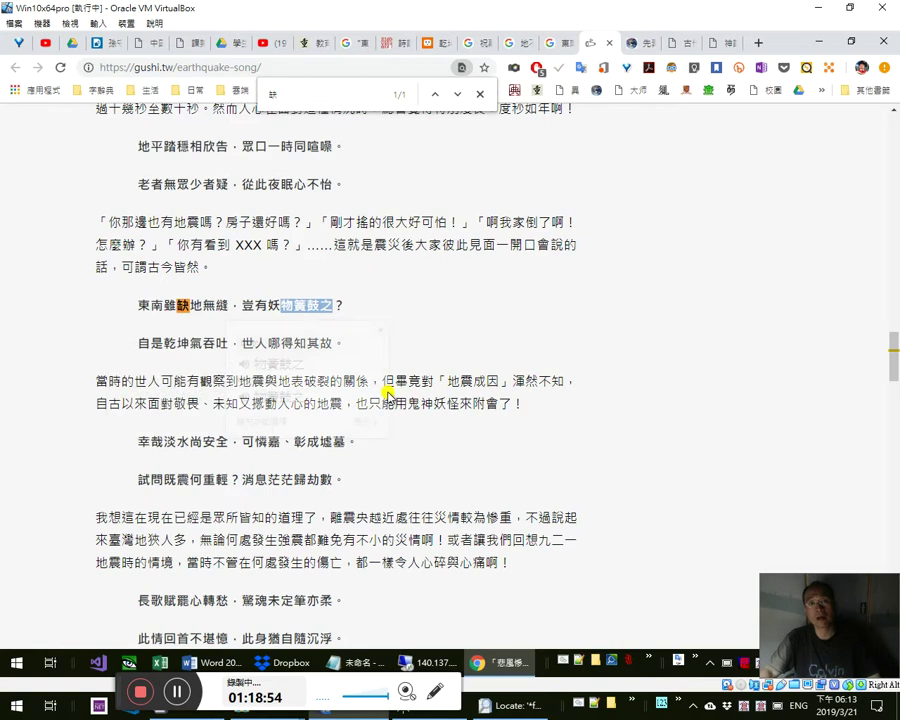
pyautogui.click(476, 409)
pyautogui.moveTo(476, 404); pyautogui.dragTo(522, 406)
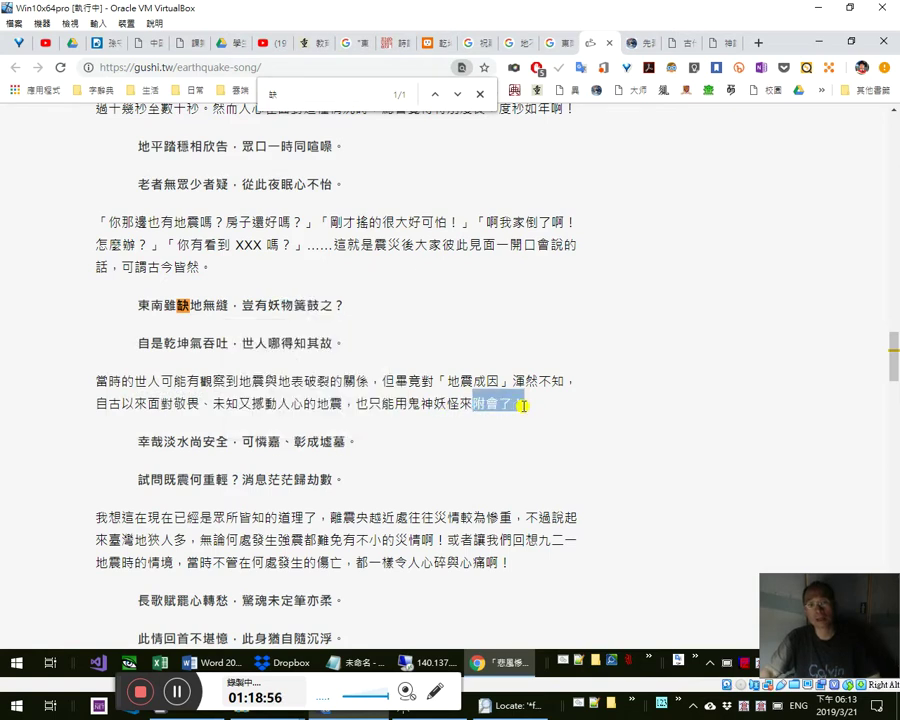
pyautogui.moveTo(282, 306); pyautogui.dragTo(348, 307)
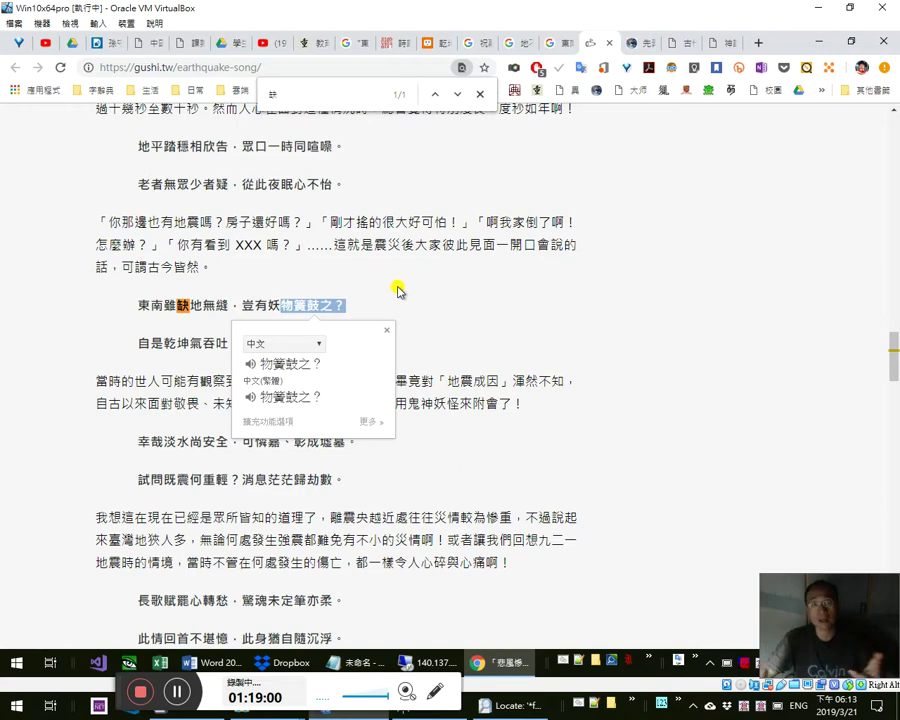
pyautogui.moveTo(282, 305); pyautogui.dragTo(319, 305)
pyautogui.moveTo(470, 403); pyautogui.dragTo(515, 402)
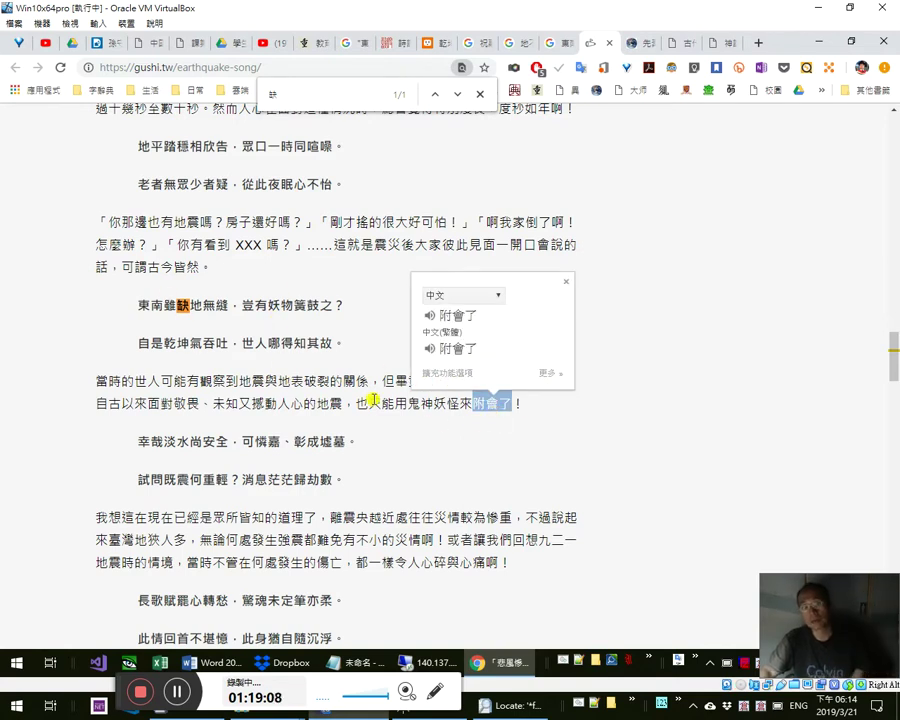
pyautogui.click(275, 383)
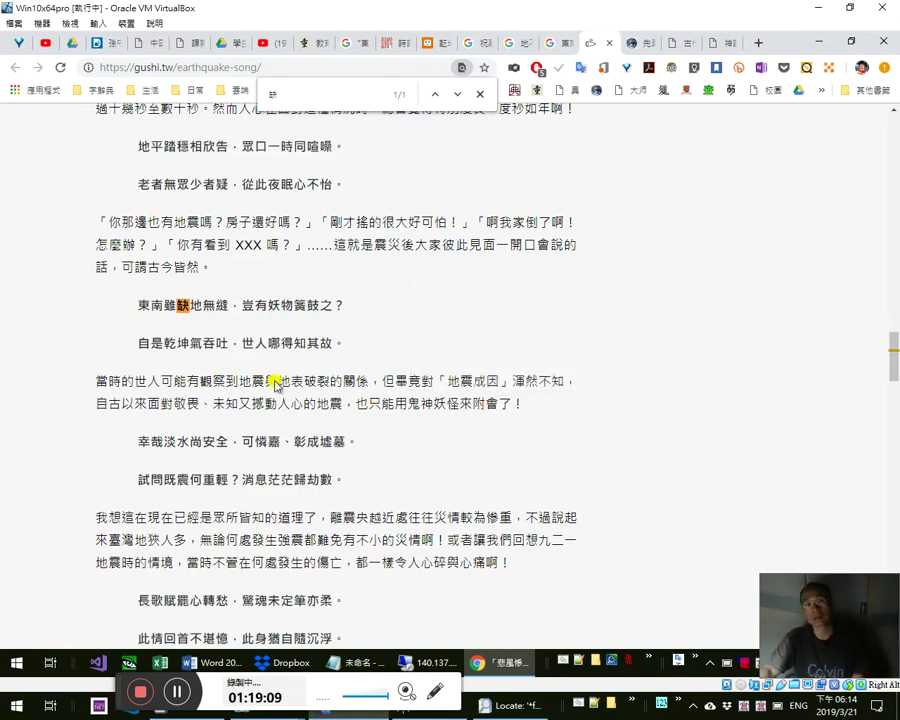
pyautogui.doubleClick(163, 303)
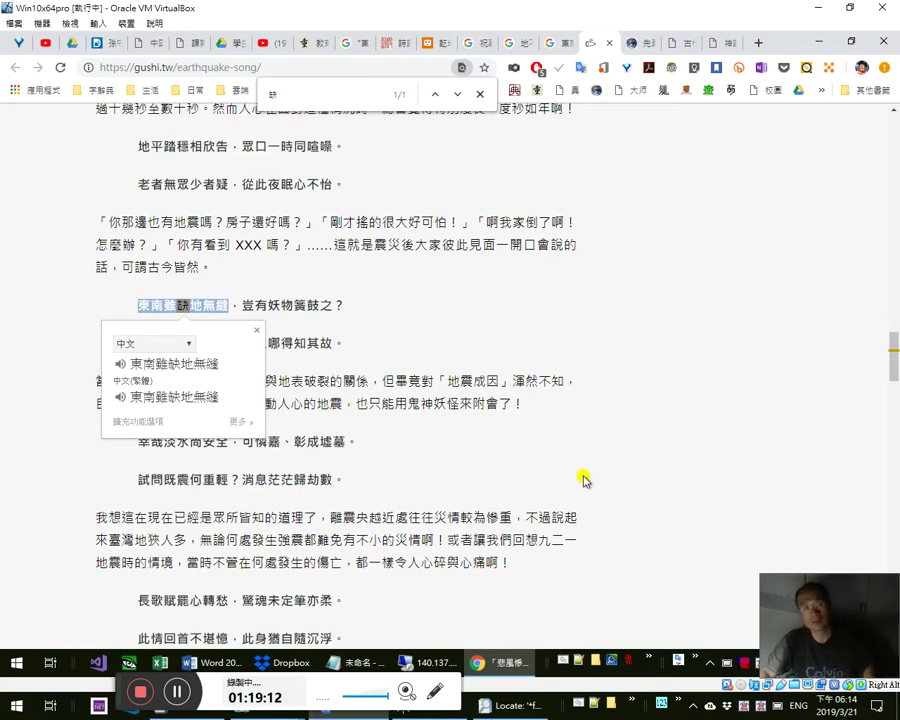
pyautogui.click(486, 435)
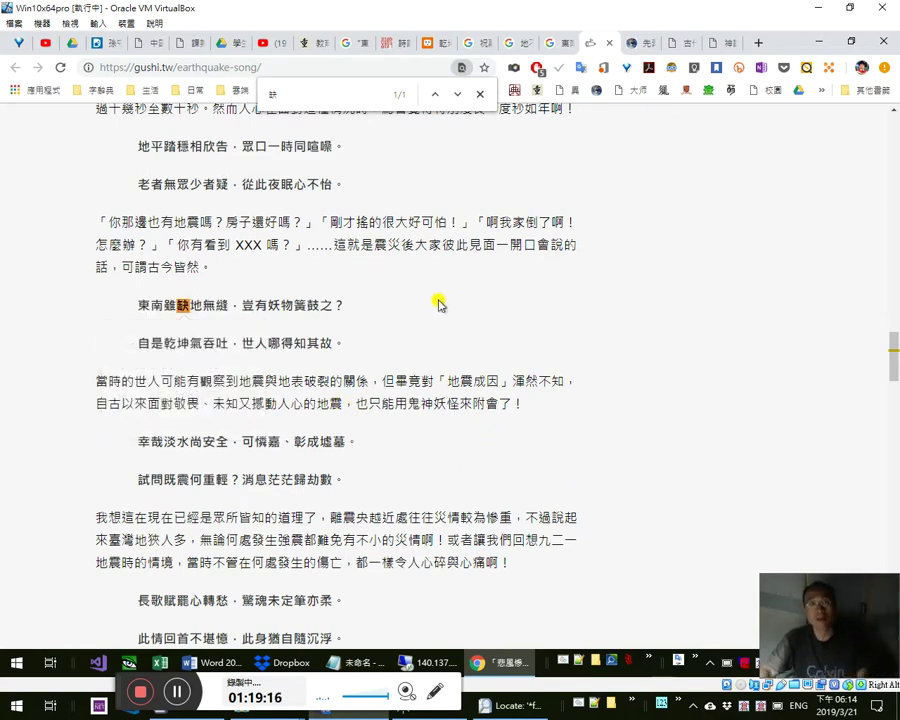
pyautogui.click(652, 44)
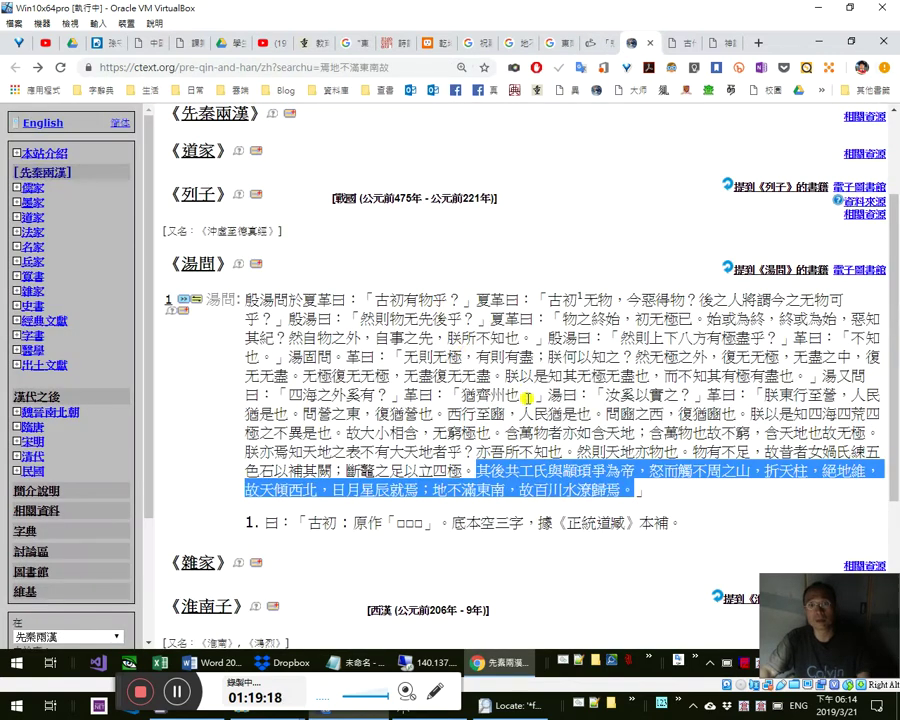
pyautogui.hotkey('alt', 'Tab')
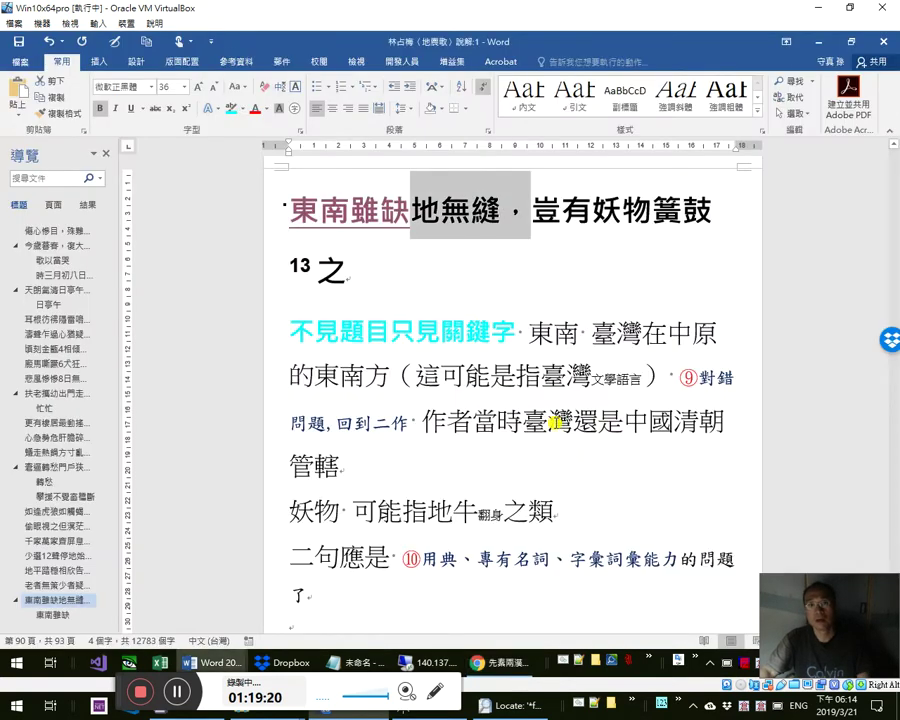
pyautogui.hotkey('alt', 'Tab')
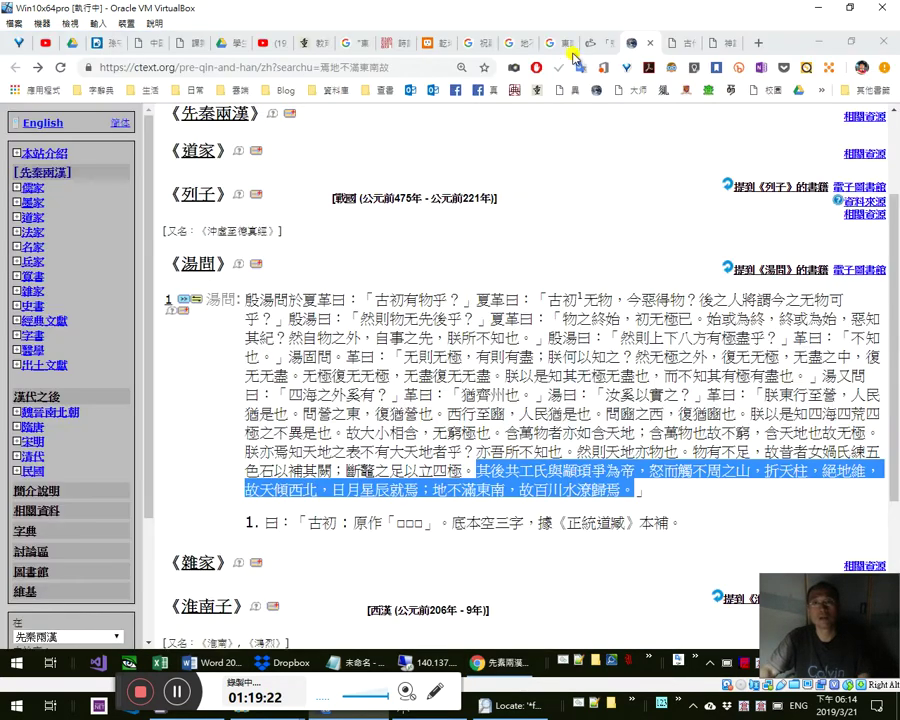
pyautogui.click(573, 44)
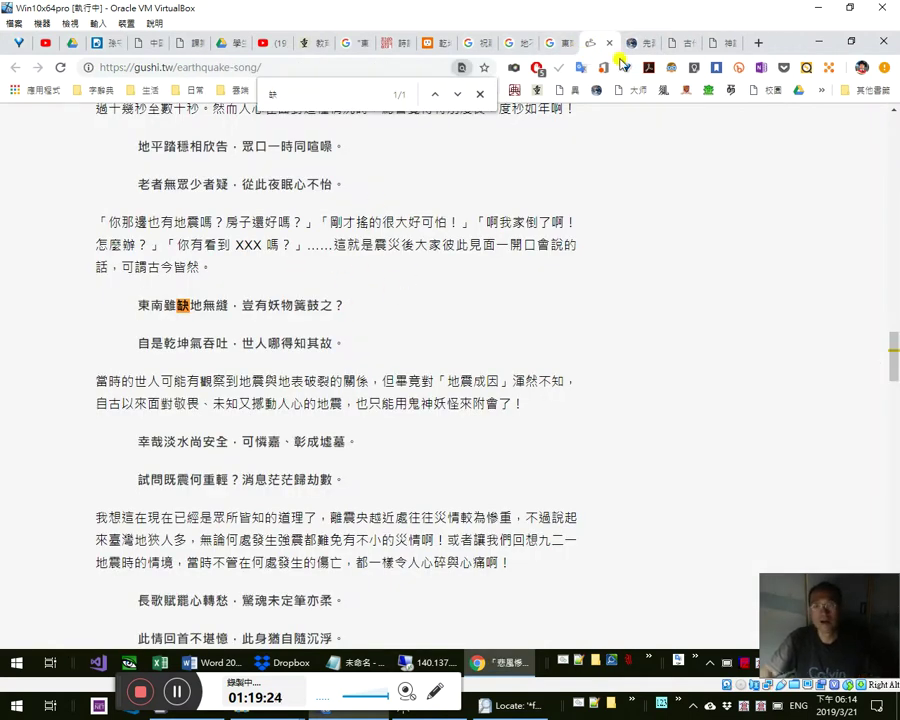
# - Rerun the Google search as 東南 缺 地 裂
pyautogui.click(557, 45)
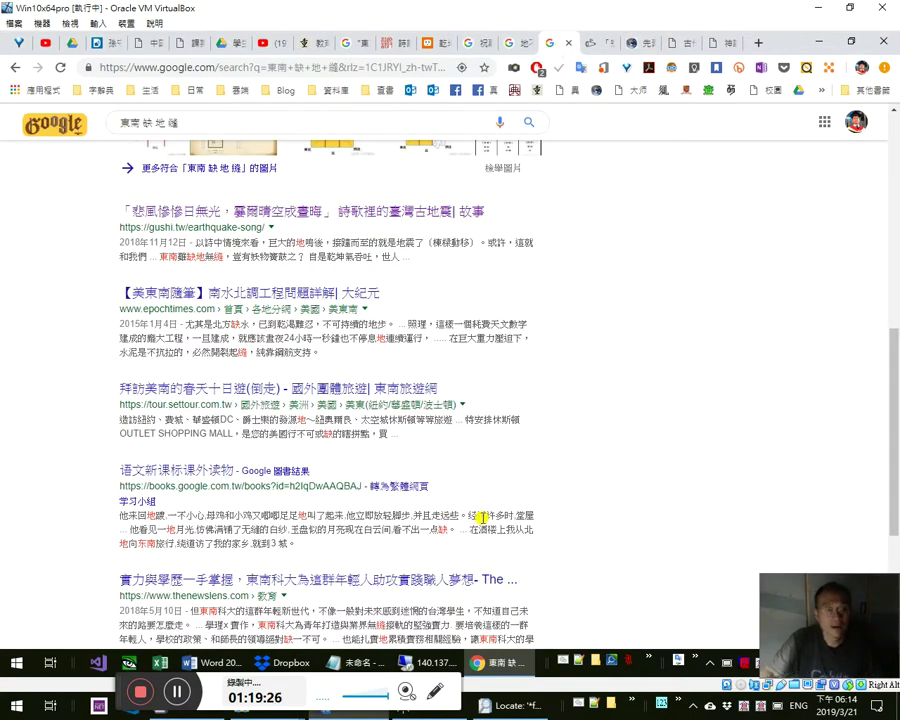
pyautogui.scroll(-3, 585, 515)
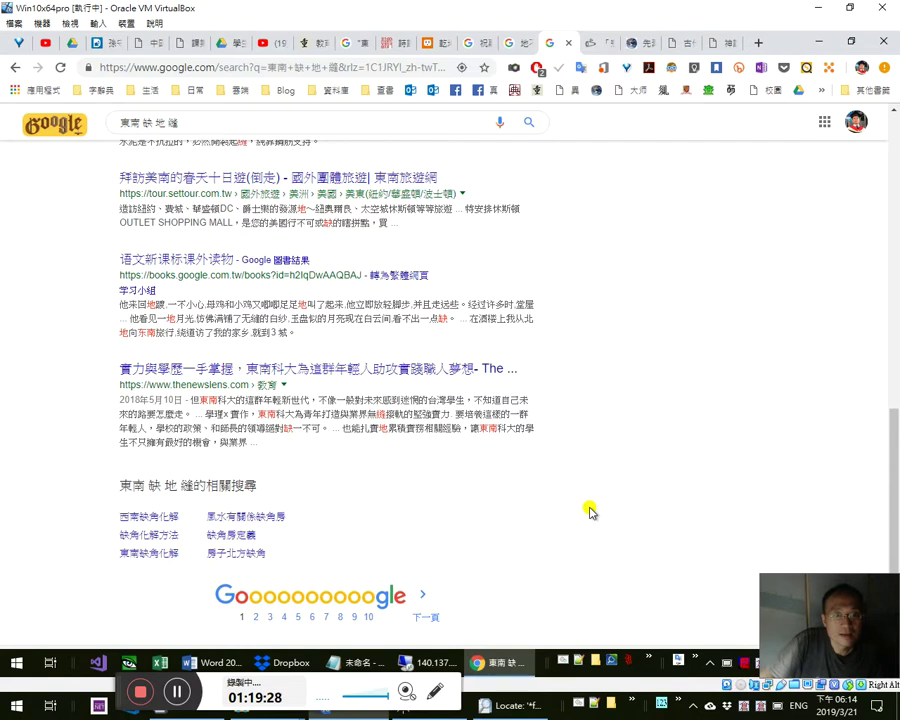
pyautogui.scroll(2, 590, 511)
pyautogui.scroll(1, 240, 281)
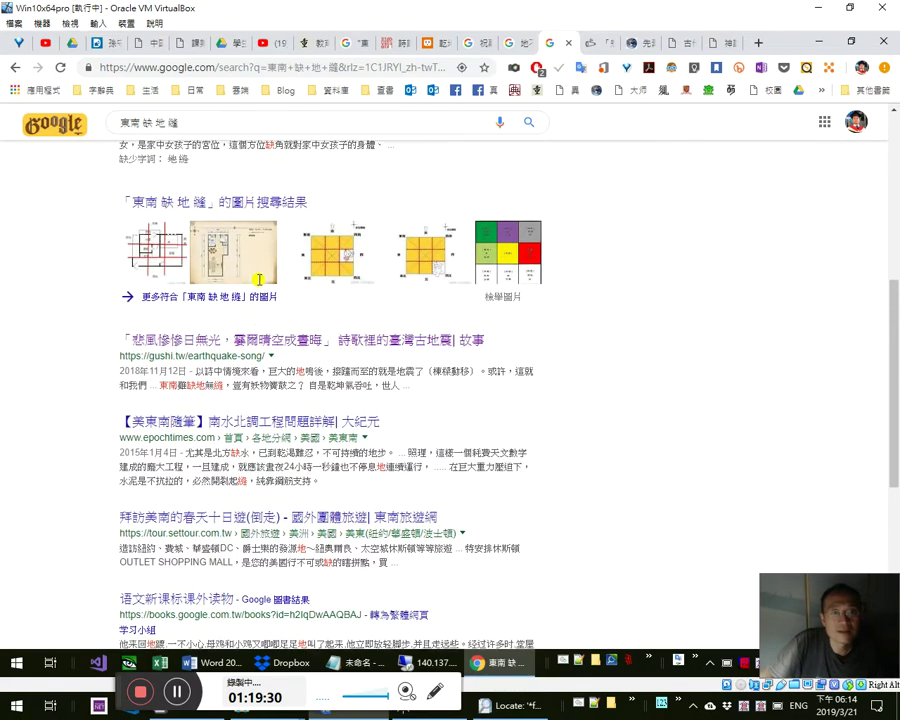
pyautogui.scroll(5, 258, 280)
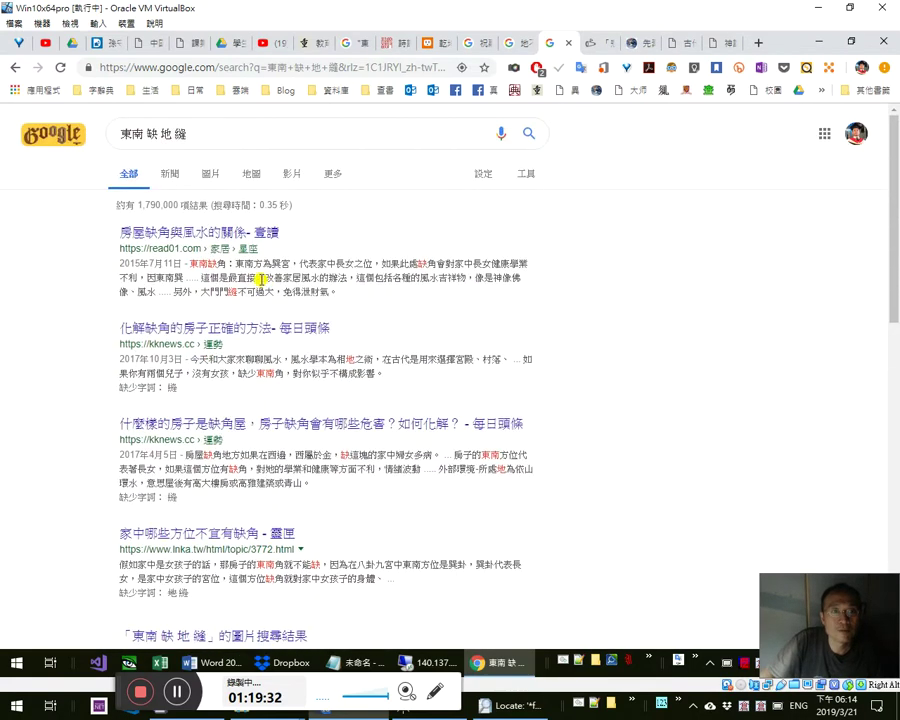
pyautogui.hotkey('shift', 'Left')
pyautogui.write('裂')
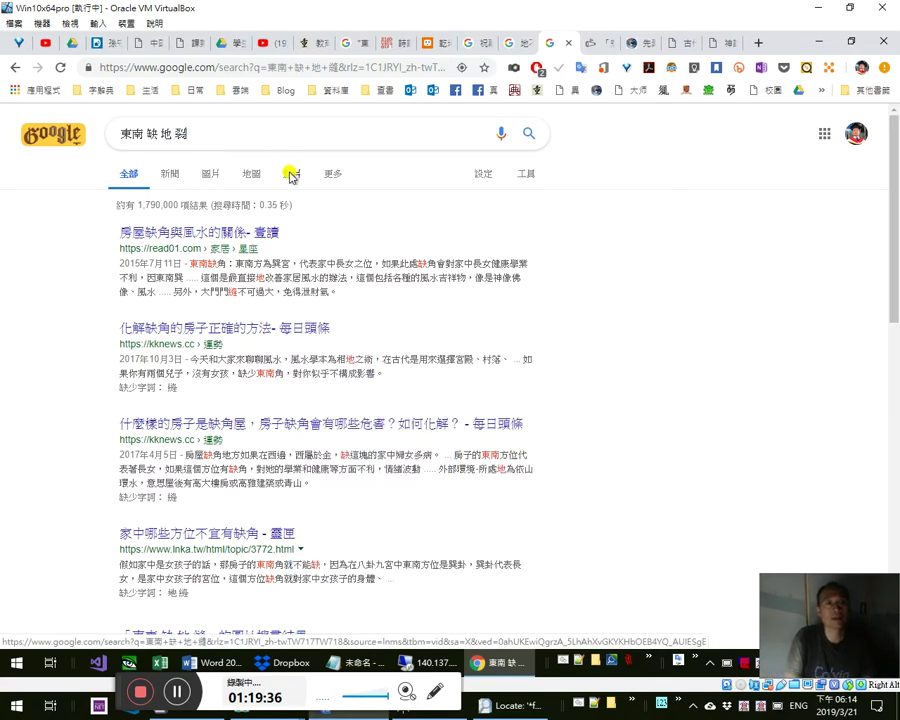
pyautogui.press('Return')
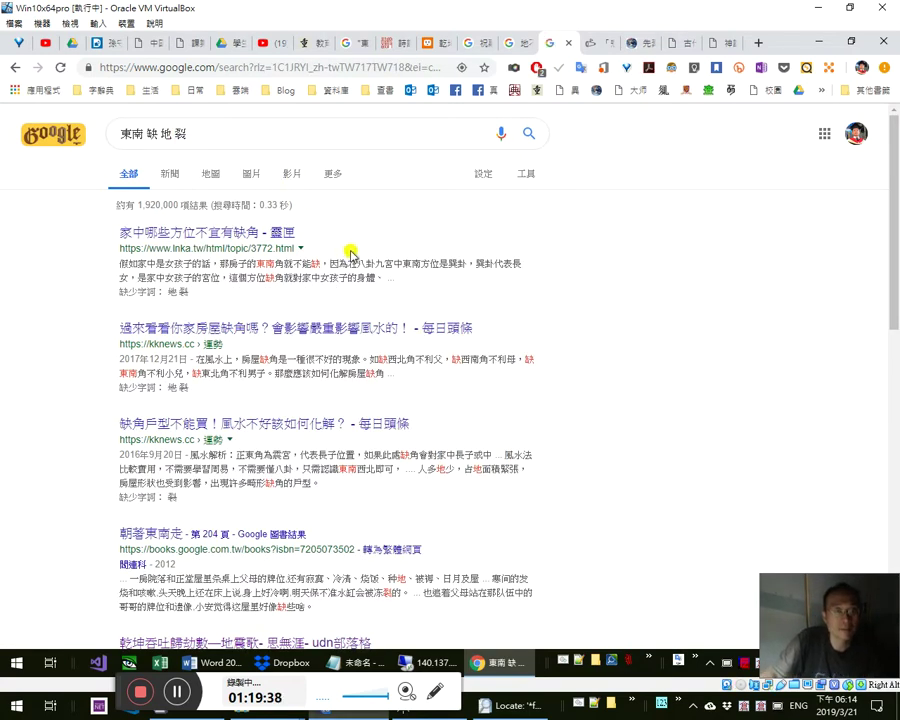
# - Open the pixnet post 6-2一柱馨香～威嚴門神衛家園 in a background tab
pyautogui.scroll(-2, 355, 360)
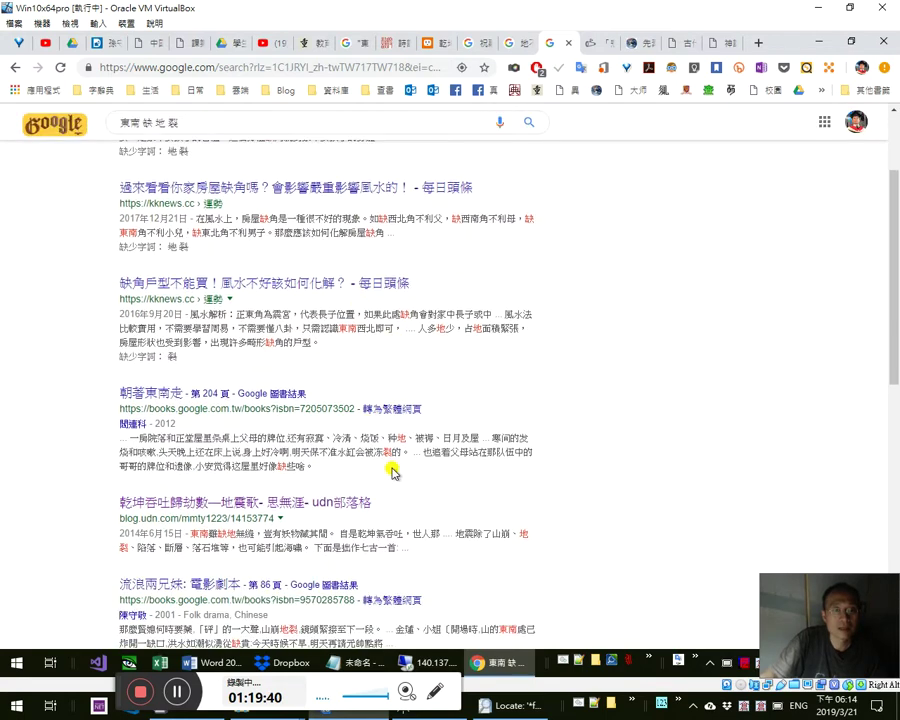
pyautogui.scroll(-3, 370, 480)
pyautogui.scroll(-2, 368, 484)
pyautogui.scroll(-1, 315, 450)
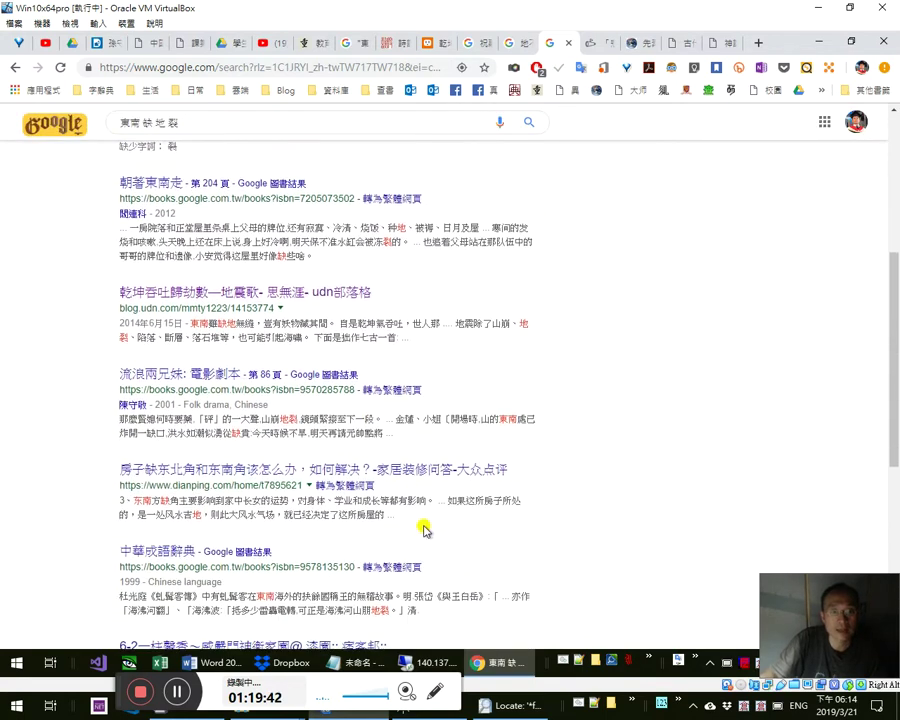
pyautogui.scroll(-4, 425, 512)
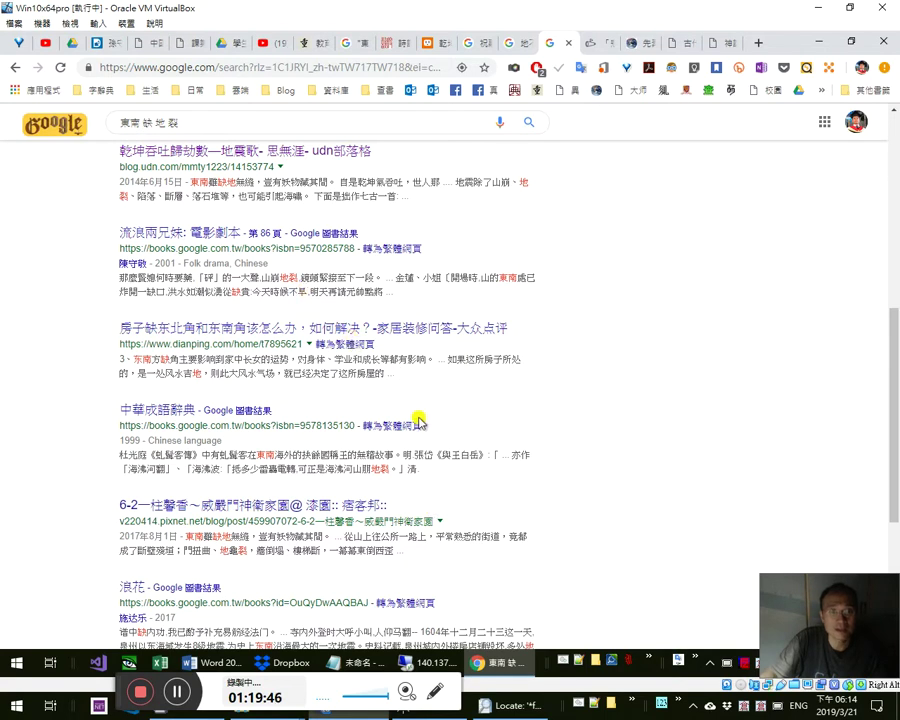
pyautogui.scroll(-2, 418, 422)
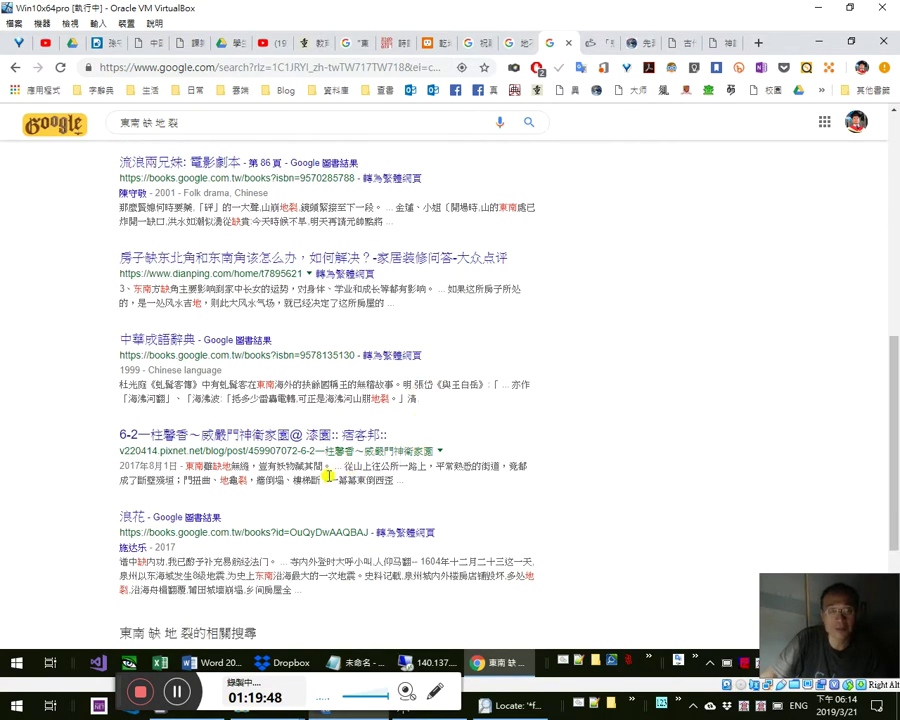
pyautogui.middleClick(305, 437)
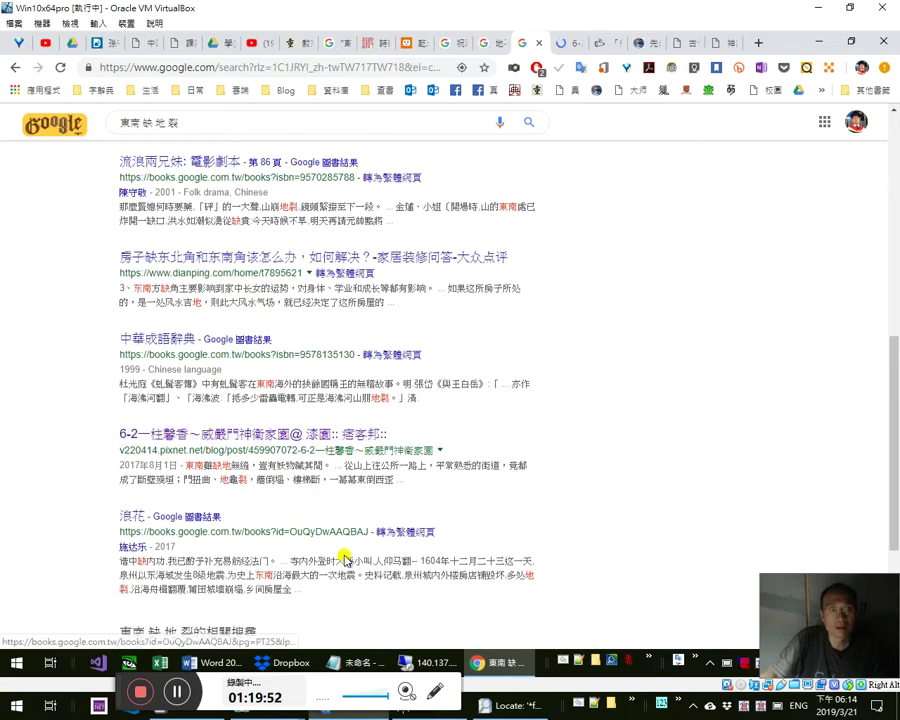
pyautogui.scroll(-2, 340, 550)
pyautogui.scroll(-4, 343, 551)
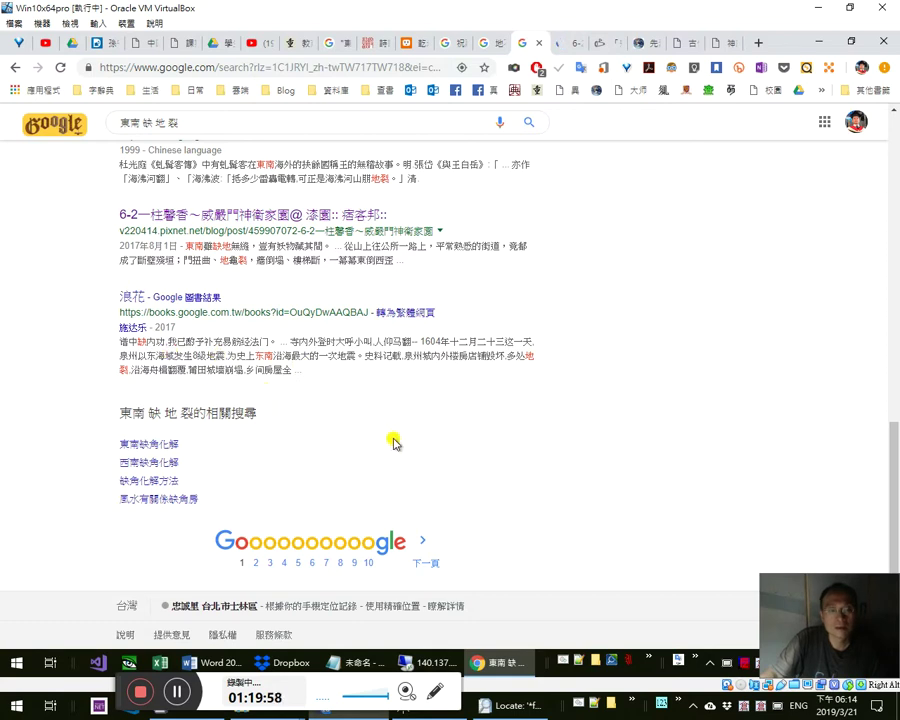
# - On the blog post, find the poem phrase 東南雖缺地無縫 and step through its matches
pyautogui.hotkey('ctrl', 'Tab')
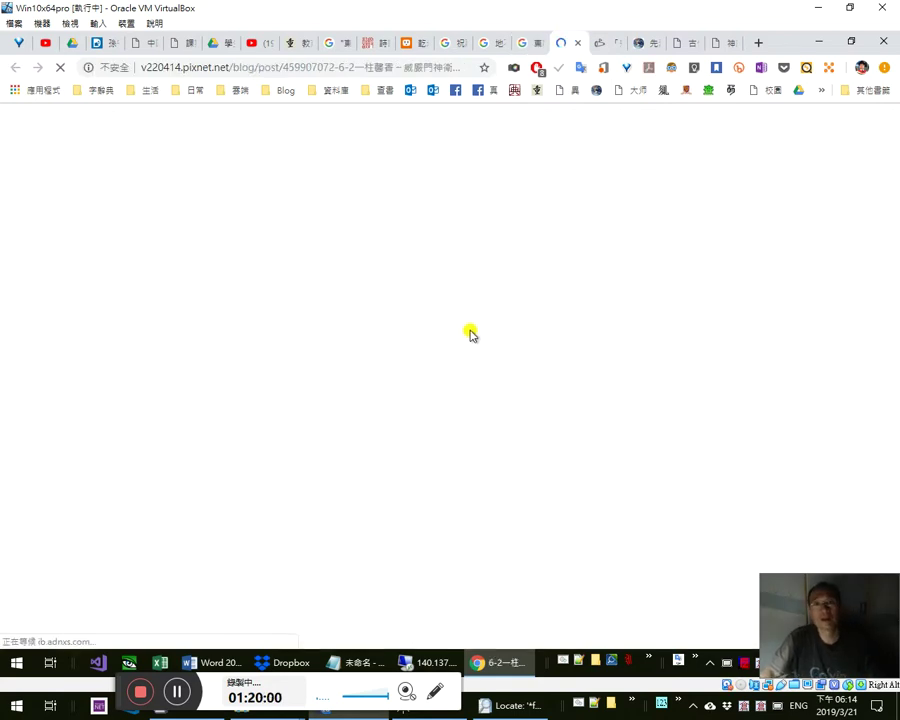
pyautogui.scroll(-3, 478, 400)
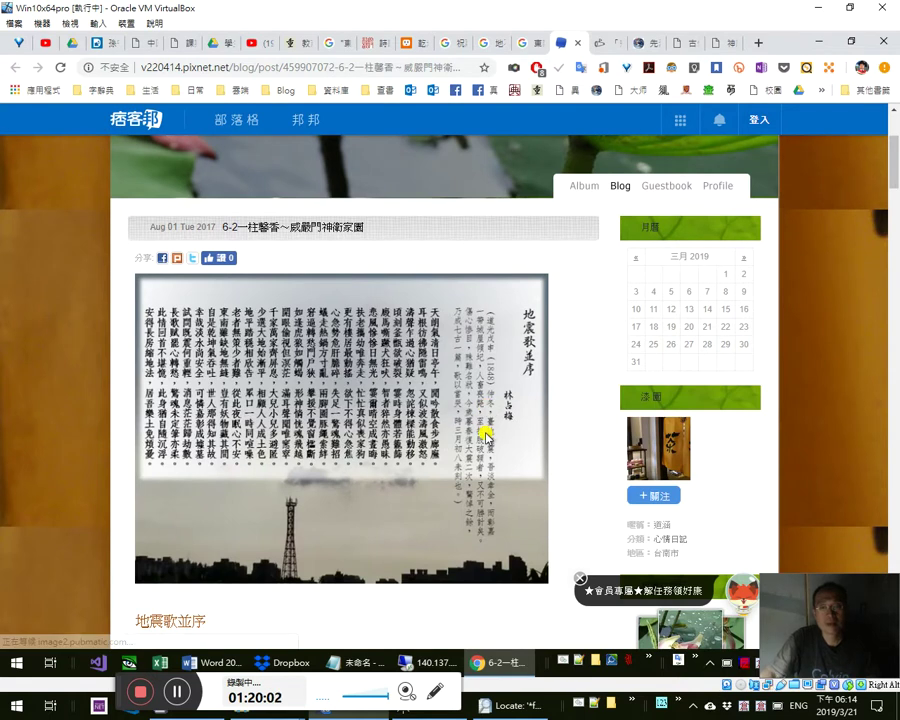
pyautogui.hotkey('ctrl', 'f')
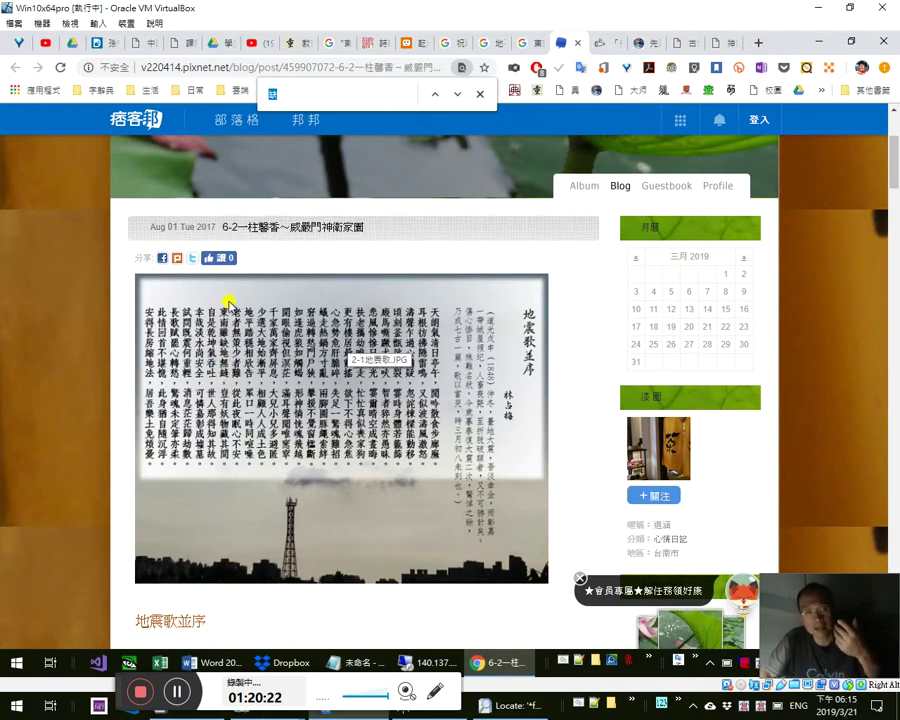
pyautogui.scroll(-5, 228, 390)
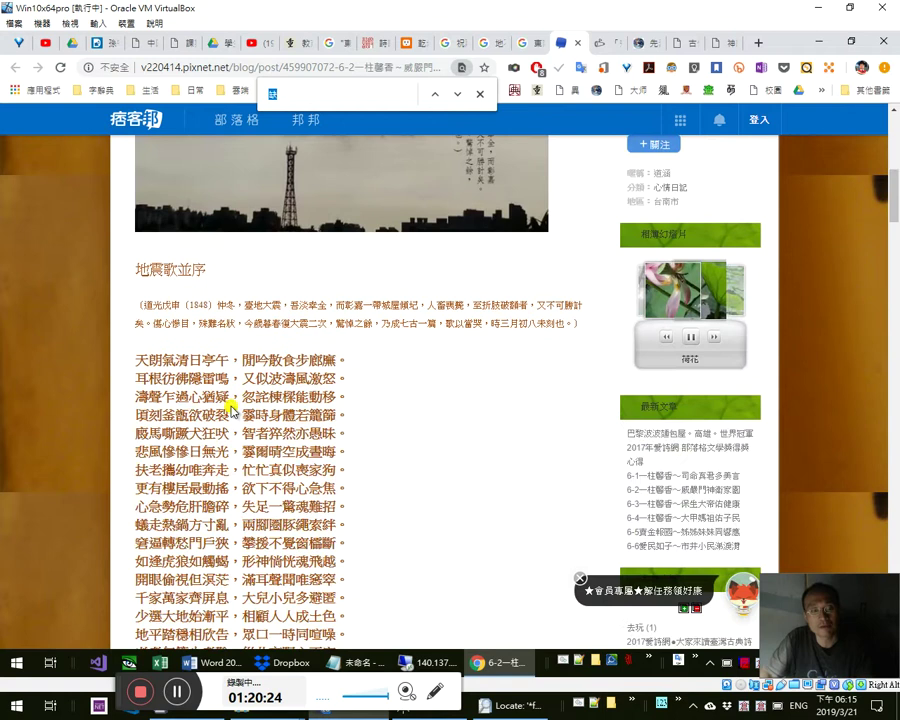
pyautogui.scroll(-3, 227, 432)
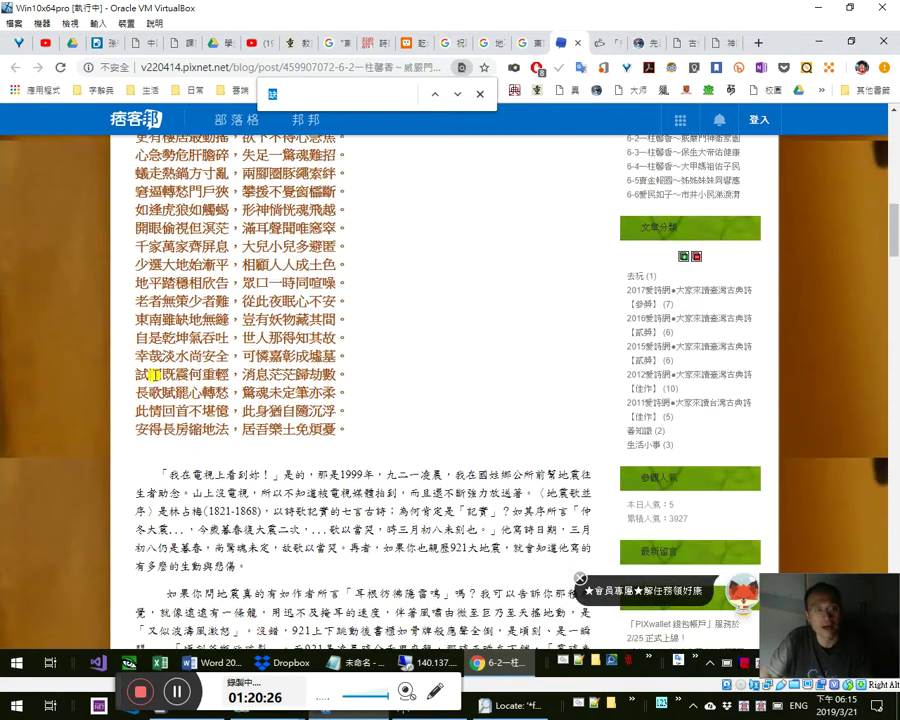
pyautogui.moveTo(137, 320); pyautogui.dragTo(229, 320)
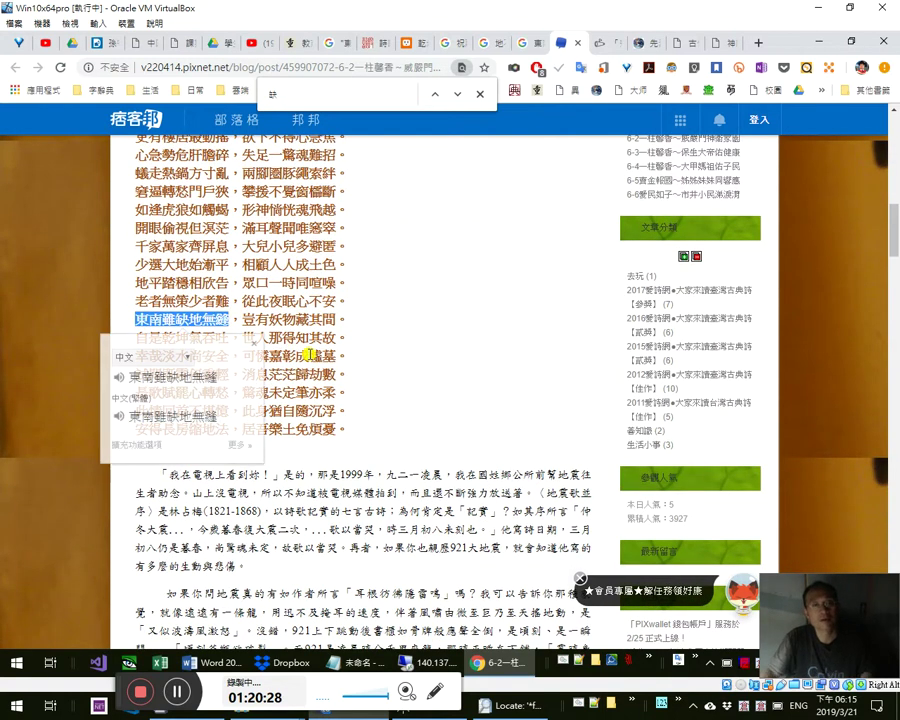
pyautogui.write('東南雖缺地無縫')
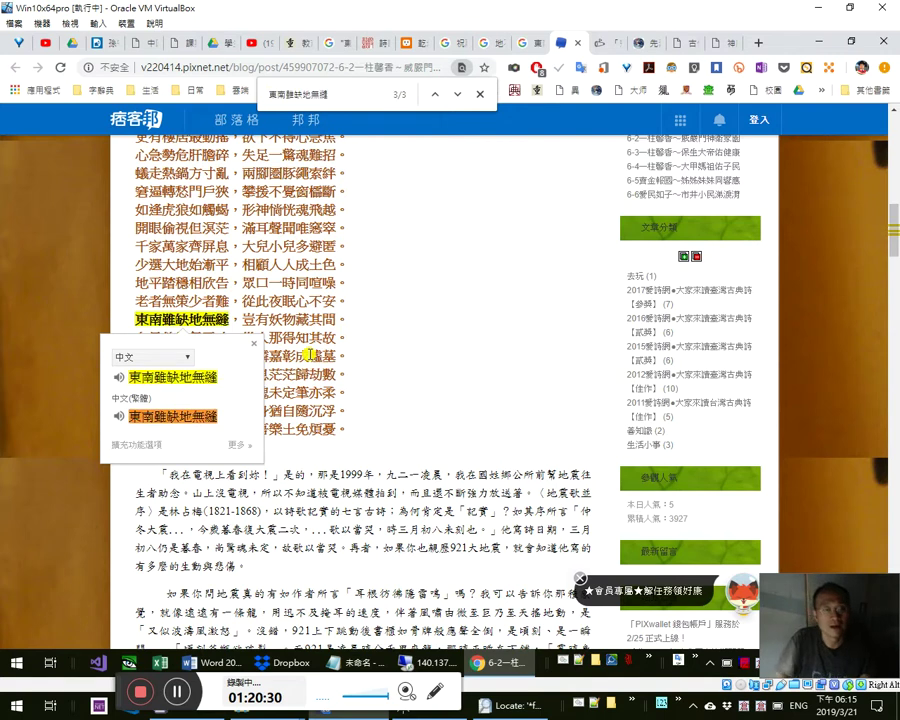
pyautogui.press('Return')
pyautogui.press('Return')
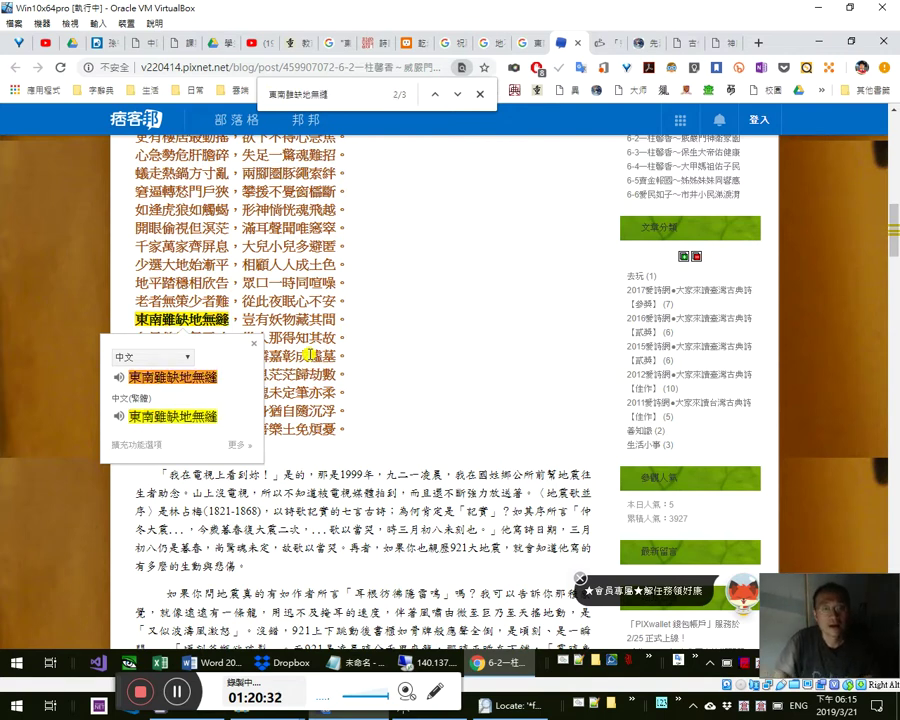
pyautogui.press('Escape')
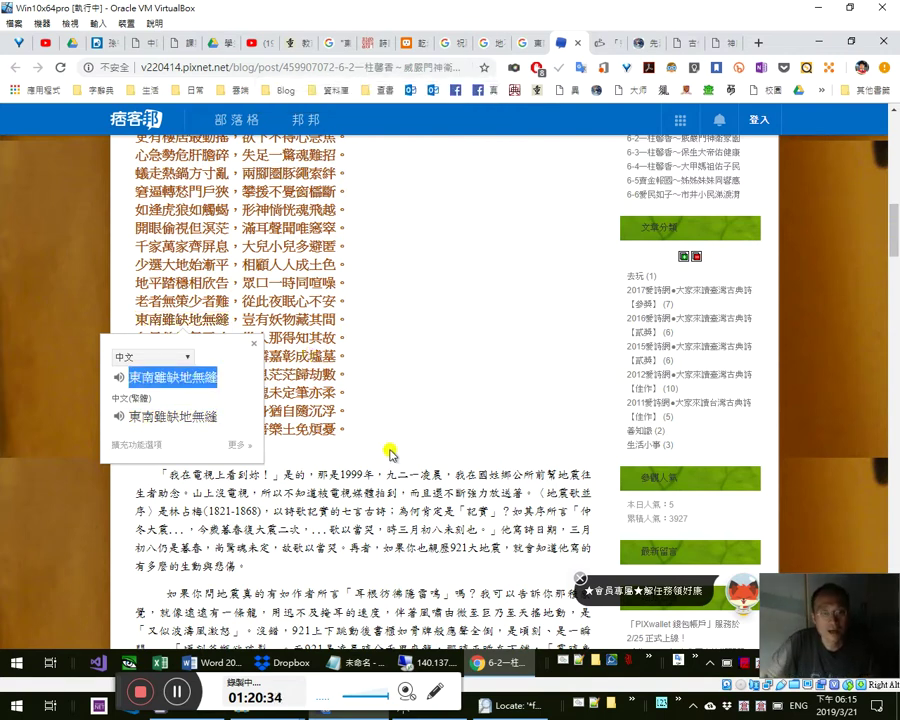
# - Select the quoted lines 眾口一時同喧嘩 and 從此夜眠心不安 in the blog's prose
pyautogui.scroll(-3, 420, 460)
pyautogui.scroll(-4, 420, 460)
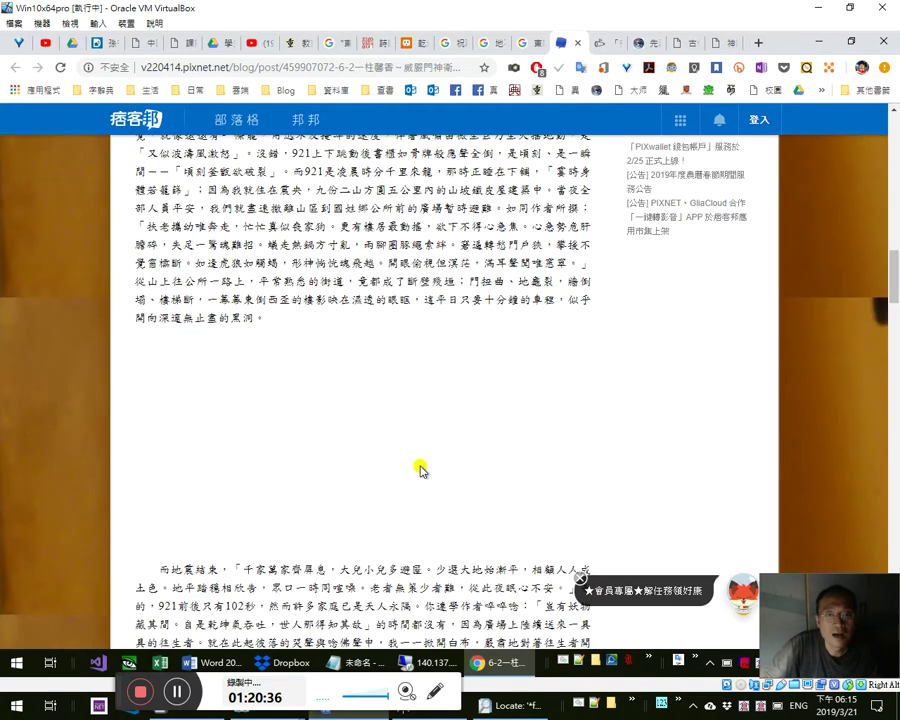
pyautogui.scroll(-1, 346, 451)
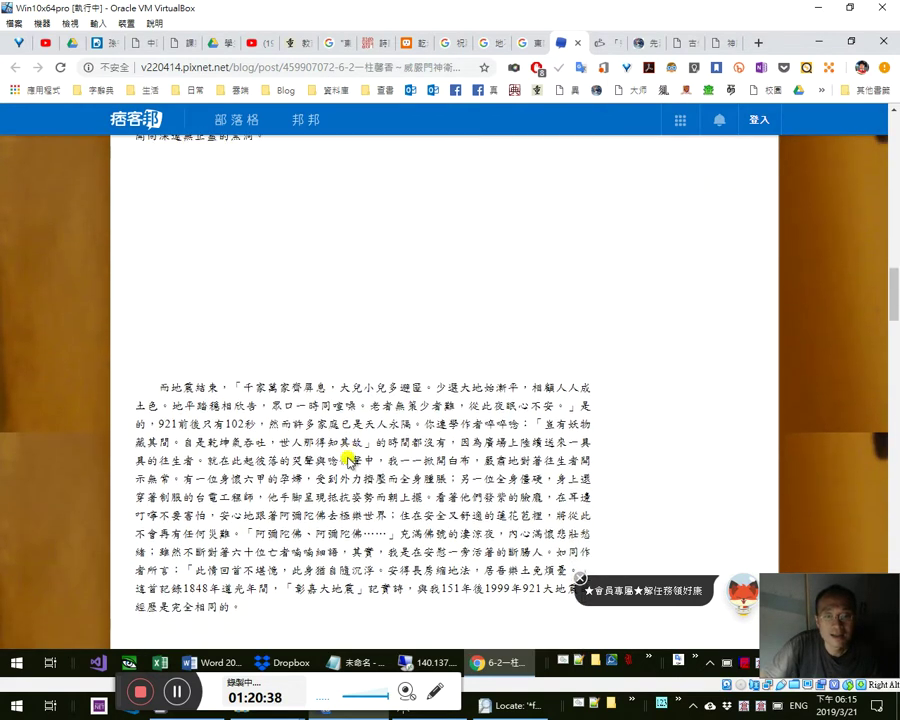
pyautogui.scroll(1, 346, 458)
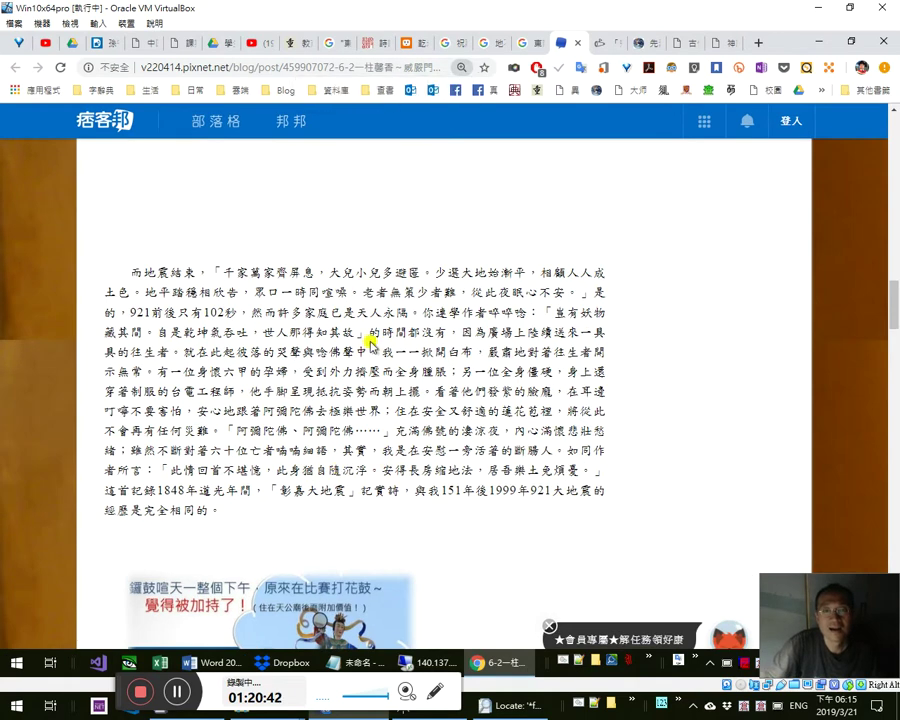
pyautogui.moveTo(228, 293); pyautogui.dragTo(464, 294)
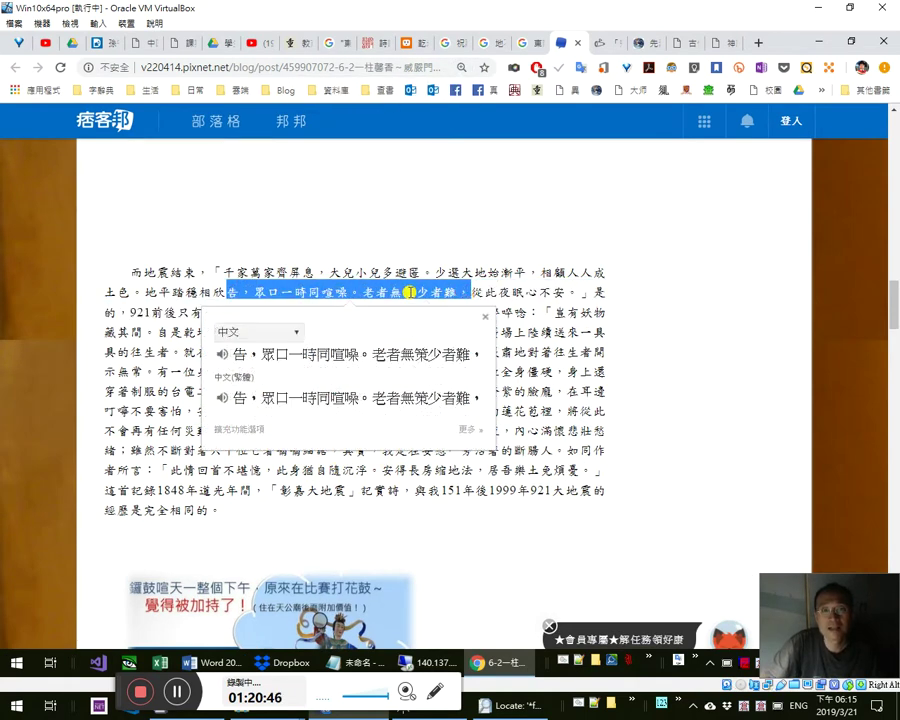
pyautogui.click(451, 294)
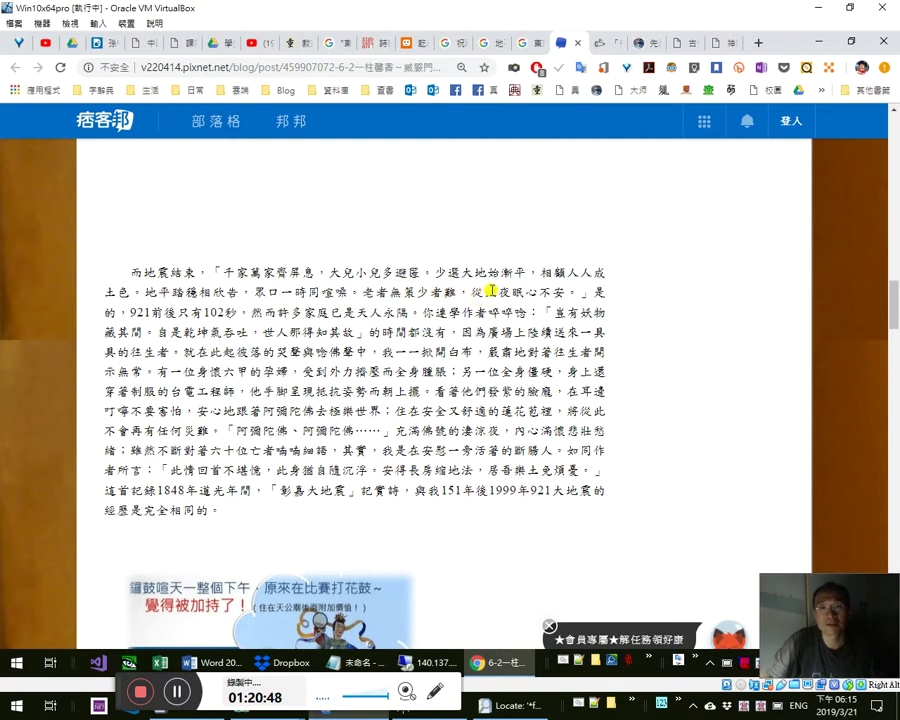
pyautogui.moveTo(592, 293); pyautogui.dragTo(458, 293)
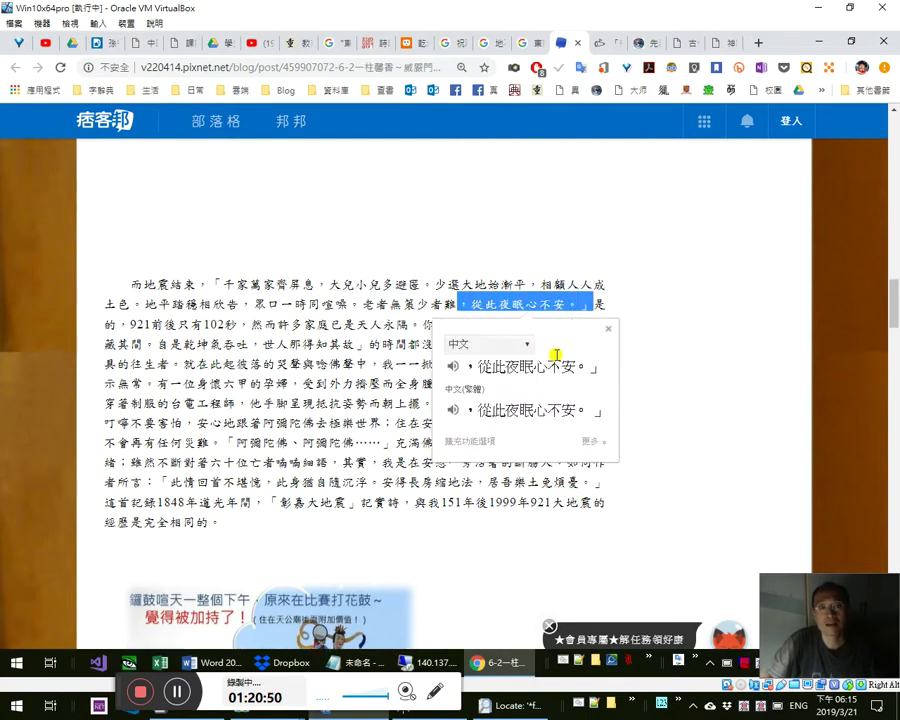
# - Scroll the post, then glance at the Word notes and return to the blog
pyautogui.scroll(10, 555, 355)
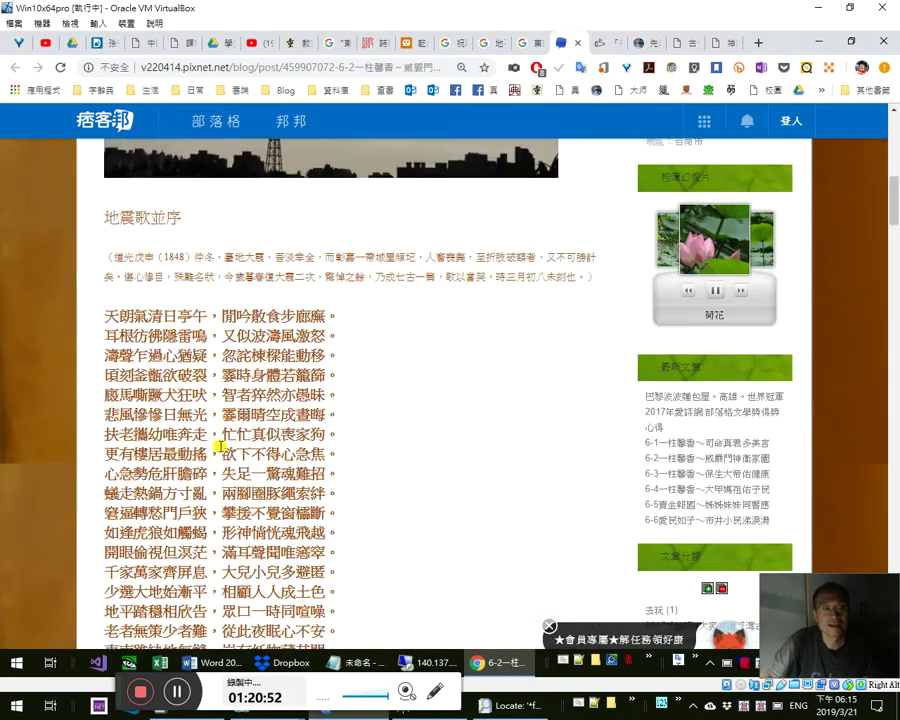
pyautogui.scroll(-1, 218, 446)
pyautogui.scroll(-1, 331, 555)
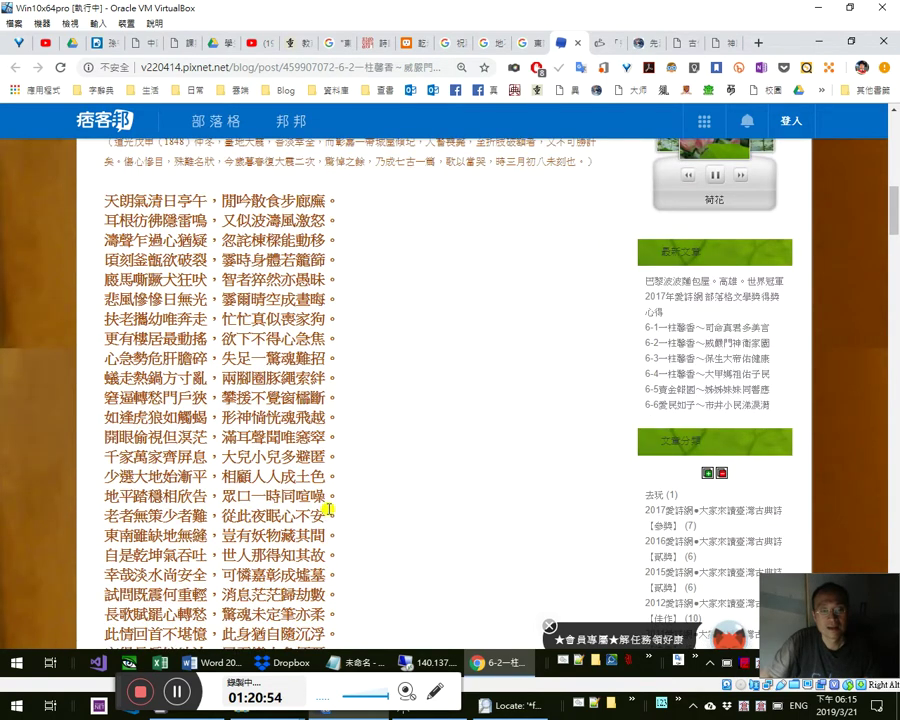
pyautogui.moveTo(336, 528); pyautogui.dragTo(250, 518)
pyautogui.scroll(7, 378, 476)
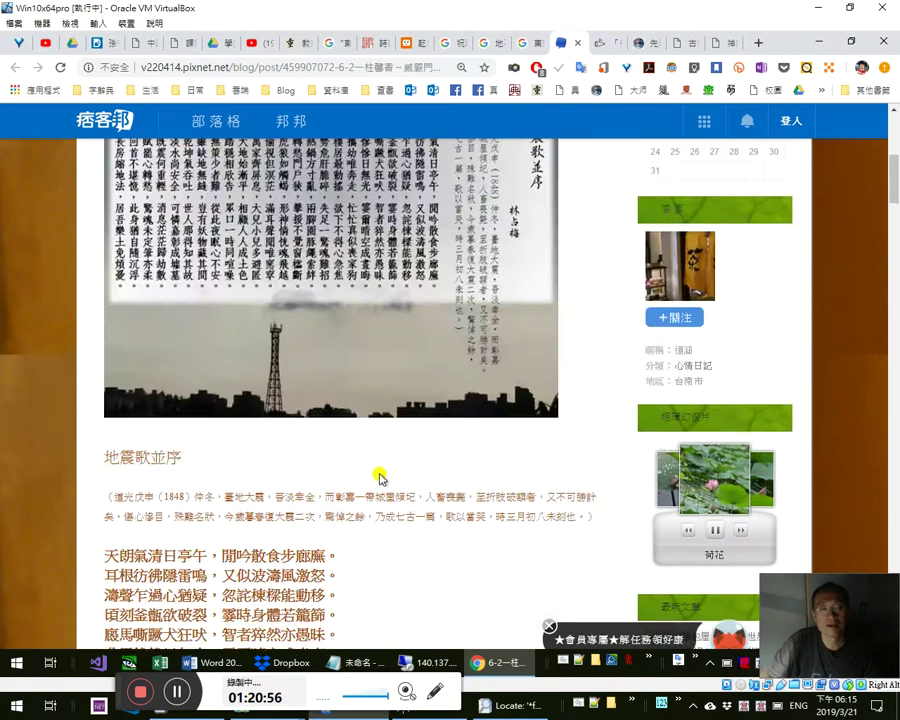
pyautogui.scroll(-3, 281, 492)
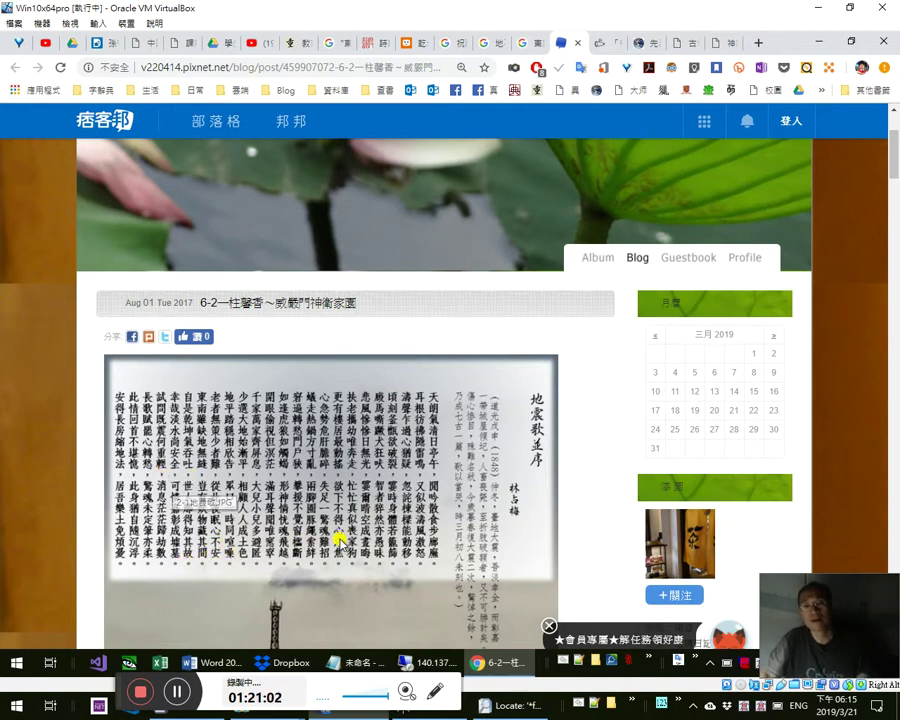
pyautogui.hotkey('alt', 'Tab')
pyautogui.scroll(-5, 378, 520)
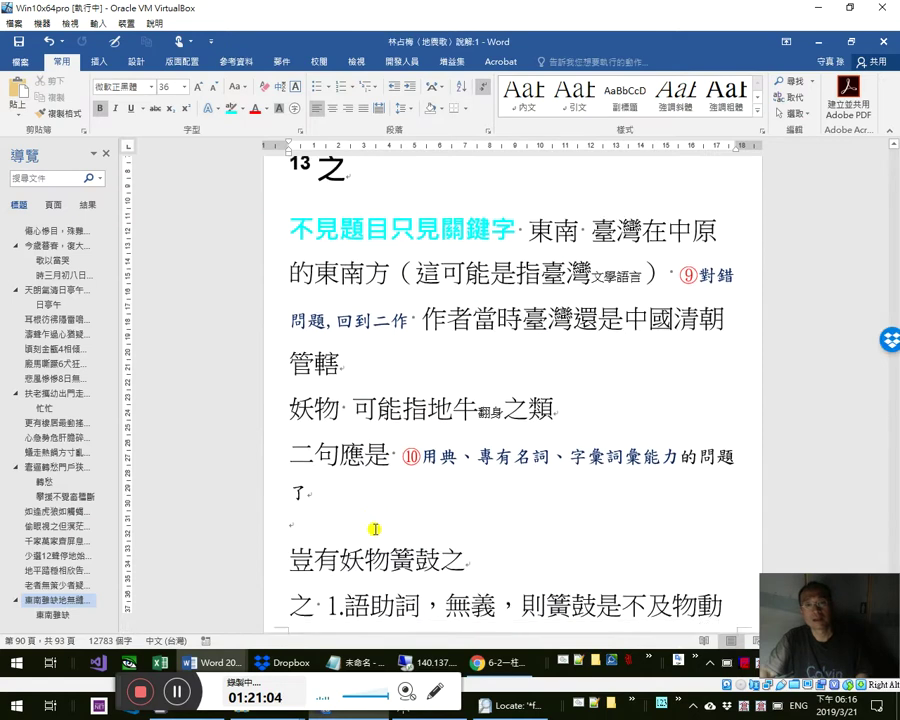
pyautogui.hotkey('alt', 'Tab')
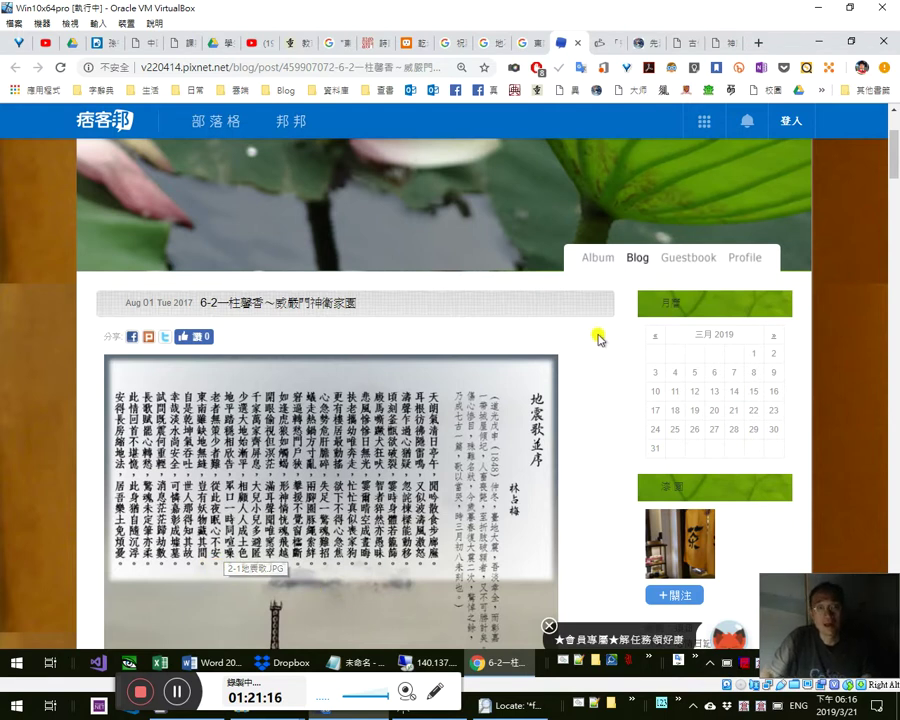
# - In the notes' other Word window, select the poem line 策少者疑，從此夜眠心不怡
pyautogui.hotkey('alt', 'Tab')
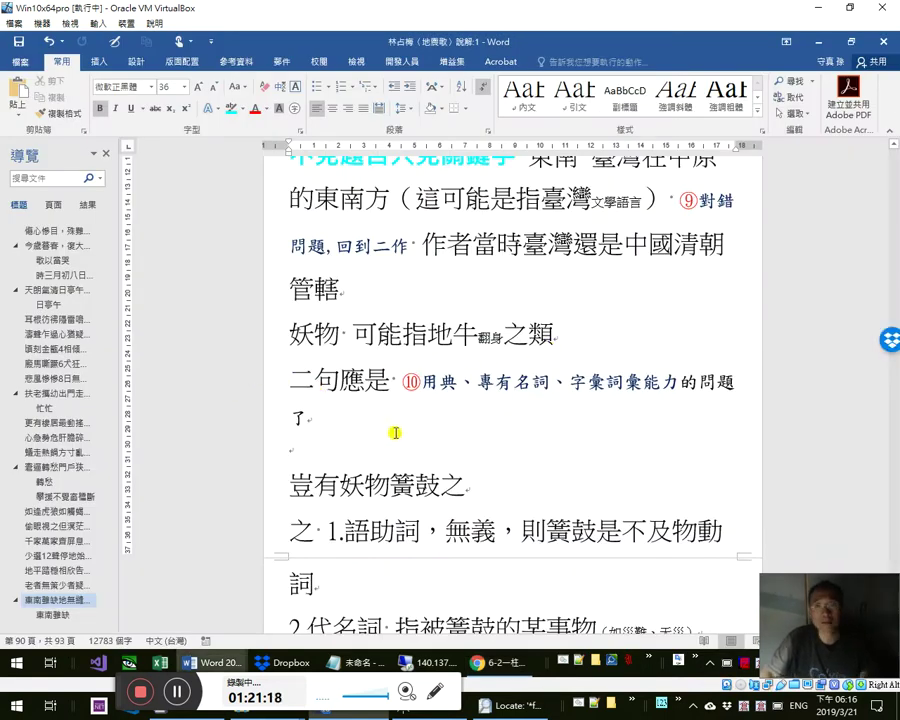
pyautogui.click(395, 432)
pyautogui.scroll(10, 395, 437)
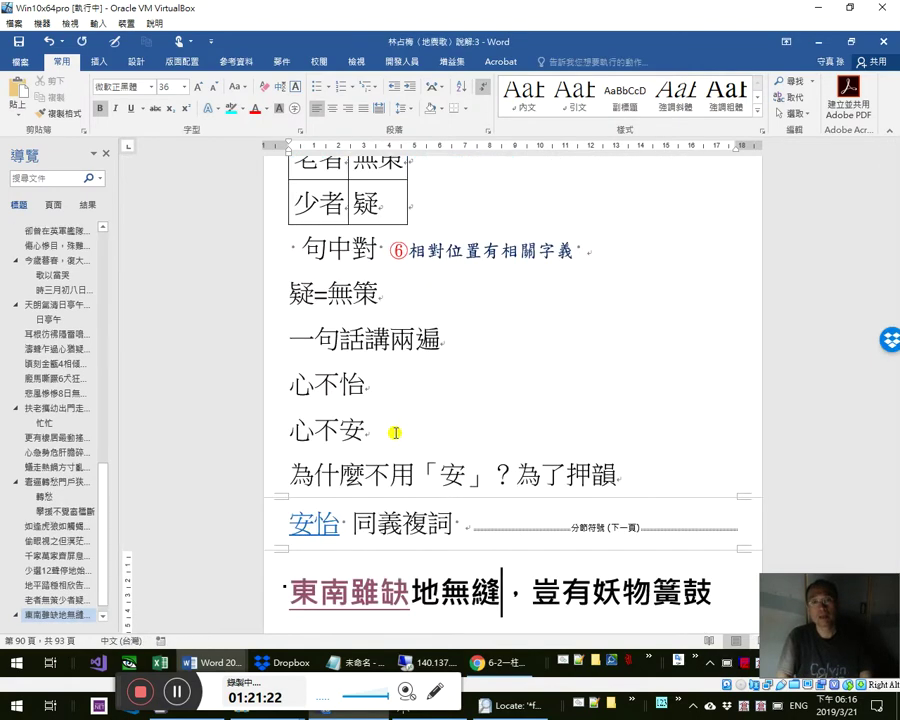
pyautogui.hotkey('ctrl', 'F6')
pyautogui.scroll(-5, 745, 230)
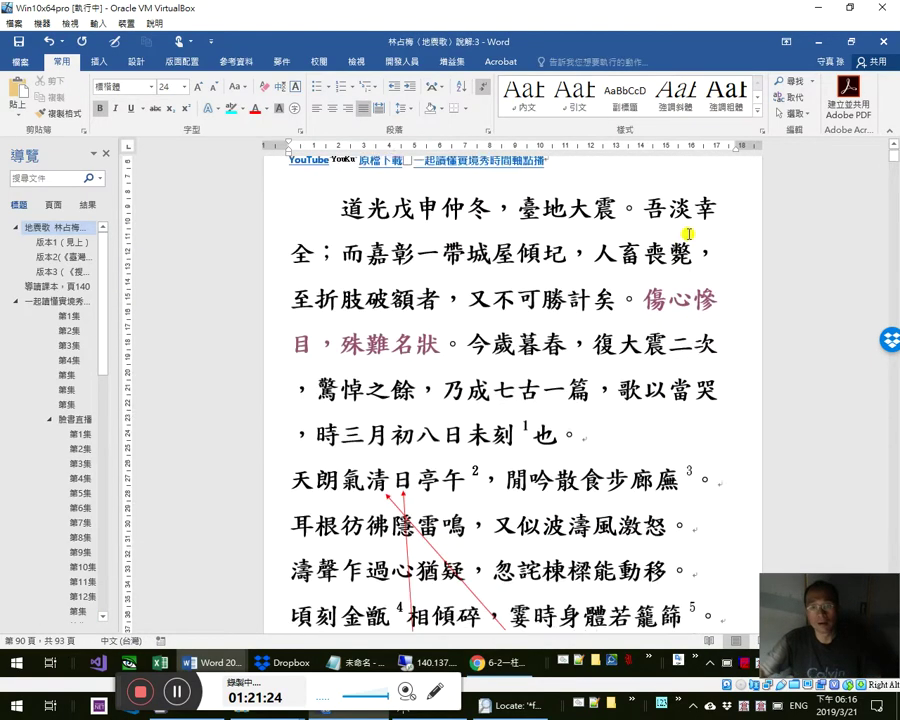
pyautogui.scroll(-4, 760, 187)
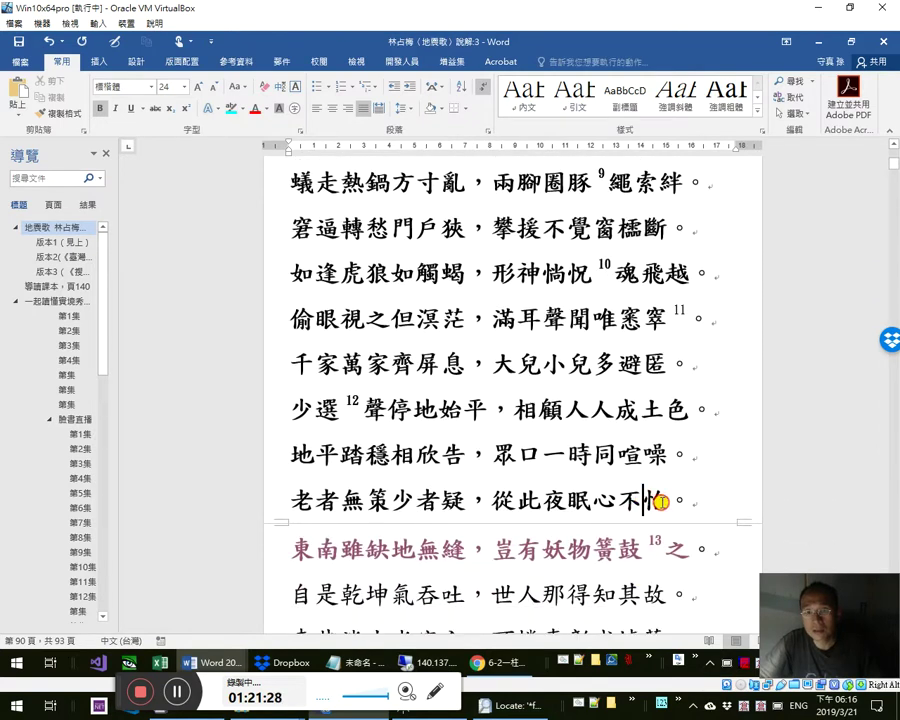
pyautogui.doubleClick(657, 500)
pyautogui.doubleClick(455, 500)
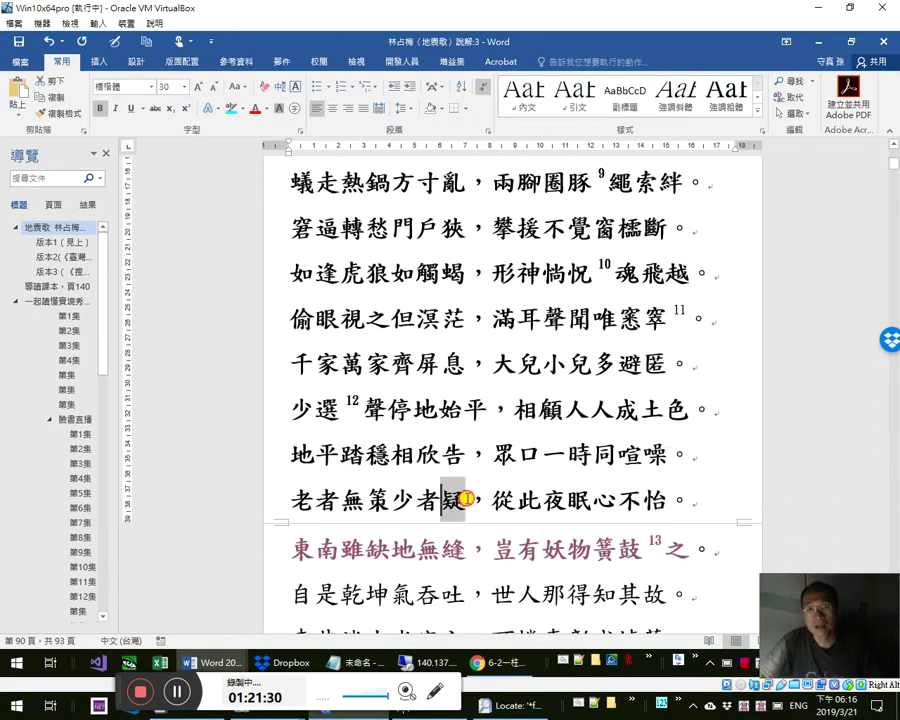
pyautogui.moveTo(668, 500); pyautogui.dragTo(354, 480)
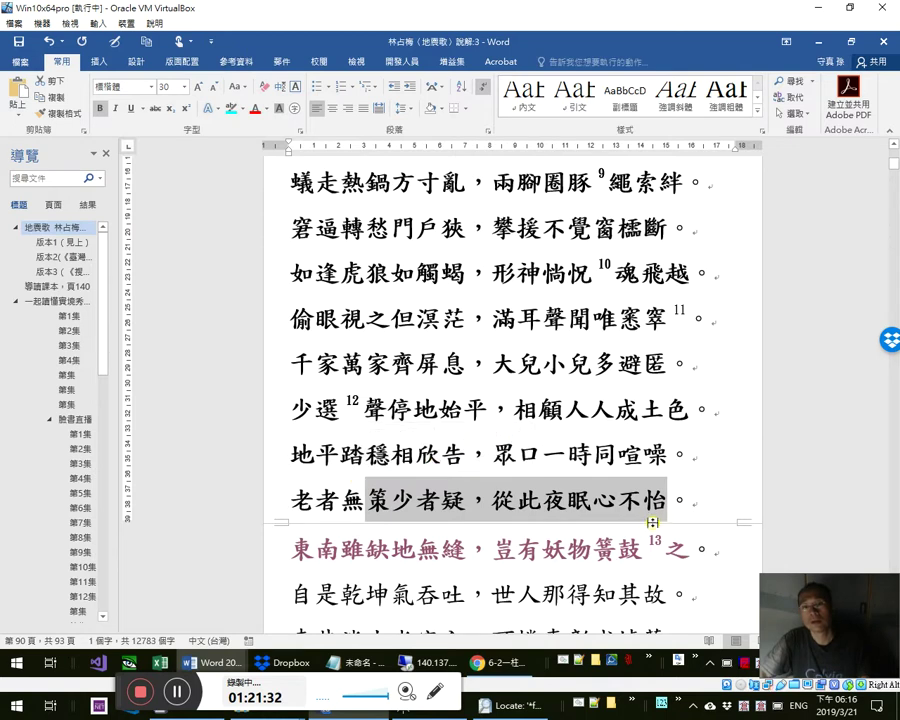
# - Compare the line with the blog's scanned poem, then follow the 地平踏穩相欣告 link
pyautogui.scroll(-1, 661, 528)
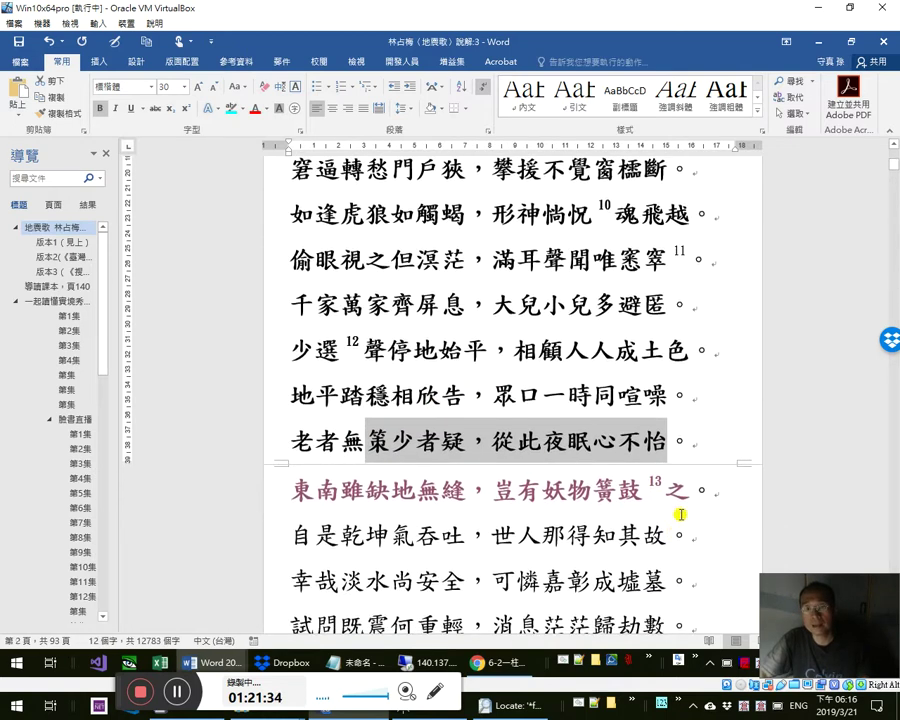
pyautogui.scroll(-1, 720, 500)
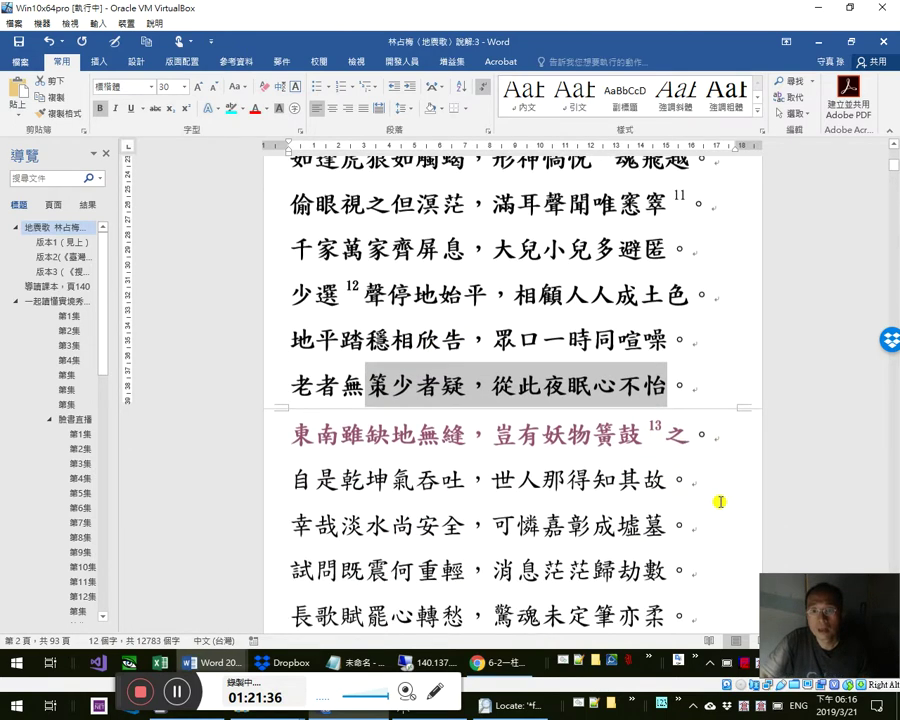
pyautogui.scroll(-1, 720, 500)
pyautogui.hotkey('alt', 'Tab')
pyautogui.hotkey('alt', 'Tab')
pyautogui.hotkey('alt', 'Tab')
pyautogui.hotkey('alt', 'Tab')
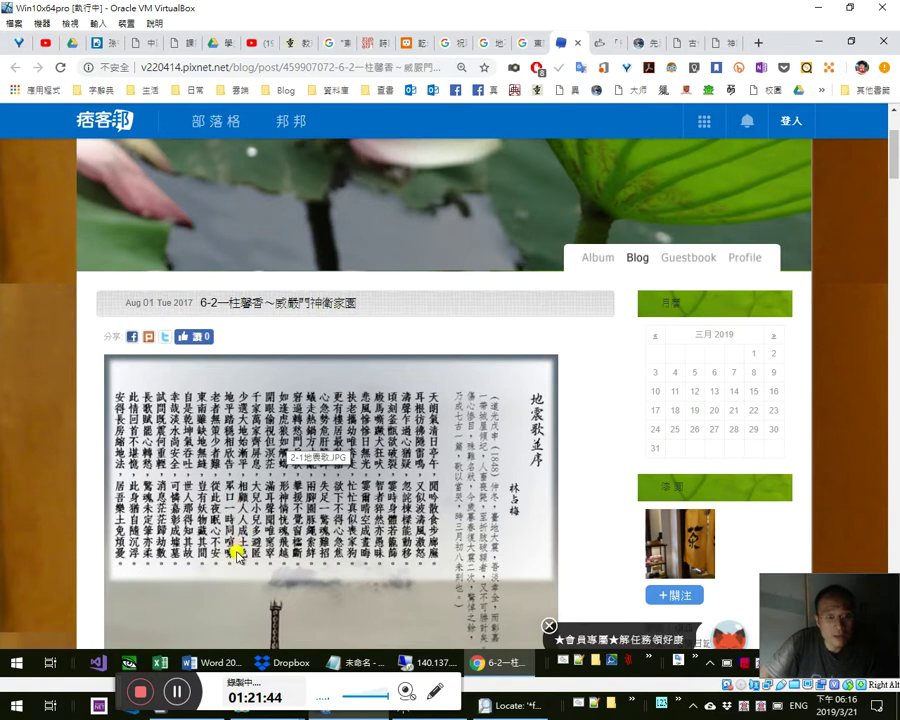
pyautogui.hotkey('alt', 'Tab')
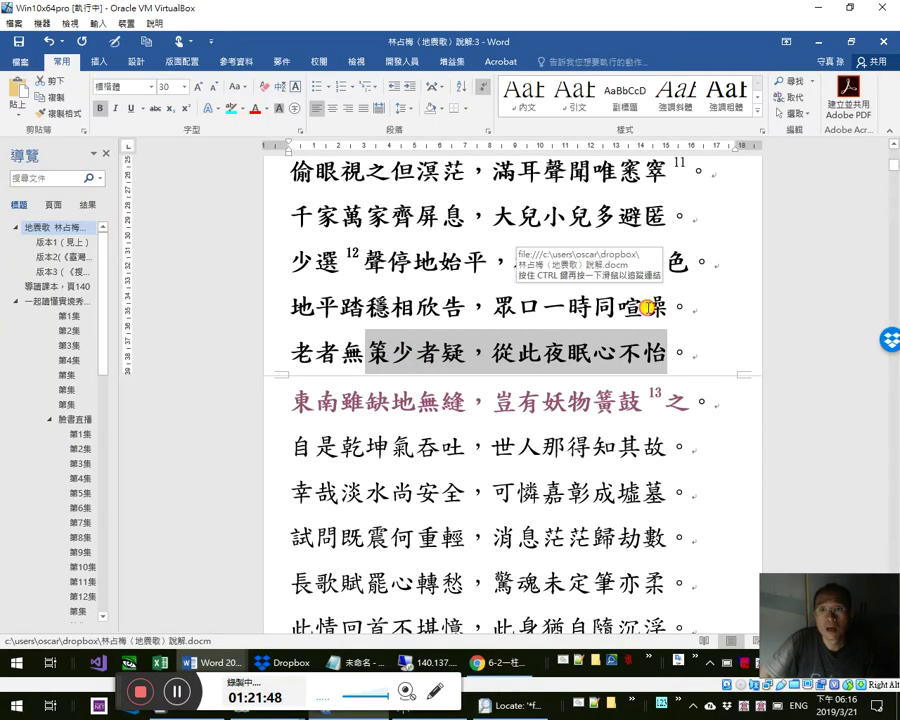
pyautogui.click(714, 402)
pyautogui.scroll(1, 667, 387)
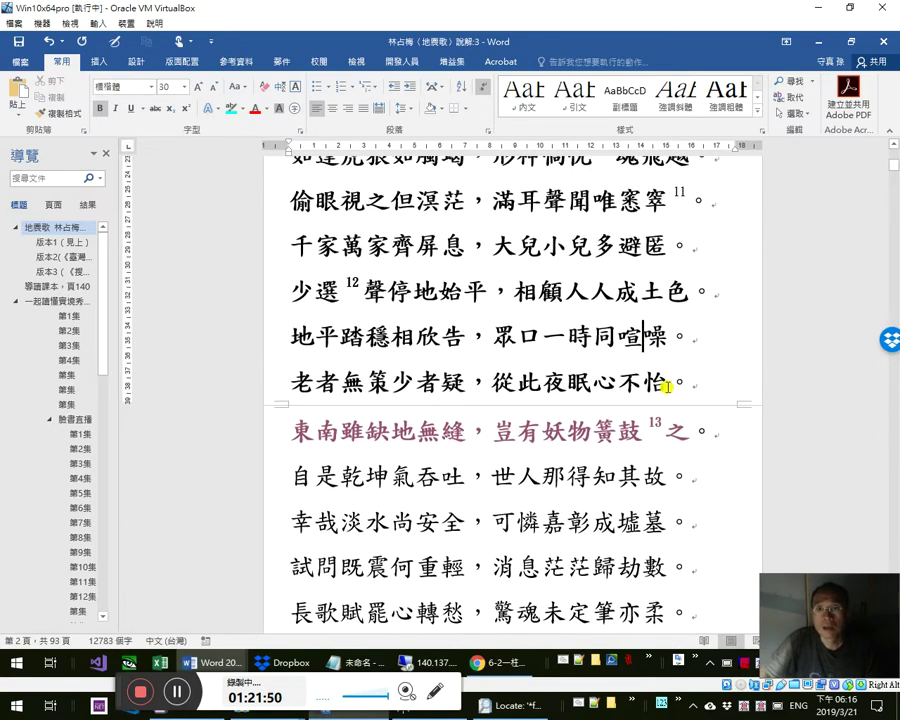
pyautogui.keyDown('ctrl'); pyautogui.click(623, 342); pyautogui.keyUp('ctrl')
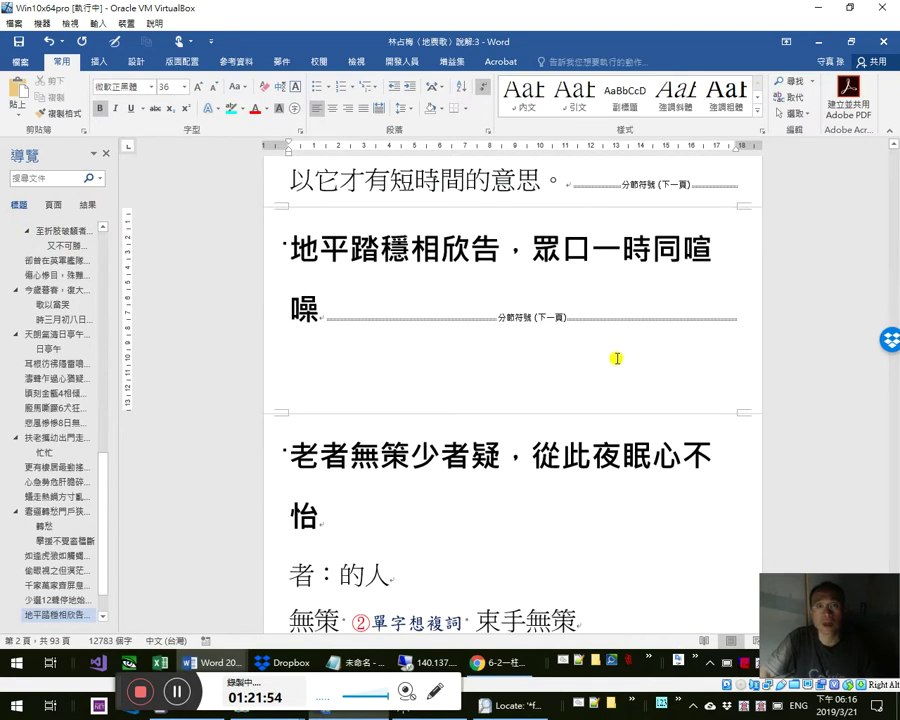
# - View the 地平踏穩相欣告 notes heading, then return to the poem text
pyautogui.tripleClick(323, 322)
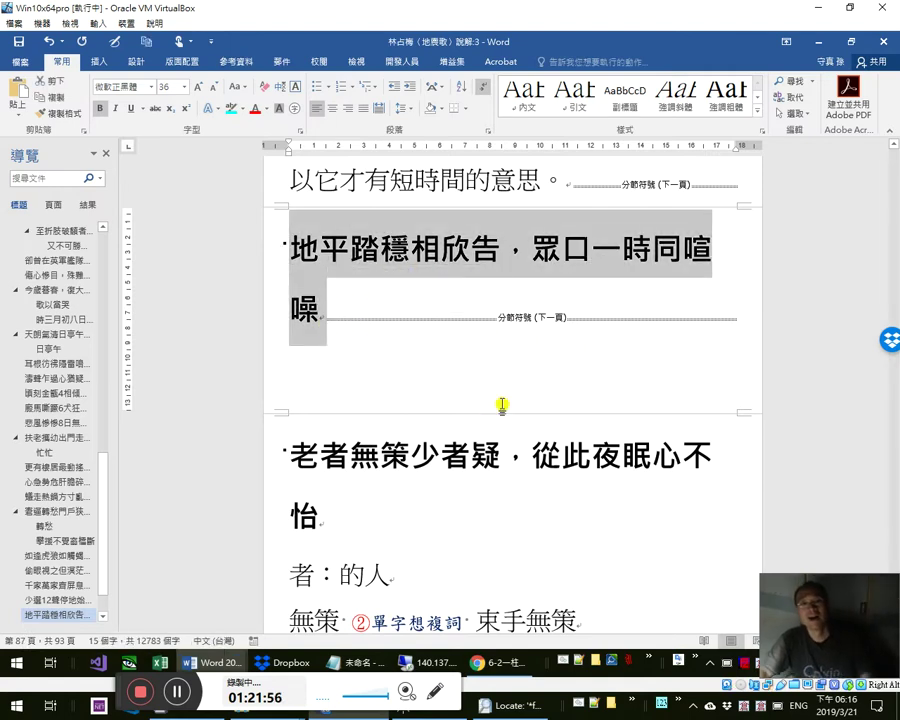
pyautogui.scroll(1, 511, 399)
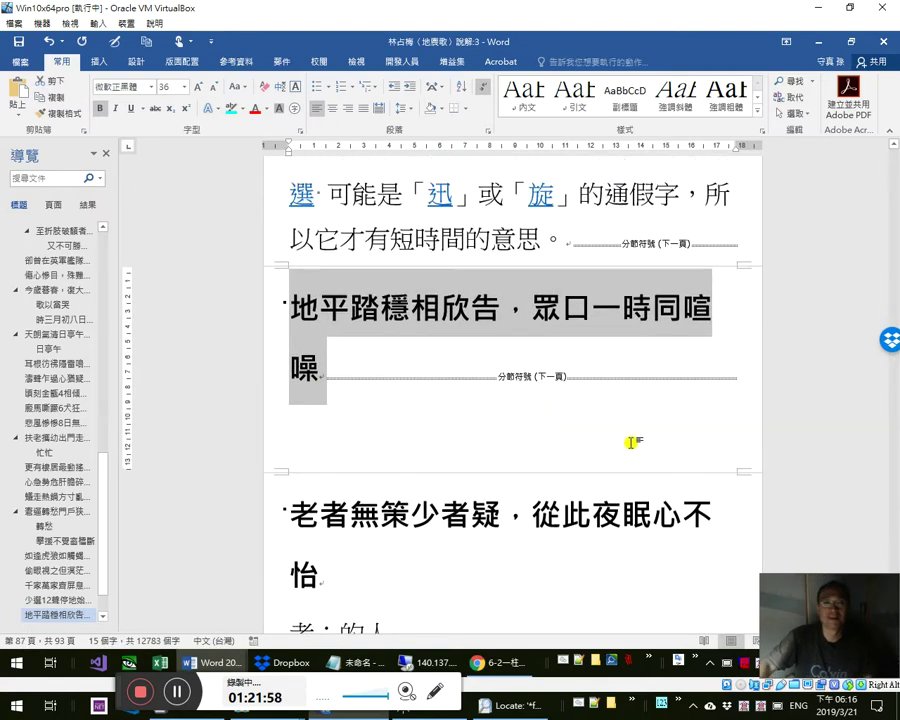
pyautogui.scroll(2, 625, 438)
pyautogui.hotkey('alt', 'Left')
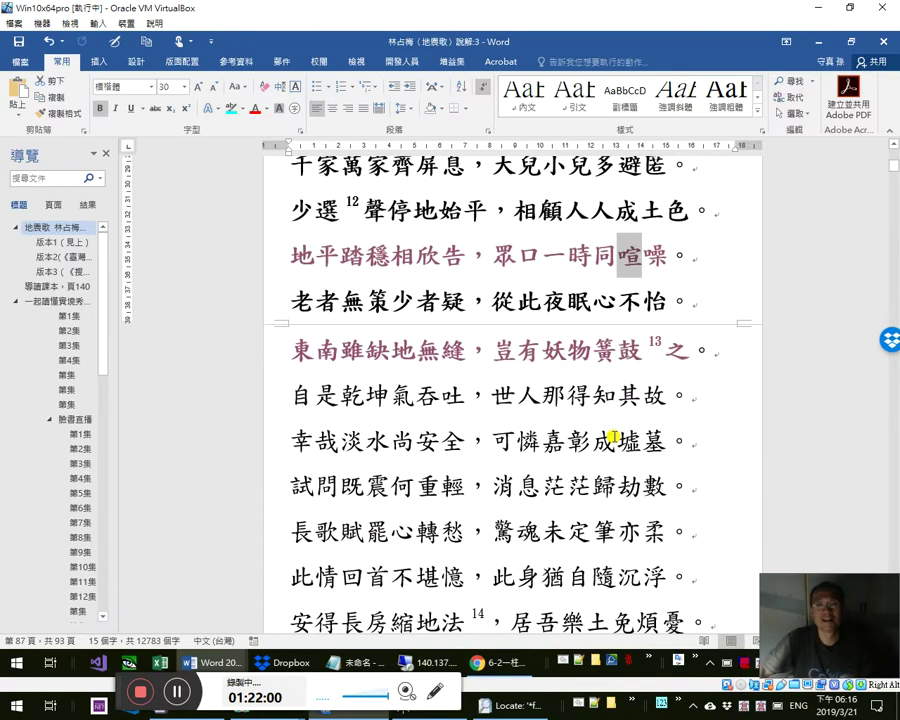
pyautogui.click(414, 343)
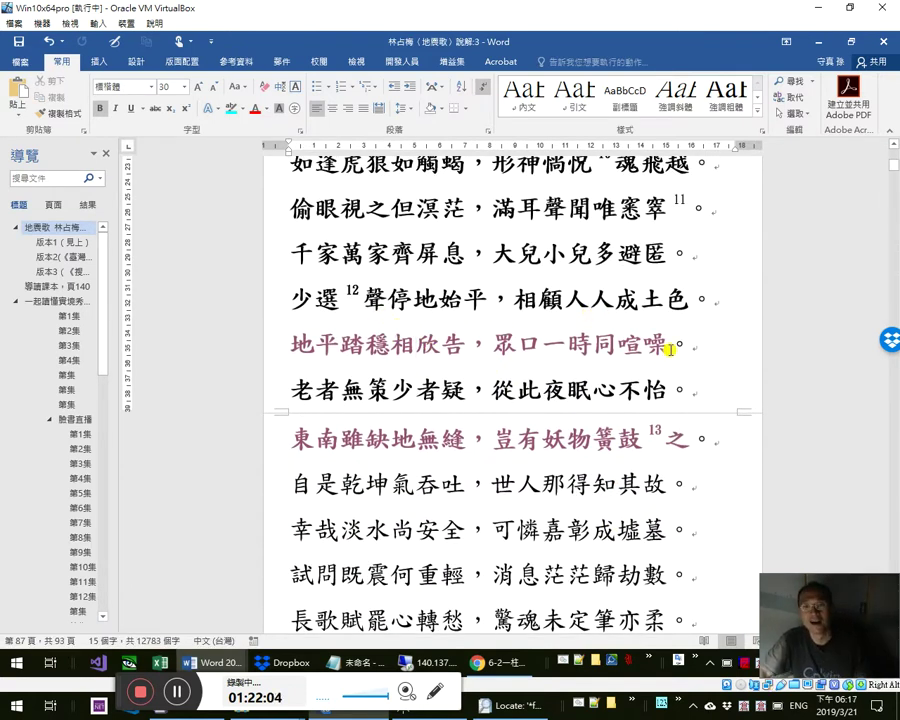
# - Check the characters 疑 and 怡 against the blog's scanned poem image
pyautogui.doubleClick(453, 395)
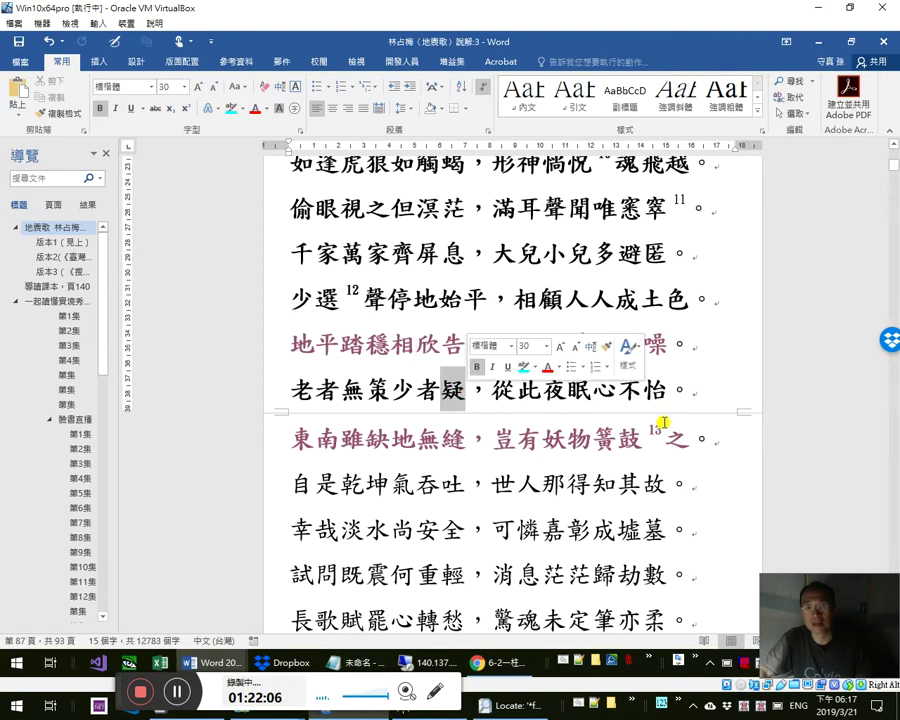
pyautogui.doubleClick(650, 392)
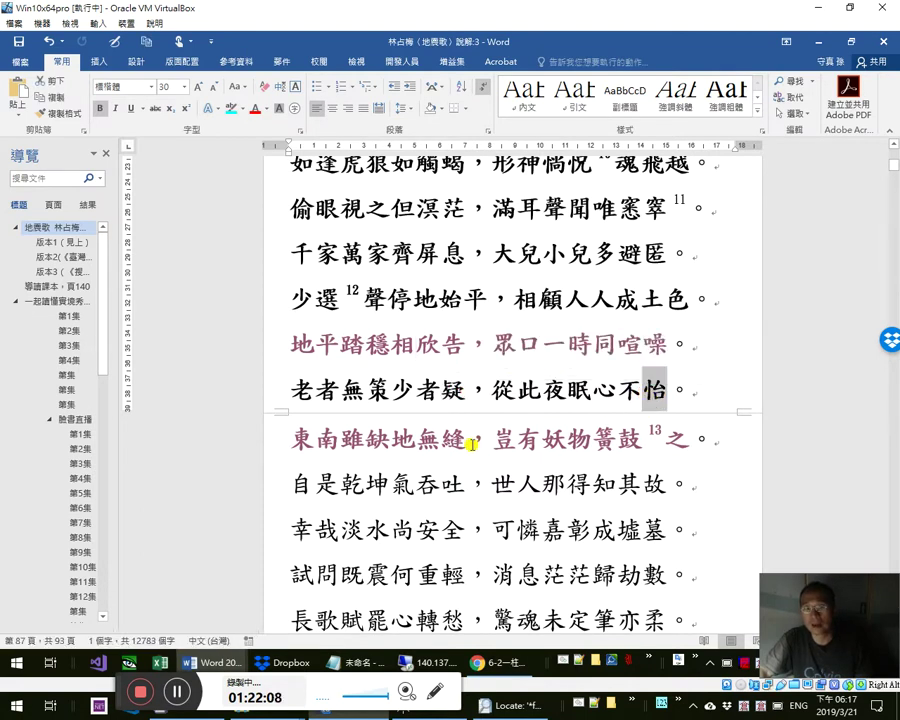
pyautogui.hotkey('alt', 'Tab')
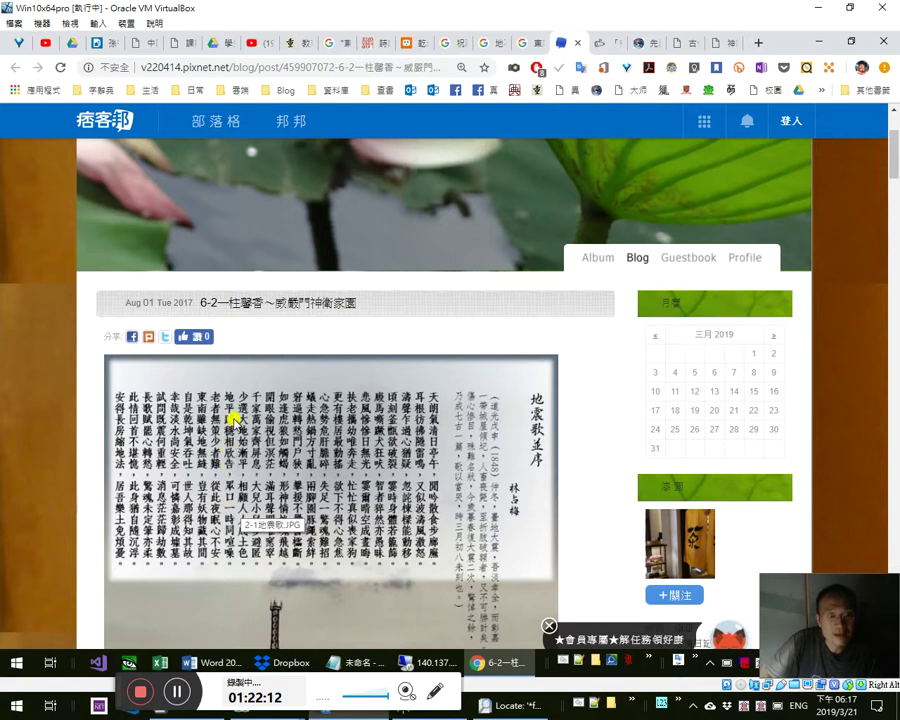
pyautogui.hotkey('alt', 'Tab')
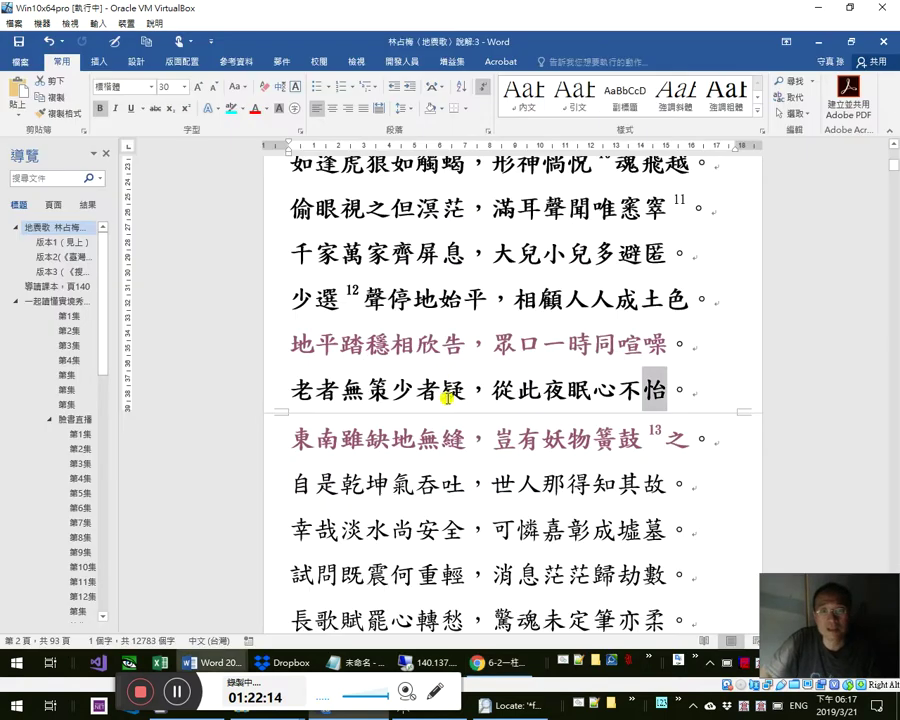
pyautogui.hotkey('alt', 'Tab')
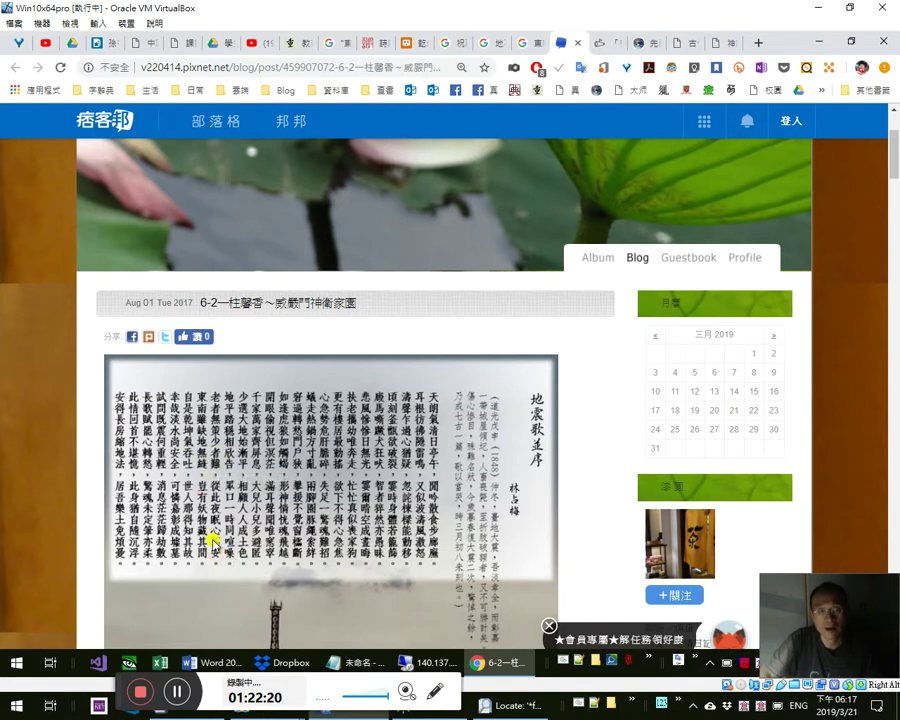
pyautogui.hotkey('alt', 'Tab')
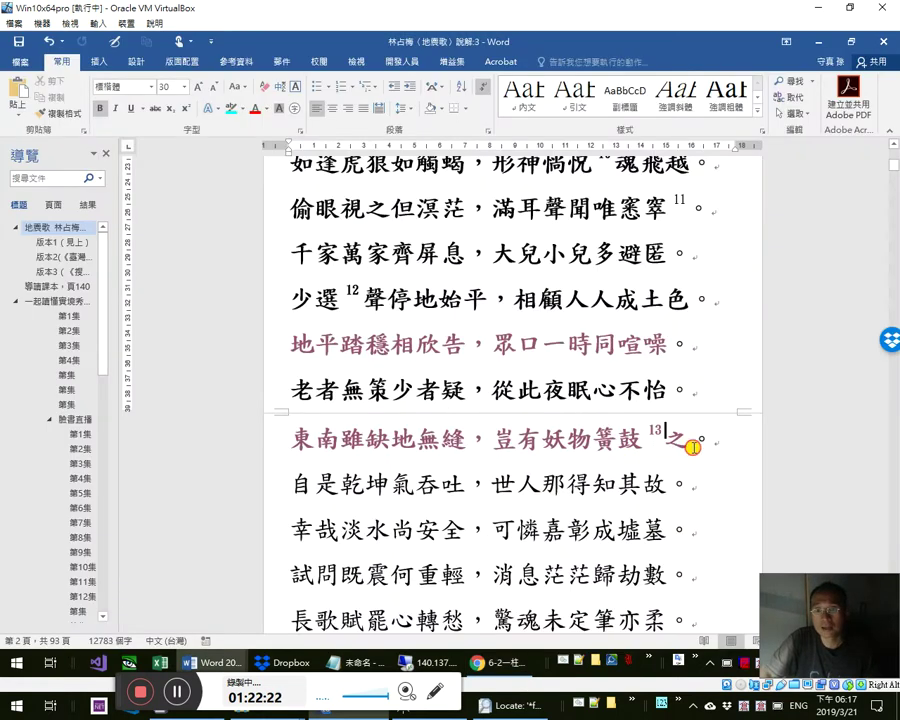
# - Recheck 之 and 怡 against the scan and inspect 故。 after 乾坤氣吞吐
pyautogui.doubleClick(690, 444)
pyautogui.doubleClick(656, 392)
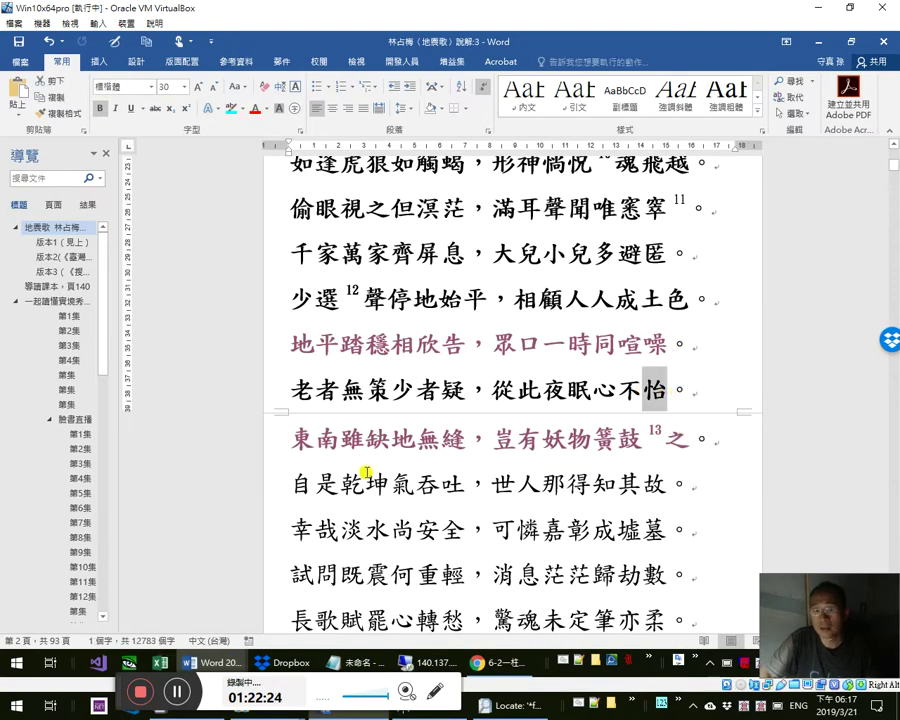
pyautogui.hotkey('alt', 'Tab')
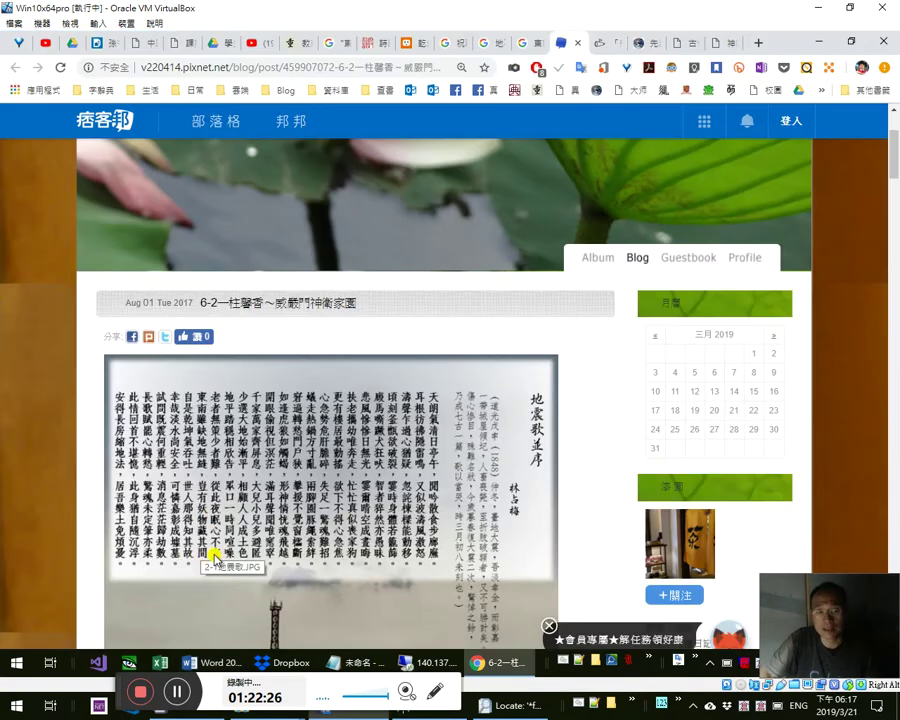
pyautogui.hotkey('alt', 'Tab')
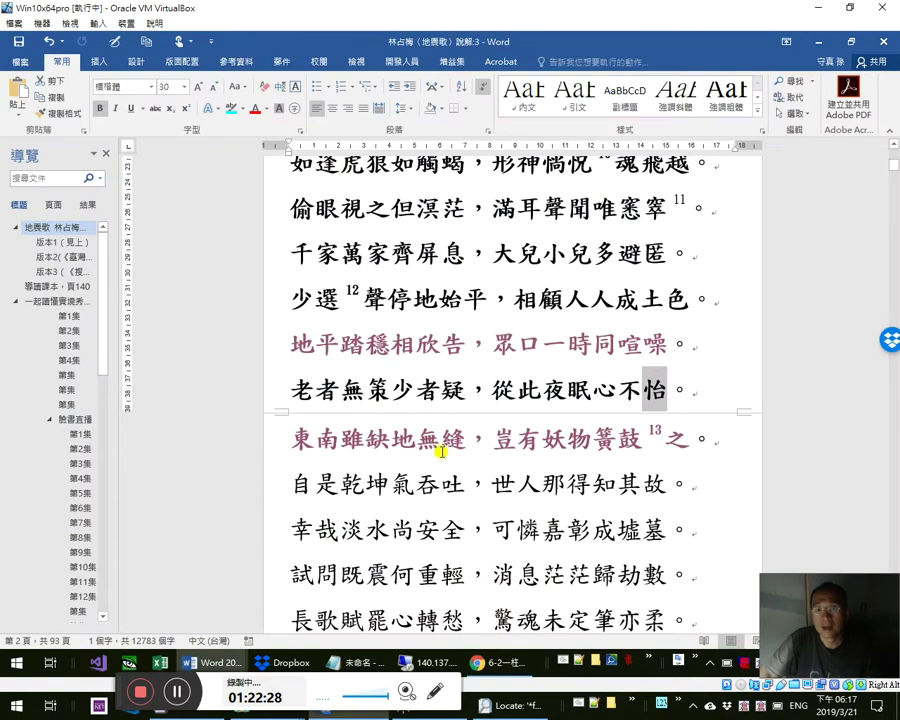
pyautogui.click(462, 480)
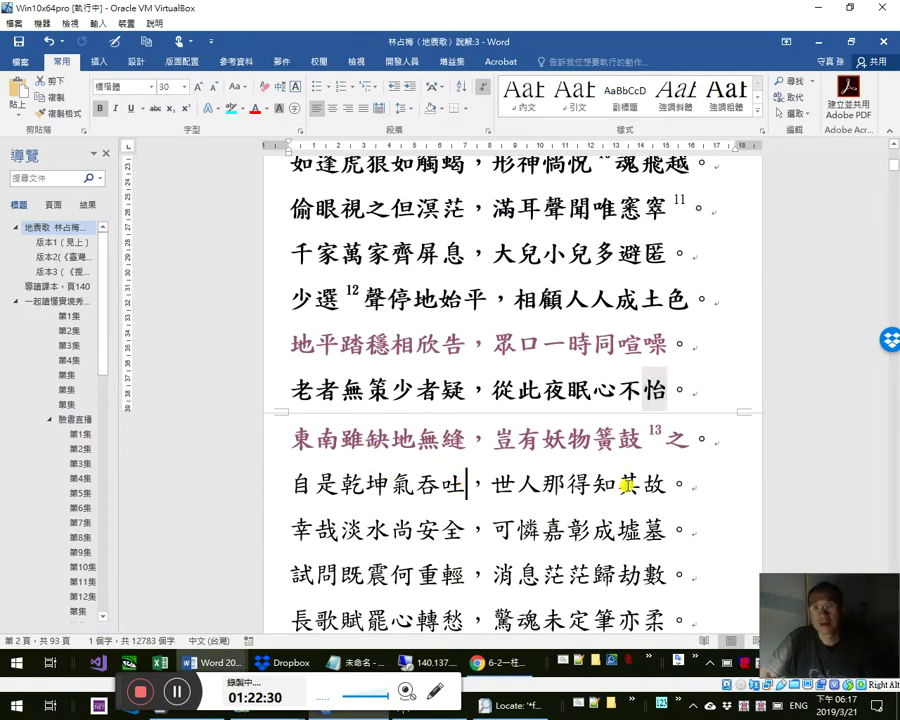
pyautogui.moveTo(641, 486); pyautogui.dragTo(681, 489)
pyautogui.click(484, 484)
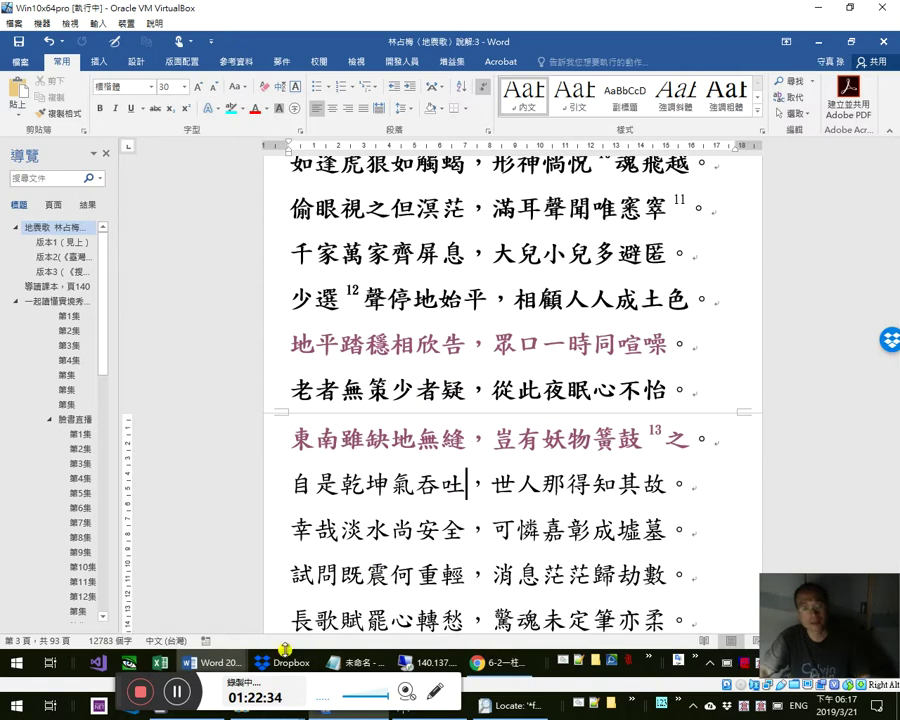
# - Reopen Google Keep and play the 正德佛堂 note's second link, the 梁皇寶懺 video
pyautogui.click(174, 692)
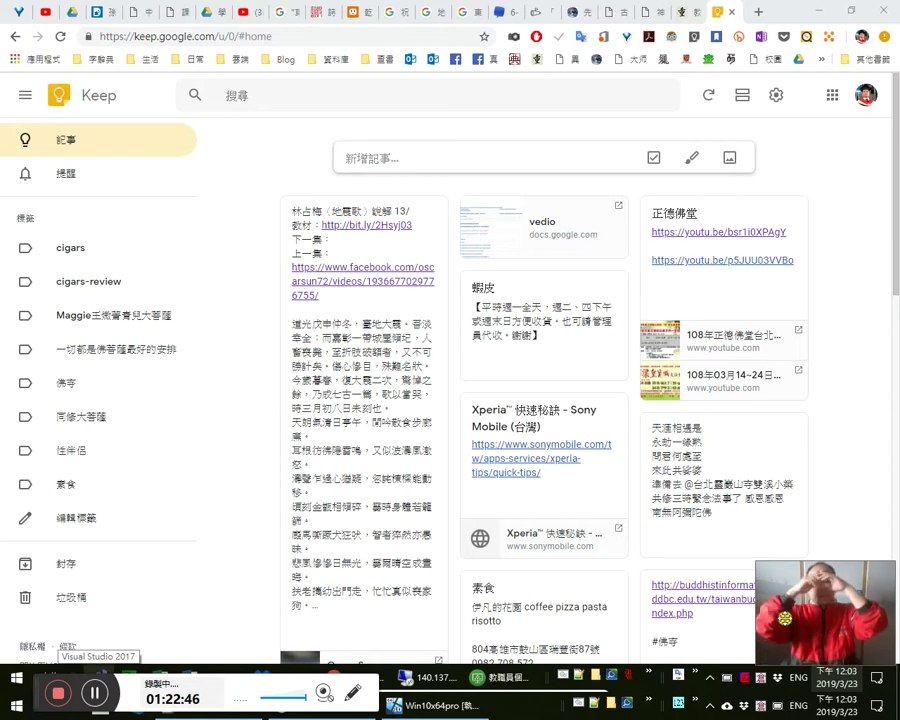
pyautogui.click(731, 12)
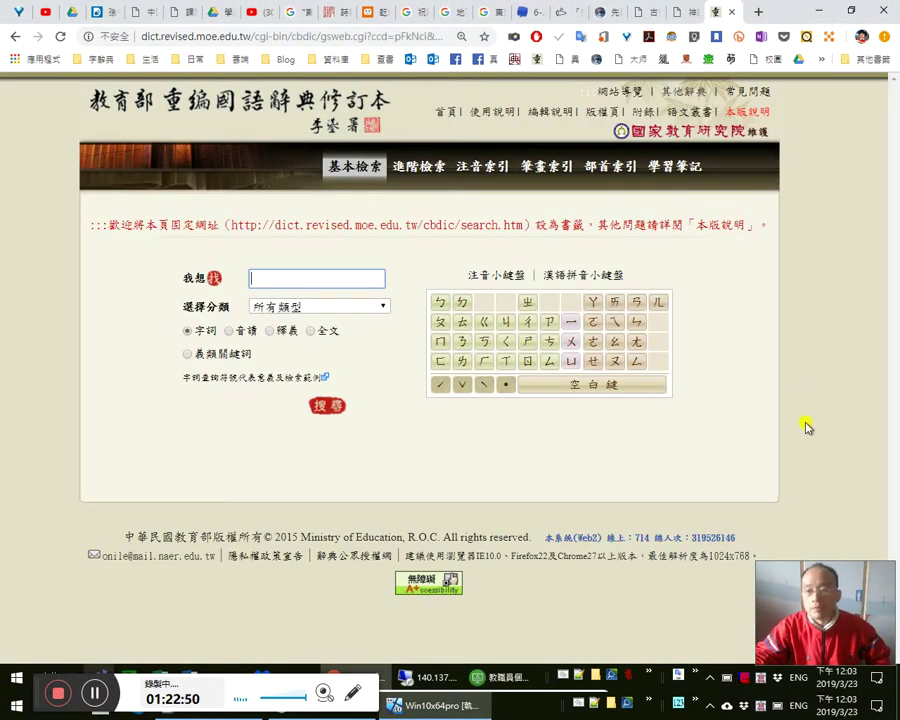
pyautogui.click(730, 60)
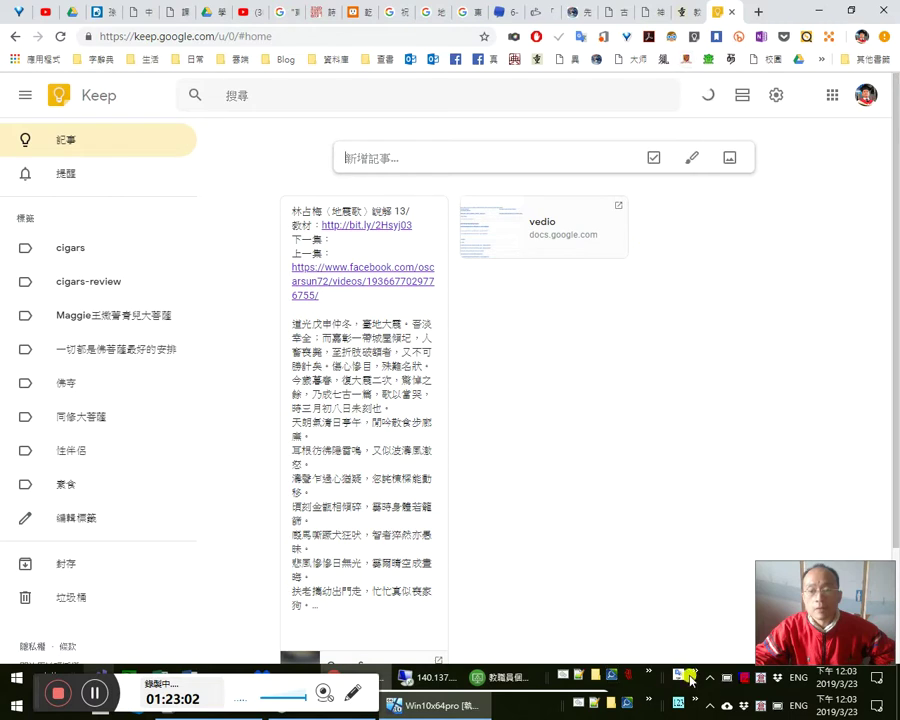
pyautogui.click(710, 677)
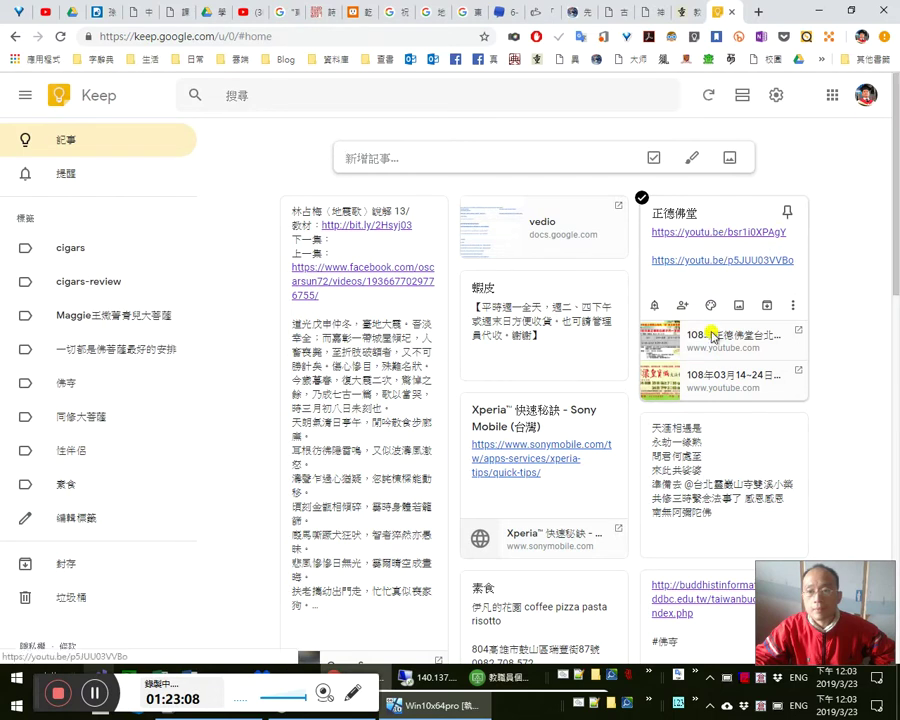
pyautogui.click(707, 378)
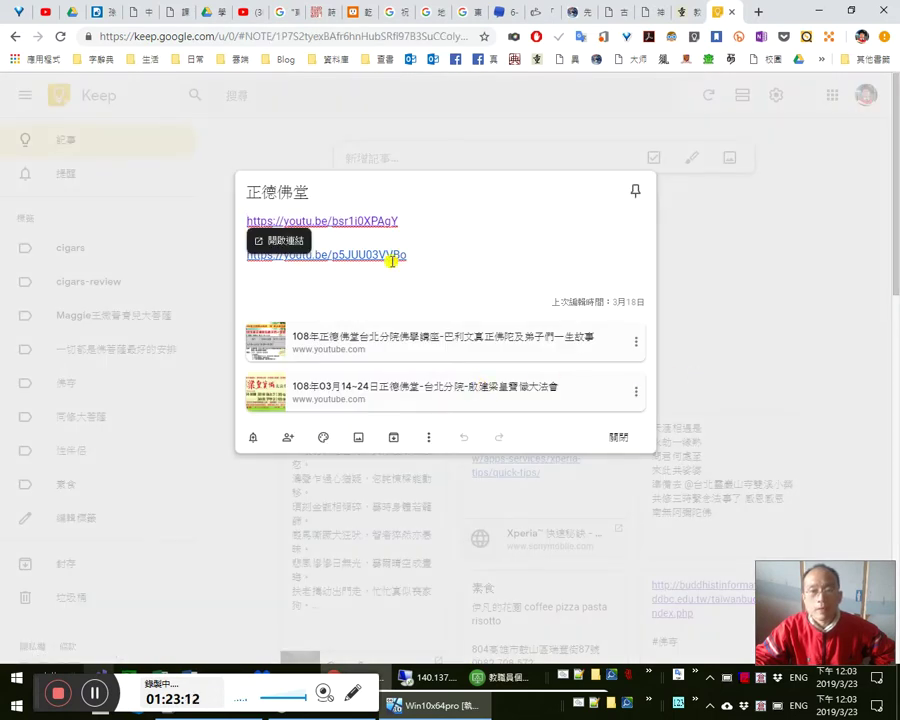
pyautogui.click(392, 257)
pyautogui.click(485, 393)
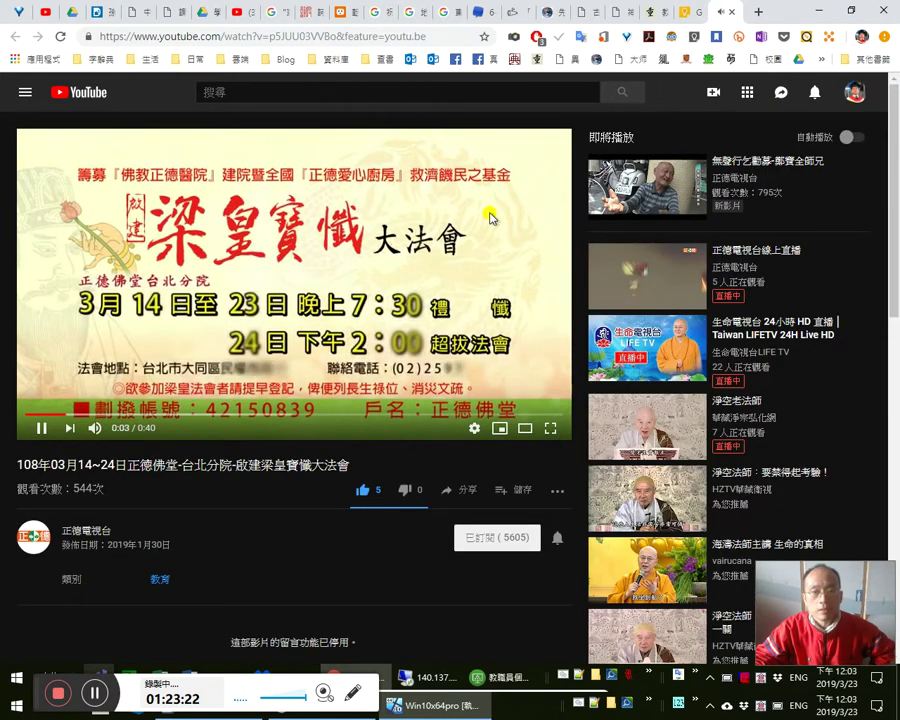
# - Pause the 梁皇寶懺 video, then open and pause the note's first YouTube lecture video
pyautogui.click(857, 686)
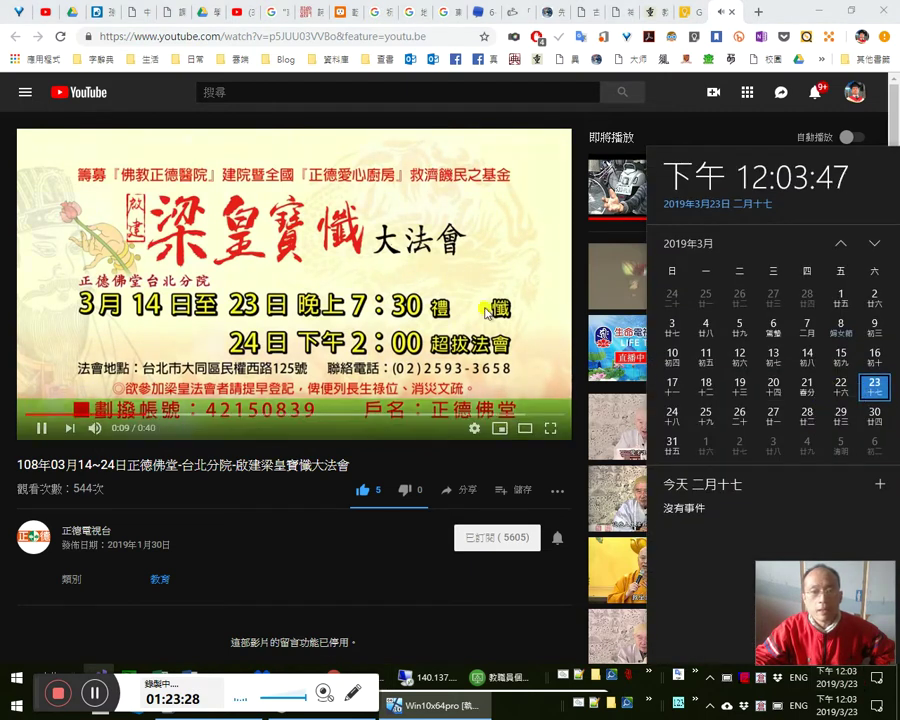
pyautogui.click(490, 230)
pyautogui.click(490, 230)
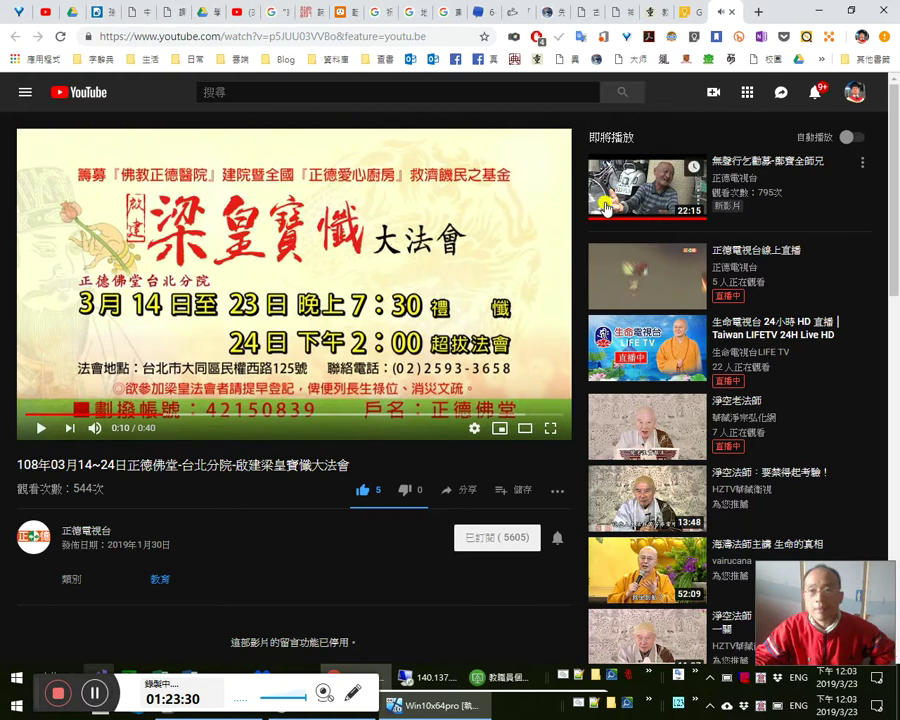
pyautogui.click(683, 16)
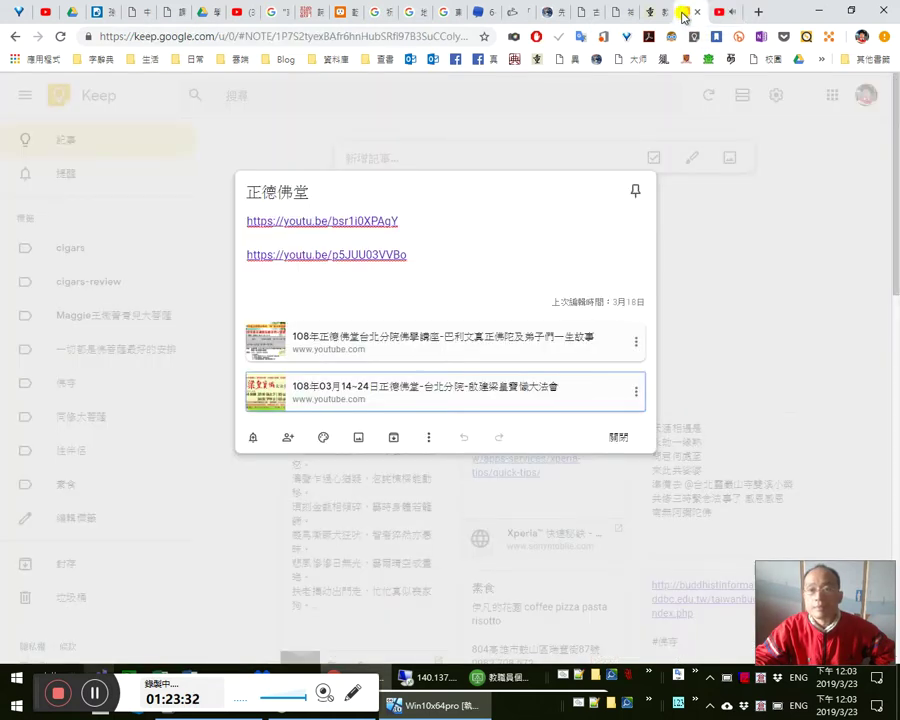
pyautogui.click(342, 350)
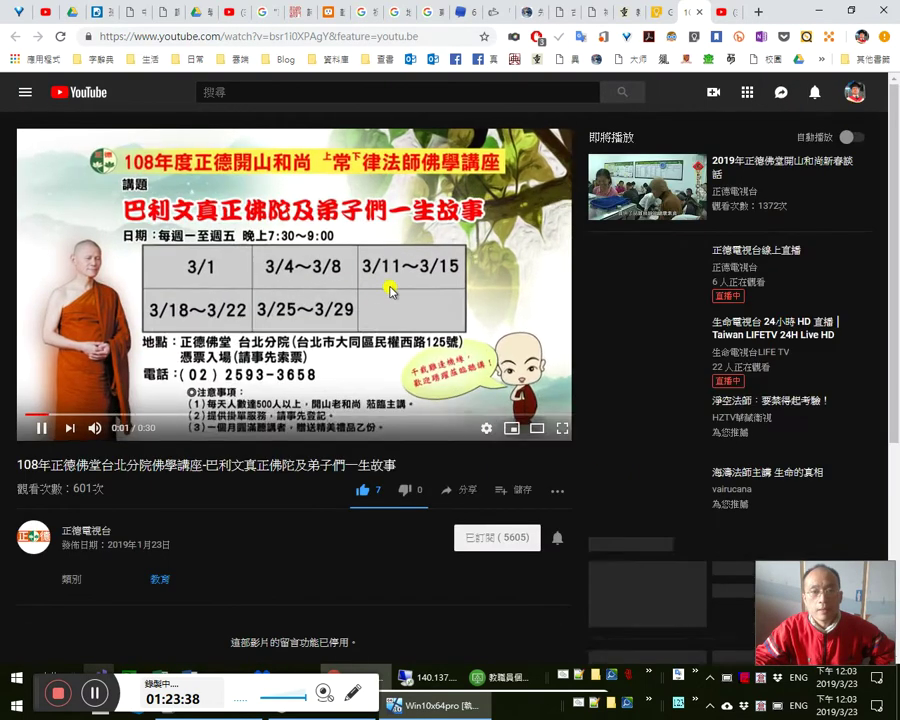
pyautogui.click(333, 290)
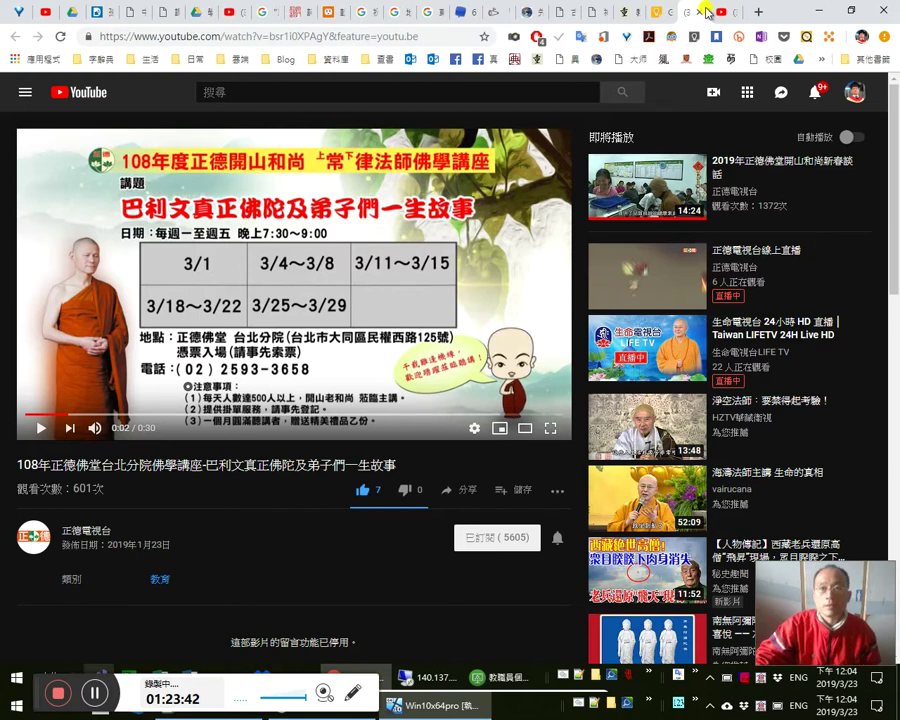
# - Close both video pages and the Keep note, returning to the dictionary search page
pyautogui.click(697, 13)
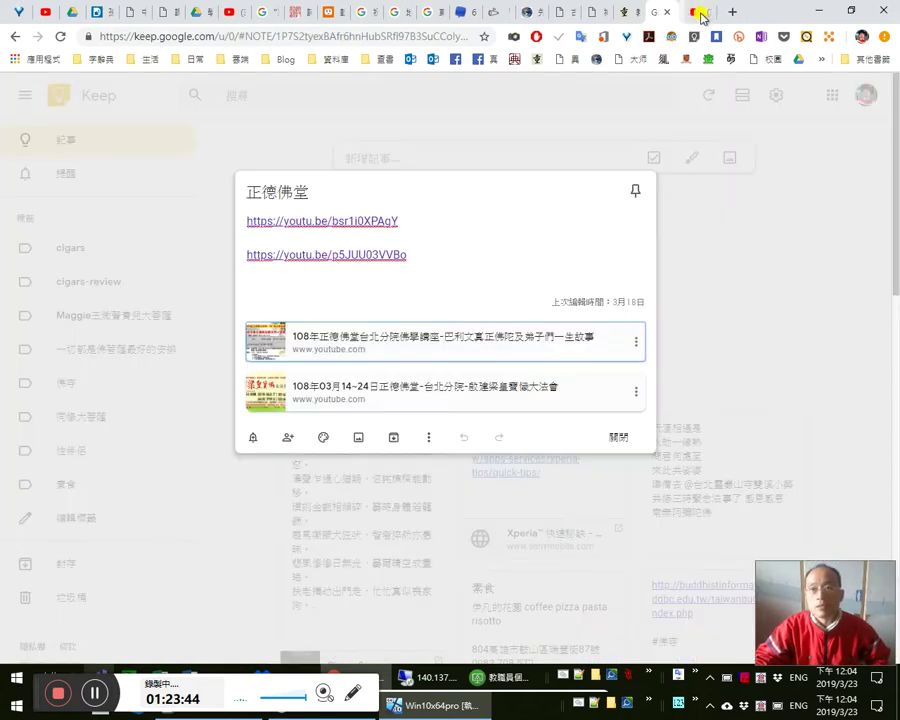
pyautogui.click(696, 13)
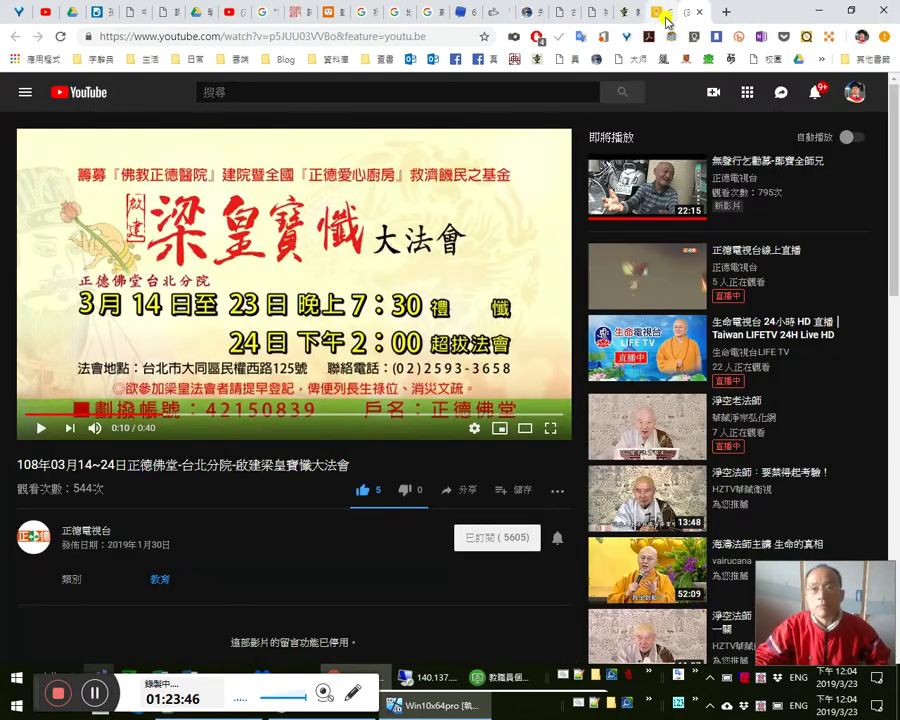
pyautogui.click(664, 13)
pyautogui.click(670, 13)
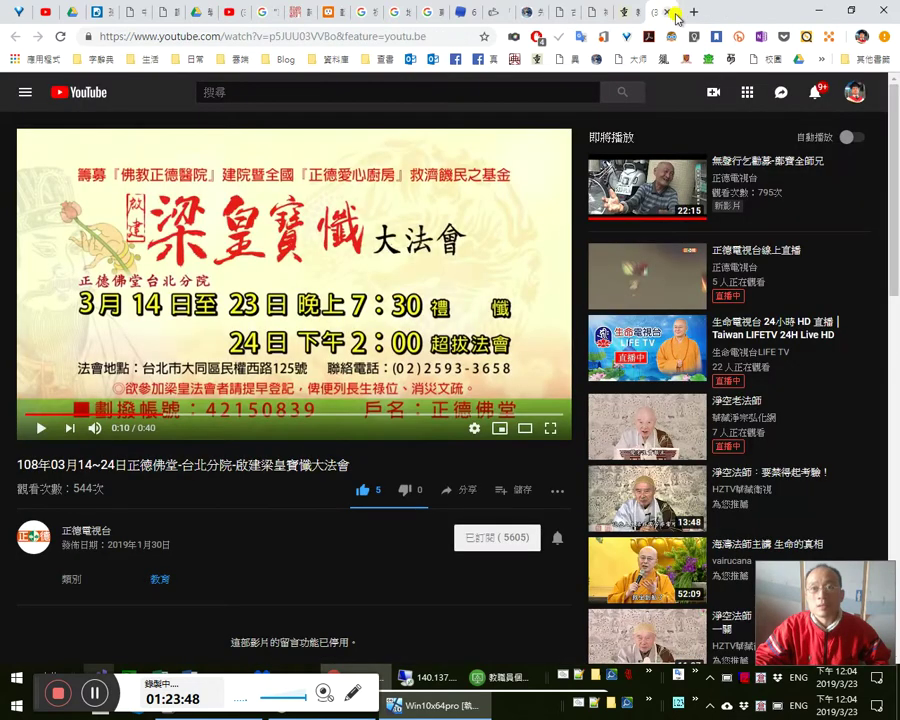
pyautogui.click(668, 13)
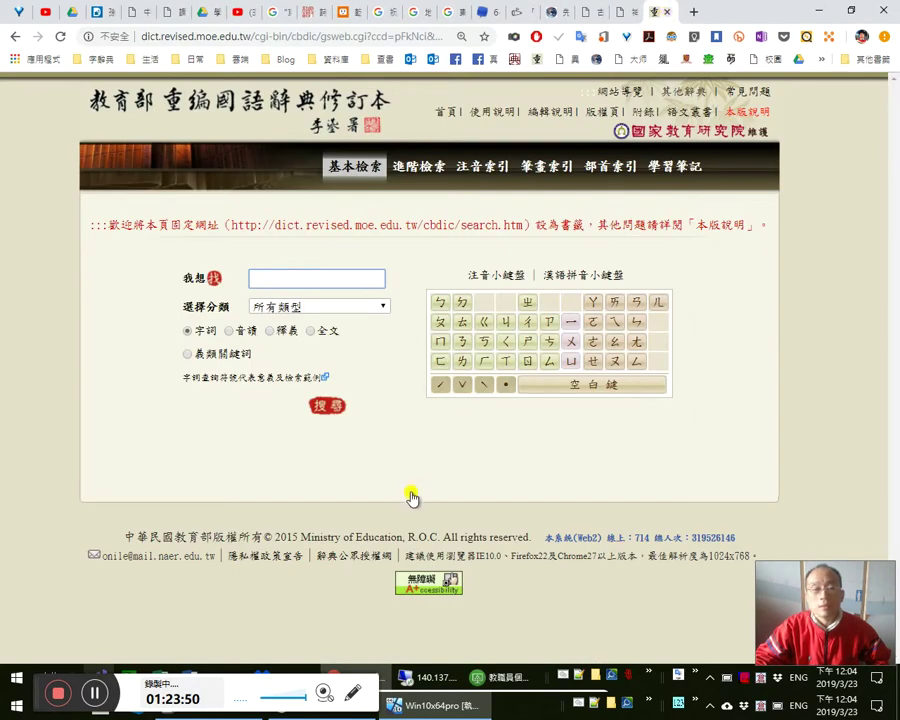
# - Open the Windows Start menu and close it again, twice
pyautogui.click(13, 687)
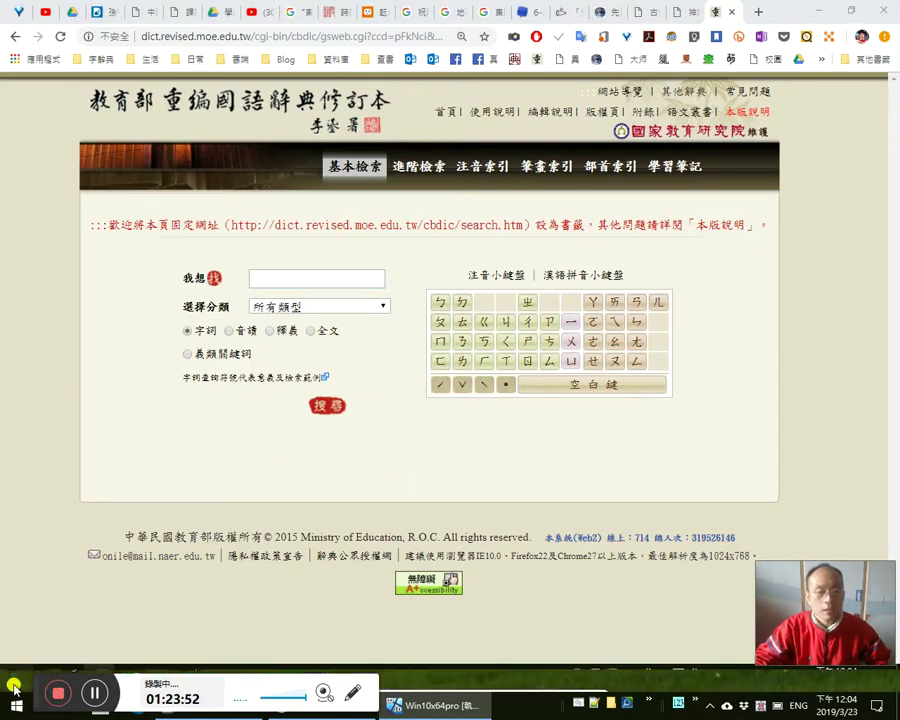
pyautogui.click(13, 687)
pyautogui.click(700, 418)
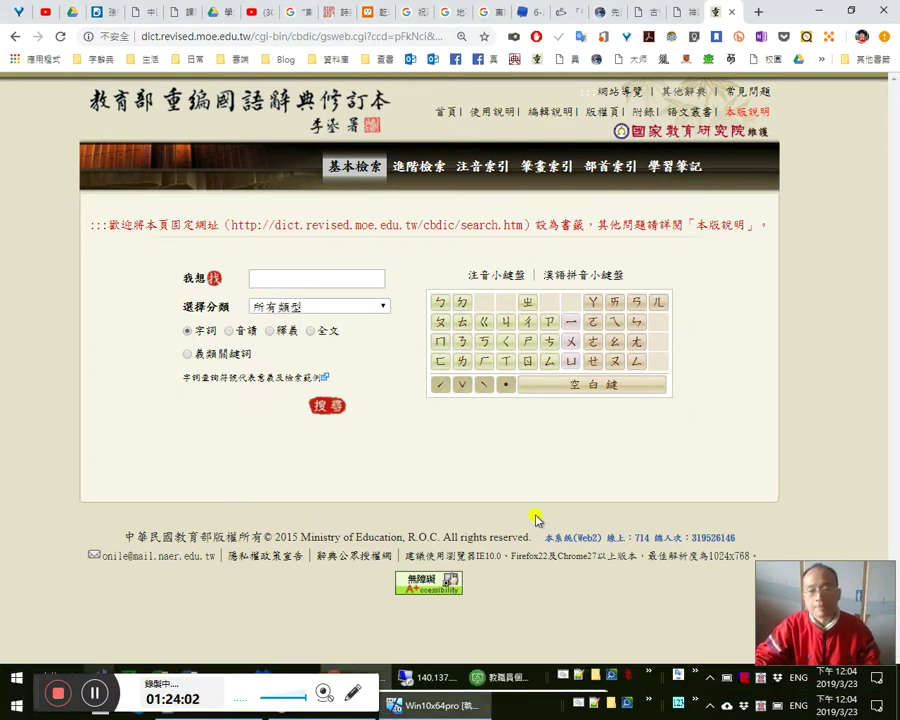
pyautogui.press('super')
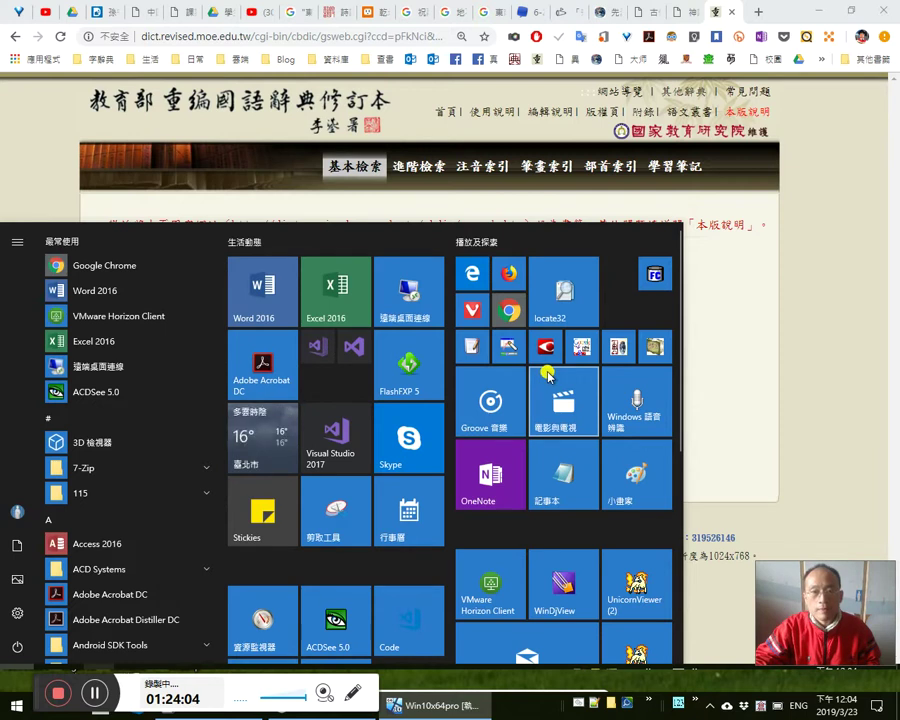
pyautogui.click(736, 373)
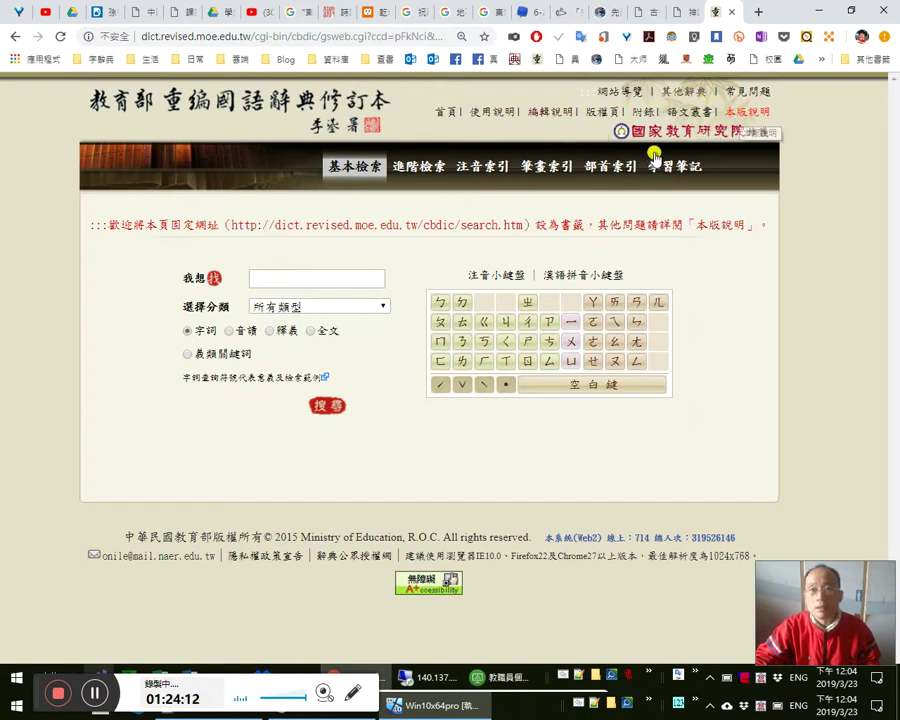
# - Open a new browser tab and go to the Bitly site
pyautogui.click(757, 12)
pyautogui.click(496, 60)
pyautogui.click(690, 14)
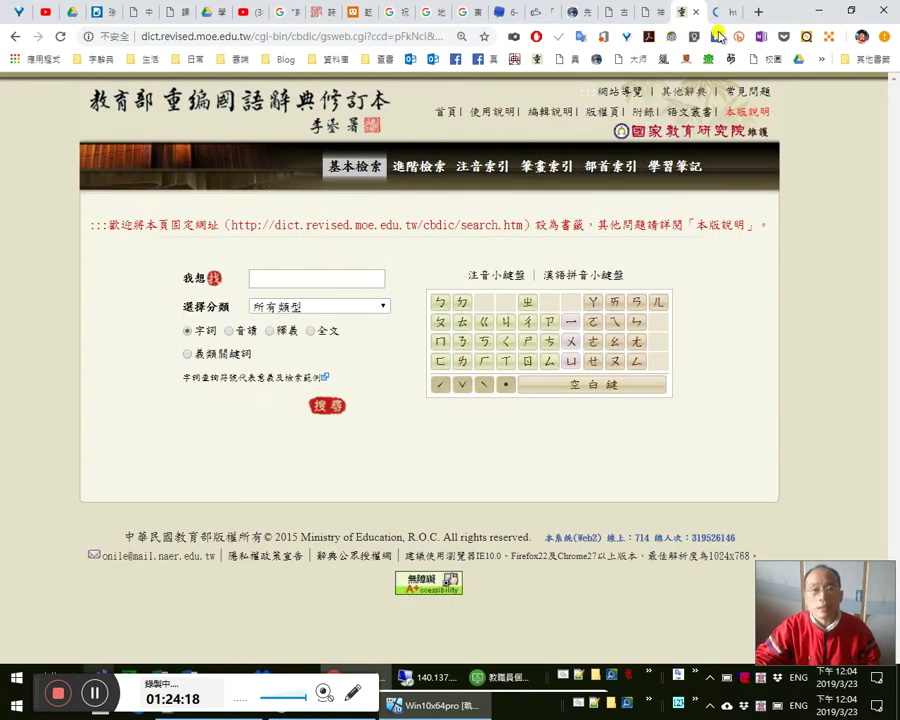
pyautogui.click(724, 13)
pyautogui.click(410, 33)
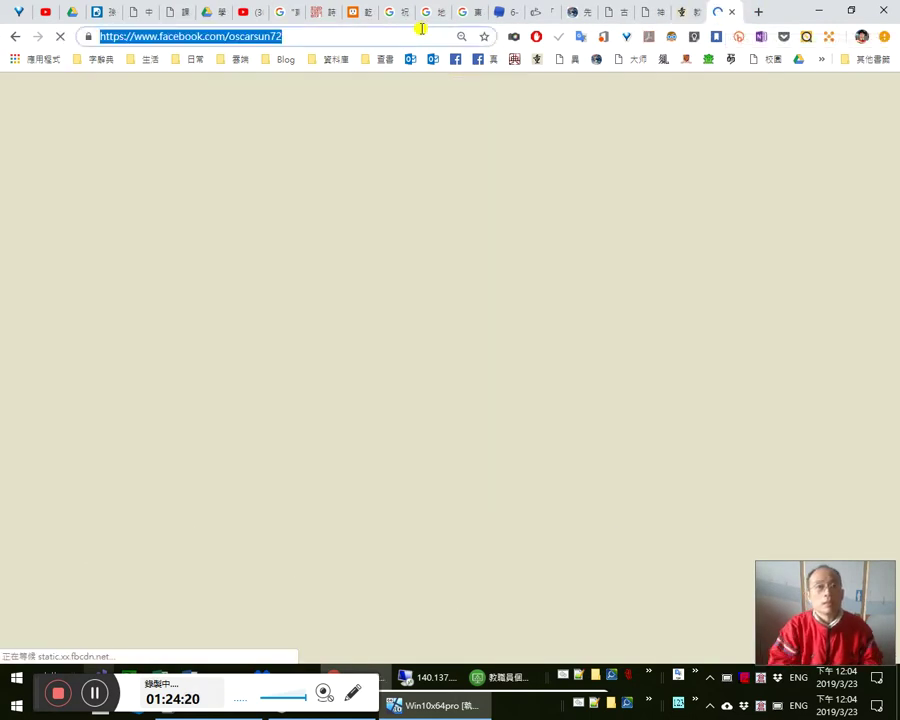
pyautogui.write('bi')
pyautogui.press('Return')
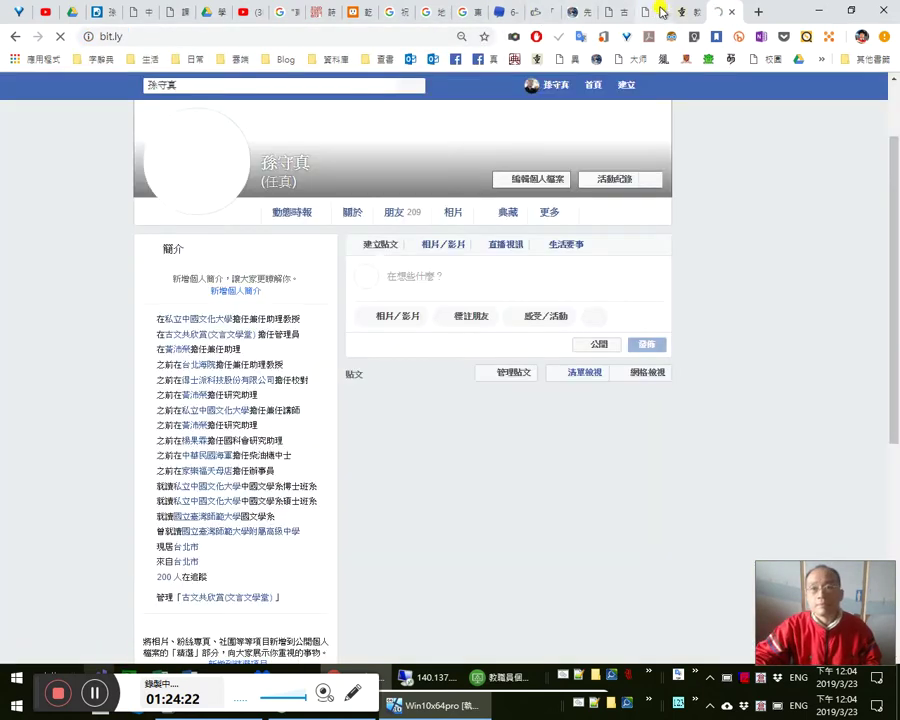
# - Look up 耿耿於懷 in the MOE dictionary and examine its 文天祥〈賀前人正〉 quotation
pyautogui.click(685, 12)
pyautogui.click(336, 281)
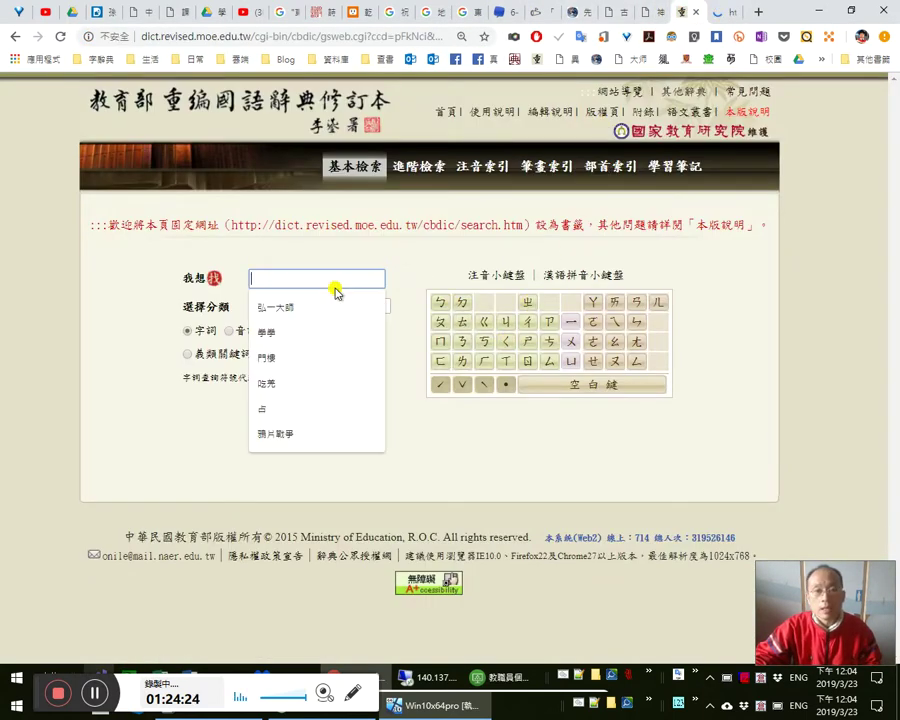
pyautogui.write('s')
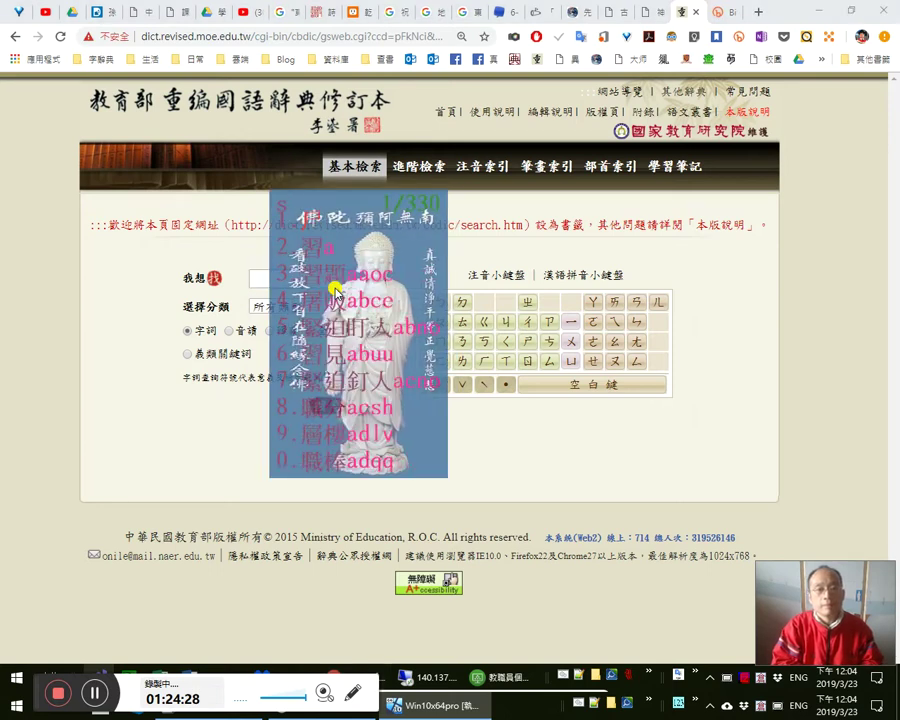
pyautogui.write('fyy')
pyautogui.press('space')
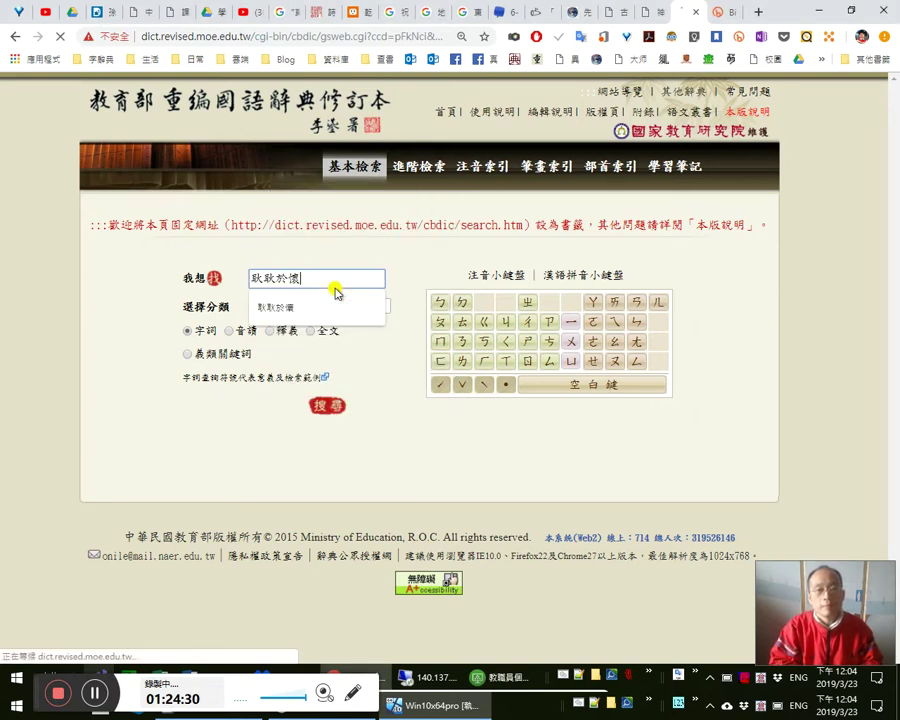
pyautogui.press('Return')
pyautogui.scroll(-2, 444, 496)
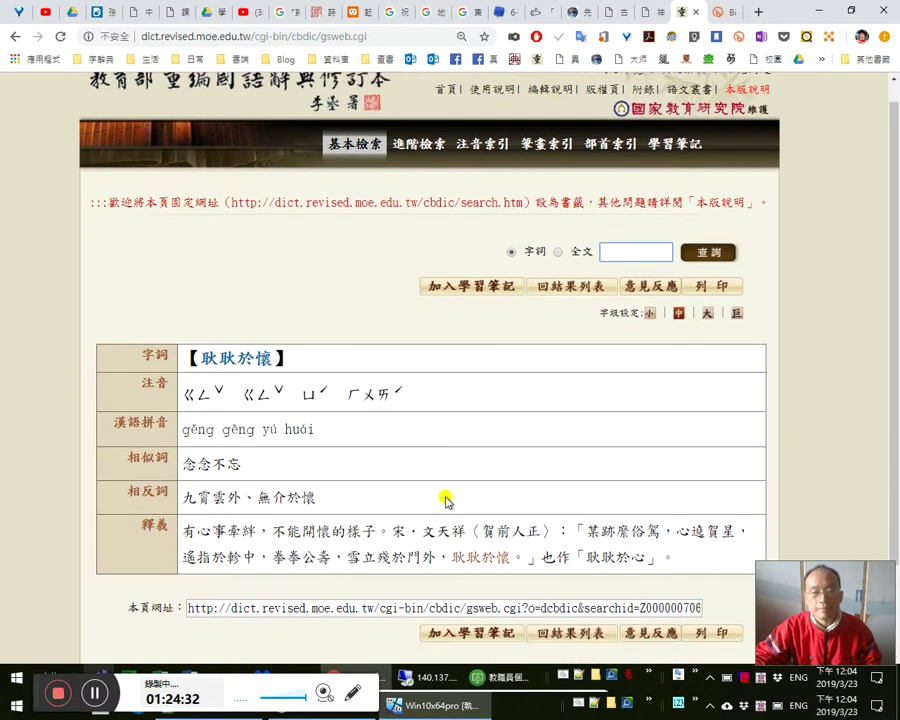
pyautogui.moveTo(522, 446); pyautogui.dragTo(286, 447)
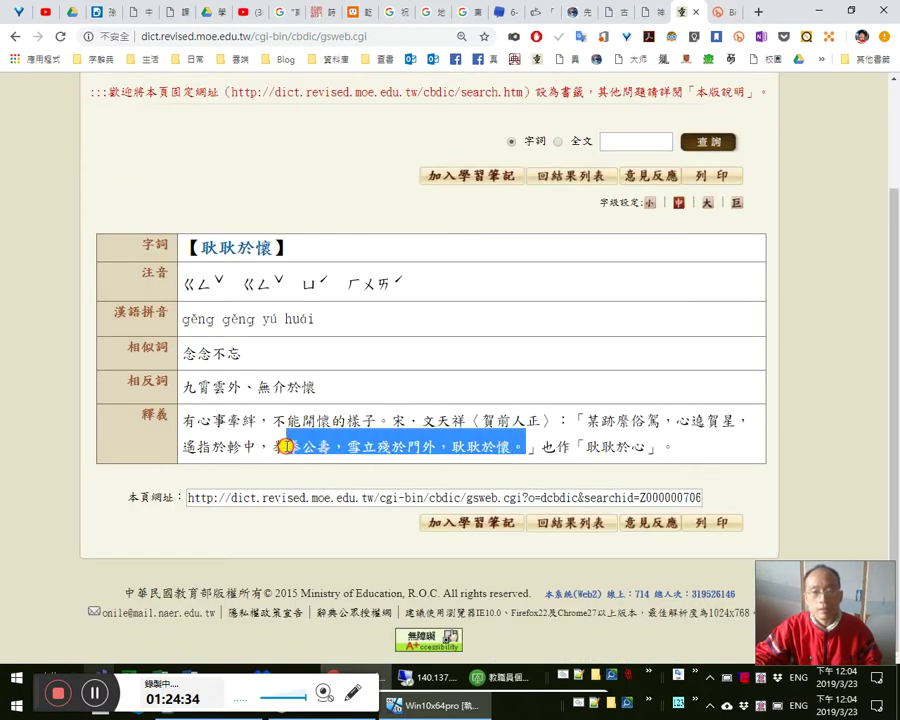
pyautogui.click(262, 443)
pyautogui.doubleClick(727, 424)
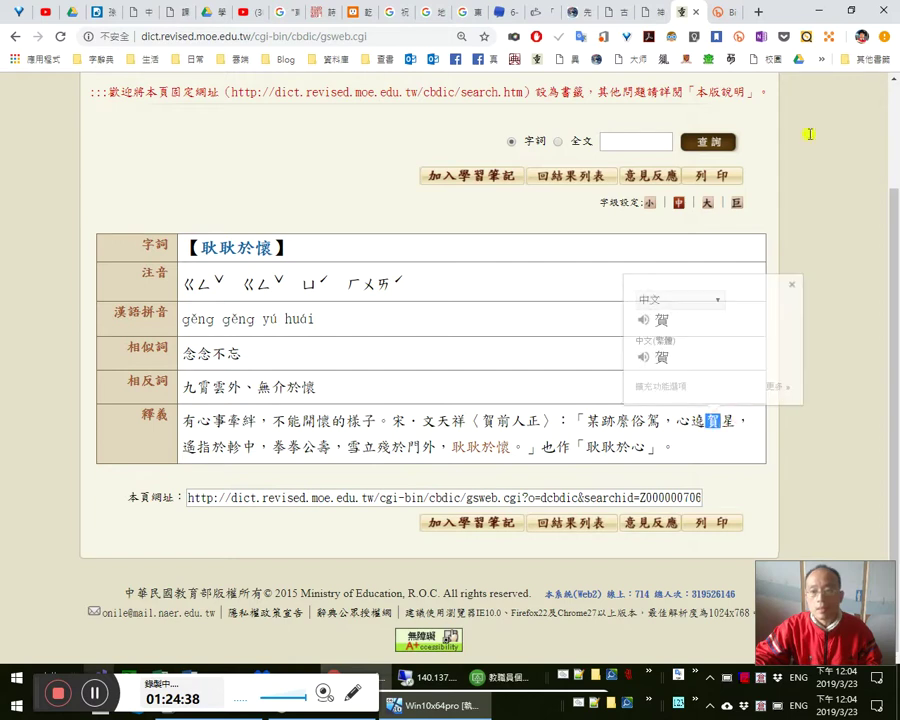
pyautogui.click(727, 14)
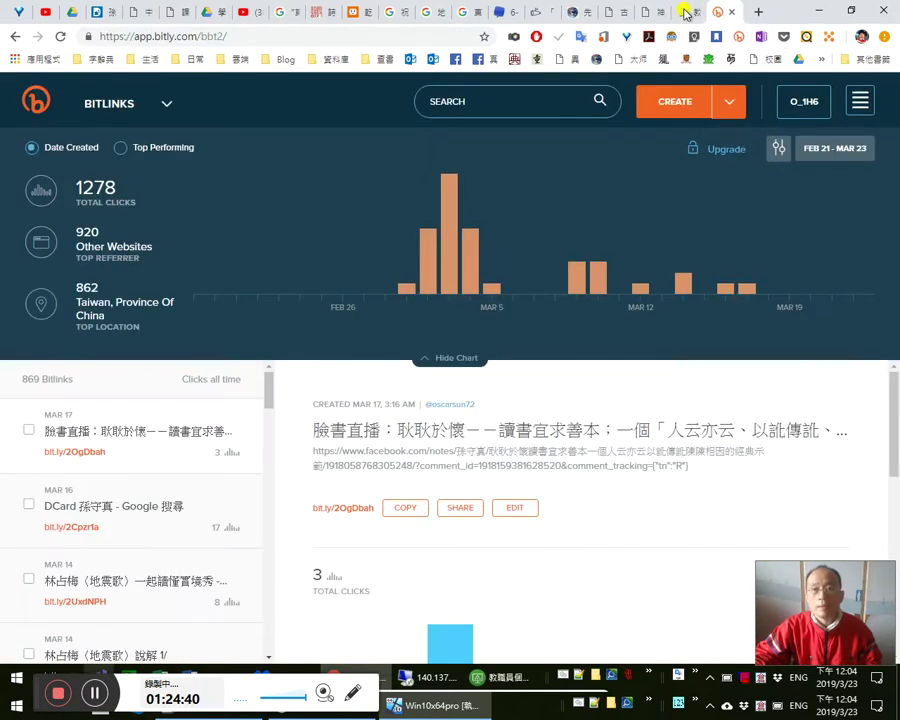
# - Glance at the 耿耿於懷 entry, then copy the bit.ly/2OgDbah short link in Bitly
pyautogui.click(683, 12)
pyautogui.scroll(3, 511, 272)
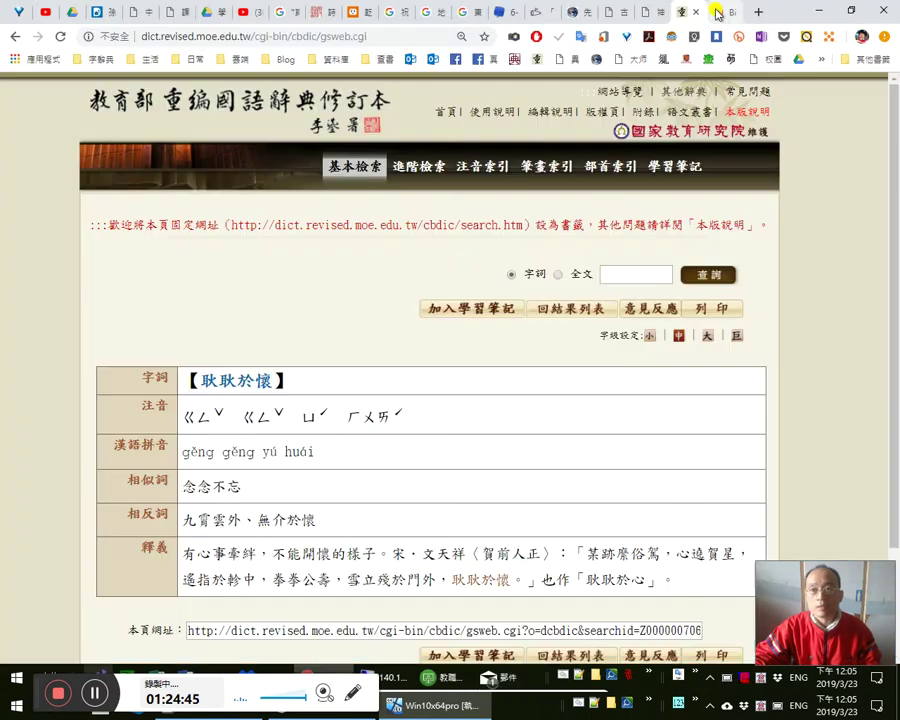
pyautogui.click(716, 12)
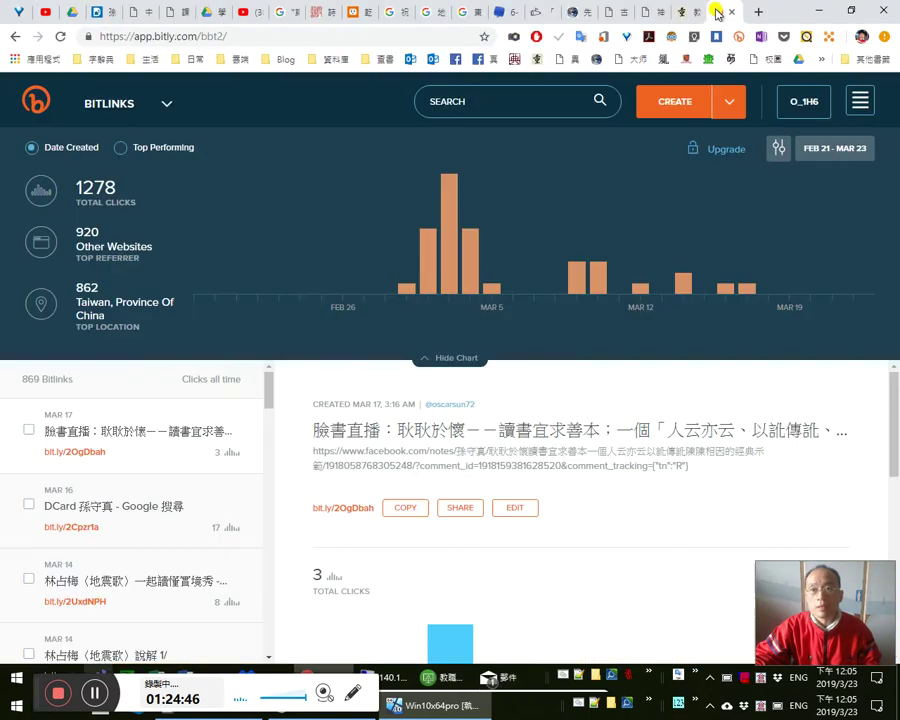
pyautogui.click(410, 506)
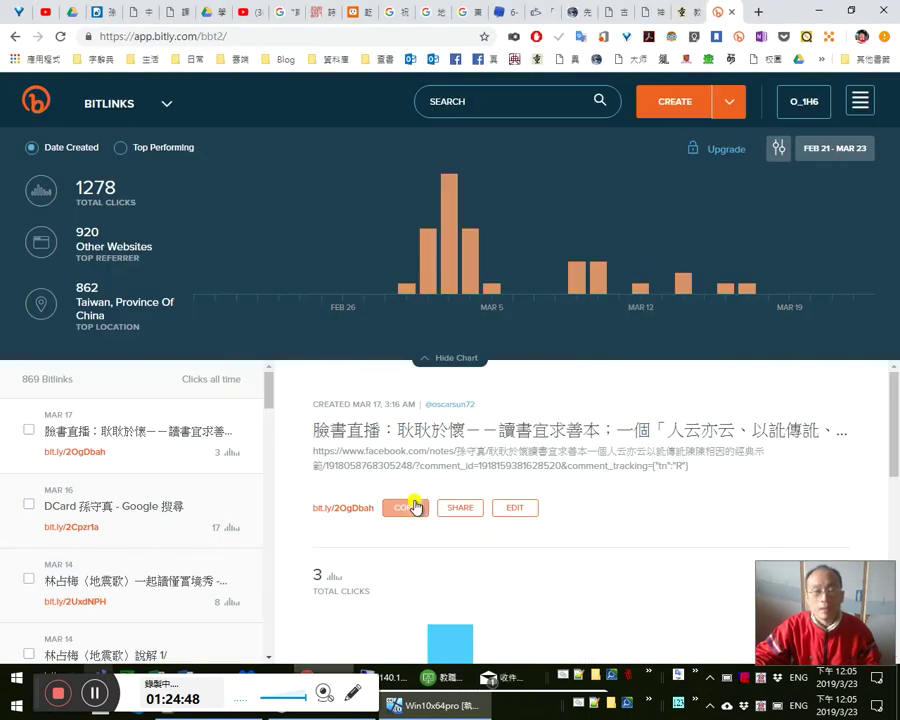
pyautogui.scroll(-5, 247, 512)
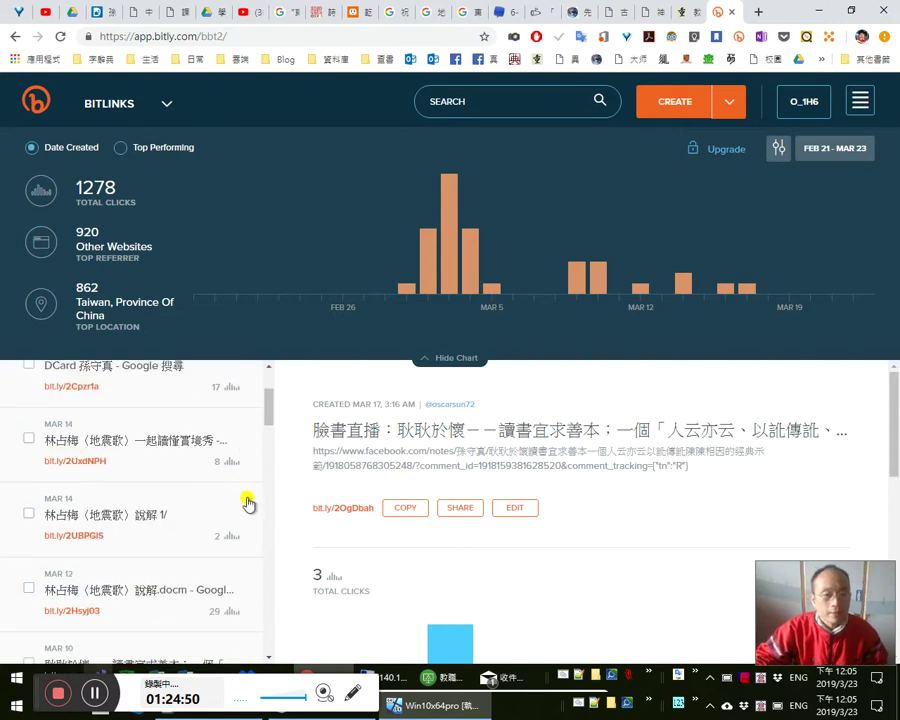
# - Search Bitlinks for 耿耿於懷 and open the second result's reading-notes page
pyautogui.click(530, 102)
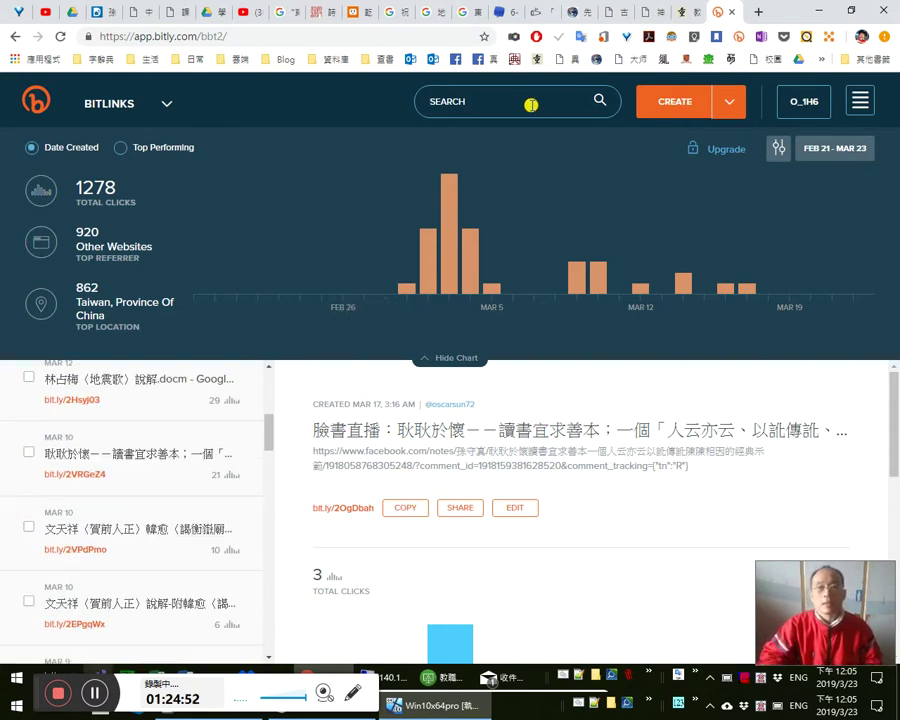
pyautogui.write('s[')
pyautogui.write('耿耿於懷')
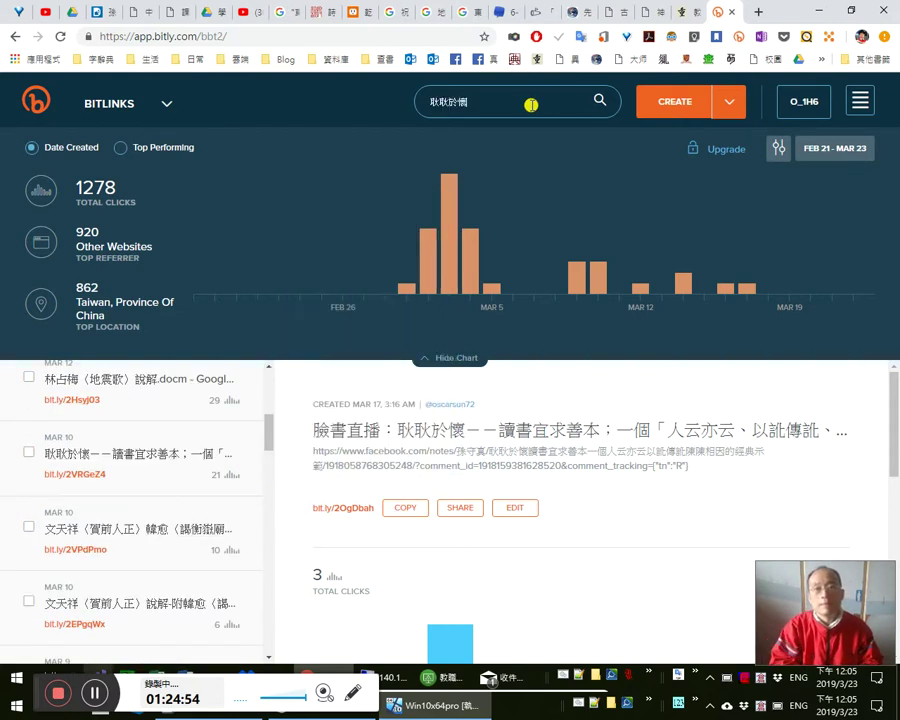
pyautogui.press('Return')
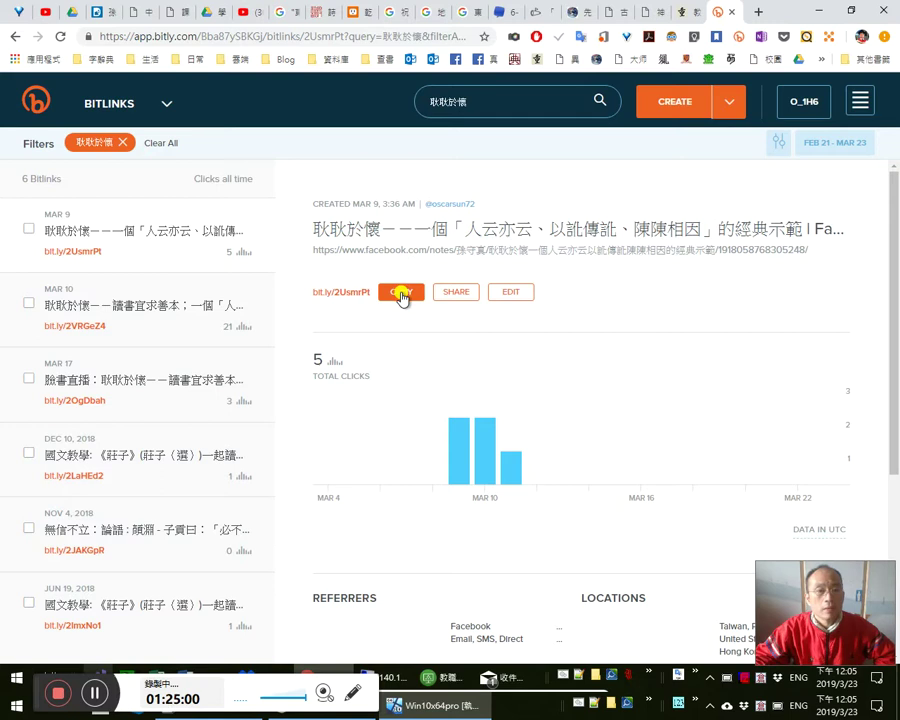
pyautogui.click(128, 306)
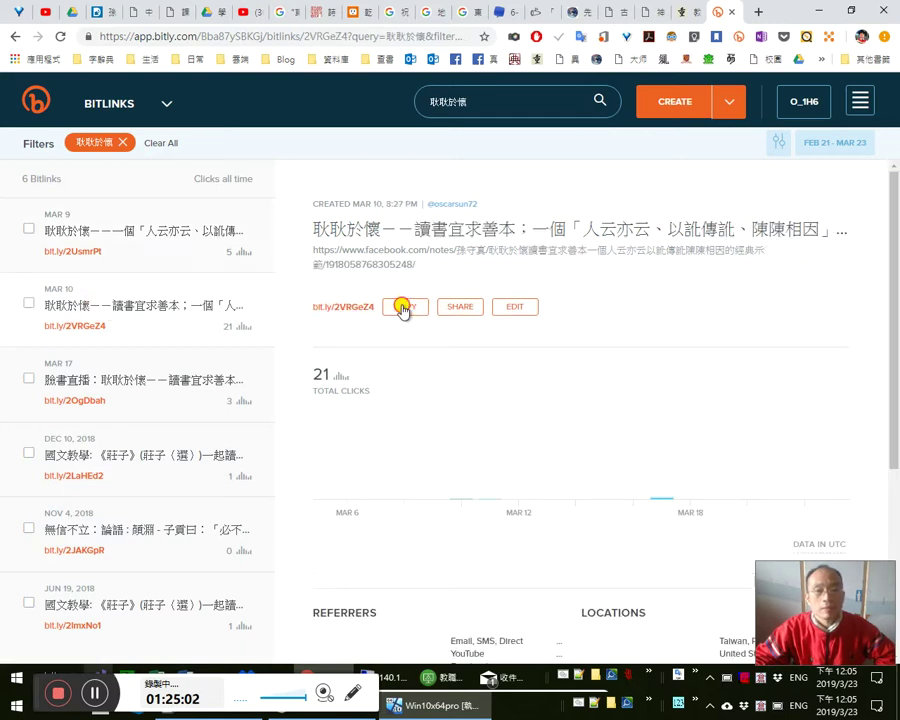
pyautogui.click(332, 306)
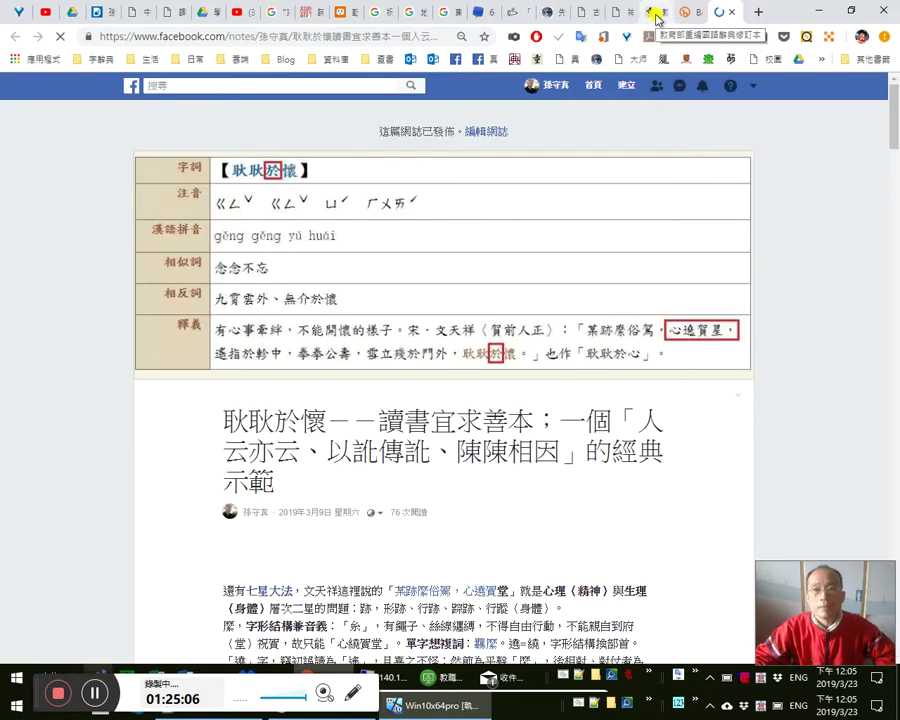
# - Return to the dictionary entry and bring up the email draft to the dictionary
pyautogui.click(657, 18)
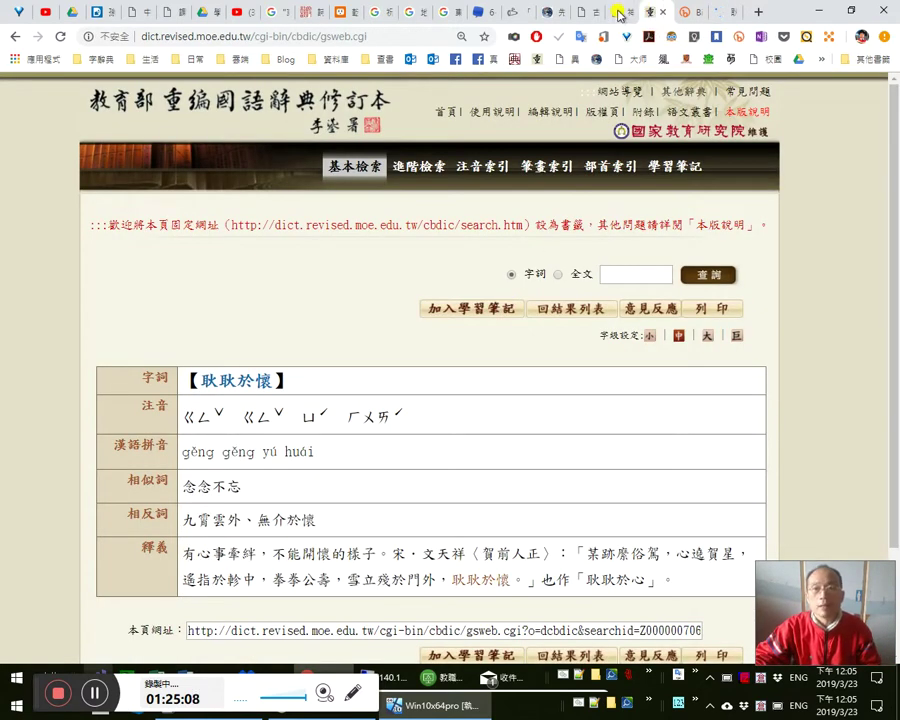
pyautogui.click(620, 14)
pyautogui.click(660, 15)
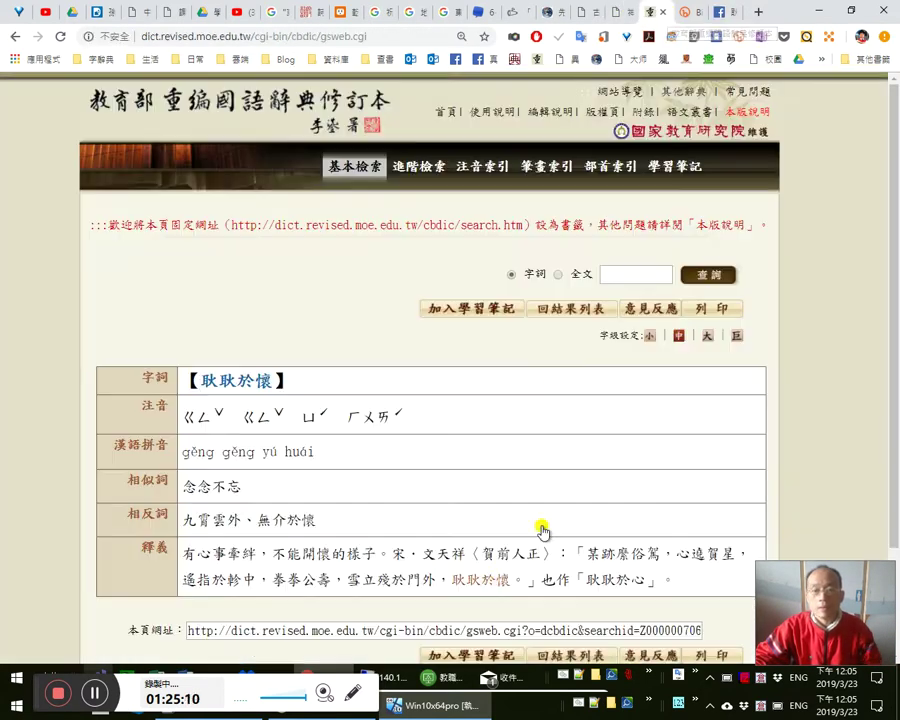
pyautogui.click(480, 680)
# - Start the message body with the greeting 敬啟者： on its own line
pyautogui.click(513, 191)
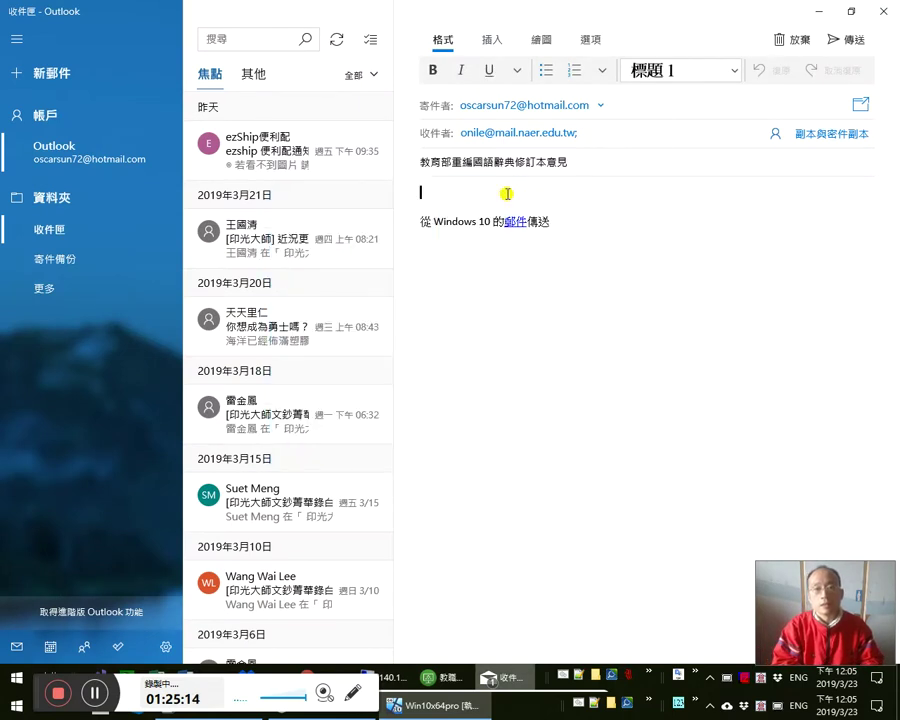
pyautogui.write('敬啟者：')
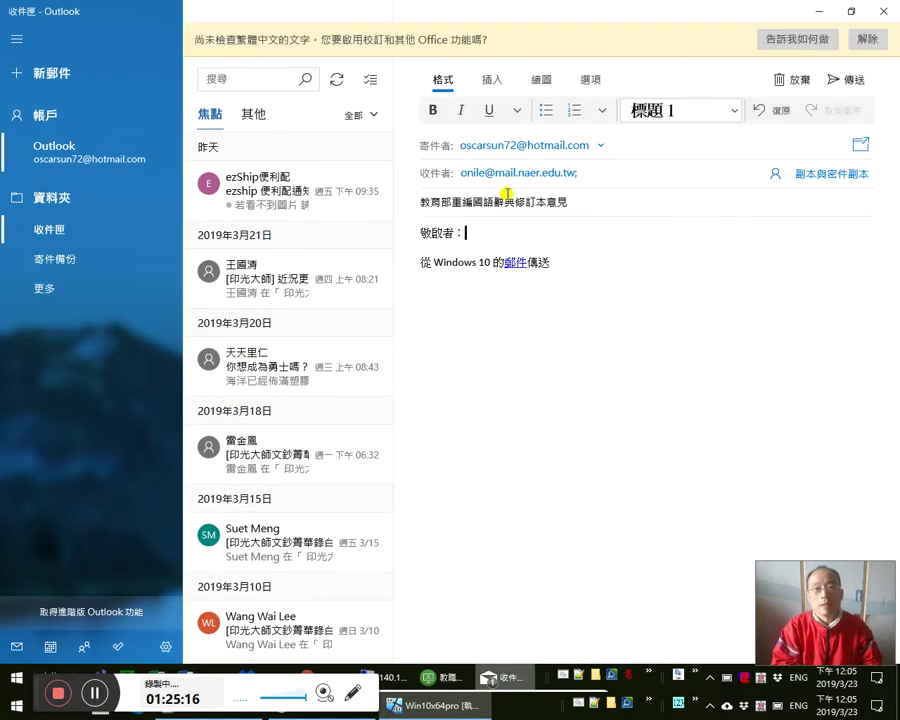
pyautogui.press('Return')
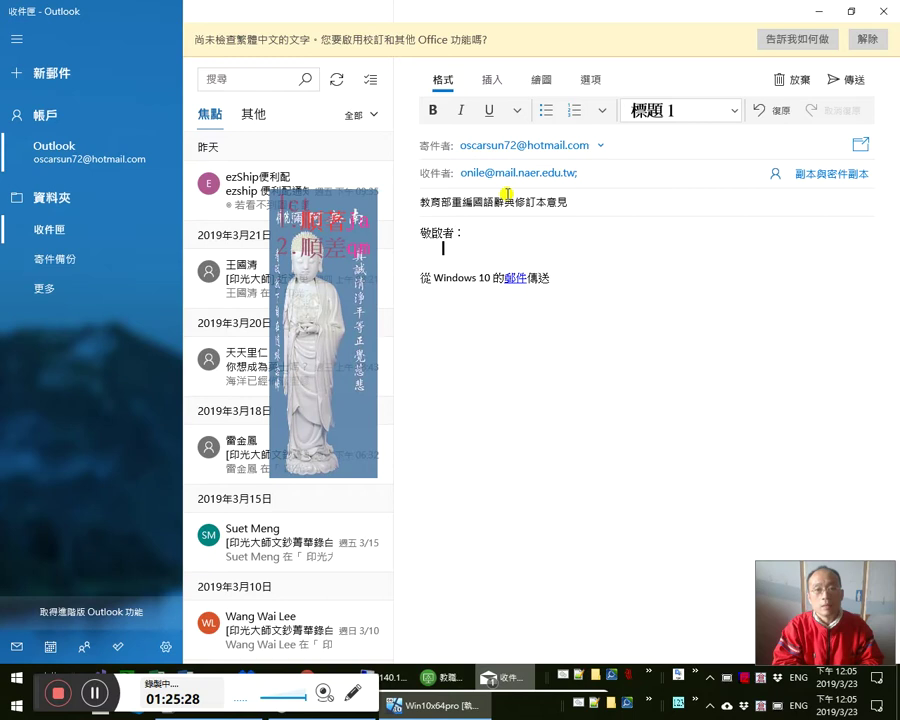
# - Report that the 耿耿於懷 entry's citation is wrong, with omitted text and mispunctuation
pyautogui.write('共所')
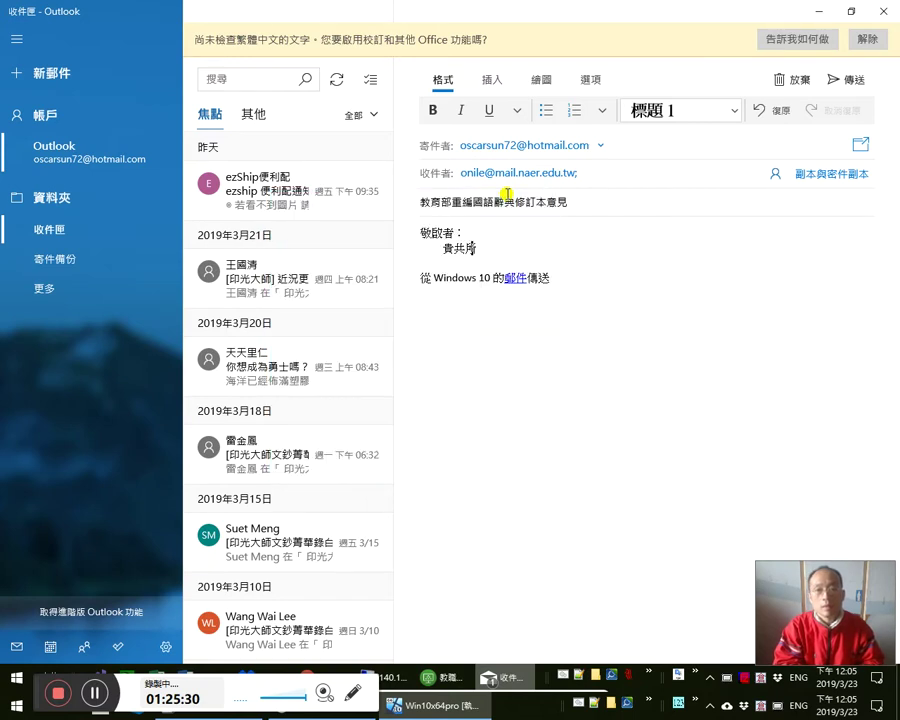
pyautogui.write('鄉人典所所鄉人')
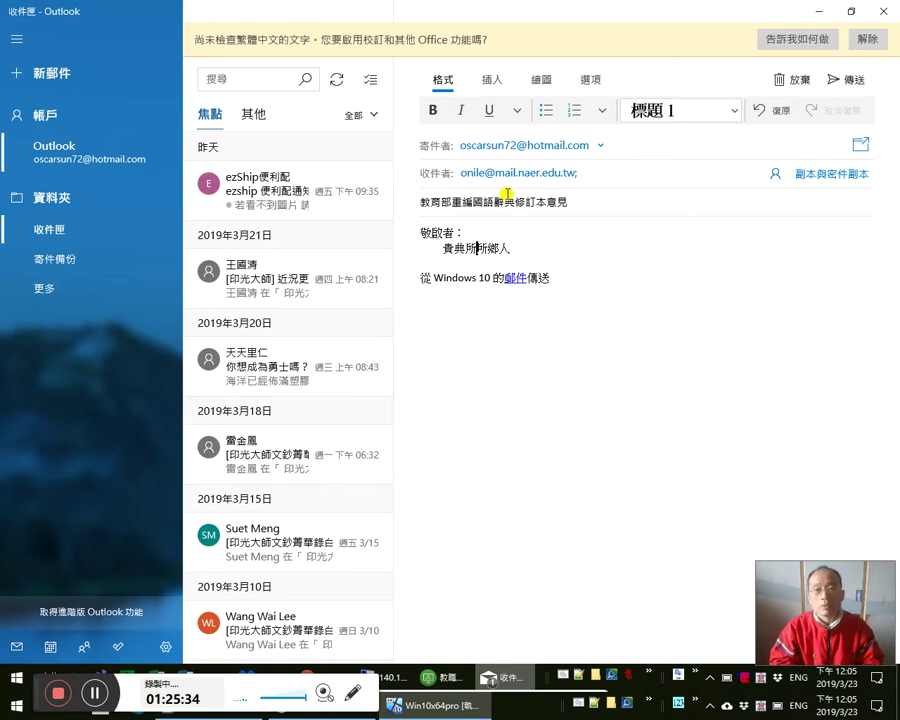
pyautogui.press('Down')
pyautogui.press('Escape')
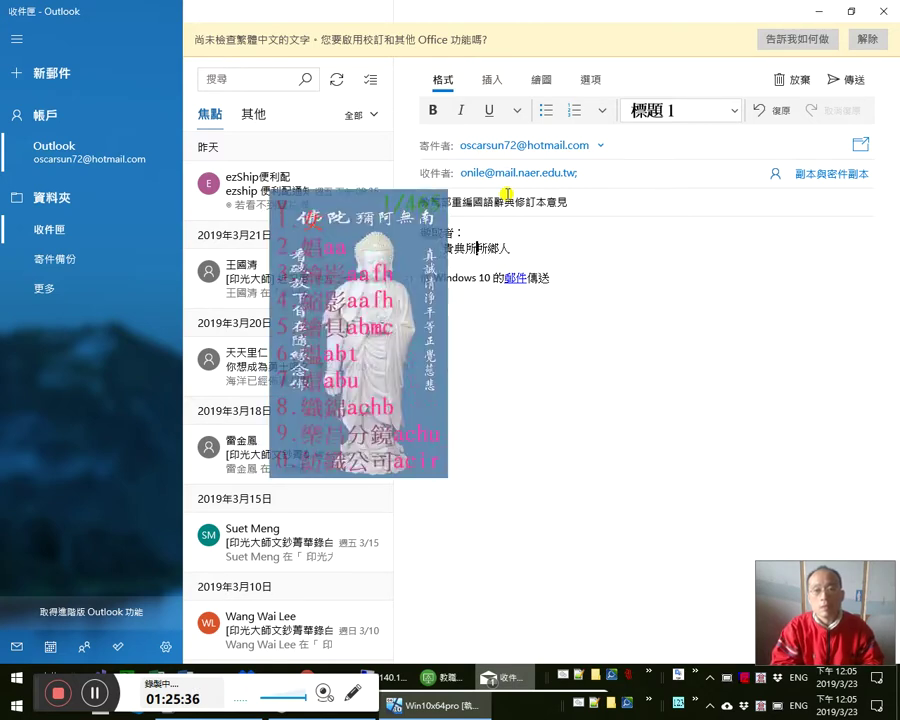
pyautogui.write('收「」')
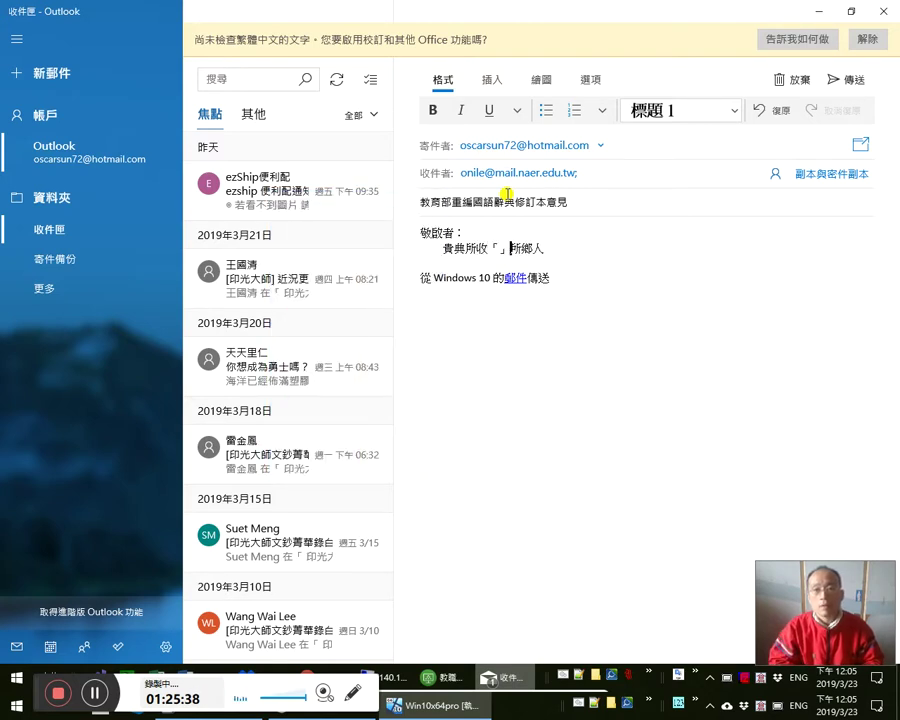
pyautogui.write('a')
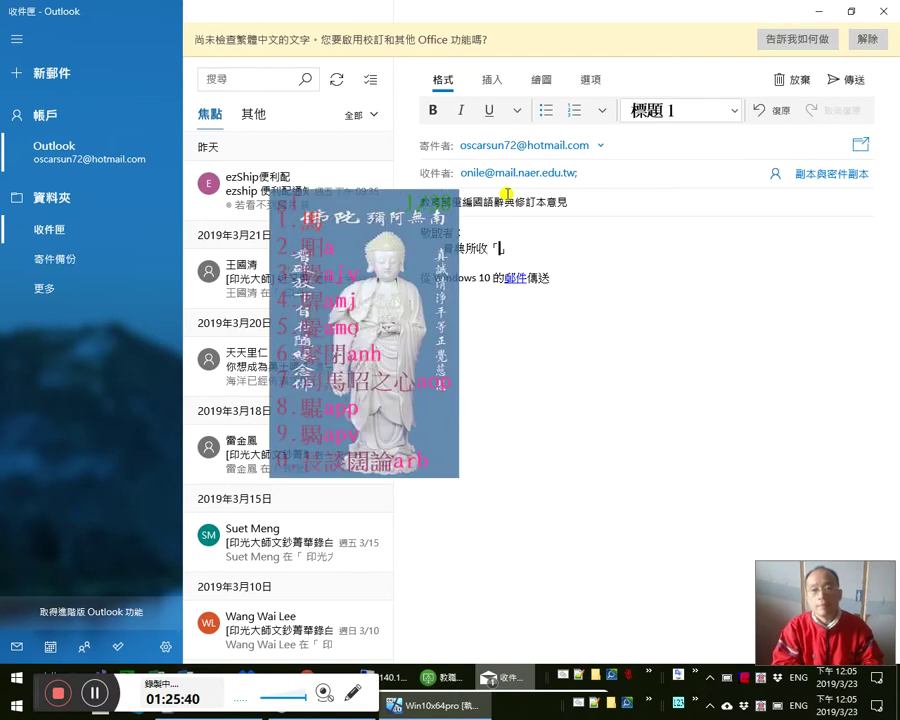
pyautogui.write('耿耿於懷')
pyautogui.write('一語')
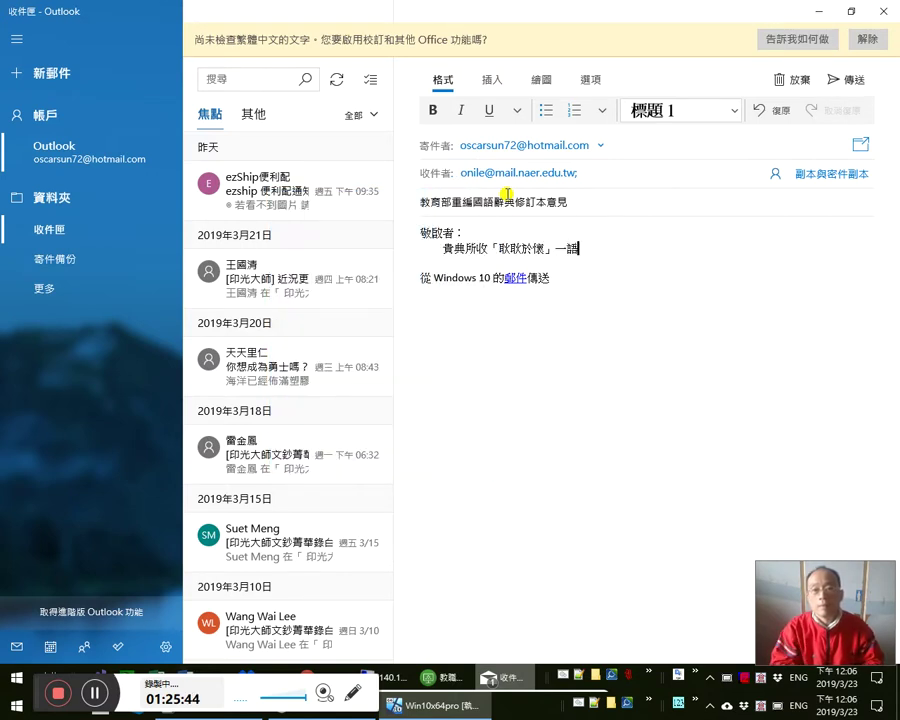
pyautogui.write('所')
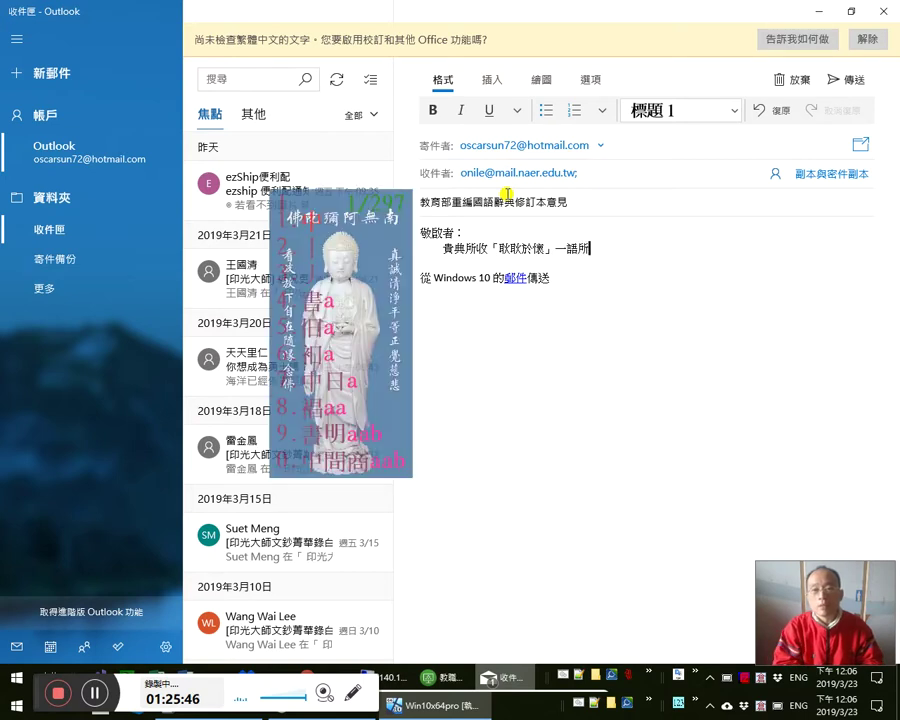
pyautogui.write('引書證有誤')
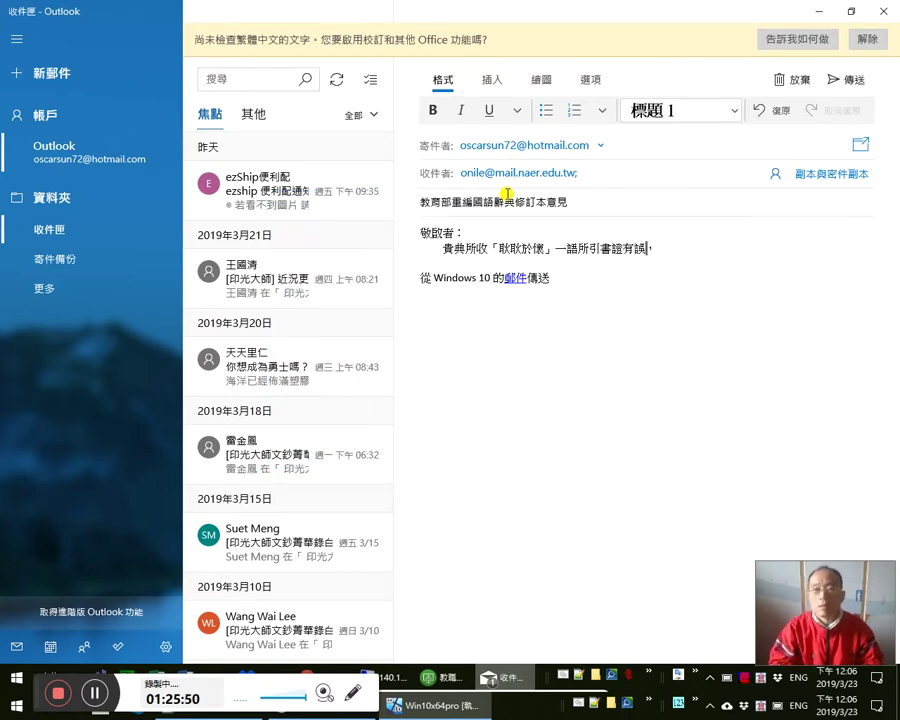
pyautogui.write('，')
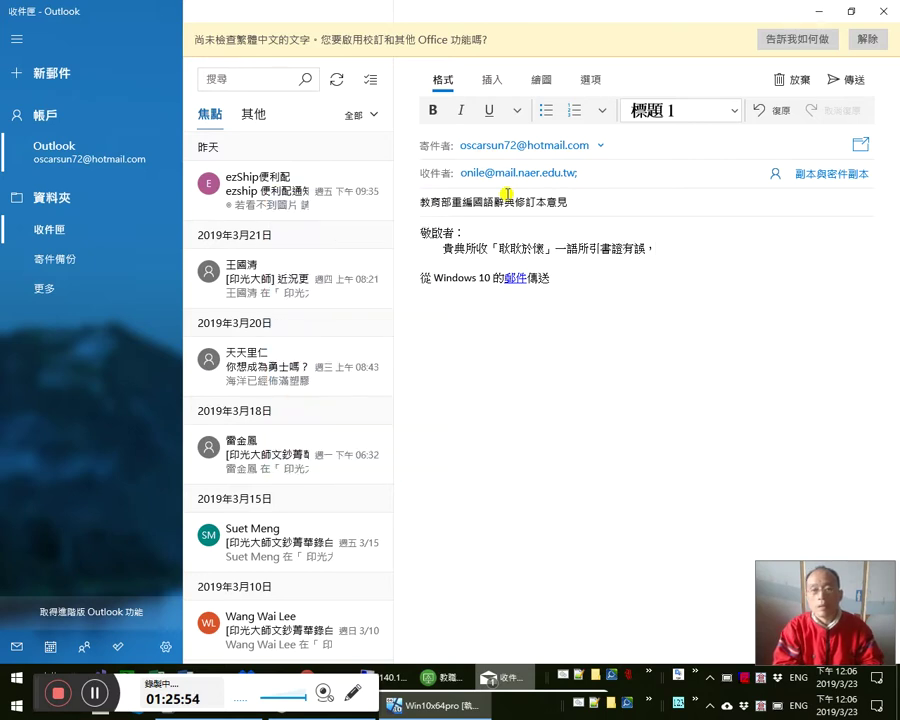
pyautogui.write('肯有敘文亦')
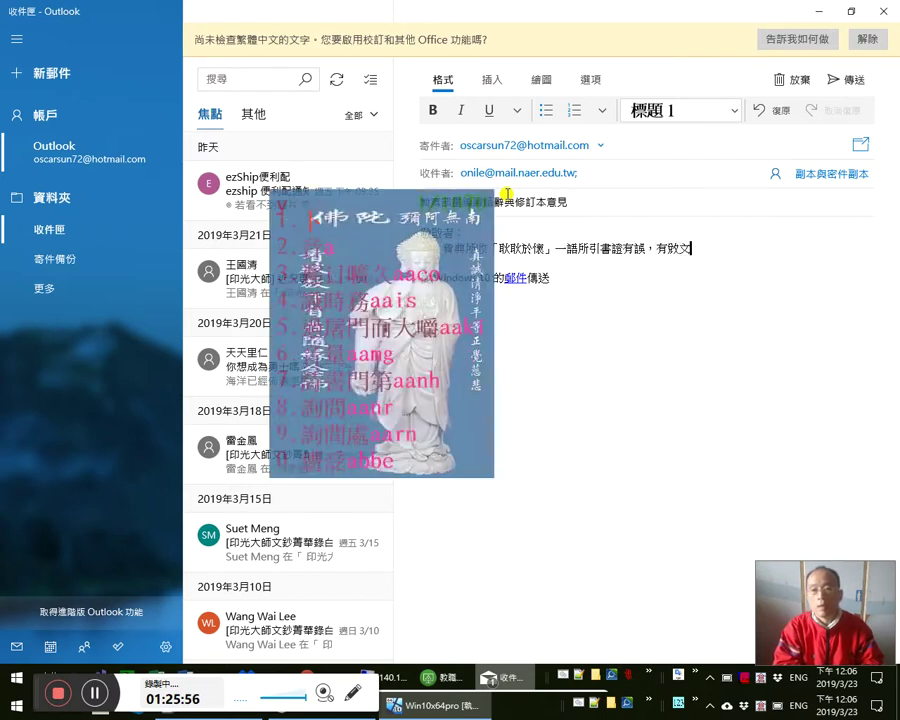
pyautogui.press('Down')
pyautogui.press('Escape')
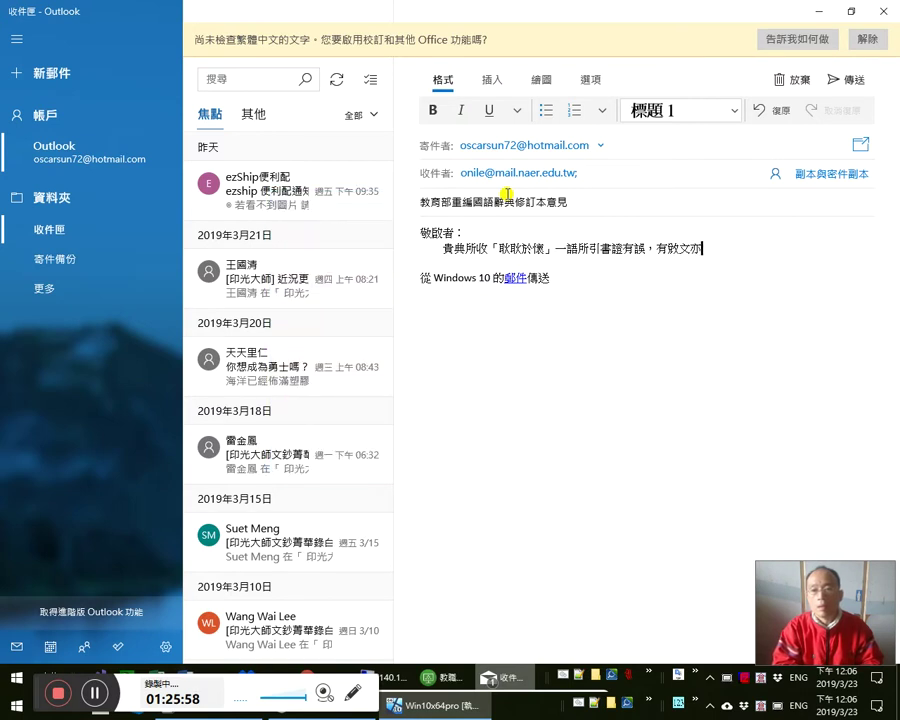
pyautogui.write('、')
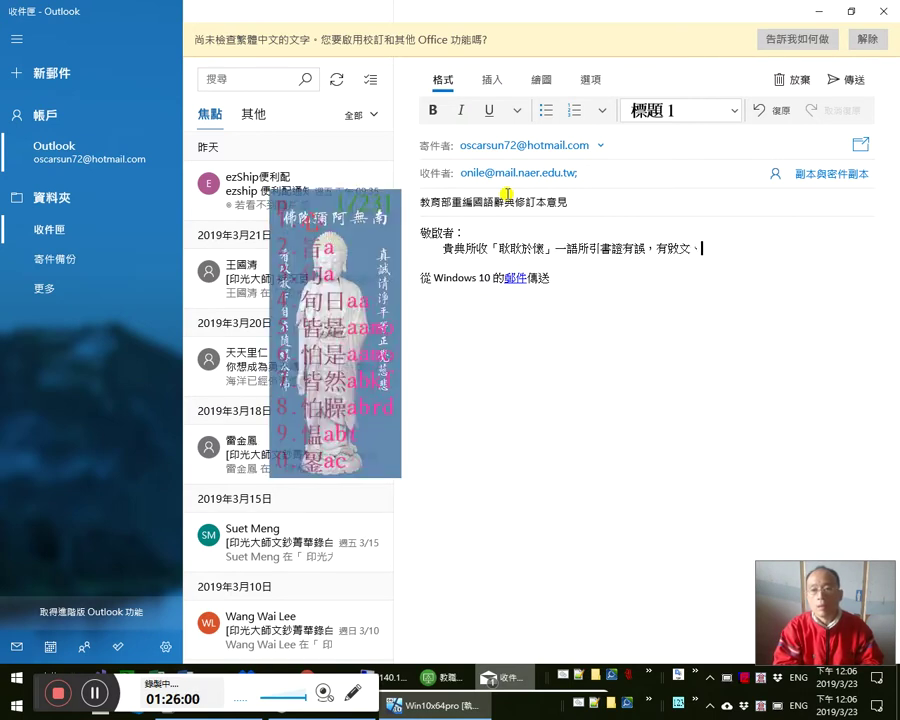
pyautogui.hotkey('shift', 'Left')
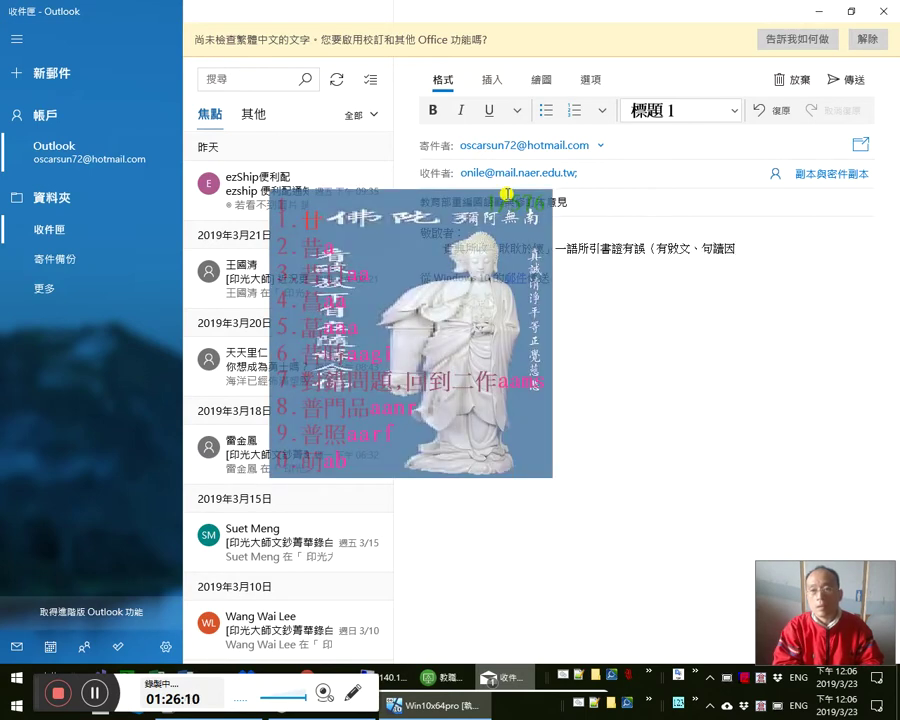
pyautogui.write('之亦誤），')
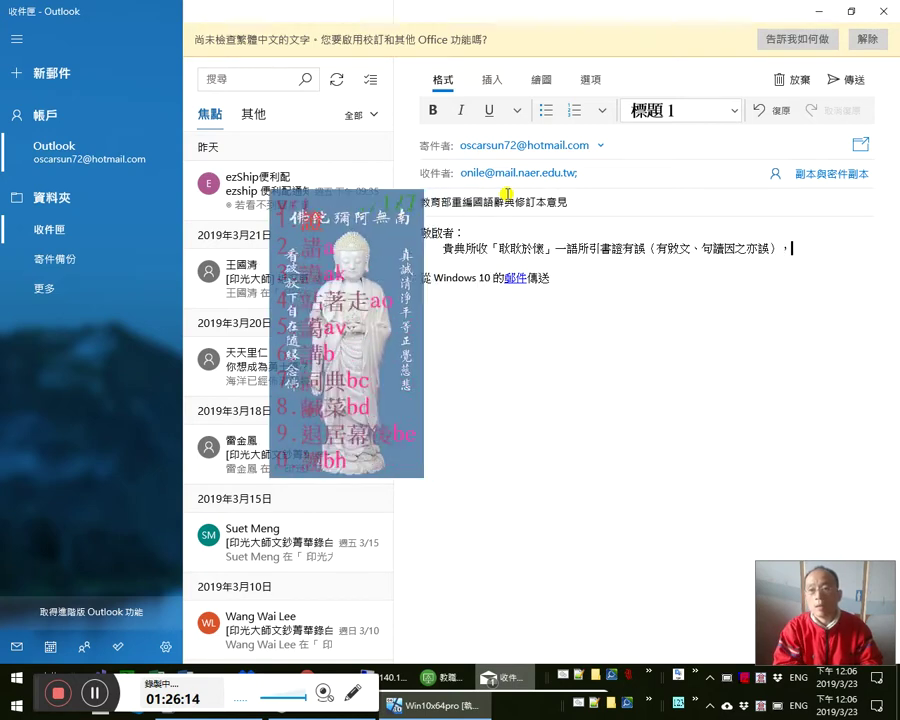
pyautogui.write('詳末學所')
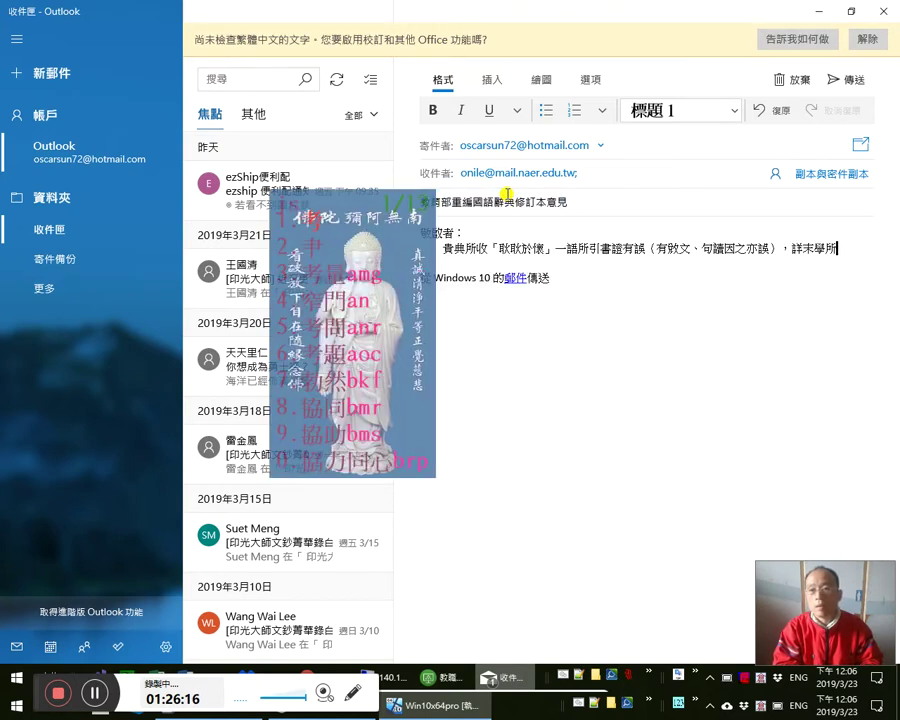
pyautogui.write('a考證')
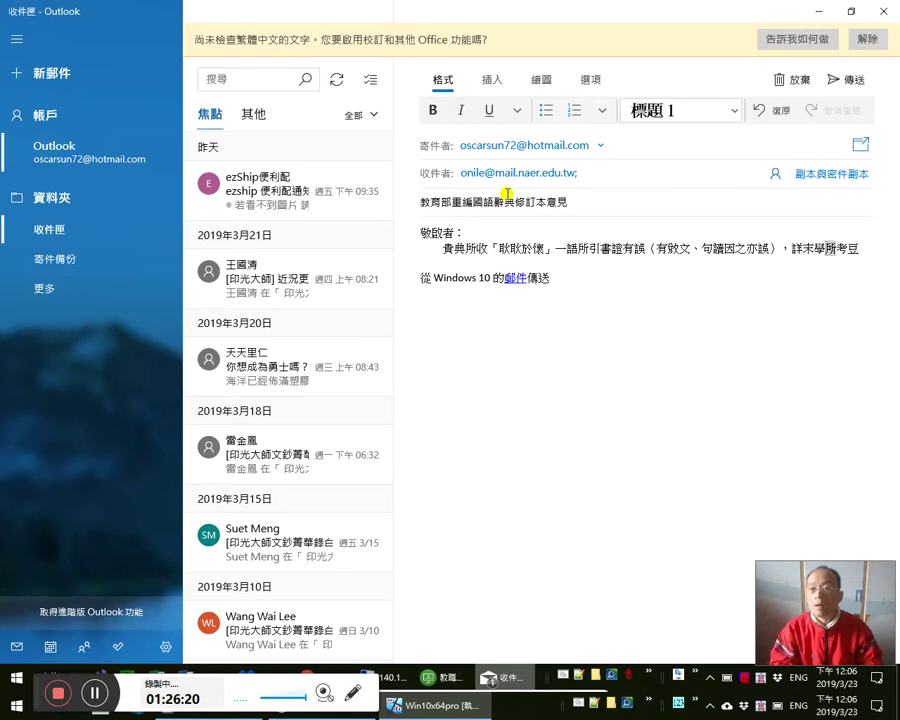
pyautogui.write('ich')
pyautogui.press('space')
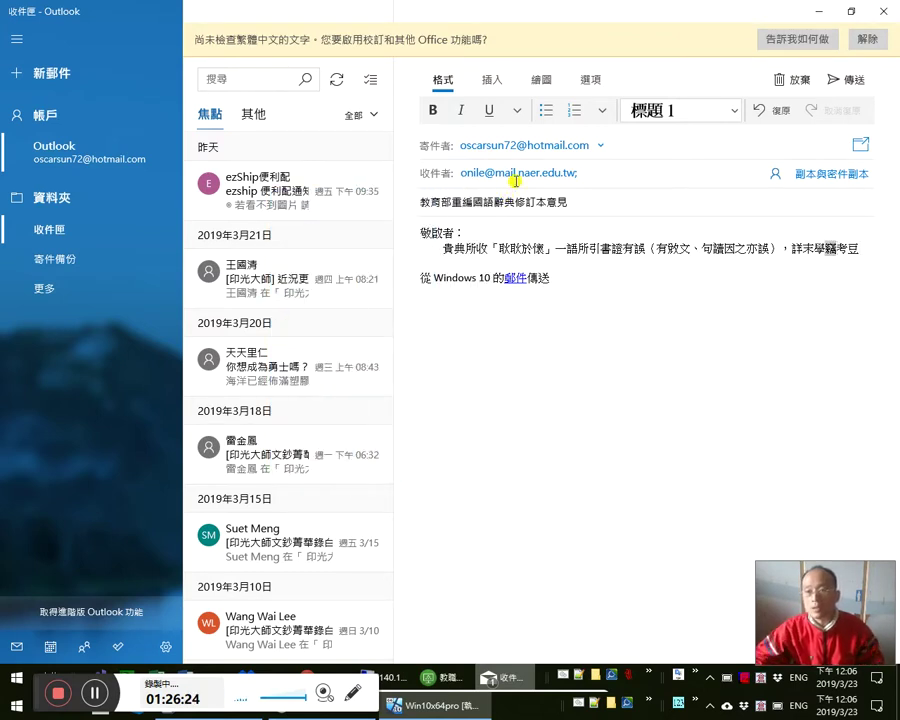
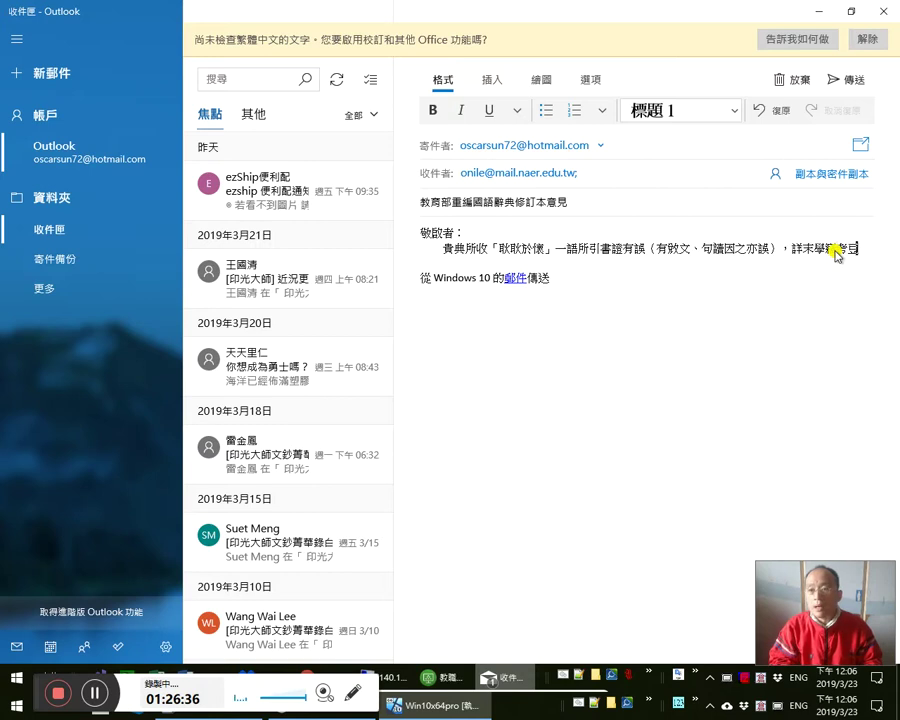
# - Finish the body sentence with 考研者〈〉，聊以獻芹，以資參考。 and switch to Chrome
pyautogui.write('研者')
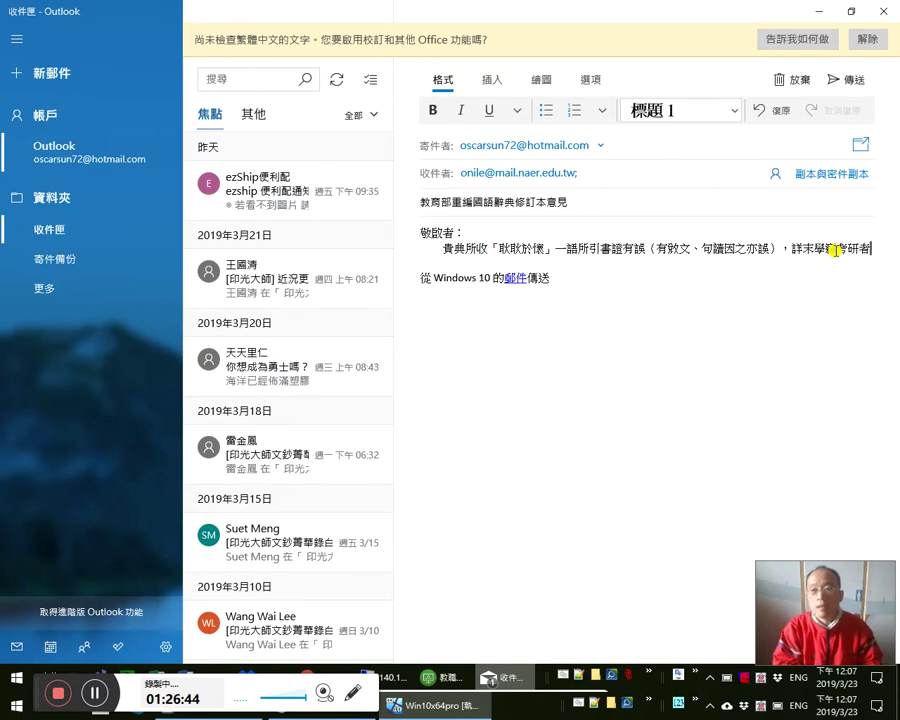
pyautogui.write('〈〉，')
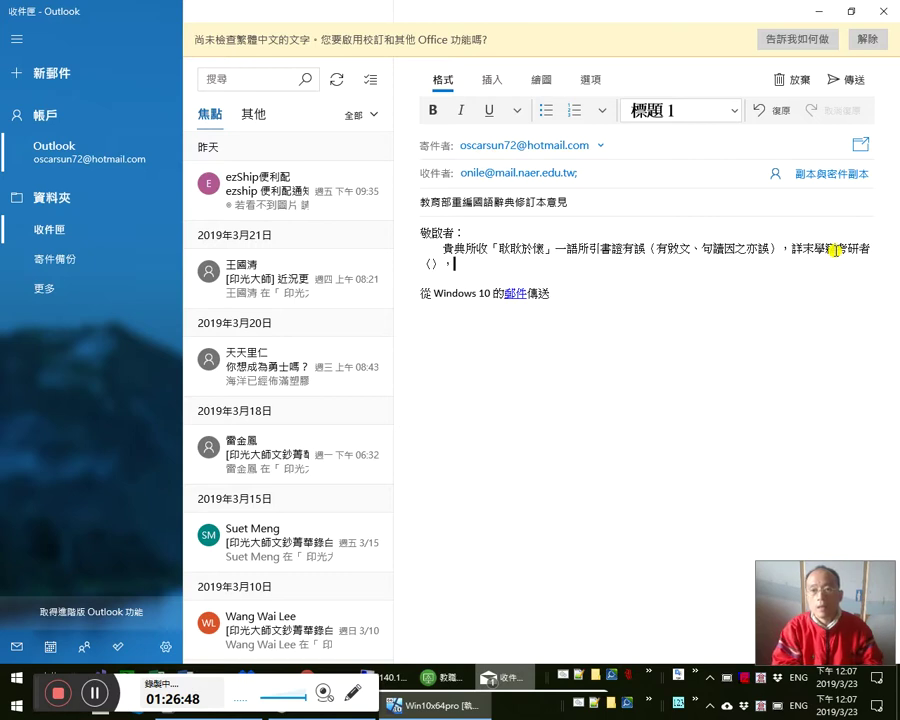
pyautogui.write('a')
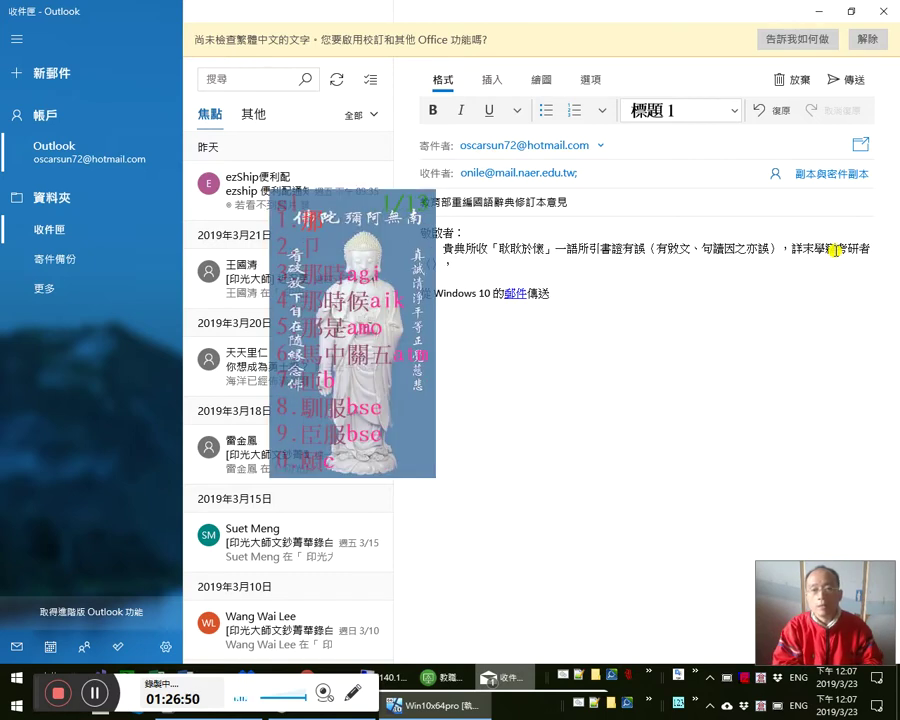
pyautogui.write('聊')
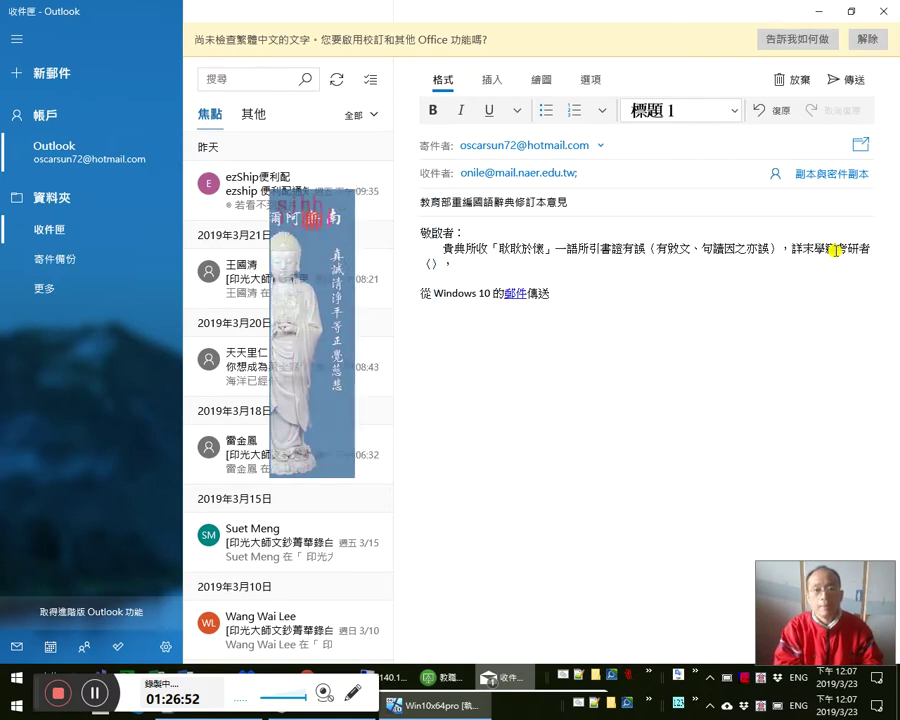
pyautogui.write('以')
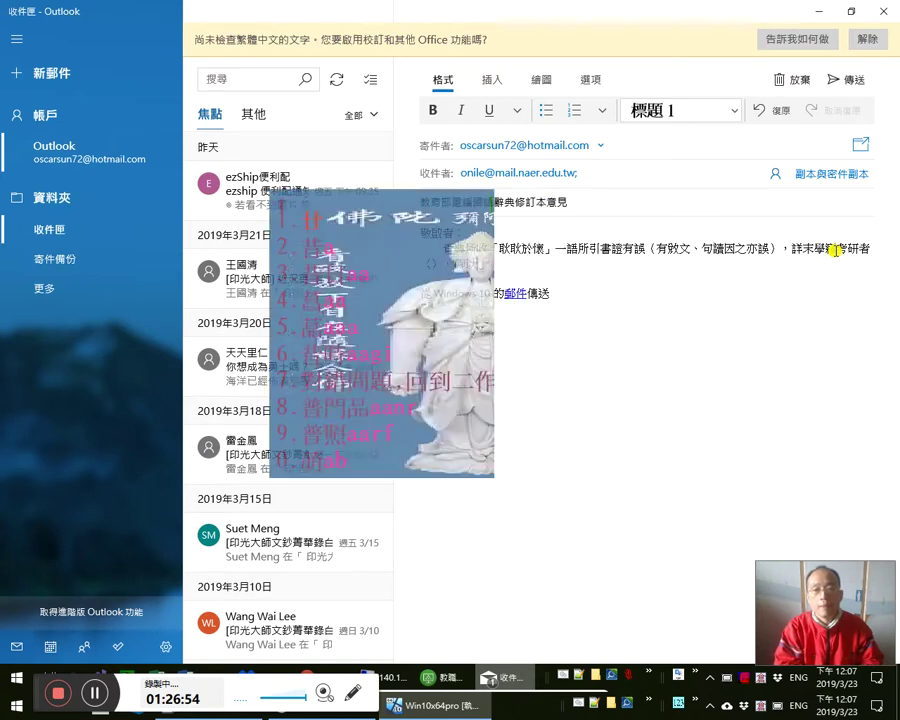
pyautogui.write('獻曝')
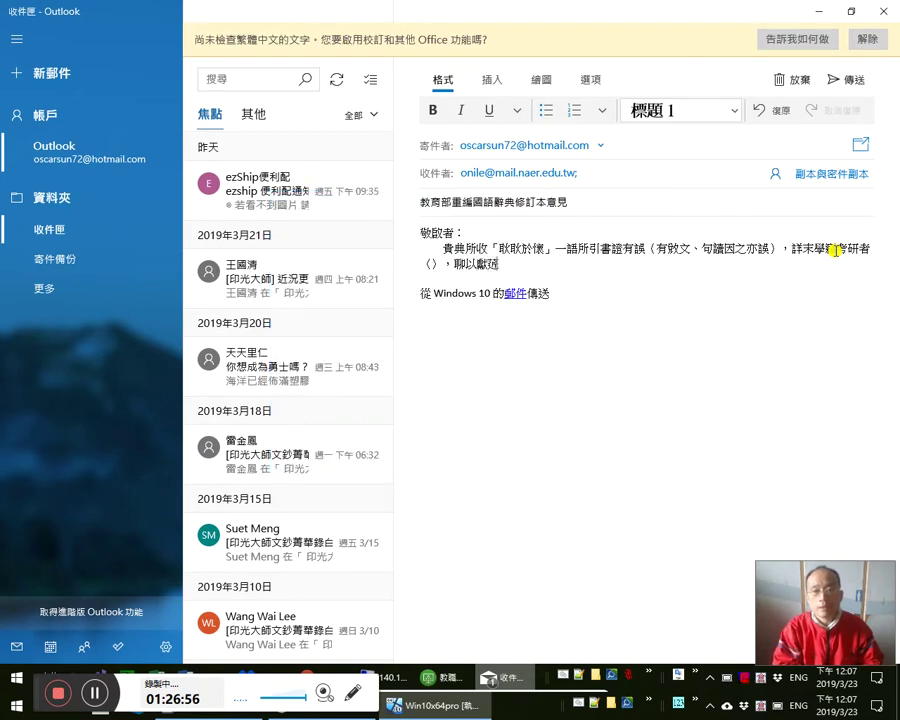
pyautogui.write('a')
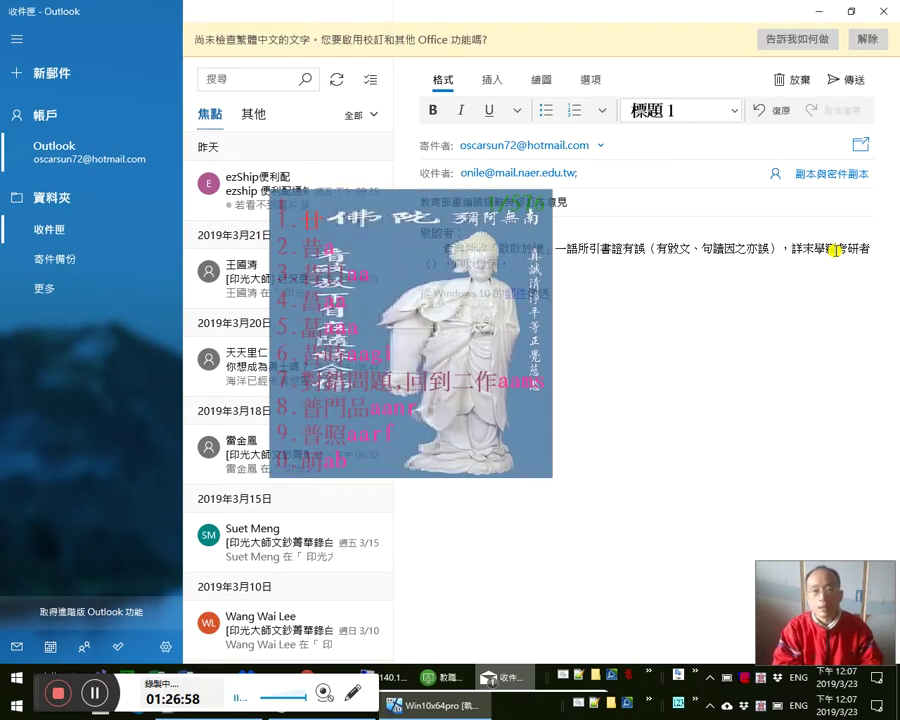
pyautogui.press('BackSpace')
pyautogui.write('a芹，')
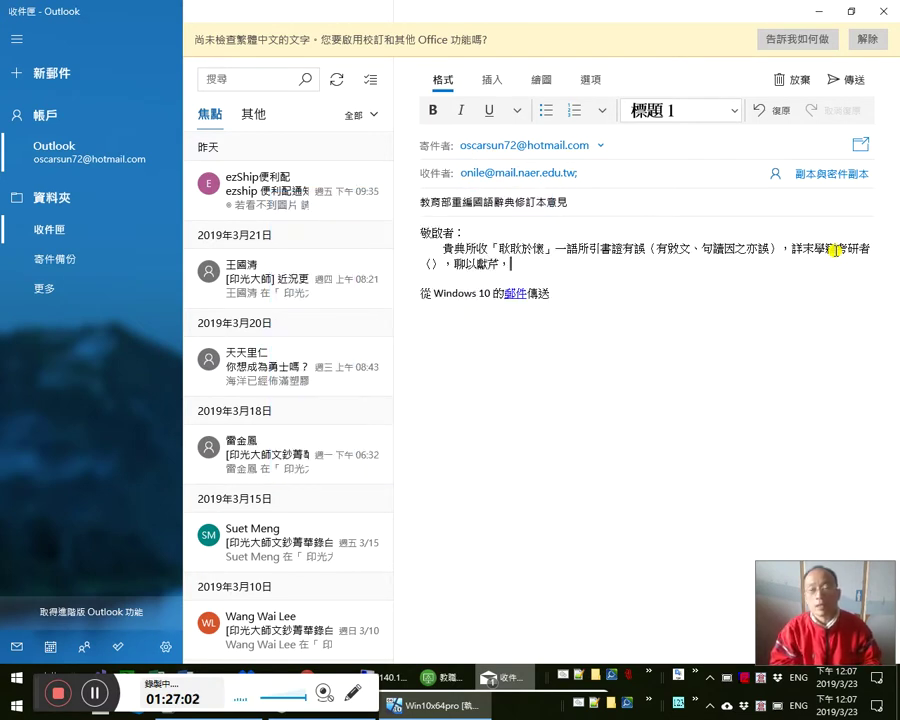
pyautogui.write('以')
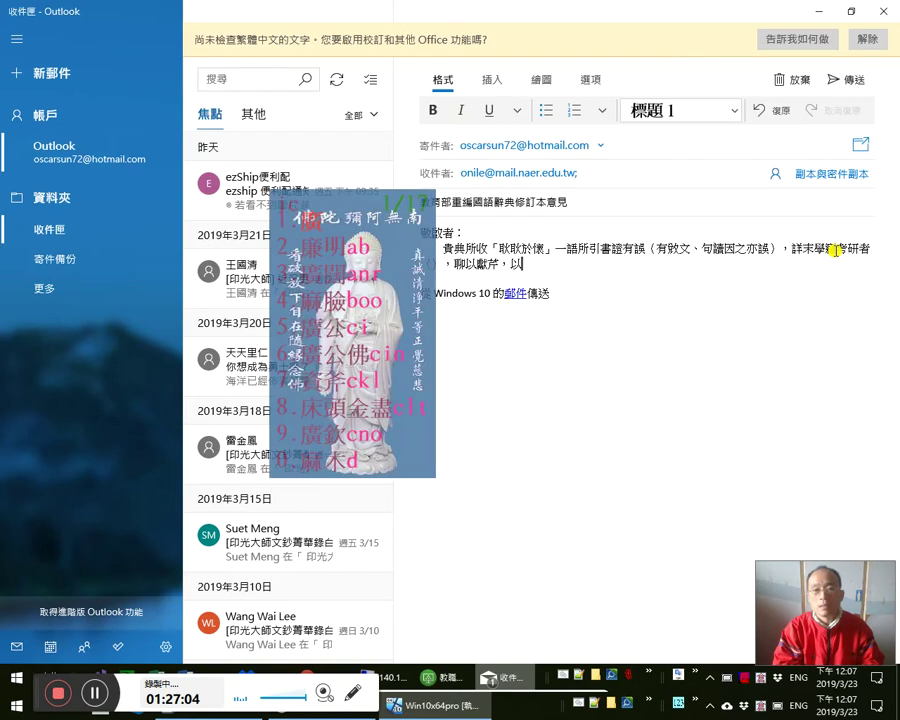
pyautogui.write('a資優生')
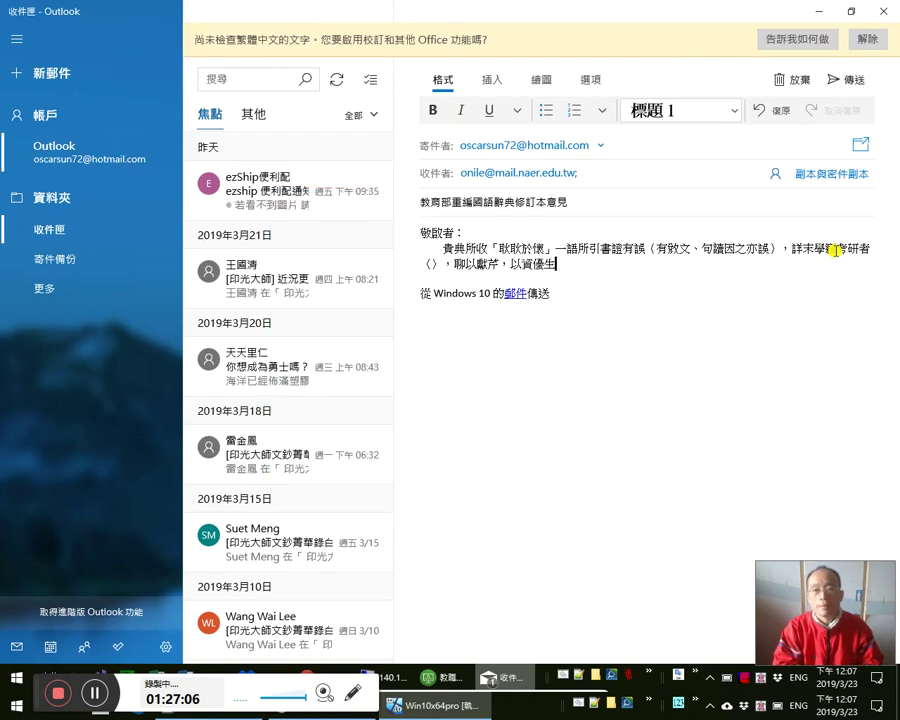
pyautogui.write('參考')
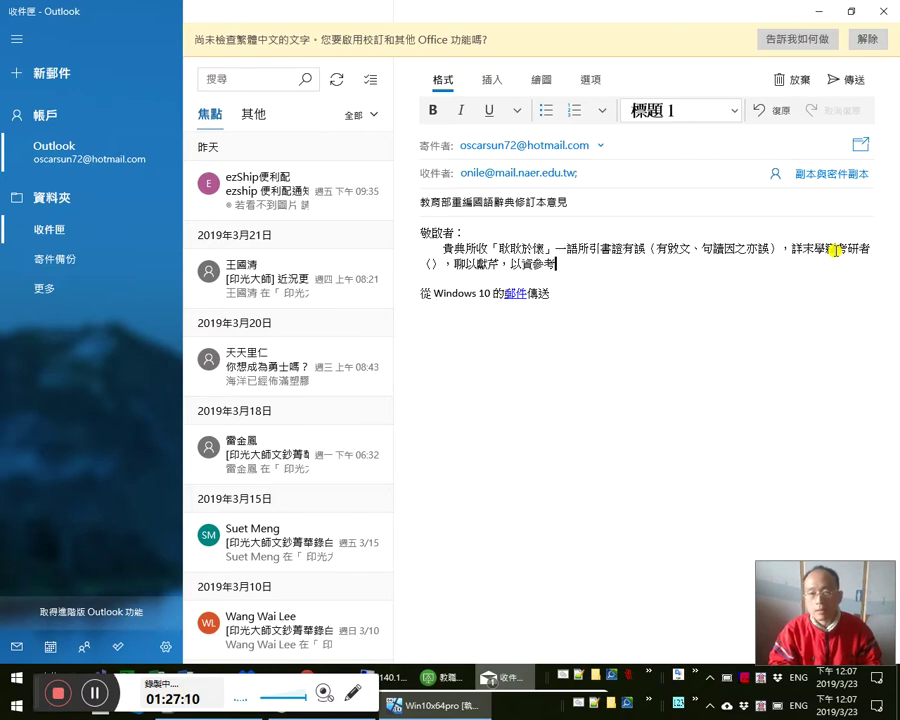
pyautogui.write('。')
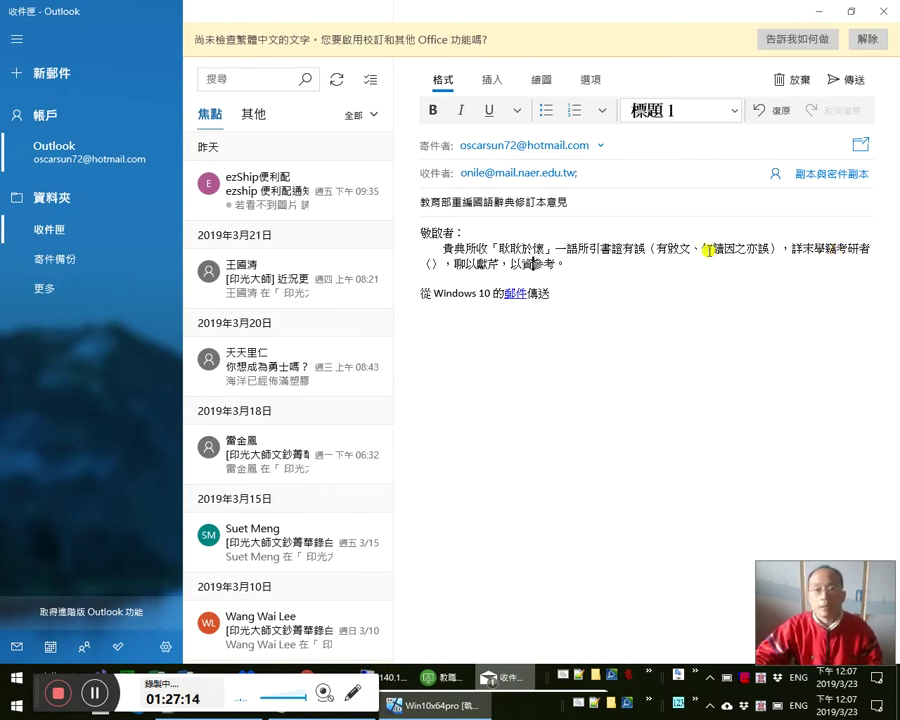
pyautogui.hotkey('alt', 'Tab')
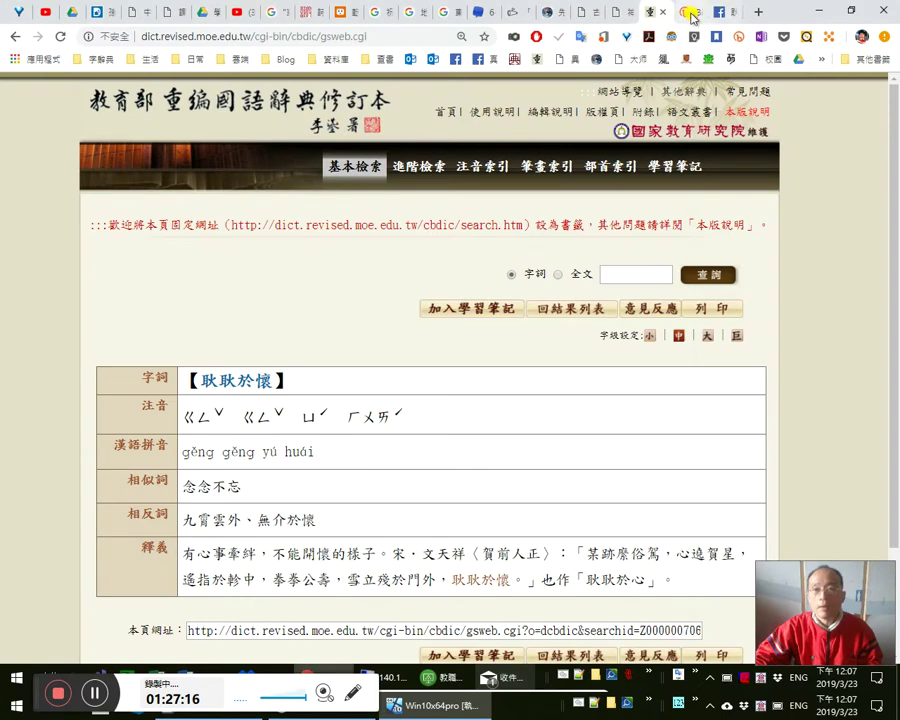
# - Copy the Facebook note's title from its page in Chrome
pyautogui.click(688, 12)
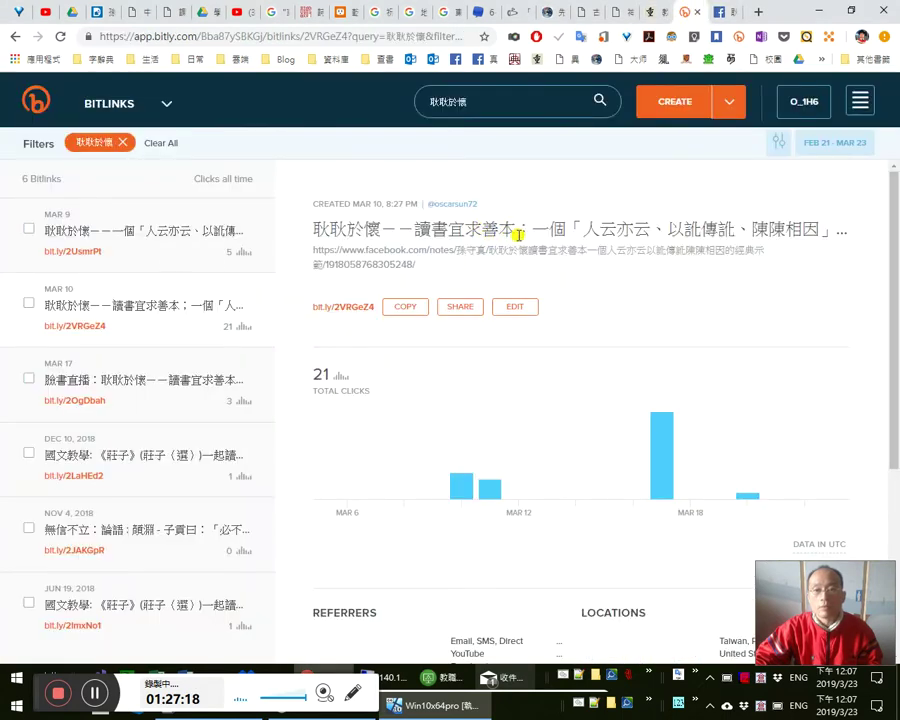
pyautogui.click(450, 306)
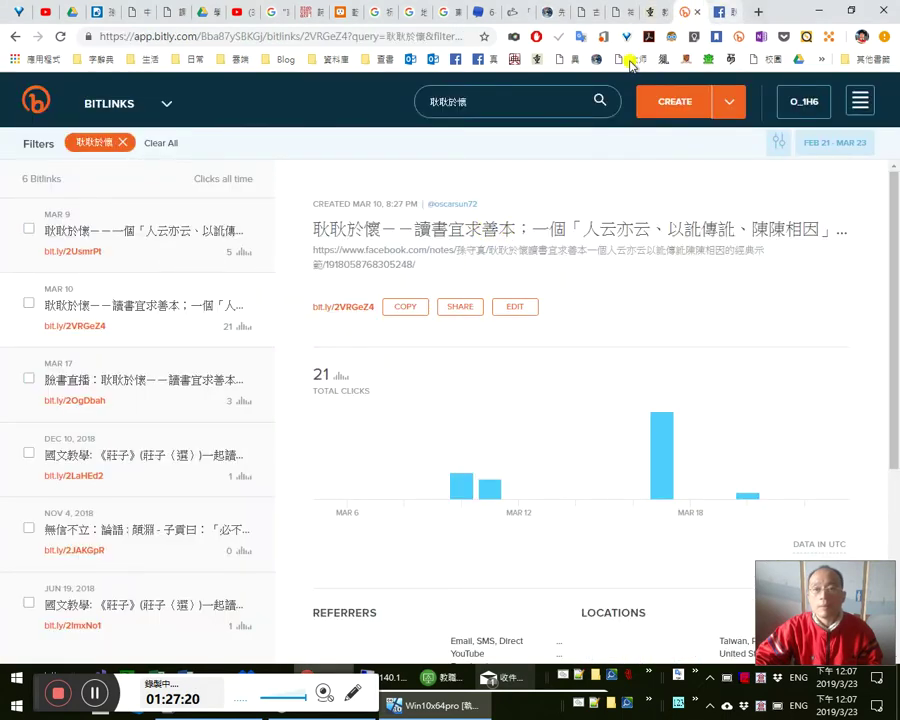
pyautogui.hotkey('ctrl', 'Tab')
pyautogui.moveTo(226, 416); pyautogui.dragTo(262, 468)
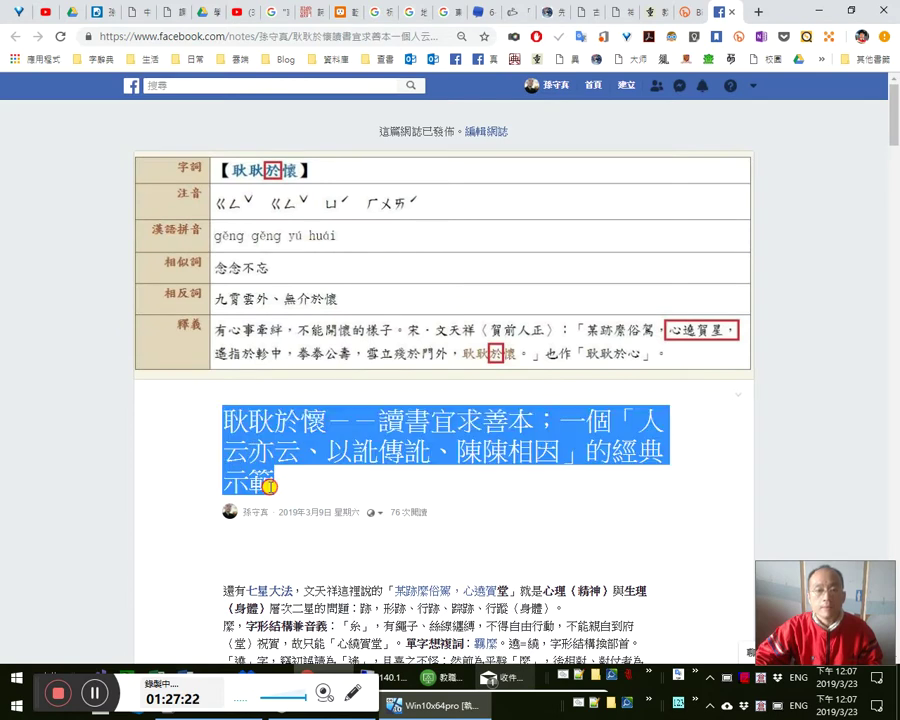
pyautogui.rightClick(267, 475)
pyautogui.click(326, 268)
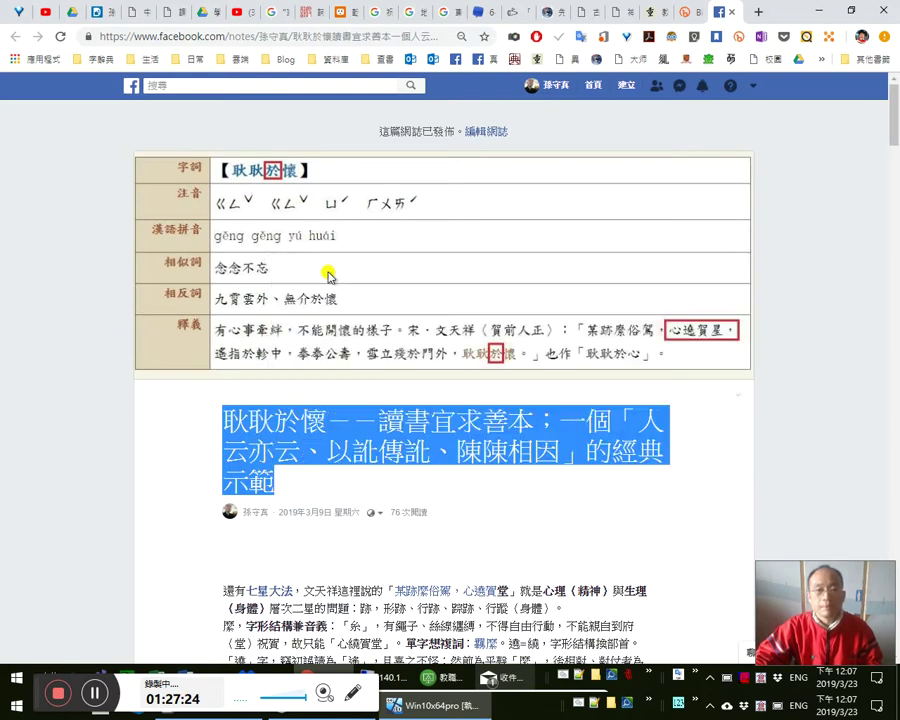
# - Paste the note title as plain text, via Notepad, between the mail's 〈〉 brackets
pyautogui.hotkey('alt', 'Tab')
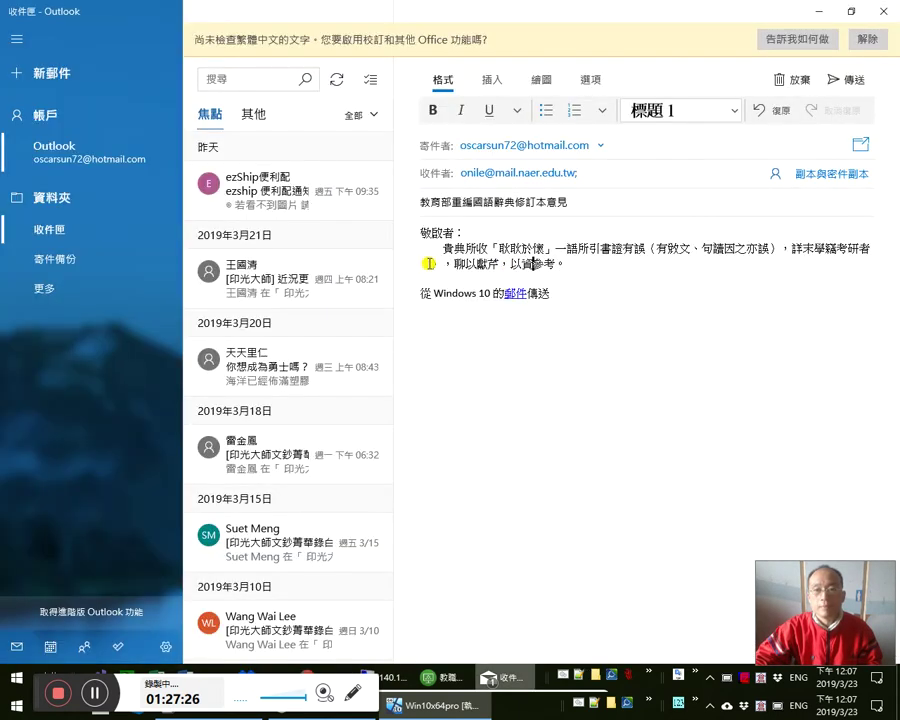
pyautogui.click(432, 264)
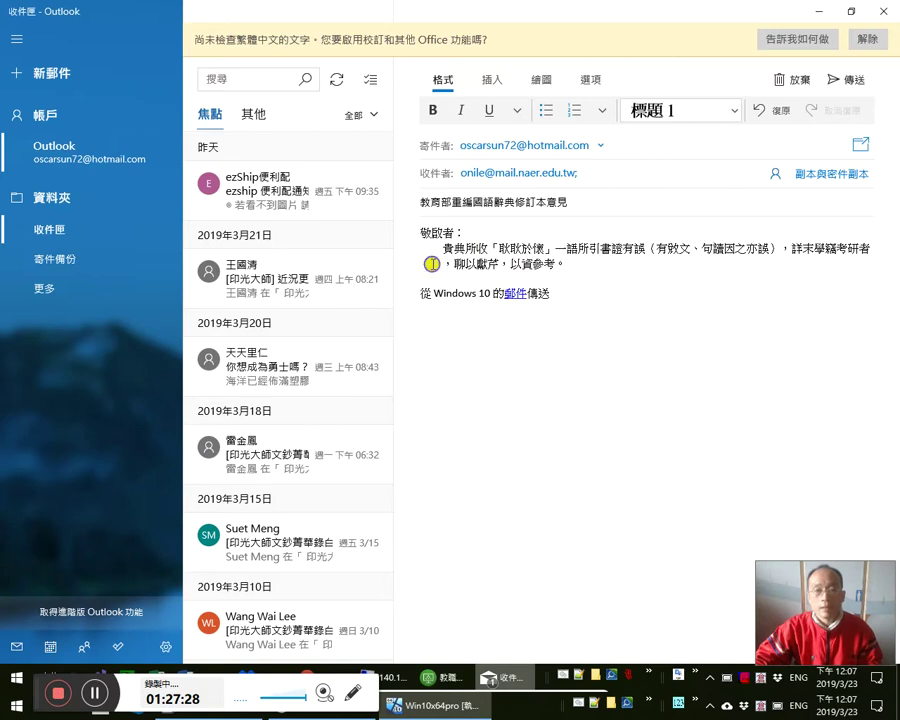
pyautogui.rightClick(432, 264)
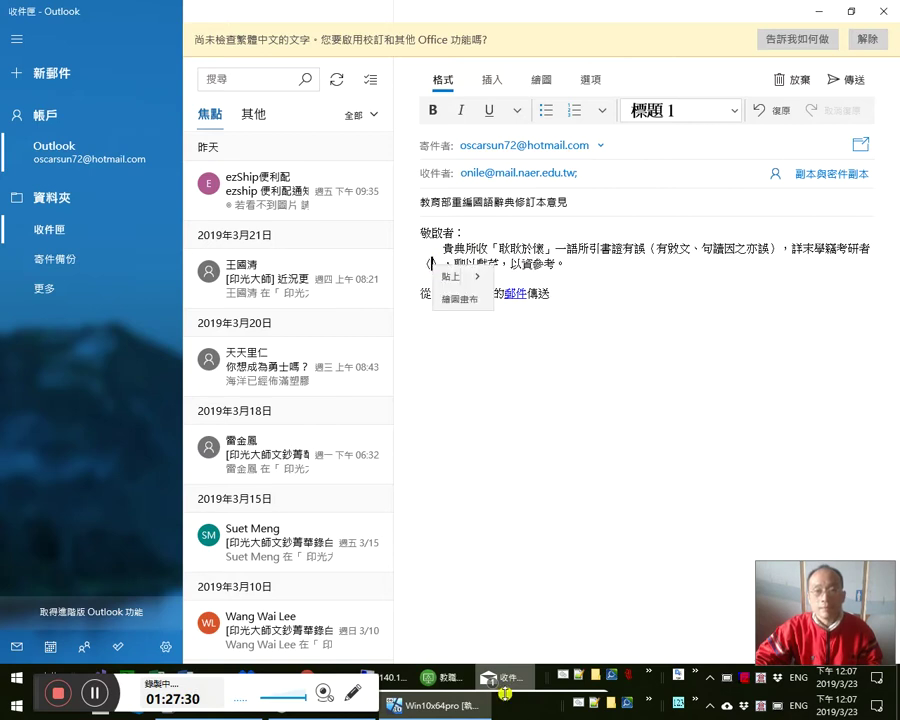
pyautogui.press('super')
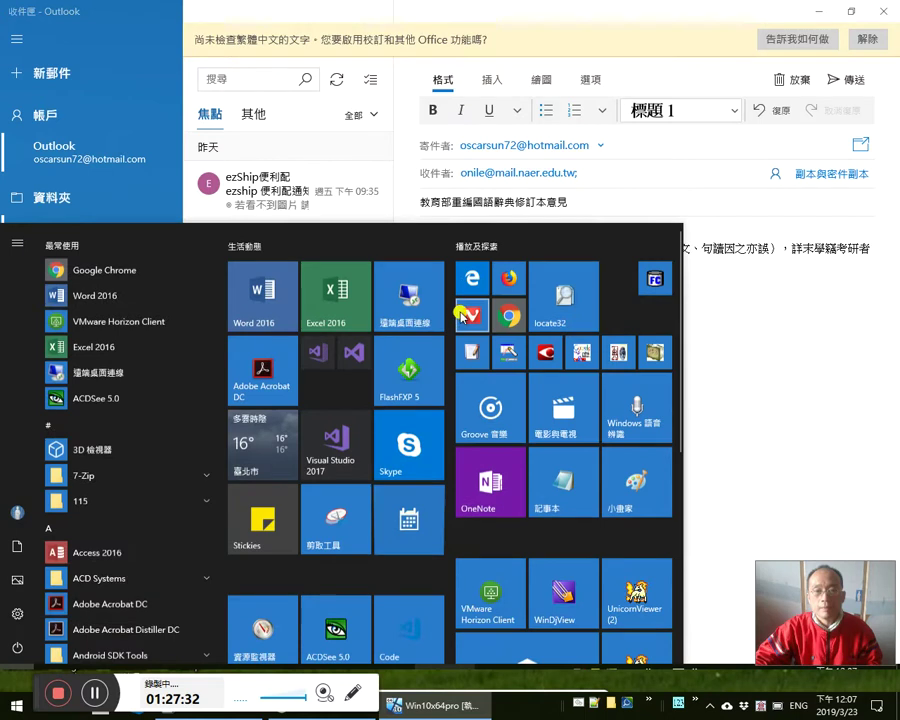
pyautogui.click(561, 478)
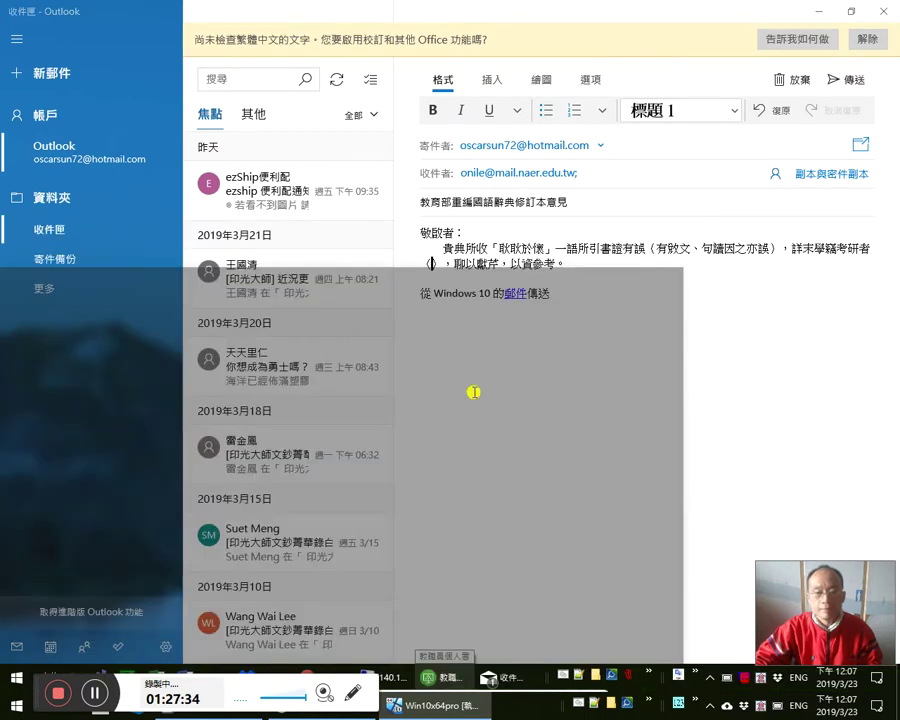
pyautogui.hotkey('ctrl', 'v')
pyautogui.hotkey('ctrl', 'a')
pyautogui.hotkey('ctrl', 'x')
pyautogui.hotkey('alt', 'Tab')
pyautogui.hotkey('ctrl', 'v')
# - Copy the bit.ly short link from Bitly and select the pasted title in the mail
pyautogui.hotkey('alt', 'Tab')
pyautogui.click(446, 272)
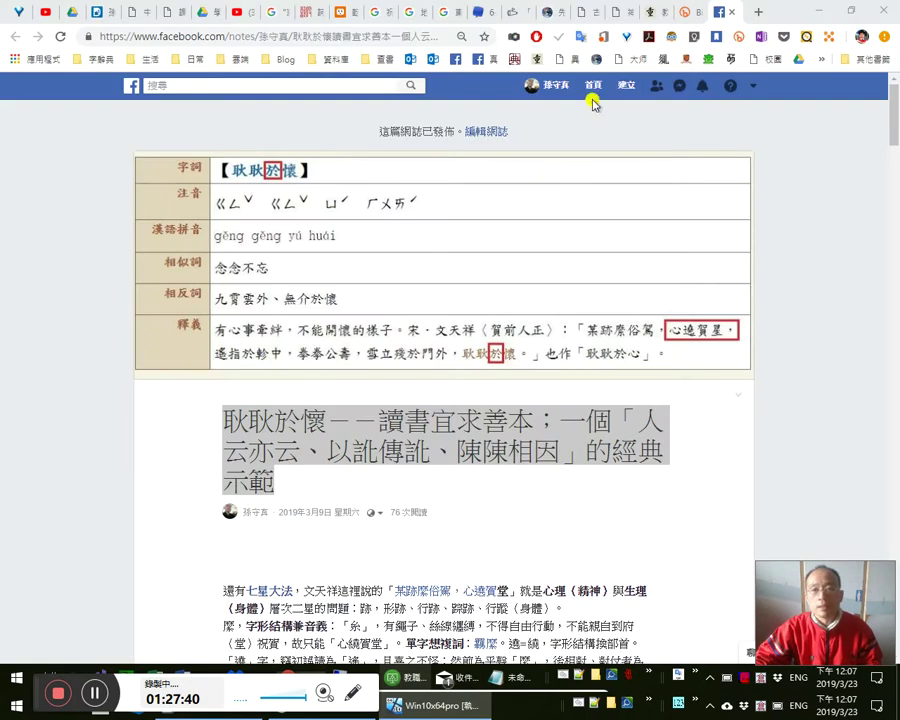
pyautogui.click(681, 14)
pyautogui.click(405, 307)
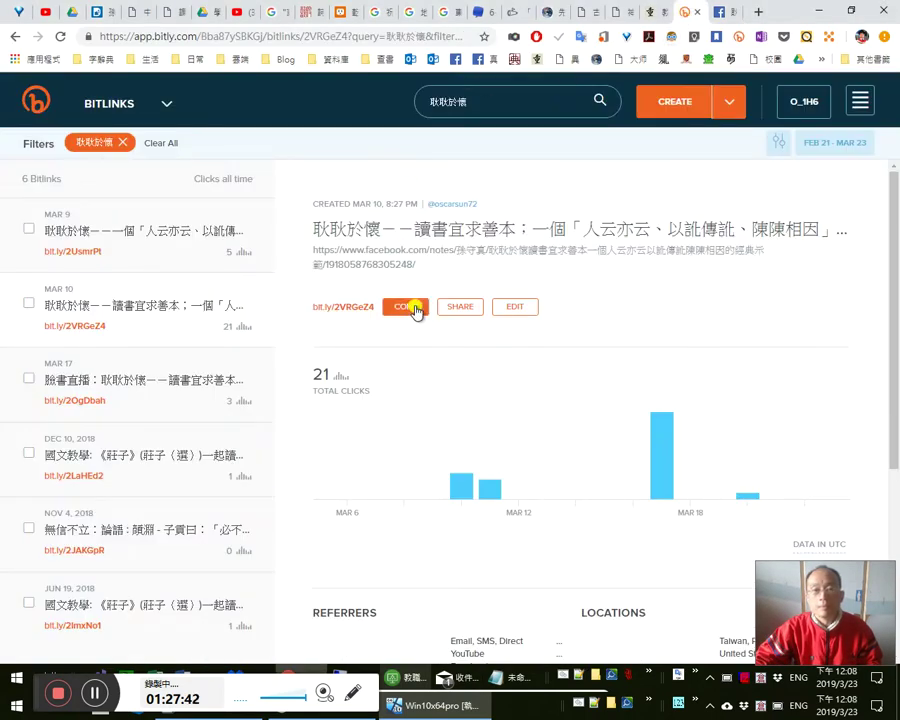
pyautogui.hotkey('alt', 'Tab')
pyautogui.click(430, 263)
pyautogui.keyDown('shift'); pyautogui.click(830, 266); pyautogui.keyUp('shift')
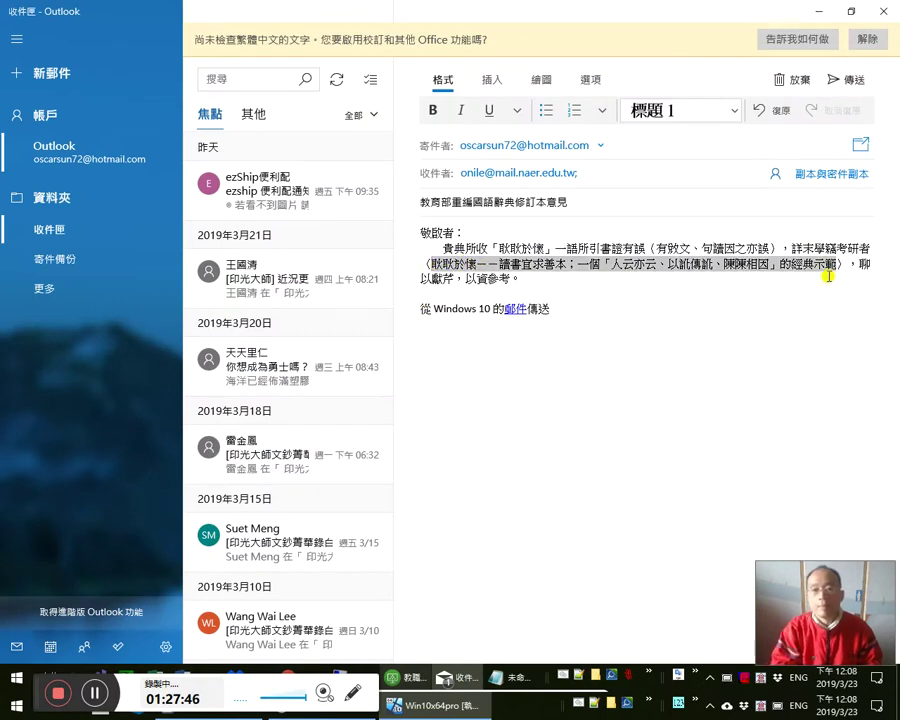
# - Turn the selected title into a link to the copied bit.ly address
pyautogui.hotkey('ctrl', 'k')
pyautogui.hotkey('ctrl', 'v')
pyautogui.press('Return')
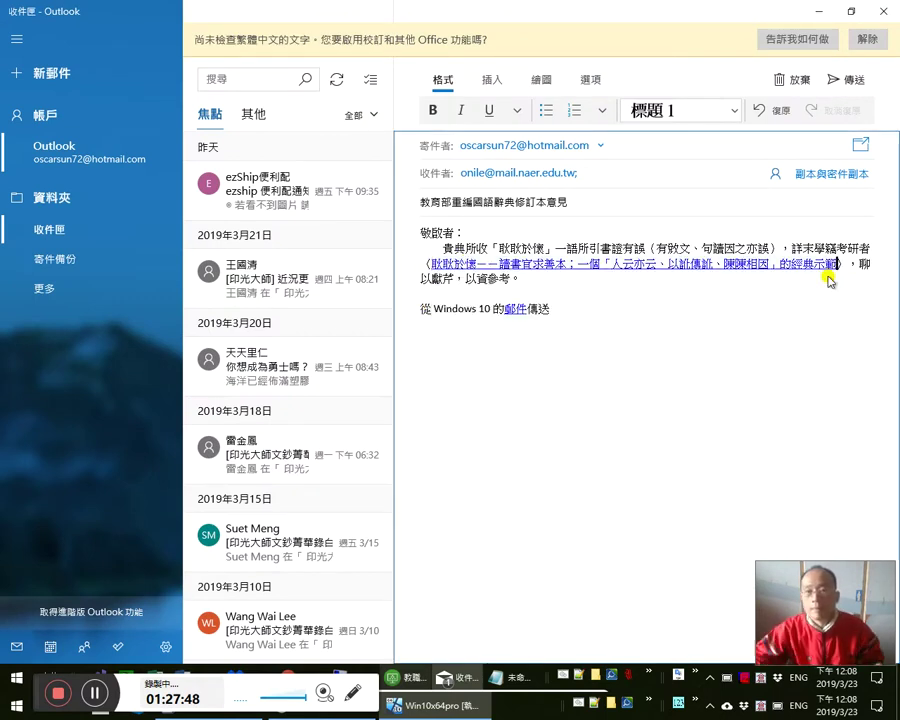
pyautogui.click(500, 248)
# - Type 以免以訛傳訛，貽誤後學。感恩感恩 南無阿彌陀佛 after 以資參考。
pyautogui.click(600, 276)
pyautogui.write('以')
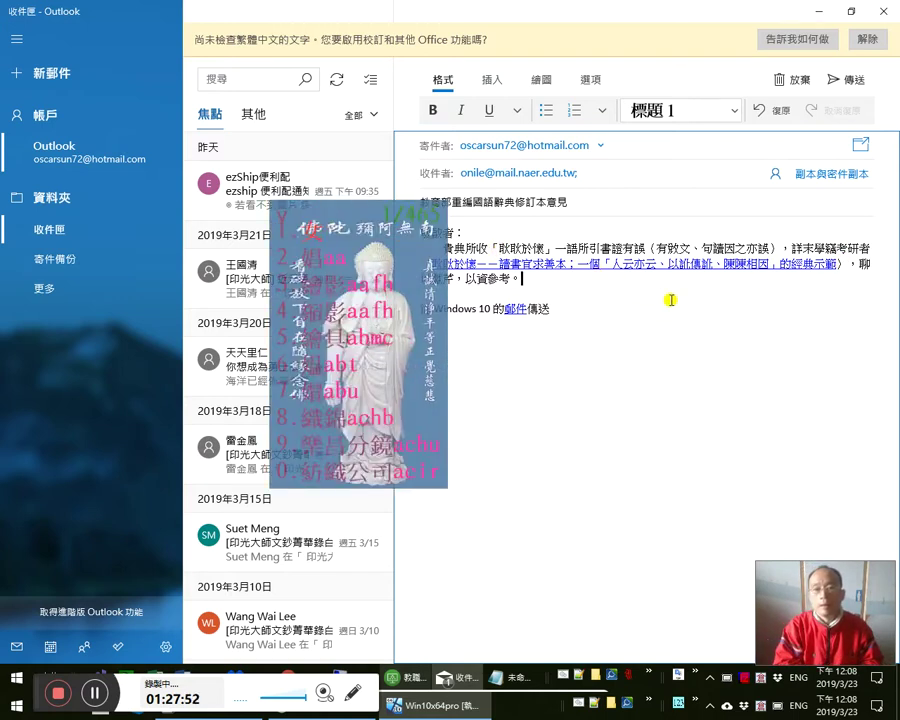
pyautogui.write('上')
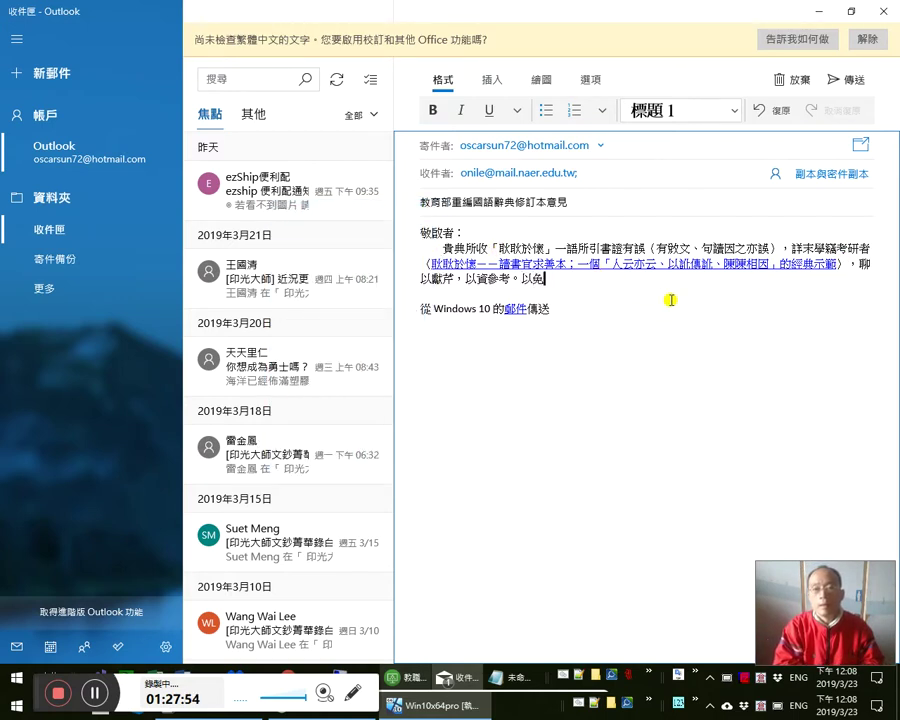
pyautogui.write('oi')
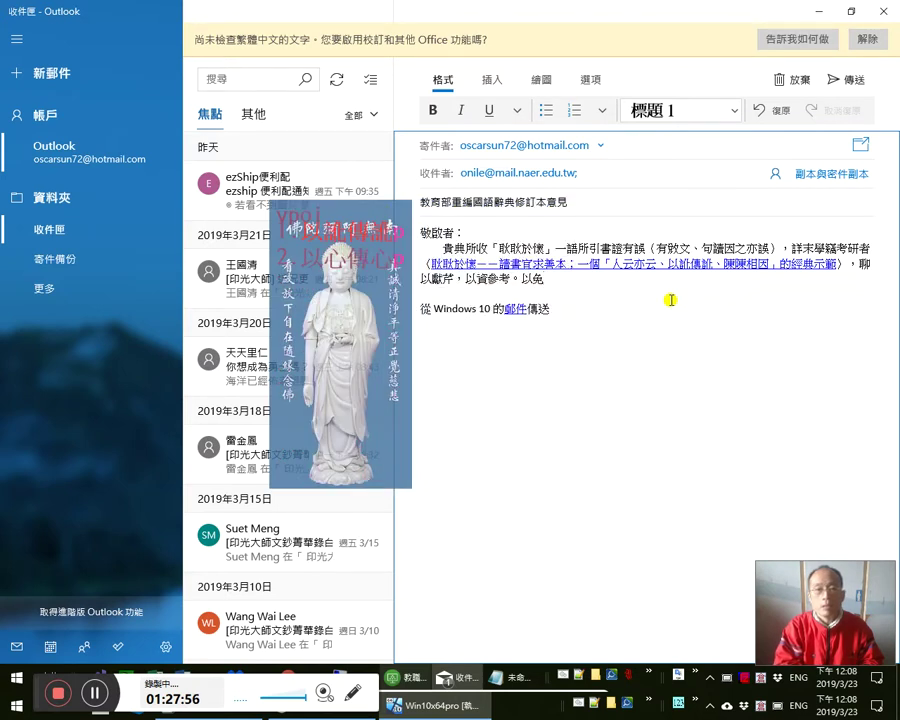
pyautogui.press('space')
pyautogui.write(',')
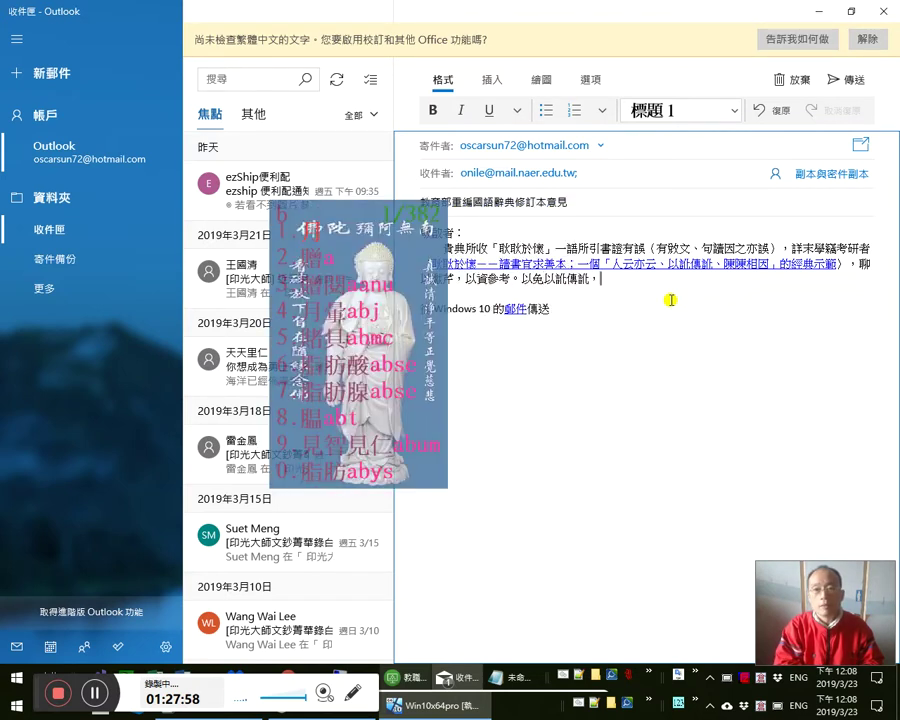
pyautogui.write('k')
pyautogui.press('BackSpace')
pyautogui.press('BackSpace')
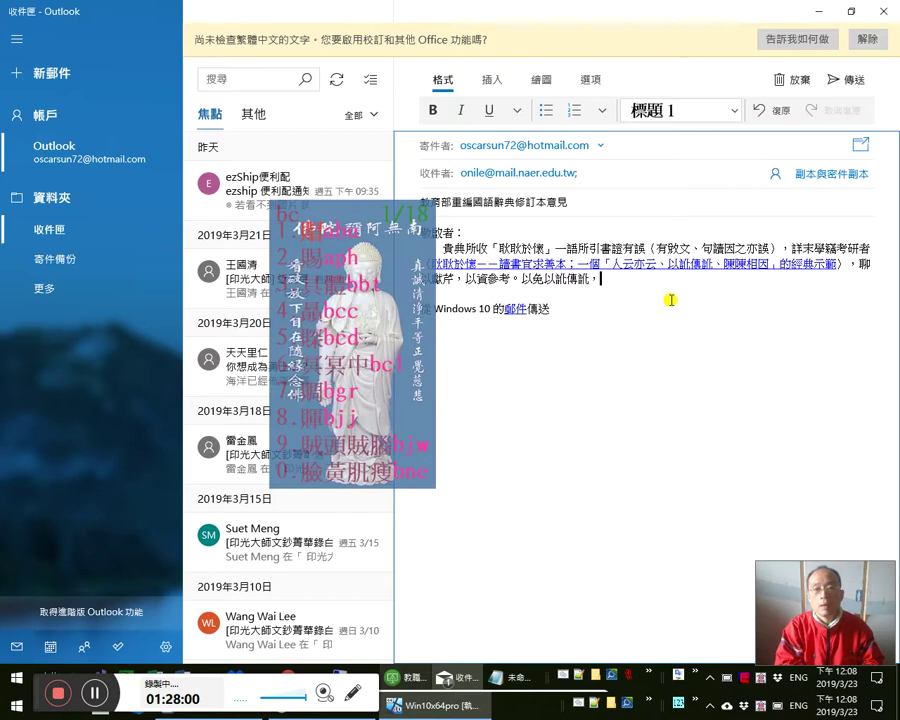
pyautogui.write('貽')
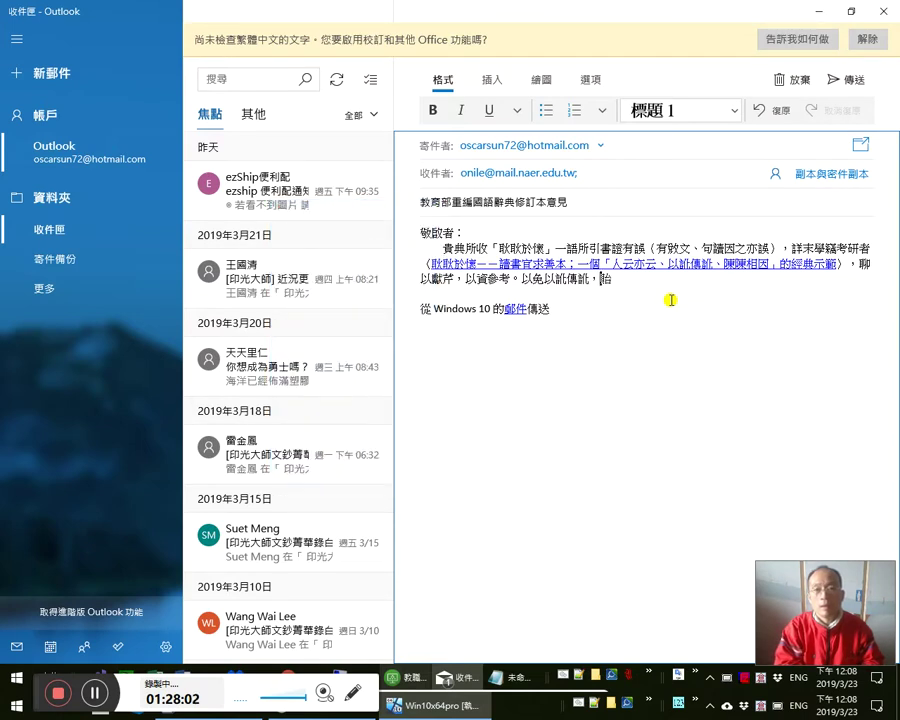
pyautogui.write('誤後學')
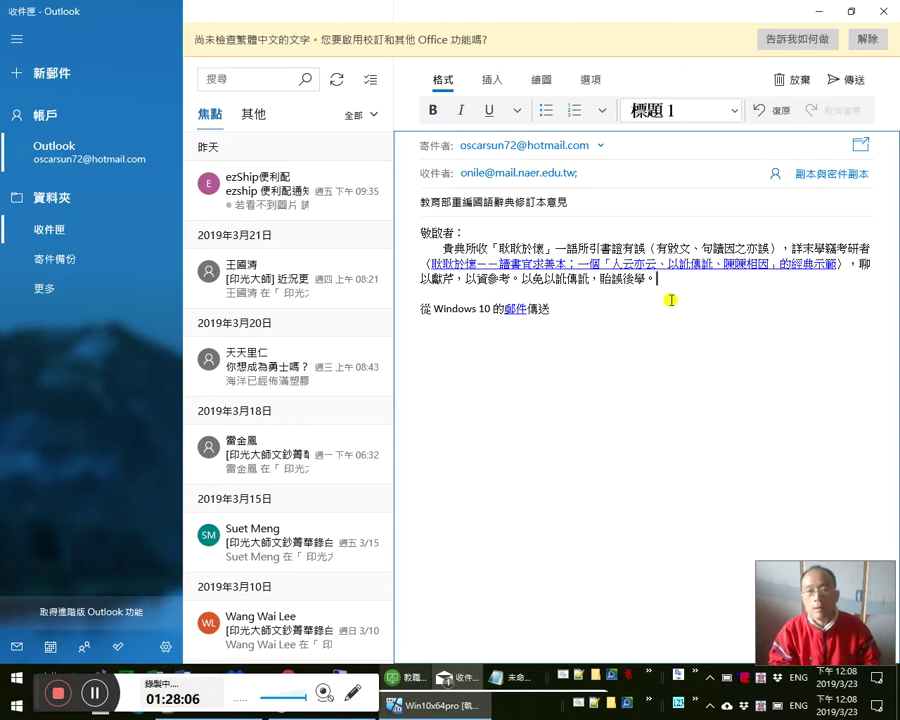
pyautogui.write('。')
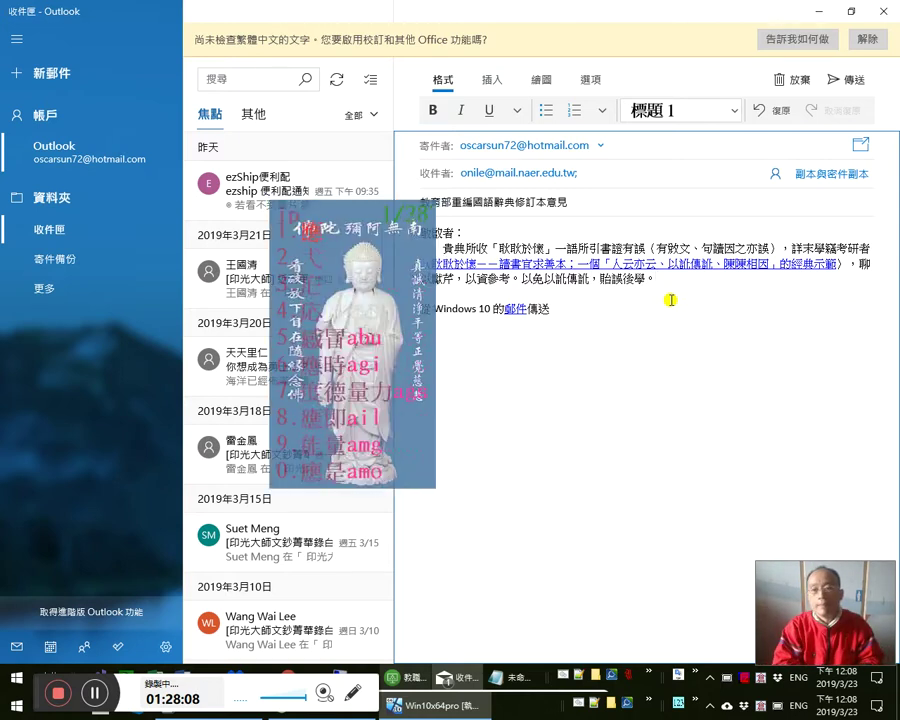
pyautogui.write('感恩感恩\u3000南無阿彌陀佛')
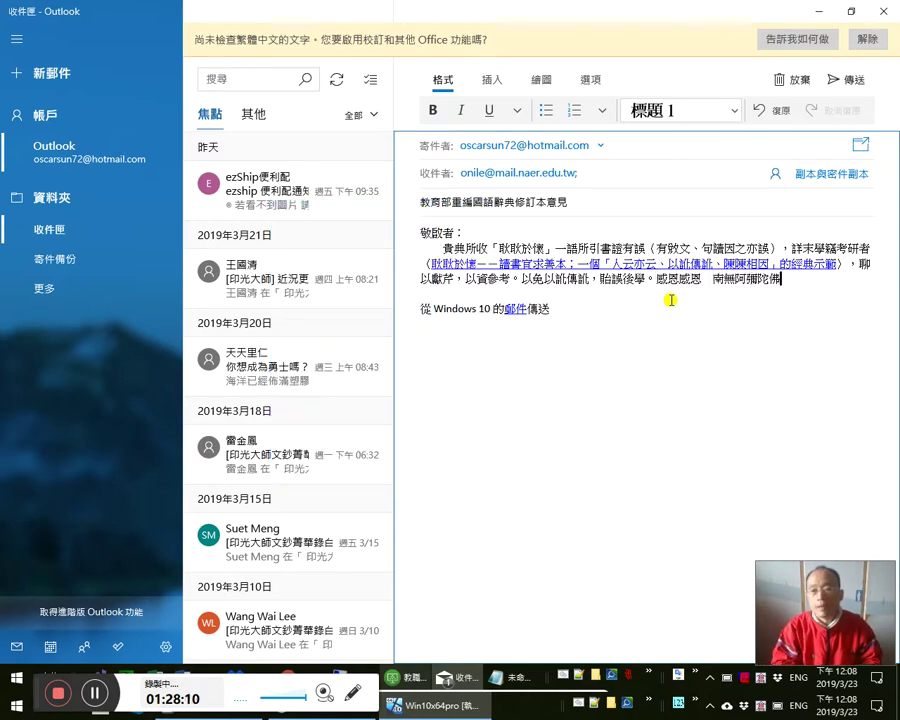
# - End the blessing with 。南無阿彌陀佛 and add a signature line with the sender's name and 敬啟
pyautogui.press('Return')
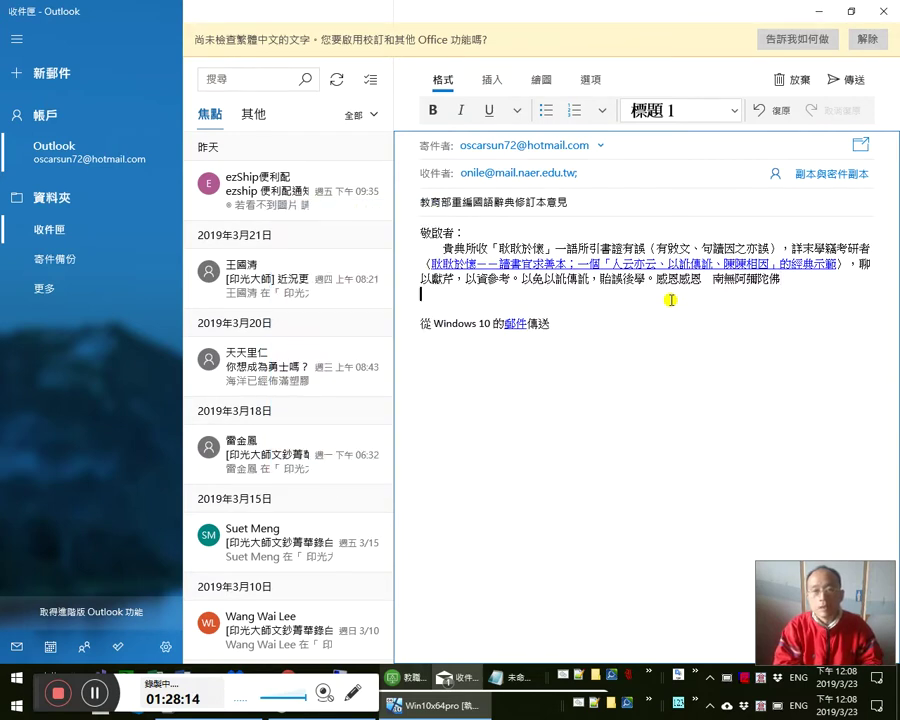
pyautogui.press('Right')
pyautogui.press('BackSpace')
pyautogui.write('。南無阿彌陀佛 ')
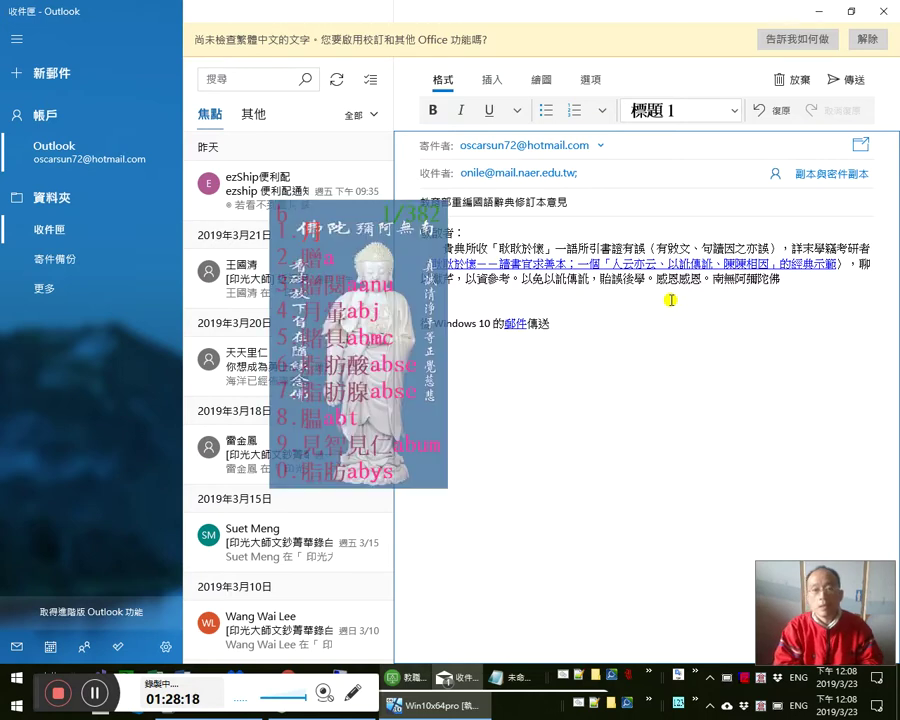
pyautogui.write('愛用者')
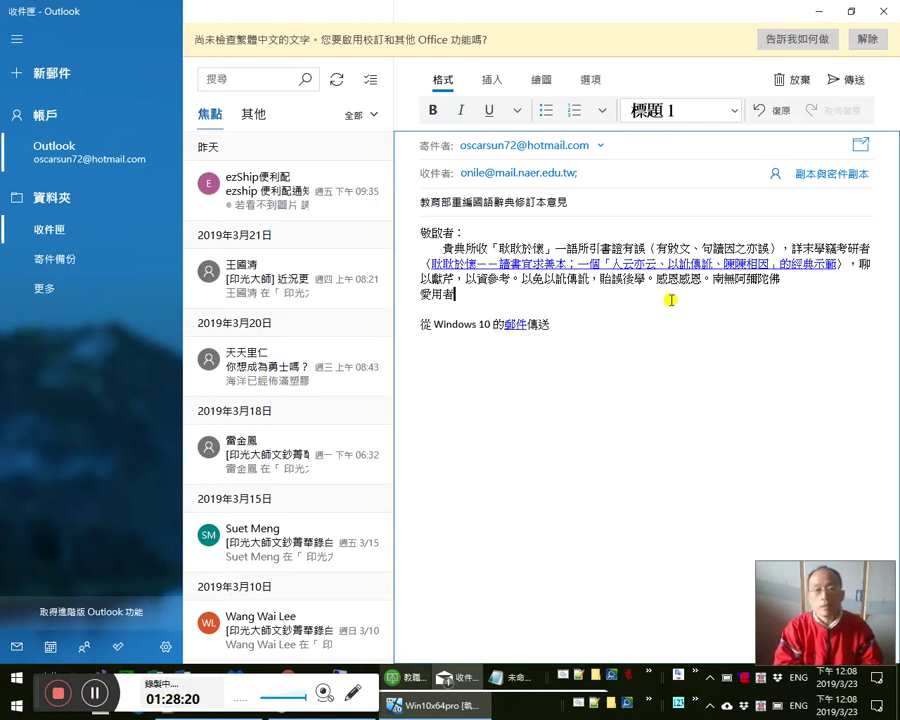
pyautogui.write('佛弟子孫守真')
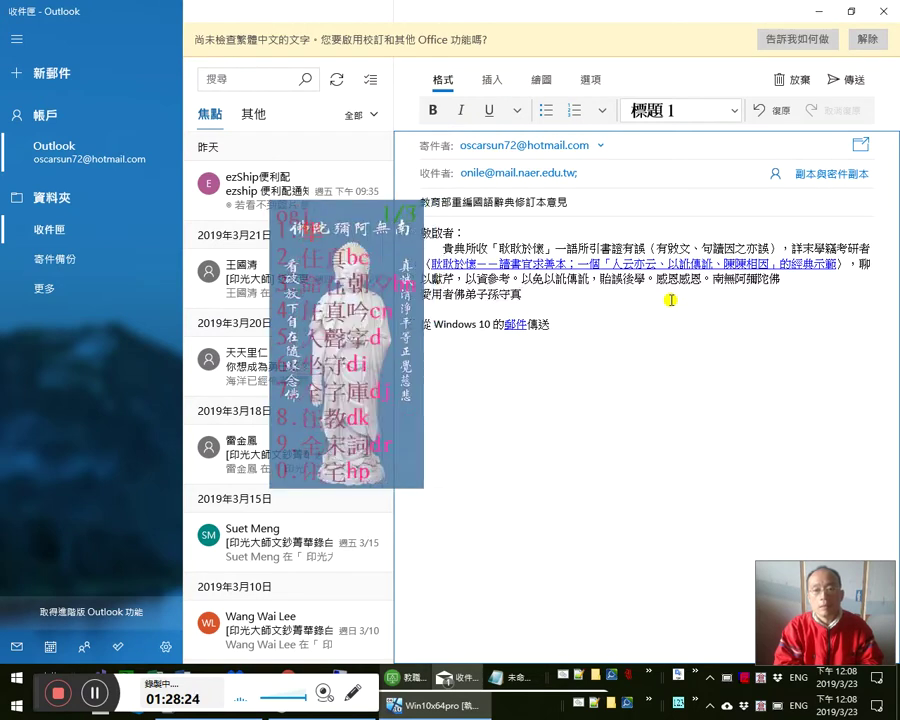
pyautogui.write('任真甫敬啟')
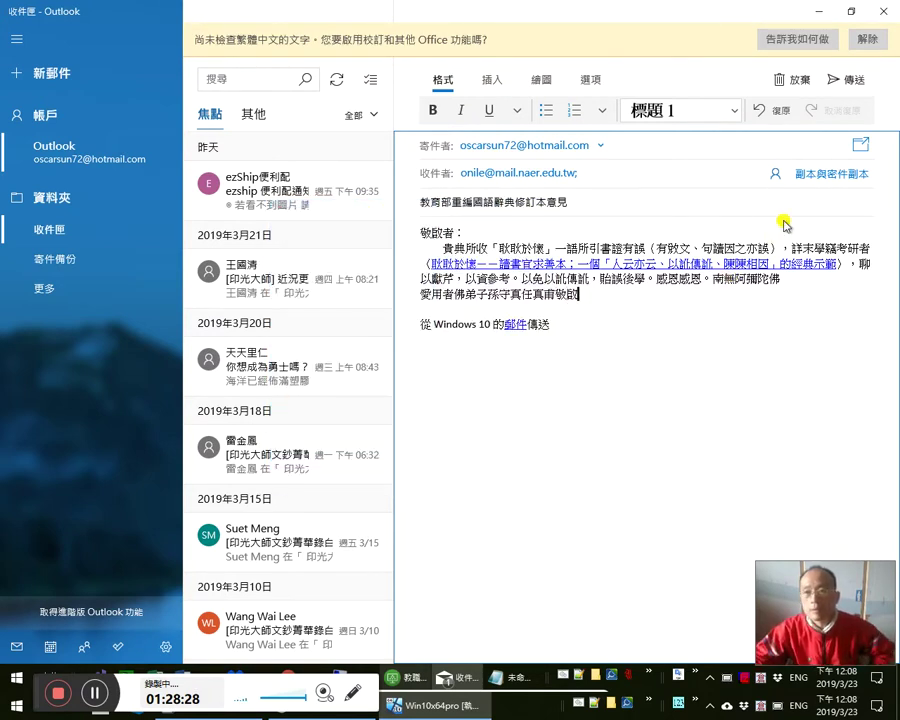
# - Insert 合十 before 敬啟 and right-align the signature line
pyautogui.click(781, 279)
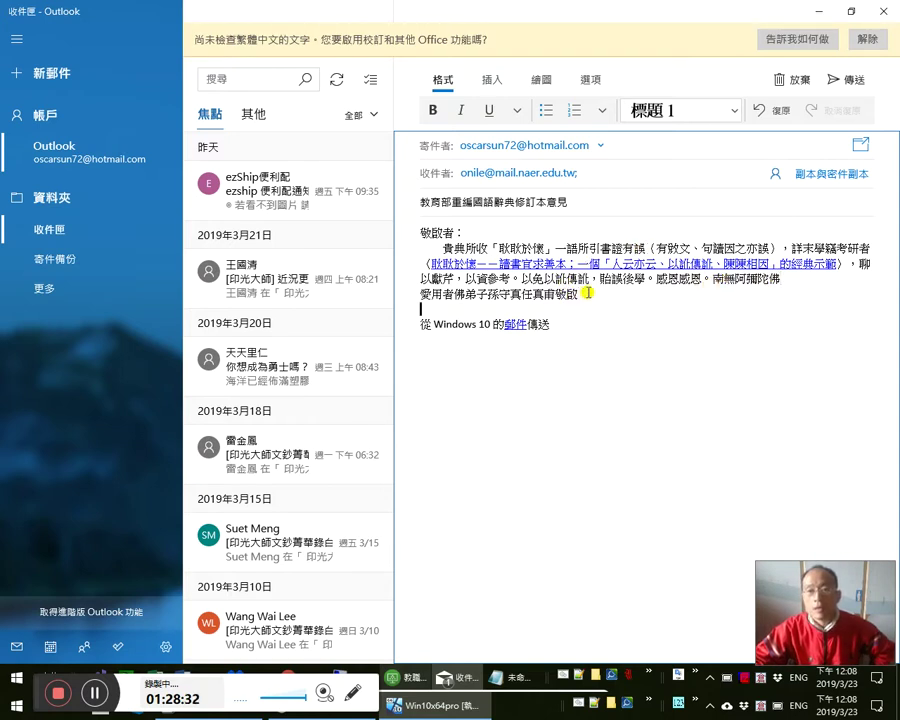
pyautogui.write('ari')
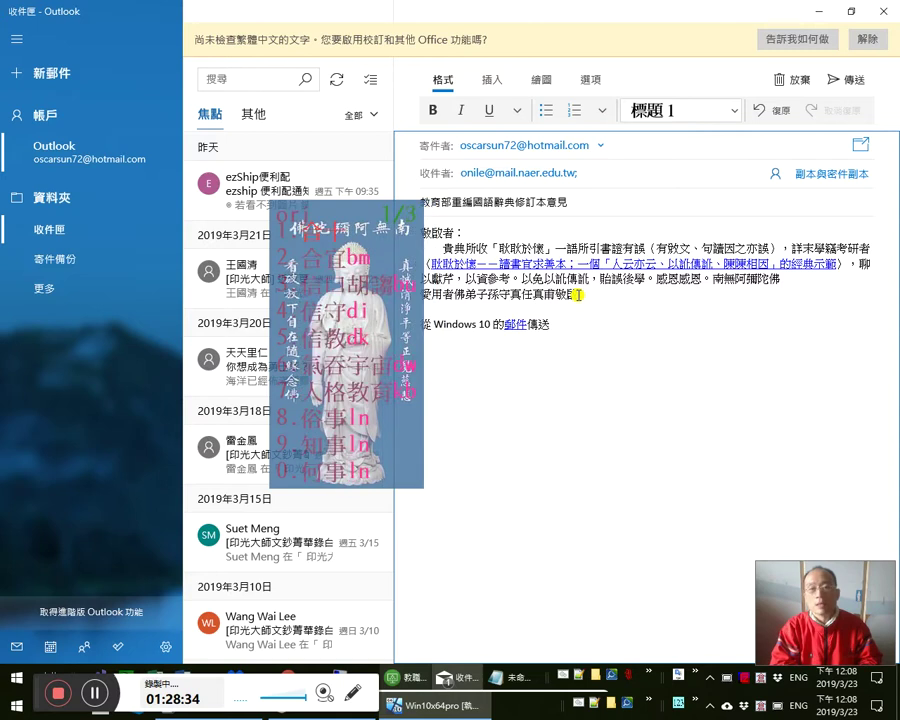
pyautogui.press('space')
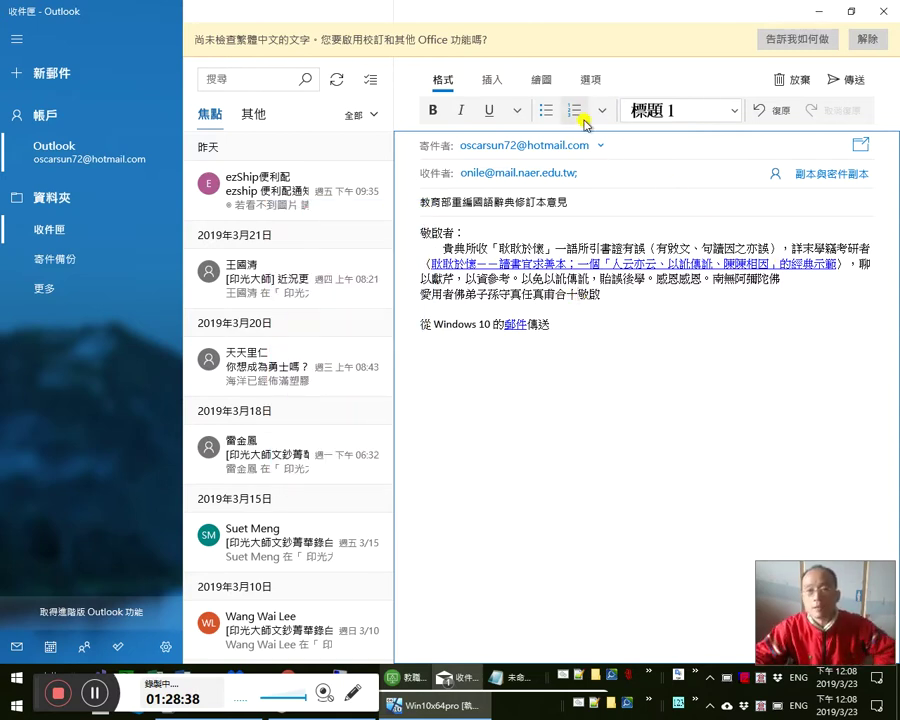
pyautogui.click(602, 111)
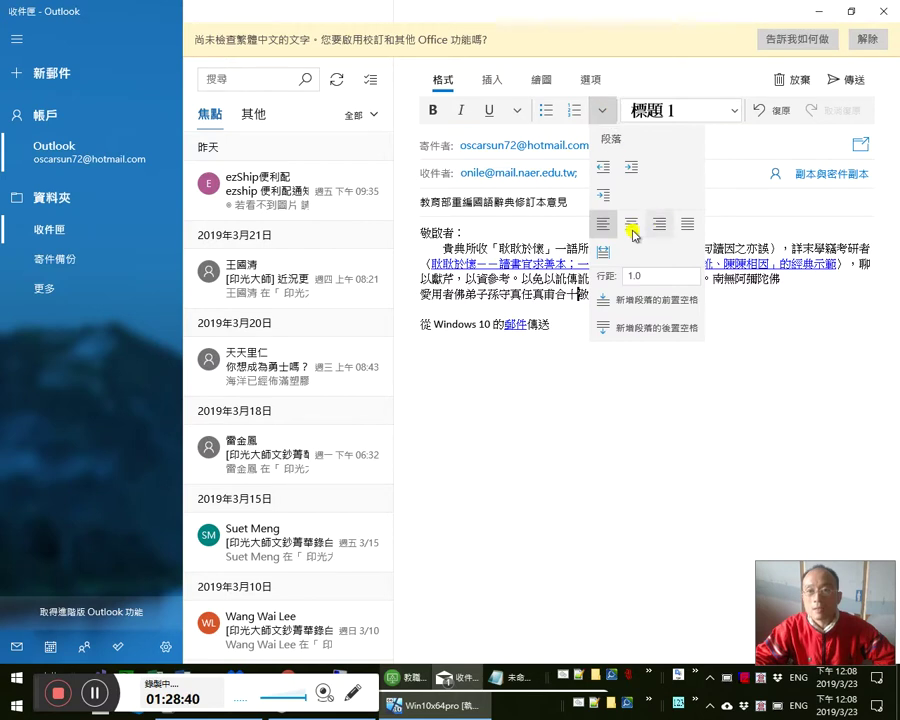
pyautogui.click(656, 226)
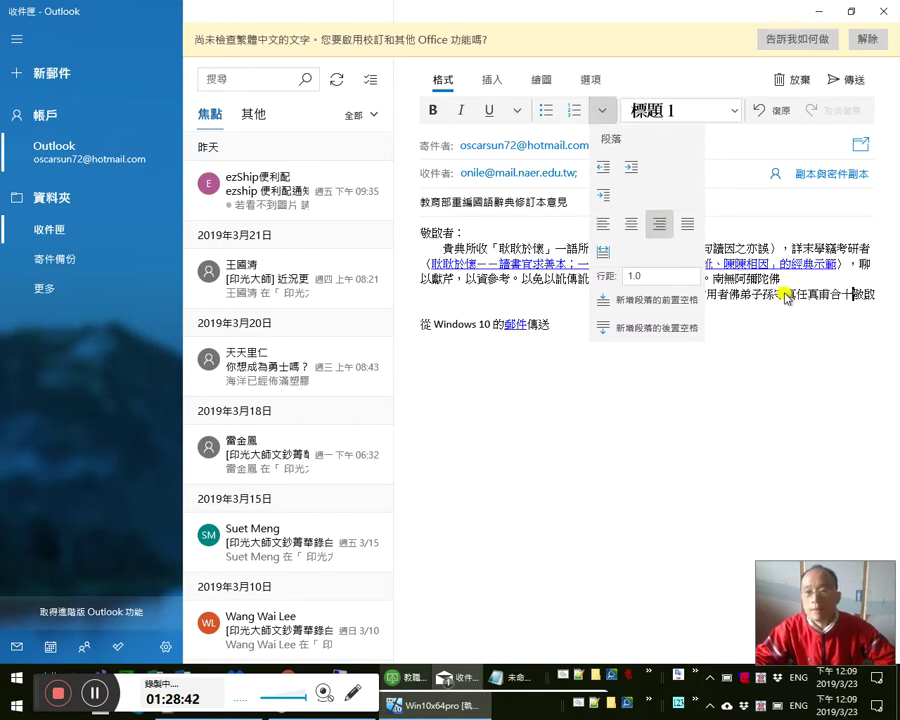
pyautogui.click(790, 292)
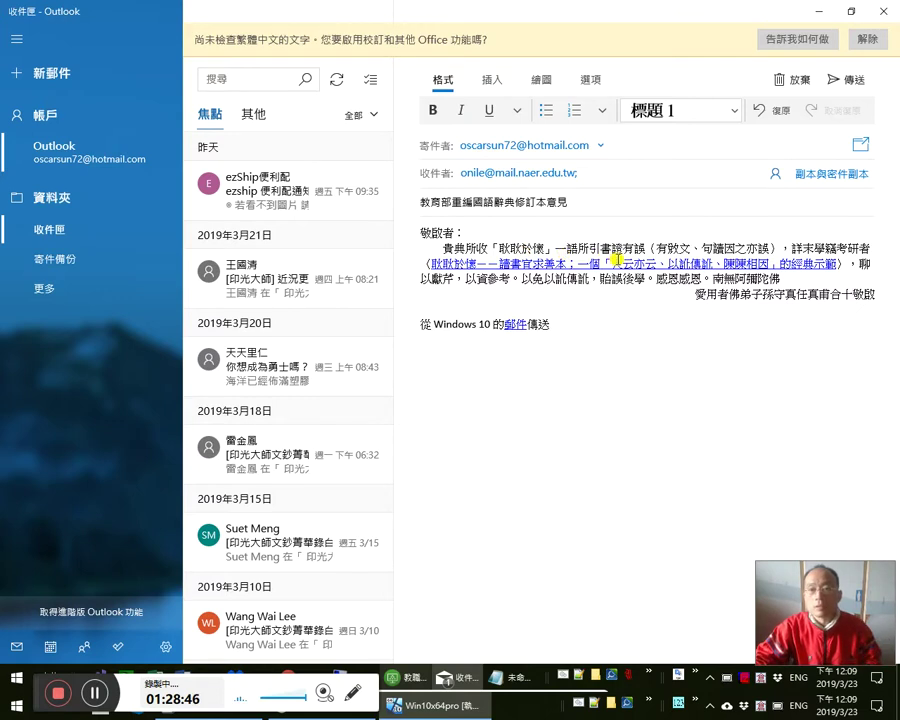
# - Copy the citation 文天祥〈賀前人正〉 from the 耽耽於懷 dictionary entry and return to Mail
pyautogui.hotkey('alt', 'Tab')
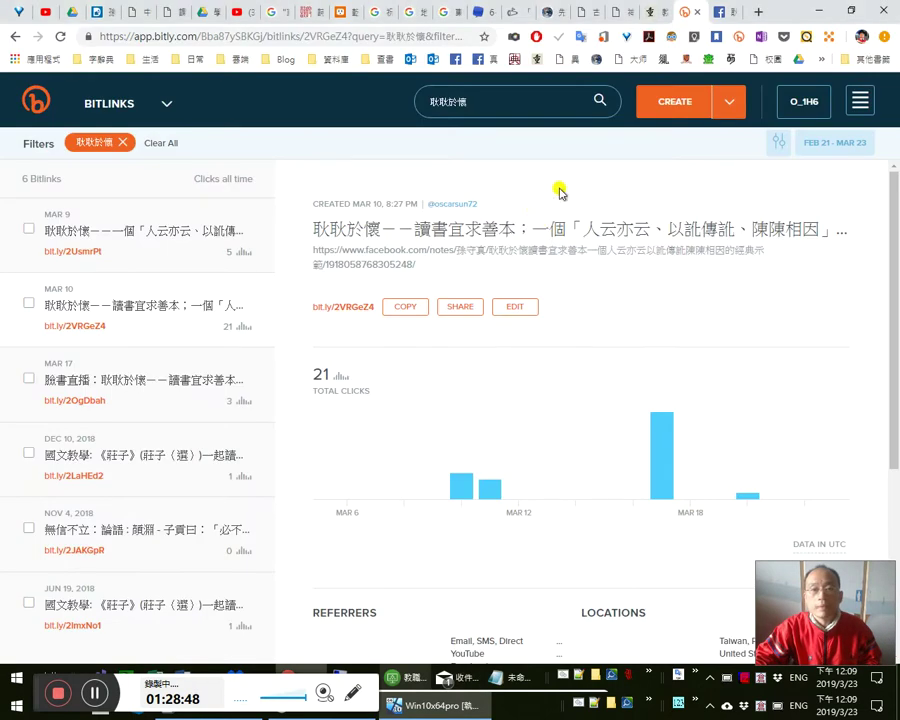
pyautogui.click(652, 14)
pyautogui.moveTo(555, 551); pyautogui.dragTo(422, 553)
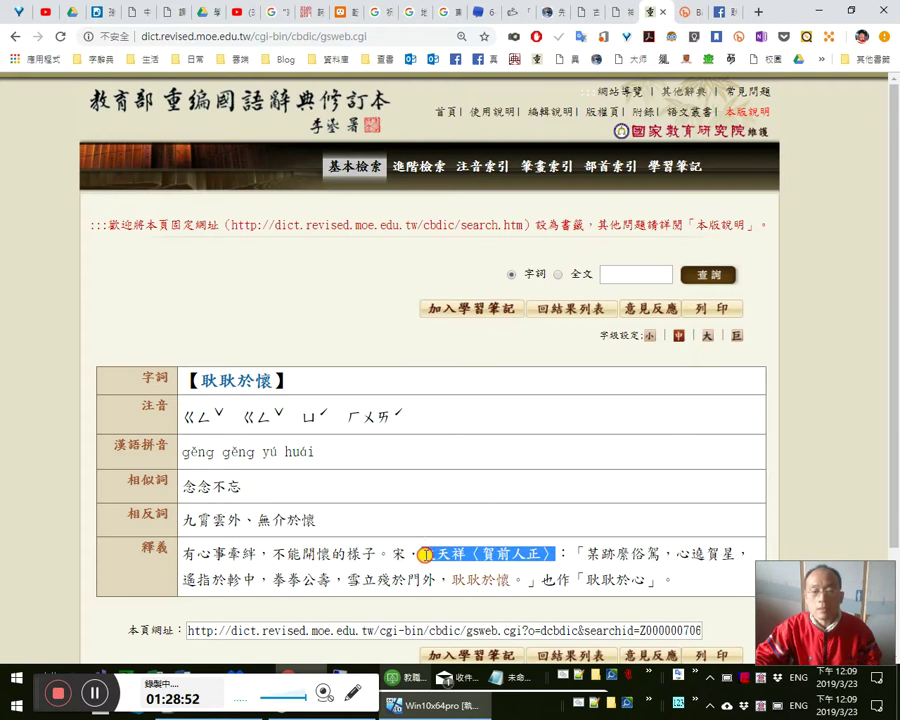
pyautogui.rightClick(424, 553)
pyautogui.click(476, 350)
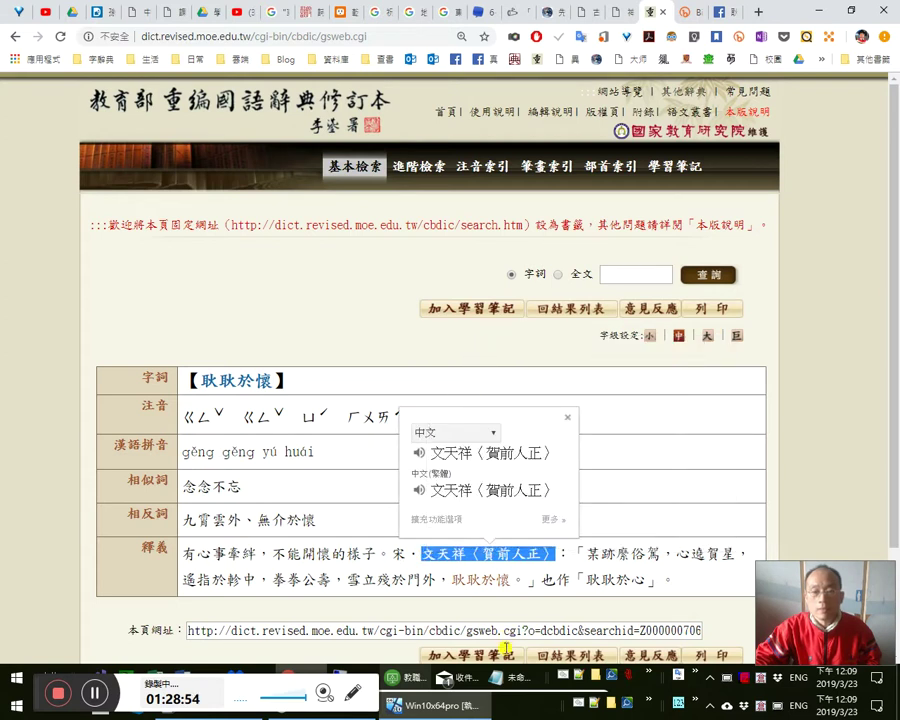
pyautogui.click(512, 677)
pyautogui.hotkey('ctrl', 'v')
pyautogui.hotkey('ctrl', 'a')
pyautogui.press('Delete')
pyautogui.hotkey('alt', 'Tab')
pyautogui.hotkey('alt', 'Tab')
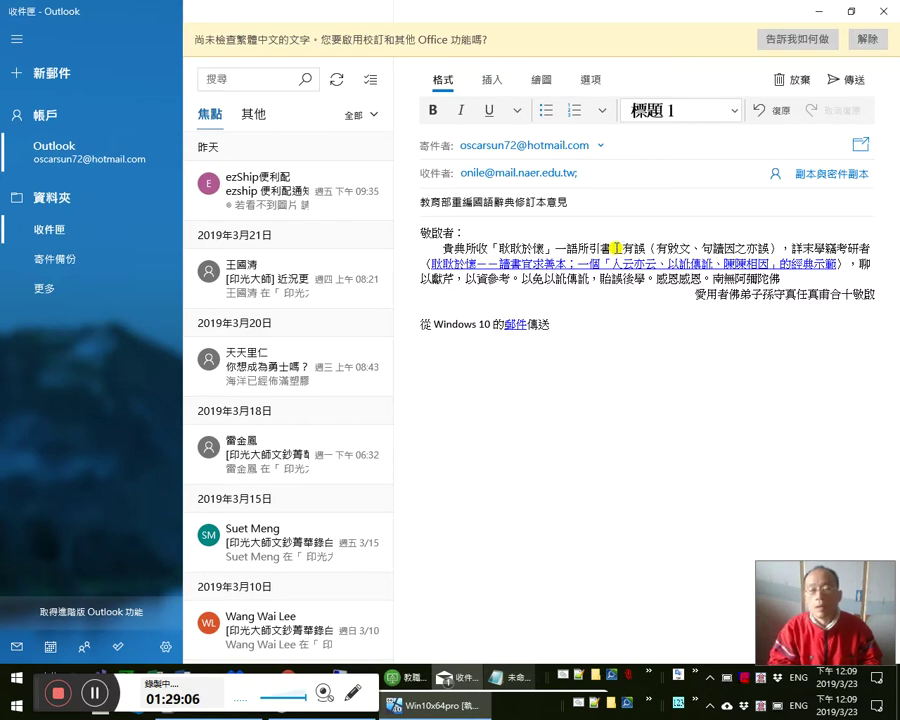
# - Paste 文天祥〈賀前人正〉 after 所引 and add an opening 〈 before the linked title
pyautogui.hotkey('ctrl', 'v')
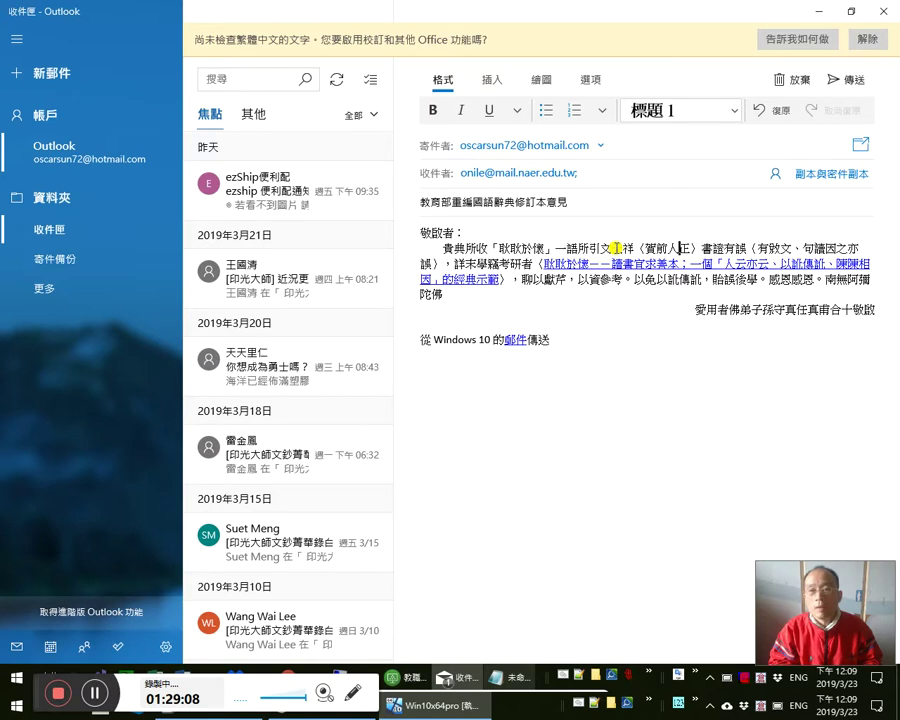
pyautogui.press('Right')
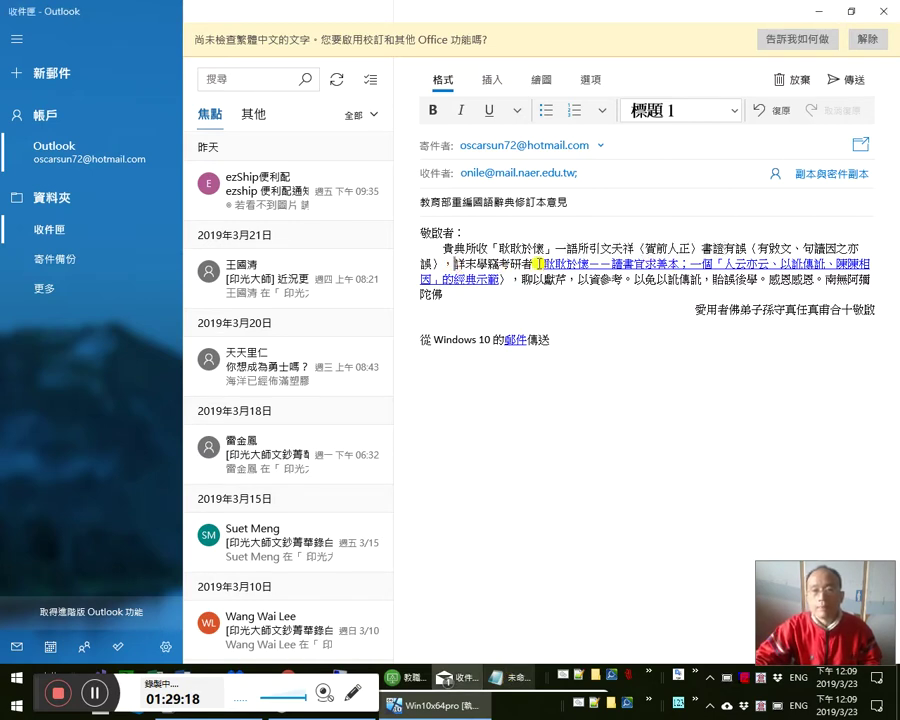
pyautogui.press('BackSpace')
pyautogui.write('〈')
pyautogui.hotkey('ctrl', 'z')
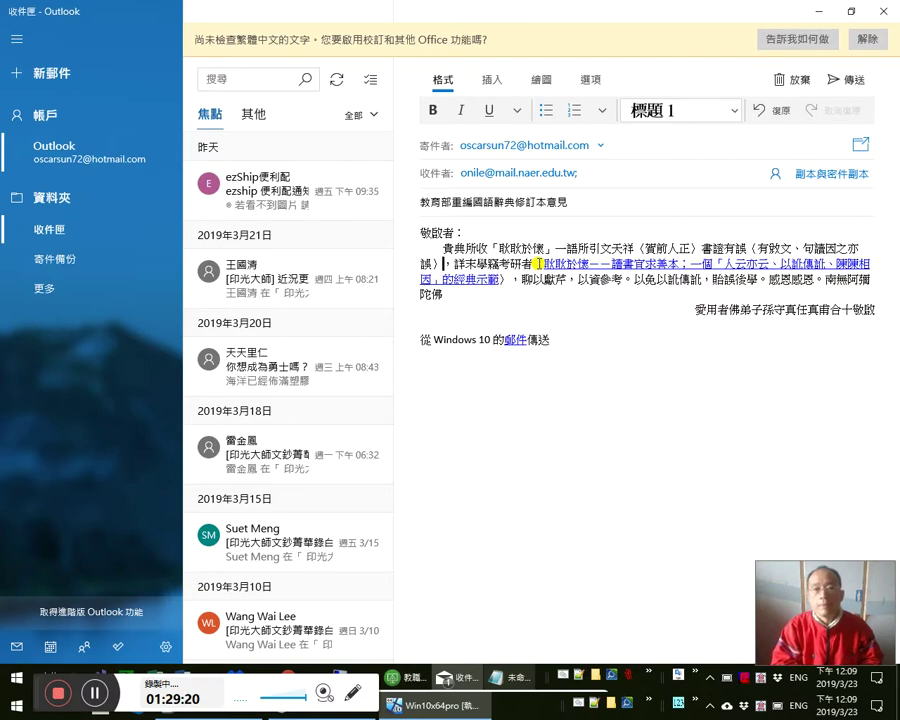
pyautogui.click(538, 263)
pyautogui.write('〈')
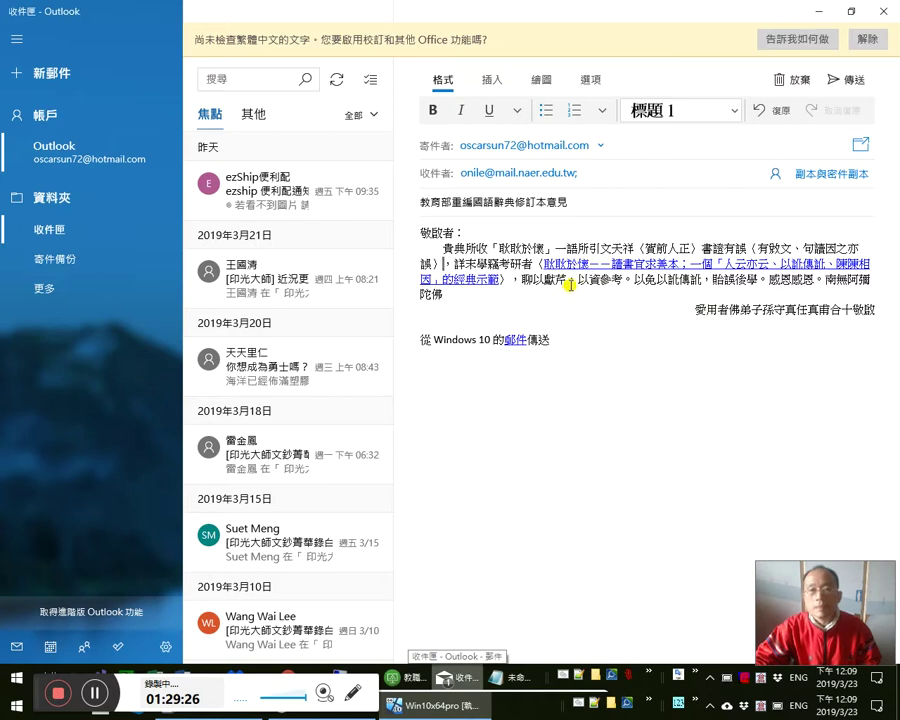
pyautogui.hotkey('alt', 'Tab')
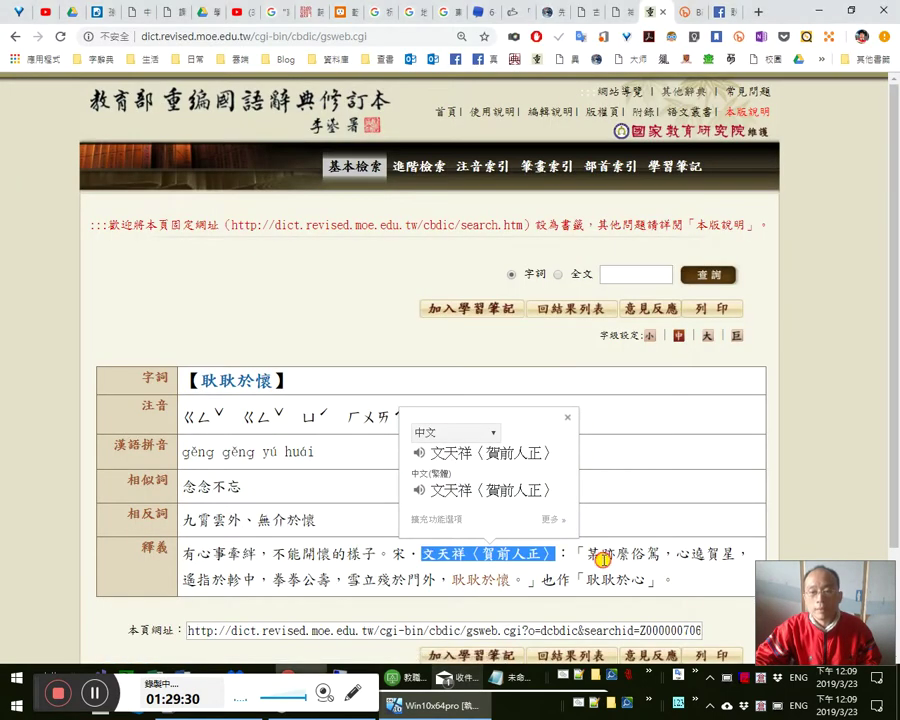
# - Dismiss the translation popup on the dictionary page and return to the mail draft
pyautogui.click(570, 563)
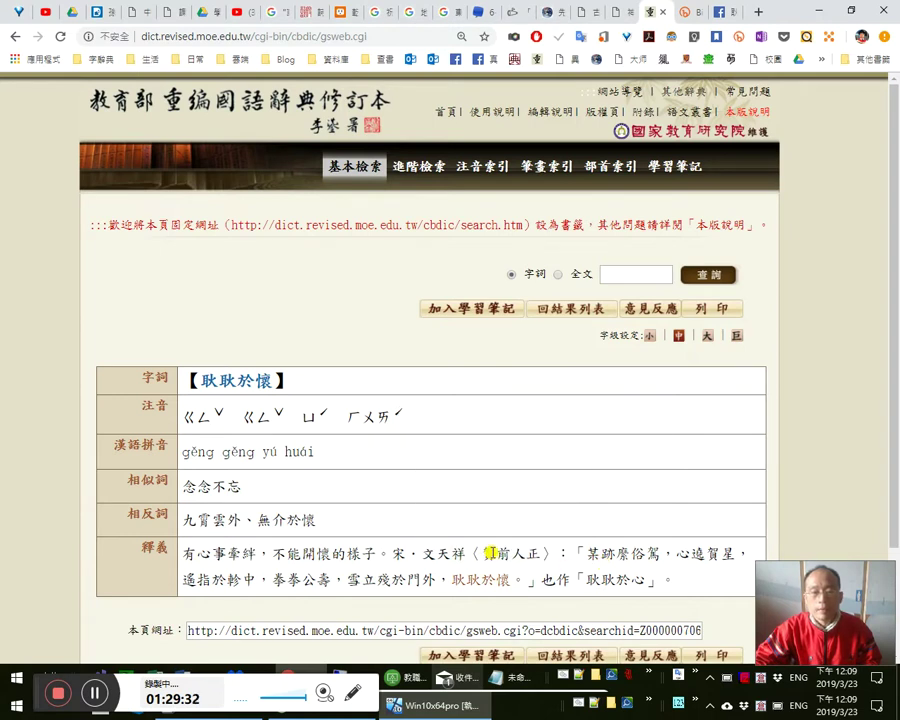
pyautogui.hotkey('alt', 'Tab')
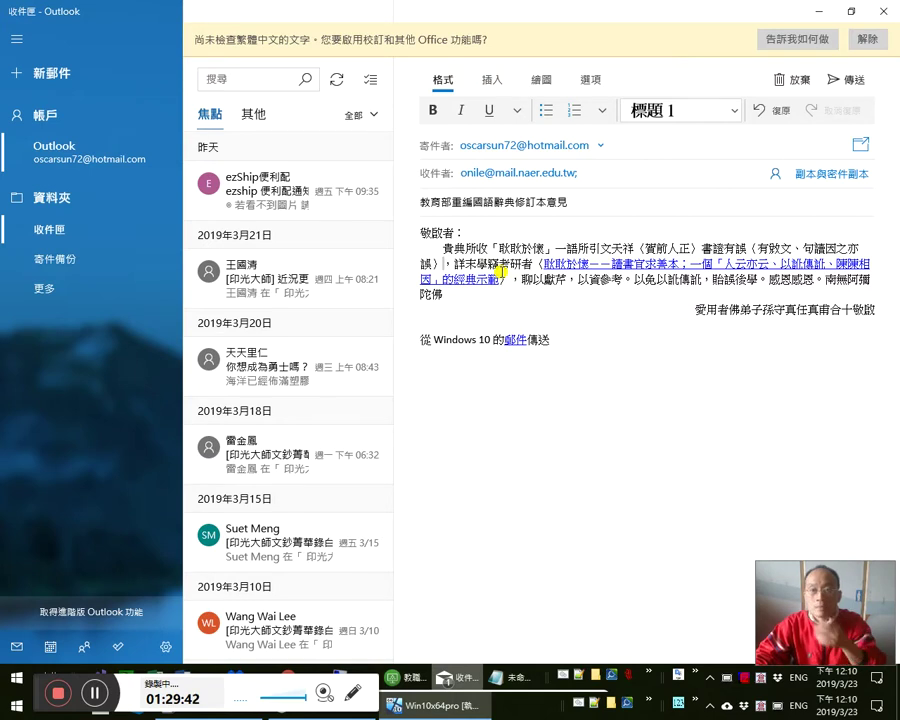
# - Type the note about the faulty source text after 書證有誤 and delete the extra 文
pyautogui.click(748, 249)
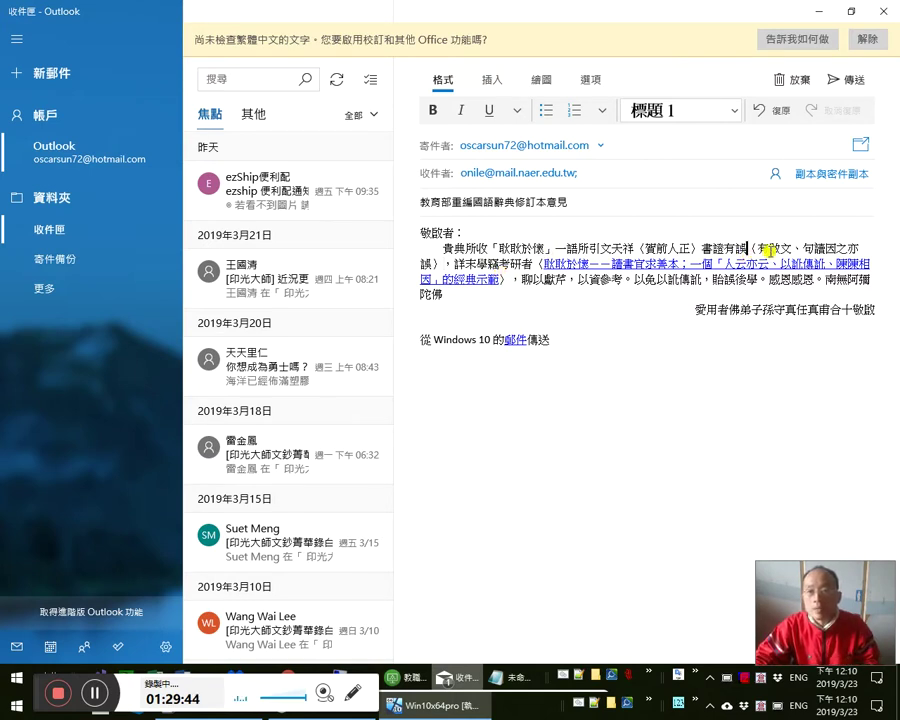
pyautogui.write('〈')
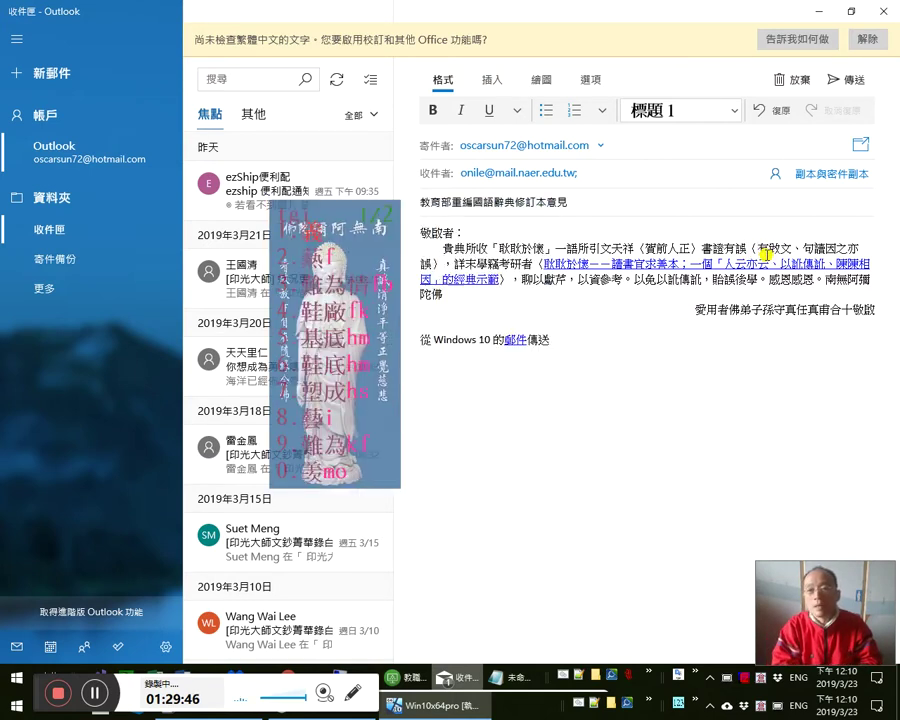
pyautogui.write('莠眄')
pyautogui.write('據之本')
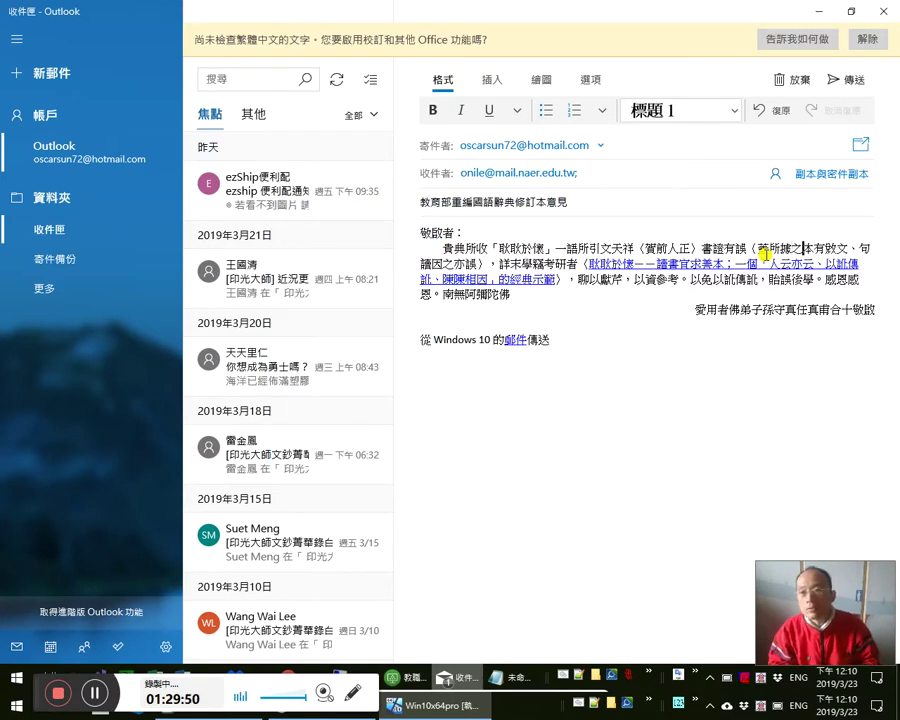
pyautogui.write('文')
pyautogui.press('Right')
pyautogui.press('Right')
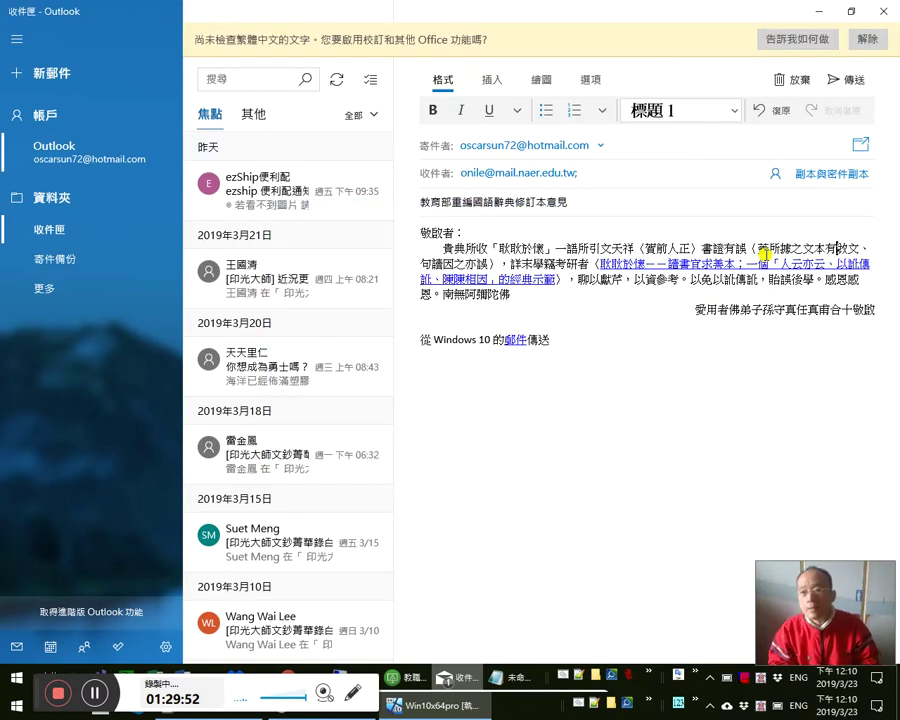
pyautogui.press('Delete')
pyautogui.press('Left')
pyautogui.press('Left')
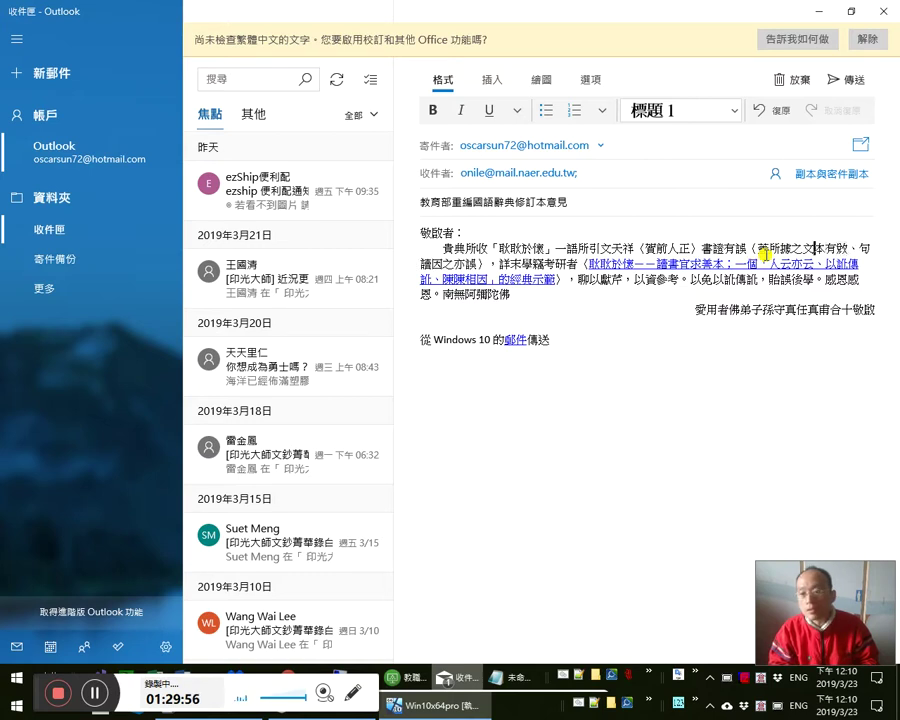
# - Replace the enumeration comma 、 after 有致 with a full-width comma ，
pyautogui.press('Right')
pyautogui.press('Left')
pyautogui.hotkey('shift', 'Left')
pyautogui.hotkey('shift', 'Left')
pyautogui.press('Left')
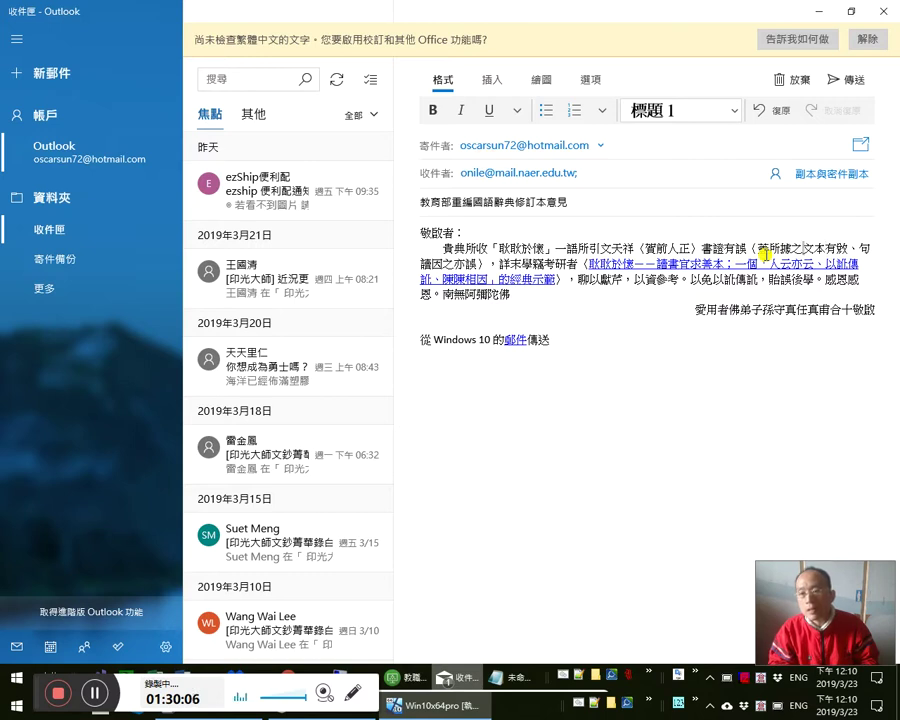
pyautogui.press('Right')
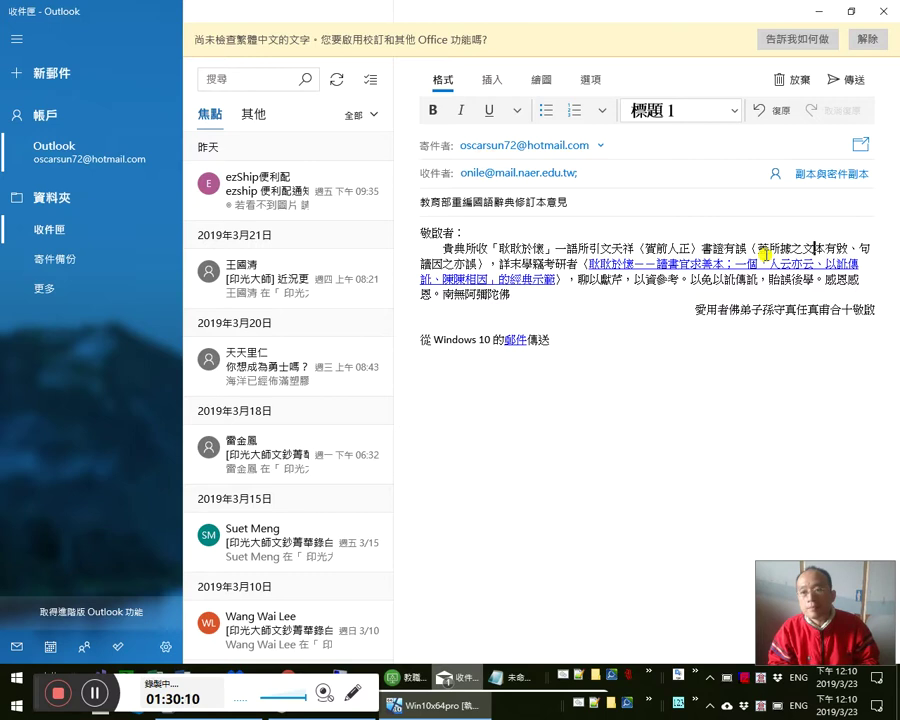
pyautogui.press('Right')
pyautogui.press('Right')
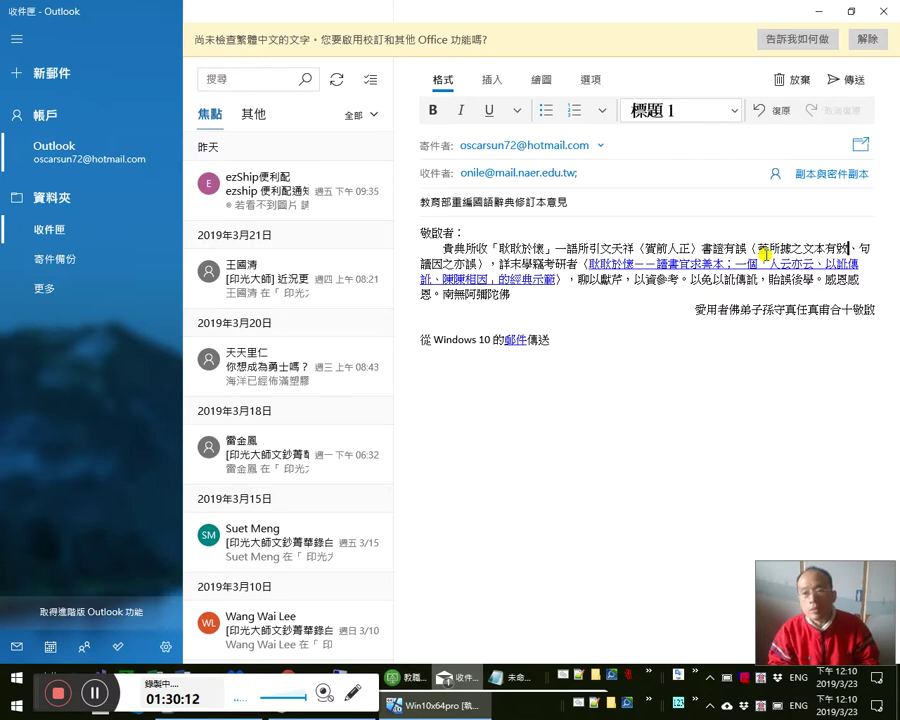
pyautogui.hotkey('shift', 'Left')
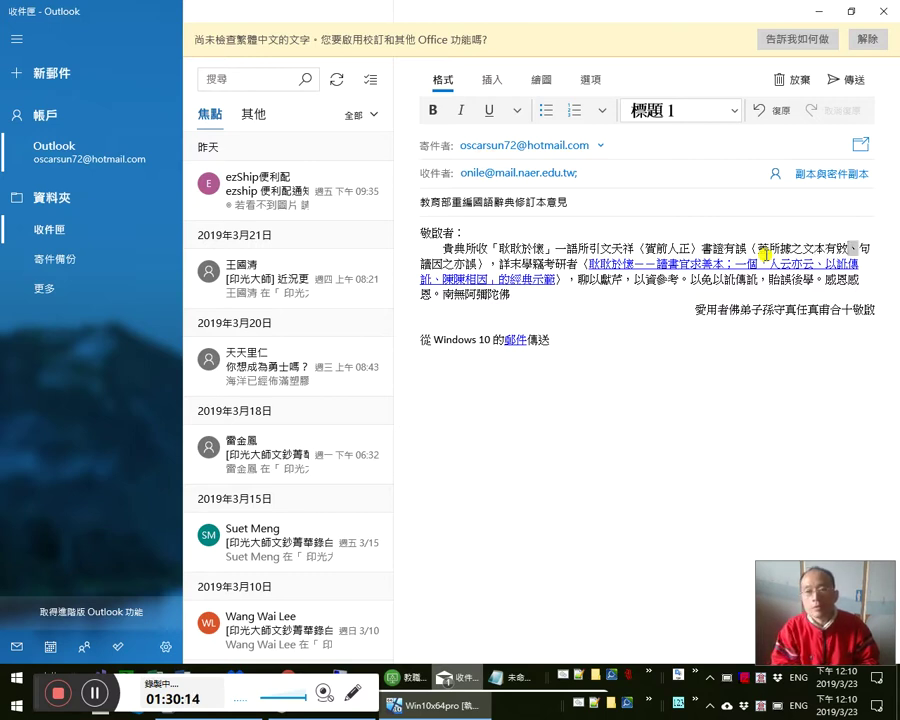
pyautogui.write('，')
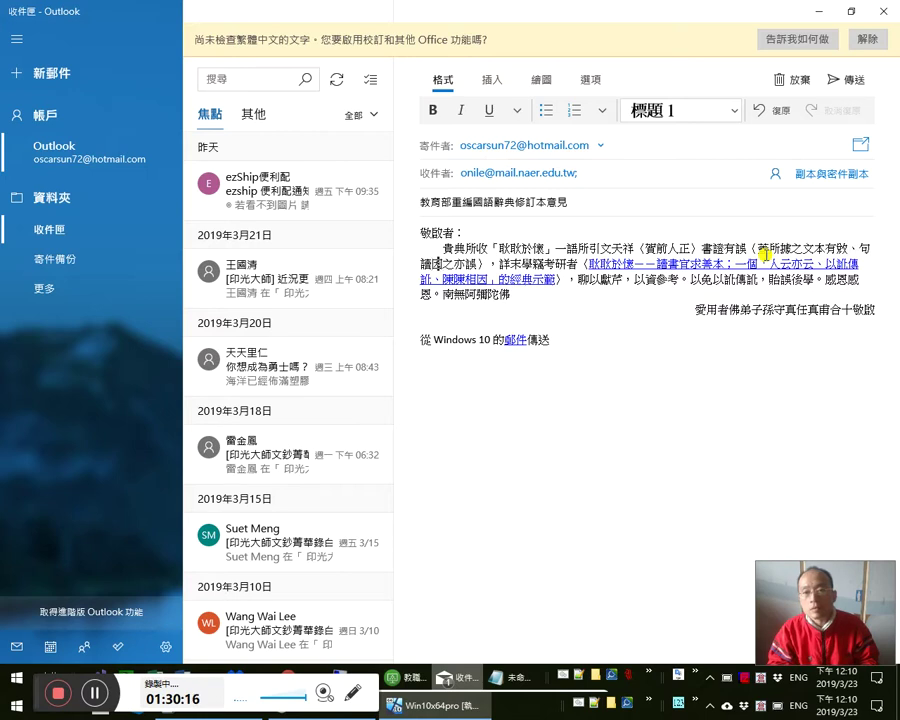
# - Check the rest of the note and bring the insertion point to after 以資參考
pyautogui.press('Right')
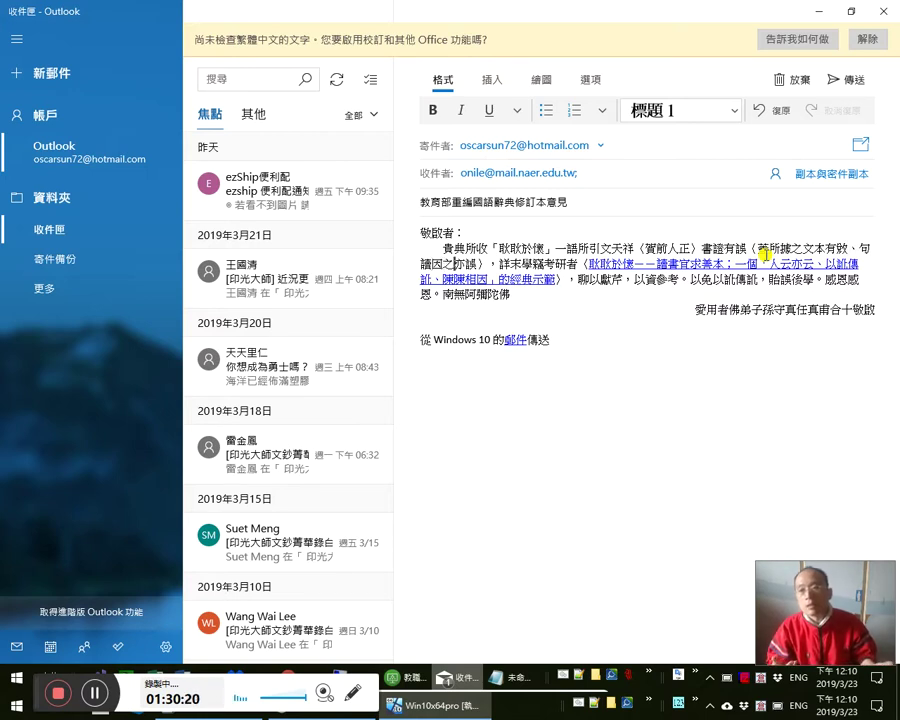
pyautogui.write('脫')
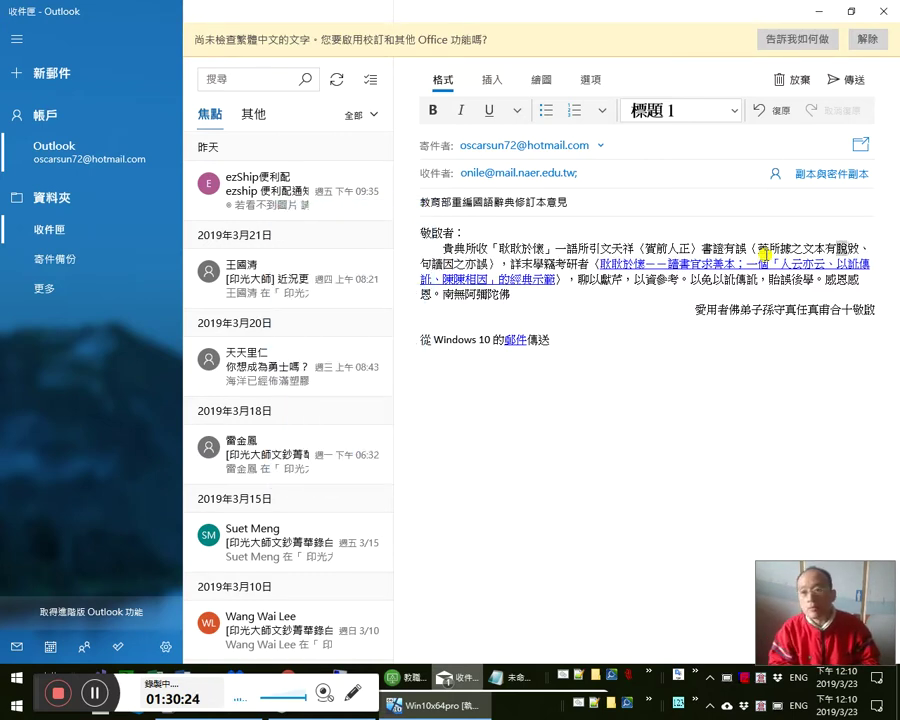
pyautogui.press('BackSpace')
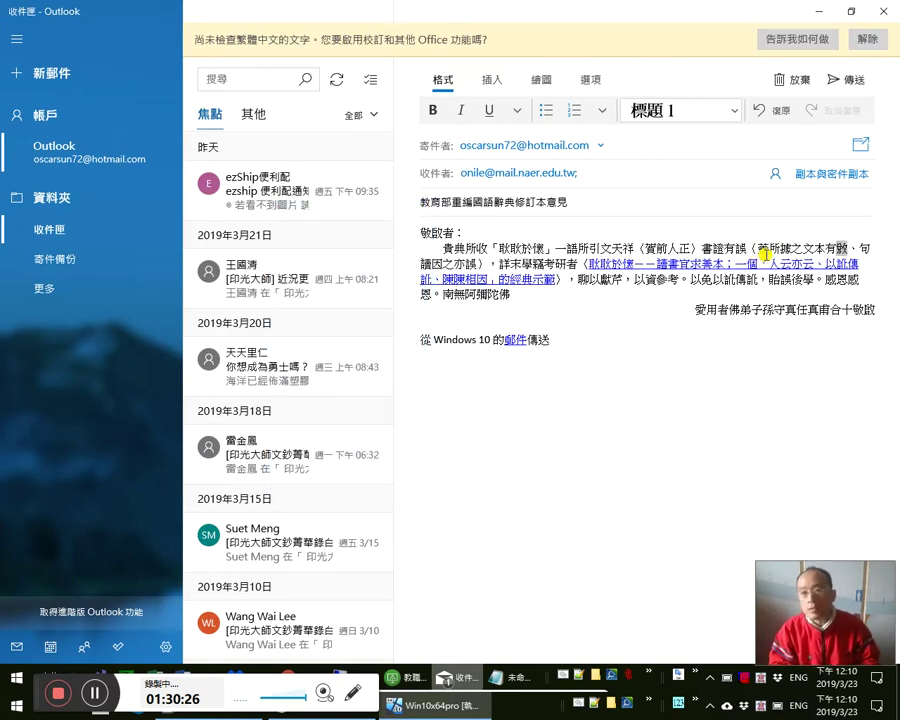
pyautogui.press('Right')
pyautogui.press('Right')
pyautogui.press('Right')
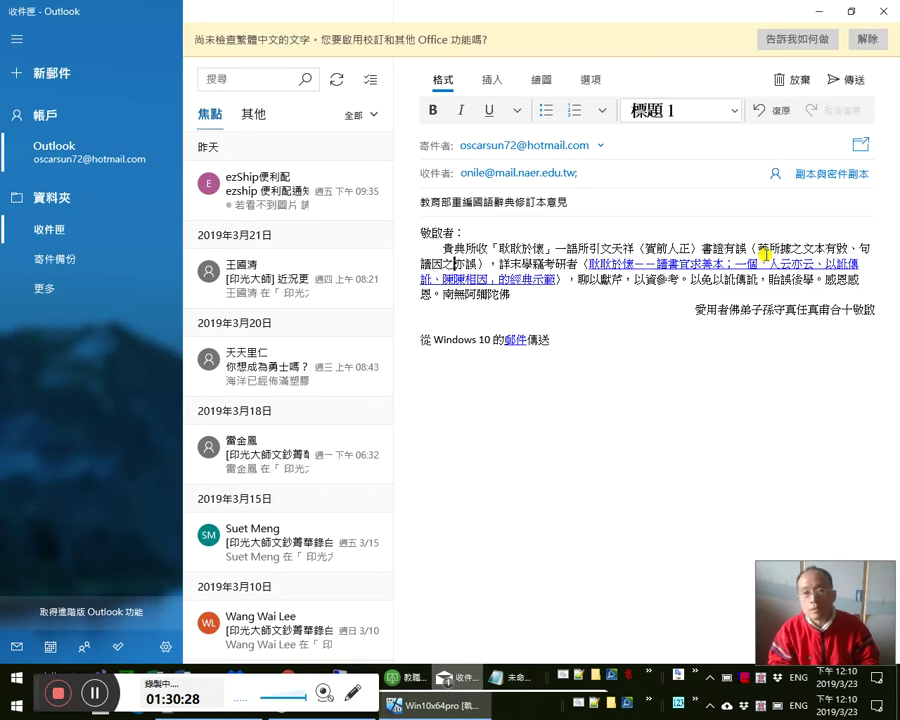
pyautogui.press('Right')
pyautogui.press('Right')
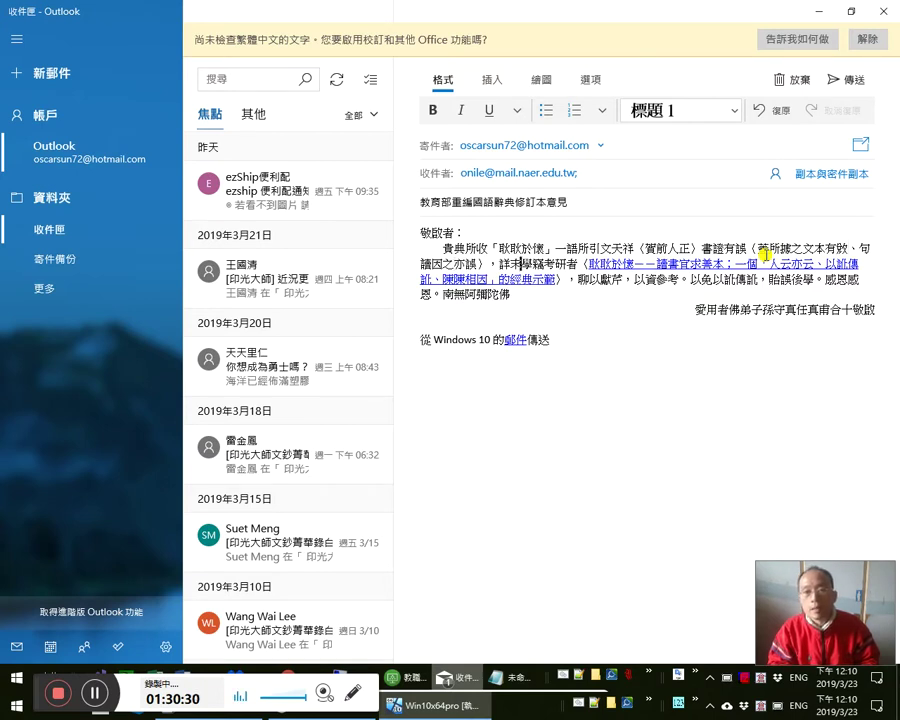
pyautogui.press('Right')
pyautogui.press('Right')
pyautogui.press('Right')
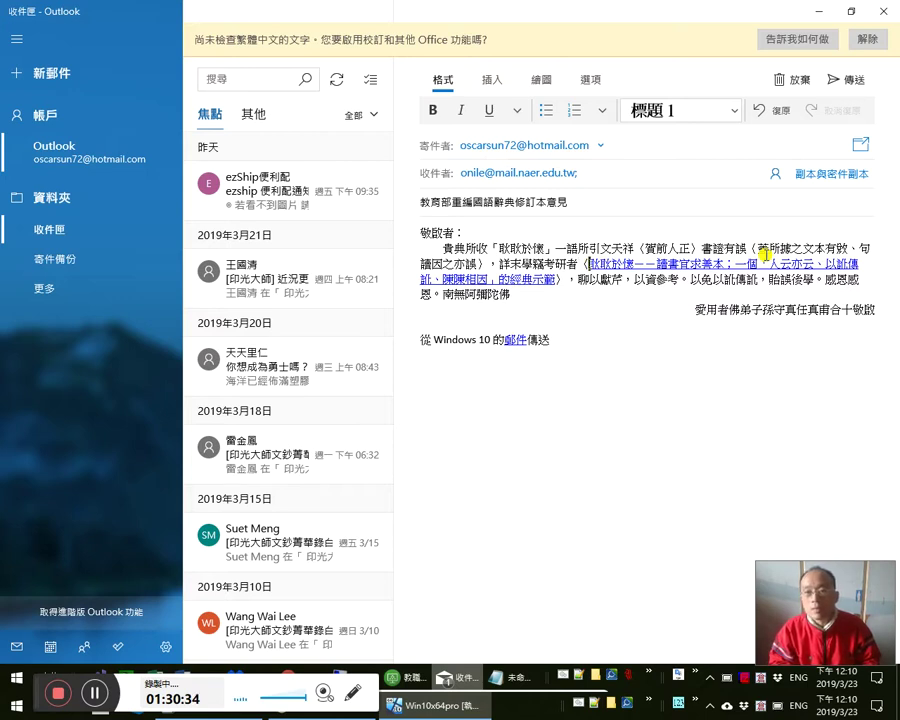
pyautogui.press('Right')
pyautogui.press('Right')
pyautogui.press('Right')
pyautogui.press('Right')
pyautogui.press('Right')
pyautogui.press('Right')
pyautogui.press('Right')
pyautogui.press('Right')
pyautogui.press('Right')
pyautogui.press('Right')
pyautogui.press('Right')
pyautogui.press('Right')
pyautogui.press('Right')
pyautogui.press('Right')
pyautogui.press('Right')
pyautogui.press('Right')
pyautogui.press('Right')
pyautogui.press('Right')
pyautogui.press('Right')
pyautogui.press('Down')
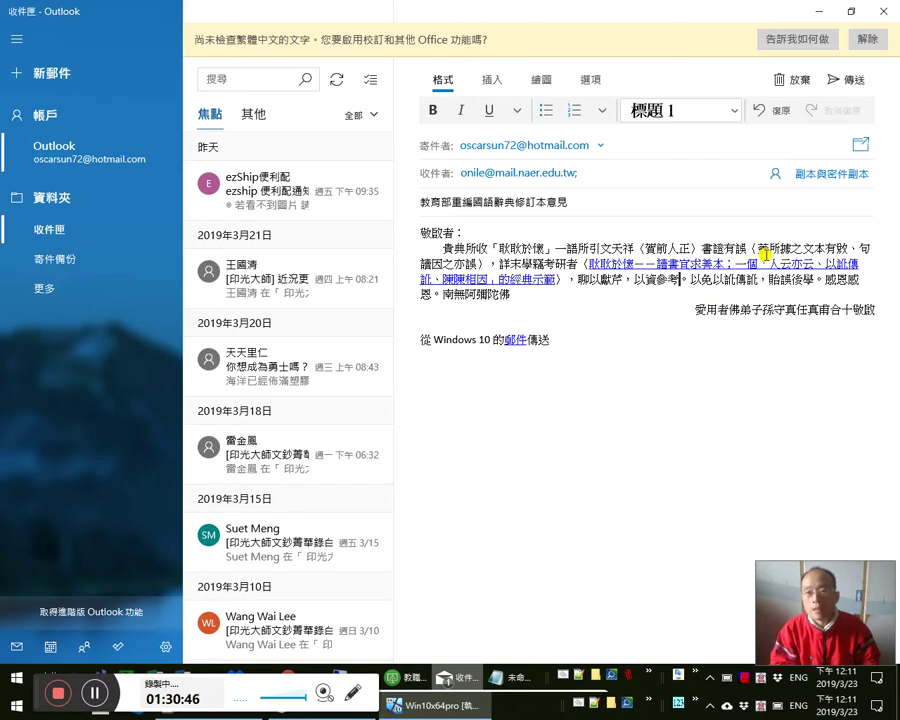
# - Add ，更盼斧正 after 以資參考 and select 斧正 for a dictionary check
pyautogui.write('，更')
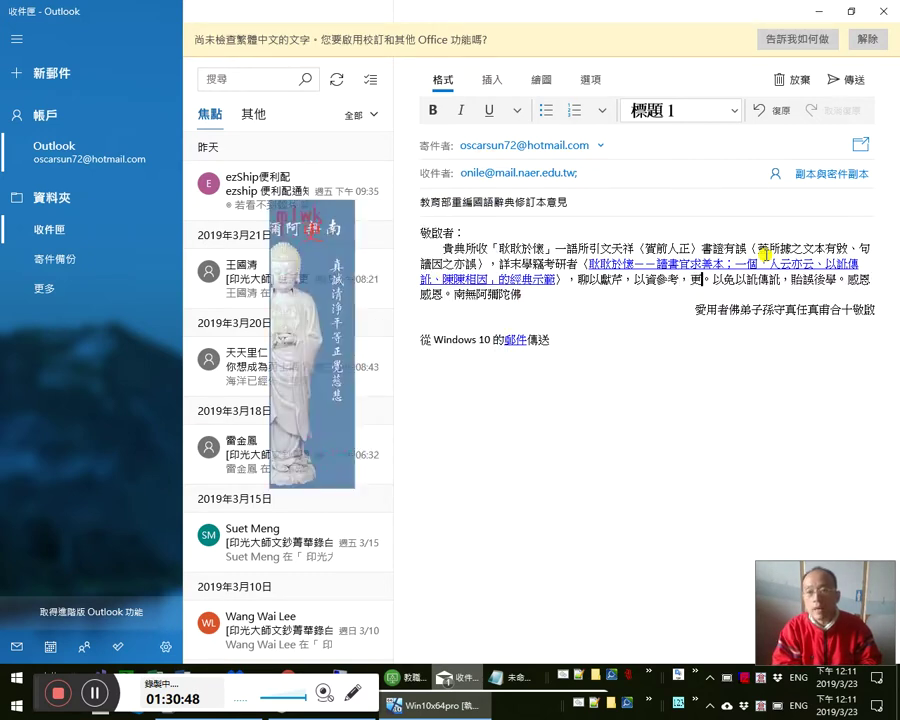
pyautogui.write('盼')
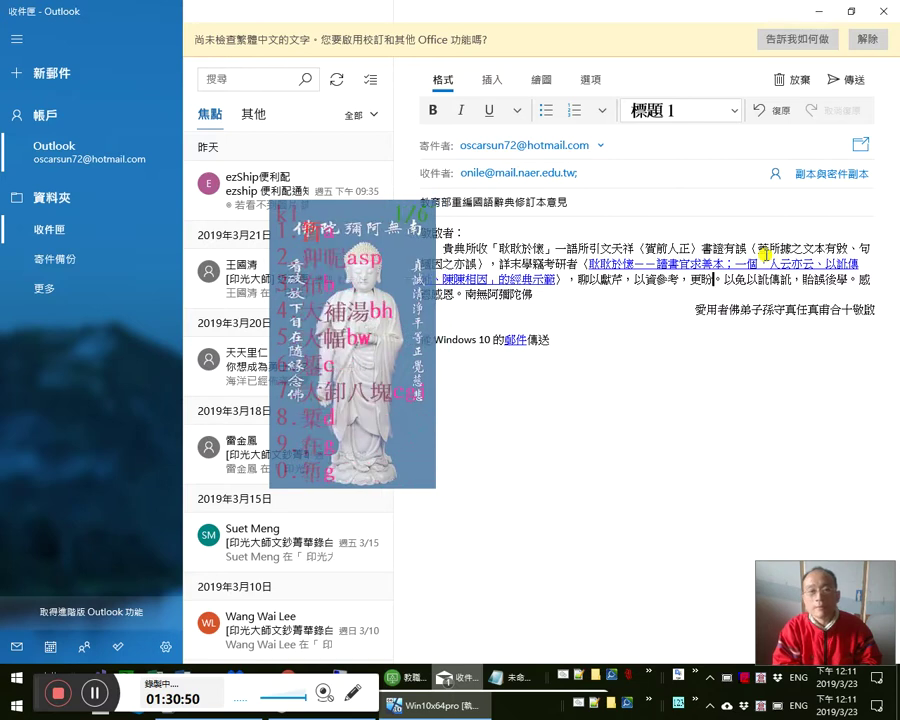
pyautogui.write('賜')
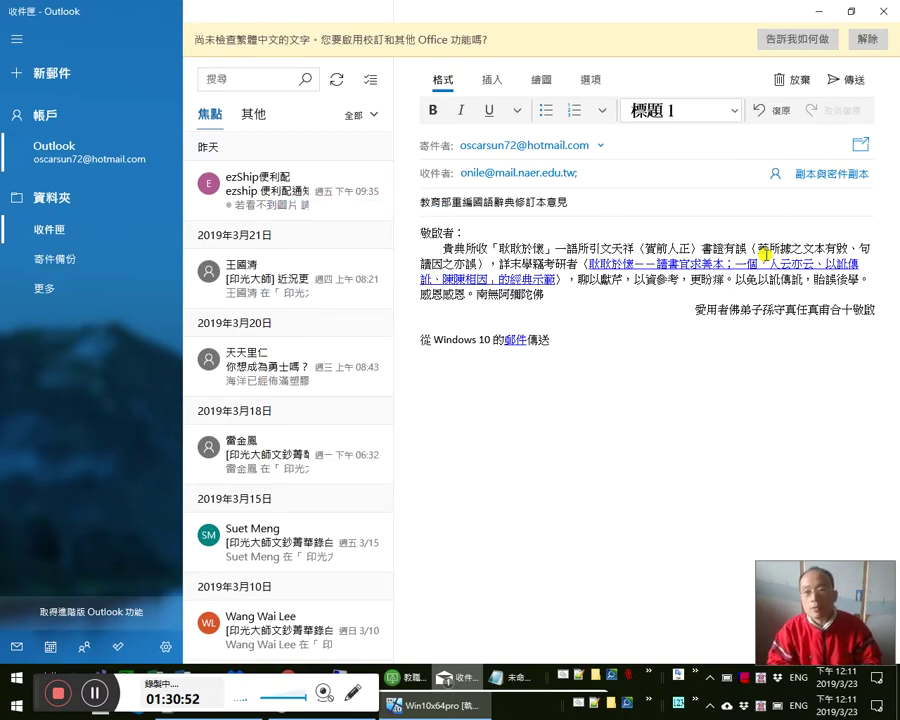
pyautogui.write('k')
pyautogui.press('BackSpace')
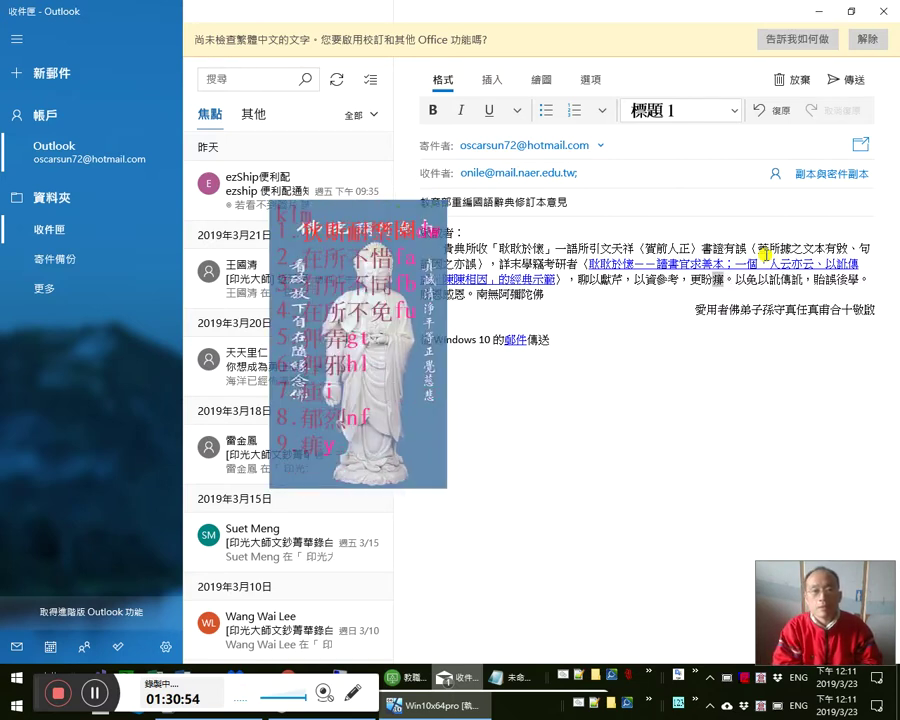
pyautogui.write('k')
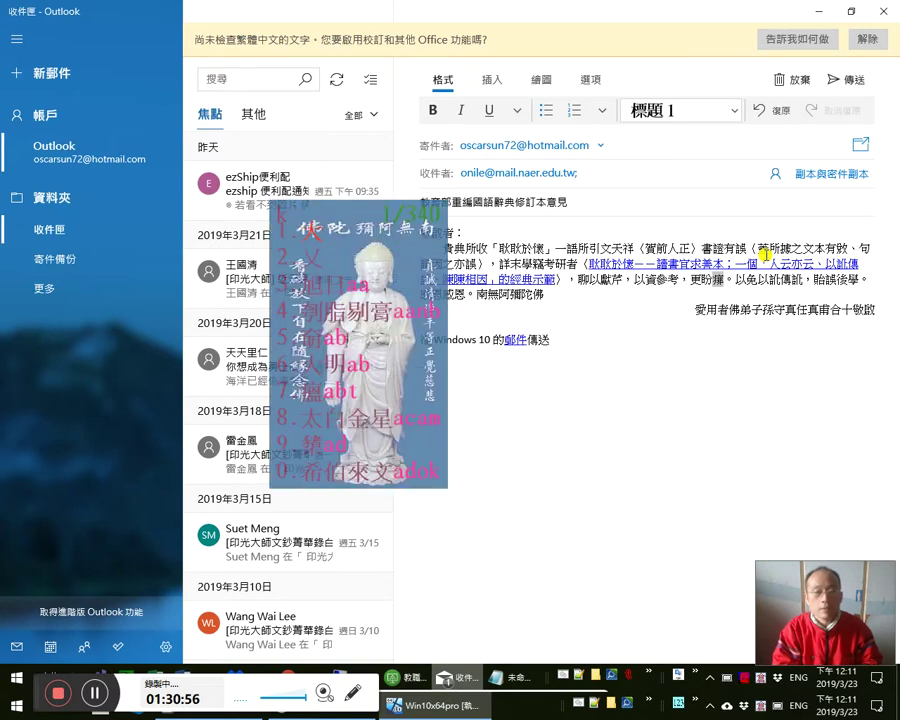
pyautogui.press('pagedown')
pyautogui.press('pagedown')
pyautogui.write('1')
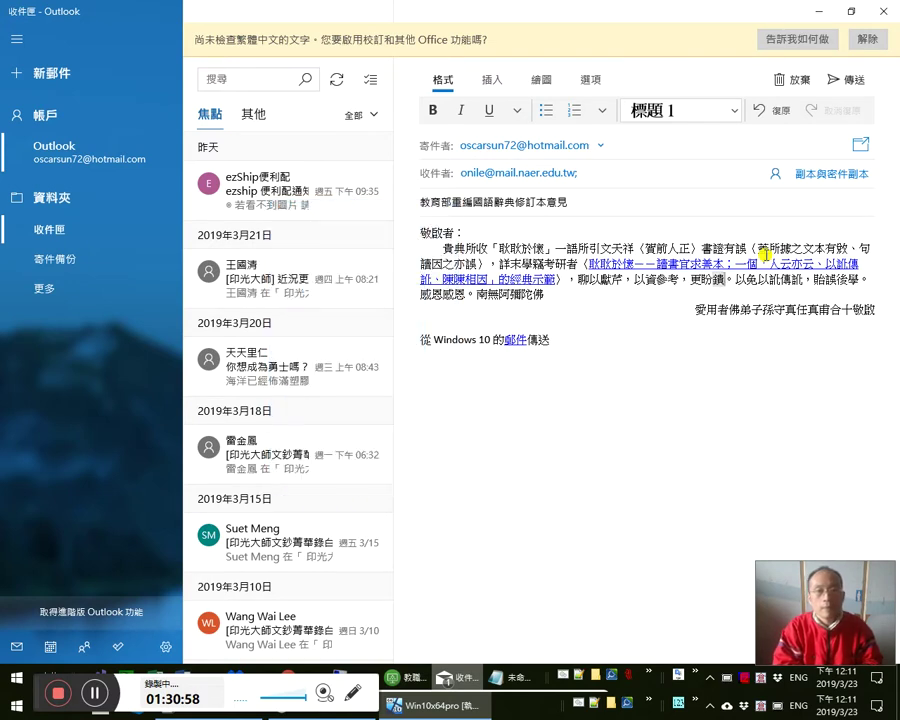
pyautogui.write('c')
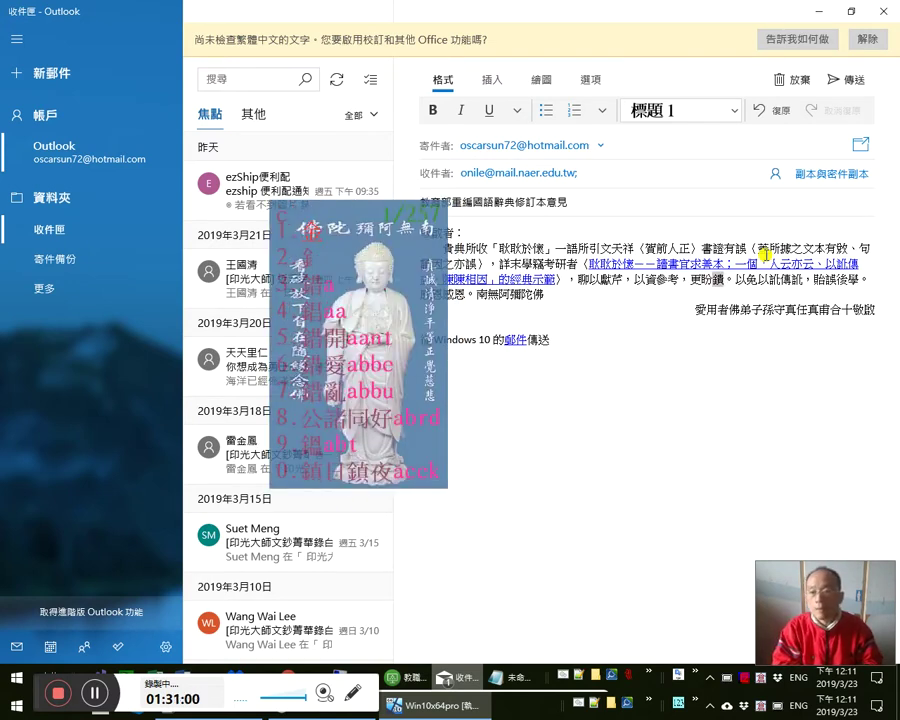
pyautogui.write('lm')
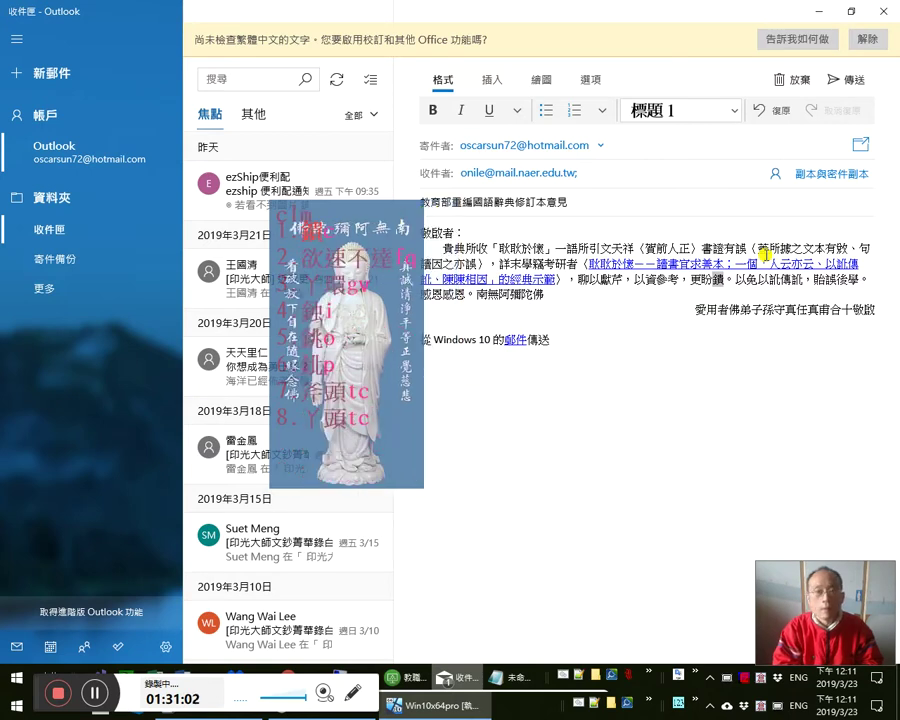
pyautogui.press('Escape')
pyautogui.write('ca')
pyautogui.press('Escape')
pyautogui.write('a')
pyautogui.press('space')
pyautogui.hotkey('shift', 'Left')
pyautogui.hotkey('shift', 'Left')
pyautogui.hotkey('ctrl', 'c')
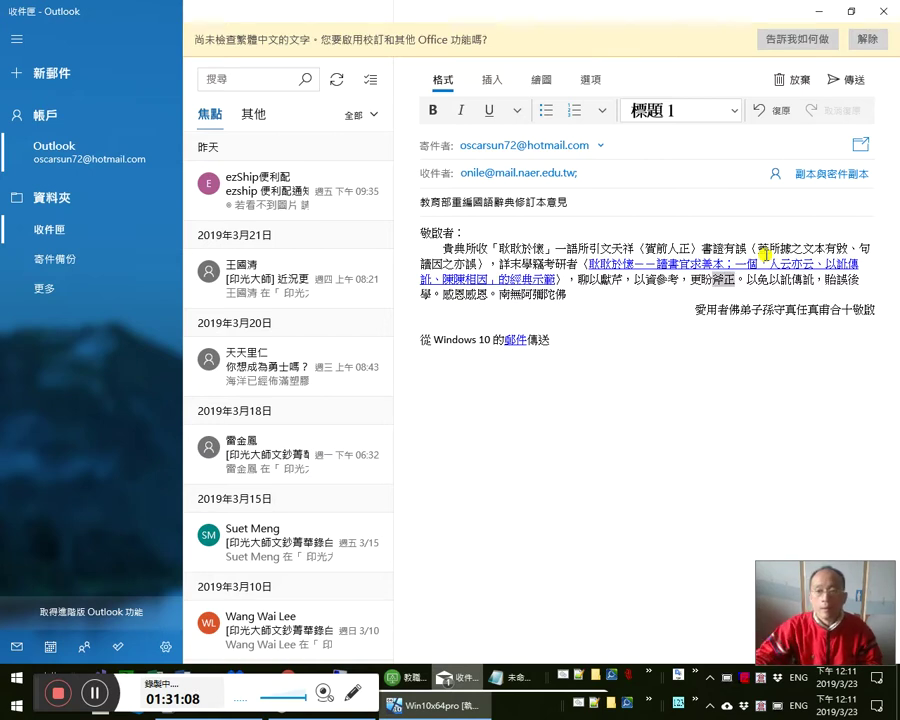
pyautogui.hotkey('alt', 'Tab')
# - Look up 斧正 in the MOE dictionary
pyautogui.click(617, 273)
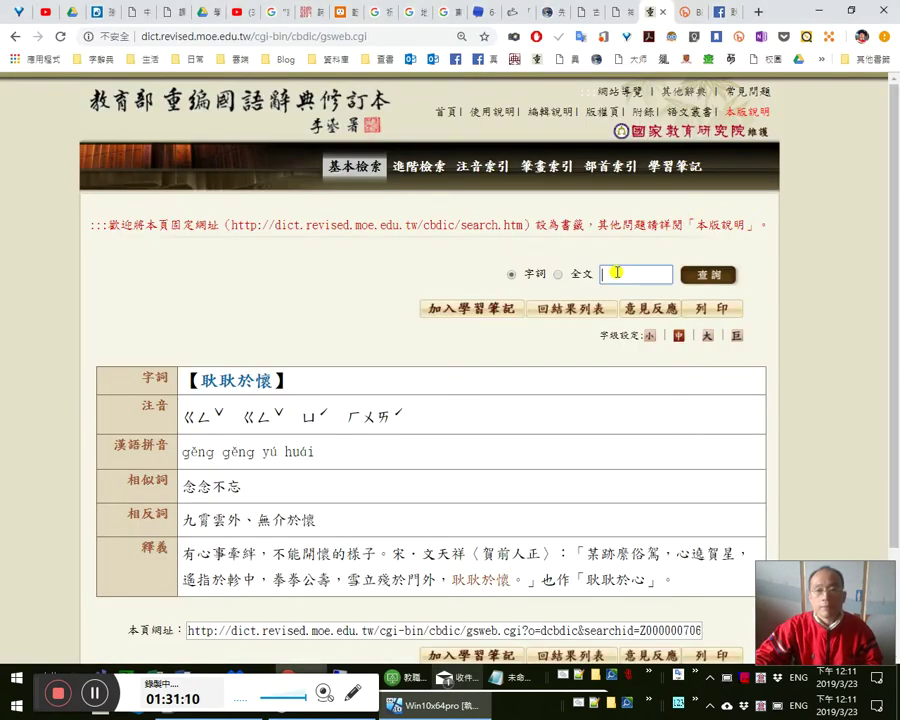
pyautogui.hotkey('ctrl', 'v')
pyautogui.press('Return')
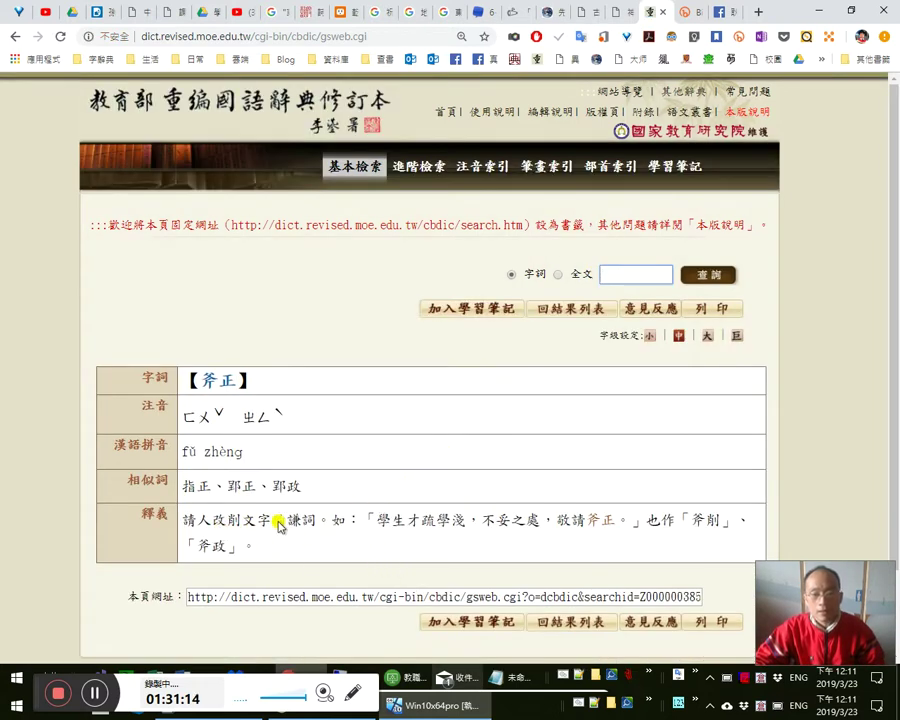
# - Add 斧正 with code lmym as a new last line in the Notepad++ code table and save
pyautogui.click(598, 706)
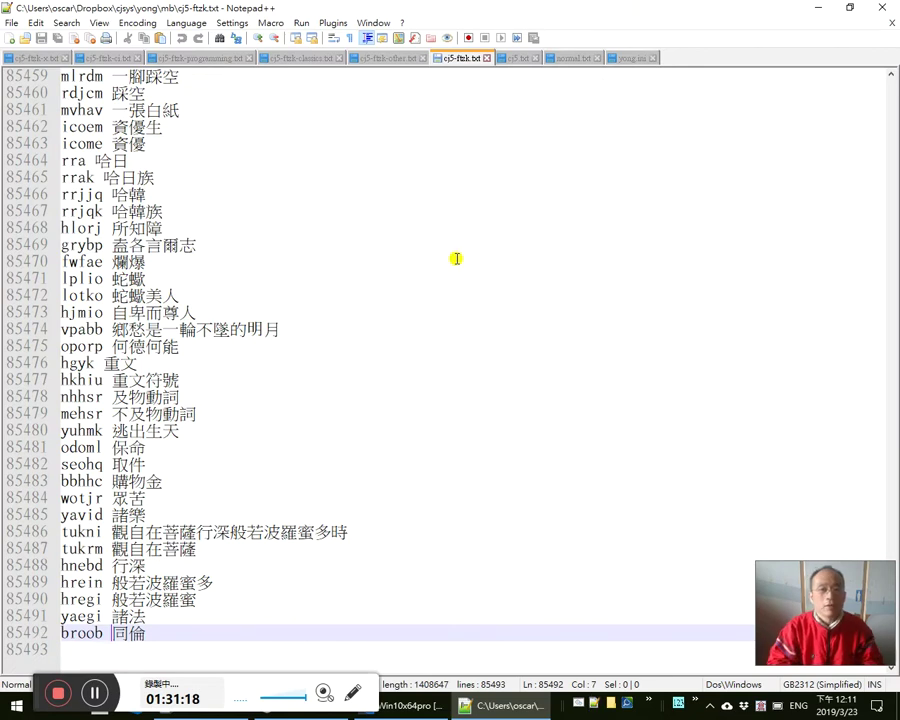
pyautogui.hotkey('ctrl', 'f')
pyautogui.hotkey('ctrl', 'v')
pyautogui.hotkey('ctrl', 'End')
pyautogui.hotkey('ctrl', 'v')
pyautogui.press('Home')
pyautogui.write('lmym')
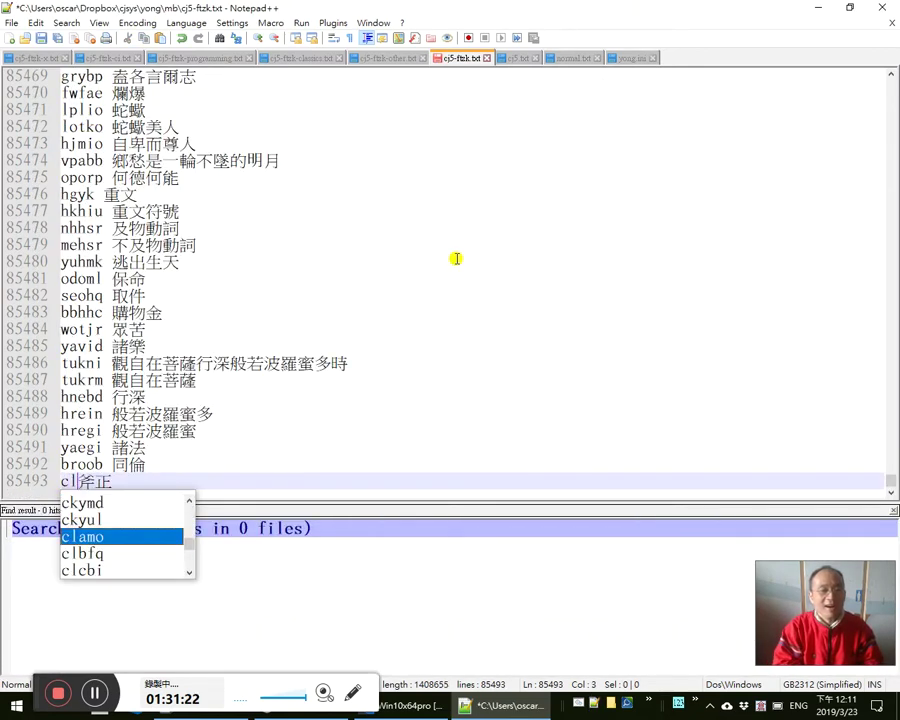
pyautogui.hotkey('ctrl', 's')
pyautogui.hotkey('alt', 'Tab')
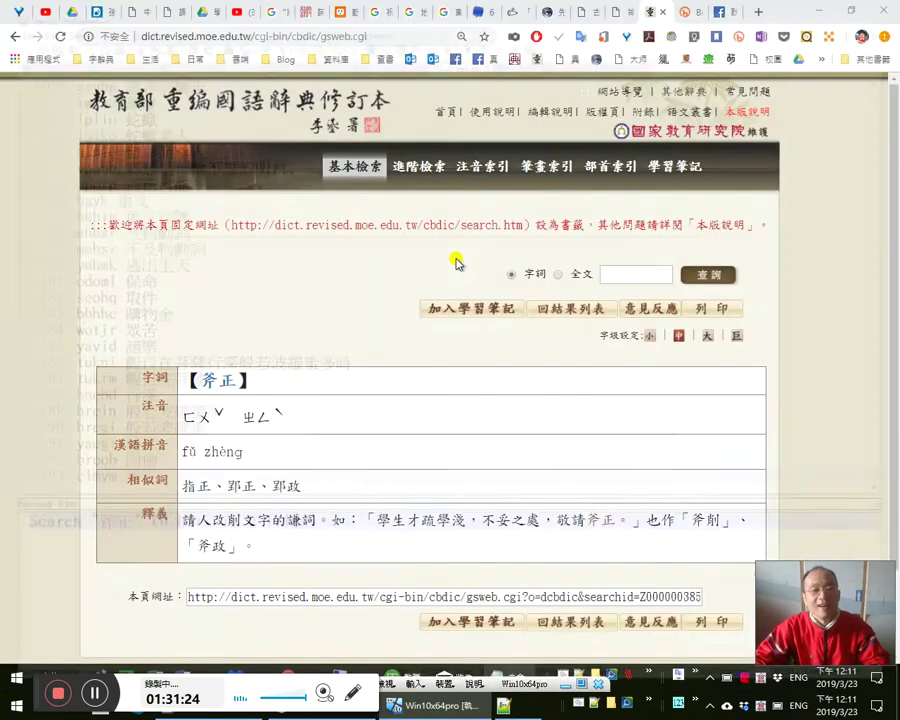
# - Select the 耿耿於懷 dictionary entry's page address in Chrome and return to the Mail draft
pyautogui.click(632, 273)
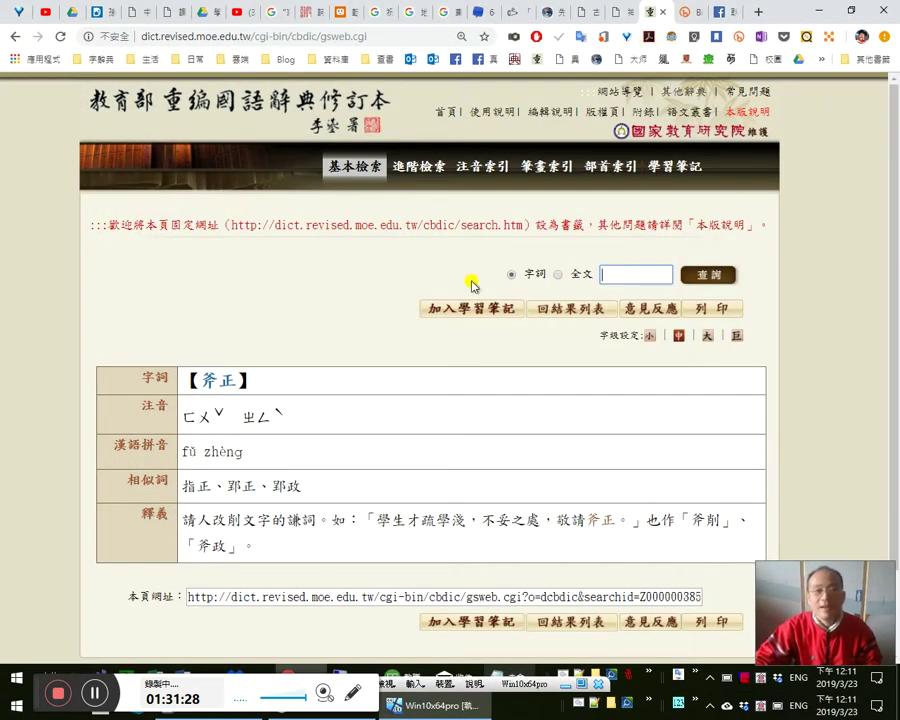
pyautogui.hotkey('alt', 'Tab')
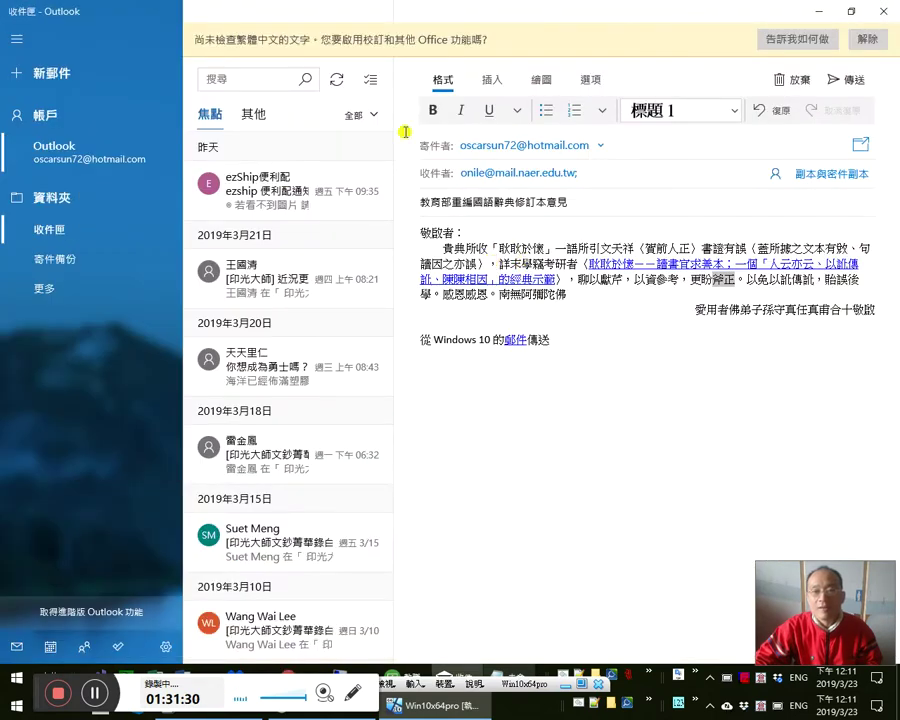
pyautogui.hotkey('alt', 'Tab')
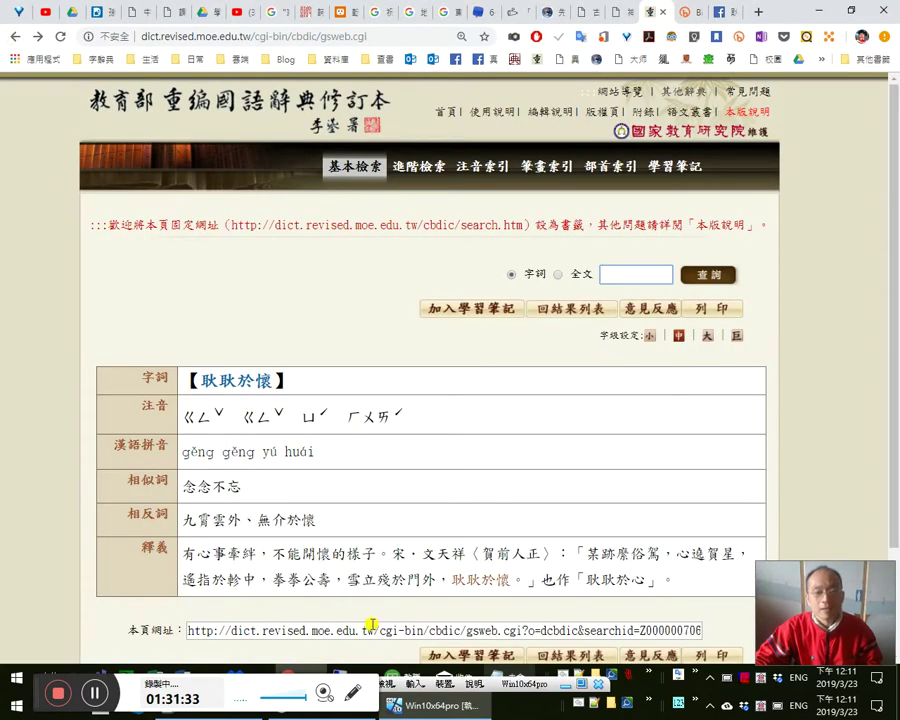
pyautogui.click(372, 627)
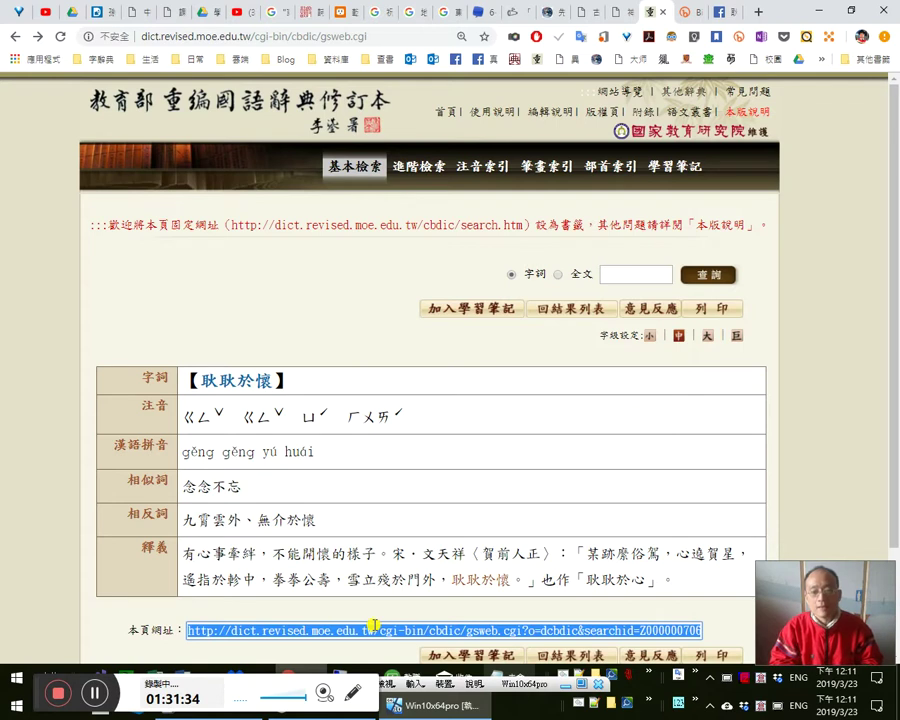
pyautogui.hotkey('alt', 'Tab')
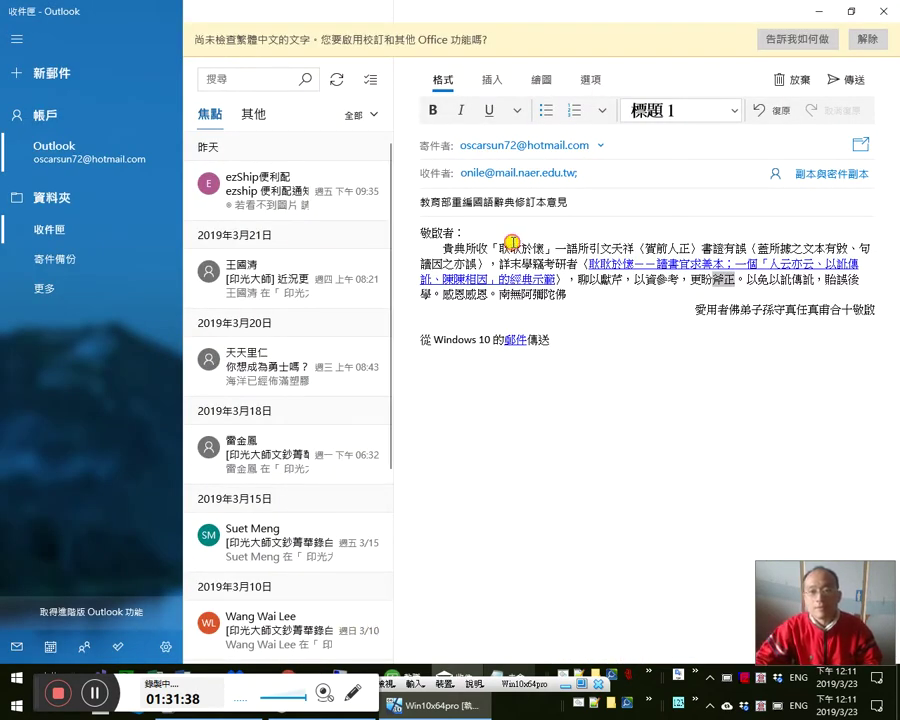
# - Link the quoted idiom in the first sentence to its dictionary page URL
pyautogui.click(513, 243)
pyautogui.hotkey('shift', 'Right')
pyautogui.hotkey('shift', 'Right')
pyautogui.hotkey('shift', 'Right')
pyautogui.hotkey('shift', 'Right')
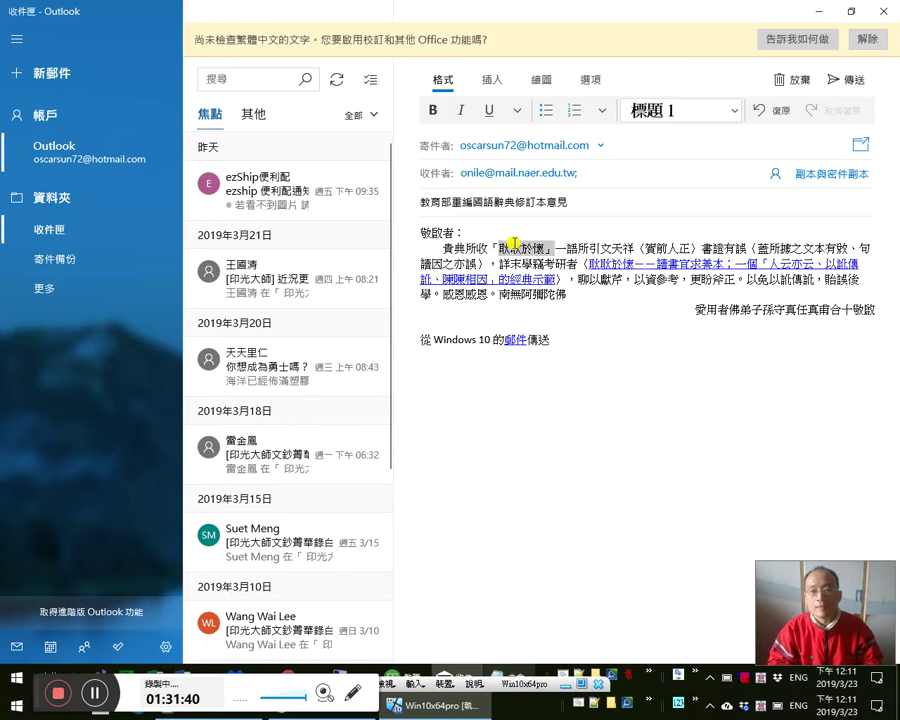
pyautogui.hotkey('ctrl', 'k')
pyautogui.hotkey('ctrl', 'v')
pyautogui.press('Return')
# - Insert 宋 before 文天祥
pyautogui.press('Right')
pyautogui.press('Right')
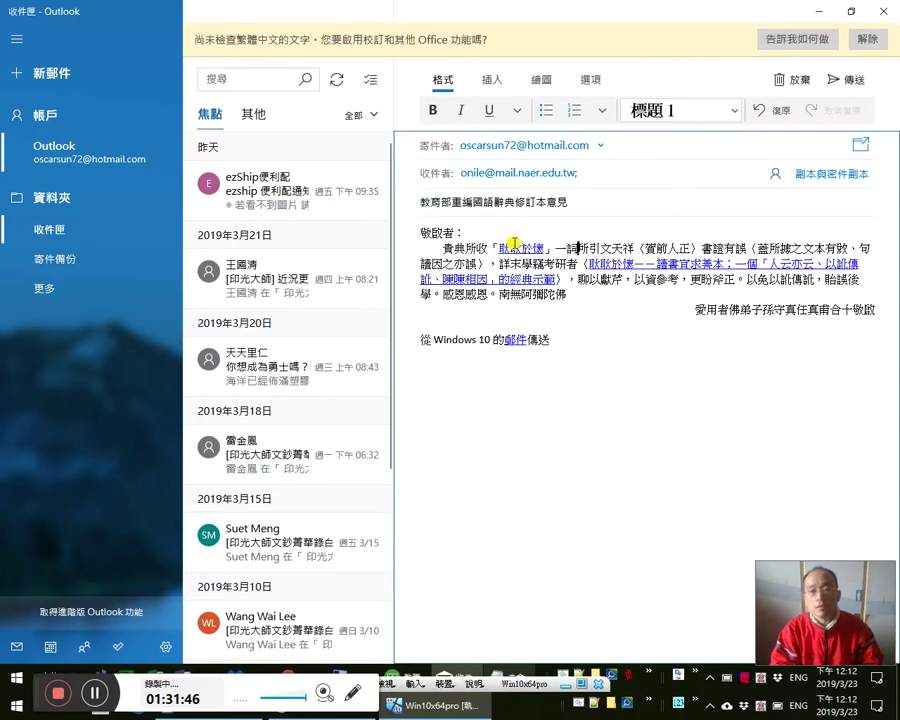
pyautogui.press('Right')
pyautogui.press('Right')
pyautogui.press('Right')
pyautogui.press('Right')
pyautogui.press('Right')
pyautogui.press('Right')
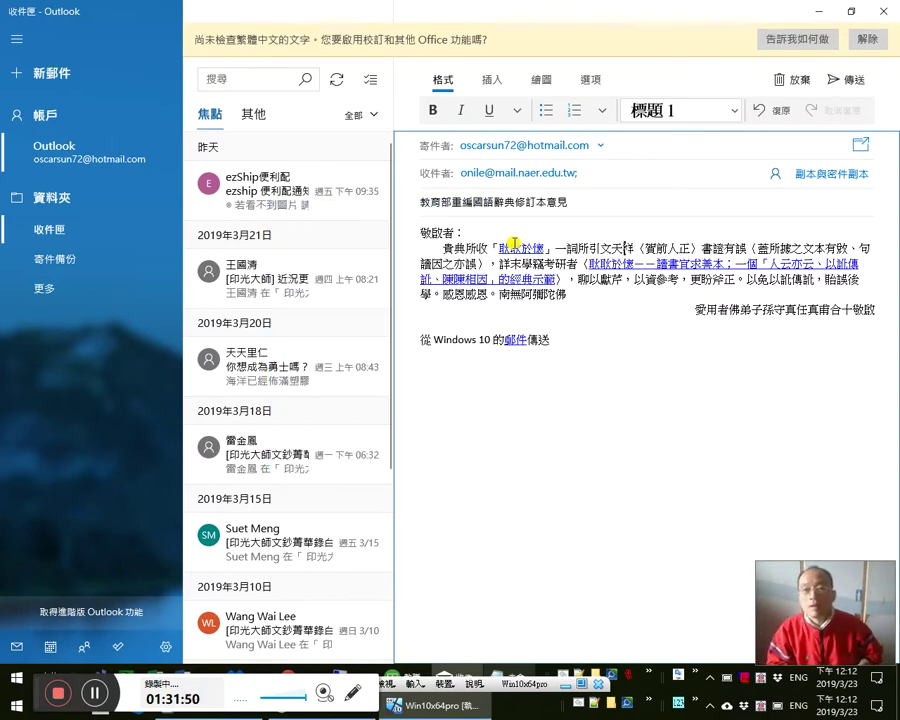
pyautogui.write('宋')
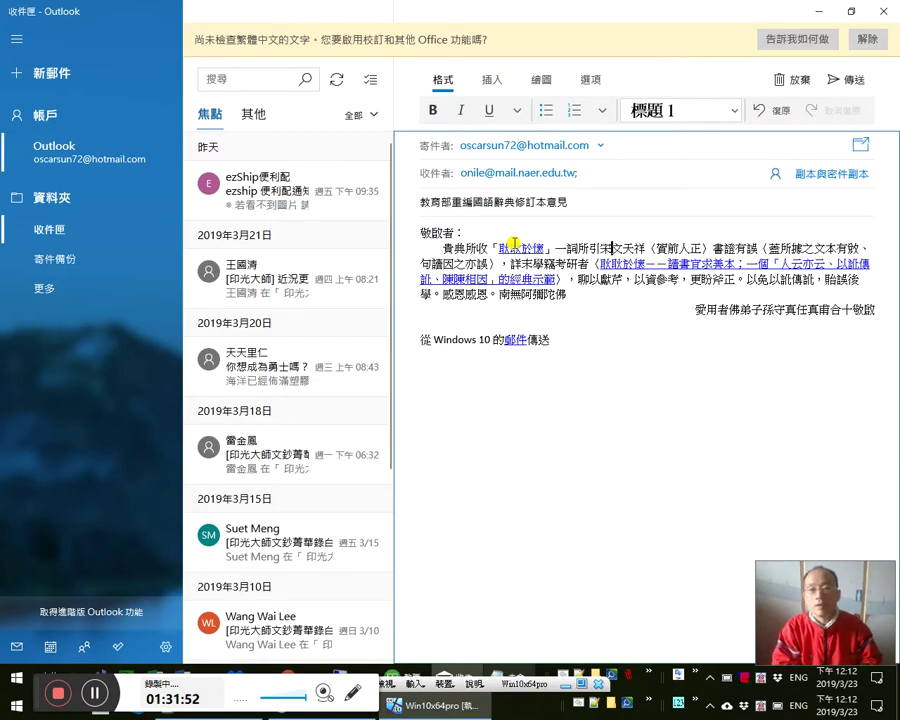
pyautogui.write('a')
pyautogui.write('膺帶')
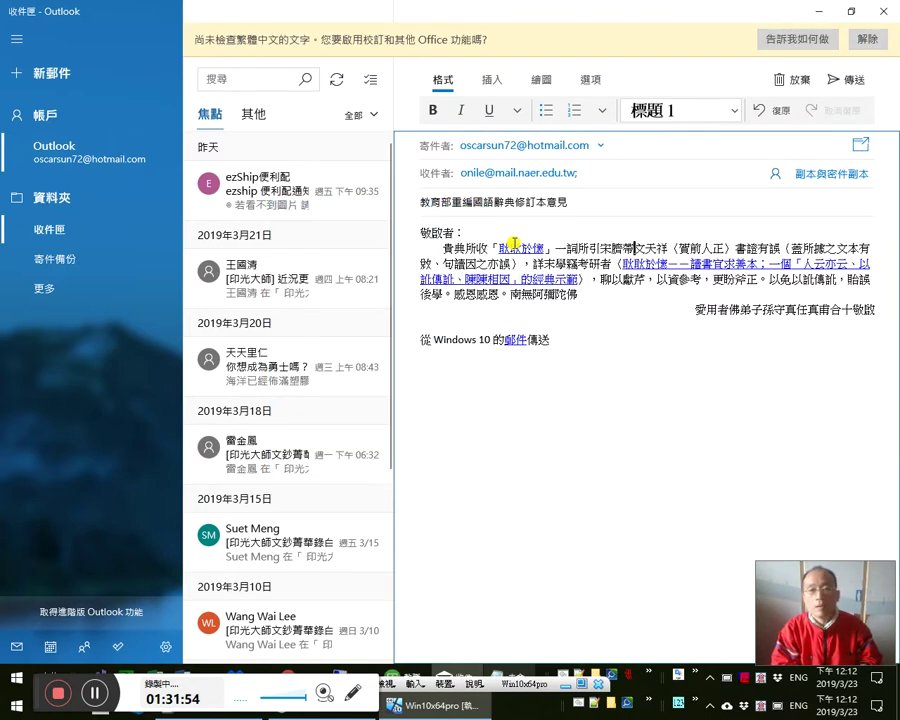
pyautogui.write('a')
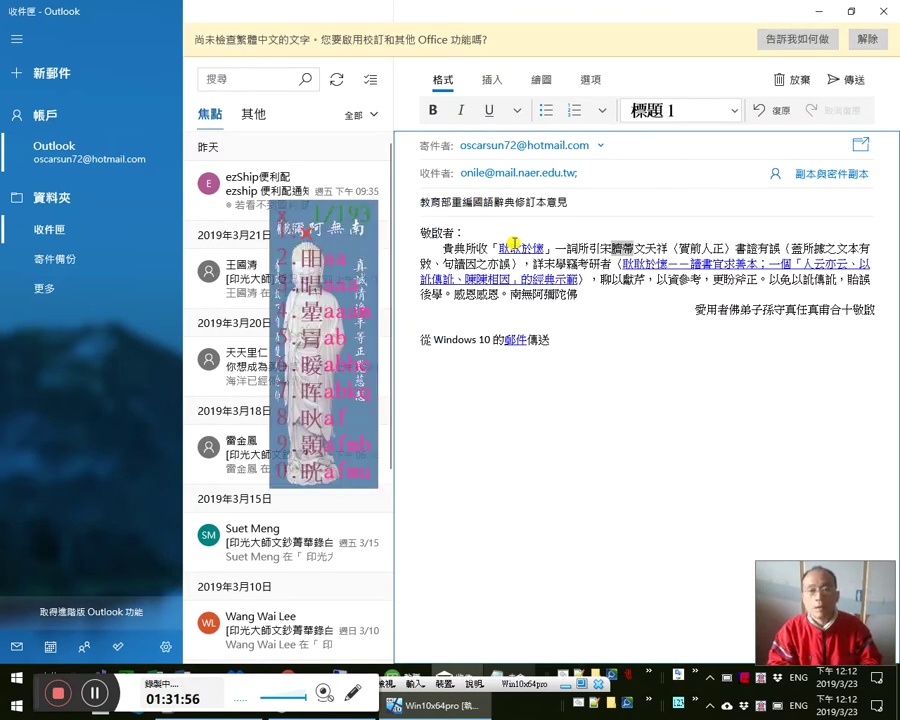
pyautogui.press('BackSpace')
pyautogui.press('BackSpace')
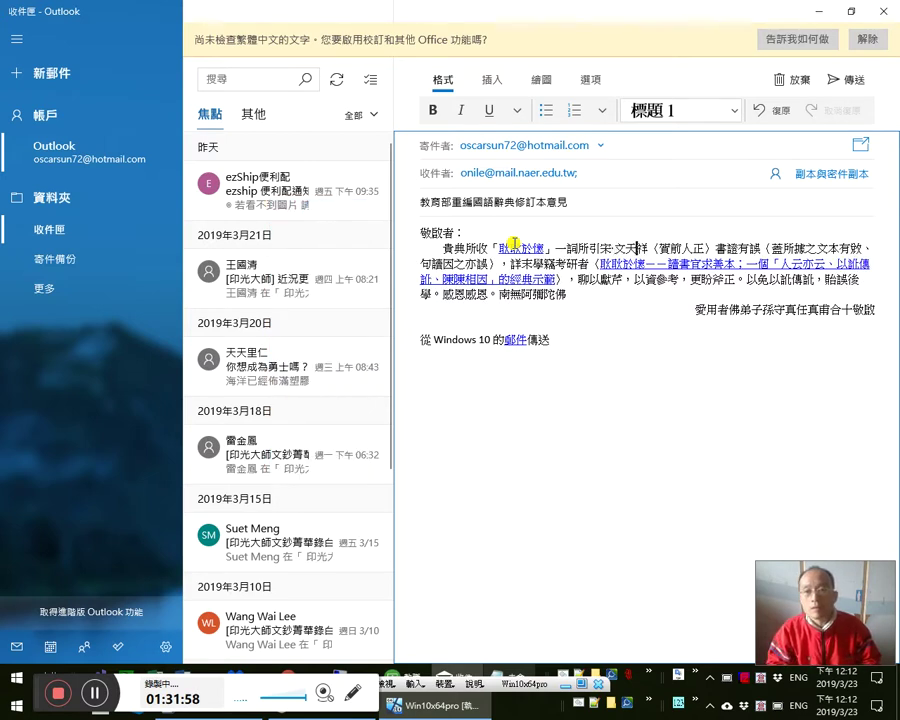
# - Replace the bracket before 蓋 with —— dashes and delete the following comma
pyautogui.press('Right')
pyautogui.press('Right')
pyautogui.press('Right')
pyautogui.press('Right')
pyautogui.press('Right')
pyautogui.press('Right')
pyautogui.press('Right')
pyautogui.press('Right')
pyautogui.press('Right')
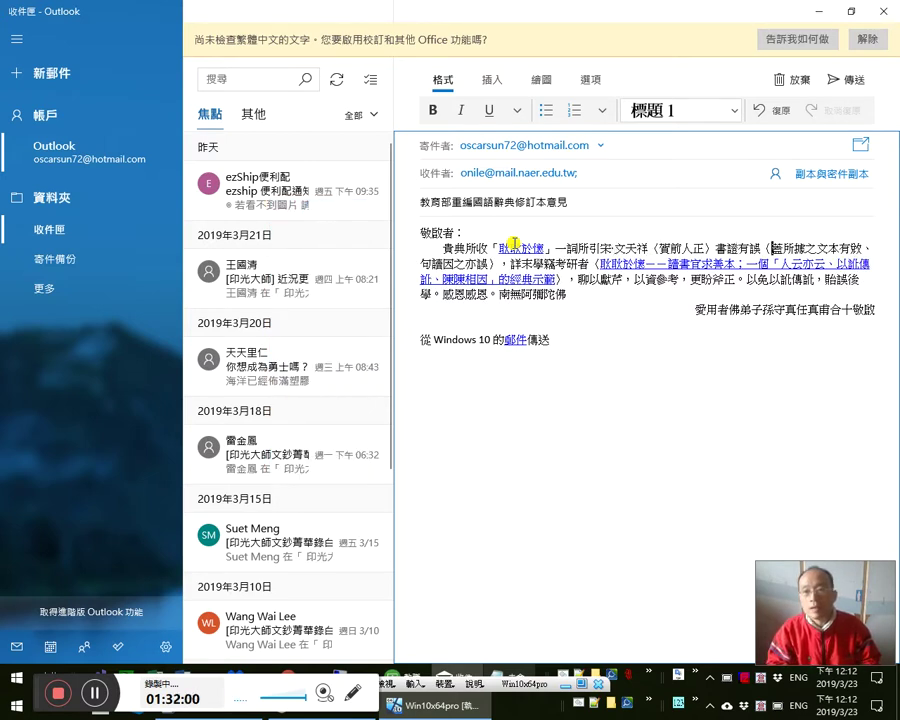
pyautogui.press('Right')
pyautogui.press('Right')
pyautogui.press('Right')
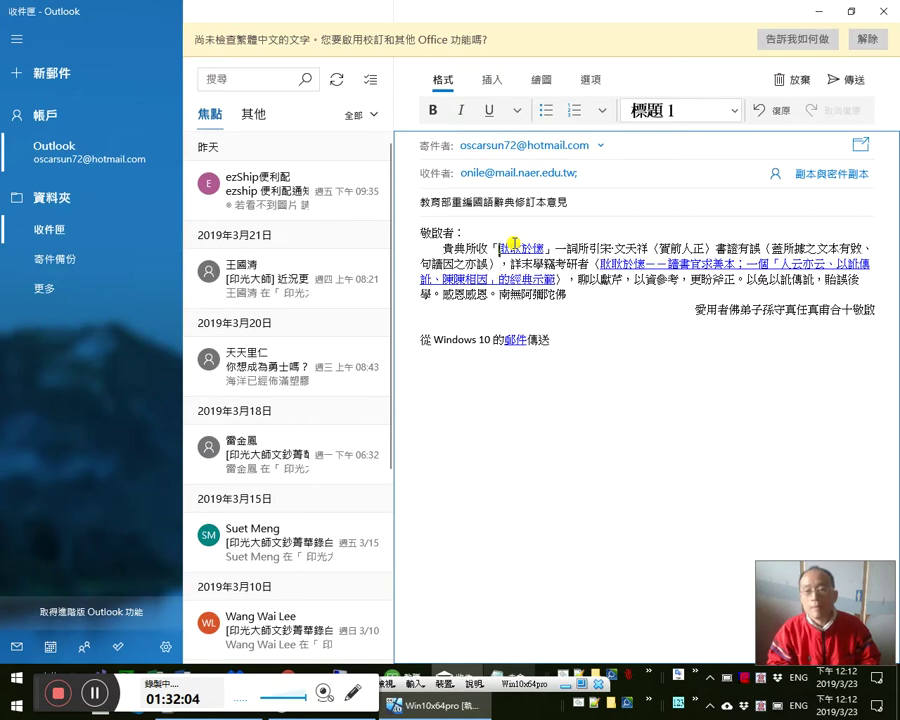
pyautogui.press('Left')
pyautogui.press('Left')
pyautogui.write('—')
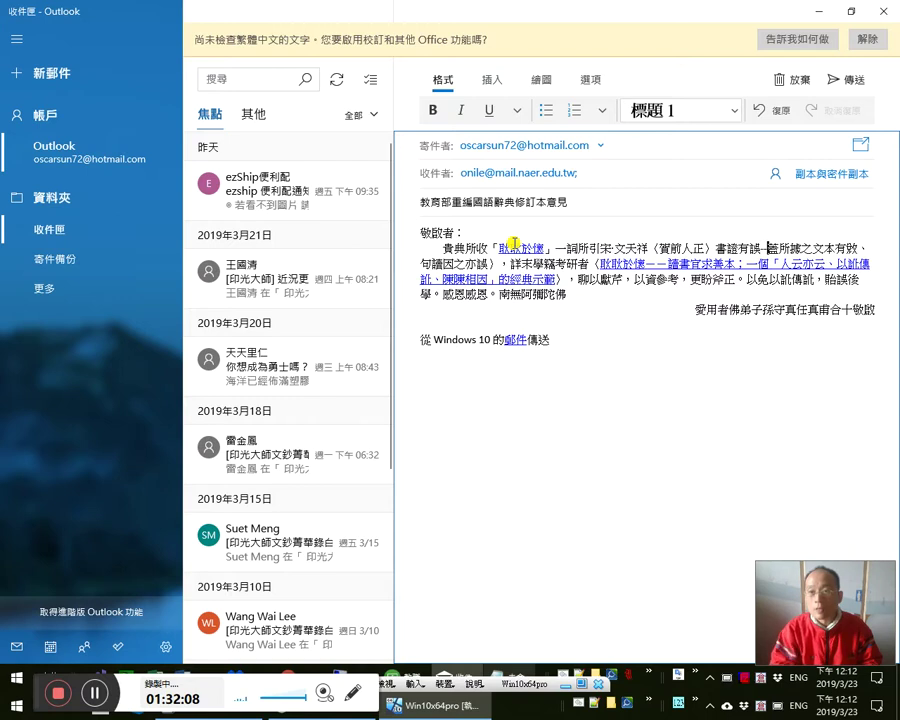
pyautogui.write('—')
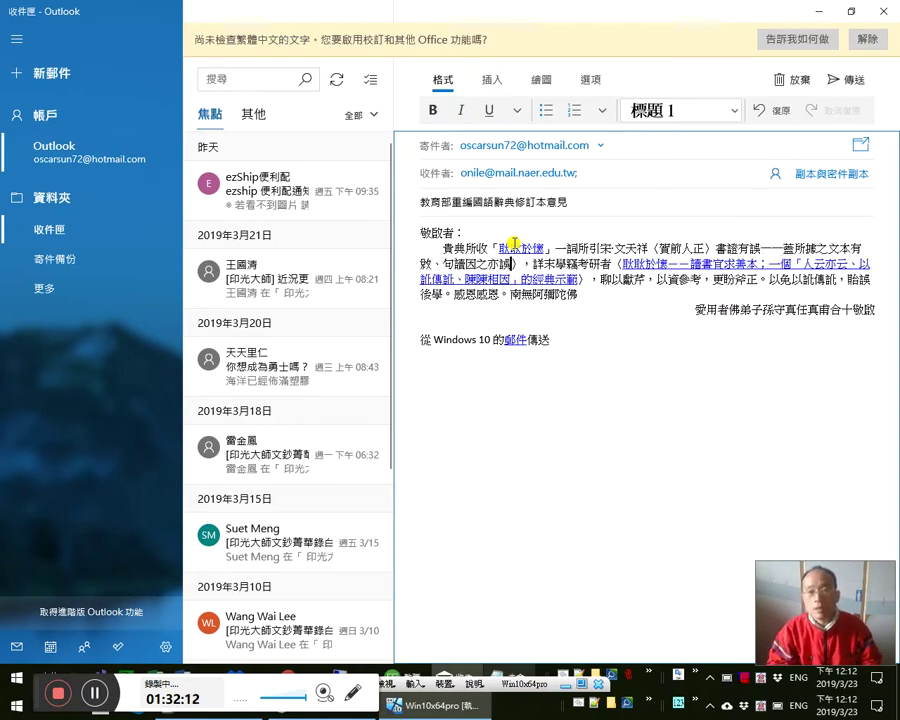
pyautogui.write('——')
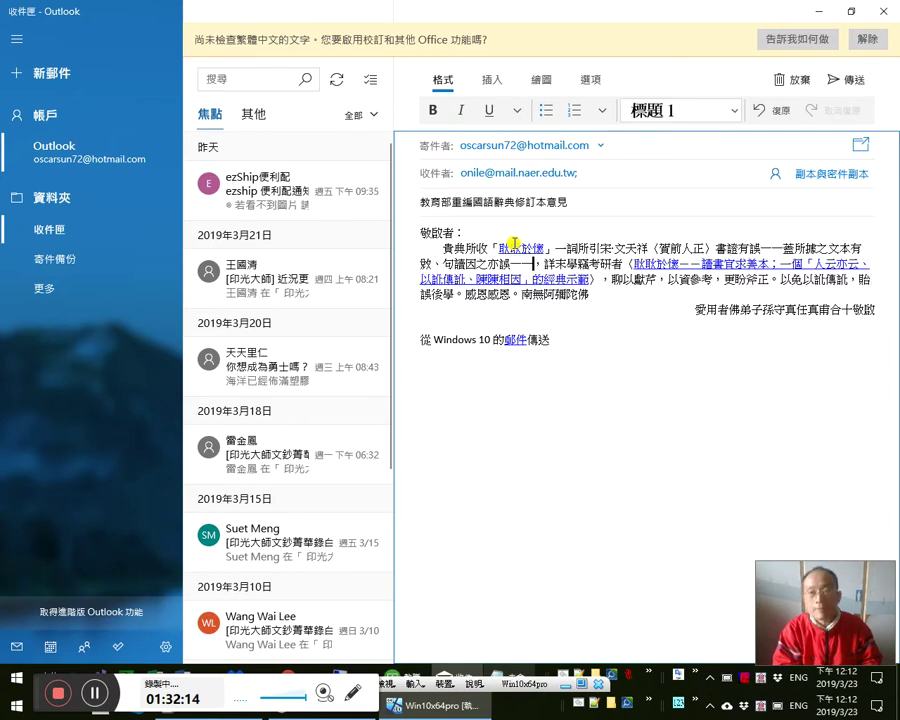
pyautogui.press('Delete')
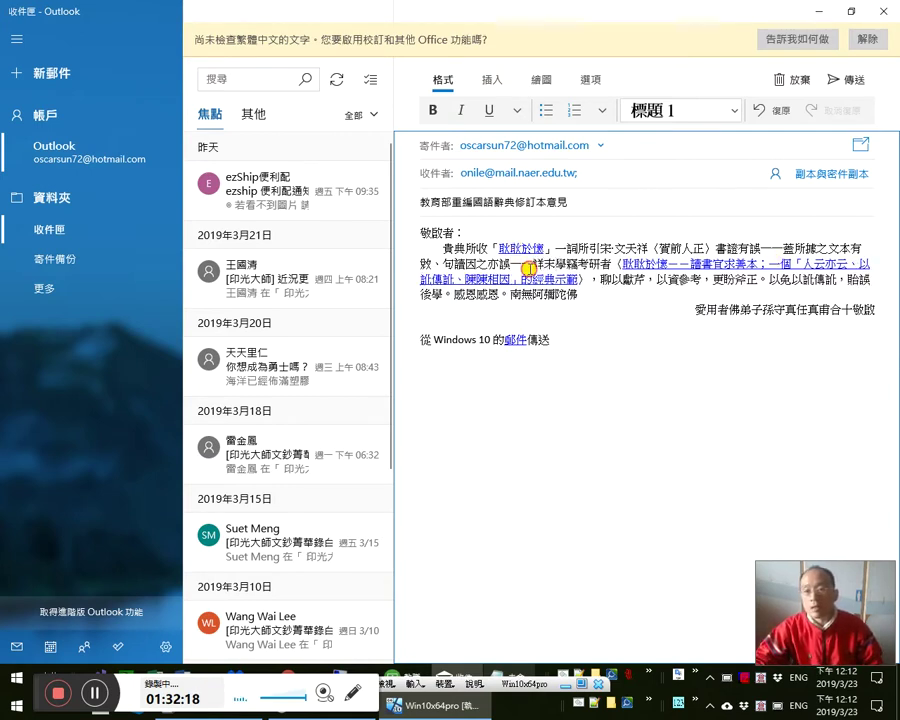
pyautogui.click(682, 327)
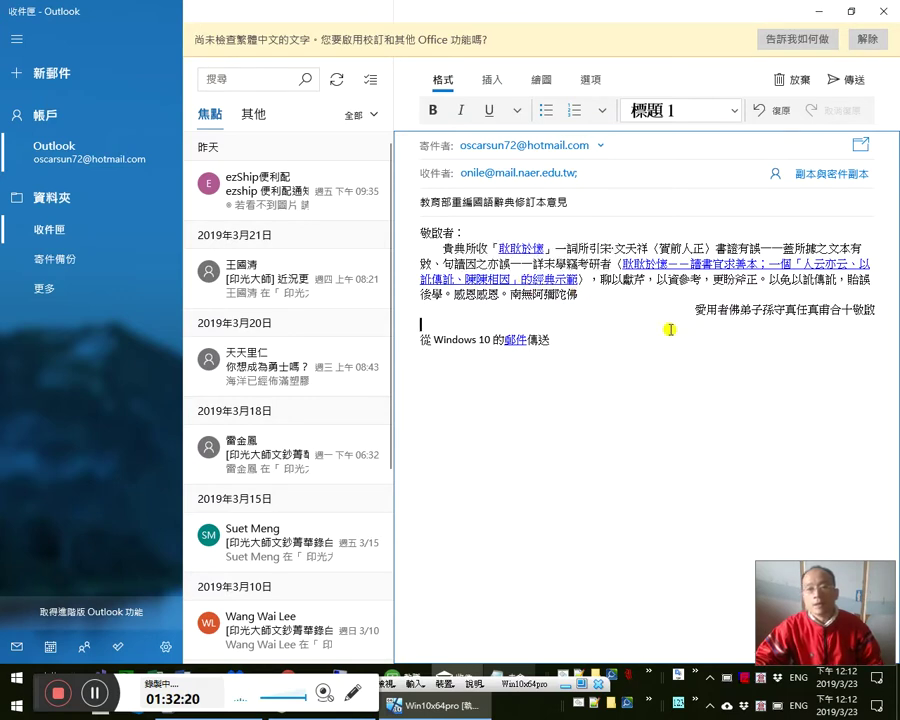
# - Check the 者 characters, then select and deselect the whole letter body
pyautogui.doubleClick(608, 266)
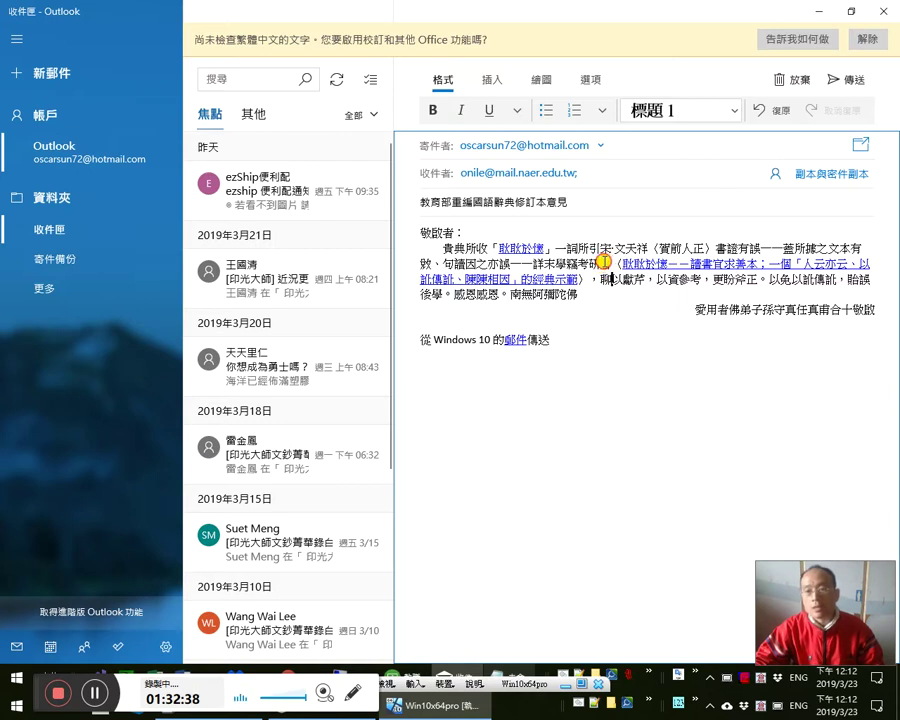
pyautogui.doubleClick(603, 266)
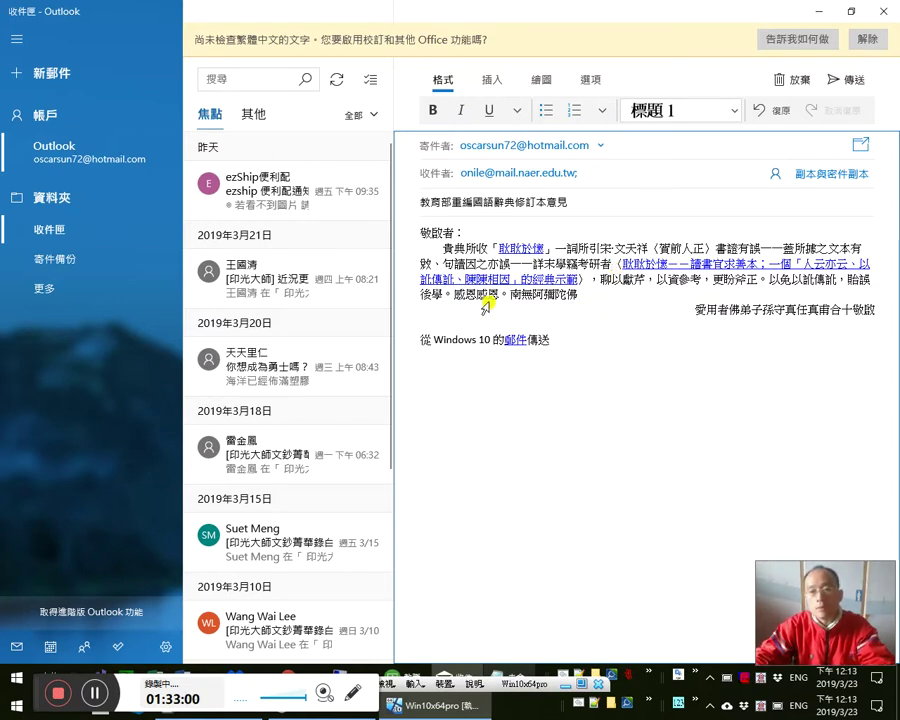
pyautogui.moveTo(394, 227)
pyautogui.mouseDown()
pyautogui.moveTo(508, 311)
pyautogui.moveTo(889, 310)
pyautogui.mouseUp()
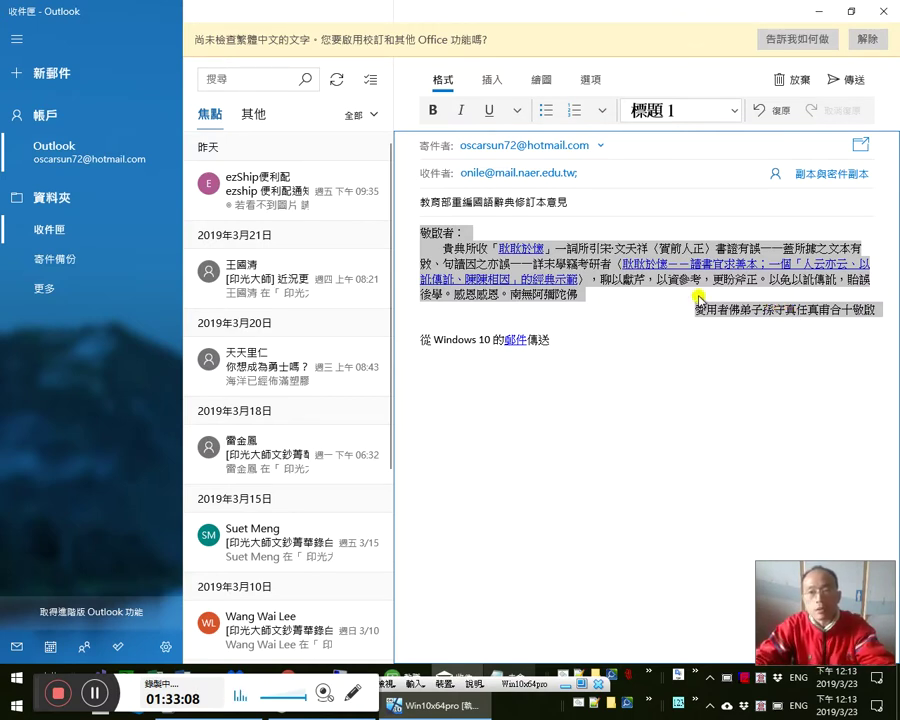
pyautogui.click(668, 278)
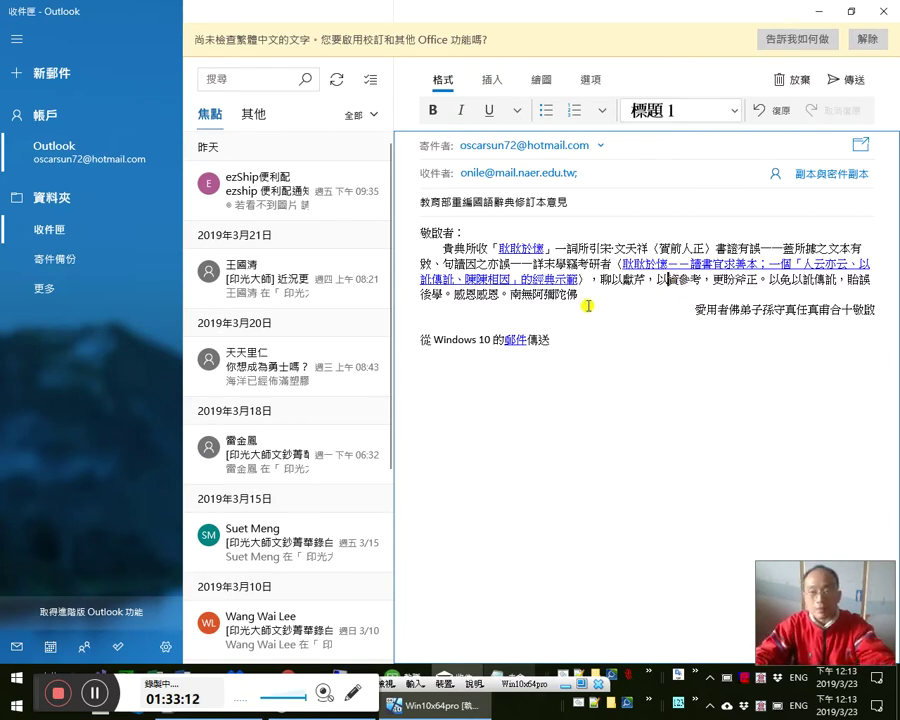
# - In the untitled Notepad window, type 電商 and 電子商務 on two lines
pyautogui.hotkey('alt', 'Tab')
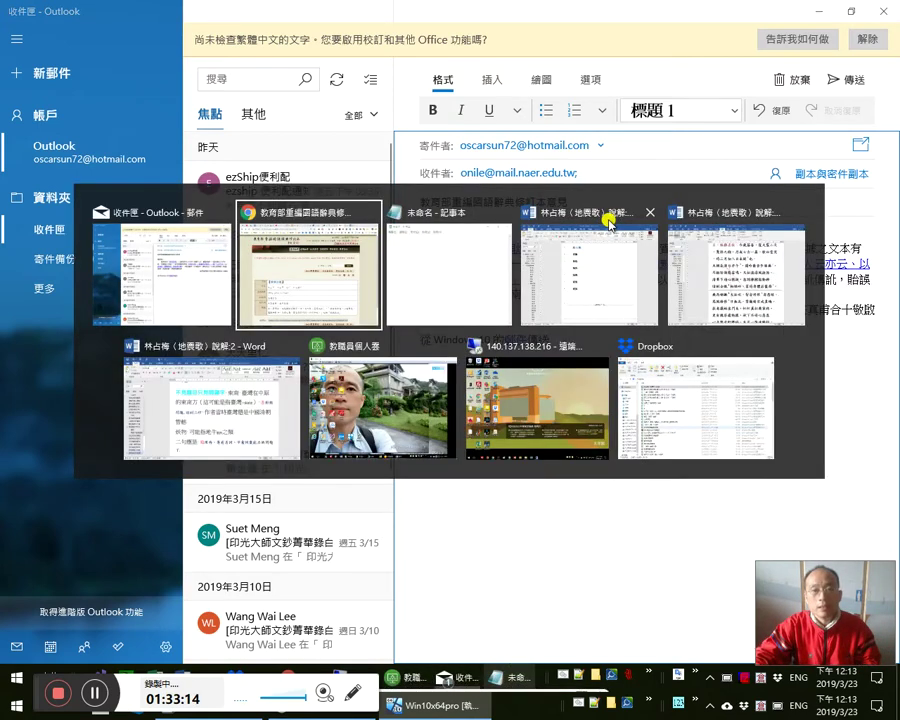
pyautogui.hotkey('alt', 'Tab')
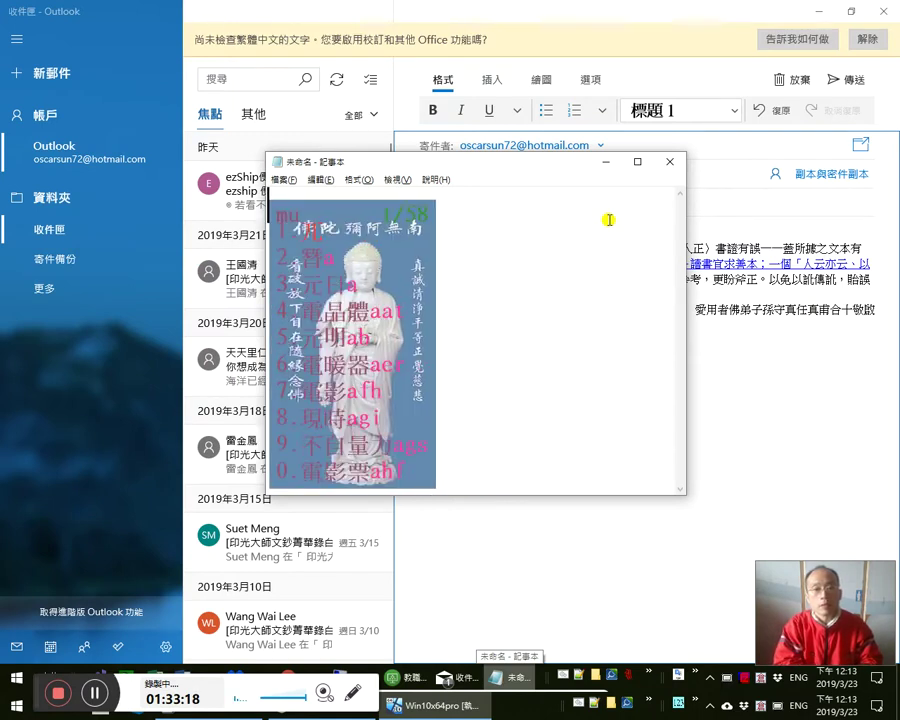
pyautogui.write('電商')
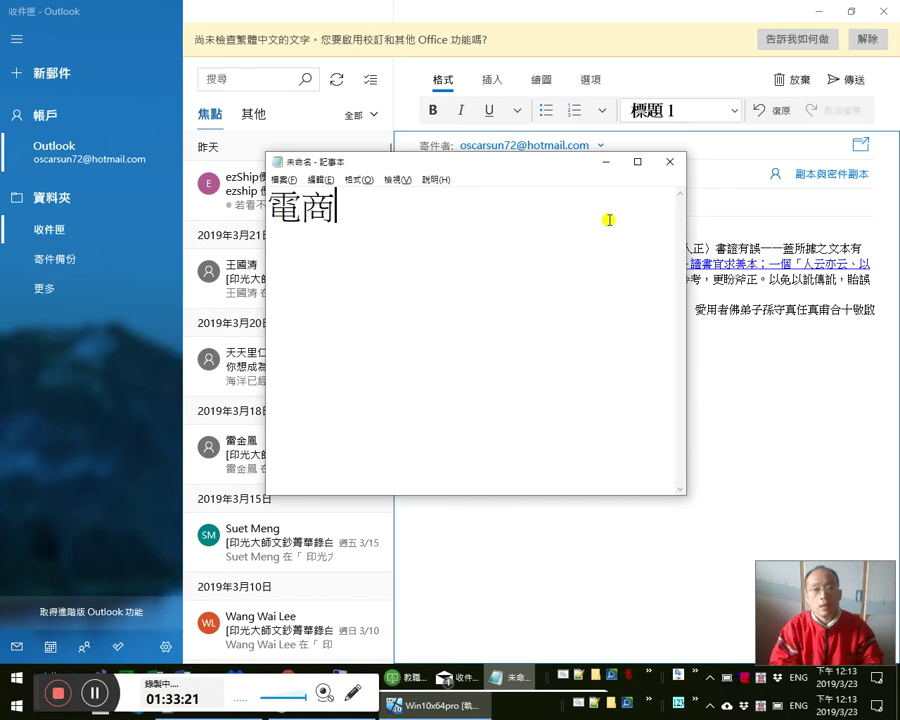
pyautogui.hotkey('ctrl', 'a')
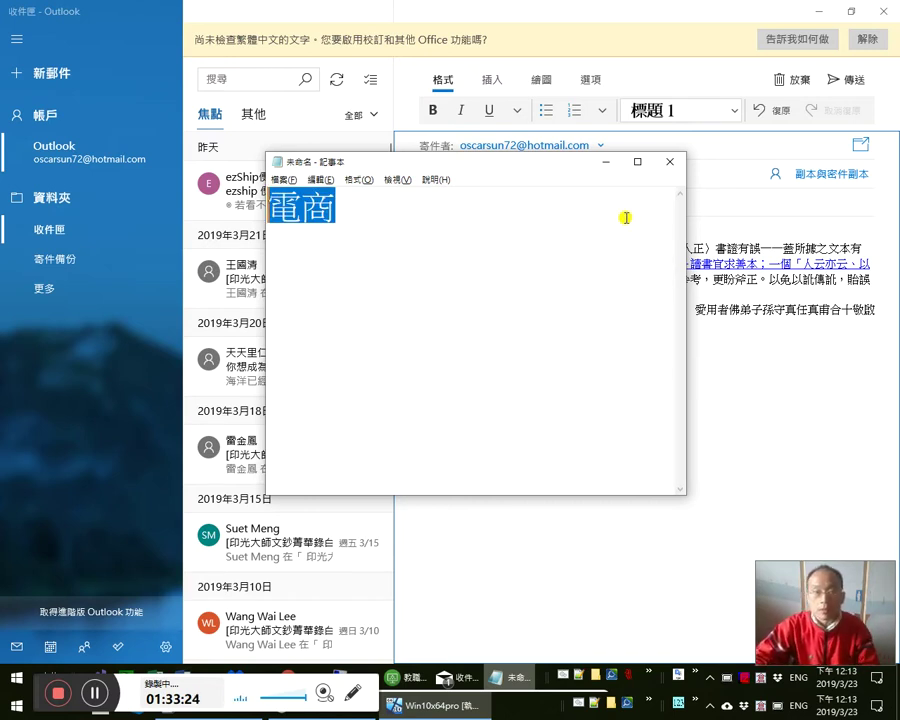
pyautogui.click(418, 261)
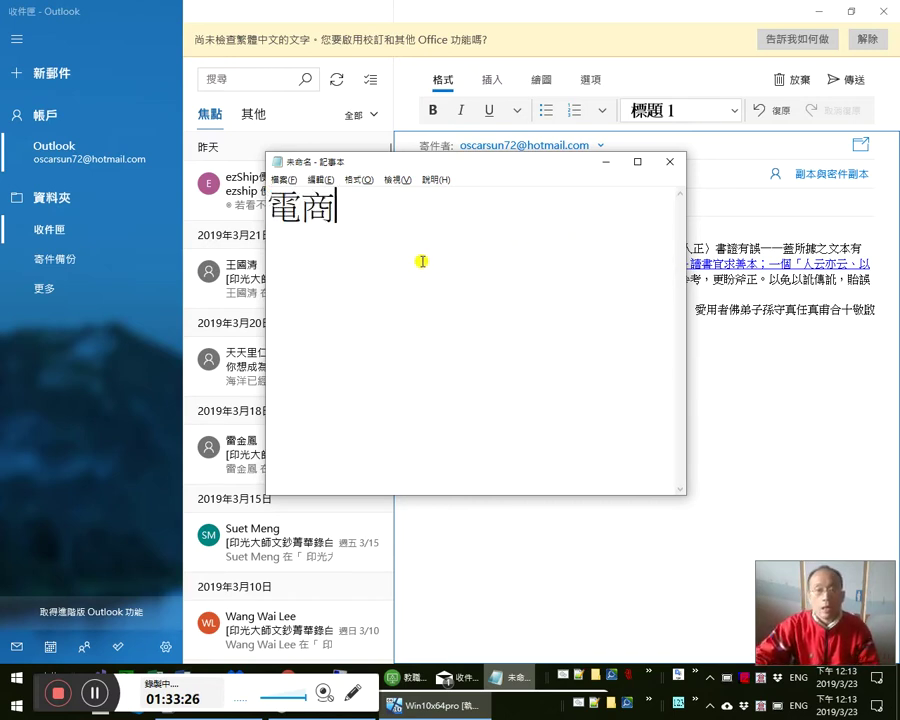
pyautogui.press('Return')
pyautogui.write('a')
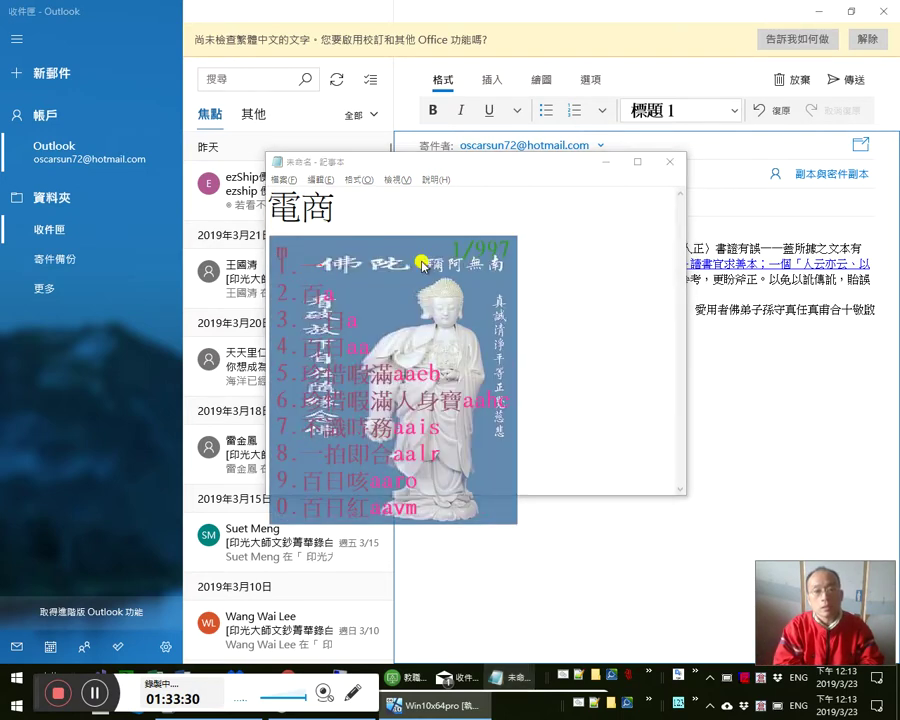
pyautogui.write('電子商務')
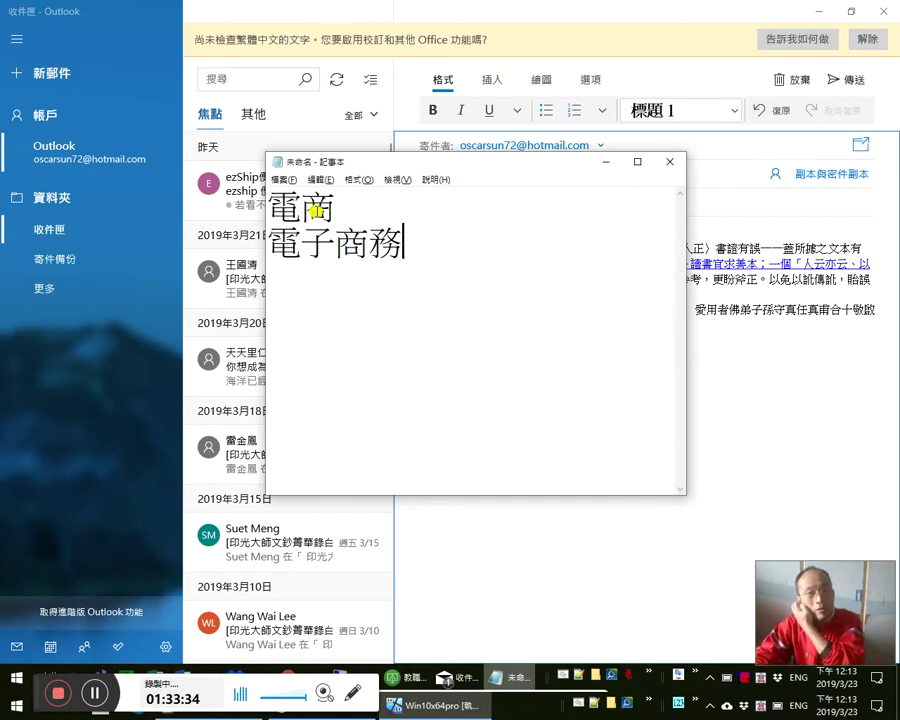
# - Inspect the 電商 and 電子商務 characters in the note, then bring the Mail draft forward
pyautogui.moveTo(271, 205); pyautogui.dragTo(338, 203)
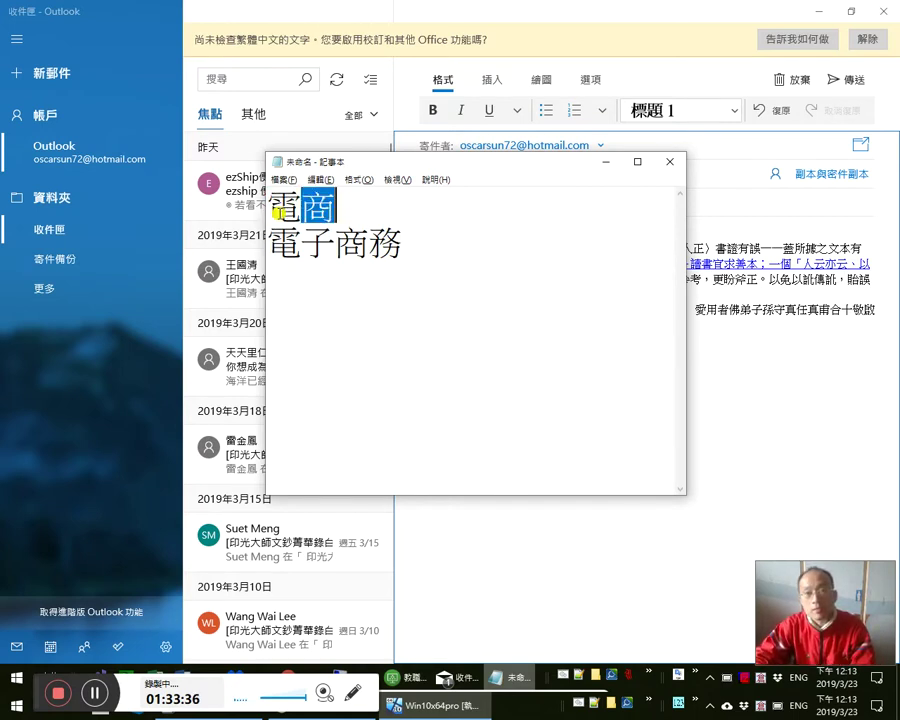
pyautogui.click(300, 210)
pyautogui.keyDown('shift'); pyautogui.click(361, 210); pyautogui.keyUp('shift')
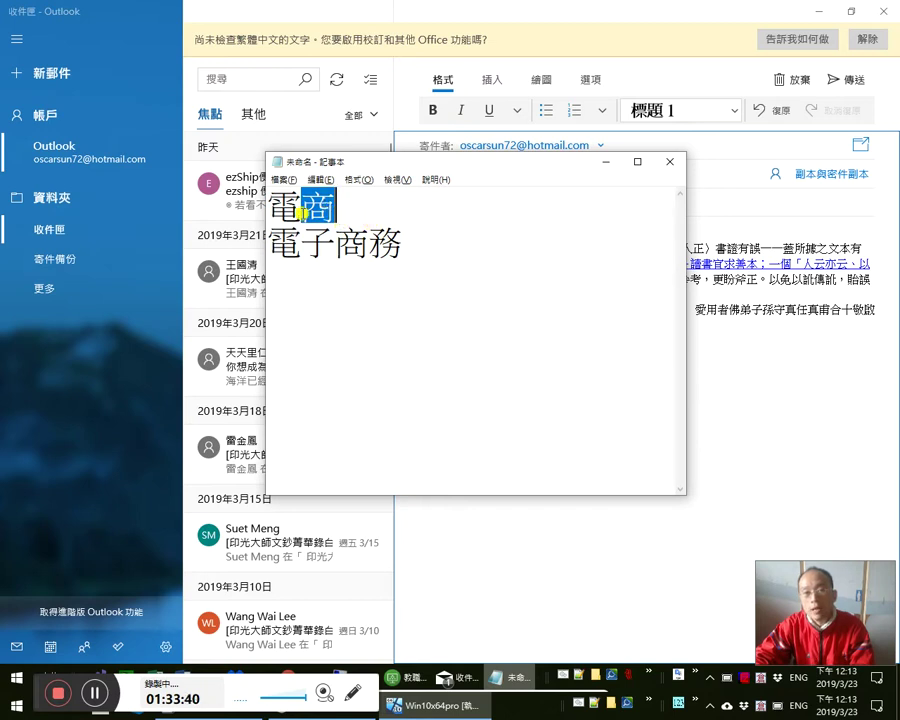
pyautogui.click(307, 210)
pyautogui.moveTo(307, 210); pyautogui.dragTo(343, 211)
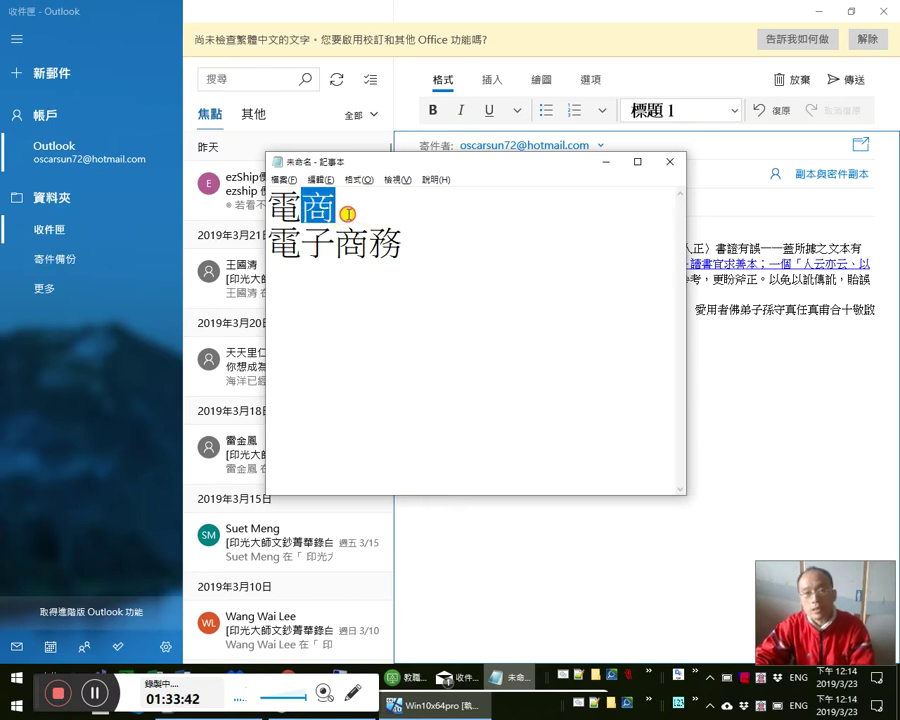
pyautogui.click(314, 205)
pyautogui.keyDown('shift'); pyautogui.click(298, 205); pyautogui.keyUp('shift')
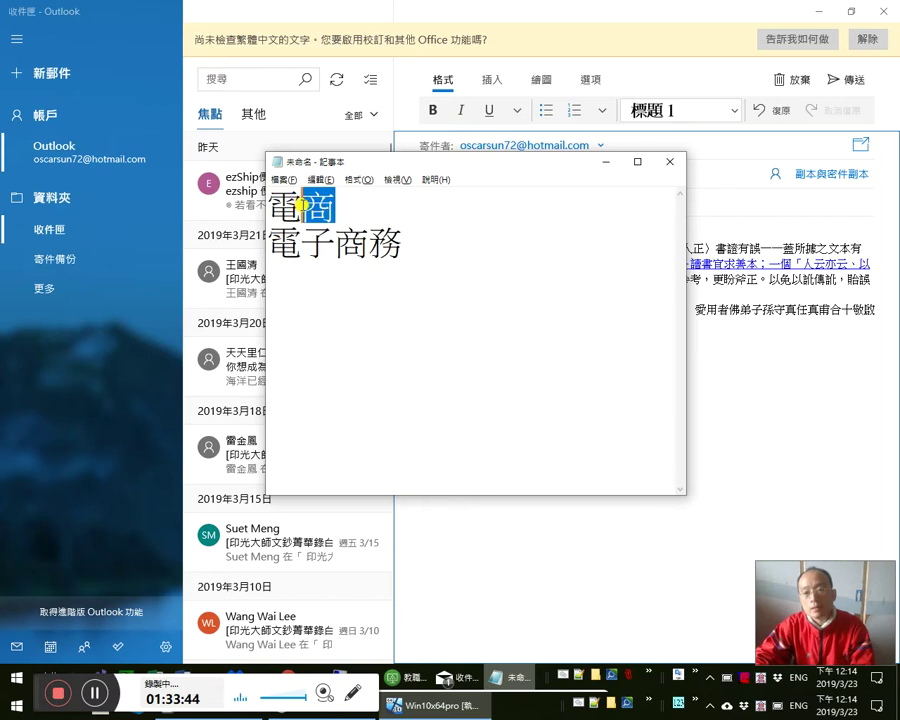
pyautogui.click(270, 245)
pyautogui.moveTo(270, 245); pyautogui.dragTo(440, 263)
pyautogui.click(441, 267)
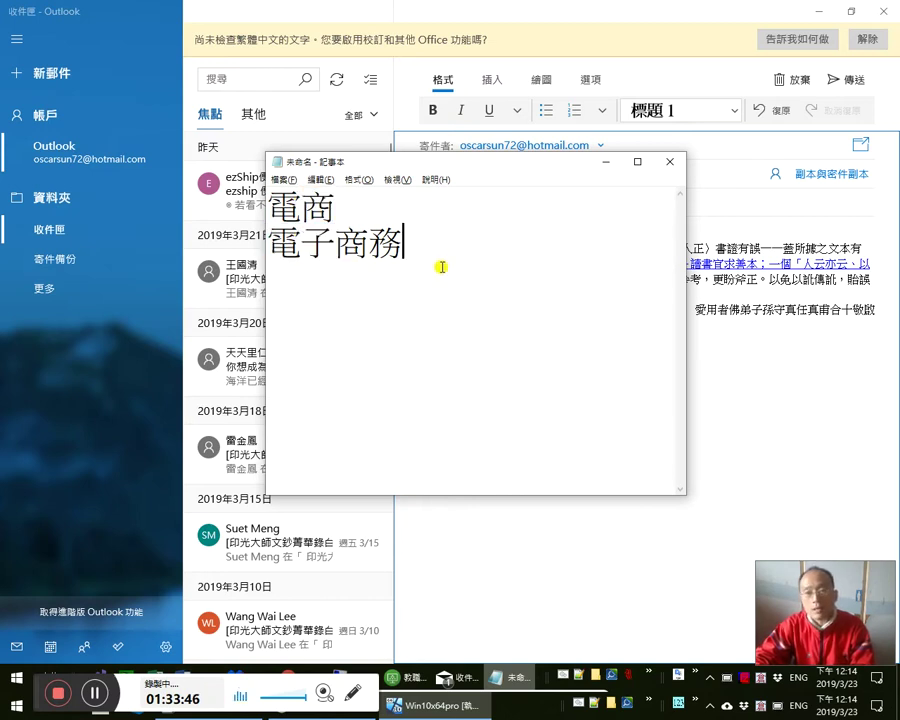
pyautogui.moveTo(336, 208); pyautogui.dragTo(229, 211)
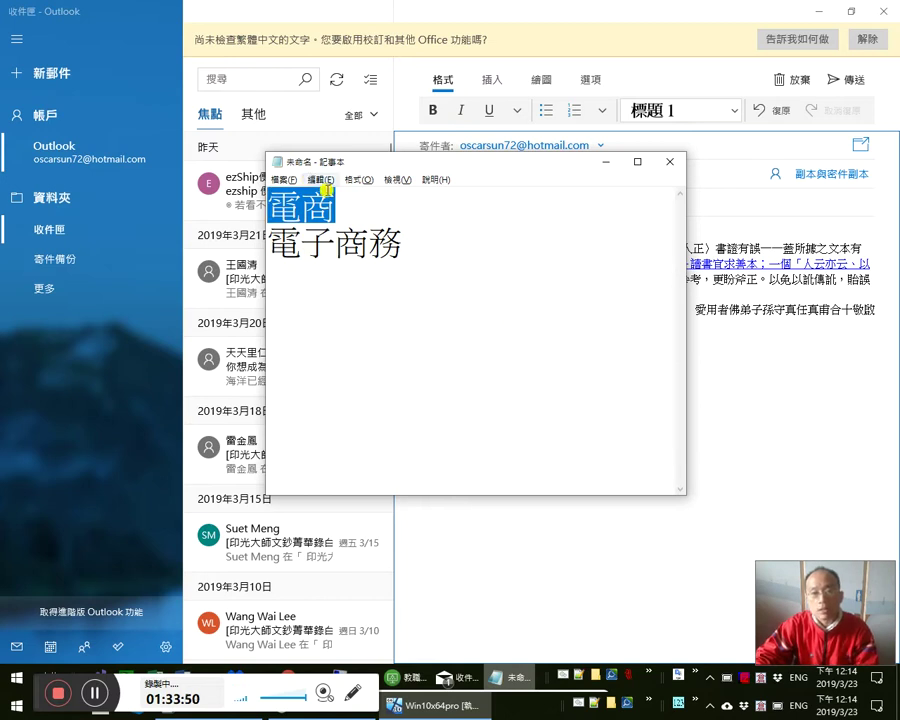
pyautogui.click(348, 212)
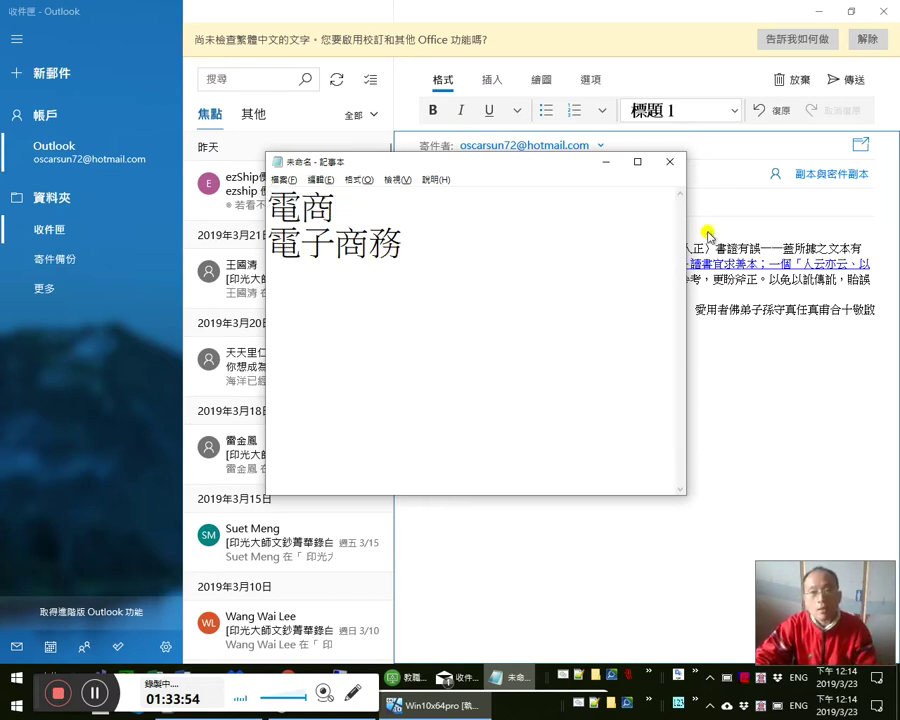
pyautogui.click(759, 303)
pyautogui.moveTo(598, 264); pyautogui.dragTo(611, 264)
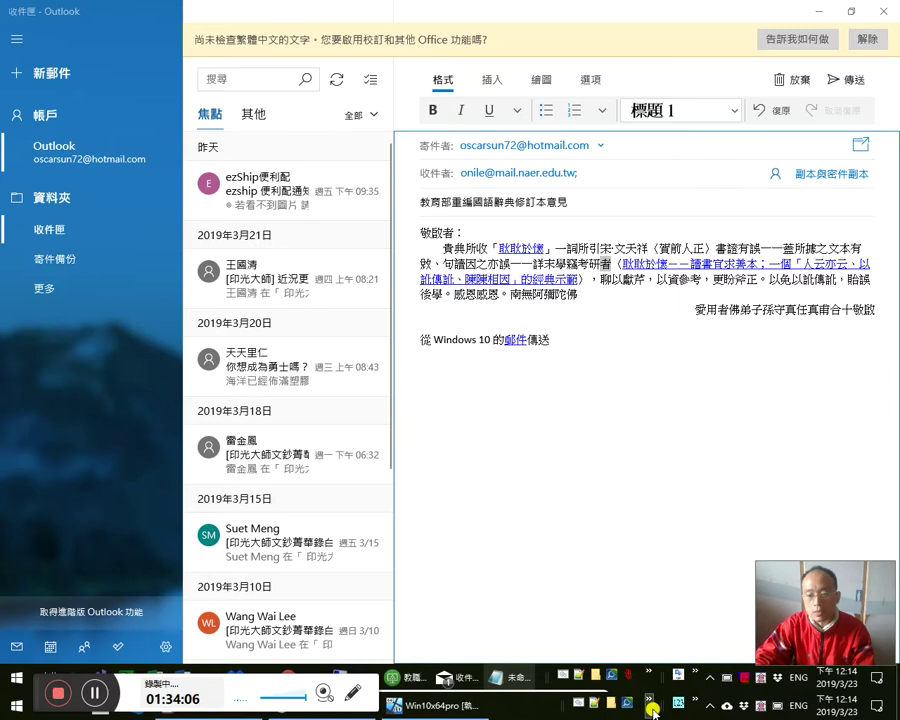
# - Search cj5-ftzk.txt for 電商 and add it at the end with code muycb
pyautogui.click(597, 706)
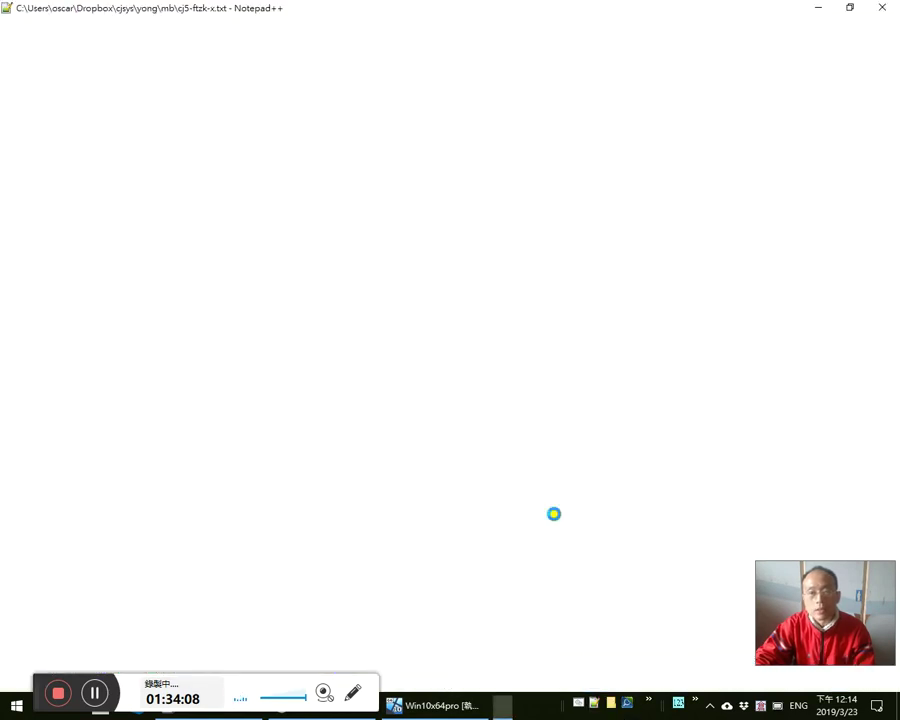
pyautogui.hotkey('shift', 'End')
pyautogui.hotkey('ctrl', 'f')
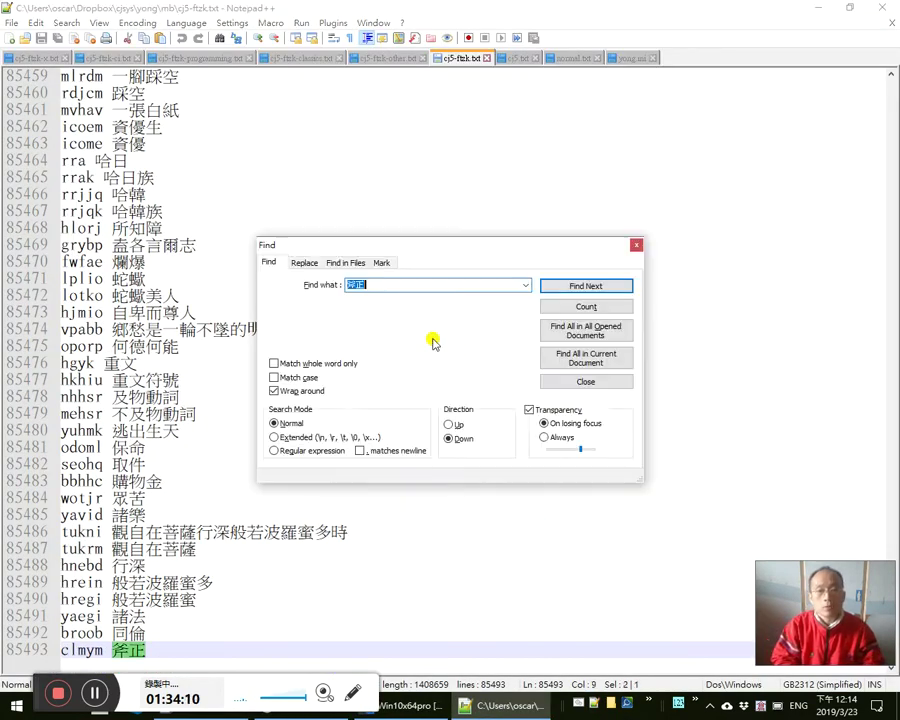
pyautogui.write('電商')
pyautogui.press('Return')
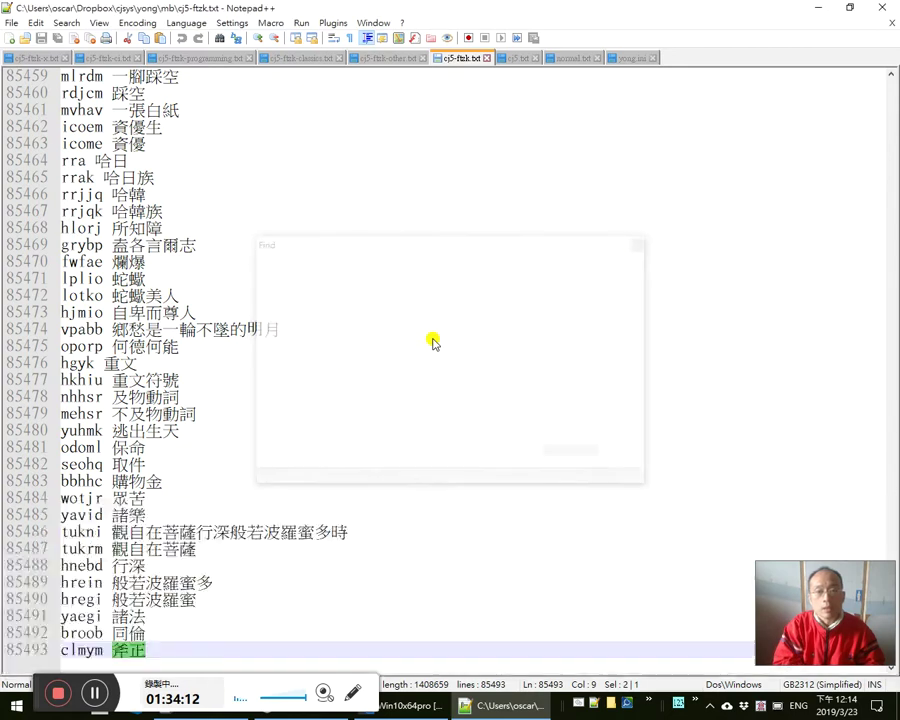
pyautogui.press('Return')
pyautogui.write('電商')
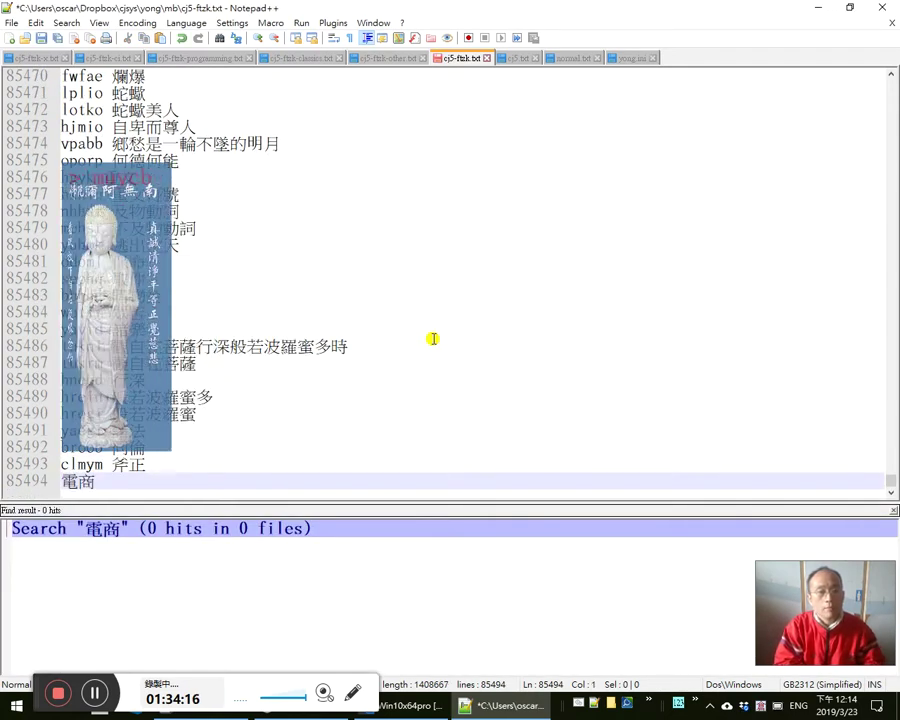
pyautogui.write('muycb')
pyautogui.press('End')
pyautogui.press('Return')
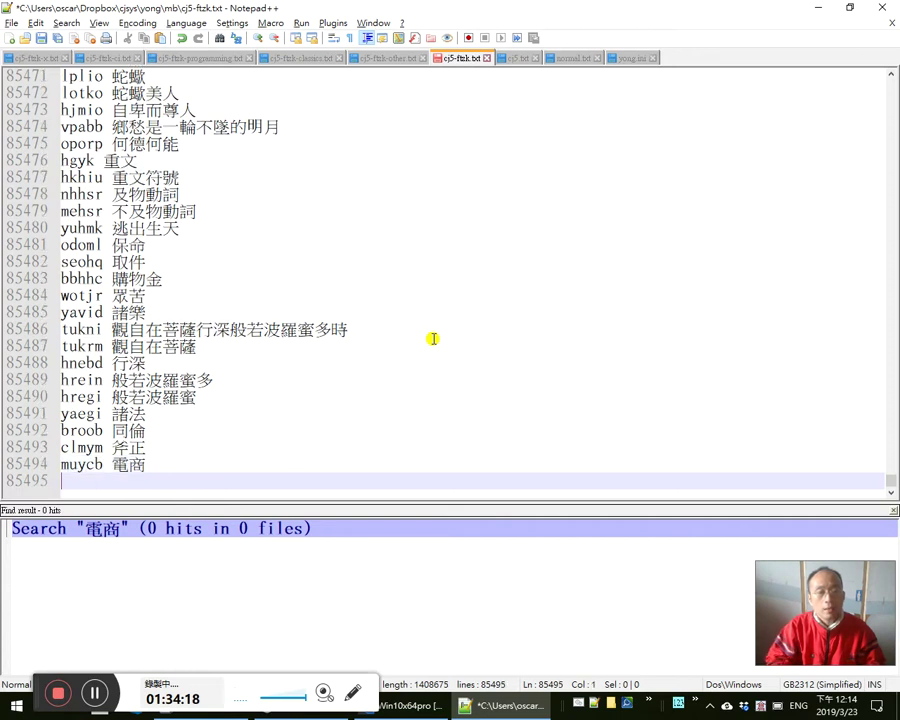
# - Copy 電子商務 from the Notepad note
pyautogui.hotkey('alt', 'Tab')
pyautogui.hotkey('alt', 'Tab')
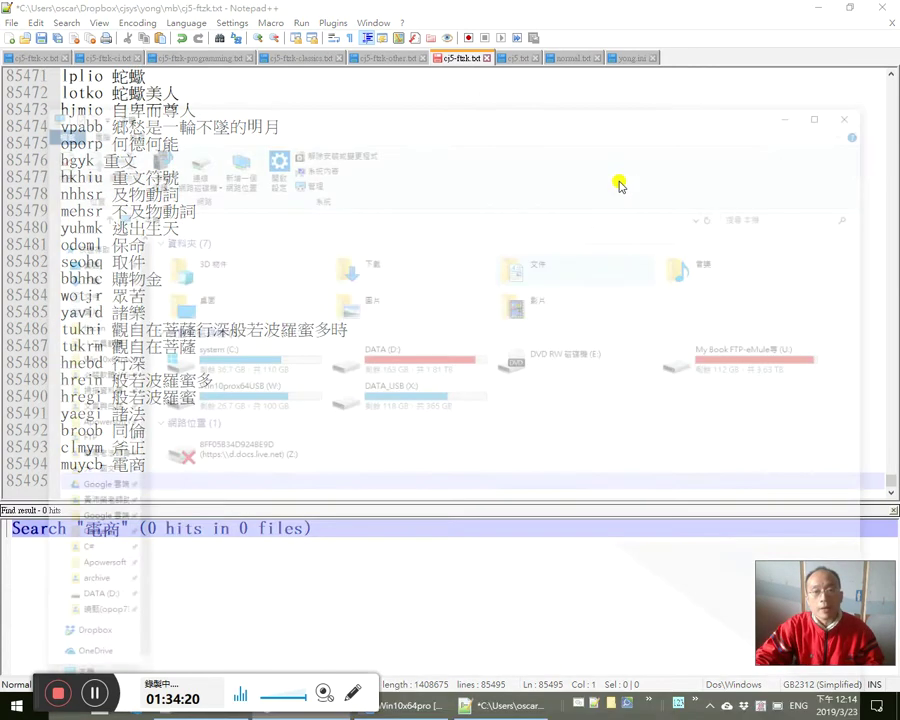
pyautogui.hotkey('alt', 'Tab')
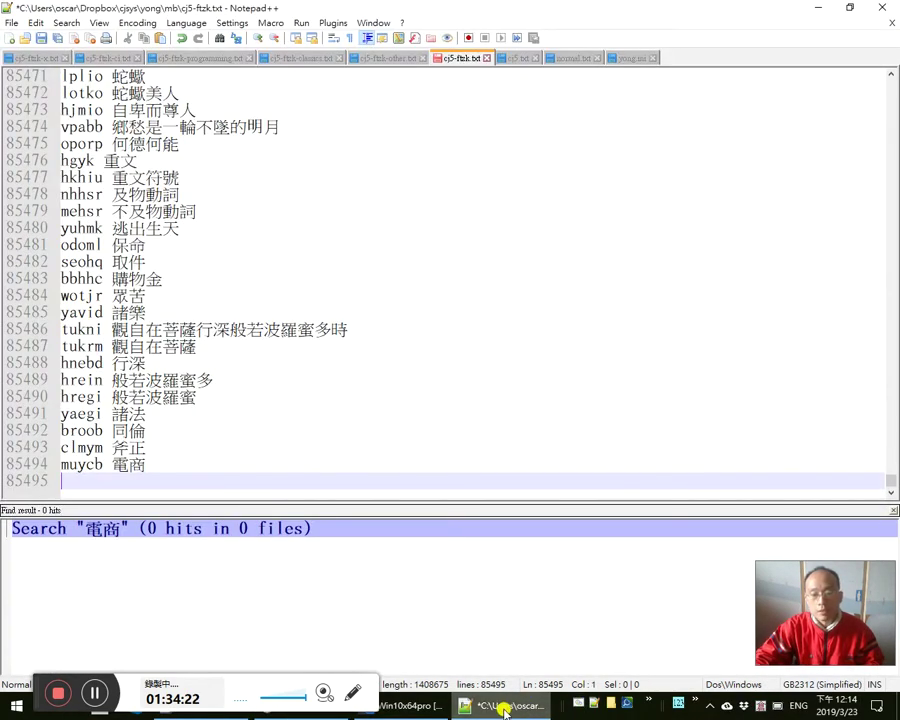
pyautogui.click(504, 711)
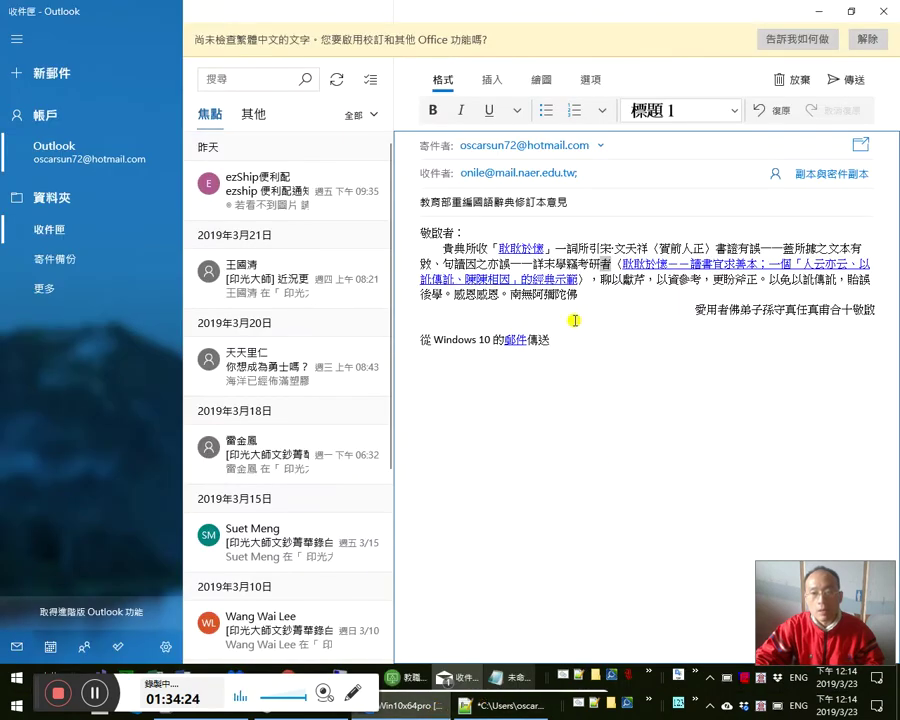
pyautogui.click(512, 680)
pyautogui.moveTo(403, 243)
pyautogui.mouseDown()
pyautogui.moveTo(297, 243)
pyautogui.moveTo(403, 245)
pyautogui.mouseUp()
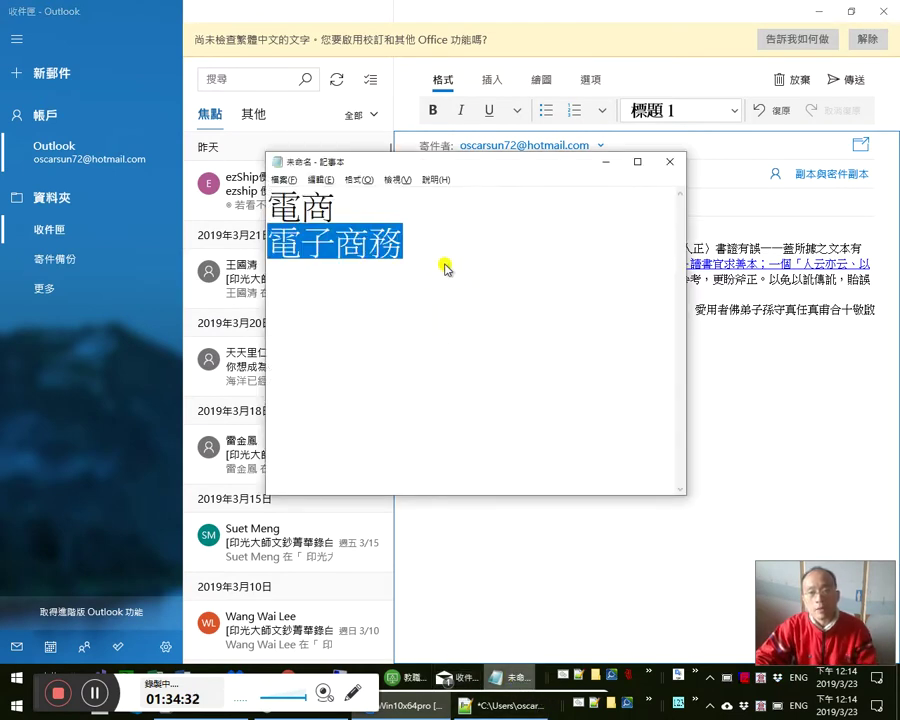
pyautogui.rightClick(414, 233)
pyautogui.click(458, 280)
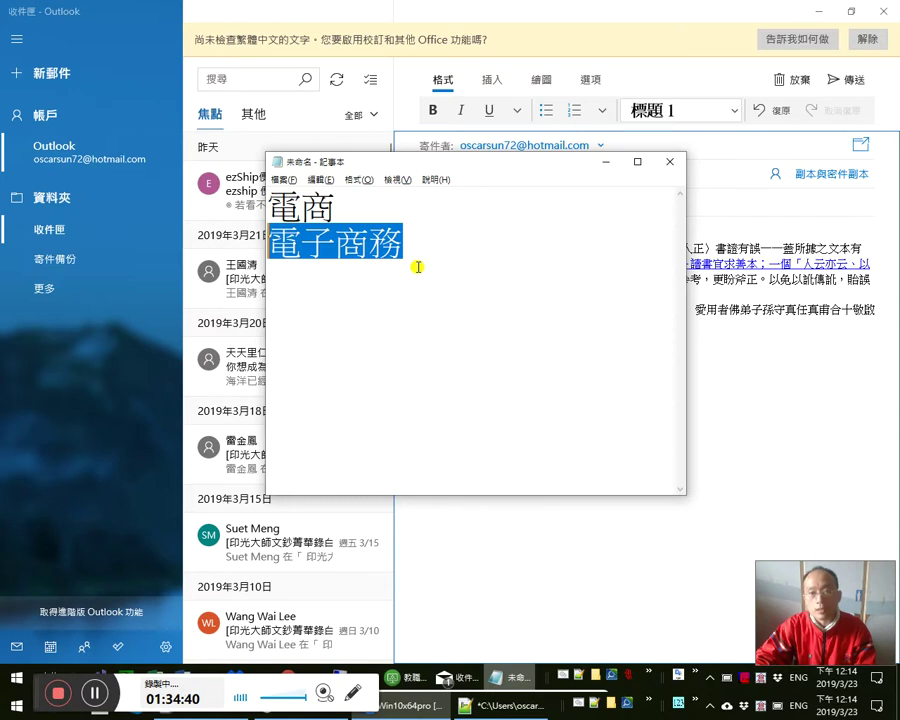
# - Search cj5-ftzk.txt for 電子商務 and add it on the last line with code mdybns
pyautogui.click(500, 705)
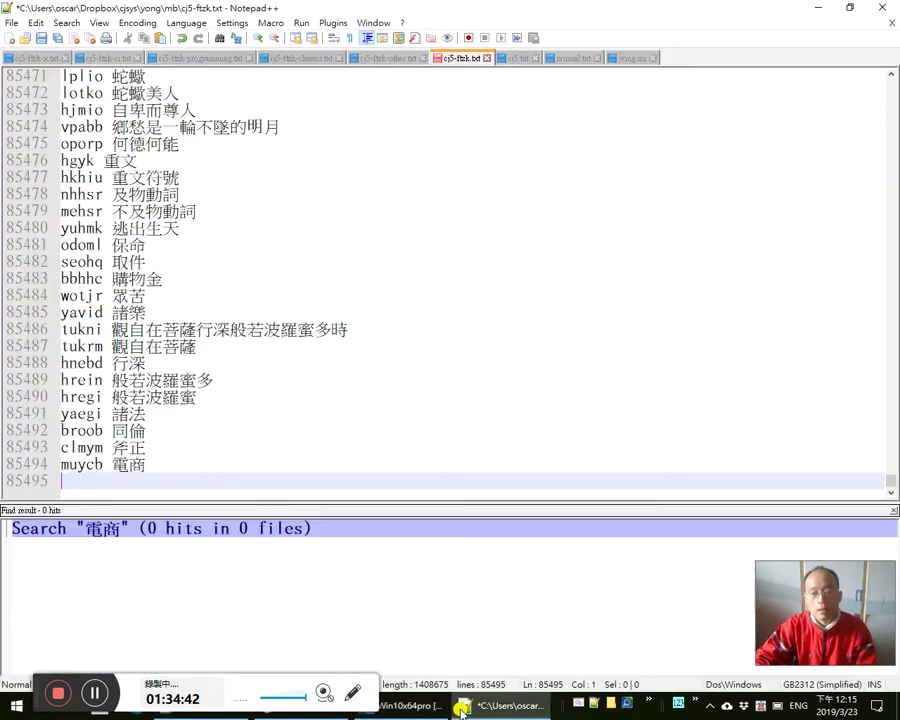
pyautogui.hotkey('ctrl', 'f')
pyautogui.hotkey('ctrl', 'v')
pyautogui.hotkey('alt', 'o')
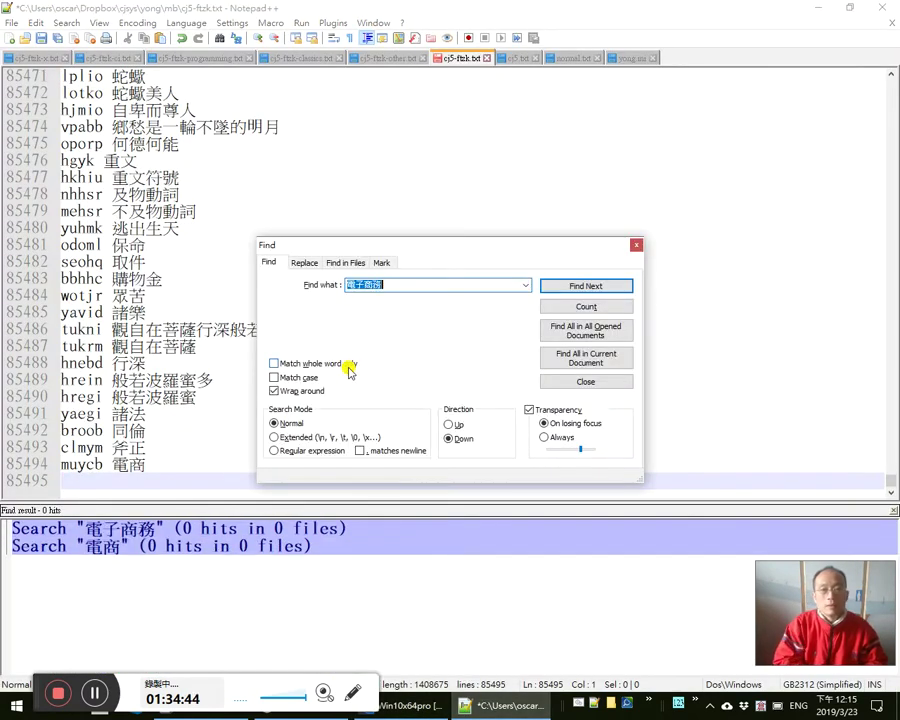
pyautogui.press('Escape')
pyautogui.hotkey('ctrl', 'v')
pyautogui.press('Home')
pyautogui.write('mdybn')
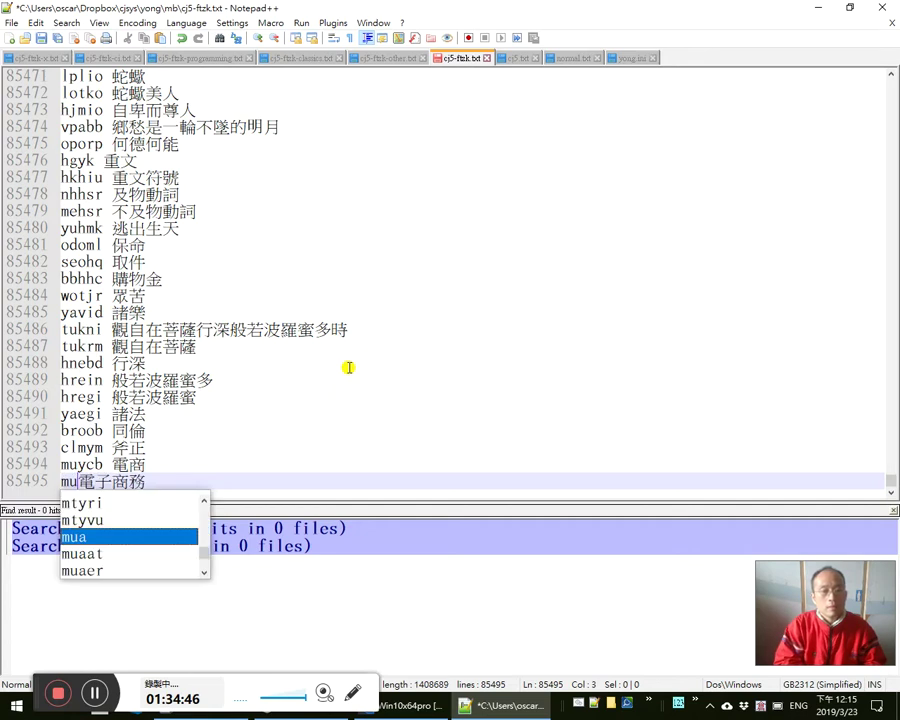
pyautogui.write('s')
# - Correct the code to mdybs, save cj5-ftzk.txt, and close Notepad++
pyautogui.press('Up')
pyautogui.hotkey('ctrl', 's')
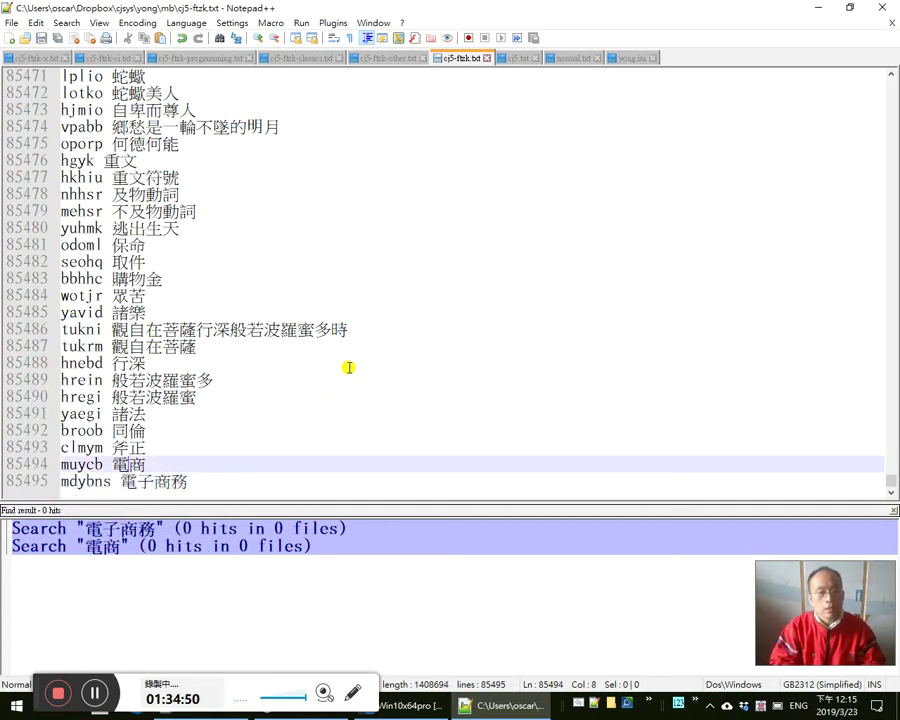
pyautogui.press('Down')
pyautogui.press('BackSpace')
pyautogui.press('BackSpace')
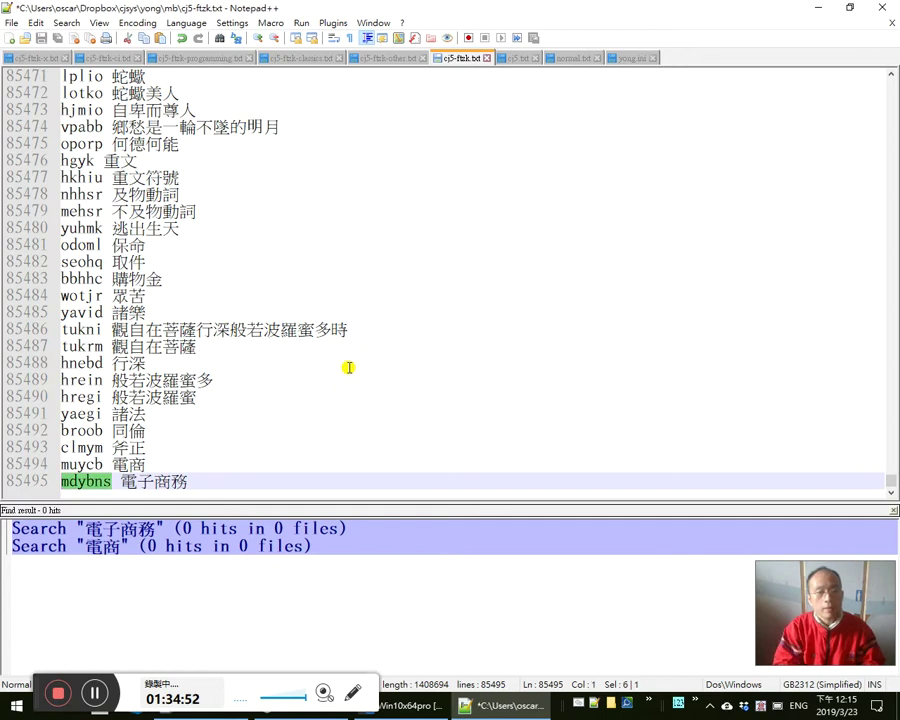
pyautogui.write('s')
pyautogui.hotkey('ctrl', 's')
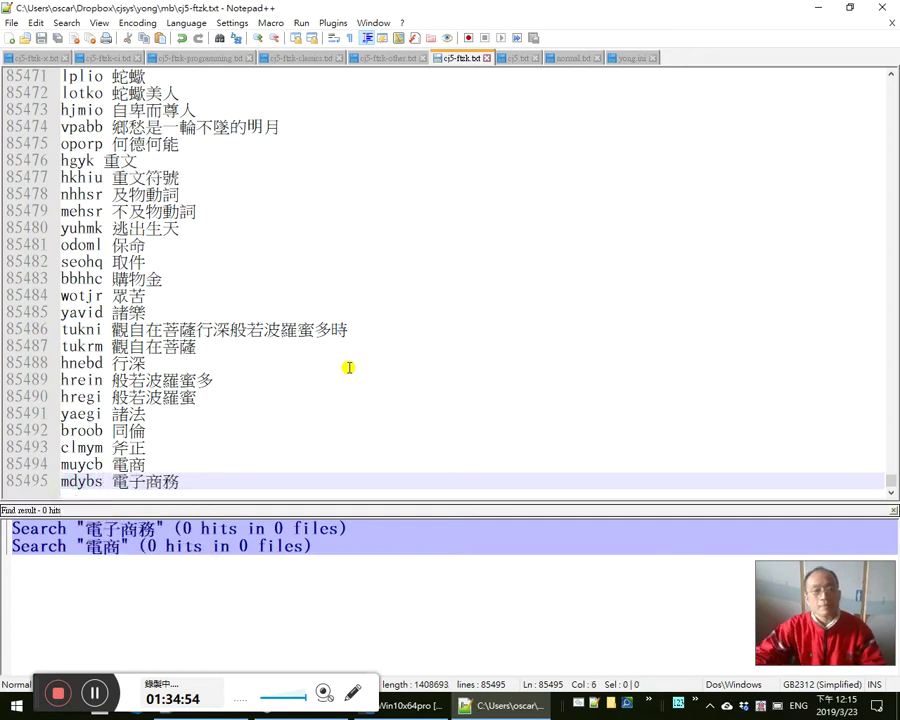
pyautogui.click(884, 15)
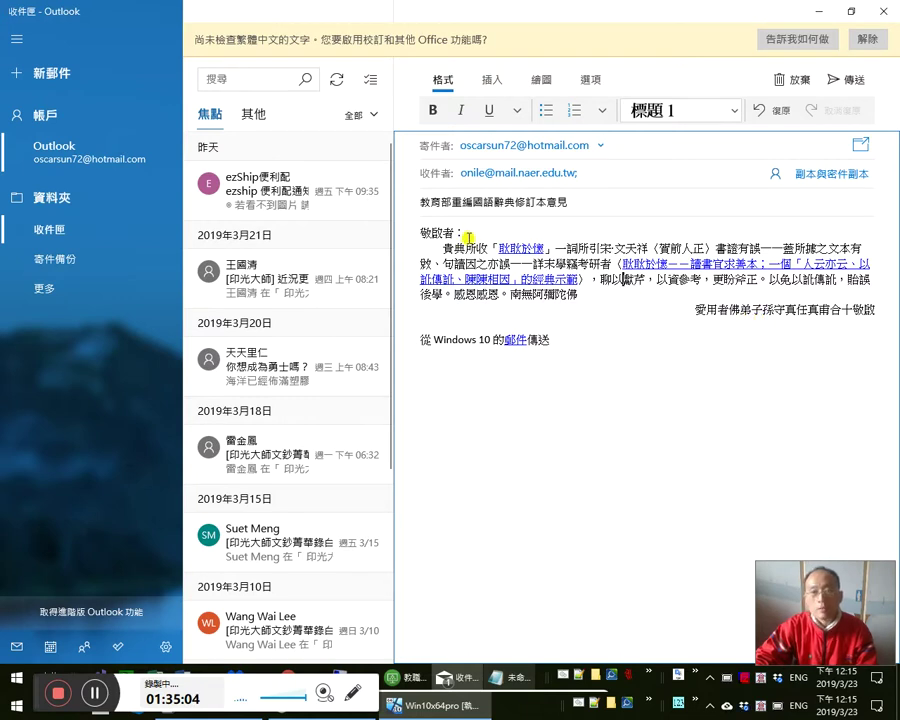
pyautogui.moveTo(398, 227); pyautogui.dragTo(765, 360)
pyautogui.click(627, 338)
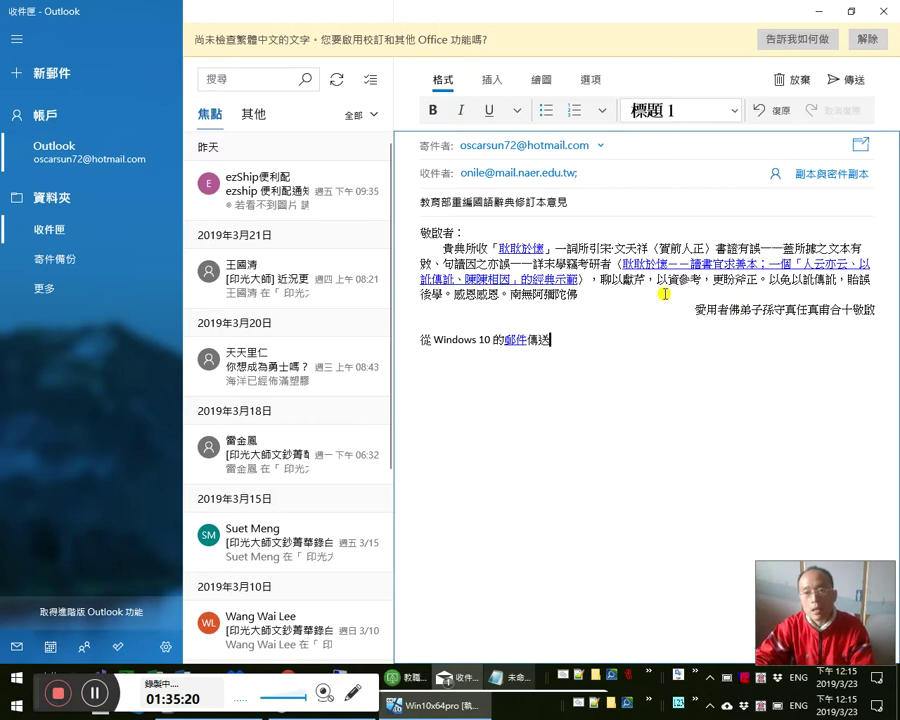
pyautogui.click(645, 267)
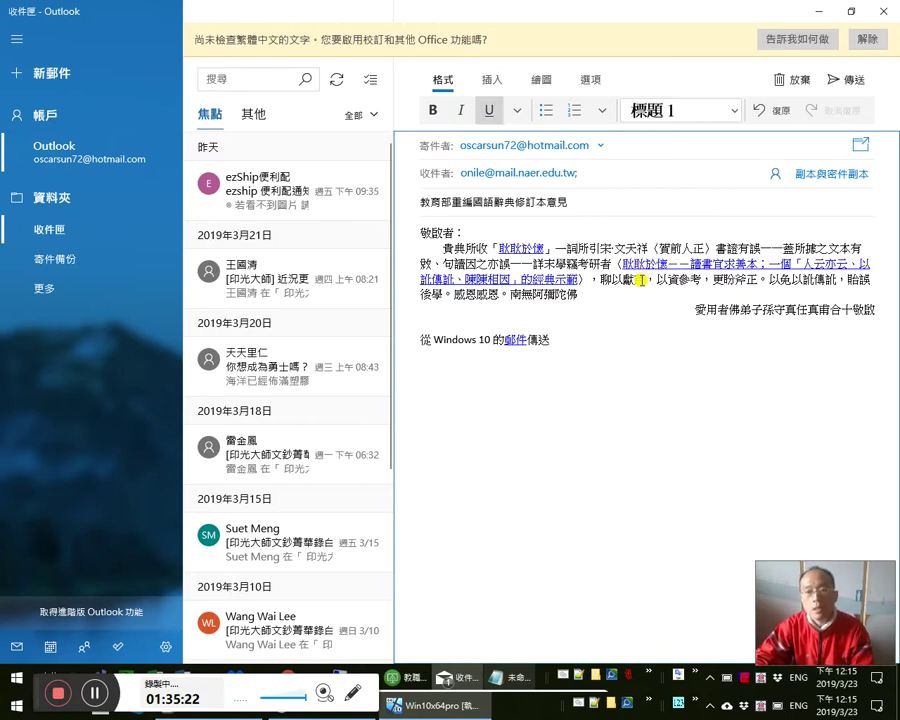
pyautogui.click(643, 280)
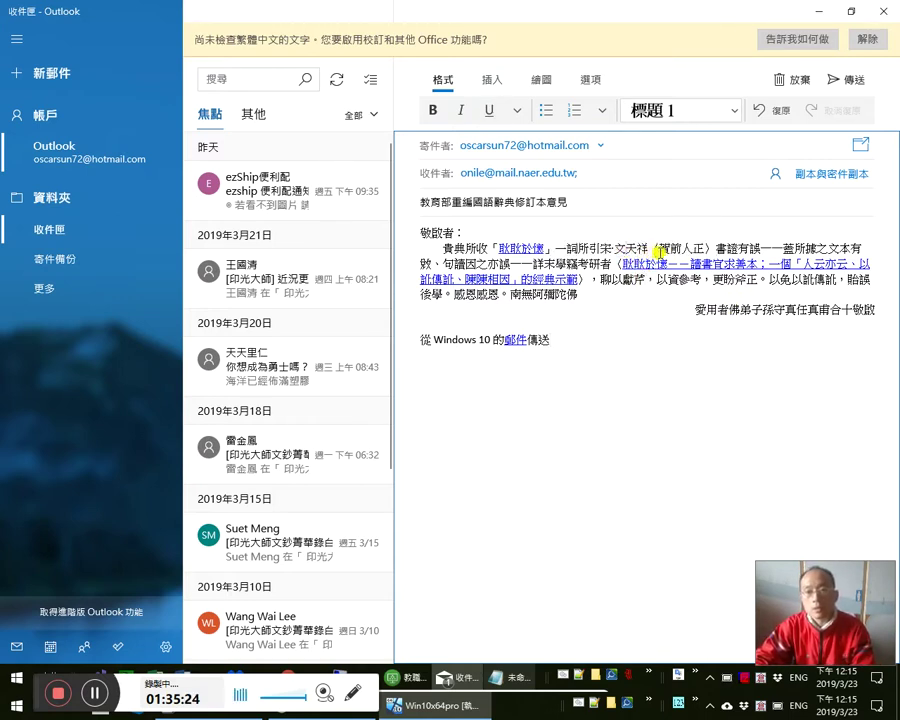
pyautogui.click(681, 267)
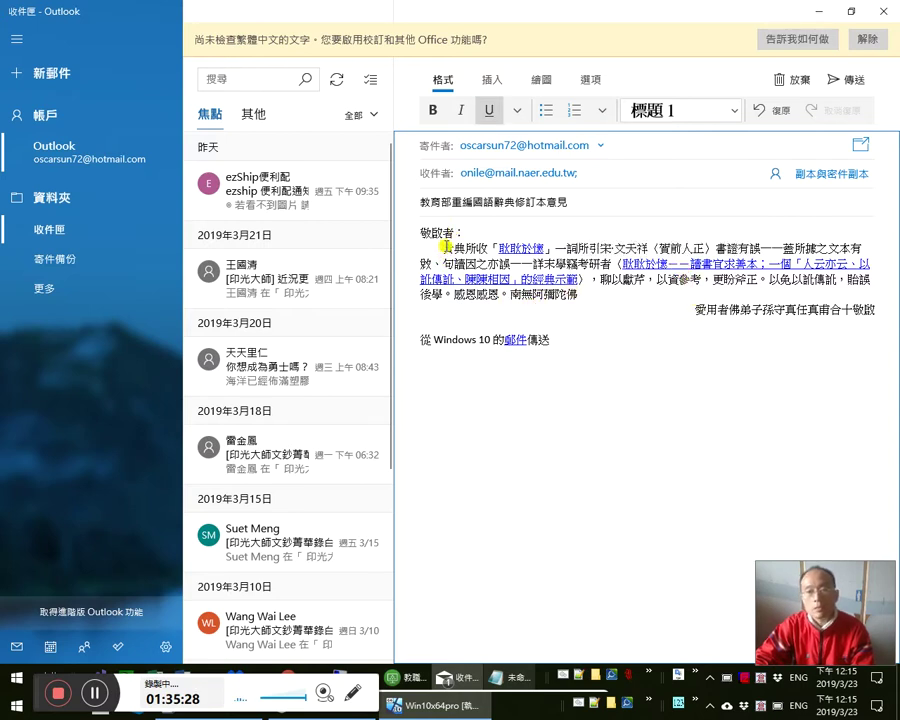
pyautogui.moveTo(421, 230); pyautogui.dragTo(785, 302)
pyautogui.click(532, 263)
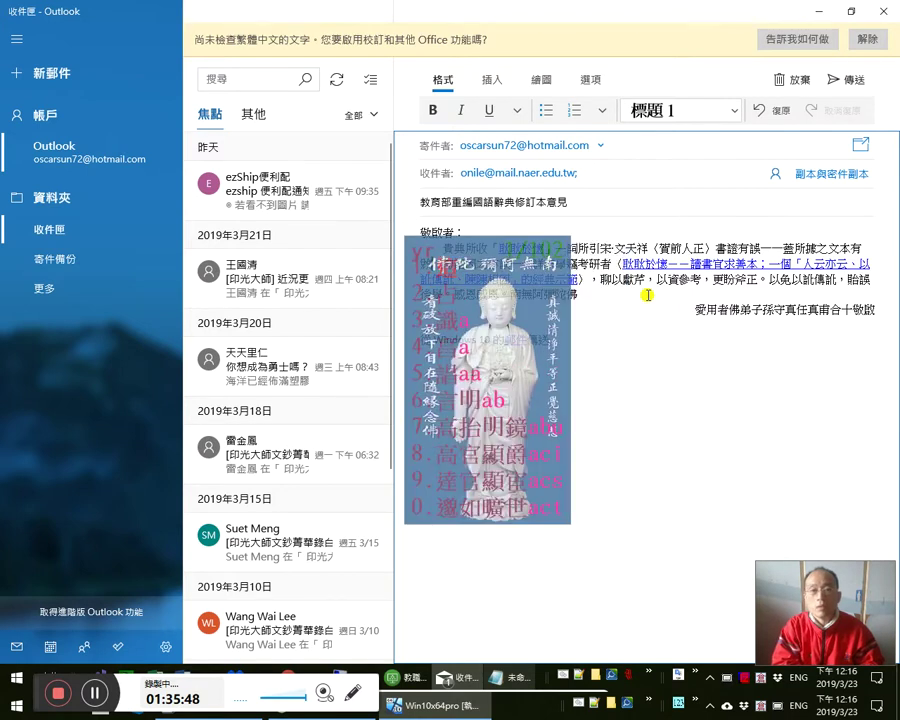
# - Add 訛 and the clause 訛成「于」，又致一「堂」字 to the letter body
pyautogui.write('訛')
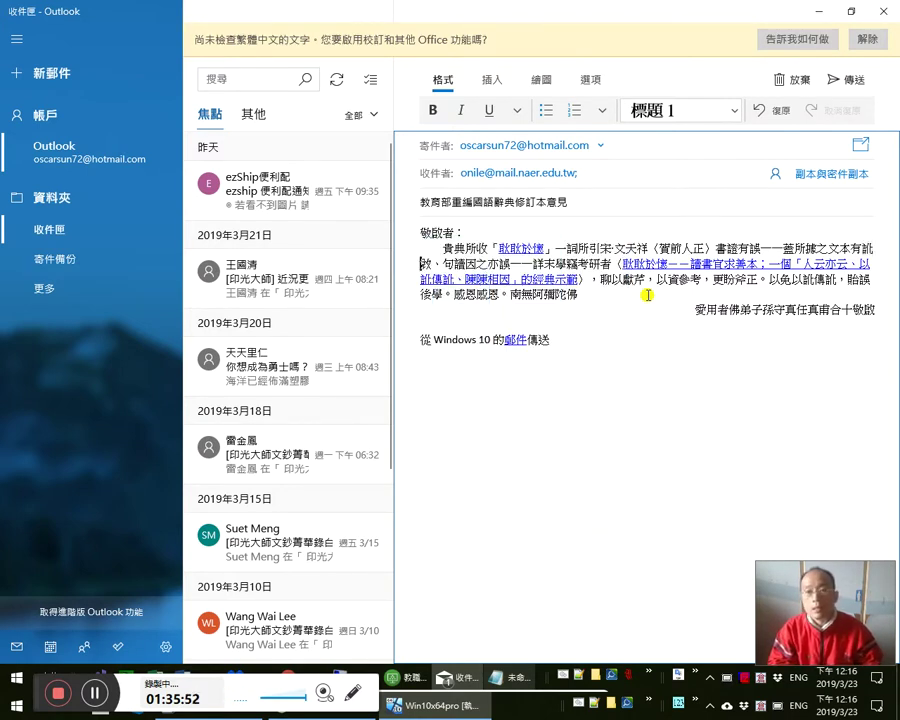
pyautogui.press('Right')
pyautogui.press('Right')
pyautogui.press('Right')
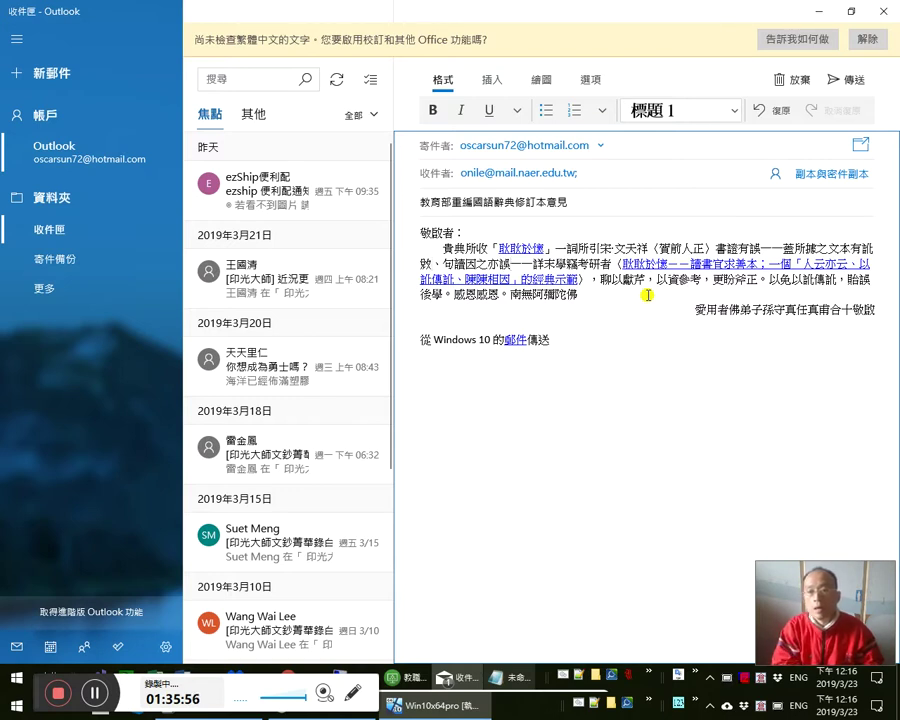
pyautogui.write('：')
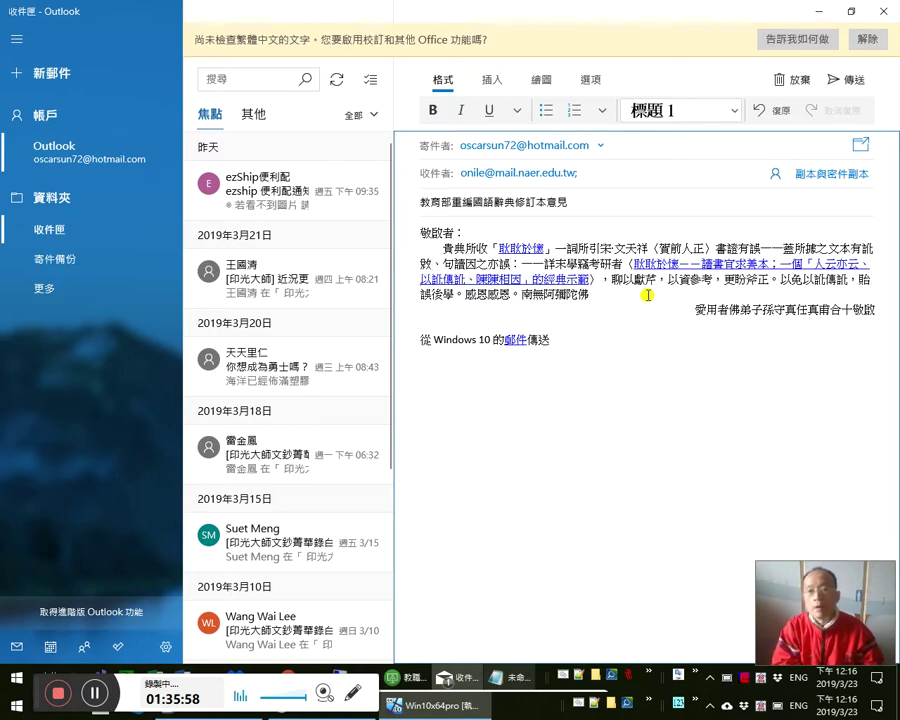
pyautogui.write('訛了「」')
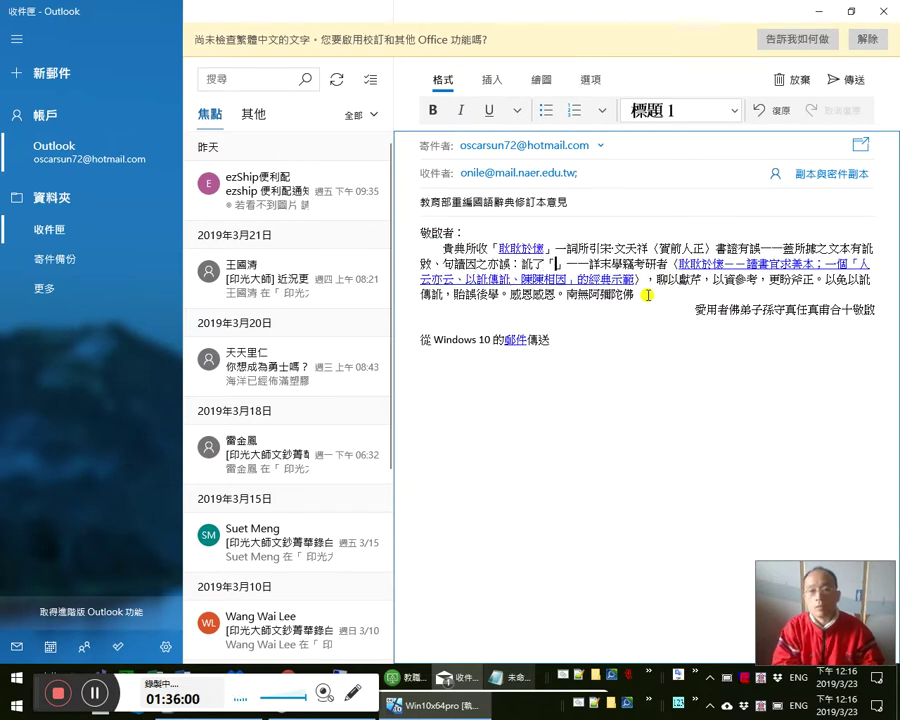
pyautogui.write('刊')
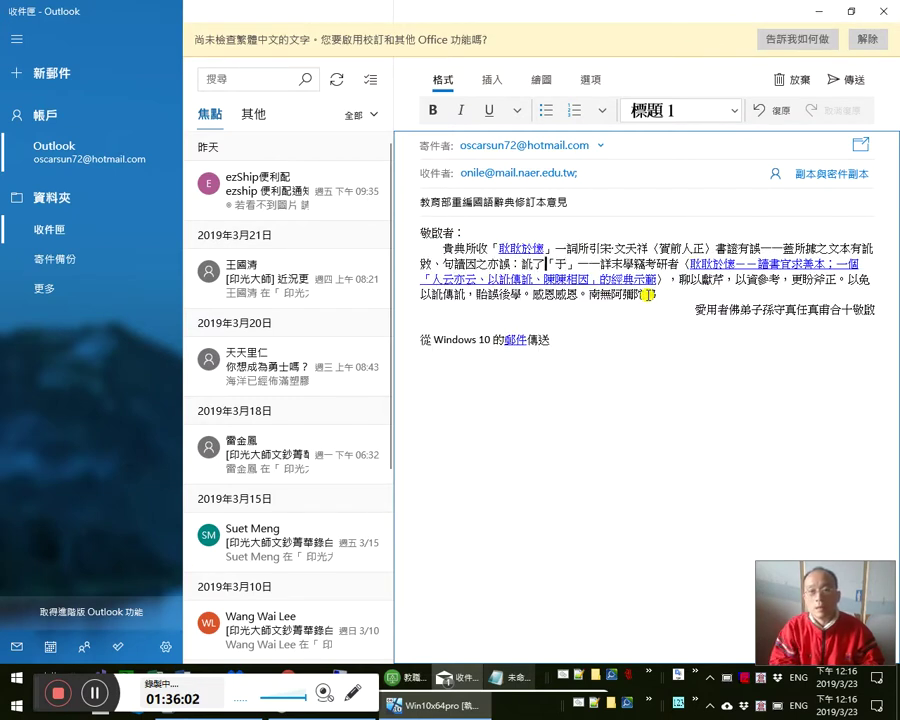
pyautogui.write('「讎」')
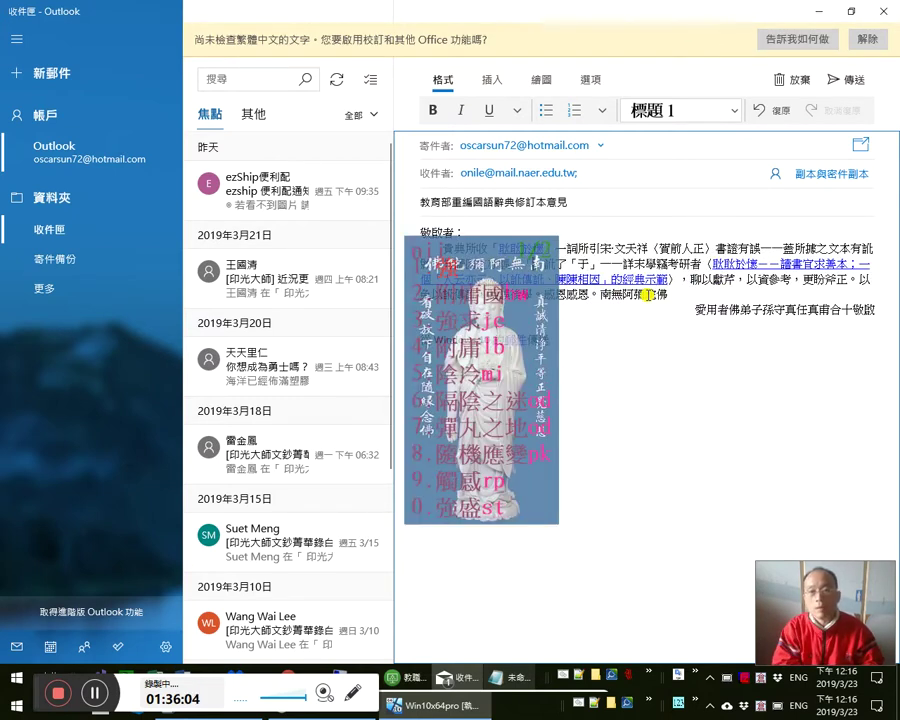
pyautogui.press('BackSpace')
pyautogui.write('于')
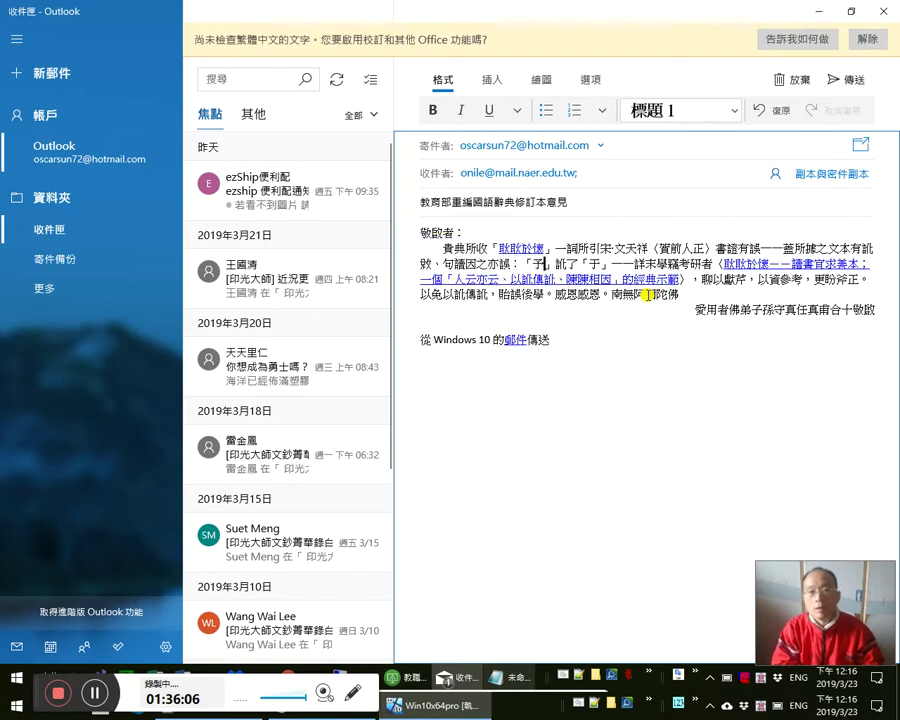
pyautogui.press('BackSpace')
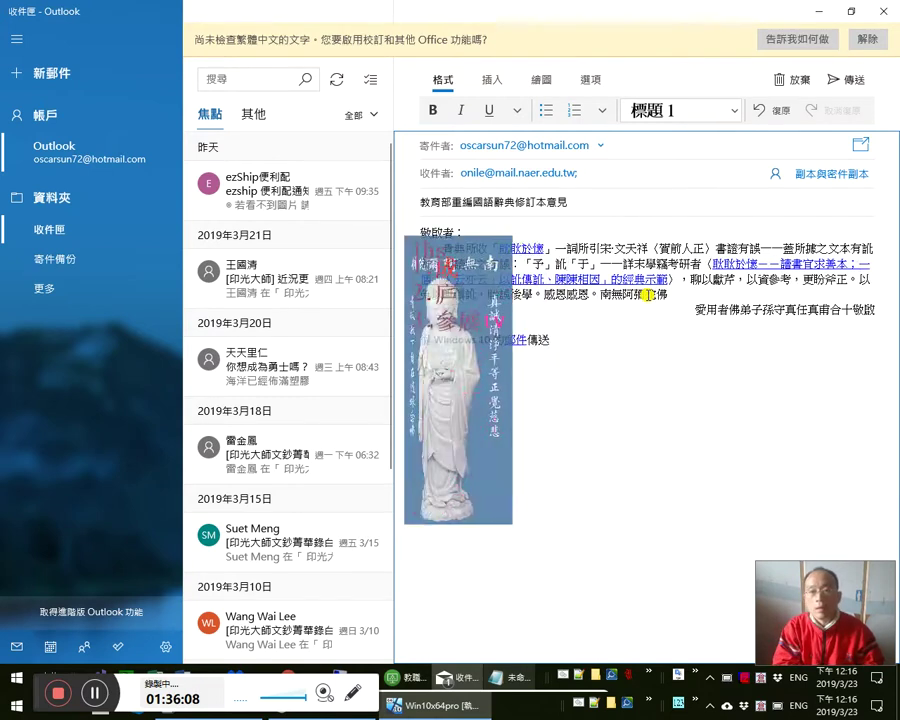
pyautogui.write('成')
pyautogui.write('，又致一「，」')
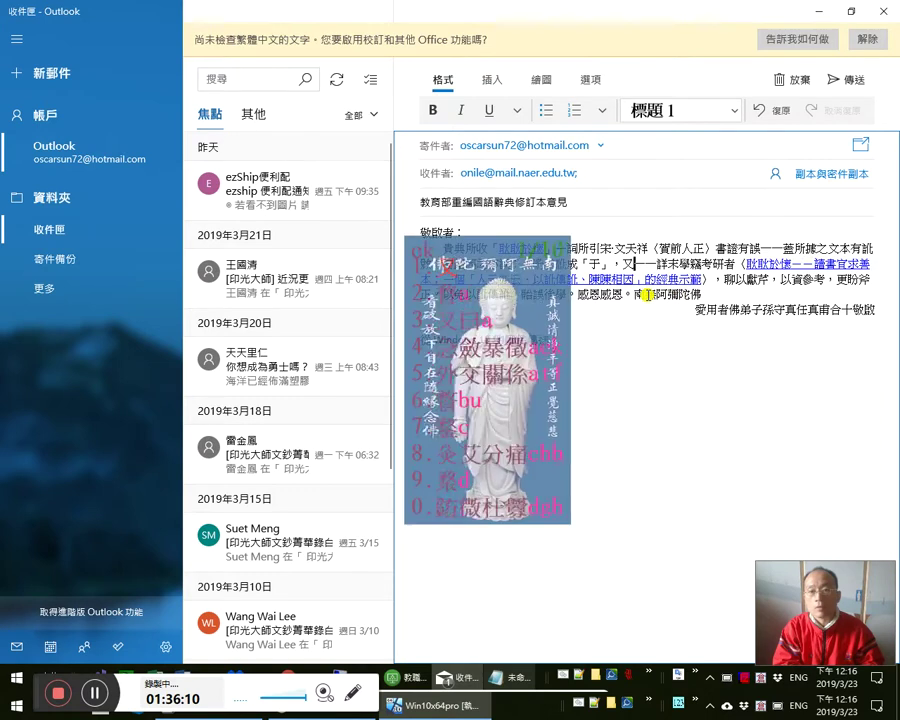
pyautogui.write('堂」')
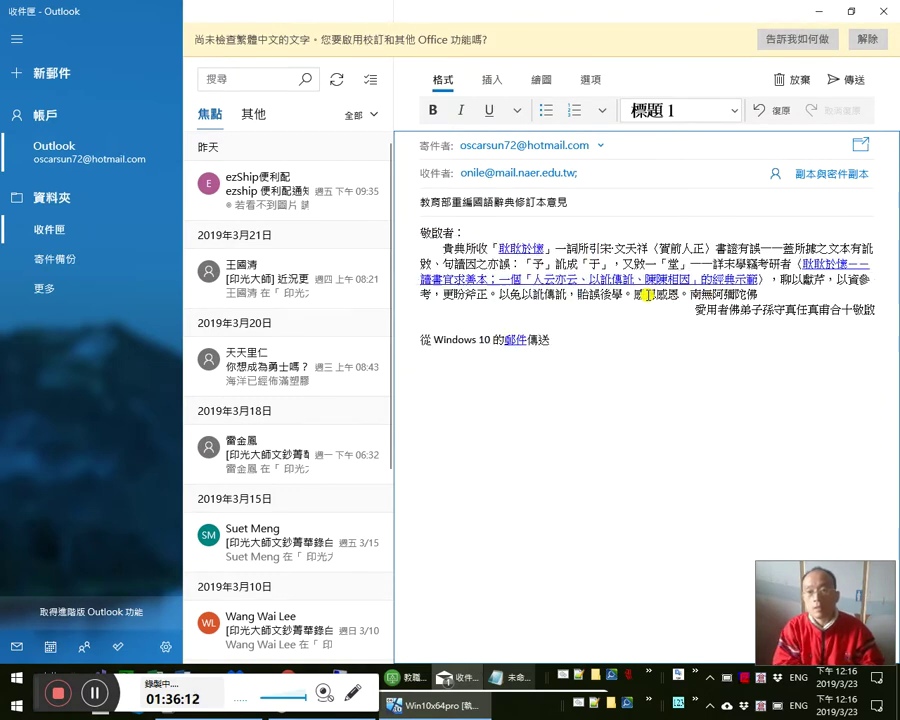
pyautogui.write('字')
# - Insert 復訛為「於」 right after 「于」
pyautogui.press('Up')
pyautogui.press('Right')
pyautogui.press('Right')
pyautogui.press('Right')
pyautogui.press('Right')
pyautogui.press('Right')
pyautogui.press('Right')
pyautogui.press('Right')
pyautogui.press('Right')
pyautogui.press('Right')
pyautogui.press('Right')
pyautogui.press('Right')
pyautogui.press('Right')
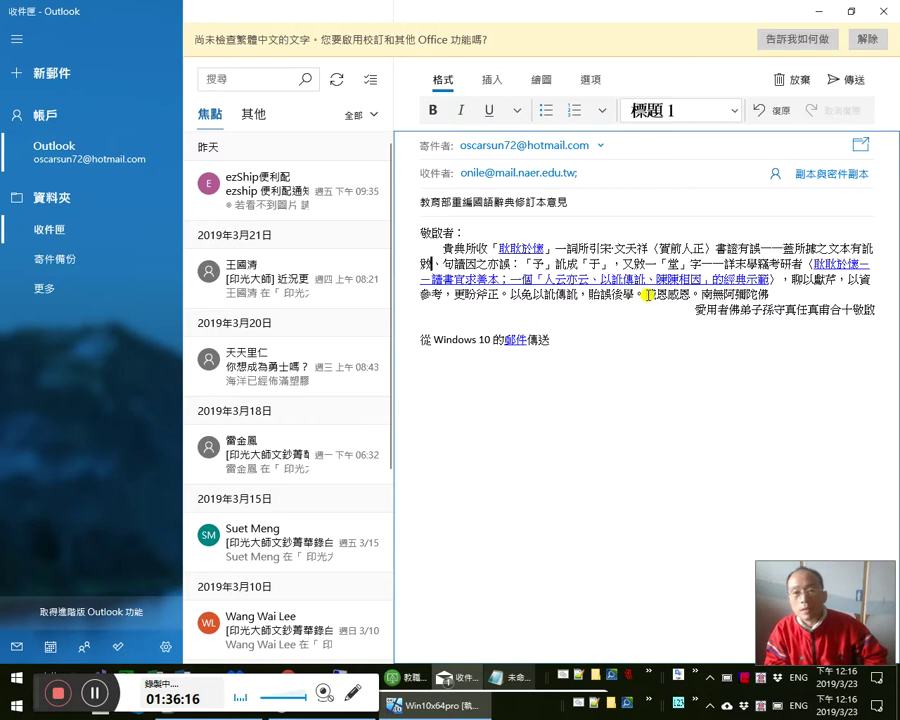
pyautogui.press('Right')
pyautogui.press('Right')
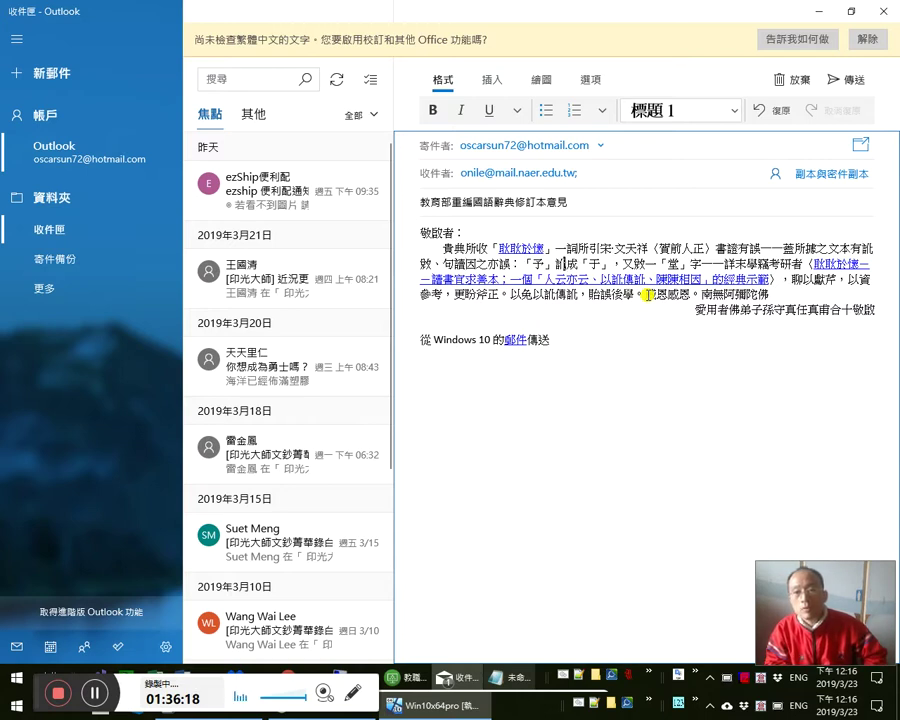
pyautogui.press('Right')
pyautogui.press('Right')
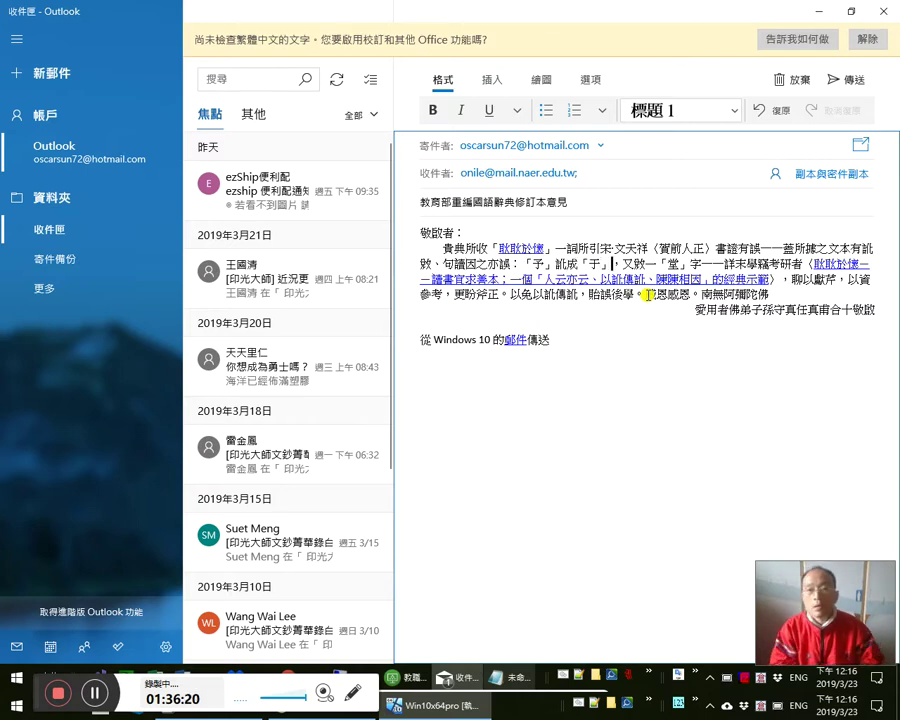
pyautogui.write('復')
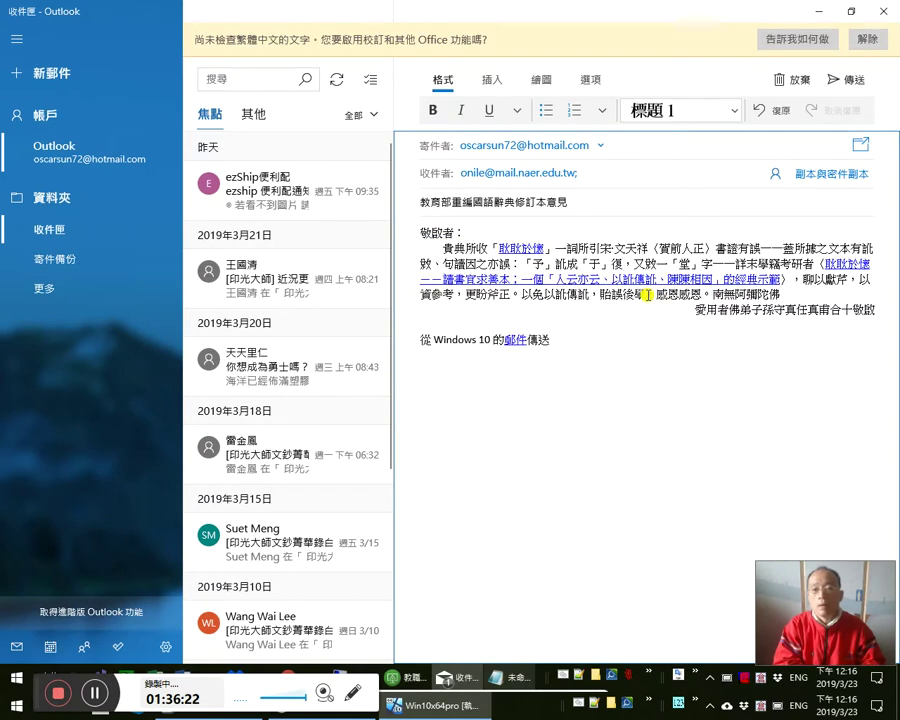
pyautogui.press('Down')
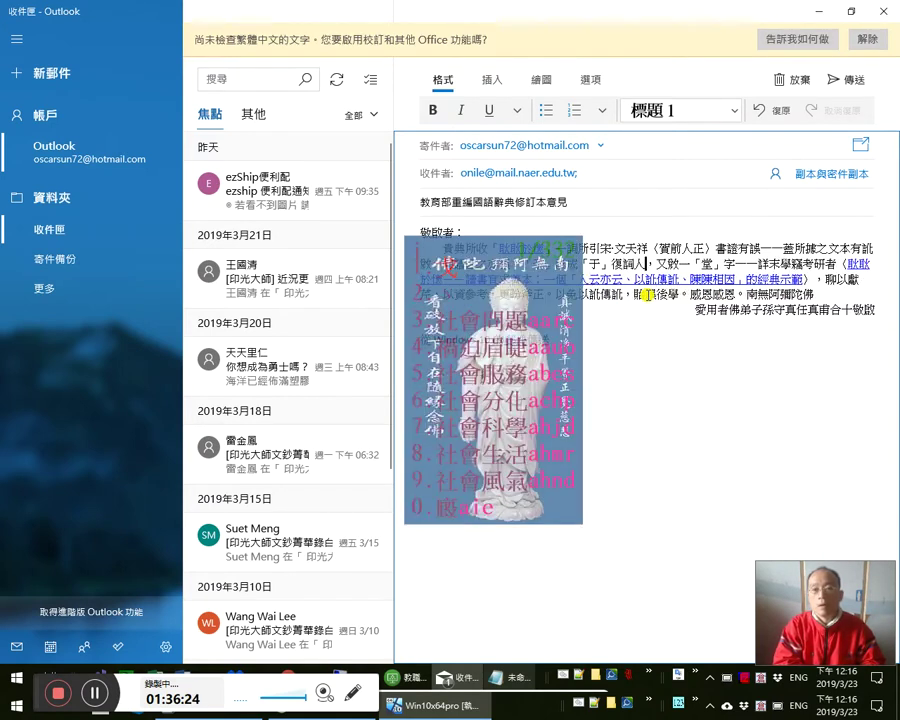
pyautogui.press('Return')
pyautogui.write('訛為「」，')
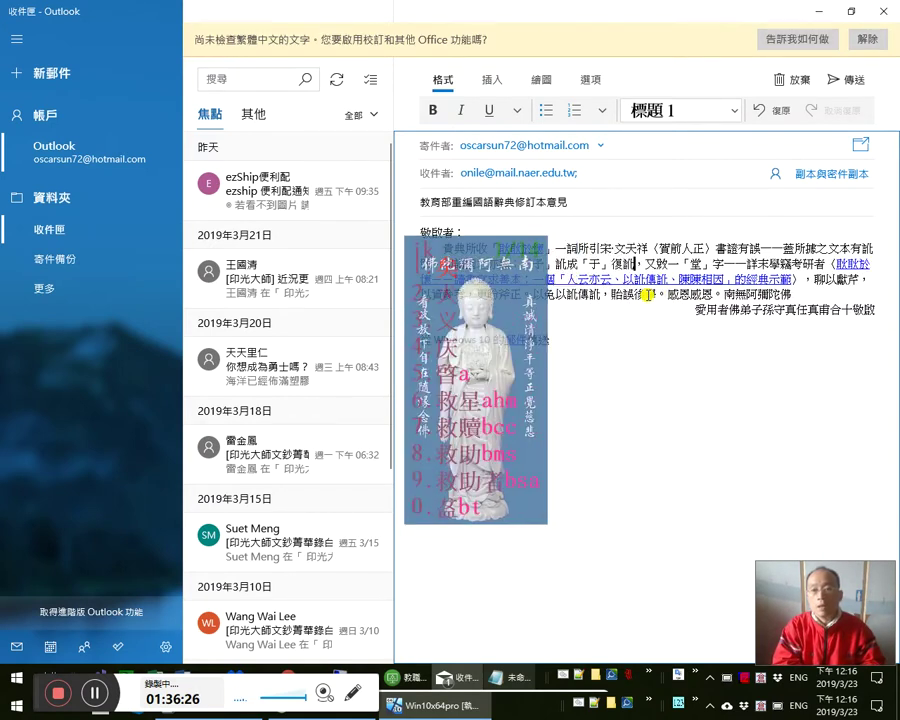
pyautogui.write('於')
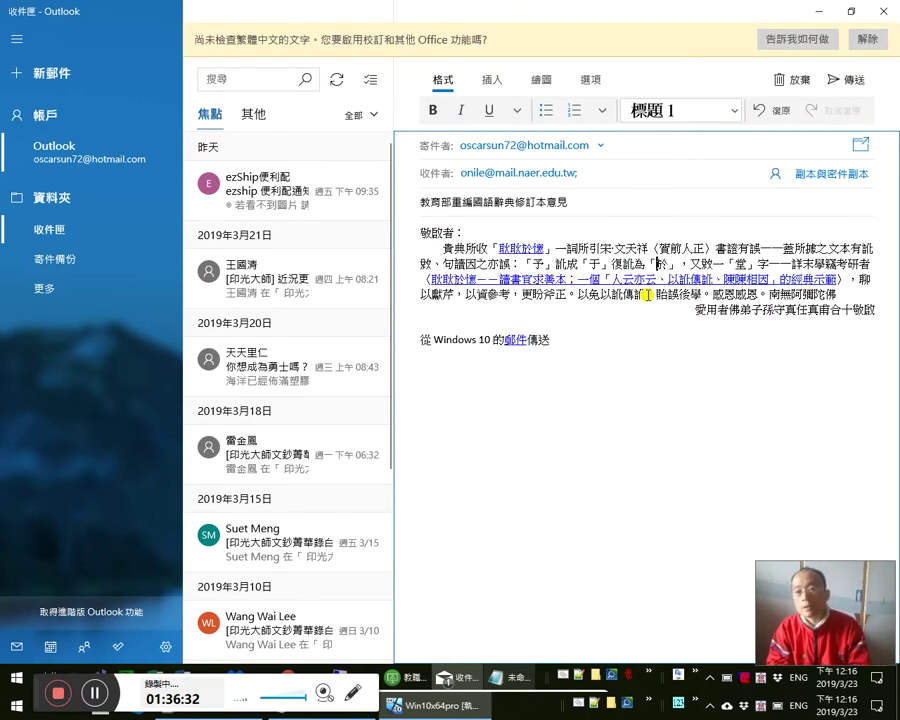
# - Review the remaining lines down to the signature and send the correction email
pyautogui.press('Left')
pyautogui.press('Left')
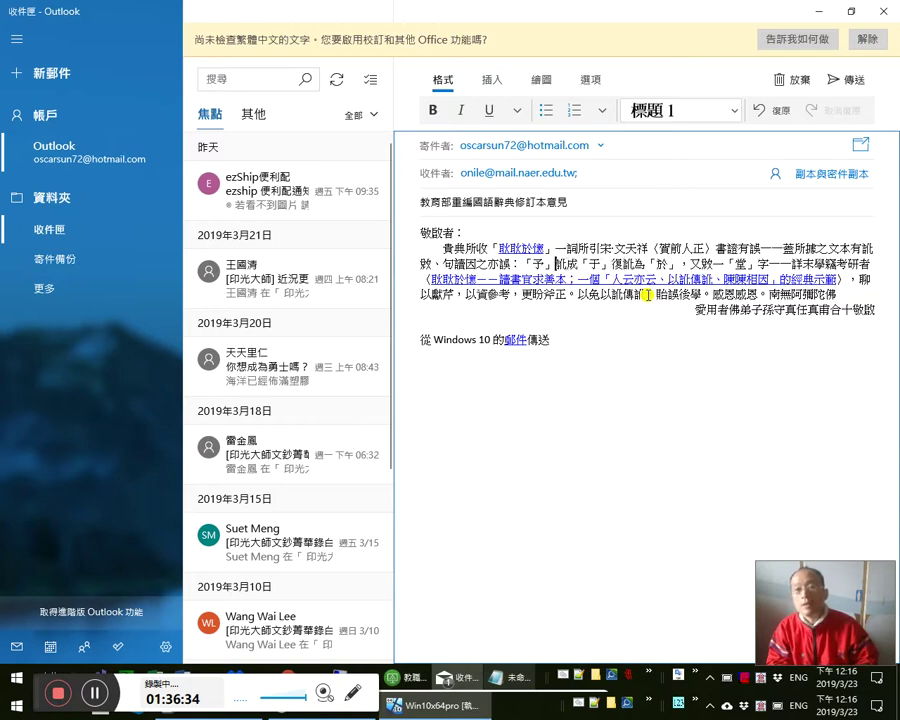
pyautogui.press('Right')
pyautogui.press('Right')
pyautogui.press('Right')
pyautogui.press('Right')
pyautogui.press('Right')
pyautogui.press('Right')
pyautogui.press('Right')
pyautogui.press('Right')
pyautogui.press('Right')
pyautogui.press('Right')
pyautogui.press('Right')
pyautogui.press('Right')
pyautogui.press('Right')
pyautogui.press('Right')
pyautogui.press('Right')
pyautogui.press('Right')
pyautogui.press('Right')
pyautogui.press('Right')
pyautogui.press('Right')
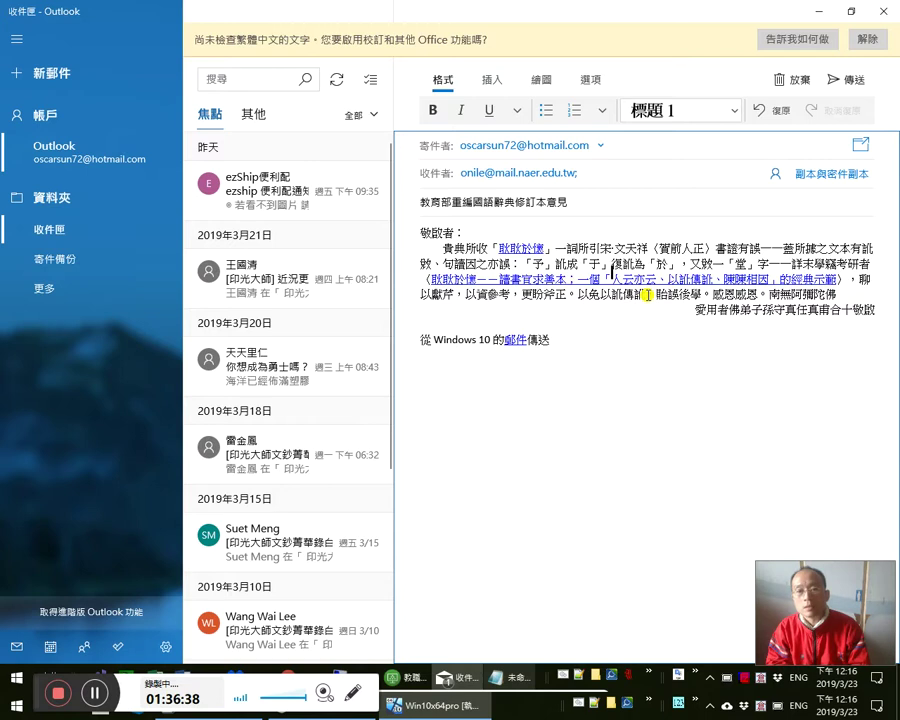
pyautogui.press('Down')
pyautogui.press('Home')
pyautogui.press('Right')
pyautogui.press('Right')
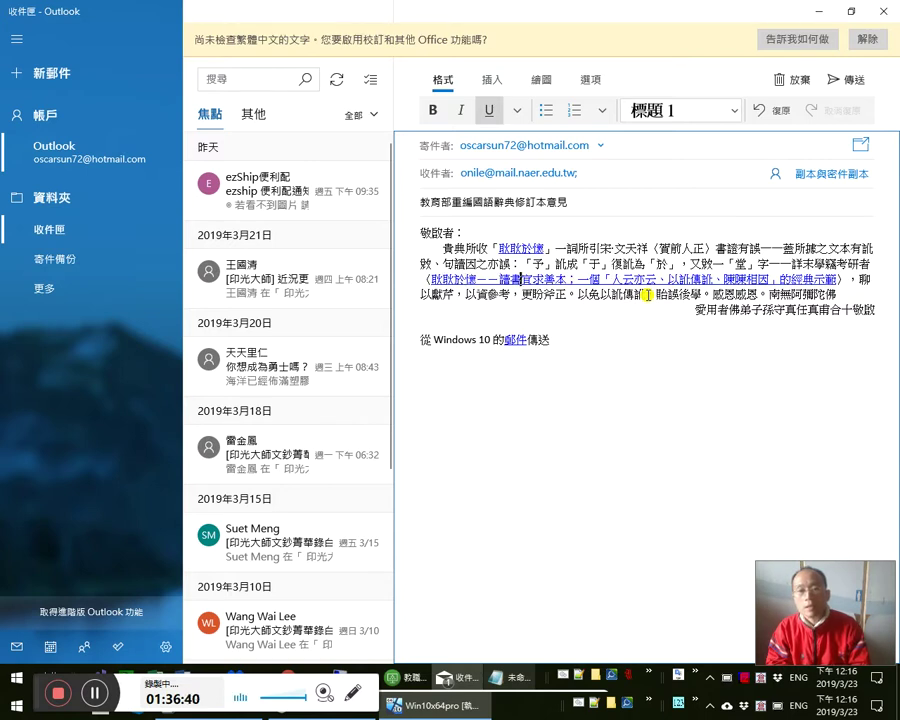
pyautogui.press('Right')
pyautogui.press('Right')
pyautogui.press('Right')
pyautogui.press('Right')
pyautogui.press('Right')
pyautogui.press('Right')
pyautogui.press('Right')
pyautogui.press('Right')
pyautogui.press('Right')
pyautogui.press('Right')
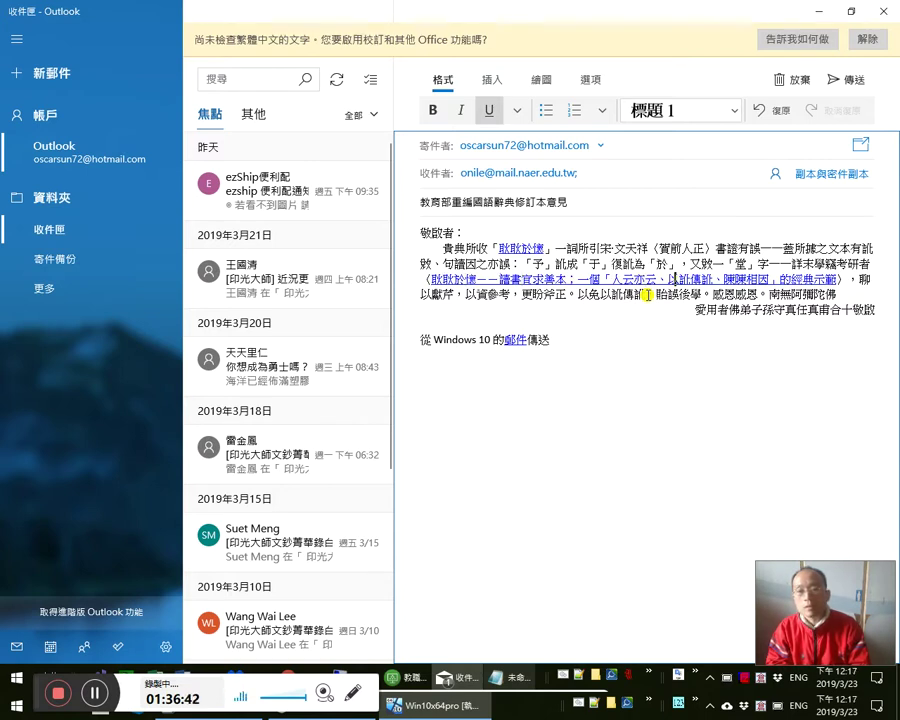
pyautogui.press('Down')
pyautogui.press('Home')
pyautogui.press('Right')
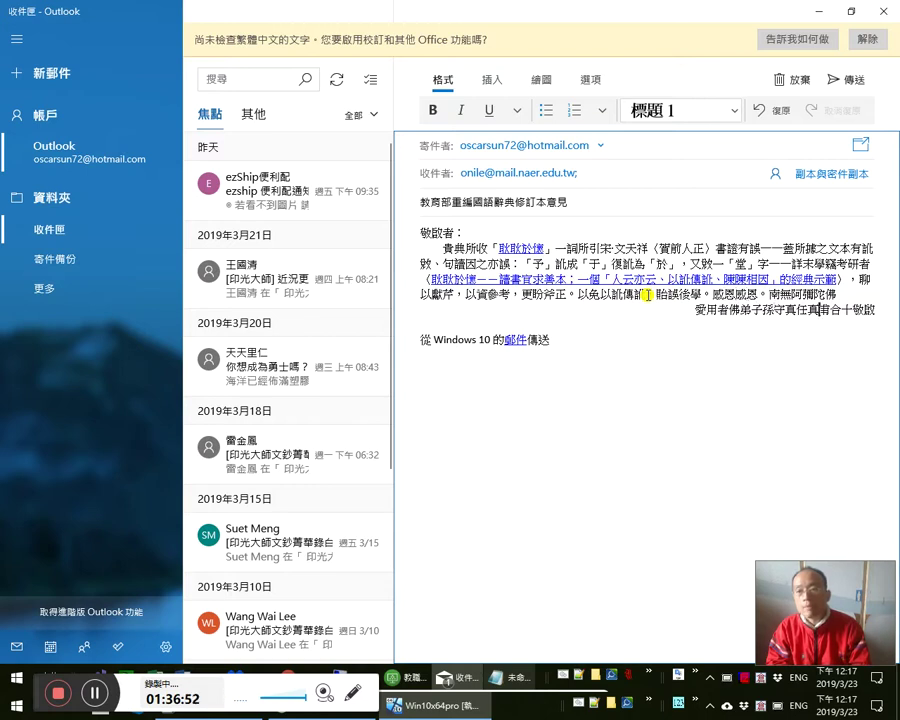
pyautogui.press('Down')
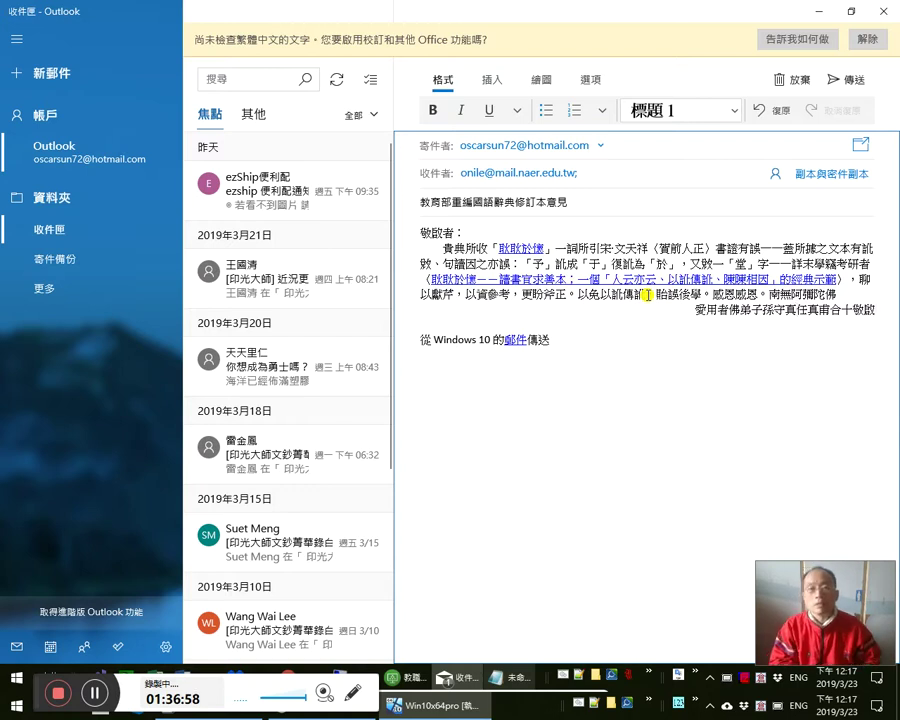
pyautogui.hotkey('ctrl', 'Return')
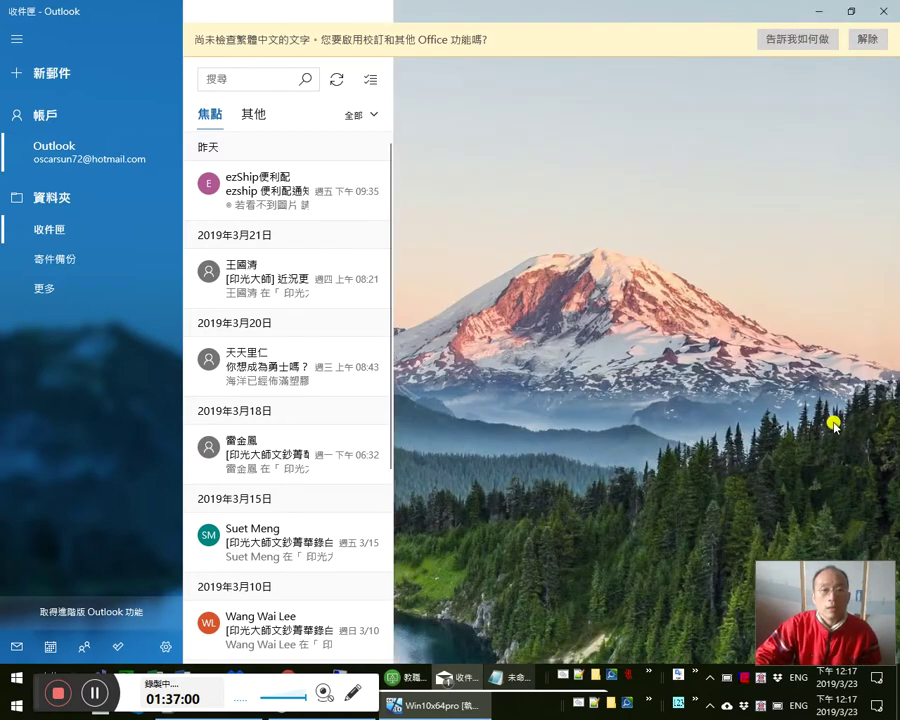
# - Check the just-sent dictionary email in 寄件備份 against an older message, then minimize Mail
pyautogui.click(71, 258)
pyautogui.click(294, 137)
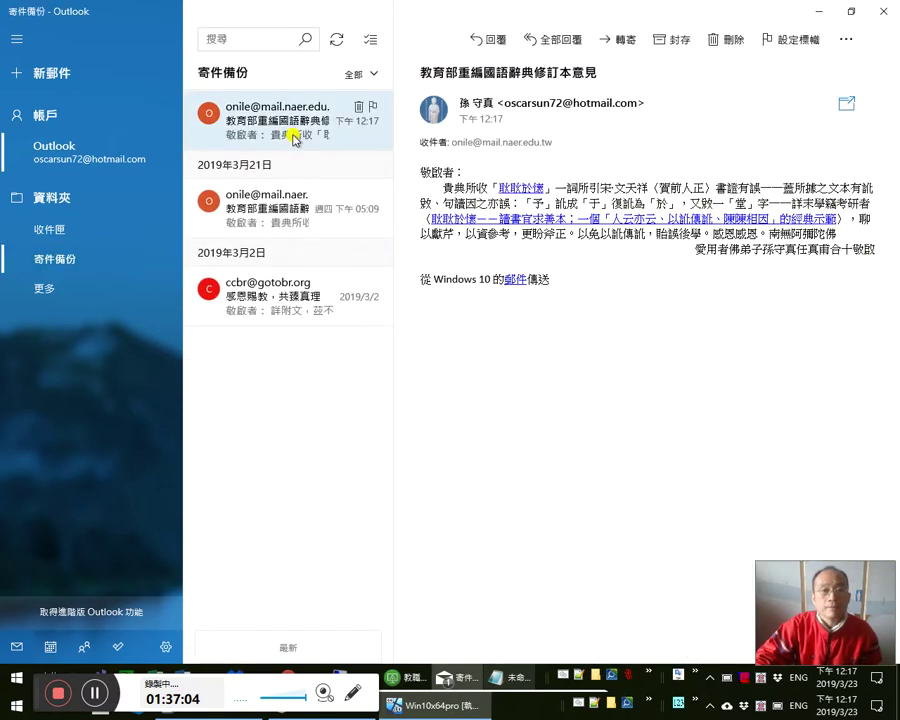
pyautogui.click(285, 309)
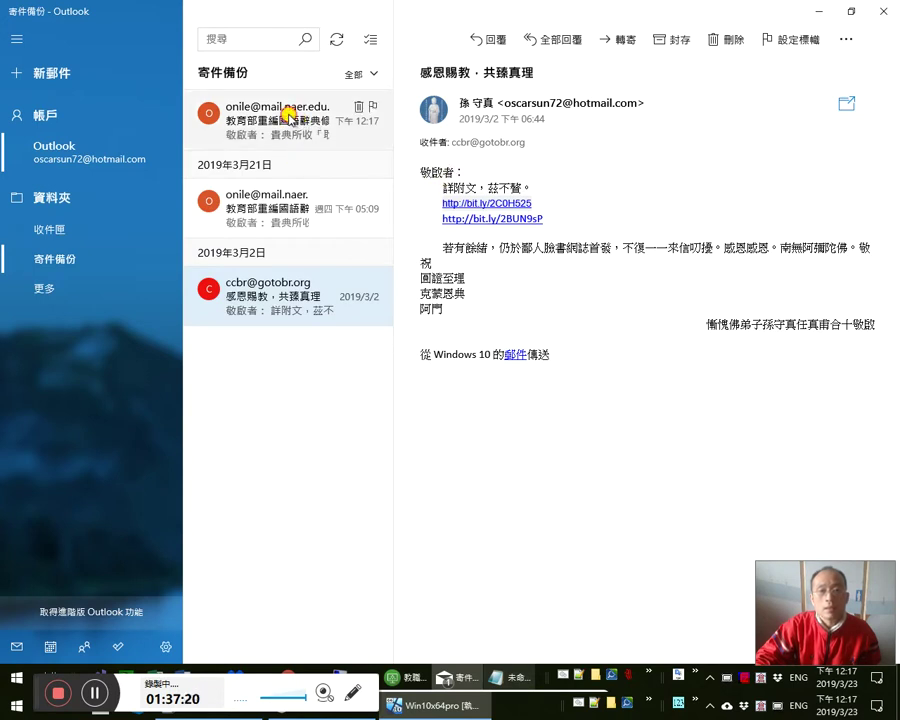
pyautogui.click(288, 114)
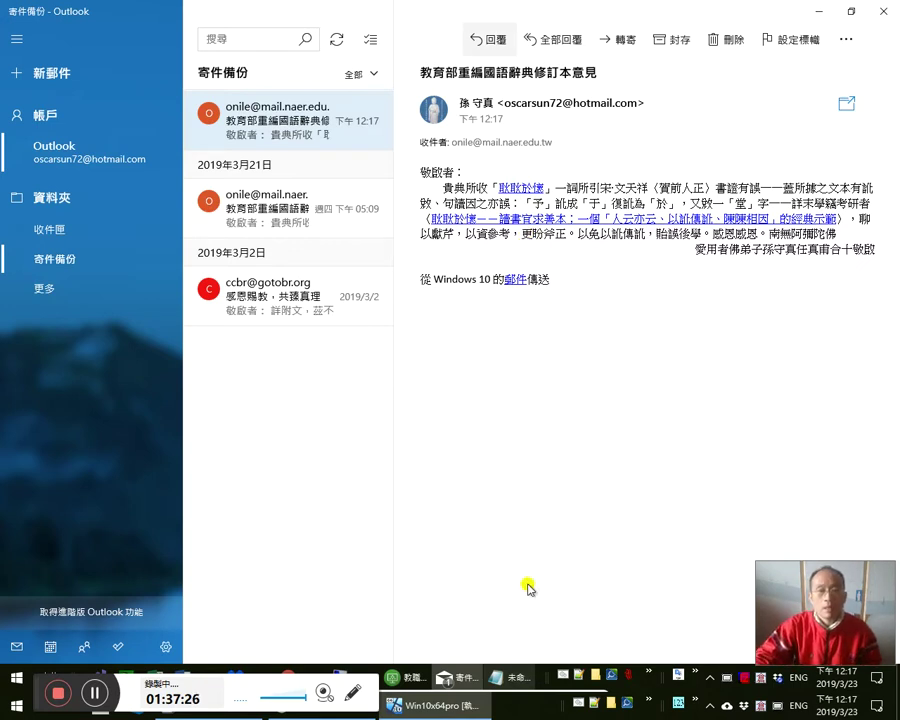
pyautogui.click(818, 11)
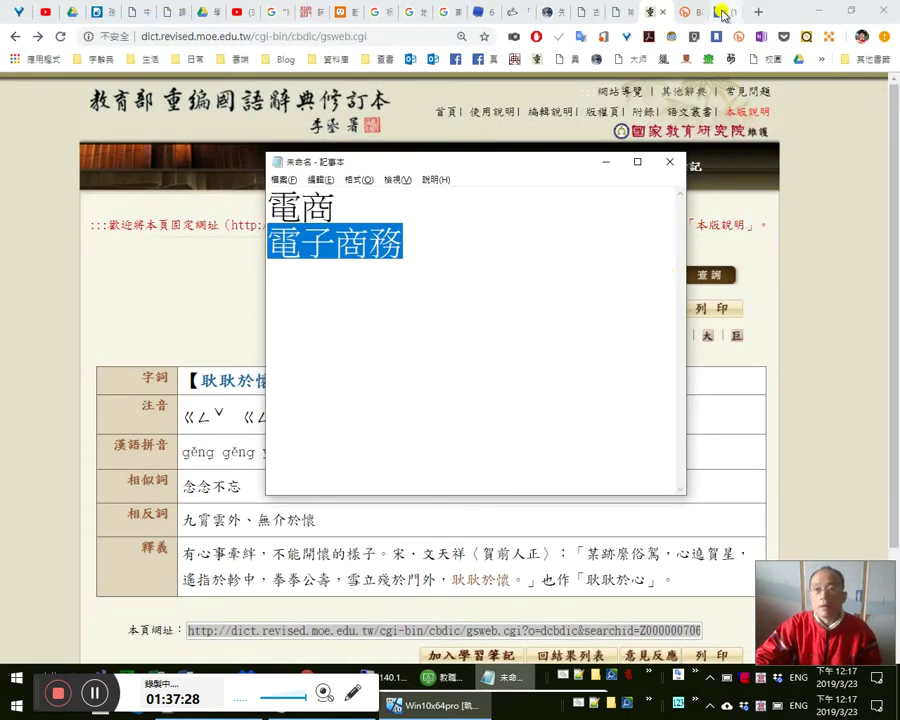
# - Write the Facebook comment 已去函《國語辭典》訂正 ~ 感恩感恩 南無阿彌陀佛
pyautogui.click(716, 12)
pyautogui.scroll(-15, 530, 358)
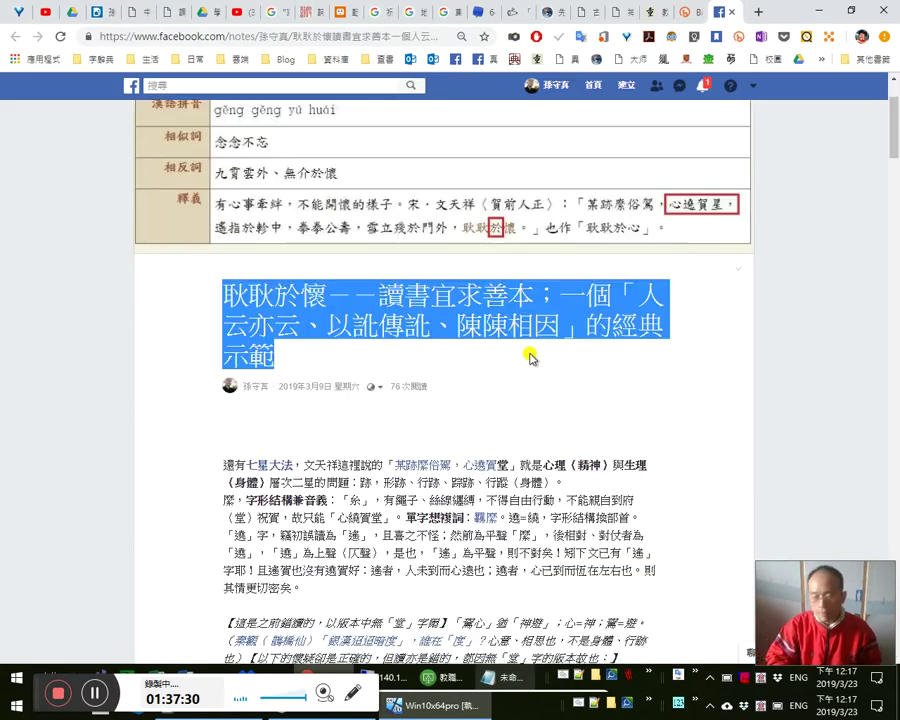
pyautogui.click(357, 572)
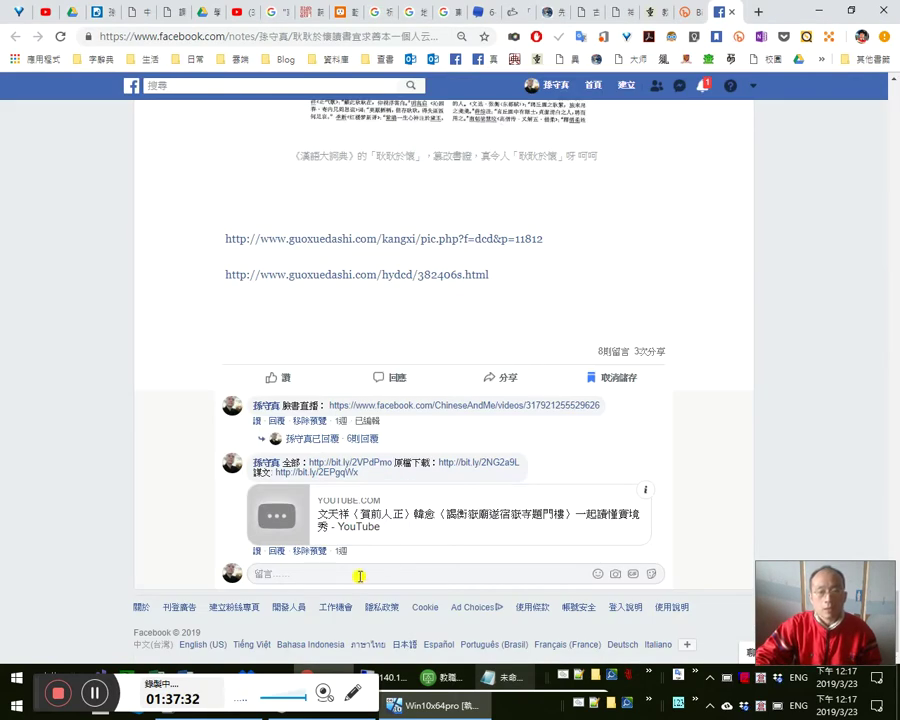
pyautogui.write('請a')
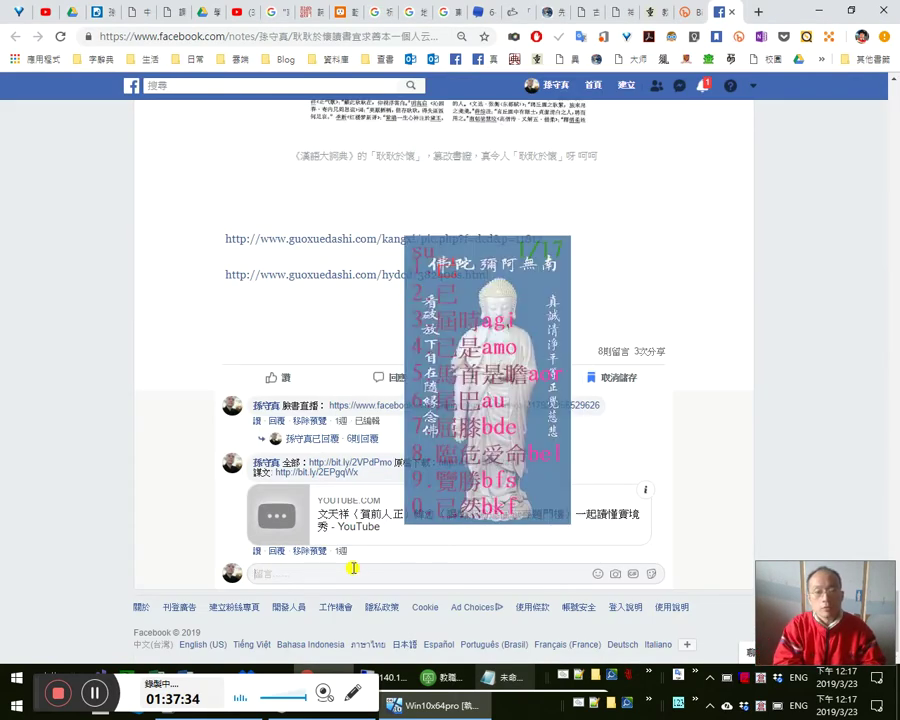
pyautogui.write('去函《')
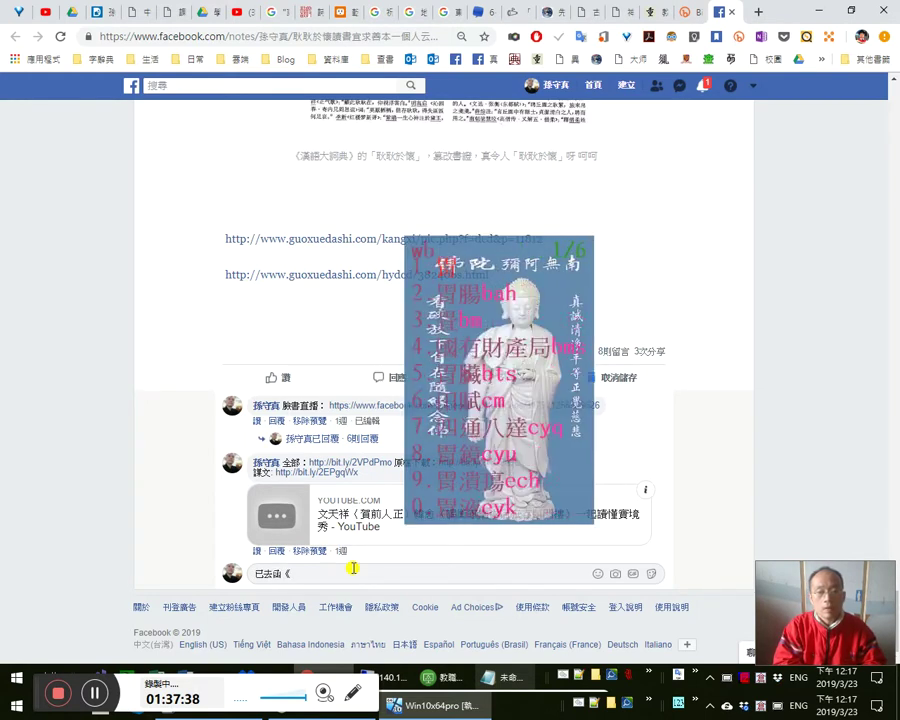
pyautogui.write('國語辭典')
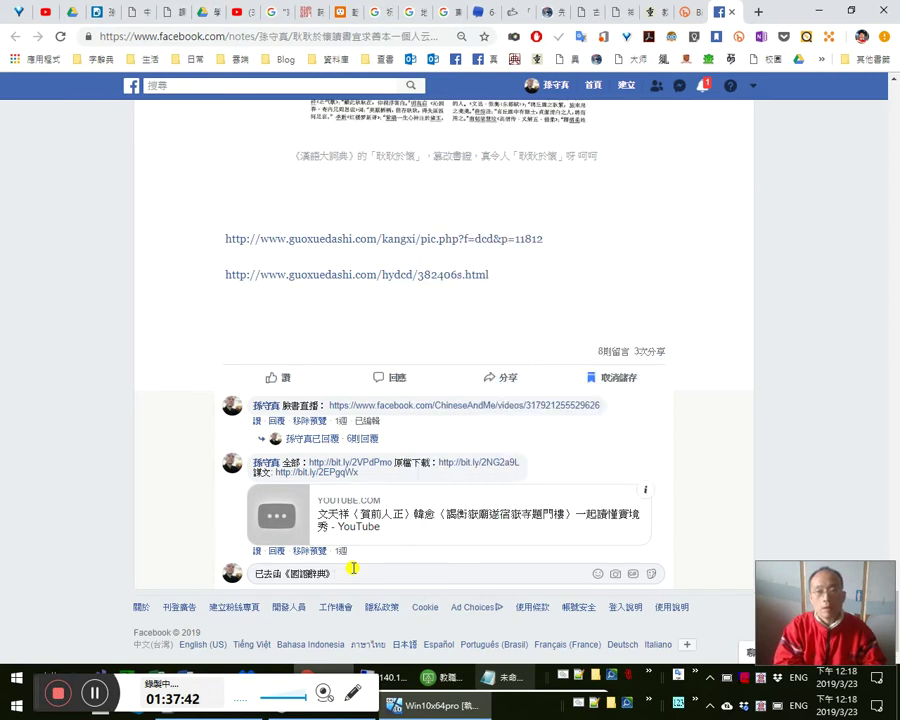
pyautogui.write('》')
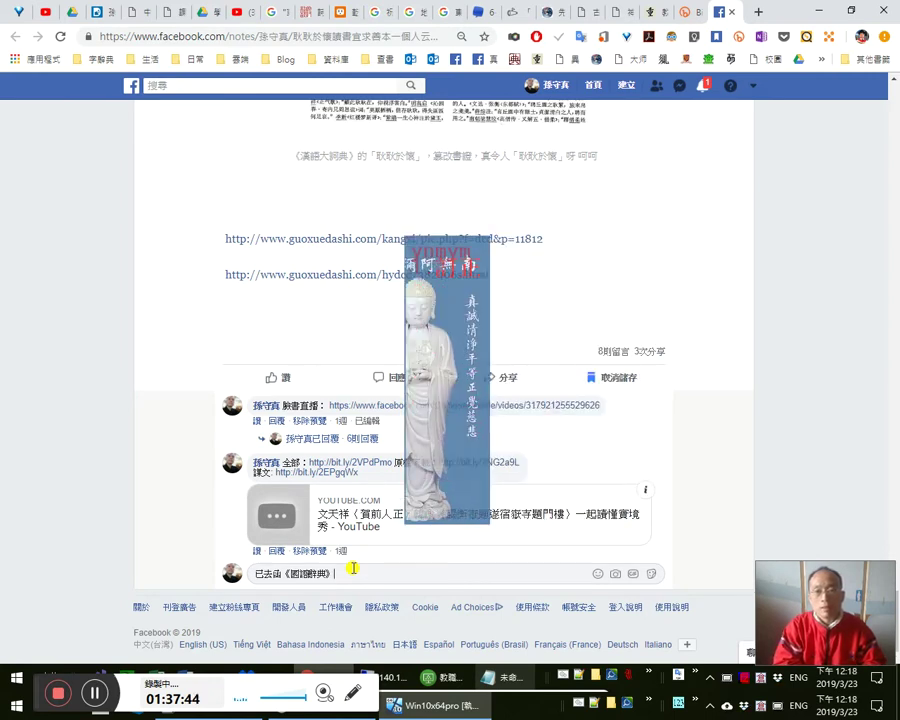
pyautogui.write('訂正。')
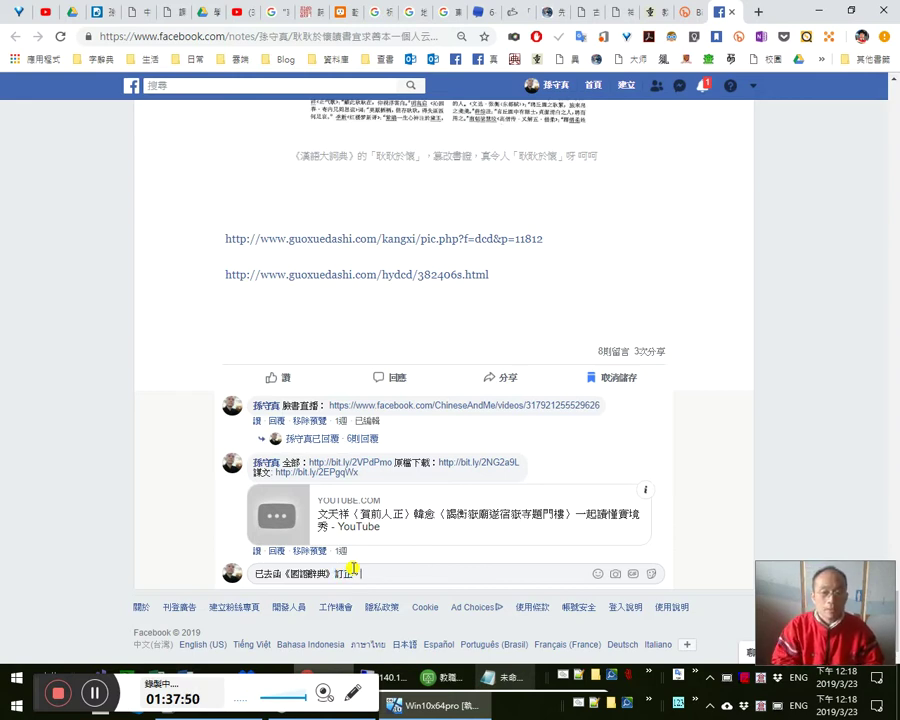
pyautogui.write('~ 感恩感恩 南無阿彌陀佛')
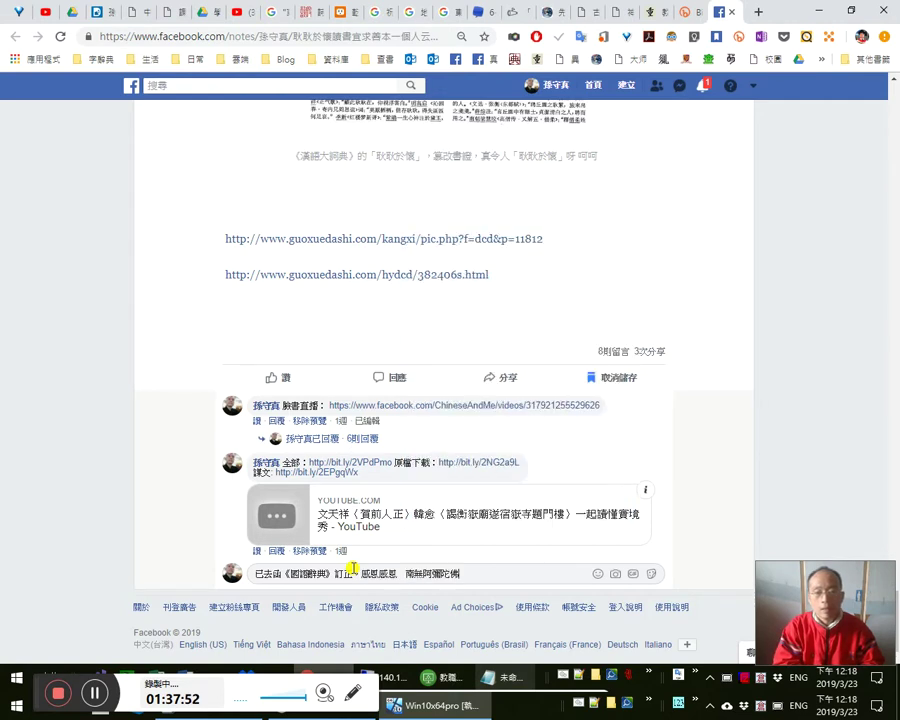
pyautogui.hotkey('shift', 'Return')
# - Paste the email screenshot, add the closing text, proofread, and post the comment
pyautogui.hotkey('ctrl', 'v')
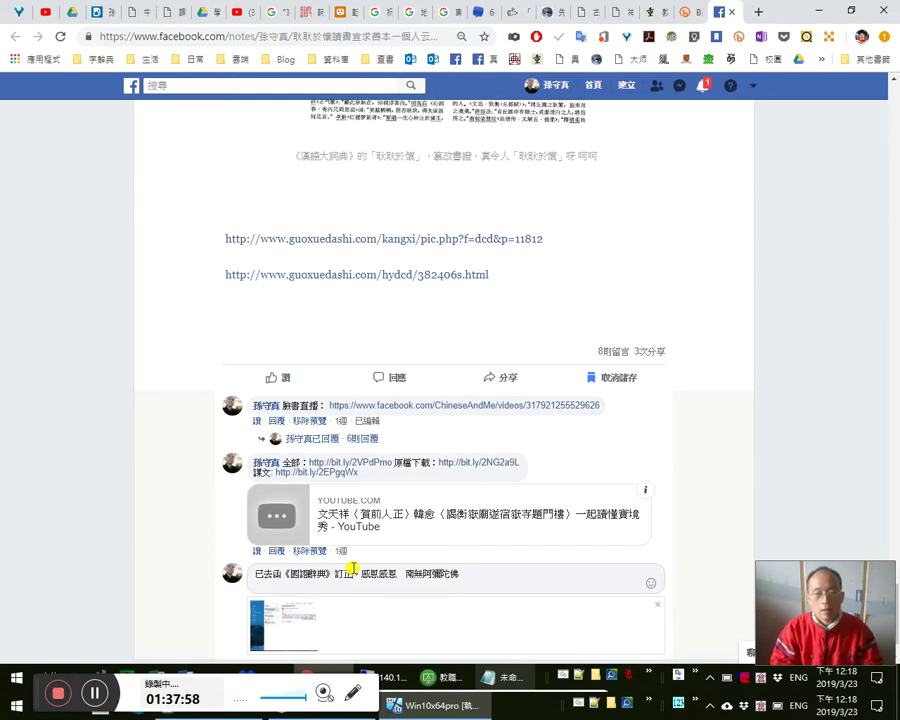
pyautogui.write('願。')
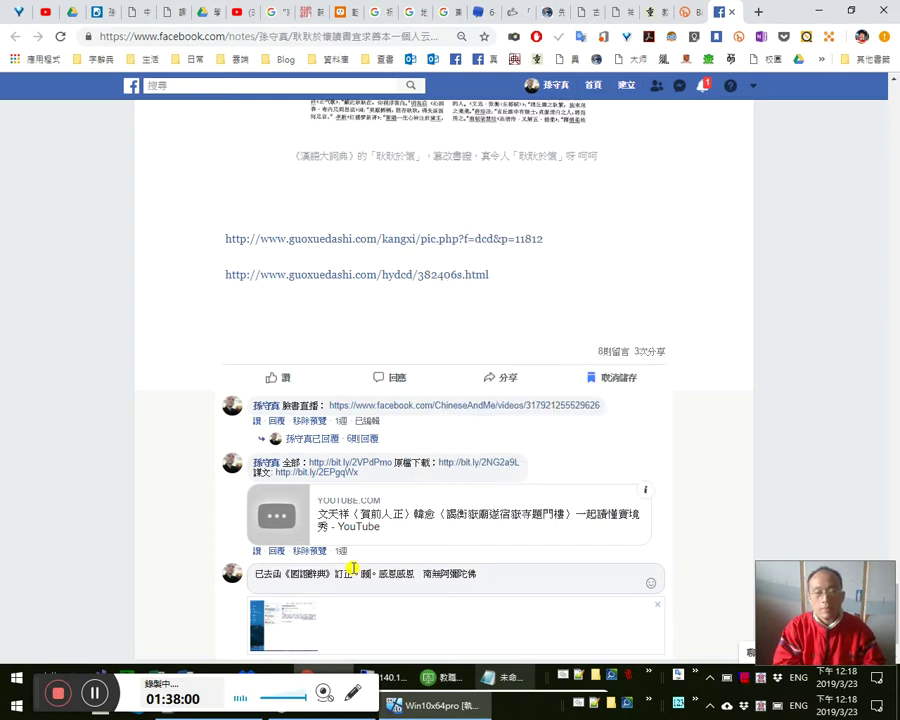
pyautogui.write('a')
pyautogui.write('不傳，')
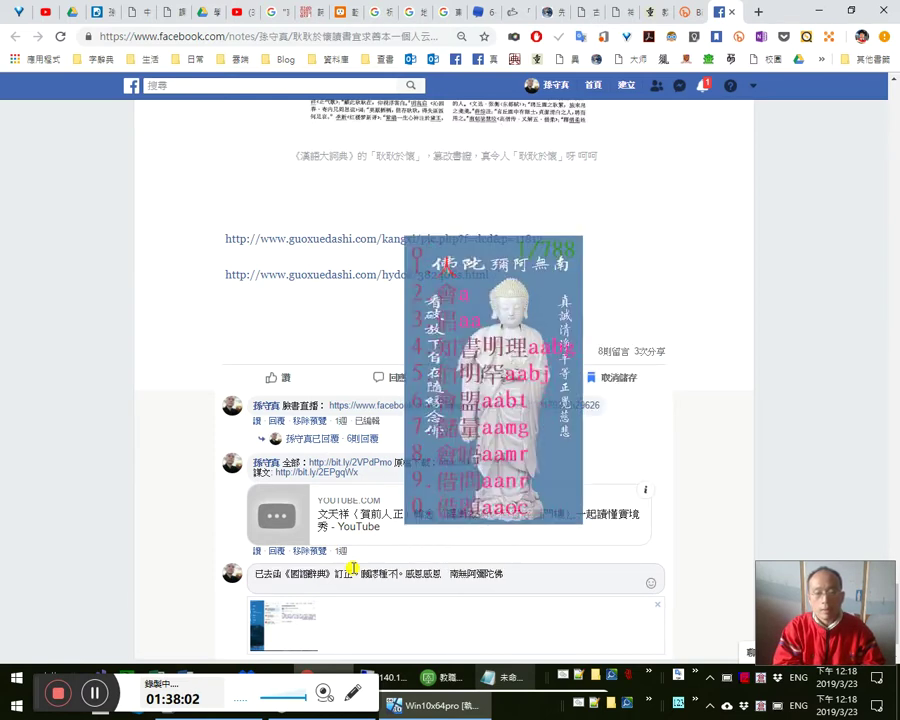
pyautogui.write('後生可')
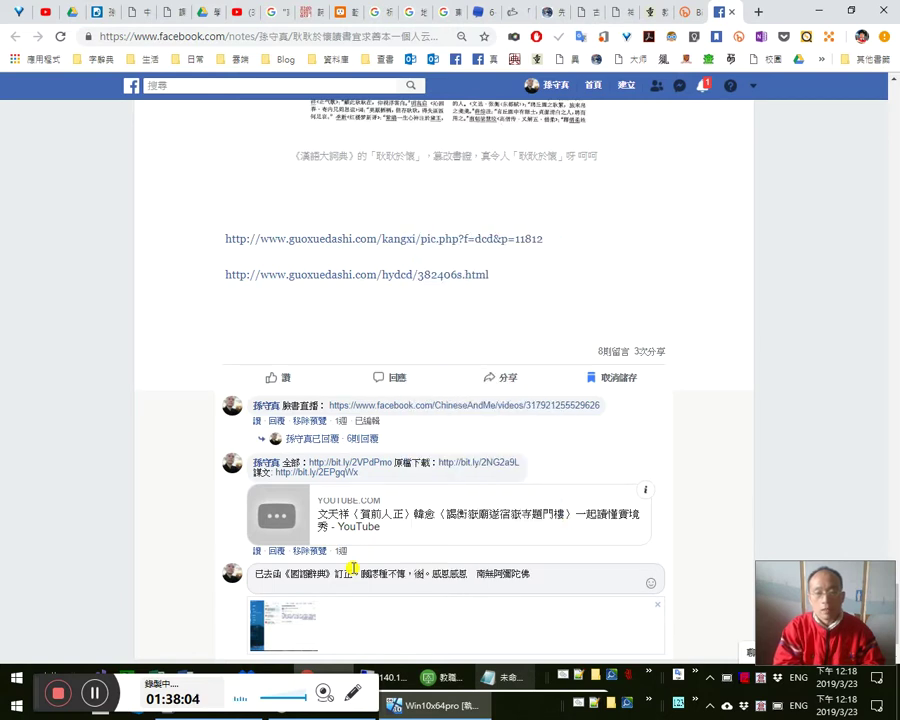
pyautogui.write('畏')
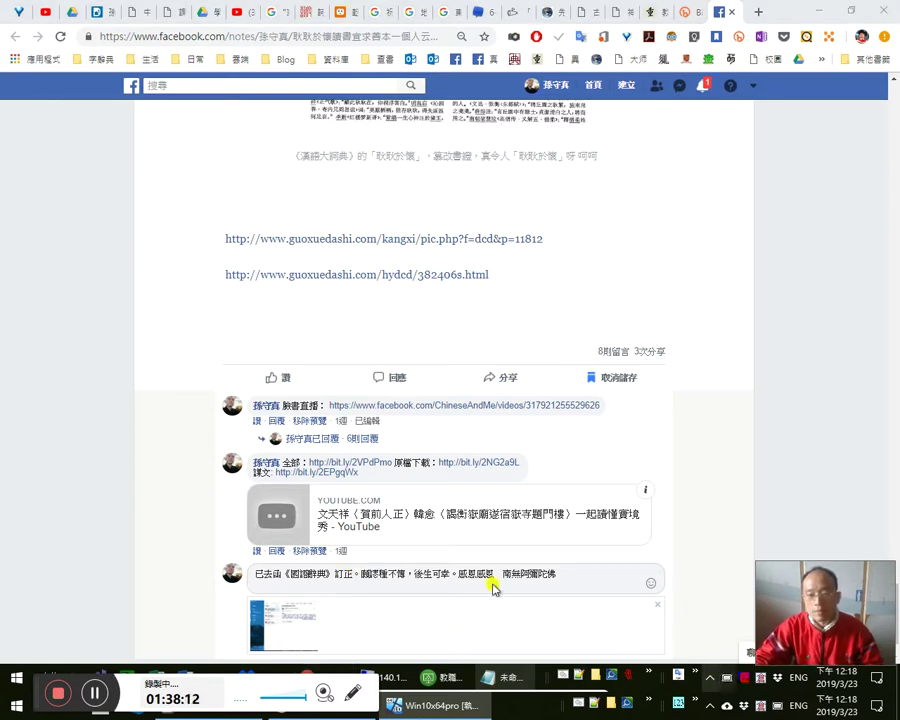
pyautogui.press('super+plus')
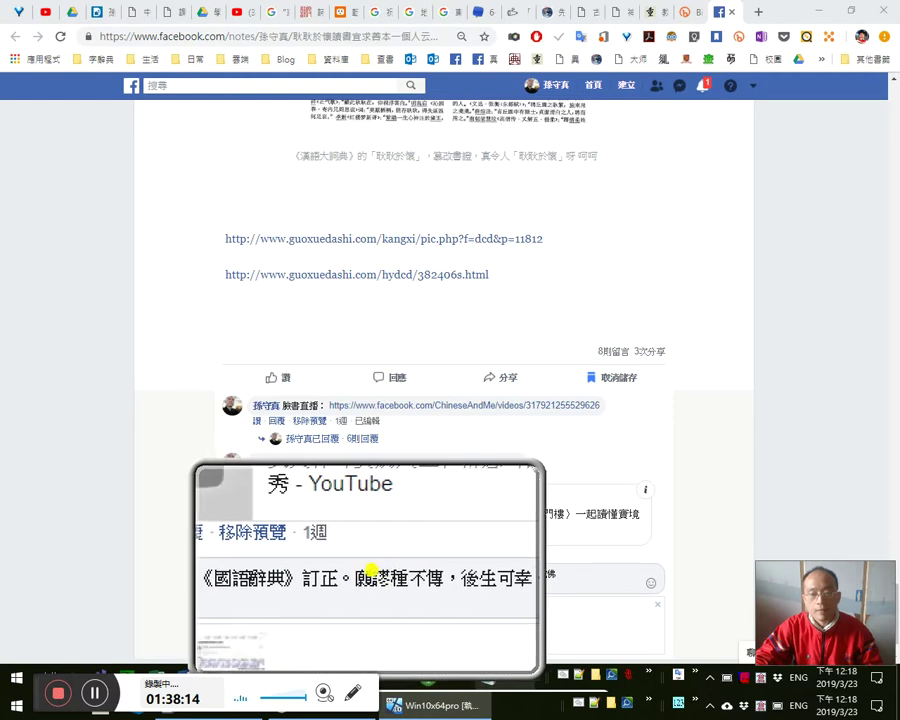
pyautogui.press('super+plus')
pyautogui.press('super+minus')
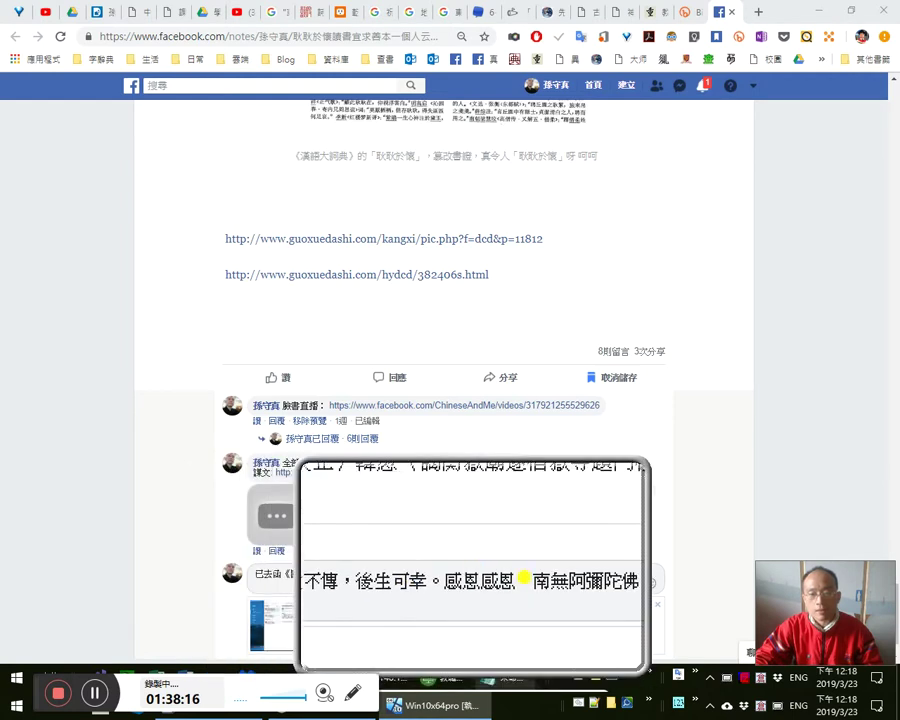
pyautogui.press('super+Escape')
pyautogui.click(431, 581)
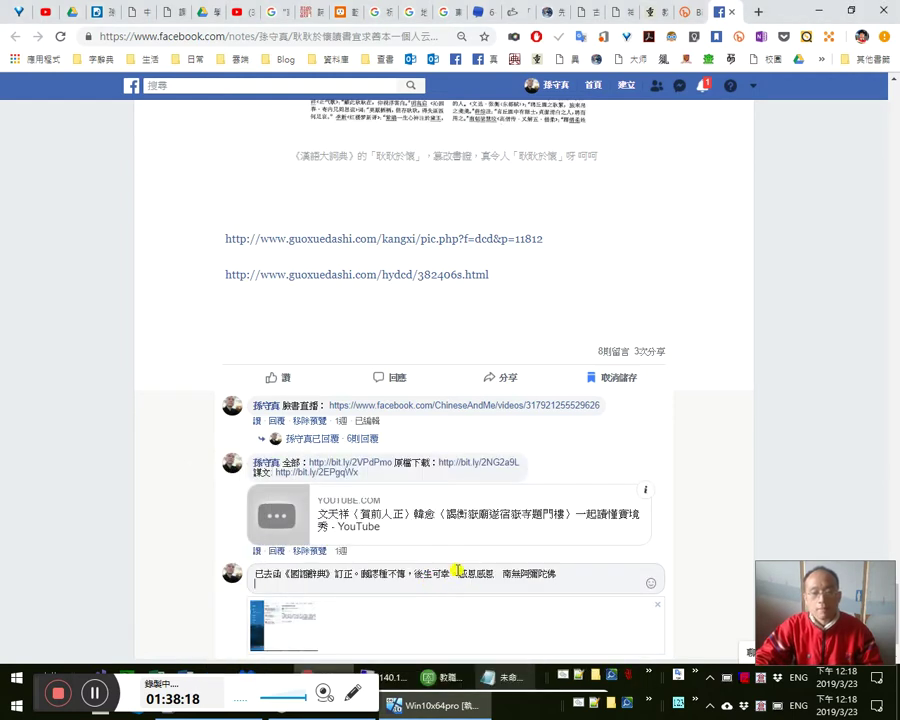
pyautogui.press('Return')
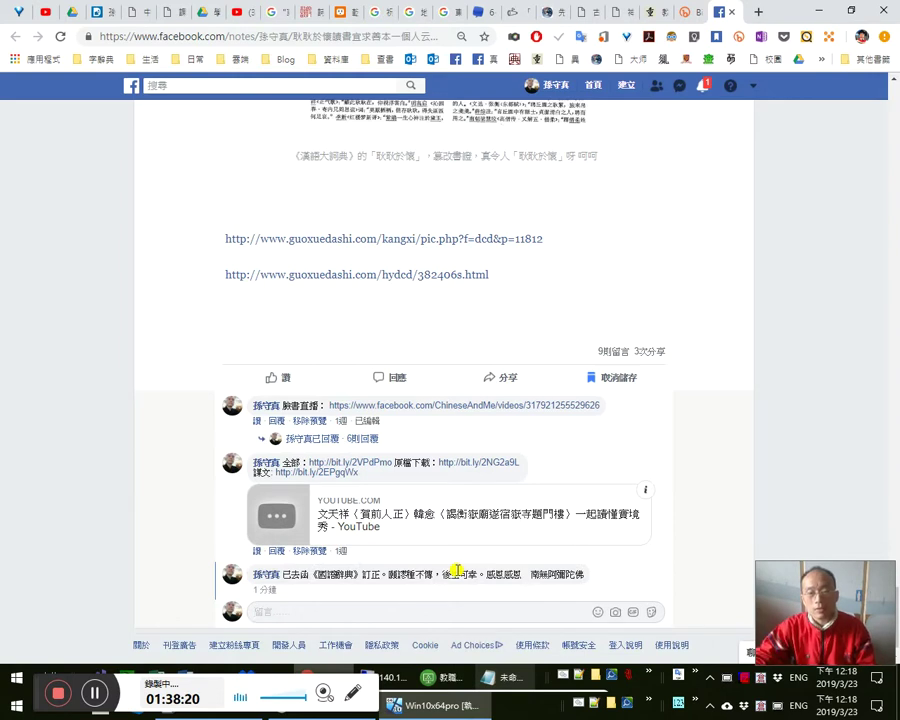
pyautogui.scroll(-2, 496, 552)
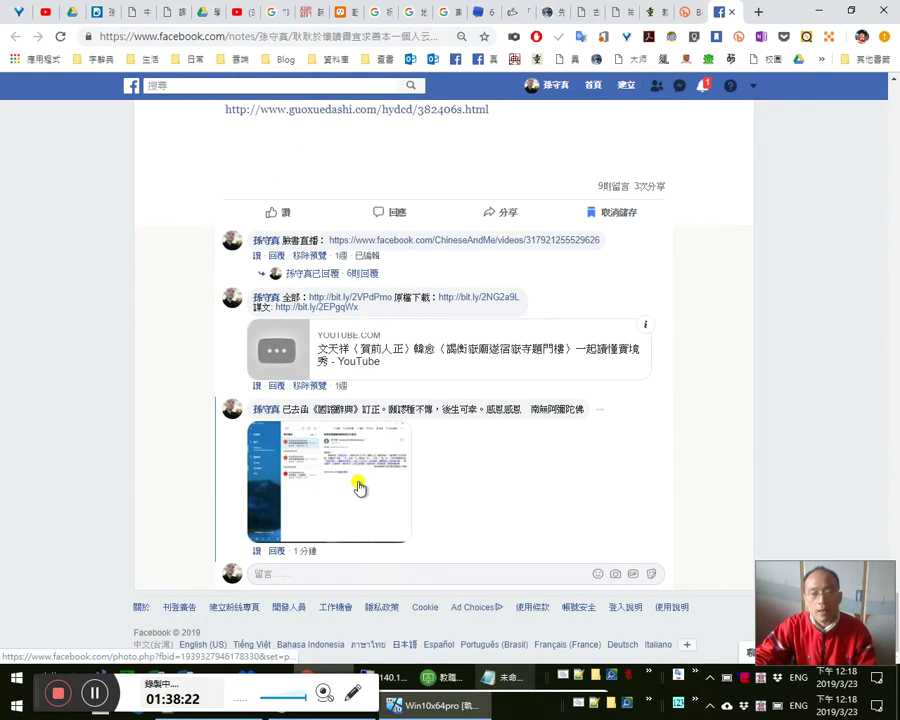
pyautogui.click(362, 486)
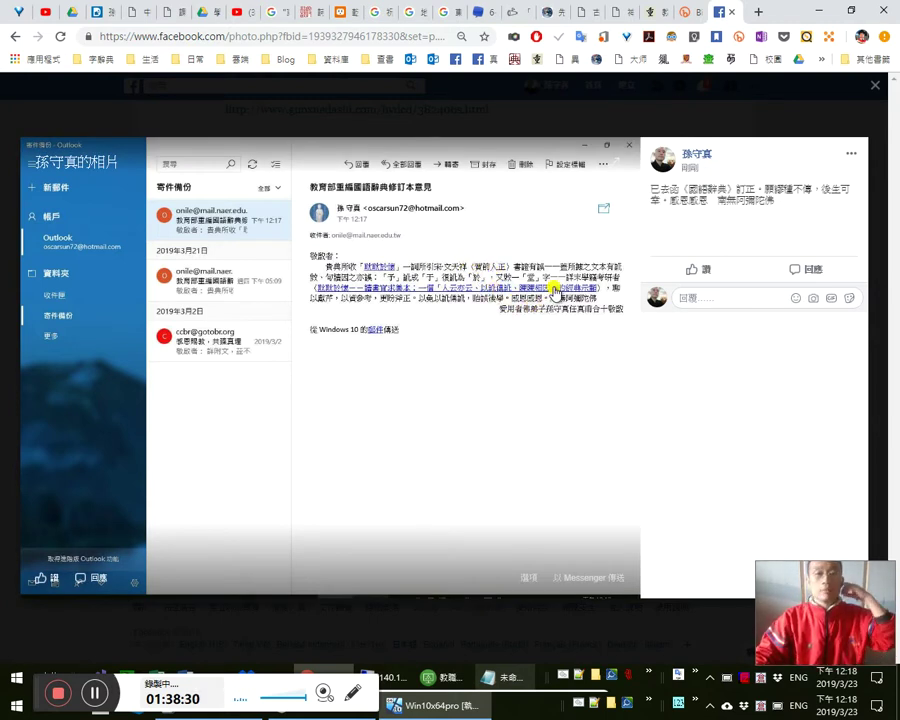
pyautogui.click(656, 14)
pyautogui.click(622, 273)
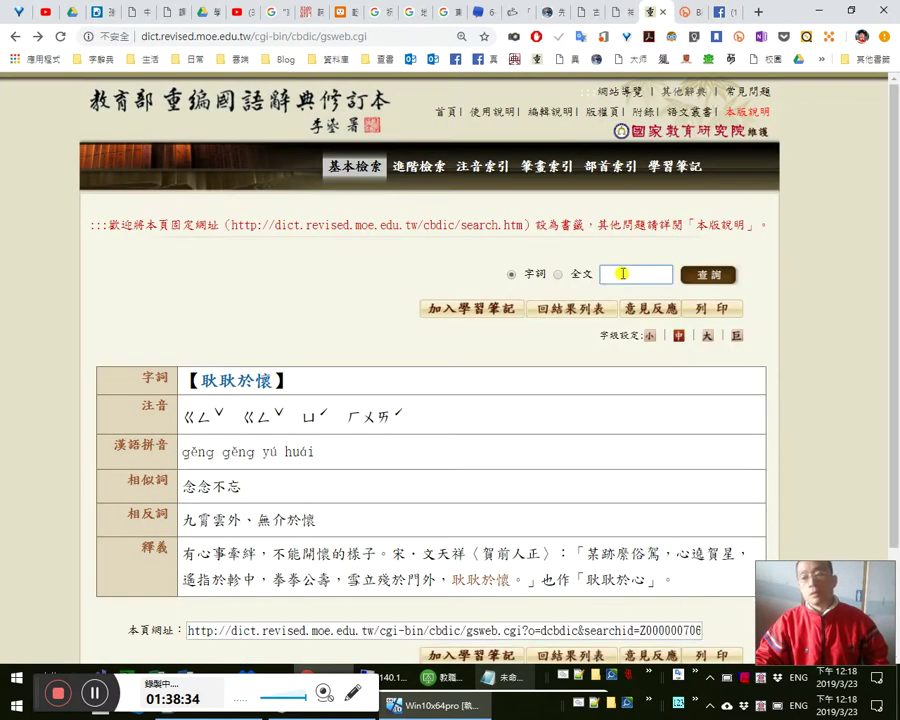
pyautogui.click(724, 14)
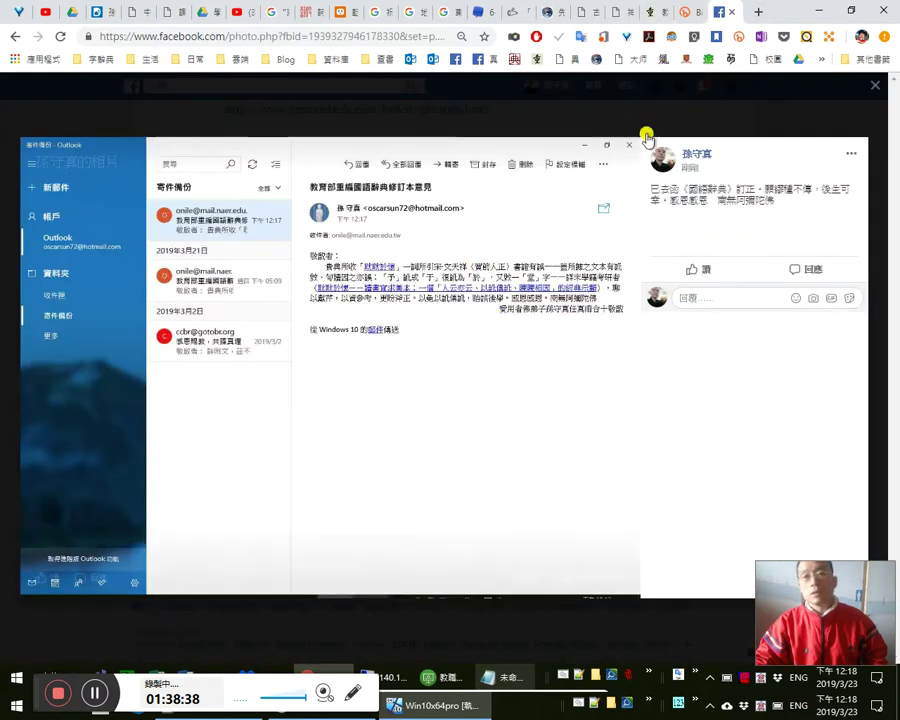
pyautogui.moveTo(705, 271)
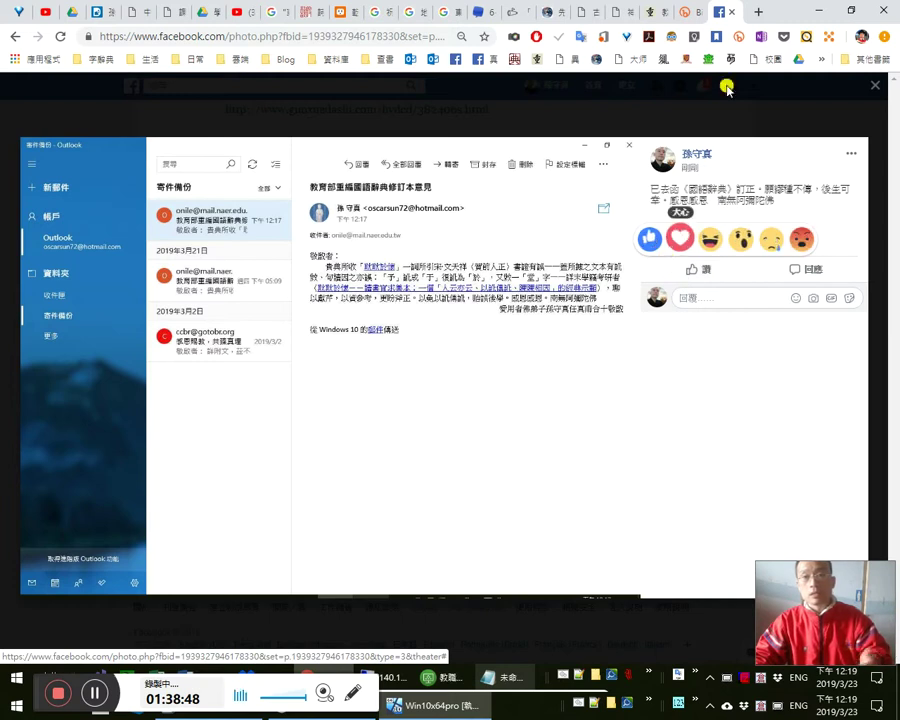
pyautogui.click(622, 85)
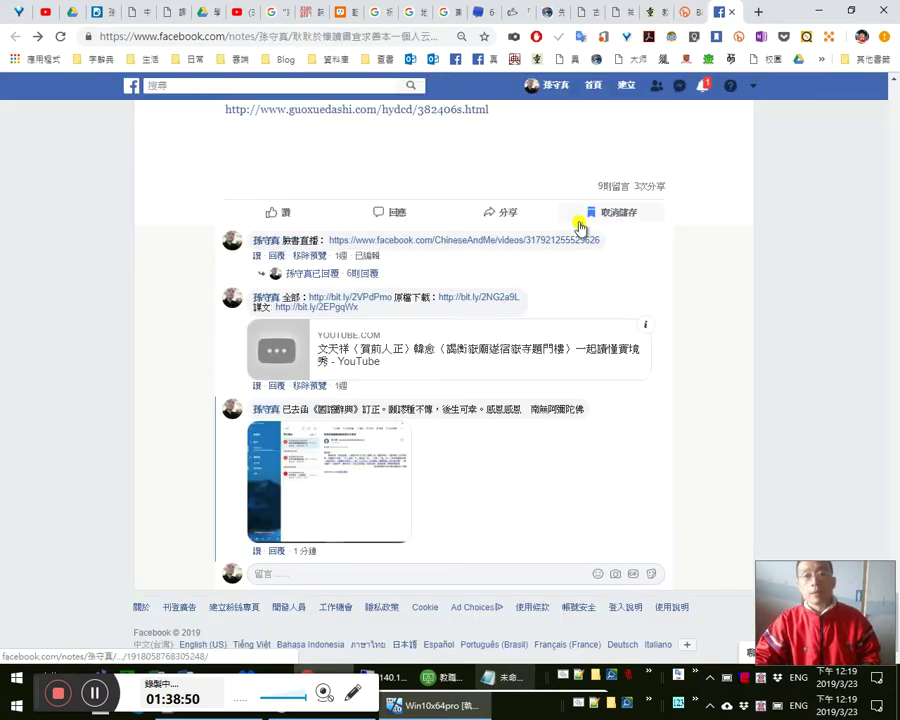
pyautogui.scroll(3, 580, 230)
pyautogui.scroll(10, 640, 286)
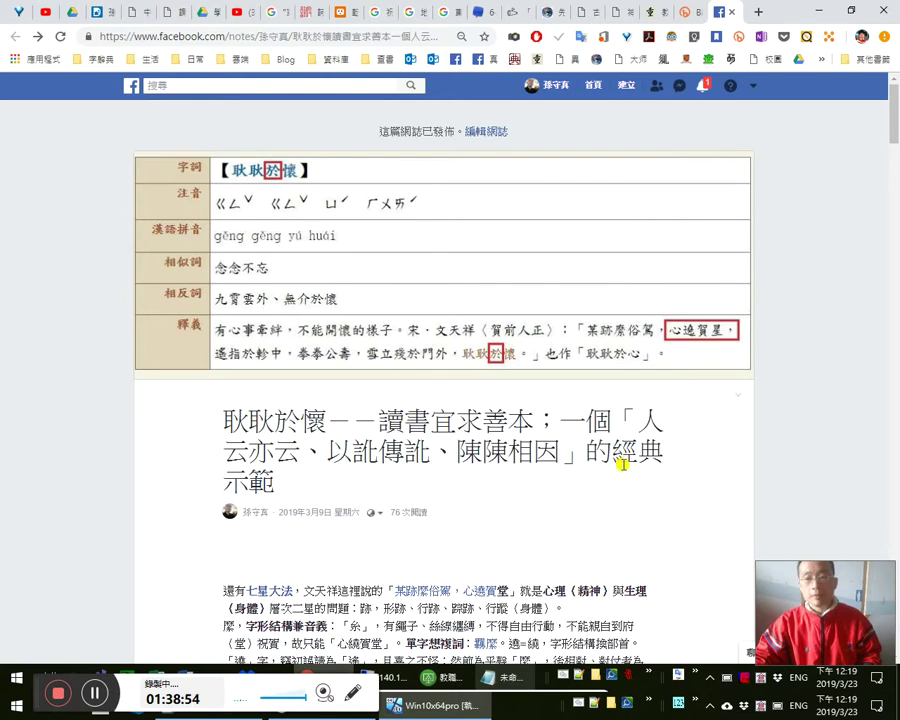
pyautogui.doubleClick(631, 492)
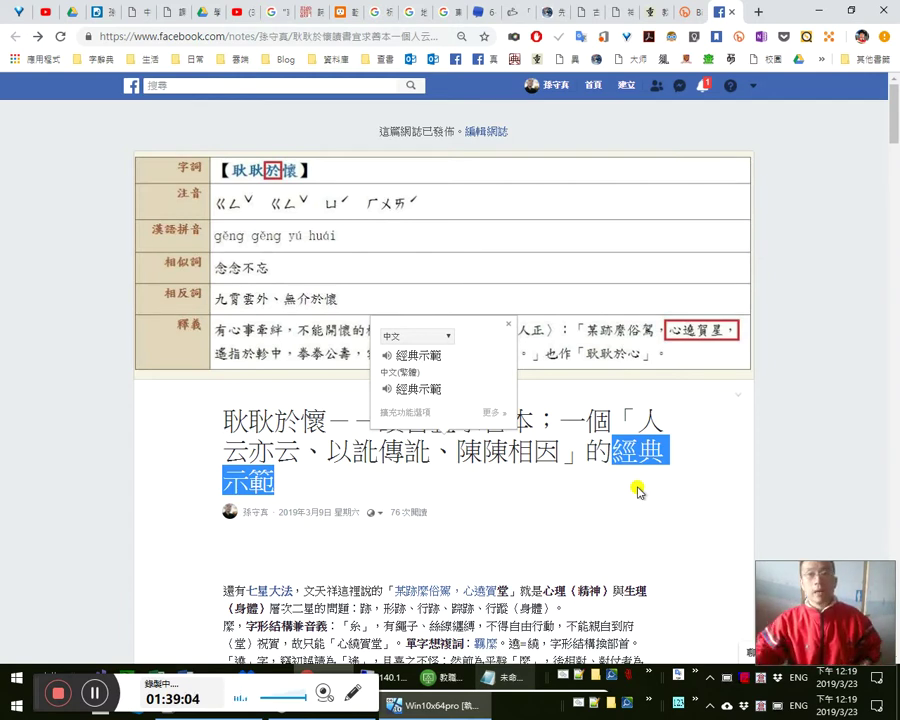
pyautogui.click(760, 386)
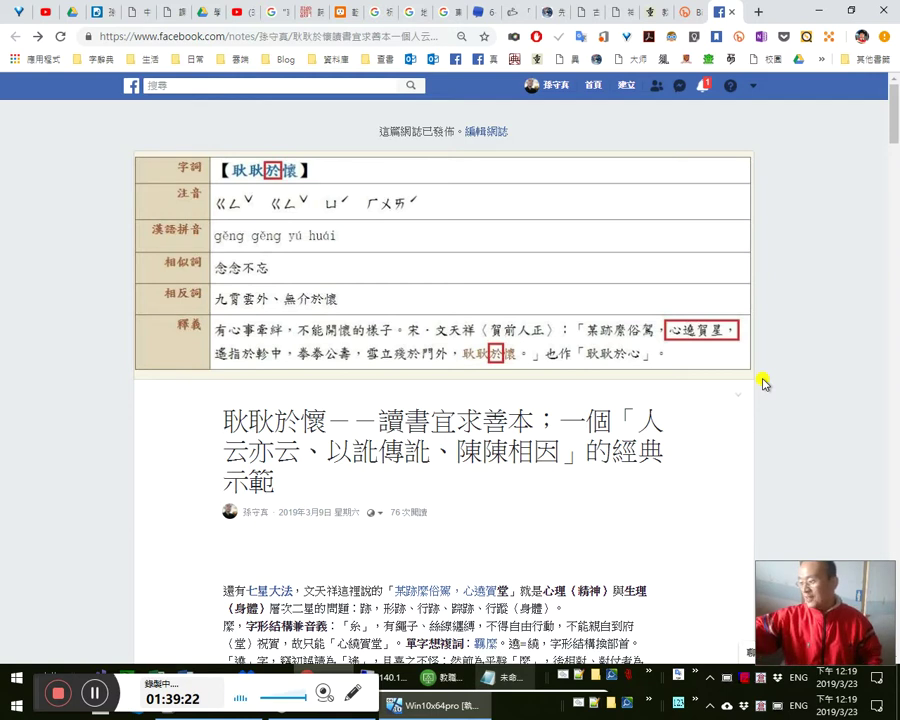
pyautogui.click(705, 87)
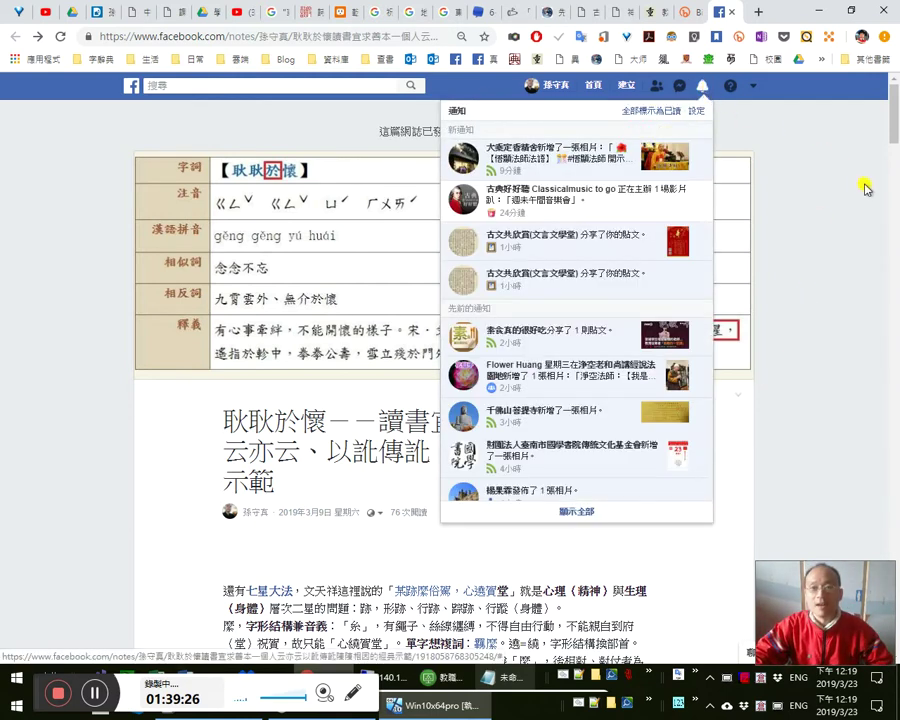
pyautogui.click(852, 185)
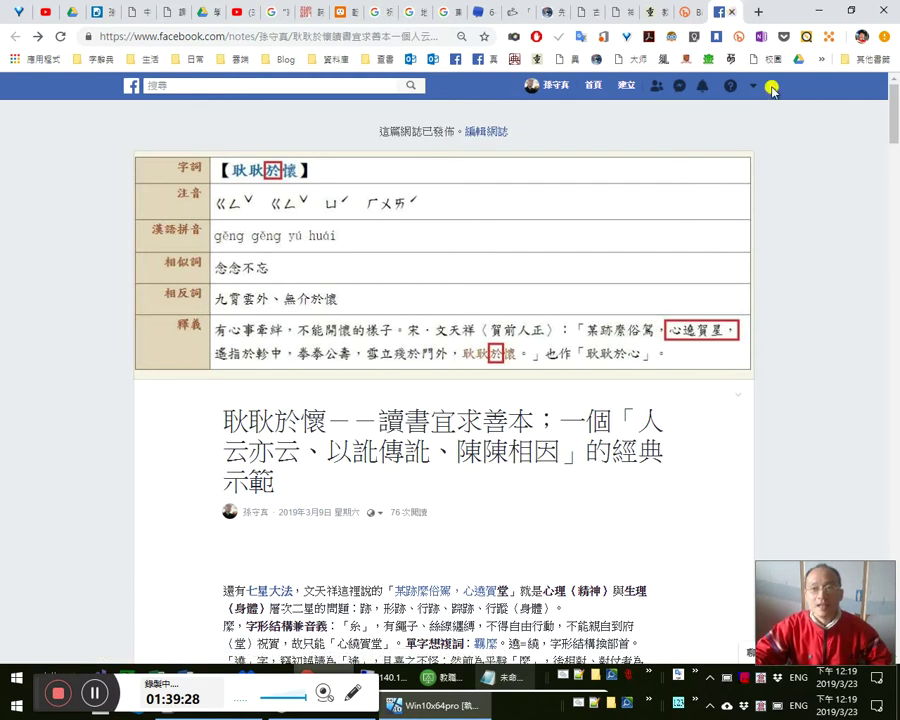
# - Close the Bitly, Facebook note and MOE dictionary tabs in Chrome
pyautogui.click(686, 14)
pyautogui.click(688, 14)
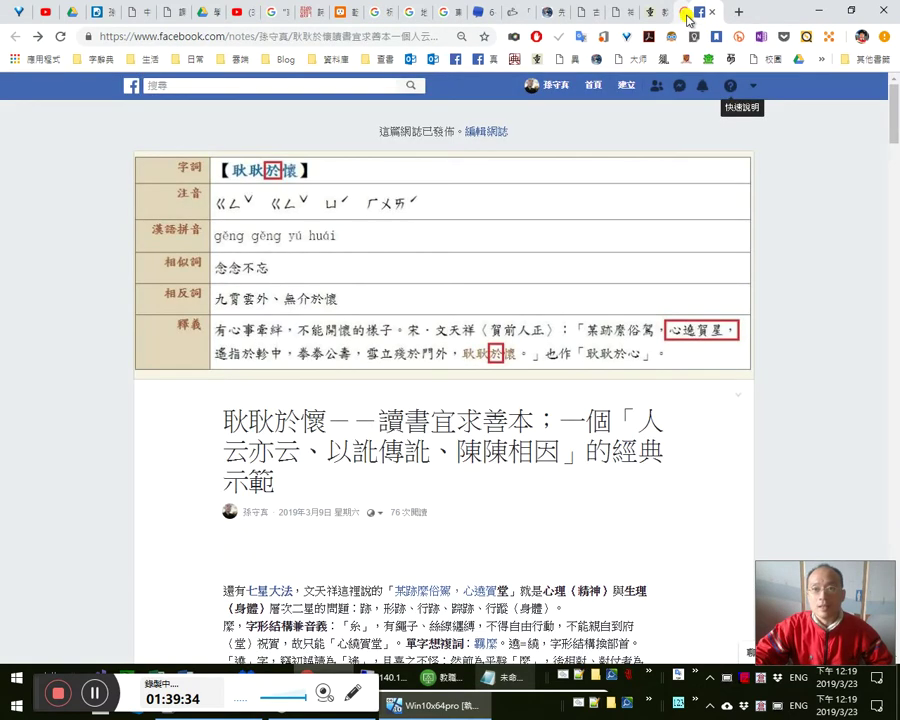
pyautogui.click(688, 14)
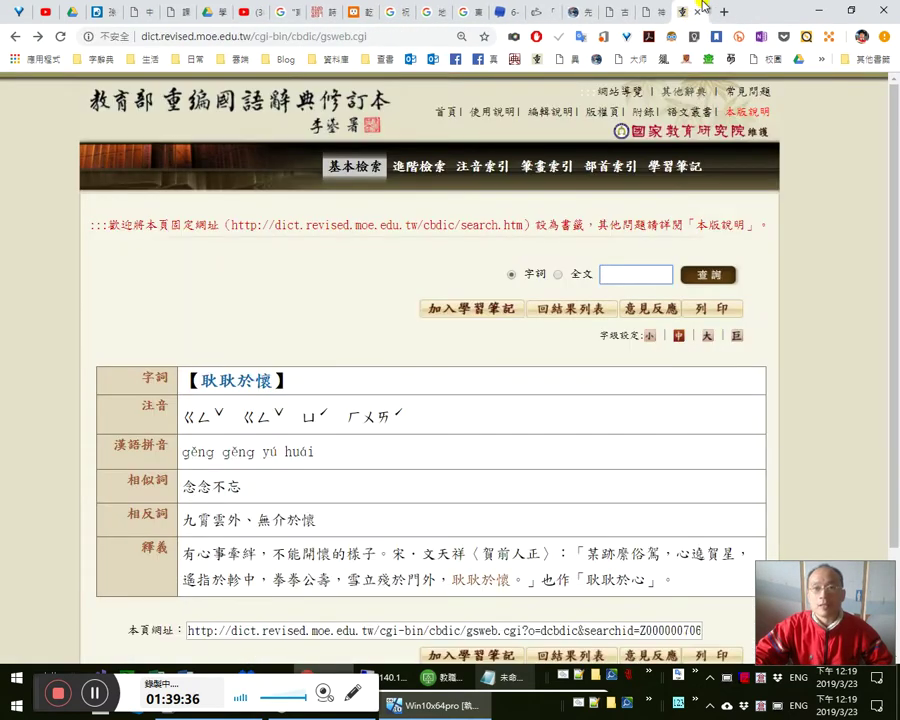
pyautogui.click(690, 14)
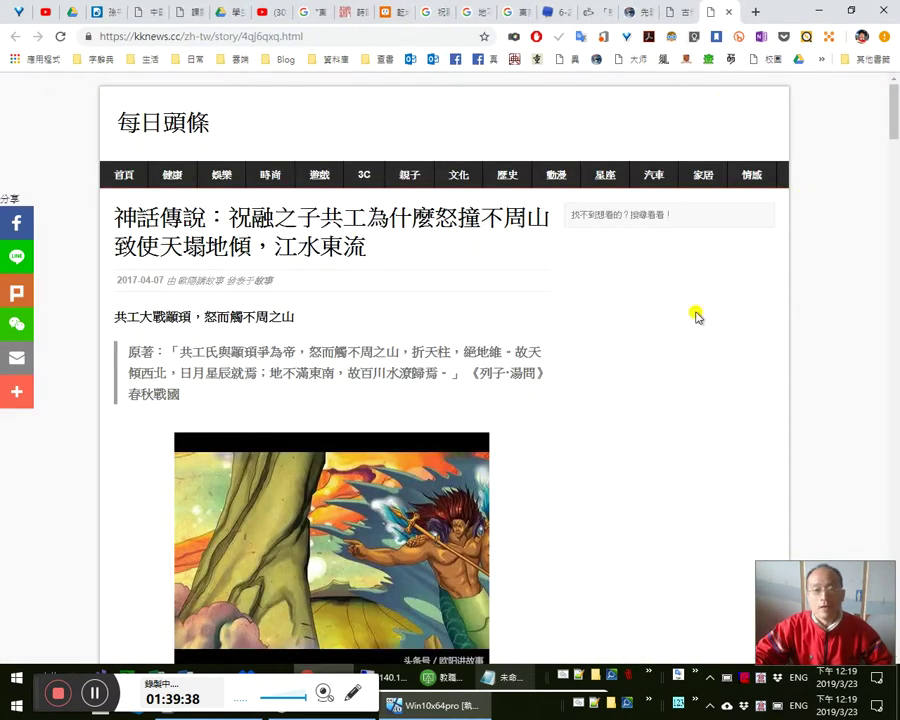
# - Switch to the 林占梅（地震歌）說解:1 Word document
pyautogui.moveTo(360, 677)
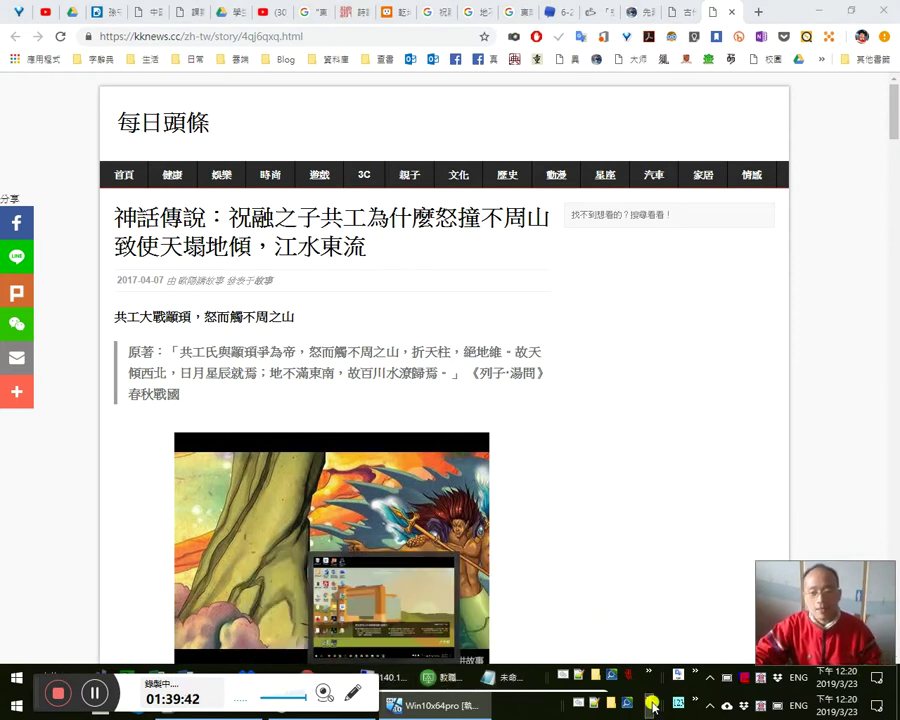
pyautogui.hotkey('alt', 'Tab')
pyautogui.hotkey('alt', 'Tab')
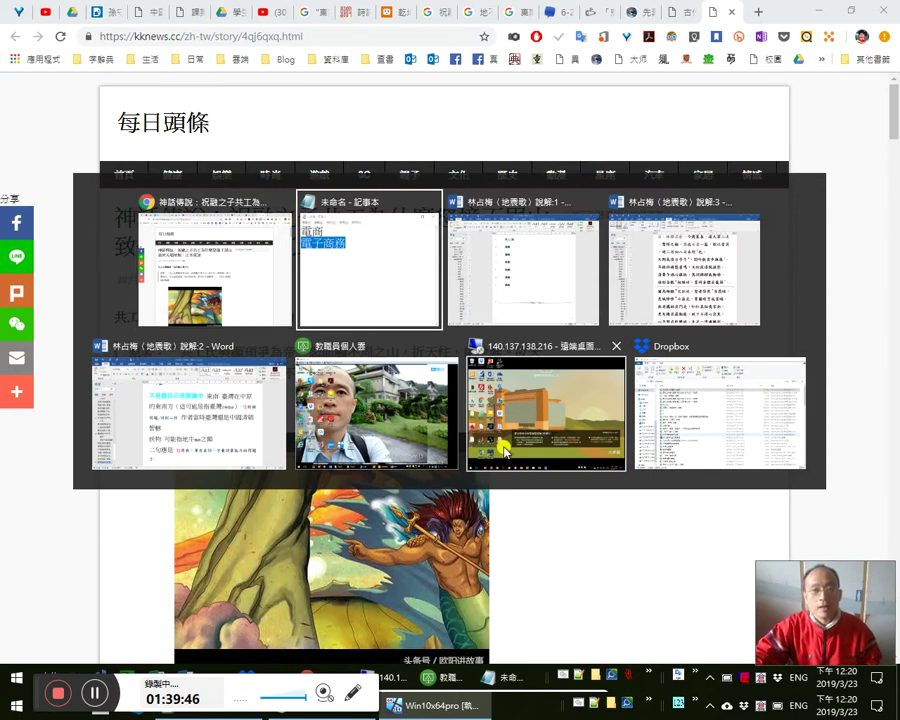
pyautogui.hotkey('alt', 'shift', 'Tab')
pyautogui.hotkey('alt', 'Tab')
pyautogui.hotkey('alt', 'Tab')
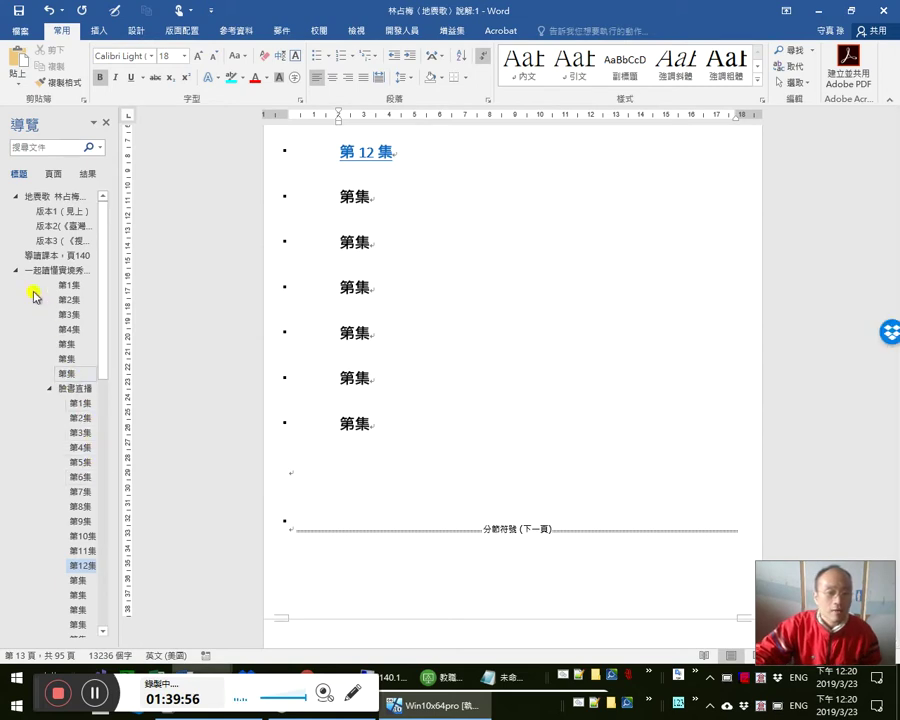
# - Collapse the 第N集 episode heading and scroll to the 地震歌 preface and opening verses
pyautogui.click(15, 270)
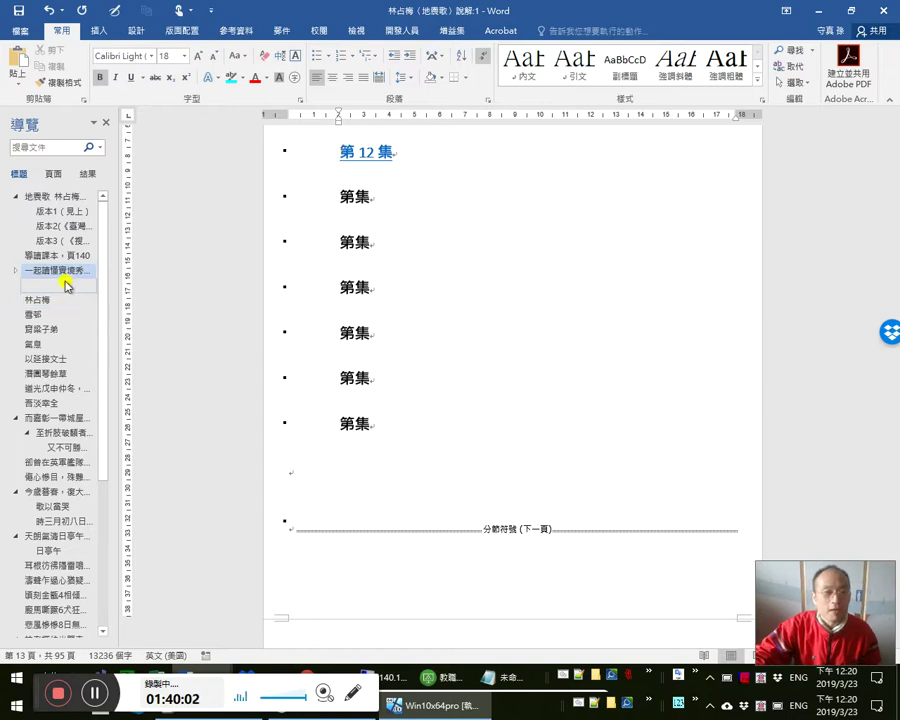
pyautogui.click(440, 356)
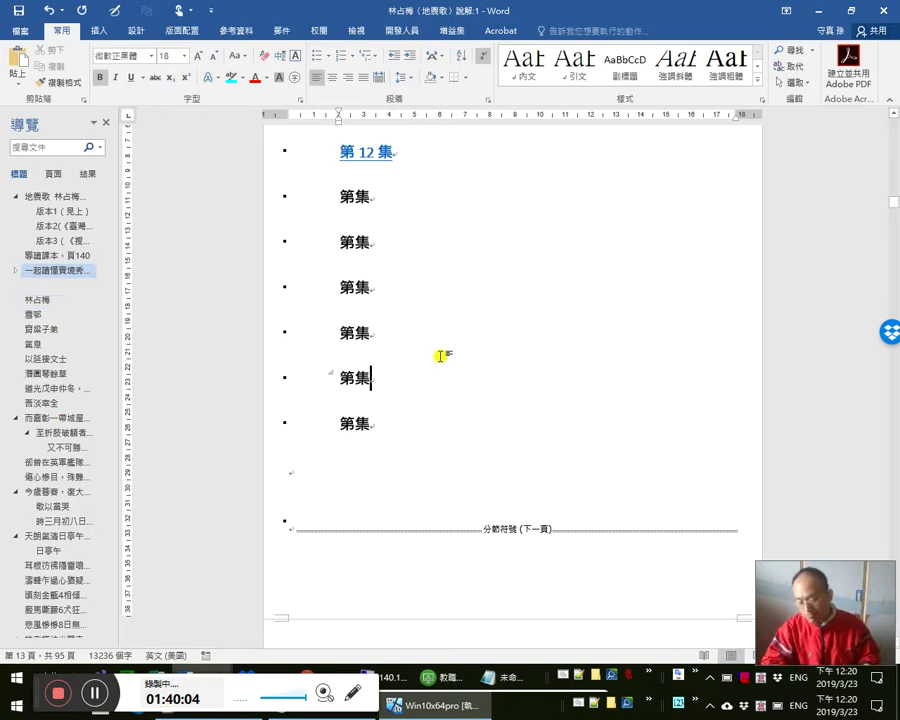
pyautogui.hotkey('ctrl', 'pagedown')
pyautogui.scroll(-3, 460, 376)
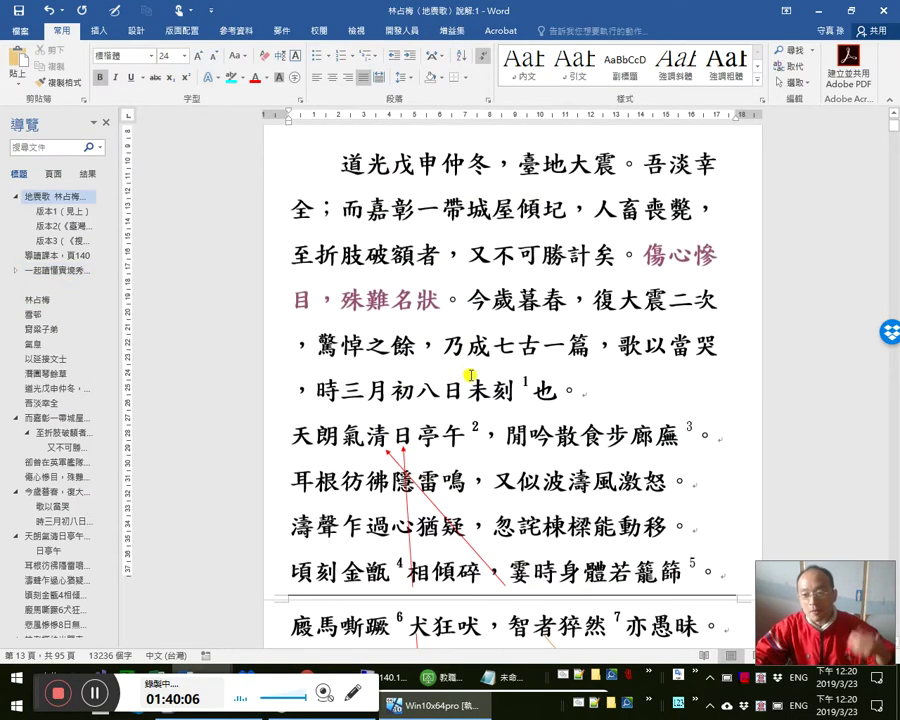
pyautogui.scroll(-1, 474, 385)
pyautogui.scroll(-4, 517, 447)
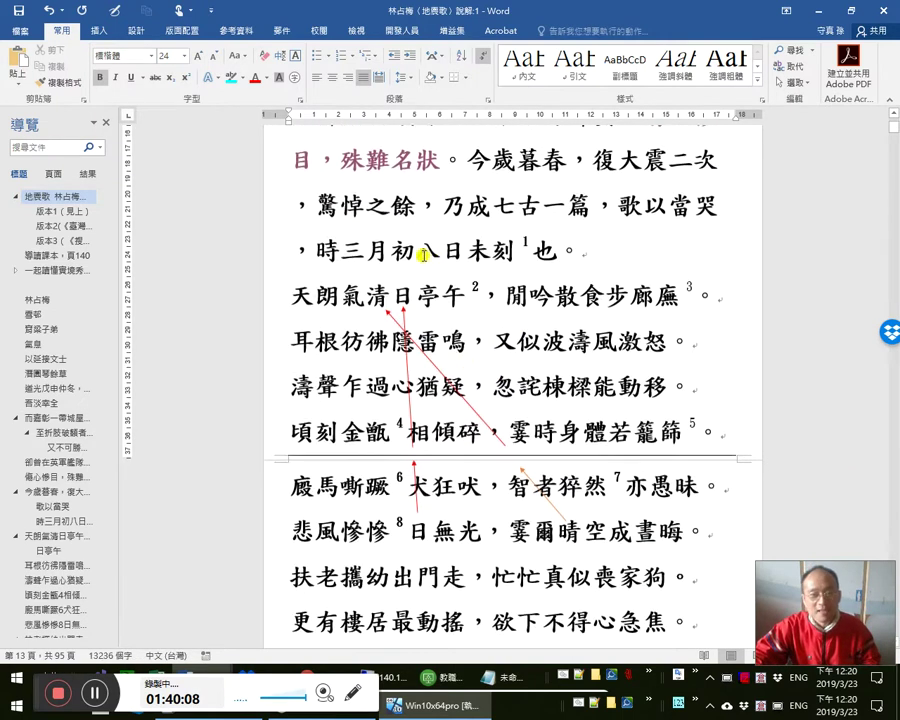
pyautogui.hotkey('alt', 'Tab')
# - In the Dcard post 孫守真的國文段考, select the title word 段考 and the post block to see translations
pyautogui.click(110, 12)
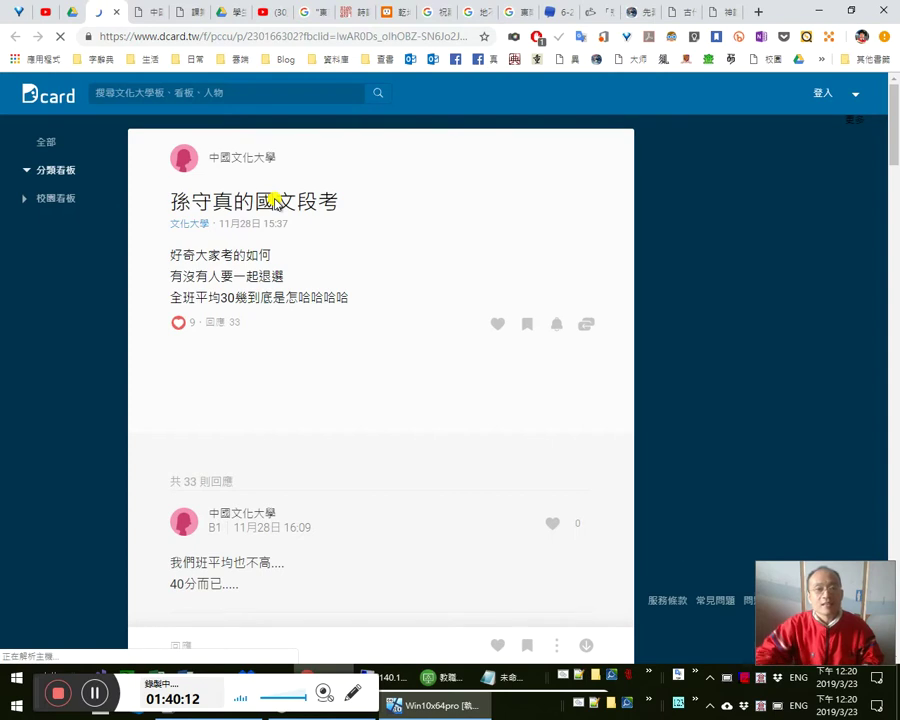
pyautogui.doubleClick(344, 209)
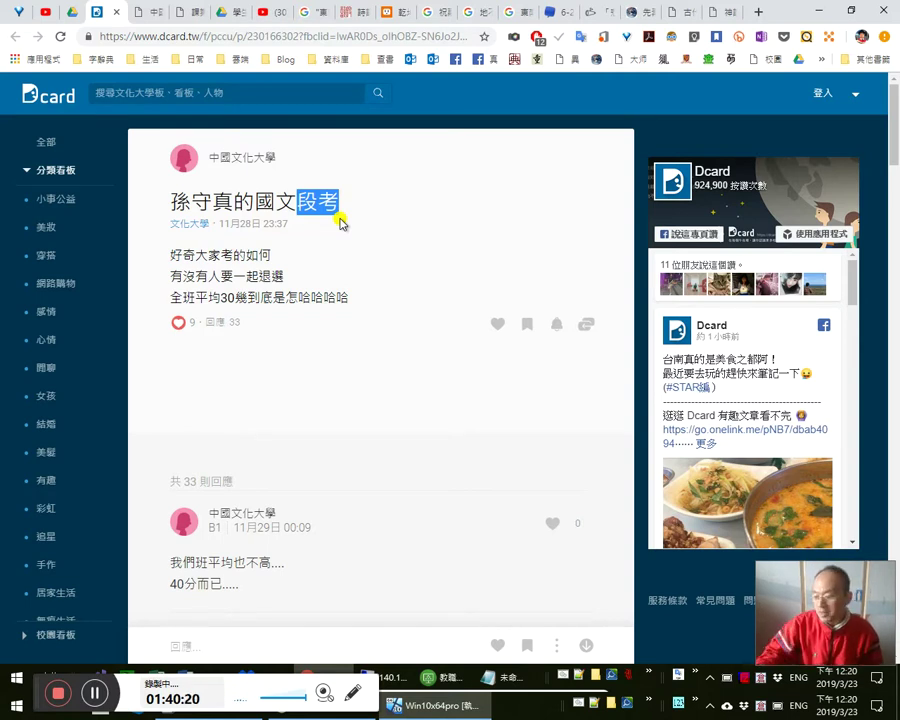
pyautogui.click(343, 205)
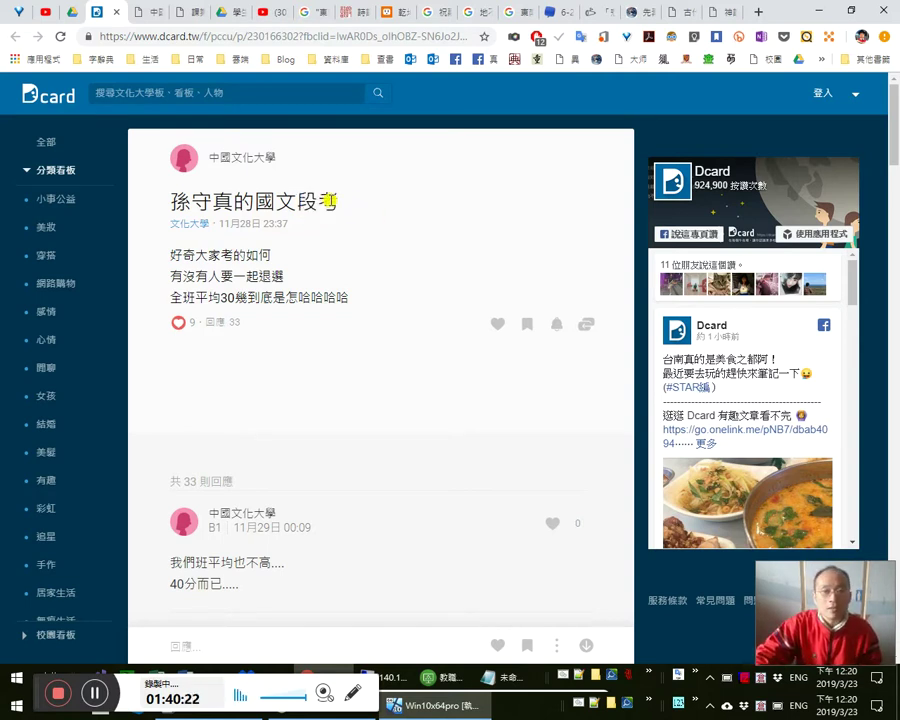
pyautogui.moveTo(297, 203); pyautogui.dragTo(357, 218)
pyautogui.click(351, 203)
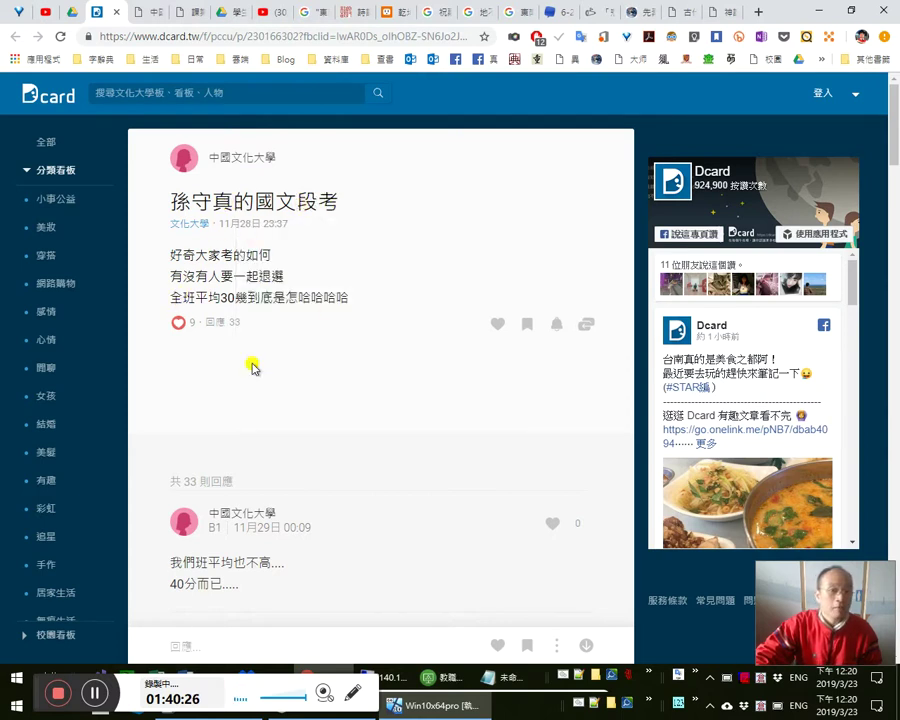
pyautogui.tripleClick(392, 320)
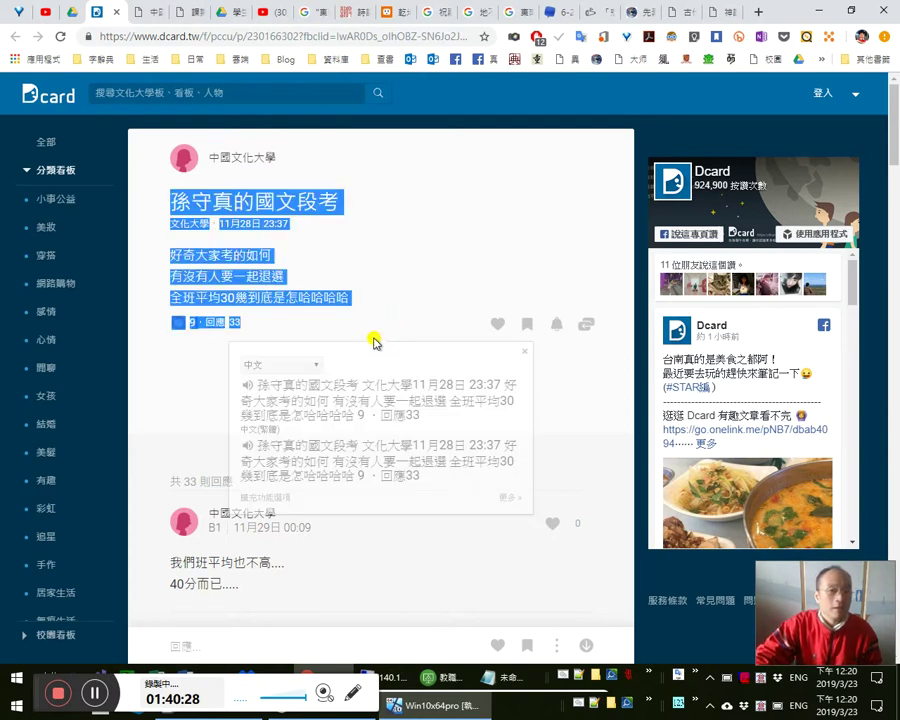
pyautogui.click(366, 318)
pyautogui.moveTo(297, 199); pyautogui.dragTo(350, 218)
pyautogui.click(341, 199)
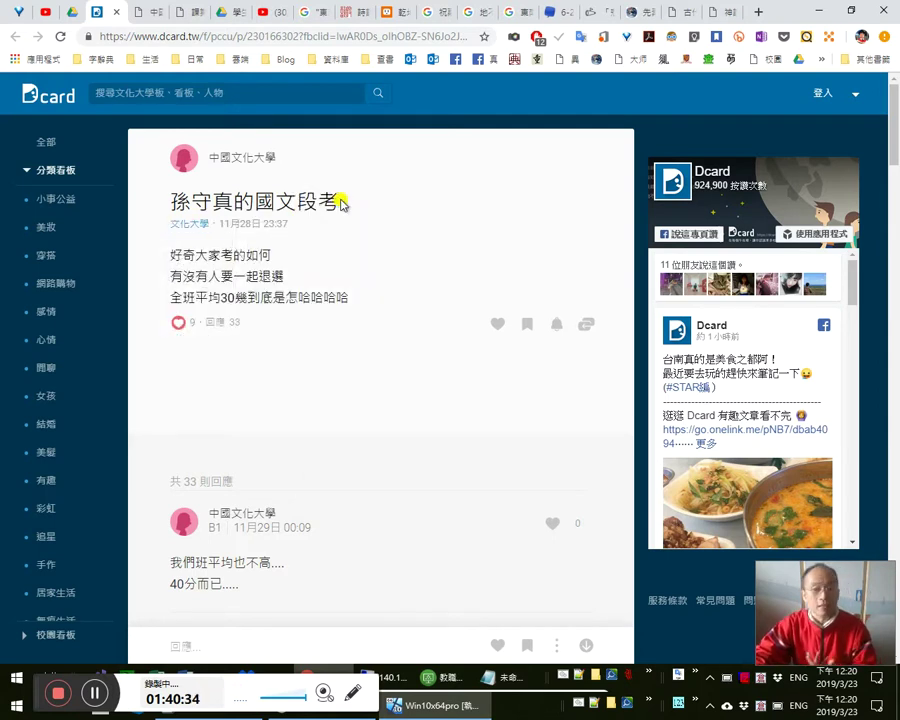
pyautogui.moveTo(172, 201); pyautogui.dragTo(341, 352)
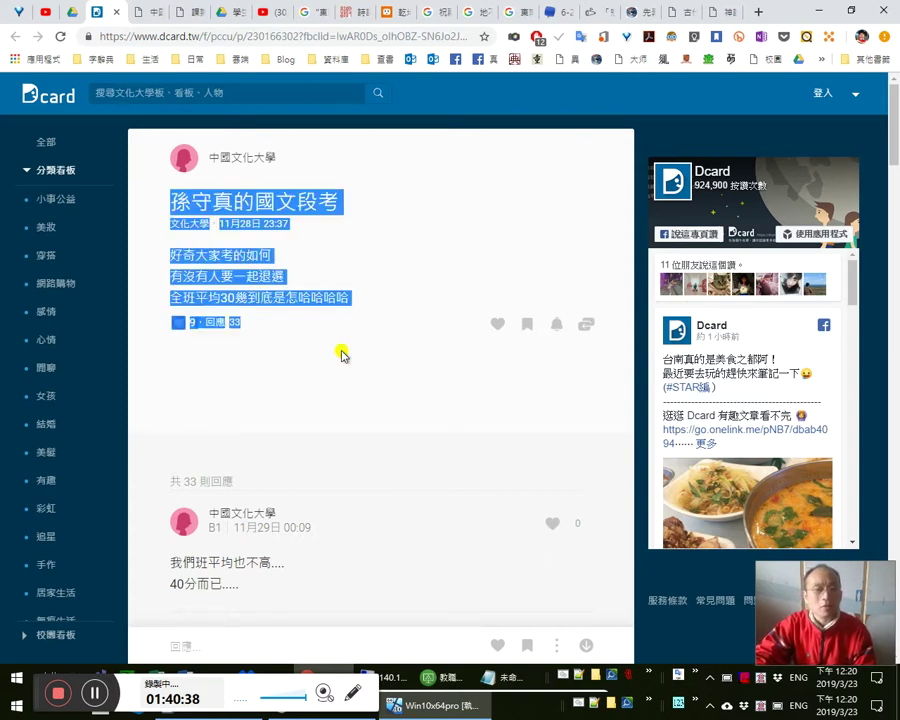
pyautogui.click(340, 275)
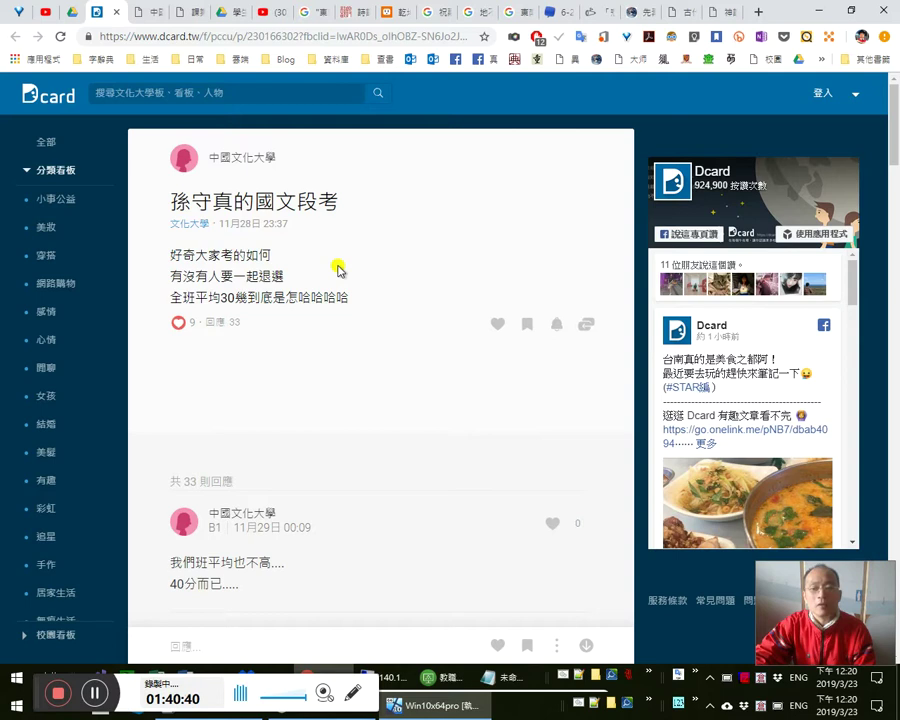
# - Reselect 段考 and the title-to-date text to check their Google Translate bubbles
pyautogui.moveTo(303, 198); pyautogui.dragTo(350, 199)
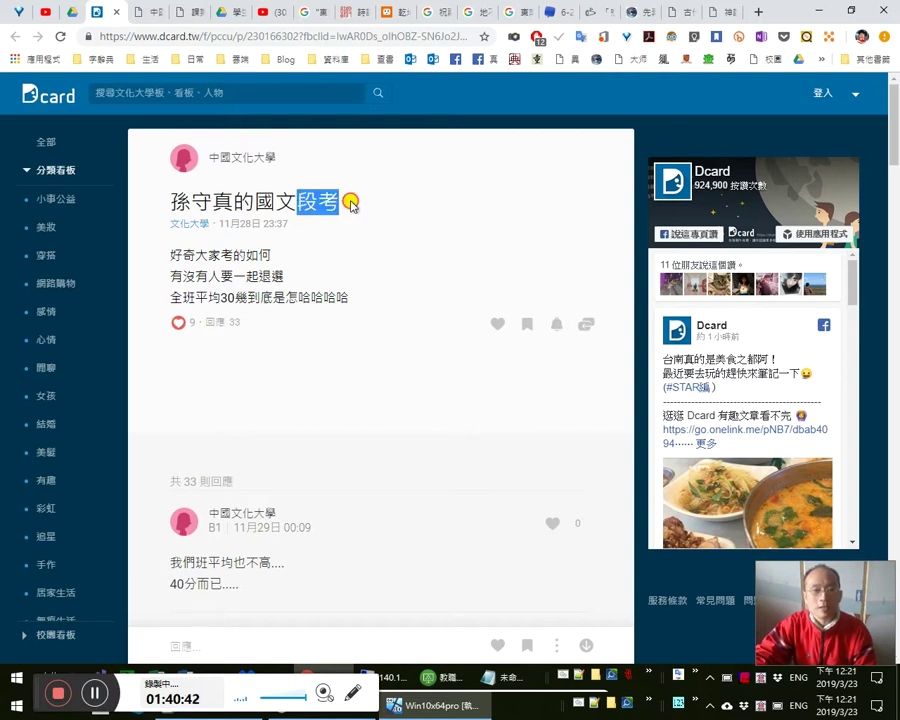
pyautogui.click(298, 203)
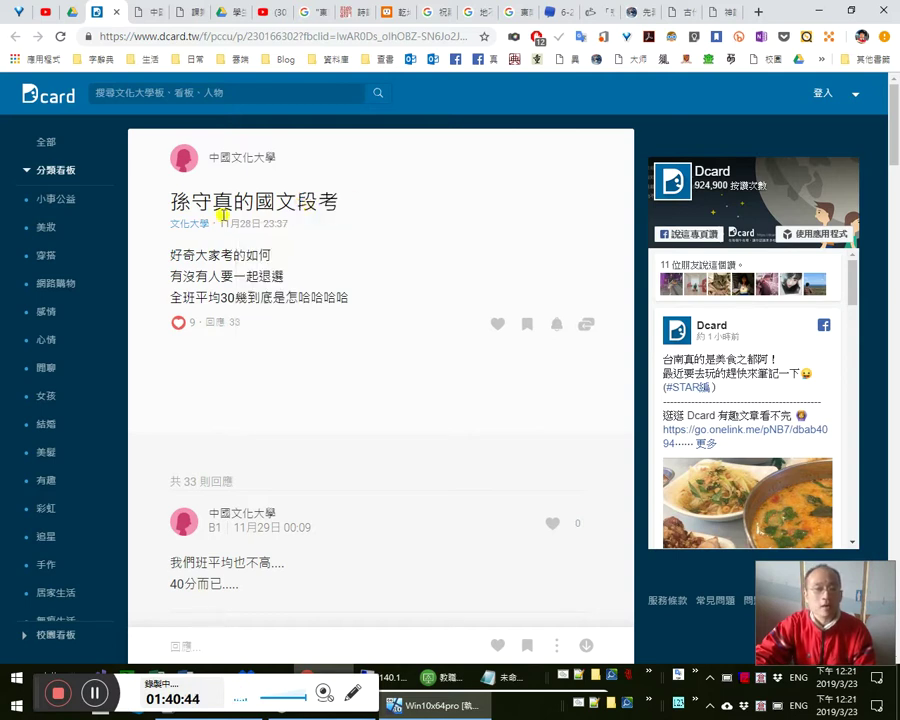
pyautogui.moveTo(174, 196); pyautogui.dragTo(323, 325)
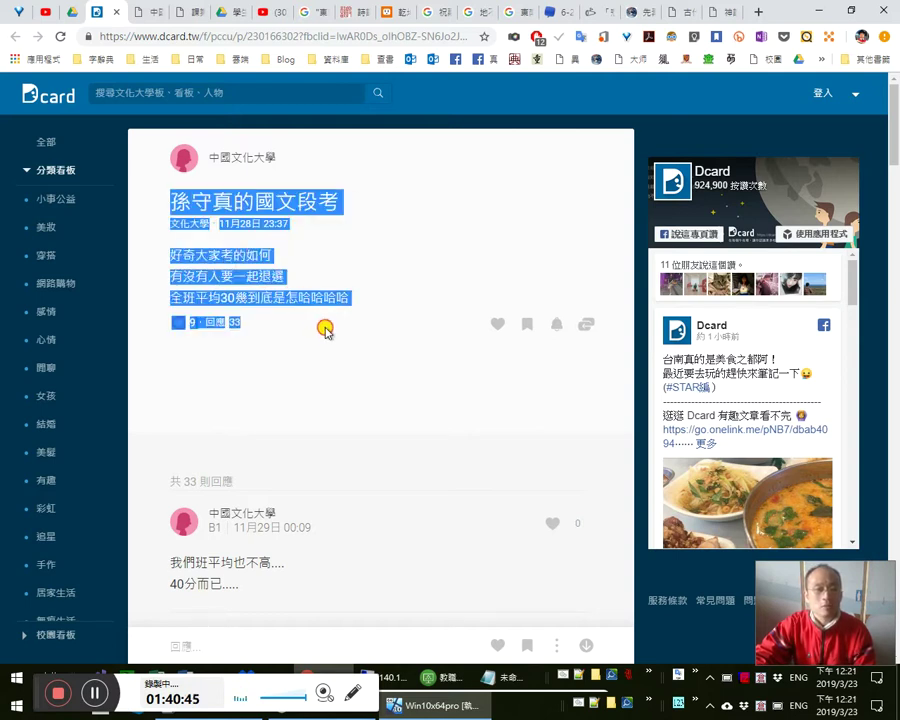
pyautogui.click(316, 262)
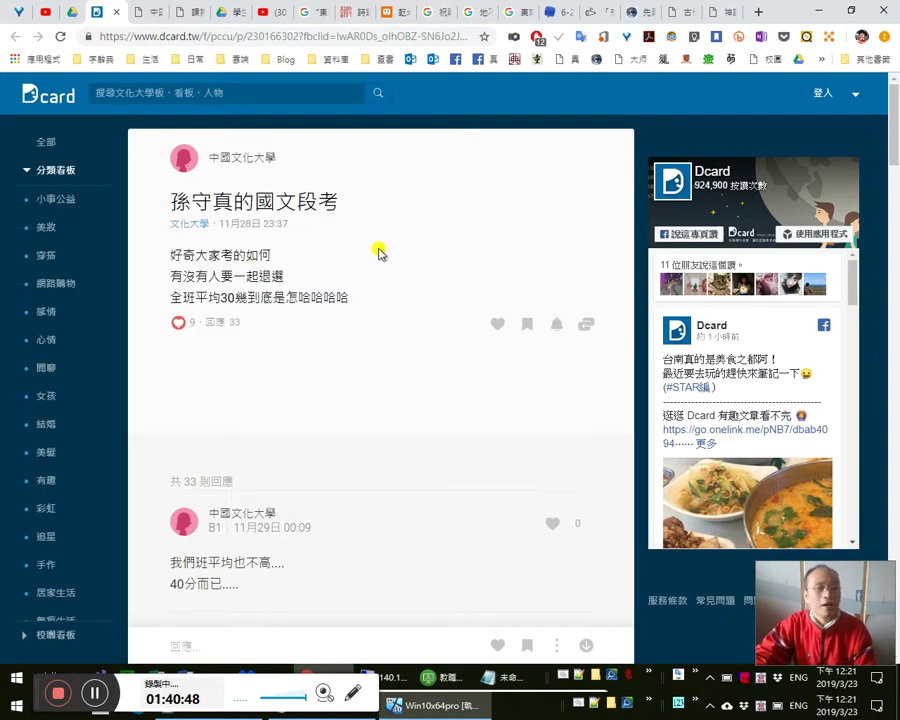
pyautogui.moveTo(297, 201); pyautogui.dragTo(368, 201)
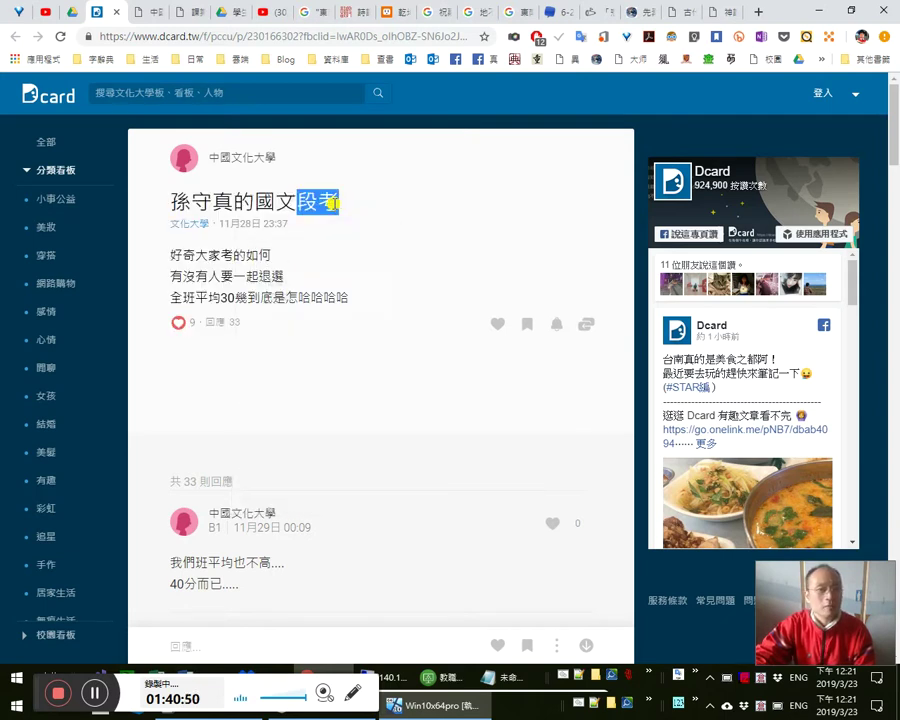
pyautogui.click(341, 200)
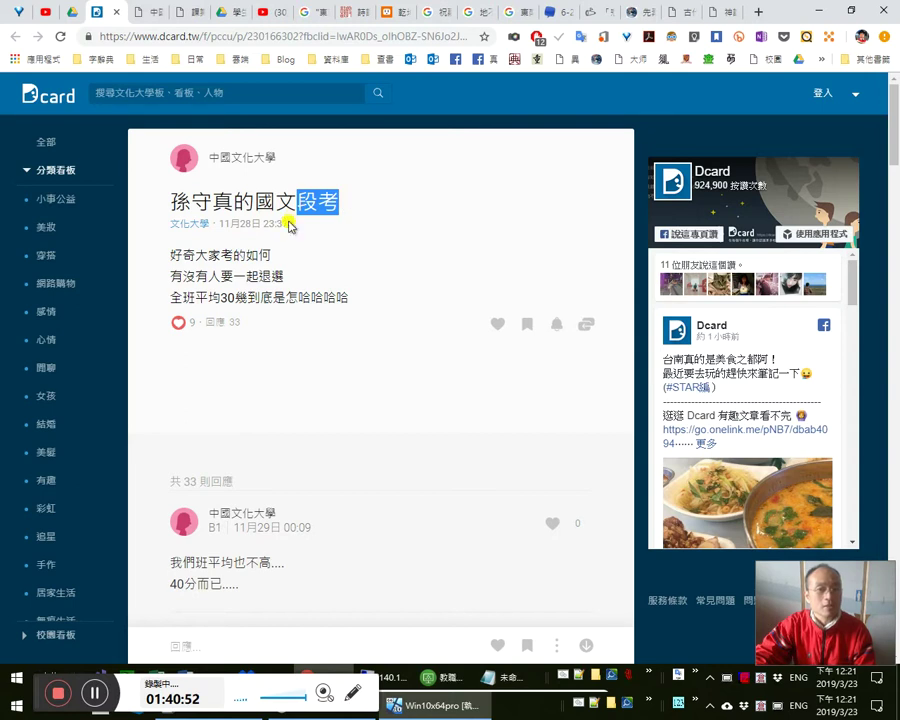
pyautogui.click(303, 263)
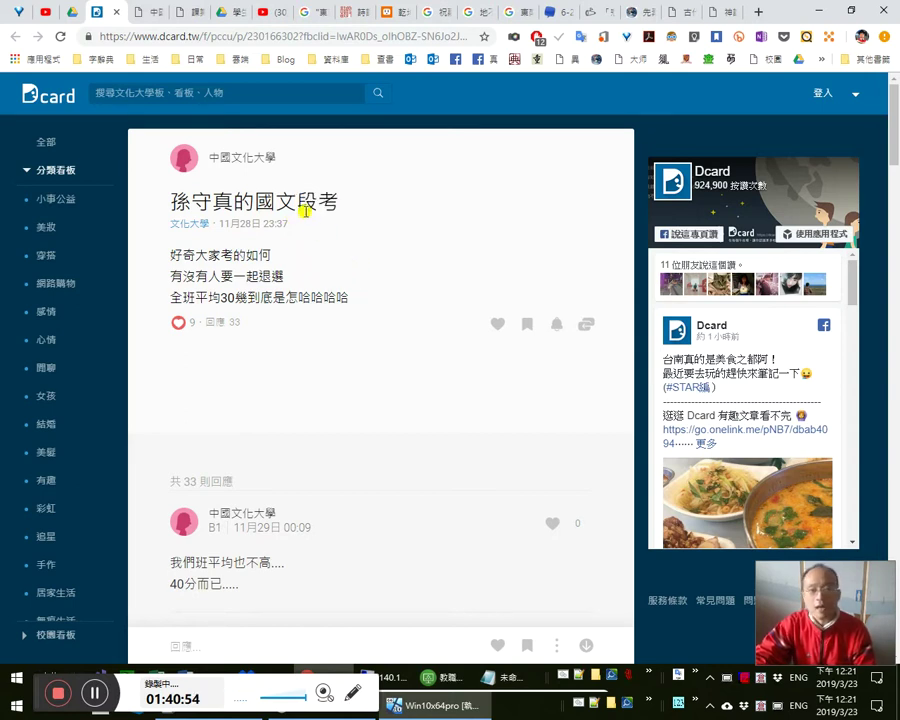
pyautogui.doubleClick(345, 199)
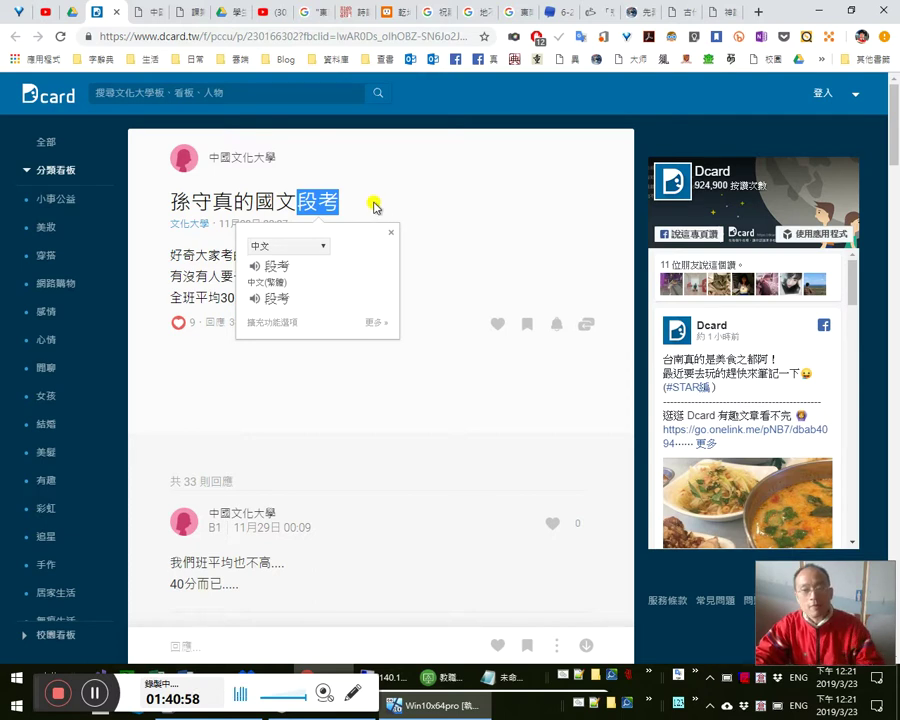
pyautogui.doubleClick(346, 202)
pyautogui.doubleClick(333, 200)
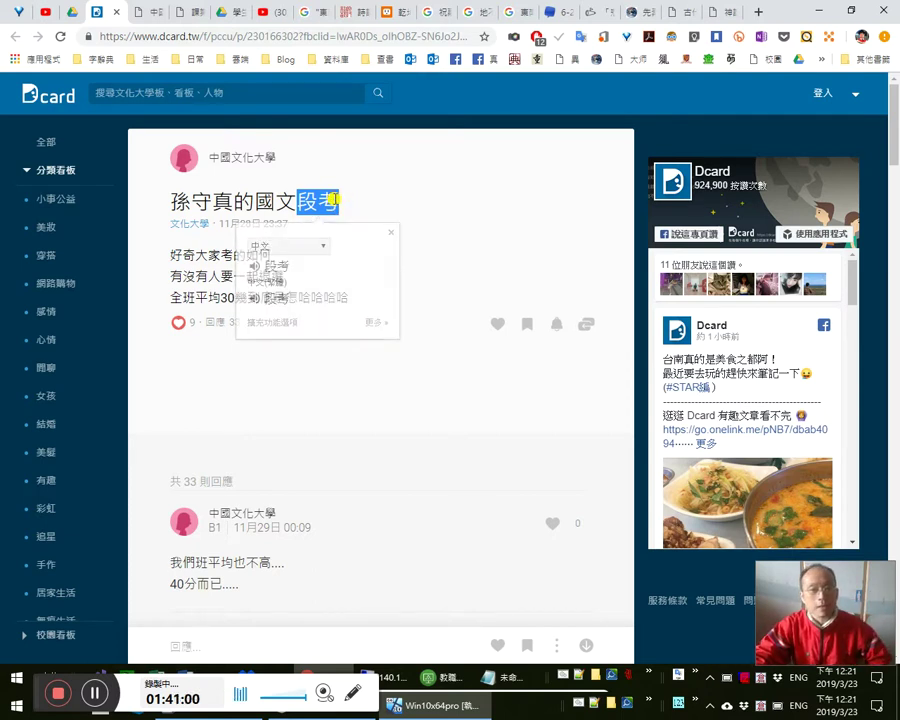
pyautogui.click(327, 203)
pyautogui.moveTo(327, 203); pyautogui.dragTo(412, 234)
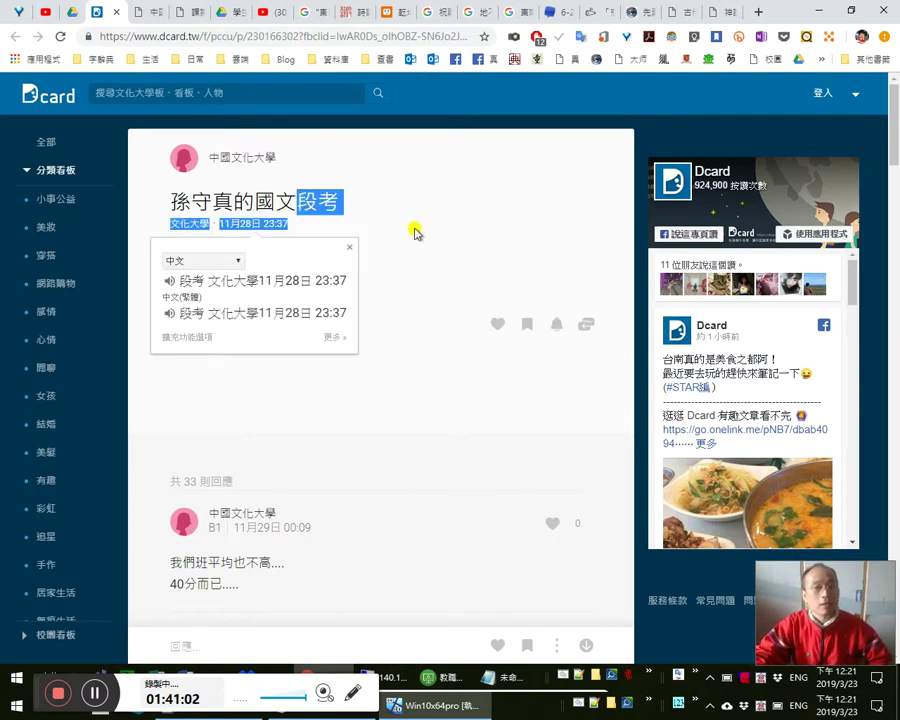
pyautogui.click(326, 212)
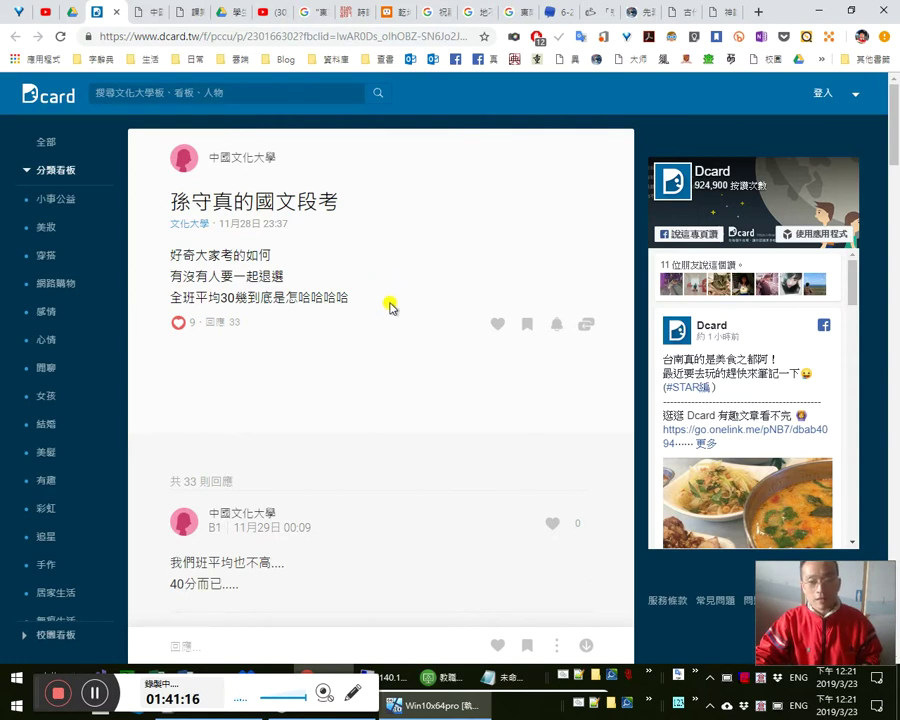
# - Select the post body's last lines, from 如何 to the end, to view their translation
pyautogui.scroll(-2, 385, 285)
pyautogui.scroll(1, 413, 306)
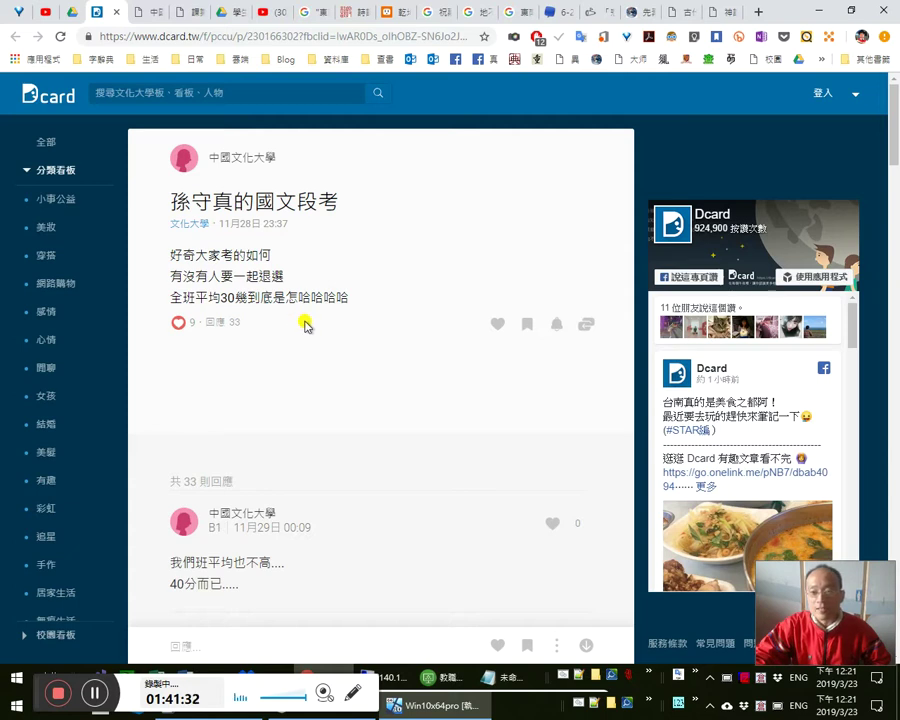
pyautogui.moveTo(368, 305); pyautogui.dragTo(281, 277)
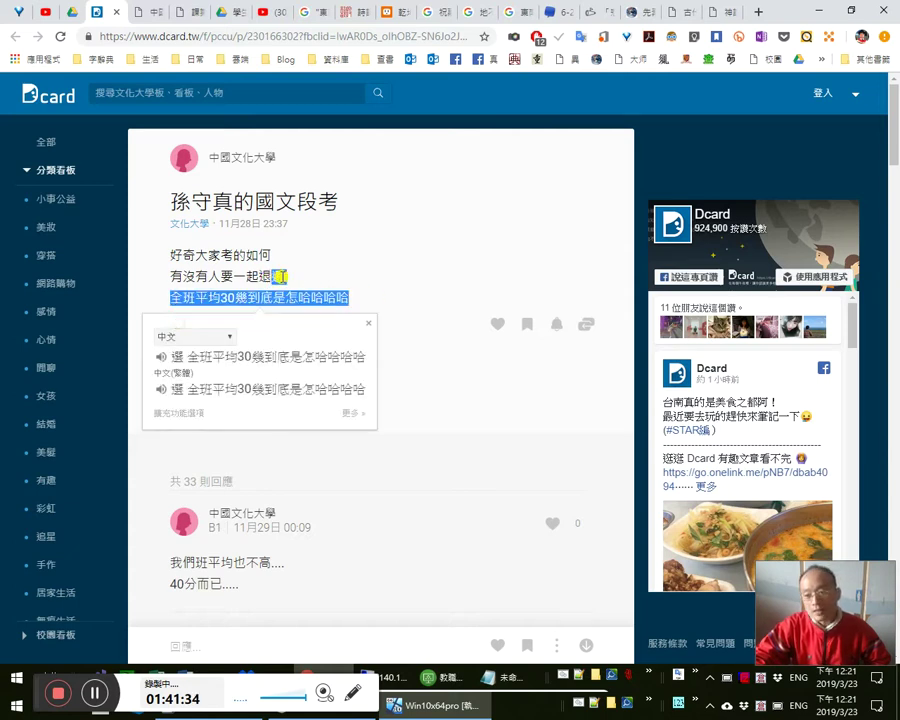
pyautogui.click(328, 270)
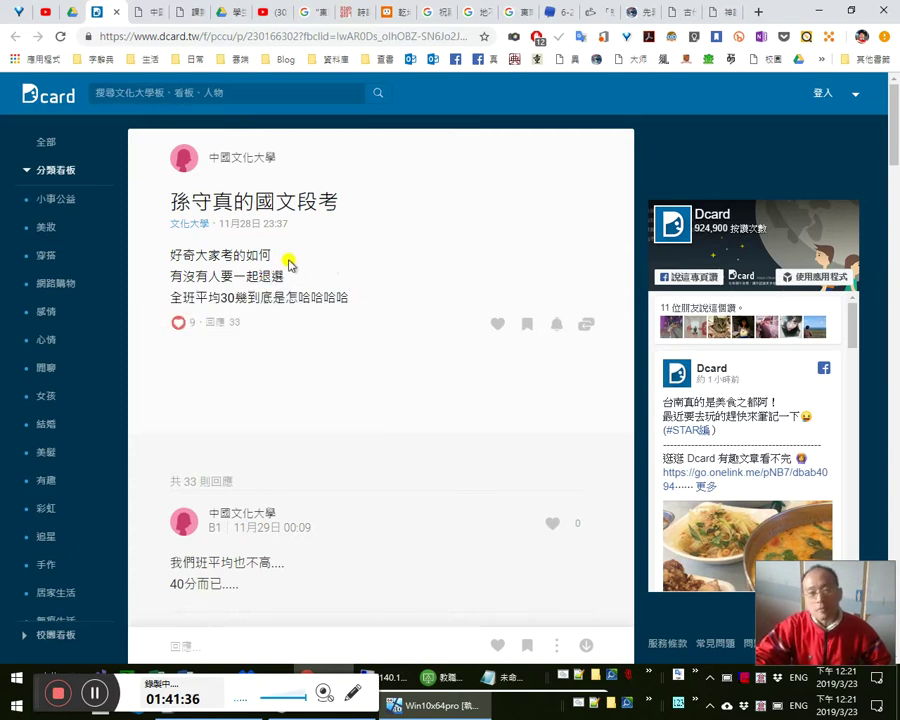
pyautogui.moveTo(250, 258); pyautogui.dragTo(368, 293)
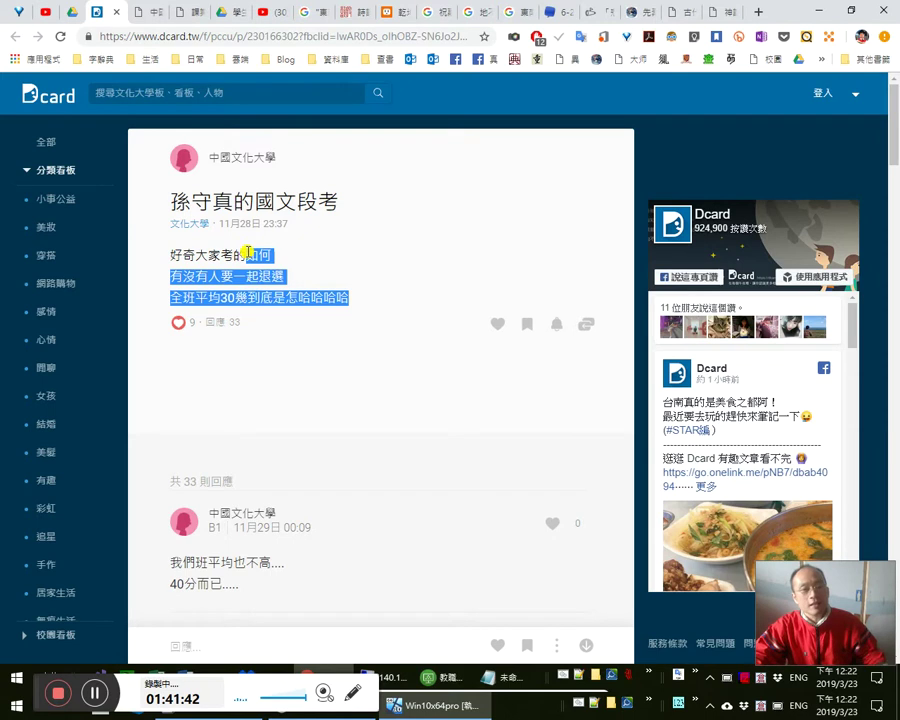
pyautogui.click(320, 266)
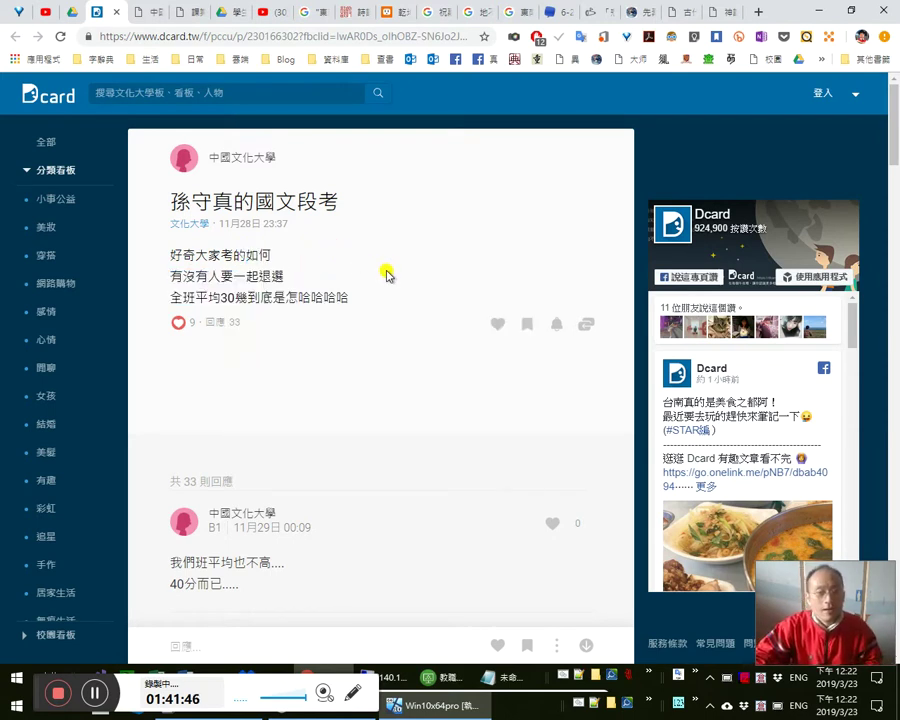
# - Find 擺爛 in the Dcard thread with Ctrl+F, then return to the Word document
pyautogui.scroll(-2, 388, 268)
pyautogui.hotkey('ctrl', 'f')
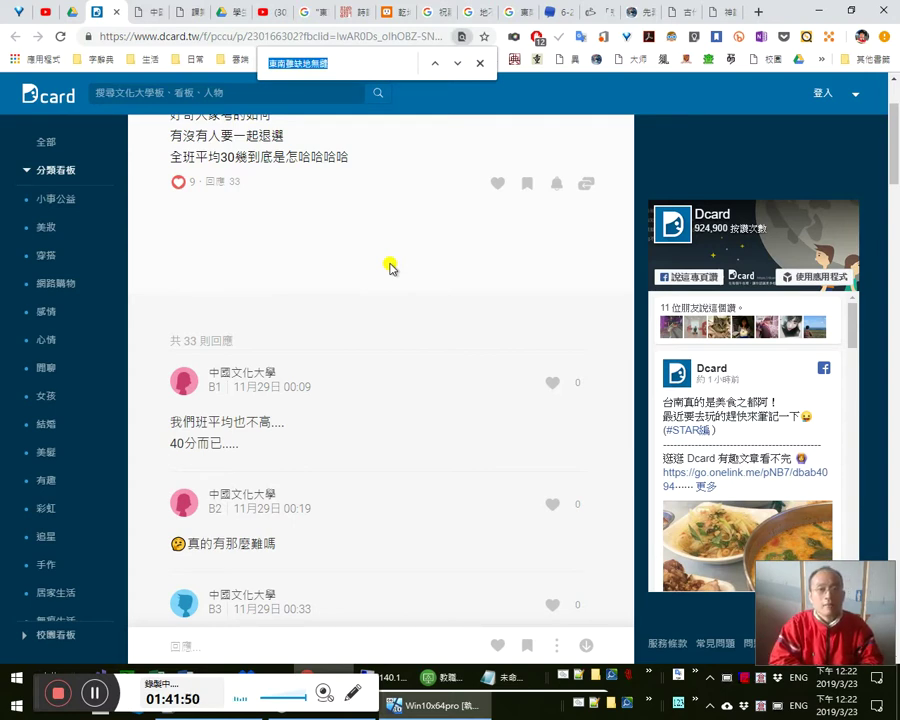
pyautogui.write('擺爛')
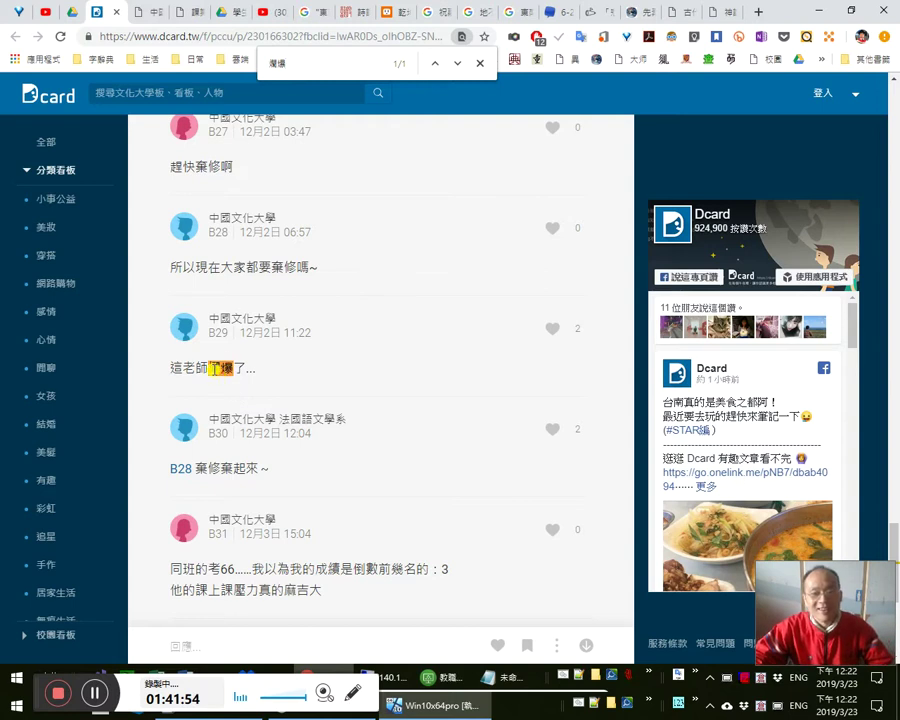
pyautogui.press('Escape')
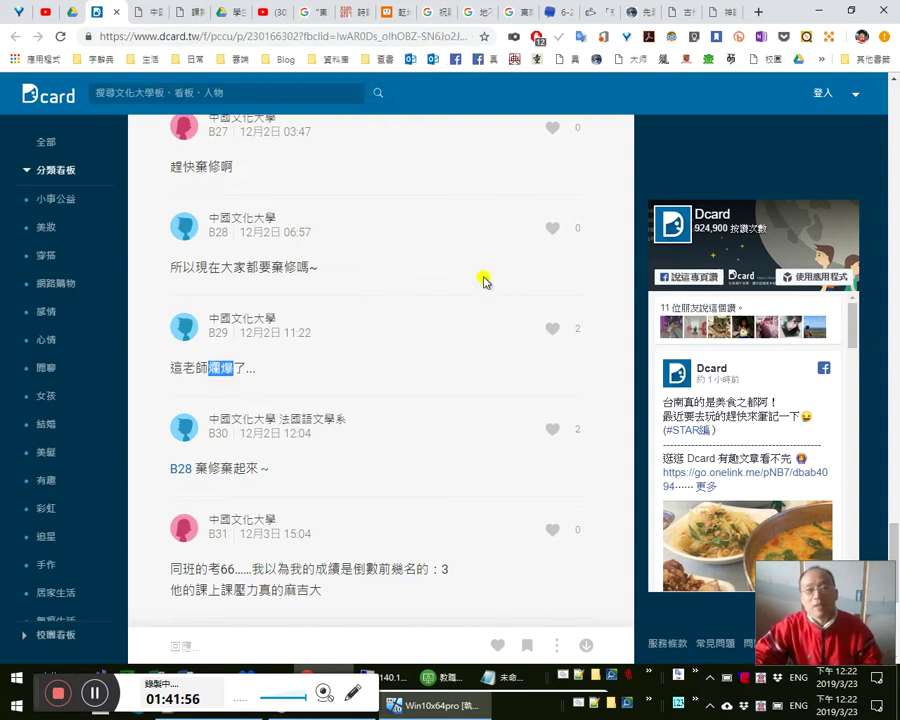
pyautogui.hotkey('alt', 'Tab')
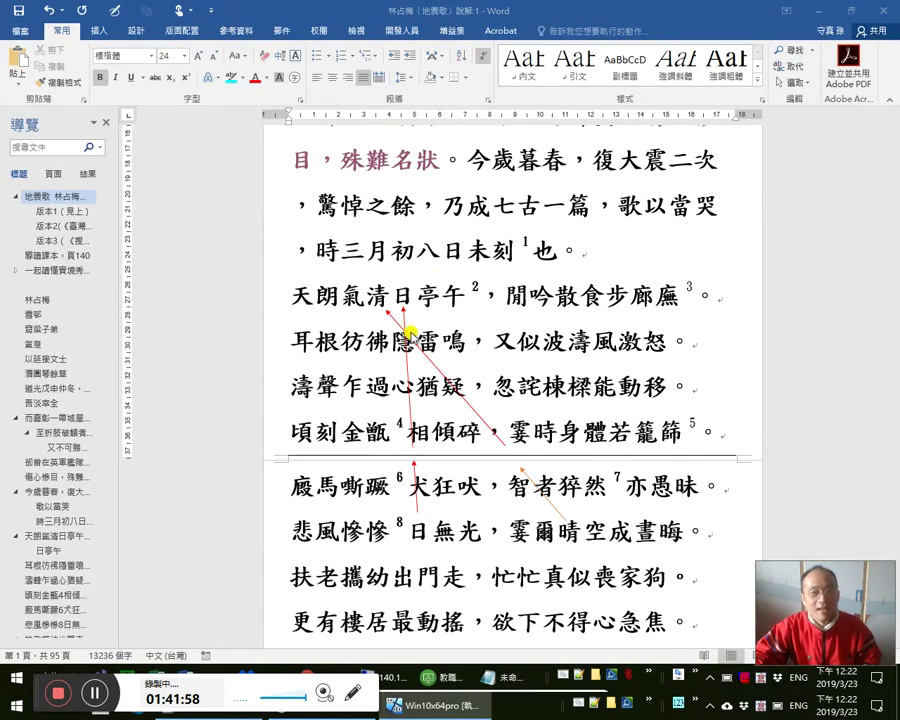
# - Copy Dcard reply B29 and return to the Word document
pyautogui.hotkey('alt', 'Tab')
pyautogui.moveTo(220, 318); pyautogui.dragTo(333, 378)
pyautogui.hotkey('ctrl', 'c')
pyautogui.hotkey('alt', 'Tab')
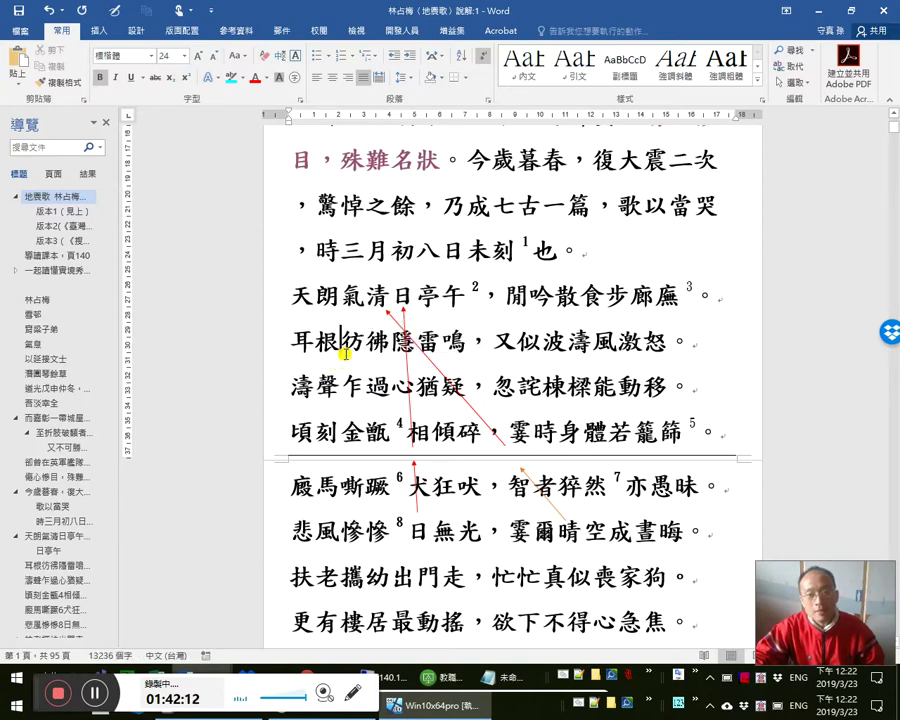
# - Point out the characters 又似波濤風 in the poem by placing the caret between them
pyautogui.click(421, 393)
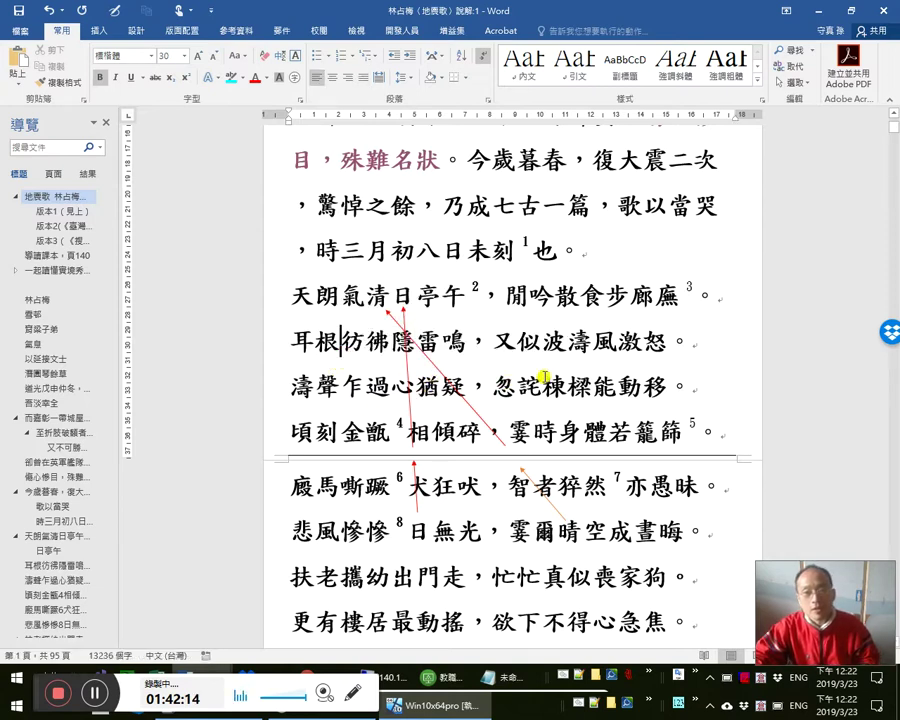
pyautogui.click(588, 342)
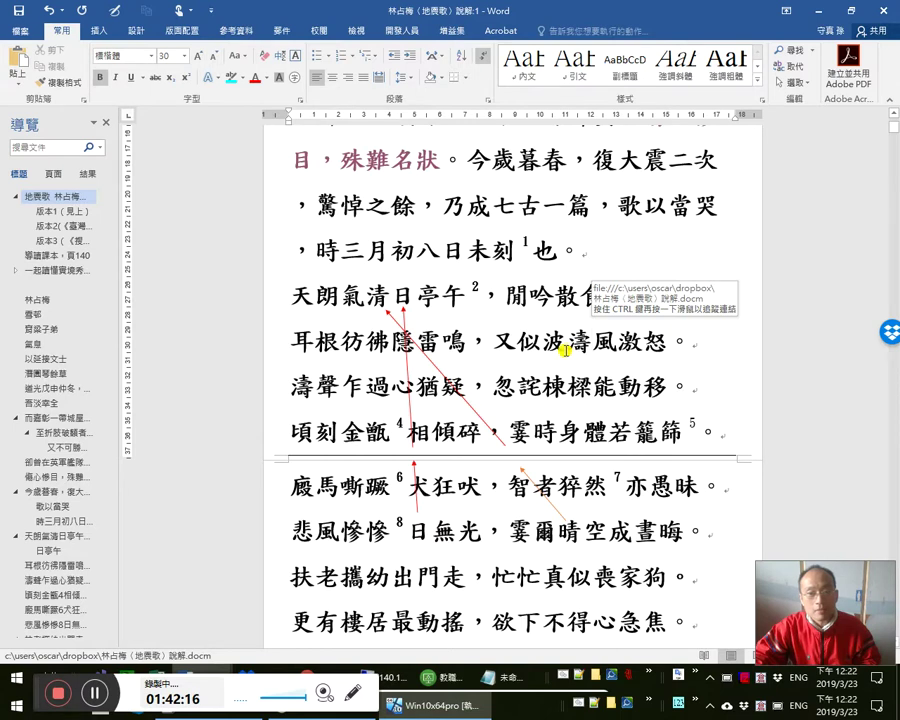
pyautogui.click(565, 349)
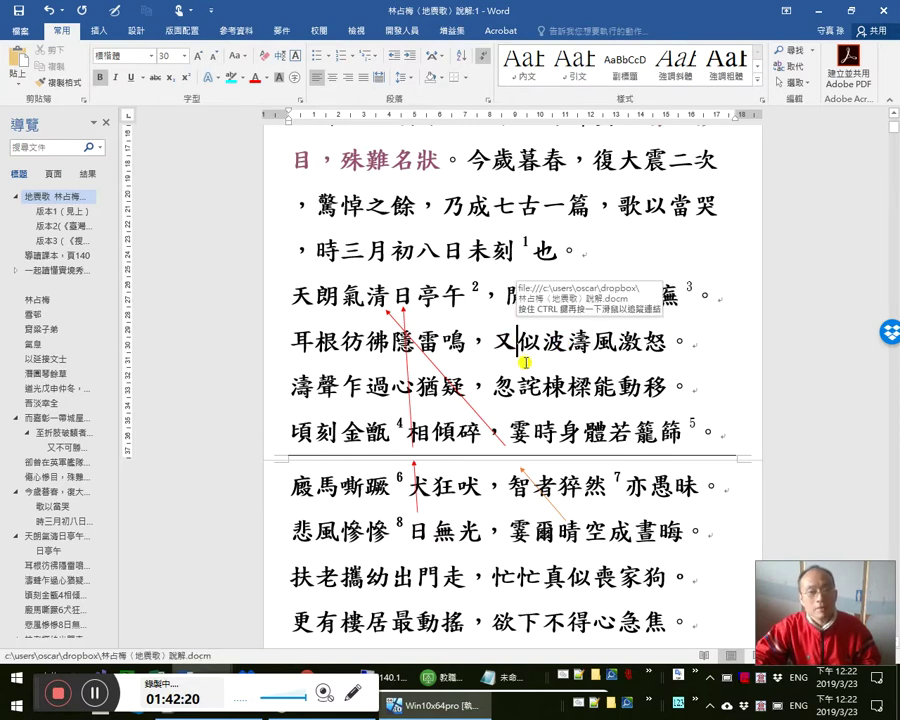
pyautogui.click(523, 350)
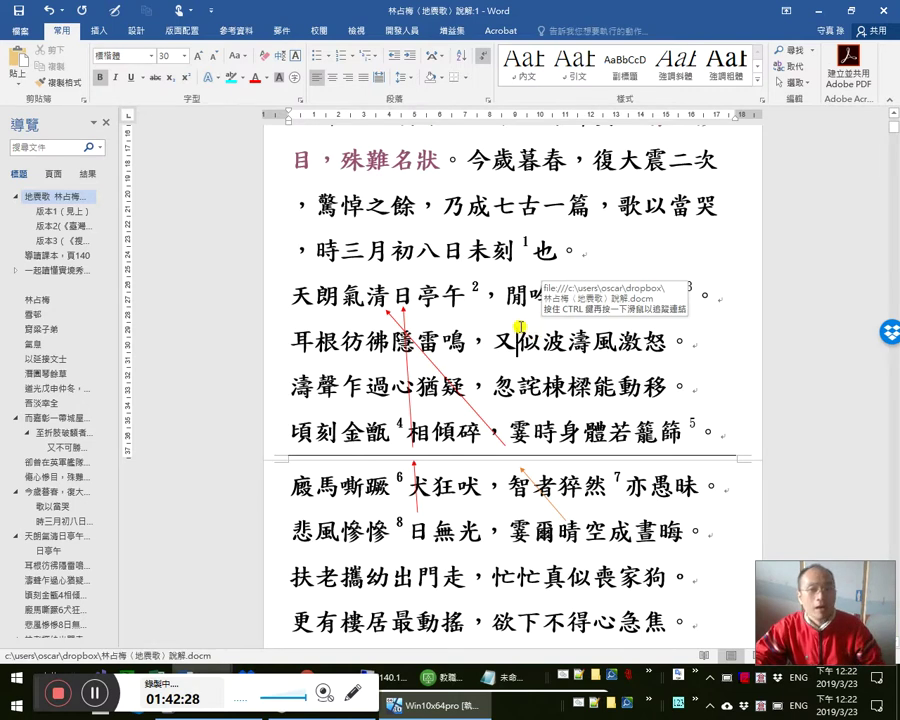
pyautogui.click(541, 340)
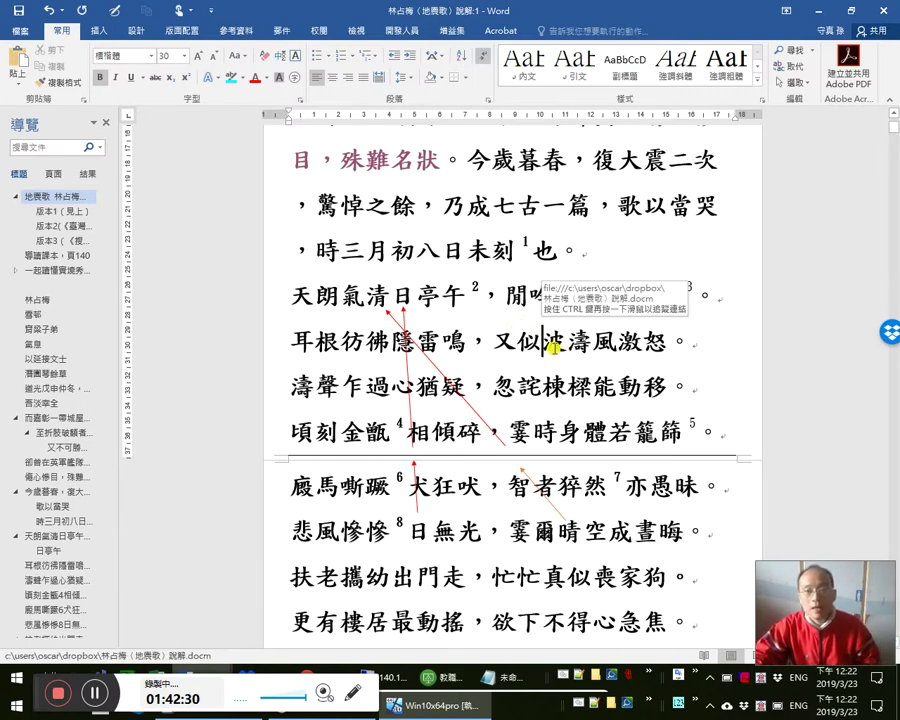
# - Scroll down the poem and highlight the phrase 東南雖缺地無縫
pyautogui.scroll(1, 555, 345)
pyautogui.scroll(-7, 437, 461)
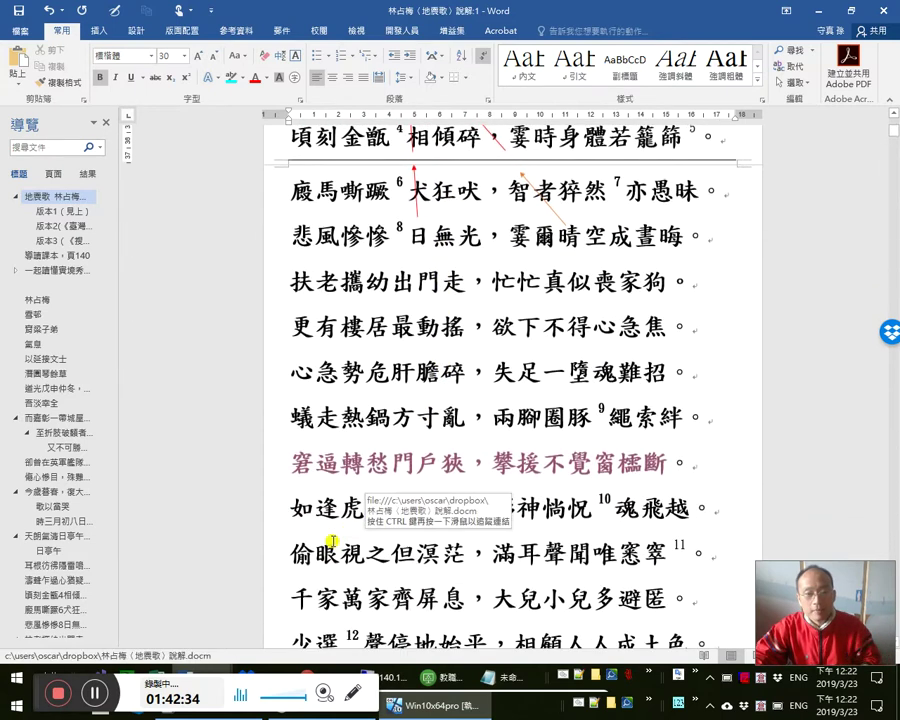
pyautogui.scroll(-2, 394, 576)
pyautogui.scroll(-4, 396, 580)
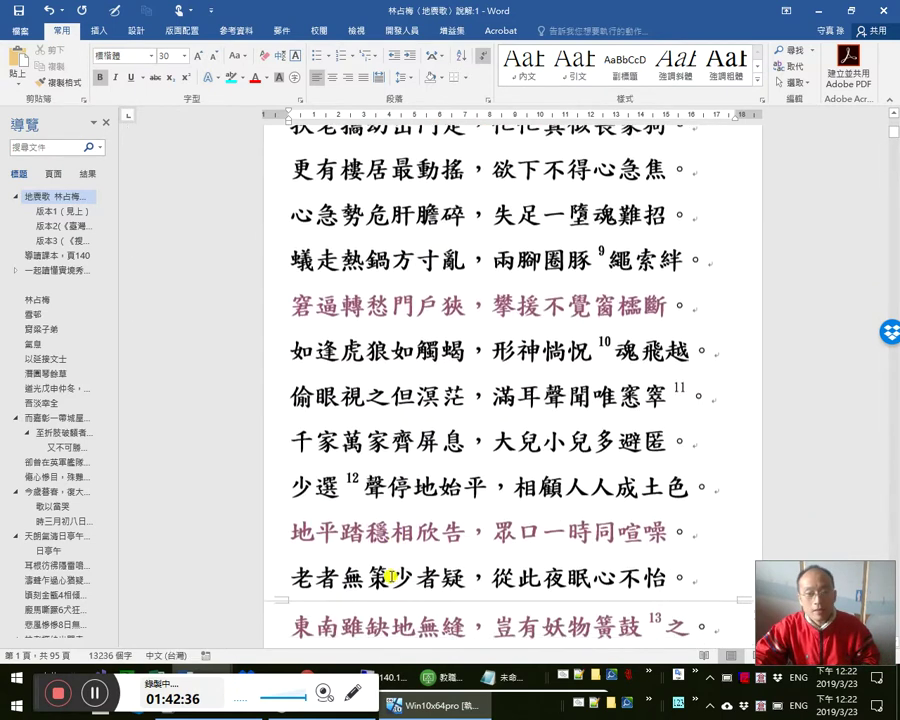
pyautogui.moveTo(293, 520); pyautogui.dragTo(455, 525)
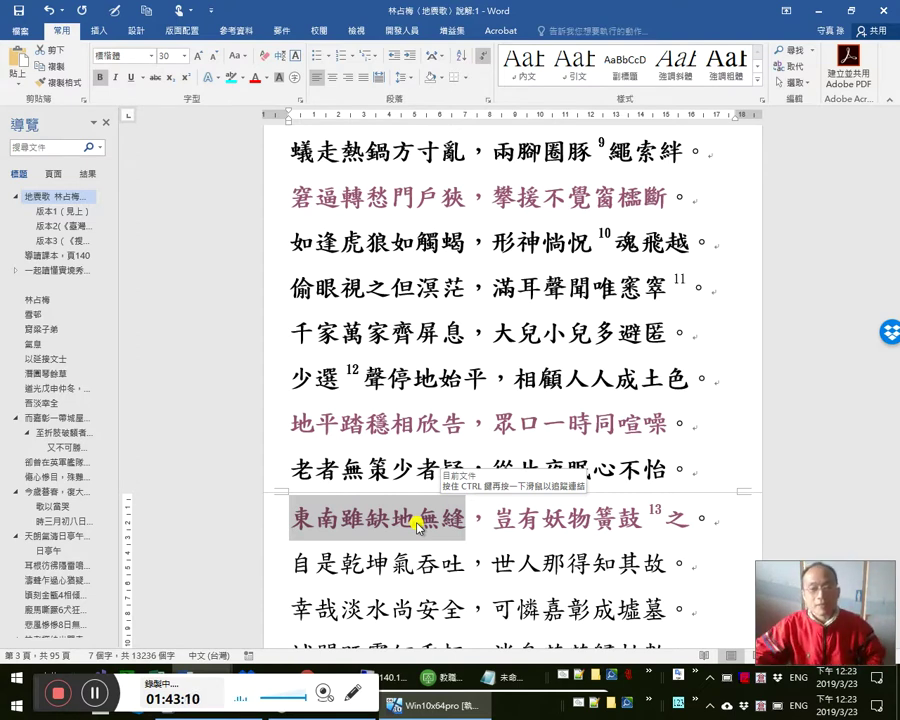
pyautogui.click(465, 522)
pyautogui.moveTo(390, 522); pyautogui.dragTo(468, 518)
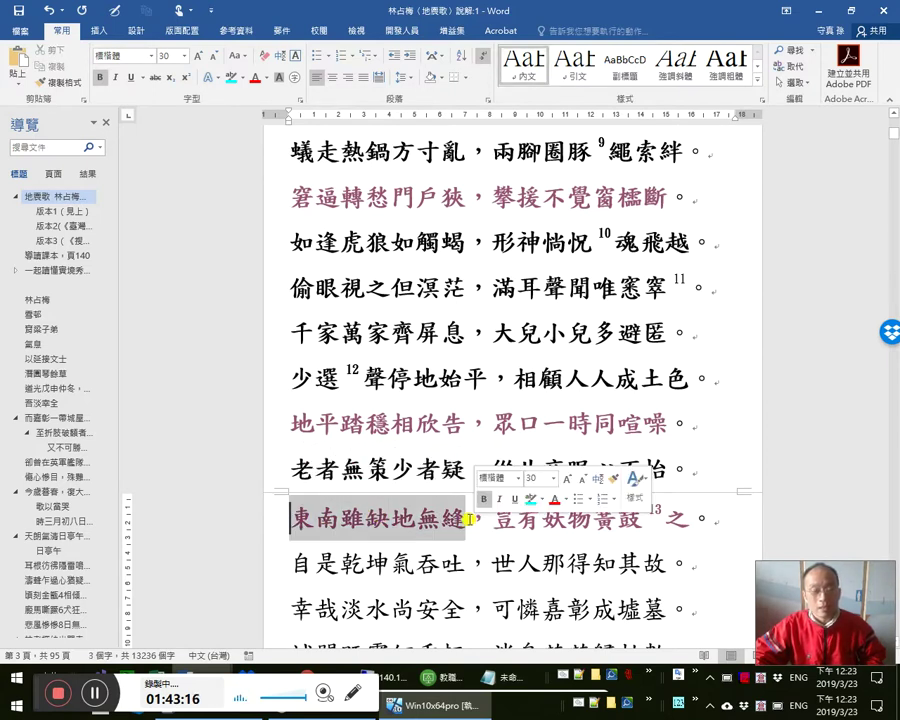
pyautogui.click(331, 518)
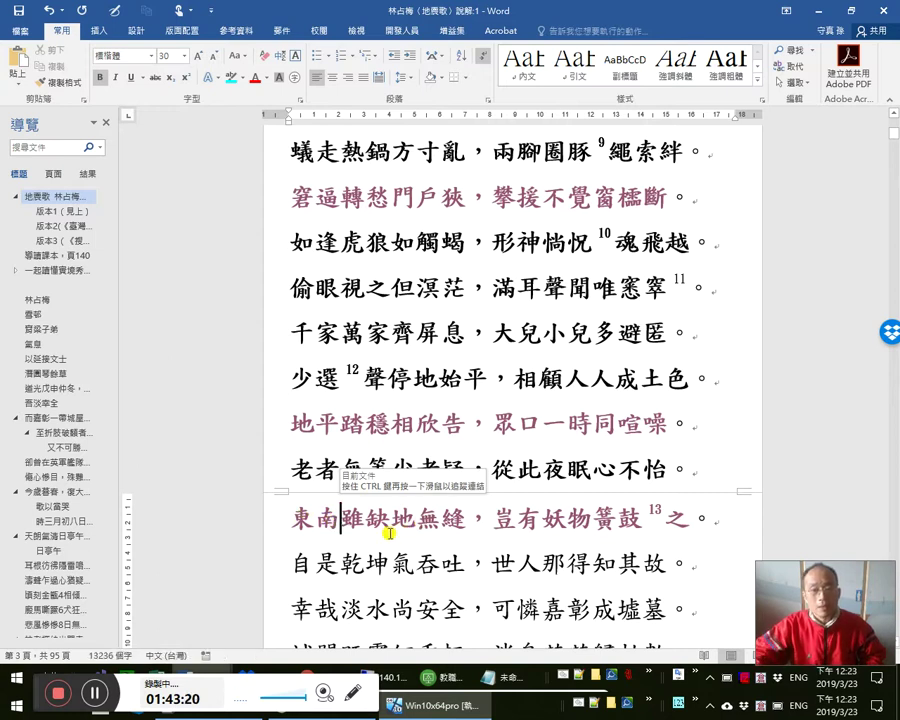
pyautogui.click(367, 521)
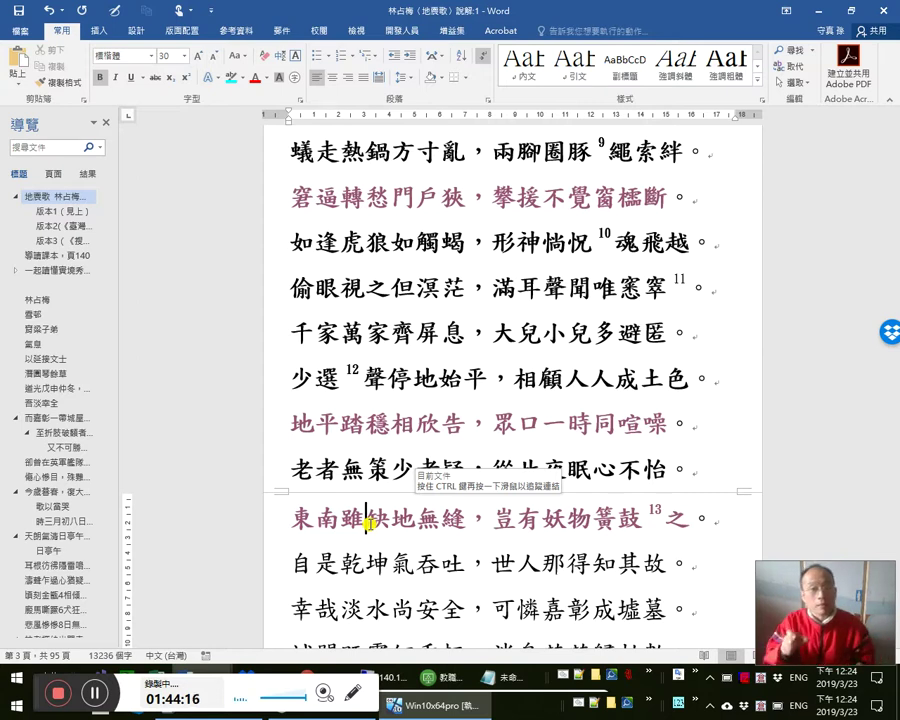
pyautogui.moveTo(567, 520); pyautogui.dragTo(617, 533)
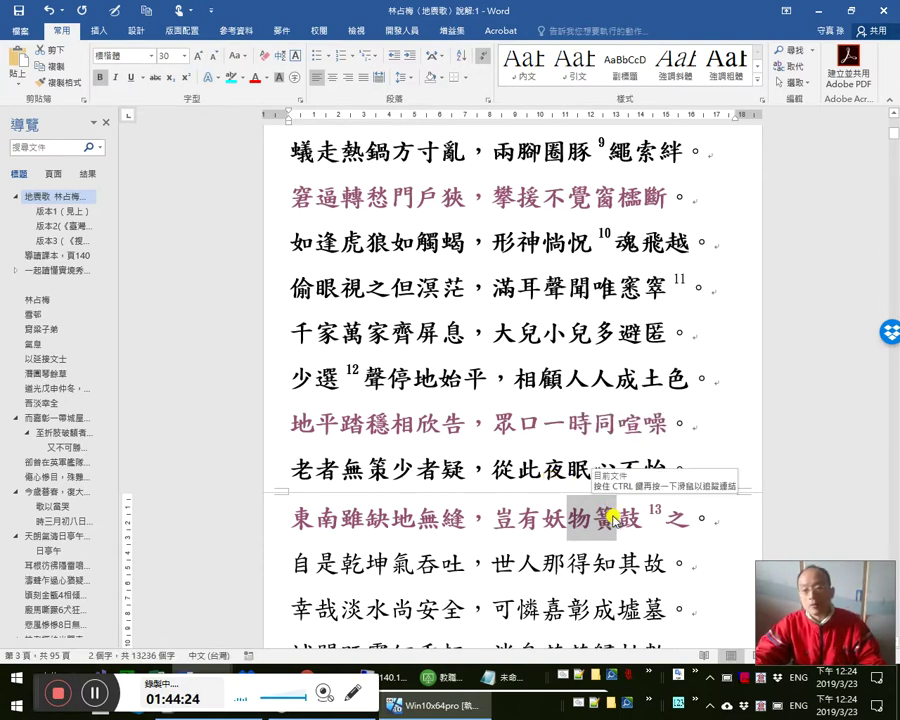
pyautogui.click(610, 527)
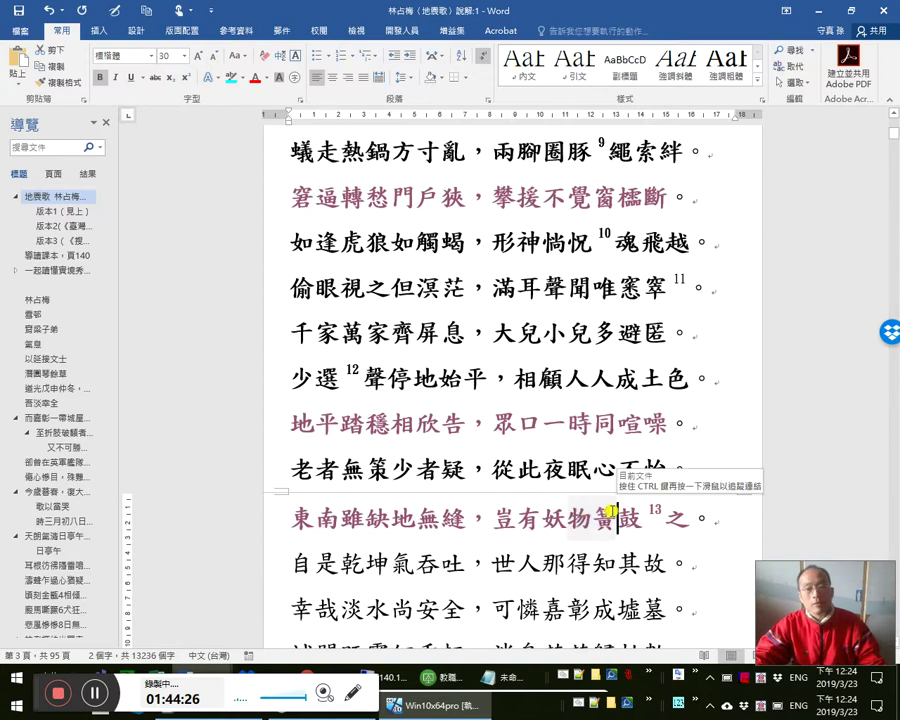
pyautogui.click(569, 519)
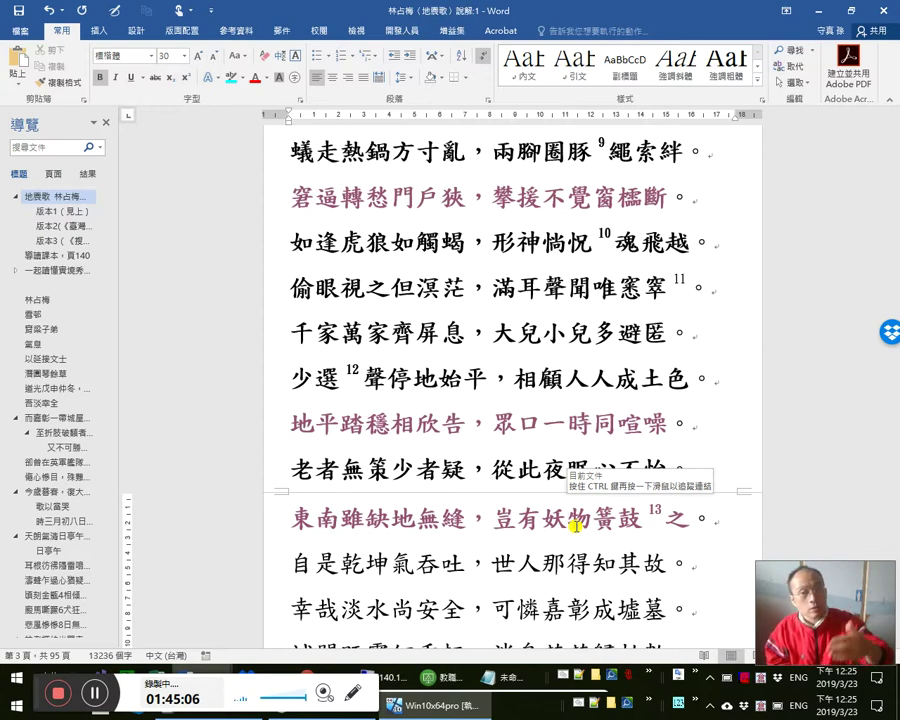
# - Open Facebook in a new Chrome tab and go to the personal profile page
pyautogui.hotkey('alt', 'Tab')
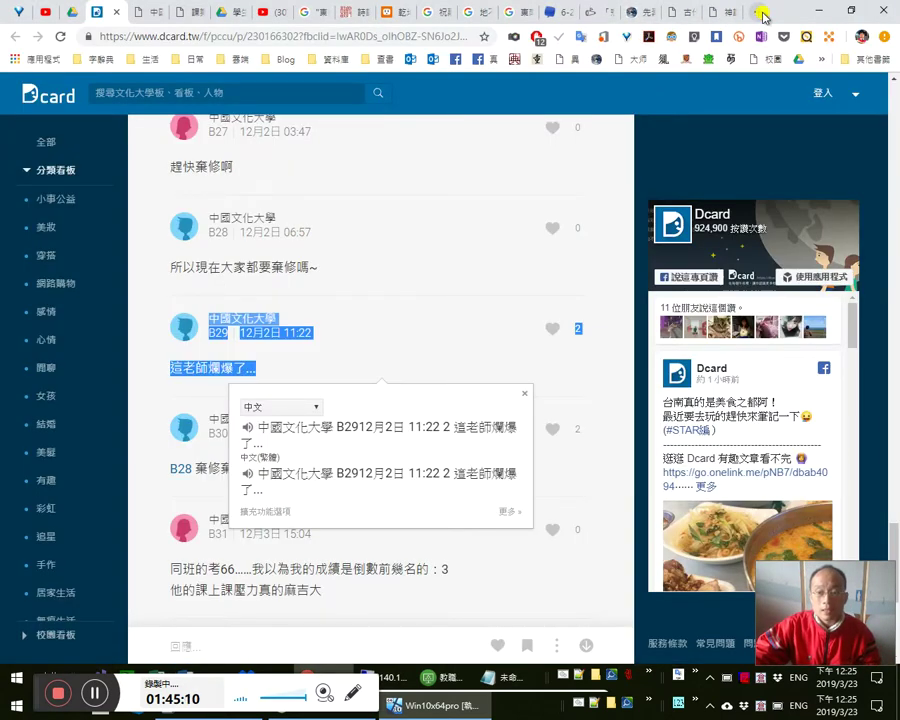
pyautogui.click(762, 14)
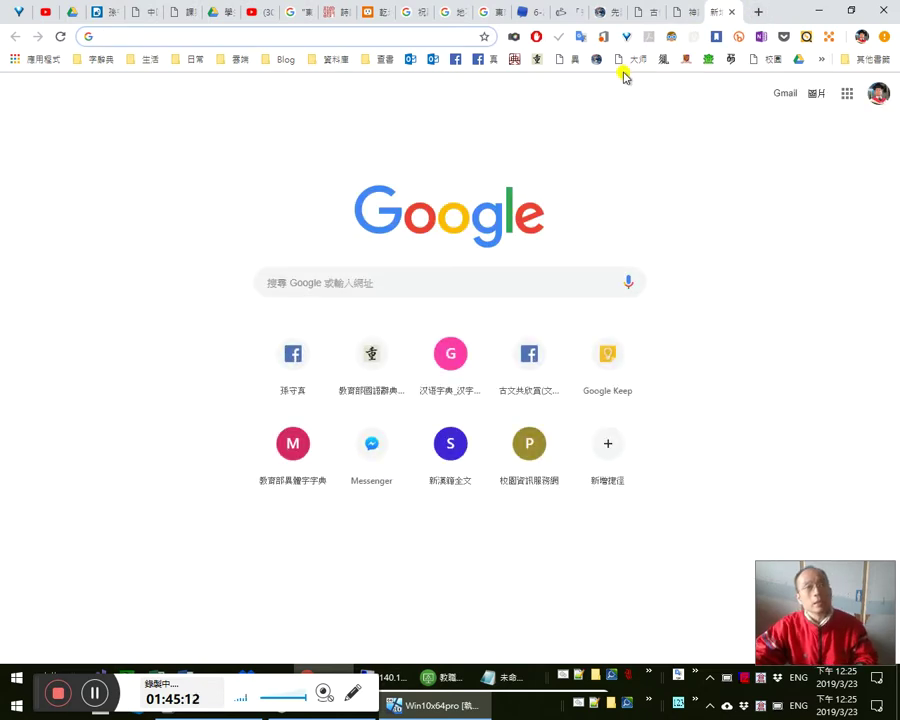
pyautogui.click(512, 370)
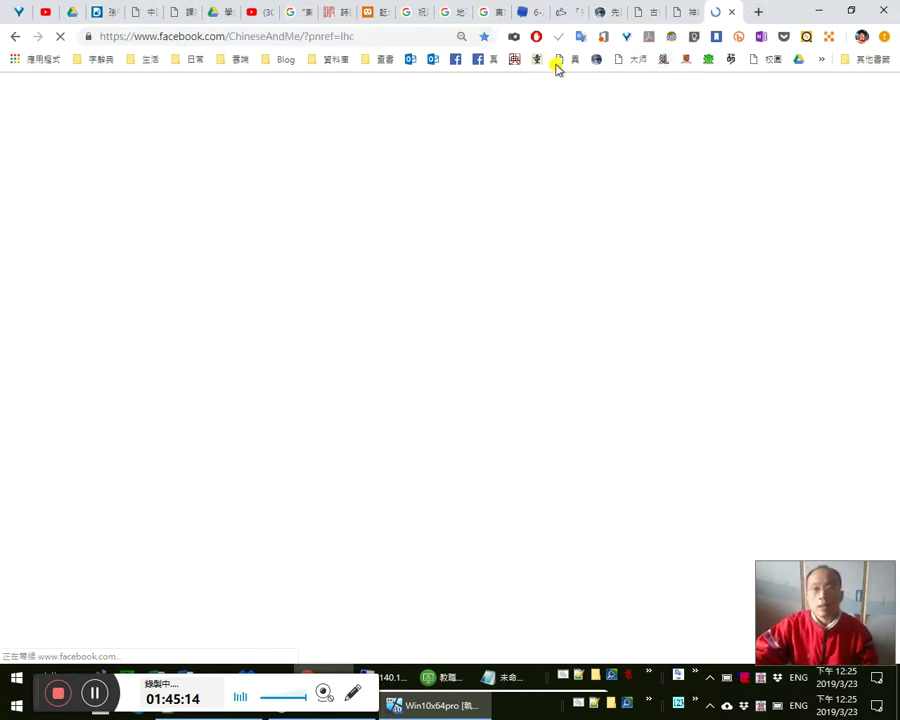
pyautogui.click(474, 64)
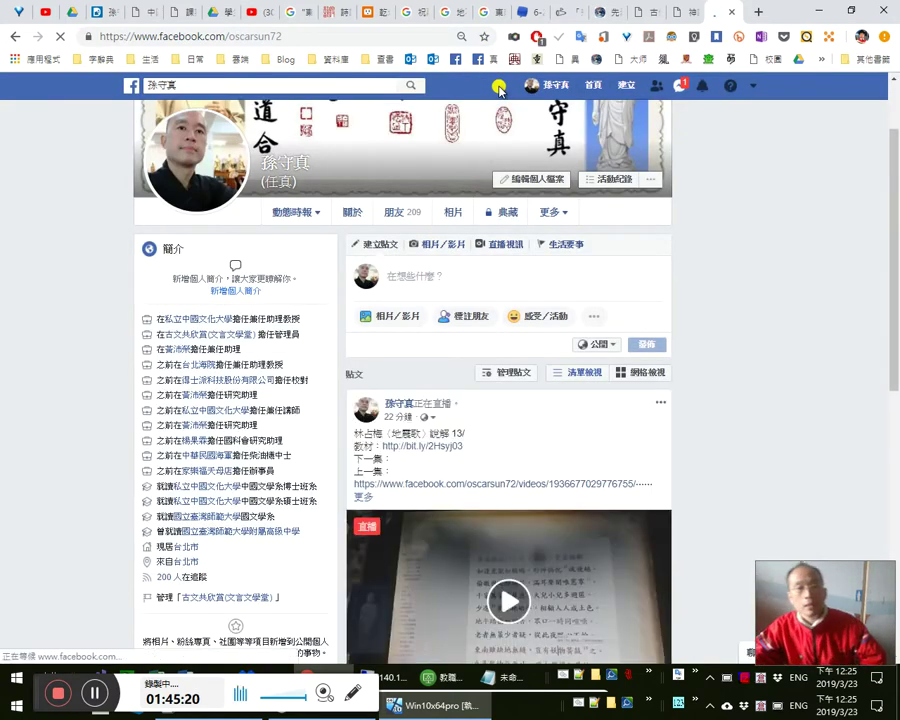
# - Go to the profile's Notes (網誌) page from the 更多 list
pyautogui.click(560, 221)
pyautogui.click(562, 224)
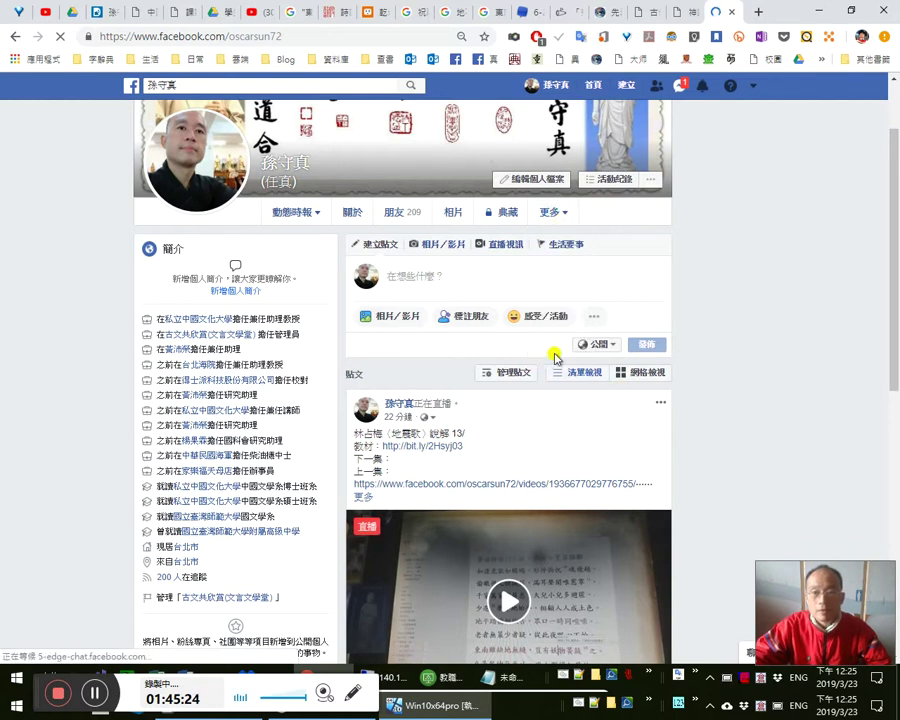
pyautogui.click(562, 226)
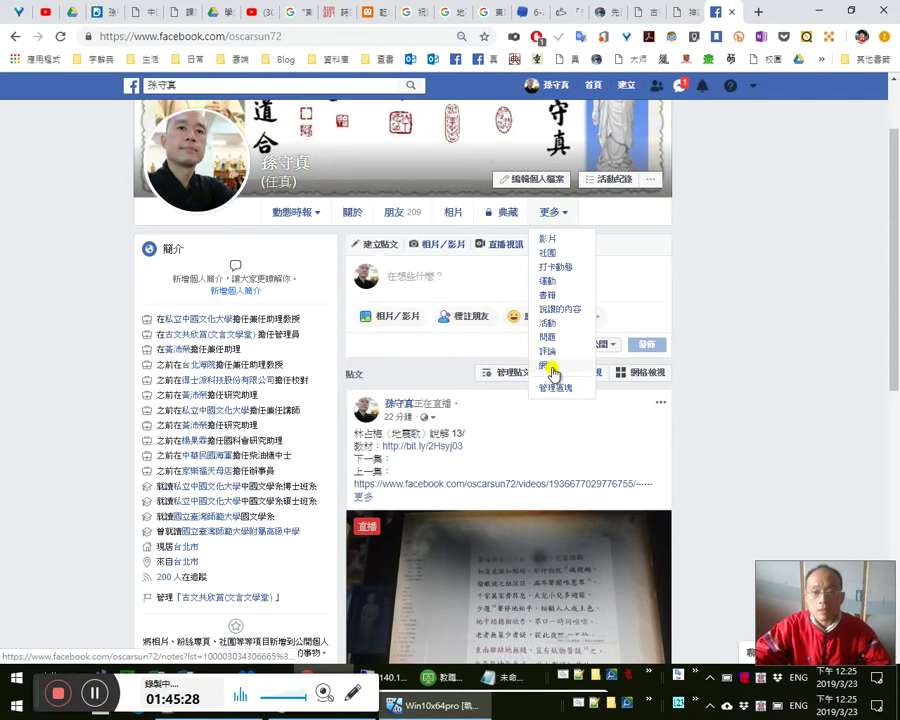
pyautogui.click(550, 366)
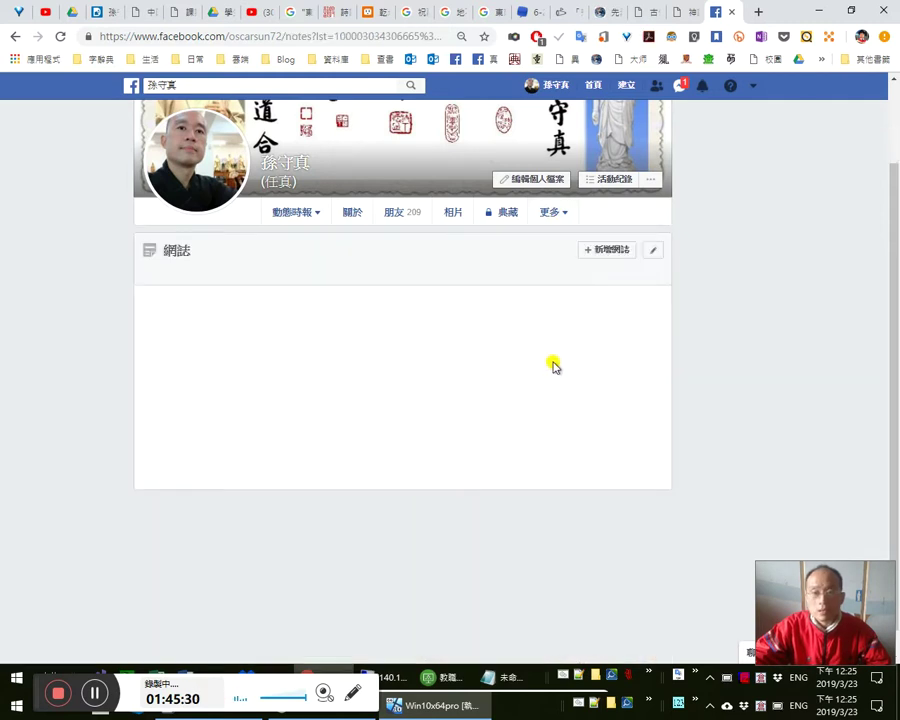
# - Open the Facebook notifications list and scroll through it
pyautogui.click(705, 88)
pyautogui.scroll(-2, 632, 344)
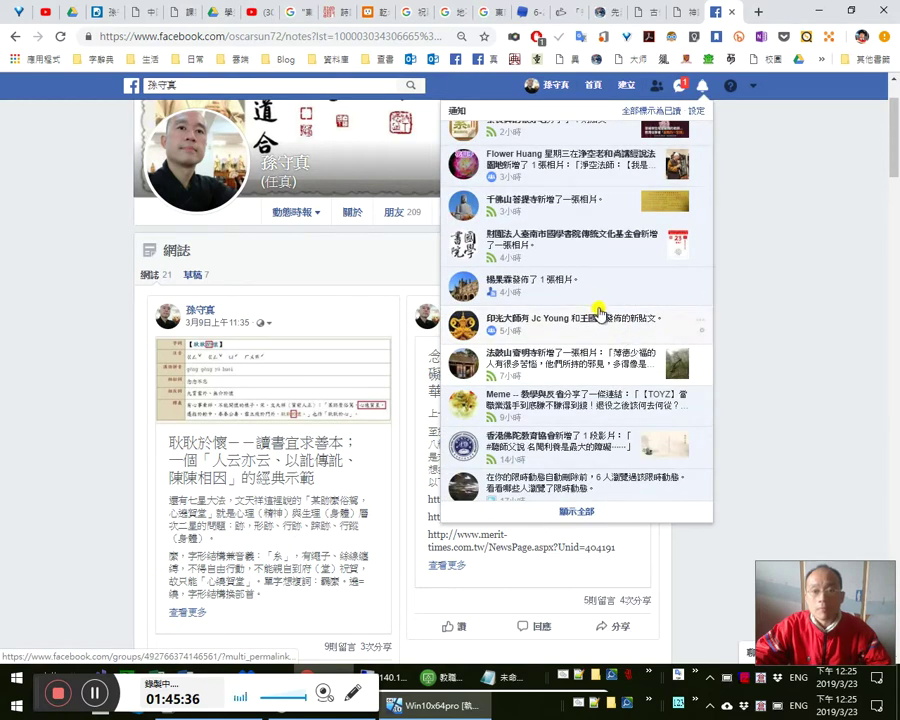
pyautogui.scroll(-2, 598, 312)
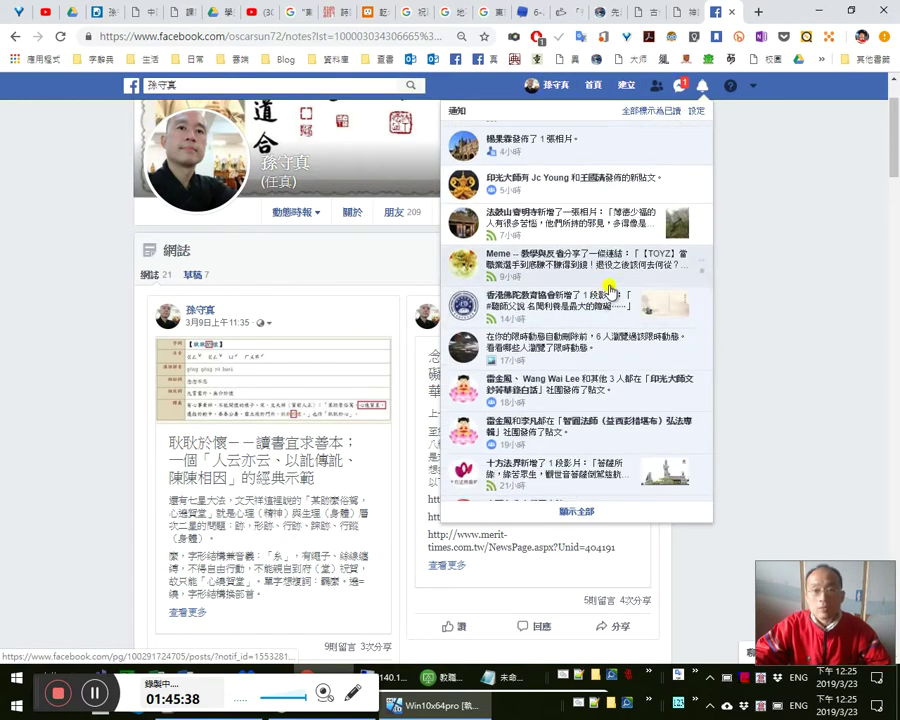
pyautogui.scroll(-2, 610, 292)
pyautogui.scroll(-2, 620, 370)
pyautogui.scroll(-3, 620, 380)
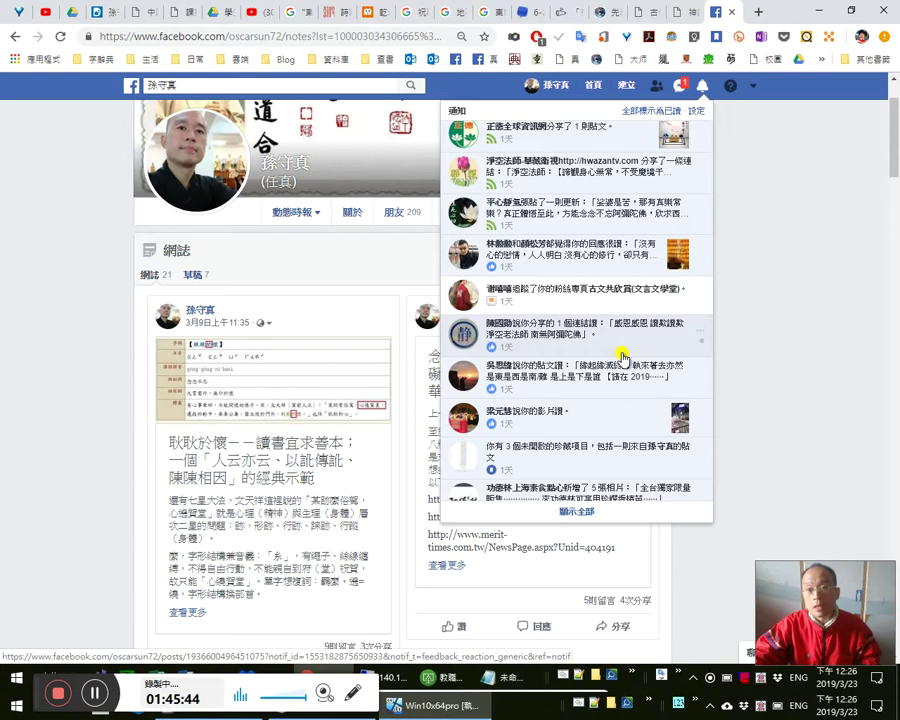
pyautogui.scroll(-2, 620, 356)
pyautogui.scroll(-3, 600, 362)
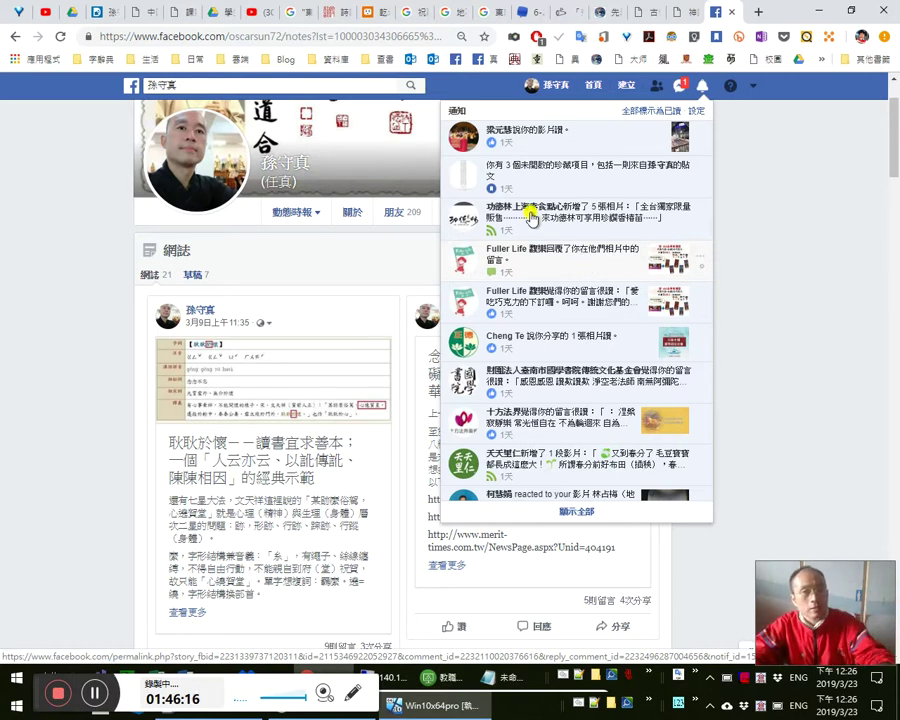
# - Translate the Dcard reply 棄修棄起來～, then return to the Facebook tab
pyautogui.click(106, 12)
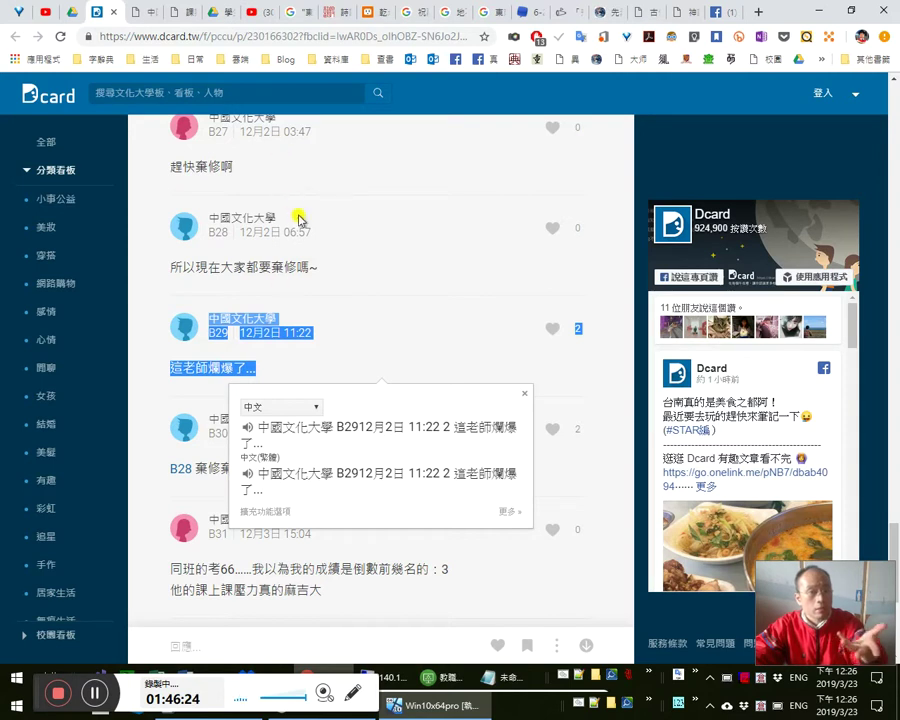
pyautogui.tripleClick(297, 225)
pyautogui.moveTo(237, 487); pyautogui.dragTo(201, 465)
pyautogui.click(201, 465)
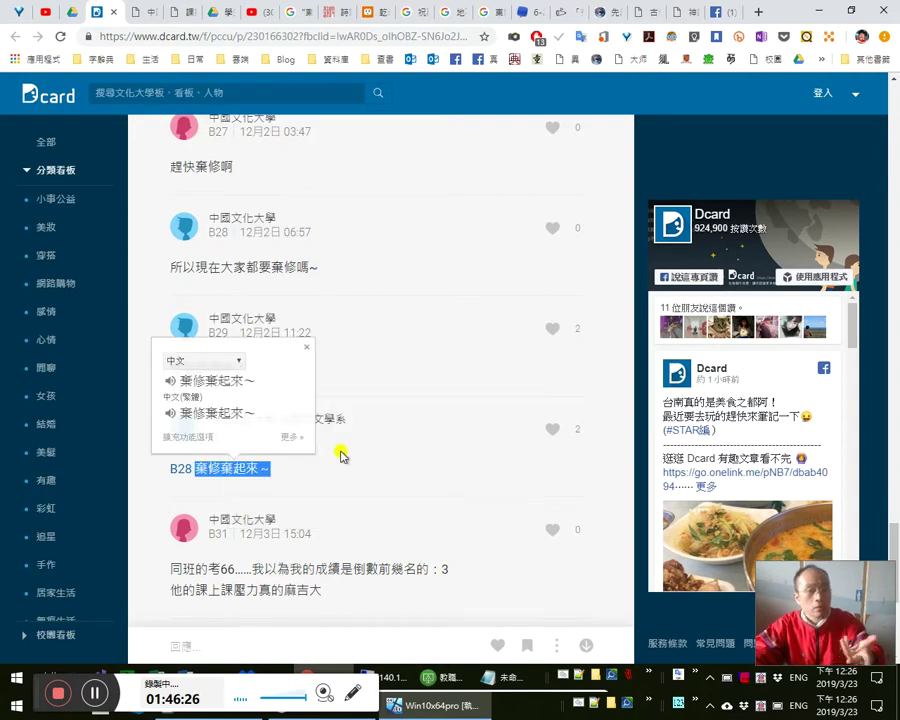
pyautogui.click(680, 12)
pyautogui.click(718, 12)
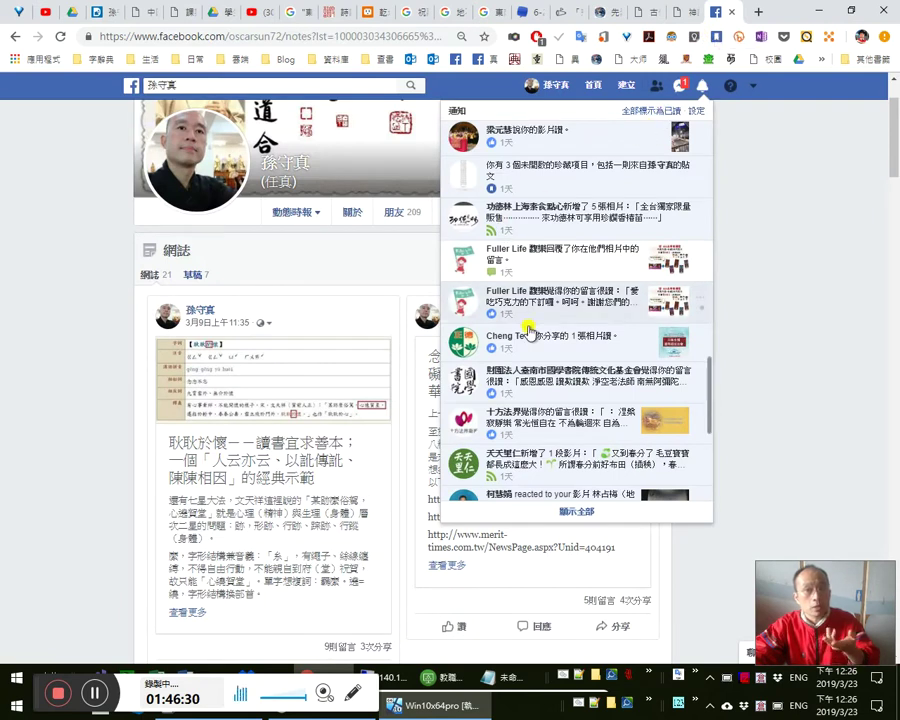
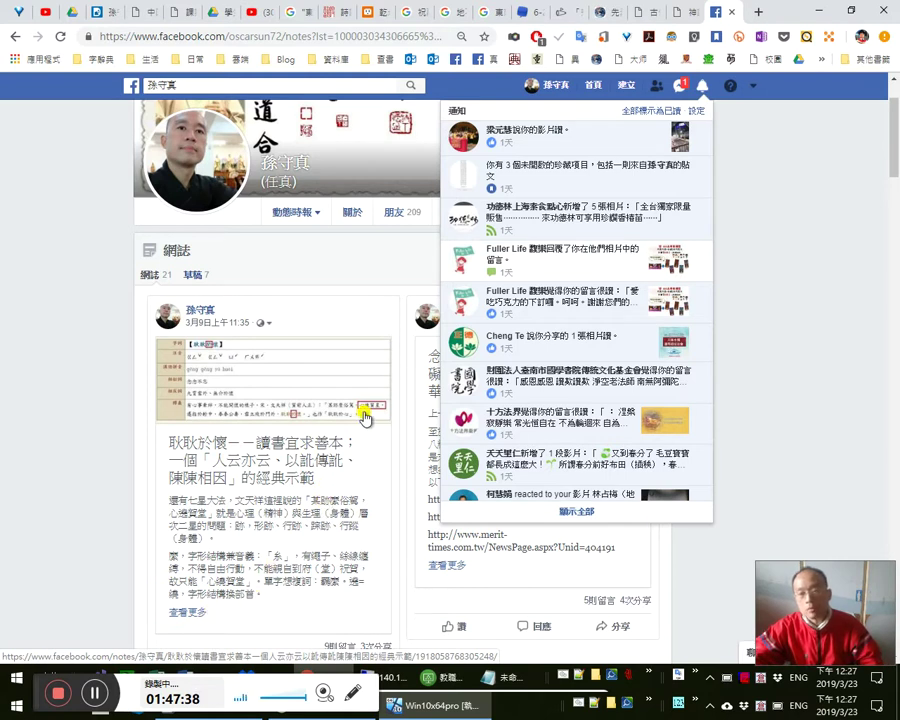
# - Close the notifications list, expand the full 耿耿於懷 note and scroll through it
pyautogui.click(203, 614)
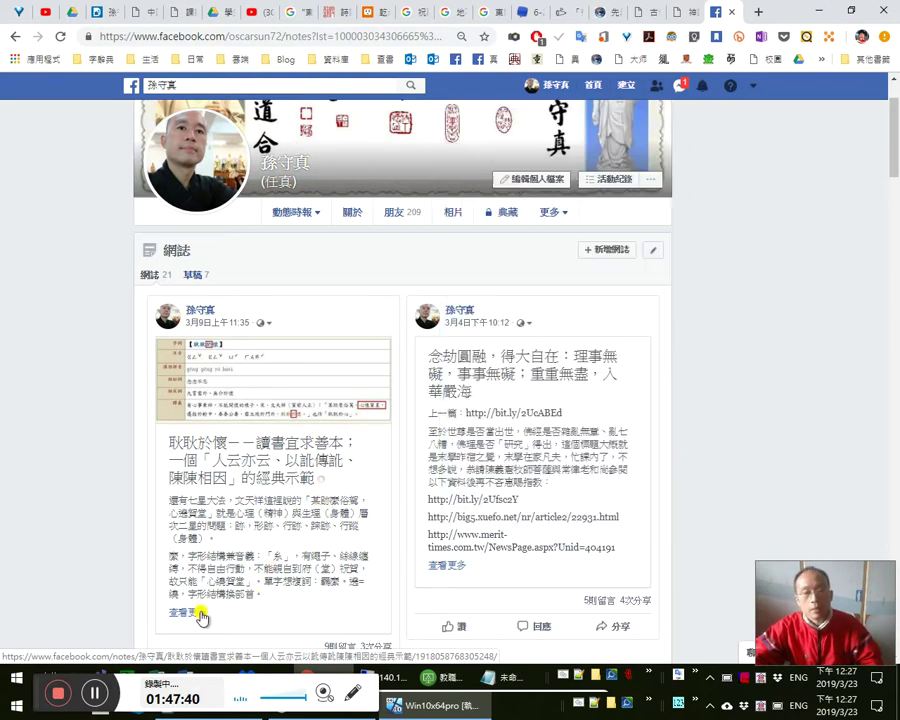
pyautogui.click(203, 614)
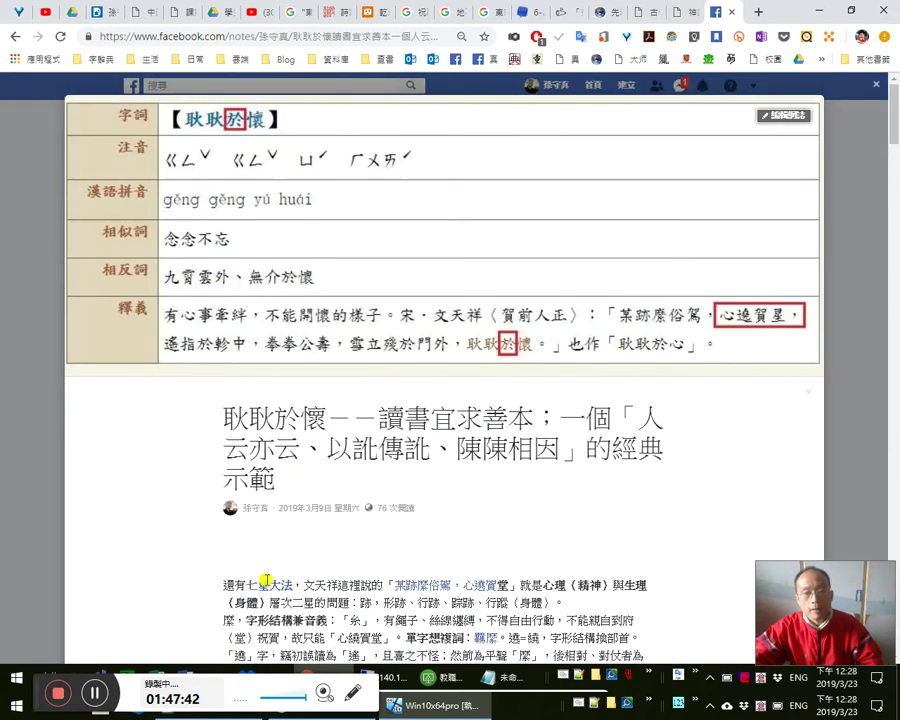
pyautogui.scroll(-10, 548, 520)
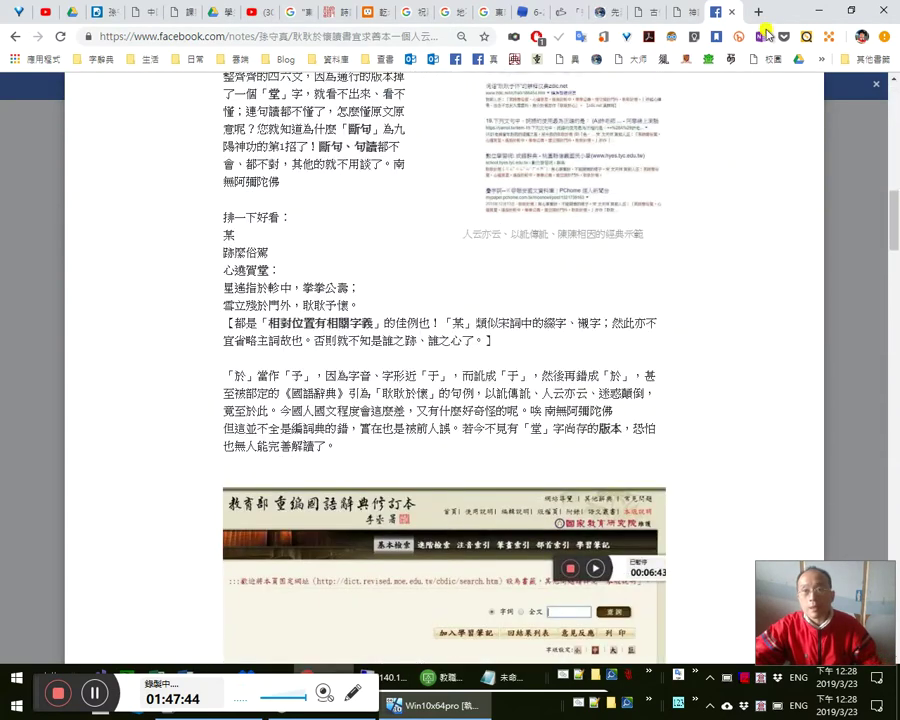
# - Check Messenger from the bookmarks in a new tab, then go to the profile's timeline page
pyautogui.click(757, 13)
pyautogui.click(864, 60)
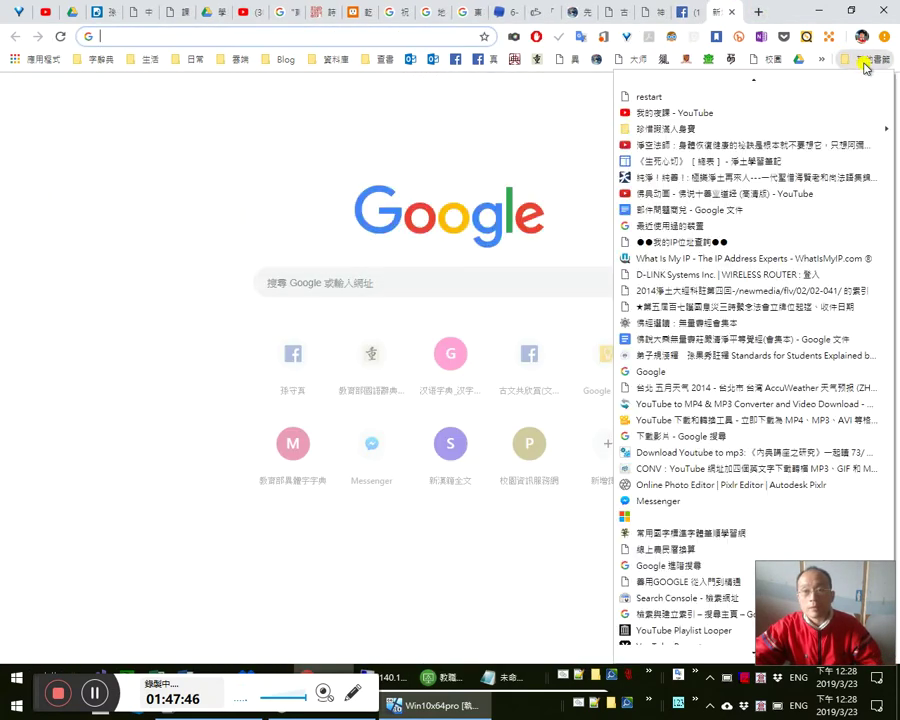
pyautogui.click(652, 501)
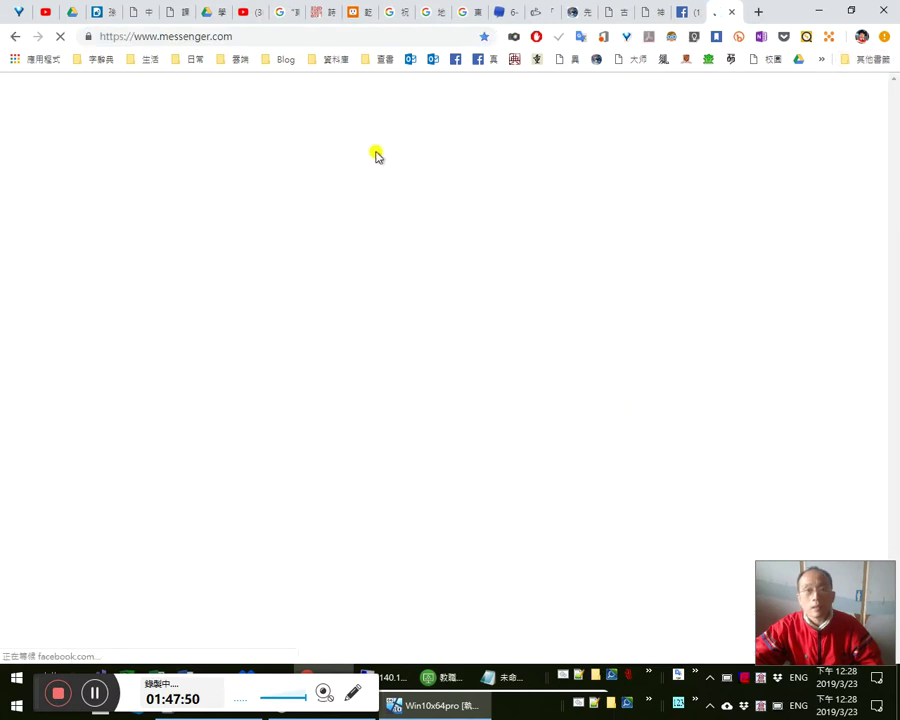
pyautogui.click(730, 13)
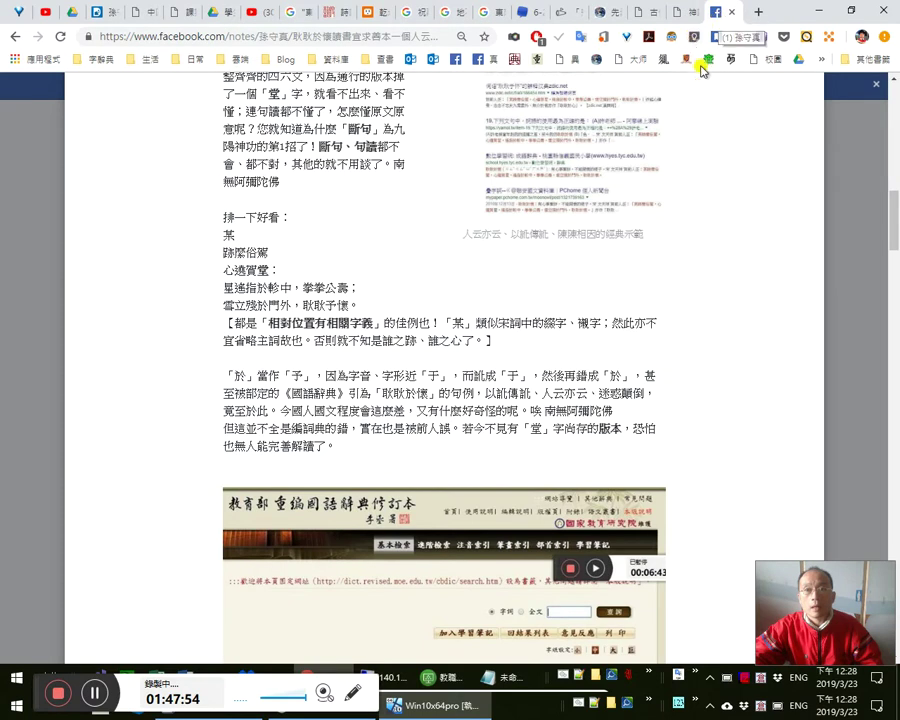
pyautogui.scroll(-2, 760, 190)
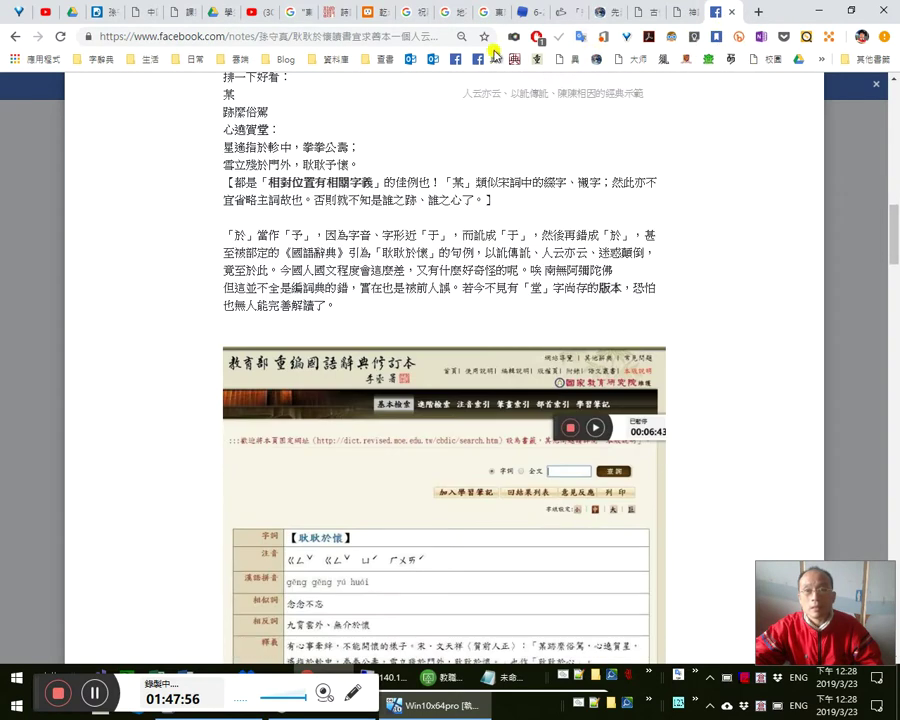
pyautogui.moveTo(511, 64); pyautogui.dragTo(716, 24)
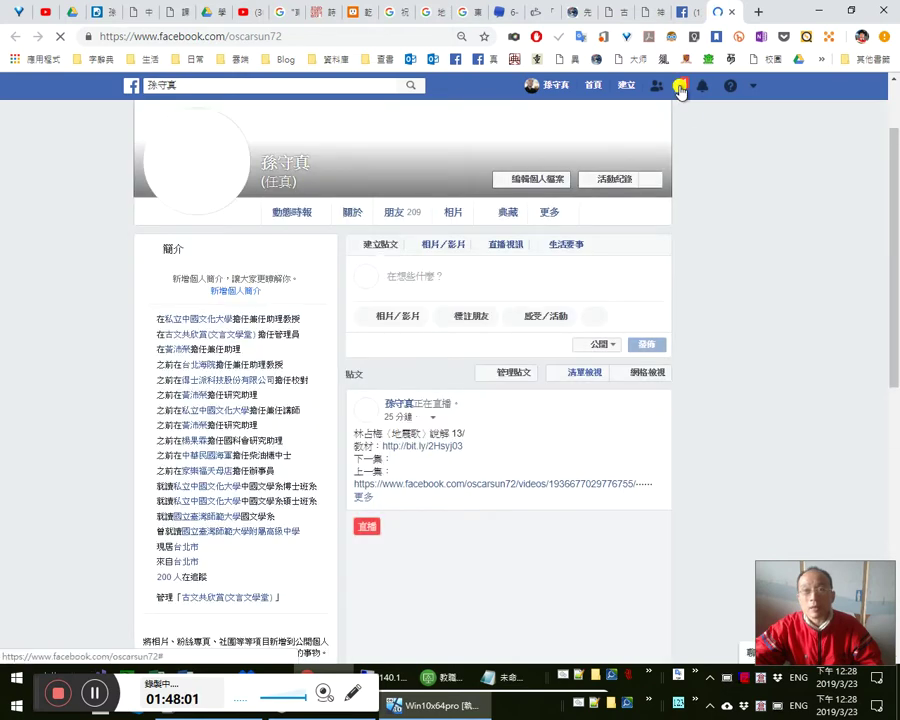
pyautogui.click(680, 88)
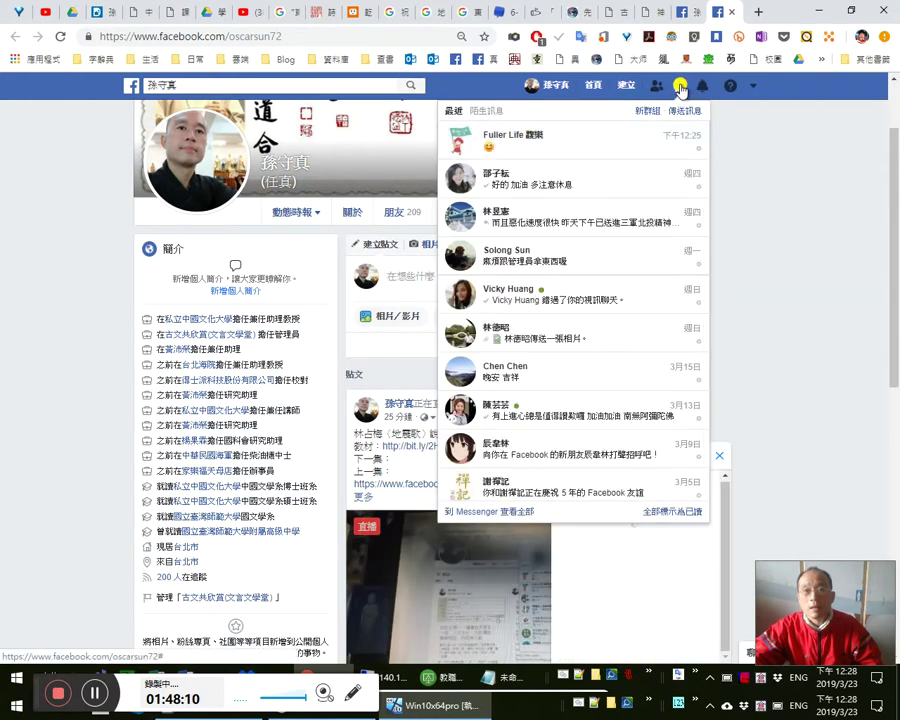
pyautogui.click(681, 86)
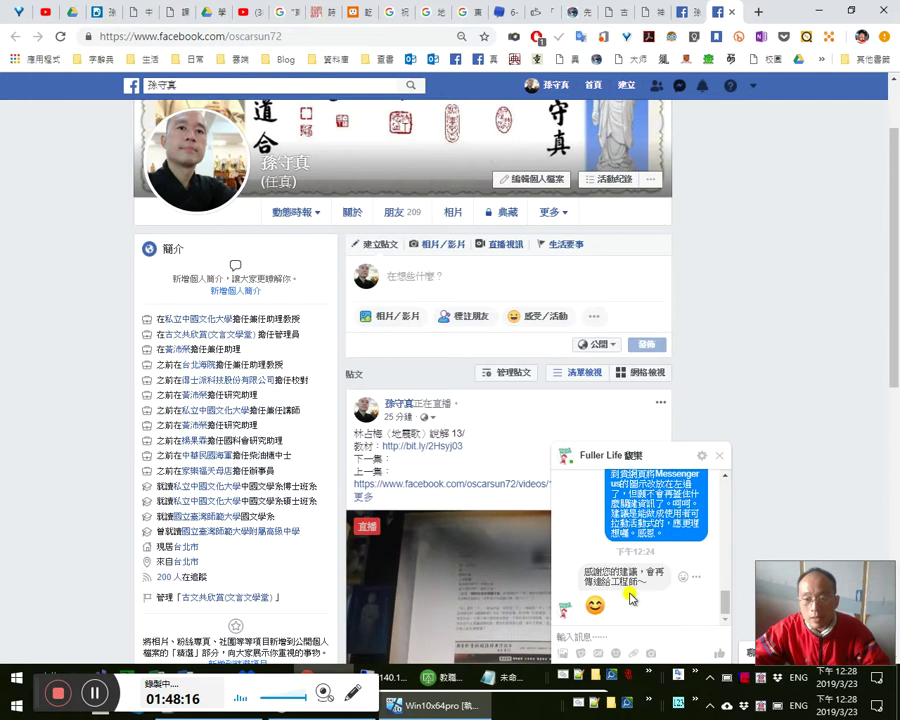
pyautogui.scroll(3, 640, 587)
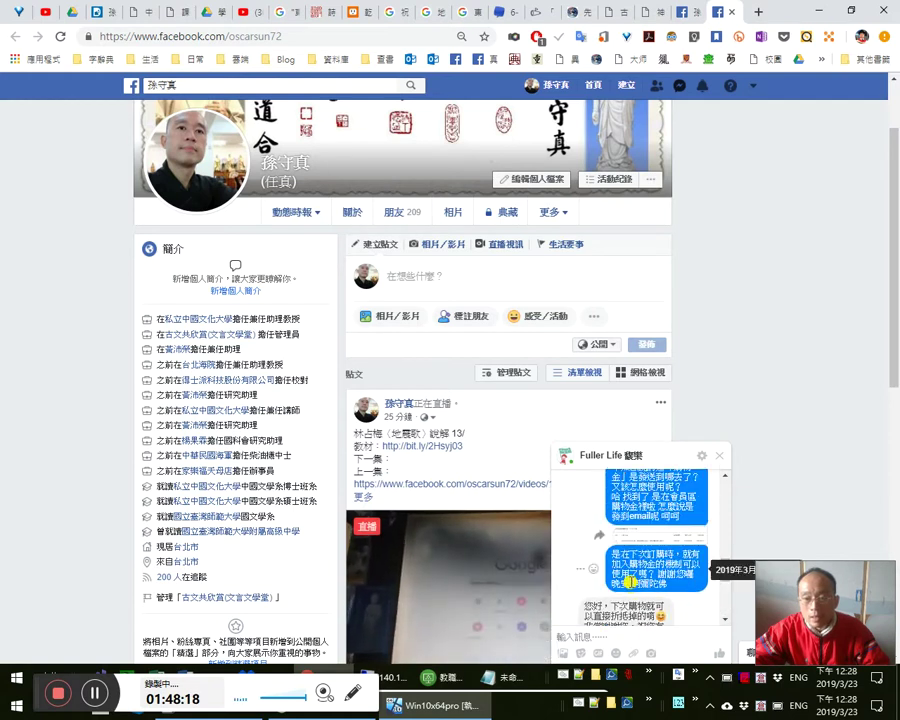
pyautogui.scroll(3, 630, 585)
pyautogui.scroll(3, 628, 580)
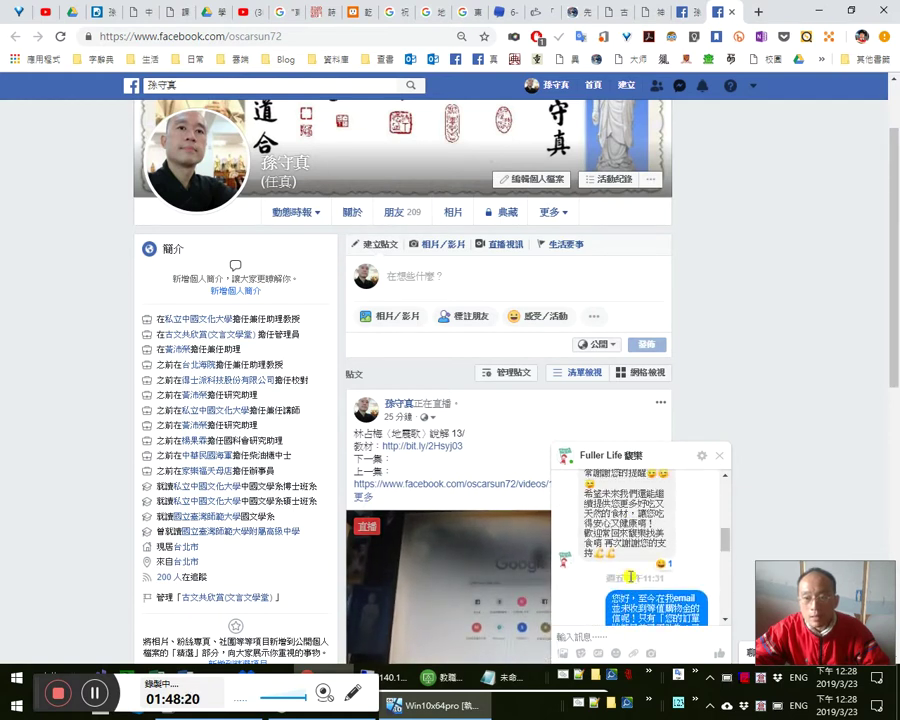
pyautogui.scroll(-6, 628, 578)
pyautogui.scroll(5, 630, 580)
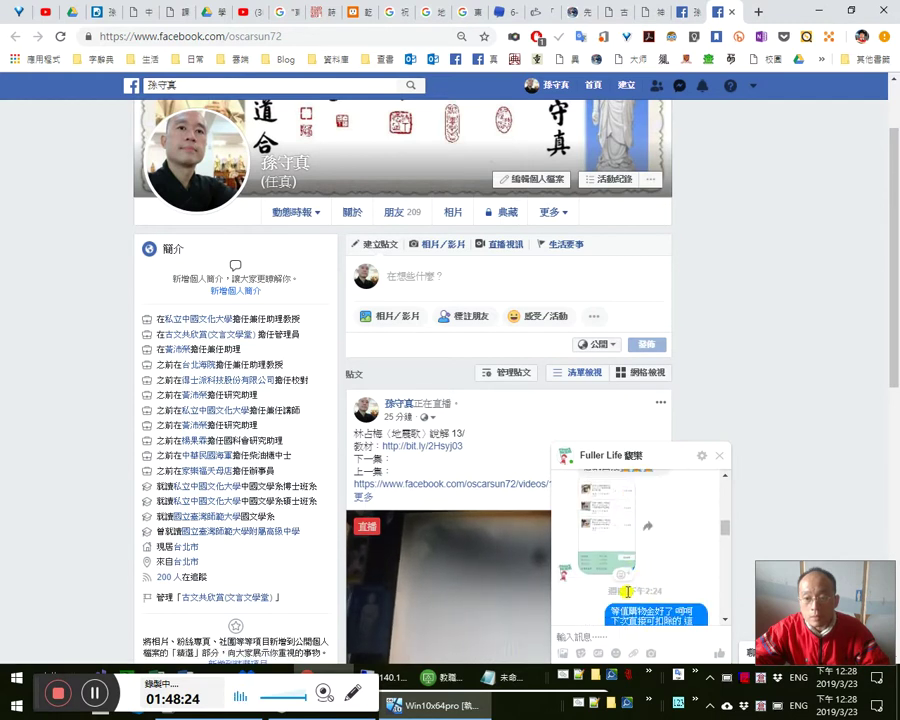
pyautogui.click(612, 593)
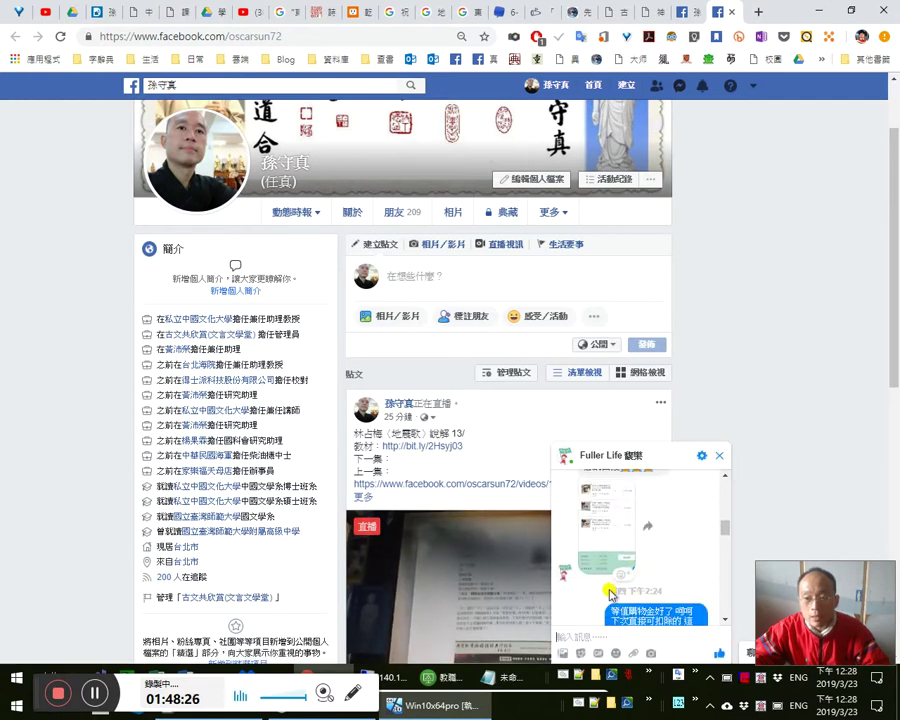
pyautogui.scroll(5, 677, 590)
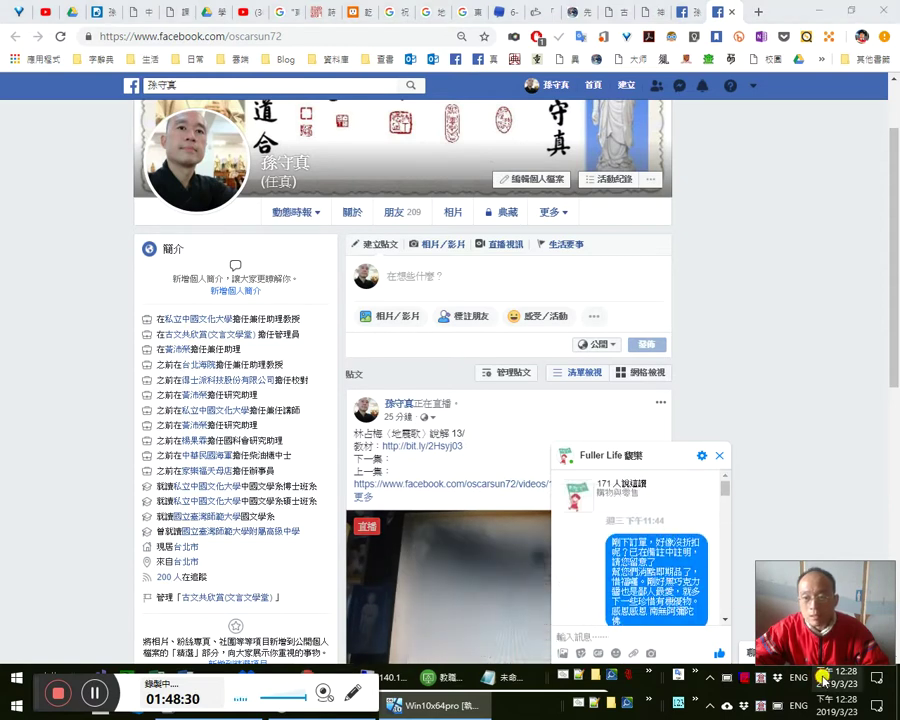
pyautogui.click(822, 677)
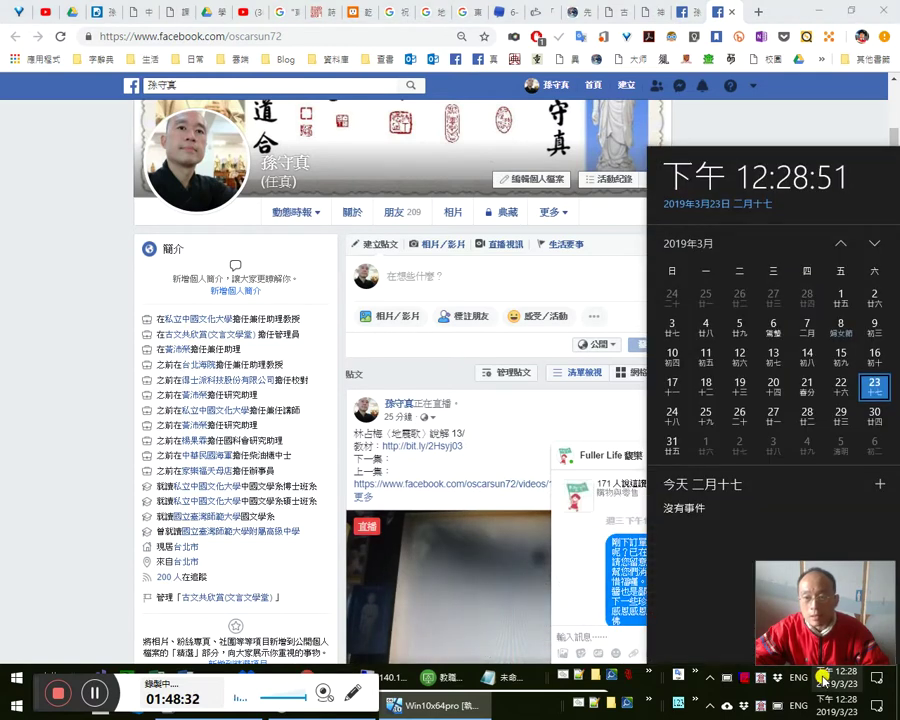
pyautogui.click(637, 513)
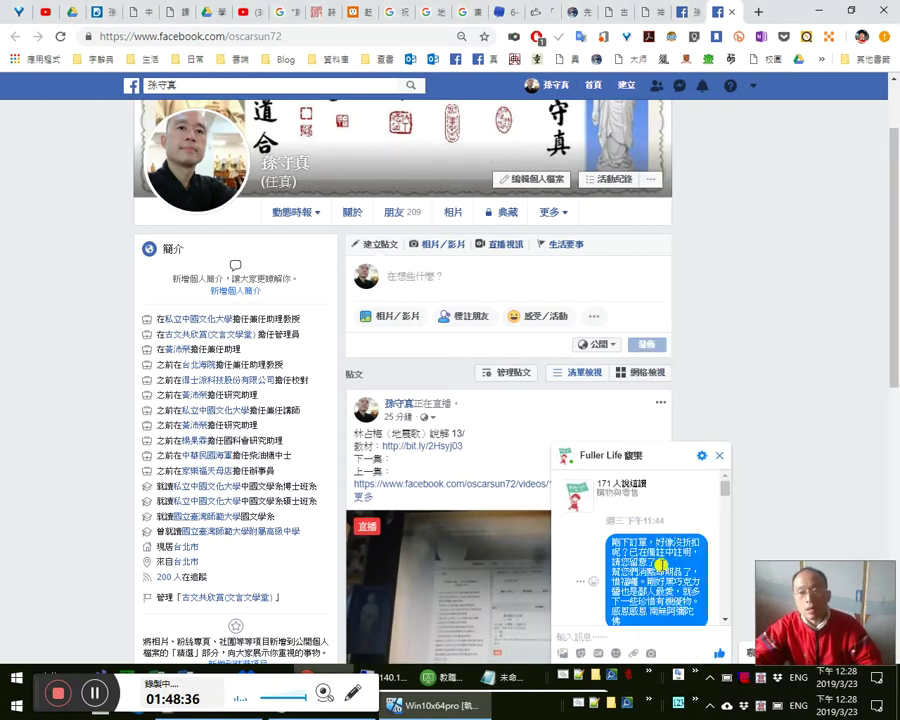
pyautogui.scroll(-1, 661, 552)
pyautogui.scroll(-5, 661, 552)
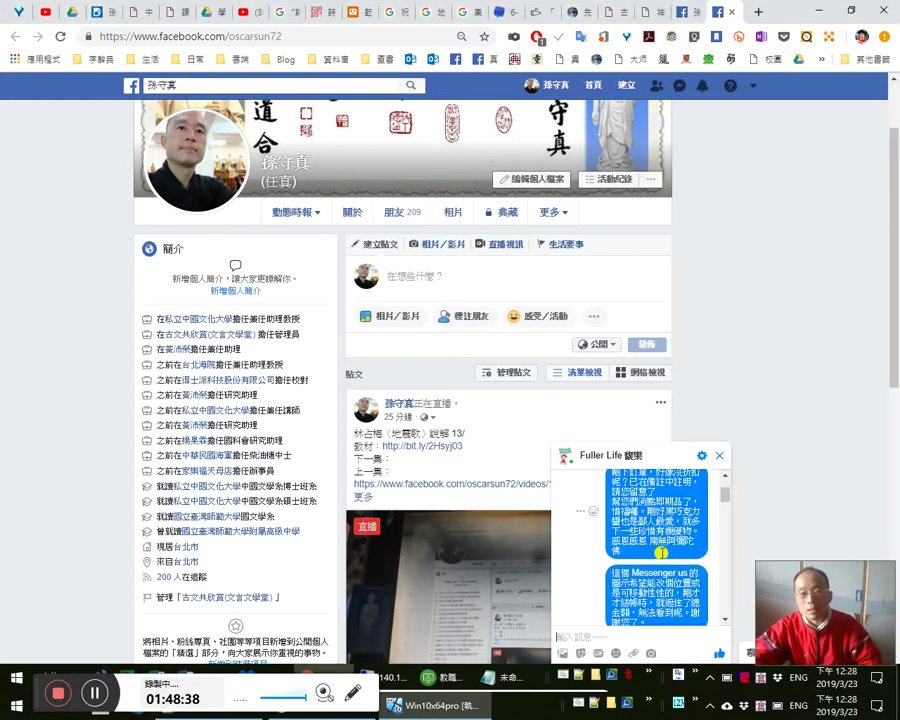
pyautogui.scroll(-5, 659, 551)
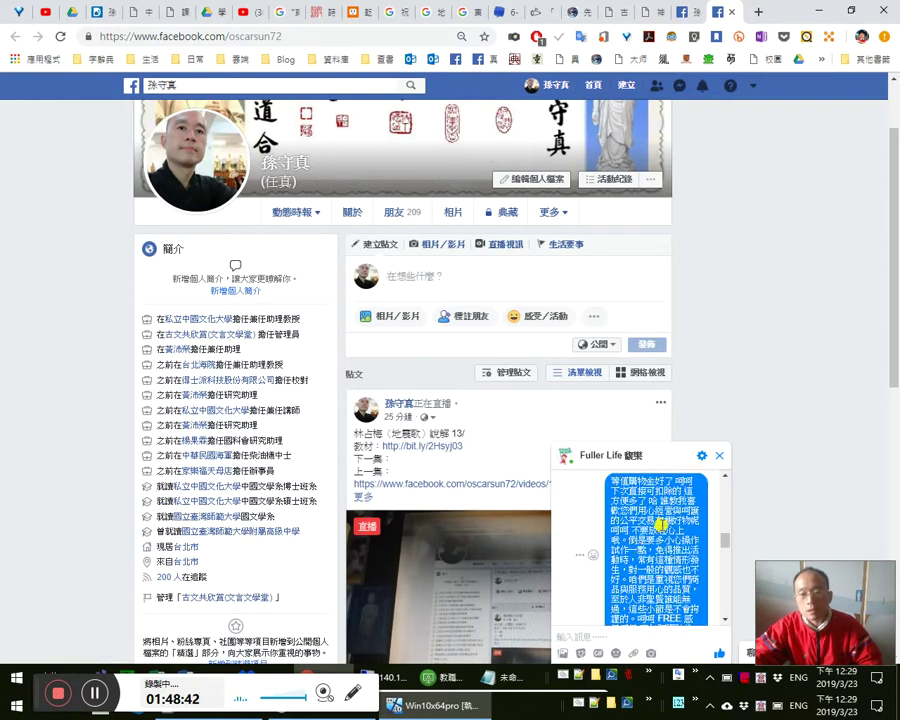
pyautogui.scroll(-4, 655, 540)
pyautogui.scroll(-5, 643, 558)
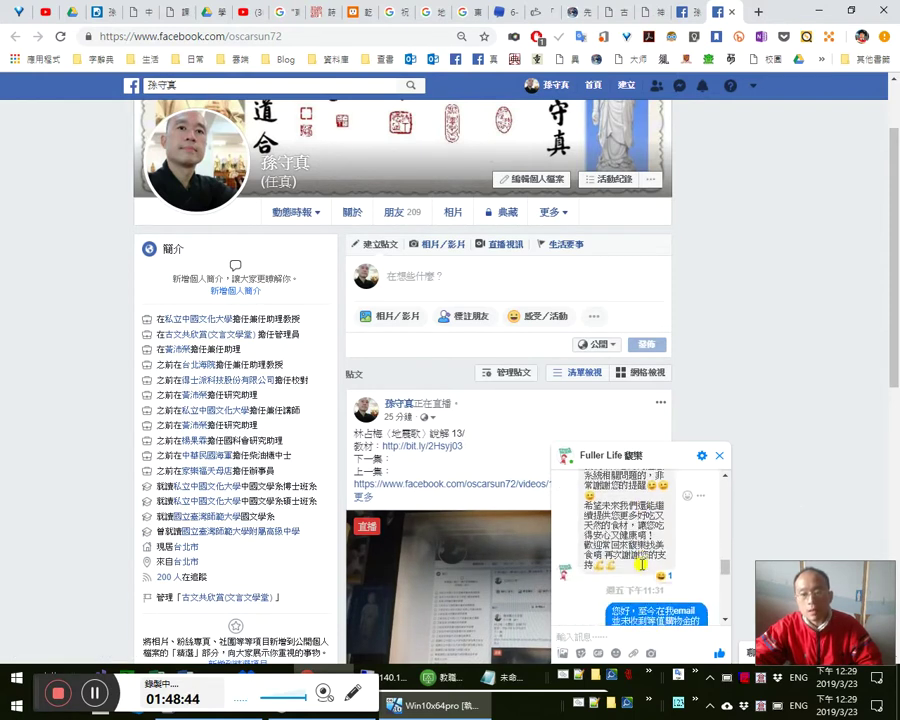
pyautogui.scroll(-8, 641, 563)
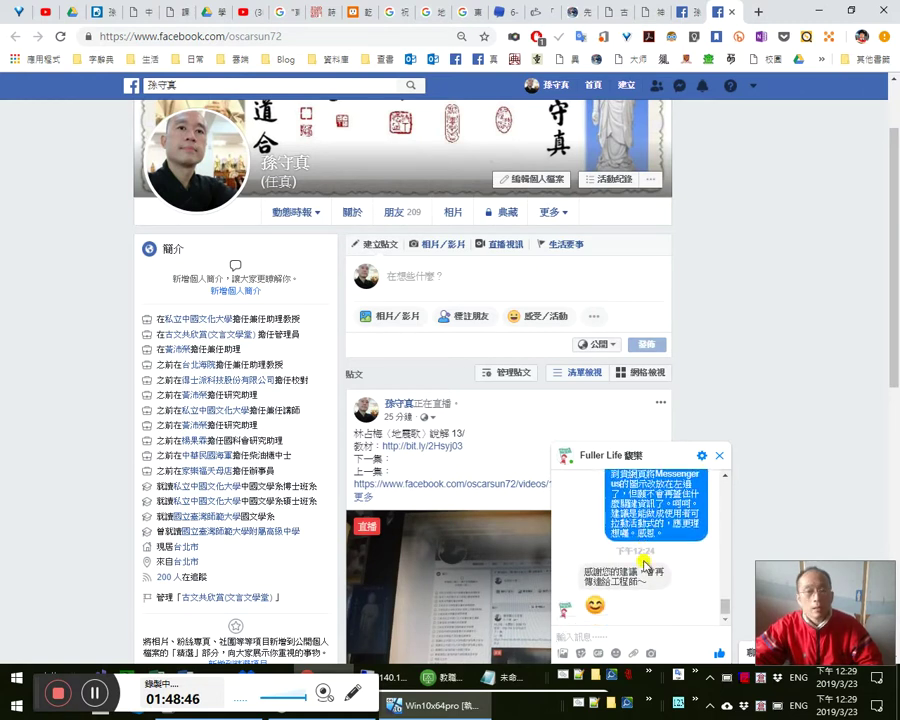
pyautogui.click(718, 458)
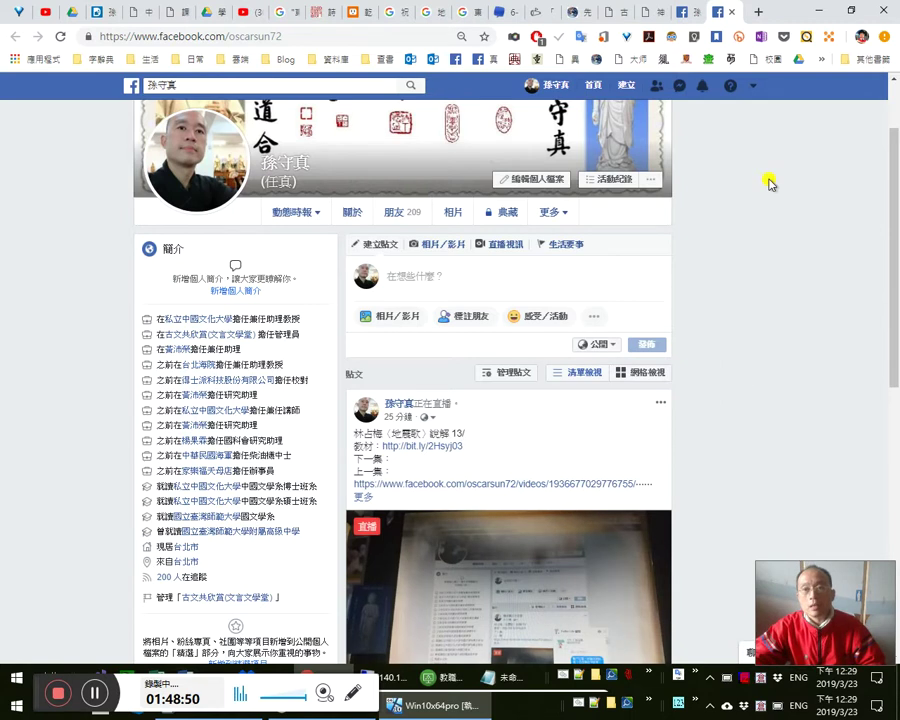
# - In the Dcard thread, select the comments from 趕快棄修啊 onward, then return to Facebook
pyautogui.click(98, 12)
pyautogui.moveTo(322, 590); pyautogui.dragTo(264, 569)
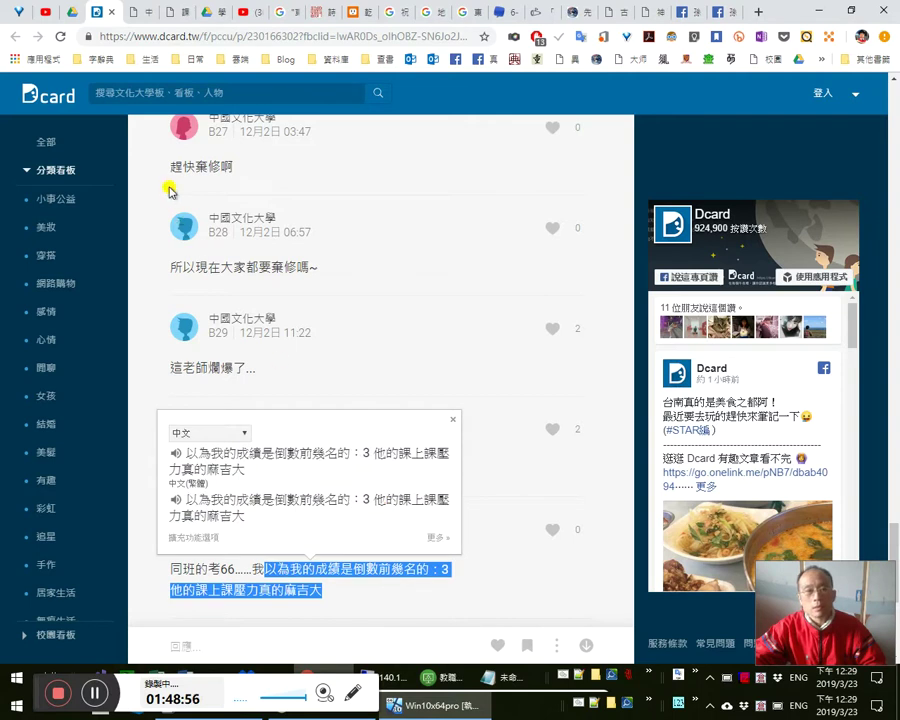
pyautogui.moveTo(163, 160); pyautogui.dragTo(403, 553)
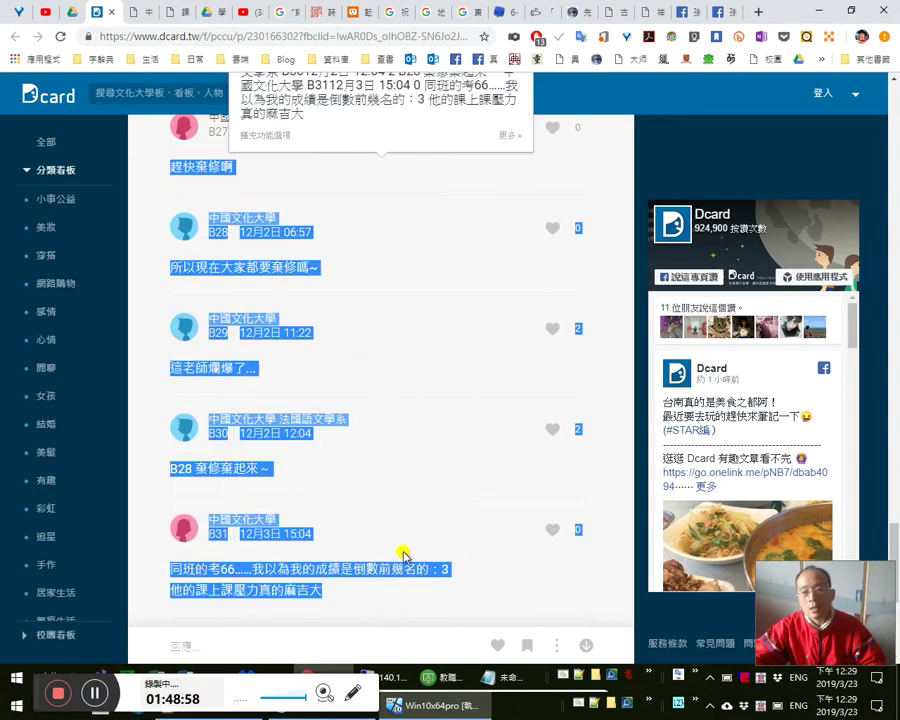
pyautogui.click(383, 483)
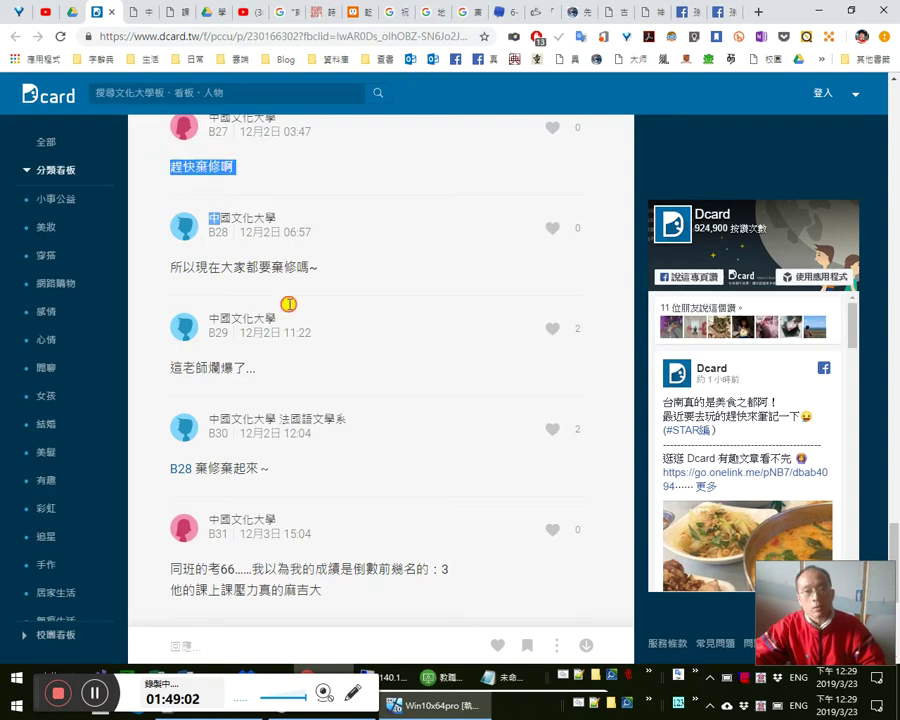
pyautogui.moveTo(166, 162); pyautogui.dragTo(396, 555)
pyautogui.click(482, 578)
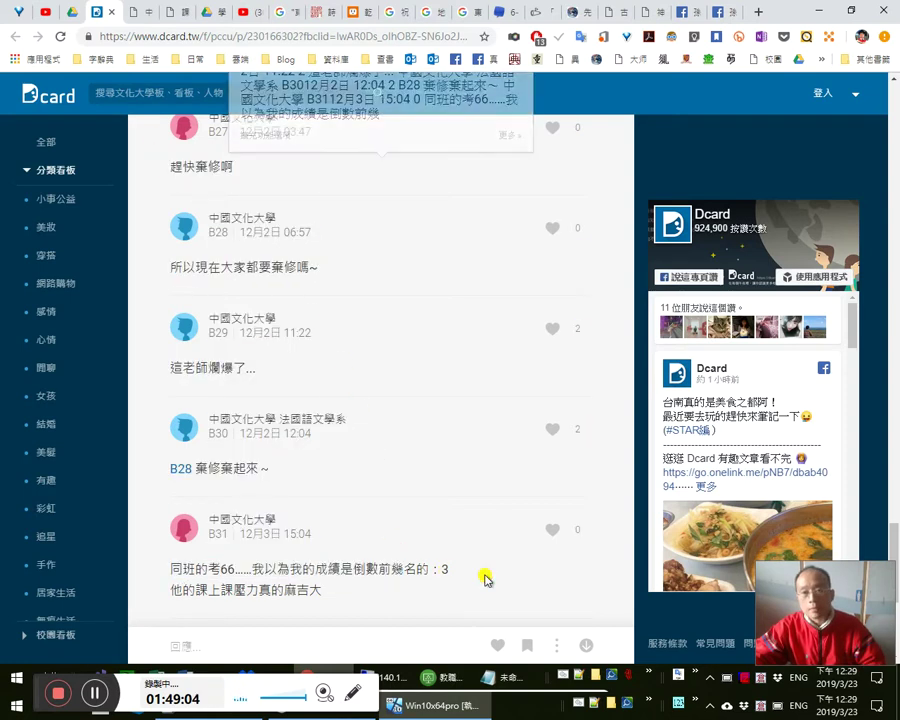
pyautogui.click(725, 12)
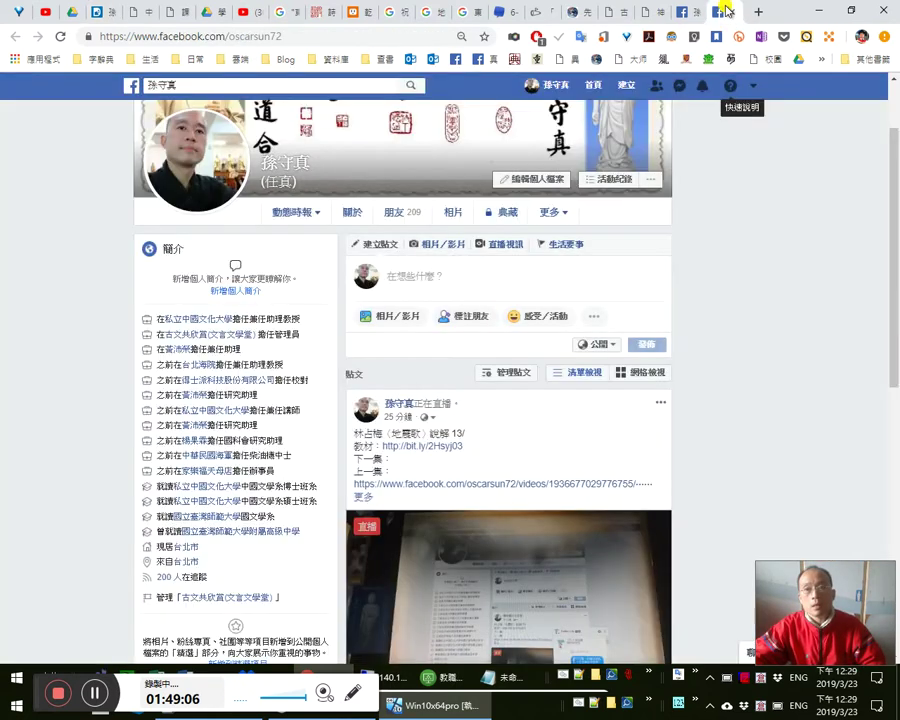
# - Look up 爛爆's translation, select the B27 comment, and switch back to the Facebook profile
pyautogui.click(106, 12)
pyautogui.doubleClick(227, 367)
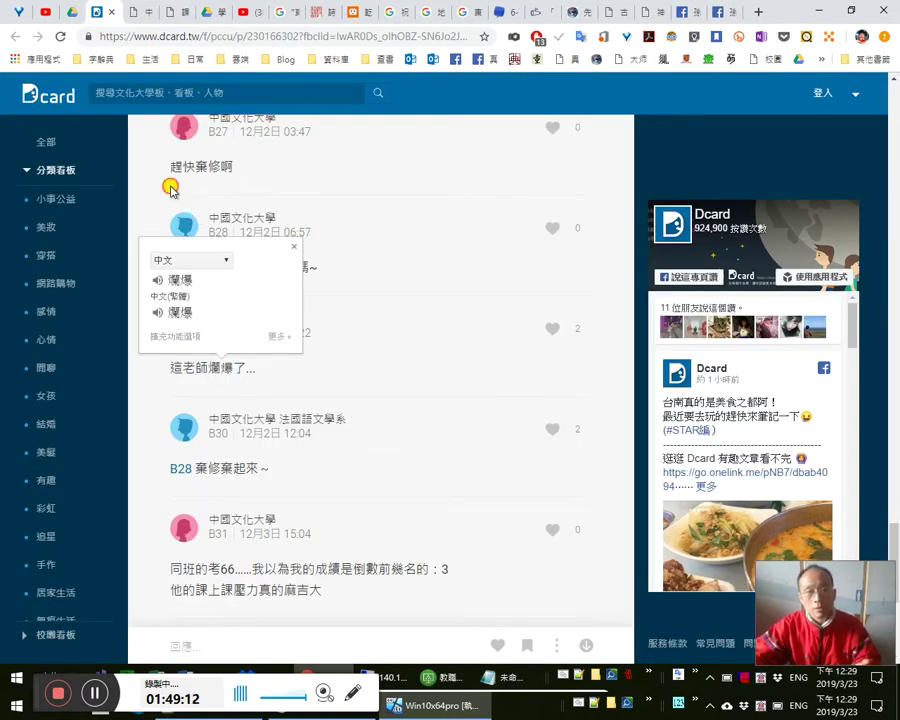
pyautogui.click(163, 187)
pyautogui.moveTo(170, 167); pyautogui.dragTo(403, 566)
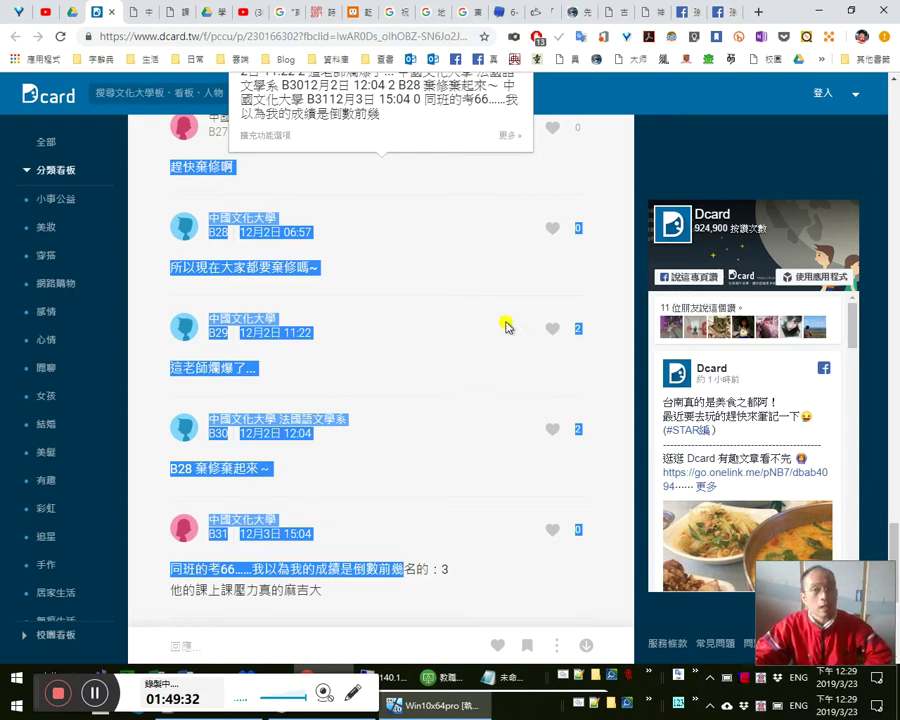
pyautogui.click(453, 369)
pyautogui.scroll(3, 484, 356)
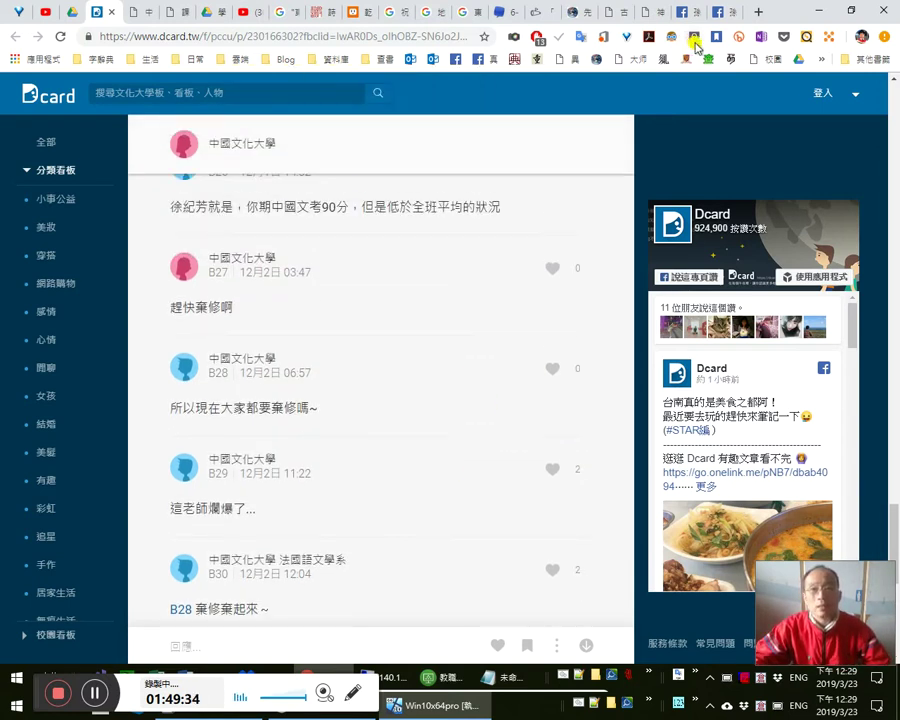
pyautogui.moveTo(223, 243); pyautogui.dragTo(270, 373)
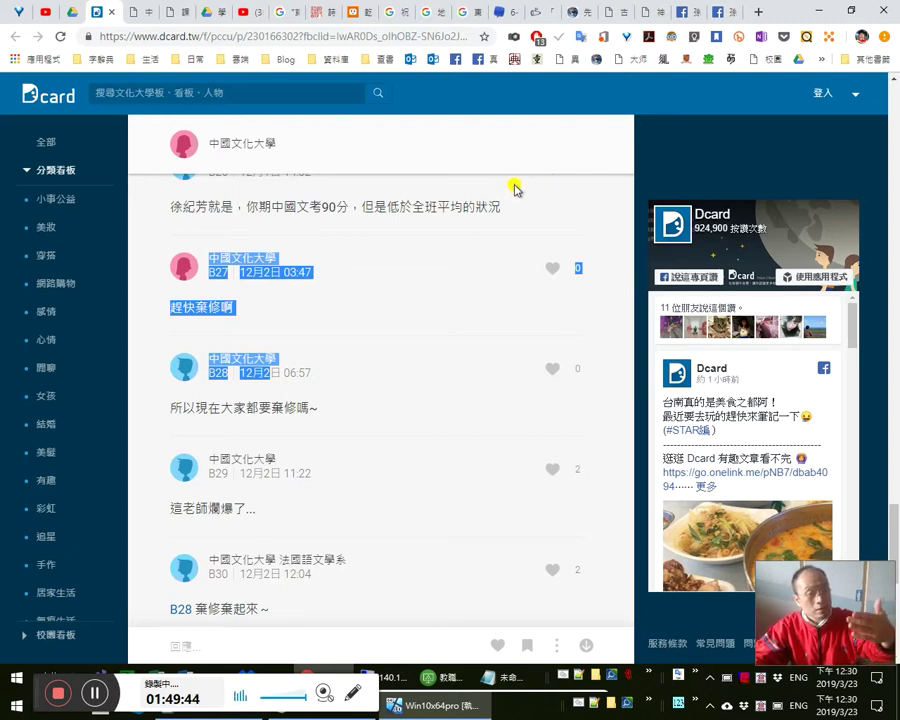
pyautogui.click(728, 12)
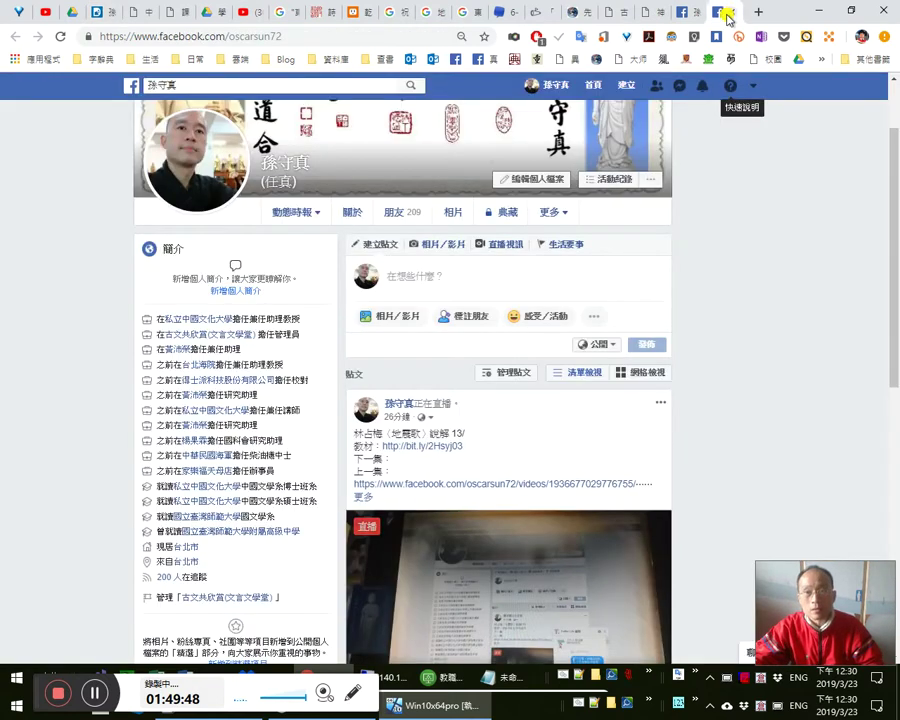
# - Scroll the 耿耿於懷 note and view the comment's email screenshot enlarged, then close it
pyautogui.click(692, 17)
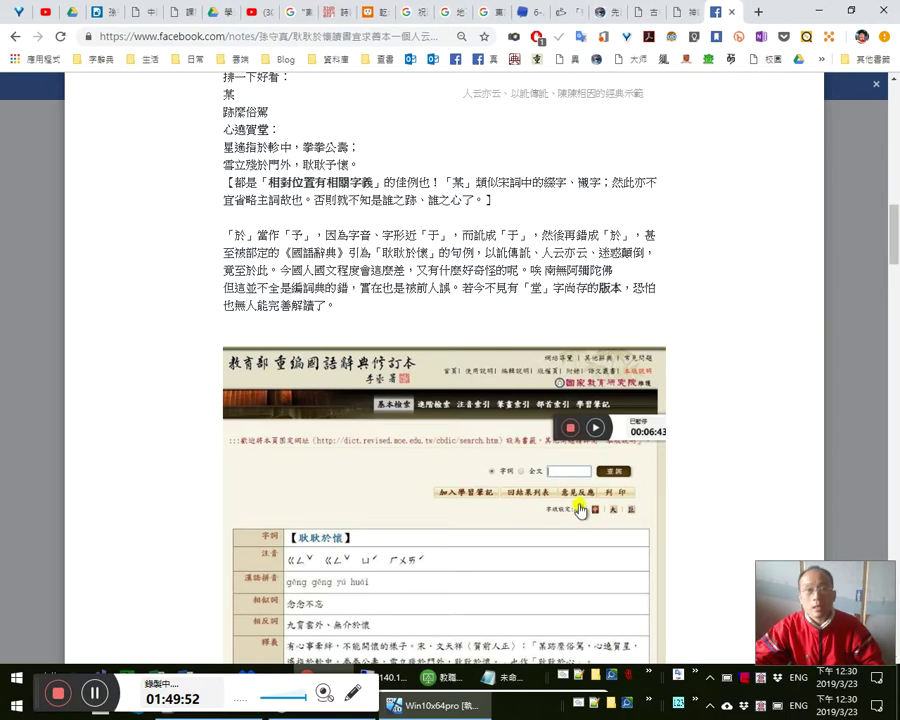
pyautogui.scroll(-6, 597, 505)
pyautogui.scroll(-20, 597, 503)
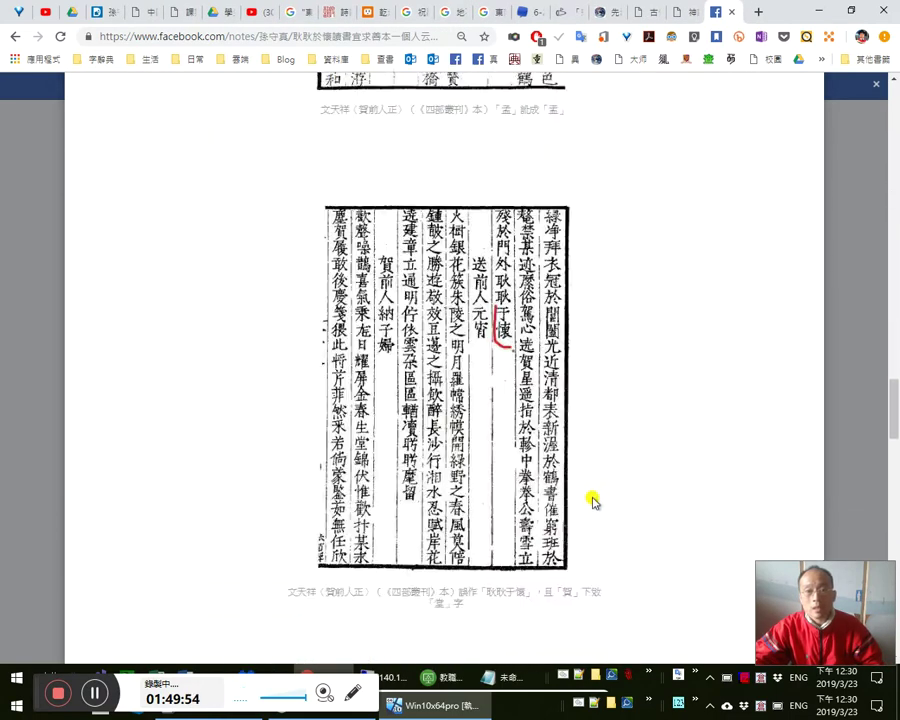
pyautogui.scroll(-15, 587, 498)
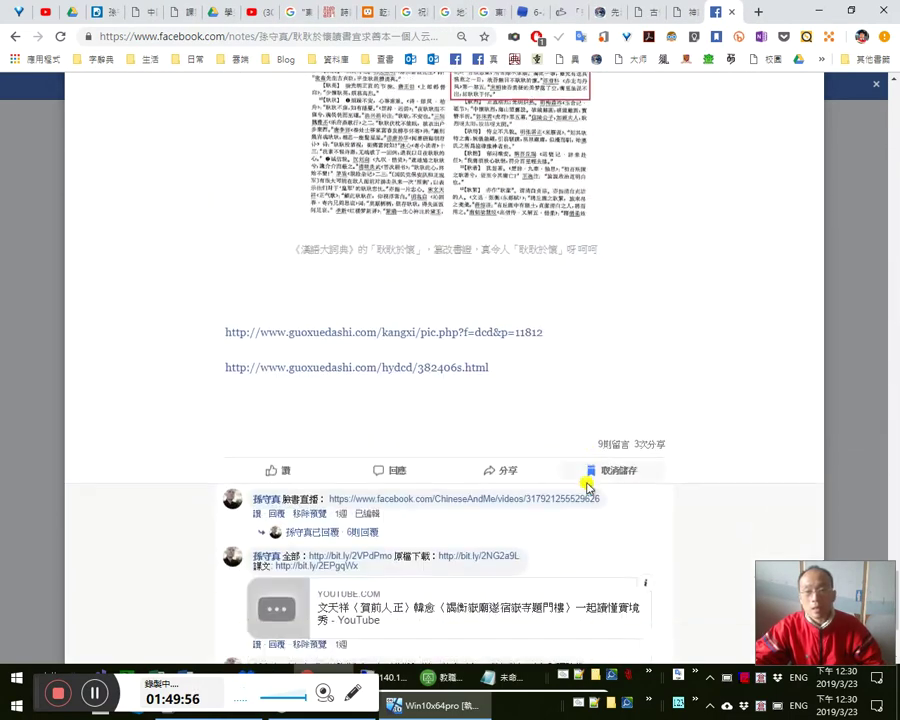
pyautogui.click(352, 514)
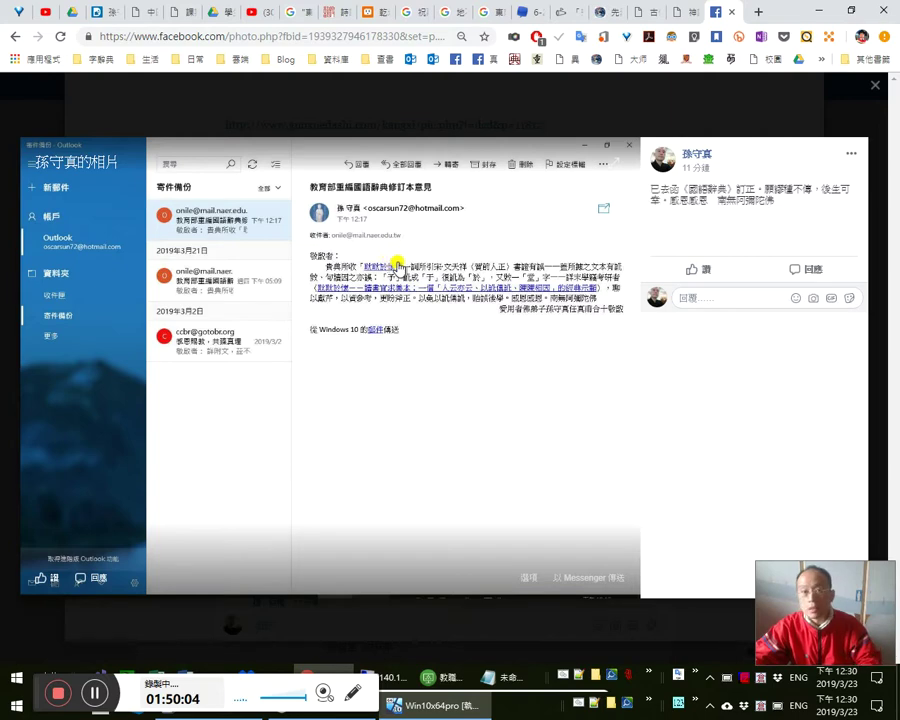
pyautogui.press('Escape')
# - Scroll to the dictionary image and enlarge the 《漢語大詞典》 page scan
pyautogui.scroll(10, 412, 366)
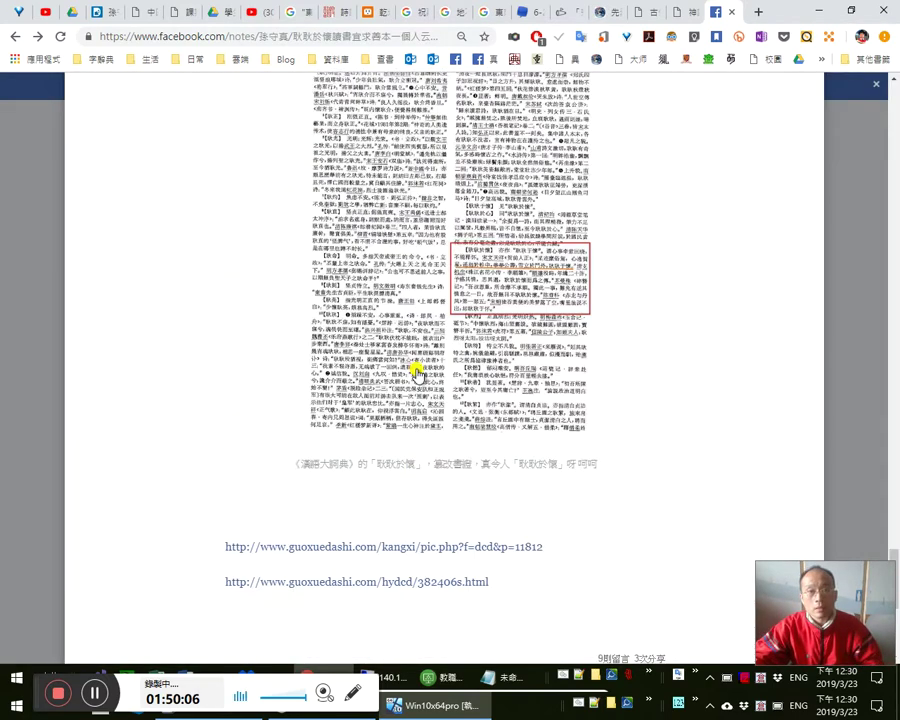
pyautogui.scroll(3, 422, 377)
pyautogui.scroll(-5, 400, 370)
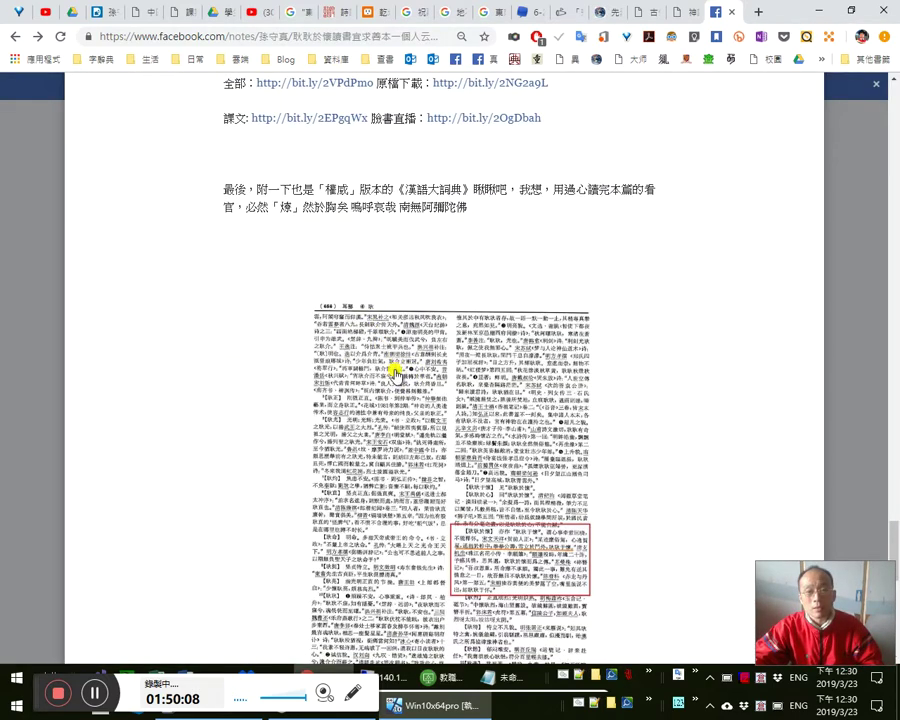
pyautogui.scroll(-3, 400, 372)
pyautogui.scroll(-2, 390, 372)
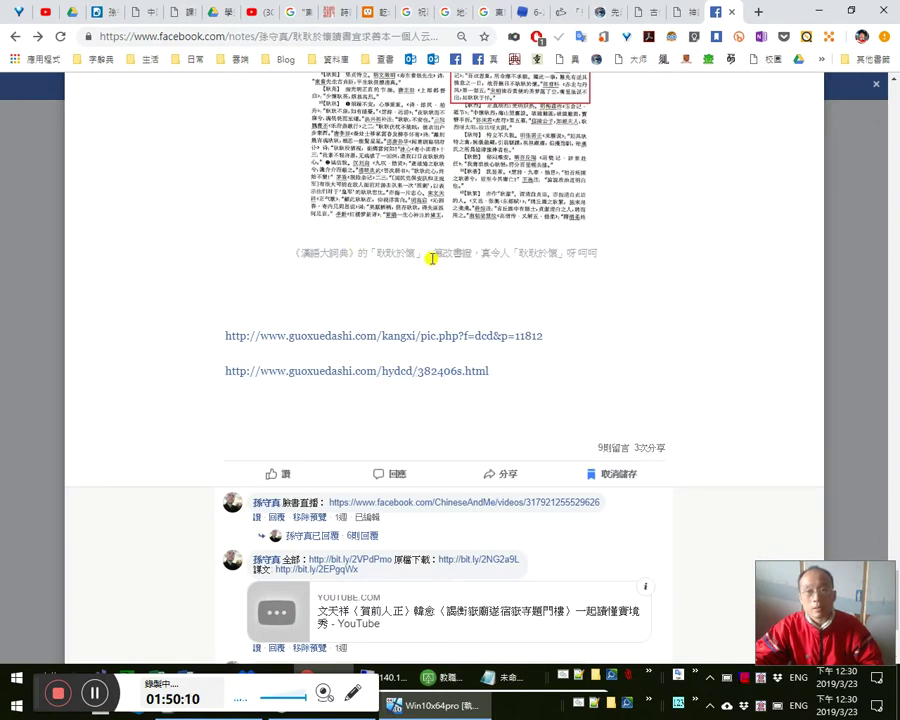
pyautogui.moveTo(435, 248); pyautogui.dragTo(490, 249)
pyautogui.click(530, 236)
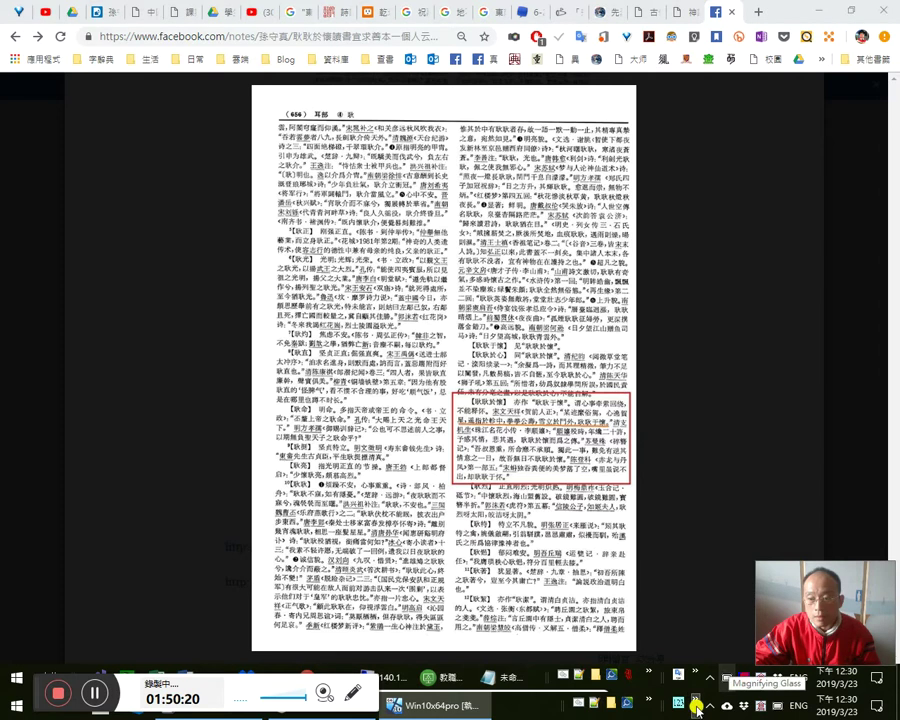
# - From the Start menu's PortableApps tile, launch Virtual Magnifying Glass
pyautogui.click(14, 710)
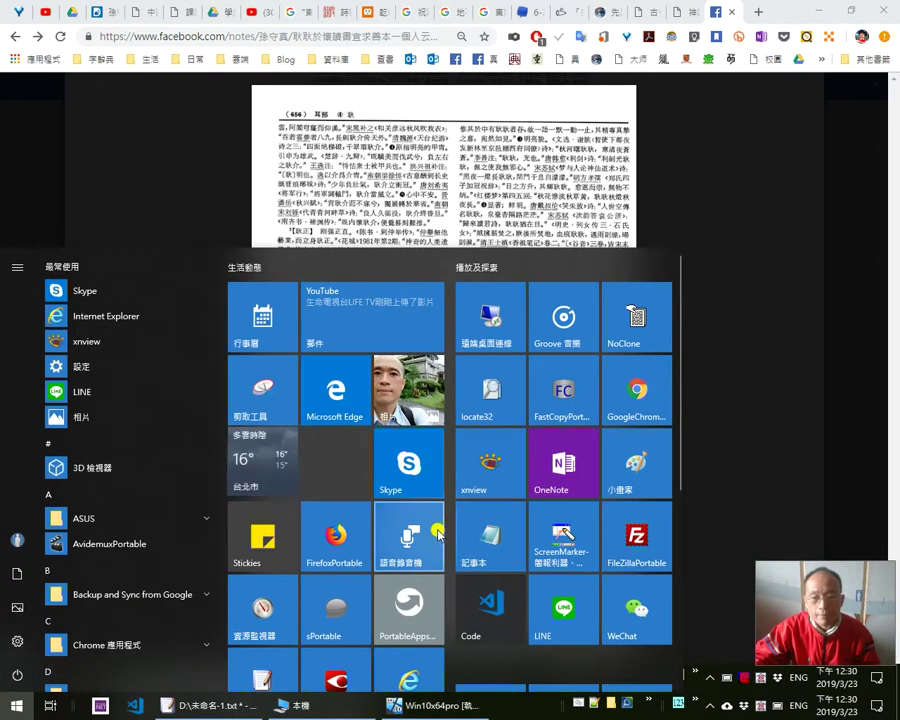
pyautogui.click(410, 603)
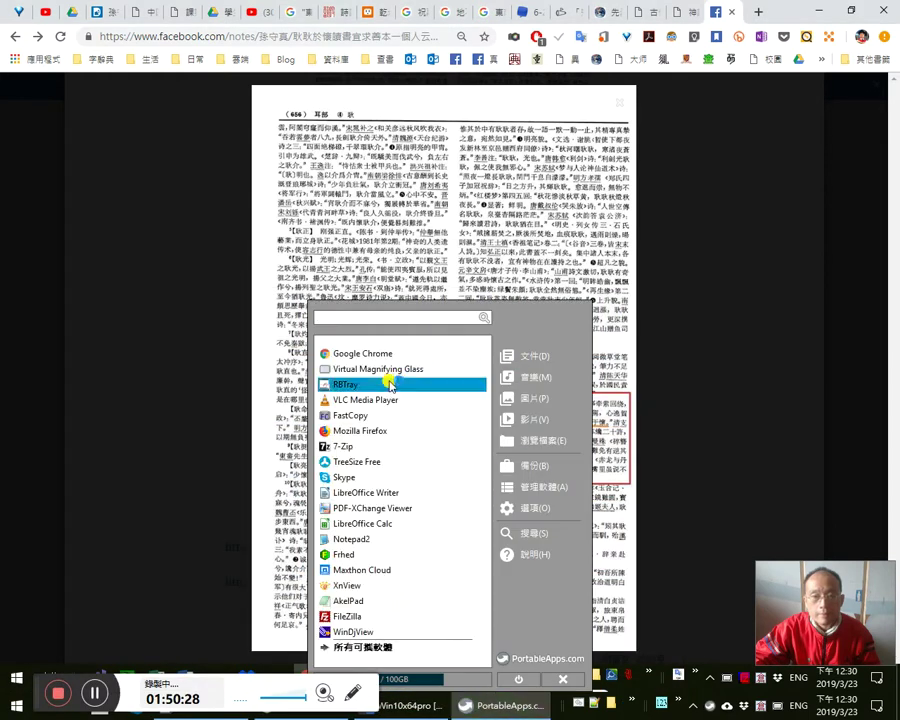
pyautogui.click(390, 370)
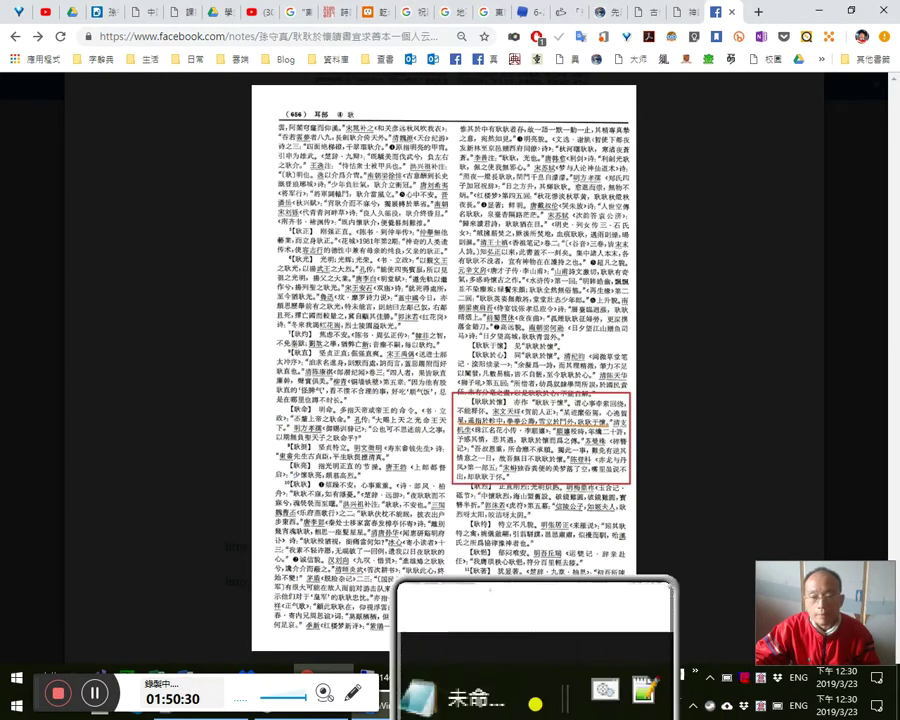
# - Install the FileZilla Client 3.41.2 and Notepad++ 7.6.4 updates, then re-enlarge the dictionary scan
pyautogui.click(572, 646)
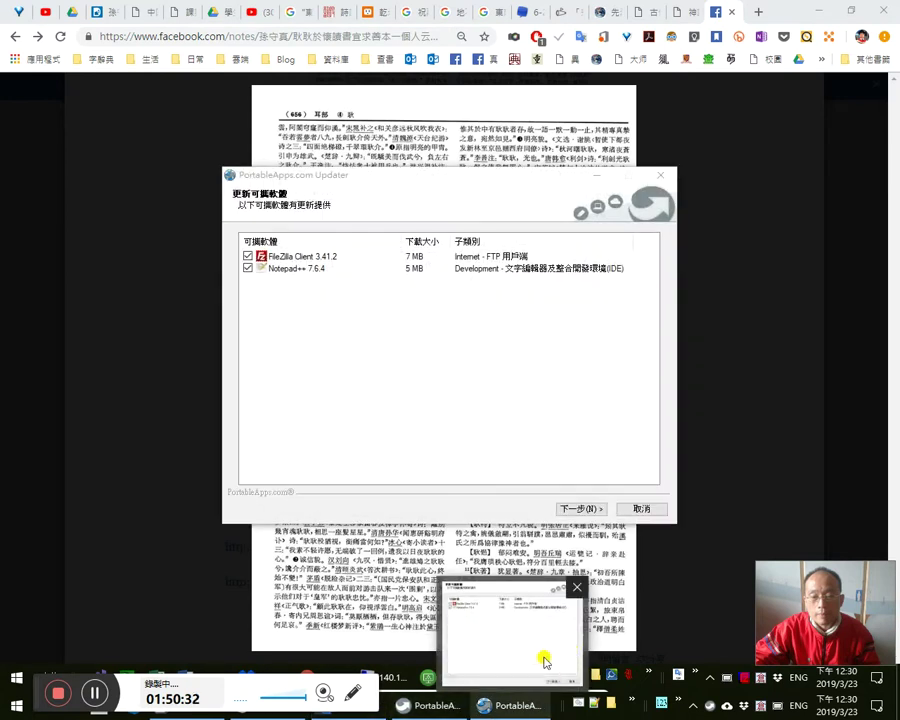
pyautogui.click(559, 318)
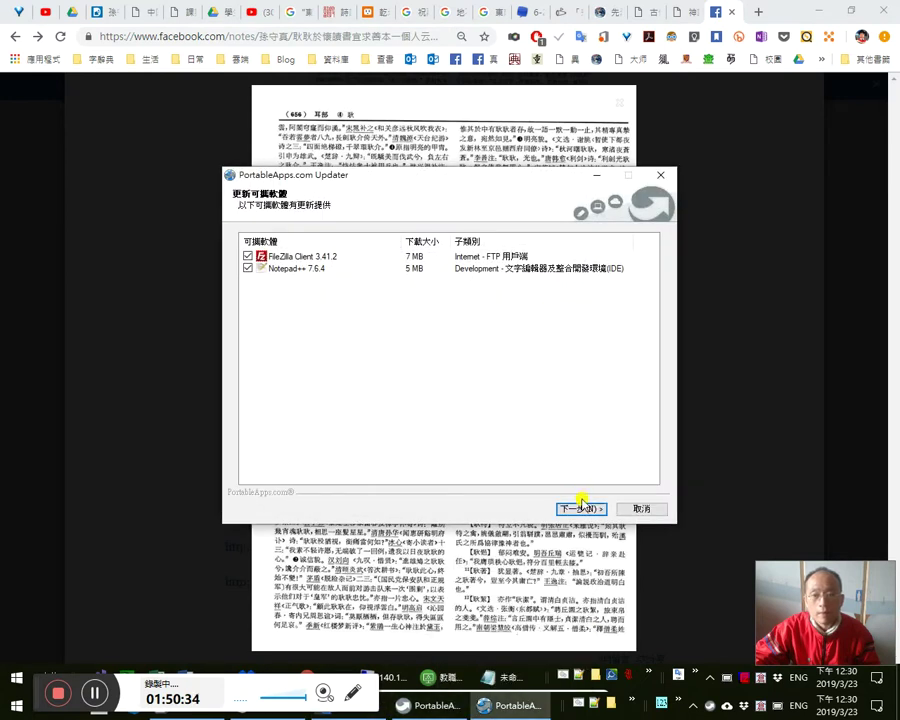
pyautogui.click(579, 506)
pyautogui.click(701, 442)
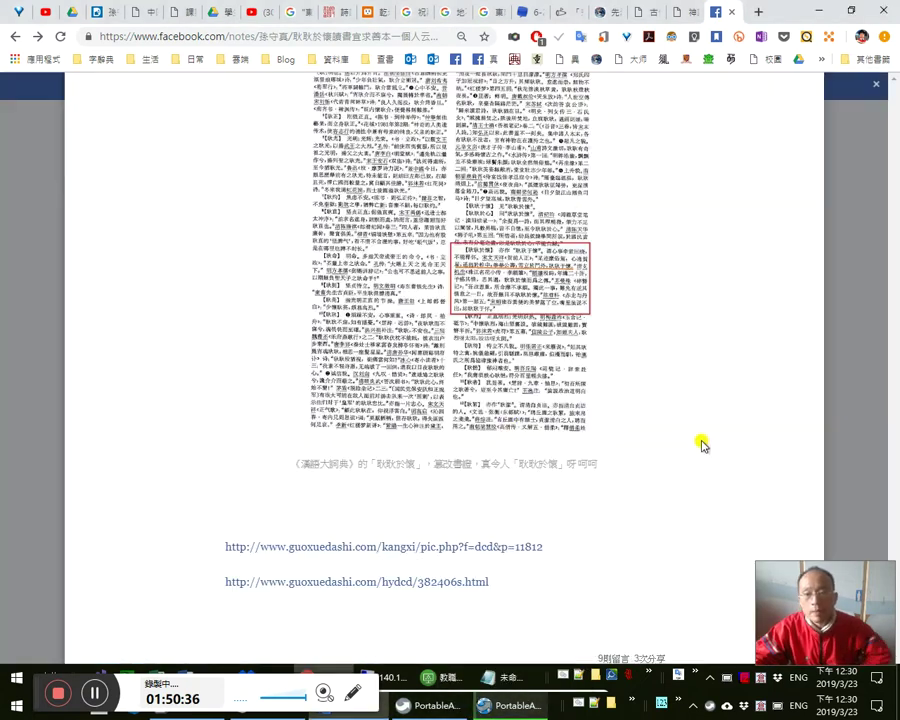
pyautogui.click(520, 298)
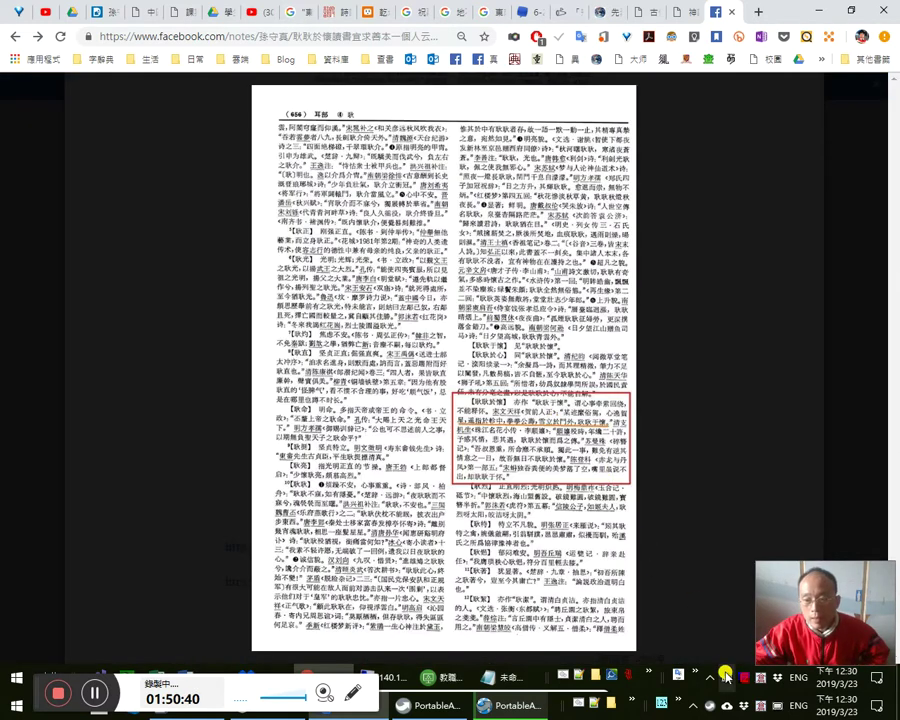
# - Change Virtual Magnifying Glass's Control+Alt hot key letter from m to q in its configuration dialog
pyautogui.rightClick(727, 678)
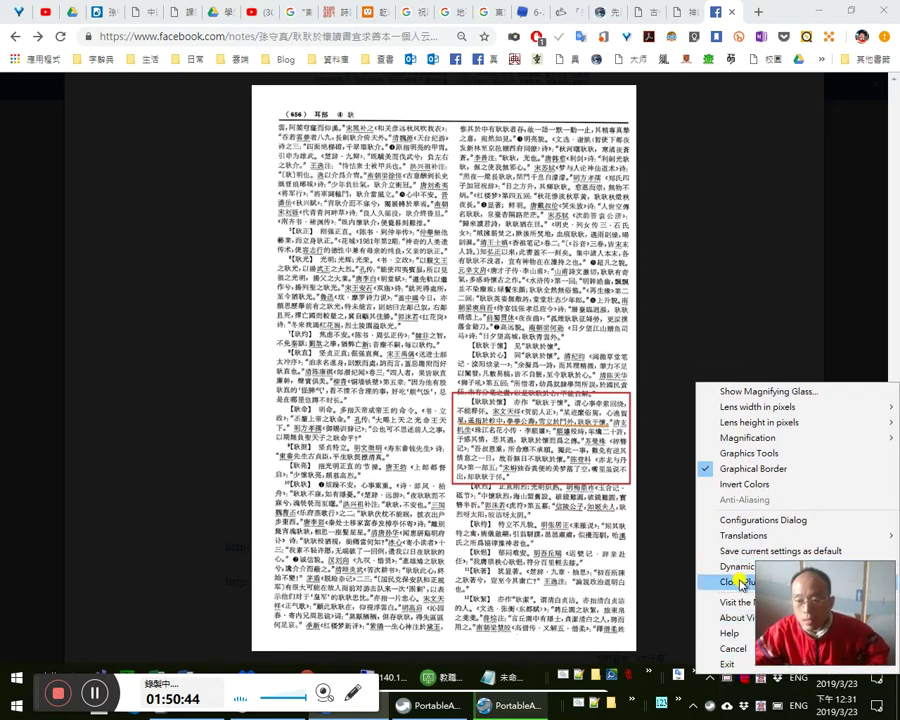
pyautogui.click(742, 521)
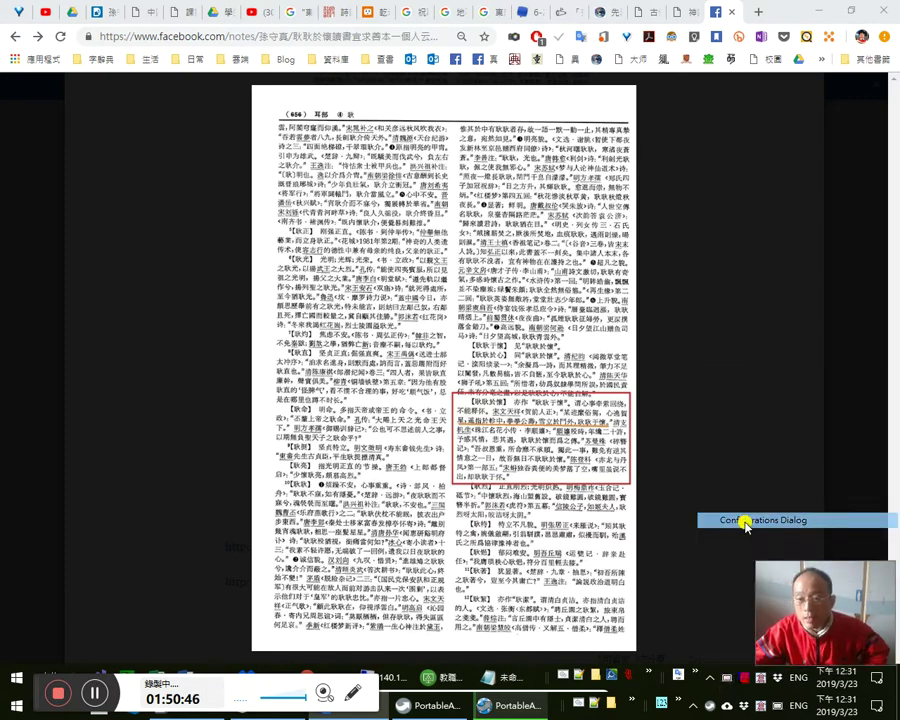
pyautogui.press('Escape')
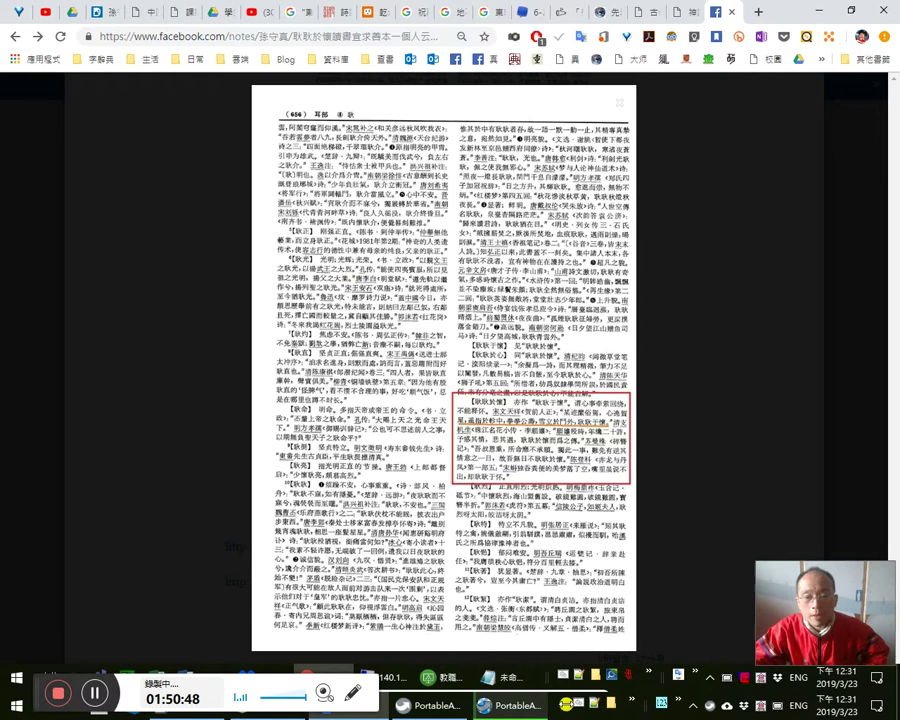
pyautogui.hotkey('alt', 'Tab')
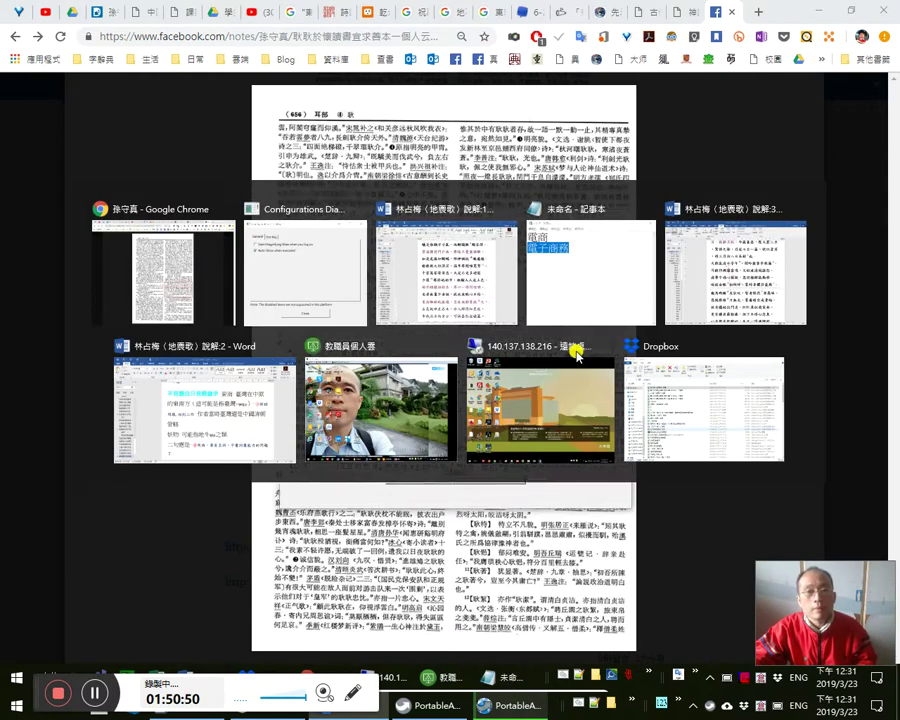
pyautogui.click(363, 253)
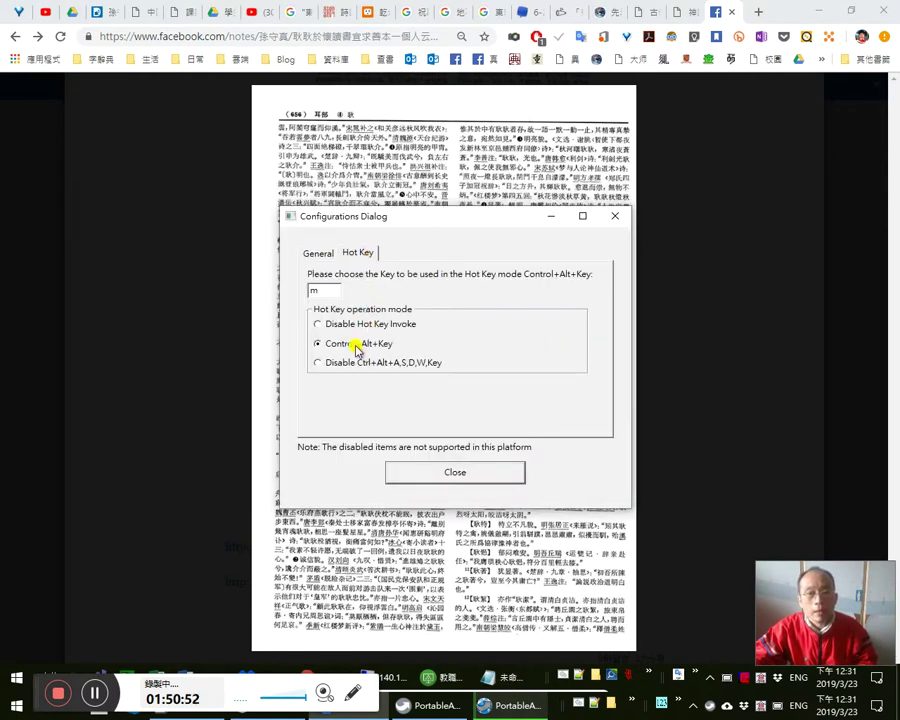
pyautogui.doubleClick(326, 290)
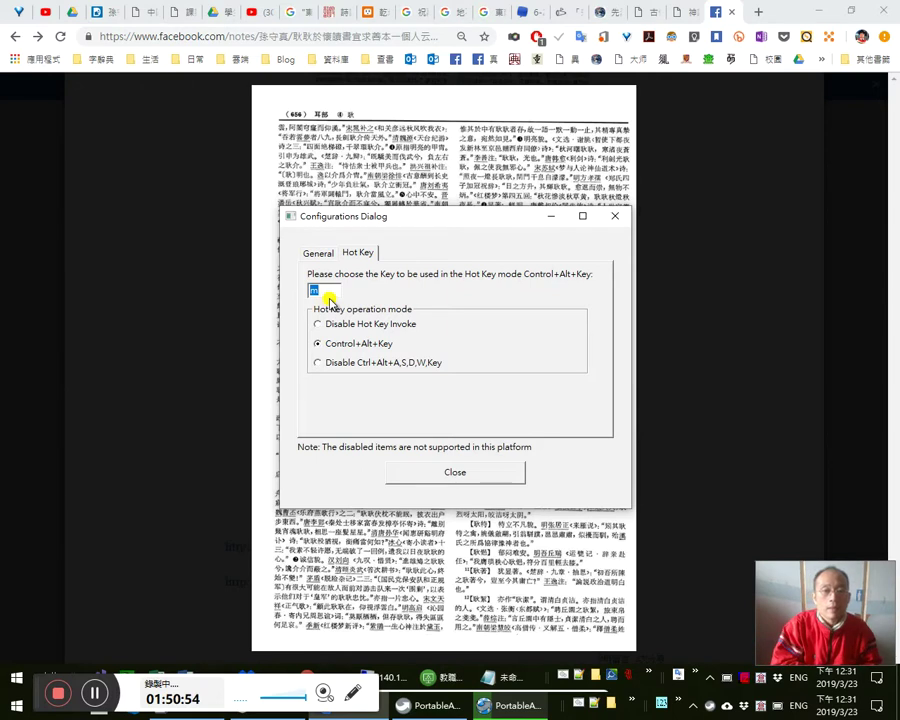
pyautogui.write('q')
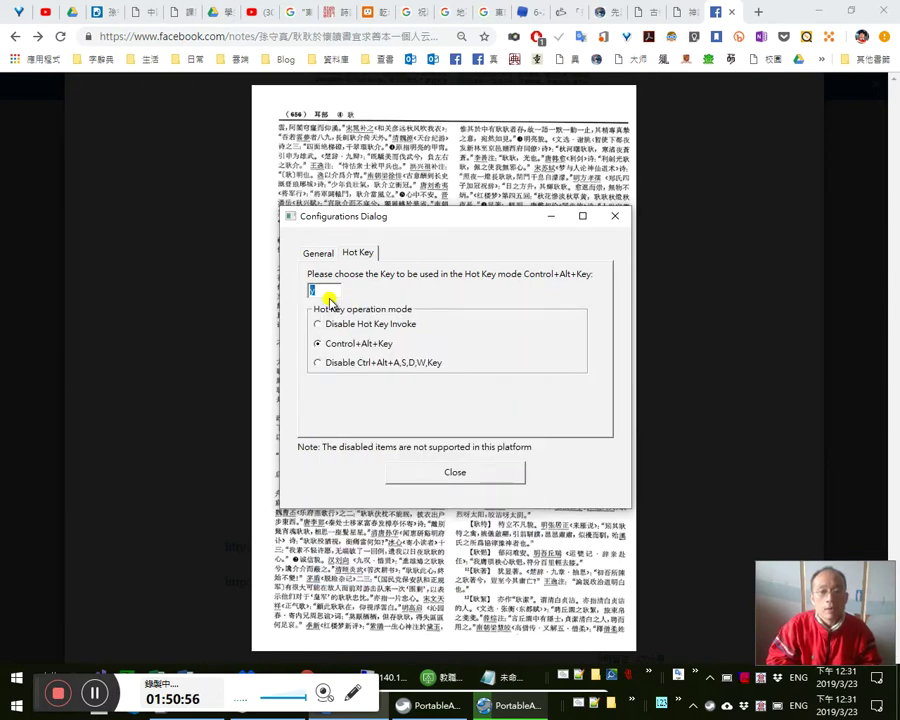
pyautogui.click(453, 471)
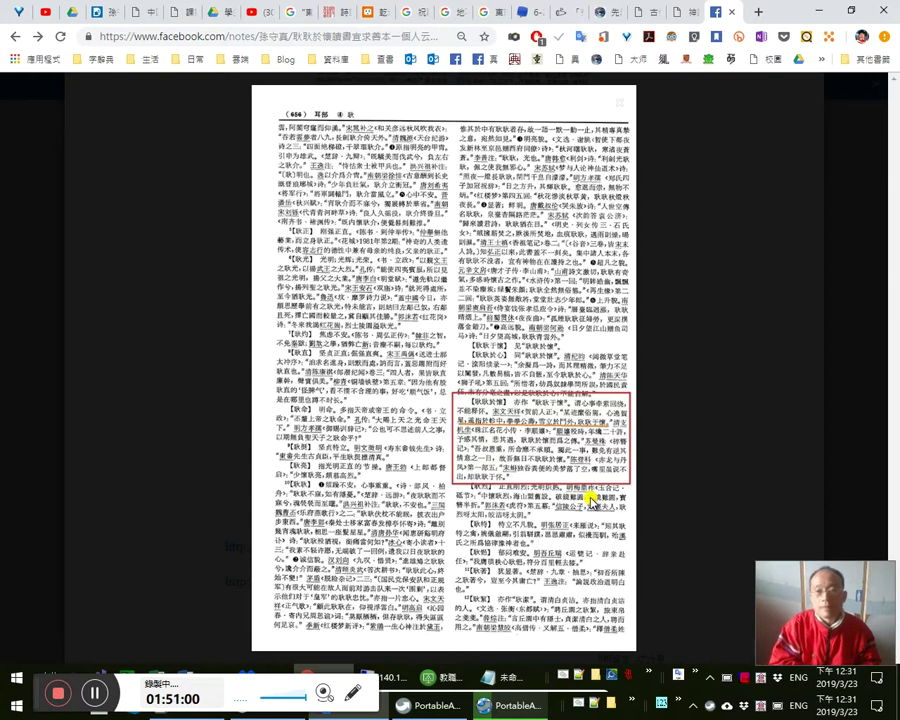
# - Magnify the red-boxed 耿耿於懷 entry with the q hot key, then hide the lens and scroll on
pyautogui.press('q')
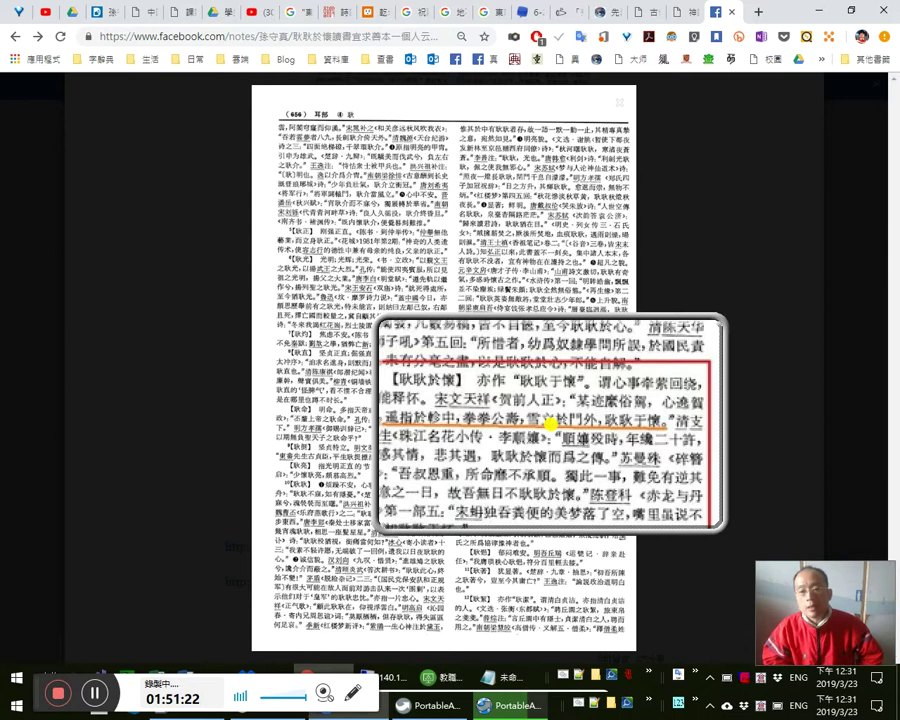
pyautogui.press('super+Escape')
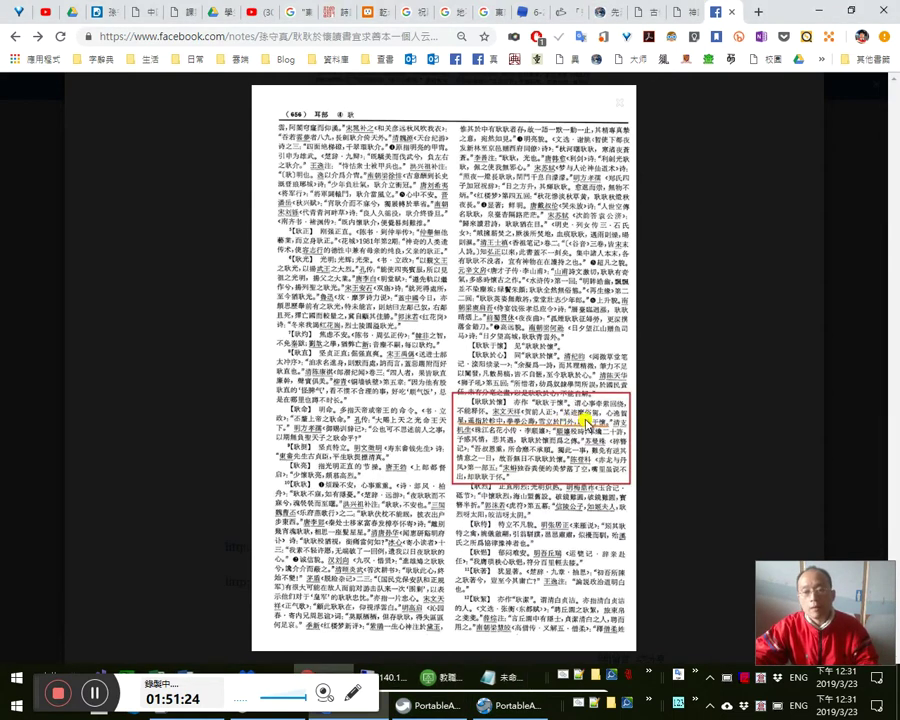
pyautogui.scroll(-5, 565, 400)
# - Open the note for editing and place the cursor after 南無阿彌陀佛 above the image
pyautogui.scroll(-1, 607, 380)
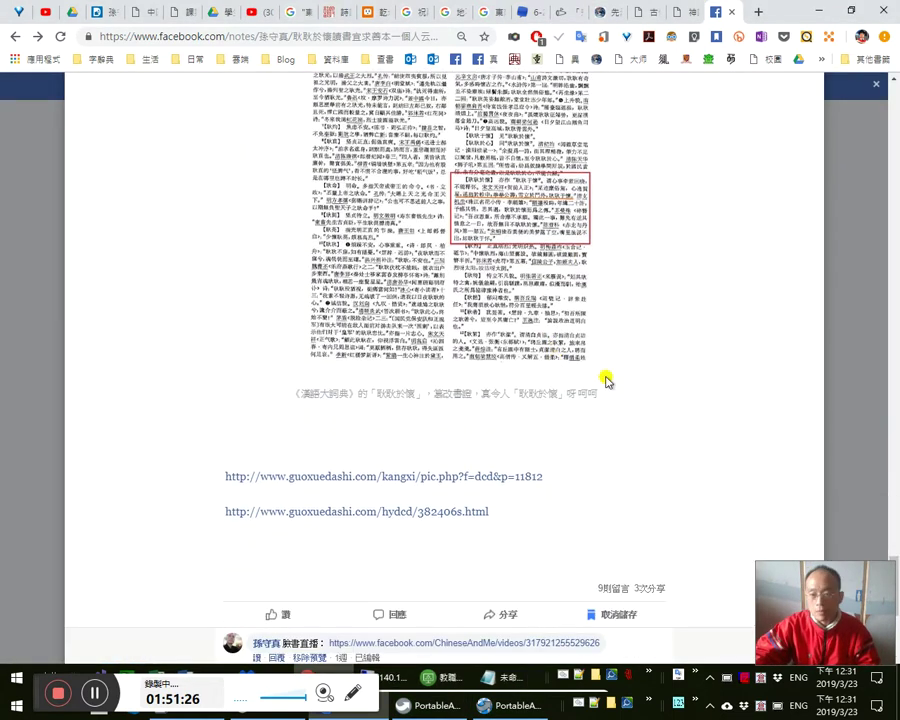
pyautogui.scroll(10, 607, 380)
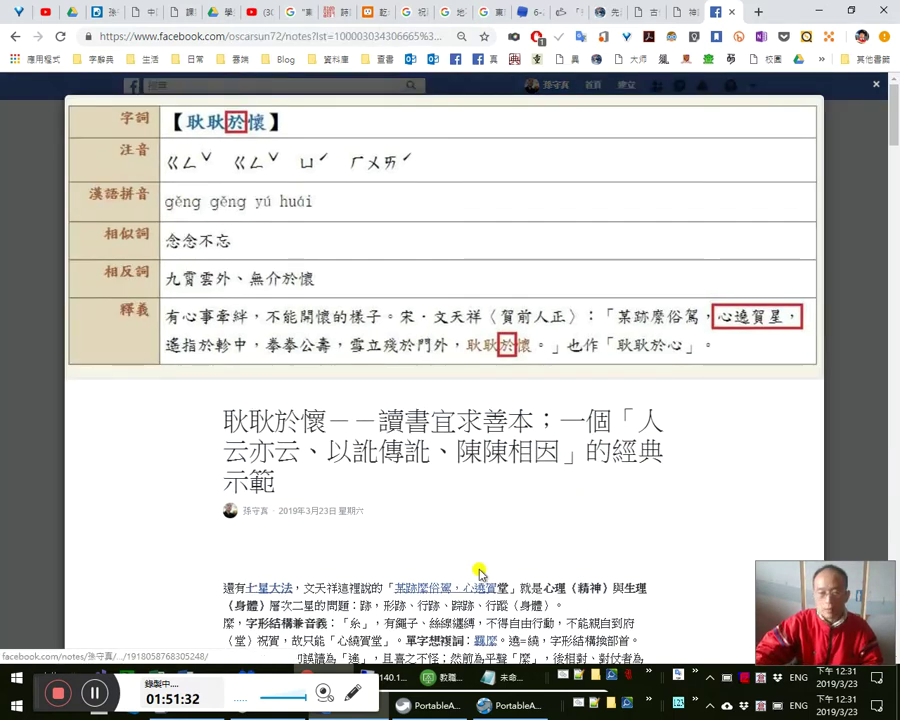
pyautogui.scroll(-10, 490, 560)
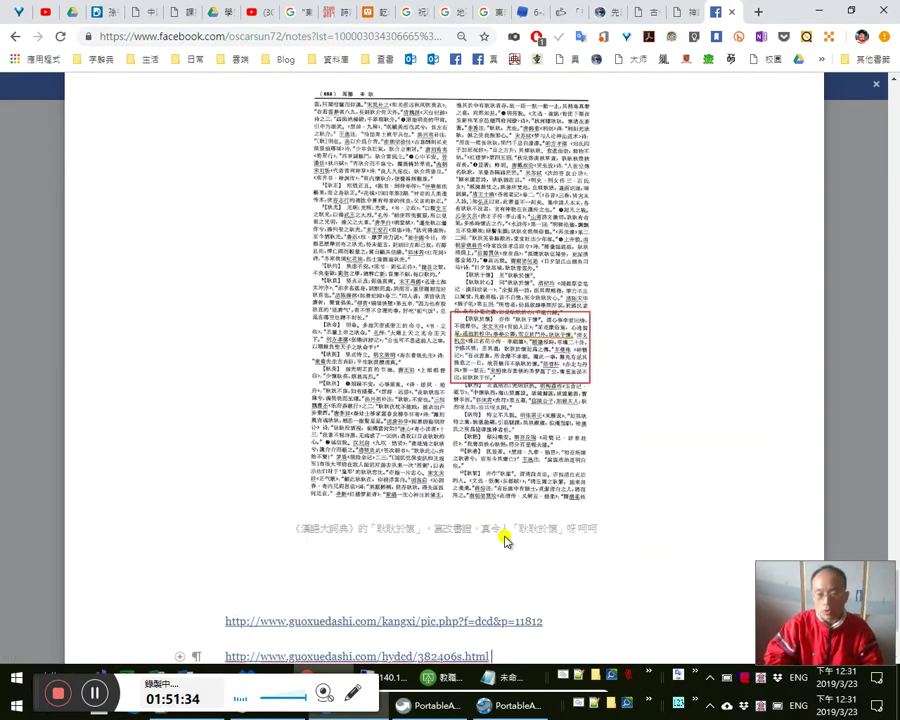
pyautogui.click(494, 527)
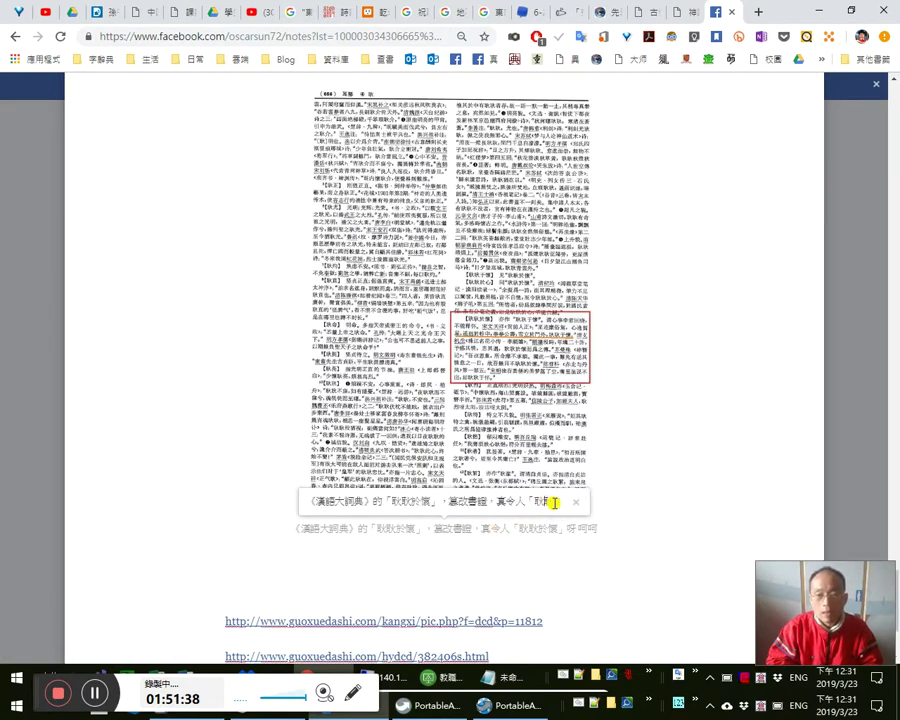
pyautogui.scroll(4, 550, 440)
pyautogui.click(606, 363)
# - Start a new line after 南無阿彌陀佛 holding empty 「」 brackets
pyautogui.click(573, 357)
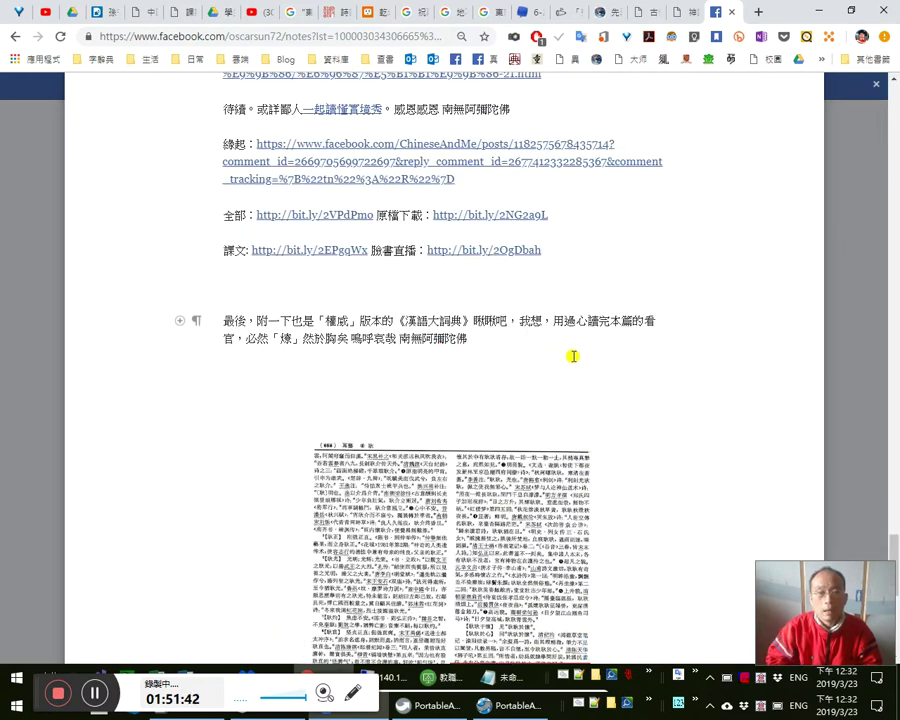
pyautogui.press('Return')
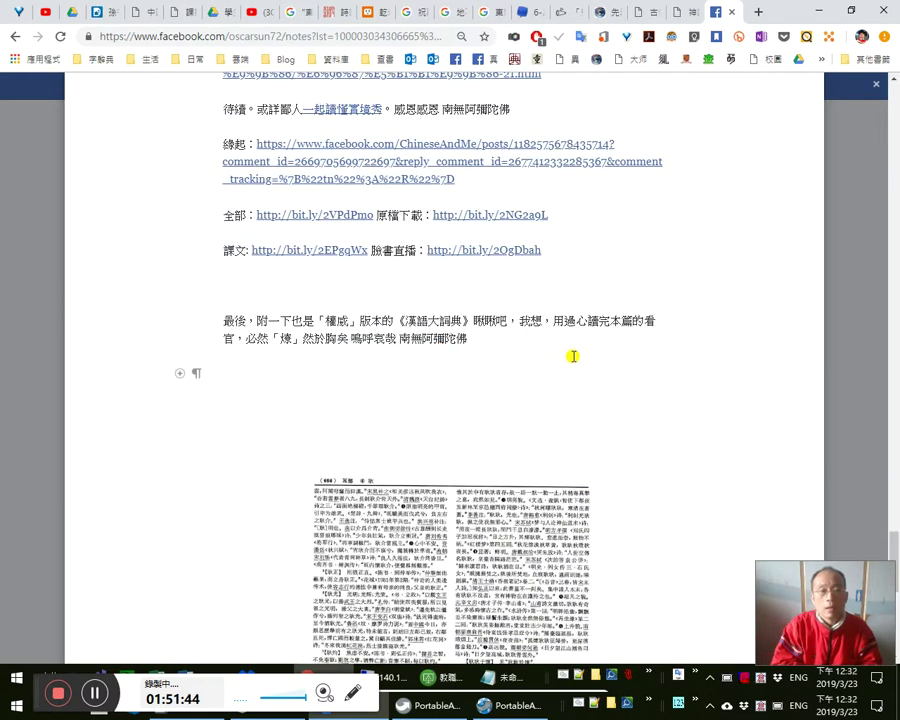
pyautogui.write('「」')
pyautogui.press('Left')
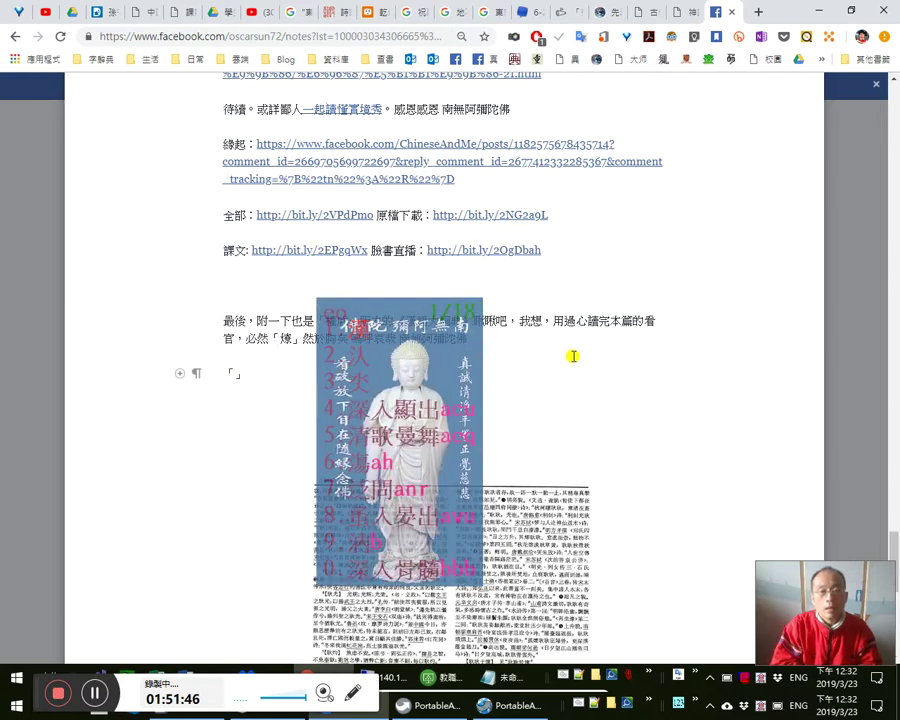
pyautogui.click(573, 357)
pyautogui.press('Delete')
pyautogui.hotkey('shift', 'Return')
# - Type that the dictionary's editors, finding 對偶不諧, took it upon themselves to drop the 「殘」 character
pyautogui.write('《erk')
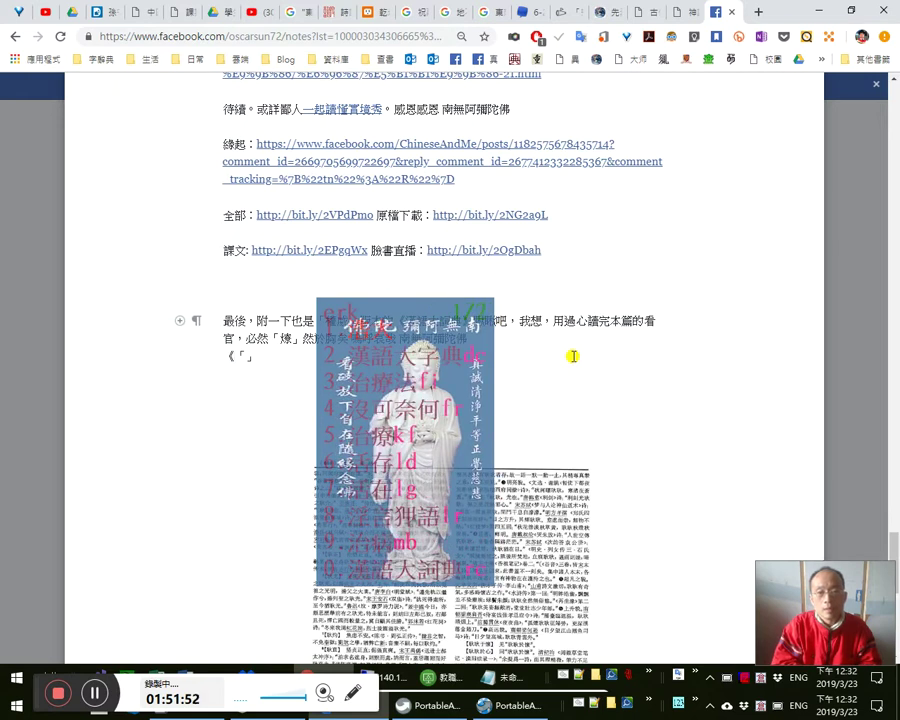
pyautogui.write('0》的yhj')
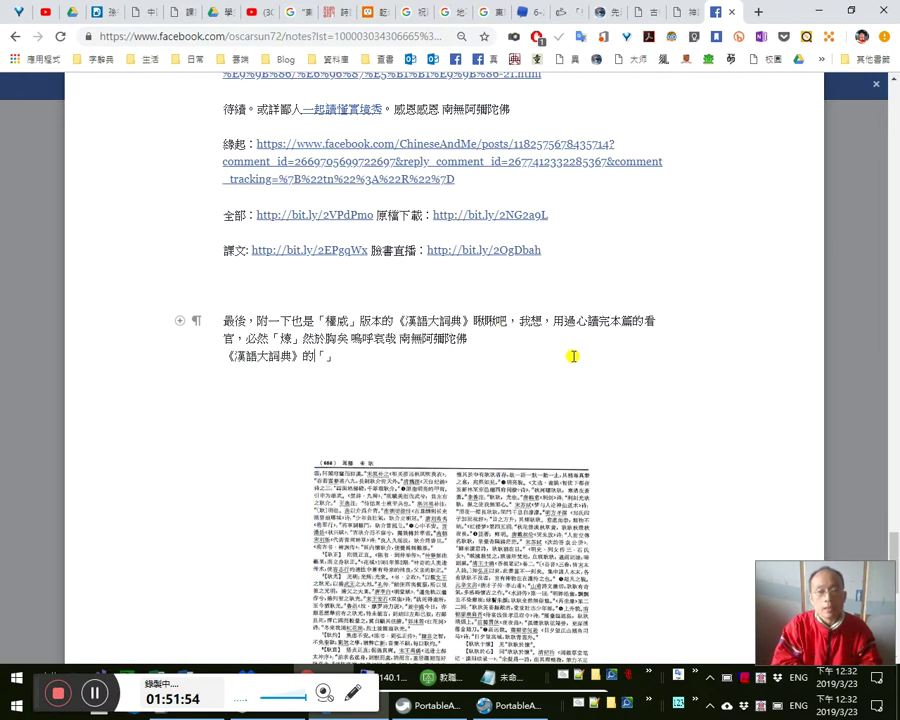
pyautogui.press('BackSpace')
pyautogui.press('BackSpace')
pyautogui.press('BackSpace')
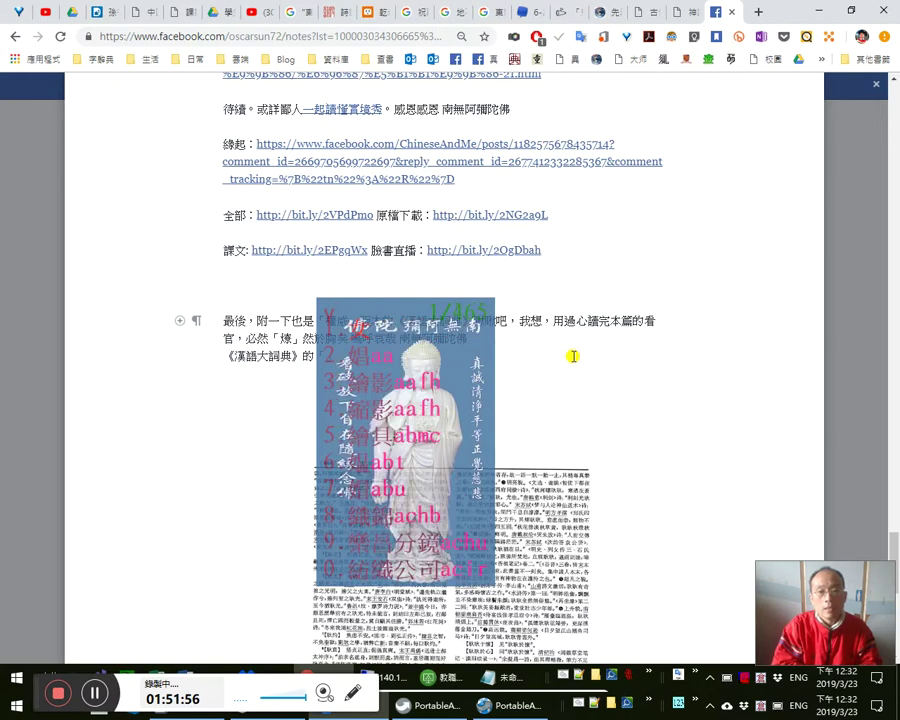
pyautogui.write('ybjk')
pyautogui.press('space')
pyautogui.write('dk')
pyautogui.press('space')
pyautogui.write('gem')
pyautogui.press('space')
pyautogui.write('發現了「」')
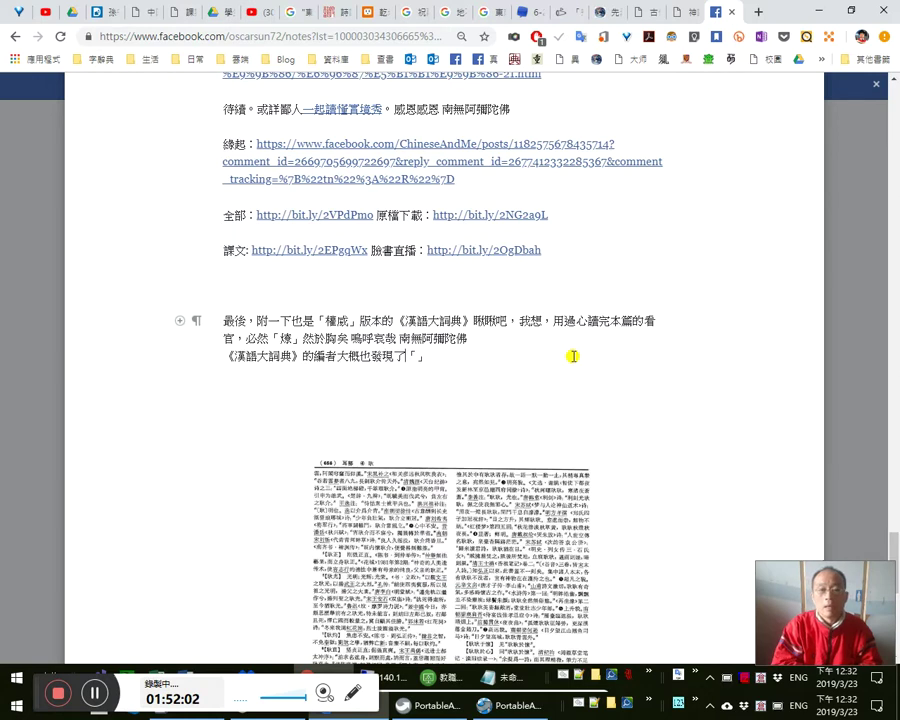
pyautogui.write('dio4')
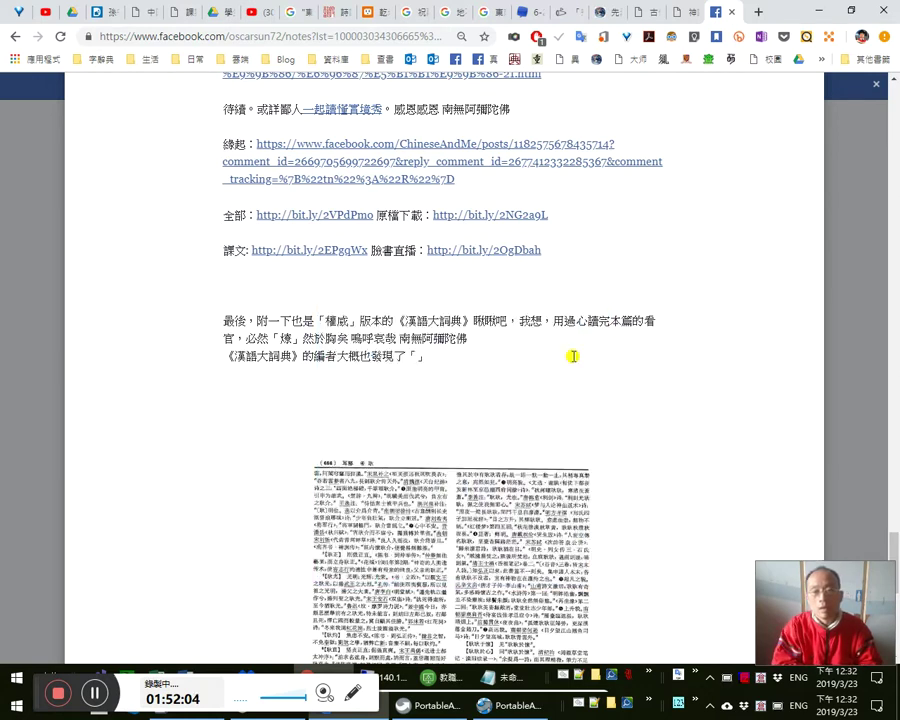
pyautogui.write('四')
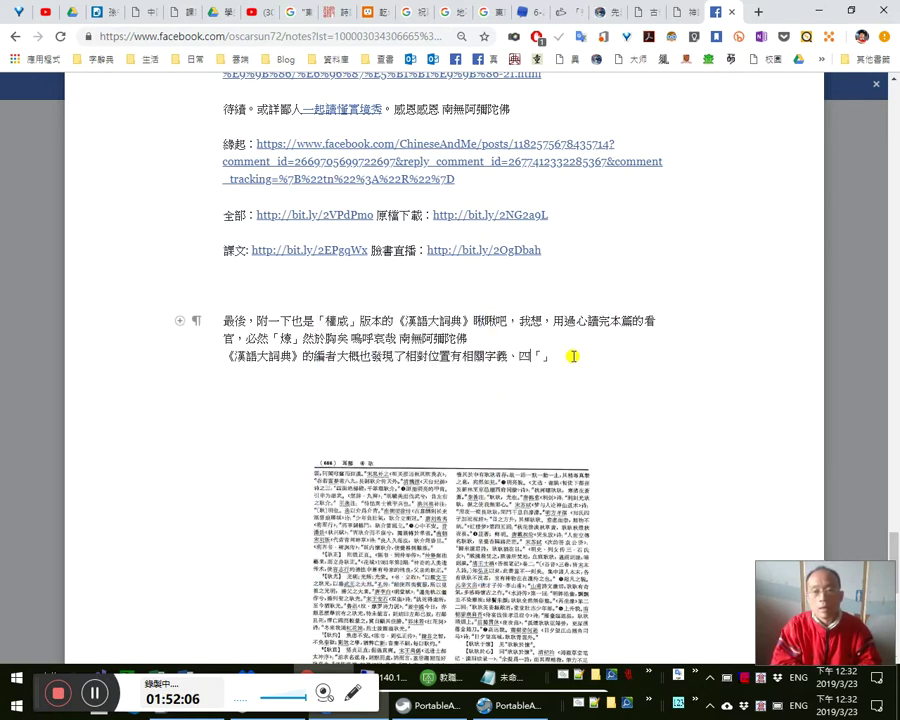
pyautogui.press('BackSpace')
pyautogui.write('i')
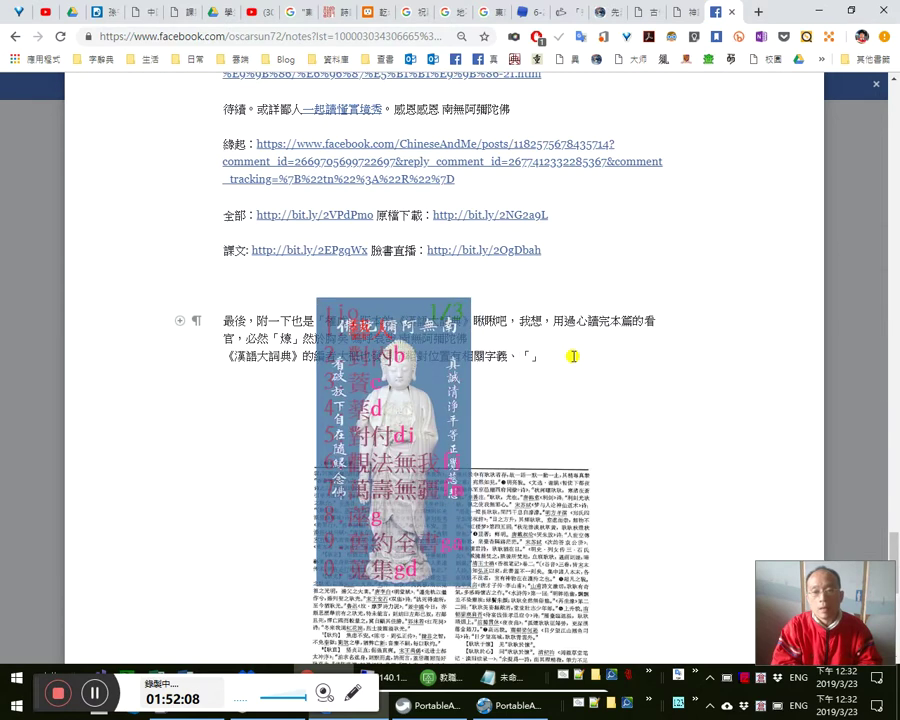
pyautogui.write('w')
pyautogui.write('對偶不')
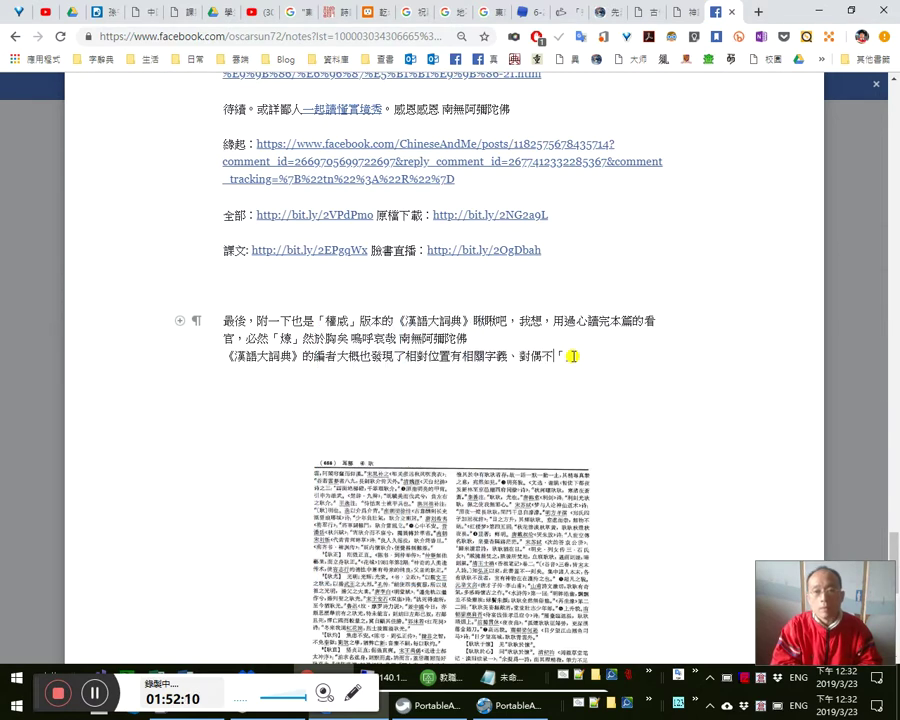
pyautogui.write('諧故')
pyautogui.press('BackSpace')
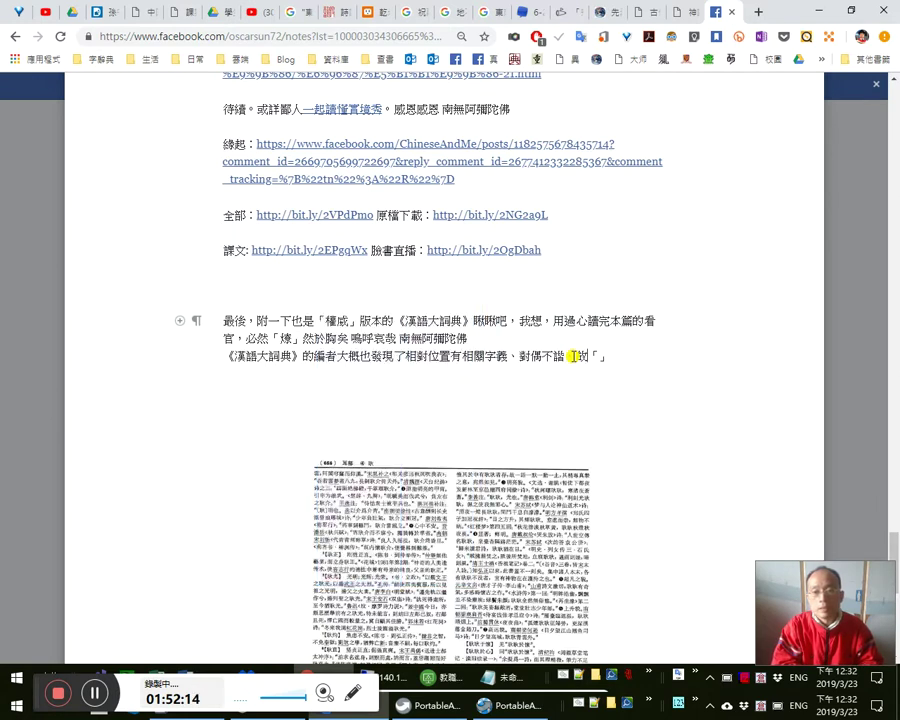
pyautogui.write('ambu')
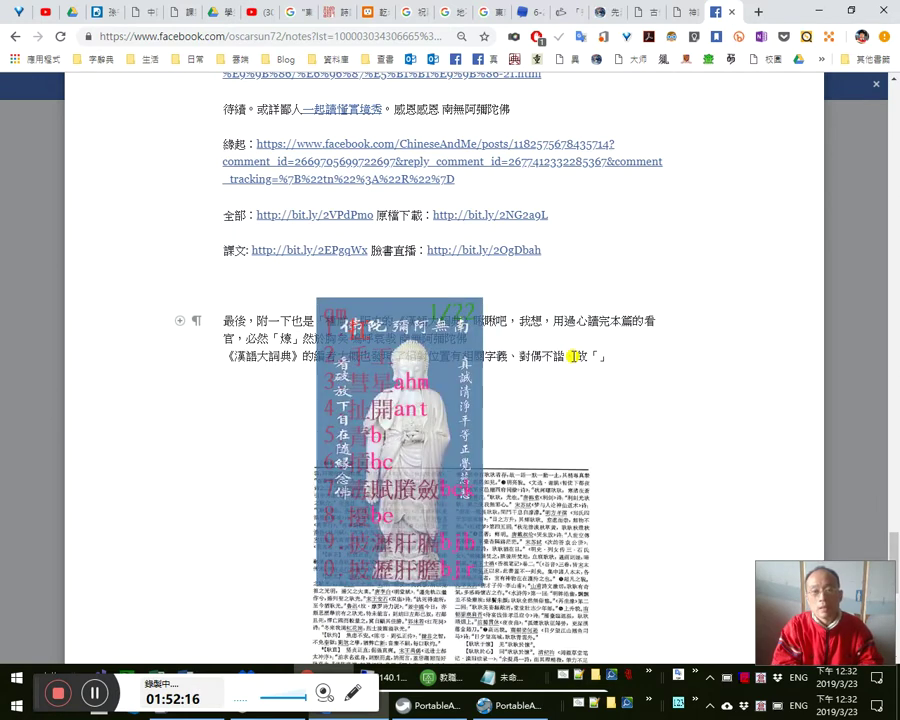
pyautogui.press('space')
pyautogui.write('腸')
pyautogui.press('space')
pyautogui.write('字')
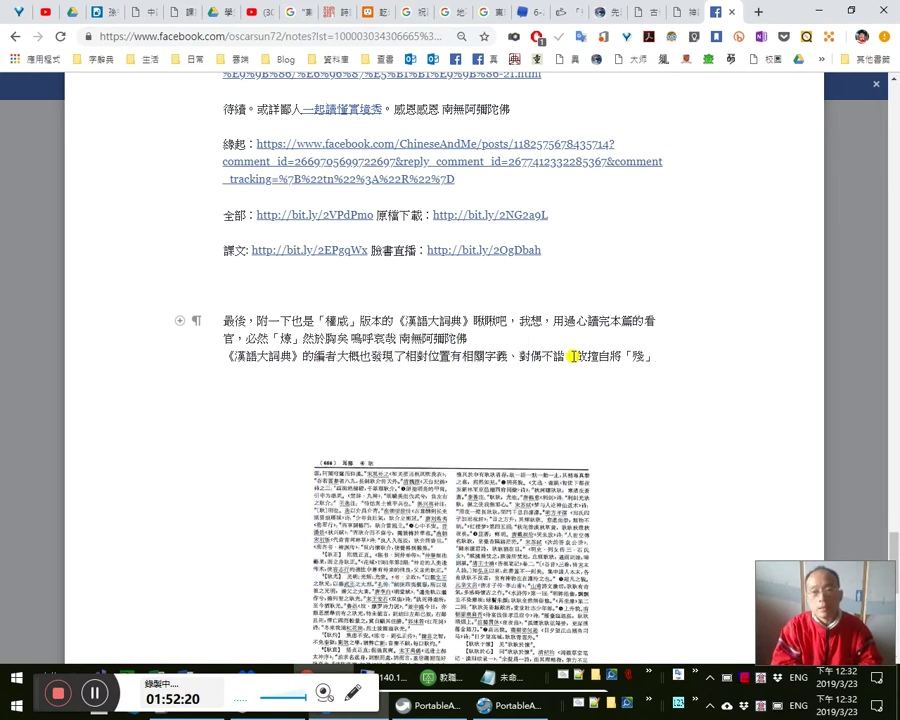
pyautogui.press('space')
pyautogui.write('彙')
pyautogui.press('space')
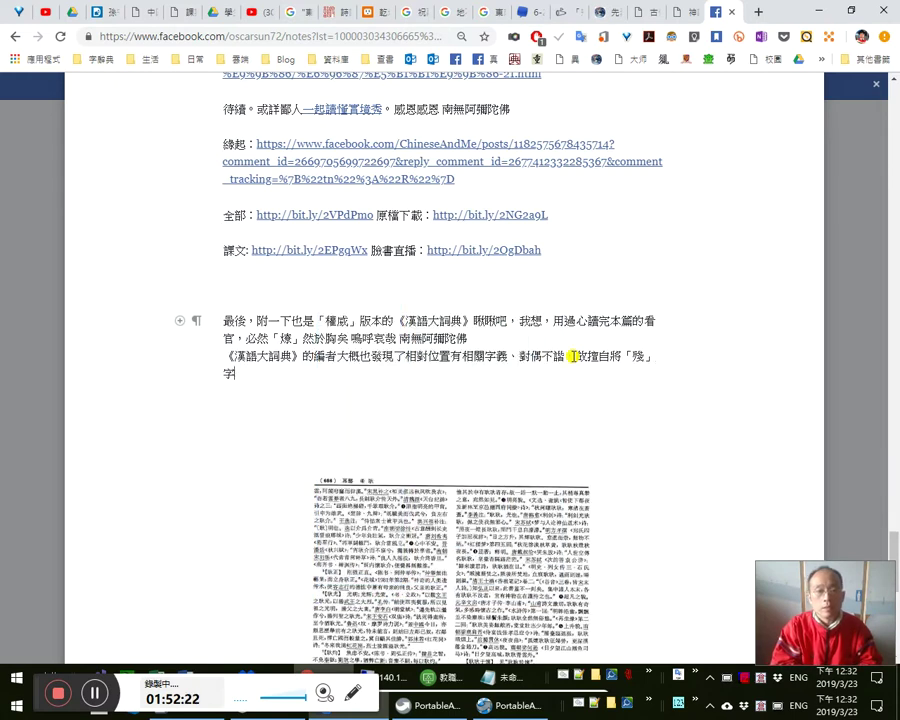
# - Continue the 春來 explanation, ending the paragraph with 是正月春節之日也，豈可刪去。
pyautogui.write('剛')
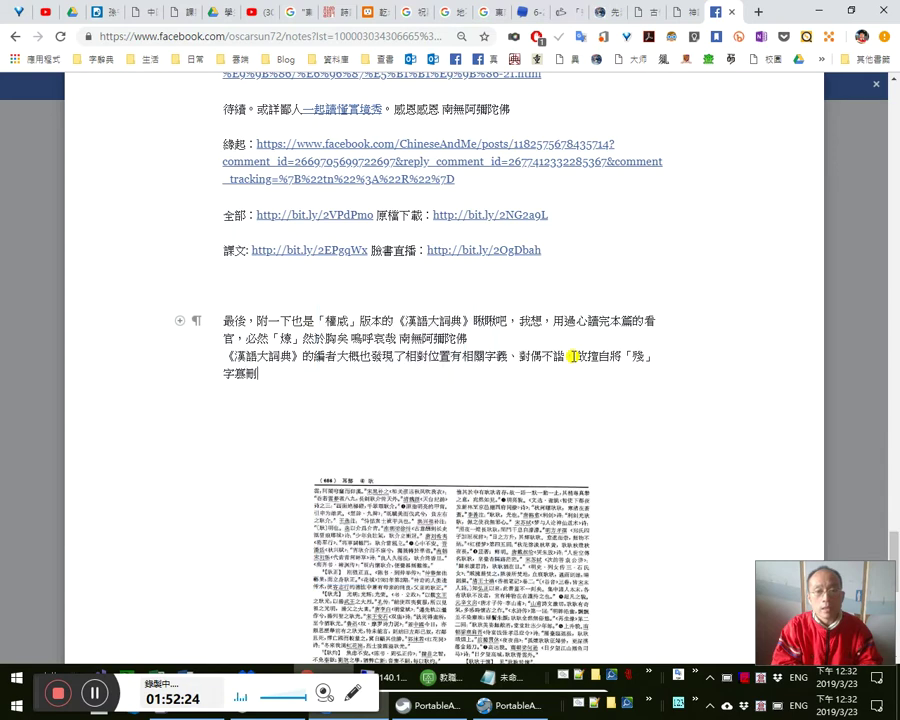
pyautogui.write('n')
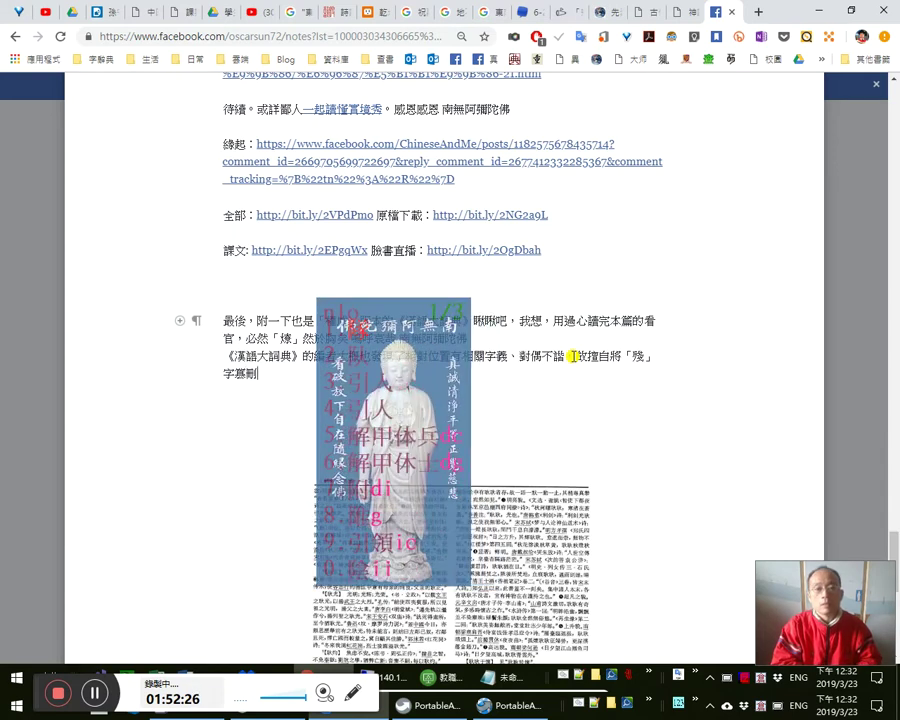
pyautogui.write('去了。然')
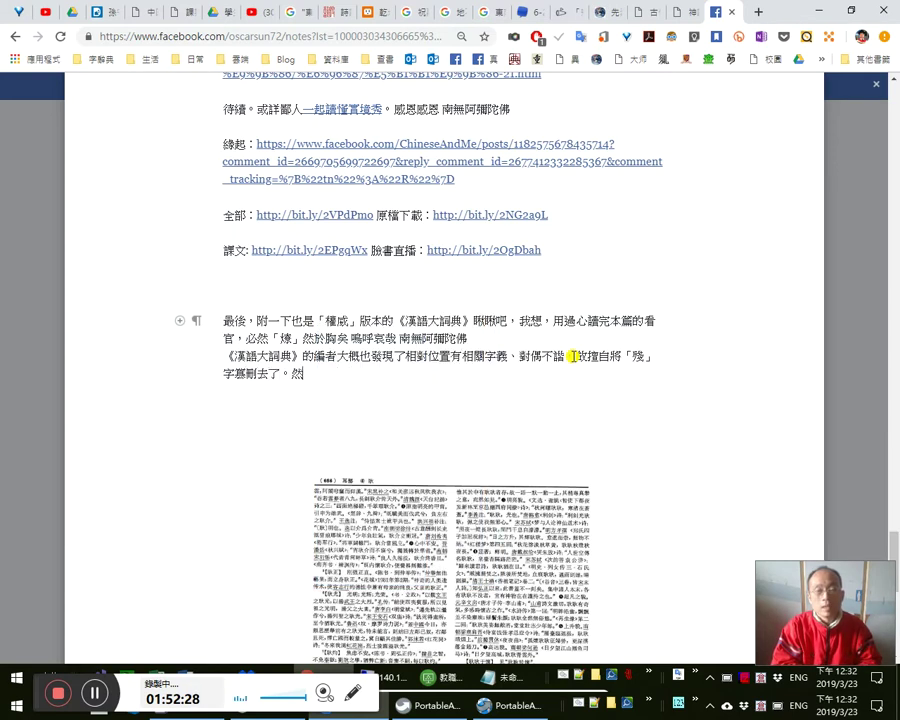
pyautogui.write('「')
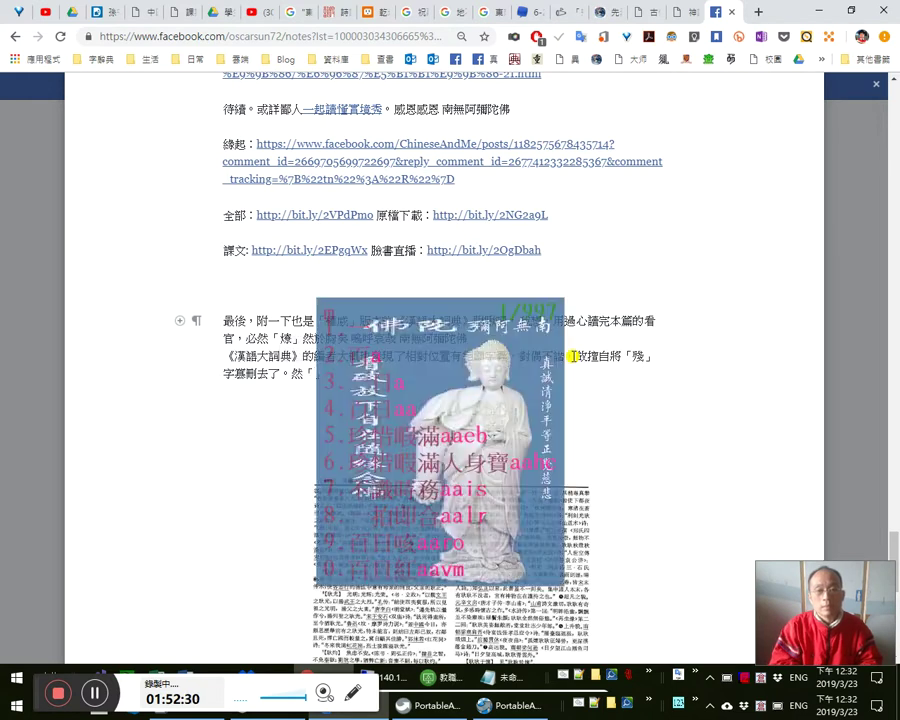
pyautogui.write('mnjhbm aoc')
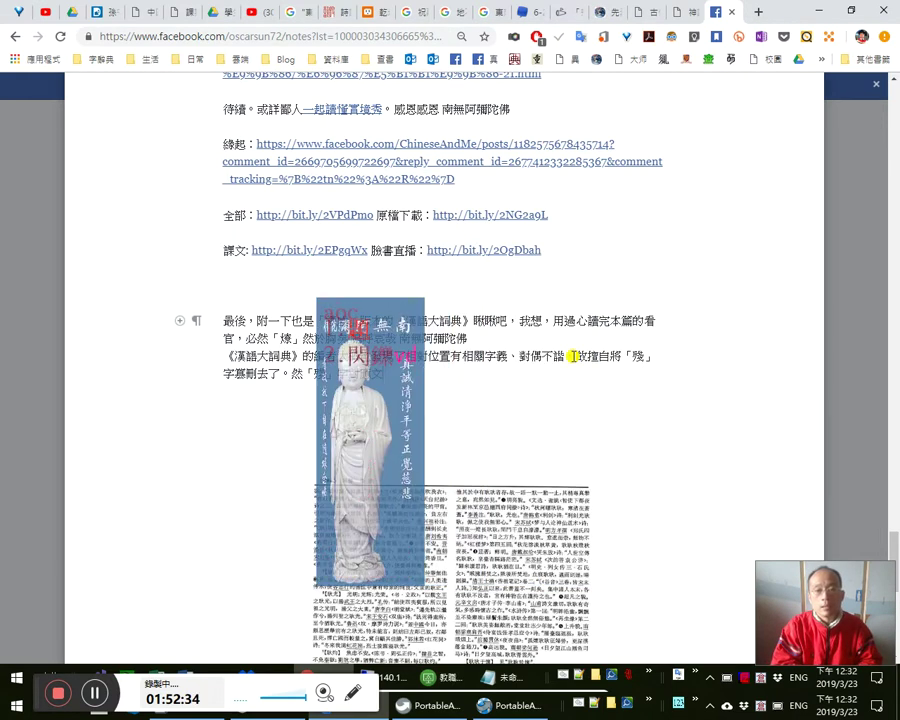
pyautogui.write('y')
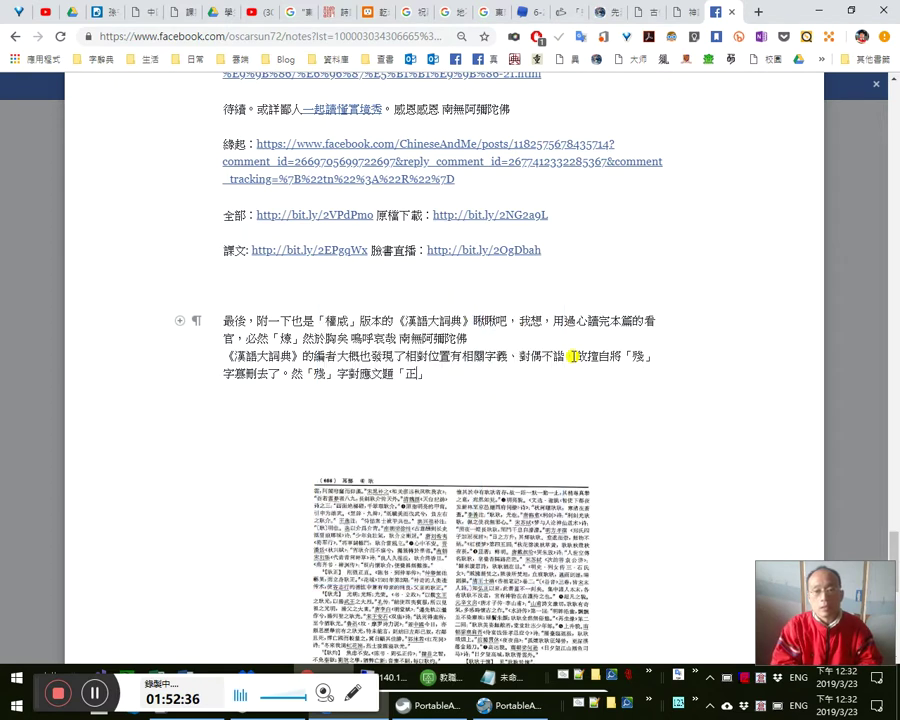
pyautogui.write('a')
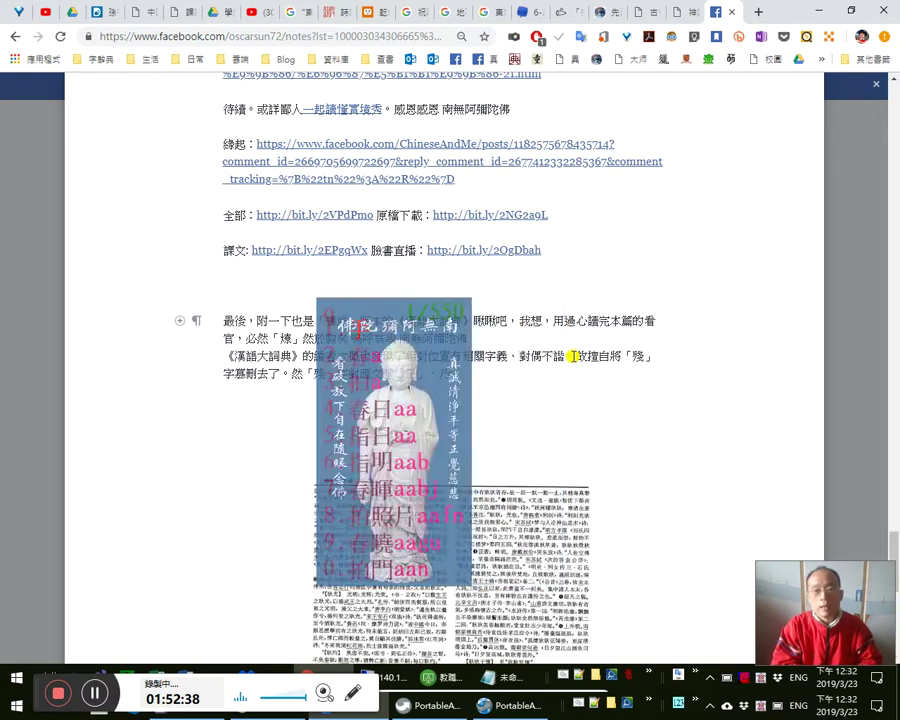
pyautogui.write(' a ')
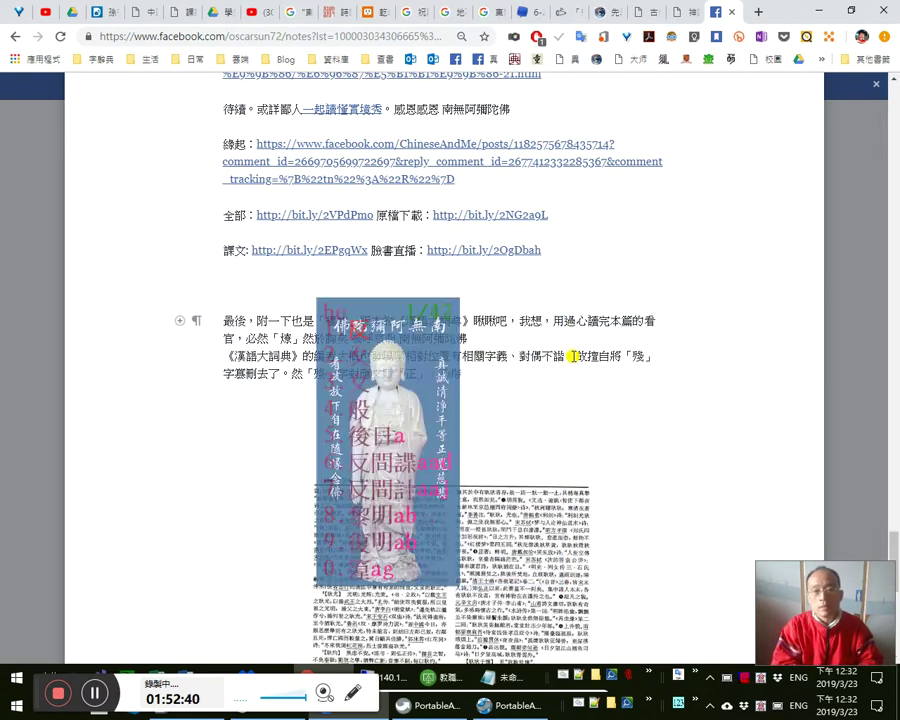
pyautogui.write('幾而春來，')
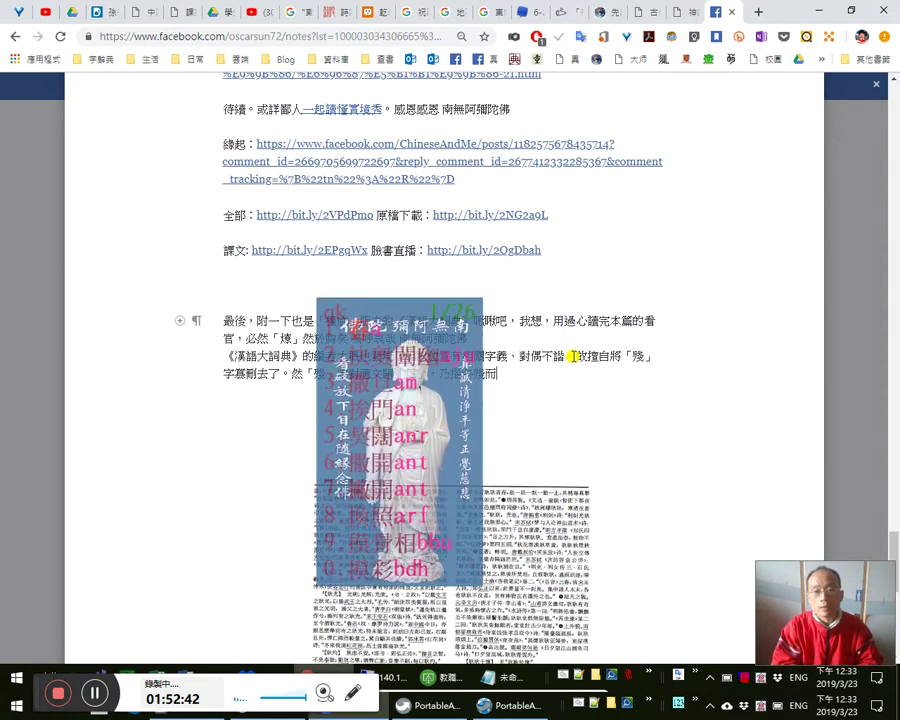
pyautogui.write('是')
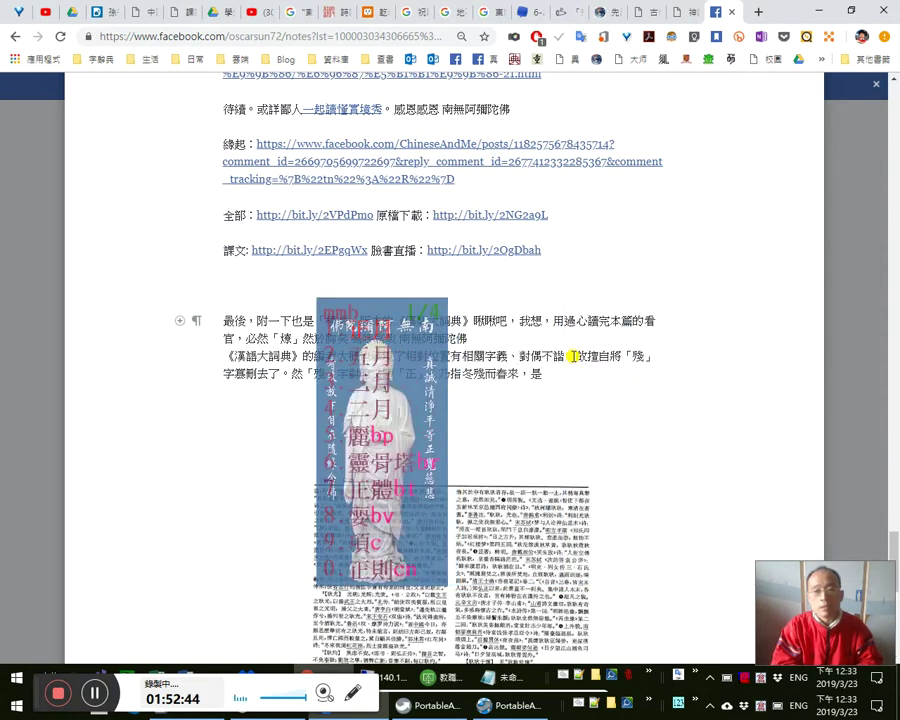
pyautogui.write('mmb正月')
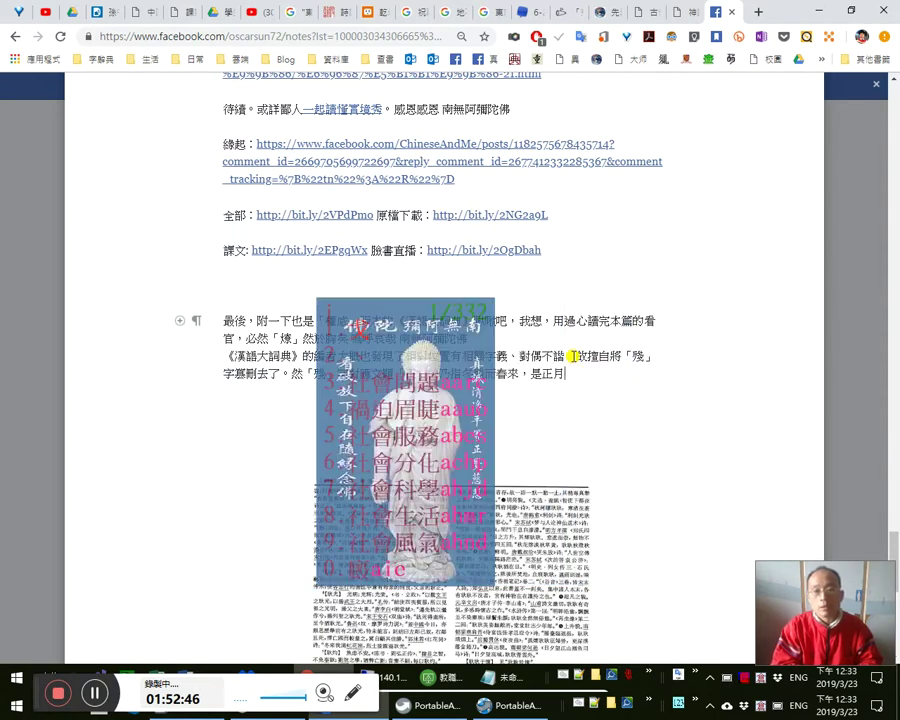
pyautogui.write('之a昆明')
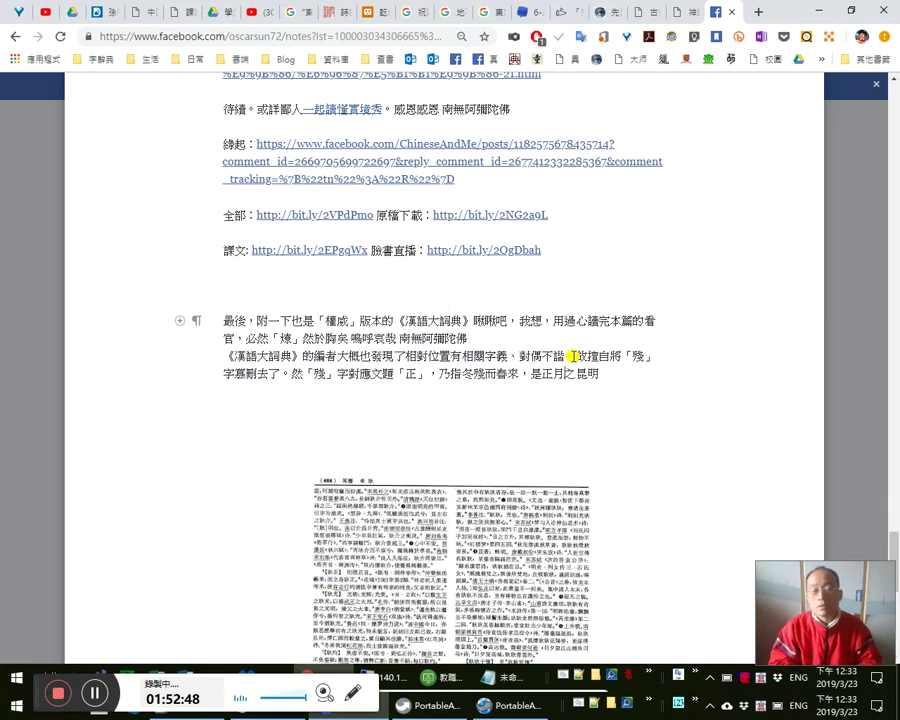
pyautogui.write('a春暉')
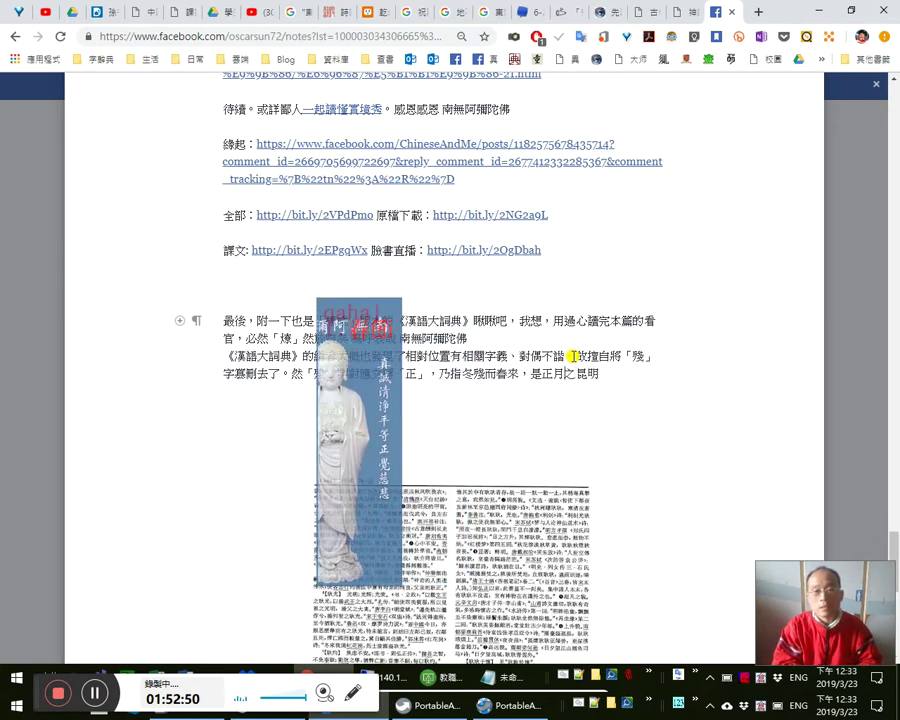
pyautogui.press('BackSpace')
pyautogui.press('BackSpace')
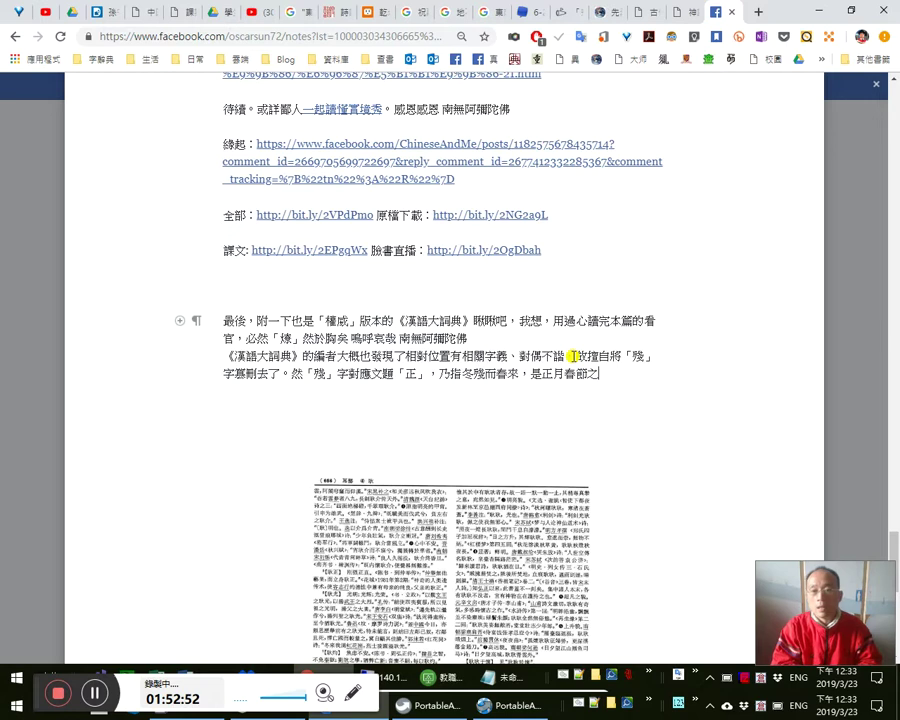
pyautogui.write('日也，')
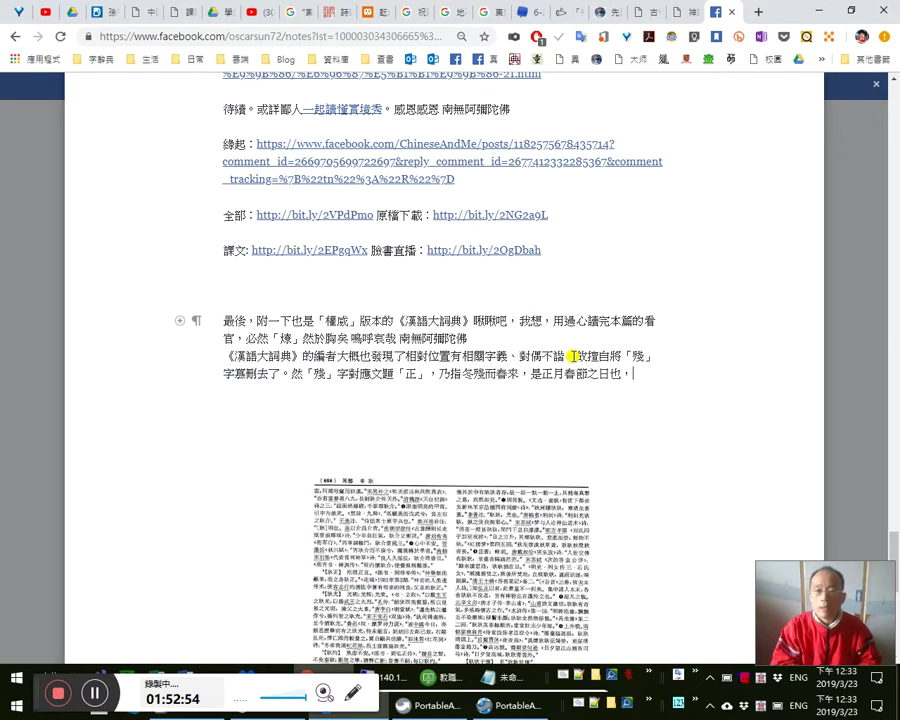
pyautogui.write('豈可')
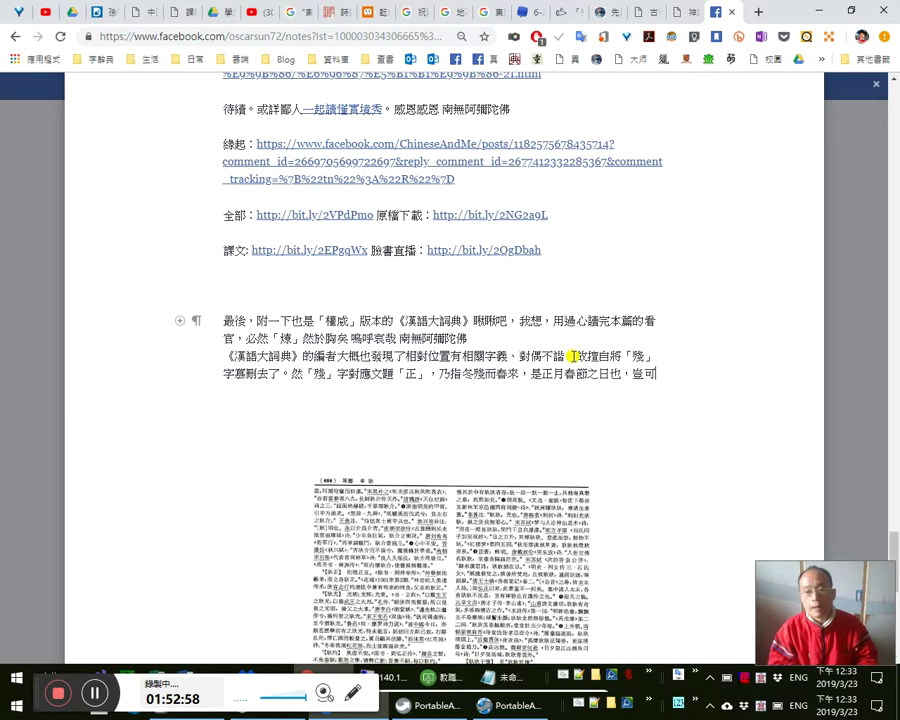
pyautogui.write('刪')
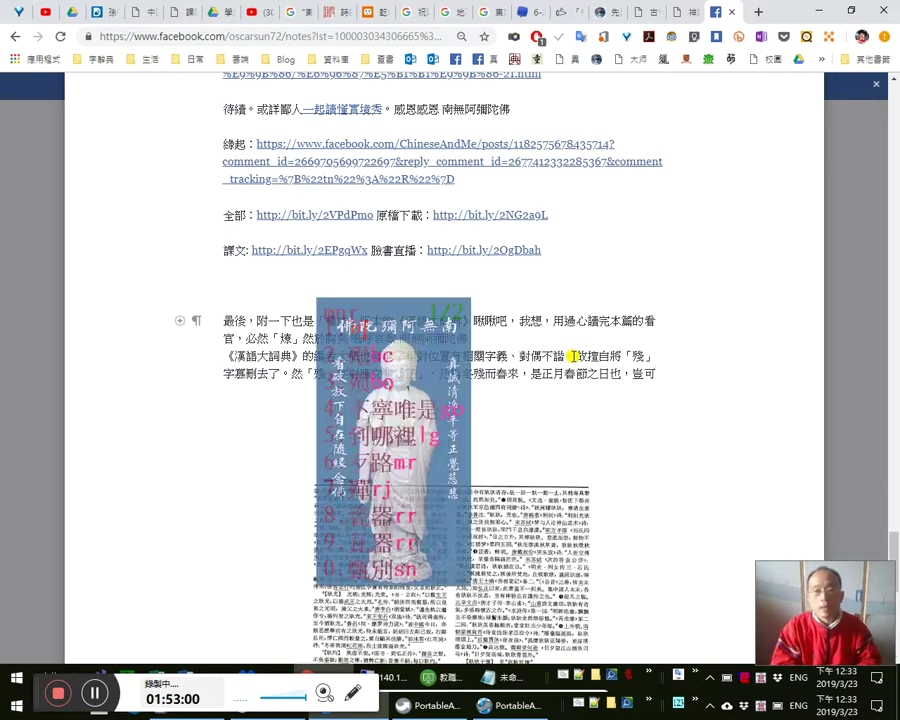
pyautogui.write('去。')
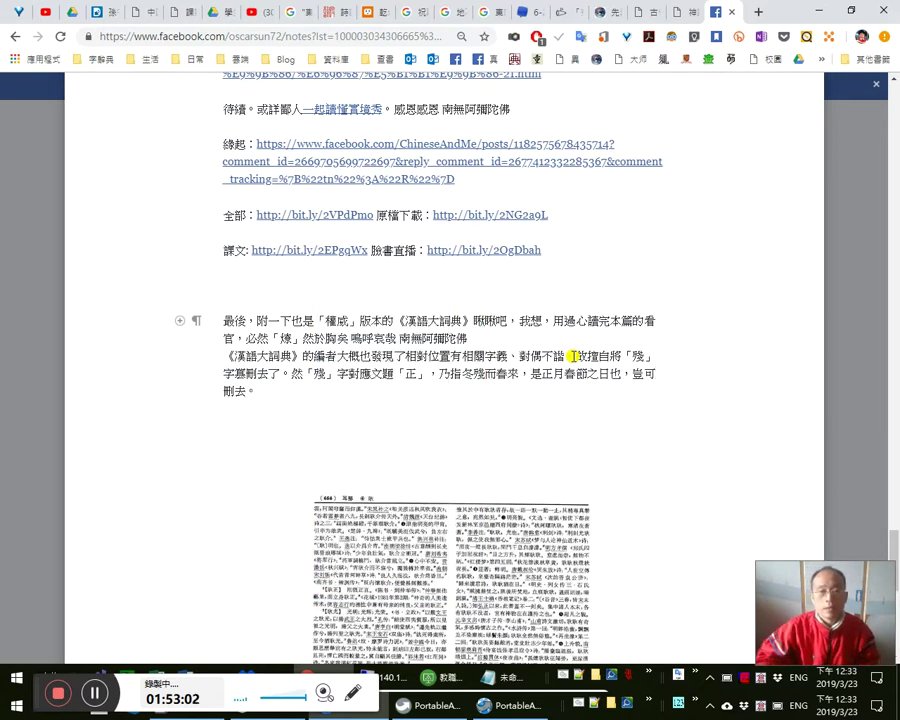
pyautogui.scroll(-5, 640, 467)
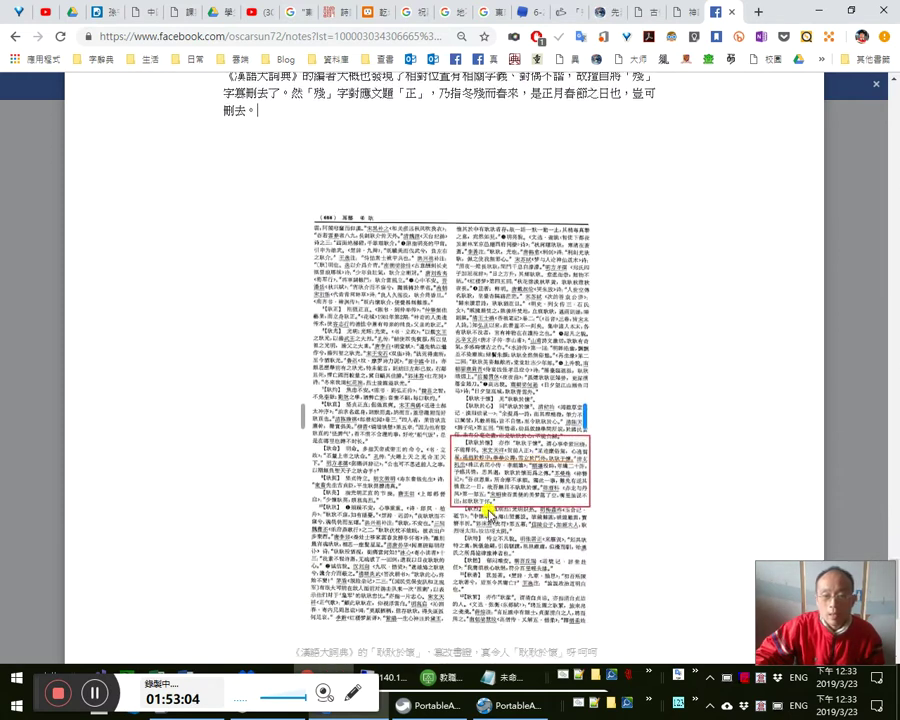
pyautogui.scroll(5, 516, 494)
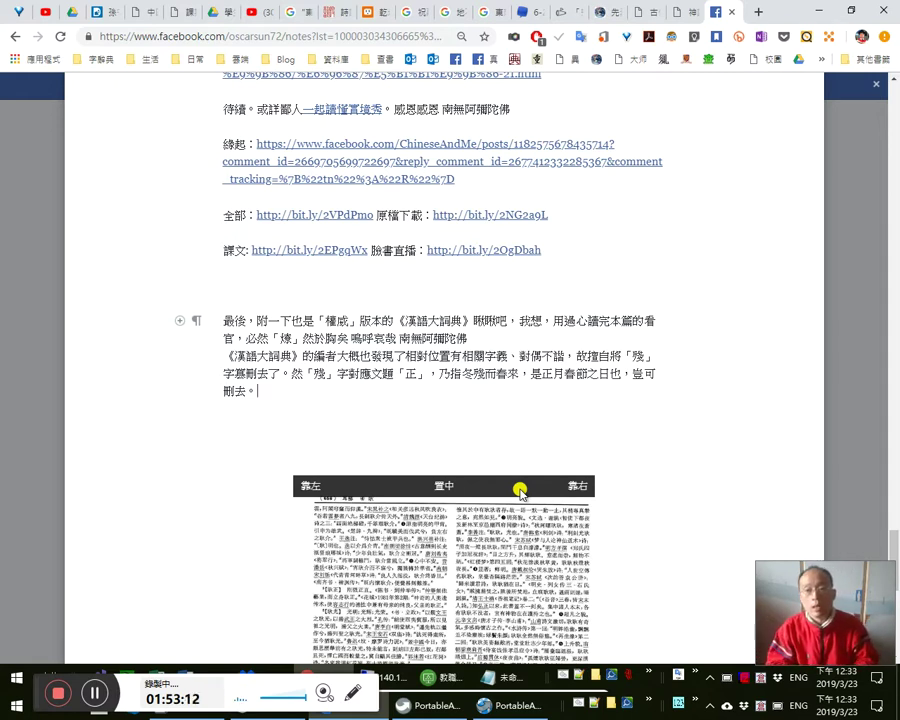
# - Type the 星遙指 argument: find the verb first, then match its subject, leading to 立殘
pyautogui.write('星遙指，指a')
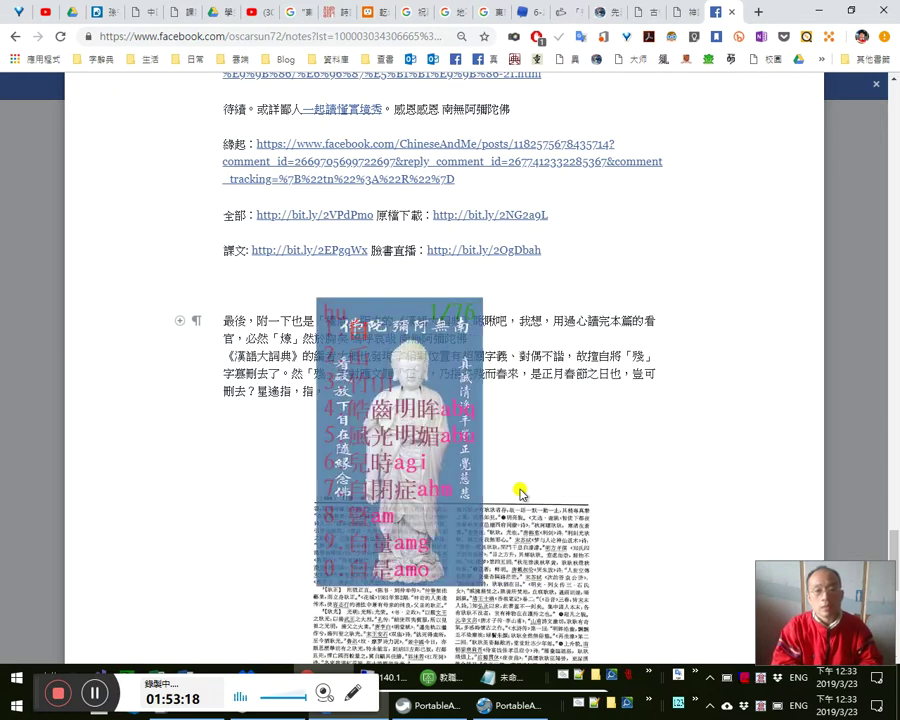
pyautogui.write('hs')
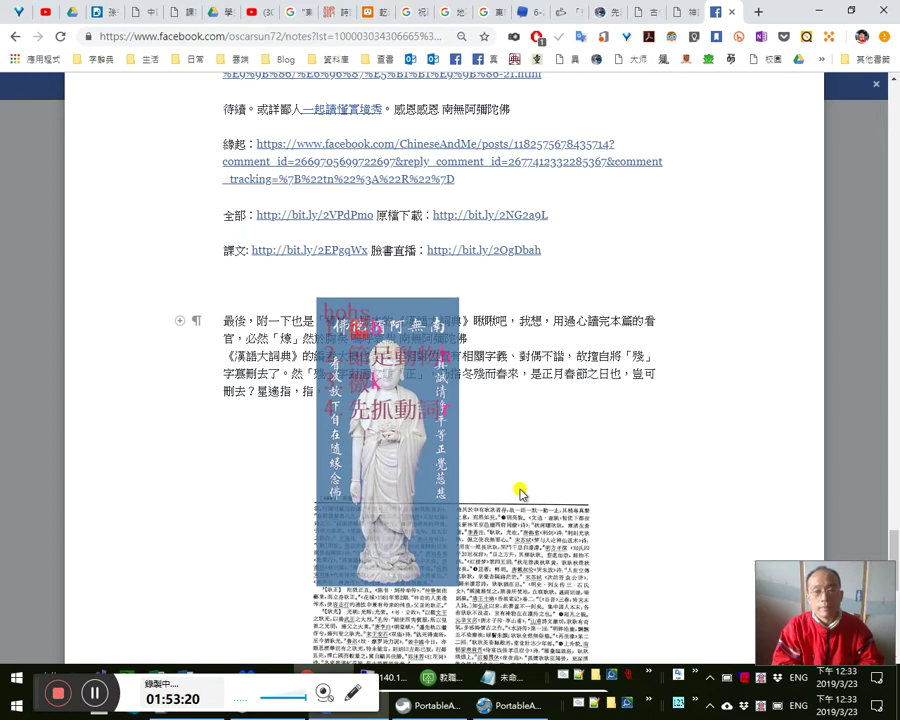
pyautogui.write('先抓動詞，qlj')
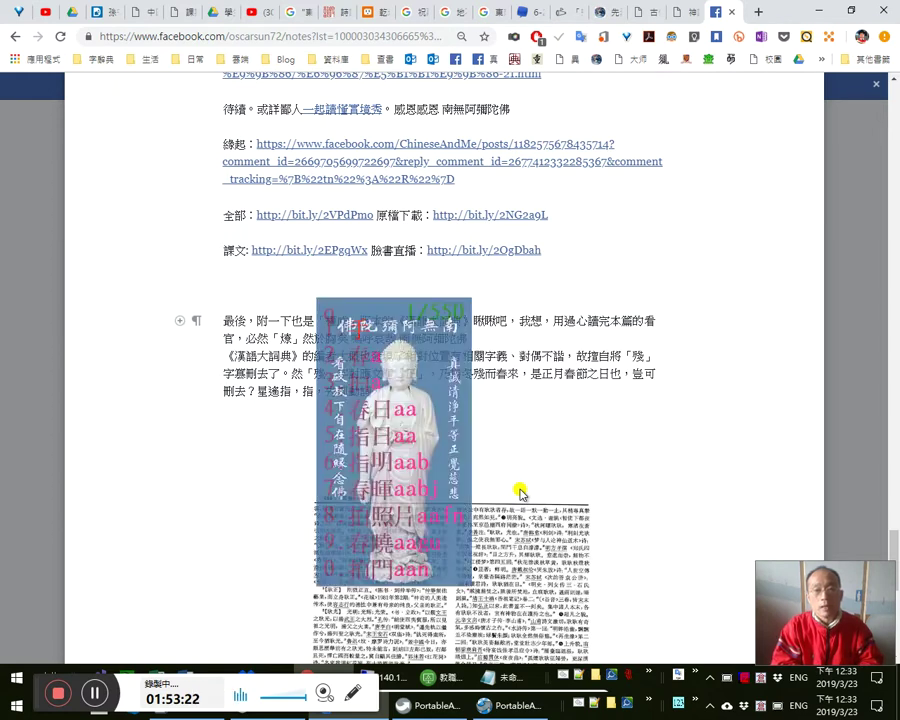
pyautogui.press('BackSpace')
pyautogui.write('yu')
pyautogui.write('找對主詞')
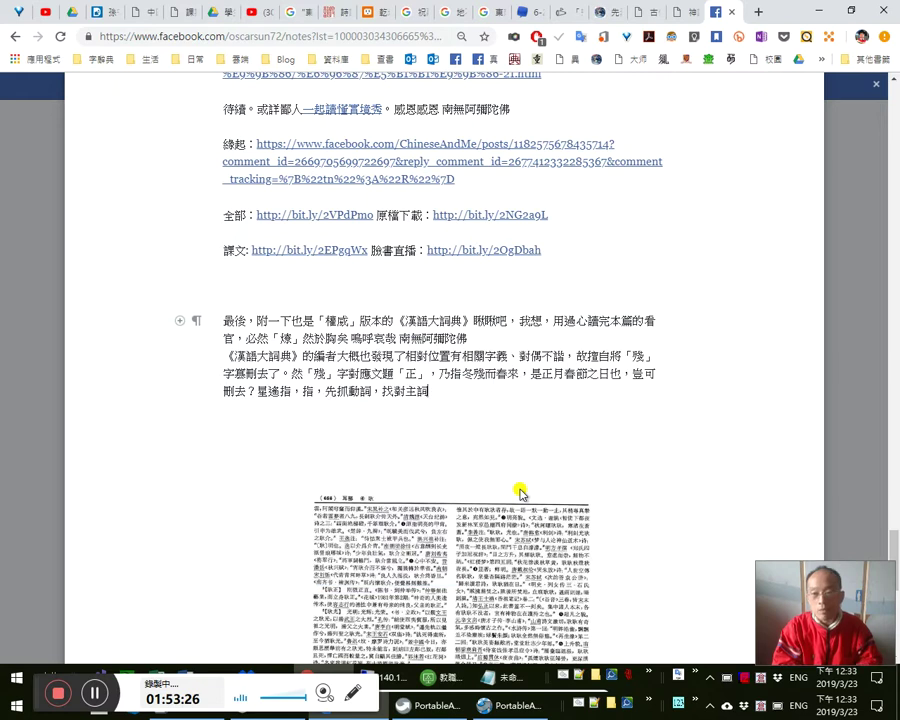
pyautogui.write('bg')
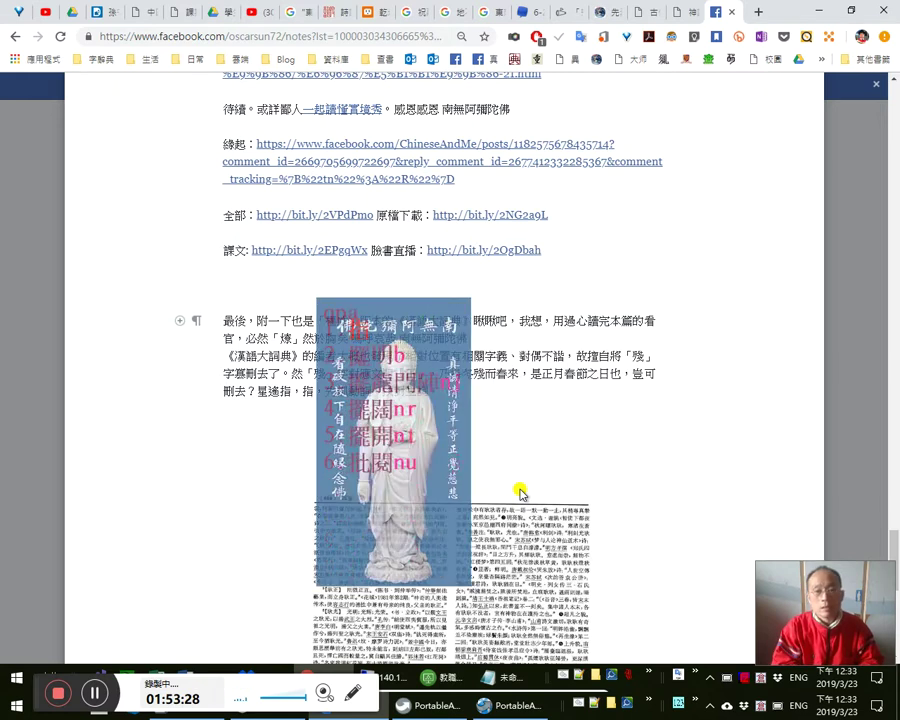
pyautogui.press('BackSpace')
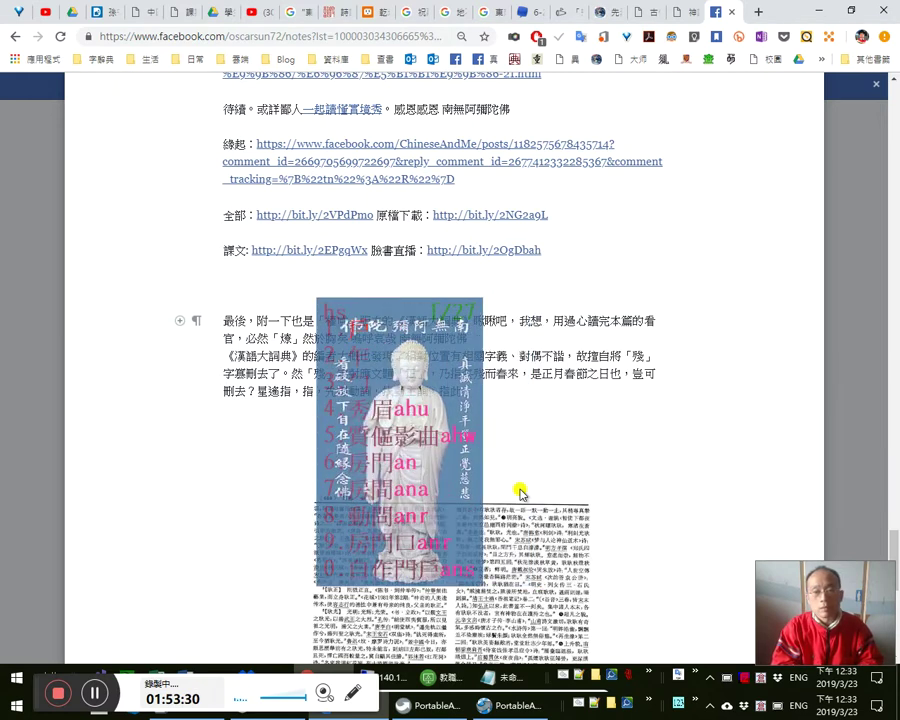
pyautogui.write('y')
pyautogui.write('此動詞的主人是')
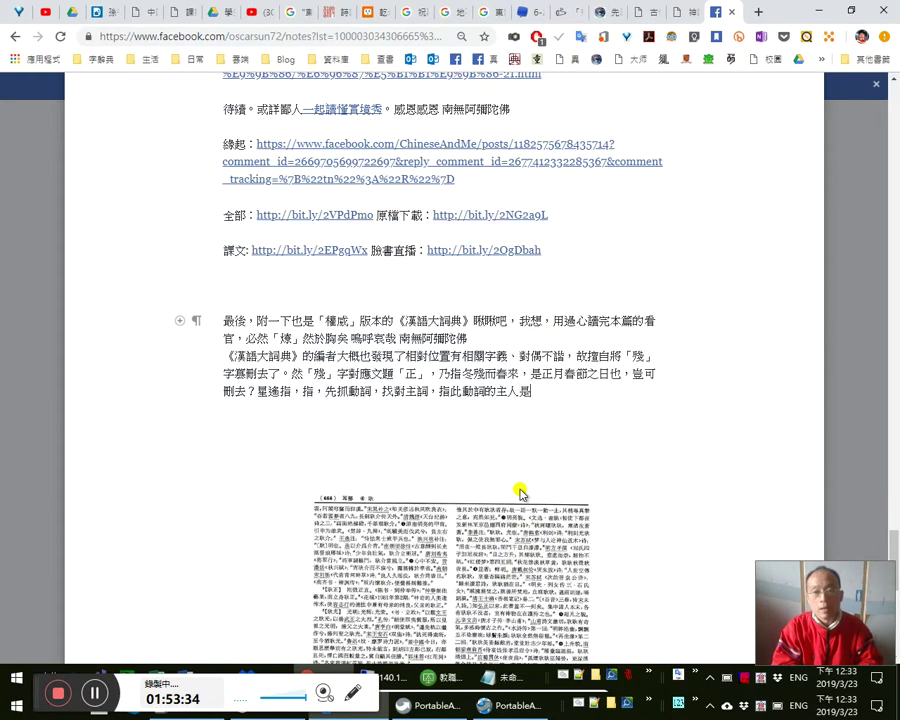
pyautogui.write('星，相對位置有相關字義，則')
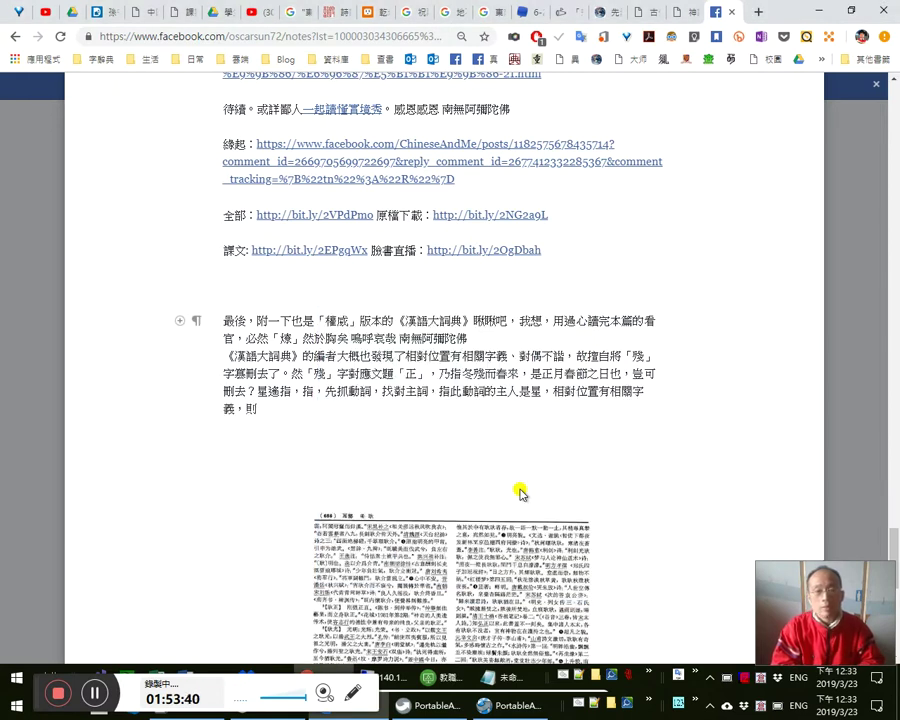
pyautogui.write('當立殘，殘的')
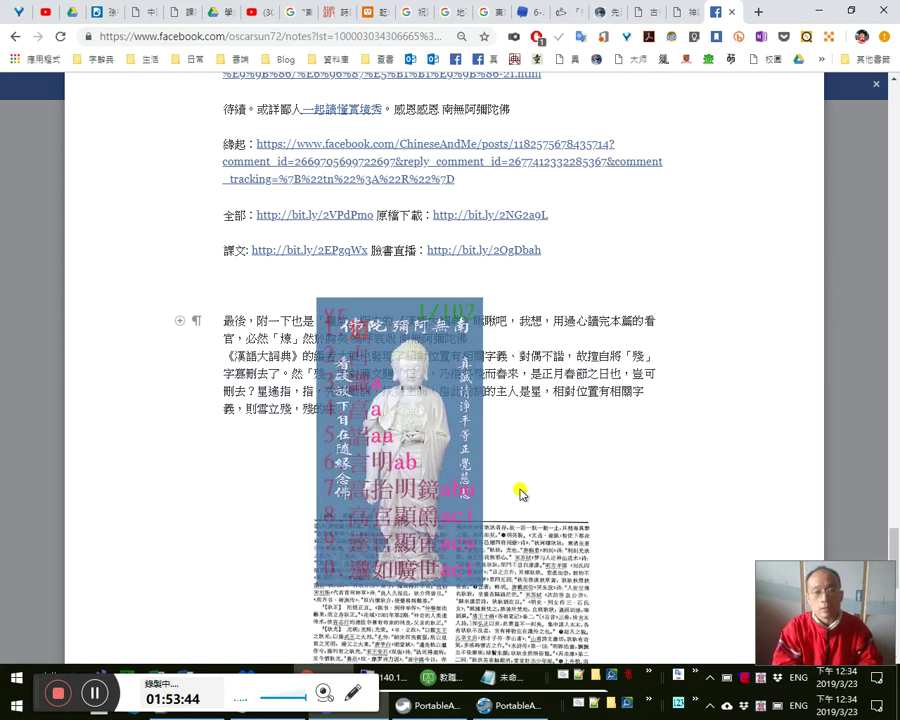
pyautogui.write('a')
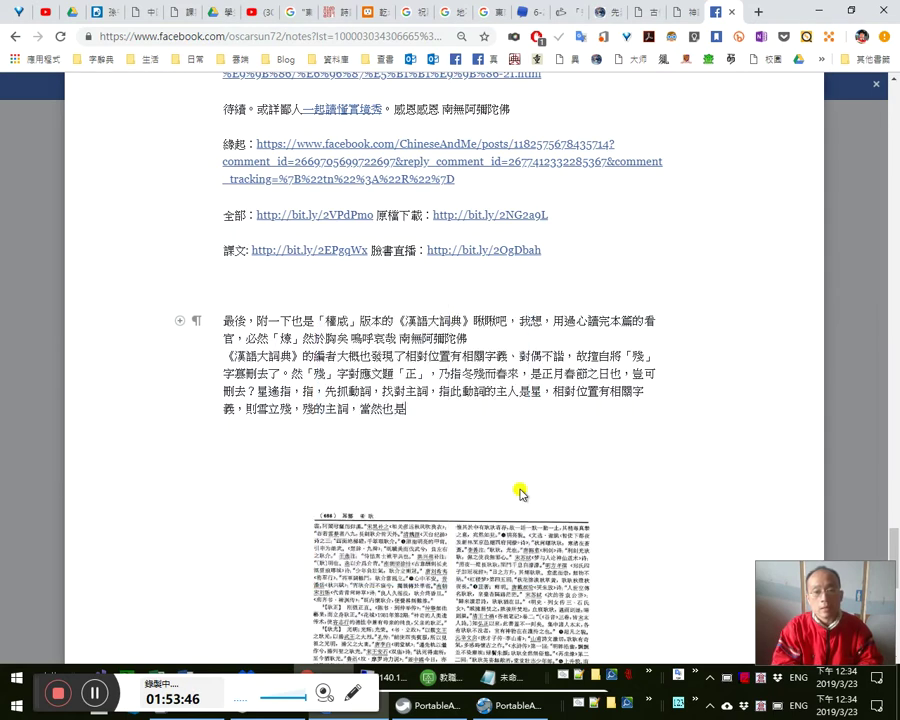
pyautogui.write('a')
pyautogui.press('space')
# - Finish with 殘's subject being 雪 and 如此對仗工整，豈有異議？
pyautogui.write('amdy')
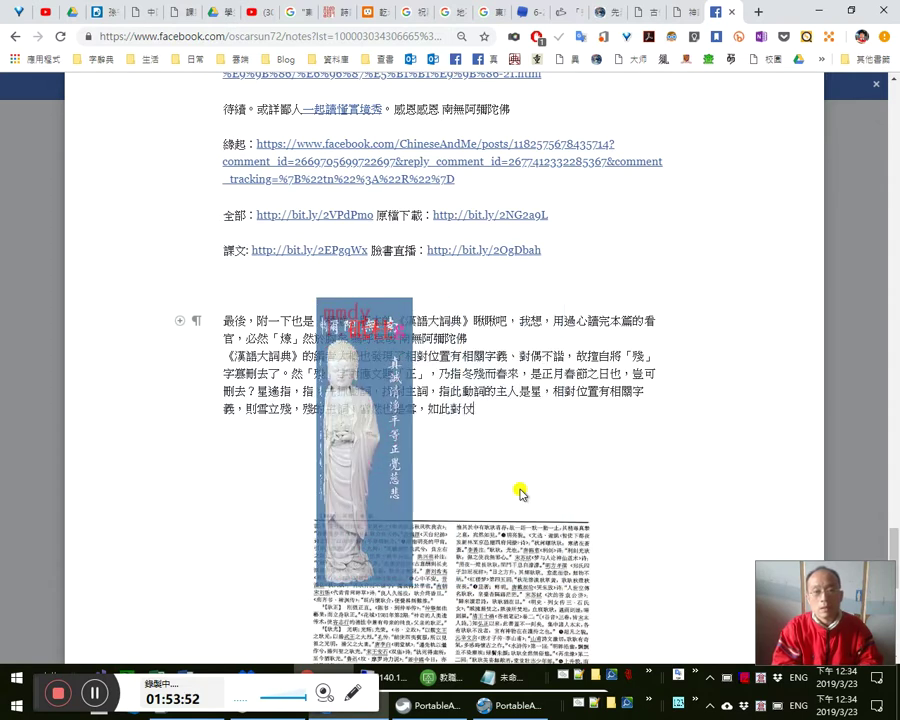
pyautogui.press('Escape')
pyautogui.write('a')
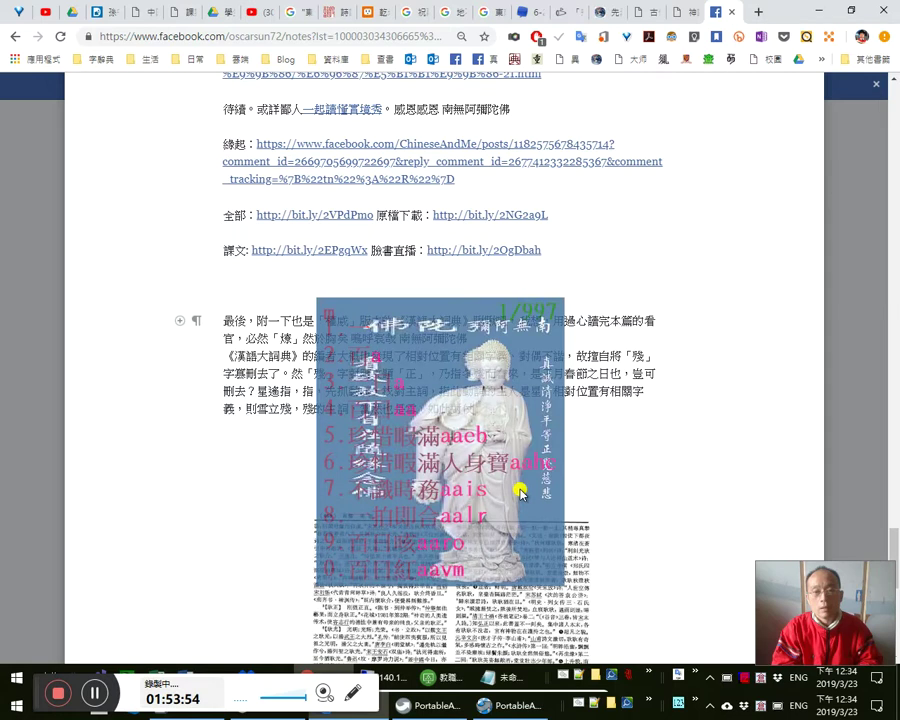
pyautogui.press('BackSpace')
pyautogui.write('mdkm')
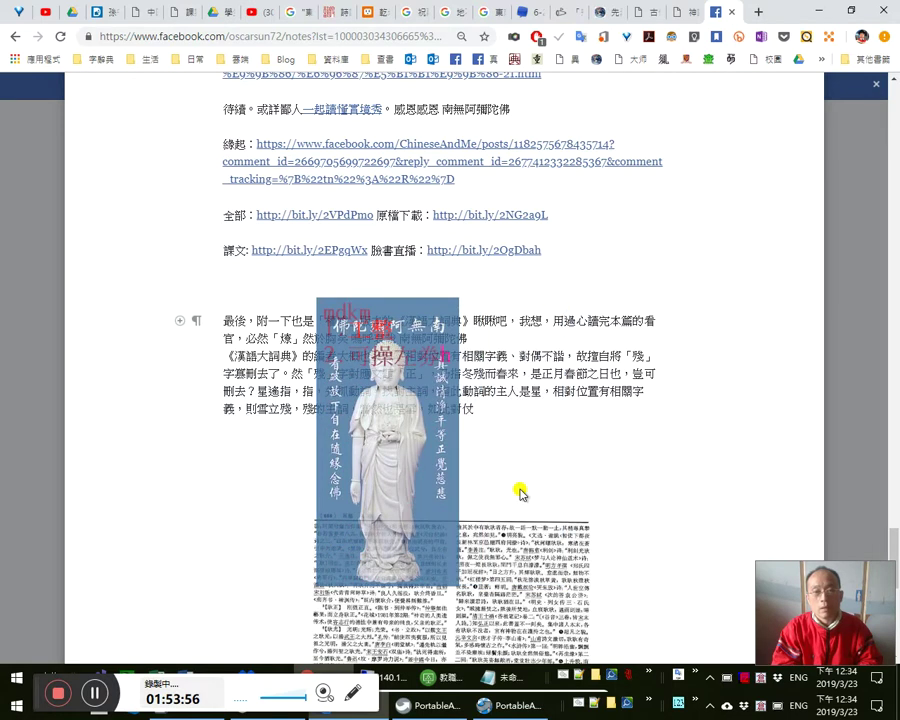
pyautogui.write('工整，豈有')
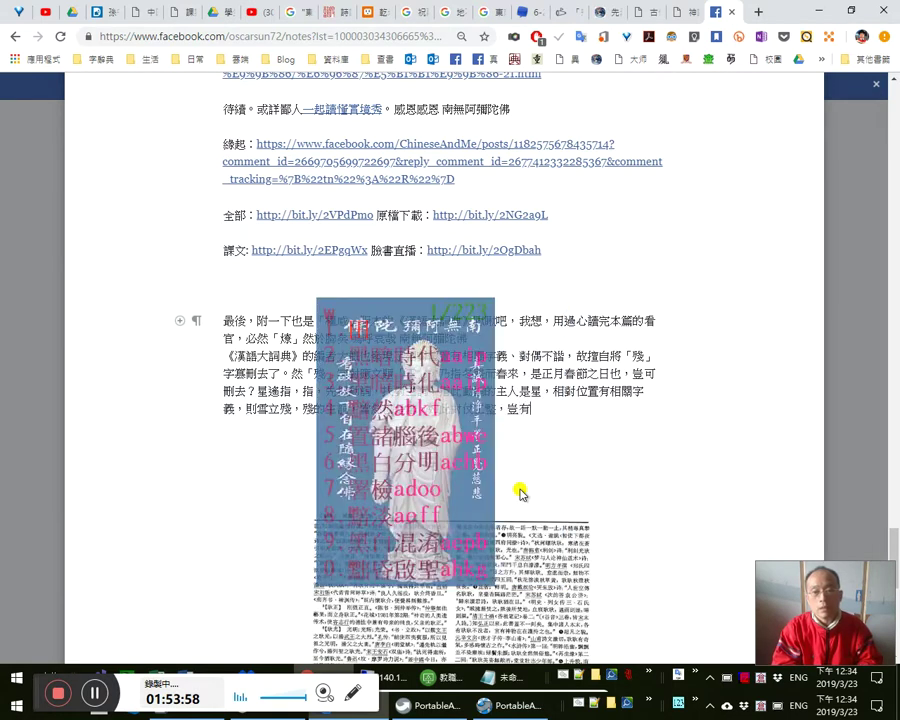
pyautogui.write('興議？')
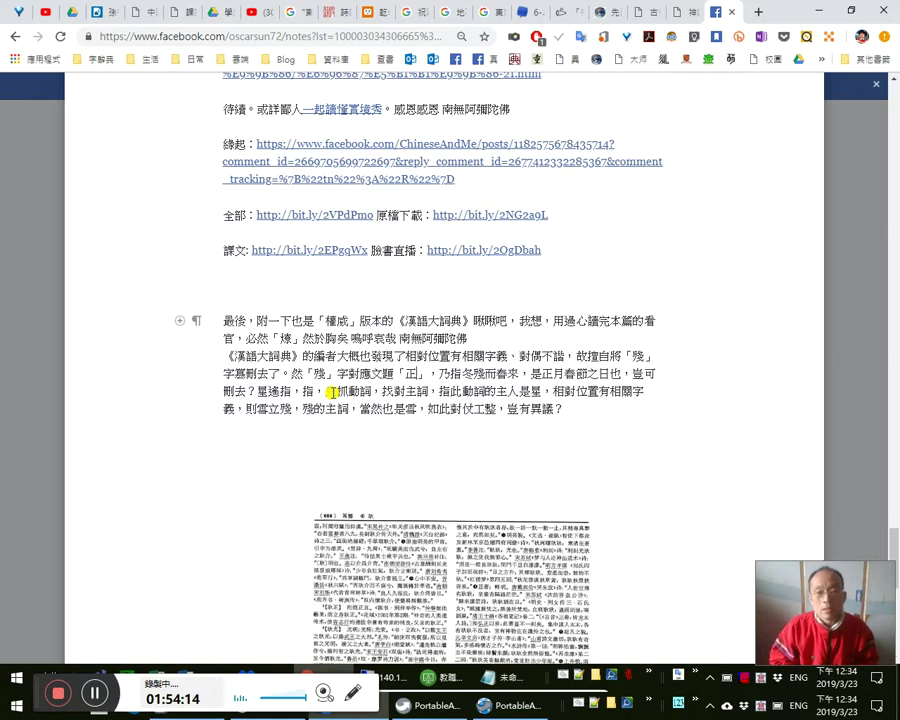
# - Replace the bracketed title after 「正」 with the pasted 〈賀前人正〉 and add 的
pyautogui.write('（（）')
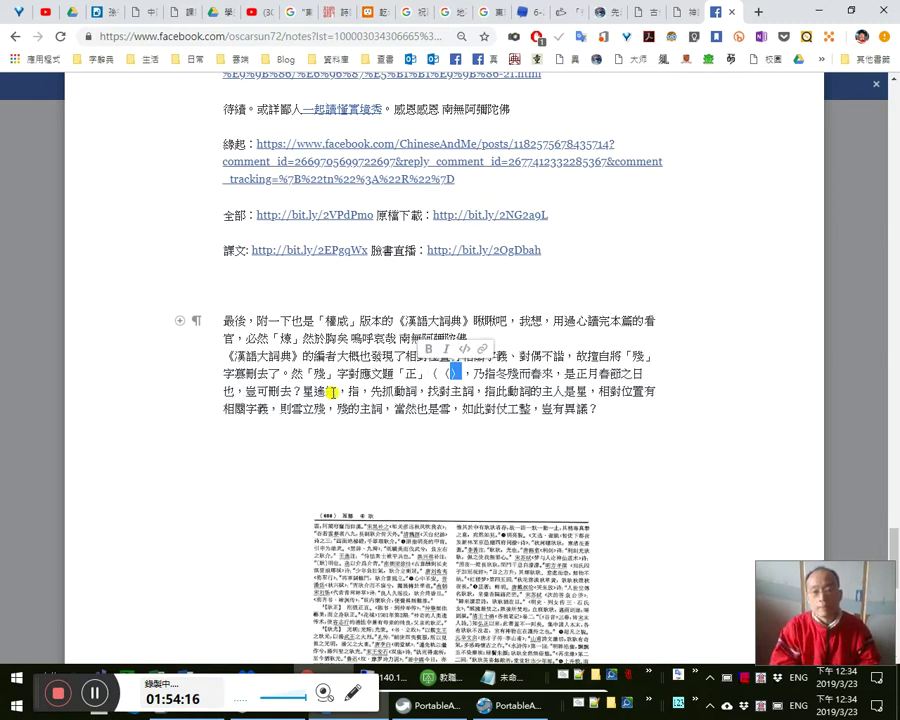
pyautogui.write('a')
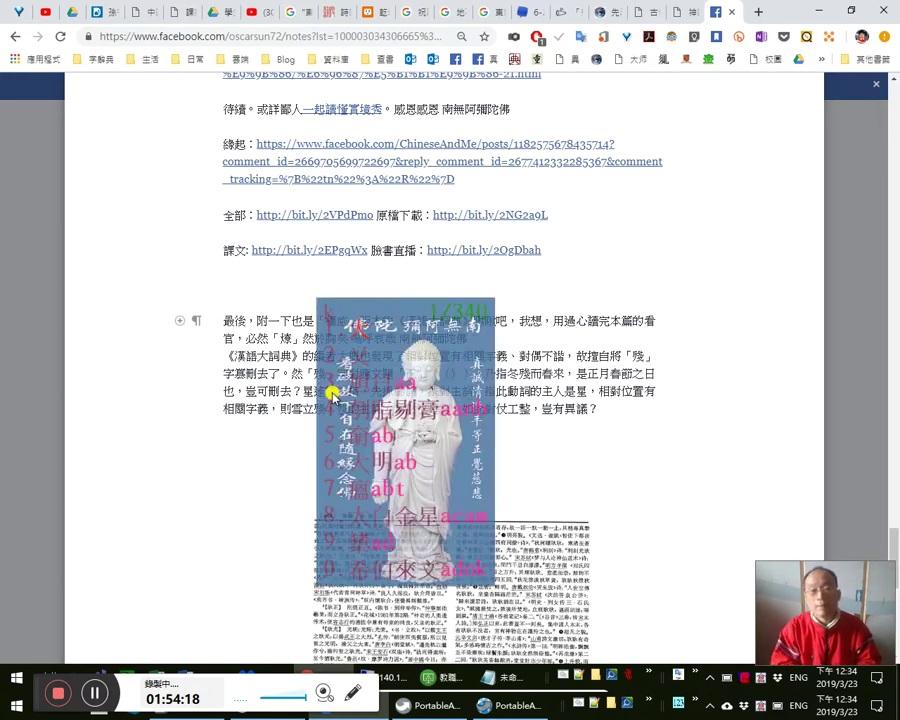
pyautogui.press('Escape')
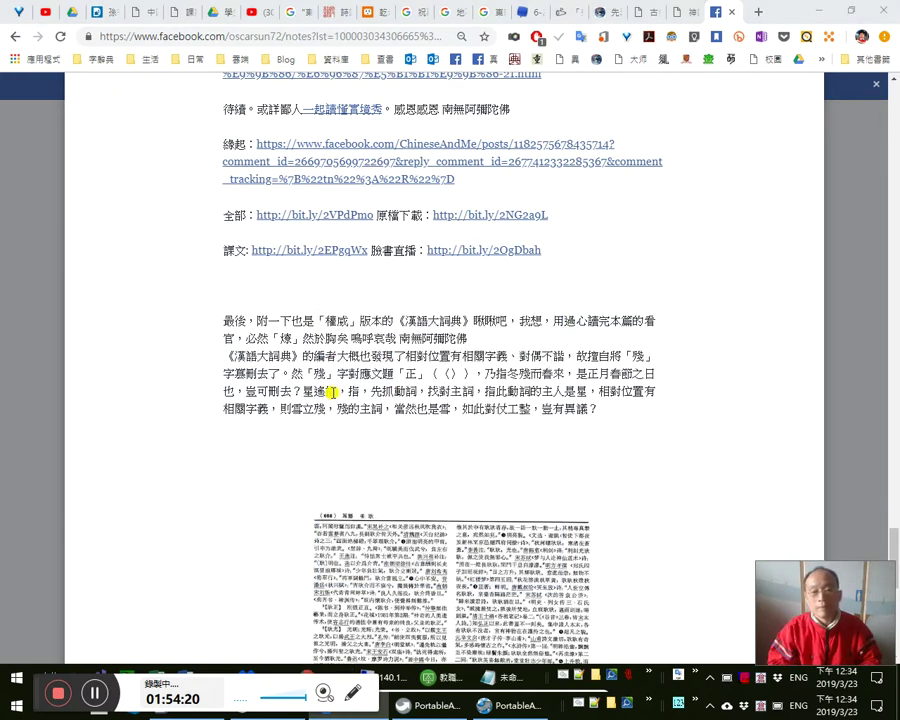
pyautogui.write('賀前人正')
pyautogui.hotkey('shift', 'Left')
pyautogui.hotkey('shift', 'Left')
pyautogui.hotkey('shift', 'Left')
pyautogui.hotkey('shift', 'Left')
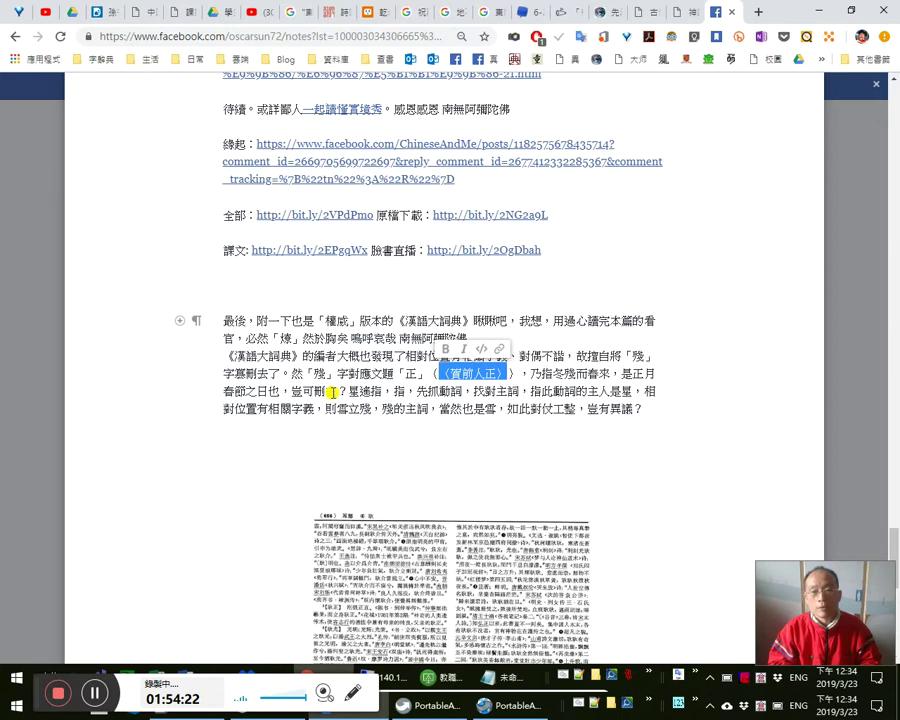
pyautogui.press('BackSpace')
pyautogui.scroll(3, 332, 392)
pyautogui.press('BackSpace')
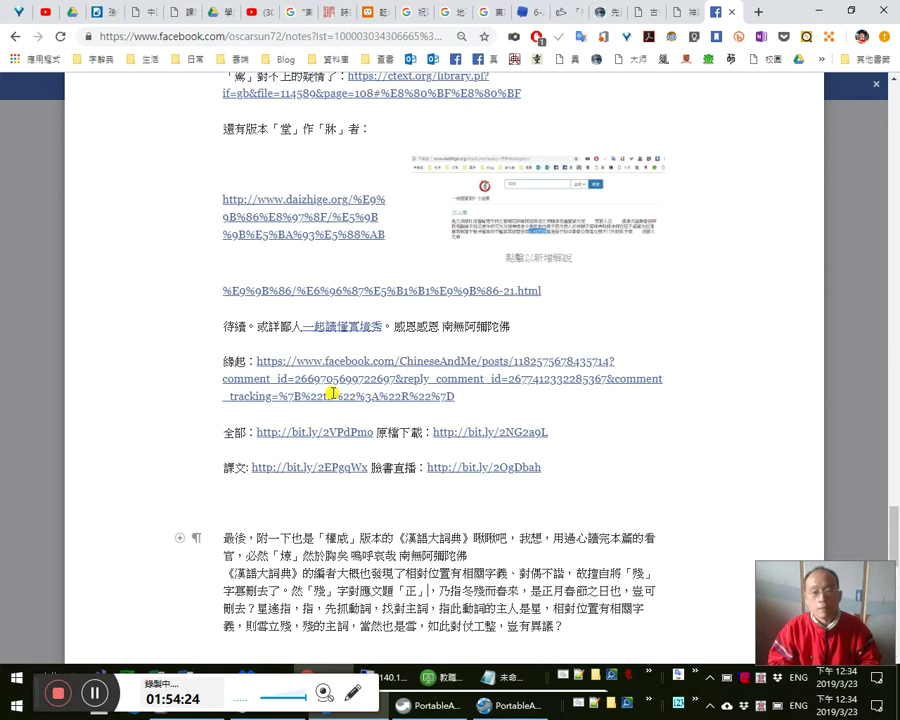
pyautogui.write('〈賀前人正〉')
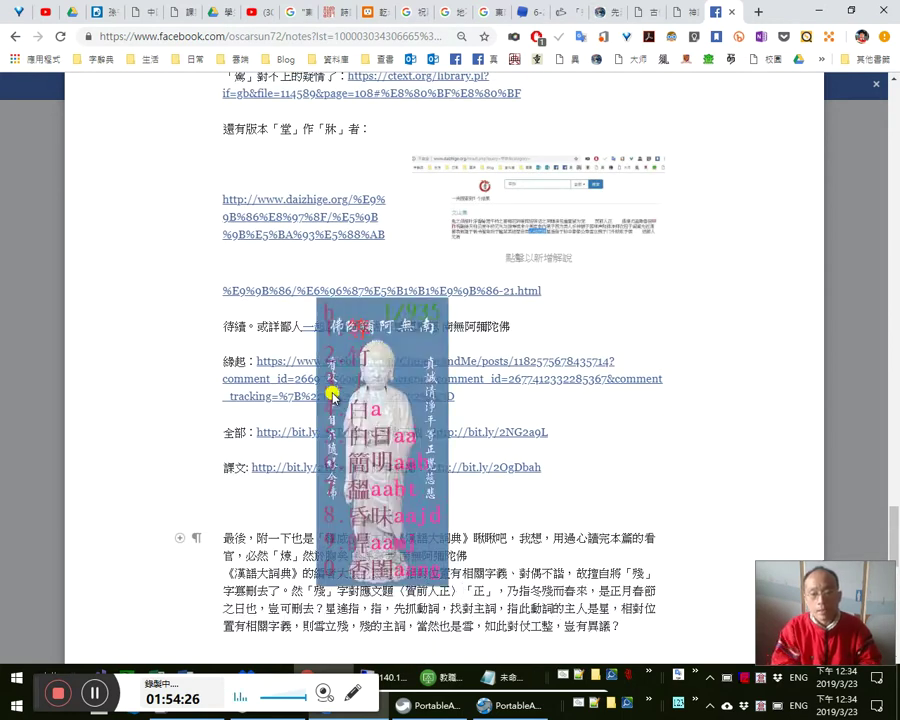
pyautogui.write('的')
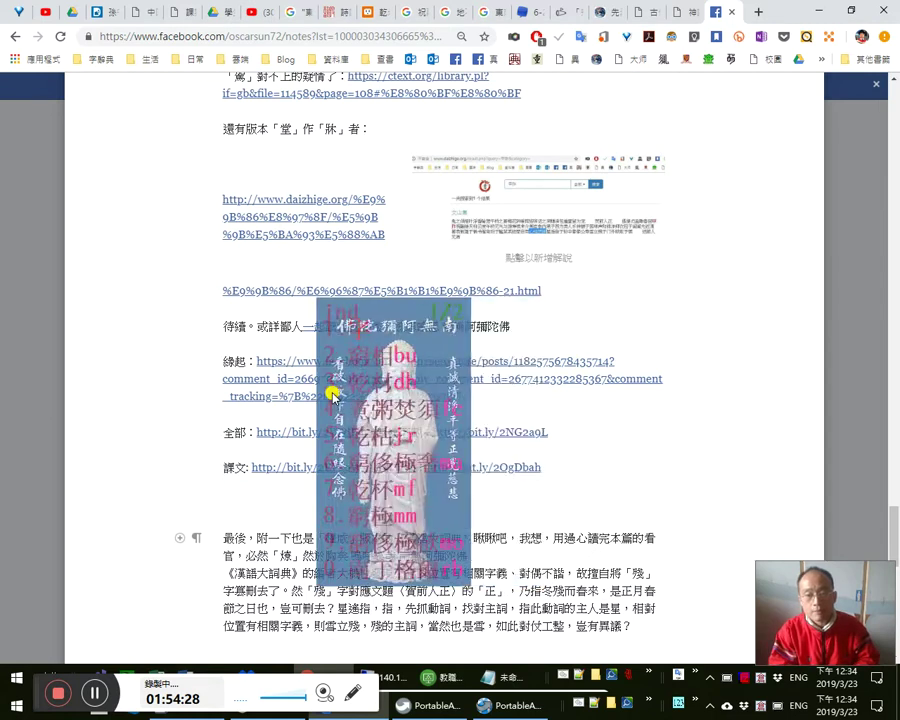
# - Change 春節之日也 to 春節之時也 and delete the stray character before 是正月
pyautogui.scroll(-3, 428, 408)
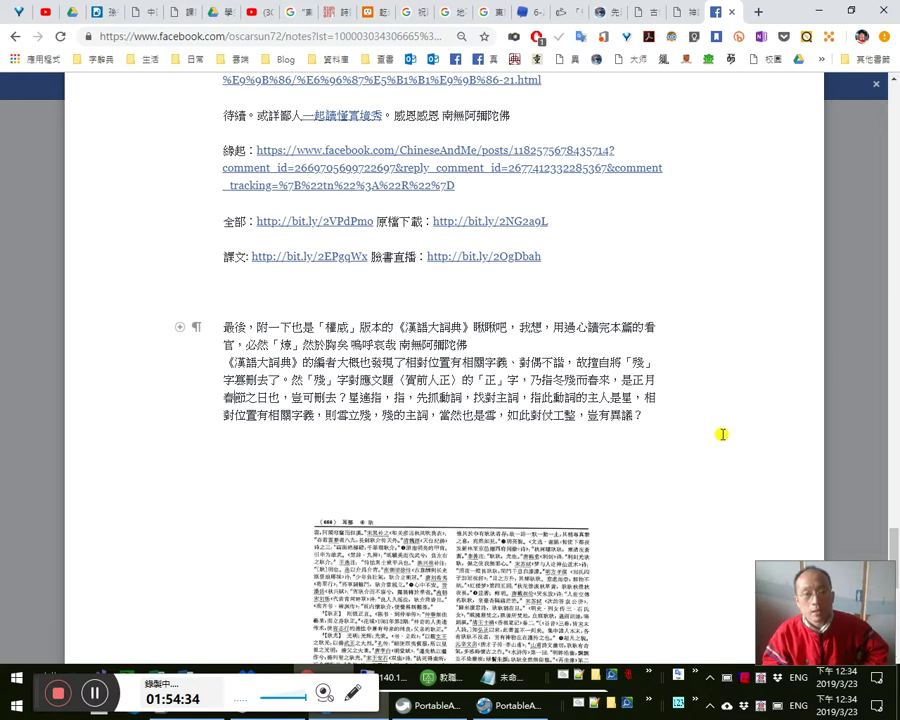
pyautogui.press('BackSpace')
pyautogui.write('時')
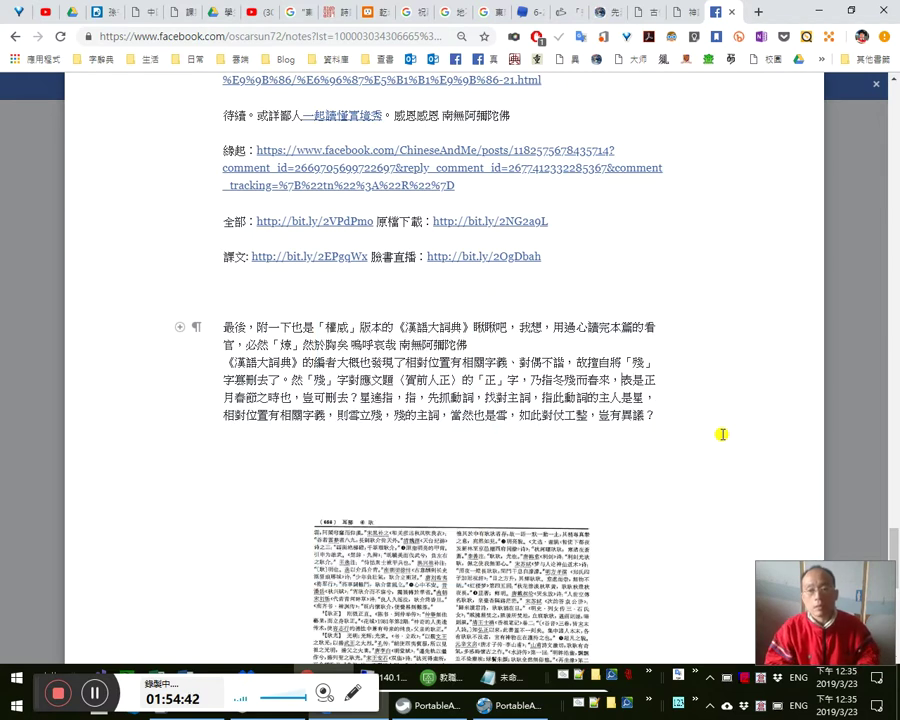
pyautogui.press('BackSpace')
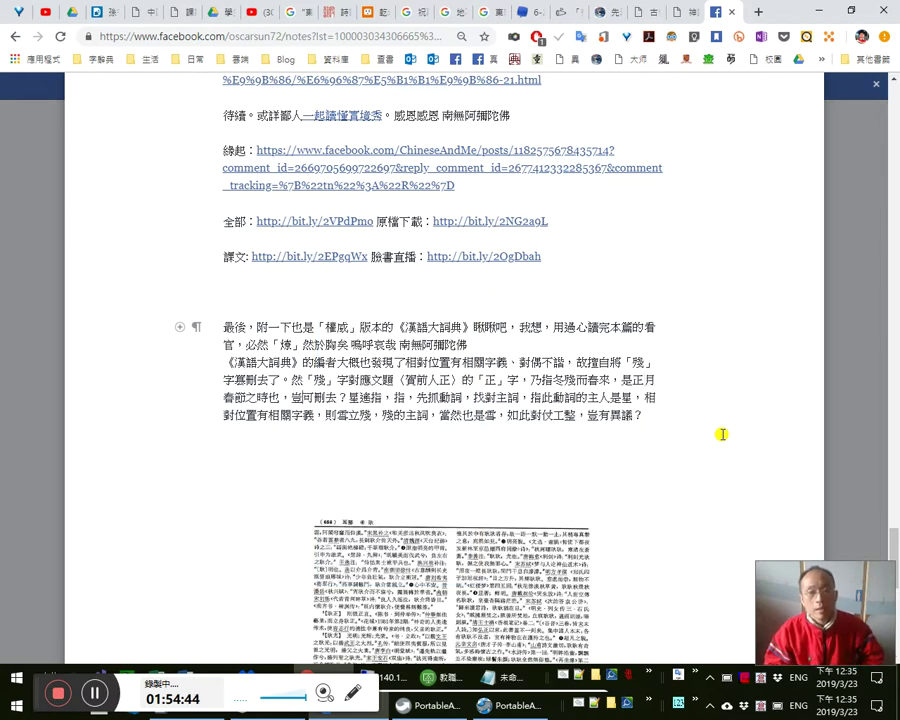
# - Wrap 星逋指, 指, 星, 雪立殘, 殘 and 雪 in 「」 corner brackets
pyautogui.write('「')
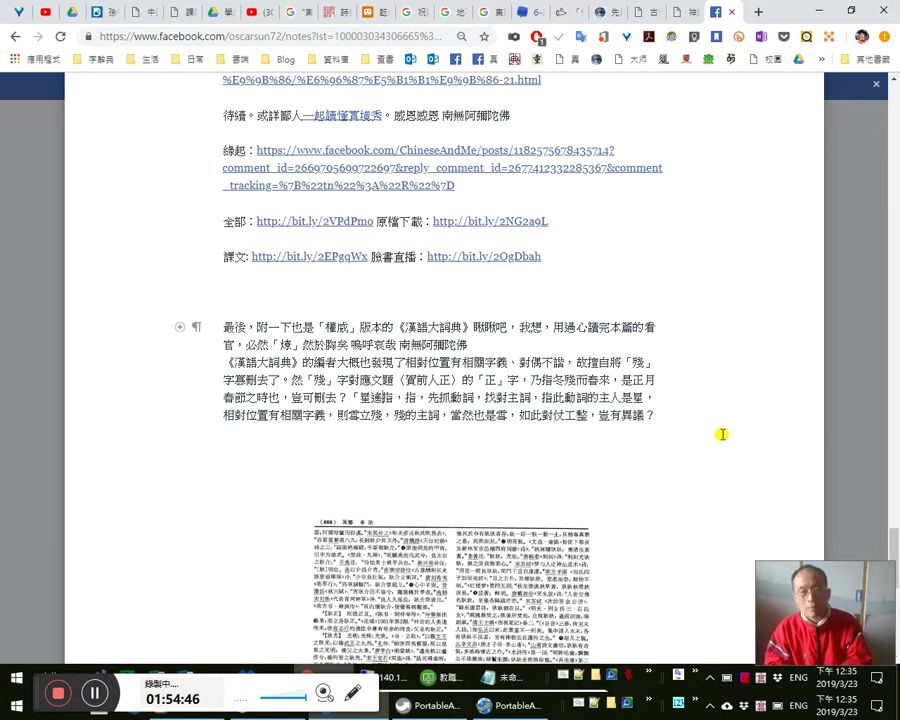
pyautogui.write('」')
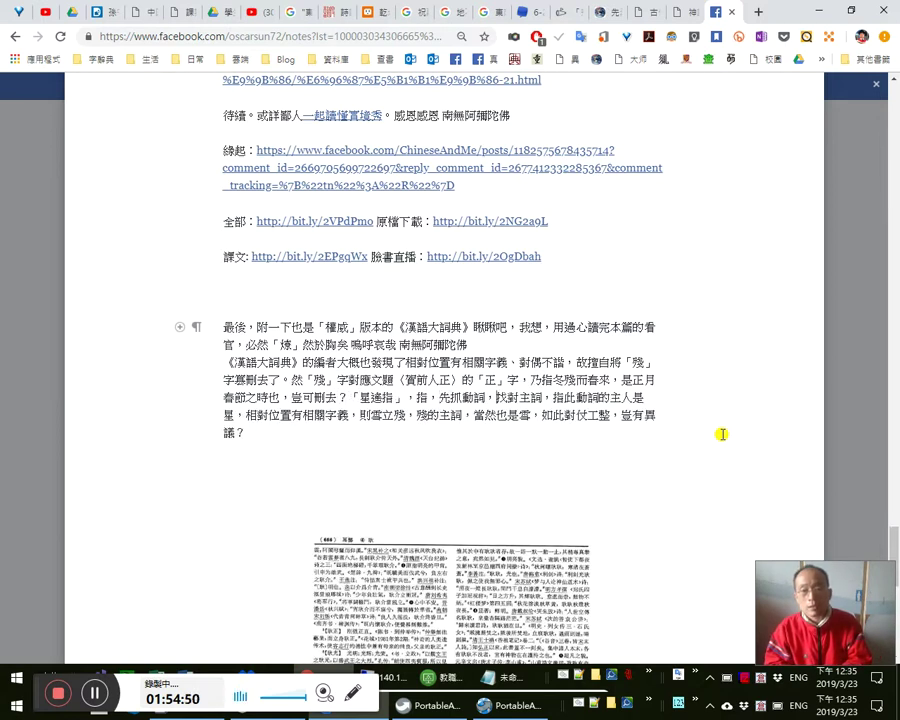
pyautogui.write('「」')
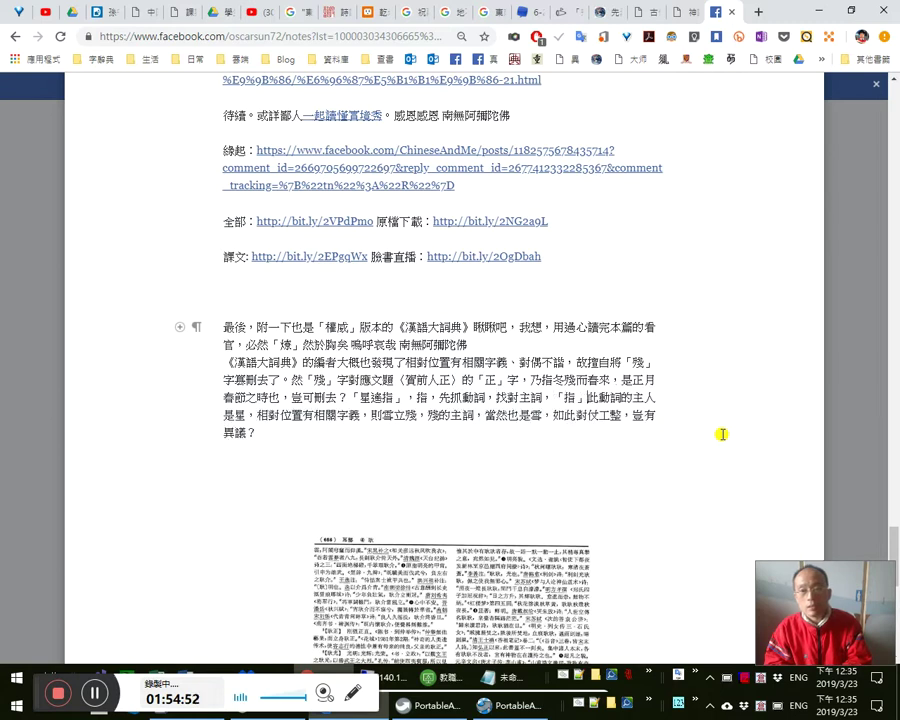
pyautogui.write('「」')
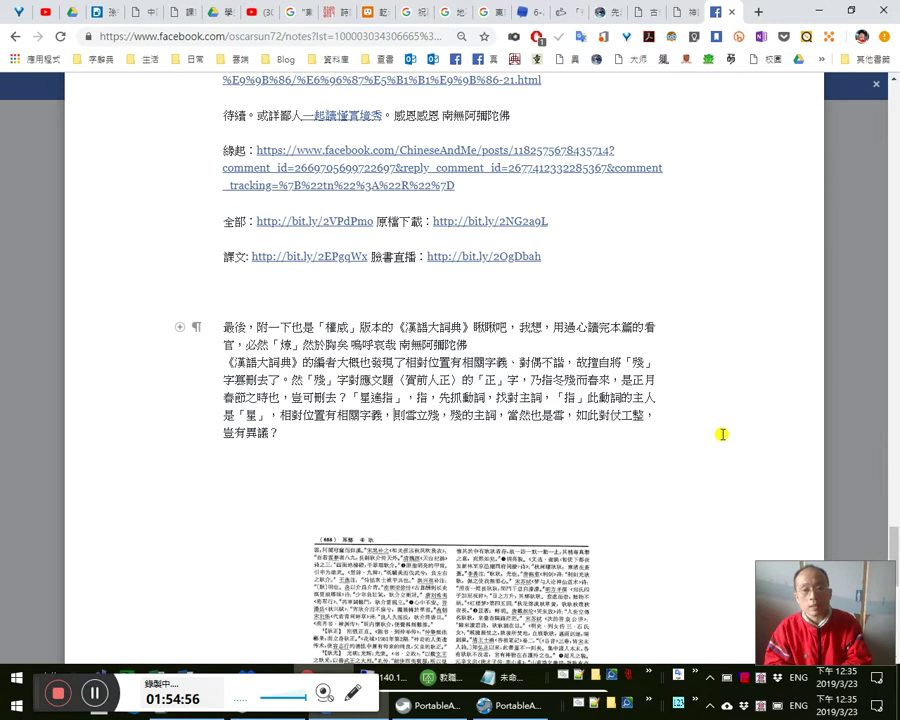
pyautogui.write('「')
pyautogui.write('」')
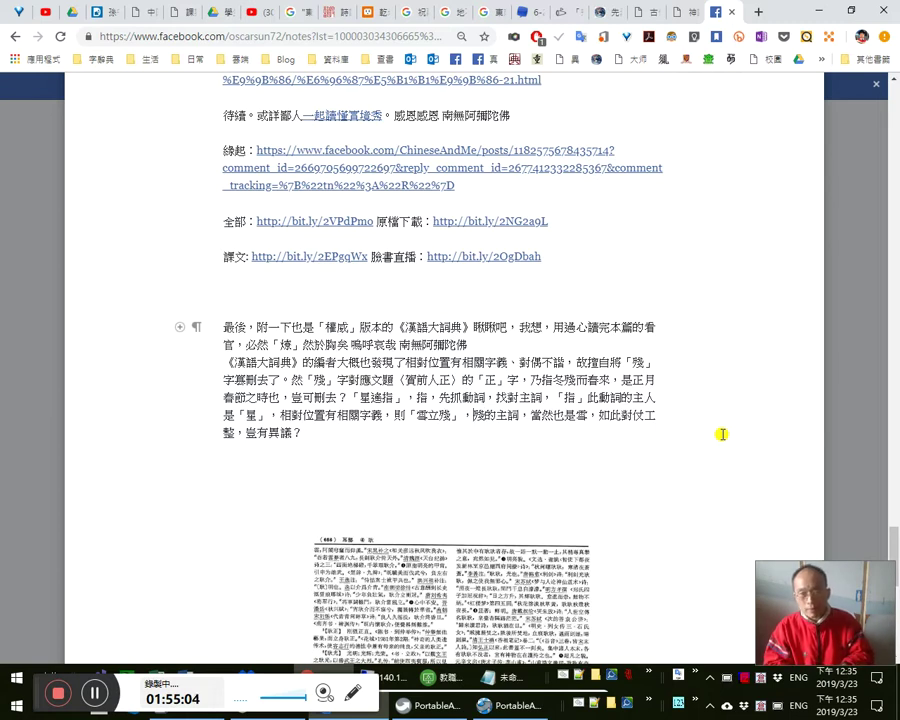
pyautogui.write('「')
pyautogui.press('Right')
pyautogui.write('」，')
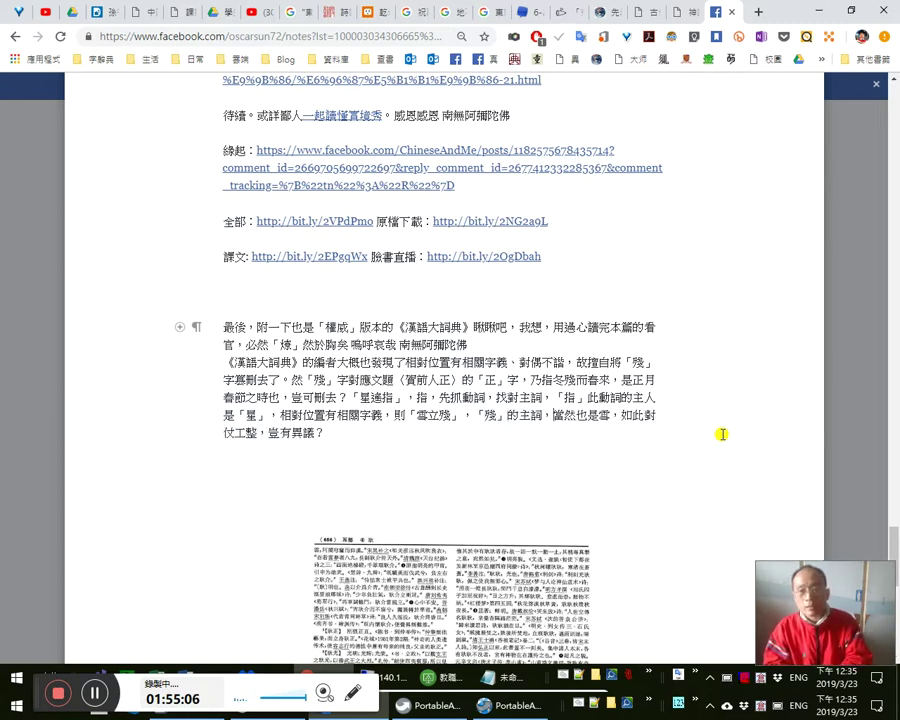
pyautogui.write('「雪」')
pyautogui.press('Right')
# - Continue the paragraph: 然則我們當初讀成「雪立」，成了程門立雪…且略考見過，文文山先生與李…先生
pyautogui.write('」')
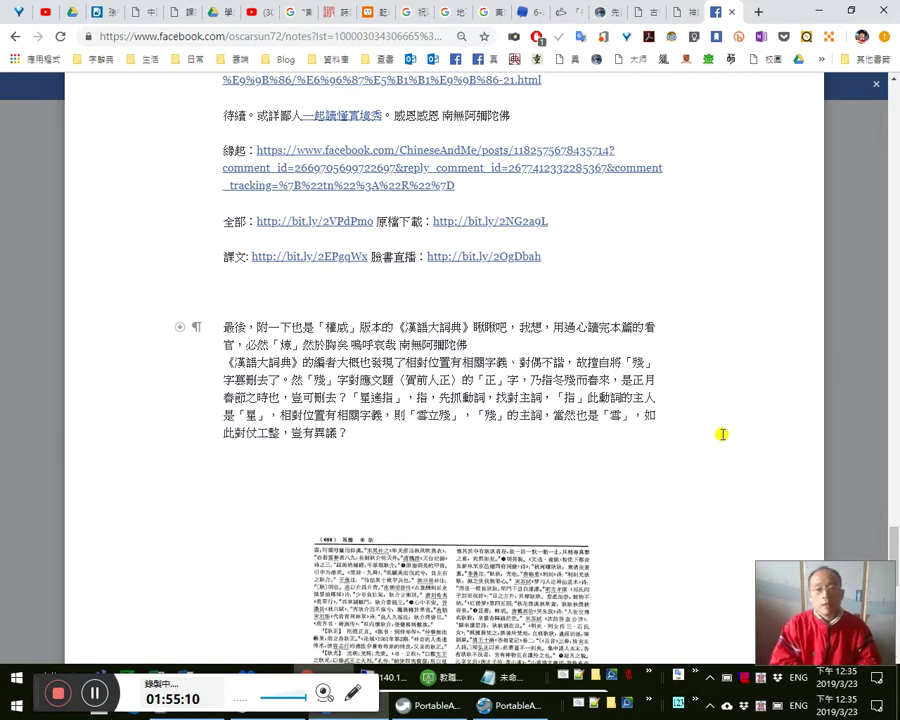
pyautogui.write('然則wo')
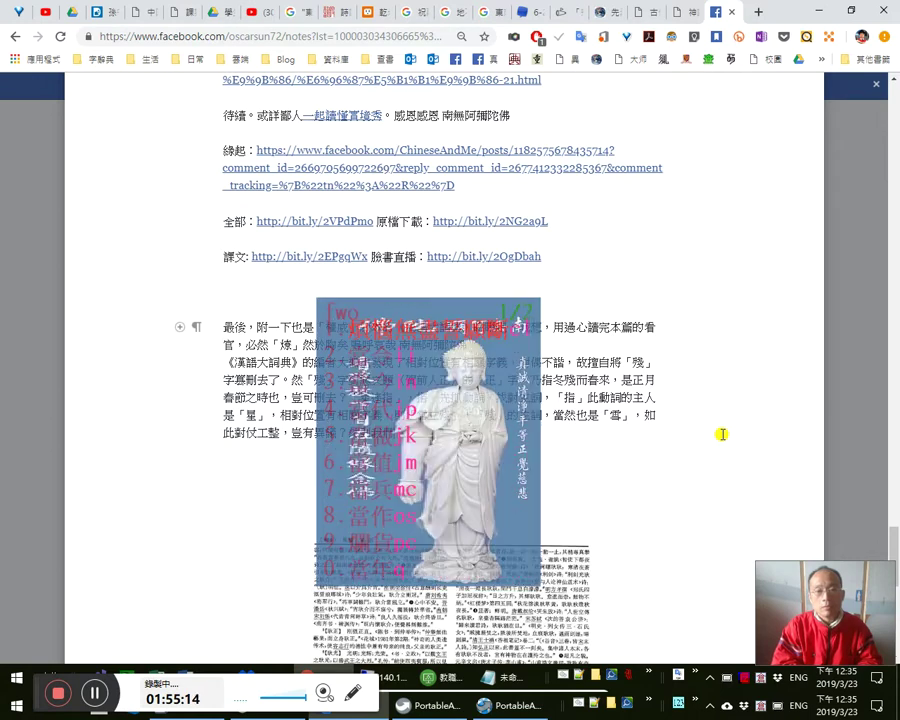
pyautogui.write('我們當初')
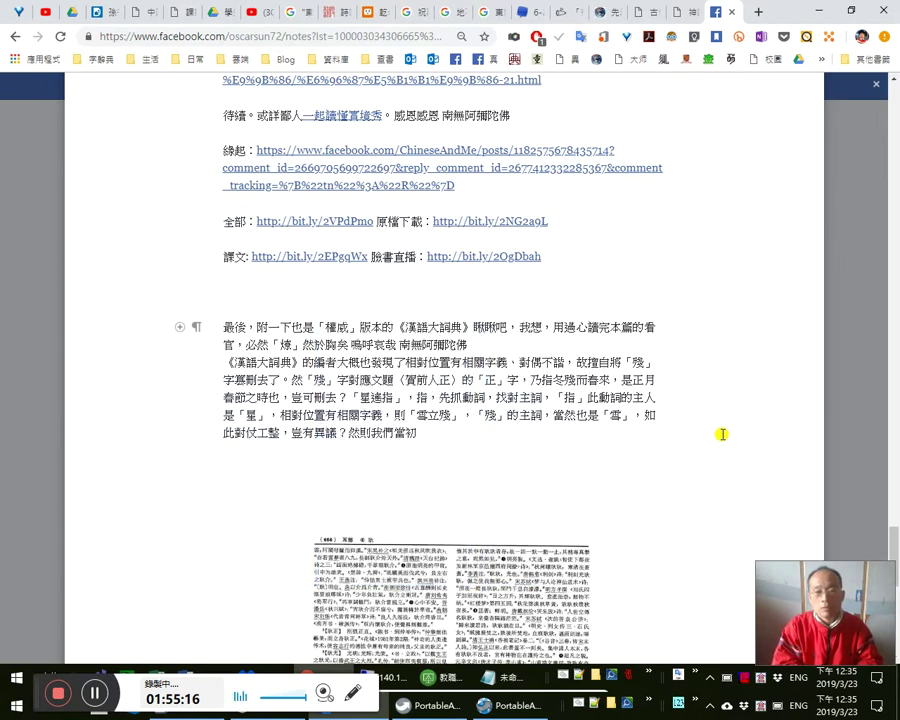
pyautogui.write('讀成「雪立」')
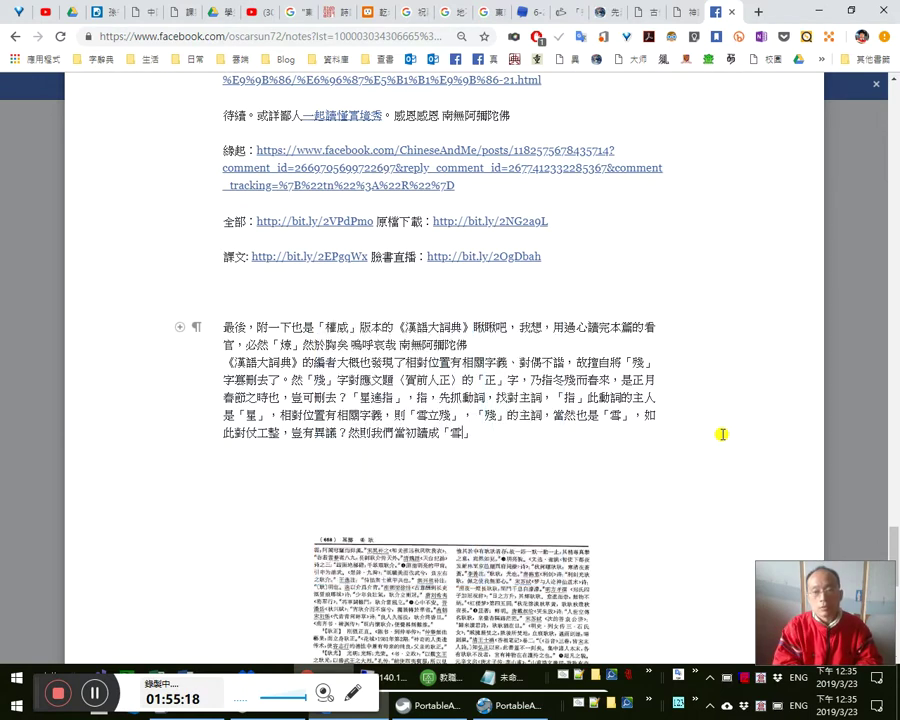
pyautogui.write('，成了')
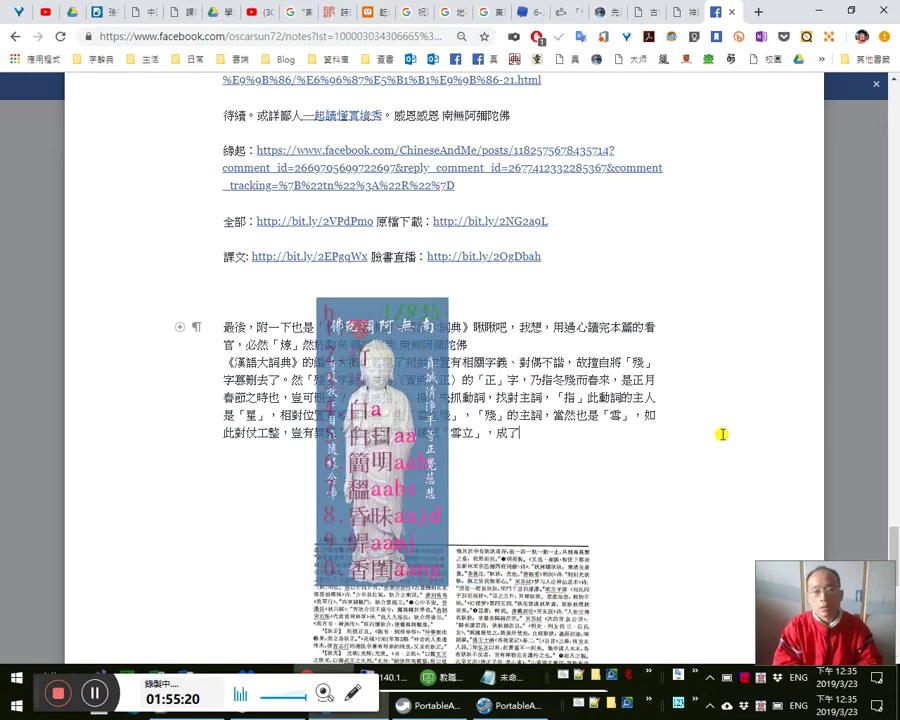
pyautogui.press('BackSpace')
pyautogui.press('BackSpace')
pyautogui.press('BackSpace')
pyautogui.write('nyt')
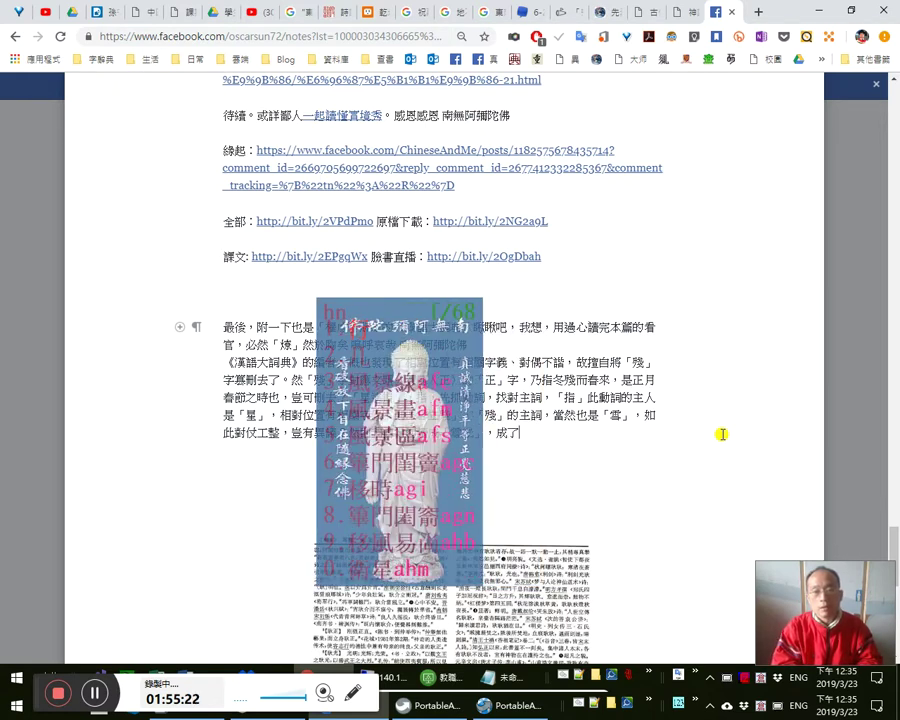
pyautogui.write('程門立雪，也')
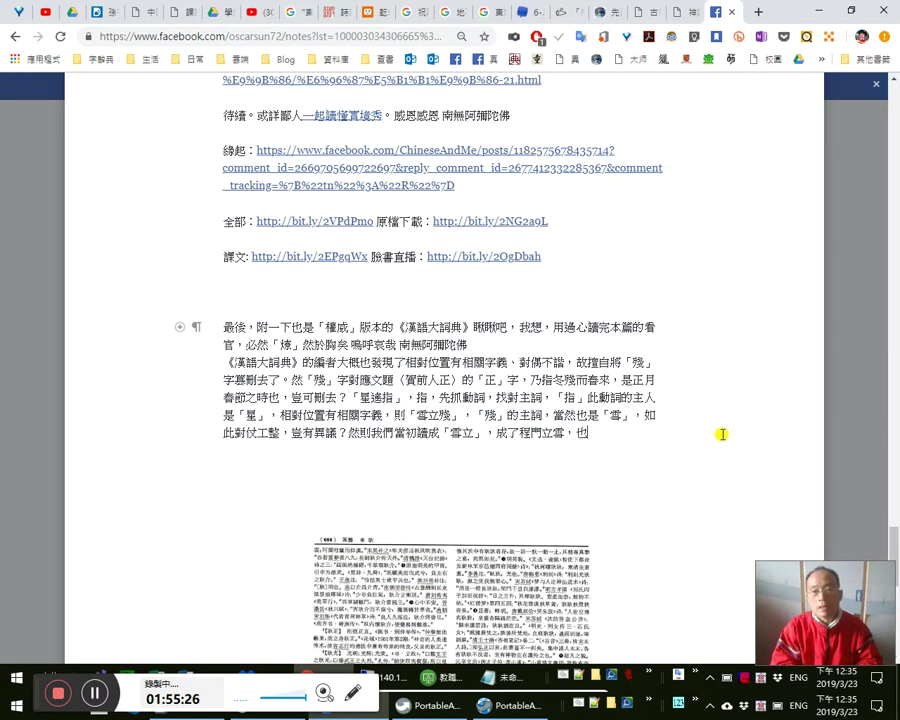
pyautogui.write('是可能是抓錯')
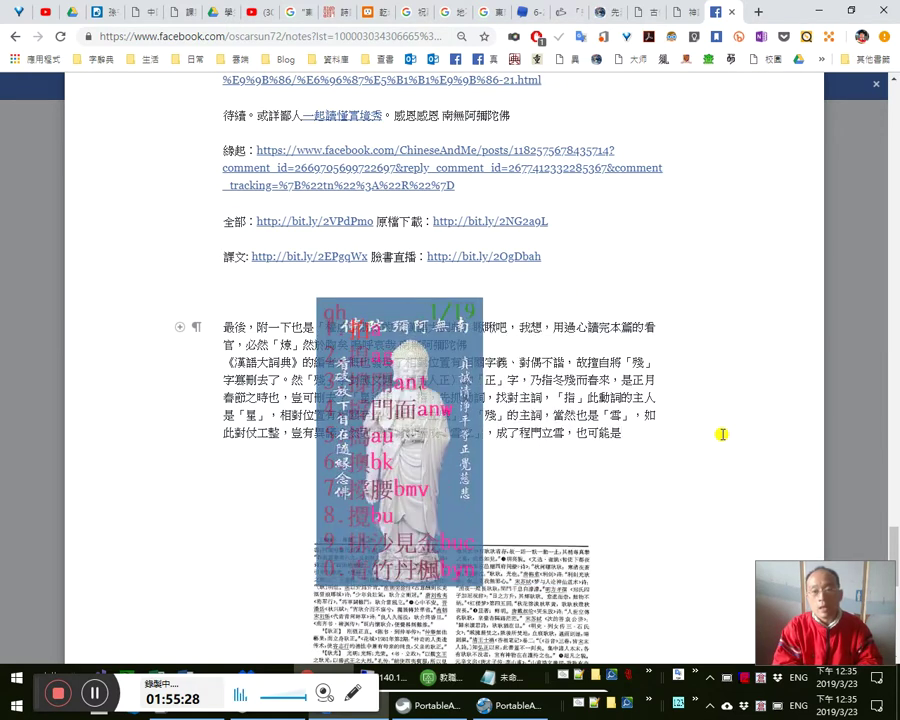
pyautogui.write('了')
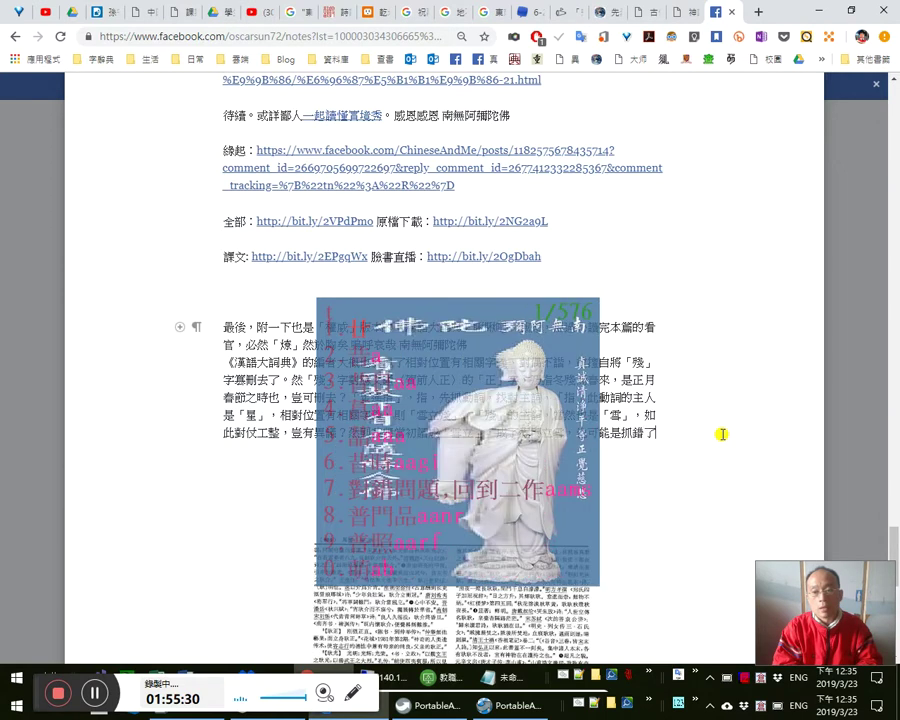
pyautogui.write('典故了')
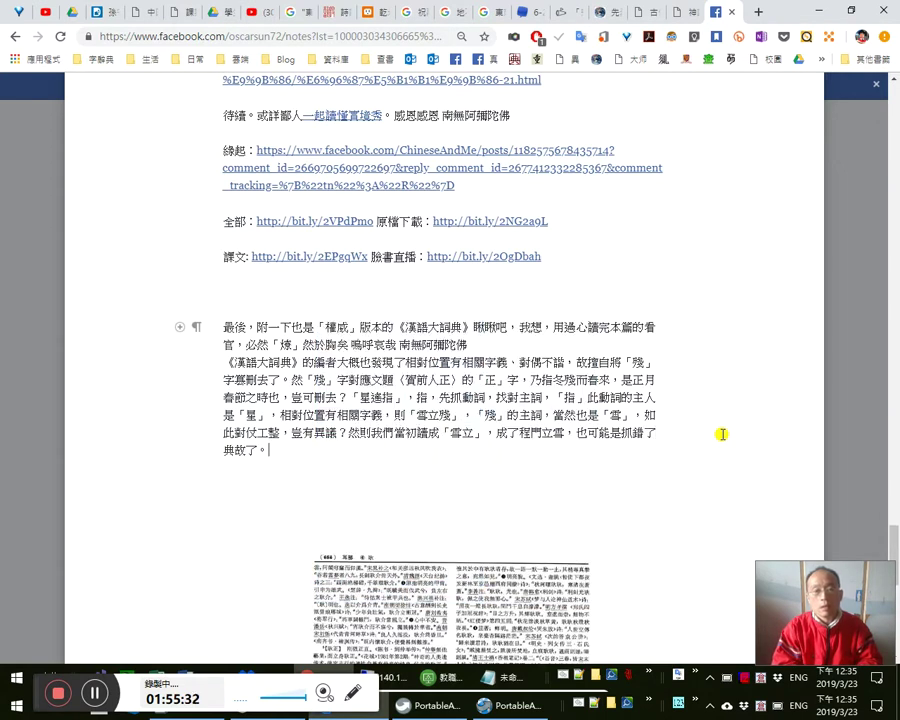
pyautogui.write('。且略')
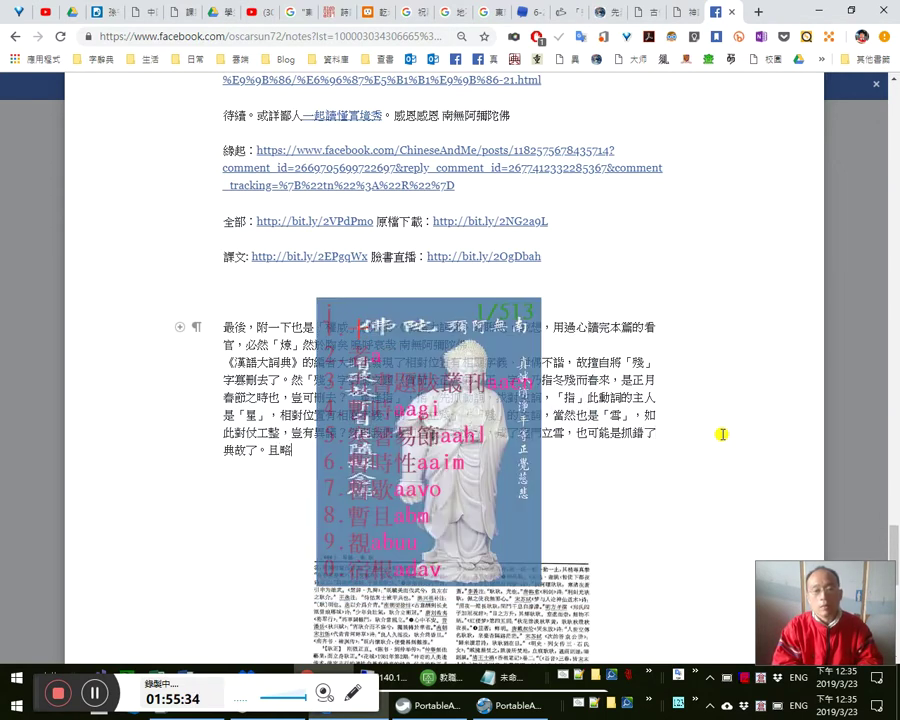
pyautogui.write('考')
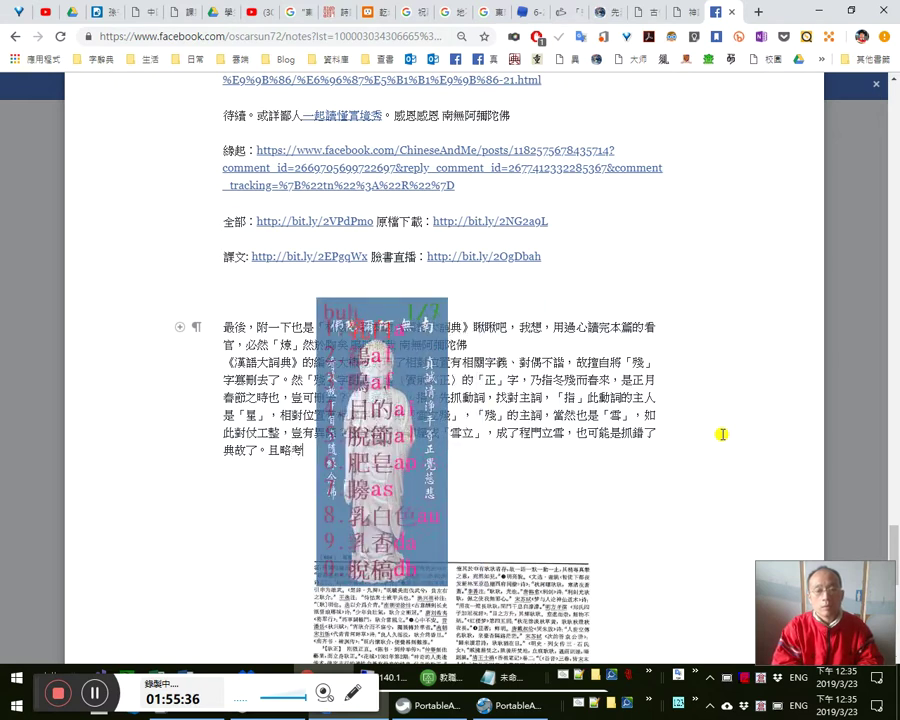
pyautogui.write('見過')
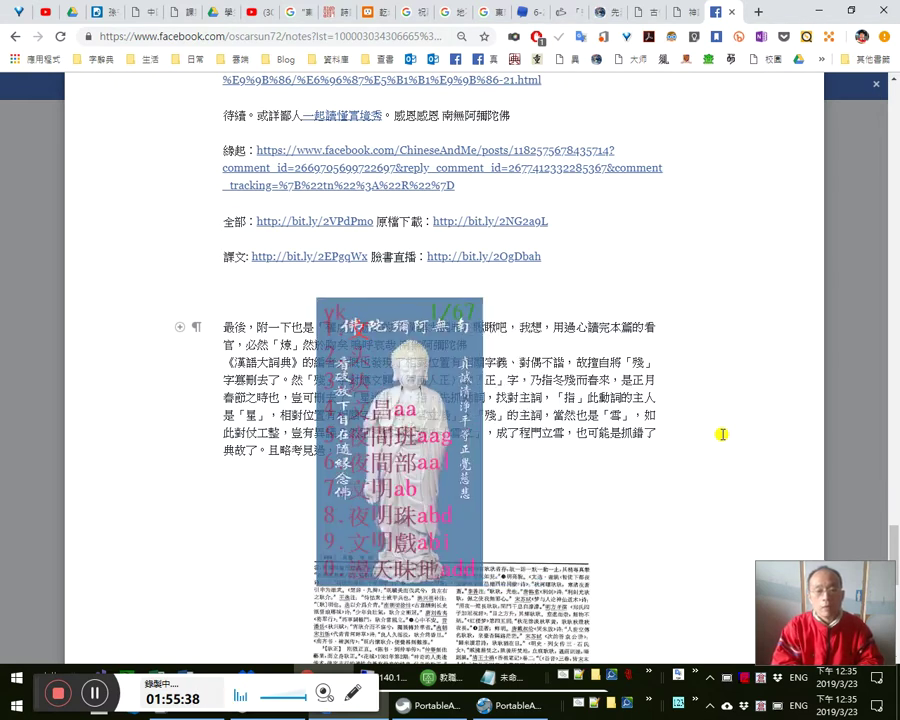
pyautogui.write('ab，文文山')
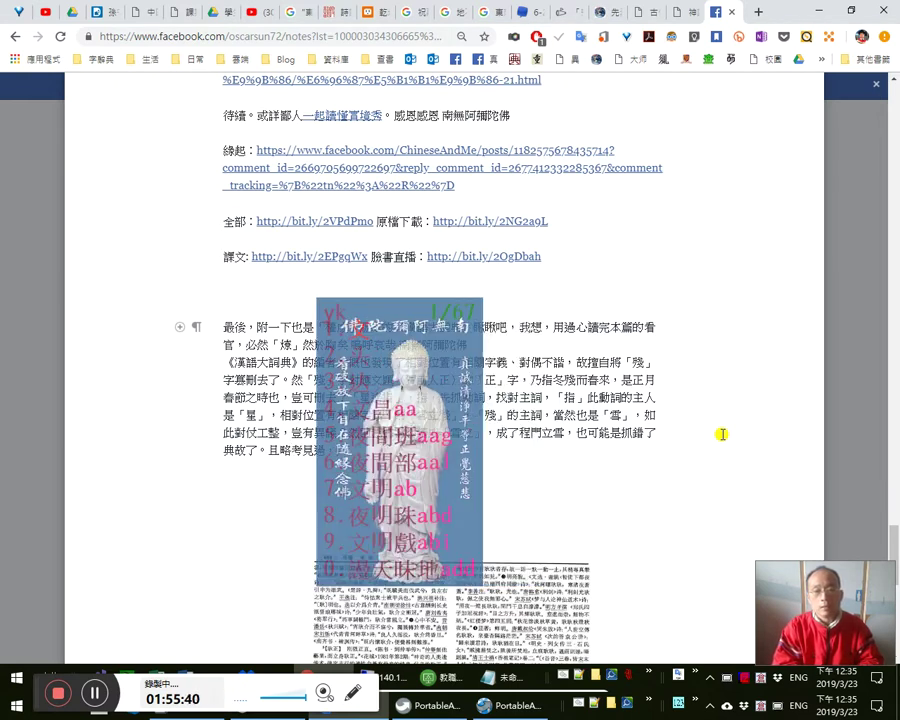
pyautogui.write('先生與李')
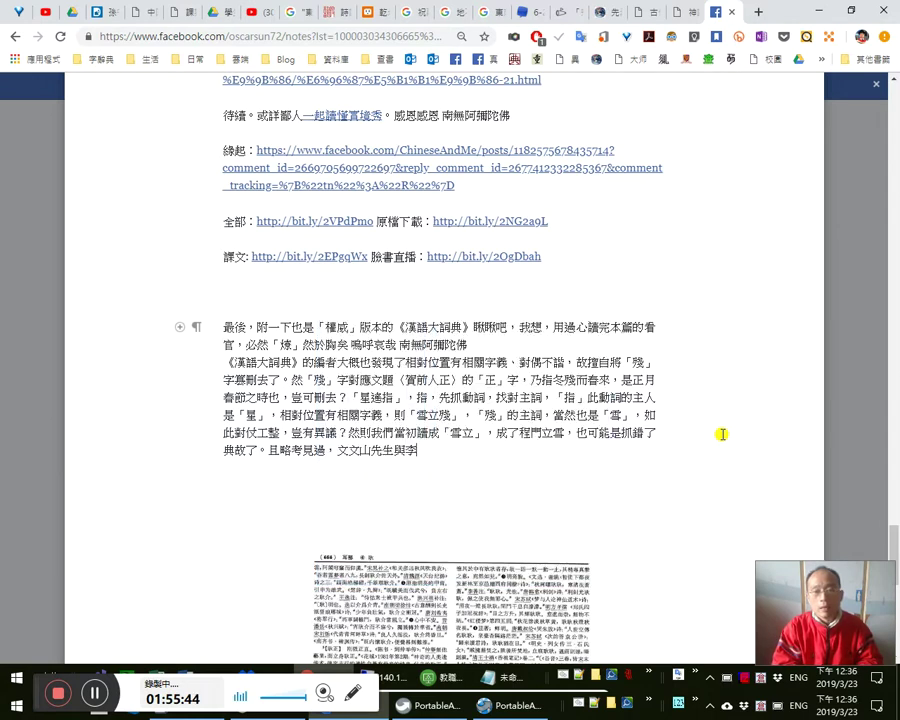
pyautogui.write('a')
pyautogui.write('李')
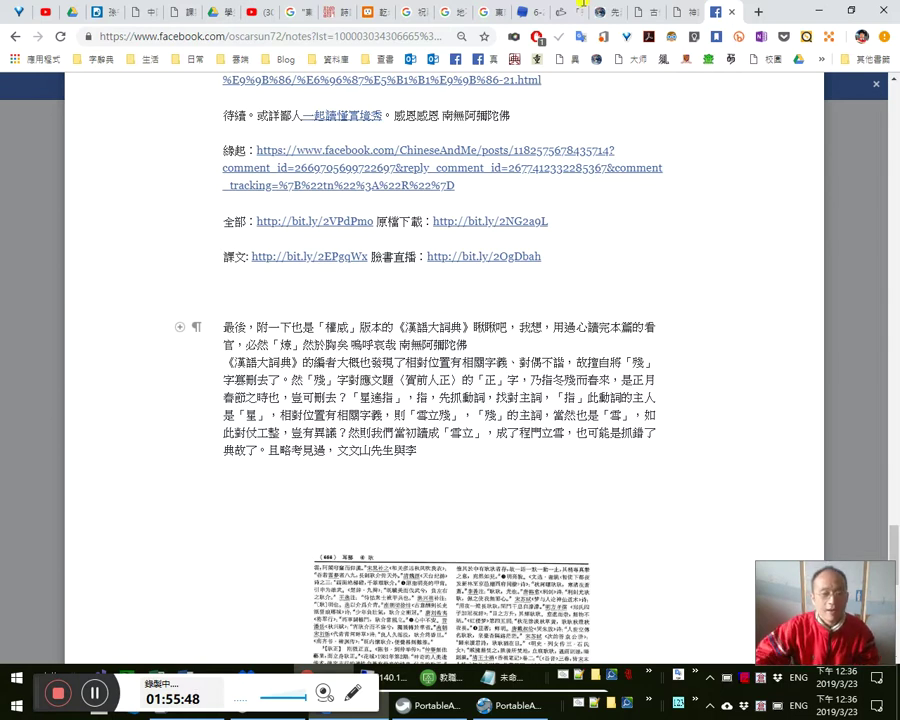
pyautogui.write('萠huh')
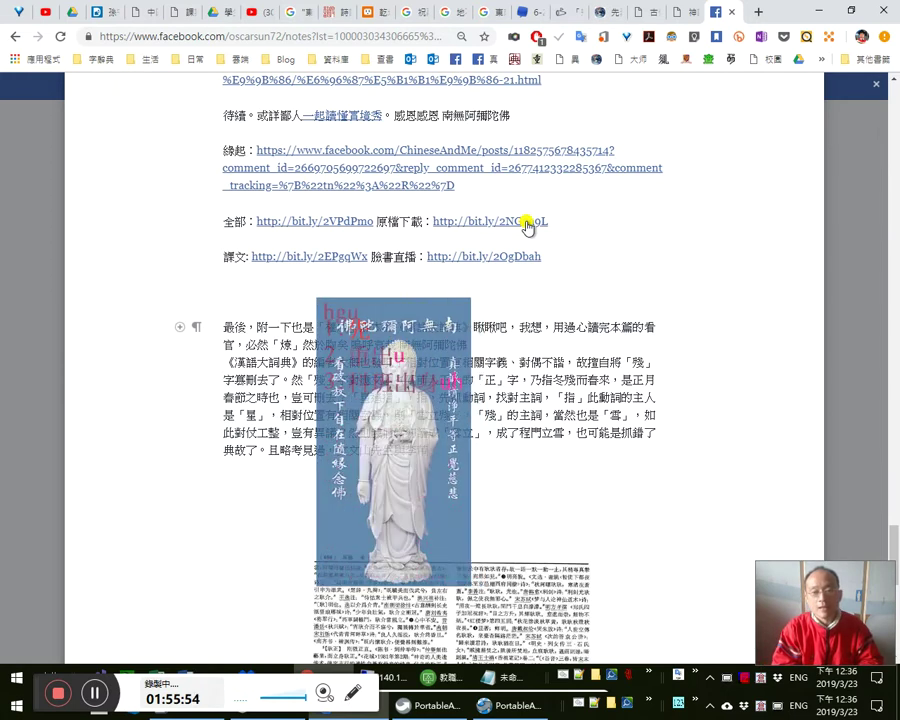
pyautogui.write('先生')
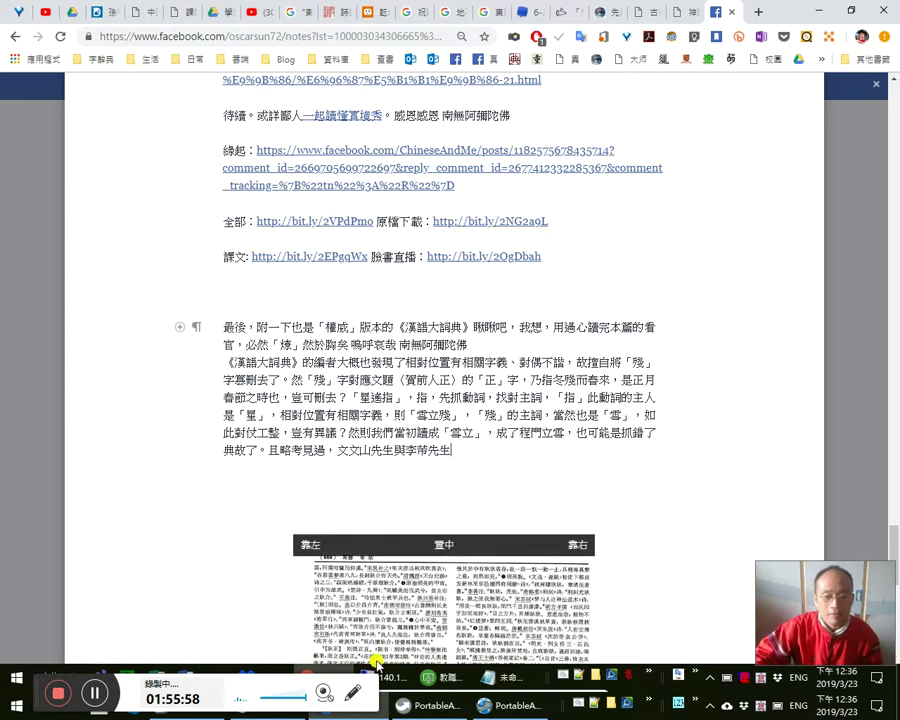
# - Bring the 文天祥〈賀前人正〉說解 Word document forward, briefly viewing its recent files list
pyautogui.moveTo(195, 672)
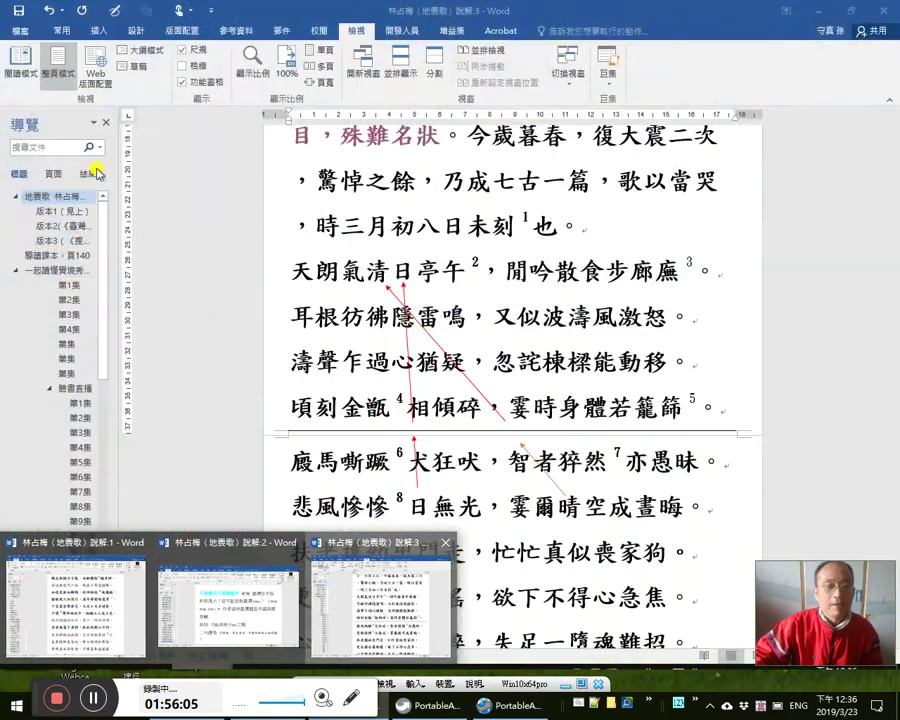
pyautogui.click(345, 590)
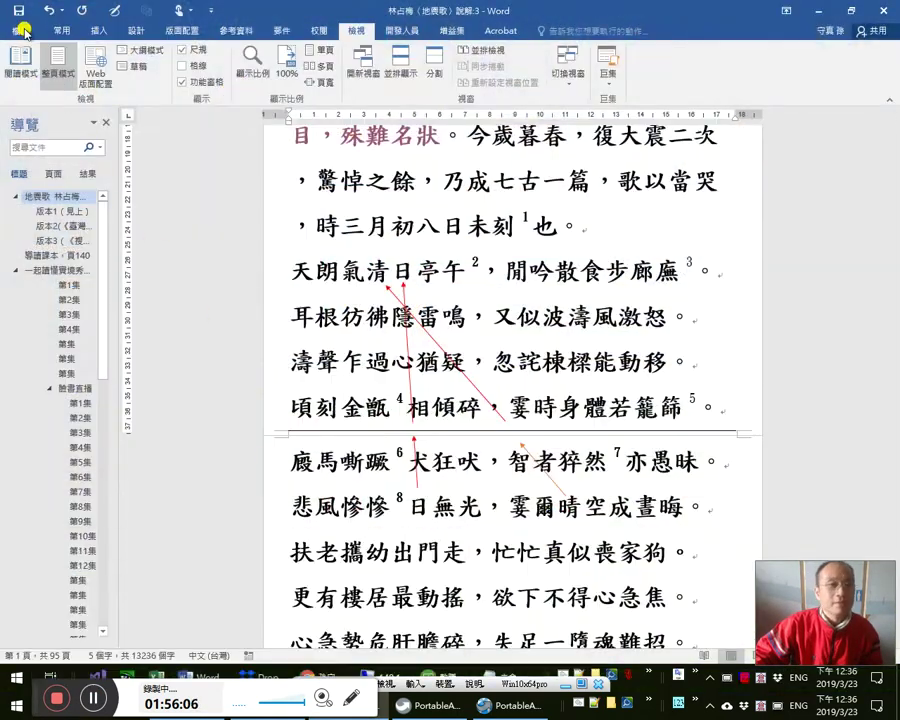
pyautogui.click(22, 31)
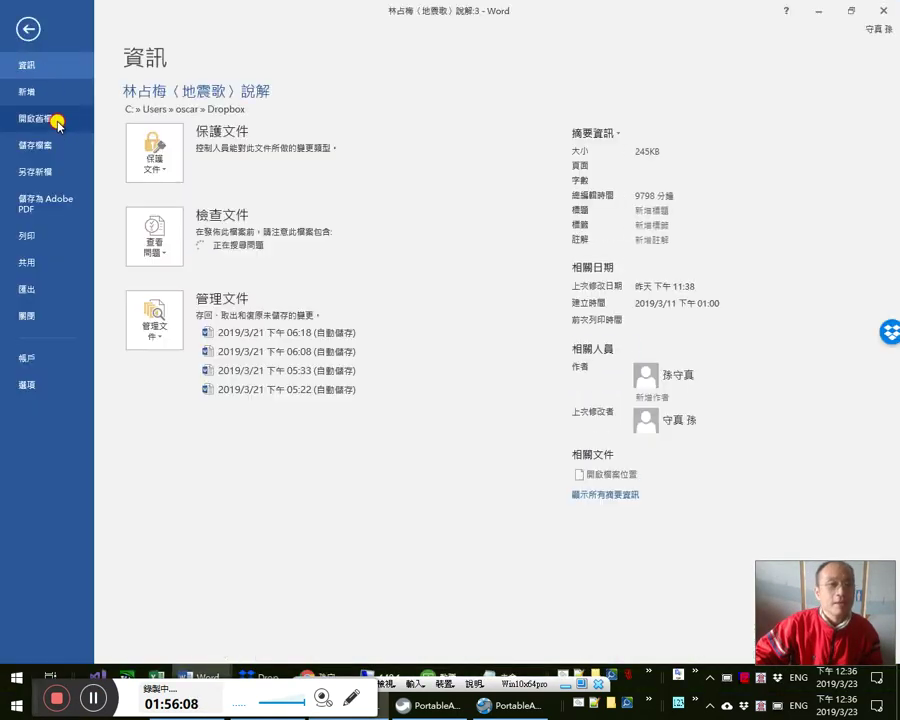
pyautogui.click(57, 121)
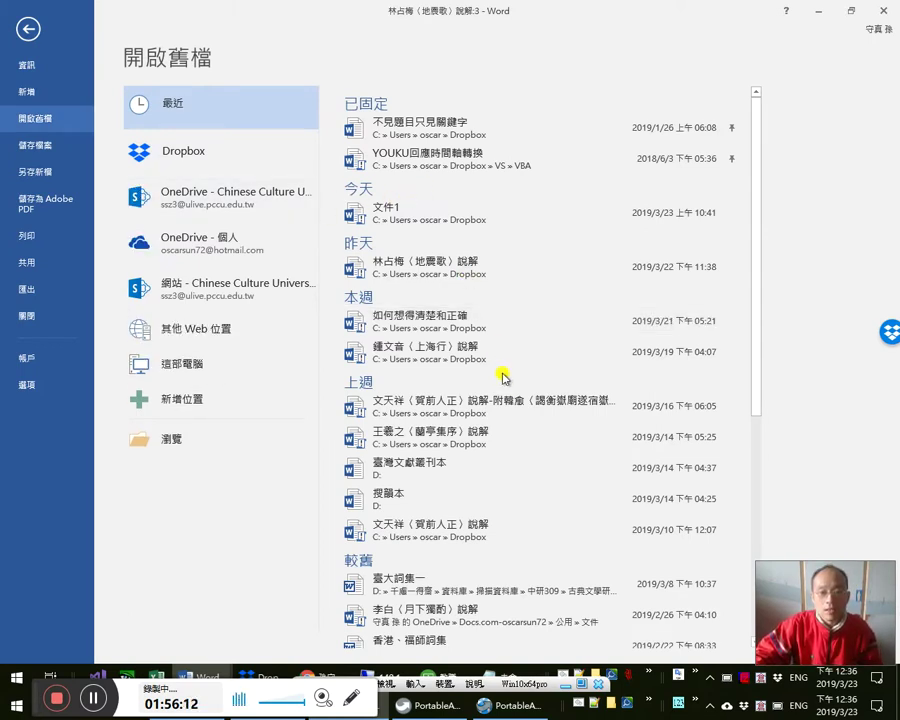
pyautogui.press('Escape')
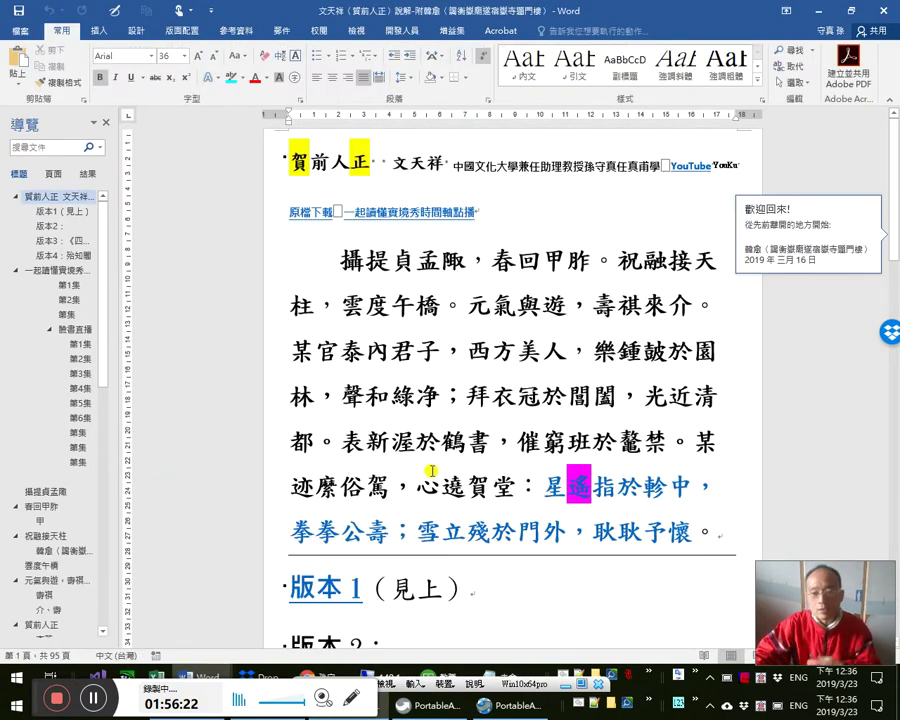
# - Follow the 星遙指於軫中 hyperlink and move down to the 雪立殘於門外 section on page 78
pyautogui.click(491, 532)
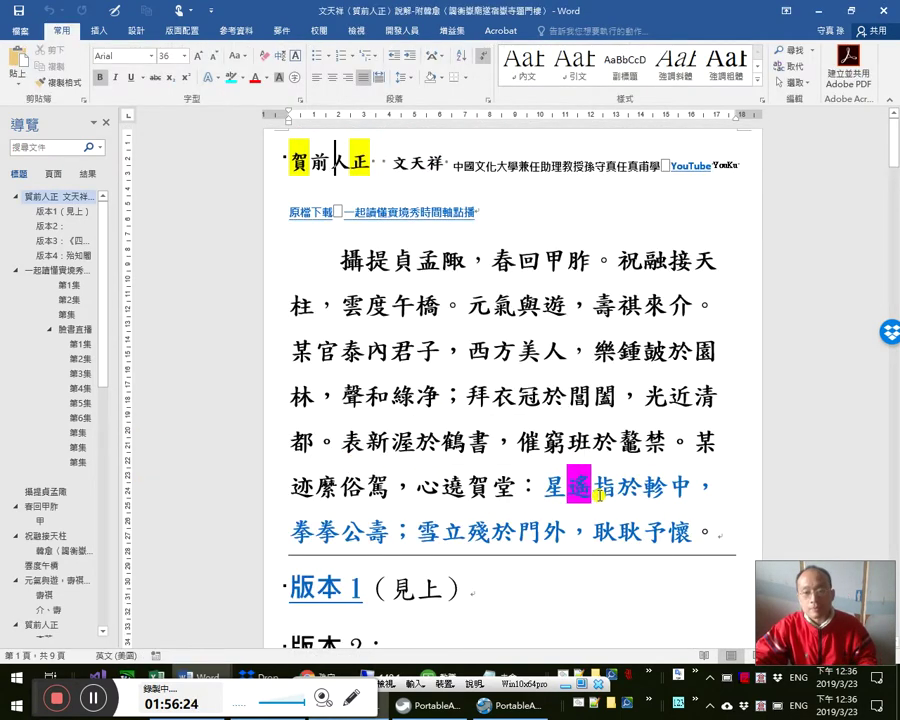
pyautogui.keyDown('ctrl'); pyautogui.click(548, 532); pyautogui.keyUp('ctrl')
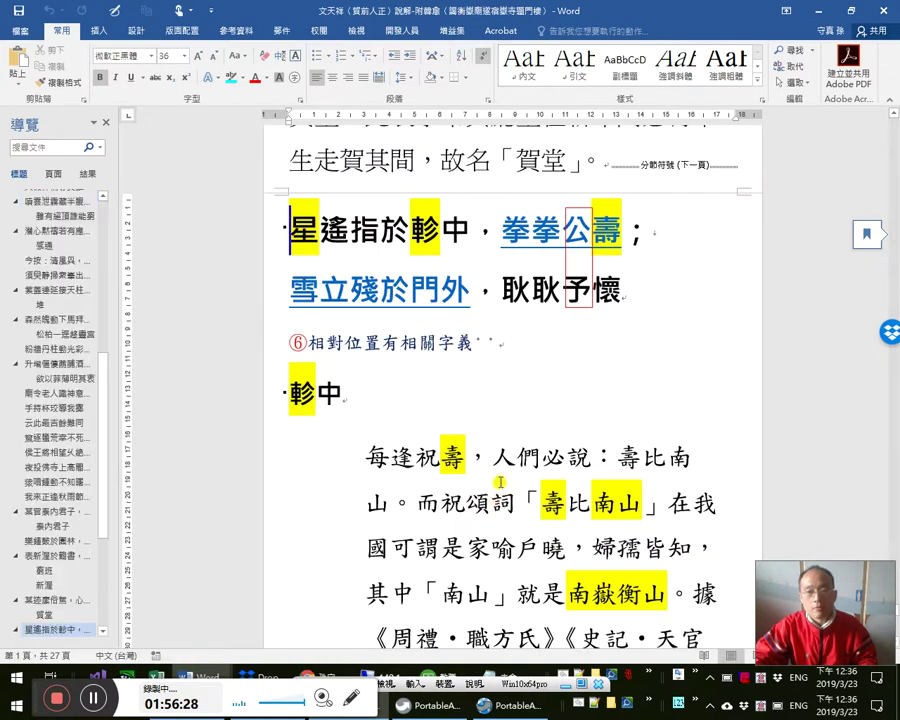
pyautogui.scroll(-5, 498, 474)
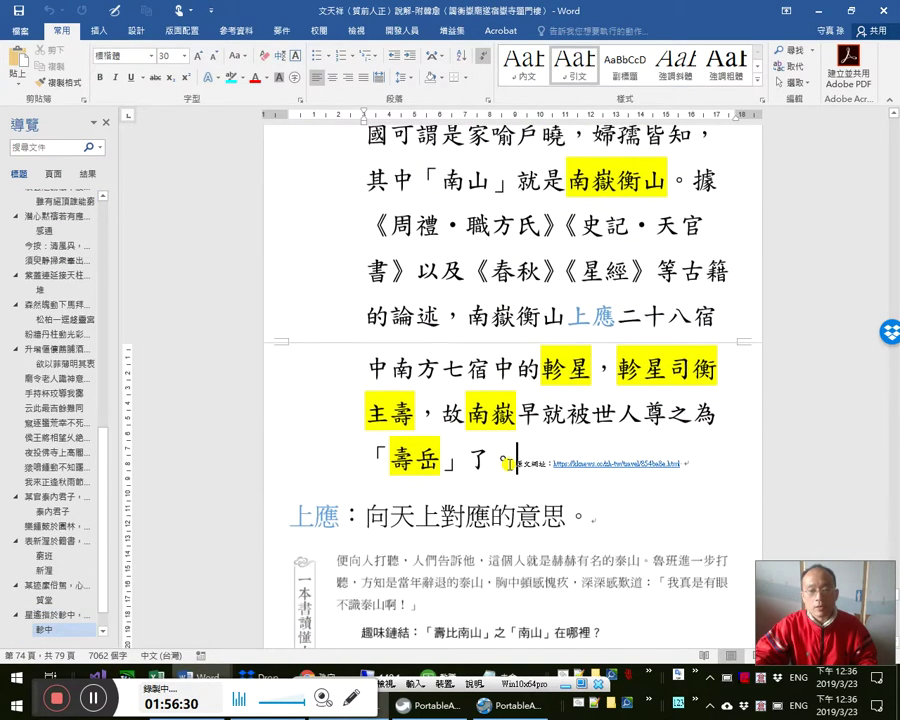
pyautogui.press('Down')
pyautogui.press('Down')
pyautogui.press('Down')
pyautogui.press('Down')
pyautogui.press('Down')
pyautogui.press('Down')
pyautogui.press('Down')
pyautogui.press('Down')
pyautogui.press('Down')
pyautogui.press('Down')
pyautogui.press('Down')
pyautogui.press('Down')
pyautogui.press('Down')
pyautogui.press('Down')
pyautogui.press('Down')
pyautogui.press('Down')
pyautogui.press('Down')
pyautogui.press('Down')
pyautogui.press('Down')
pyautogui.press('Down')
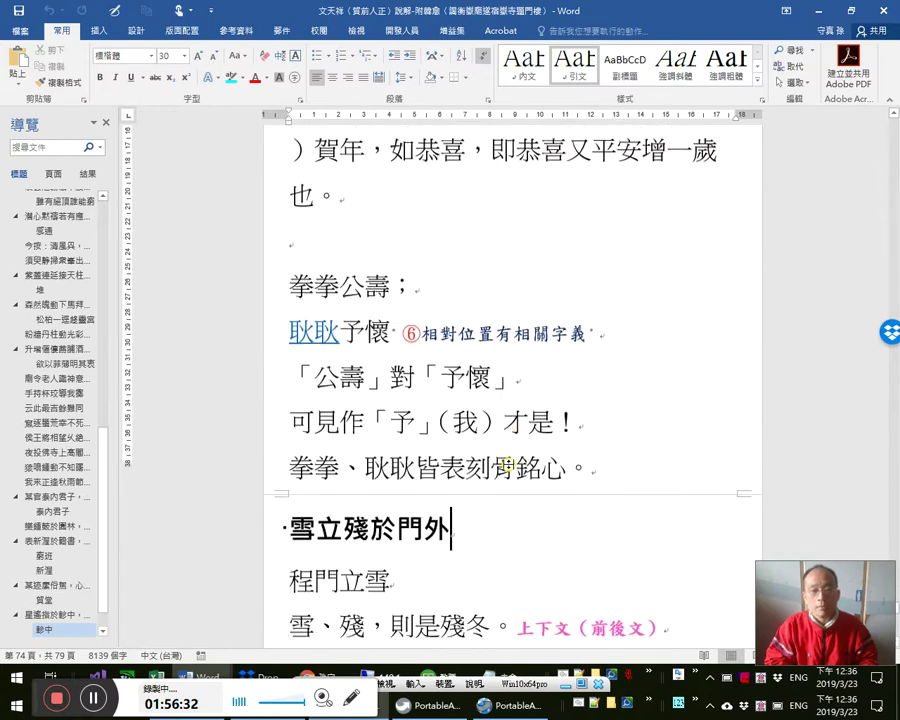
pyautogui.press('Down')
pyautogui.press('Down')
pyautogui.press('Down')
pyautogui.press('Down')
pyautogui.press('Down')
pyautogui.press('Down')
pyautogui.press('Down')
pyautogui.press('Down')
pyautogui.press('Down')
pyautogui.press('Down')
pyautogui.press('Down')
pyautogui.press('Down')
pyautogui.press('Down')
pyautogui.press('Down')
pyautogui.press('Down')
pyautogui.press('Down')
pyautogui.press('Down')
pyautogui.press('Down')
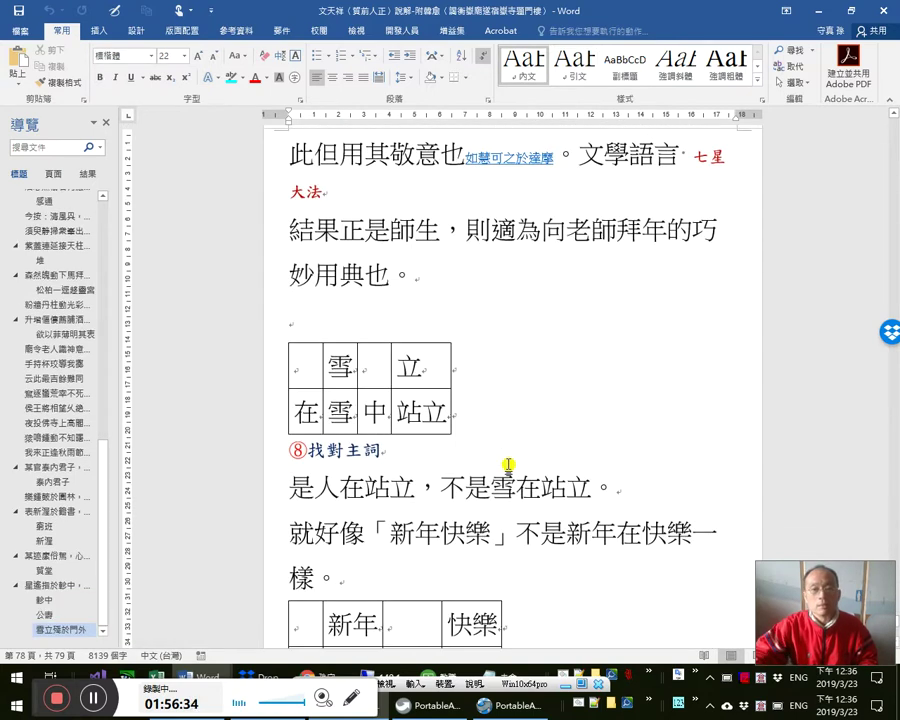
pyautogui.scroll(3, 515, 460)
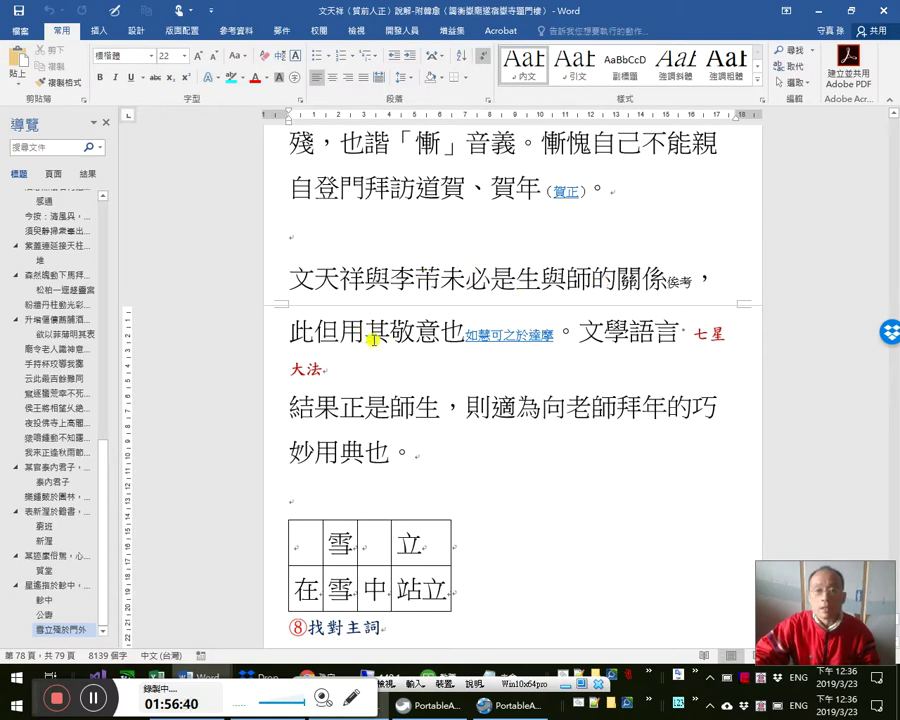
# - Review the 文天祥 and 李芾 lines and the 結果正是師生 paragraph ending 巧妙用典也
pyautogui.moveTo(566, 334); pyautogui.dragTo(380, 333)
pyautogui.click(366, 405)
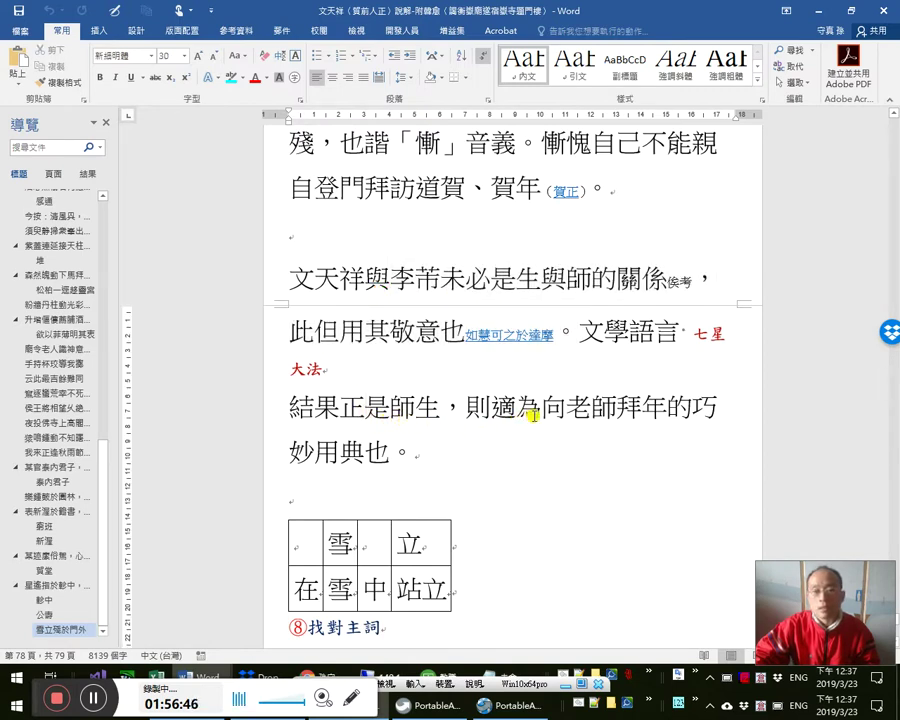
pyautogui.click(438, 448)
pyautogui.moveTo(376, 421); pyautogui.dragTo(293, 408)
pyautogui.click(531, 450)
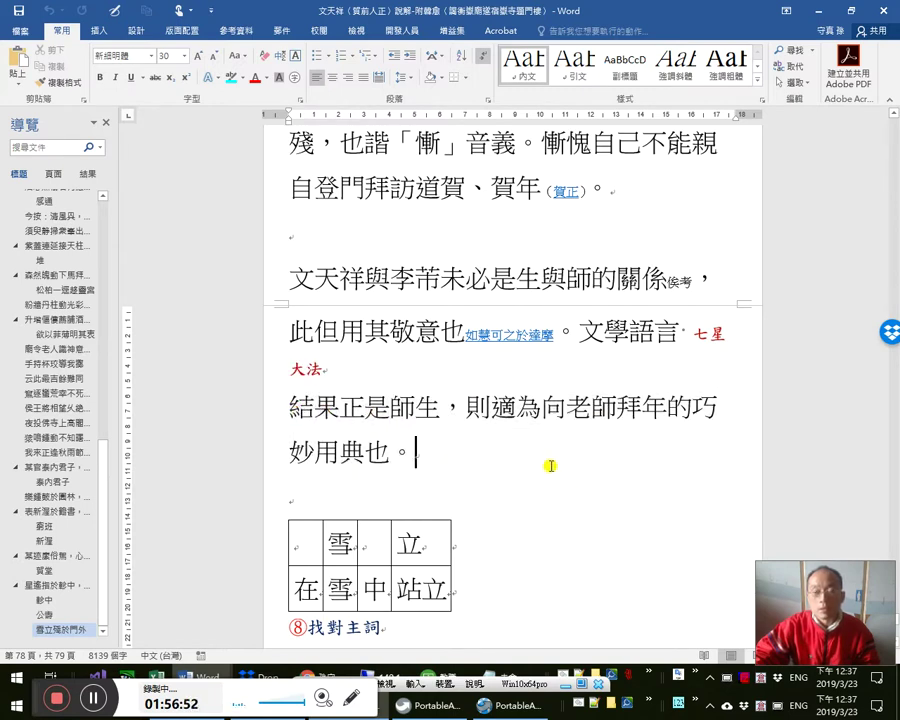
pyautogui.scroll(-3, 596, 477)
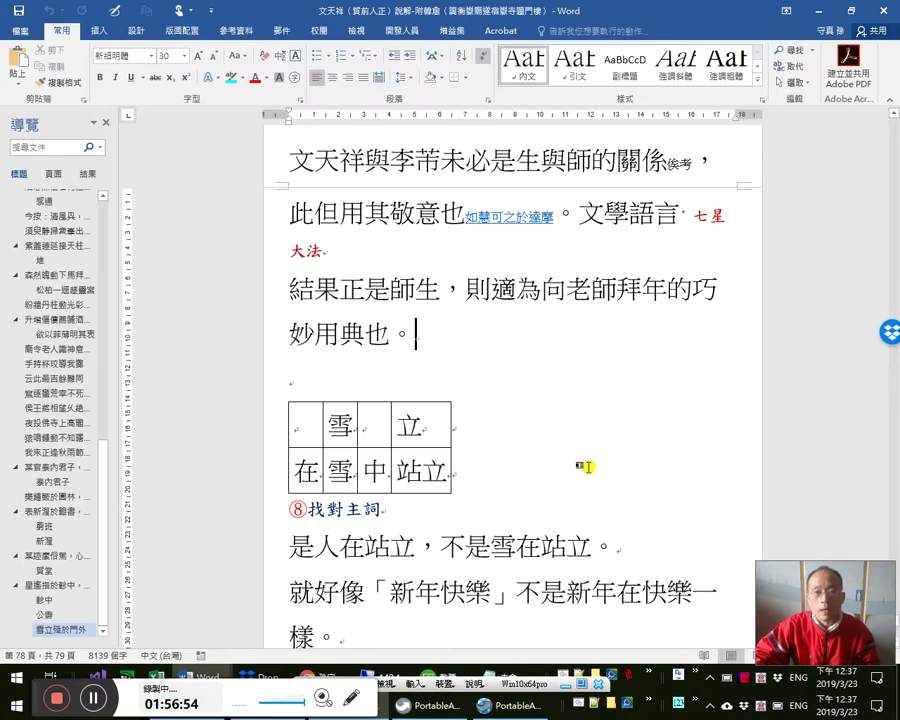
pyautogui.scroll(2, 256, 352)
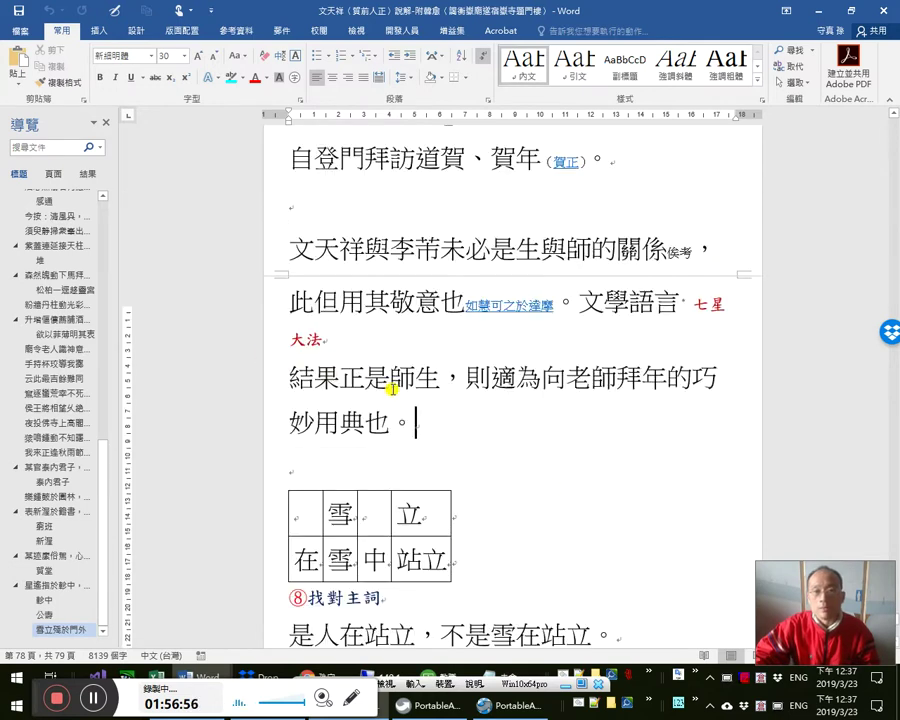
pyautogui.scroll(1, 396, 394)
pyautogui.scroll(3, 455, 378)
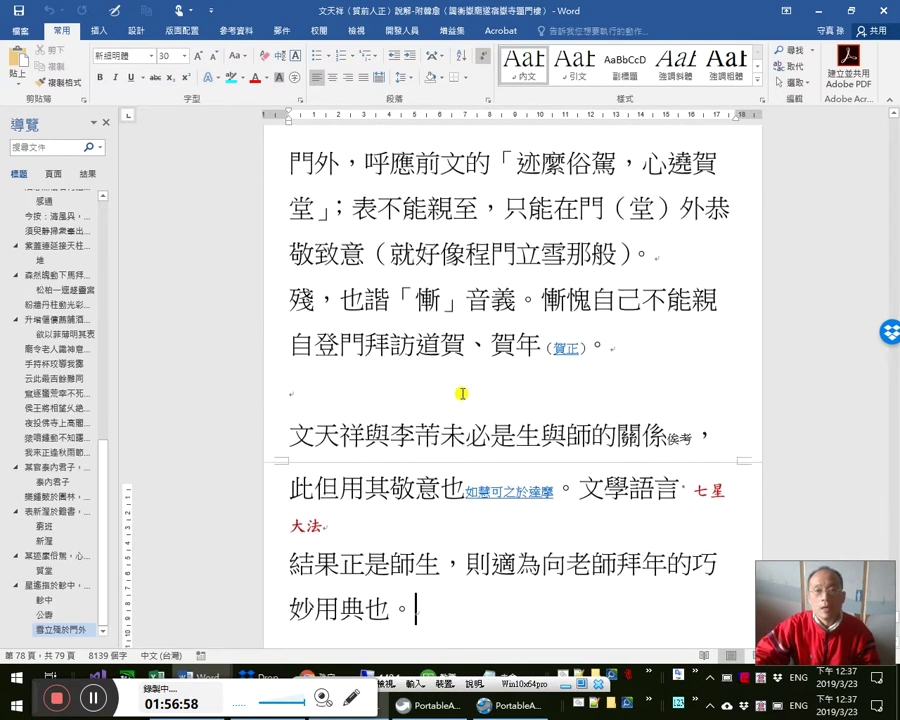
# - Review the paragraph below the 雪立殘於門外 explanation
pyautogui.moveTo(297, 580); pyautogui.dragTo(588, 612)
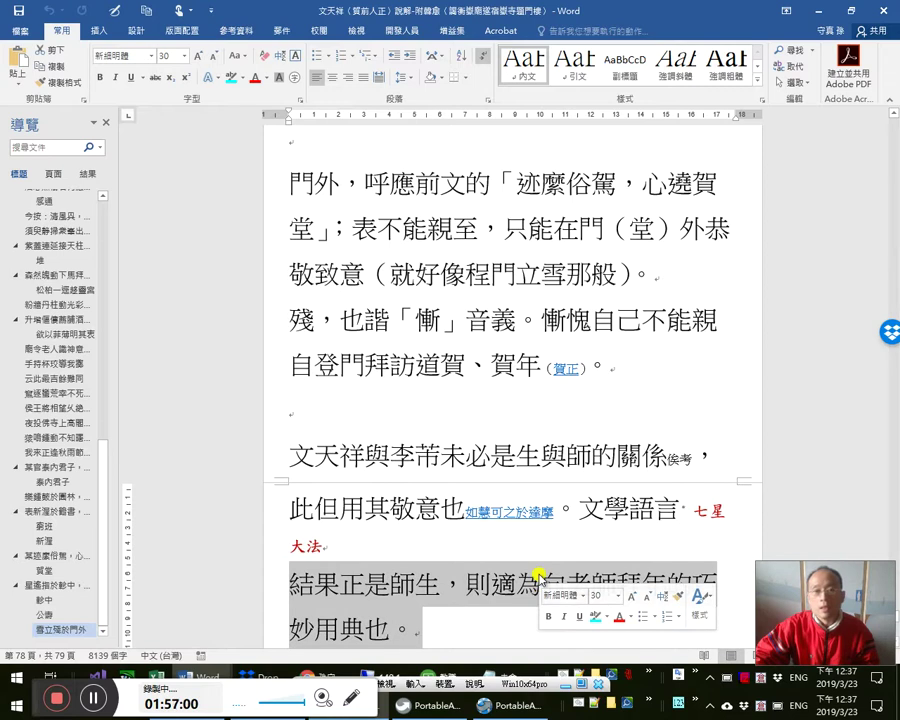
pyautogui.scroll(2, 535, 567)
pyautogui.scroll(-5, 530, 566)
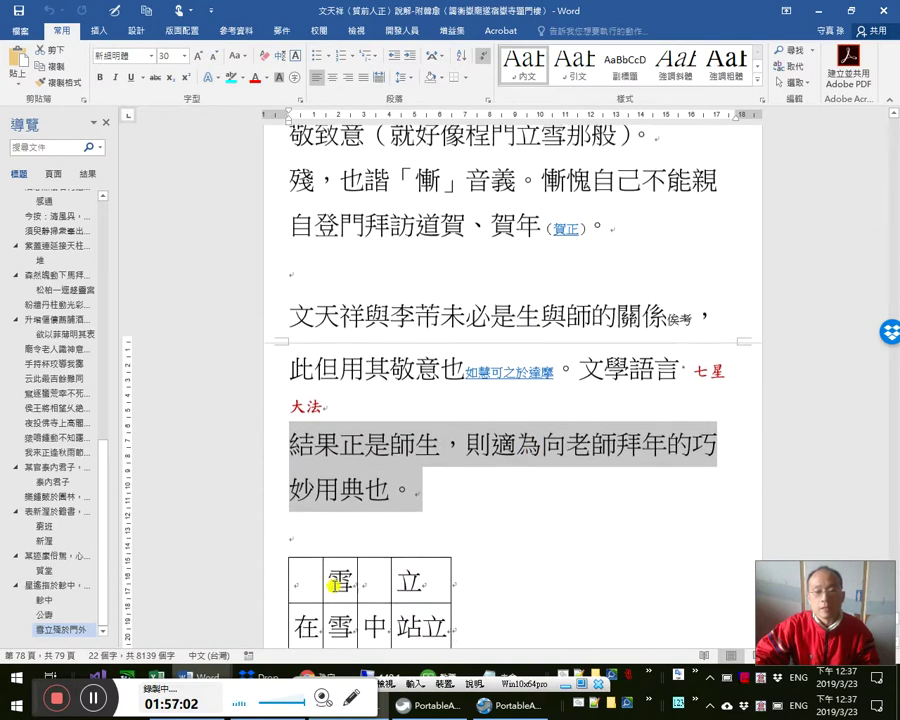
pyautogui.click(373, 525)
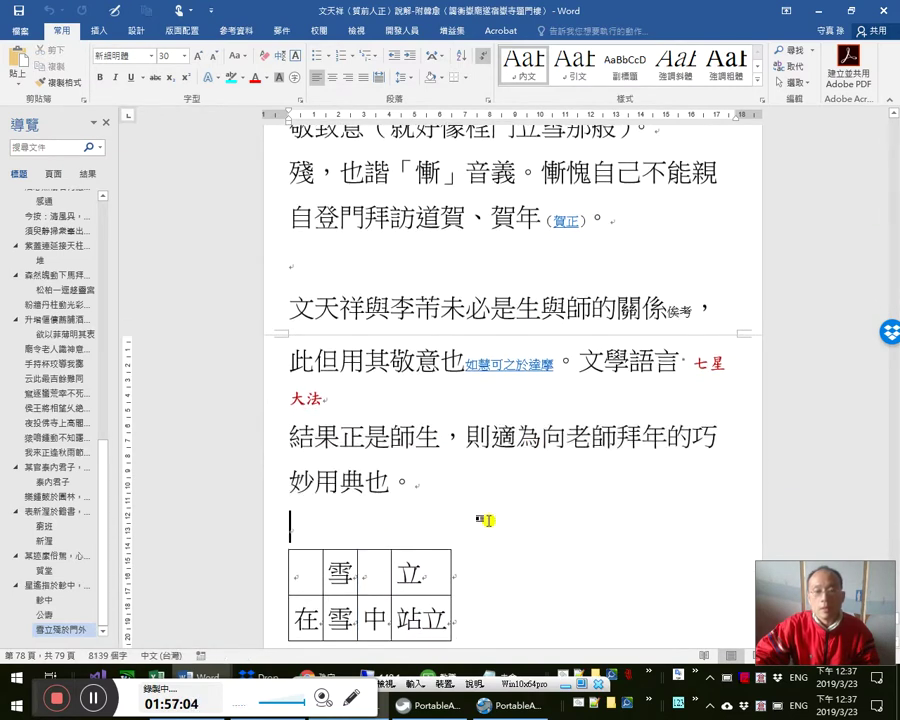
pyautogui.scroll(-3, 487, 520)
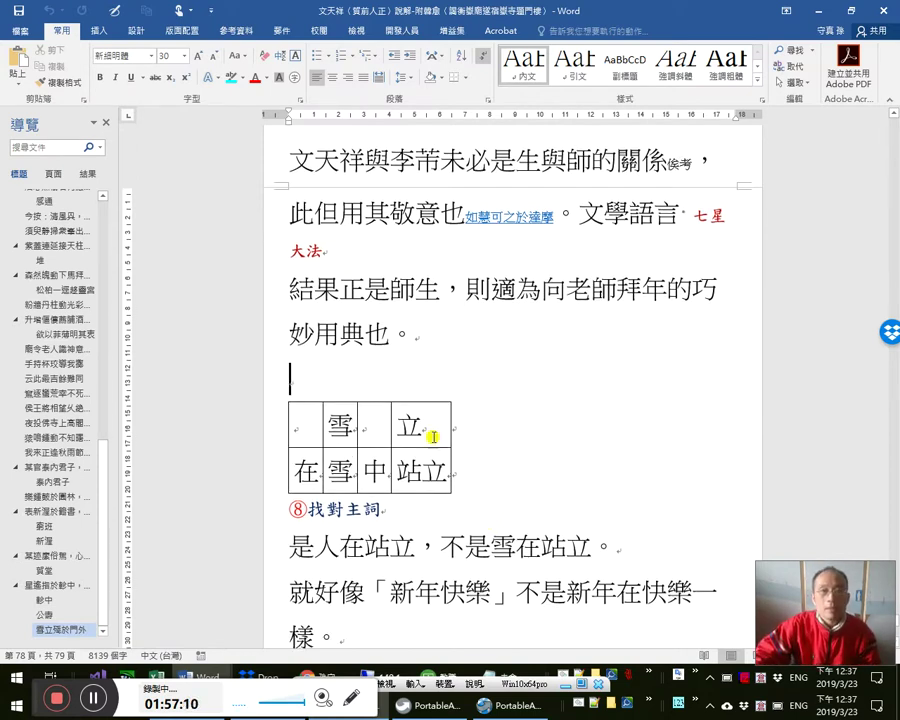
# - Open the document in a second window and navigate to the later 賀前人正 section
pyautogui.click(354, 30)
pyautogui.click(363, 75)
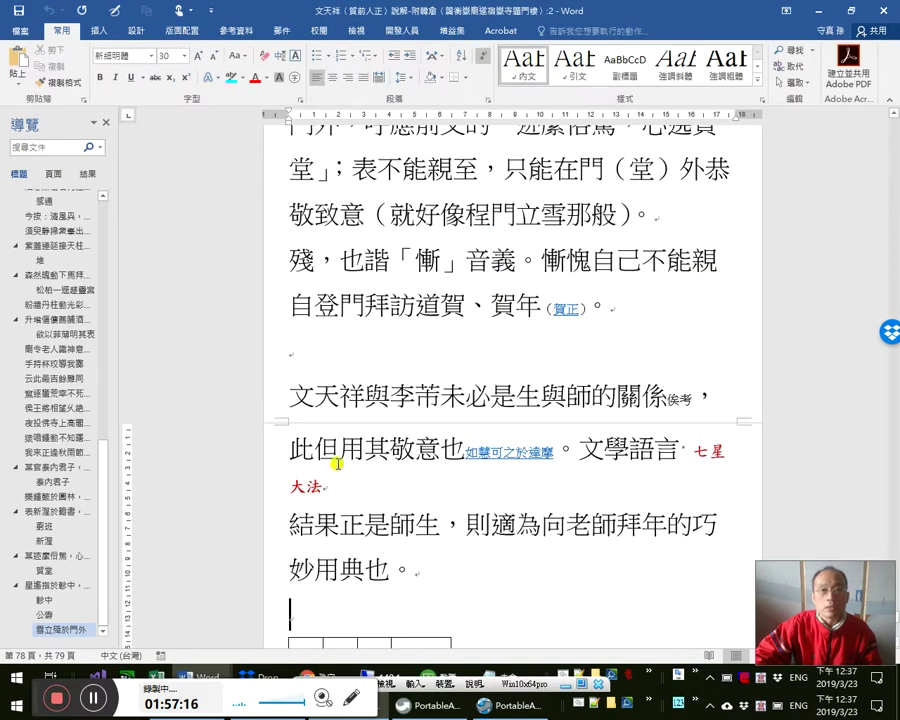
pyautogui.click(104, 263)
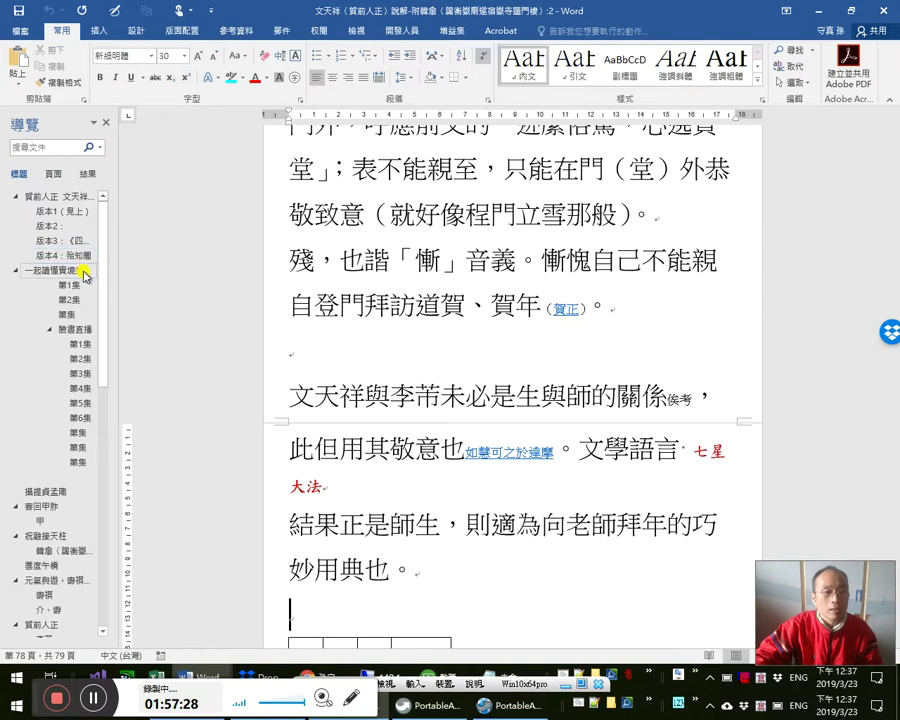
pyautogui.click(60, 196)
pyautogui.click(343, 155)
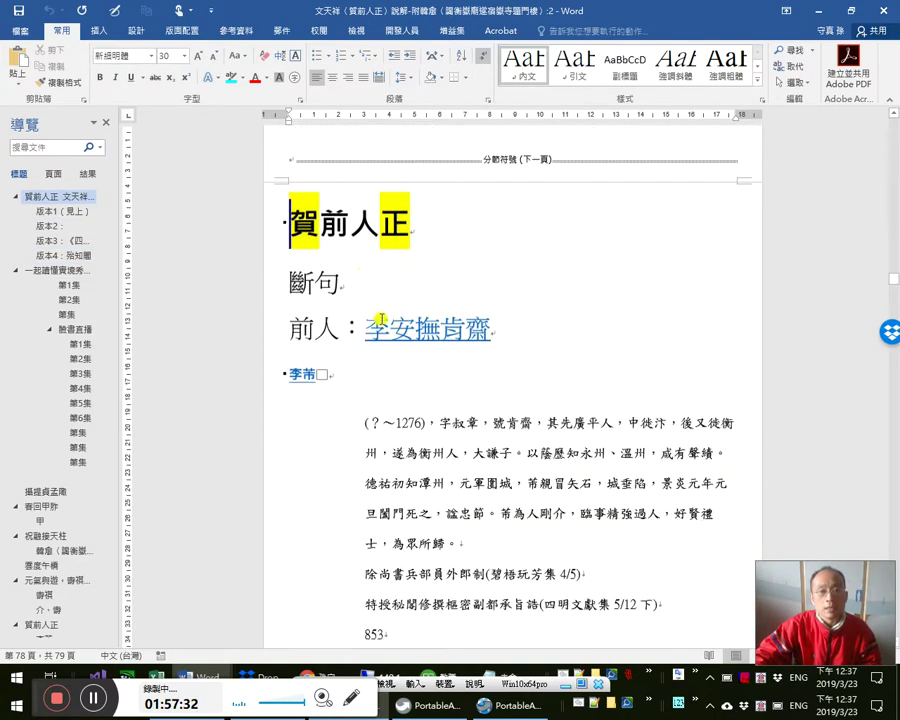
# - Copy 肯齋 from the name 李安撫肯齋 and return to the Facebook note
pyautogui.click(440, 334)
pyautogui.keyDown('shift'); pyautogui.click(480, 340); pyautogui.keyUp('shift')
pyautogui.hotkey('ctrl', 'c')
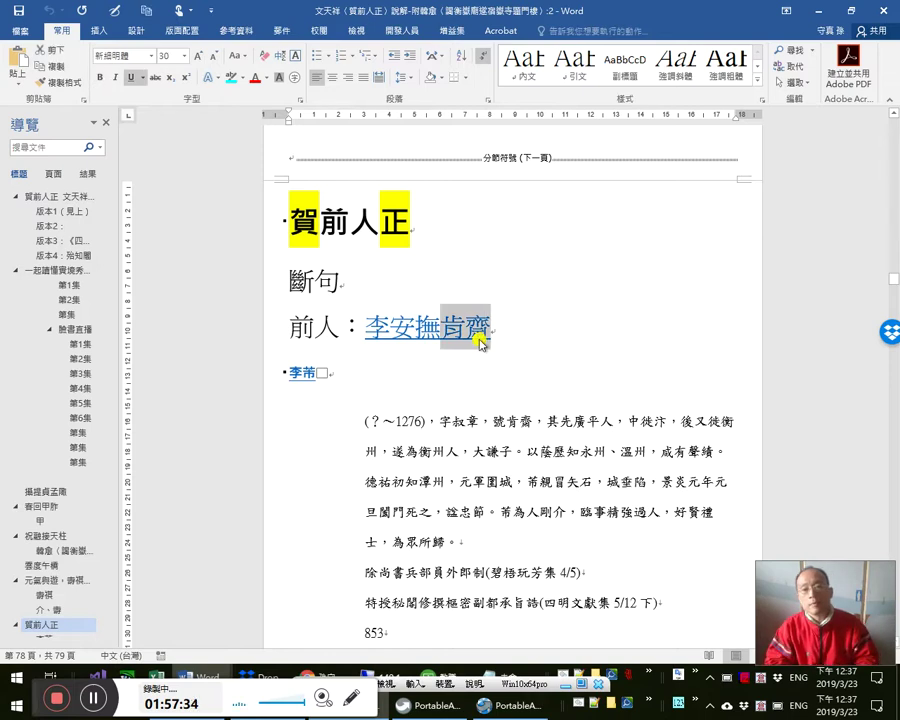
pyautogui.hotkey('alt', 'Tab')
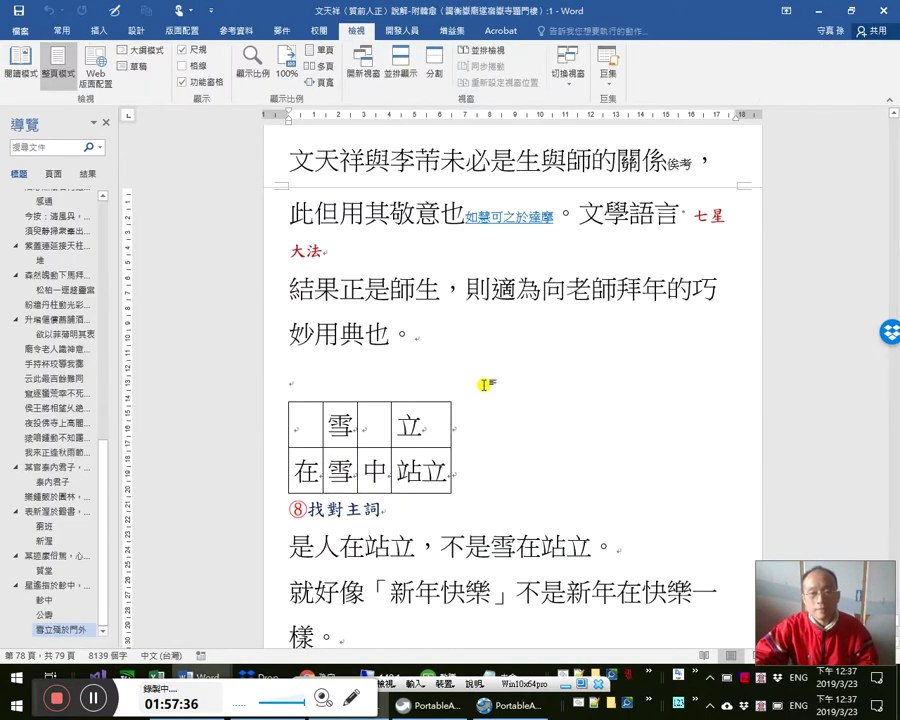
pyautogui.hotkey('alt', 'Tab')
pyautogui.hotkey('alt', 'Tab')
pyautogui.hotkey('alt', 'Tab')
pyautogui.press('Tab')
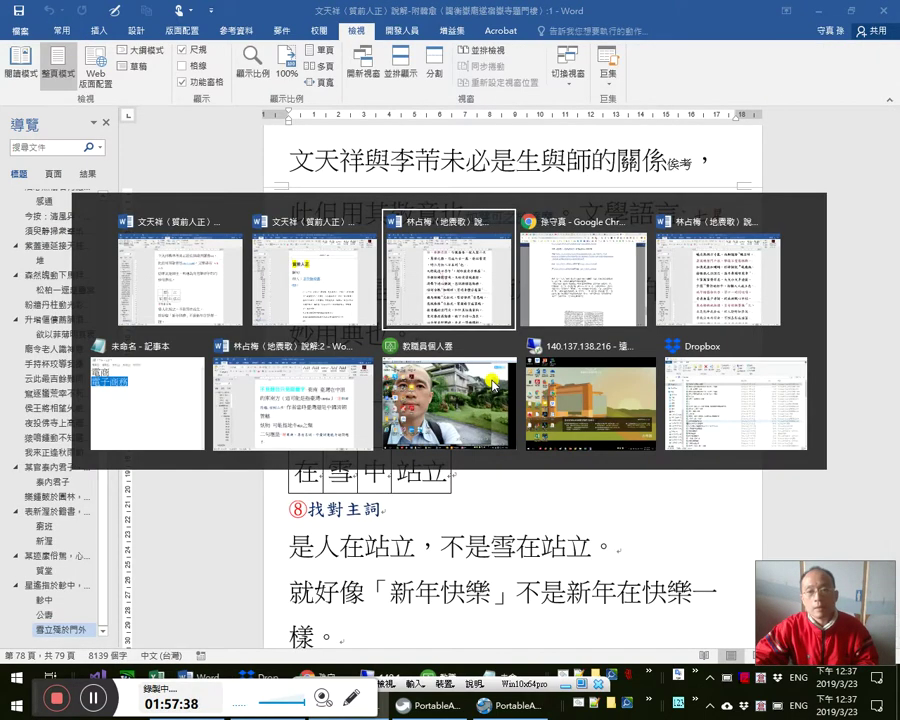
pyautogui.press('Tab')
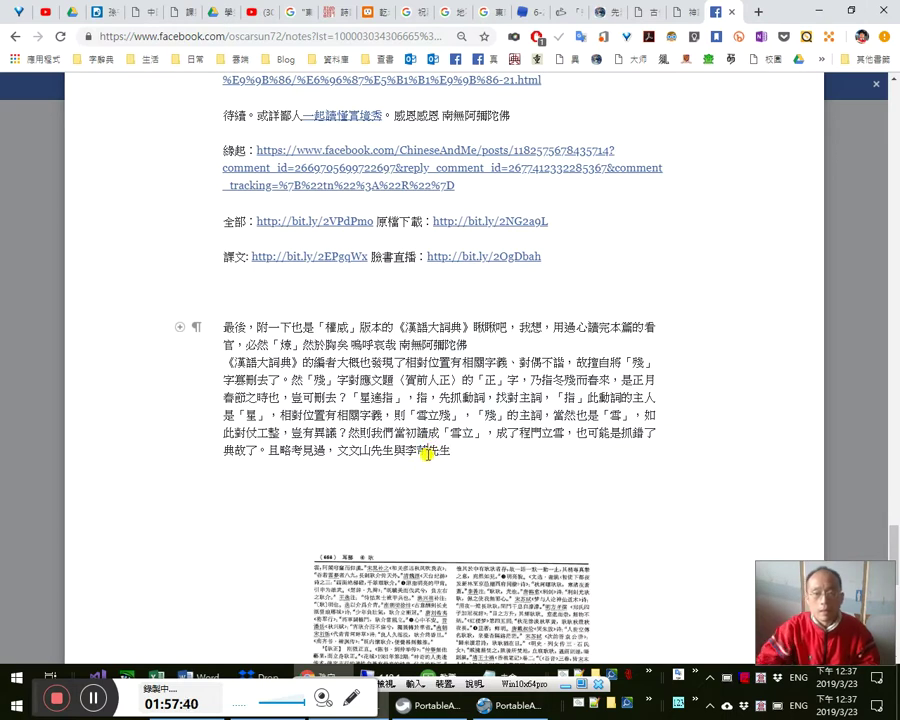
# - Paste 肯齋 after 與李, replacing the old character so the line reads 文文山先生與李肯齋先生
pyautogui.hotkey('ctrl', 'v')
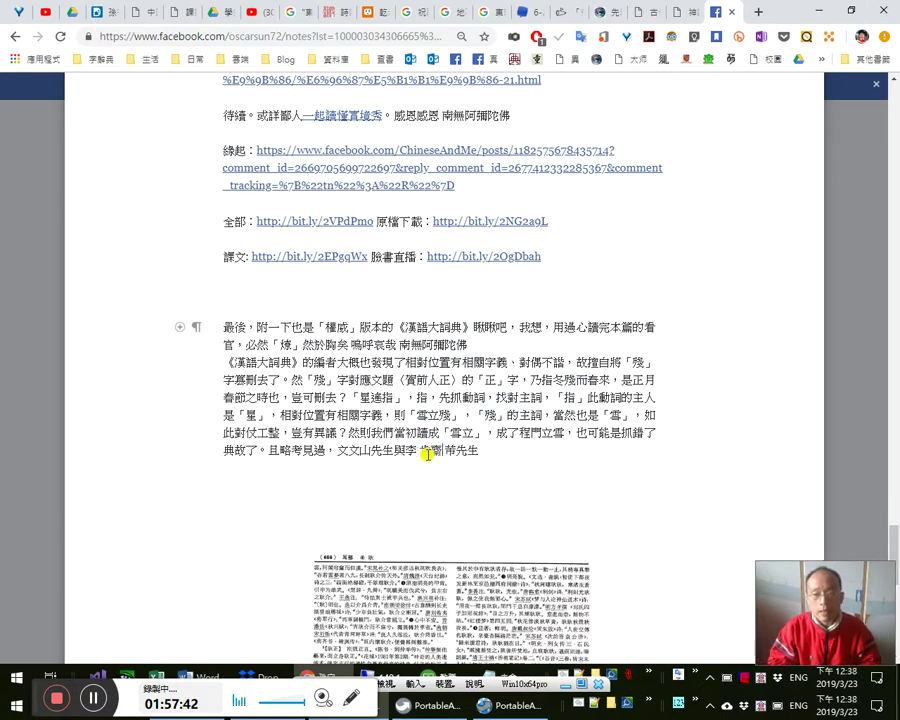
pyautogui.press('Delete')
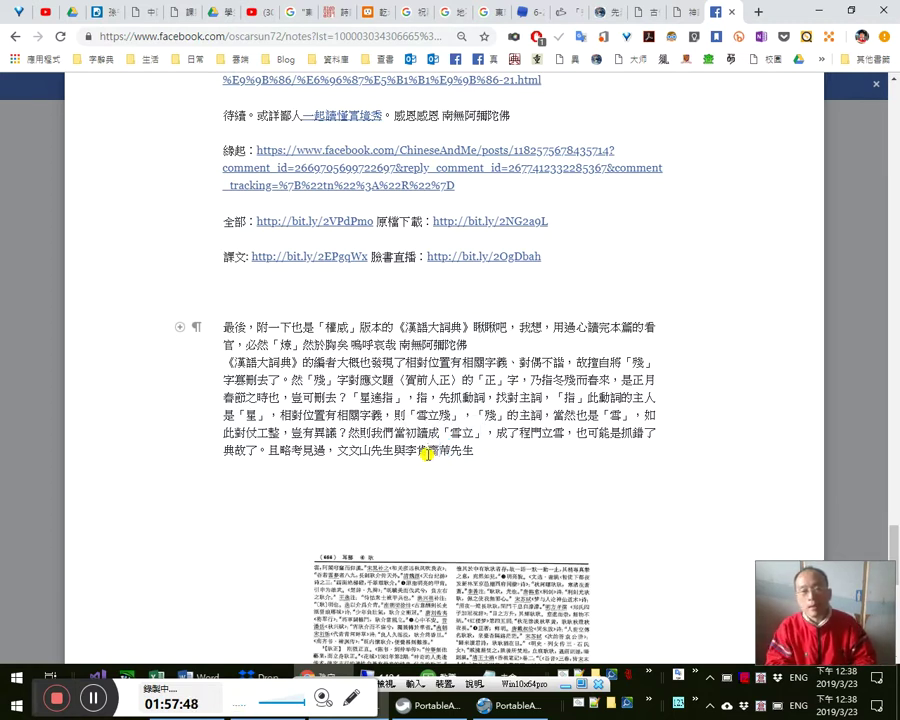
pyautogui.hotkey('shift', 'Right')
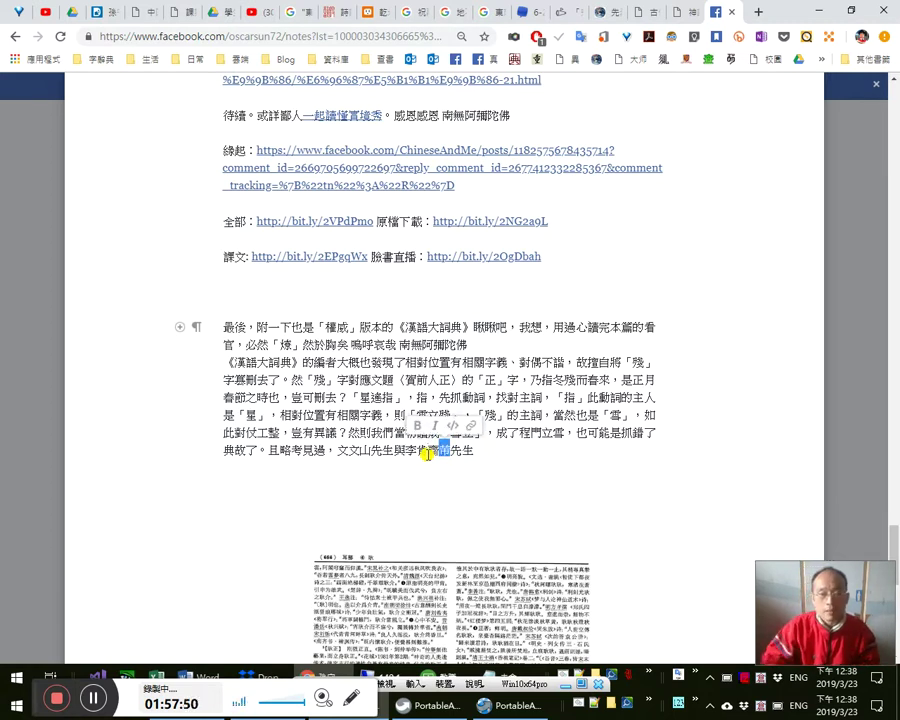
pyautogui.click(380, 451)
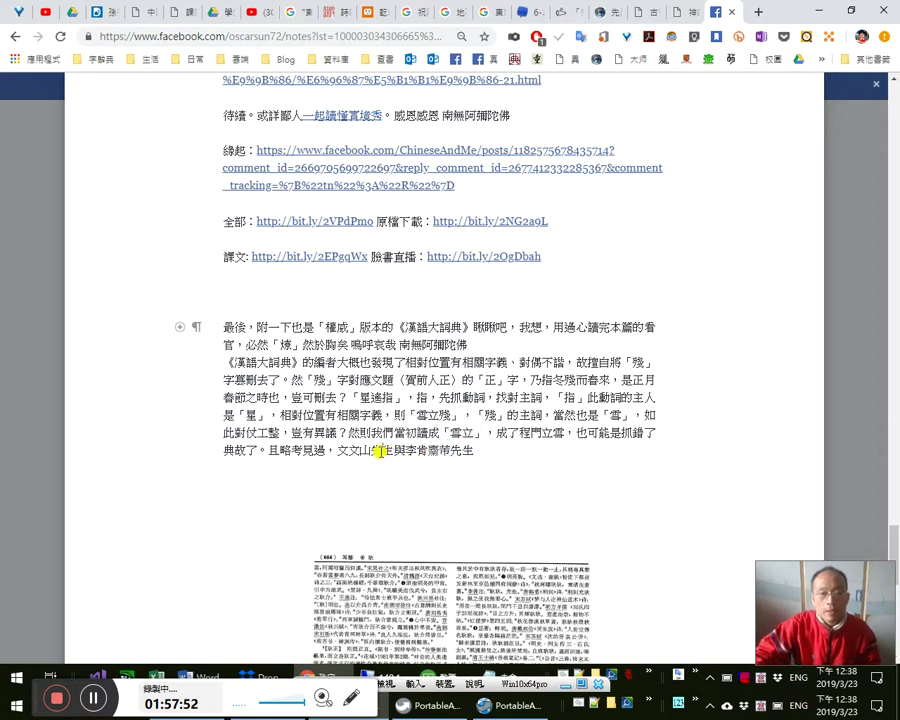
pyautogui.click(509, 448)
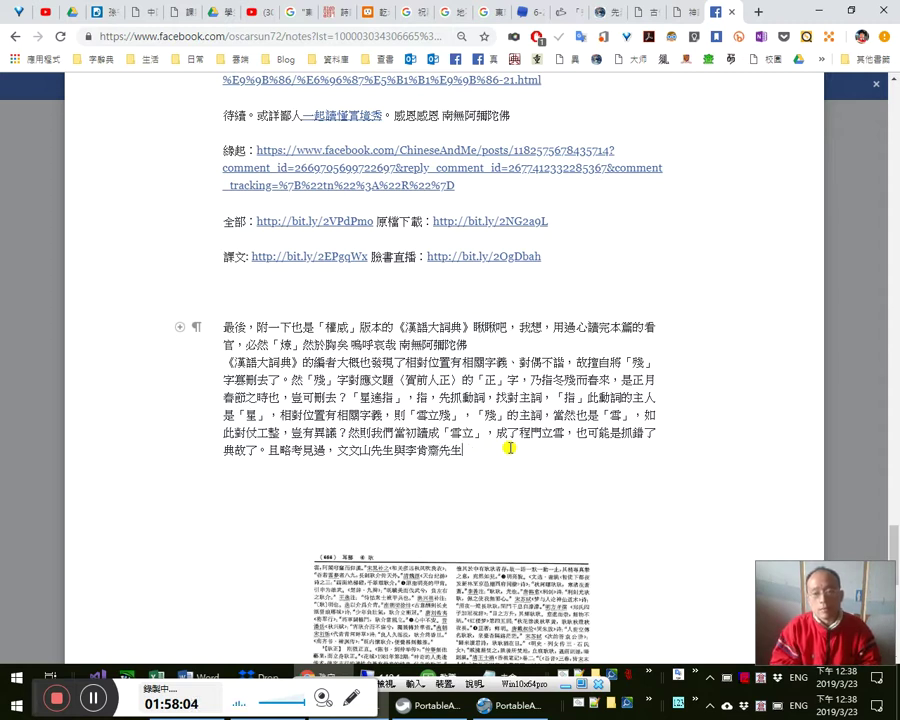
# - Add 唯能取其敬意，別無深旨 and that 「立殘」與「遙指」 both mean 雪、星, not 人在立
pyautogui.write('似非嘗用')
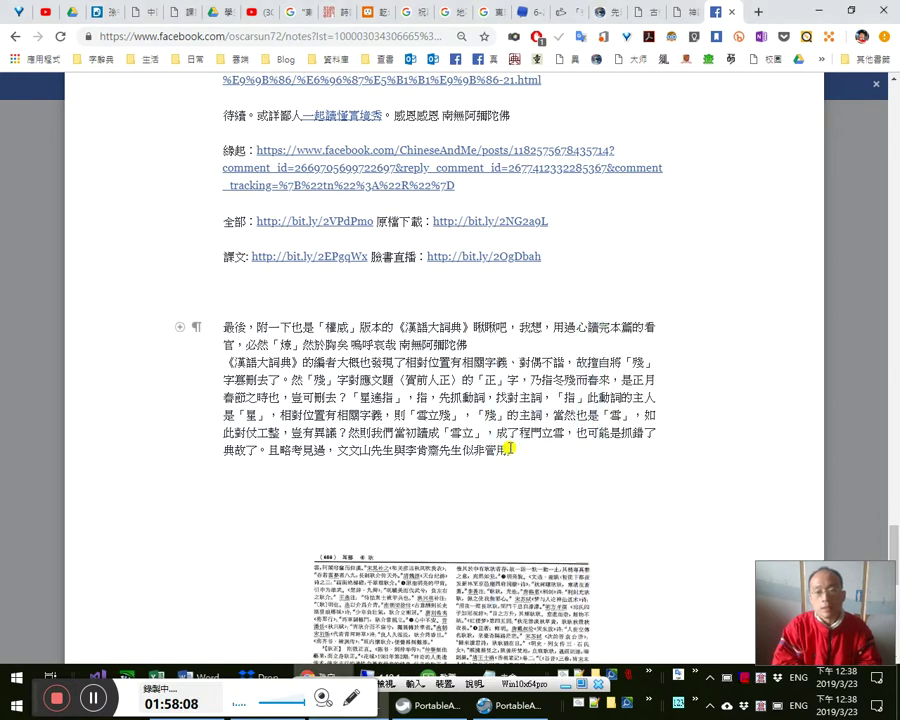
pyautogui.press('BackSpace')
pyautogui.press('BackSpace')
pyautogui.write('師')
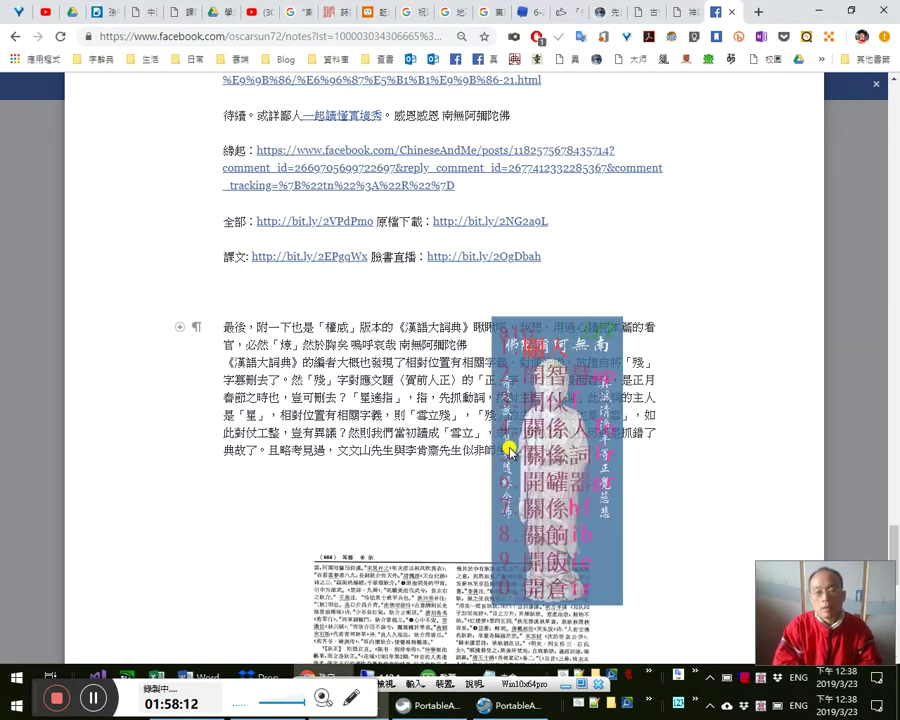
pyautogui.write('生。佛，則')
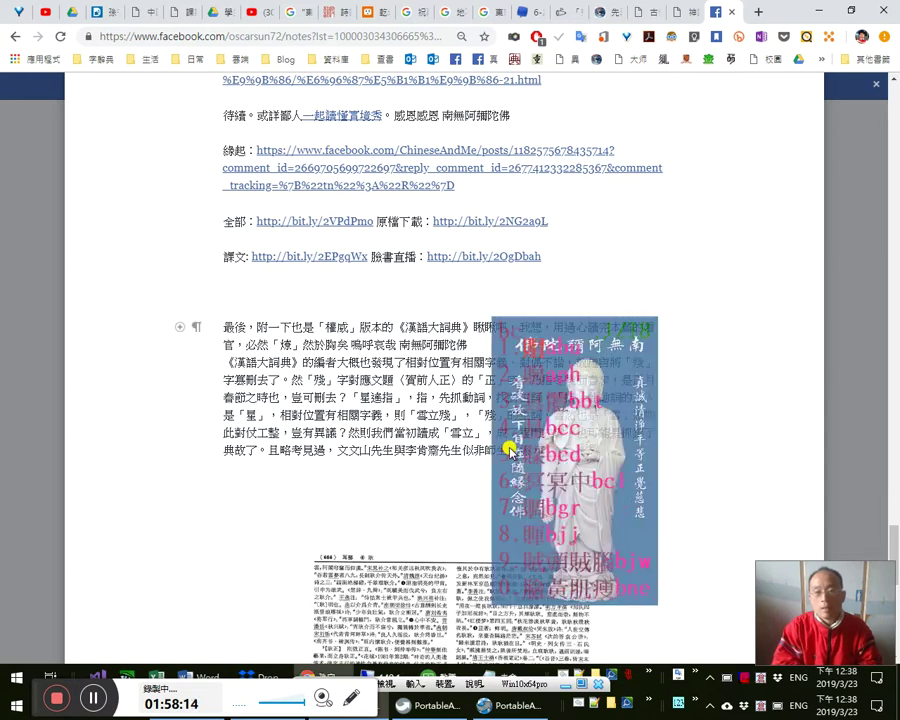
pyautogui.write('如')
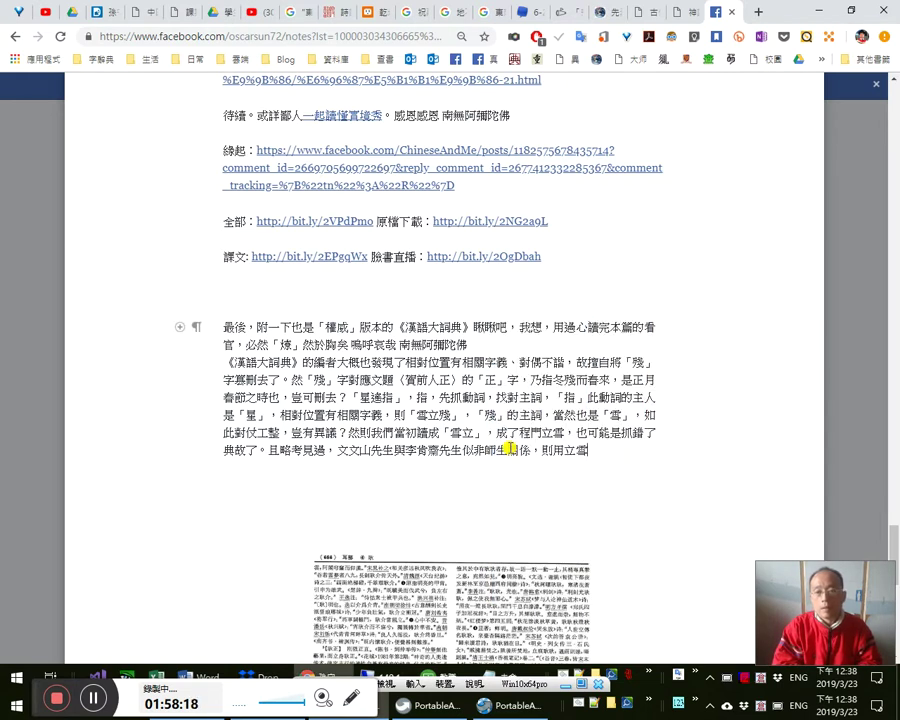
pyautogui.write('，唯能取其敬意')
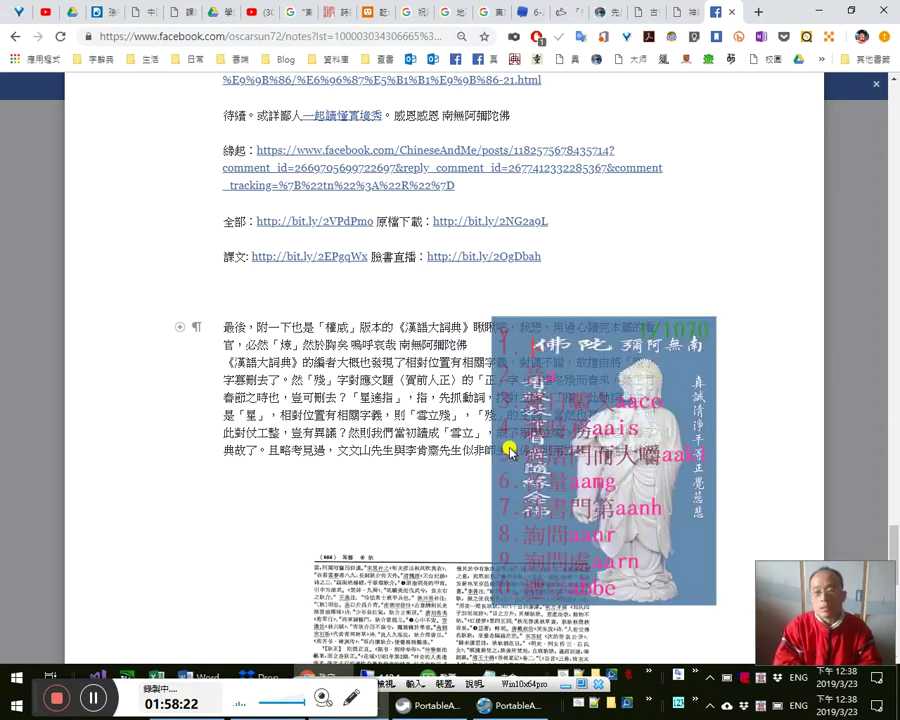
pyautogui.write('，則用立雪，唯能取其敬')
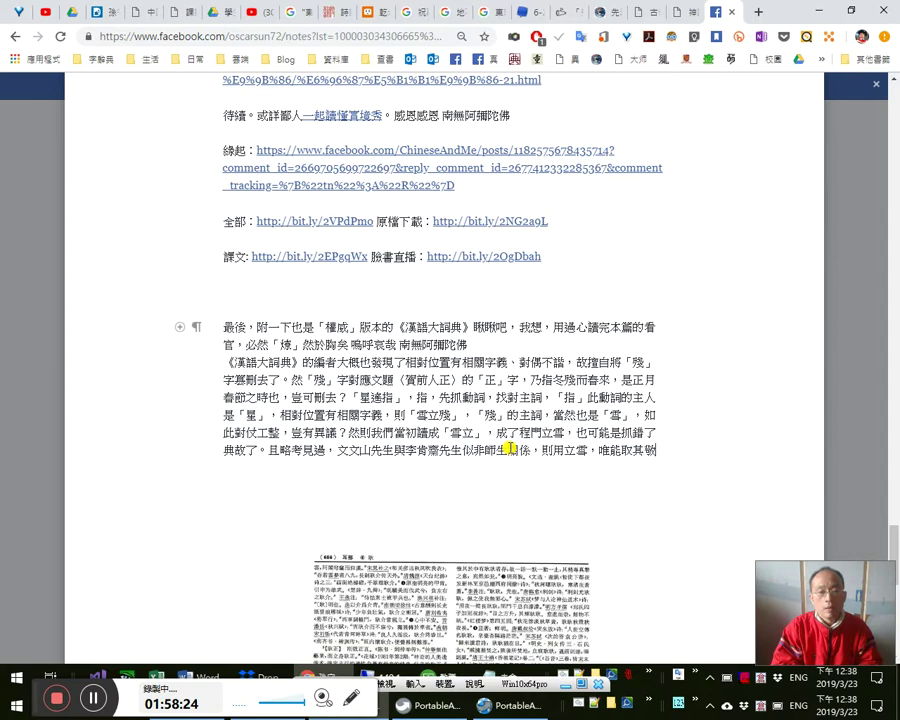
pyautogui.write('另')
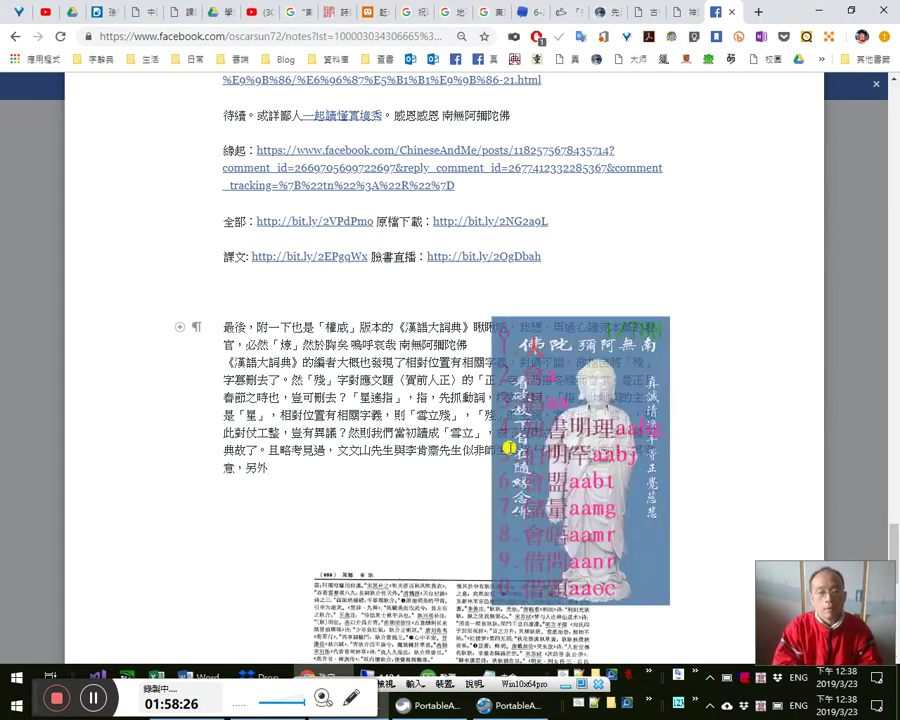
pyautogui.press('BackSpace')
pyautogui.write('別')
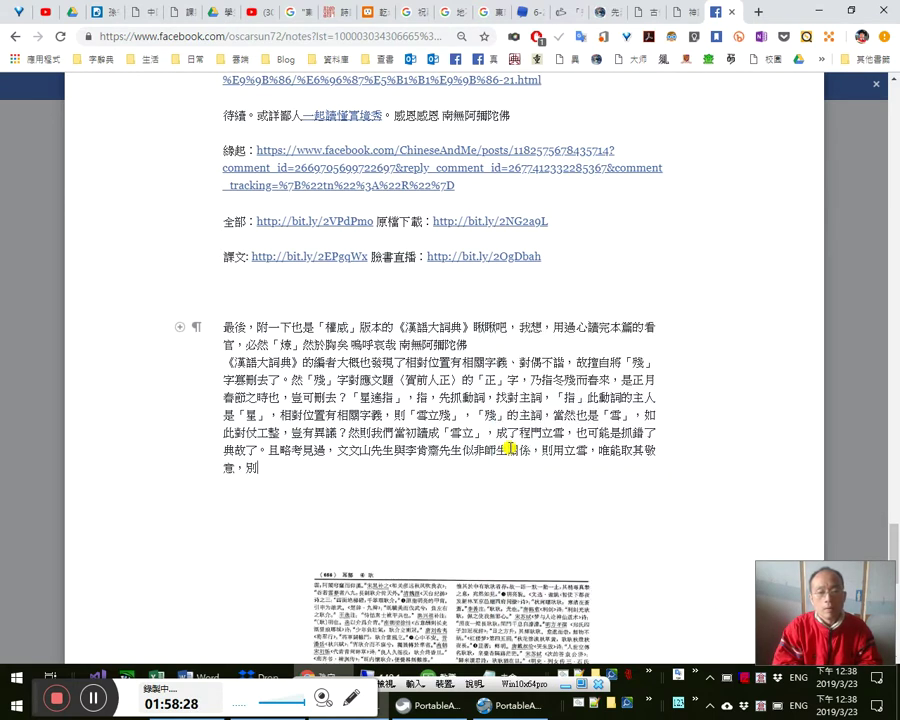
pyautogui.write('無')
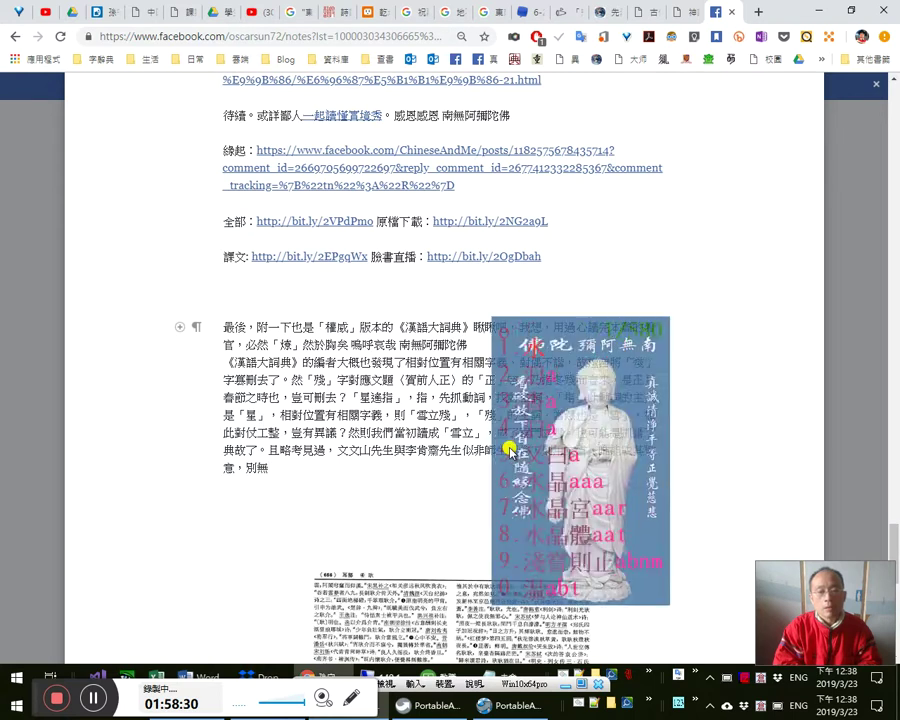
pyautogui.write('清淨心')
pyautogui.press('BackSpace')
pyautogui.press('BackSpace')
pyautogui.press('BackSpace')
pyautogui.write('深旨，')
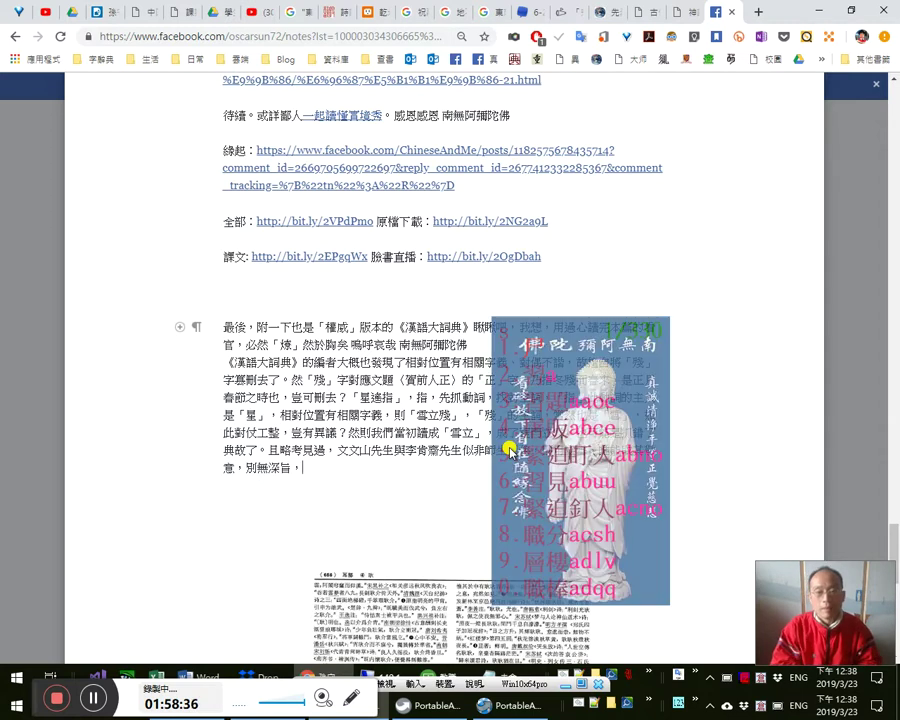
pyautogui.write('那麼')
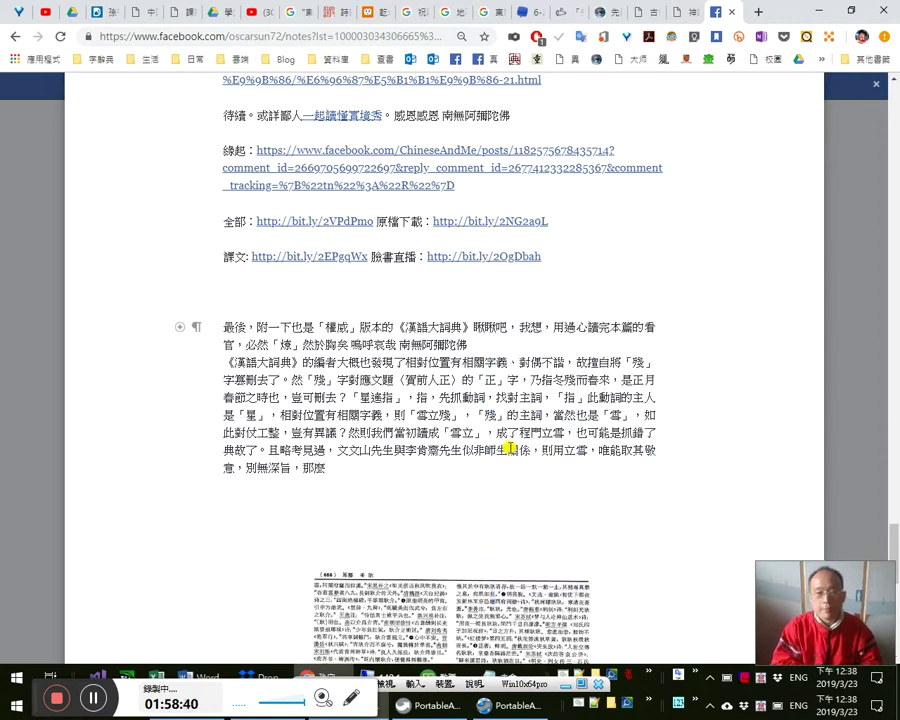
pyautogui.write('，立')
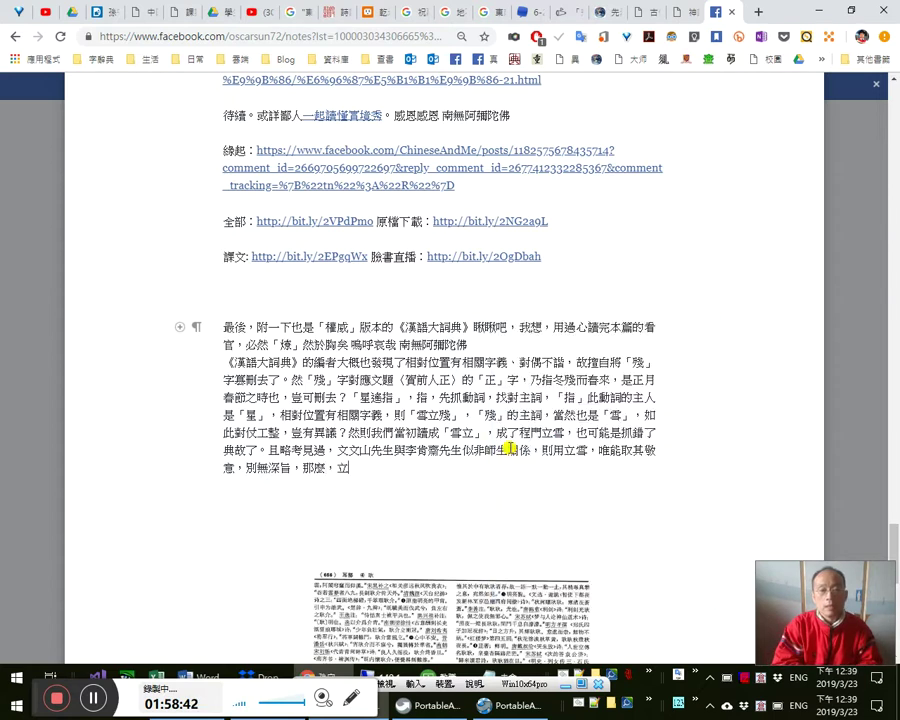
pyautogui.write('殘')
pyautogui.write('與」')
pyautogui.write('「遙指」')
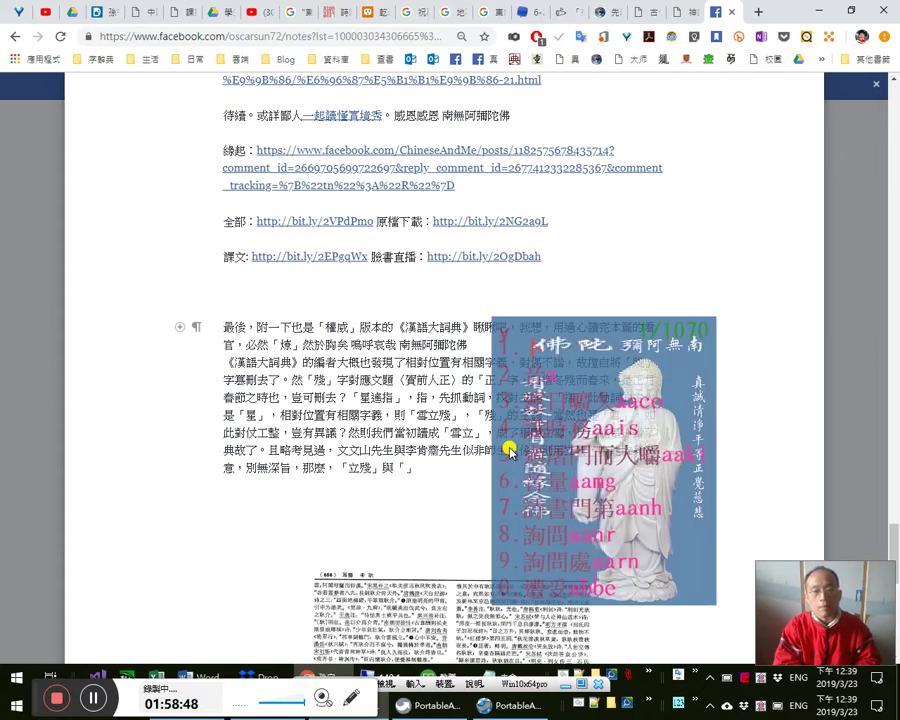
pyautogui.write('相對，皆是')
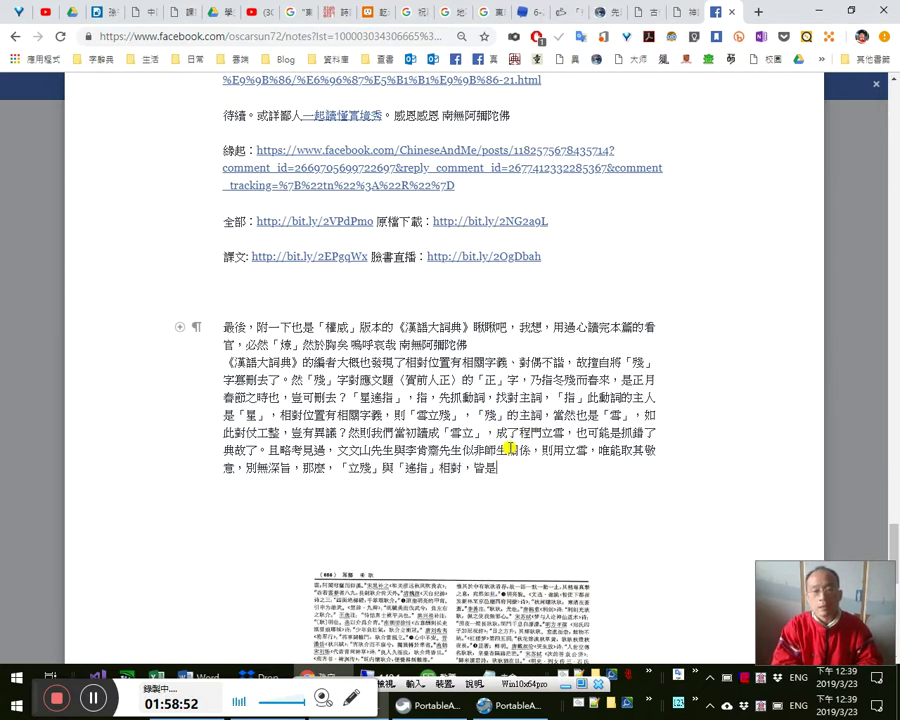
pyautogui.write('指雪，非')
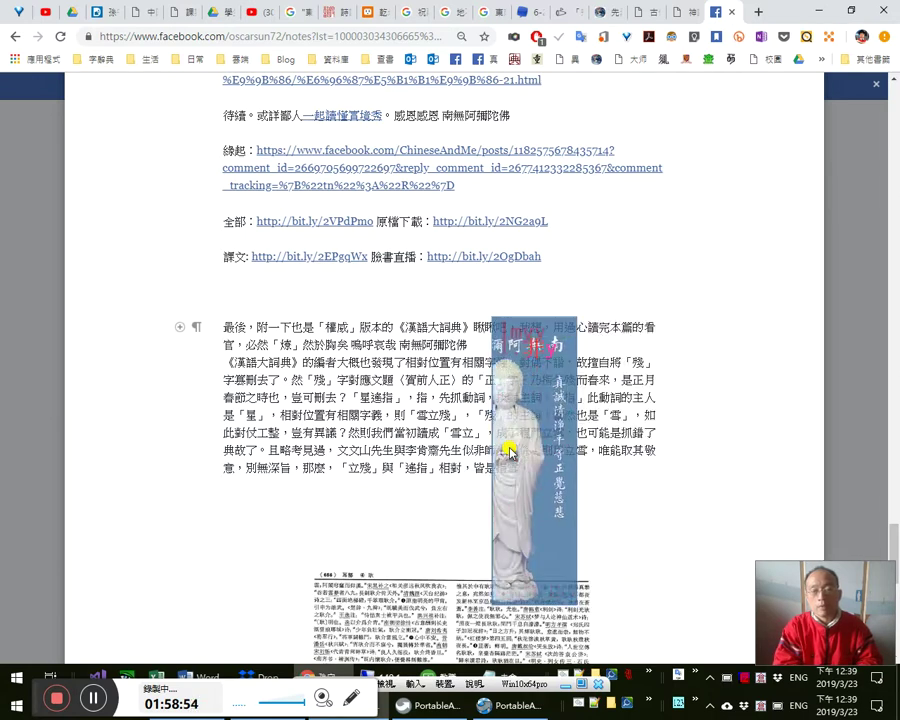
pyautogui.write('、星')
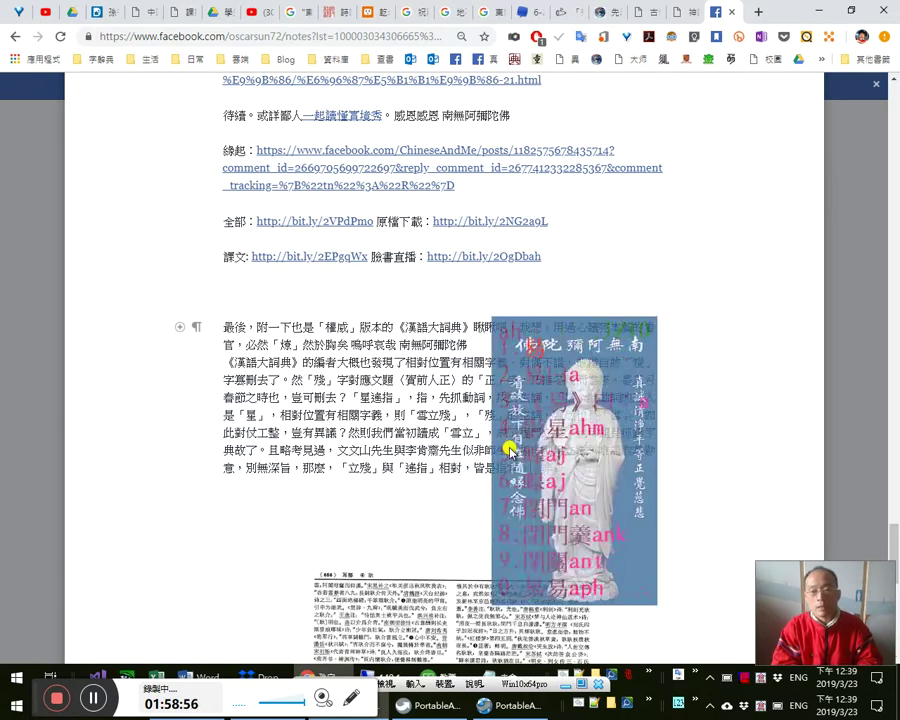
pyautogui.write('指人在立')
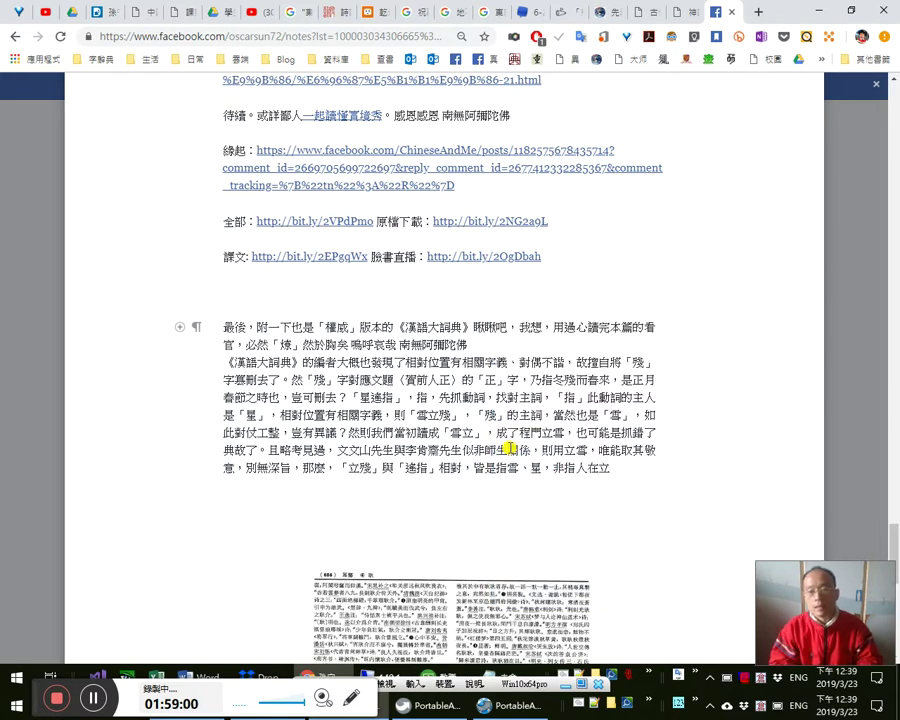
pyautogui.press('Left')
pyautogui.press('Left')
pyautogui.press('Left')
# - Put 人 and 立 in 「」 and add 也（立於雪中）站
pyautogui.write('「')
pyautogui.press('Right')
pyautogui.write('」')
pyautogui.press('Right')
pyautogui.write('「')
pyautogui.press('Right')
pyautogui.write('」')
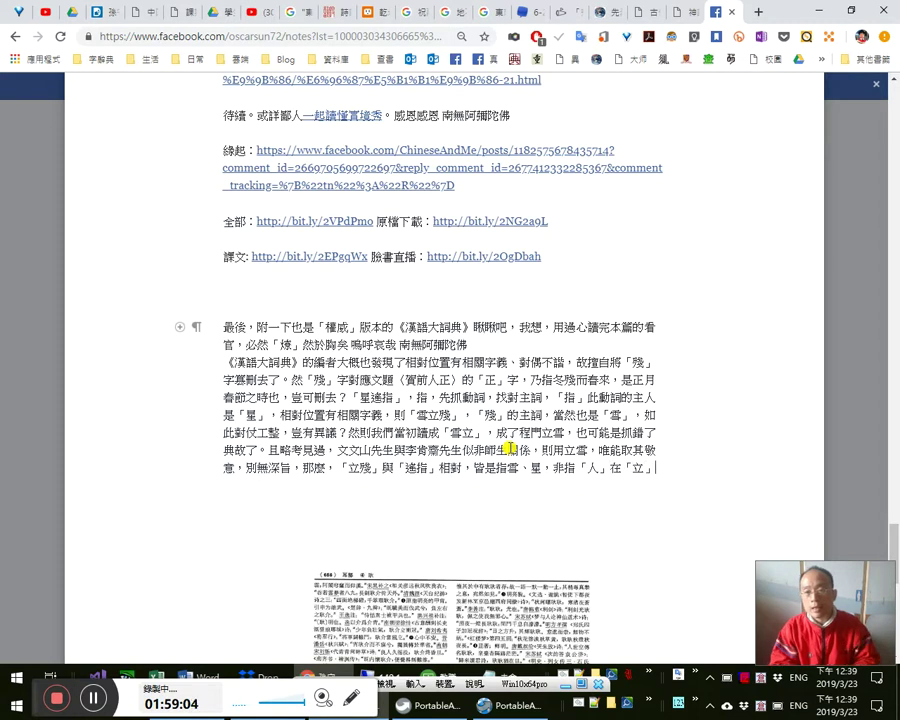
pyautogui.write('也。')
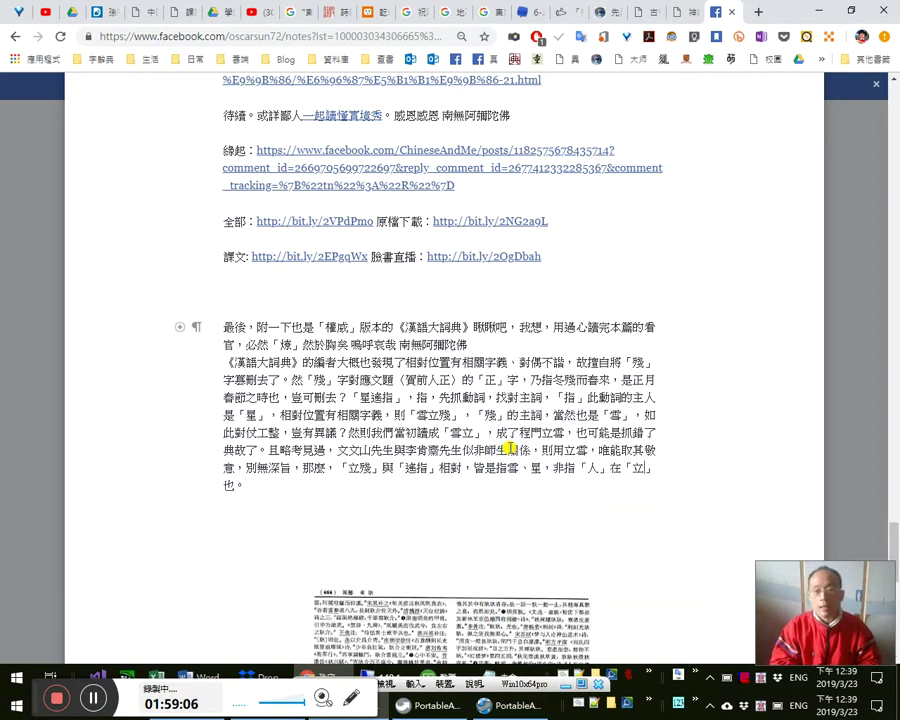
pyautogui.write('（立於雪中')
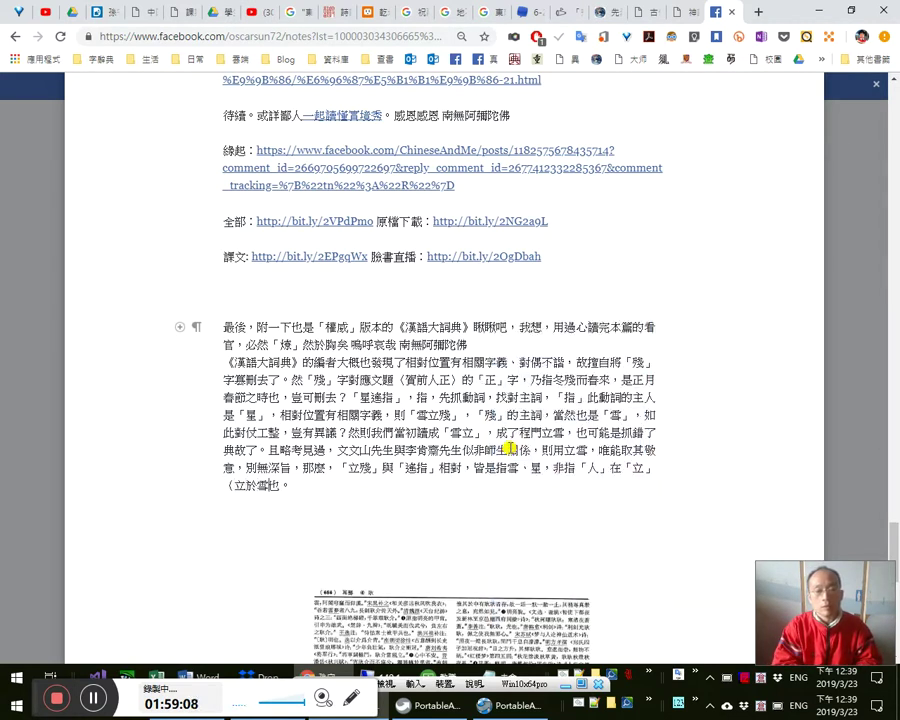
pyautogui.write('）')
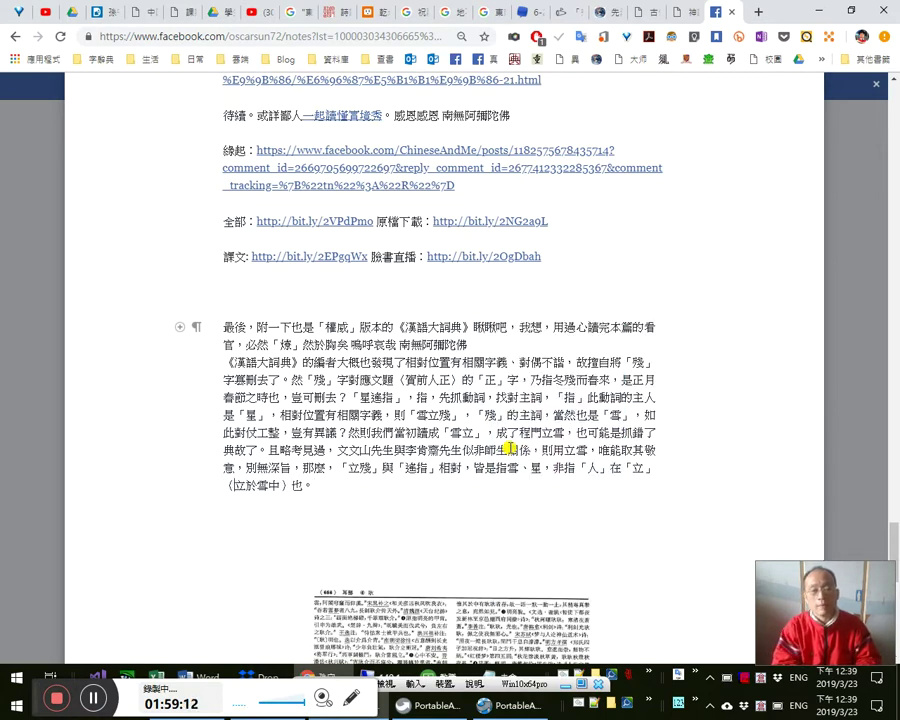
pyautogui.write('站')
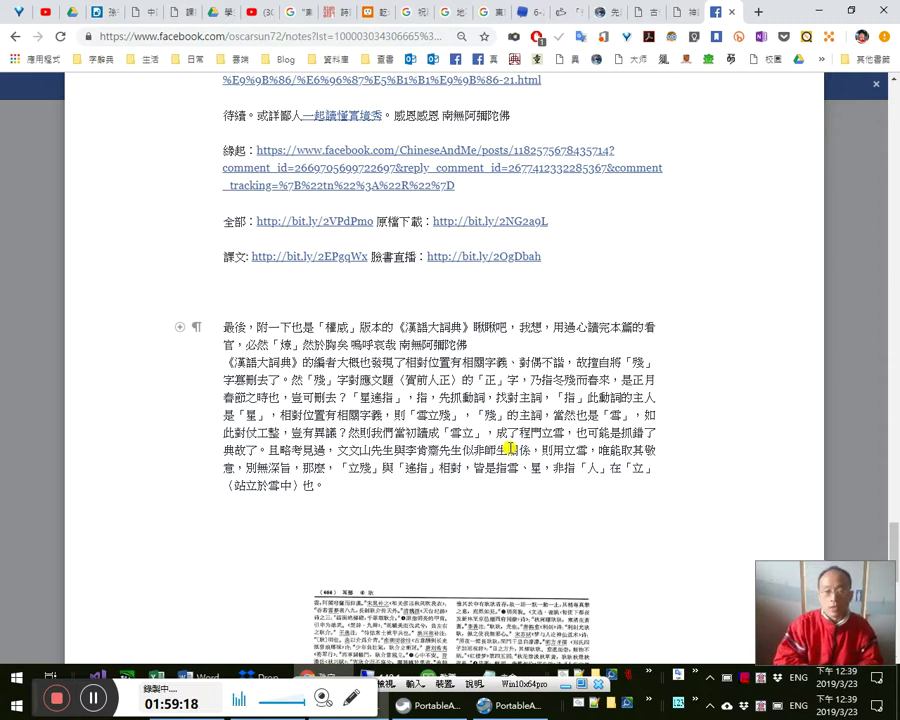
# - Explain 「雪立殘」 as spring melting the winter snow, adding （即冰雪馬上融剩沒多少了）
pyautogui.write('所以雪立殘於門外，指其')
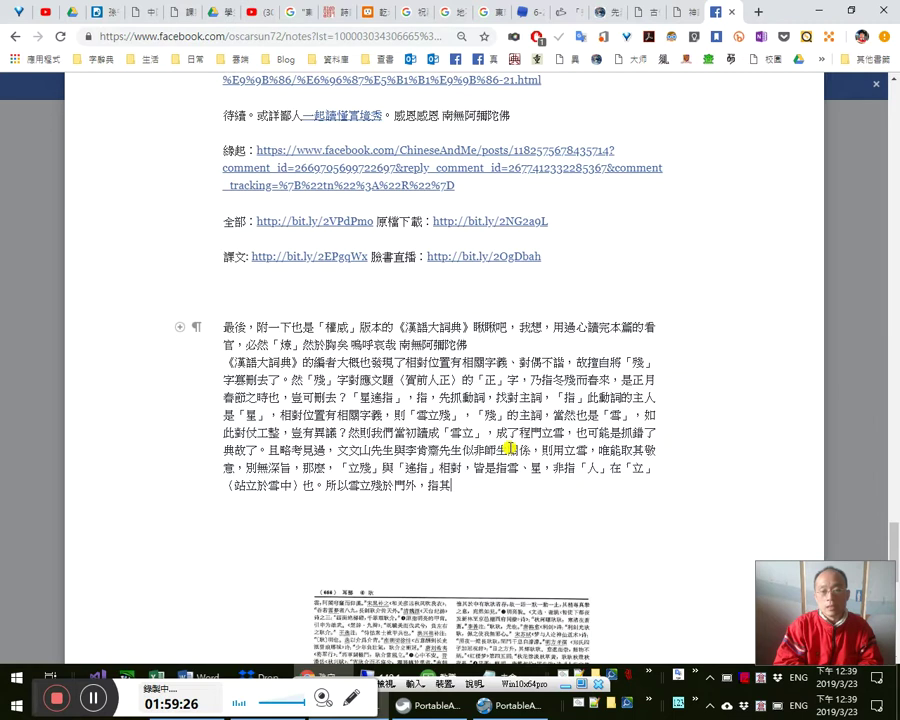
pyautogui.write('福')
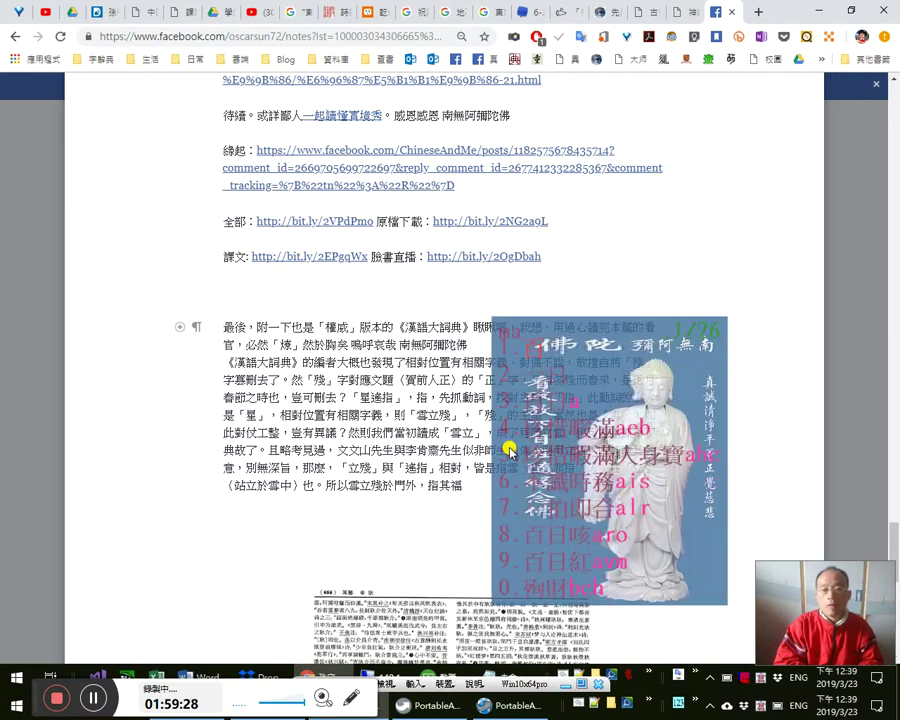
pyautogui.write('團，得以')
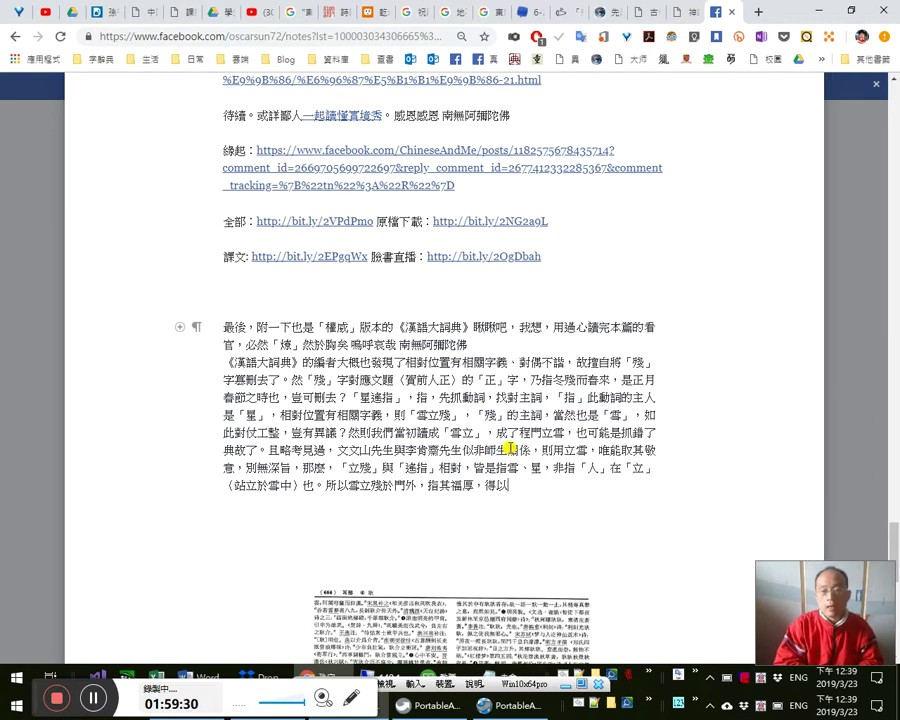
pyautogui.write('化解')
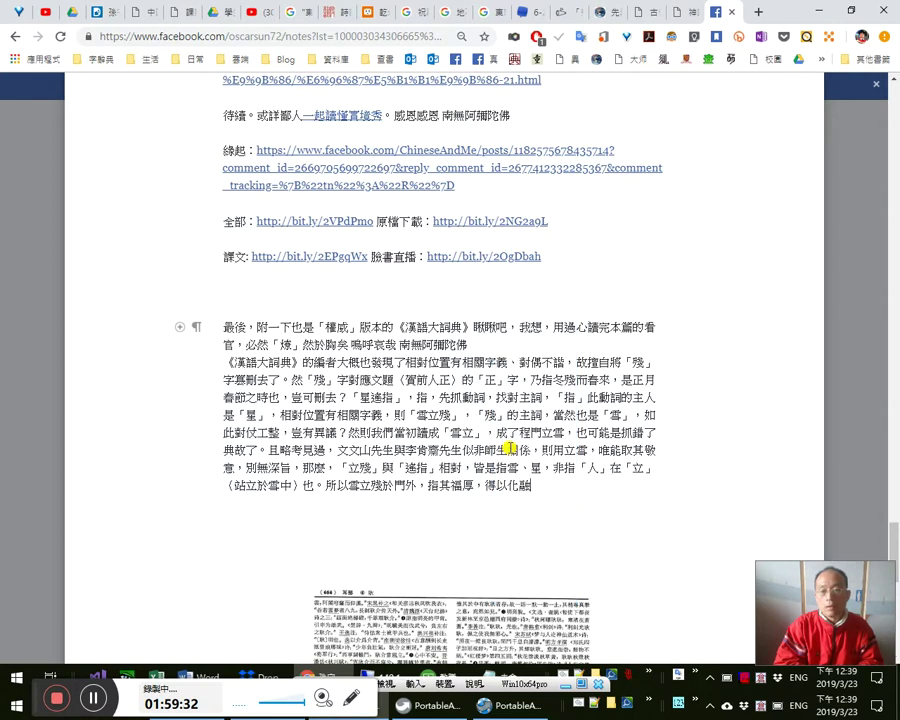
pyautogui.write('冬冰')
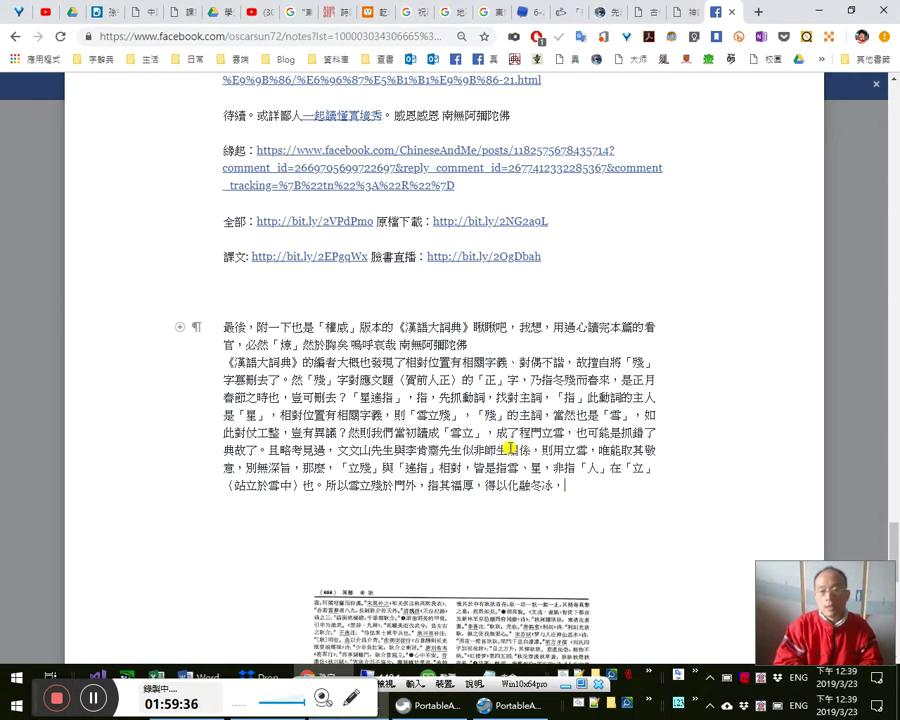
pyautogui.write('、而春暖')
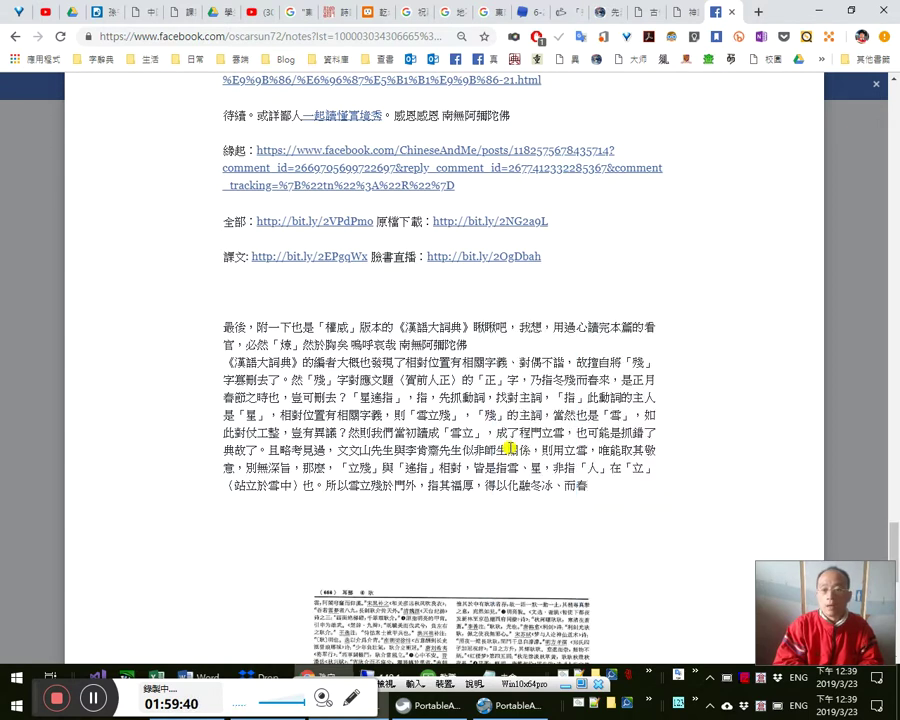
pyautogui.write('a')
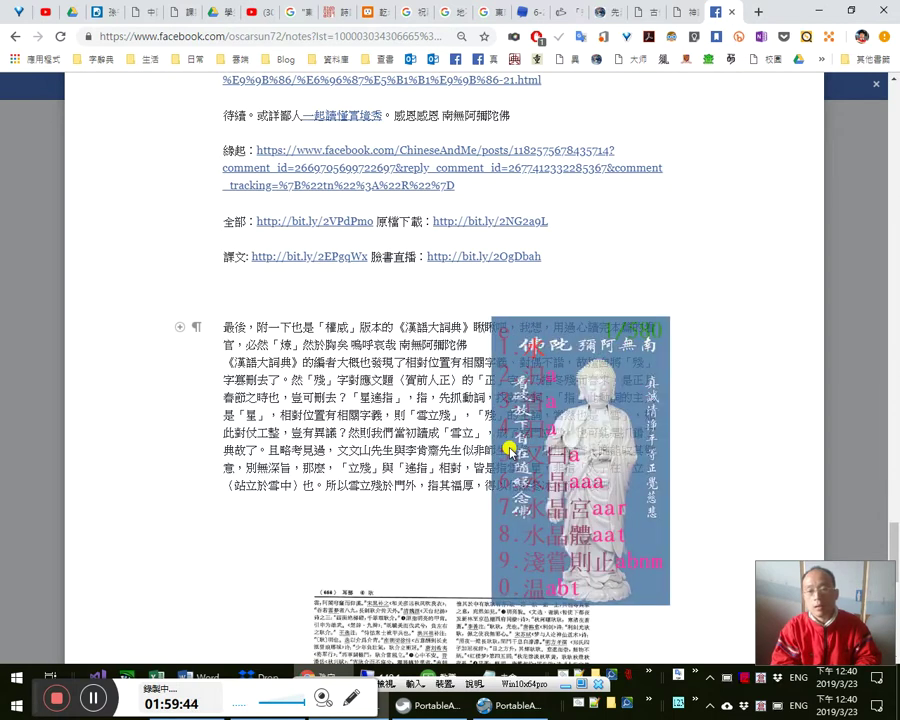
pyautogui.write('a')
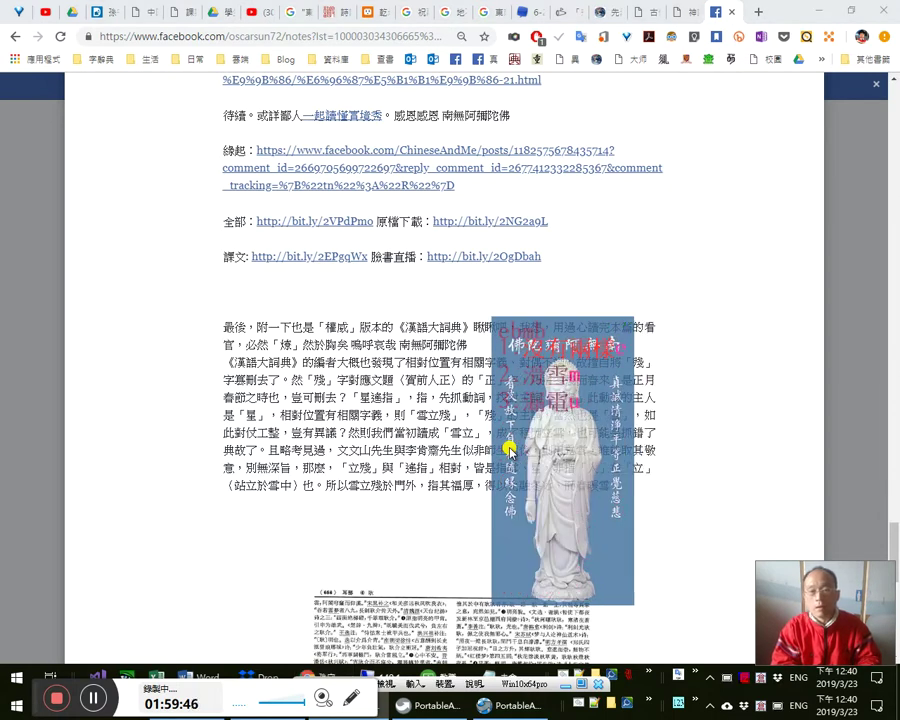
pyautogui.write('雪消')
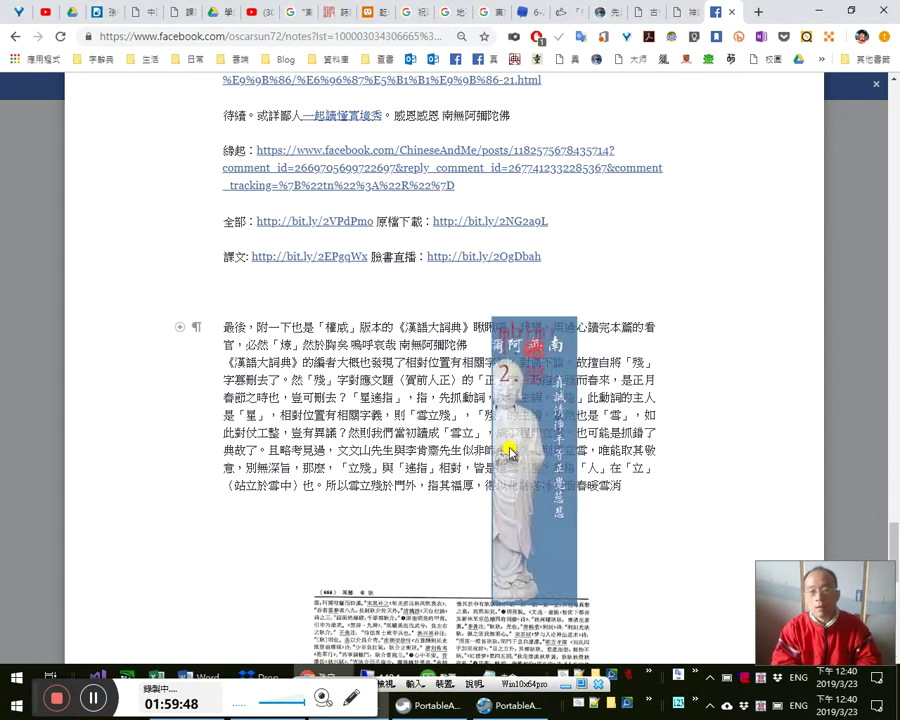
pyautogui.write('融，故名「」')
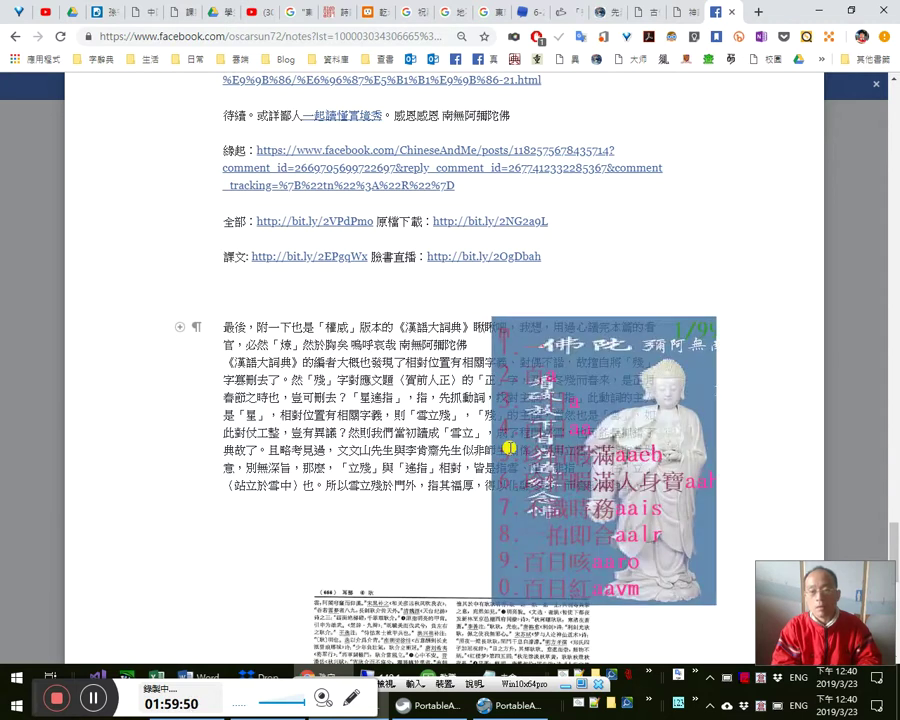
pyautogui.write('雪立')
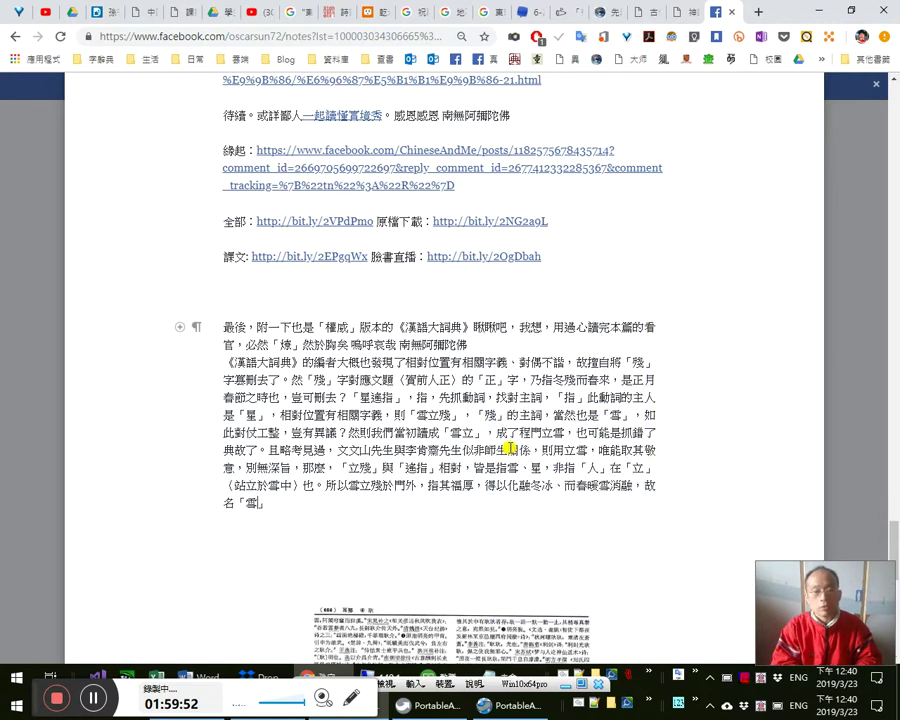
pyautogui.write('殘')
pyautogui.press('Right')
pyautogui.write('（即雪')
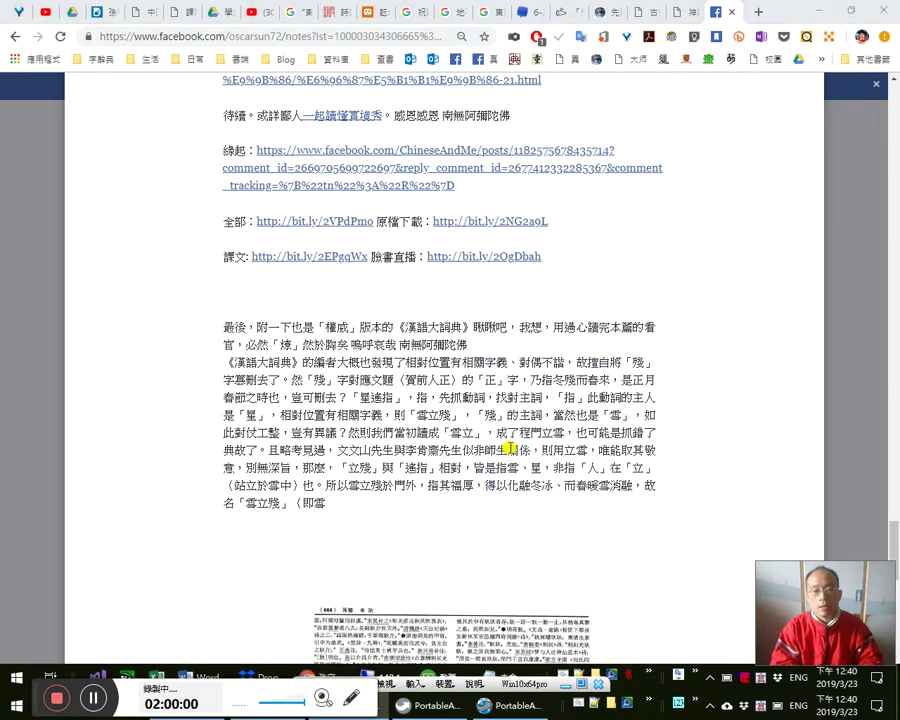
pyautogui.press('BackSpace')
pyautogui.write('冰雪立')
pyautogui.press('BackSpace')
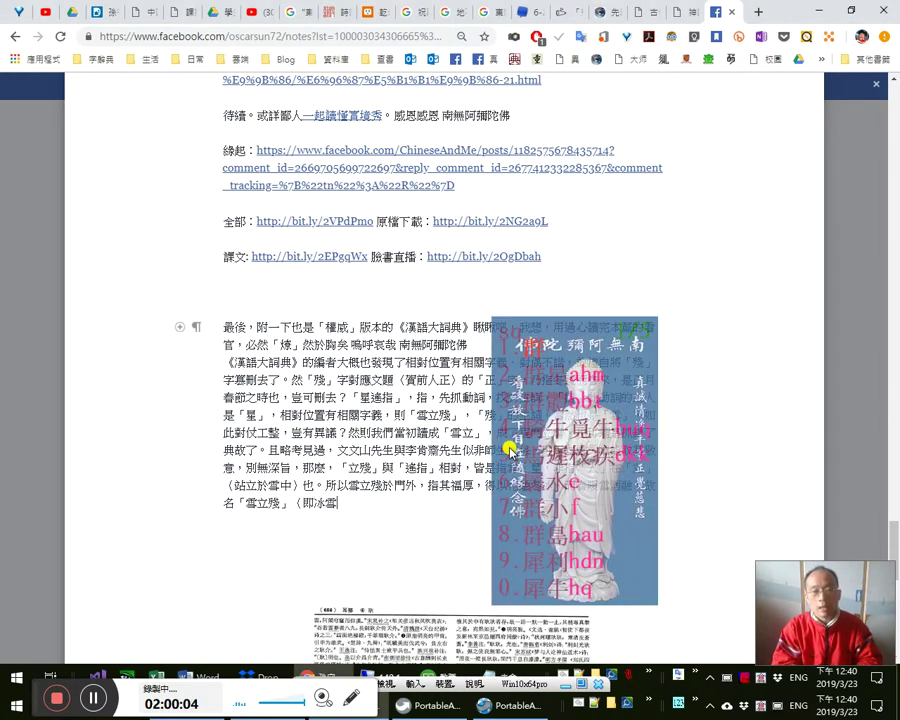
pyautogui.write('馬上融')
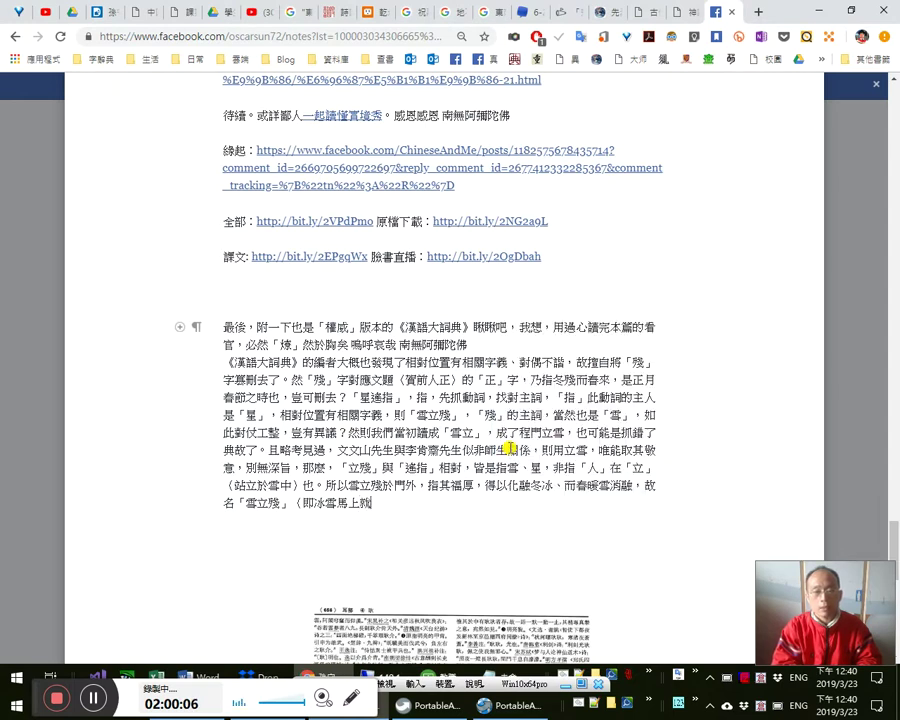
pyautogui.write('剩沒')
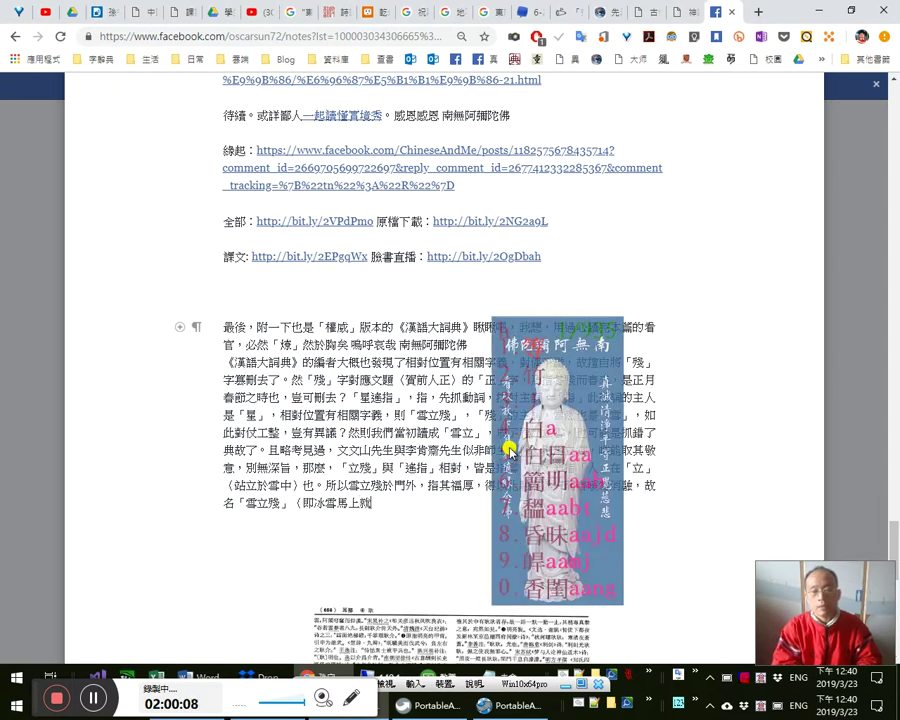
pyautogui.write('多少了）')
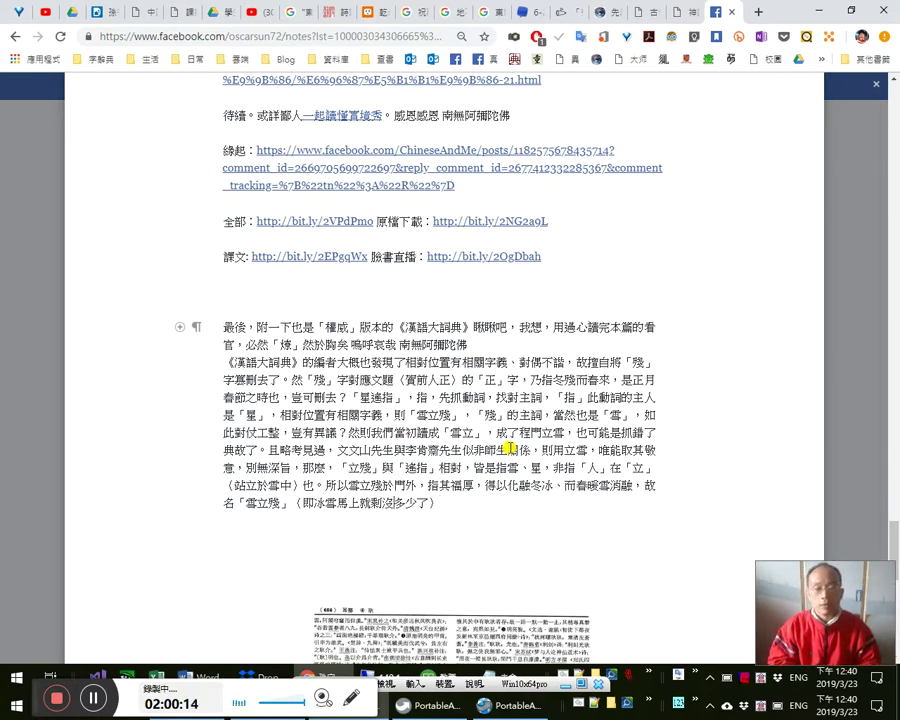
# - Add that it is the 「正」 month, ending 且又見賀堂之上有美君子（）
pyautogui.write('a')
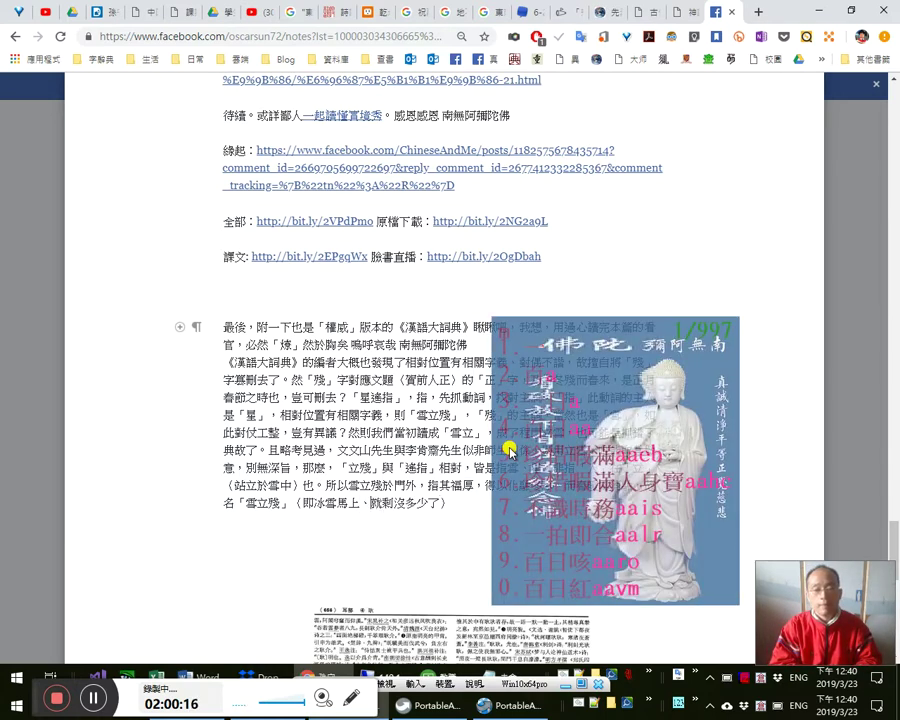
pyautogui.press('space')
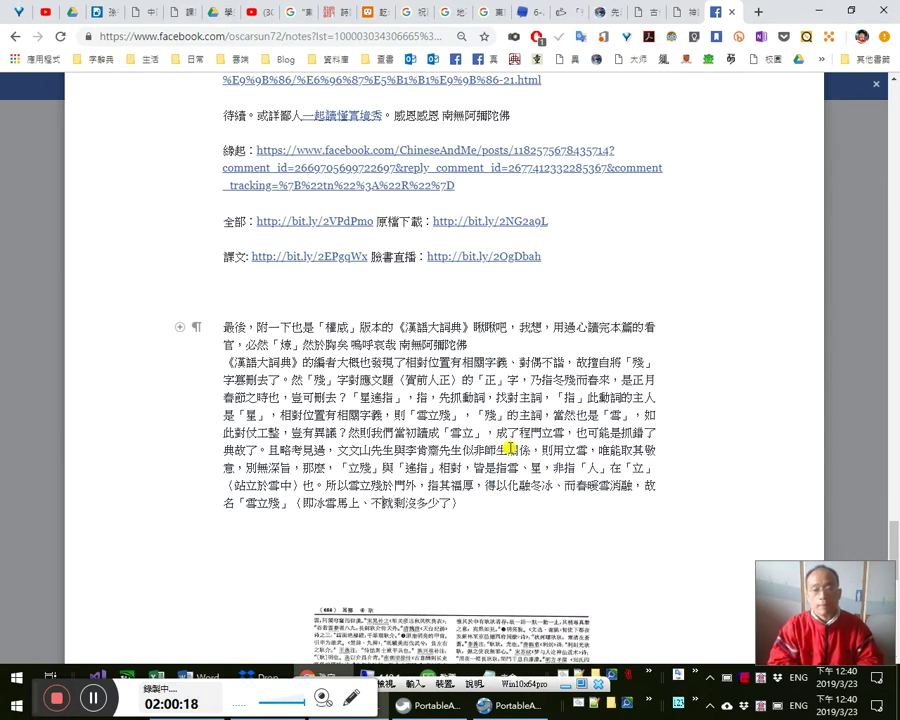
pyautogui.write('a')
pyautogui.press('space')
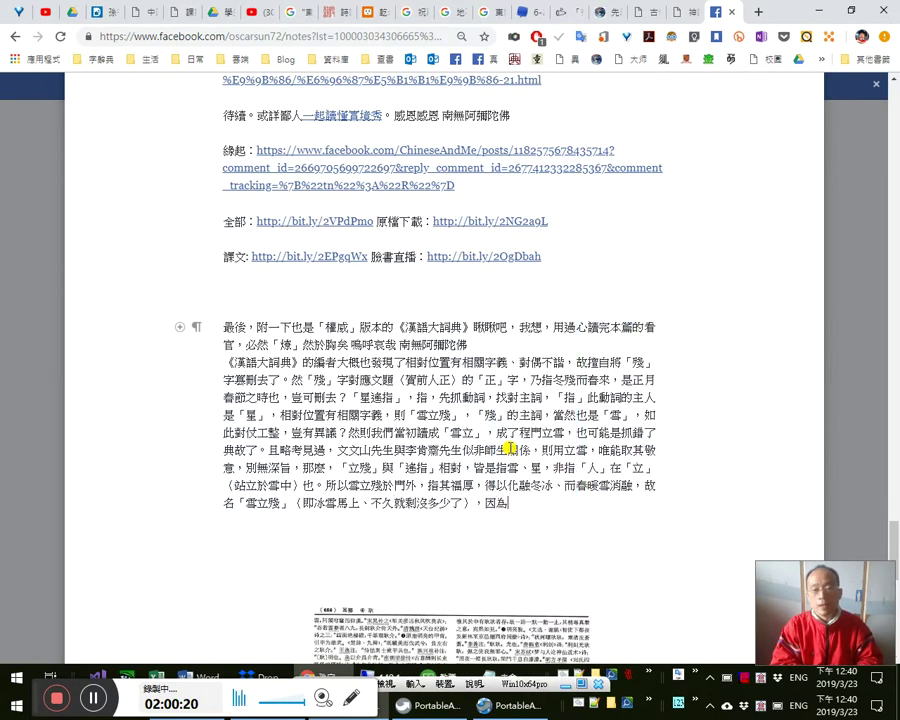
pyautogui.write('a')
pyautogui.write('為此時是「')
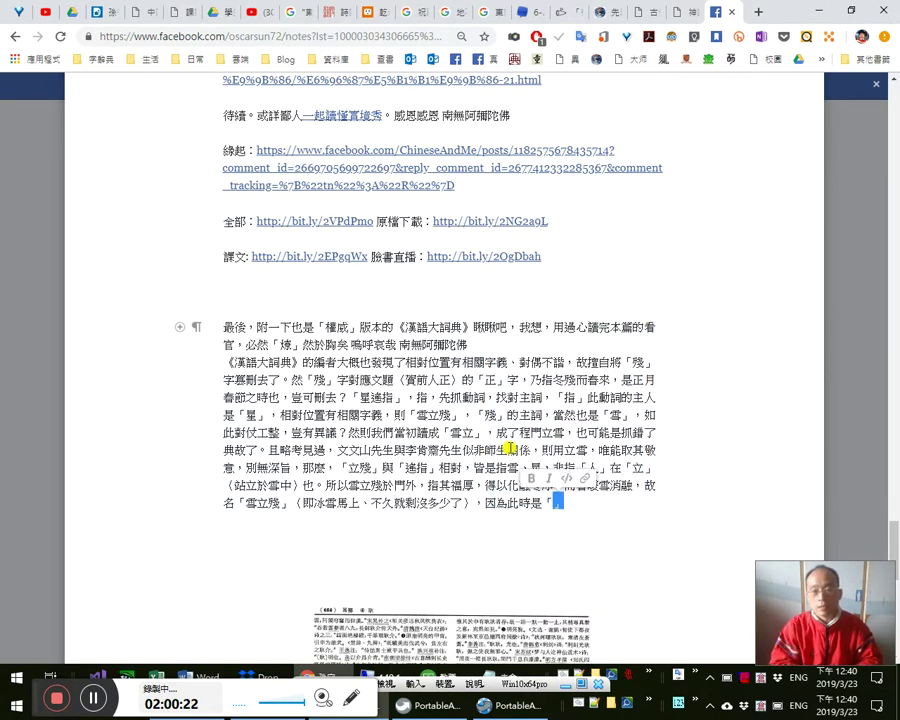
pyautogui.write('正」月，')
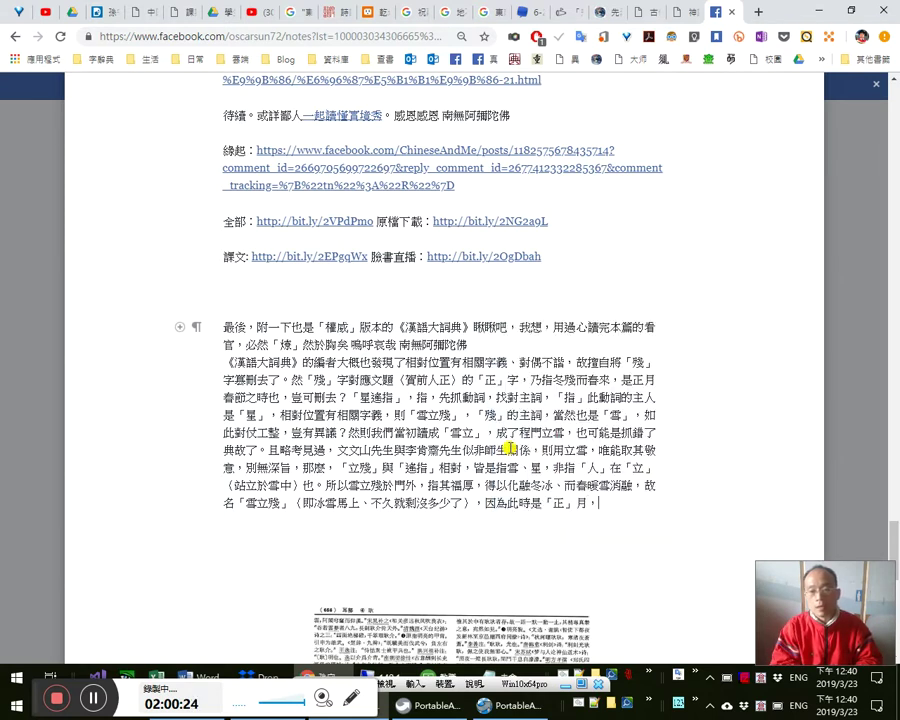
pyautogui.write('且')
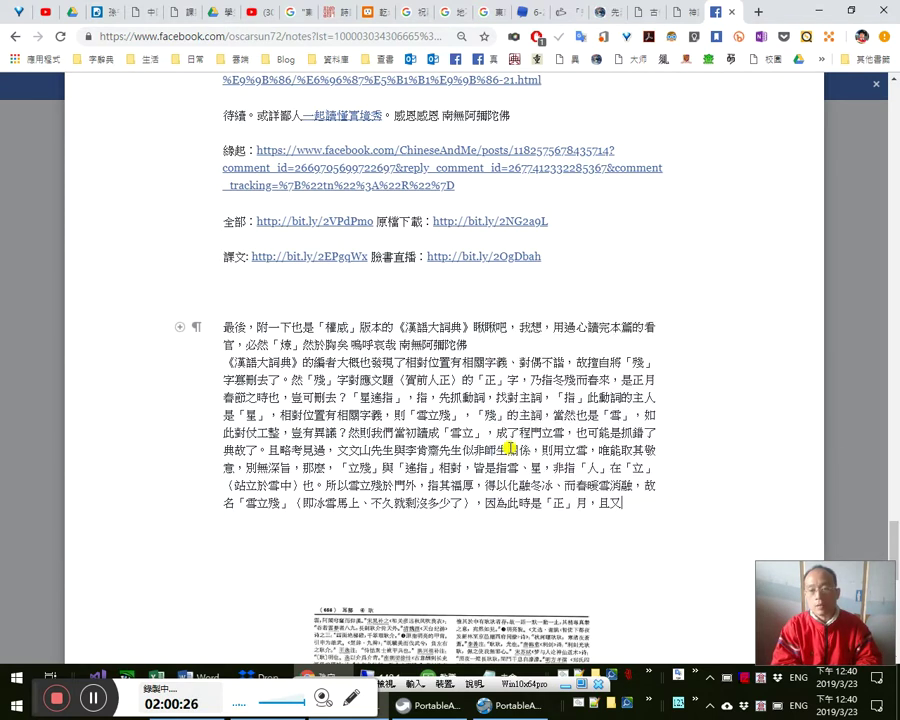
pyautogui.write('又見實')
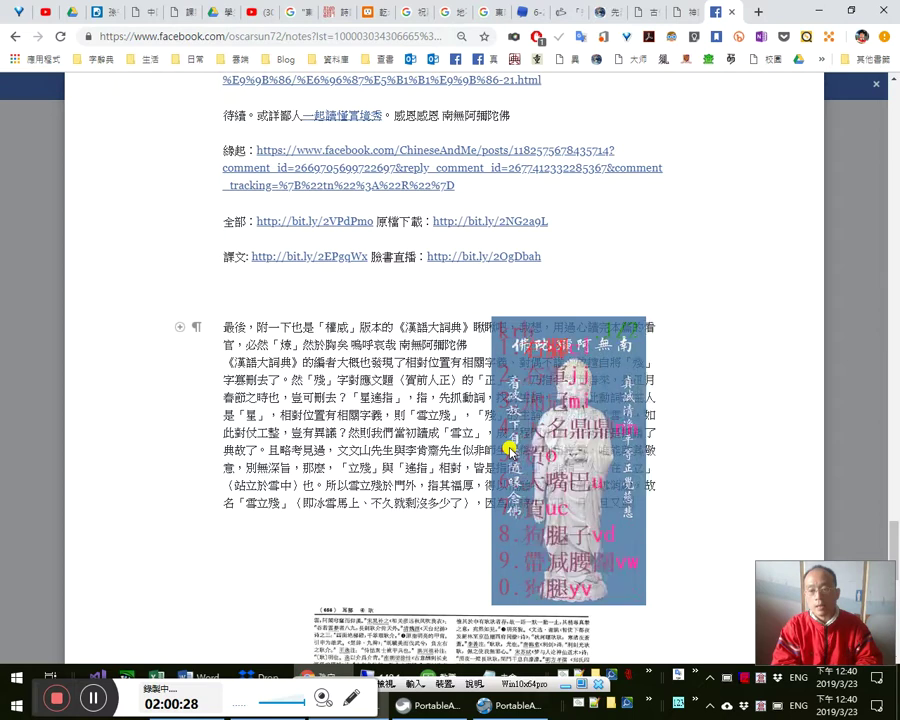
pyautogui.write('堂')
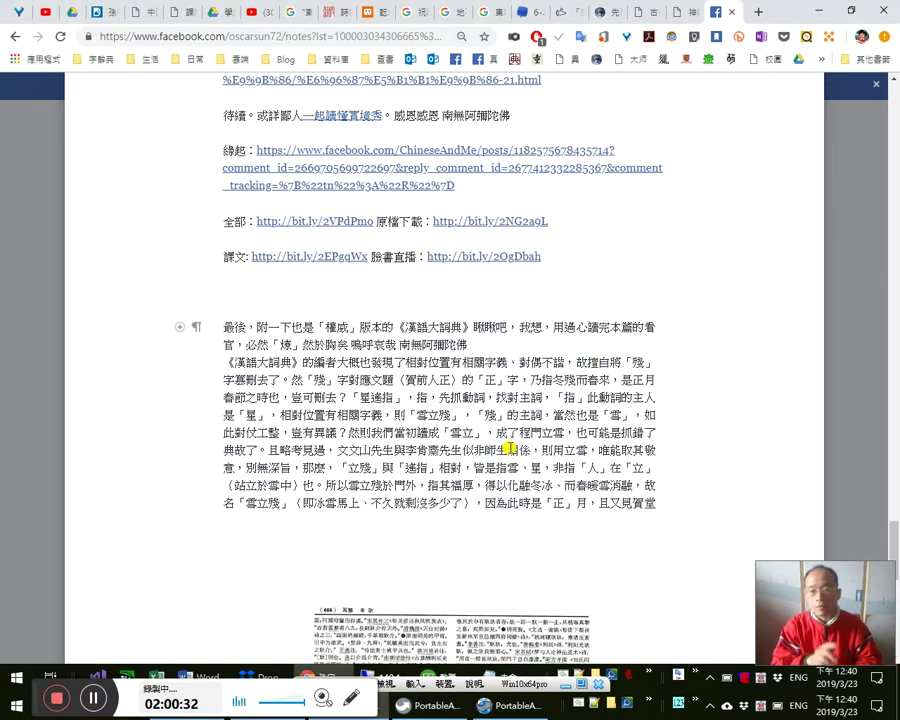
pyautogui.write('之上有')
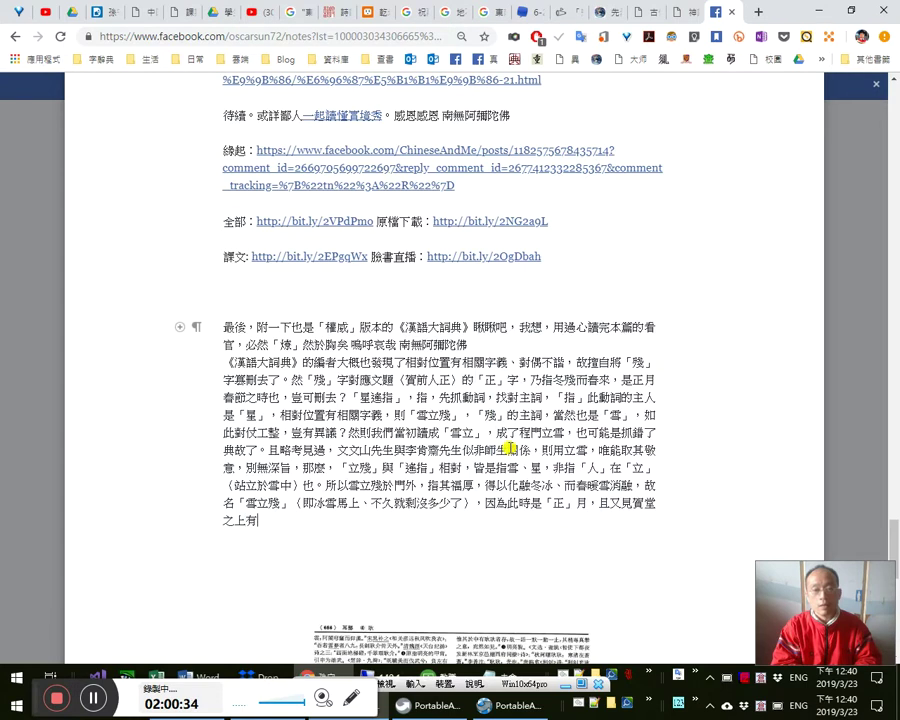
pyautogui.write('美a')
pyautogui.write('君')
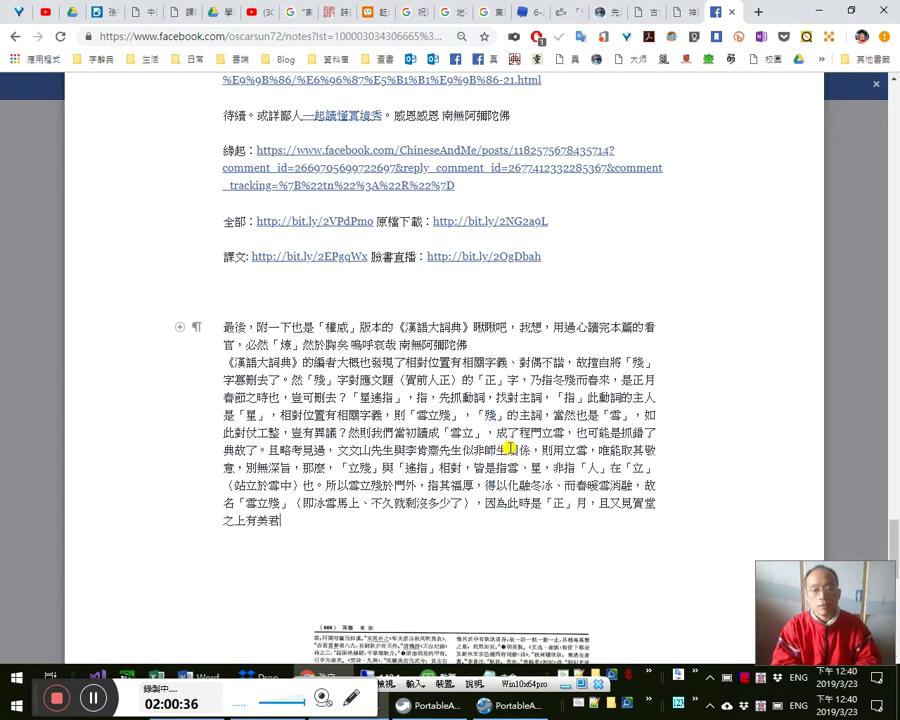
pyautogui.write('人')
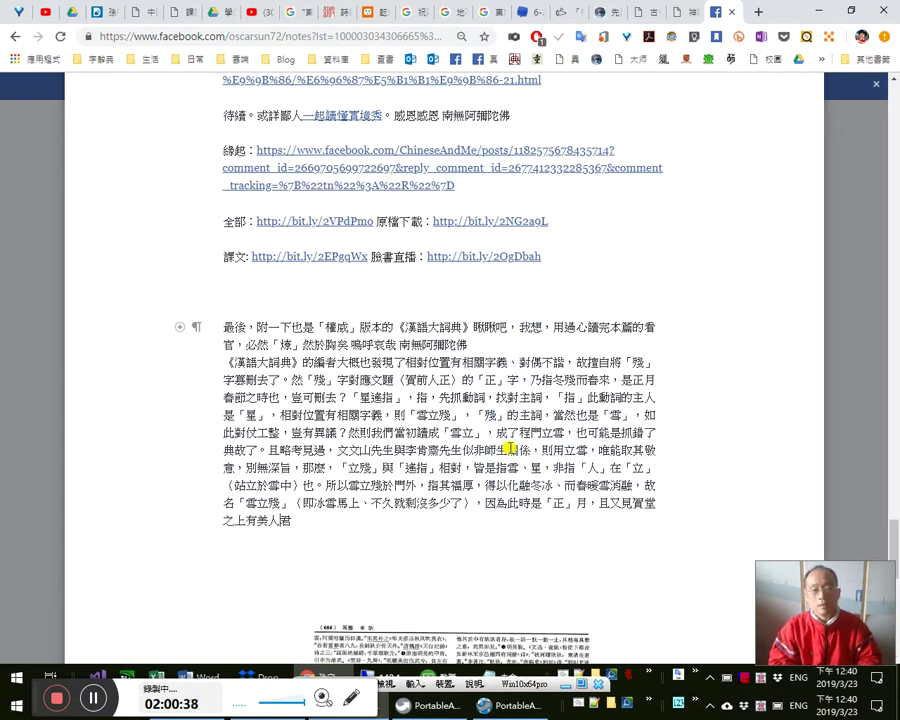
pyautogui.press('BackSpace')
pyautogui.write('子（）')
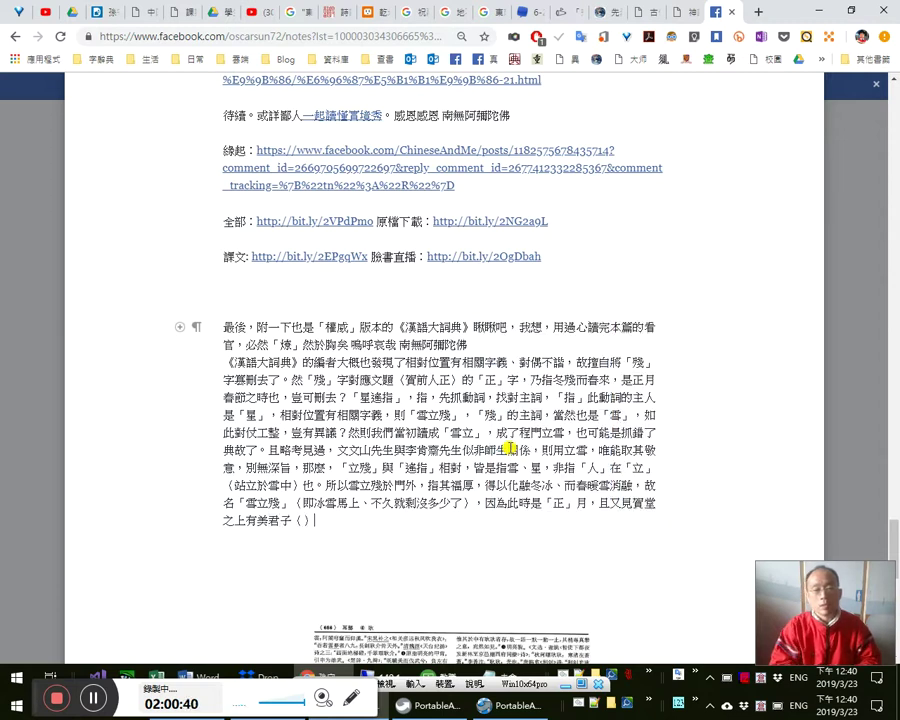
pyautogui.hotkey('alt', 'Tab')
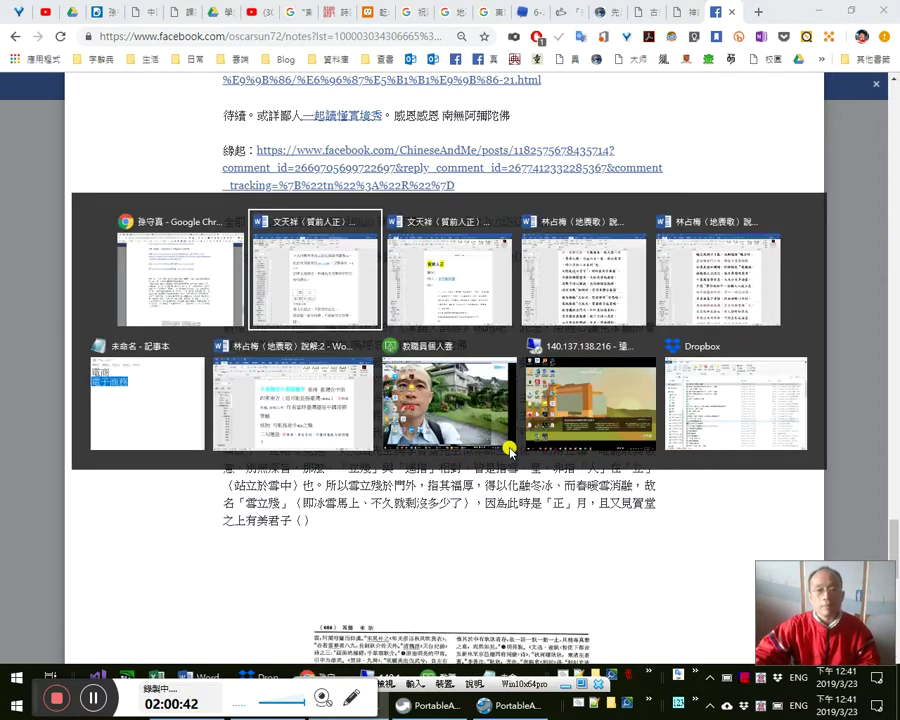
# - Switch to the 文天祥 Word document and place the caret after 美人 in the 賀前人正 passage
pyautogui.hotkey('alt', 'Tab')
pyautogui.hotkey('alt', 'Tab')
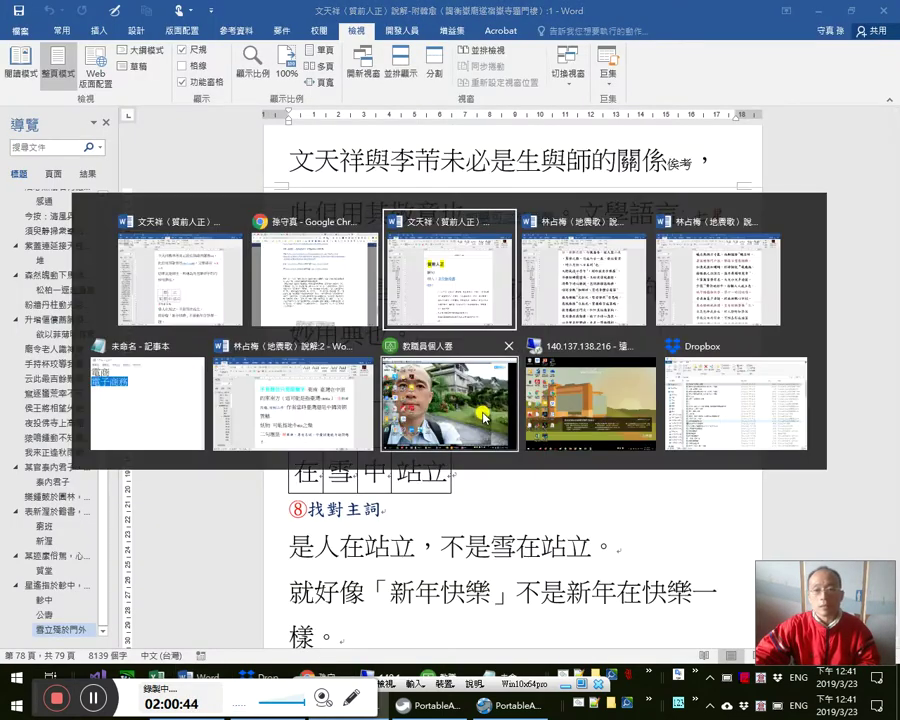
pyautogui.hotkey('alt', 'Tab')
pyautogui.hotkey('alt', 'Tab')
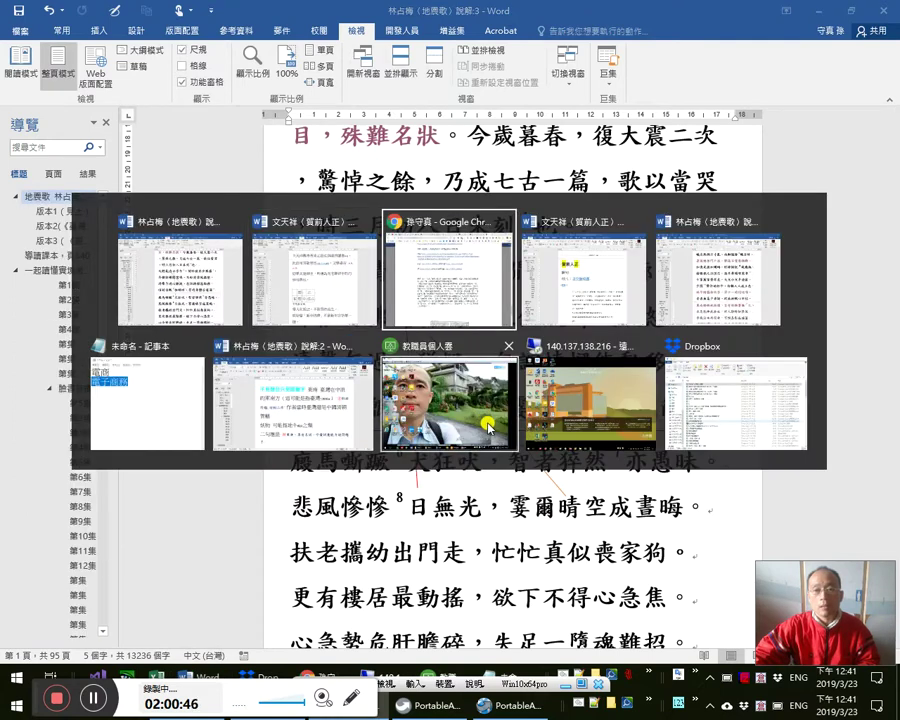
pyautogui.hotkey('alt', 'Tab')
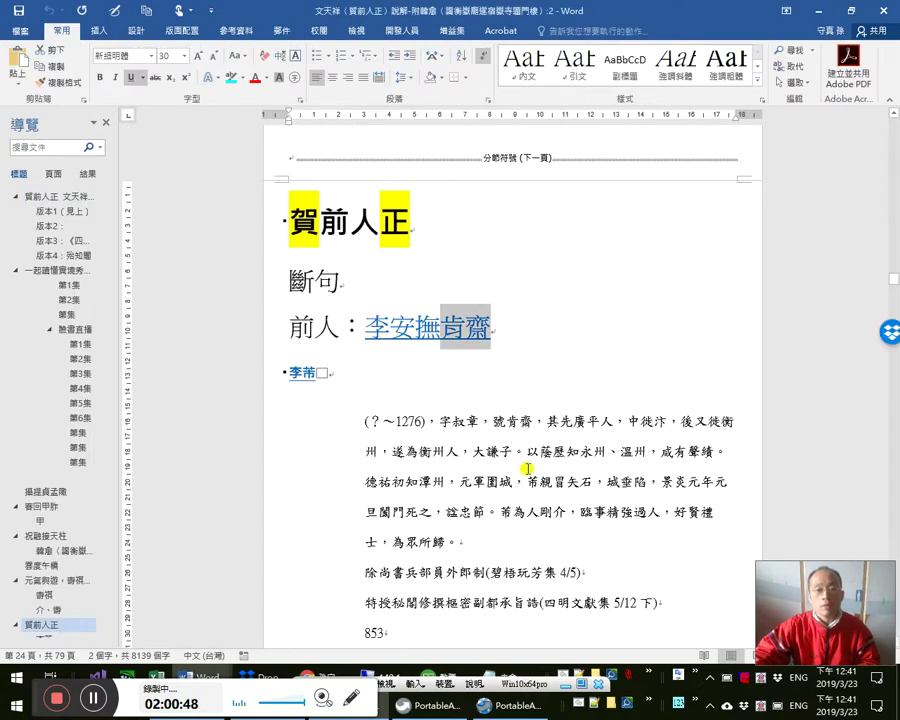
pyautogui.scroll(10, 511, 461)
pyautogui.click(528, 385)
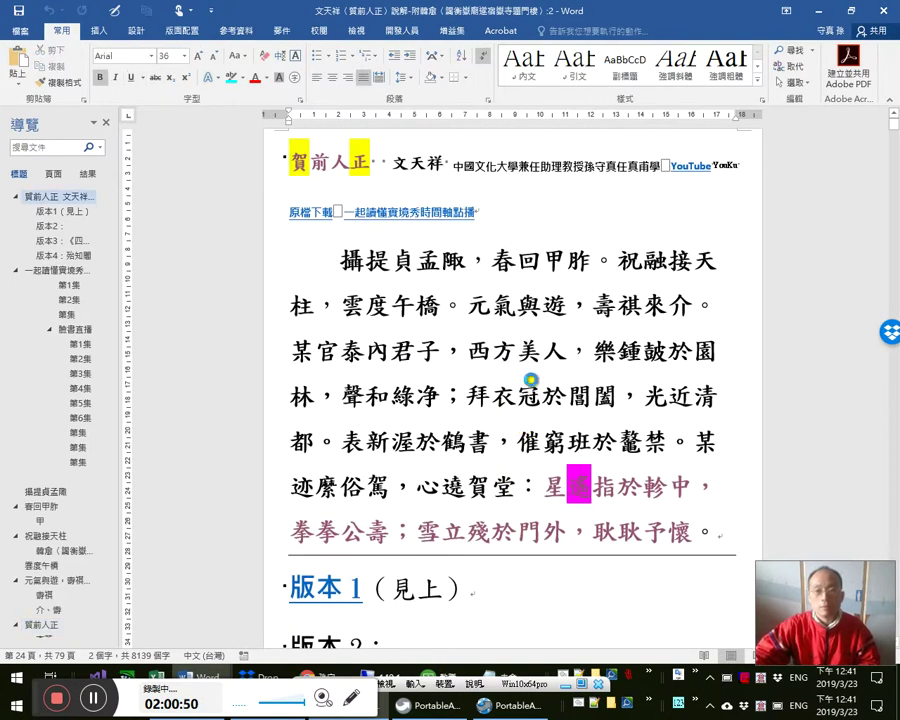
pyautogui.click(440, 437)
pyautogui.press('Left')
pyautogui.press('Left')
pyautogui.press('Left')
pyautogui.press('Up')
pyautogui.press('Up')
pyautogui.press('Right')
pyautogui.press('Right')
pyautogui.press('Right')
pyautogui.press('Right')
pyautogui.press('Right')
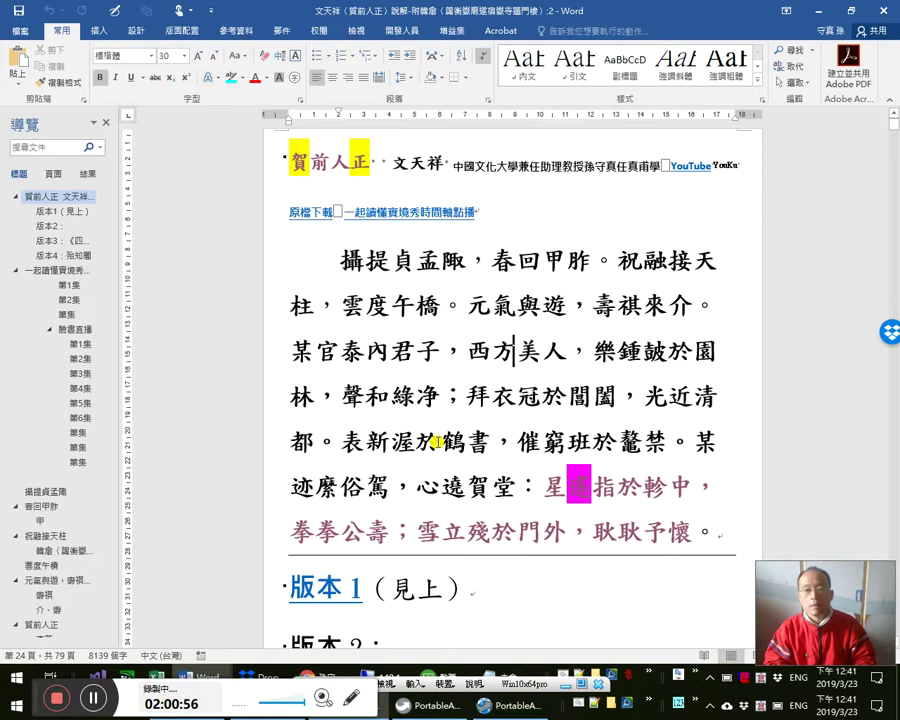
pyautogui.press('Right')
pyautogui.press('Right')
pyautogui.press('Right')
# - Select and copy 泰內君子，西方美人, then return to the Facebook note
pyautogui.hotkey('shift', 'Home')
pyautogui.press('Right')
pyautogui.hotkey('shift', 'Home')
pyautogui.hotkey('shift', 'Left')
pyautogui.hotkey('shift', 'Left')
pyautogui.hotkey('shift', 'Left')
pyautogui.hotkey('shift', 'Left')
pyautogui.hotkey('shift', 'Left')
pyautogui.hotkey('shift', 'Left')
pyautogui.hotkey('shift', 'Left')
pyautogui.hotkey('shift', 'Left')
pyautogui.hotkey('shift', 'Left')
pyautogui.hotkey('shift', 'Left')
pyautogui.hotkey('shift', 'Right')
pyautogui.hotkey('shift', 'Right')
pyautogui.hotkey('shift', 'Right')
pyautogui.hotkey('shift', 'Right')
pyautogui.hotkey('shift', 'Right')
pyautogui.hotkey('shift', 'Right')
pyautogui.hotkey('shift', 'Right')
pyautogui.hotkey('shift', 'Right')
pyautogui.hotkey('shift', 'Right')
pyautogui.press('Left')
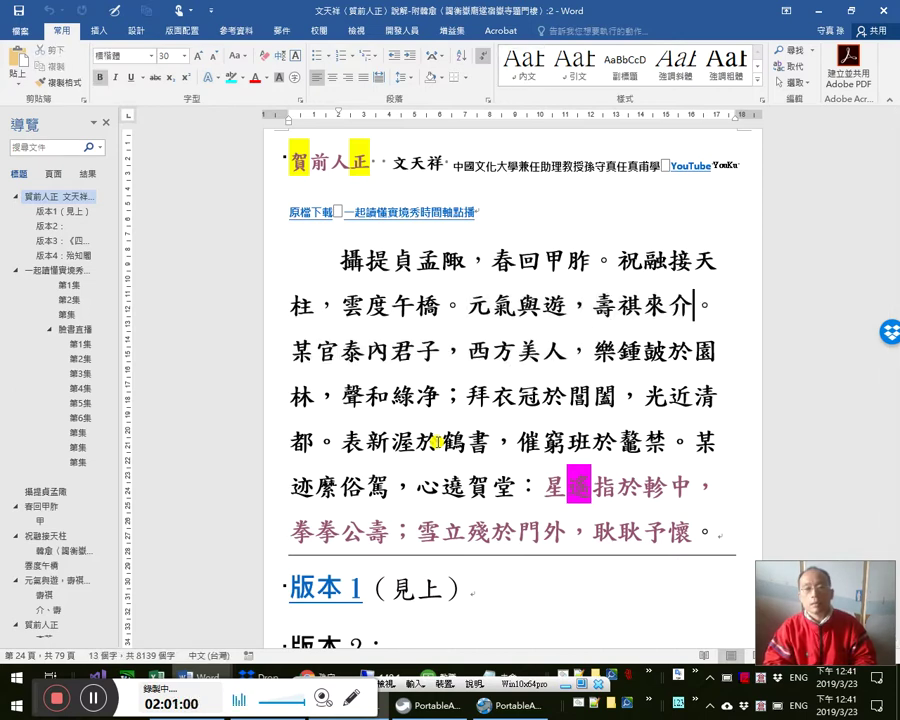
pyautogui.press('Right')
pyautogui.press('Right')
pyautogui.press('Right')
pyautogui.hotkey('shift', 'Right')
pyautogui.hotkey('shift', 'Right')
pyautogui.hotkey('shift', 'Right')
pyautogui.hotkey('shift', 'Right')
pyautogui.hotkey('shift', 'Right')
pyautogui.hotkey('shift', 'Right')
pyautogui.hotkey('shift', 'Right')
pyautogui.hotkey('shift', 'Right')
pyautogui.hotkey('ctrl', 'c')
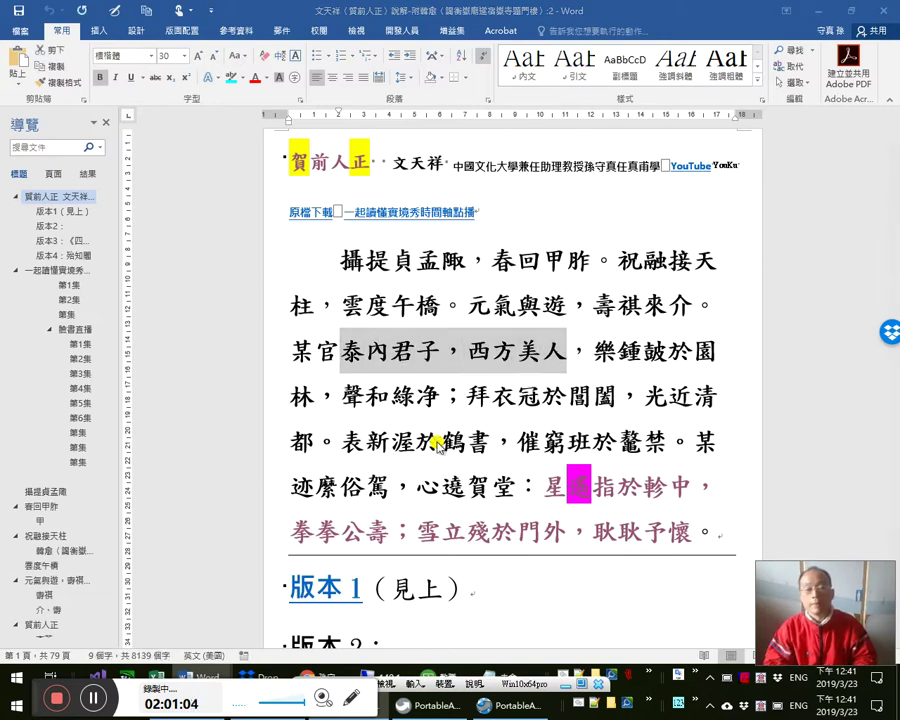
pyautogui.hotkey('alt', 'Tab')
pyautogui.hotkey('alt', 'Tab')
pyautogui.hotkey('alt', 'Tab')
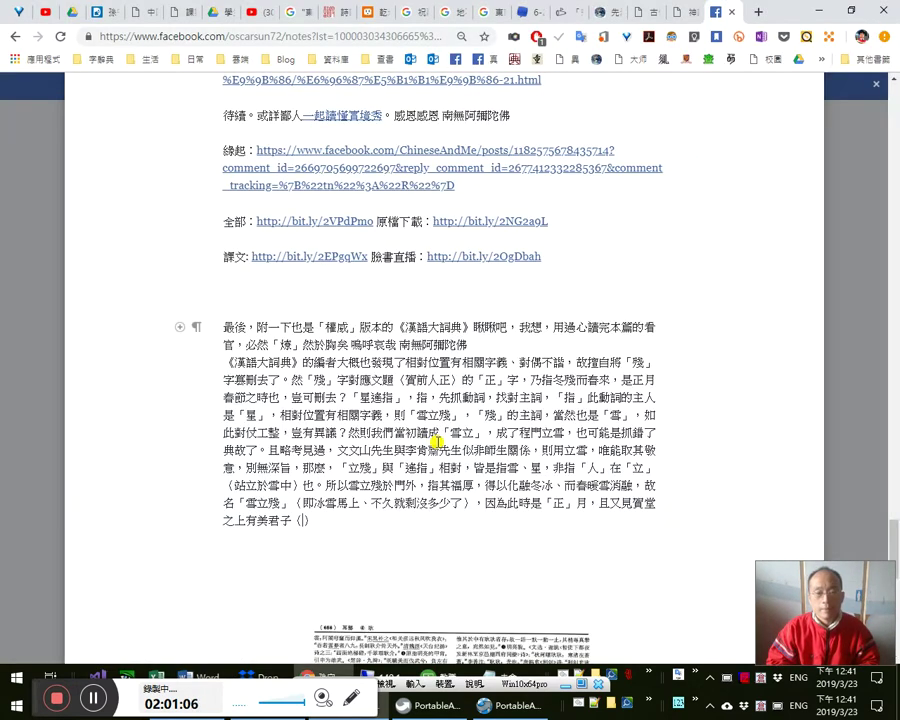
# - Paste 泰內君子，西方美人 into the parentheses and continue with 「，更印證了」
pyautogui.hotkey('ctrl', 'v')
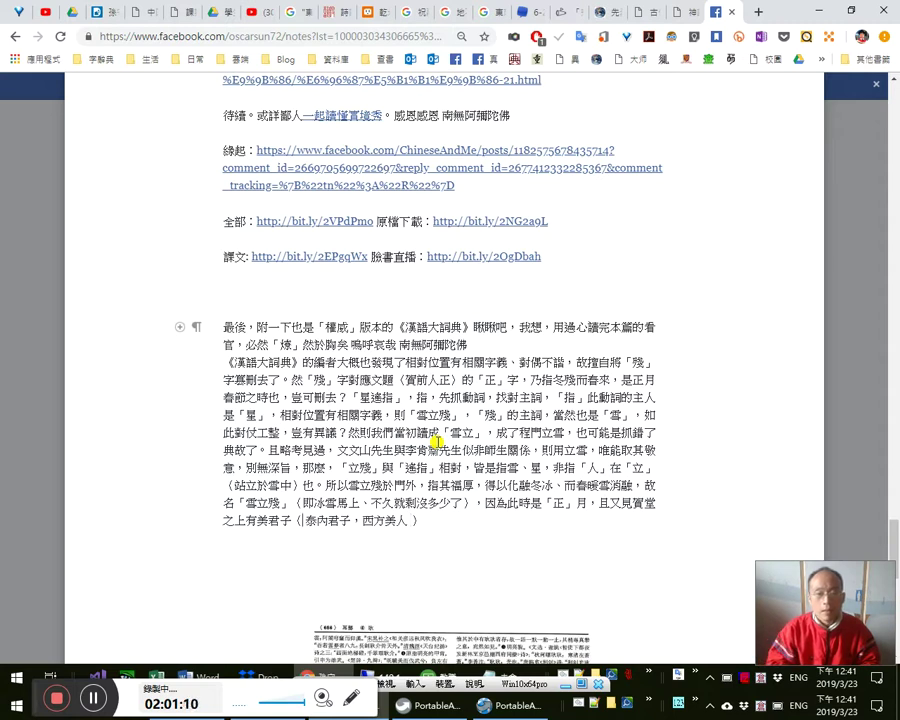
pyautogui.press('End')
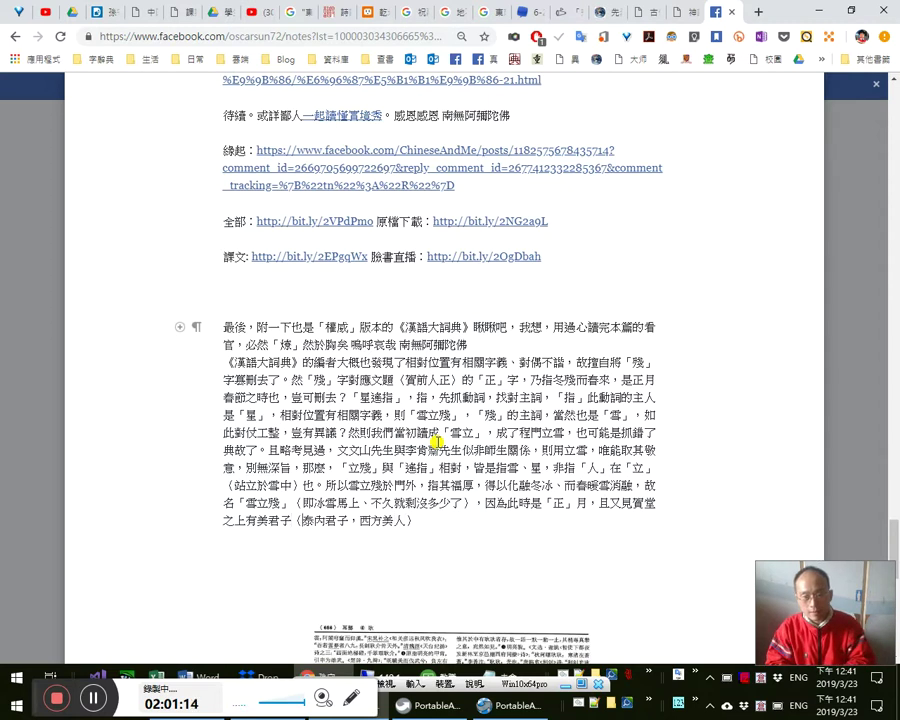
pyautogui.write('「瞭」')
pyautogui.press('End')
pyautogui.write('映')
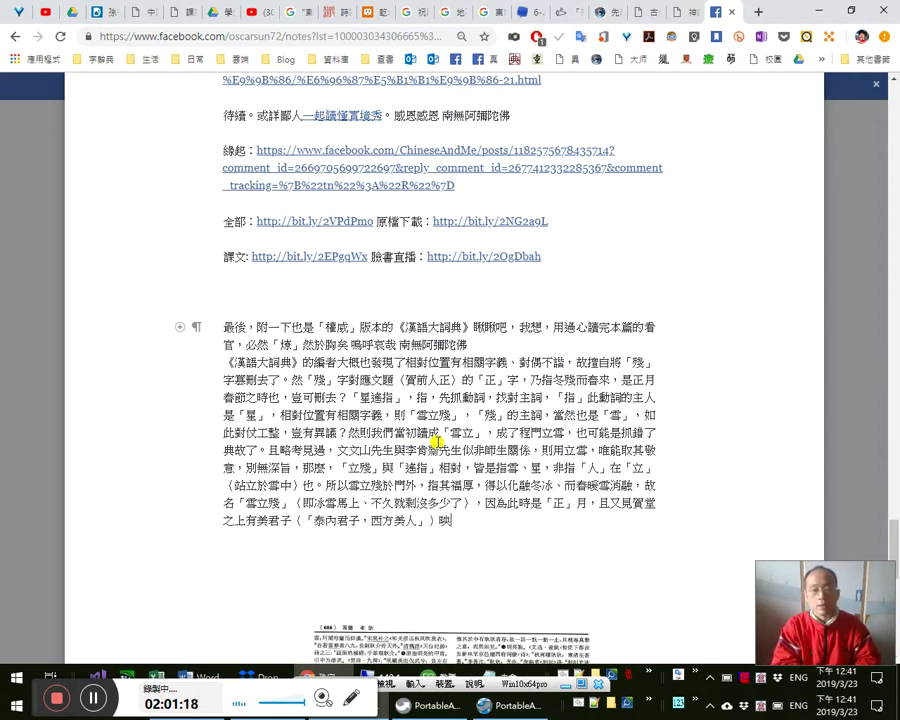
pyautogui.write('證了，天映證了')
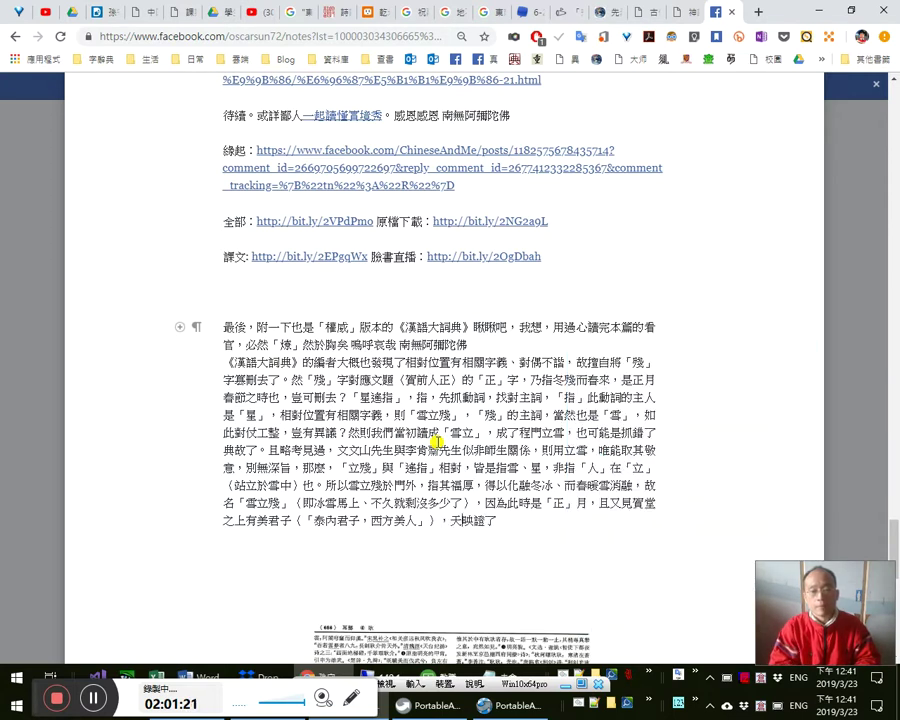
pyautogui.hotkey('shift', 'Left')
pyautogui.write('更')
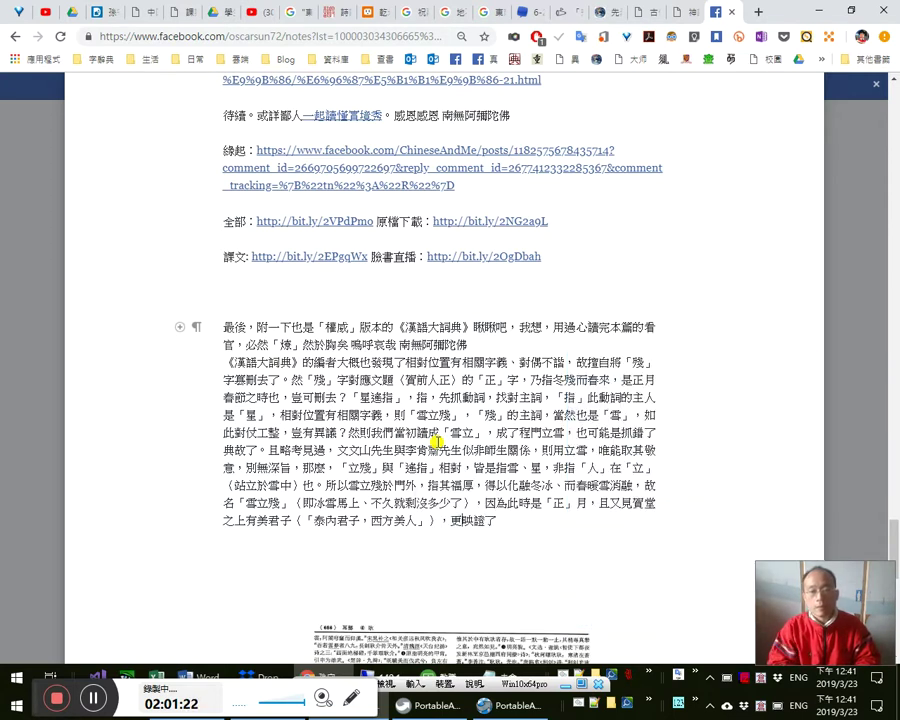
pyautogui.write('印')
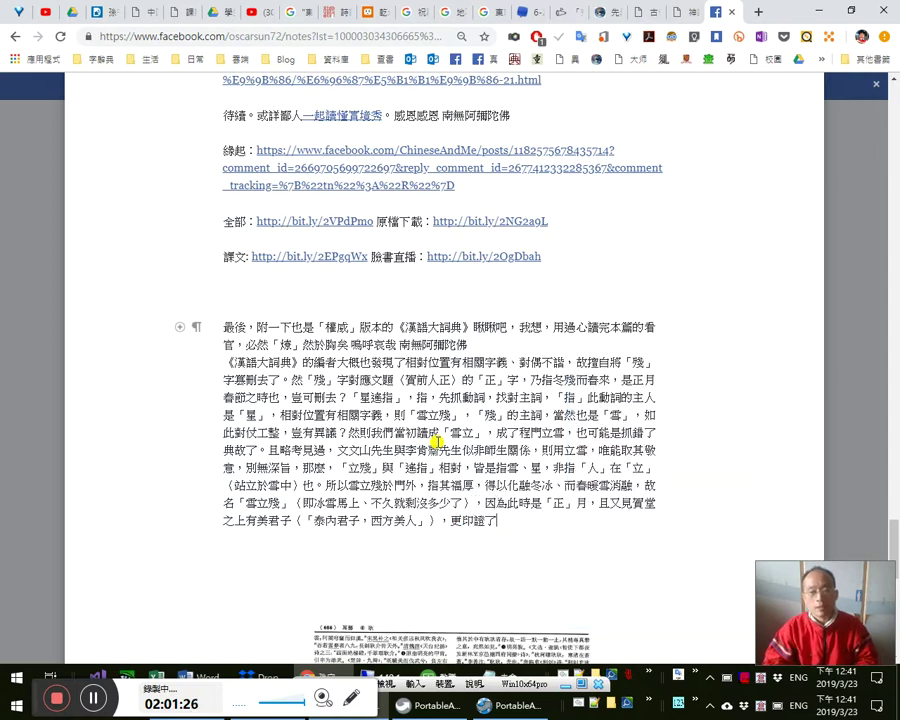
# - Copy the sentence 元氣與遊，壽祺來介 from the Word document
pyautogui.hotkey('alt', 'Tab')
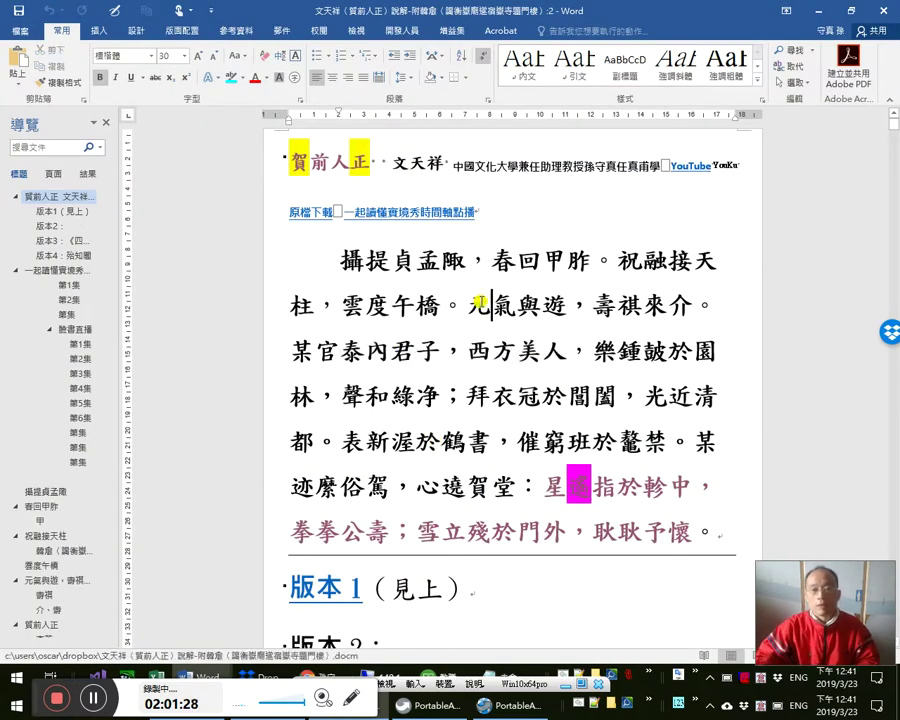
pyautogui.keyDown('ctrl'); pyautogui.click(480, 303); pyautogui.keyUp('ctrl')
pyautogui.hotkey('ctrl', 'c')
pyautogui.hotkey('alt', 'Tab')
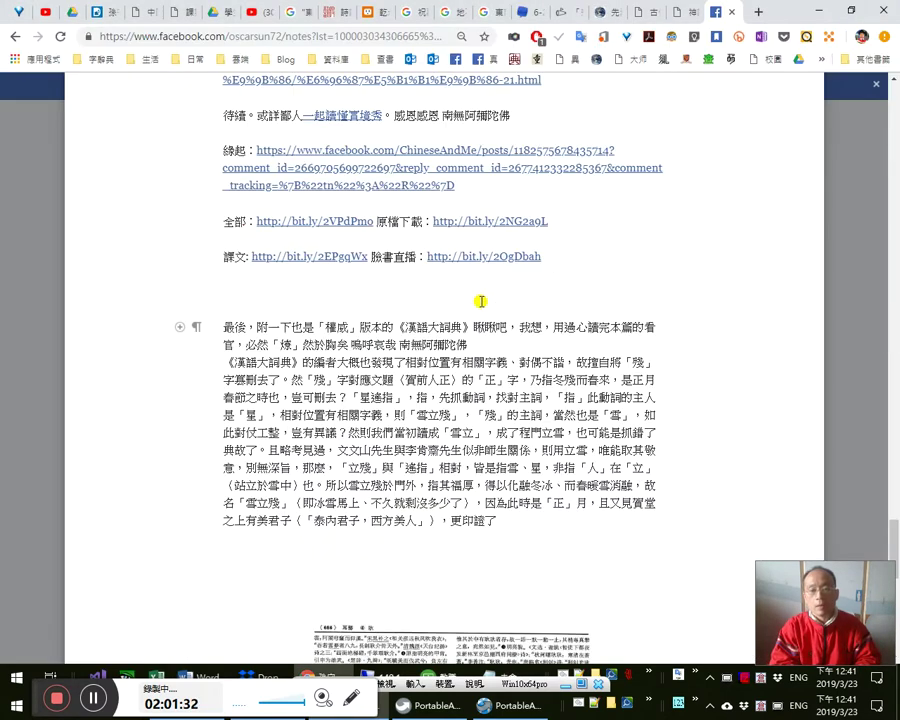
# - Add 果然是「元氣與遊」，故 with the quoted phrase pasted as plain text
pyautogui.write('果然是「」')
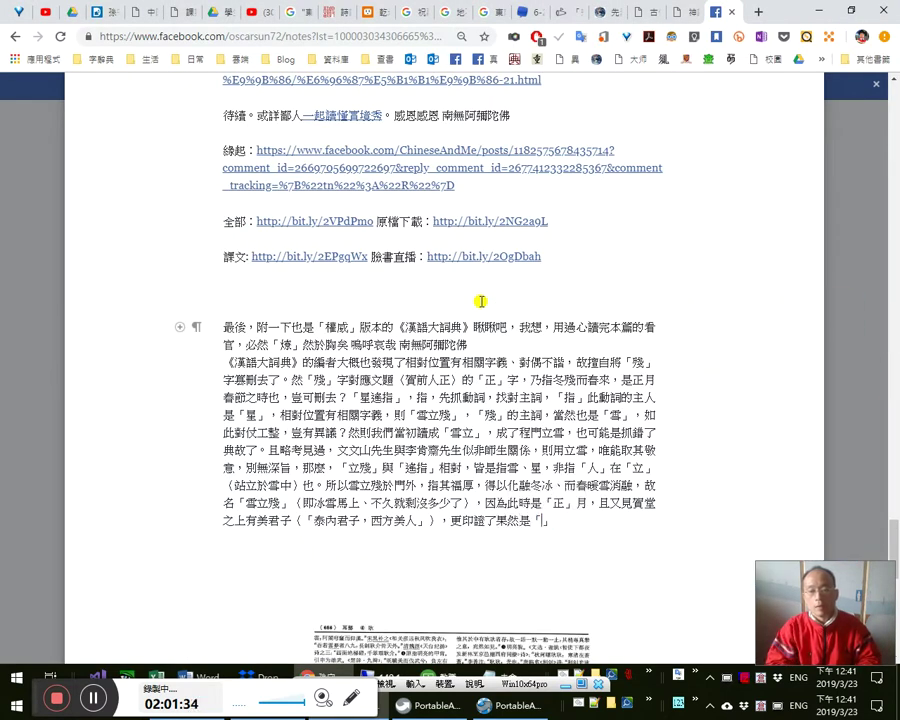
pyautogui.hotkey('ctrl', 'v')
pyautogui.hotkey('ctrl', 'z')
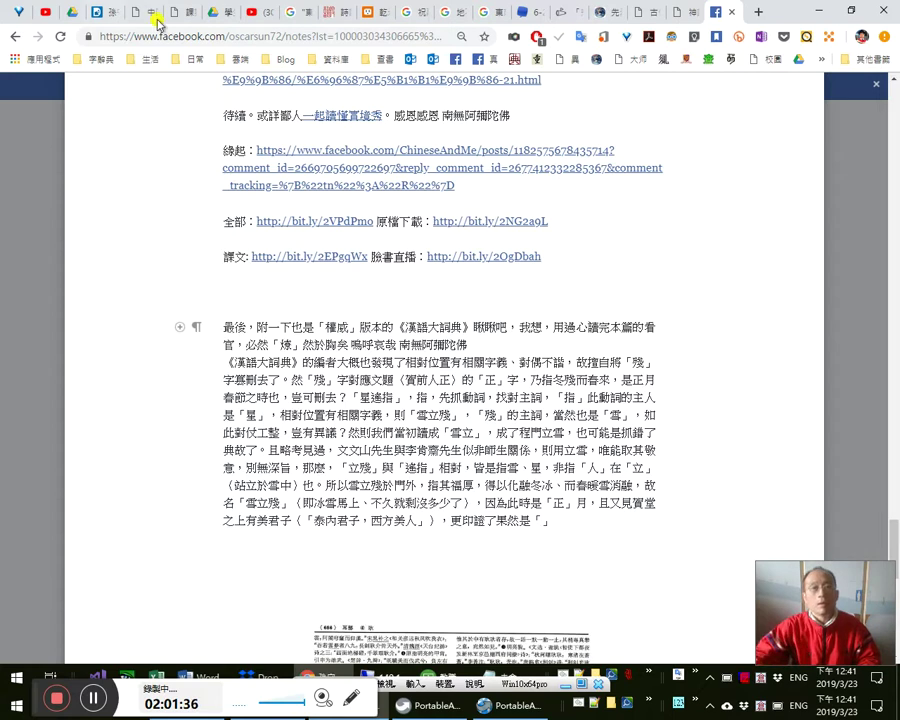
pyautogui.click(215, 38)
pyautogui.hotkey('ctrl', 'v')
pyautogui.hotkey('ctrl', 'a')
pyautogui.press('BackSpace')
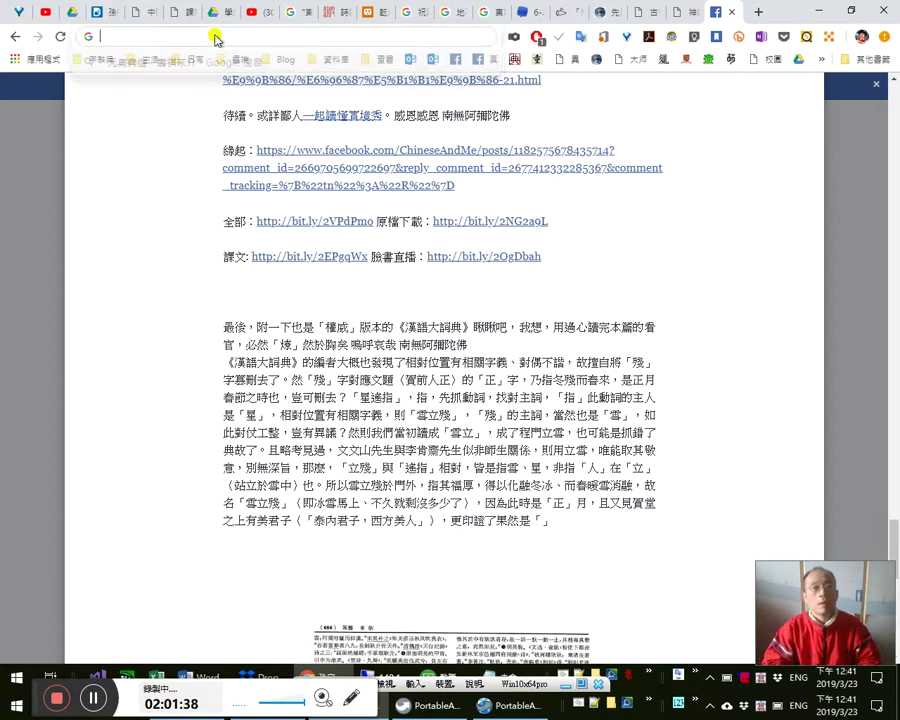
pyautogui.click(535, 517)
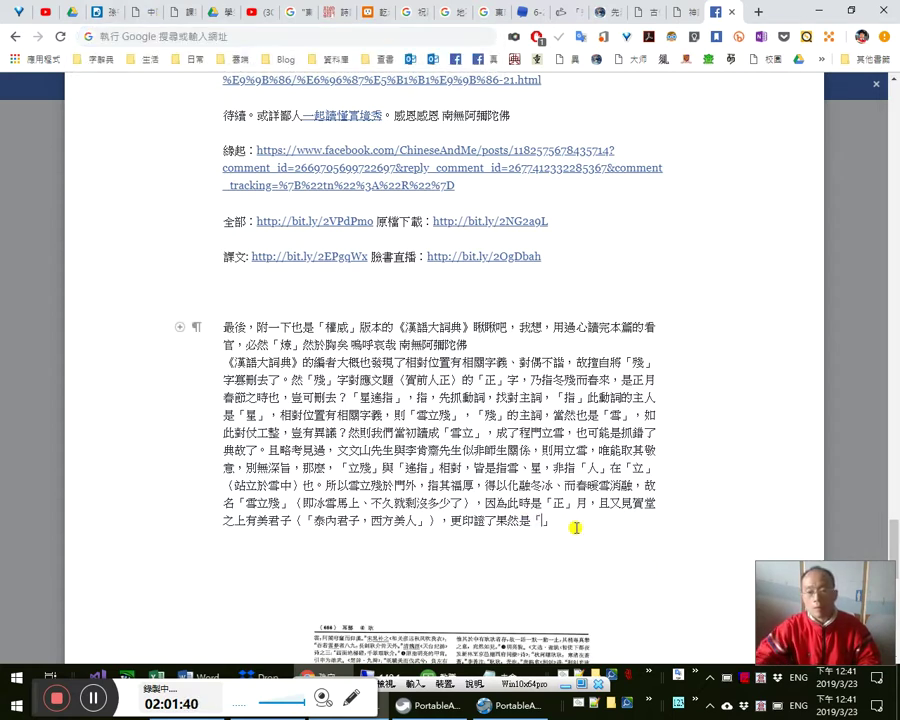
pyautogui.hotkey('ctrl', 'v')
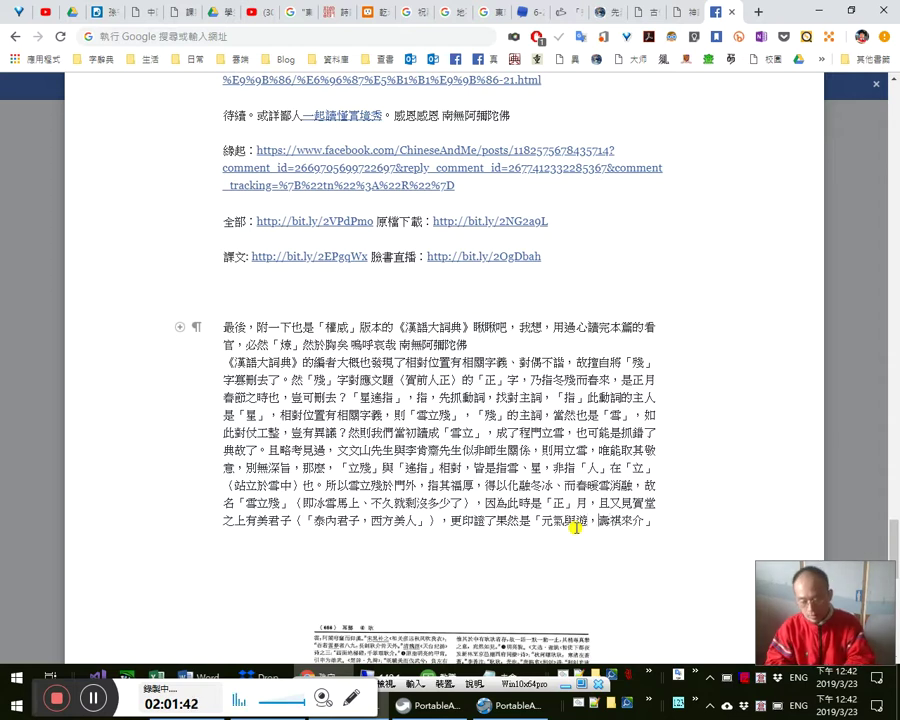
pyautogui.write('「')
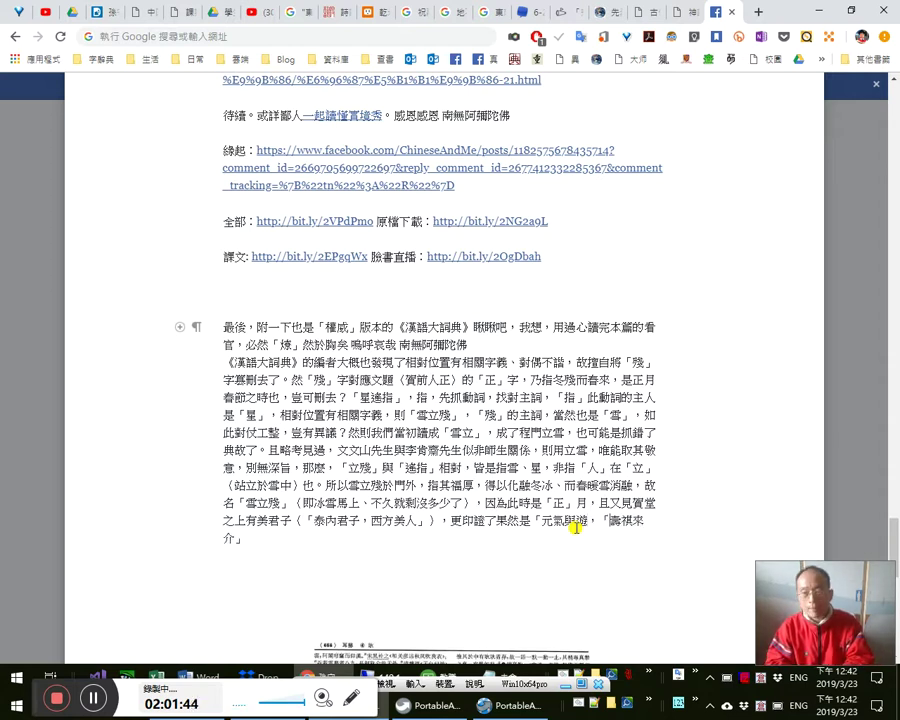
pyautogui.write('」')
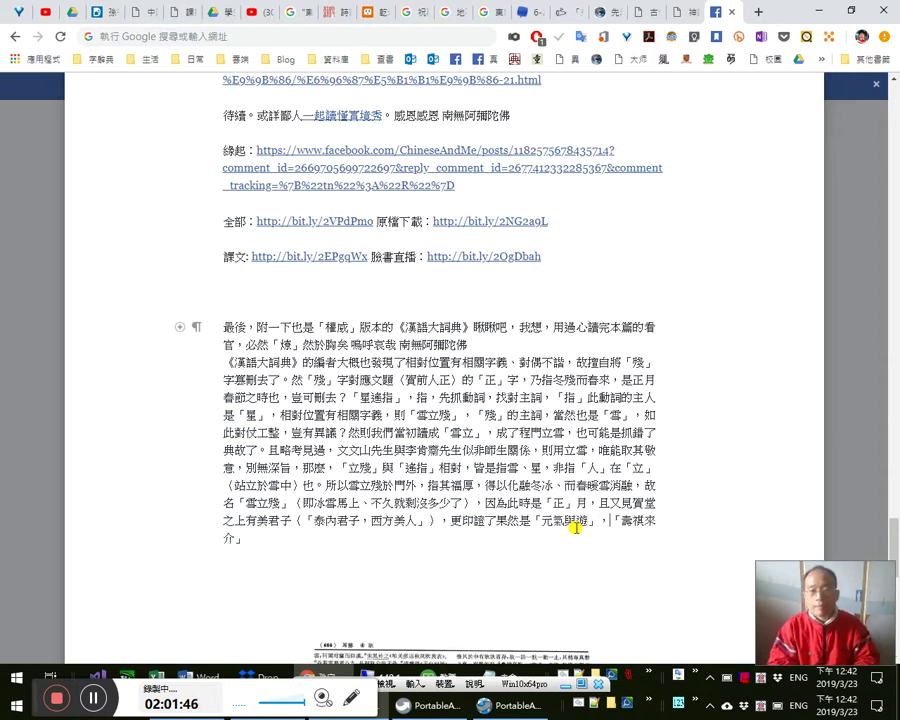
pyautogui.write('故')
# - Finish with 冰雪也都融化了，寒冬也都過去了, replacing 尤紅殘翠 with 冰雪
pyautogui.press('End')
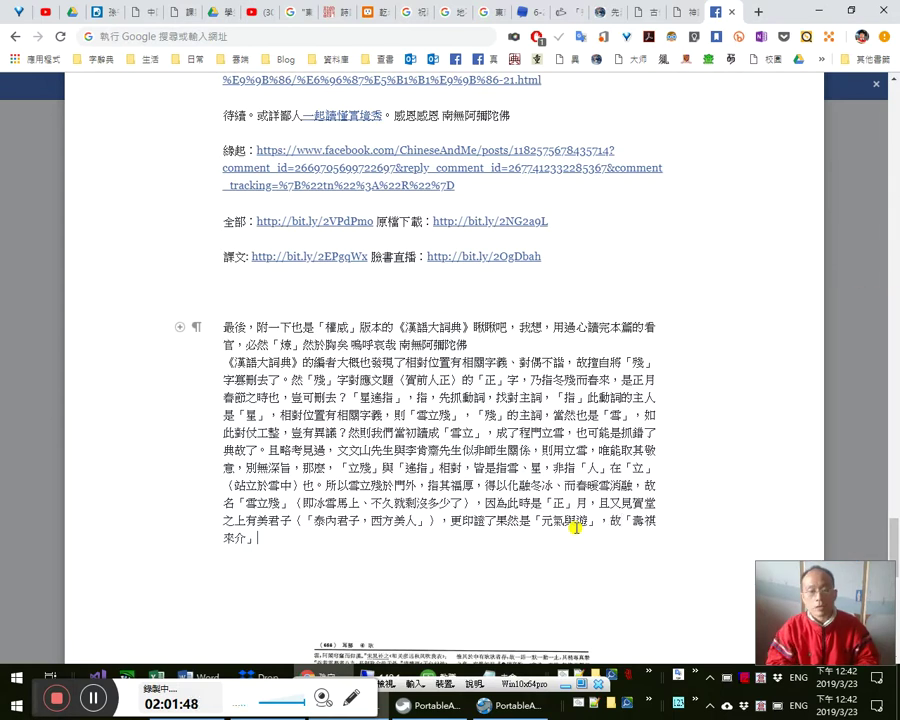
pyautogui.write('，')
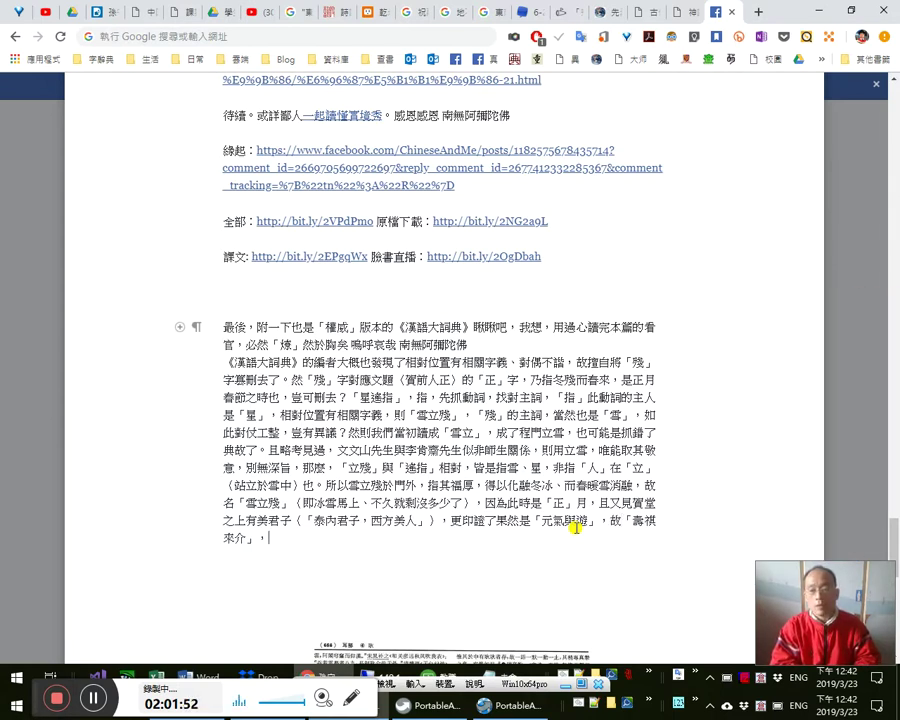
pyautogui.write('m')
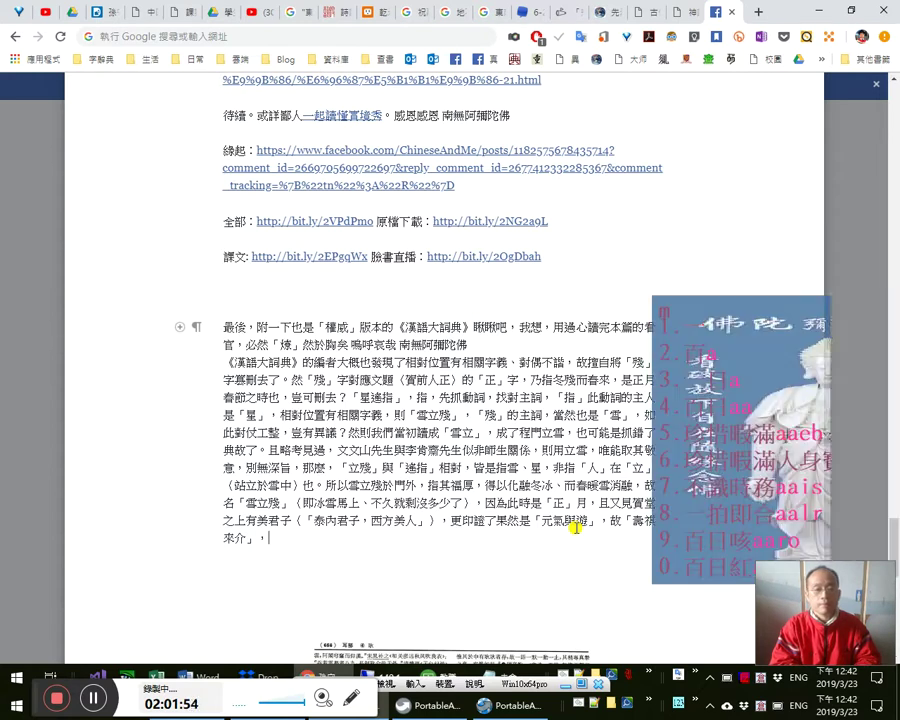
pyautogui.press('BackSpace')
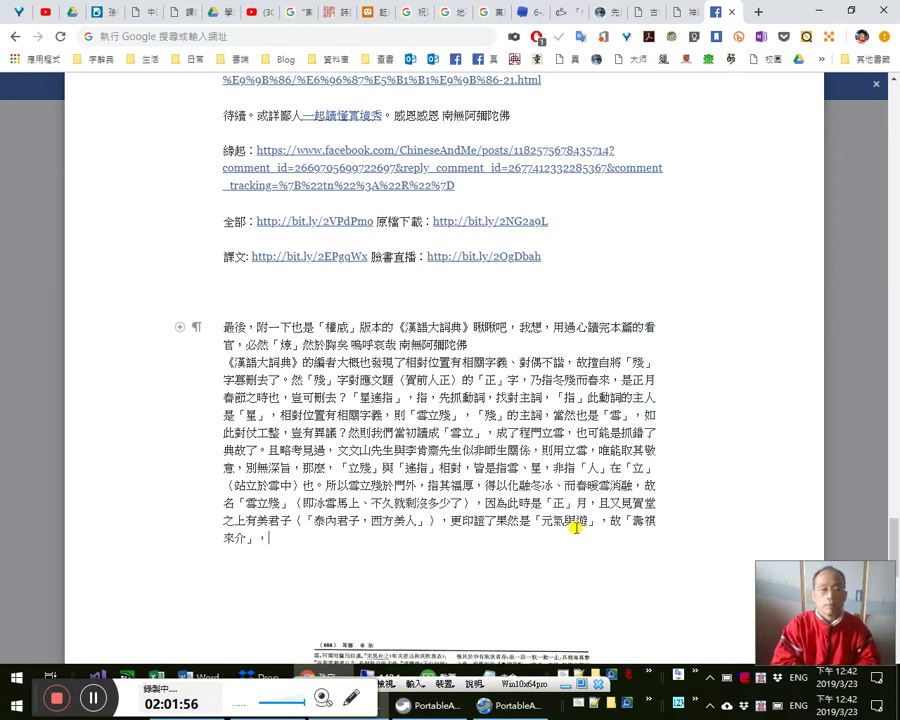
pyautogui.write('冬')
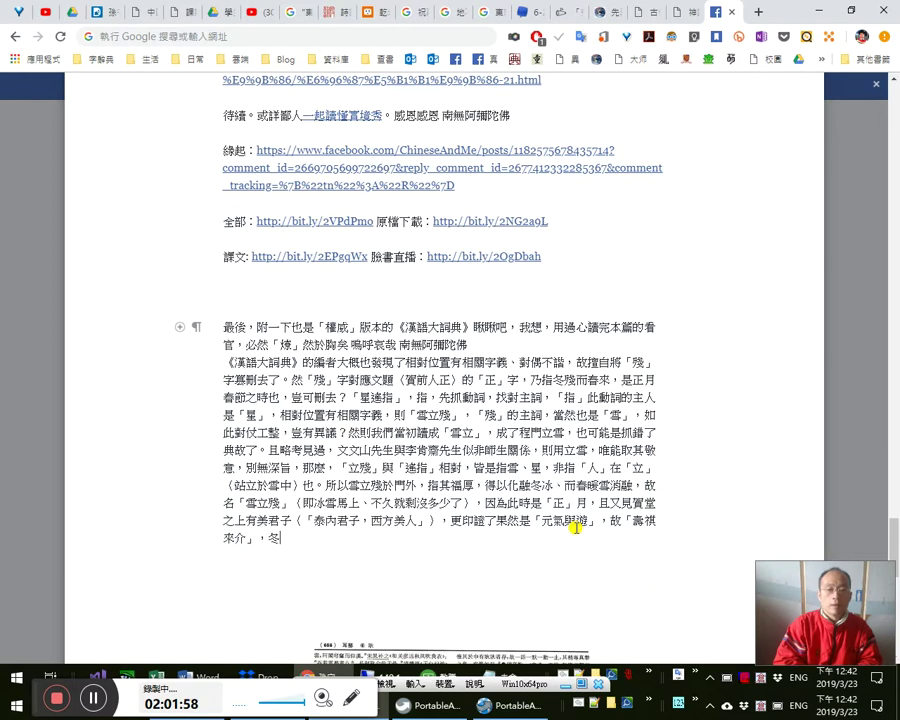
pyautogui.write('jy')
pyautogui.press('BackSpace')
pyautogui.press('BackSpace')
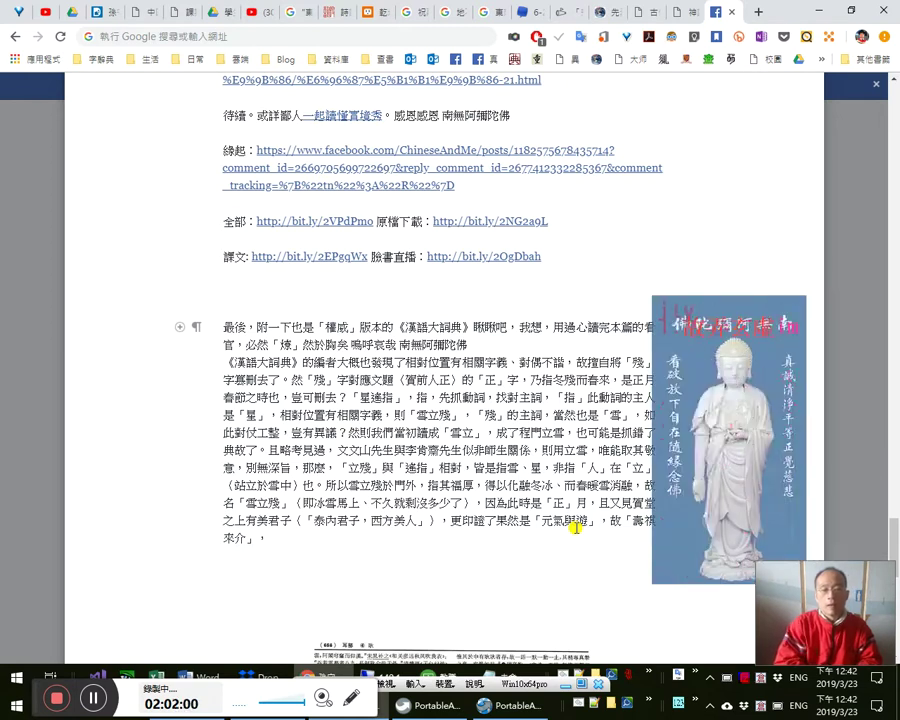
pyautogui.write('a寒')
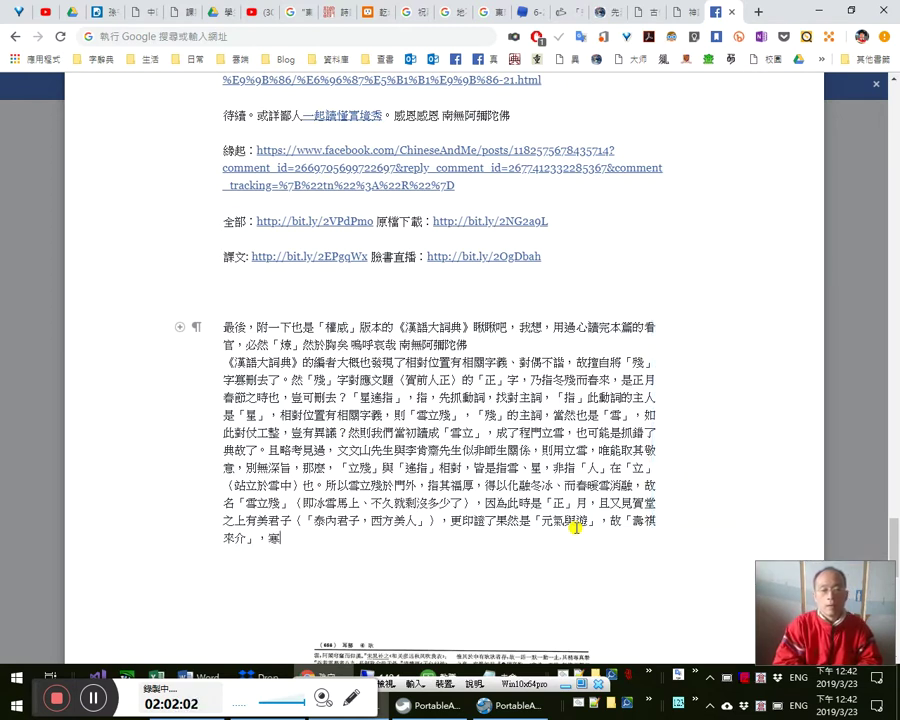
pyautogui.write('冬也')
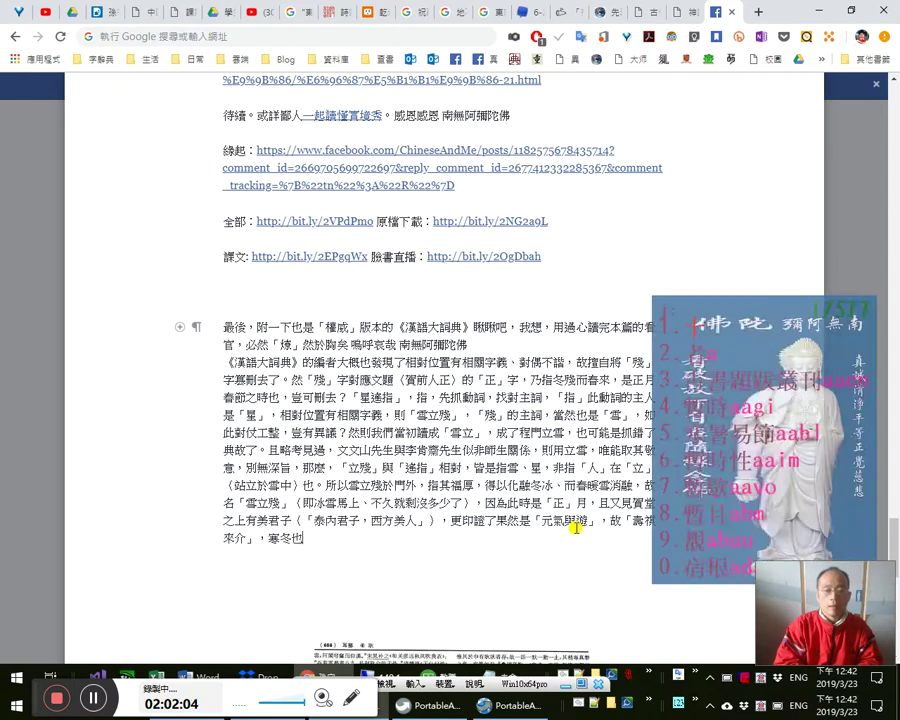
pyautogui.write('都過去了。')
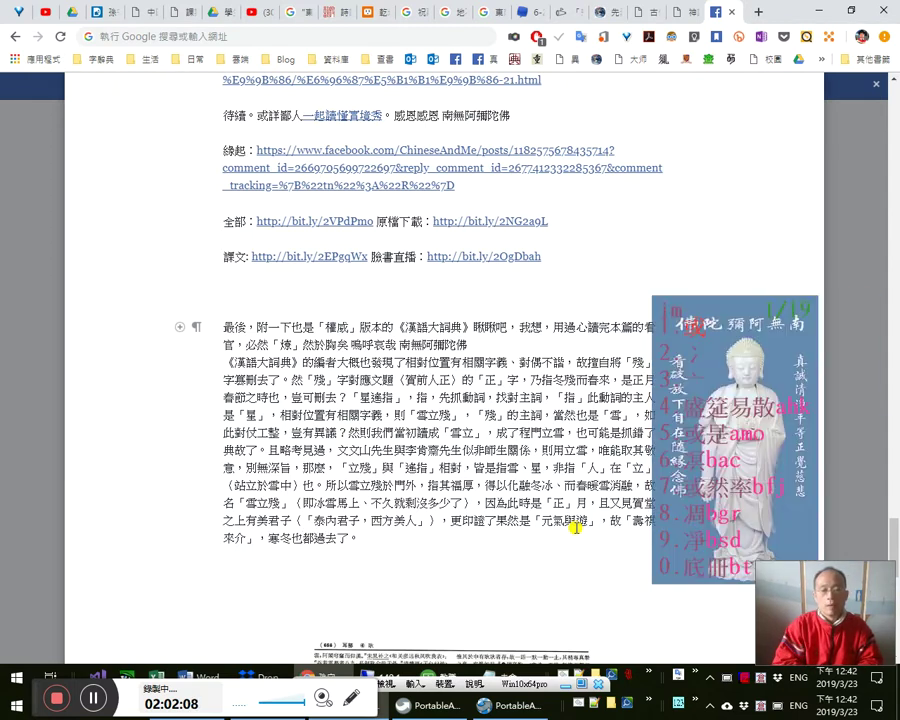
pyautogui.write('尤紅殘翠也都')
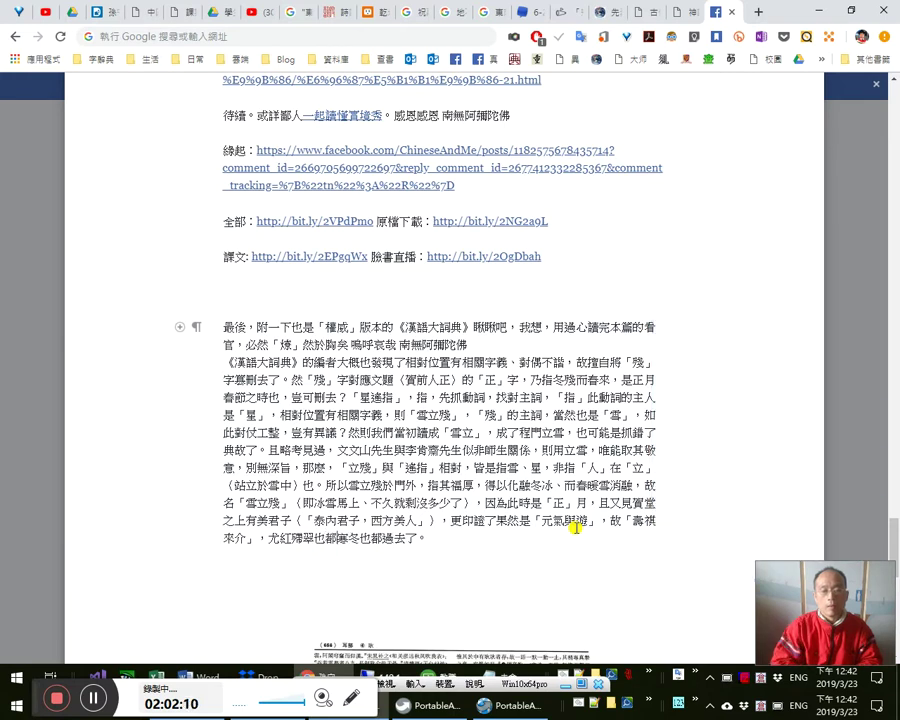
pyautogui.write('融化了，')
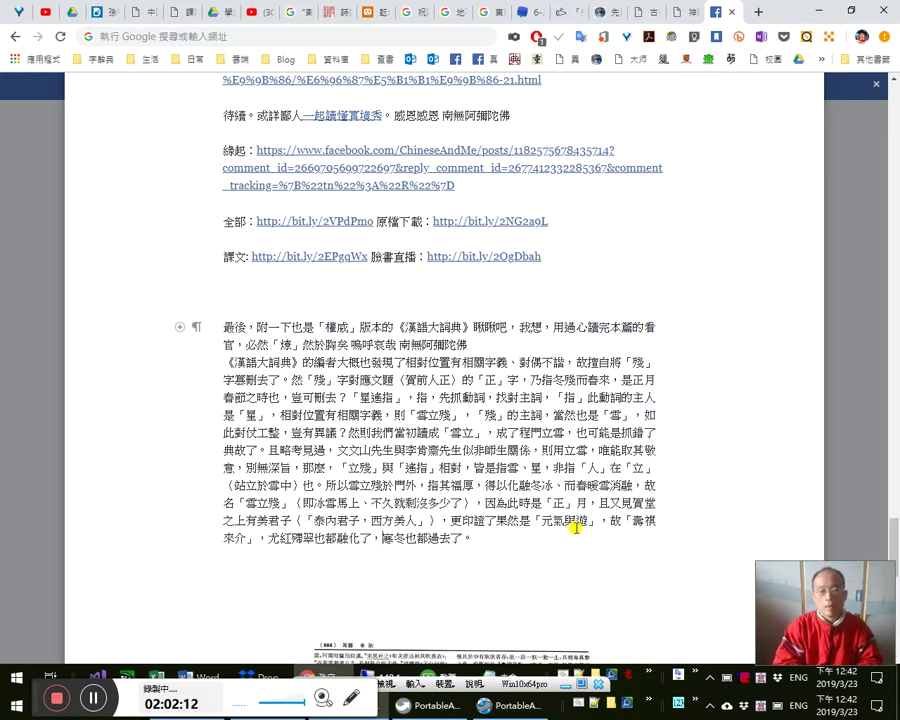
pyautogui.press('Left')
pyautogui.press('Left')
pyautogui.press('Left')
pyautogui.press('Left')
pyautogui.press('Left')
pyautogui.press('Left')
pyautogui.hotkey('shift', 'Left')
pyautogui.hotkey('shift', 'Left')
pyautogui.hotkey('shift', 'Left')
pyautogui.hotkey('shift', 'Left')
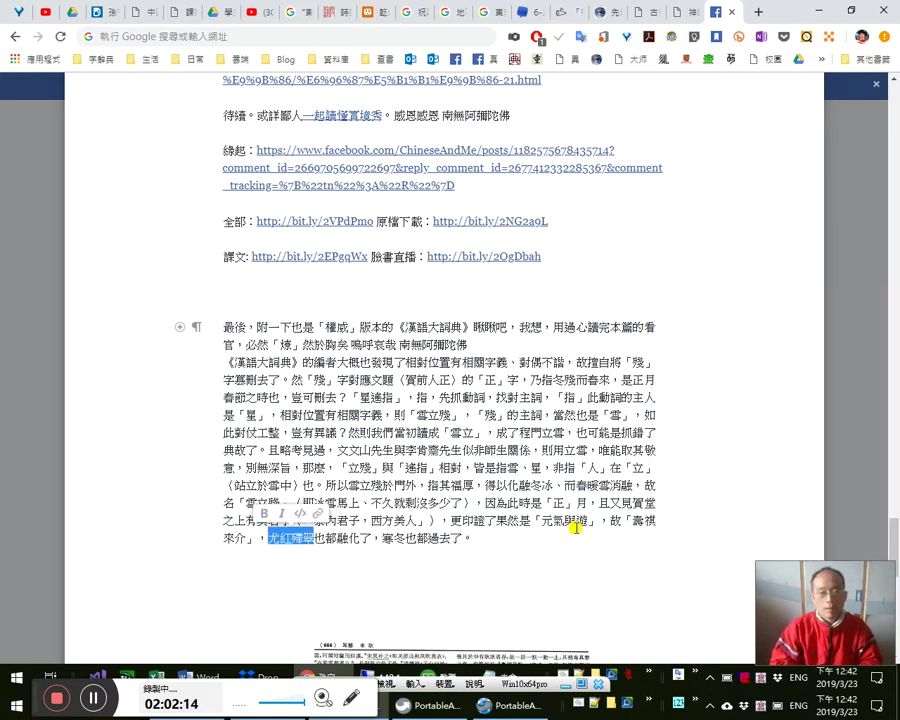
pyautogui.write('je')
pyautogui.write('冰雪')
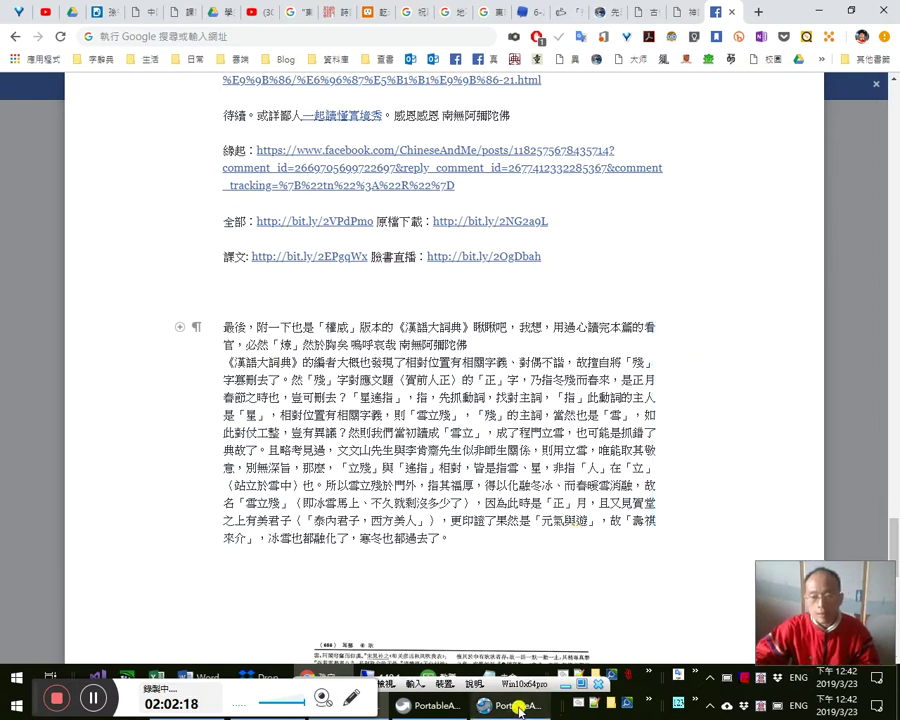
pyautogui.click(581, 510)
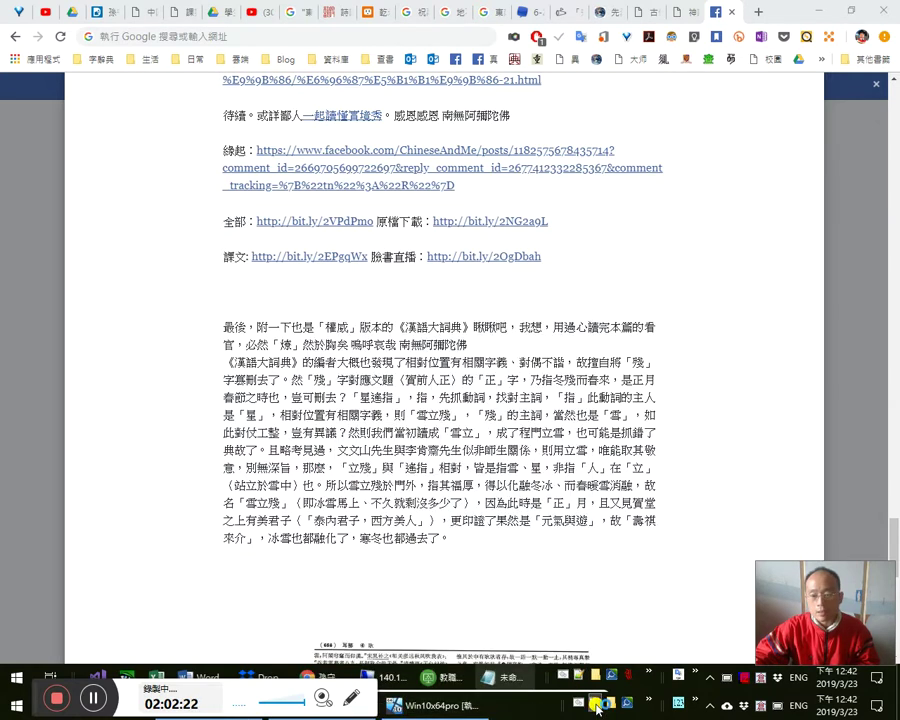
# - Search the cj5-ftzk.txt word list for the 尤紅霽翠 entry and jump to its line
pyautogui.click(507, 705)
pyautogui.hotkey('ctrl', 'f')
pyautogui.write('尤紅霽翠')
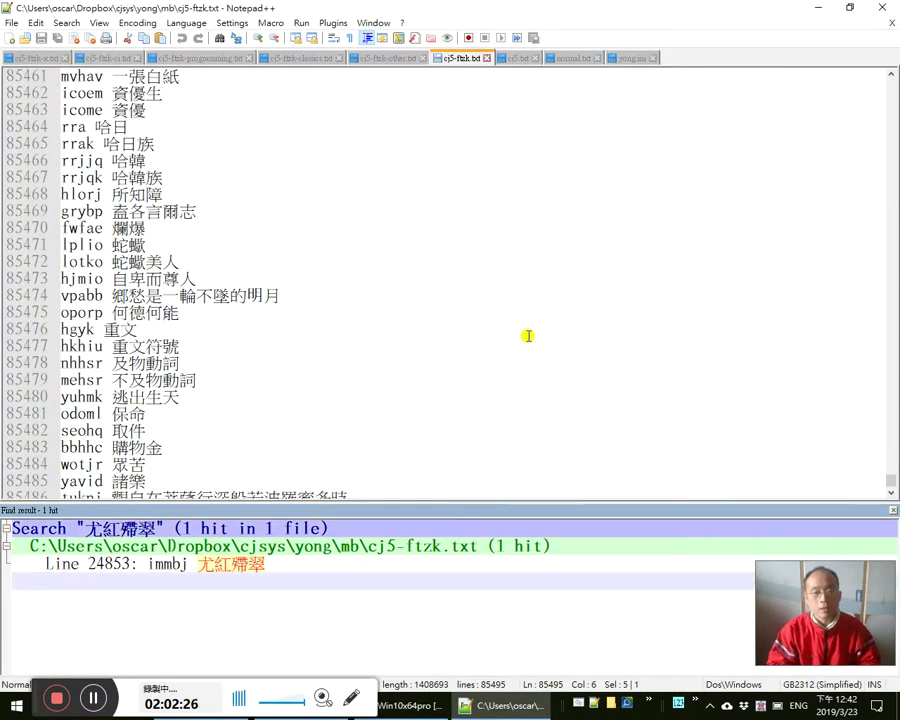
pyautogui.click(516, 338)
pyautogui.hotkey('ctrl', 'End')
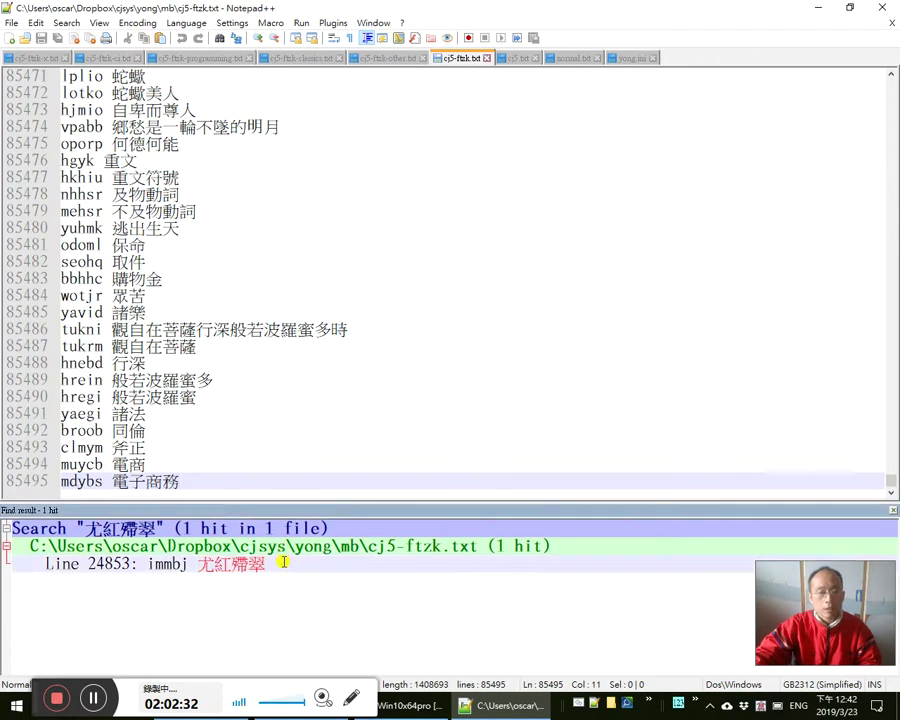
pyautogui.press('F4')
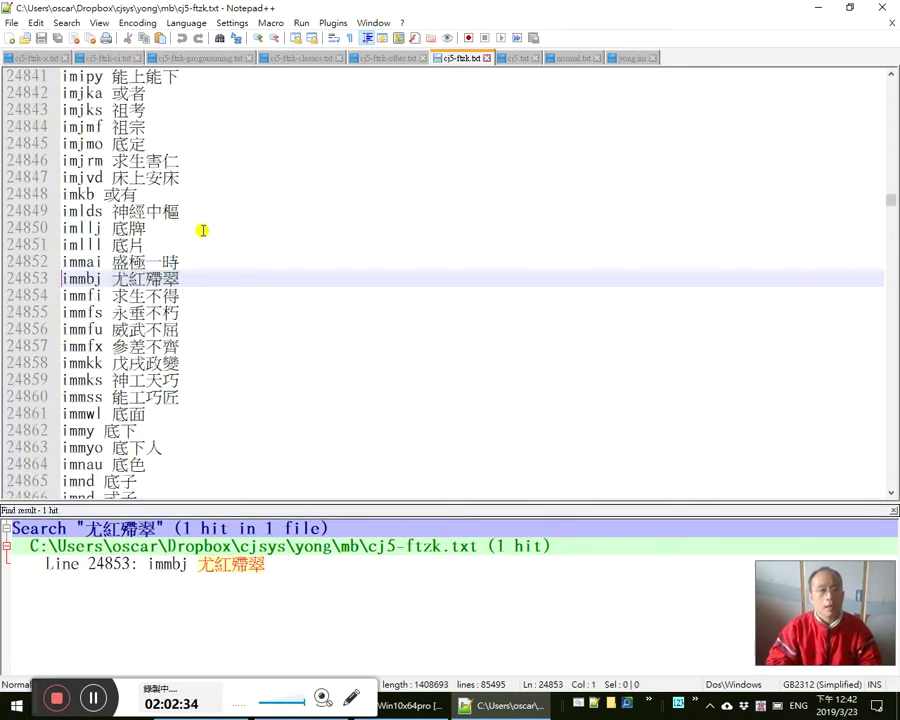
# - Delete the 尤紅霽翠 line and cut the immbj, immks and immss entries from cj5-ftzk.txt
pyautogui.hotkey('ctrl', 'l')
pyautogui.press('Down')
pyautogui.press('Down')
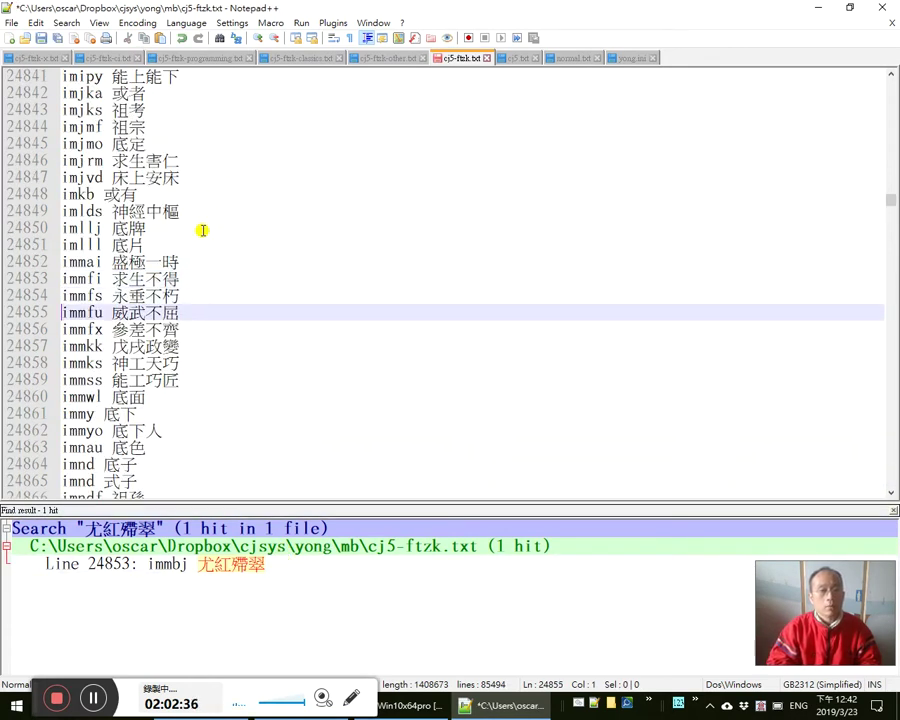
pyautogui.press('Down')
pyautogui.press('Down')
pyautogui.press('Down')
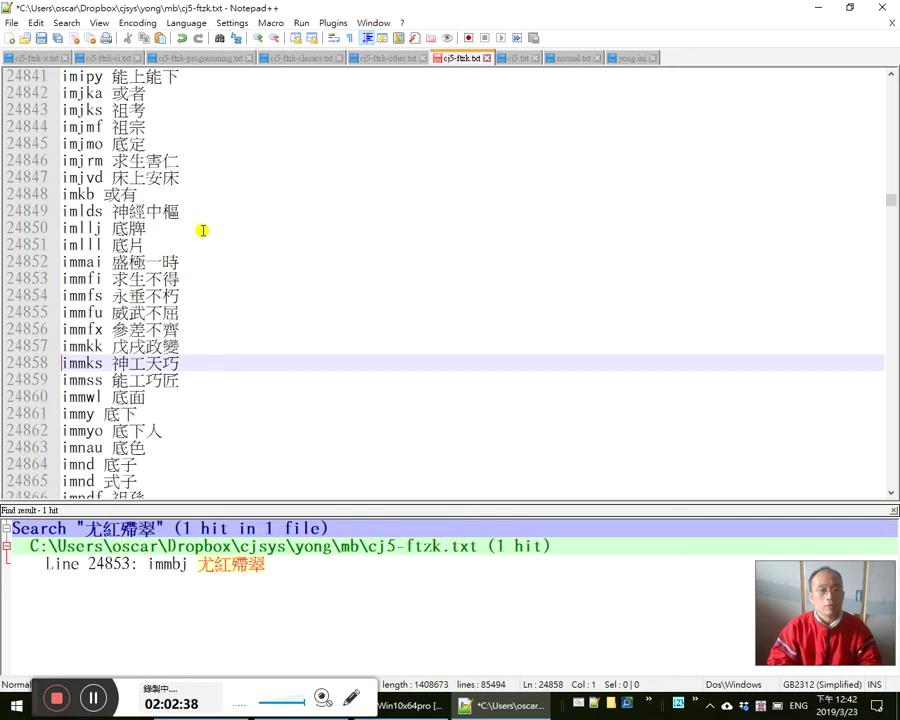
pyautogui.write('immbj 尤紅爾翠')
pyautogui.press('Up')
pyautogui.press('Up')
pyautogui.press('Down')
pyautogui.hotkey('shift', 'Down')
pyautogui.hotkey('shift', 'Down')
pyautogui.hotkey('shift', 'Down')
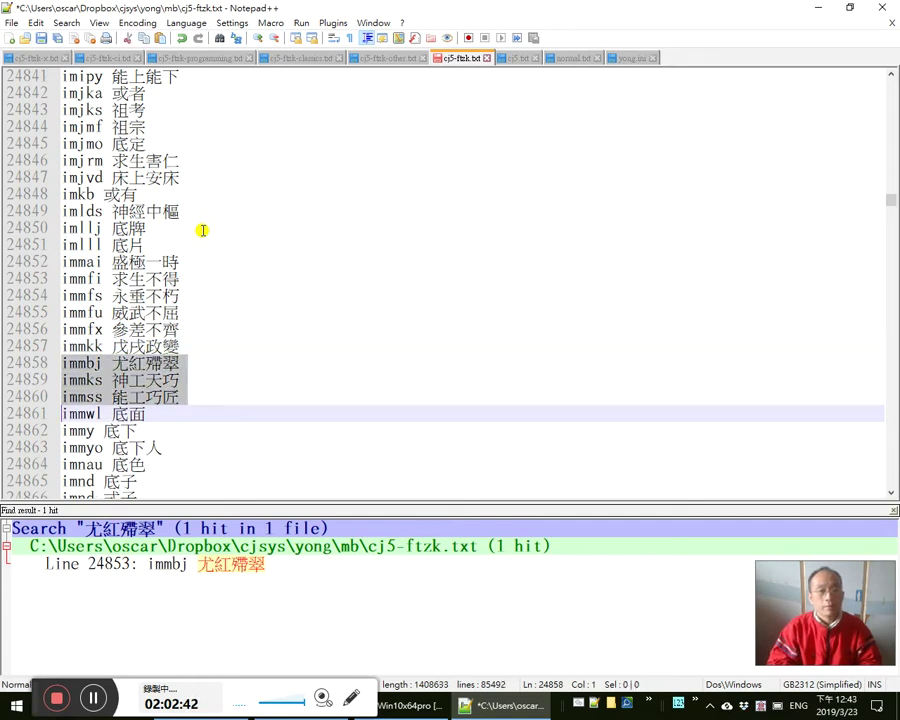
pyautogui.hotkey('ctrl', 'x')
# - Paste the three entries at the end of cj5-ftzk-other.txt and save both files
pyautogui.hotkey('ctrl', 'Tab')
pyautogui.hotkey('ctrl', 'End')
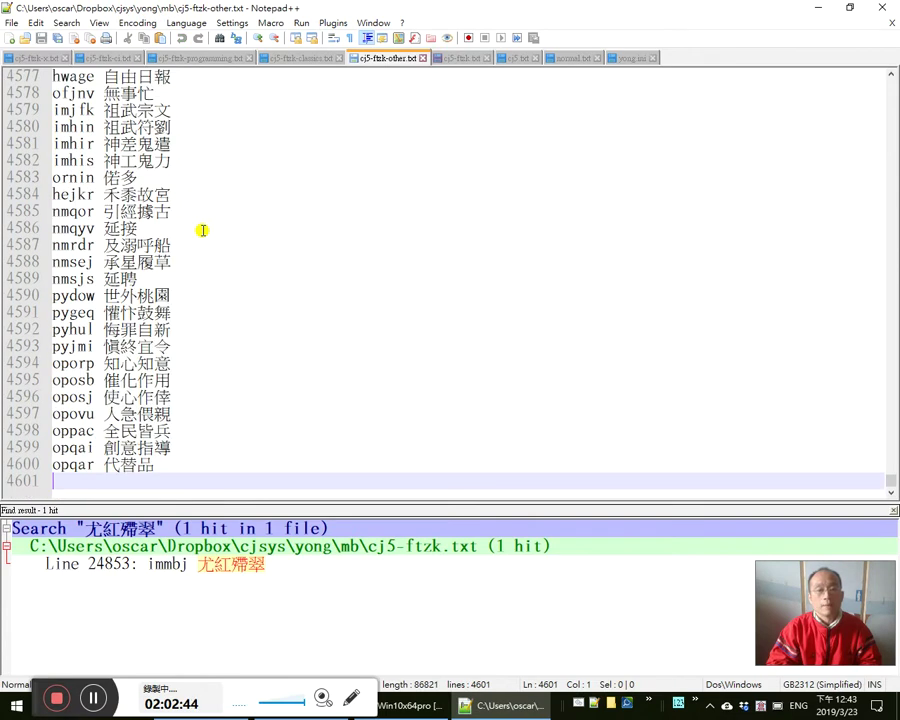
pyautogui.hotkey('ctrl', 'v')
pyautogui.hotkey('ctrl', 's')
pyautogui.hotkey('ctrl', 'Tab')
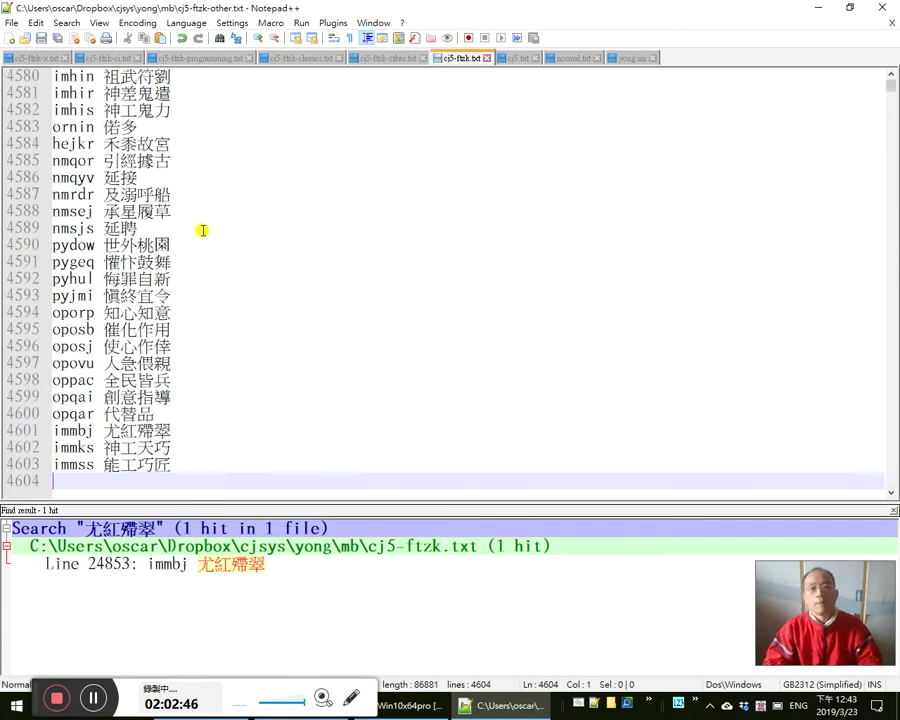
pyautogui.press('Up')
pyautogui.press('Up')
pyautogui.press('Up')
pyautogui.press('Up')
pyautogui.press('Up')
pyautogui.hotkey('shift', 'End')
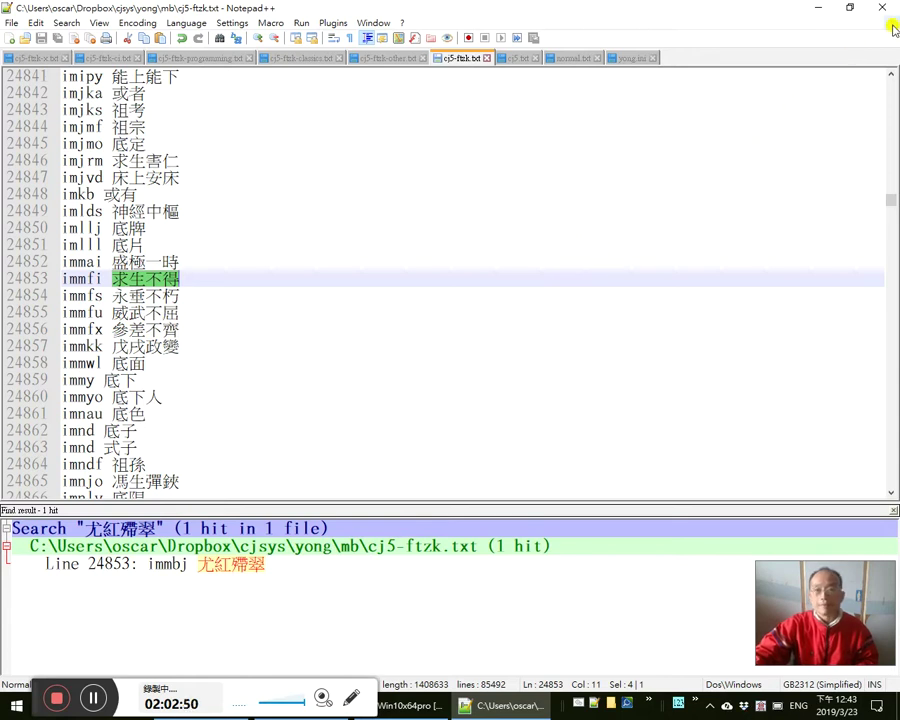
# - Close Notepad++ and return to the note draft at the paragraph above the dictionary scan
pyautogui.click(882, 7)
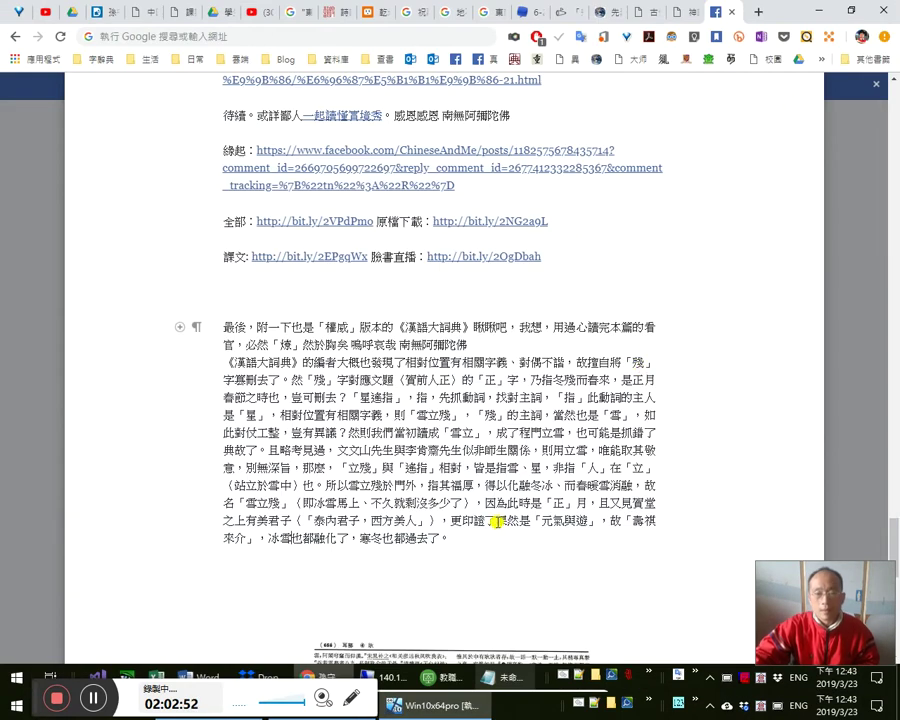
pyautogui.scroll(-3, 470, 517)
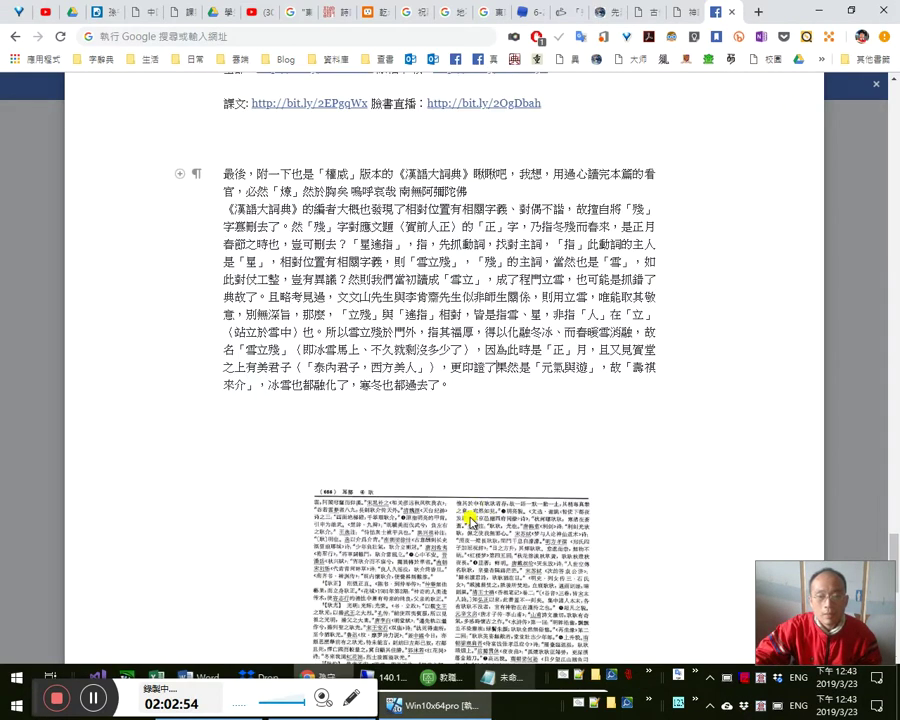
pyautogui.scroll(2, 464, 510)
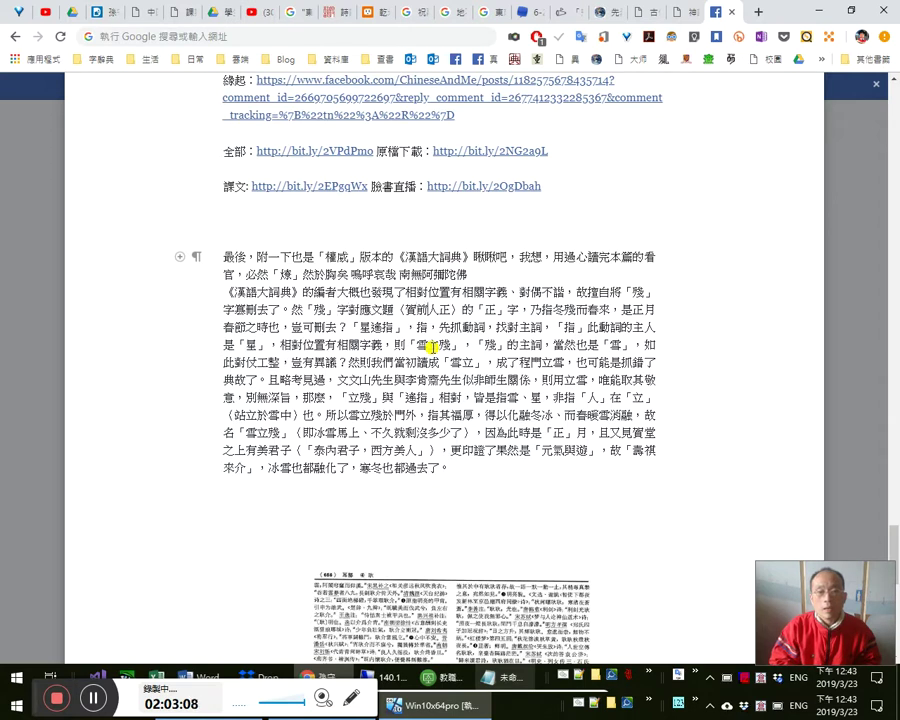
# - Cut the 《漢語大詞典》的編者 paragraph and paste it on a new line after the second guoxuedashi.com link
pyautogui.hotkey('shift', 'Down')
pyautogui.hotkey('shift', 'Down')
pyautogui.hotkey('shift', 'Down')
pyautogui.hotkey('shift', 'Down')
pyautogui.hotkey('shift', 'Down')
pyautogui.hotkey('shift', 'Down')
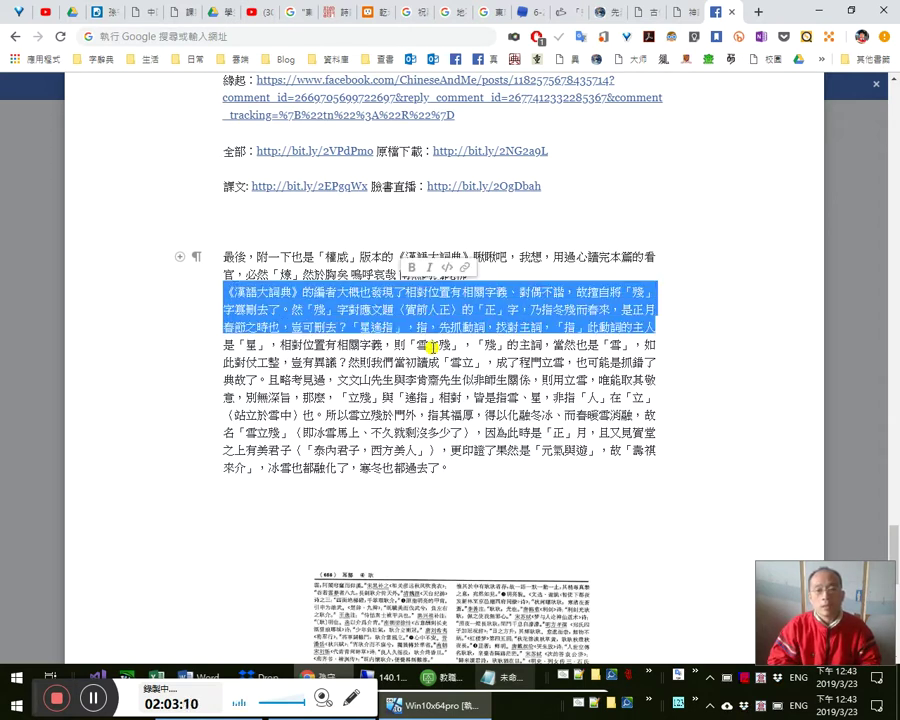
pyautogui.hotkey('shift', 'Down')
pyautogui.hotkey('shift', 'Down')
pyautogui.hotkey('shift', 'Down')
pyautogui.hotkey('shift', 'Down')
pyautogui.hotkey('shift', 'Down')
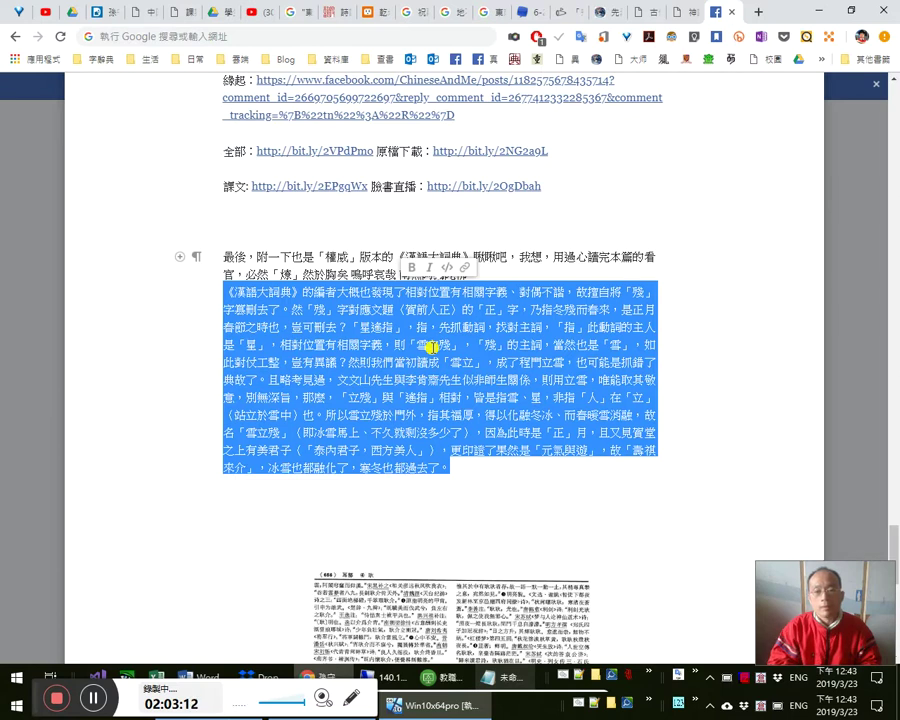
pyautogui.press('Delete')
pyautogui.press('Delete')
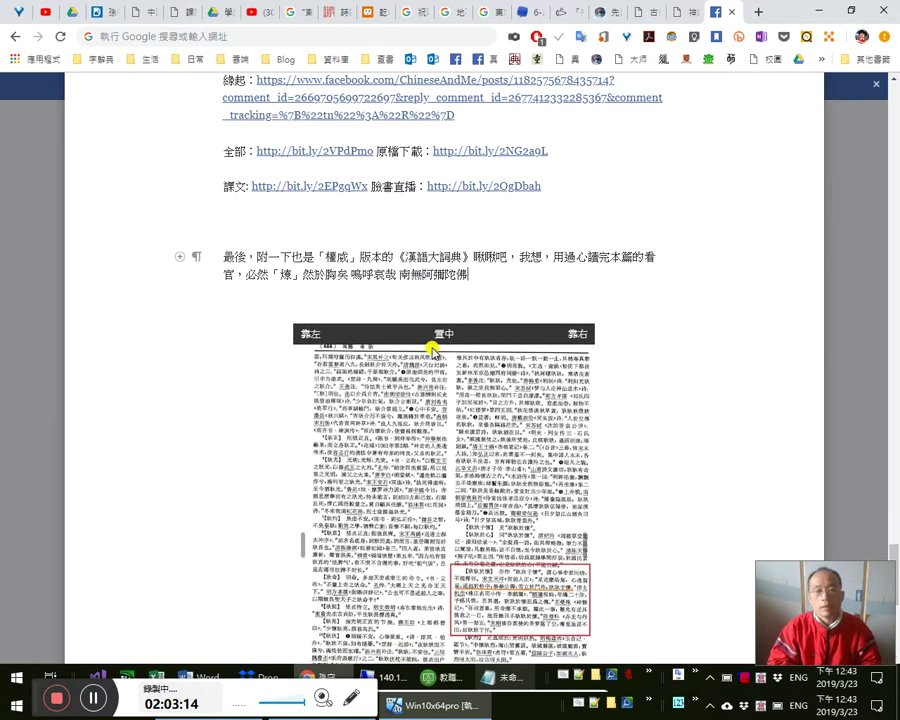
pyautogui.scroll(-2, 432, 346)
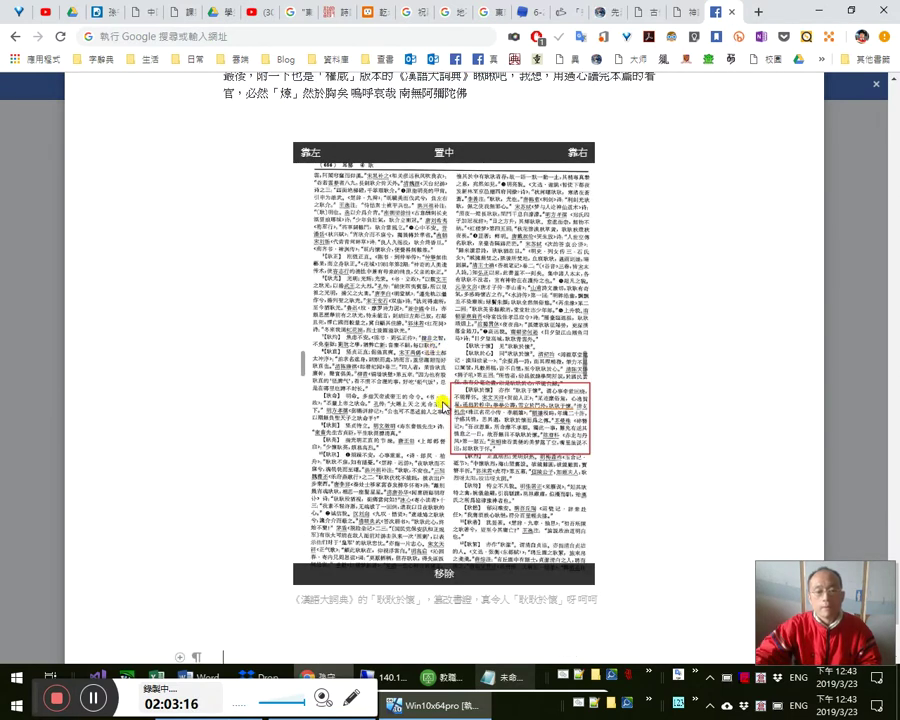
pyautogui.scroll(-3, 440, 402)
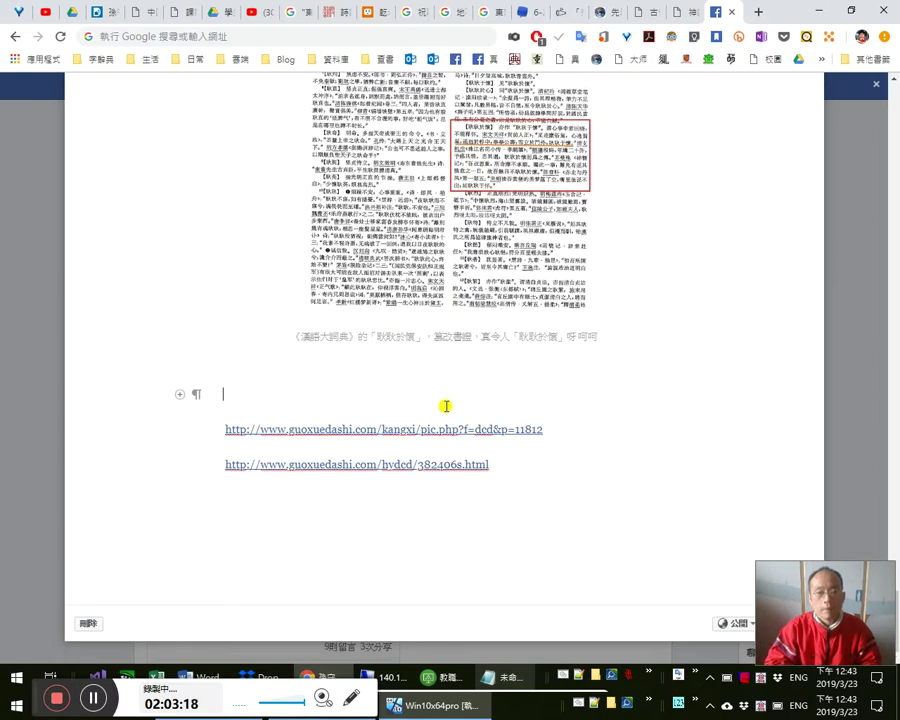
pyautogui.hotkey('ctrl', 'v')
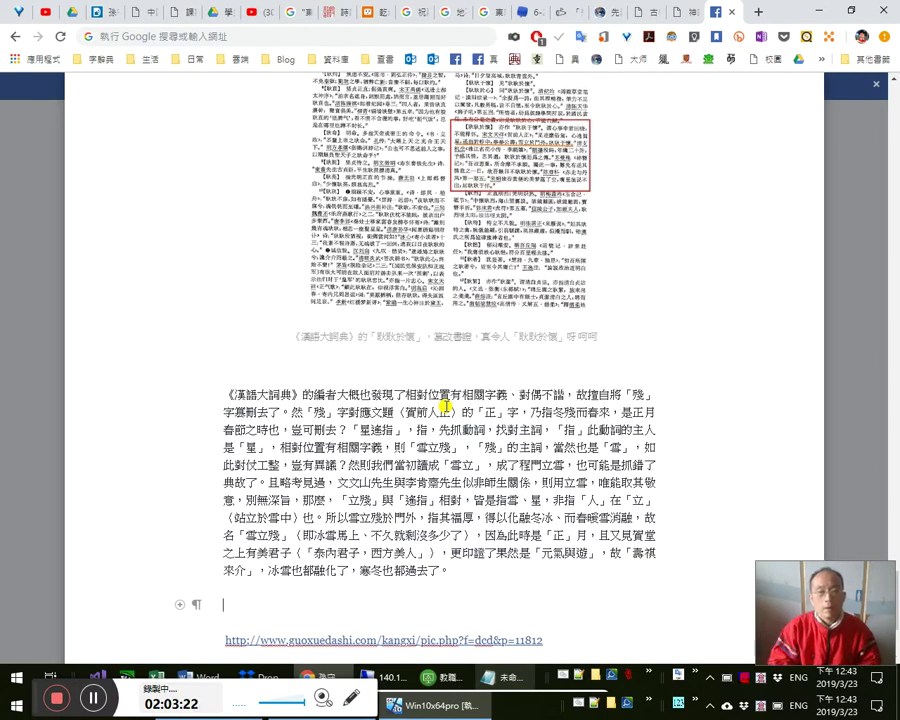
pyautogui.hotkey('ctrl', 'z')
pyautogui.hotkey('ctrl', 'z')
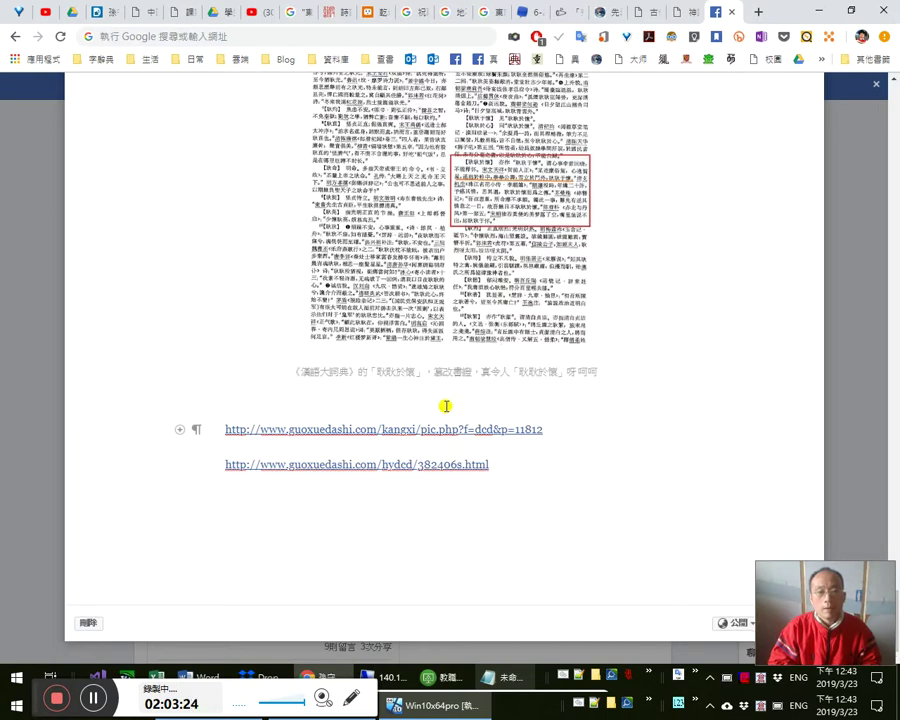
pyautogui.hotkey('ctrl', 'End')
pyautogui.press('Return')
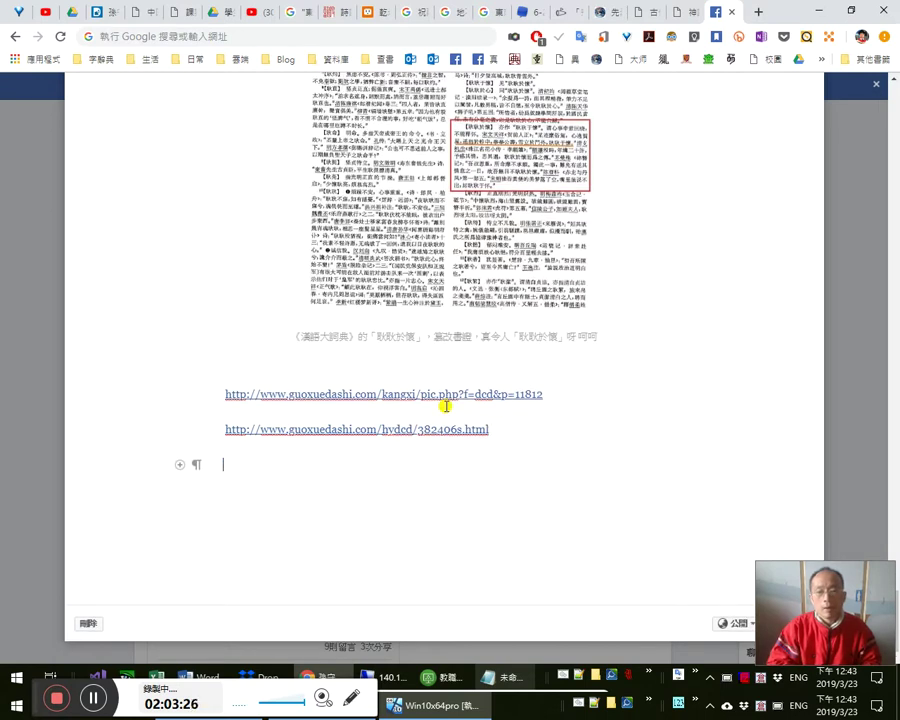
pyautogui.hotkey('ctrl', 'v')
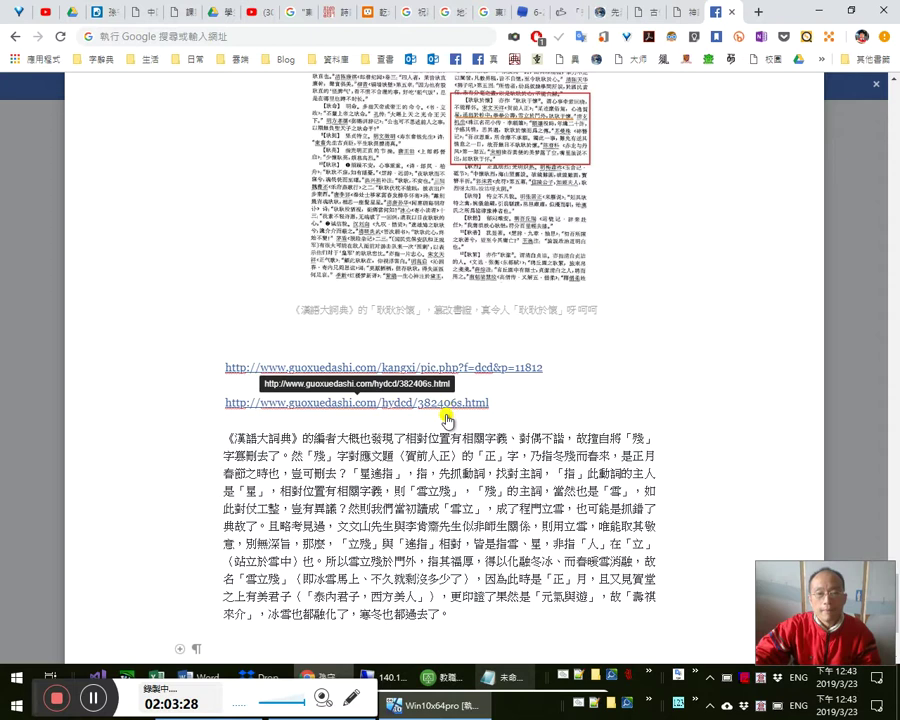
pyautogui.hotkey('ctrl', 'z')
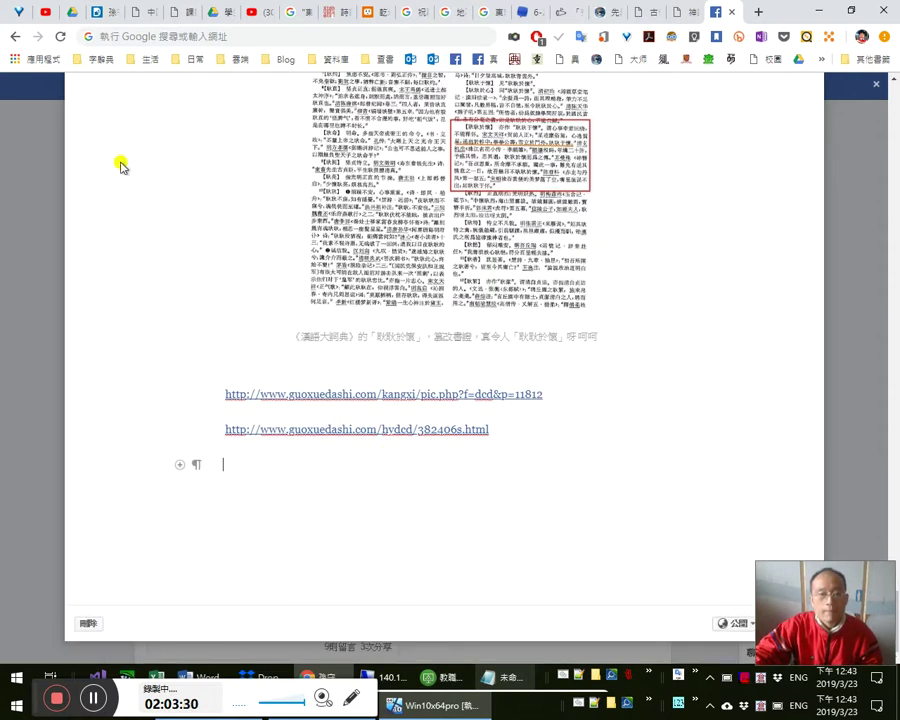
pyautogui.hotkey('ctrl', 'v')
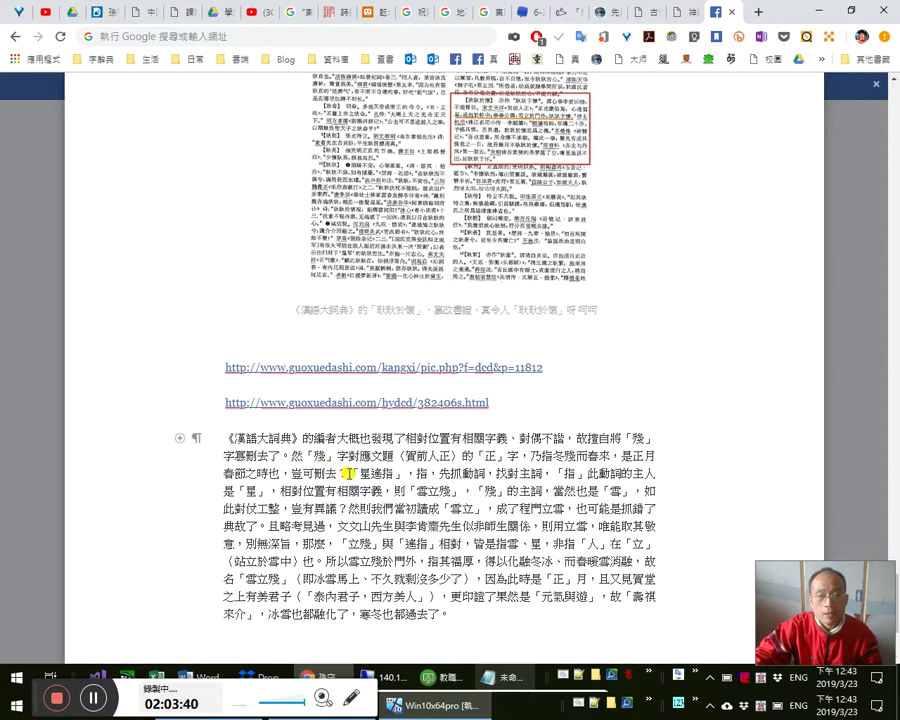
# - Insert 「，苦去而樂來，禍過而福至，寒去而暖來……」 after 乃指冬殘而春來 in the moved paragraph
pyautogui.scroll(-1, 334, 412)
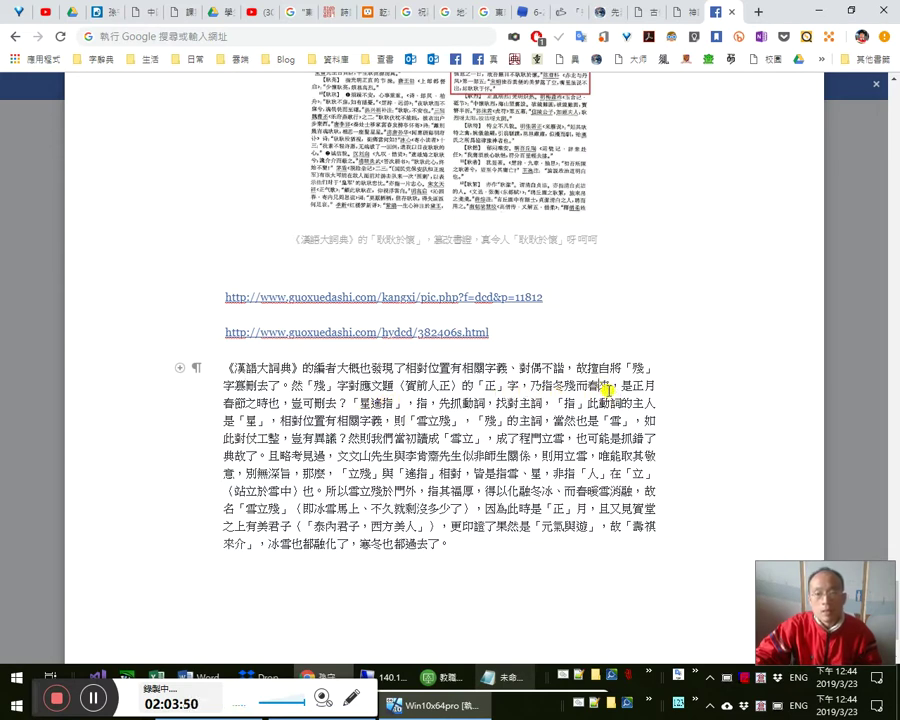
pyautogui.write('，苦去而樂')
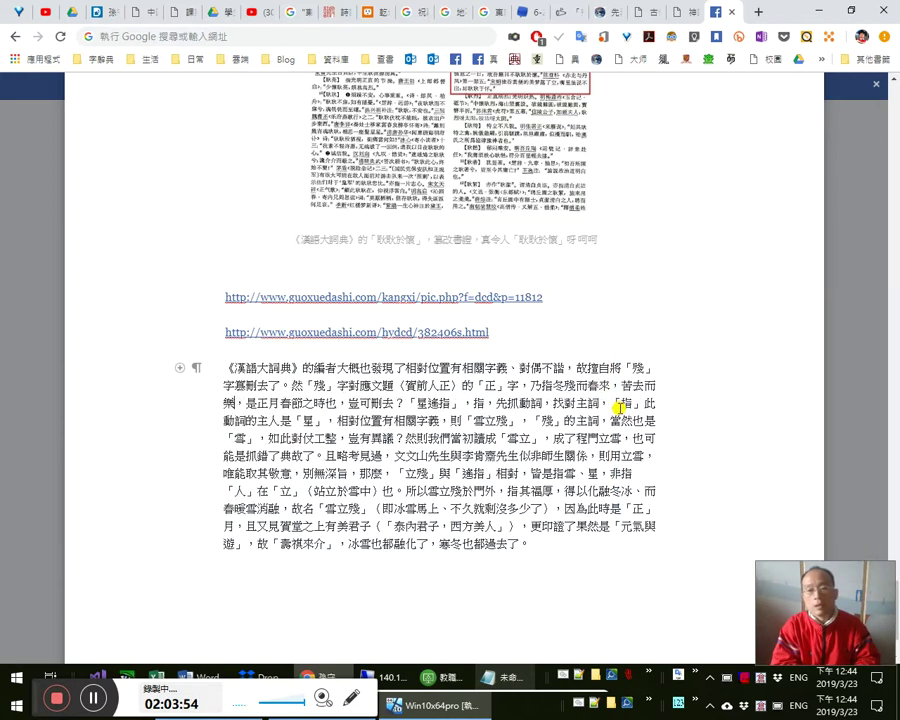
pyautogui.write('來，')
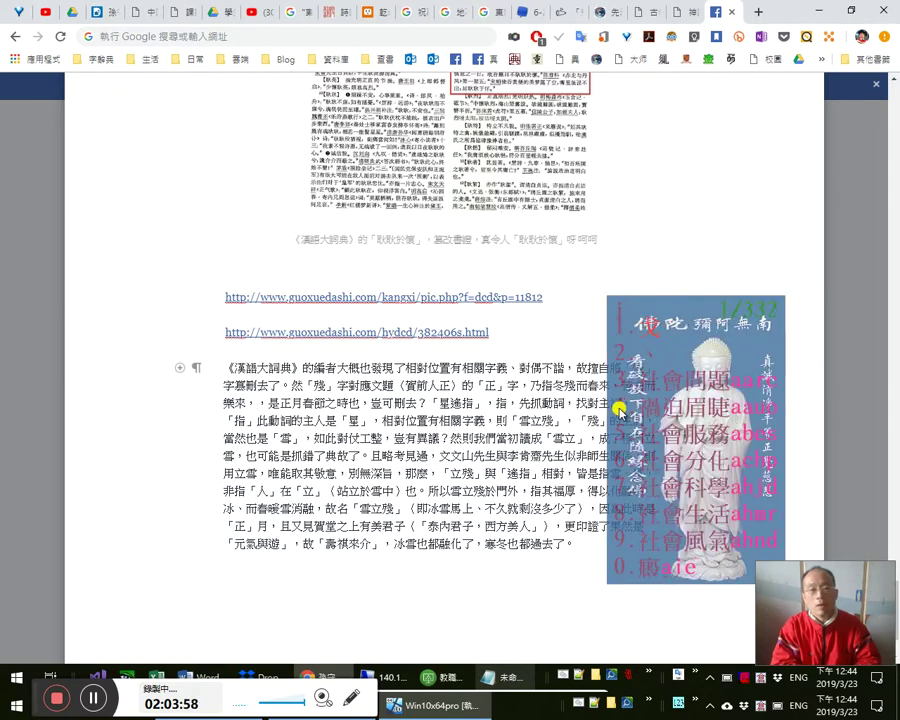
pyautogui.write('禍過而，')
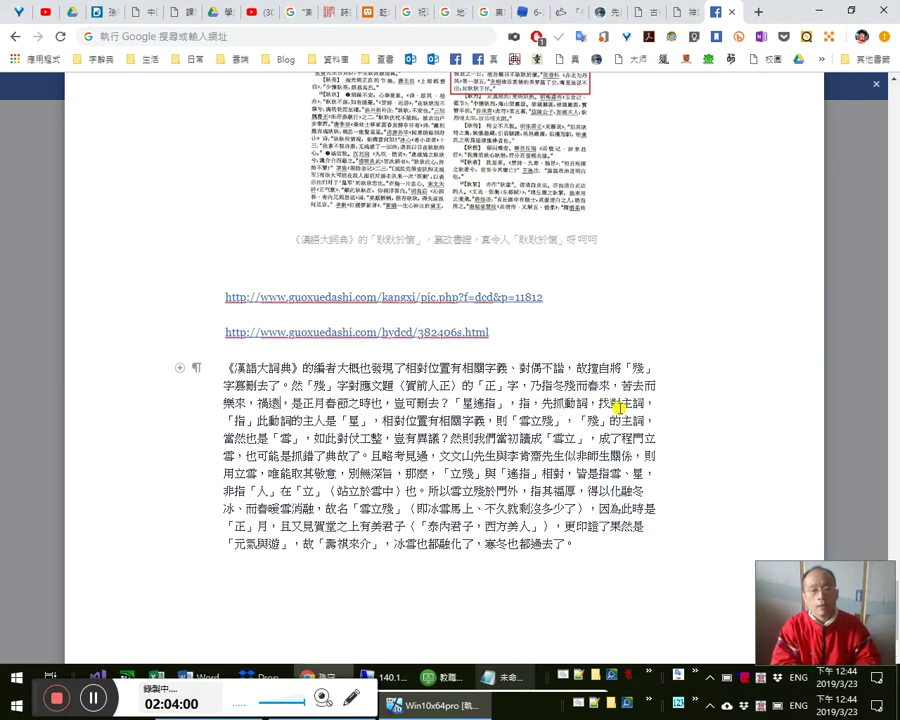
pyautogui.write('福至')
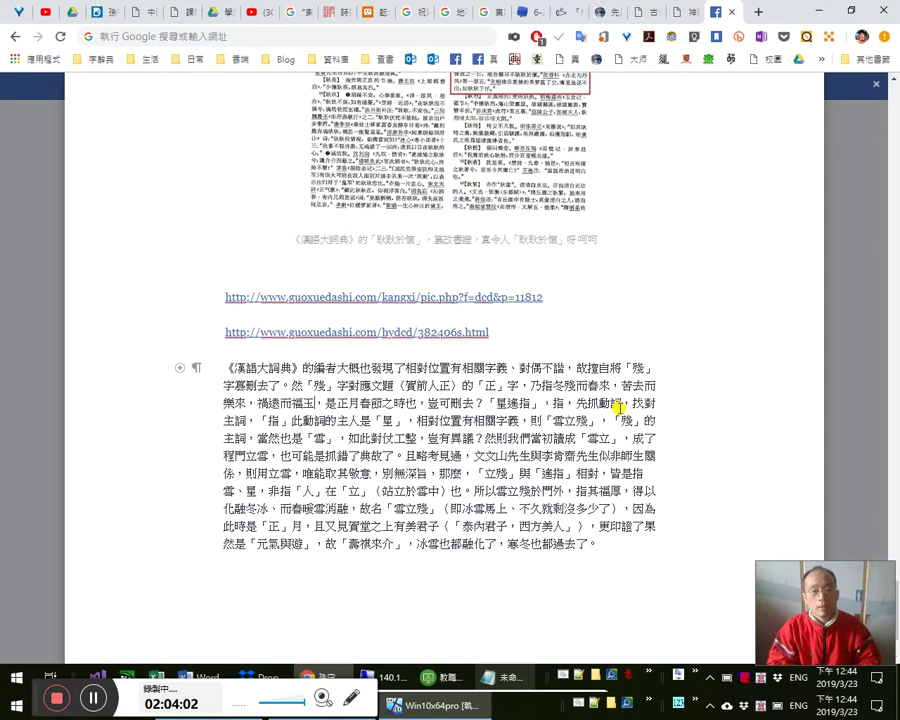
pyautogui.hotkey('shift', 'Left')
pyautogui.press('Right')
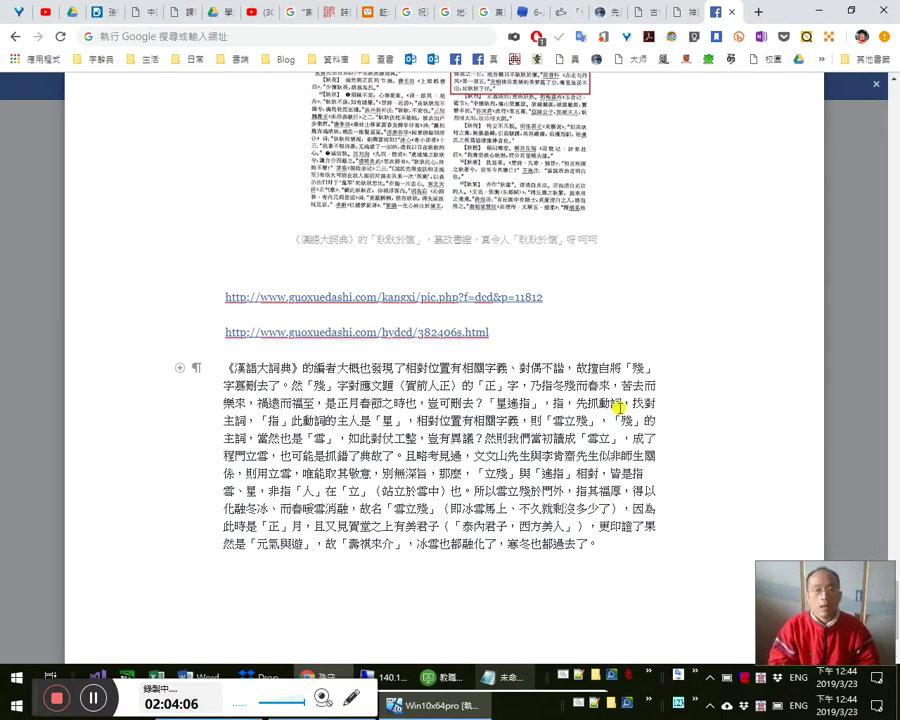
pyautogui.write('，')
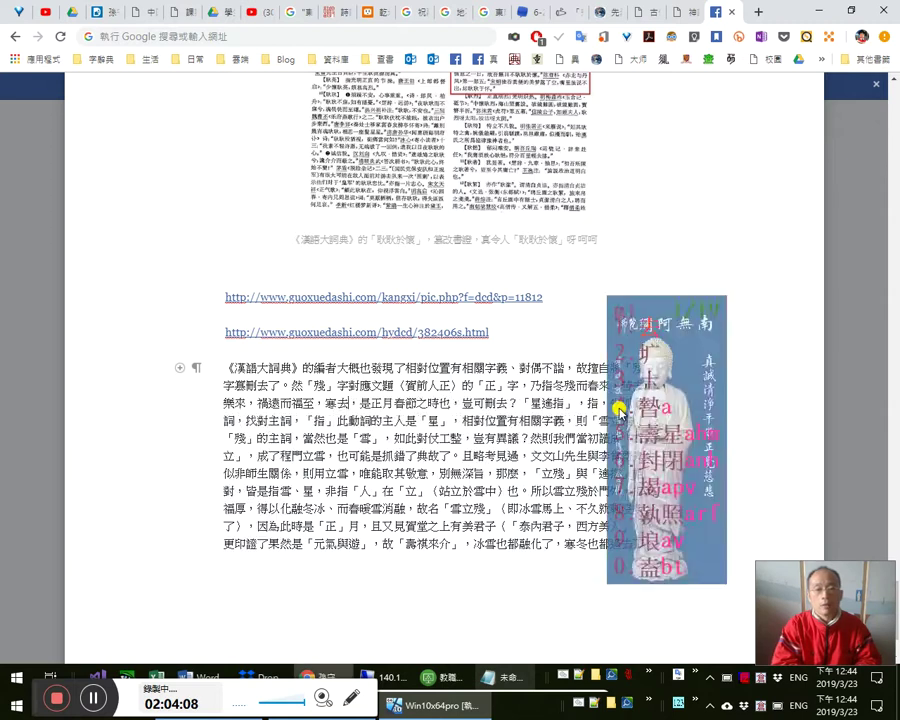
pyautogui.write('寒去而暖來')
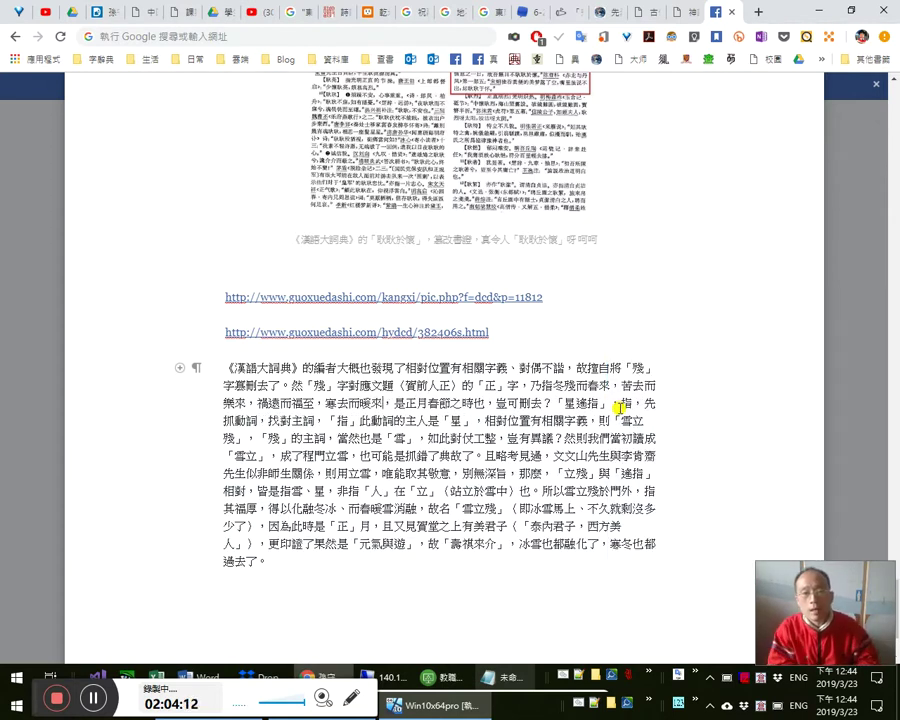
pyautogui.write('……')
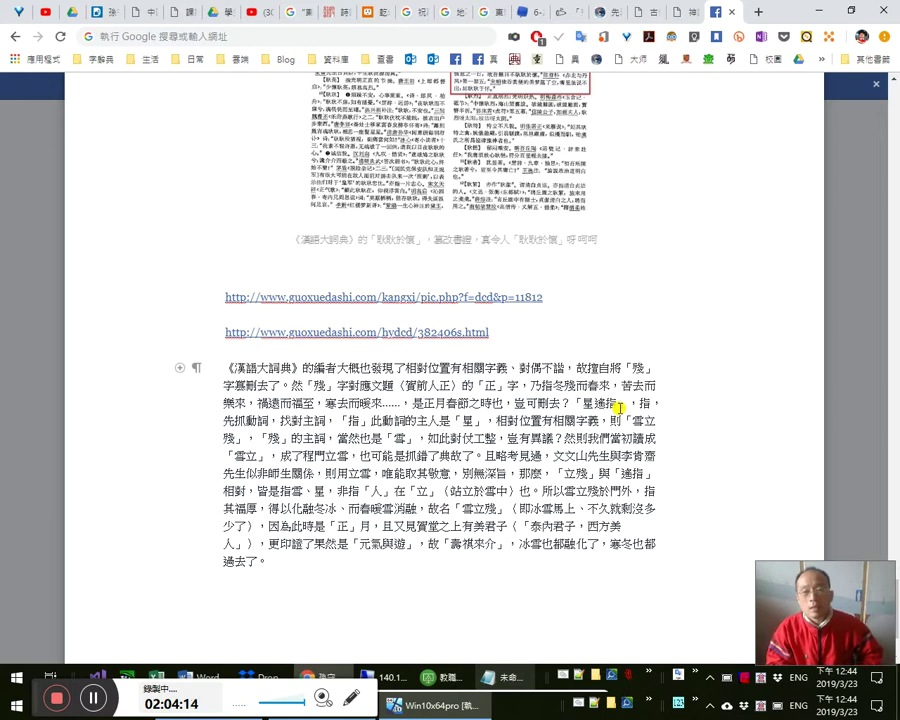
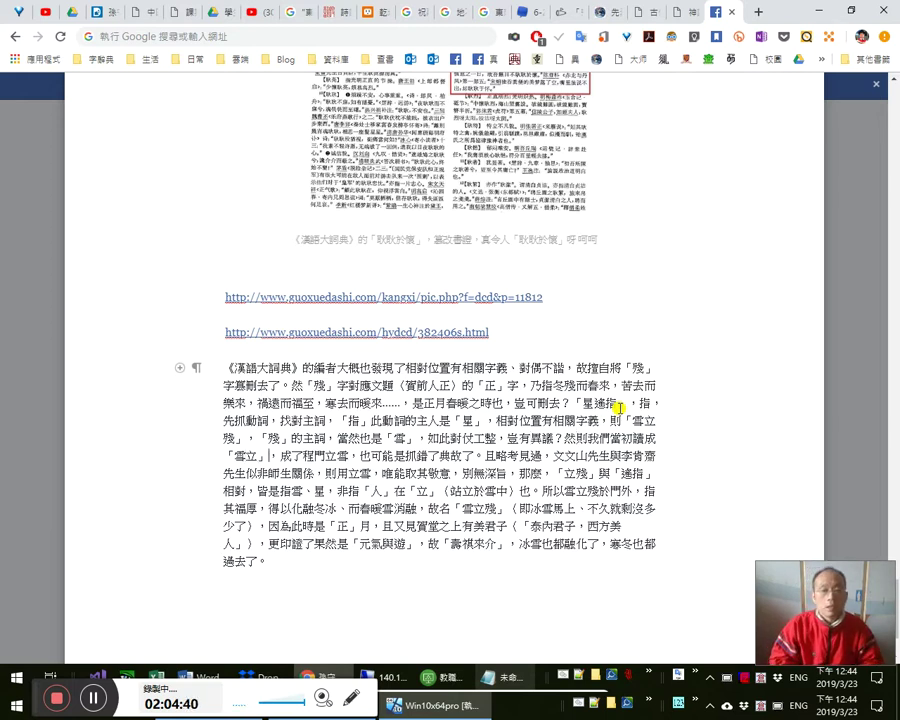
# - Insert 鄙人也 after 且 and the citation （詳《一起讀懂實境秀》） after 略考見過
pyautogui.press('Escape')
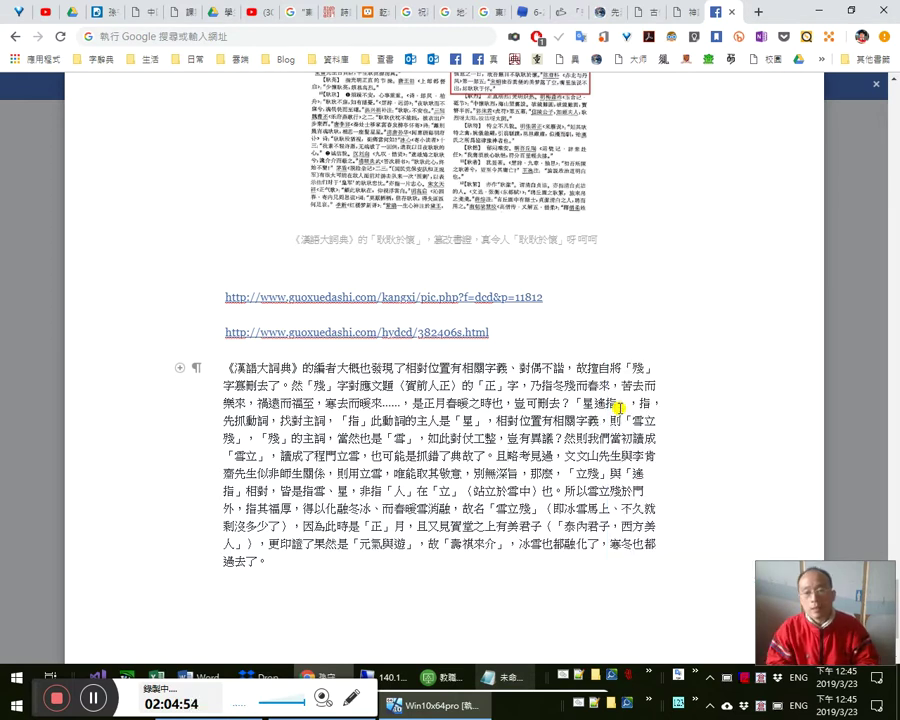
pyautogui.write('鄙人也')
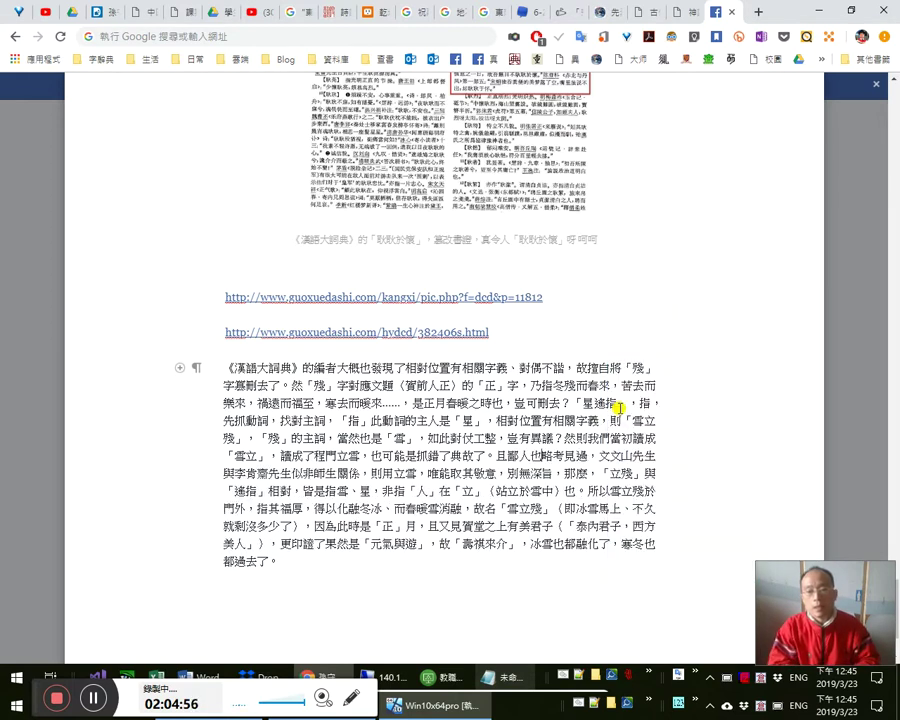
pyautogui.write('（詳')
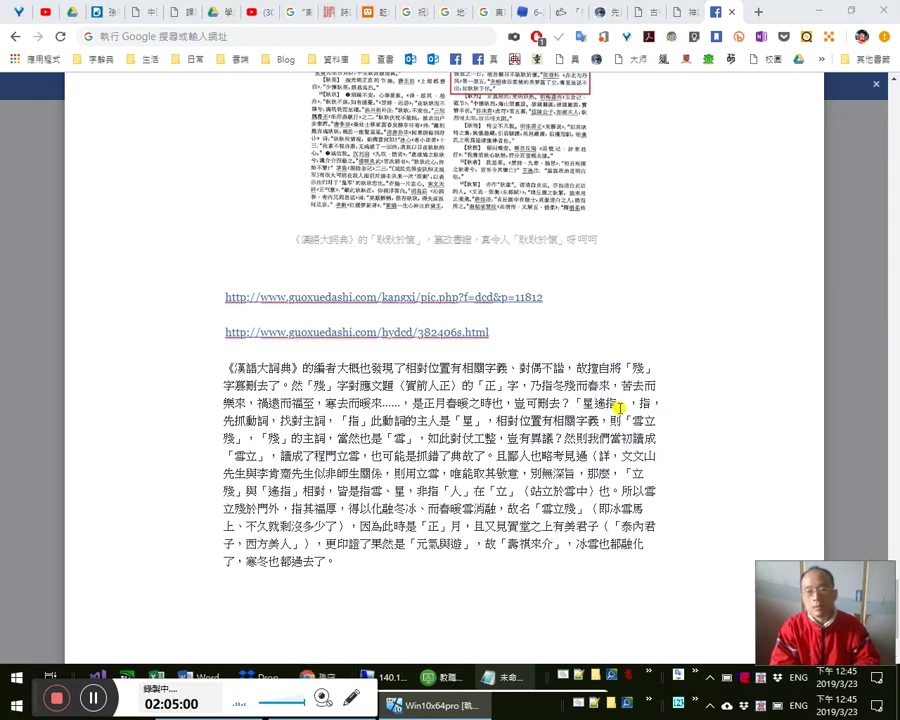
pyautogui.write('實境秀）')
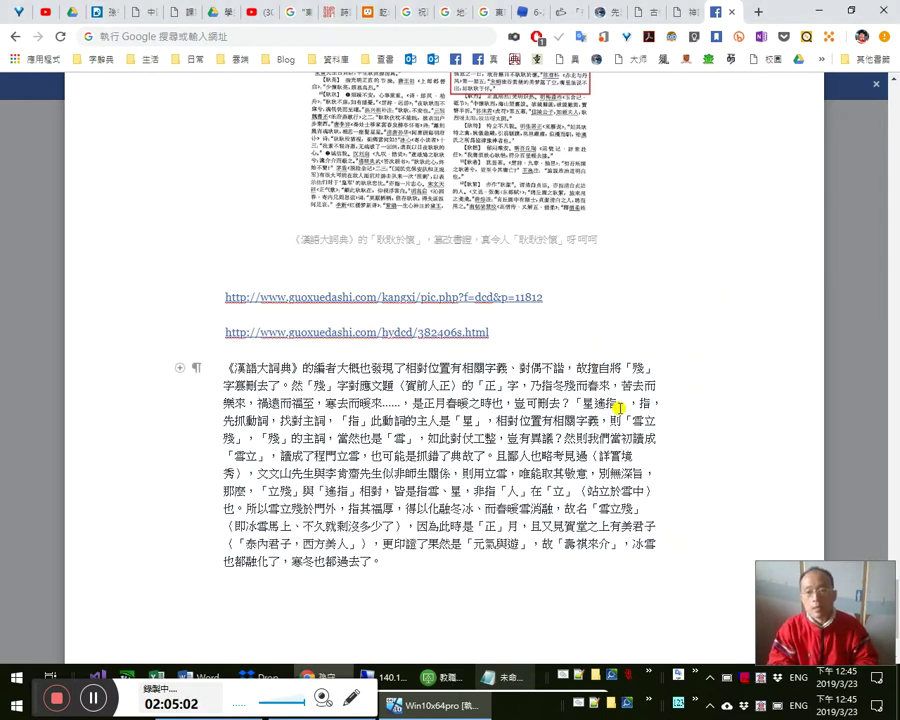
pyautogui.hotkey('shift', 'Left')
pyautogui.hotkey('shift', 'Left')
pyautogui.hotkey('shift', 'Left')
pyautogui.write('muy')
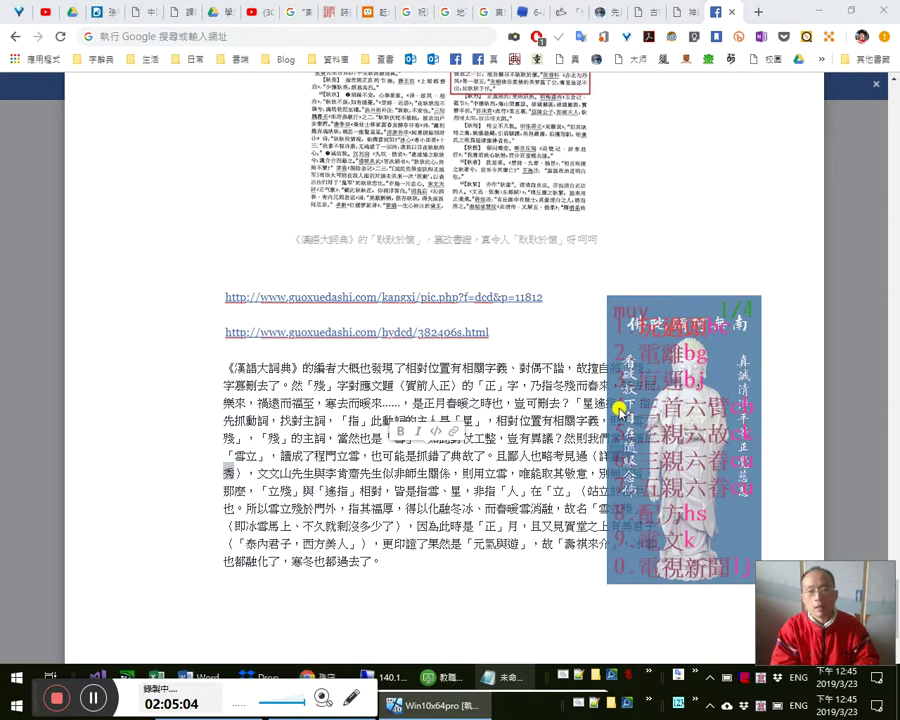
pyautogui.write('一起讀懂')
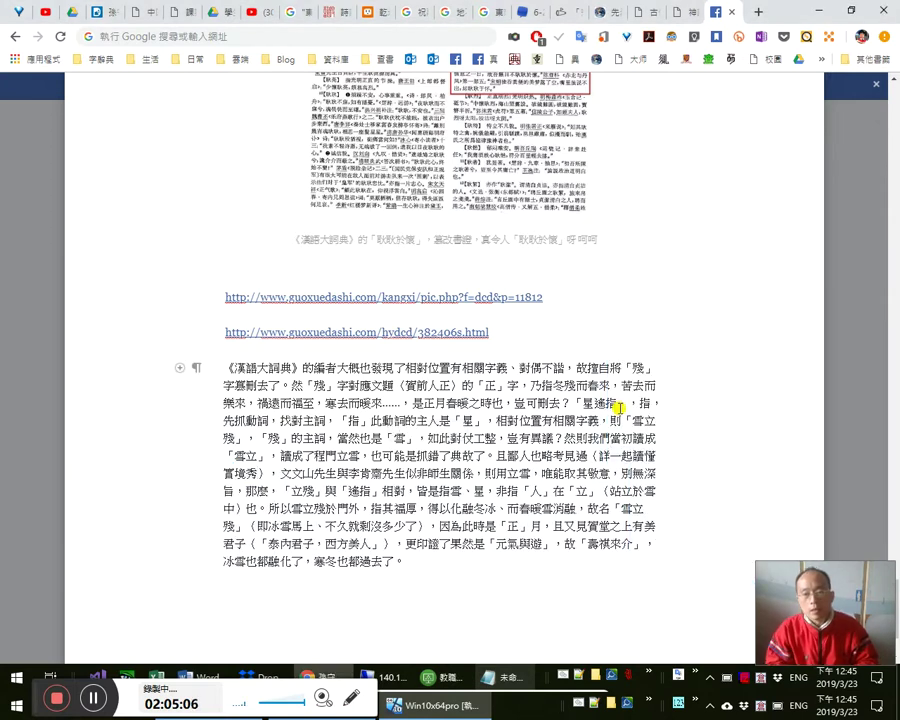
pyautogui.press('Left')
pyautogui.press('Left')
pyautogui.press('Left')
pyautogui.press('Left')
pyautogui.press('Left')
pyautogui.press('Left')
pyautogui.press('Left')
pyautogui.press('Left')
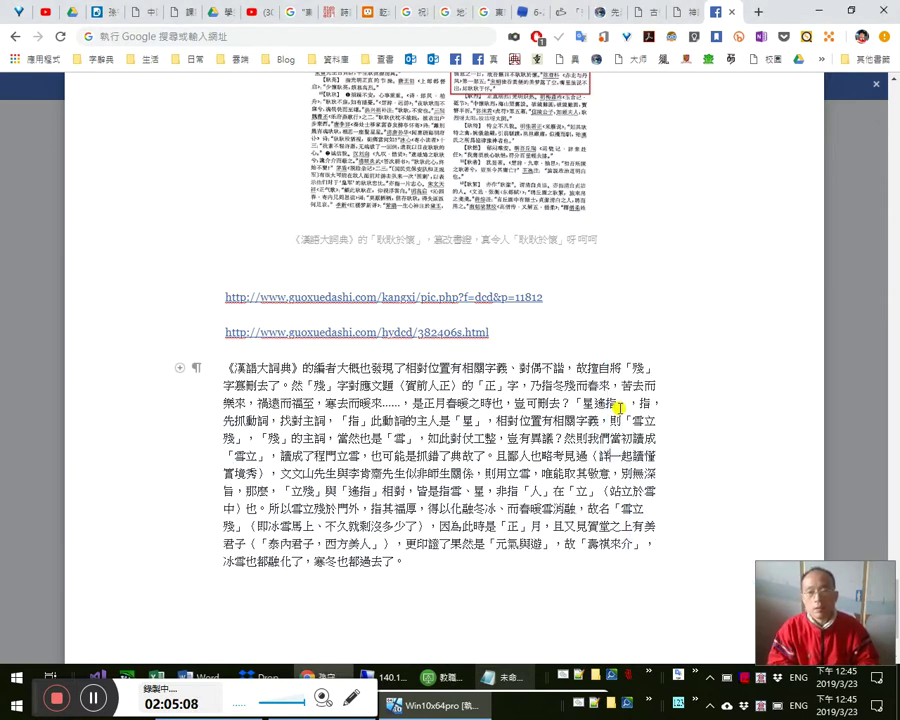
pyautogui.write('《')
pyautogui.press('Right')
pyautogui.press('Right')
pyautogui.press('Right')
pyautogui.press('Right')
pyautogui.press('Right')
pyautogui.press('Right')
pyautogui.press('Right')
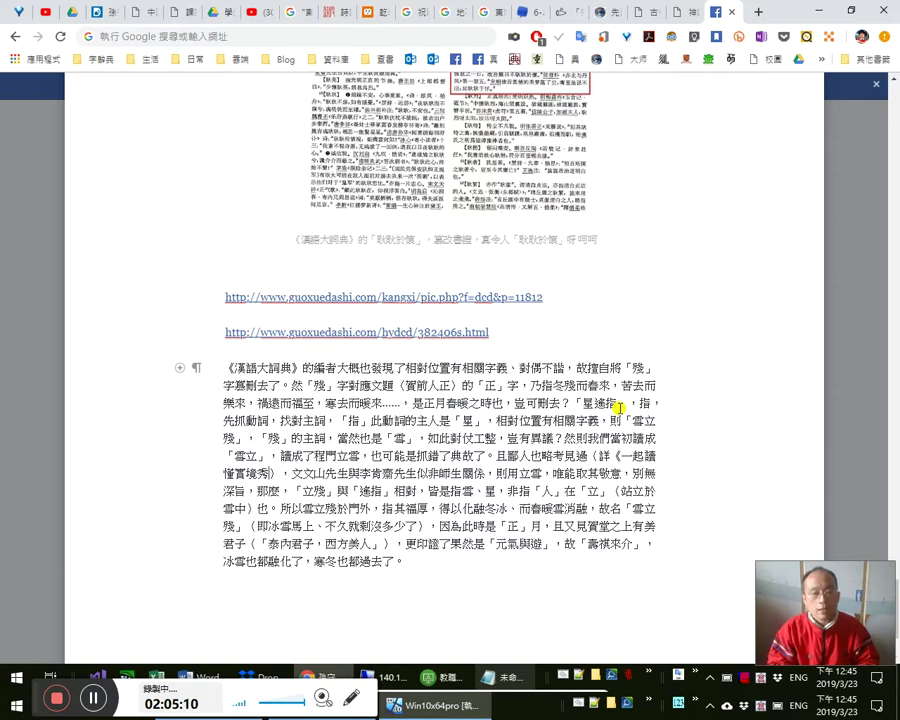
pyautogui.write('》')
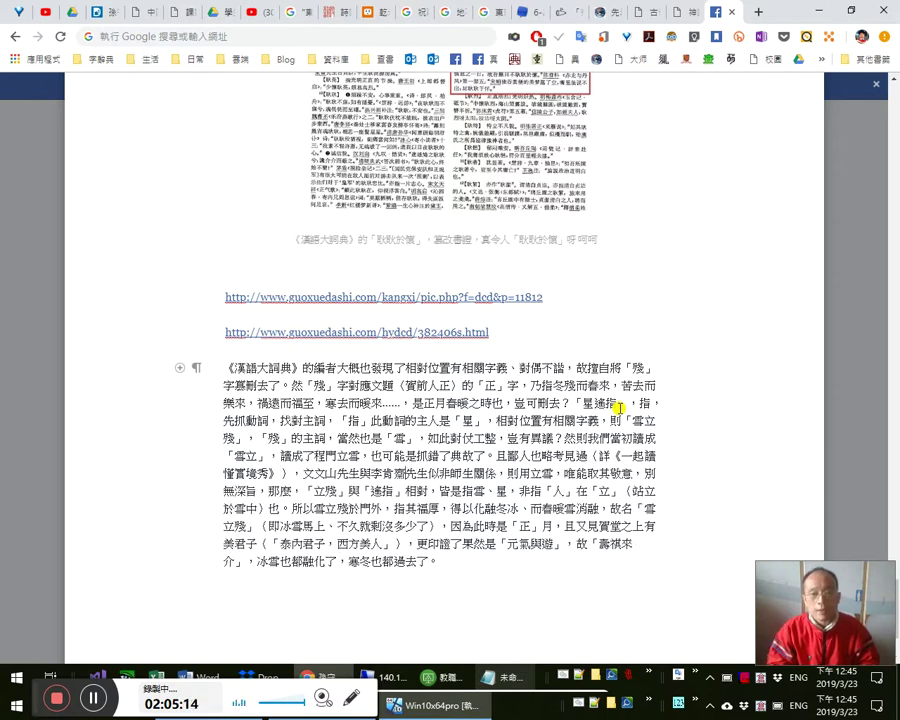
# - Proofread the names 李睿齋, 師 and 文文山 by selecting each in the paragraph
pyautogui.press('Right')
pyautogui.press('Right')
pyautogui.press('Right')
pyautogui.press('Right')
pyautogui.press('Right')
pyautogui.press('Right')
pyautogui.press('Right')
pyautogui.press('Right')
pyautogui.hotkey('shift', 'Right')
pyautogui.hotkey('shift', 'Right')
pyautogui.hotkey('shift', 'Right')
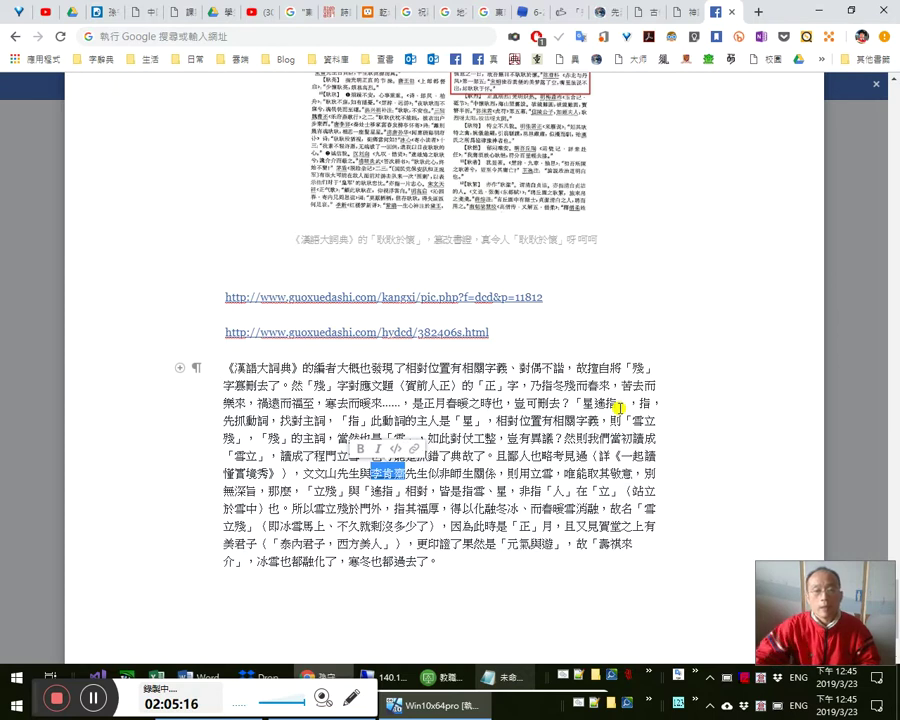
pyautogui.press('Right')
pyautogui.press('Right')
pyautogui.press('Right')
pyautogui.press('Right')
pyautogui.press('Right')
pyautogui.hotkey('shift', 'Right')
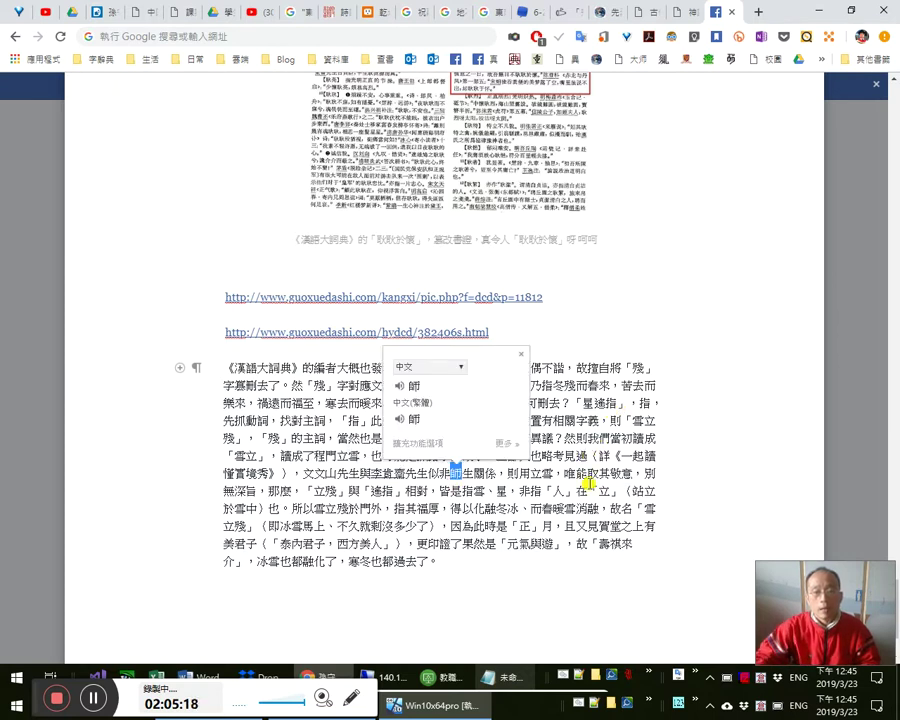
pyautogui.press('Right')
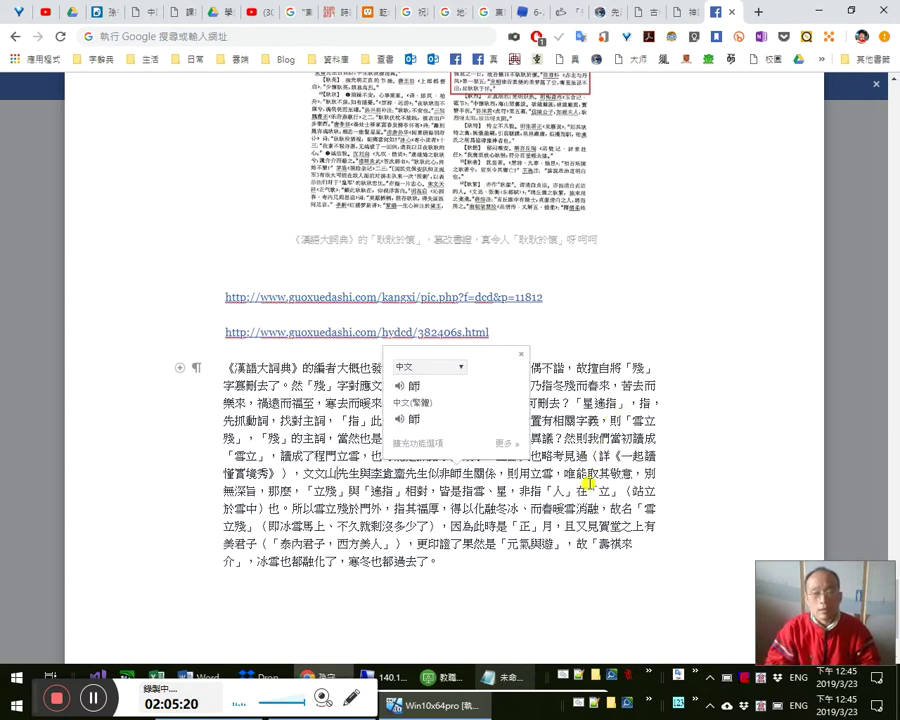
pyautogui.press('Left')
pyautogui.press('Left')
pyautogui.press('Left')
pyautogui.press('Left')
pyautogui.press('Left')
pyautogui.press('Left')
pyautogui.press('Left')
pyautogui.press('Left')
pyautogui.press('Left')
pyautogui.press('Left')
pyautogui.hotkey('shift', 'Left')
pyautogui.hotkey('shift', 'Left')
pyautogui.hotkey('shift', 'Left')
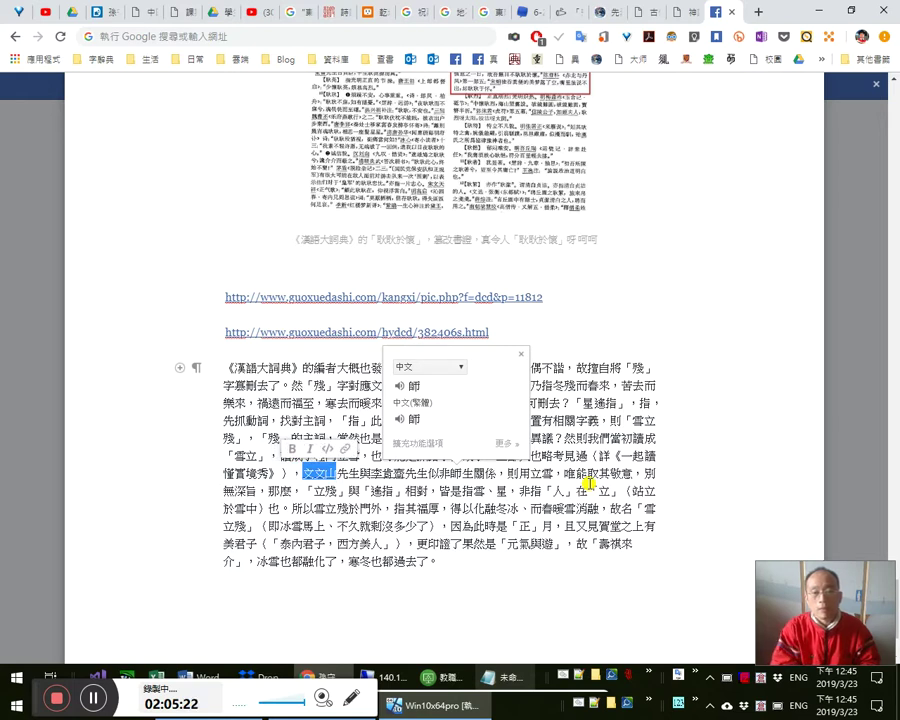
pyautogui.press('Right')
pyautogui.press('Right')
pyautogui.press('Right')
pyautogui.press('Right')
pyautogui.press('Right')
pyautogui.press('Right')
pyautogui.press('Right')
pyautogui.press('Right')
pyautogui.press('Right')
pyautogui.press('Right')
pyautogui.press('Right')
pyautogui.press('Right')
pyautogui.press('Right')
pyautogui.press('Right')
pyautogui.press('Right')
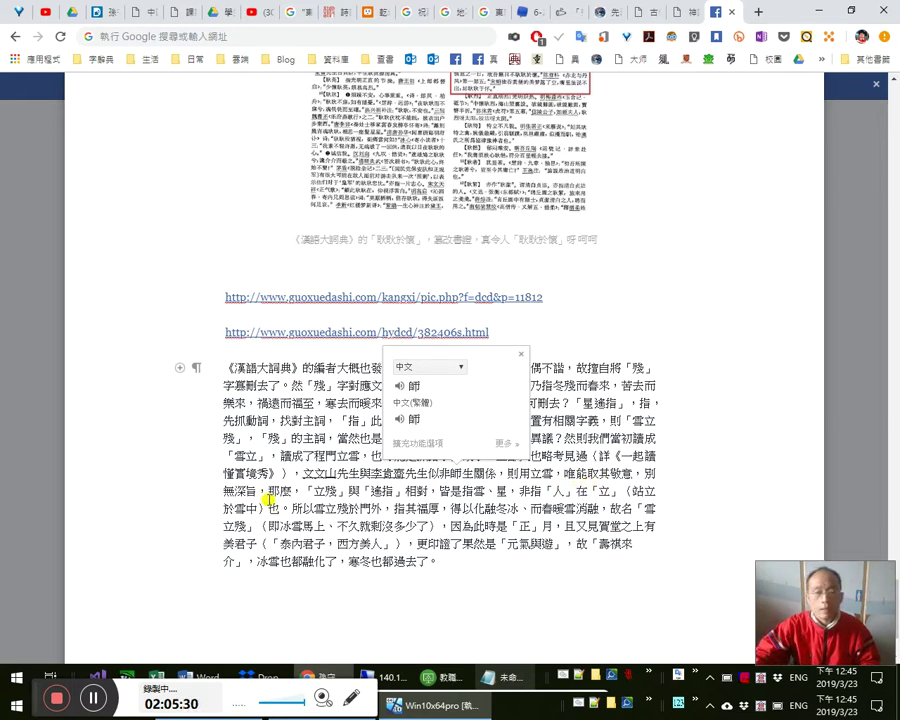
# - Add ，意甚乾枯 after 無深淵 and rewrite 雪、星 as 「雪」與「星」
pyautogui.write('，意')
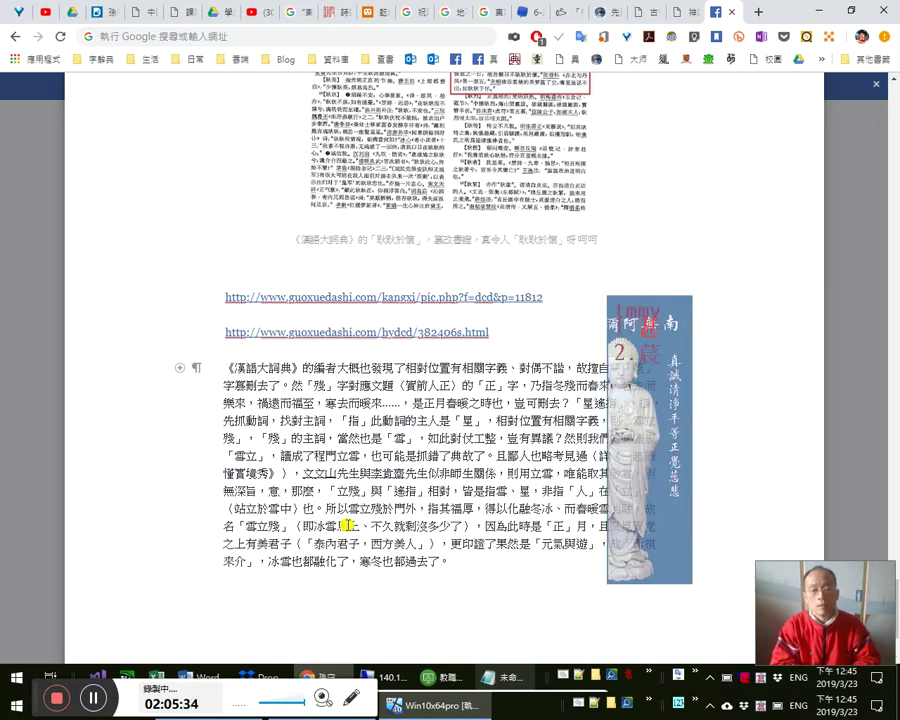
pyautogui.write('糧')
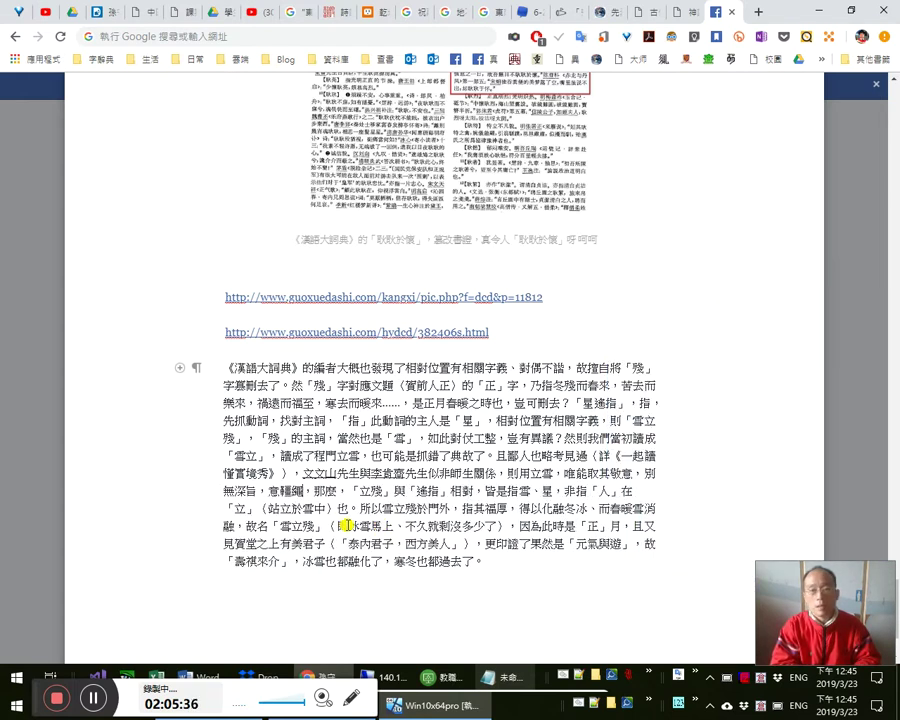
pyautogui.press('BackSpace')
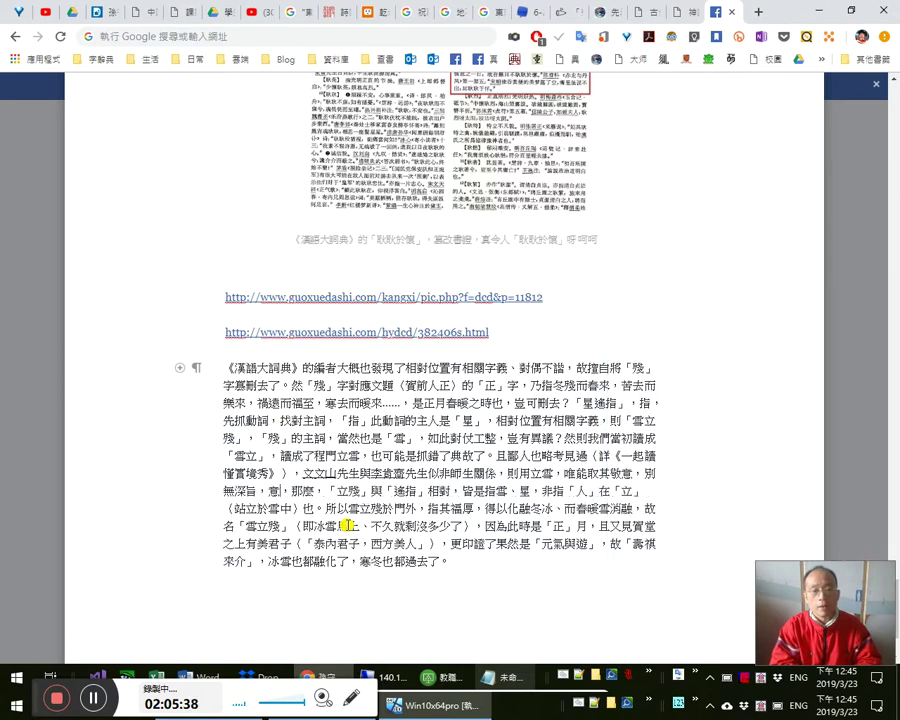
pyautogui.write('甚')
pyautogui.write('a')
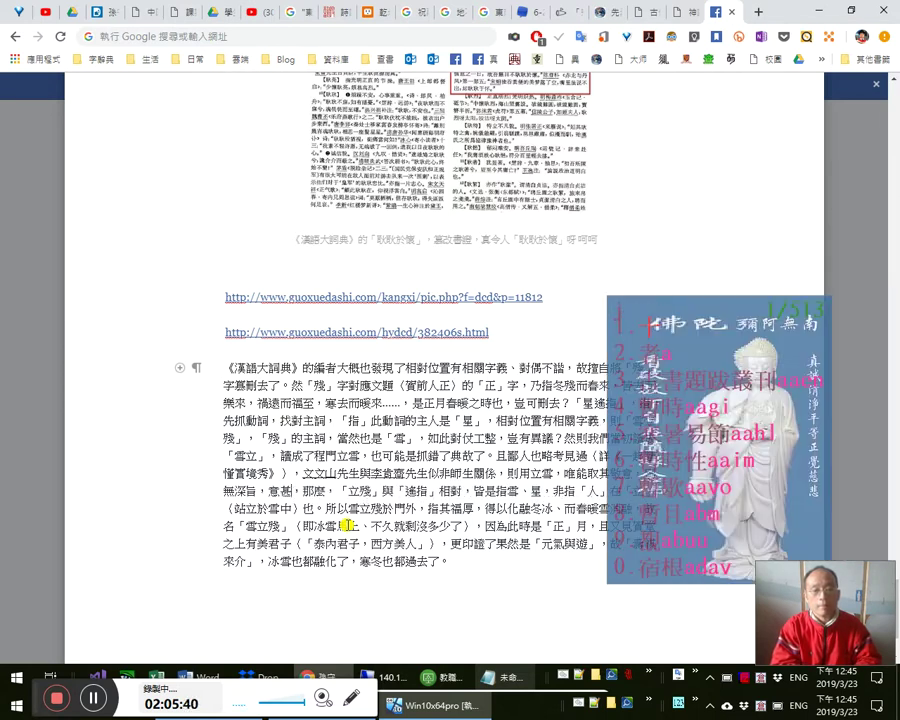
pyautogui.write('乾枯')
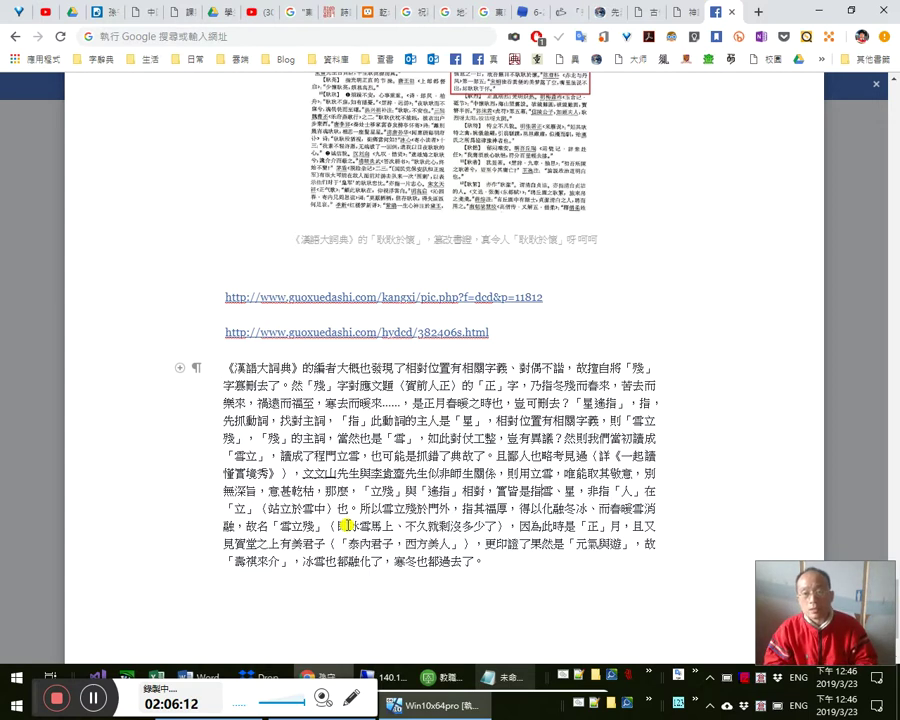
pyautogui.write('，')
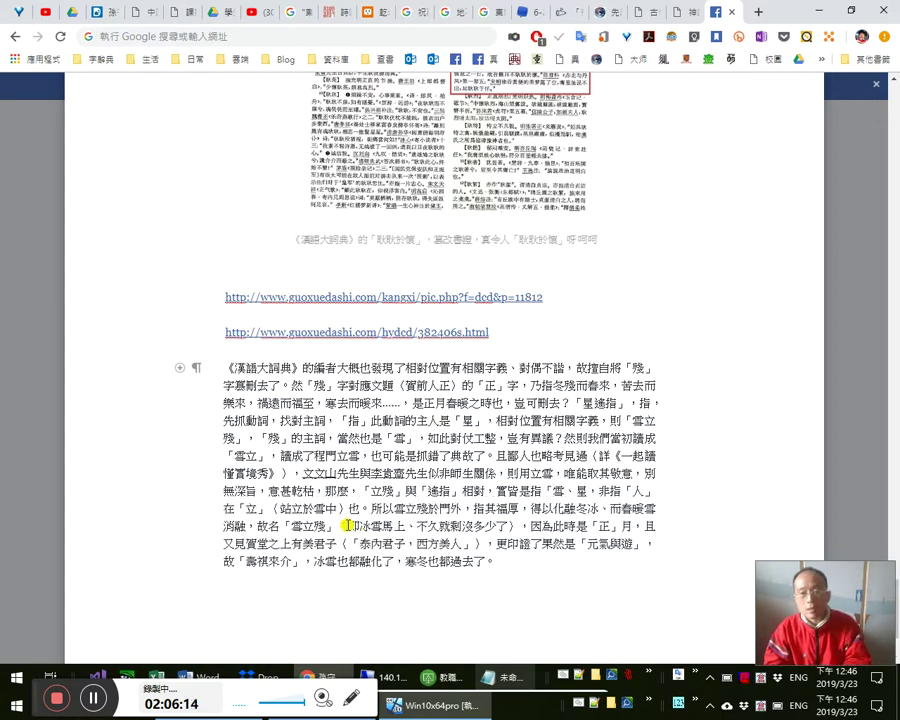
pyautogui.press('BackSpace')
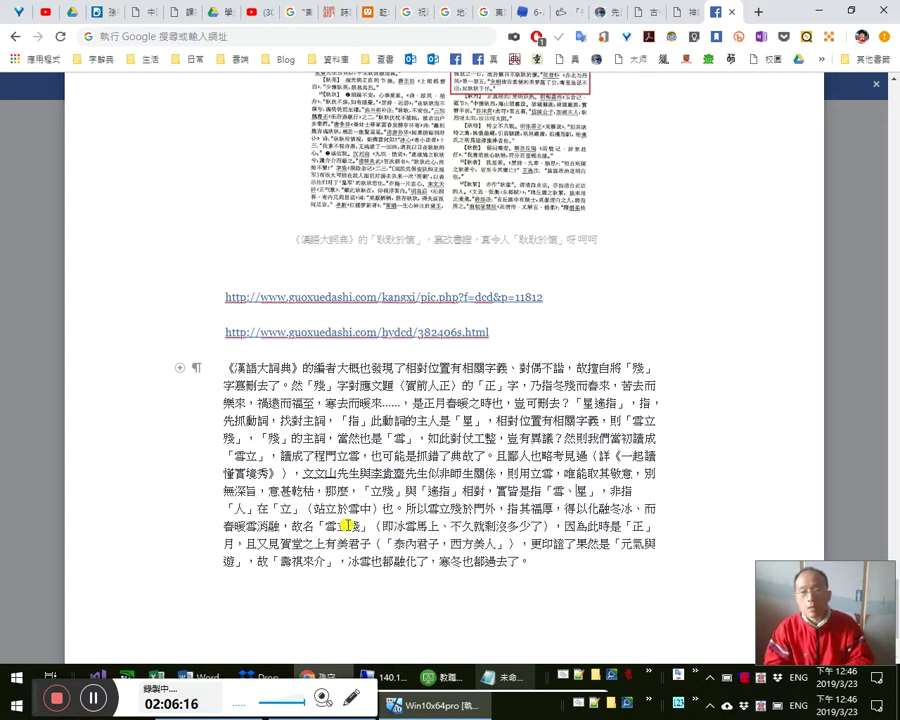
pyautogui.write('「')
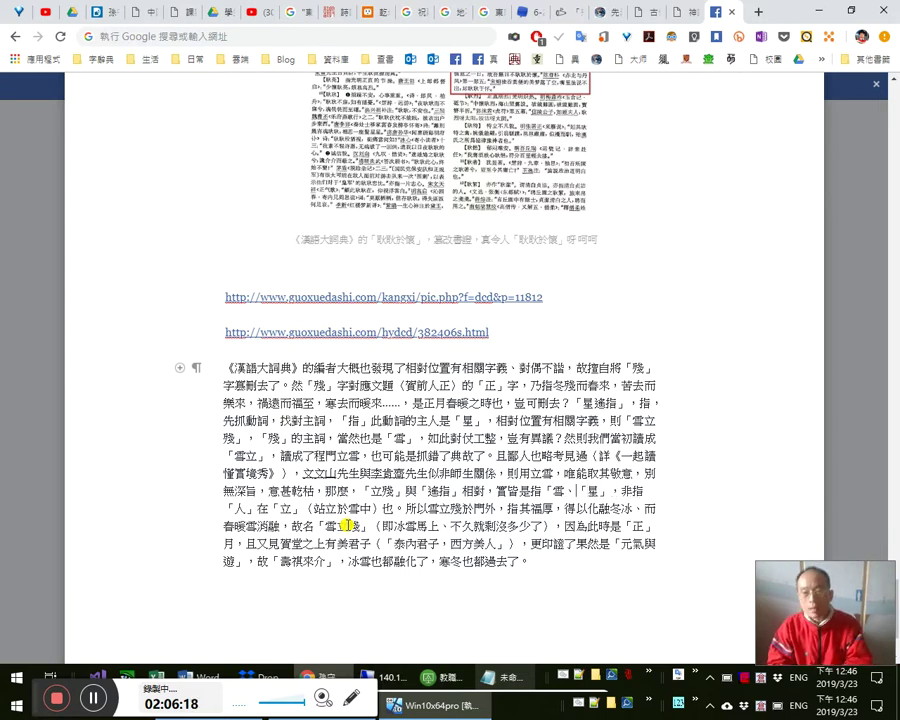
pyautogui.press('BackSpace')
pyautogui.write('與')
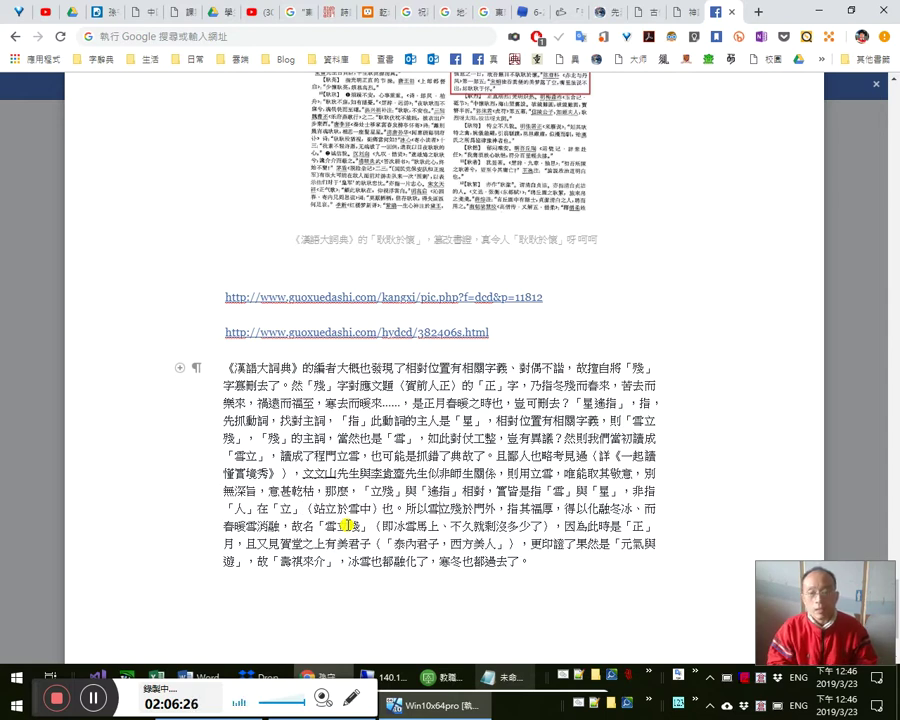
# - Quote 「雪立殘於門外」 followed by 一句，蓋指, and replace 其 with 肯齋先生
pyautogui.write('「')
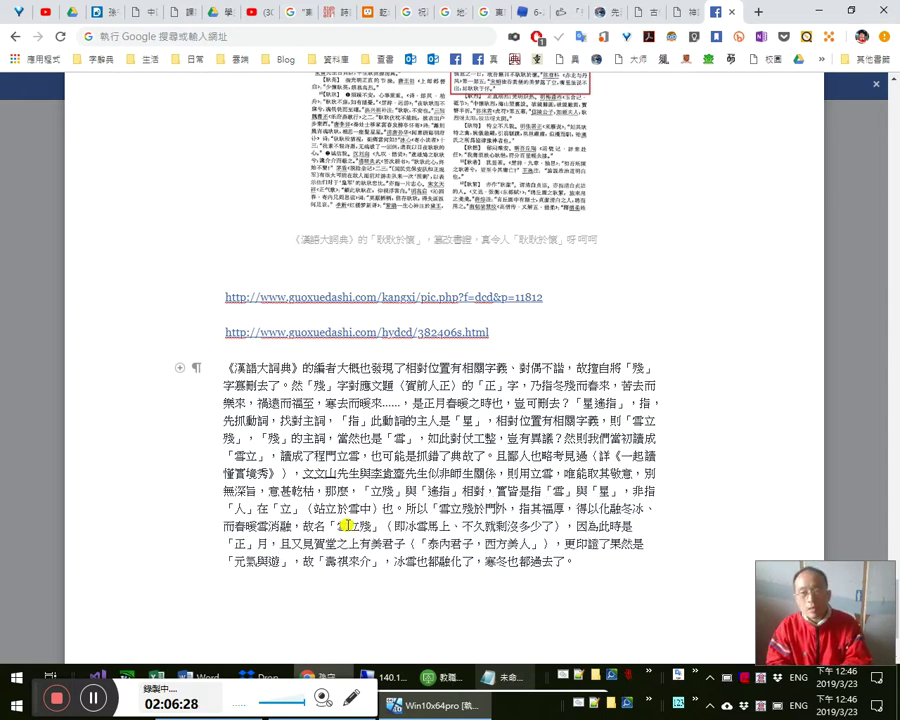
pyautogui.write('」句')
pyautogui.press('Right')
pyautogui.write('蓋')
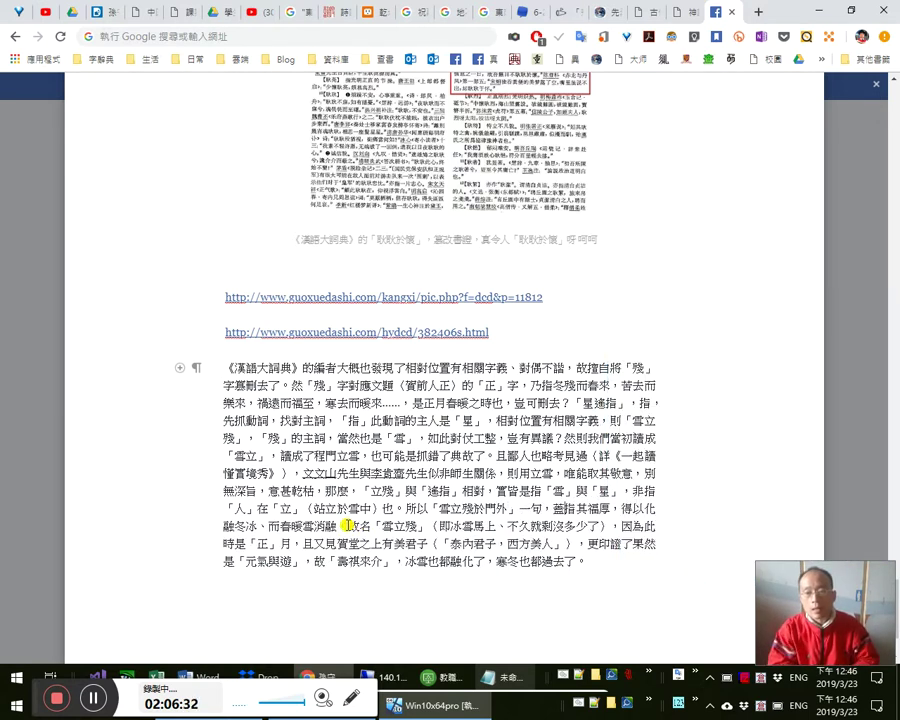
pyautogui.press('Right')
pyautogui.hotkey('shift', 'Right')
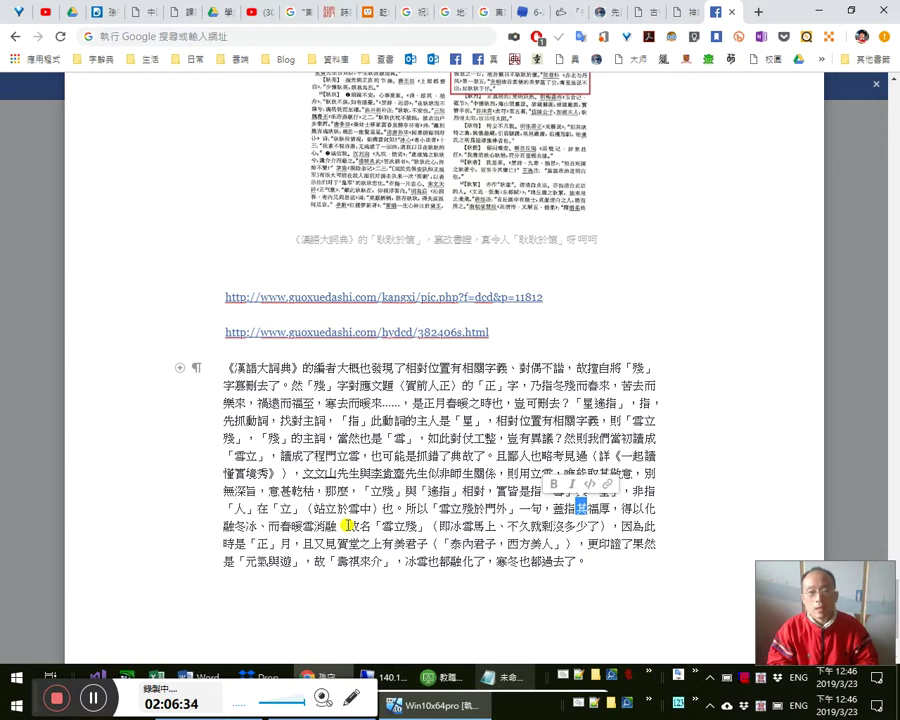
pyautogui.write('y')
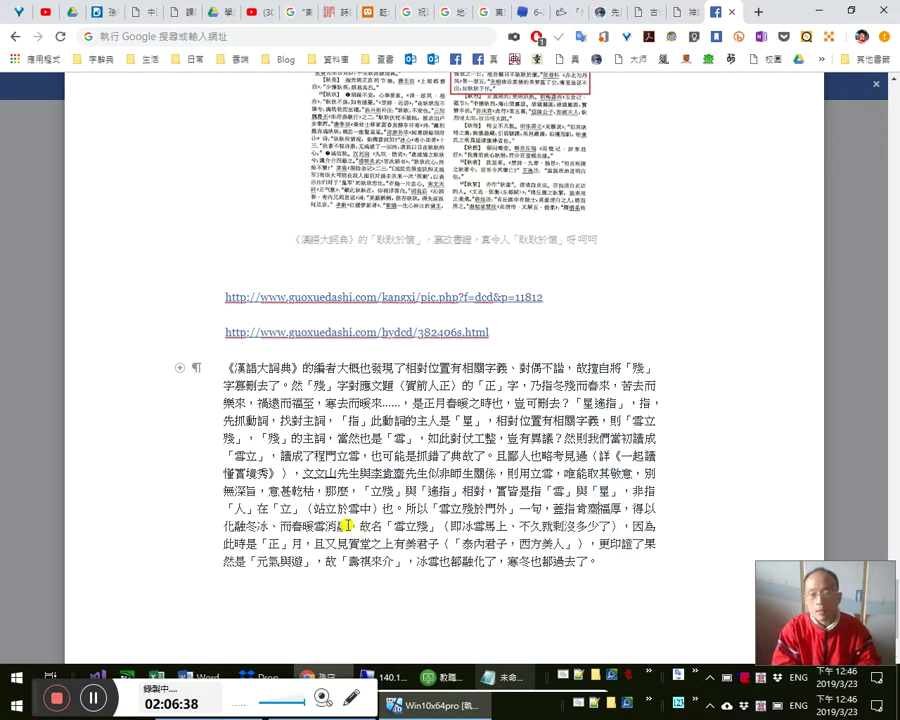
pyautogui.write('化')
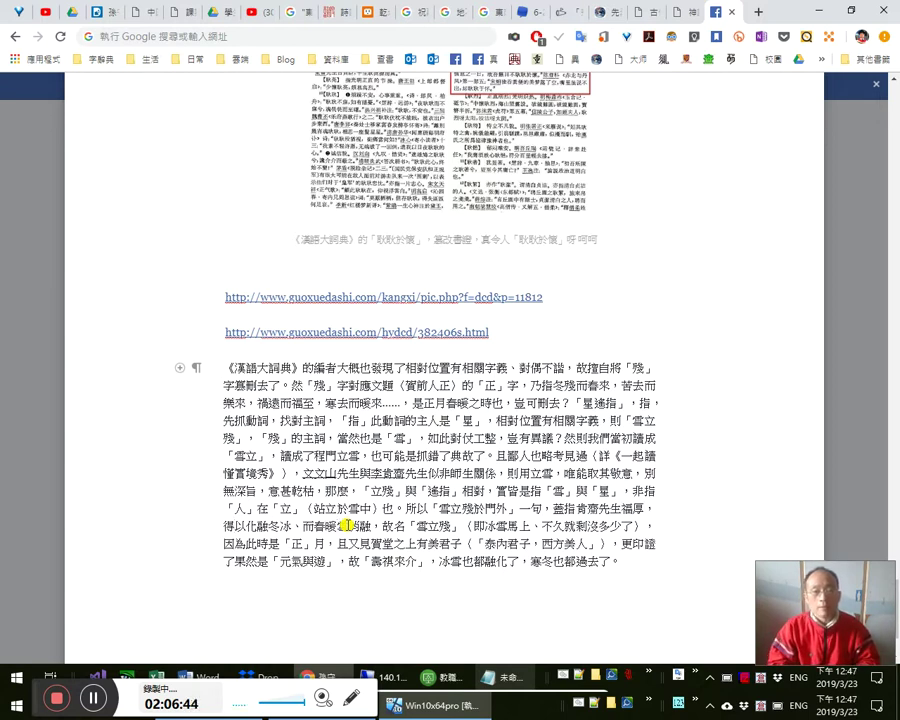
# - Continue the paragraph about the snow at 肯齋先生's door, ending with 之德厚君子
pyautogui.write('消')
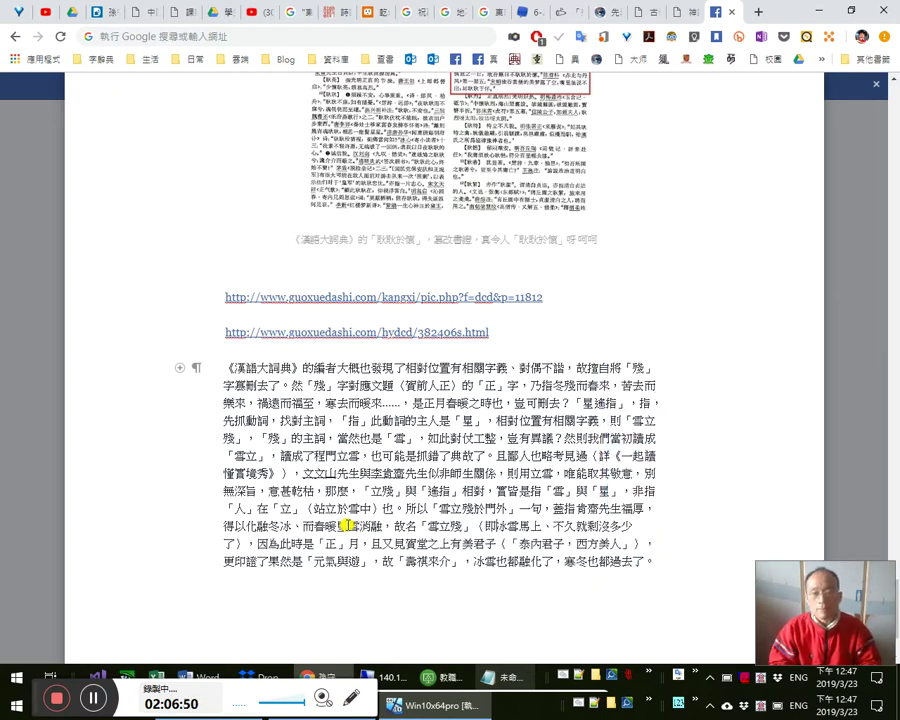
pyautogui.write('再厚')
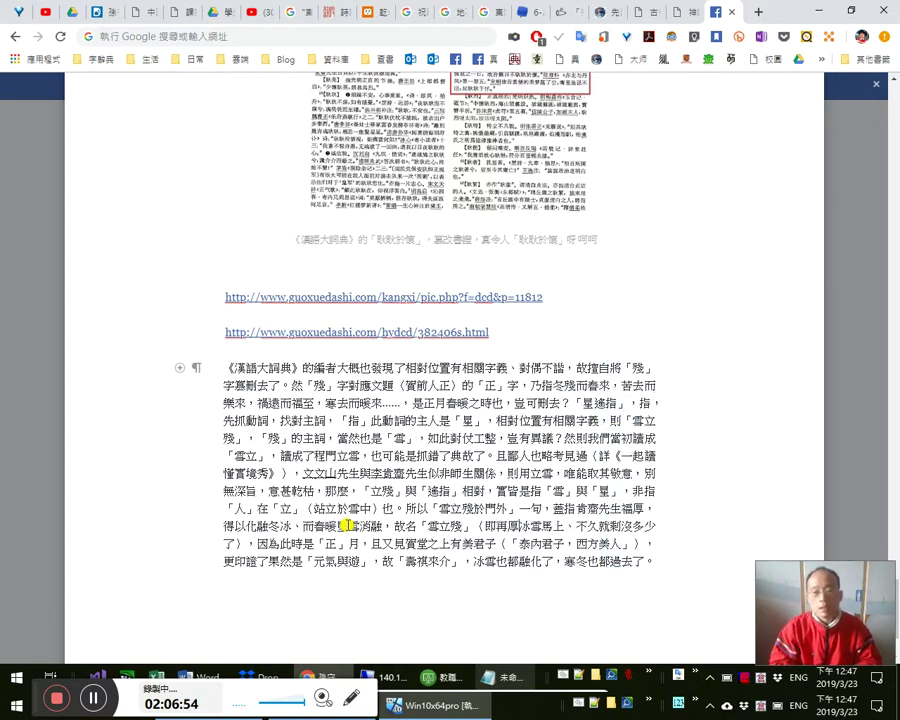
pyautogui.write('mc')
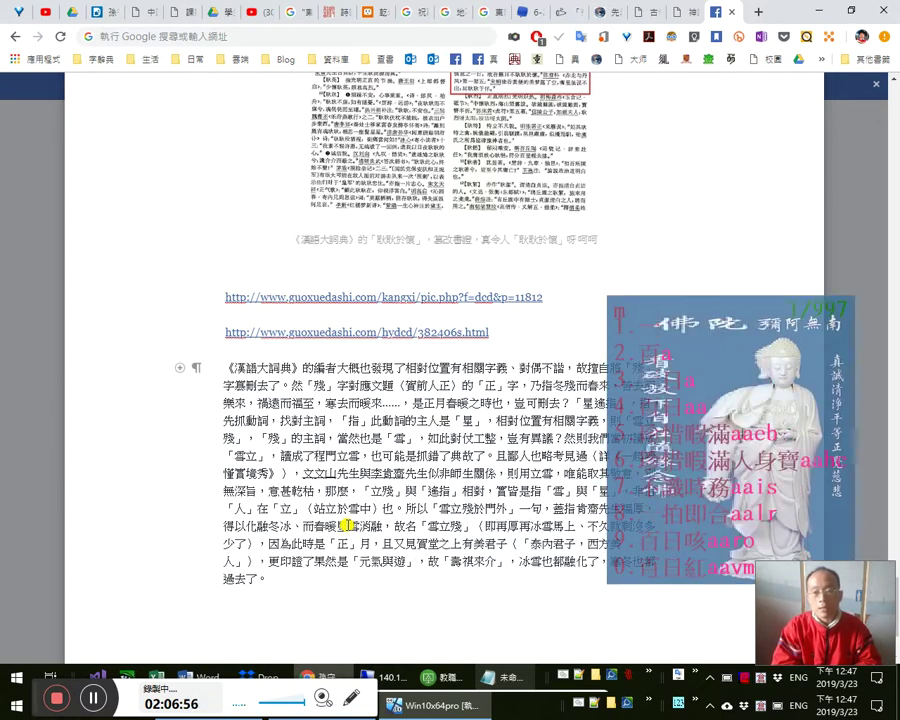
pyautogui.write('頑強的')
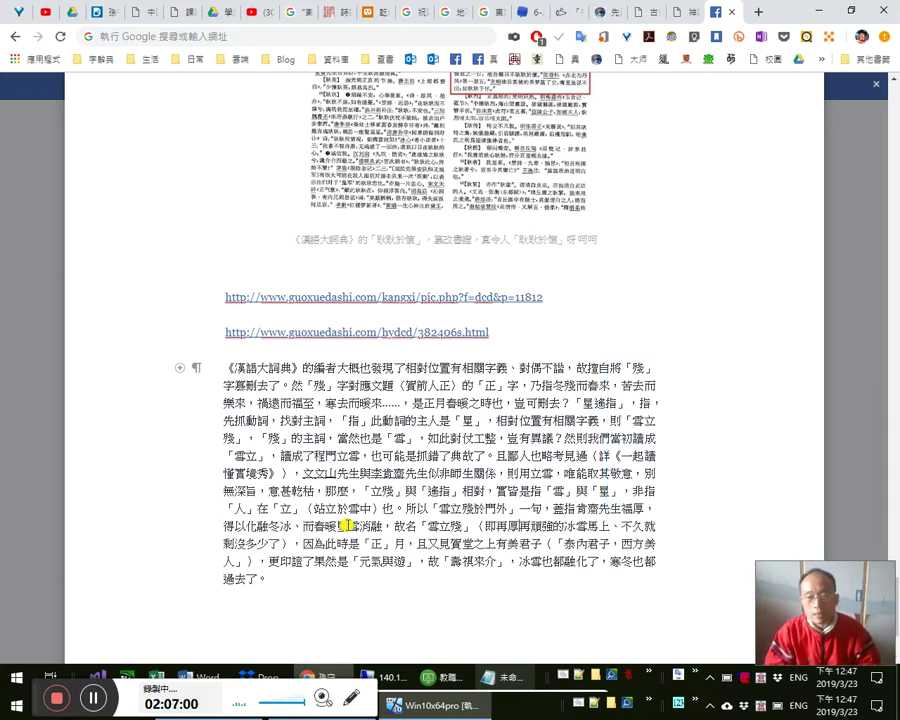
pyautogui.write('、')
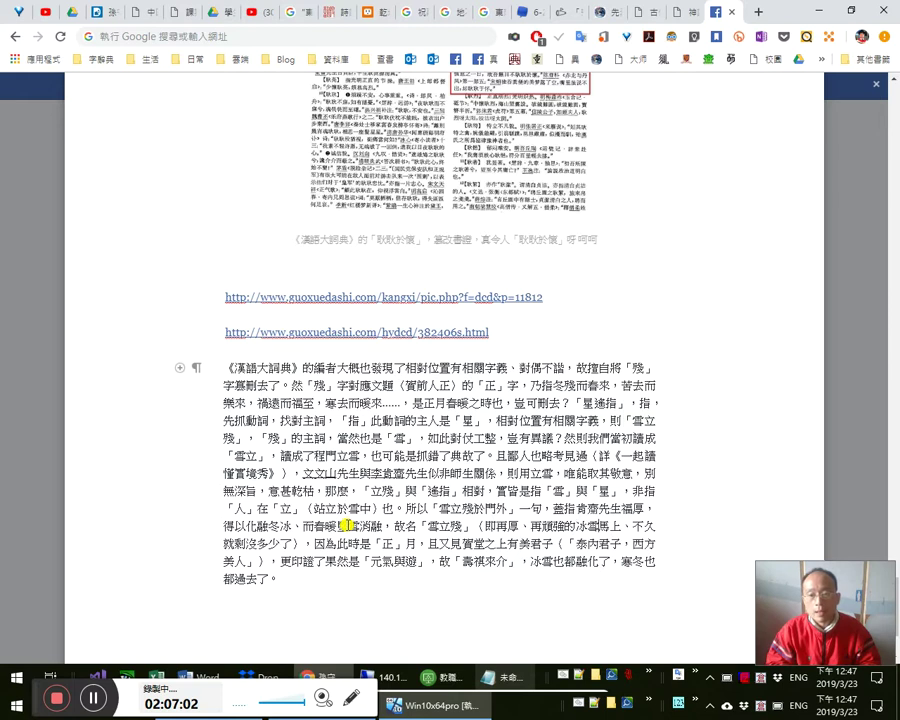
pyautogui.write('，也是會')
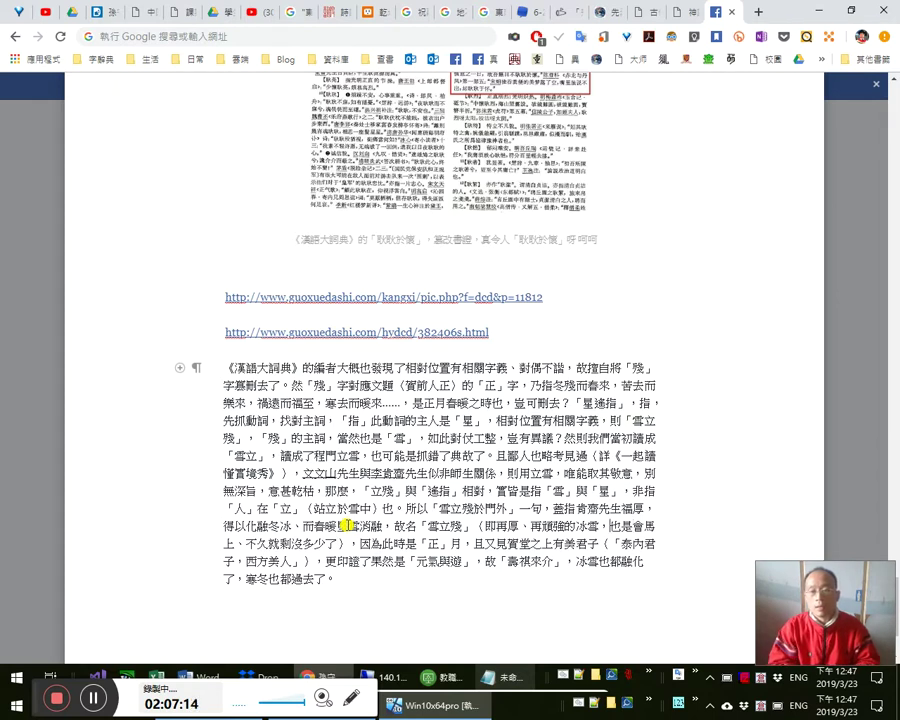
pyautogui.write('在')
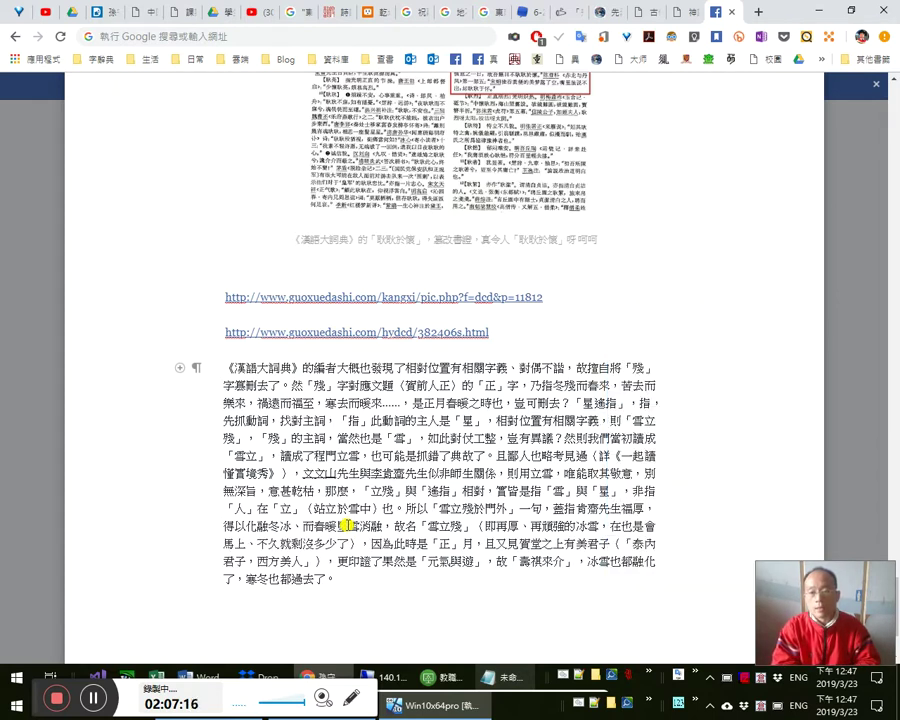
pyautogui.write('膏齋先')
pyautogui.write('生的門')
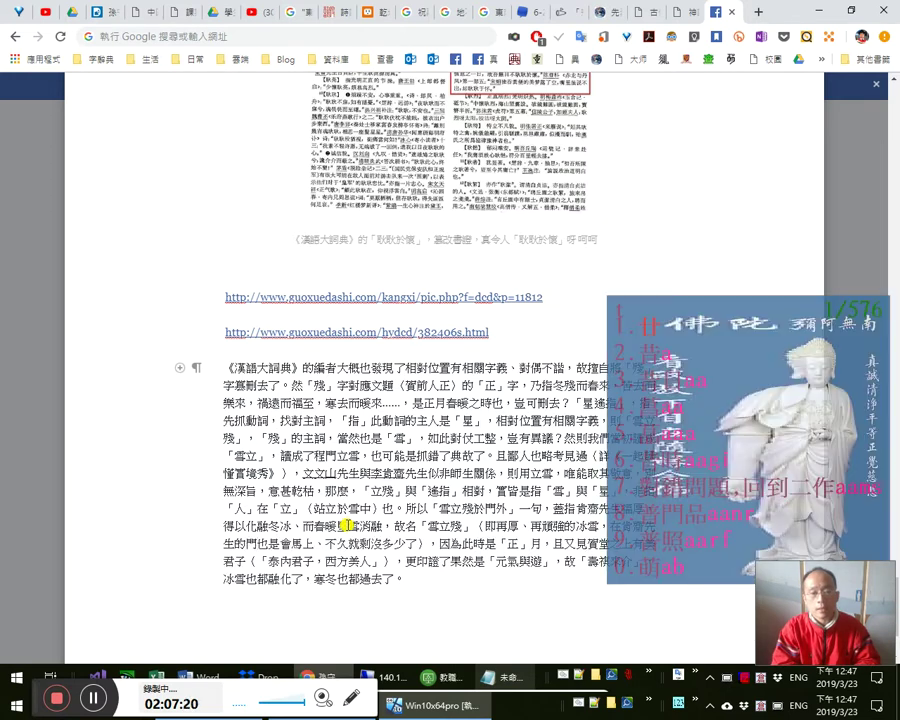
pyautogui.write('前，')
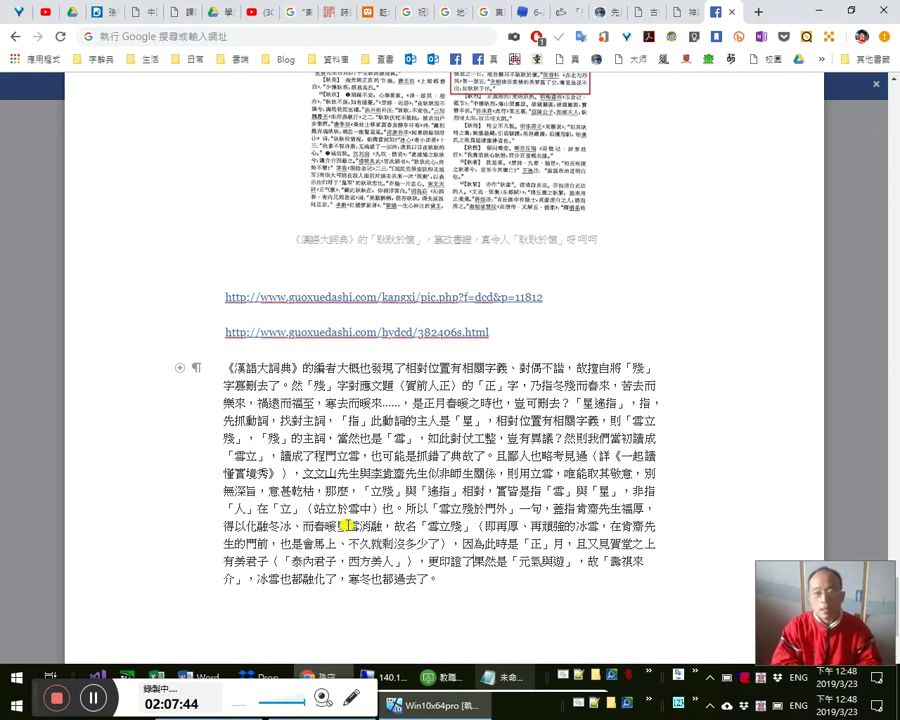
pyautogui.press('y')
pyautogui.press('Escape')
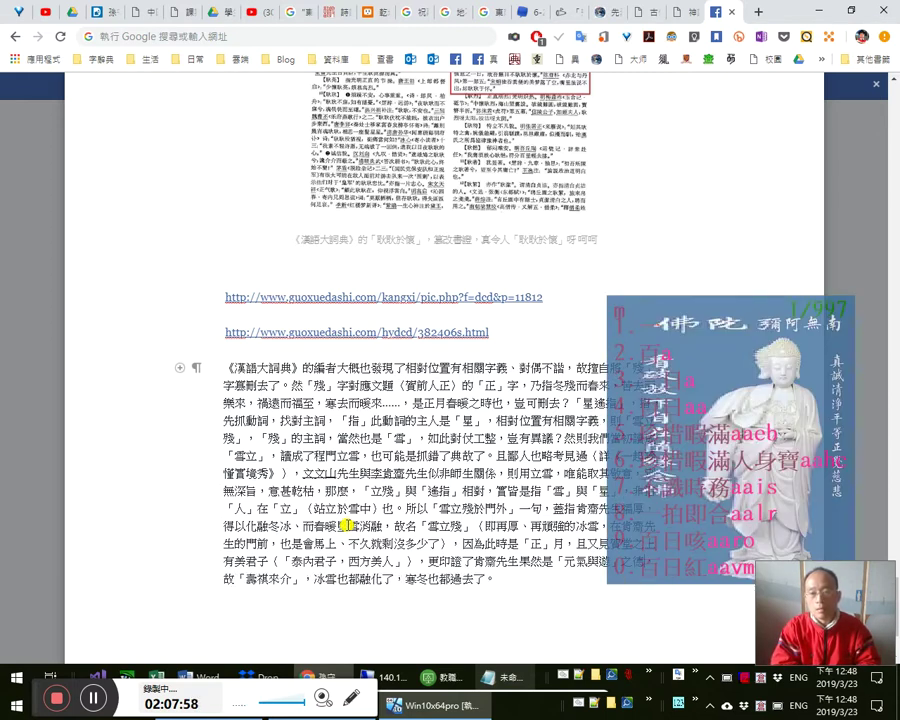
pyautogui.write('之德厚君子，')
pyautogui.press('Delete')
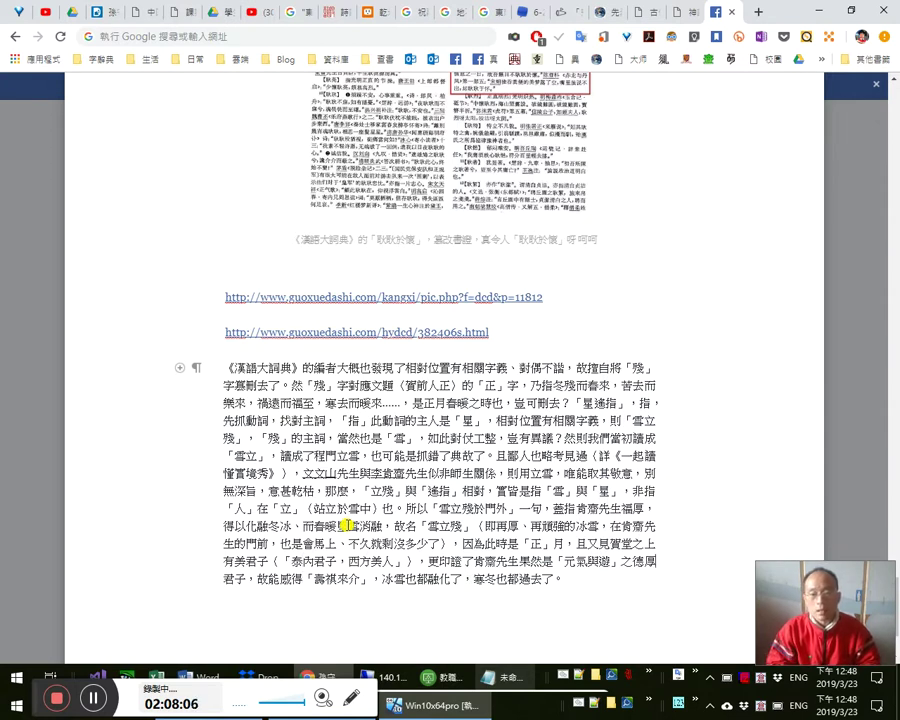
pyautogui.scroll(1, 346, 524)
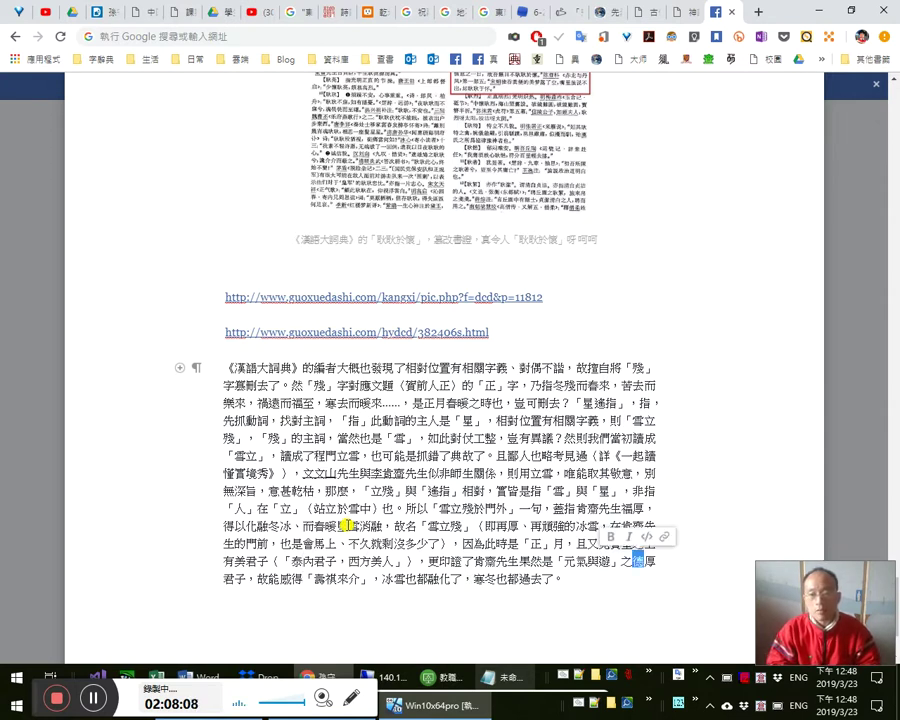
pyautogui.scroll(-1, 346, 524)
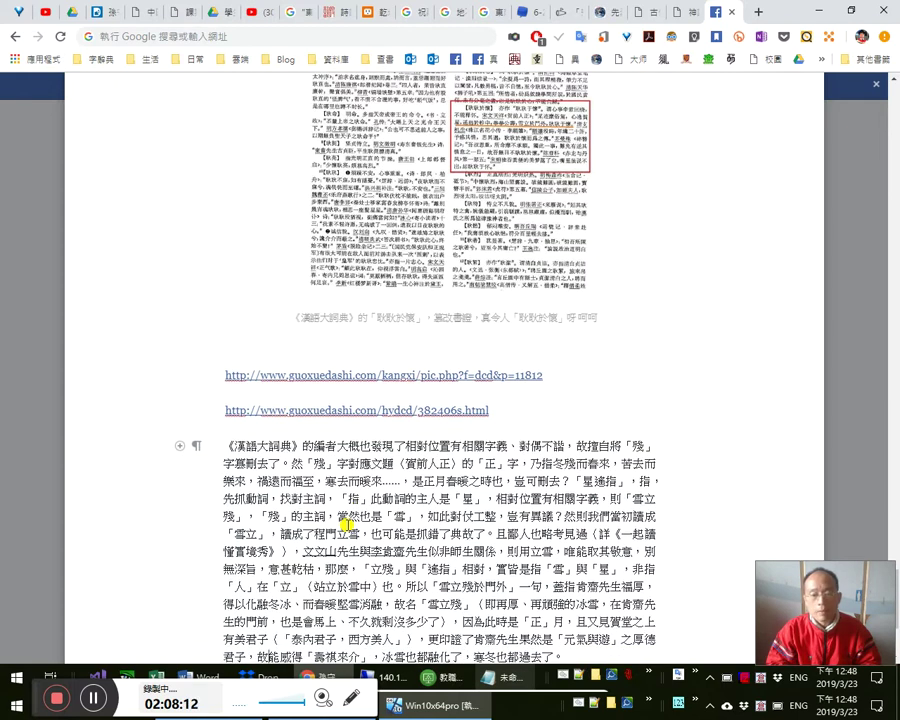
pyautogui.scroll(-1, 346, 524)
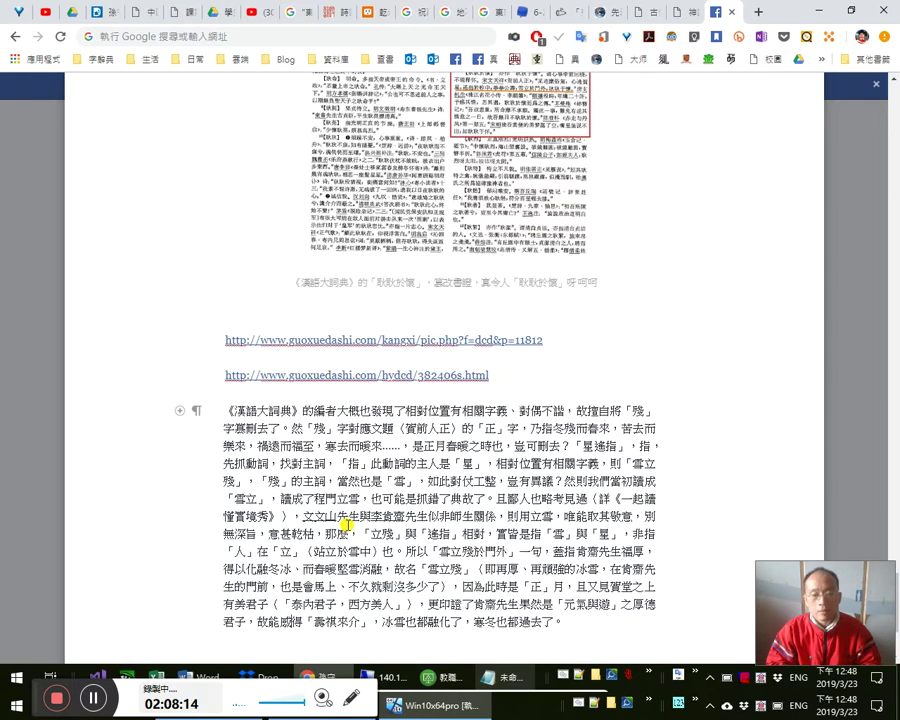
pyautogui.press('Return')
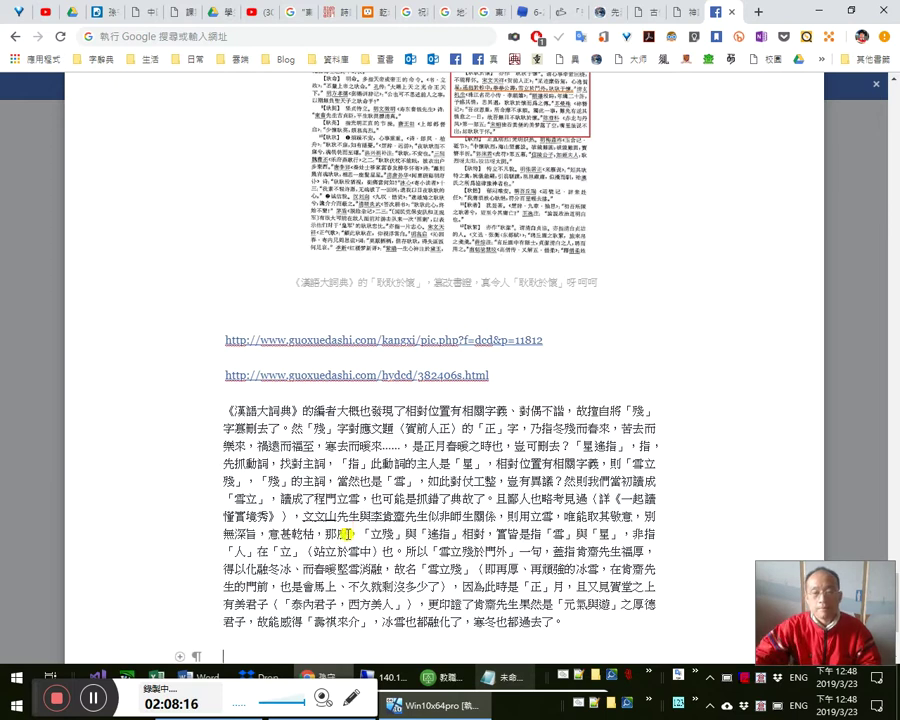
pyautogui.press('BackSpace')
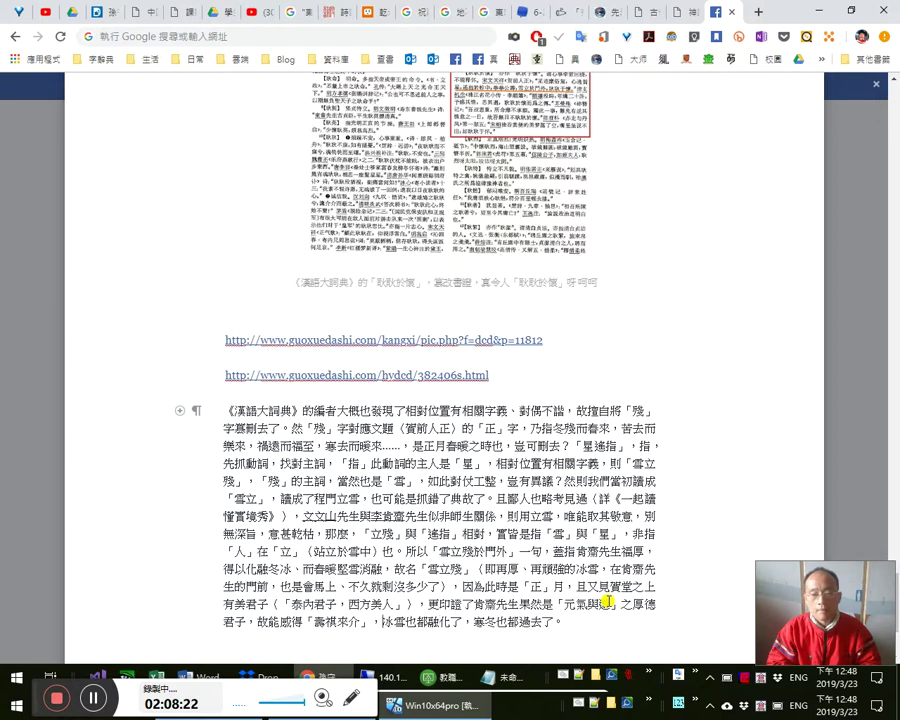
# - Add 遇之也 and 臨門亦, deleting the leftover words 也都過去
pyautogui.write('遇之也')
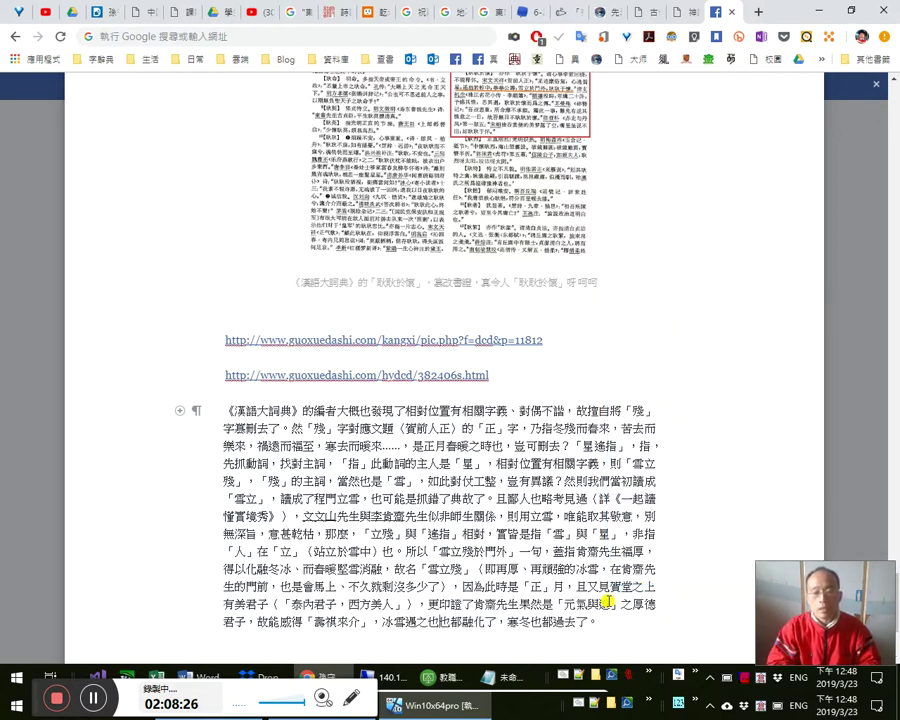
pyautogui.press('Delete')
pyautogui.press('Delete')
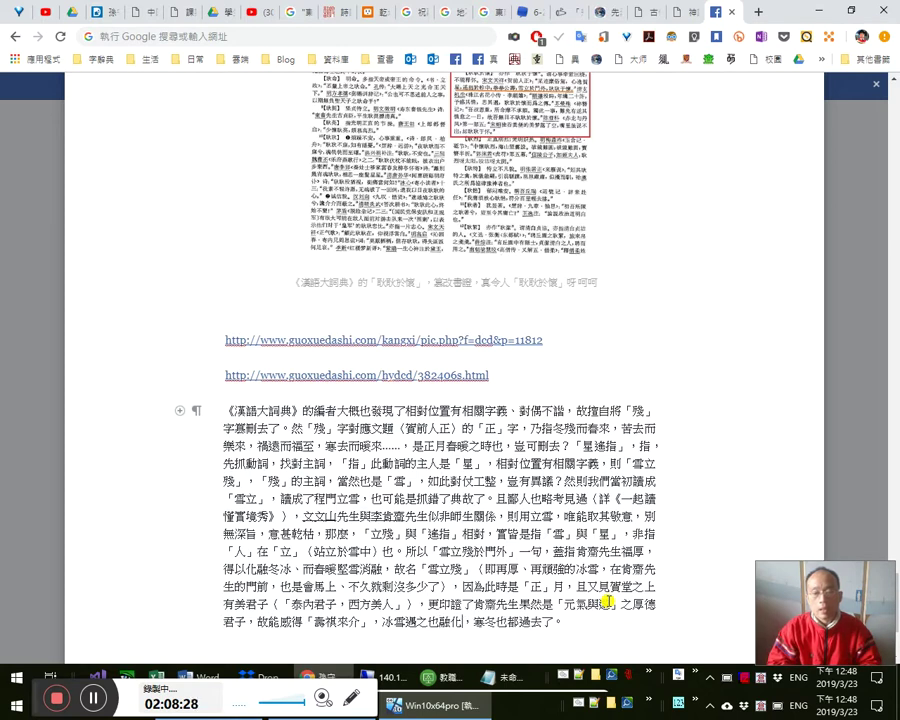
pyautogui.write('臨門')
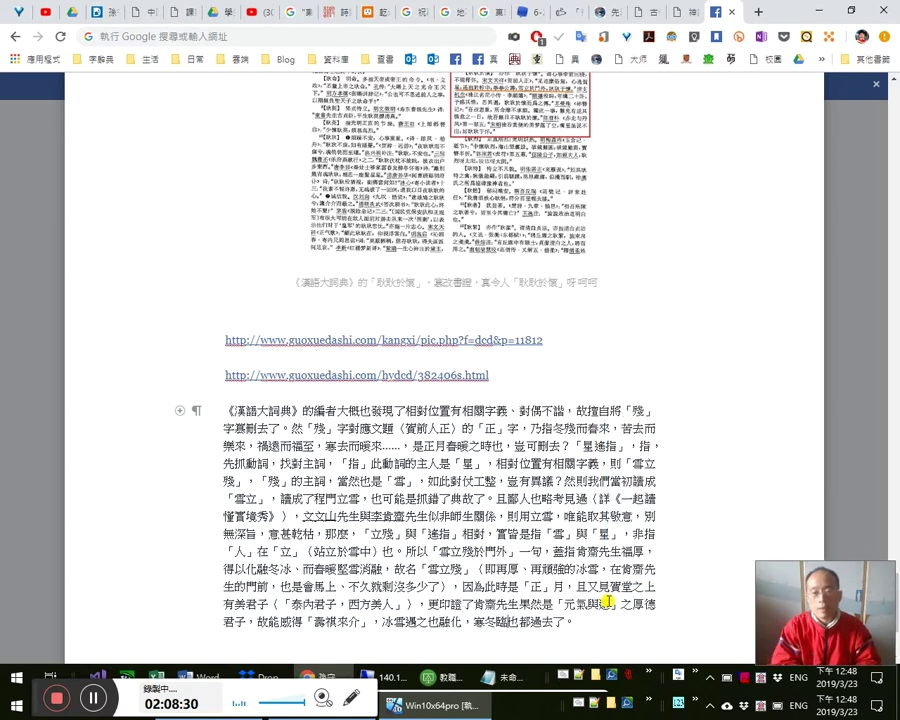
pyautogui.write('亦')
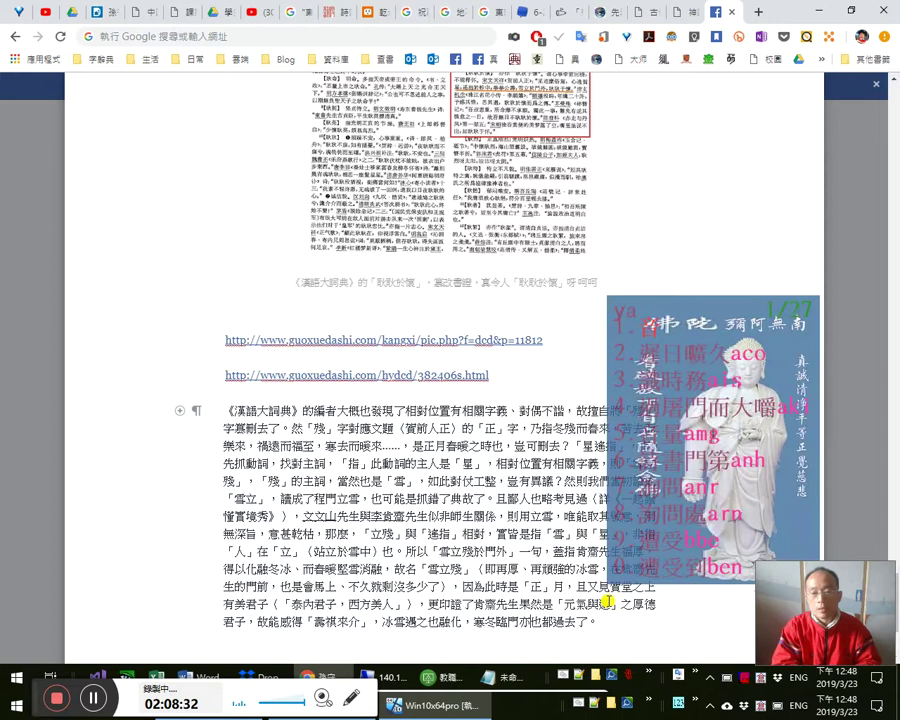
pyautogui.write('yay')
pyautogui.press('Escape')
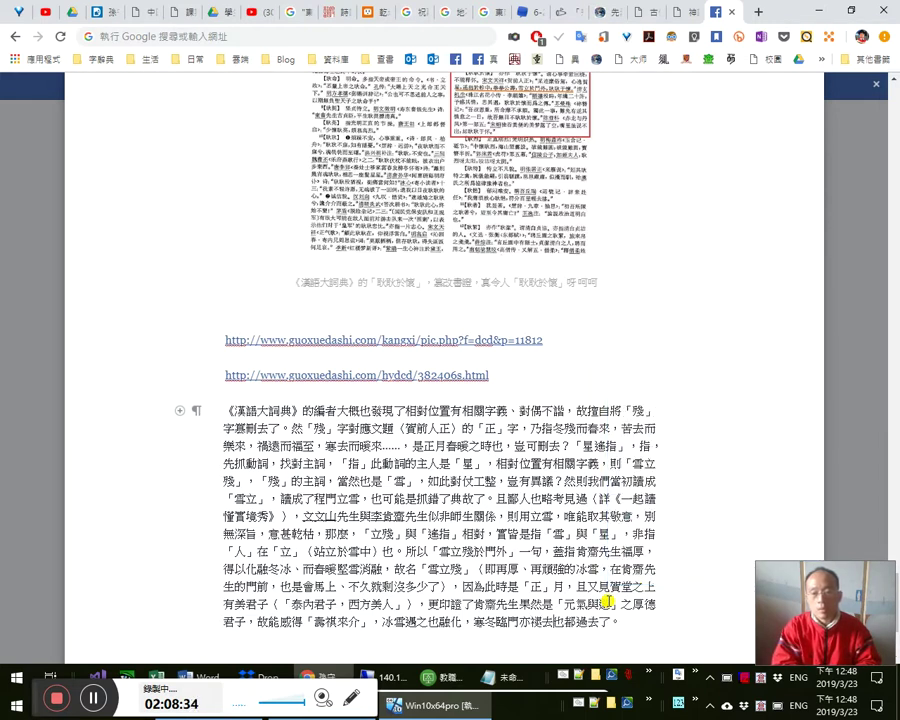
pyautogui.hotkey('shift', 'Right')
pyautogui.hotkey('shift', 'Right')
pyautogui.hotkey('shift', 'Right')
pyautogui.hotkey('shift', 'Right')
pyautogui.press('Delete')
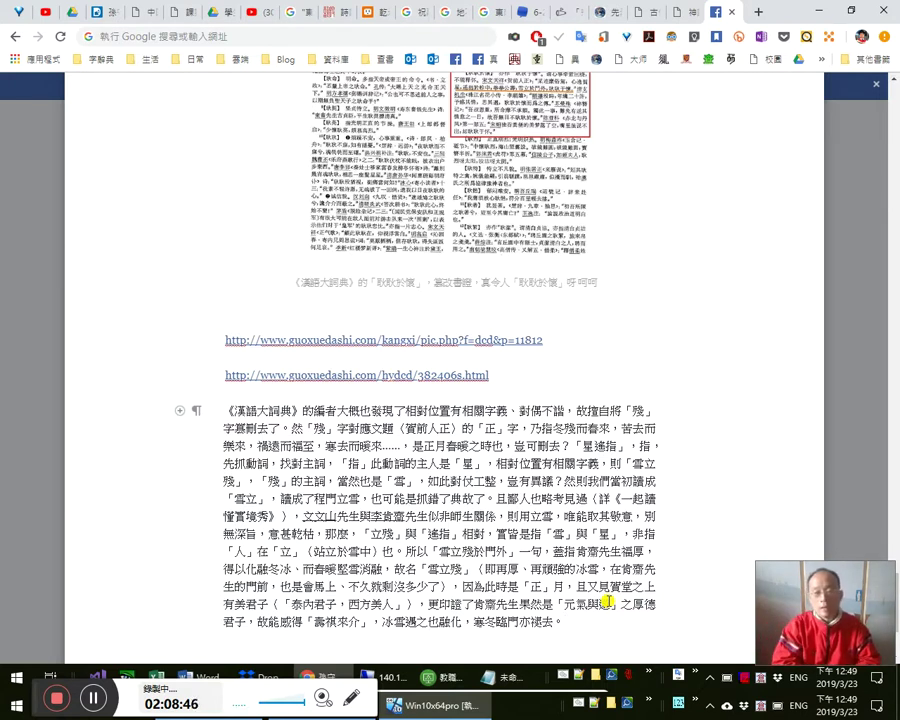
# - Close with 「星遙指於軫中」 and 文天祥's heartfelt congratulation, then begin an empty paragraph
pyautogui.write('星遂')
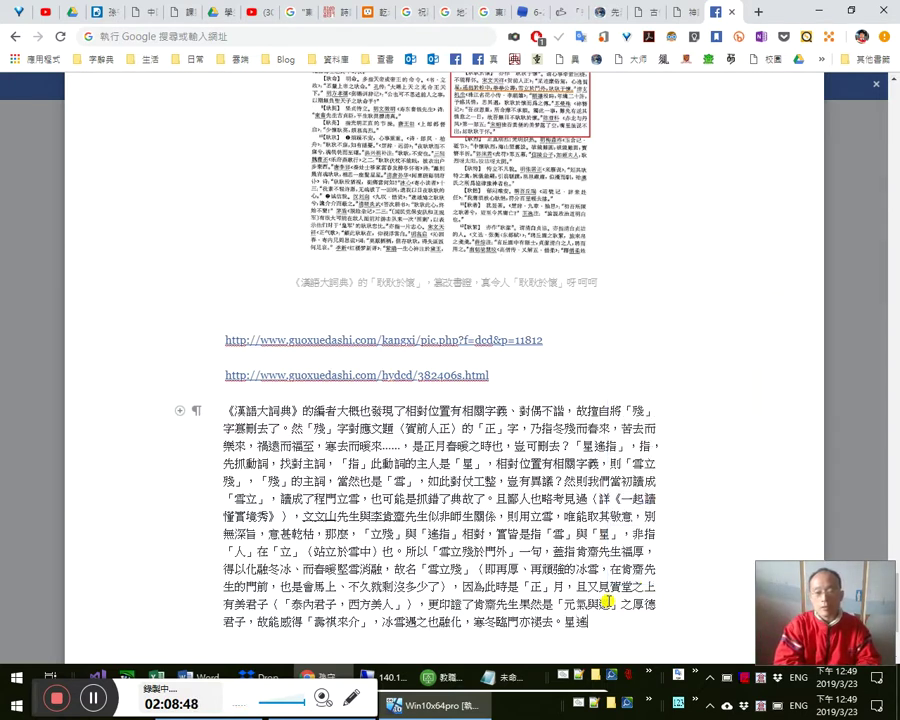
pyautogui.write('指於')
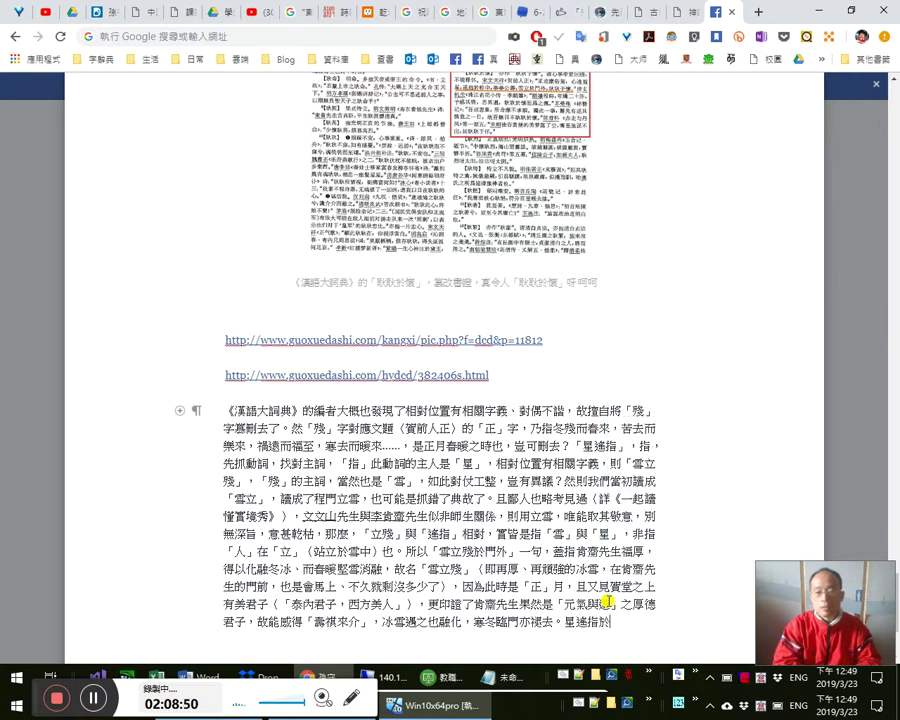
pyautogui.write('ihl')
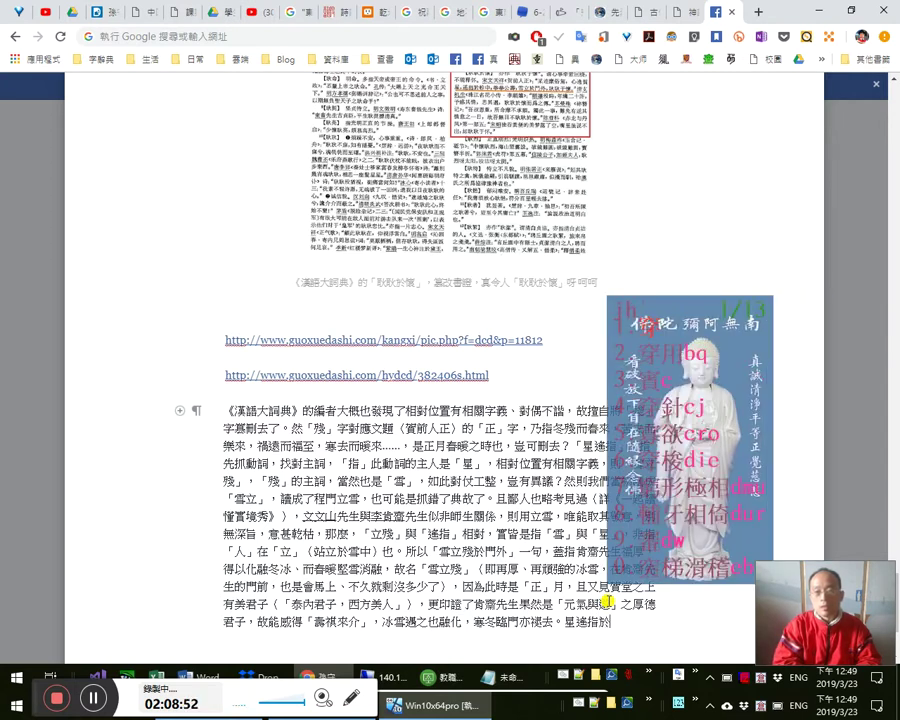
pyautogui.press('BackSpace')
pyautogui.press('BackSpace')
pyautogui.press('BackSpace')
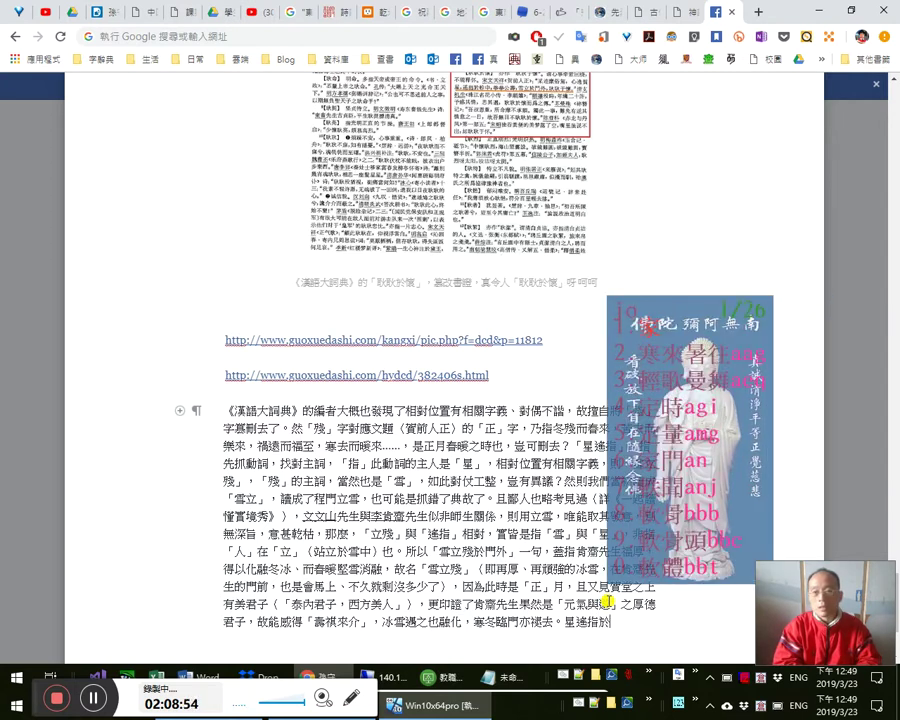
pyautogui.write('jioo')
pyautogui.press('space')
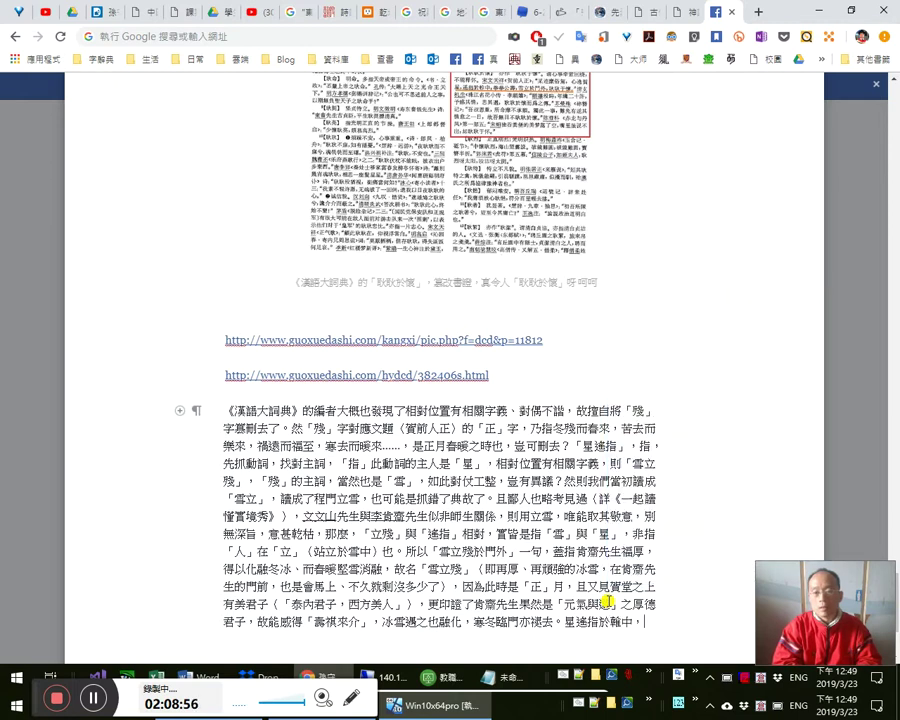
pyautogui.write('jjohh')
pyautogui.press('space')
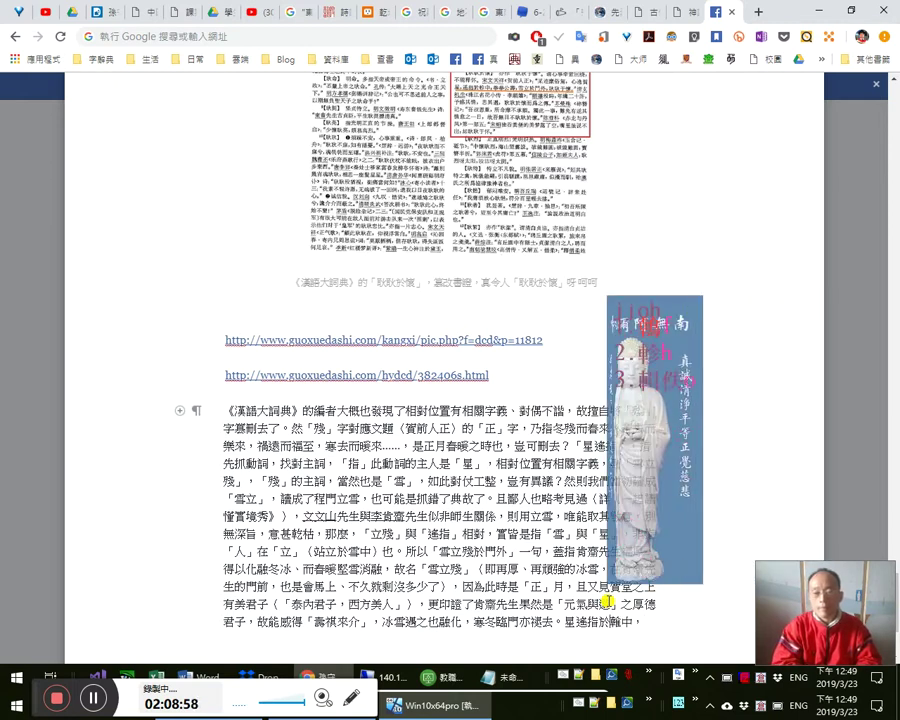
pyautogui.write('則是')
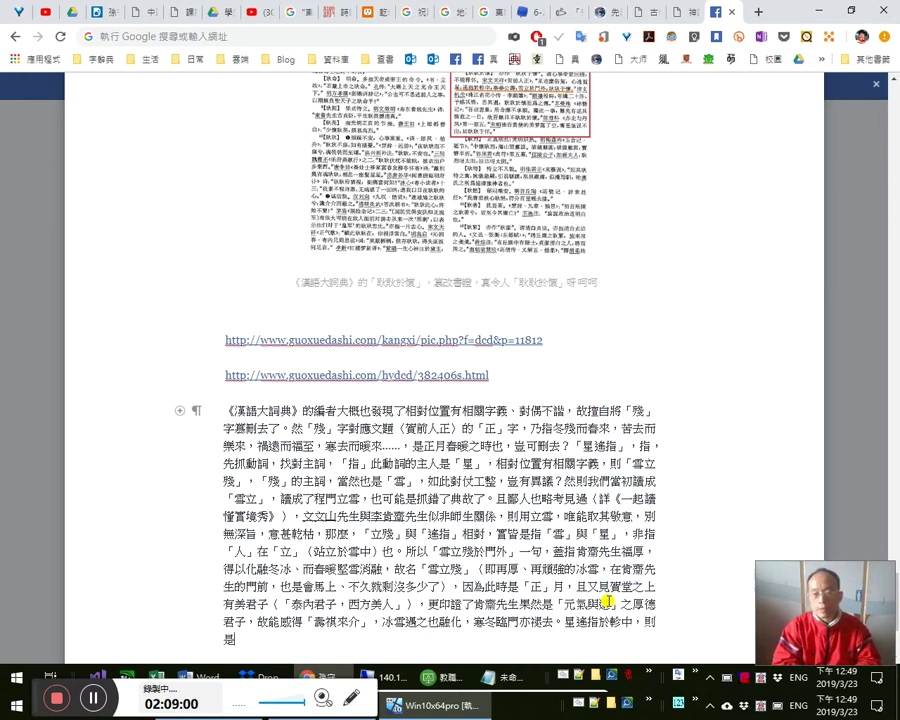
pyautogui.write('星星也願其長')
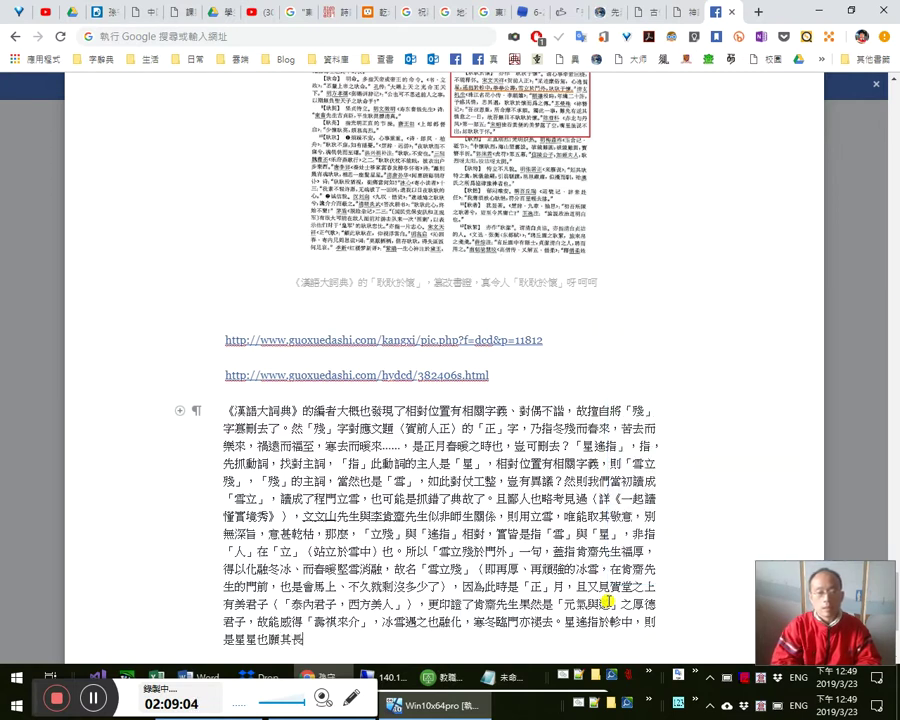
pyautogui.write('此種')
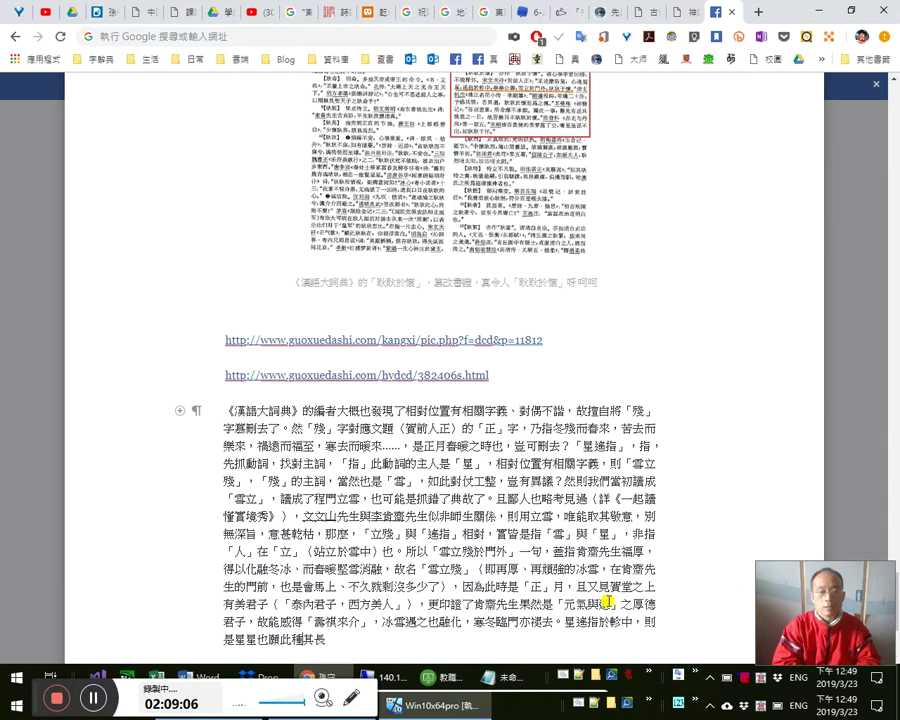
pyautogui.write('善人')
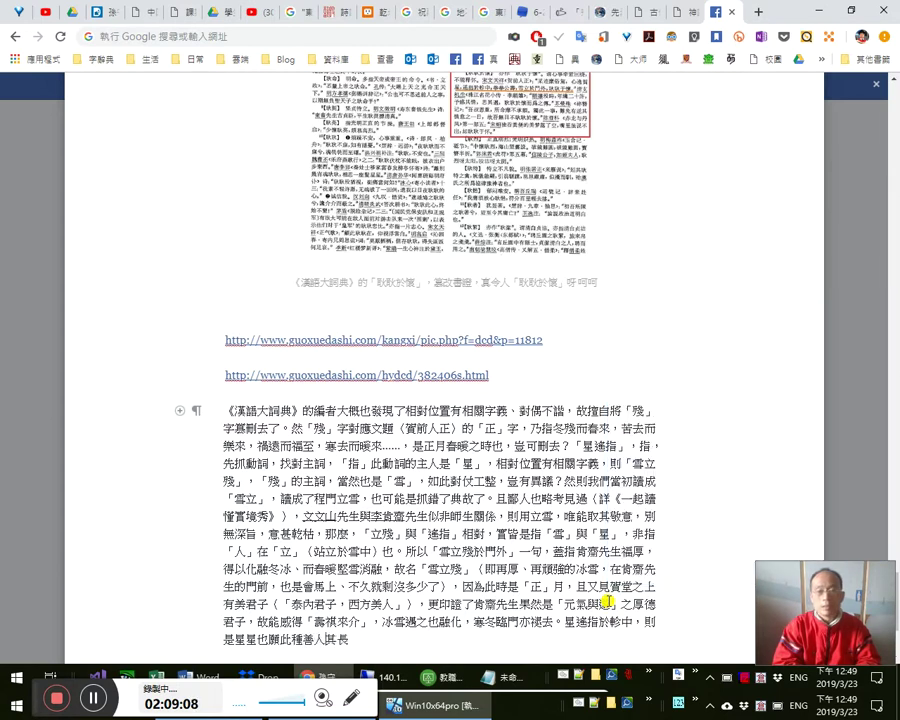
pyautogui.write('壽也。')
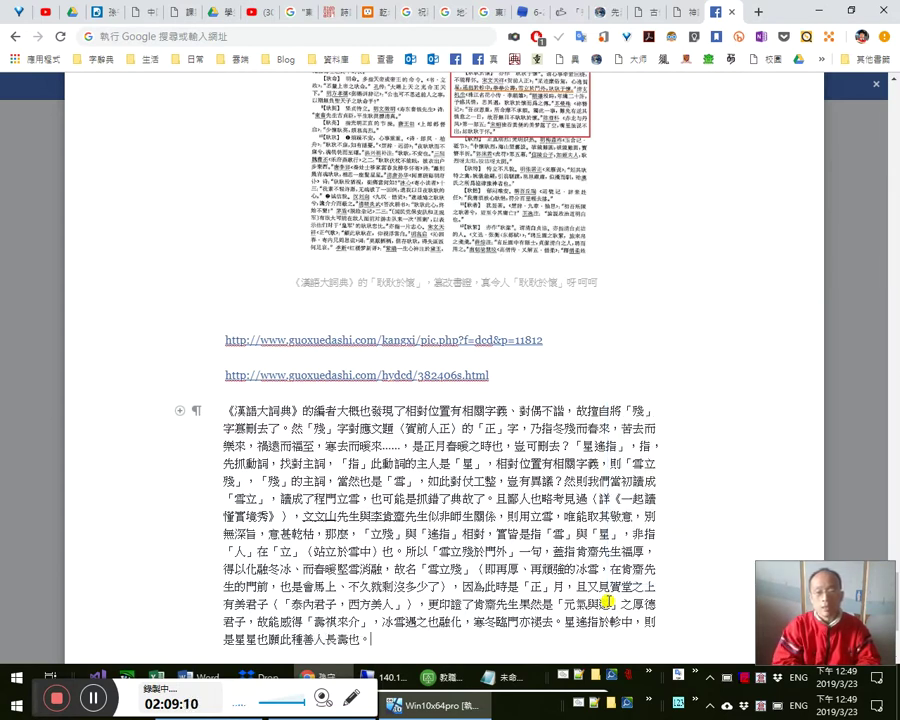
pyautogui.write('如我文天')
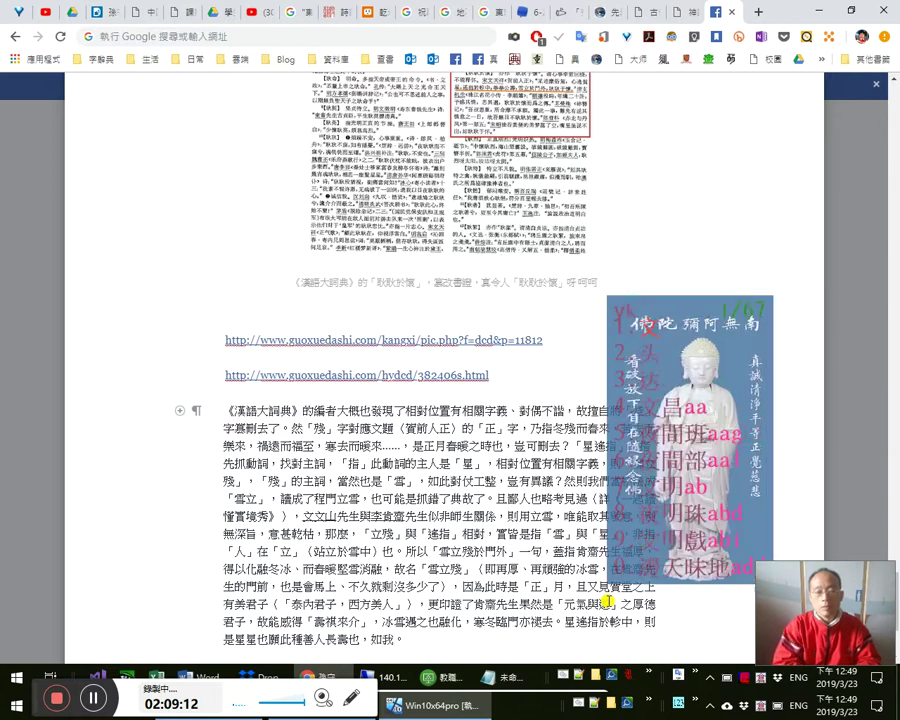
pyautogui.write('祥由')
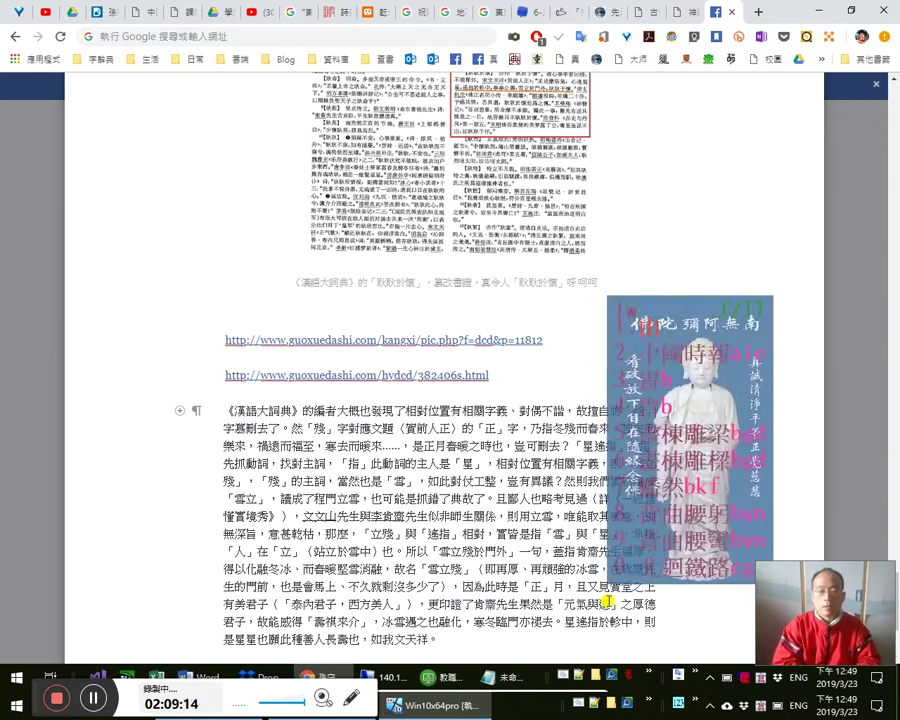
pyautogui.write('衷之')
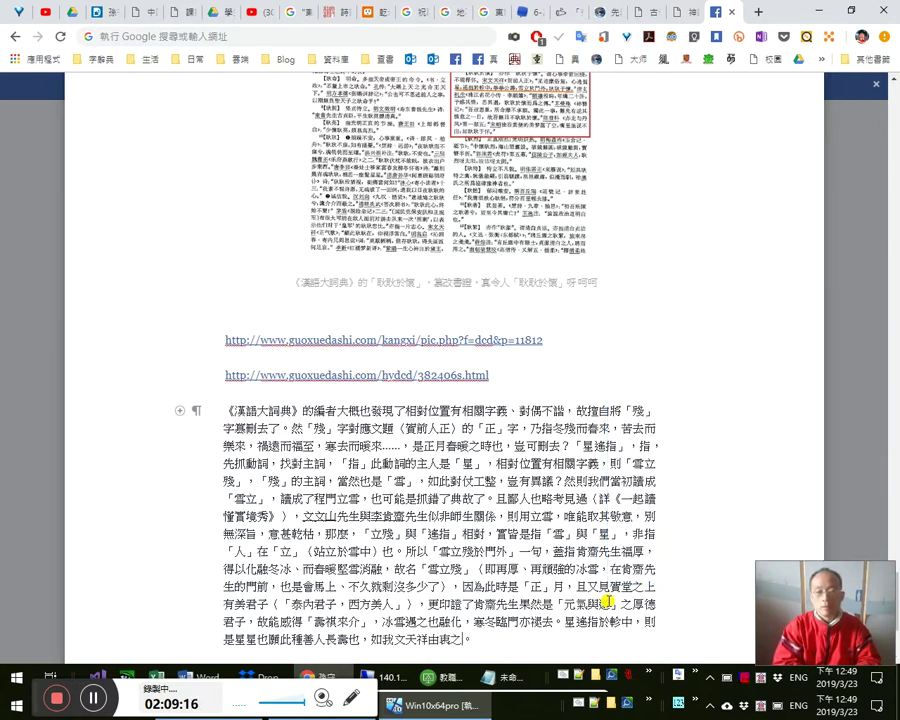
pyautogui.write('慶然。')
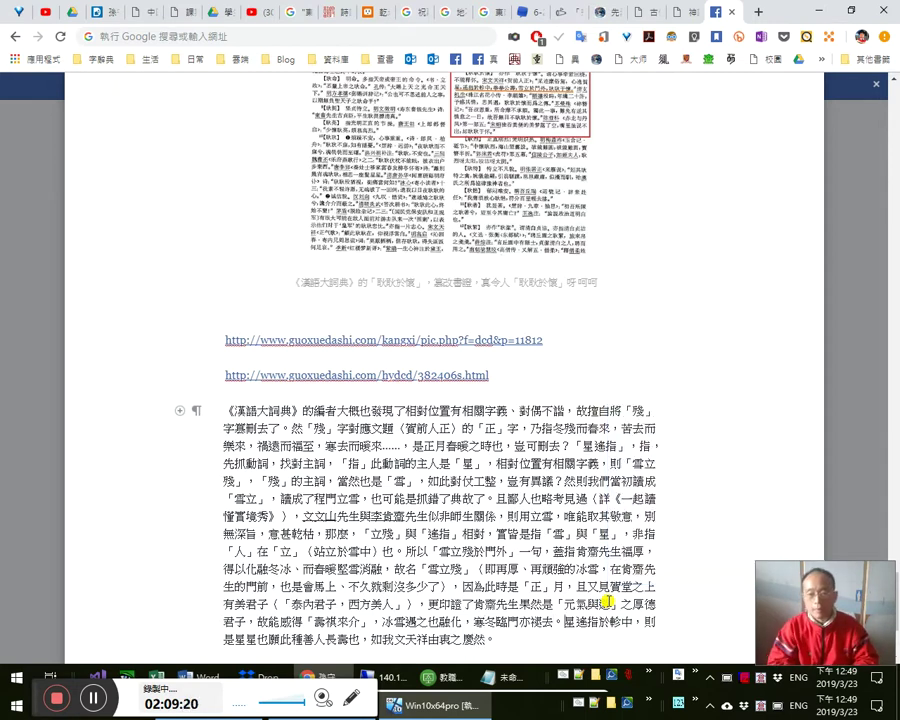
pyautogui.write('而「')
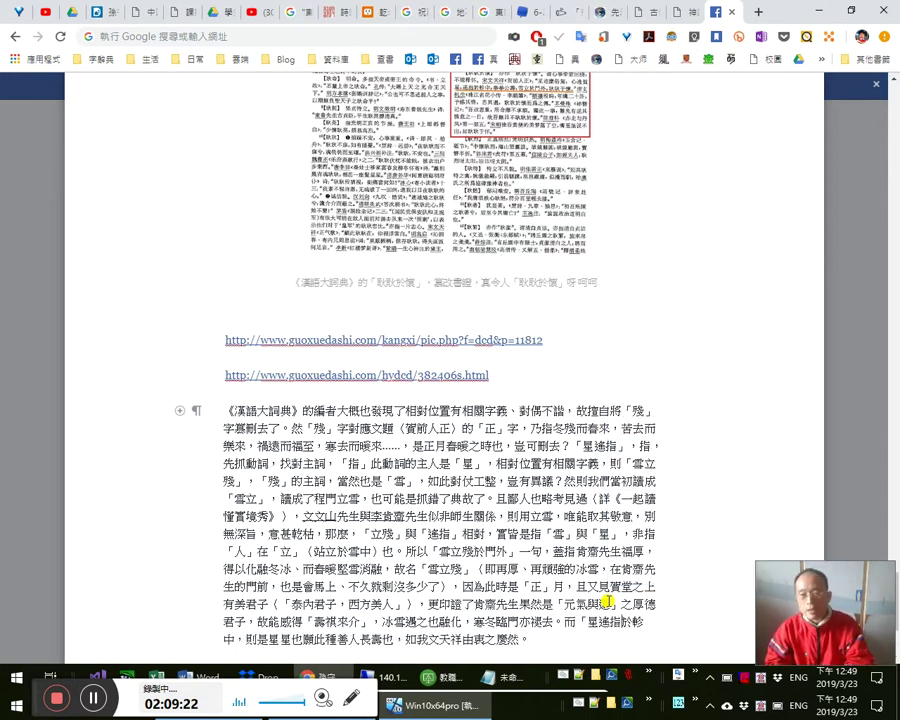
pyautogui.write('」')
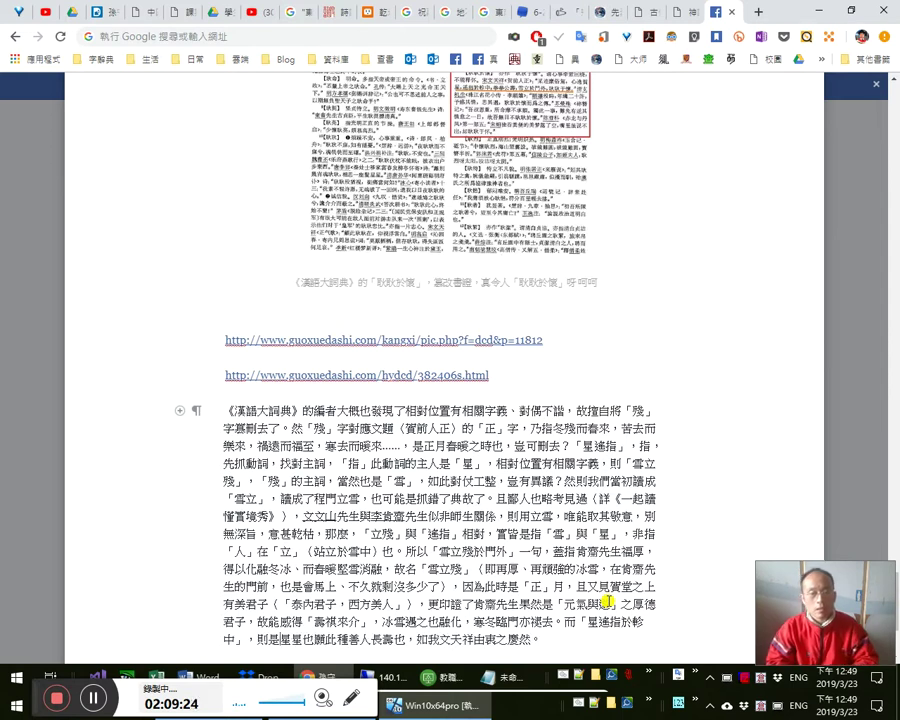
pyautogui.write('指')
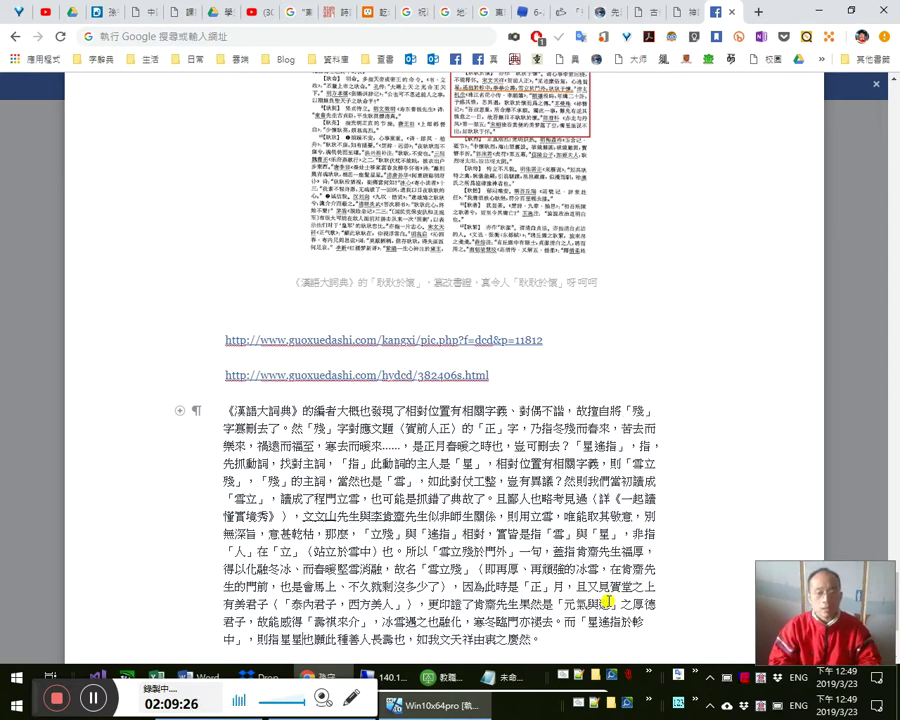
pyautogui.write('天')
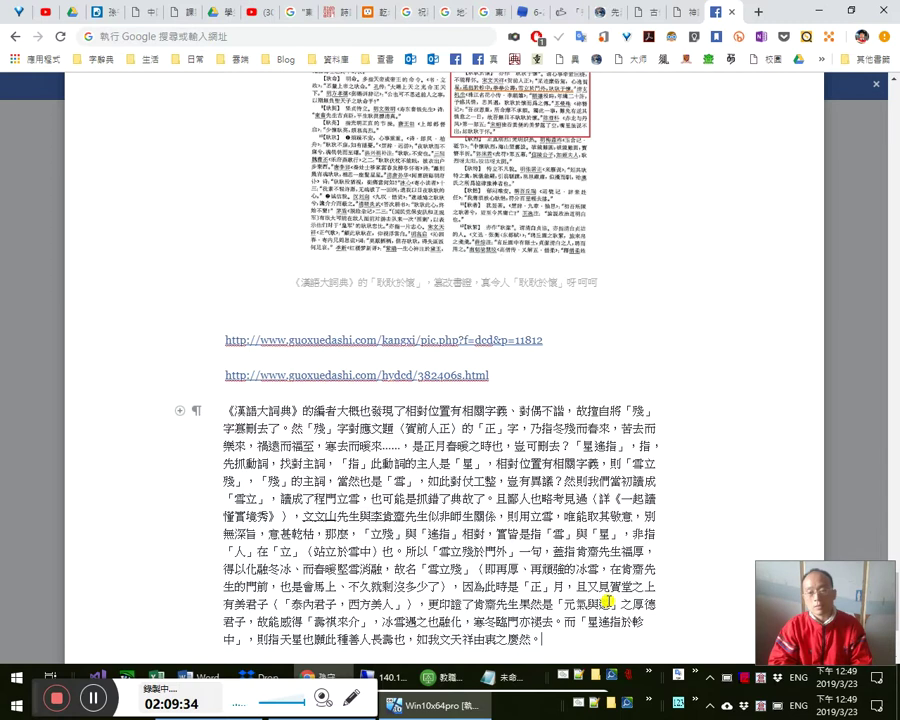
pyautogui.press('Return')
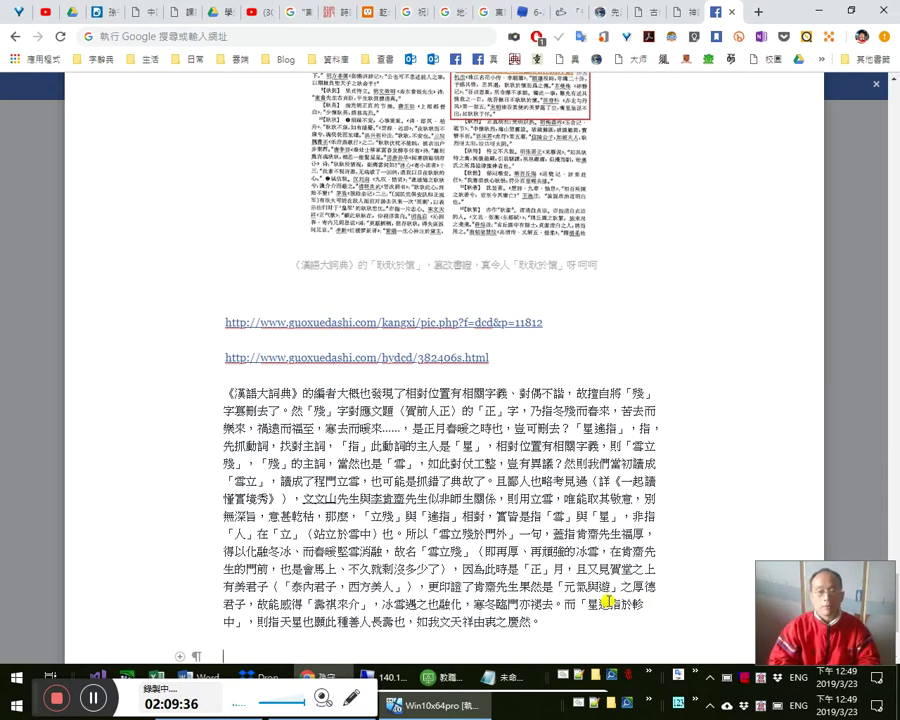
# - Select the paragraph text and put the caret at its end
pyautogui.press('BackSpace')
pyautogui.hotkey('shift', 'Up')
pyautogui.hotkey('shift', 'Up')
pyautogui.hotkey('shift', 'Up')
pyautogui.hotkey('shift', 'Up')
pyautogui.hotkey('shift', 'Up')
pyautogui.hotkey('shift', 'Up')
pyautogui.hotkey('shift', 'Up')
pyautogui.hotkey('shift', 'Up')
pyautogui.hotkey('shift', 'Up')
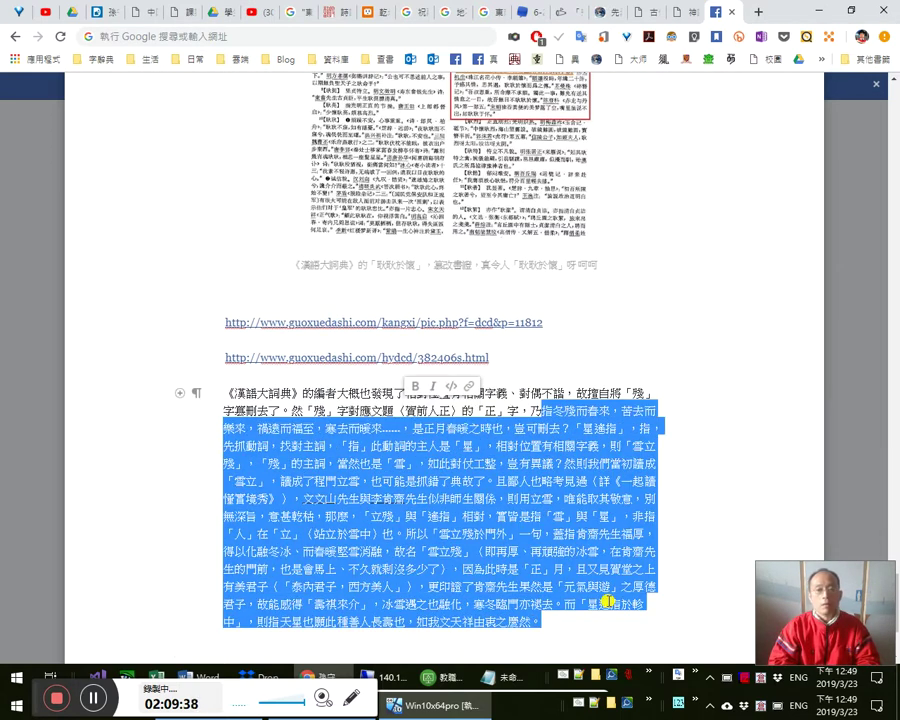
pyautogui.hotkey('shift', 'Home')
pyautogui.hotkey('shift', 'Up')
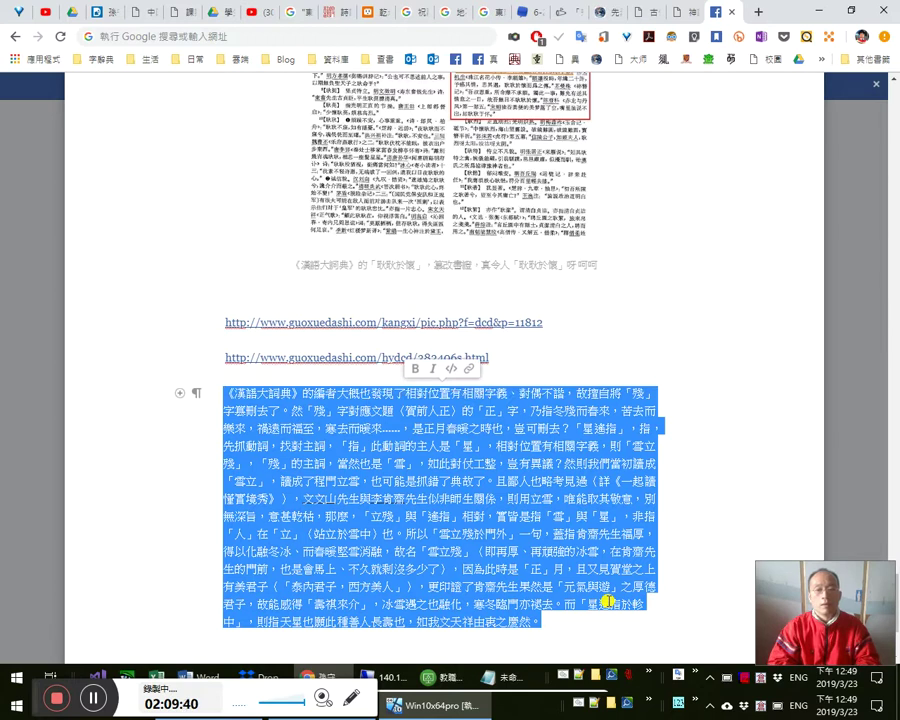
pyautogui.scroll(-2, 620, 590)
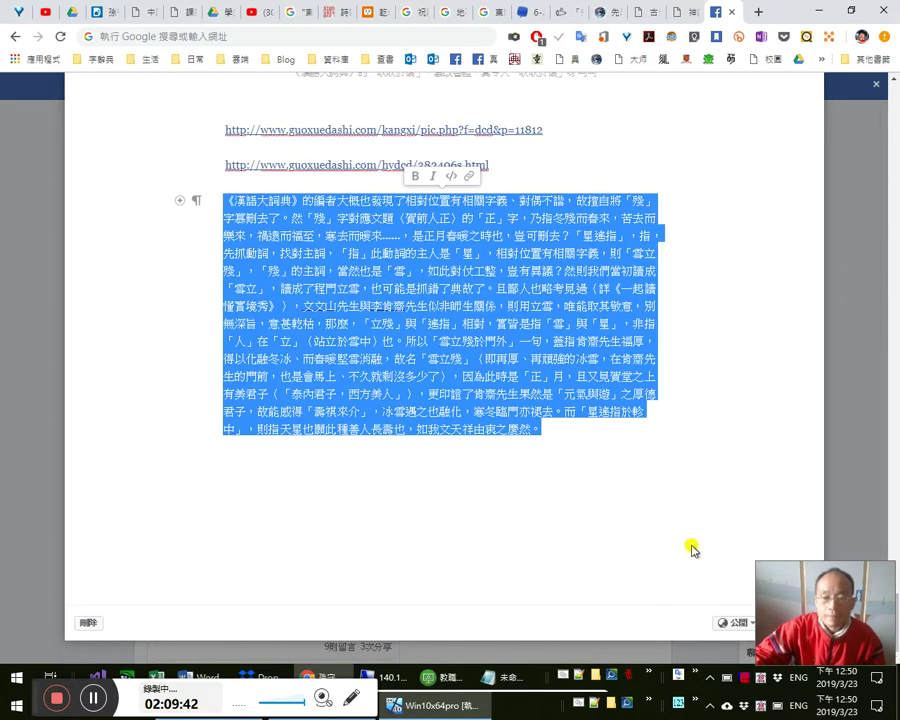
pyautogui.scroll(2, 781, 485)
pyautogui.click(545, 638)
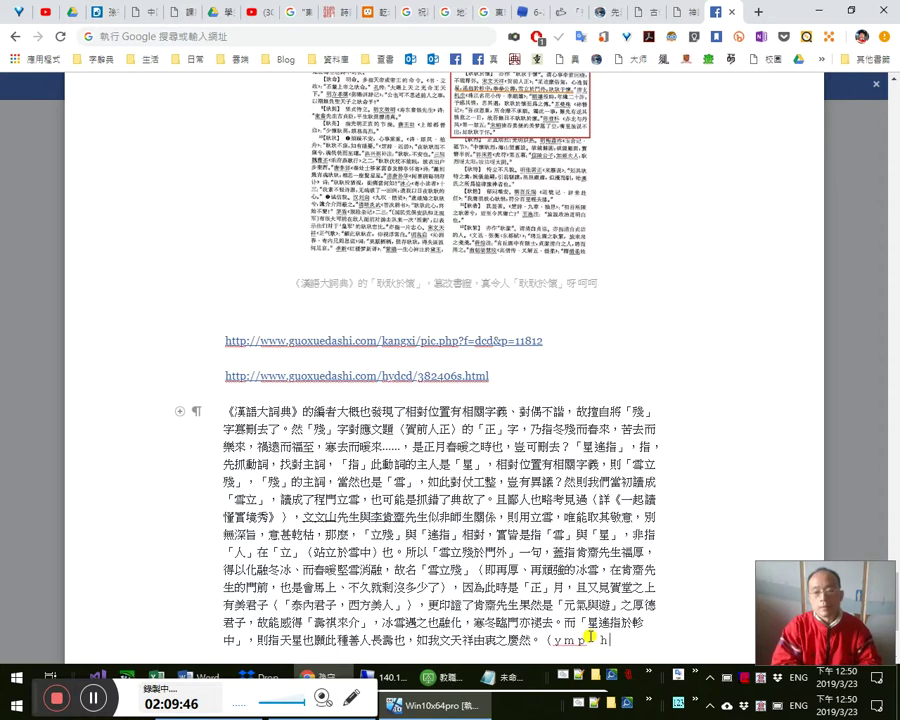
# - Append （此段為2019年3月23日補訂）, checking today's date in the taskbar calendar
pyautogui.write('此関段落')
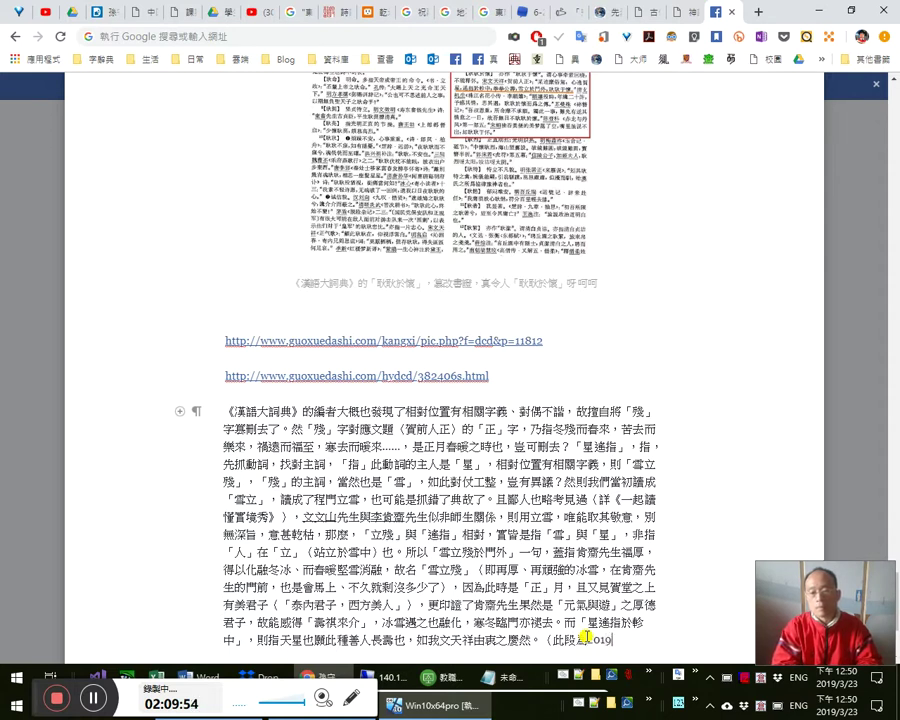
pyautogui.write('01')
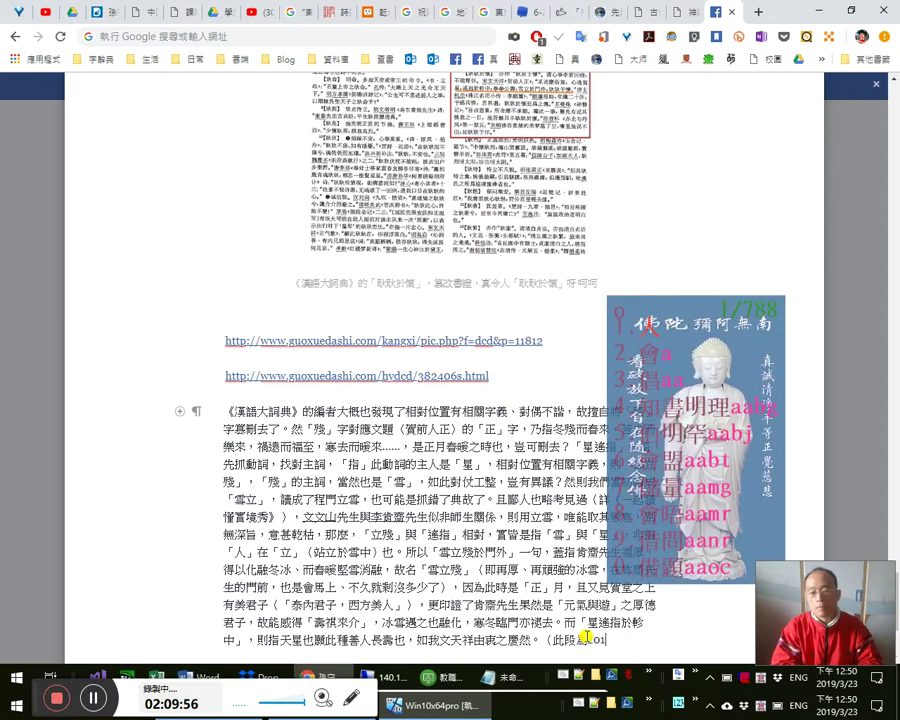
pyautogui.write('9年3月')
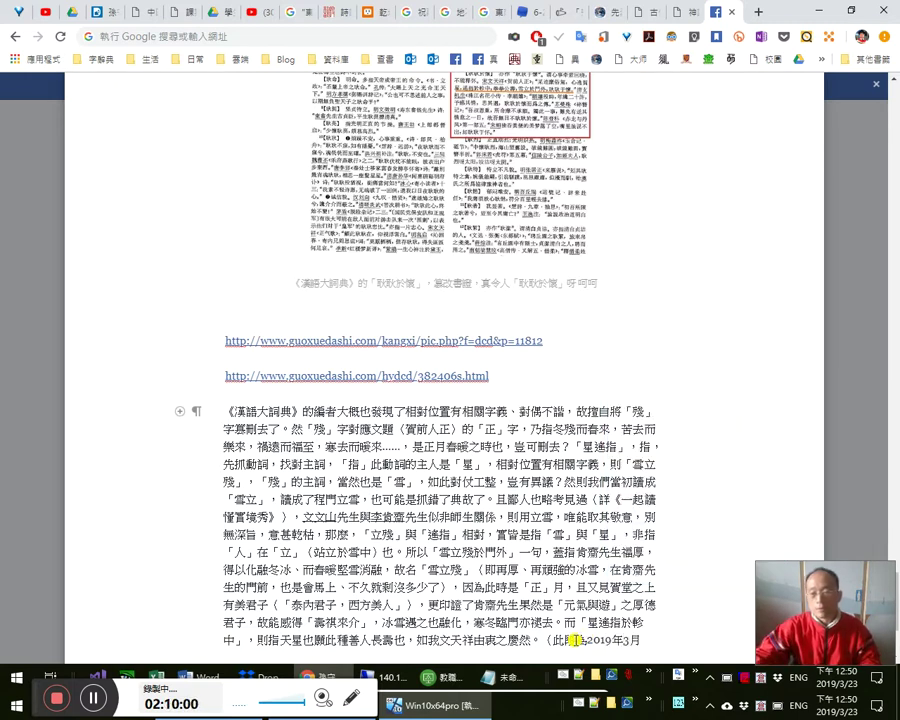
pyautogui.click(838, 704)
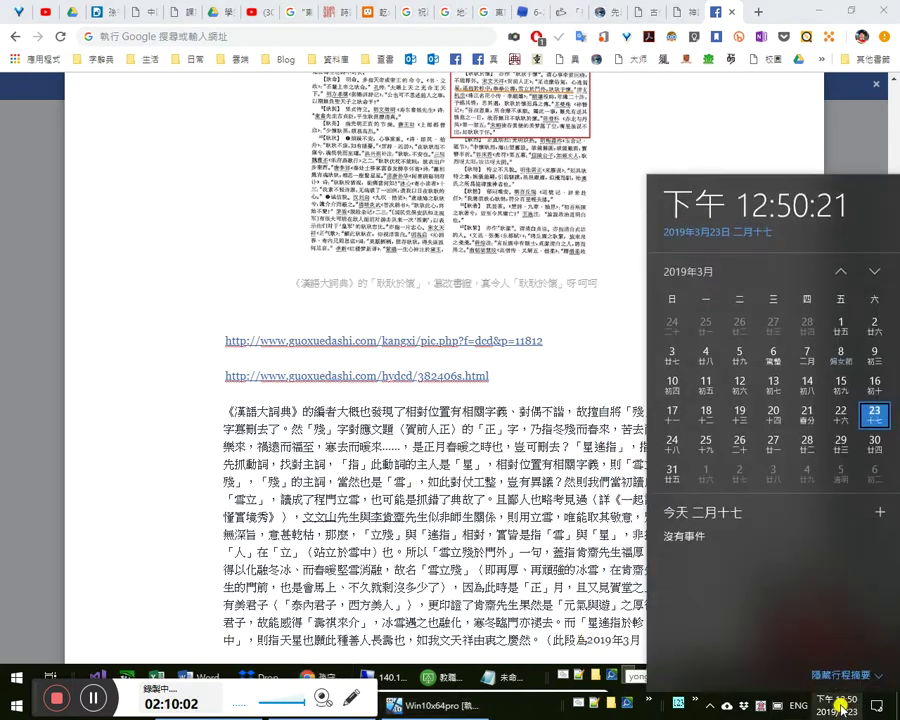
pyautogui.click(838, 704)
pyautogui.write('23')
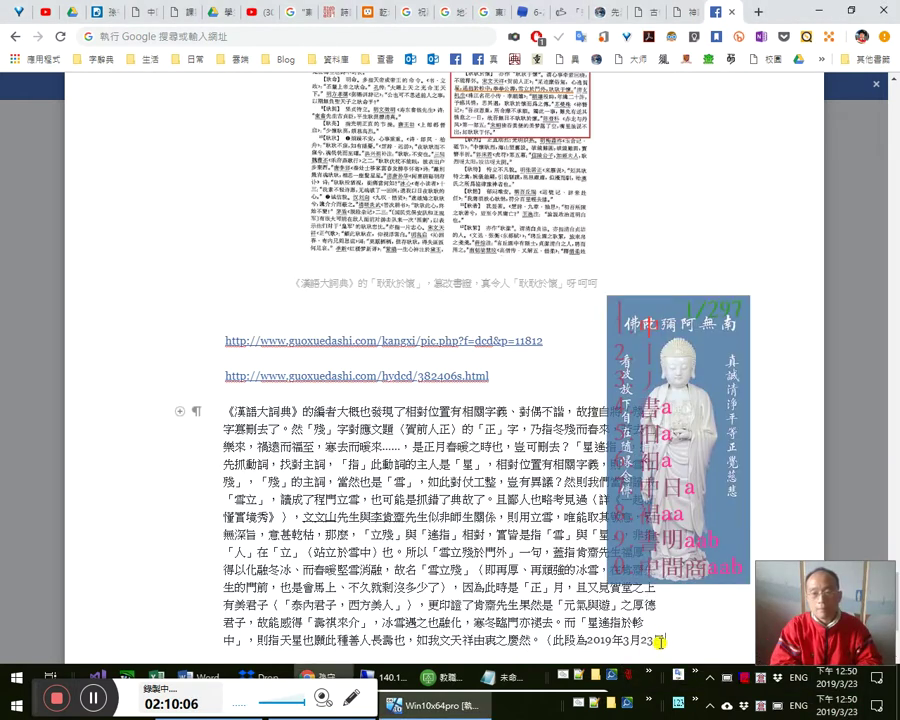
pyautogui.write('補訂）')
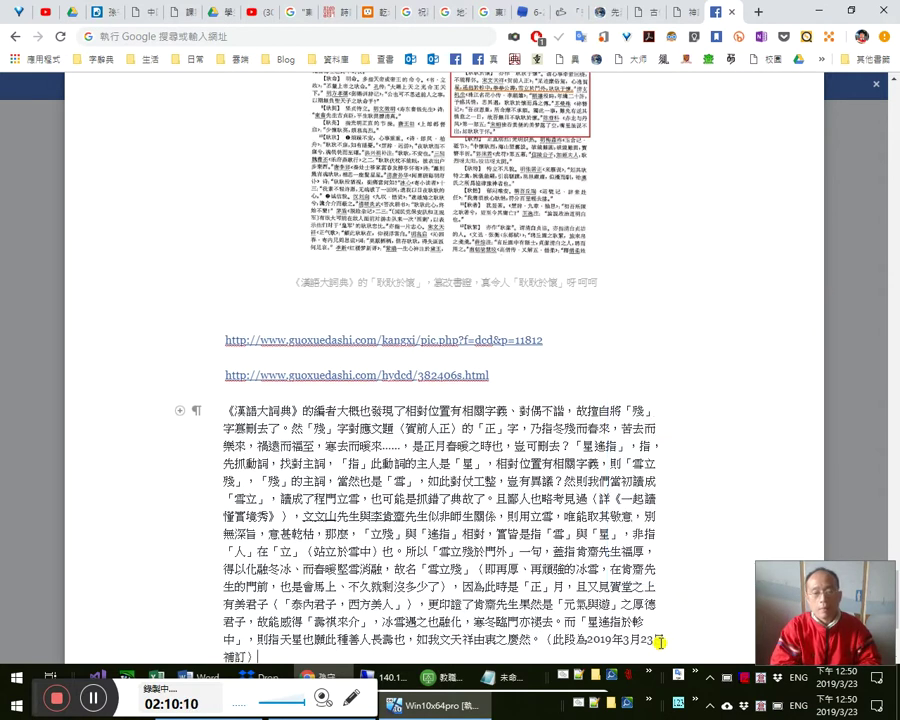
pyautogui.click(660, 641)
pyautogui.write('日')
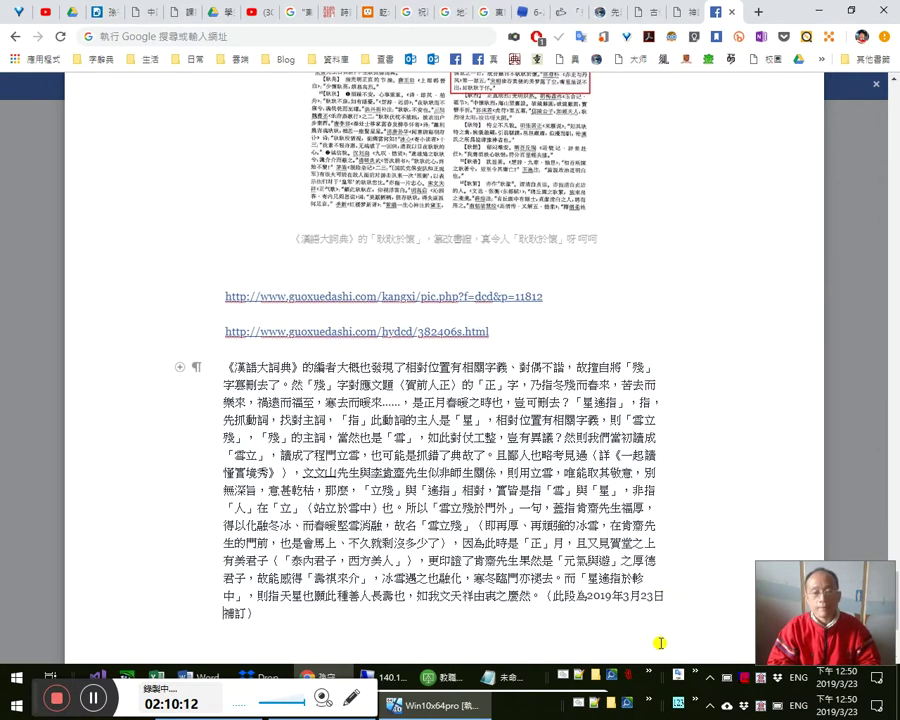
pyautogui.hotkey('shift', 'Up')
pyautogui.hotkey('shift', 'Up')
pyautogui.hotkey('shift', 'Up')
pyautogui.hotkey('shift', 'Up')
pyautogui.hotkey('shift', 'Up')
pyautogui.hotkey('shift', 'Up')
pyautogui.hotkey('shift', 'Up')
pyautogui.hotkey('shift', 'Up')
pyautogui.hotkey('shift', 'Up')
pyautogui.hotkey('shift', 'Up')
pyautogui.hotkey('shift', 'Up')
pyautogui.hotkey('shift', 'Up')
pyautogui.hotkey('shift', 'Up')
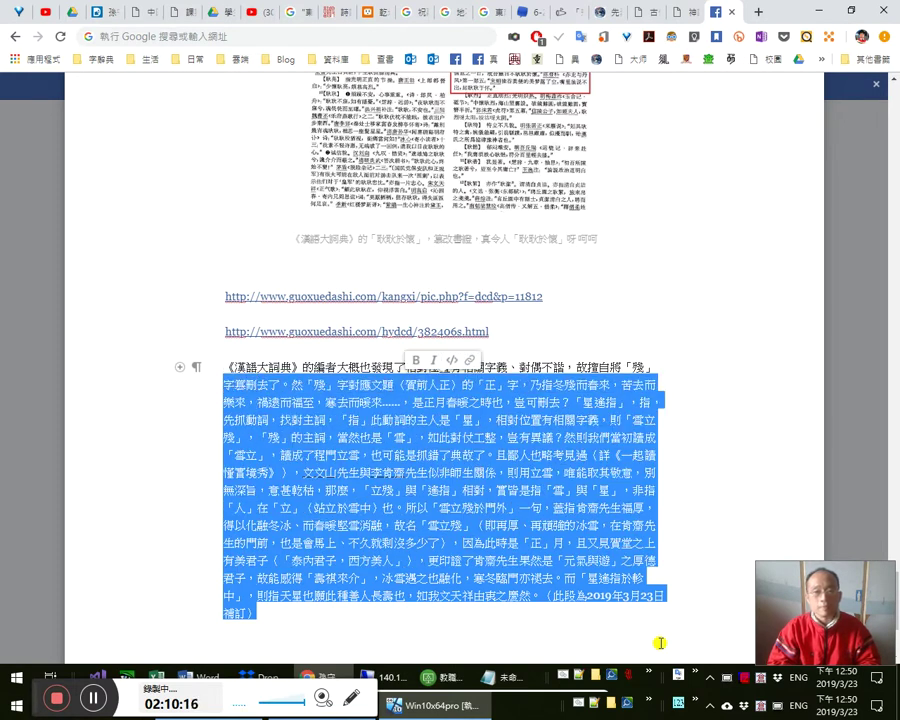
# - Publish the updated note via 發佈更新, passing the reCAPTCHA check and dismissing the confirmation
pyautogui.hotkey('shift', 'Left')
pyautogui.hotkey('shift', 'Left')
pyautogui.hotkey('shift', 'Left')
pyautogui.hotkey('shift', 'Left')
pyautogui.hotkey('shift', 'Home')
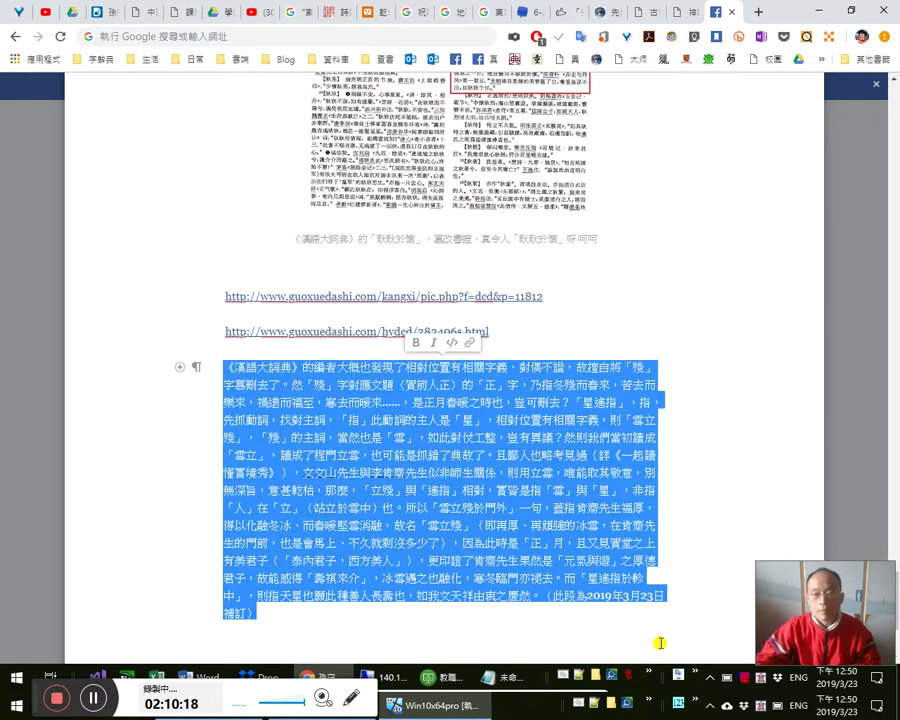
pyautogui.scroll(-1, 705, 648)
pyautogui.scroll(-2, 683, 592)
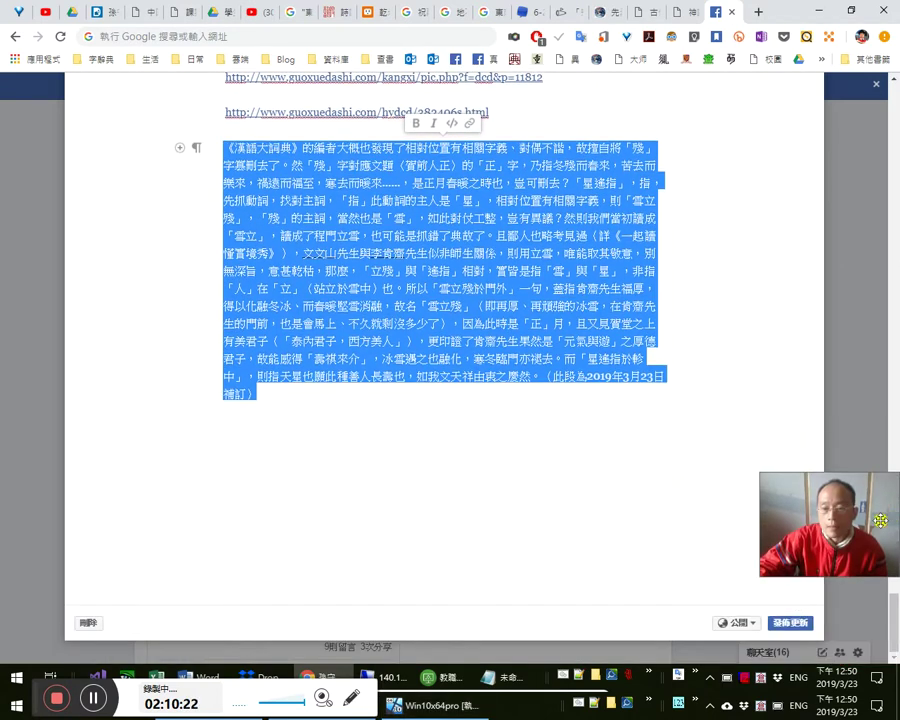
pyautogui.click(790, 621)
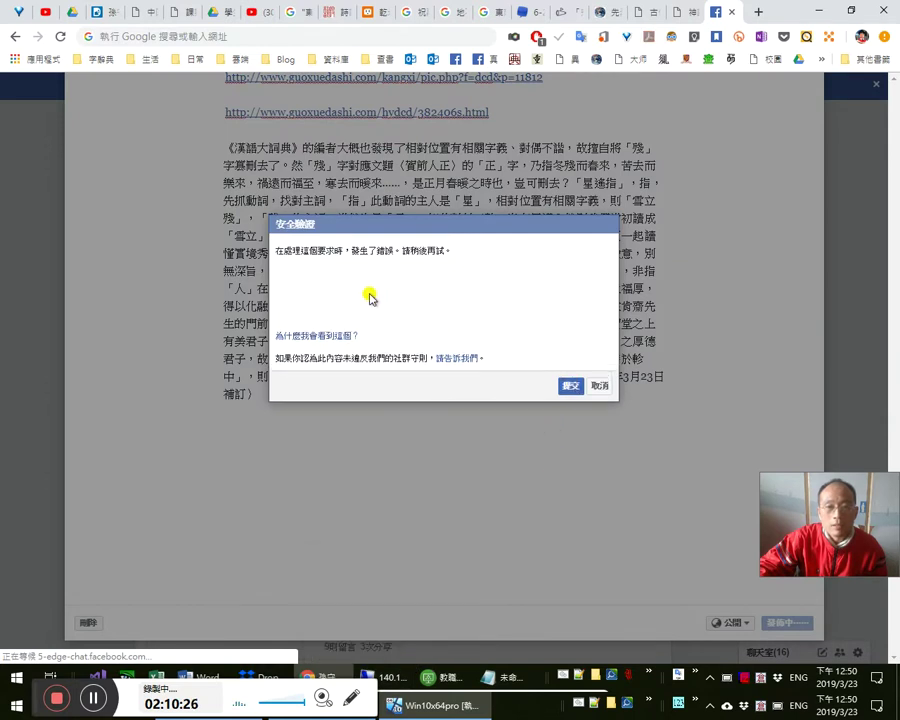
pyautogui.click(300, 291)
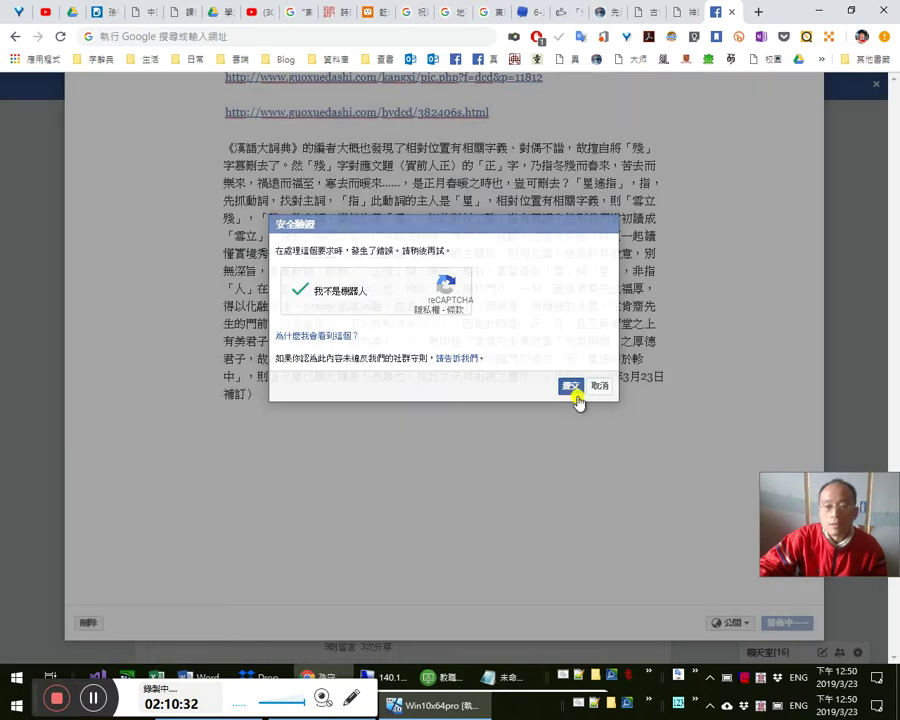
pyautogui.click(572, 393)
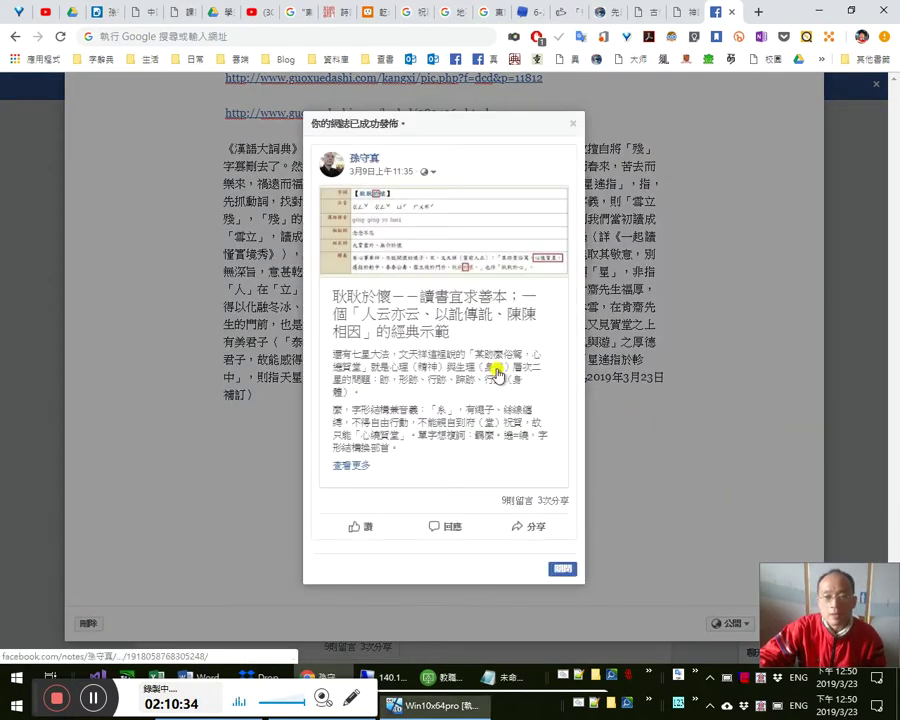
pyautogui.click(565, 566)
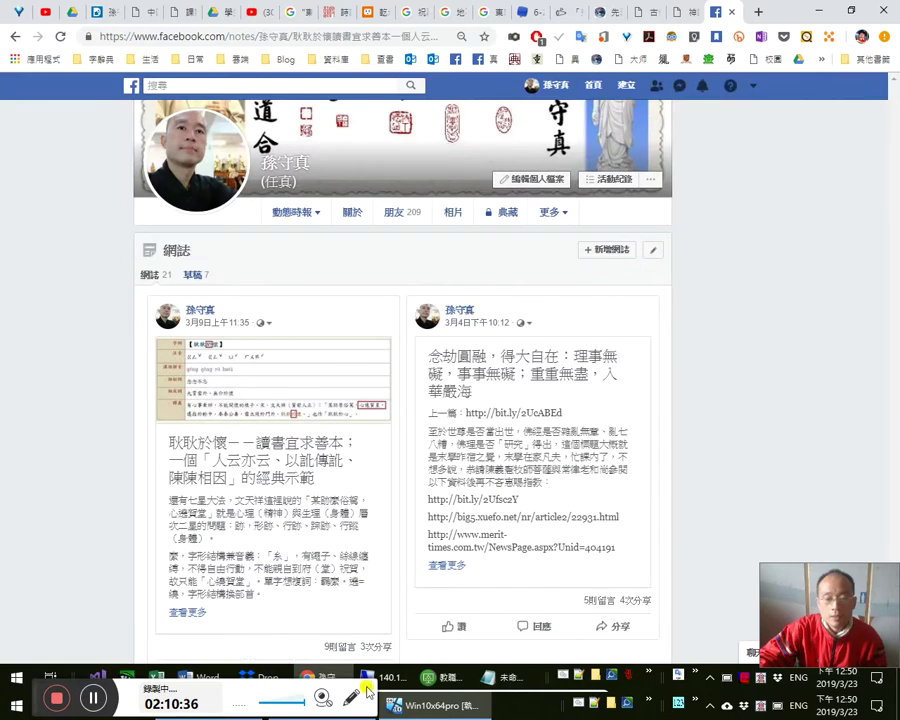
# - Paste the 《漢語大詞典》 paragraph on a new resized line above the 雪/立 table in Word
pyautogui.moveTo(205, 677)
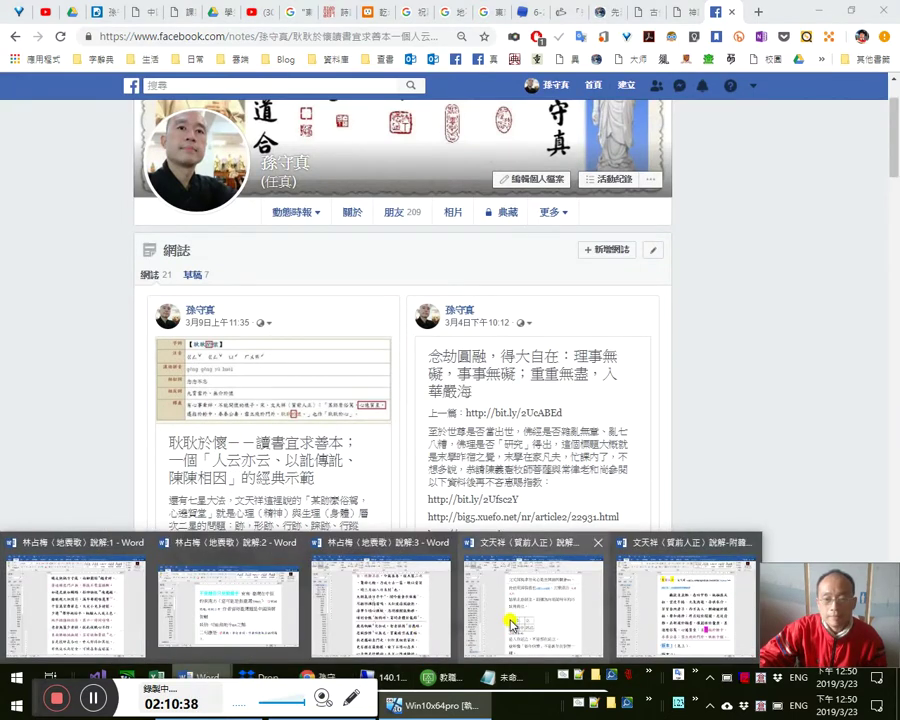
pyautogui.click(503, 625)
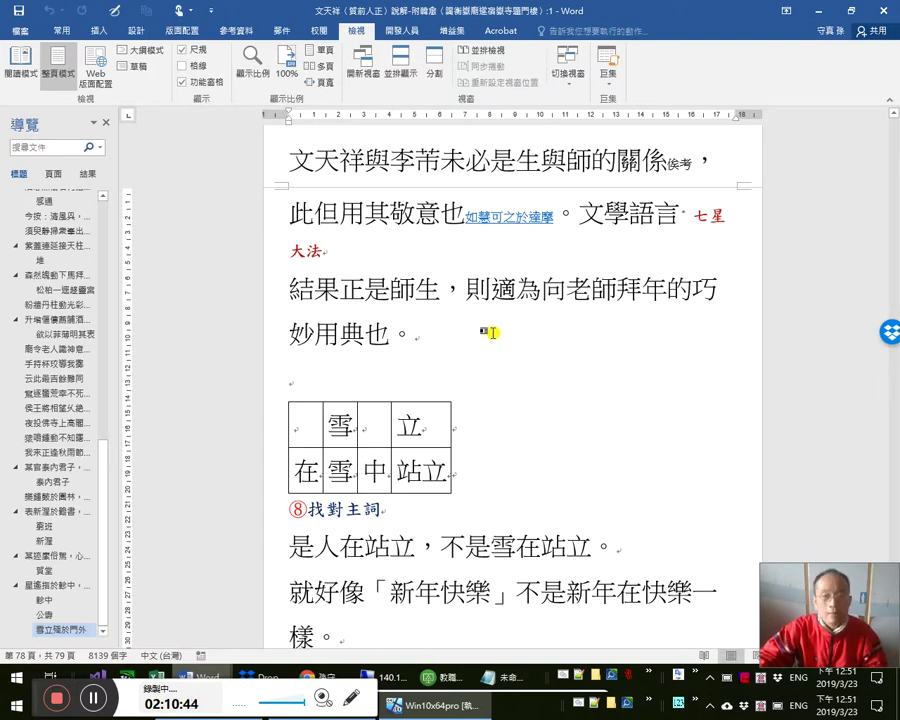
pyautogui.doubleClick(366, 386)
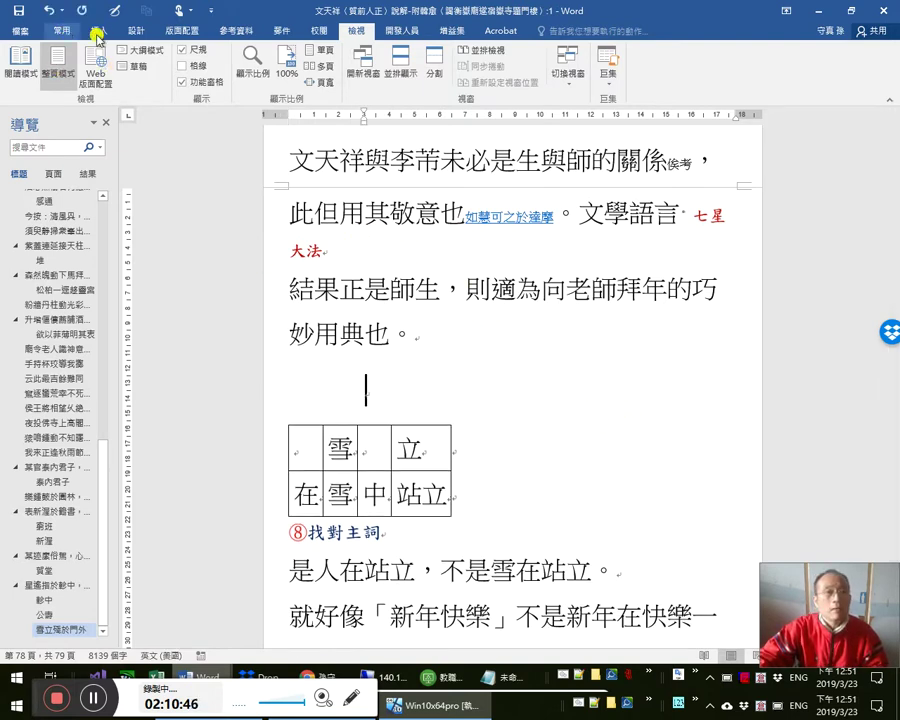
pyautogui.click(63, 30)
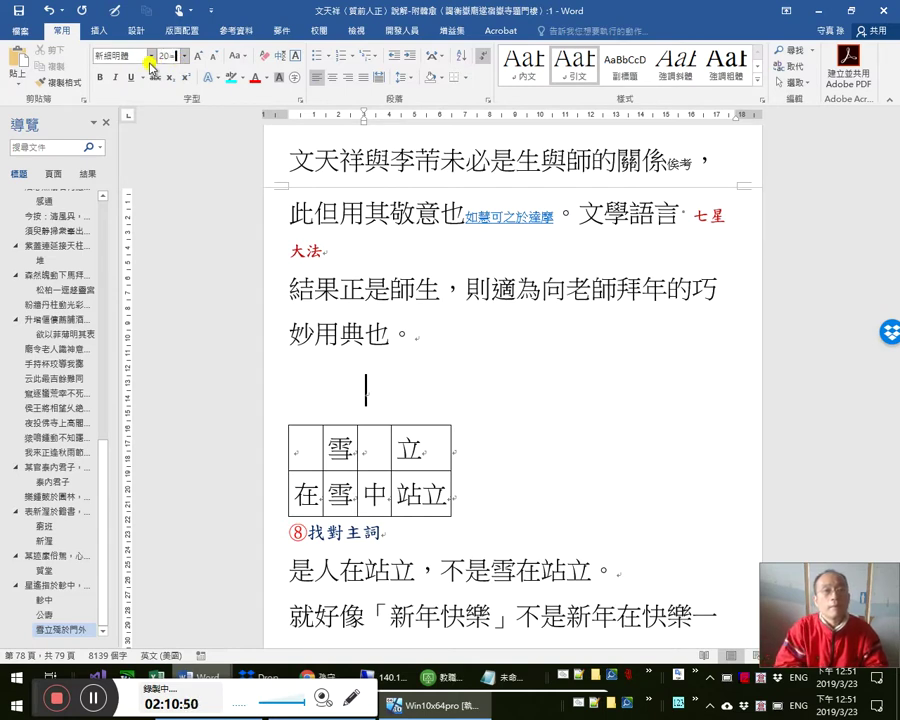
pyautogui.press('Return')
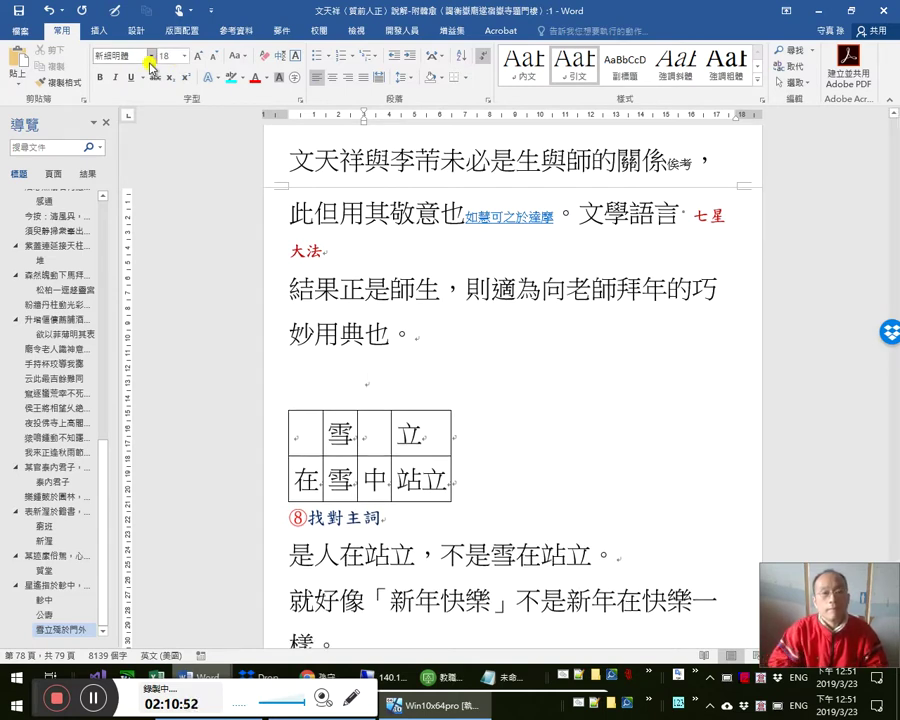
pyautogui.click(149, 63)
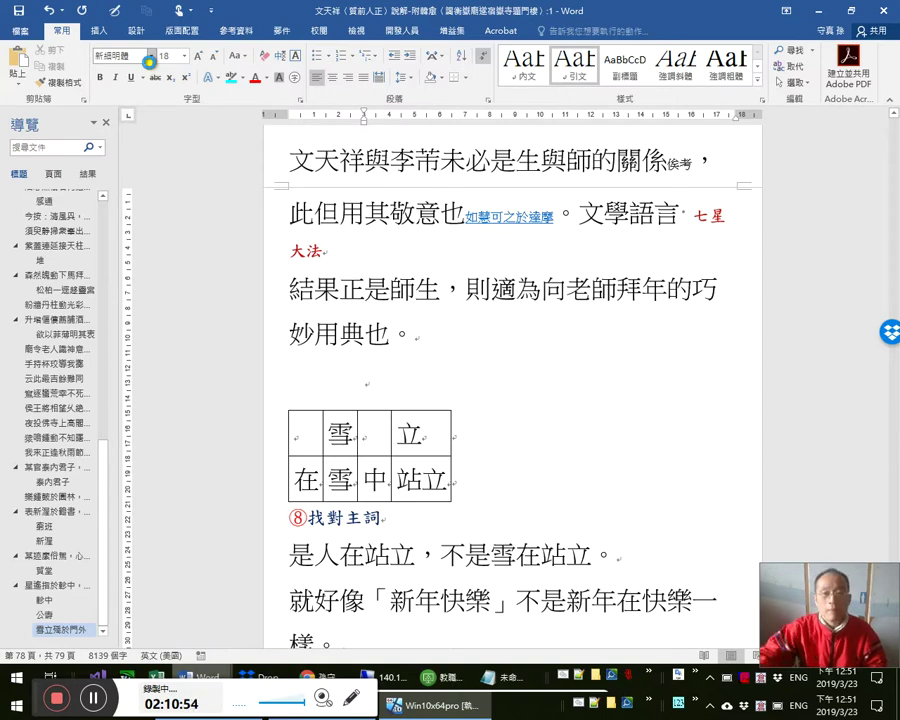
pyautogui.hotkey('ctrl', 'v')
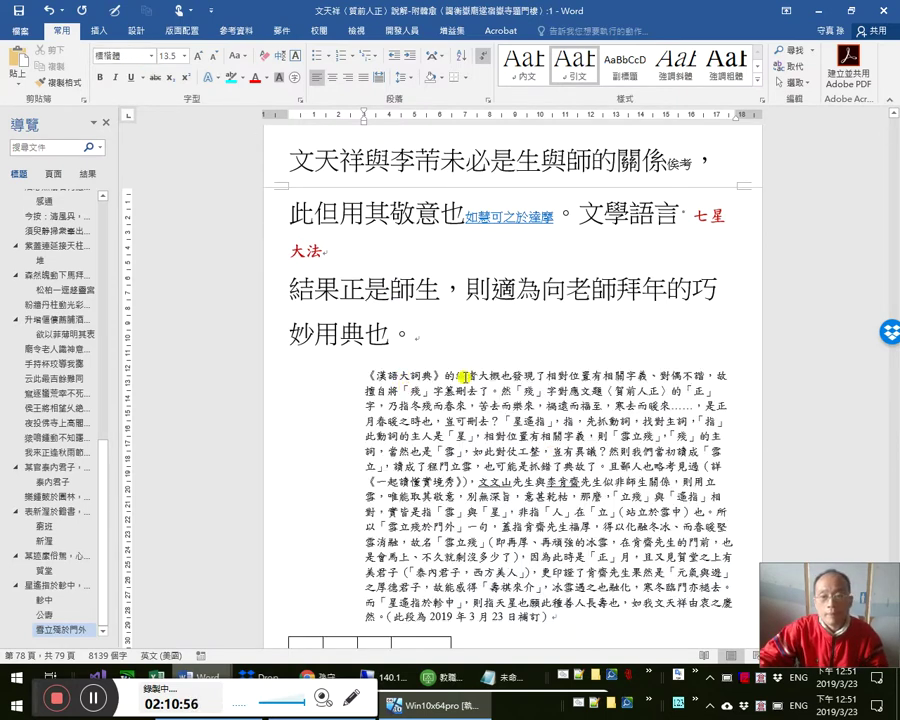
pyautogui.scroll(-1, 465, 376)
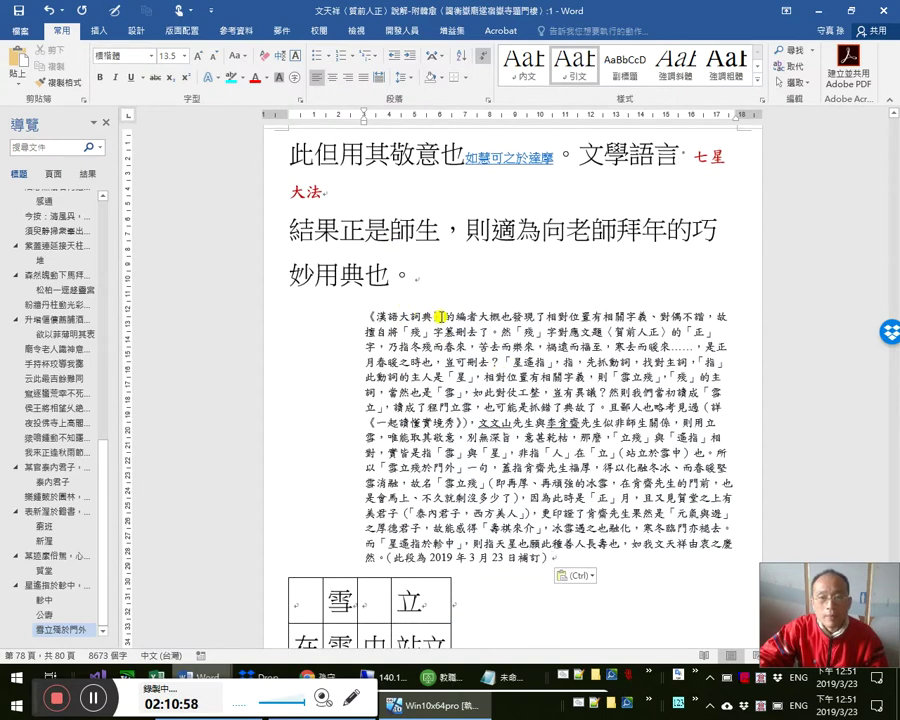
pyautogui.hotkey('alt', 'Tab')
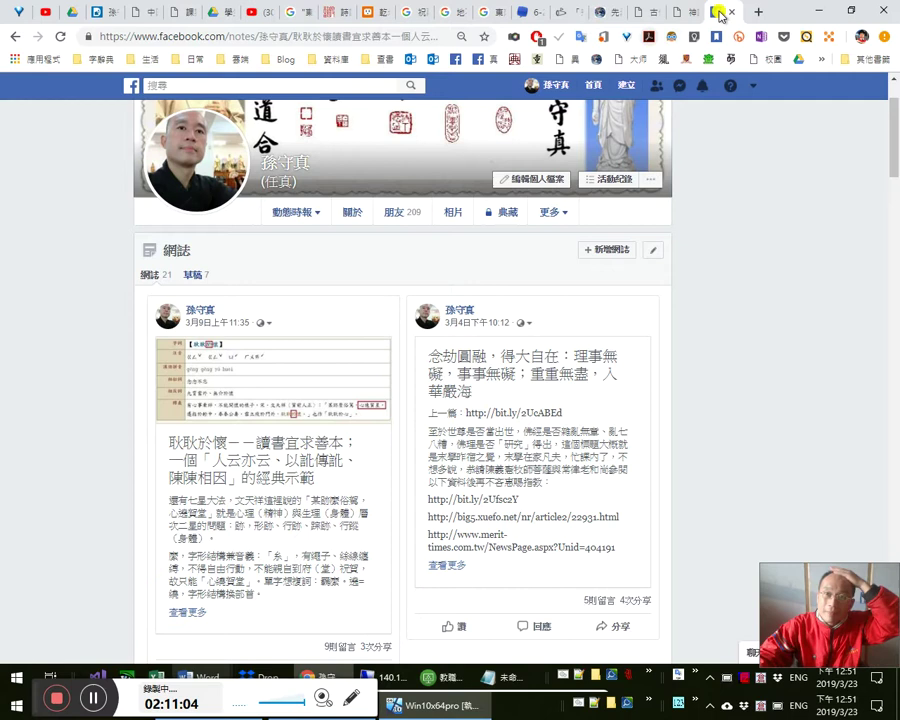
# - Load bit.ly in a new browser tab, glancing back over the Facebook notes page
pyautogui.click(752, 12)
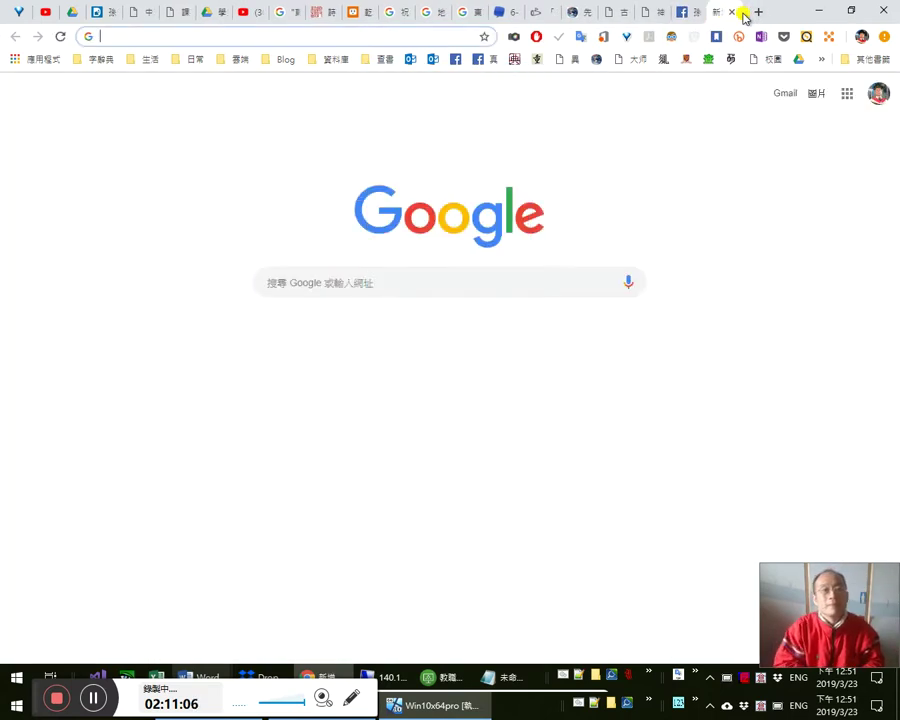
pyautogui.write('bit.ly')
pyautogui.press('Return')
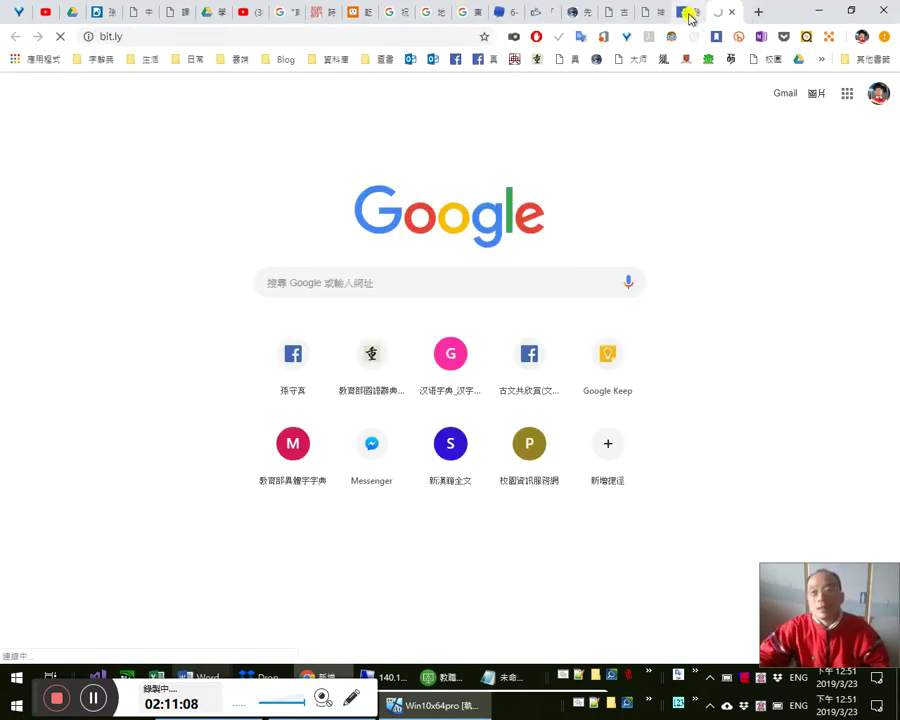
pyautogui.click(688, 14)
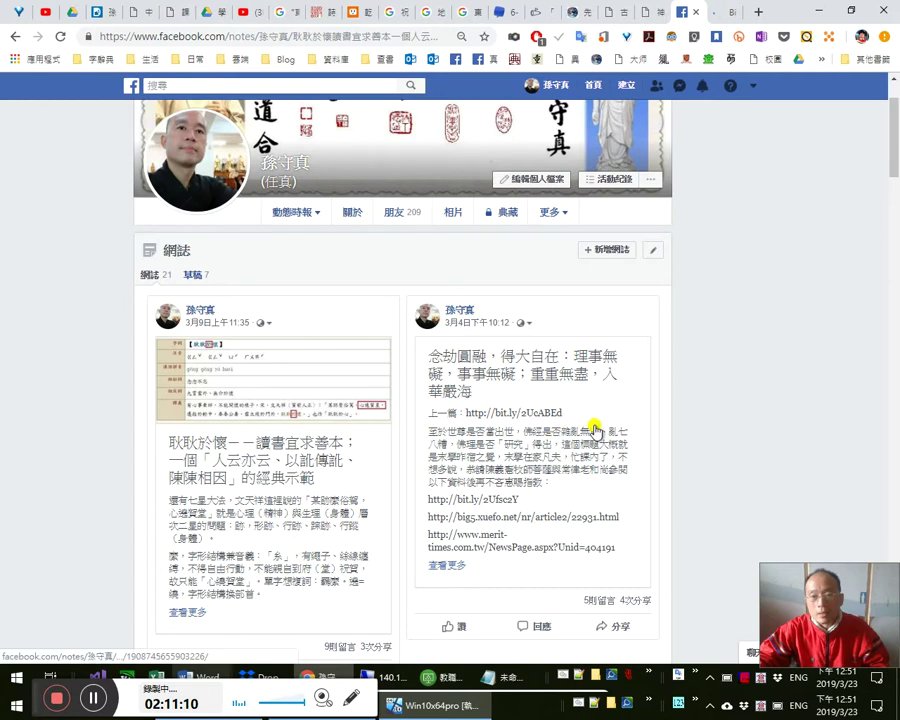
pyautogui.scroll(-3, 596, 430)
pyautogui.scroll(-2, 386, 508)
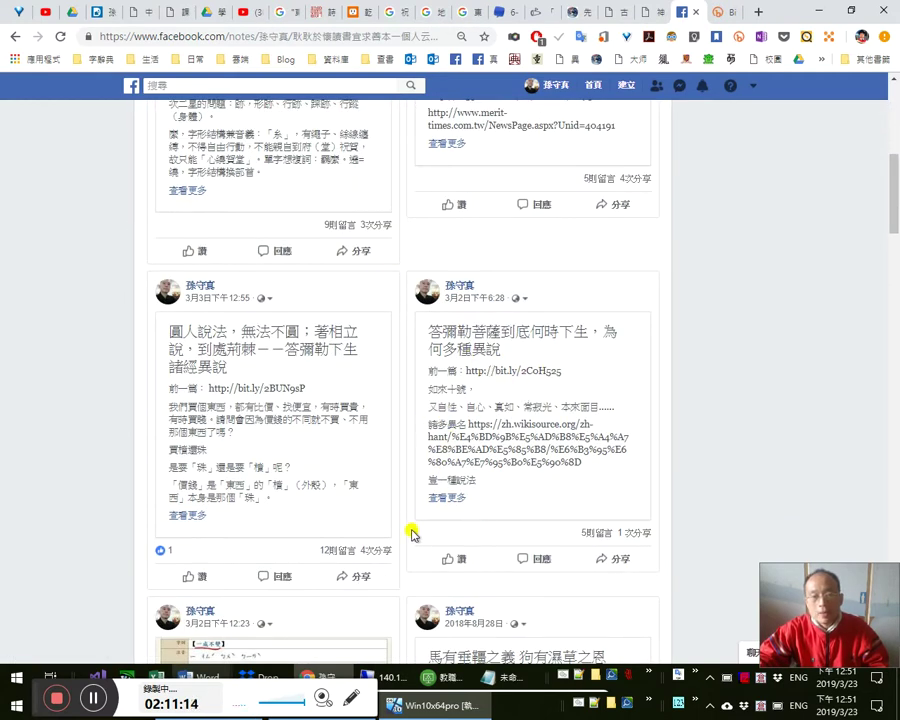
pyautogui.scroll(-3, 410, 530)
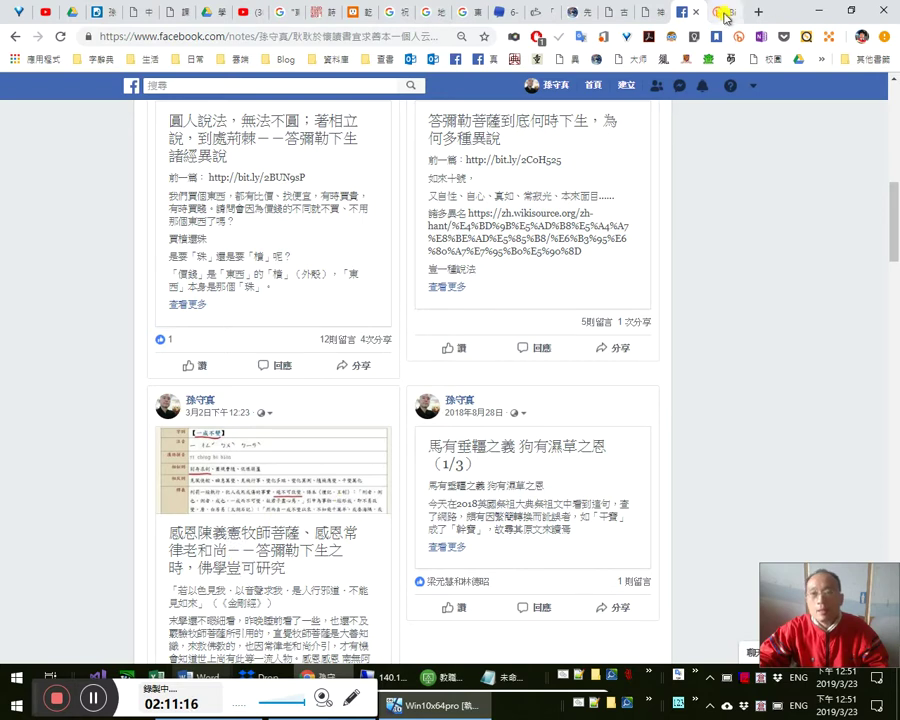
pyautogui.click(726, 17)
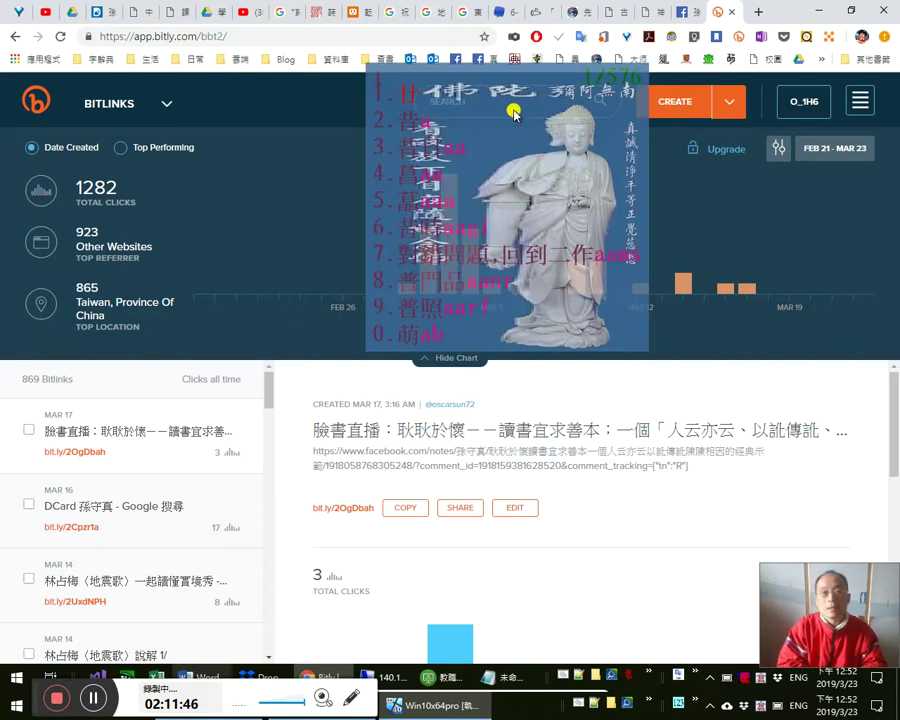
# - Search Bitlinks for 善本 and copy the 耿耿於懷 note's short link bit.ly/2VRGeZ4
pyautogui.write('善本')
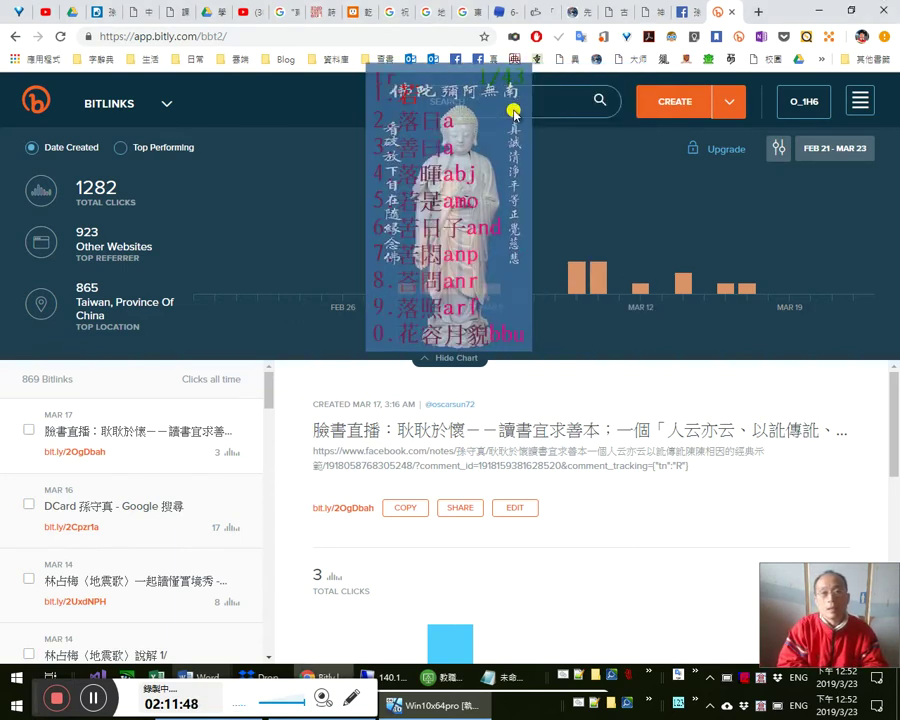
pyautogui.press('Return')
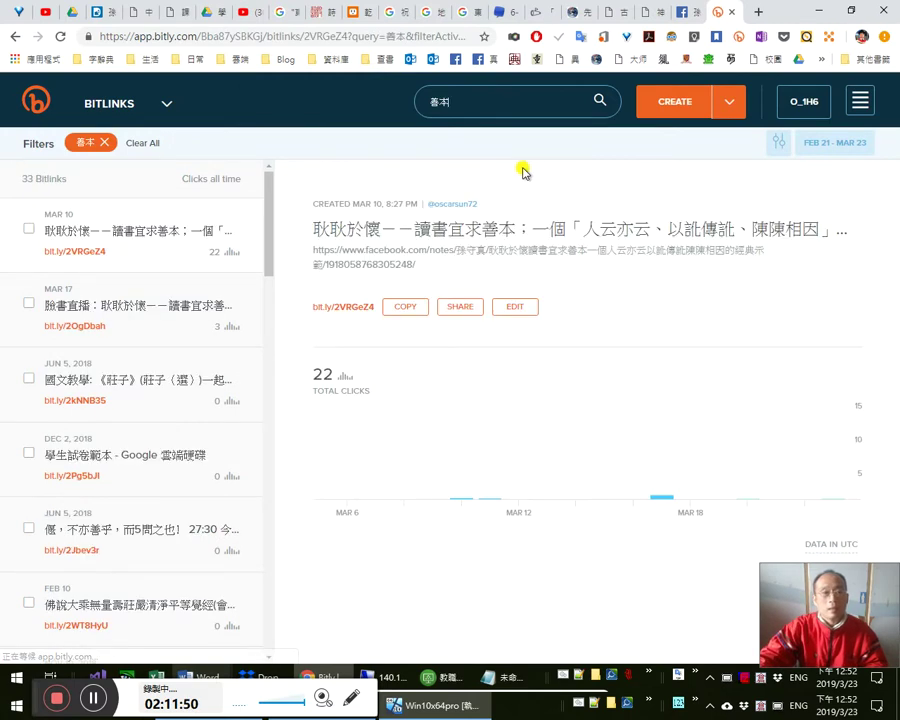
pyautogui.click(420, 318)
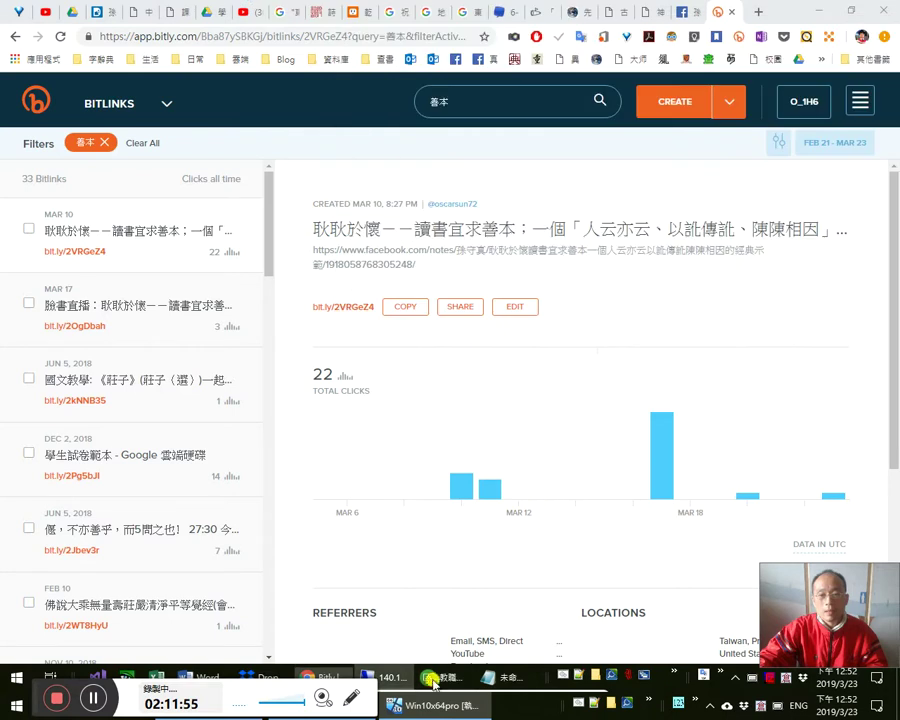
pyautogui.moveTo(427, 682)
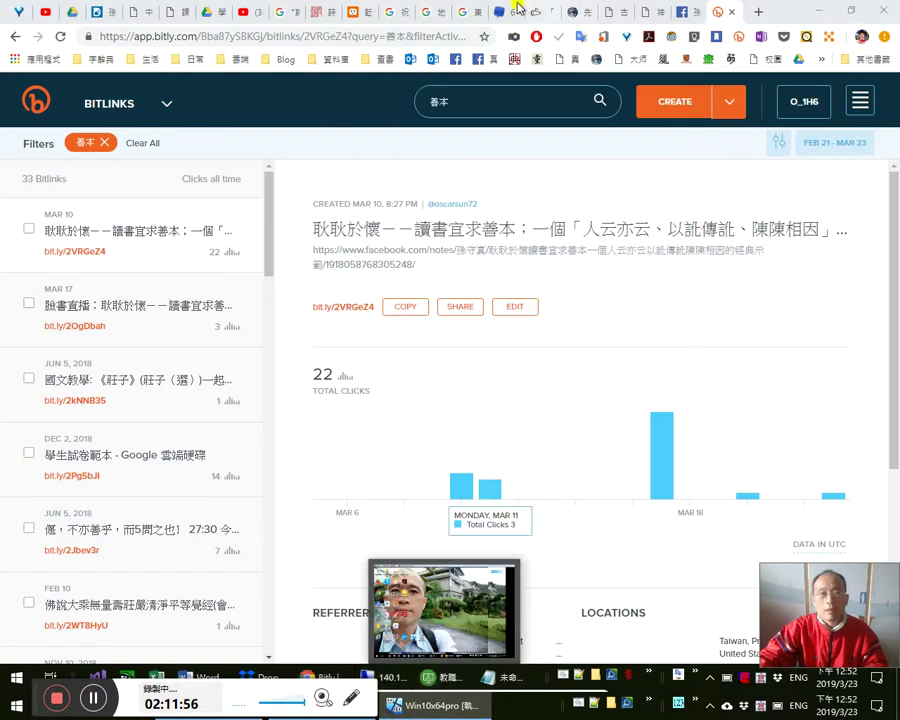
pyautogui.hotkey('alt', 'Tab')
pyautogui.press('Tab')
pyautogui.press('Tab')
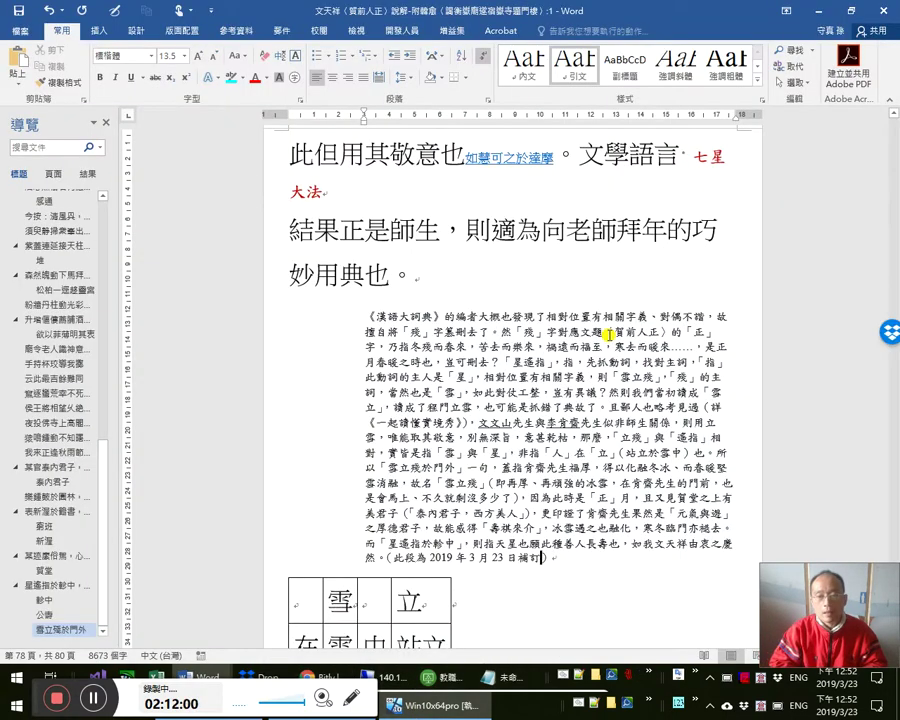
# - Hyperlink the date note （此段為2019年3月23日補訂） to the copied short link and save
pyautogui.moveTo(541, 557); pyautogui.dragTo(393, 557)
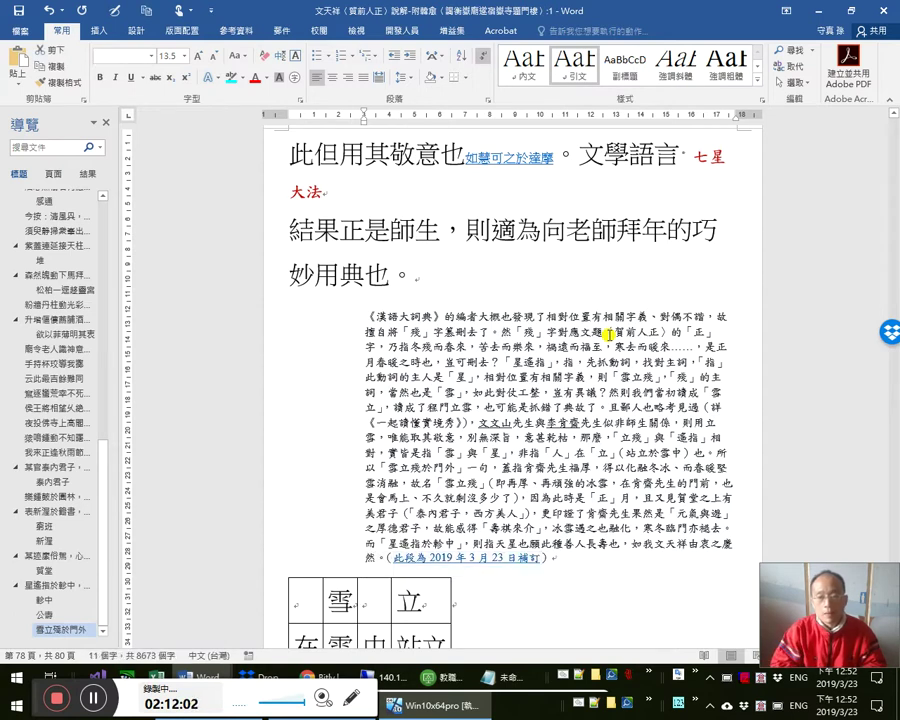
pyautogui.press('Right')
pyautogui.hotkey('ctrl', 's')
# - Review the 文文山 passage and the 星遙指於軫中 line across both document windows
pyautogui.click(632, 543)
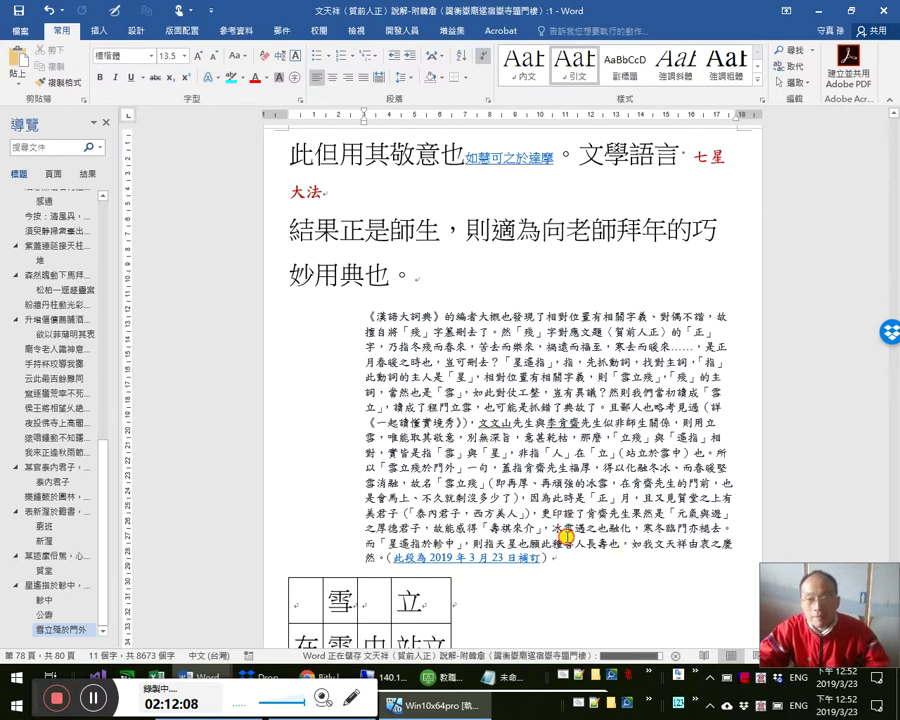
pyautogui.click(490, 423)
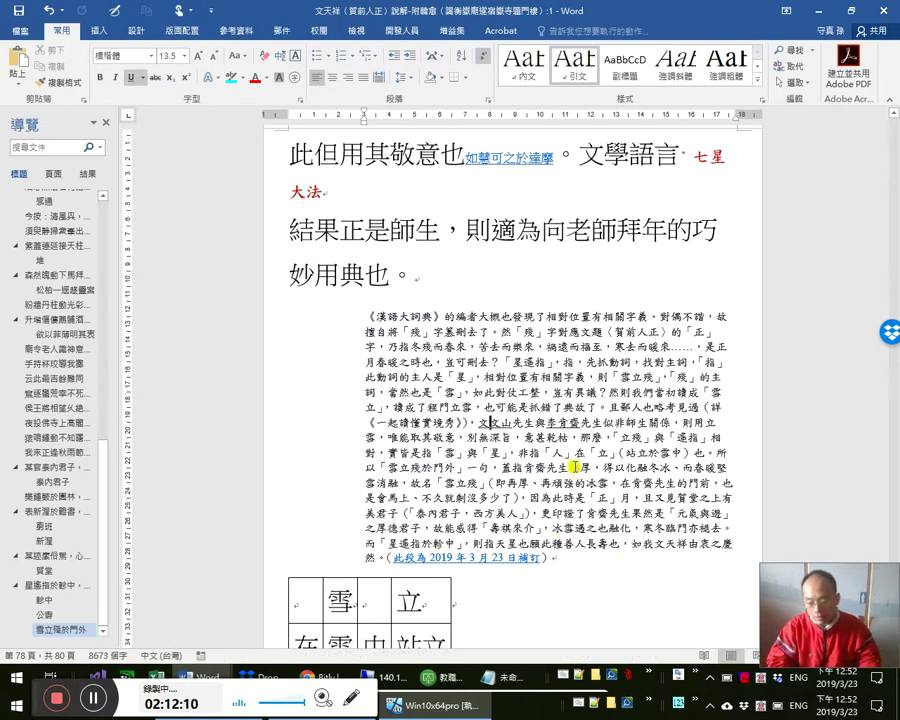
pyautogui.hotkey('alt', 'Tab')
pyautogui.hotkey('alt', 'Tab')
pyautogui.hotkey('alt', 'Tab')
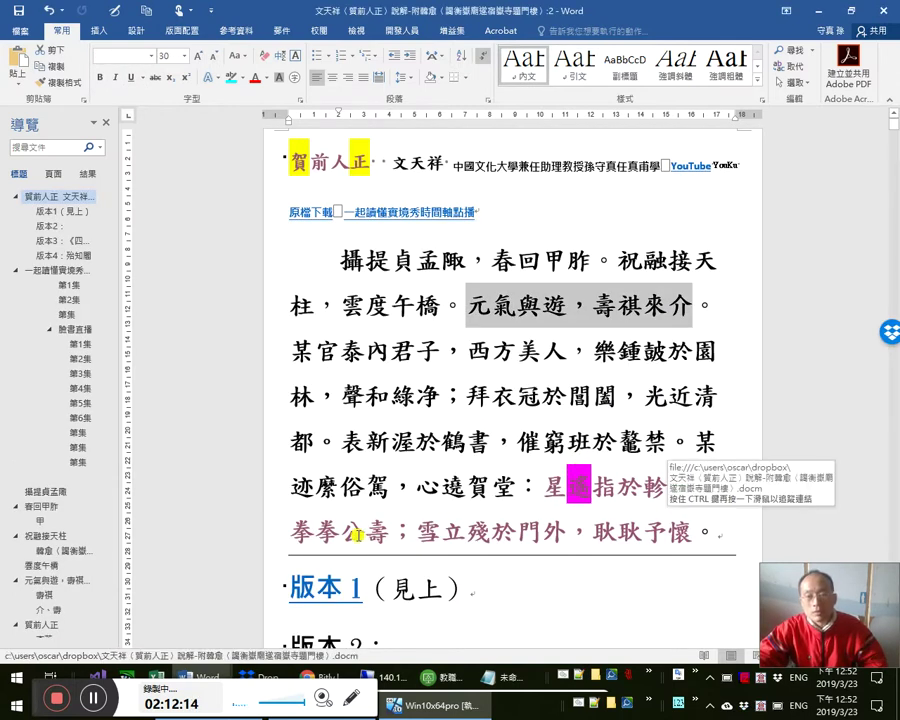
pyautogui.click(784, 548)
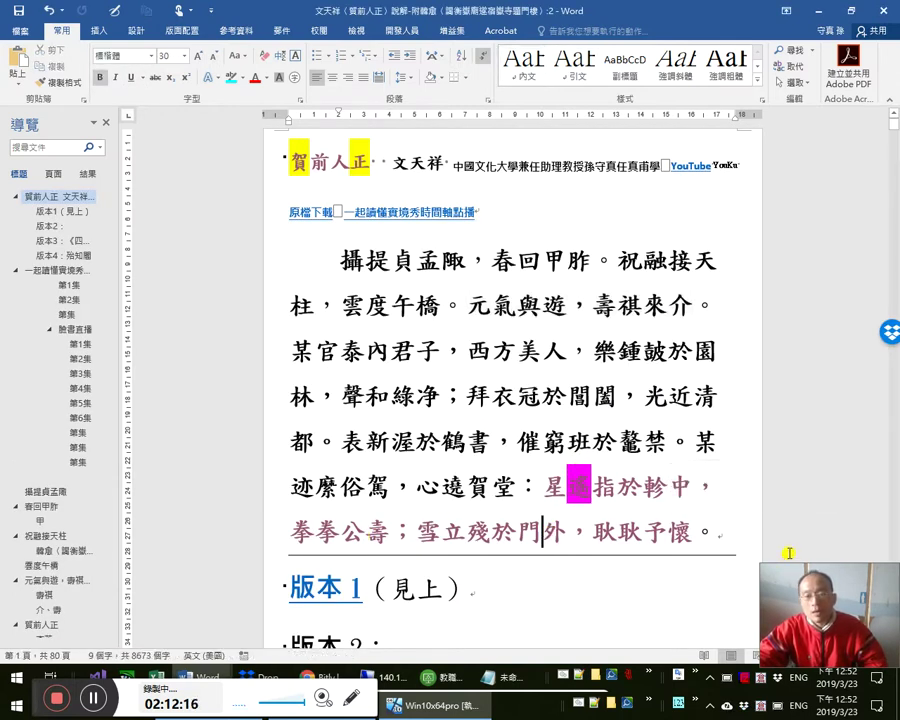
pyautogui.click(541, 531)
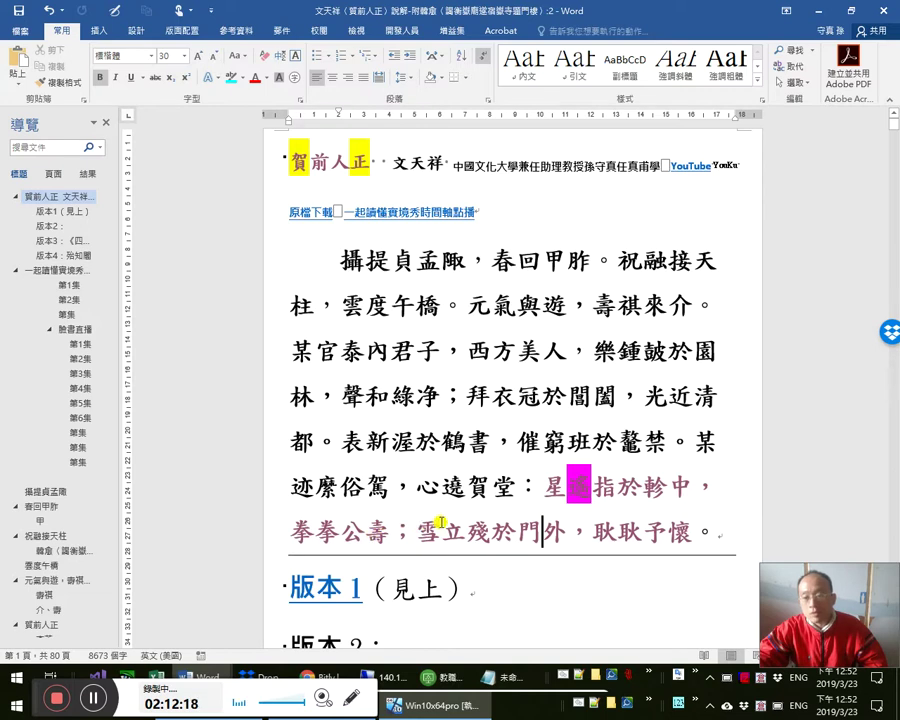
pyautogui.click(665, 507)
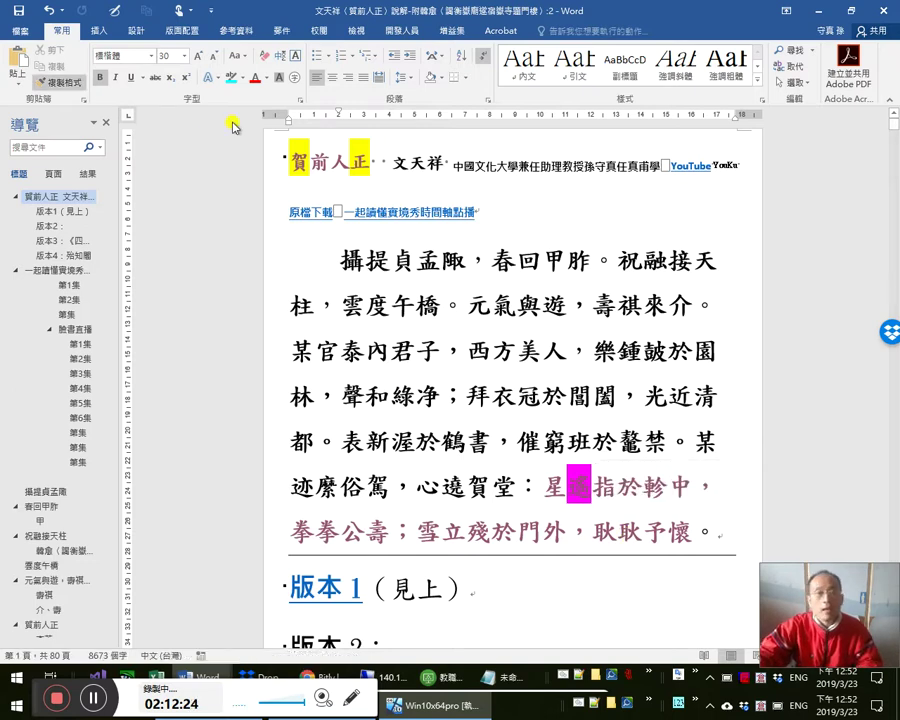
pyautogui.keyDown('ctrl'); pyautogui.click(329, 139); pyautogui.keyUp('ctrl')
# - Add 忠臣 before 善人 in the closing sentence, save, and close the second window
pyautogui.press('Down')
pyautogui.press('Down')
pyautogui.press('Down')
pyautogui.press('Down')
pyautogui.press('Down')
pyautogui.press('Down')
pyautogui.press('Right')
pyautogui.press('Down')
pyautogui.press('Right')
pyautogui.press('Right')
pyautogui.press('Right')
pyautogui.press('Right')
pyautogui.press('Right')
pyautogui.press('Right')
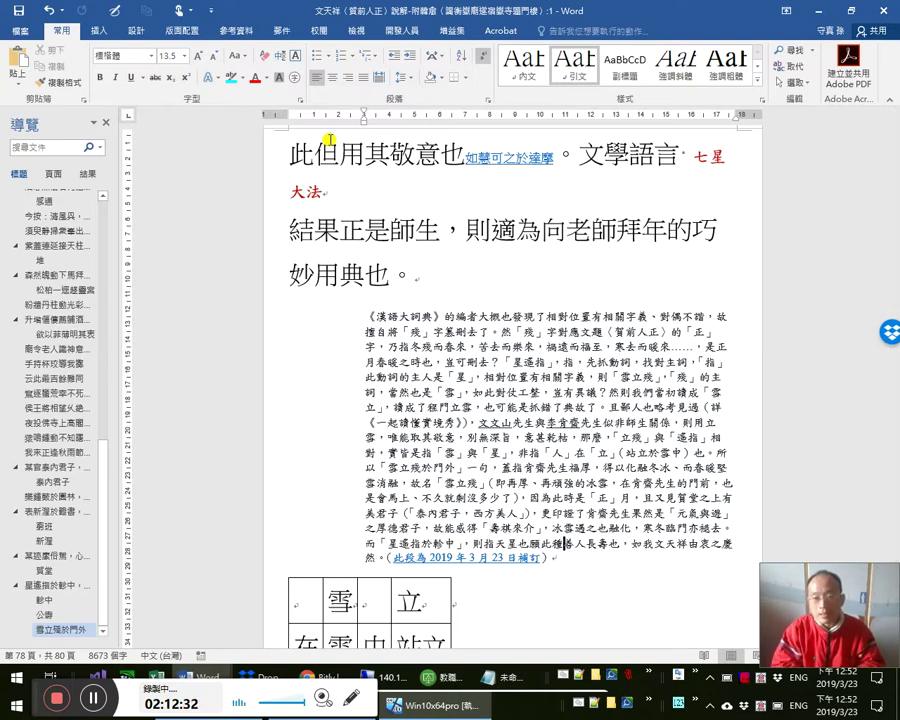
pyautogui.write('中')
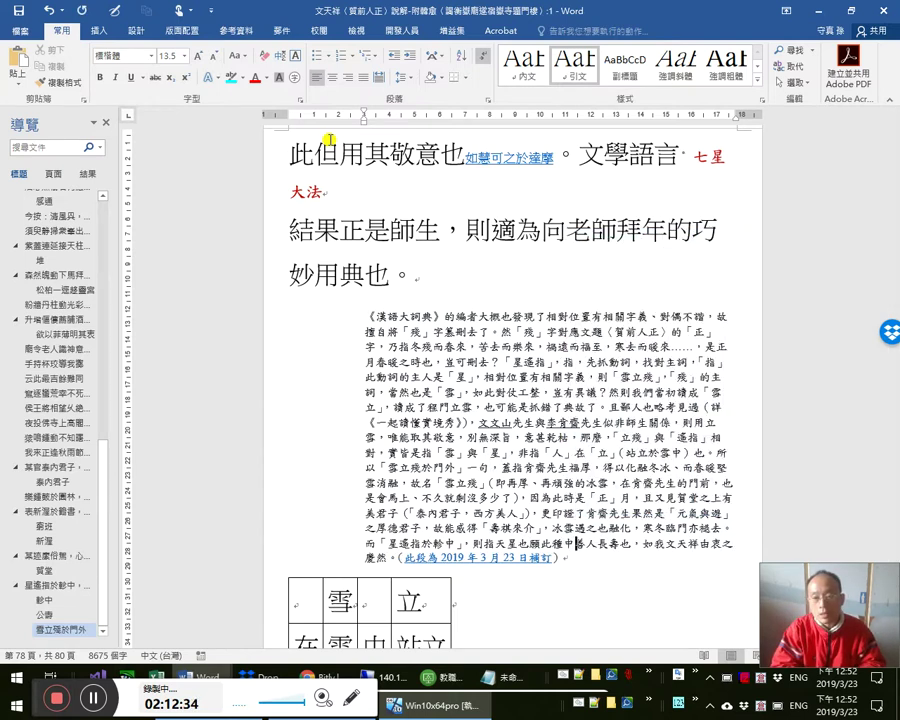
pyautogui.write('臣')
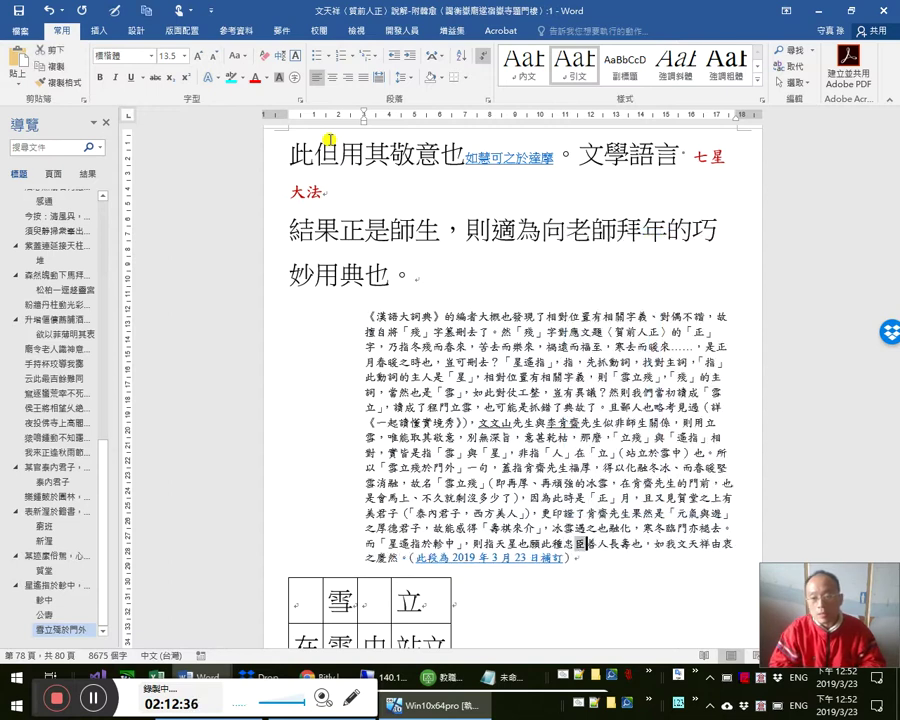
pyautogui.hotkey('shift', 'Left')
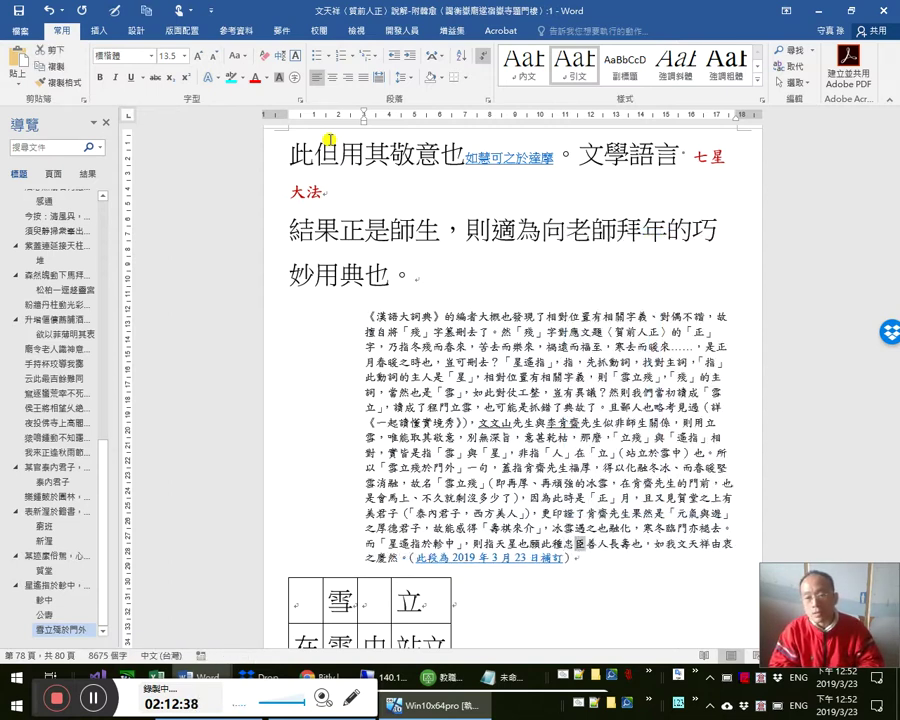
pyautogui.hotkey('shift', 'Right')
pyautogui.hotkey('shift', 'Right')
pyautogui.press('Right')
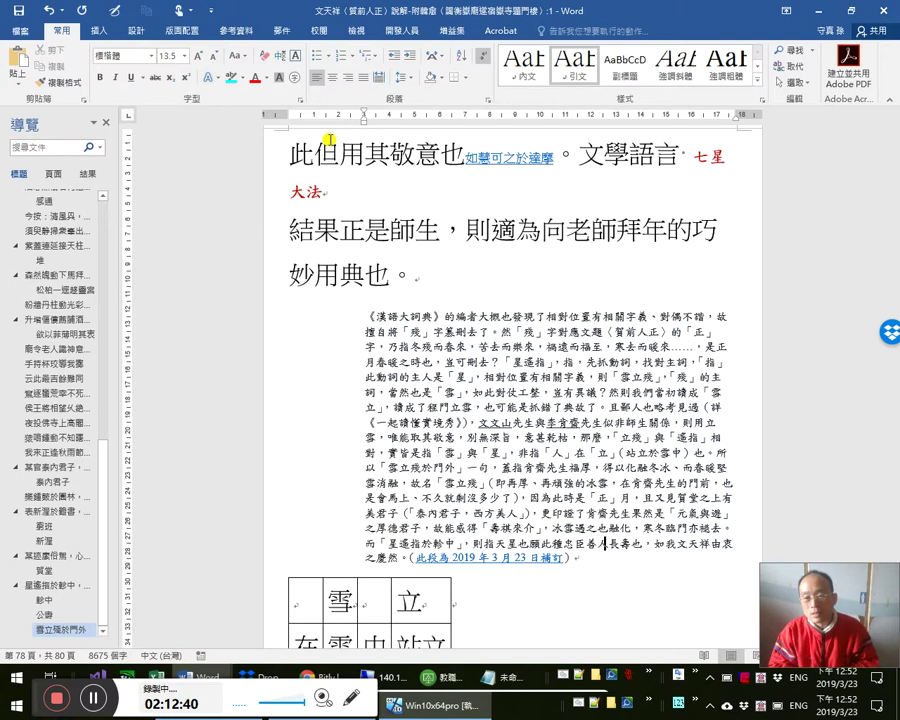
pyautogui.hotkey('ctrl', 's')
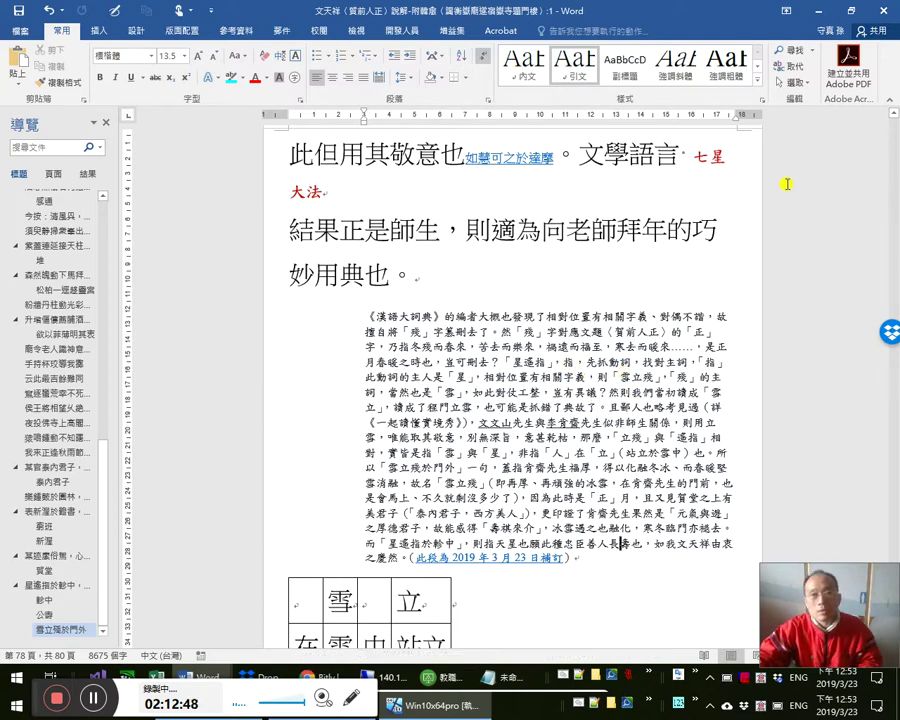
pyautogui.click(886, 6)
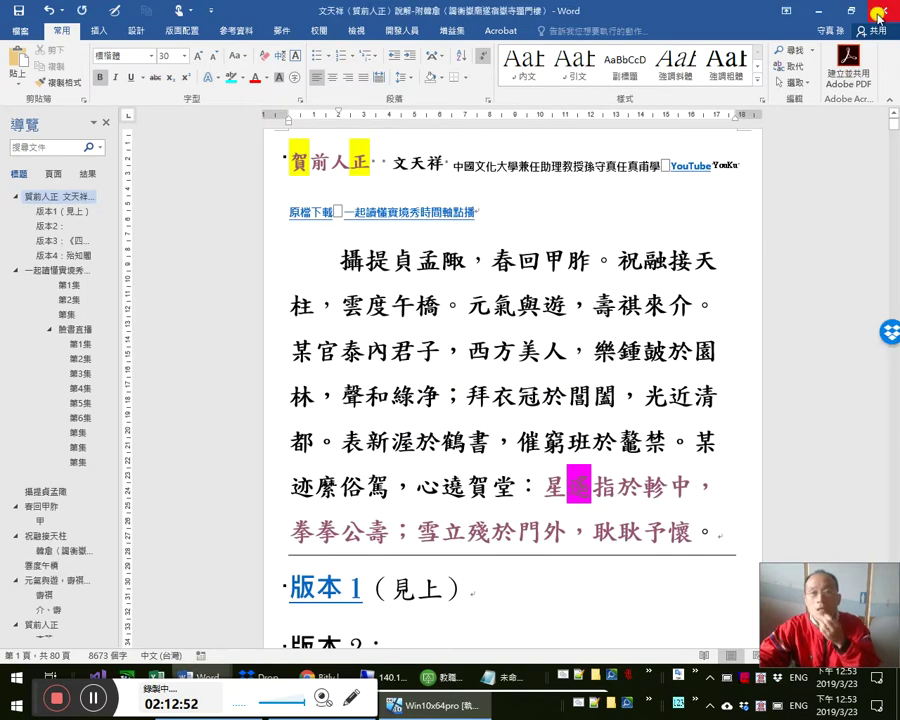
pyautogui.hotkey('alt', 'Tab')
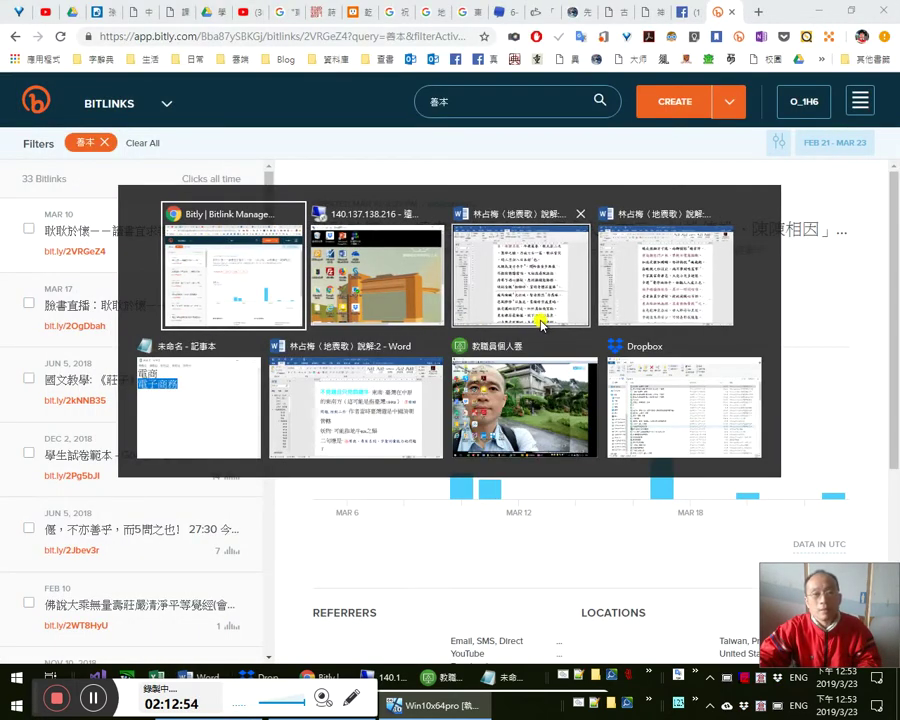
pyautogui.hotkey('ctrl', 'shift', 'Tab')
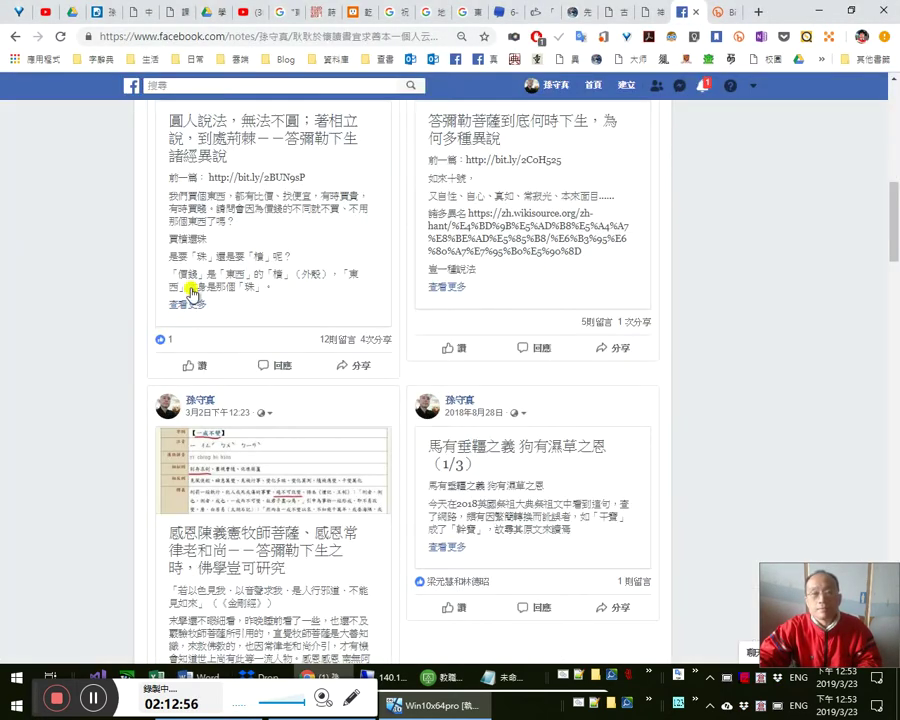
pyautogui.scroll(4, 242, 300)
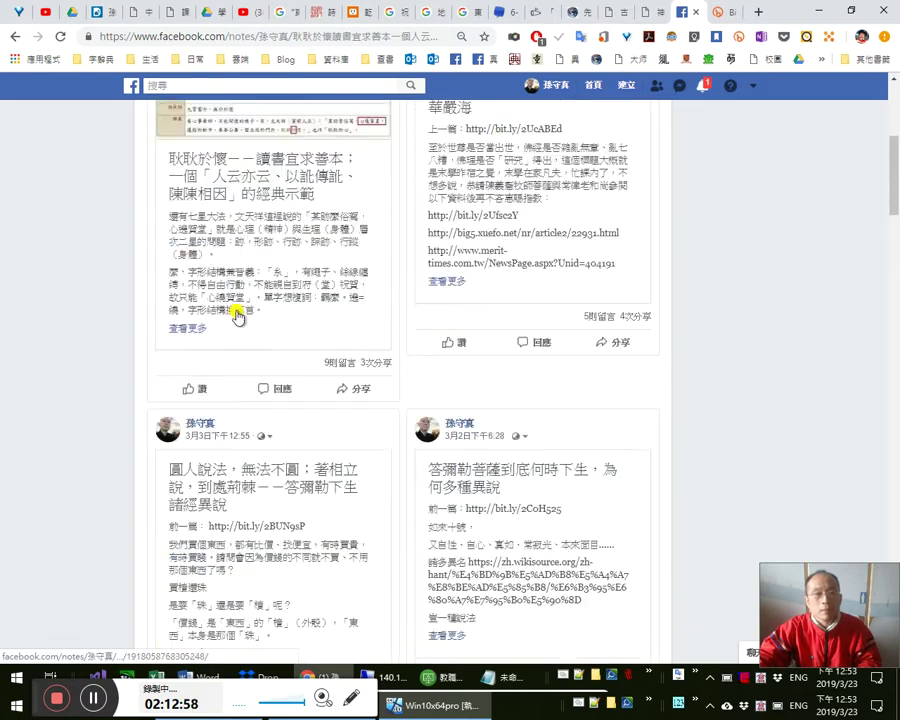
pyautogui.scroll(-5, 240, 330)
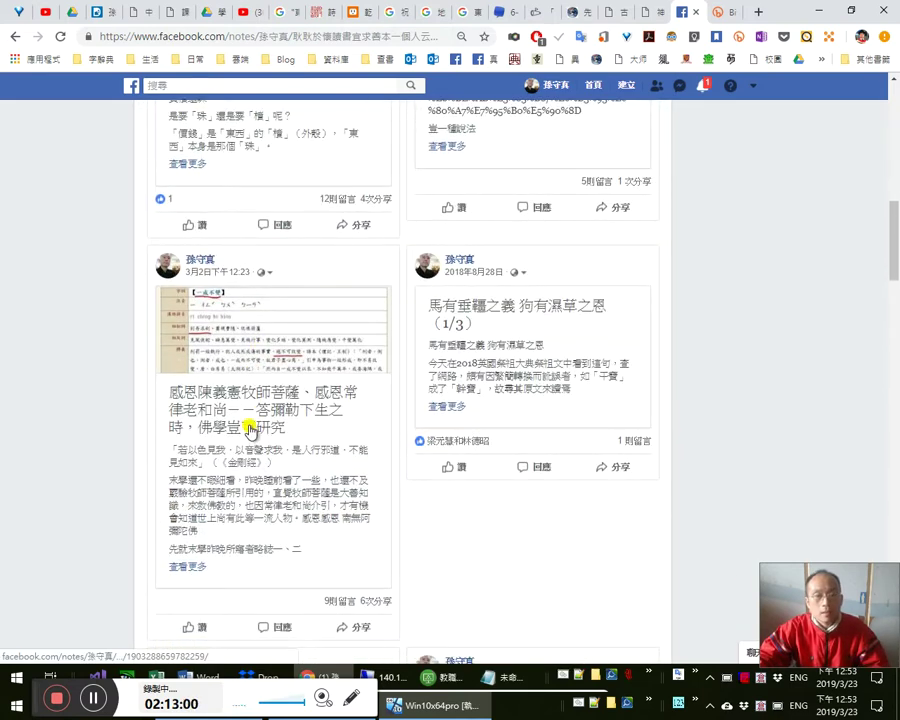
pyautogui.scroll(3, 338, 425)
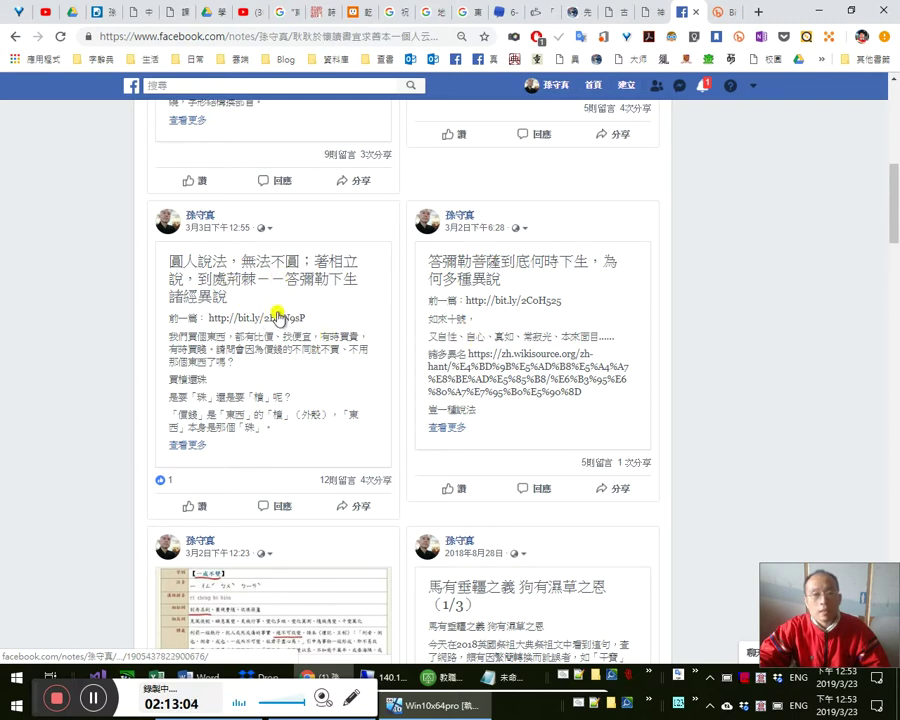
pyautogui.scroll(2, 278, 310)
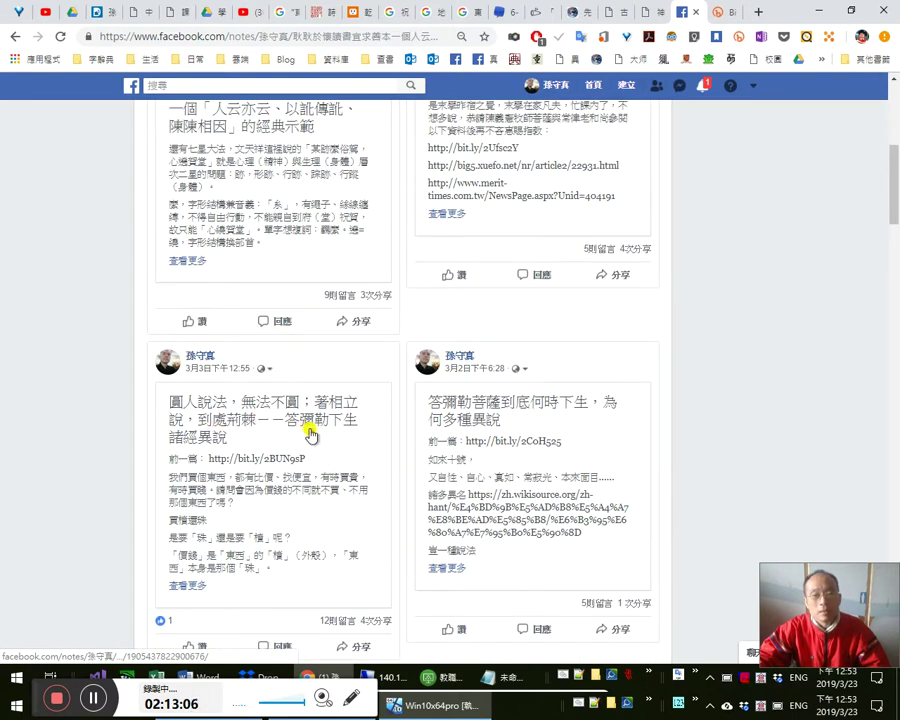
pyautogui.scroll(-1, 313, 440)
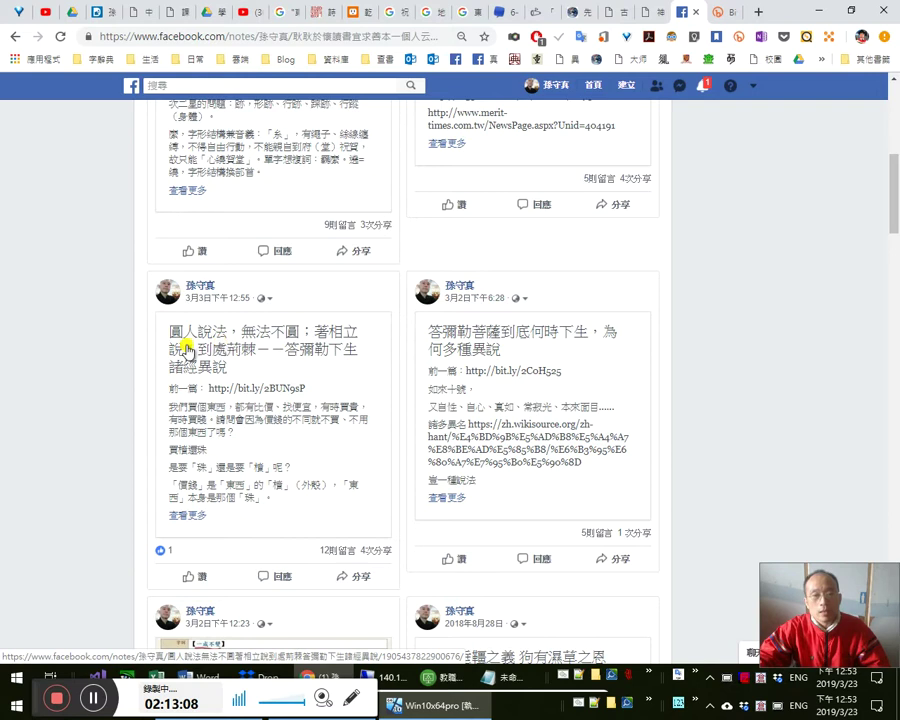
pyautogui.scroll(-4, 292, 444)
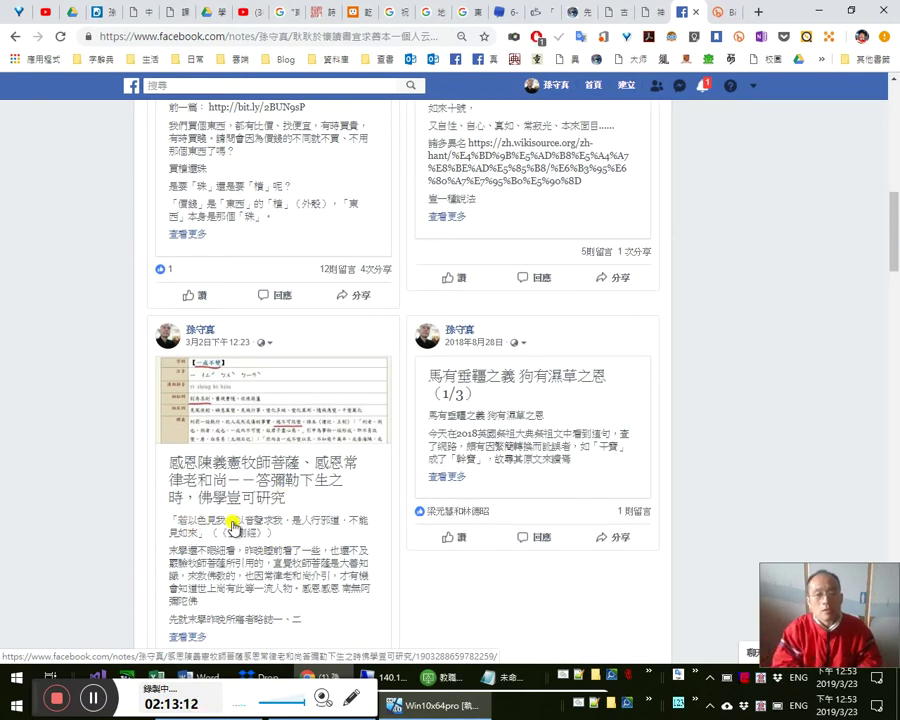
pyautogui.press('super+plus')
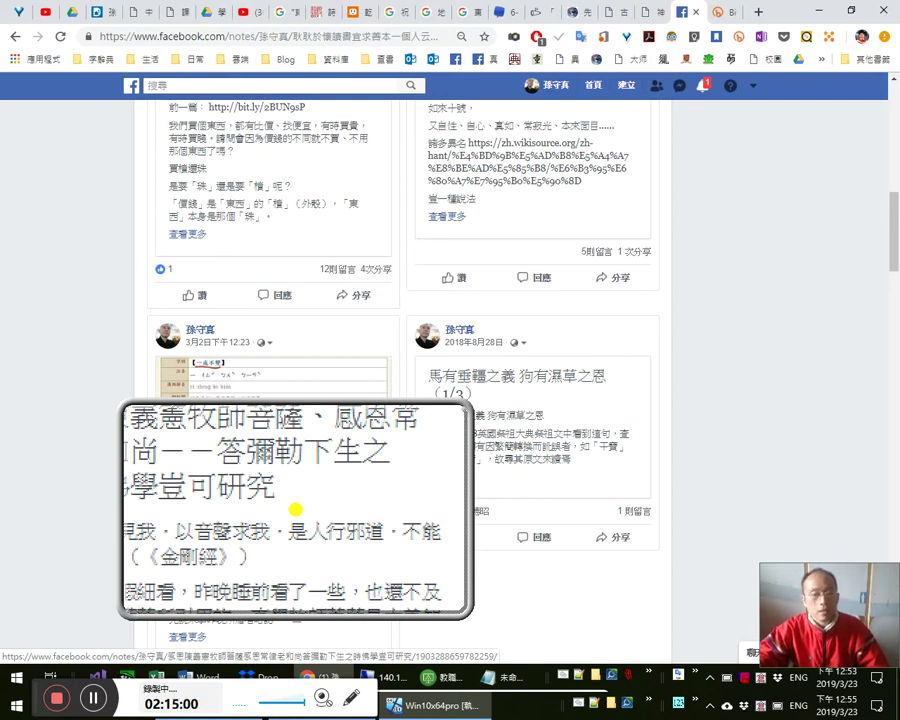
# - Scroll up the notes list to the 耿耿於懷——讀書宜求善本 note
pyautogui.press('super+Escape')
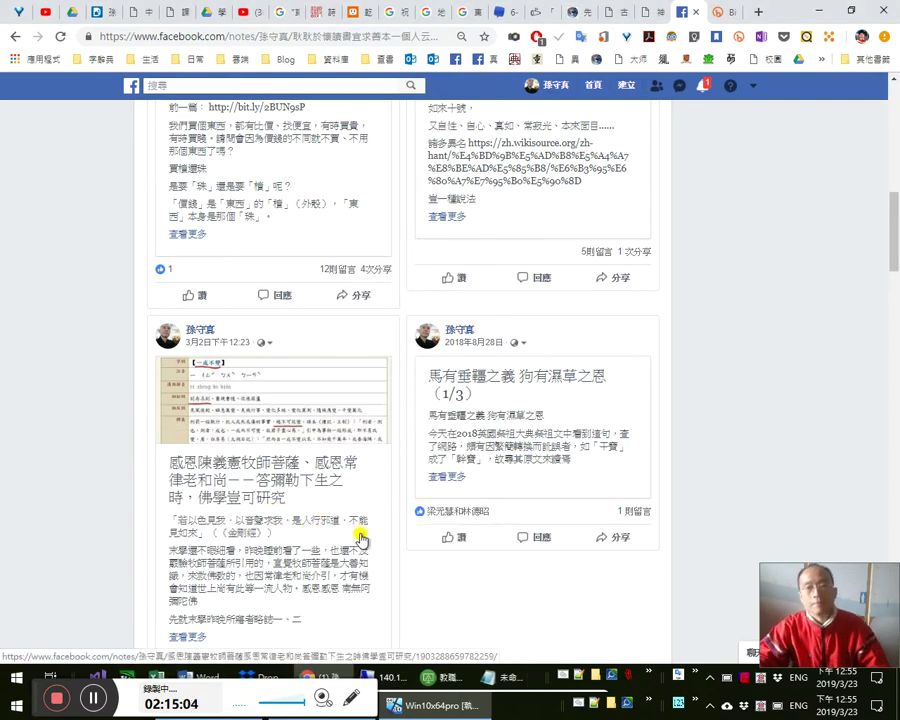
pyautogui.scroll(2, 363, 526)
pyautogui.scroll(2, 363, 527)
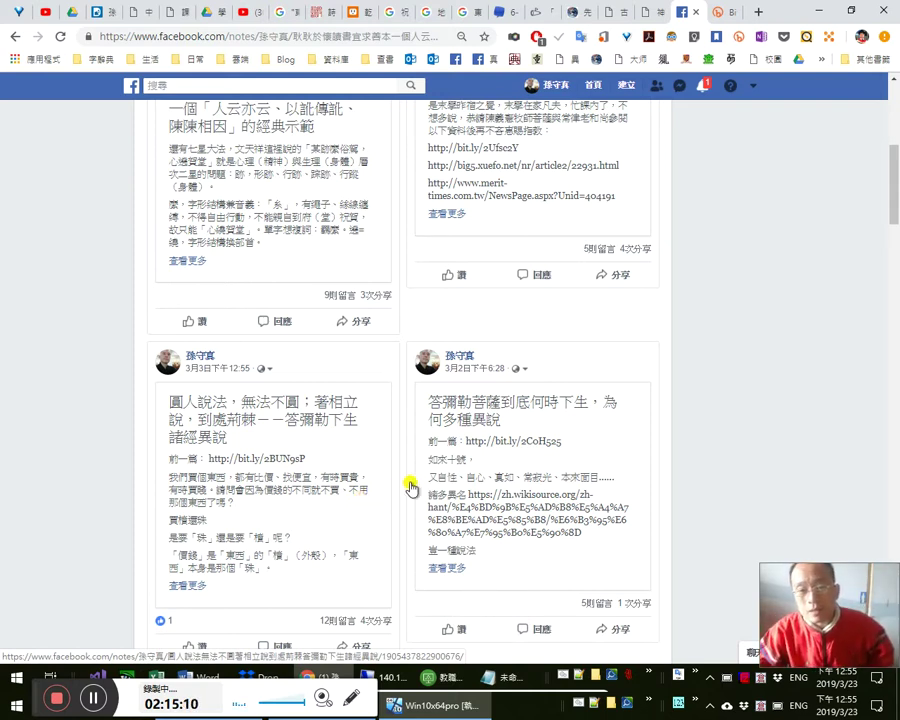
pyautogui.scroll(2, 448, 416)
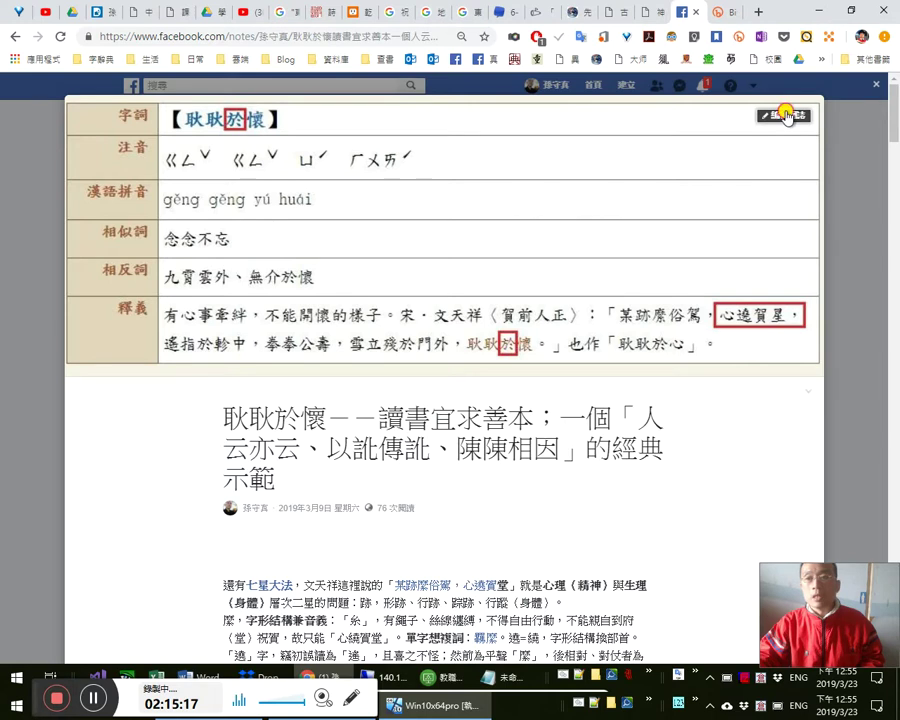
# - Open the 耿耿於懷 note for editing and insert 善 after 此種 in its closing sentence
pyautogui.click(787, 116)
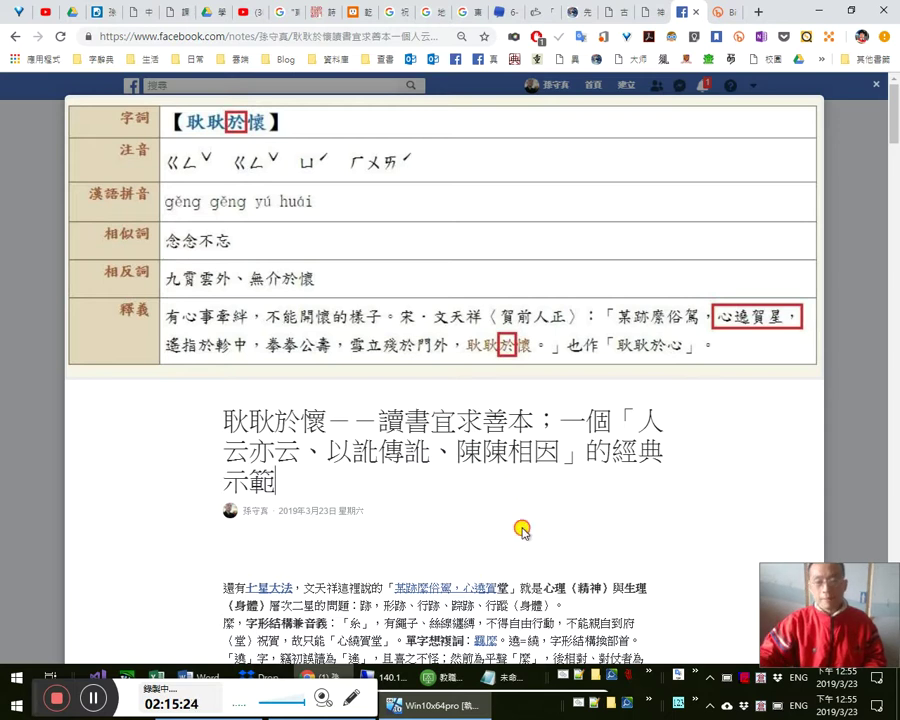
pyautogui.click(405, 553)
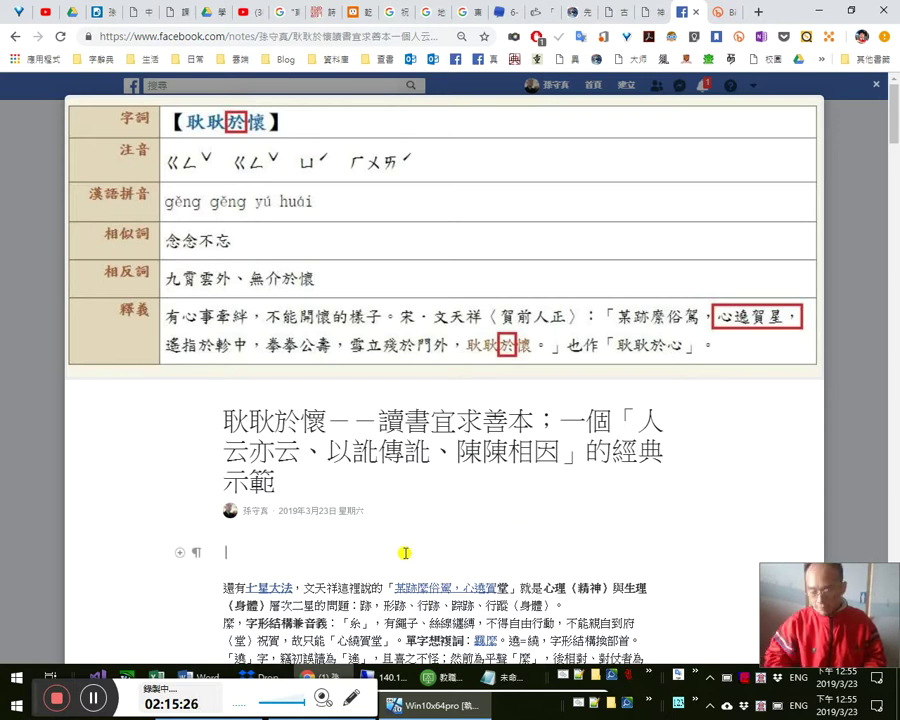
pyautogui.hotkey('ctrl', 'End')
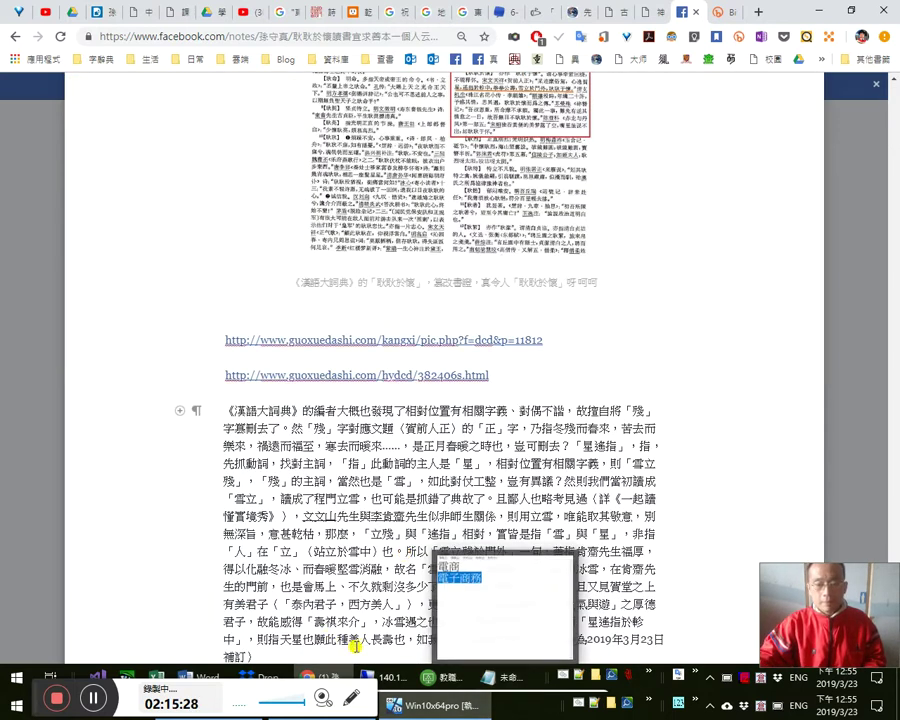
pyautogui.click(354, 640)
pyautogui.write('善')
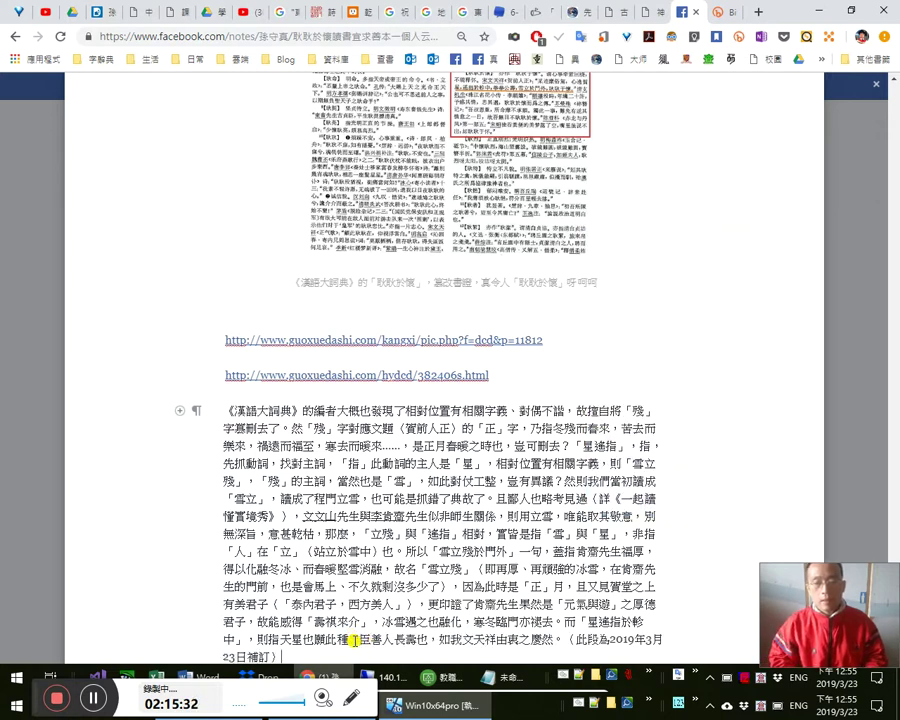
# - Select the closing paragraph together with both guoxuedashi links above it
pyautogui.hotkey('shift', 'Up')
pyautogui.hotkey('shift', 'Up')
pyautogui.hotkey('shift', 'Up')
pyautogui.hotkey('shift', 'Up')
pyautogui.hotkey('shift', 'Up')
pyautogui.hotkey('shift', 'Up')
pyautogui.hotkey('shift', 'Up')
pyautogui.hotkey('shift', 'Up')
pyautogui.hotkey('shift', 'Up')
pyautogui.hotkey('shift', 'Up')
pyautogui.hotkey('shift', 'Up')
pyautogui.hotkey('shift', 'Up')
pyautogui.hotkey('shift', 'Up')
pyautogui.hotkey('shift', 'Up')
pyautogui.hotkey('shift', 'Up')
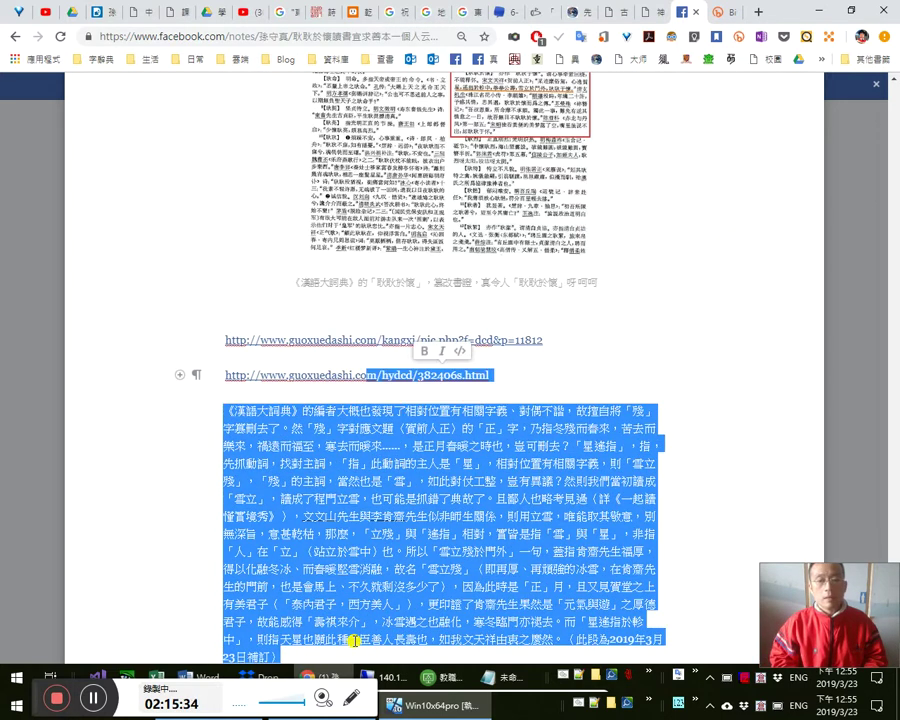
pyautogui.scroll(6, 440, 612)
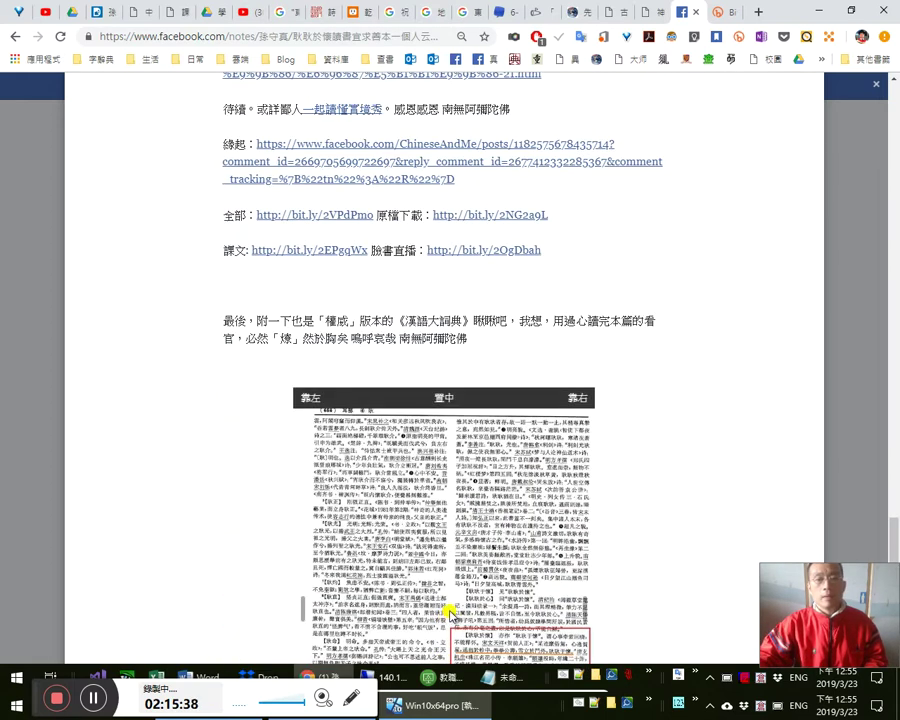
pyautogui.scroll(-3, 554, 640)
pyautogui.hotkey('shift', 'Up')
pyautogui.hotkey('shift', 'Up')
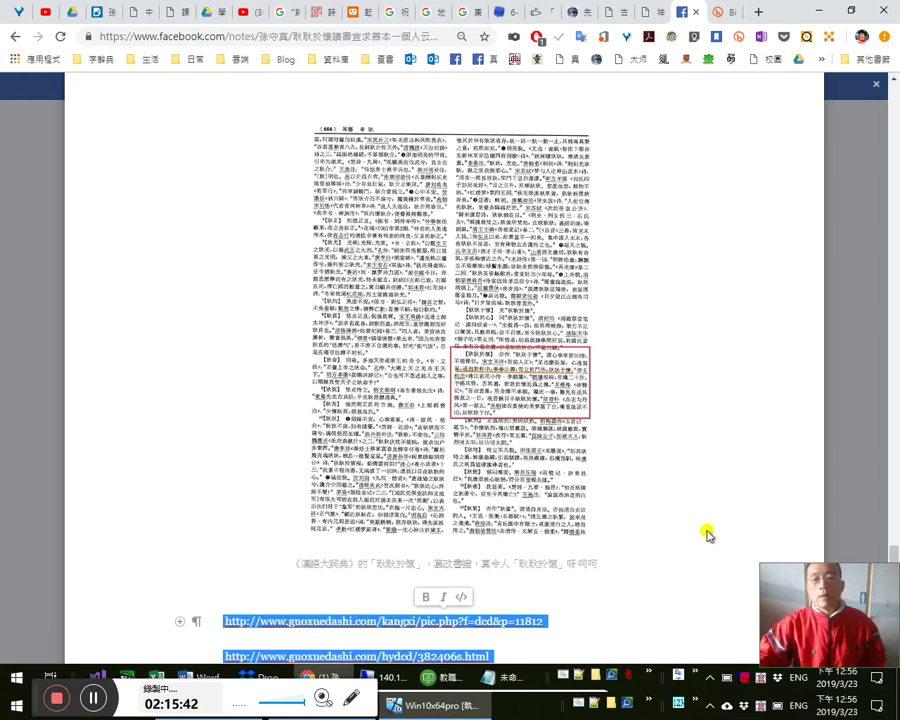
pyautogui.scroll(-5, 707, 534)
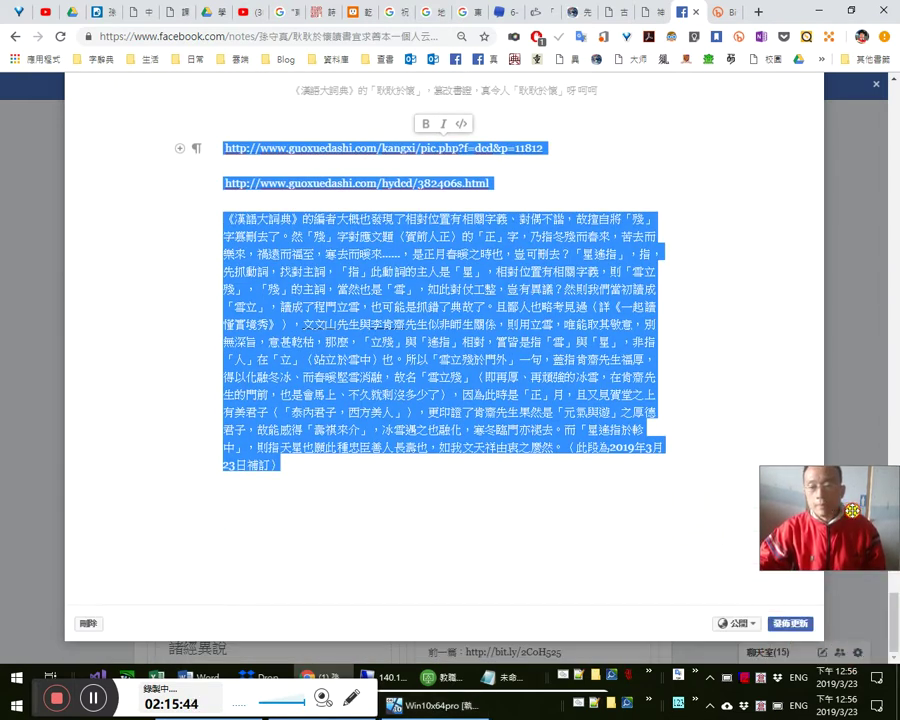
# - Publish the updated note, pass the reCAPTCHA security check, and bring up its share options
pyautogui.click(787, 623)
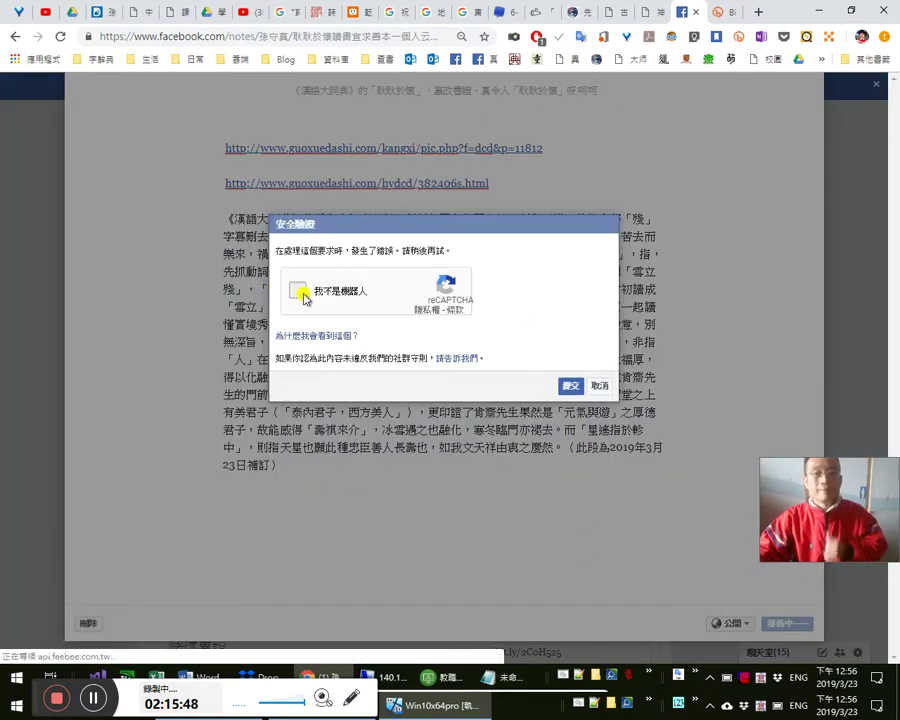
pyautogui.click(570, 385)
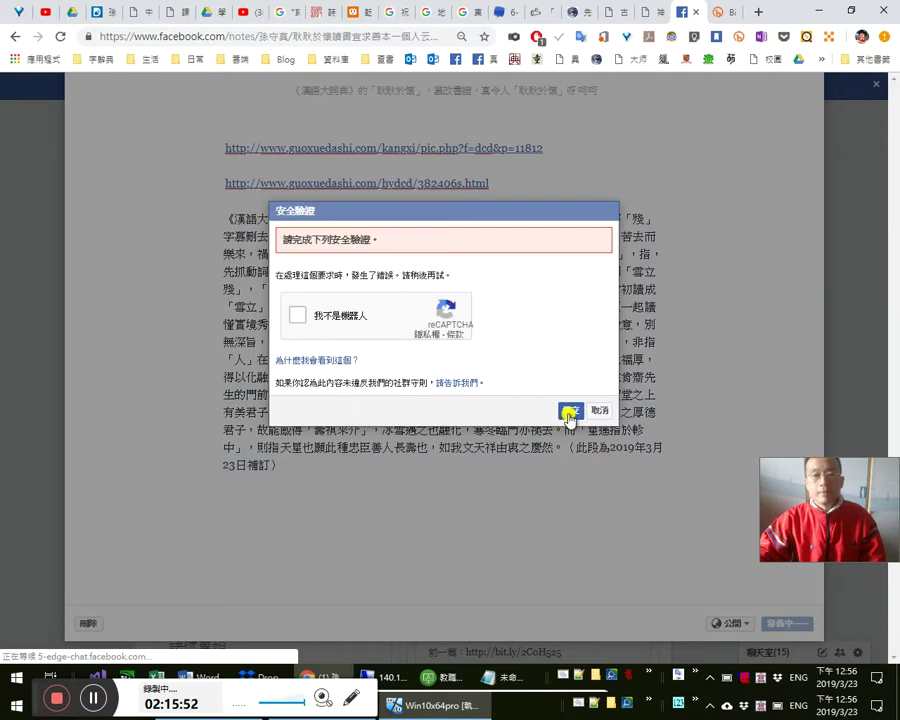
pyautogui.click(566, 414)
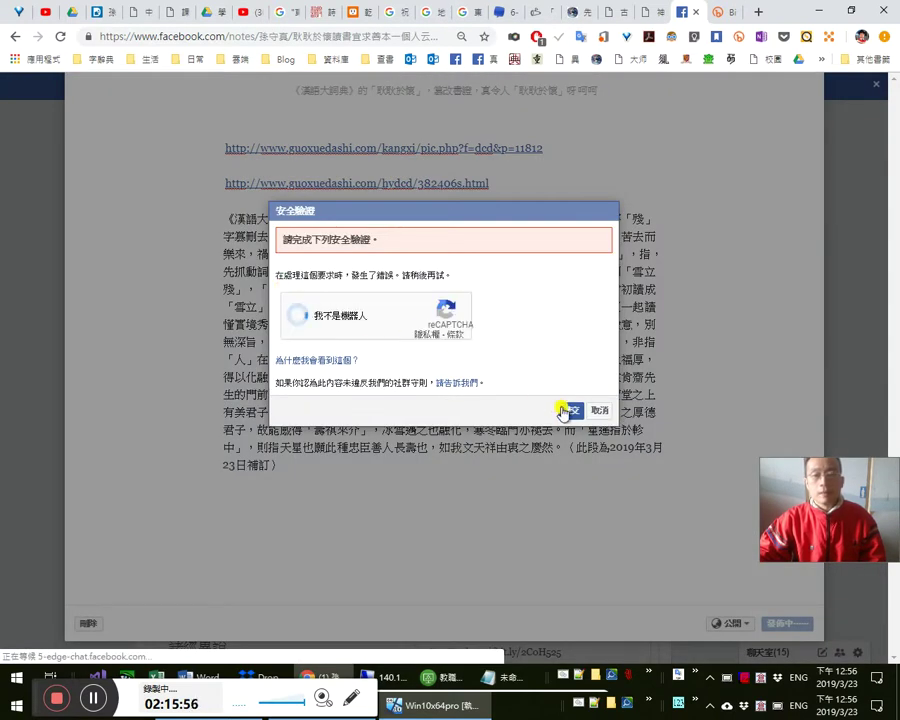
pyautogui.click(566, 412)
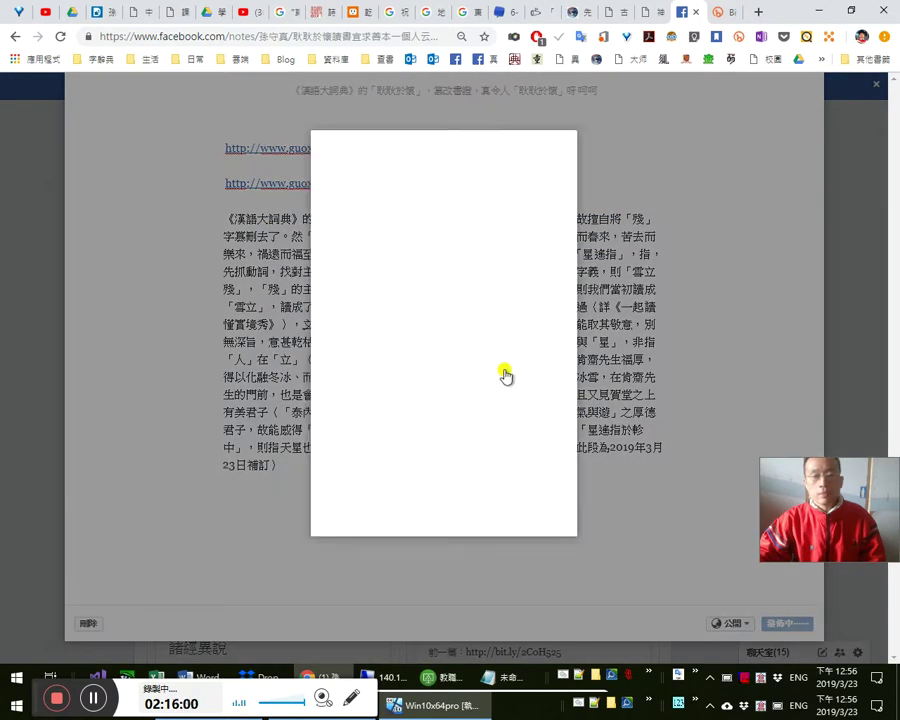
pyautogui.click(551, 531)
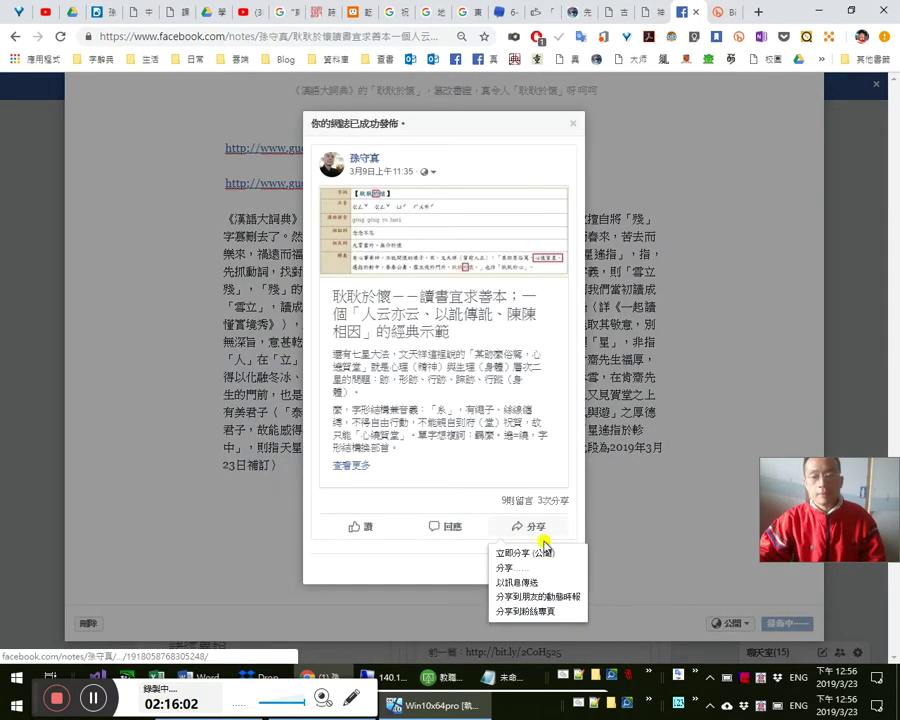
# - Share the note to the timeline, paste the links and paragraph, and put 《漢語大詞典》 on the first line
pyautogui.click(527, 566)
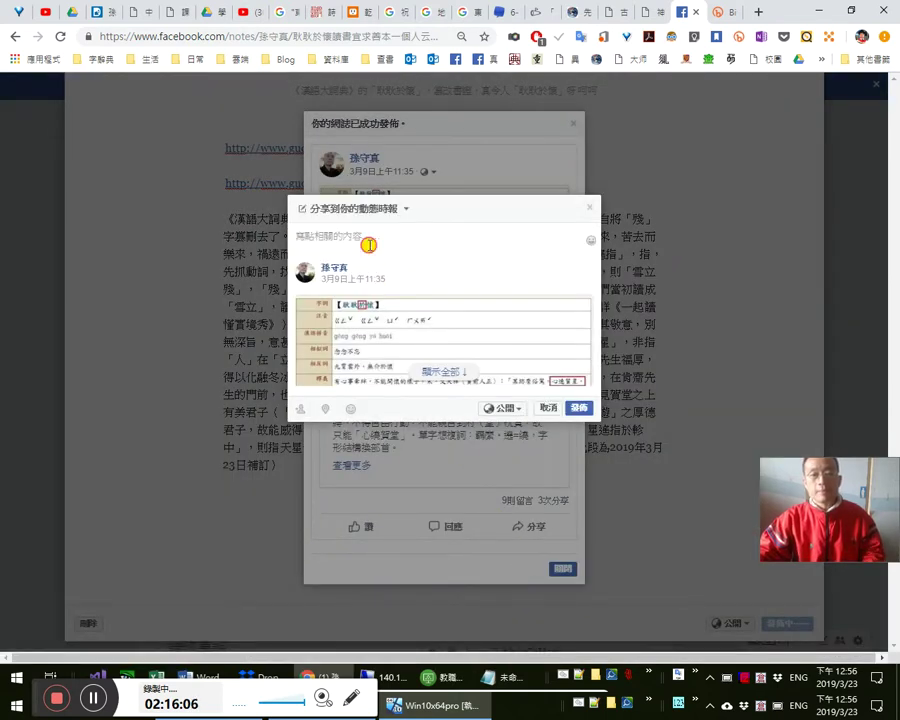
pyautogui.hotkey('ctrl', 'v')
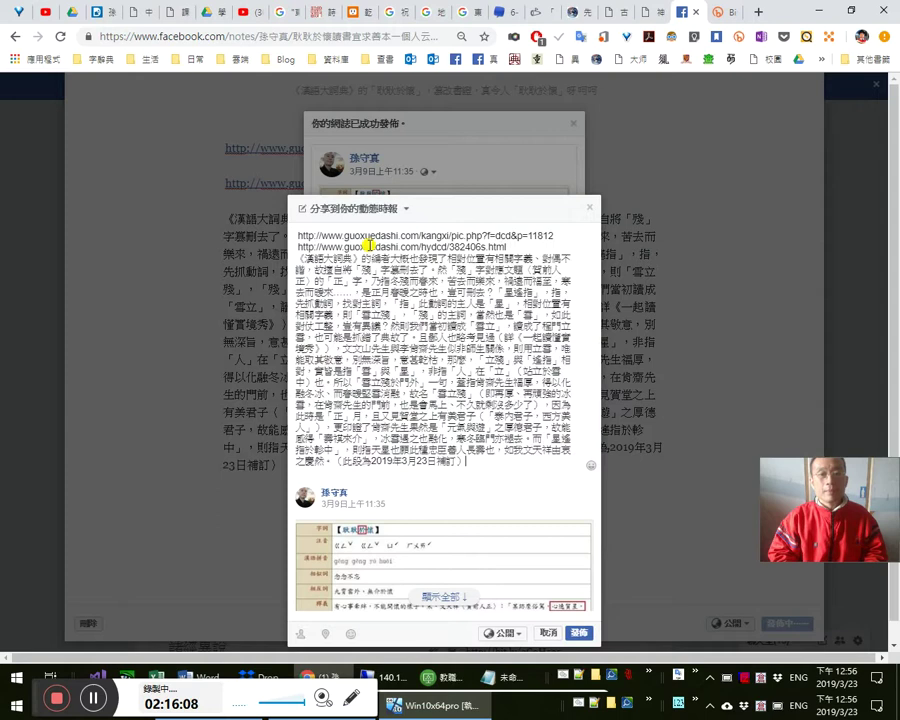
pyautogui.hotkey('shift', 'Right')
pyautogui.hotkey('shift', 'Right')
pyautogui.hotkey('shift', 'Right')
pyautogui.hotkey('shift', 'Right')
pyautogui.hotkey('shift', 'Right')
pyautogui.hotkey('shift', 'Right')
pyautogui.hotkey('shift', 'Right')
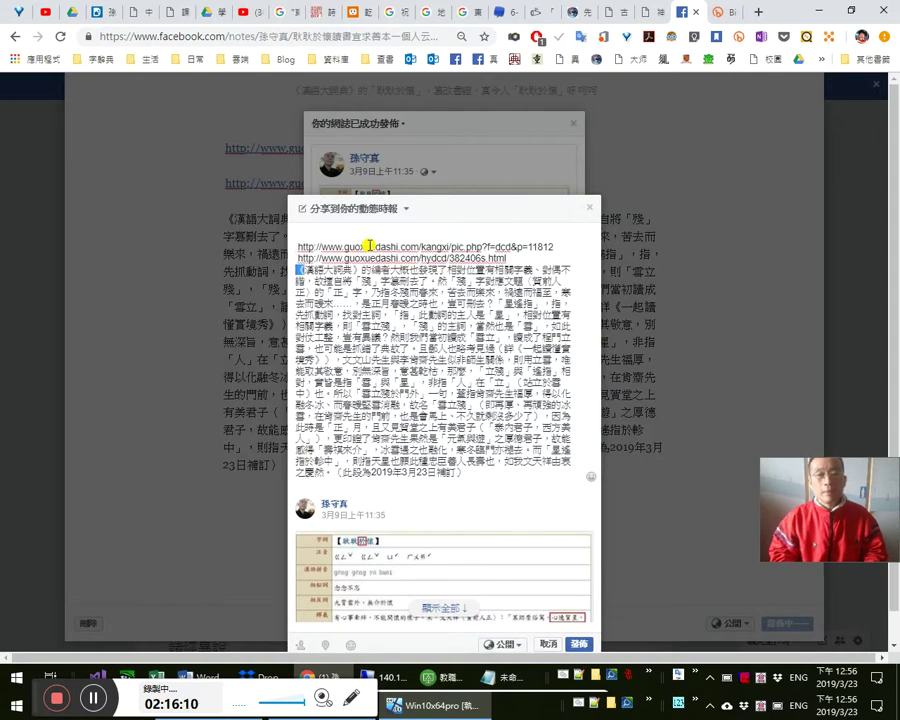
pyautogui.hotkey('ctrl', 'c')
pyautogui.hotkey('ctrl', 'Home')
pyautogui.hotkey('ctrl', 'v')
# - Type 論 and 對文天祥〈賀前人正〉一文 on the intro line, then add a blank line below
pyautogui.write('對文天祥：')
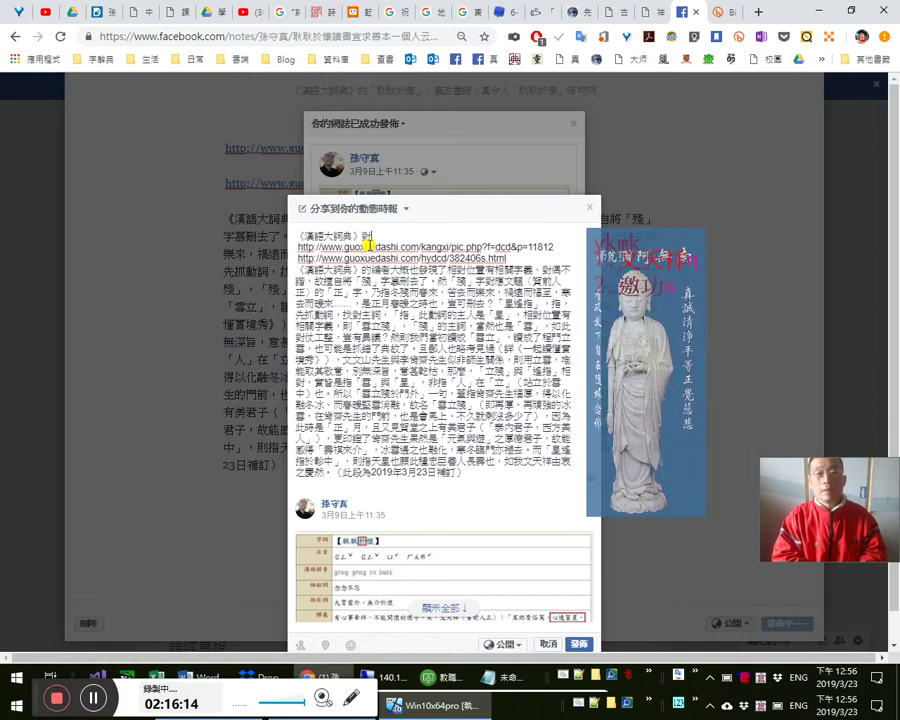
pyautogui.write('）')
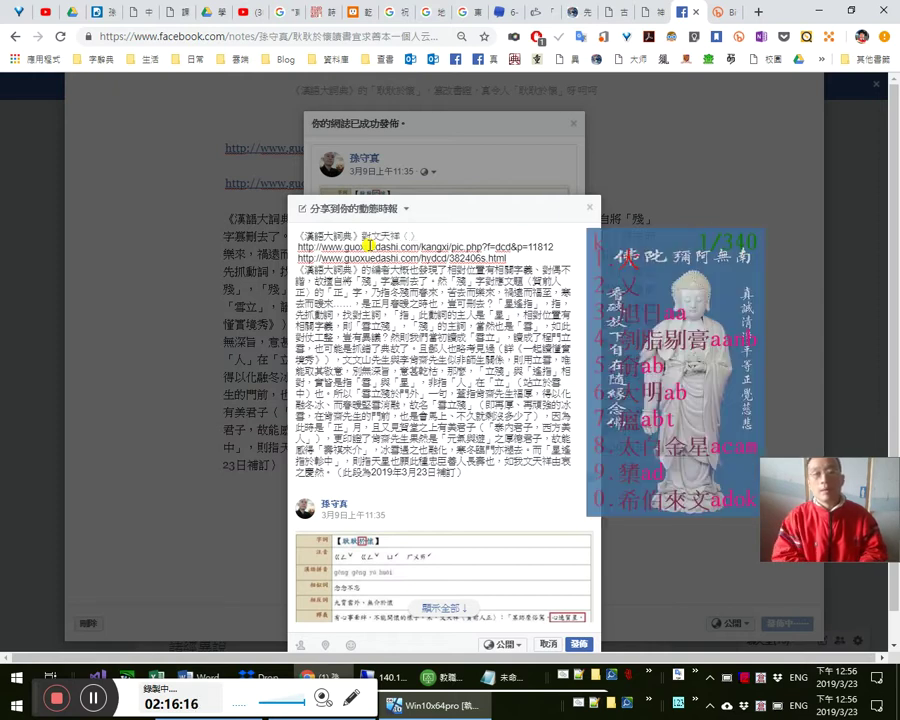
pyautogui.write('賀前人正')
pyautogui.press('End')
pyautogui.write('一文的hu')
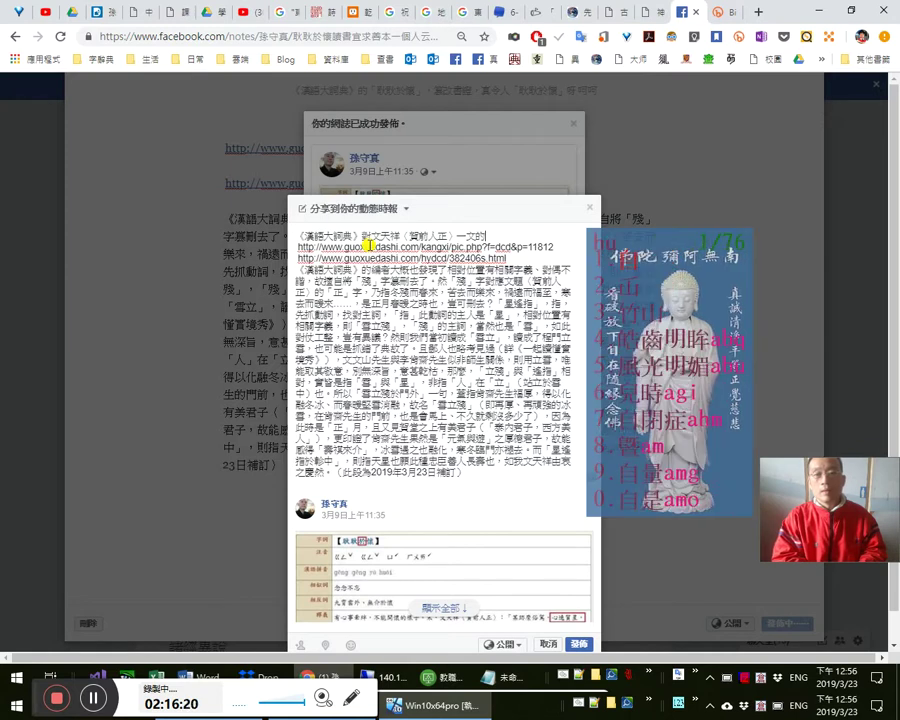
pyautogui.write('墓誌。')
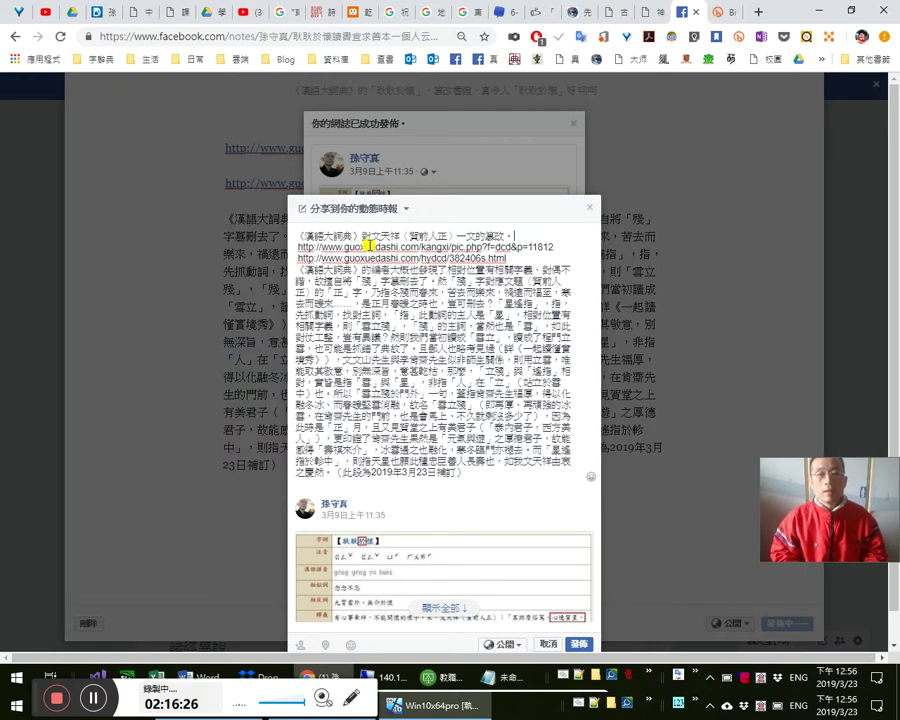
pyautogui.write('論')
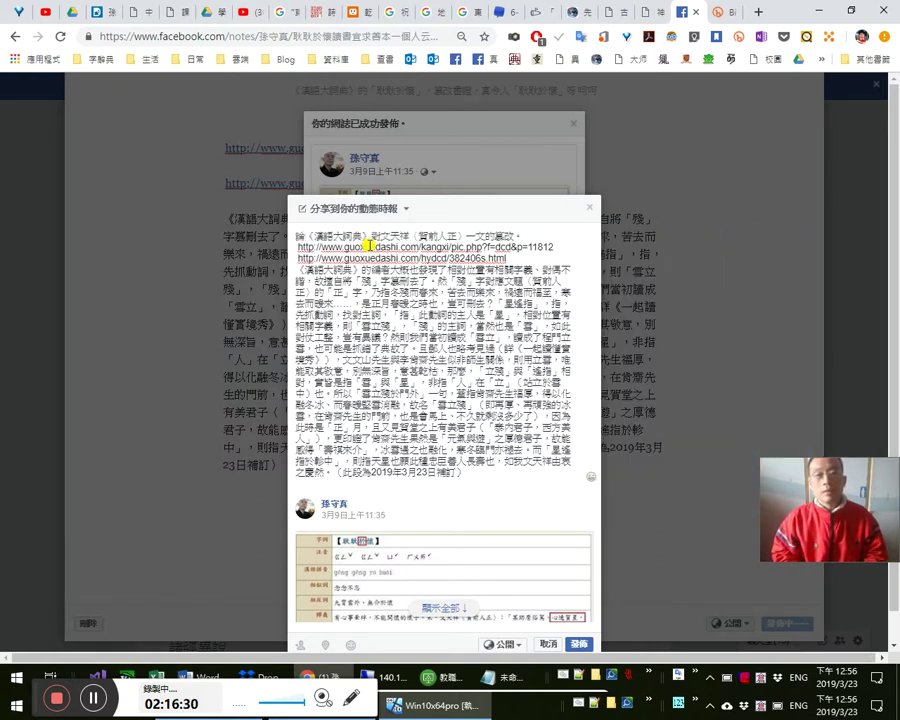
pyautogui.press('Return')
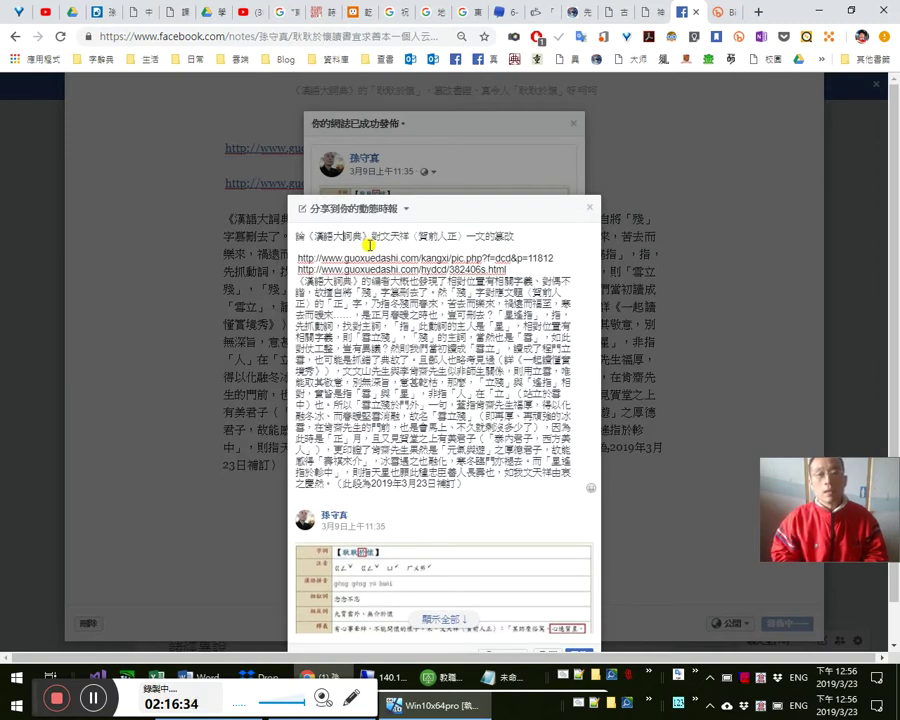
# - Complete the intro with 所收「耿耿於懷」一詞 and 順便更正解讀「, fixing a mistyped phrase
pyautogui.click(369, 240)
pyautogui.write('「')
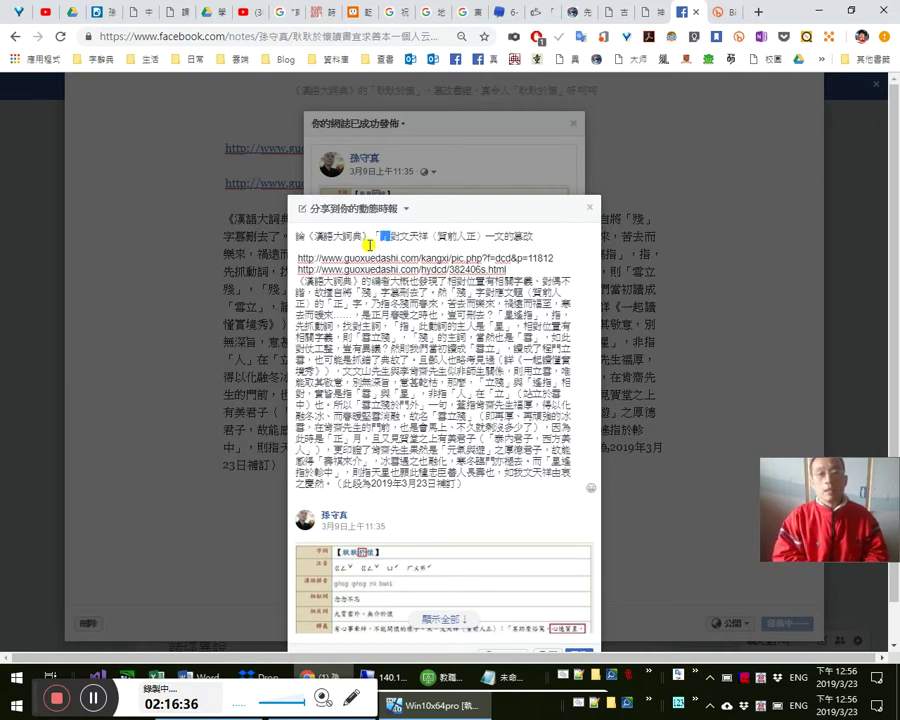
pyautogui.write('耿耿於懷」')
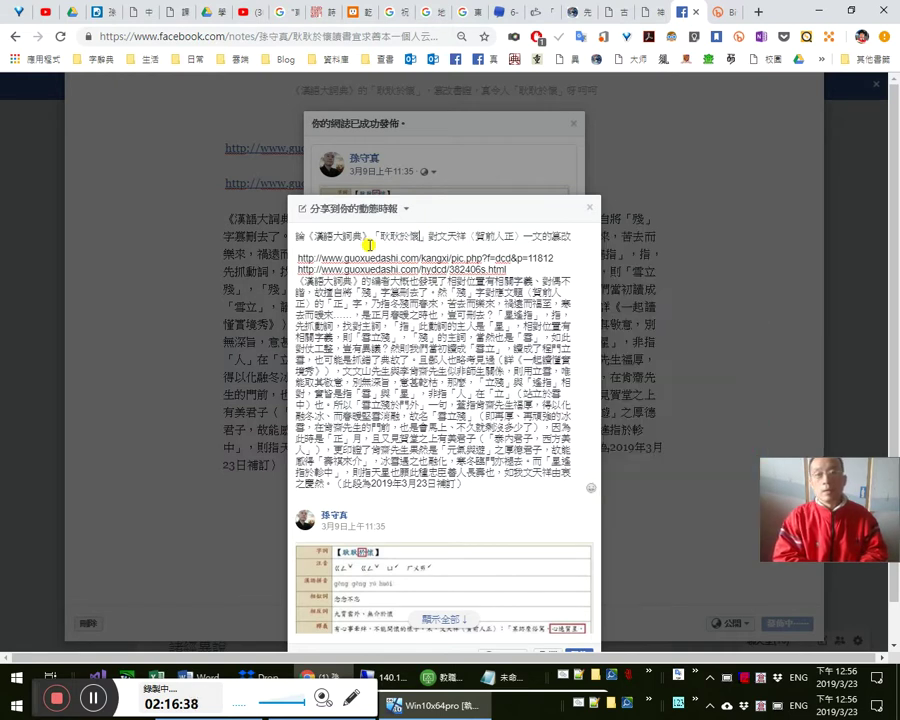
pyautogui.write('一詞')
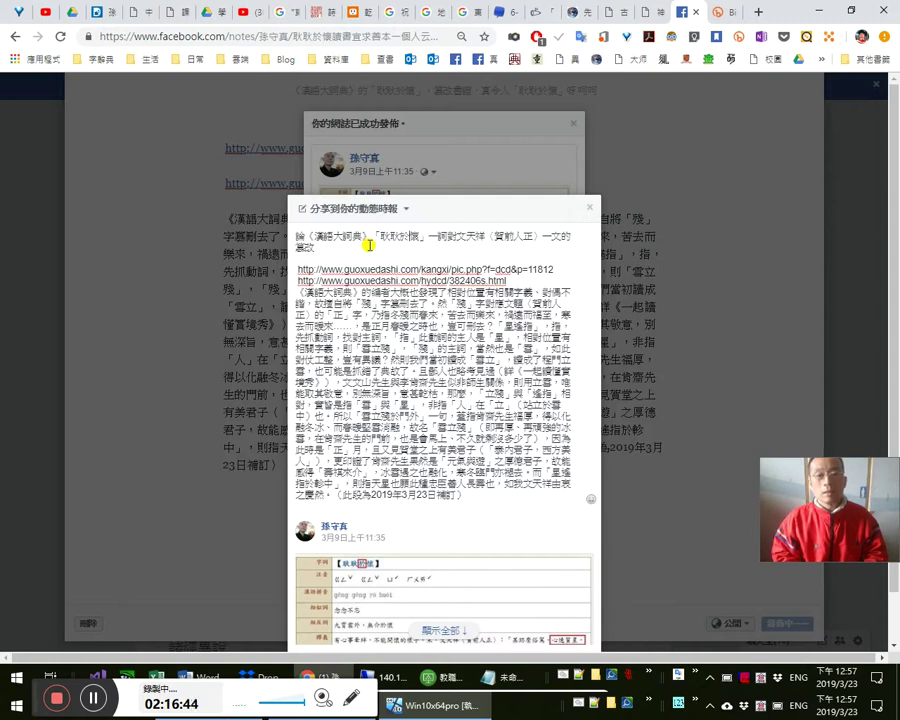
pyautogui.write('所收')
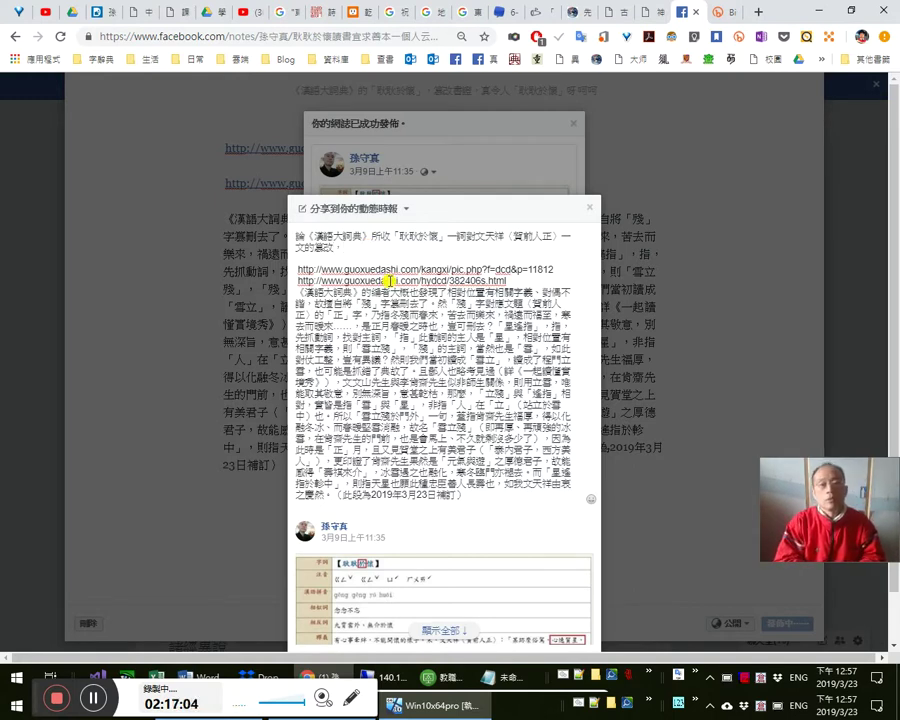
pyautogui.write('順便')
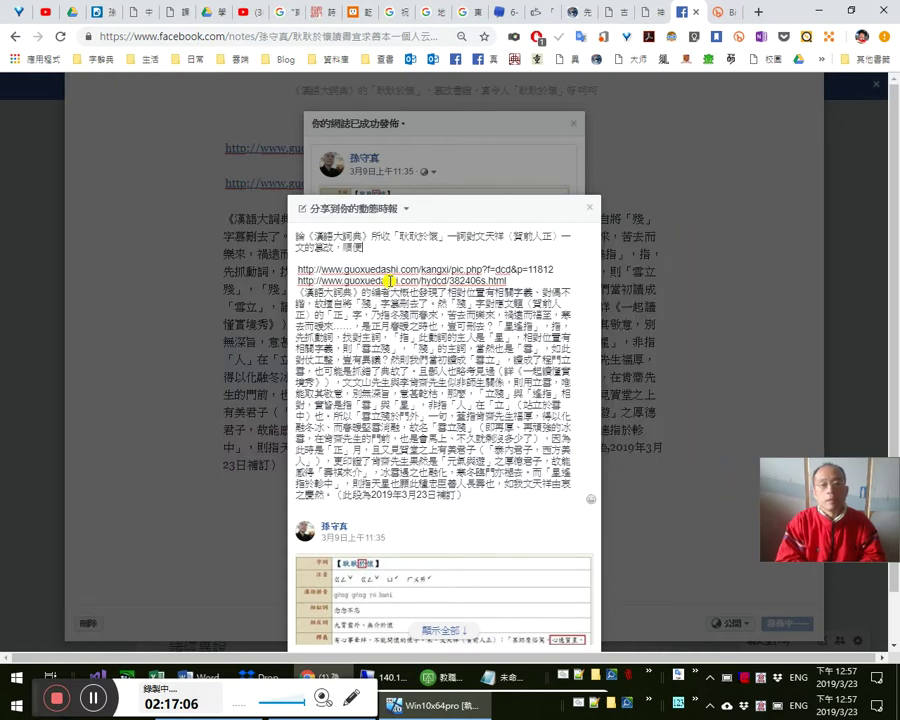
pyautogui.write('達文')
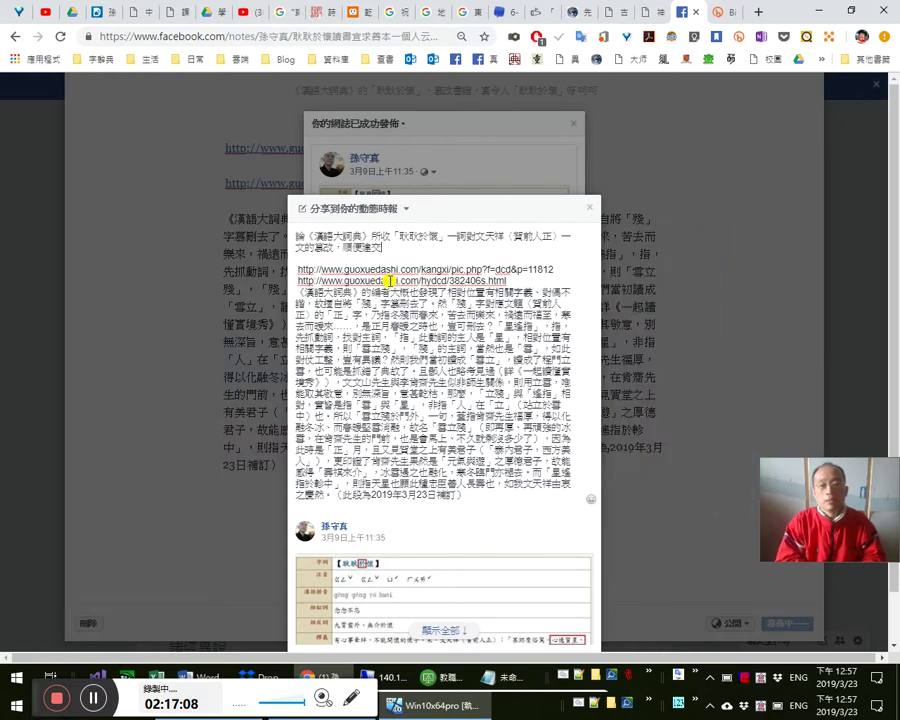
pyautogui.hotkey('shift', 'Left')
pyautogui.hotkey('shift', 'Left')
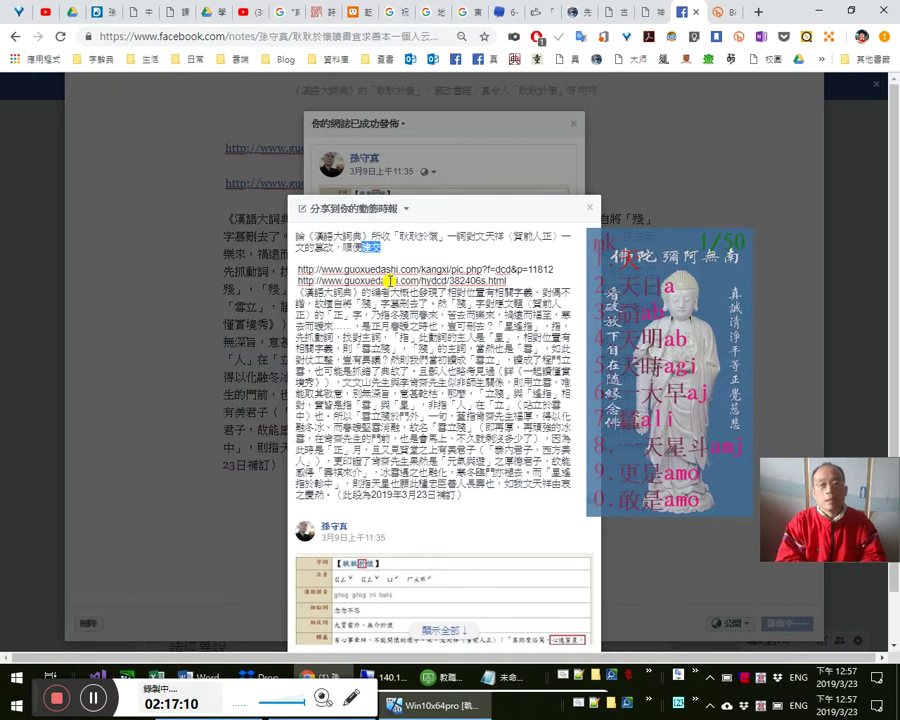
pyautogui.write('更正')
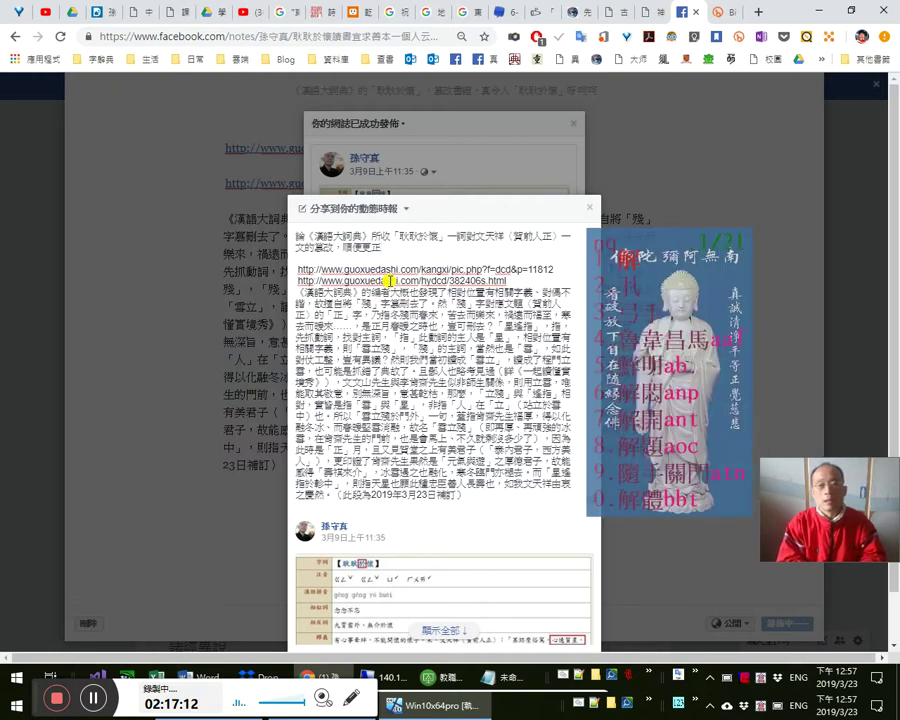
pyautogui.write('解釋「」')
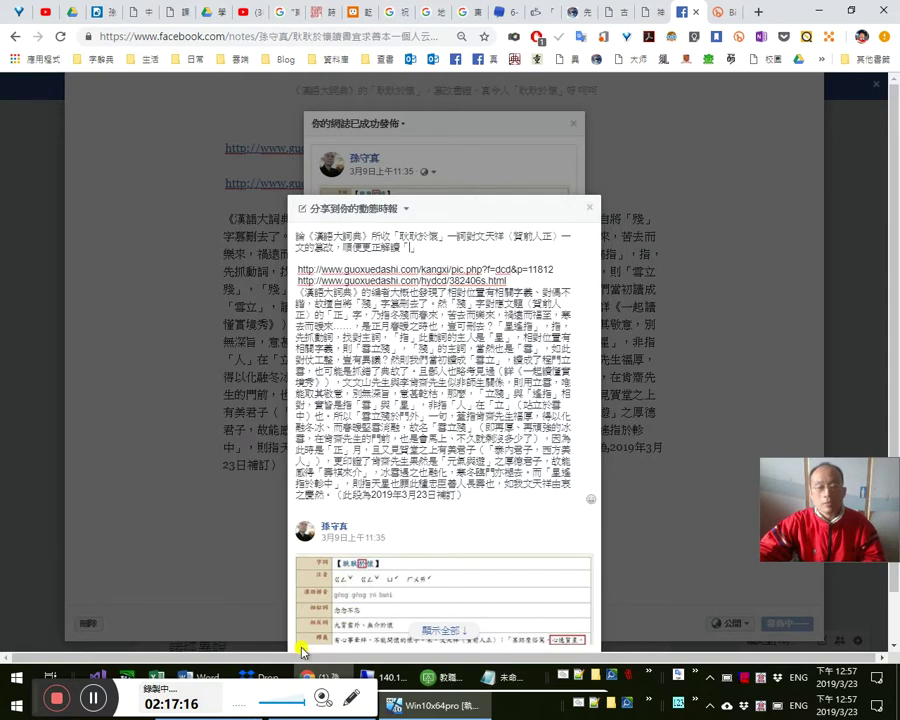
# - Open the 文天祥〈賀前人正〉 commentary document from Word's Recent list
pyautogui.moveTo(196, 668)
pyautogui.click(372, 615)
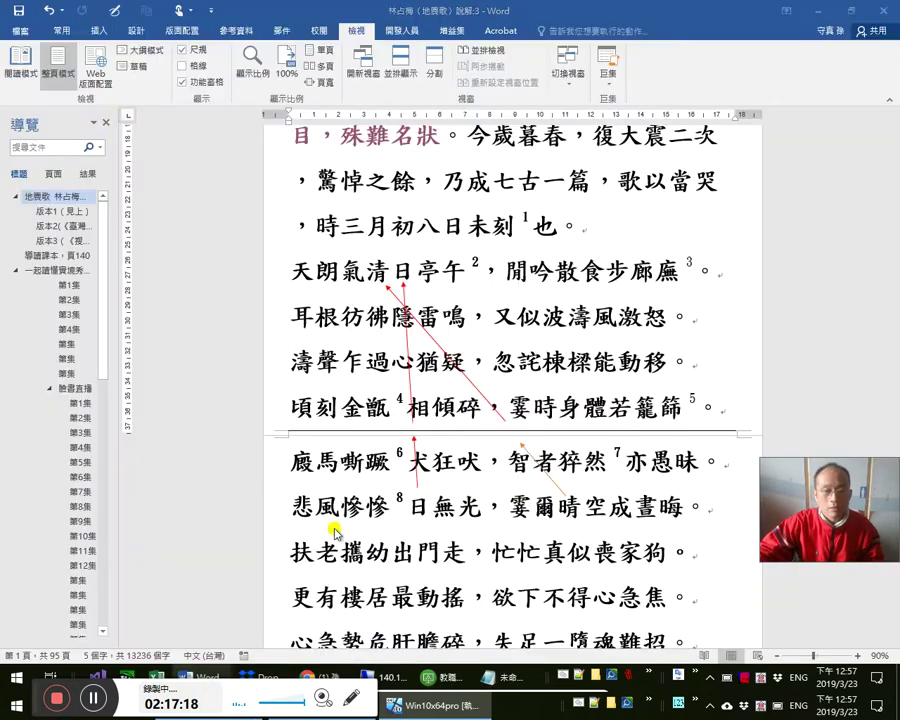
pyautogui.click(20, 36)
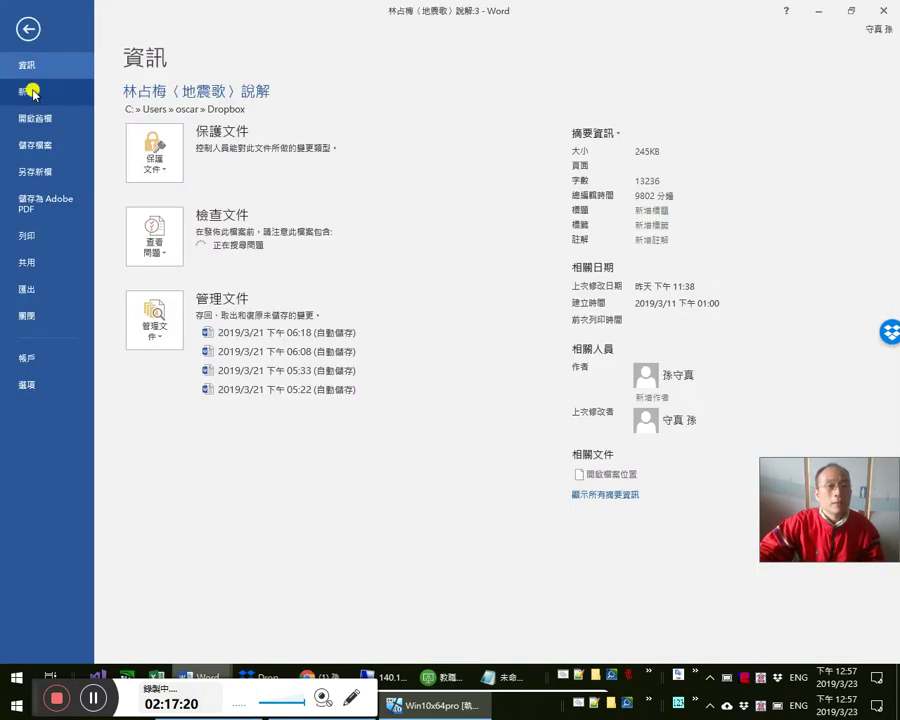
pyautogui.click(42, 116)
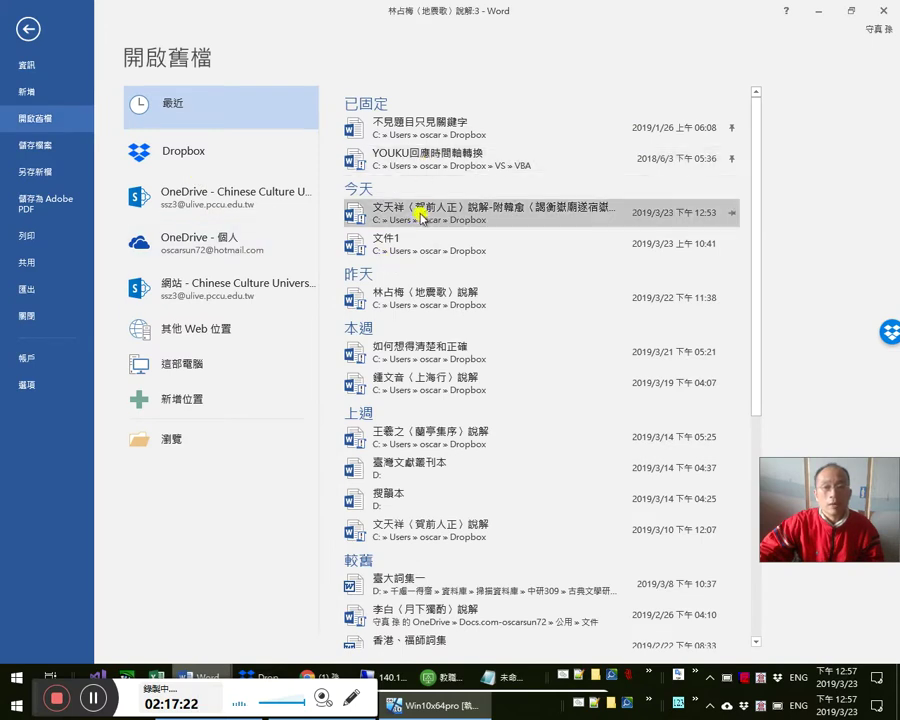
pyautogui.click(366, 220)
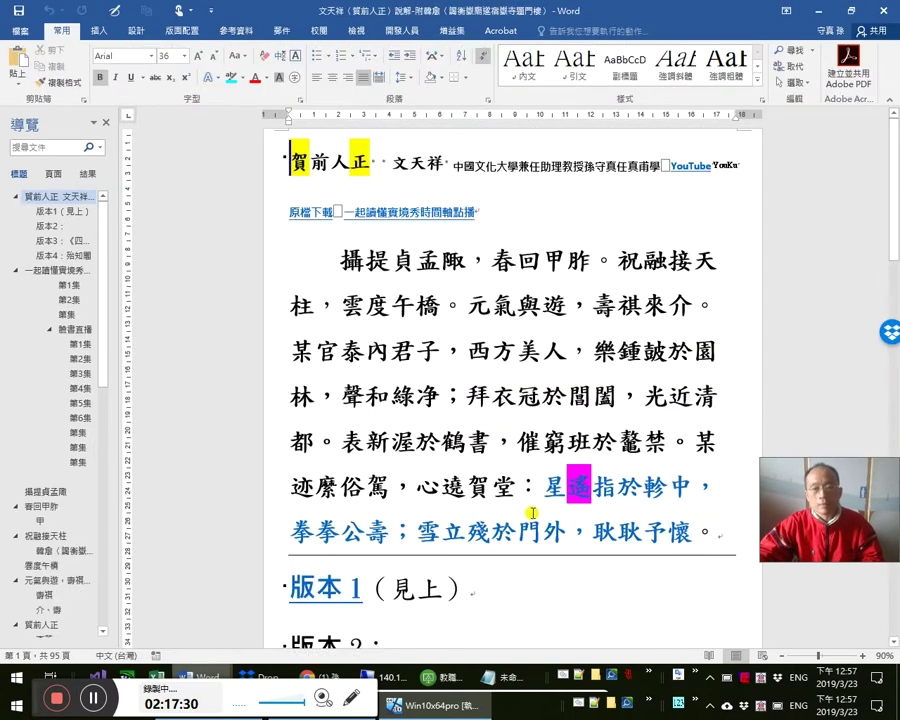
# - Copy the passage 星遙指於軫中…耿耿予懷。 and return to the browser
pyautogui.click(416, 487)
pyautogui.click(540, 487)
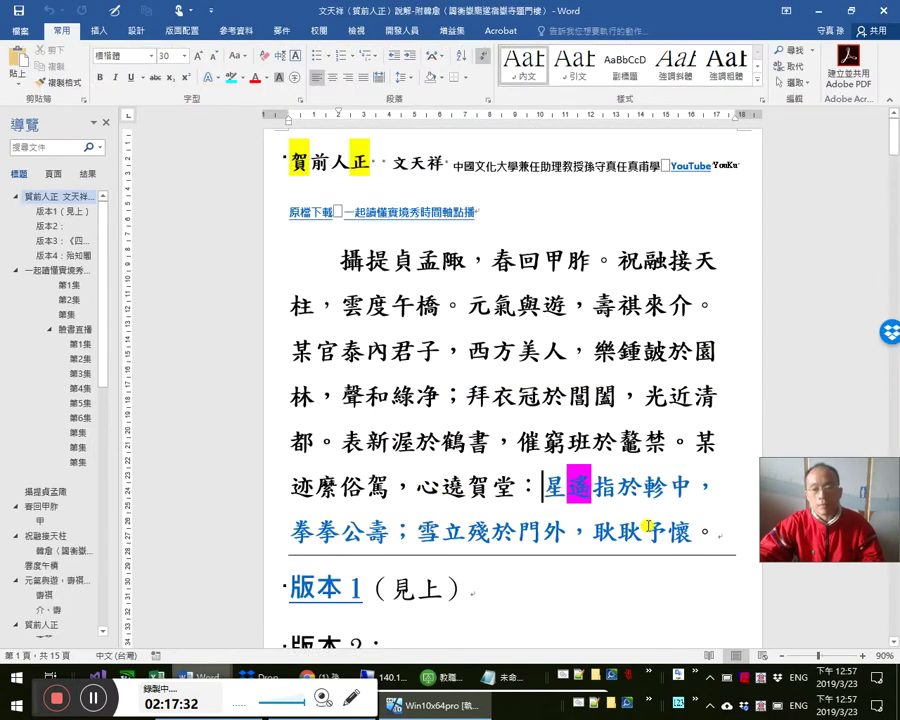
pyautogui.hotkey('ctrl', 'shift', 'Down')
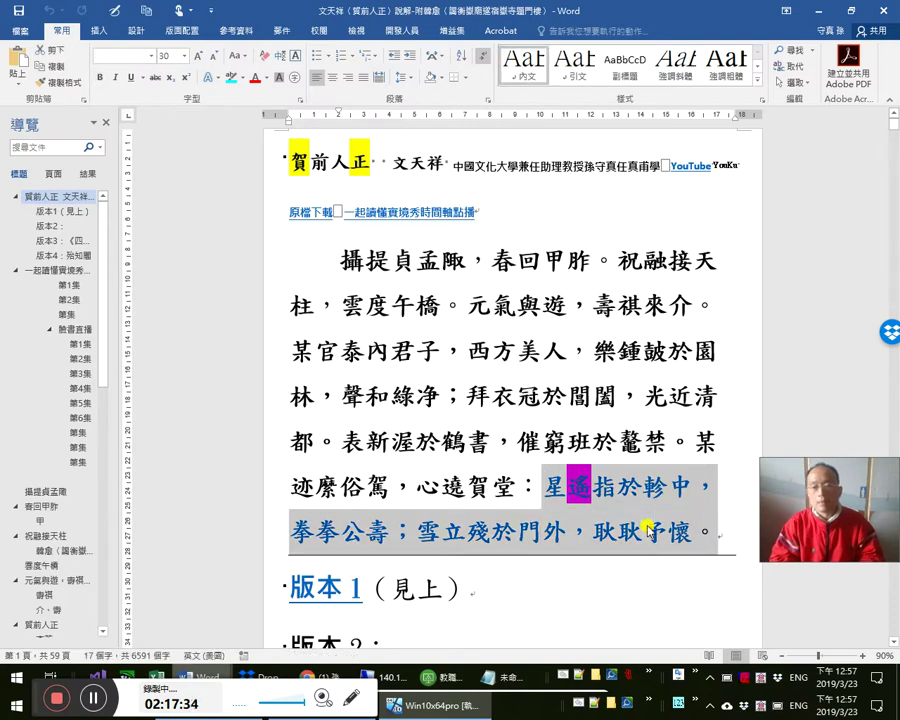
pyautogui.hotkey('alt', 'Tab')
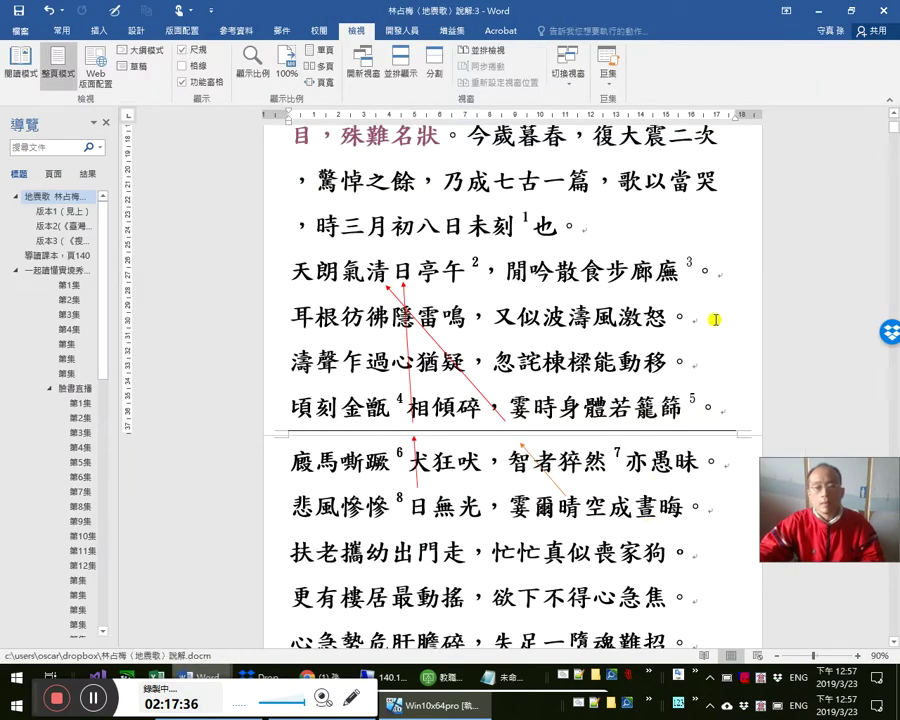
pyautogui.hotkey('alt', 'Tab')
pyautogui.press('Tab')
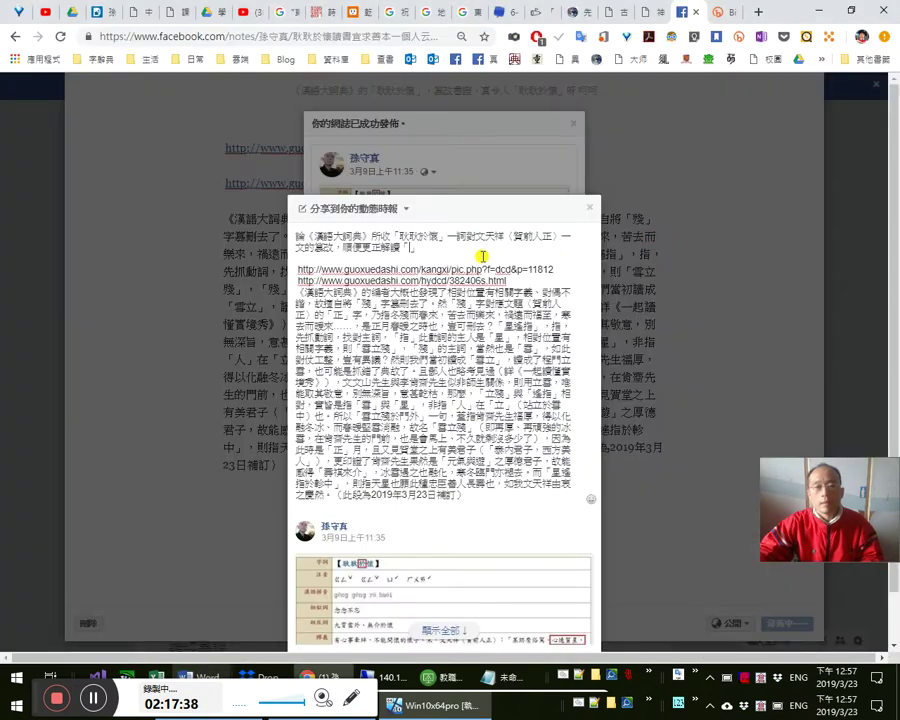
# - Paste the passage inside the 「」, add 忍」，此二句, and publish the share post
pyautogui.write('星遙指於軫中，絕參公壽：雪立陵於門外，耿耿予懷。')
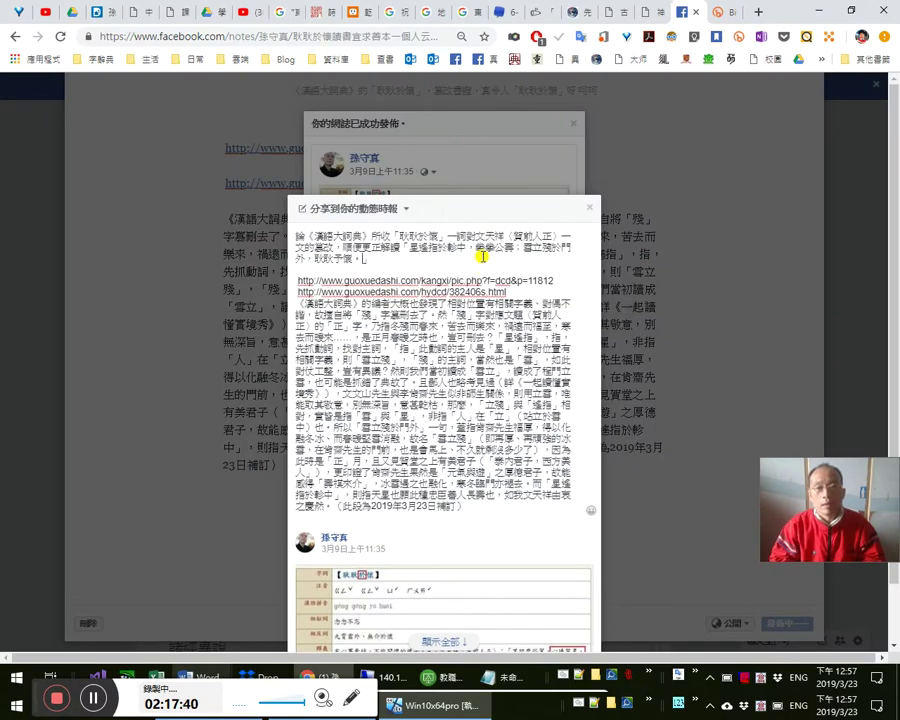
pyautogui.write('忍」')
pyautogui.write('，此二句')
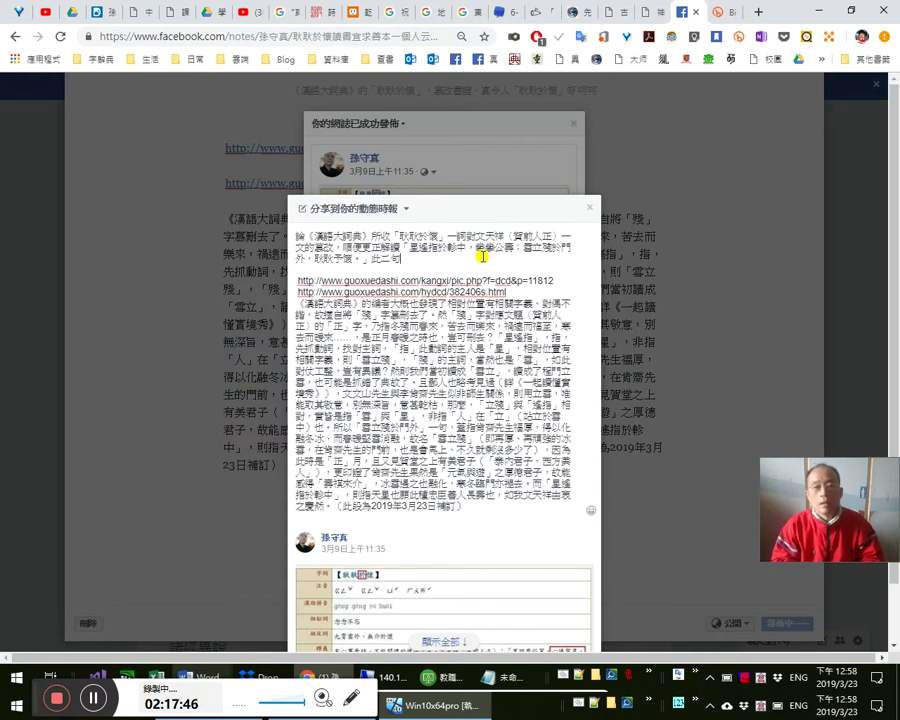
pyautogui.hotkey('ctrl', 'a')
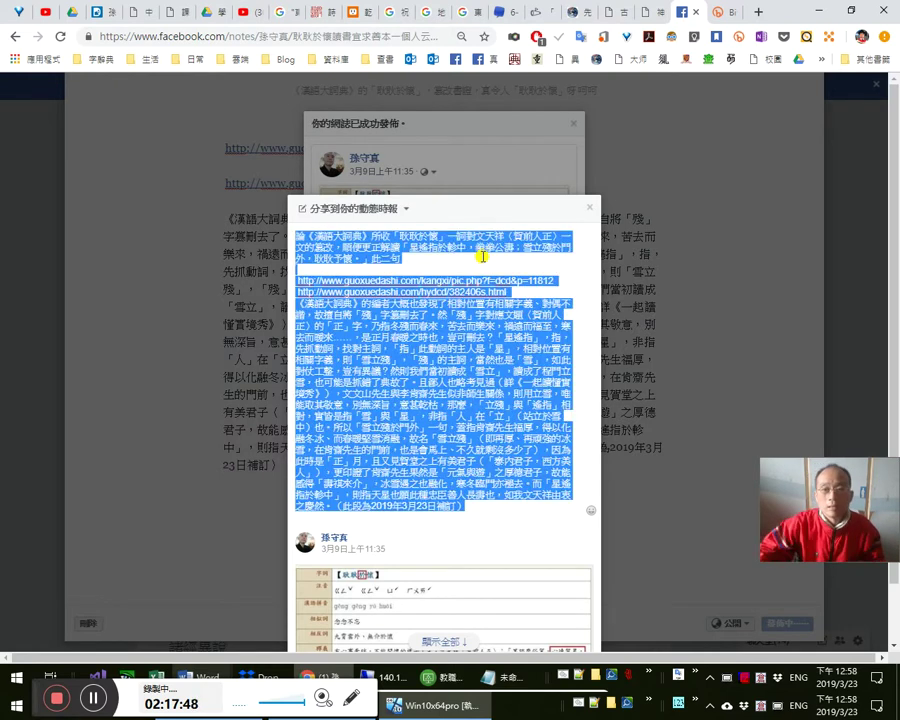
pyautogui.click(483, 280)
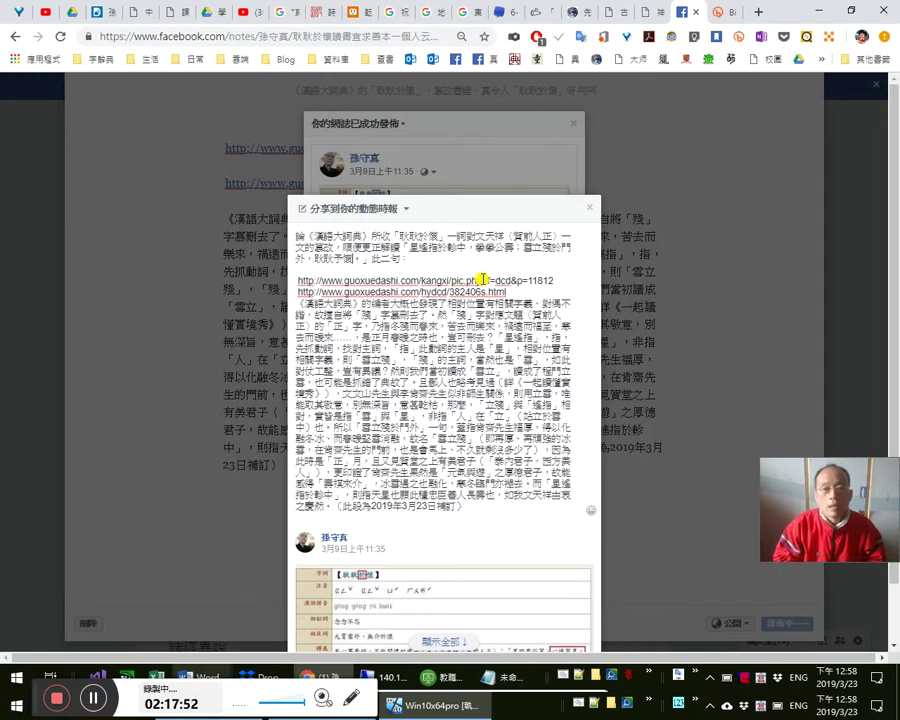
pyautogui.hotkey('ctrl', 'a')
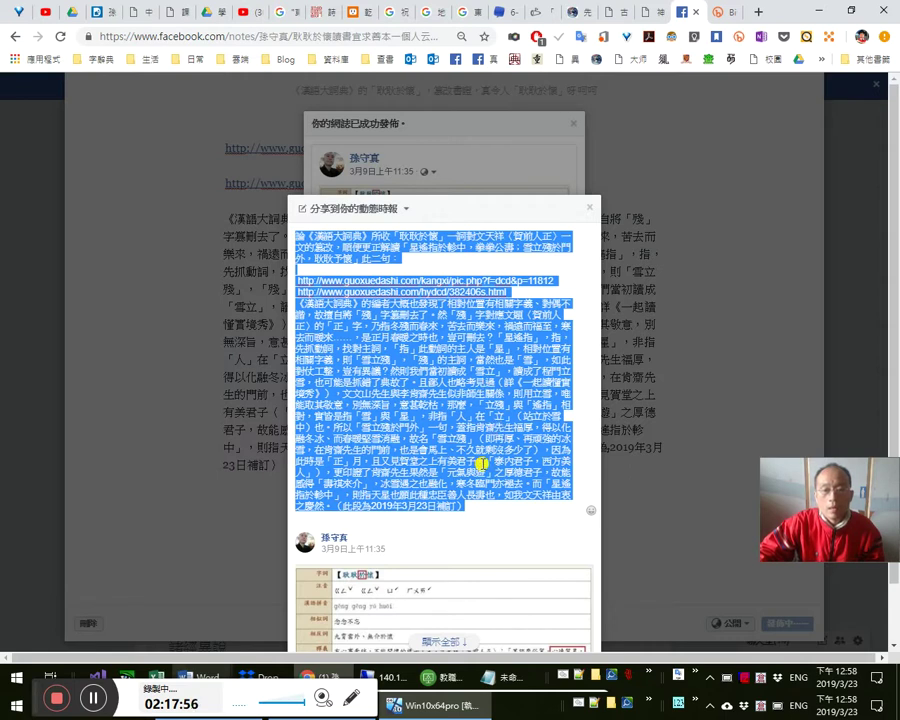
pyautogui.scroll(-1, 520, 490)
pyautogui.click(579, 612)
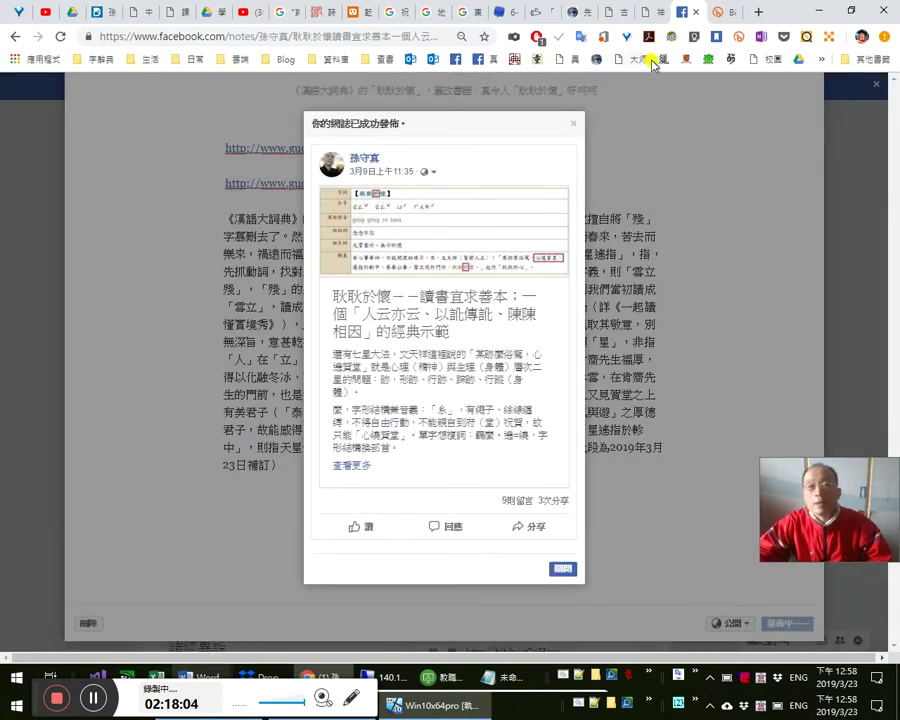
# - Check the shortened link's click statistics in Bitly, close that tab, and go to the Dcard thread
pyautogui.click(720, 14)
pyautogui.click(698, 14)
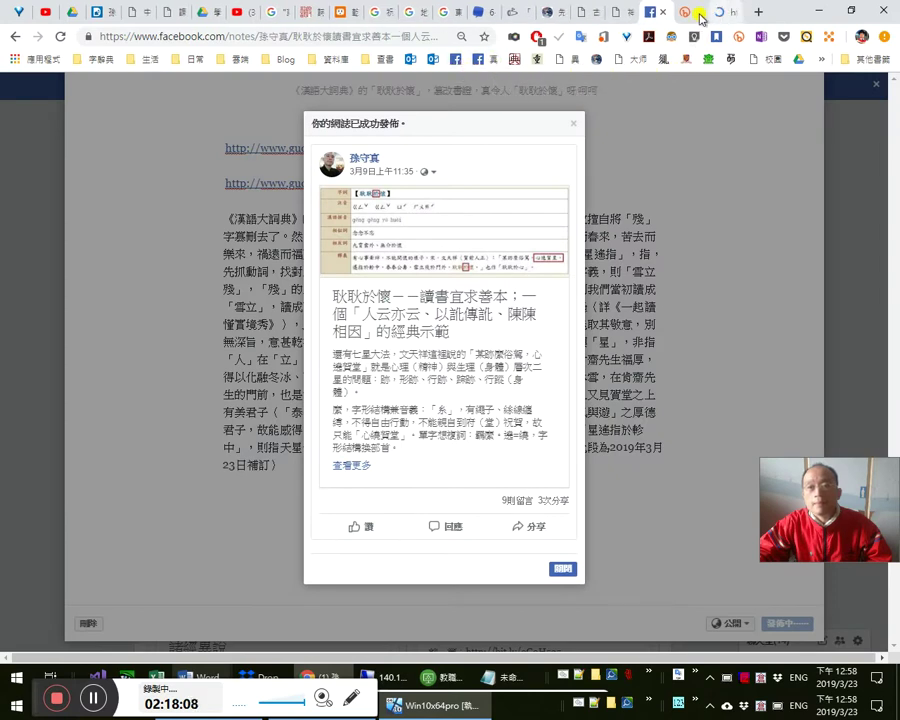
pyautogui.click(692, 14)
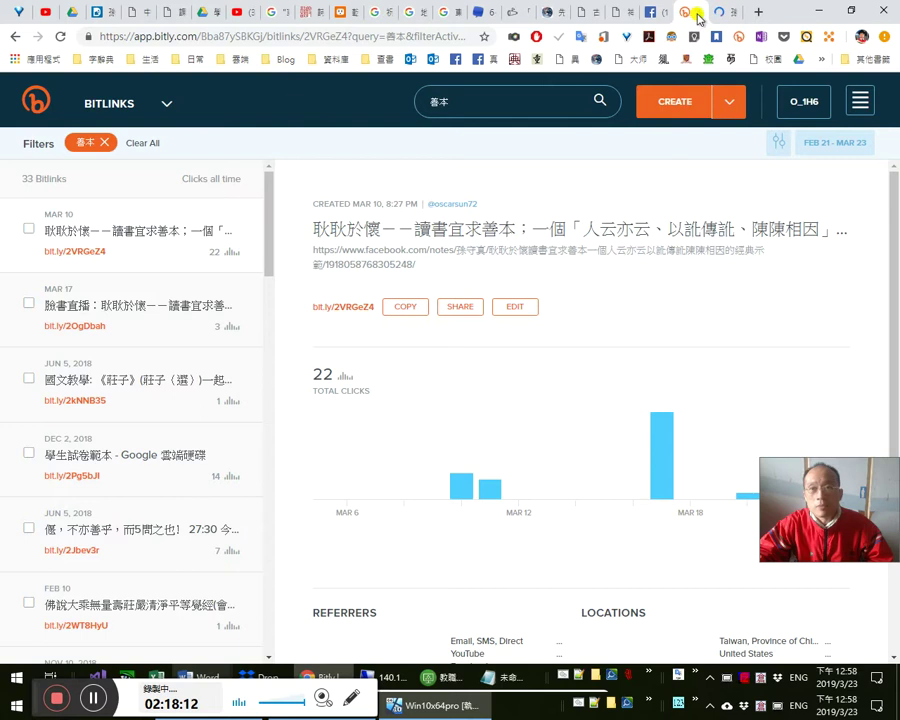
pyautogui.click(698, 13)
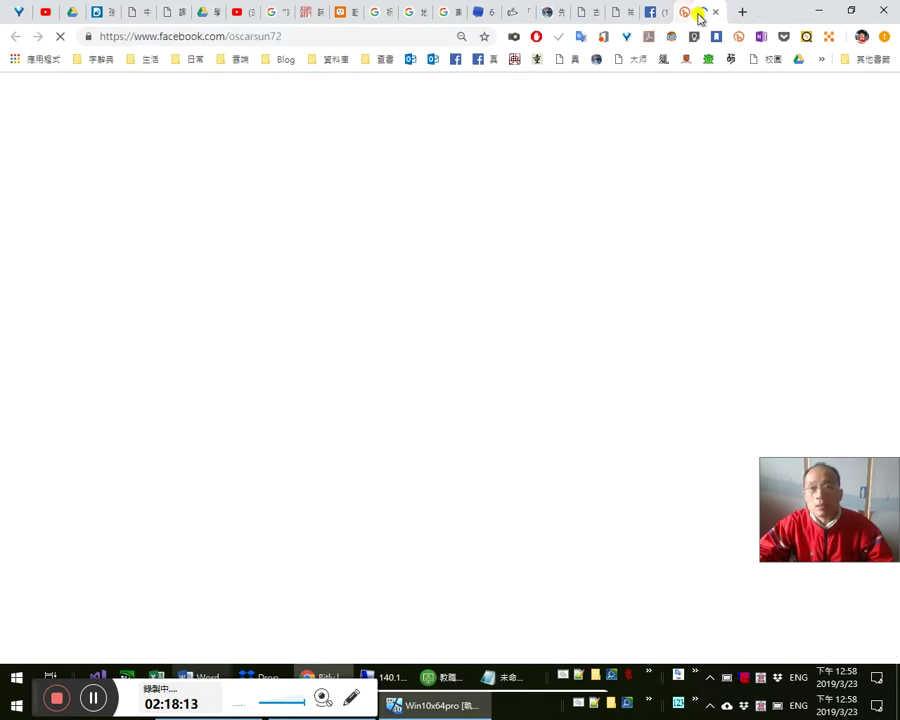
pyautogui.click(102, 13)
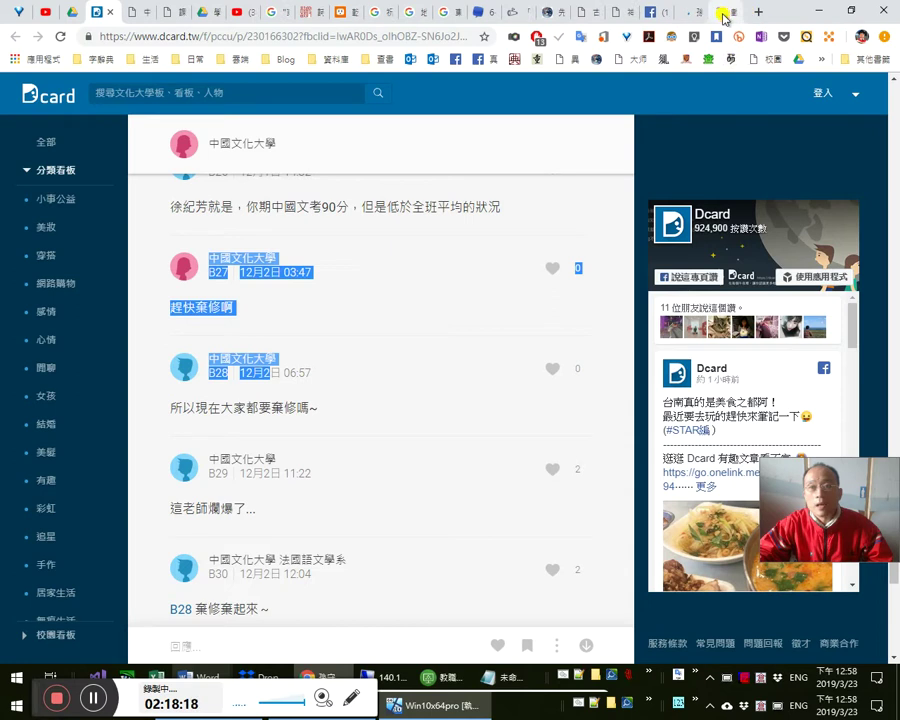
# - Select the 少年、小混混 definition text in the 毋成囝 dictionary entry
pyautogui.click(720, 14)
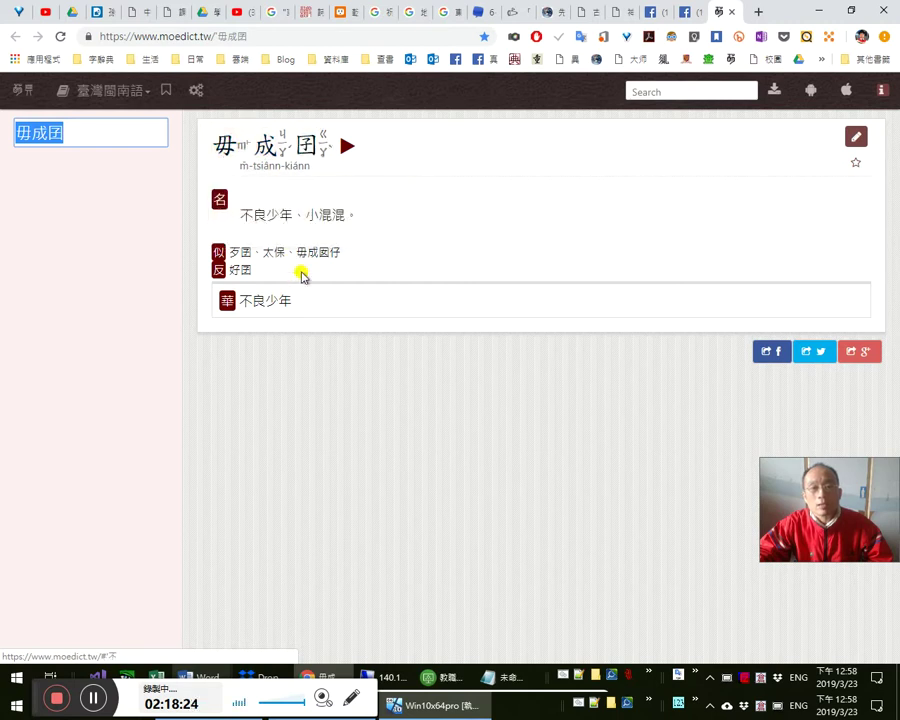
pyautogui.moveTo(364, 222); pyautogui.dragTo(237, 213)
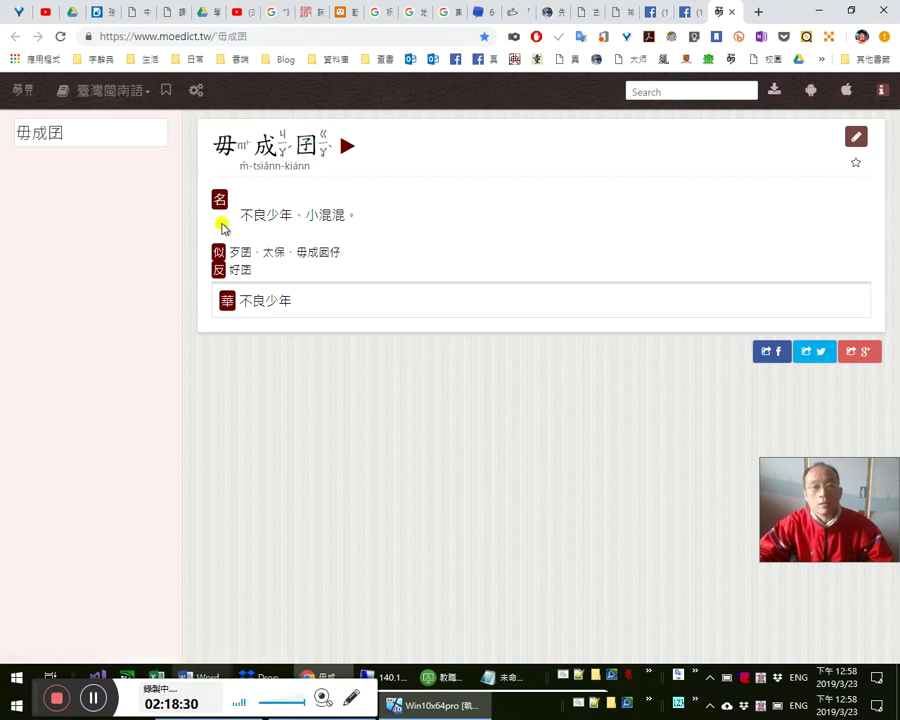
pyautogui.moveTo(302, 309); pyautogui.dragTo(364, 293)
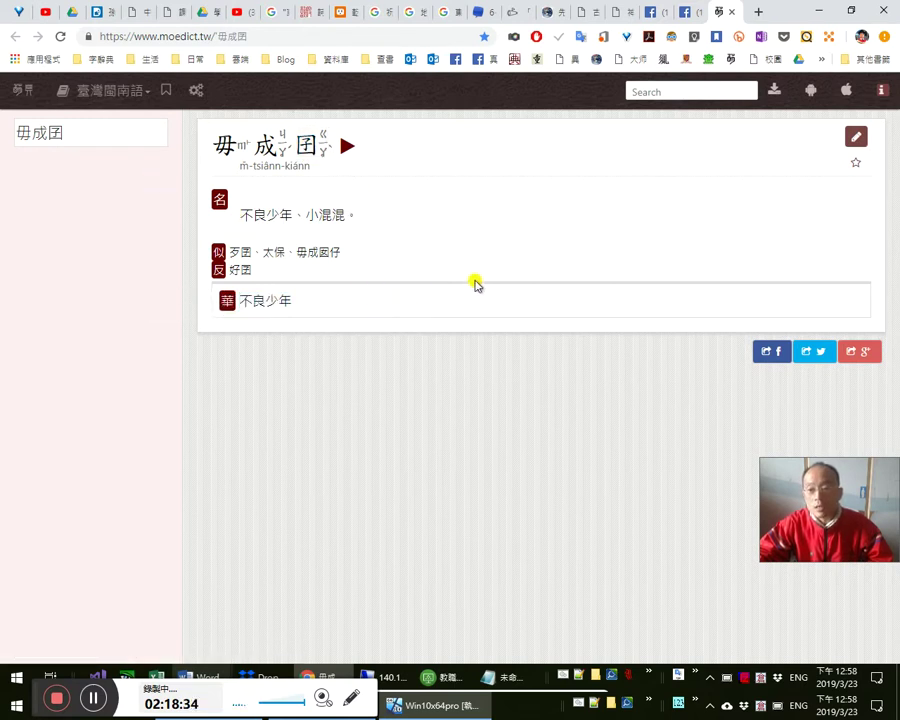
pyautogui.click(683, 14)
pyautogui.click(717, 13)
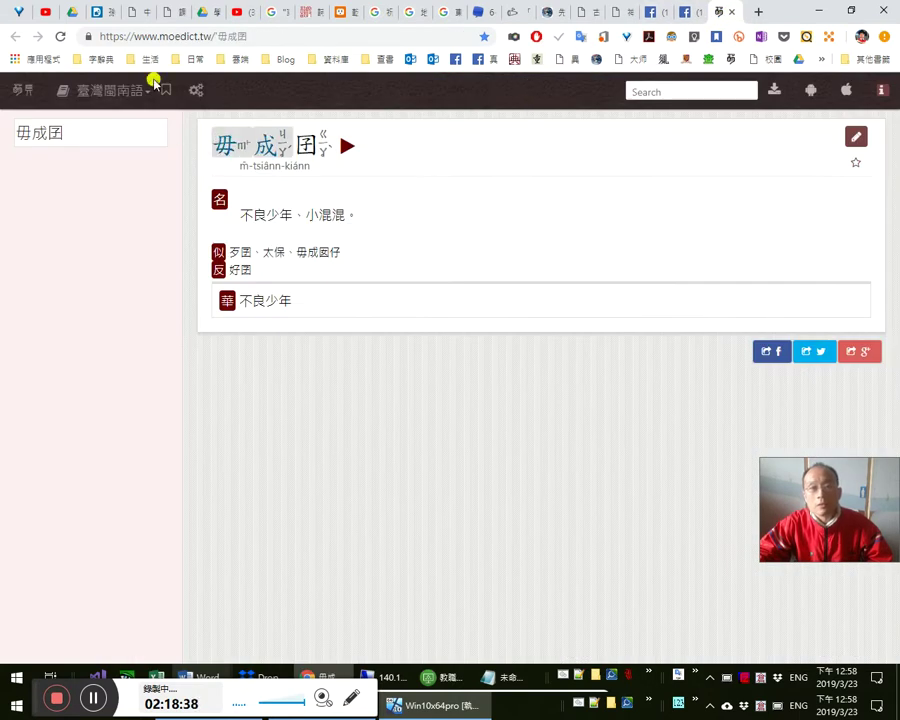
# - Select and read the Dcard comments B25 through B28, comparing them with the dictionary entry
pyautogui.click(96, 12)
pyautogui.click(346, 386)
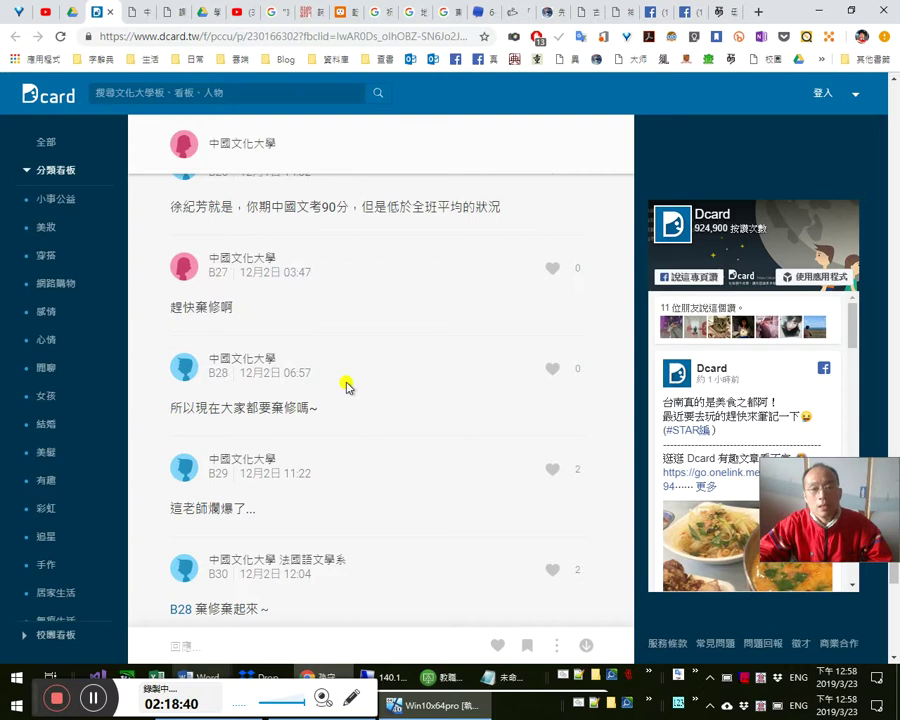
pyautogui.moveTo(326, 428); pyautogui.dragTo(177, 209)
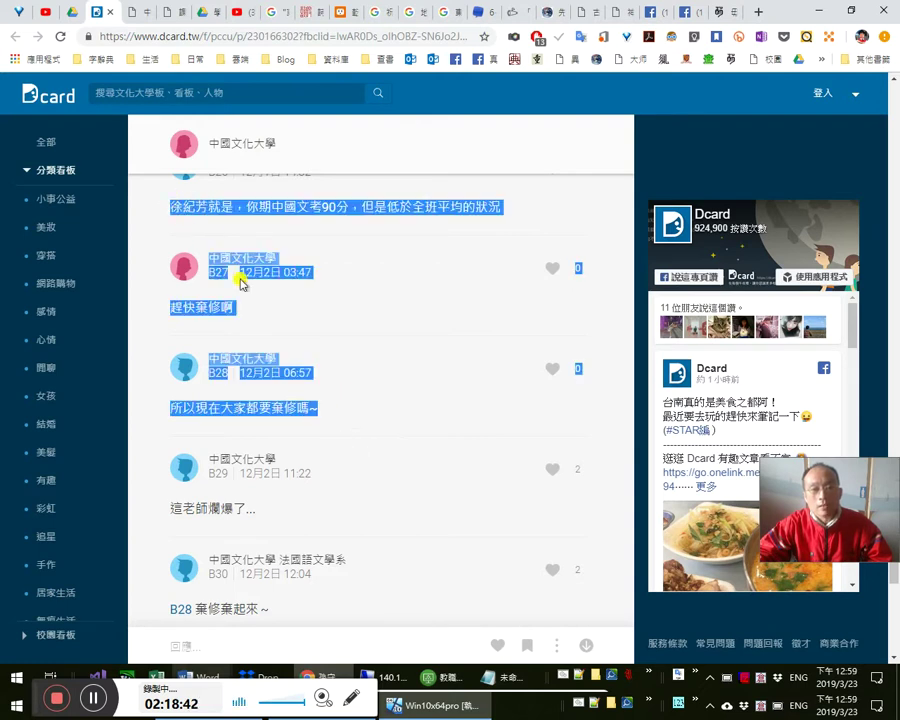
pyautogui.scroll(2, 330, 410)
pyautogui.moveTo(170, 240); pyautogui.dragTo(313, 570)
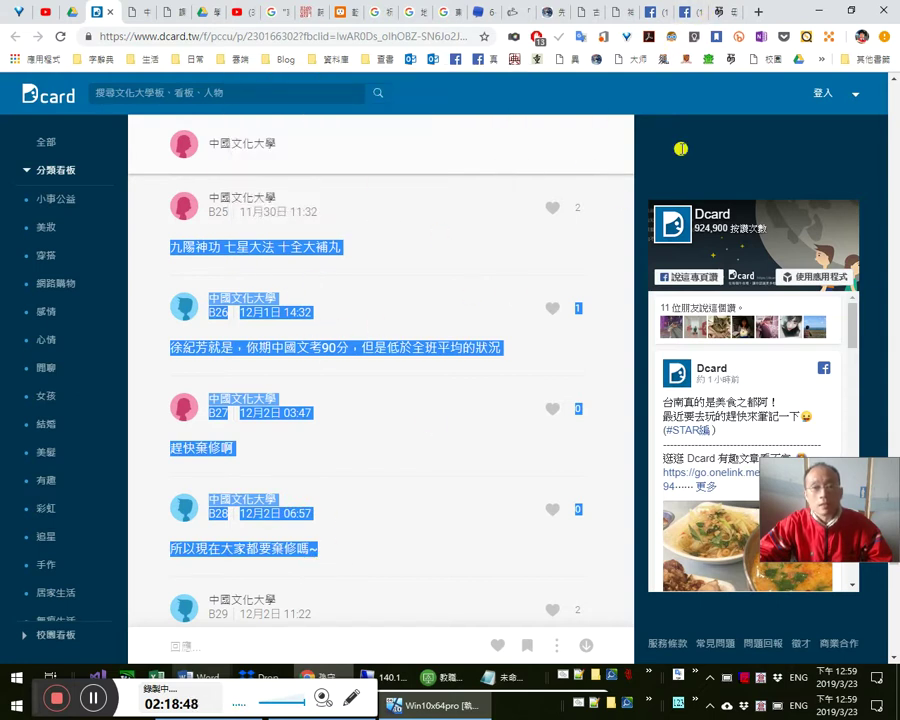
pyautogui.click(719, 14)
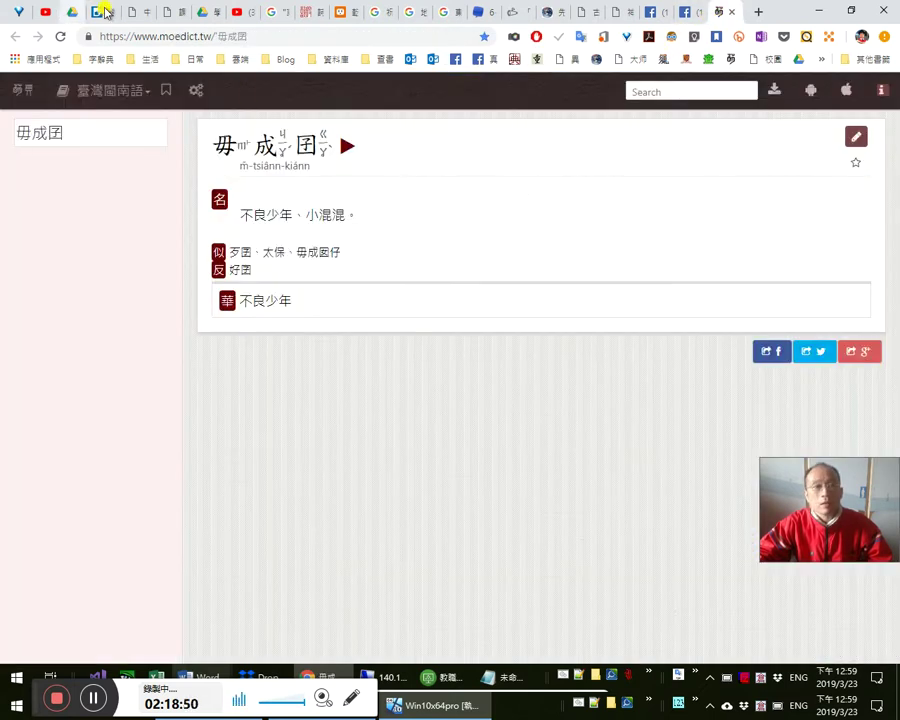
pyautogui.click(97, 11)
pyautogui.click(323, 265)
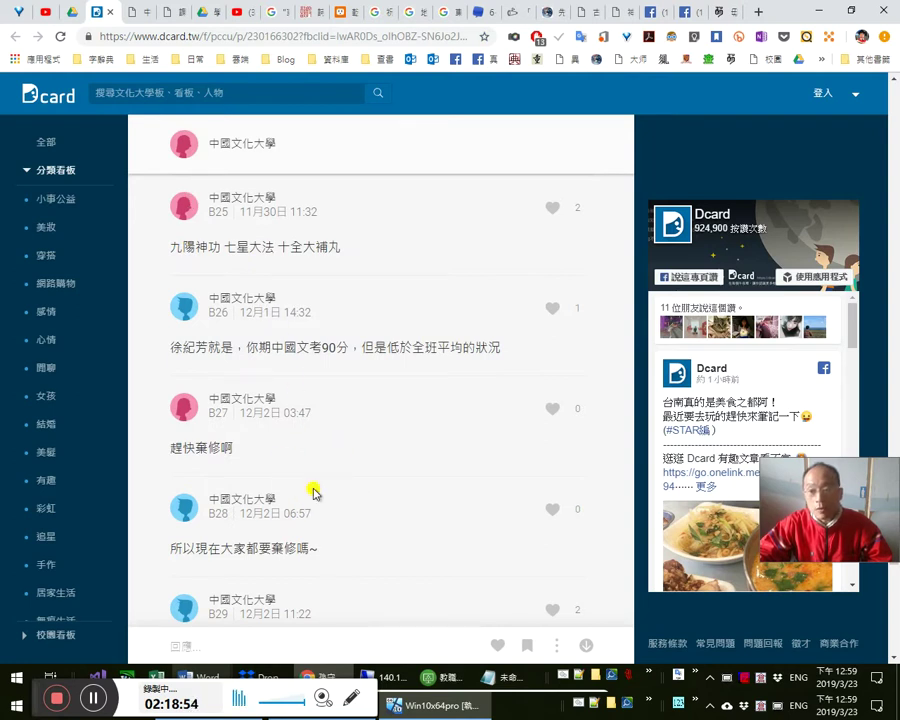
pyautogui.scroll(-3, 318, 515)
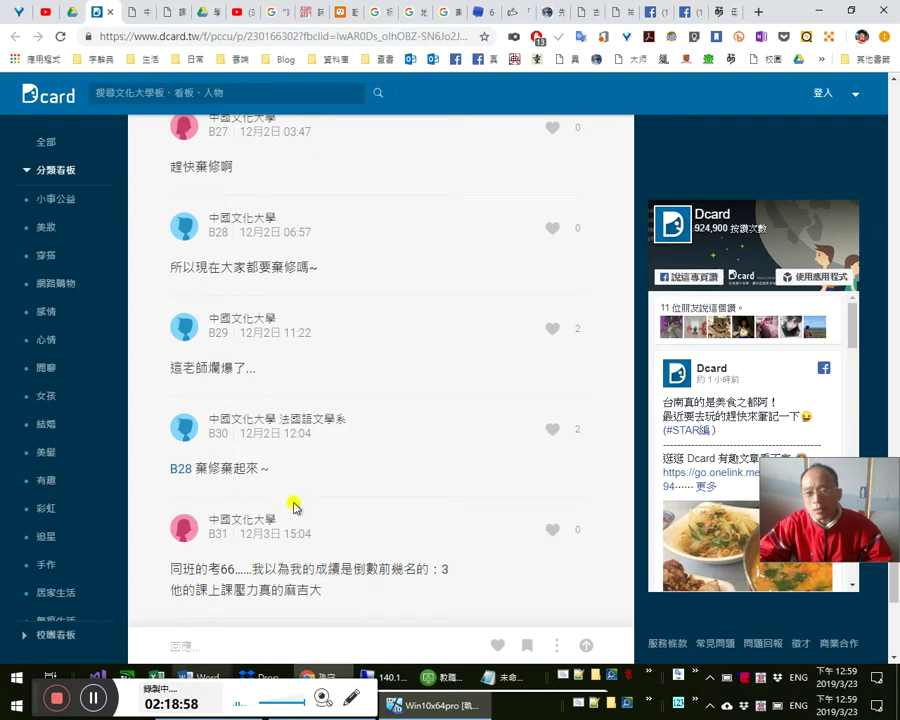
pyautogui.scroll(-2, 293, 503)
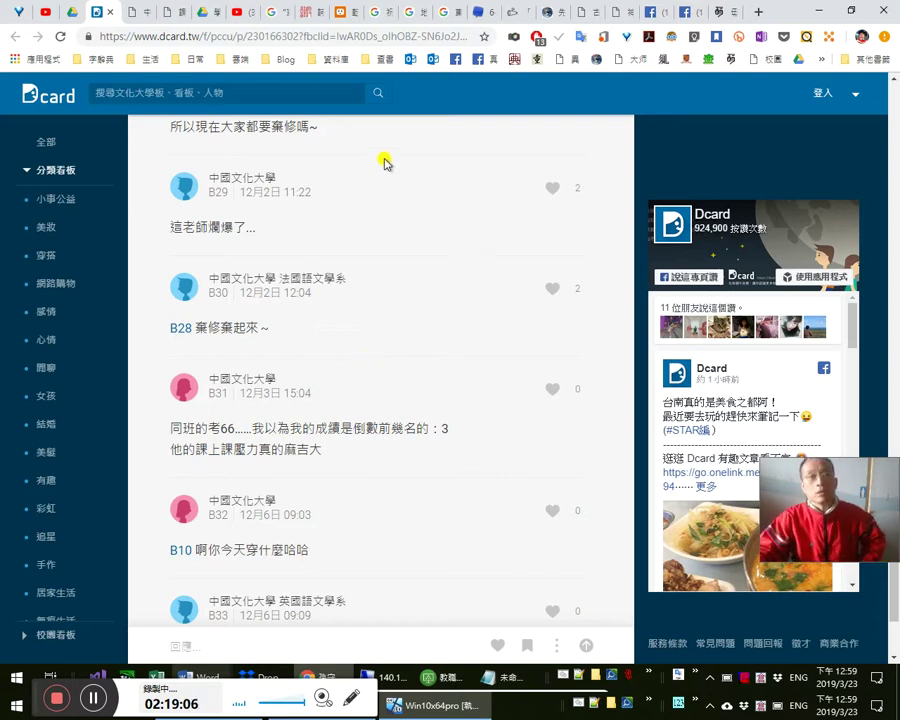
# - Compare the dictionary entry with the thread once more, then show the Facebook profile timeline
pyautogui.click(719, 15)
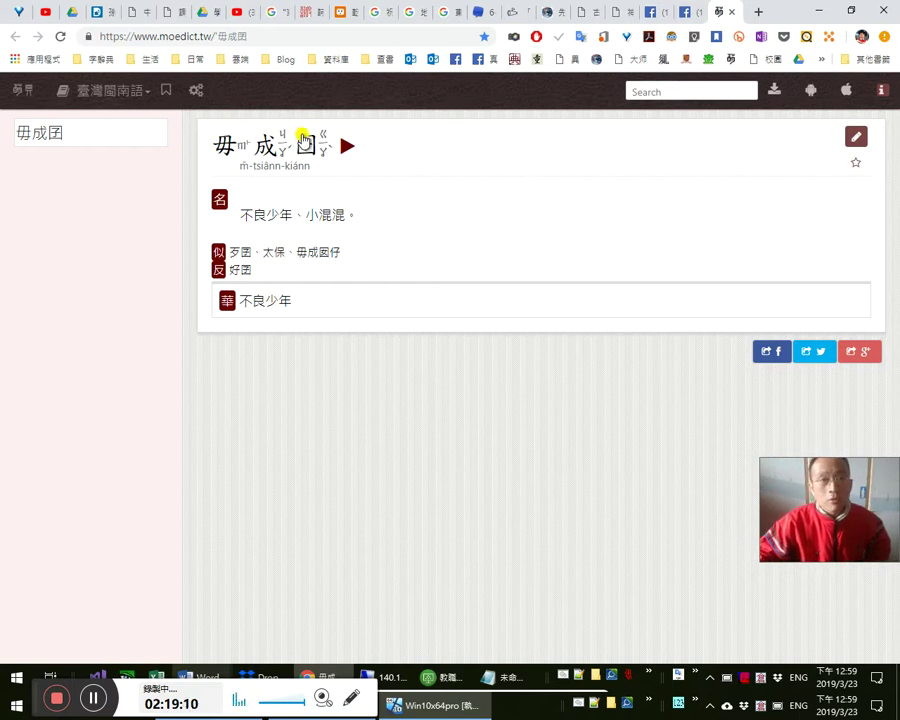
pyautogui.moveTo(313, 142)
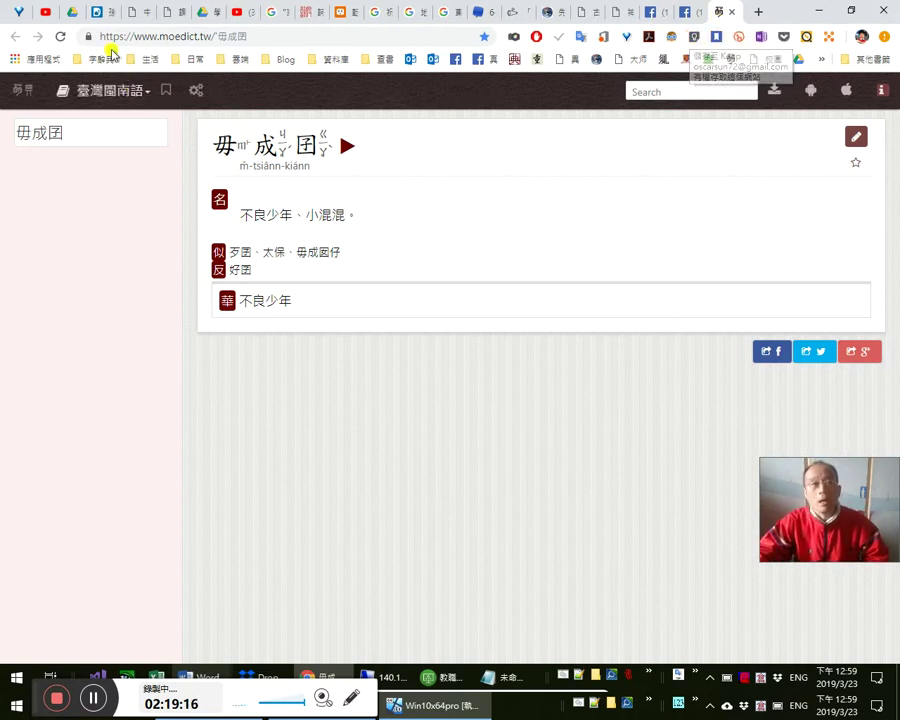
pyautogui.click(99, 12)
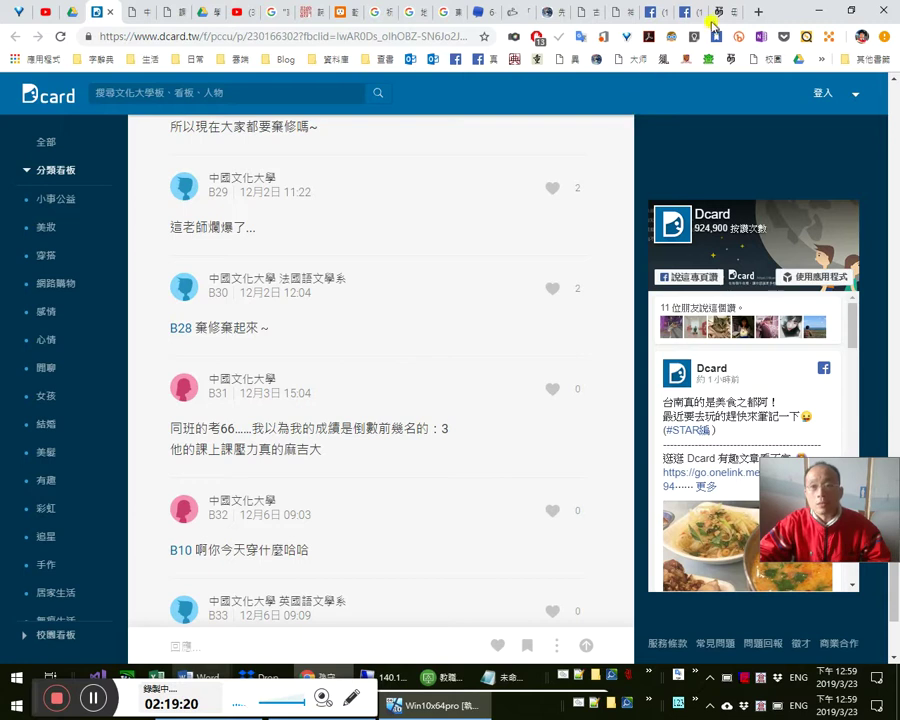
pyautogui.click(714, 14)
pyautogui.click(688, 14)
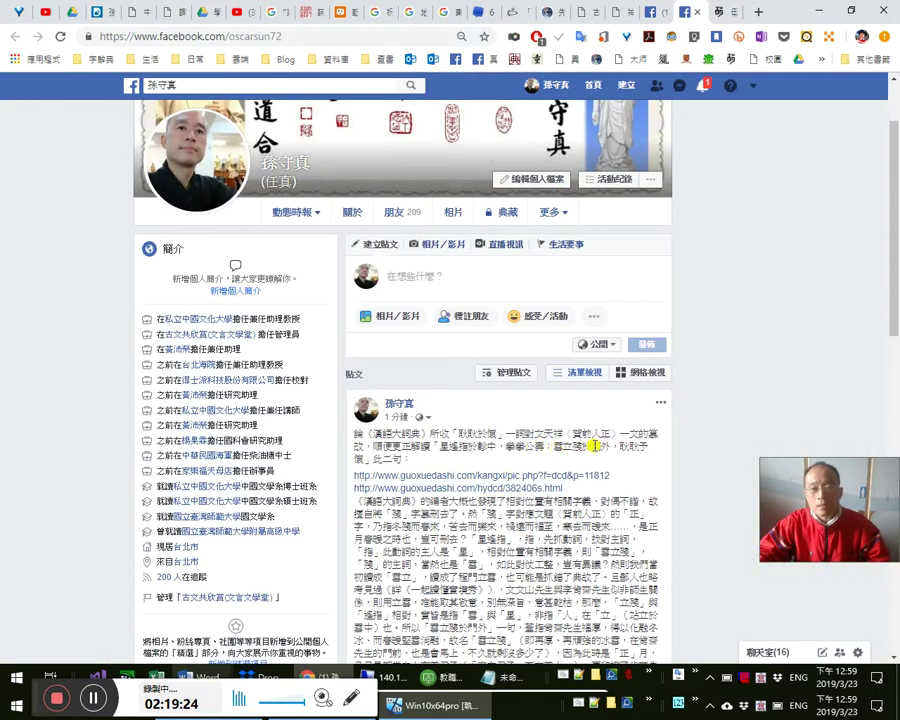
# - Review the Dcard comment thread alongside the 毋成囝 dictionary entry
pyautogui.scroll(-2, 620, 490)
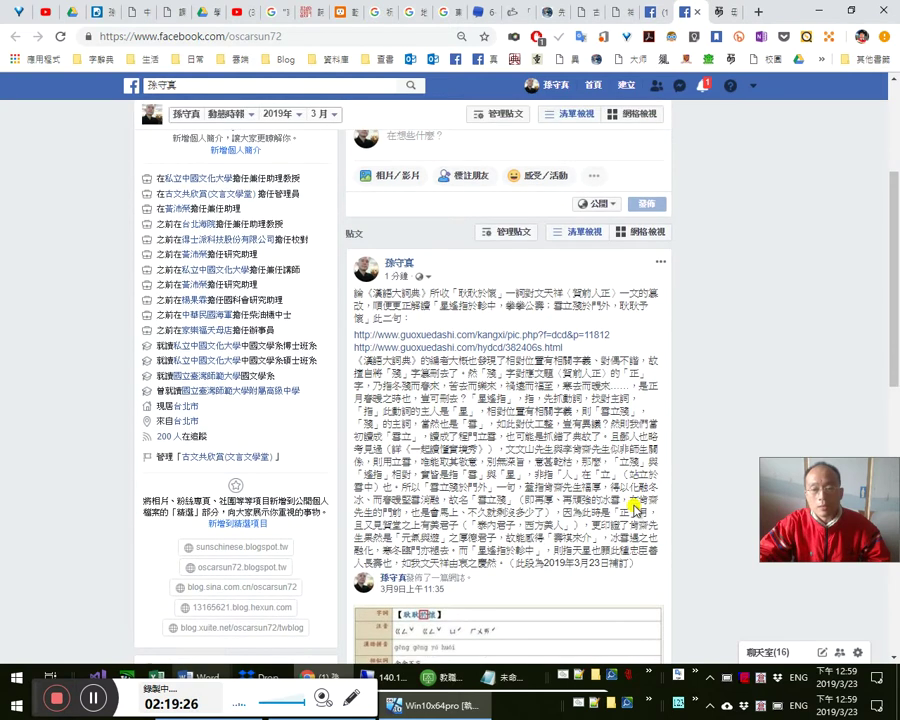
pyautogui.click(96, 14)
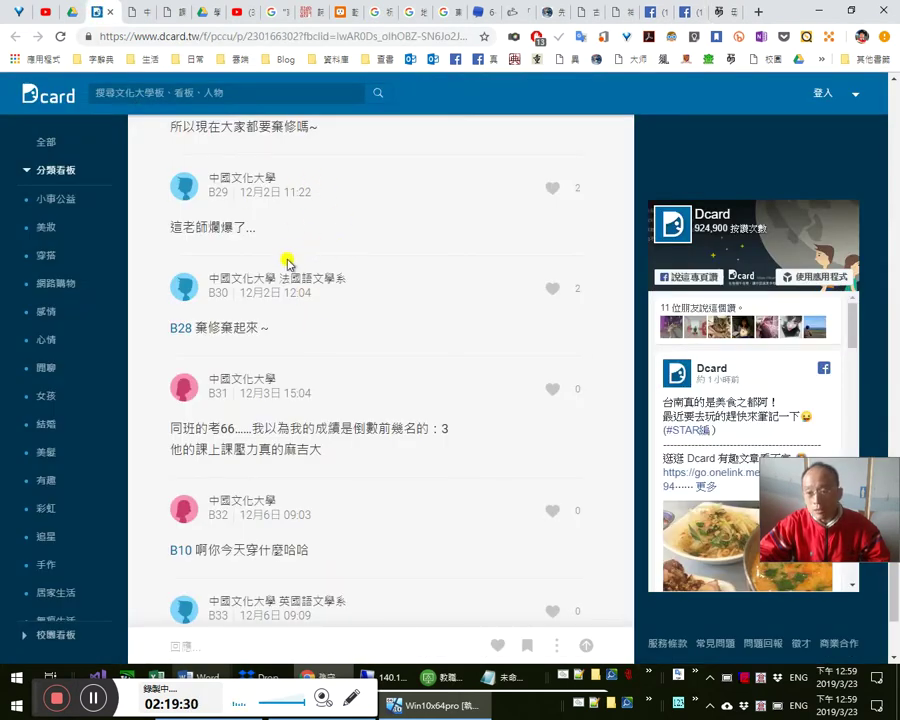
pyautogui.scroll(3, 312, 300)
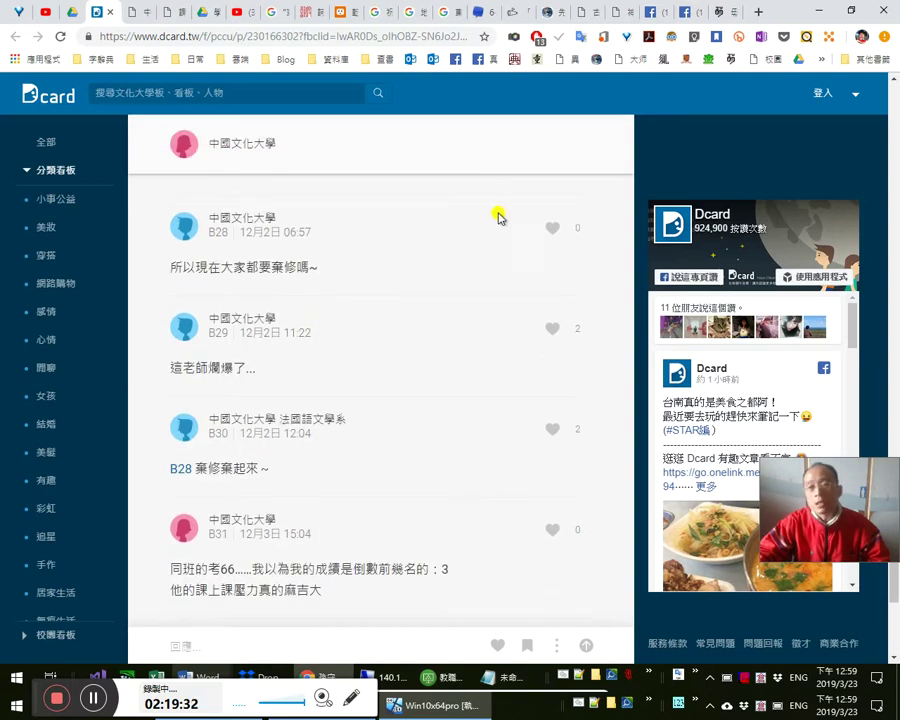
pyautogui.click(718, 13)
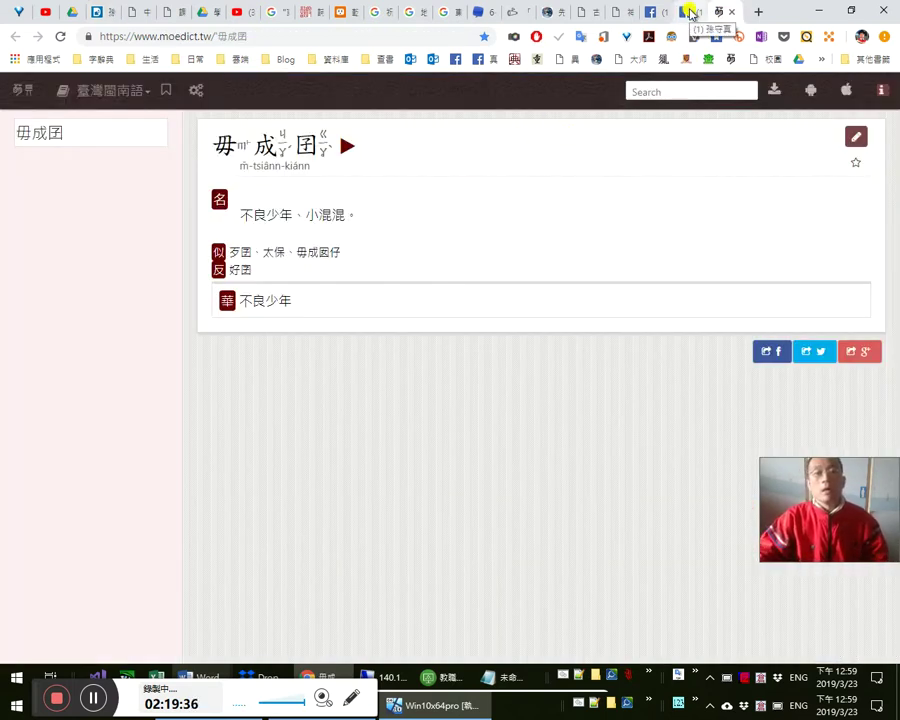
pyautogui.click(96, 14)
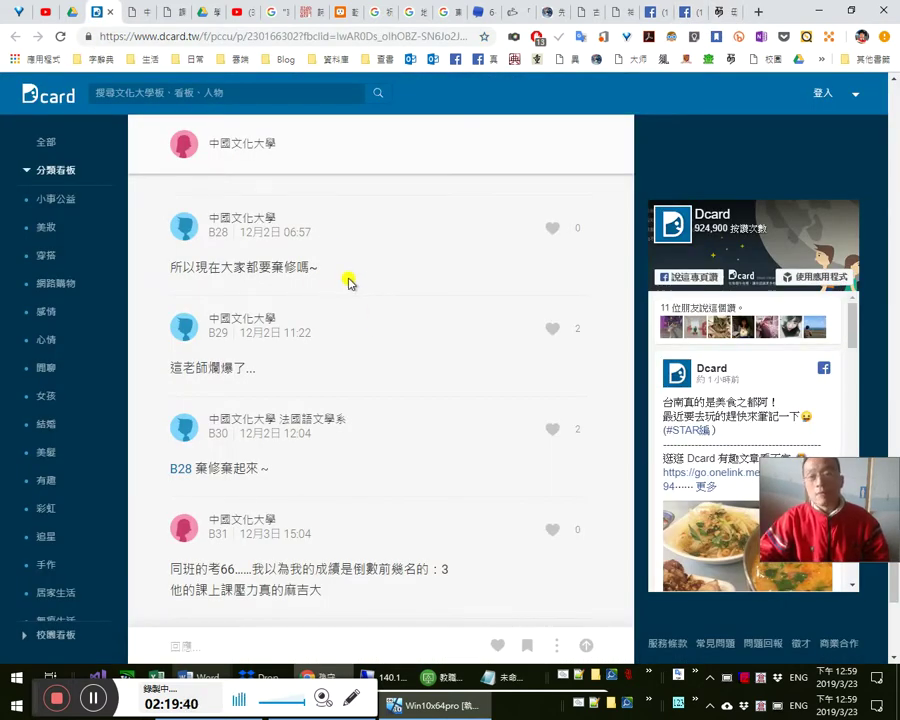
# - Check the published note's confirmation on the Facebook profile timeline
pyautogui.click(683, 14)
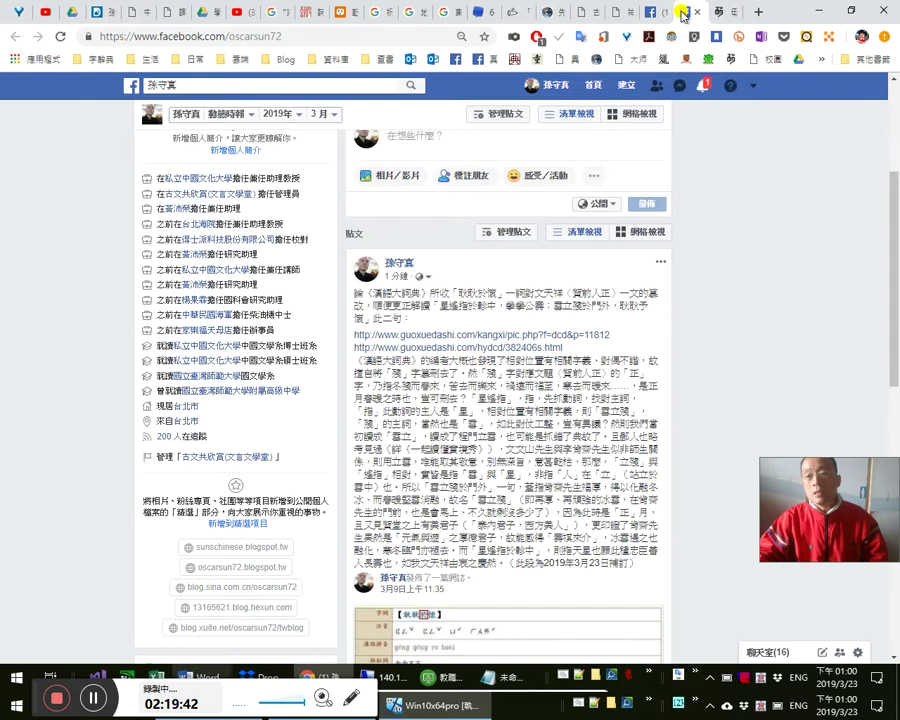
pyautogui.click(713, 12)
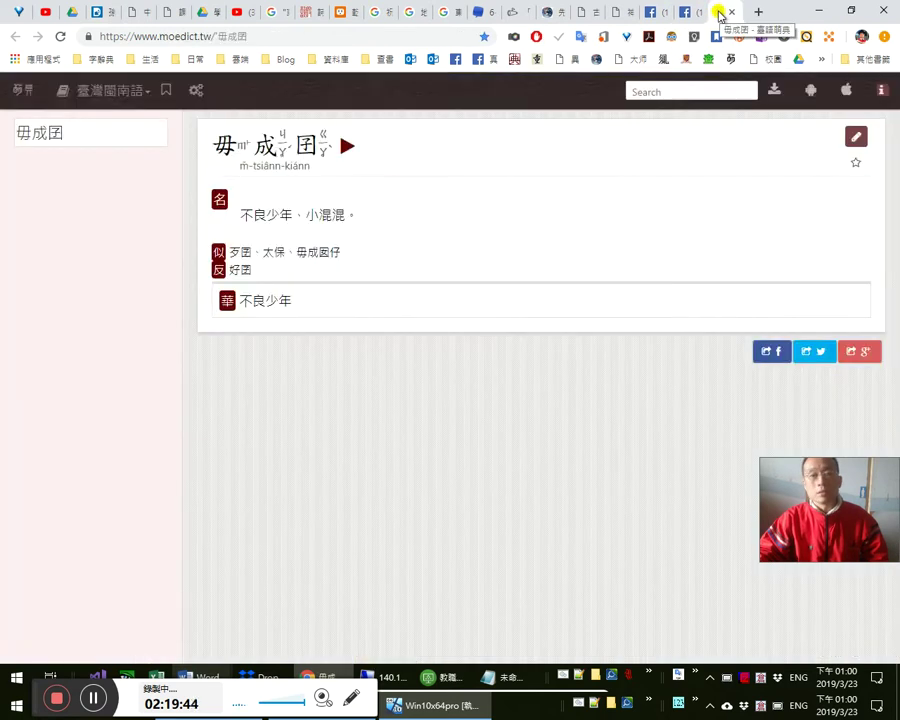
pyautogui.click(680, 14)
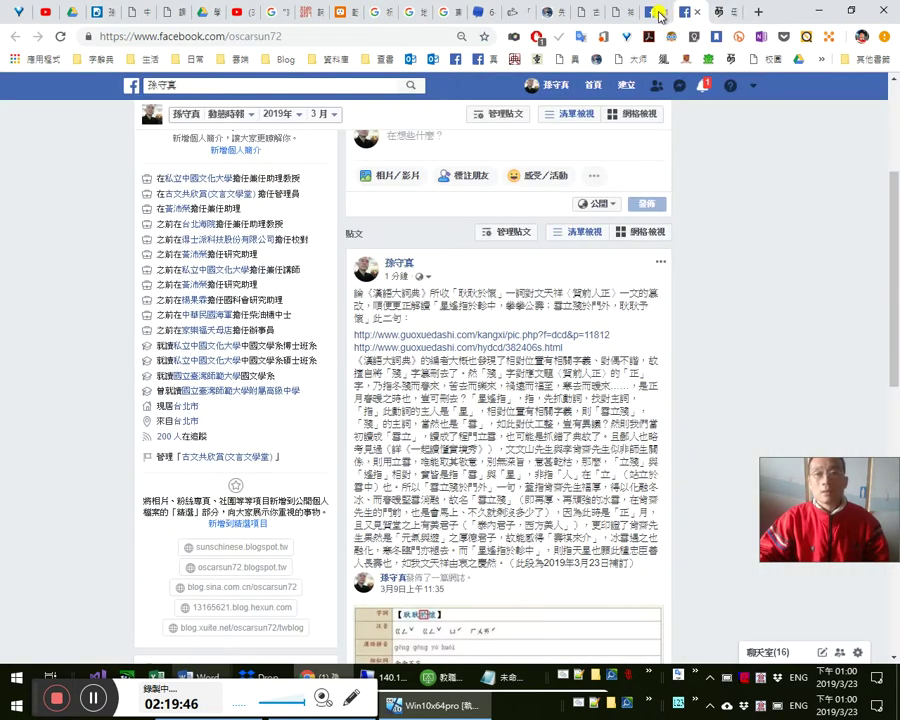
pyautogui.click(659, 15)
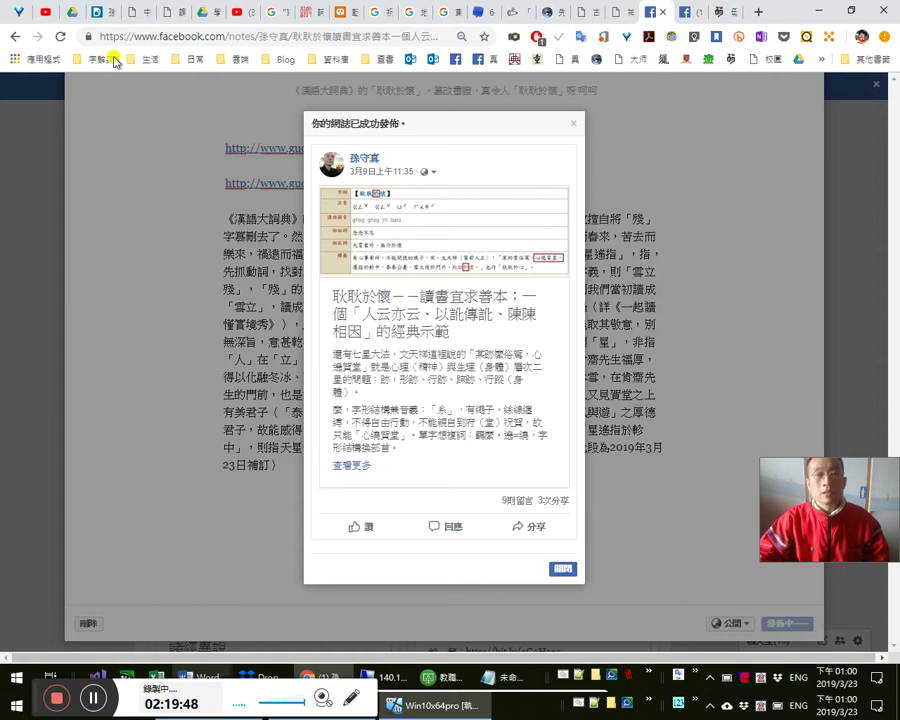
pyautogui.click(95, 13)
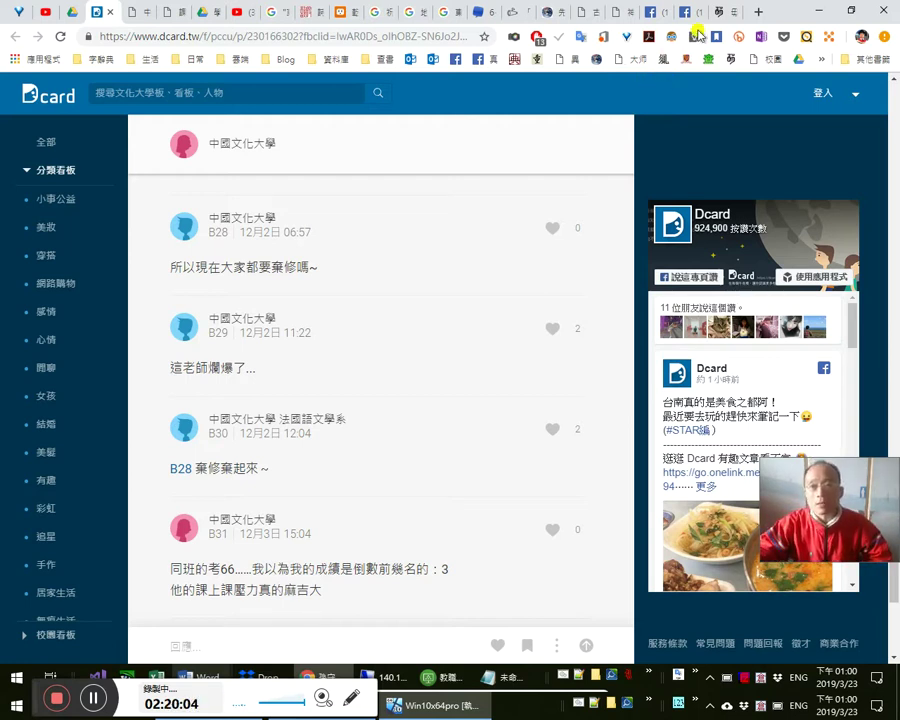
# - Verify the 耿耿於懷 post on the profile timeline, then display the 萌典 毋成囝 entry
pyautogui.click(725, 14)
pyautogui.click(682, 13)
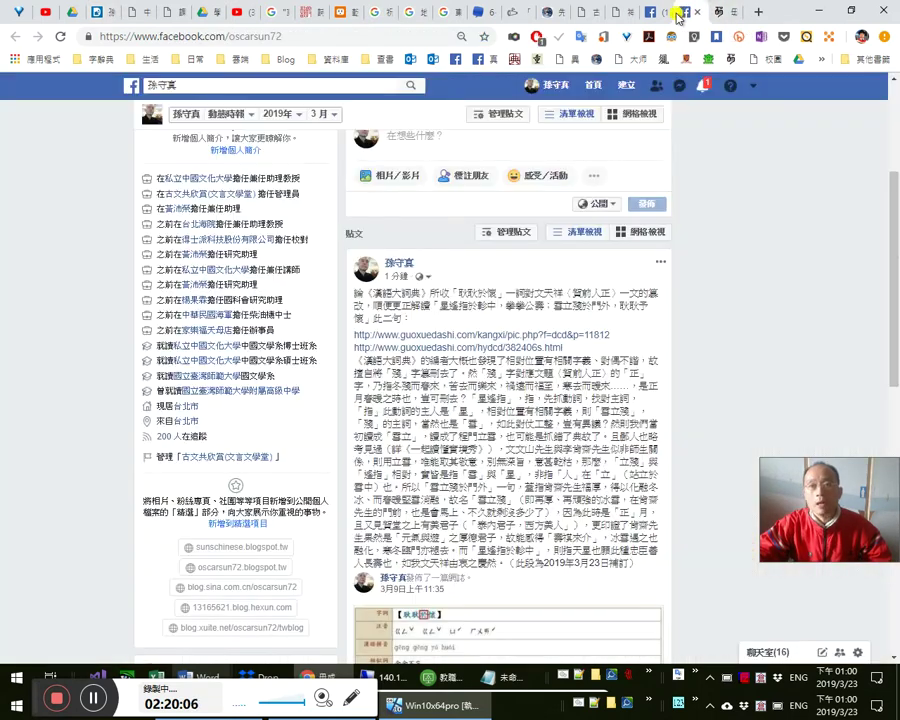
pyautogui.click(657, 14)
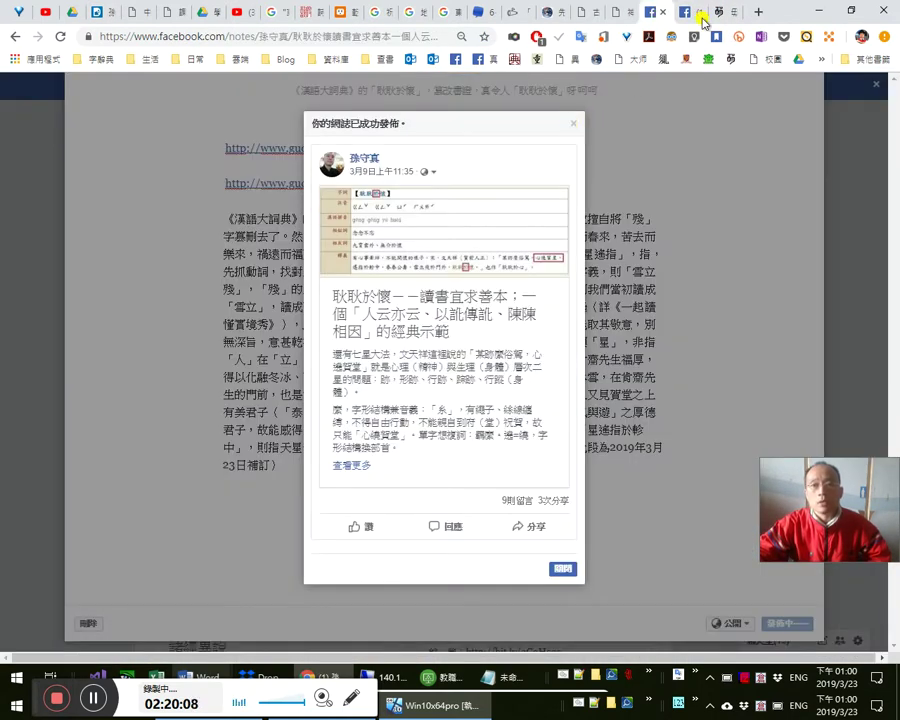
pyautogui.click(689, 14)
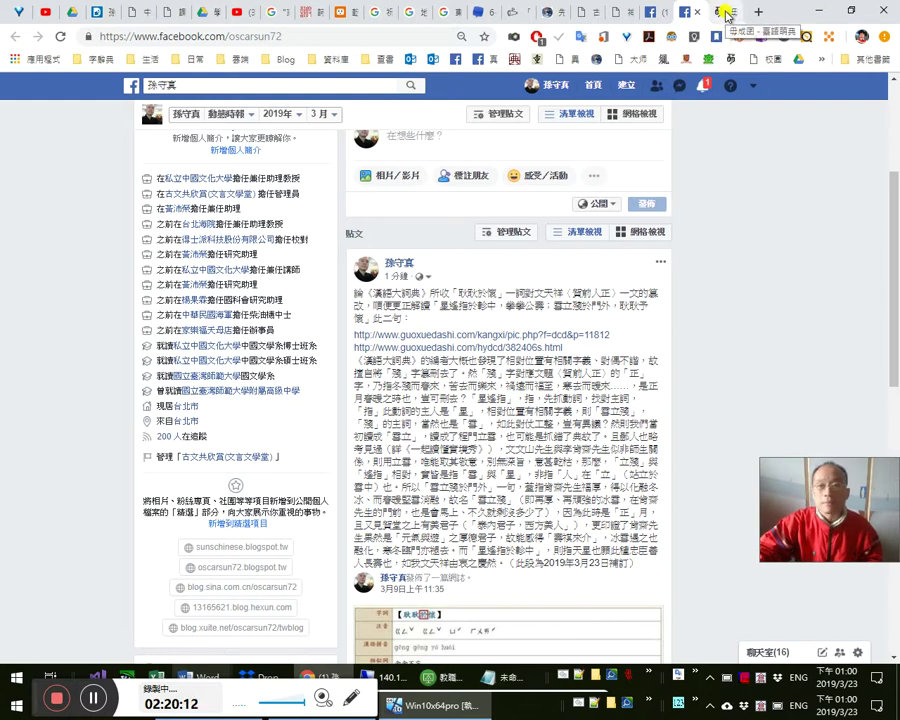
pyautogui.click(727, 16)
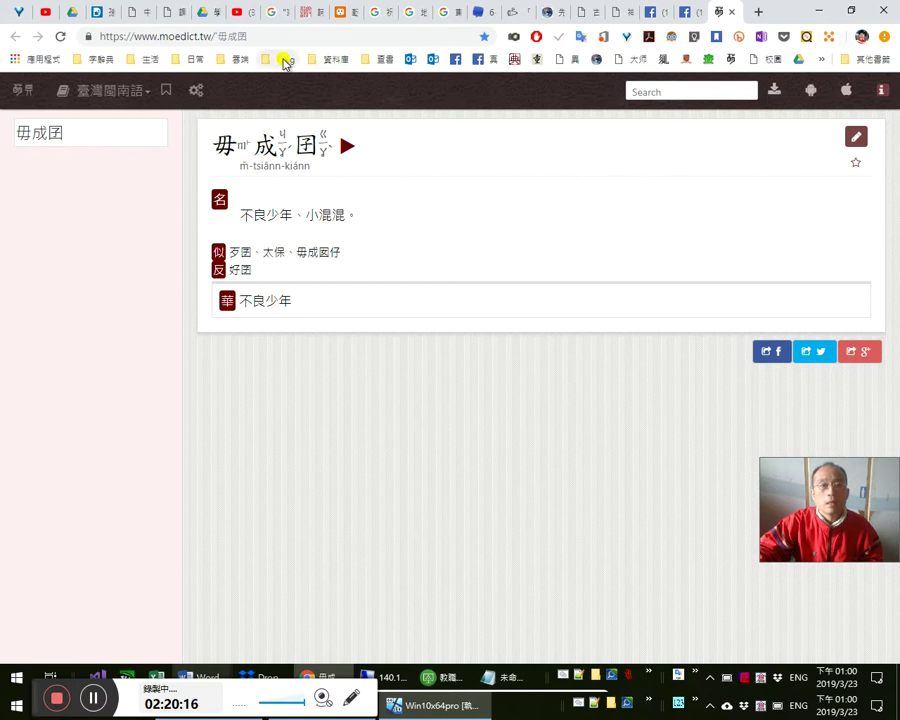
pyautogui.click(197, 60)
# - Go to the personal Sina blog center from the everyday bookmarks and start a new post
pyautogui.moveTo(362, 84)
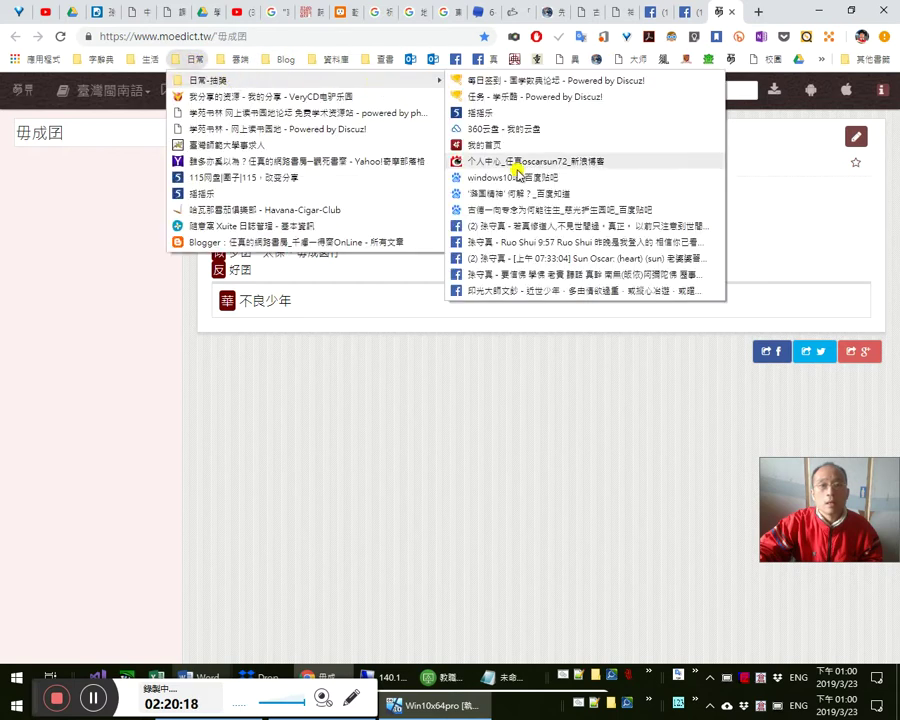
pyautogui.click(516, 164)
pyautogui.click(198, 60)
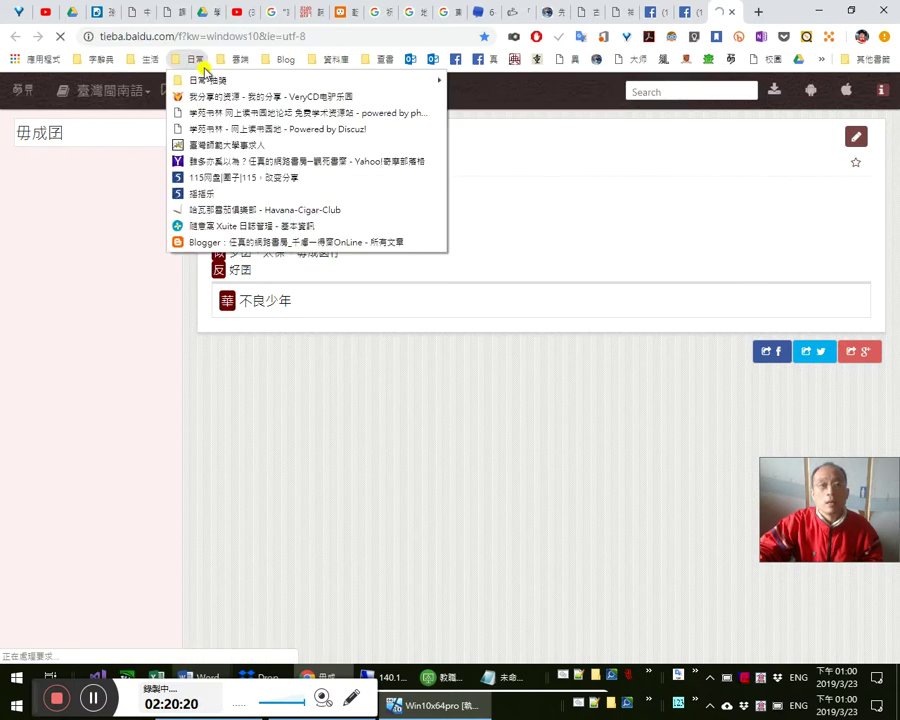
pyautogui.moveTo(283, 81)
pyautogui.click(494, 159)
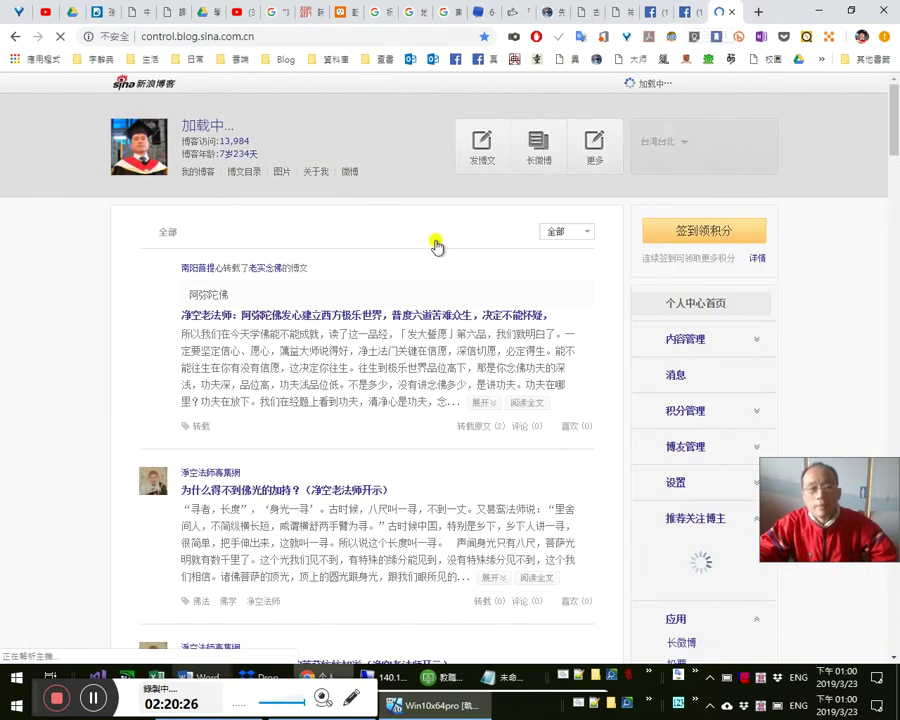
pyautogui.click(483, 145)
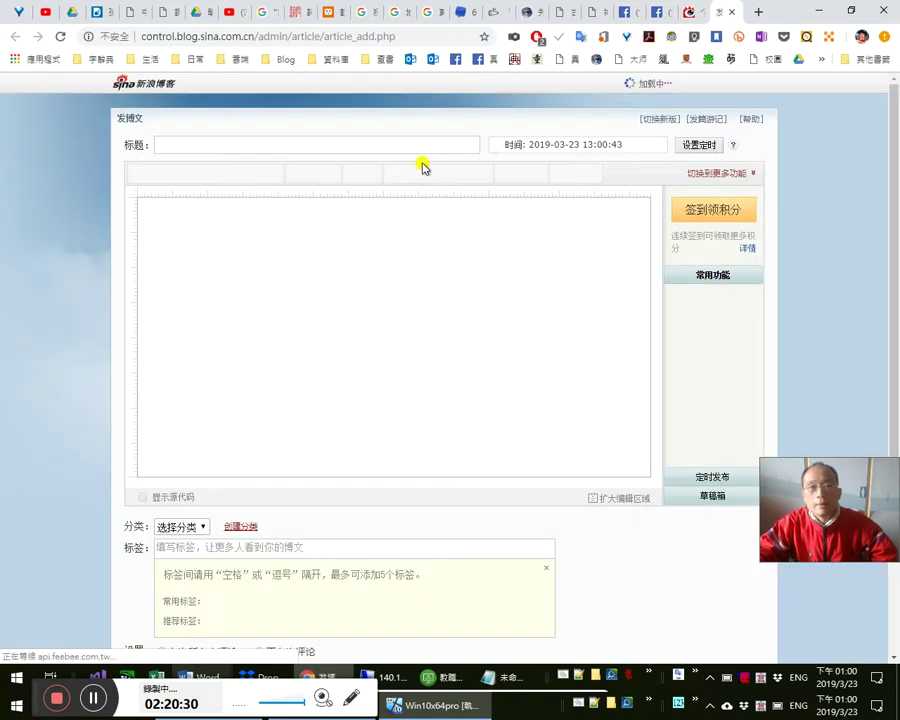
# - Paste the article into the body and delete its opening paragraph and the blank line after it
pyautogui.hotkey('ctrl', 'v')
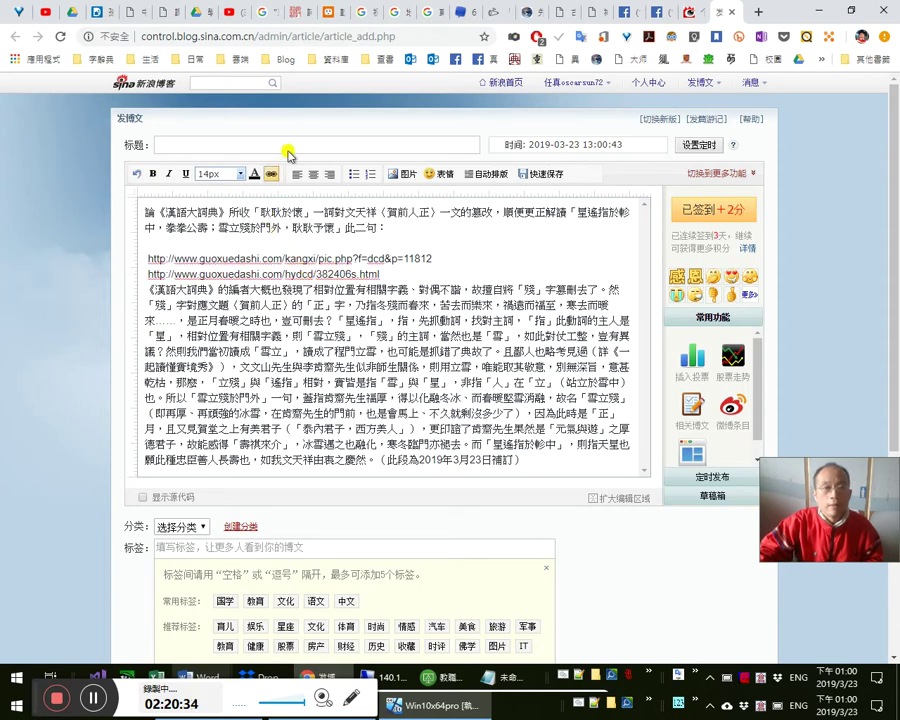
pyautogui.click(287, 145)
pyautogui.click(606, 383)
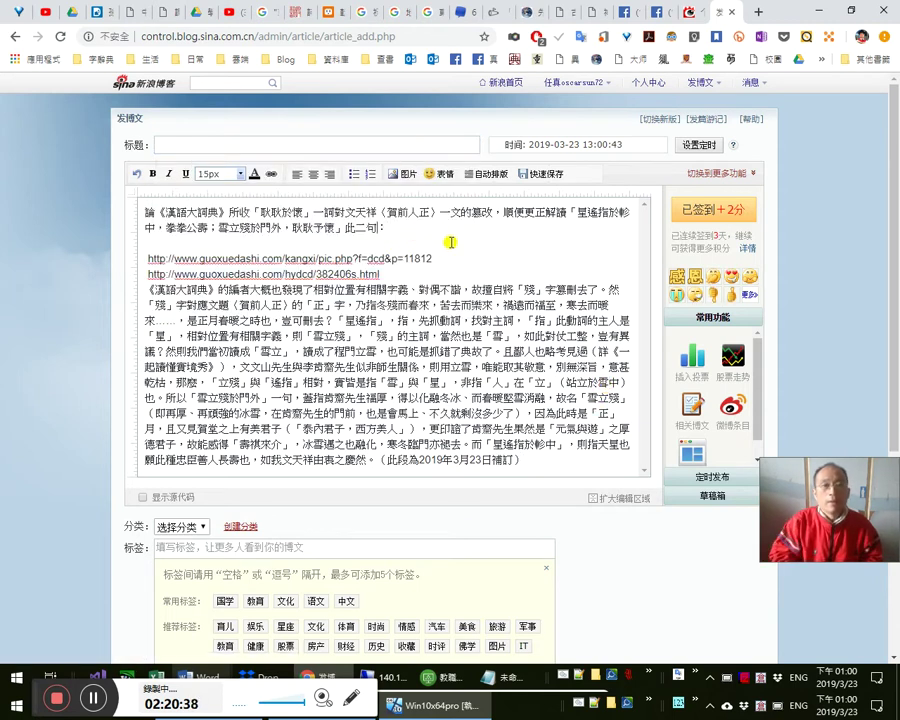
pyautogui.hotkey('shift', 'Up')
pyautogui.hotkey('shift', 'Home')
pyautogui.press('BackSpace')
pyautogui.press('Delete')
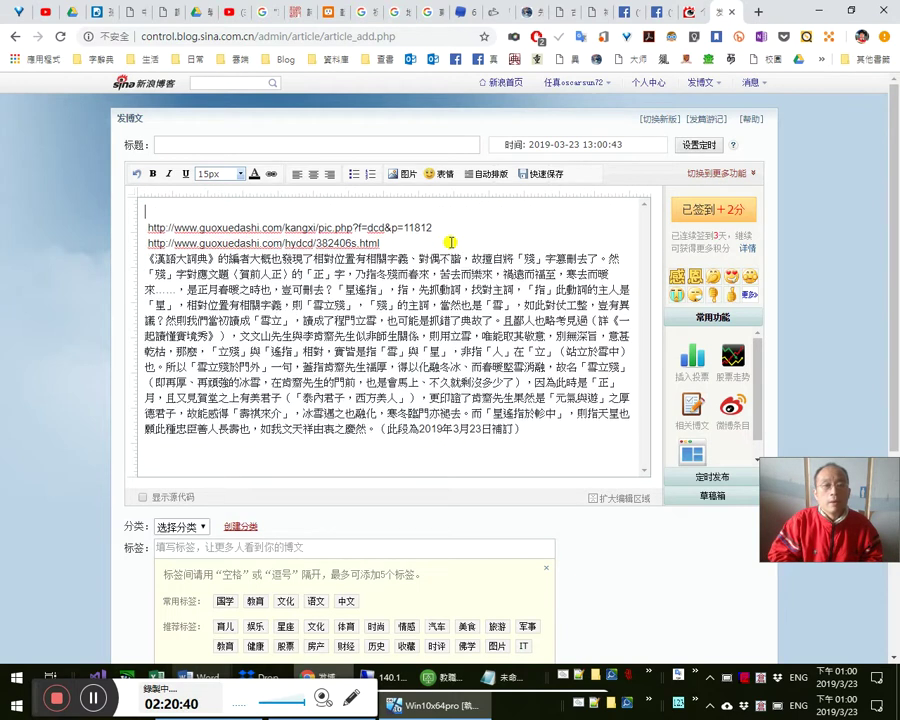
# - Paste the 論《漢語大詞典》所收「耿耿於懷」一詞… sentence as the title and again atop the body
pyautogui.click(434, 144)
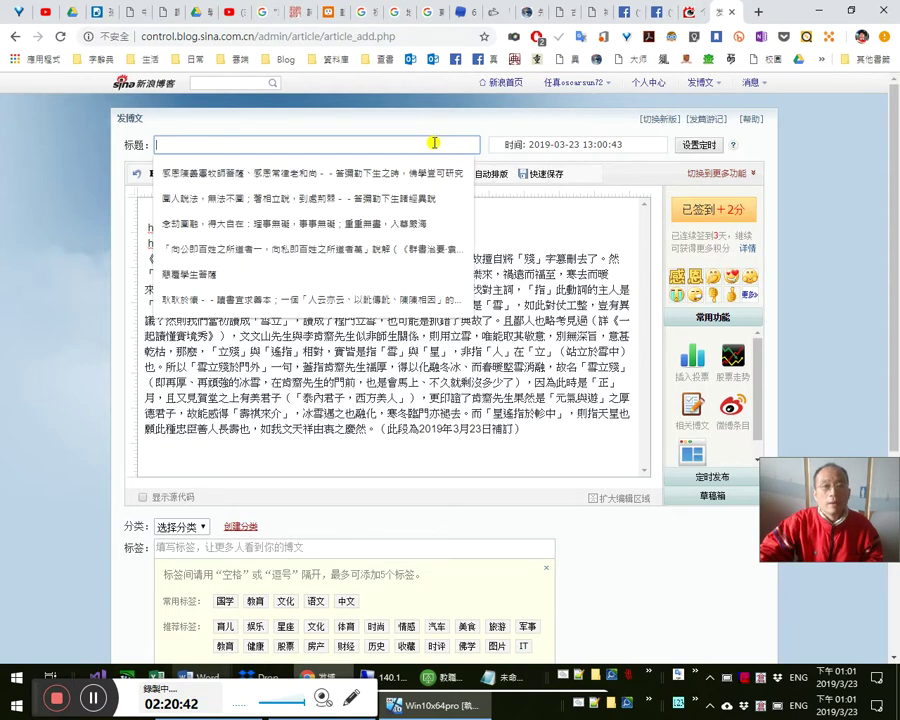
pyautogui.hotkey('ctrl', 'v')
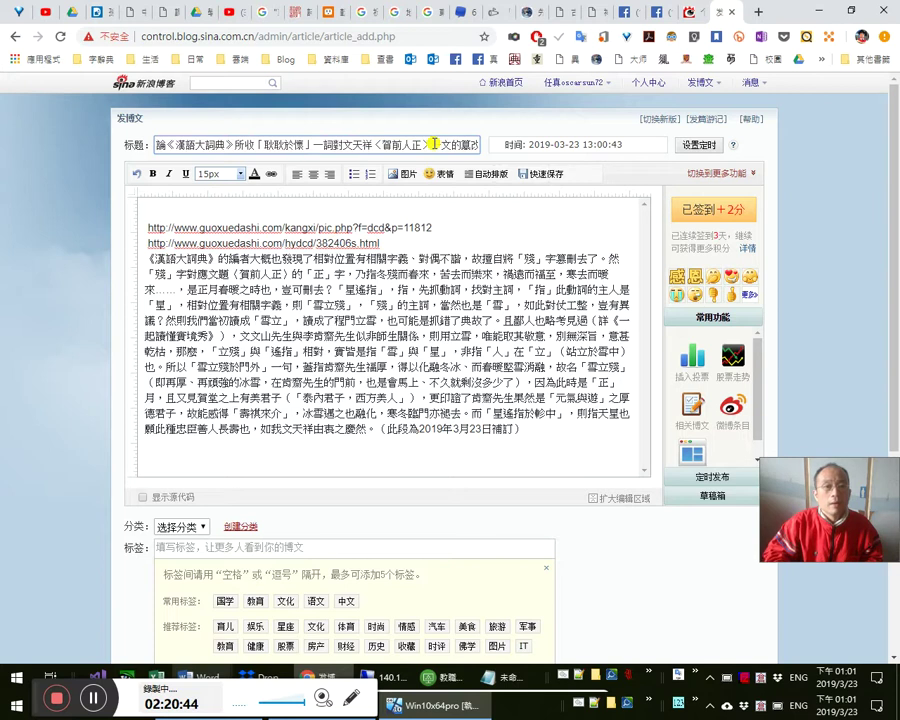
pyautogui.press('Right')
pyautogui.press('Right')
pyautogui.press('Right')
pyautogui.press('Right')
pyautogui.press('Right')
pyautogui.press('Right')
pyautogui.press('Right')
pyautogui.press('Right')
pyautogui.press('Right')
pyautogui.press('Right')
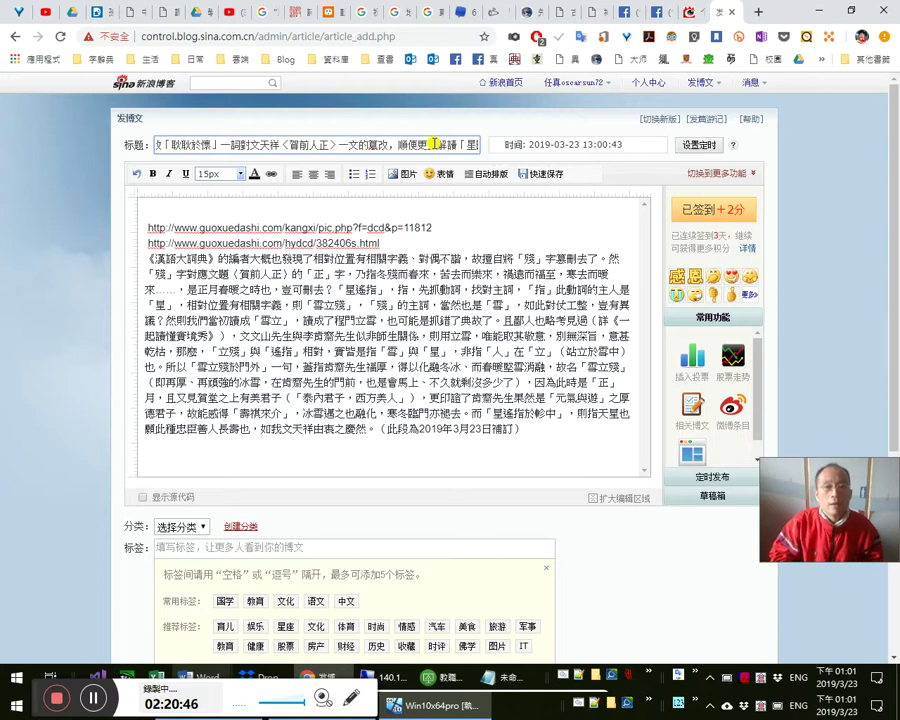
pyautogui.press('Right')
pyautogui.press('Right')
pyautogui.press('Right')
pyautogui.press('Right')
pyautogui.press('Right')
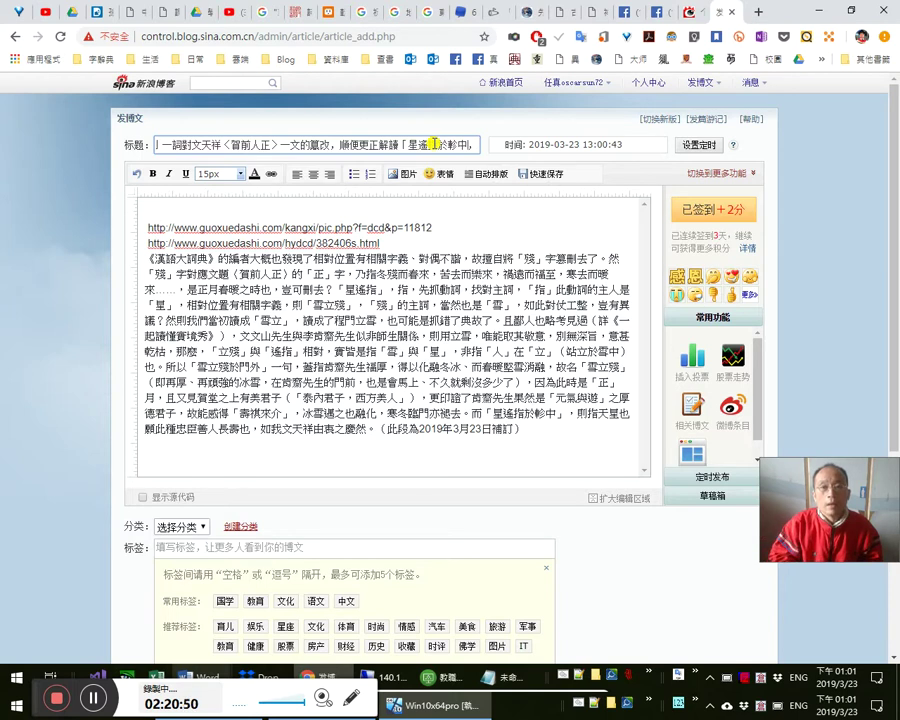
pyautogui.click(513, 213)
pyautogui.write('論《漢語大詞典》所收「耿耿於懷」一詞對文天祥《賀前人正》一文的臆改，順便更正解讀「星遙指於軫中，拳拳公壽；雷立賤於門外，耿耿予懷」此二句')
pyautogui.press('Return')
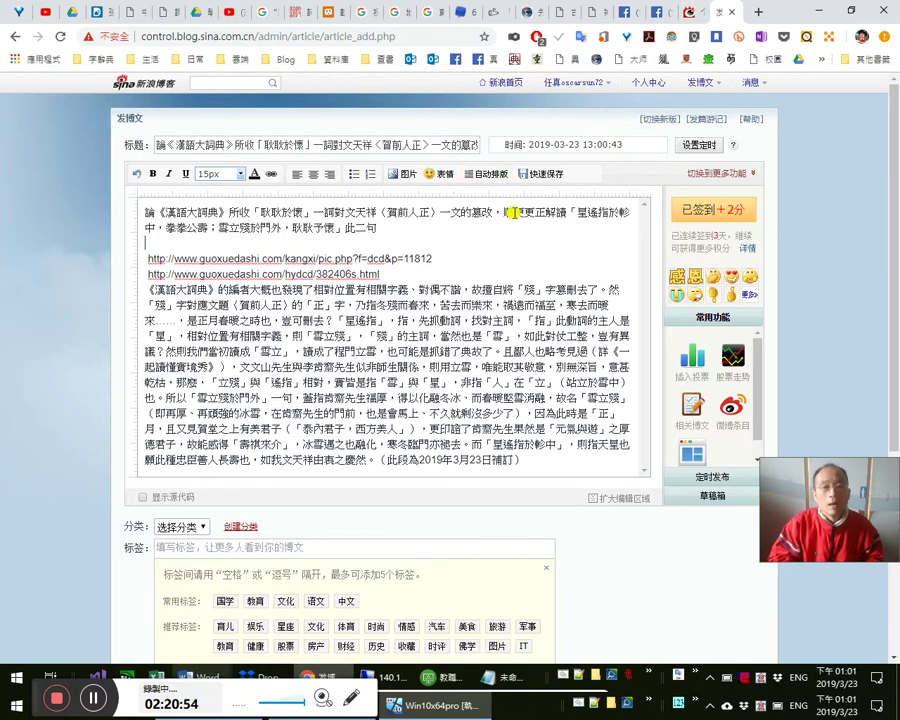
# - Edit the wording at the end of the post title
pyautogui.click(452, 145)
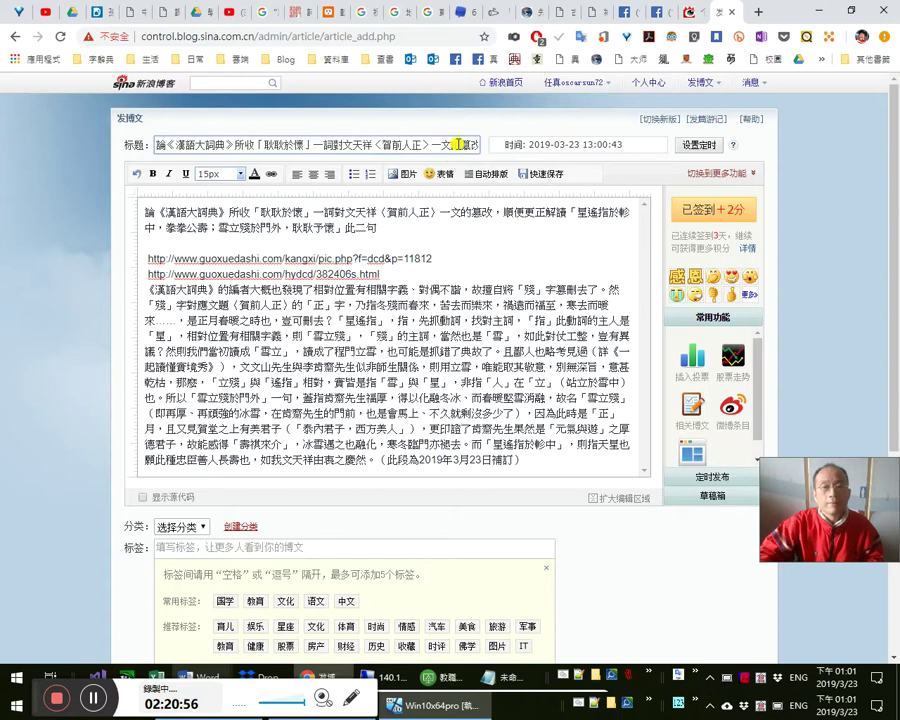
pyautogui.press('End')
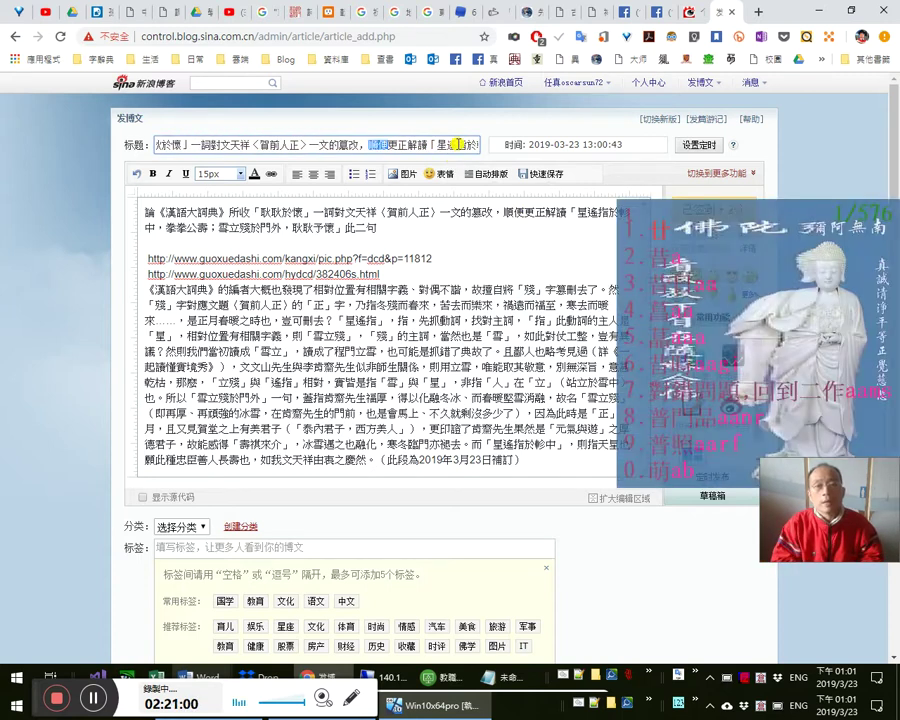
pyautogui.write('並試')
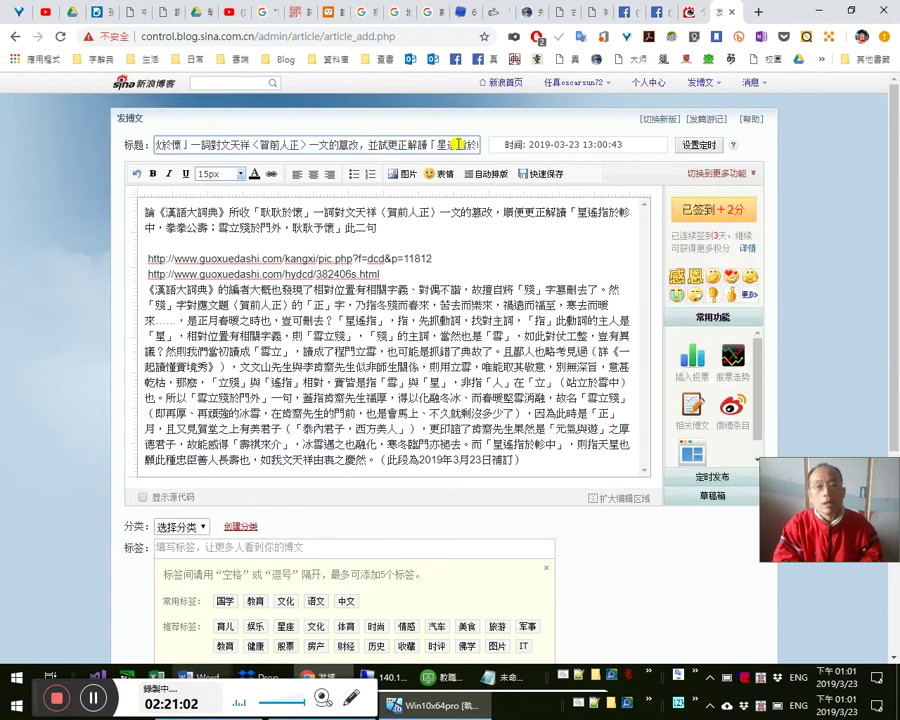
pyautogui.write('圖')
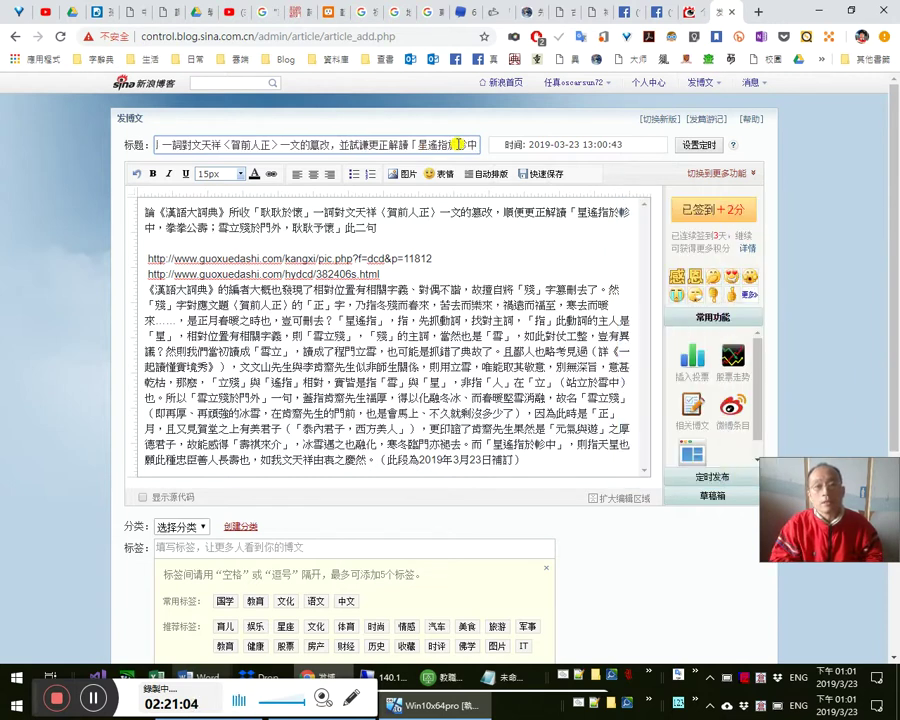
pyautogui.hotkey('shift', 'Left')
pyautogui.hotkey('shift', 'Left')
pyautogui.hotkey('shift', 'Left')
pyautogui.hotkey('shift', 'Left')
pyautogui.hotkey('shift', 'Left')
pyautogui.hotkey('shift', 'Left')
pyautogui.hotkey('shift', 'Left')
pyautogui.hotkey('shift', 'Left')
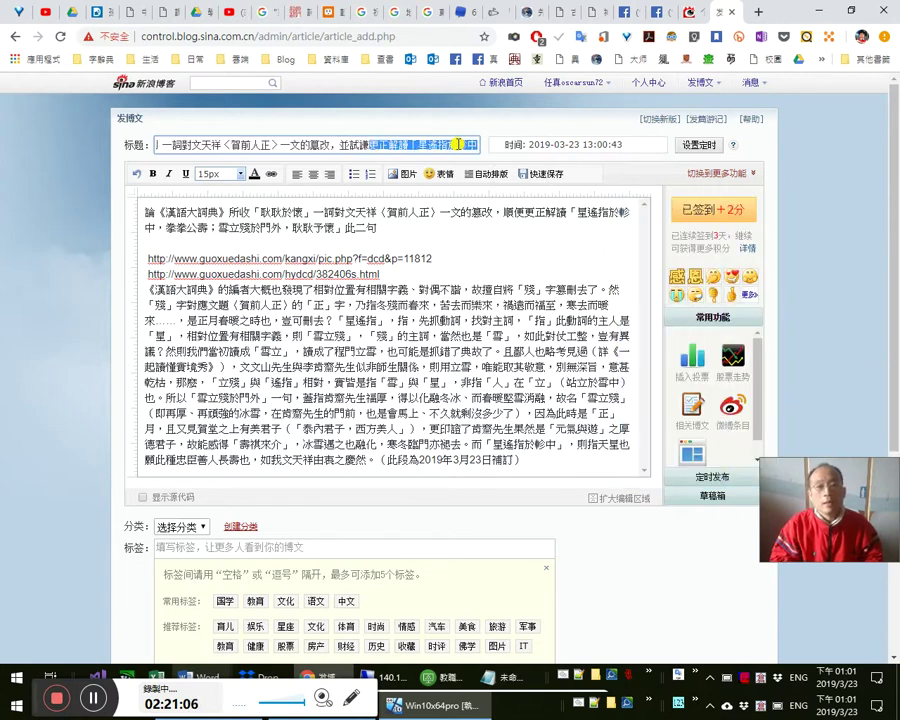
pyautogui.press('BackSpace')
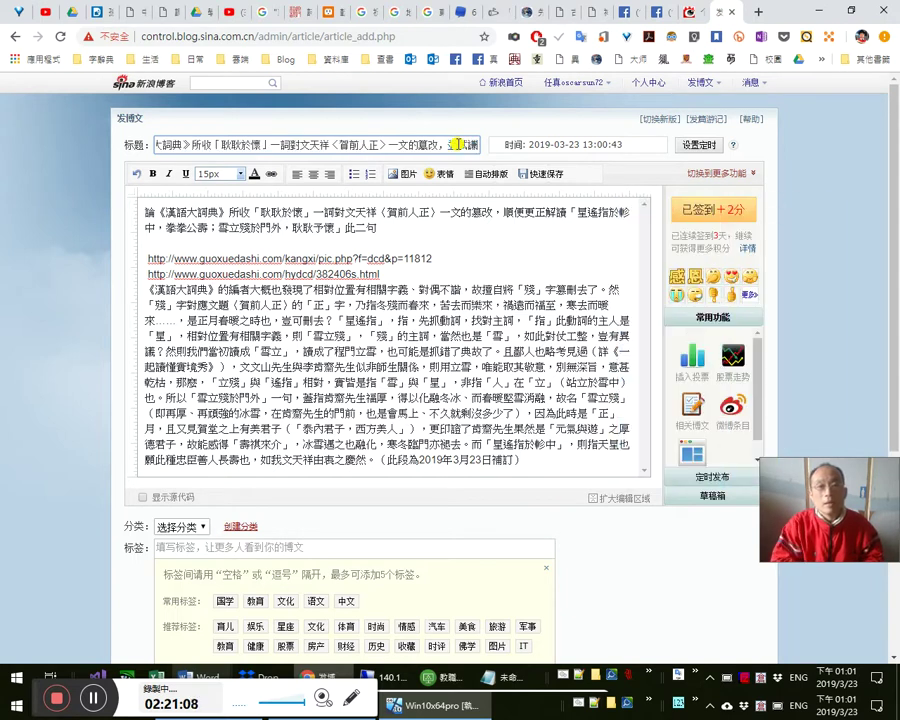
pyautogui.write('詞')
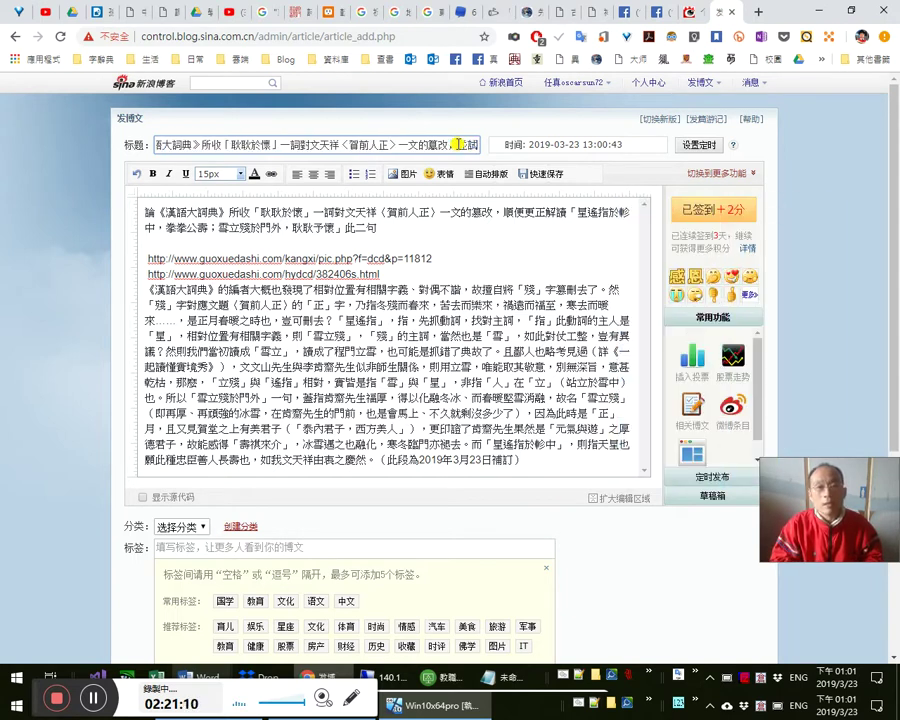
pyautogui.press('BackSpace')
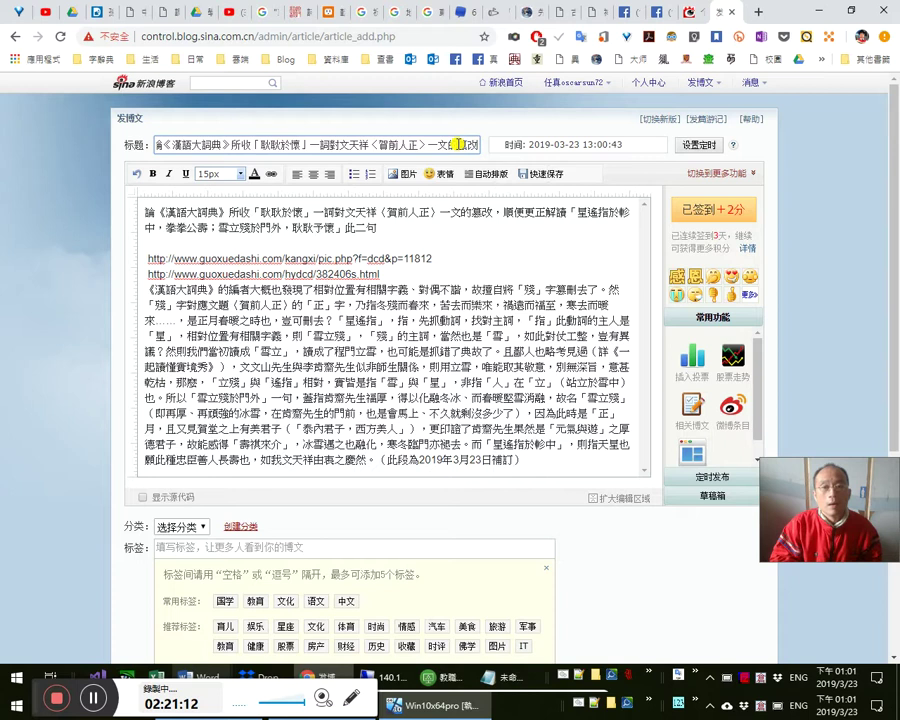
pyautogui.click(519, 236)
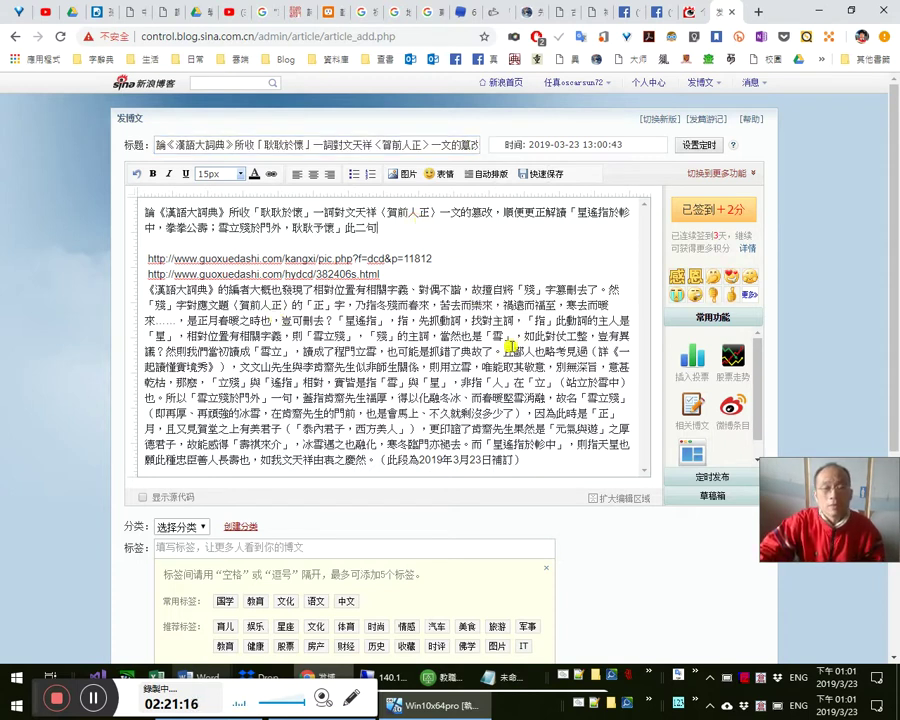
pyautogui.scroll(-1, 512, 347)
pyautogui.click(181, 456)
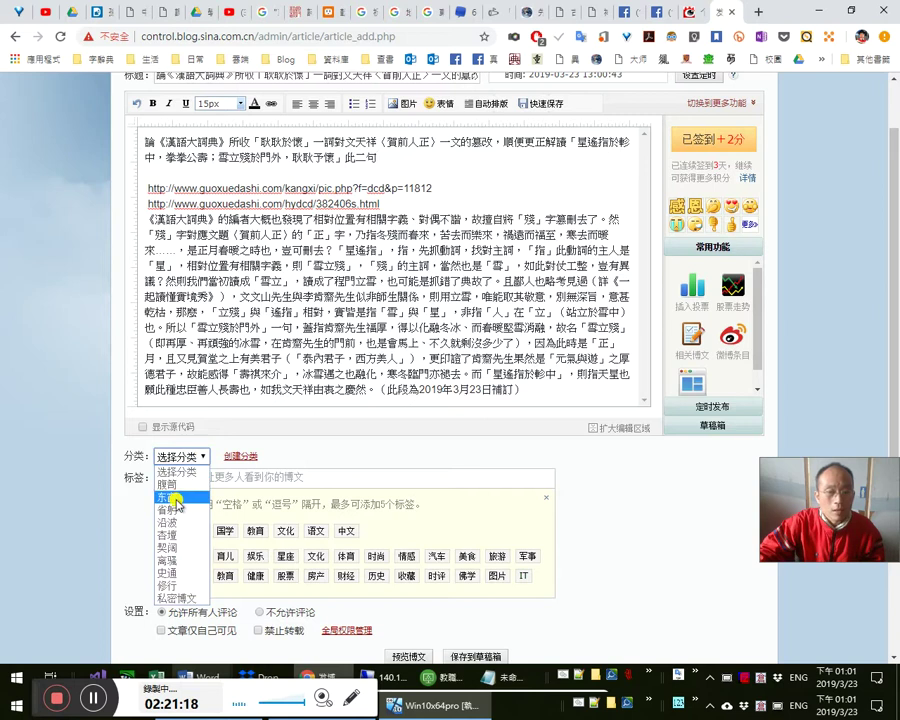
# - Choose the post's category and add the 教育, 语文 and 中文 tags
pyautogui.click(175, 498)
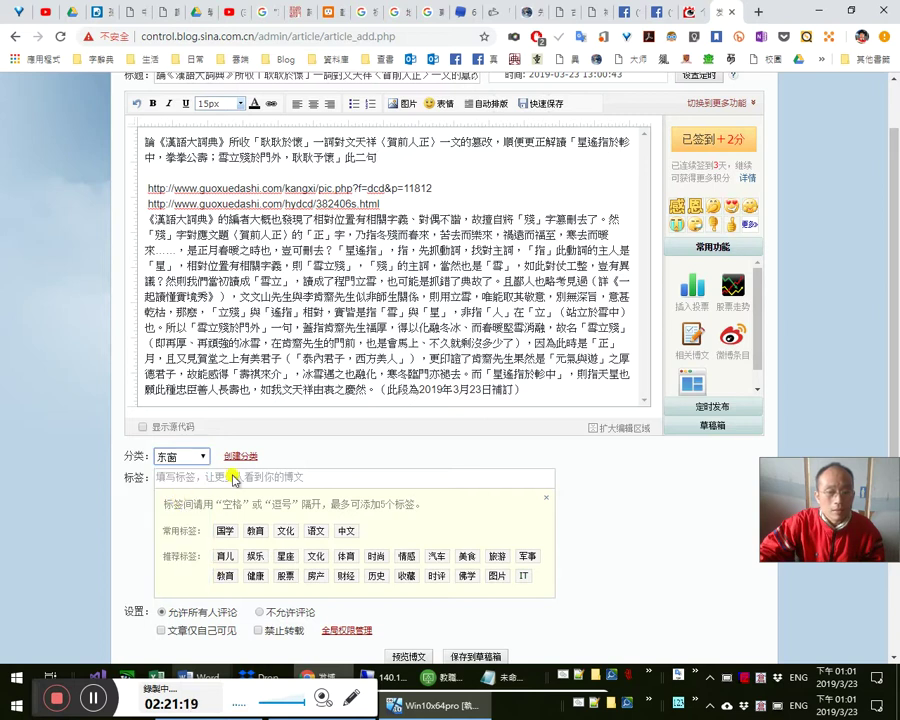
pyautogui.click(253, 537)
pyautogui.click(323, 531)
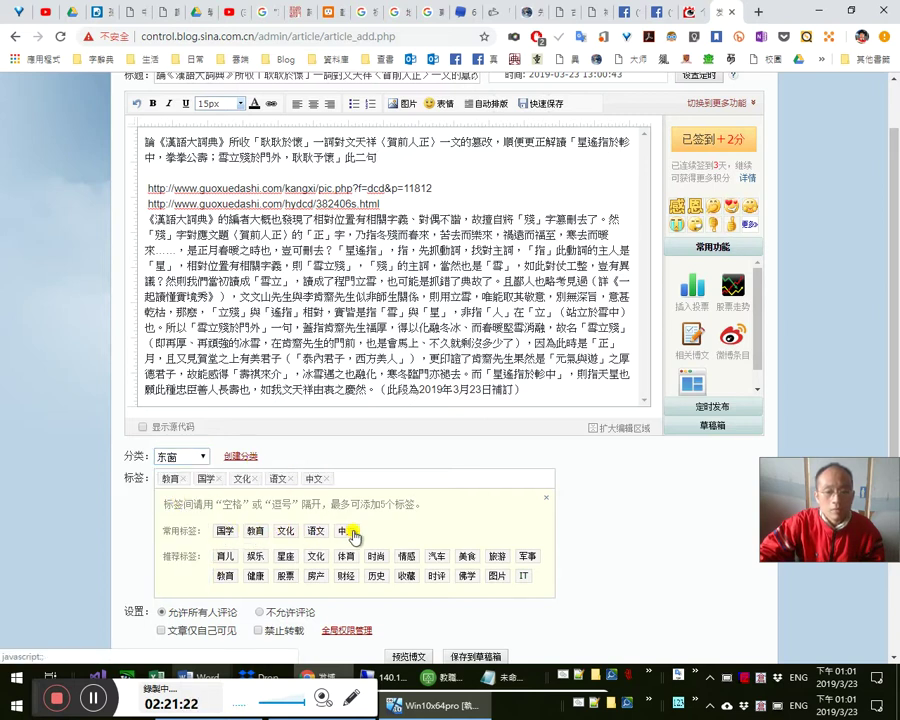
pyautogui.click(346, 531)
pyautogui.scroll(1, 643, 541)
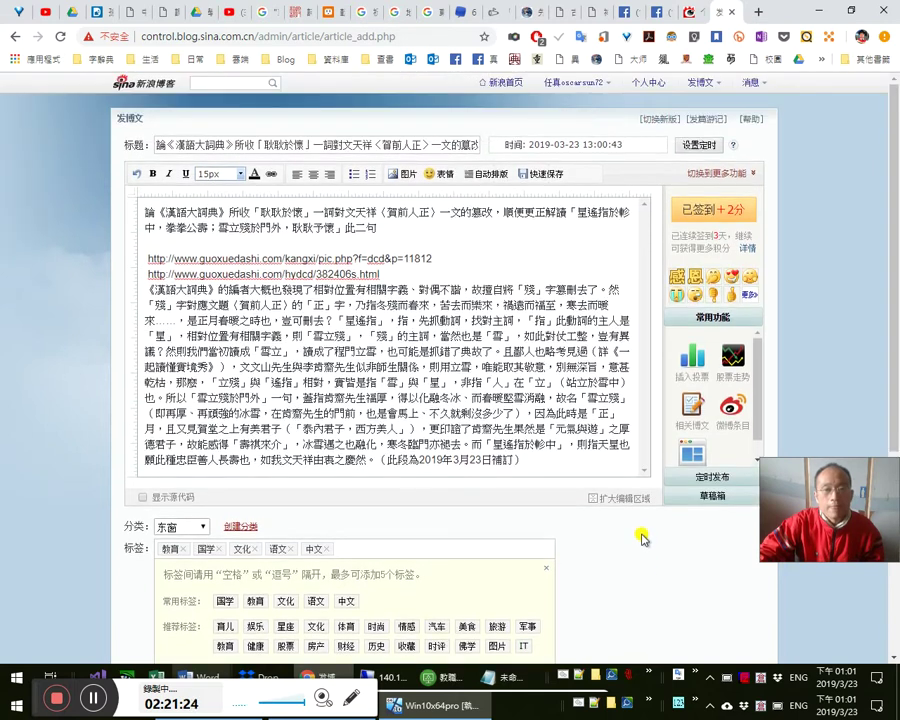
pyautogui.scroll(-1, 440, 610)
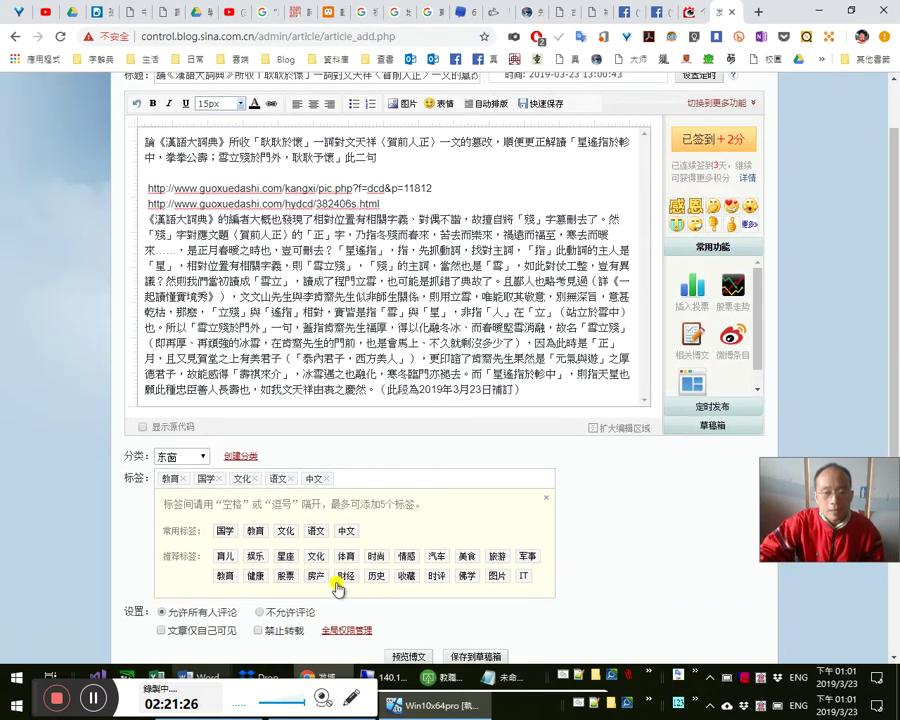
# - Attempt a sixth suggested tag and dismiss the five-tag limit warning
pyautogui.click(346, 576)
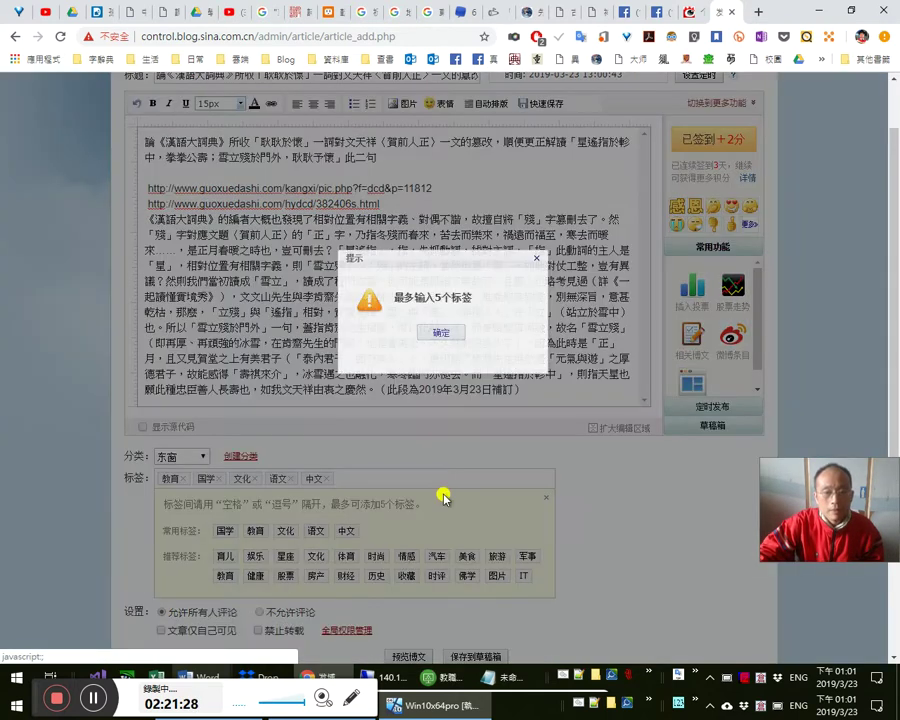
pyautogui.click(443, 331)
pyautogui.scroll(1, 462, 348)
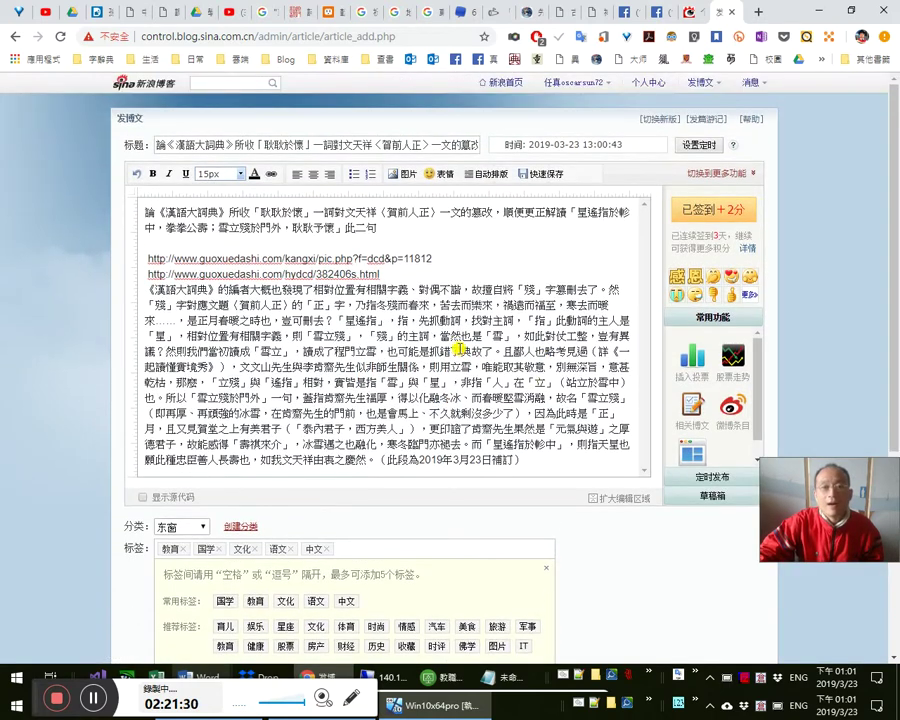
pyautogui.scroll(-1, 472, 352)
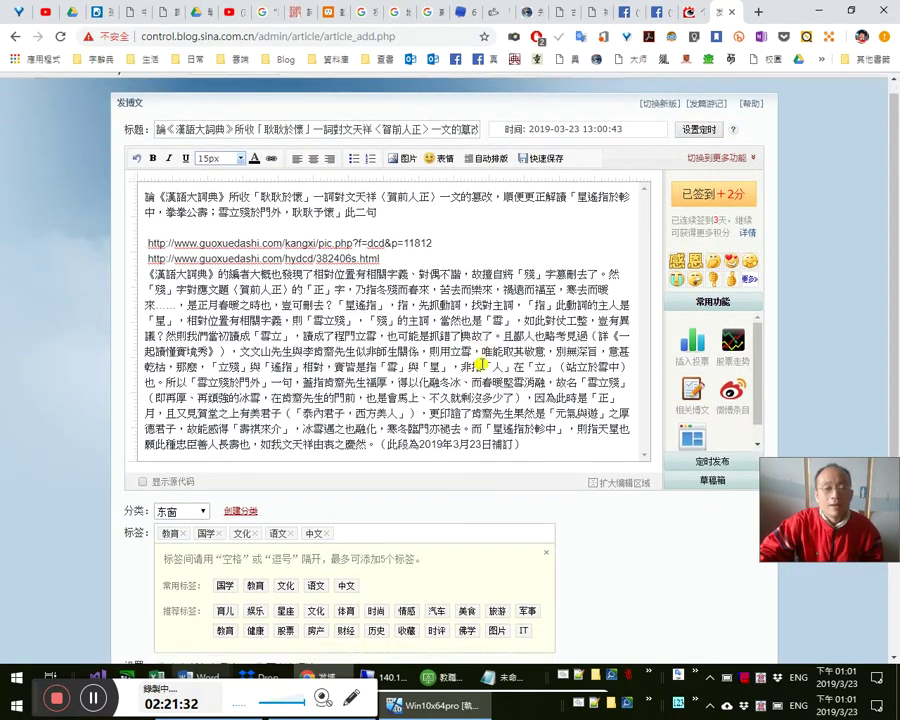
# - Select the 2019年3月23日補訂 note and load bit.ly in the neighbouring browser tab
pyautogui.hotkey('shift', 'Left')
pyautogui.hotkey('shift', 'Left')
pyautogui.hotkey('shift', 'Left')
pyautogui.hotkey('shift', 'Left')
pyautogui.hotkey('shift', 'Left')
pyautogui.hotkey('shift', 'Left')
pyautogui.hotkey('shift', 'Left')
pyautogui.hotkey('shift', 'Left')
pyautogui.hotkey('shift', 'Left')
pyautogui.hotkey('shift', 'Left')
pyautogui.hotkey('shift', 'Left')
pyautogui.hotkey('shift', 'Left')
pyautogui.hotkey('shift', 'Left')
pyautogui.hotkey('shift', 'Left')
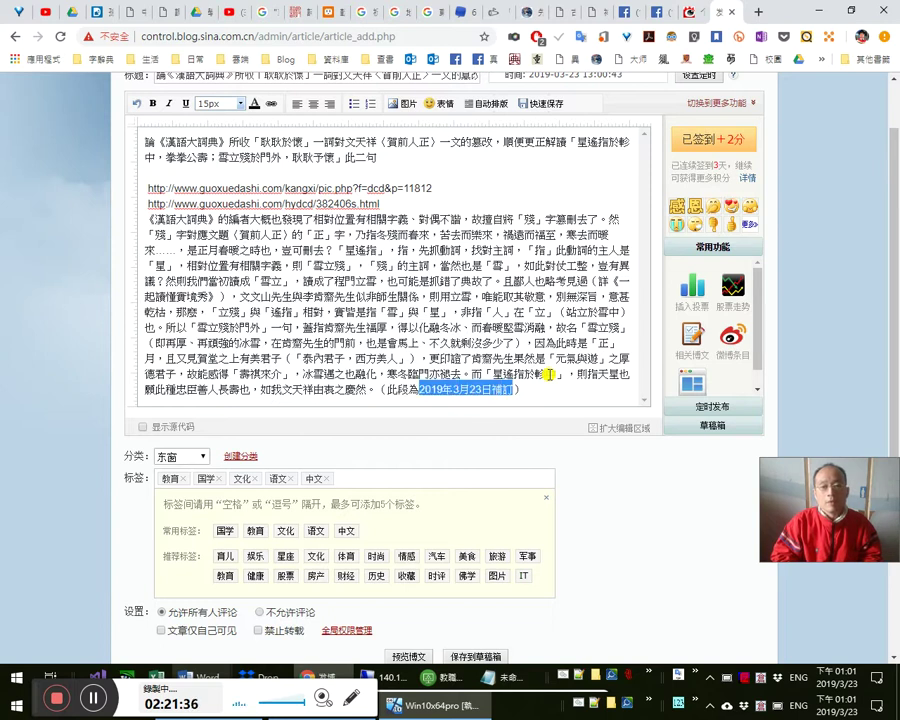
pyautogui.click(692, 12)
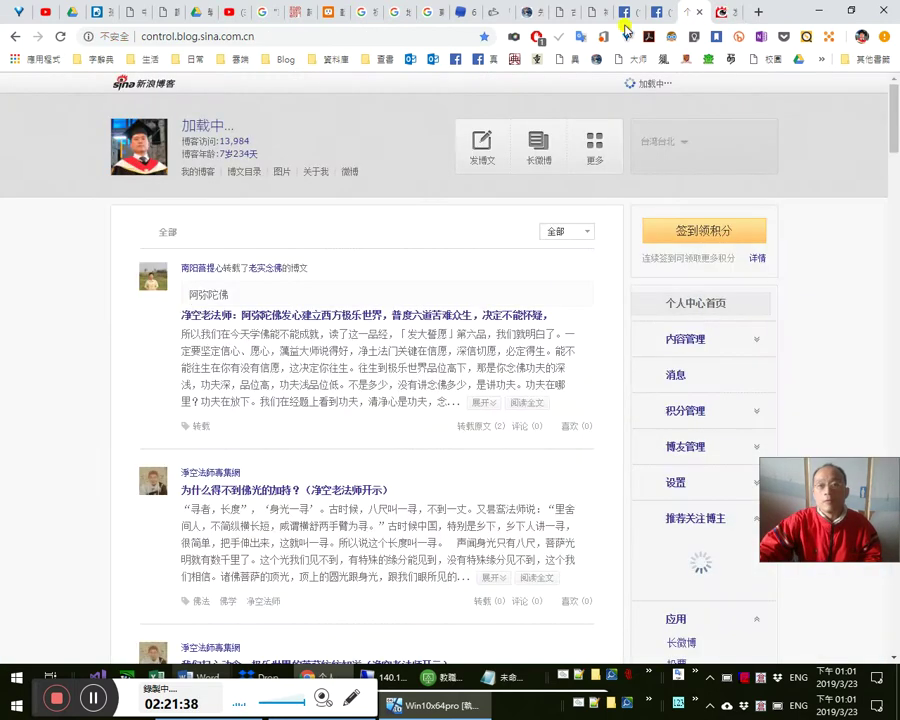
pyautogui.click(412, 34)
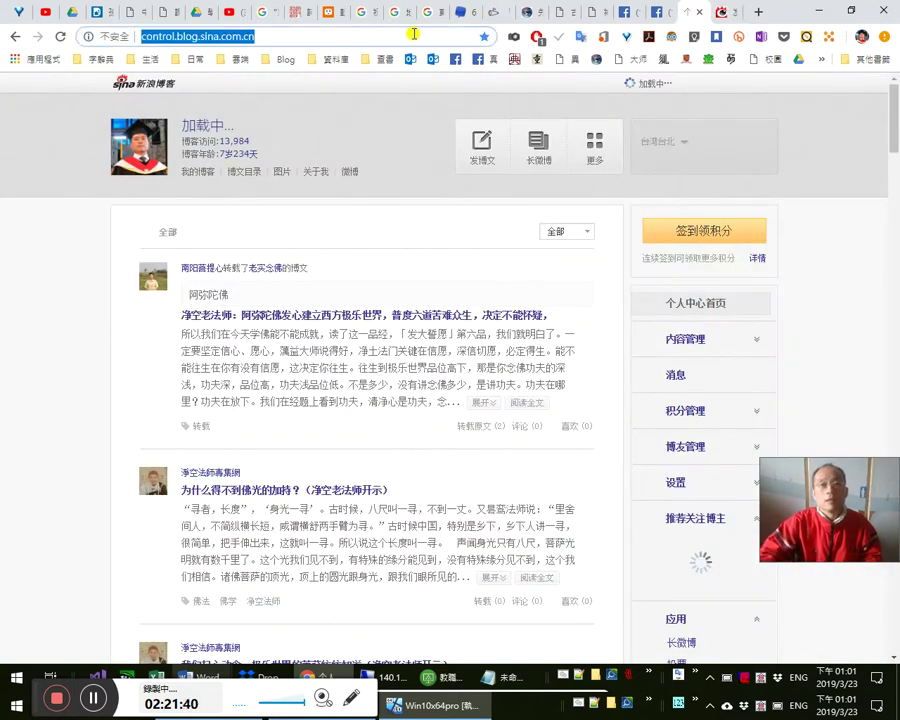
pyautogui.write('bi')
pyautogui.press('Return')
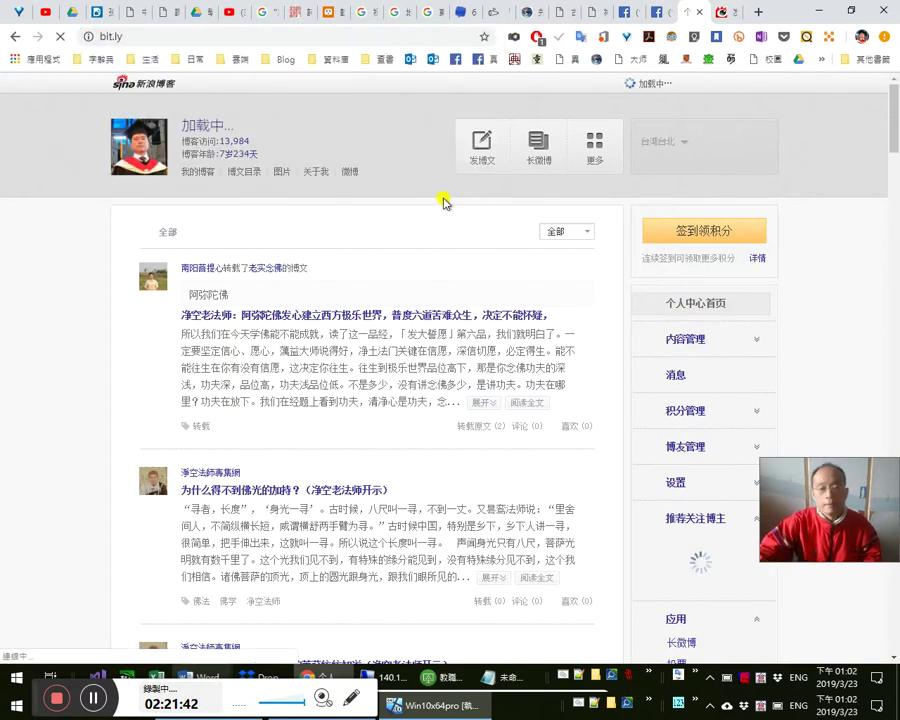
pyautogui.hotkey('alt', 'Tab')
pyautogui.hotkey('alt', 'Tab')
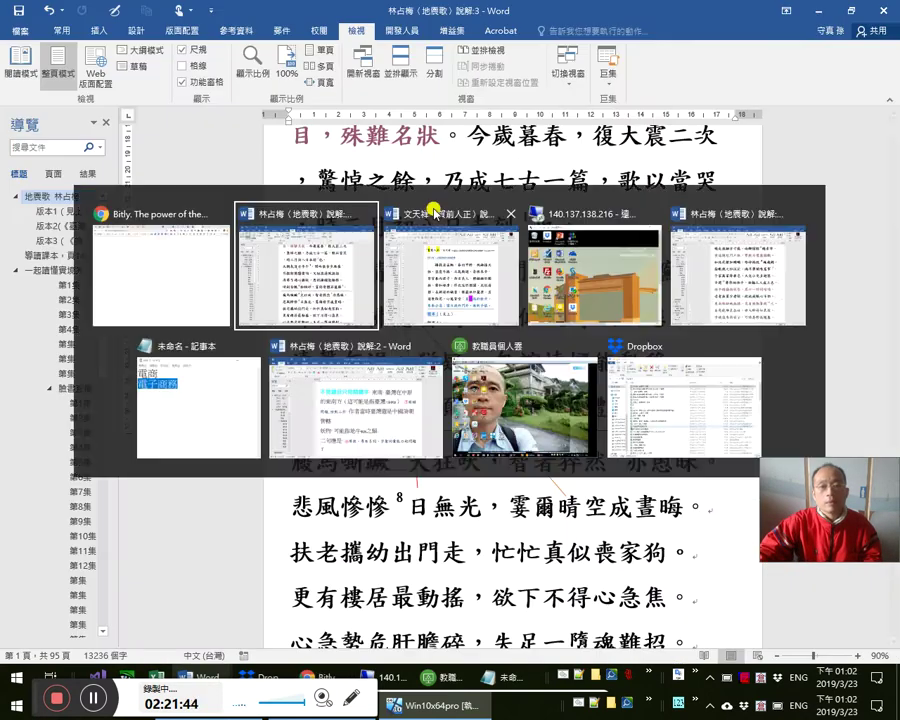
# - In the 文天祥〈賀前人正〉 notes, follow the 星遙指於軫中 and 雪立殘於門外 headings down to the dated paragraph
pyautogui.click(437, 212)
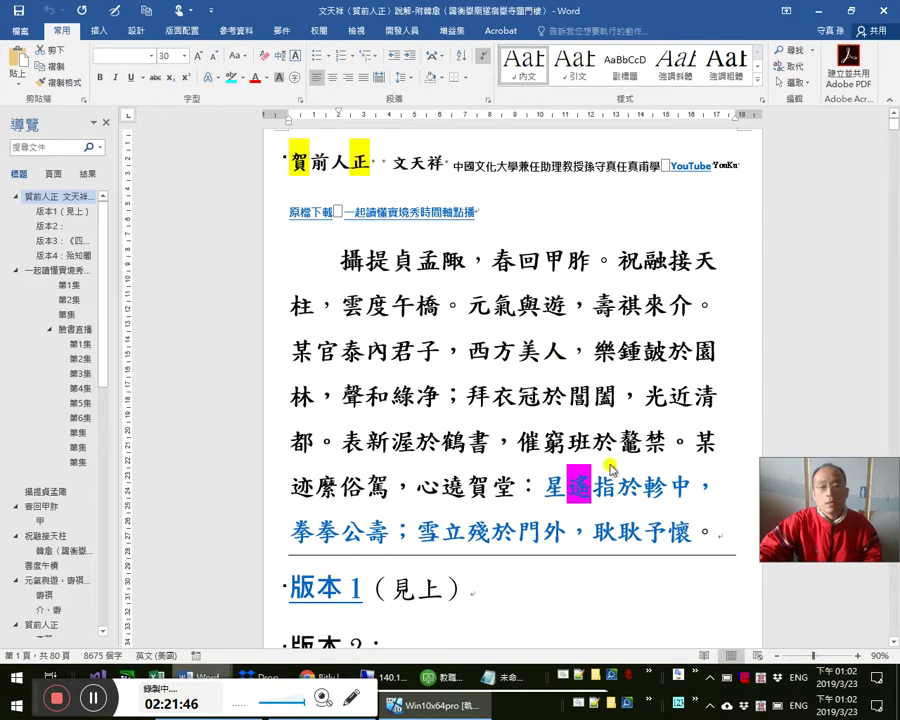
pyautogui.keyDown('ctrl'); pyautogui.click(348, 530); pyautogui.keyUp('ctrl')
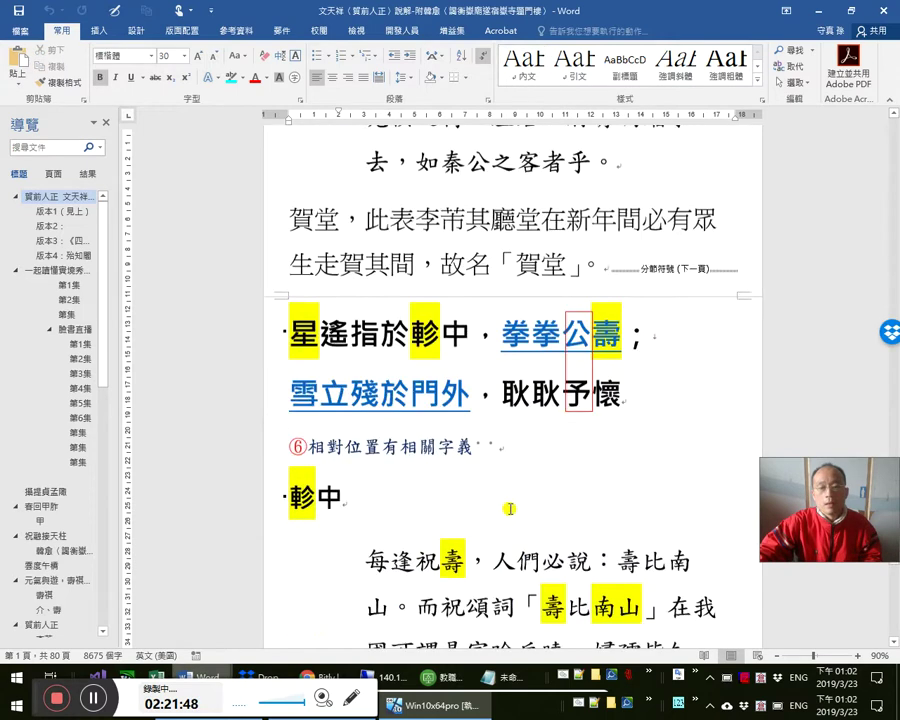
pyautogui.scroll(-1, 508, 511)
pyautogui.keyDown('ctrl'); pyautogui.click(410, 312); pyautogui.keyUp('ctrl')
pyautogui.scroll(-10, 530, 372)
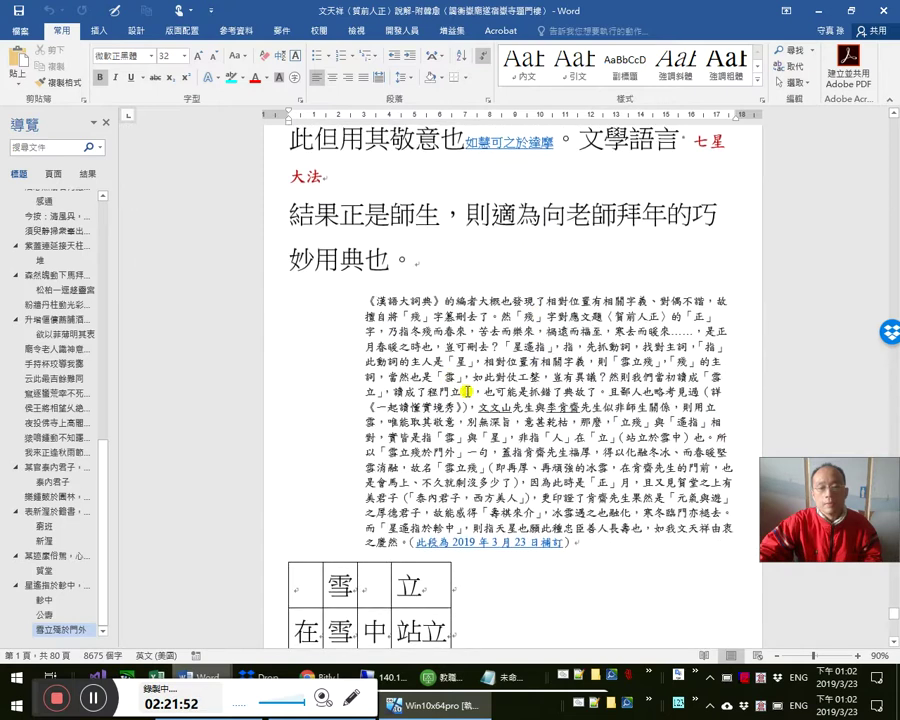
pyautogui.scroll(-2, 502, 495)
# - Check the 漢語大詞典 paragraph's hyperlink, then return to Chrome's Bitly link page
pyautogui.rightClick(512, 398)
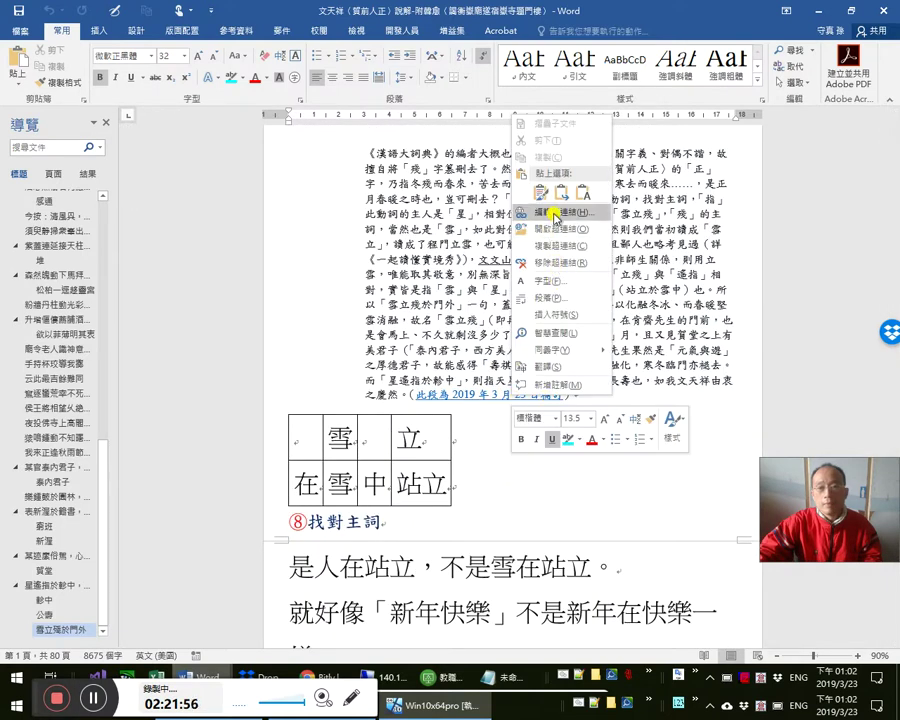
pyautogui.hotkey('alt', 'Tab')
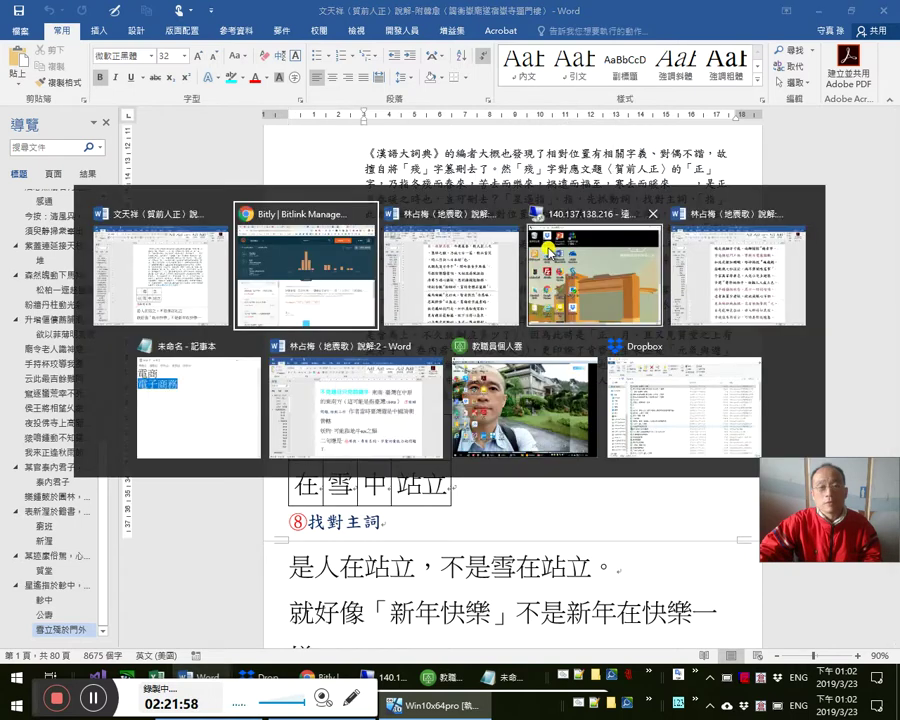
pyautogui.hotkey('alt', 'Tab')
# - Link the dated closing note to the pasted bit.ly short URL in the blog editor
pyautogui.hotkey('alt', 'shift', 'Tab')
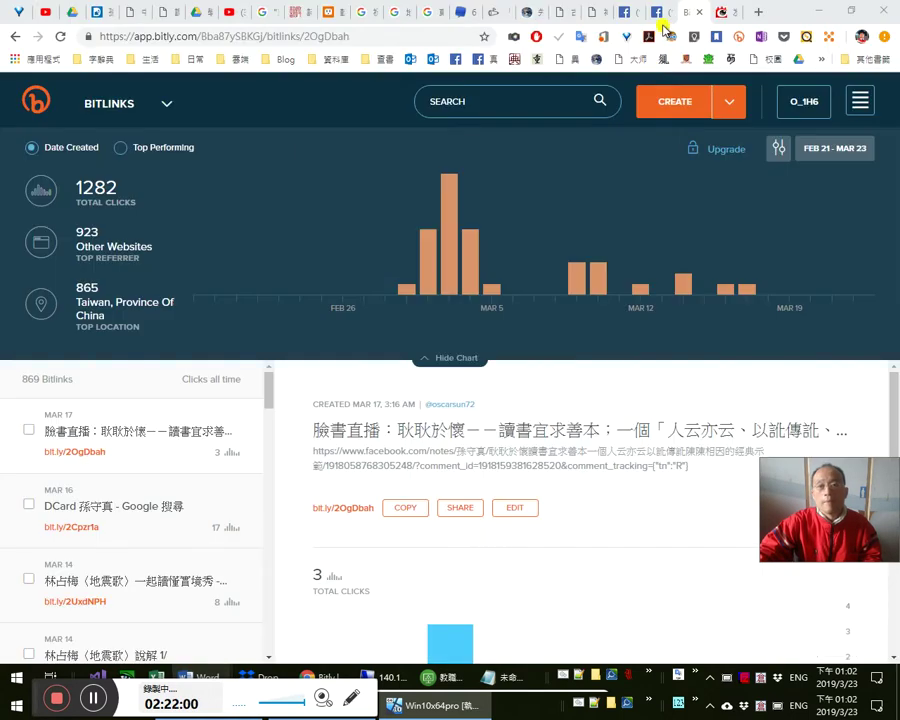
pyautogui.hotkey('ctrl', 'Tab')
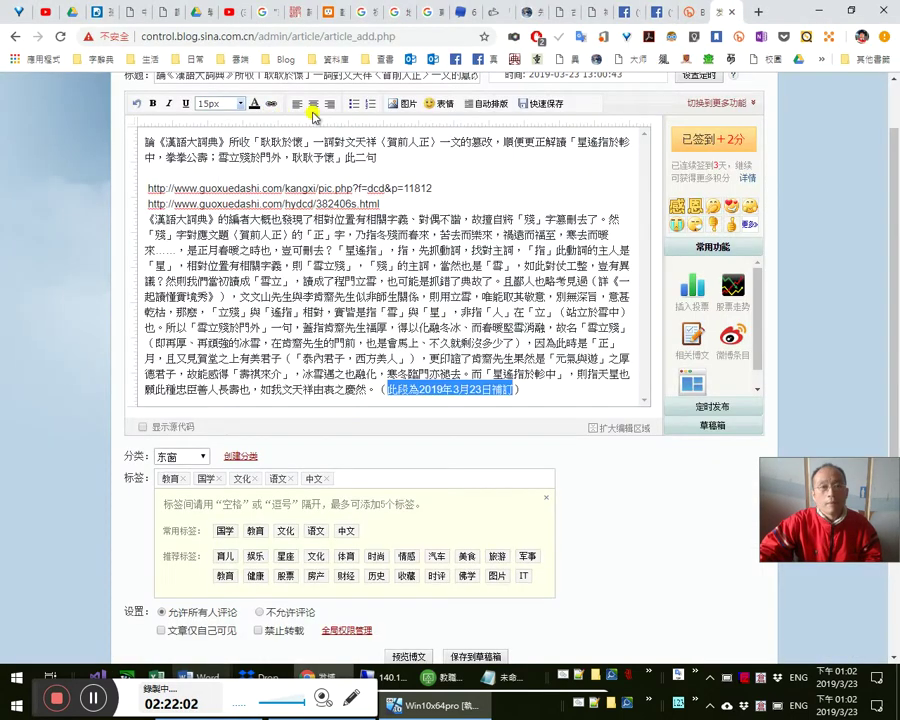
pyautogui.click(269, 104)
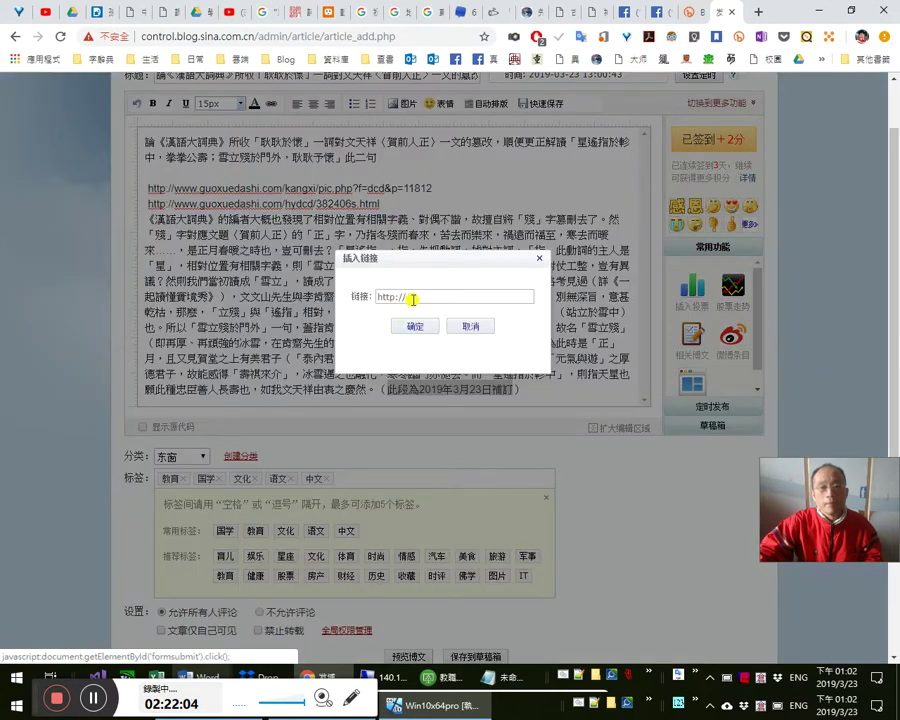
pyautogui.doubleClick(457, 298)
pyautogui.write('http://bit.ly/2VRGeZ4')
pyautogui.press('Return')
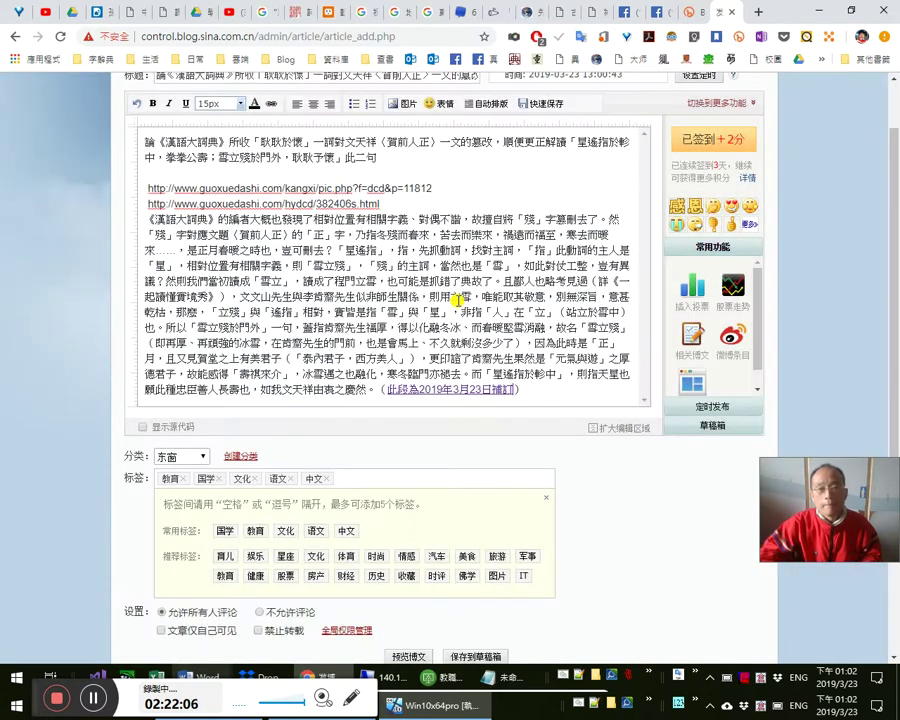
# - Publish the blog post with 发博文
pyautogui.scroll(2, 673, 488)
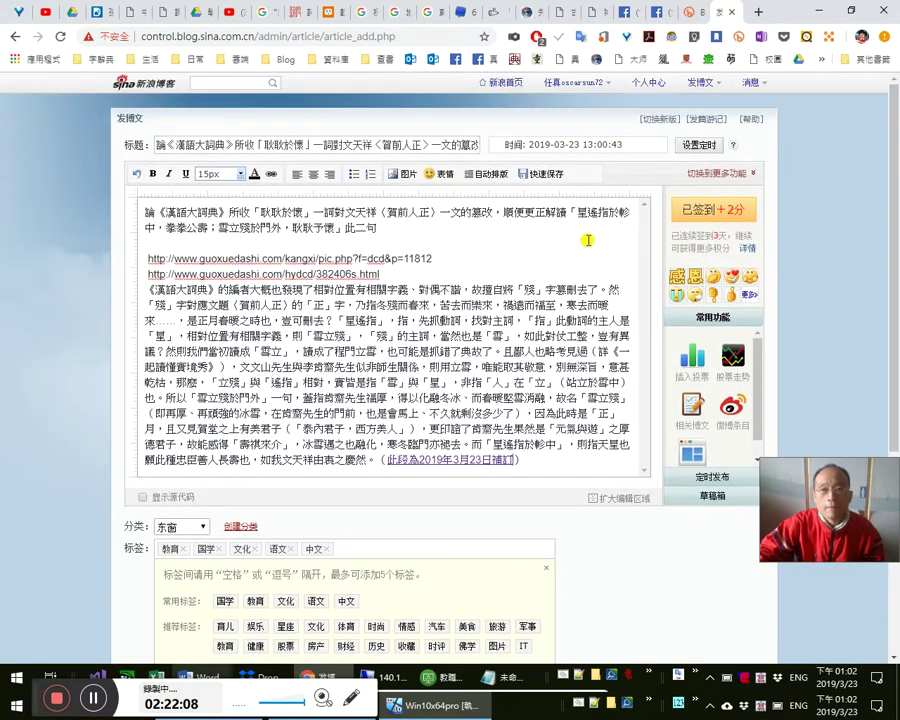
pyautogui.scroll(-2, 420, 647)
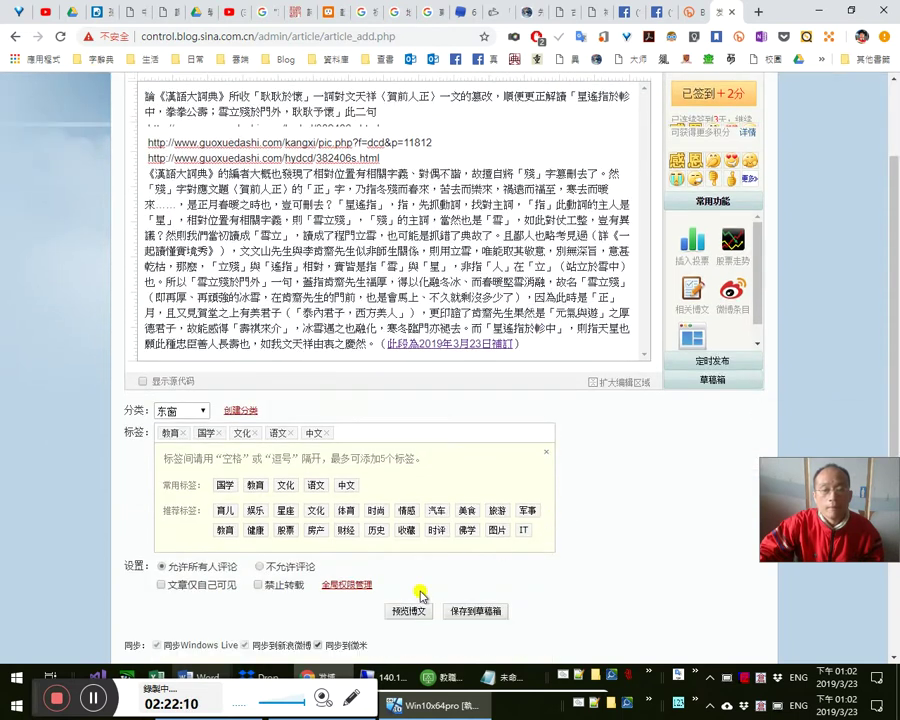
pyautogui.scroll(-1, 480, 541)
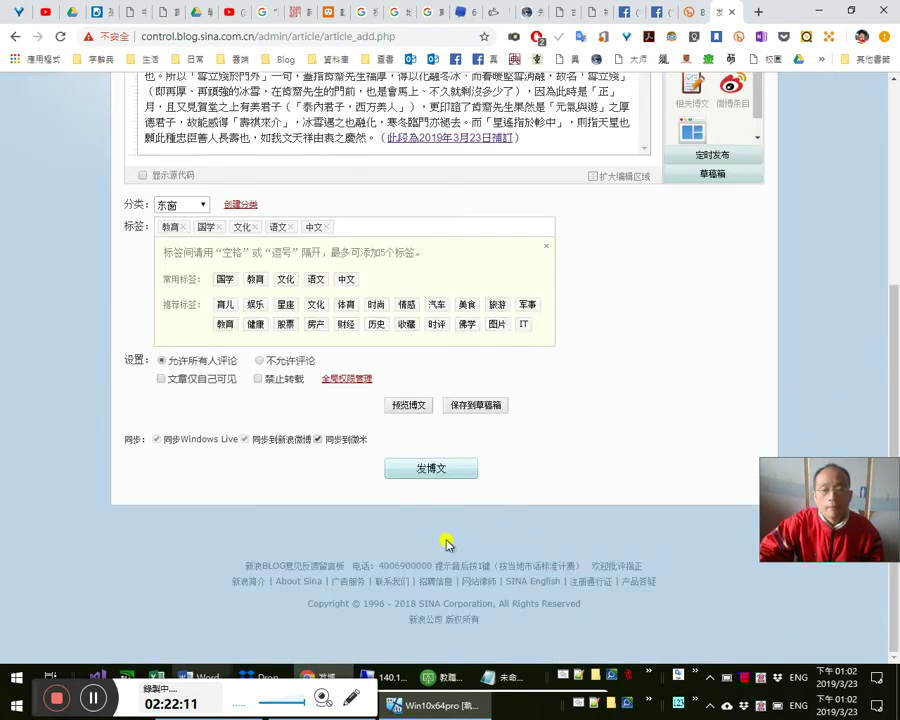
pyautogui.click(436, 467)
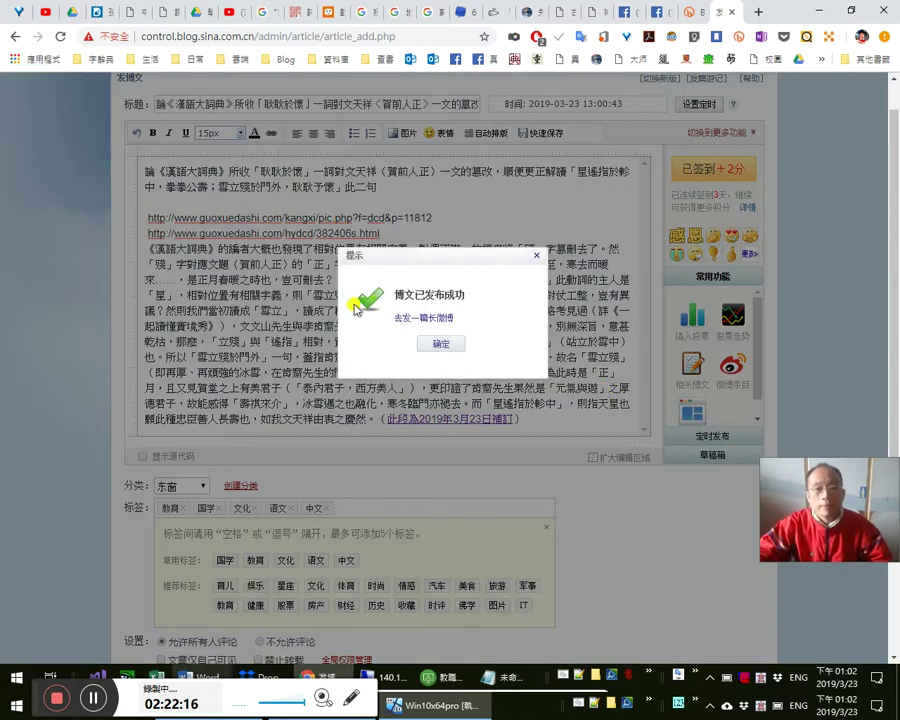
# - Acknowledge the publish confirmation, dismiss the Flash Player notice, and review the published post
pyautogui.click(448, 343)
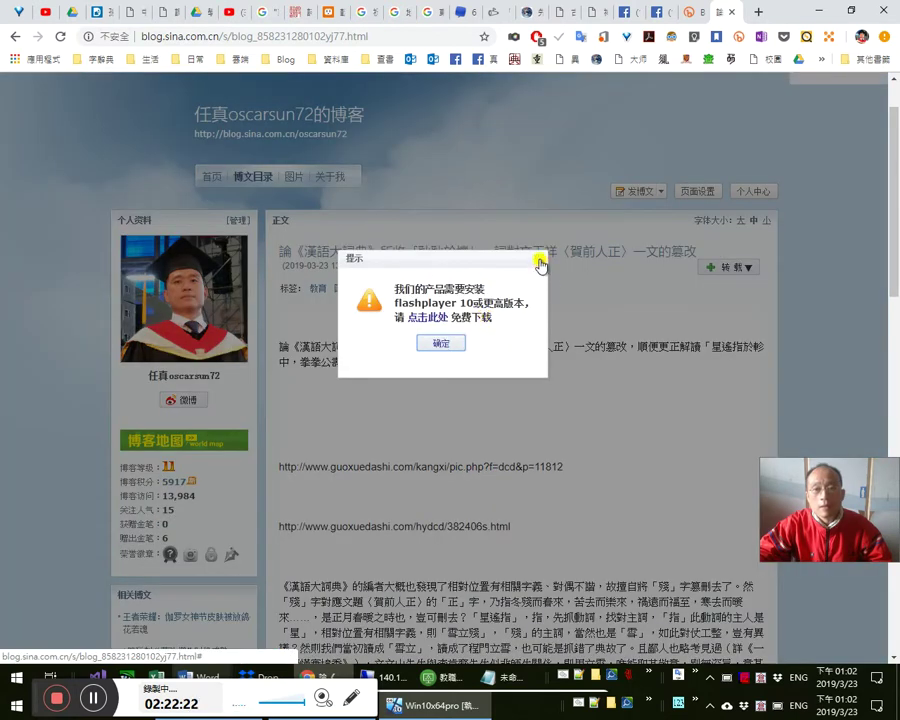
pyautogui.click(538, 261)
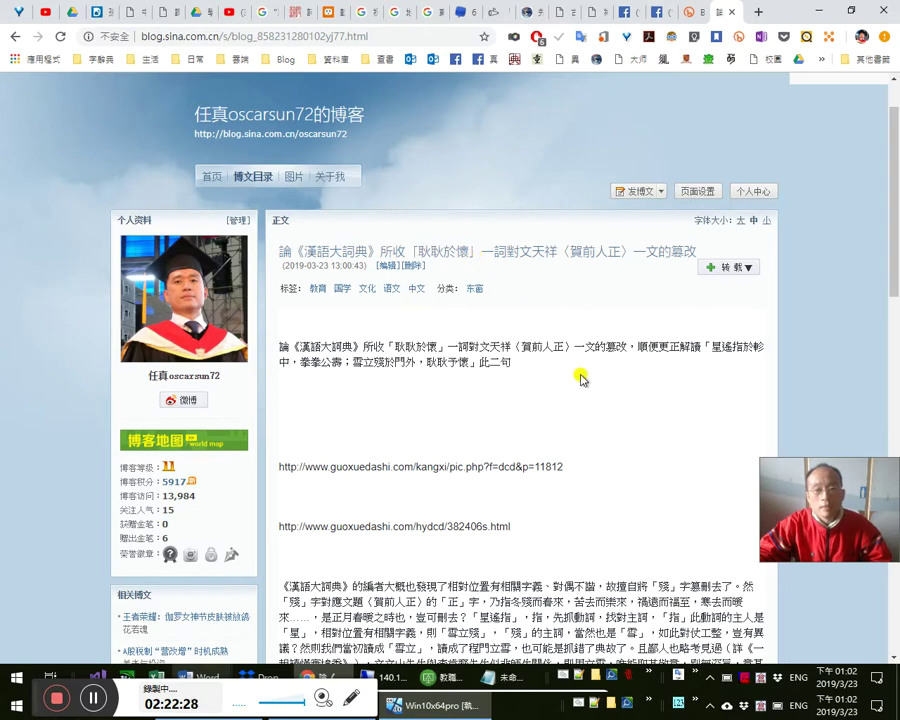
pyautogui.scroll(-2, 582, 379)
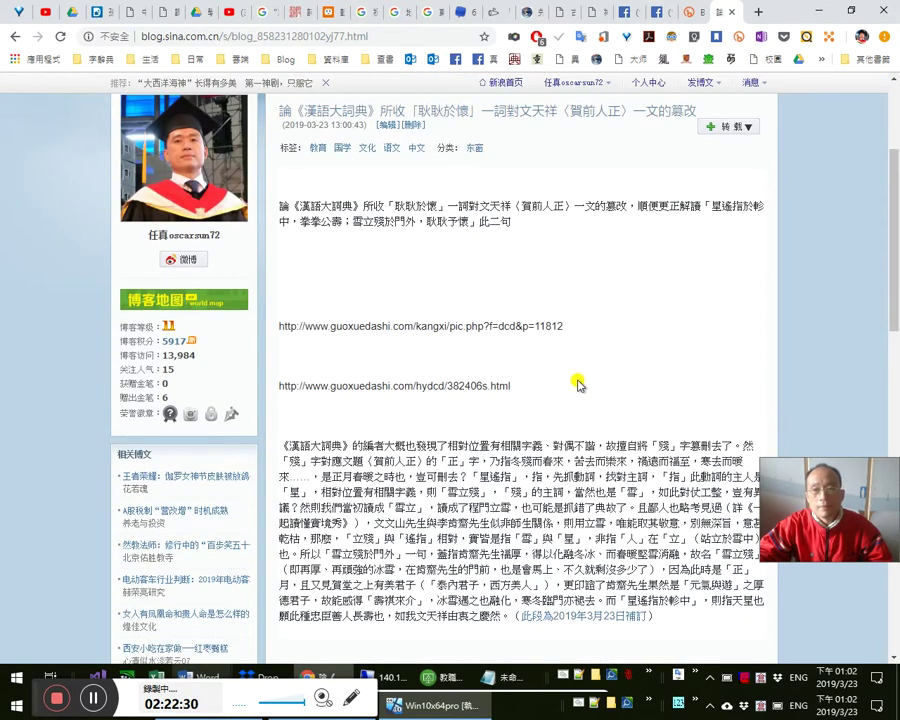
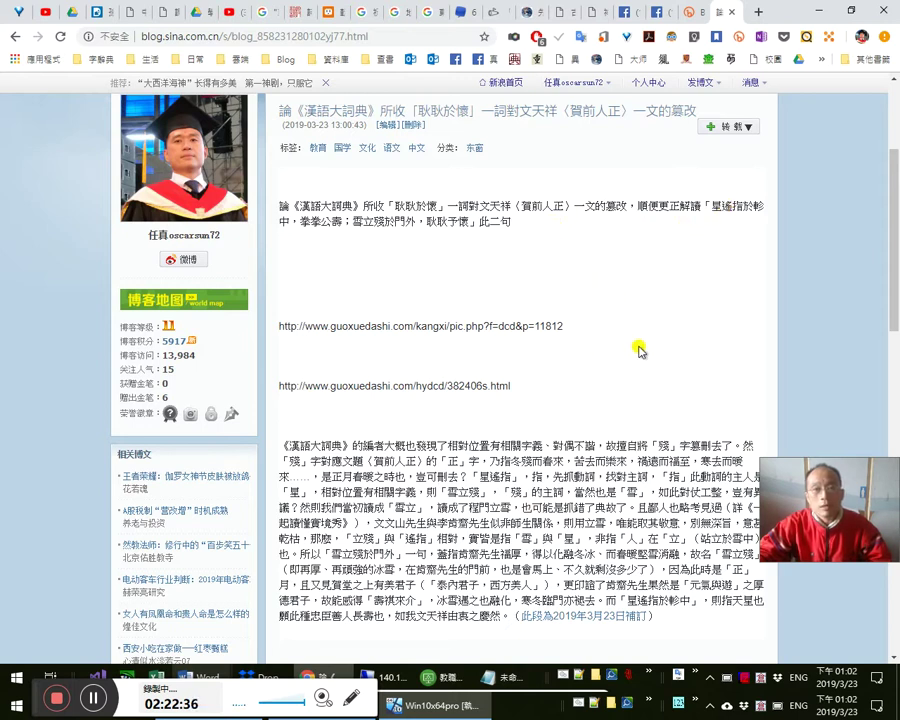
# - Look over the 耿耿於懷 post, select its first guoxuedashi URL, and open the post in the editor
pyautogui.scroll(-1, 645, 362)
pyautogui.scroll(4, 605, 306)
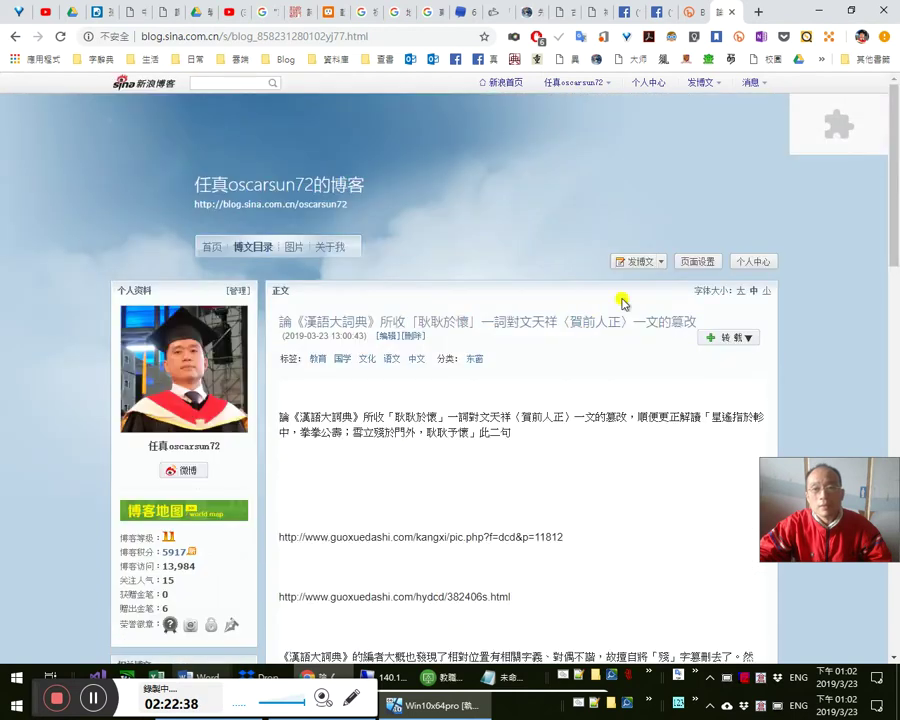
pyautogui.scroll(-7, 670, 345)
pyautogui.scroll(7, 590, 370)
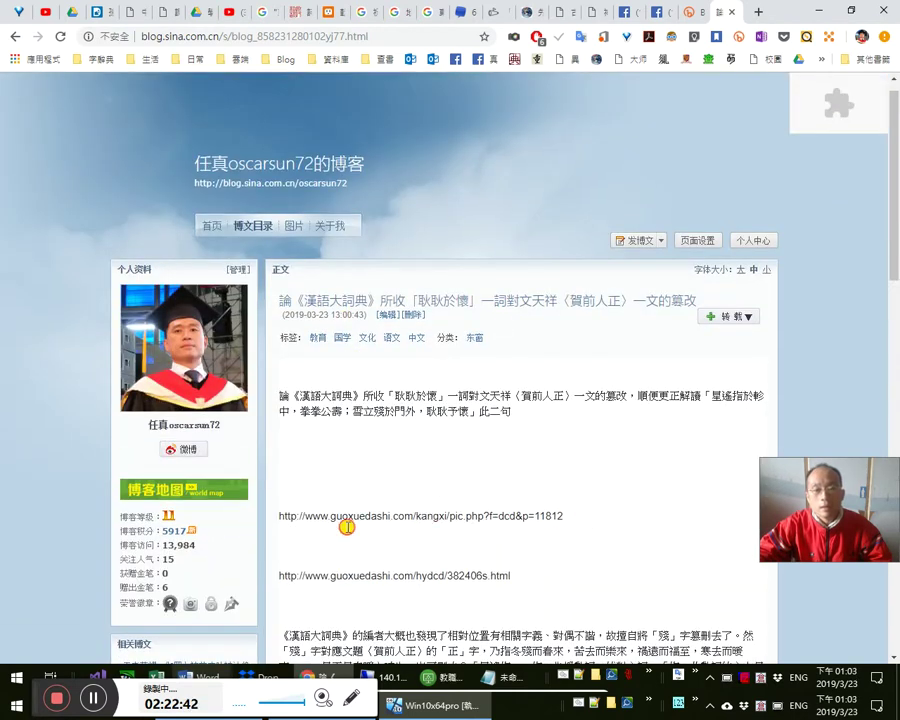
pyautogui.tripleClick(279, 515)
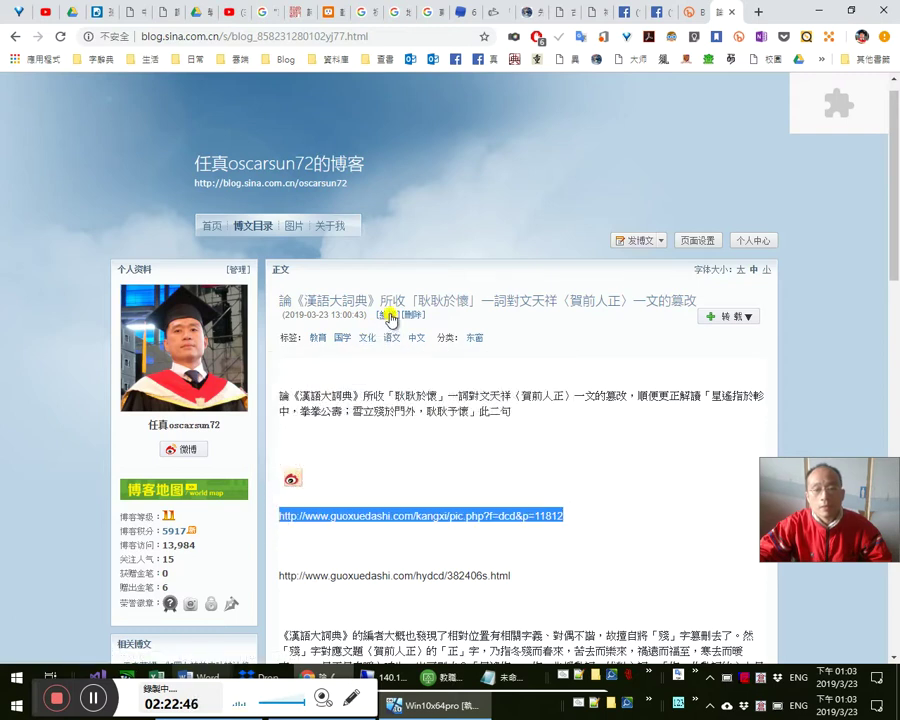
pyautogui.click(390, 316)
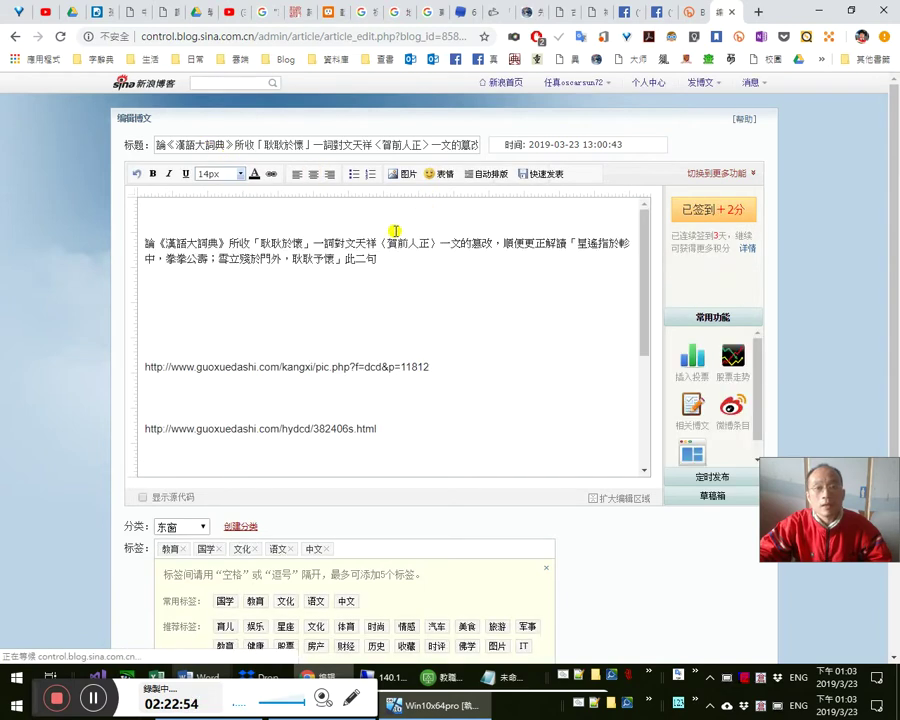
# - Delete the blank lines above and between the two guoxuedashi URLs, then republish and view the post
pyautogui.click(428, 295)
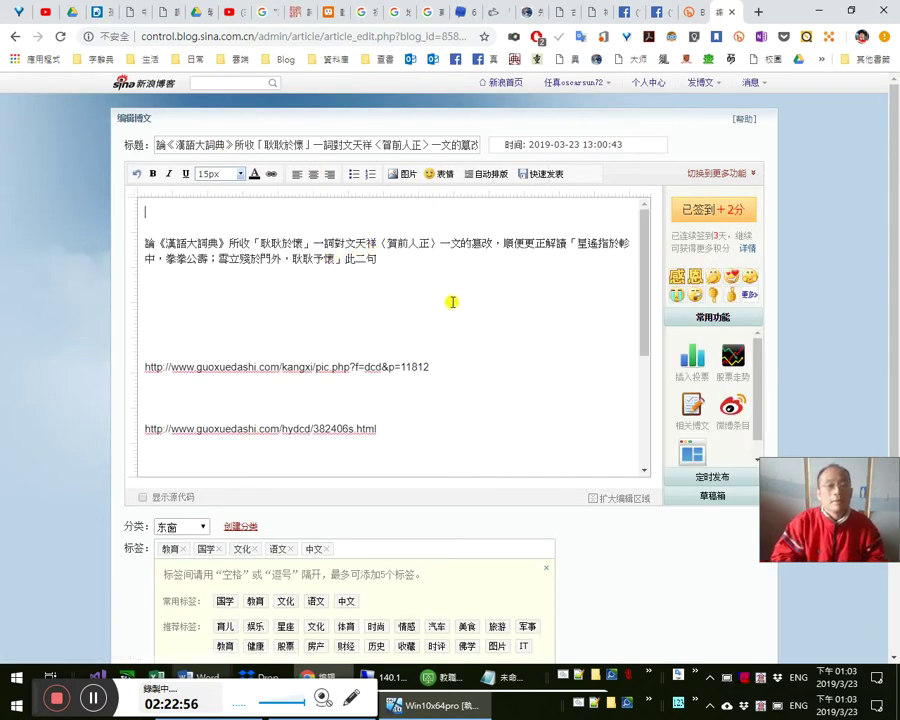
pyautogui.press('Delete')
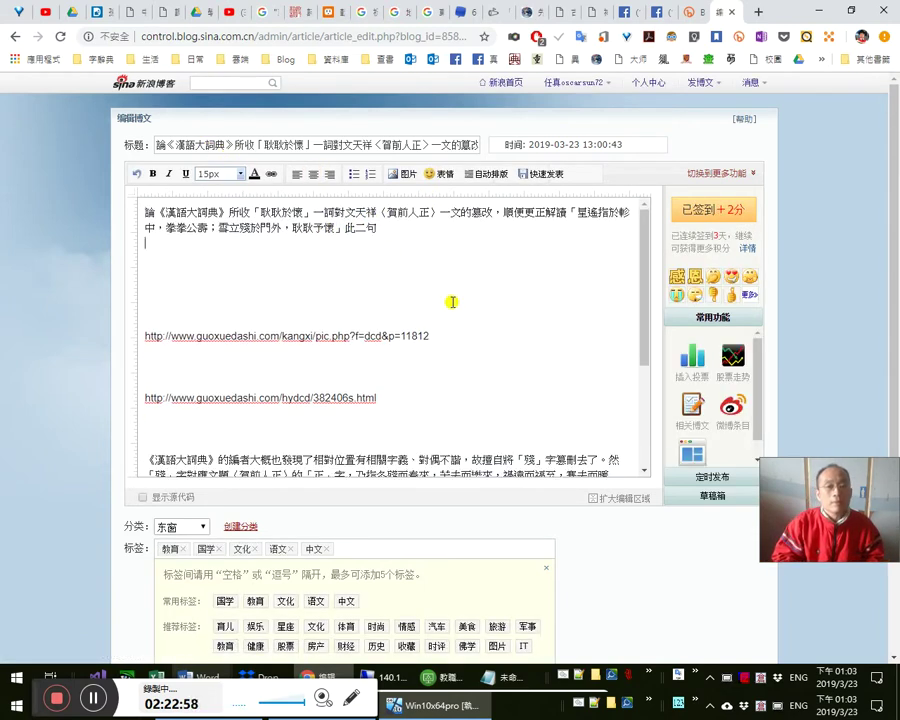
pyautogui.press('Delete')
pyautogui.press('Delete')
pyautogui.press('Delete')
pyautogui.press('Delete')
pyautogui.press('Delete')
pyautogui.press('Delete')
pyautogui.press('Down')
pyautogui.press('Delete')
pyautogui.press('Delete')
pyautogui.press('Delete')
pyautogui.press('Delete')
pyautogui.press('Delete')
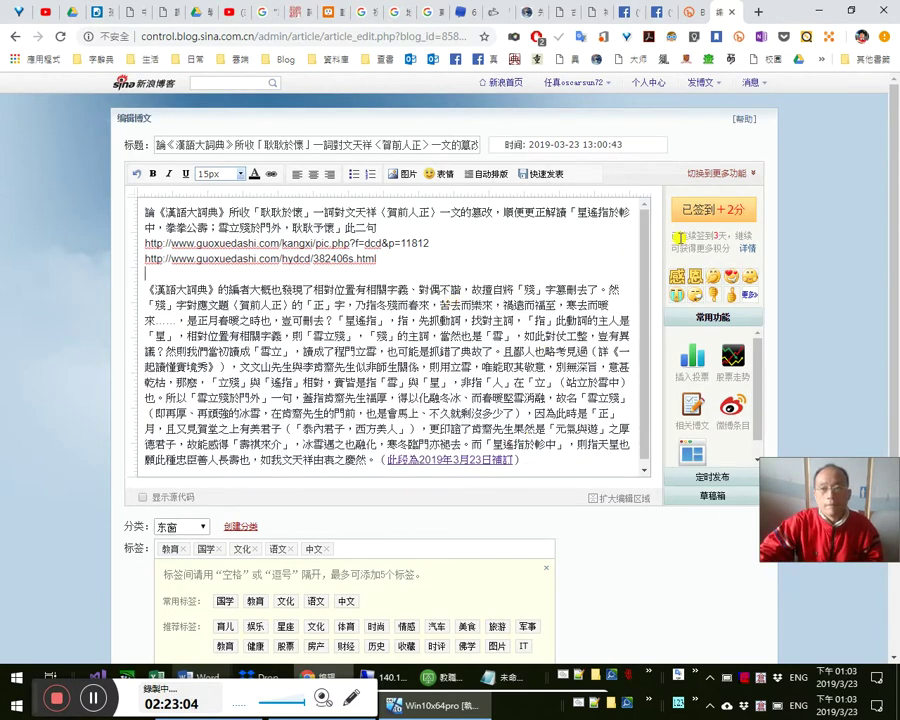
pyautogui.click(553, 177)
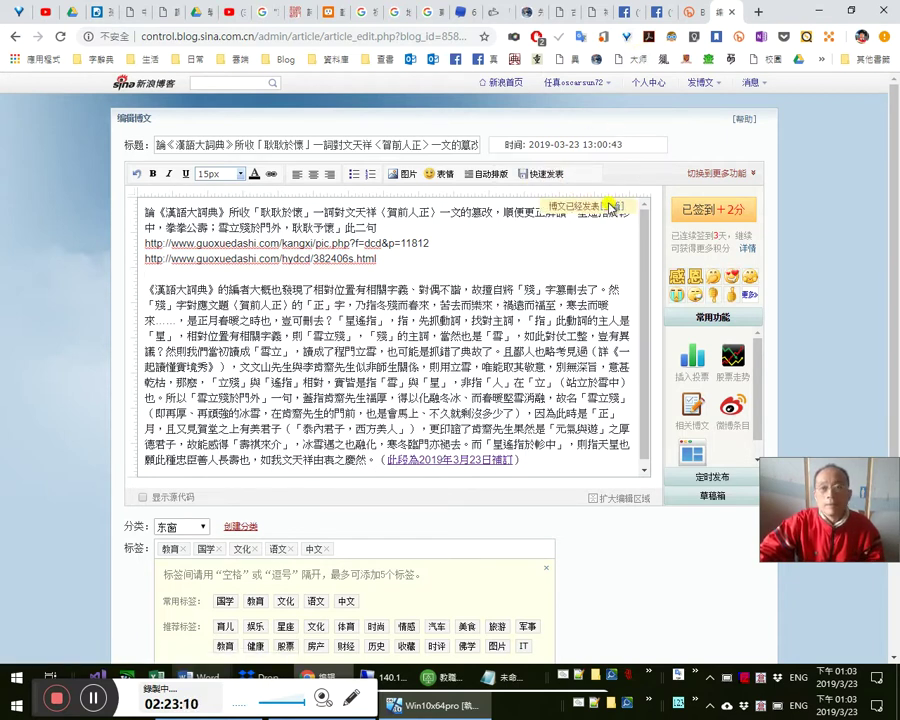
pyautogui.click(610, 202)
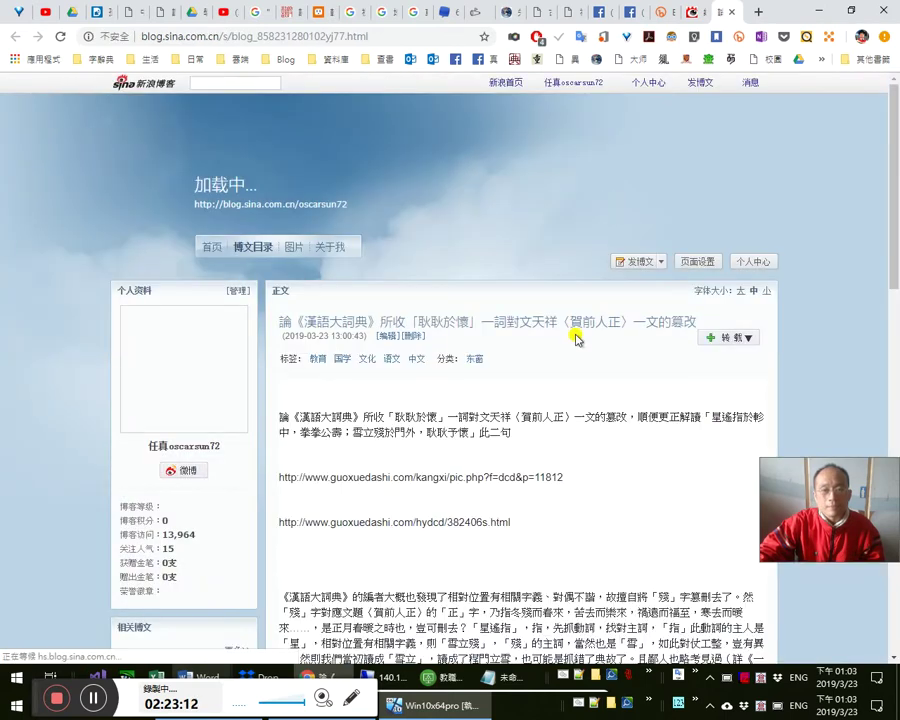
pyautogui.scroll(-2, 576, 340)
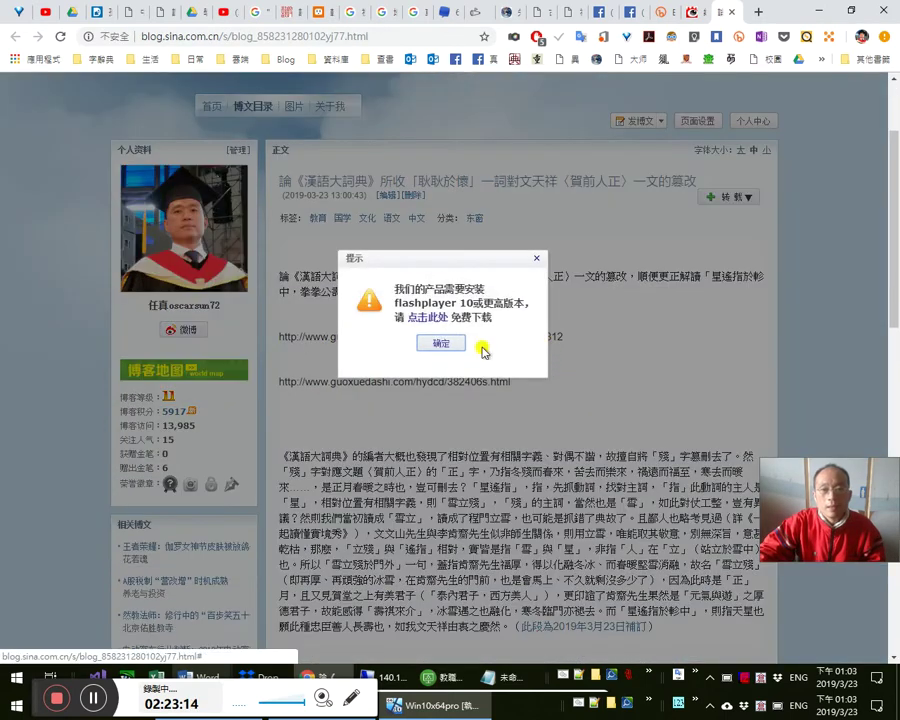
pyautogui.click(451, 342)
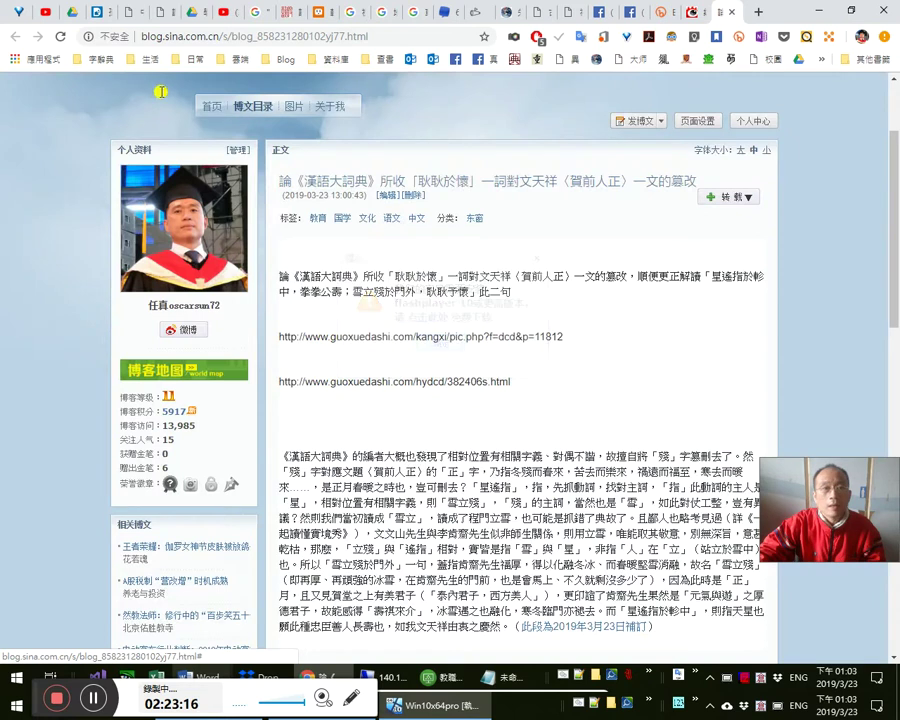
pyautogui.click(99, 38)
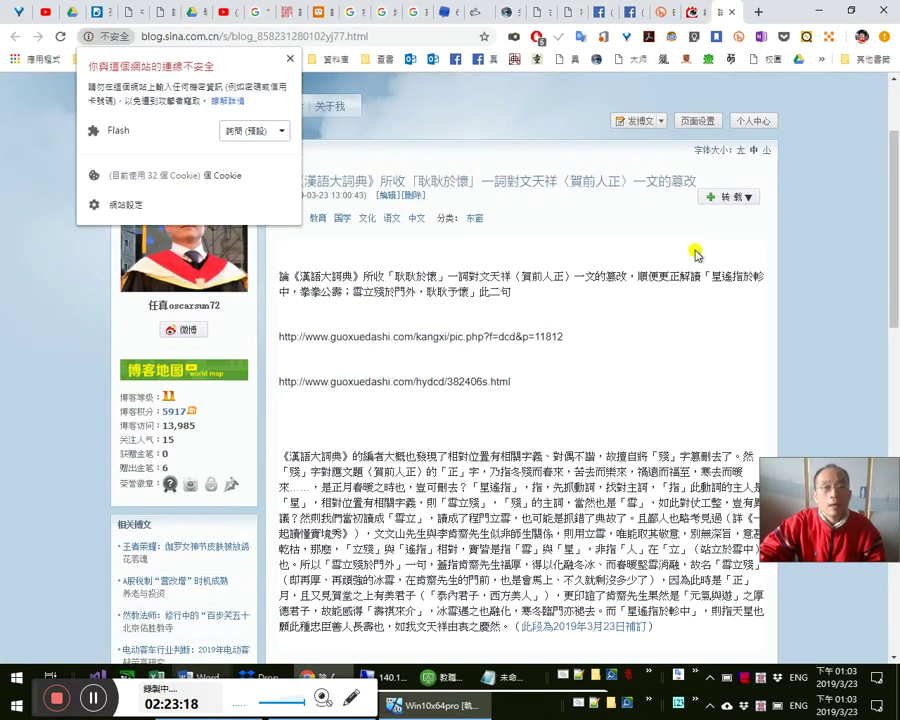
pyautogui.click(727, 372)
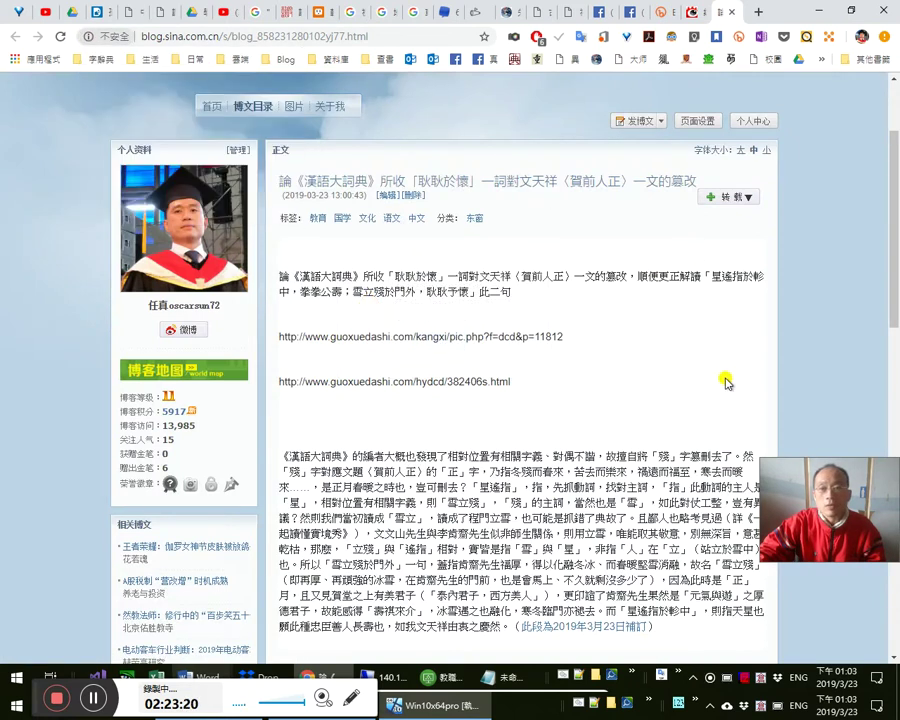
pyautogui.scroll(2, 700, 400)
pyautogui.scroll(-2, 568, 496)
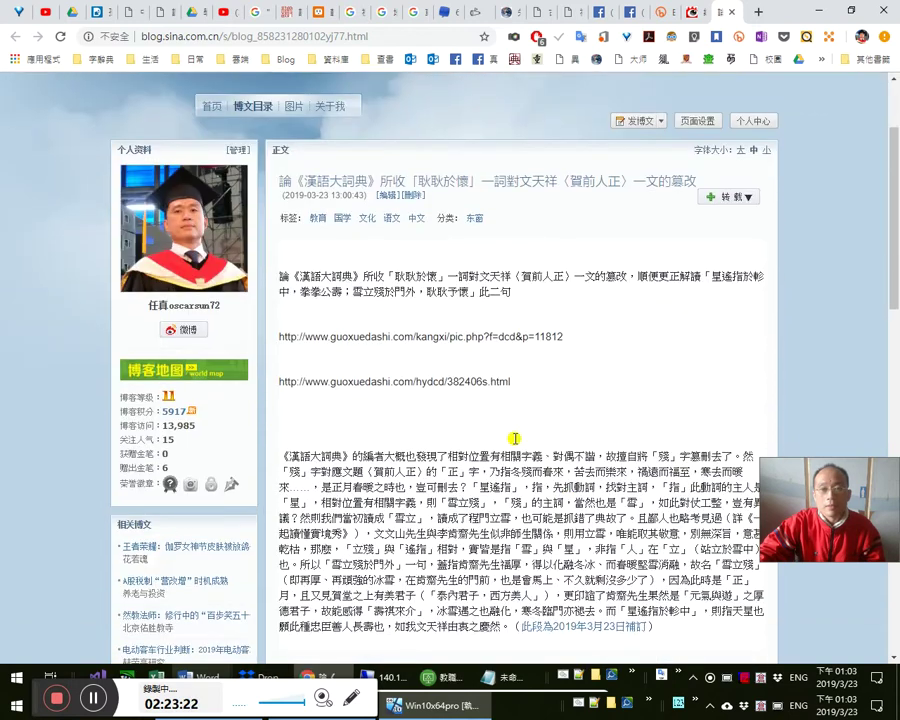
pyautogui.moveTo(565, 336); pyautogui.dragTo(322, 336)
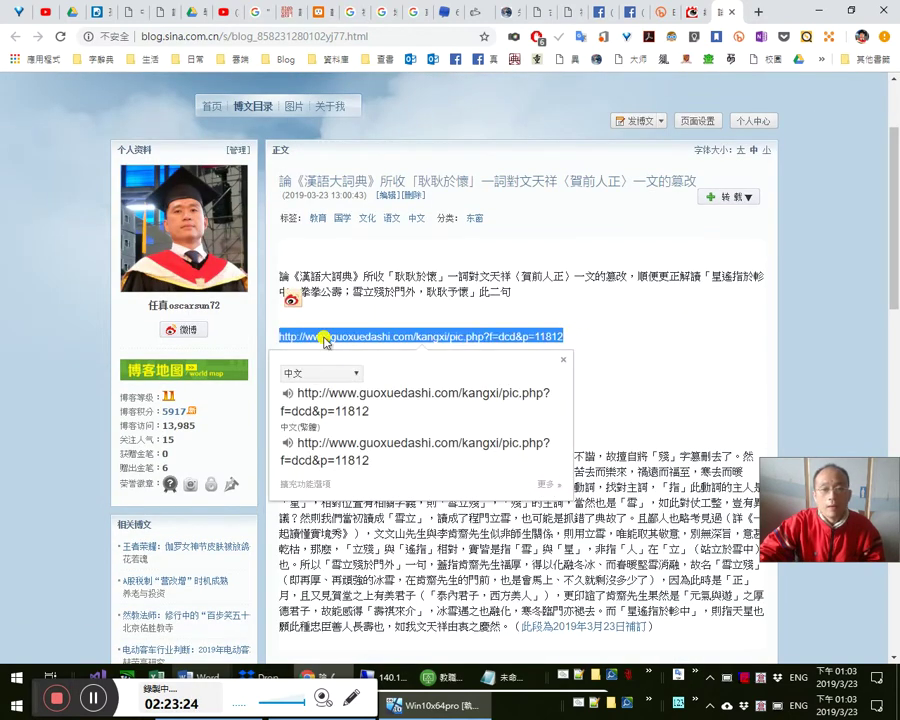
pyautogui.rightClick(330, 339)
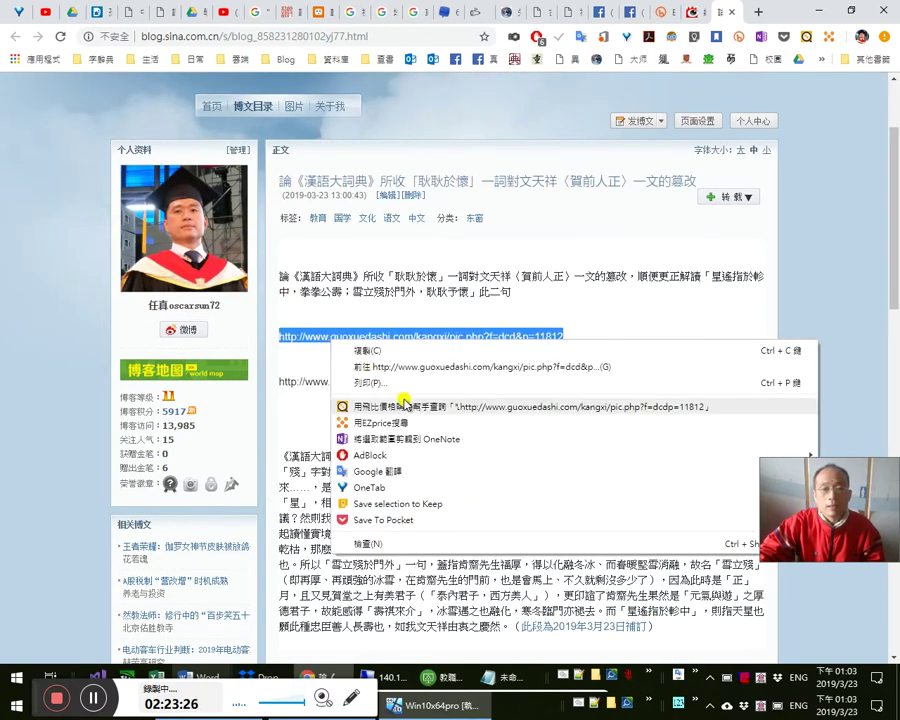
pyautogui.click(405, 373)
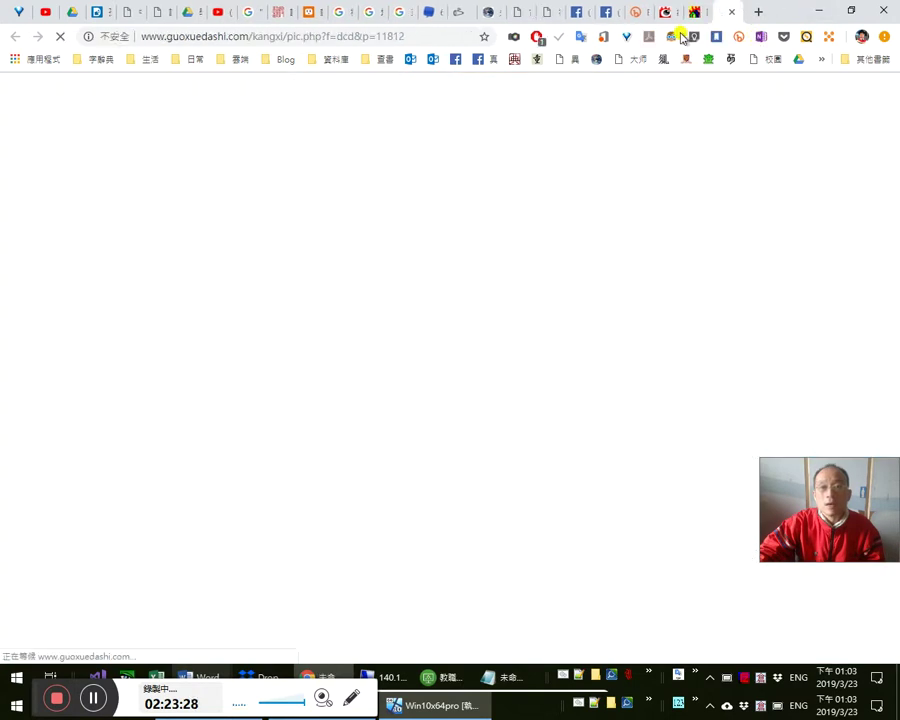
pyautogui.click(690, 12)
pyautogui.click(514, 386)
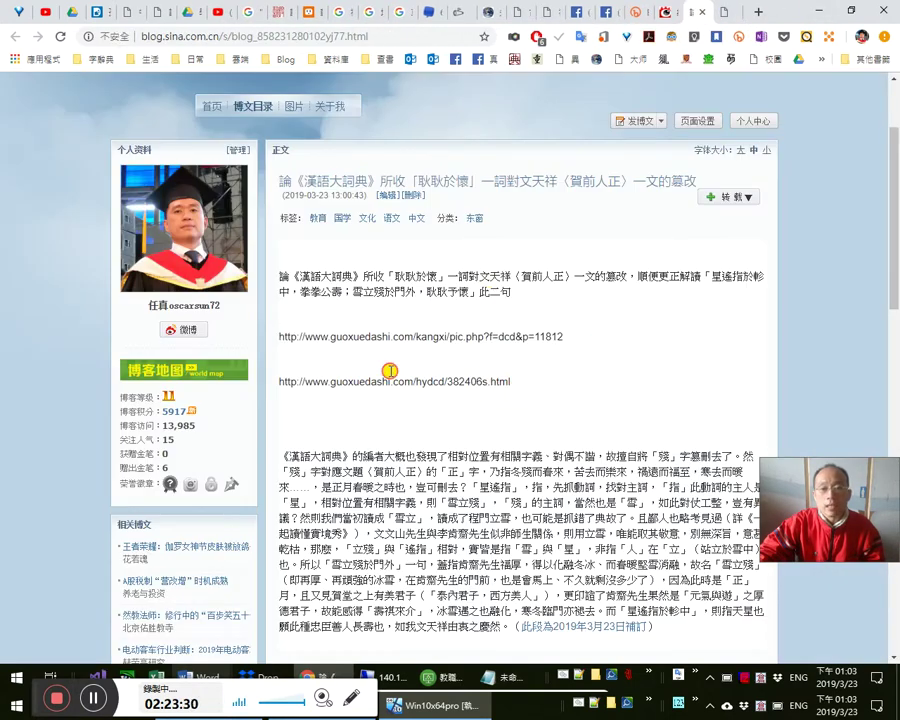
pyautogui.keyDown('shift'); pyautogui.click(287, 378); pyautogui.keyUp('shift')
pyautogui.rightClick(297, 384)
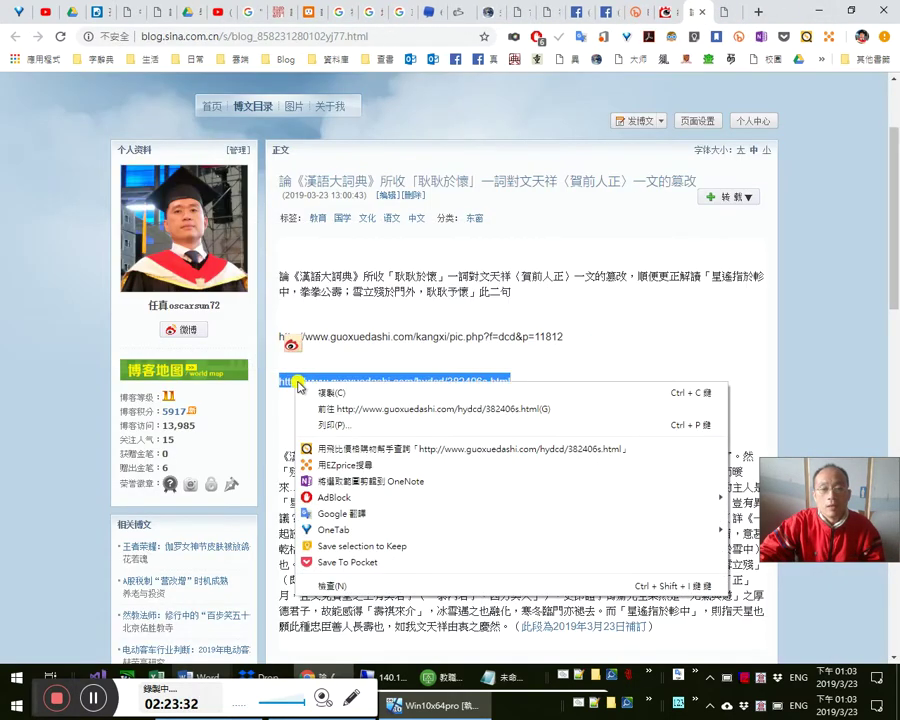
pyautogui.click(405, 409)
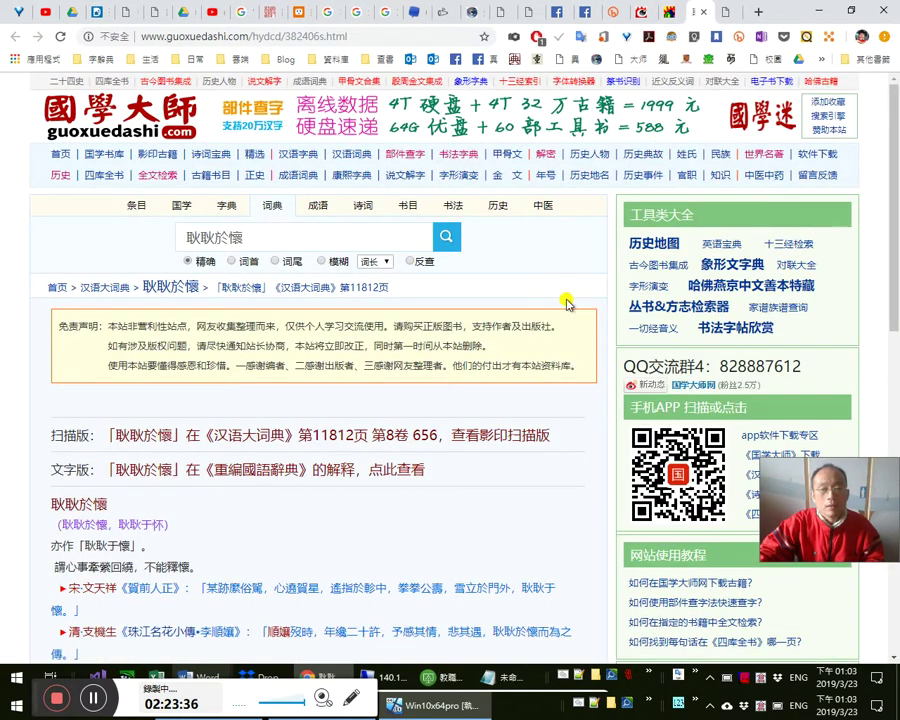
pyautogui.hotkey('ctrl', 'w')
pyautogui.click(725, 16)
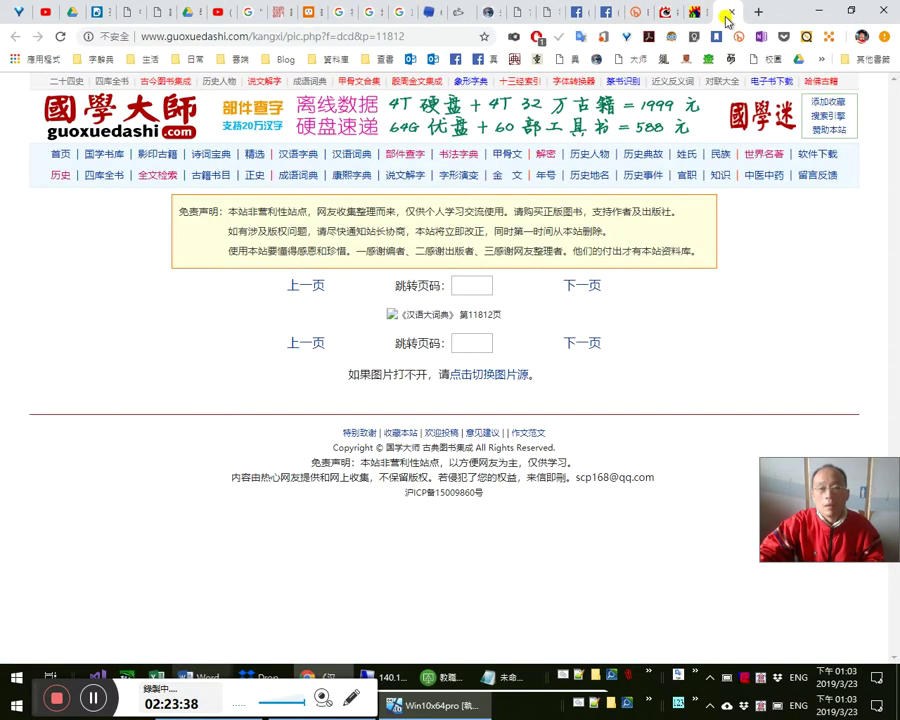
pyautogui.click(729, 14)
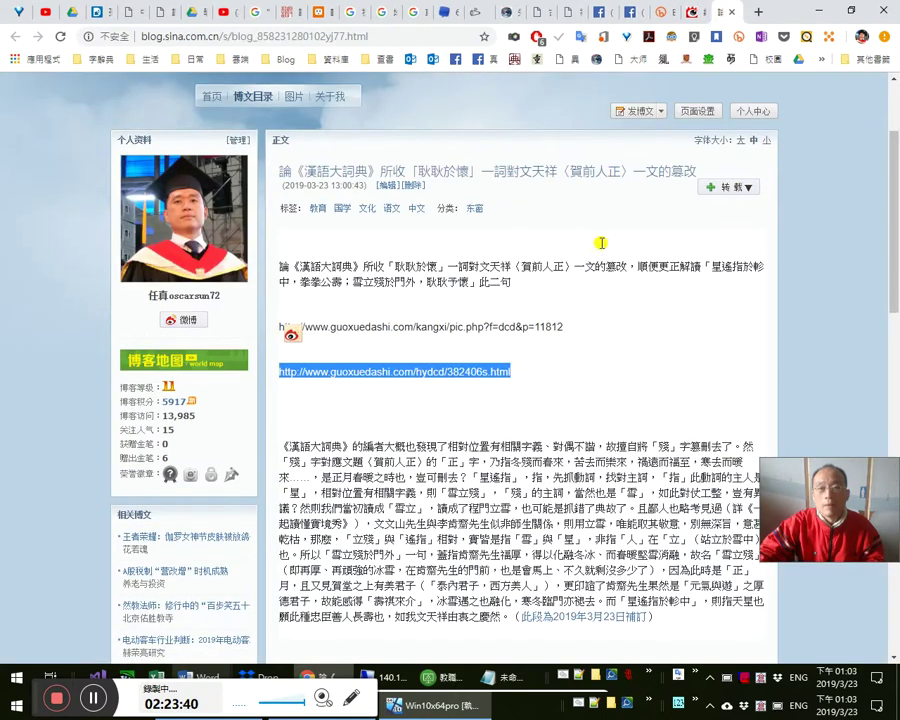
pyautogui.scroll(-2, 444, 241)
pyautogui.scroll(2, 478, 200)
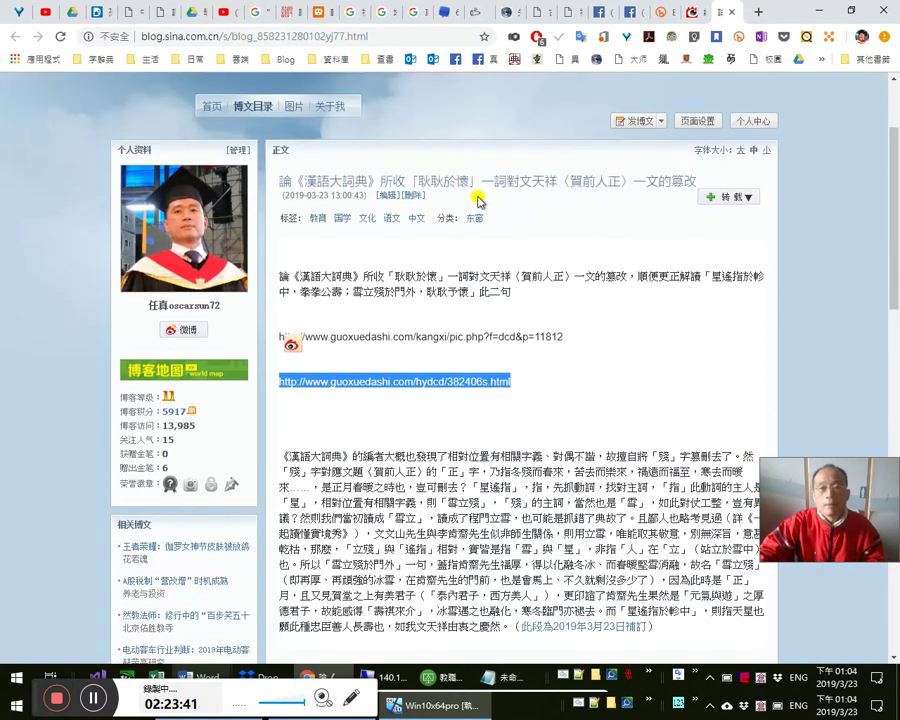
# - Reopen the editor, clear the blank lines at the top, and make the first guoxuedashi URL a link
pyautogui.click(395, 195)
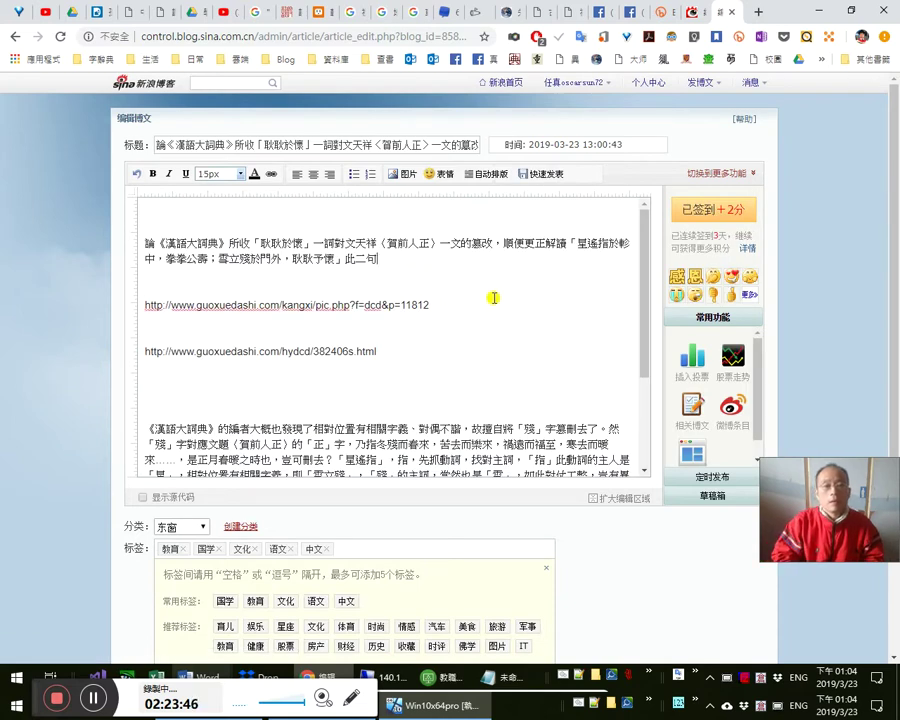
pyautogui.press('Delete')
pyautogui.press('Delete')
pyautogui.hotkey('ctrl', 'Home')
pyautogui.press('Delete')
pyautogui.press('Delete')
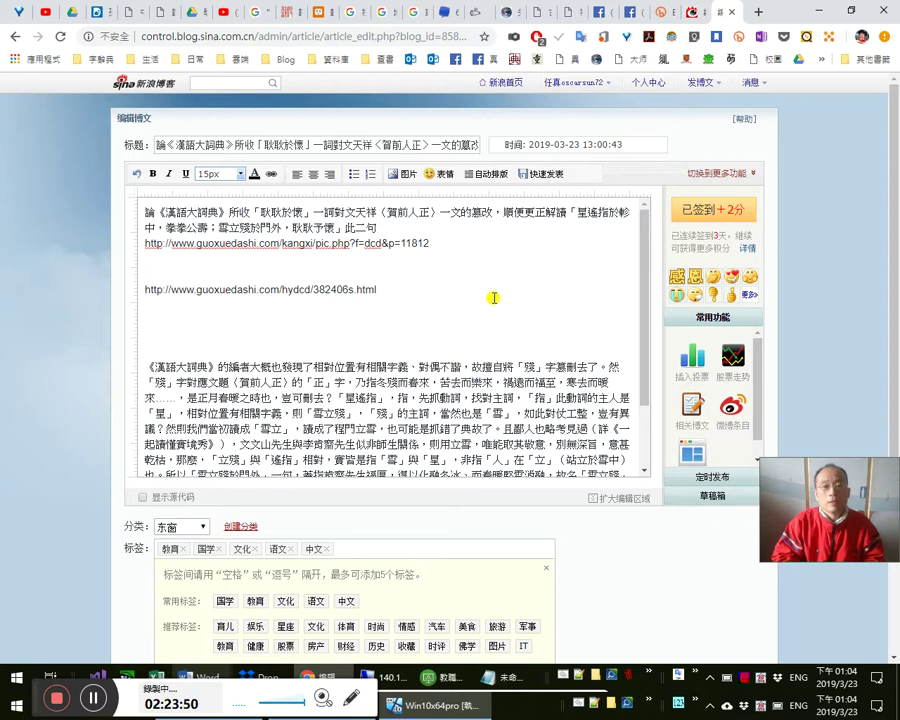
pyautogui.hotkey('shift', 'End')
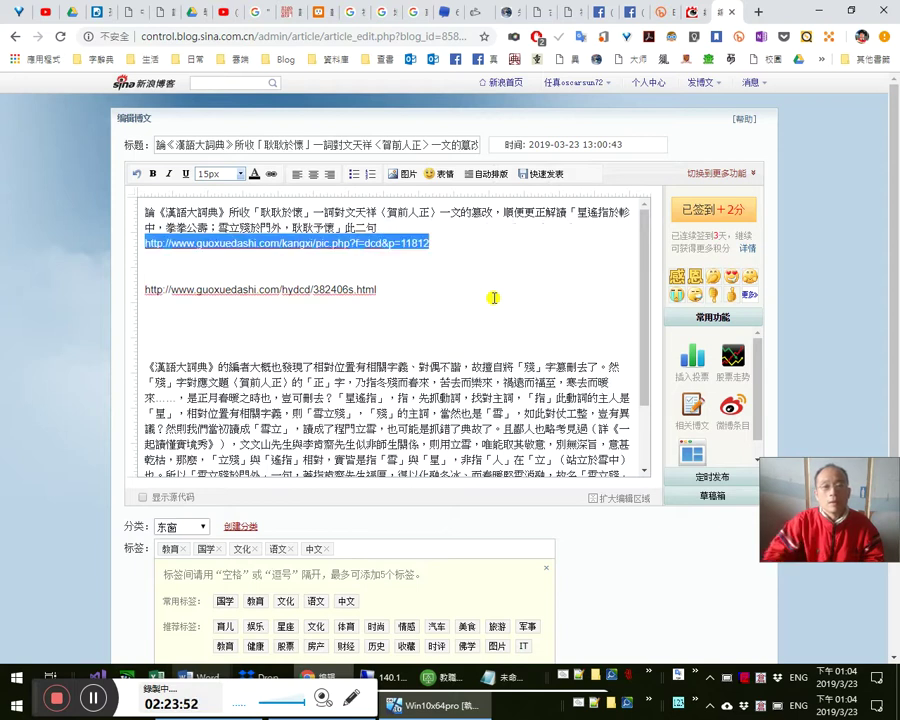
pyautogui.click(270, 174)
pyautogui.click(443, 297)
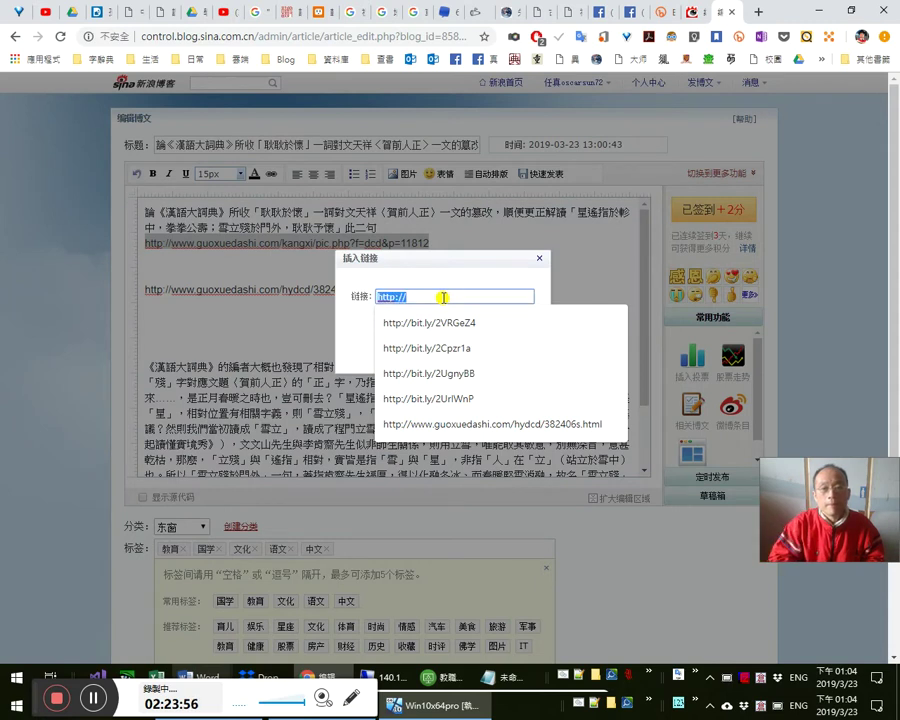
pyautogui.press('Return')
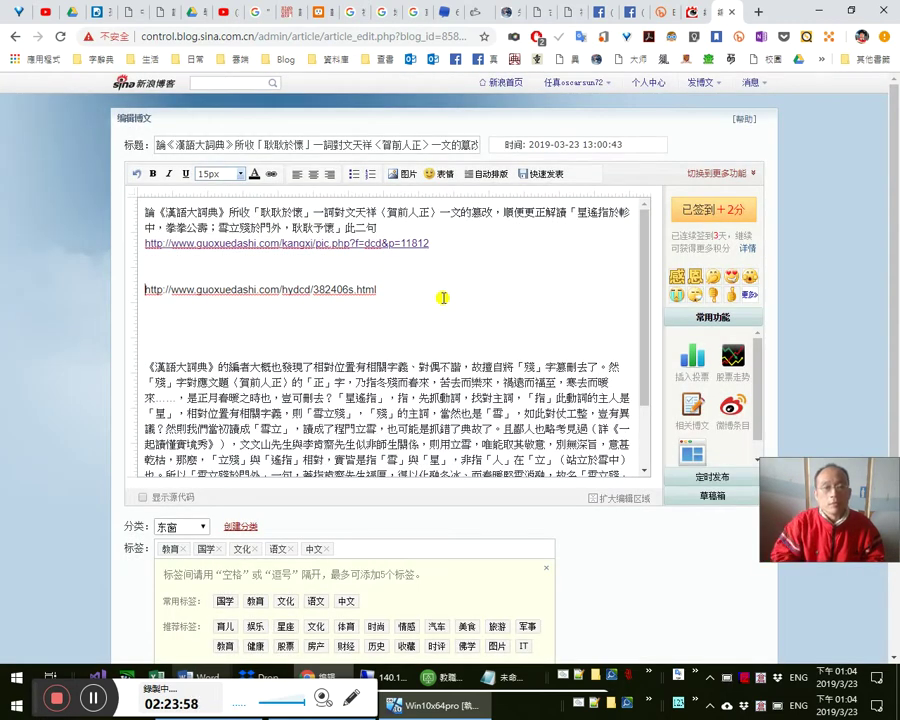
# - Link the second URL line to the pasted hydcd guoxuedashi address
pyautogui.hotkey('shift', 'End')
pyautogui.press('Delete')
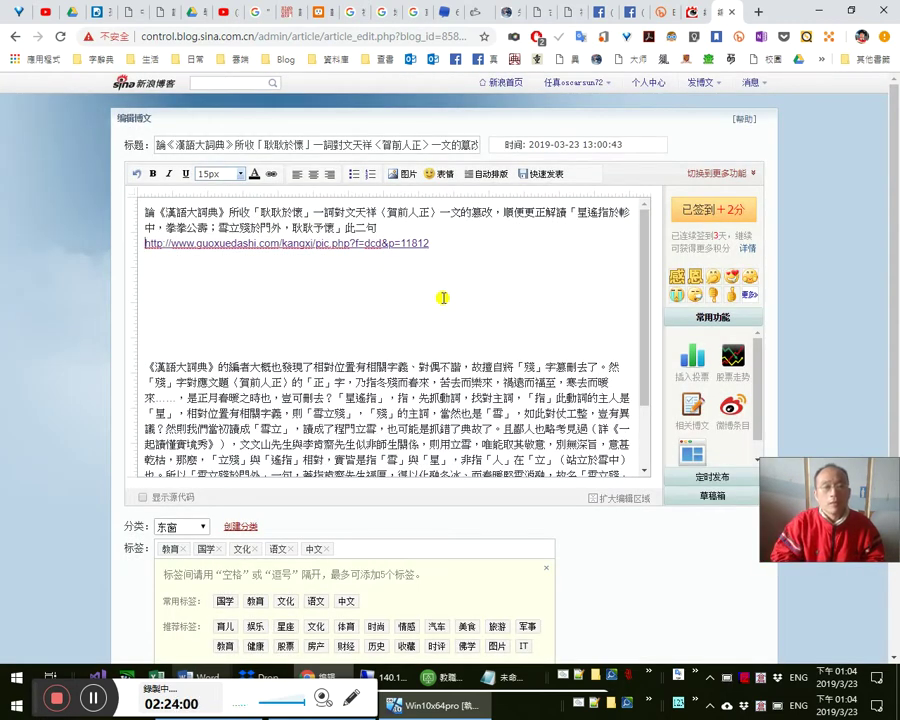
pyautogui.press('Delete')
pyautogui.press('Delete')
pyautogui.press('Delete')
pyautogui.press('Delete')
pyautogui.press('Delete')
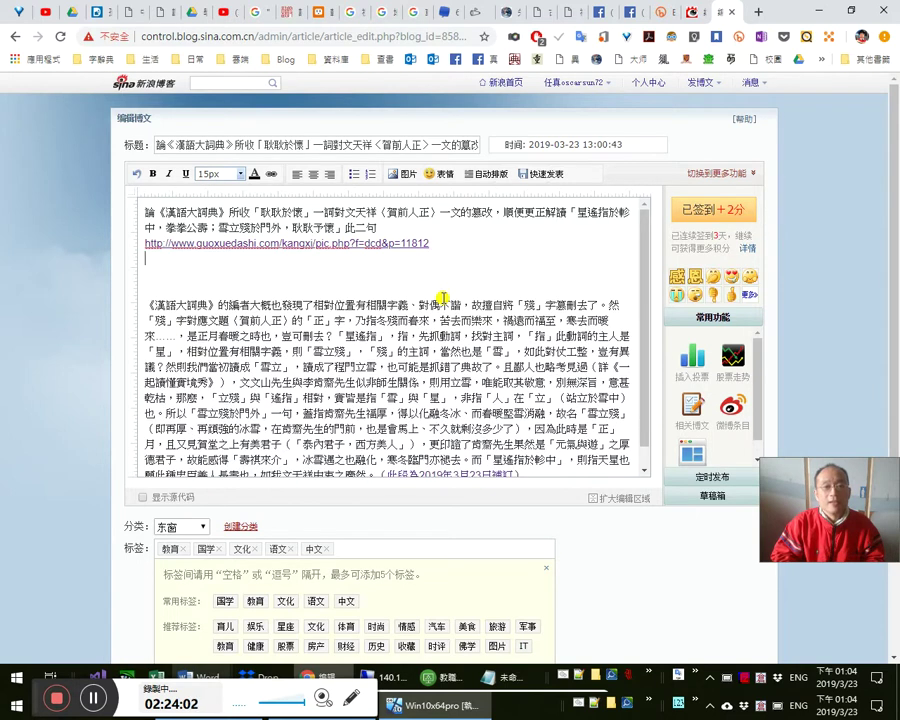
pyautogui.hotkey('ctrl', 'z')
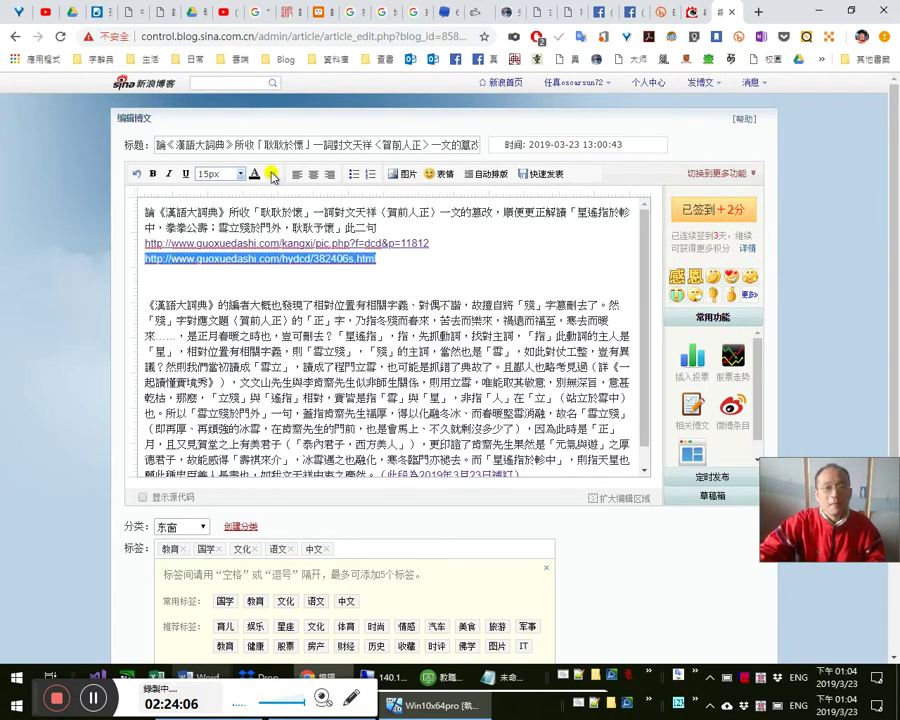
pyautogui.click(271, 175)
pyautogui.click(444, 300)
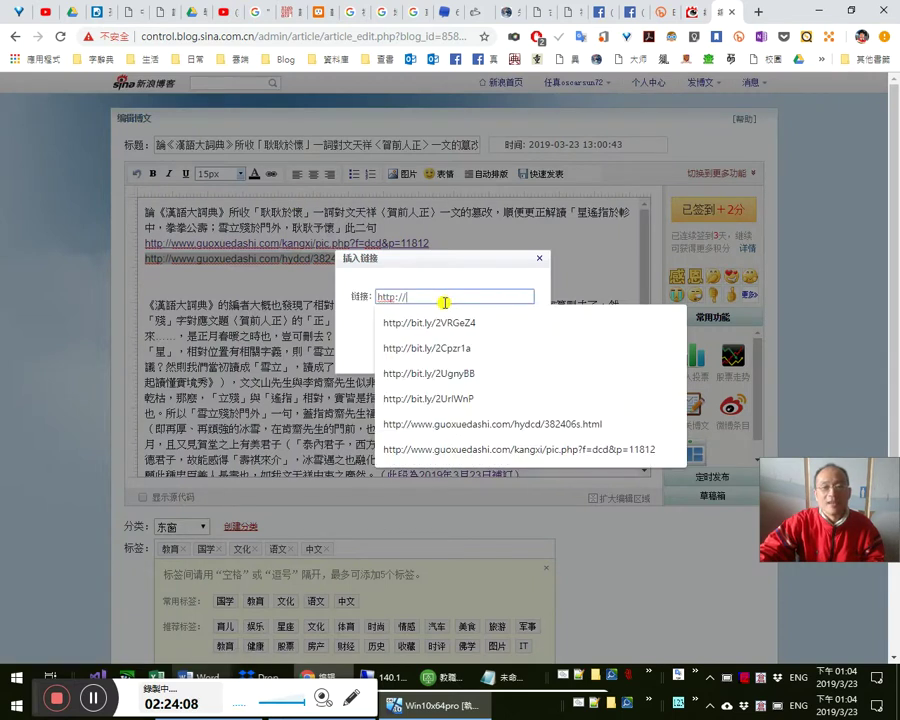
pyautogui.hotkey('ctrl', 'v')
pyautogui.click(443, 322)
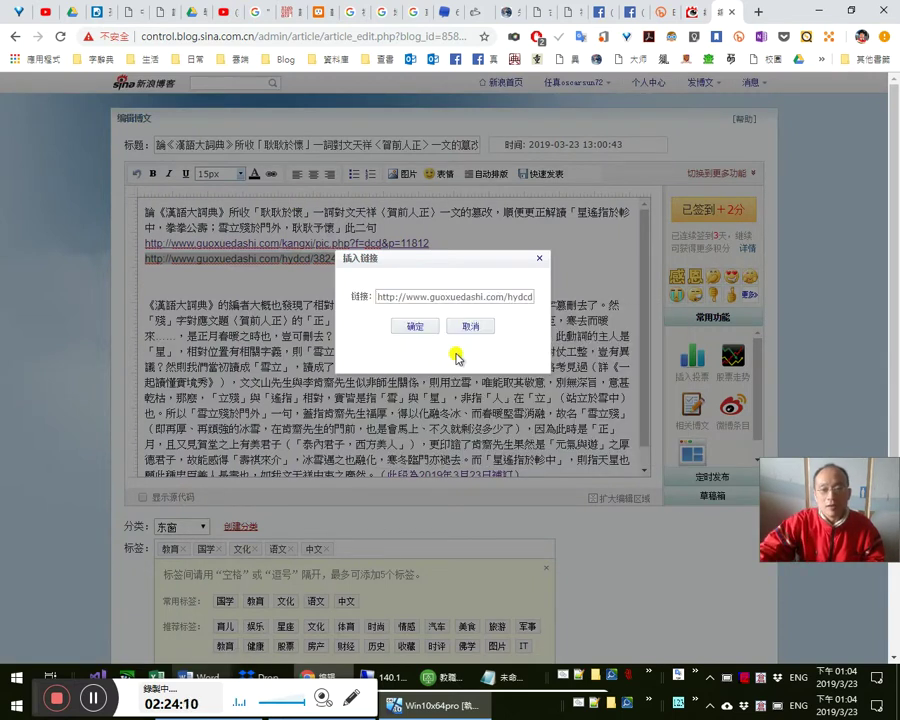
pyautogui.click(433, 330)
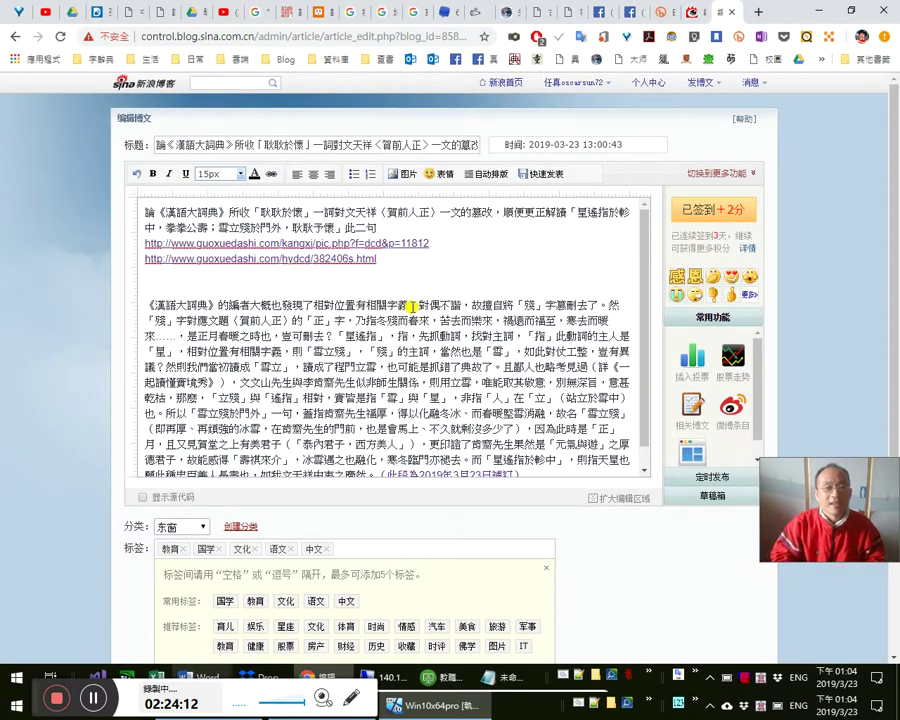
# - Remove the blank lines under the URLs and view the republished post
pyautogui.press('Delete')
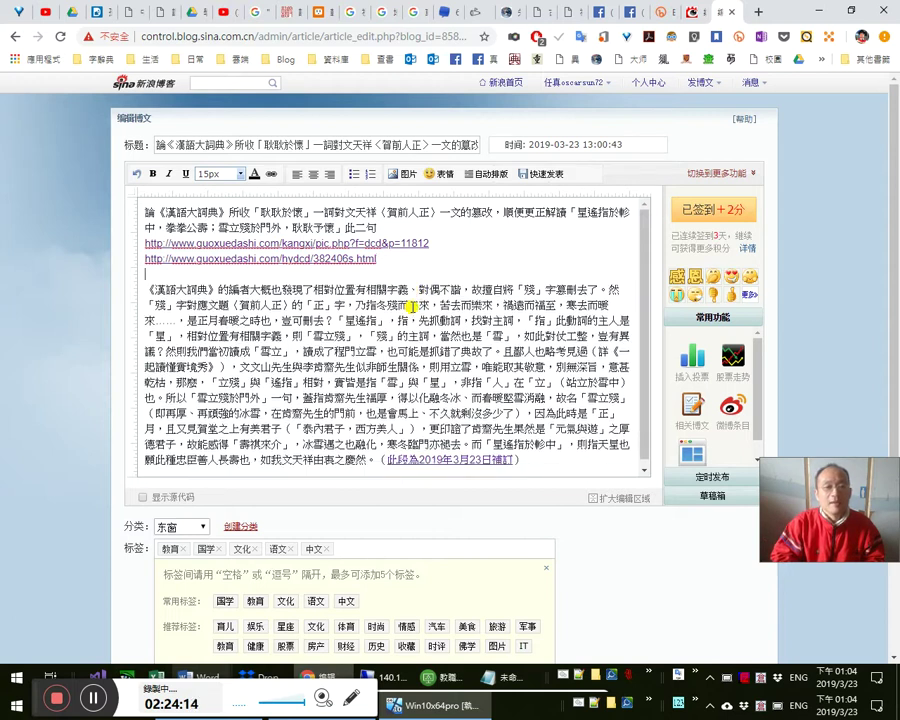
pyautogui.press('Delete')
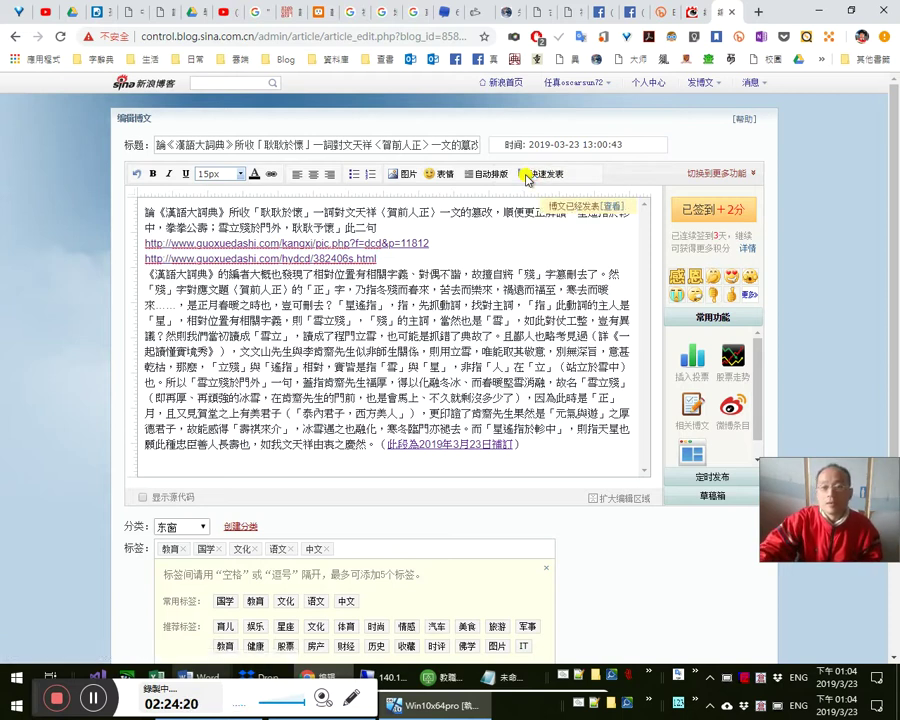
pyautogui.click(615, 210)
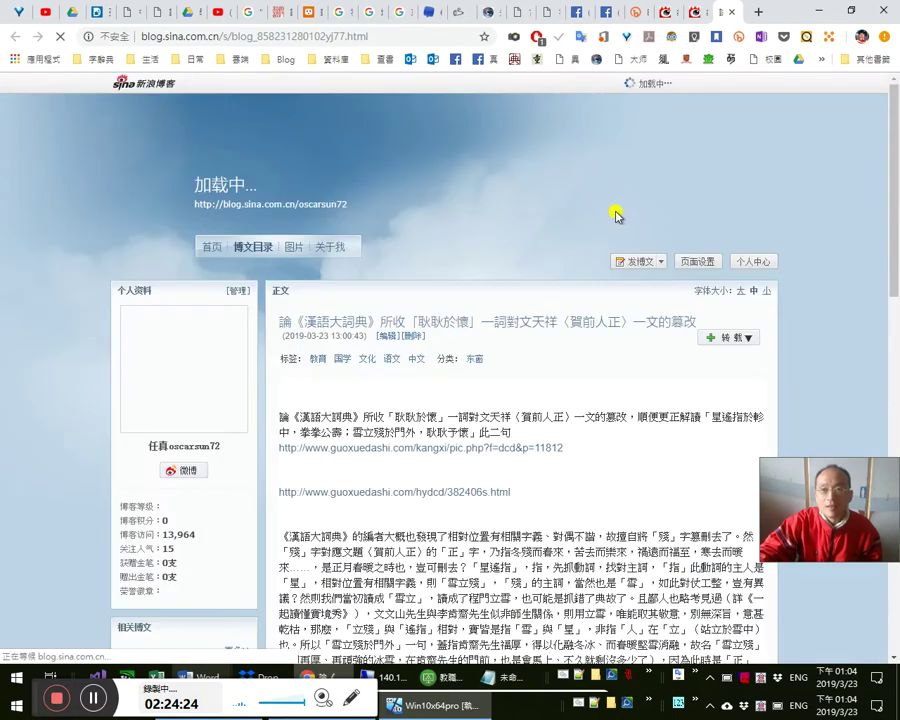
pyautogui.scroll(-3, 680, 375)
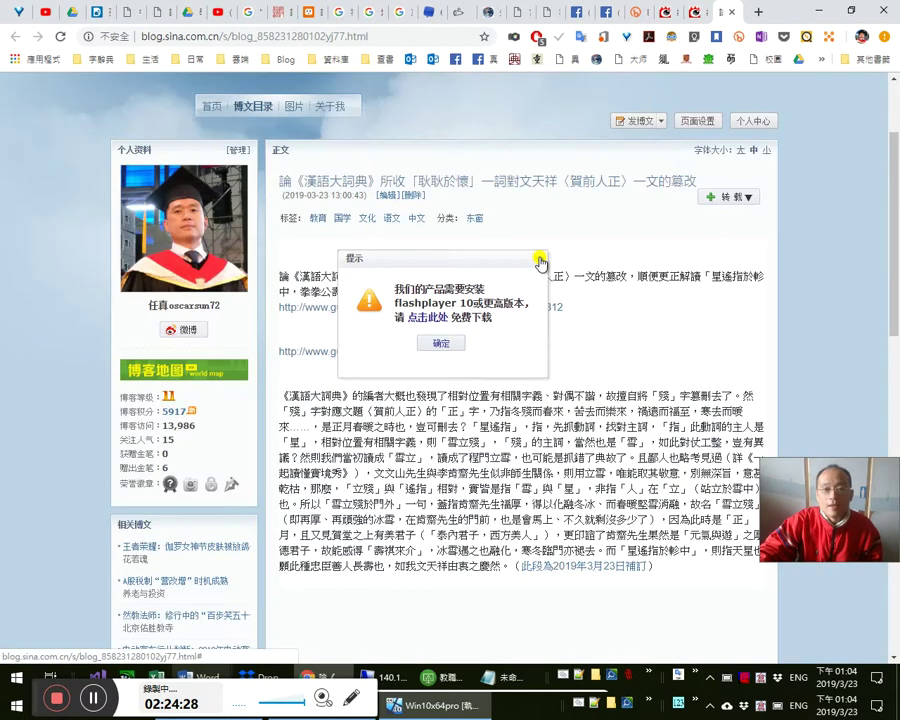
pyautogui.click(537, 264)
pyautogui.click(466, 307)
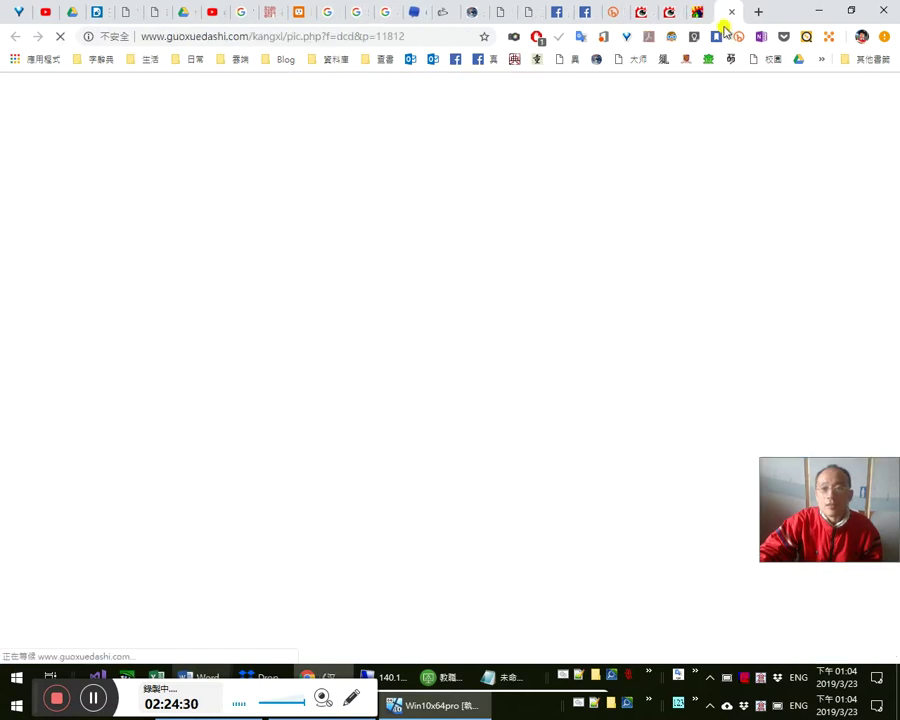
pyautogui.click(697, 12)
pyautogui.click(724, 12)
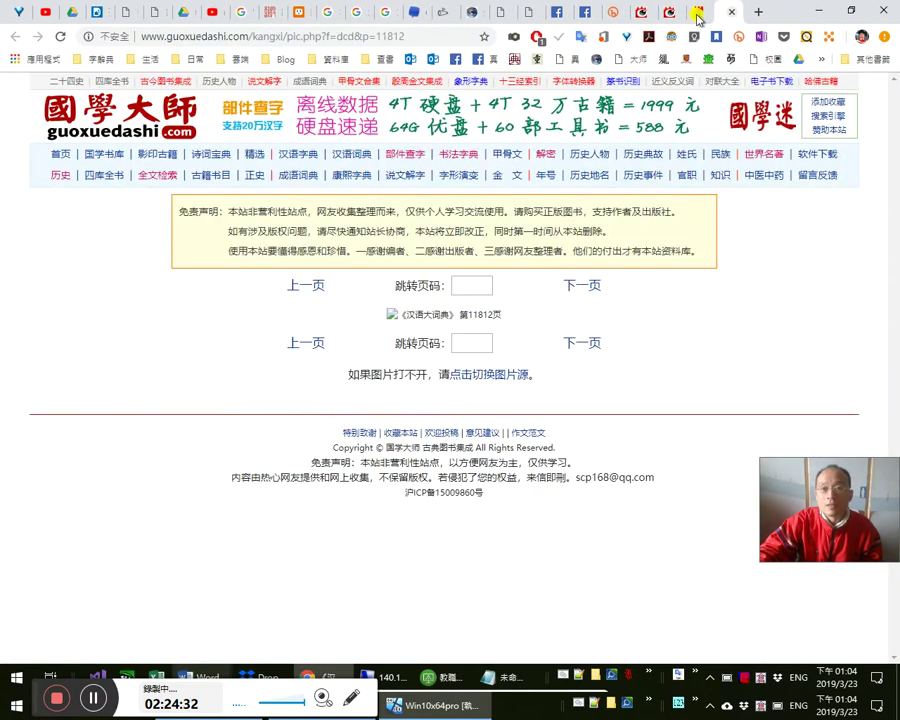
pyautogui.click(691, 13)
pyautogui.click(459, 348)
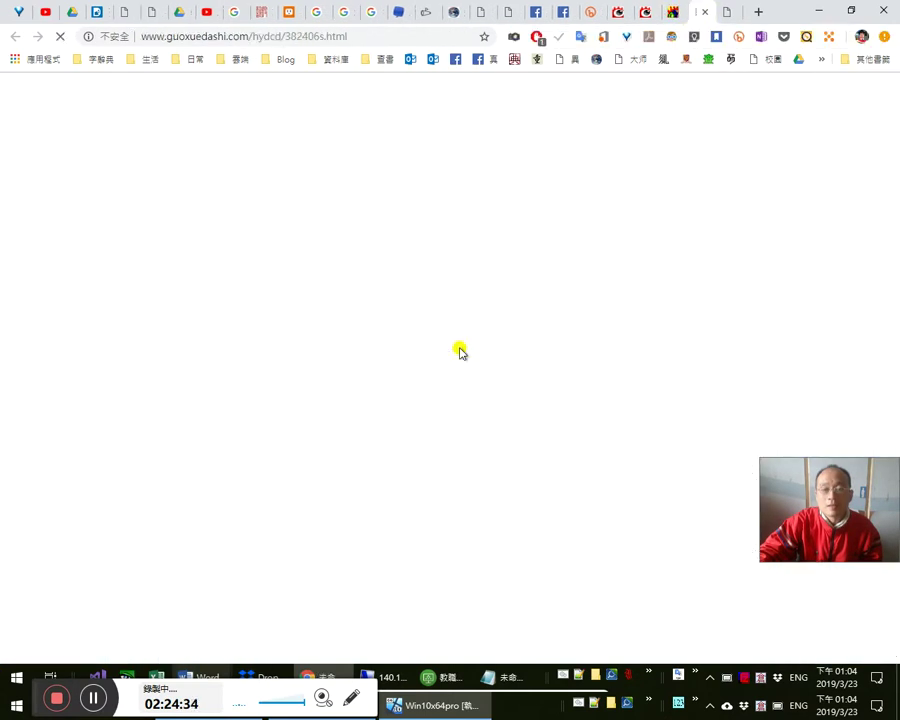
pyautogui.scroll(-2, 430, 478)
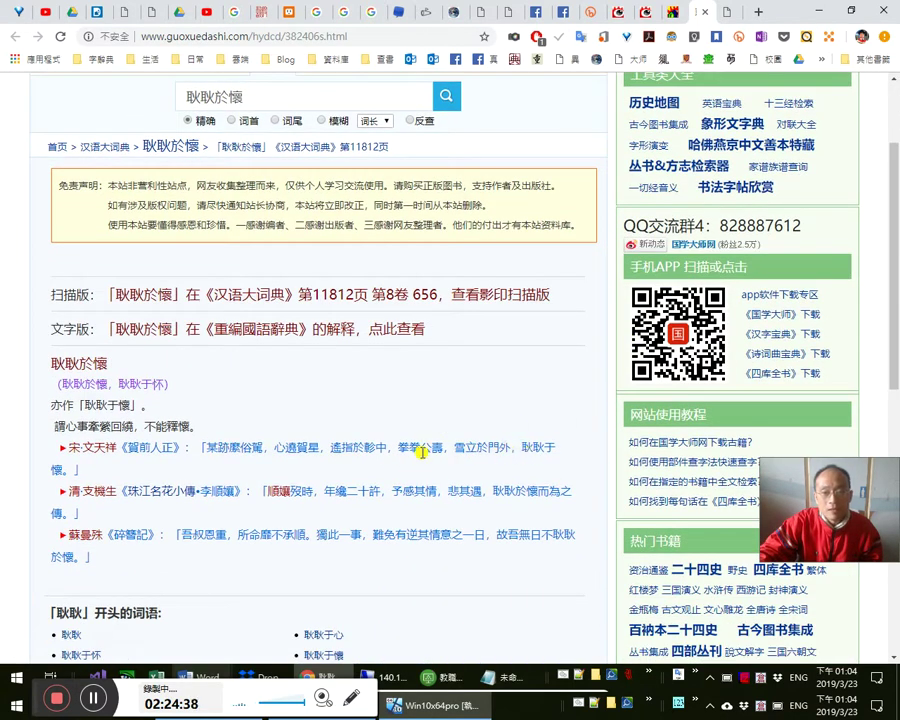
pyautogui.click(704, 12)
pyautogui.scroll(-1, 521, 466)
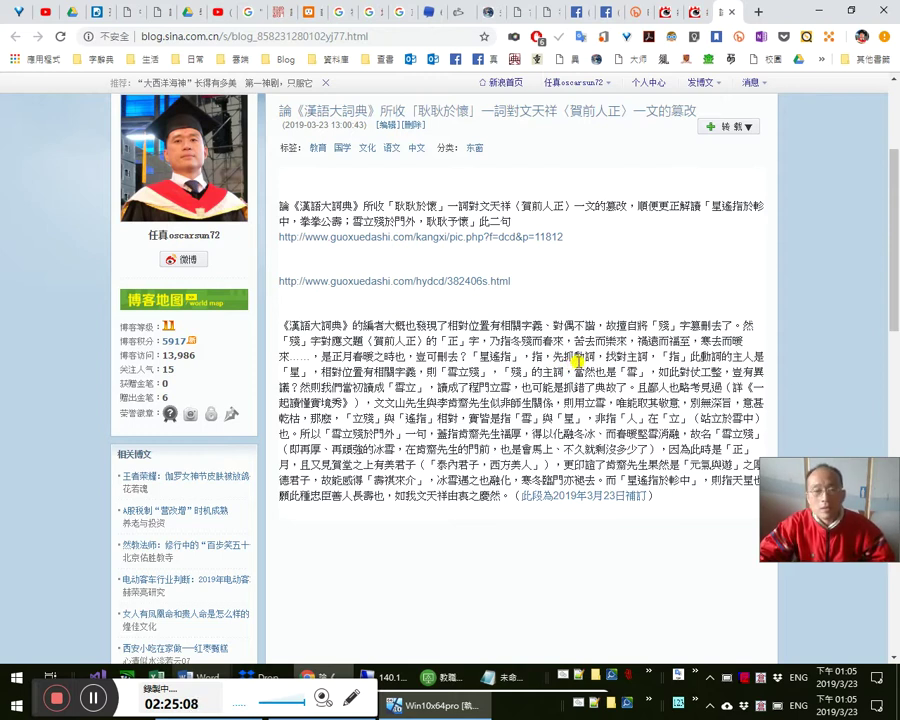
# - Reread the published 《漢語大詞典》 post, then switch to the Facebook profile timeline
pyautogui.moveTo(514, 357); pyautogui.dragTo(565, 371)
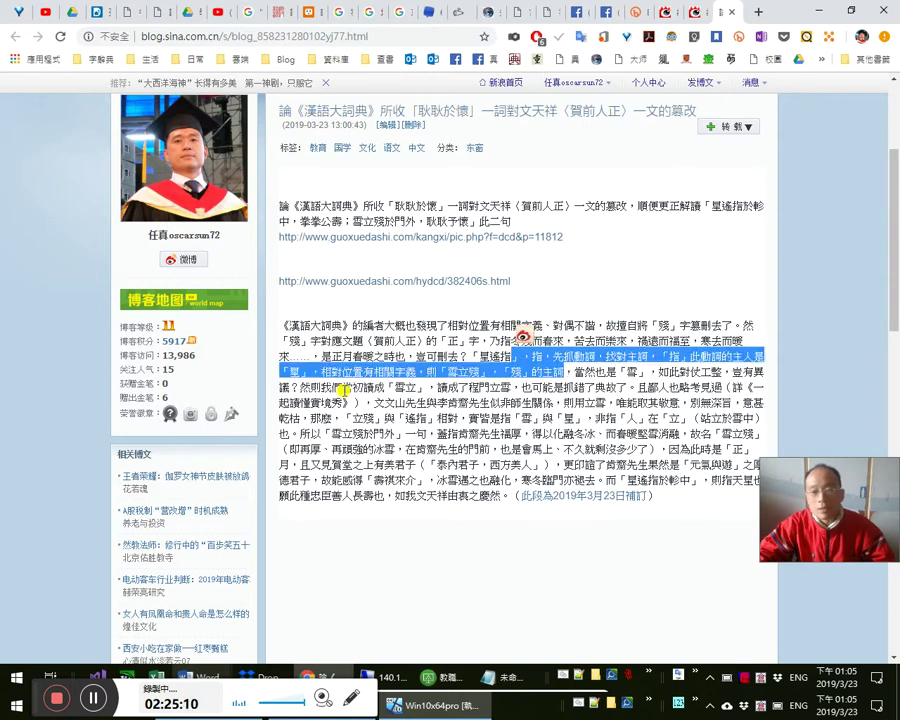
pyautogui.click(338, 373)
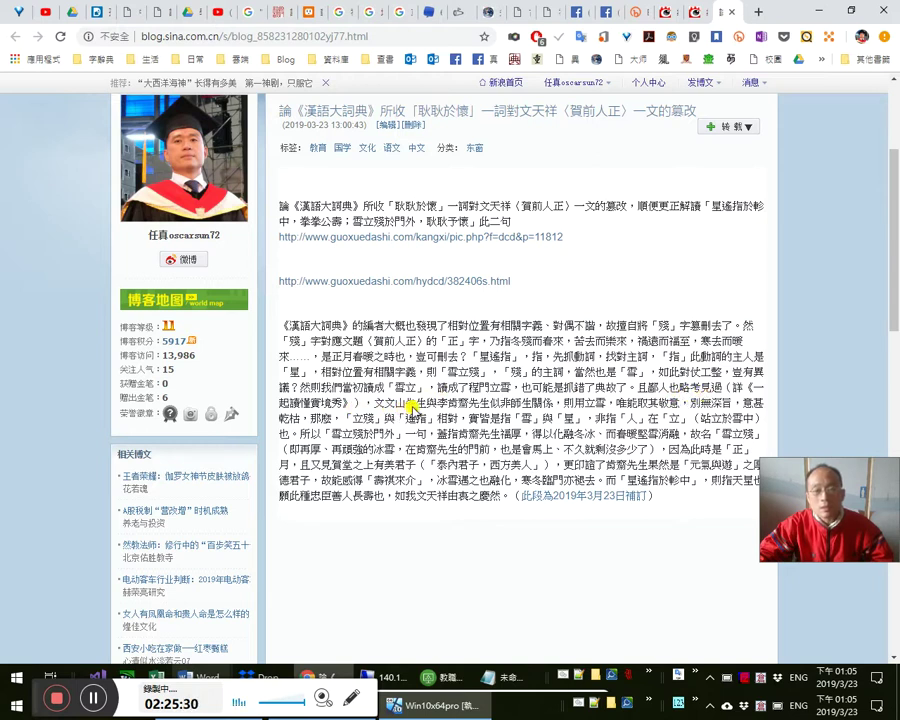
pyautogui.scroll(-1, 573, 418)
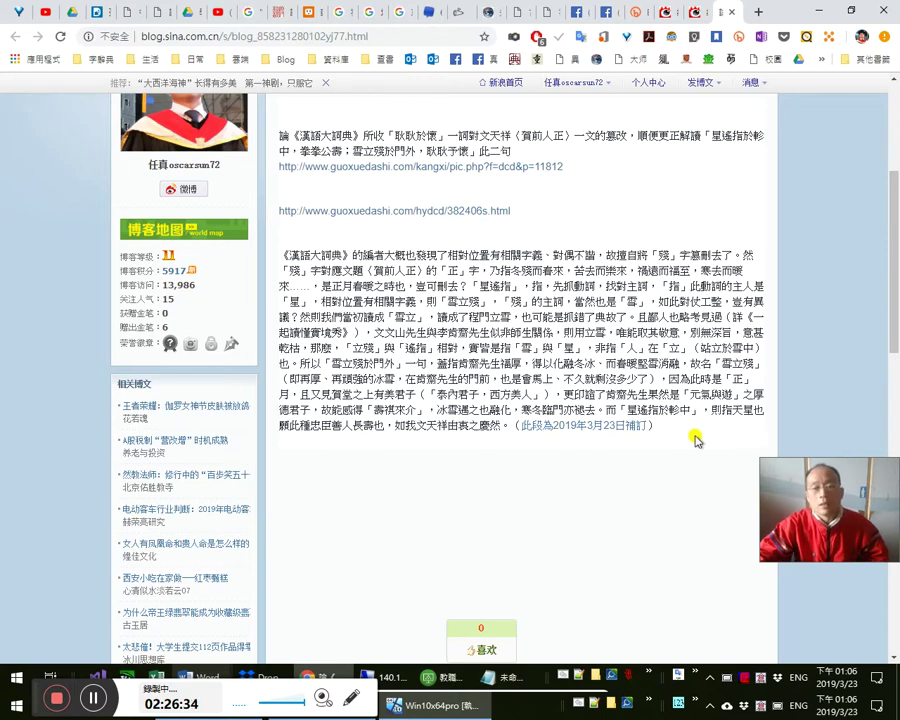
pyautogui.scroll(1, 699, 433)
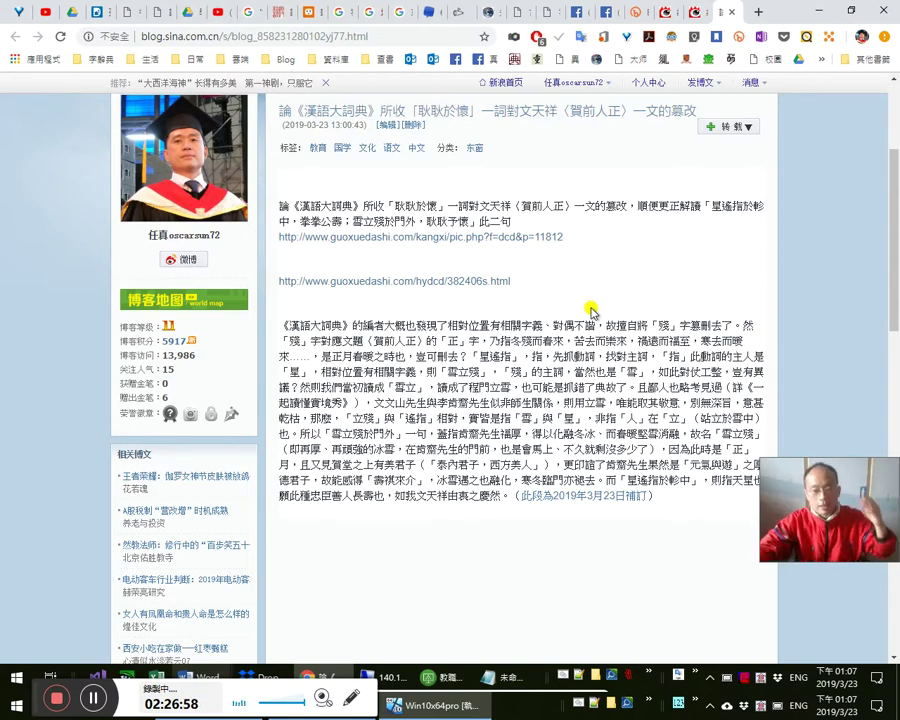
pyautogui.scroll(4, 668, 290)
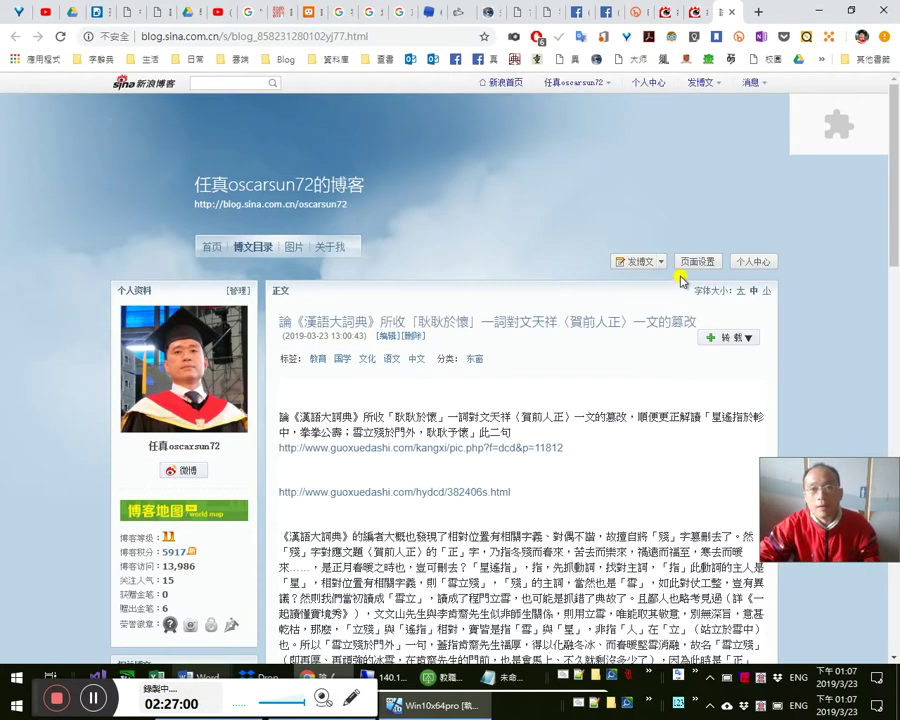
pyautogui.scroll(-3, 676, 278)
pyautogui.scroll(-3, 684, 272)
pyautogui.scroll(1, 684, 272)
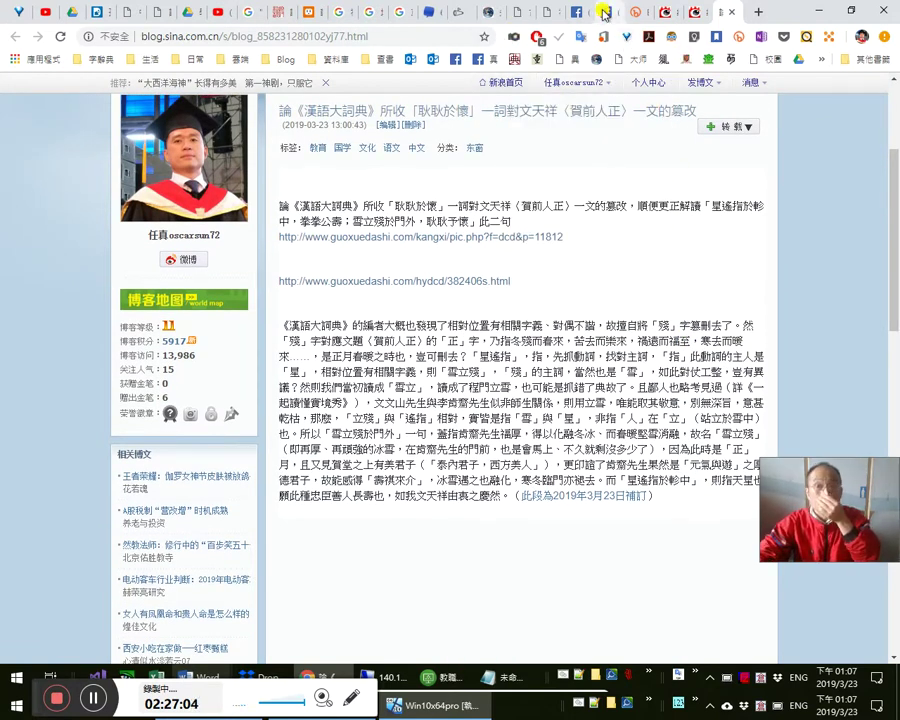
pyautogui.click(605, 11)
# - Start sharing the timeline post to a managed Page, then cancel the share
pyautogui.scroll(-3, 478, 372)
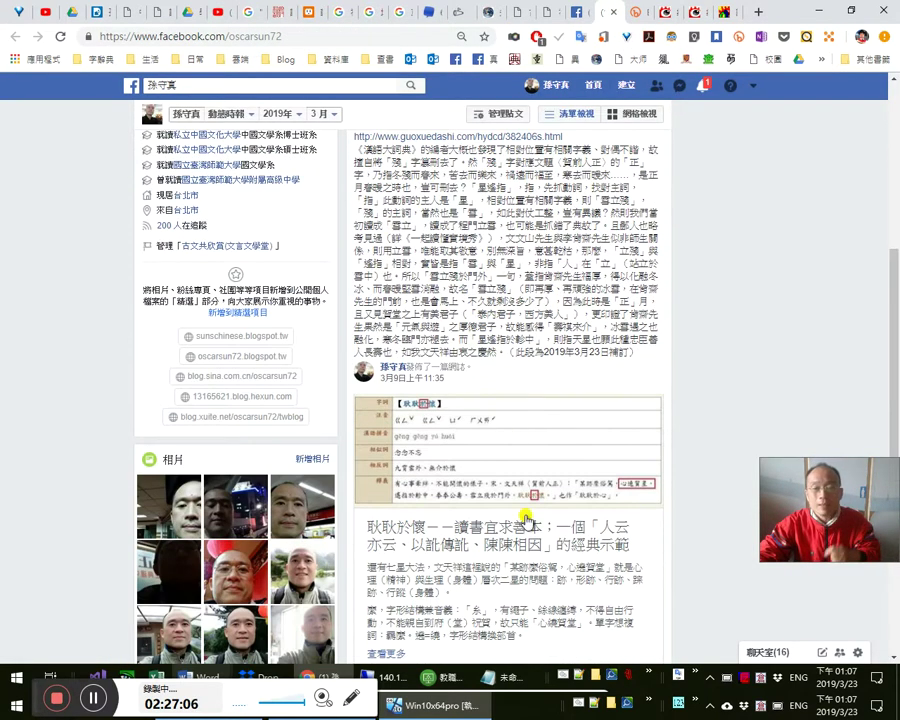
pyautogui.scroll(-1, 568, 520)
pyautogui.click(612, 485)
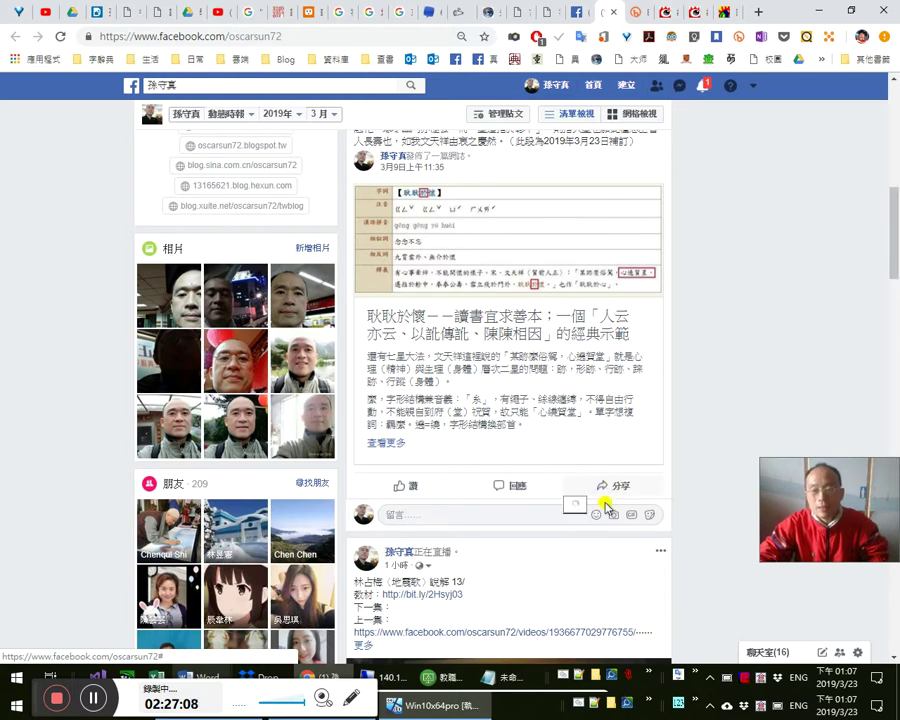
pyautogui.click(603, 572)
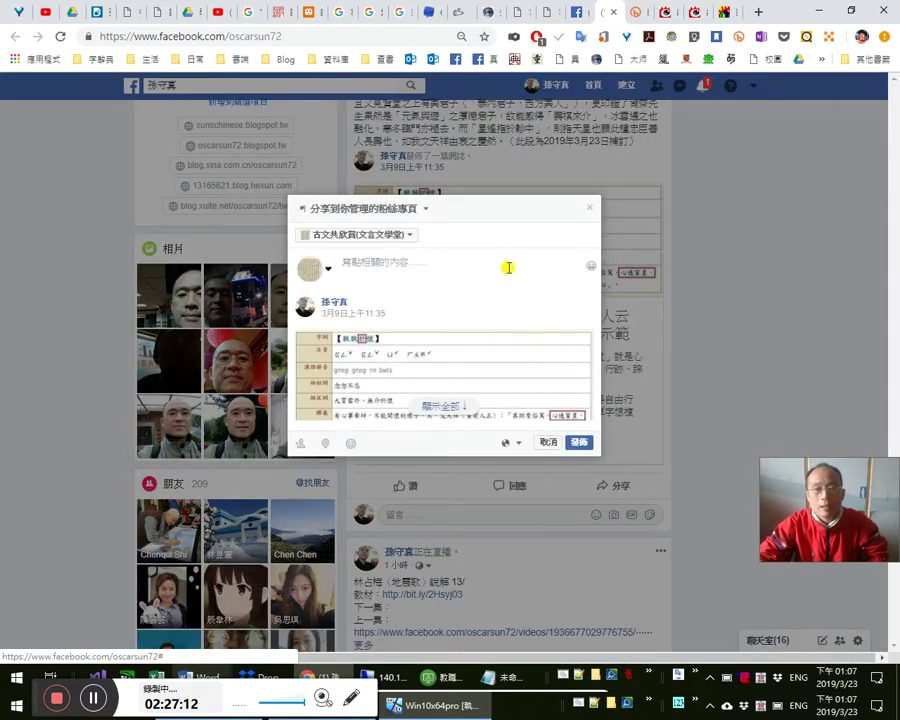
pyautogui.click(589, 208)
pyautogui.scroll(5, 650, 204)
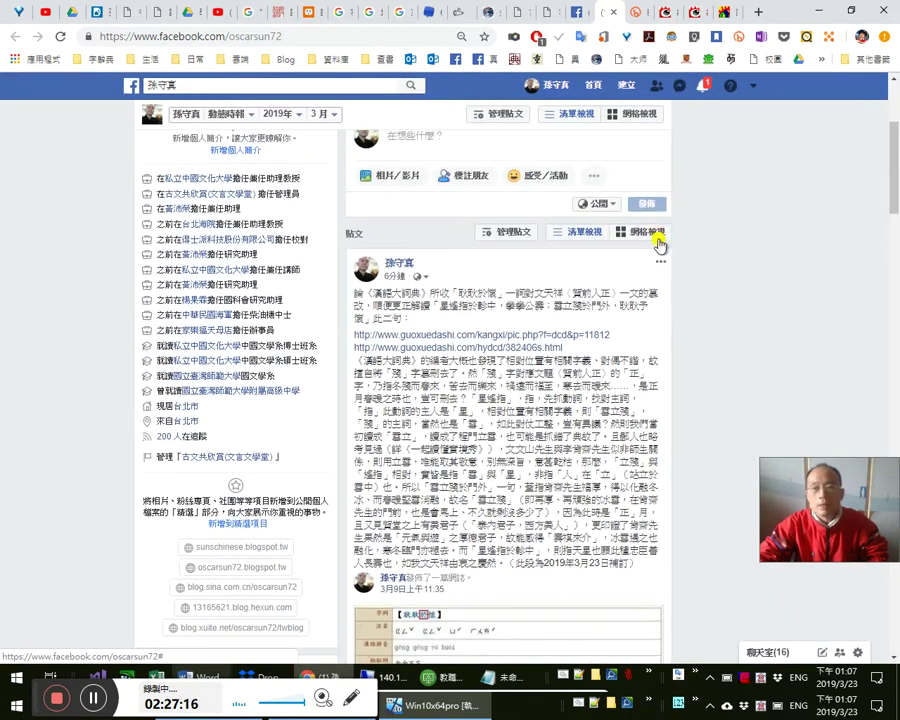
pyautogui.click(662, 263)
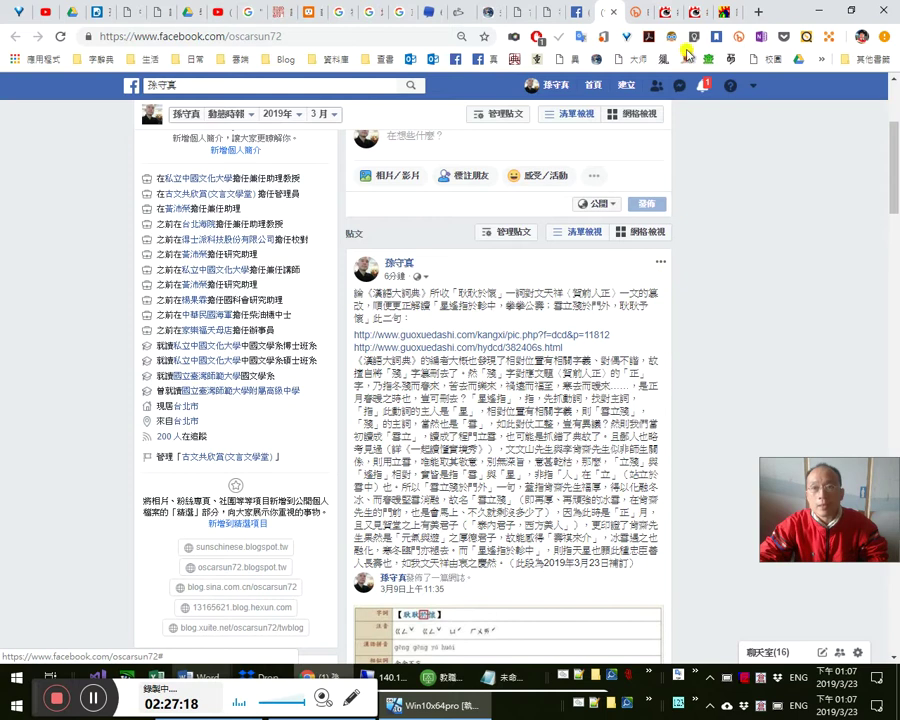
# - Open the note linked from the Sina post's 2019年3月23日補訂 line and scroll to the 文天祥 scans
pyautogui.click(723, 12)
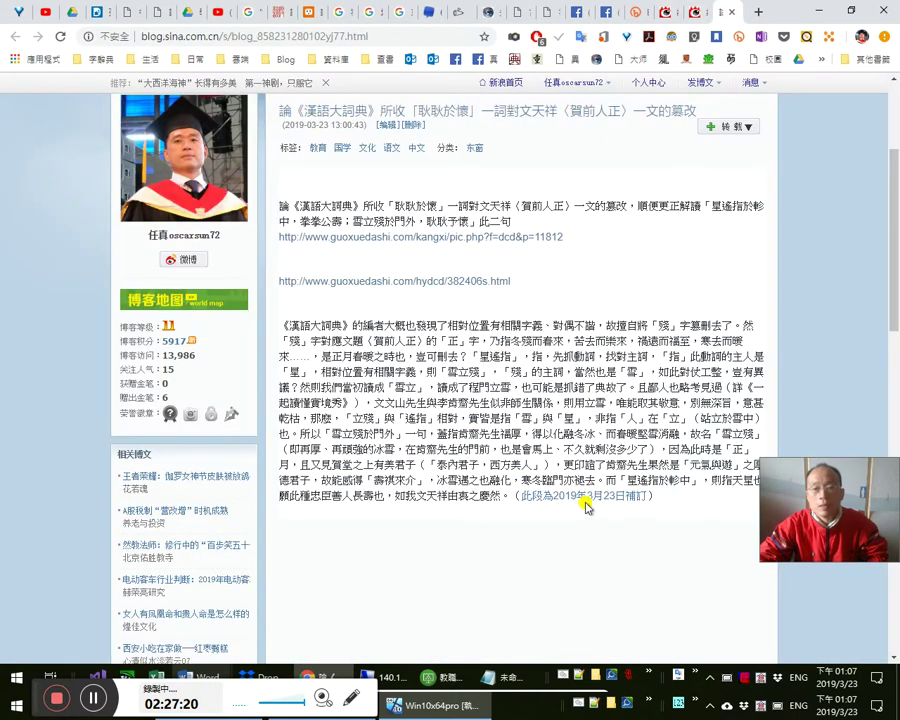
pyautogui.click(586, 496)
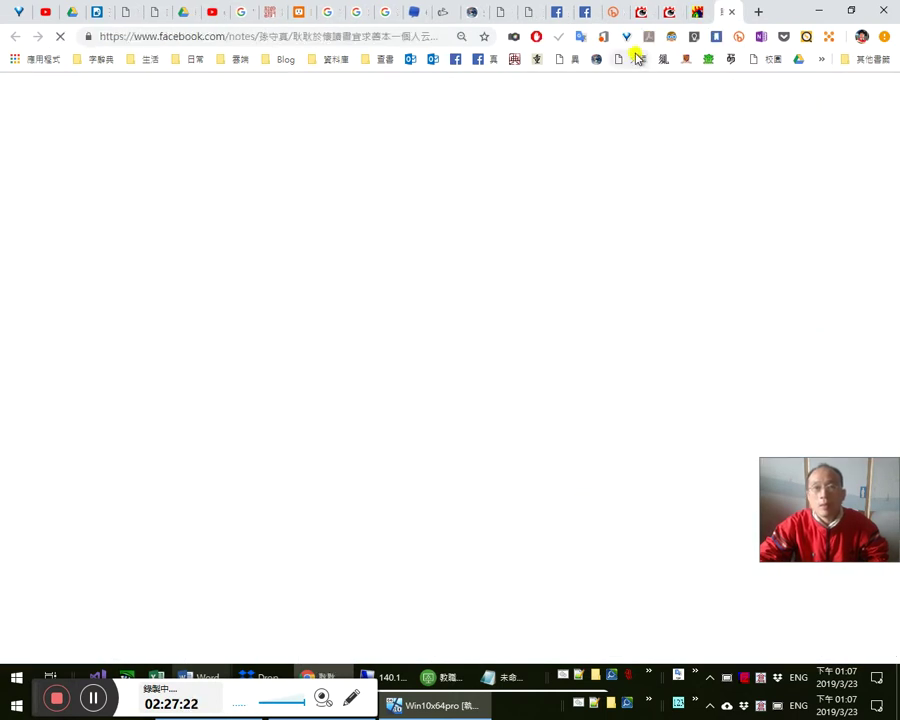
pyautogui.scroll(-2, 583, 328)
pyautogui.scroll(-15, 583, 328)
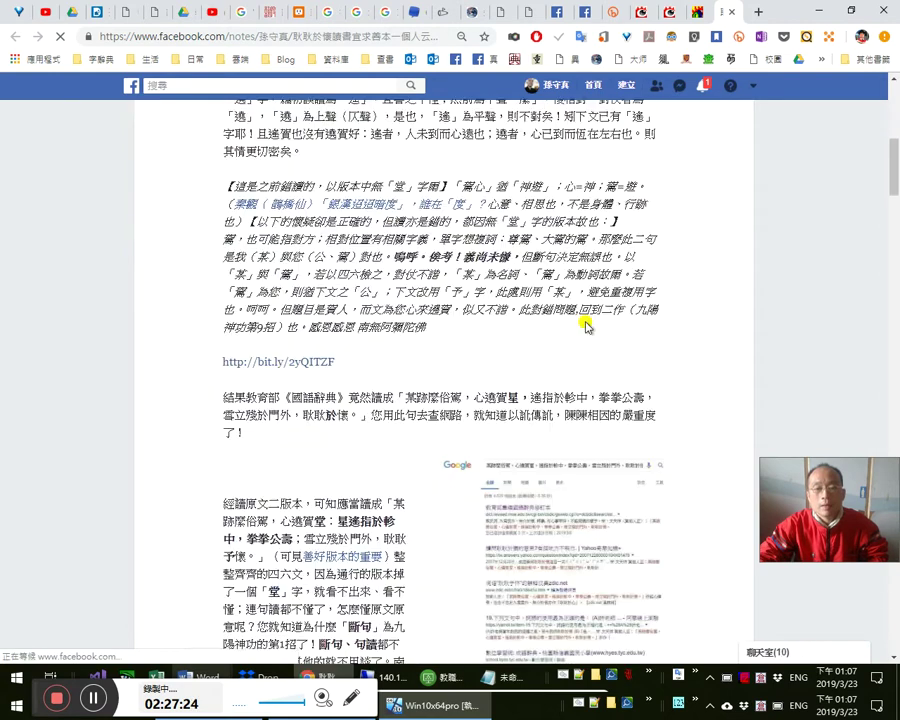
pyautogui.scroll(-12, 588, 313)
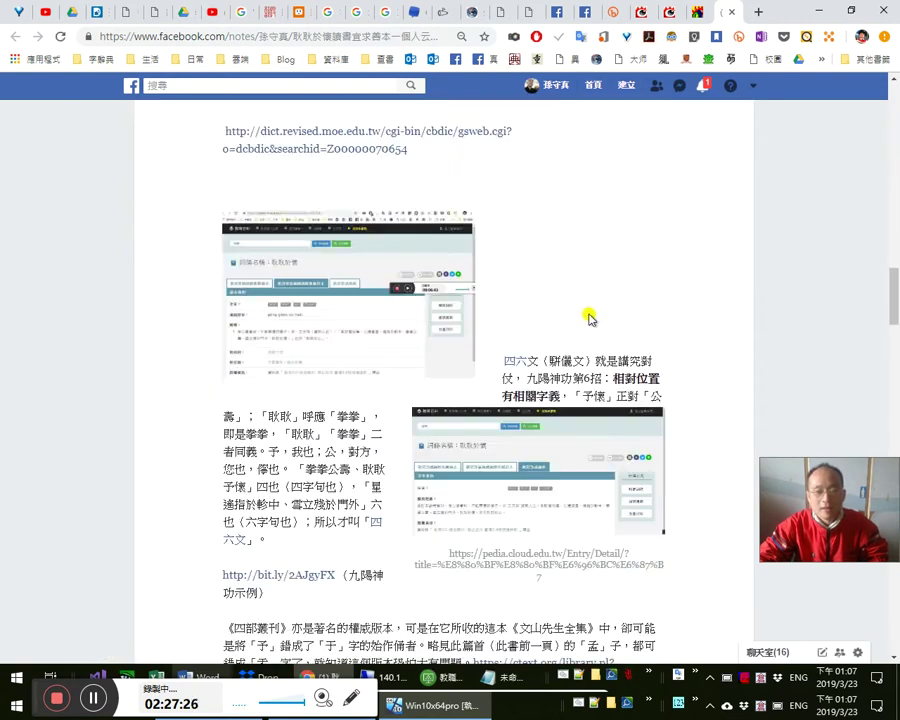
pyautogui.scroll(-10, 597, 306)
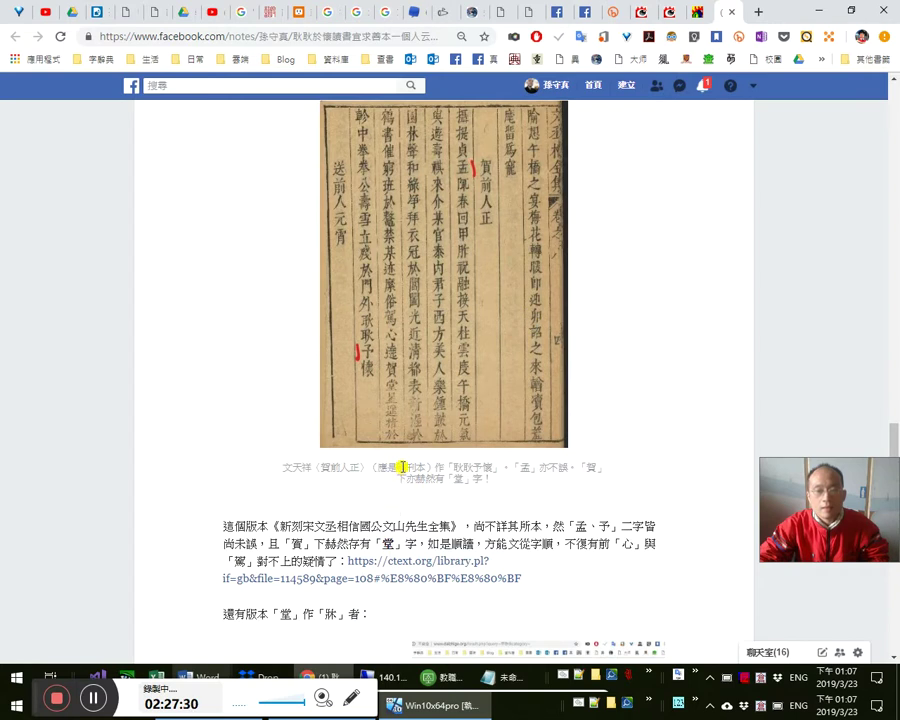
# - Open the ctext.org 文山先生全集 scan page 108, copy its address, and return to the Sina post
pyautogui.click(423, 578)
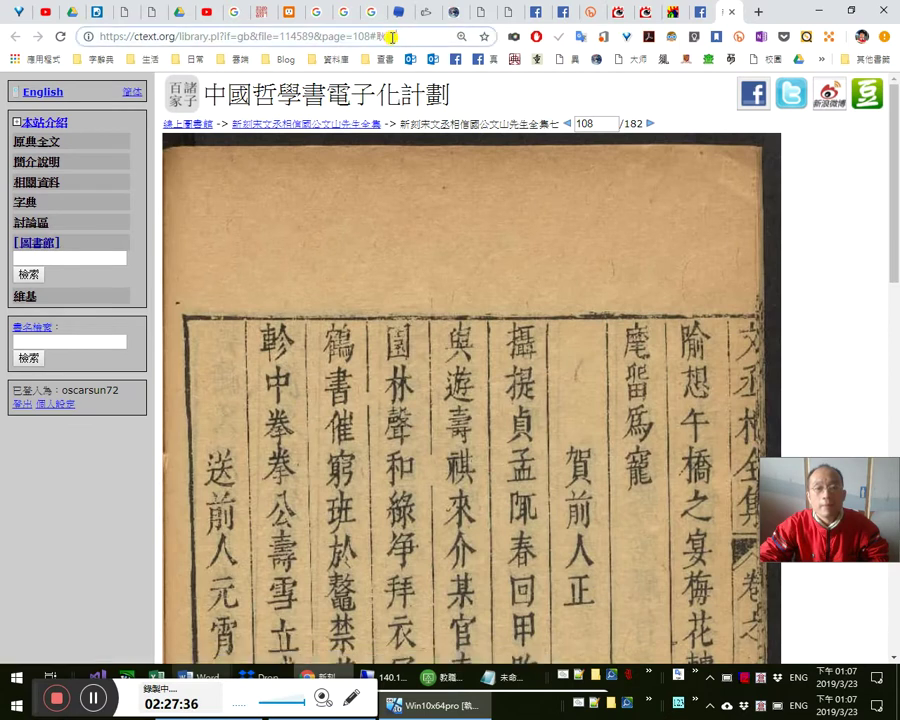
pyautogui.rightClick(391, 37)
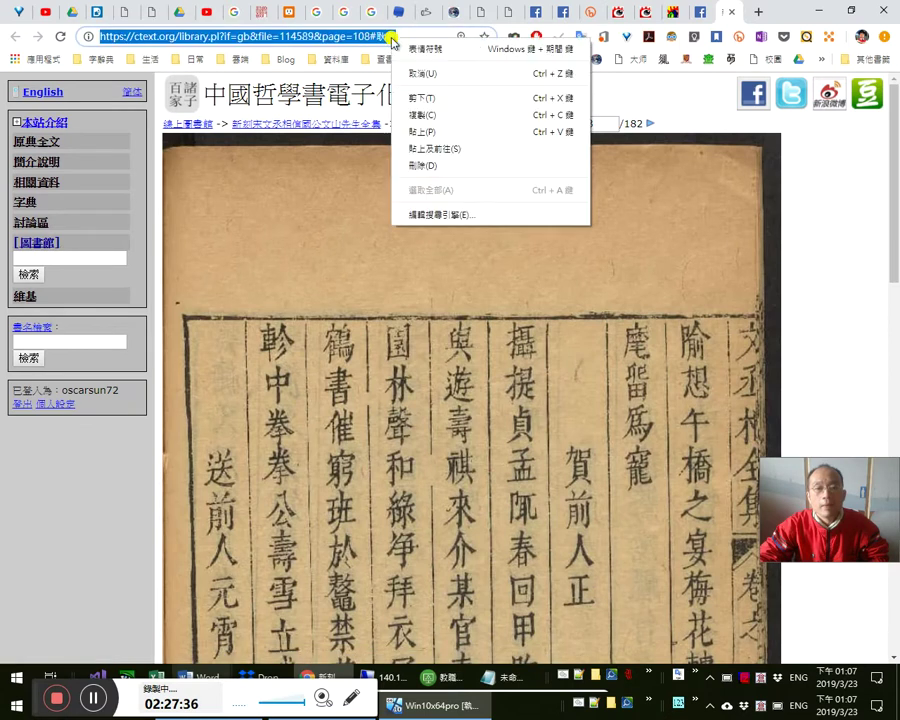
pyautogui.click(440, 117)
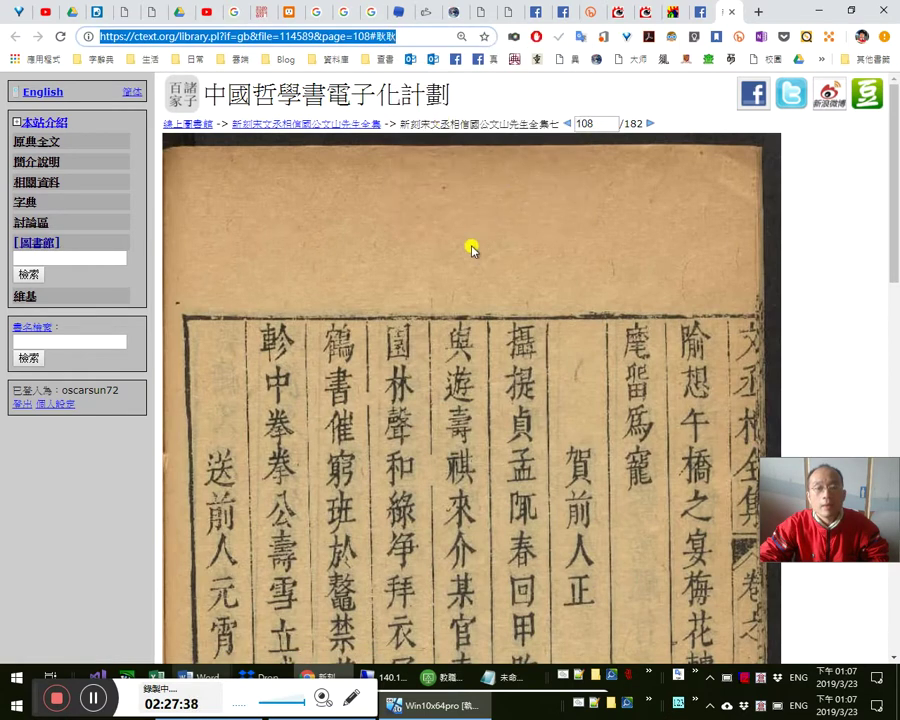
pyautogui.click(478, 253)
pyautogui.click(381, 35)
pyautogui.rightClick(383, 37)
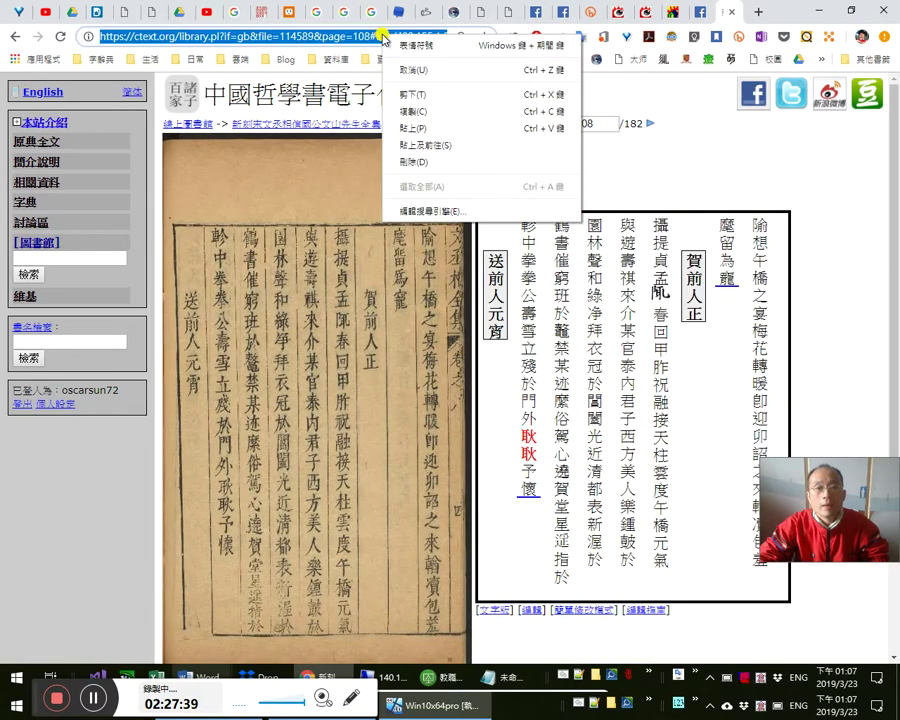
pyautogui.click(400, 111)
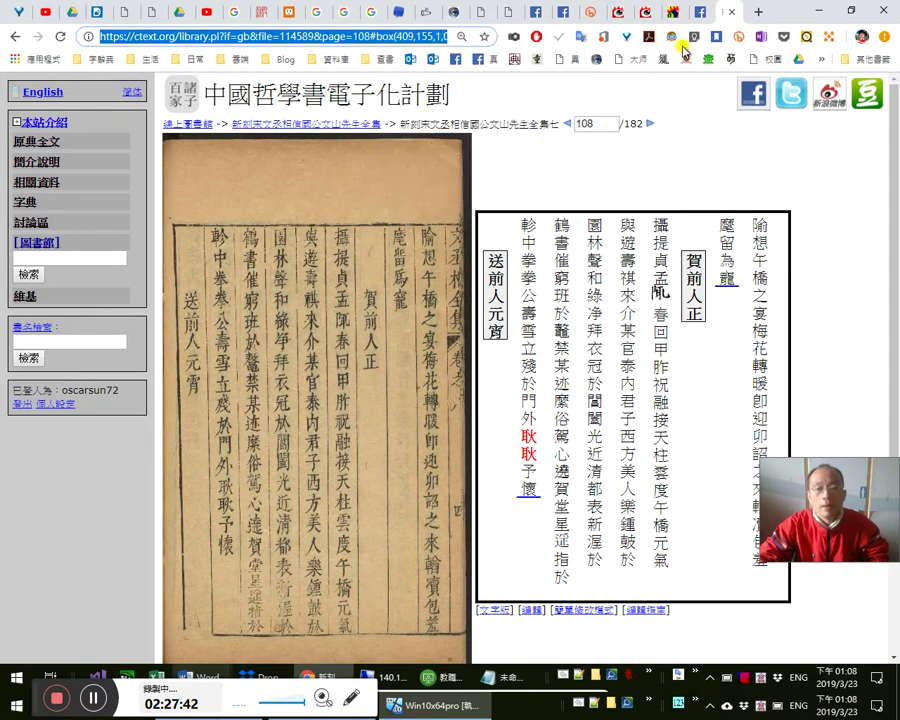
pyautogui.click(697, 14)
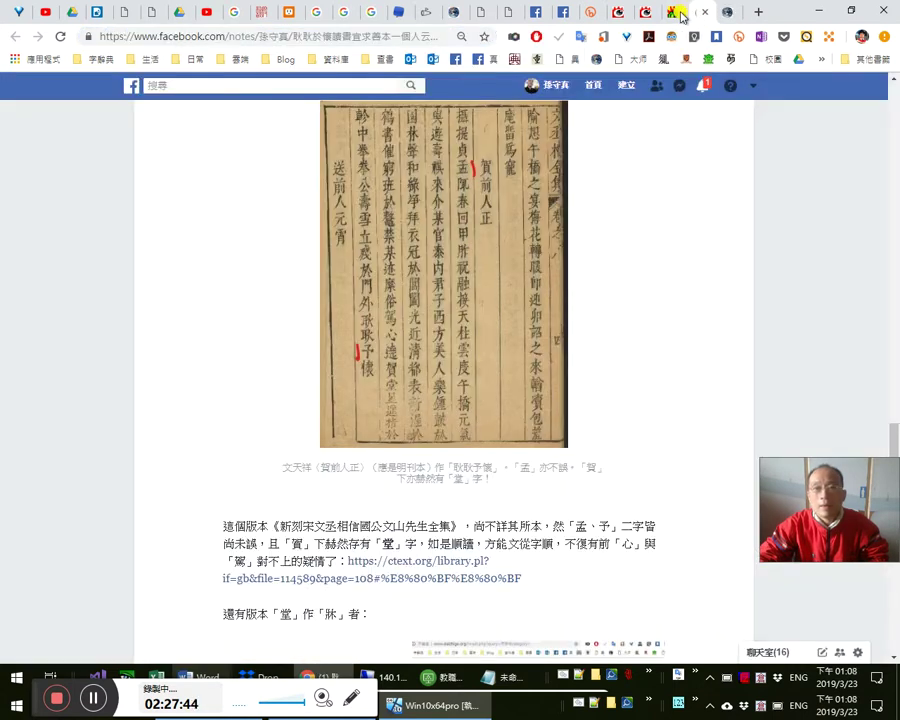
pyautogui.click(671, 13)
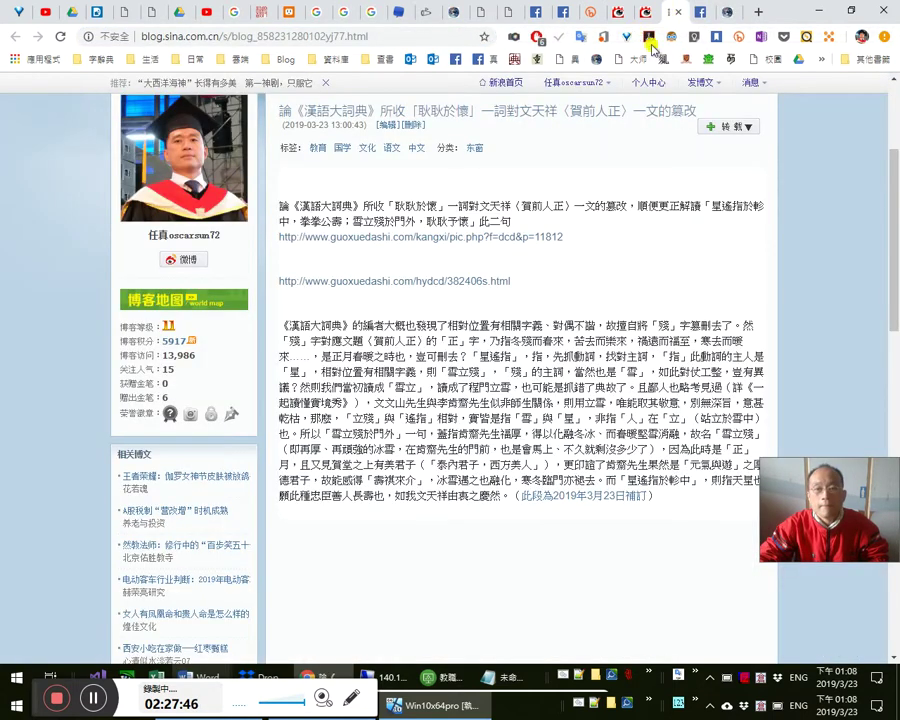
# - In the editor, paste the first ctext.org address under the second URL and make it a link
pyautogui.scroll(3, 368, 318)
pyautogui.click(388, 335)
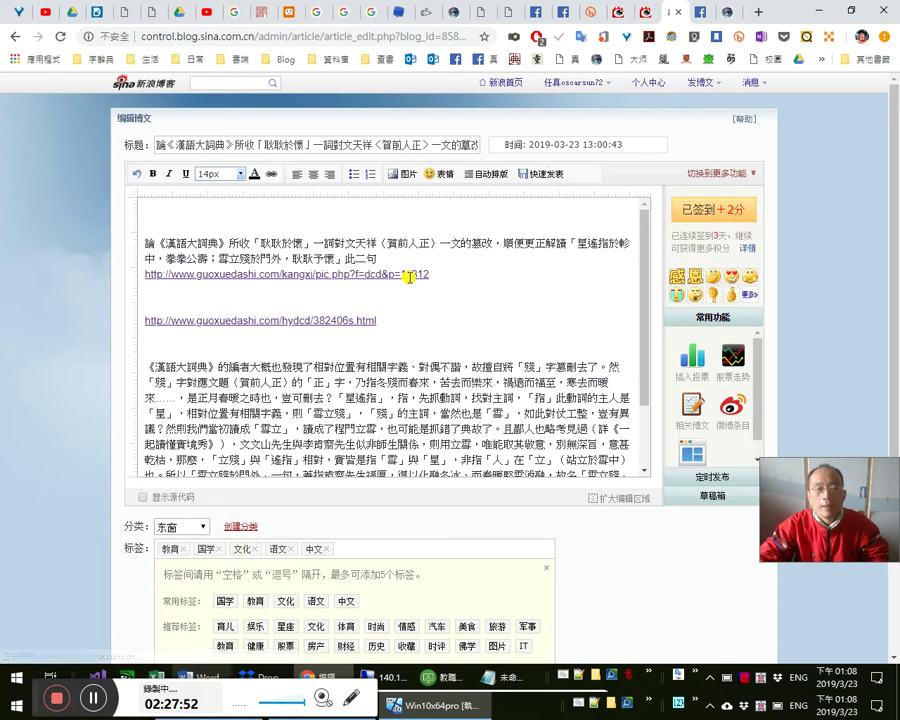
pyautogui.press('Delete')
pyautogui.press('Delete')
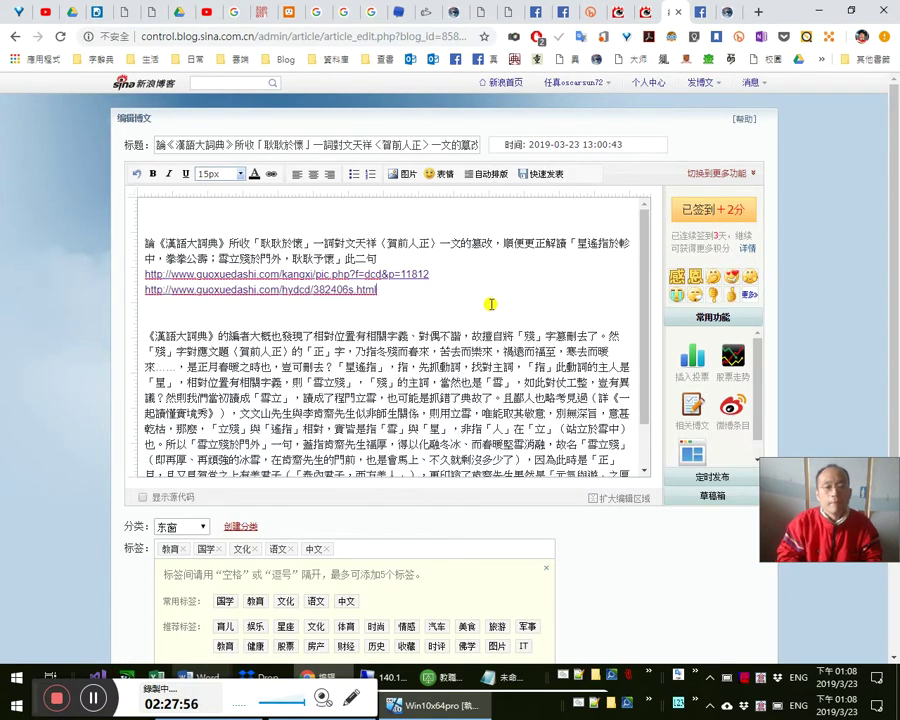
pyautogui.press('Return')
pyautogui.hotkey('ctrl', 'v')
pyautogui.hotkey('shift', 'Home')
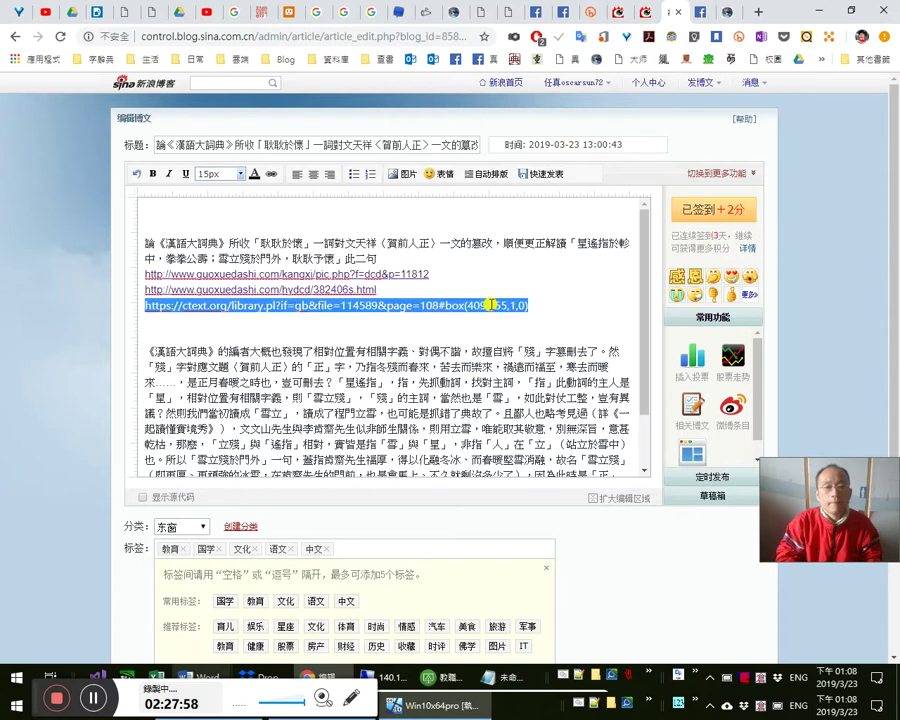
pyautogui.click(270, 173)
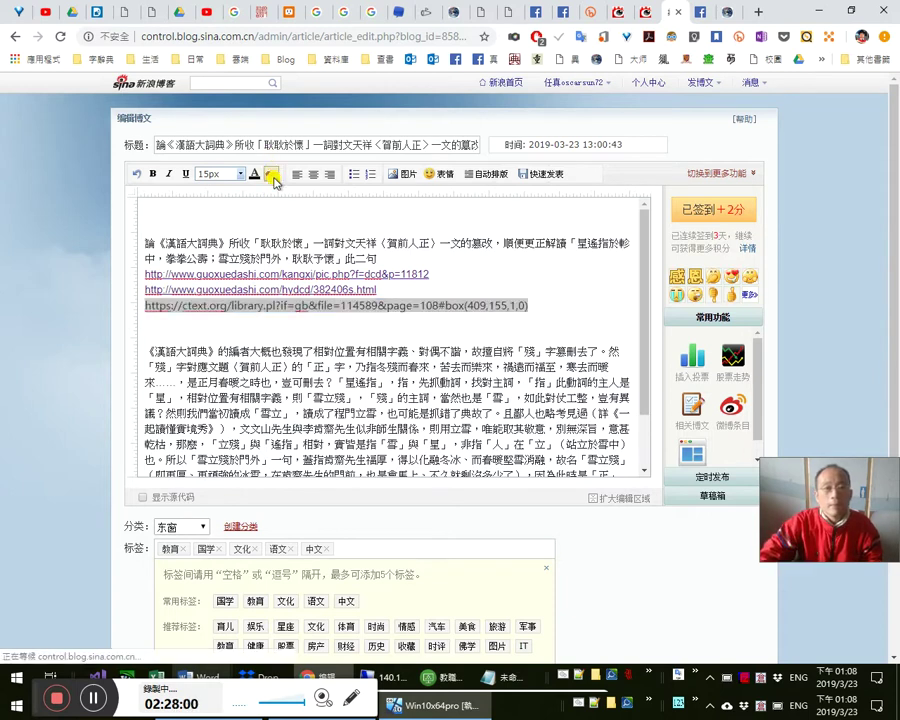
pyautogui.click(406, 297)
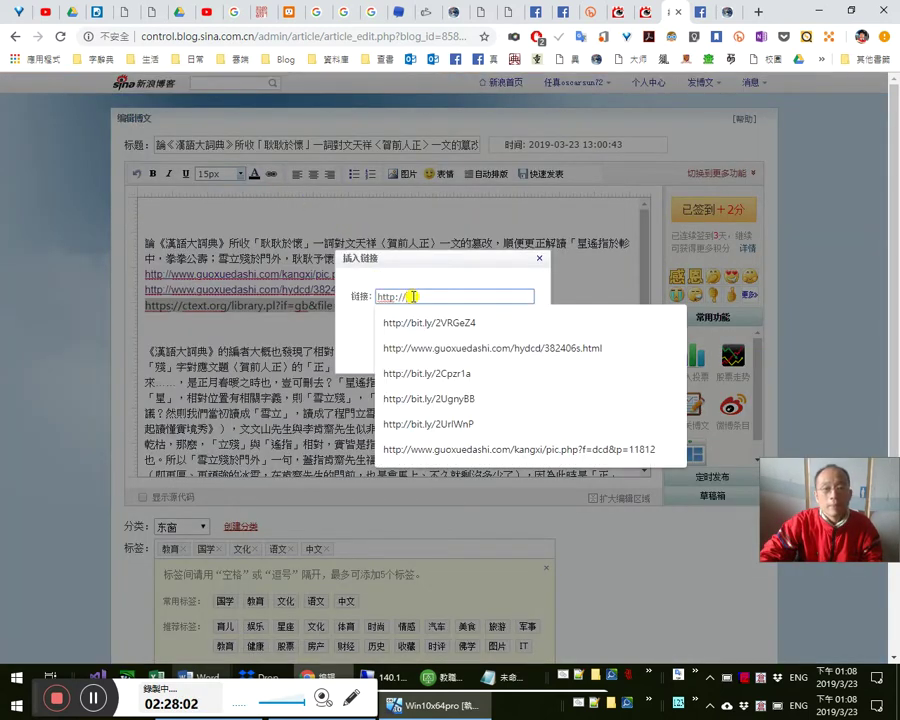
pyautogui.hotkey('ctrl', 'a')
pyautogui.hotkey('ctrl', 'v')
pyautogui.press('Return')
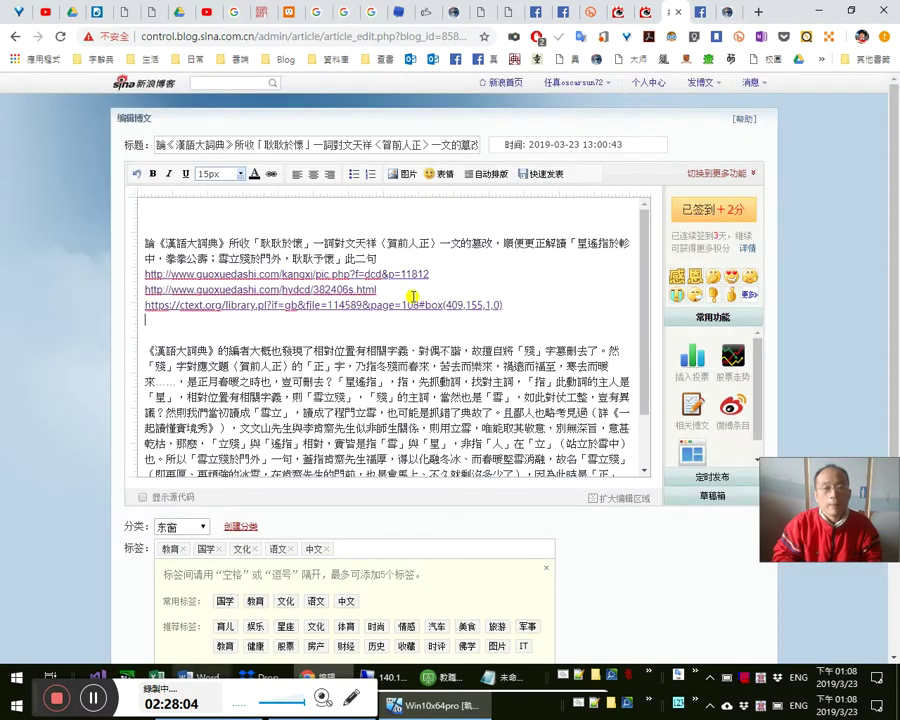
# - Copy the ctext.org address of the 四部叢刊 edition linked from the Facebook note
pyautogui.click(733, 12)
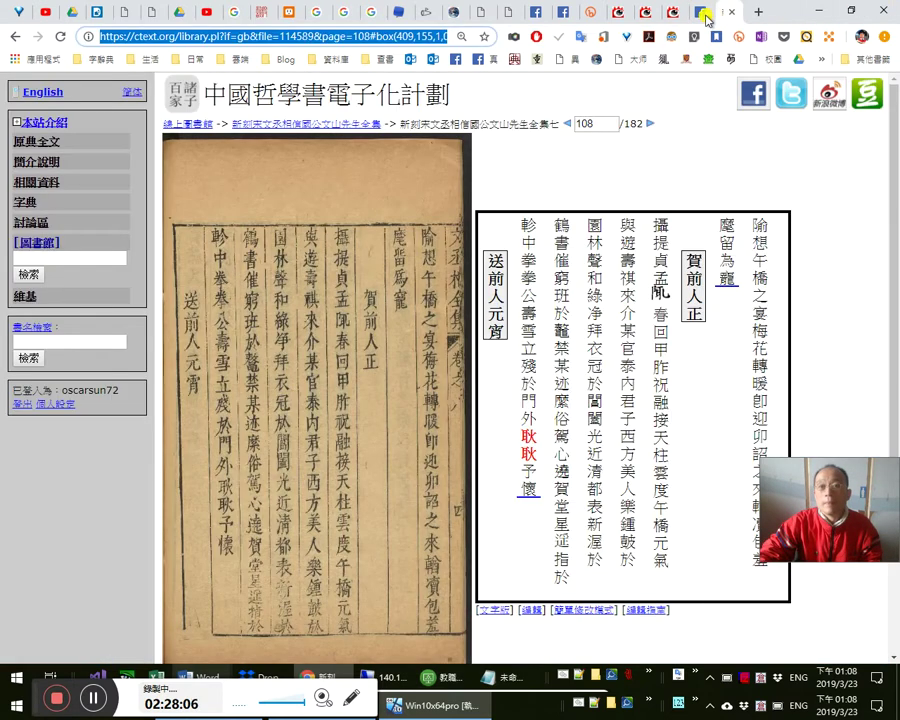
pyautogui.click(701, 13)
pyautogui.scroll(15, 593, 496)
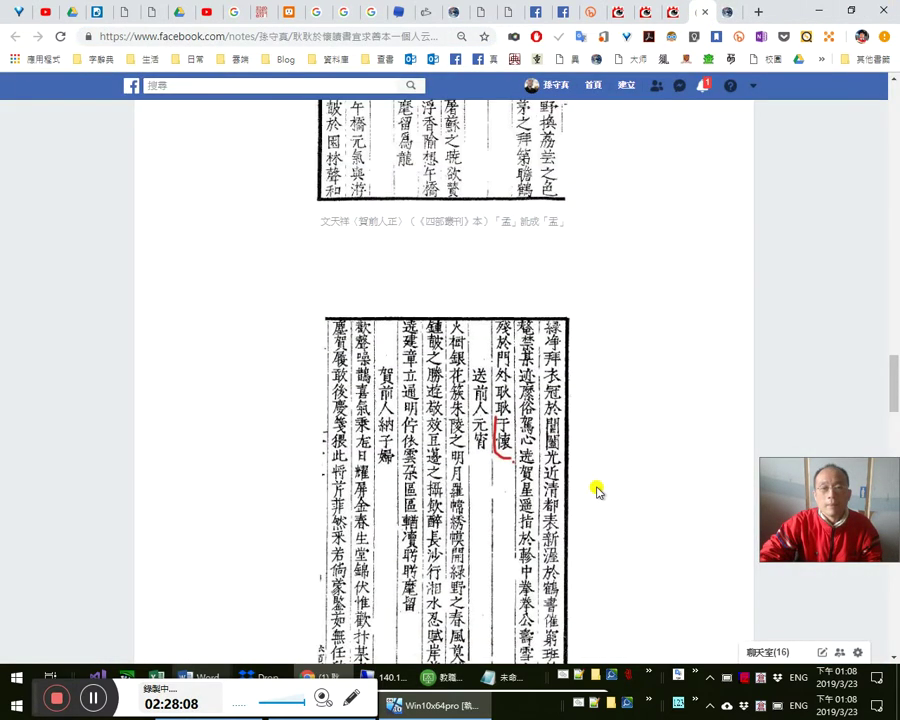
pyautogui.scroll(3, 590, 466)
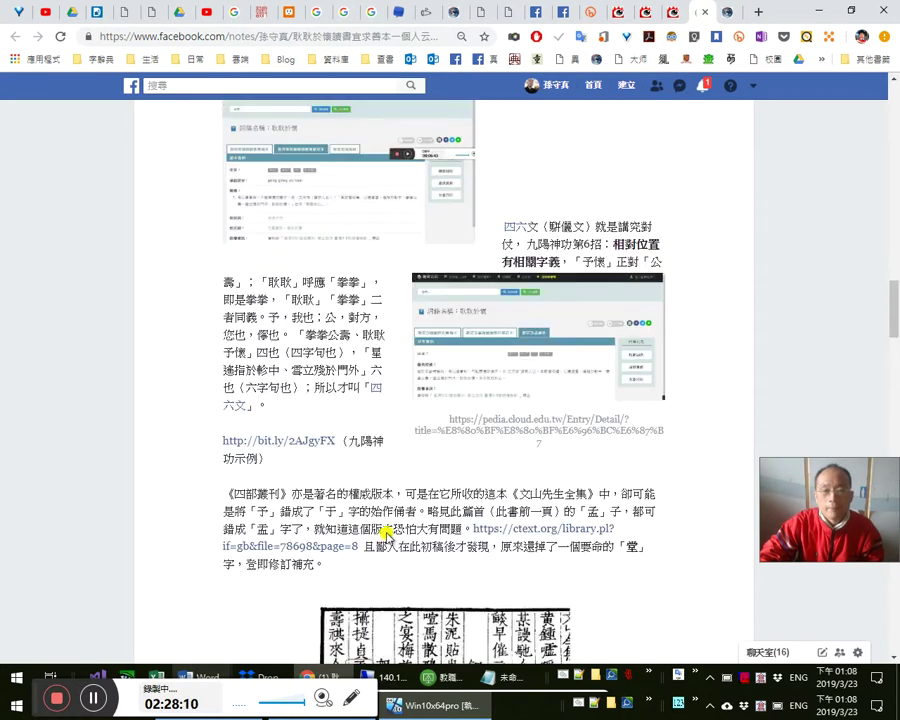
pyautogui.click(310, 515)
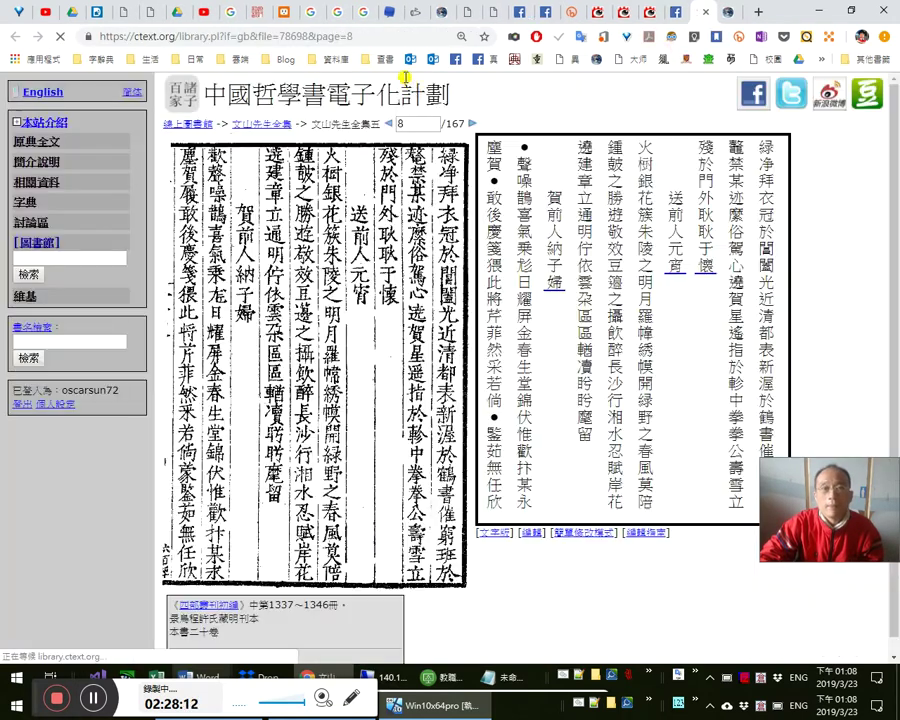
pyautogui.click(408, 36)
pyautogui.hotkey('ctrl', 'c')
pyautogui.rightClick(410, 40)
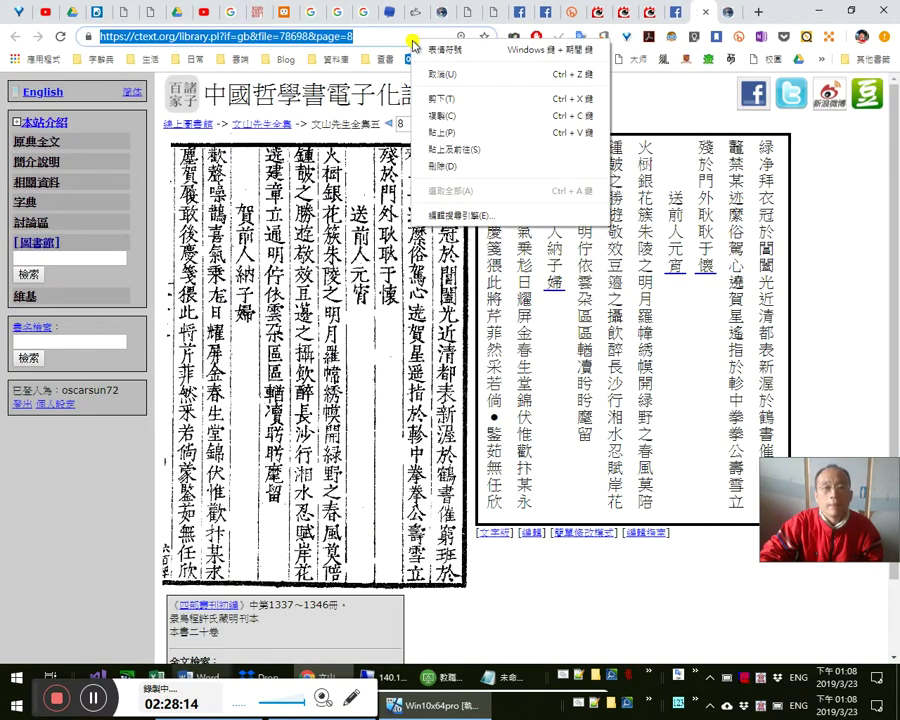
pyautogui.click(440, 116)
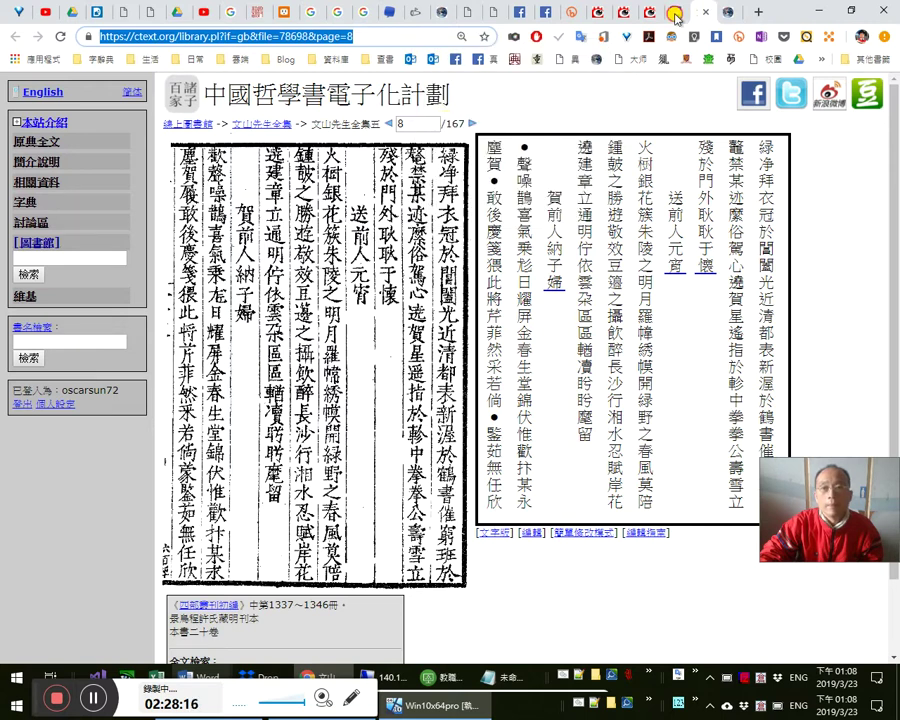
# - Paste the second ctext.org address on its own line, link it, and publish the post
pyautogui.click(630, 12)
pyautogui.click(647, 14)
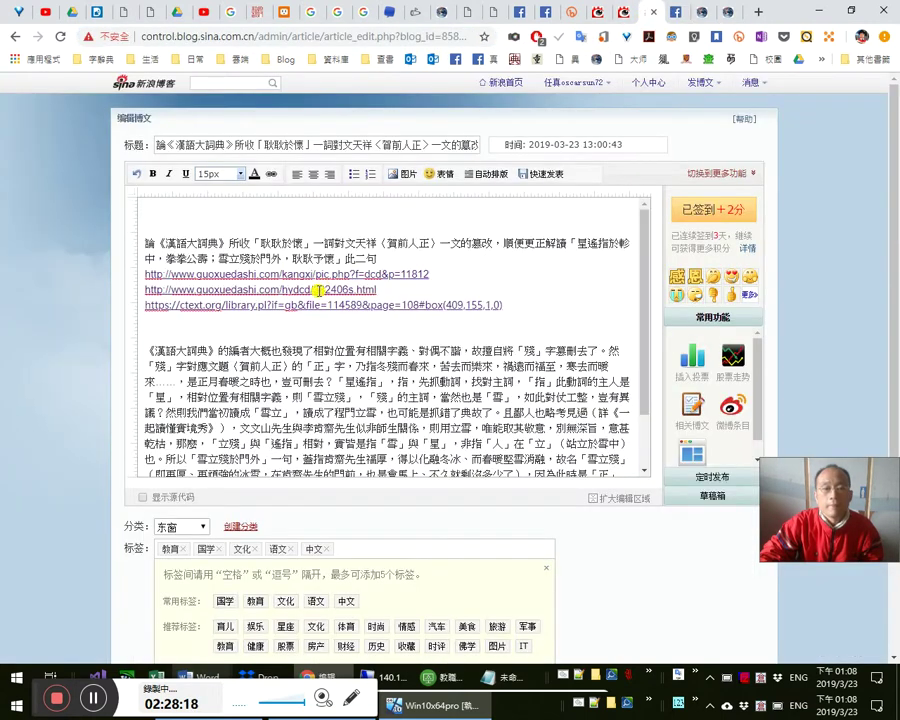
pyautogui.hotkey('ctrl', 'v')
pyautogui.hotkey('shift', 'Home')
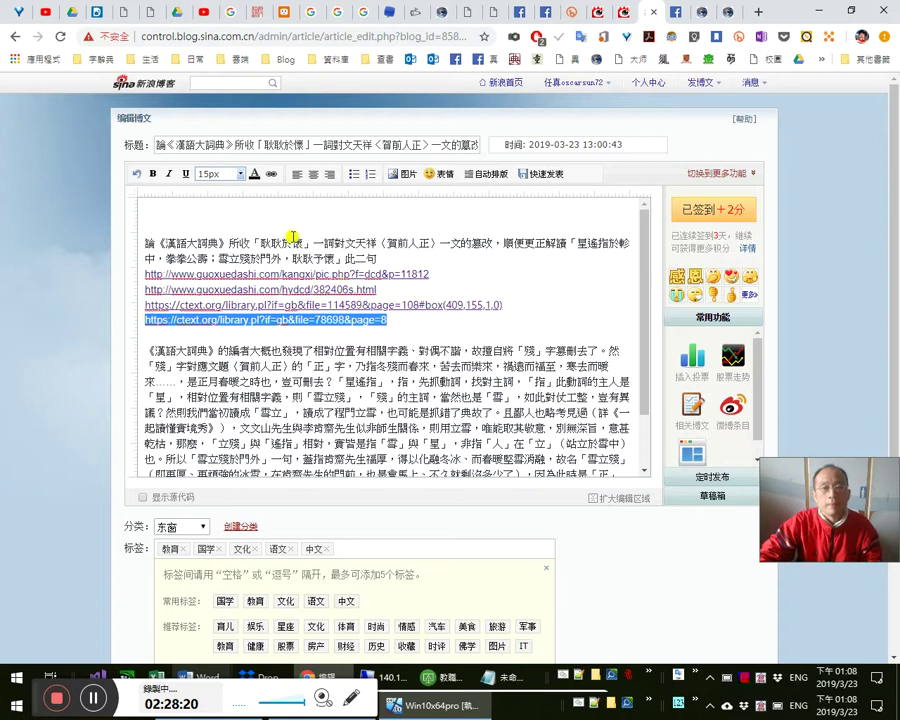
pyautogui.click(270, 173)
pyautogui.click(409, 300)
pyautogui.hotkey('ctrl', 'a')
pyautogui.hotkey('ctrl', 'v')
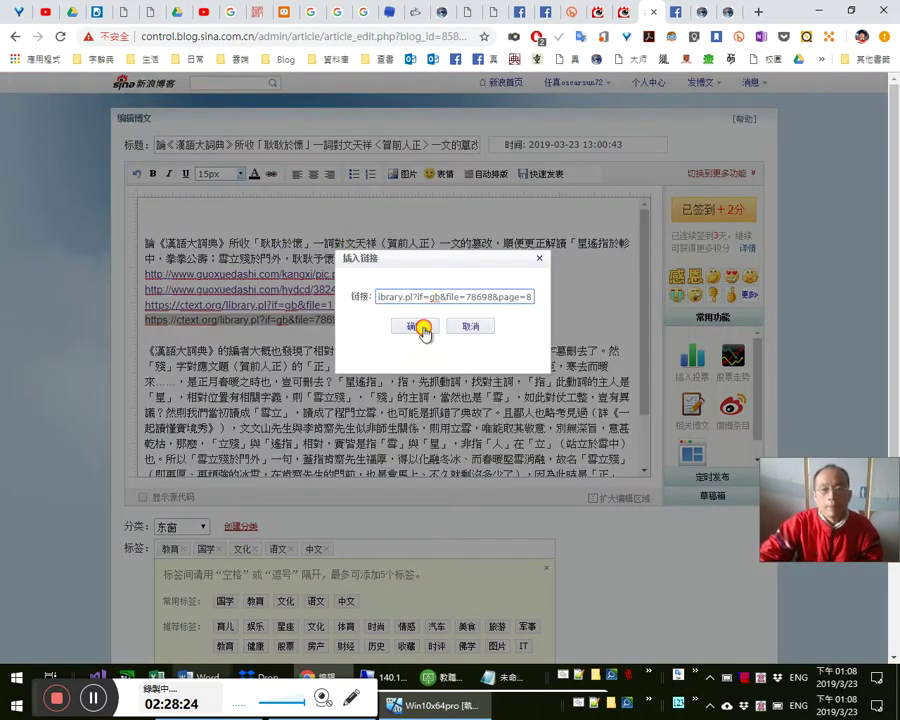
pyautogui.click(420, 327)
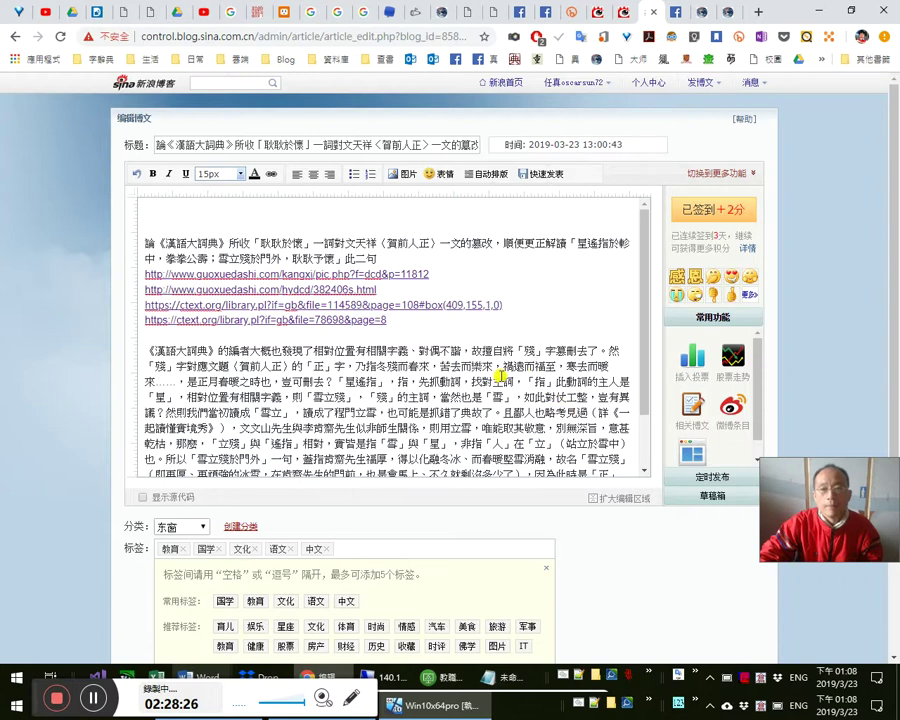
pyautogui.click(540, 175)
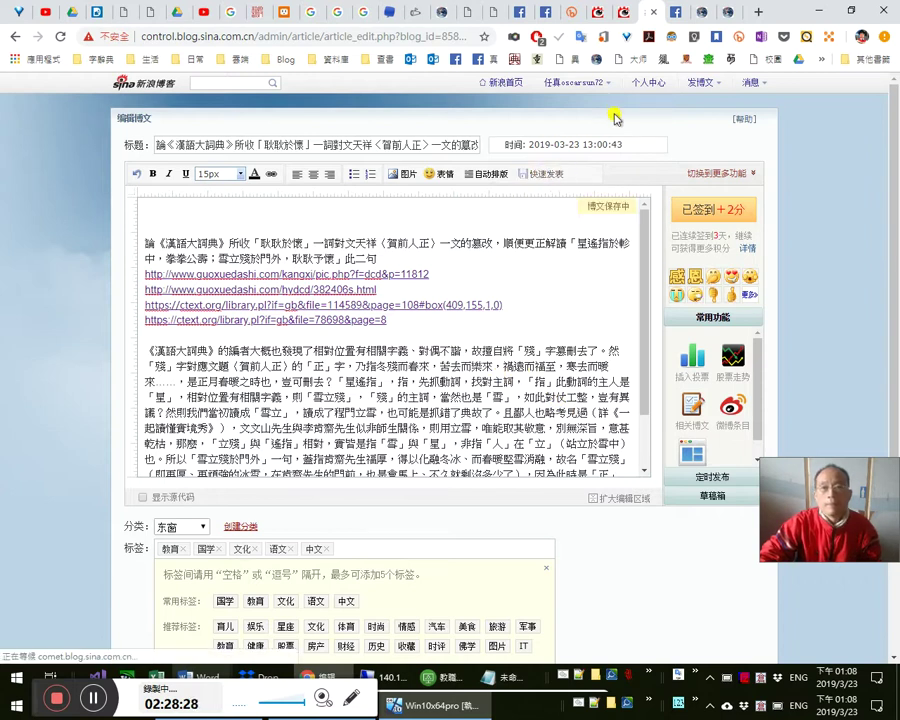
# - Select the draft post's text, then leave it for the ChineseAndMe Facebook page
pyautogui.click(672, 12)
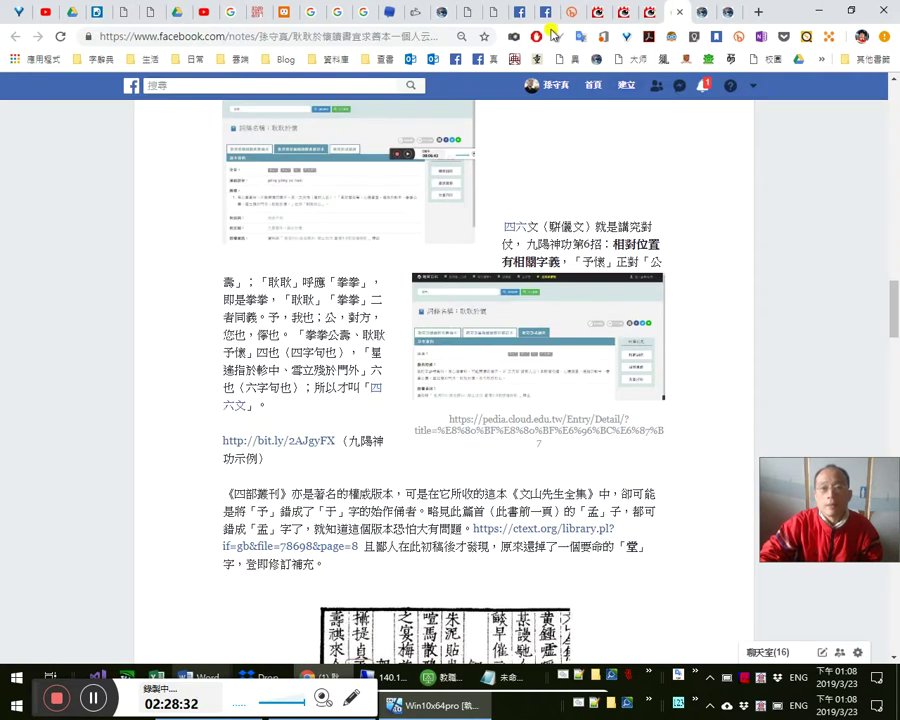
pyautogui.click(546, 12)
pyautogui.hotkey('ctrl', 'a')
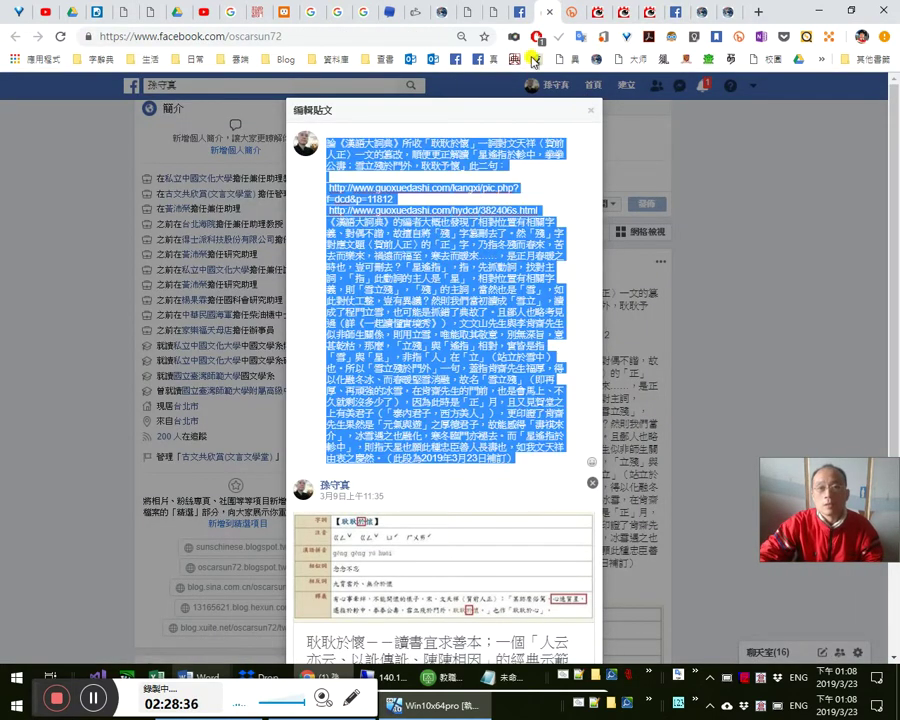
pyautogui.click(458, 60)
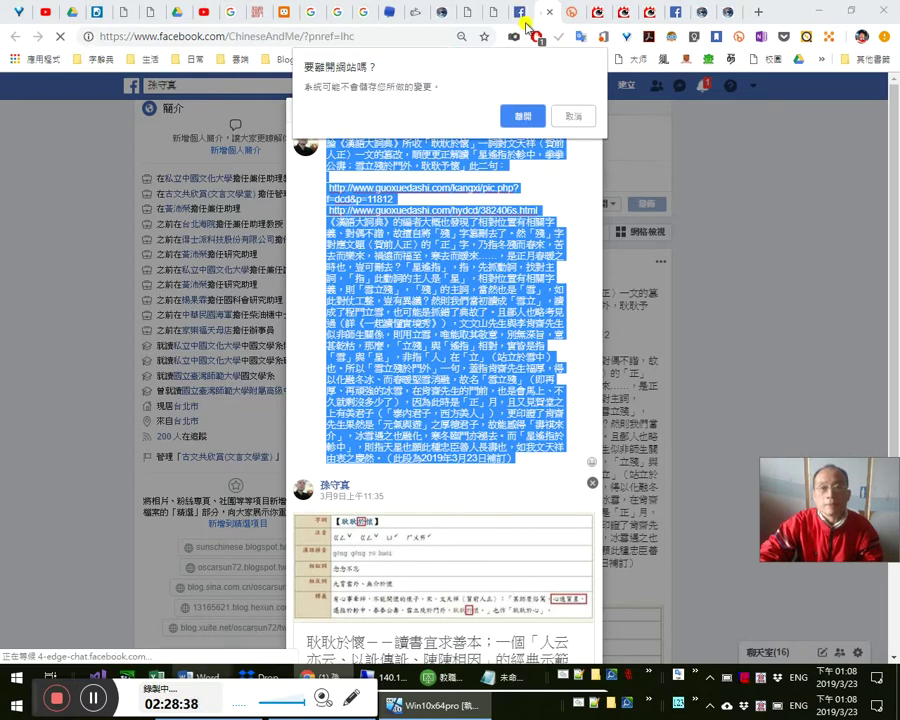
pyautogui.click(521, 118)
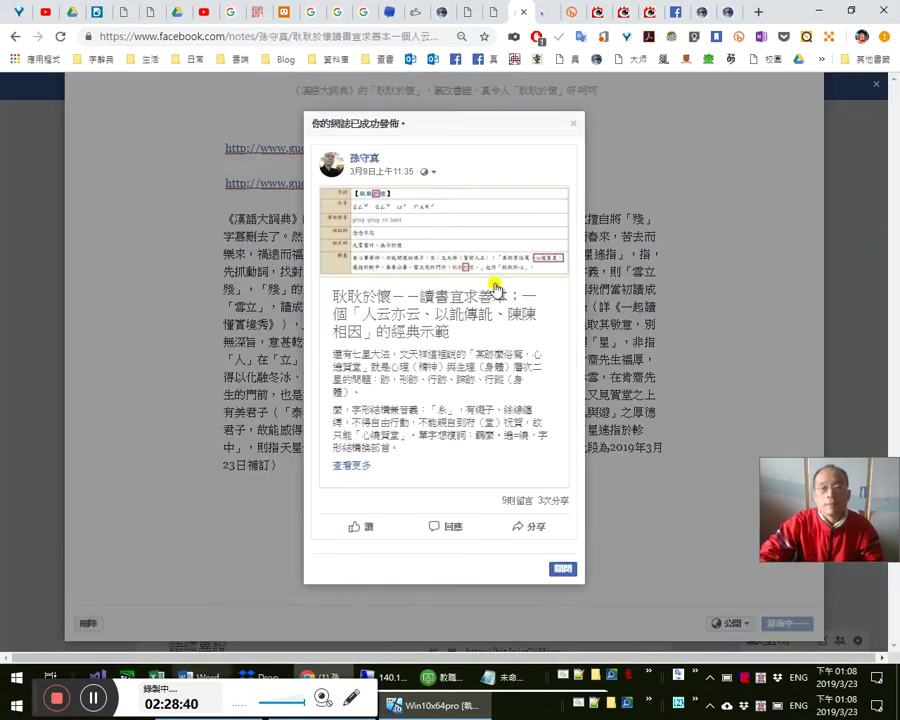
pyautogui.click(563, 568)
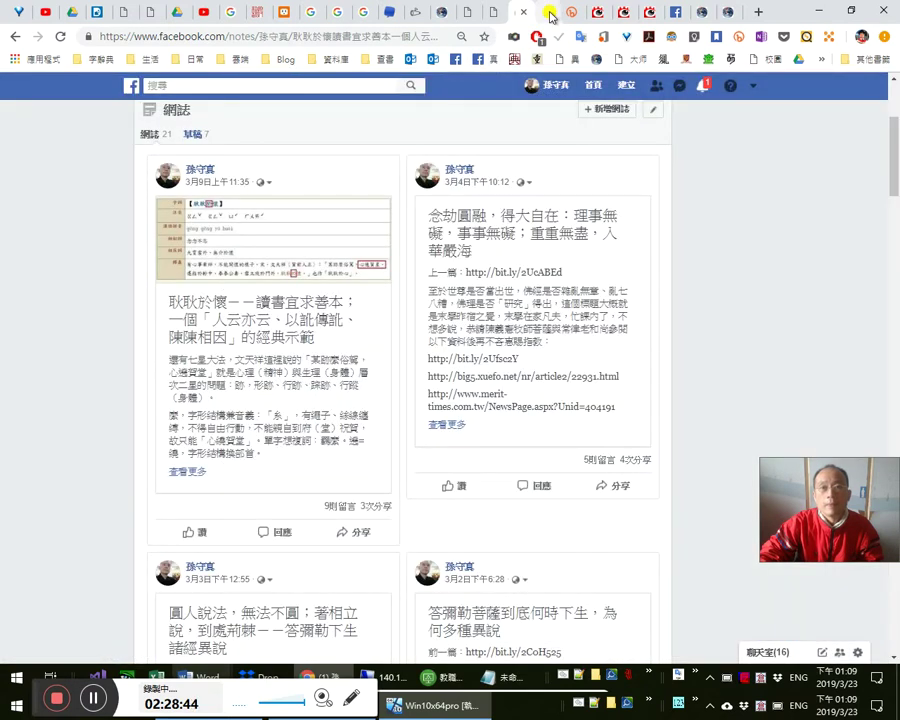
# - Browse the ChineseAndMe page and its notes list
pyautogui.click(549, 13)
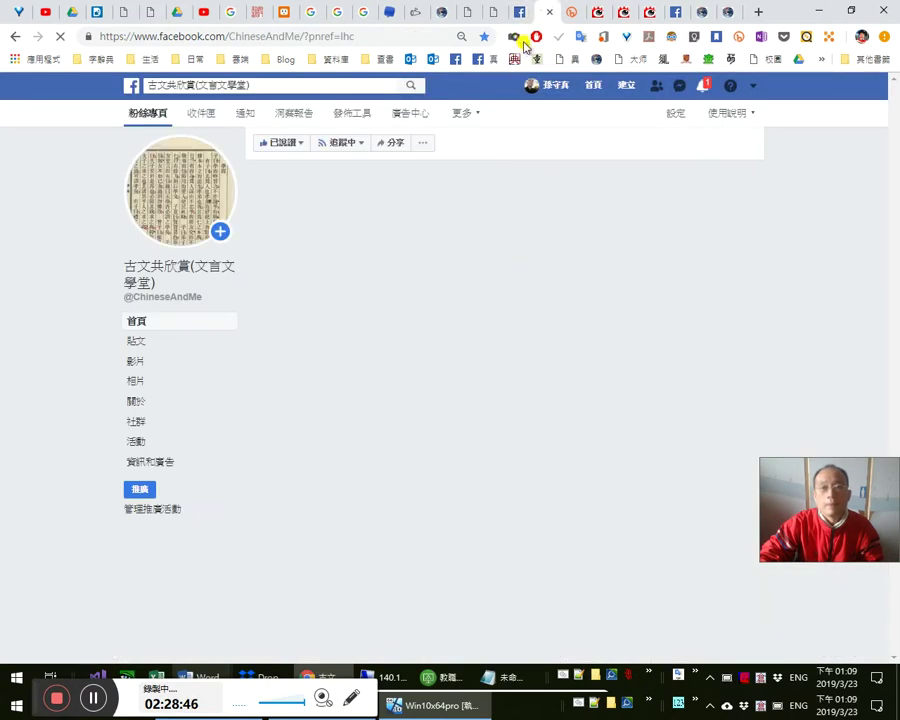
pyautogui.click(522, 17)
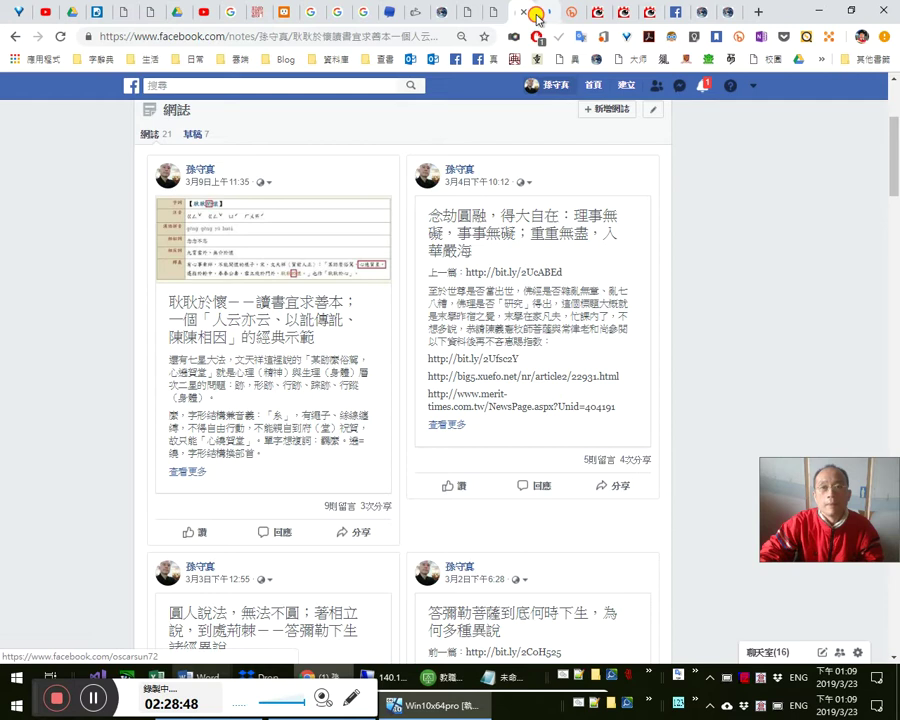
pyautogui.click(536, 14)
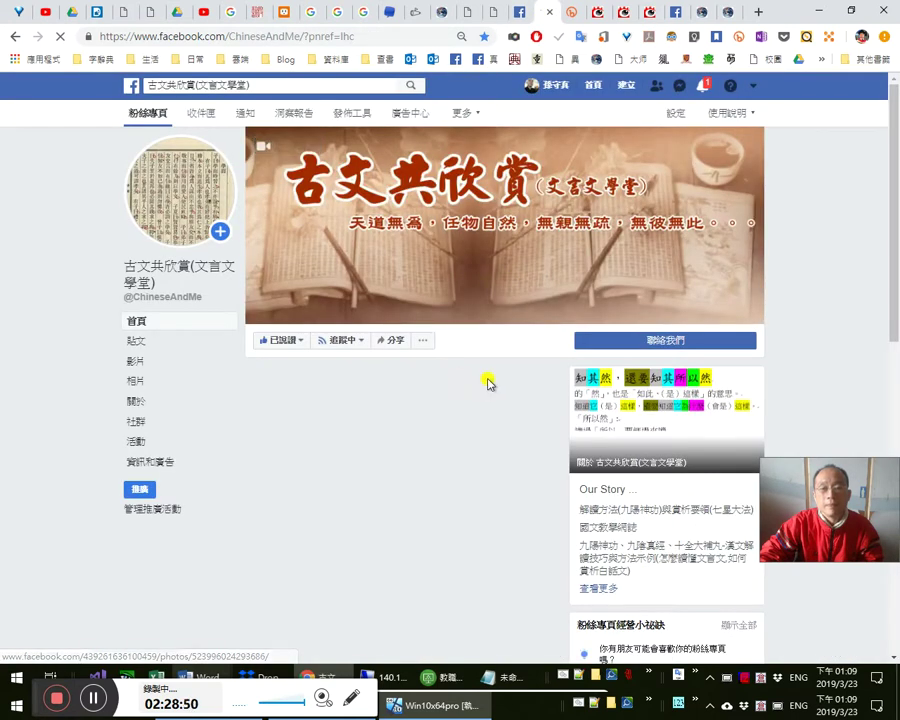
pyautogui.scroll(-2, 490, 378)
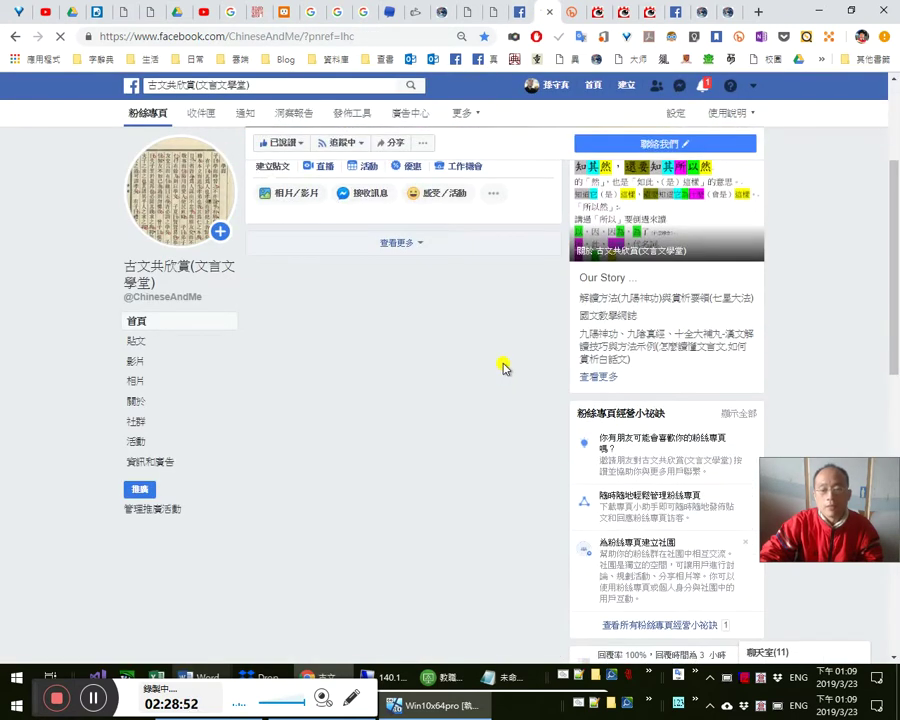
pyautogui.scroll(-2, 503, 365)
pyautogui.scroll(-3, 505, 365)
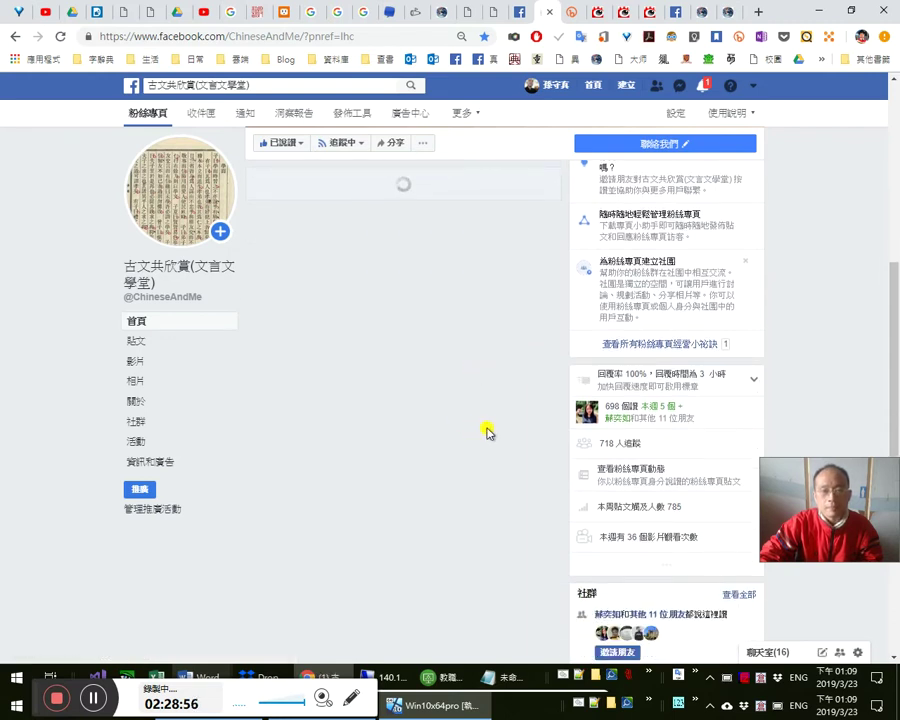
pyautogui.scroll(-8, 488, 436)
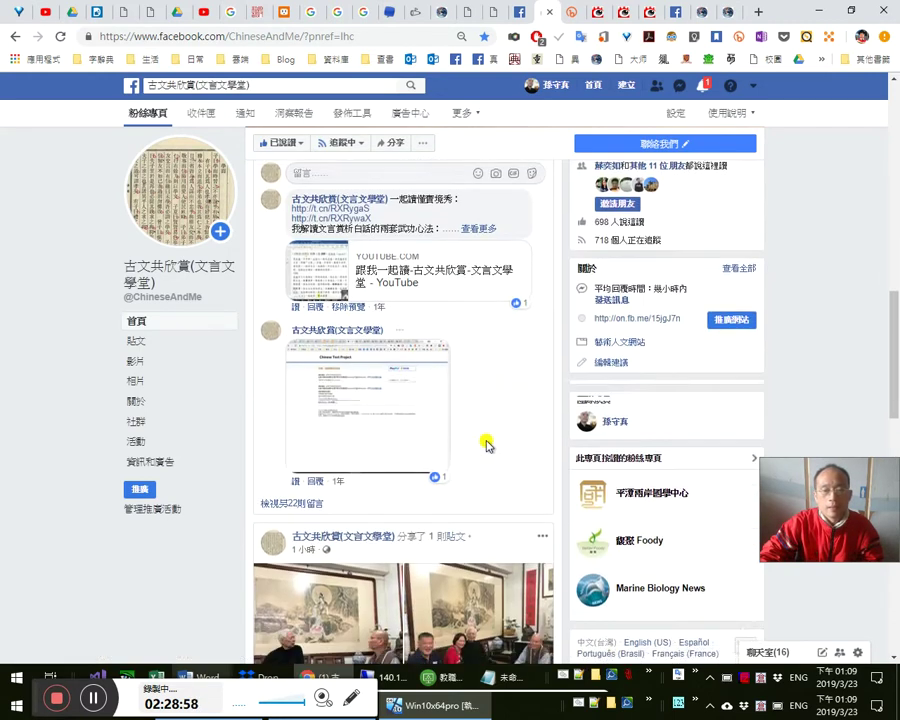
pyautogui.scroll(-2, 487, 440)
pyautogui.scroll(-4, 488, 446)
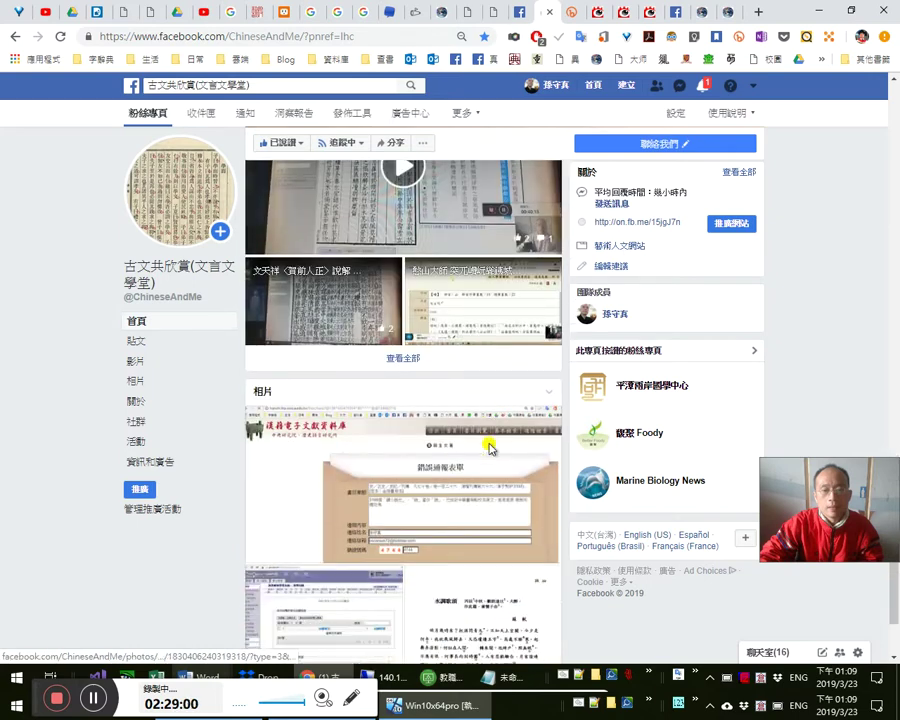
pyautogui.scroll(-1, 496, 360)
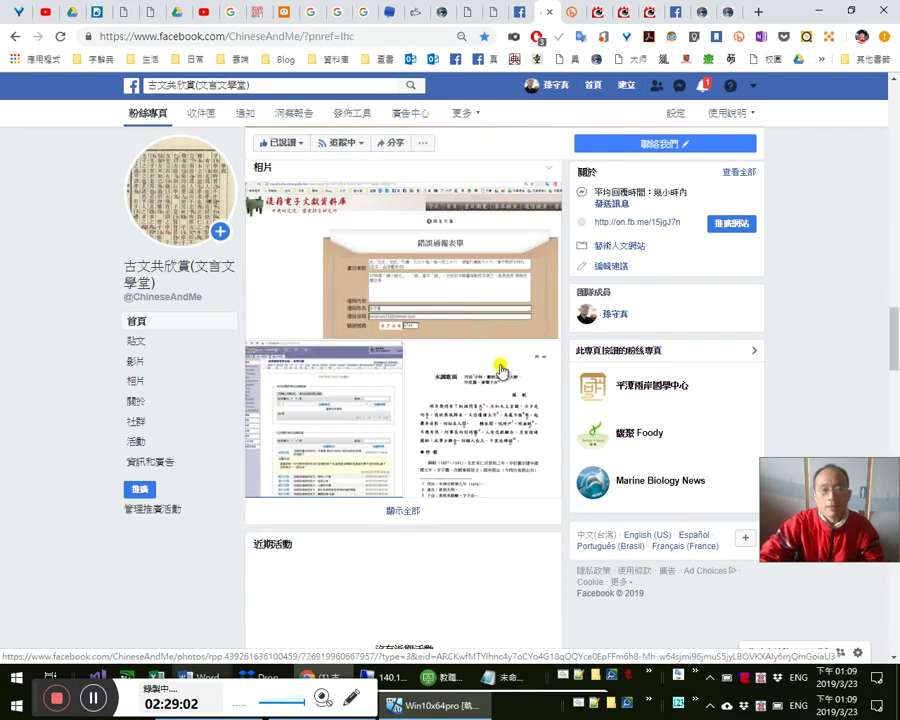
pyautogui.scroll(12, 500, 340)
pyautogui.scroll(6, 502, 320)
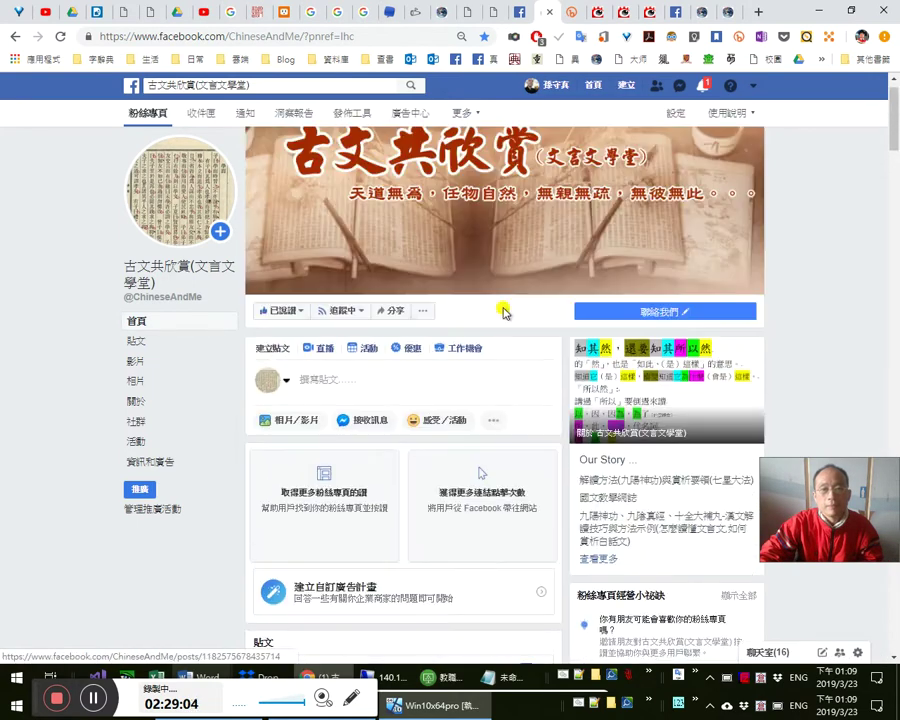
# - Go to the personal profile timeline and scroll down to the 耿耿於懷 note post
pyautogui.click(518, 13)
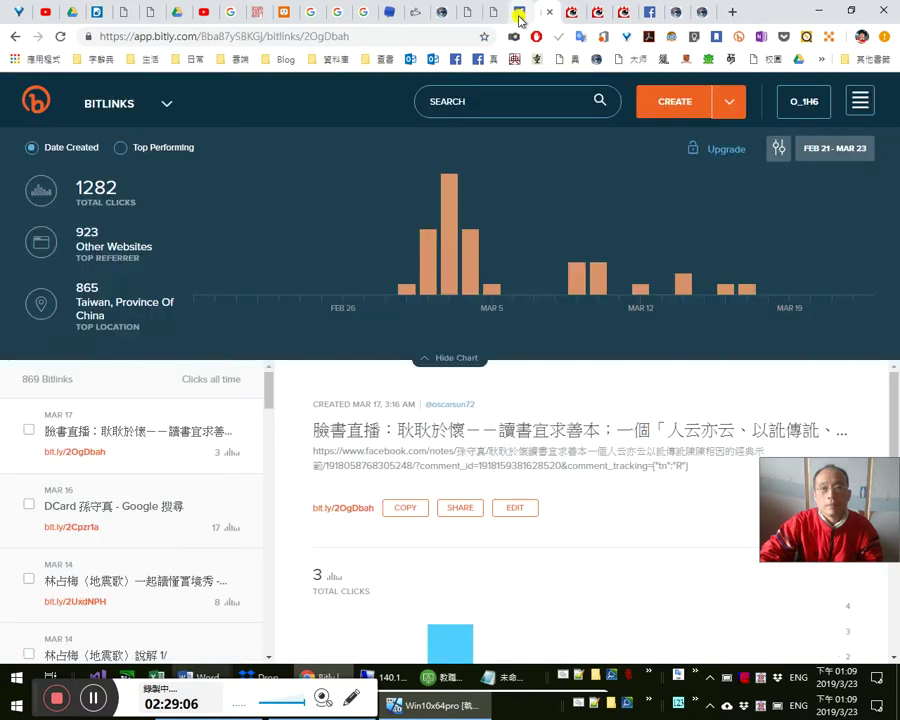
pyautogui.click(532, 15)
pyautogui.scroll(-1, 527, 452)
pyautogui.scroll(-5, 527, 452)
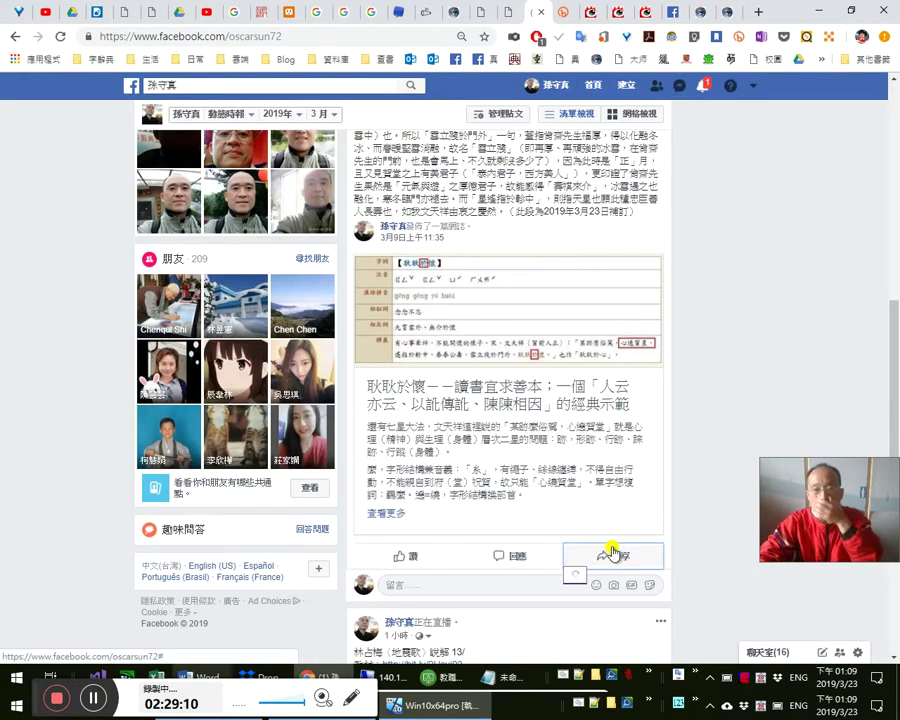
# - Share the 耿耿於懷 note to the 古文共欣賞(文言文學堂) fan page with the pasted commentary as caption
pyautogui.click(612, 553)
pyautogui.click(605, 530)
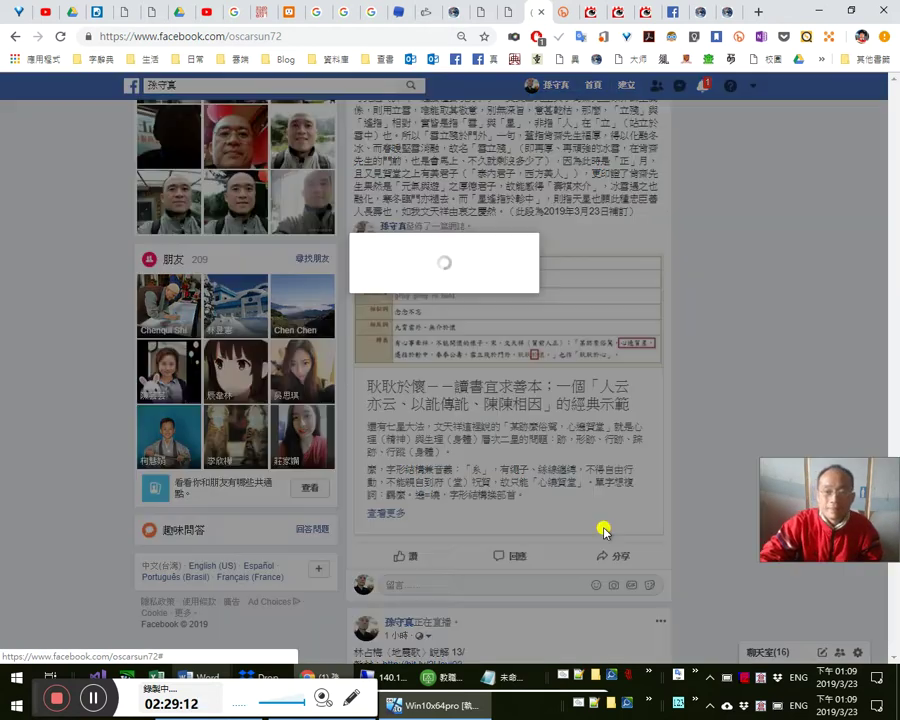
pyautogui.click(382, 252)
pyautogui.hotkey('ctrl', 'v')
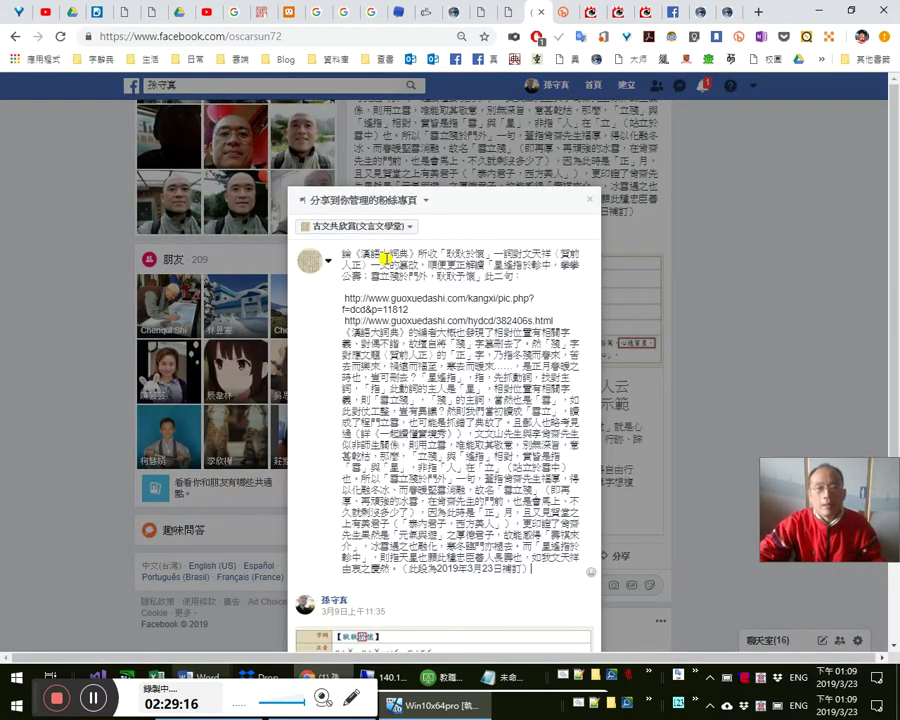
pyautogui.scroll(-2, 474, 383)
pyautogui.click(578, 615)
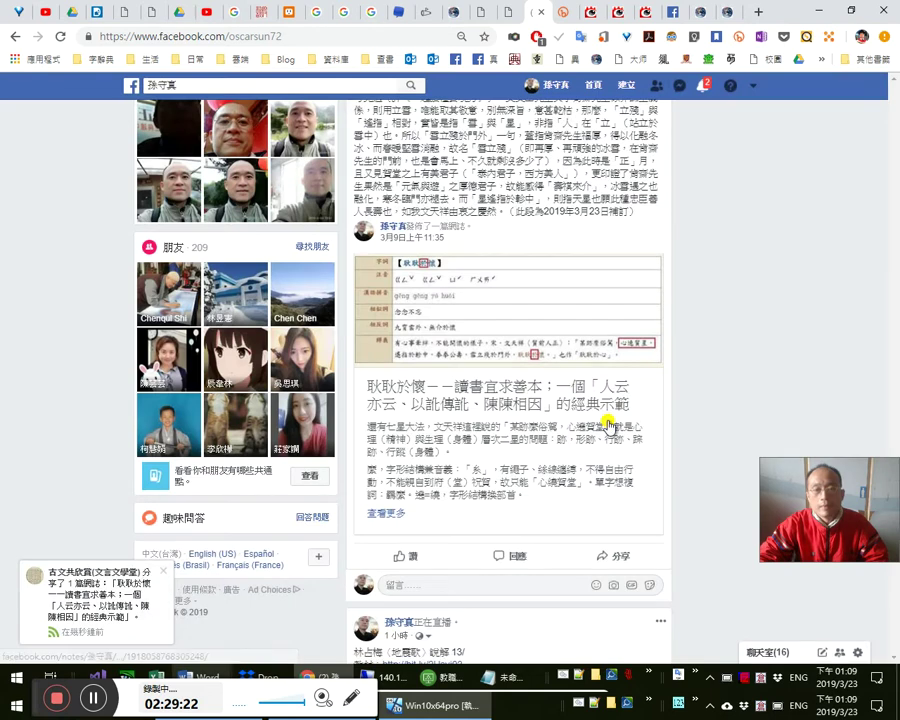
pyautogui.scroll(4, 608, 424)
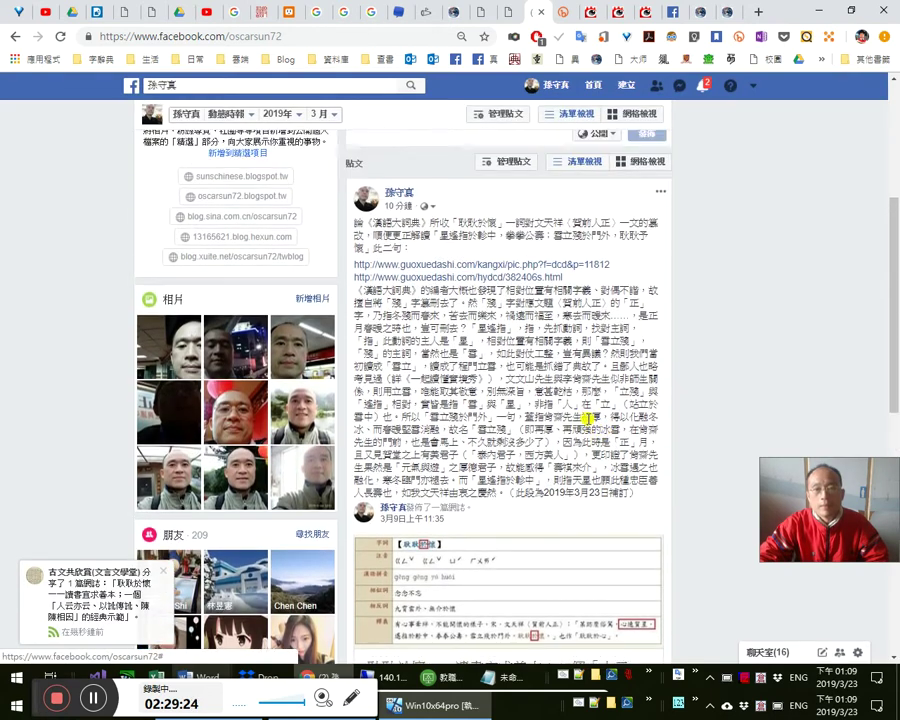
pyautogui.scroll(-4, 600, 420)
pyautogui.click(628, 630)
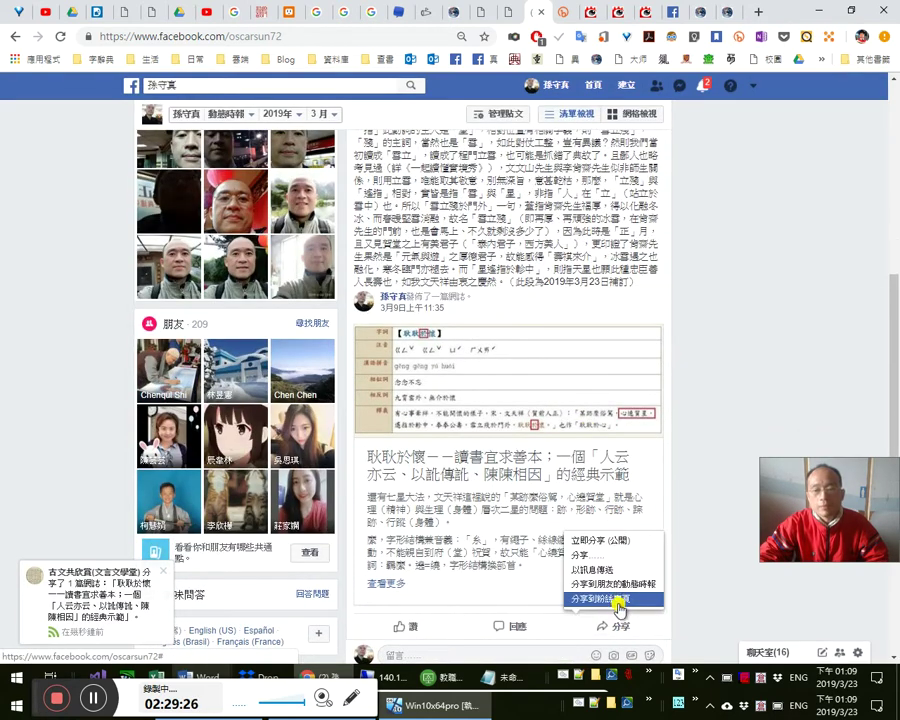
# - Share the note into the 古文共欣賞(文言文學堂) group with the same pasted commentary
pyautogui.click(609, 555)
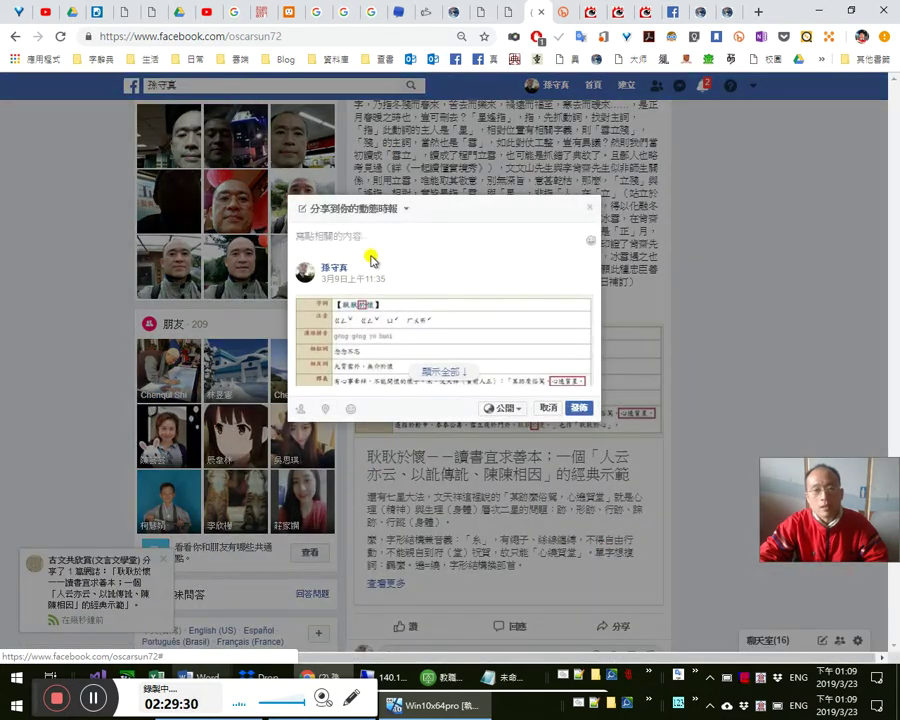
pyautogui.click(396, 210)
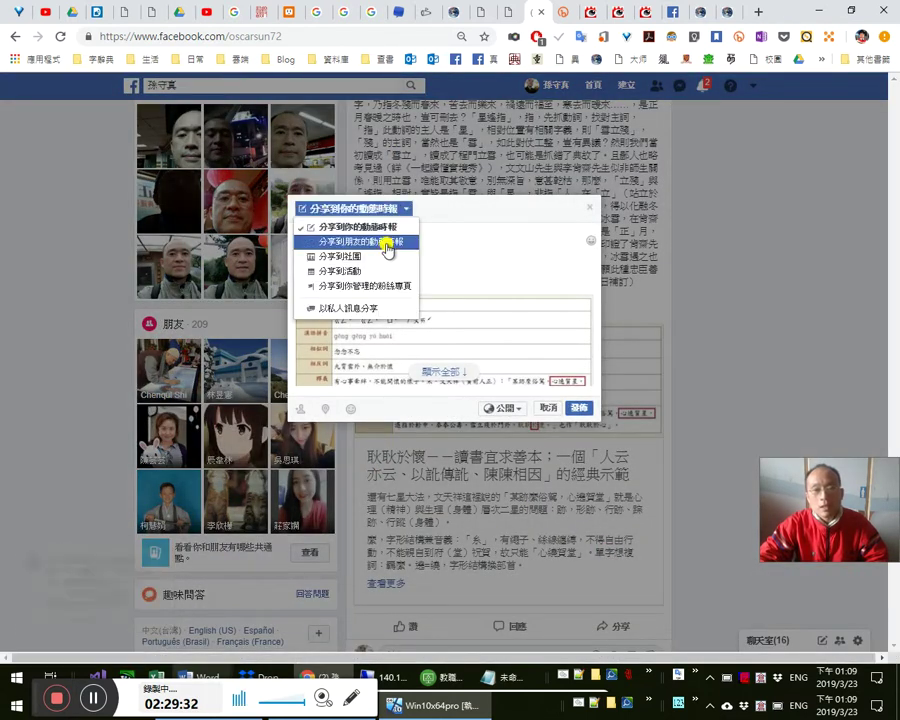
pyautogui.click(365, 257)
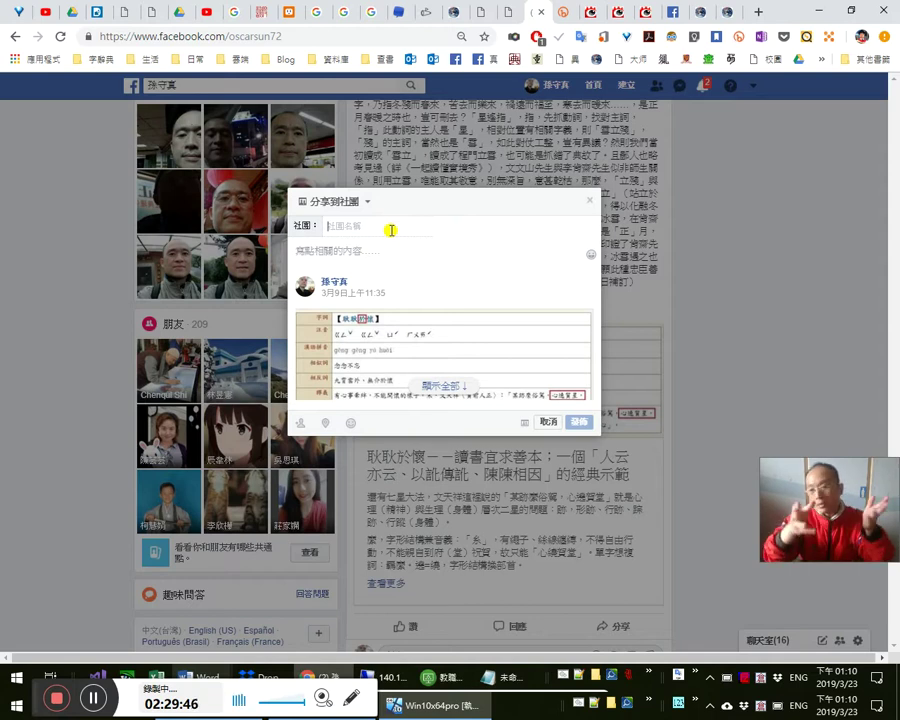
pyautogui.click(391, 230)
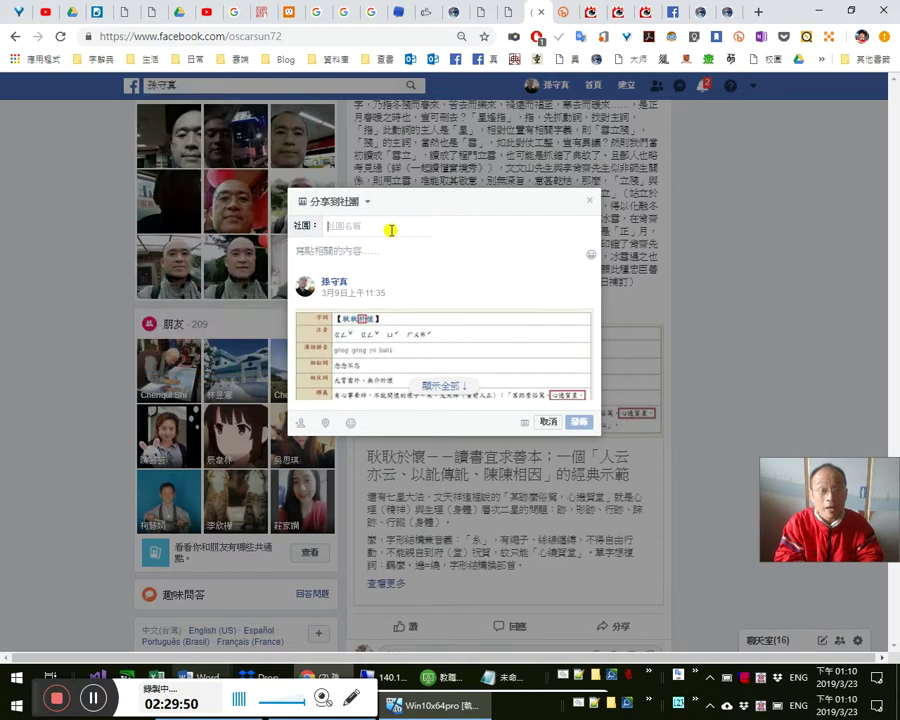
pyautogui.write('古')
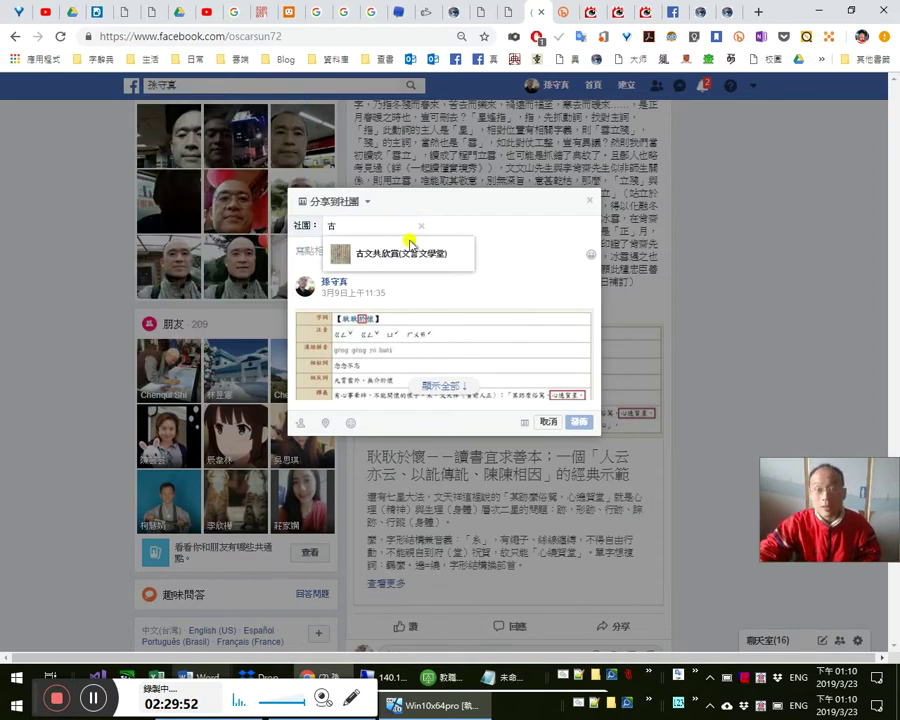
pyautogui.click(424, 256)
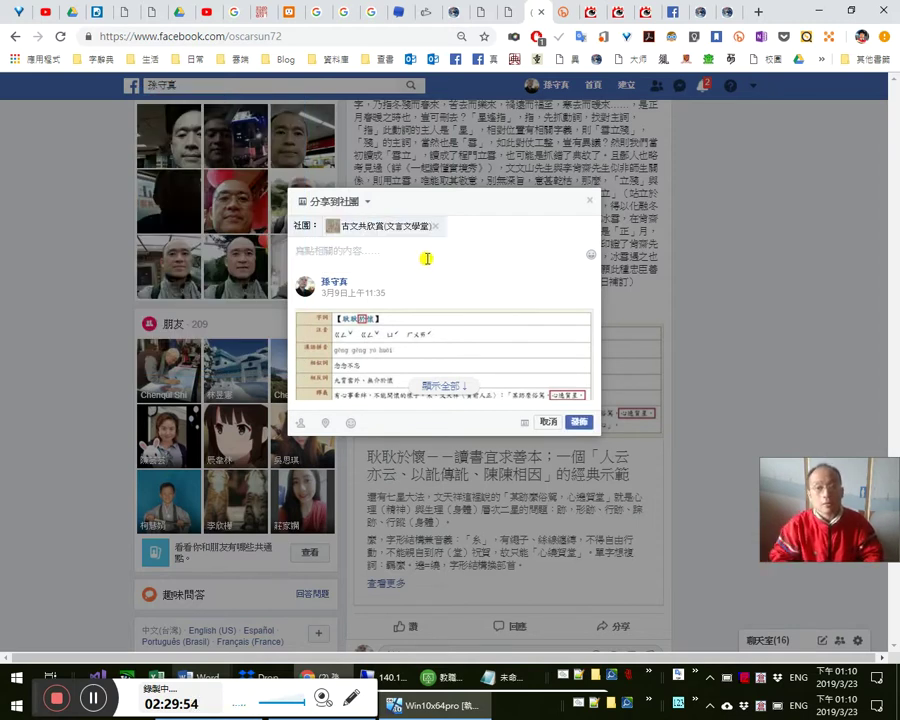
pyautogui.click(427, 259)
pyautogui.hotkey('ctrl', 'v')
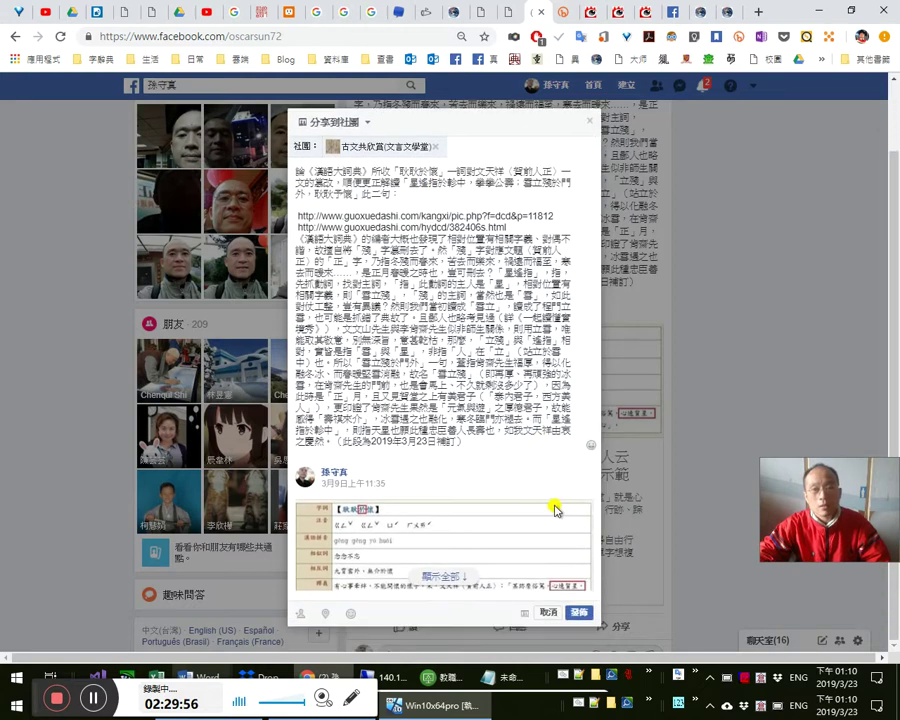
pyautogui.click(578, 611)
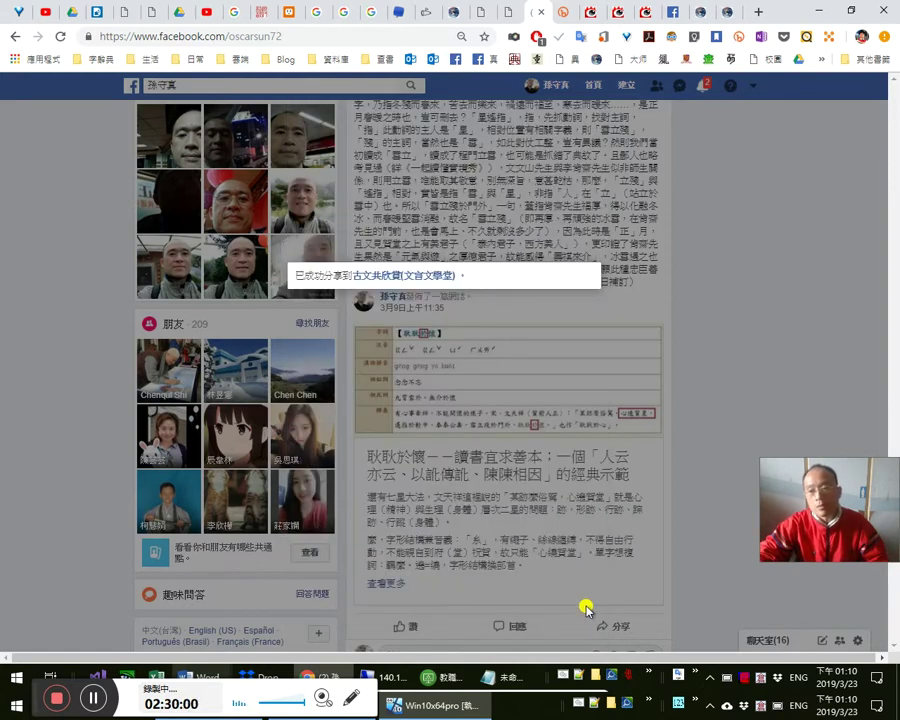
pyautogui.scroll(3, 618, 580)
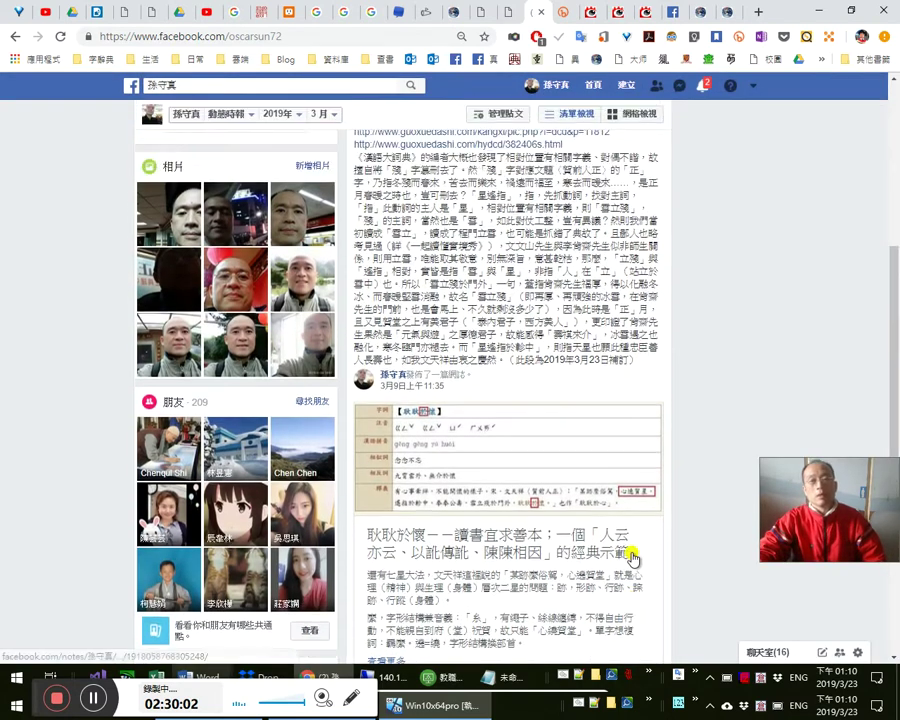
pyautogui.scroll(2, 598, 354)
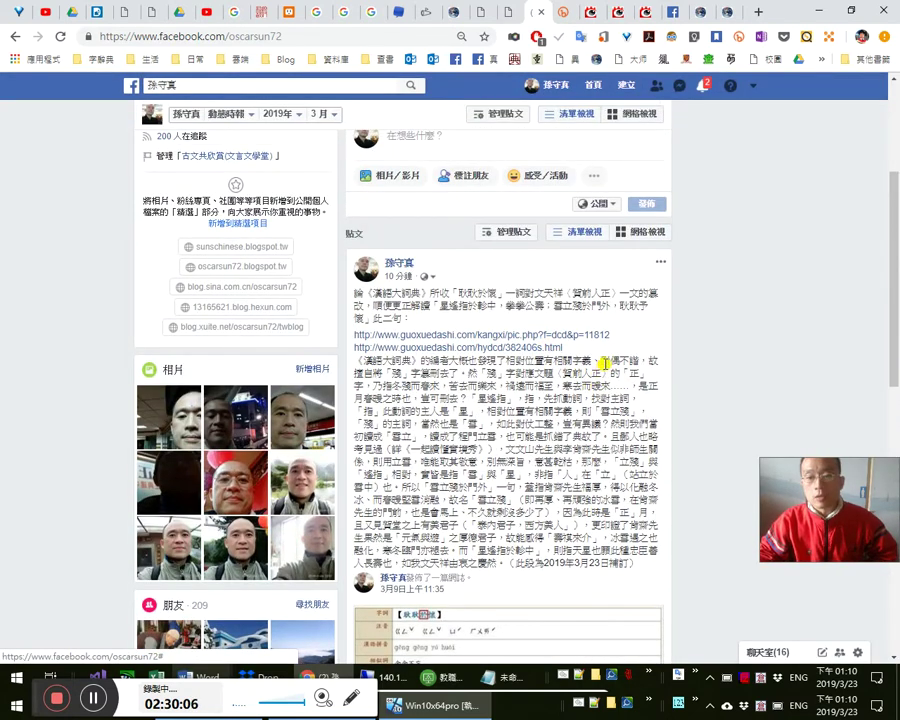
pyautogui.scroll(-1, 399, 318)
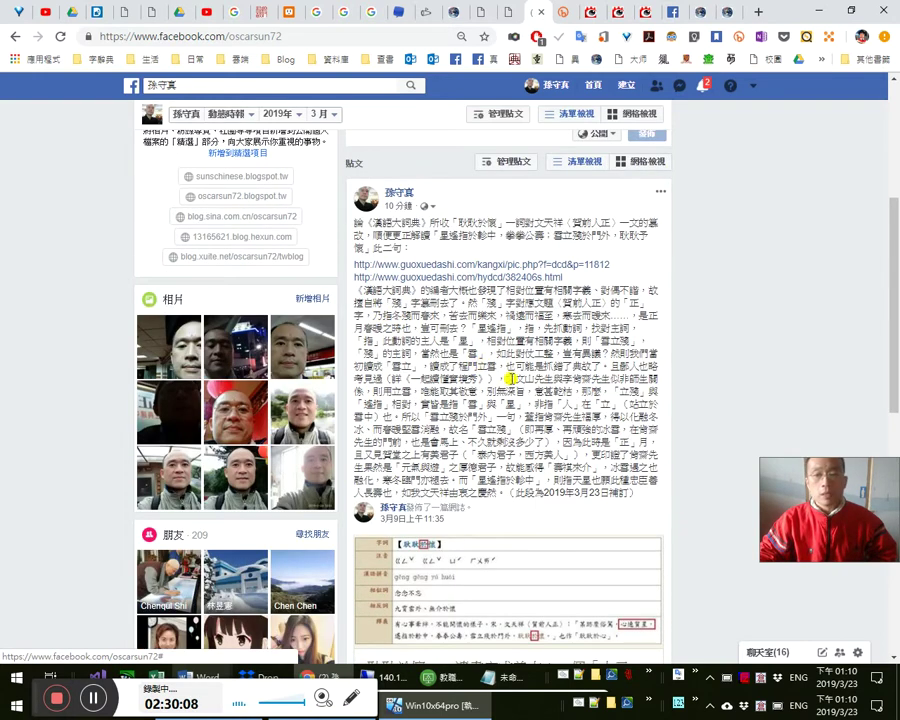
pyautogui.scroll(2, 375, 277)
pyautogui.scroll(1, 540, 393)
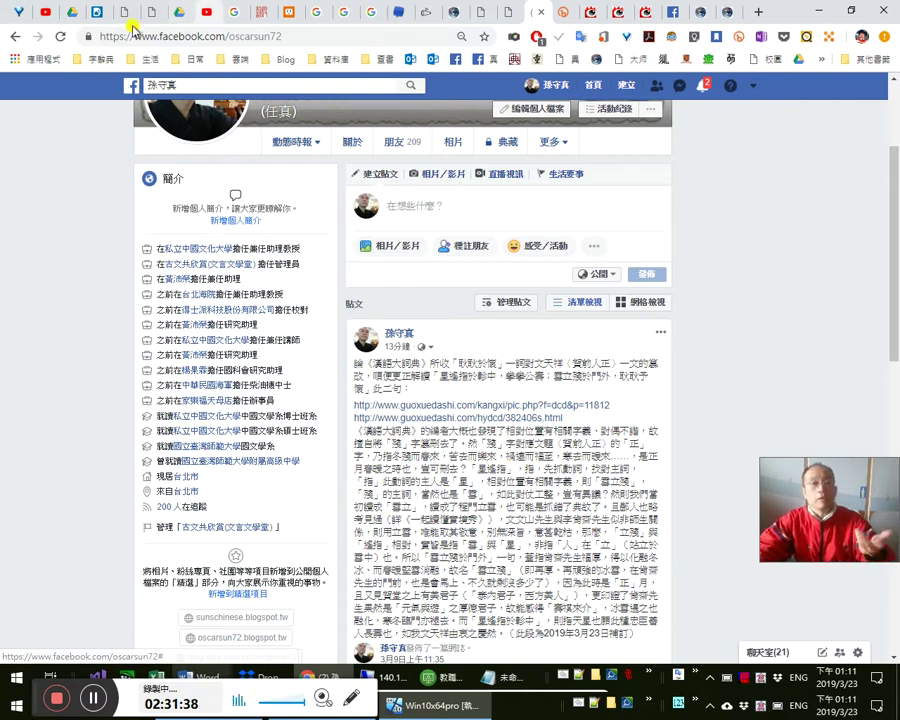
pyautogui.click(98, 12)
pyautogui.click(683, 17)
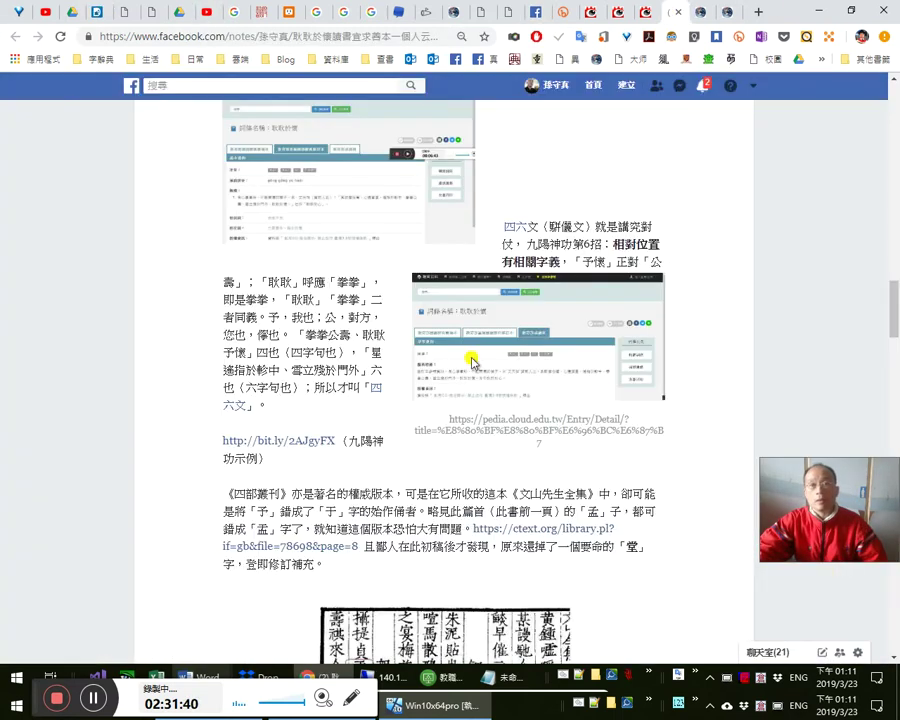
pyautogui.click(510, 10)
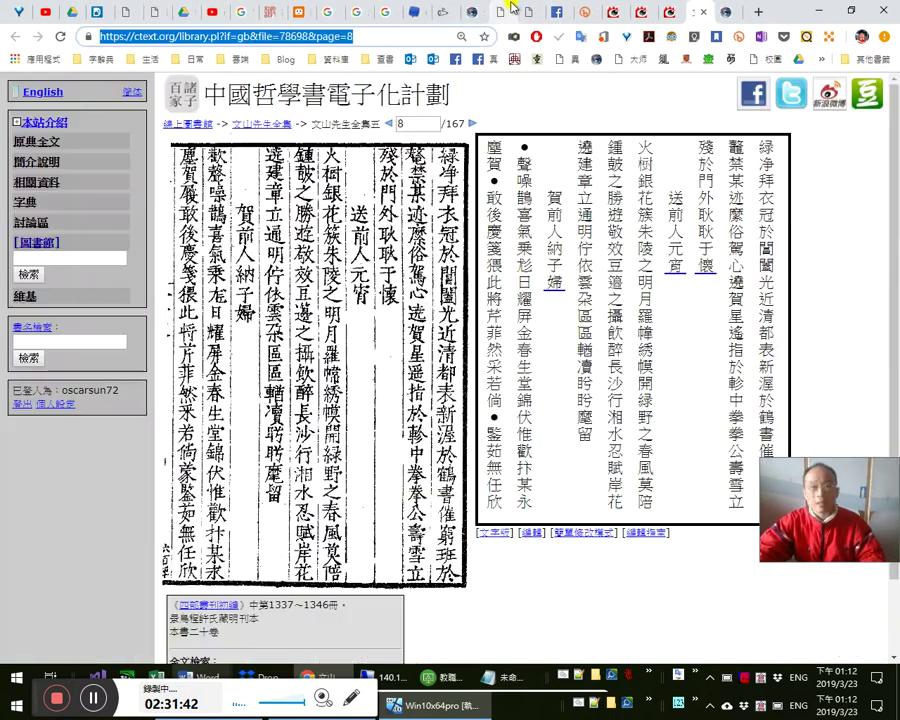
pyautogui.click(562, 12)
pyautogui.scroll(-3, 578, 432)
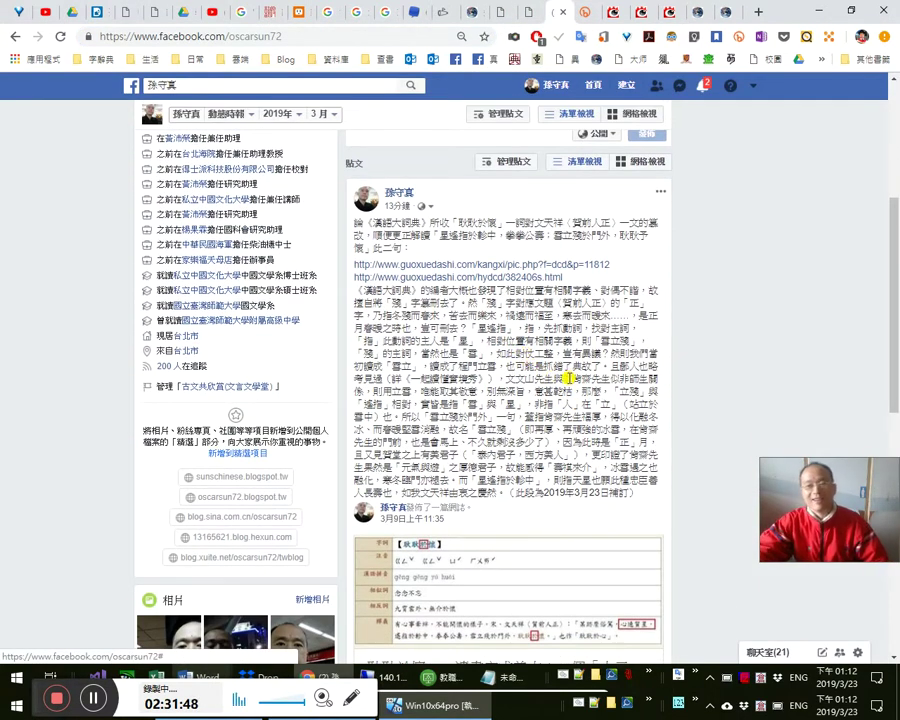
pyautogui.scroll(-3, 480, 397)
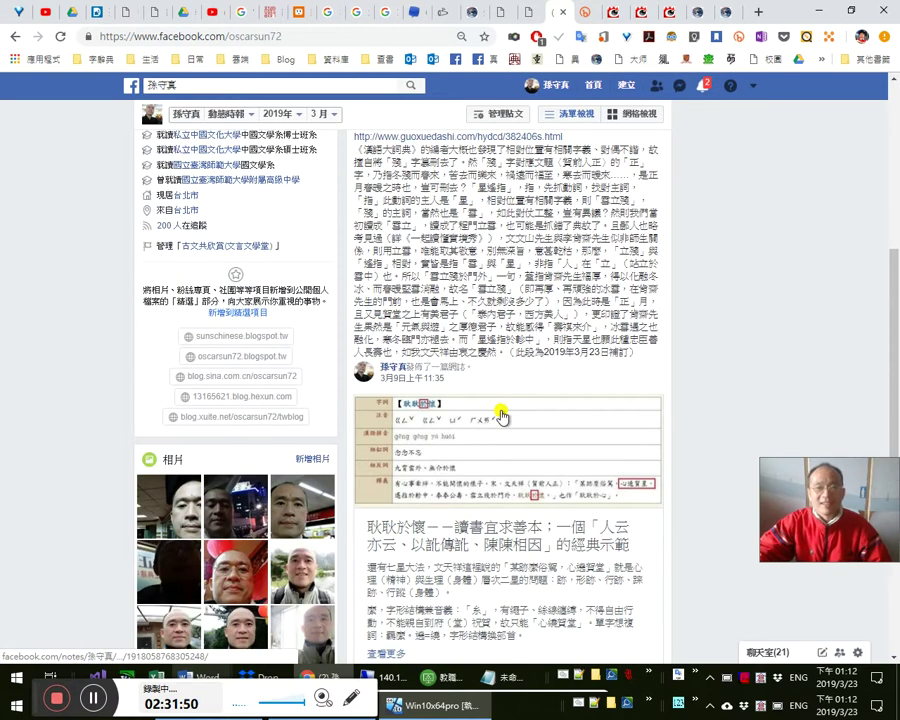
pyautogui.scroll(1, 510, 402)
pyautogui.scroll(3, 521, 366)
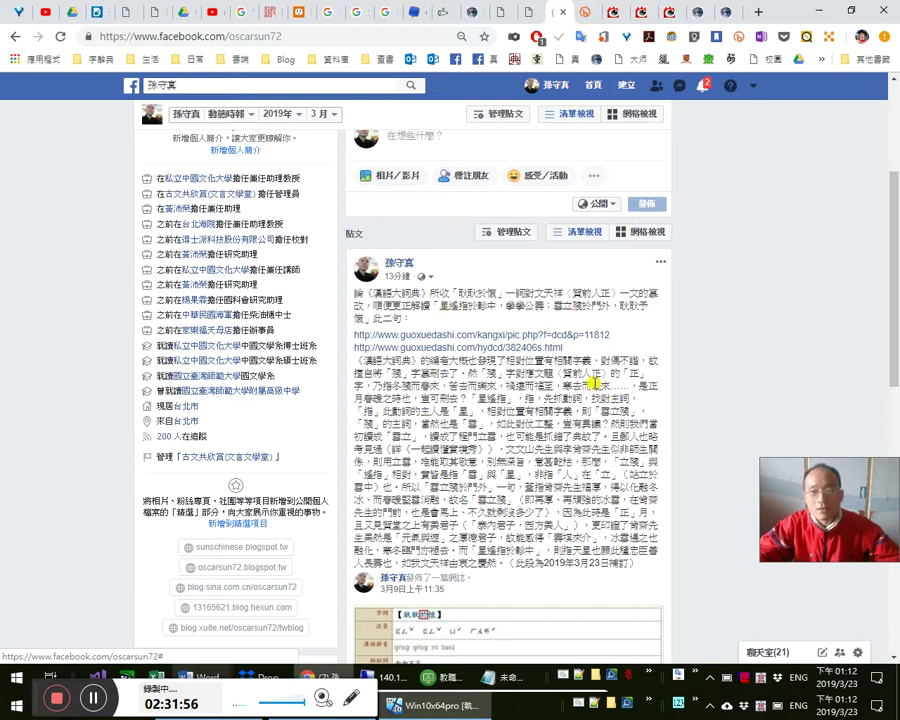
pyautogui.scroll(-3, 562, 437)
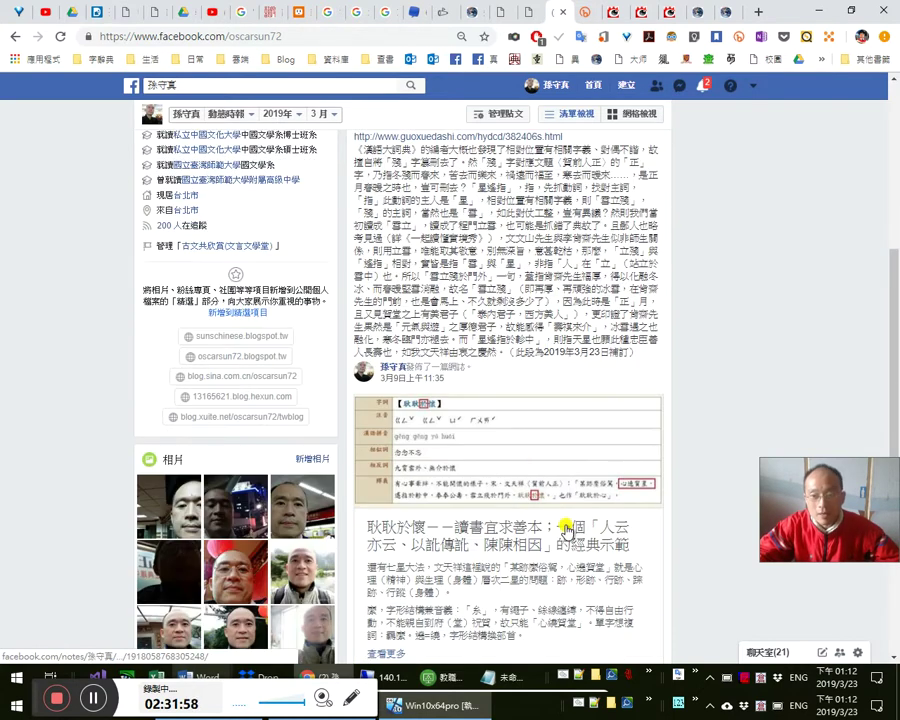
pyautogui.scroll(4, 576, 516)
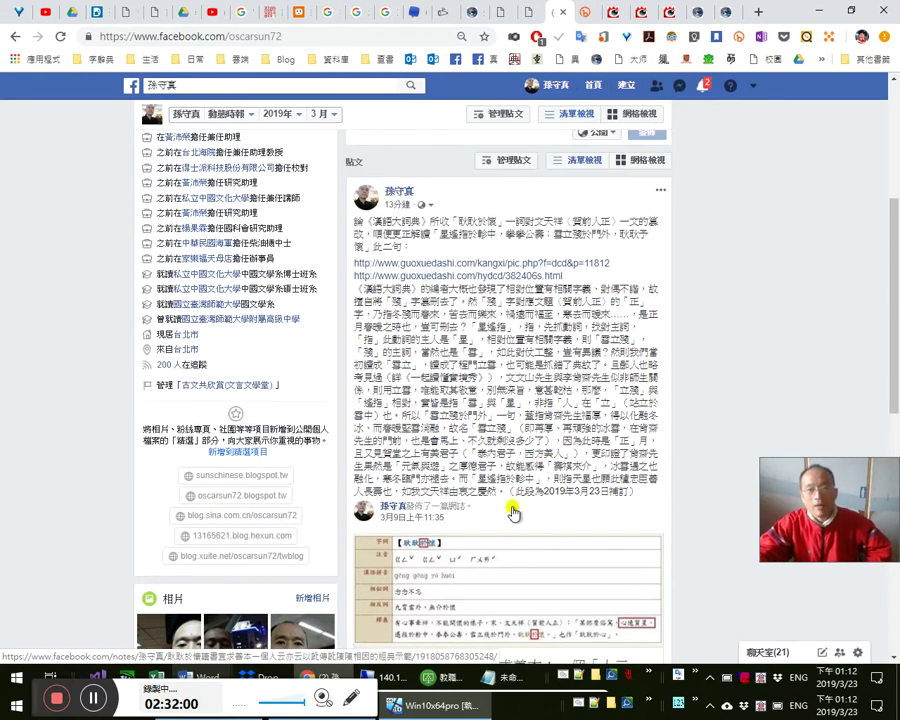
pyautogui.scroll(-5, 580, 410)
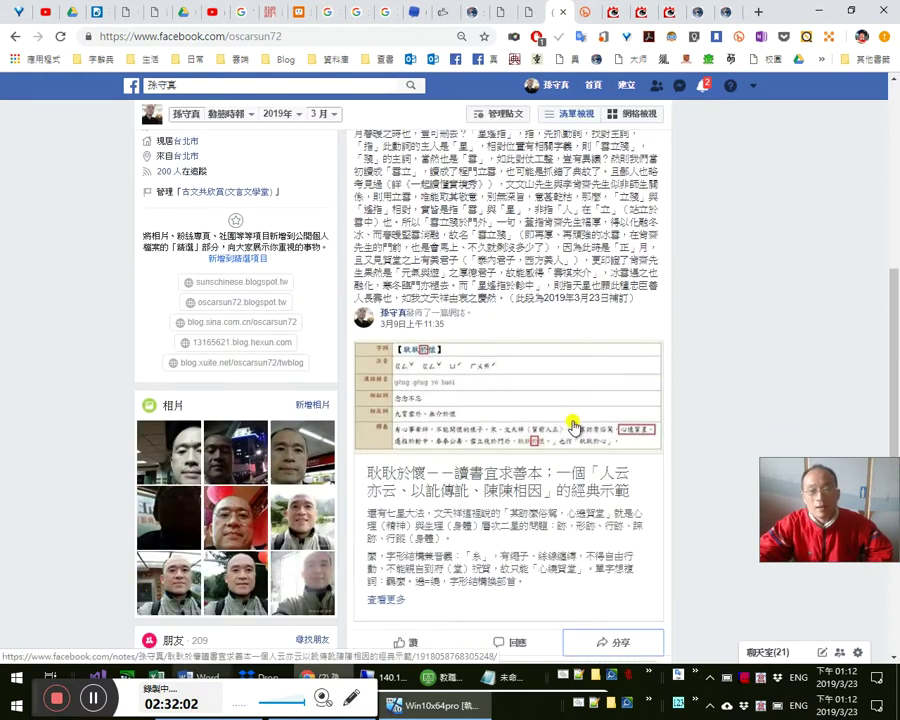
# - Start sharing the note to a friend's timeline, entering the friend's name
pyautogui.click(618, 488)
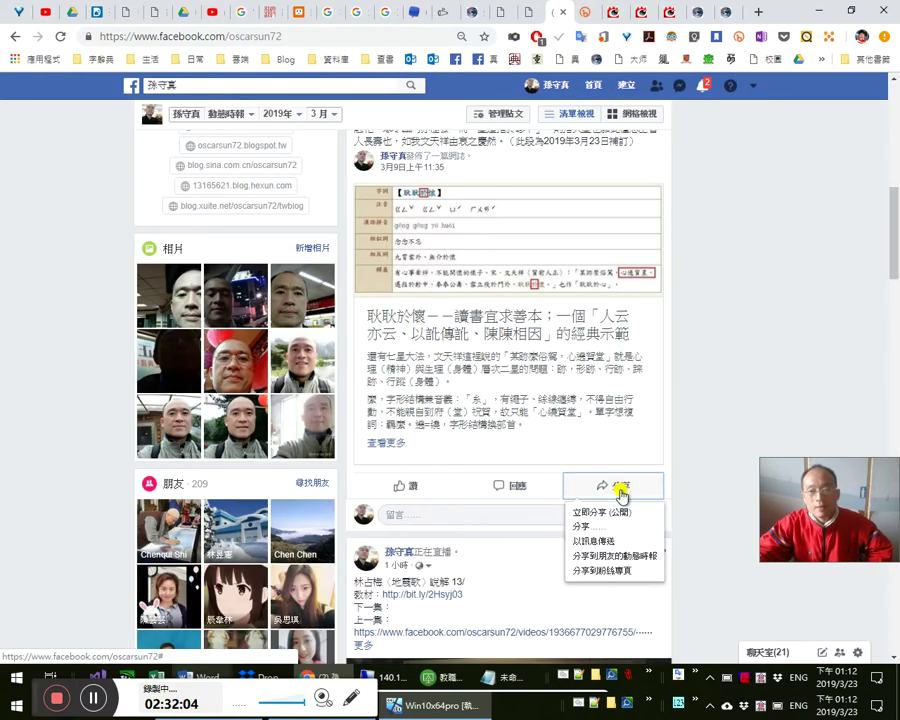
pyautogui.click(627, 555)
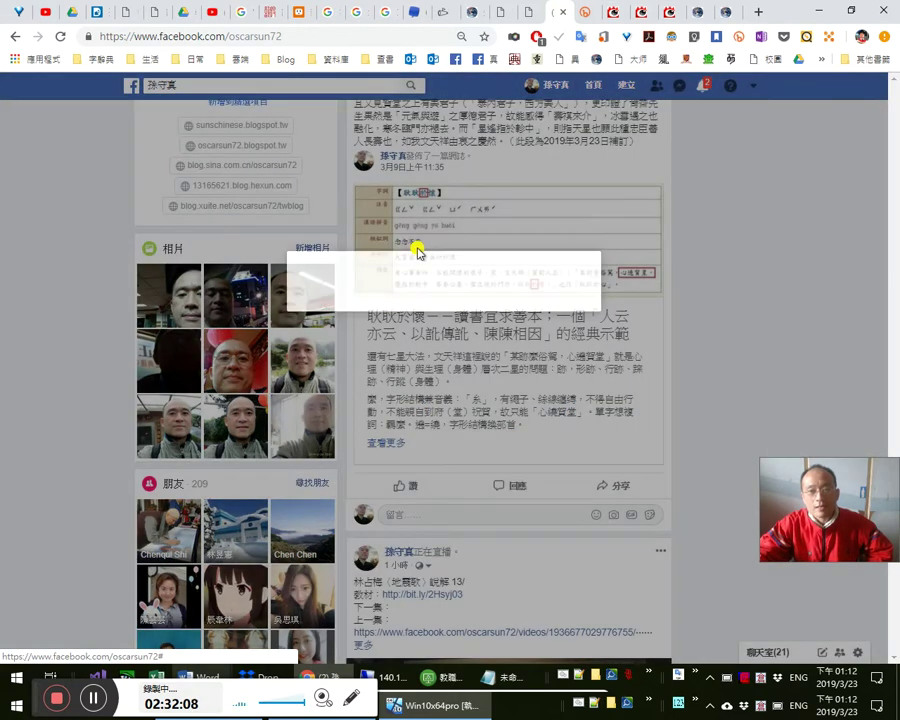
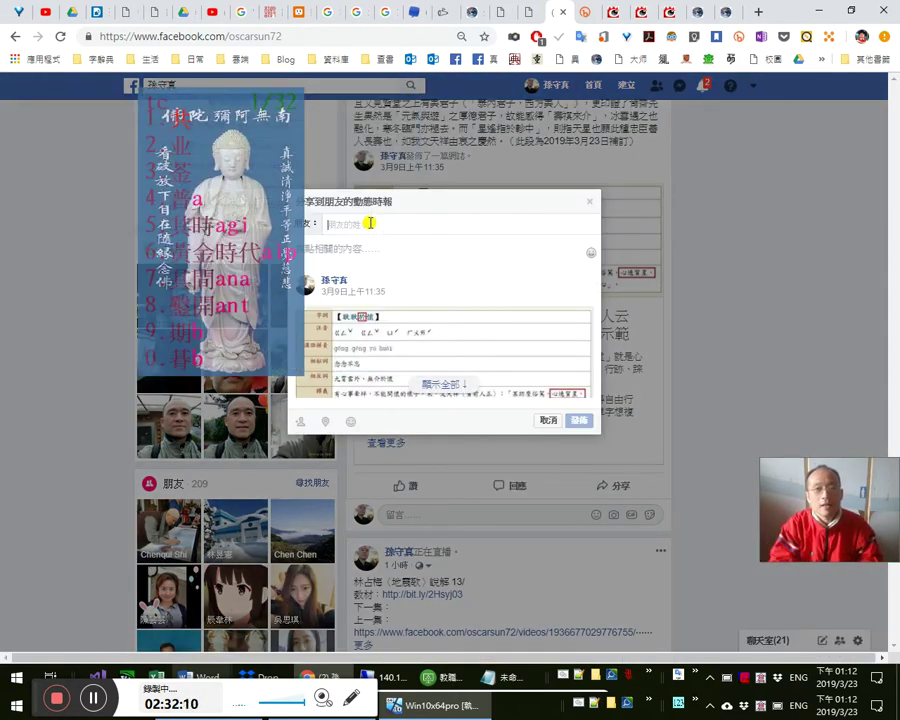
# - Cancel the share dialog and return to the top of the profile
pyautogui.press('Escape')
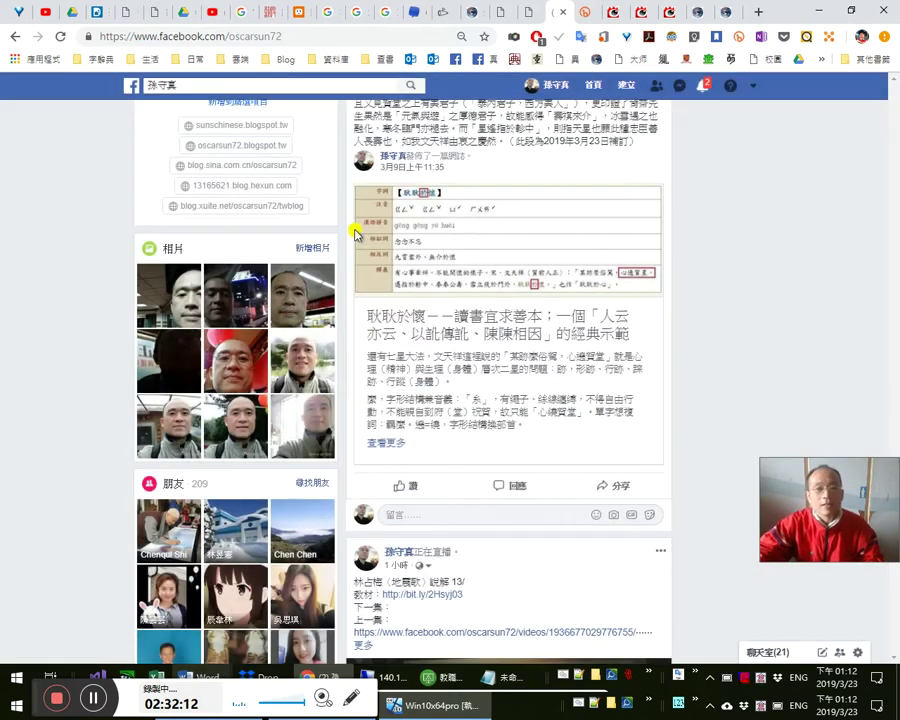
pyautogui.scroll(5, 466, 212)
pyautogui.scroll(5, 466, 212)
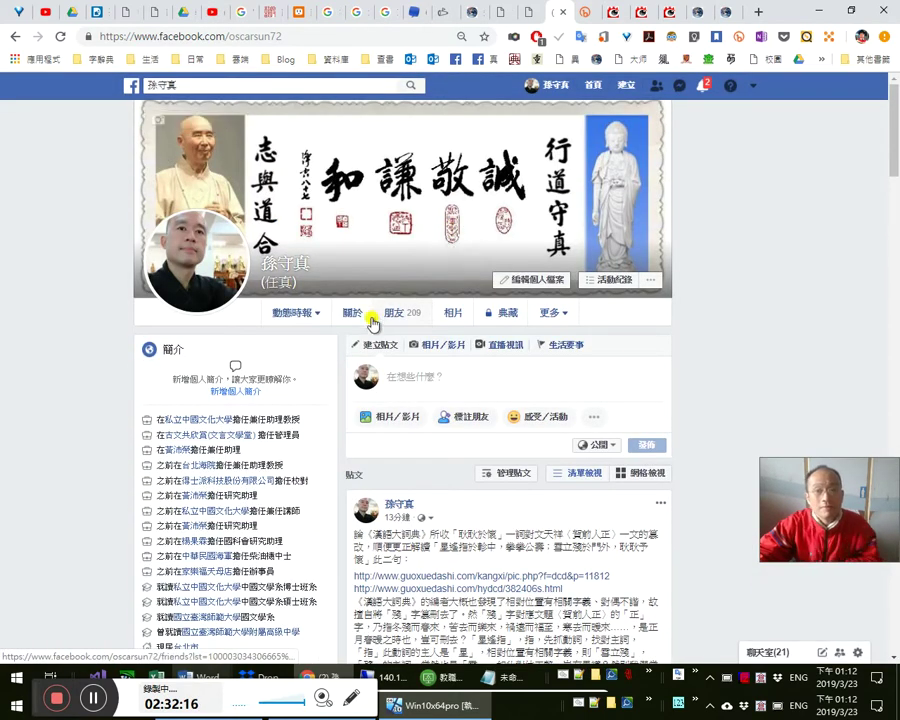
# - Open a friend's profile from Friends and expand comments on the shared 耿耿於懷 article
pyautogui.click(412, 317)
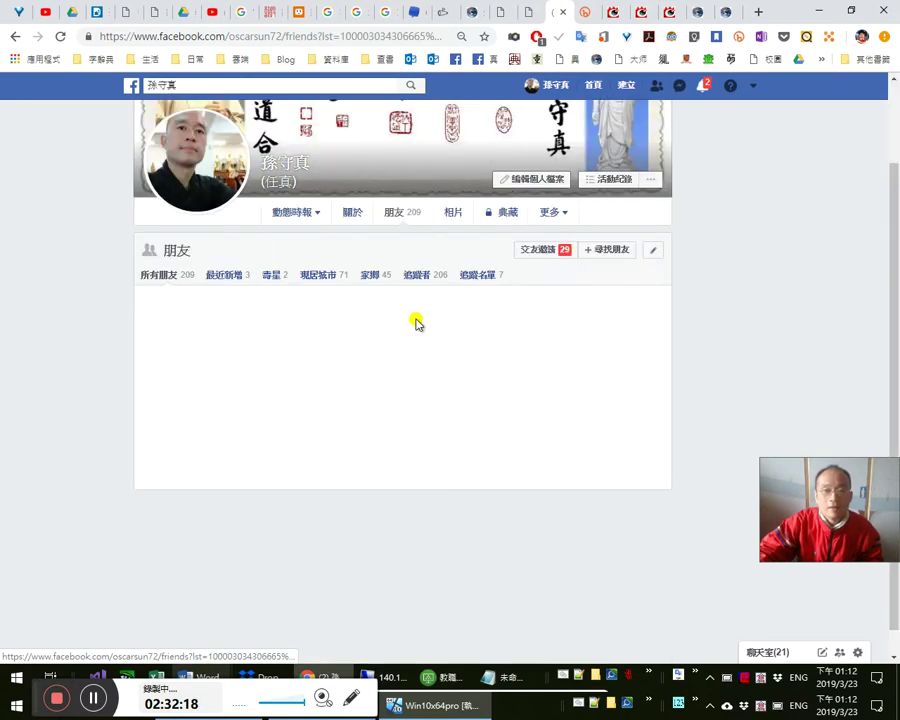
pyautogui.click(452, 414)
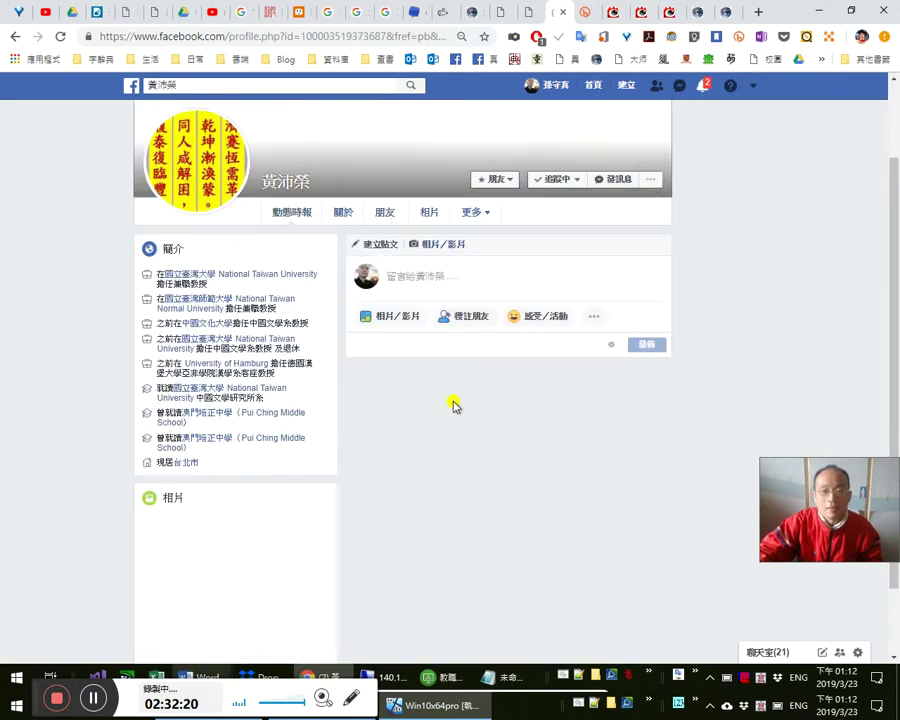
pyautogui.scroll(-2, 490, 405)
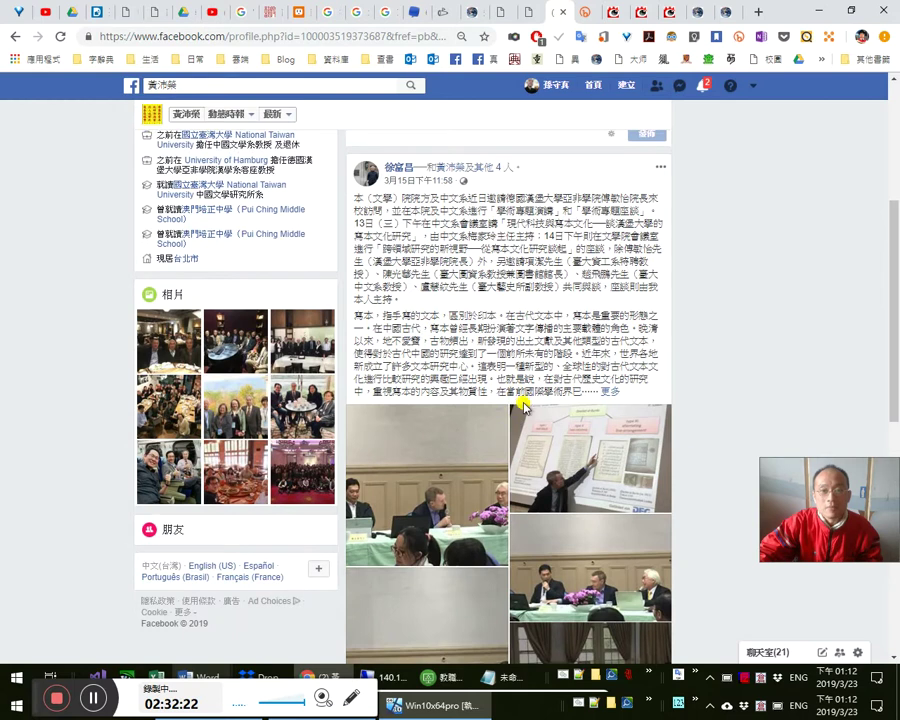
pyautogui.scroll(-8, 705, 430)
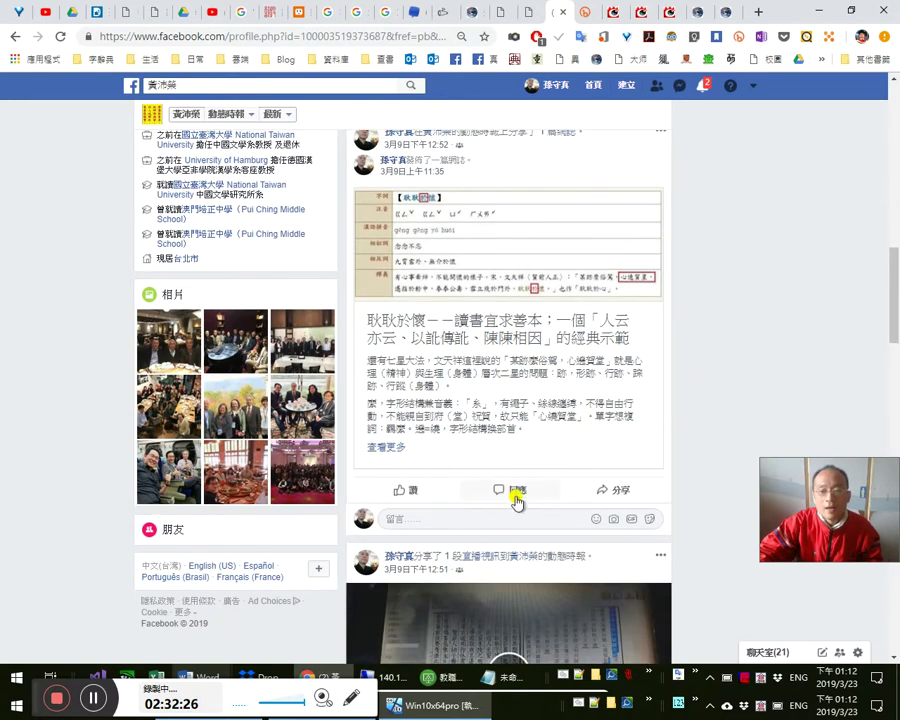
pyautogui.click(514, 492)
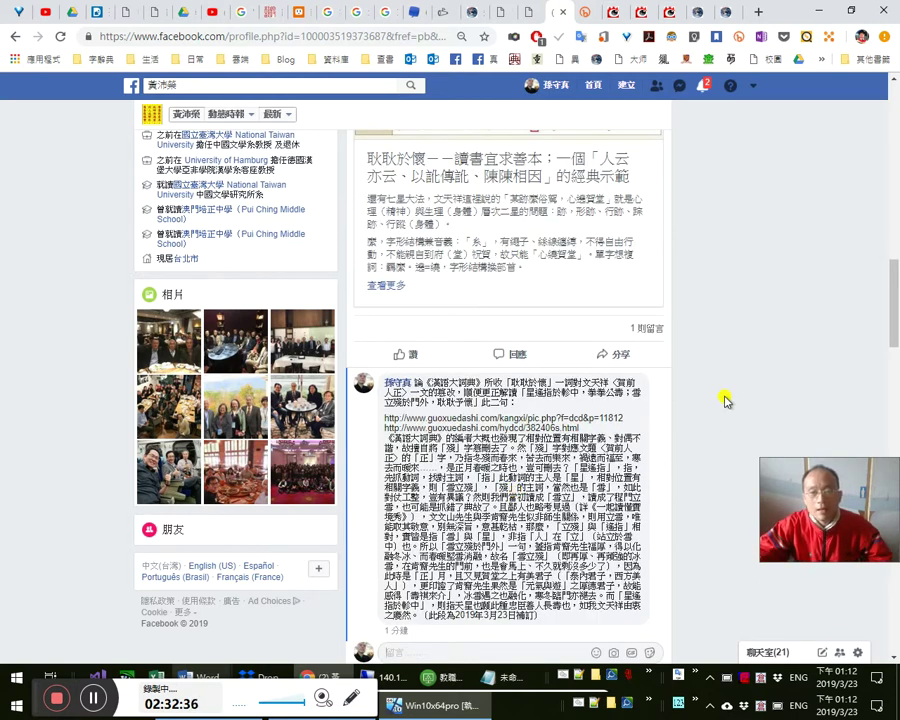
# - Scroll through the shared article's long comment thread to read it
pyautogui.scroll(3, 729, 349)
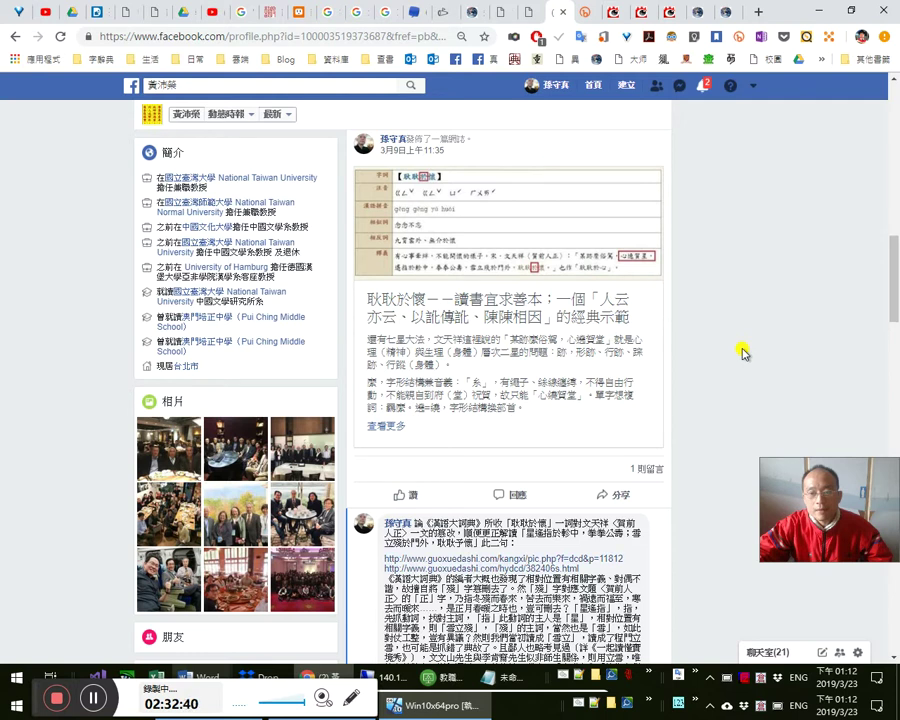
pyautogui.scroll(-3, 744, 351)
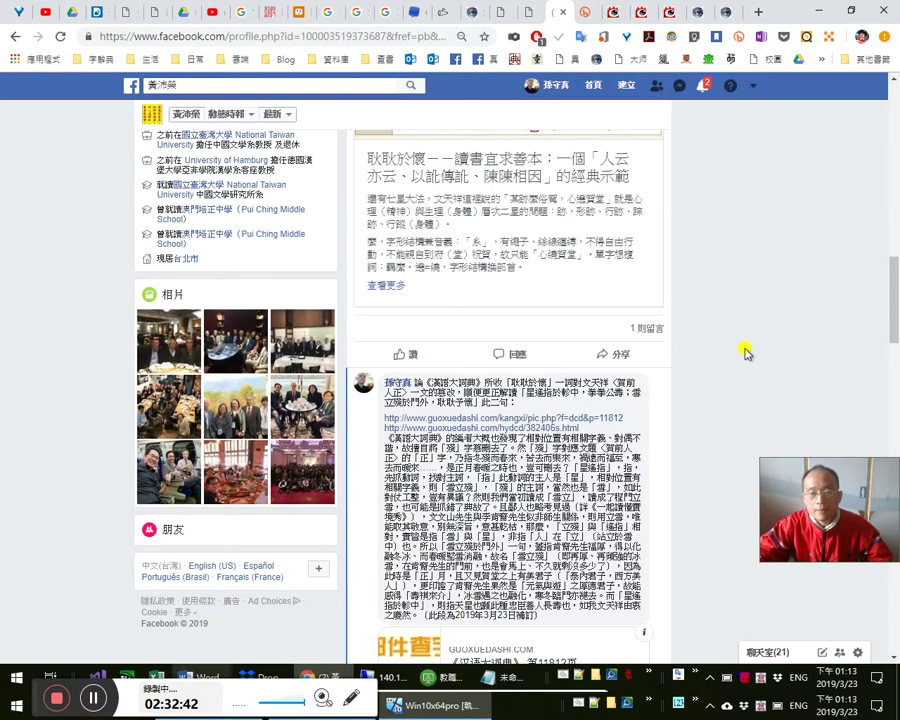
pyautogui.scroll(-3, 748, 355)
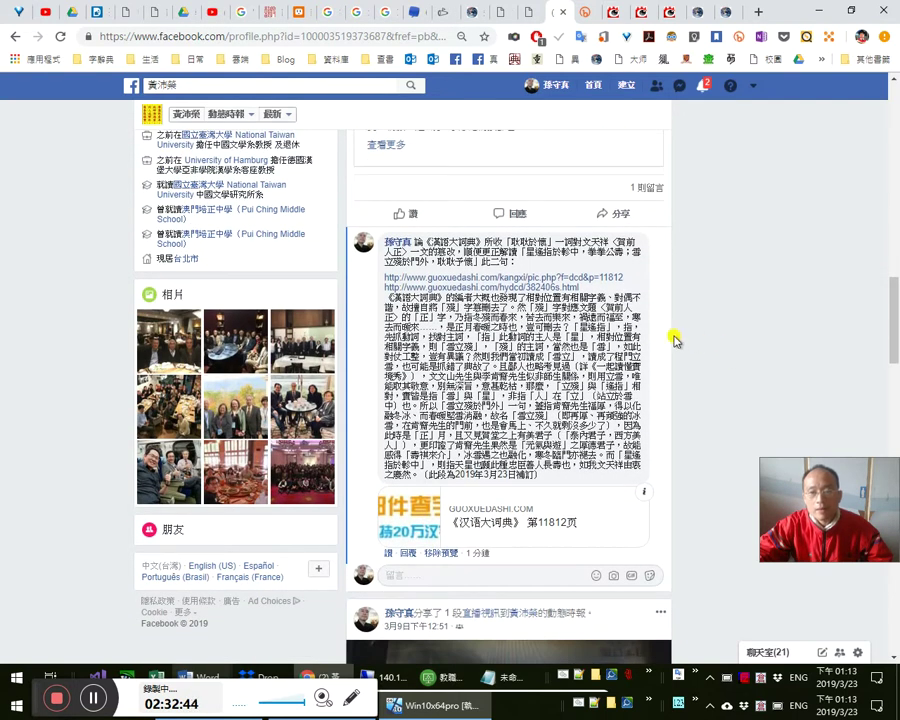
pyautogui.scroll(4, 672, 345)
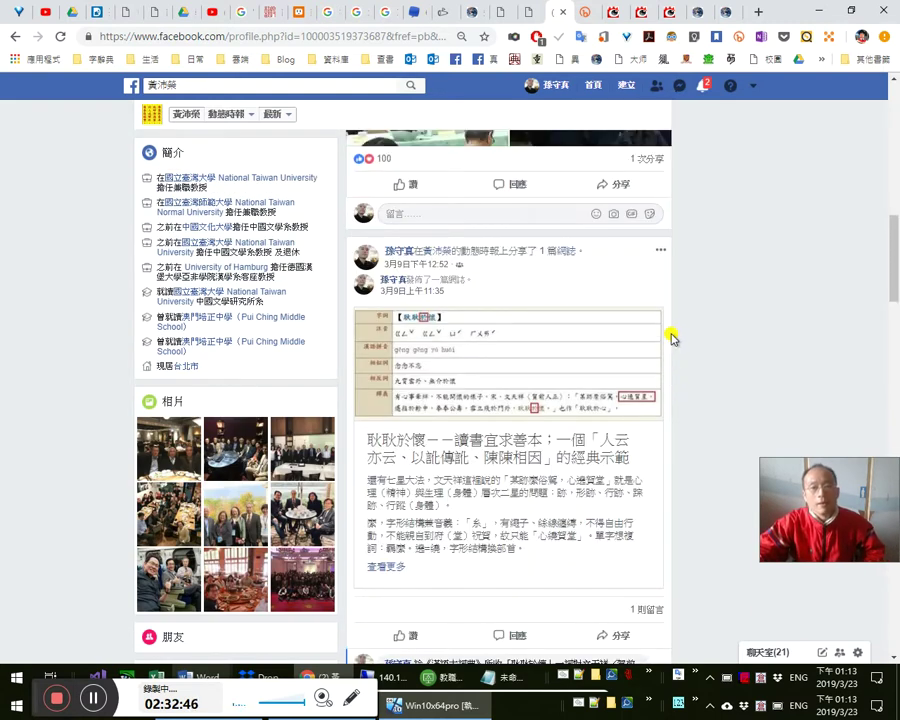
pyautogui.scroll(-1, 672, 368)
pyautogui.scroll(-3, 688, 380)
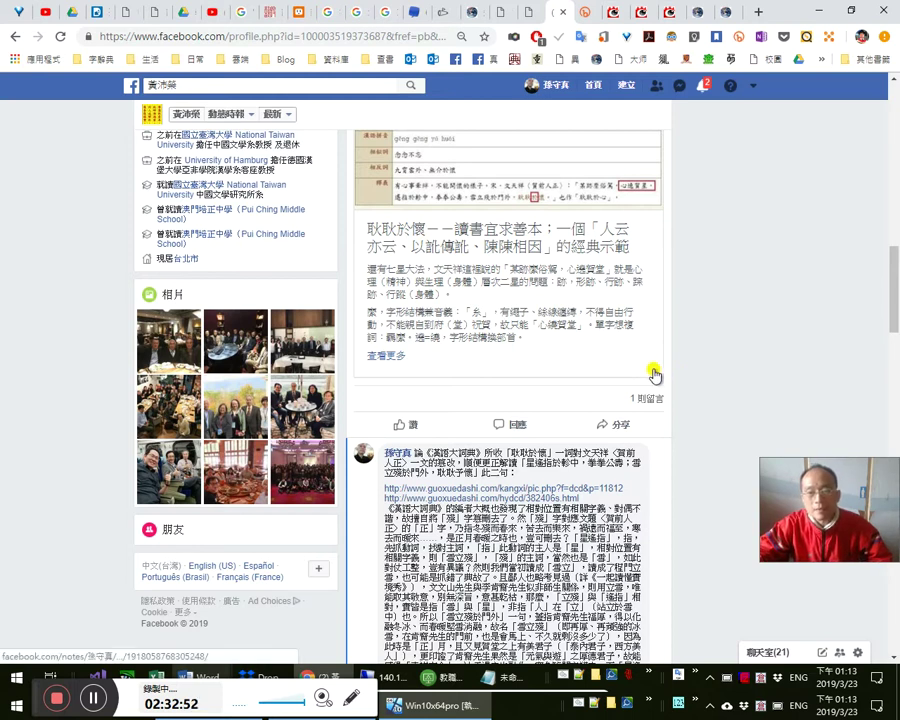
pyautogui.scroll(5, 702, 380)
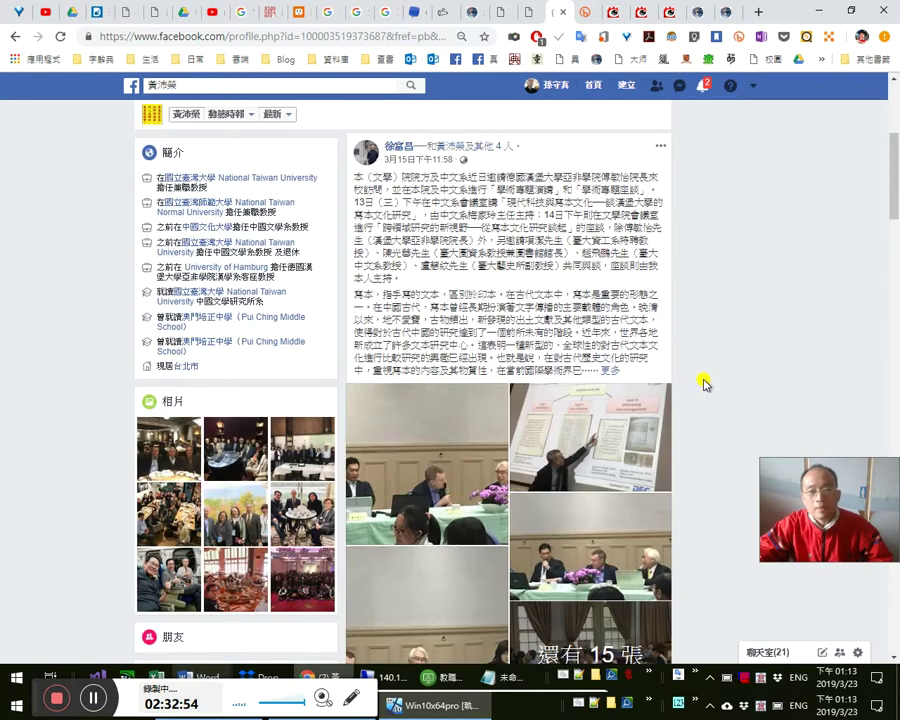
pyautogui.scroll(6, 702, 385)
pyautogui.scroll(-10, 566, 394)
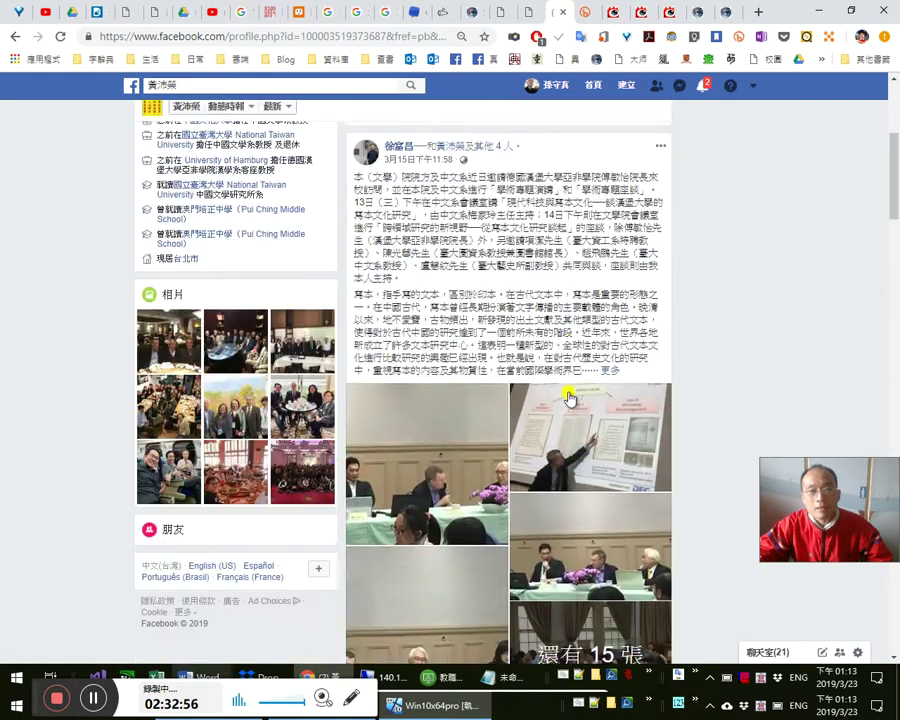
pyautogui.scroll(-15, 566, 394)
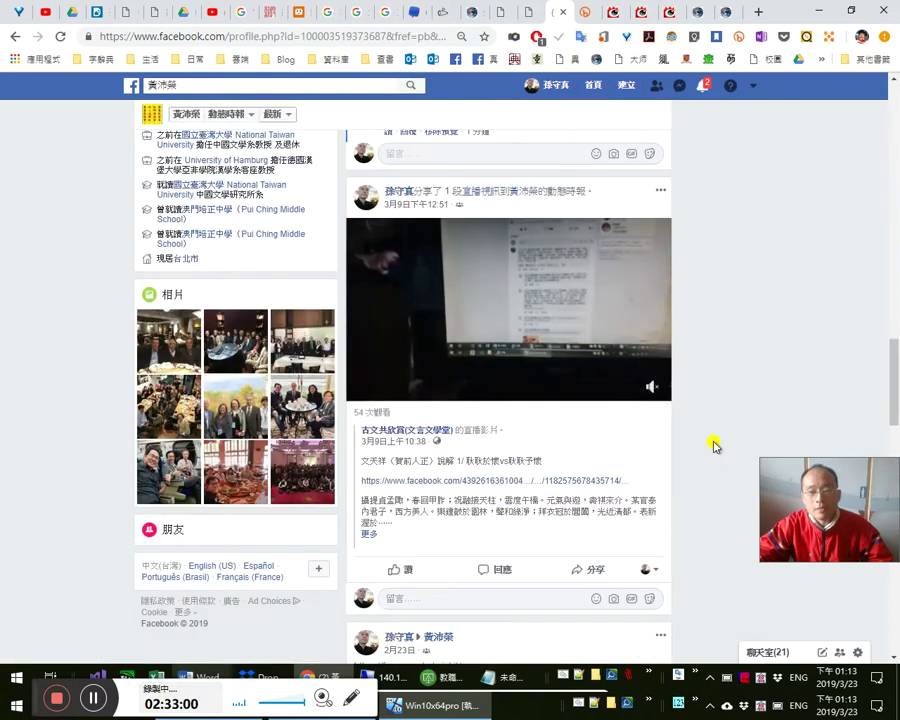
pyautogui.scroll(3, 714, 437)
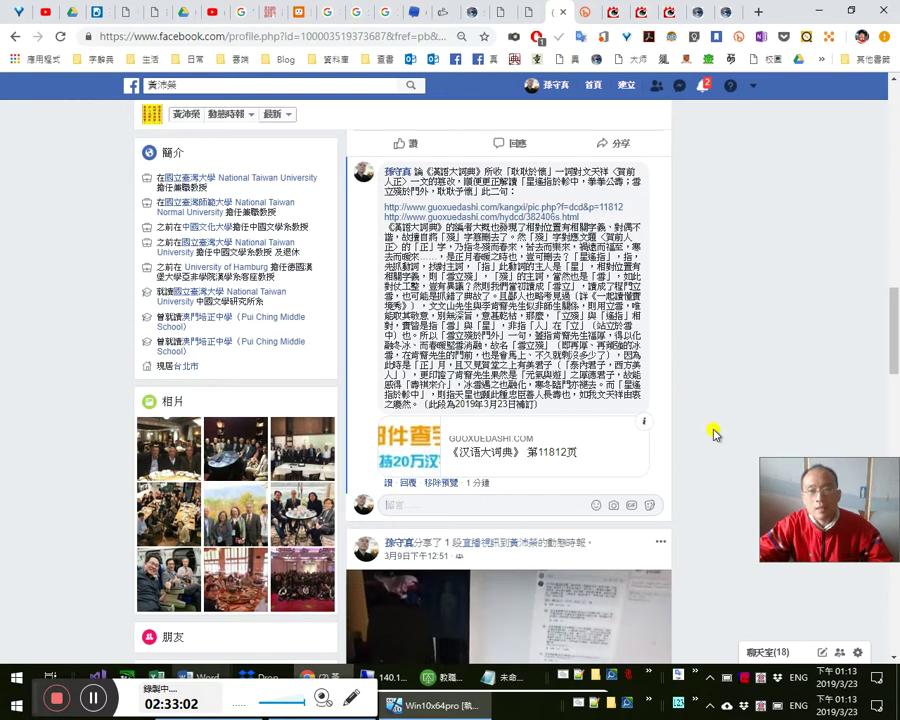
pyautogui.scroll(-4, 710, 420)
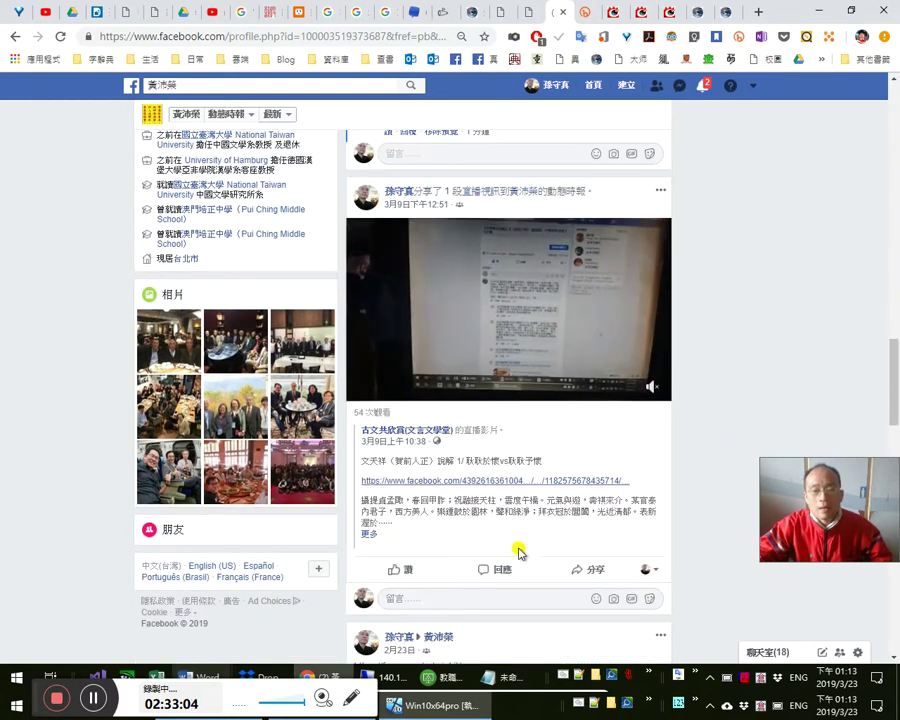
pyautogui.scroll(-2, 515, 600)
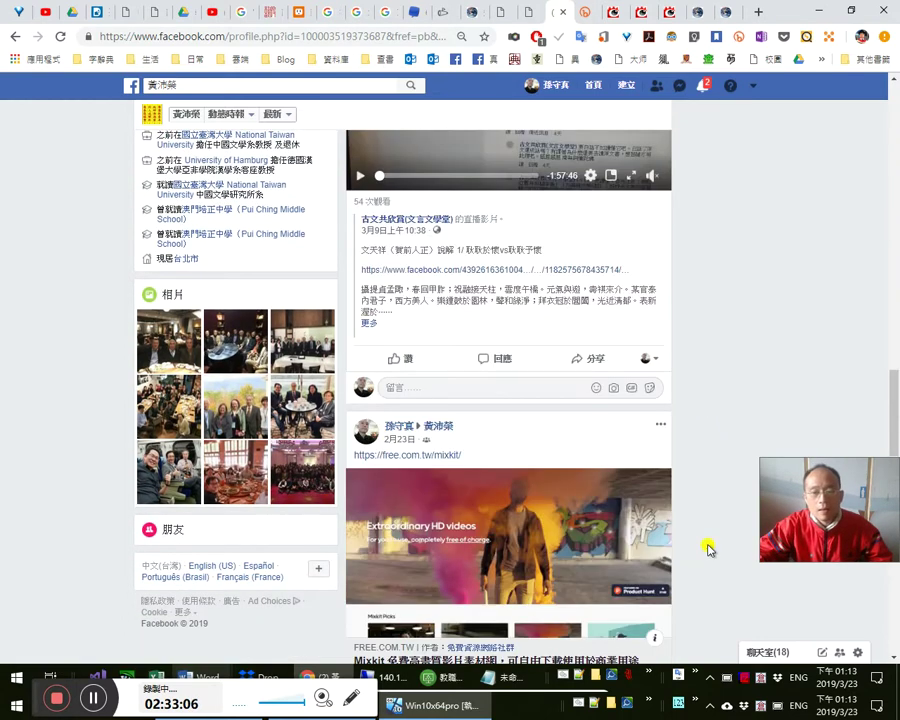
pyautogui.scroll(2, 708, 545)
pyautogui.scroll(5, 708, 540)
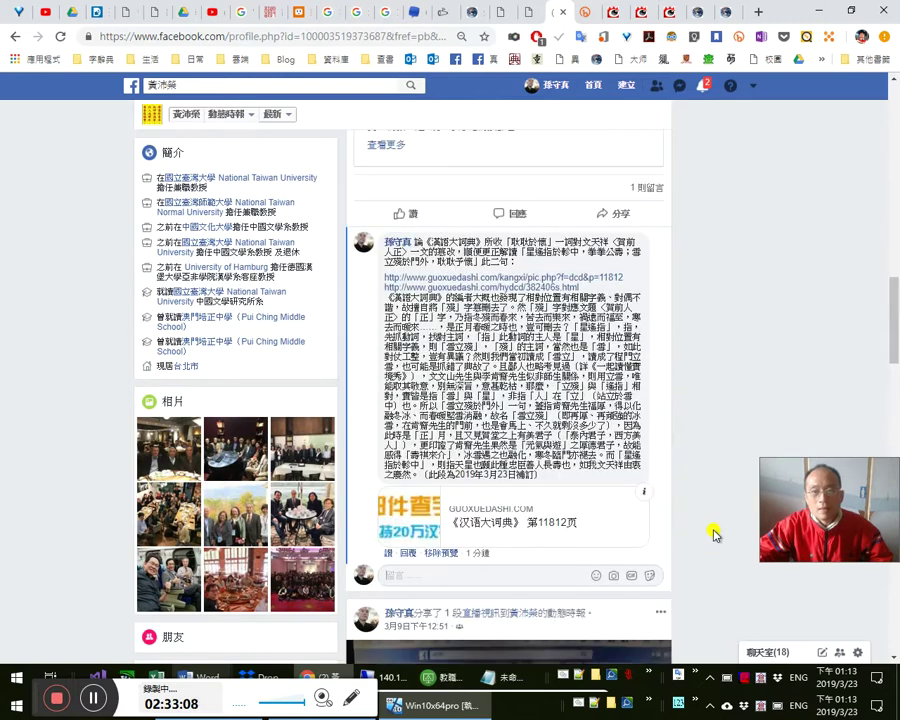
pyautogui.scroll(2, 714, 535)
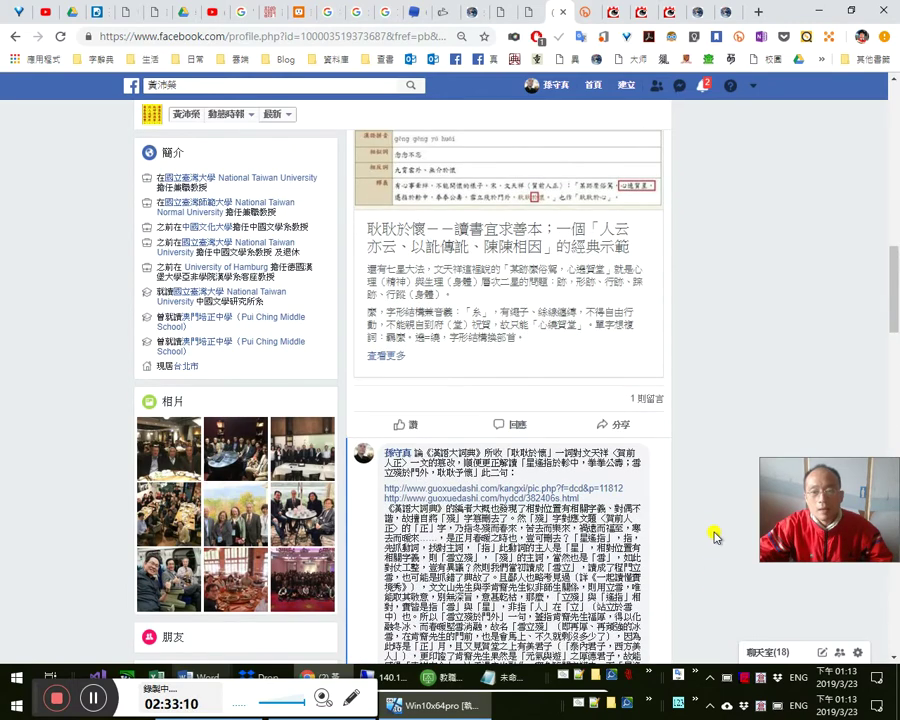
pyautogui.scroll(-7, 714, 536)
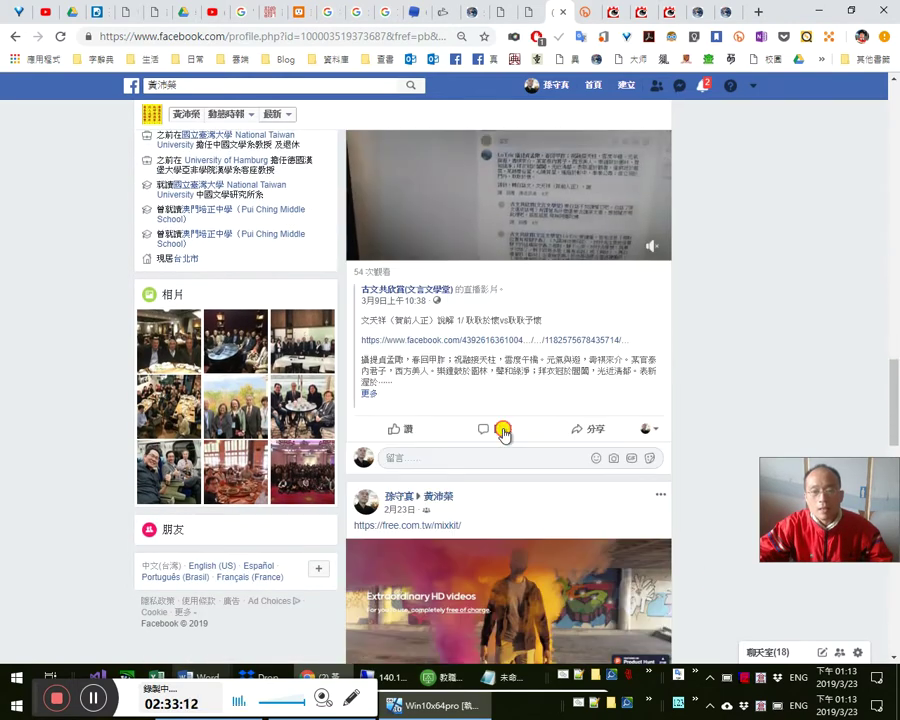
# - Expand the video post's comments, select passages of the long comment, then check notifications
pyautogui.click(503, 432)
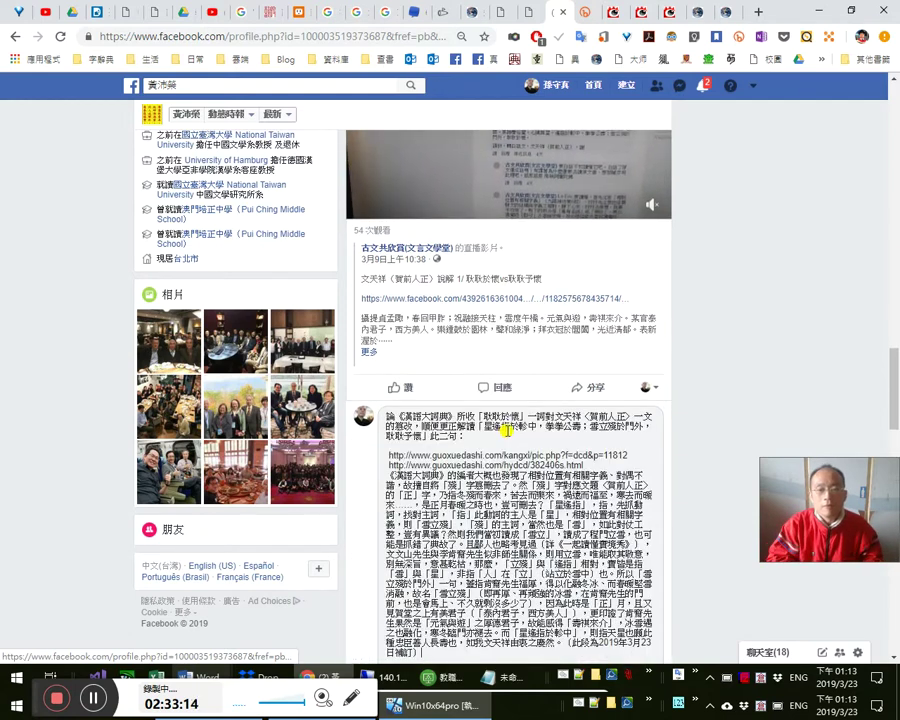
pyautogui.scroll(2, 437, 282)
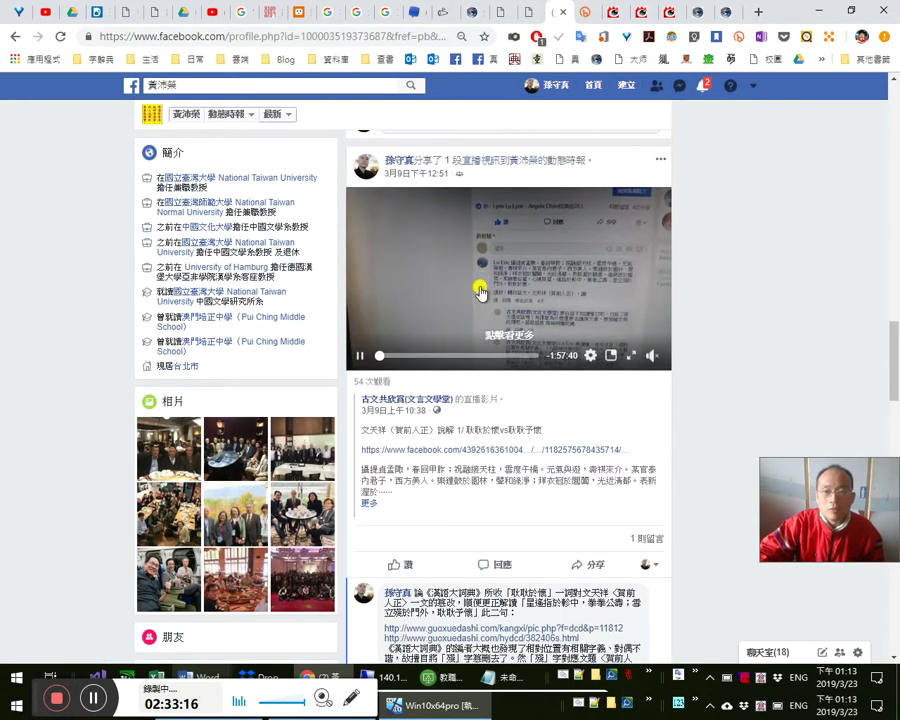
pyautogui.scroll(-3, 599, 357)
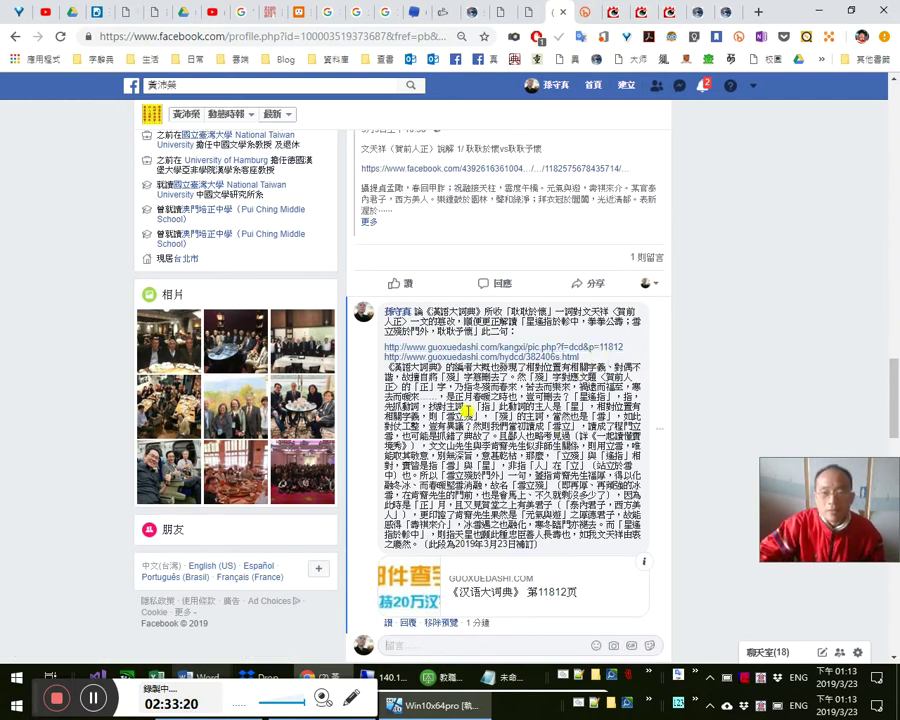
pyautogui.moveTo(466, 410); pyautogui.dragTo(432, 420)
pyautogui.click(645, 455)
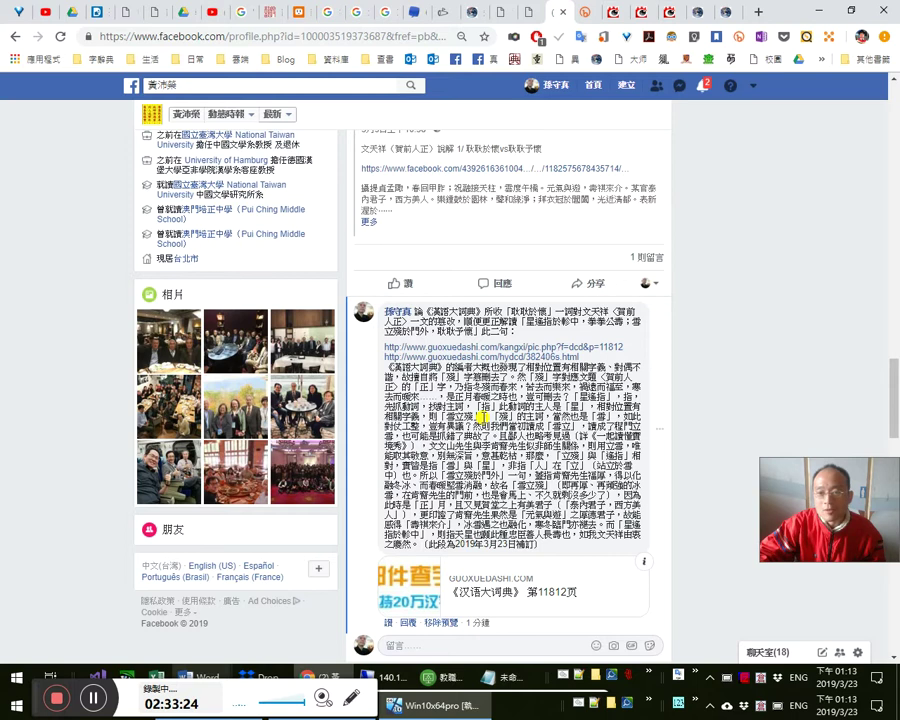
pyautogui.moveTo(505, 413); pyautogui.dragTo(537, 462)
pyautogui.click(537, 462)
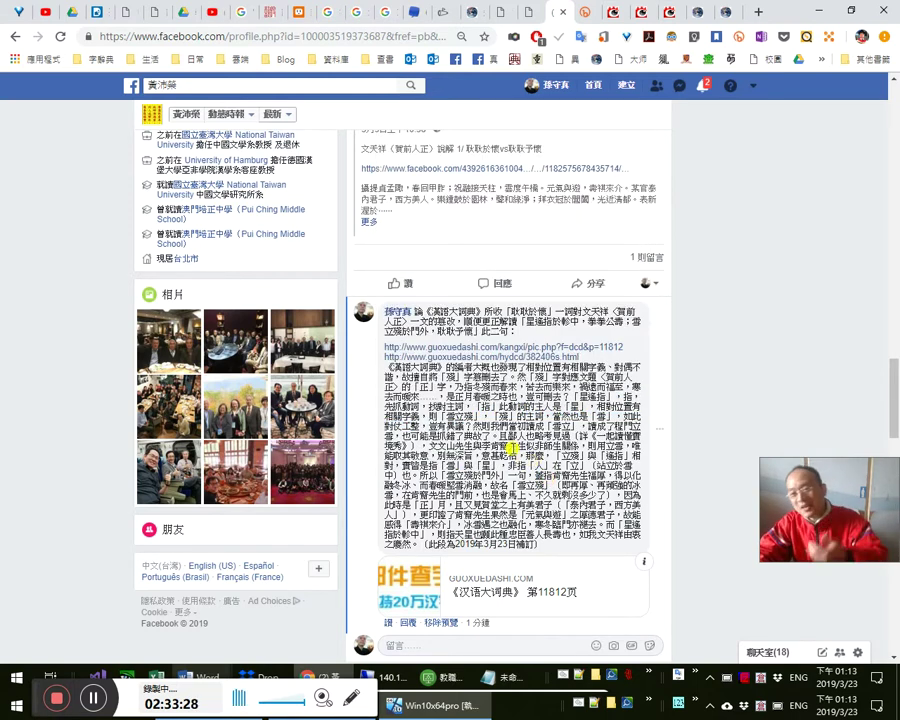
pyautogui.click(704, 92)
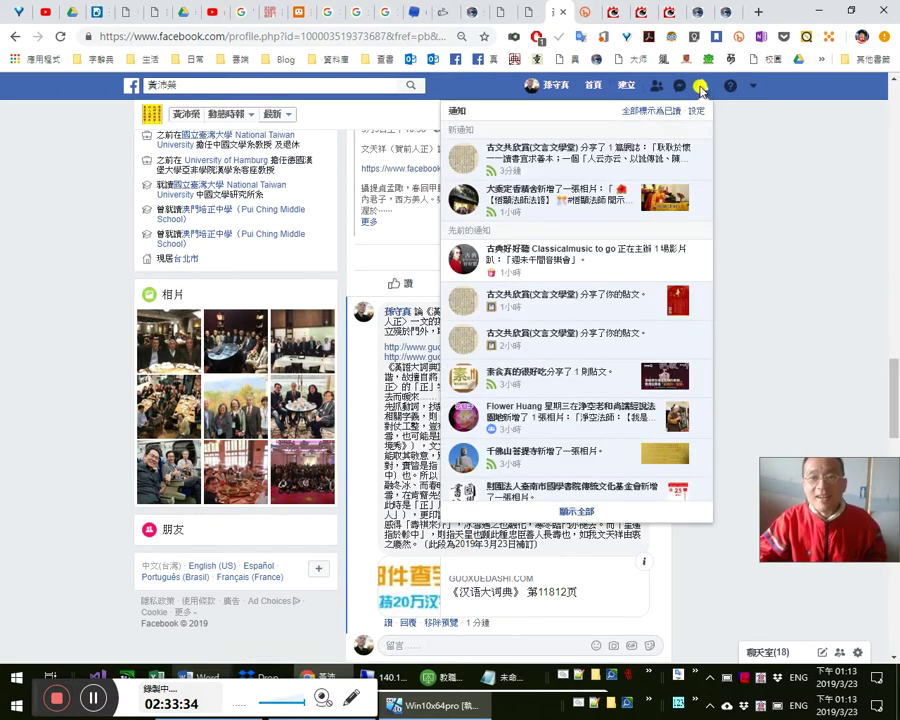
pyautogui.hotkey('ctrl', 'Tab')
pyautogui.hotkey('ctrl', 'Tab')
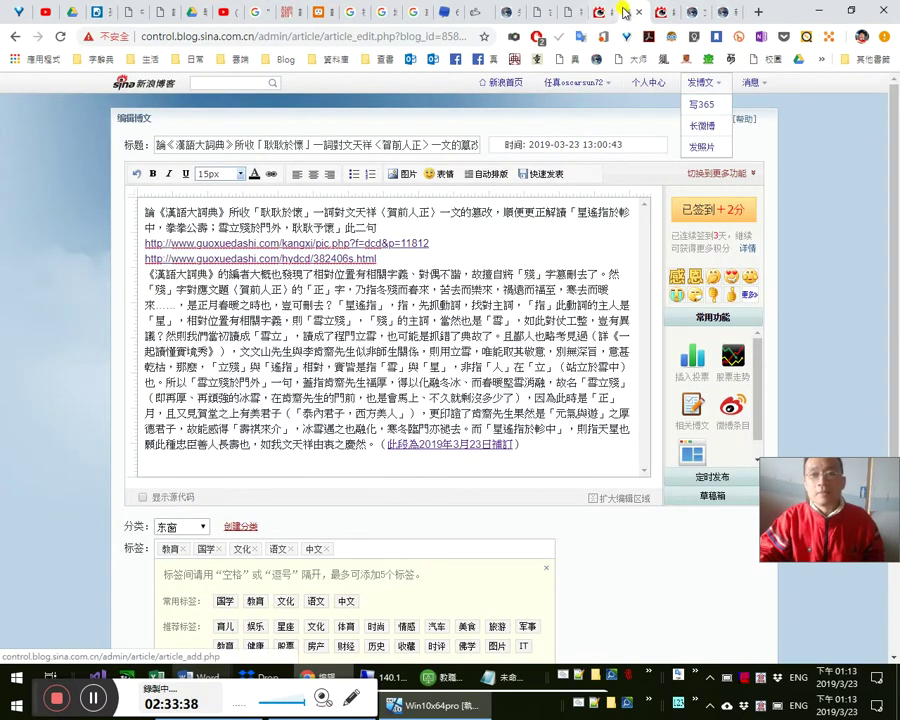
# - Return to the editor copy with ctext links and publish the 《漢語大詞典》 blog article
pyautogui.click(663, 16)
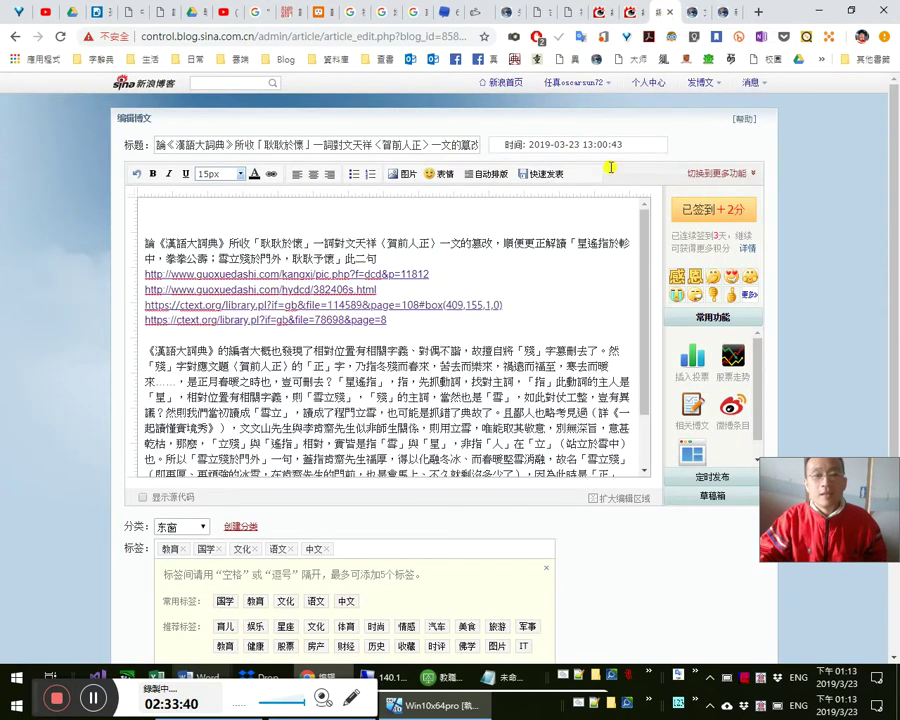
pyautogui.click(630, 13)
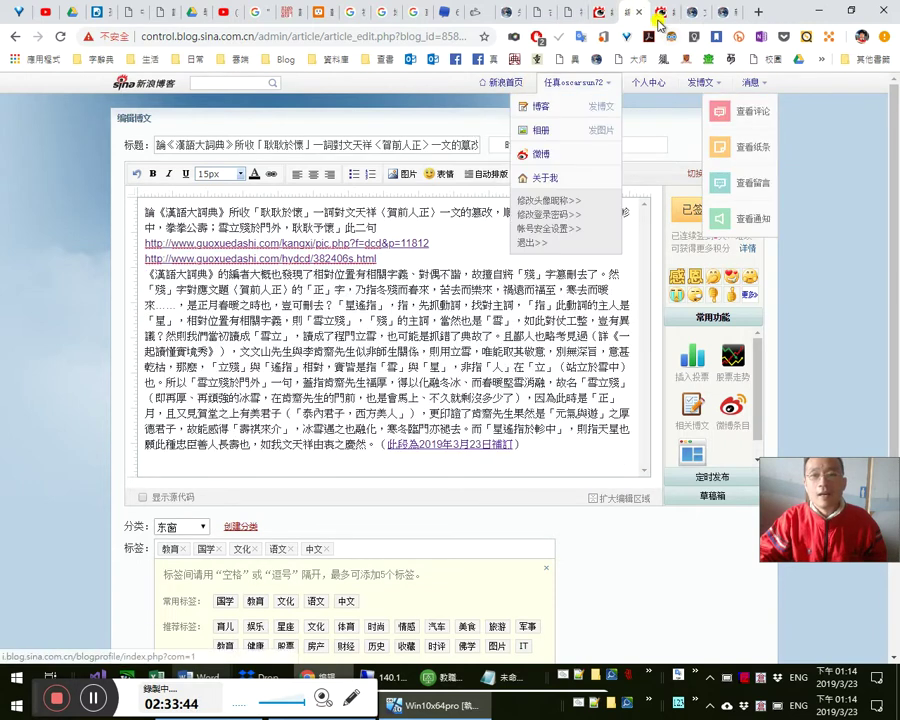
pyautogui.click(655, 16)
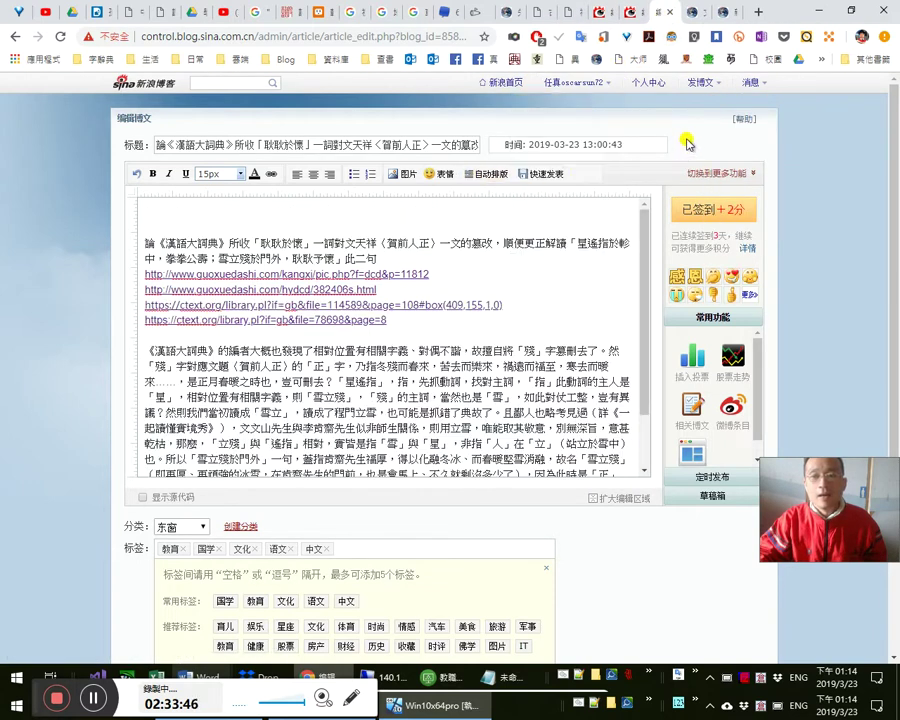
pyautogui.click(551, 176)
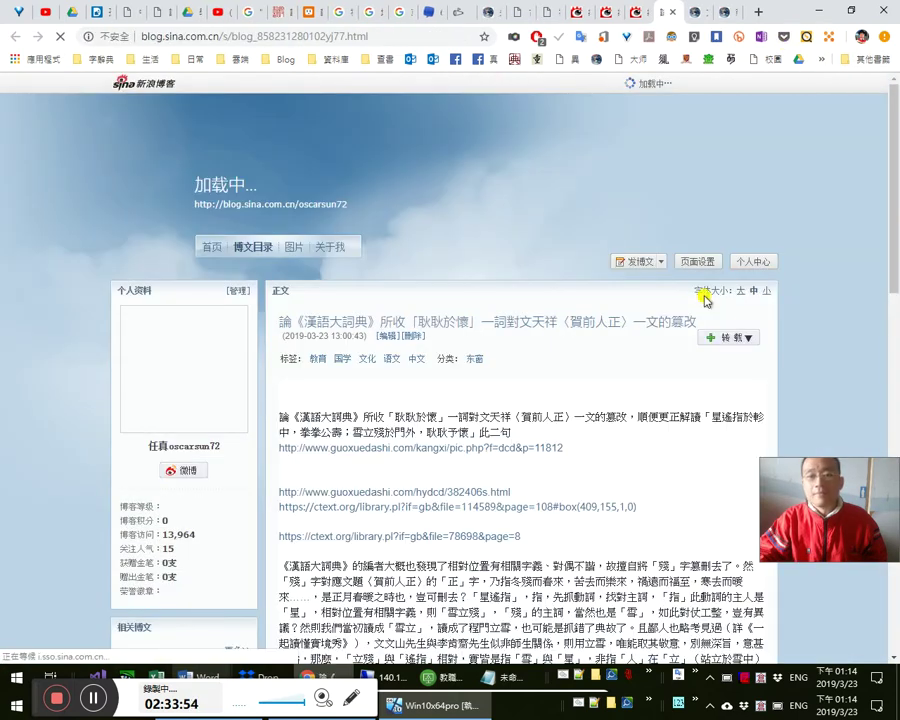
pyautogui.scroll(-2, 743, 325)
pyautogui.scroll(-3, 748, 323)
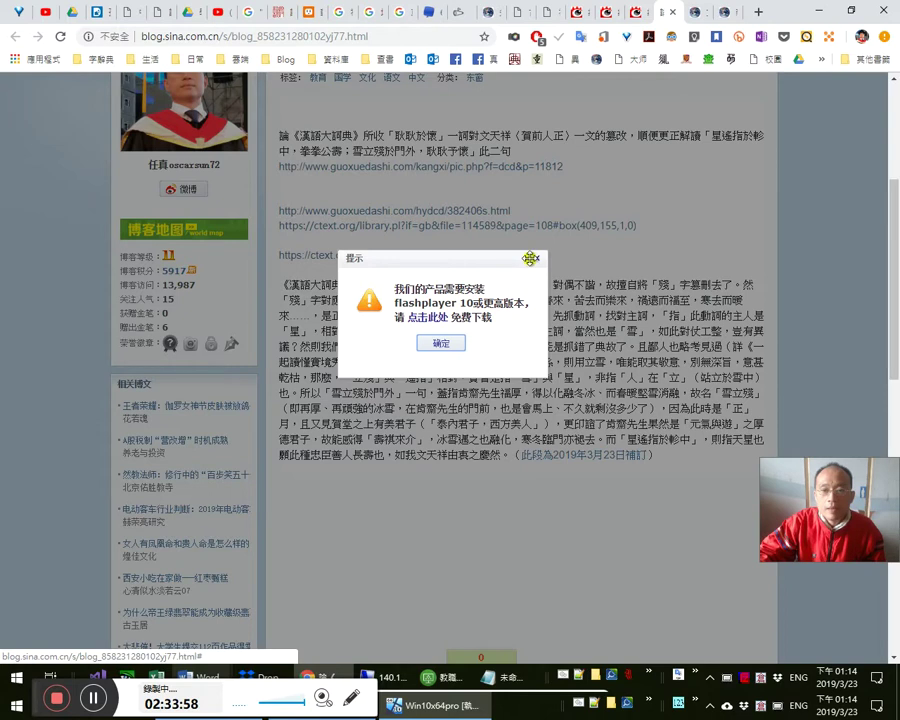
# - Dismiss the Flash alert, open the post's bit.ly link, then open the Weibo profile bookmark
pyautogui.click(540, 262)
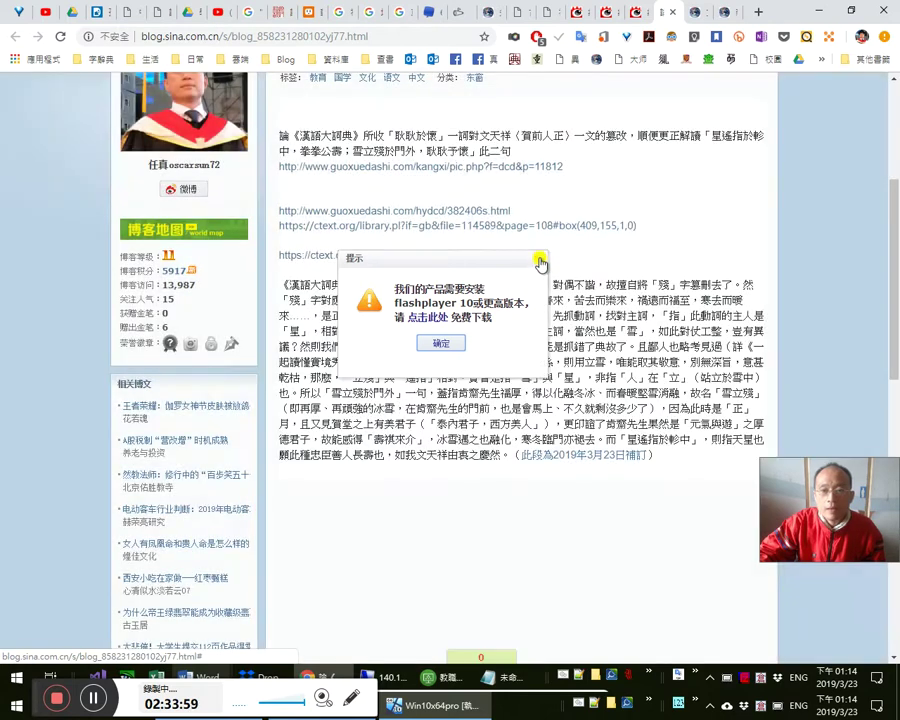
pyautogui.click(598, 462)
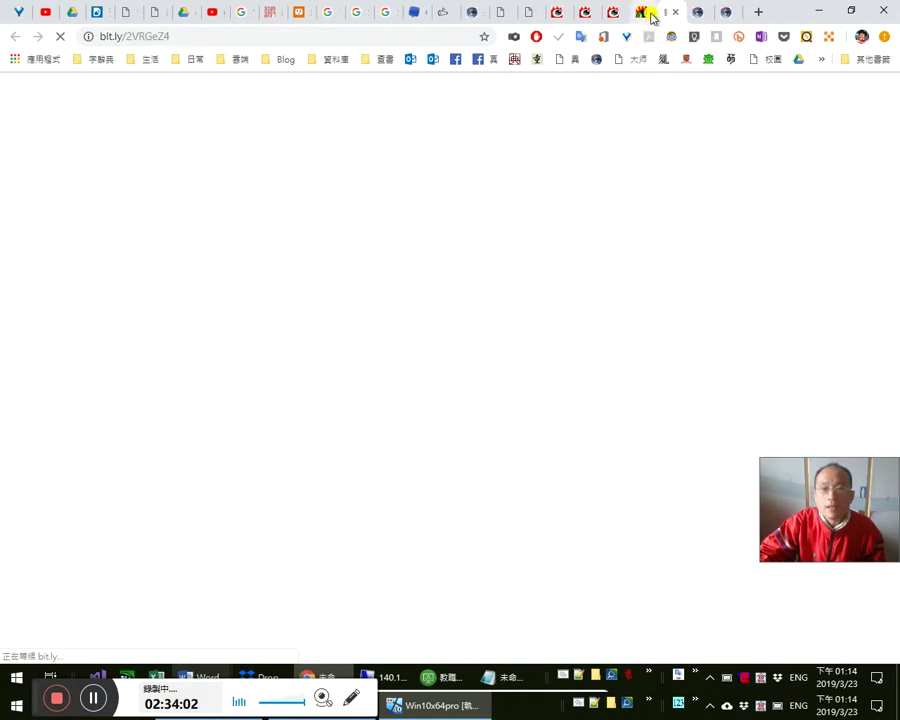
pyautogui.click(649, 12)
pyautogui.scroll(5, 724, 176)
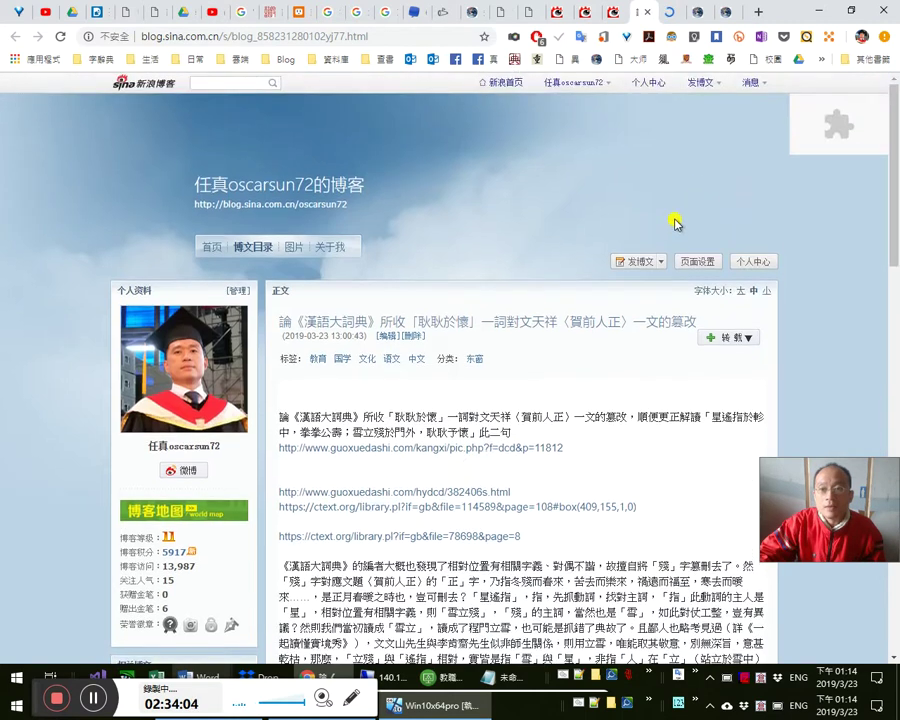
pyautogui.click(821, 58)
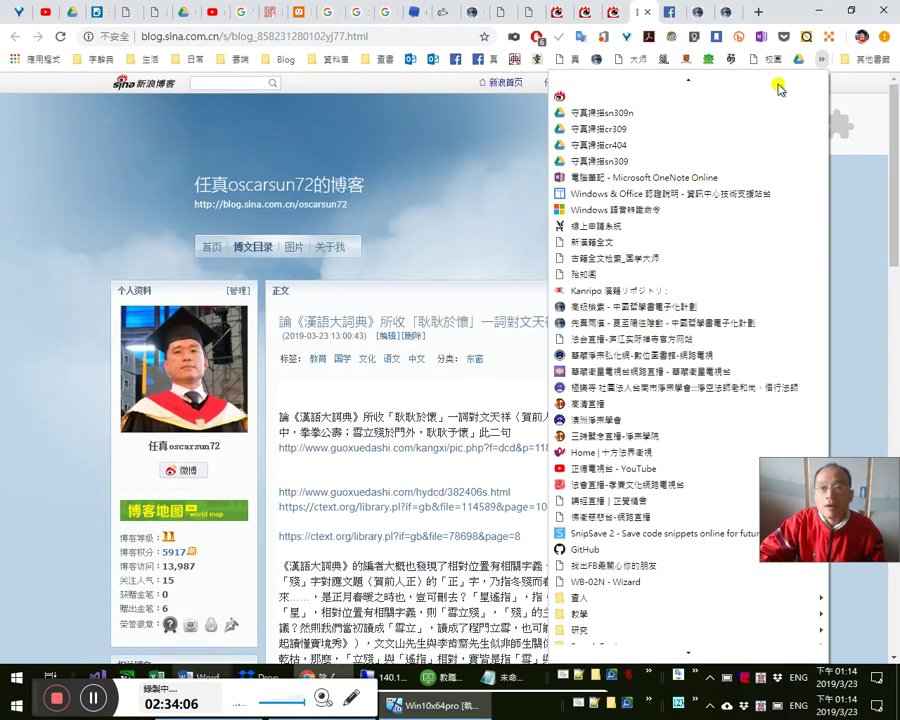
pyautogui.click(651, 95)
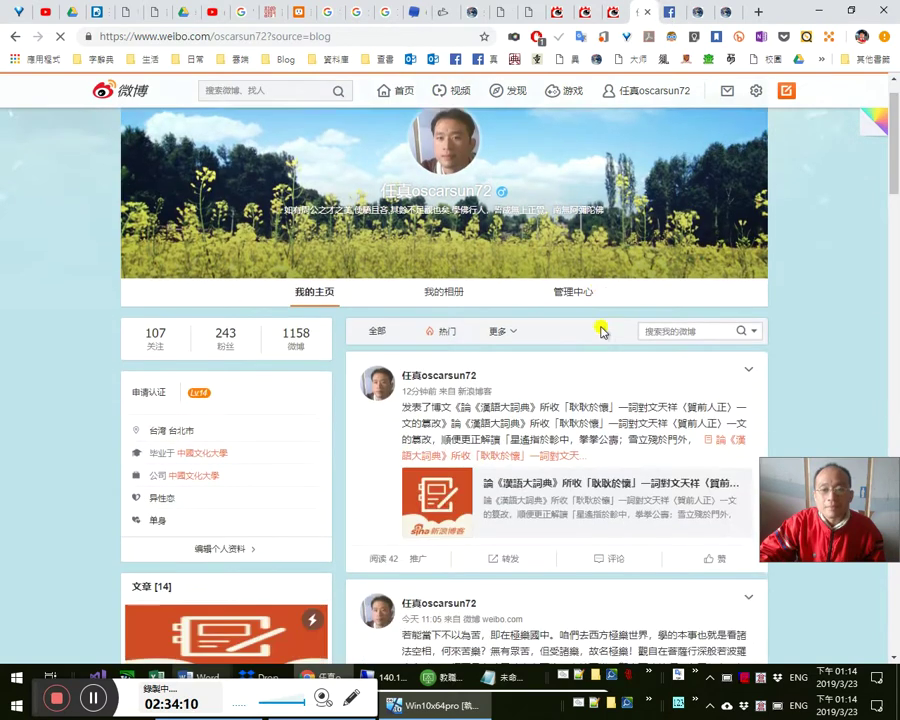
# - Scroll the Weibo feed to confirm the shared 《漢語大詞典》 post is listed
pyautogui.scroll(-1, 599, 328)
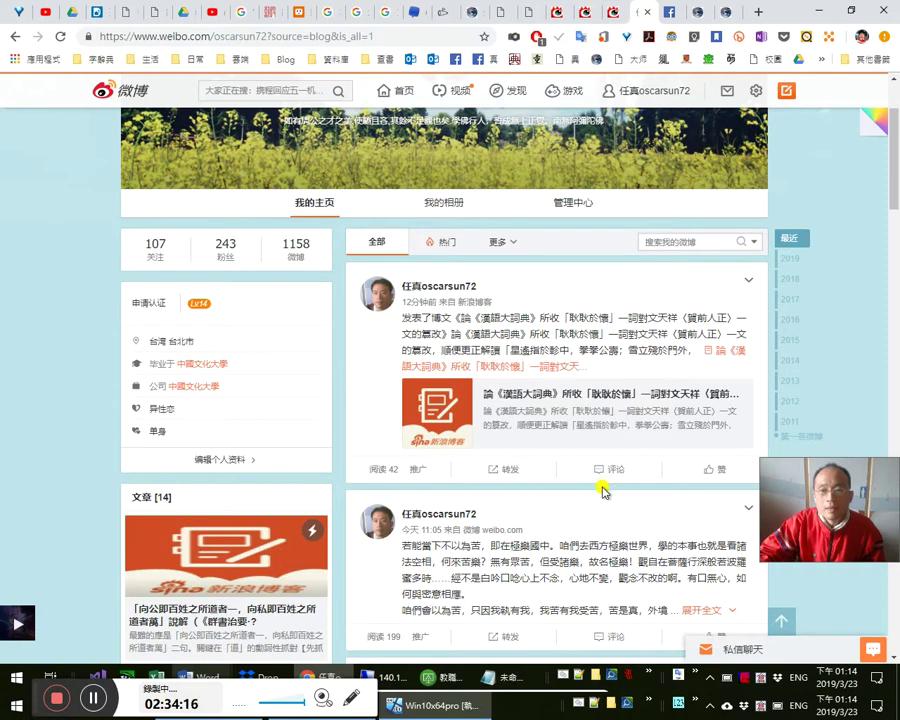
pyautogui.scroll(-1, 624, 527)
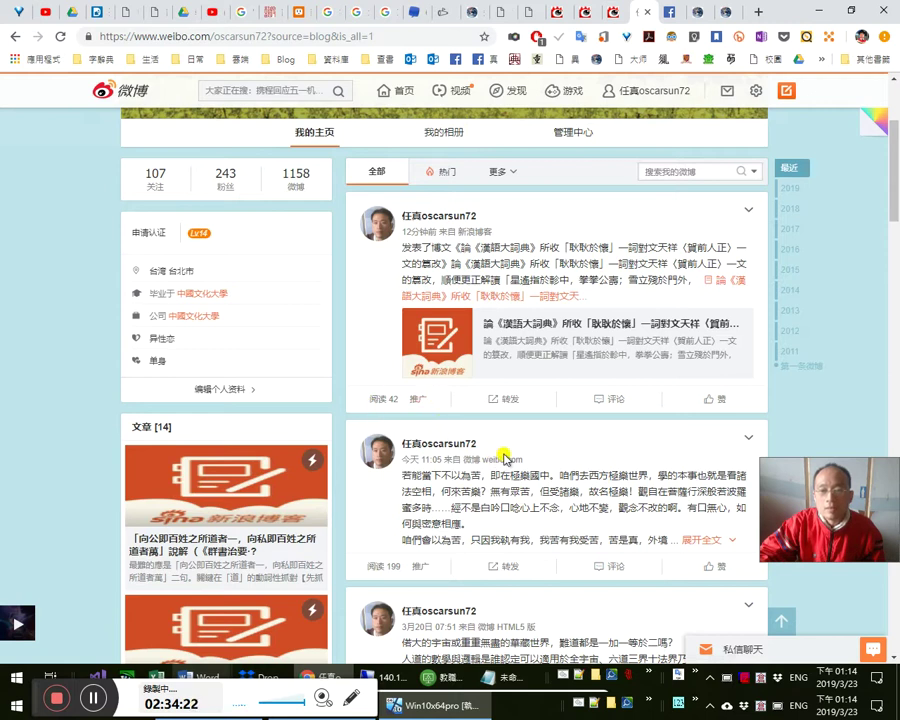
pyautogui.scroll(1, 577, 293)
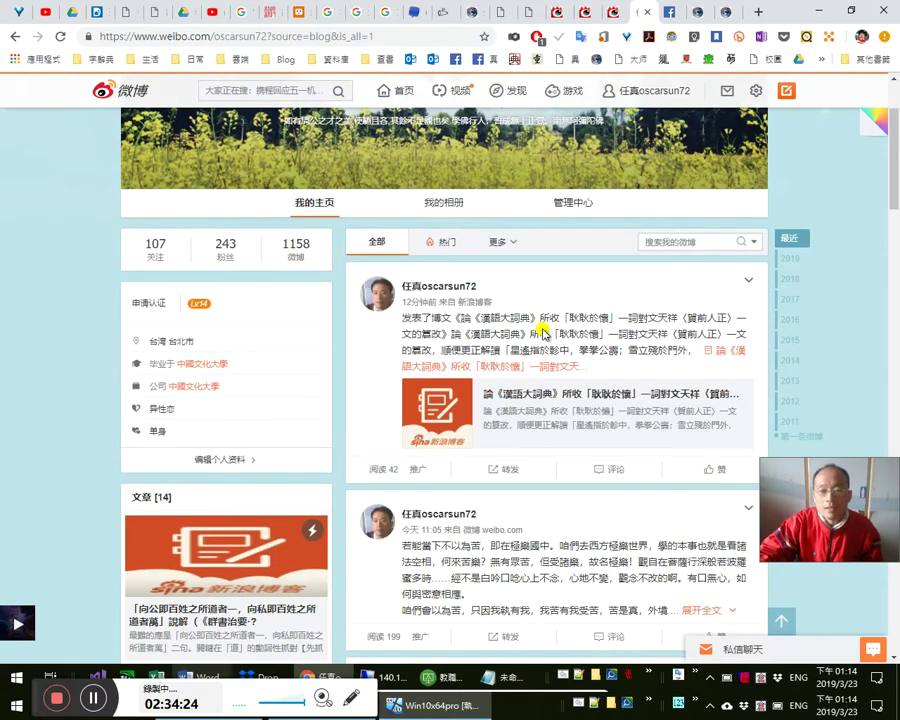
pyautogui.scroll(-1, 543, 331)
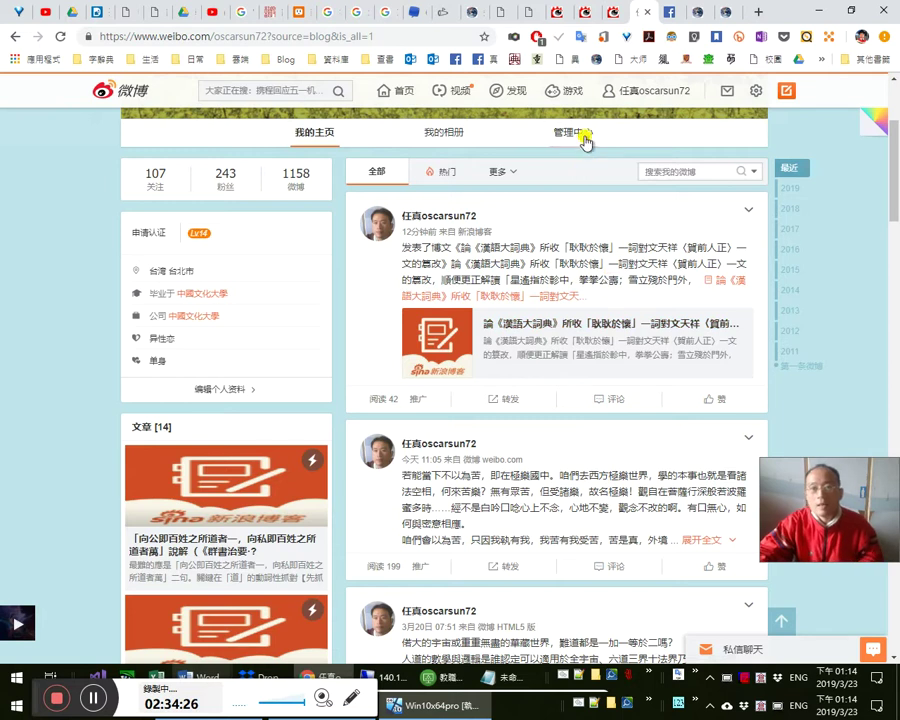
pyautogui.hotkey('ctrl', 'Tab')
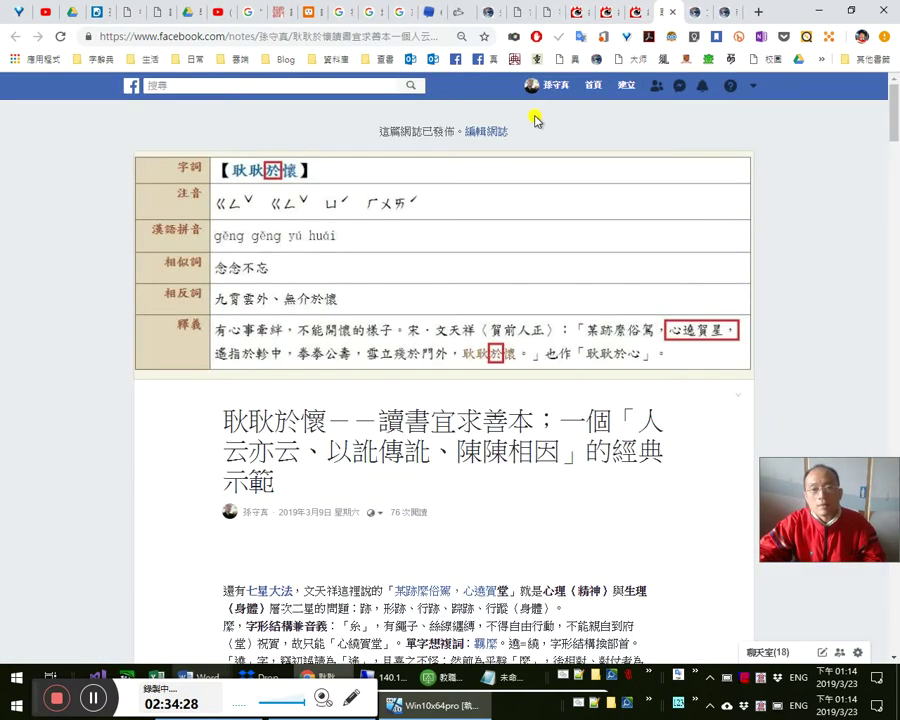
# - Glance at another reference tab and return to the Facebook note on 耿耿於懷
pyautogui.scroll(-2, 538, 292)
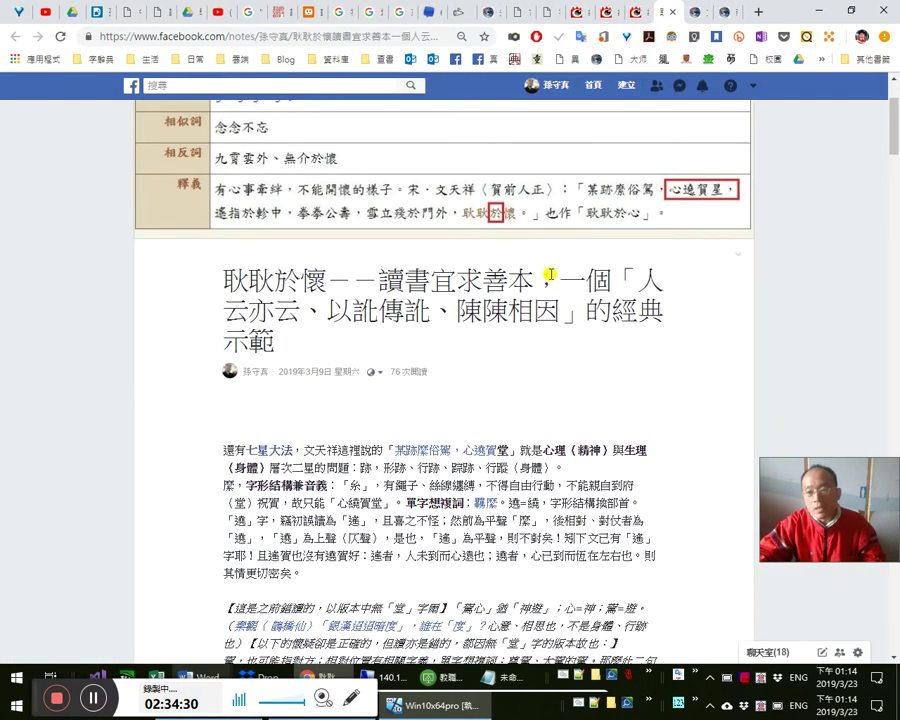
pyautogui.scroll(2, 263, 163)
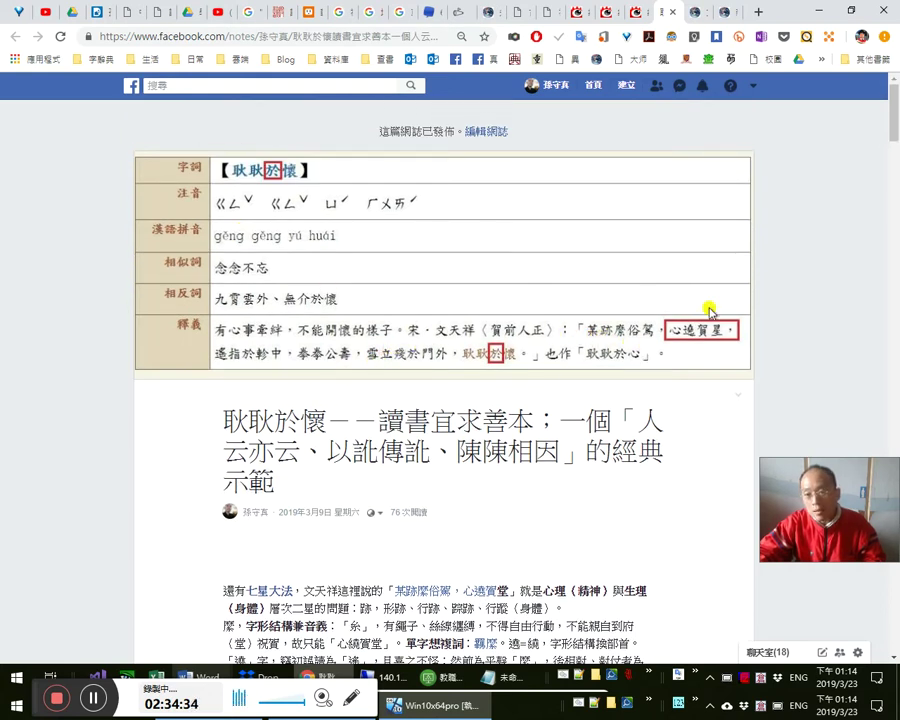
pyautogui.click(97, 11)
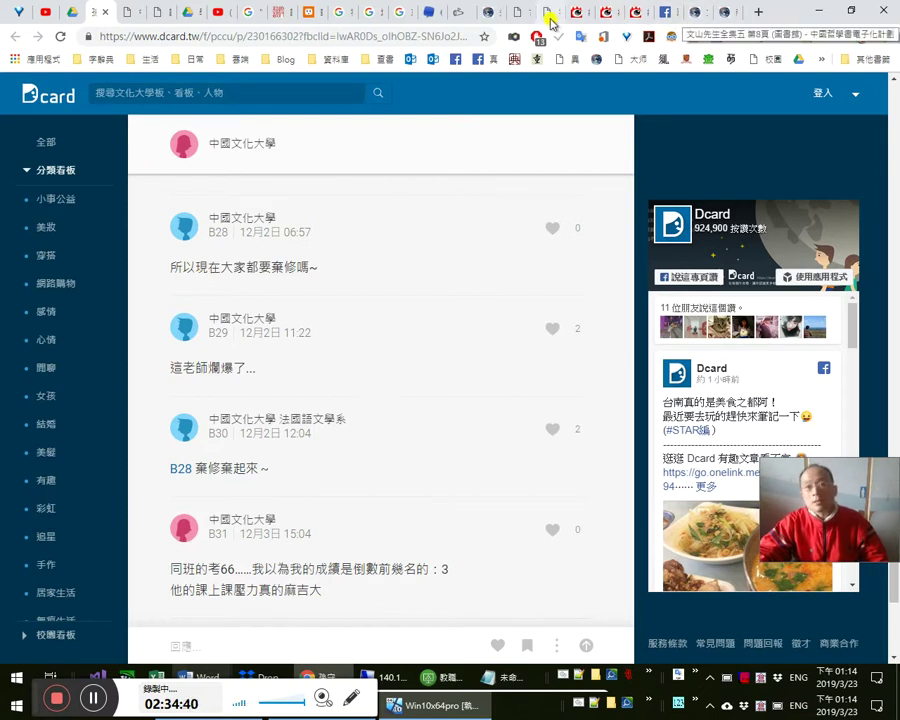
pyautogui.click(667, 14)
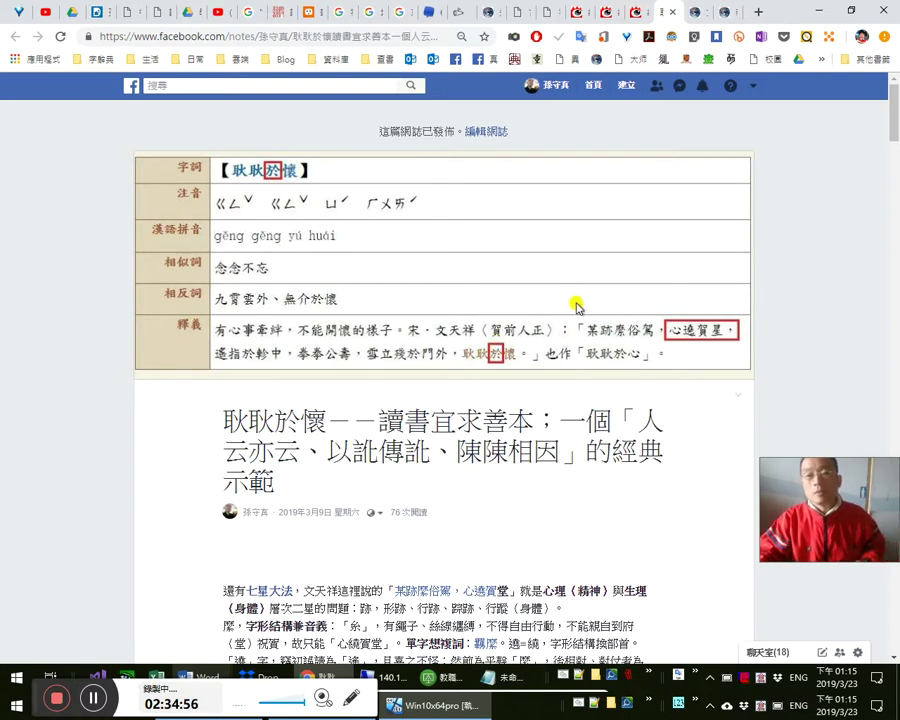
# - Move to the kknews 共工 article, select the 列子·湯問 quotation, and bring up the Word notes
pyautogui.hotkey('ctrl', 'Tab')
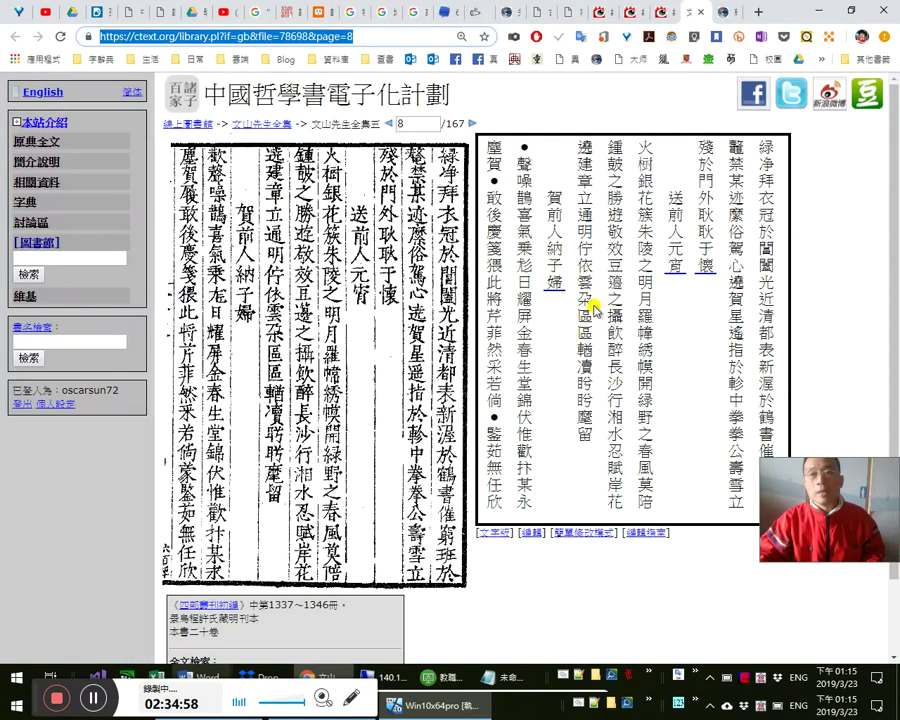
pyautogui.hotkey('ctrl', 'Tab')
pyautogui.hotkey('ctrl', 'Tab')
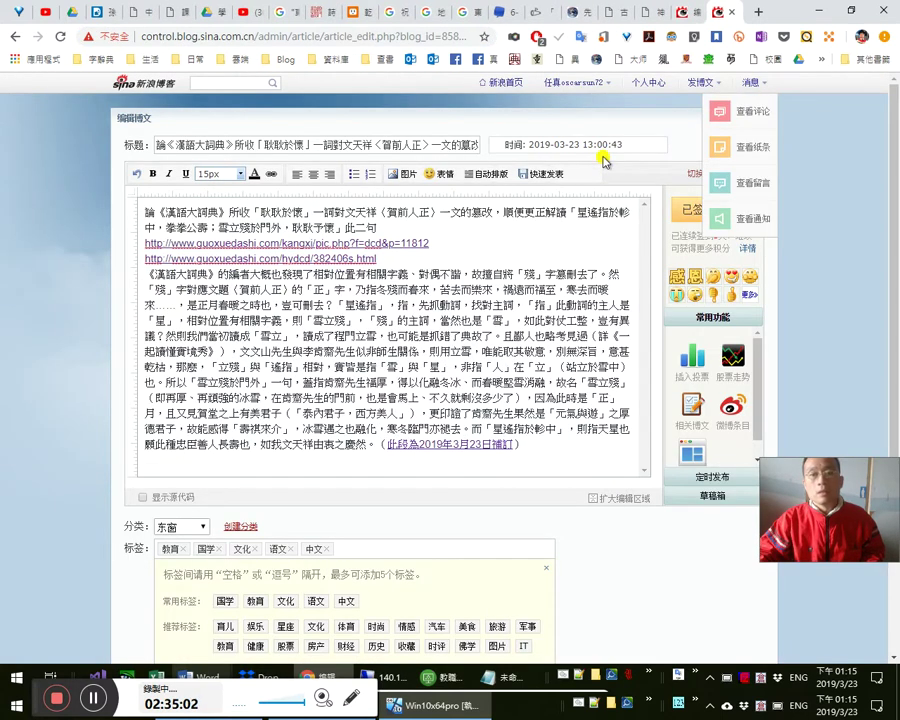
pyautogui.hotkey('ctrl', 'Tab')
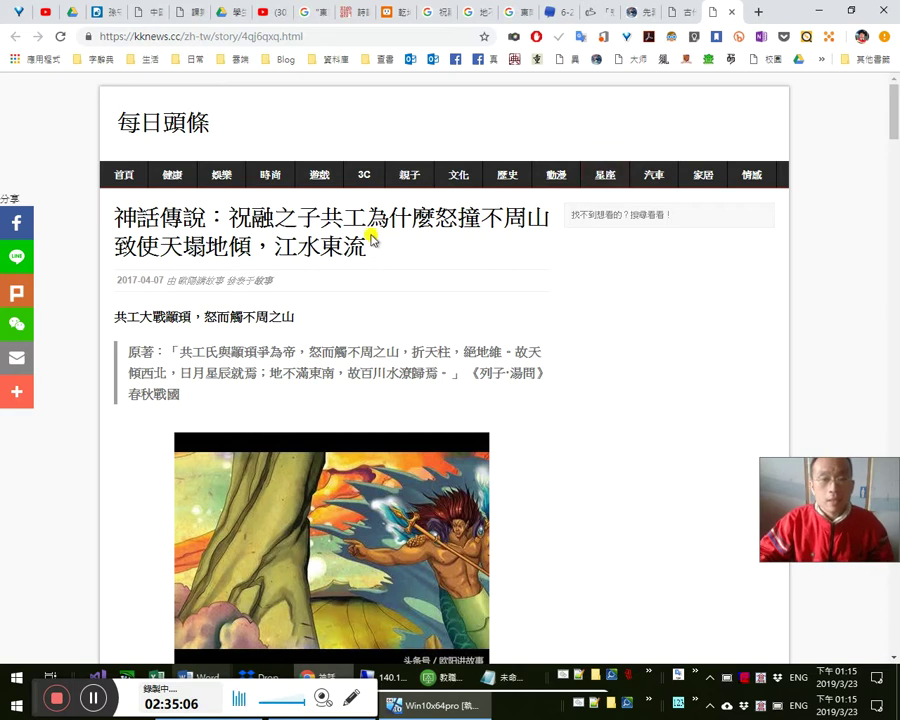
pyautogui.moveTo(224, 406); pyautogui.dragTo(146, 372)
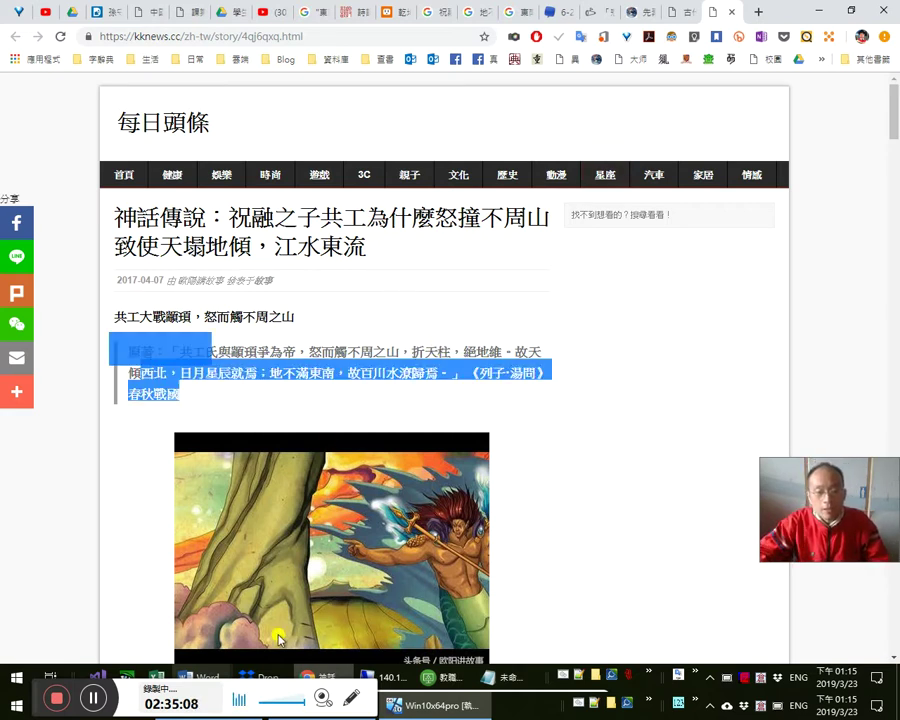
pyautogui.moveTo(210, 672)
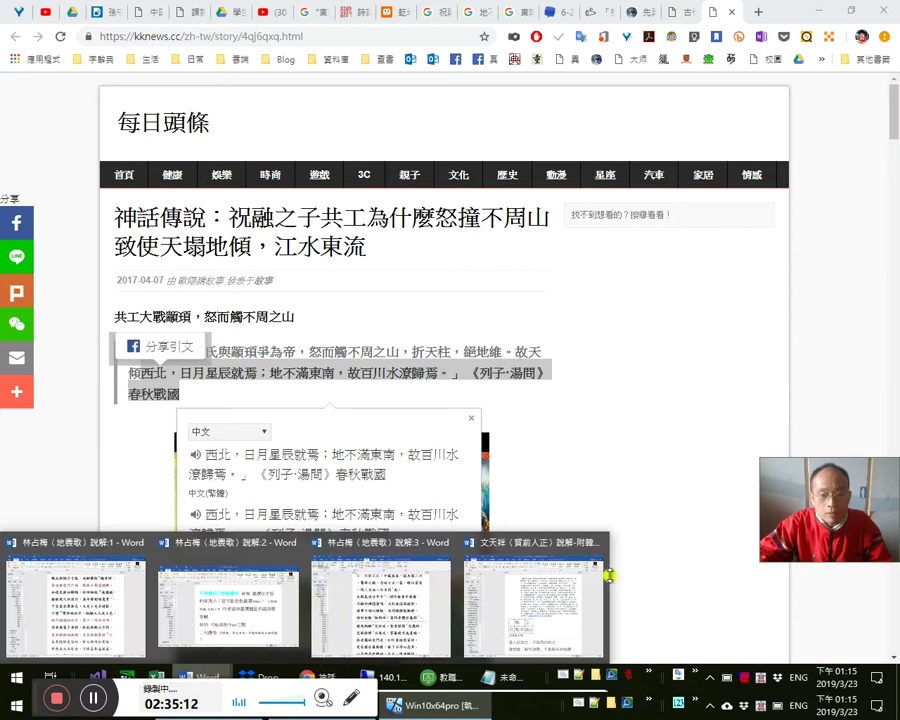
pyautogui.click(590, 540)
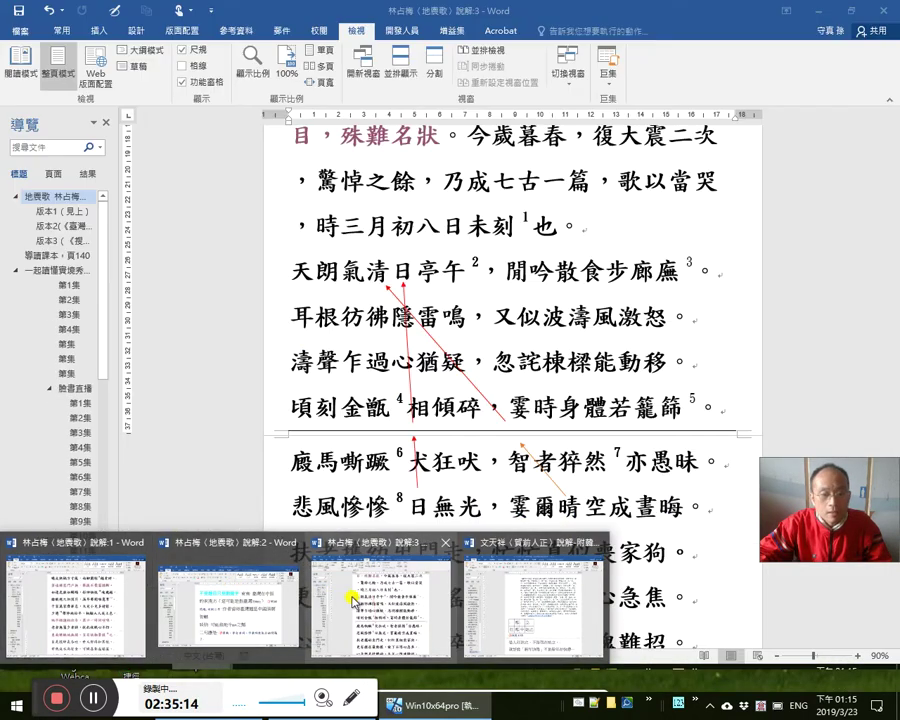
pyautogui.click(352, 596)
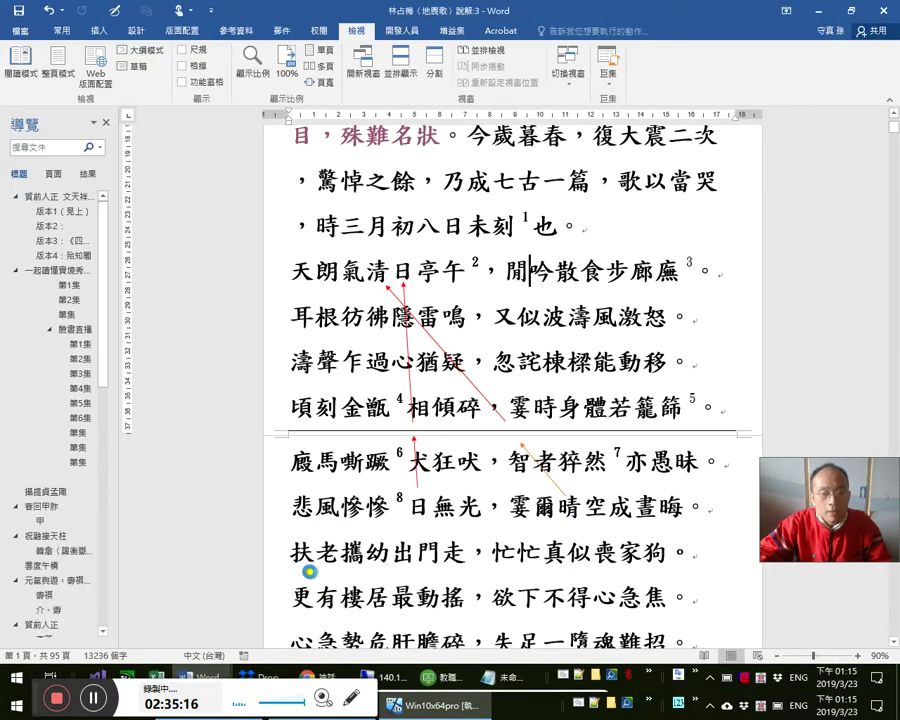
pyautogui.scroll(-1, 597, 470)
pyautogui.scroll(-4, 597, 470)
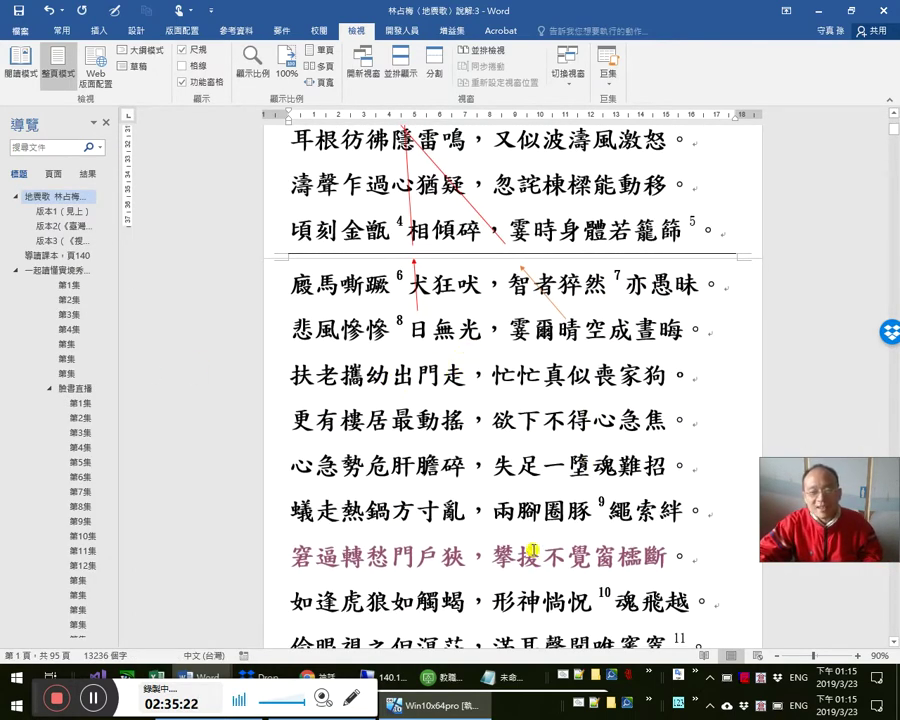
pyautogui.scroll(-2, 368, 492)
pyautogui.scroll(-3, 412, 478)
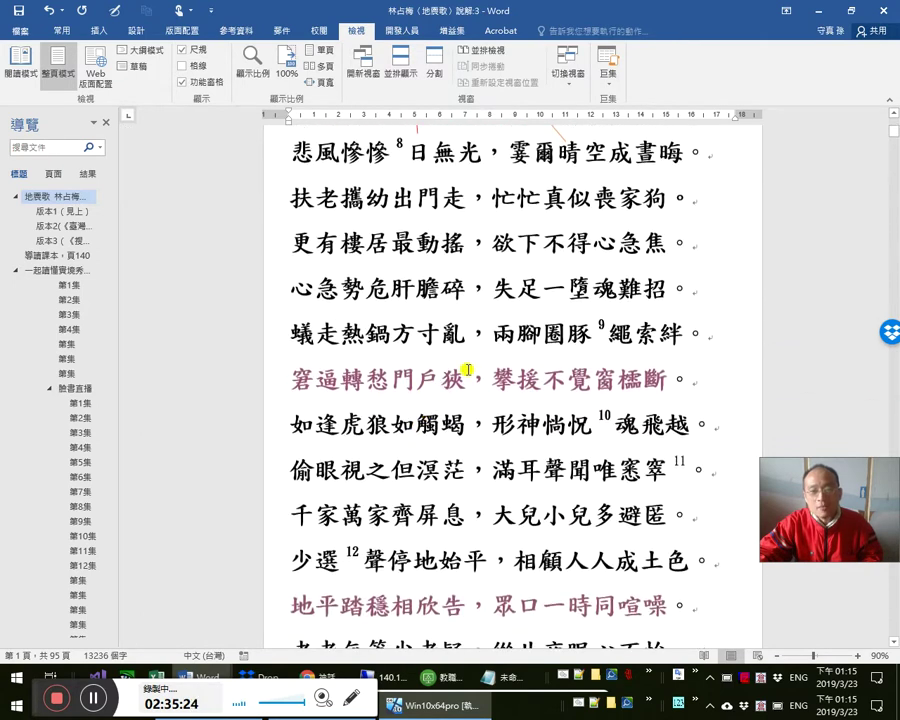
pyautogui.keyDown('ctrl'); pyautogui.click(425, 384); pyautogui.keyUp('ctrl')
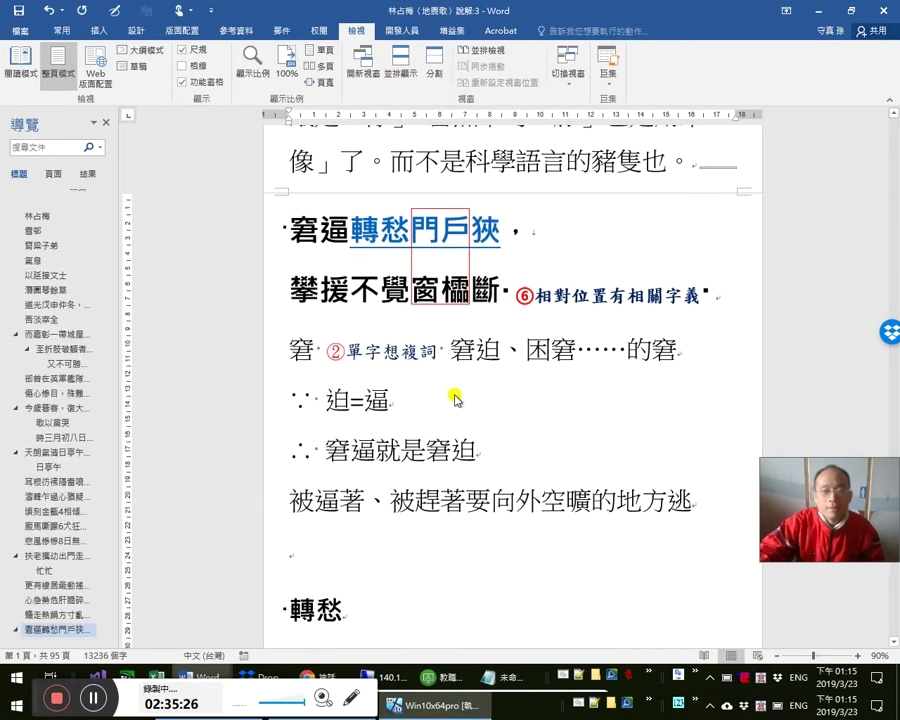
pyautogui.scroll(-9, 452, 398)
pyautogui.scroll(-4, 450, 370)
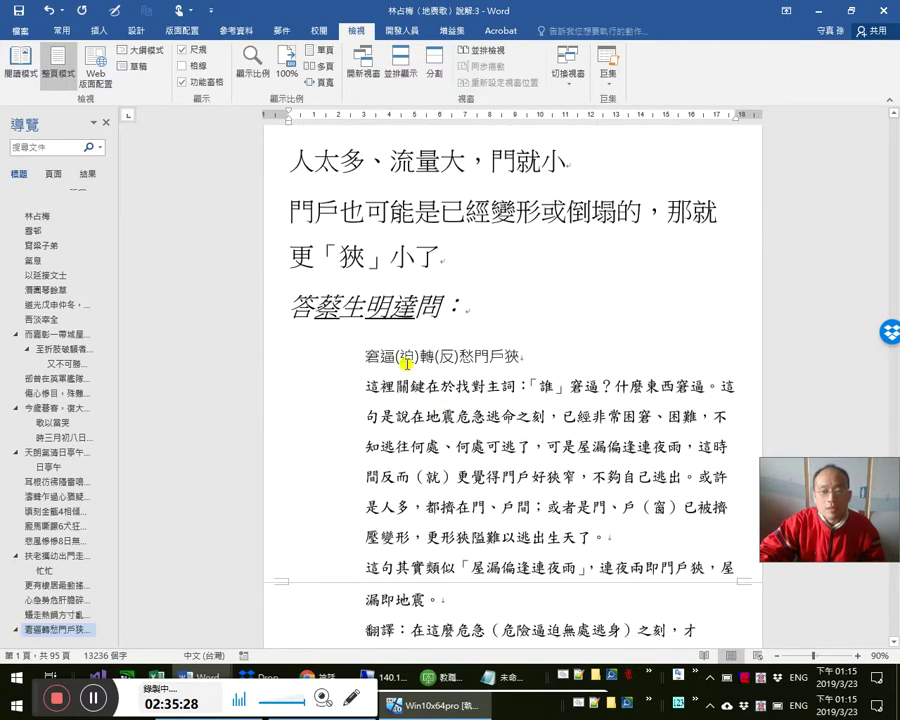
pyautogui.scroll(-3, 344, 296)
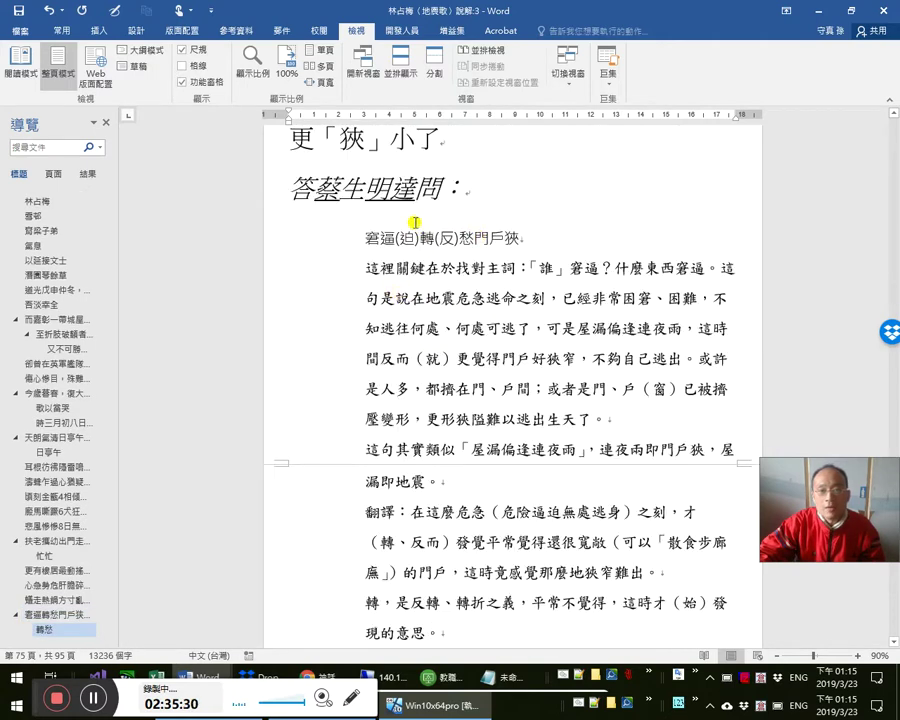
pyautogui.scroll(1, 450, 265)
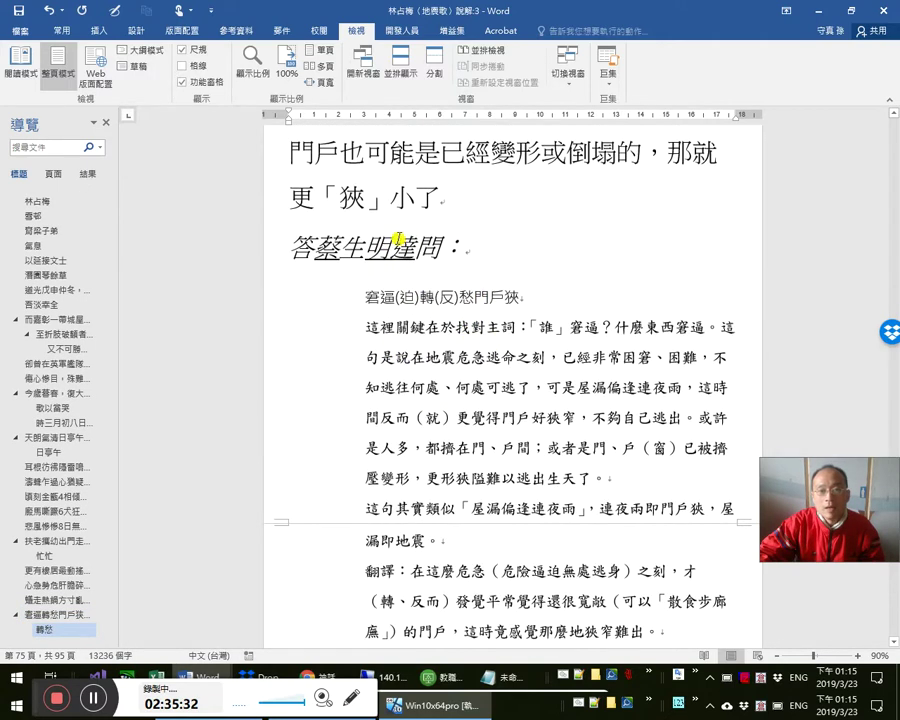
pyautogui.click(368, 242)
pyautogui.click(425, 248)
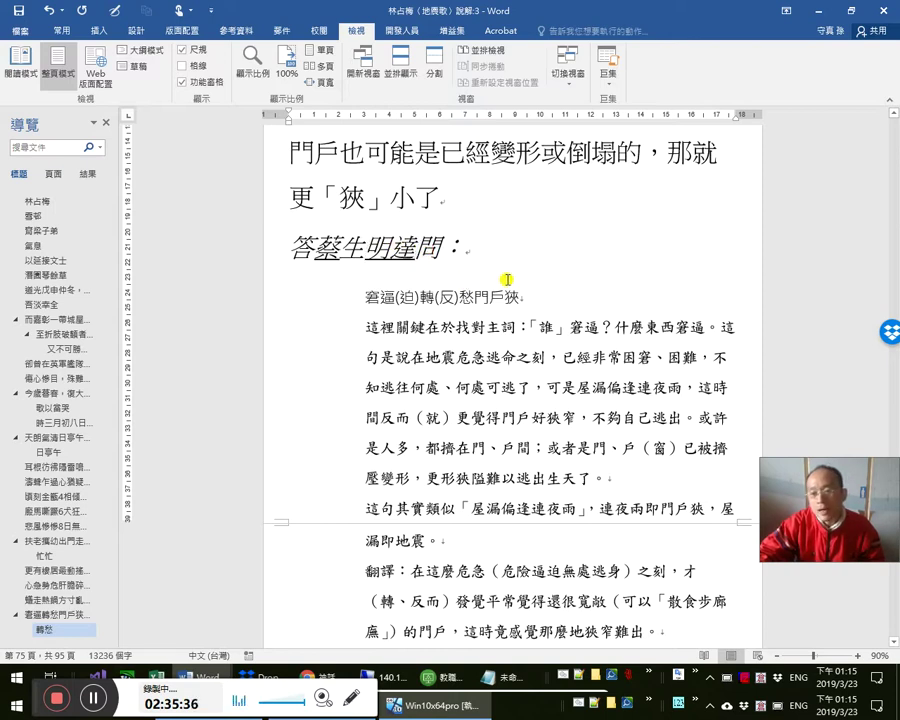
pyautogui.write('tr')
pyautogui.press('BackSpace')
pyautogui.press('BackSpace')
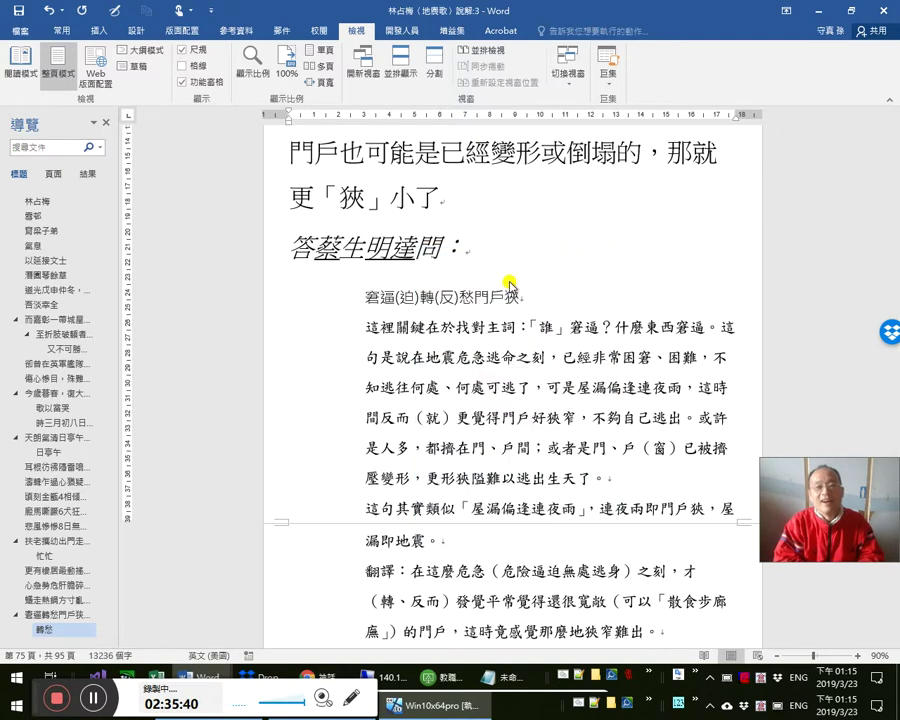
pyautogui.write('菩薩')
pyautogui.hotkey('shift', 'Left')
pyautogui.hotkey('shift', 'Left')
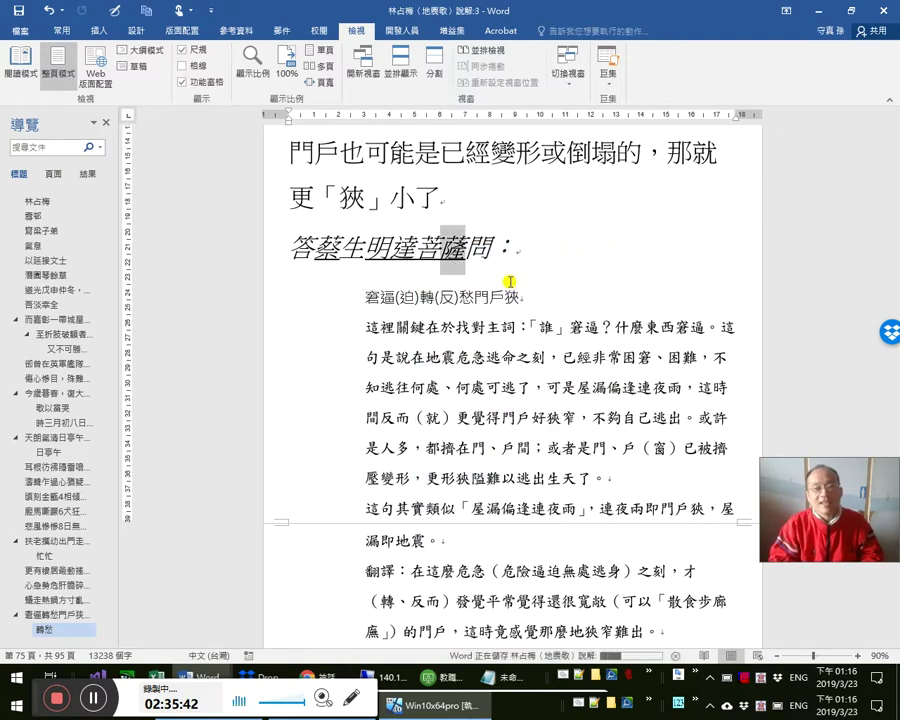
pyautogui.press('Down')
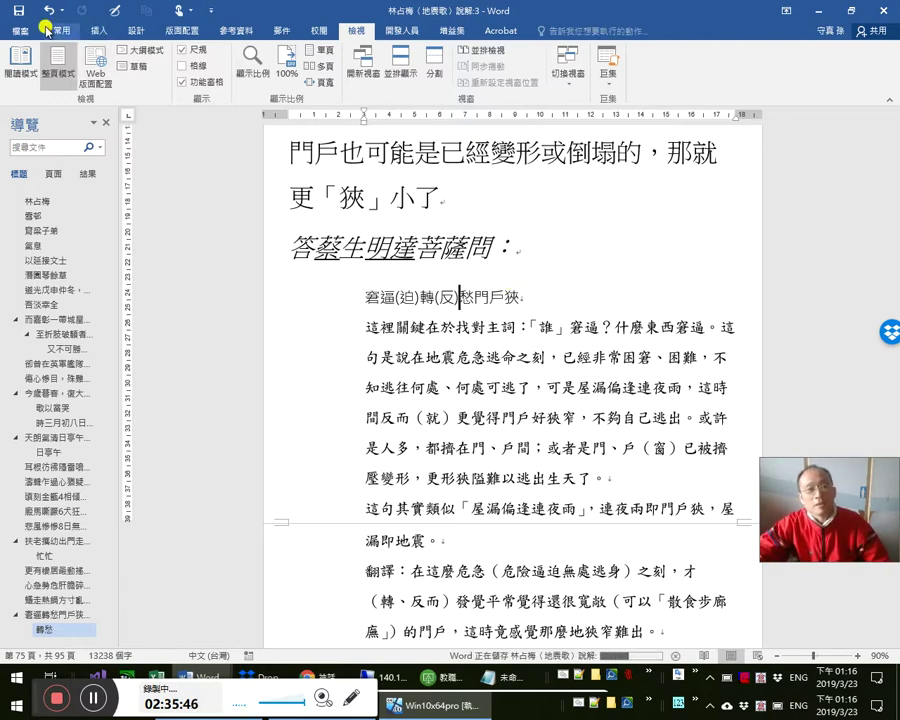
pyautogui.click(422, 248)
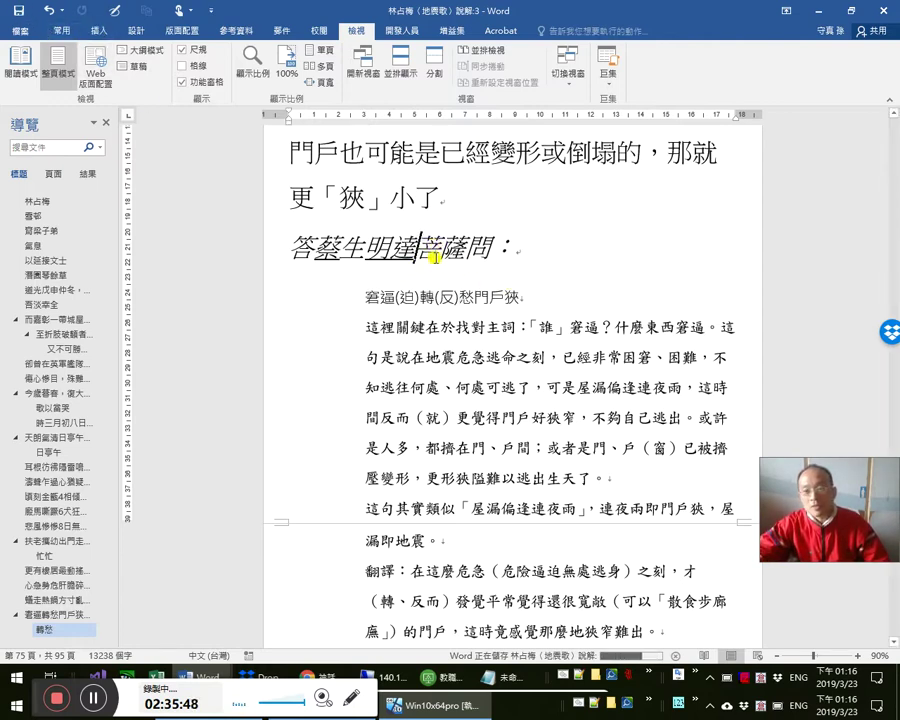
pyautogui.doubleClick(461, 252)
pyautogui.click(516, 357)
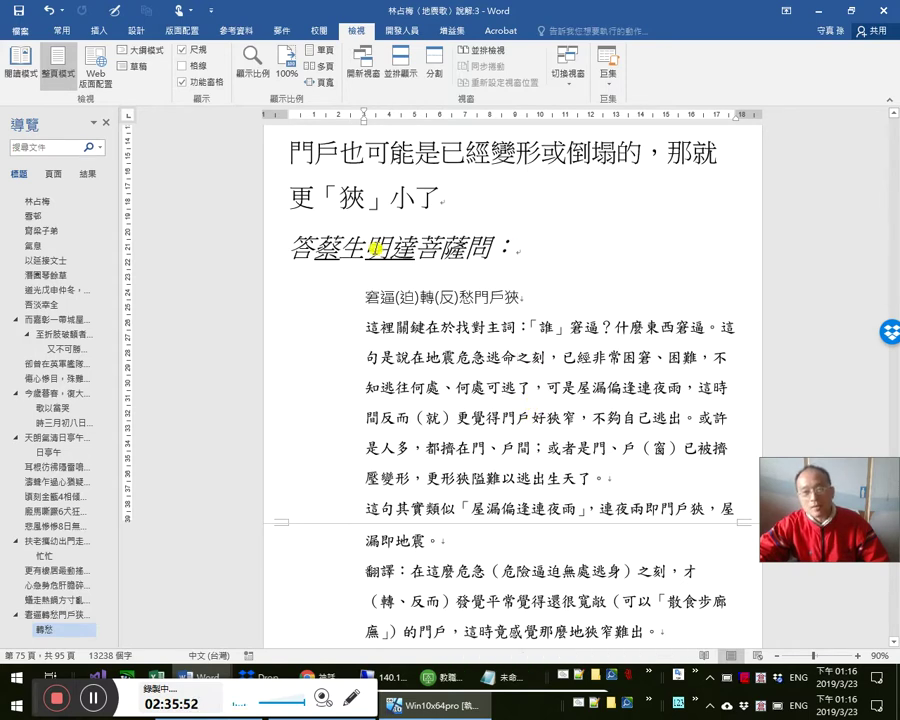
pyautogui.click(432, 246)
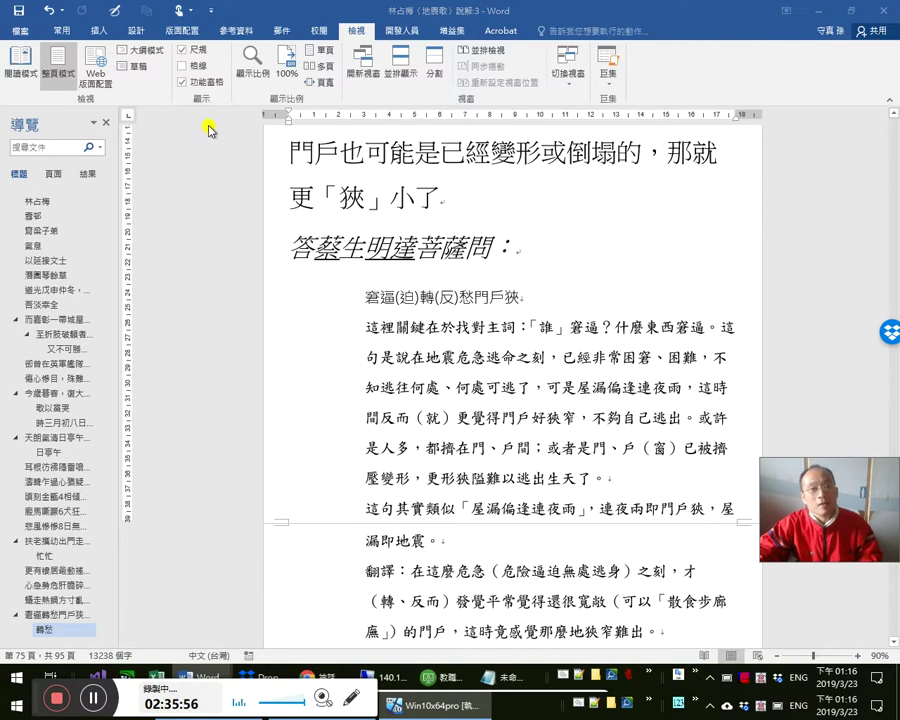
pyautogui.hotkey('alt', 'Tab')
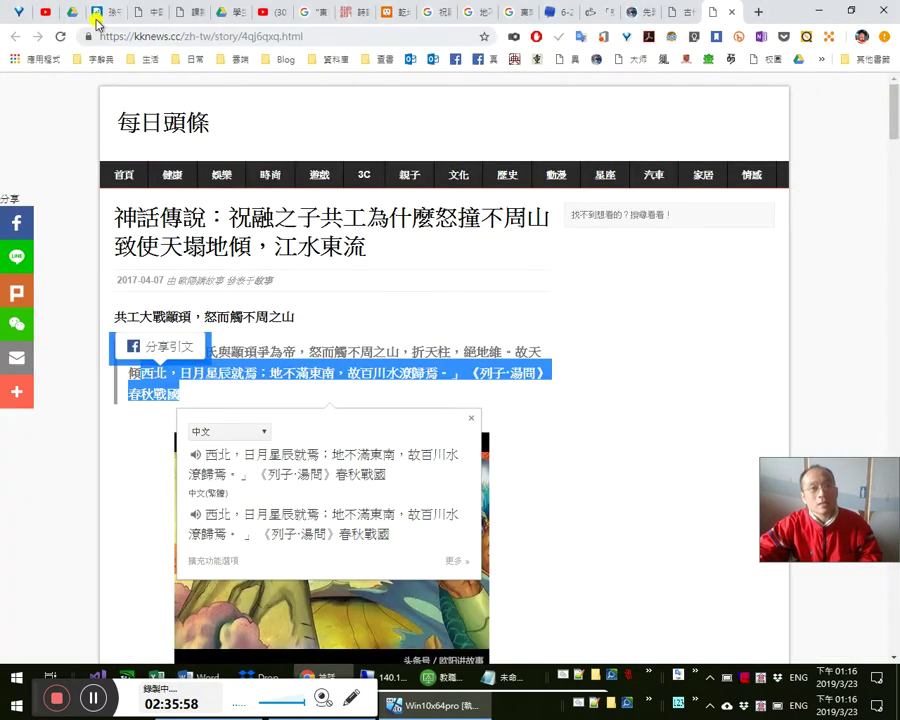
pyautogui.click(92, 14)
pyautogui.scroll(-2, 316, 476)
pyautogui.hotkey('alt', 'Tab')
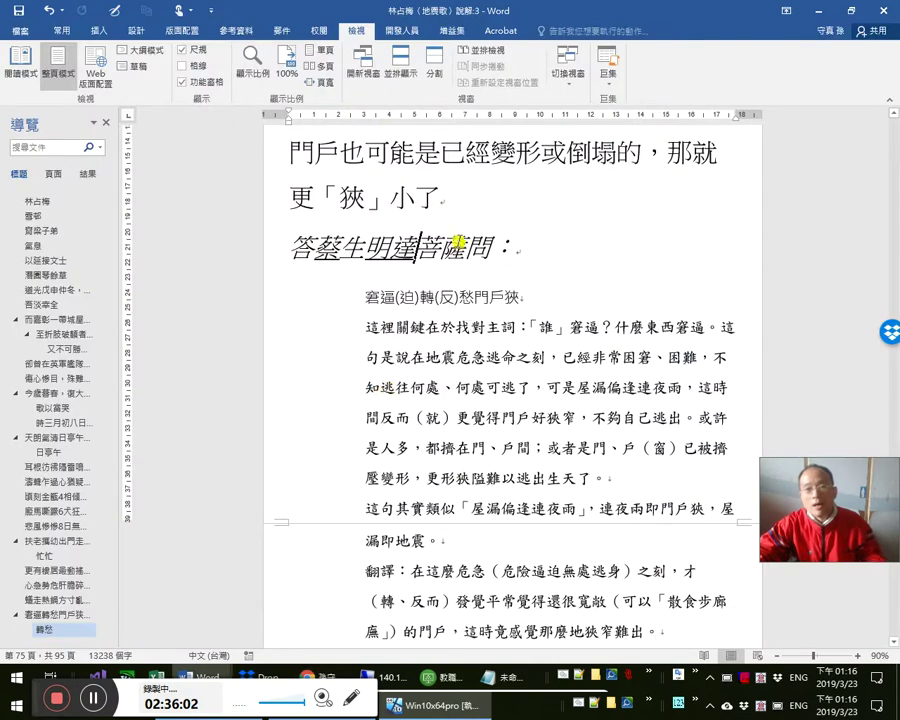
pyautogui.doubleClick(466, 253)
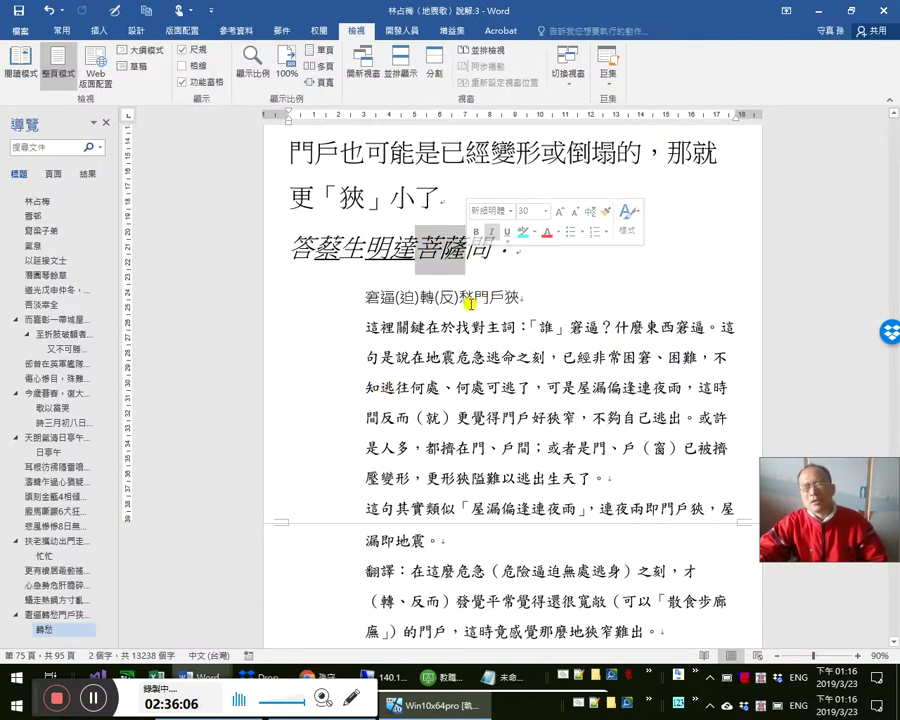
pyautogui.hotkey('alt', 'Tab')
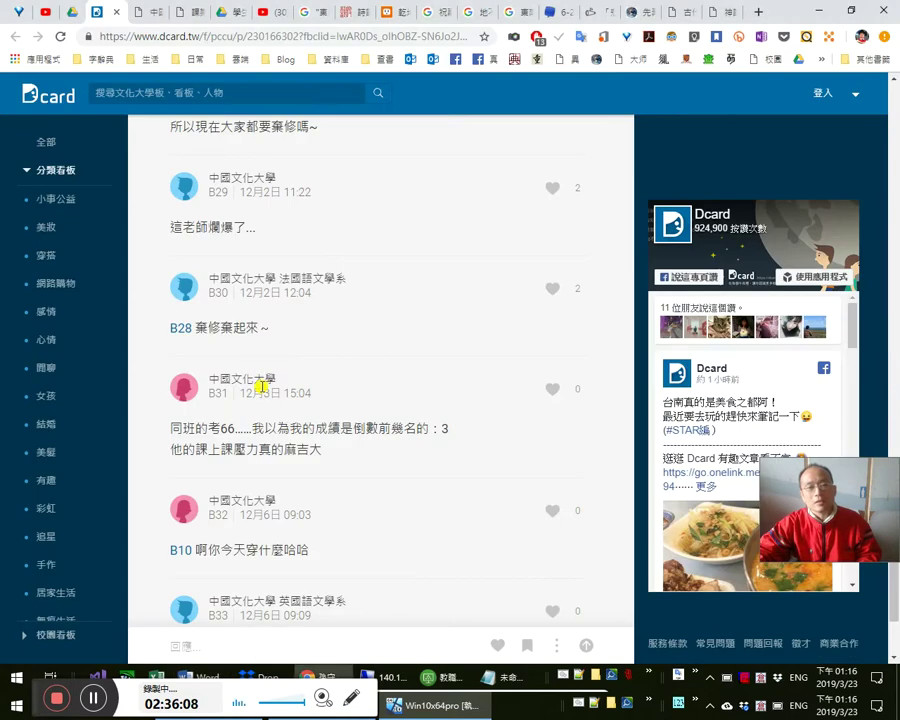
pyautogui.scroll(-3, 333, 490)
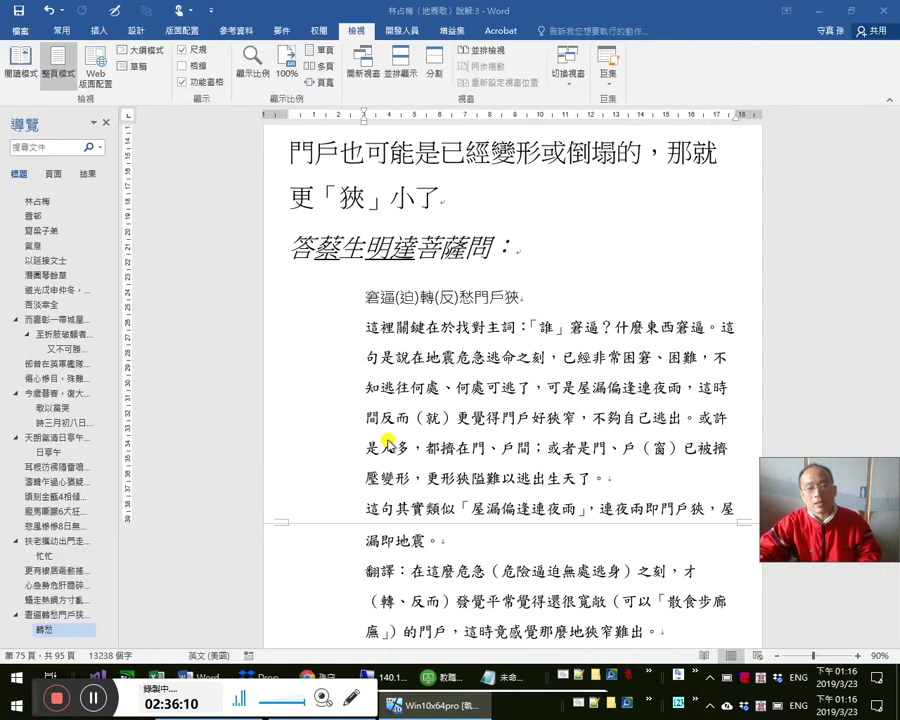
pyautogui.hotkey('alt', 'Tab')
pyautogui.press('Up')
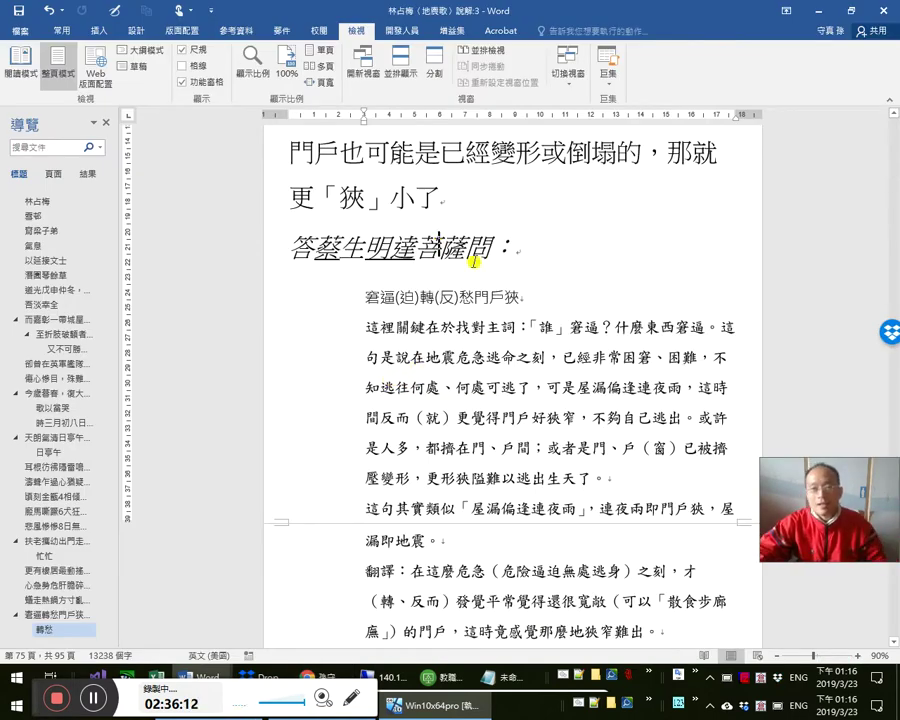
pyautogui.press('Left')
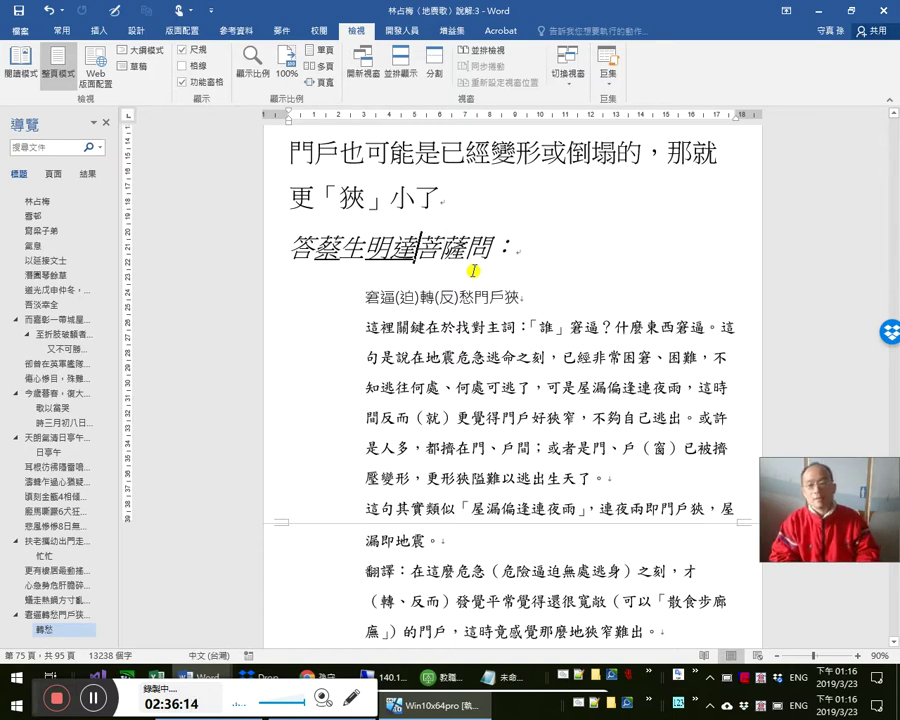
pyautogui.hotkey('shift', 'Left')
pyautogui.hotkey('shift', 'Left')
pyautogui.hotkey('shift', 'Left')
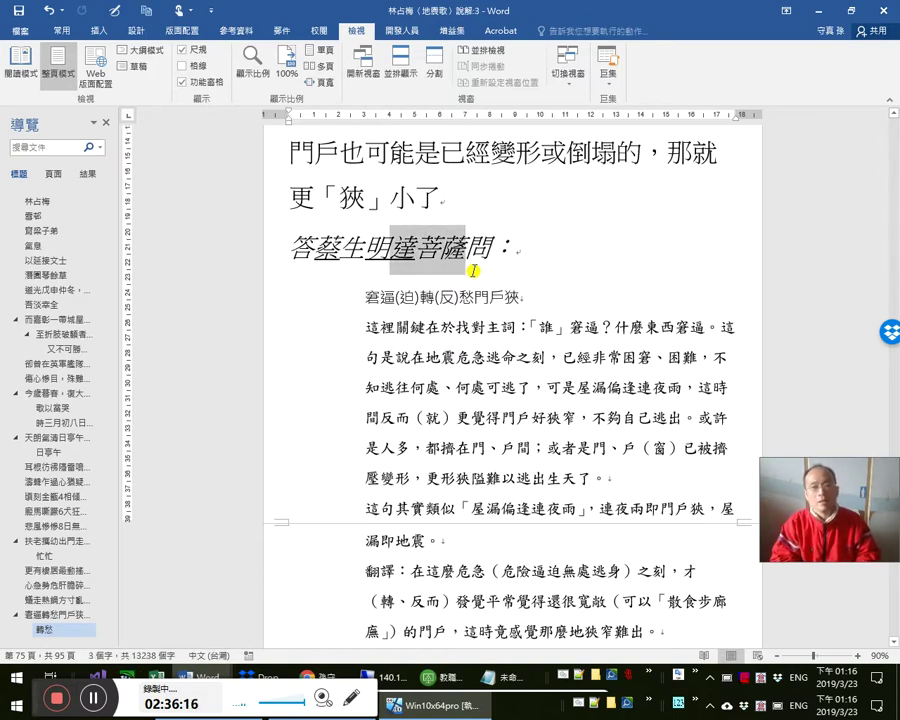
pyautogui.press('Left')
pyautogui.press('Left')
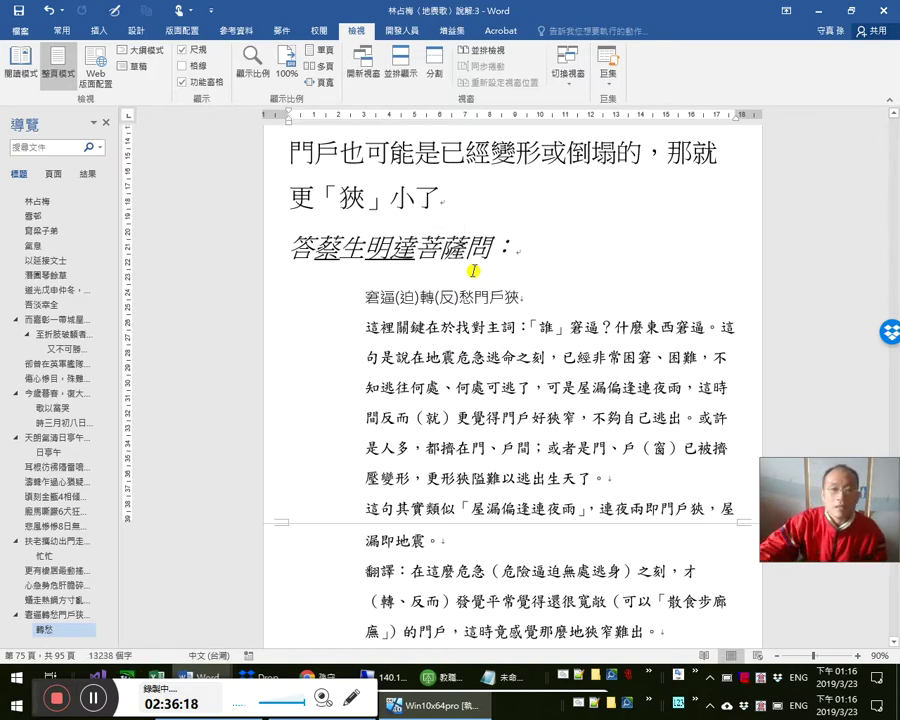
pyautogui.scroll(-3, 633, 362)
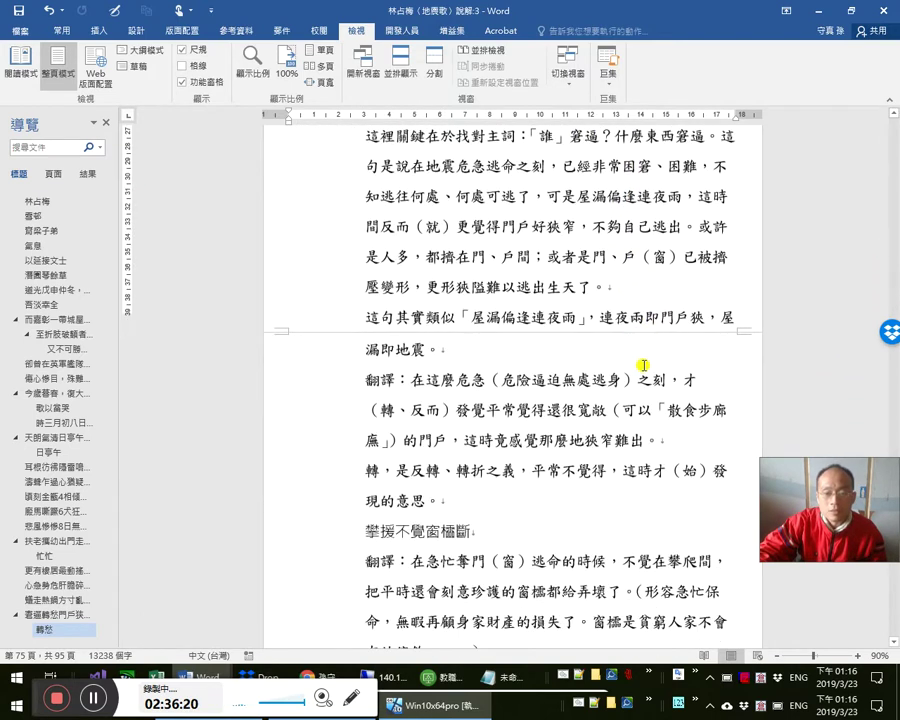
pyautogui.scroll(2, 454, 364)
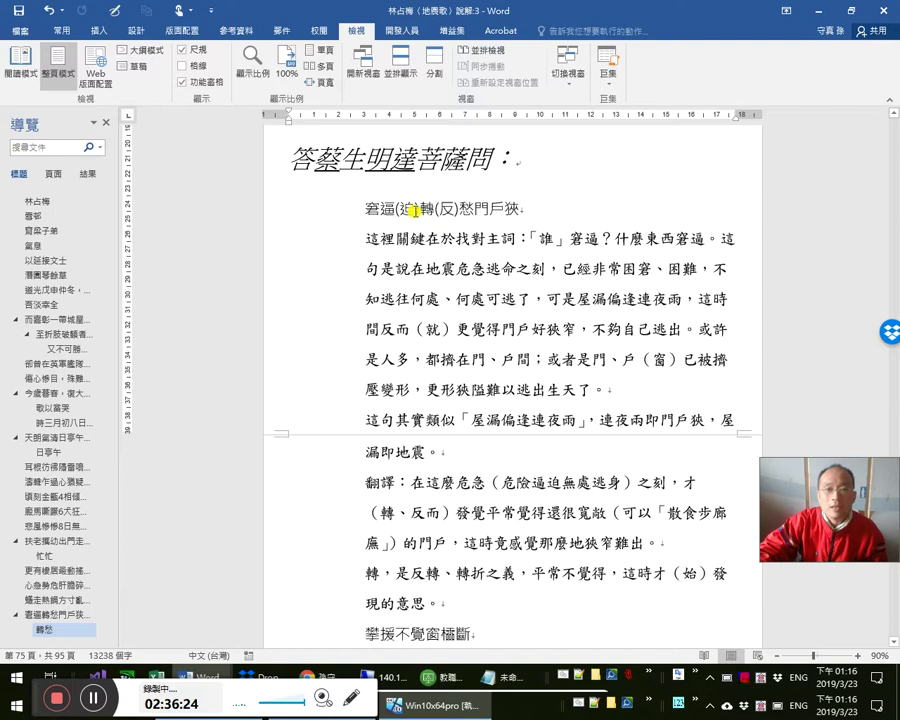
pyautogui.moveTo(398, 209); pyautogui.dragTo(418, 208)
pyautogui.moveTo(362, 243); pyautogui.dragTo(450, 452)
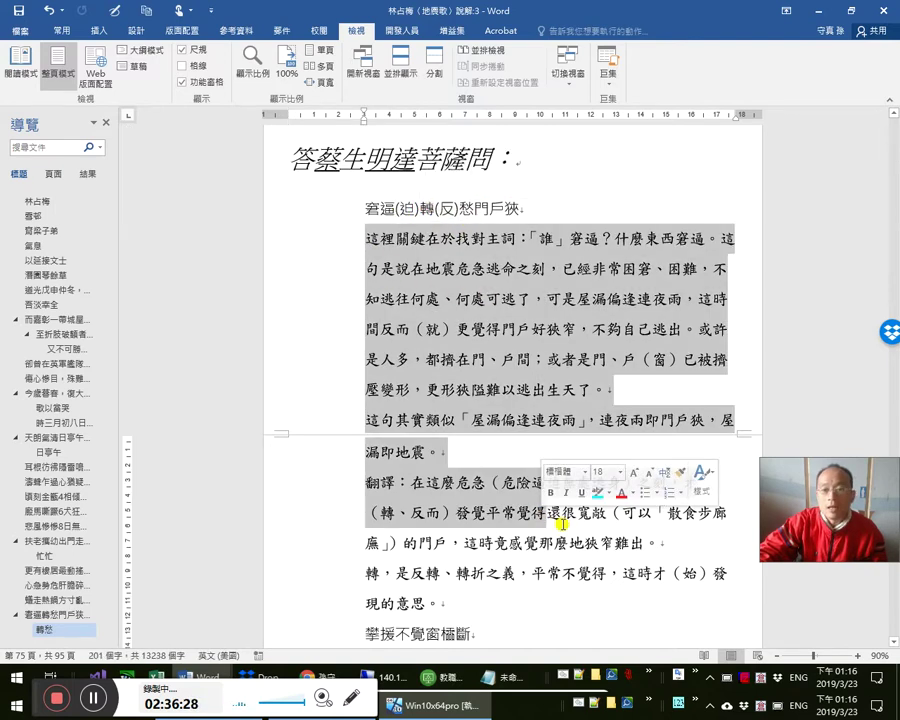
pyautogui.click(481, 318)
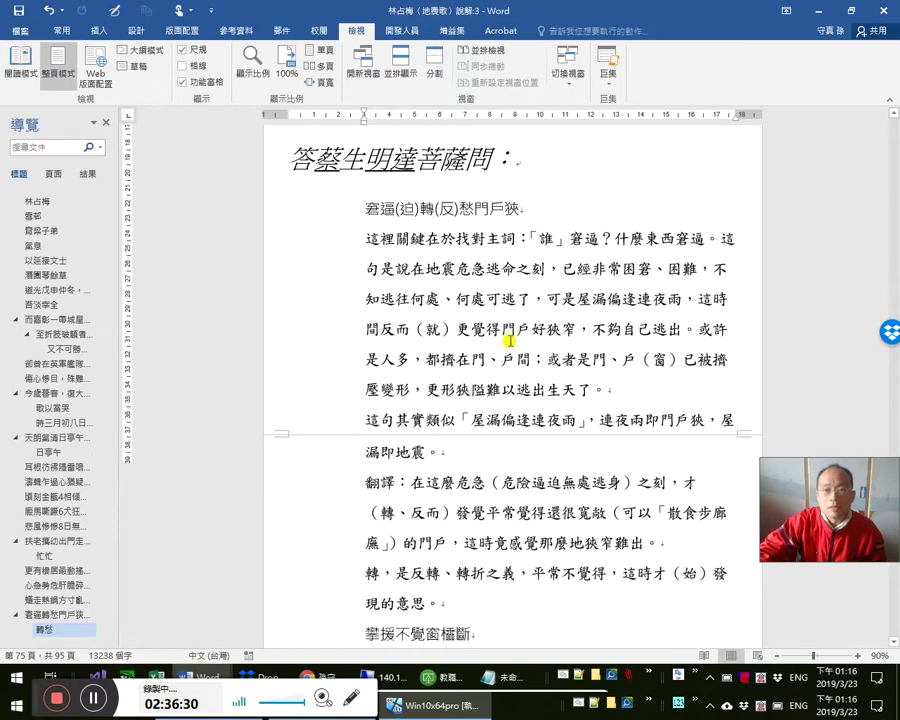
pyautogui.scroll(1, 412, 330)
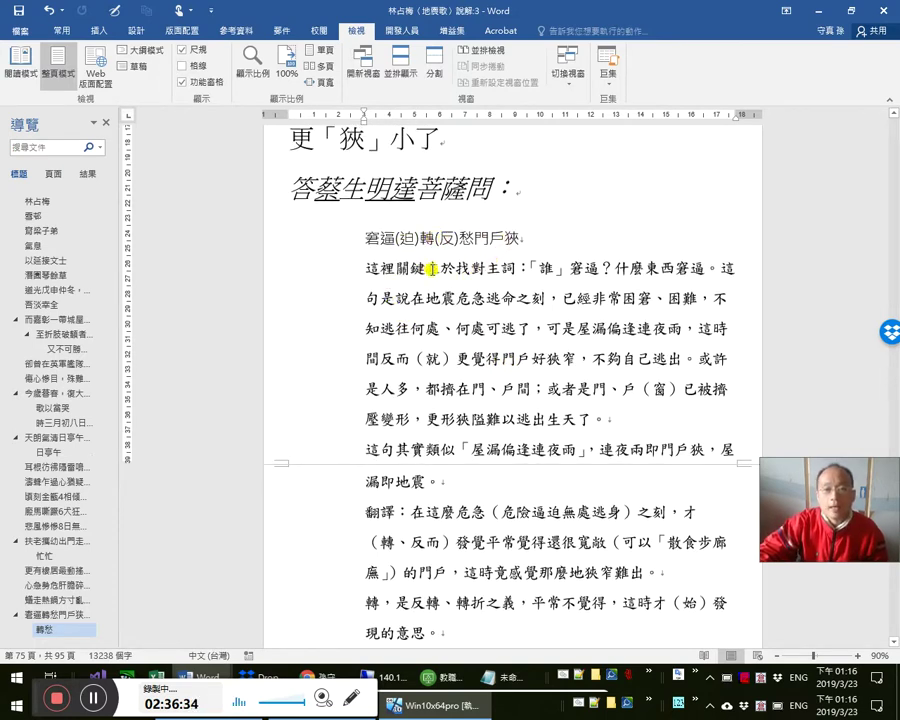
pyautogui.moveTo(502, 268); pyautogui.dragTo(441, 270)
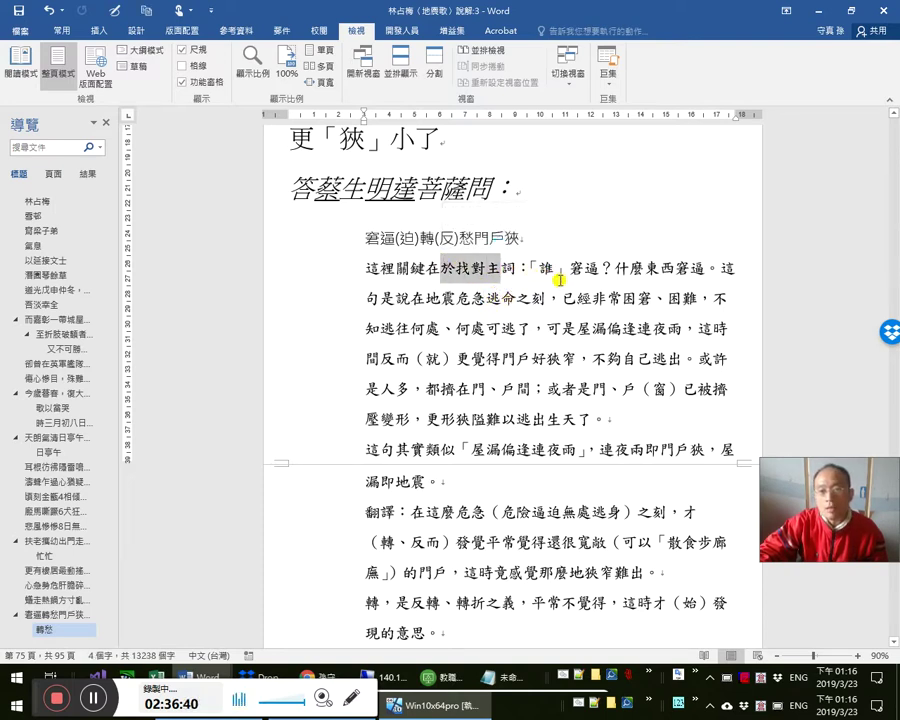
pyautogui.click(553, 270)
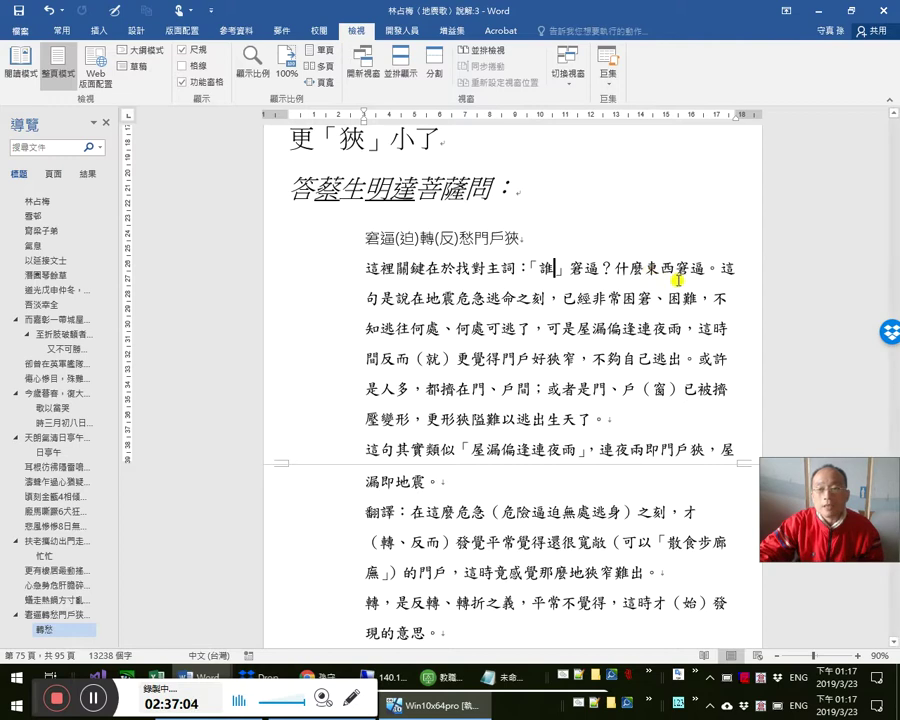
pyautogui.scroll(1, 688, 290)
pyautogui.scroll(1, 688, 295)
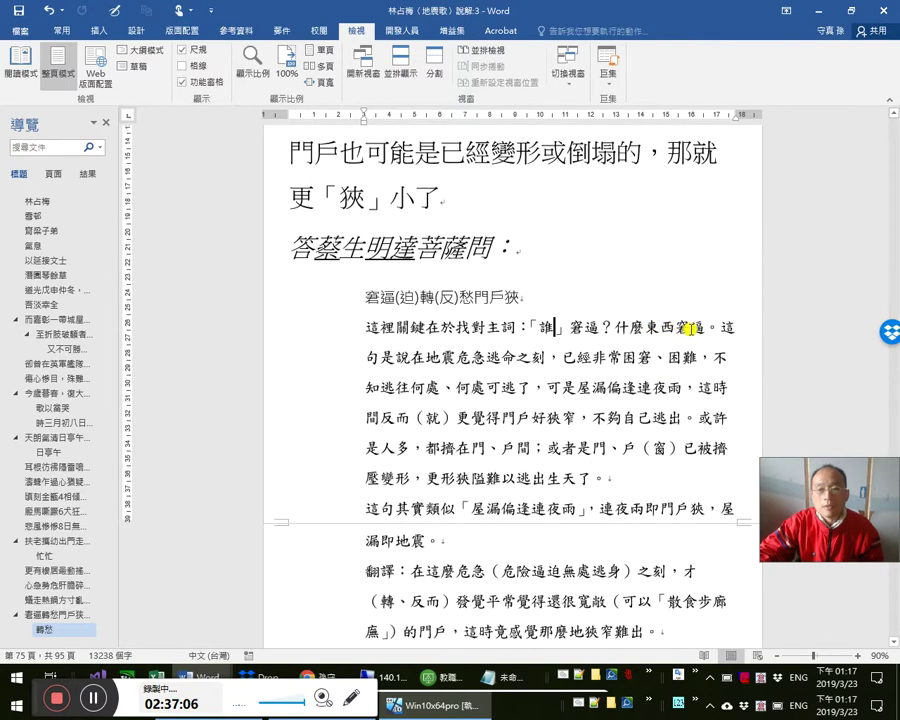
pyautogui.click(553, 327)
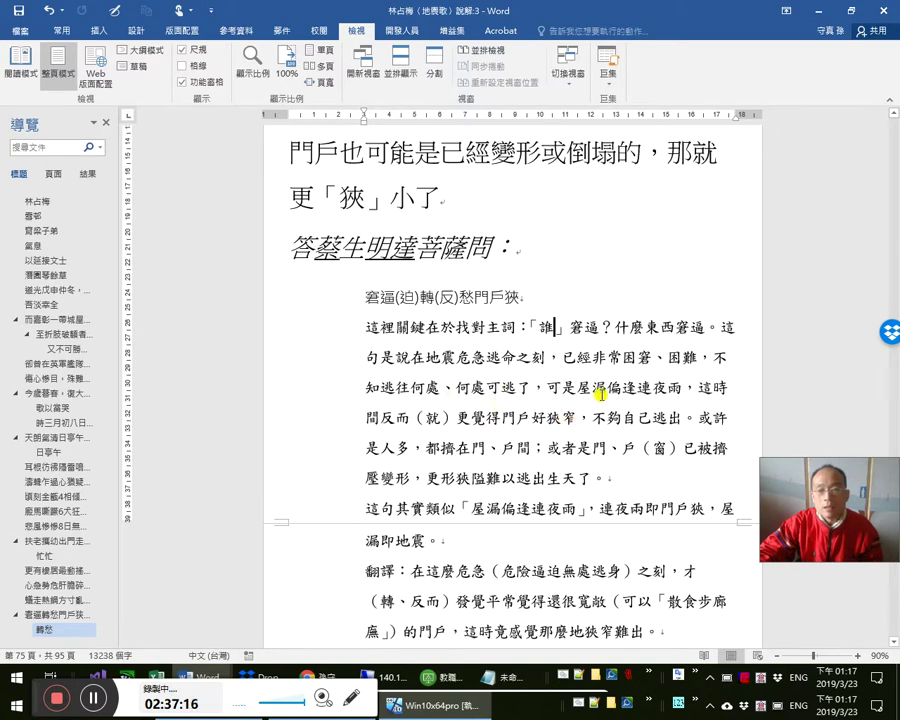
pyautogui.click(592, 389)
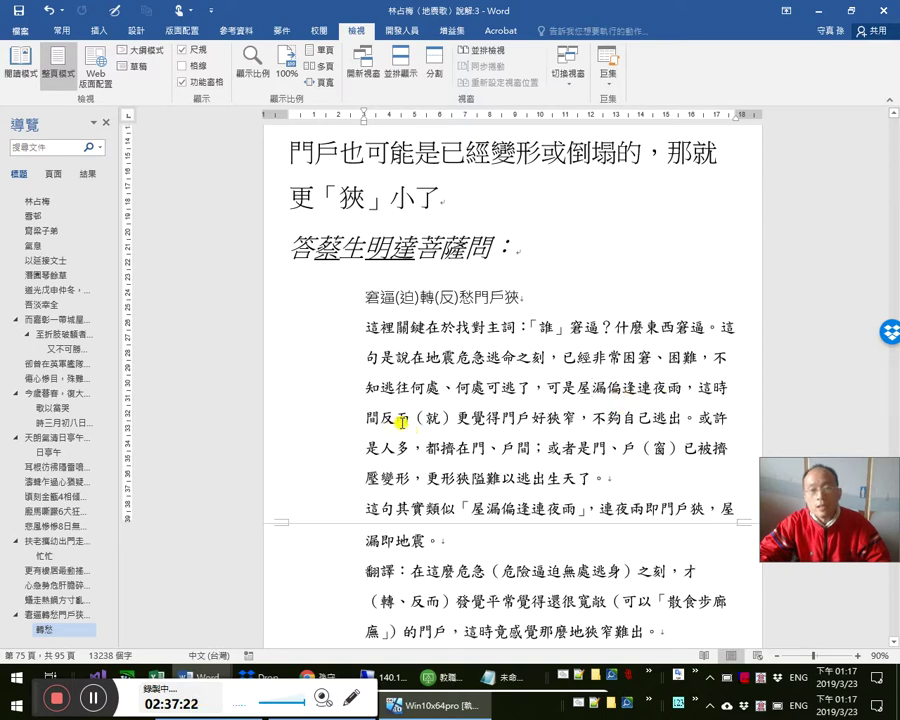
pyautogui.moveTo(457, 422); pyautogui.dragTo(407, 422)
pyautogui.click(484, 449)
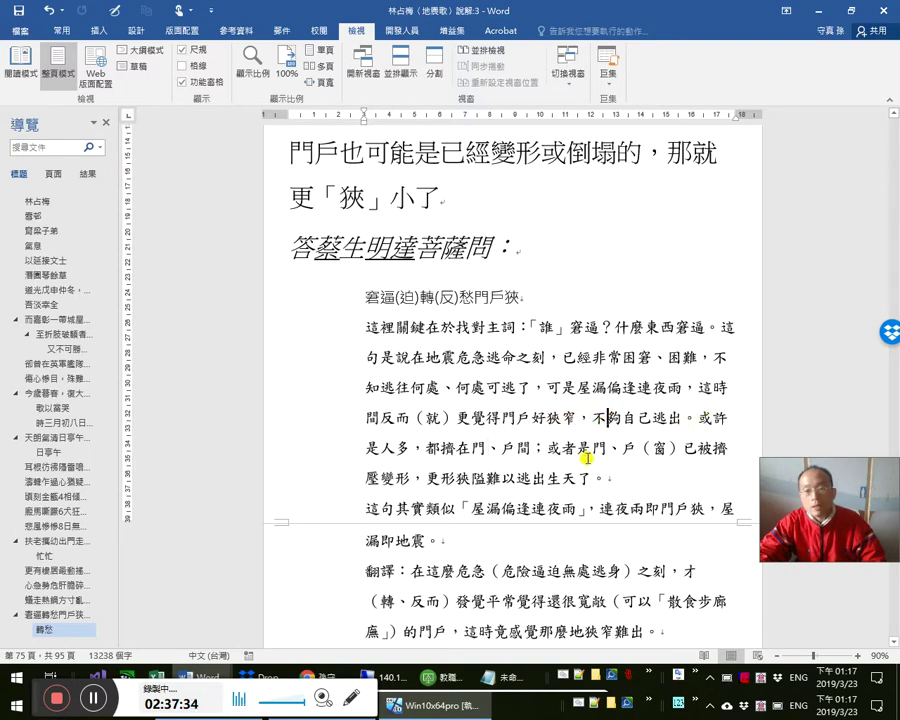
pyautogui.click(606, 418)
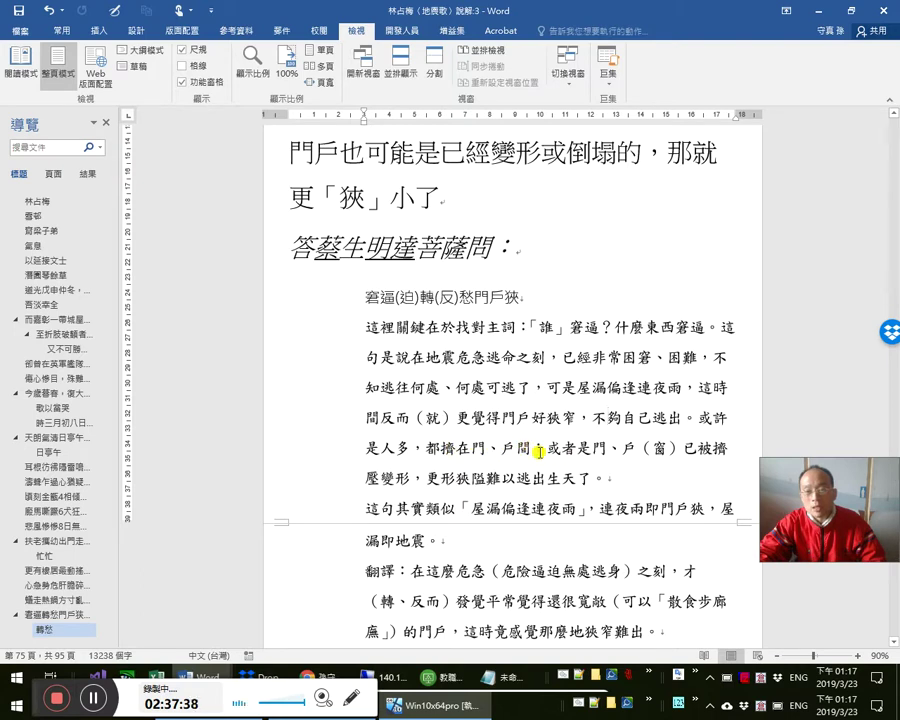
pyautogui.click(676, 449)
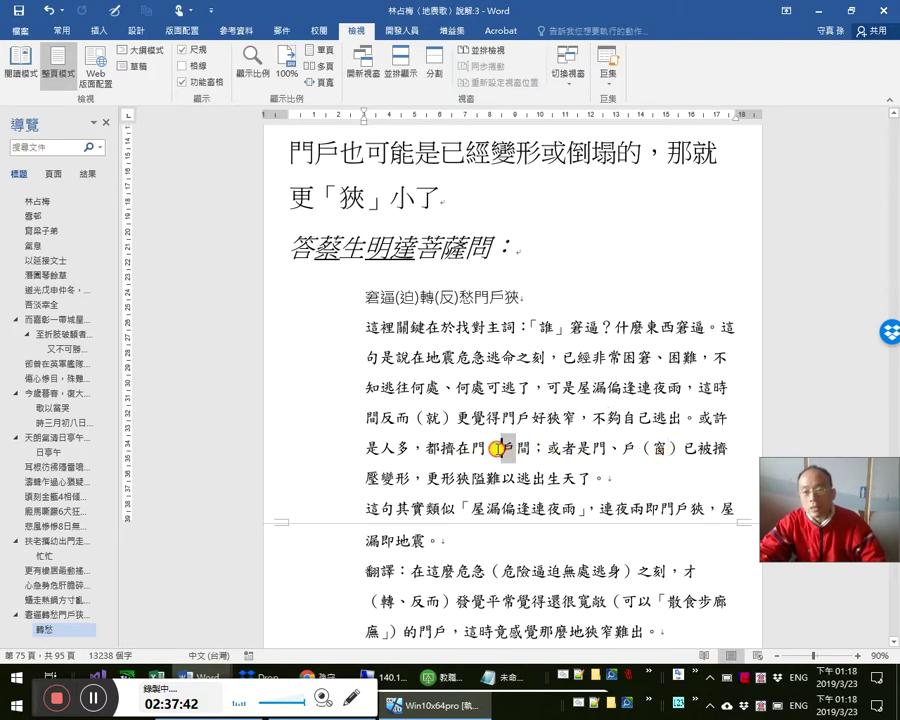
pyautogui.click(505, 449)
pyautogui.doubleClick(650, 449)
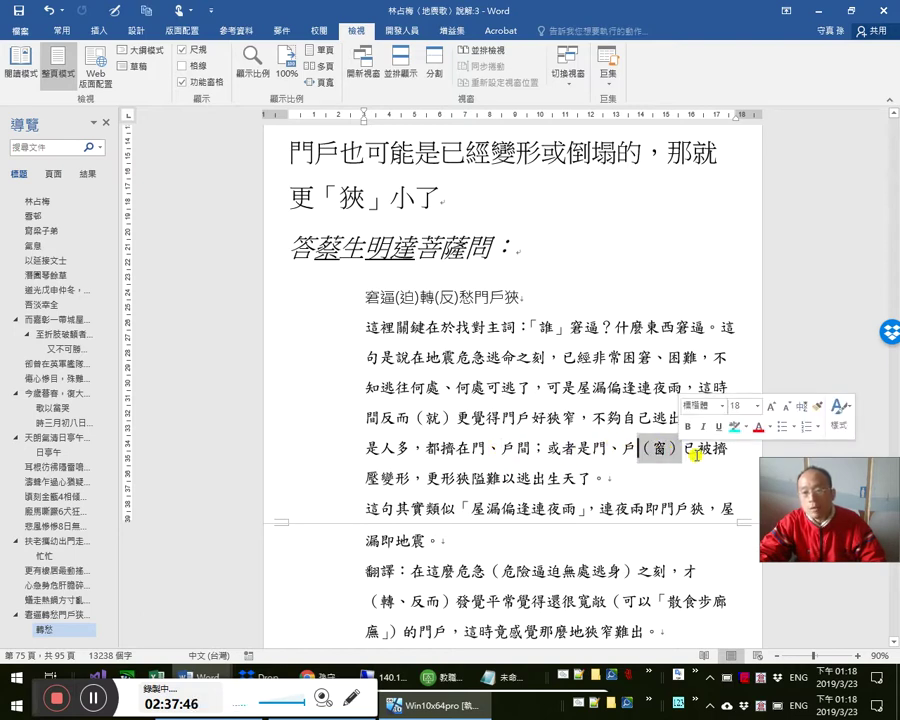
pyautogui.moveTo(727, 449); pyautogui.dragTo(414, 472)
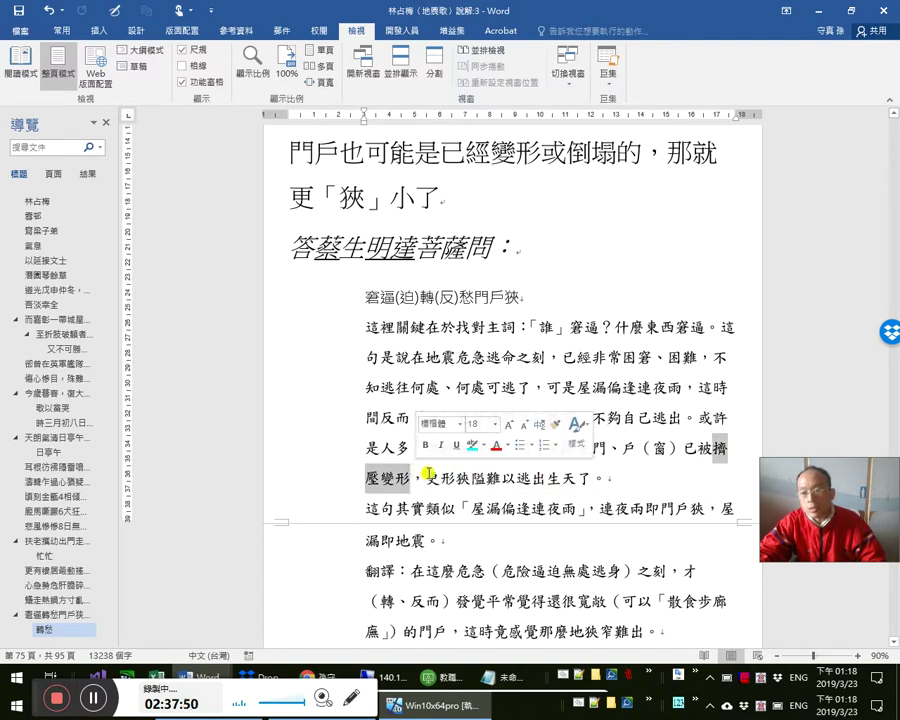
pyautogui.scroll(-1, 490, 472)
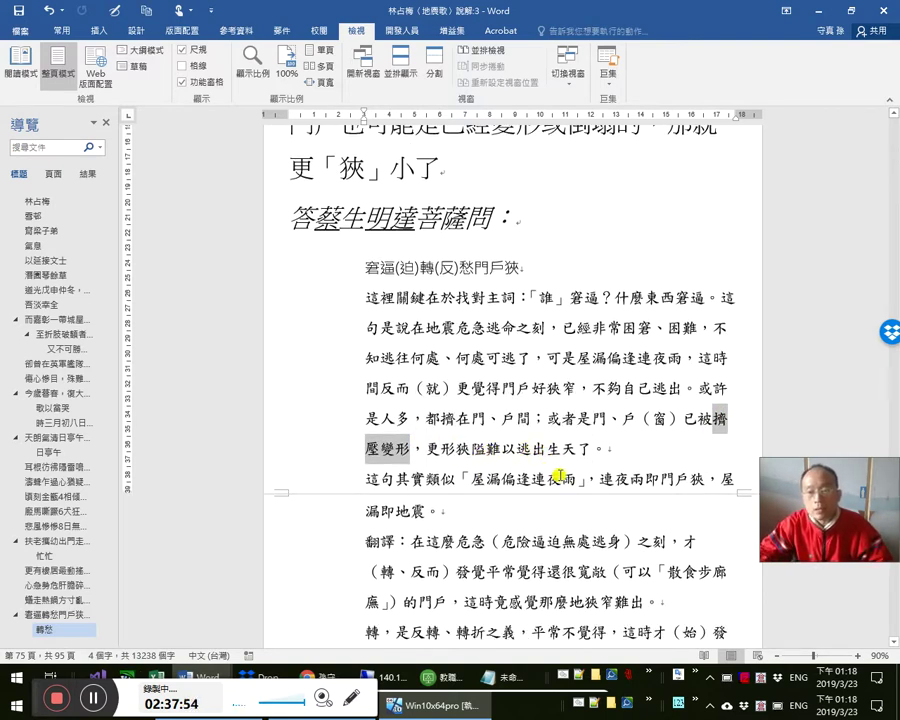
pyautogui.moveTo(474, 482); pyautogui.dragTo(580, 482)
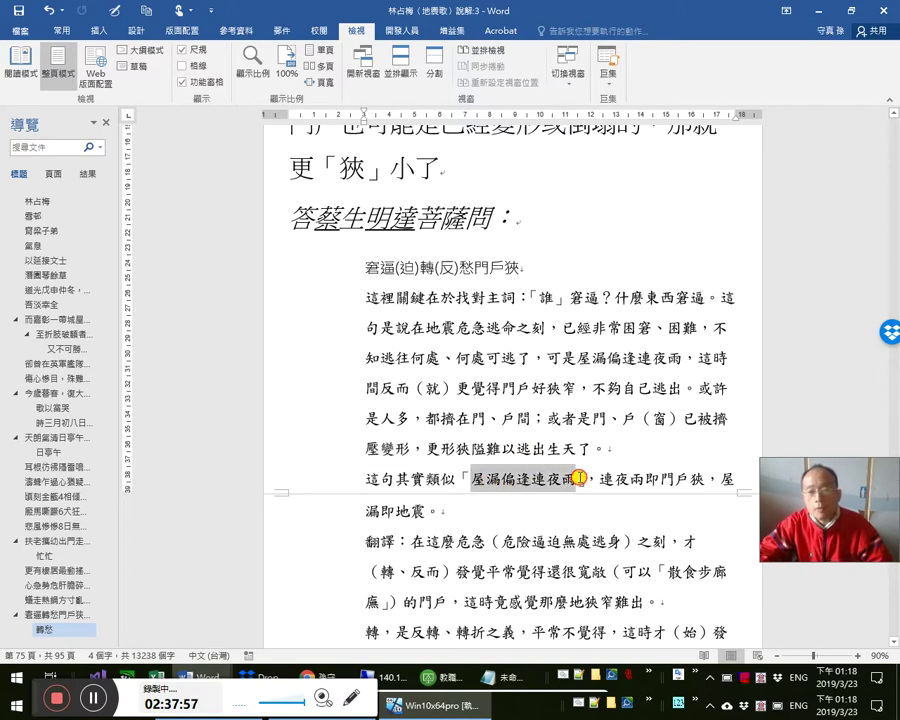
pyautogui.click(437, 268)
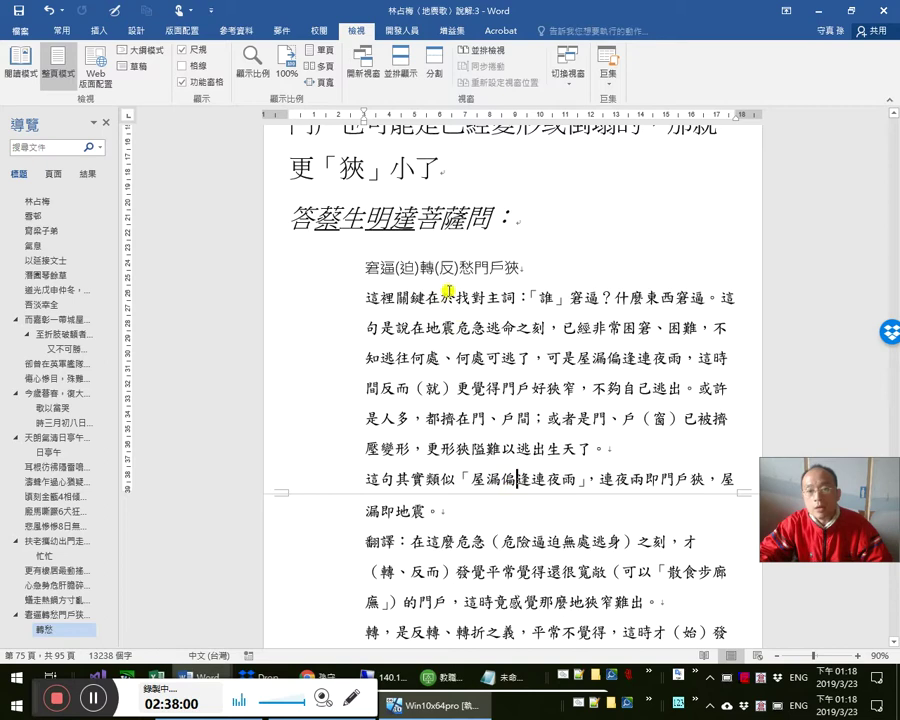
pyautogui.moveTo(501, 479); pyautogui.dragTo(545, 479)
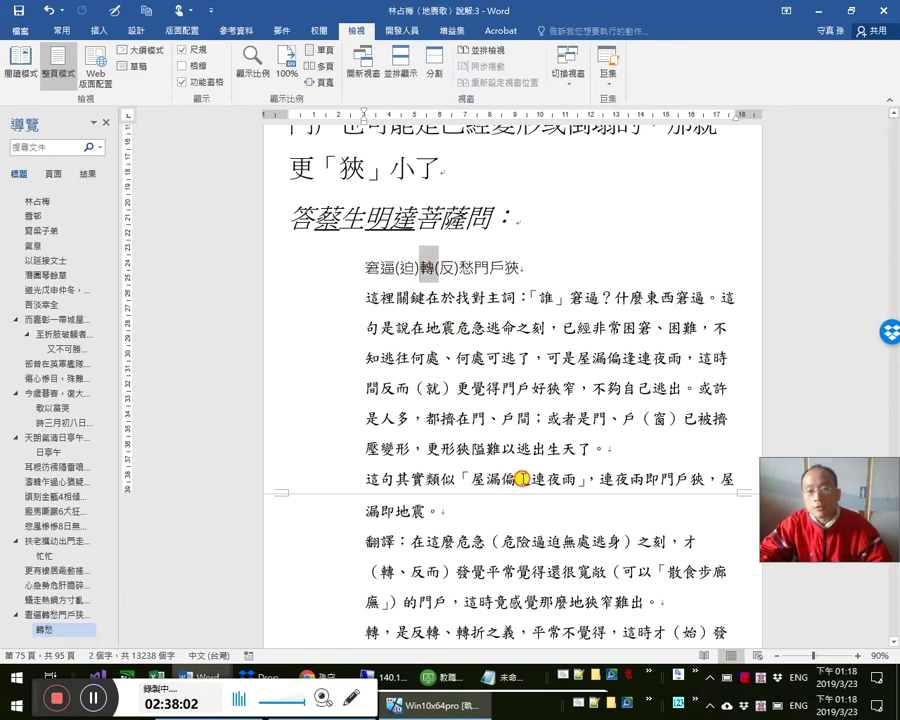
pyautogui.moveTo(474, 266); pyautogui.dragTo(427, 266)
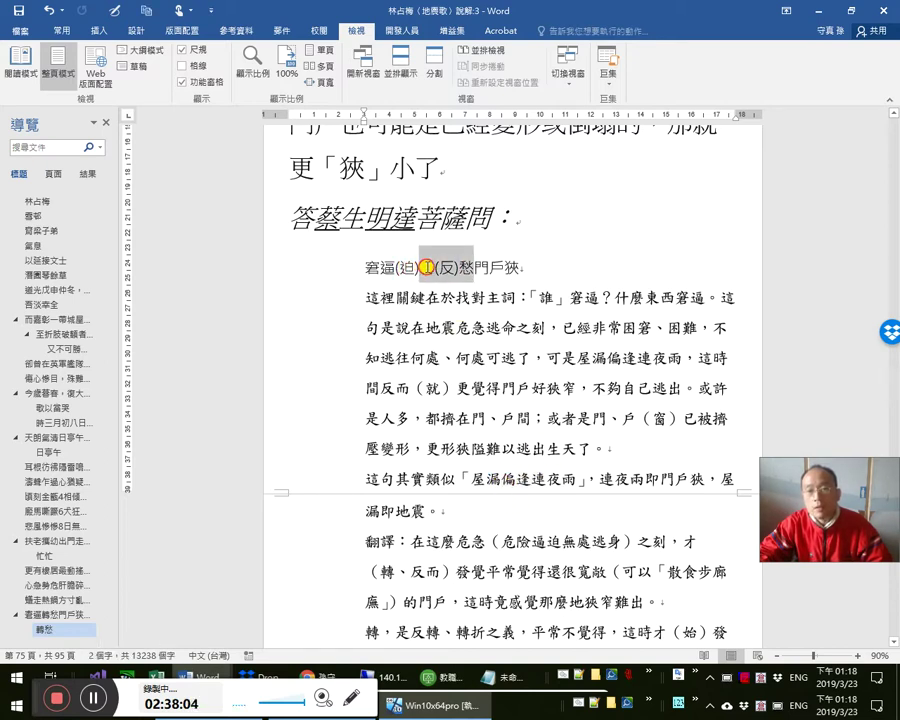
# - Highlight 轉(反) and 偏達 in cyan
pyautogui.click(61, 30)
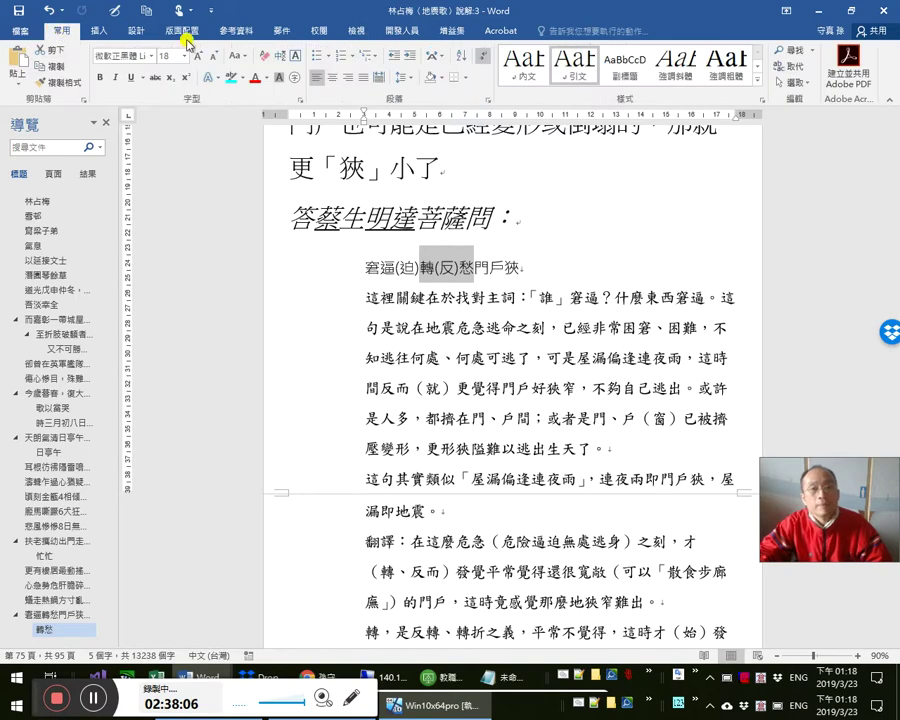
pyautogui.click(229, 80)
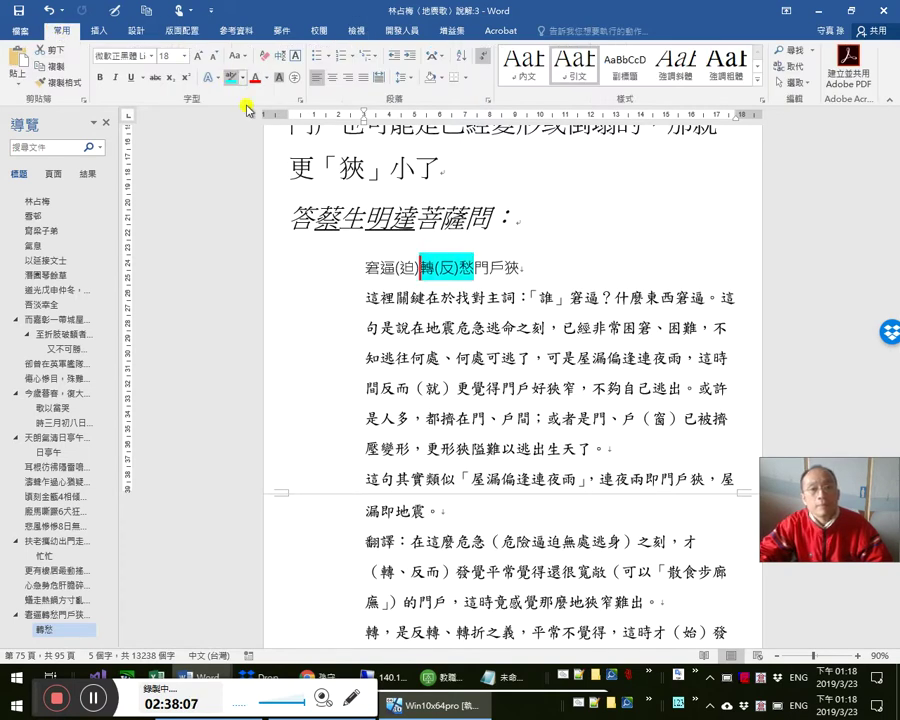
pyautogui.click(520, 483)
pyautogui.moveTo(529, 481); pyautogui.dragTo(502, 481)
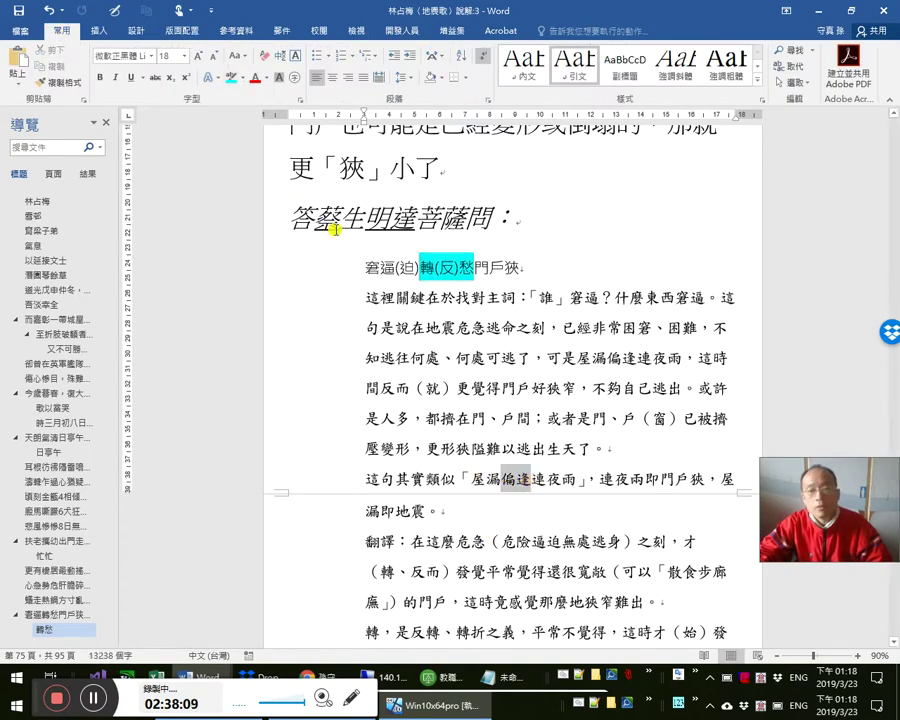
pyautogui.click(231, 76)
pyautogui.click(440, 270)
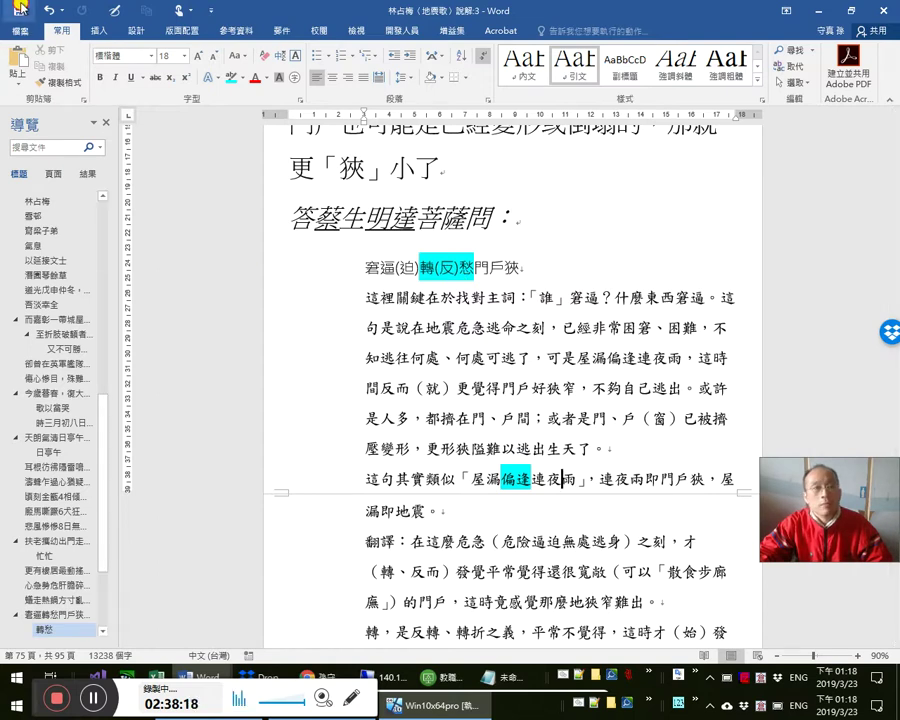
# - Select the character 轉 in the verse line to look it up
pyautogui.click(406, 270)
pyautogui.hotkey('shift', 'Right')
pyautogui.hotkey('ctrl', 'c')
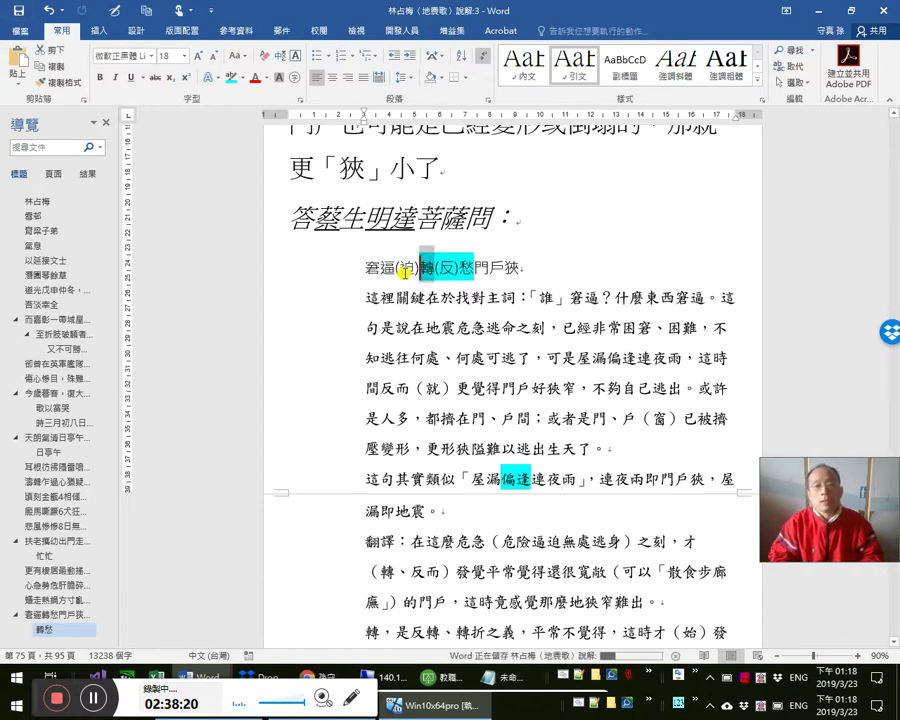
pyautogui.hotkey('alt', 'Tab')
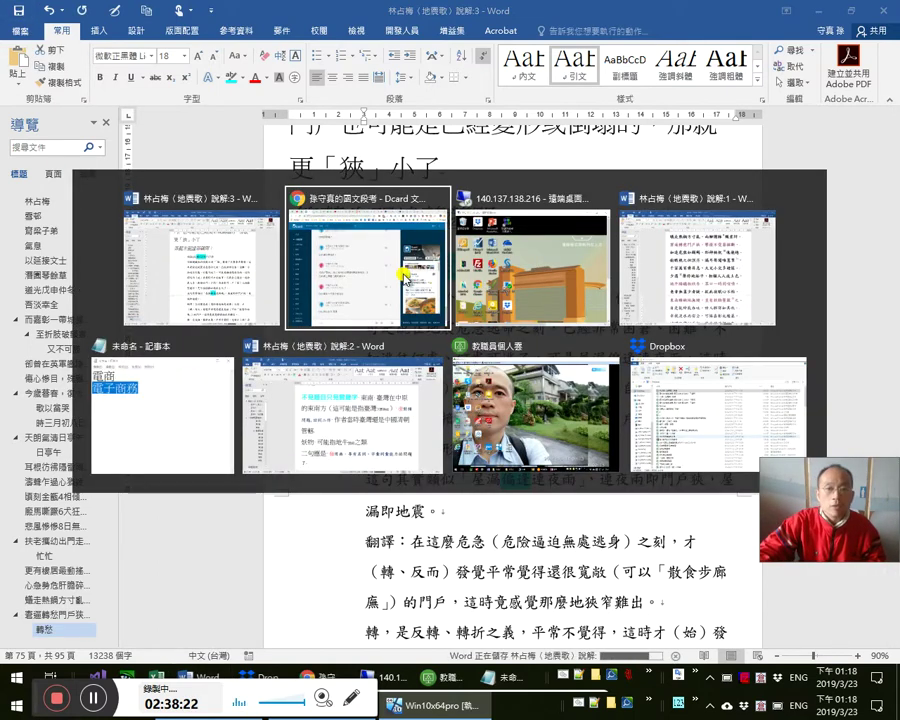
# - Look up 轉 in the 教育部重編國語辭典修訂本 and open its first entry
pyautogui.click(556, 12)
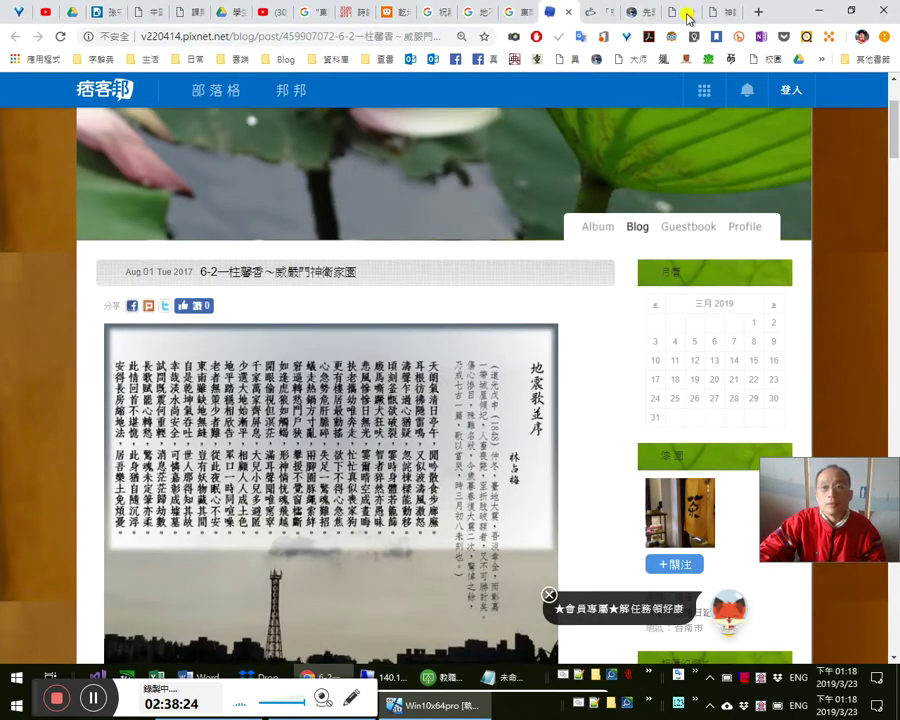
pyautogui.click(688, 14)
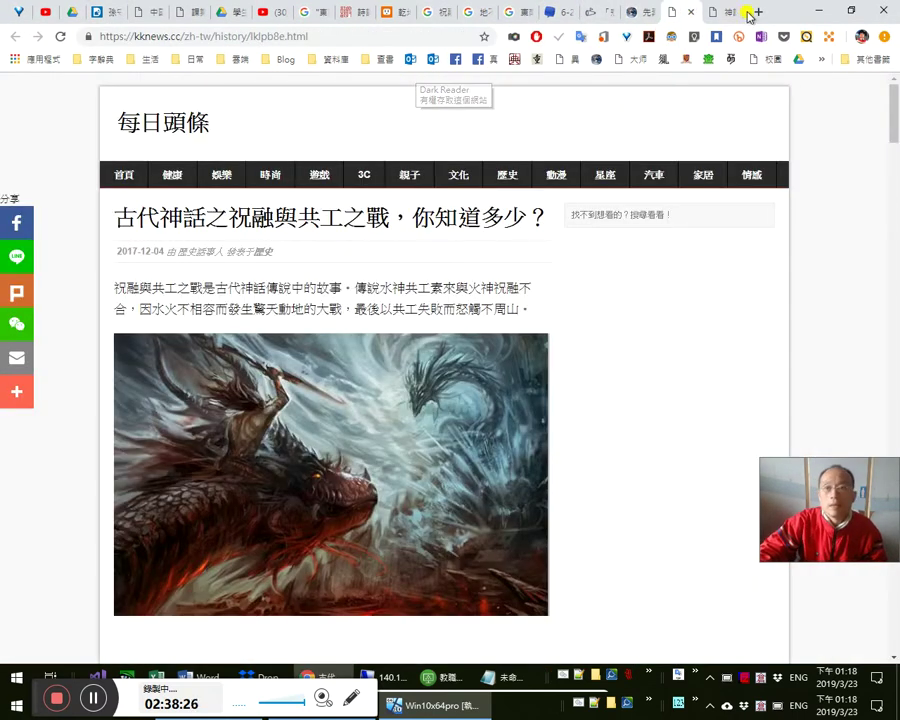
pyautogui.click(719, 14)
pyautogui.click(756, 12)
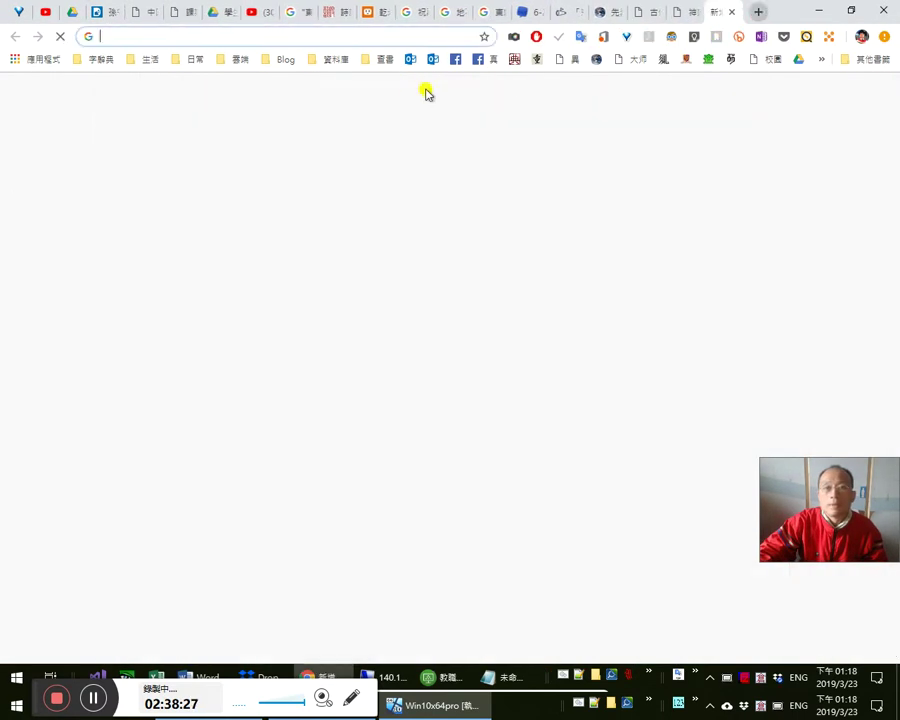
pyautogui.click(538, 60)
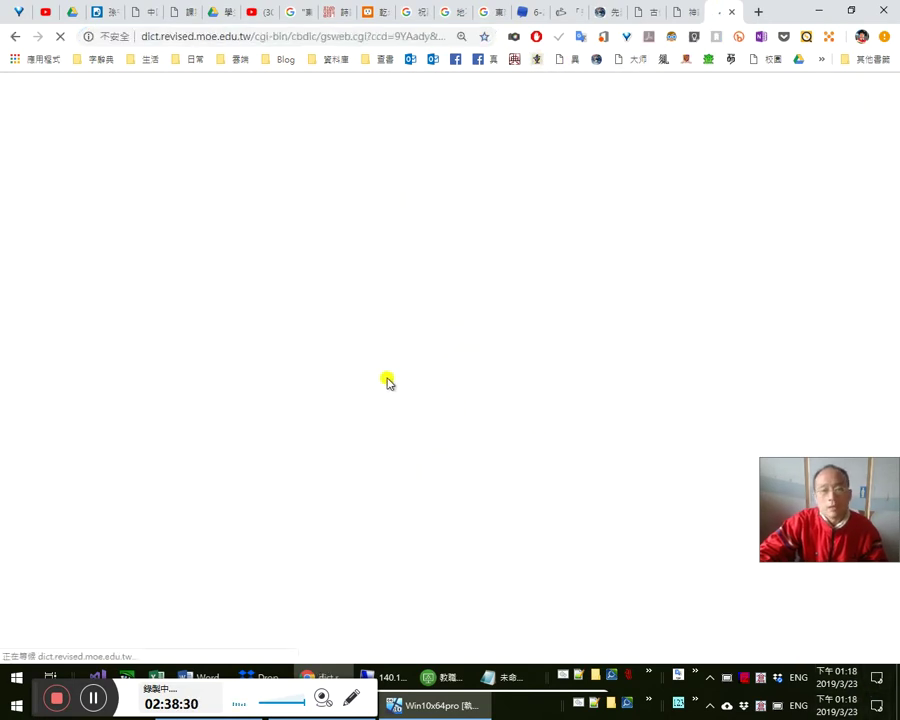
pyautogui.write('轉')
pyautogui.press('Return')
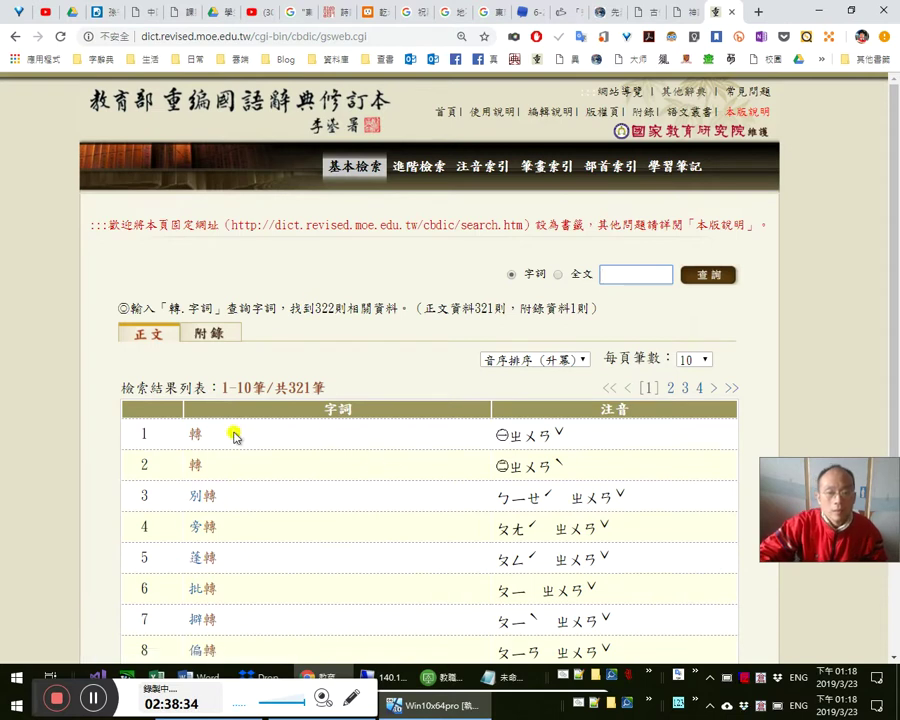
pyautogui.click(194, 434)
# - Read the zhuǎn entry, then open the zhuàn reading of 轉
pyautogui.scroll(-2, 280, 458)
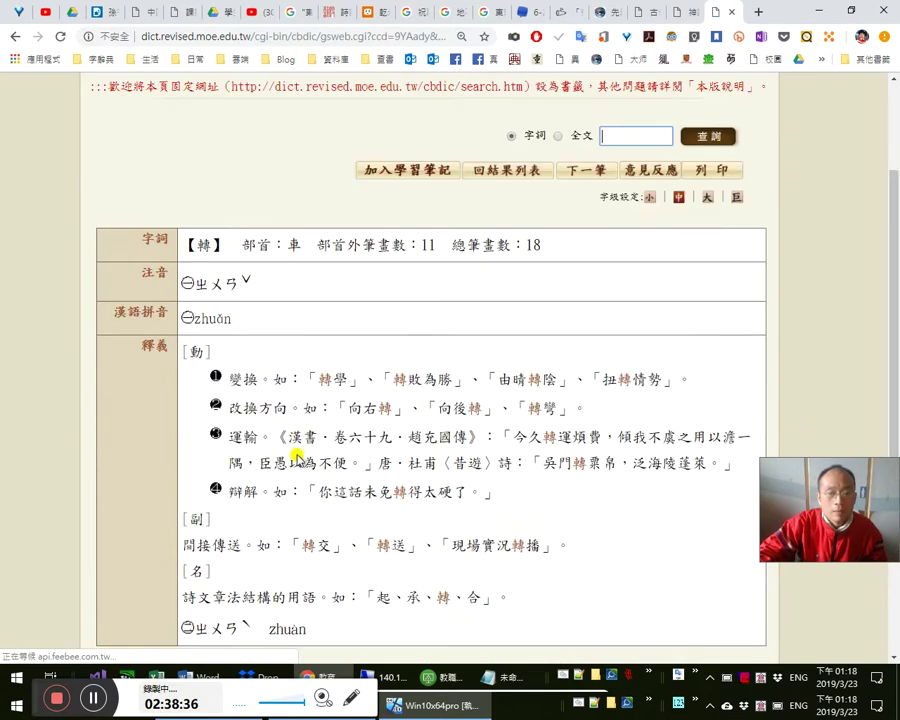
pyautogui.scroll(-3, 297, 457)
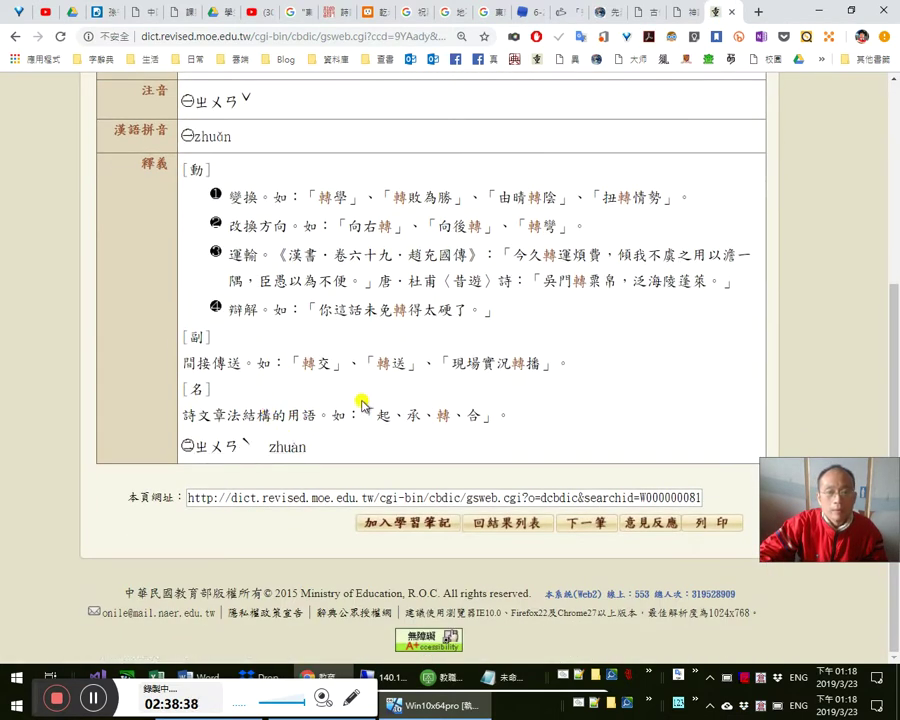
pyautogui.scroll(1, 379, 410)
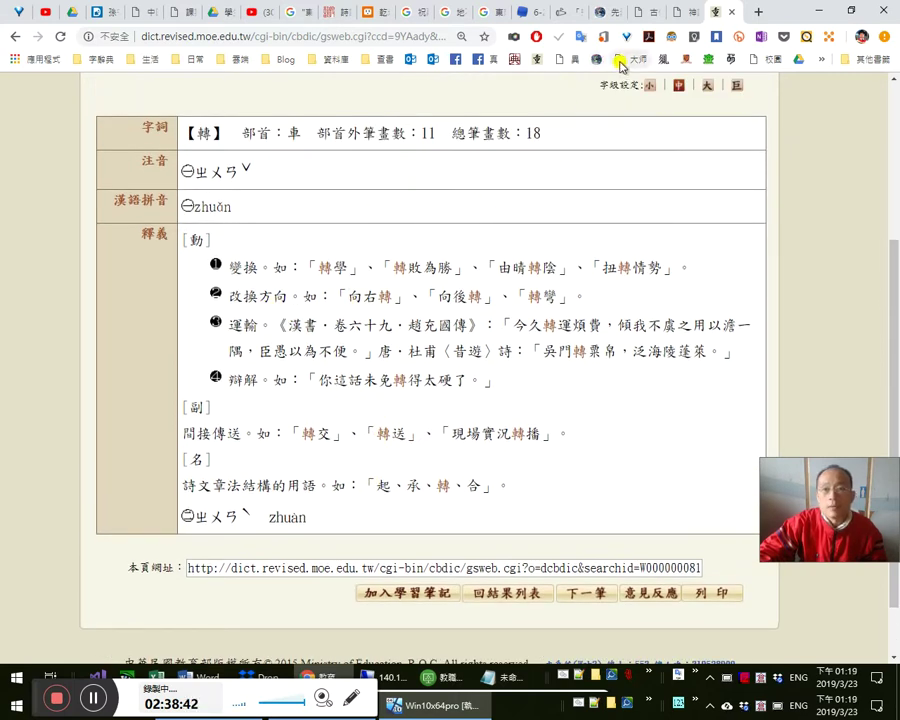
pyautogui.click(241, 515)
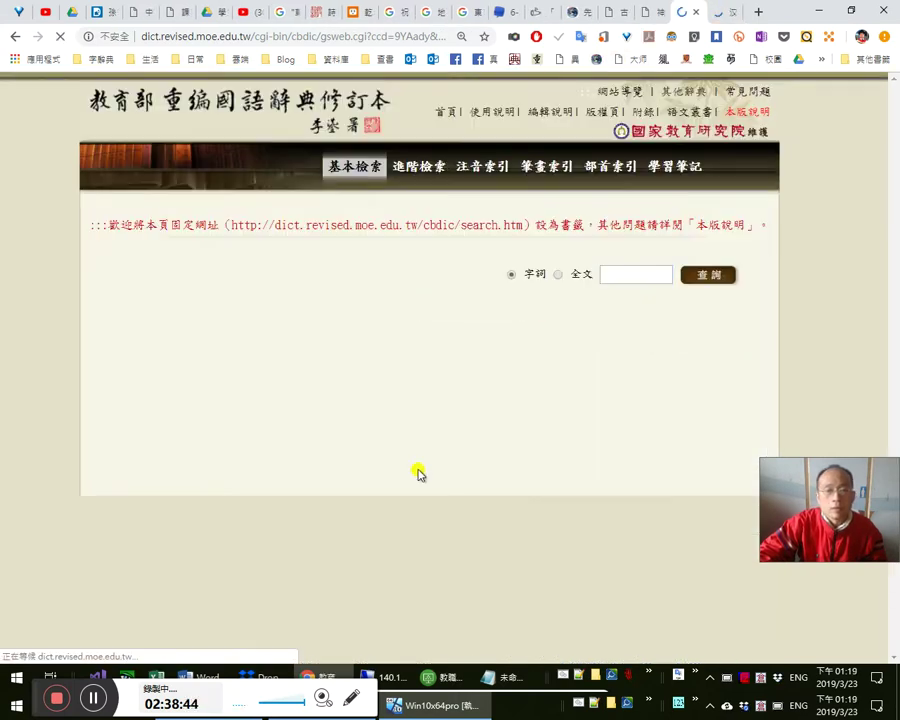
pyautogui.scroll(-2, 418, 462)
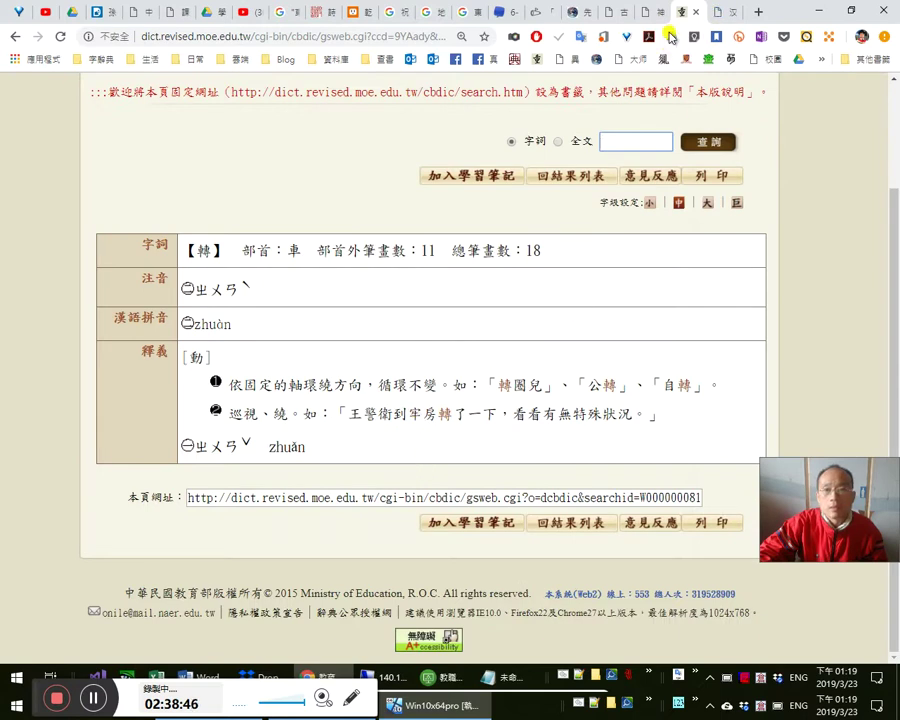
# - Close the 教育部 tab and look up 轉 in 漢典, showing the 转 detailed explanation
pyautogui.click(696, 12)
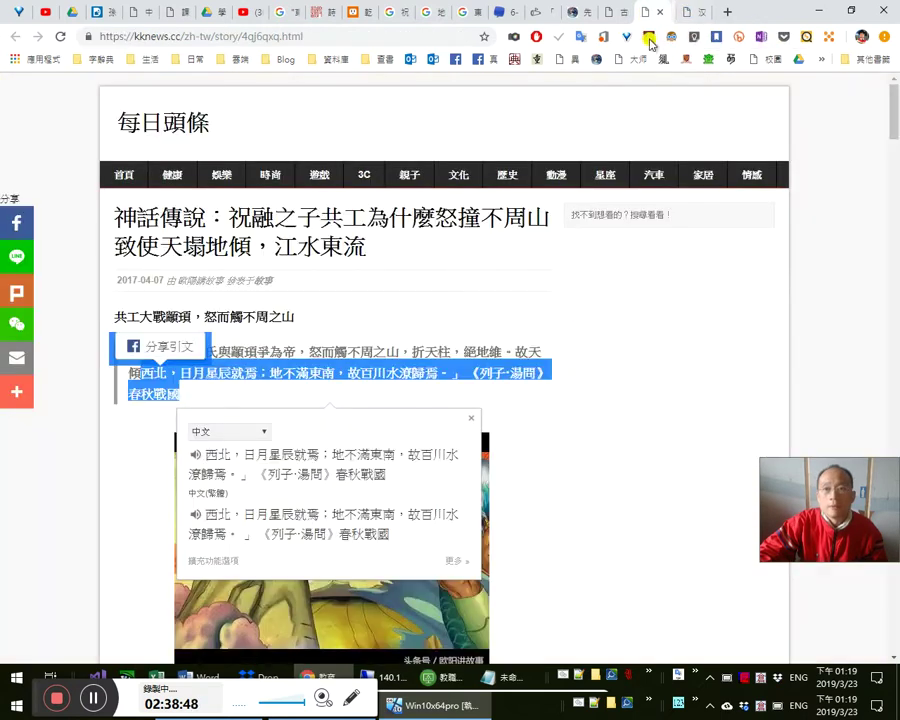
pyautogui.middleClick(515, 60)
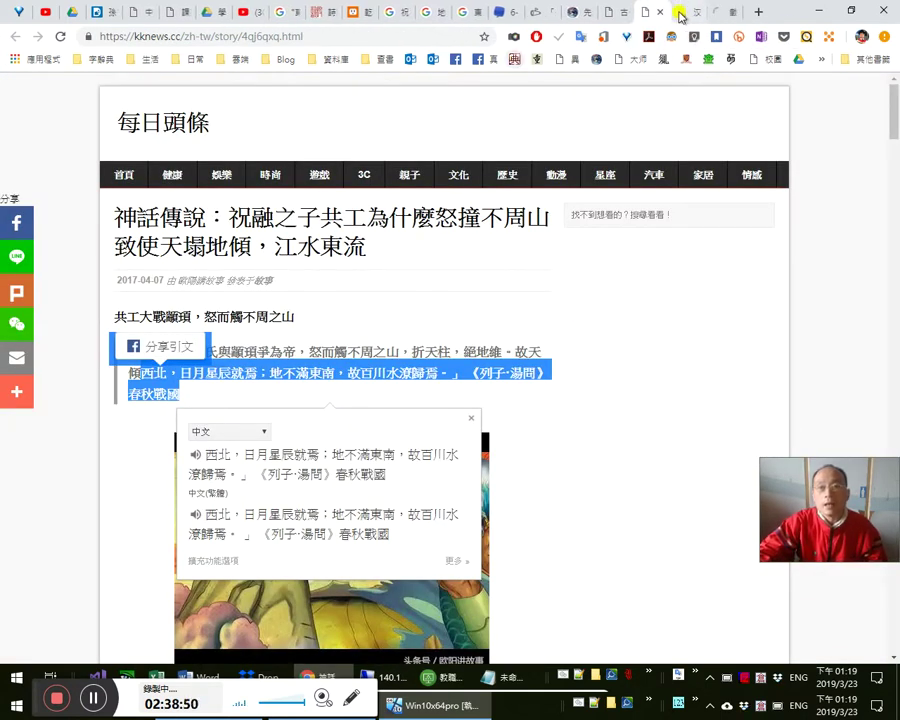
pyautogui.click(716, 12)
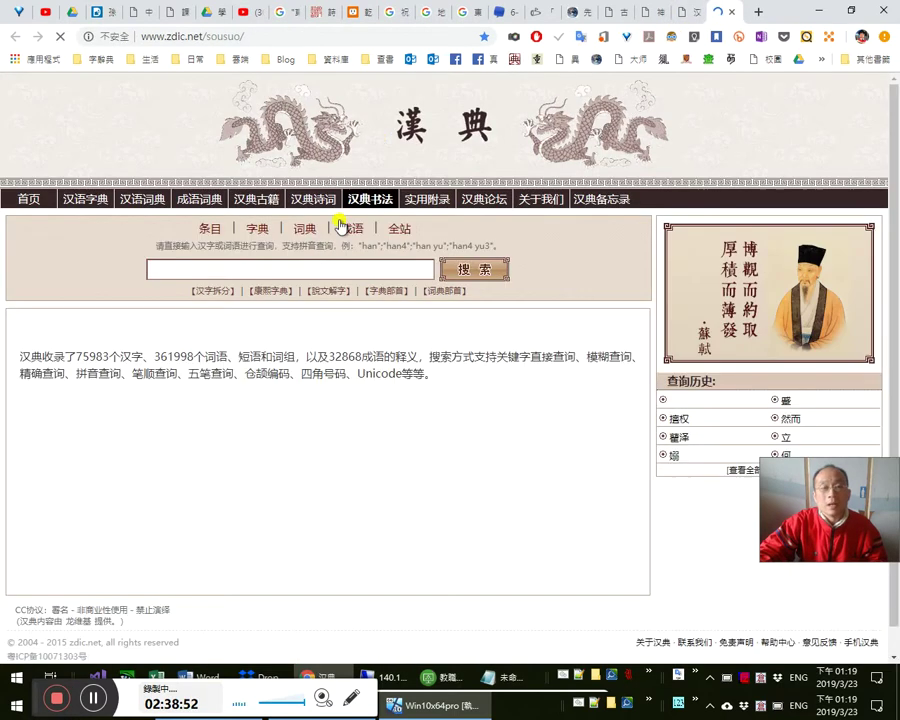
pyautogui.hotkey('ctrl', 'v')
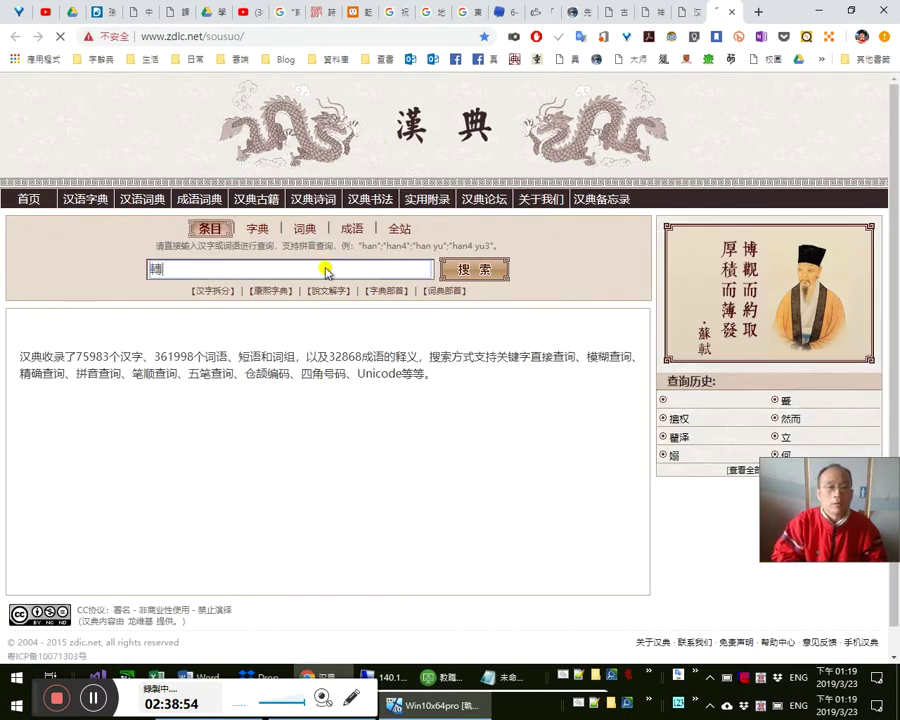
pyautogui.press('Return')
pyautogui.scroll(-1, 650, 428)
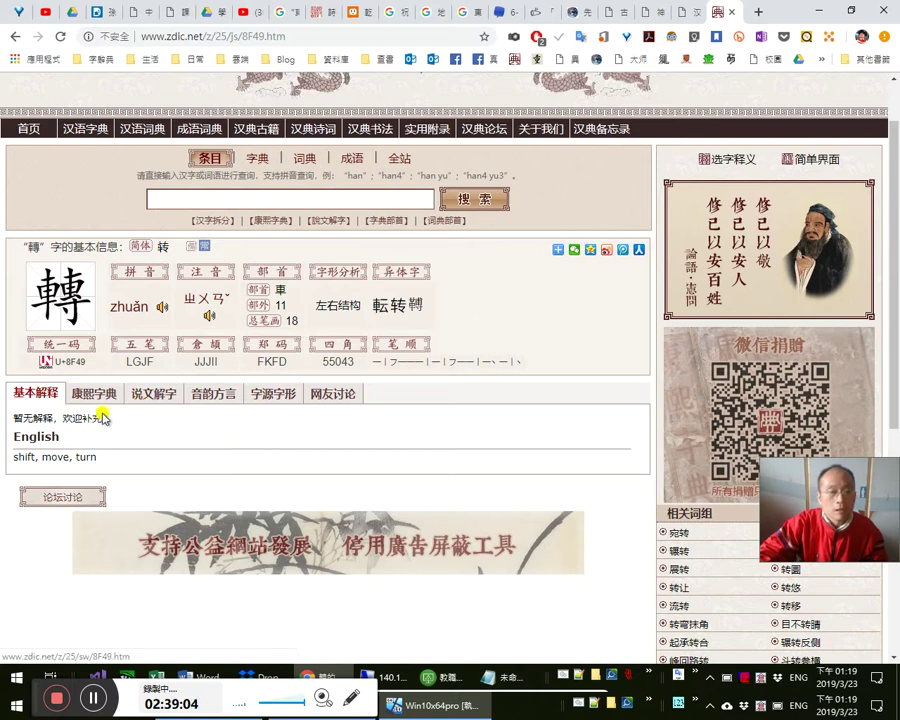
pyautogui.click(165, 245)
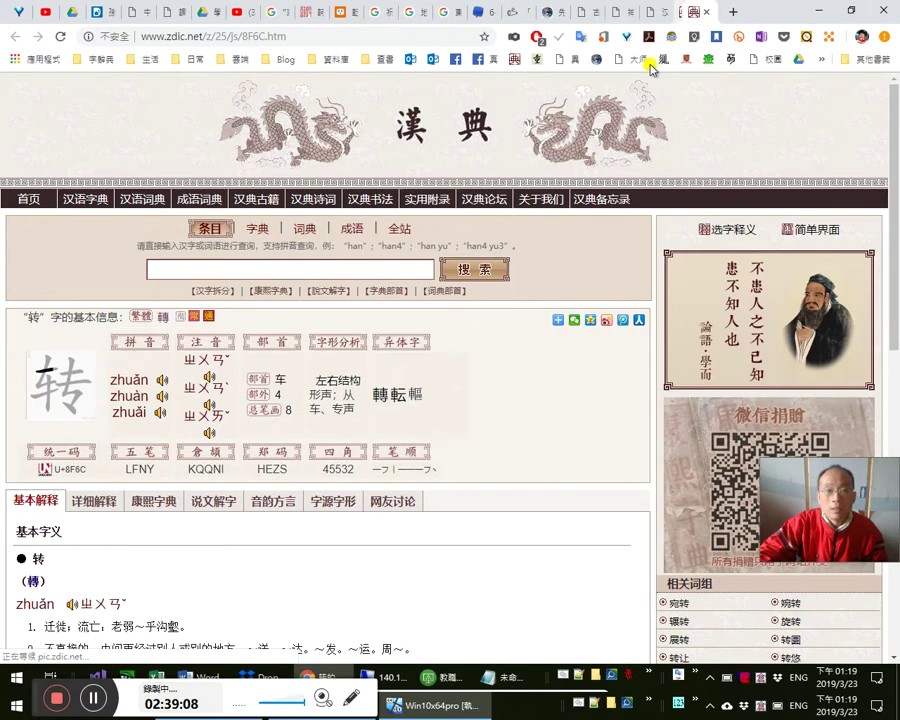
pyautogui.scroll(-3, 494, 424)
pyautogui.scroll(-2, 430, 418)
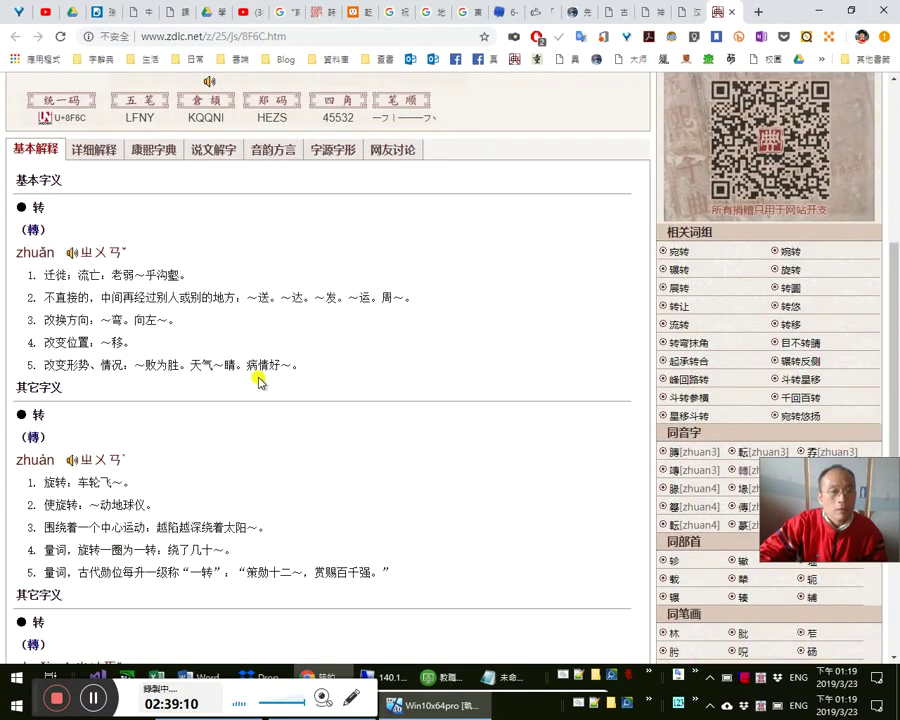
pyautogui.click(82, 151)
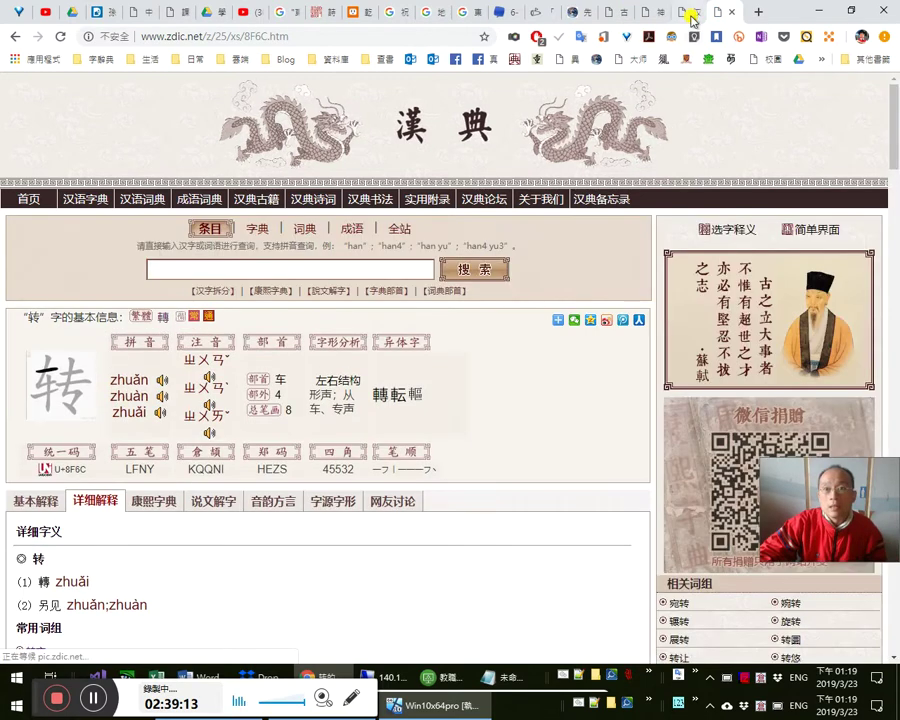
# - Search 國學大師 for 轉 as well, then continue reading the 漢典 转 entry
pyautogui.click(691, 14)
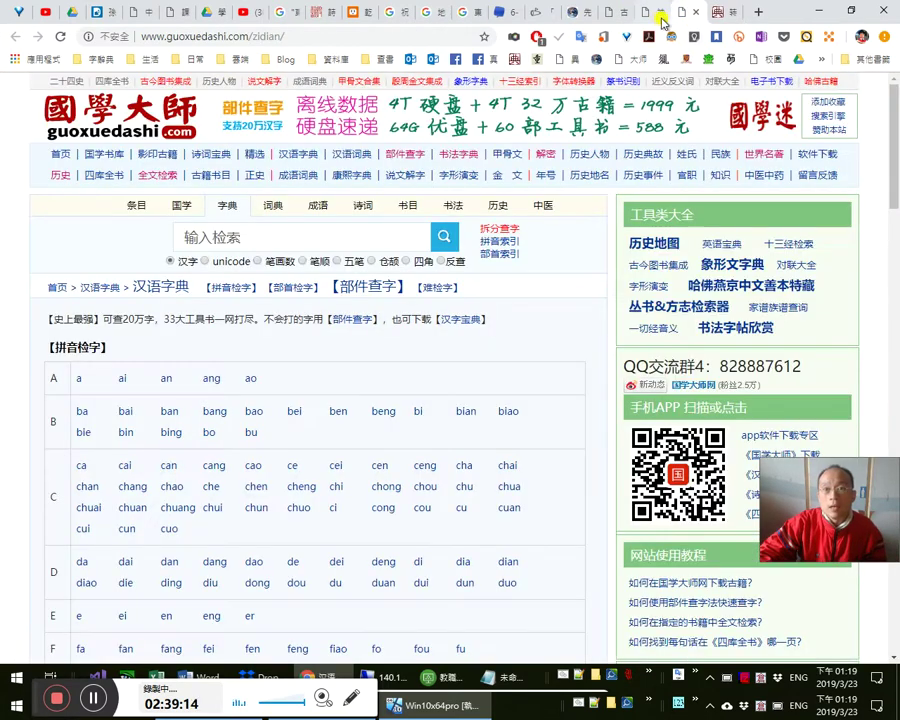
pyautogui.click(661, 16)
pyautogui.click(680, 13)
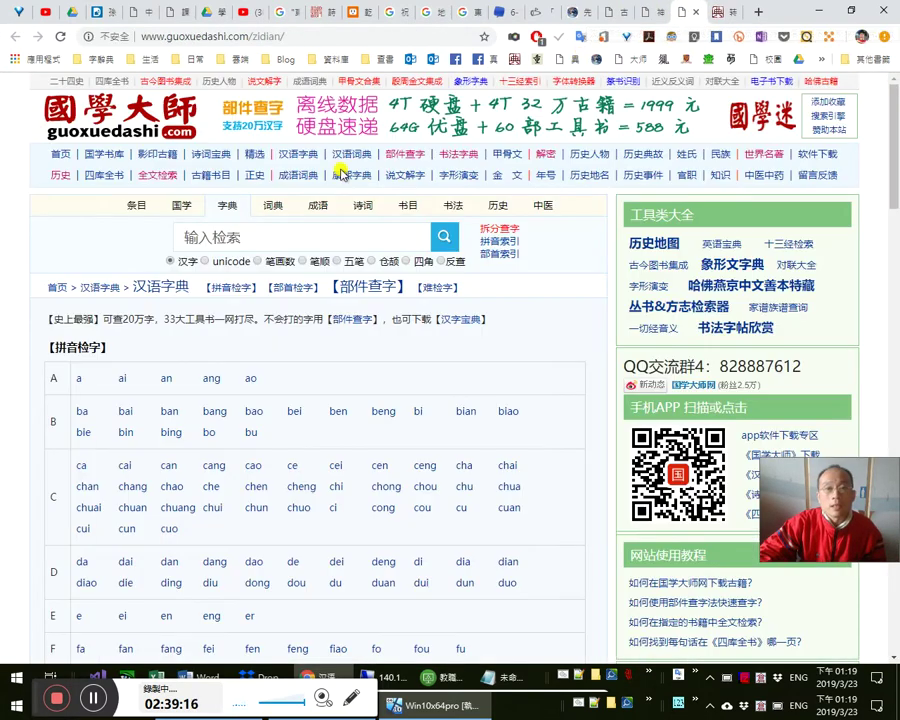
pyautogui.click(305, 246)
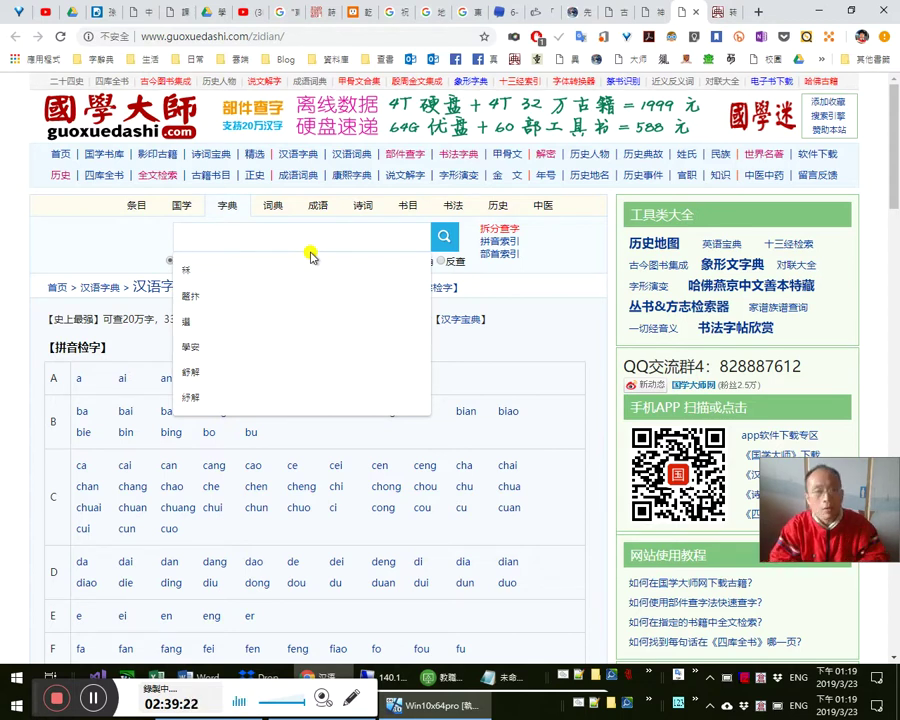
pyautogui.write('轉')
pyautogui.press('Return')
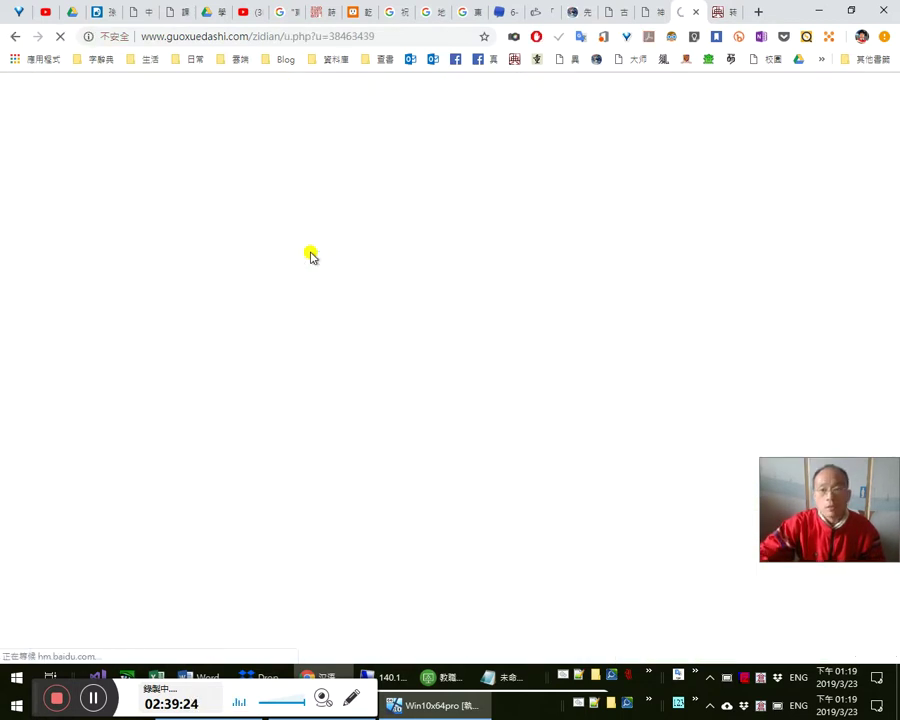
pyautogui.click(717, 13)
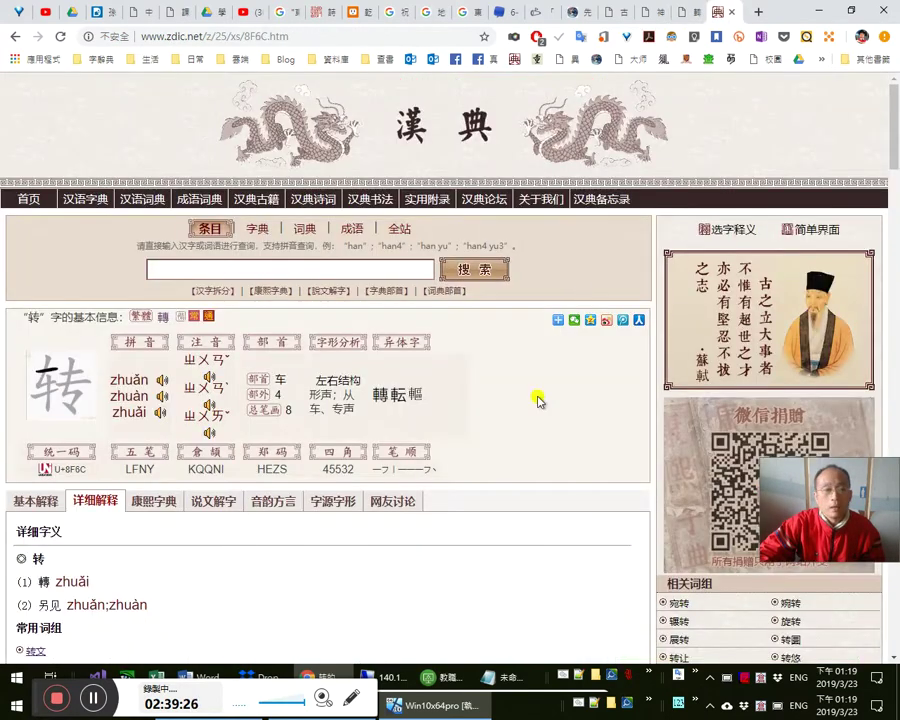
pyautogui.scroll(-3, 497, 394)
pyautogui.scroll(-2, 397, 478)
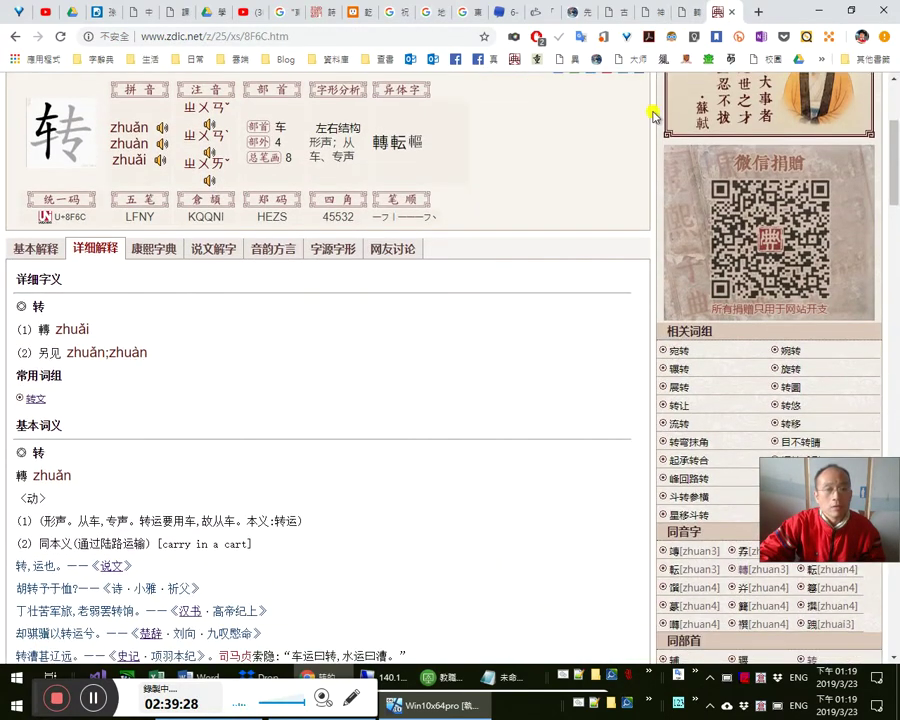
# - Look up 數 in the 教育部 dictionary and open its first entry
pyautogui.click(543, 60)
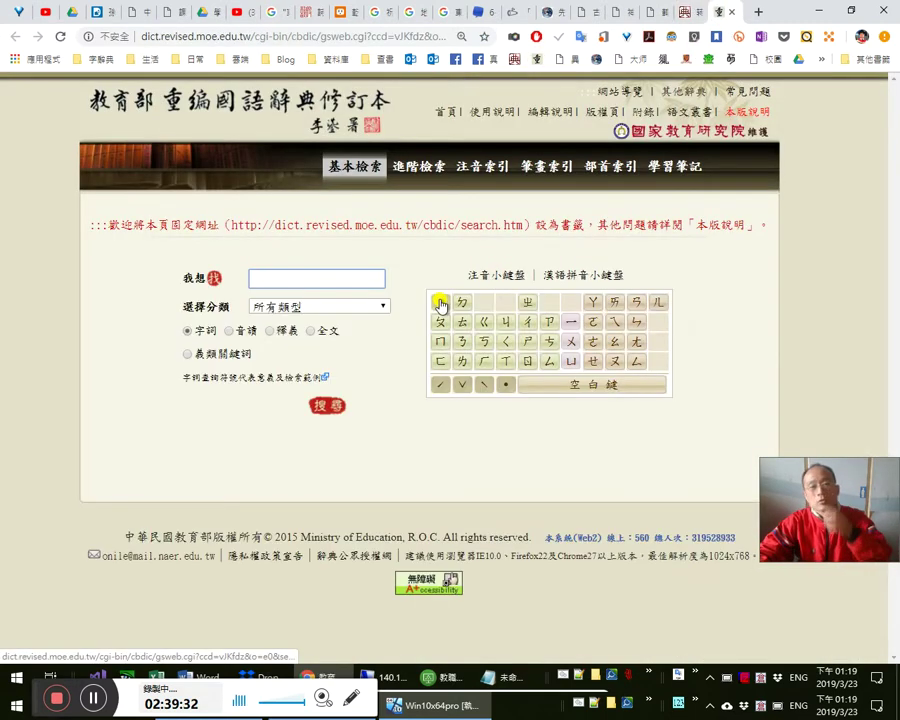
pyautogui.write('數')
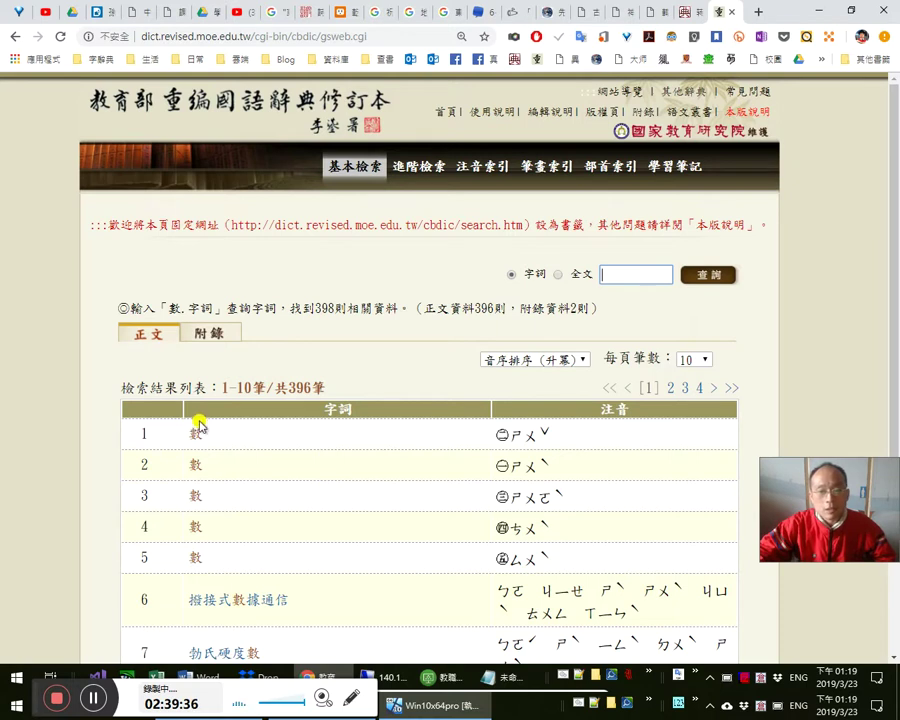
pyautogui.click(195, 433)
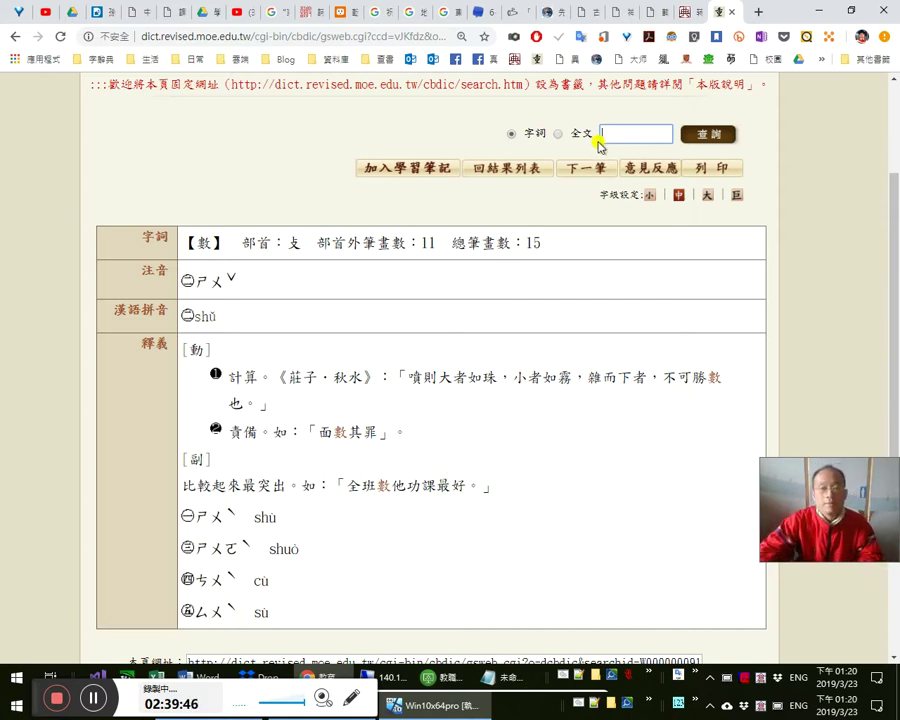
# - Search the idiom 數典忘祖, then open the 數 entry read ㄕㄨˇ (shǔ)
pyautogui.press('a')
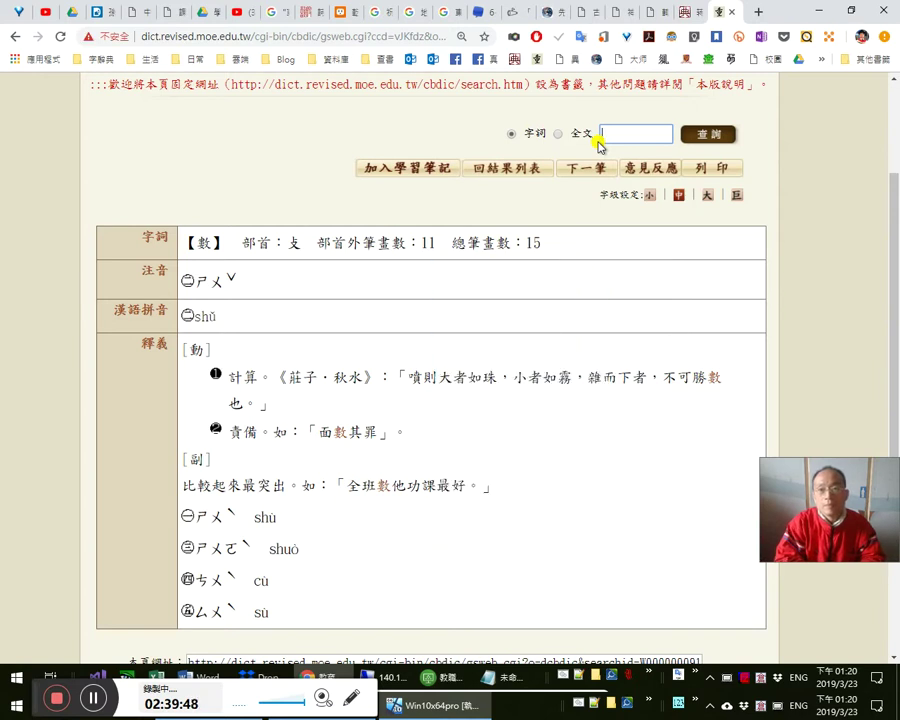
pyautogui.write('數典忘祖')
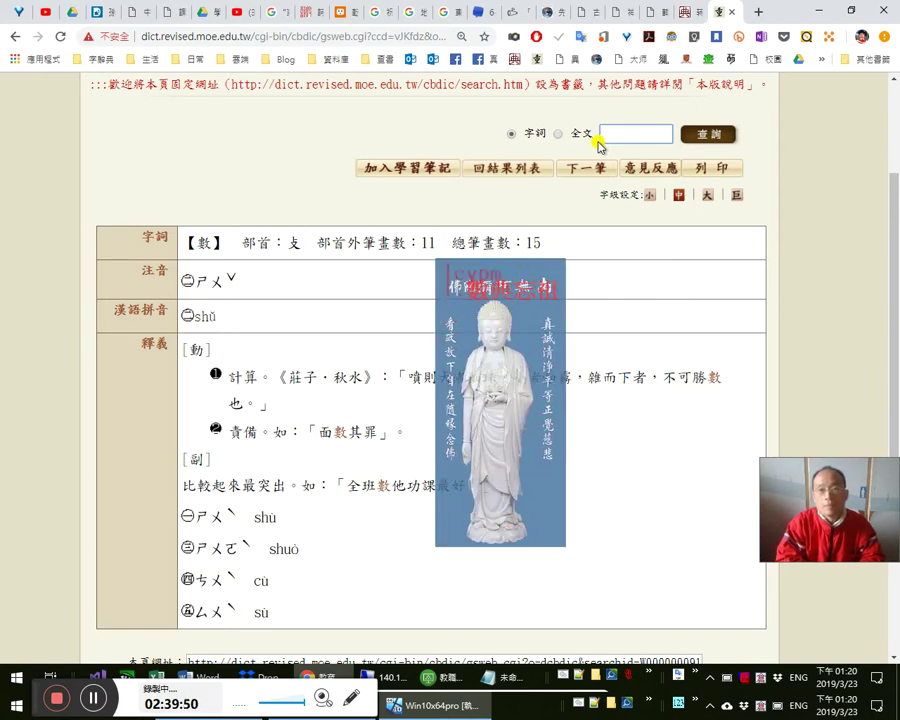
pyautogui.press('Return')
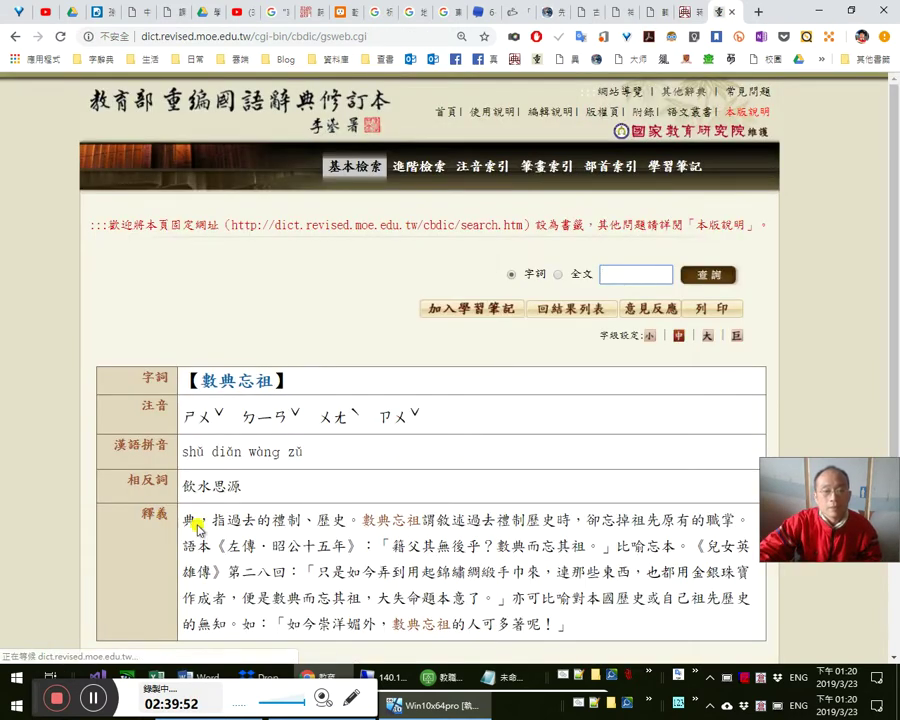
pyautogui.scroll(-2, 317, 505)
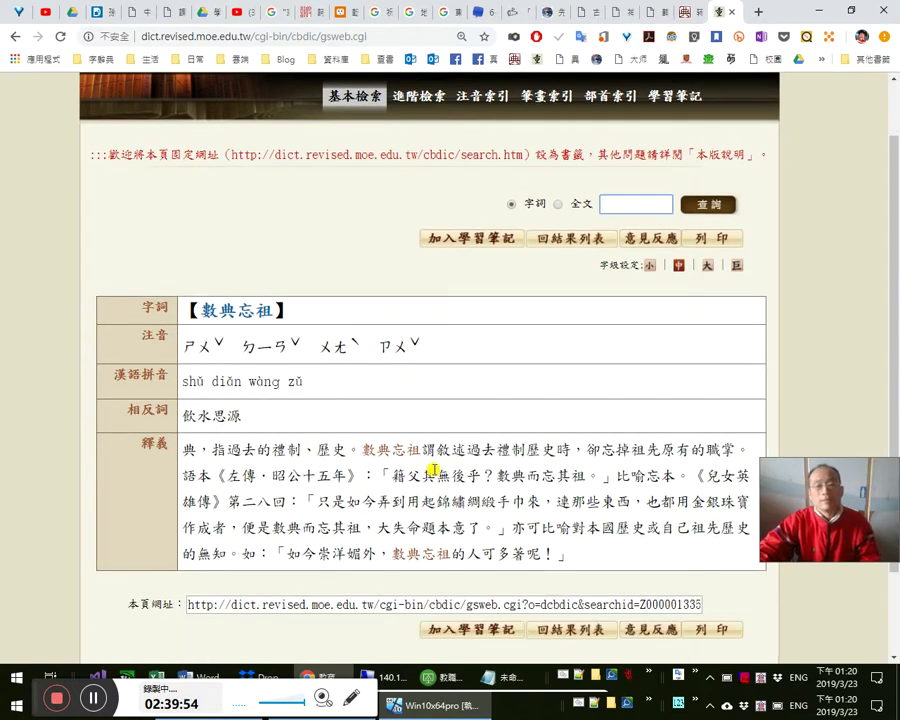
pyautogui.click(215, 311)
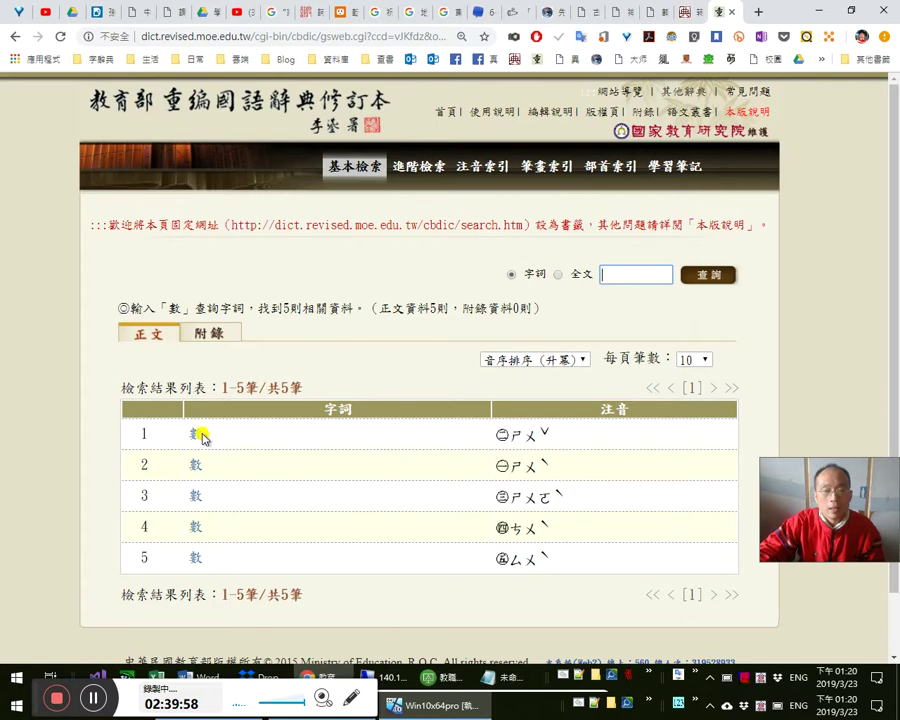
pyautogui.click(191, 438)
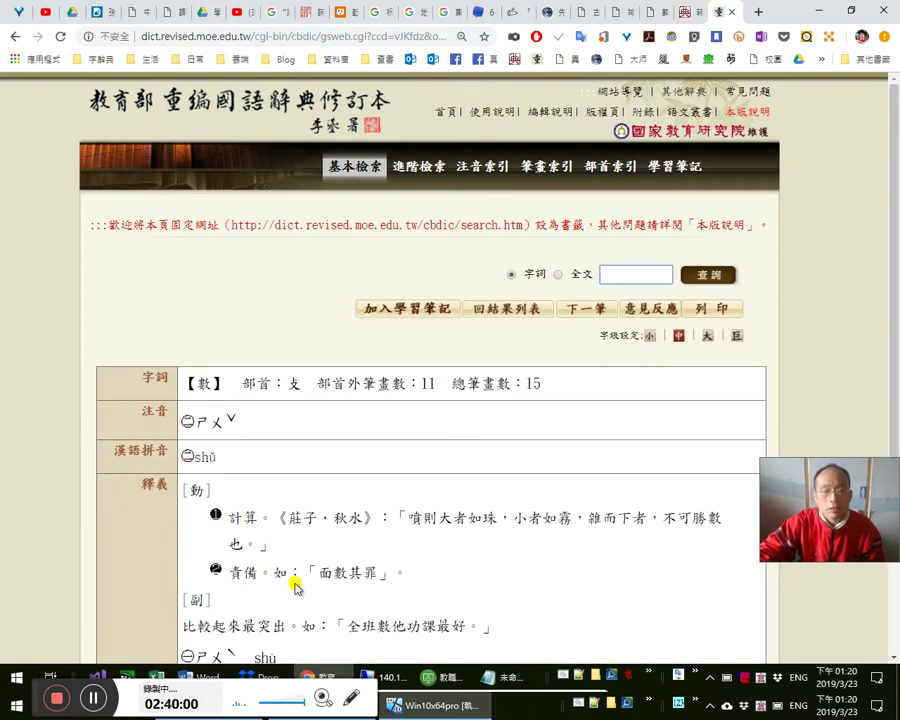
pyautogui.scroll(-3, 295, 588)
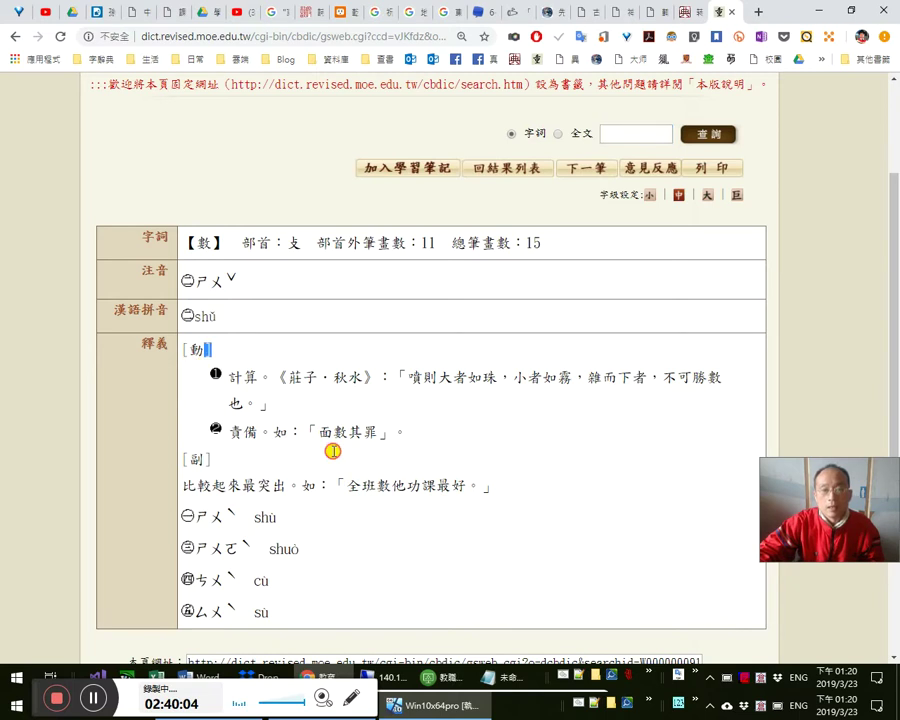
# - Select and review the 數 definition text, including its verb senses
pyautogui.moveTo(206, 350); pyautogui.dragTo(410, 468)
pyautogui.click(387, 432)
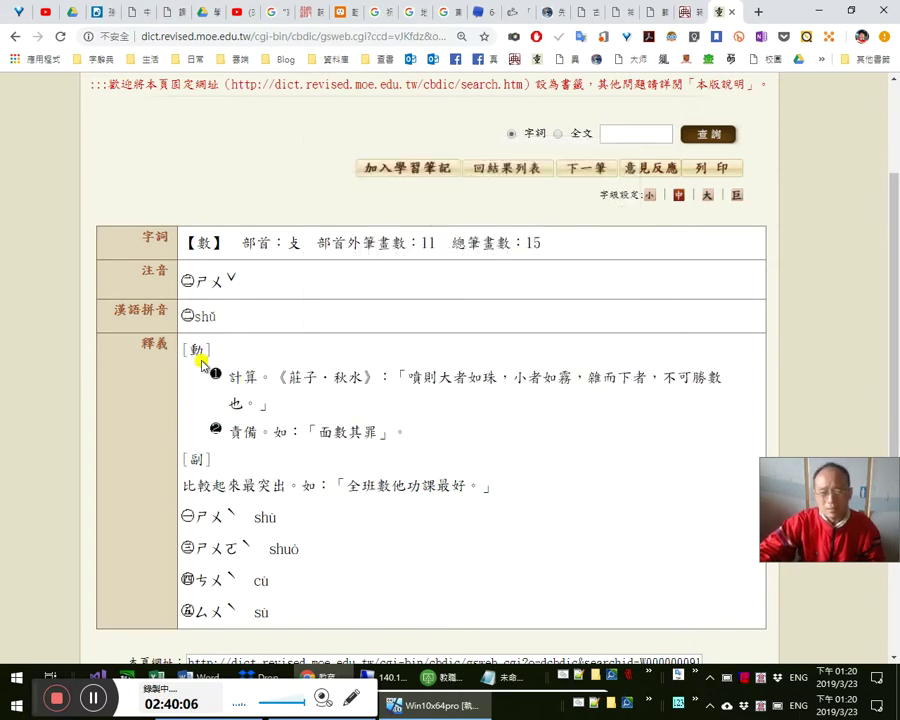
pyautogui.moveTo(188, 347); pyautogui.dragTo(410, 432)
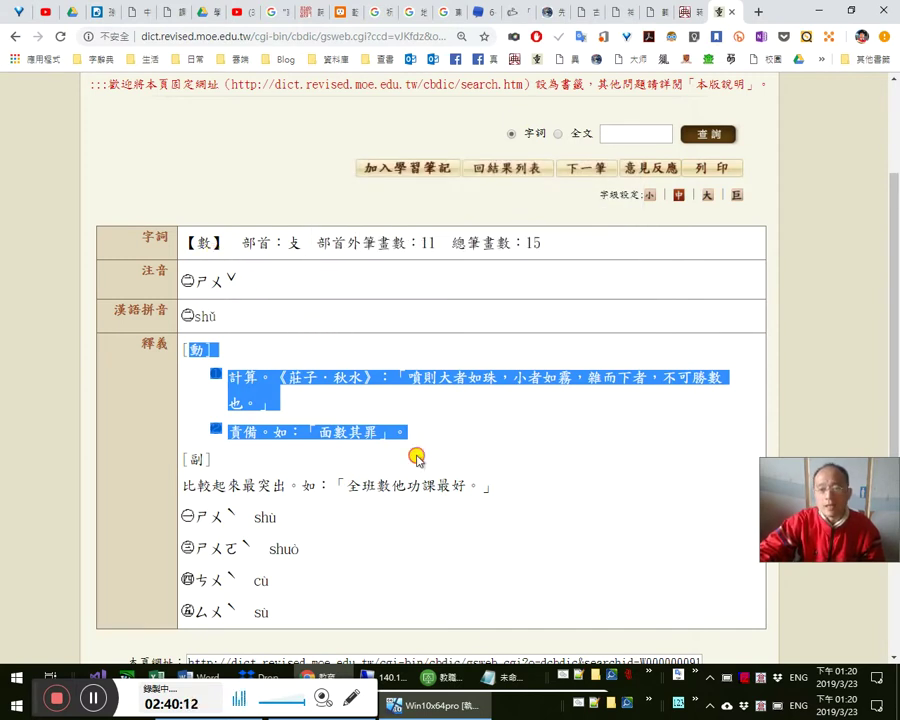
pyautogui.moveTo(473, 487); pyautogui.dragTo(185, 242)
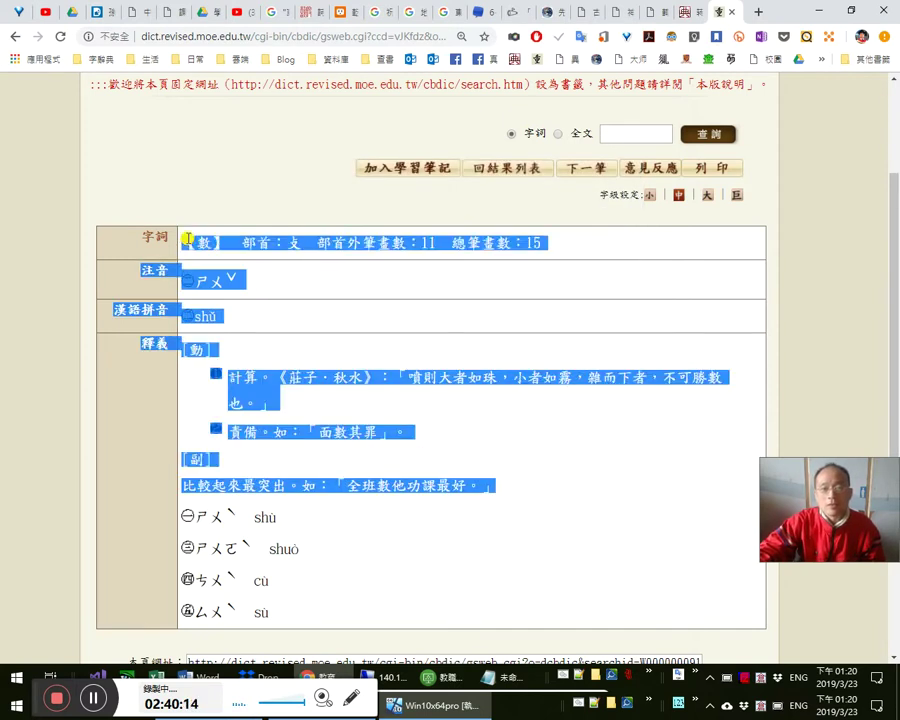
pyautogui.click(496, 462)
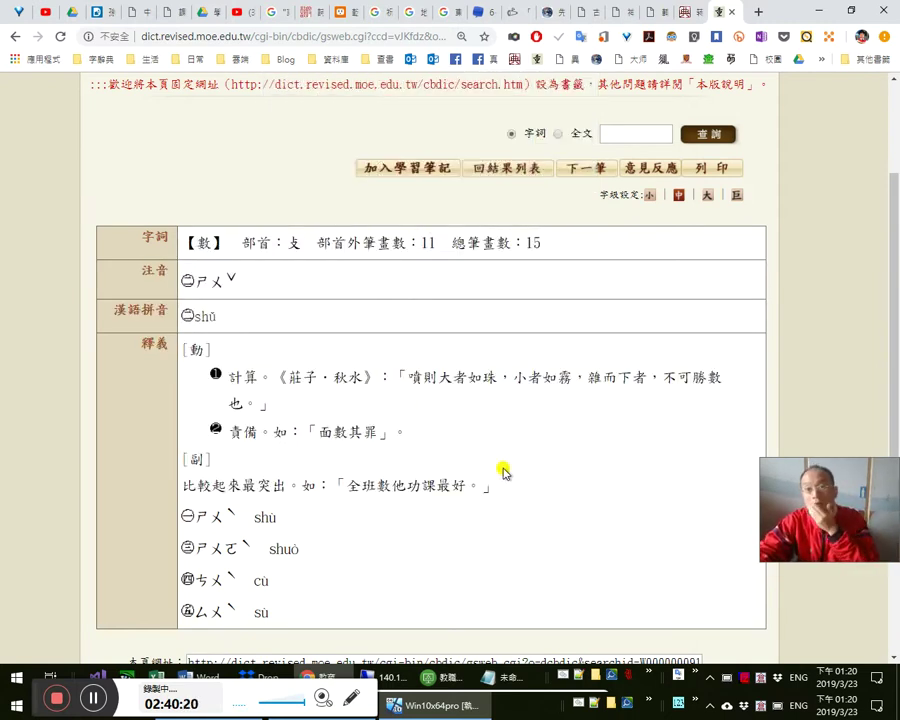
# - Bring up the 國學大師 轉 page and scroll to the 中文大辭典 row, page 14240
pyautogui.click(648, 11)
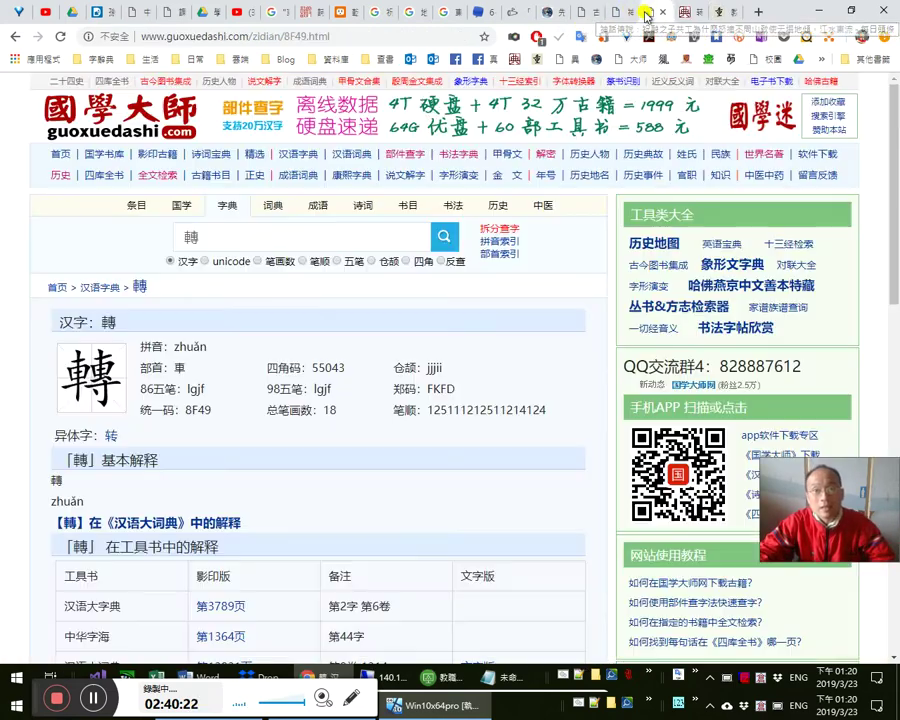
pyautogui.scroll(-12, 190, 483)
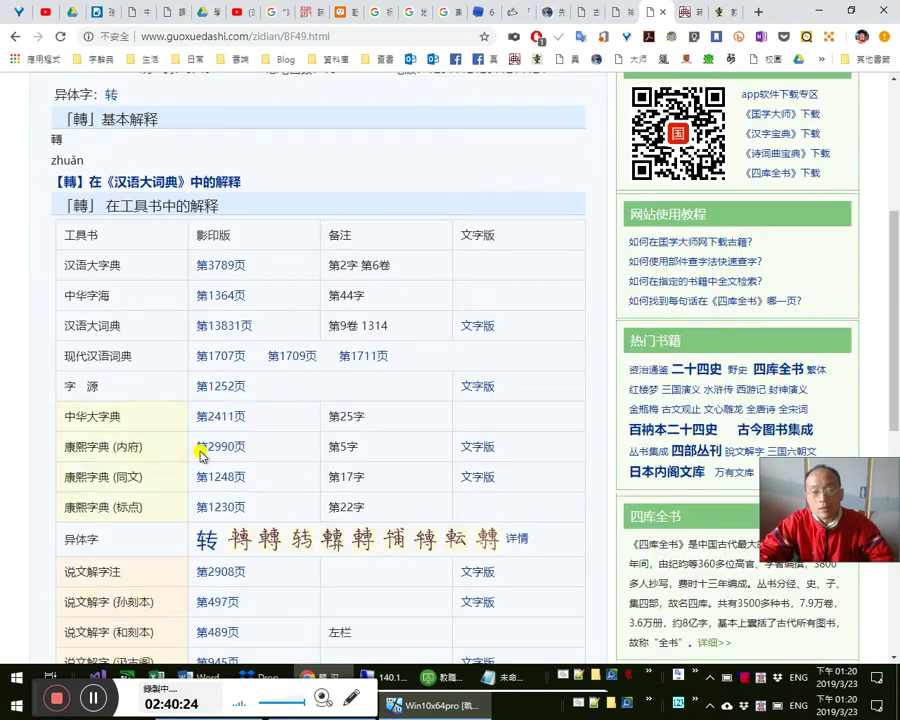
pyautogui.scroll(-4, 150, 490)
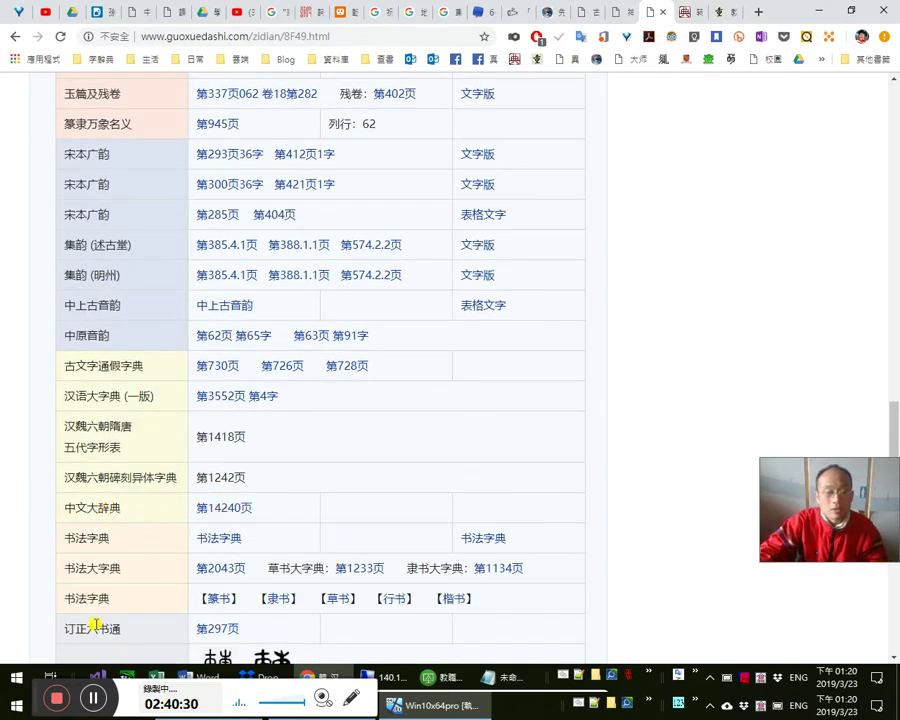
pyautogui.click(17, 705)
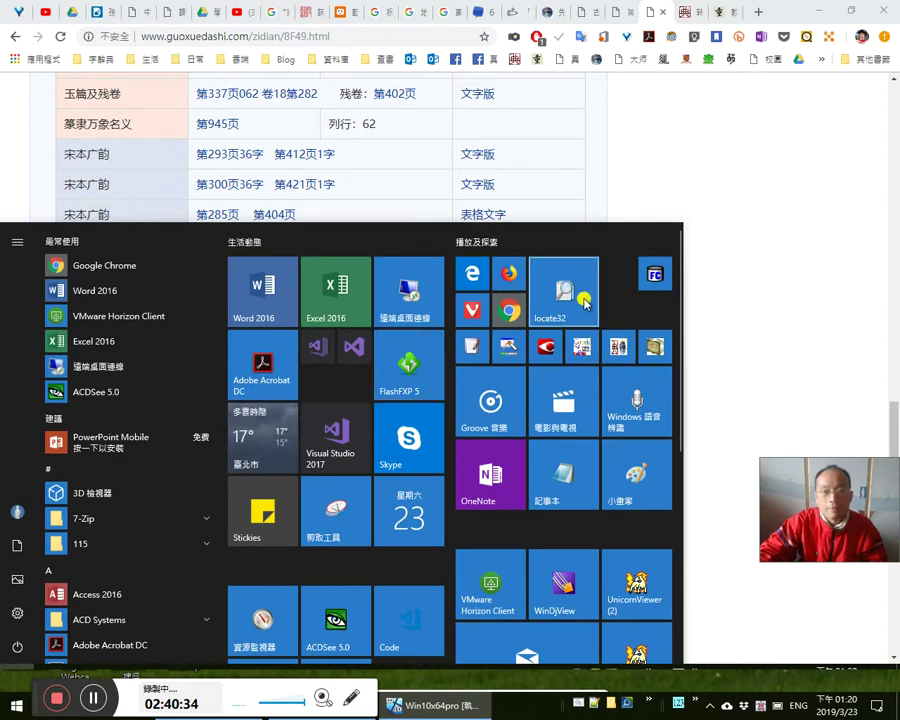
# - Search Locate32 for files named 中文大辭典 across all locations
pyautogui.press('Escape')
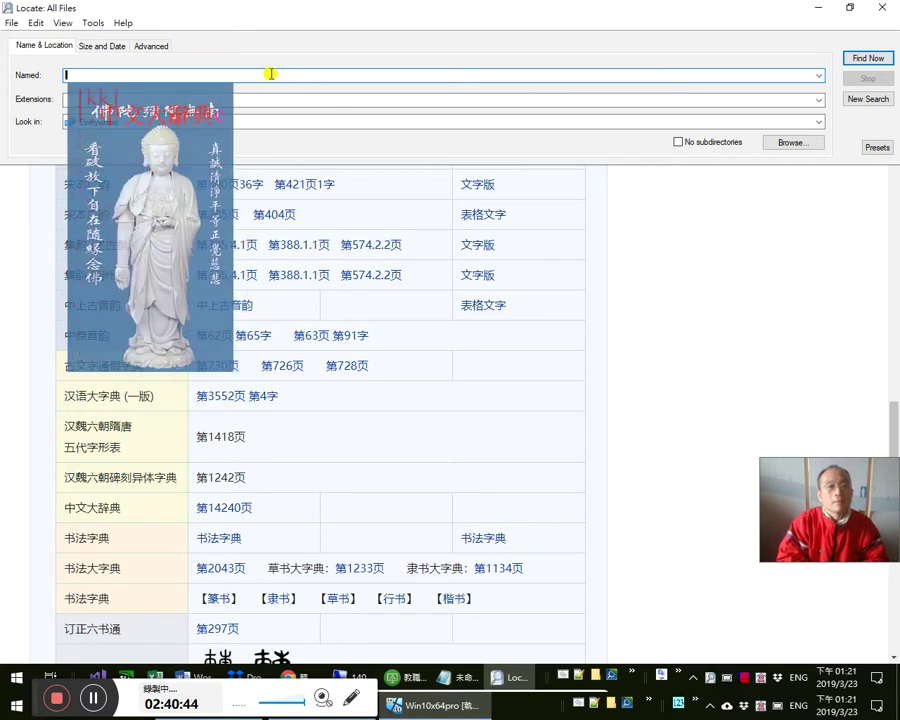
pyautogui.write('中文大辭典')
pyautogui.press('Return')
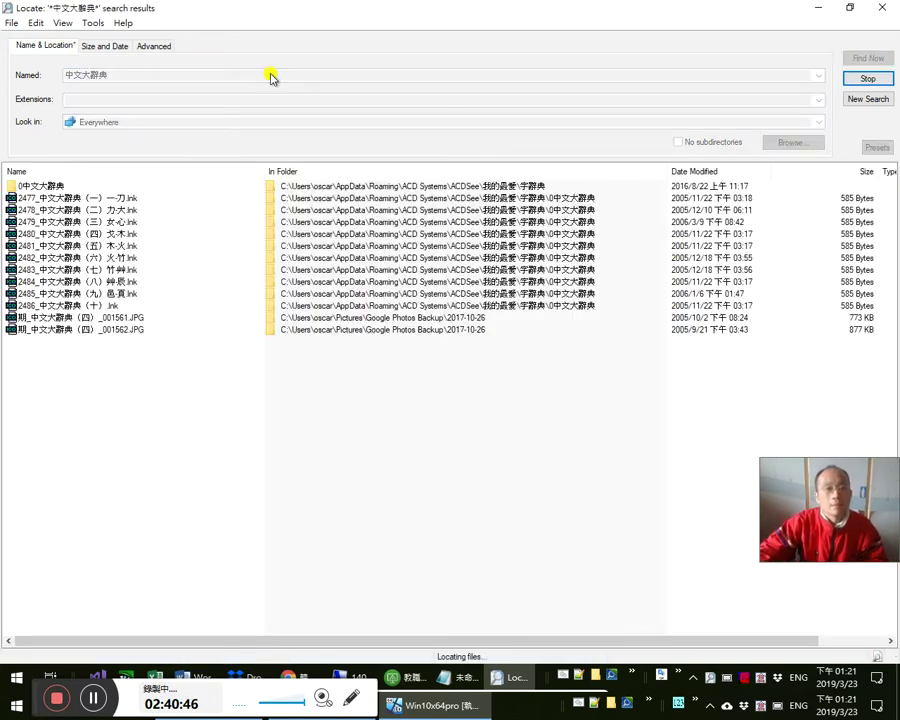
pyautogui.click(90, 197)
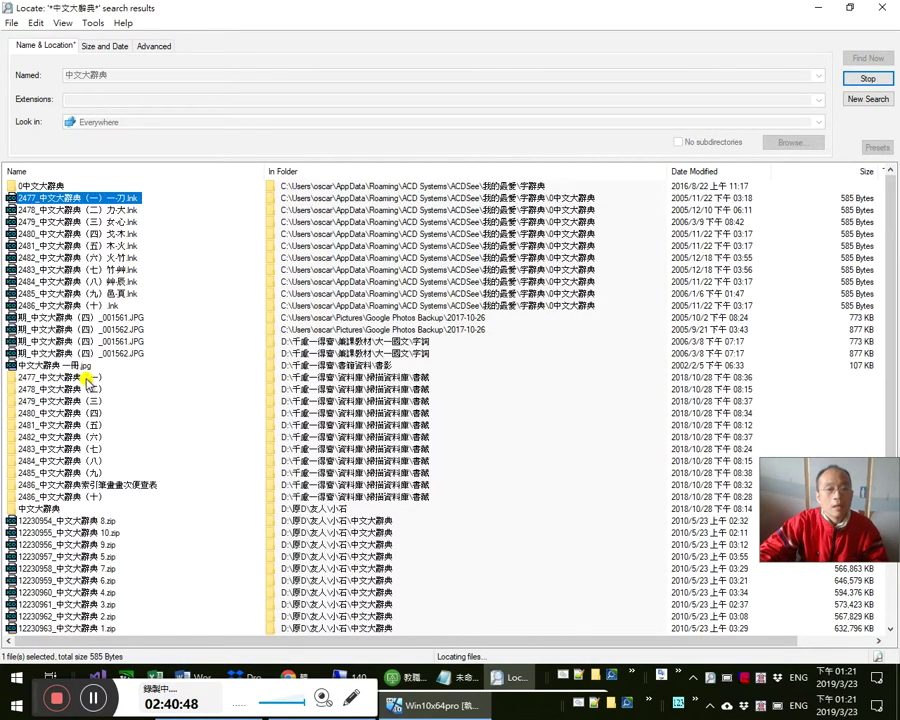
# - Browse the folder 2477_中文大辭典(一) in ACDSee, dismissing its two database warnings
pyautogui.click(87, 377)
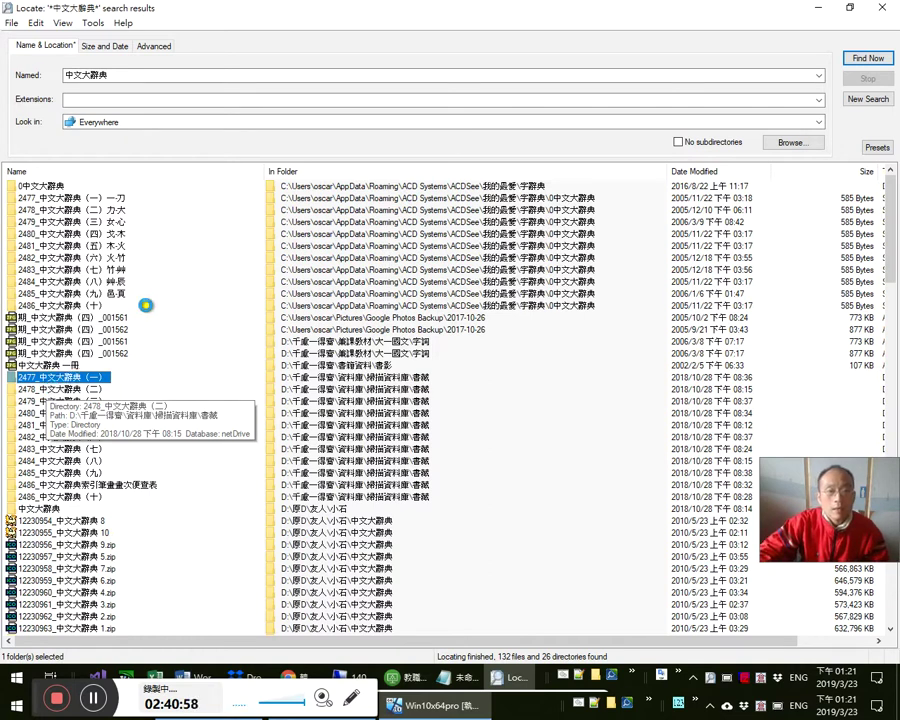
pyautogui.rightClick(62, 376)
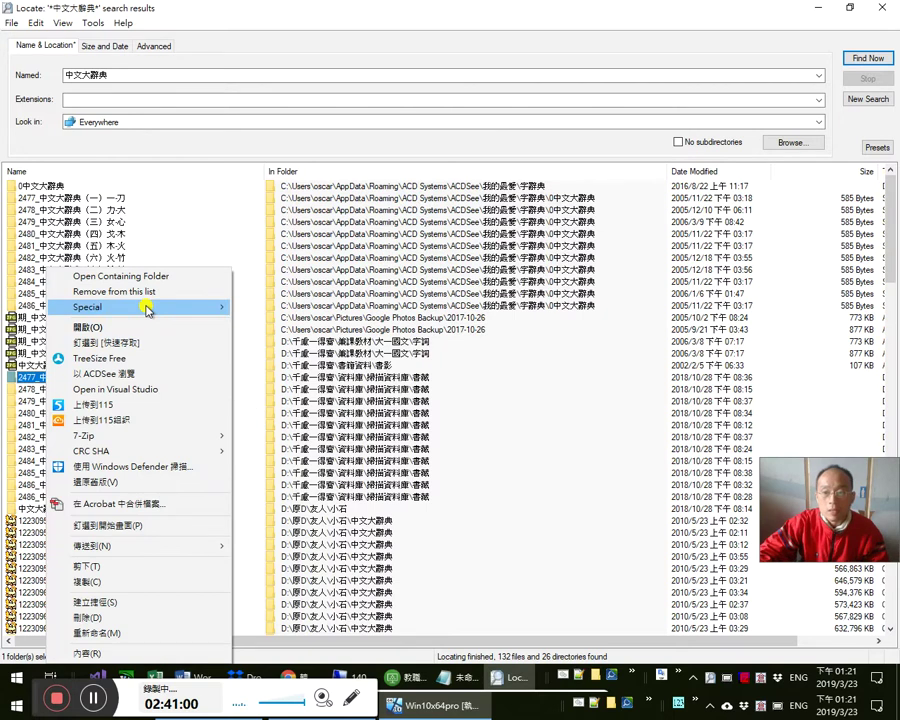
pyautogui.click(160, 376)
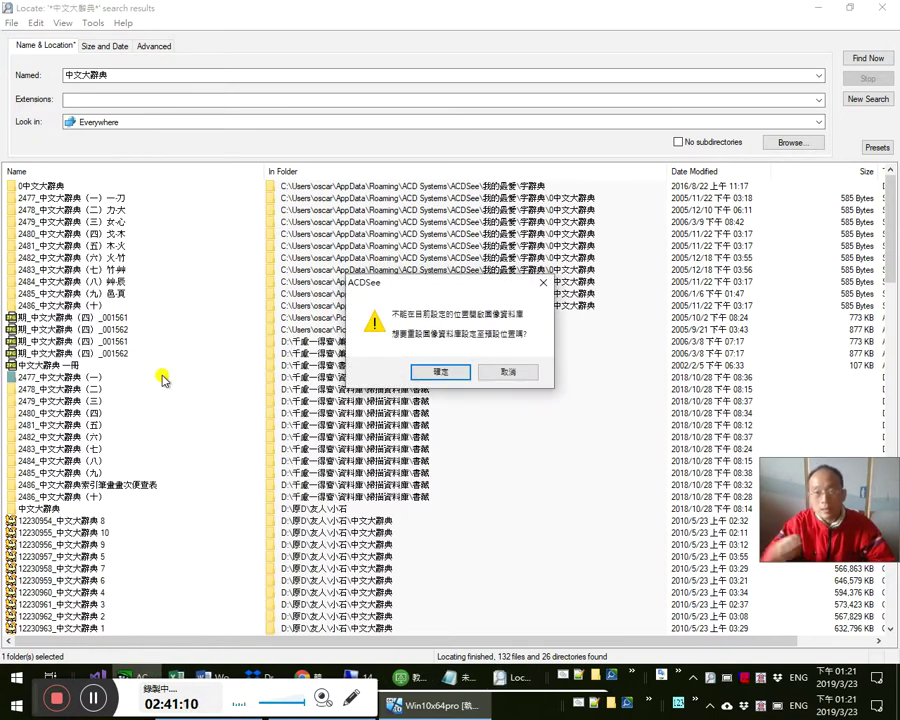
pyautogui.click(459, 371)
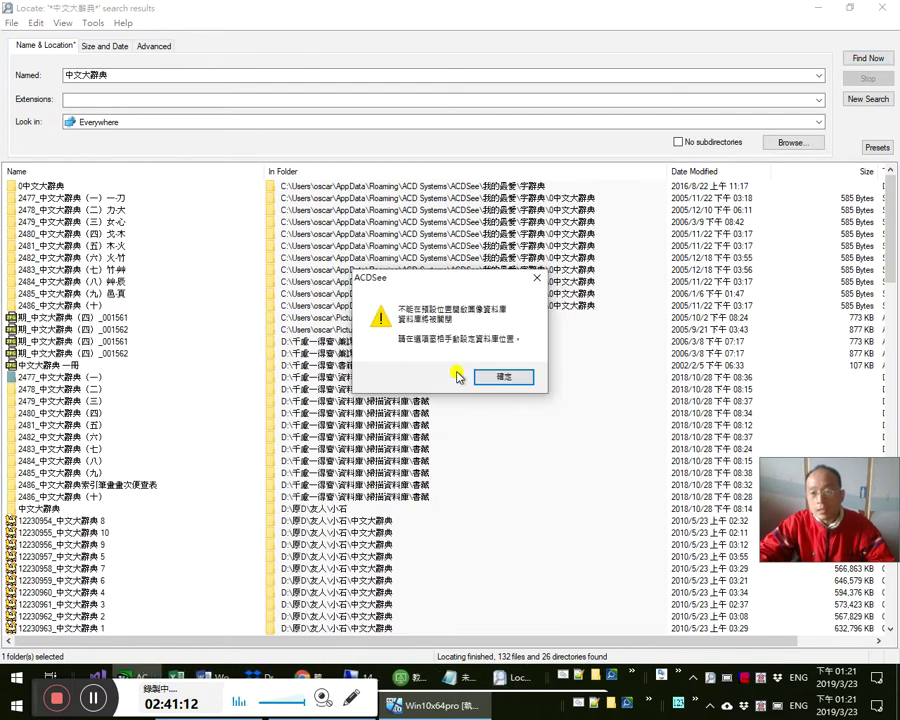
pyautogui.click(492, 375)
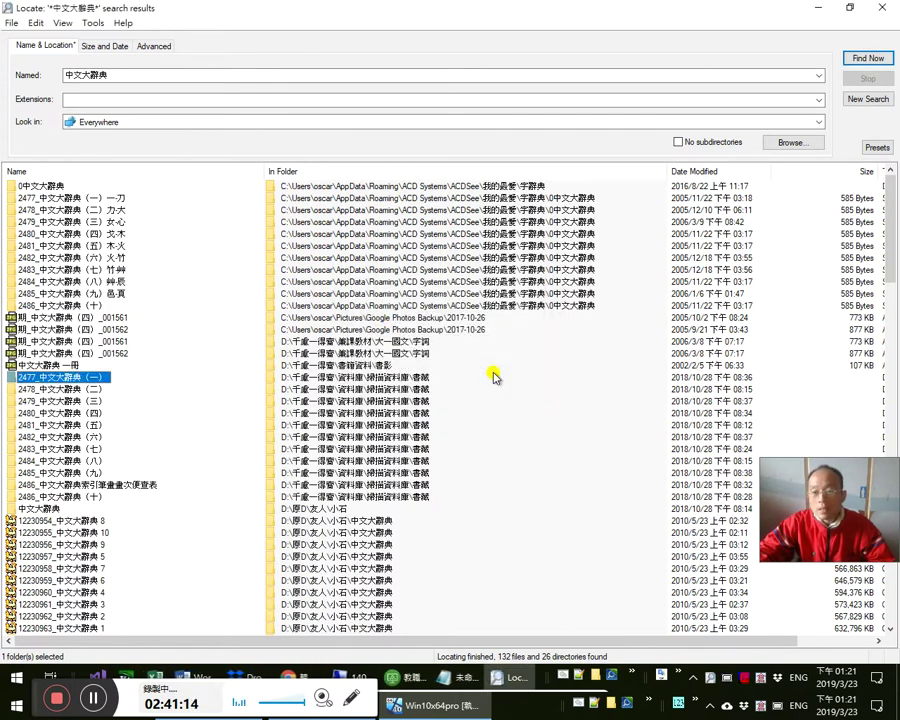
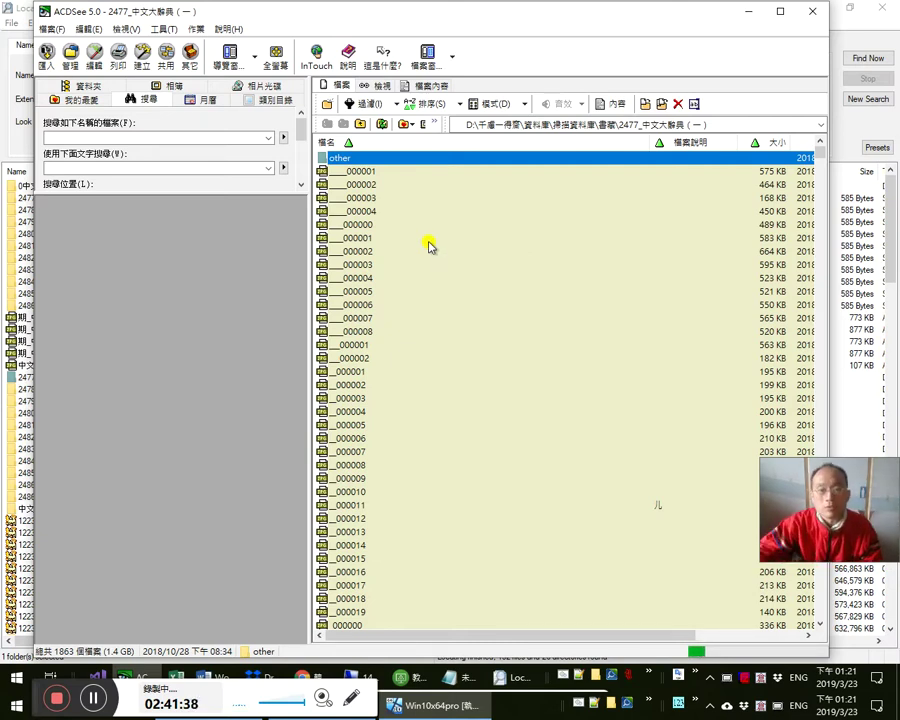
# - Open dictionary page _000033 from the 中文大辭典 folder in the ACDSee viewer
pyautogui.click(428, 332)
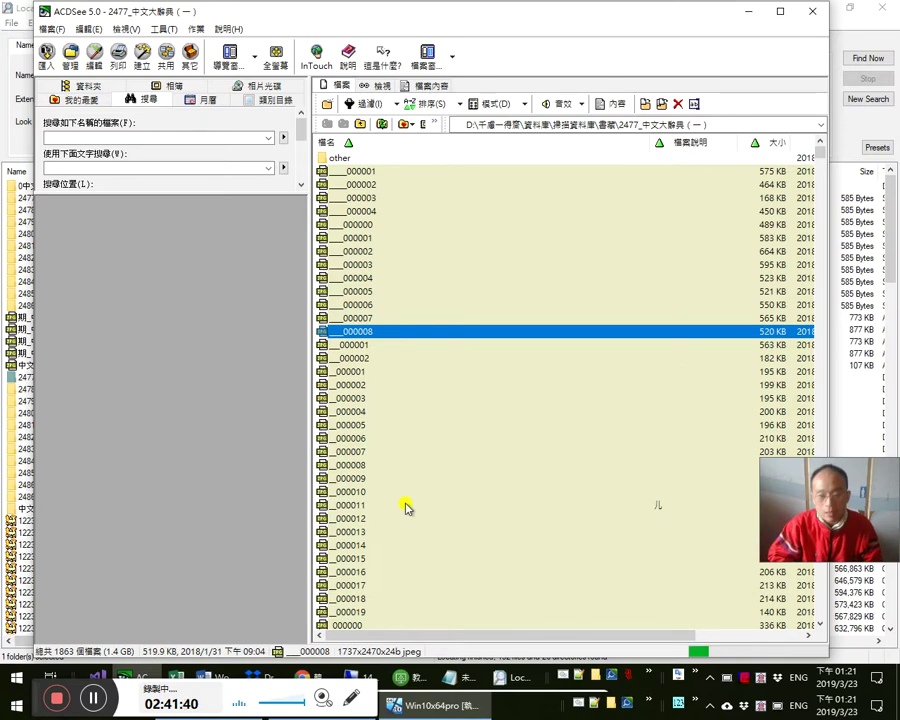
pyautogui.press('pagedown')
pyautogui.press('pagedown')
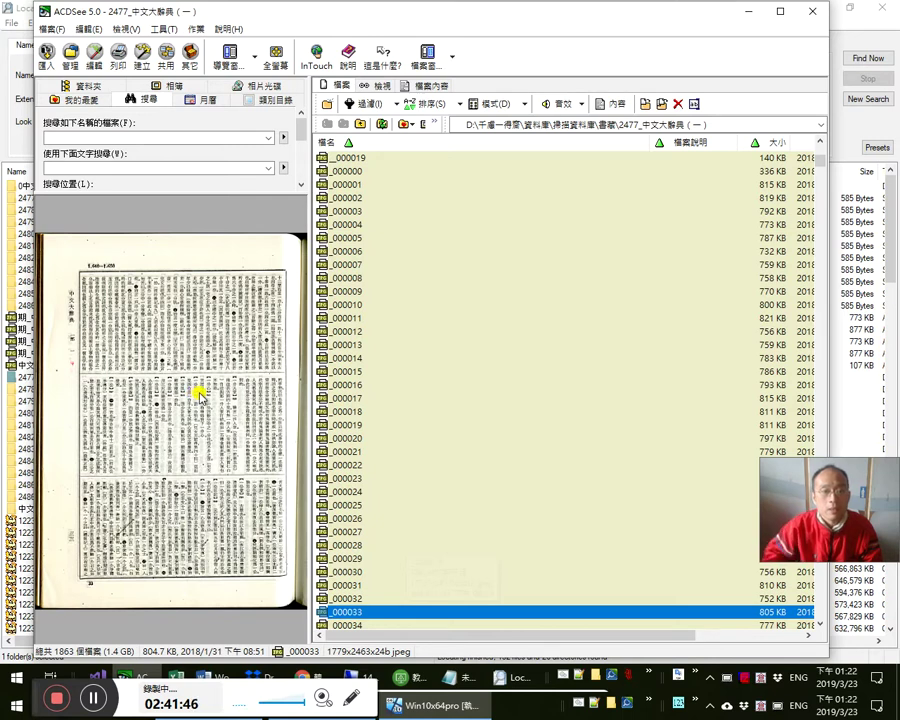
pyautogui.hotkey('alt', 'F4')
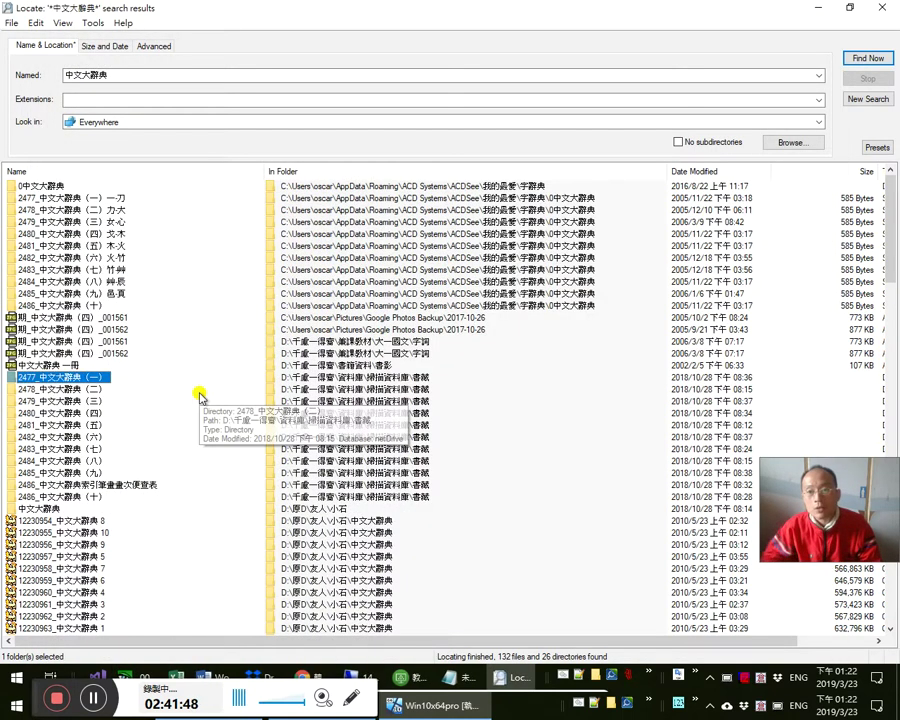
pyautogui.press('Return')
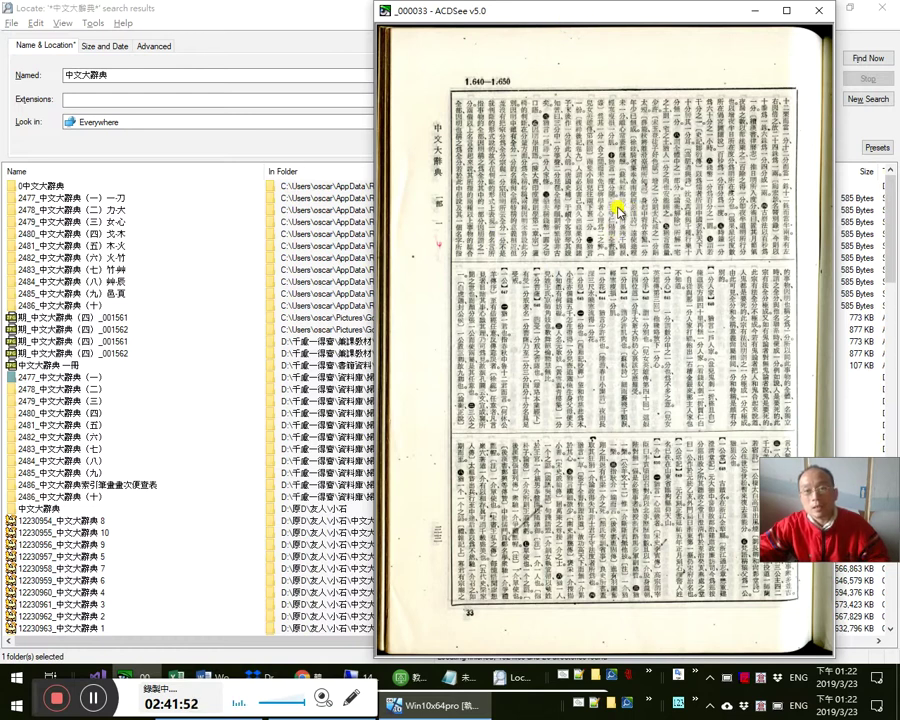
# - Zoom and pan page _000033 so its header and 一分 entries are legible
pyautogui.scroll(3, 618, 198)
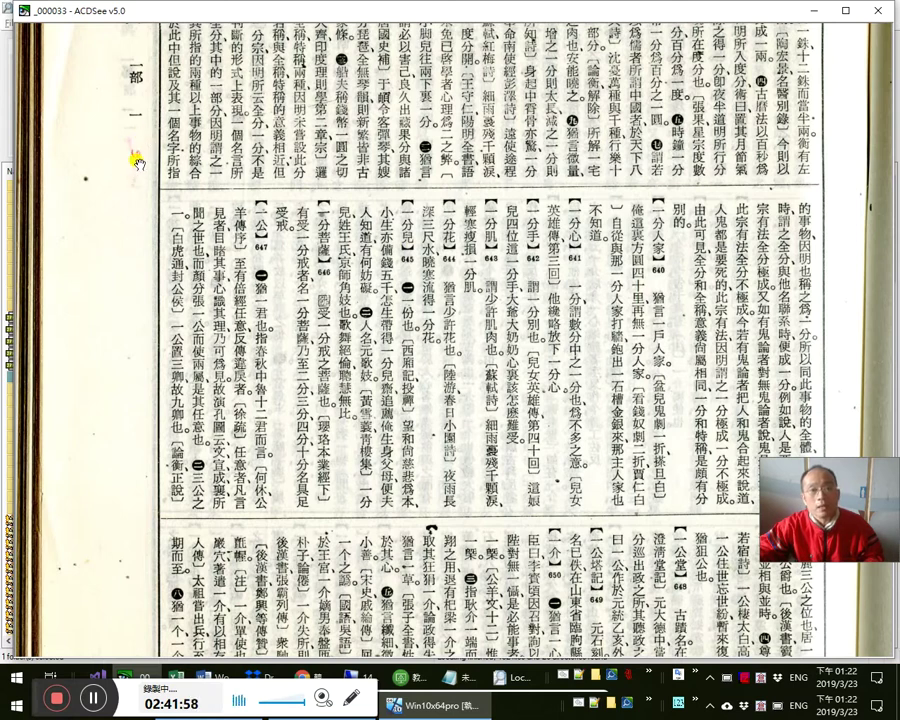
pyautogui.moveTo(140, 150); pyautogui.dragTo(198, 252)
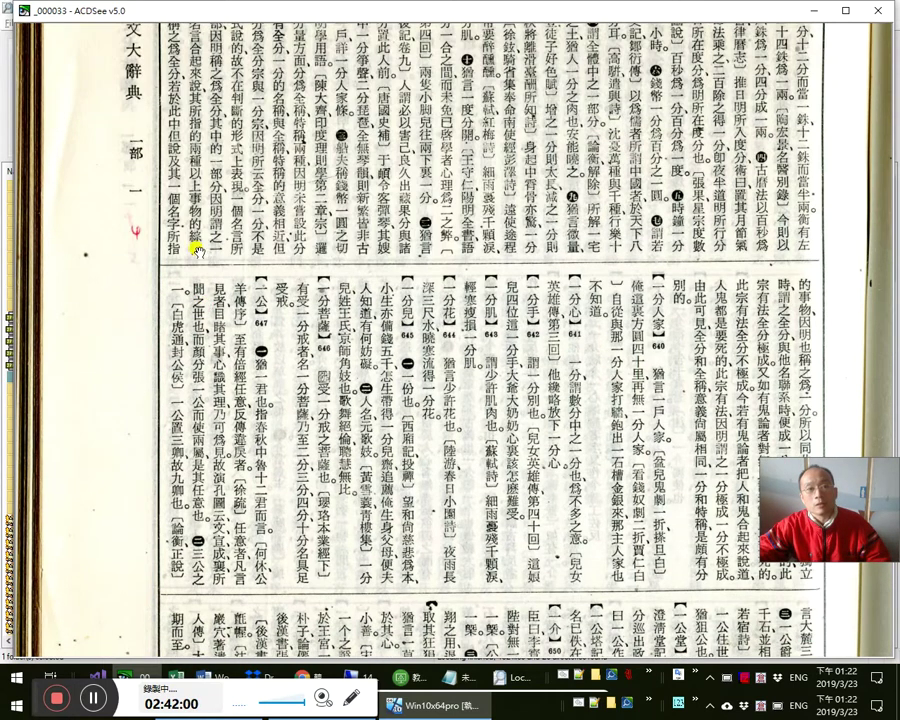
pyautogui.scroll(-2, 494, 394)
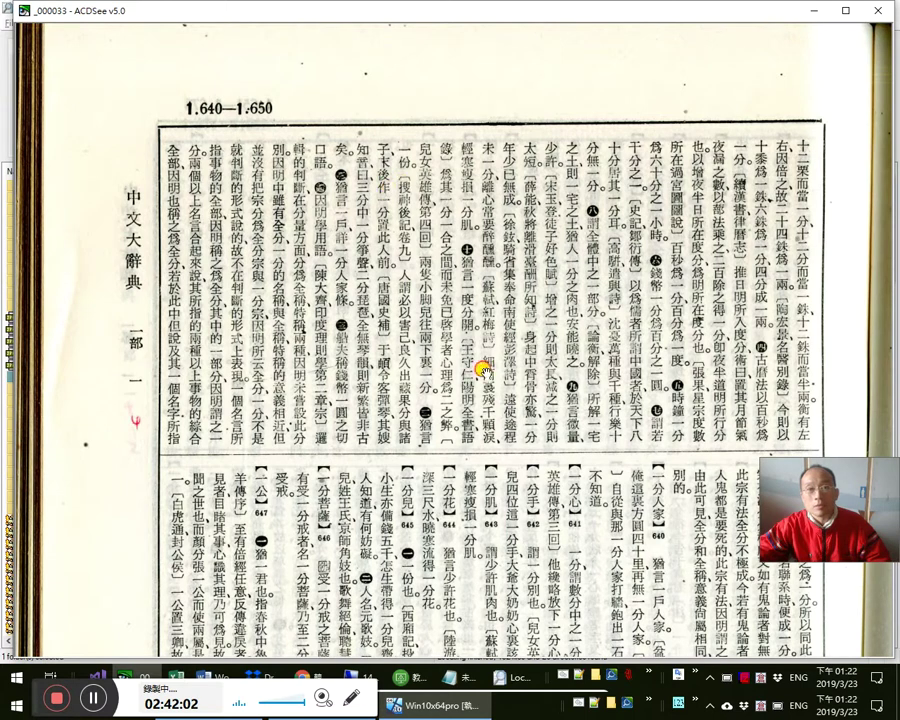
pyautogui.scroll(2, 482, 368)
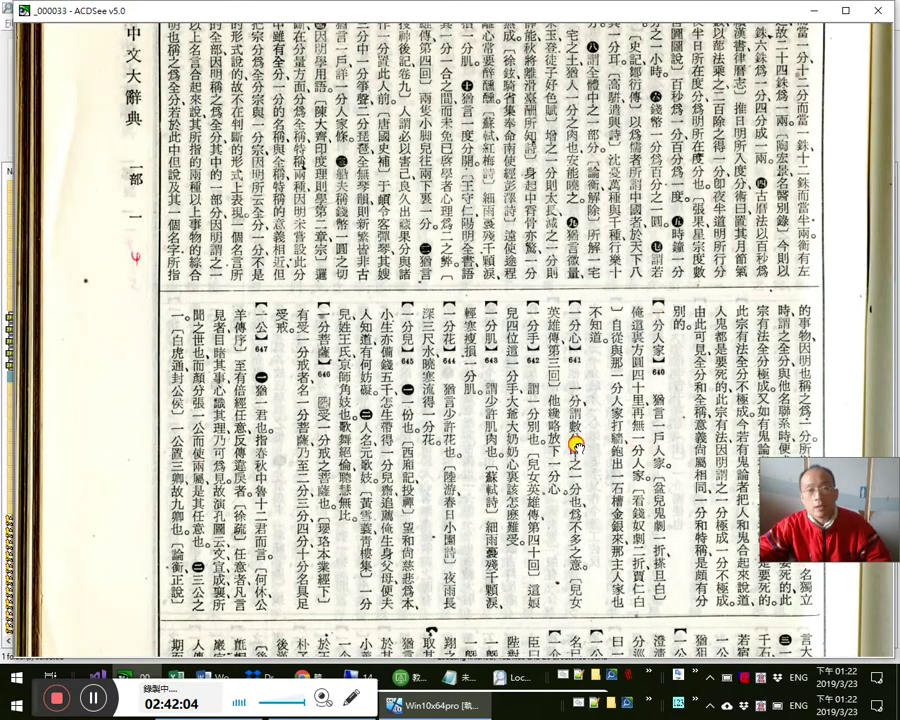
pyautogui.scroll(-1, 500, 475)
pyautogui.scroll(1, 284, 515)
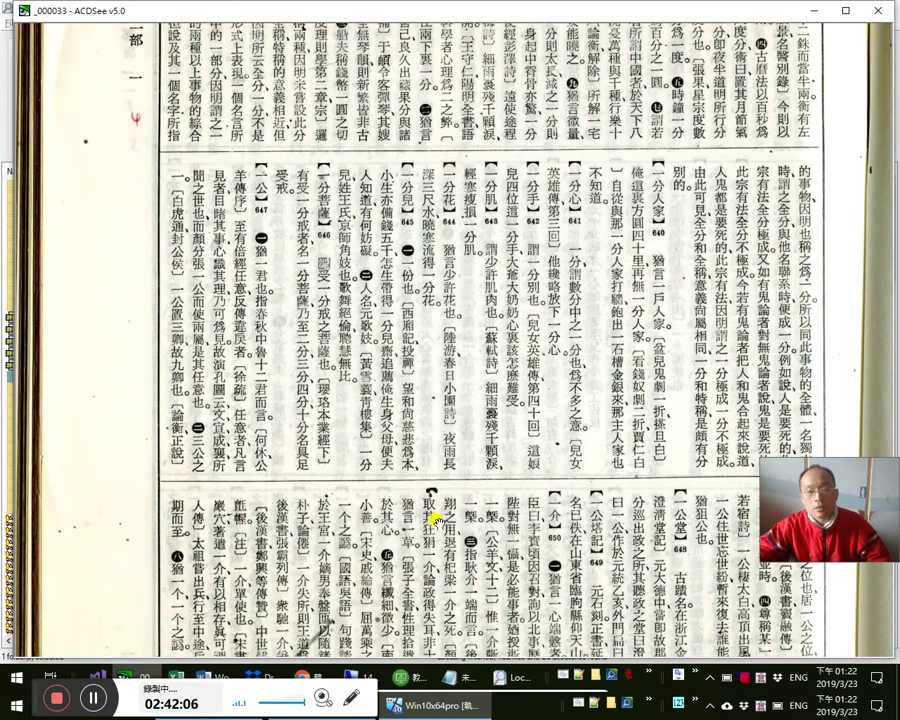
pyautogui.scroll(-1, 490, 515)
pyautogui.scroll(1, 454, 367)
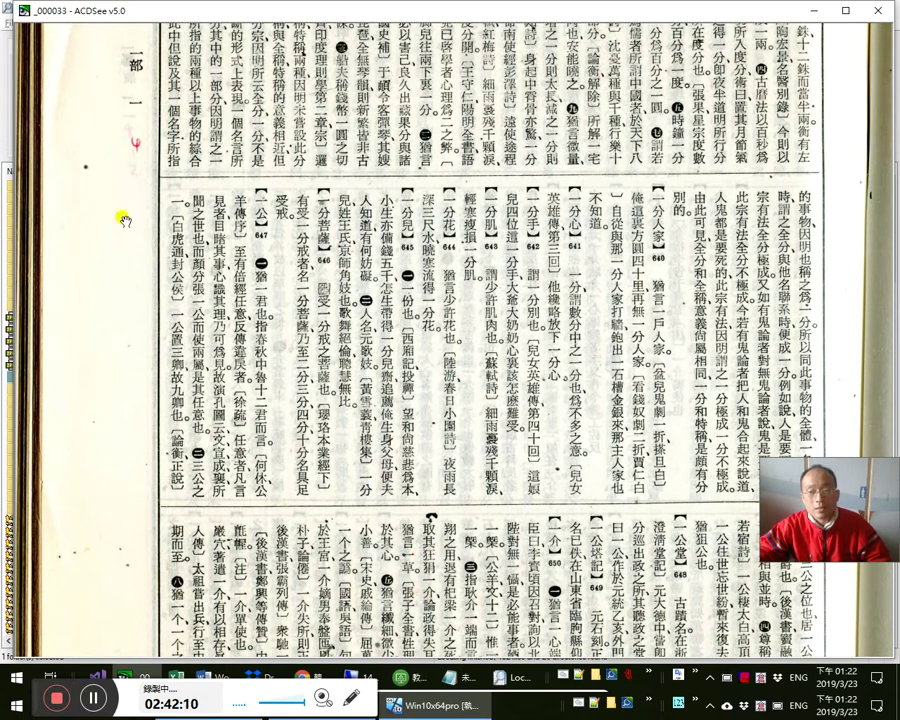
# - Advance to page _000034 and enlarge it to read the top entries
pyautogui.press('pagedown')
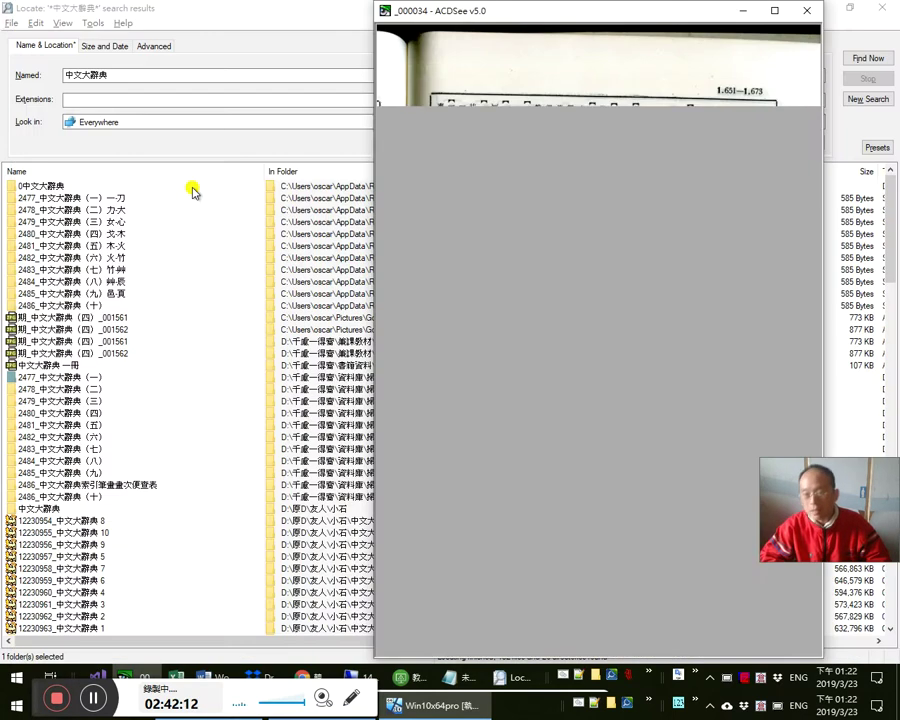
pyautogui.press('Escape')
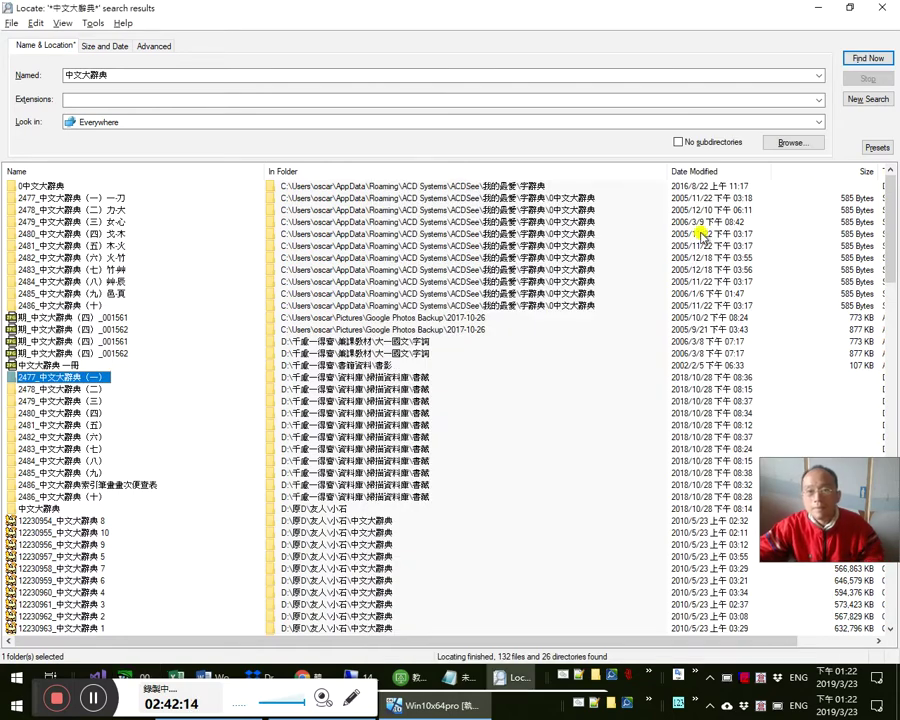
pyautogui.hotkey('alt', 'Tab')
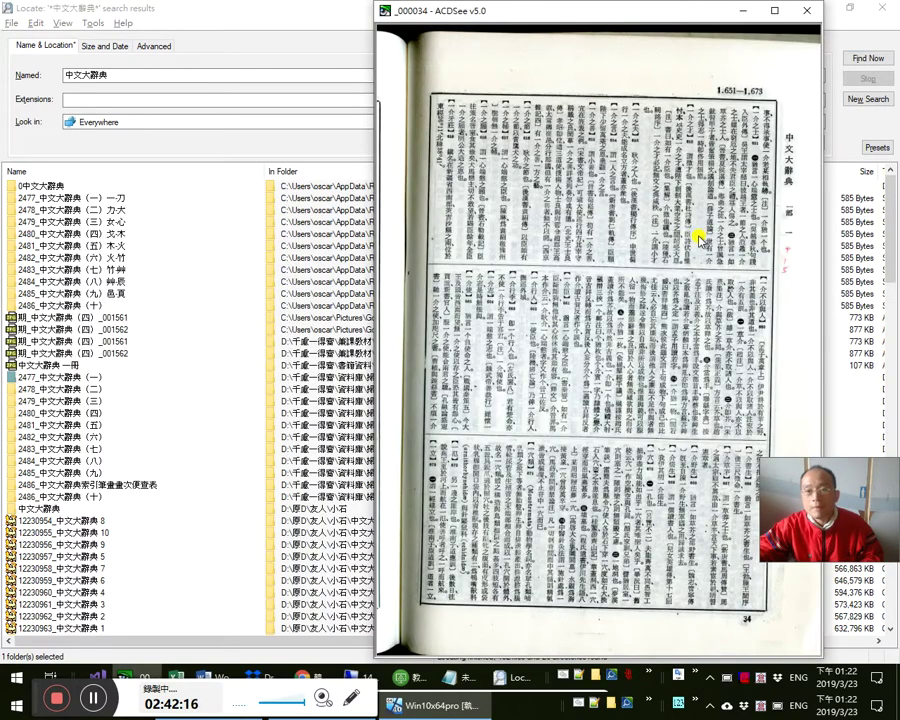
pyautogui.press('+')
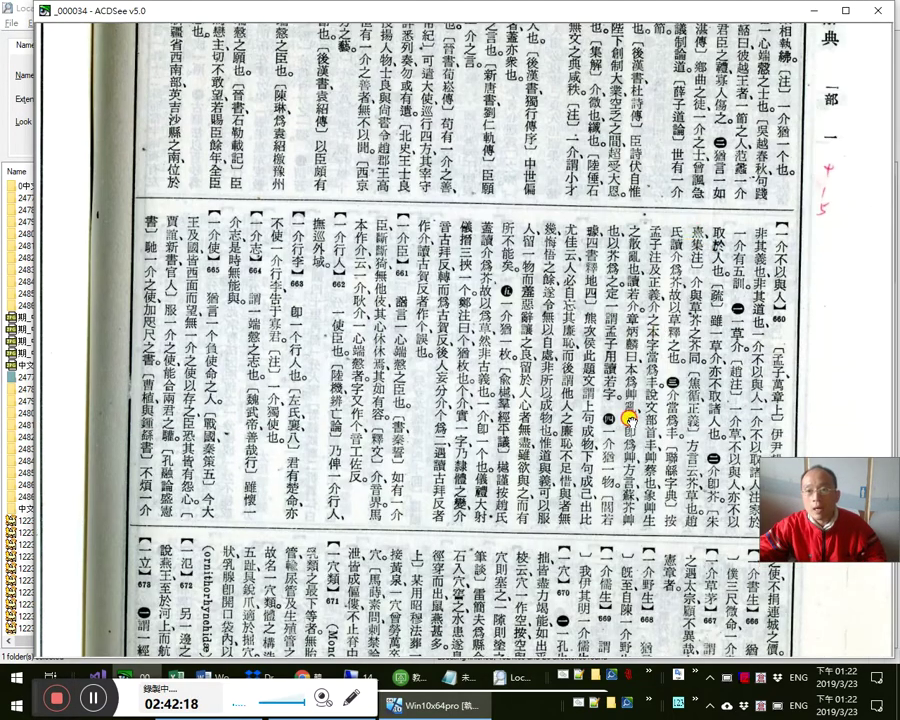
# - Enlarge the page to fill the screen and pan across to read its lower entries
pyautogui.scroll(3, 626, 410)
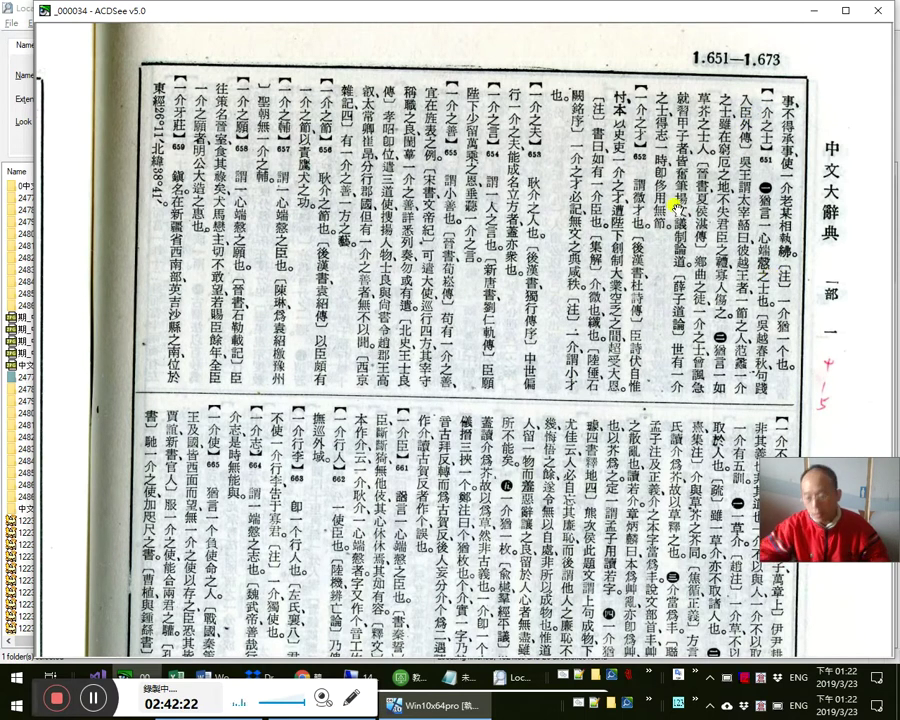
pyautogui.scroll(1, 674, 200)
pyautogui.press('+')
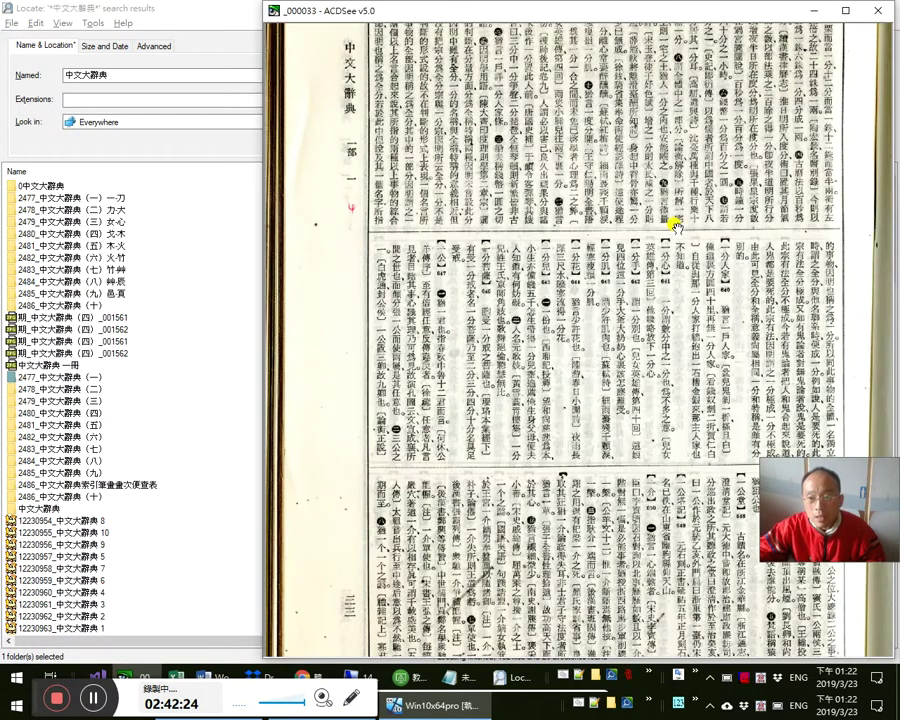
pyautogui.press('+')
pyautogui.press('+')
pyautogui.press('+')
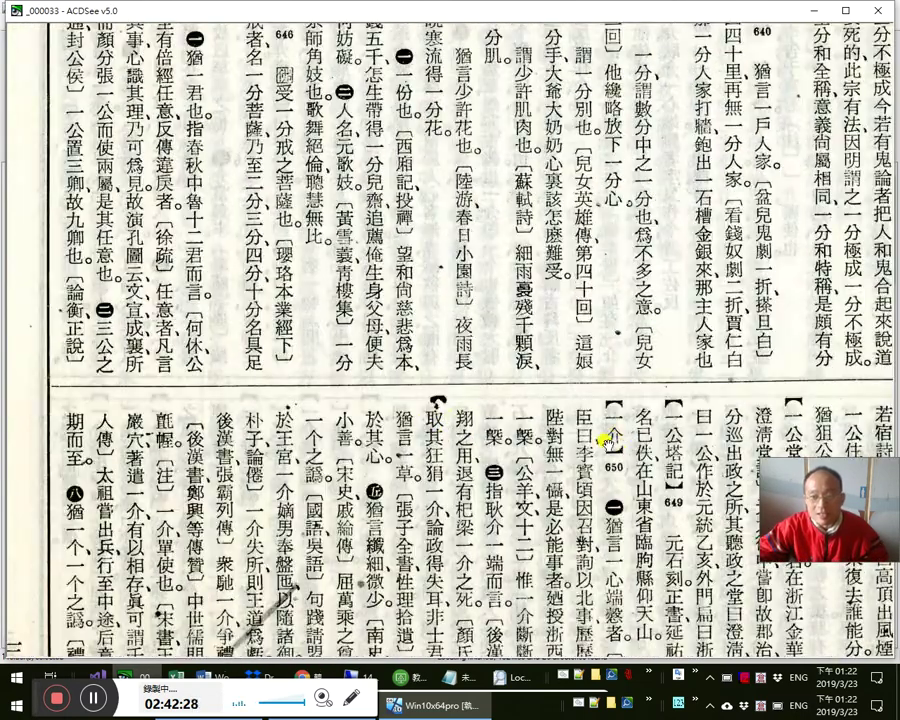
pyautogui.scroll(-2, 316, 210)
pyautogui.scroll(2, 165, 183)
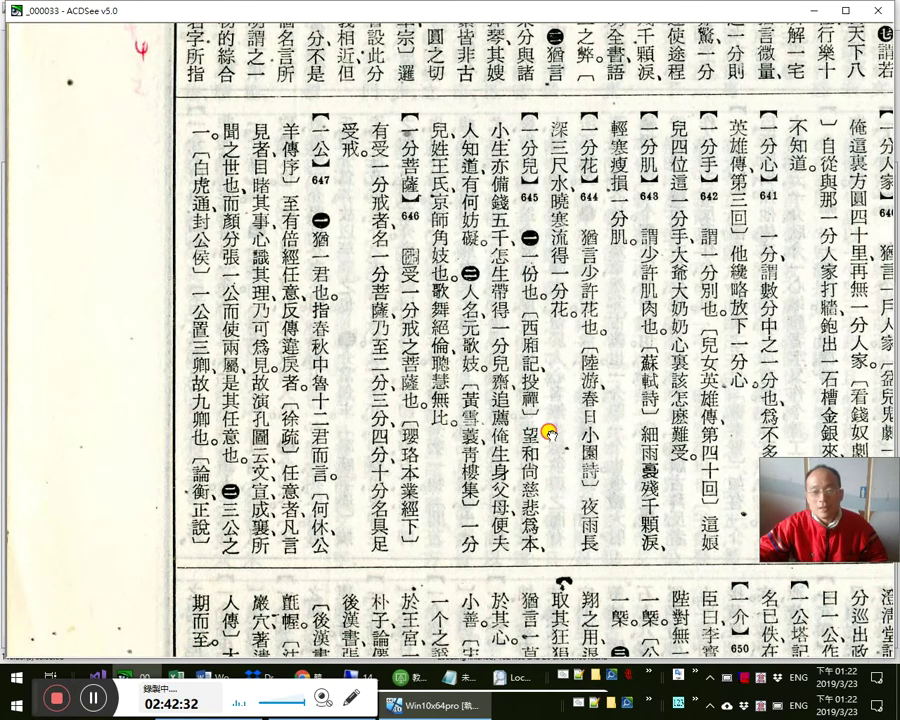
pyautogui.moveTo(547, 432); pyautogui.dragTo(504, 292)
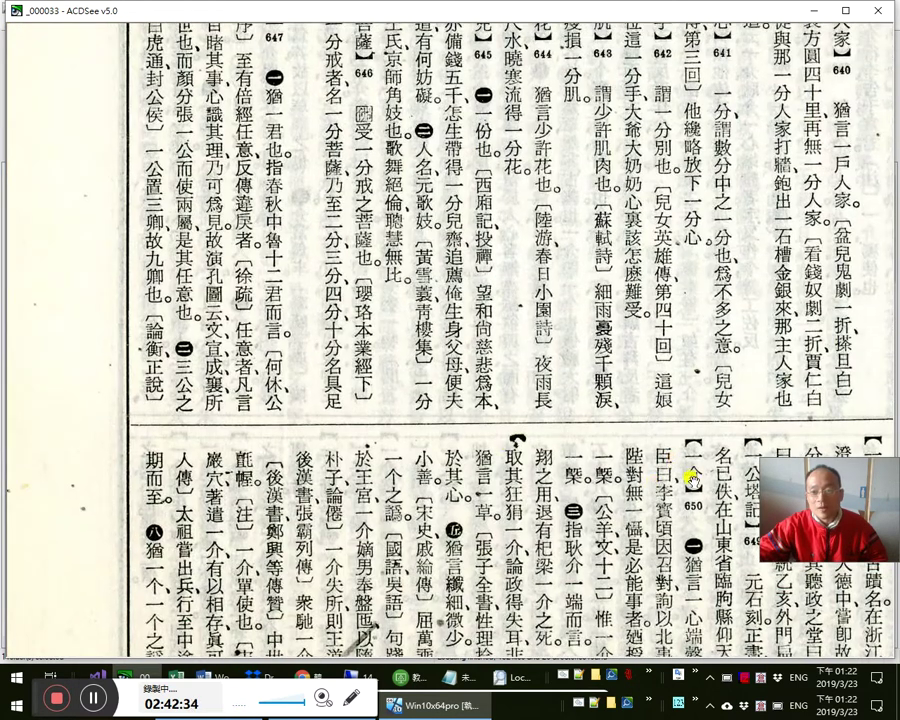
pyautogui.moveTo(703, 466); pyautogui.dragTo(512, 432)
pyautogui.moveTo(527, 272); pyautogui.dragTo(584, 332)
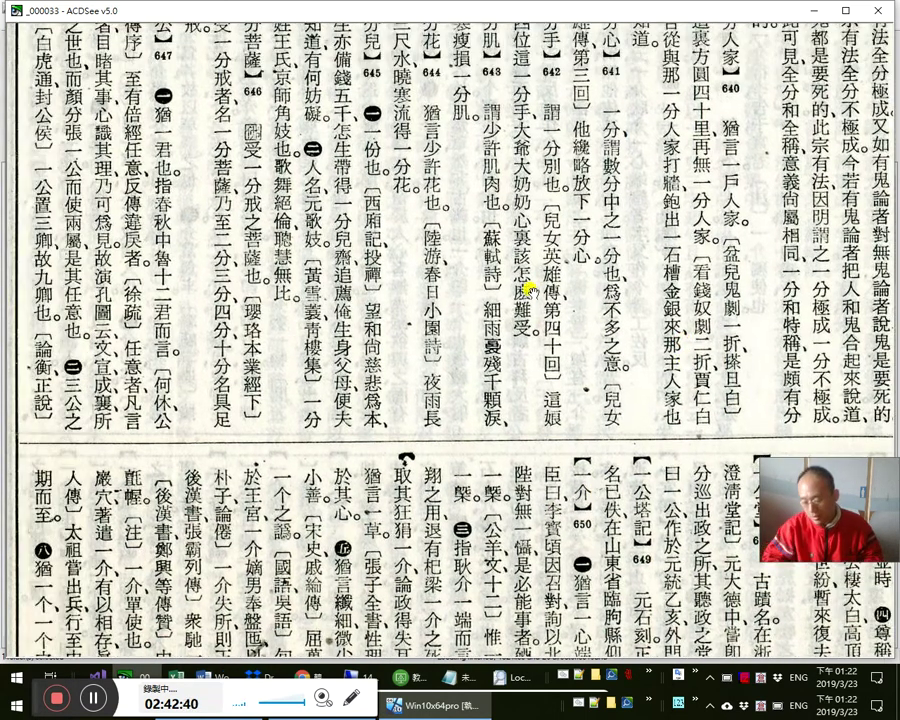
# - Step forward through the pages to _000046, covering entries 1.893–1.912
pyautogui.scroll(-1, 540, 286)
pyautogui.scroll(-3, 535, 290)
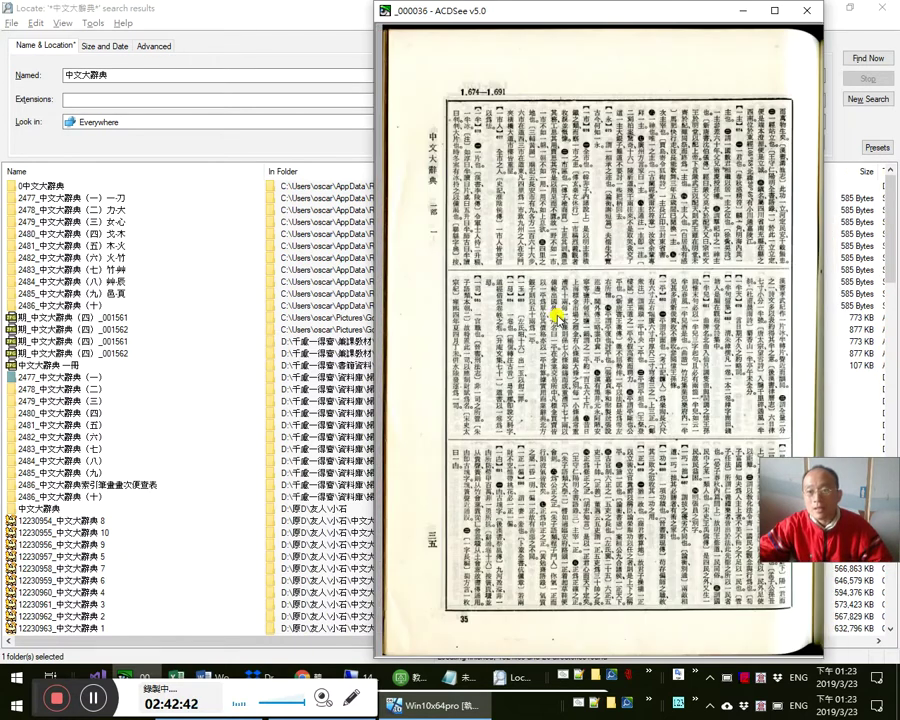
pyautogui.scroll(-4, 567, 312)
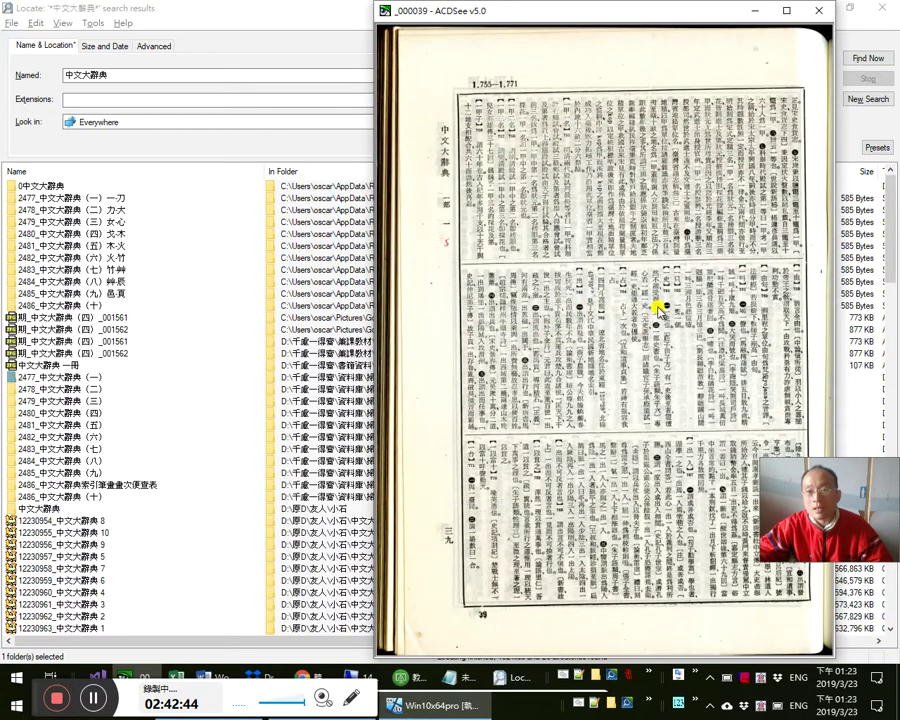
pyautogui.scroll(-2, 657, 338)
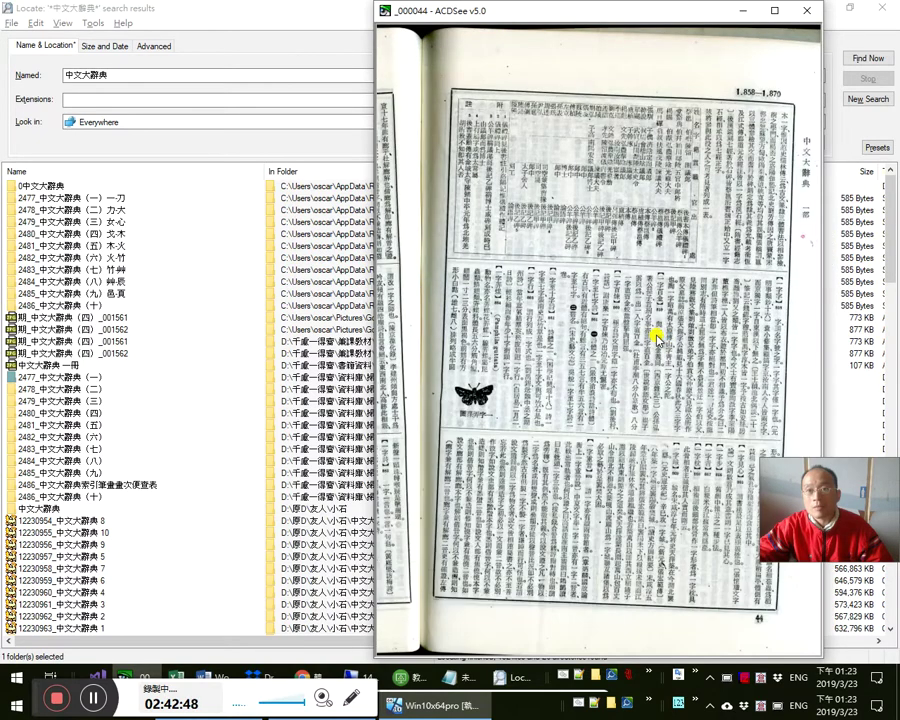
pyautogui.scroll(-3, 657, 338)
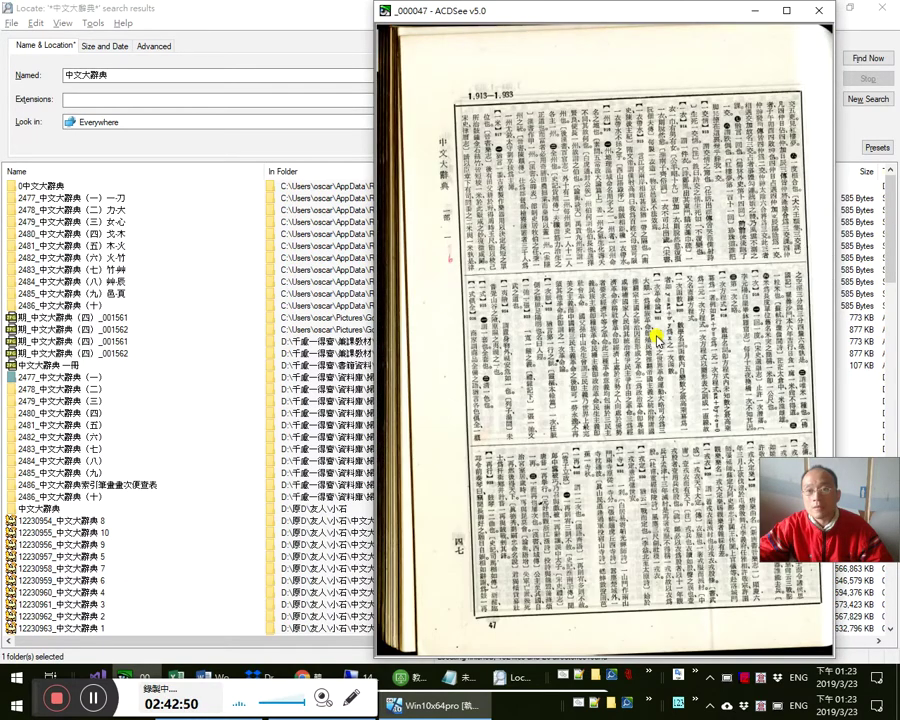
pyautogui.scroll(-1, 657, 338)
pyautogui.scroll(2, 655, 335)
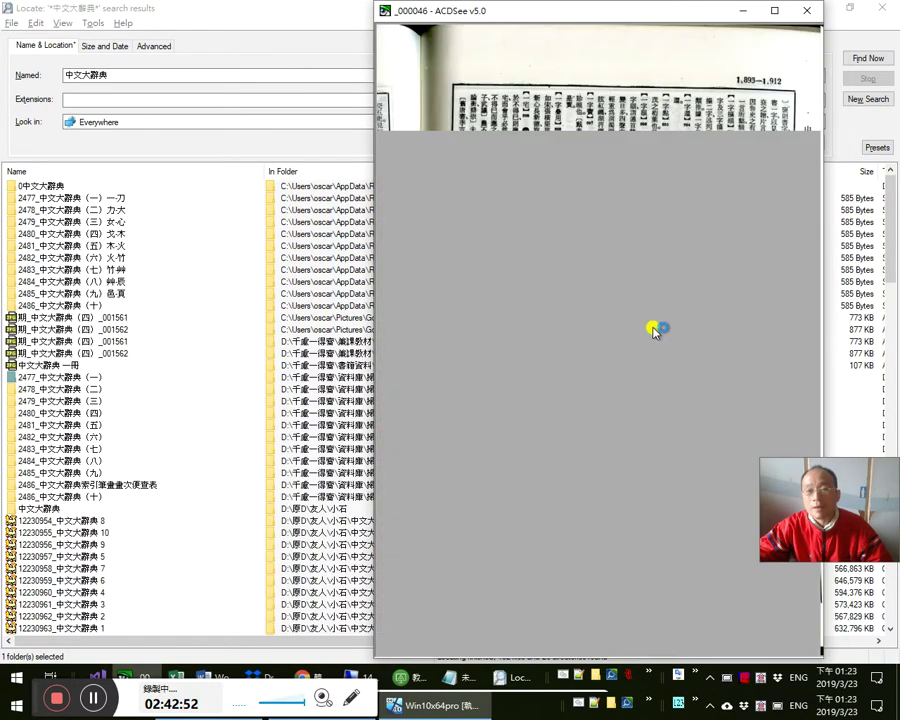
# - Jump far down the file list and page through to the red-annotated page with 三密 and 三清
pyautogui.press('Escape')
pyautogui.press('pagedown')
pyautogui.press('pagedown')
pyautogui.press('pagedown')
pyautogui.press('pagedown')
pyautogui.press('pagedown')
pyautogui.press('pagedown')
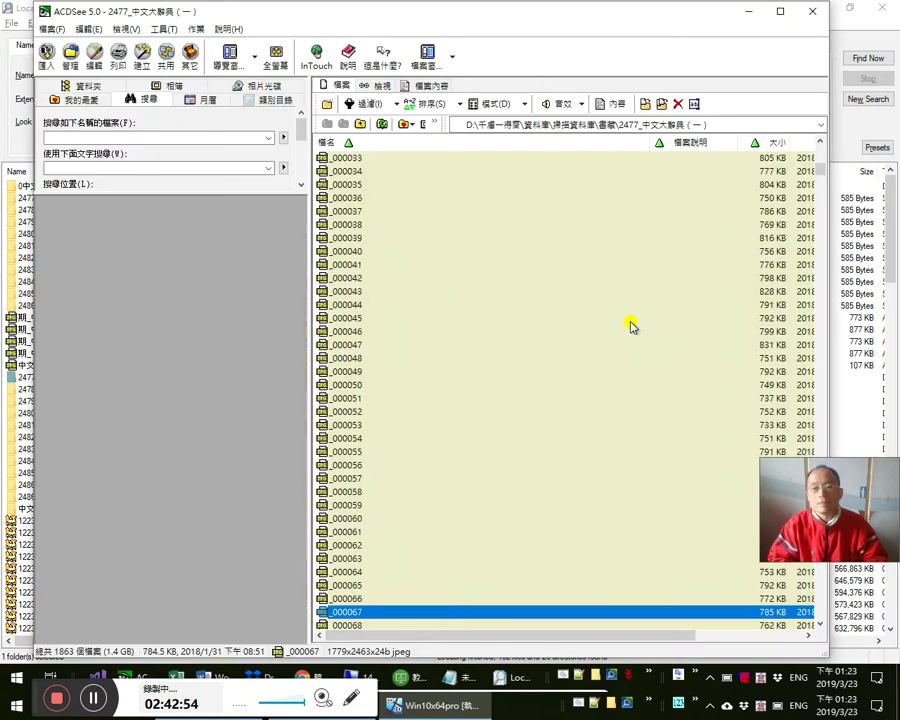
pyautogui.press('Return')
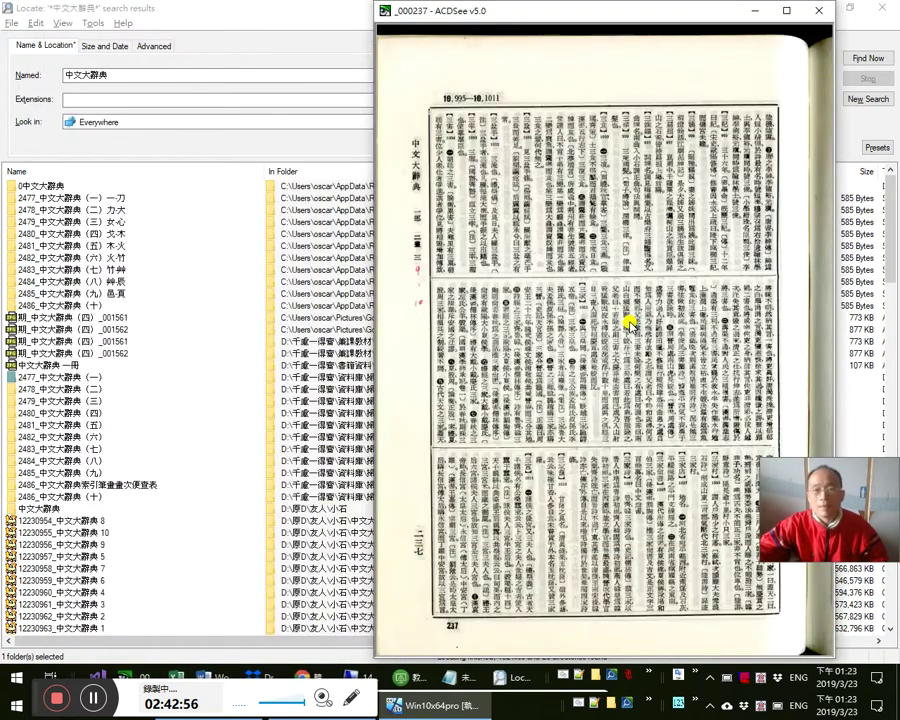
pyautogui.scroll(-3, 635, 322)
pyautogui.scroll(-3, 648, 326)
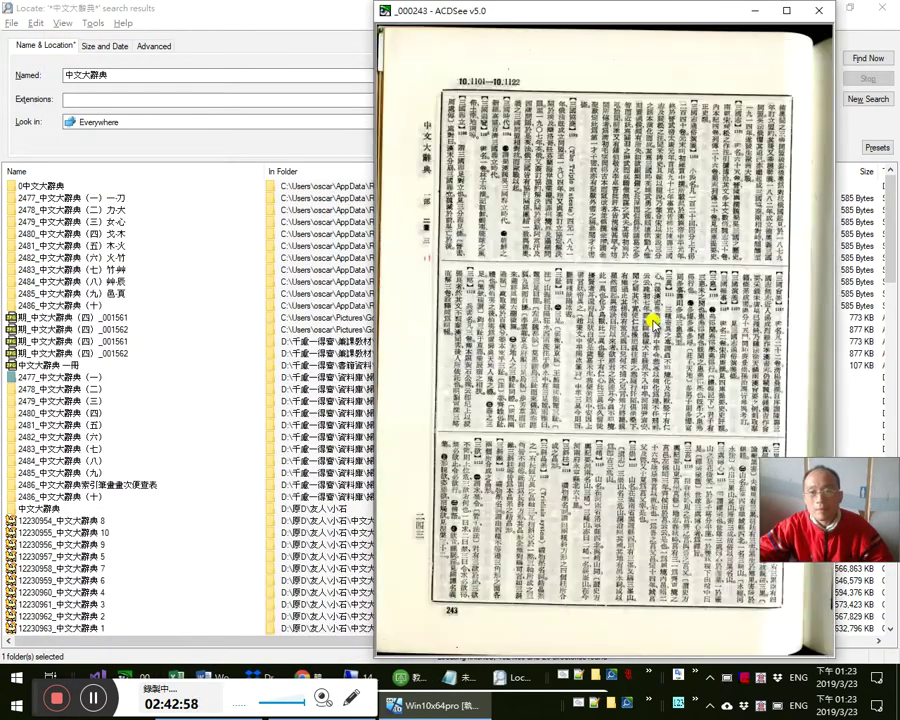
pyautogui.scroll(-2, 651, 322)
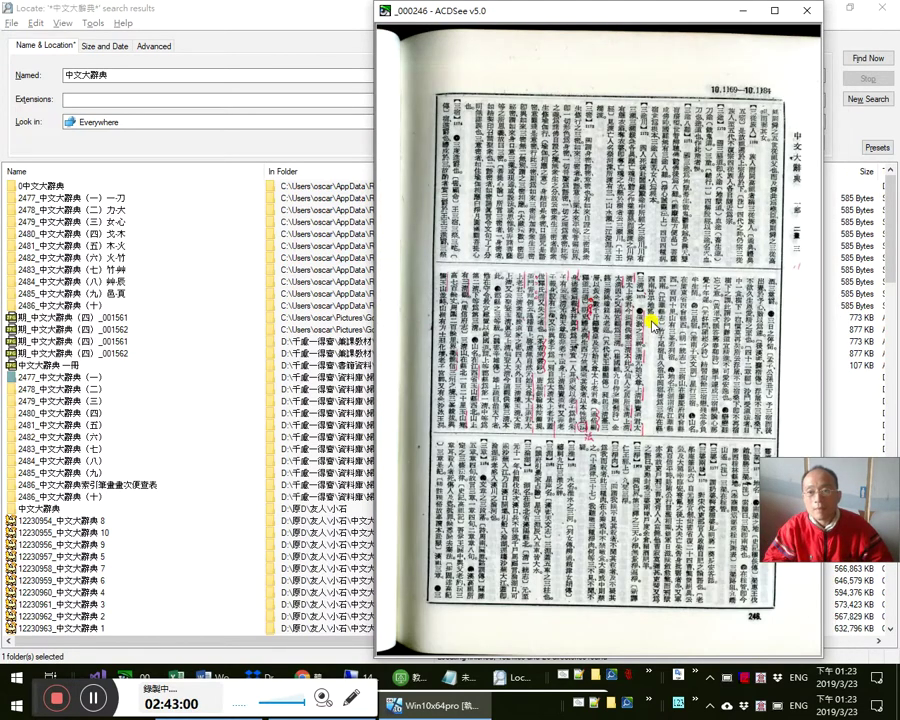
pyautogui.scroll(3, 655, 327)
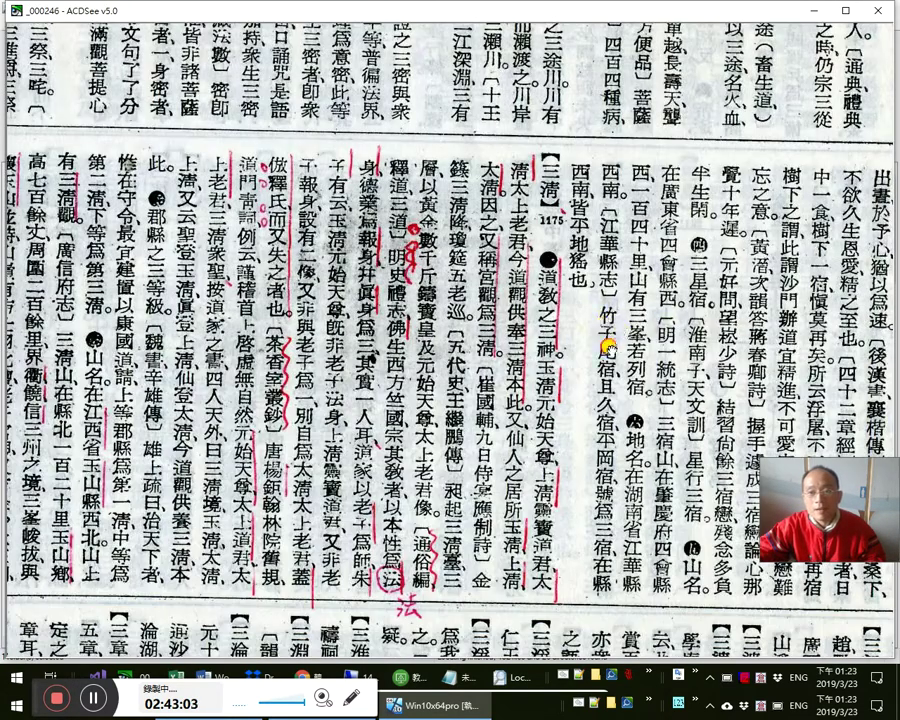
# - Pan the enlarged page to the 三清 entry and the 一部 二畫 header
pyautogui.moveTo(608, 347); pyautogui.dragTo(387, 410)
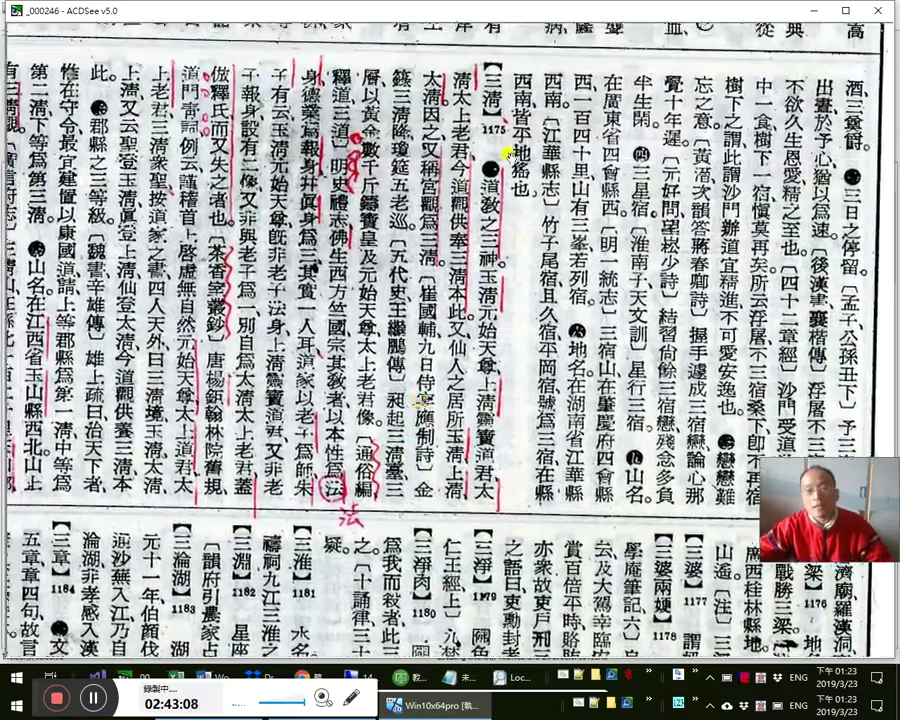
pyautogui.moveTo(654, 325); pyautogui.dragTo(568, 325)
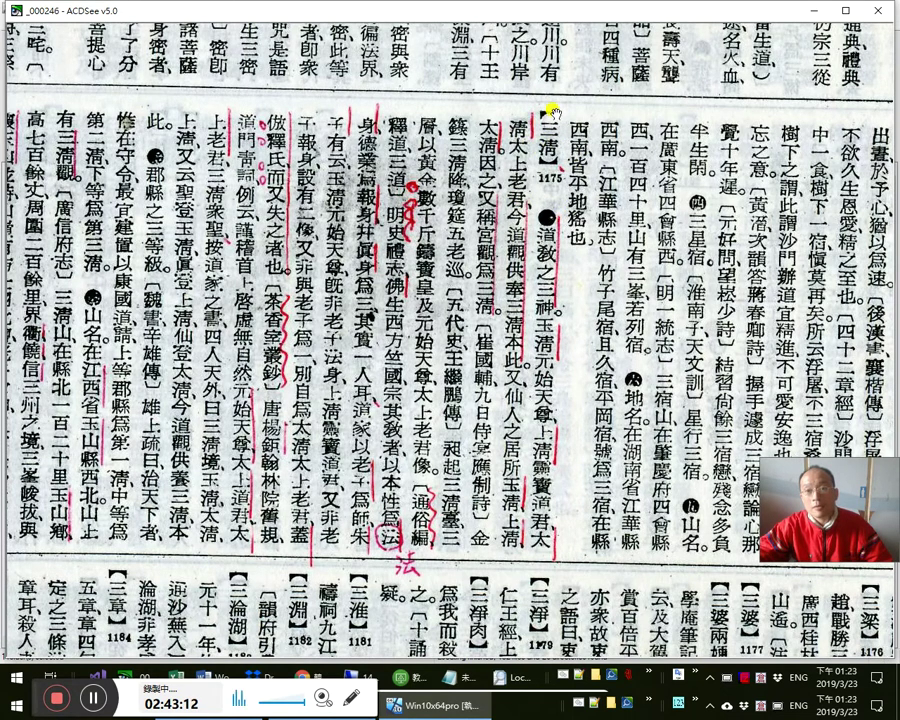
pyautogui.scroll(1, 320, 194)
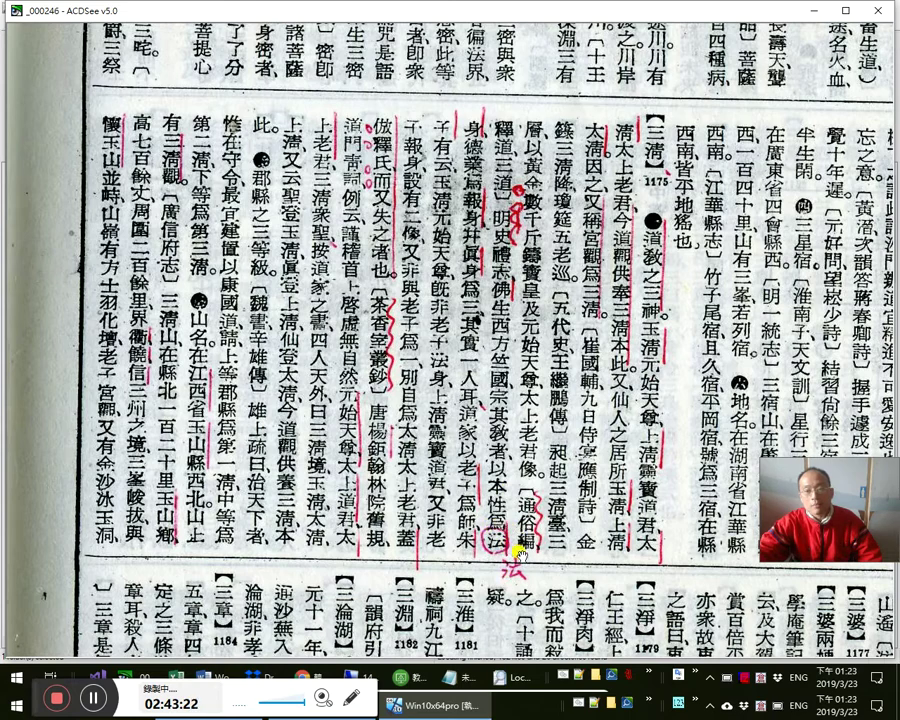
pyautogui.moveTo(557, 496); pyautogui.dragTo(598, 410)
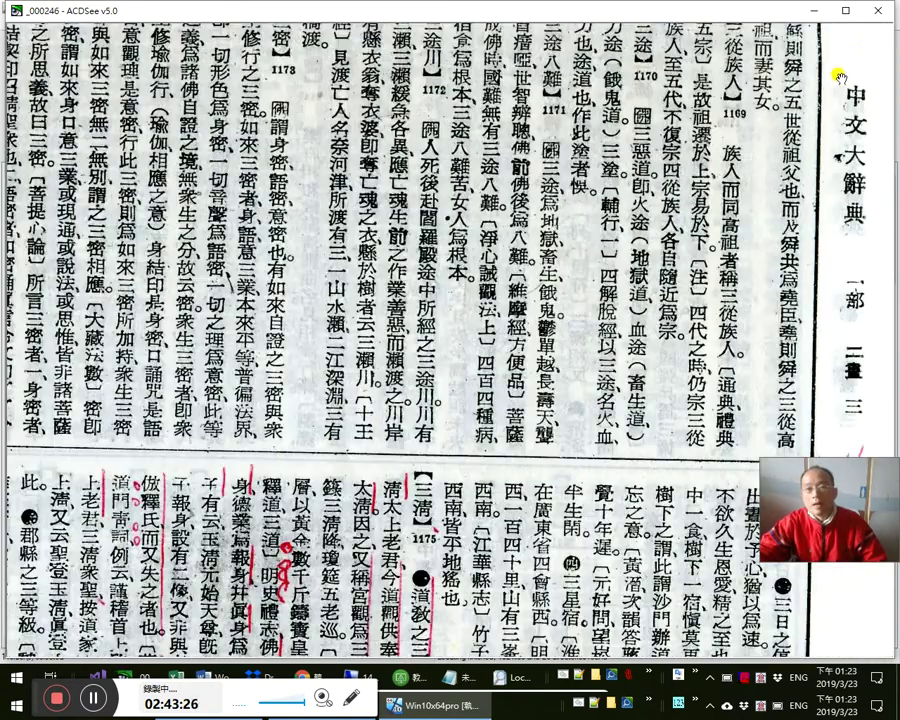
# - Search the guoxuedashi.com dictionary for 三清 and read through the results
pyautogui.moveTo(335, 676)
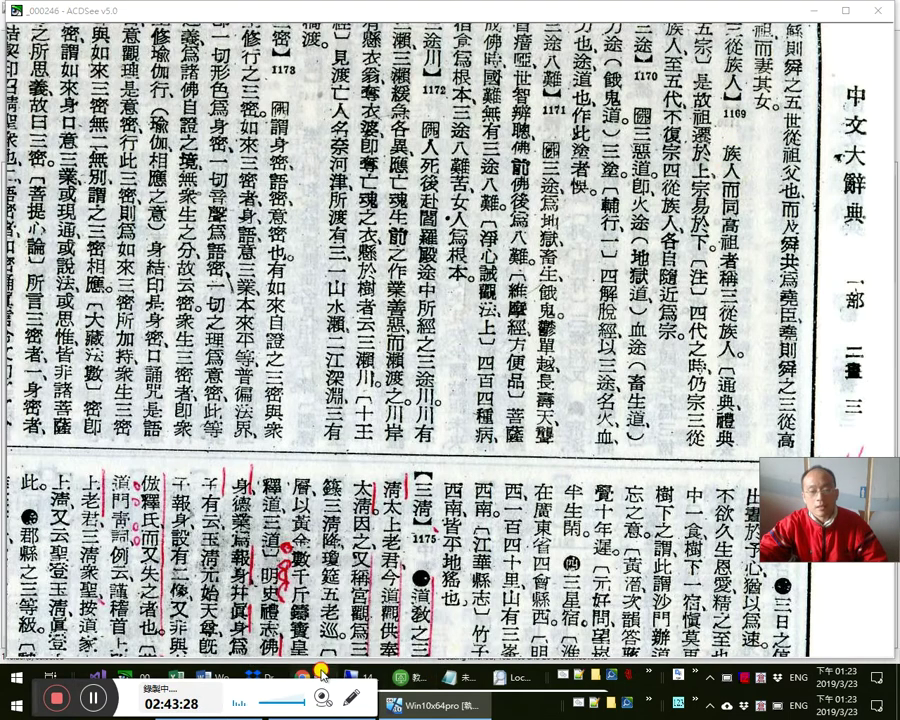
pyautogui.click(335, 676)
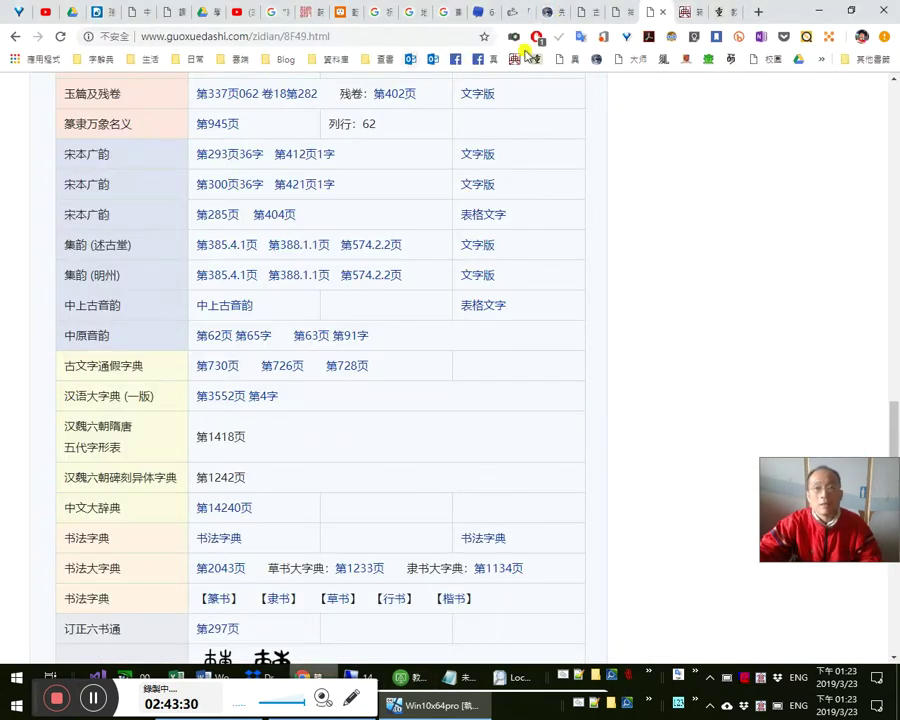
pyautogui.click(641, 65)
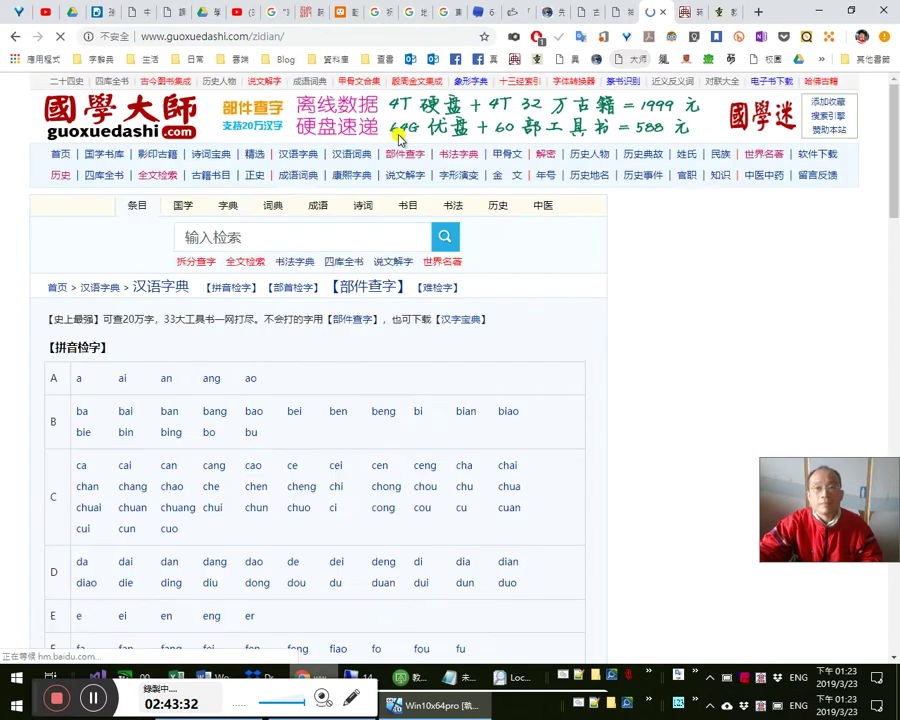
pyautogui.click(301, 238)
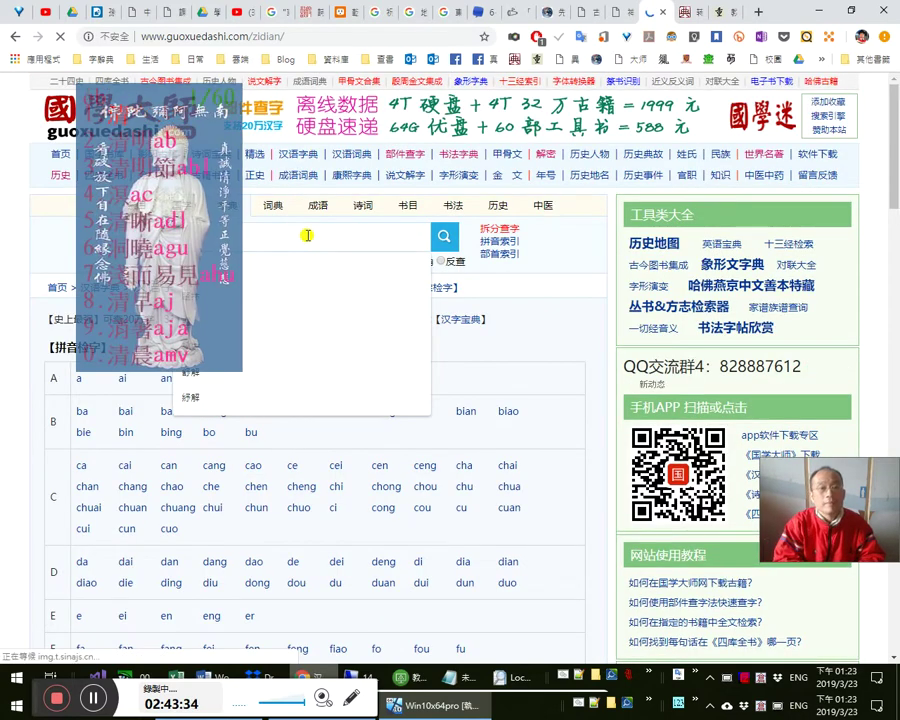
pyautogui.write('a')
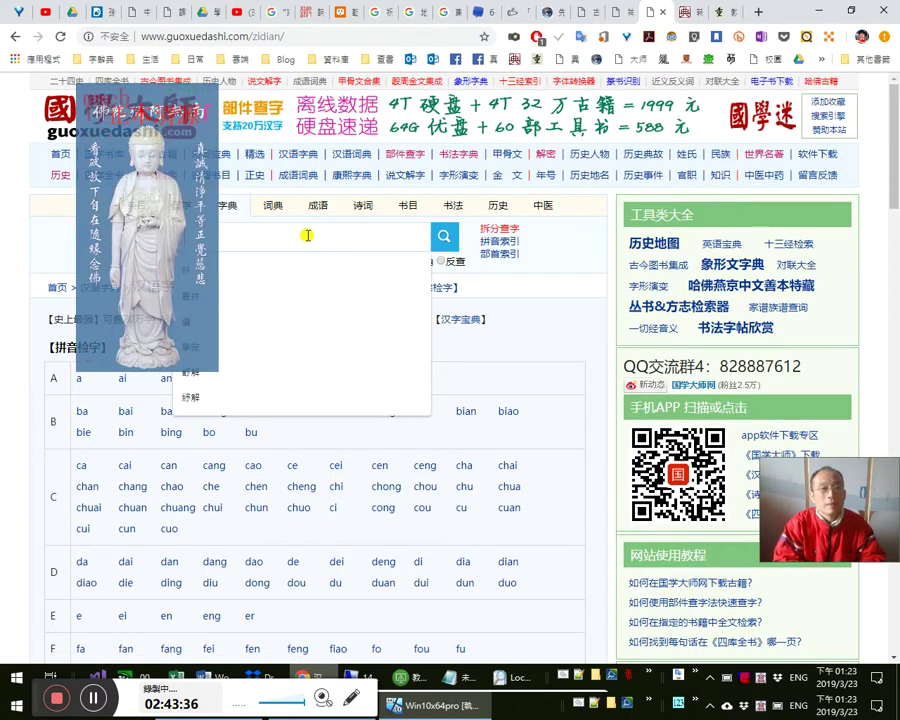
pyautogui.write('a')
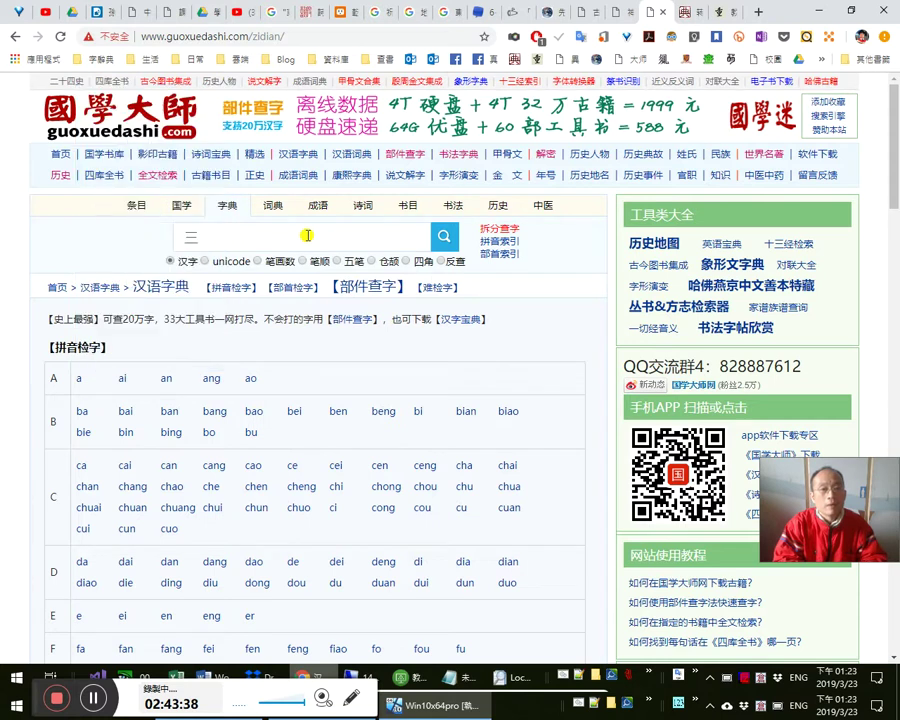
pyautogui.write('三清')
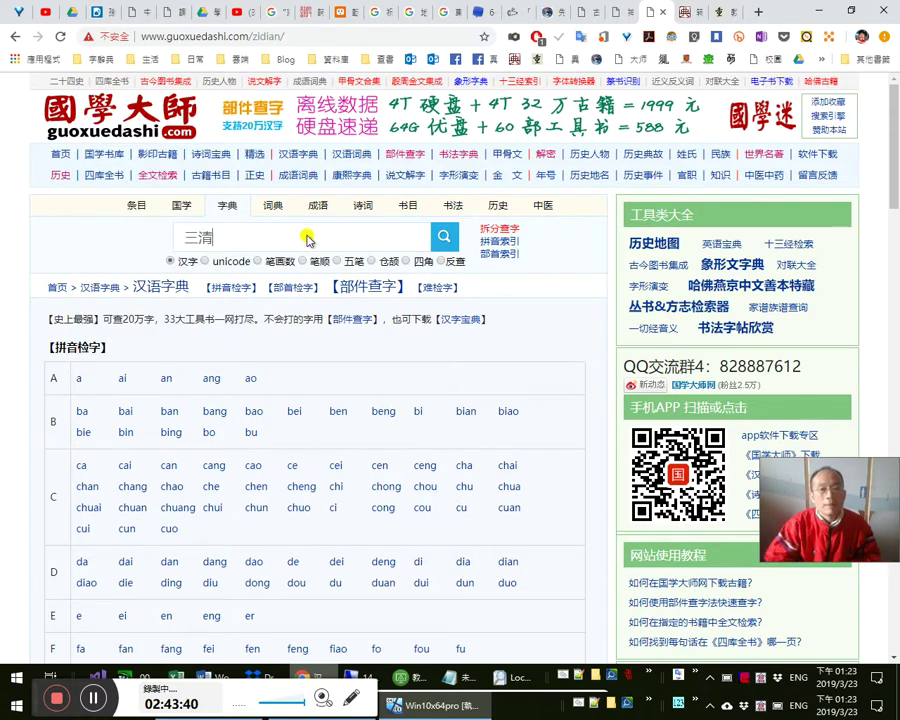
pyautogui.press('Return')
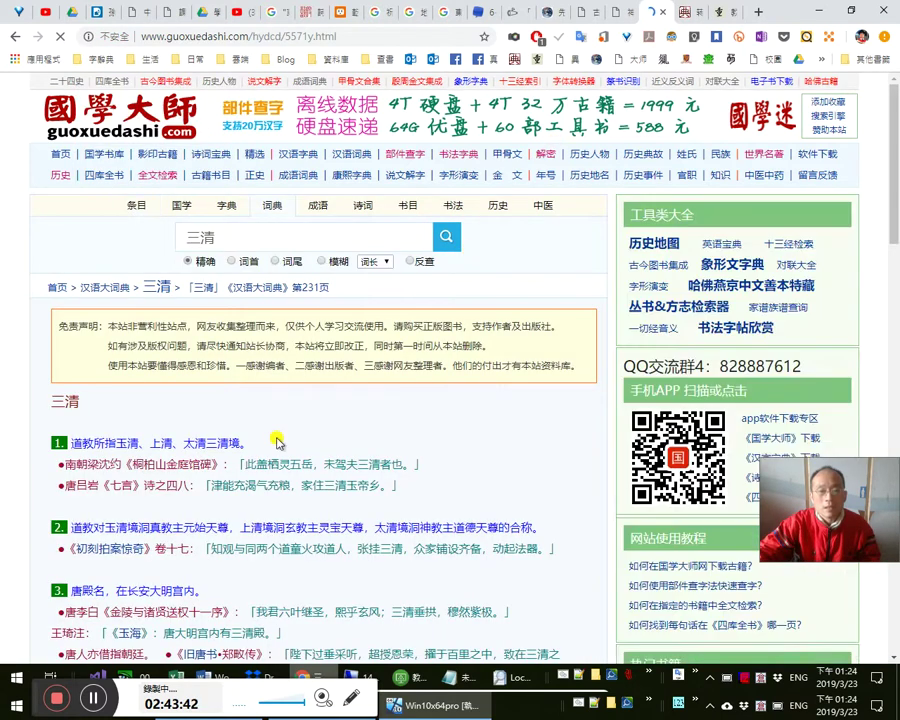
pyautogui.scroll(-2, 221, 428)
pyautogui.scroll(-5, 240, 413)
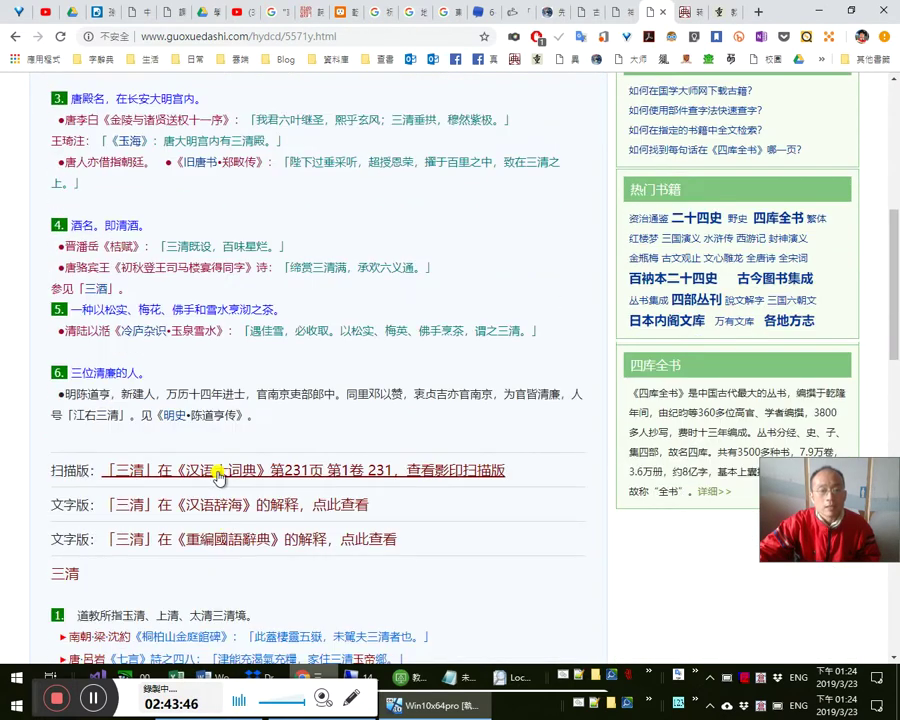
pyautogui.scroll(-1, 228, 488)
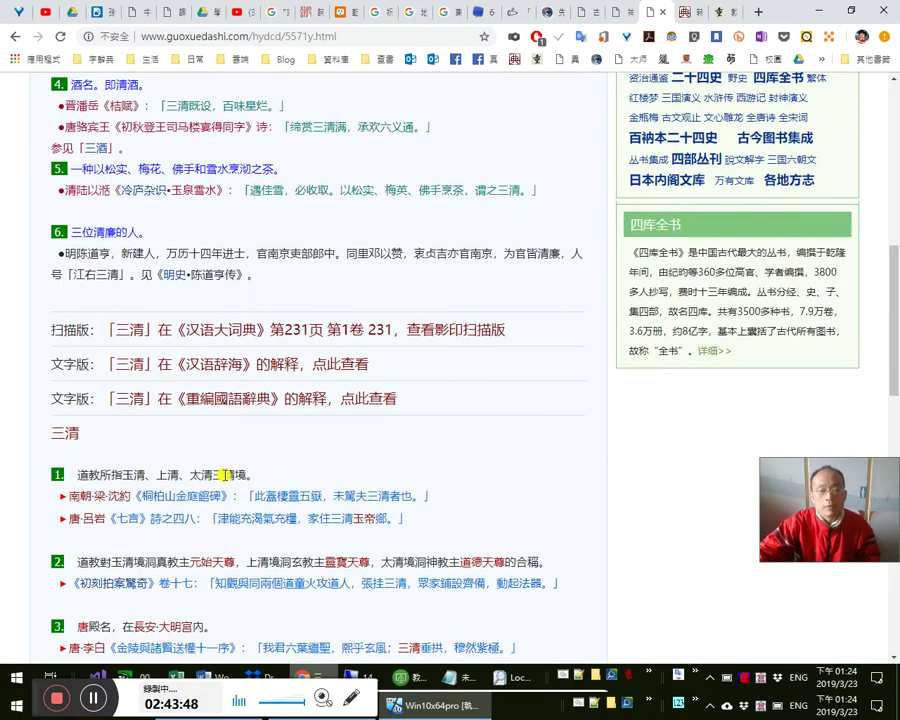
pyautogui.scroll(12, 228, 488)
pyautogui.scroll(1, 236, 214)
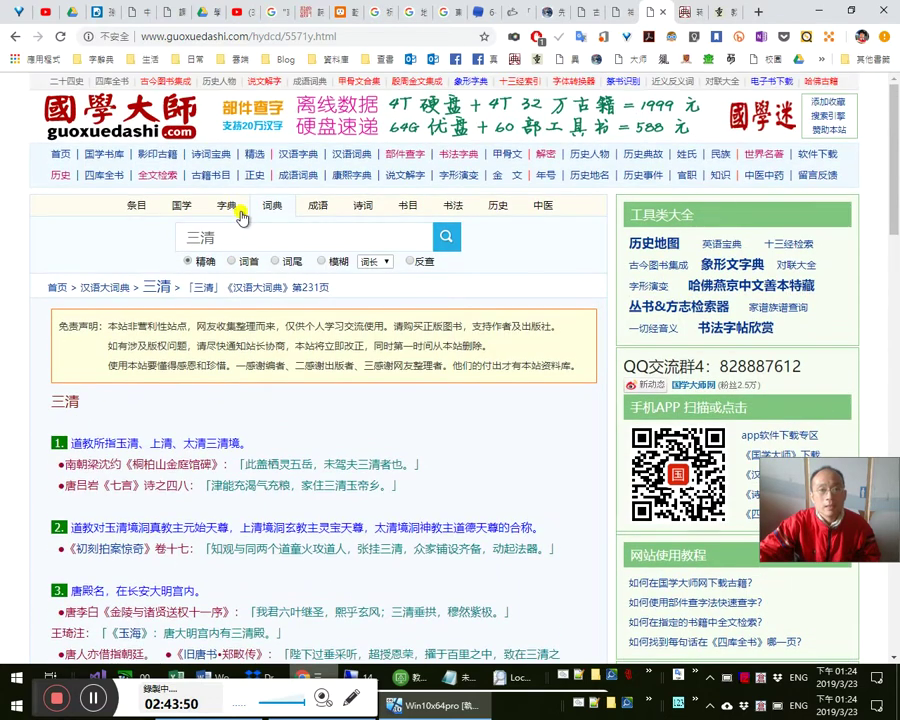
# - Look up the single character 三 and scroll to its reference-book page table
pyautogui.click(239, 208)
pyautogui.click(250, 234)
pyautogui.write('三')
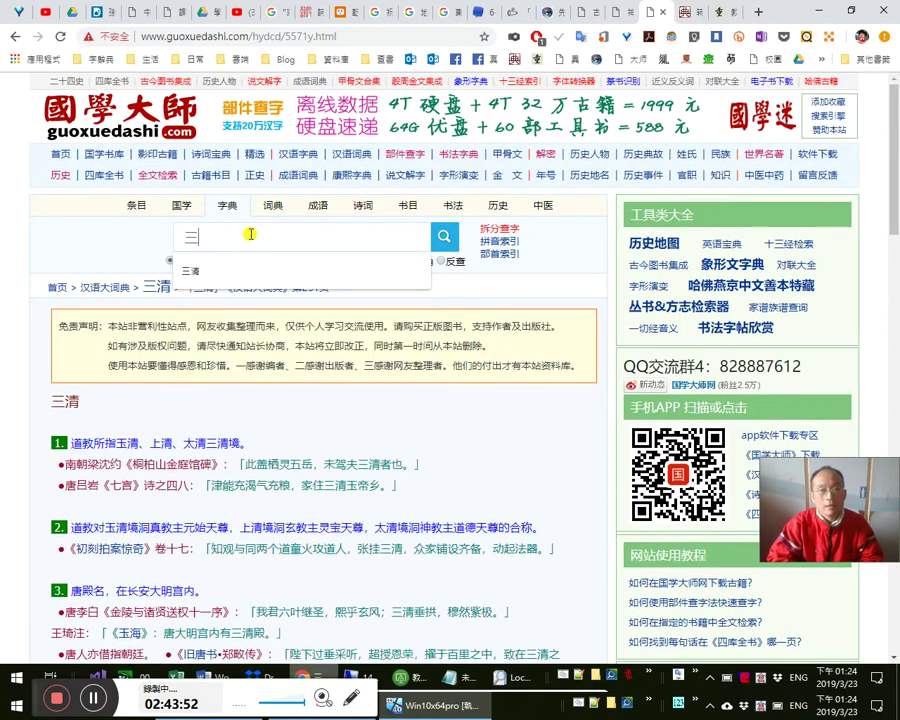
pyautogui.press('Return')
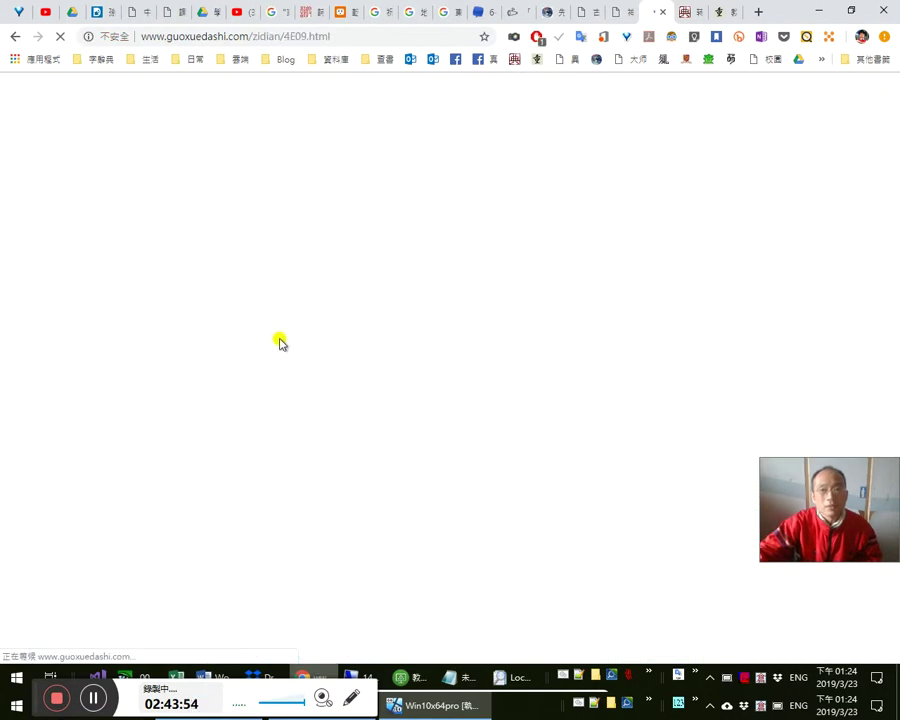
pyautogui.scroll(-10, 290, 344)
pyautogui.scroll(1, 290, 357)
pyautogui.scroll(-14, 290, 364)
# - Follow the 中文大辭典 第183页 link for 三 and compare it with the scanned image
pyautogui.scroll(-3, 236, 348)
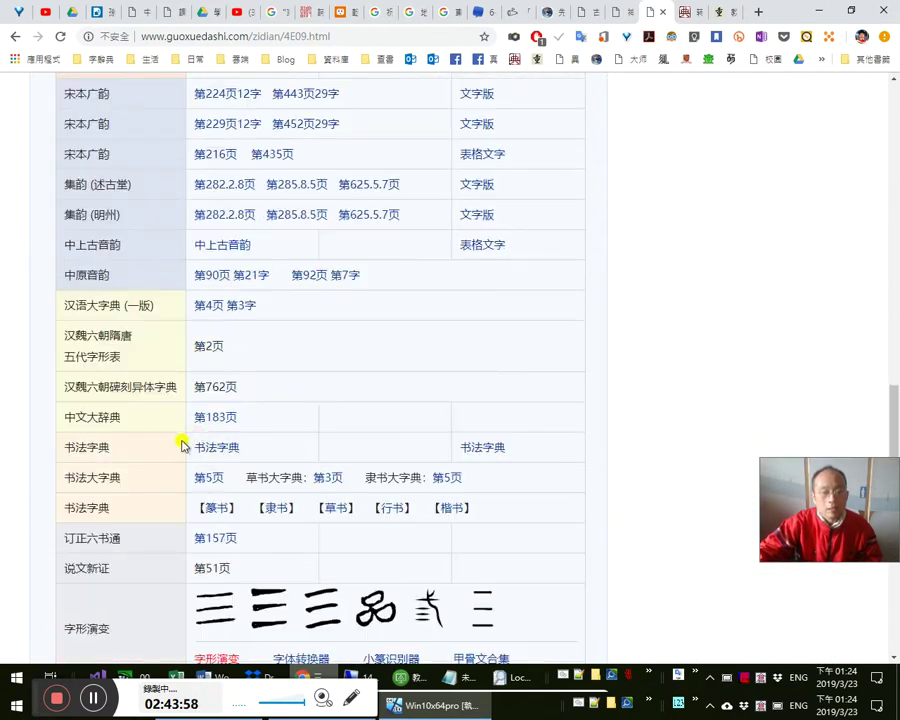
pyautogui.click(226, 420)
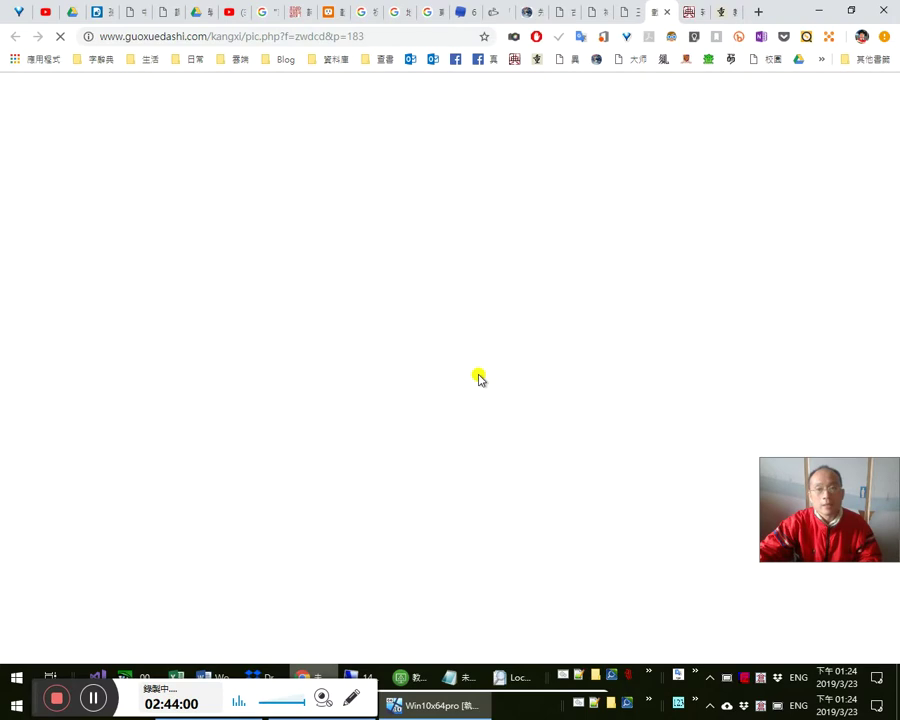
pyautogui.hotkey('alt', 'Tab')
pyautogui.scroll(-3, 340, 260)
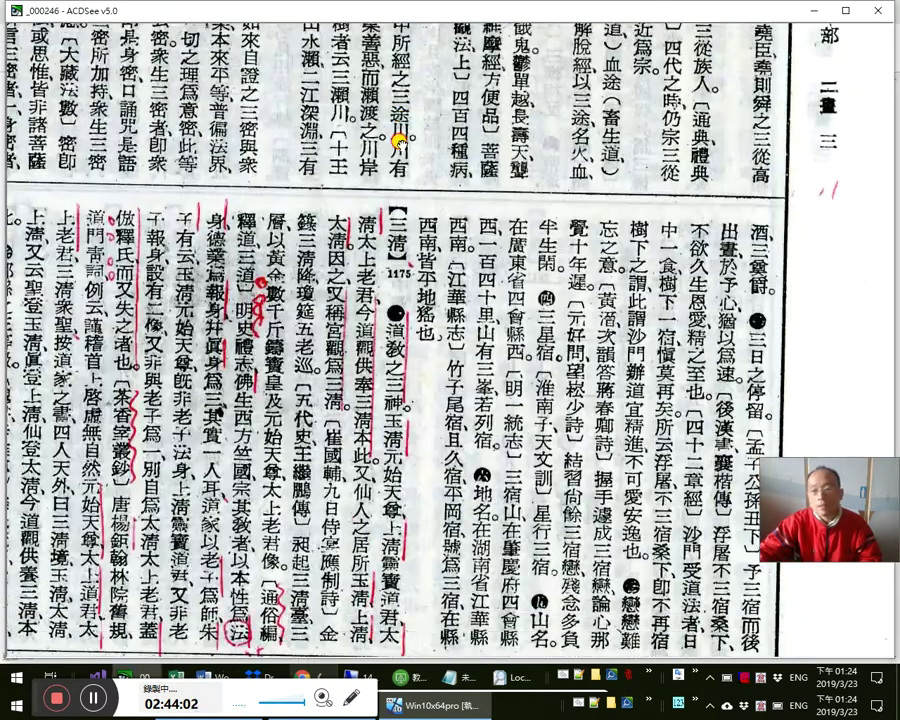
pyautogui.scroll(-4, 400, 150)
pyautogui.scroll(-5, 505, 228)
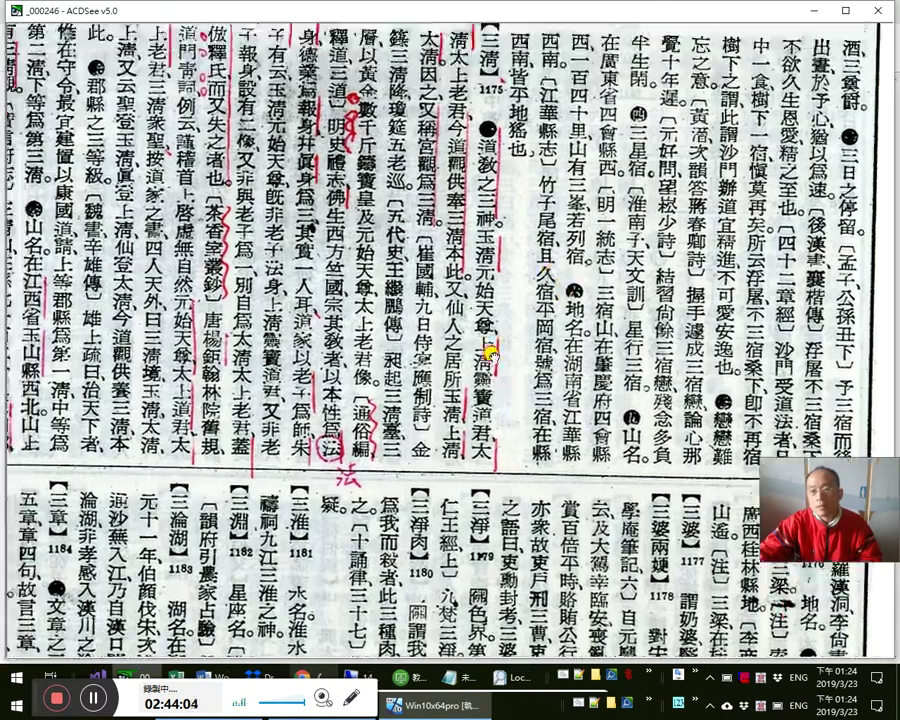
pyautogui.scroll(2, 421, 200)
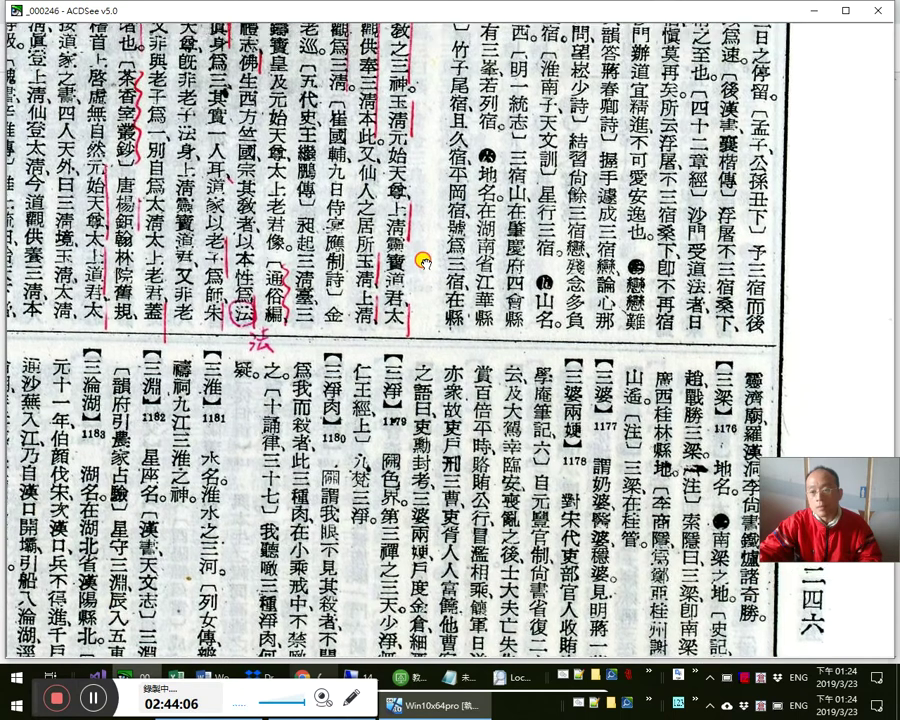
pyautogui.hotkey('alt', 'Tab')
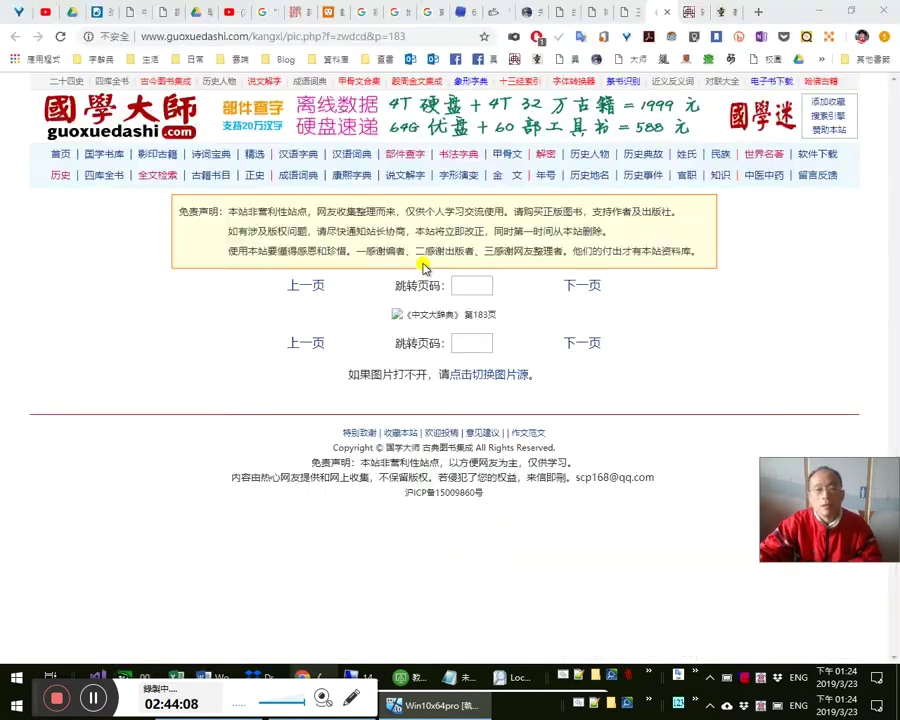
# - Try opening the broken page 183 image in a new tab, then close the 404 tab
pyautogui.rightClick(404, 317)
pyautogui.click(430, 322)
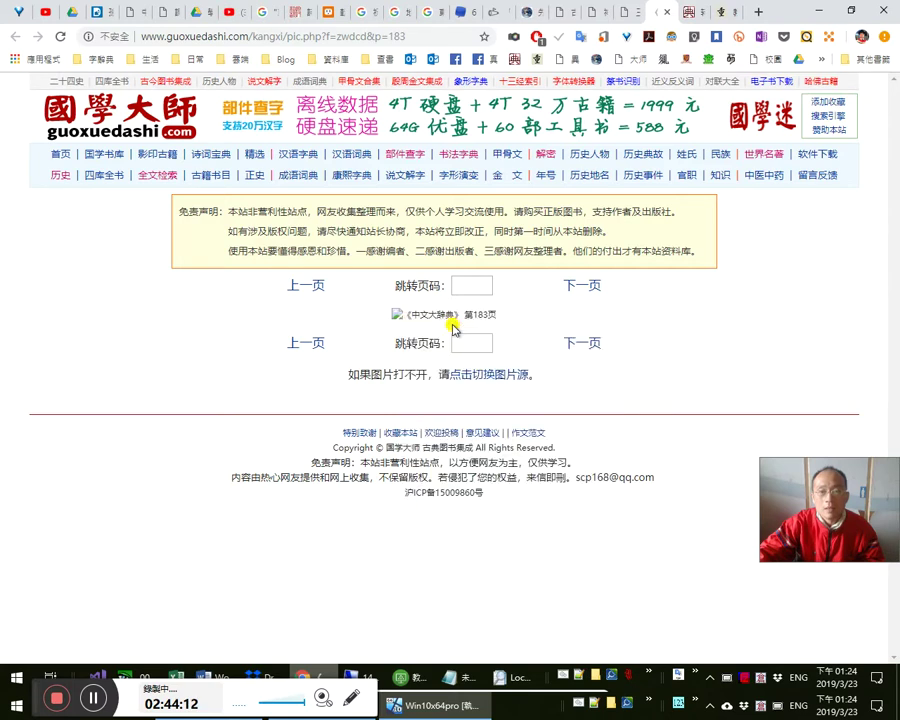
pyautogui.click(659, 19)
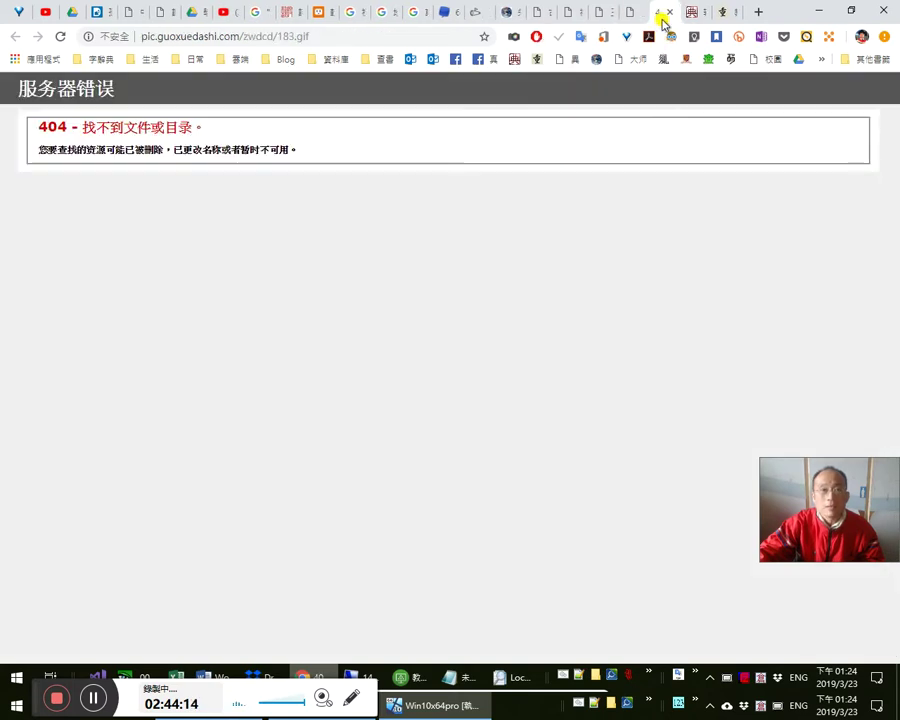
pyautogui.click(669, 13)
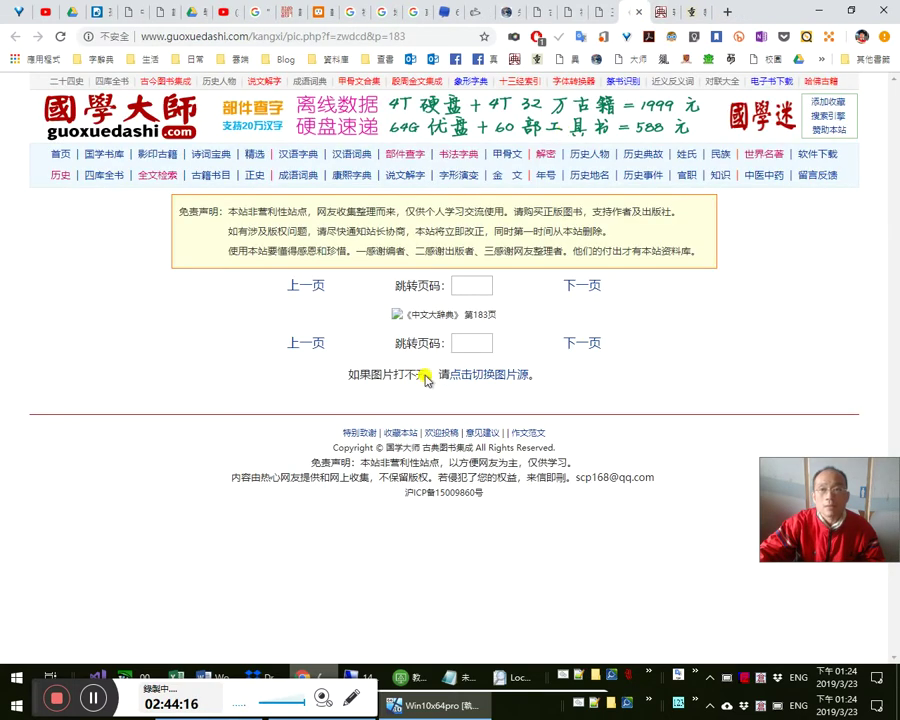
pyautogui.rightClick(395, 314)
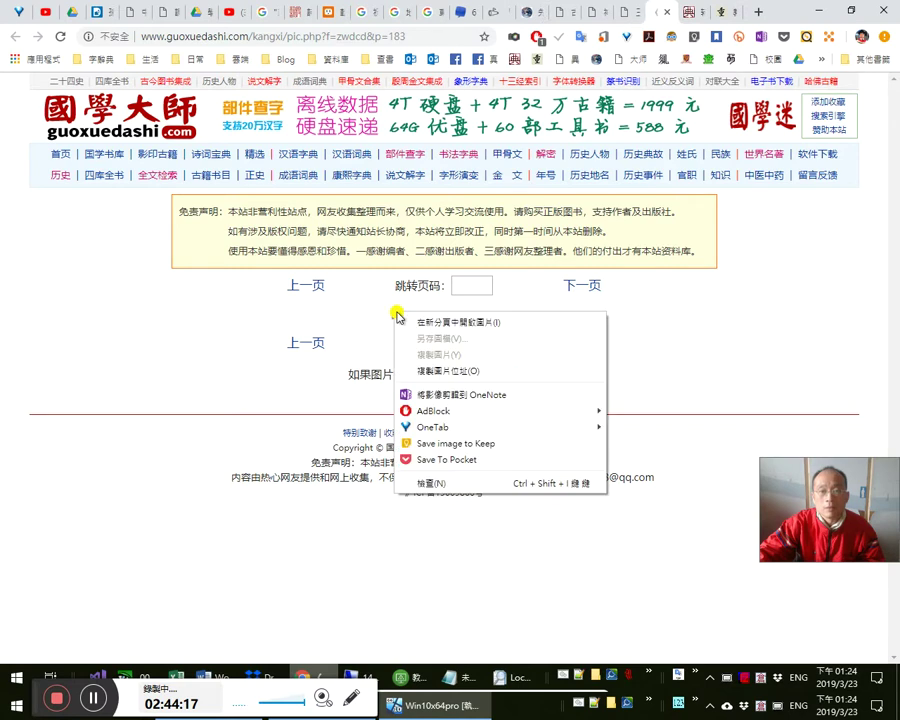
pyautogui.click(263, 338)
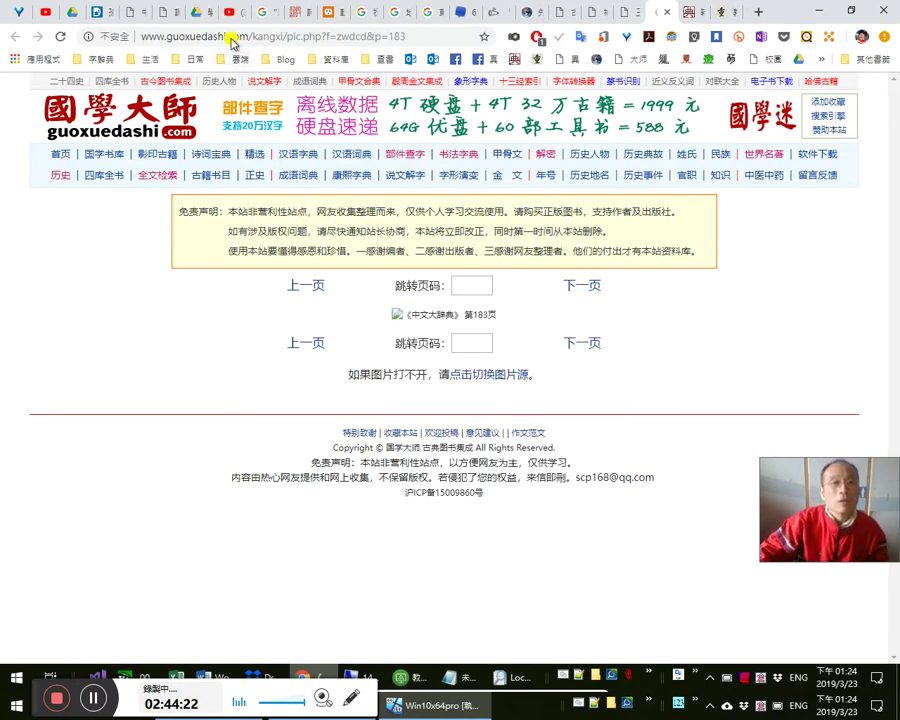
# - Change the address to guoxuemi.com, load its home page and start a search there
pyautogui.click(200, 36)
pyautogui.click(202, 36)
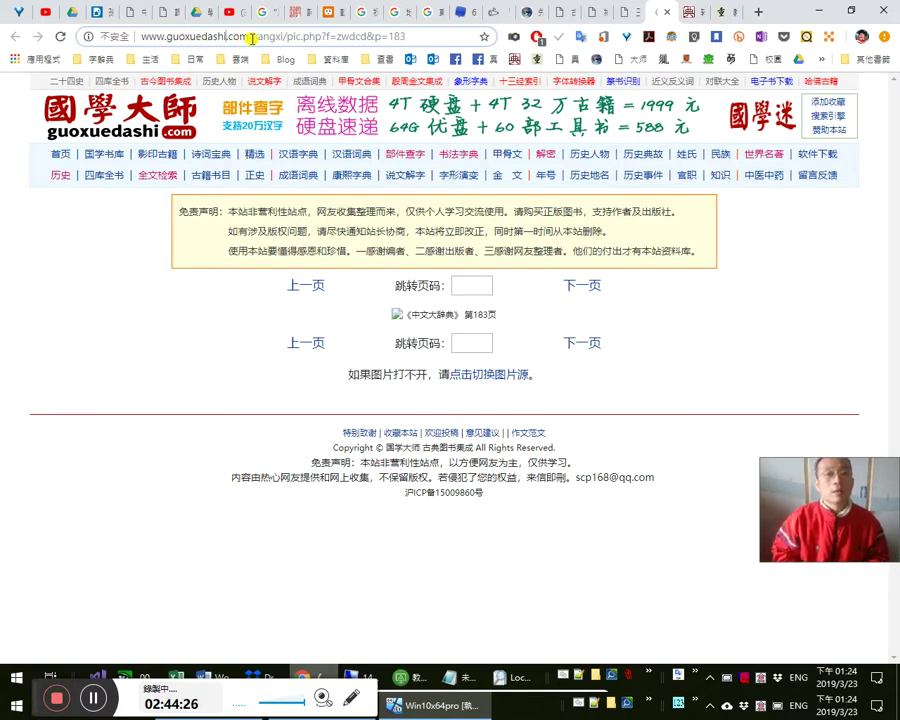
pyautogui.write('mi')
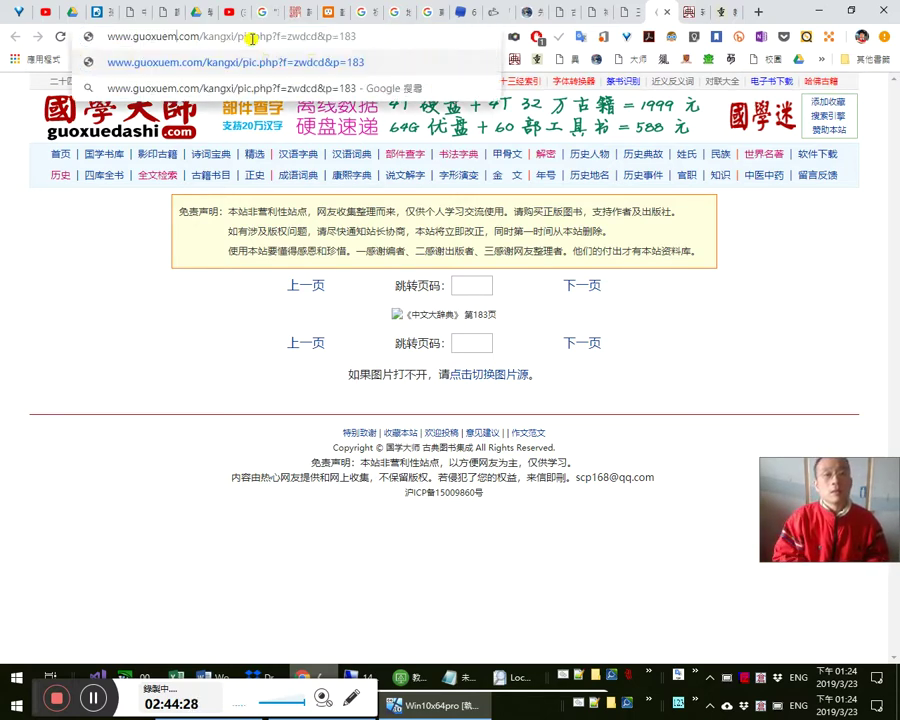
pyautogui.press('Return')
pyautogui.click(252, 38)
pyautogui.click(240, 36)
pyautogui.hotkey('shift', 'End')
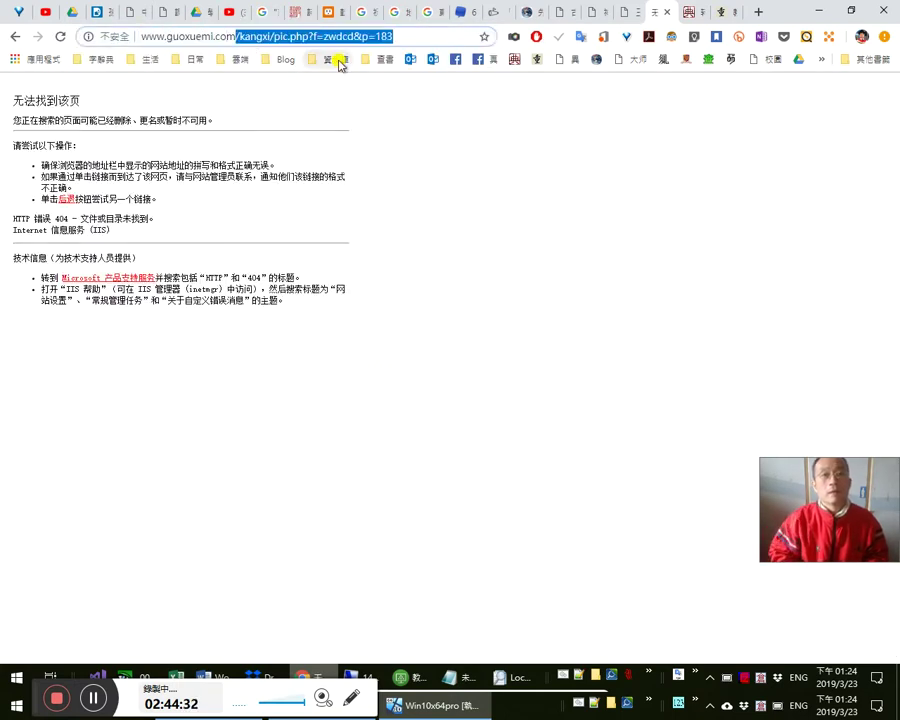
pyautogui.press('Delete')
pyautogui.press('Return')
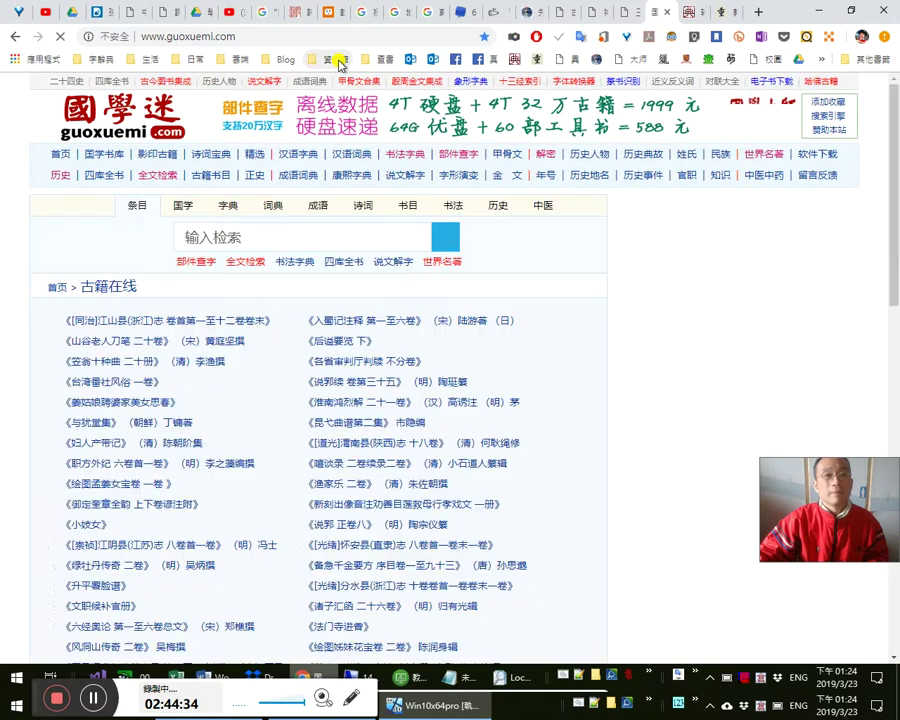
pyautogui.click(300, 243)
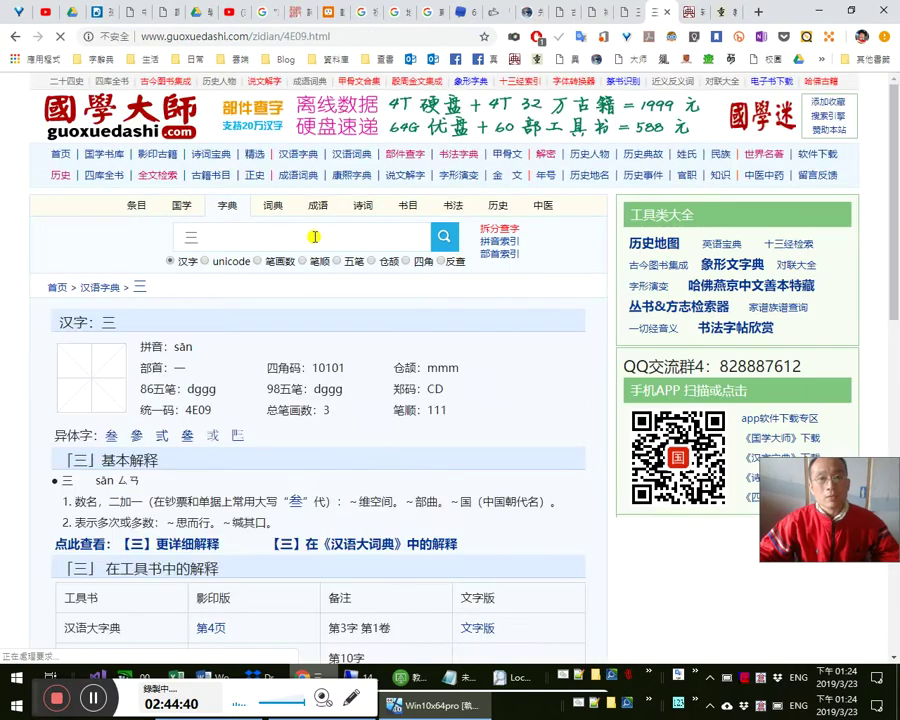
# - Open the 中文大辞典 page 183 scan for 三, then close it and return to the entry
pyautogui.scroll(-10, 255, 390)
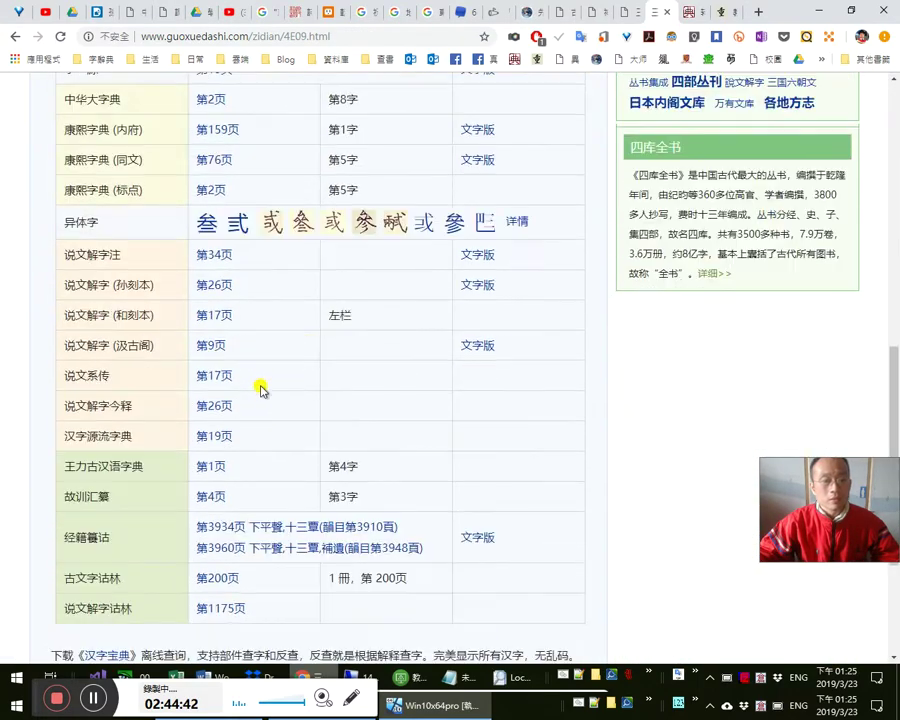
pyautogui.scroll(-4, 263, 385)
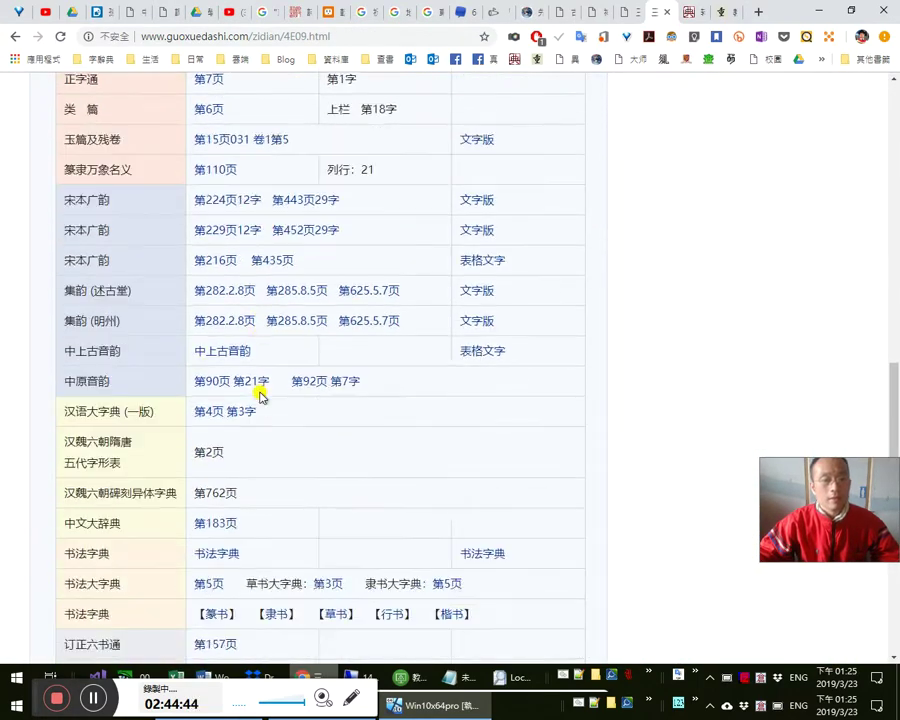
pyautogui.click(228, 466)
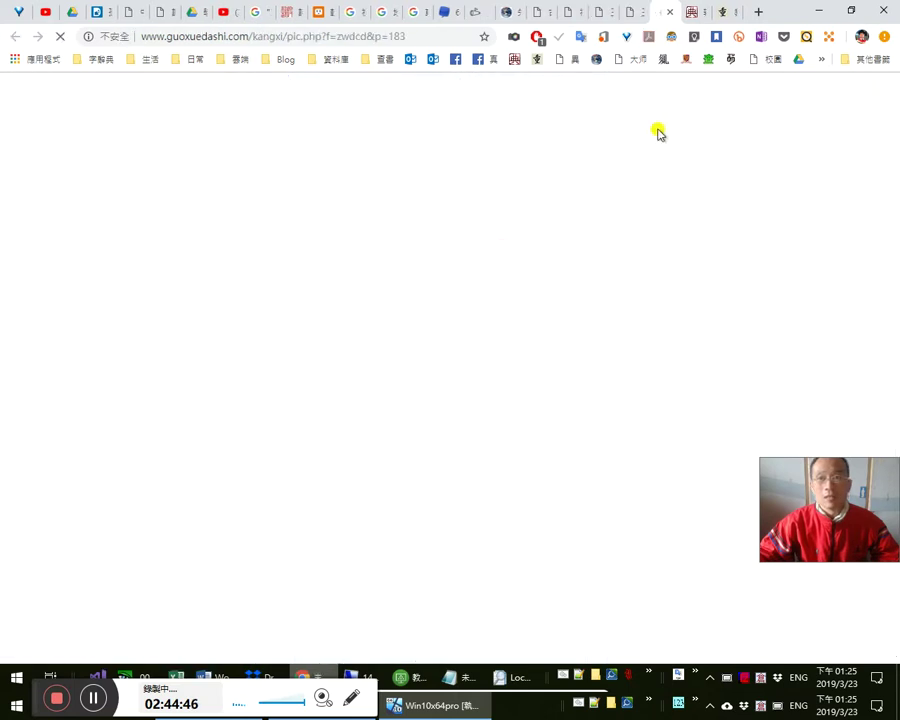
pyautogui.click(669, 11)
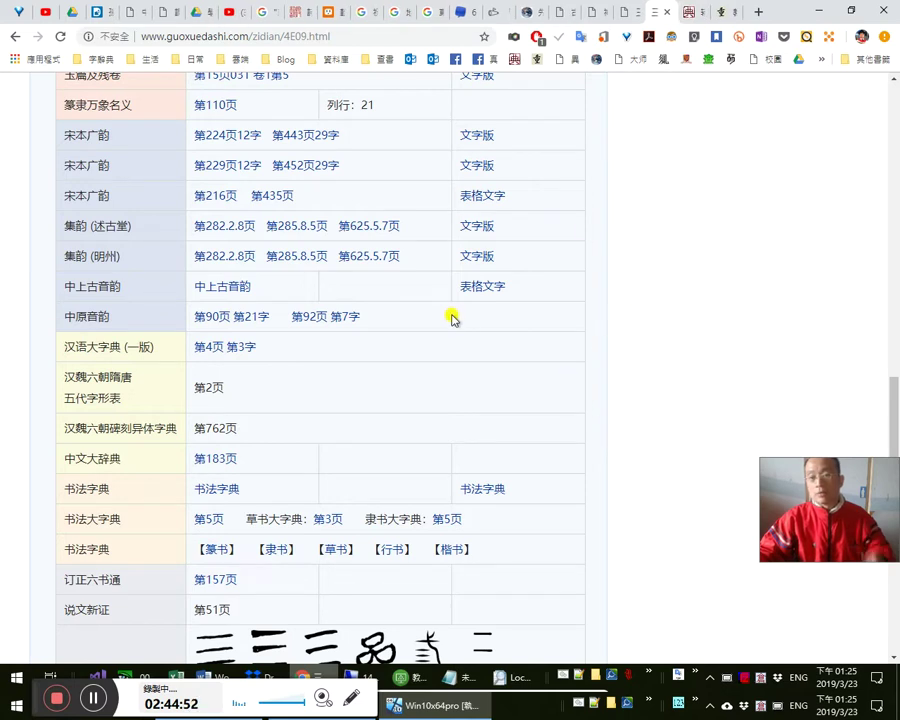
pyautogui.scroll(15, 521, 353)
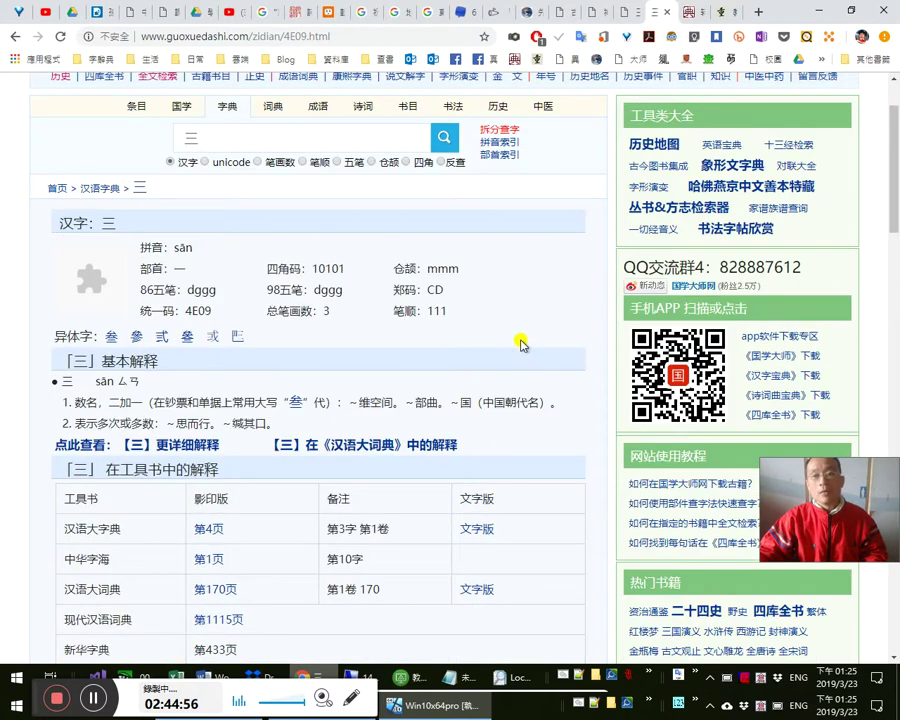
pyautogui.scroll(1, 523, 338)
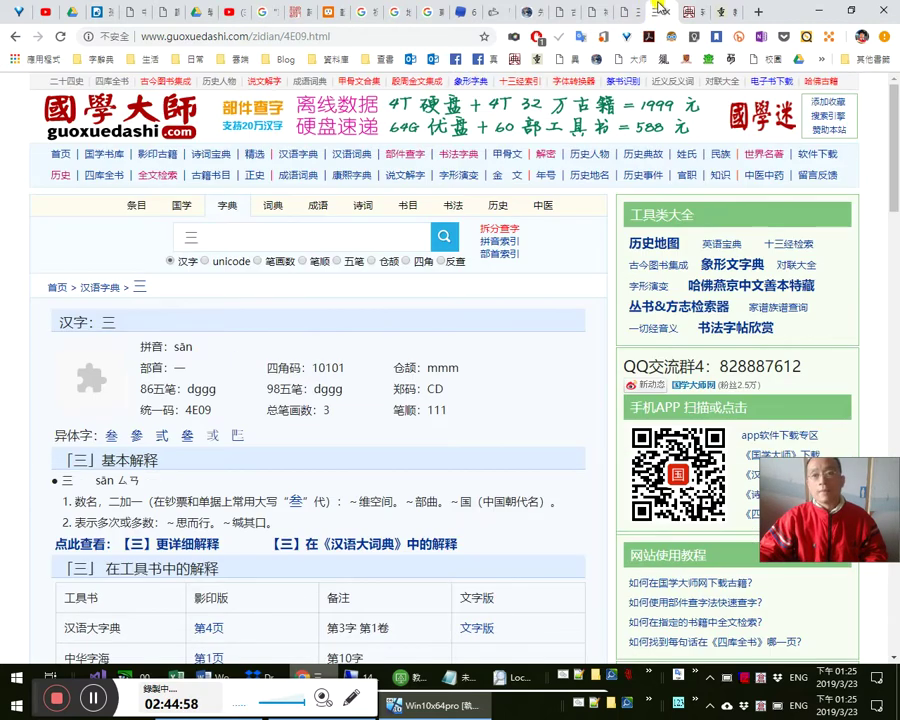
# - Flip through the other open tabs, ending on the zdic.net entry for 转
pyautogui.click(626, 11)
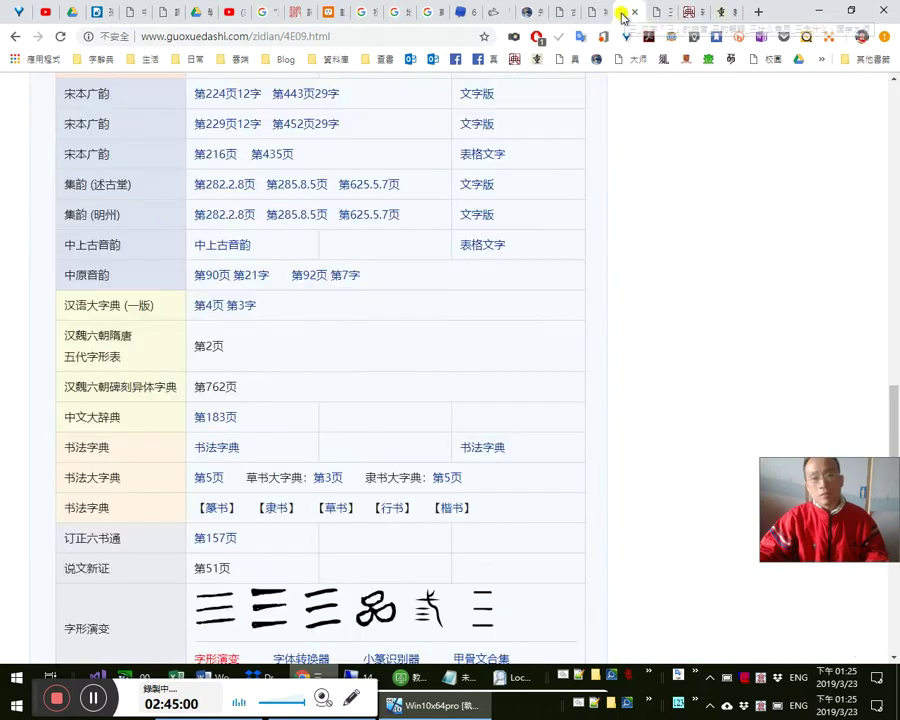
pyautogui.scroll(8, 518, 350)
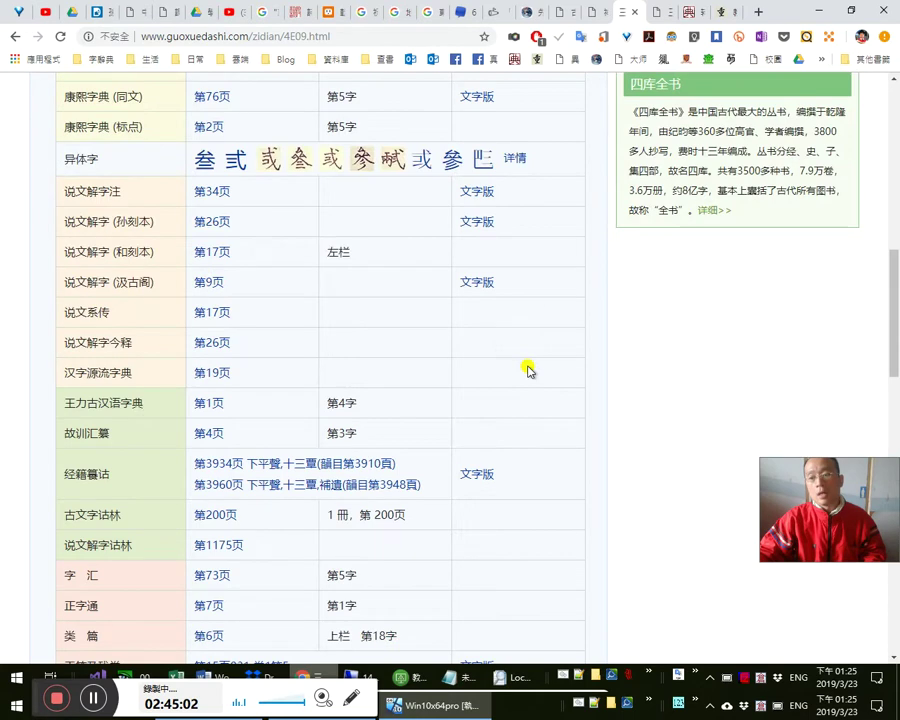
pyautogui.scroll(7, 530, 369)
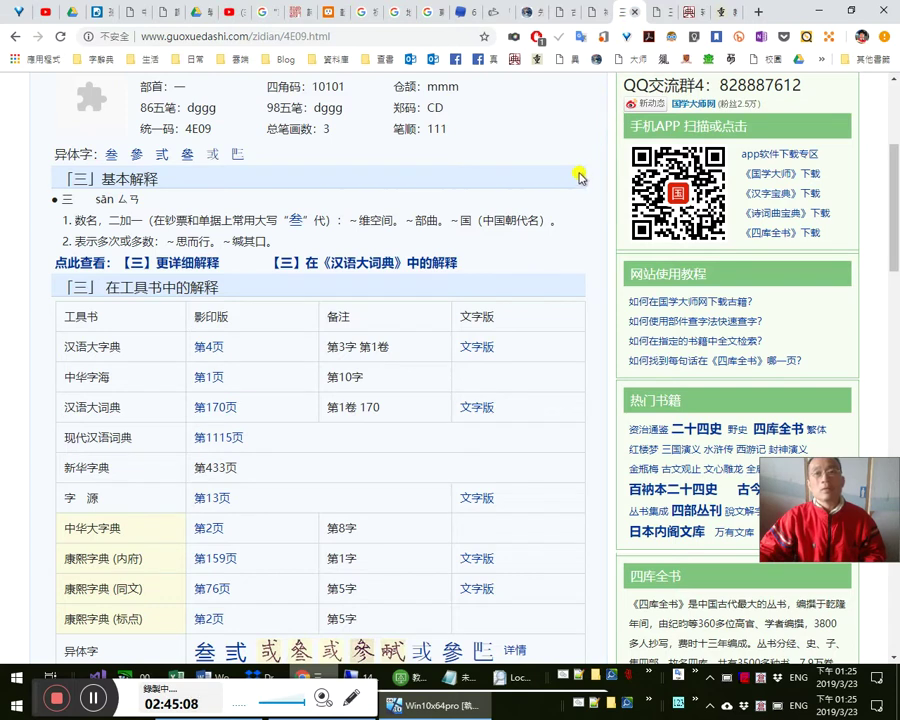
pyautogui.scroll(6, 580, 177)
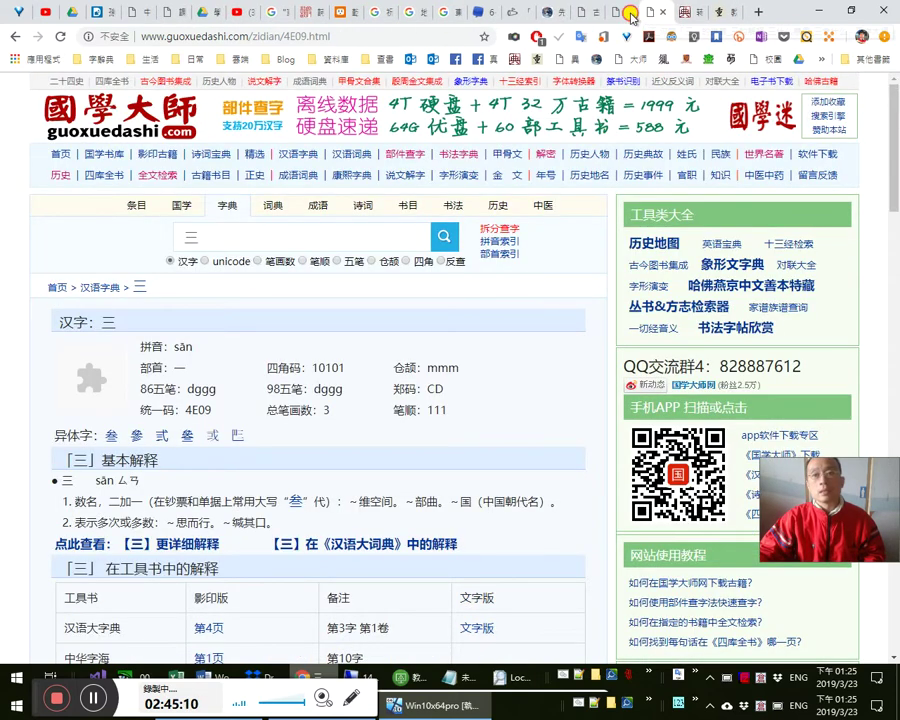
pyautogui.click(634, 14)
pyautogui.click(655, 12)
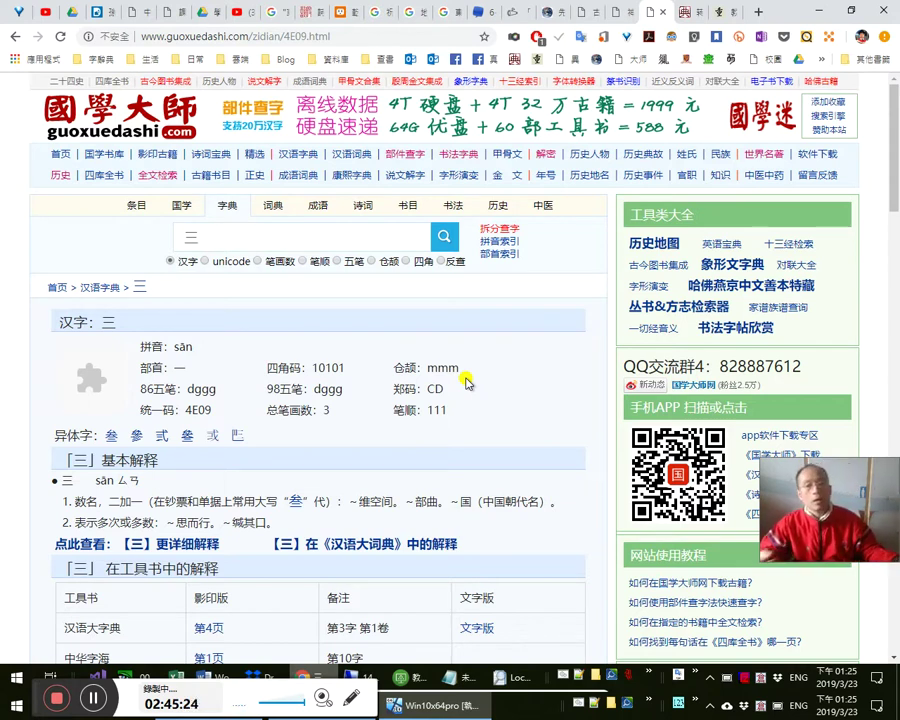
pyautogui.click(689, 13)
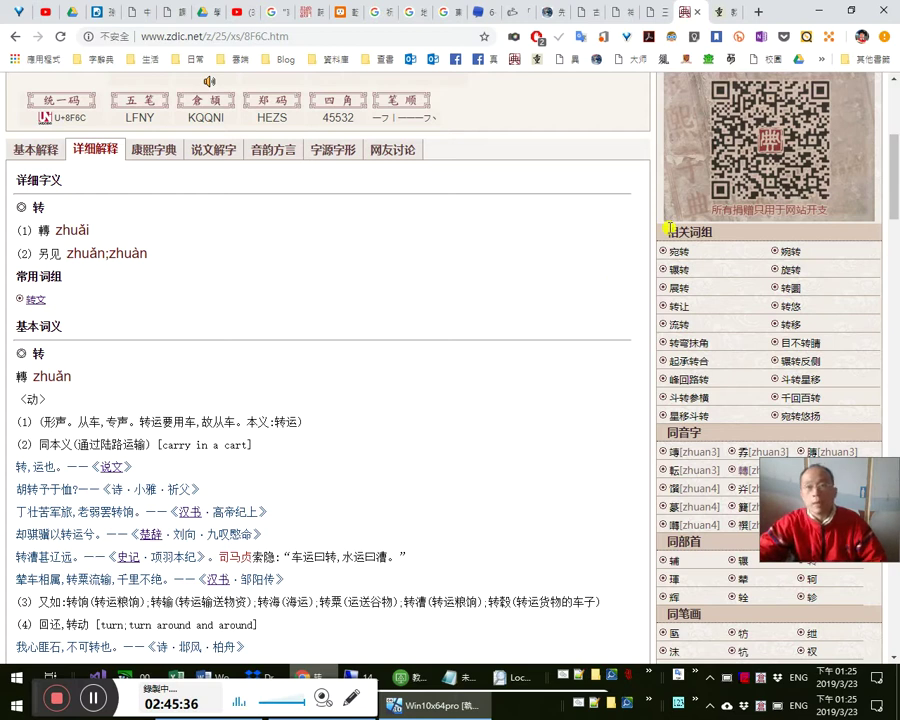
pyautogui.click(664, 16)
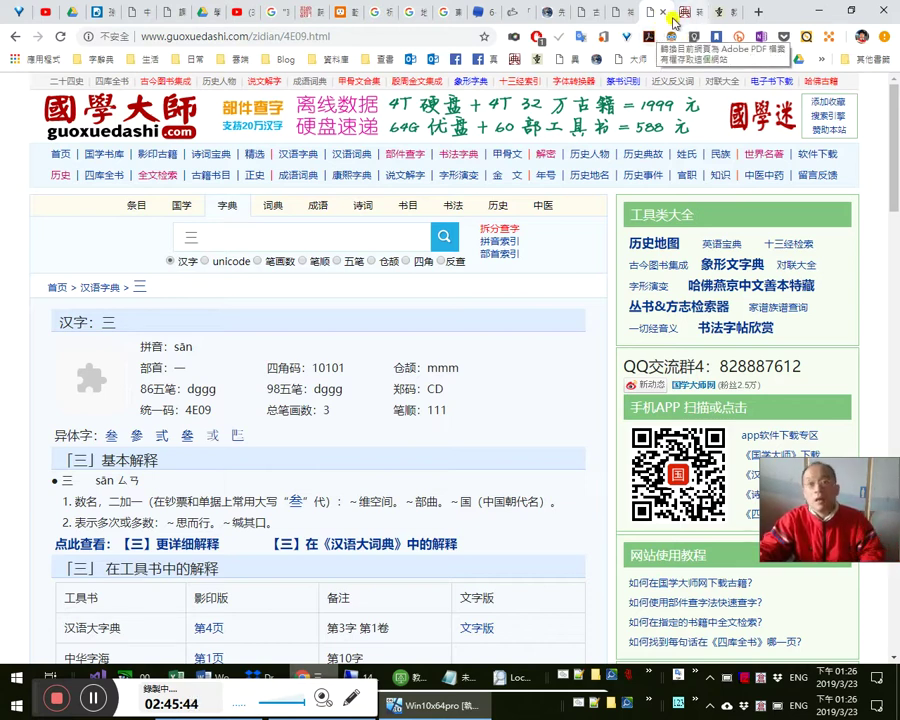
pyautogui.click(664, 13)
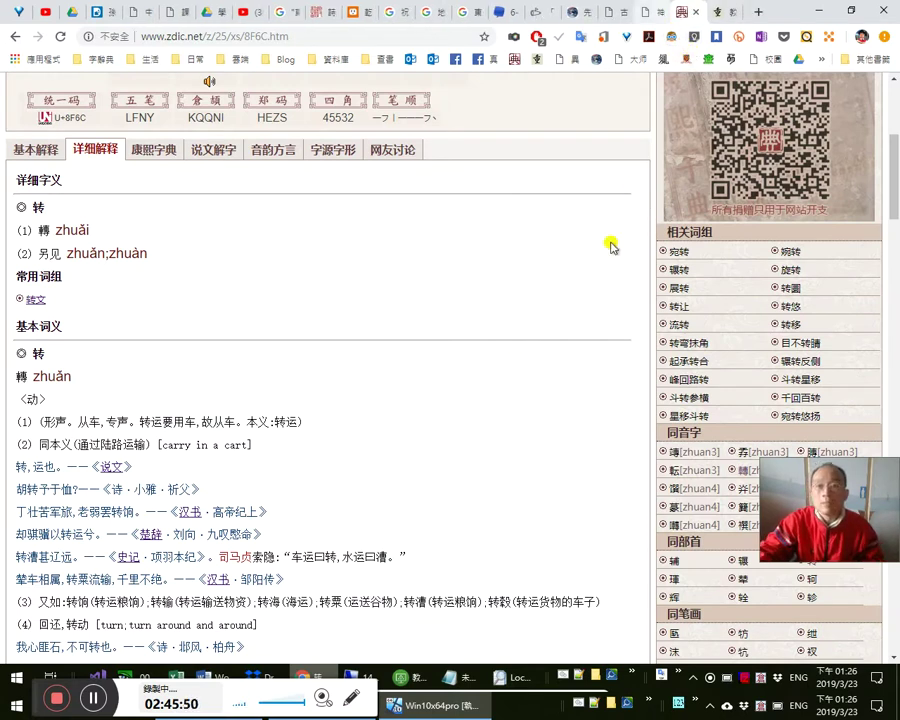
pyautogui.scroll(-2, 607, 256)
pyautogui.scroll(2, 320, 260)
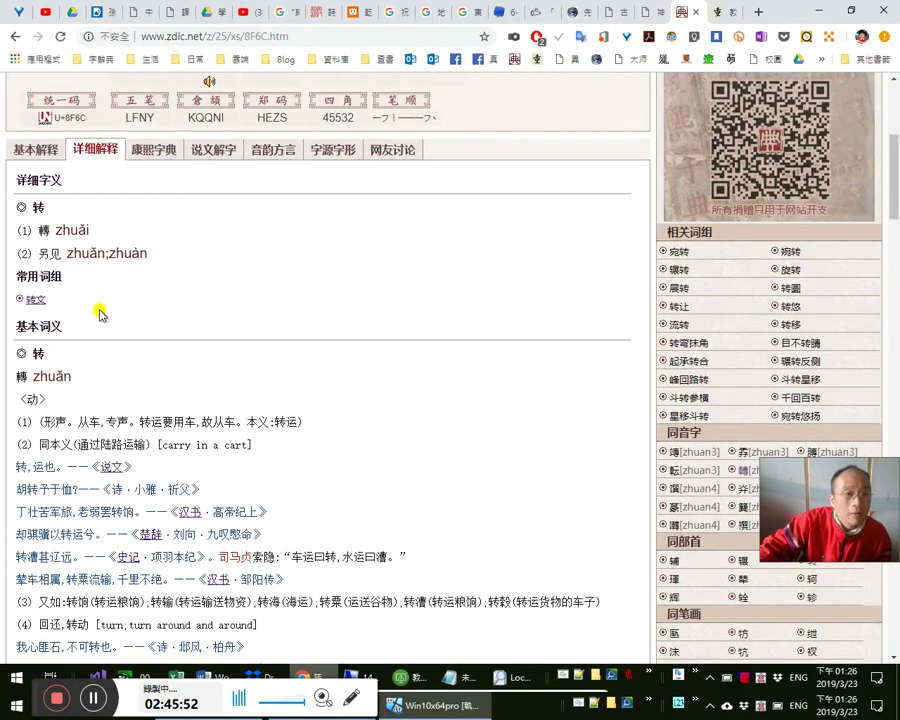
pyautogui.scroll(-1, 75, 343)
pyautogui.scroll(-1, 80, 343)
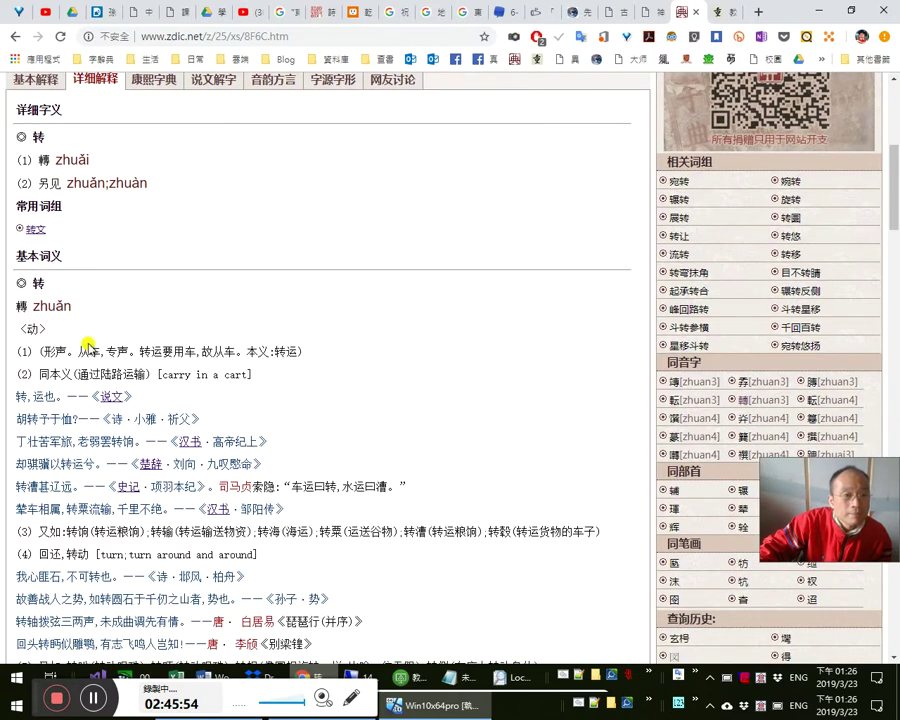
pyautogui.scroll(-1, 94, 343)
pyautogui.scroll(-2, 100, 346)
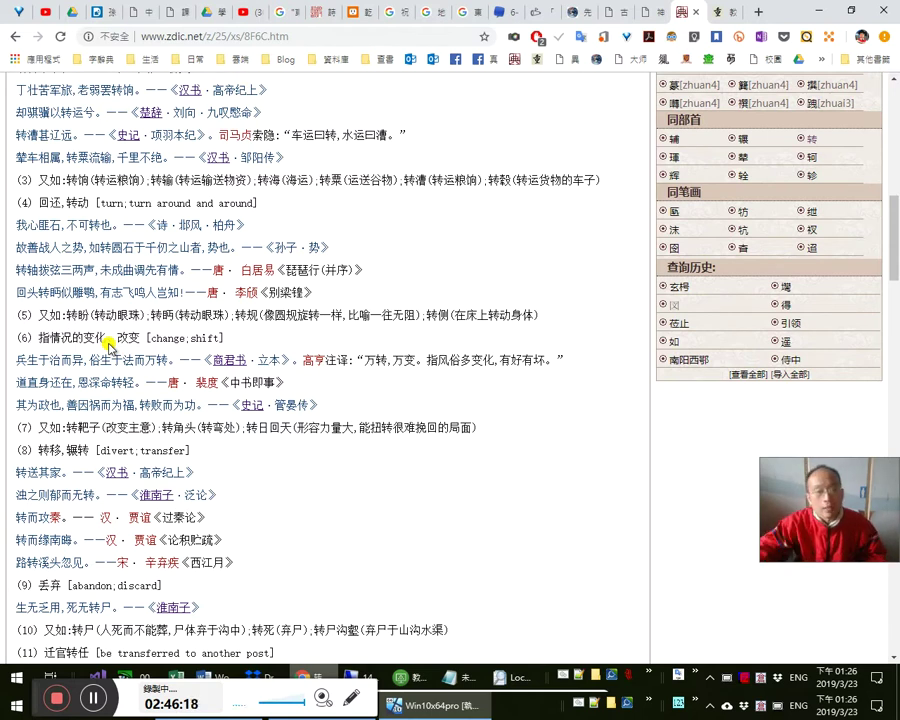
pyautogui.scroll(-2, 345, 425)
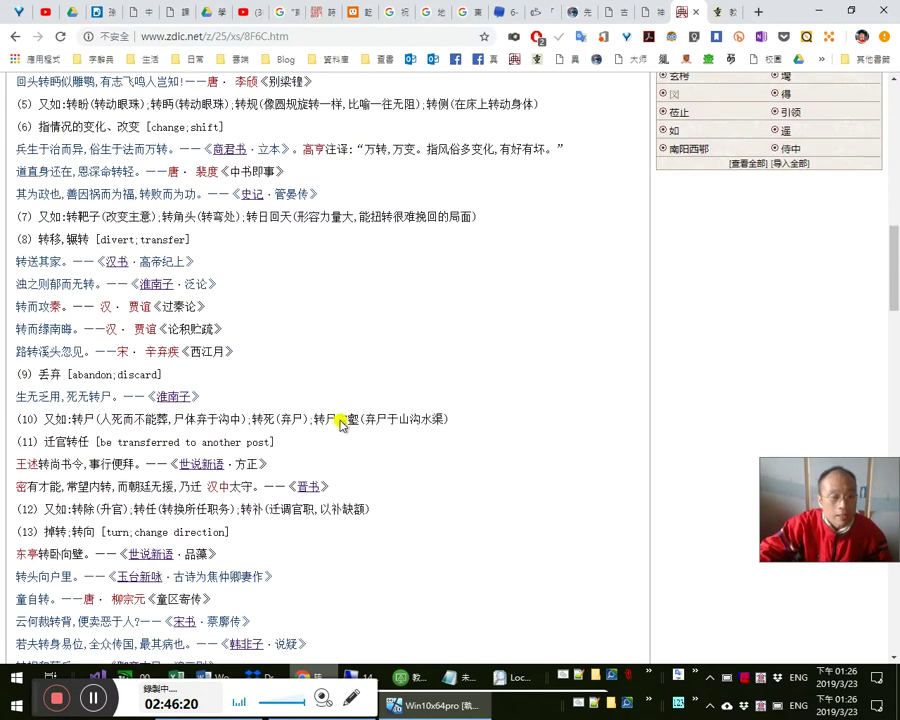
pyautogui.scroll(-3, 327, 428)
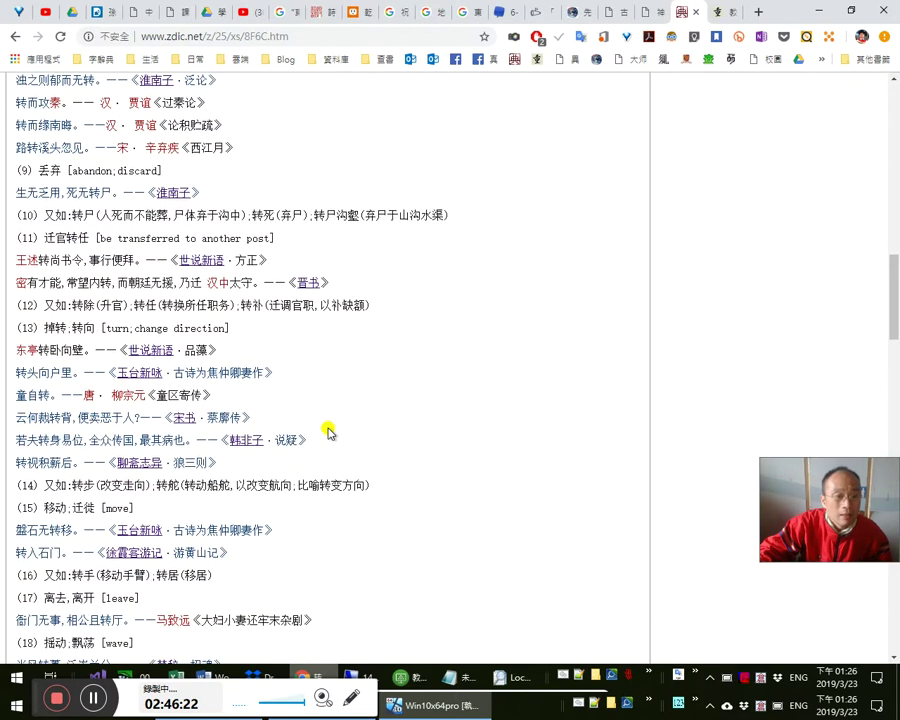
pyautogui.scroll(-2, 135, 478)
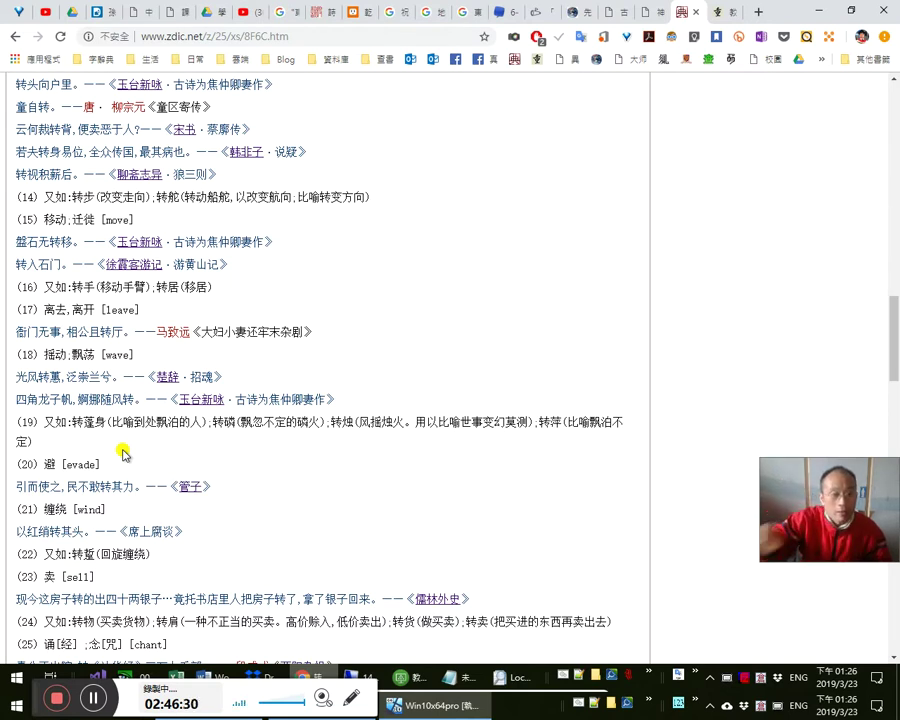
pyautogui.scroll(-2, 132, 386)
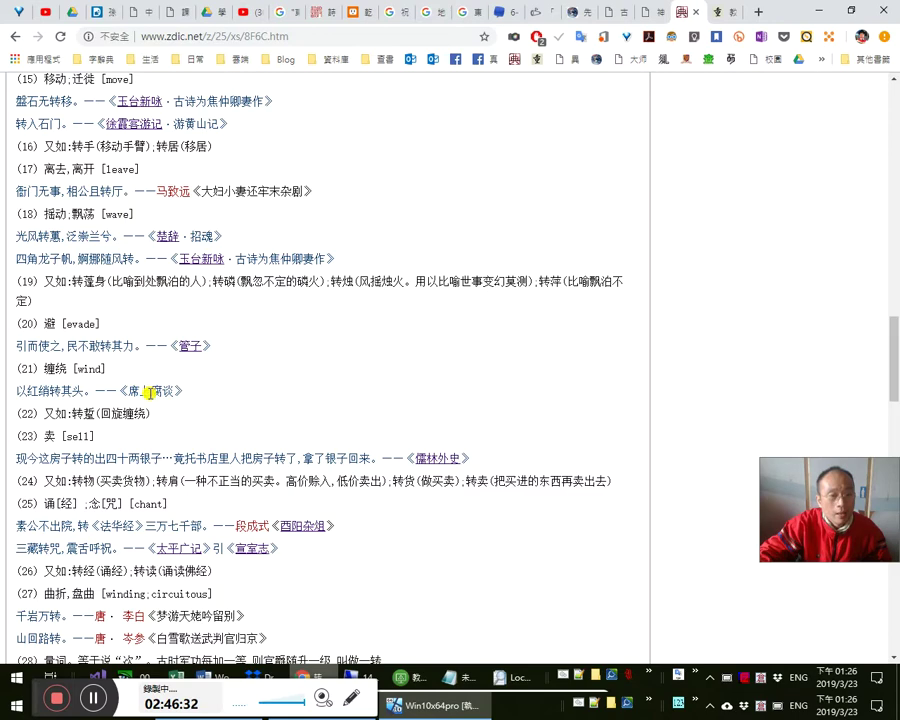
pyautogui.scroll(-2, 148, 391)
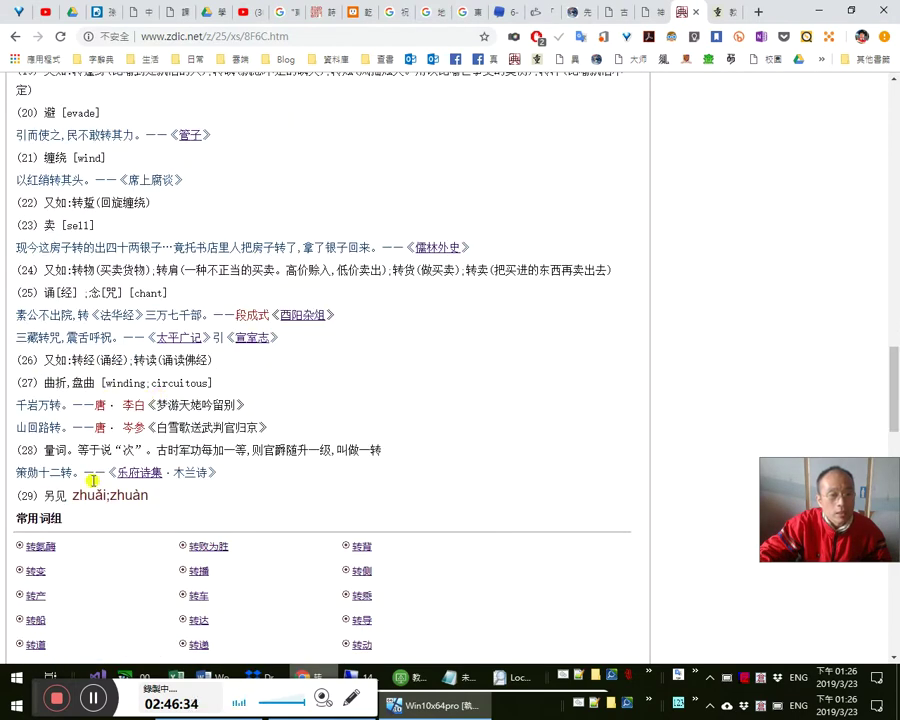
pyautogui.moveTo(191, 502); pyautogui.dragTo(172, 472)
pyautogui.scroll(-2, 291, 476)
pyautogui.scroll(-2, 291, 476)
pyautogui.scroll(10, 291, 470)
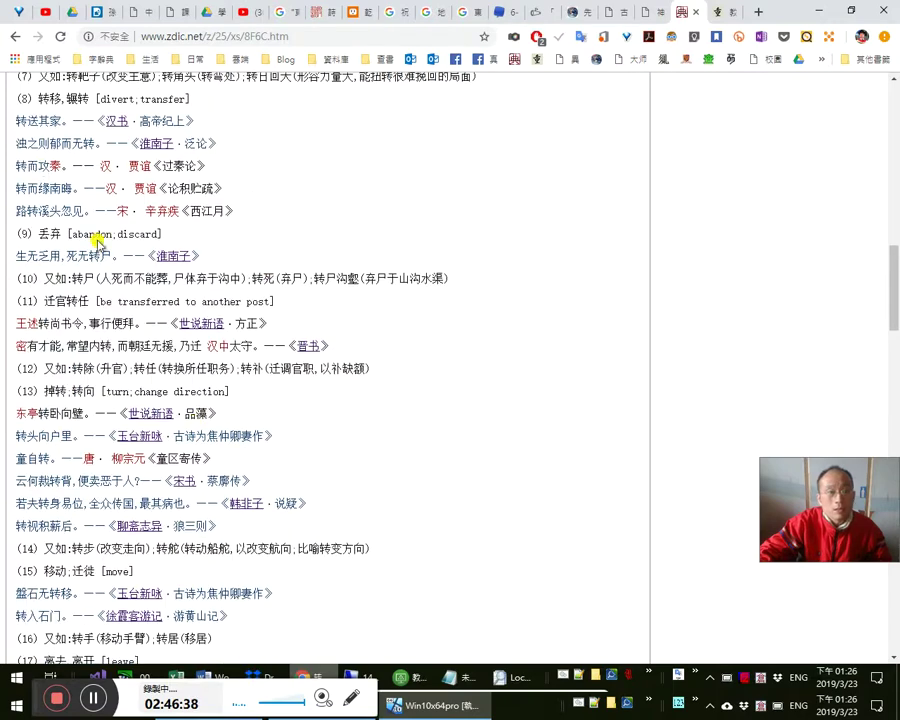
pyautogui.scroll(5, 361, 371)
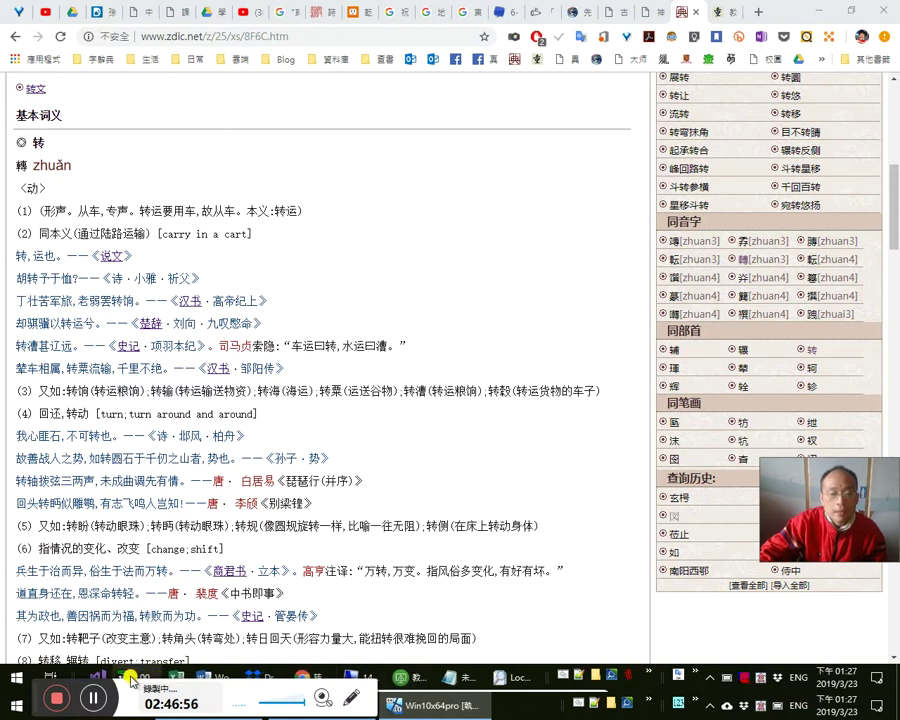
pyautogui.click(192, 648)
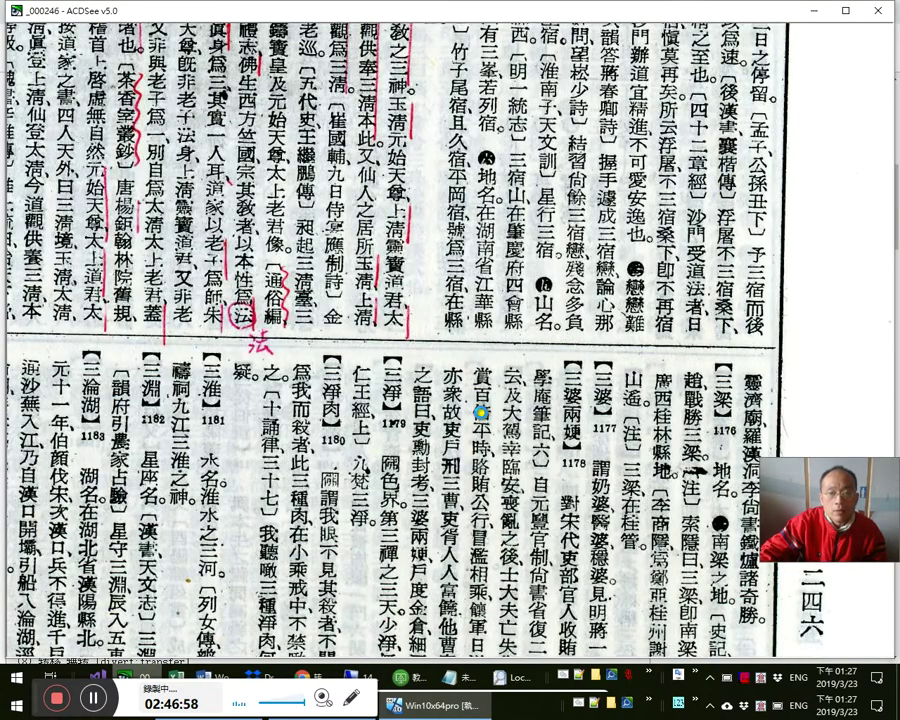
pyautogui.doubleClick(482, 412)
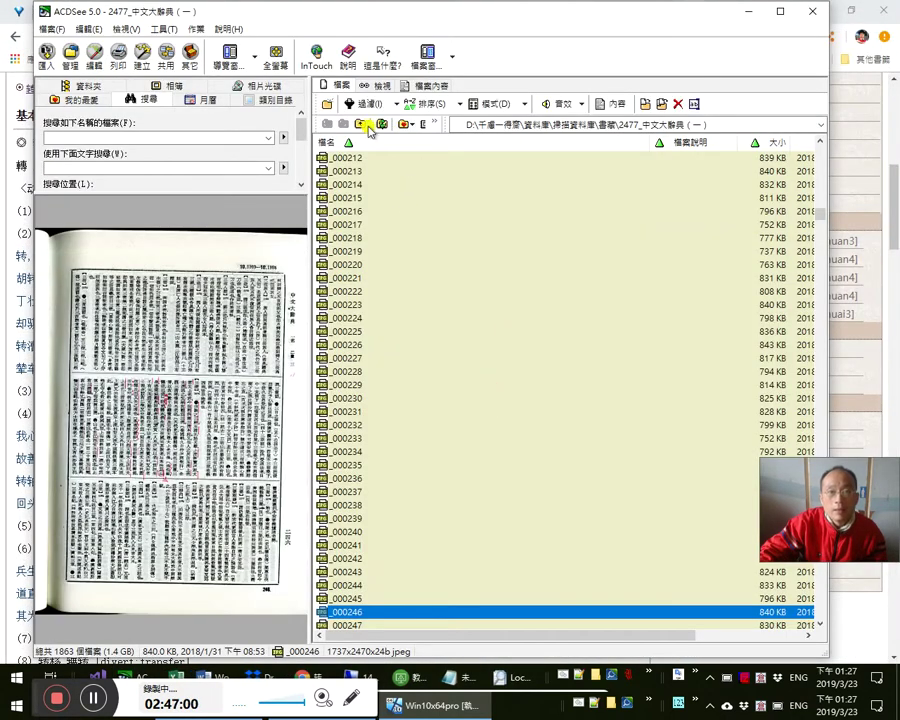
pyautogui.click(359, 126)
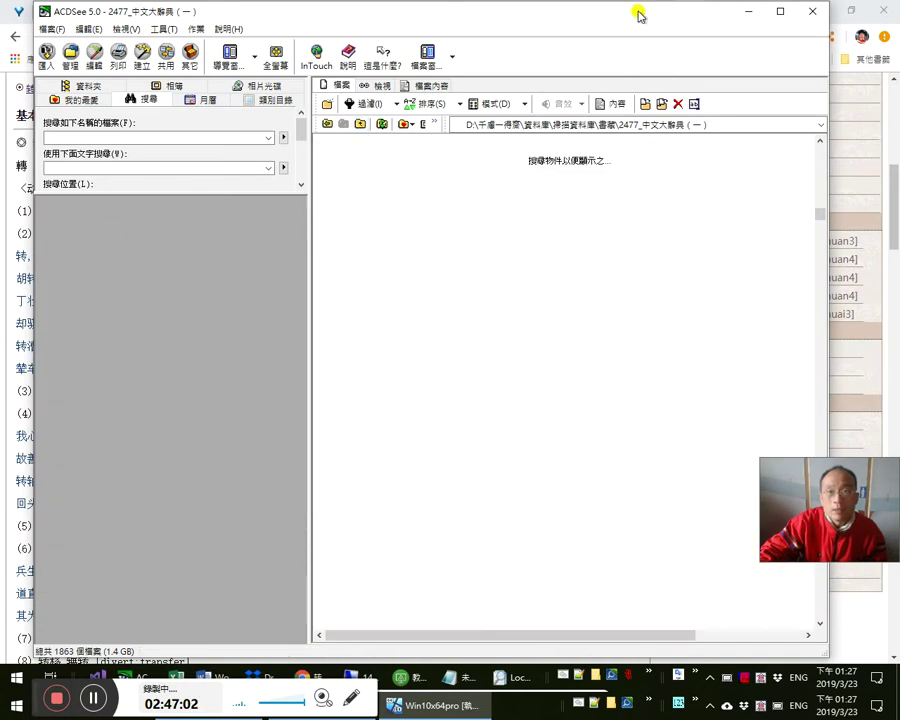
pyautogui.doubleClick(635, 12)
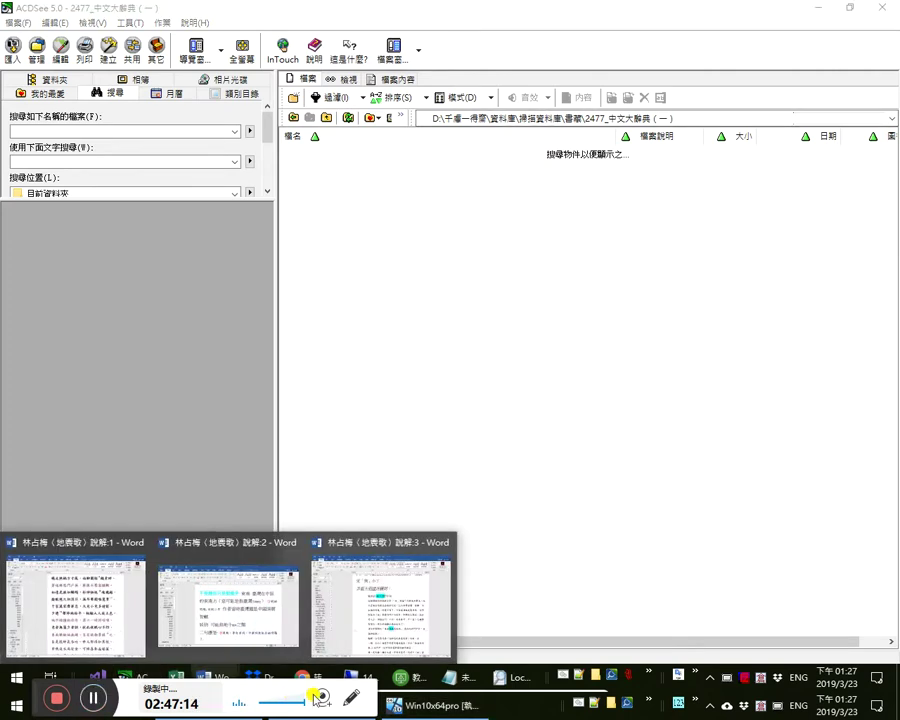
pyautogui.click(815, 7)
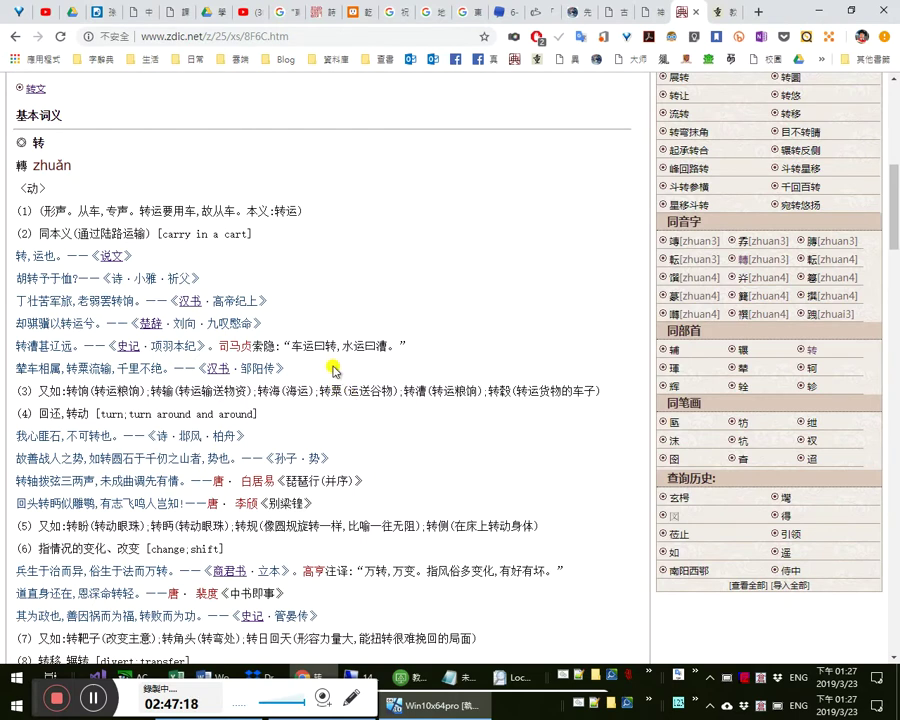
# - Look up 轉 in the ctext.org character dictionary
pyautogui.scroll(5, 365, 380)
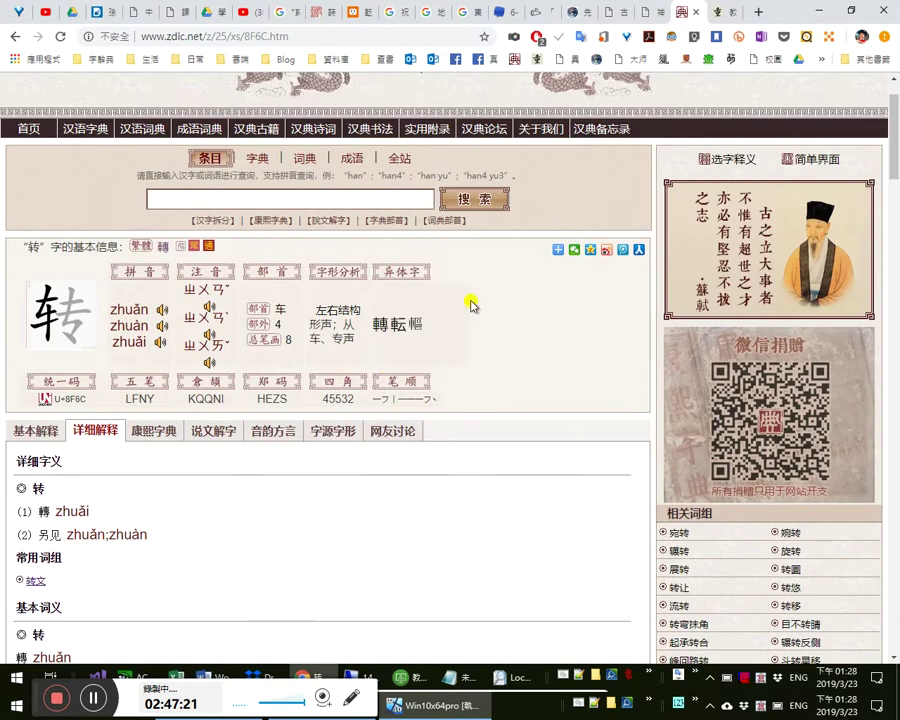
pyautogui.click(580, 11)
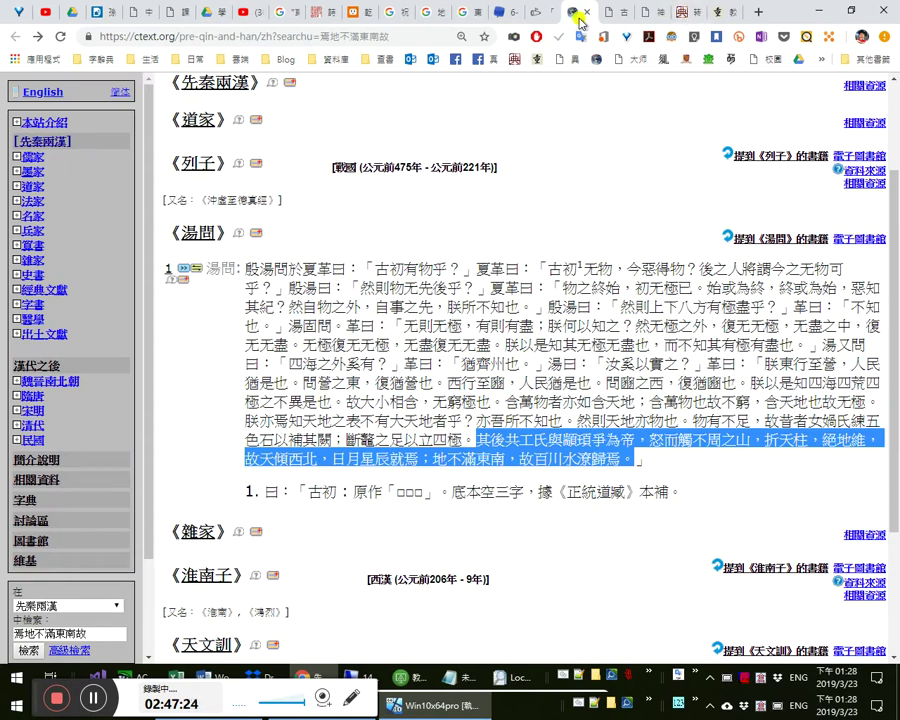
pyautogui.click(28, 498)
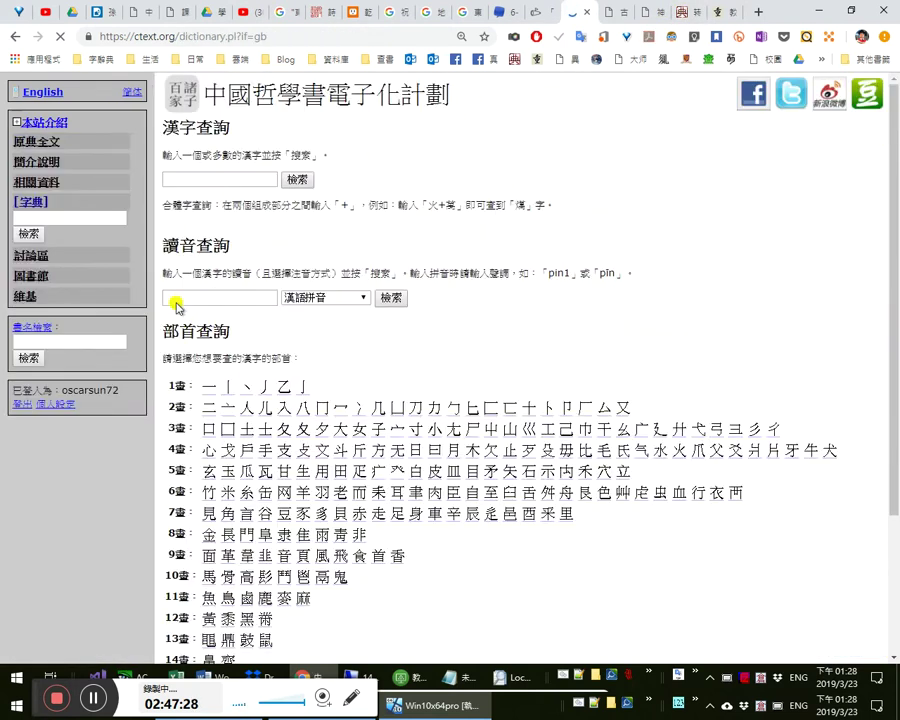
pyautogui.click(203, 176)
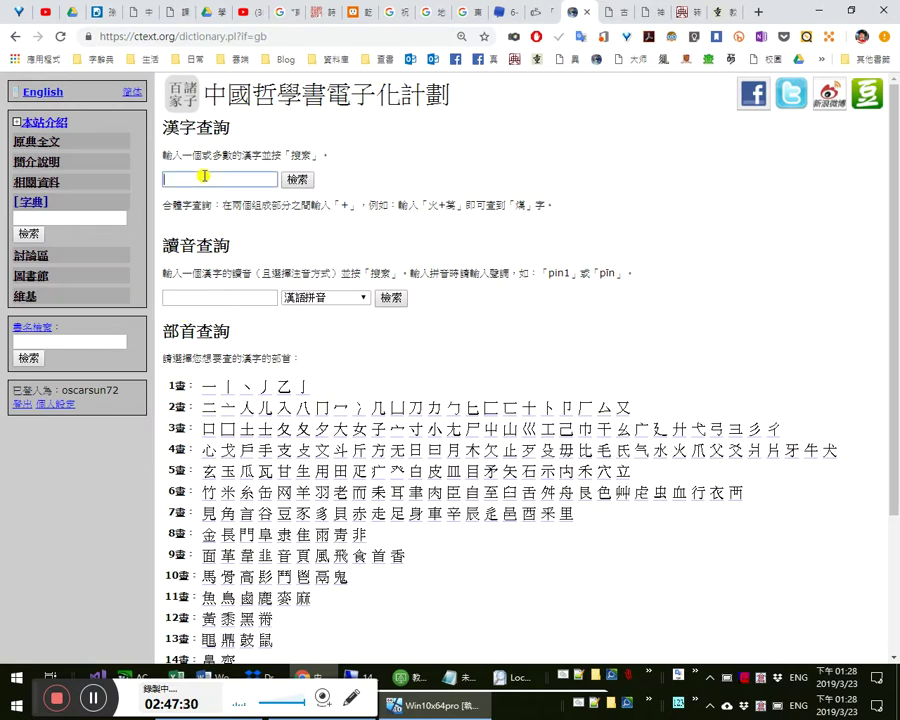
pyautogui.write('轎')
pyautogui.press('Return')
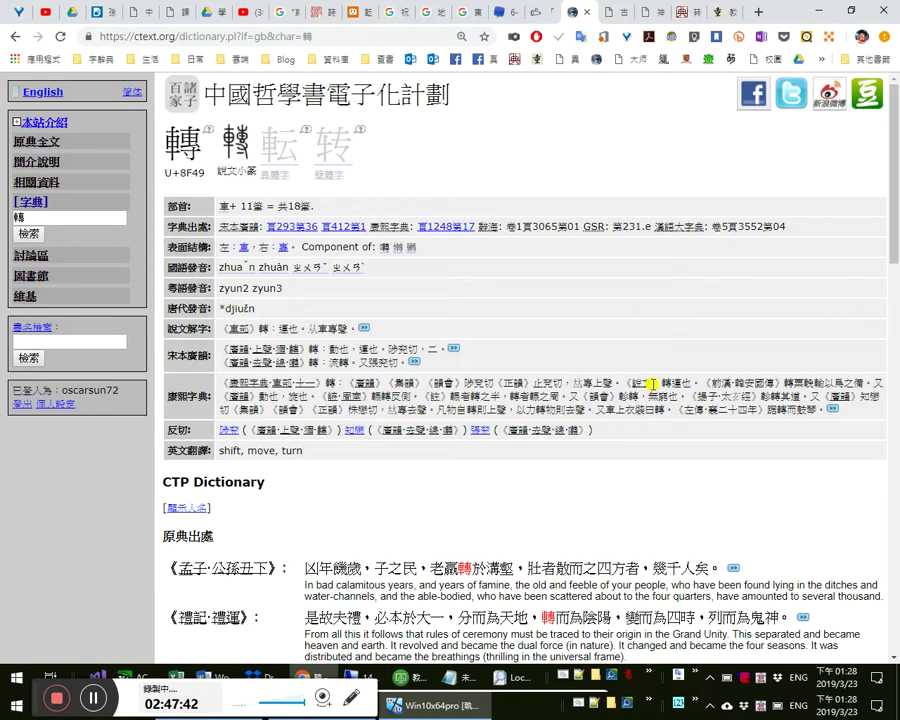
# - Get translations of 旋也, 物自轉則上聲, 自轉 and 曰轉 from the 康熙字典 definition
pyautogui.doubleClick(297, 396)
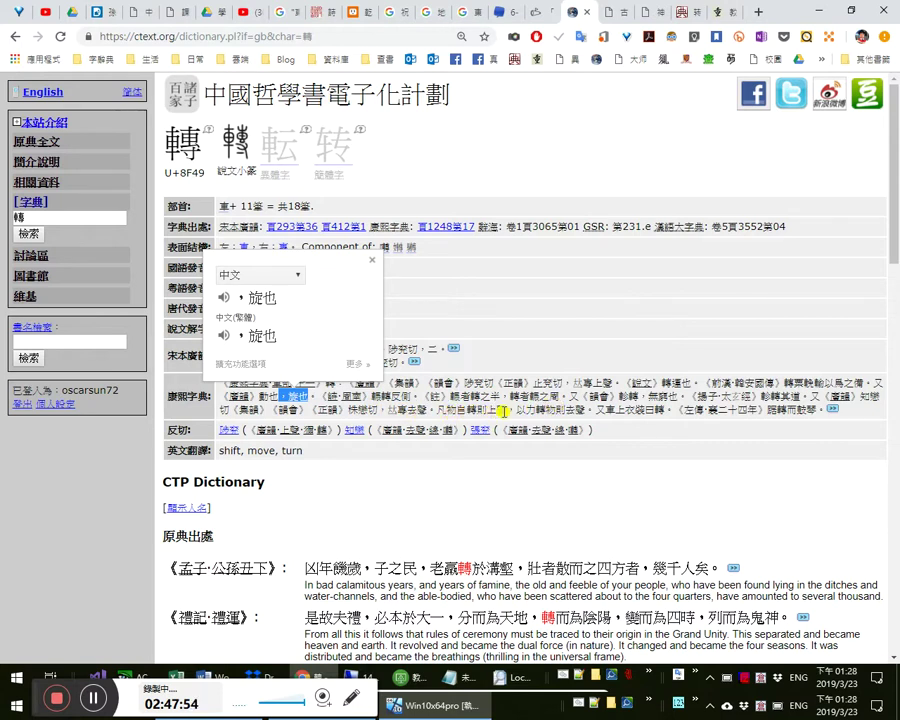
pyautogui.moveTo(446, 409); pyautogui.dragTo(586, 409)
pyautogui.click(618, 405)
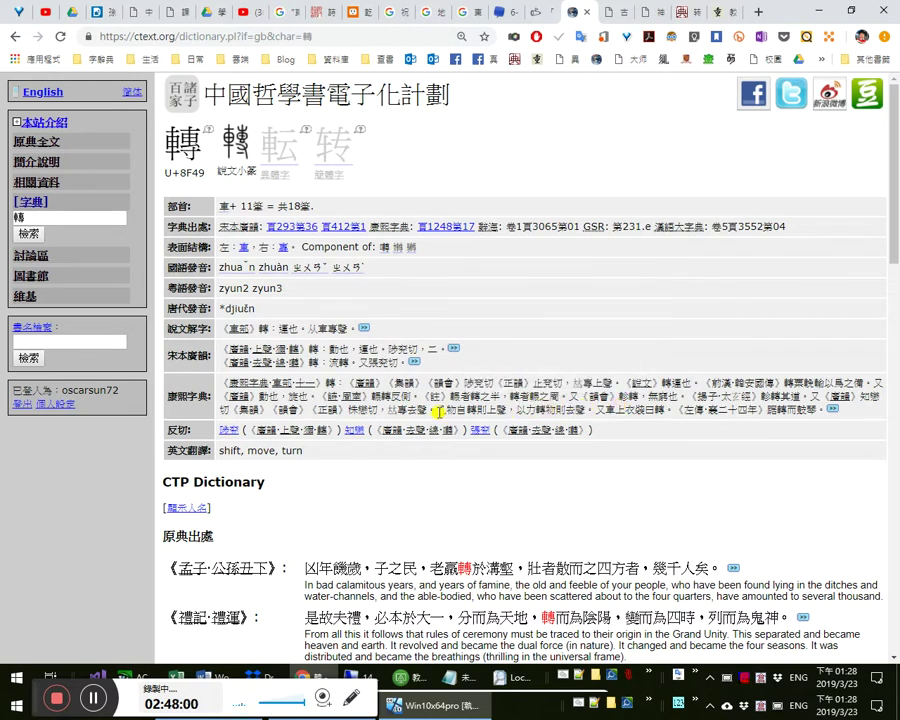
pyautogui.moveTo(457, 410); pyautogui.dragTo(483, 410)
pyautogui.click(640, 420)
pyautogui.doubleClick(660, 410)
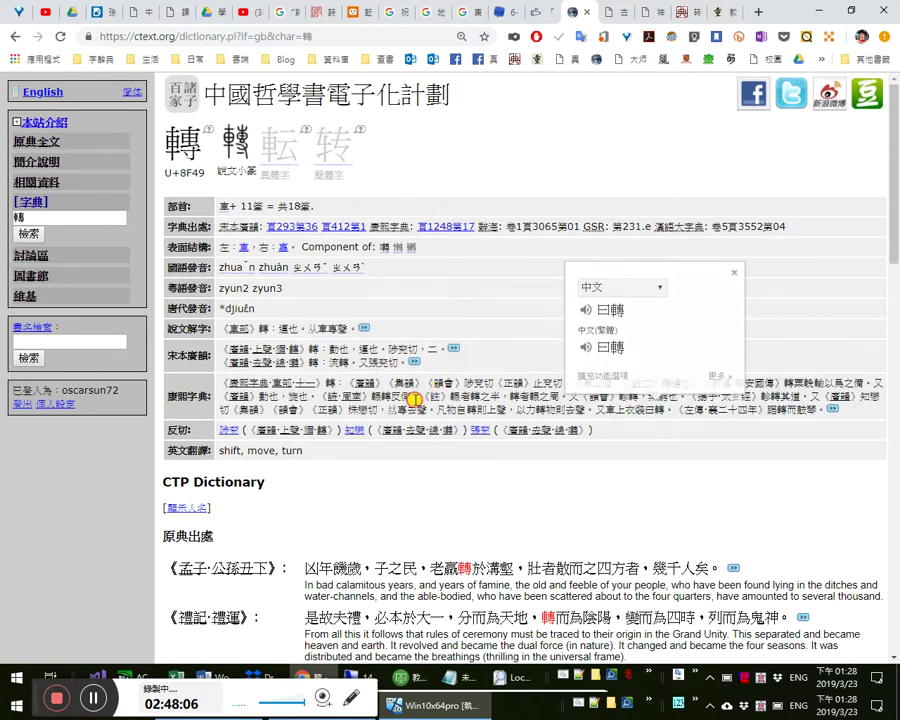
pyautogui.click(415, 398)
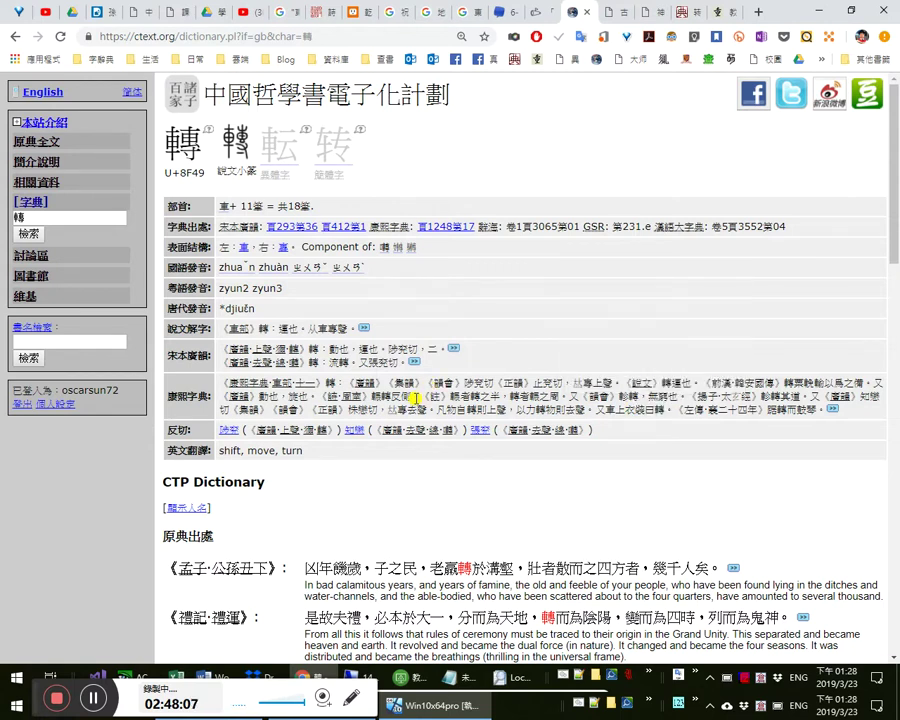
# - Search the Ministry of Education dictionary for 轉, listing its 322 matching words
pyautogui.click(728, 12)
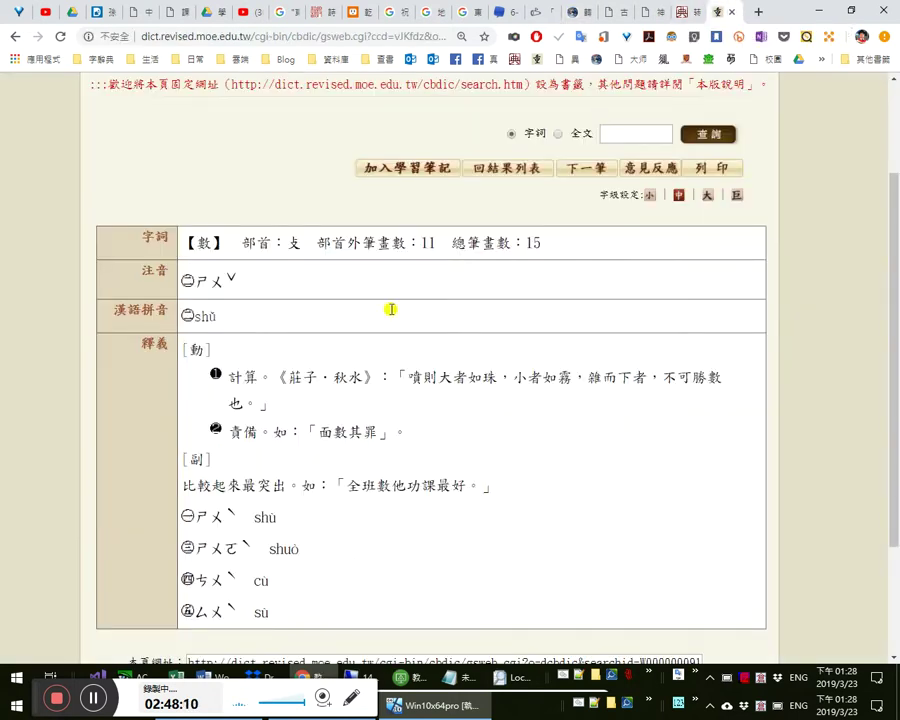
pyautogui.click(619, 140)
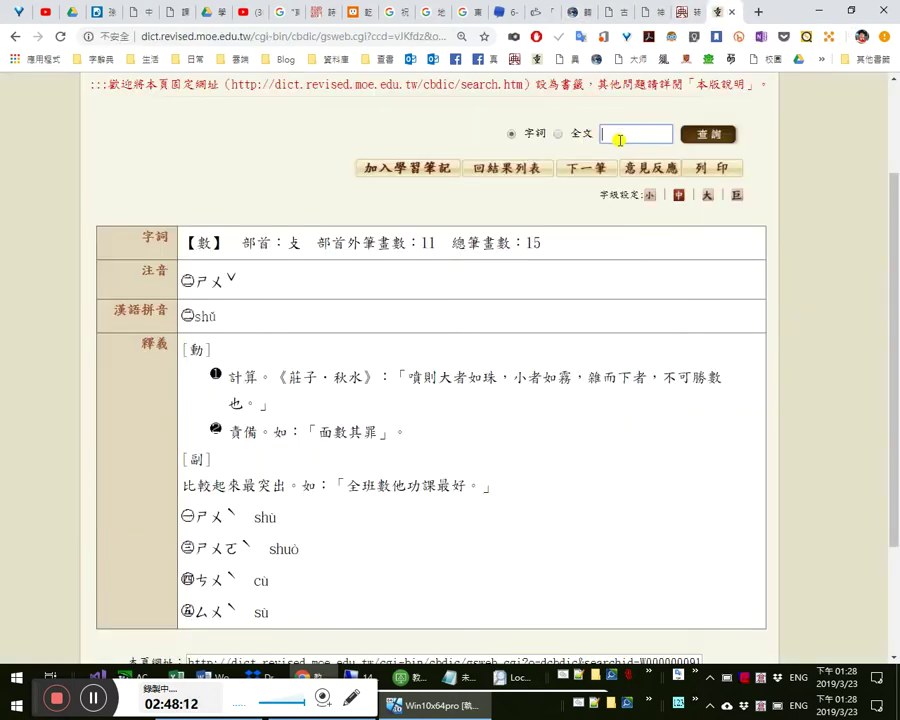
pyautogui.write('帽')
pyautogui.press('Return')
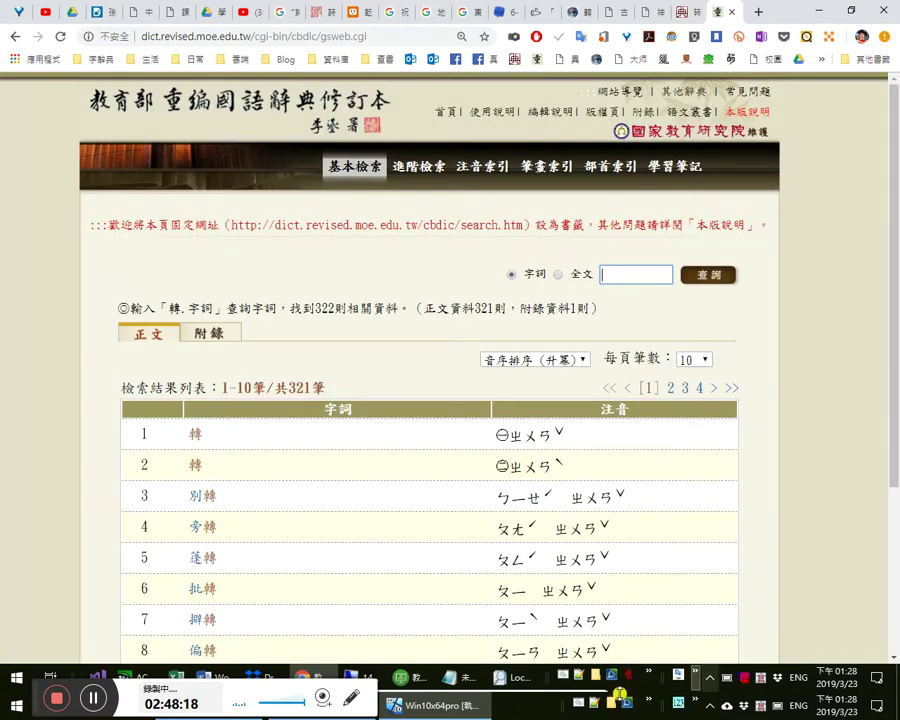
# - Run a fuzzy keyword search for 轉 in MDict
pyautogui.click(482, 283)
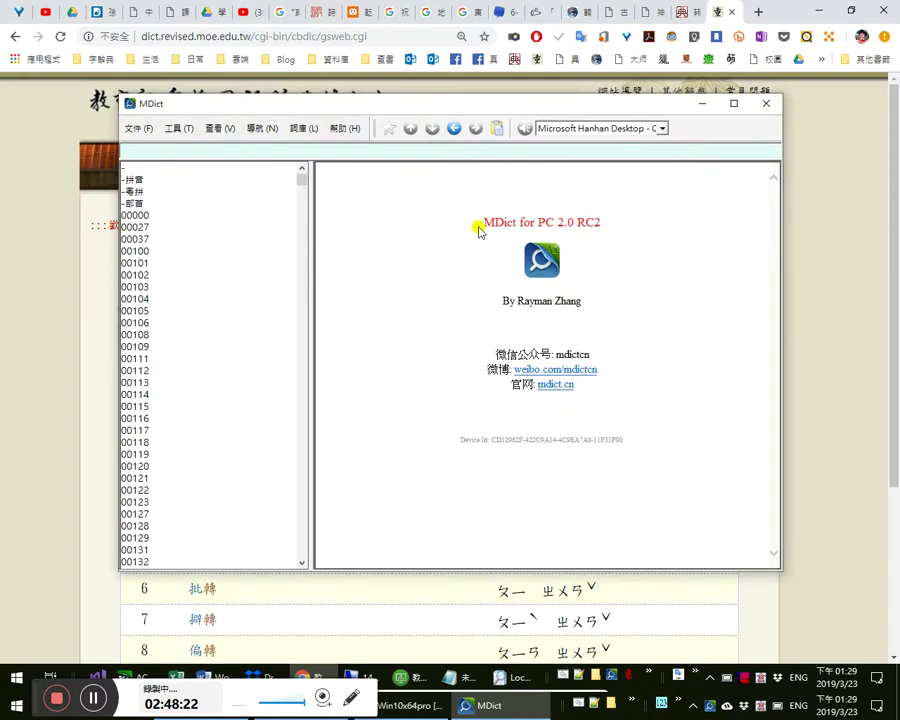
pyautogui.click(182, 131)
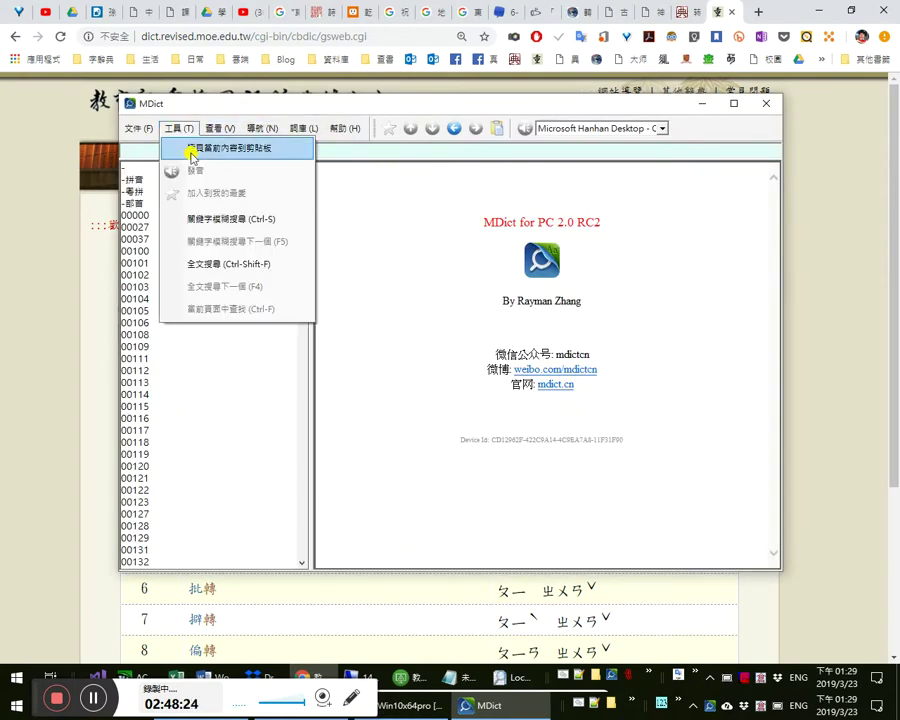
pyautogui.click(236, 222)
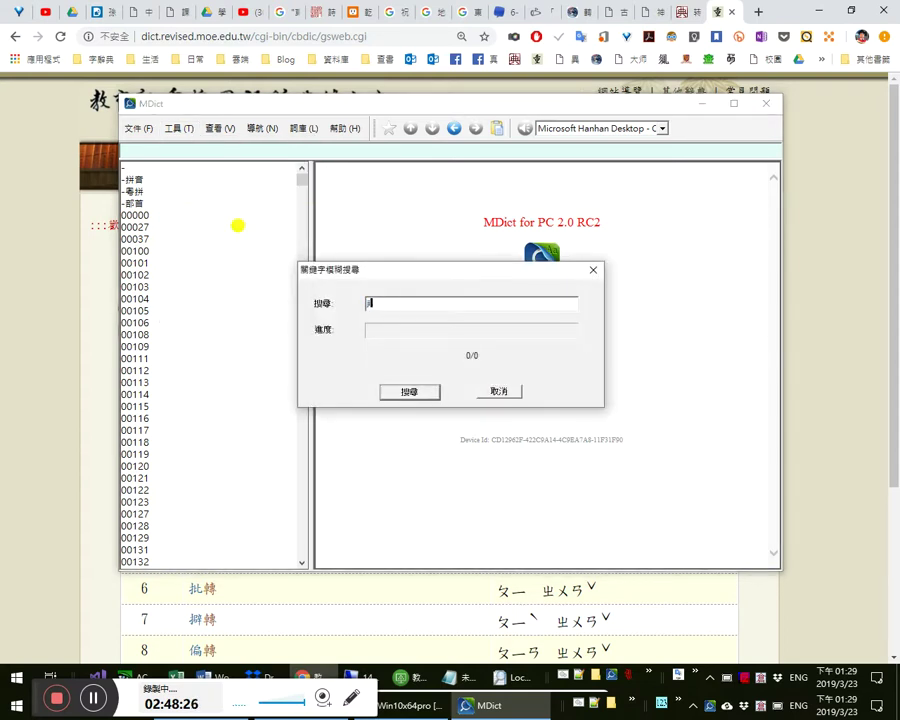
pyautogui.write('轉')
pyautogui.press('Return')
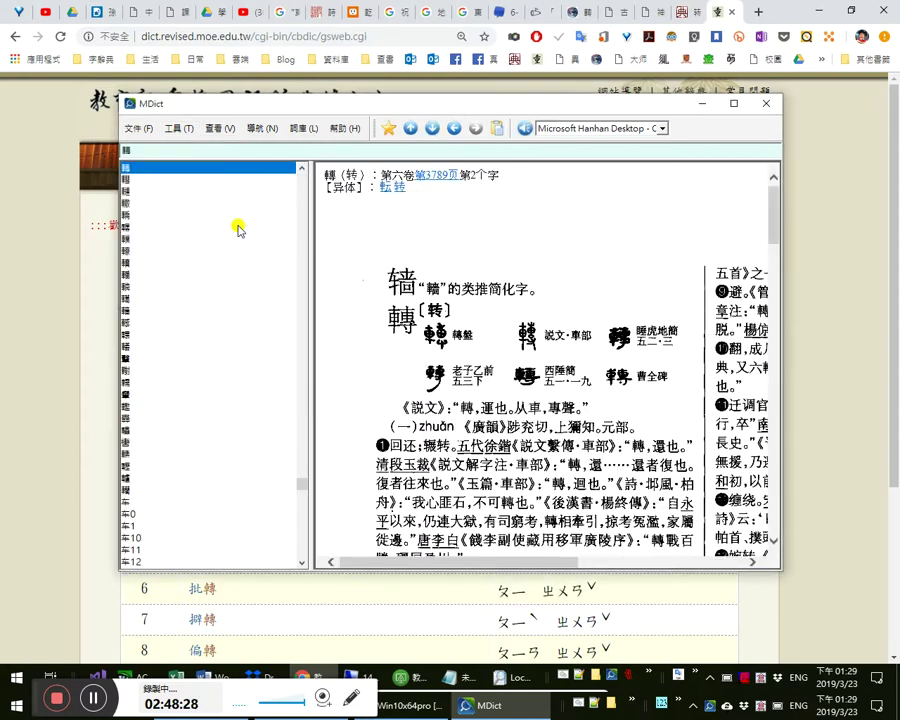
# - Maximize MDict, widen the definition pane, and scroll the 轉 entry down to its 副词 senses
pyautogui.doubleClick(410, 104)
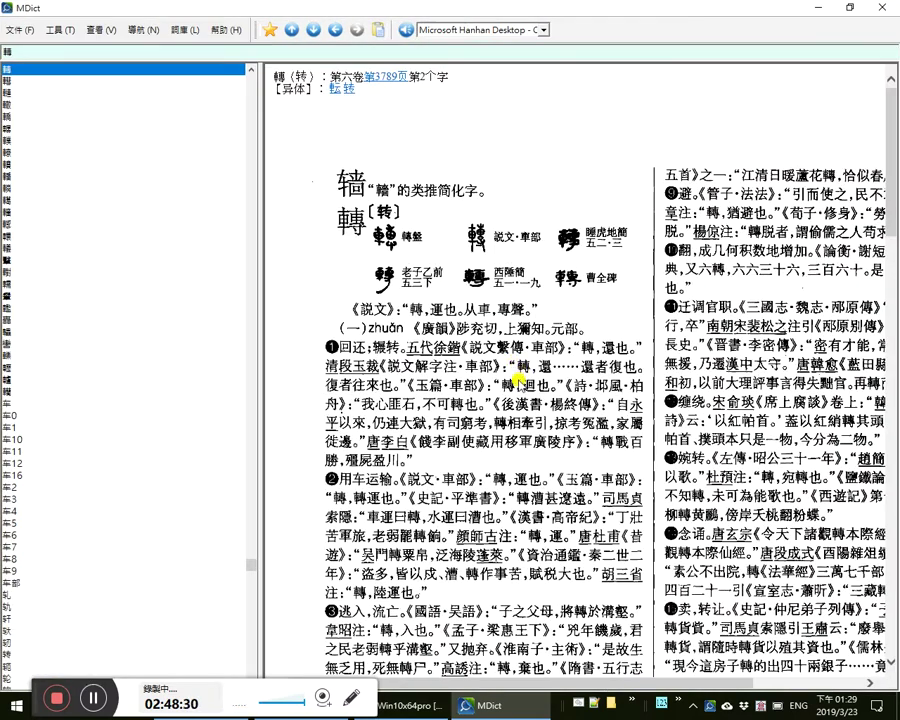
pyautogui.moveTo(261, 269); pyautogui.dragTo(105, 258)
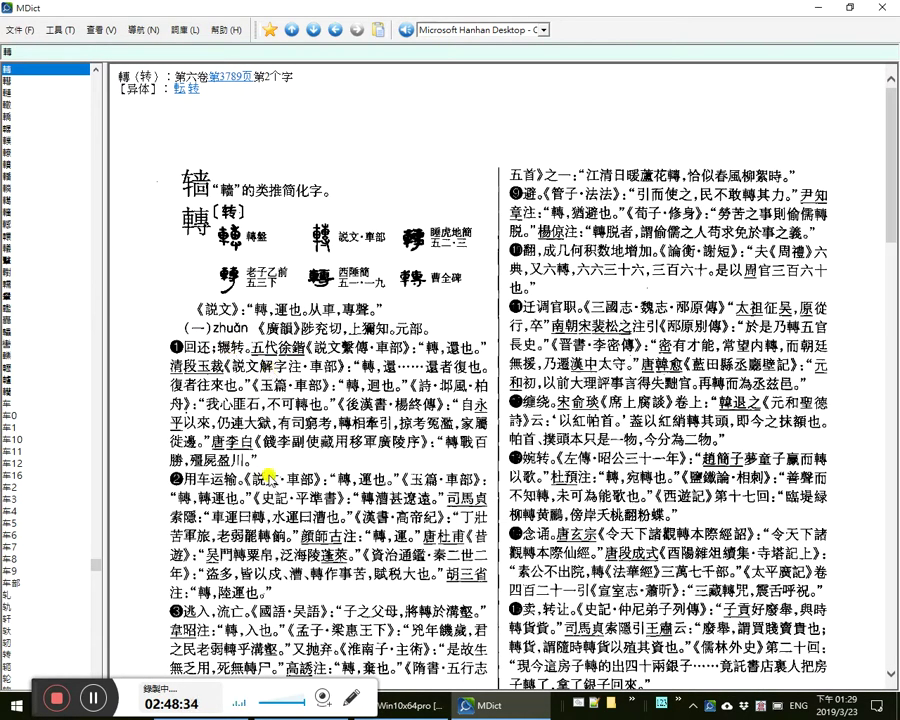
pyautogui.scroll(-3, 281, 450)
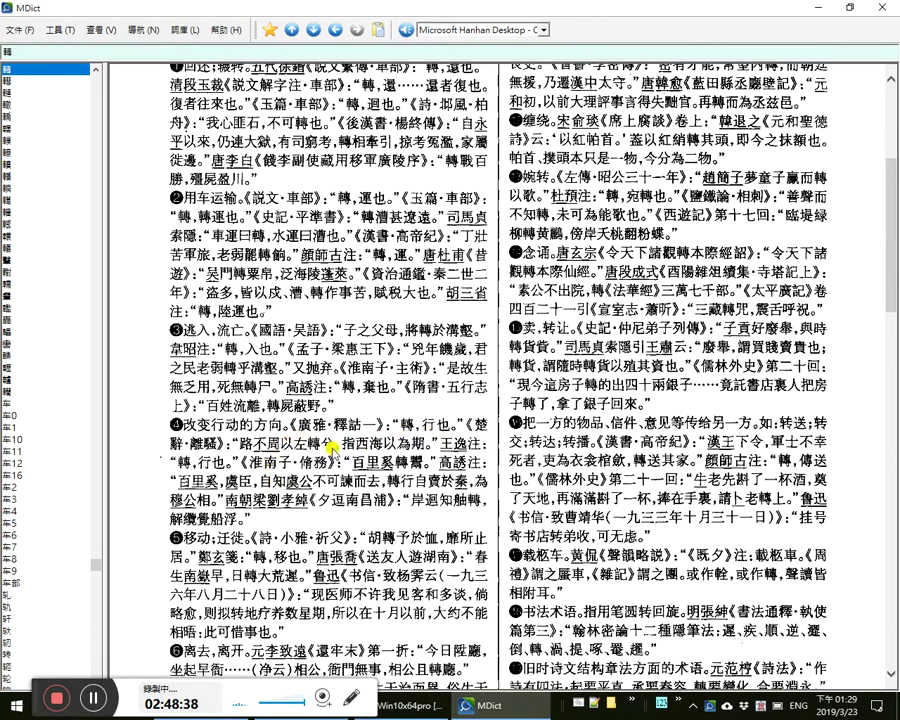
pyautogui.scroll(-2, 237, 352)
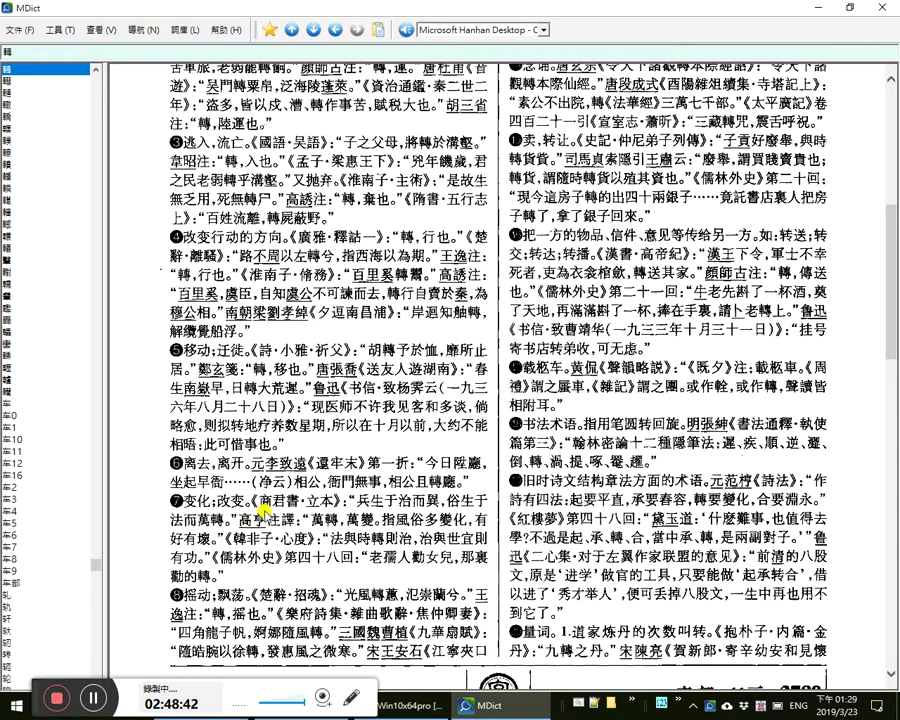
pyautogui.scroll(-1, 237, 400)
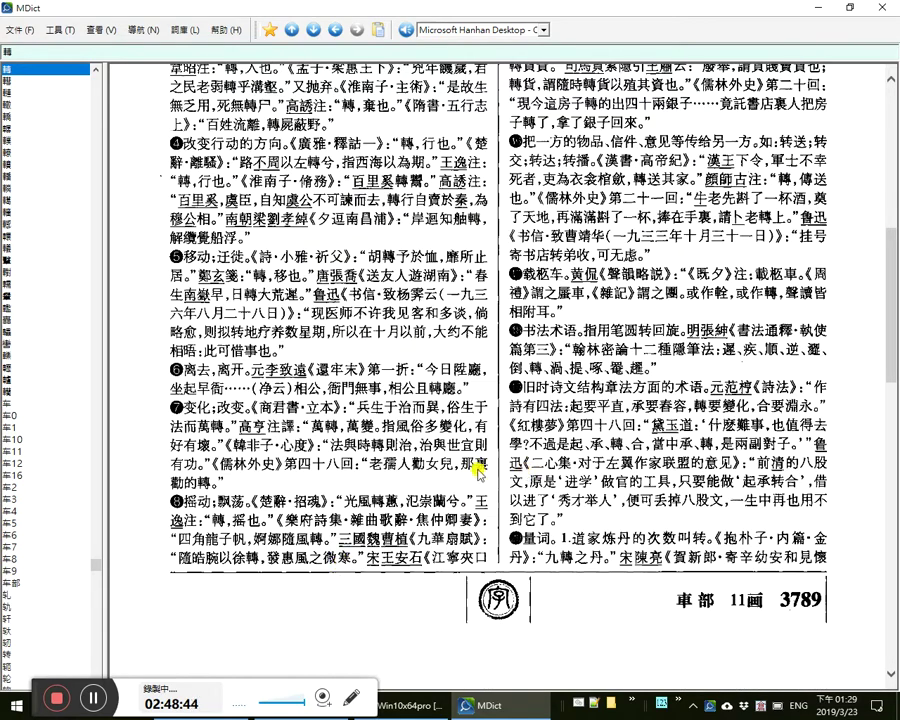
pyautogui.scroll(5, 486, 474)
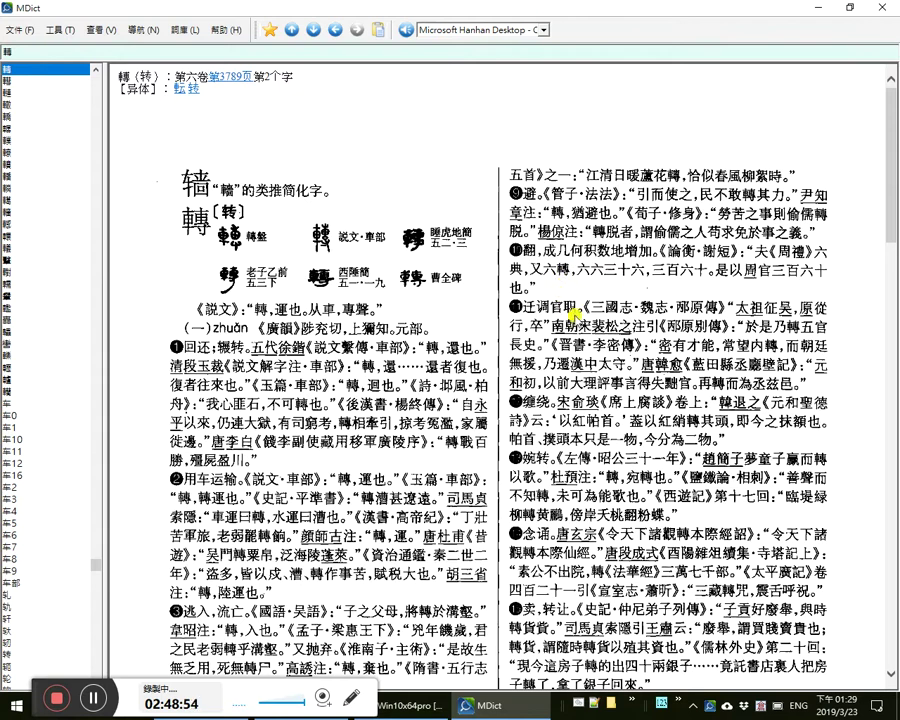
pyautogui.scroll(-1, 574, 315)
pyautogui.scroll(-1, 566, 326)
pyautogui.scroll(-1, 570, 347)
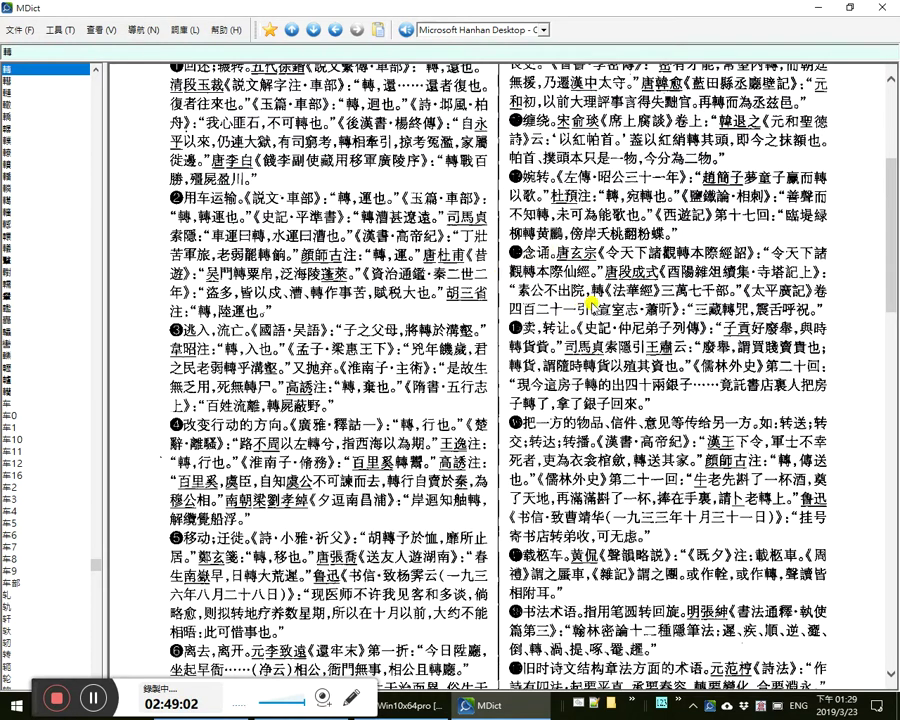
pyautogui.scroll(-1, 599, 287)
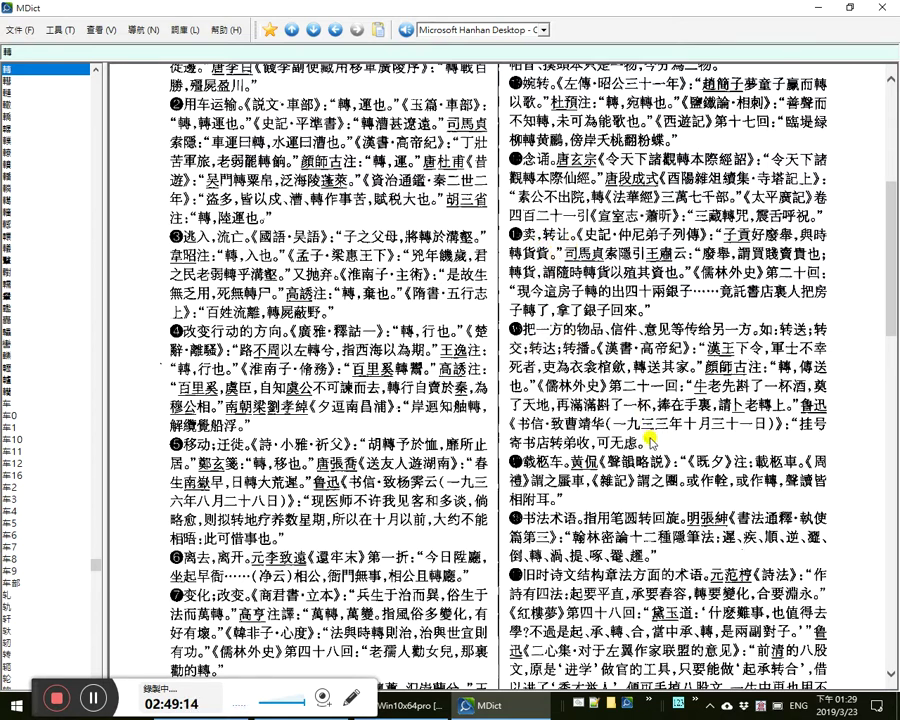
pyautogui.scroll(-1, 568, 337)
pyautogui.scroll(-1, 579, 396)
pyautogui.scroll(-1, 578, 408)
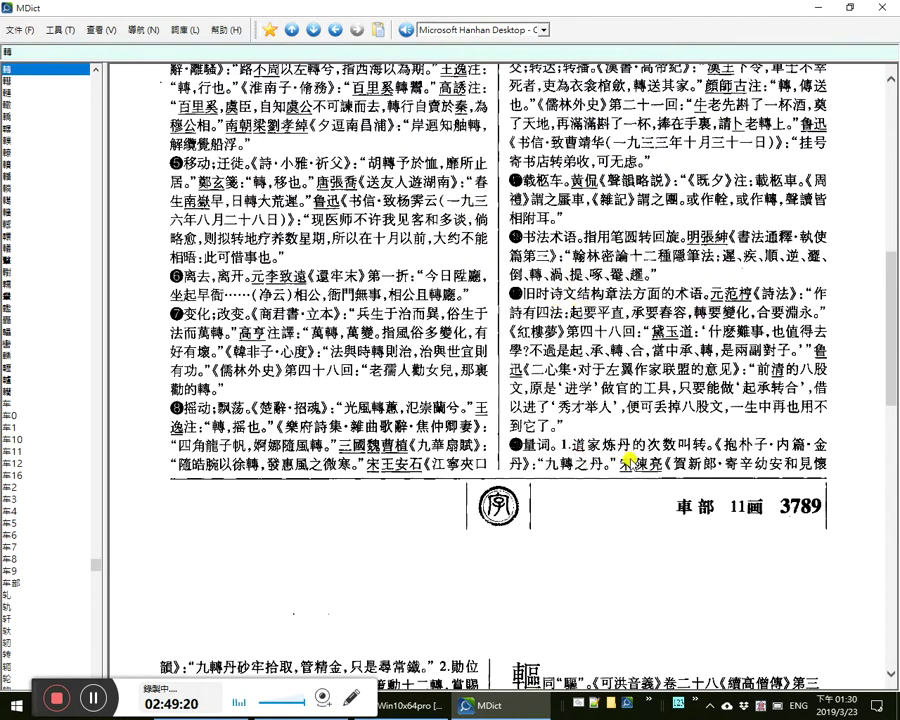
pyautogui.scroll(-5, 650, 518)
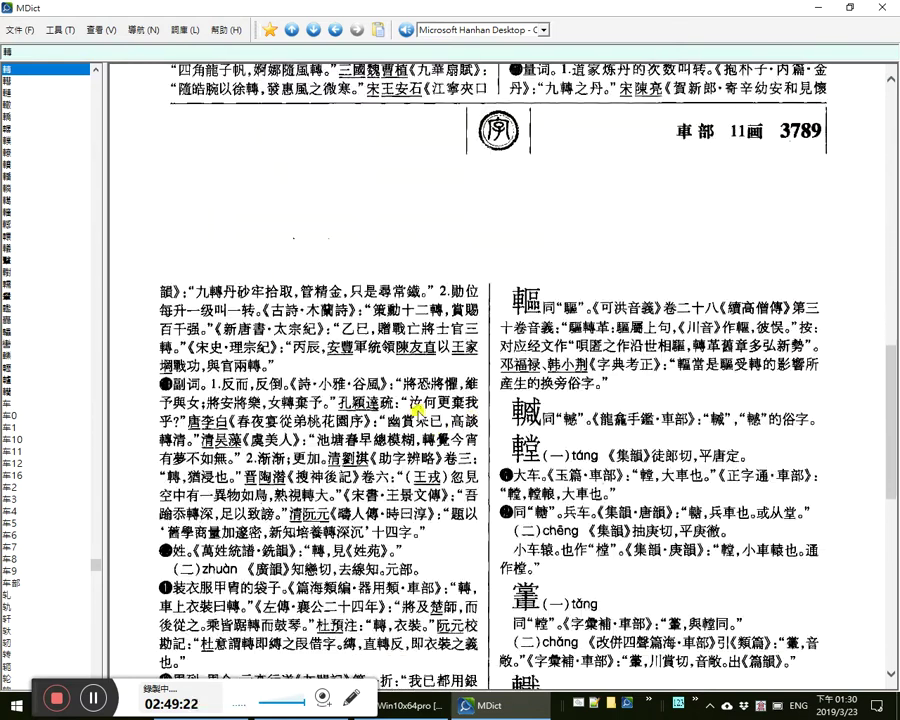
pyautogui.scroll(-2, 291, 338)
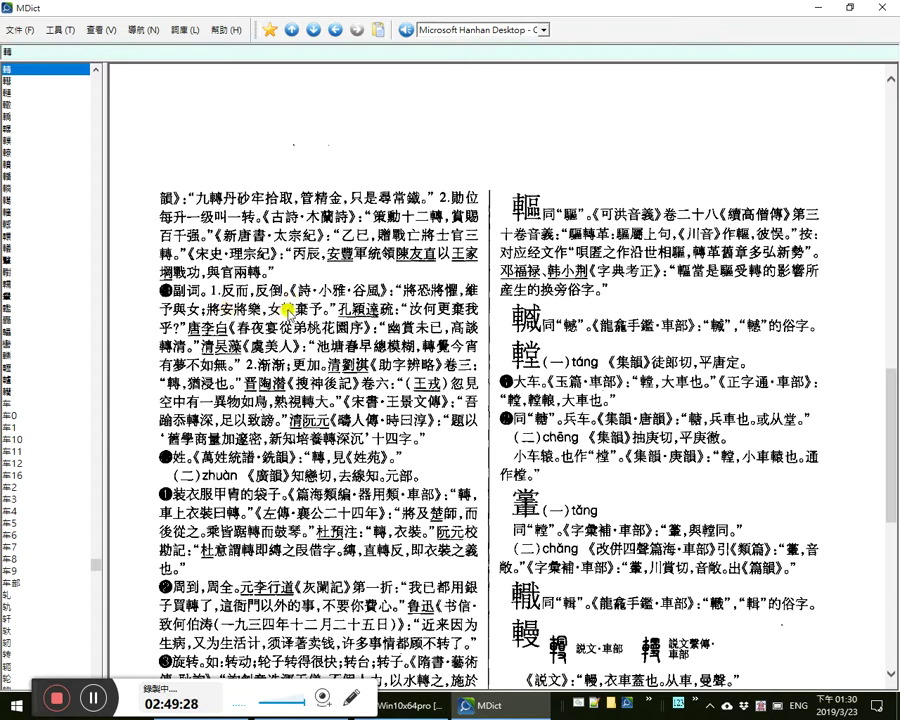
pyautogui.scroll(-2, 291, 313)
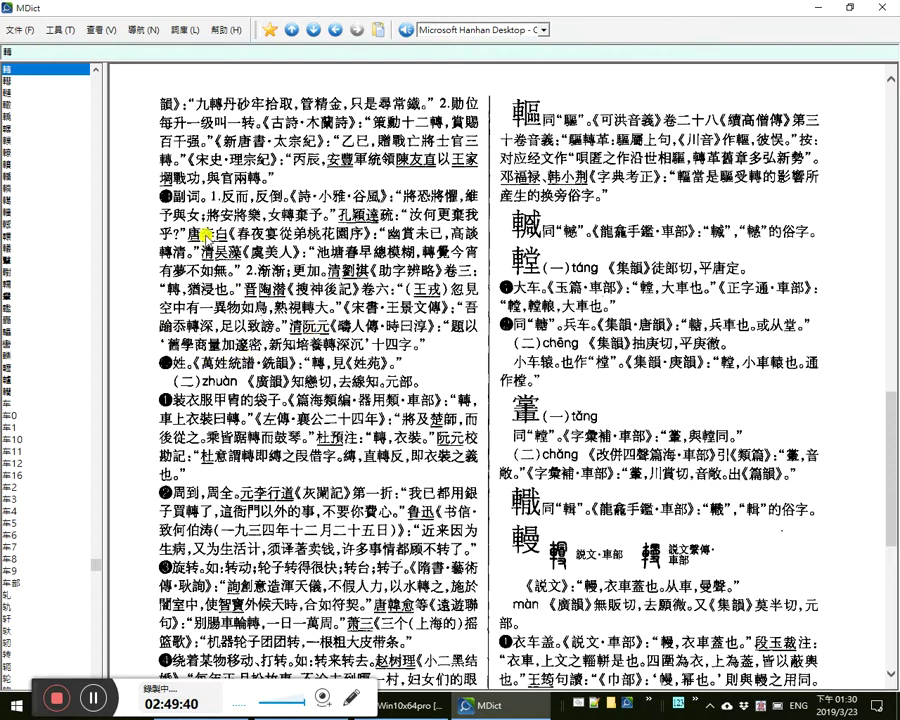
# - Snip the 副词 paragraph to the clipboard with Win+Shift+S and switch away from MDict
pyautogui.press('super+shift+s')
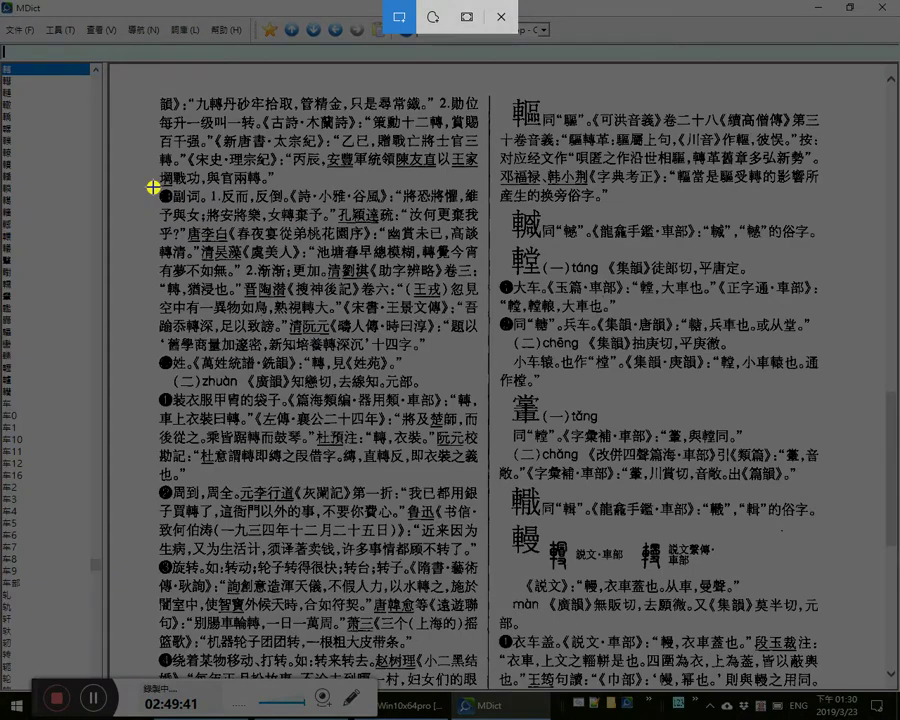
pyautogui.moveTo(158, 188); pyautogui.dragTo(492, 357)
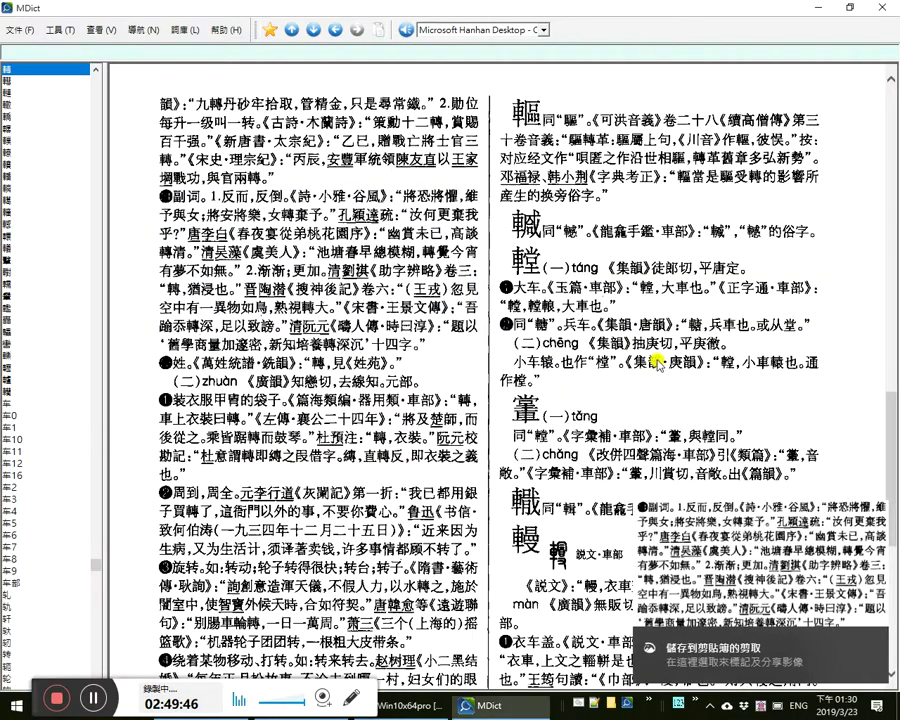
pyautogui.scroll(-3, 685, 352)
pyautogui.scroll(-2, 680, 352)
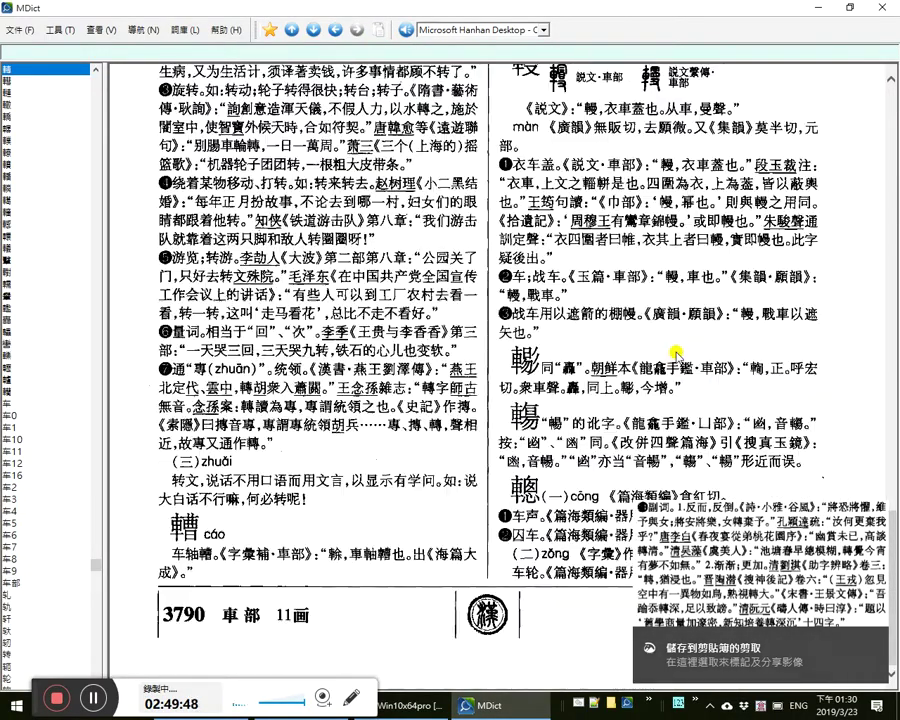
pyautogui.hotkey('alt', 'Tab')
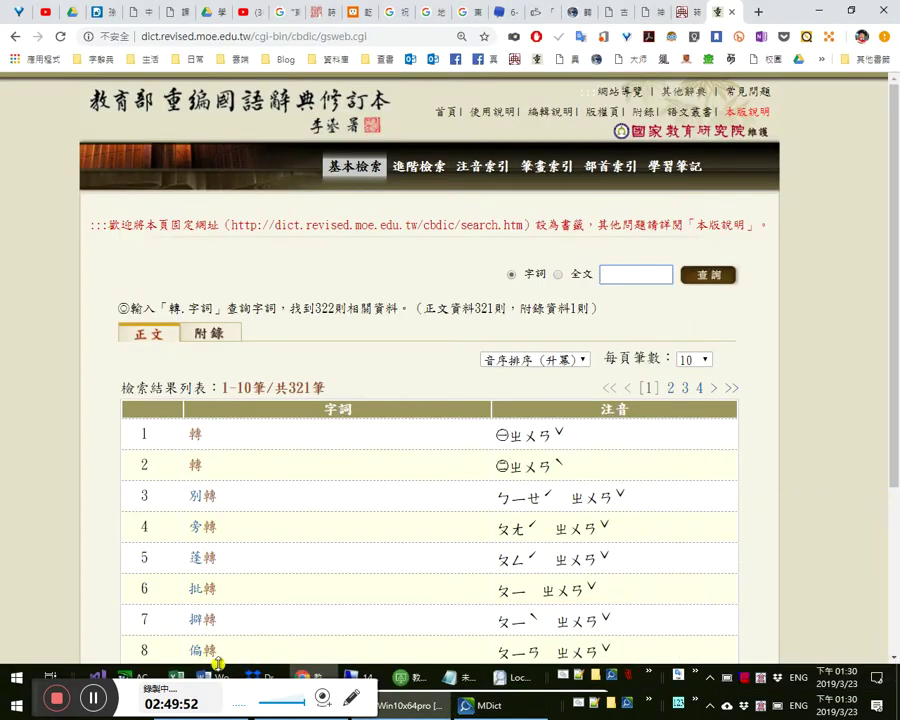
pyautogui.moveTo(210, 677)
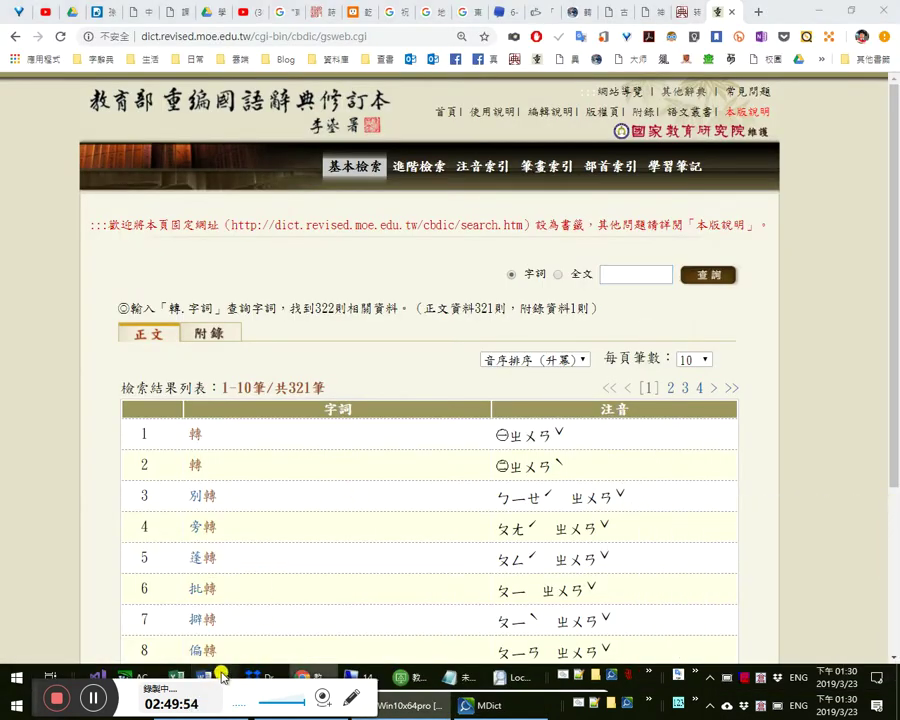
# - Paste the dictionary image on a new line after 更「狹」小了 in the 門戶 notes
pyautogui.click(372, 608)
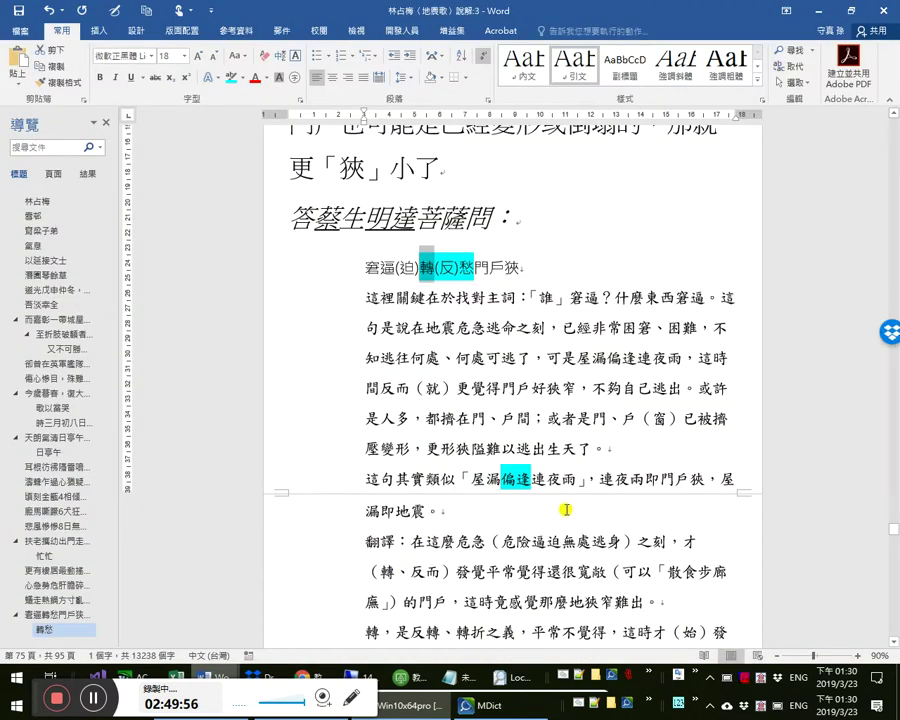
pyautogui.scroll(-5, 566, 510)
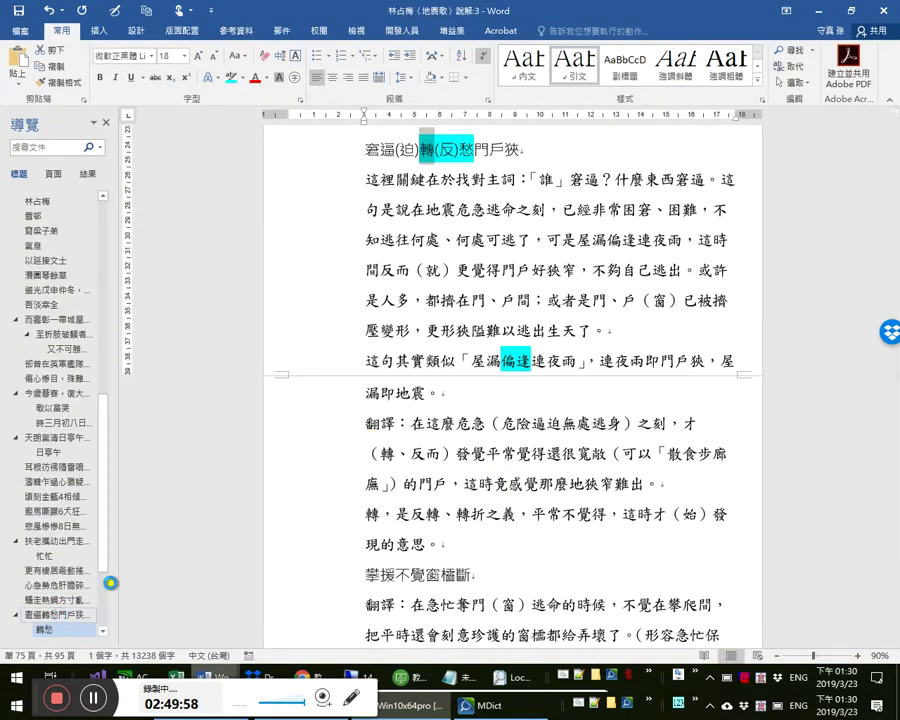
pyautogui.click(60, 614)
pyautogui.scroll(-4, 448, 362)
pyautogui.scroll(-2, 509, 459)
pyautogui.click(560, 474)
pyautogui.press('Down')
pyautogui.press('Down')
pyautogui.press('Down')
pyautogui.press('Down')
pyautogui.press('Down')
pyautogui.press('Down')
pyautogui.press('Down')
pyautogui.press('Down')
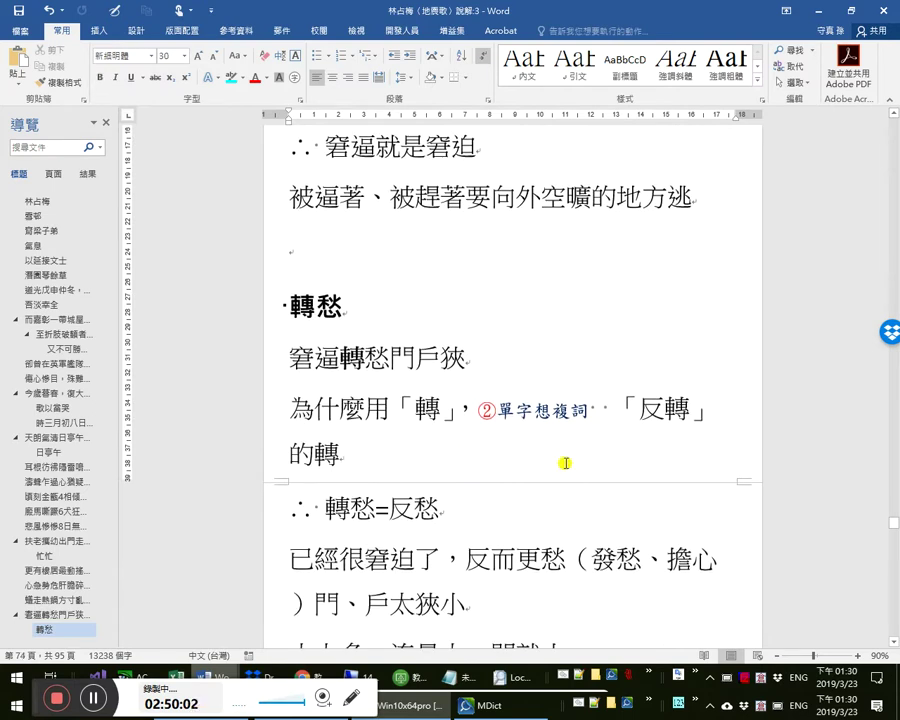
pyautogui.press('Down')
pyautogui.press('Up')
pyautogui.press('Up')
pyautogui.press('Up')
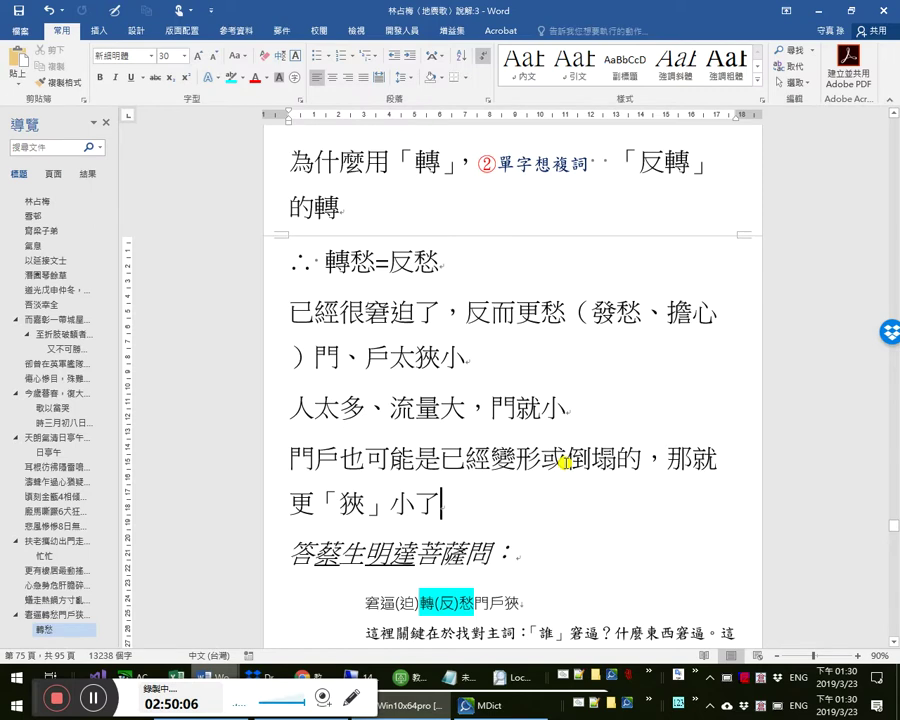
pyautogui.press('Return')
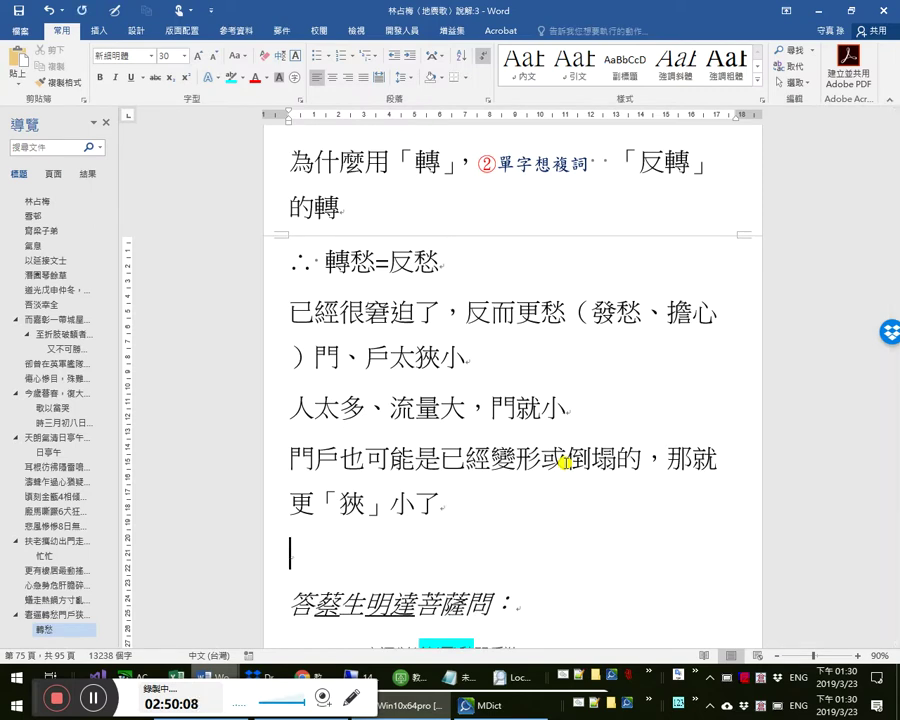
pyautogui.hotkey('ctrl', 'v')
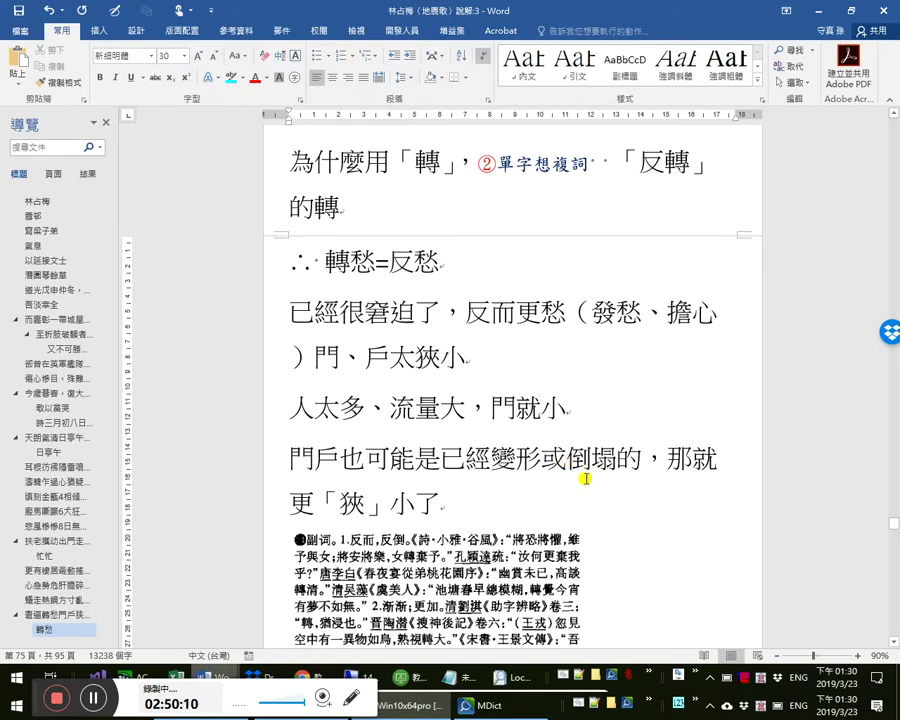
# - Add the source line 《漢語大字典·轉》： above the pasted image
pyautogui.scroll(-3, 480, 450)
pyautogui.click(481, 383)
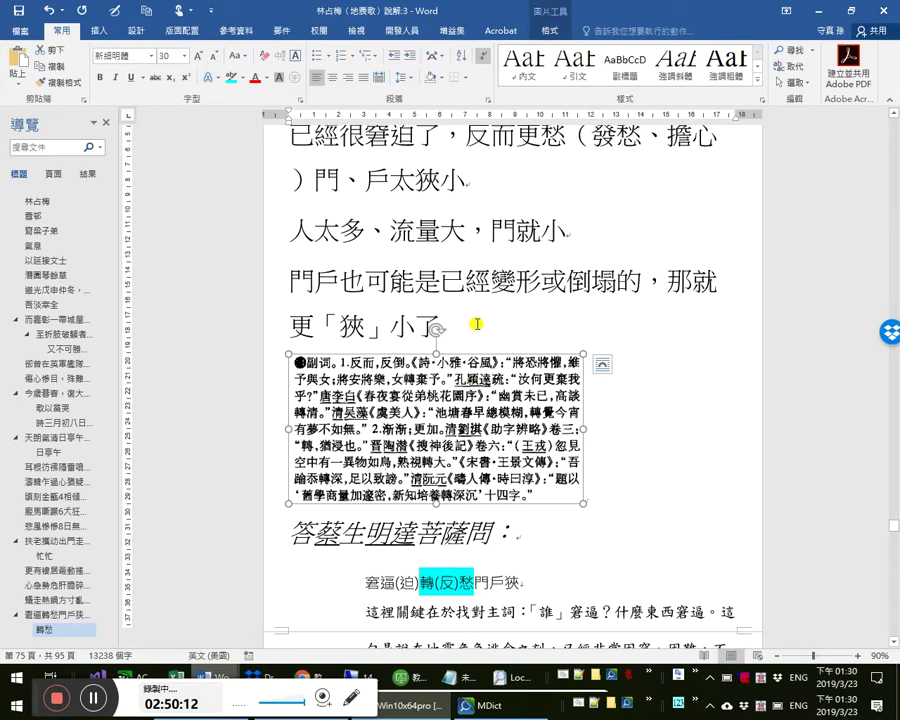
pyautogui.click(494, 333)
pyautogui.press('Return')
pyautogui.write('《')
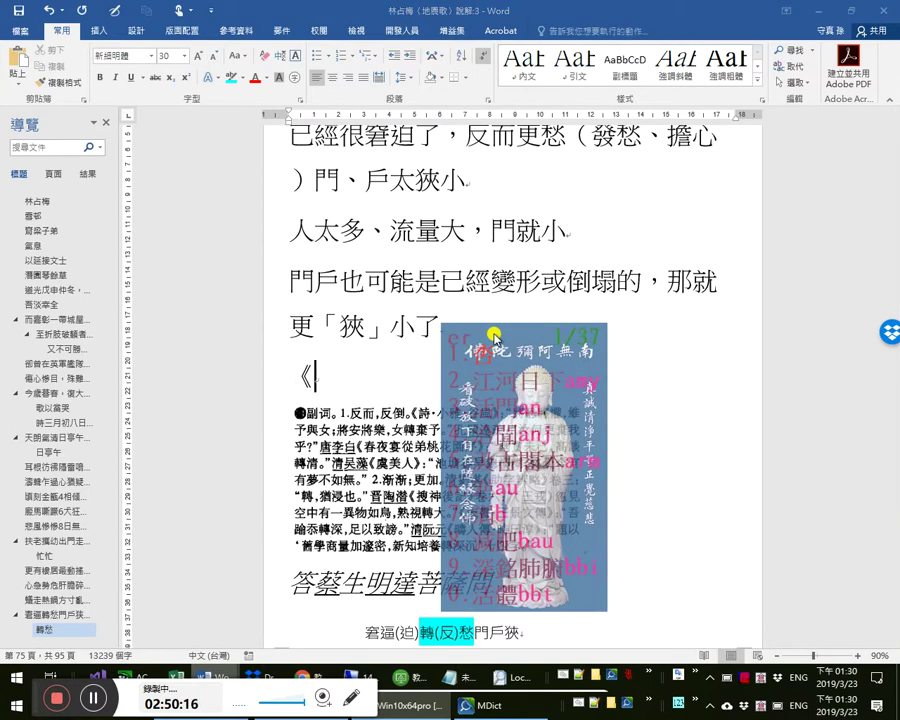
pyautogui.write('漢')
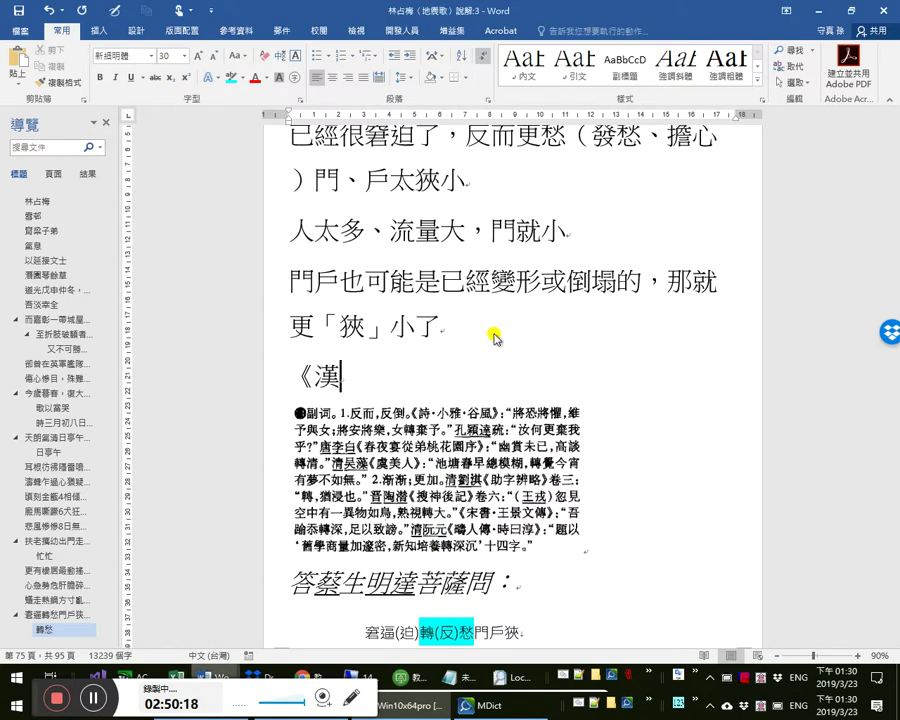
pyautogui.write('語大字典》')
pyautogui.write('·')
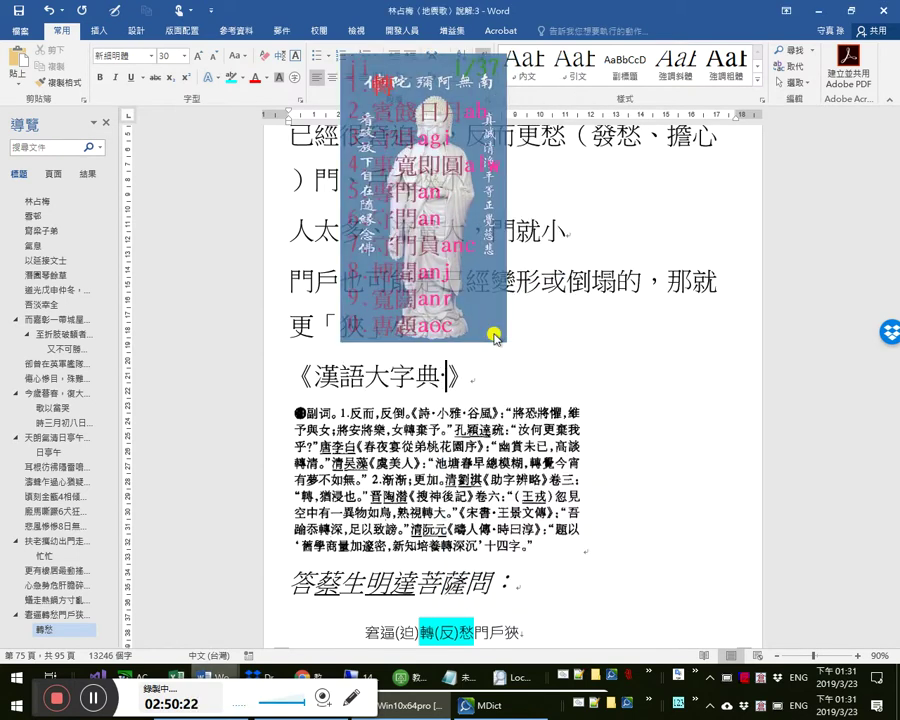
pyautogui.write('轉')
pyautogui.press('End')
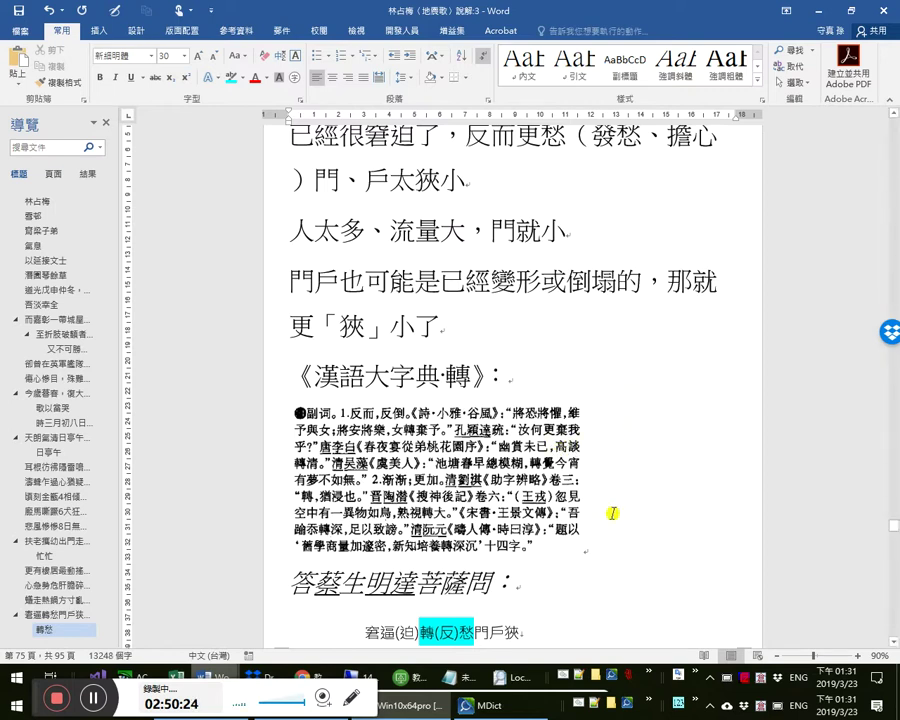
pyautogui.press('Return')
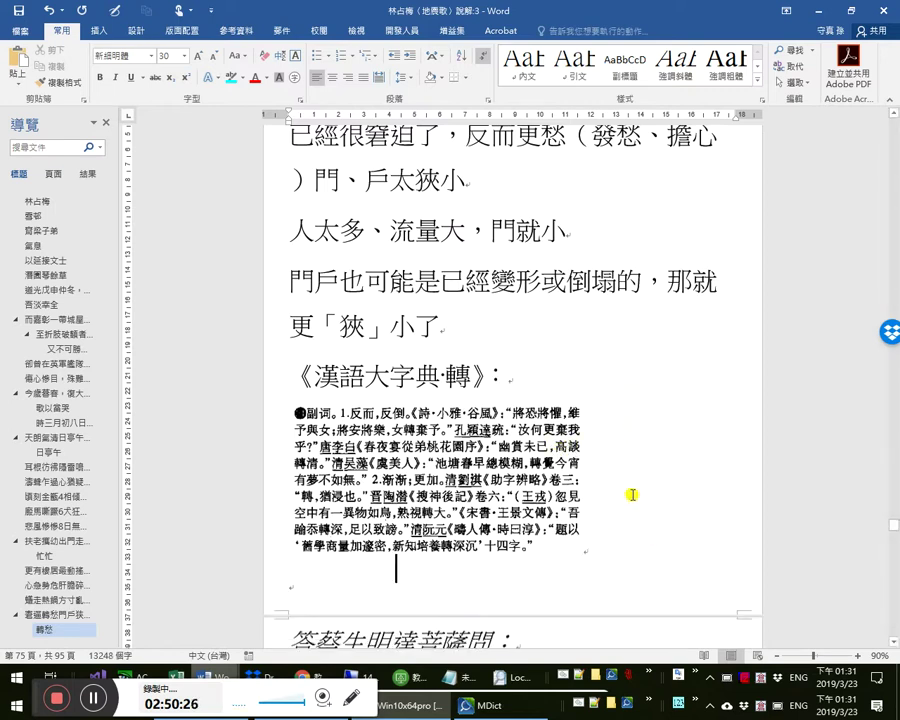
pyautogui.press('BackSpace')
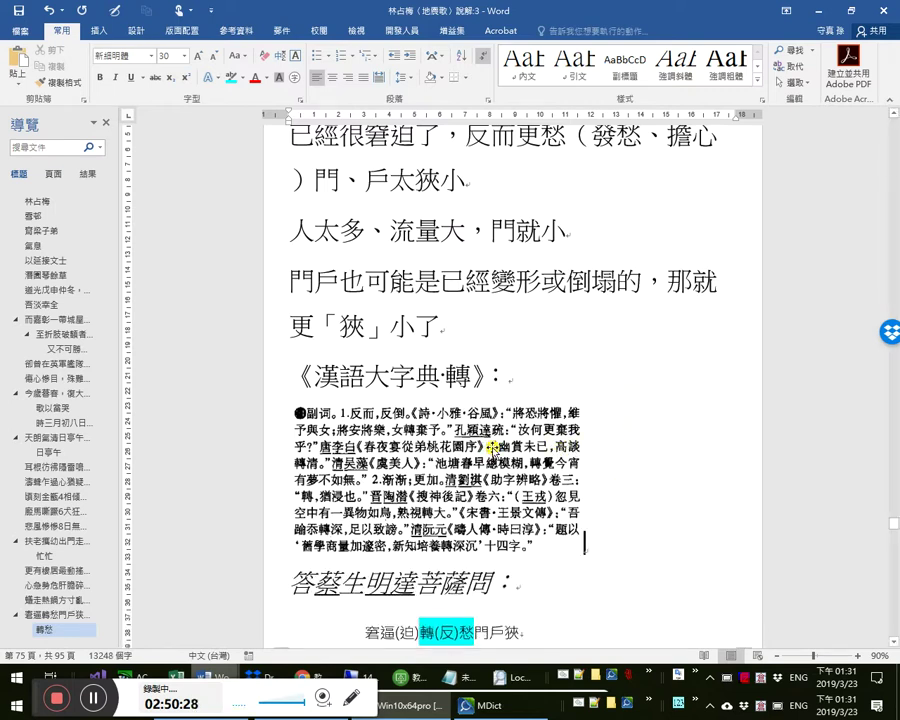
# - Caption the dictionary image using a new label 《漢語大字典·轉》第2版，頁3790
pyautogui.rightClick(493, 447)
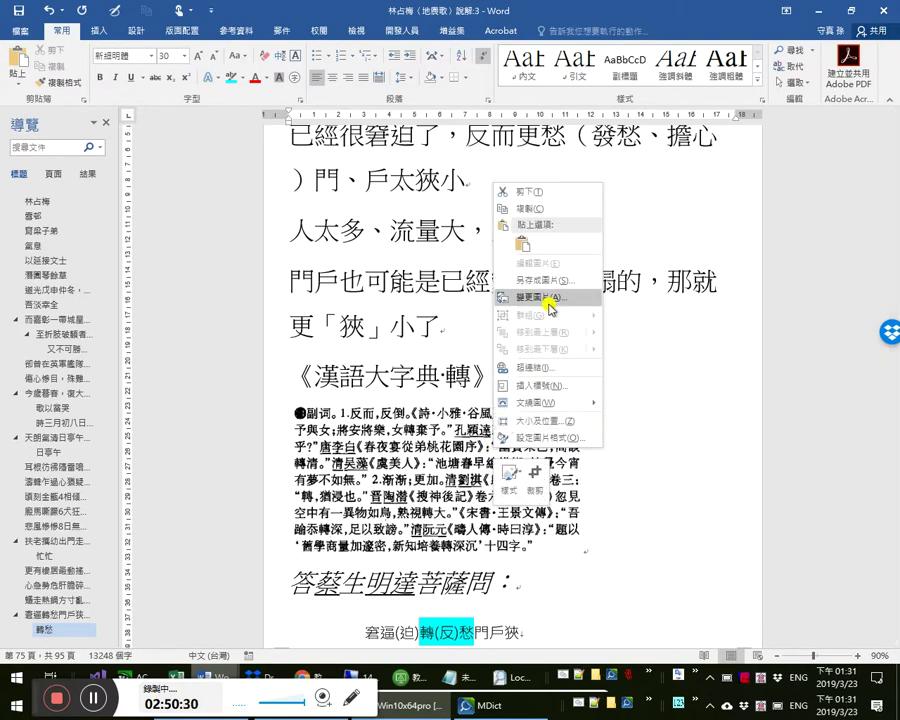
pyautogui.click(526, 385)
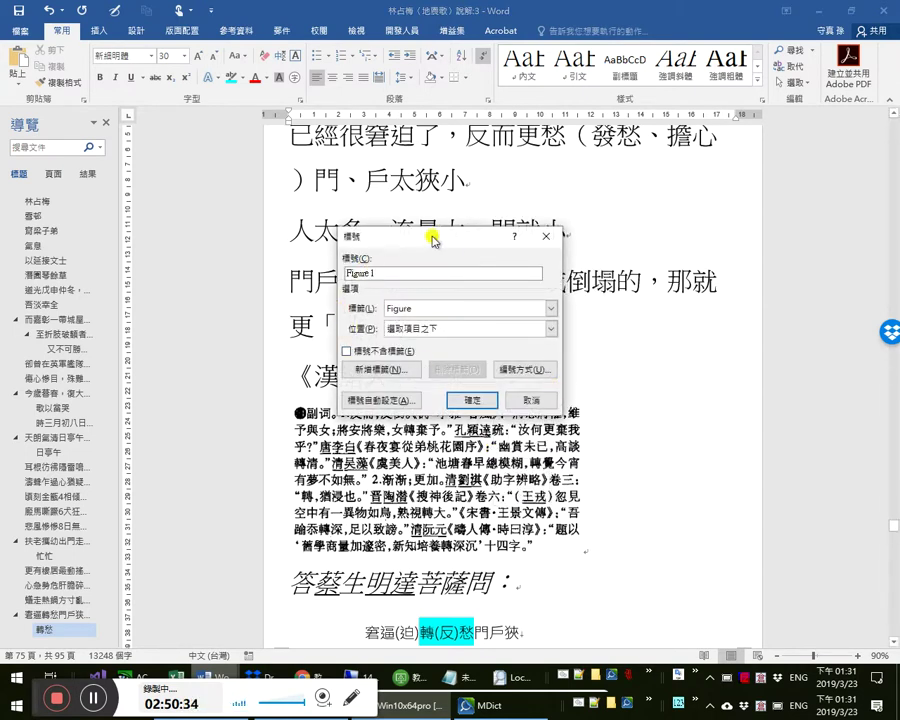
pyautogui.click(395, 370)
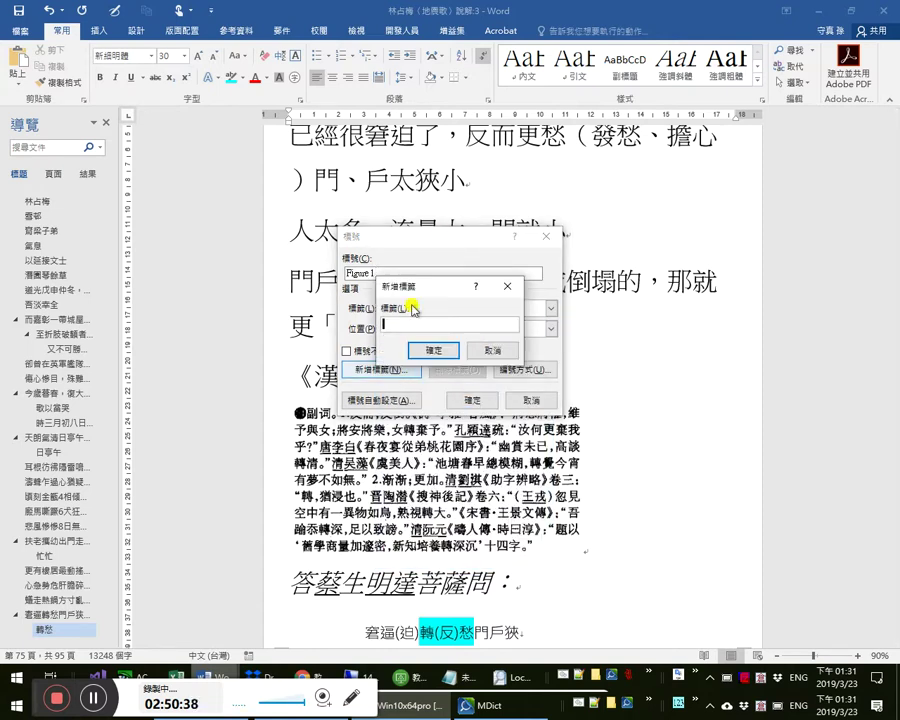
pyautogui.write('f')
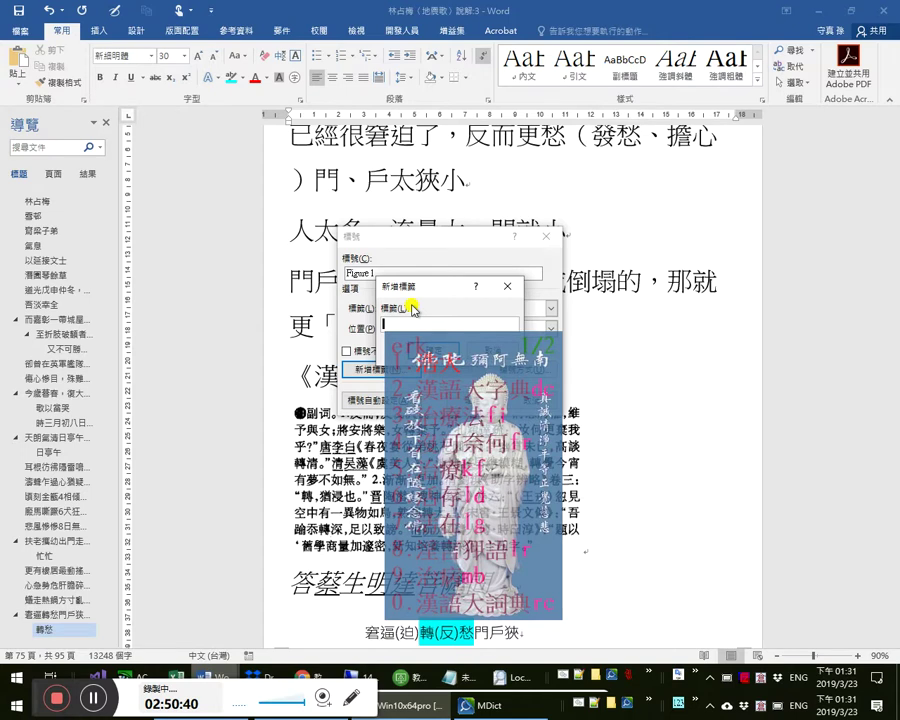
pyautogui.write('2')
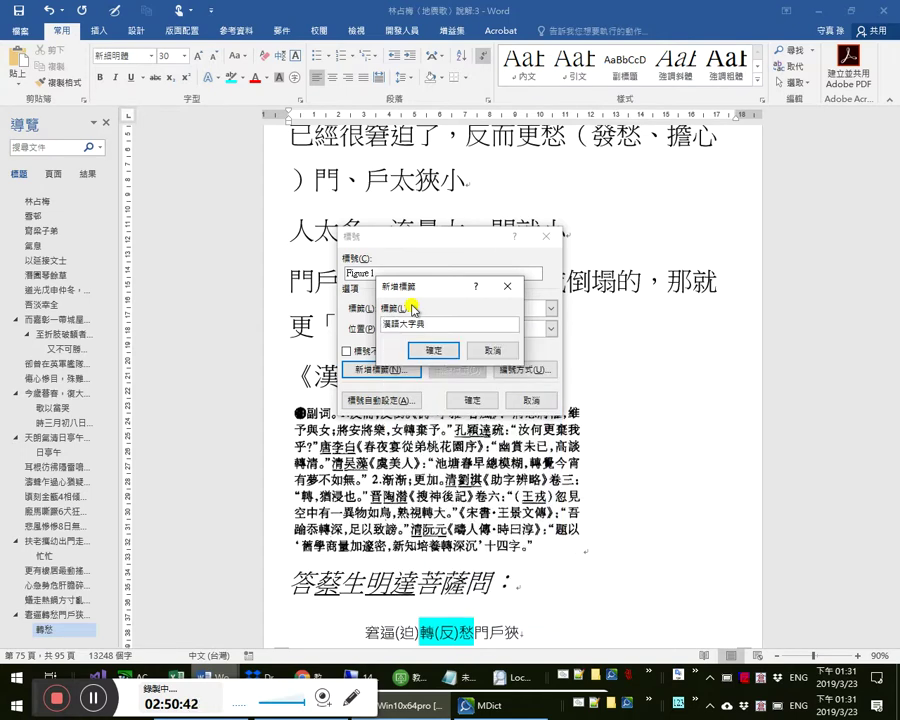
pyautogui.write('(》')
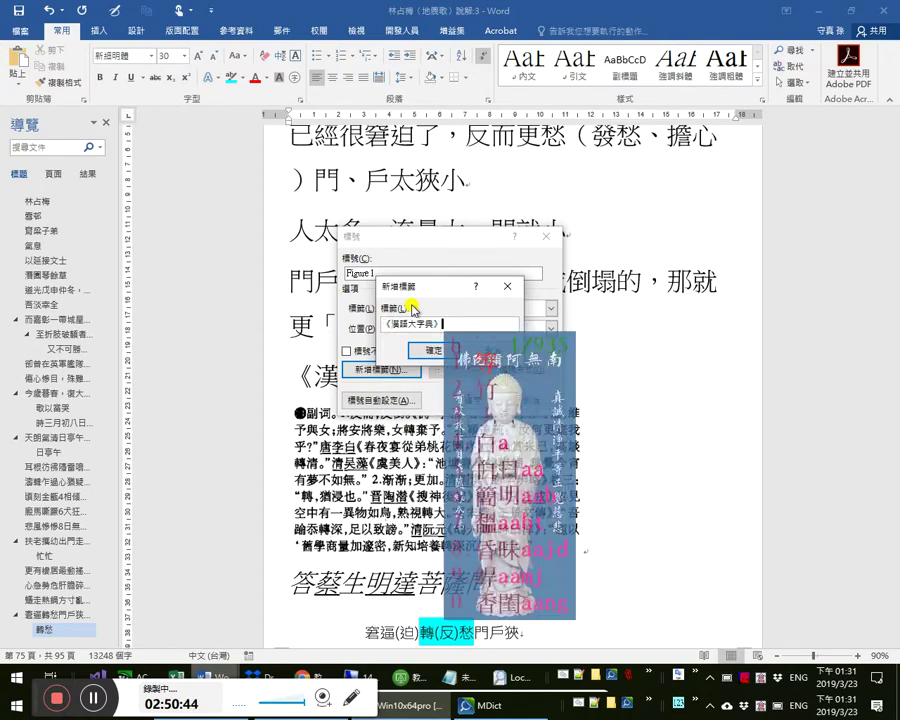
pyautogui.write('第2冊瀋版，頁')
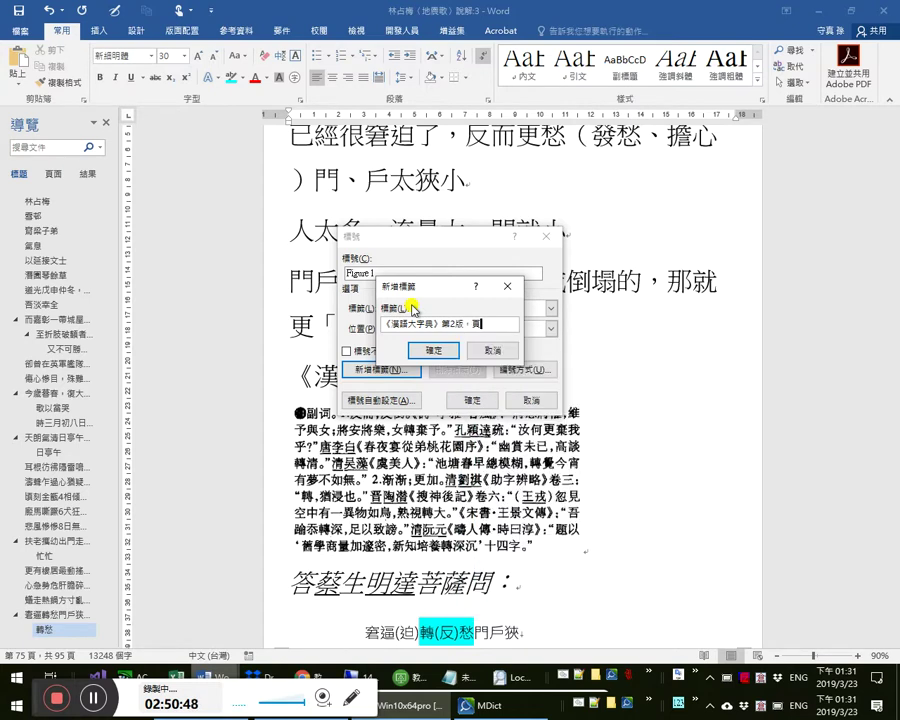
pyautogui.hotkey('alt', 'Tab')
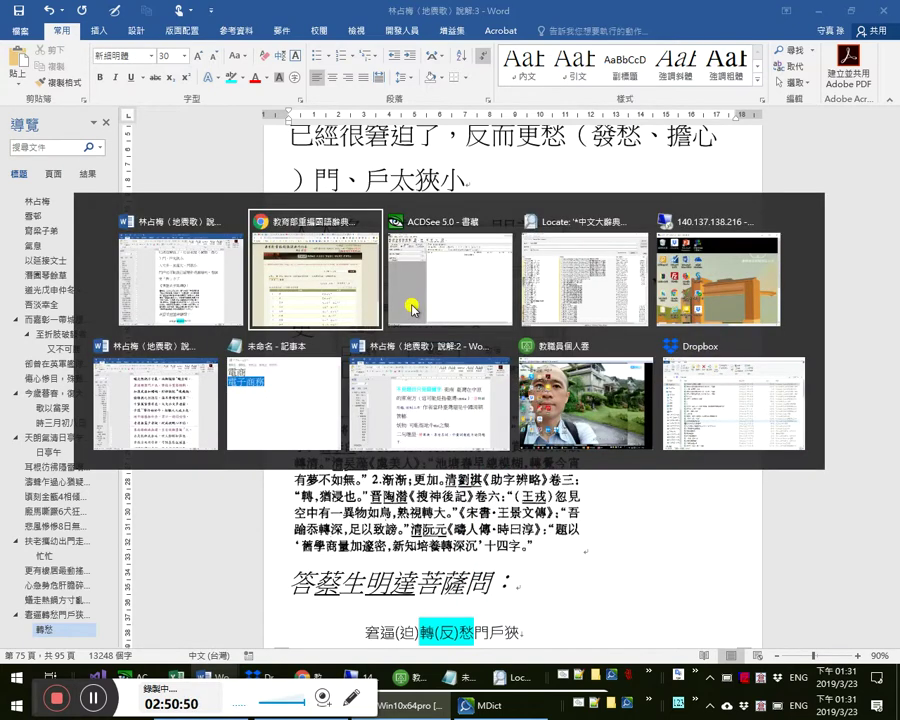
pyautogui.hotkey('shift', 'Tab')
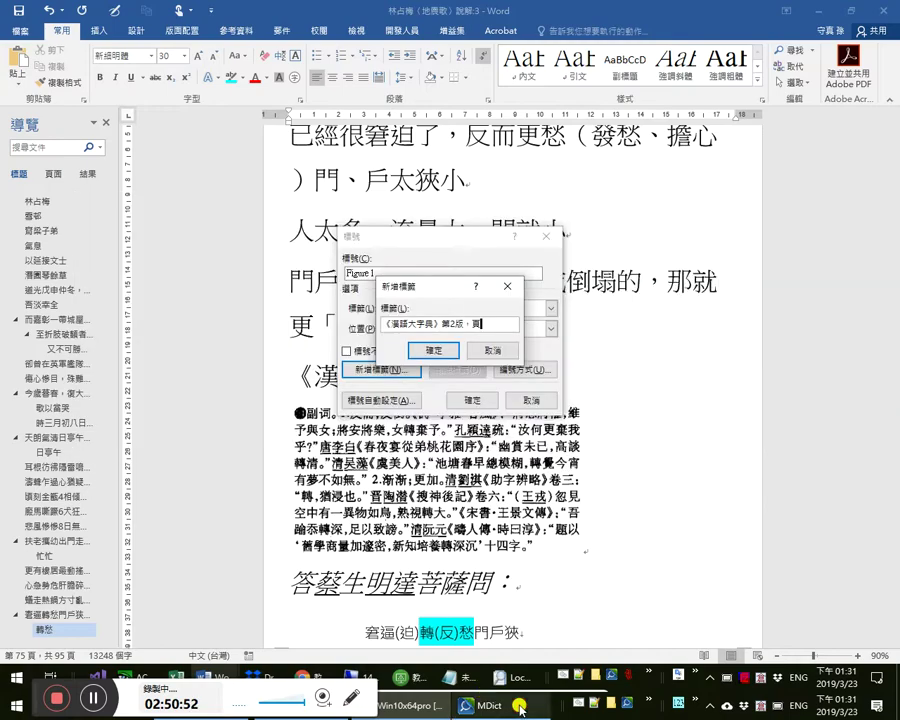
pyautogui.click(519, 708)
pyautogui.click(519, 708)
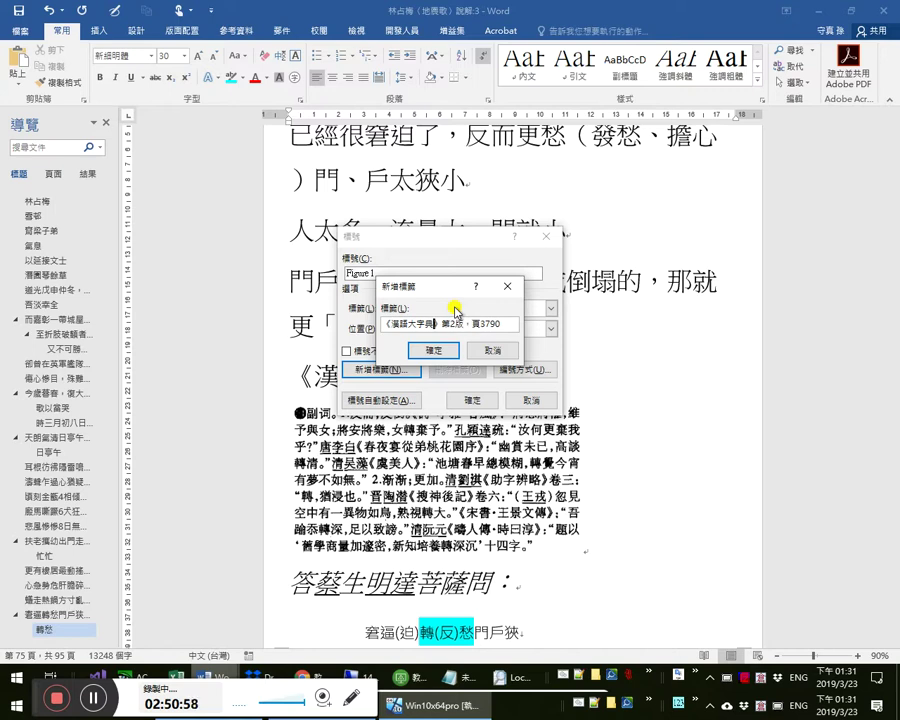
pyautogui.write('·轉')
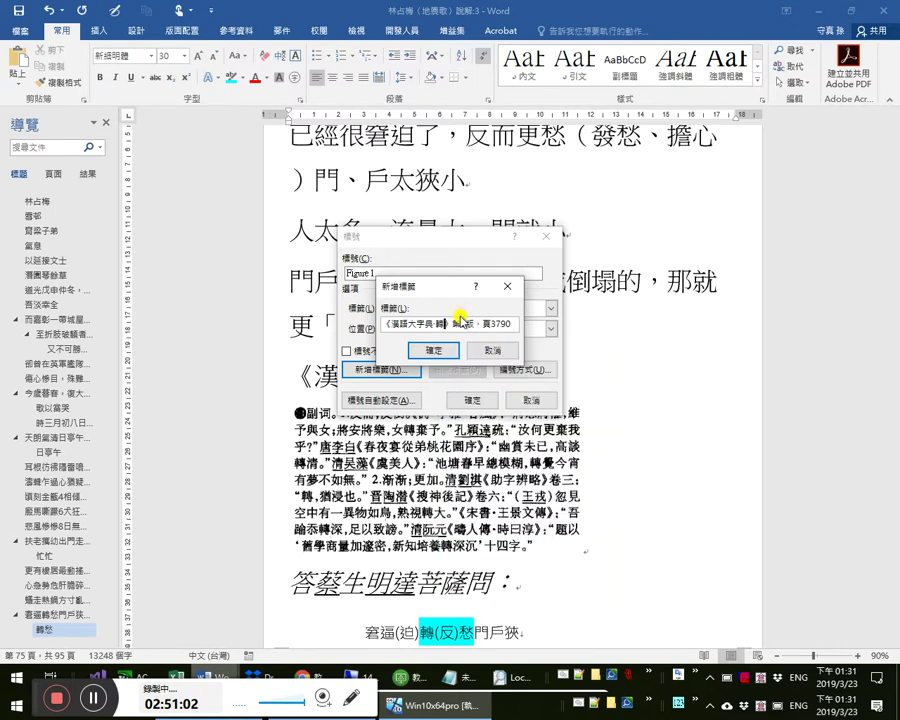
pyautogui.click(448, 348)
pyautogui.click(468, 398)
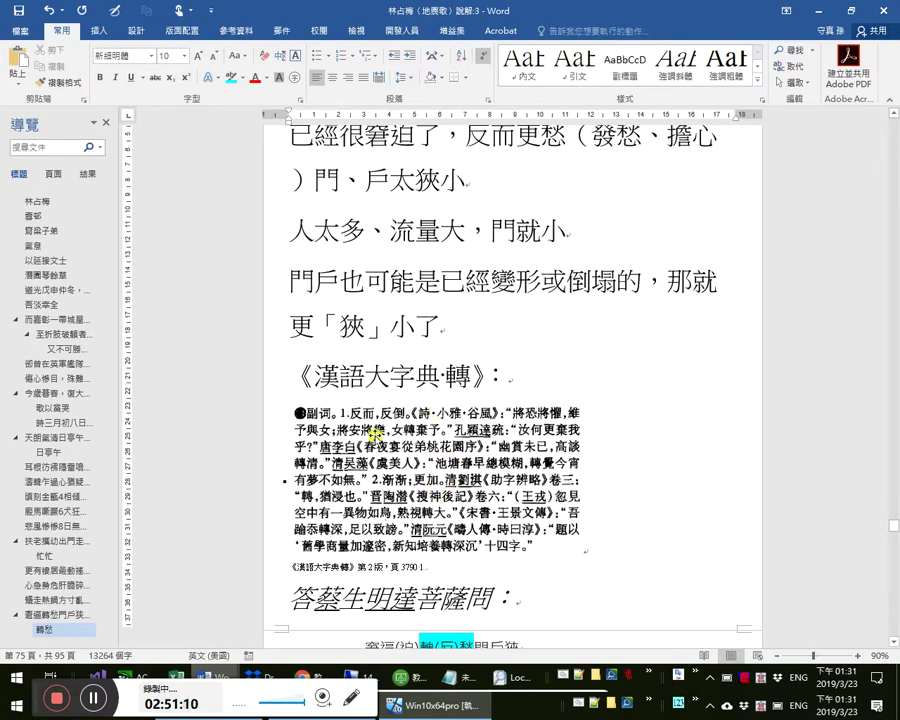
pyautogui.click(398, 441)
pyautogui.scroll(-1, 412, 432)
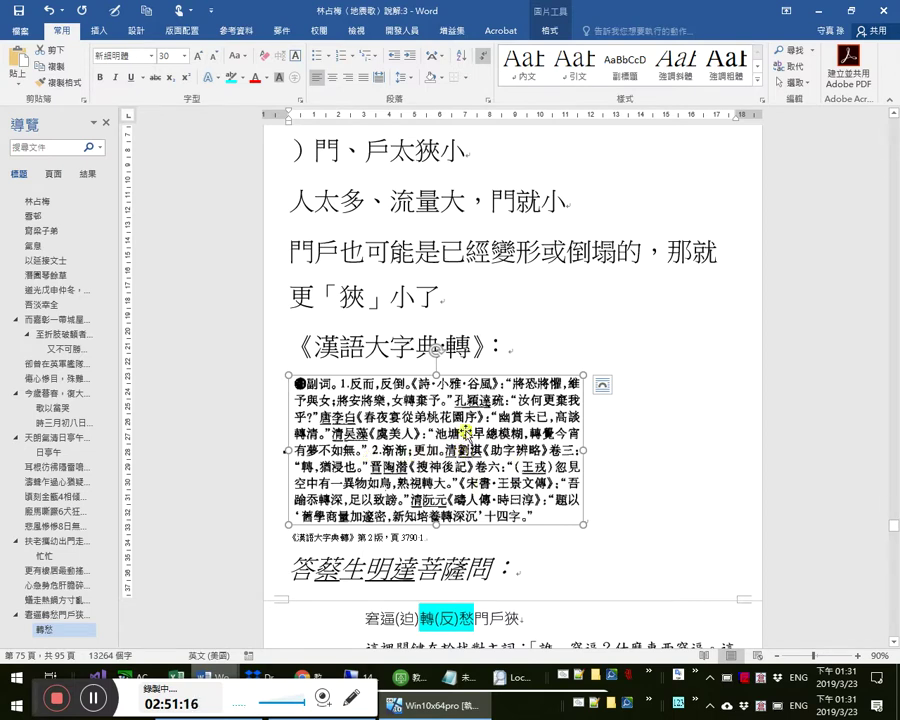
pyautogui.scroll(-3, 470, 452)
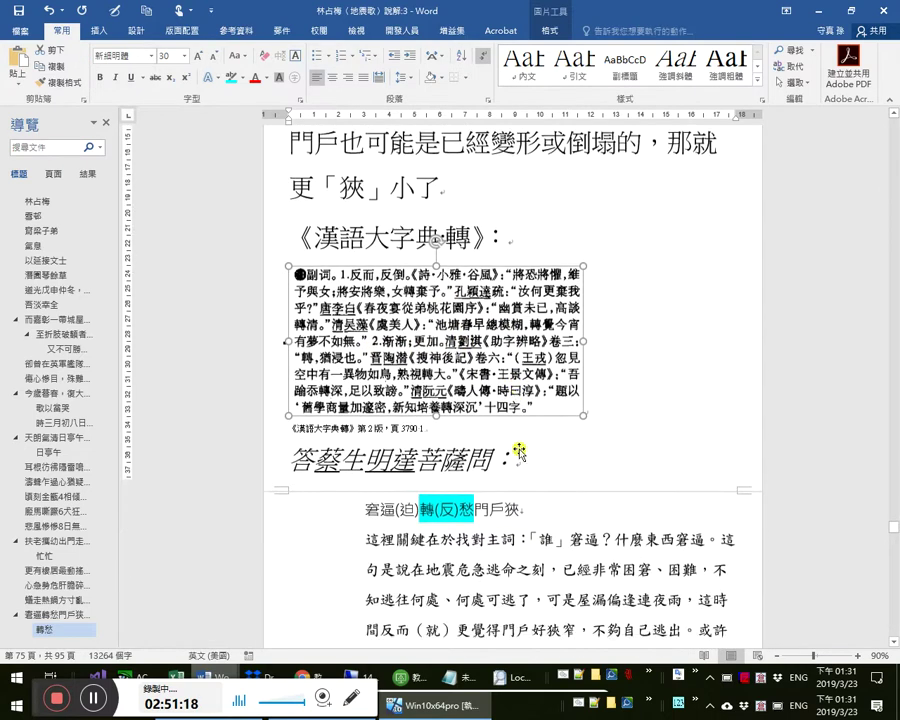
pyautogui.scroll(-5, 519, 453)
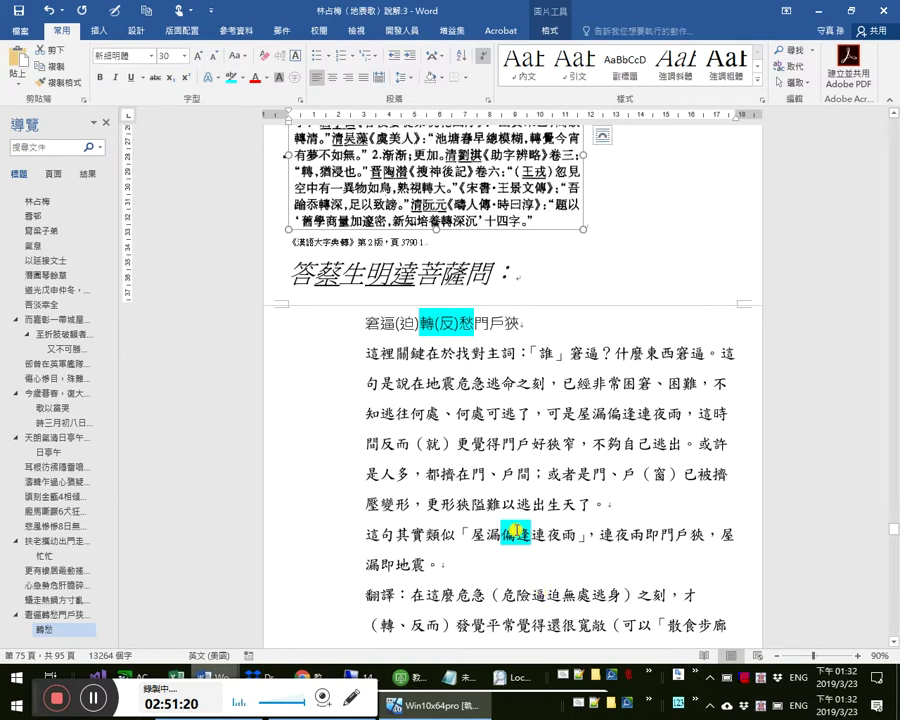
pyautogui.click(615, 536)
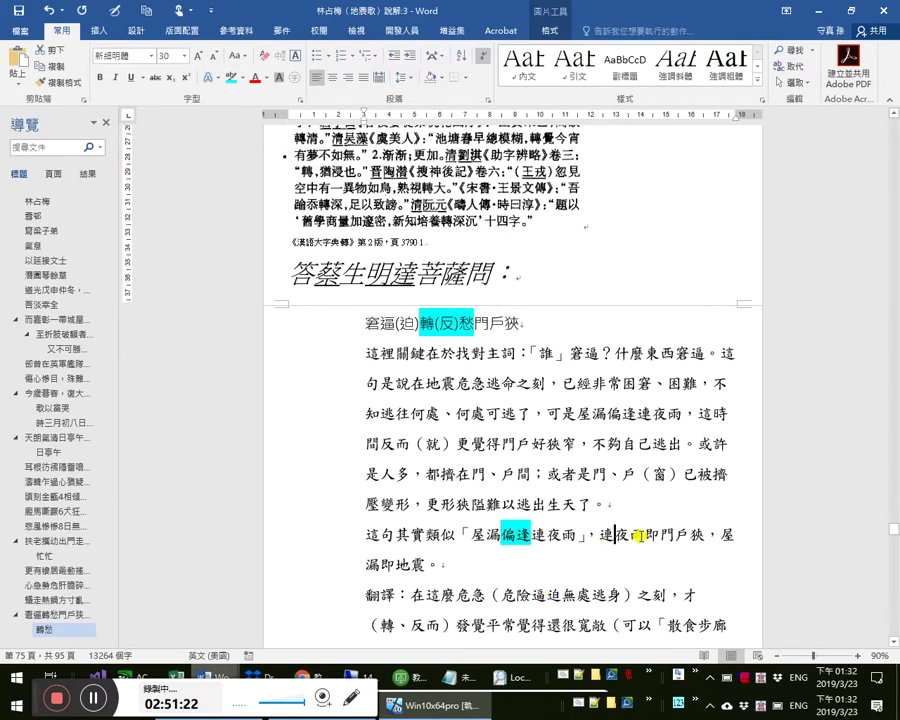
pyautogui.scroll(-1, 669, 522)
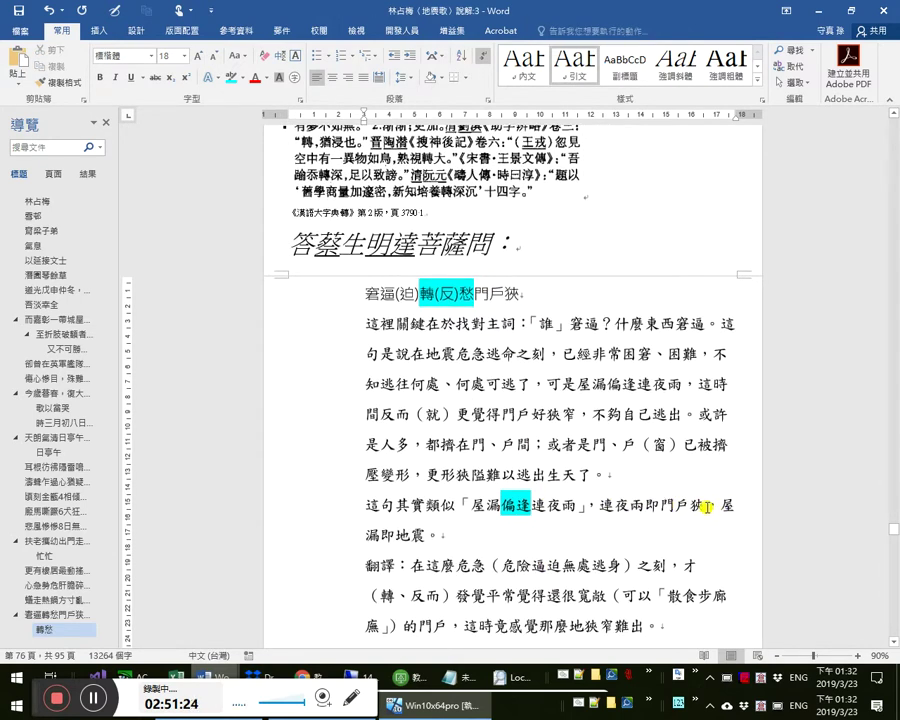
pyautogui.moveTo(476, 296); pyautogui.dragTo(566, 297)
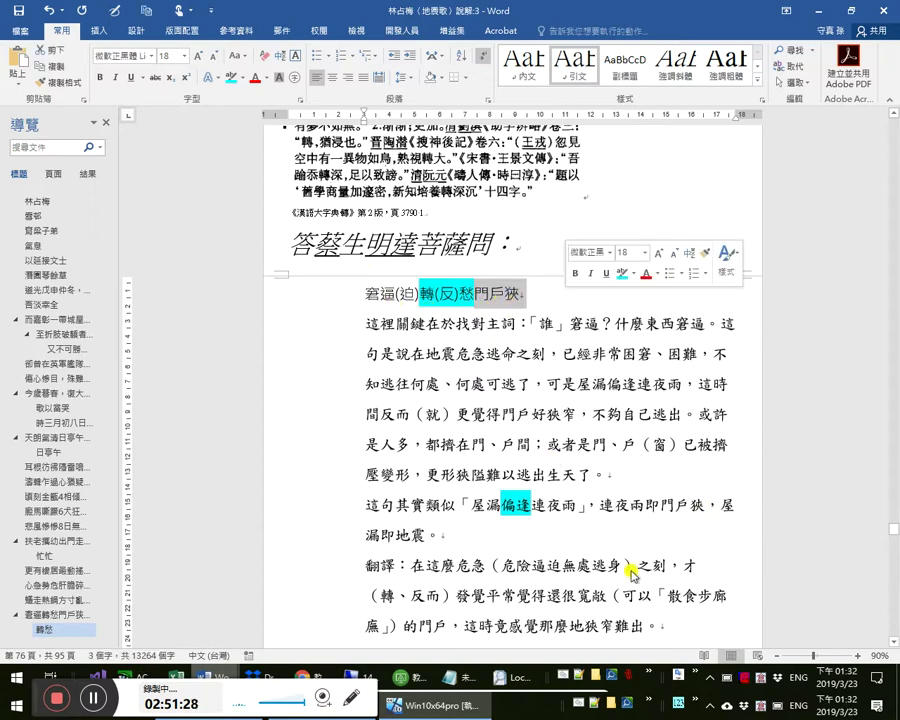
pyautogui.click(675, 507)
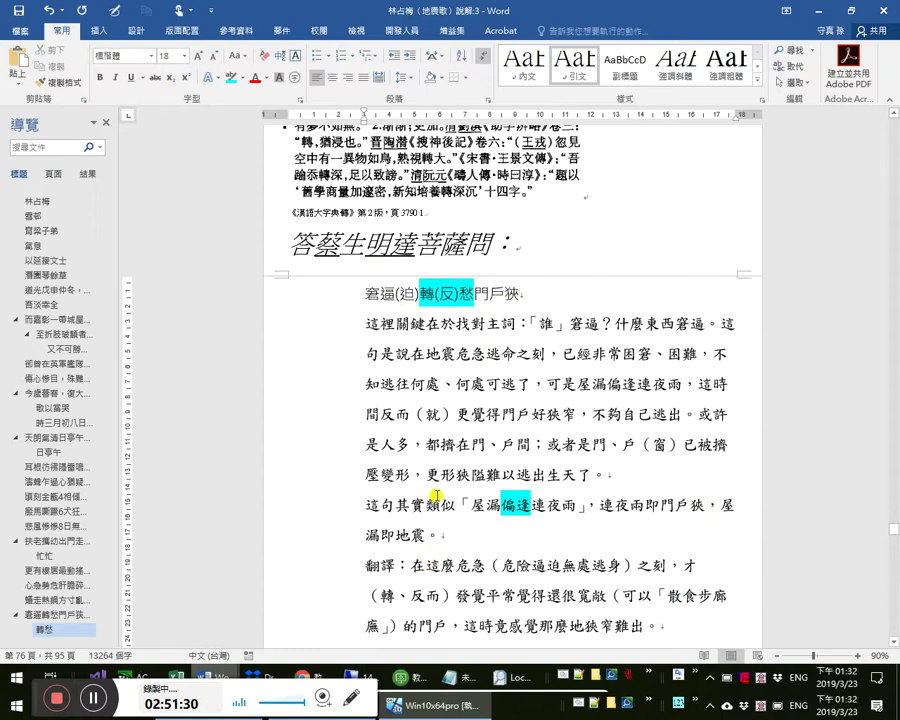
pyautogui.scroll(-1, 445, 420)
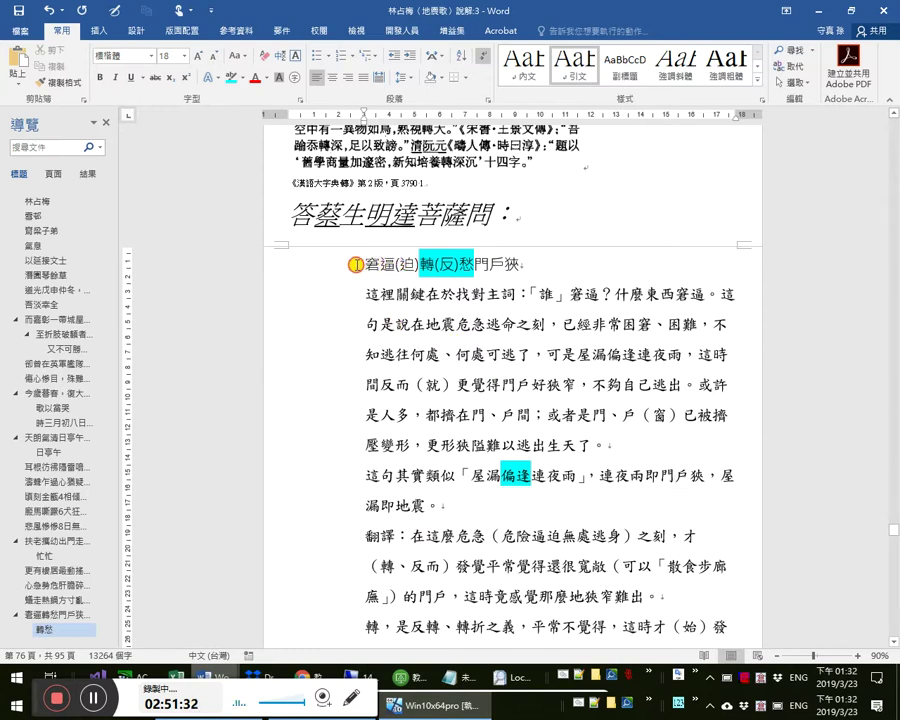
pyautogui.moveTo(356, 264); pyautogui.dragTo(399, 264)
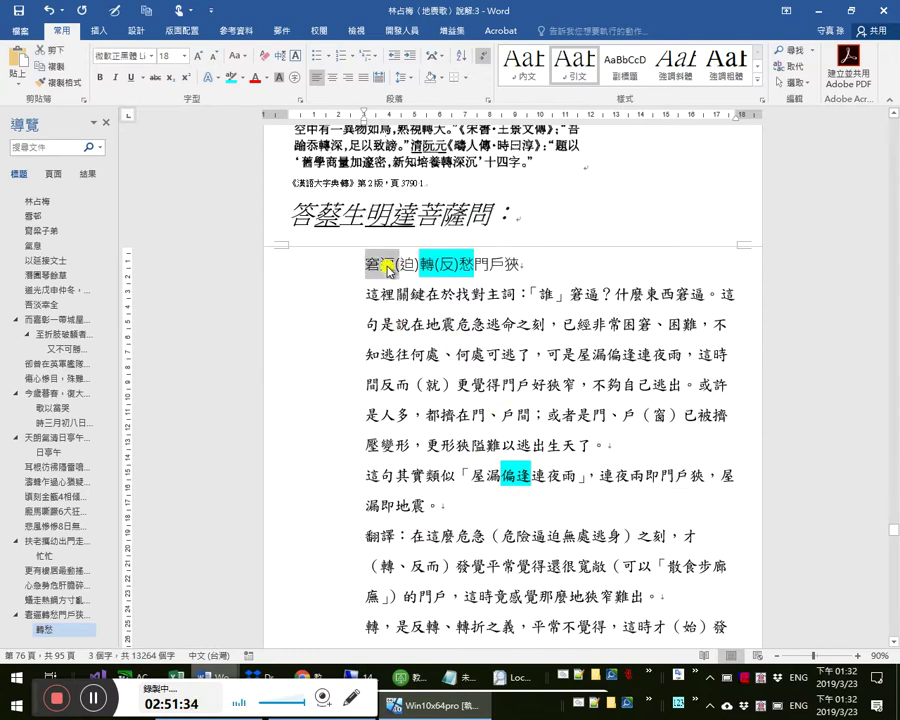
pyautogui.click(484, 487)
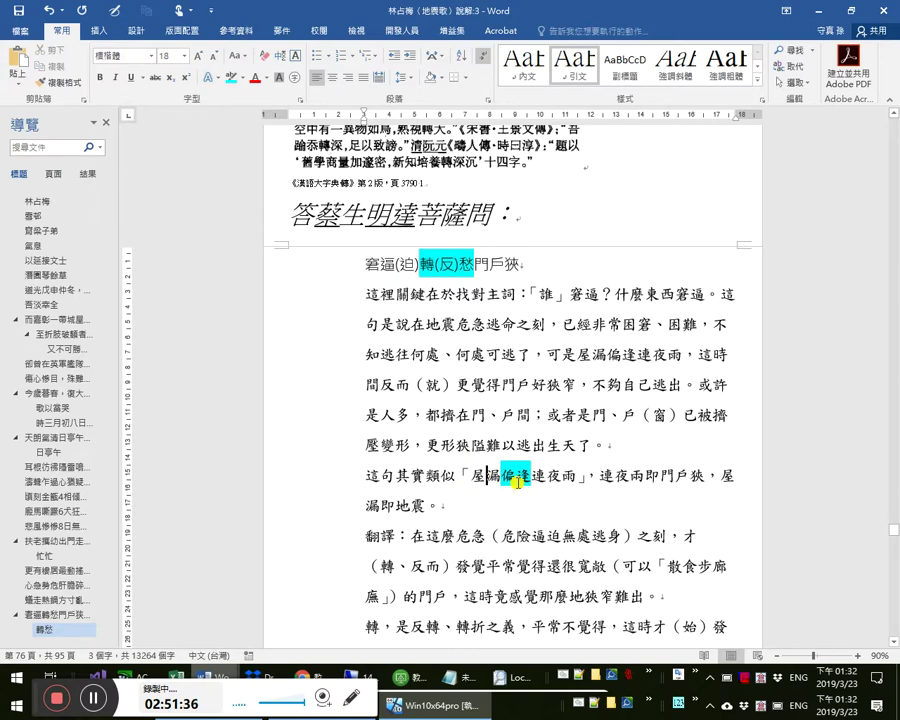
pyautogui.scroll(-2, 513, 474)
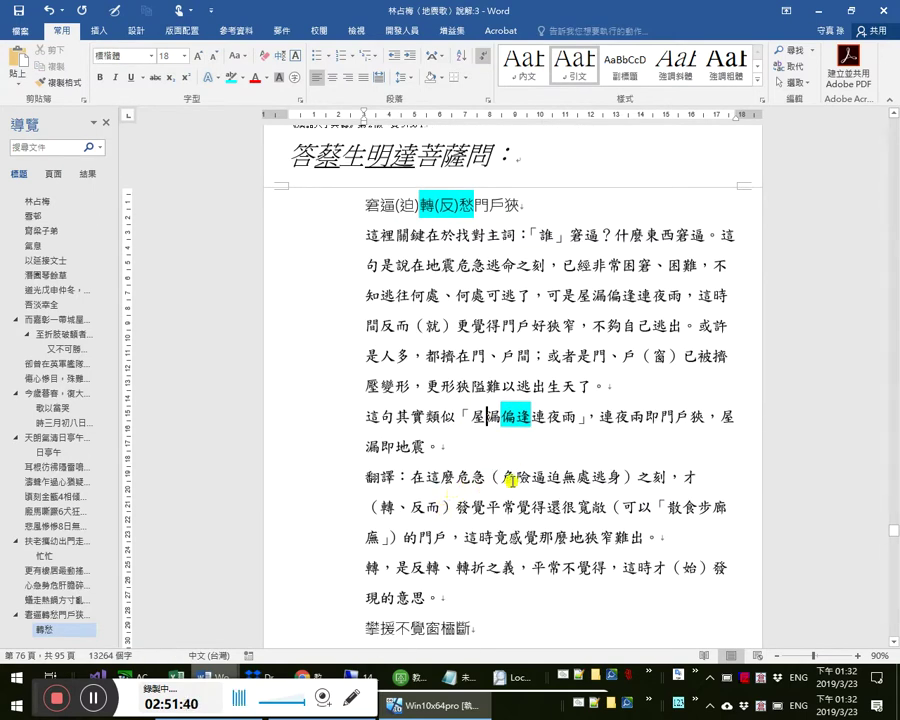
pyautogui.scroll(-1, 470, 474)
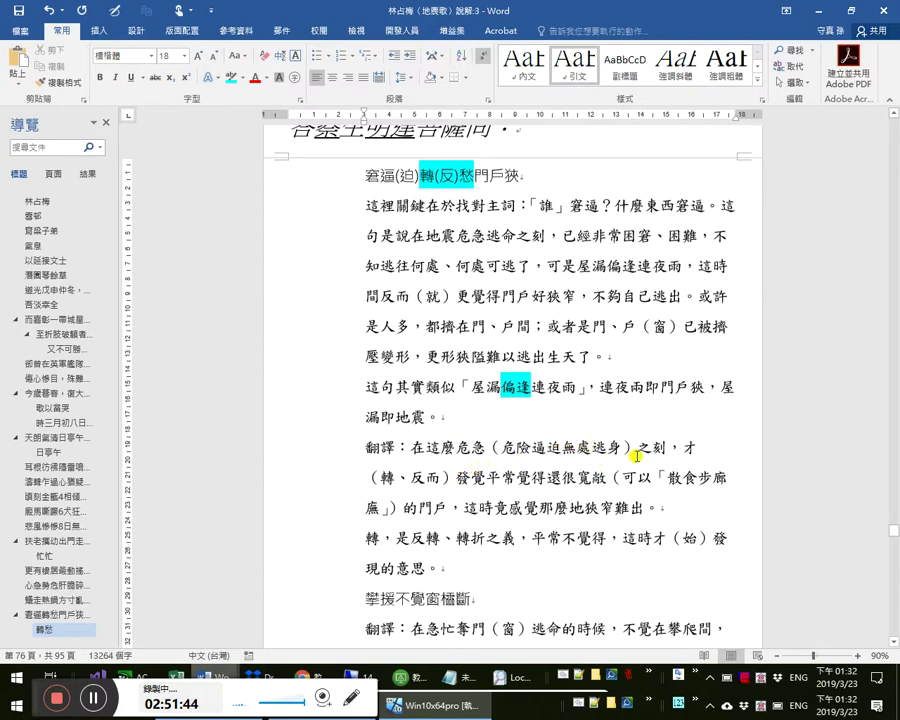
pyautogui.click(390, 478)
pyautogui.scroll(4, 459, 365)
pyautogui.scroll(6, 459, 365)
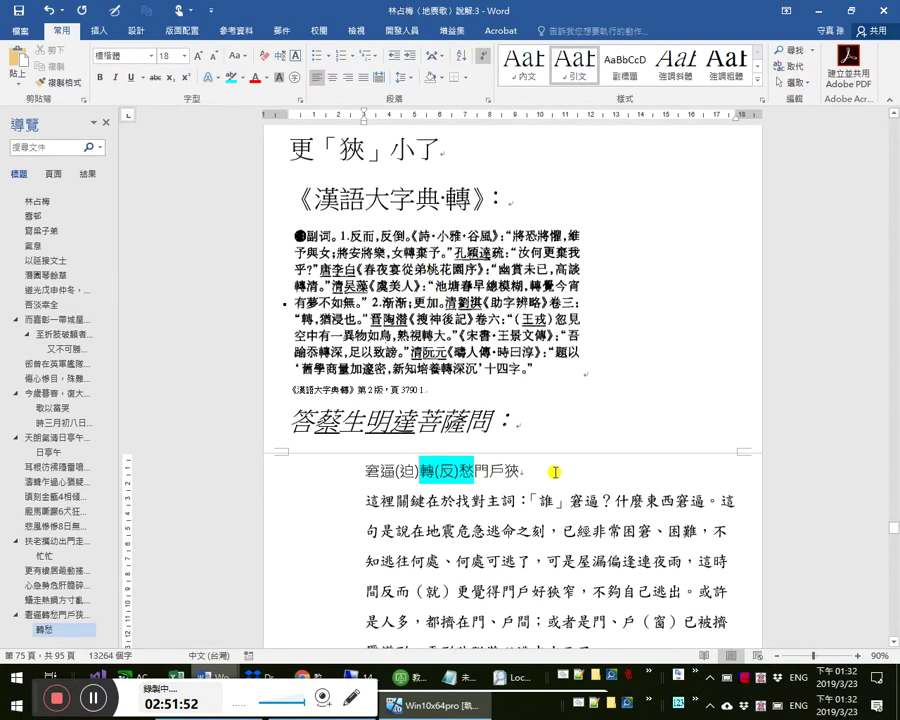
pyautogui.scroll(-7, 554, 470)
pyautogui.scroll(-2, 498, 607)
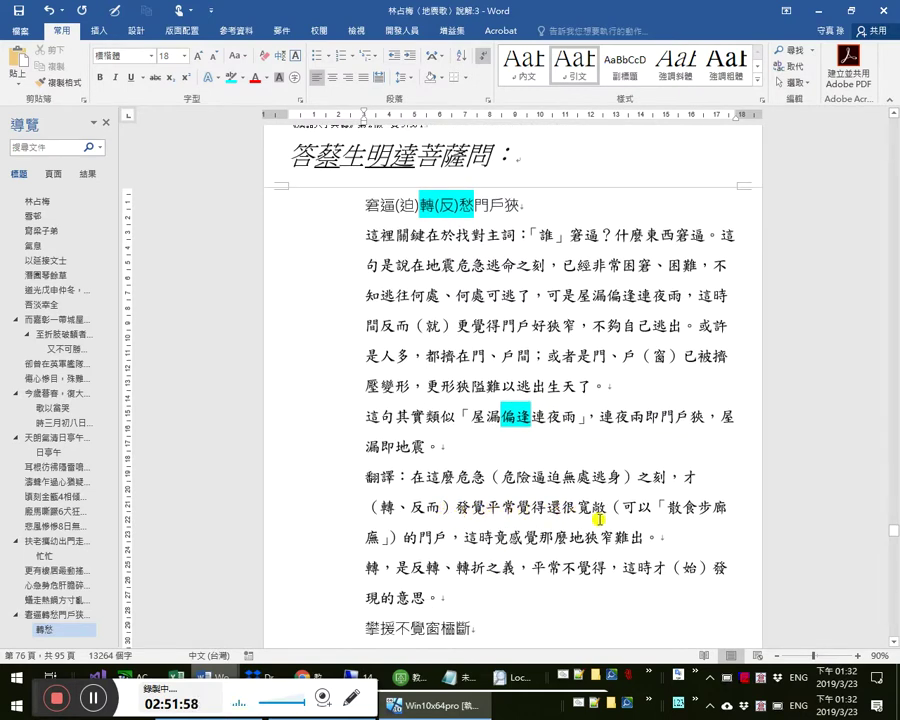
pyautogui.scroll(-1, 605, 525)
pyautogui.scroll(-2, 605, 525)
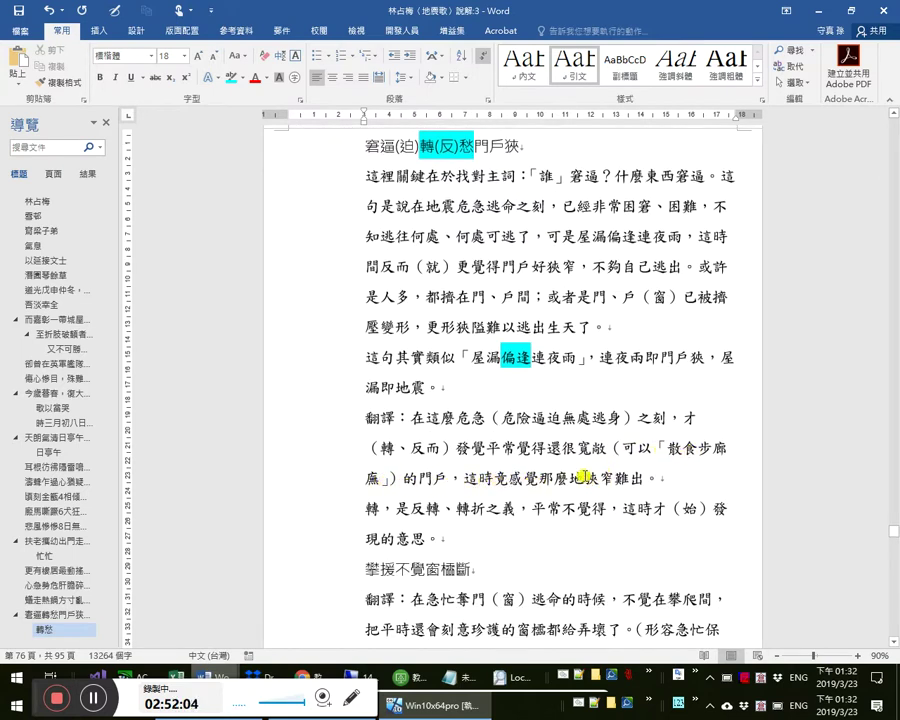
pyautogui.scroll(1, 633, 488)
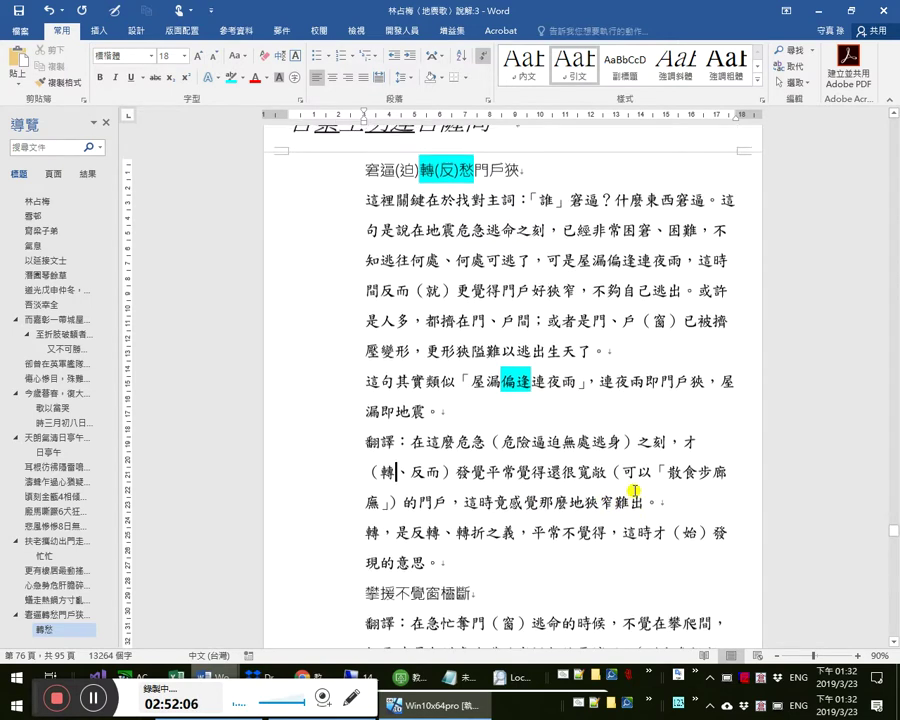
pyautogui.scroll(5, 633, 490)
# - Move 轉 out of the book title and append 轉，有「反而、更加」的意思： to the heading
pyautogui.click(541, 257)
pyautogui.write('反而')
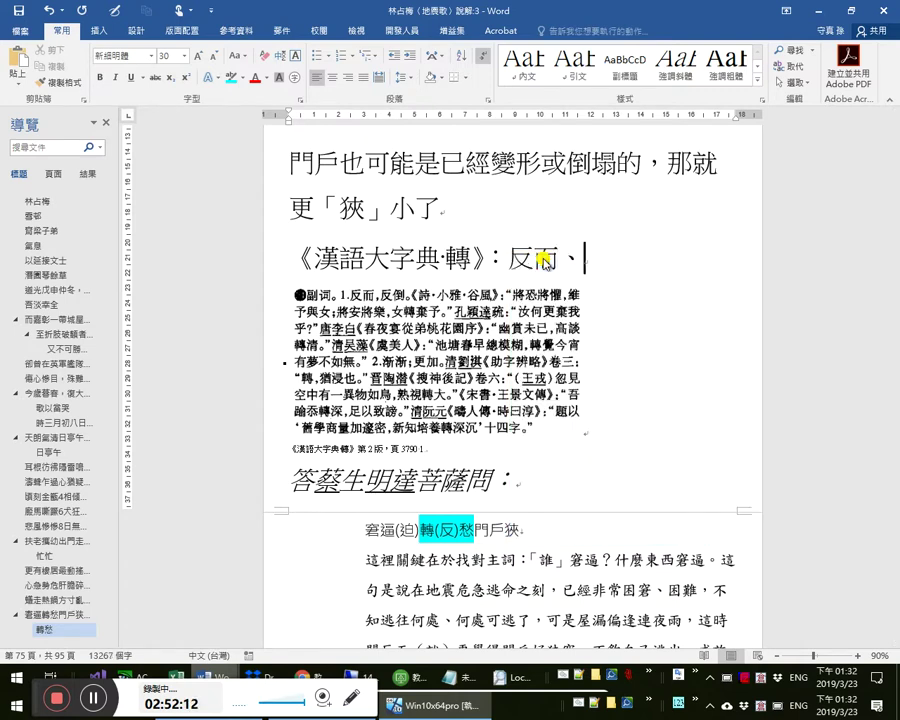
pyautogui.write('、更加')
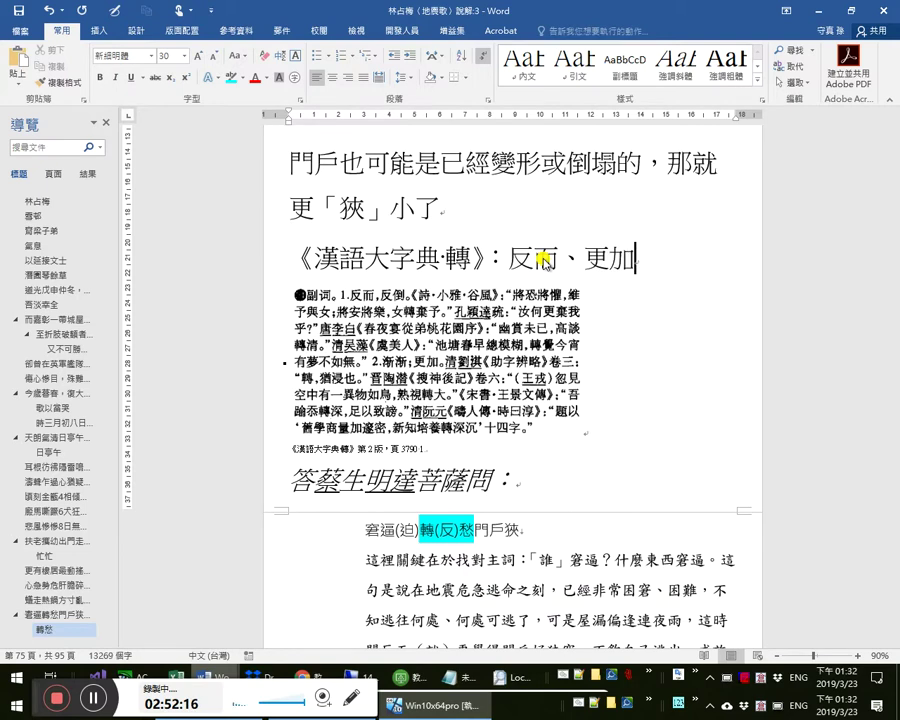
pyautogui.press('Left')
pyautogui.press('Left')
pyautogui.press('Left')
pyautogui.press('BackSpace')
pyautogui.press('BackSpace')
pyautogui.write('典')
pyautogui.press('Delete')
pyautogui.press('Right')
pyautogui.press('Right')
pyautogui.write('轉，有')
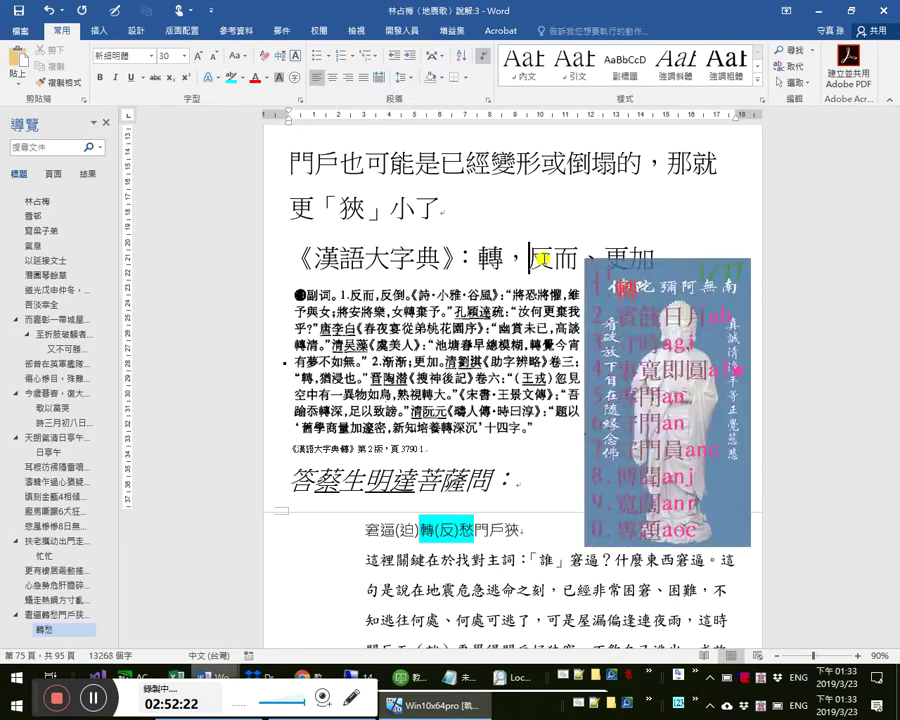
pyautogui.write('「')
pyautogui.press('Right')
pyautogui.press('Right')
pyautogui.press('Right')
pyautogui.press('Right')
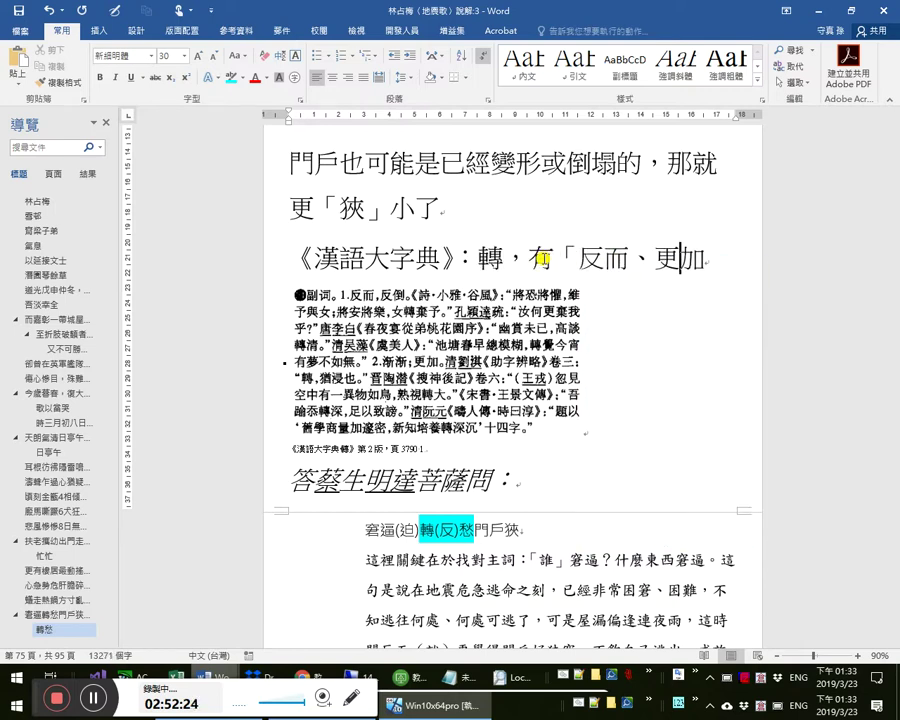
pyautogui.write('的態')
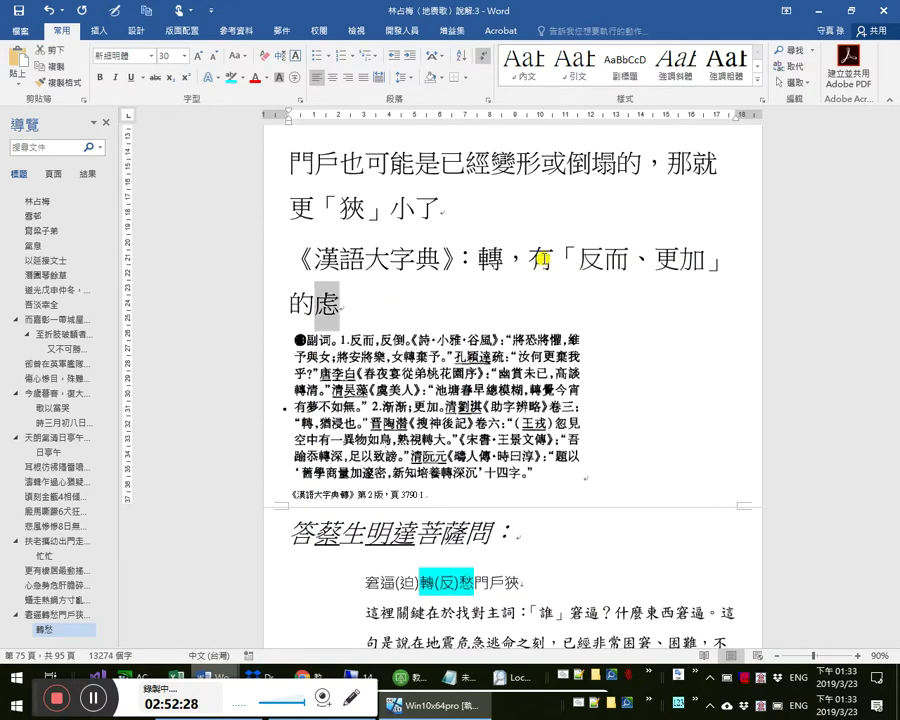
pyautogui.press('BackSpace')
pyautogui.write('意思')
pyautogui.press('Return')
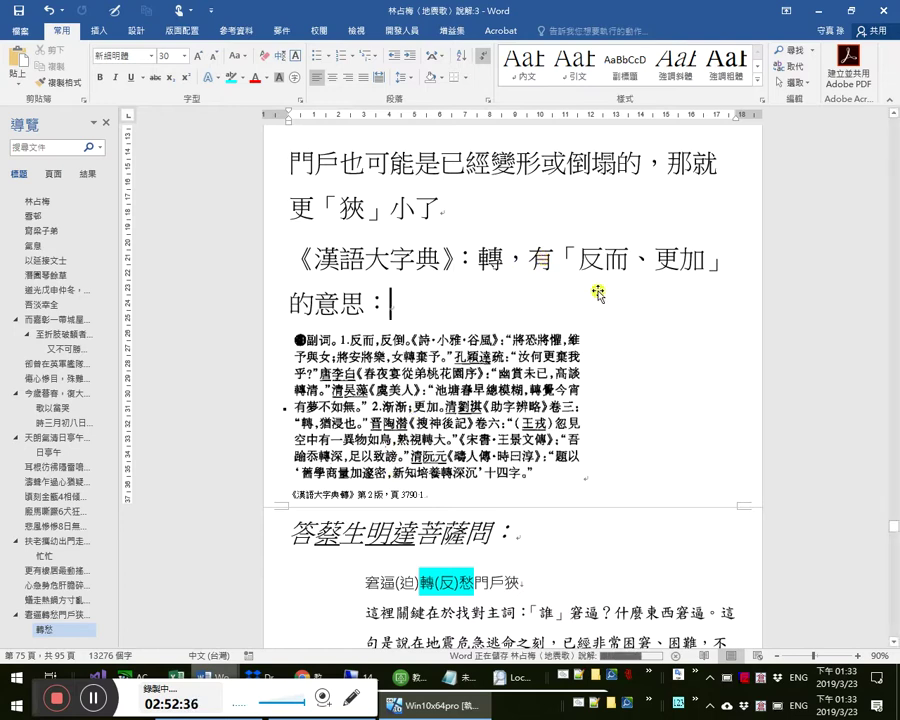
# - Shrink the glosses （可以「散食步廊廡」） and （轉、反而） in the translation line to 14 pt
pyautogui.scroll(-8, 632, 318)
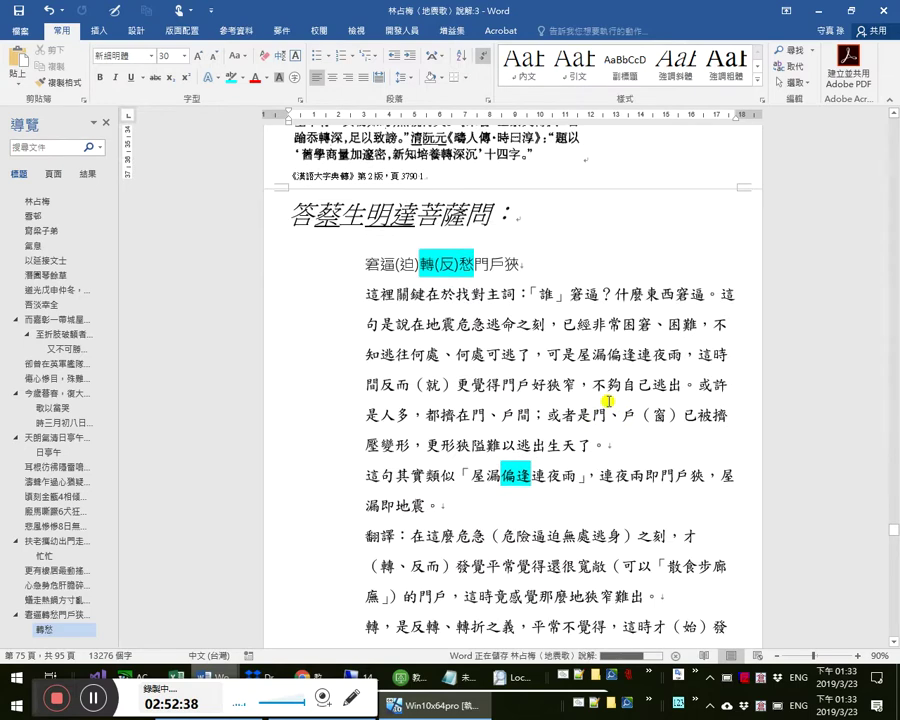
pyautogui.scroll(-2, 605, 402)
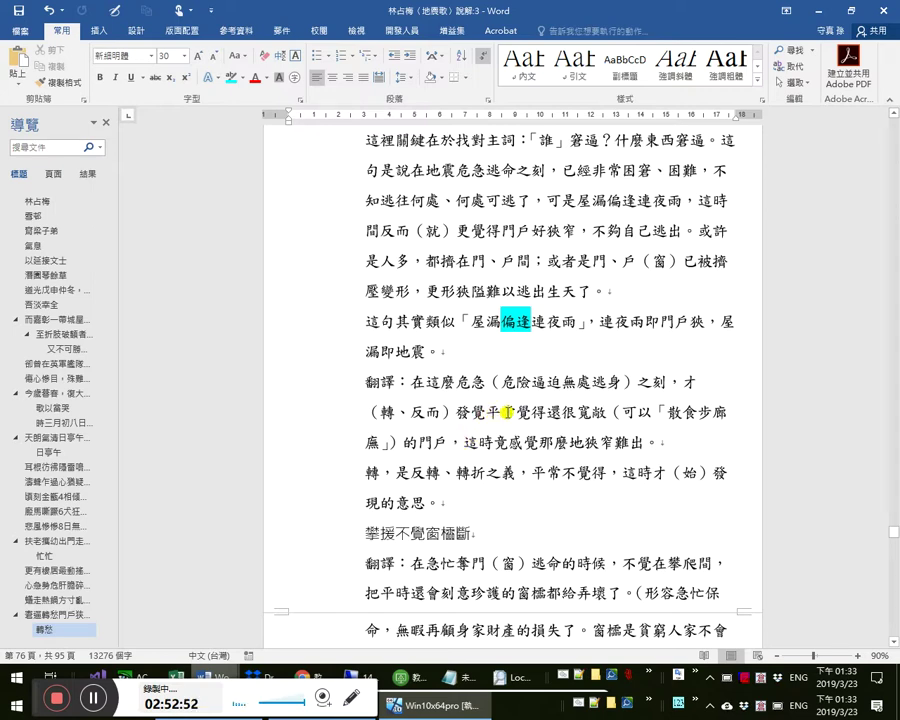
pyautogui.click(492, 412)
pyautogui.scroll(-1, 549, 417)
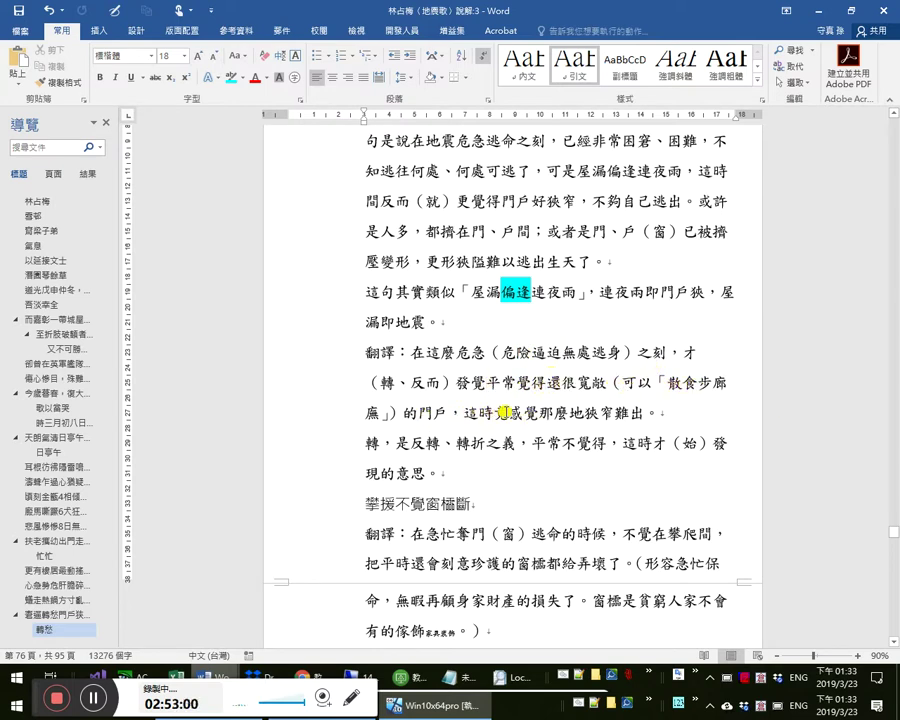
pyautogui.click(611, 381)
pyautogui.keyDown('shift'); pyautogui.click(402, 419); pyautogui.keyUp('shift')
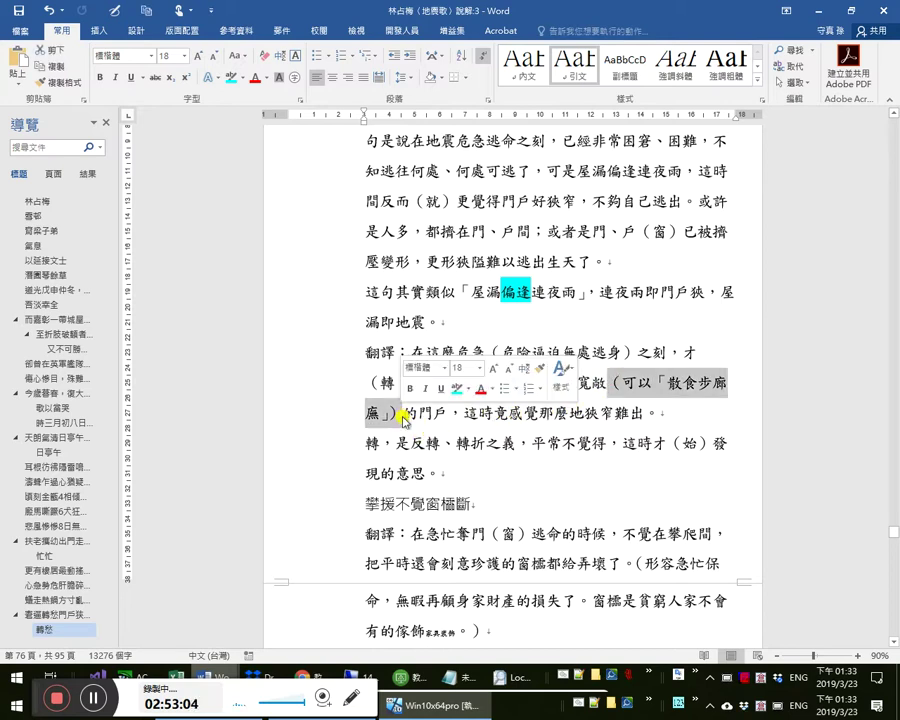
pyautogui.hotkey('ctrl', 'shift', ',')
pyautogui.hotkey('ctrl', 'shift', ',')
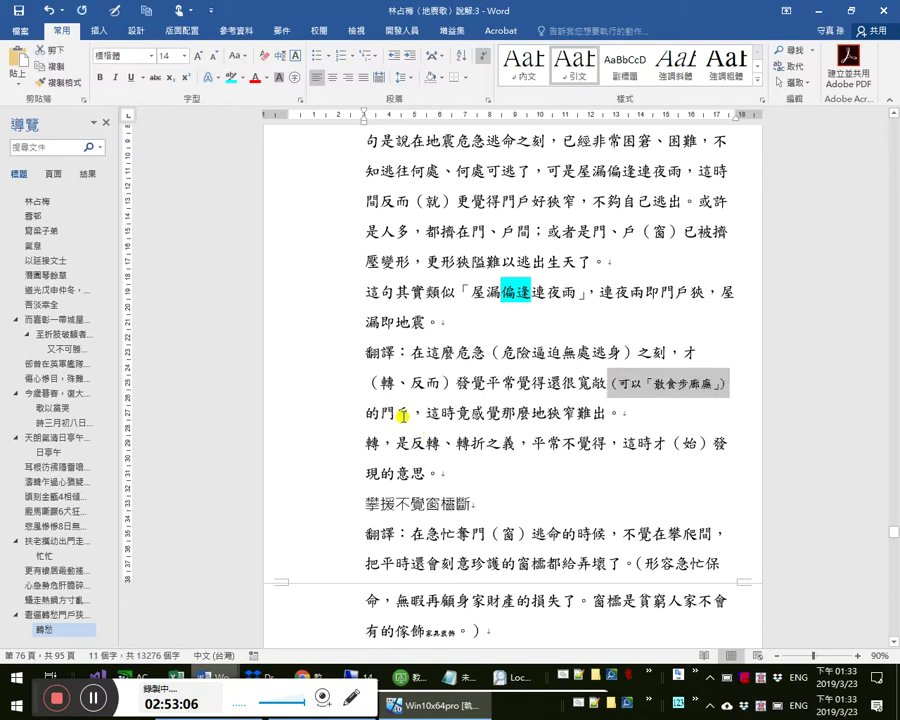
pyautogui.moveTo(455, 384); pyautogui.dragTo(368, 401)
pyautogui.hotkey('ctrl', 'shift', ',')
pyautogui.hotkey('ctrl', 'shift', ',')
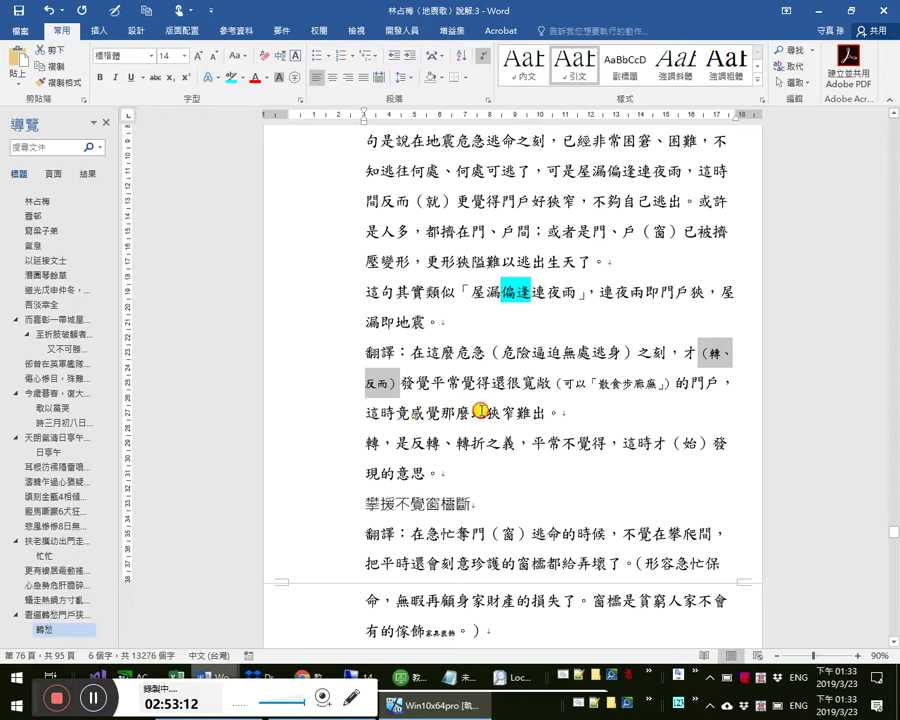
pyautogui.click(441, 412)
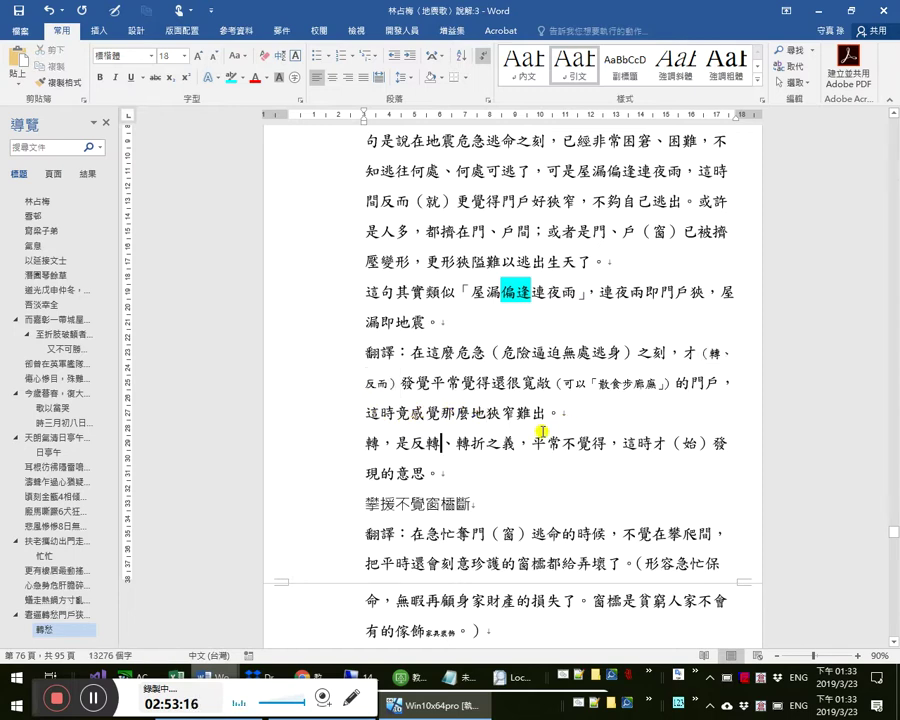
pyautogui.scroll(5, 420, 357)
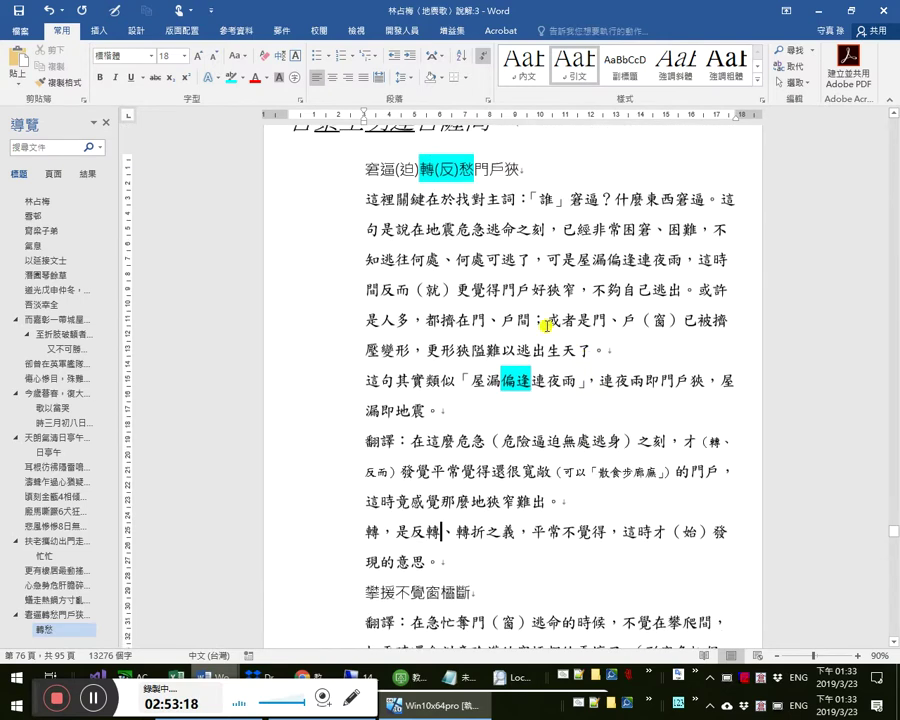
pyautogui.scroll(-5, 418, 372)
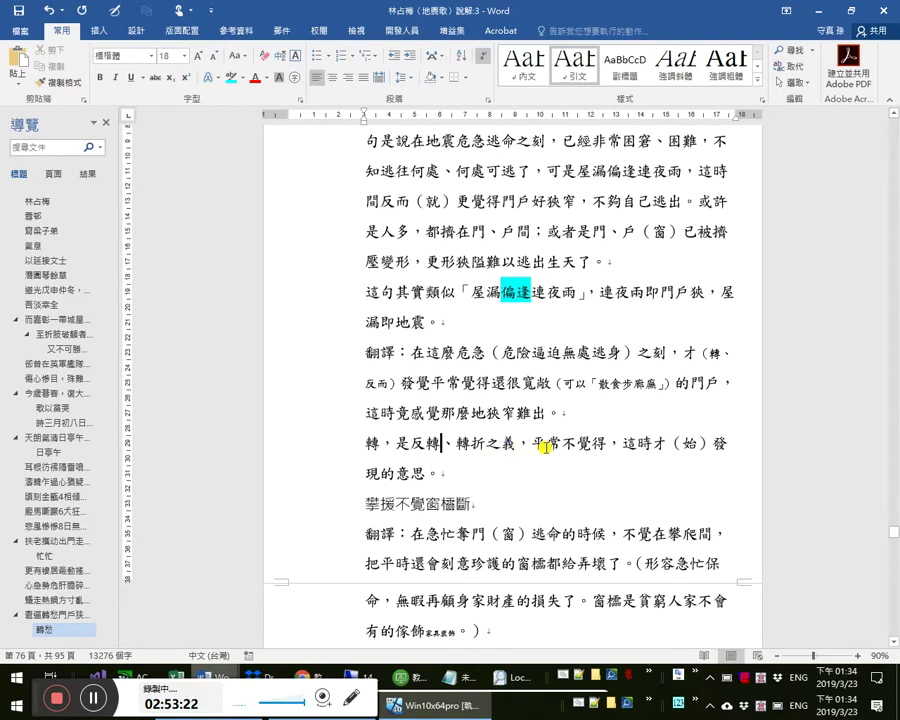
pyautogui.click(438, 443)
pyautogui.scroll(-1, 520, 515)
pyautogui.click(458, 445)
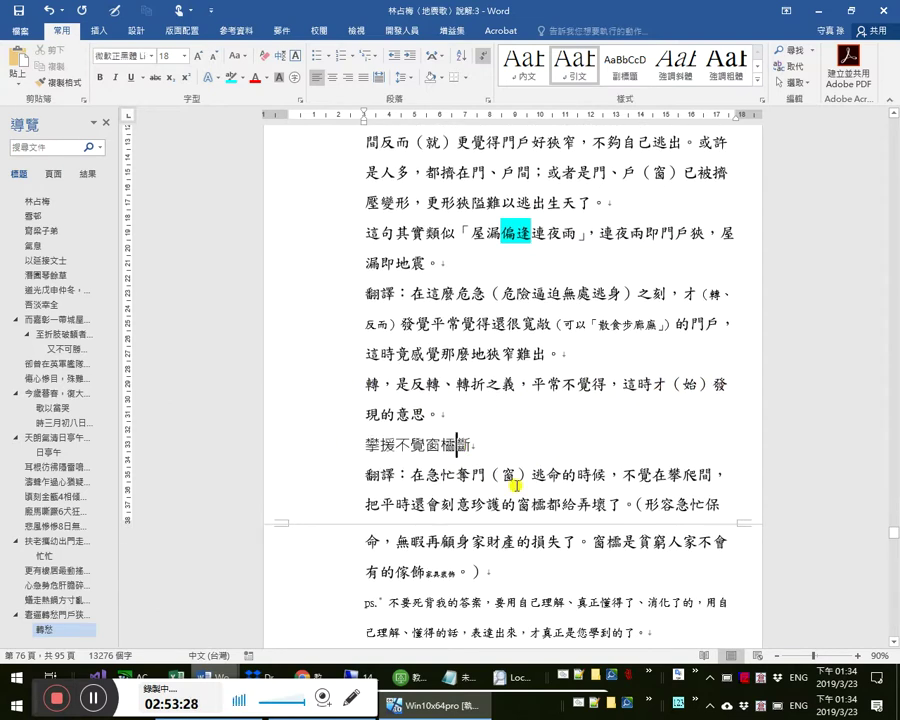
pyautogui.scroll(-1, 516, 480)
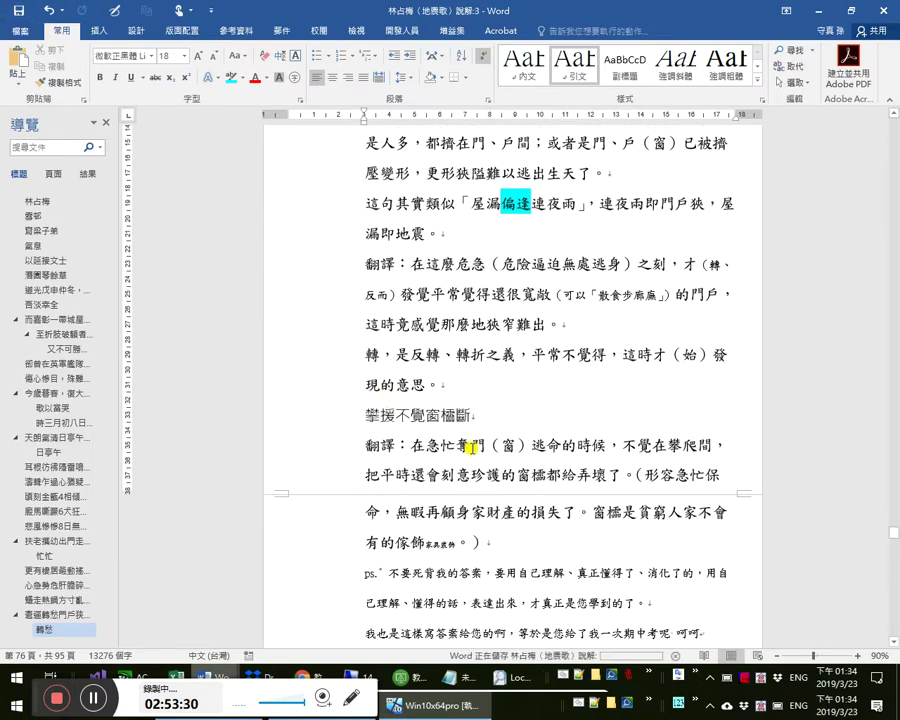
pyautogui.scroll(-1, 600, 478)
pyautogui.click(565, 370)
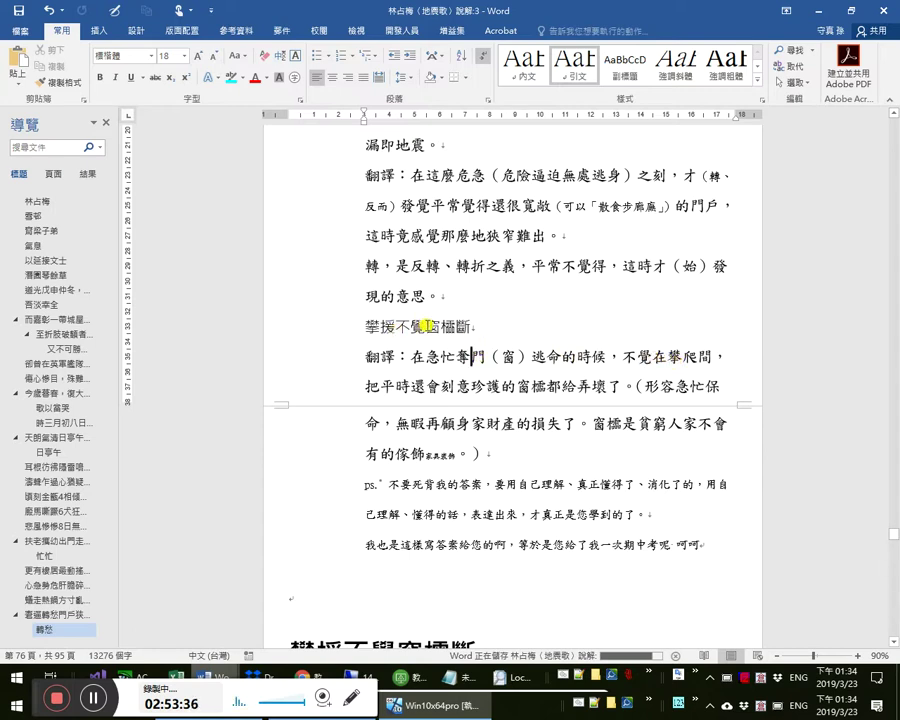
pyautogui.moveTo(612, 357); pyautogui.dragTo(652, 358)
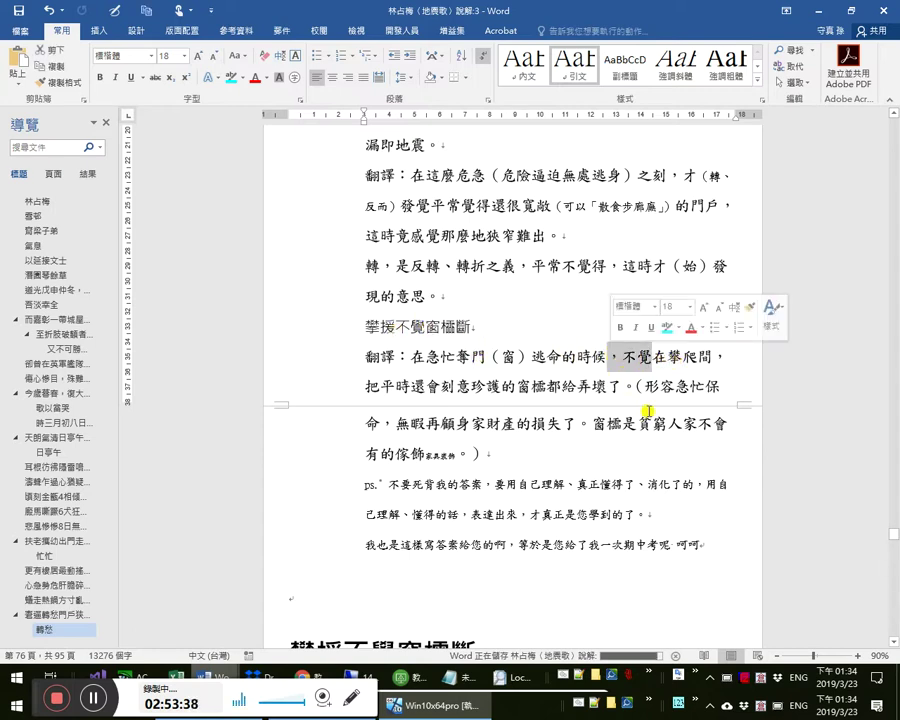
pyautogui.click(640, 358)
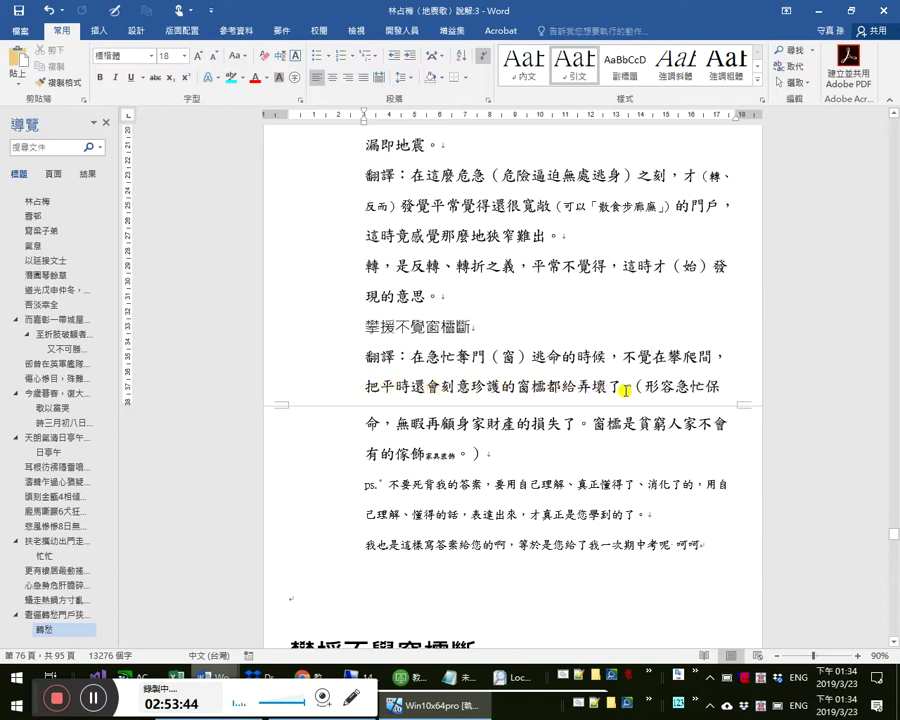
pyautogui.click(531, 386)
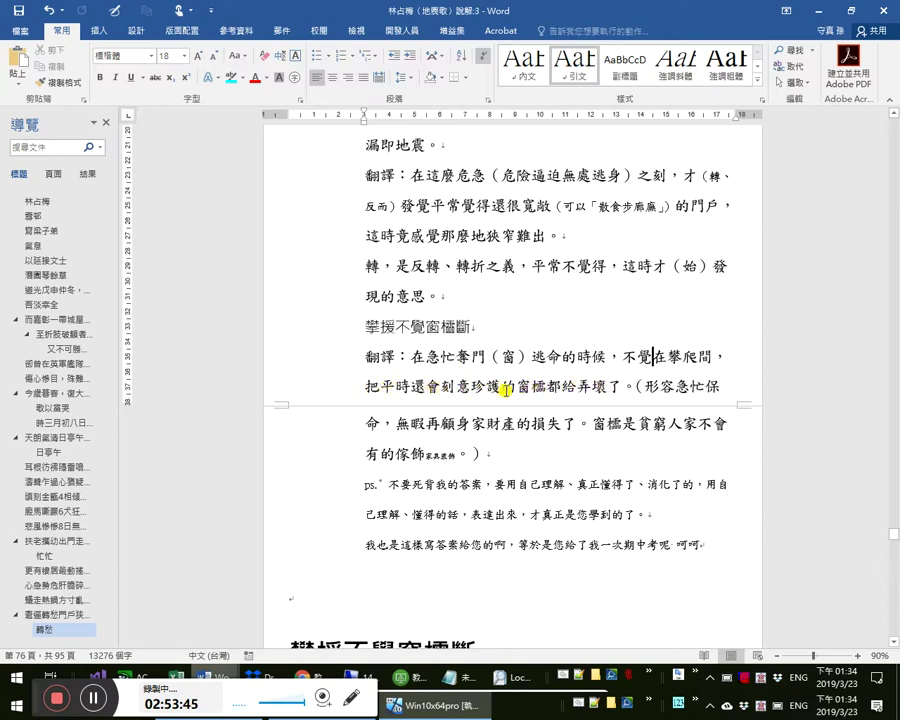
pyautogui.keyDown('shift'); pyautogui.click(354, 382); pyautogui.keyUp('shift')
pyautogui.click(411, 327)
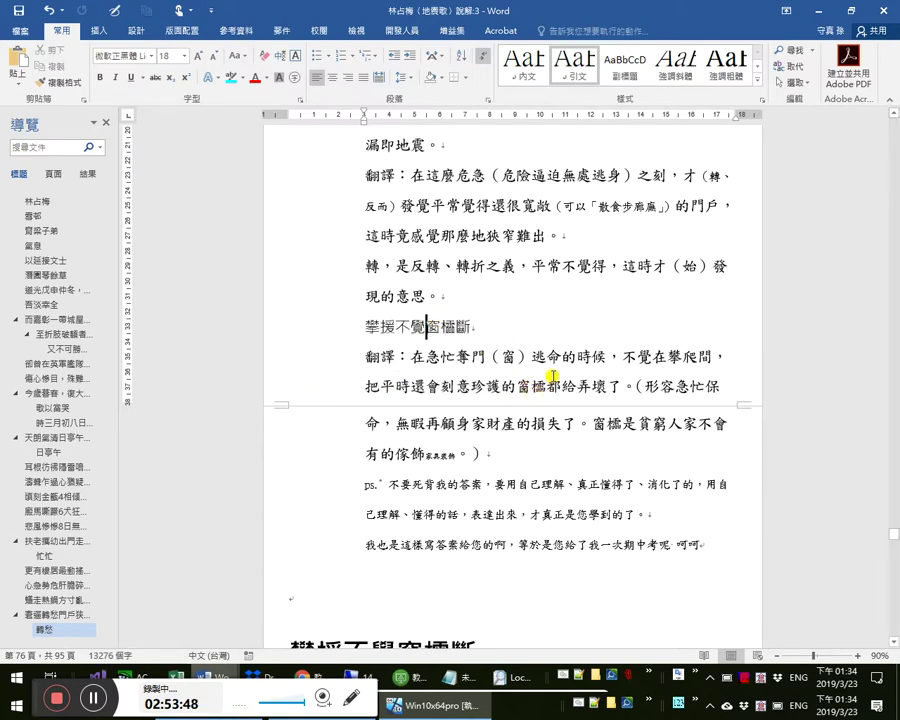
pyautogui.scroll(-1, 512, 373)
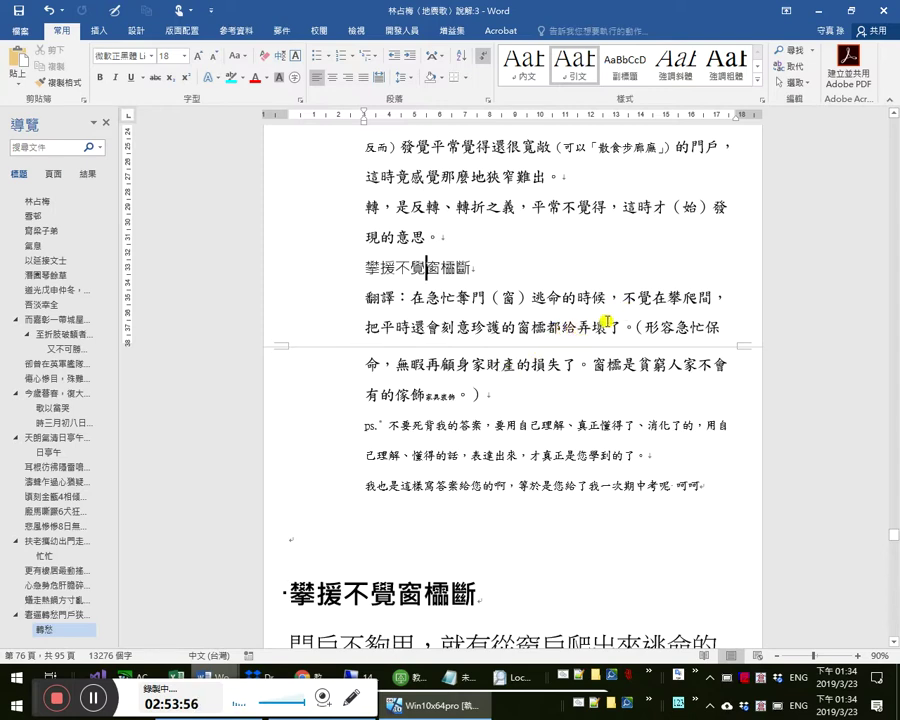
pyautogui.click(670, 328)
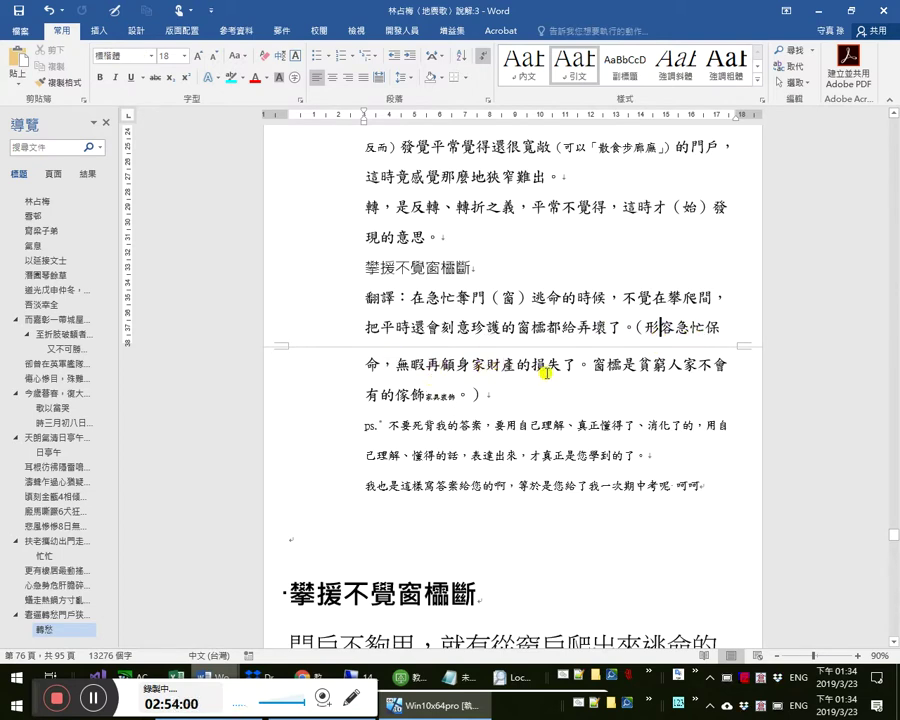
pyautogui.doubleClick(423, 396)
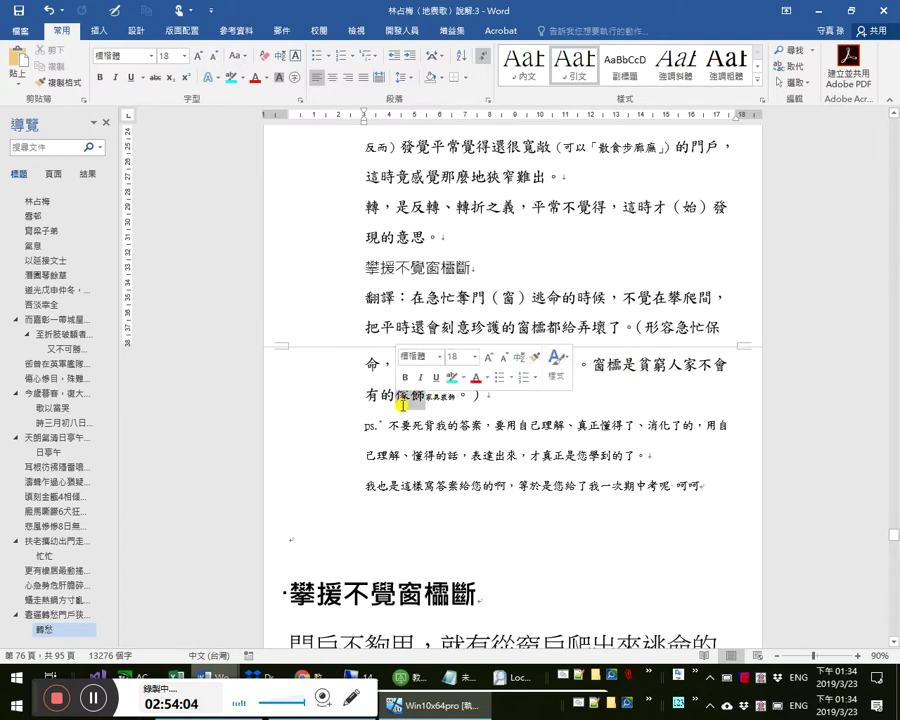
pyautogui.click(428, 396)
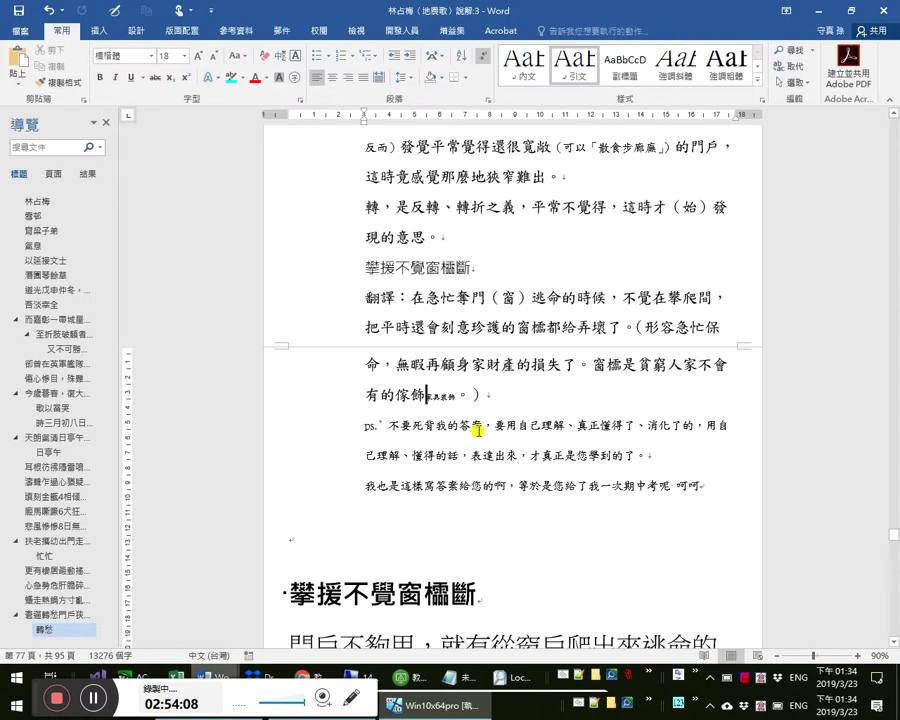
pyautogui.scroll(-1, 445, 420)
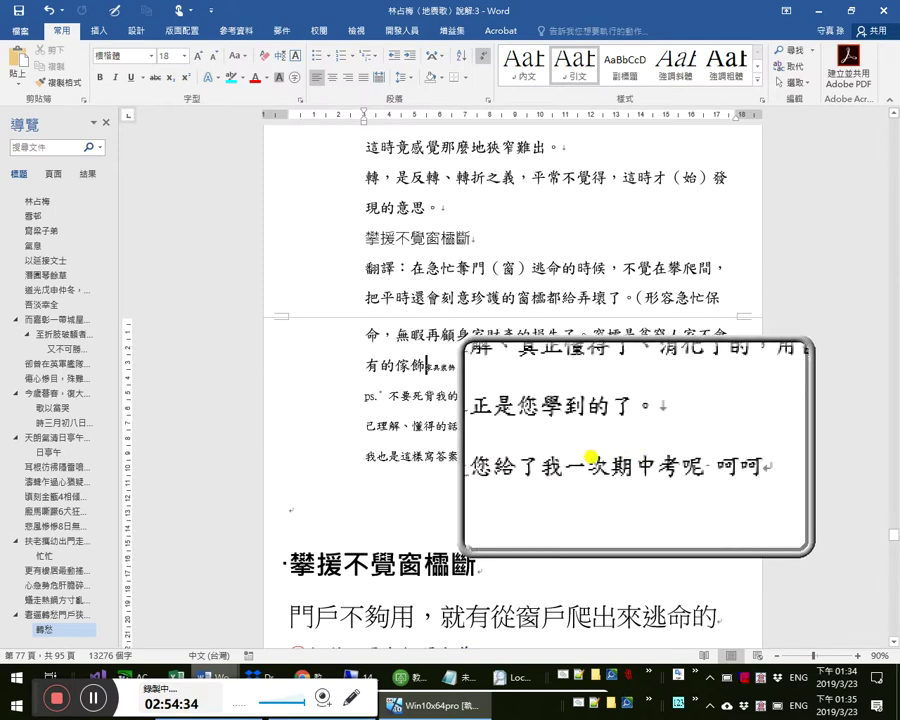
pyautogui.click(580, 456)
pyautogui.scroll(10, 535, 438)
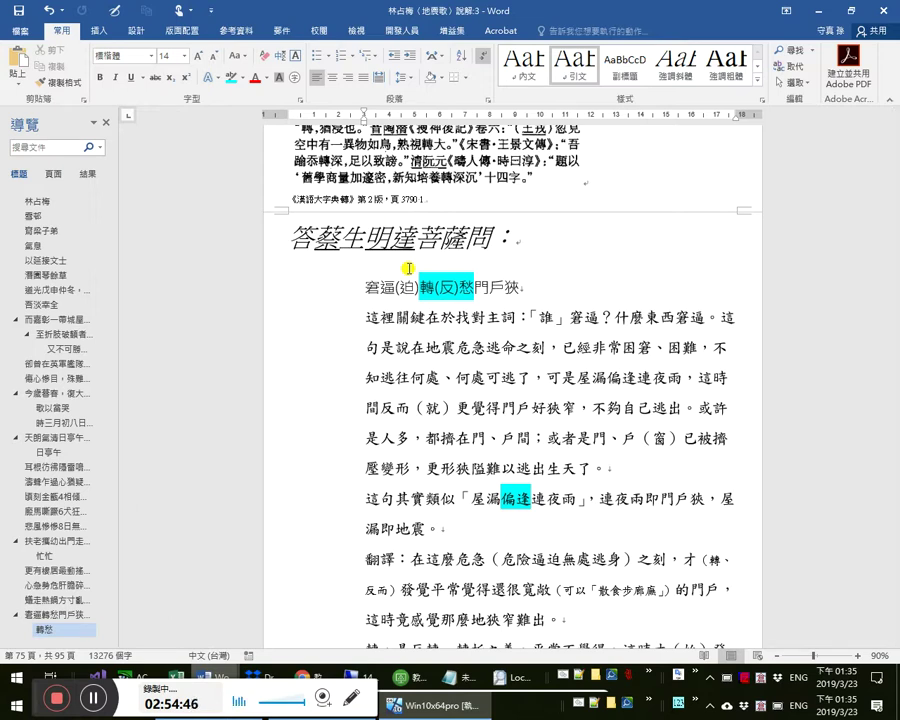
pyautogui.scroll(-5, 566, 280)
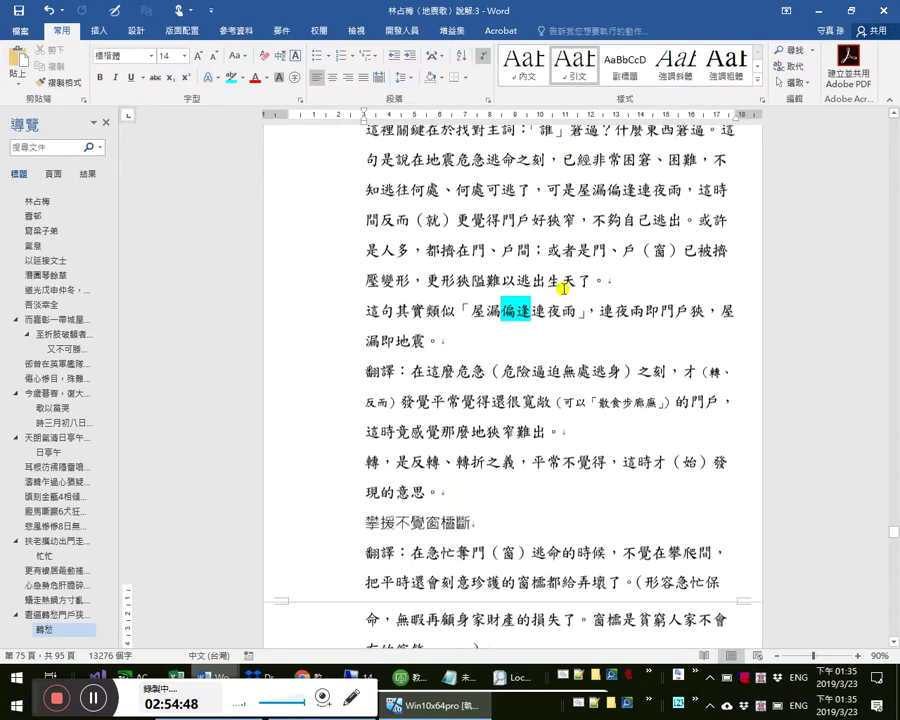
pyautogui.scroll(-2, 563, 296)
pyautogui.click(552, 295)
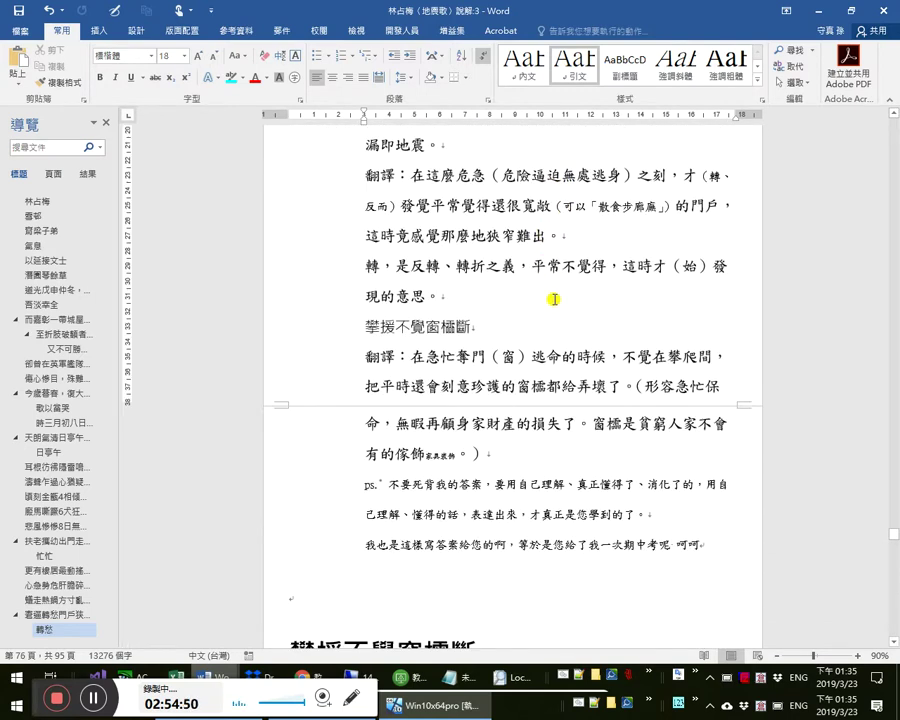
pyautogui.click(521, 514)
pyautogui.click(335, 587)
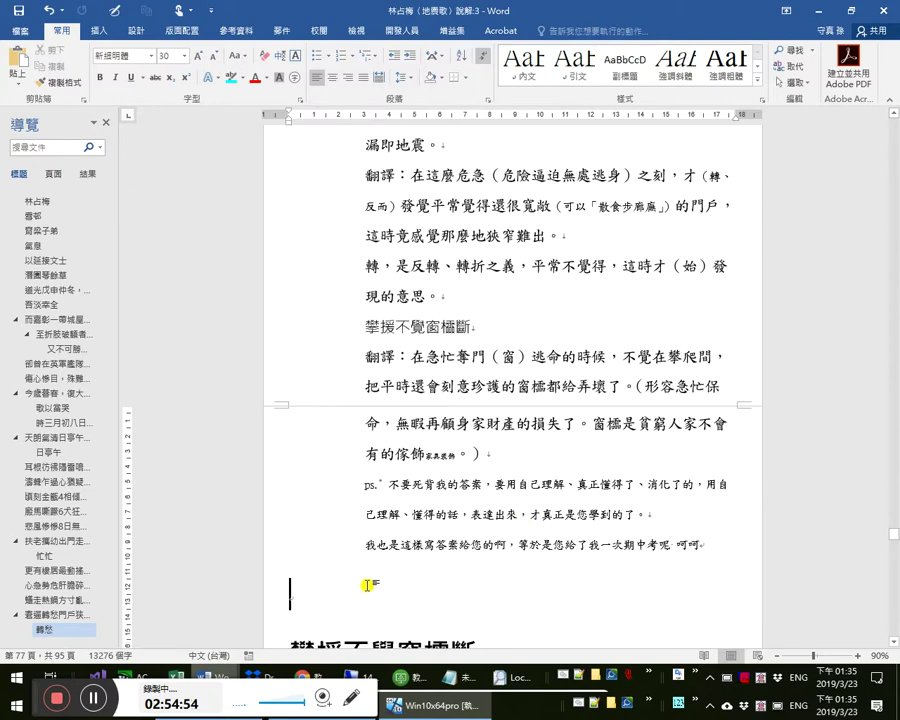
pyautogui.scroll(-1, 380, 587)
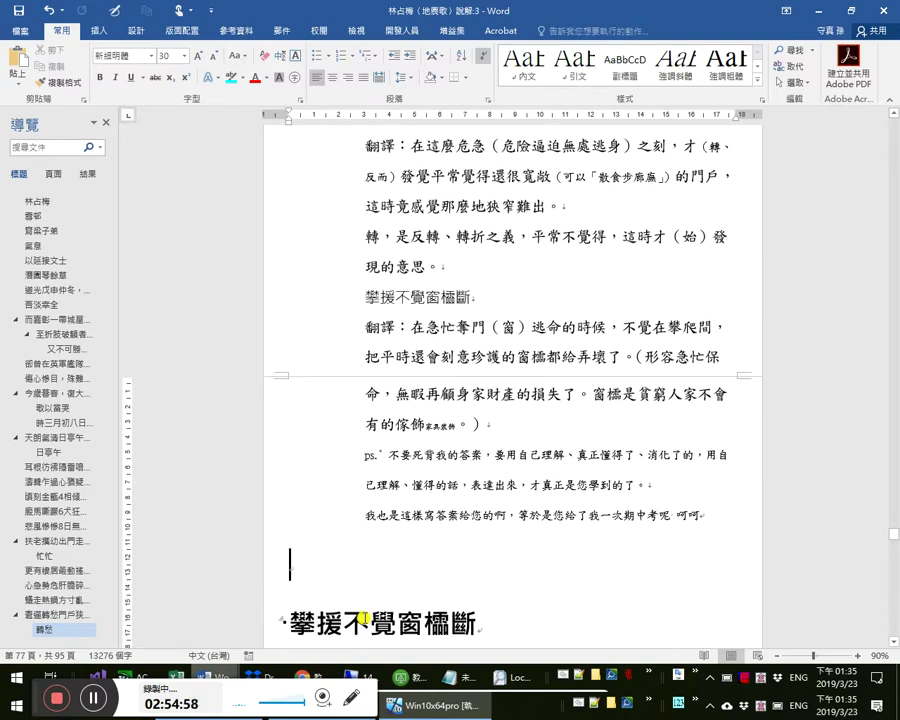
pyautogui.click(442, 517)
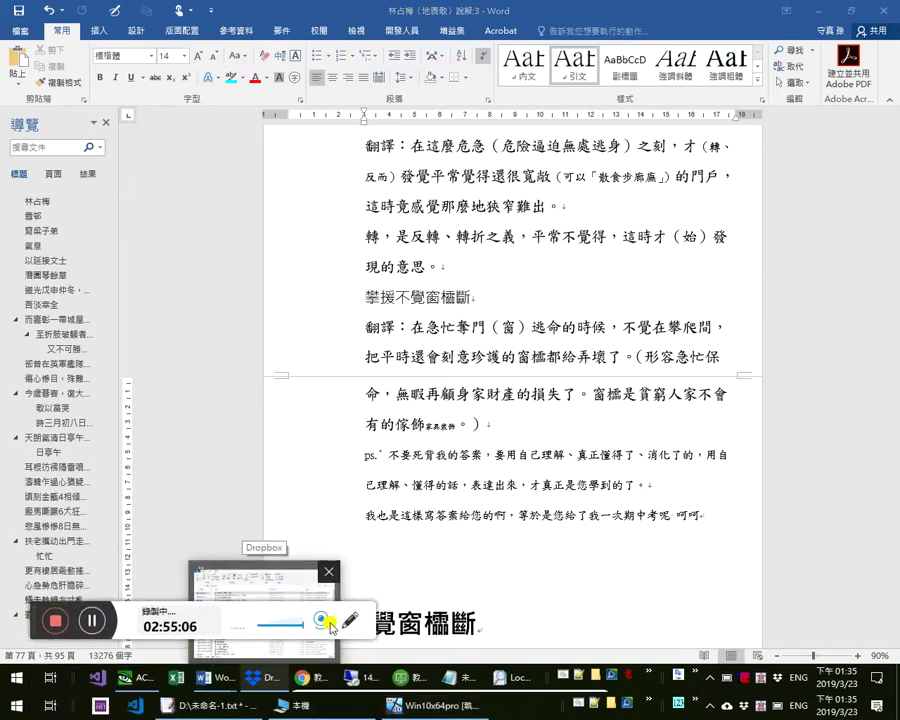
pyautogui.click(321, 620)
pyautogui.click(312, 668)
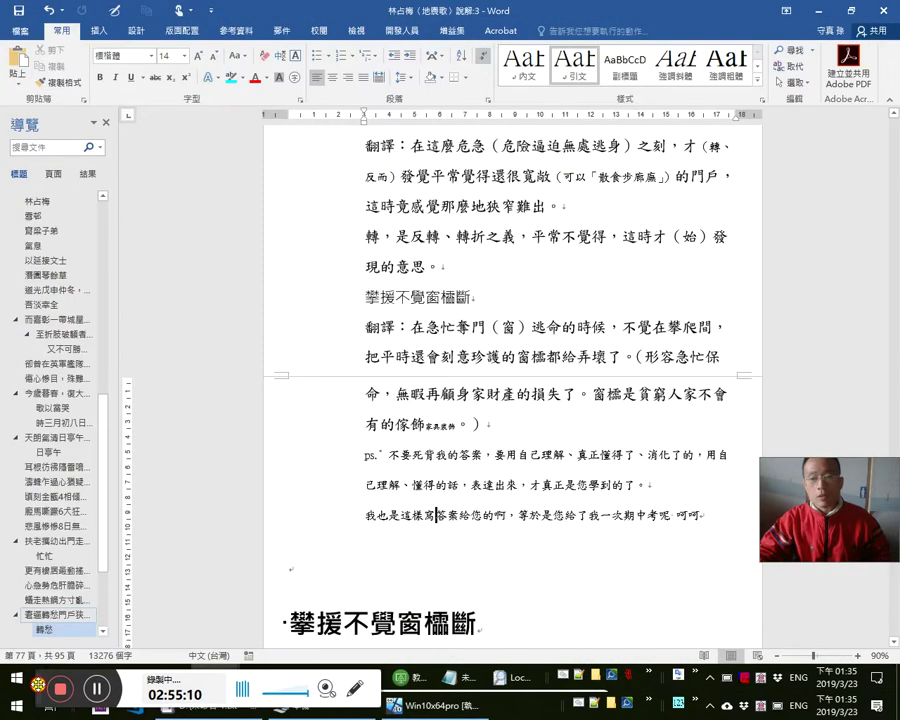
pyautogui.moveTo(852, 491); pyautogui.dragTo(852, 616)
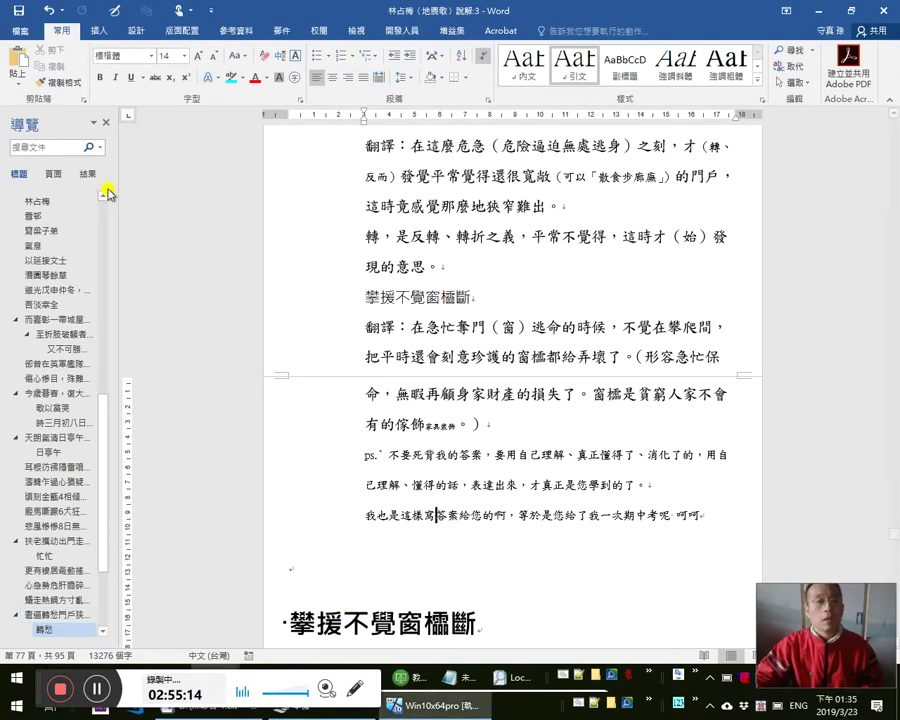
pyautogui.hotkey('alt', 'Tab')
pyautogui.press('Tab')
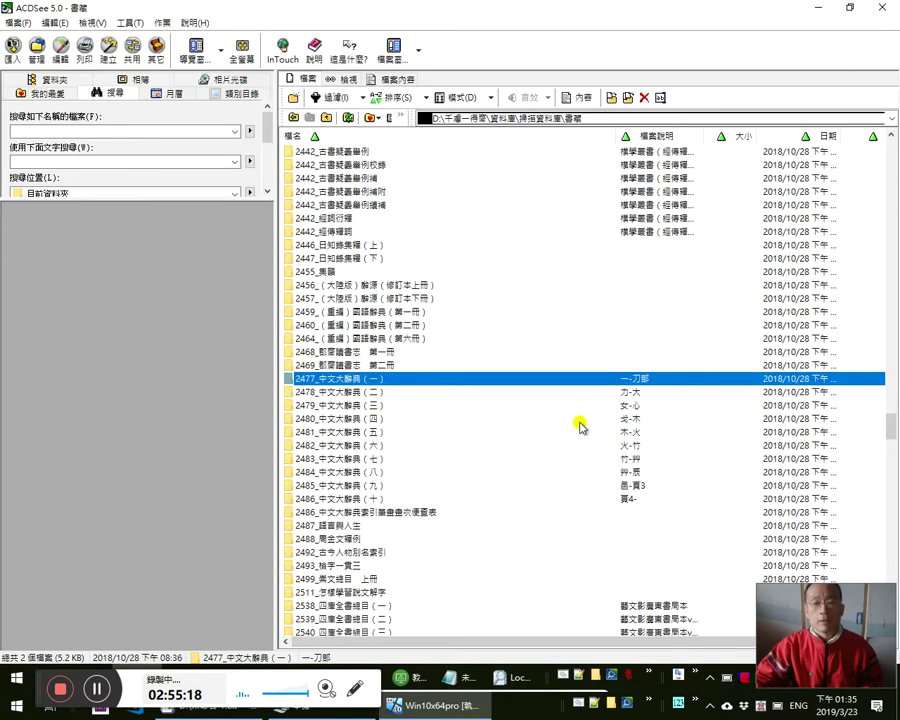
pyautogui.click(372, 472)
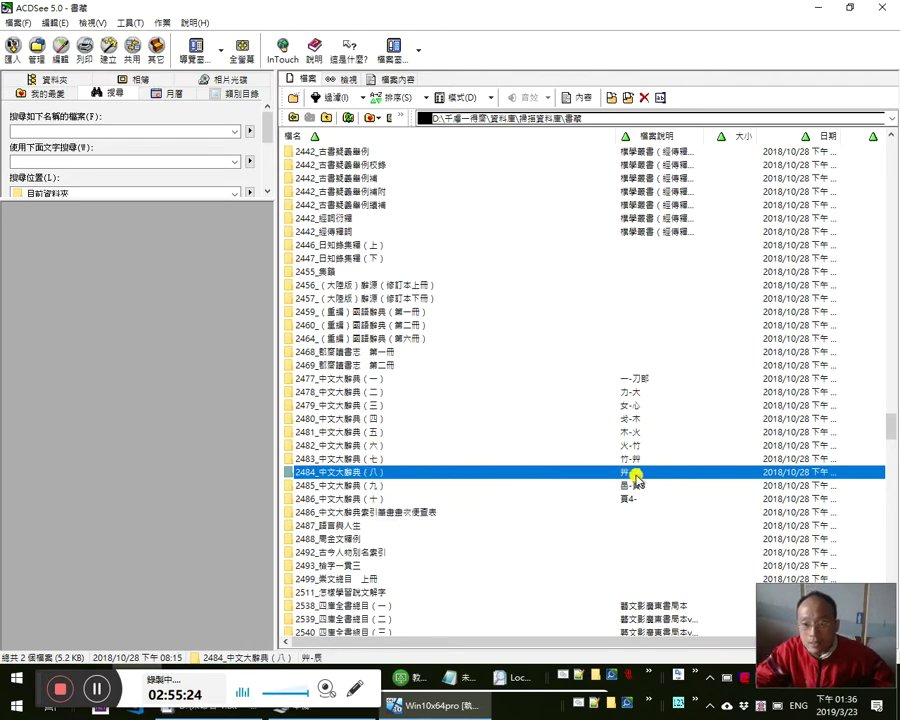
pyautogui.click(627, 485)
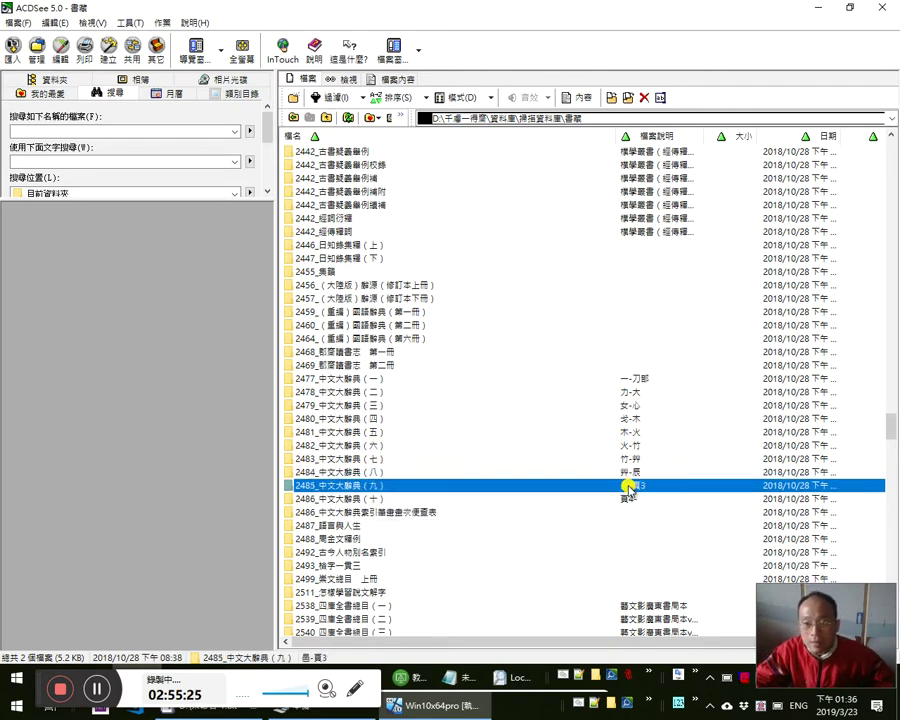
pyautogui.doubleClick(388, 472)
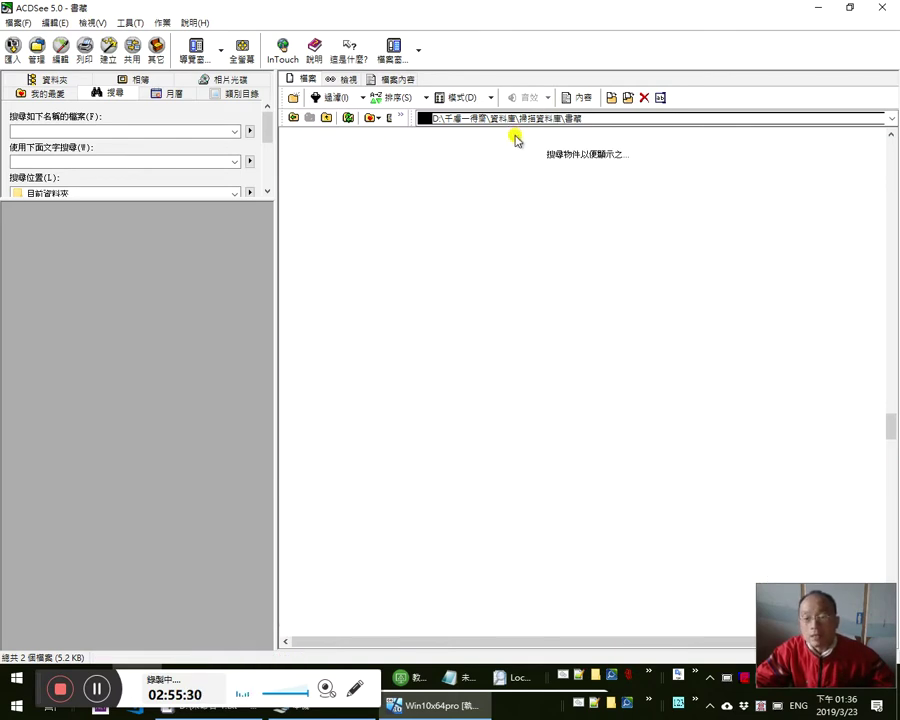
pyautogui.click(819, 7)
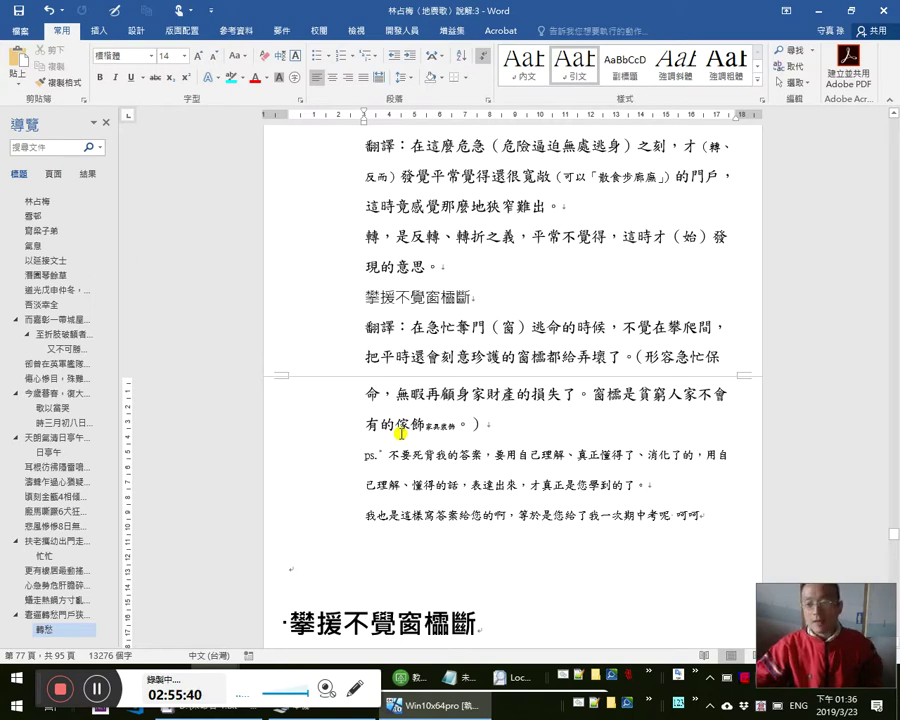
# - Follow the 東南雖缺地無縫 poem-line link, then switch to the document's other Word window
pyautogui.click(457, 425)
pyautogui.scroll(-2, 45, 505)
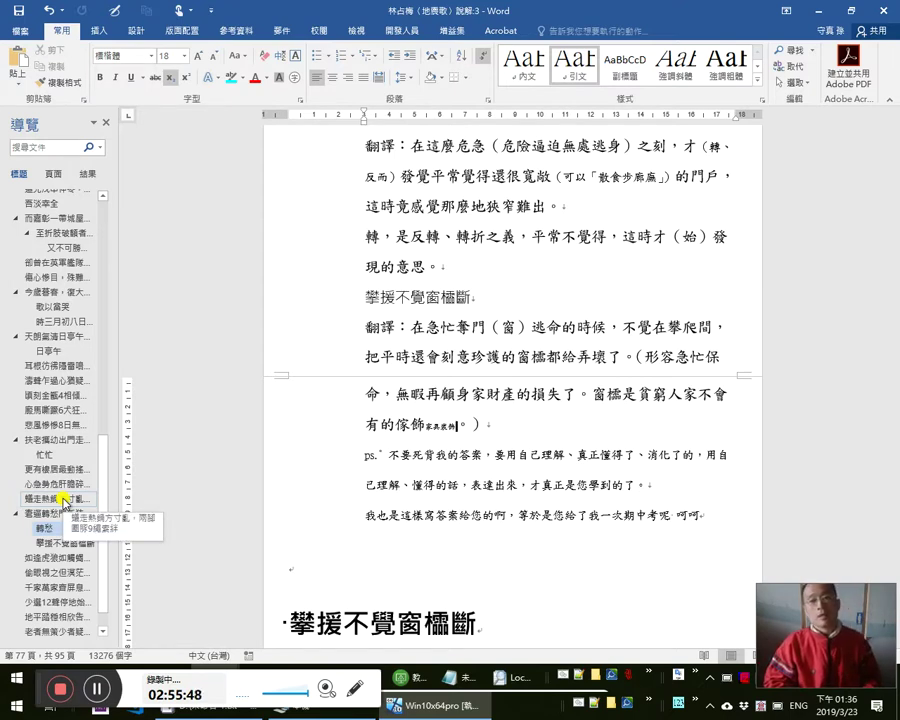
pyautogui.hotkey('ctrl', 'Home')
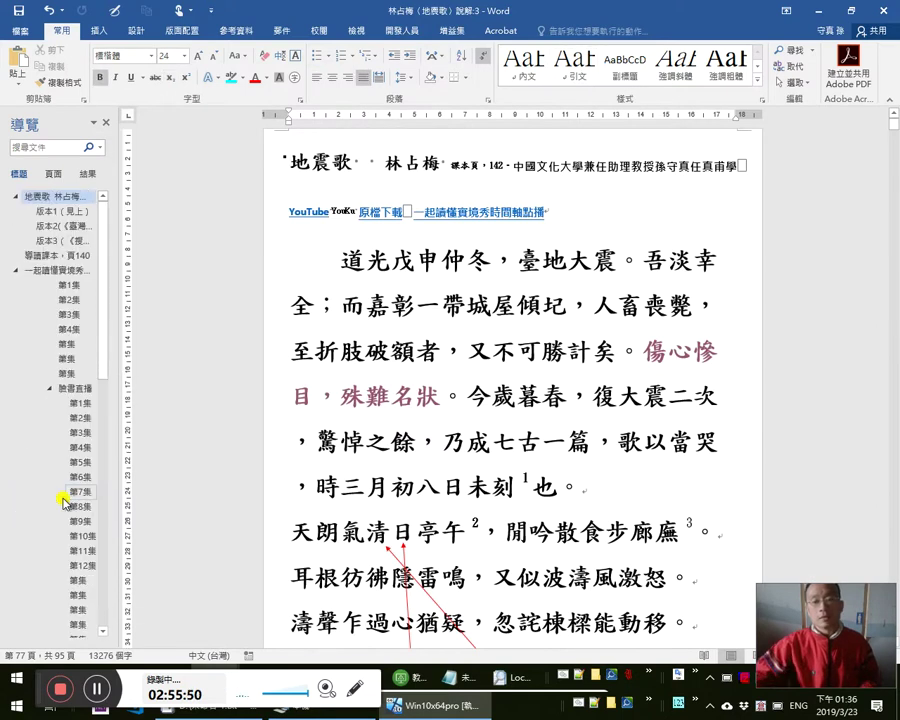
pyautogui.scroll(-5, 680, 515)
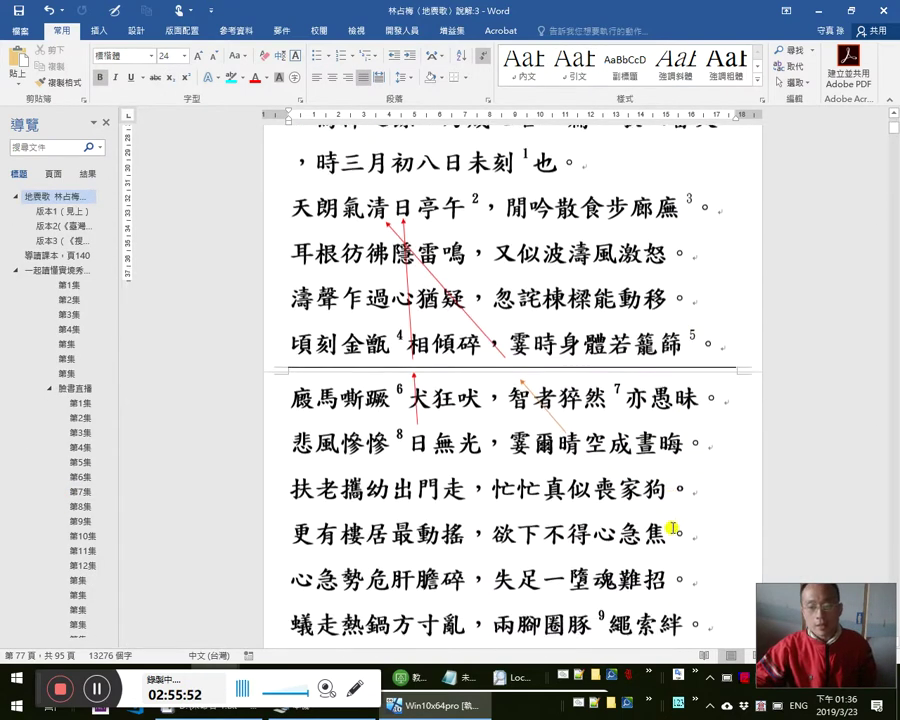
pyautogui.scroll(-4, 672, 532)
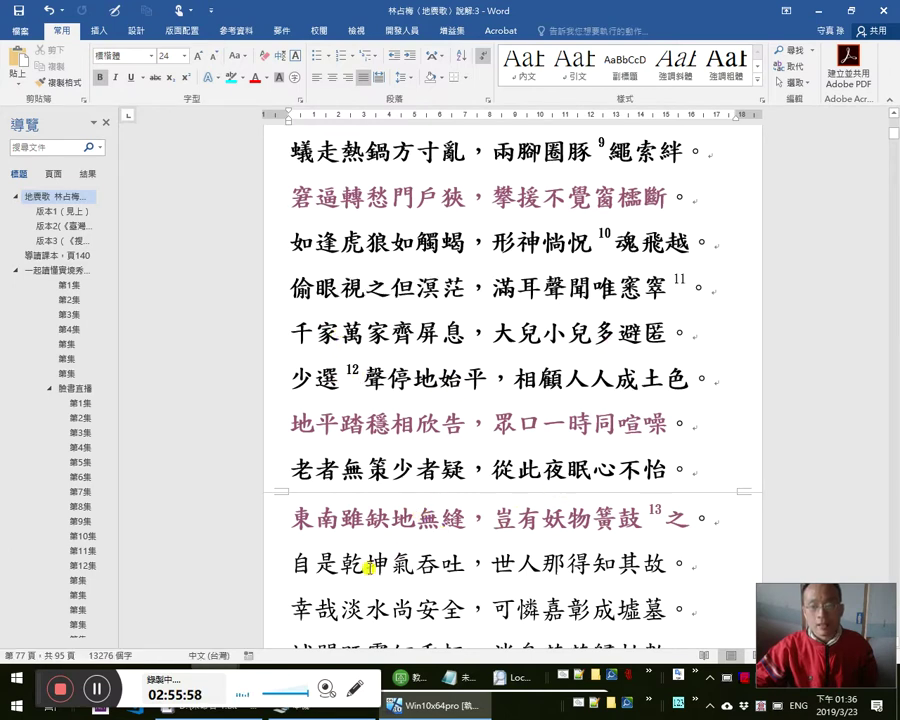
pyautogui.click(413, 517)
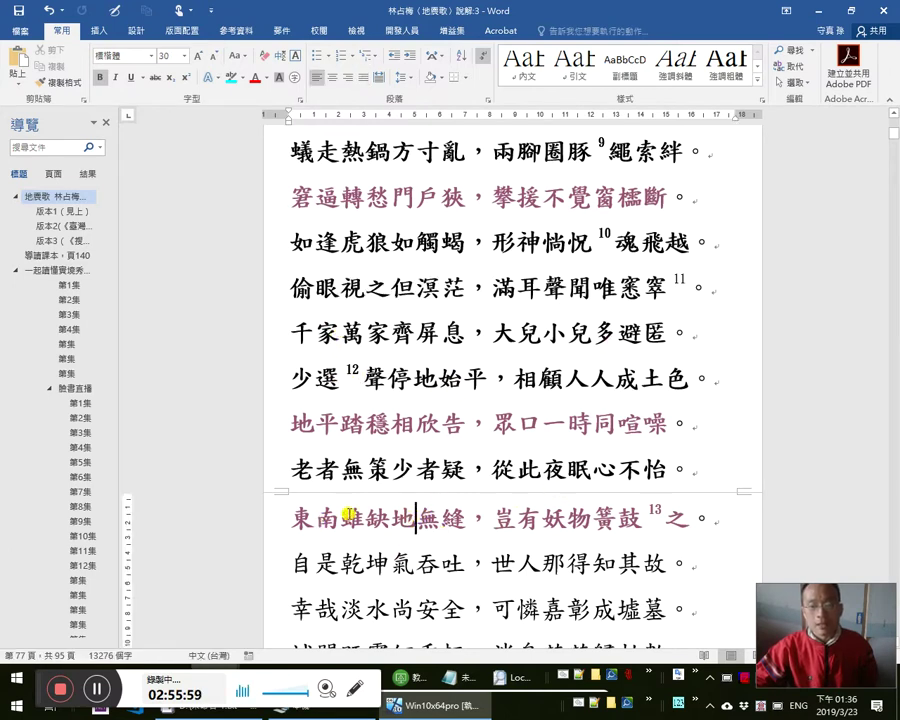
pyautogui.keyDown('ctrl'); pyautogui.click(406, 514); pyautogui.keyUp('ctrl')
pyautogui.scroll(-1, 423, 515)
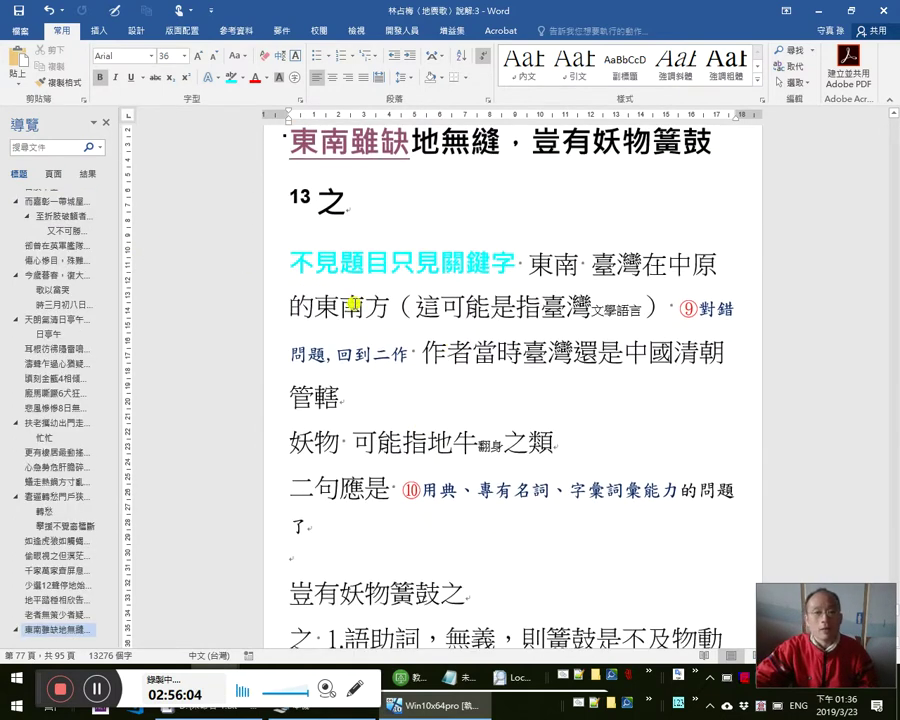
pyautogui.hotkey('alt', 'Tab')
pyautogui.hotkey('alt', 'Tab')
pyautogui.hotkey('alt', 'Tab')
pyautogui.hotkey('alt', 'Tab')
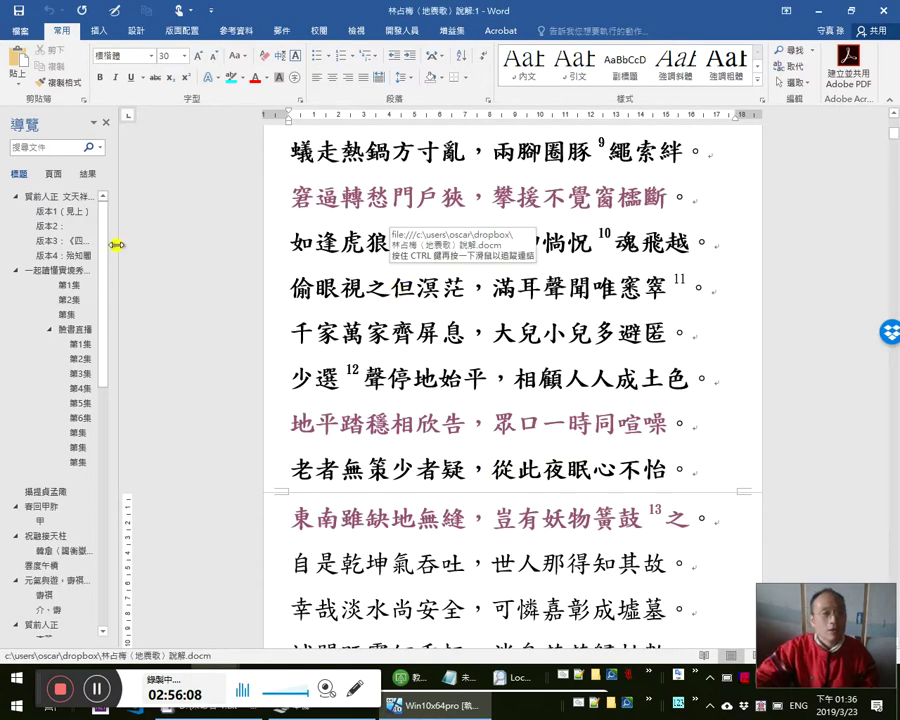
# - Locate and select the 版本3 《搜韻》版 heading line
pyautogui.click(62, 255)
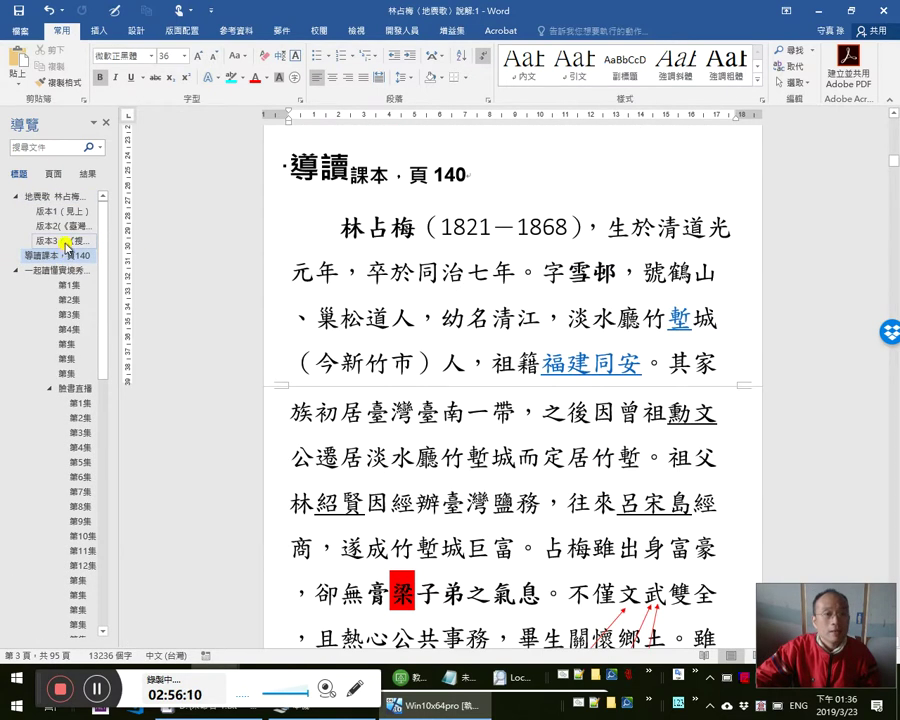
pyautogui.hotkey('alt', 'Tab')
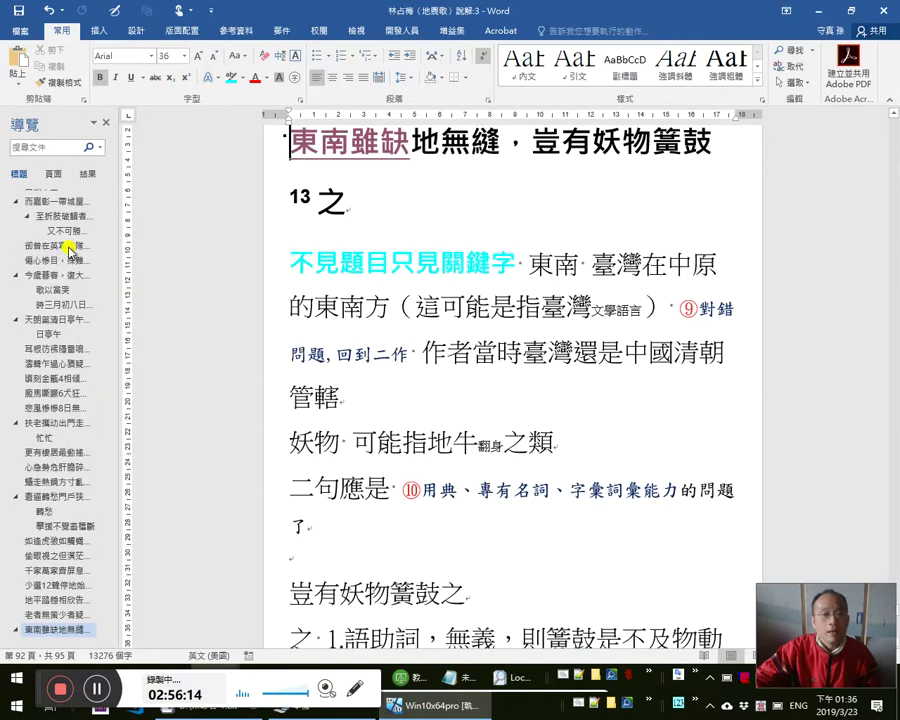
pyautogui.hotkey('alt', 'Tab')
pyautogui.click(65, 242)
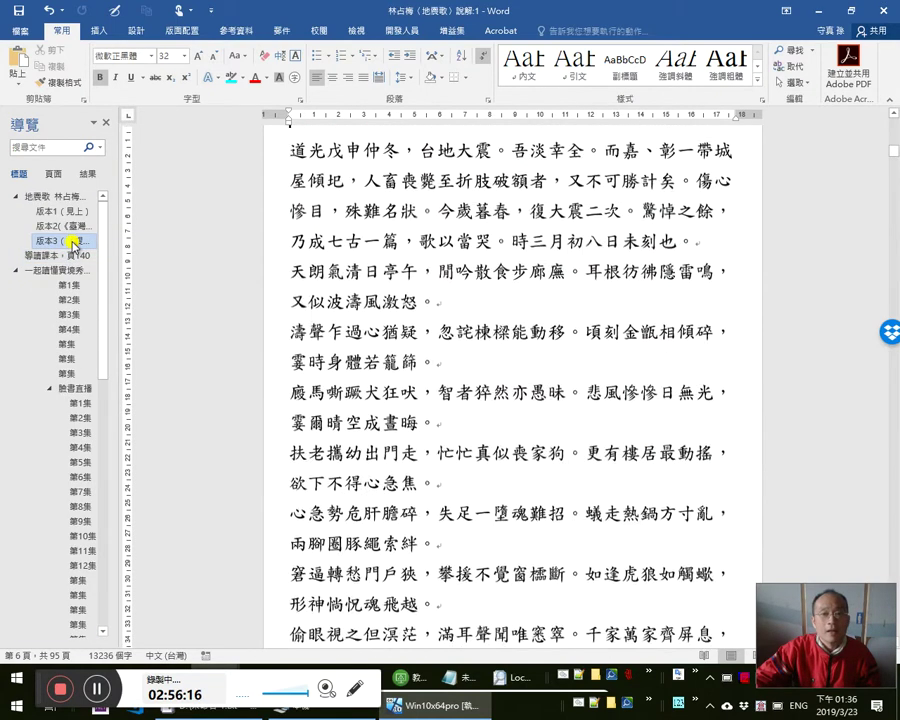
pyautogui.scroll(2, 410, 345)
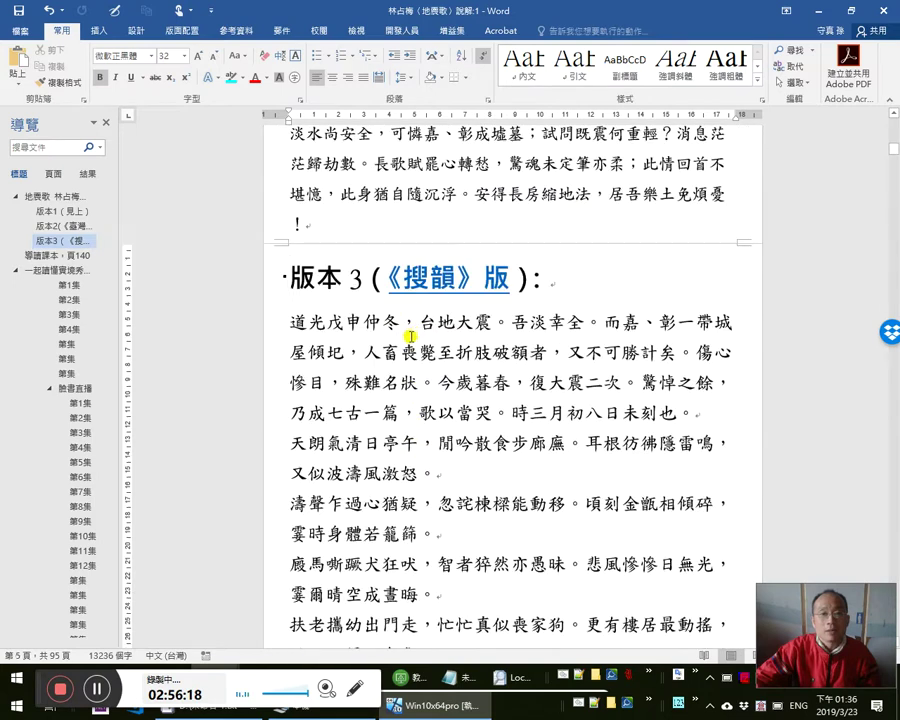
pyautogui.scroll(-1, 378, 350)
pyautogui.scroll(-2, 383, 358)
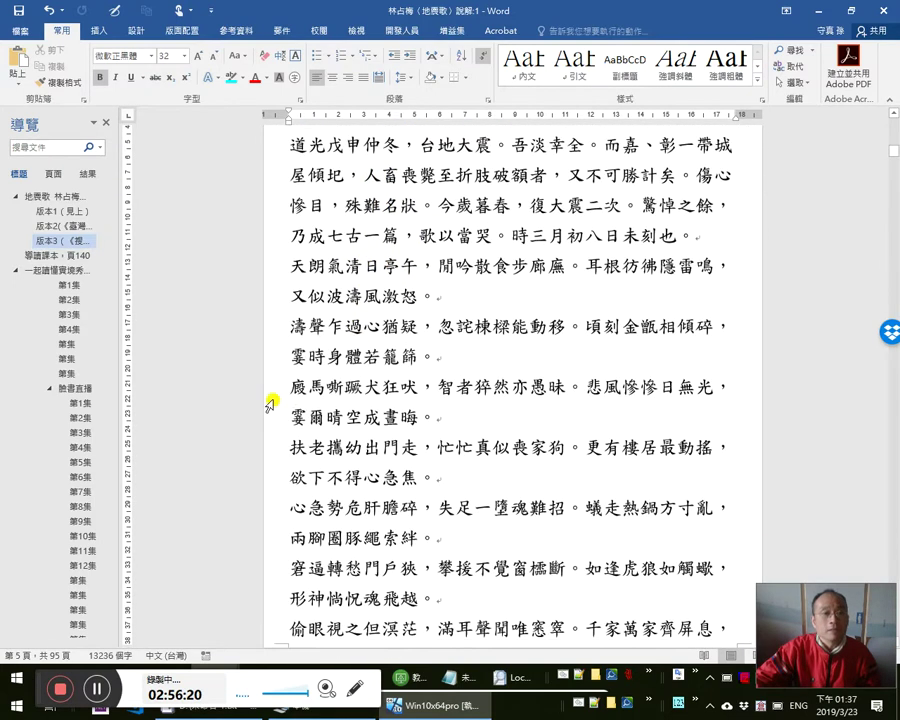
pyautogui.scroll(2, 346, 384)
pyautogui.scroll(1, 353, 385)
pyautogui.hotkey('shift', 'End')
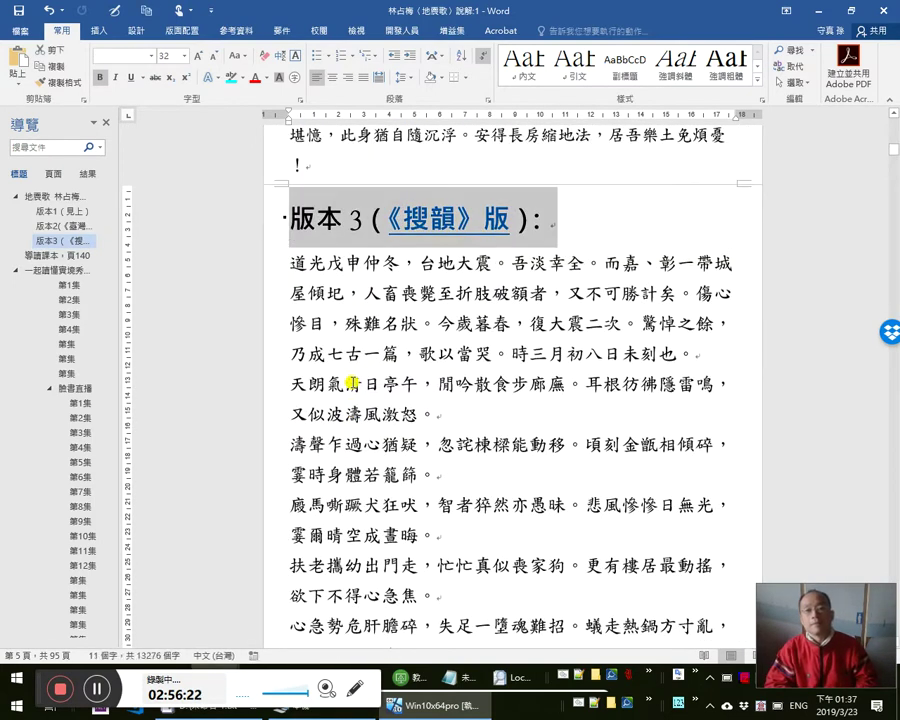
pyautogui.press('Down')
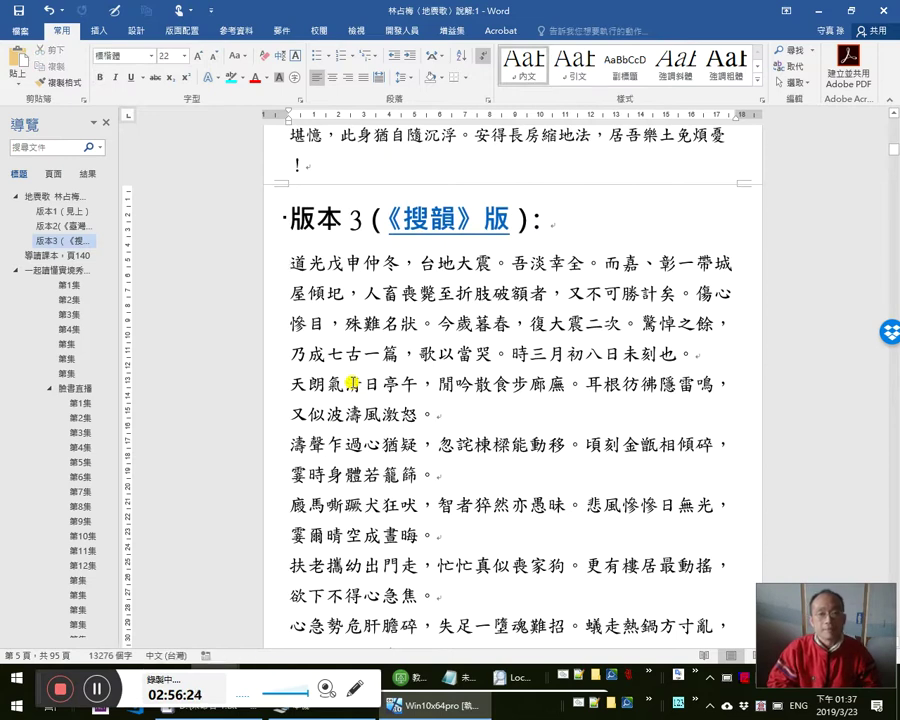
# - Paste the version heading above 導讀課本，頁140 and renumber it 版本4
pyautogui.click(45, 256)
pyautogui.write('版本3（《搜韻》版）：')
pyautogui.press('Left')
pyautogui.press('Left')
pyautogui.press('Left')
pyautogui.press('Left')
pyautogui.press('Left')
pyautogui.press('Left')
pyautogui.press('Left')
pyautogui.press('Left')
pyautogui.press('Left')
pyautogui.press('Left')
pyautogui.write('4')
pyautogui.press('Delete')
pyautogui.press('Right')
pyautogui.press('Right')
pyautogui.hotkey('shift', 'Right')
pyautogui.hotkey('shift', 'Right')
pyautogui.hotkey('shift', 'Right')
pyautogui.hotkey('shift', 'Right')
pyautogui.hotkey('shift', 'Right')
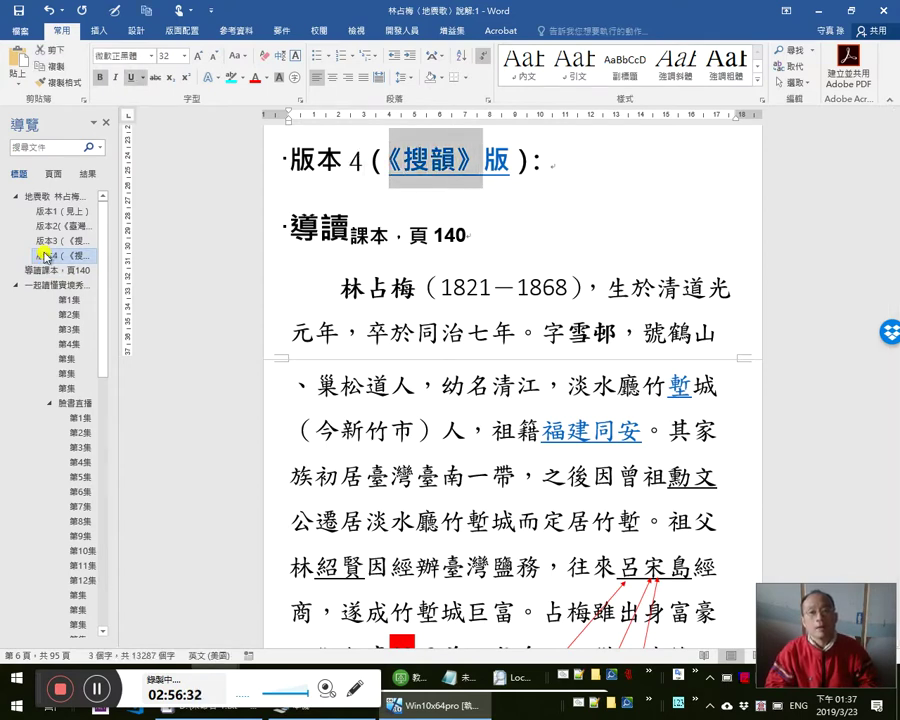
# - Replace 搜韻 with 未詳 and remove the 《》 brackets, giving 版本4（未詳版）：
pyautogui.hotkey('alt', 'Tab')
pyautogui.hotkey('alt', 'Tab')
pyautogui.hotkey('alt', 'Tab')
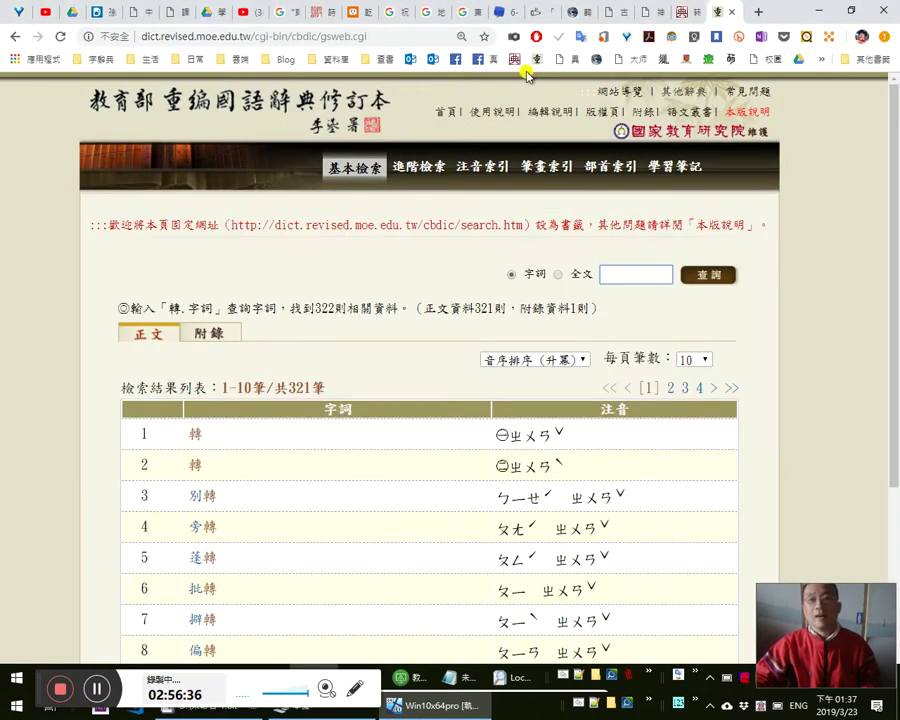
pyautogui.hotkey('alt', 'Tab')
pyautogui.press('Left')
pyautogui.press('Right')
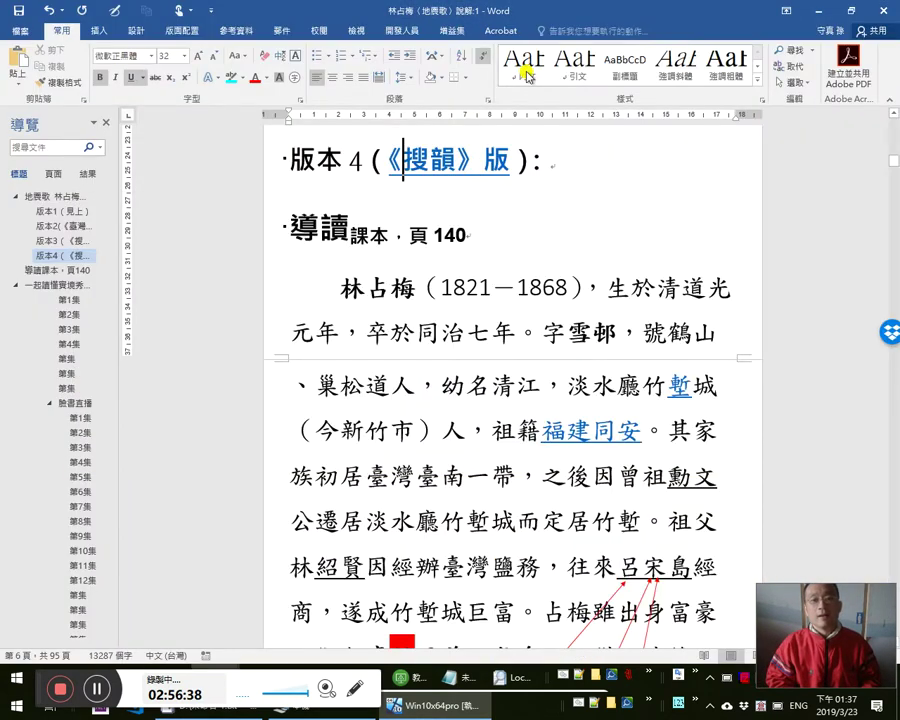
pyautogui.hotkey('shift', 'Right')
pyautogui.hotkey('shift', 'Right')
pyautogui.write('未詳')
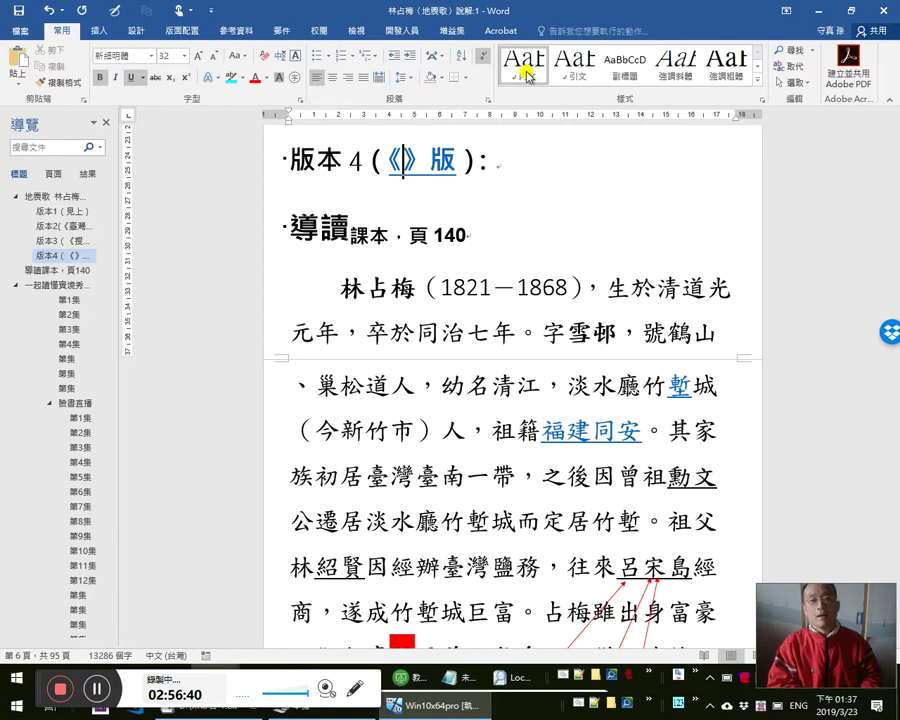
pyautogui.press('Delete')
pyautogui.press('Left')
pyautogui.press('Left')
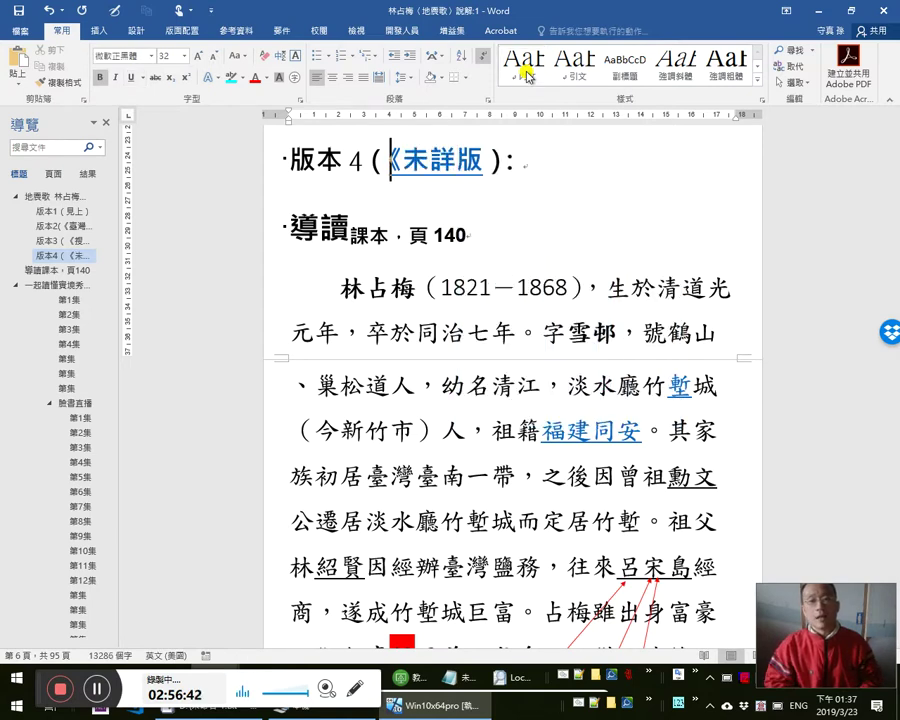
pyautogui.hotkey('alt', 'Tab')
pyautogui.hotkey('alt', 'Tab')
pyautogui.hotkey('alt', 'Tab')
pyautogui.hotkey('alt', 'Tab')
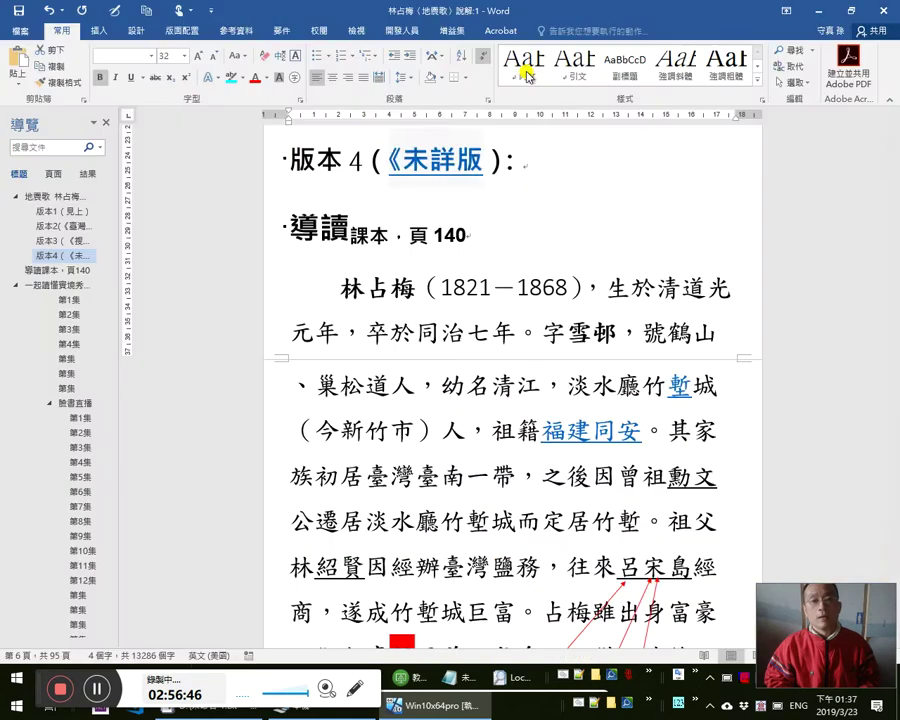
pyautogui.press('BackSpace')
pyautogui.hotkey('alt', 'Tab')
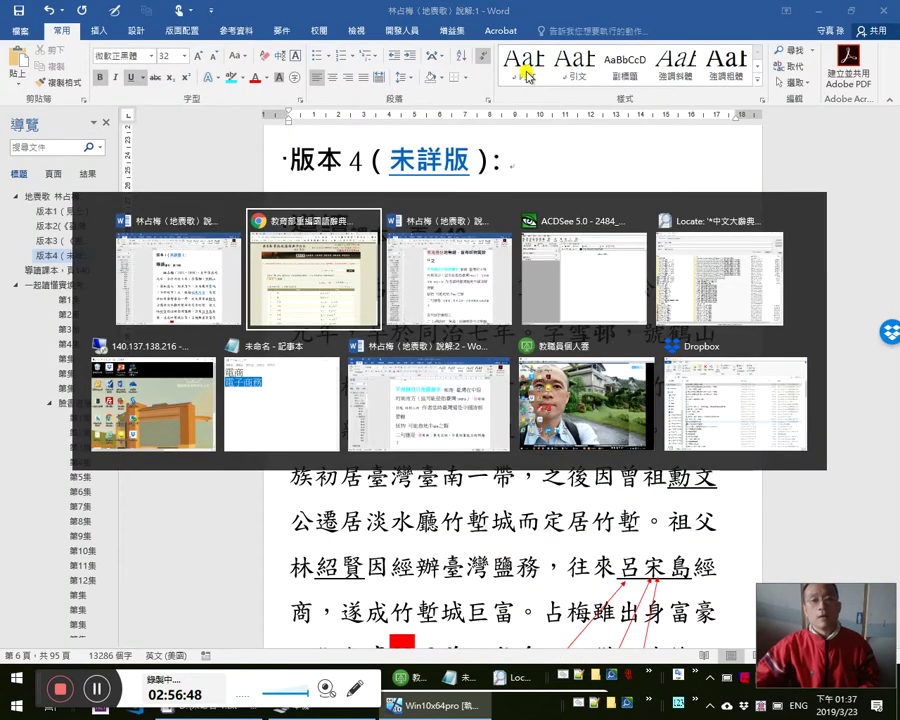
# - Follow the 未詳版 link in the Word notes to the Pixnet blog post
pyautogui.click(513, 14)
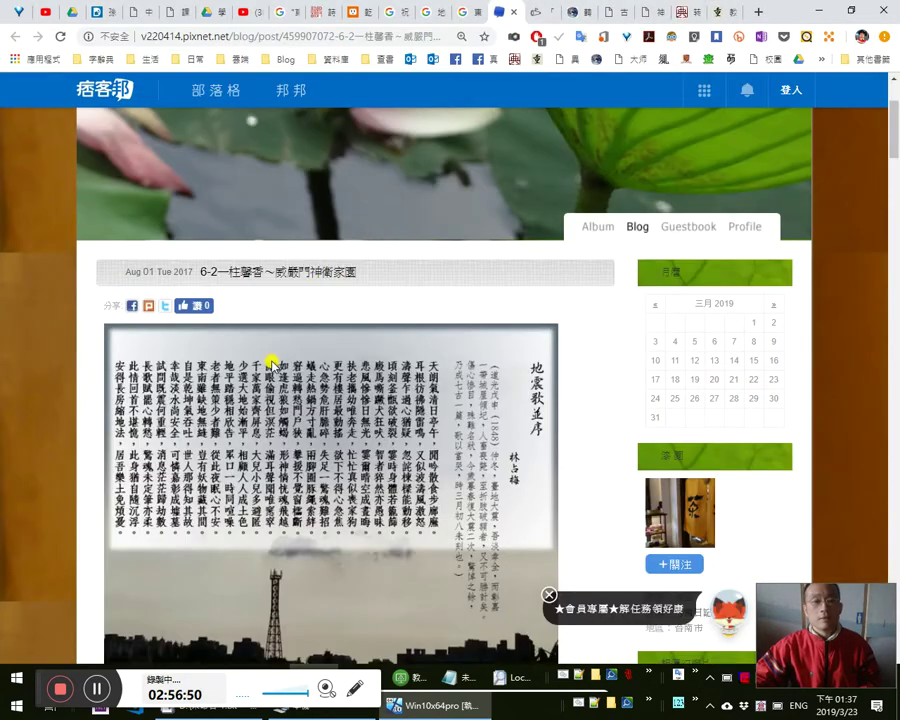
pyautogui.click(393, 32)
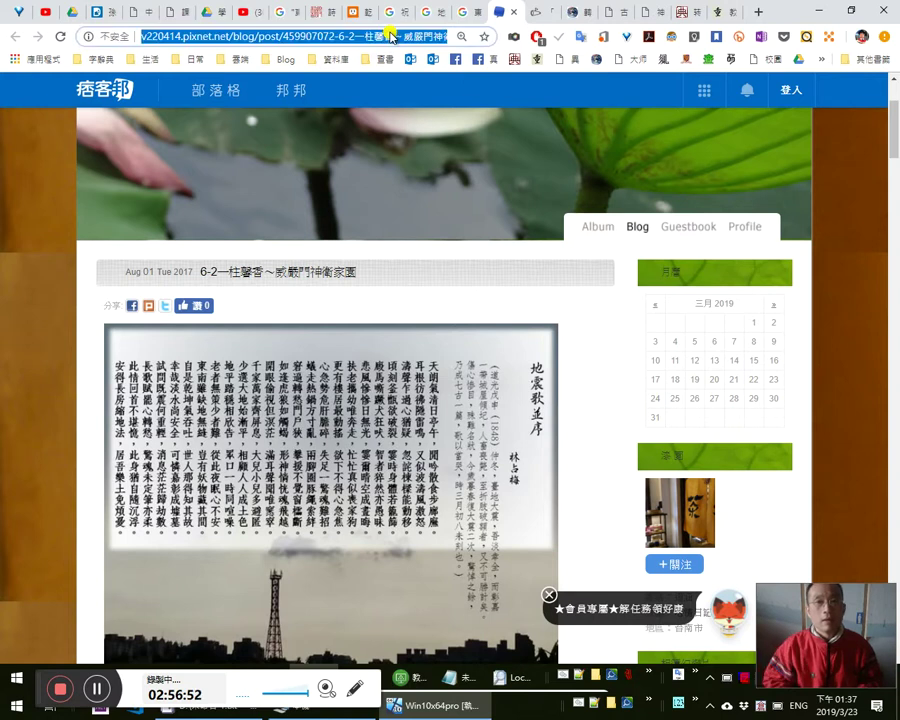
pyautogui.hotkey('alt', 'Tab')
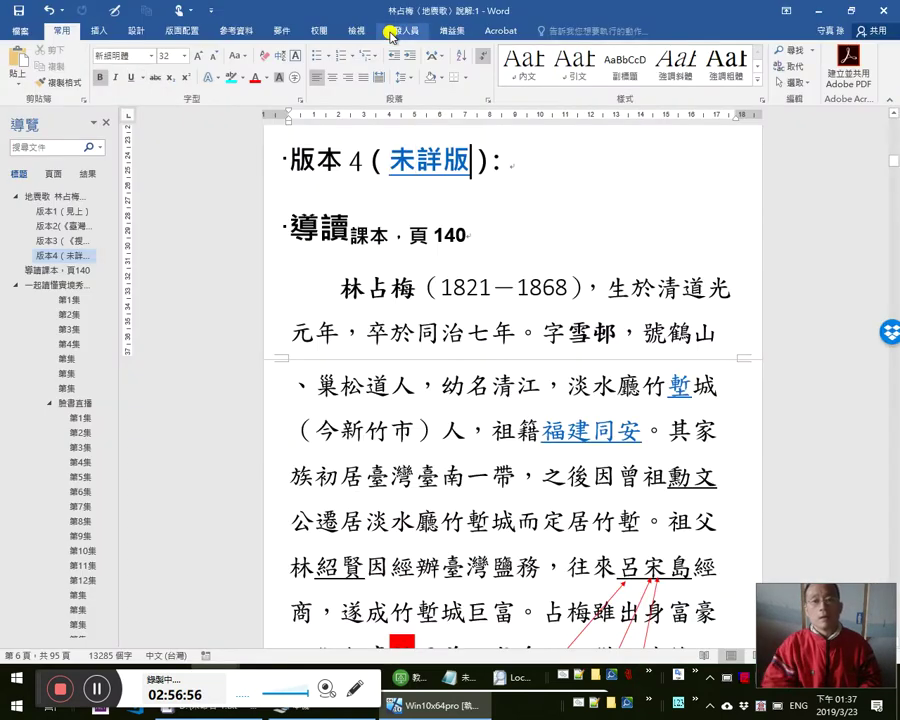
pyautogui.click(420, 158)
pyautogui.click(410, 160)
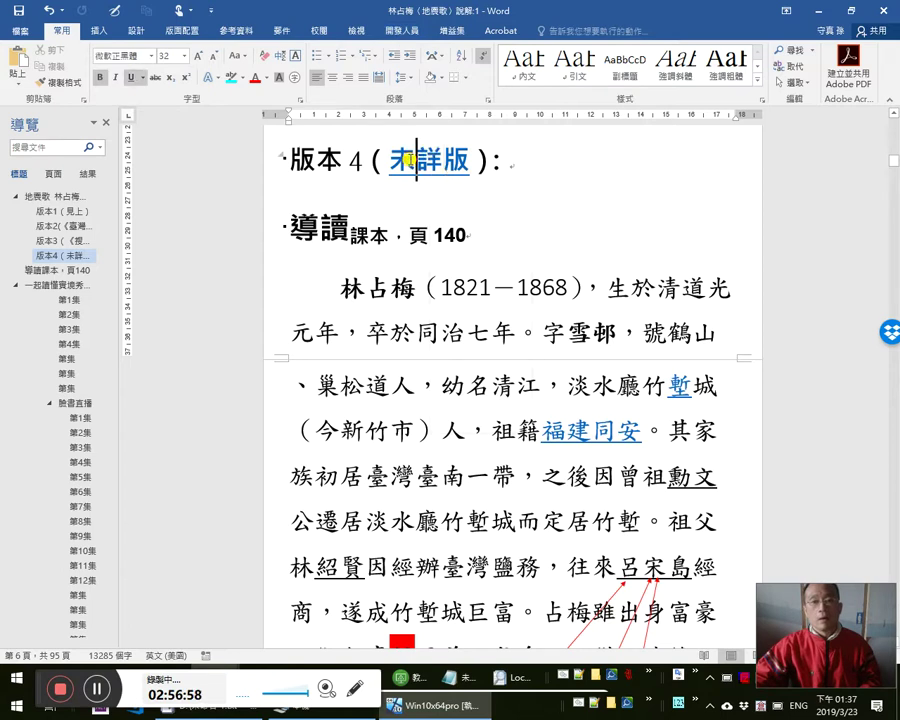
pyautogui.keyDown('ctrl'); pyautogui.click(411, 160); pyautogui.keyUp('ctrl')
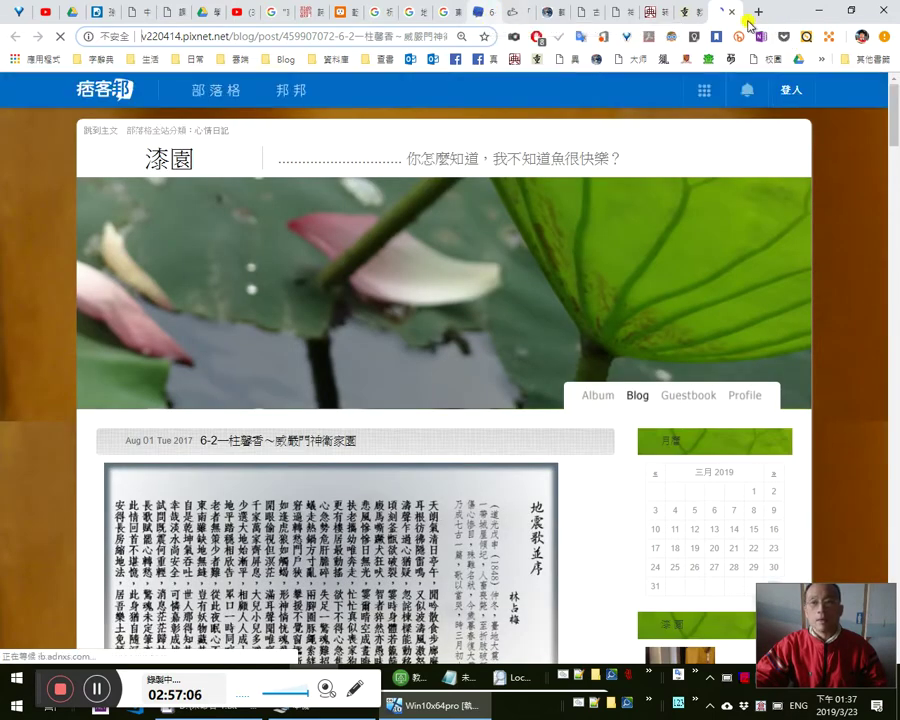
# - Select the 地震歌並序 preface through the poem's last line on the blog post
pyautogui.scroll(-5, 560, 340)
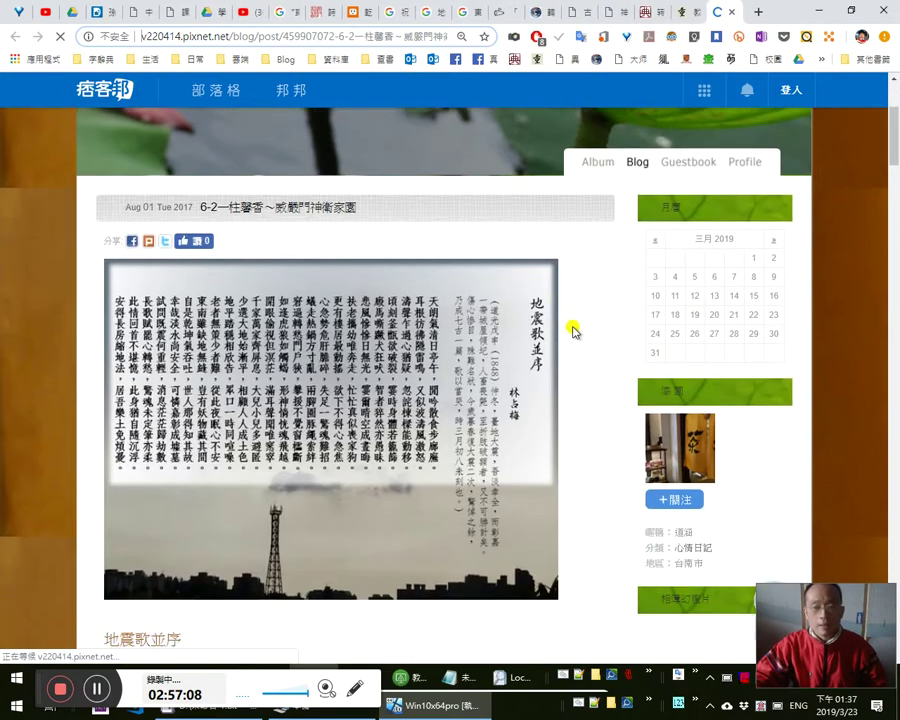
pyautogui.scroll(-2, 402, 518)
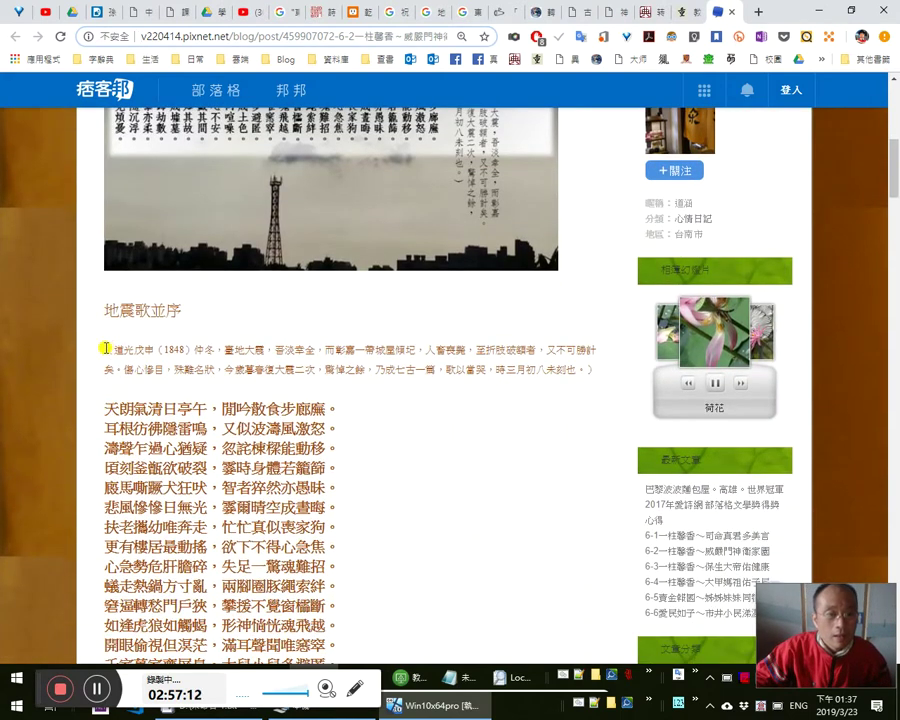
pyautogui.moveTo(106, 345); pyautogui.dragTo(420, 594)
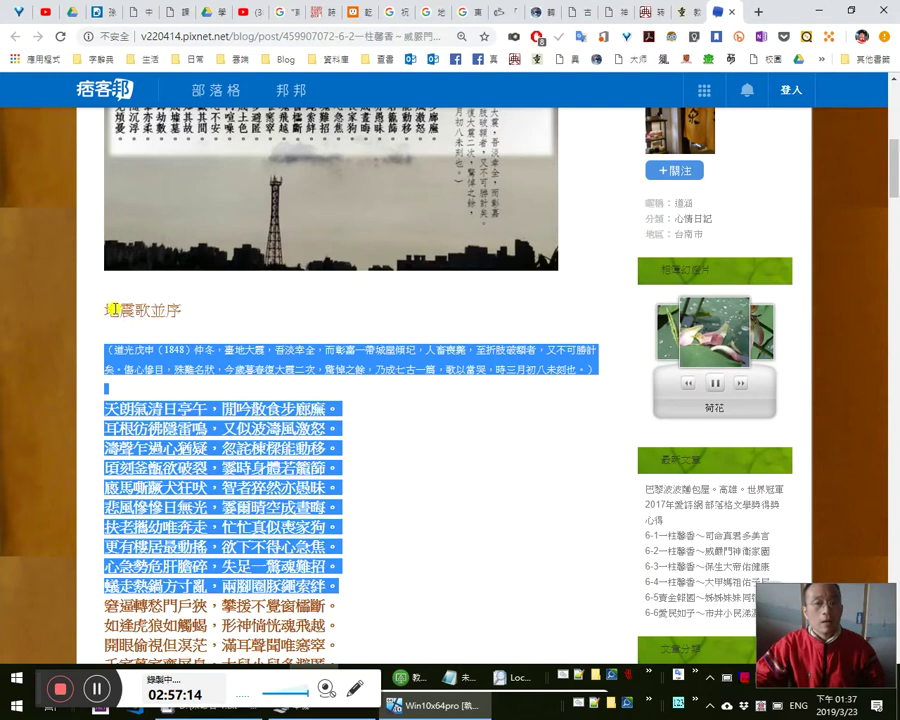
pyautogui.moveTo(105, 311); pyautogui.dragTo(268, 447)
pyautogui.scroll(-3, 325, 469)
pyautogui.scroll(-2, 326, 469)
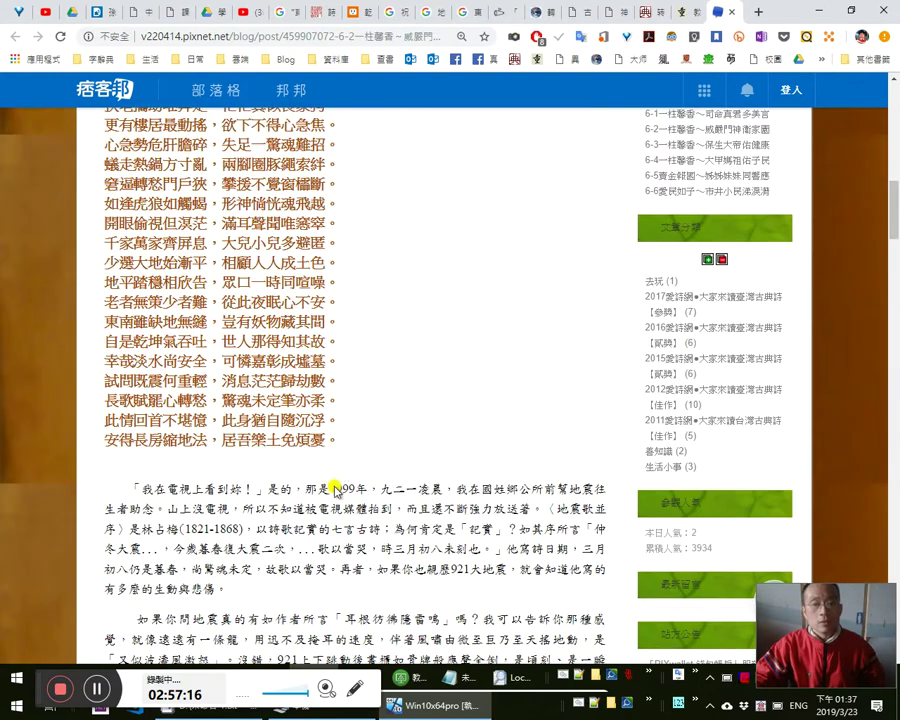
pyautogui.keyDown('shift'); pyautogui.click(352, 438); pyautogui.keyUp('shift')
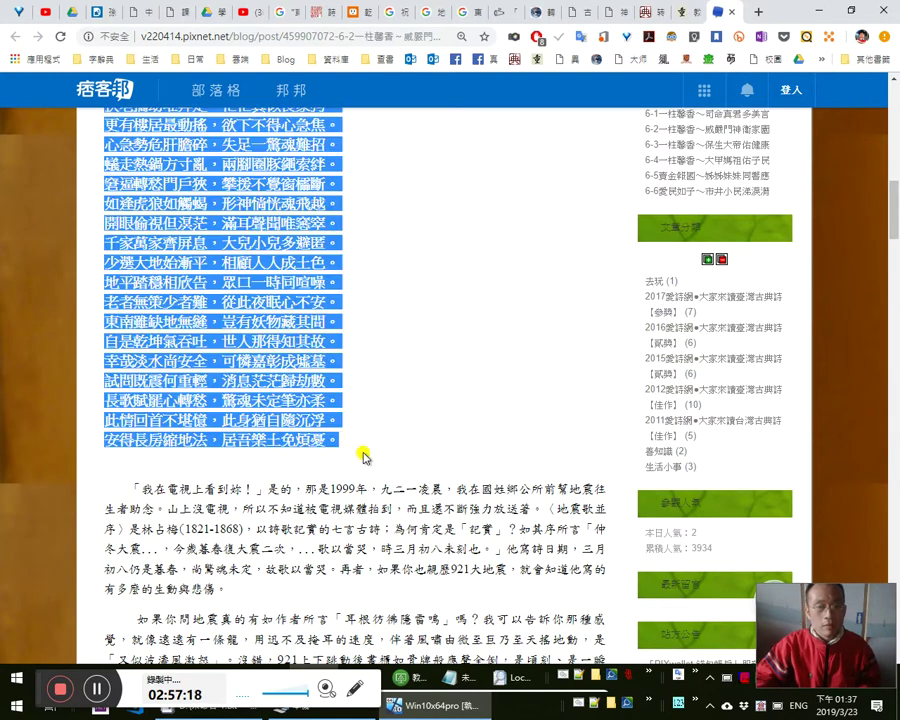
pyautogui.scroll(-6, 384, 440)
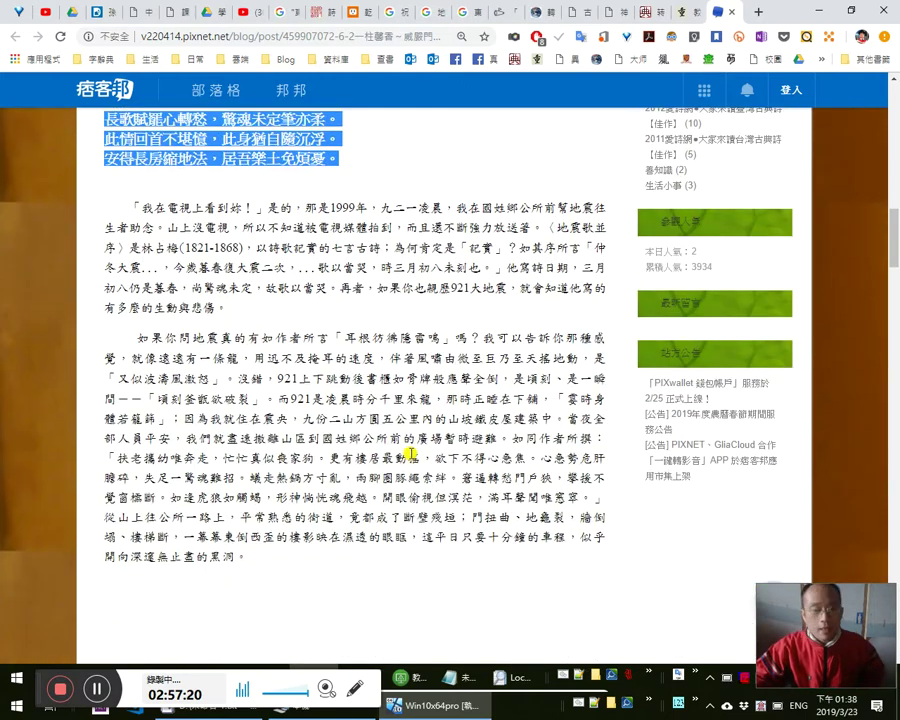
pyautogui.scroll(-5, 385, 440)
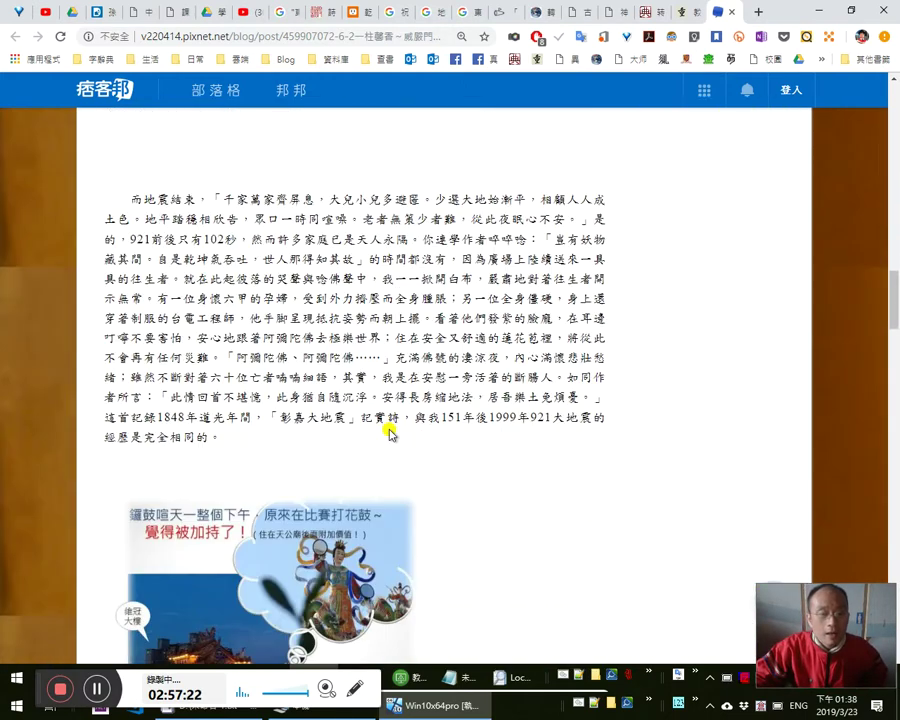
pyautogui.scroll(4, 398, 422)
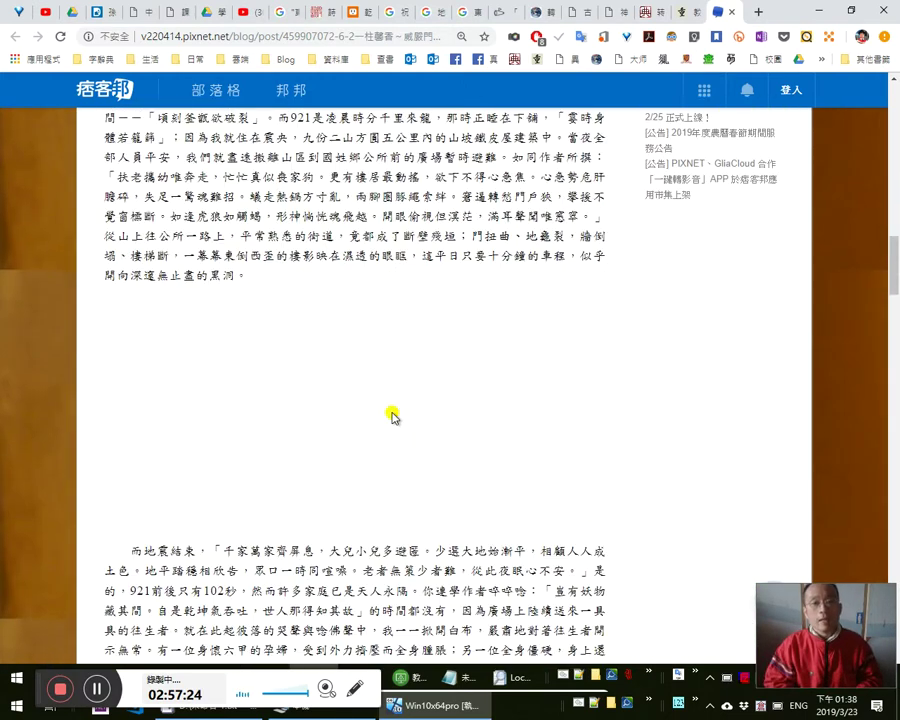
# - Search the page for 東南, then return to the Word notes
pyautogui.hotkey('ctrl', 'f')
pyautogui.write('d')
pyautogui.write('東南')
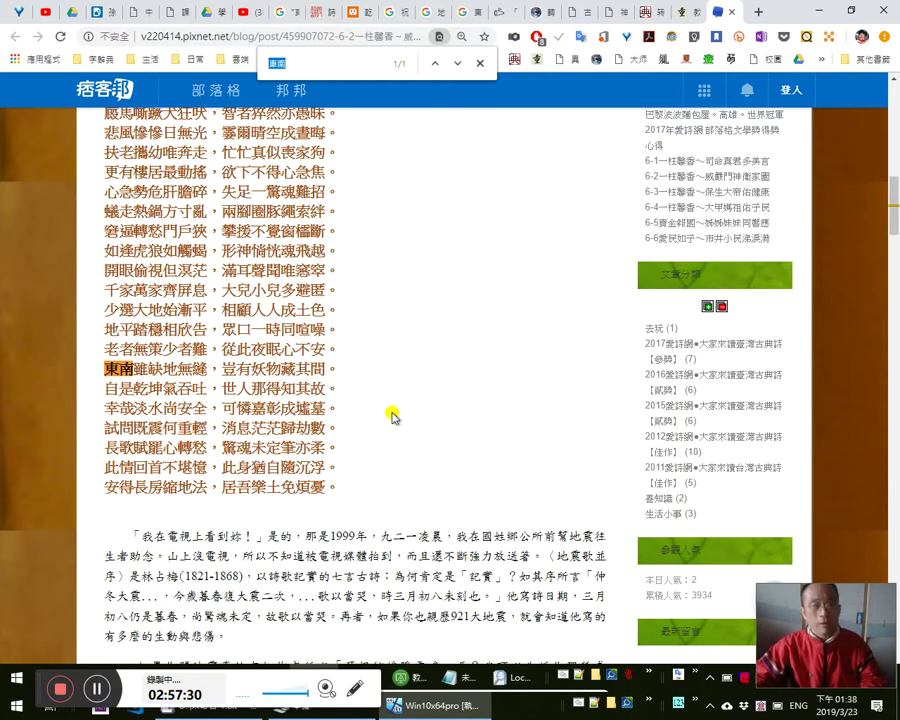
pyautogui.moveTo(593, 576); pyautogui.dragTo(624, 552)
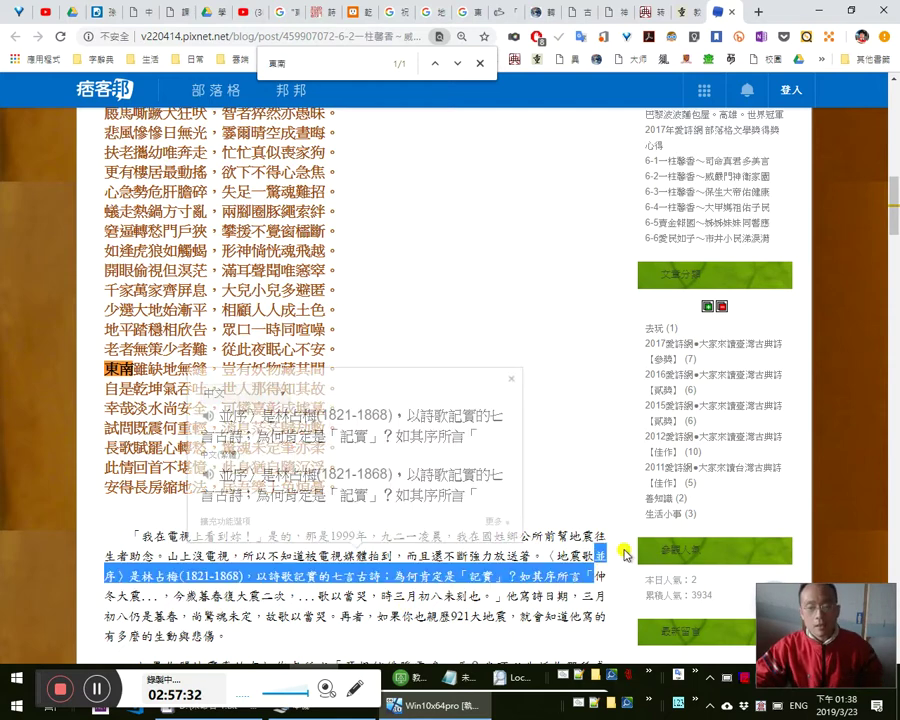
pyautogui.scroll(-12, 610, 548)
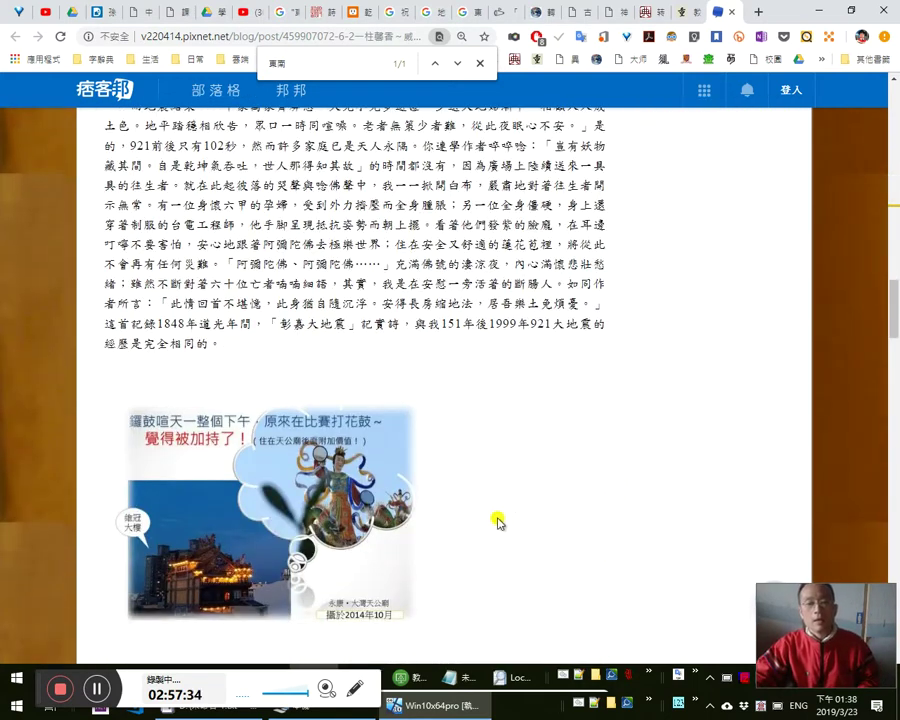
pyautogui.hotkey('alt', 'Tab')
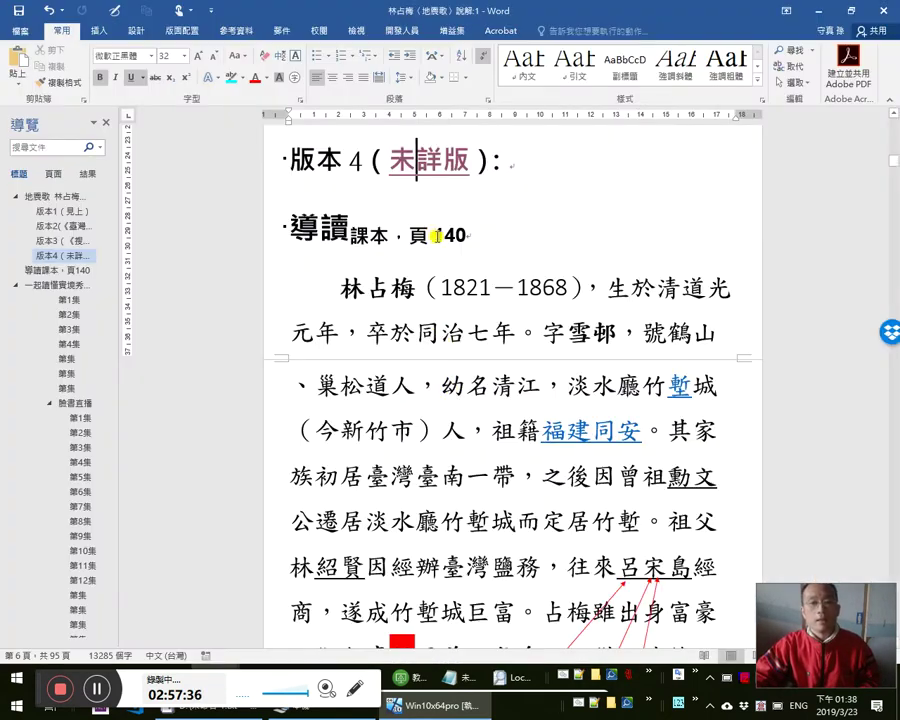
# - Paste the 地震歌並序 title, preface and poem under the 版本4（未詳版） heading, matching the 版本3 poem's formatting
pyautogui.click(595, 177)
pyautogui.press('Return')
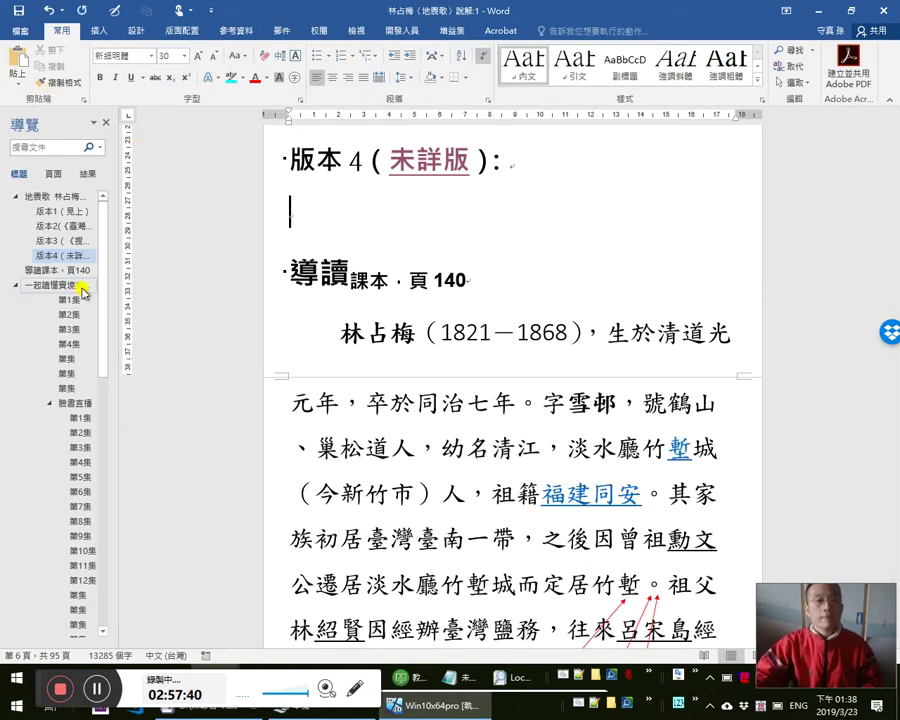
pyautogui.scroll(3, 466, 256)
pyautogui.click(436, 229)
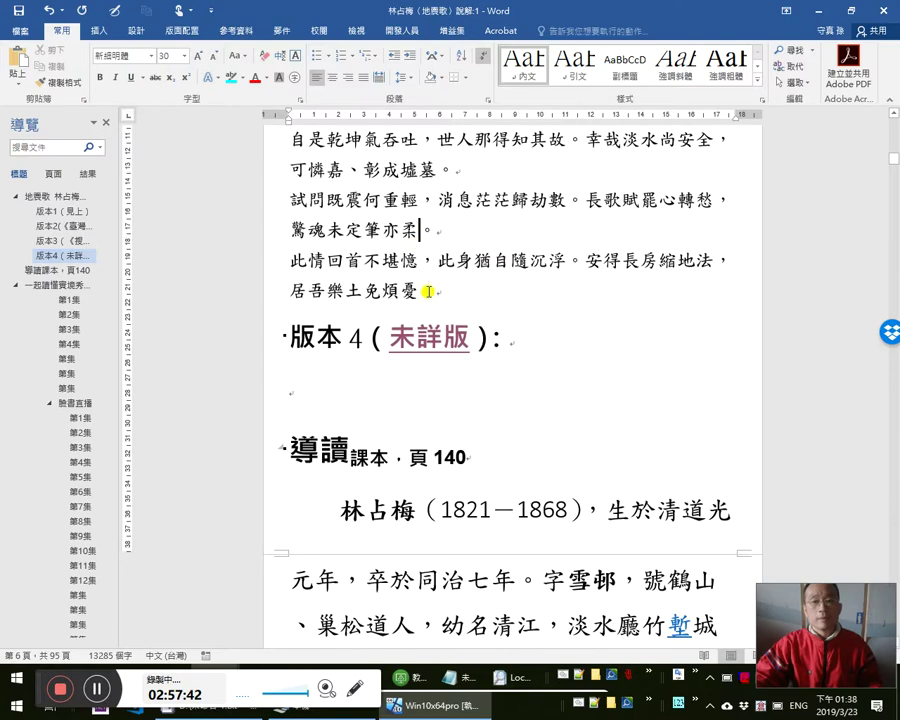
pyautogui.click(62, 82)
pyautogui.click(295, 392)
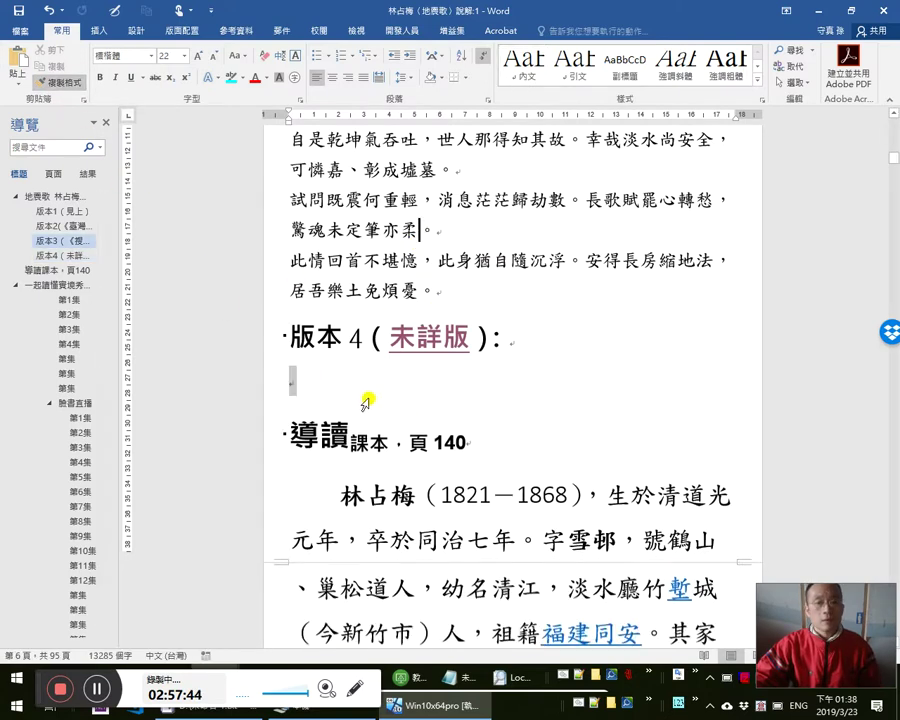
pyautogui.hotkey('ctrl', 'v')
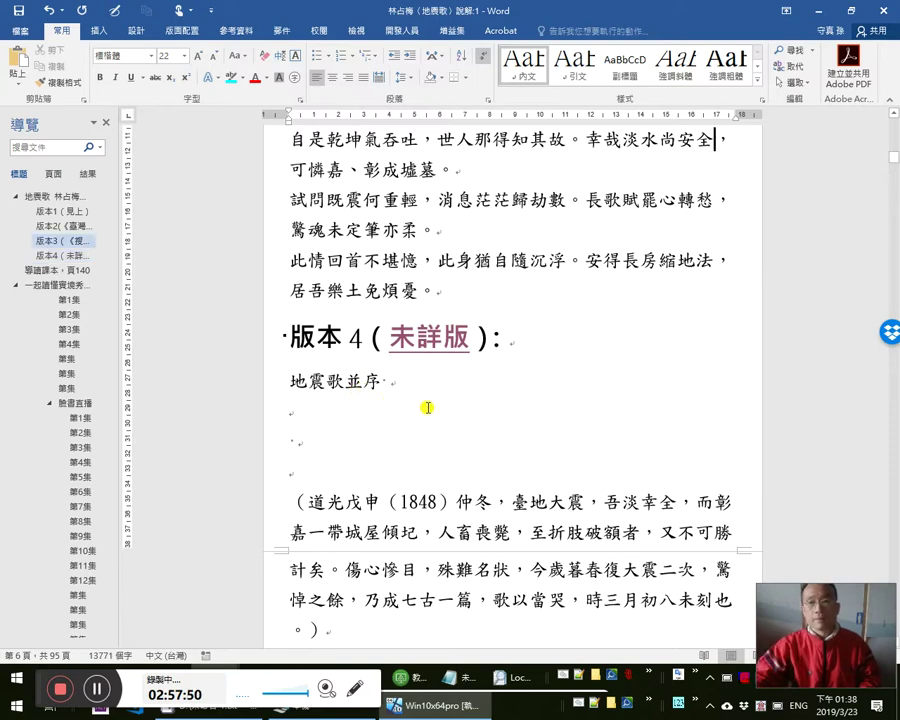
# - Review the pasted poem and open Find and Replace to search for ^p^p
pyautogui.scroll(-15, 335, 385)
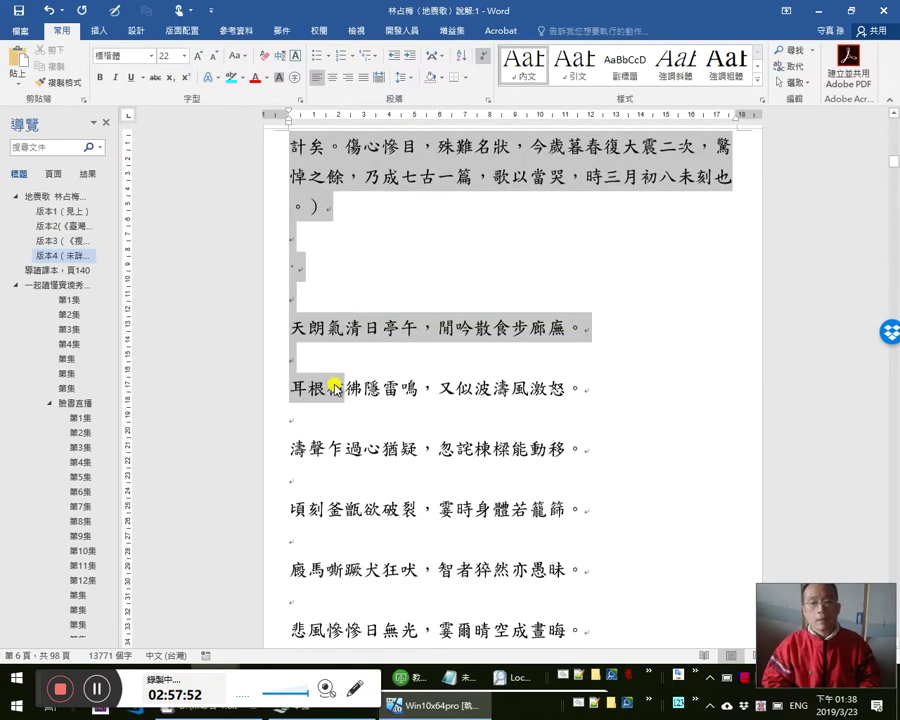
pyautogui.scroll(-10, 335, 388)
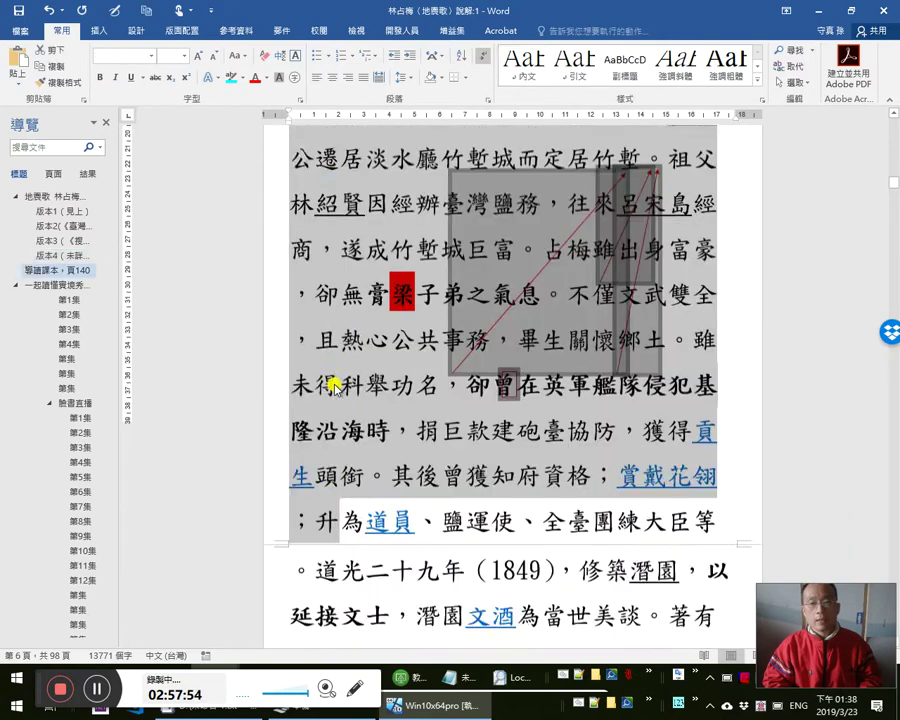
pyautogui.scroll(5, 335, 385)
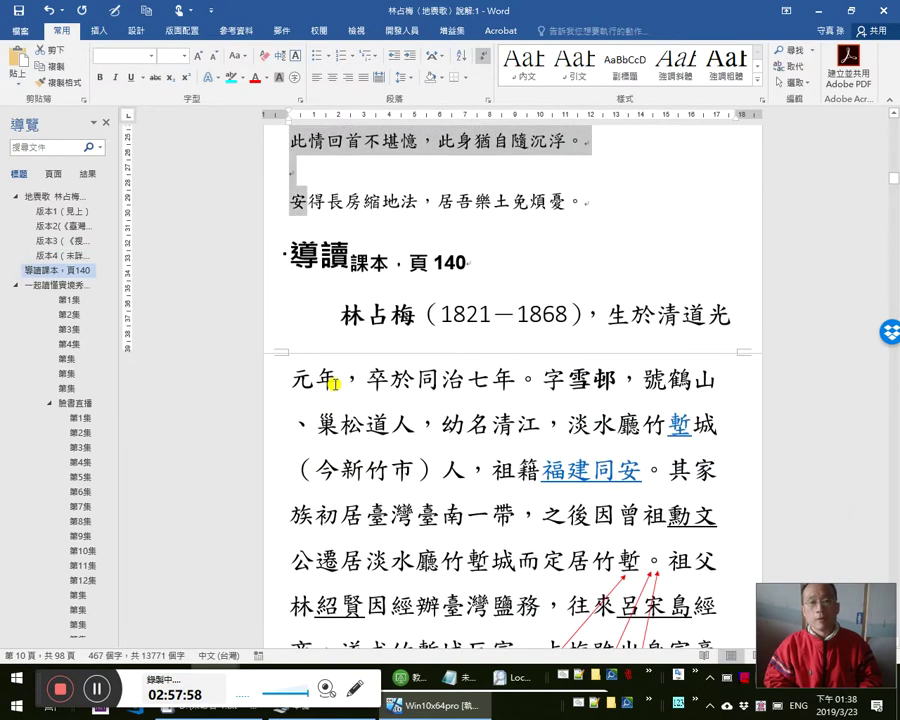
pyautogui.hotkey('ctrl', 'h')
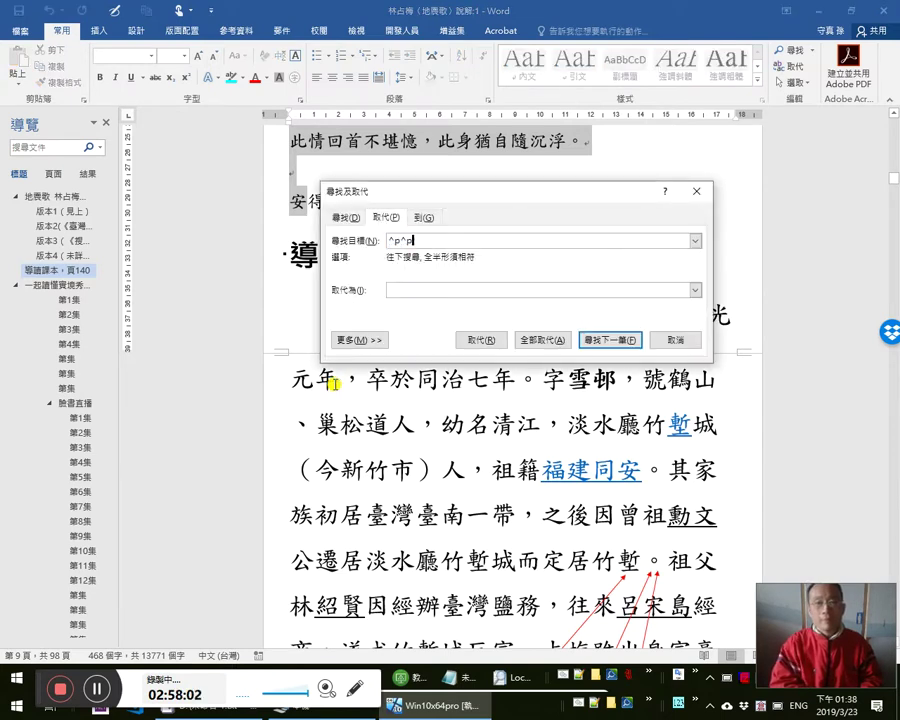
# - Collapse the doubled paragraph marks (^p^p) into single ones, then set the replacement to ^l
pyautogui.hotkey('alt', 'a')
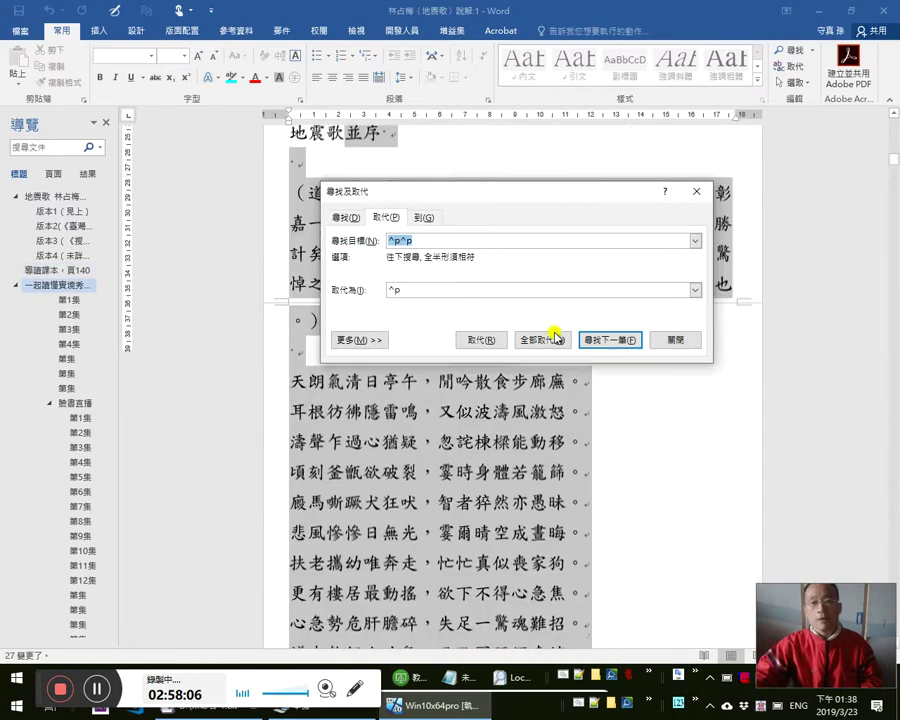
pyautogui.press('End')
pyautogui.hotkey('shift', 'End')
pyautogui.write('^')
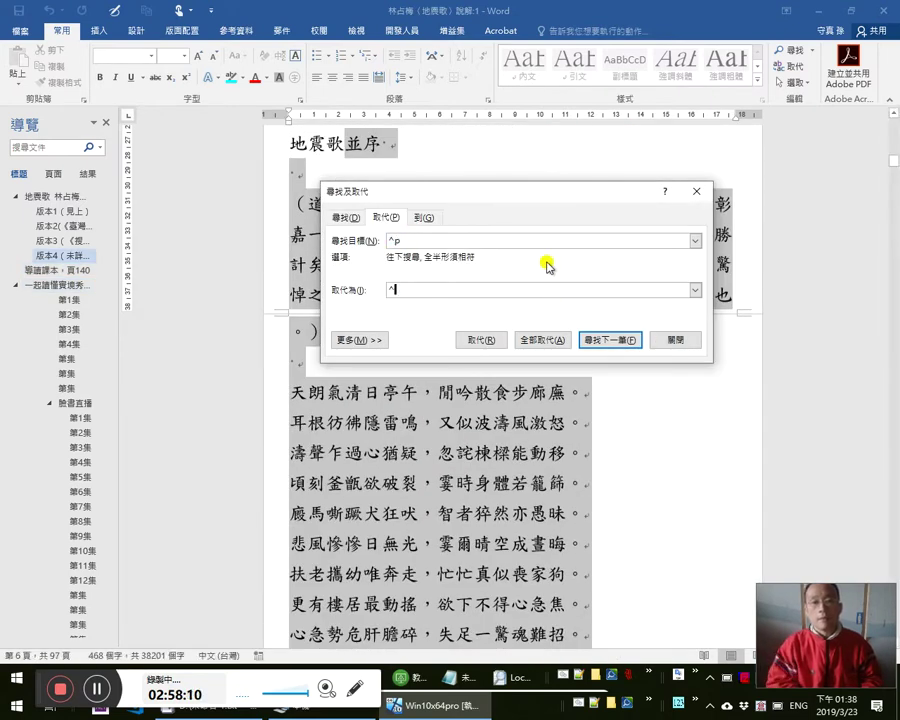
pyautogui.write('l')
# - Turn all paragraph marks into line breaks and delete the blank line under 地震歌並序
pyautogui.hotkey('alt', 'a')
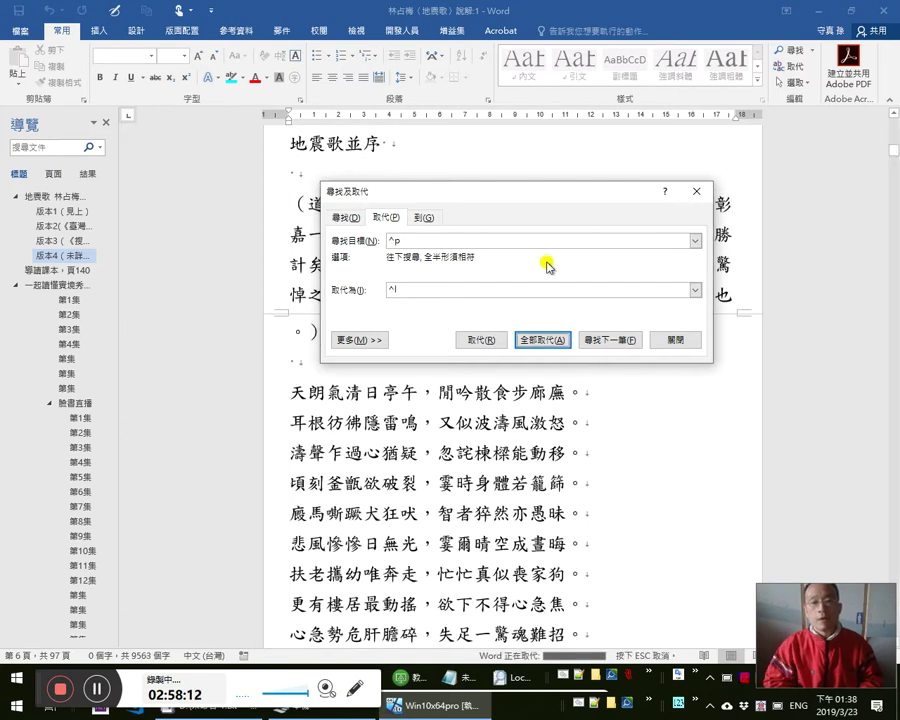
pyautogui.press('Return')
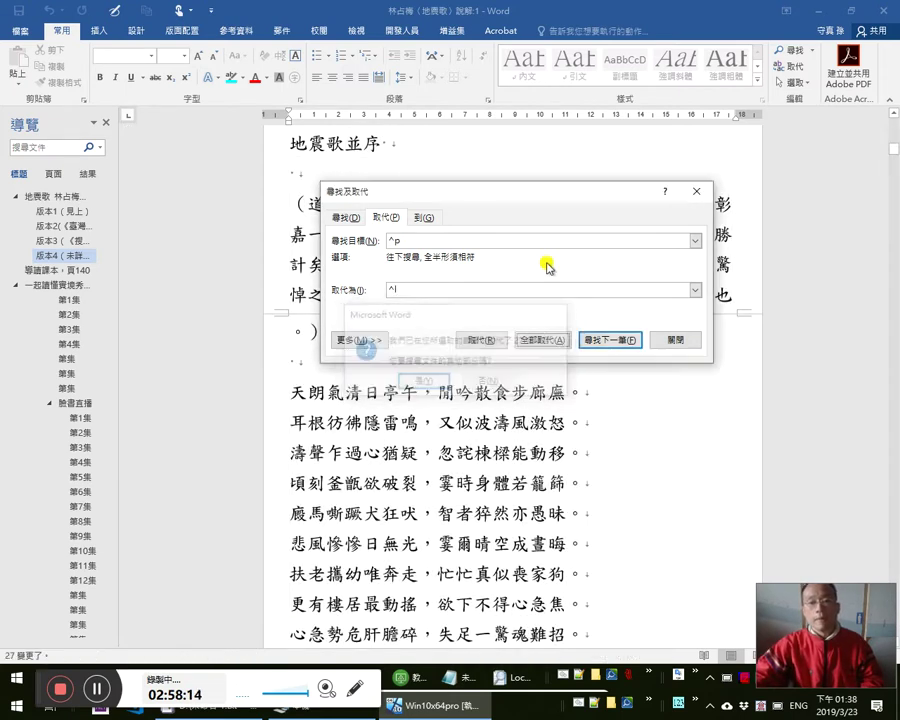
pyautogui.press('Escape')
pyautogui.click(484, 152)
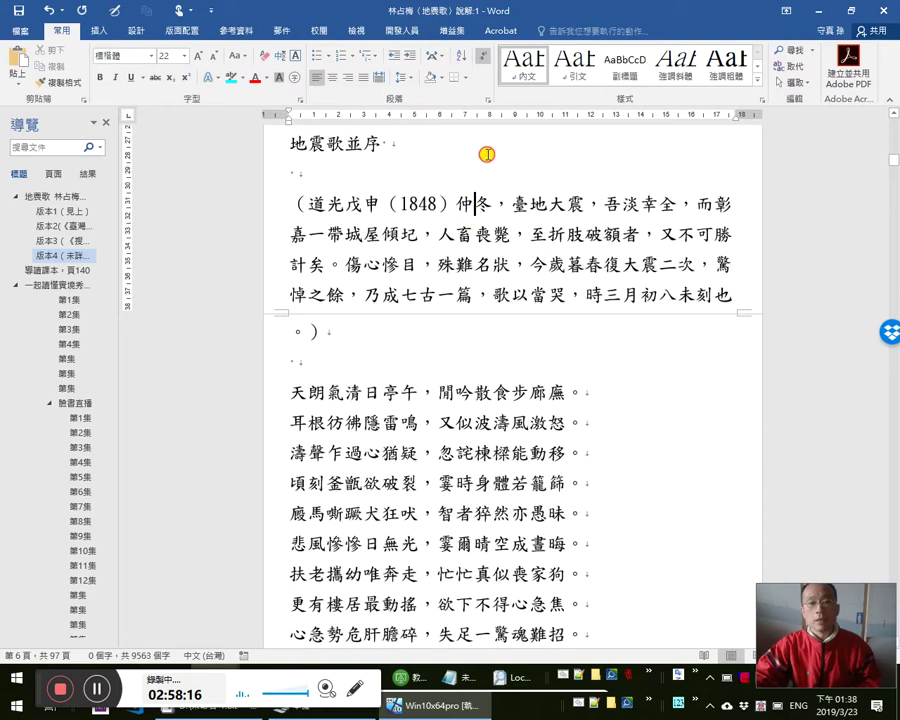
pyautogui.press('Delete')
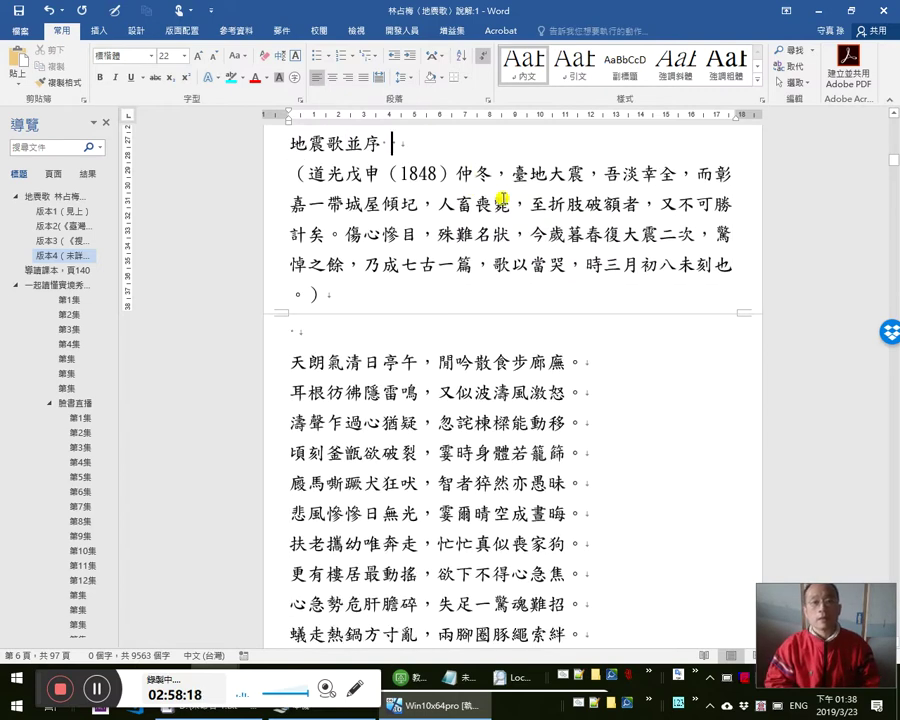
# - Delete the stray space after 地震歌並序, check the preface text, and save the document
pyautogui.press('BackSpace')
pyautogui.press('Down')
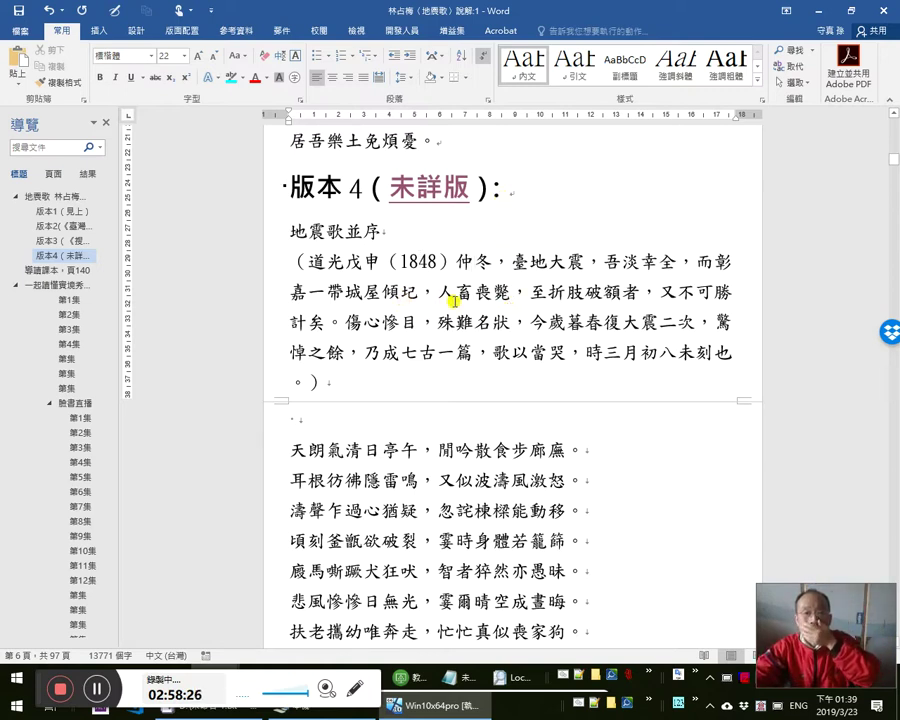
pyautogui.click(640, 292)
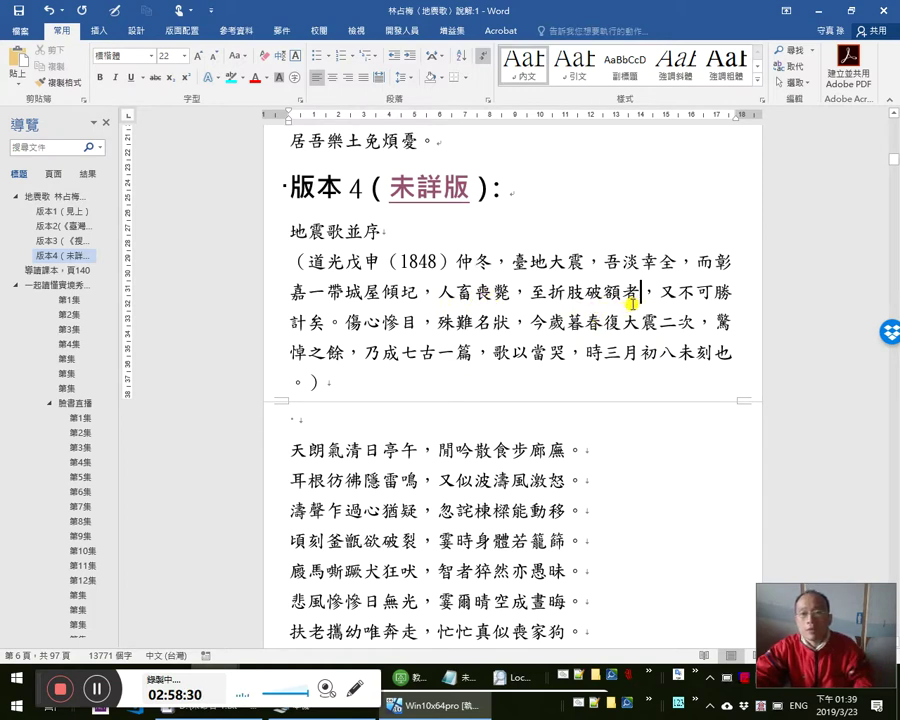
pyautogui.click(382, 322)
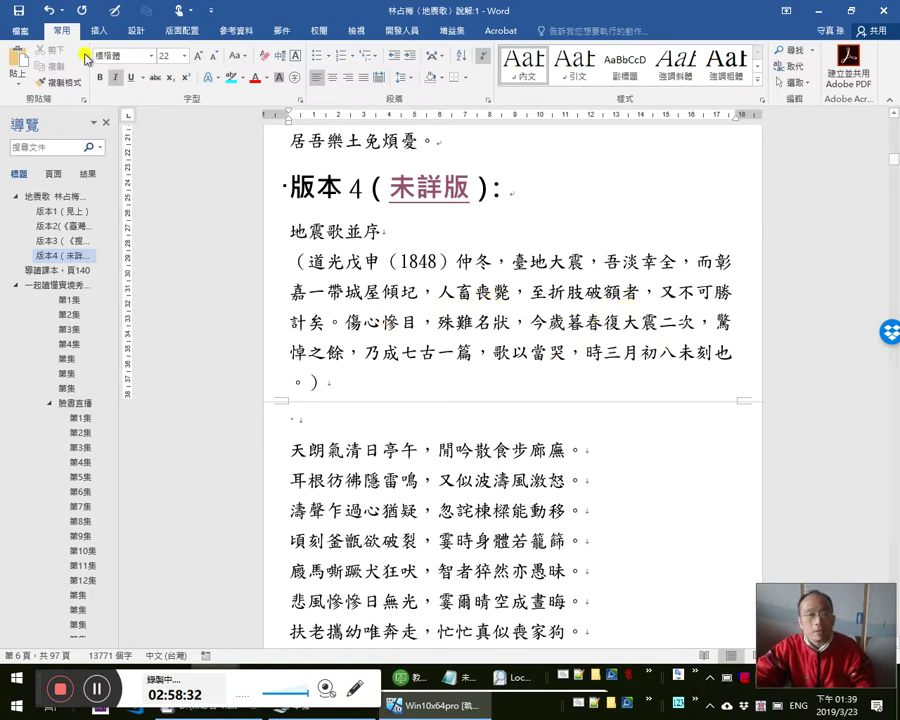
pyautogui.click(20, 11)
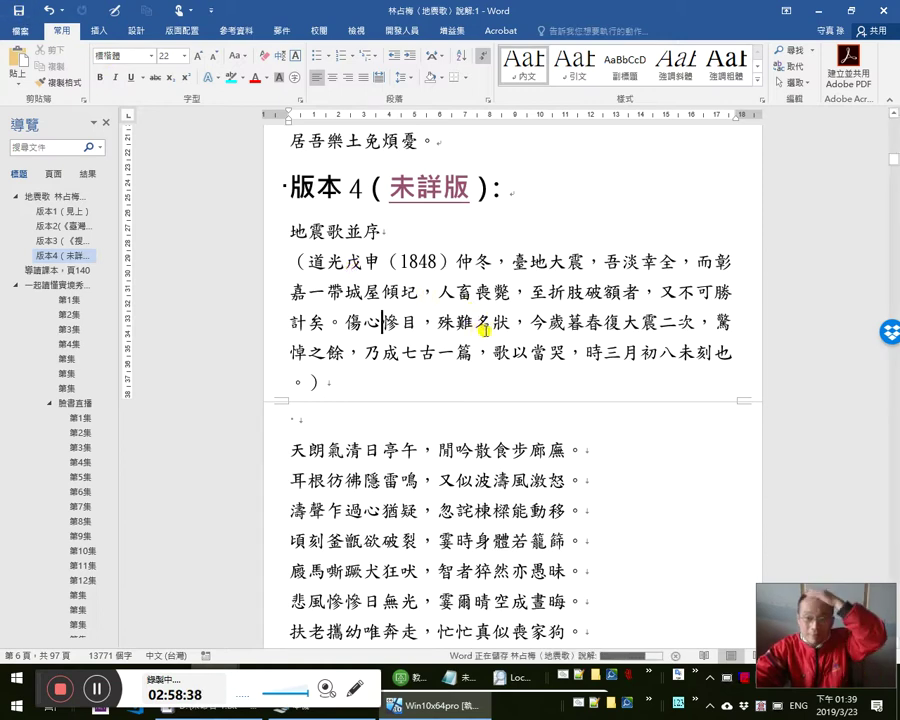
# - Remove the blank line between the preface and 天朗氣清日亭午, then select the preface paragraph
pyautogui.click(291, 229)
pyautogui.moveTo(299, 252); pyautogui.dragTo(318, 386)
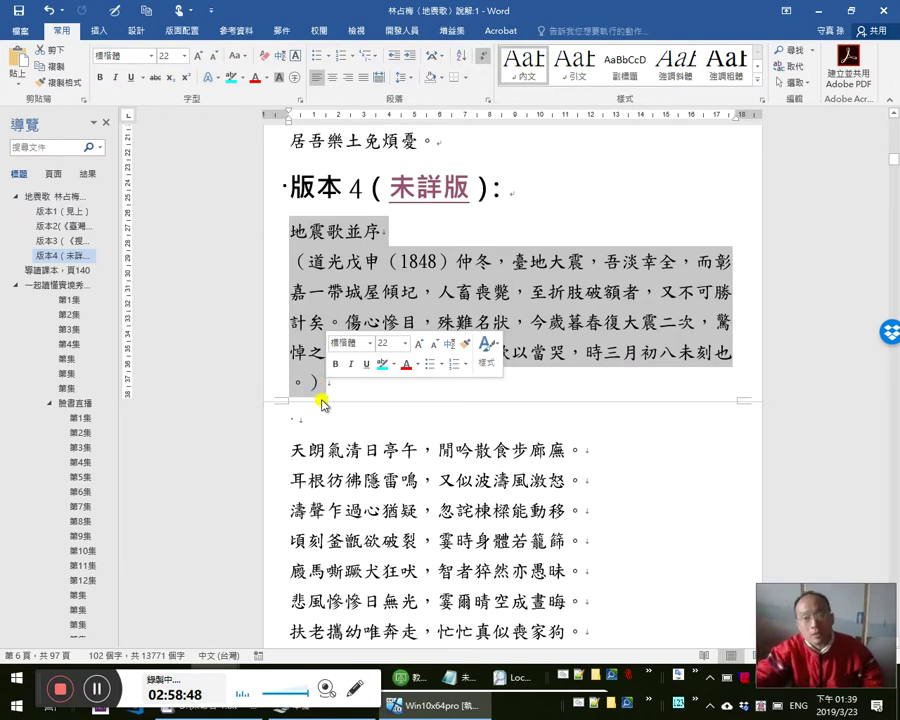
pyautogui.click(324, 382)
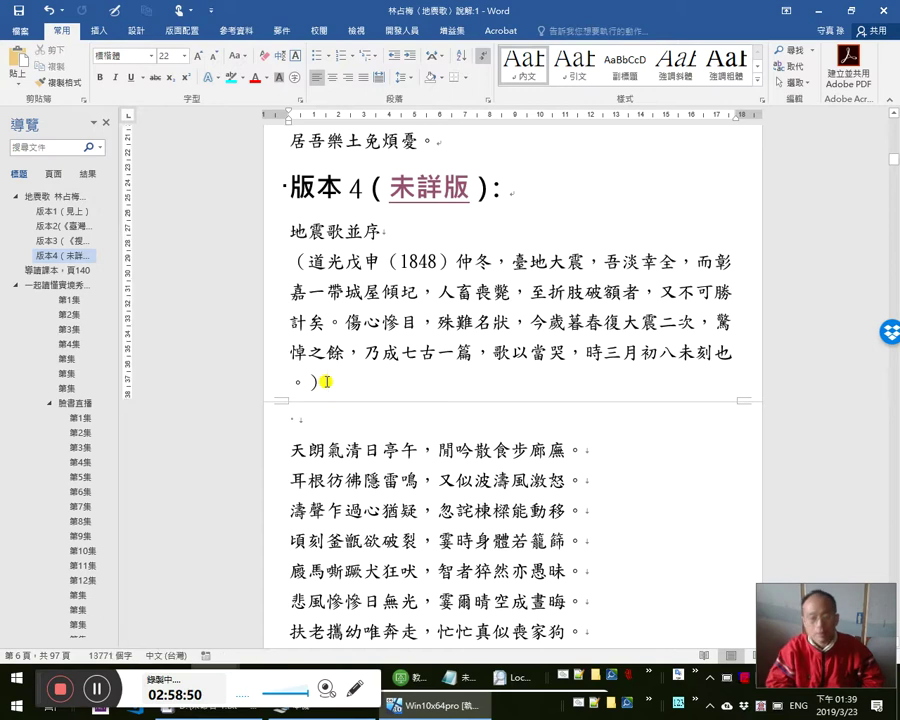
pyautogui.press('Delete')
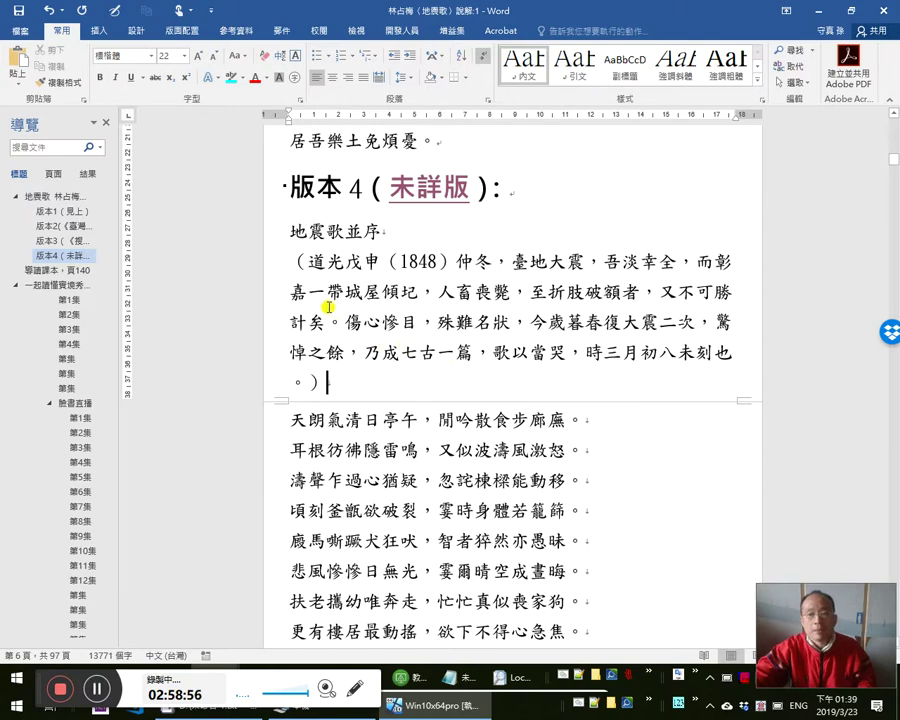
pyautogui.keyDown('shift'); pyautogui.click(290, 231); pyautogui.keyUp('shift')
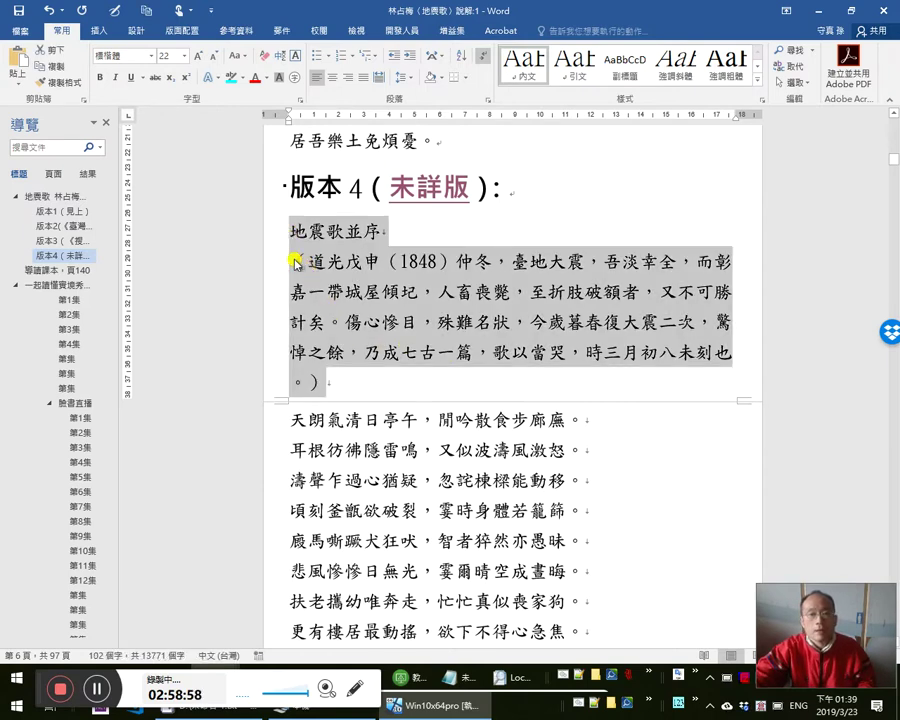
pyautogui.keyDown('shift'); pyautogui.click(296, 263); pyautogui.keyUp('shift')
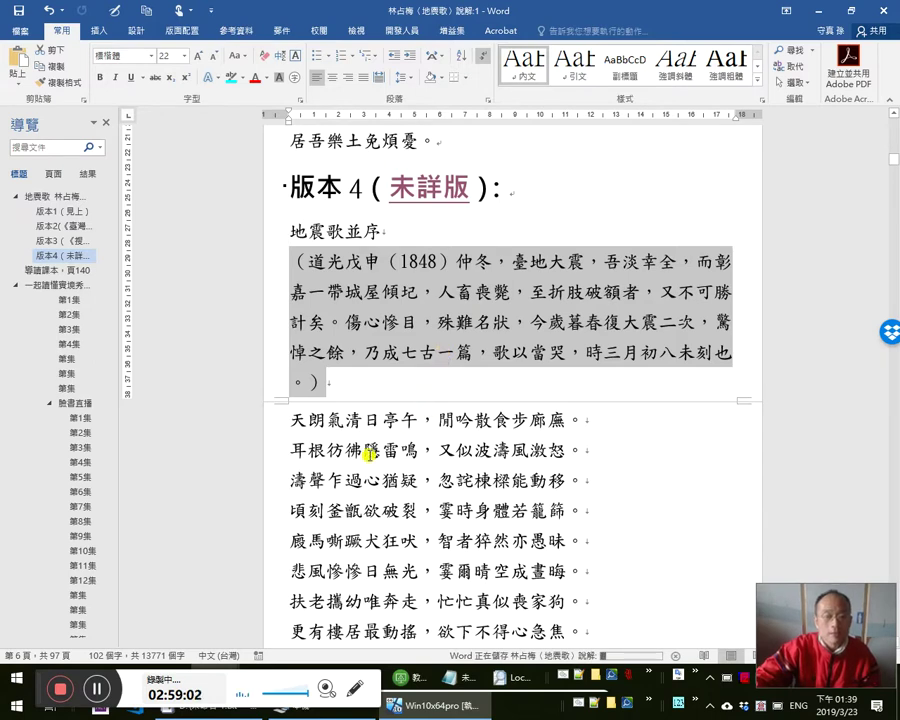
pyautogui.hotkey('alt', 'Tab')
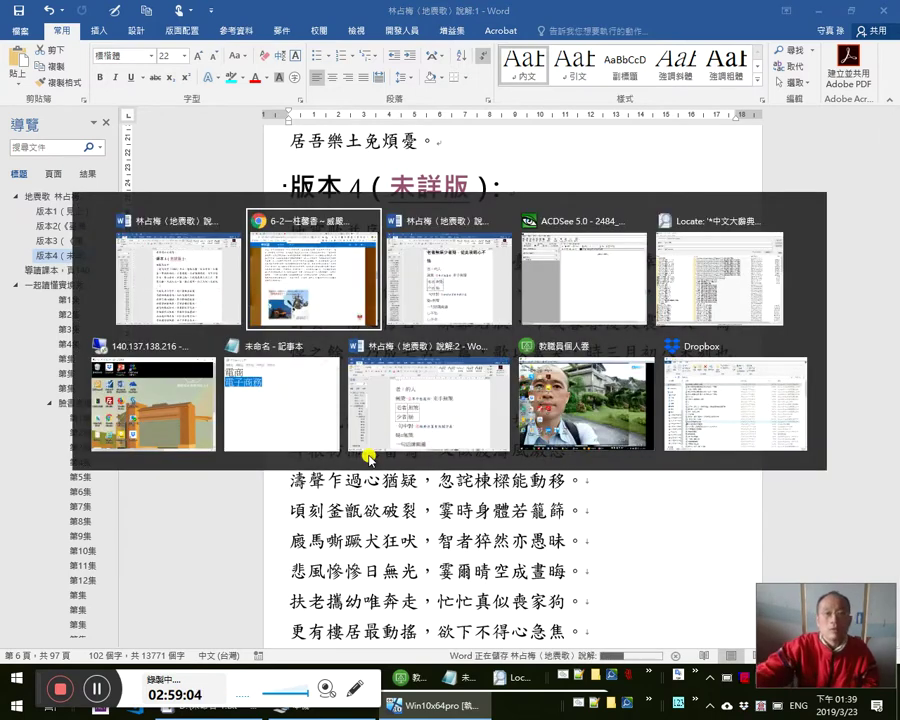
# - In 說解:3, add and select the note 有一版本即改作「心不安」 at the end of the 心不安 line
pyautogui.hotkey('alt', 'Tab')
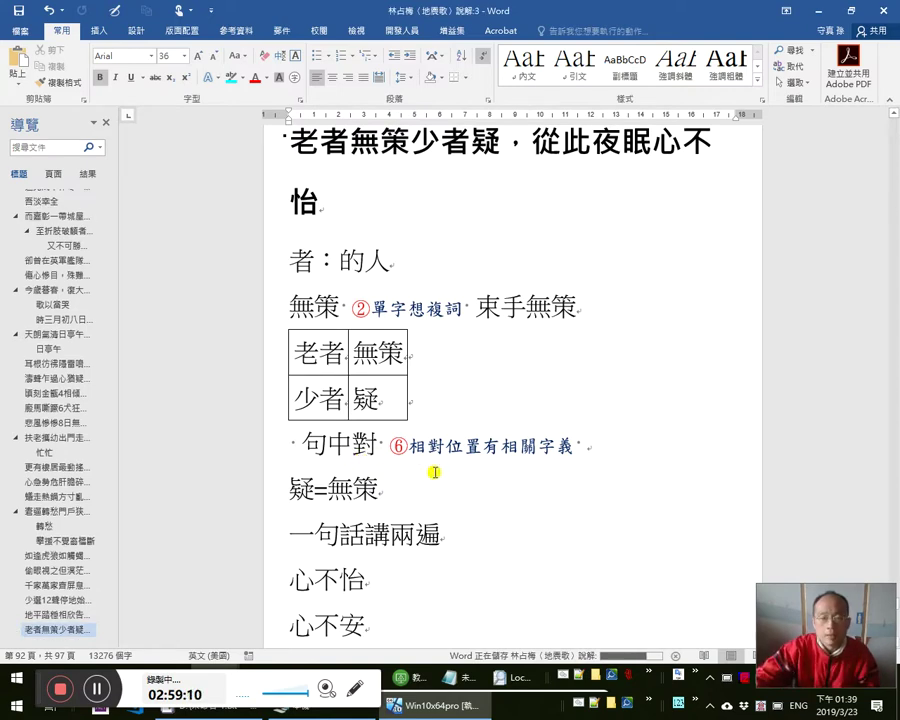
pyautogui.scroll(-1, 435, 473)
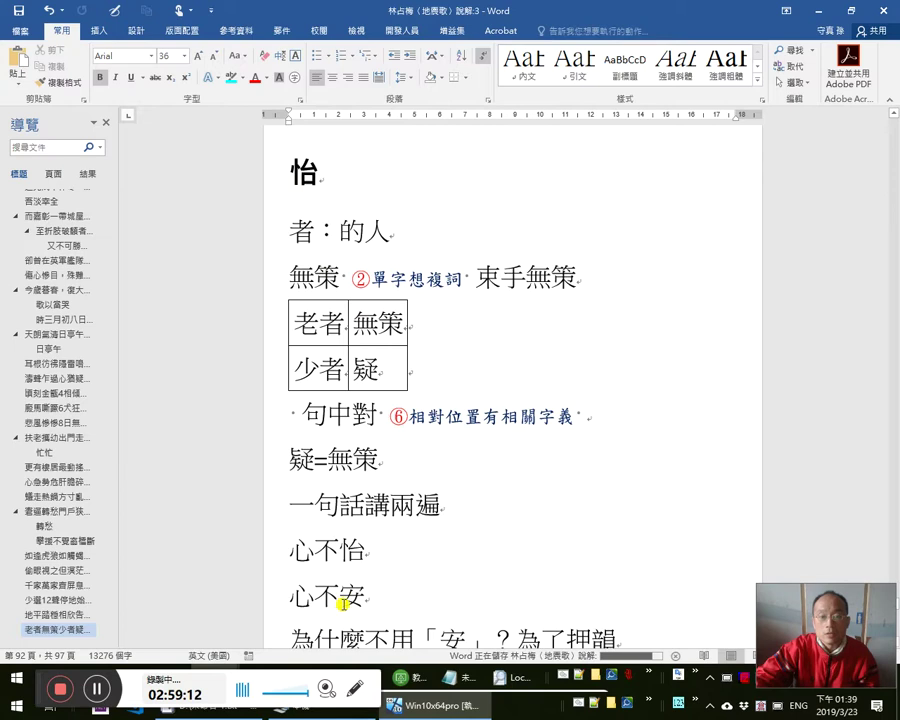
pyautogui.click(380, 607)
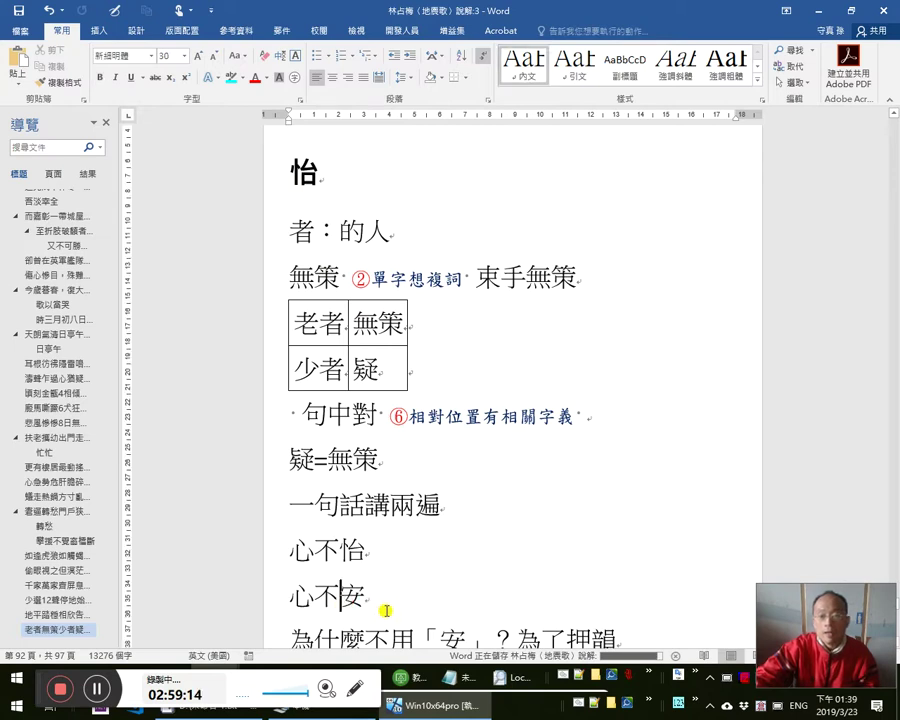
pyautogui.click(292, 594)
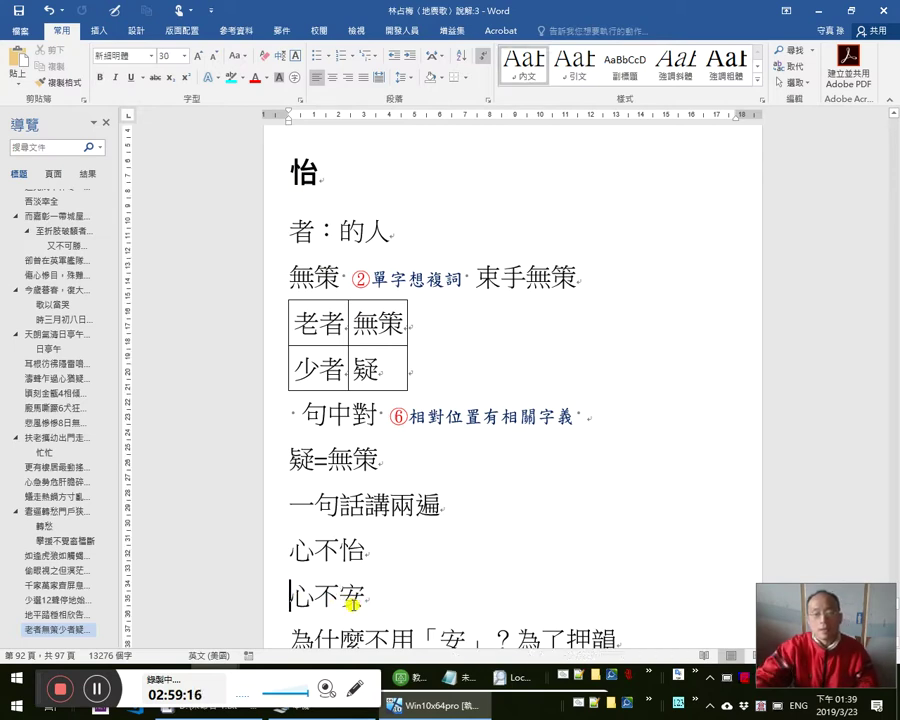
pyautogui.press('End')
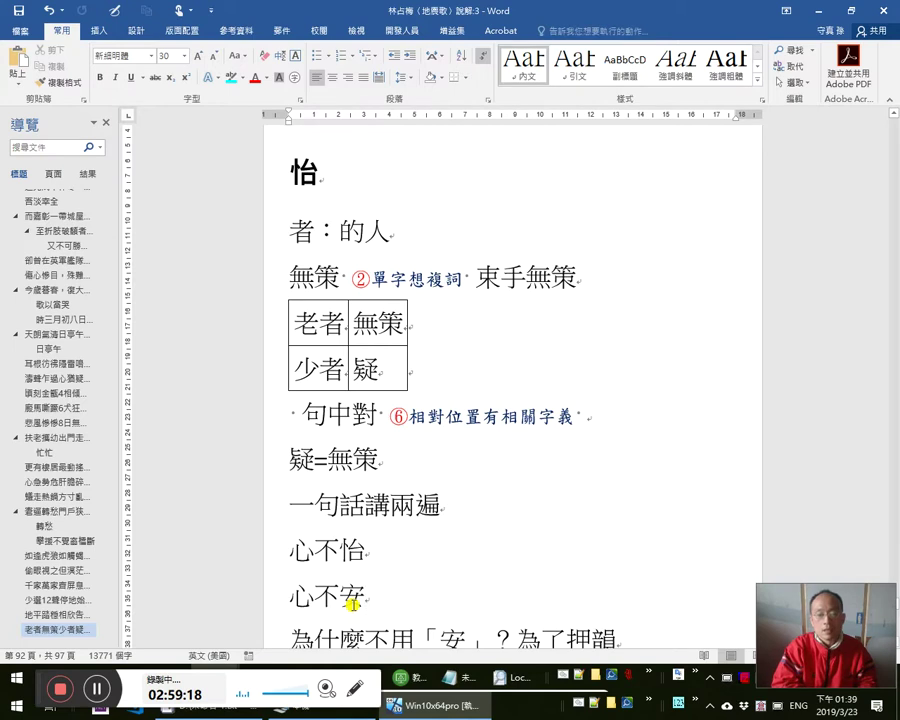
pyautogui.write('kbm')
pyautogui.press('BackSpace')
pyautogui.press('BackSpace')
pyautogui.write('b m llhe dm ')
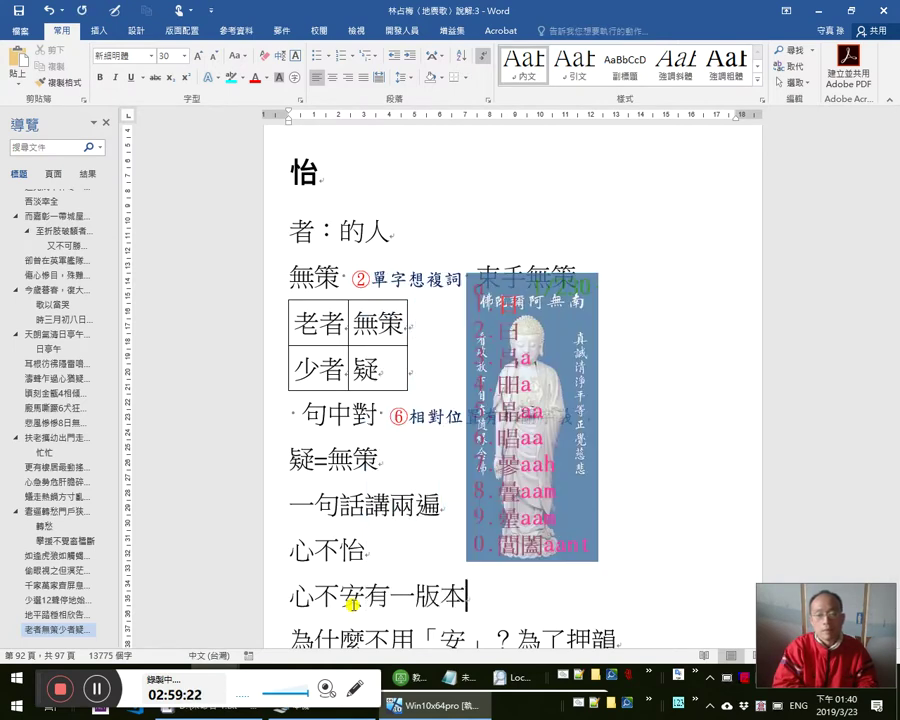
pyautogui.write('即改作')
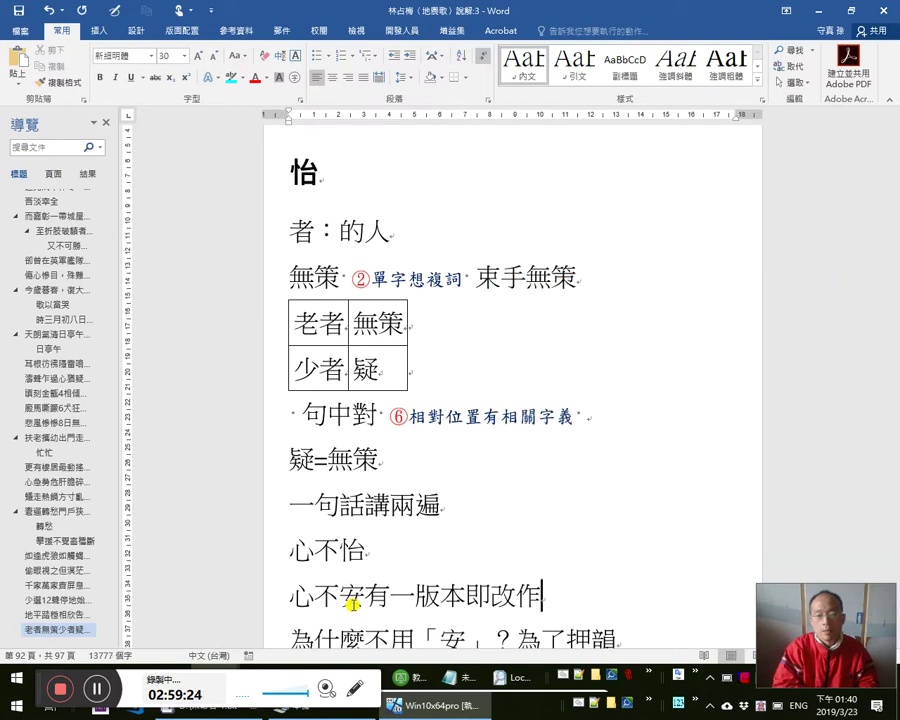
pyautogui.write('「」')
pyautogui.press('Left')
pyautogui.write('心不安')
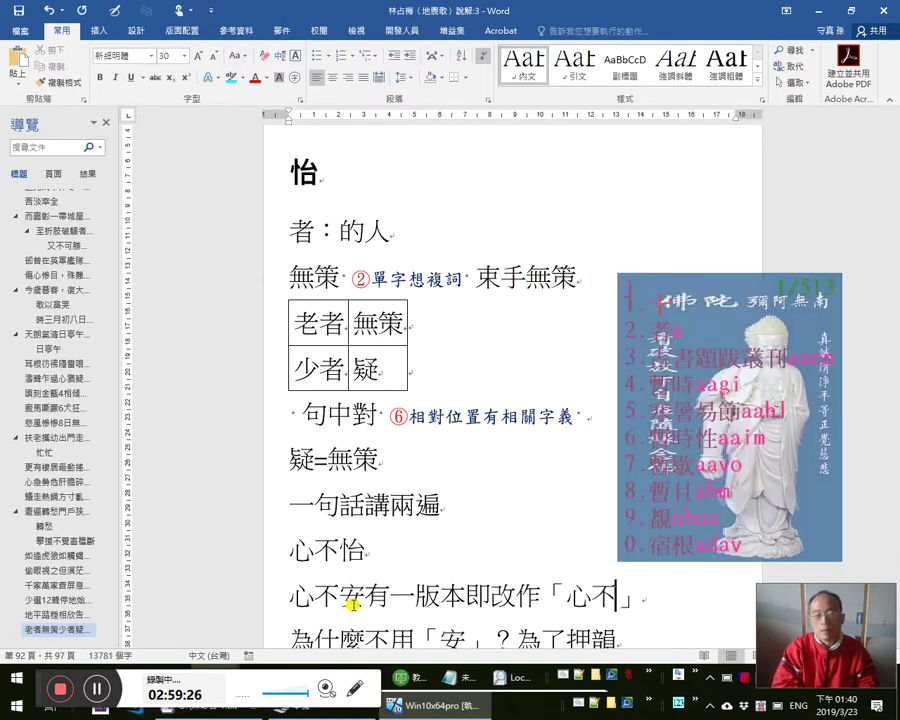
pyautogui.press('Left')
pyautogui.press('Left')
pyautogui.press('Left')
pyautogui.press('Left')
pyautogui.press('Left')
pyautogui.press('Left')
pyautogui.press('Left')
pyautogui.press('Left')
pyautogui.press('Left')
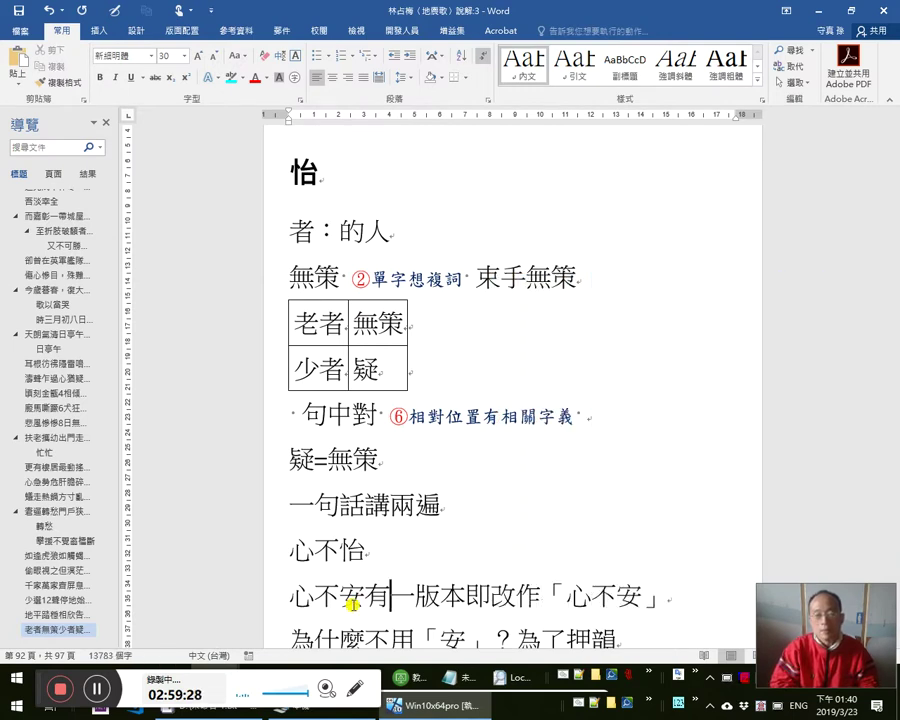
pyautogui.hotkey('shift', 'End')
# - Make the note subscript and hyperlink it to the 版本4（未詳版） heading
pyautogui.hotkey('ctrl', '=')
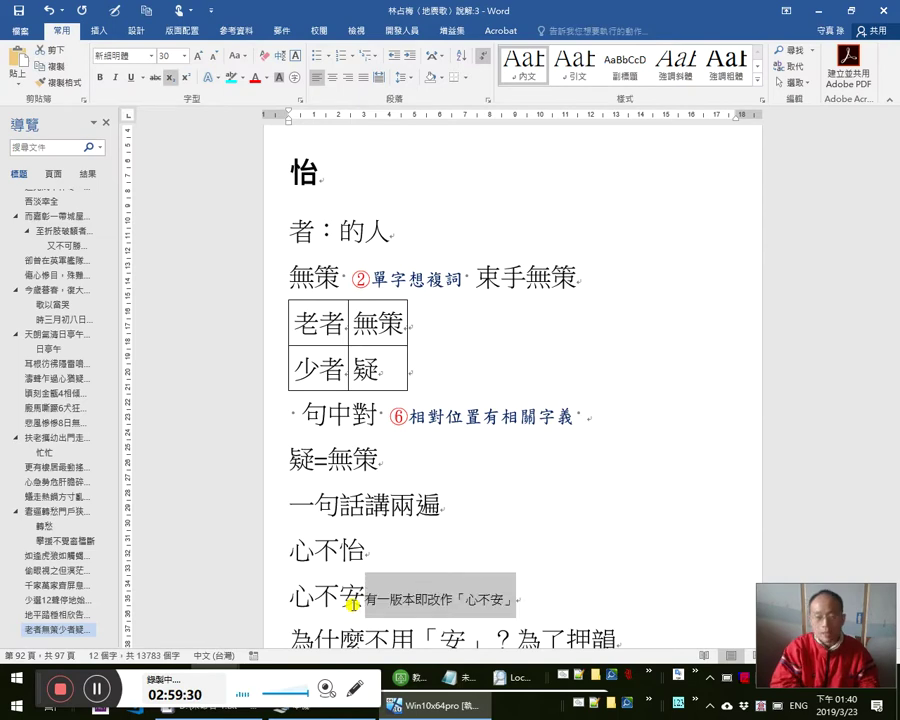
pyautogui.hotkey('ctrl', 'k')
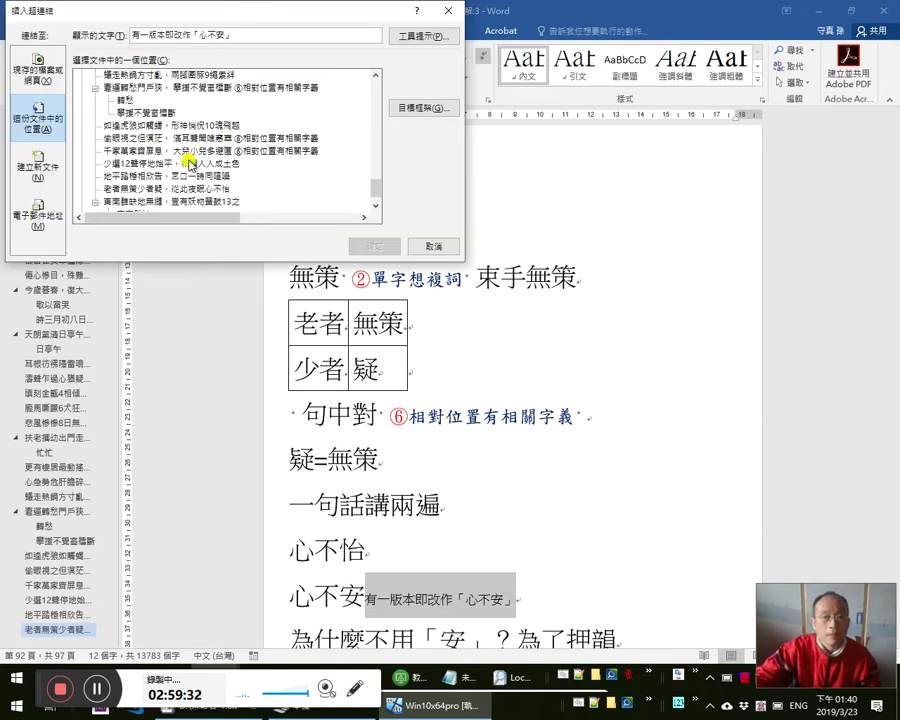
pyautogui.scroll(20, 176, 132)
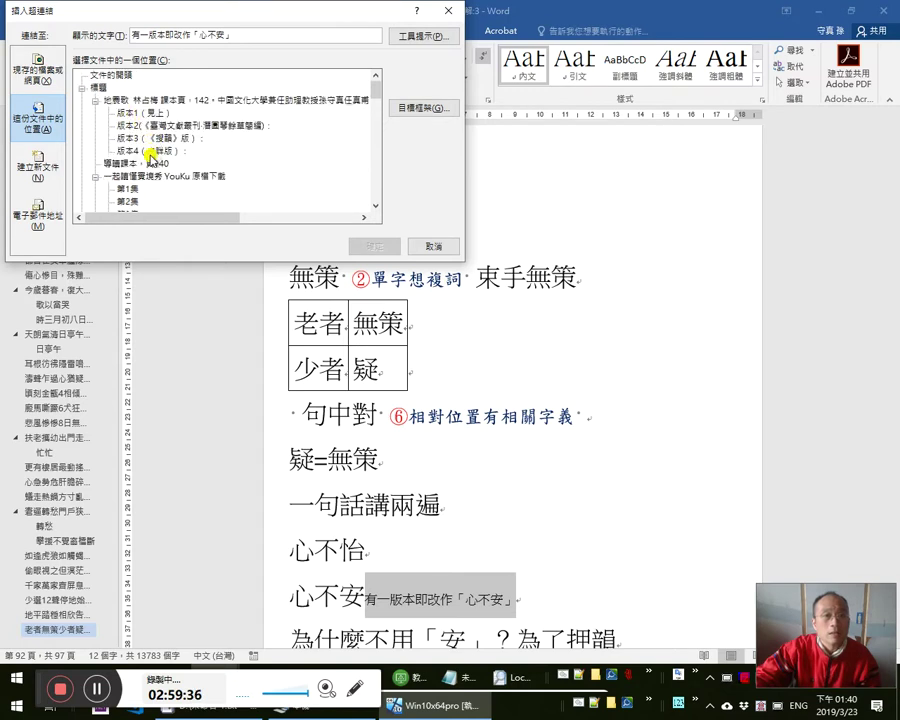
pyautogui.click(152, 150)
pyautogui.click(366, 244)
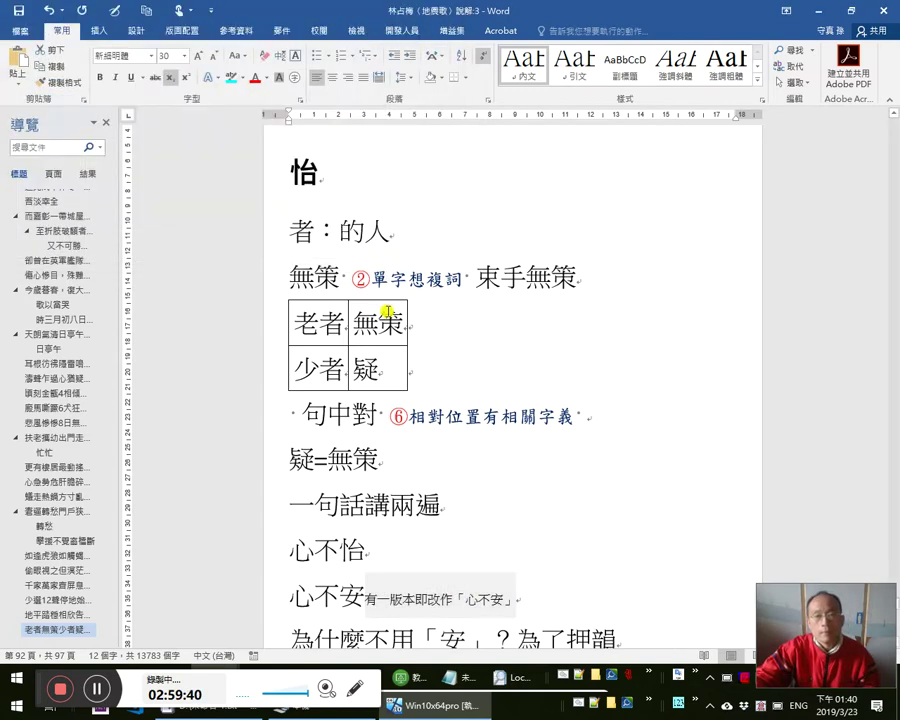
# - Follow the new hyperlink and select 心不安 in the line 老者無策少者難，從此夜眠心不安。
pyautogui.keyDown('ctrl'); pyautogui.click(440, 602); pyautogui.keyUp('ctrl')
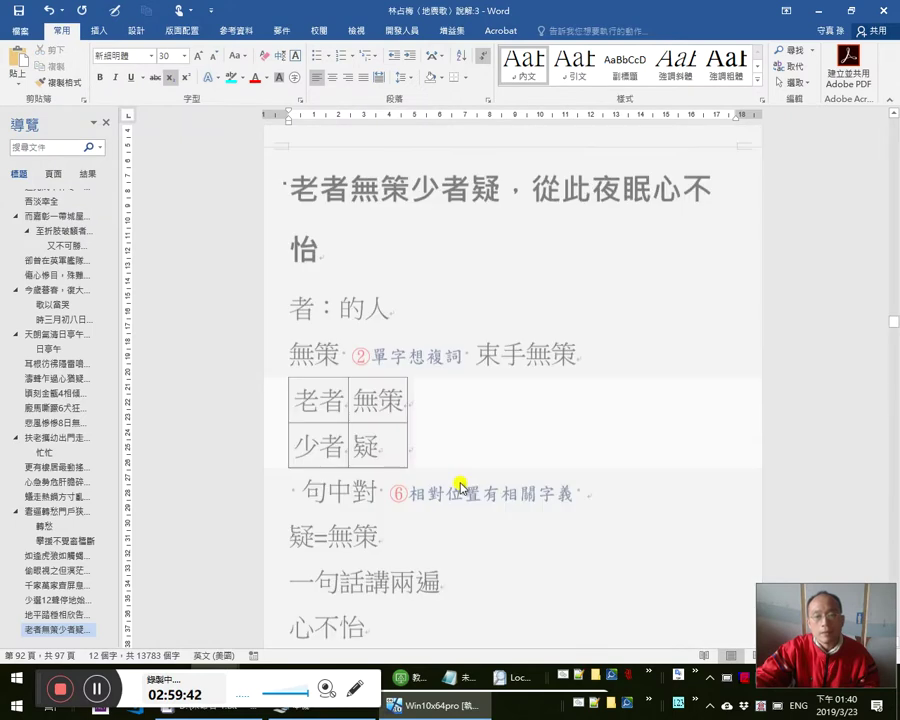
pyautogui.scroll(-4, 486, 480)
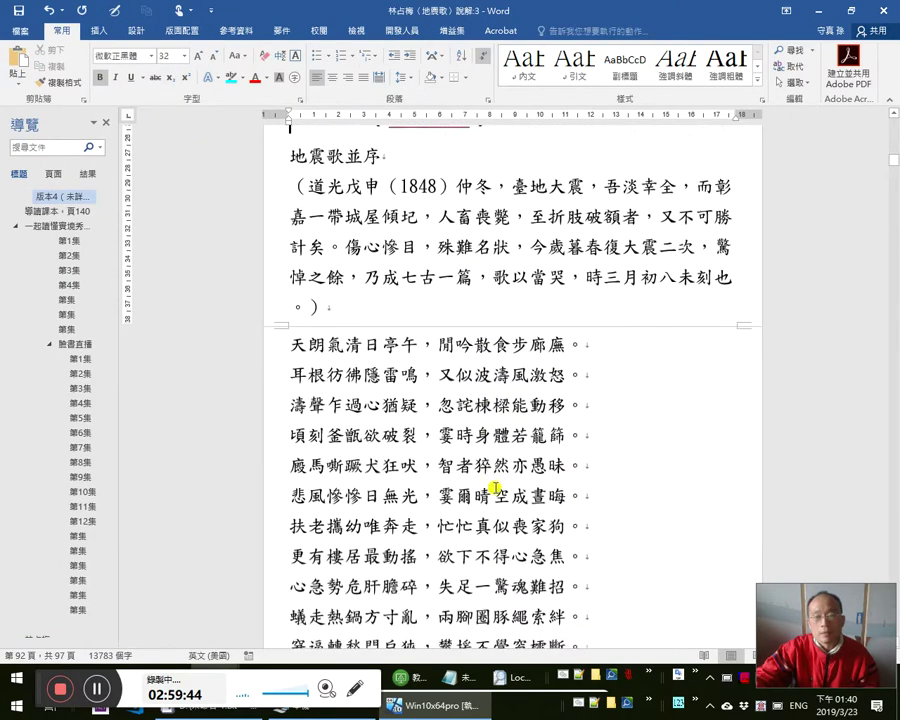
pyautogui.scroll(-2, 518, 503)
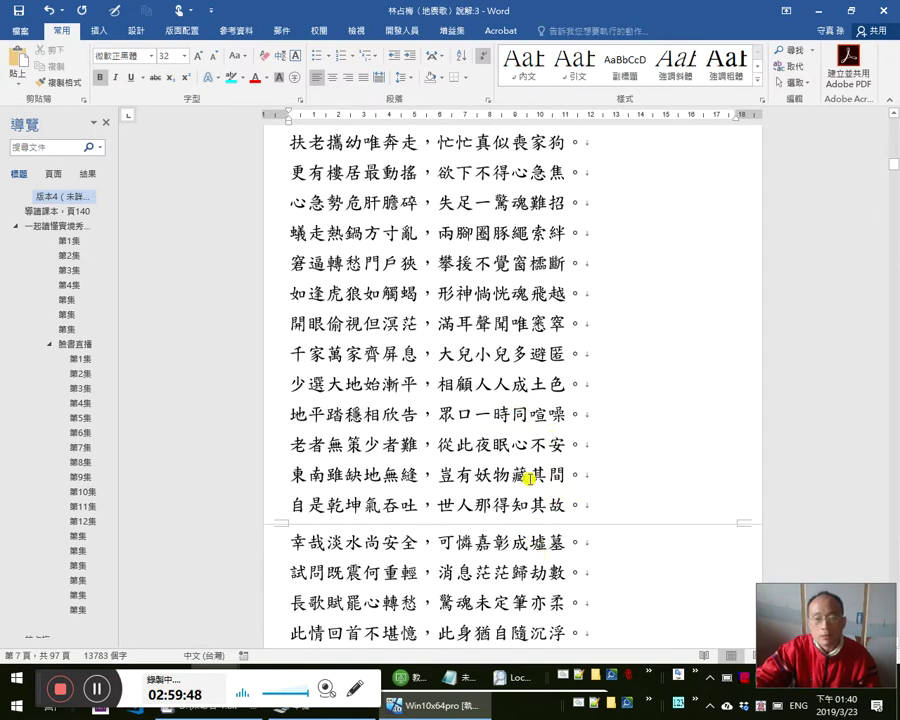
pyautogui.scroll(-1, 532, 470)
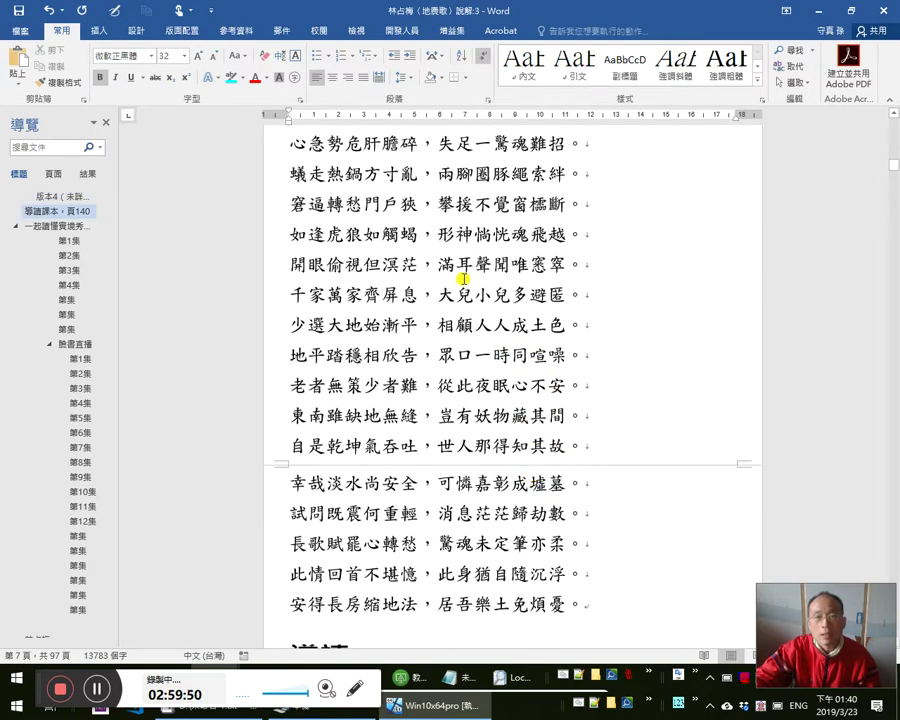
pyautogui.scroll(-1, 456, 279)
pyautogui.moveTo(512, 326); pyautogui.dragTo(568, 323)
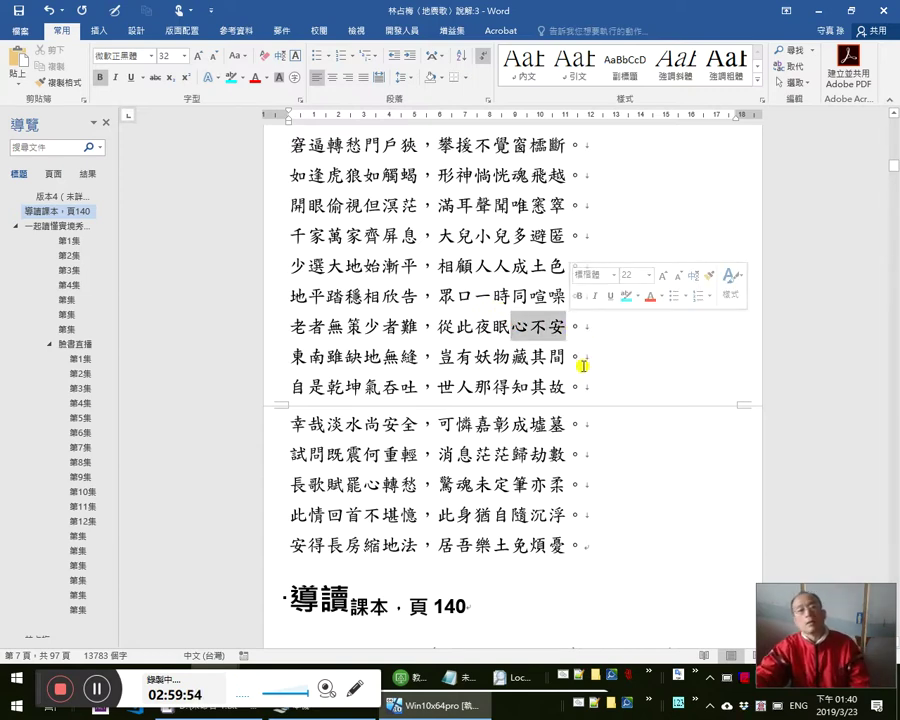
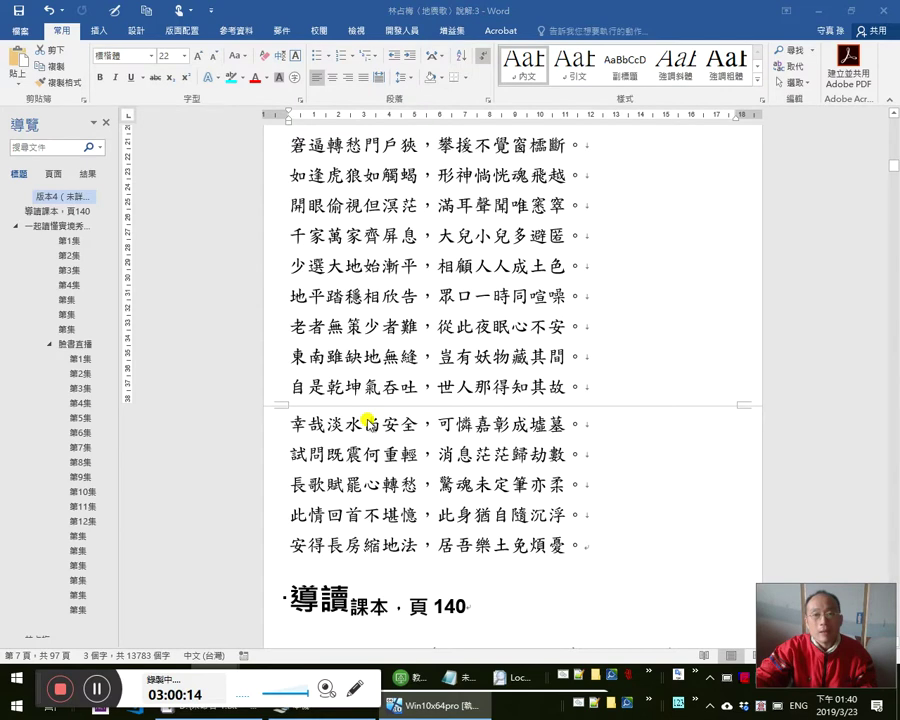
# - Cycle through the open windows, then stay in the current Word document
pyautogui.hotkey('alt', 'Tab')
pyautogui.hotkey('alt', 'Tab')
pyautogui.hotkey('alt', 'Tab')
pyautogui.hotkey('alt', 'Tab')
pyautogui.hotkey('alt', 'Tab')
pyautogui.hotkey('alt', 'Tab')
pyautogui.hotkey('alt', 'Tab')
pyautogui.hotkey('alt', 'Tab')
pyautogui.hotkey('alt', 'Tab')
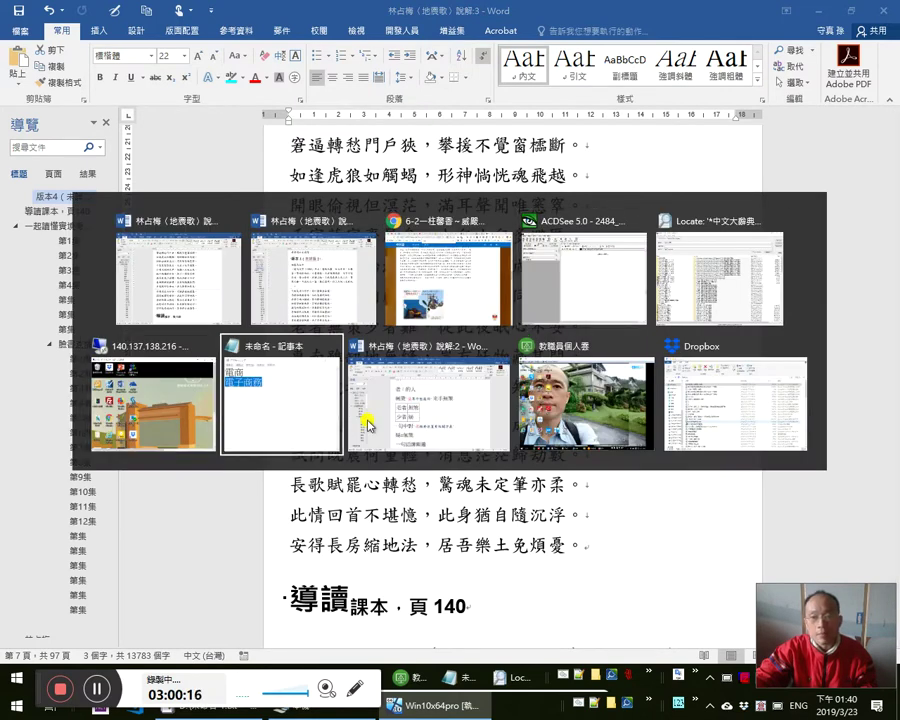
pyautogui.press('Escape')
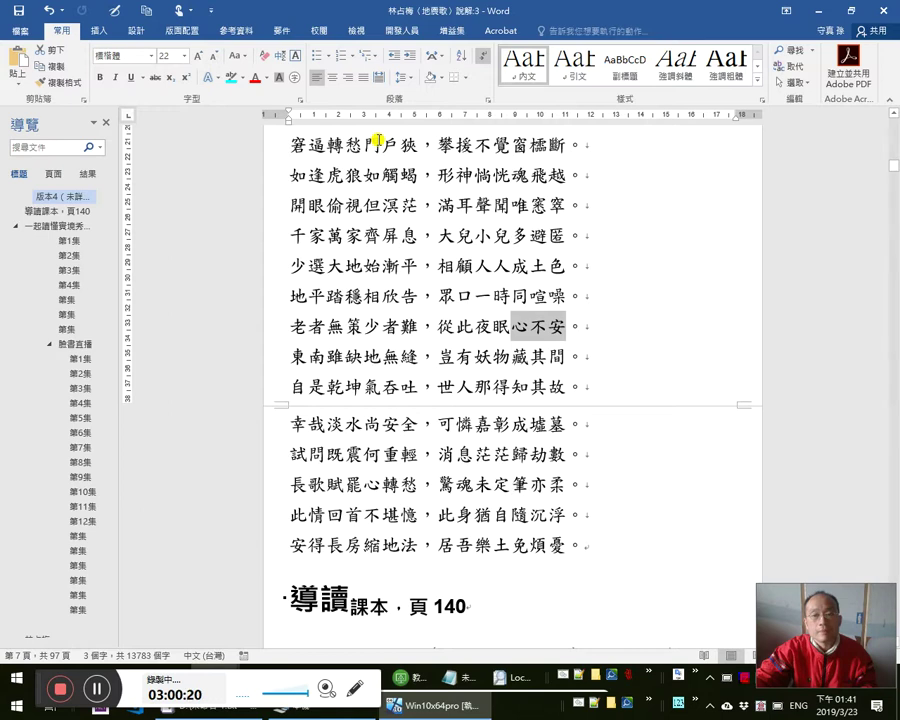
pyautogui.hotkey('alt', 'Tab')
pyautogui.hotkey('alt', 'Tab')
pyautogui.hotkey('alt', 'Tab')
pyautogui.hotkey('alt', 'Tab')
pyautogui.hotkey('alt', 'Tab')
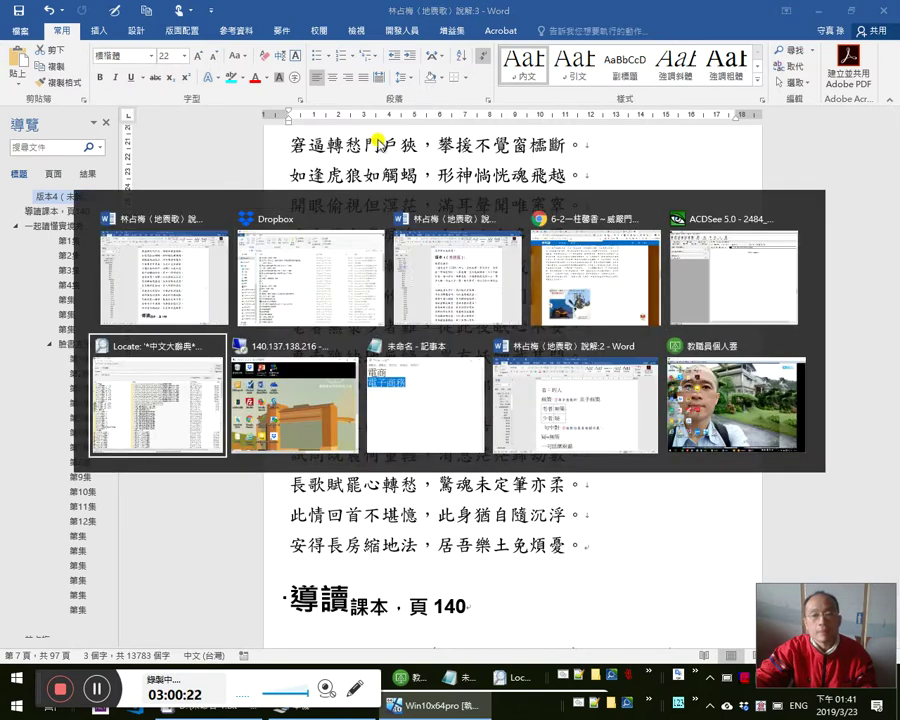
pyautogui.hotkey('alt', 'Tab')
pyautogui.hotkey('alt', 'Tab')
pyautogui.hotkey('alt', 'Tab')
pyautogui.hotkey('alt', 'Tab')
pyautogui.hotkey('alt', 'Tab')
pyautogui.hotkey('alt', 'Tab')
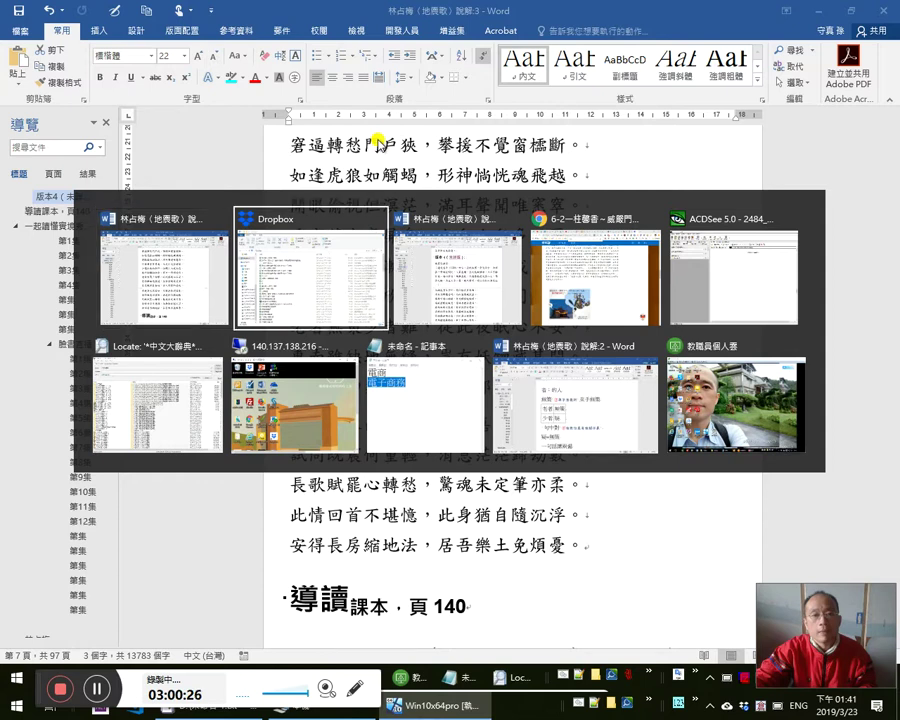
pyautogui.press('Escape')
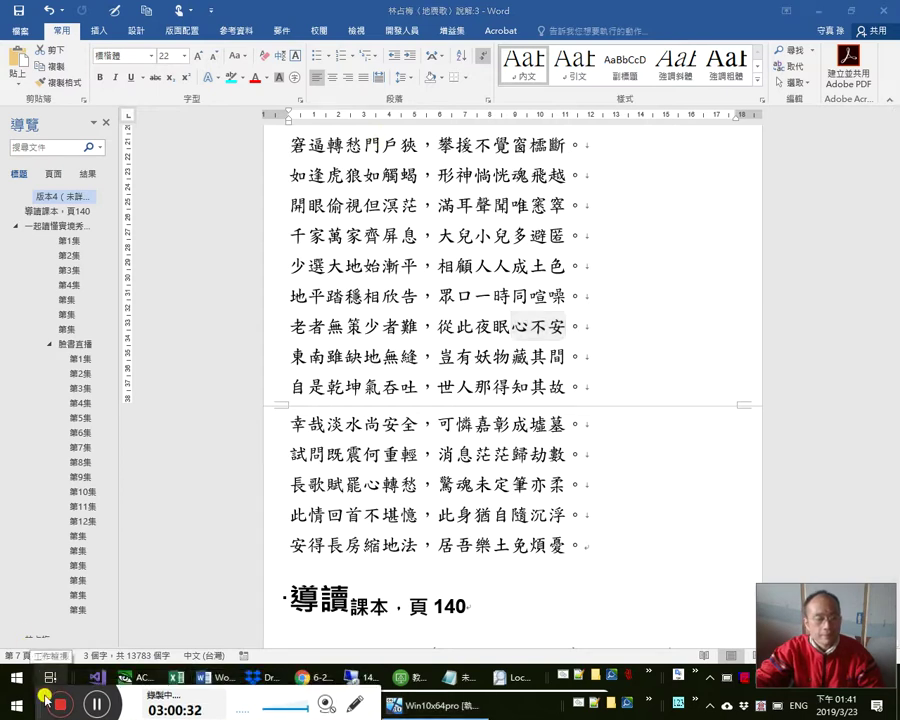
# - On drive D:, rename the Word file below 臺灣文獻叢刊本 to 冀本 by deleting its first character
pyautogui.click(262, 678)
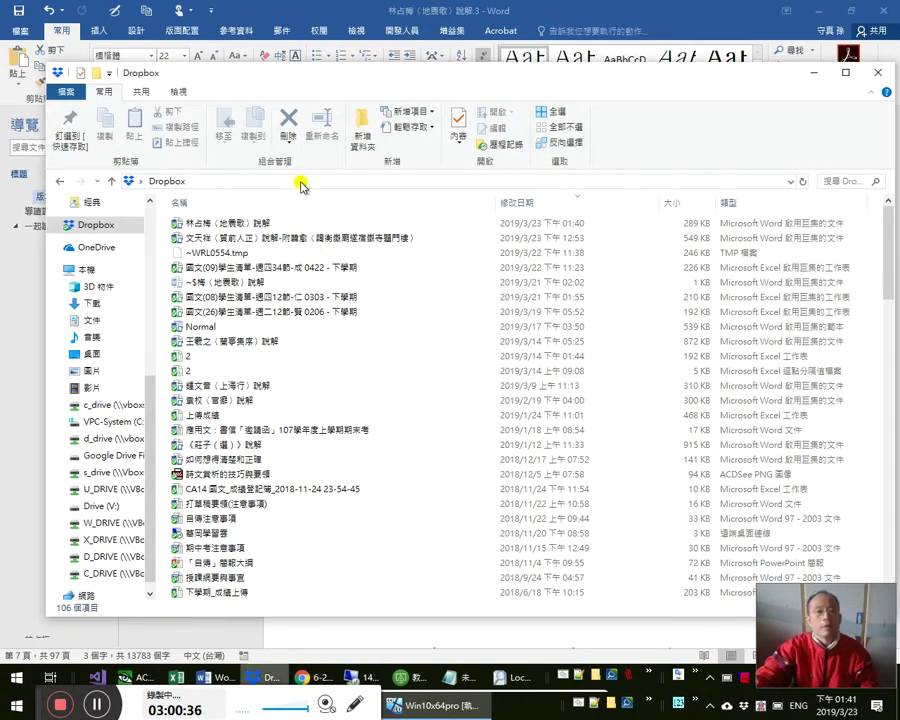
pyautogui.click(302, 182)
pyautogui.write('d')
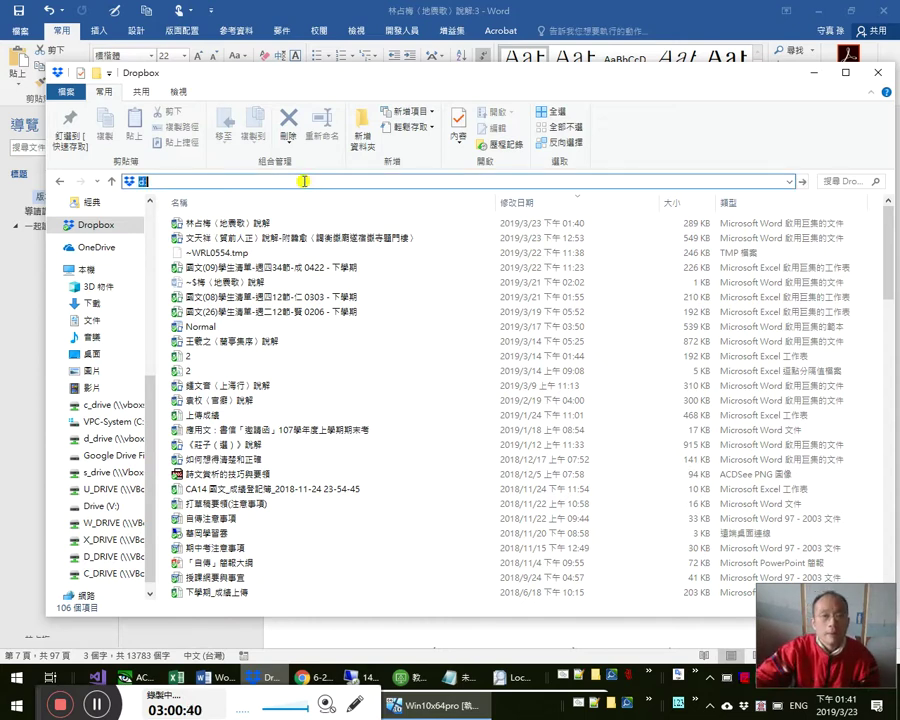
pyautogui.press('Return')
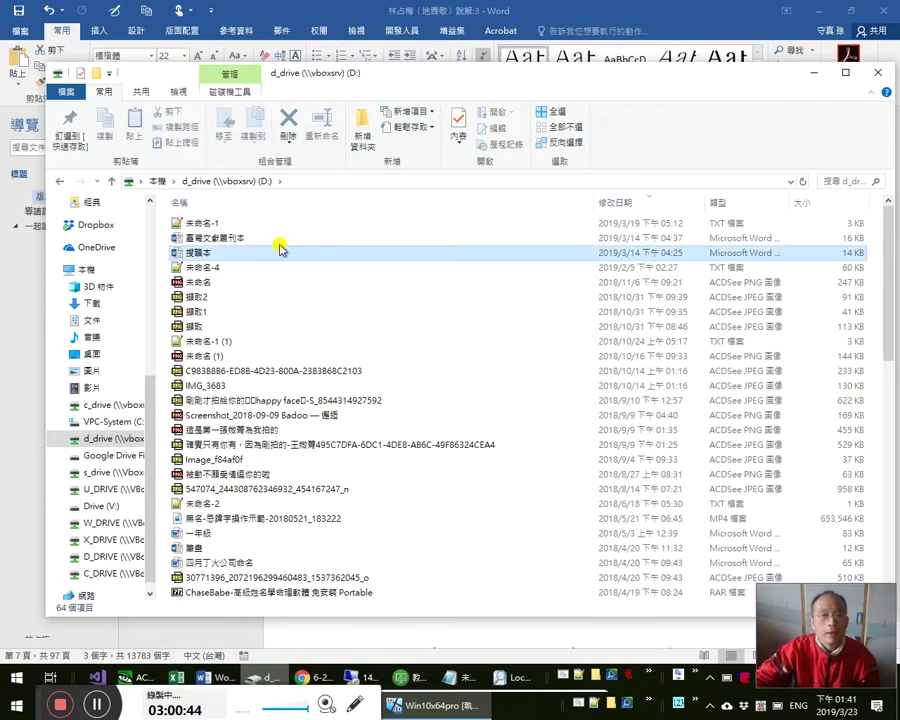
pyautogui.click(282, 252)
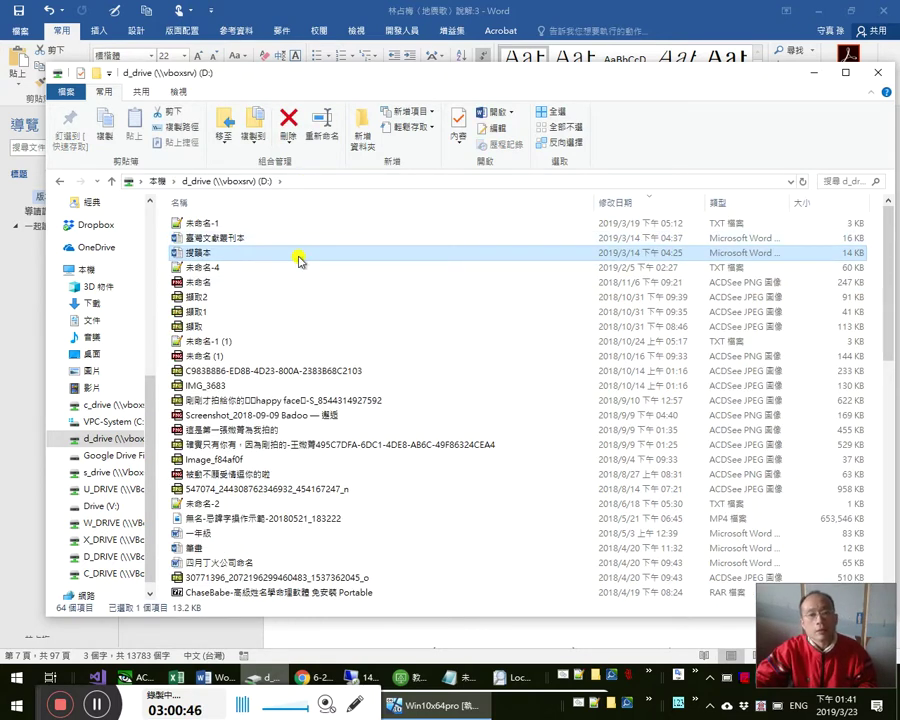
pyautogui.press('F2')
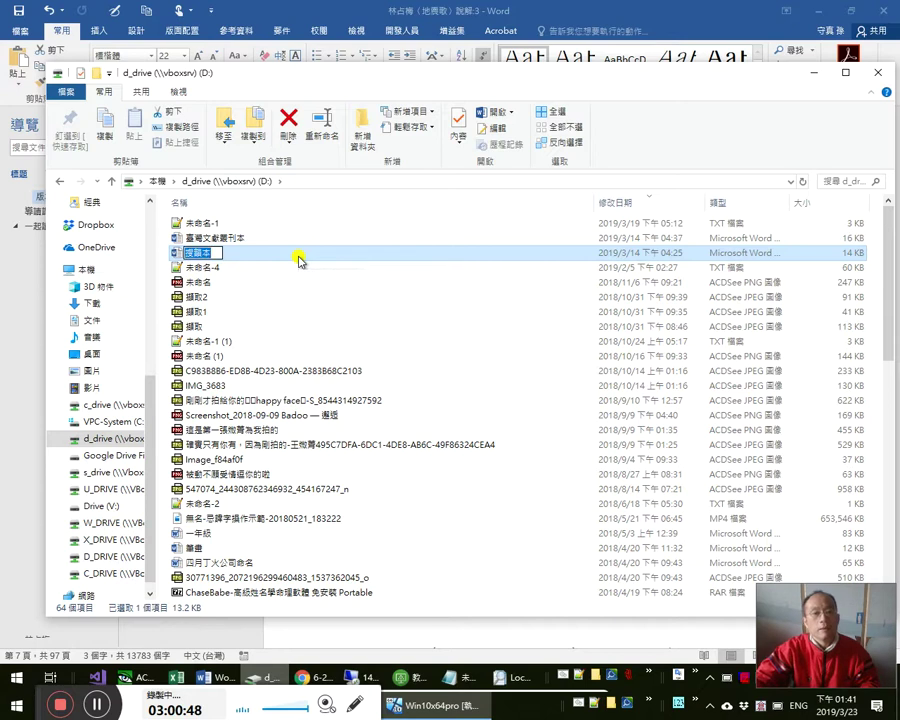
pyautogui.press('End')
pyautogui.press('Home')
pyautogui.press('Delete')
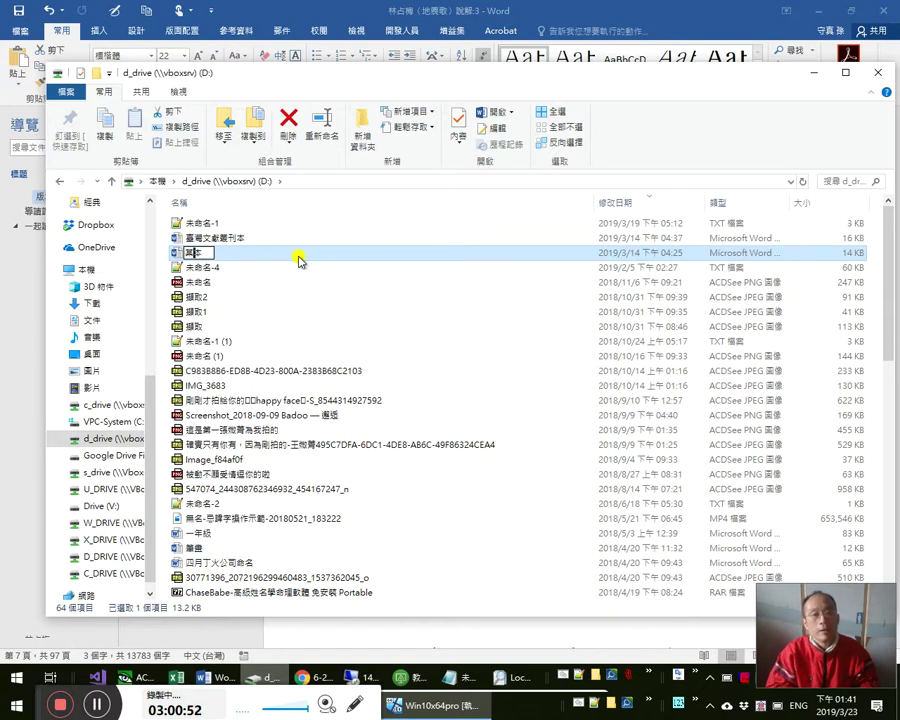
pyautogui.click(298, 257)
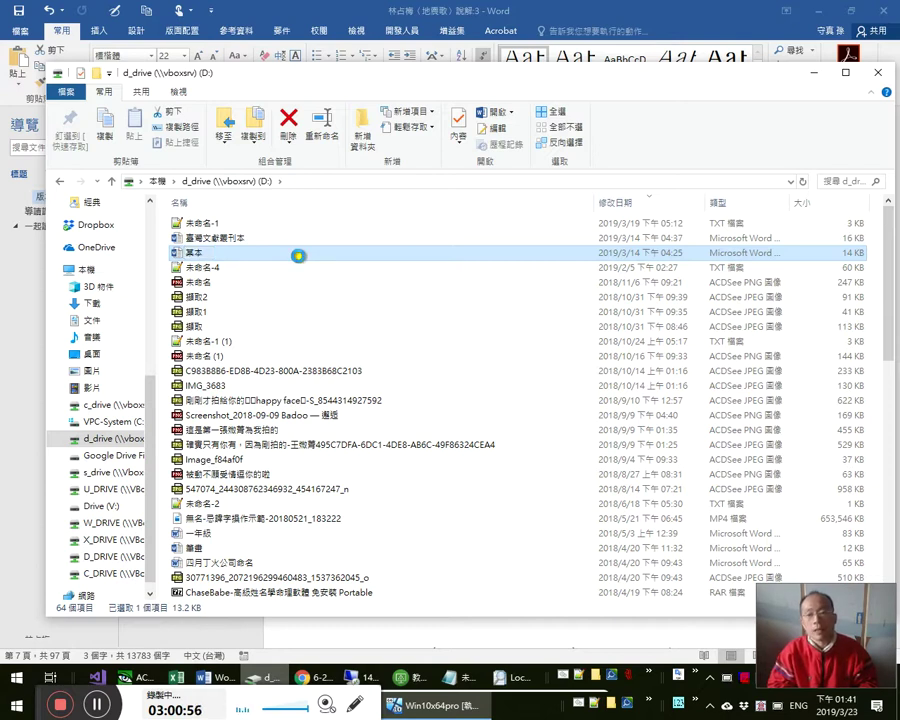
pyautogui.press('Up')
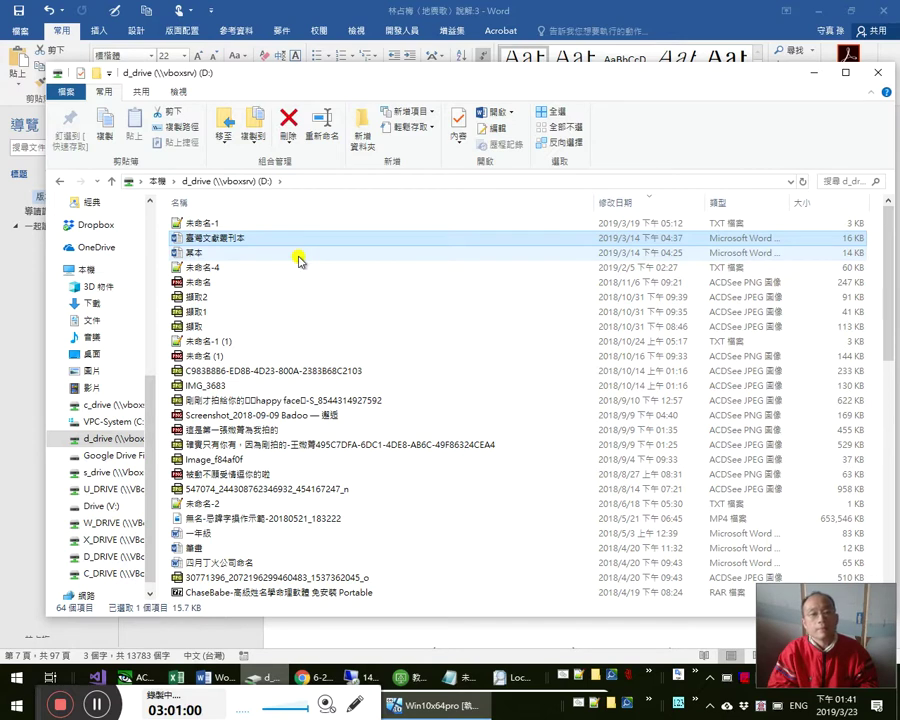
pyautogui.hotkey('alt', 'Tab')
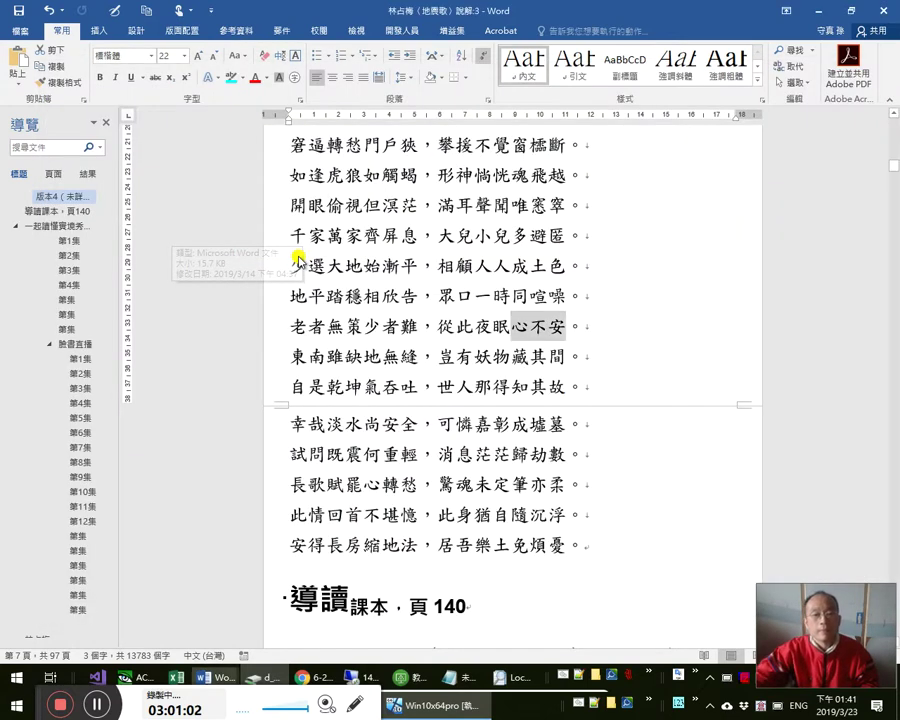
# - Clear the grey mark on 心不安 and review the 臺灣文獻叢刊本 text
pyautogui.click(465, 281)
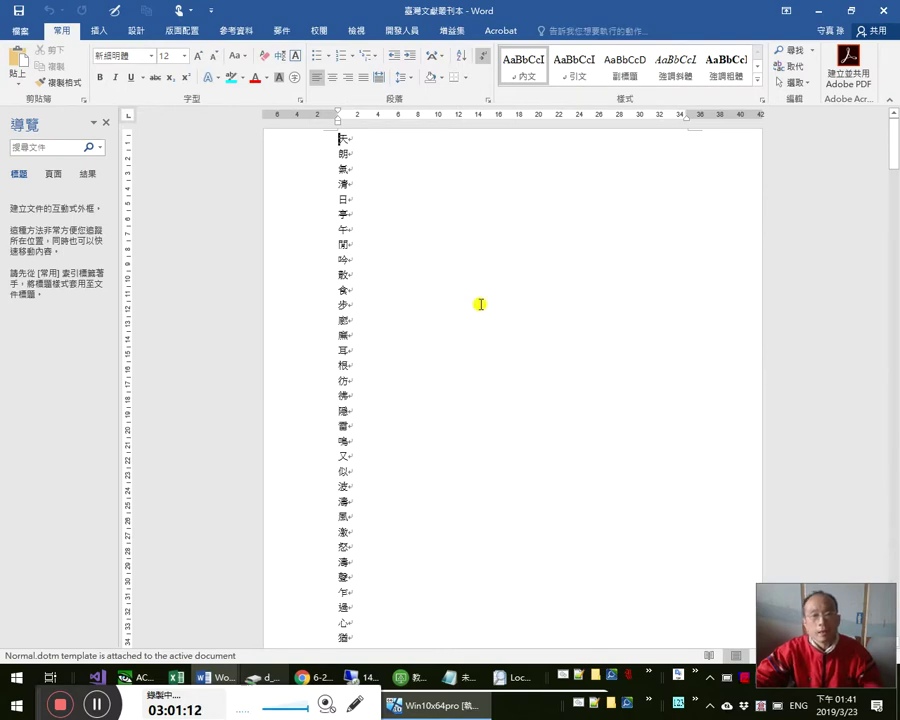
pyautogui.scroll(-5, 478, 304)
pyautogui.scroll(-5, 477, 308)
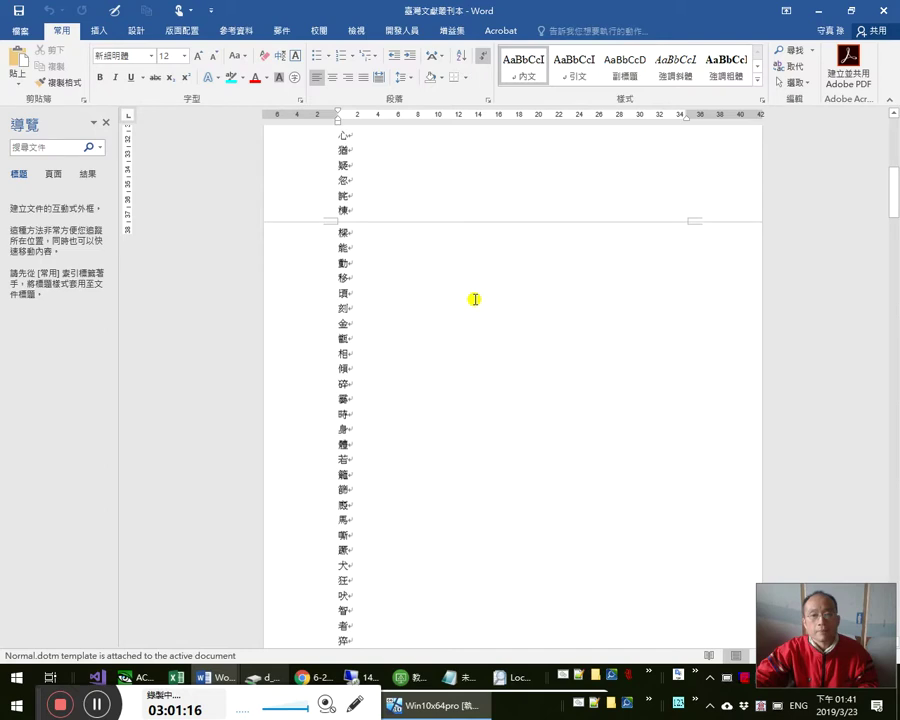
pyautogui.scroll(4, 470, 295)
pyautogui.click(466, 291)
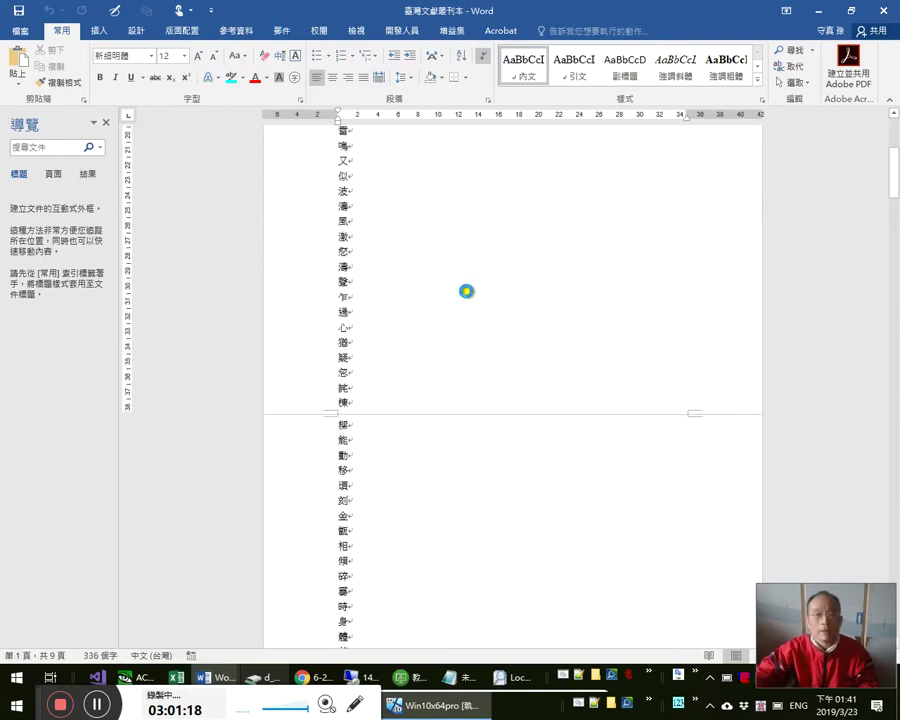
# - Create a new blank document and select the version 4 preface from 道 to 也 in the explanation document
pyautogui.hotkey('ctrl', 'n')
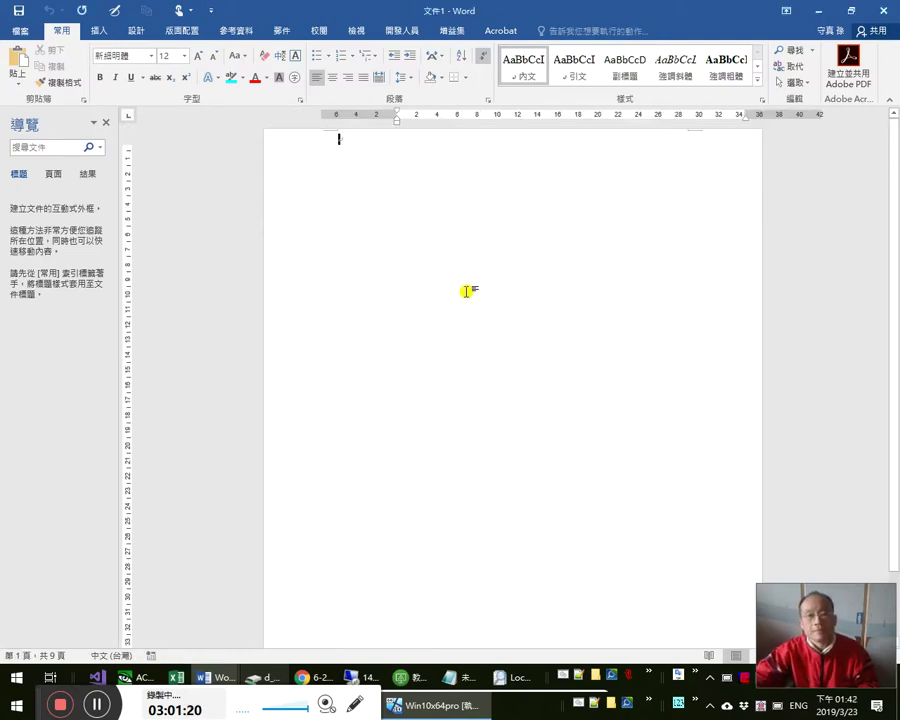
pyautogui.hotkey('alt', 'Tab')
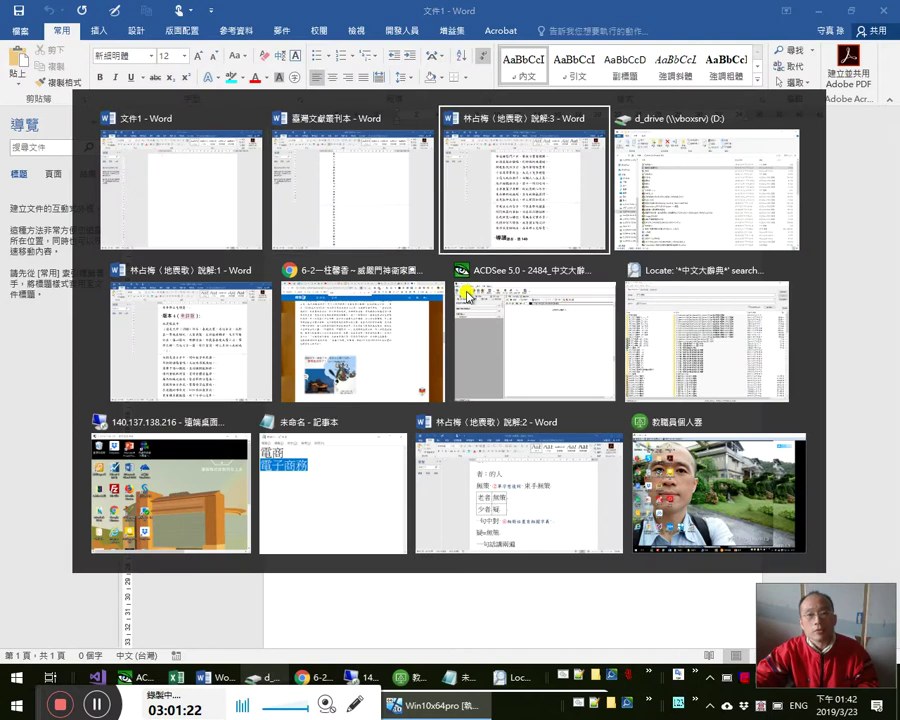
pyautogui.scroll(7, 504, 338)
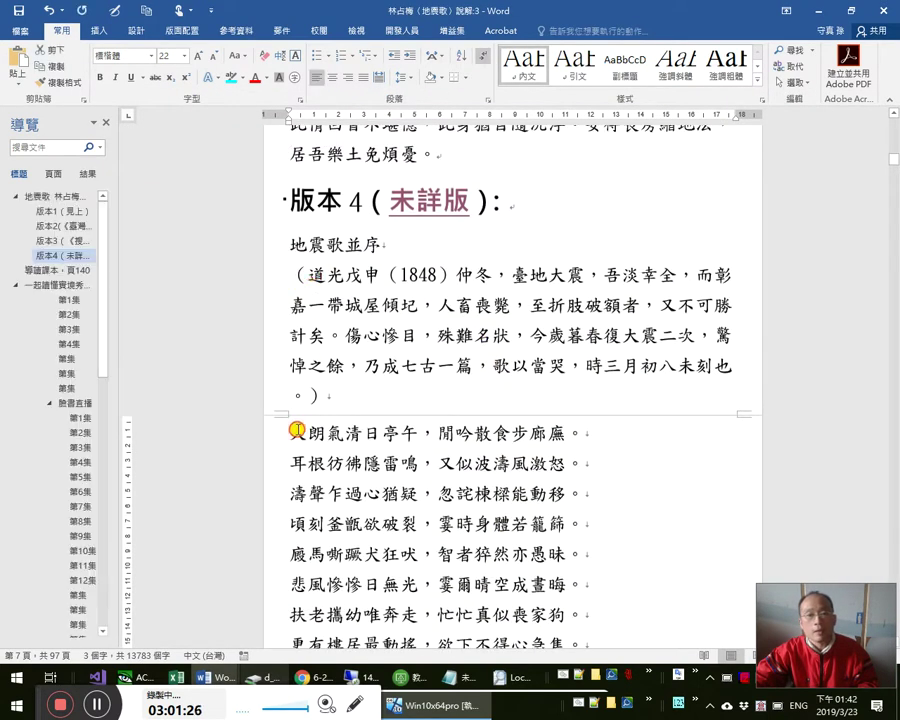
pyautogui.moveTo(308, 274); pyautogui.dragTo(298, 396)
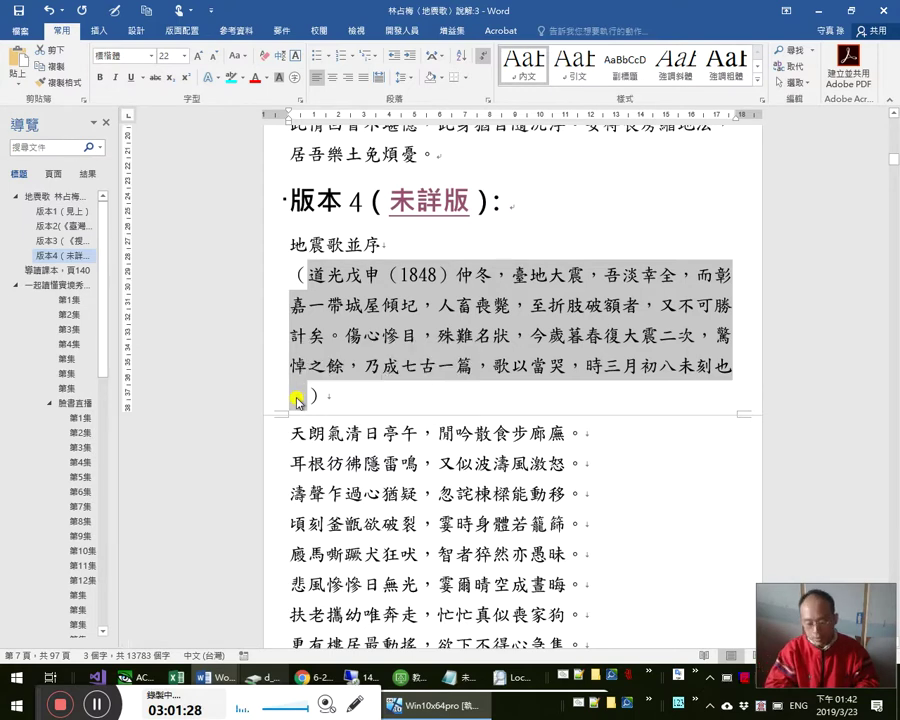
pyautogui.hotkey('ctrl', 'n')
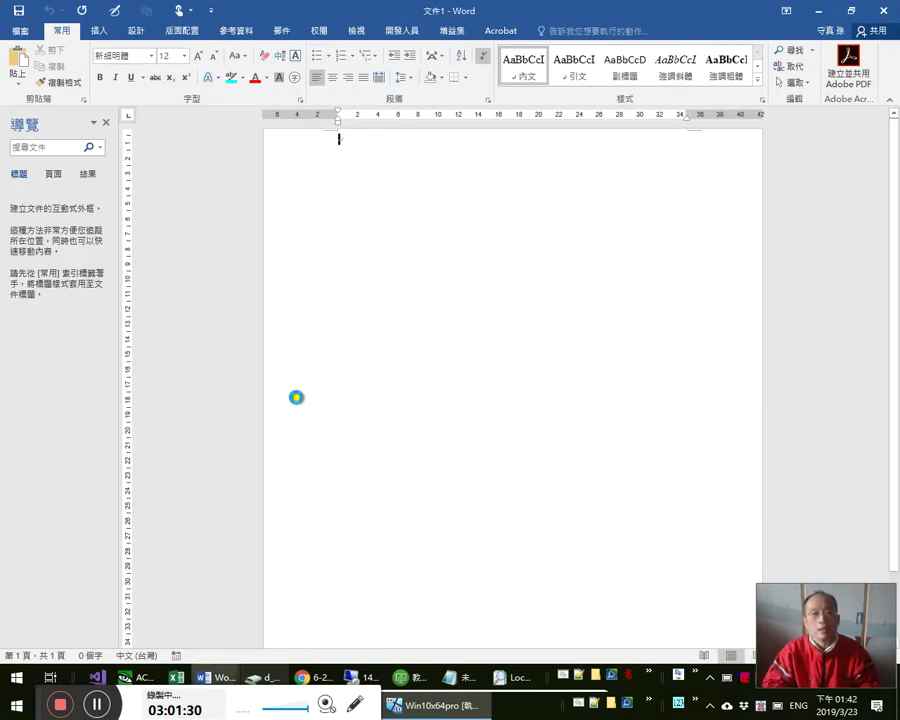
# - Paste the preface into 文件1 as unformatted Unicode text
pyautogui.hotkey('ctrl', 'alt', 'v')
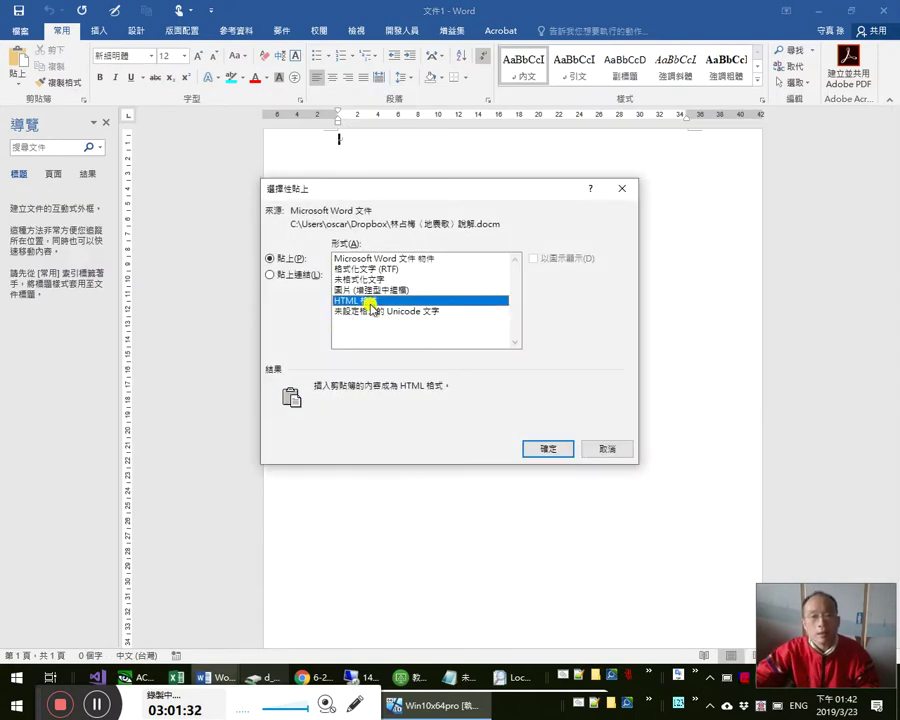
pyautogui.click(375, 311)
pyautogui.press('Return')
pyautogui.scroll(1, 410, 376)
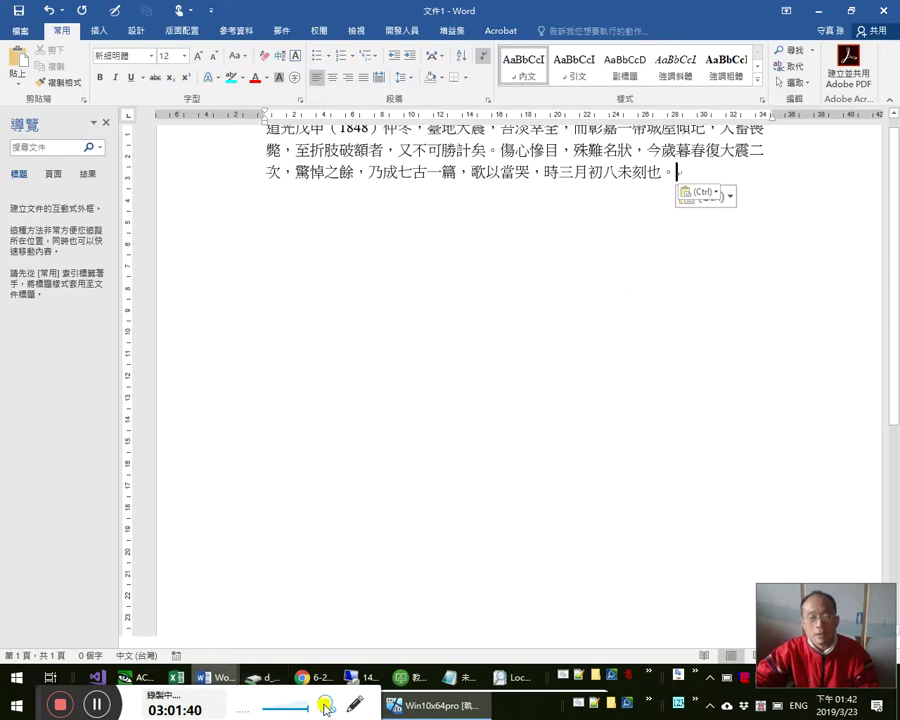
# - Open the 練習_測試 module in the VBA editor and go to the 每字一行 procedure
pyautogui.moveTo(215, 677)
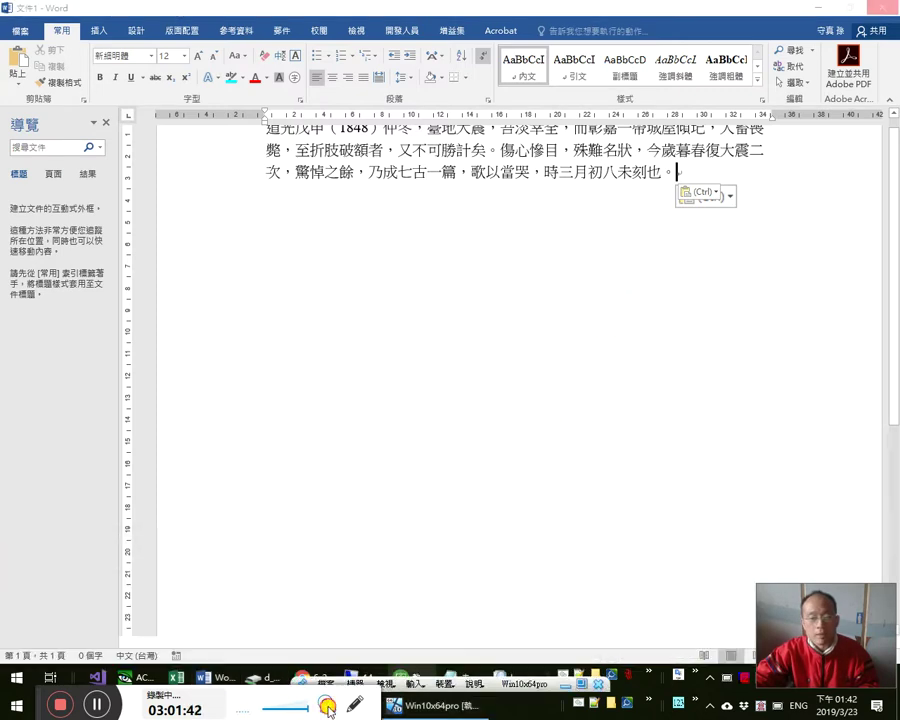
pyautogui.click(326, 703)
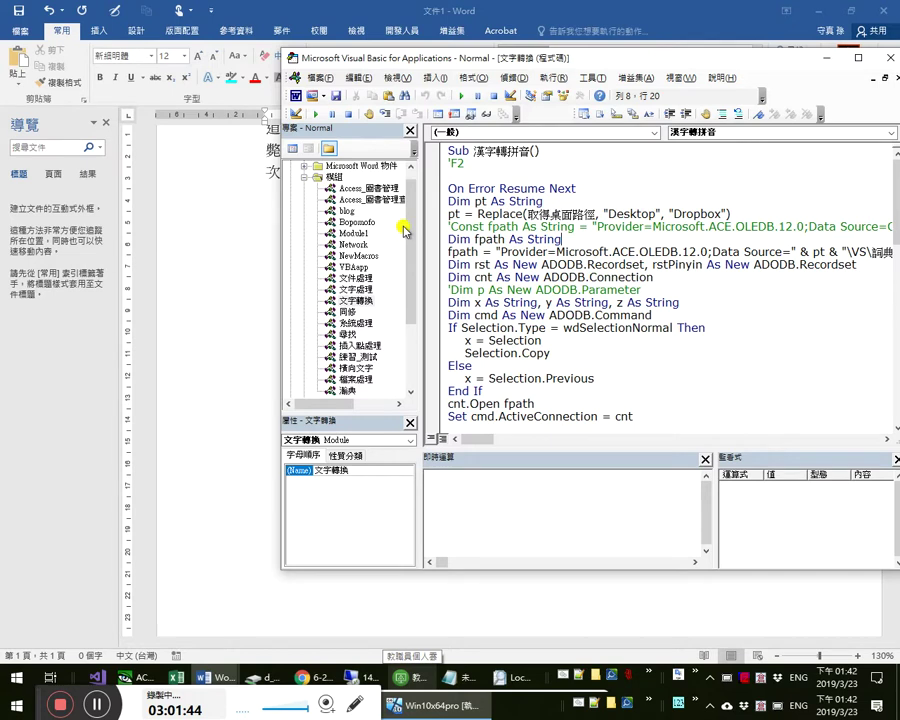
pyautogui.doubleClick(358, 357)
pyautogui.click(796, 134)
pyautogui.click(790, 137)
pyautogui.click(790, 137)
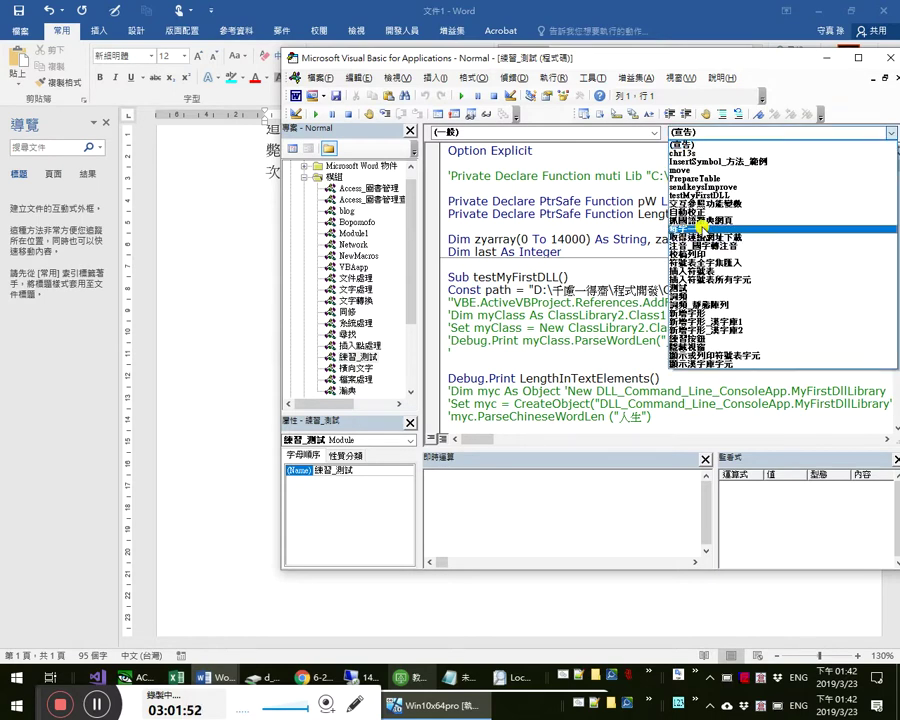
pyautogui.click(703, 228)
# - Run 清除所有符號 from the Immediate window to strip all punctuation, then check the Word text
pyautogui.click(534, 517)
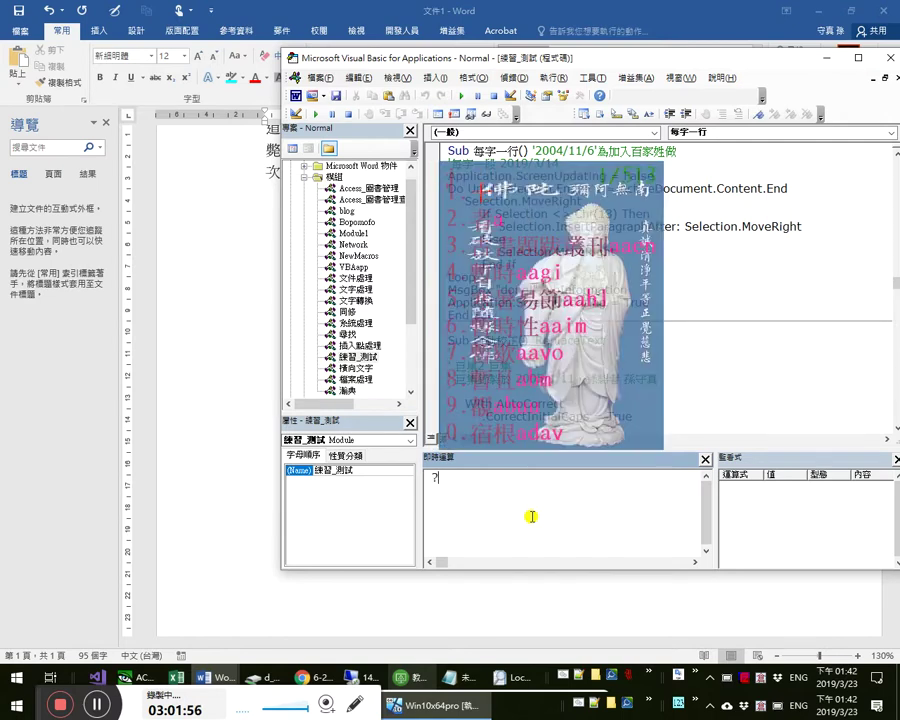
pyautogui.write('每字一行')
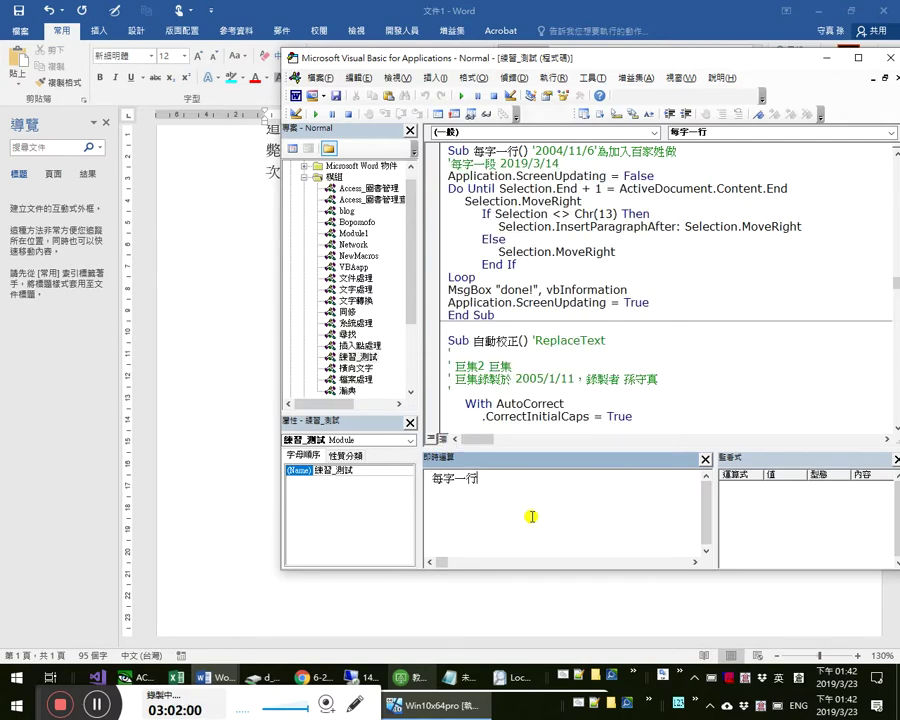
pyautogui.press('Return')
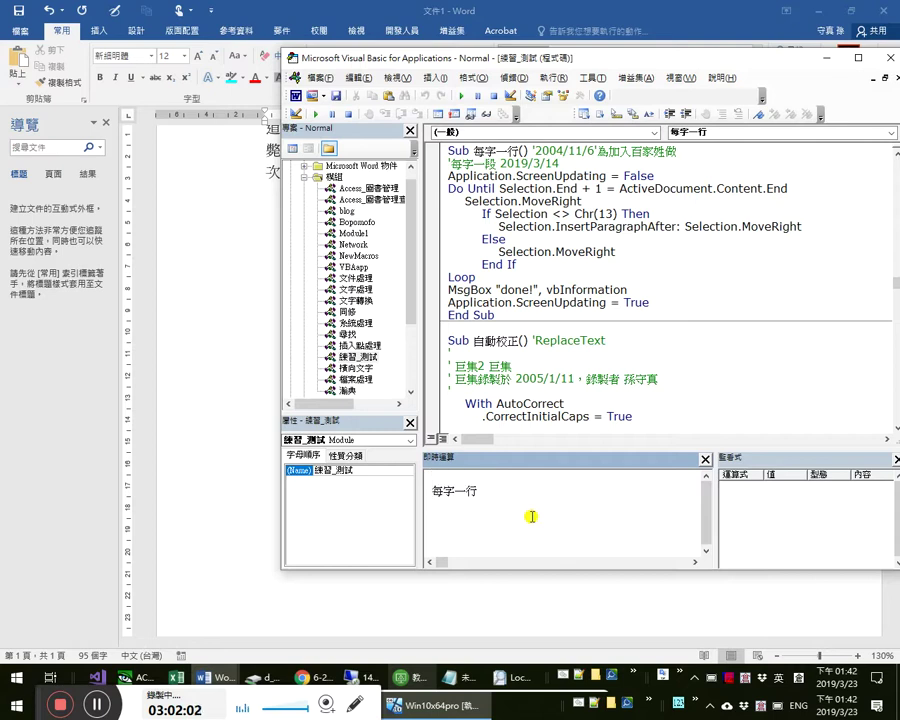
pyautogui.write('清除所有')
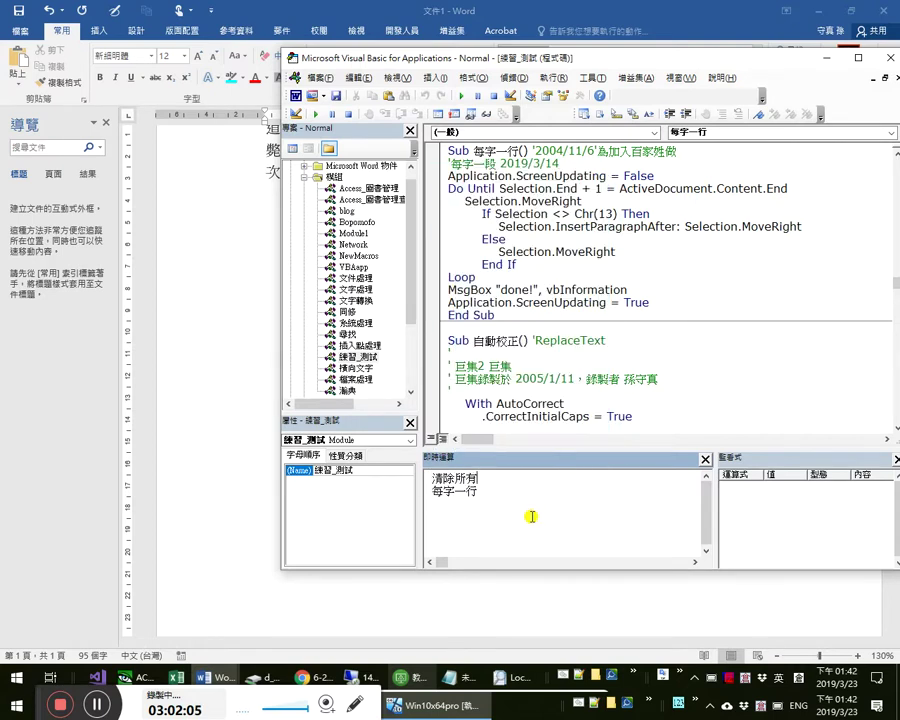
pyautogui.hotkey('ctrl', 'space')
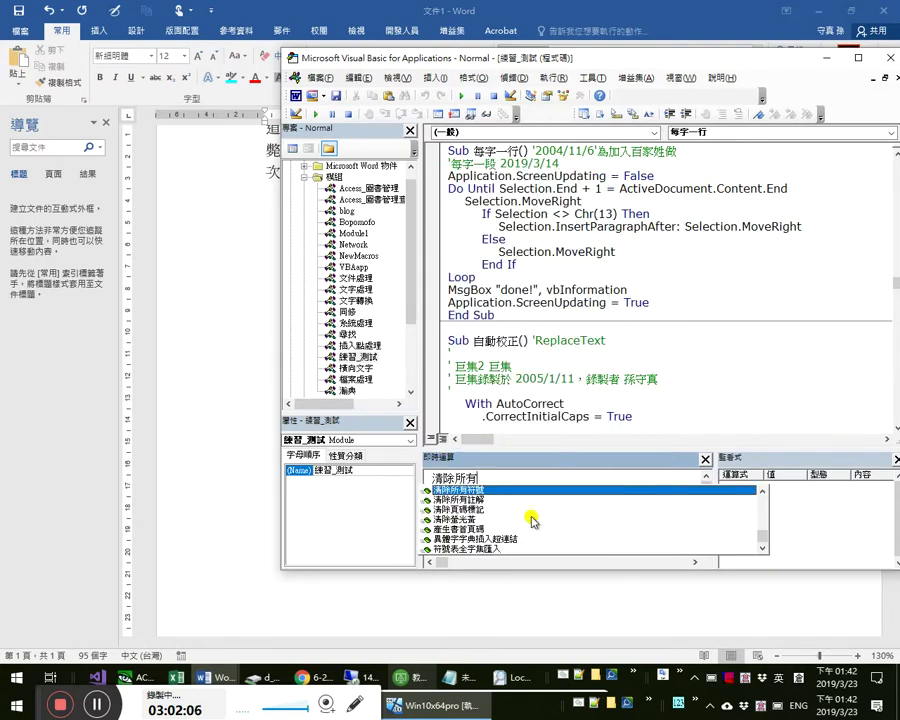
pyautogui.press('Tab')
pyautogui.press('Return')
pyautogui.hotkey('alt', 'Tab')
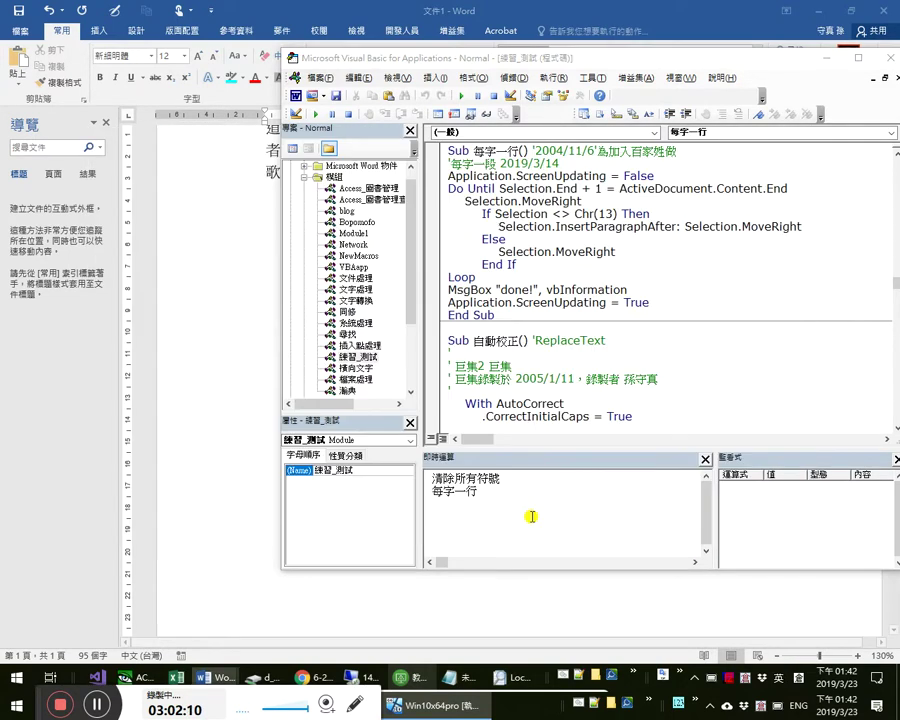
pyautogui.moveTo(390, 46); pyautogui.dragTo(442, 215)
pyautogui.click(384, 195)
# - Remove the empty （） from the preface, leaving 78 characters
pyautogui.scroll(1, 385, 195)
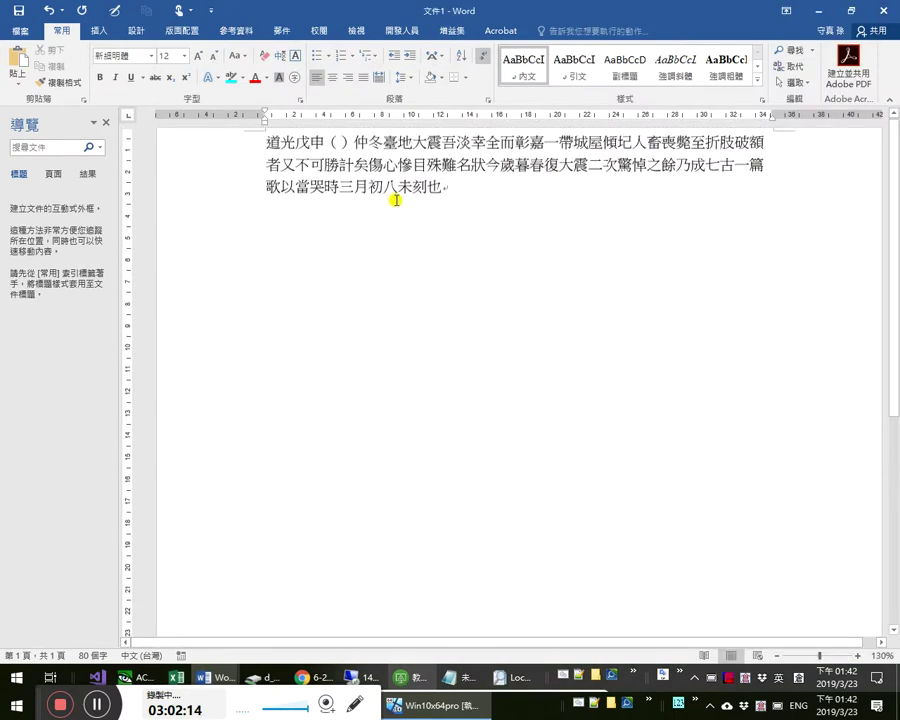
pyautogui.hotkey('alt', 'Tab')
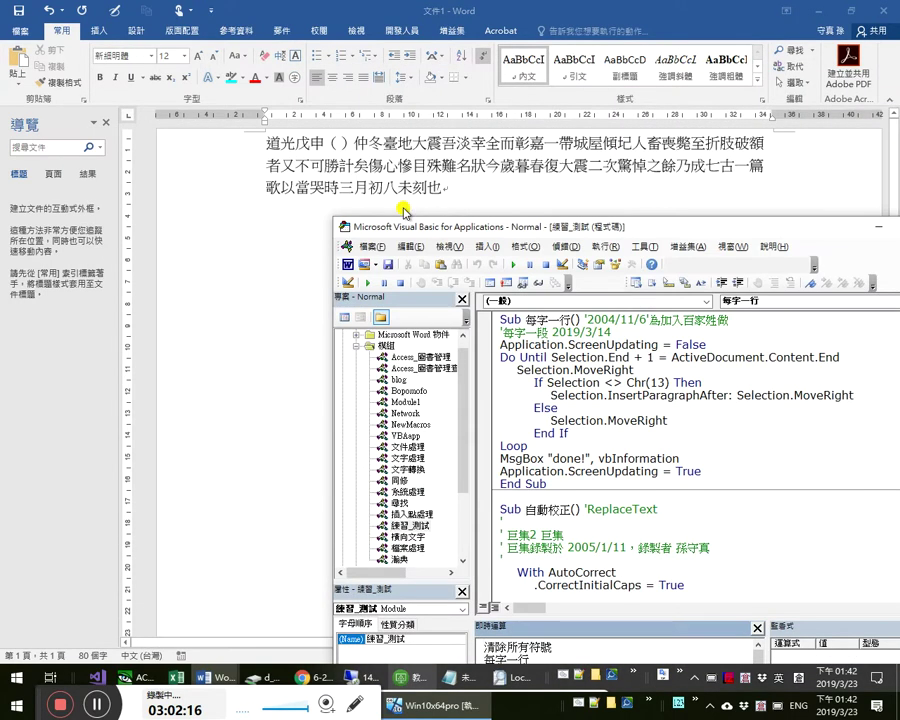
pyautogui.hotkey('alt', 'Tab')
pyautogui.click(338, 143)
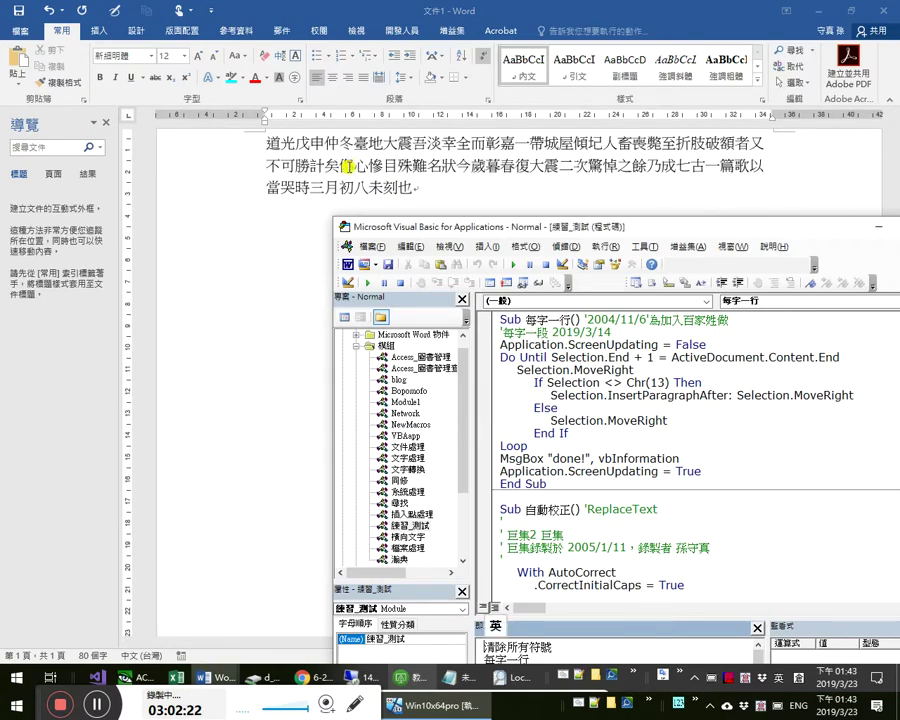
pyautogui.hotkey('alt', 'Tab')
pyautogui.press('Return')
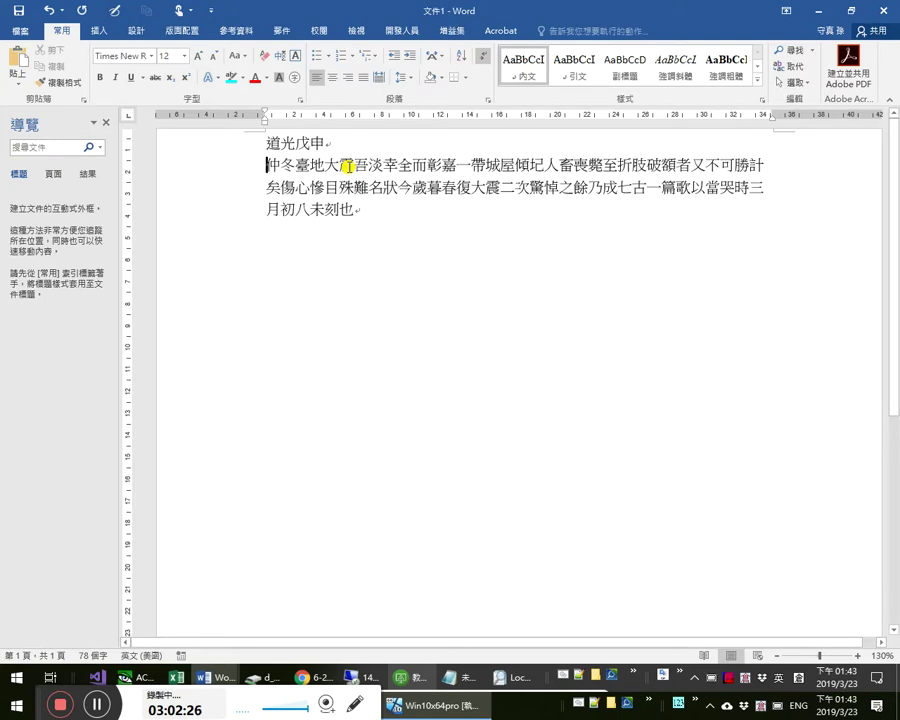
pyautogui.hotkey('ctrl', 'z')
pyautogui.hotkey('ctrl', 'Home')
# - Run the 每字一行 macro to put each character on its own line
pyautogui.hotkey('alt', 'Tab')
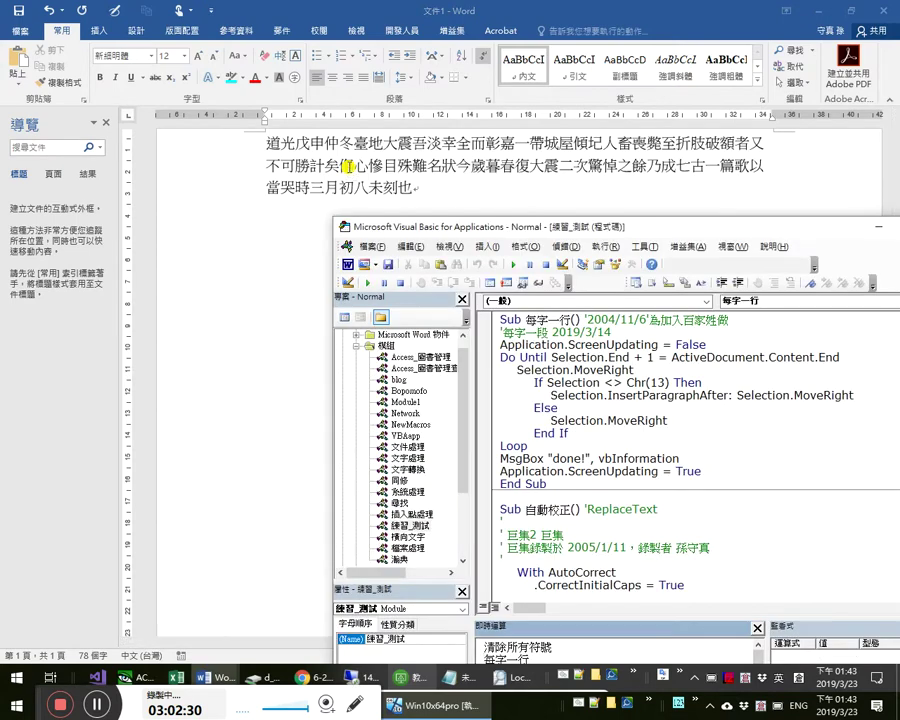
pyautogui.press('F5')
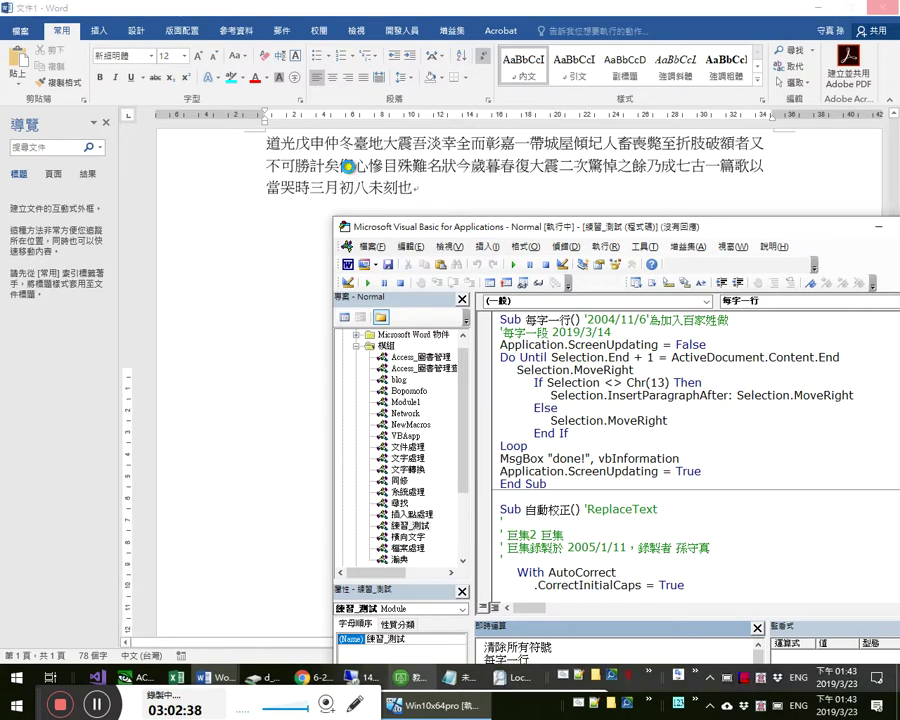
pyautogui.hotkey('alt', 'Tab')
pyautogui.hotkey('alt', 'Tab')
pyautogui.hotkey('alt', 'Tab')
pyautogui.hotkey('alt', 'Tab')
pyautogui.hotkey('alt', 'Tab')
pyautogui.hotkey('alt', 'Tab')
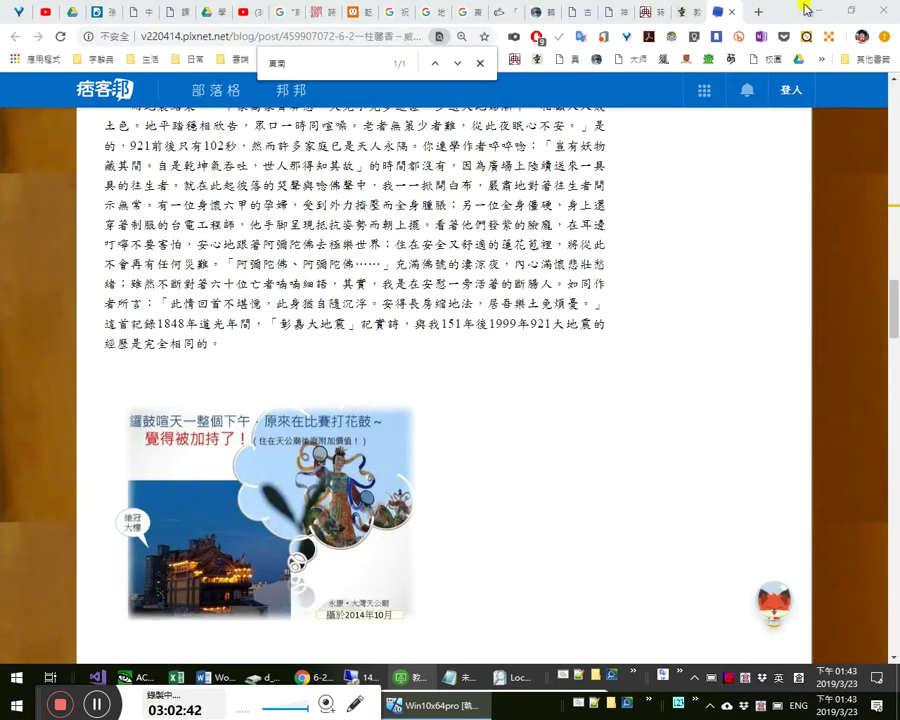
# - Close the blog tab and open Diffchecker's text comparison page
pyautogui.click(741, 14)
pyautogui.write('cod')
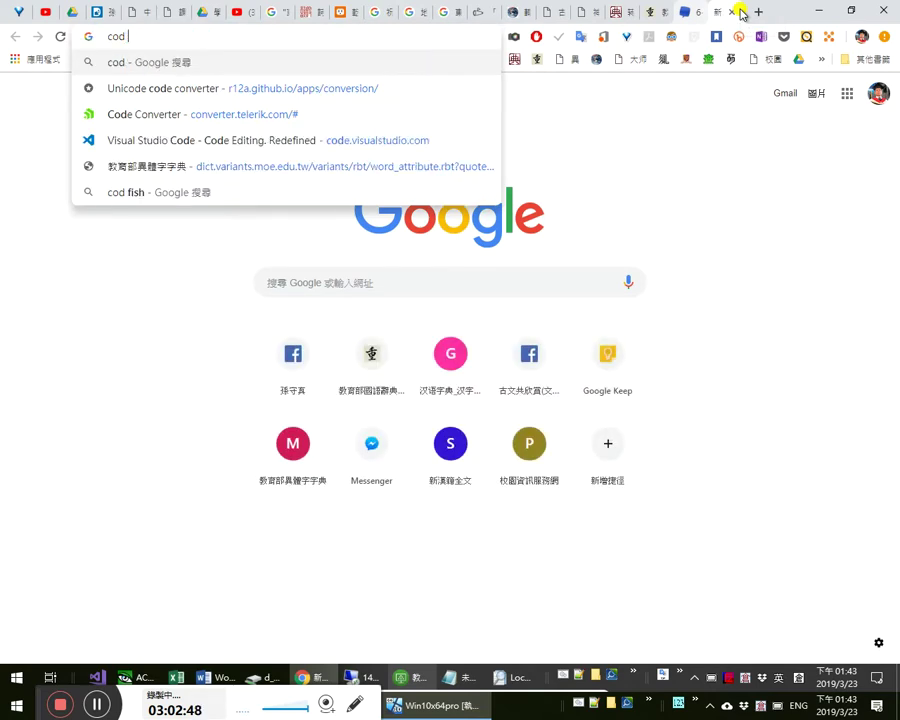
pyautogui.write(' dif')
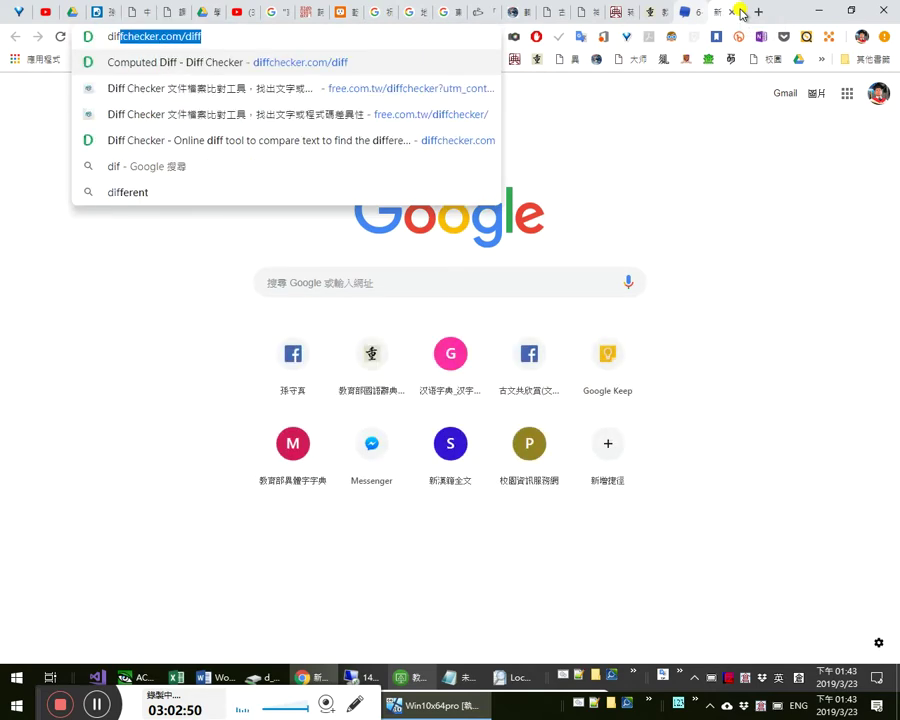
pyautogui.click(296, 64)
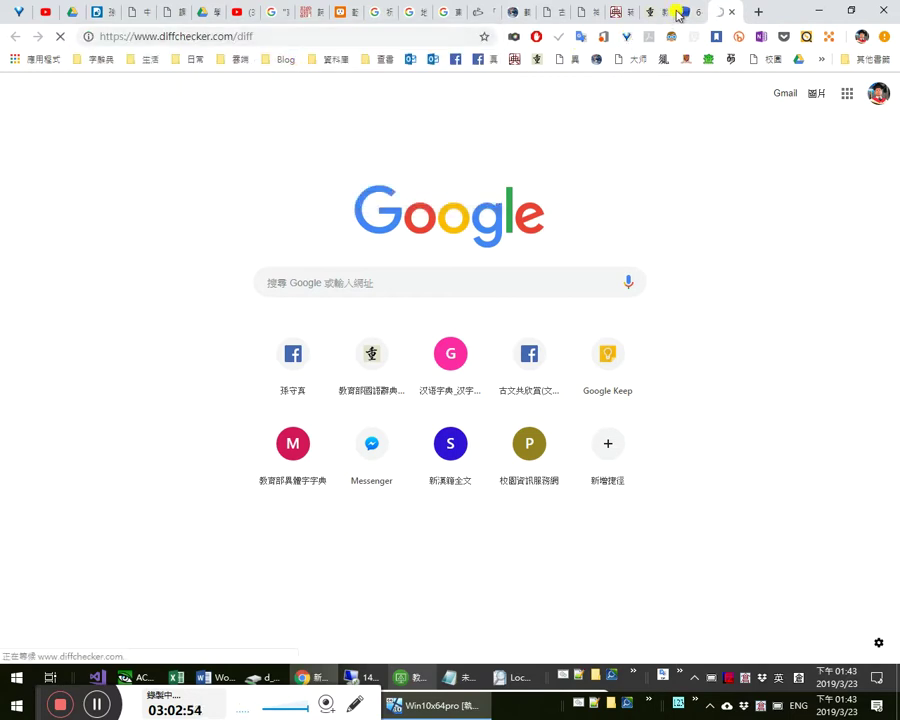
# - Copy the 78-line one-character-per-line text from Word into Diffchecker's Changed Text box
pyautogui.hotkey('alt', 'Tab')
pyautogui.hotkey('alt', 'Tab')
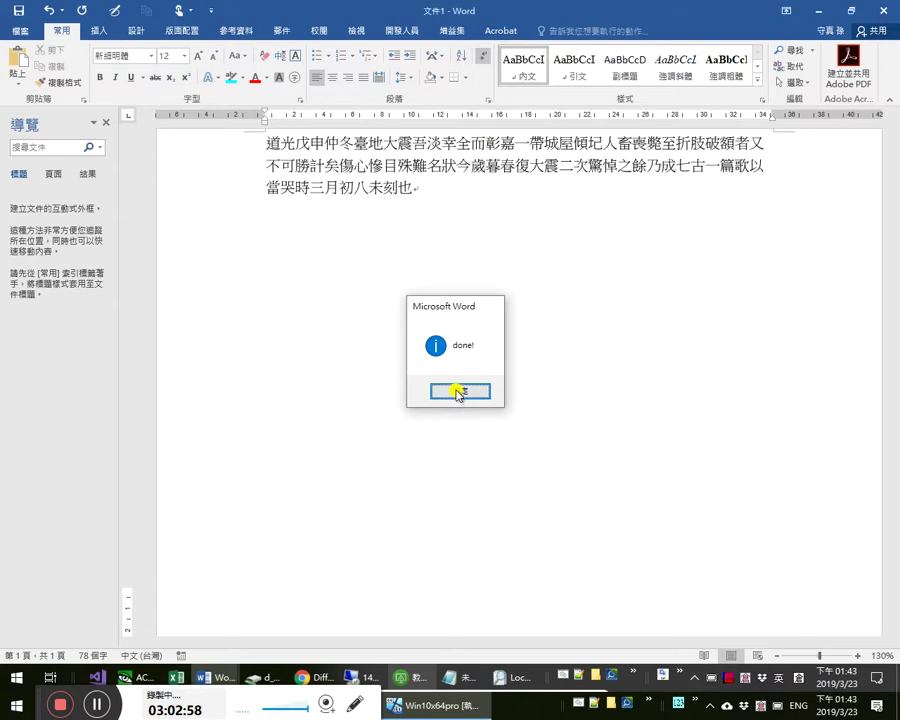
pyautogui.click(457, 393)
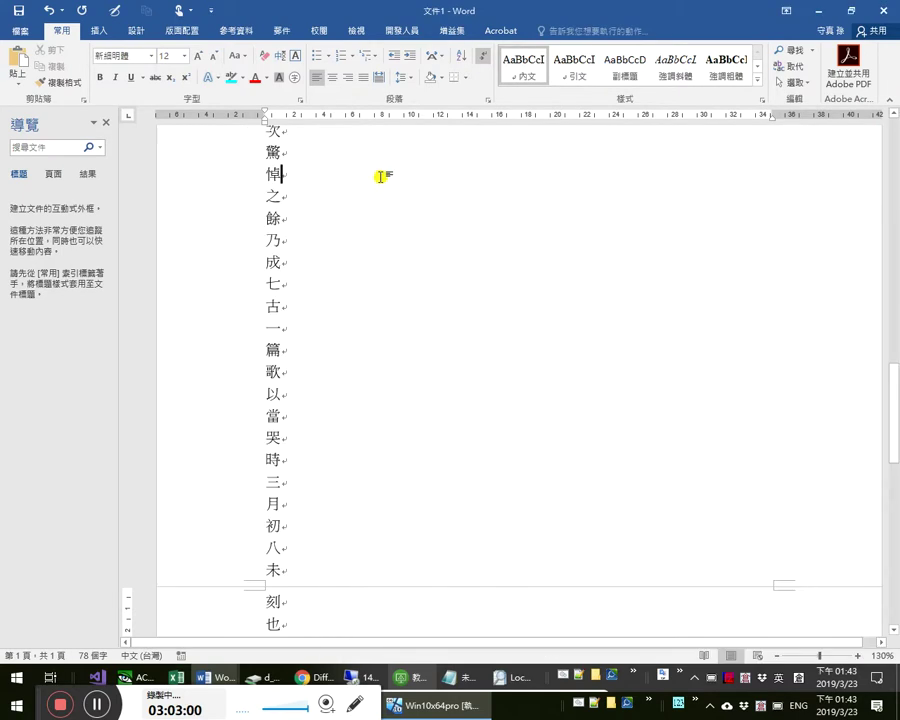
pyautogui.hotkey('ctrl', 'a')
pyautogui.hotkey('alt', 'Tab')
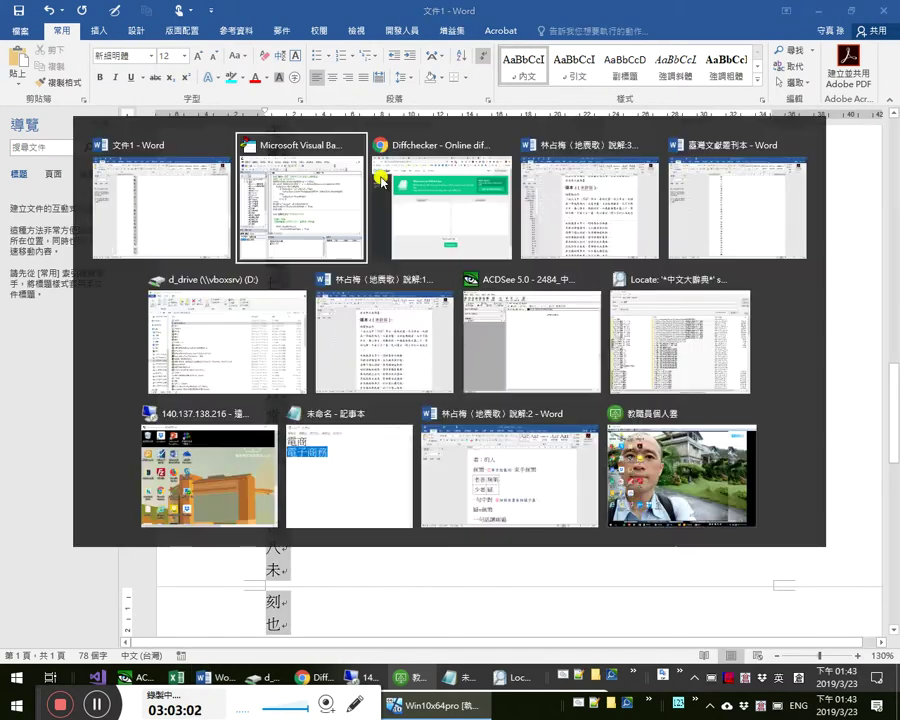
pyautogui.hotkey('alt', 'Tab')
pyautogui.click(606, 365)
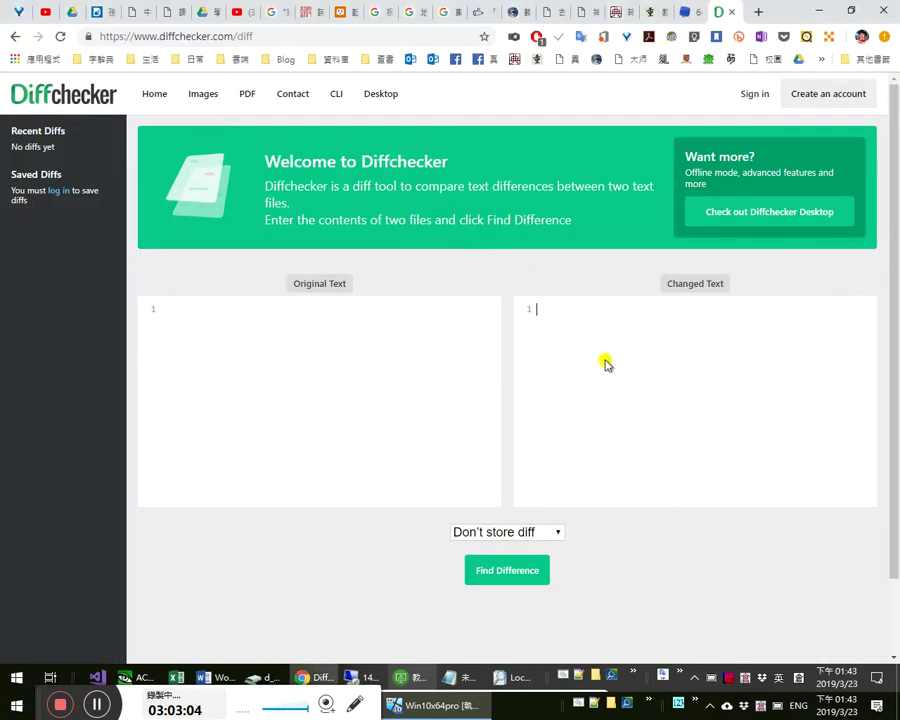
pyautogui.hotkey('ctrl', 'v')
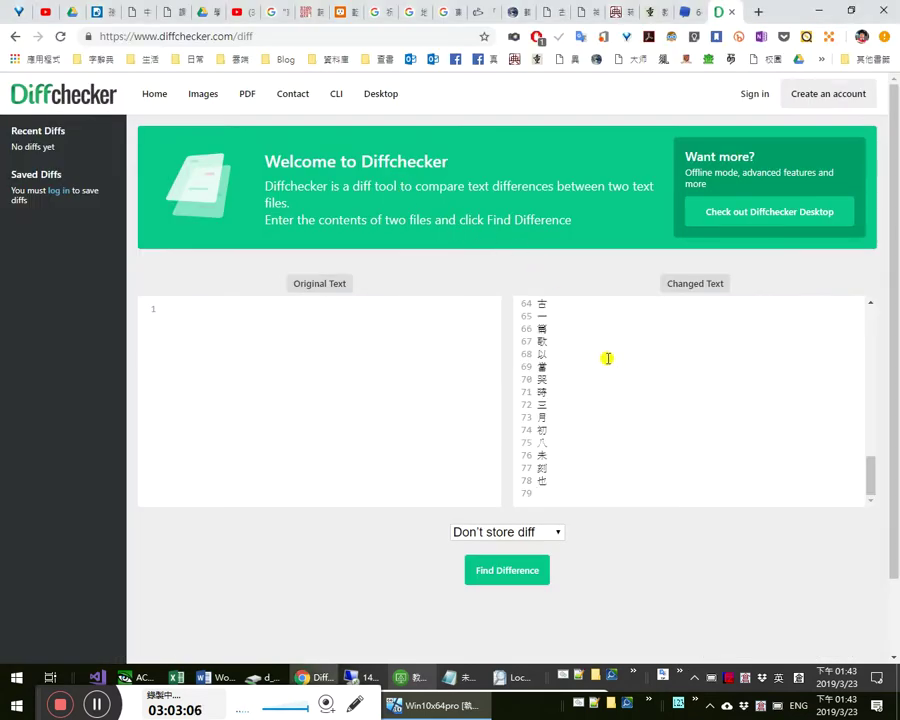
pyautogui.hotkey('ctrl', 'Home')
pyautogui.click(337, 373)
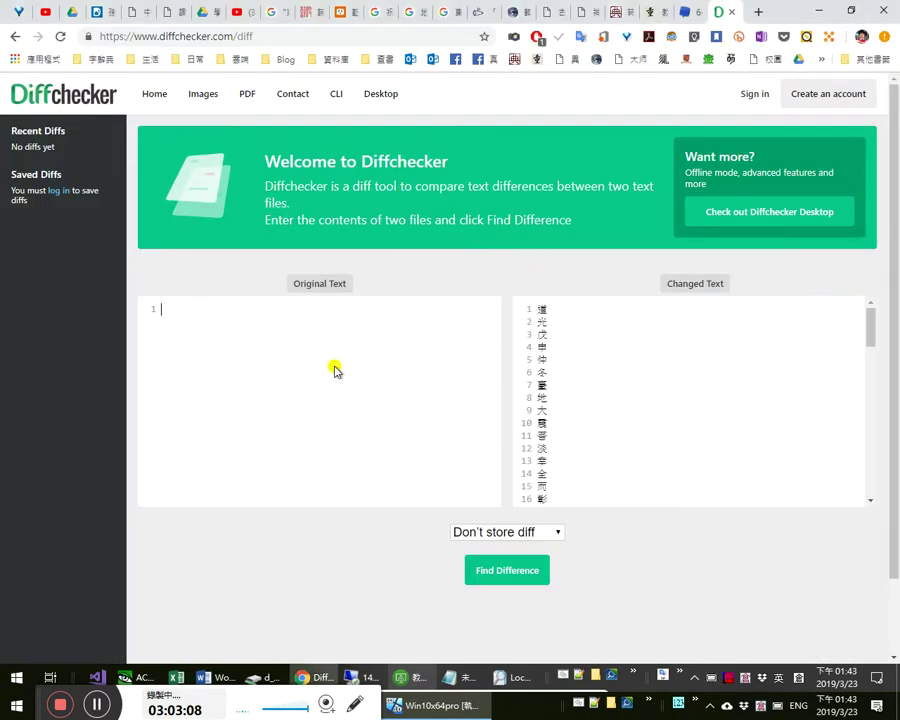
pyautogui.hotkey('alt', 'Tab')
pyautogui.hotkey('alt', 'Tab')
pyautogui.hotkey('alt', 'Tab')
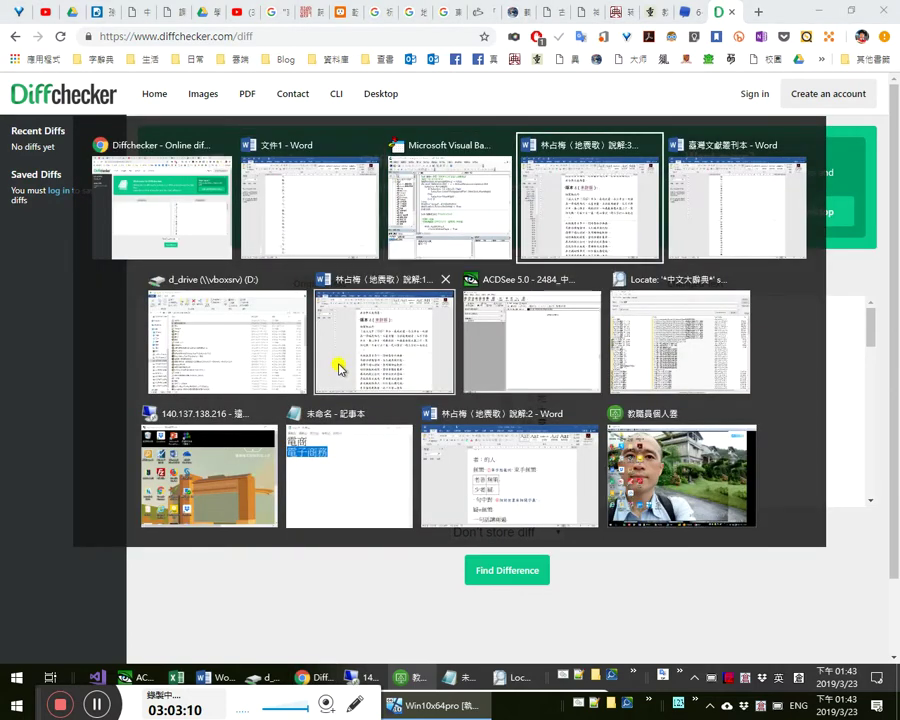
# - Select and copy the 道光戊申 preface through 也。 in the second commentary document, 說解:2
pyautogui.hotkey('alt', 'Tab')
pyautogui.hotkey('alt', 'Tab')
pyautogui.hotkey('alt', 'Tab')
pyautogui.hotkey('alt', 'Tab')
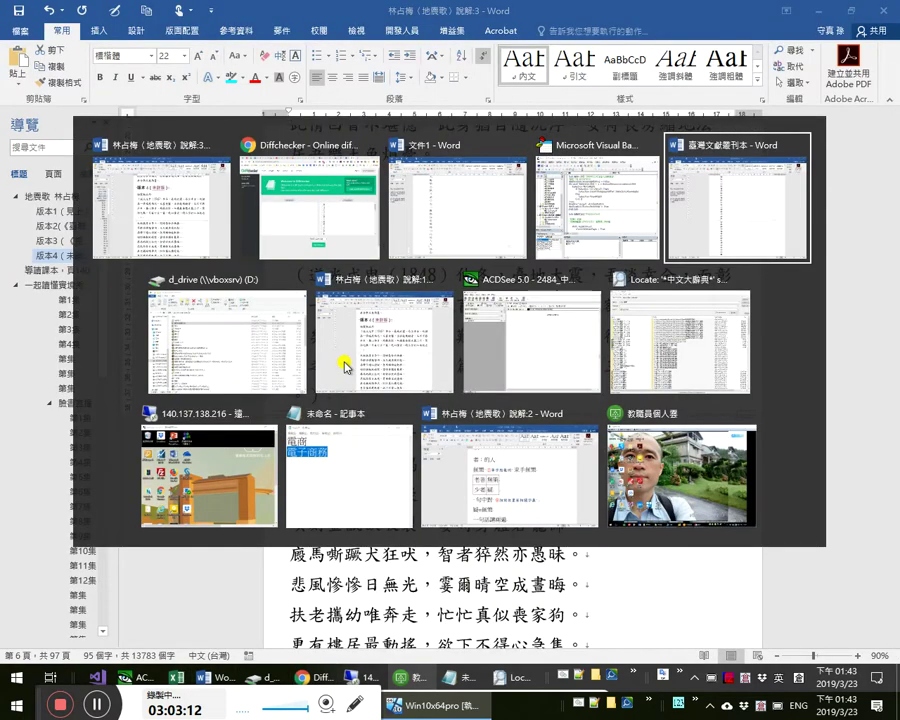
pyautogui.click(345, 365)
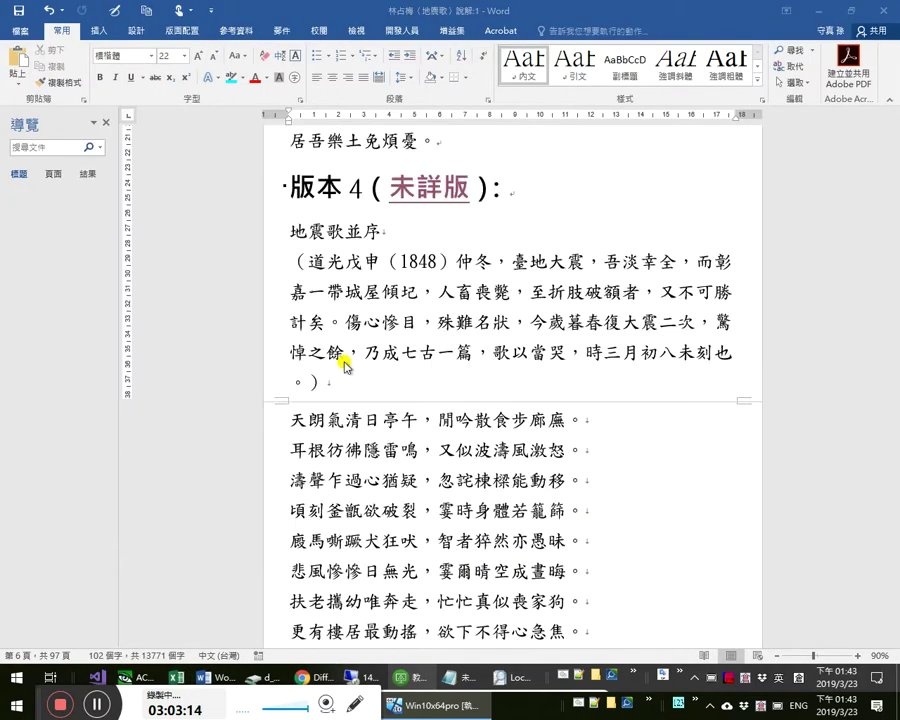
pyautogui.tripleClick(350, 348)
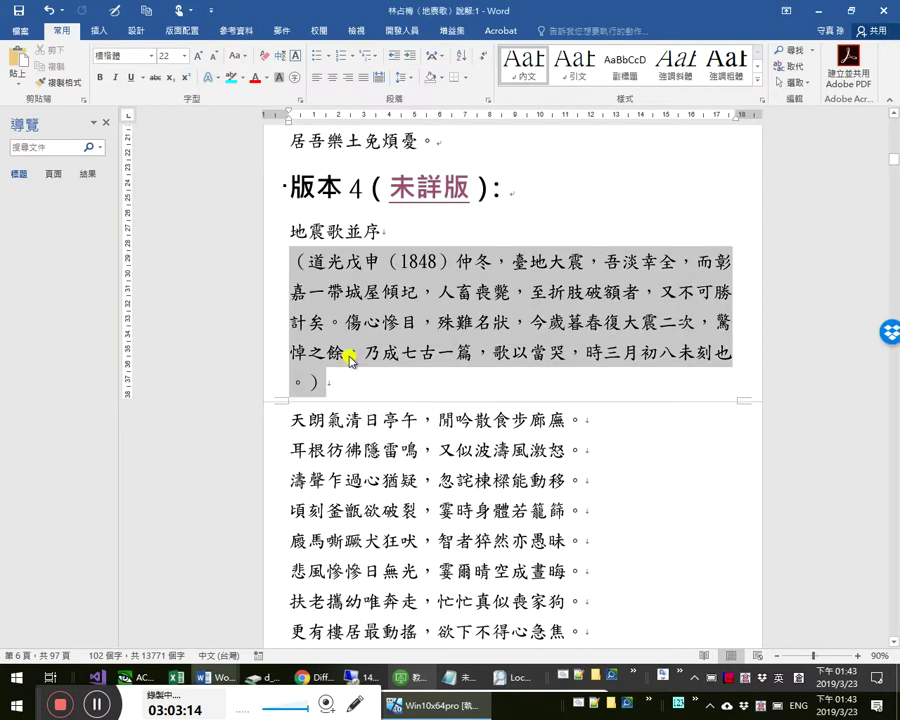
pyautogui.click(215, 678)
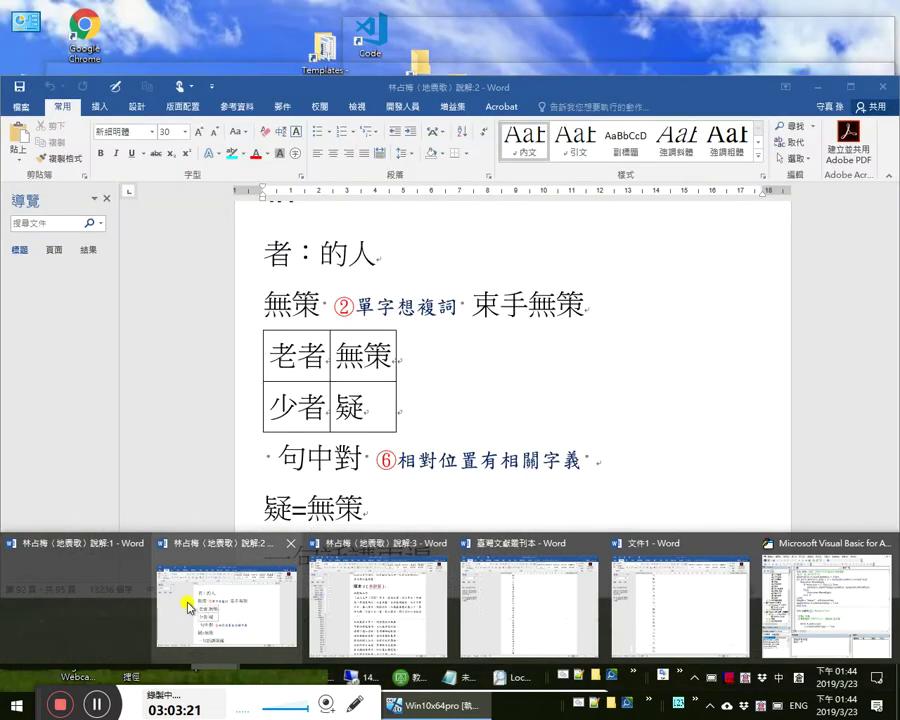
pyautogui.click(188, 607)
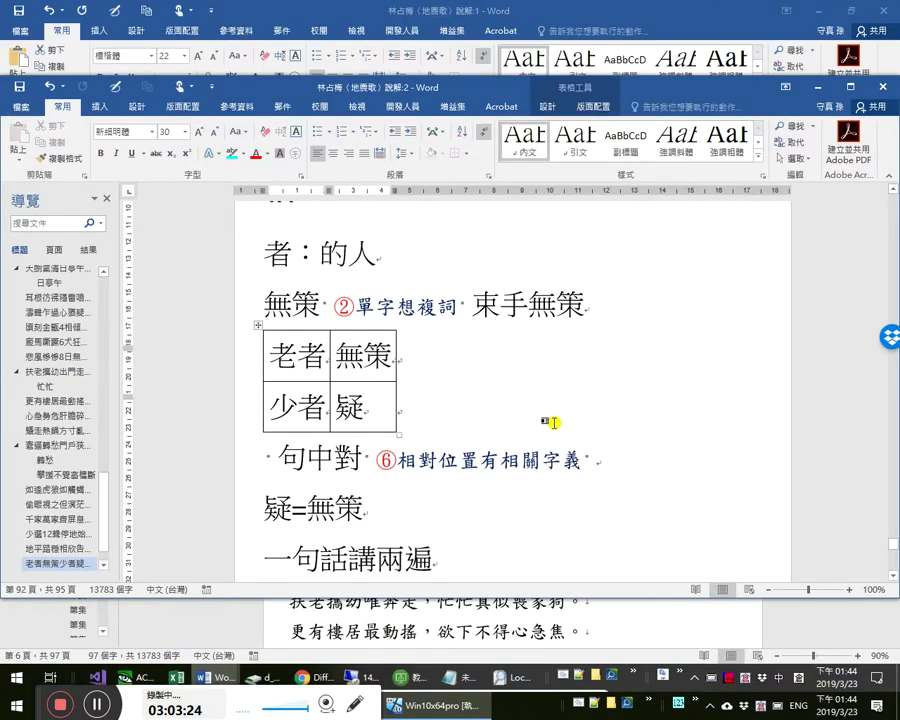
pyautogui.scroll(-2, 553, 418)
pyautogui.hotkey('ctrl', 'Home')
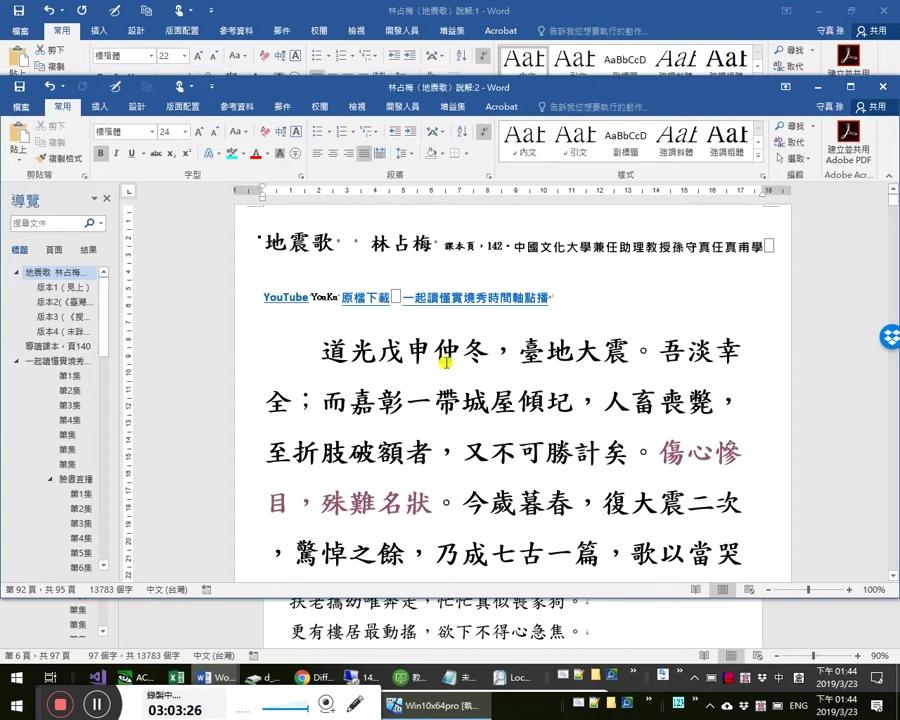
pyautogui.scroll(-1, 326, 304)
pyautogui.click(332, 247)
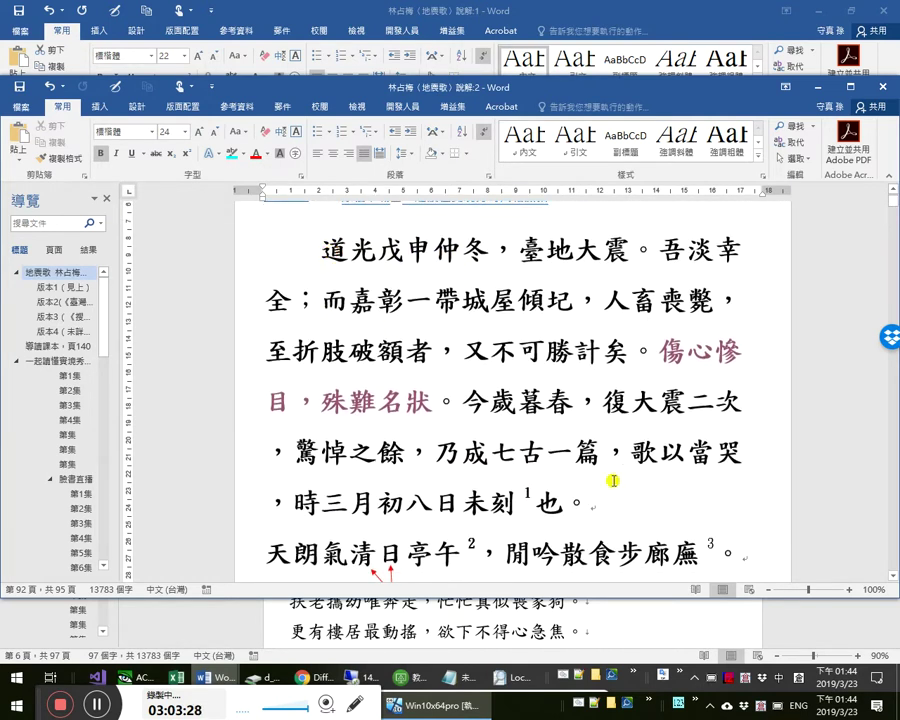
pyautogui.keyDown('shift'); pyautogui.click(609, 497); pyautogui.keyUp('shift')
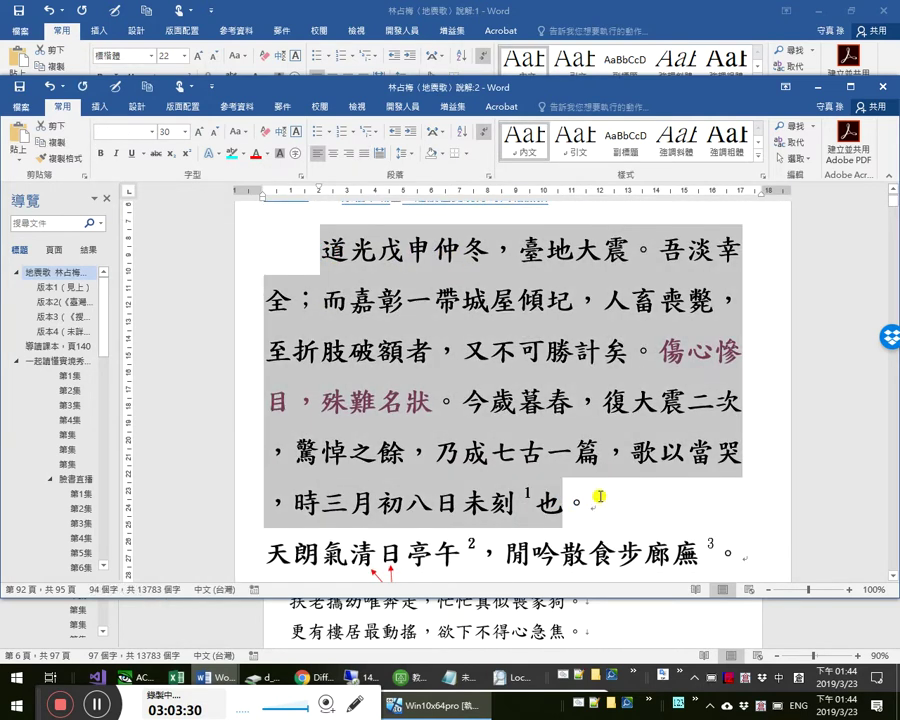
# - Return to the 文件1 working document from the taskbar
pyautogui.moveTo(474, 677)
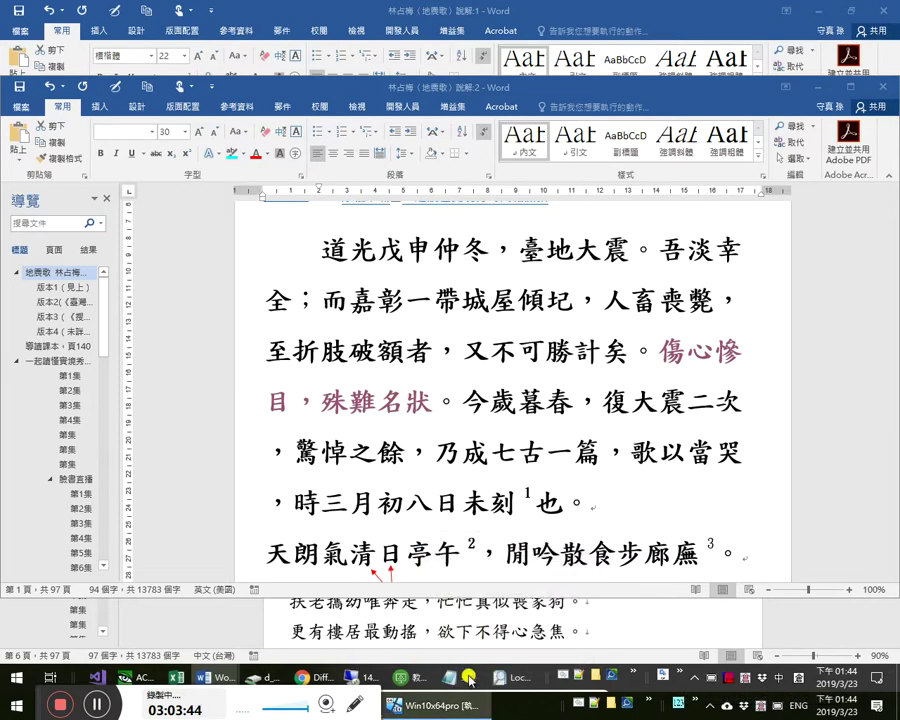
pyautogui.click(224, 678)
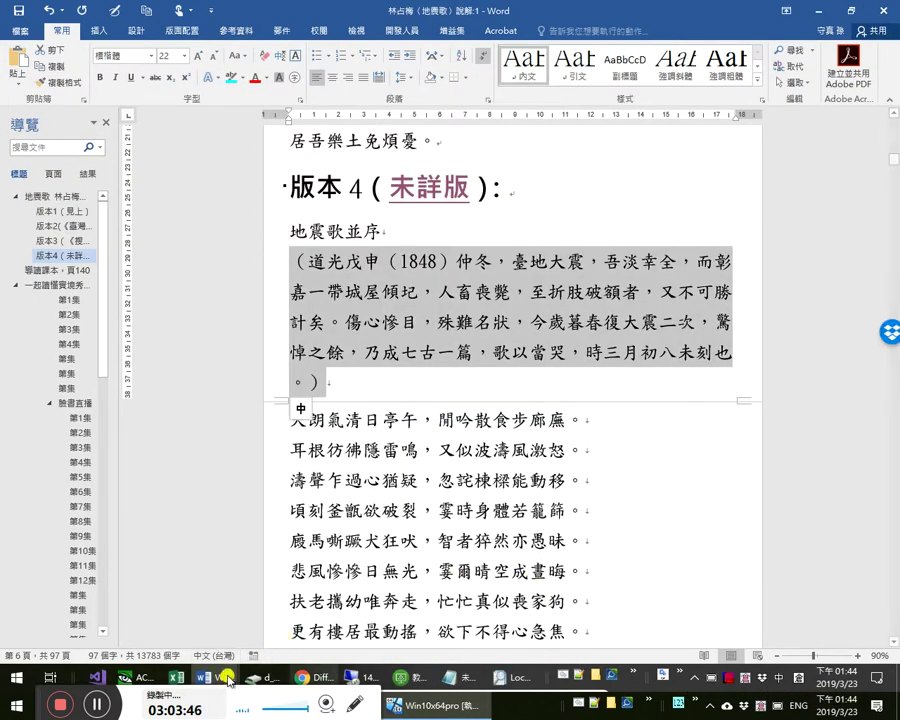
pyautogui.moveTo(226, 676)
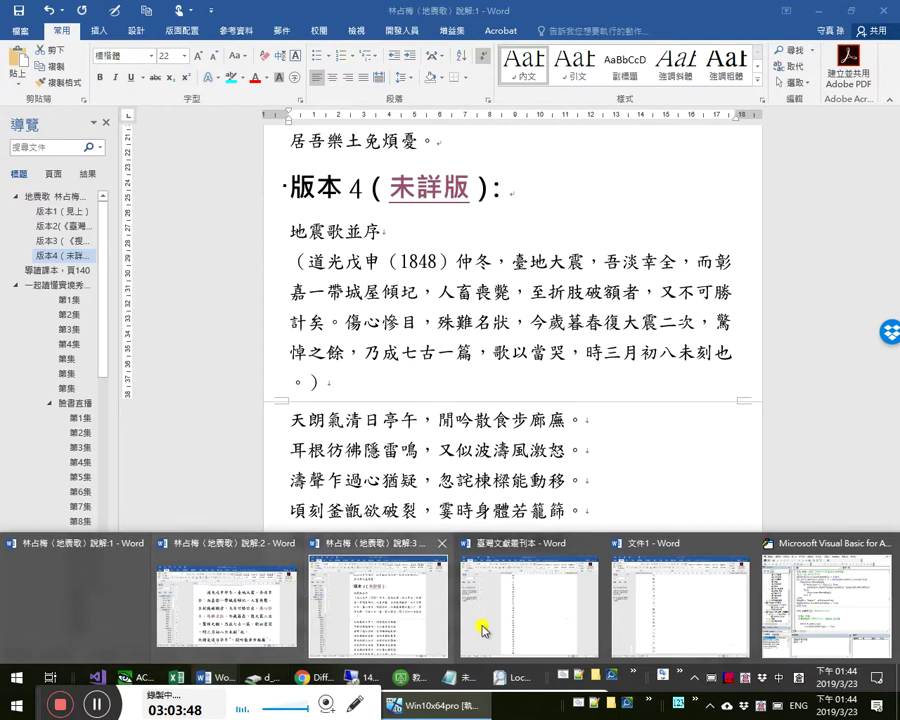
pyautogui.click(671, 603)
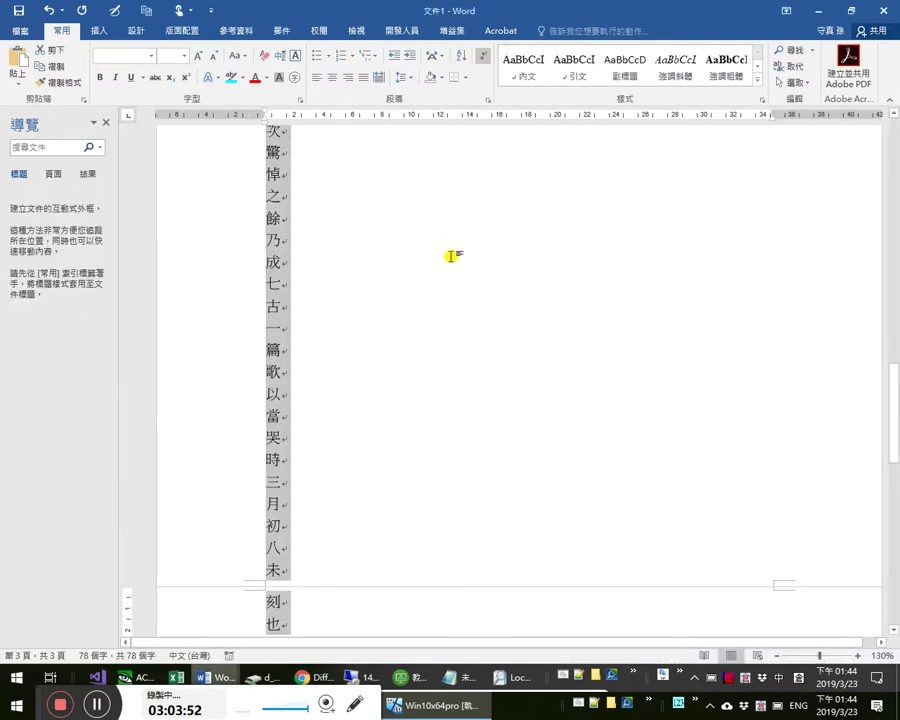
# - Replace 文件1's contents with the copied preface pasted as unformatted Unicode text
pyautogui.press('Delete')
pyautogui.hotkey('ctrl', 'alt', 'v')
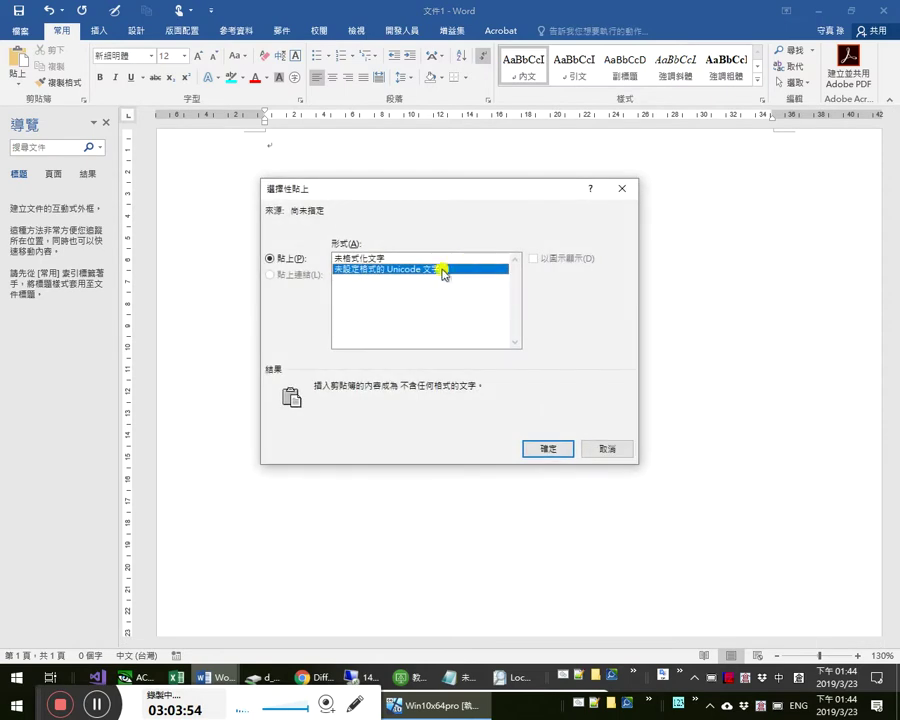
pyautogui.doubleClick(428, 269)
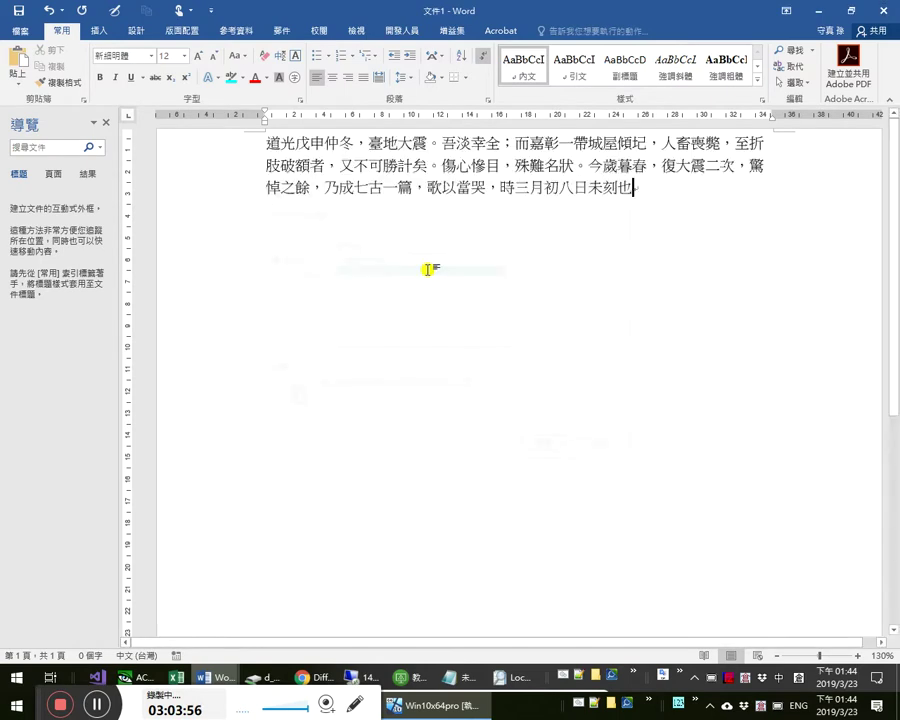
# - Run the punctuation-stripping and 每字一行 macros, leaving 79 characters
pyautogui.hotkey('alt', 'F11')
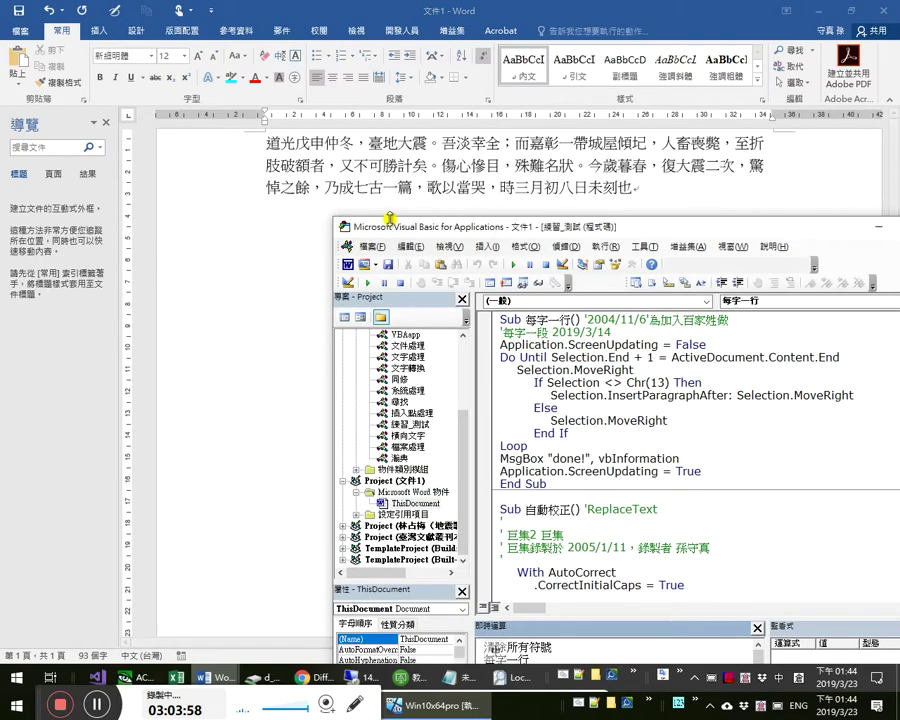
pyautogui.press('Return')
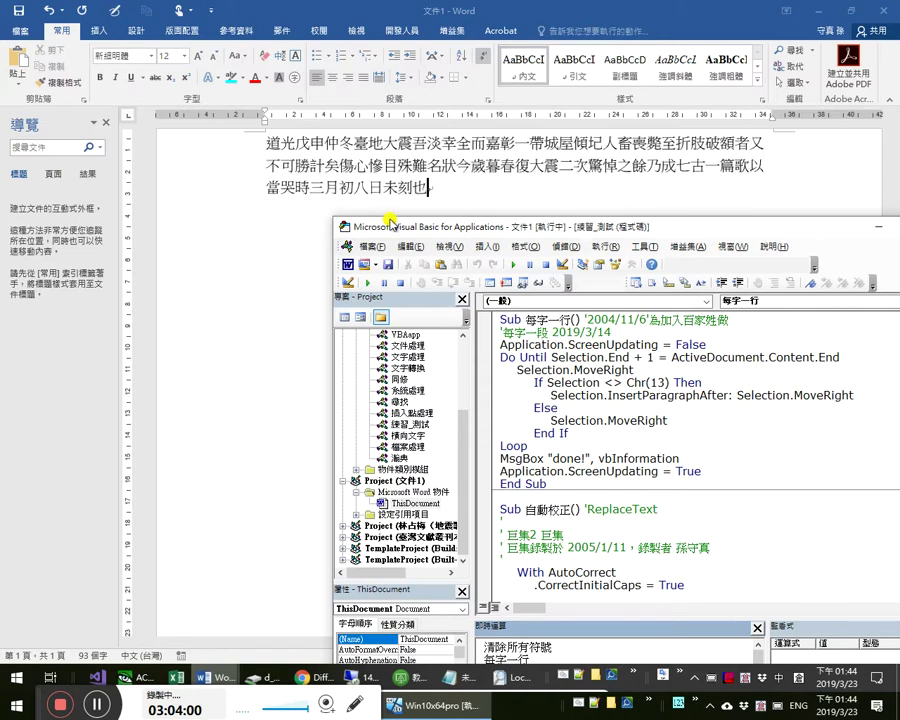
pyautogui.hotkey('alt', 'Tab')
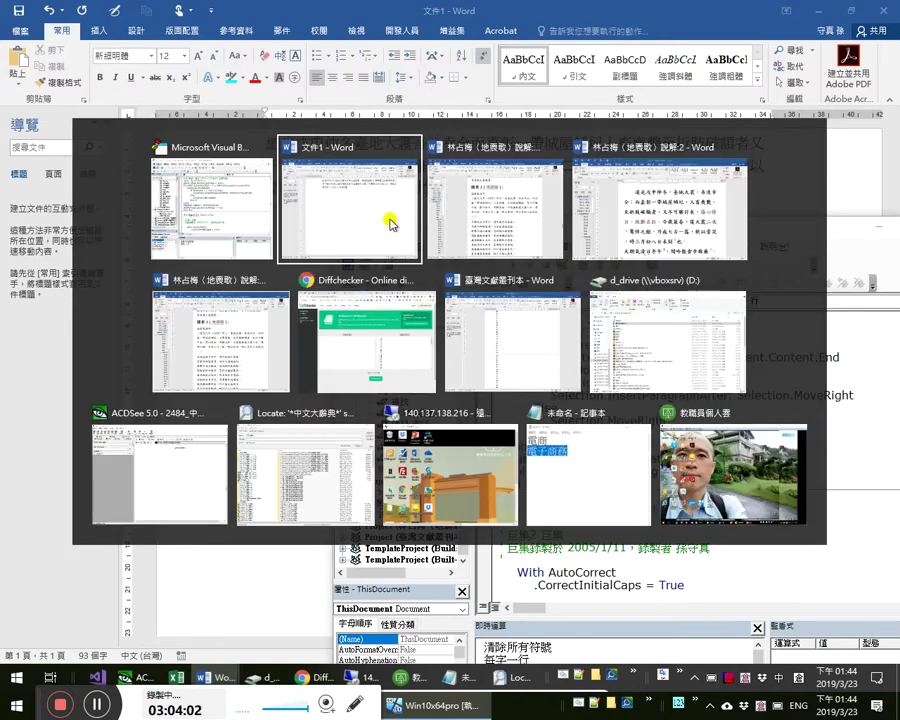
pyautogui.hotkey('alt', 'Tab')
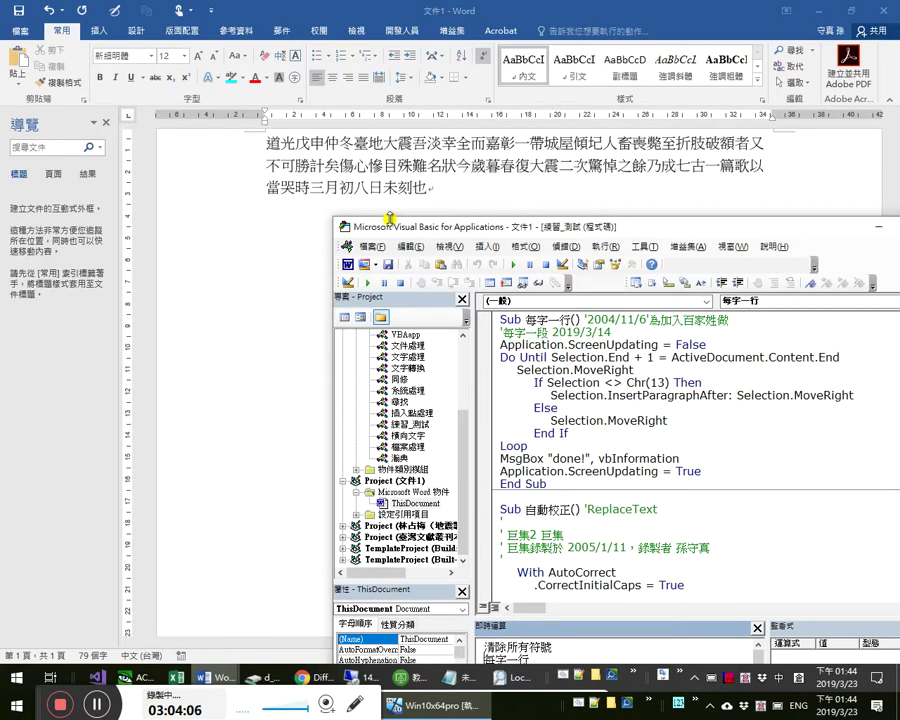
pyautogui.press('F5')
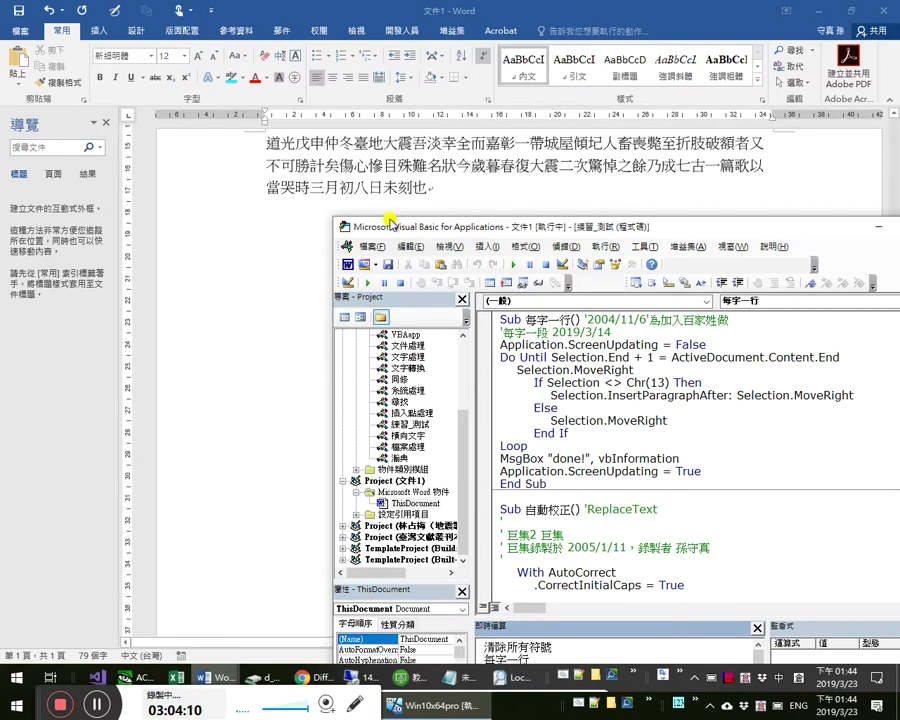
pyautogui.hotkey('alt', 'Tab')
pyautogui.hotkey('alt', 'Tab')
pyautogui.hotkey('alt', 'Tab')
pyautogui.hotkey('alt', 'Tab')
pyautogui.hotkey('alt', 'Tab')
# - Check the Changed Text in Diffchecker, then dismiss the macro's done message in Word
pyautogui.click(595, 455)
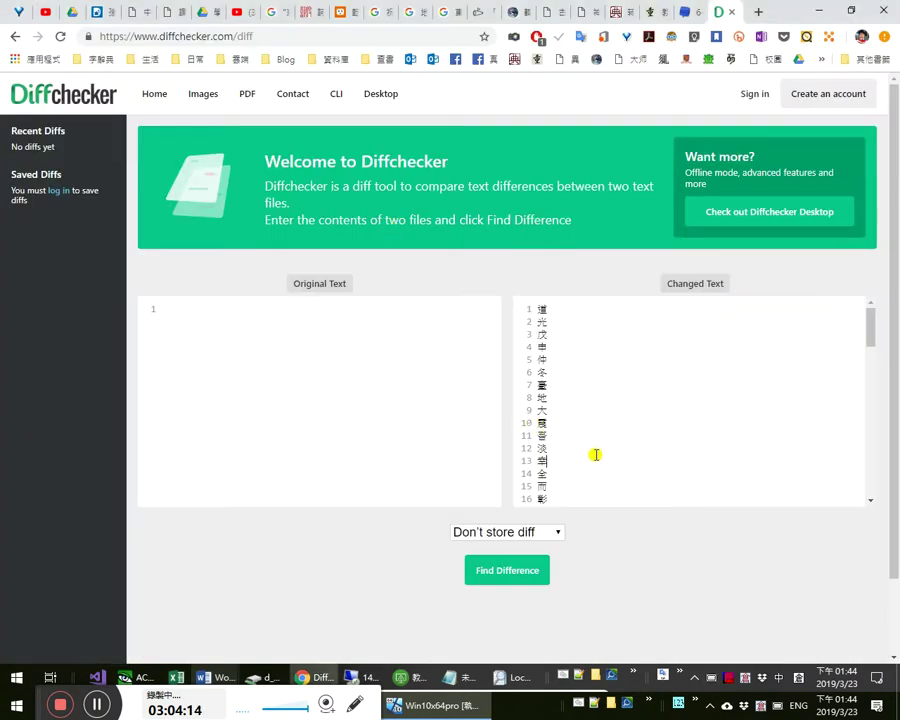
pyautogui.hotkey('ctrl', 'End')
pyautogui.hotkey('ctrl', 'Home')
pyautogui.hotkey('alt', 'Tab')
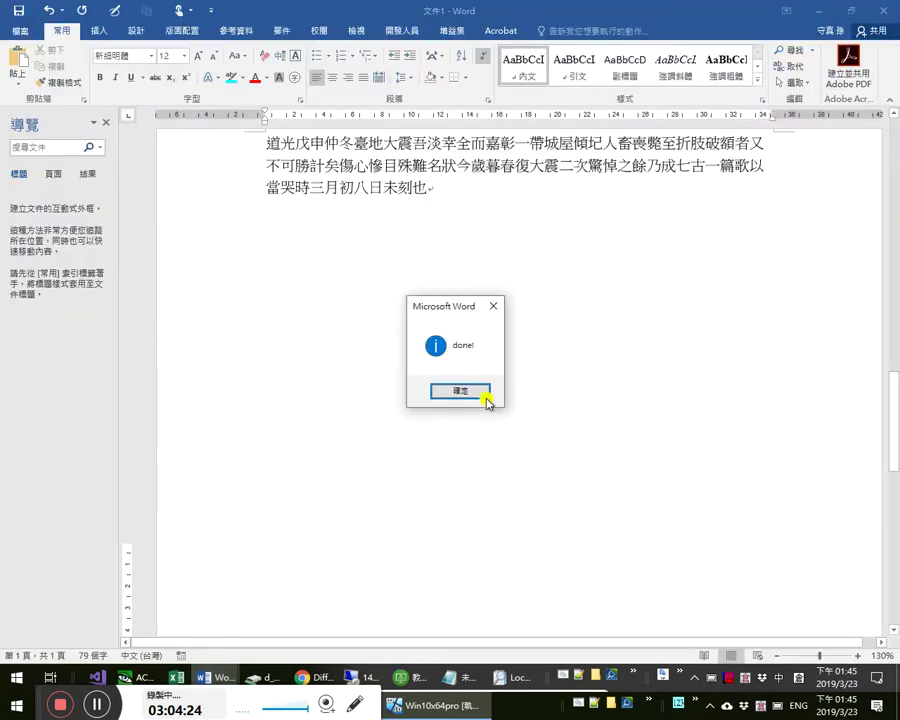
pyautogui.click(487, 402)
pyautogui.click(368, 150)
# - Copy the split second-version preface into Diffchecker's Original Text box
pyautogui.hotkey('ctrl', 'a')
pyautogui.hotkey('alt', 'Tab')
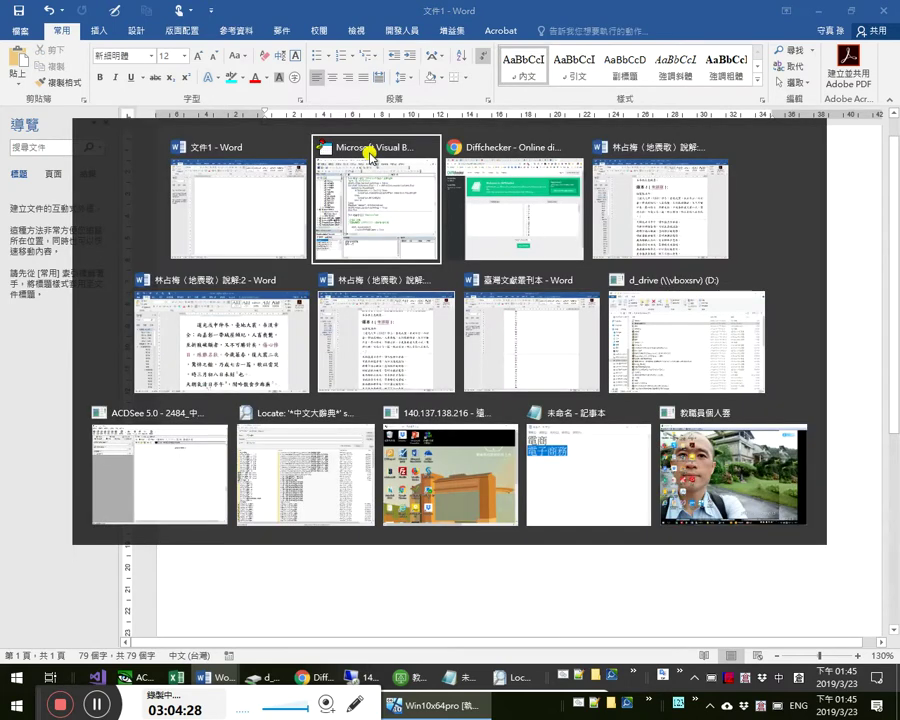
pyautogui.press('Tab')
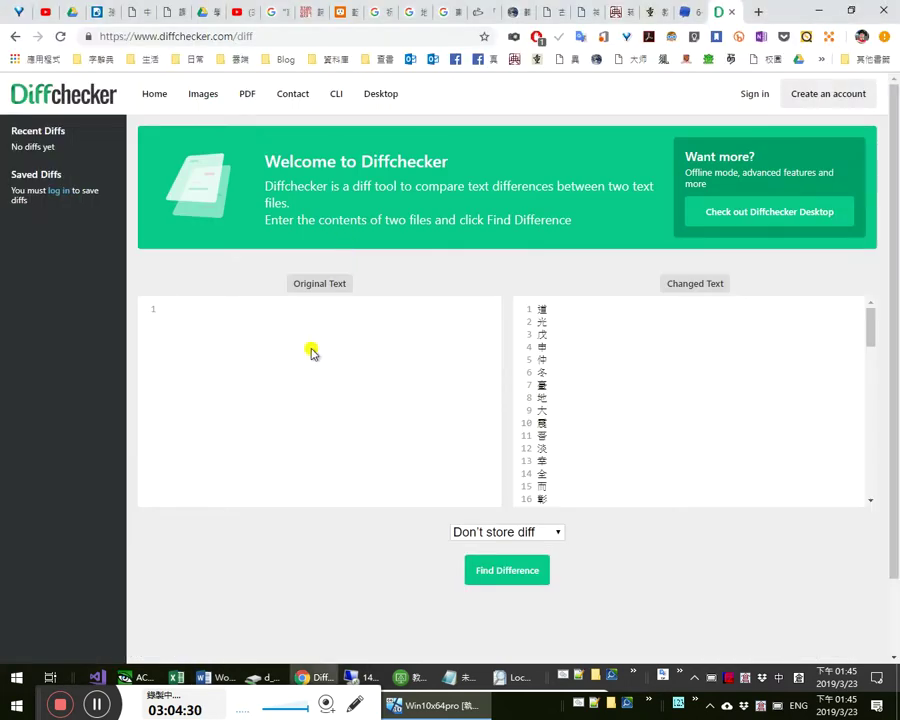
pyautogui.click(311, 352)
pyautogui.hotkey('ctrl', 'v')
pyautogui.hotkey('ctrl', 'Home')
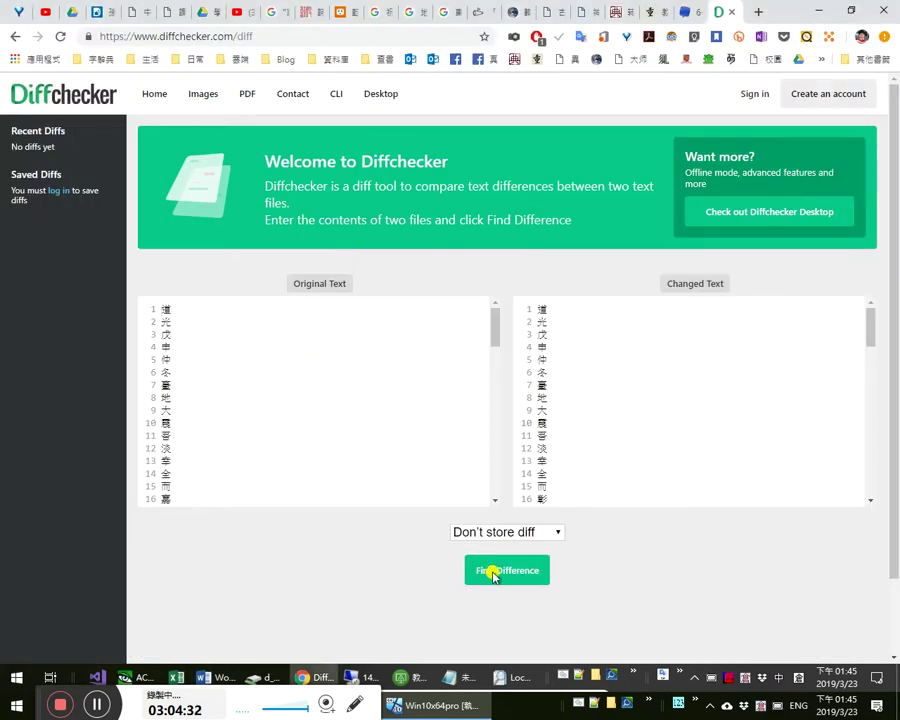
pyautogui.click(495, 570)
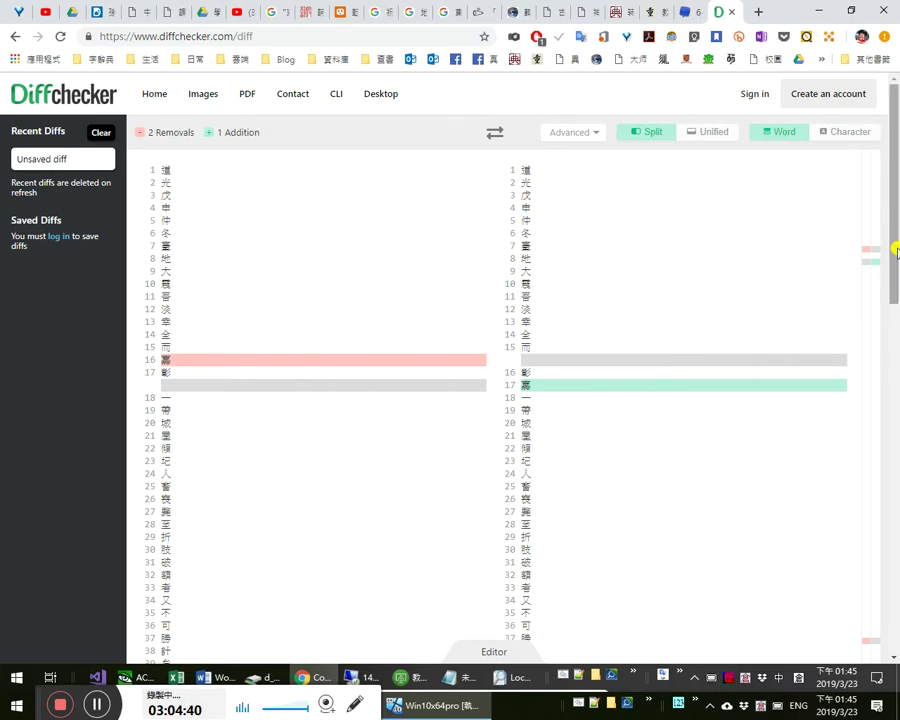
pyautogui.moveTo(897, 298); pyautogui.dragTo(896, 660)
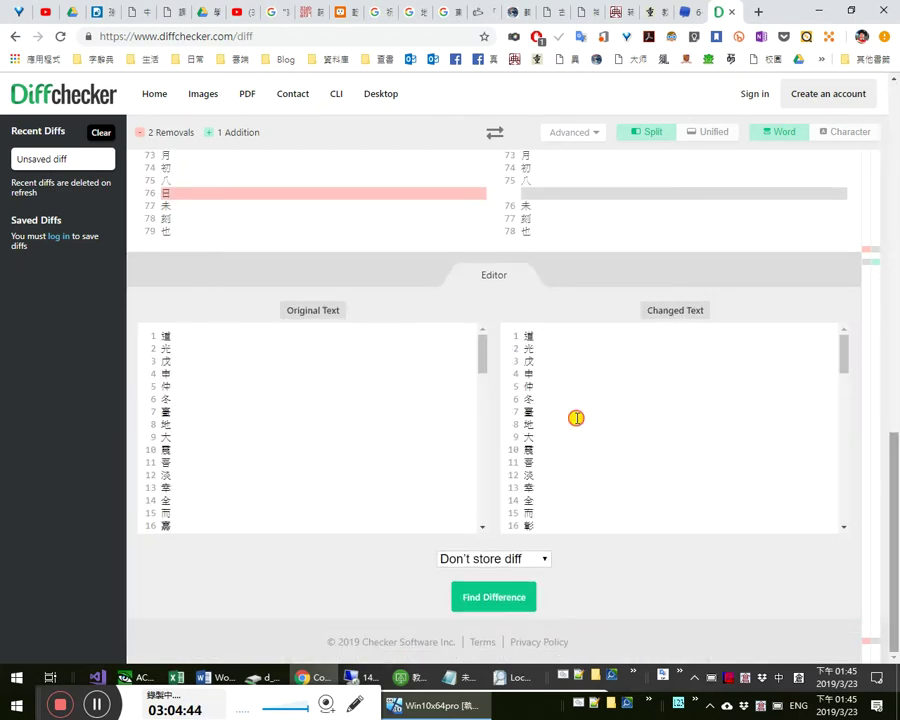
pyautogui.scroll(-2, 625, 484)
pyautogui.click(636, 499)
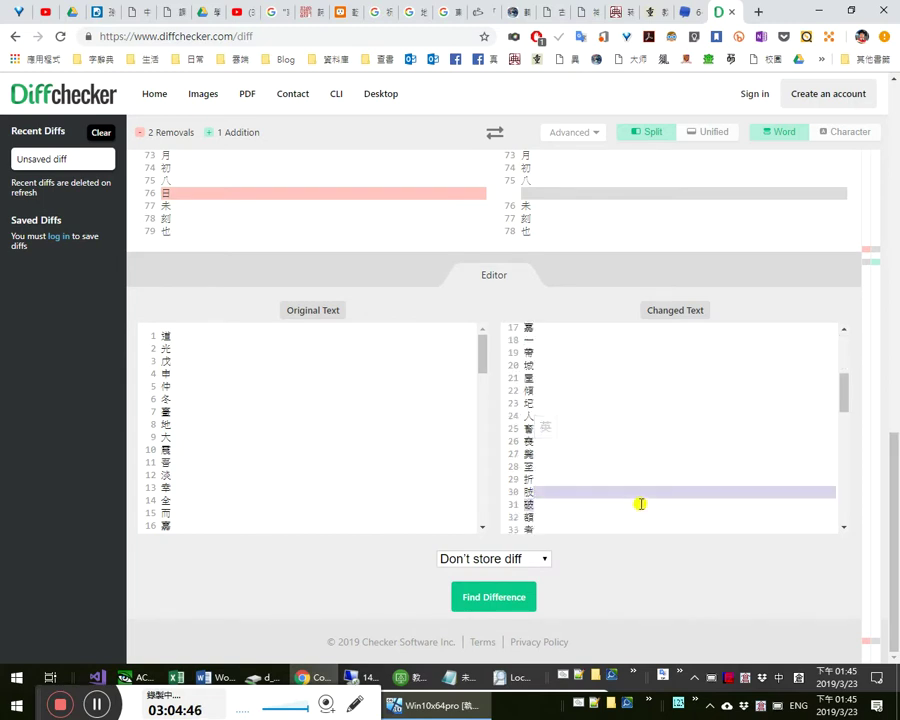
pyautogui.hotkey('ctrl', 'Home')
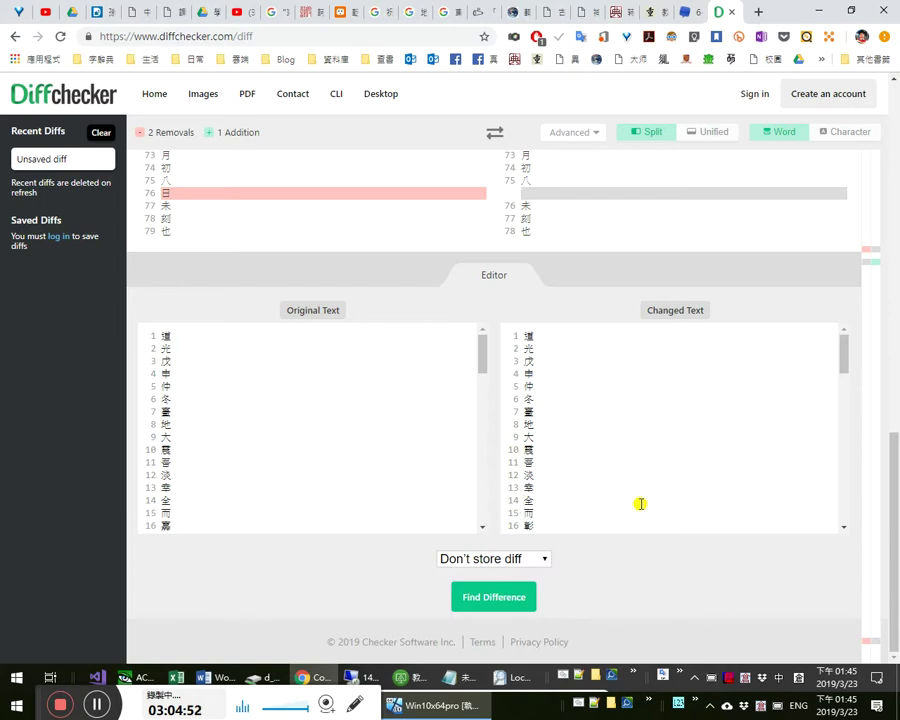
pyautogui.press('Down')
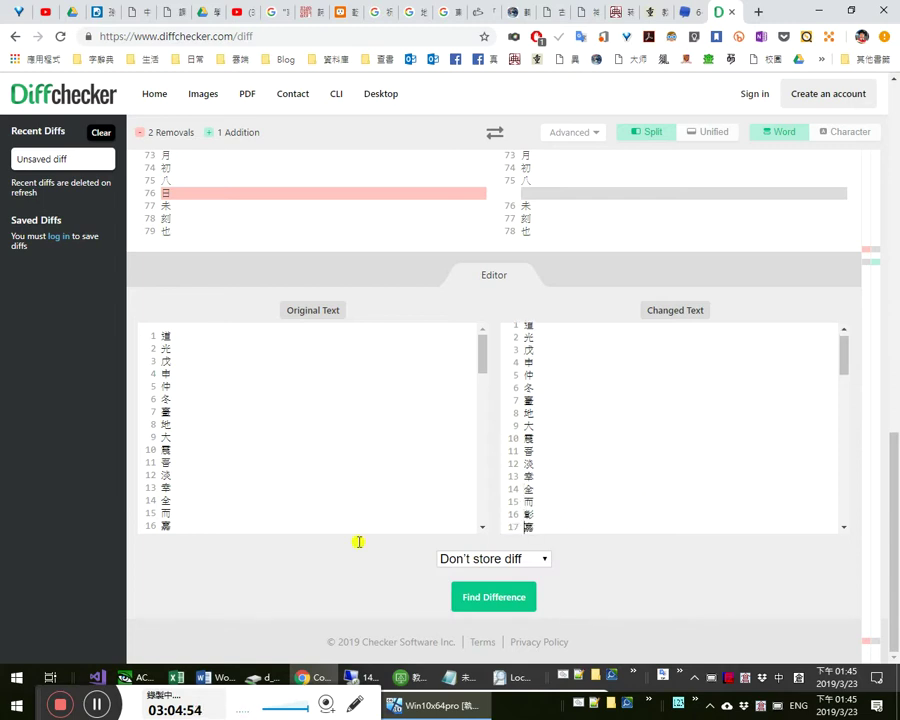
pyautogui.press('Down')
pyautogui.press('Down')
pyautogui.press('Down')
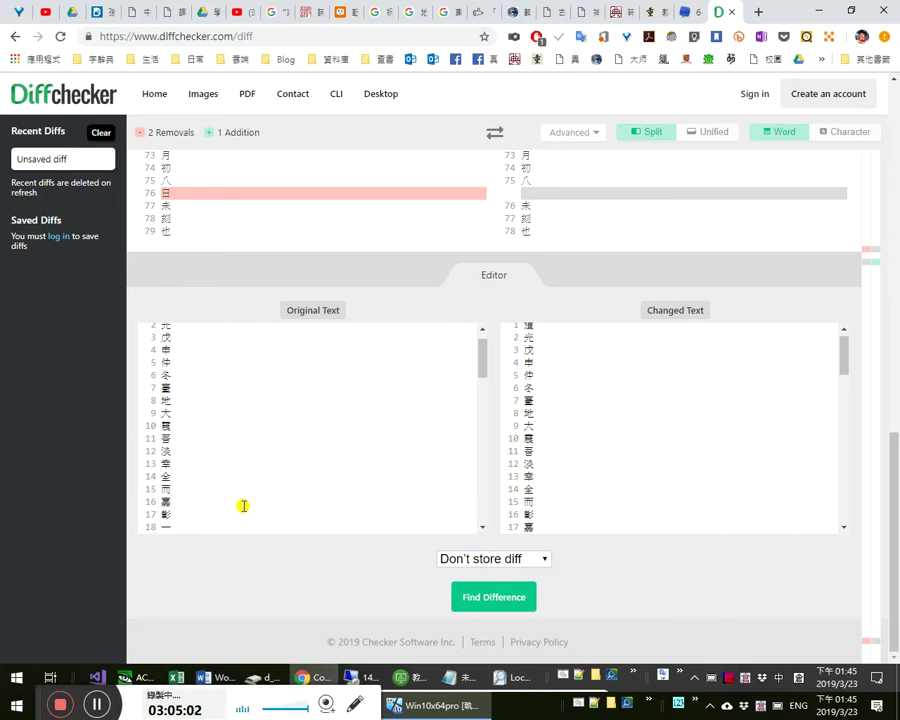
pyautogui.hotkey('alt', 'Tab')
# - Highlight 彰嘉 in the version 4 preface in magenta
pyautogui.hotkey('alt', 'Tab')
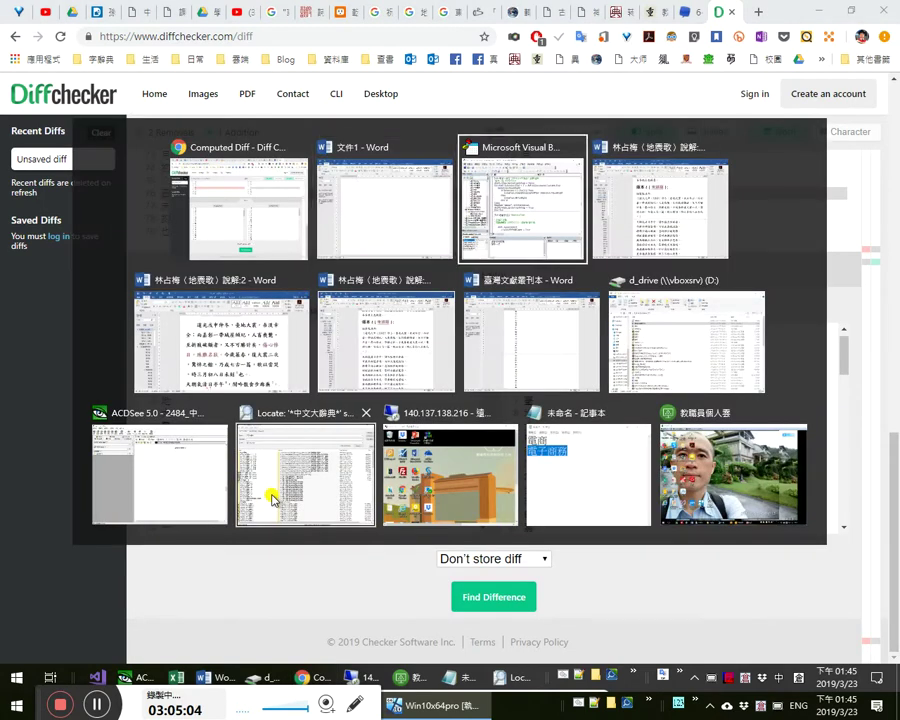
pyautogui.hotkey('alt', 'Tab')
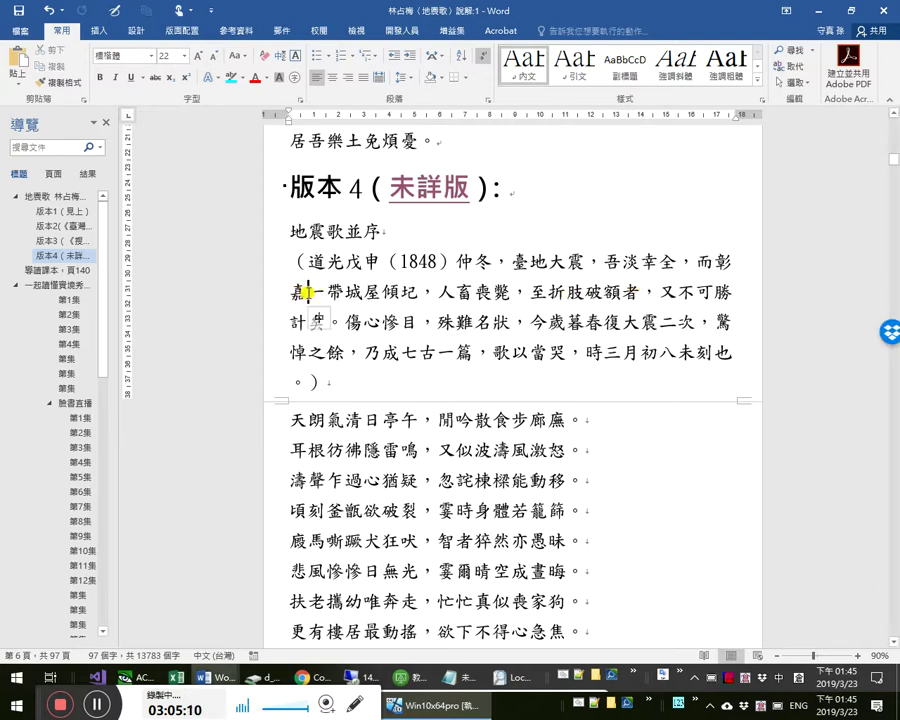
pyautogui.doubleClick(308, 296)
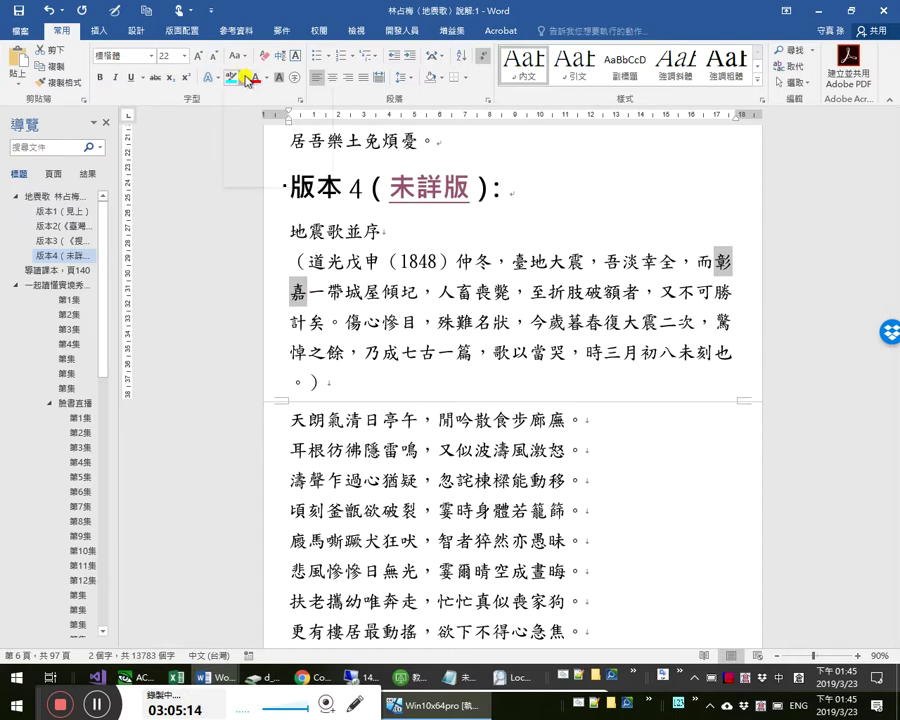
pyautogui.click(243, 77)
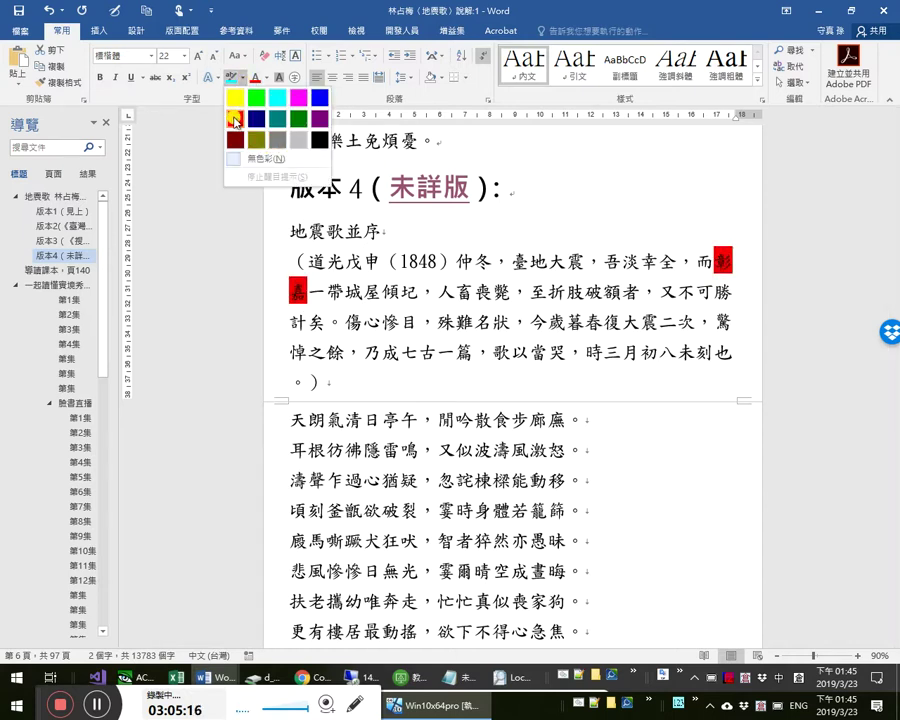
pyautogui.click(298, 97)
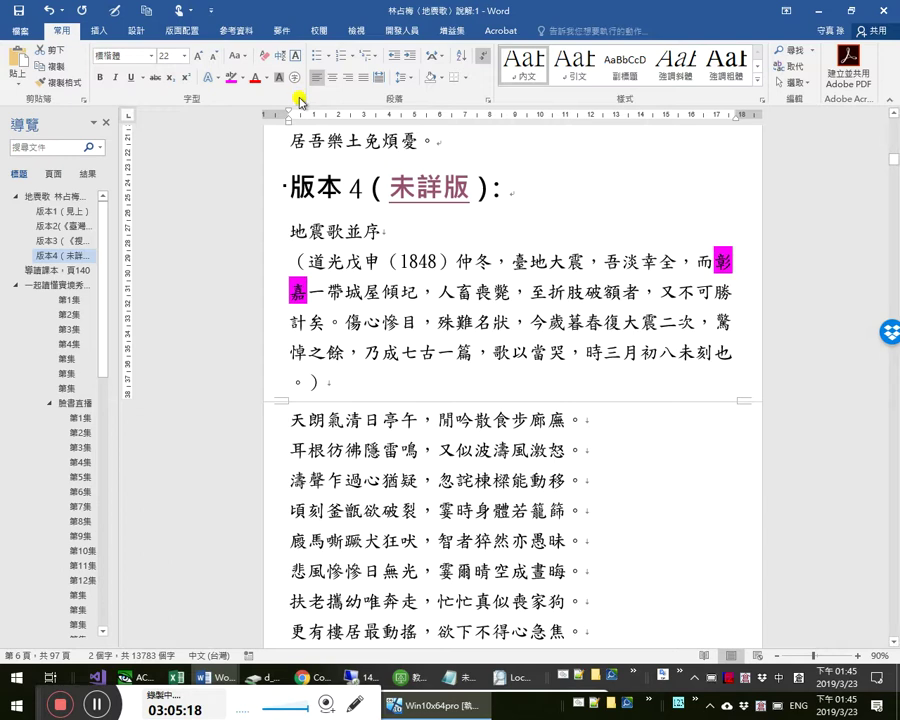
# - Highlight 嘉彰 in the second document's preface in magenta as well
pyautogui.hotkey('alt', 'Tab')
pyautogui.hotkey('alt', 'Tab')
pyautogui.hotkey('alt', 'Tab')
pyautogui.hotkey('alt', 'Tab')
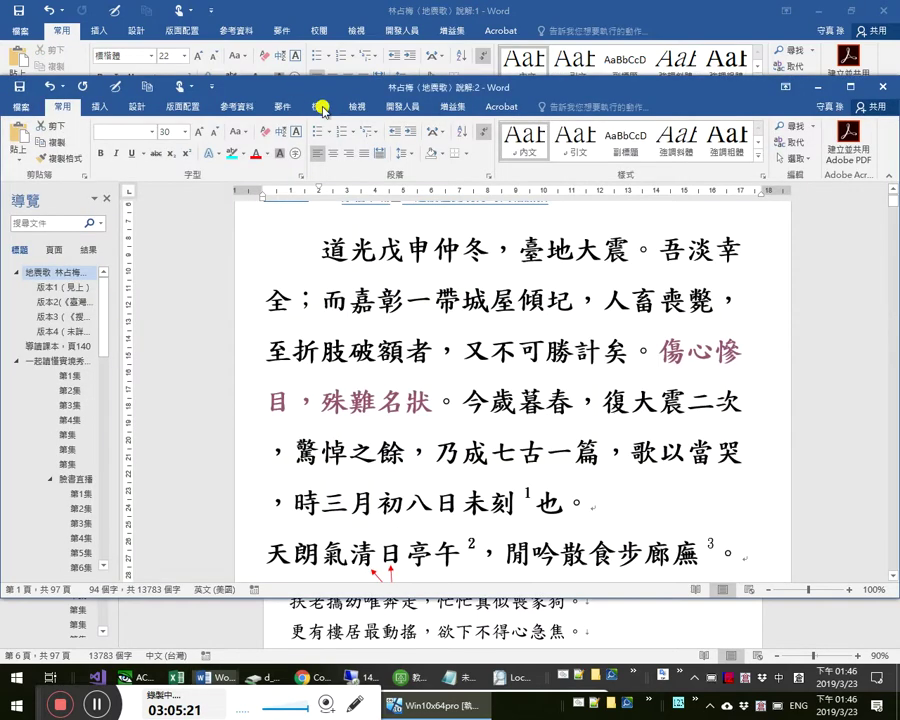
pyautogui.tripleClick(577, 321)
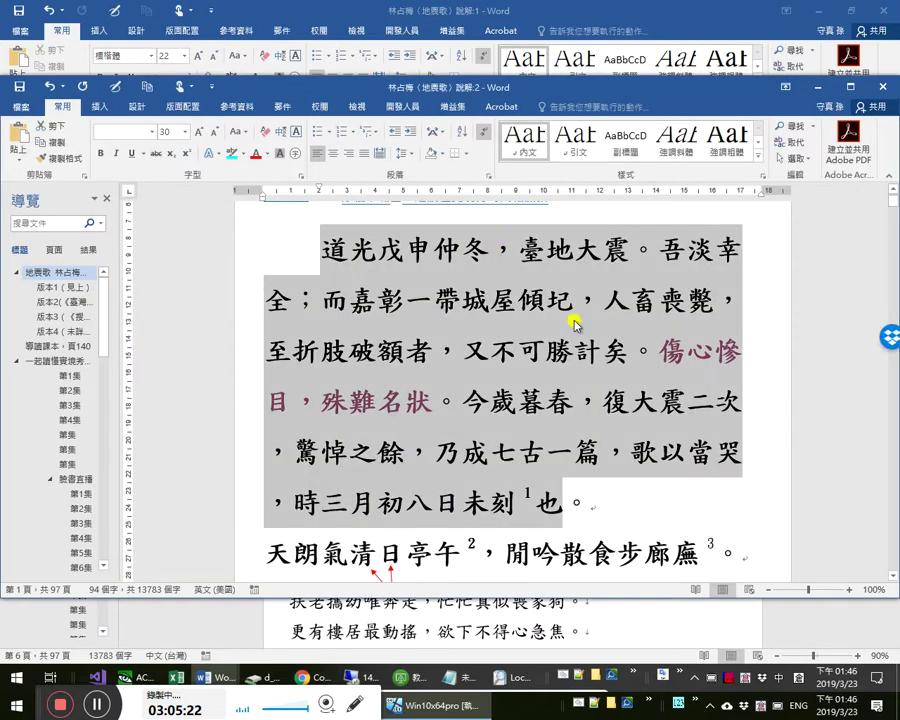
pyautogui.click(626, 318)
pyautogui.doubleClick(396, 300)
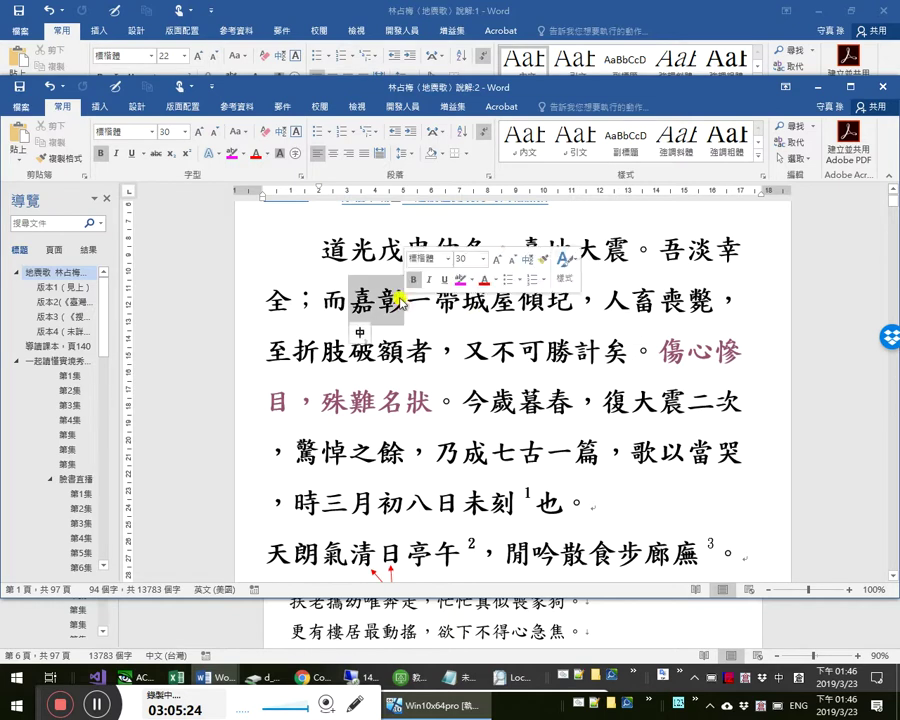
pyautogui.click(232, 153)
pyautogui.scroll(-1, 553, 409)
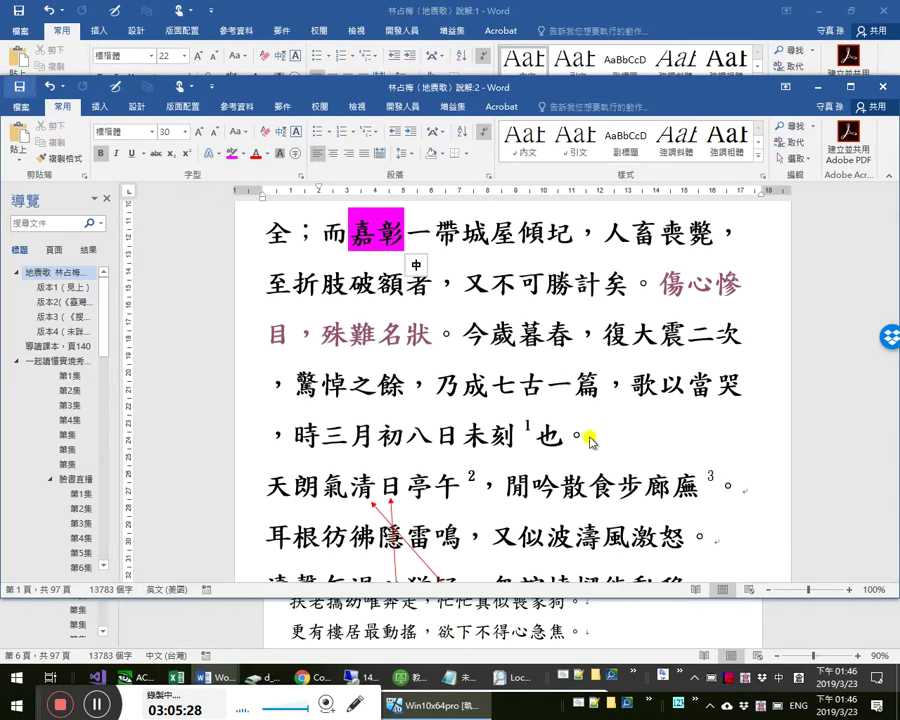
pyautogui.hotkey('alt', 'Tab')
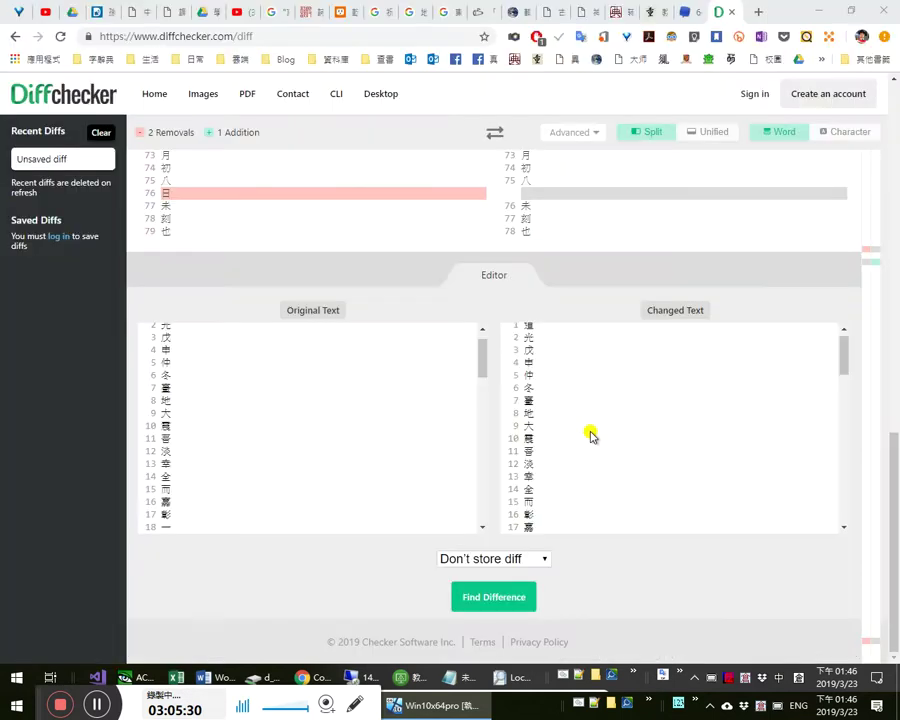
# - Put 彰 and 一 on separate lines in Changed Text and recompute, leaving only 日 at line 76
pyautogui.click(617, 521)
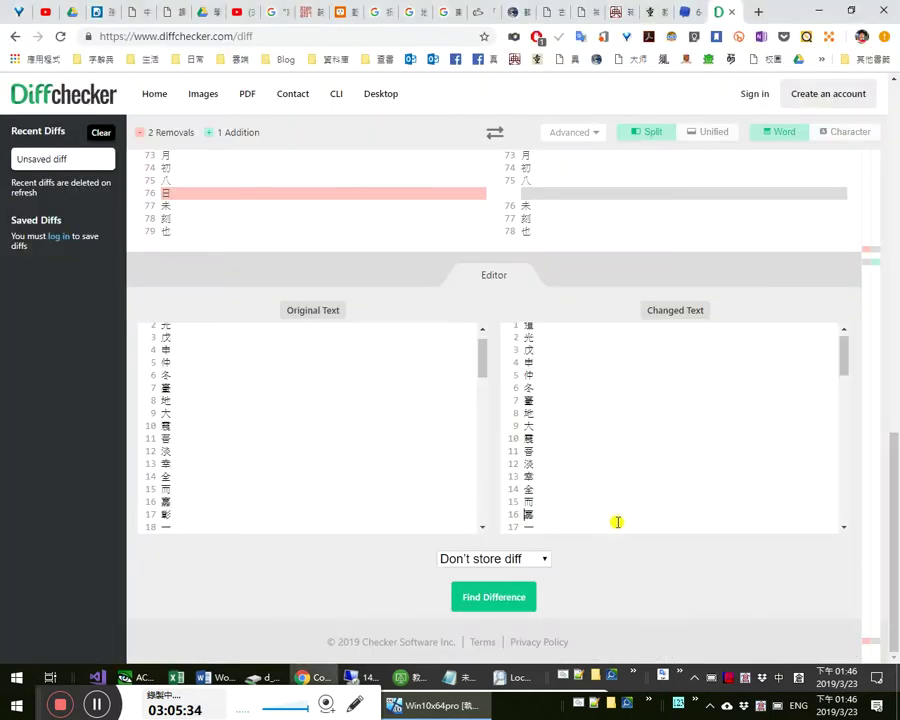
pyautogui.press('Return')
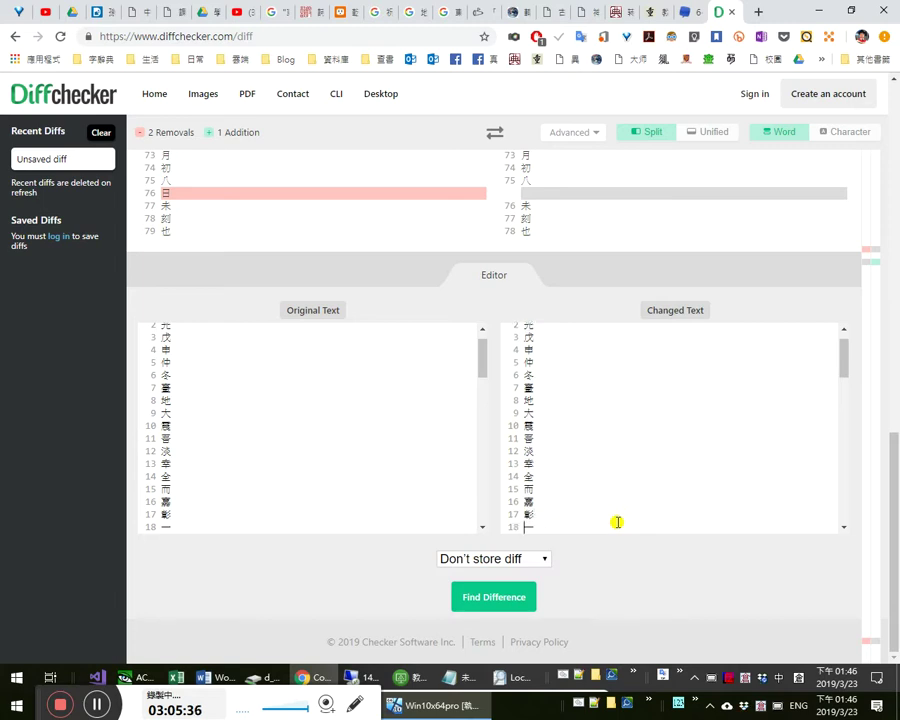
pyautogui.click(524, 592)
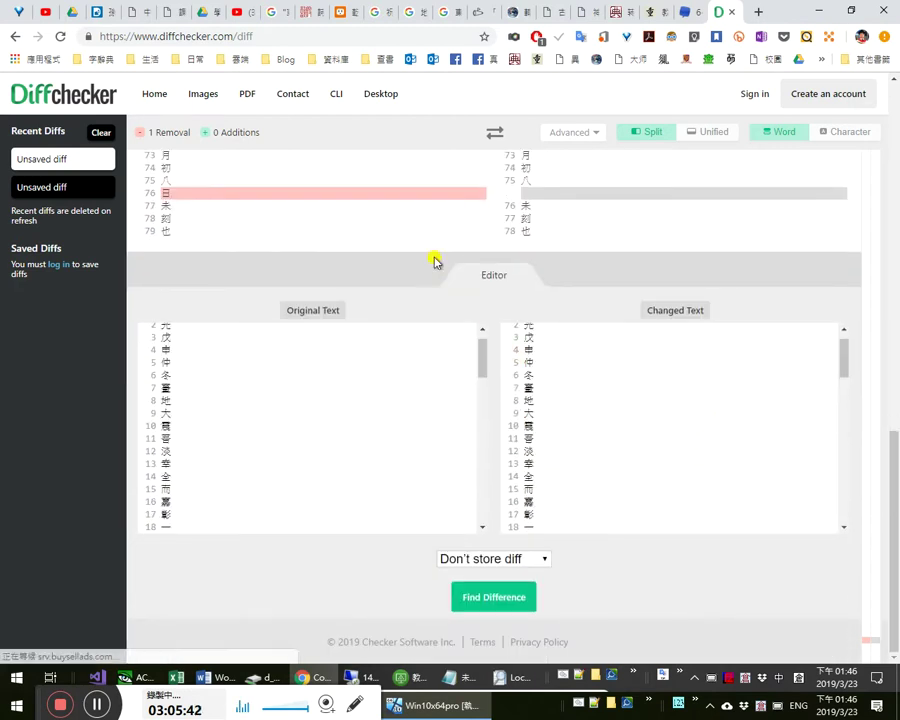
pyautogui.scroll(3, 570, 205)
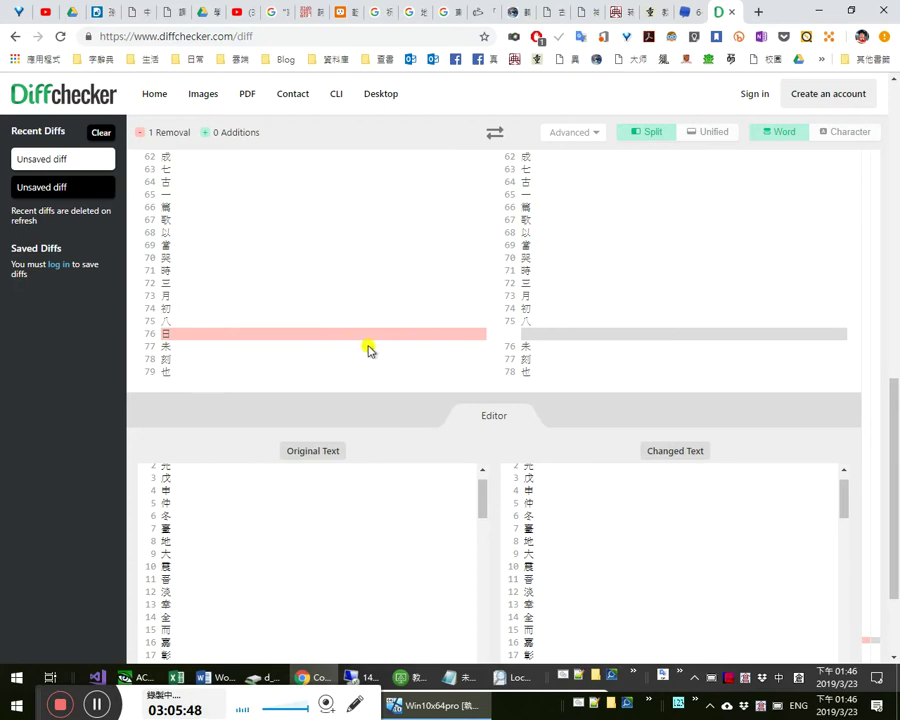
pyautogui.scroll(-2, 595, 495)
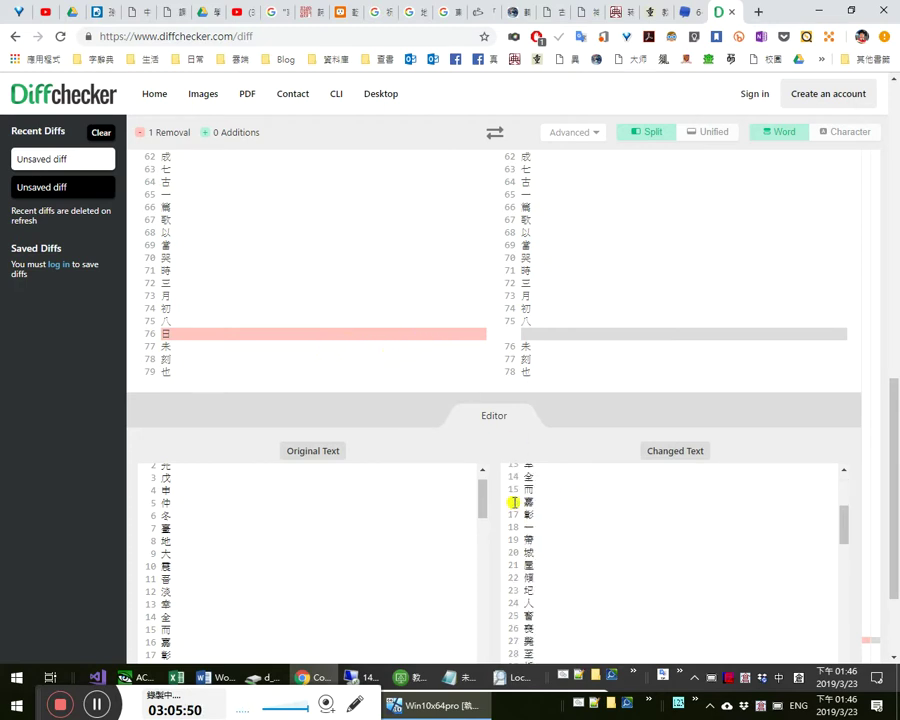
pyautogui.hotkey('alt', 'Tab')
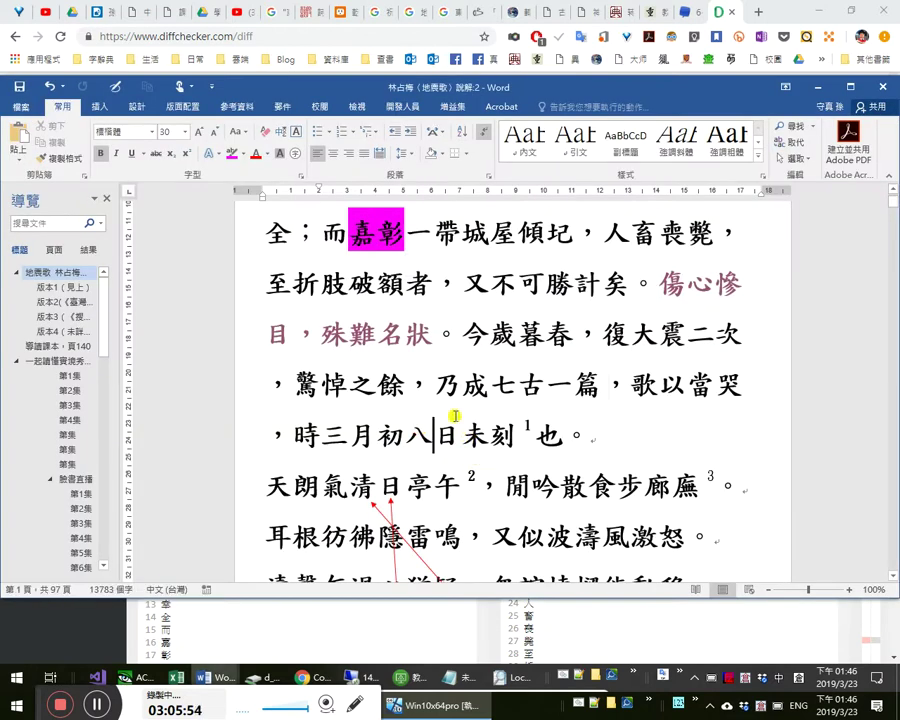
# - Highlight 日 in 初八日未刻 magenta, then bring the version 4 document forward
pyautogui.doubleClick(466, 435)
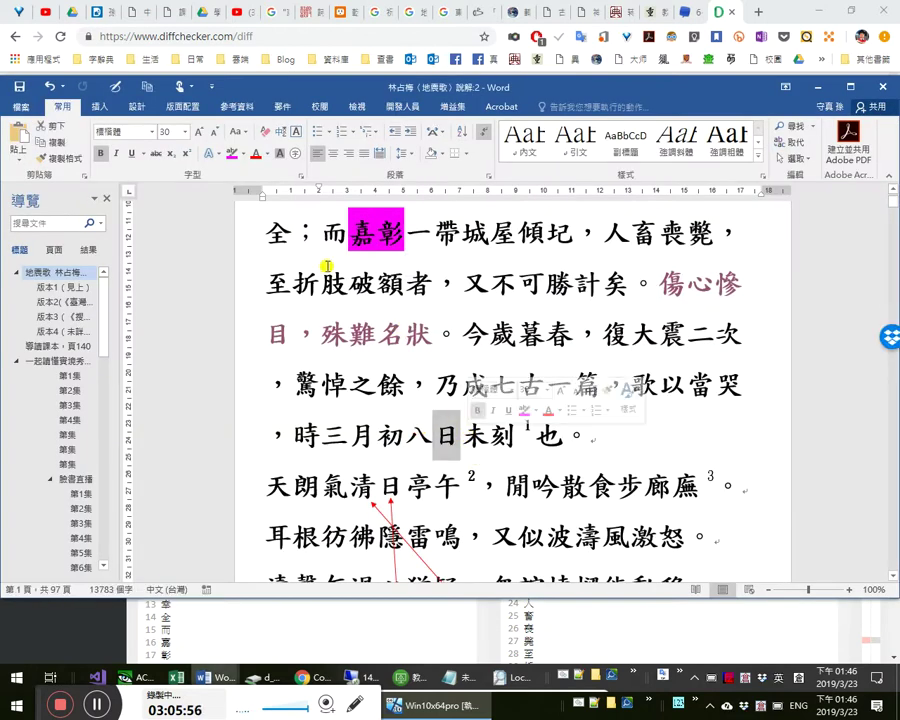
pyautogui.click(231, 153)
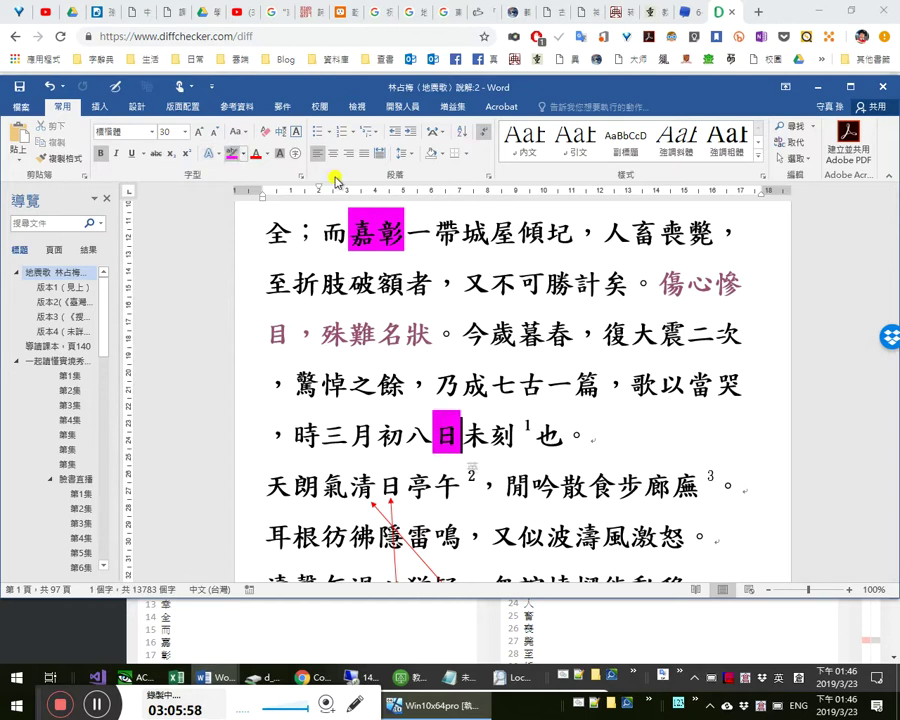
pyautogui.hotkey('alt', 'Tab')
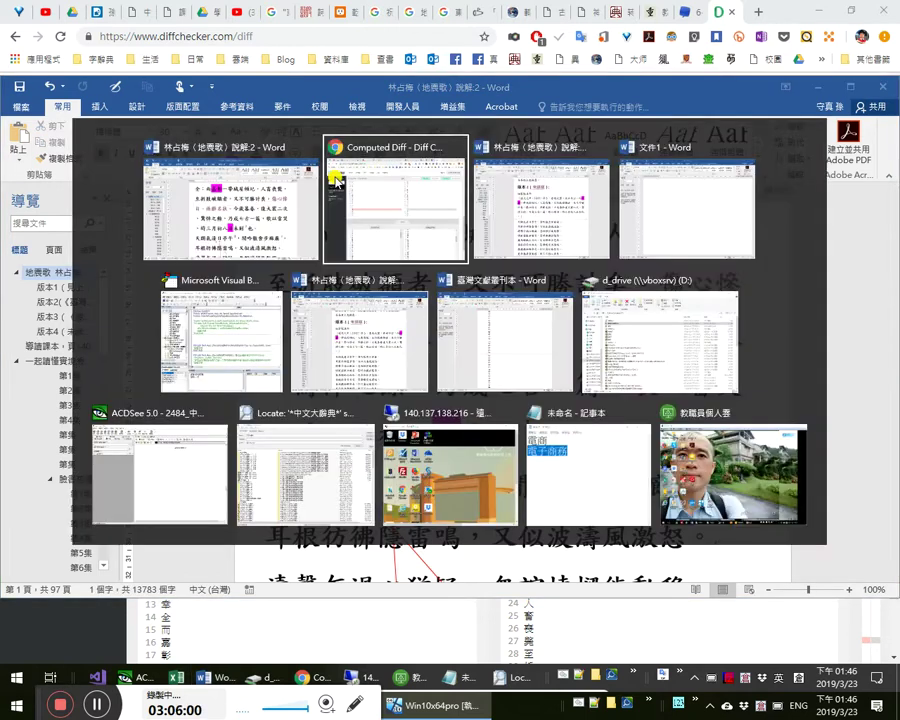
pyautogui.hotkey('alt', 'Tab')
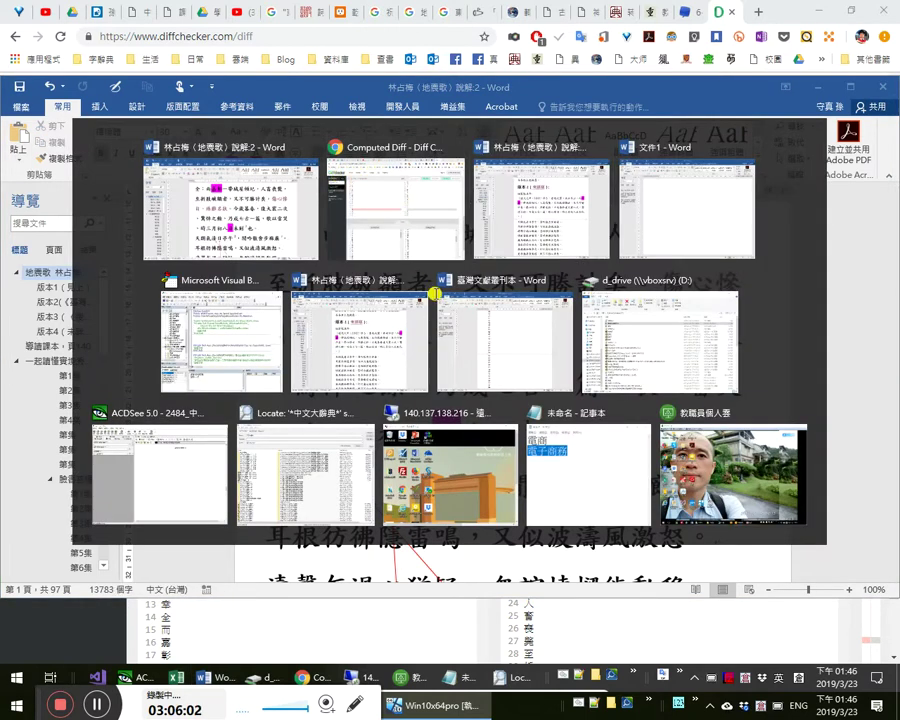
pyautogui.click(426, 300)
# - Check version 4's preface line 時三月初八未刻也 before 未, then return to Diffchecker
pyautogui.click(597, 353)
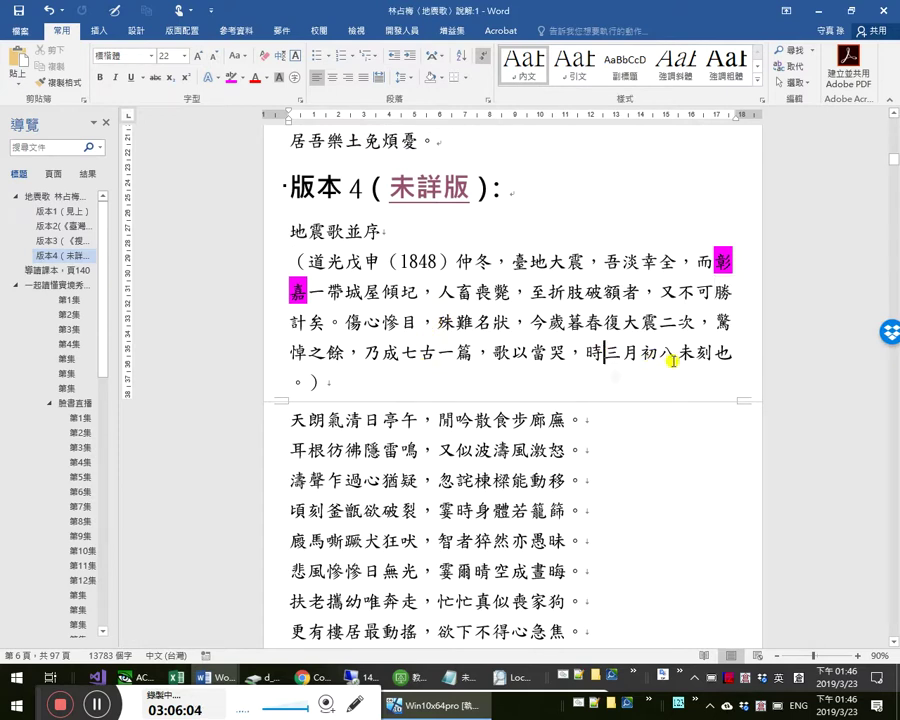
pyautogui.click(677, 353)
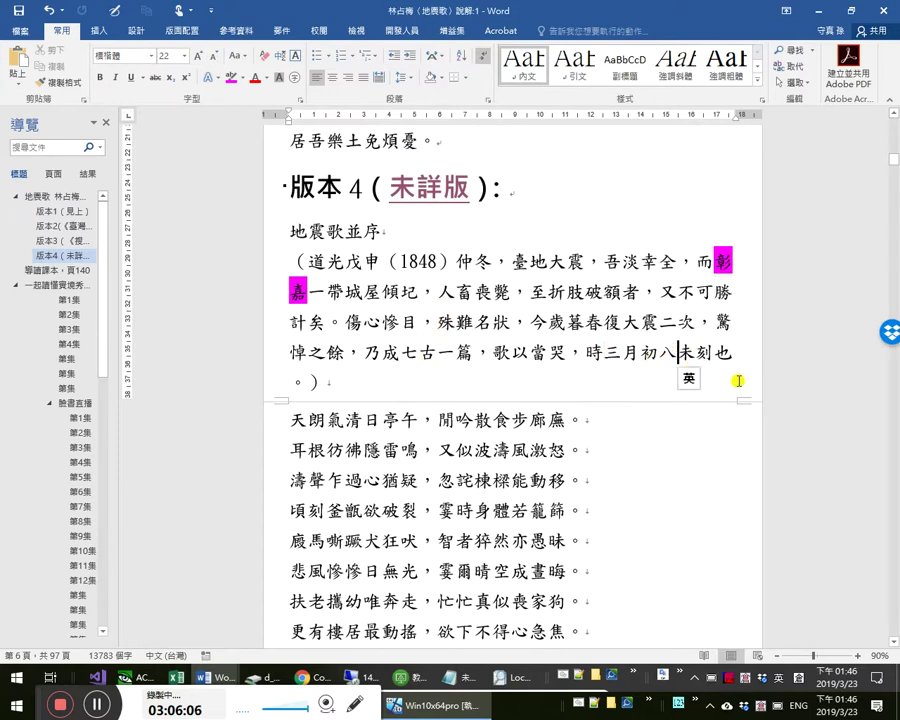
pyautogui.scroll(-1, 617, 289)
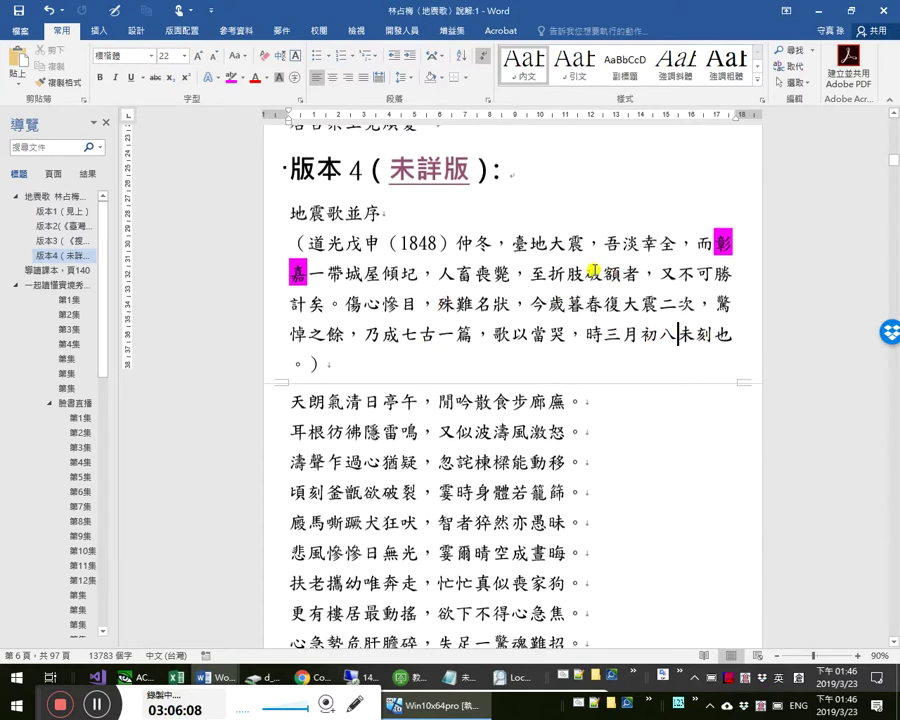
pyautogui.hotkey('alt', 'Tab')
pyautogui.press('Tab')
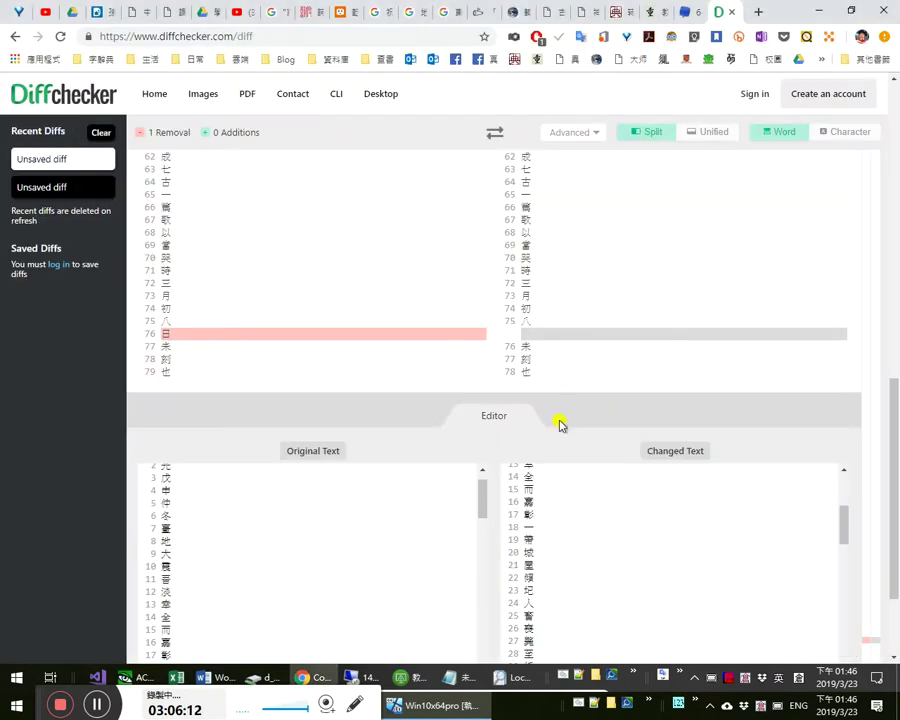
# - Insert 日 after 八 on its own line in the Changed Text
pyautogui.click(574, 496)
pyautogui.hotkey('ctrl', 'End')
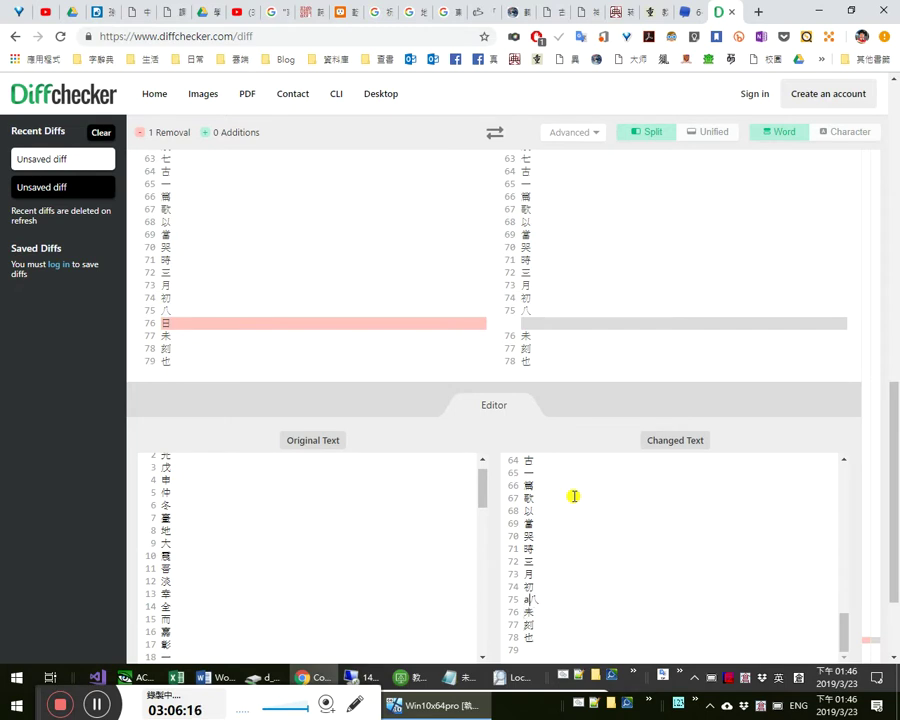
pyautogui.write('日')
pyautogui.press('Return')
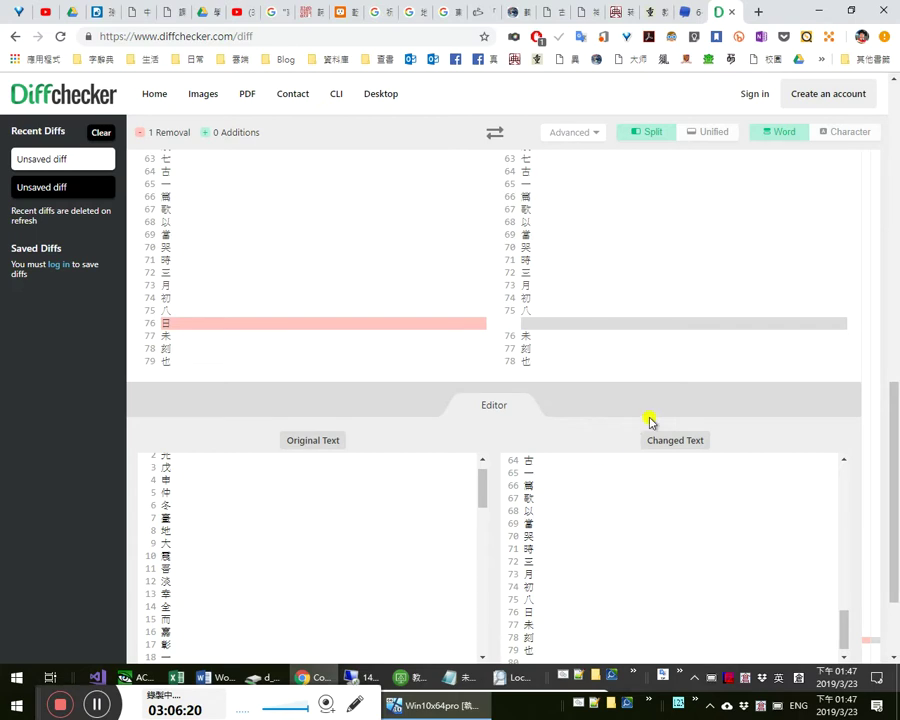
# - Rerun Find Difference and confirm the files are identical with 0 removals and 0 additions
pyautogui.scroll(-2, 890, 514)
pyautogui.click(499, 588)
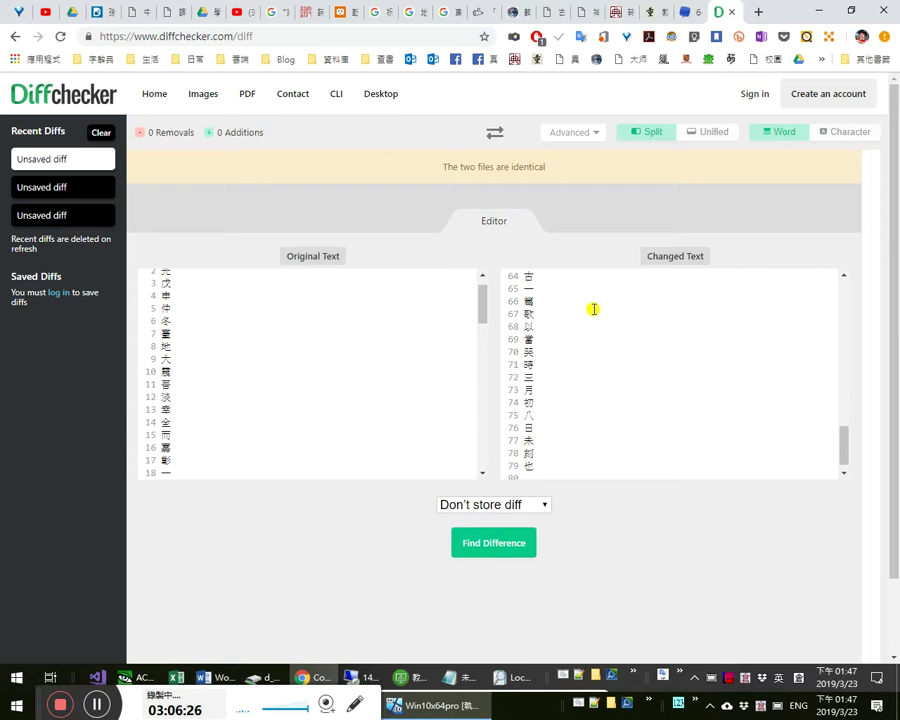
pyautogui.doubleClick(540, 167)
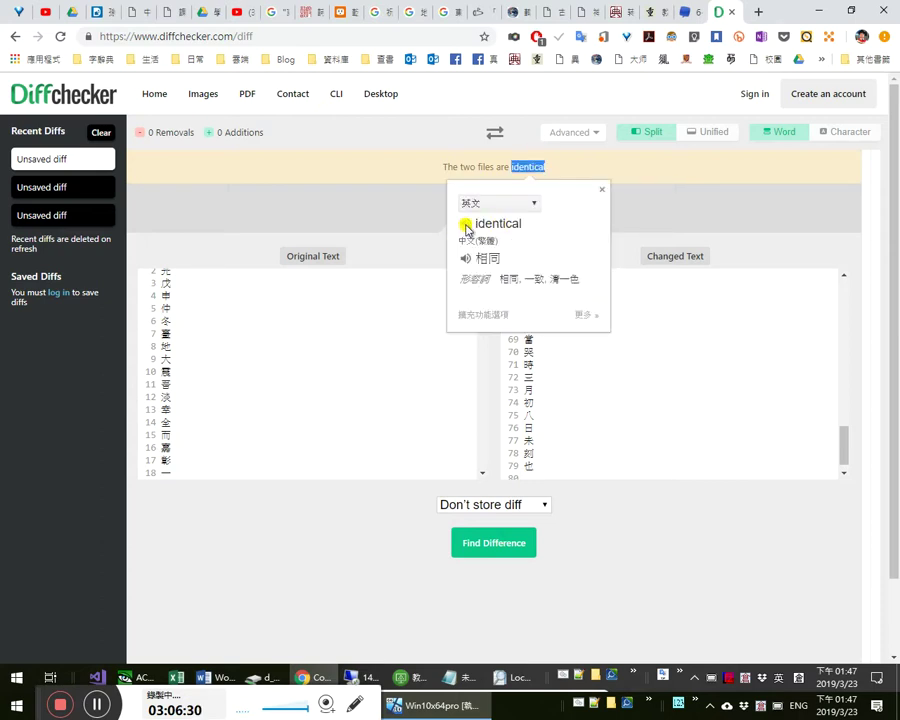
pyautogui.click(612, 358)
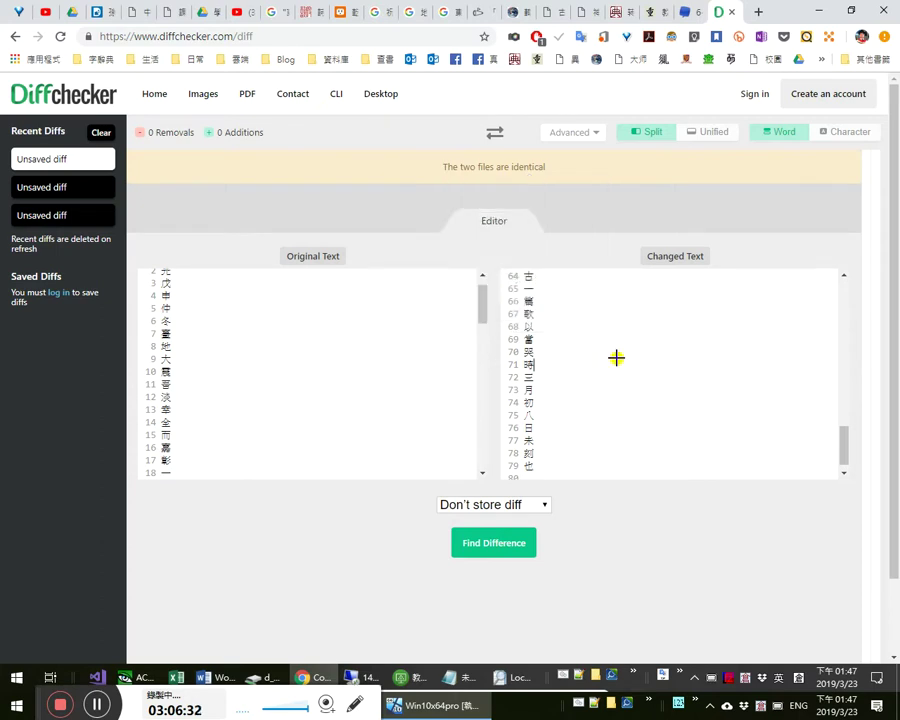
pyautogui.hotkey('alt', 'Tab')
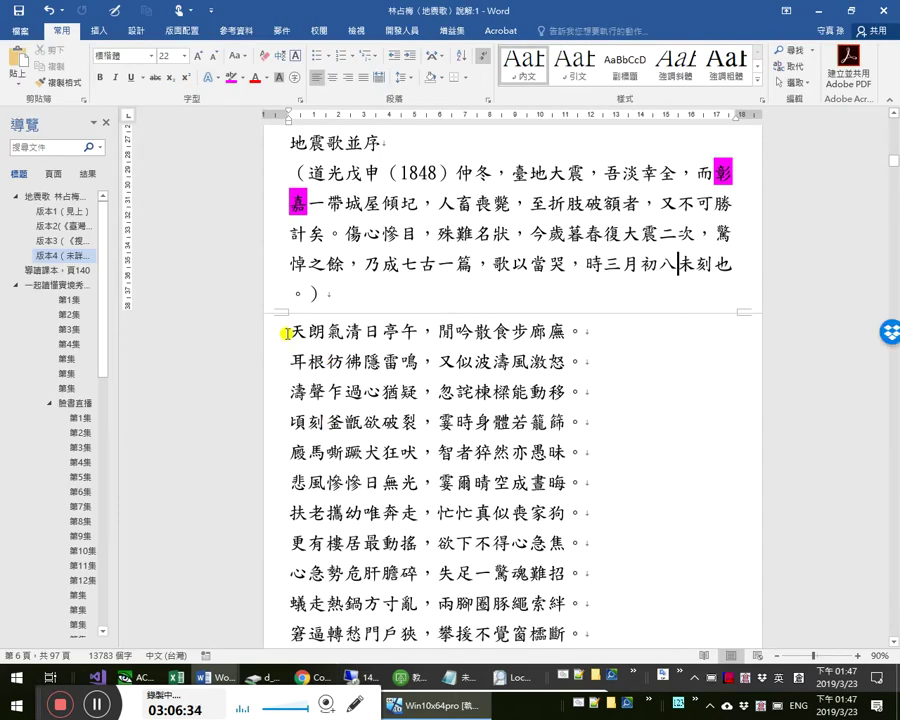
# - Copy the poem's verse lines and paste them as plain text into the blank new document
pyautogui.hotkey('shift', 'Down')
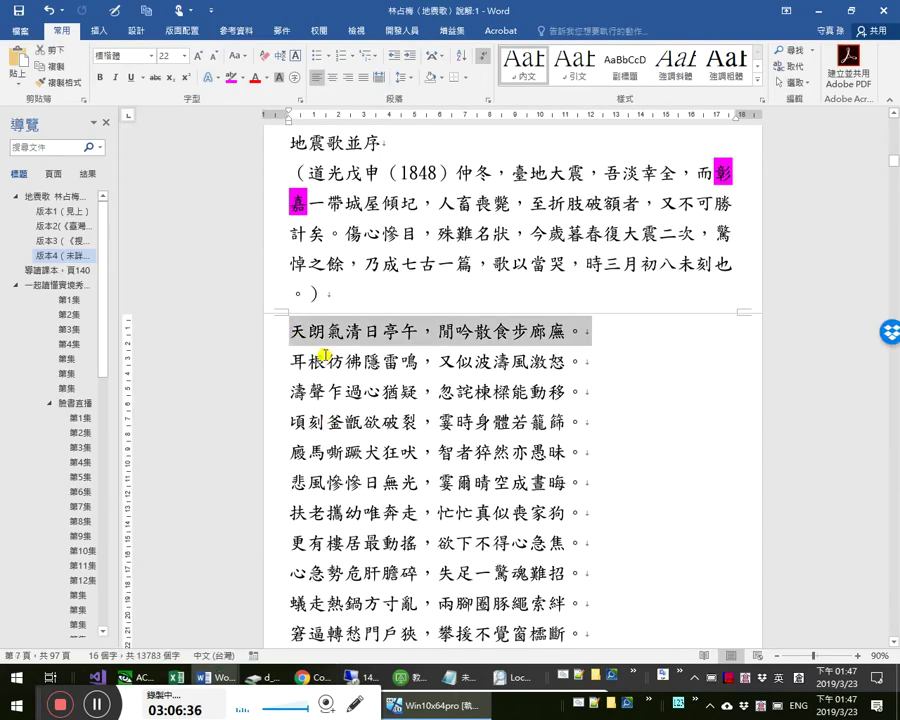
pyautogui.hotkey('shift', 'Down')
pyautogui.hotkey('shift', 'Down')
pyautogui.hotkey('shift', 'Down')
pyautogui.hotkey('shift', 'Down')
pyautogui.hotkey('shift', 'Down')
pyautogui.hotkey('shift', 'Down')
pyautogui.hotkey('shift', 'Down')
pyautogui.hotkey('shift', 'Down')
pyautogui.hotkey('shift', 'Down')
pyautogui.hotkey('shift', 'Down')
pyautogui.hotkey('shift', 'Down')
pyautogui.hotkey('shift', 'Down')
pyautogui.hotkey('shift', 'Down')
pyautogui.hotkey('shift', 'Down')
pyautogui.hotkey('shift', 'Down')
pyautogui.hotkey('shift', 'Down')
pyautogui.hotkey('shift', 'Down')
pyautogui.hotkey('shift', 'Down')
pyautogui.hotkey('shift', 'Down')
pyautogui.hotkey('shift', 'Down')
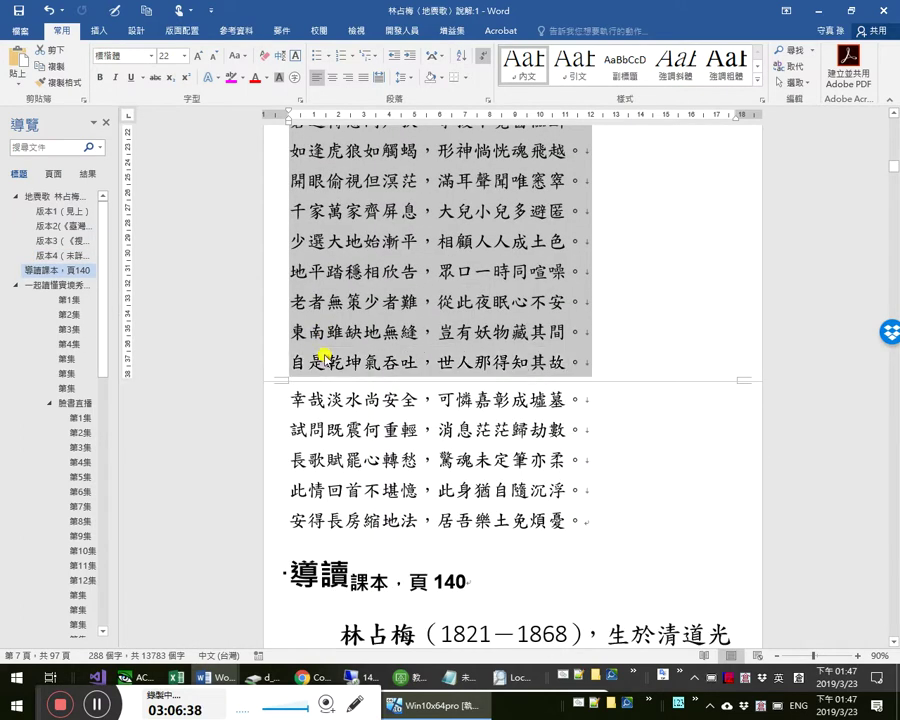
pyautogui.hotkey('shift', 'Down')
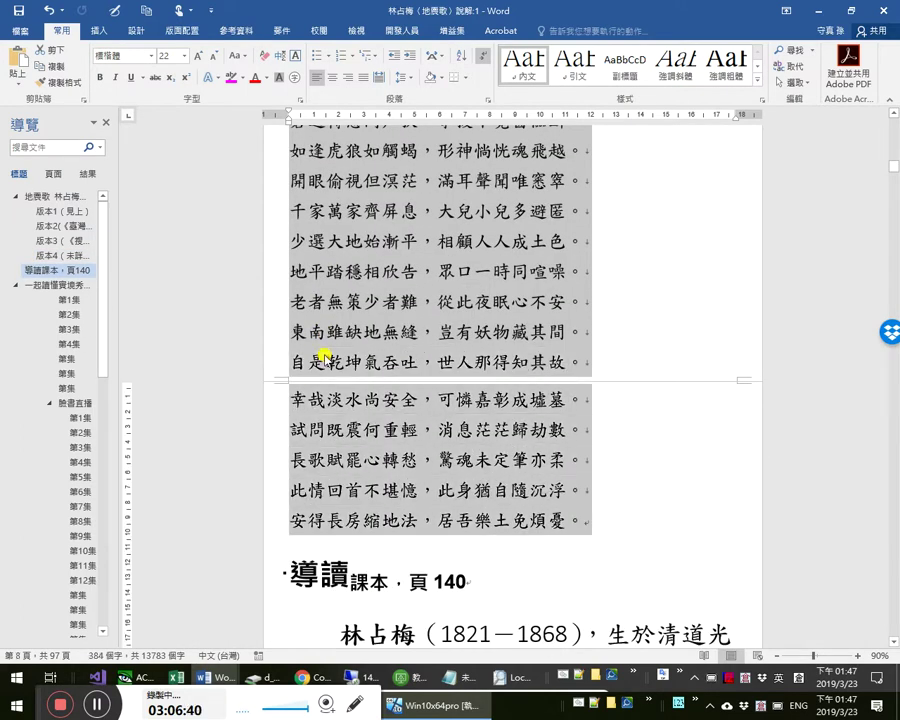
pyautogui.hotkey('alt', 'Tab')
pyautogui.hotkey('alt', 'Tab')
pyautogui.hotkey('alt', 'Tab')
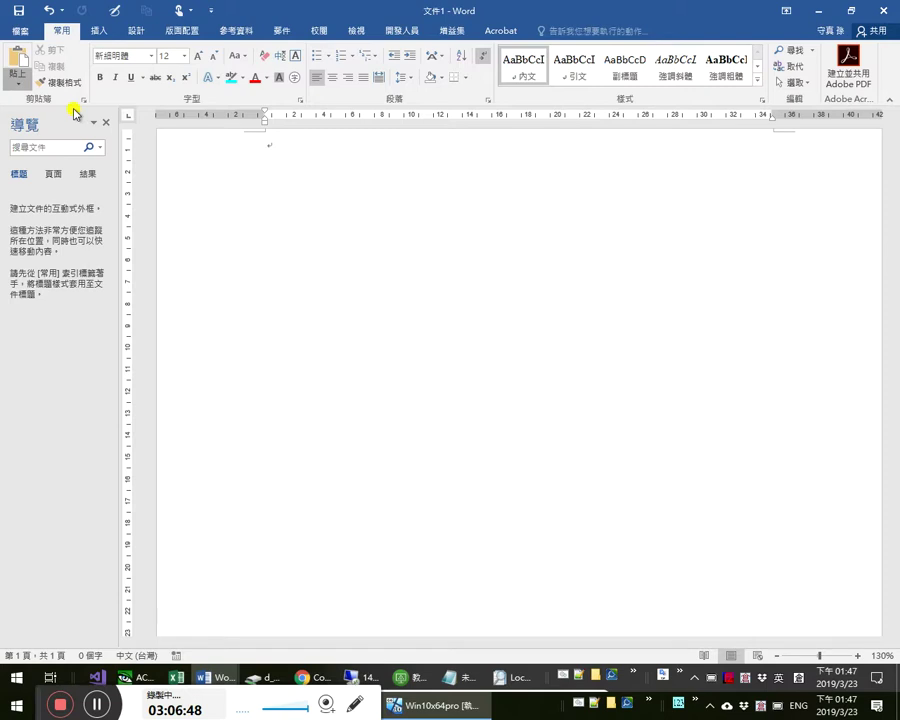
pyautogui.click(17, 78)
pyautogui.click(86, 122)
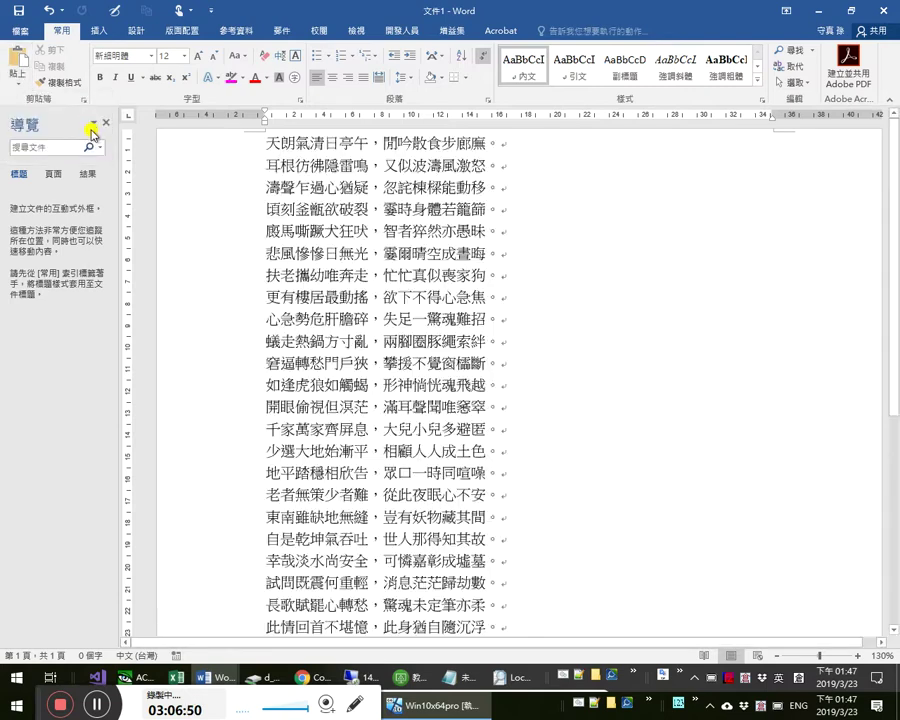
# - Run the 清除所有符號 and 每字一行 macros to strip punctuation and split one character per line
pyautogui.hotkey('alt', 'F11')
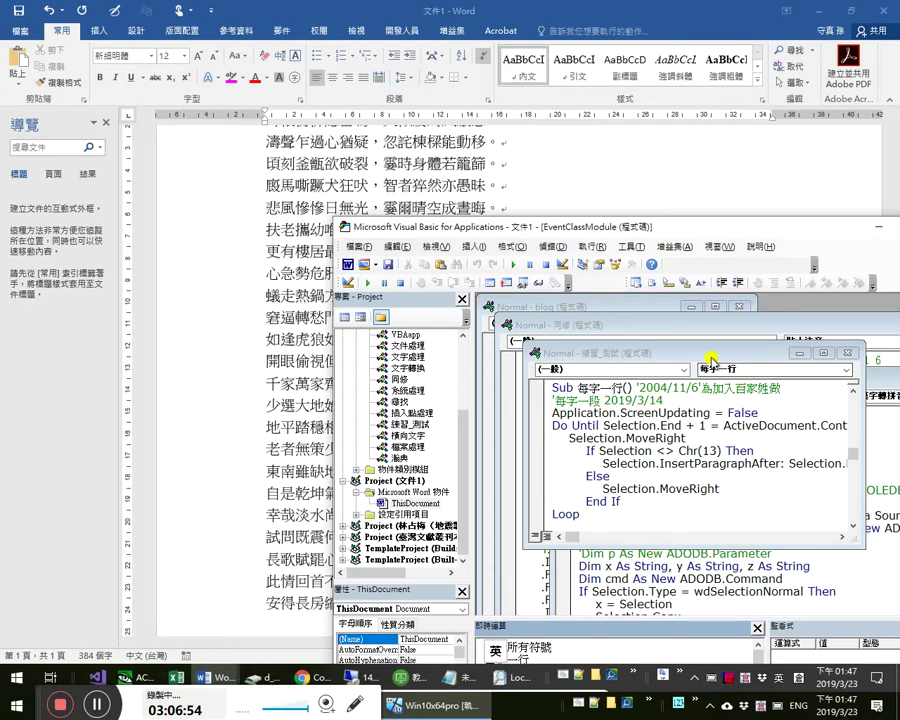
pyautogui.click(823, 353)
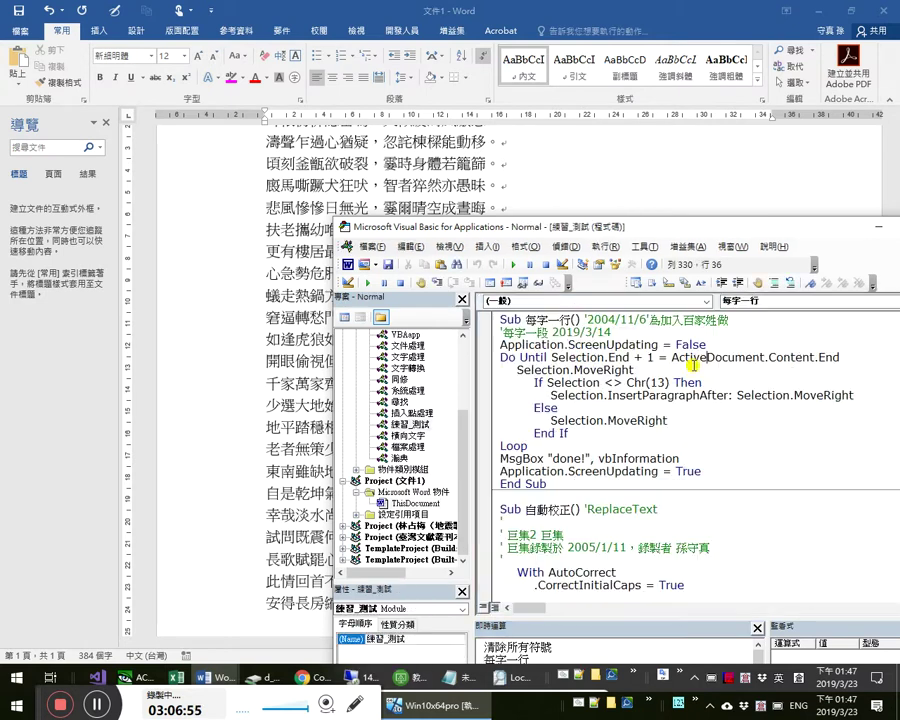
pyautogui.click(634, 640)
pyautogui.press('Return')
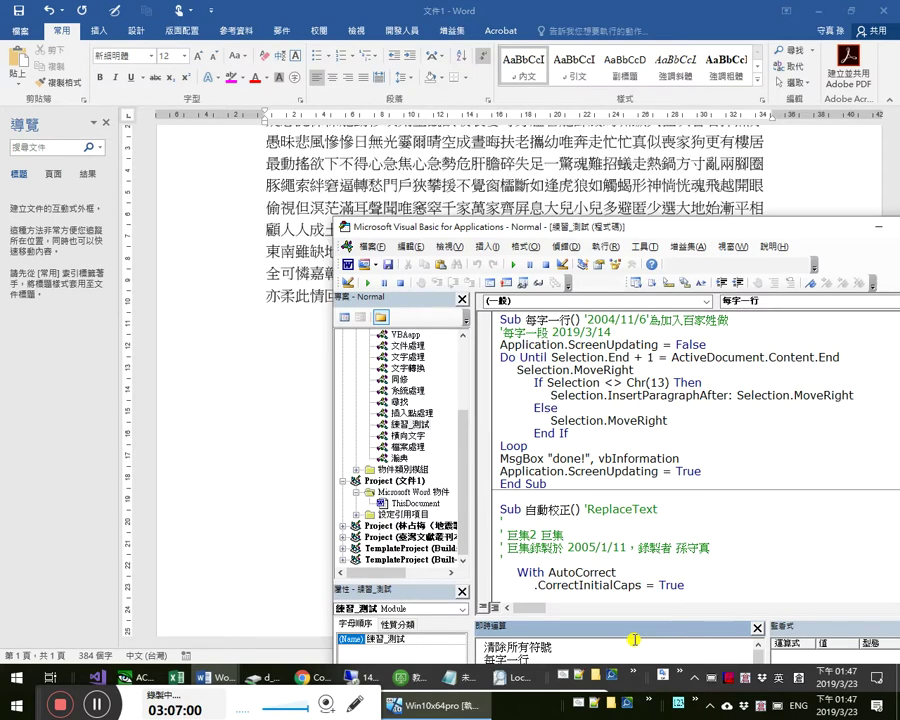
pyautogui.click(522, 186)
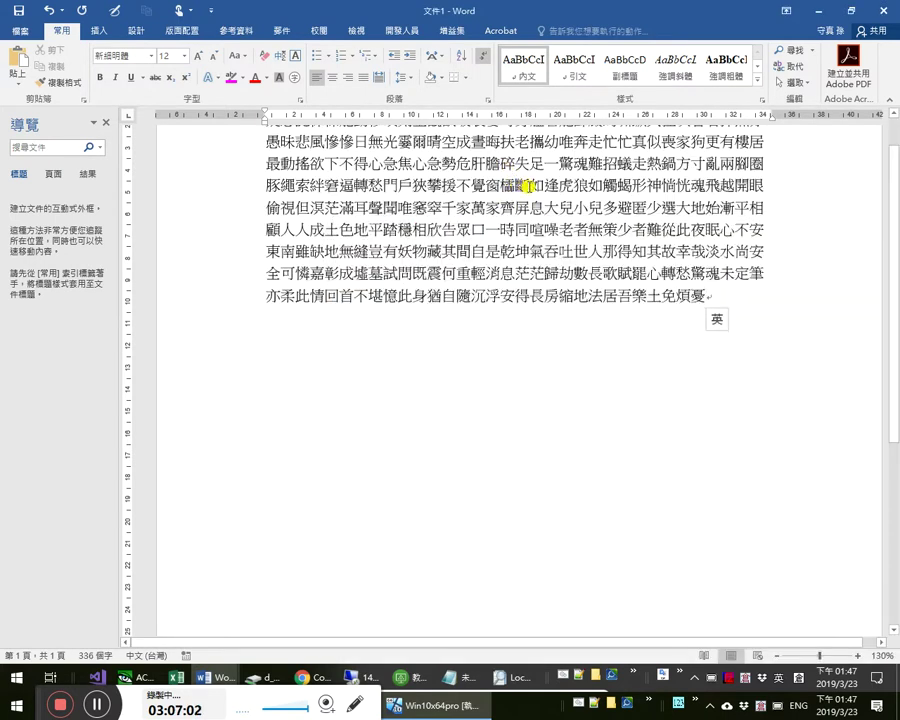
pyautogui.hotkey('alt', 'Tab')
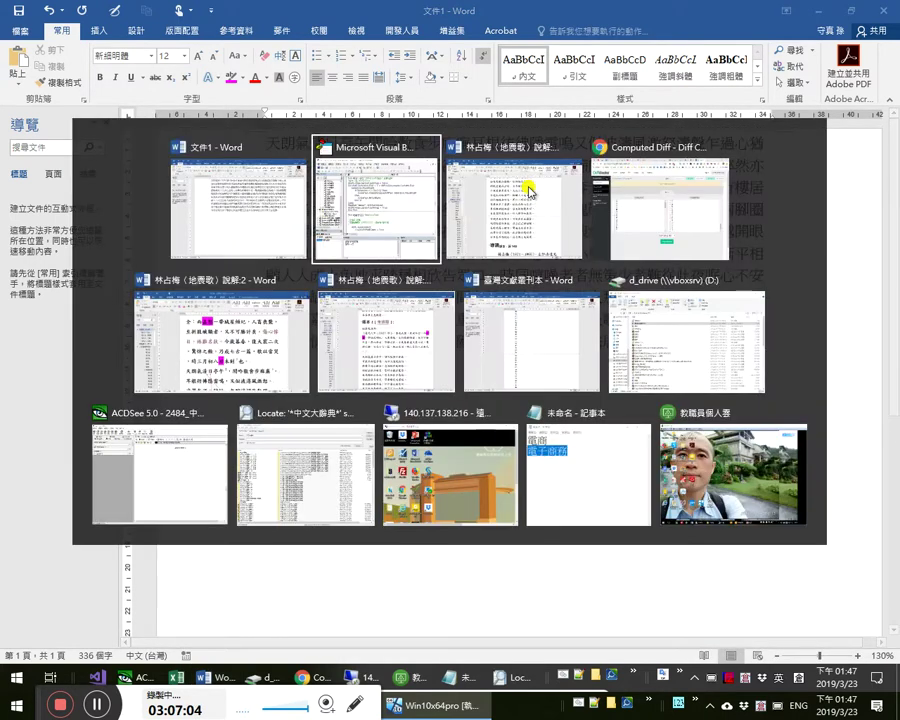
pyautogui.click(557, 645)
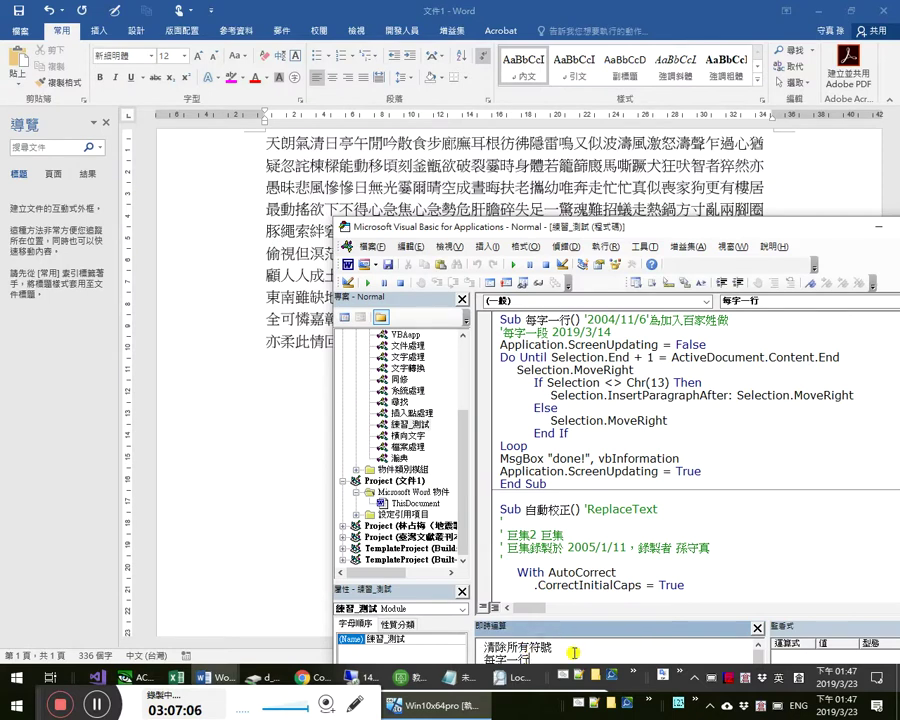
pyautogui.press('Return')
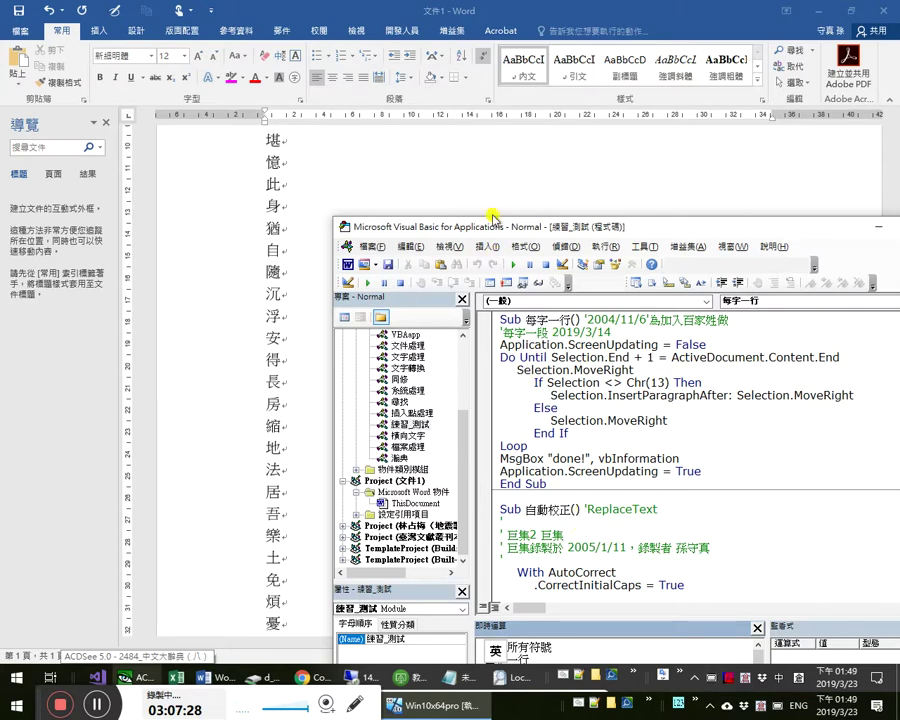
pyautogui.click(398, 178)
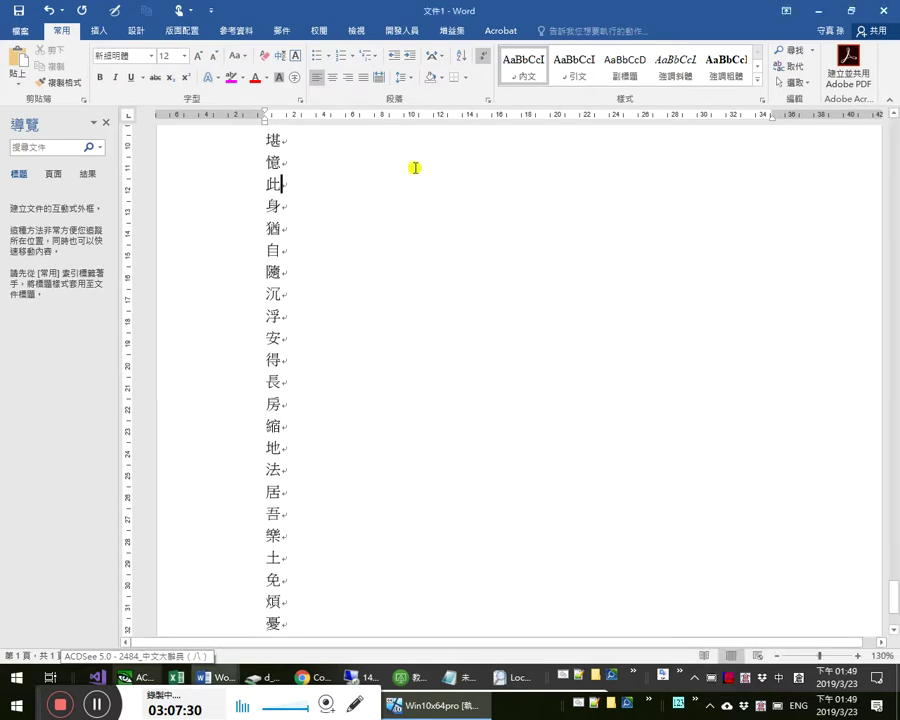
# - Replace Diffchecker's Changed Text with the one-character-per-line poem, 336 lines ending with 憂
pyautogui.hotkey('ctrl', 'a')
pyautogui.hotkey('ctrl', 'x')
pyautogui.hotkey('alt', 'Tab')
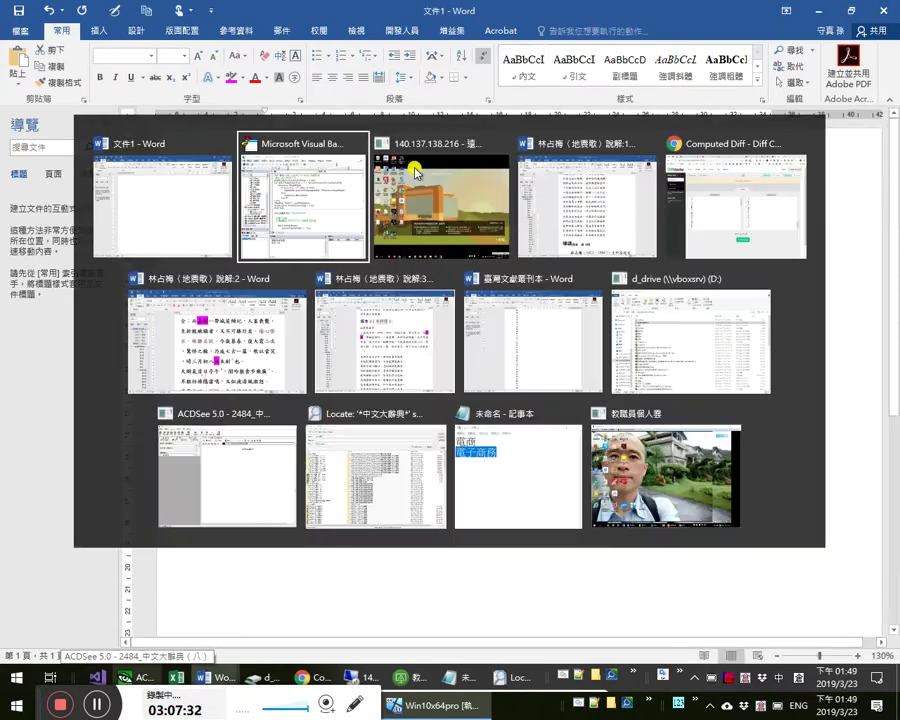
pyautogui.press('Tab')
pyautogui.press('Tab')
pyautogui.press('Tab')
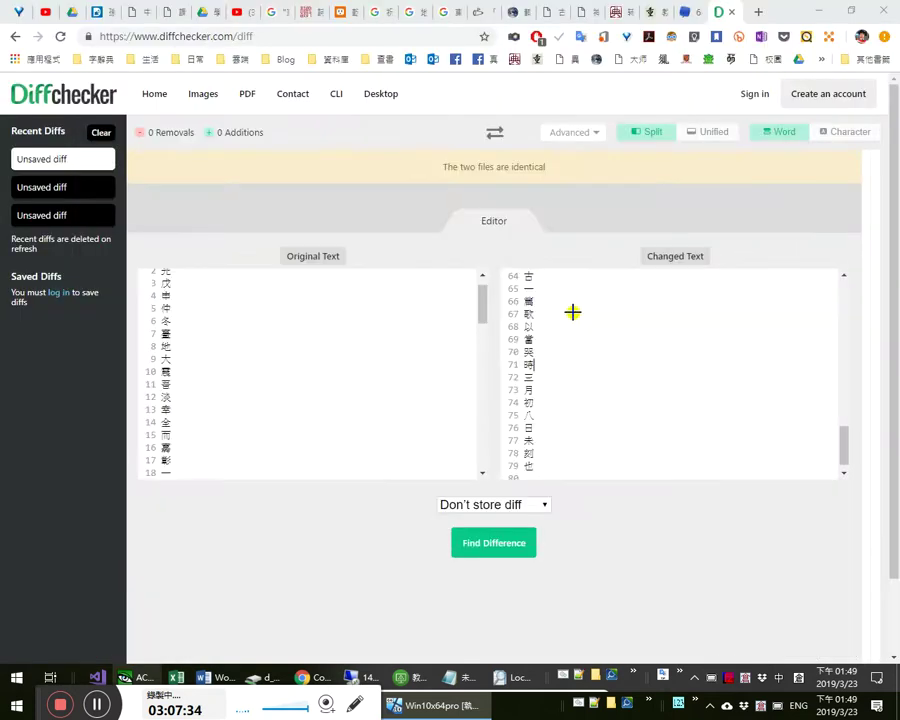
pyautogui.click(593, 428)
pyautogui.hotkey('ctrl', 'a')
pyautogui.hotkey('ctrl', 'v')
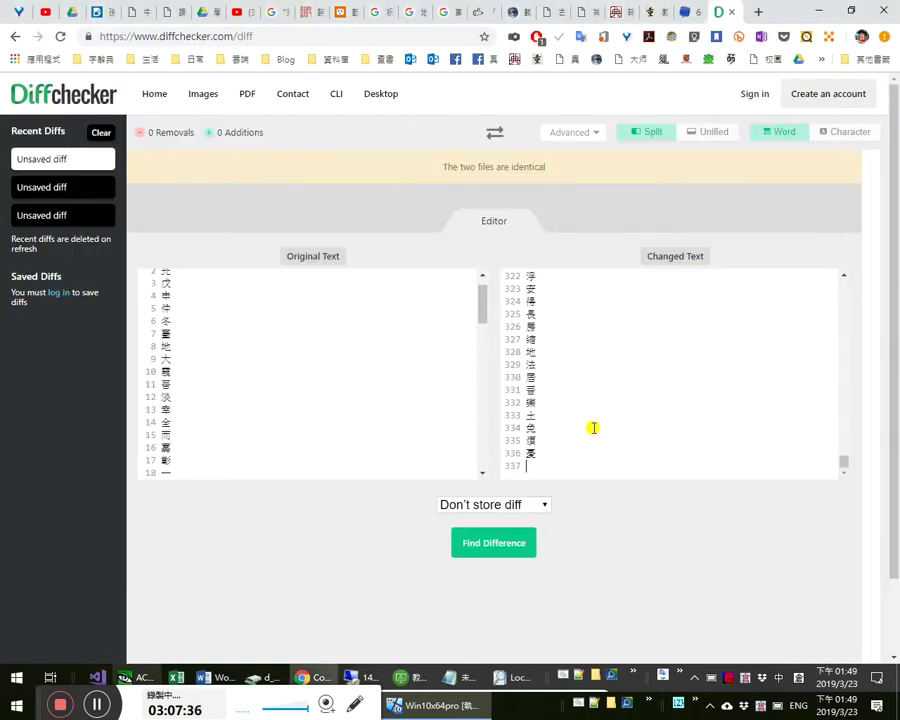
pyautogui.hotkey('alt', 'Tab')
pyautogui.press('Tab')
pyautogui.press('Tab')
pyautogui.press('Tab')
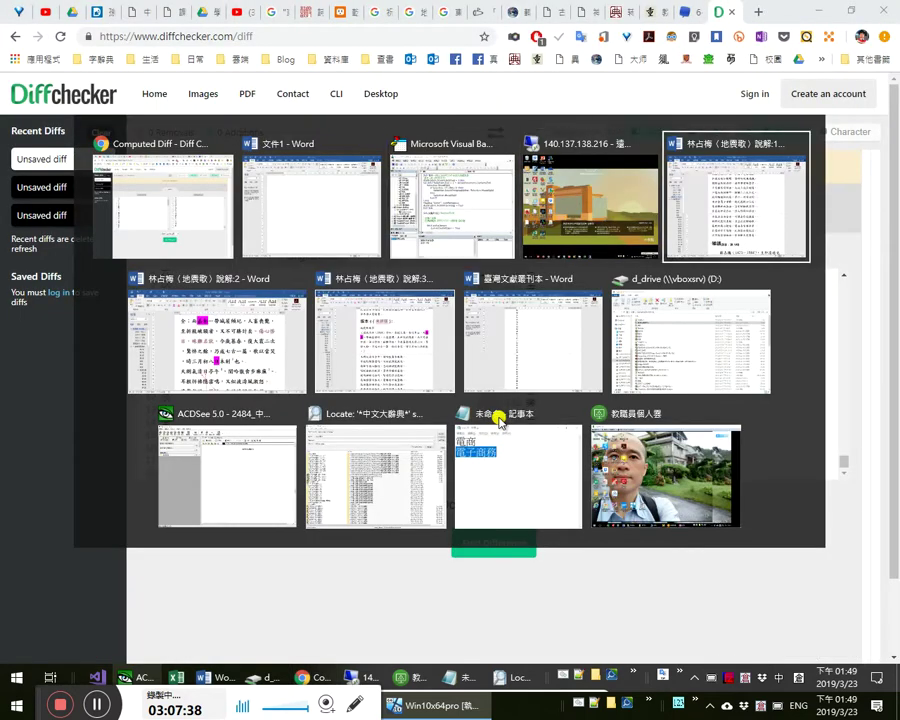